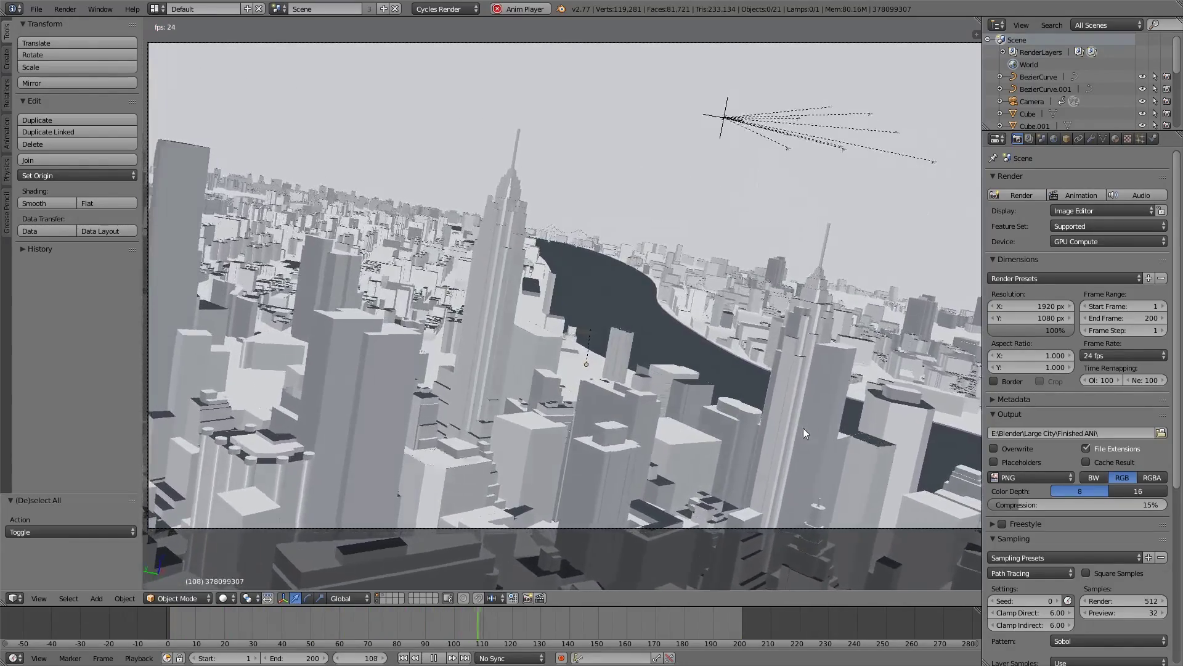
# Examine the playing city animation from a free viewpoint, orbiting around the tall tower, and return to the camera view.
pyautogui.press('KP_0')
pyautogui.scroll(4, 778, 442)
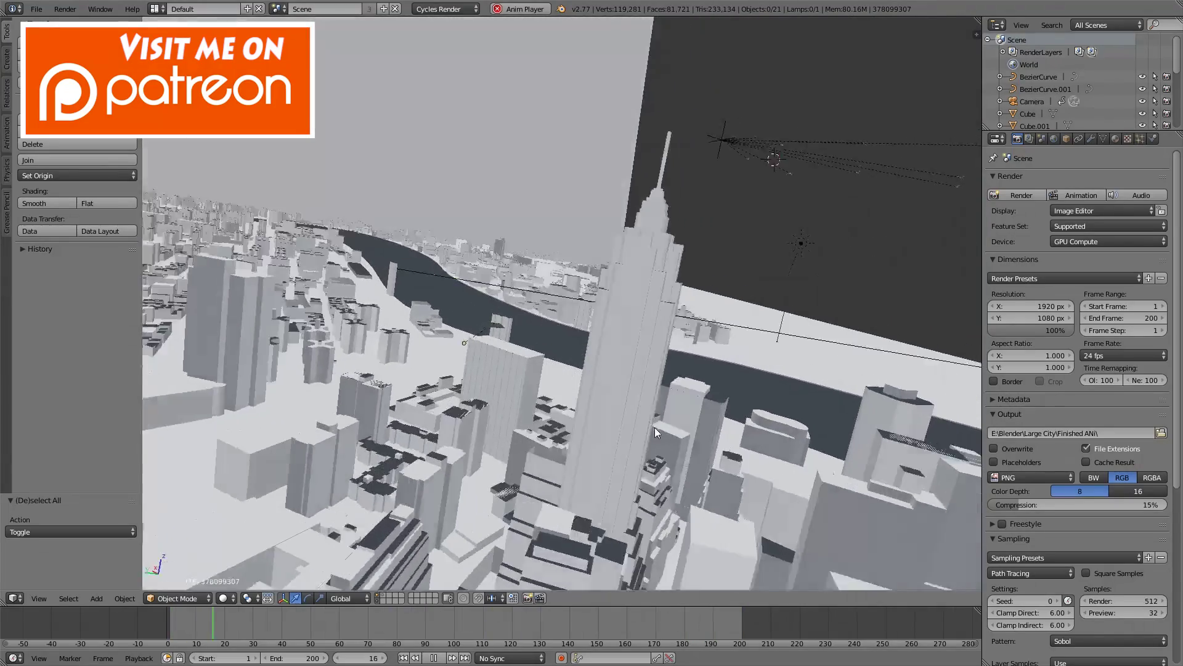
pyautogui.moveTo(654, 427); pyautogui.dragTo(726, 424, button='middle')
pyautogui.press('KP_0')
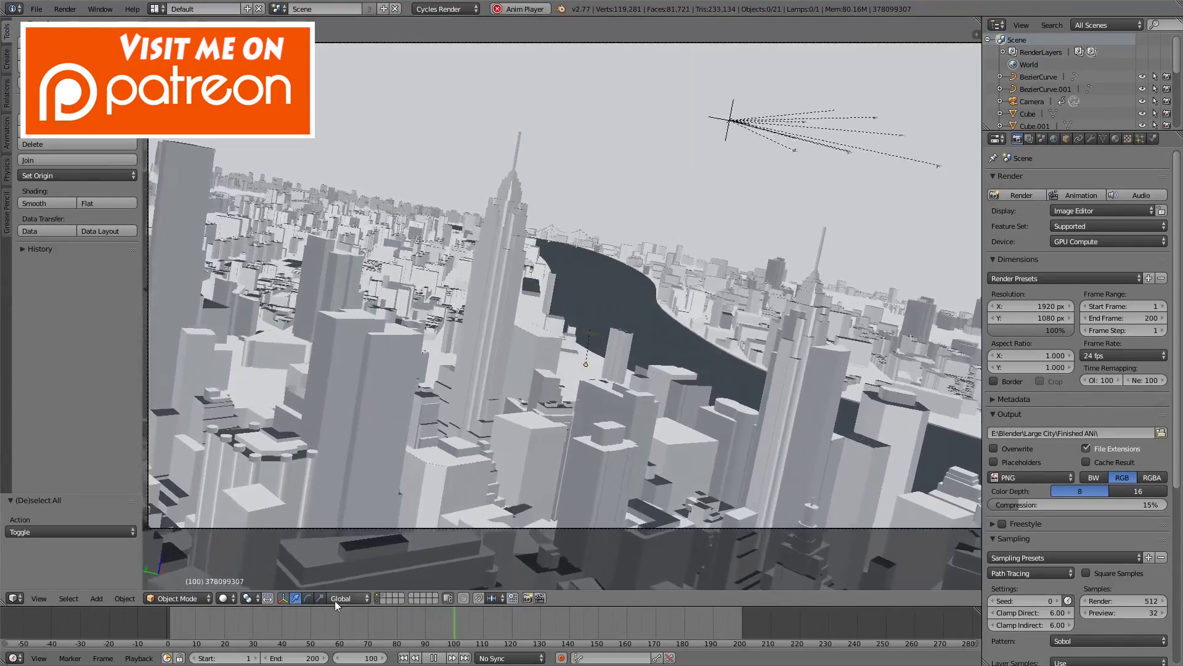
# Display the city in Rendered viewport shading and pause the animation playback.
pyautogui.click(228, 596)
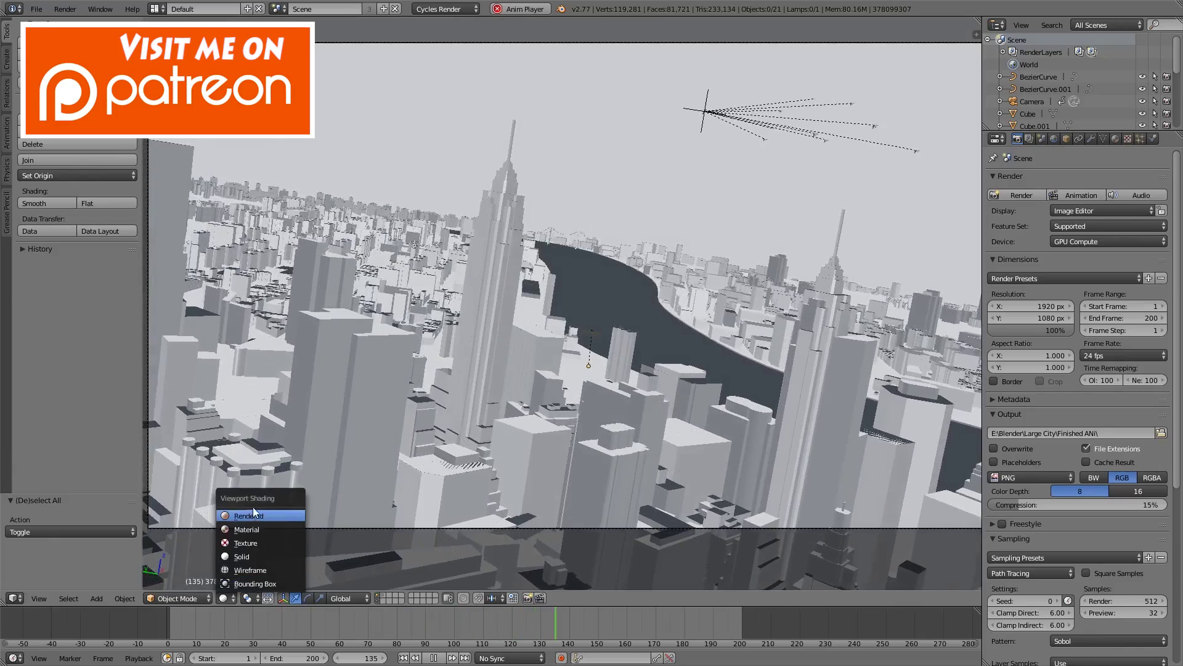
pyautogui.click(254, 512)
pyautogui.click(434, 658)
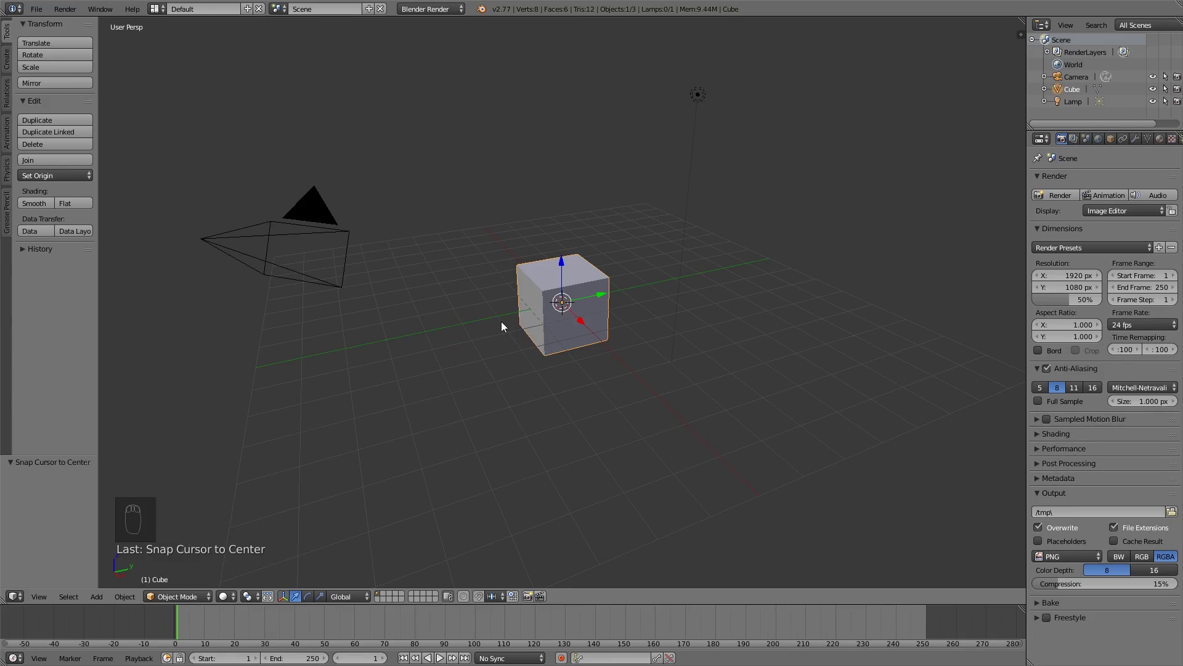
# Switch to the web browser and open openstreetmap.org.
pyautogui.hotkey('alt', 'Tab')
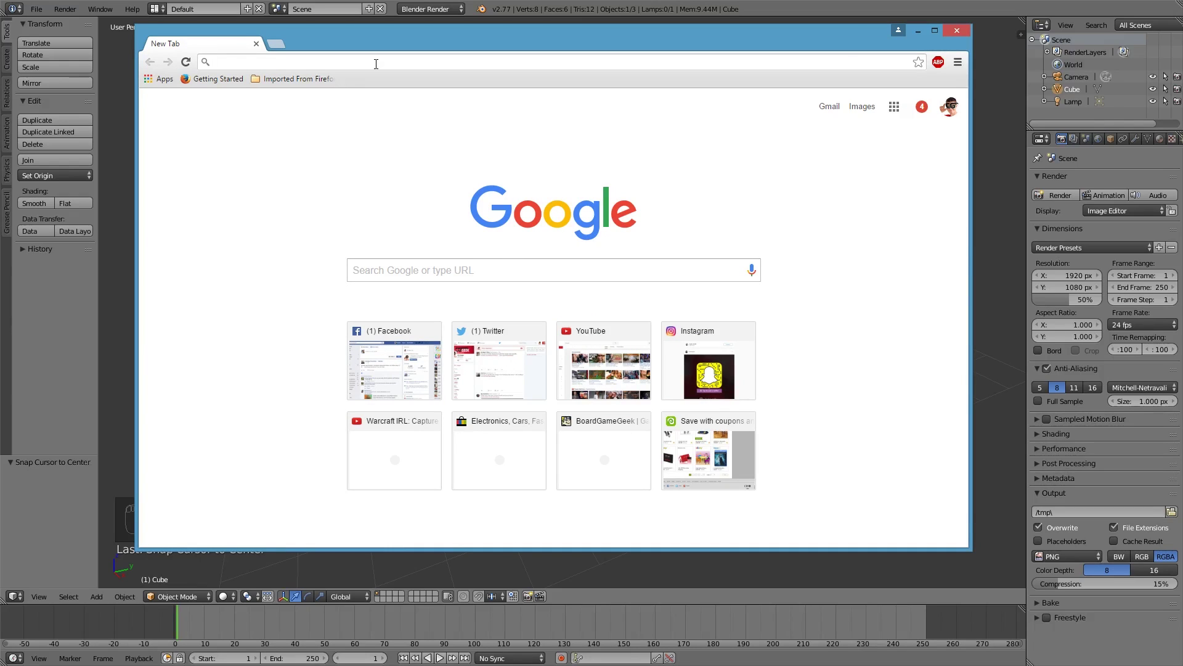
pyautogui.write('openstreetmap.org')
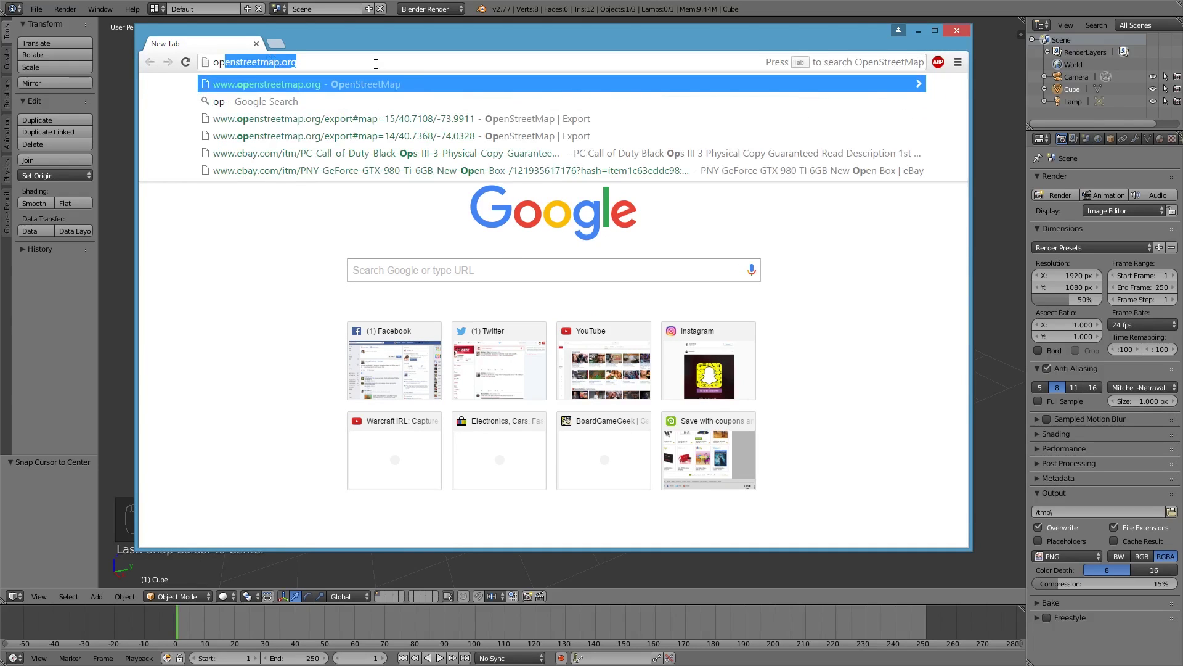
pyautogui.press('End')
pyautogui.press('Return')
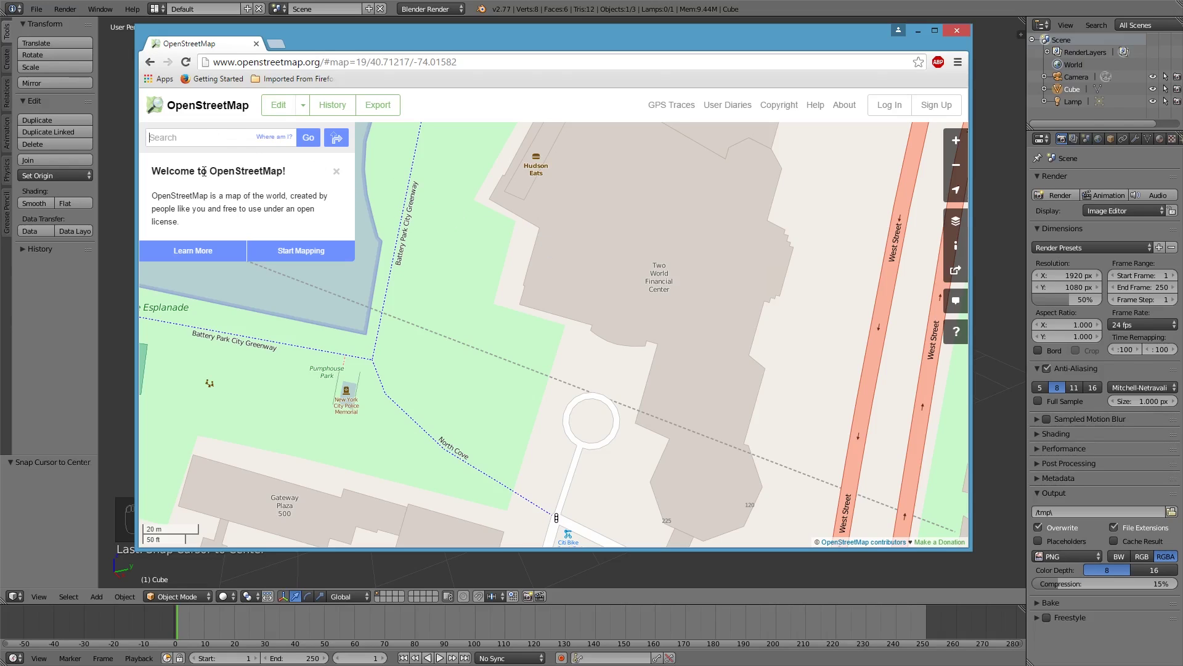
# Try to search OpenStreetMap for "newyork".
pyautogui.write('n')
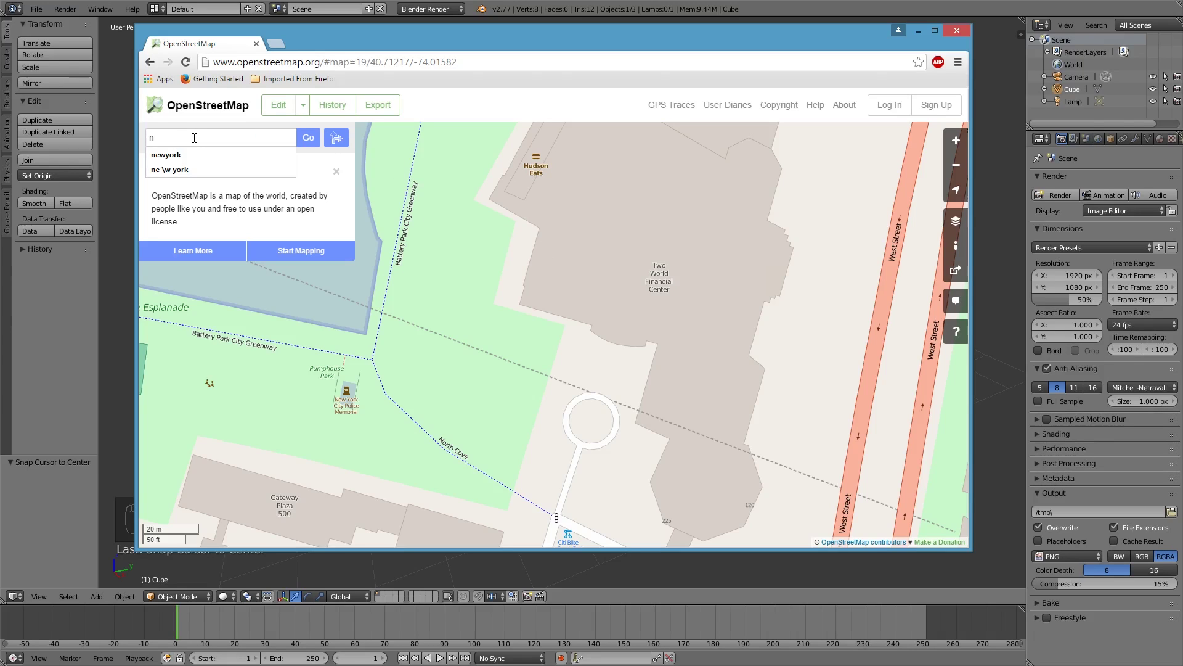
pyautogui.press('Down')
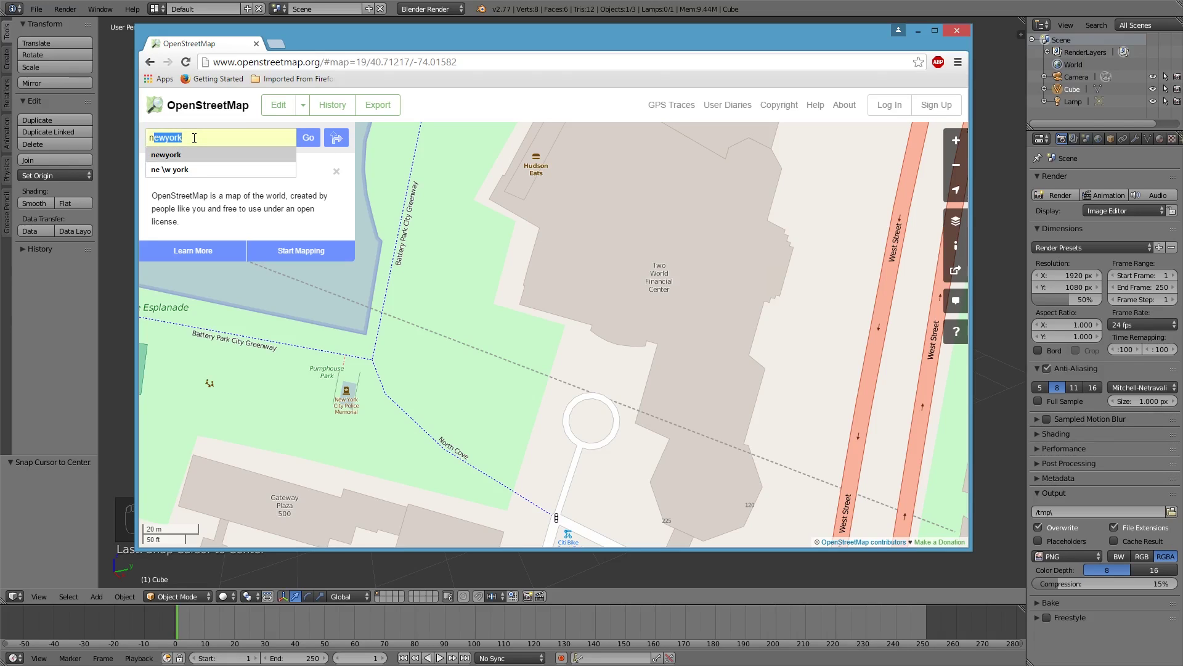
pyautogui.click(308, 140)
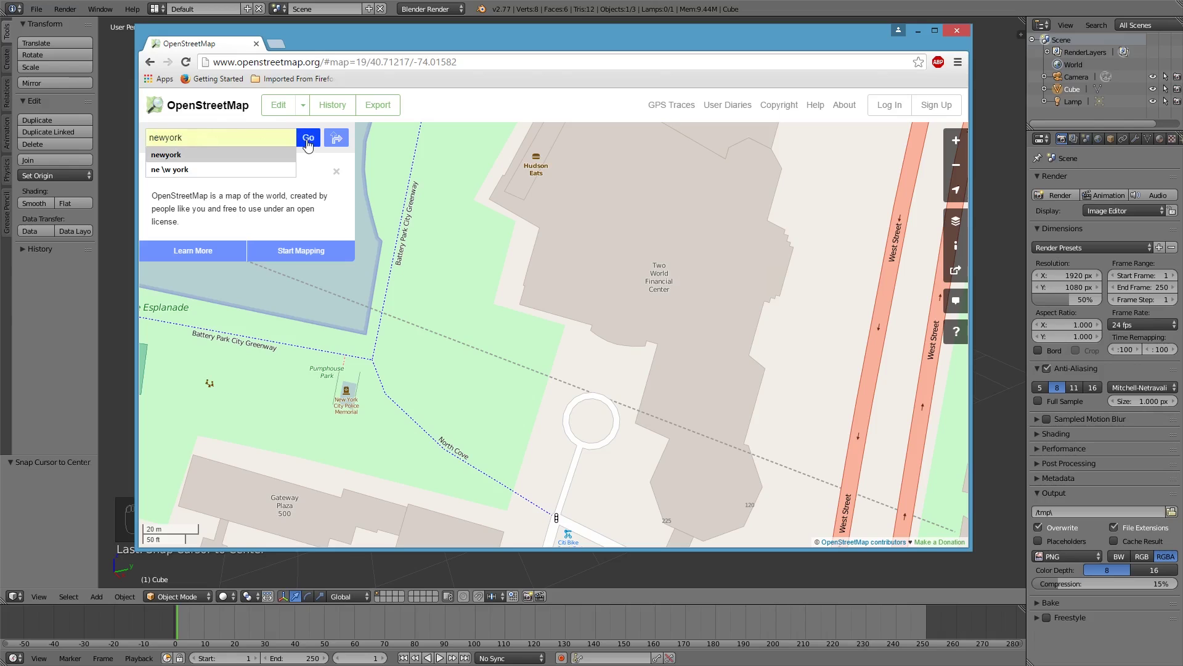
pyautogui.click(308, 142)
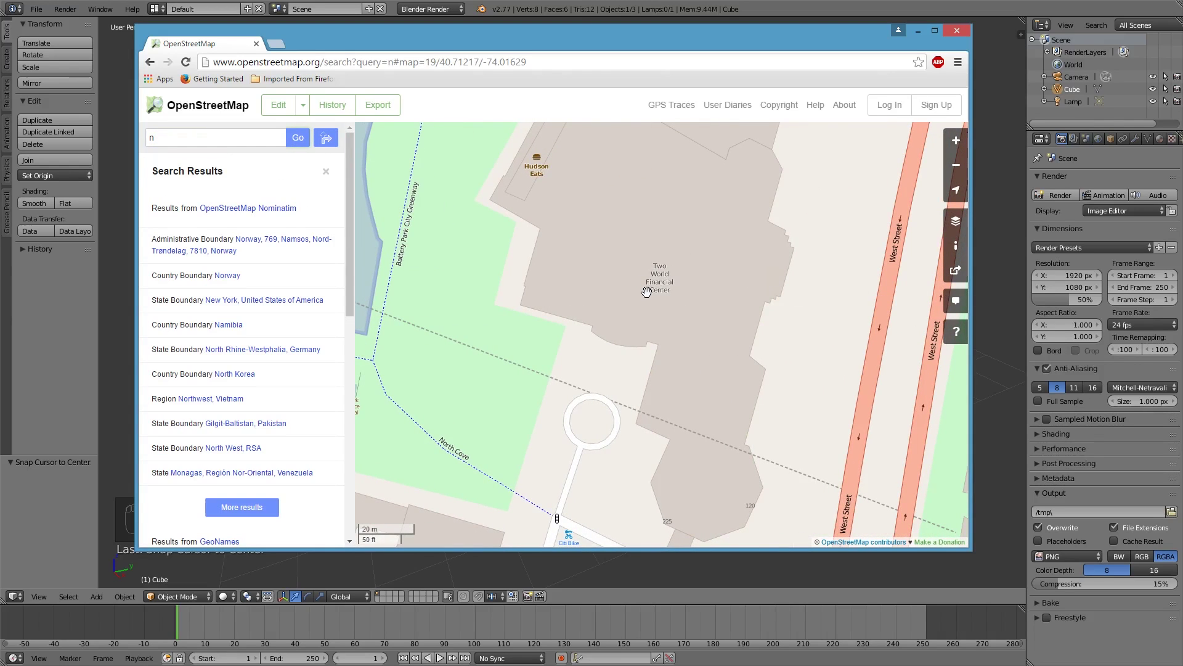
# Open the export options with the map showing lower Manhattan and the Brooklyn waterfront.
pyautogui.scroll(-1, 646, 291)
pyautogui.scroll(-3, 646, 292)
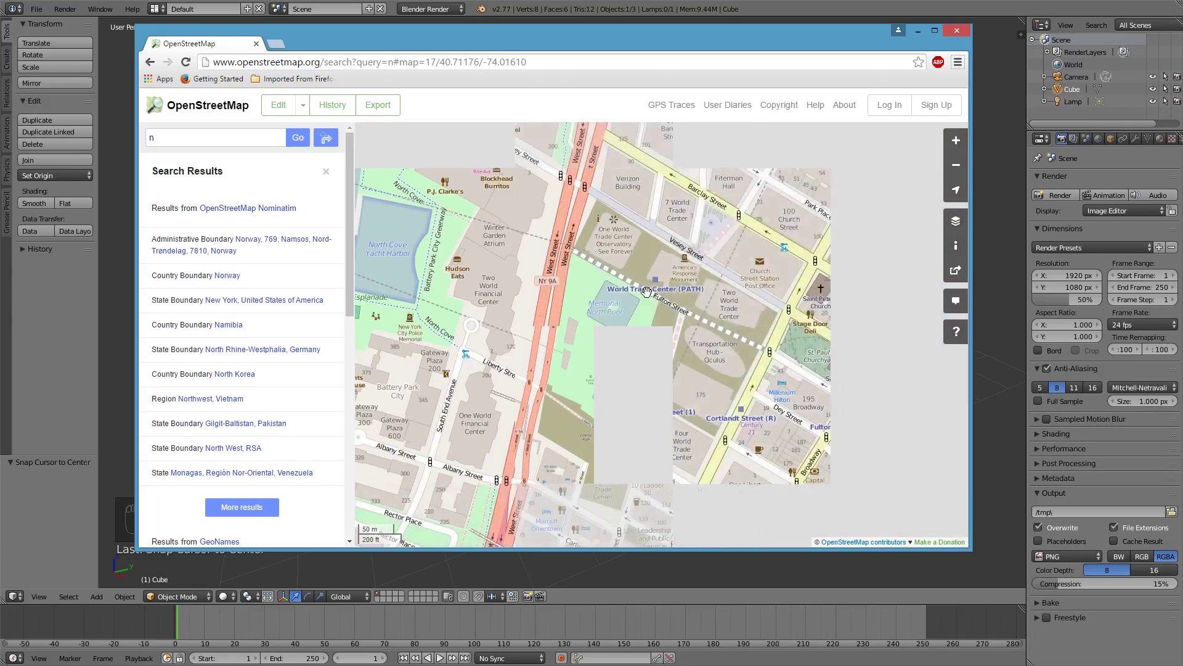
pyautogui.scroll(-2, 647, 292)
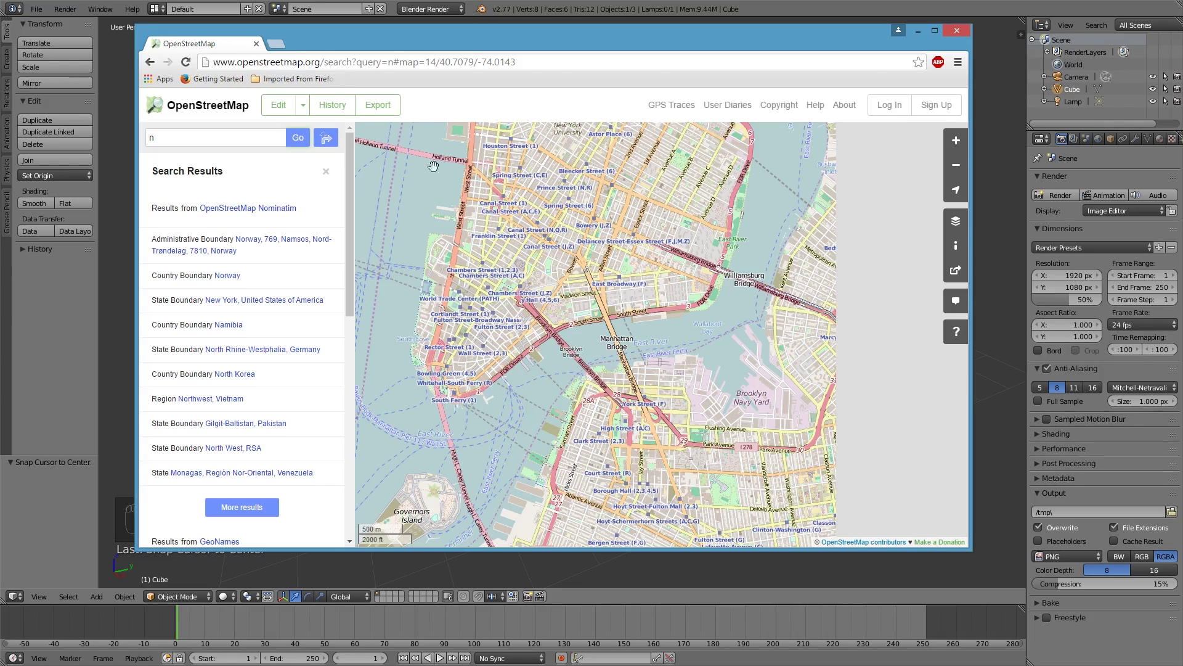
pyautogui.click(389, 116)
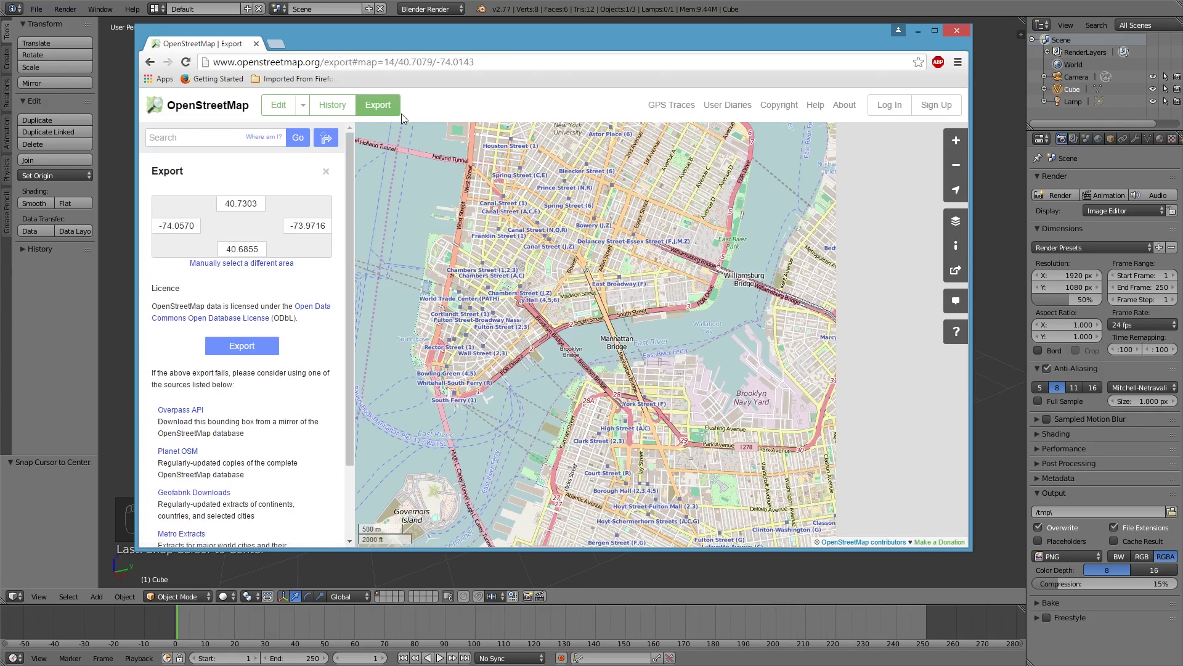
# Manually select an export area over lower Manhattan, about 40.7127 to 40.6998 latitude and -74.0171 to -73.9872 longitude.
pyautogui.click(275, 263)
pyautogui.moveTo(436, 302); pyautogui.dragTo(563, 276)
pyautogui.moveTo(386, 180); pyautogui.dragTo(553, 263)
pyautogui.moveTo(756, 436); pyautogui.dragTo(770, 377)
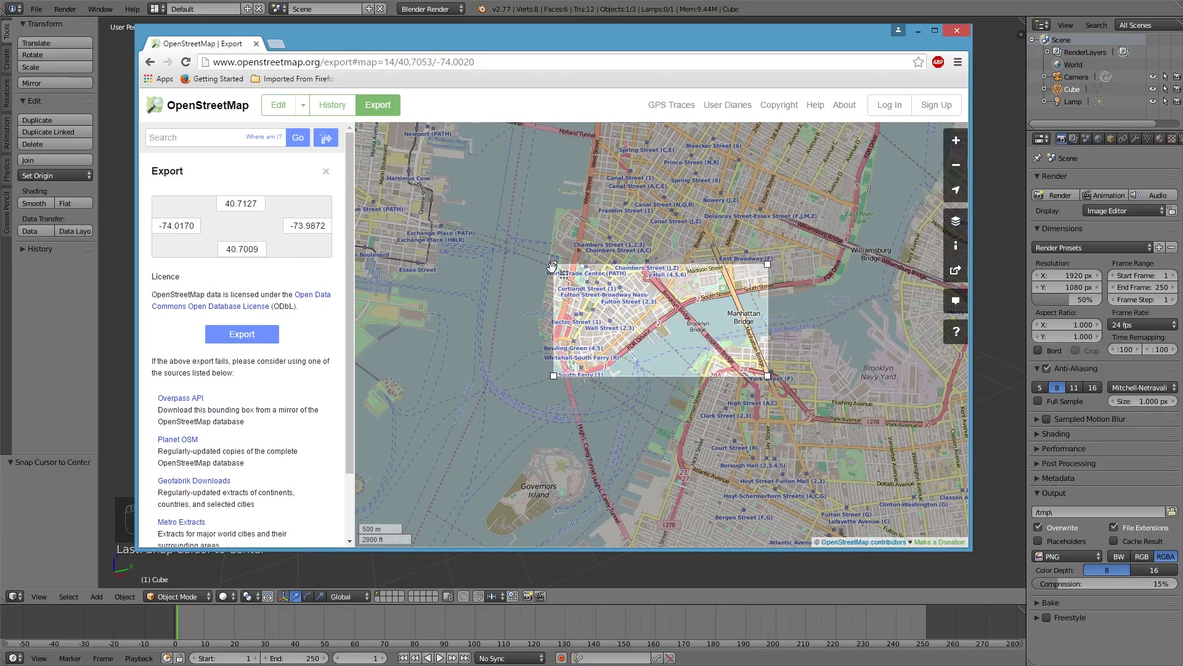
pyautogui.moveTo(553, 268); pyautogui.dragTo(555, 278)
pyautogui.moveTo(646, 358); pyautogui.dragTo(644, 349)
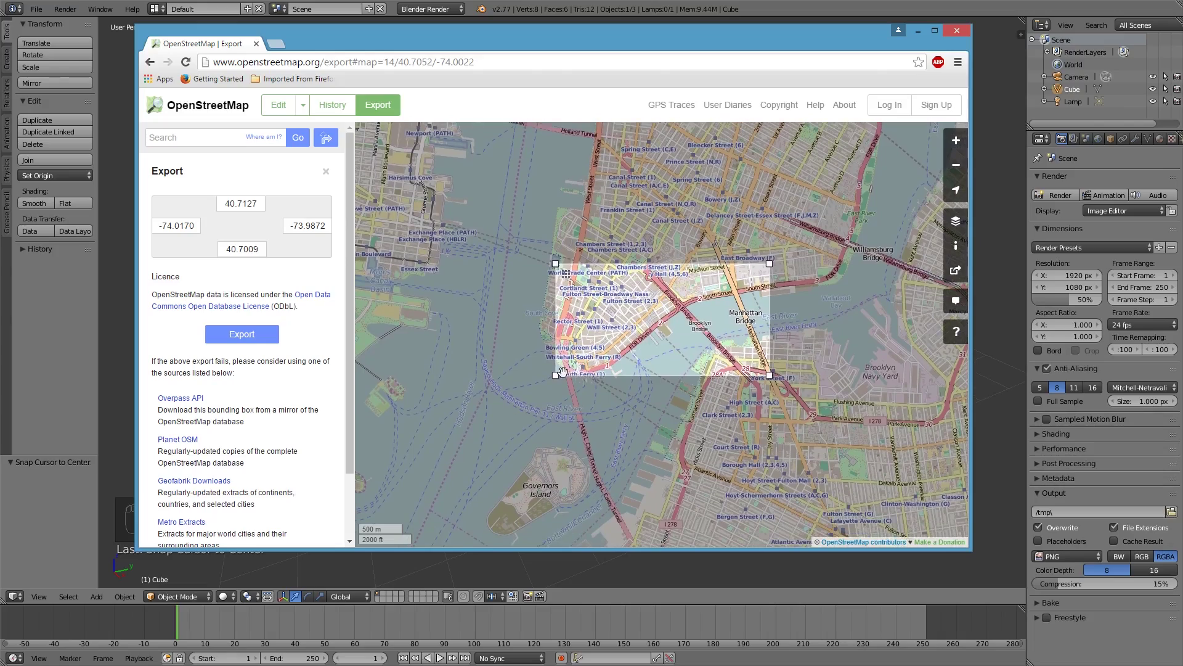
pyautogui.moveTo(556, 376); pyautogui.dragTo(554, 384)
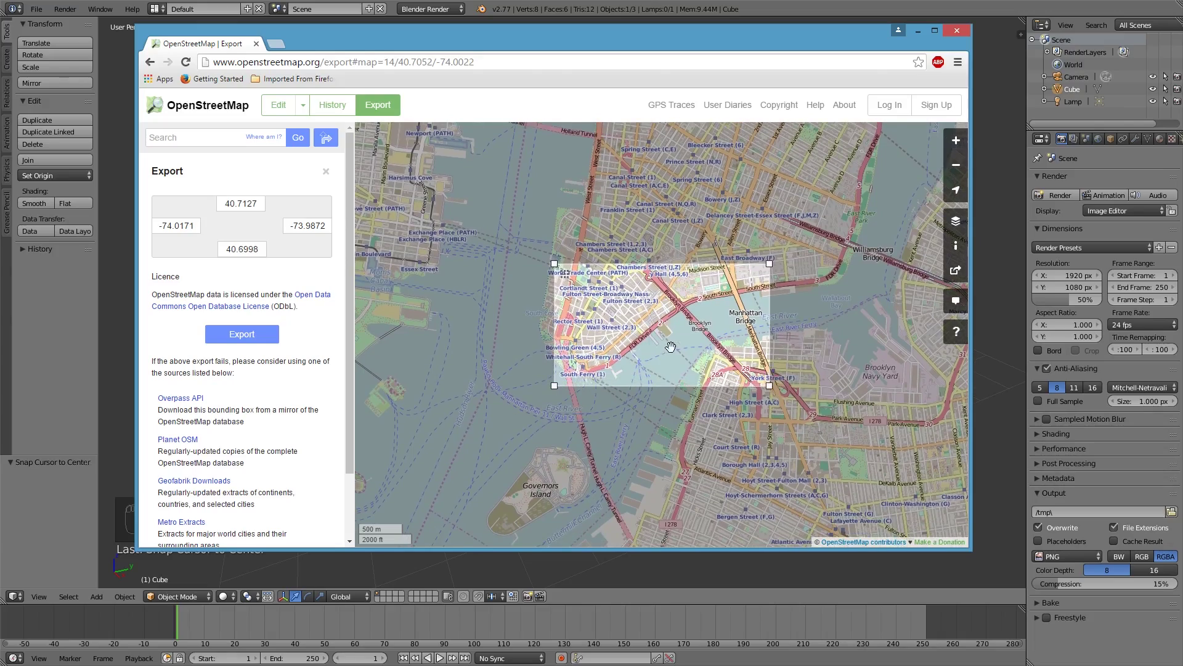
# Shrink the export area to about 40.7108 to 40.7004 latitude and -74.0155 to -73.9904 longitude, and export its map data.
pyautogui.scroll(1, 671, 345)
pyautogui.scroll(1, 596, 321)
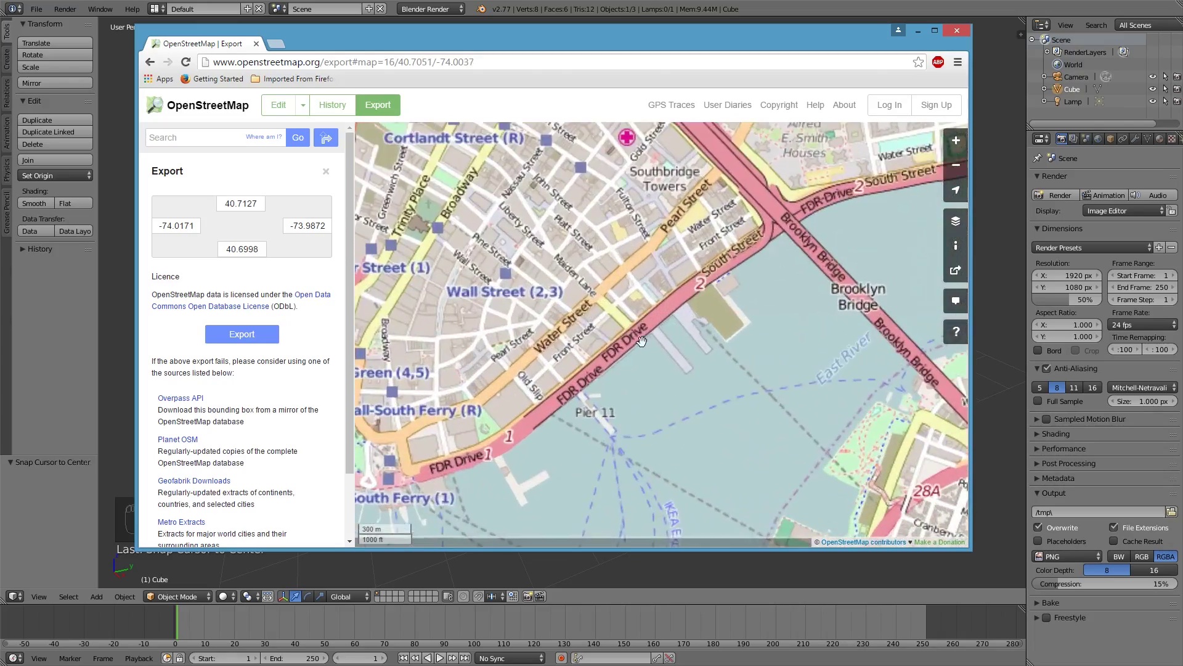
pyautogui.scroll(-1, 641, 346)
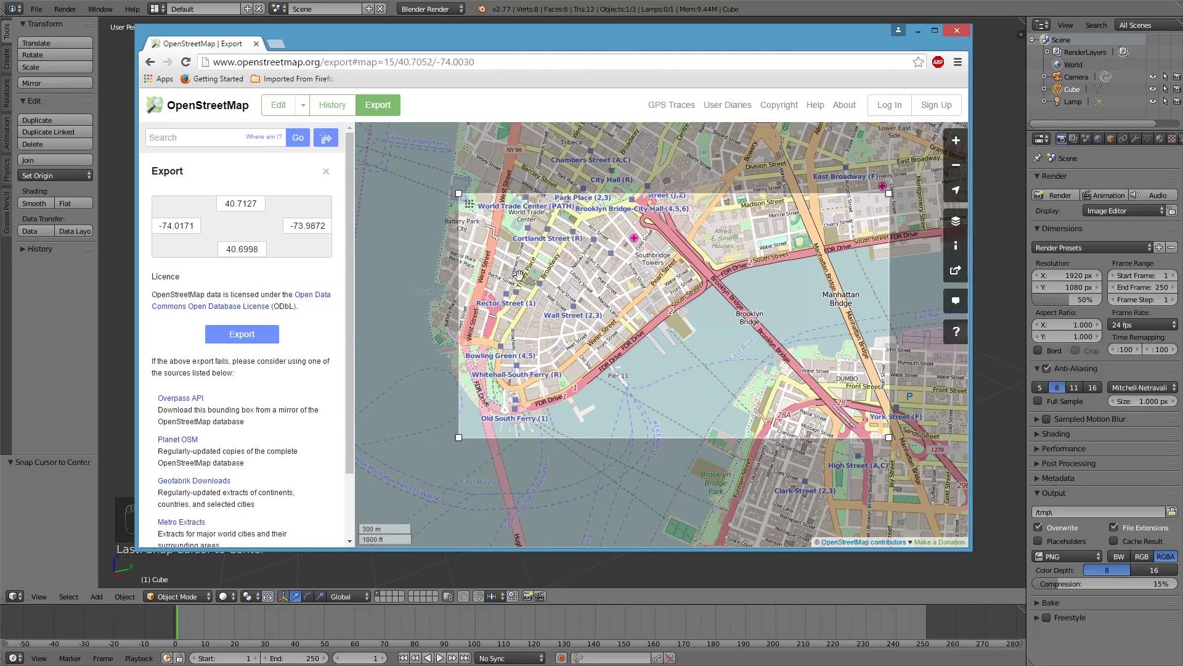
pyautogui.moveTo(459, 194); pyautogui.dragTo(483, 229)
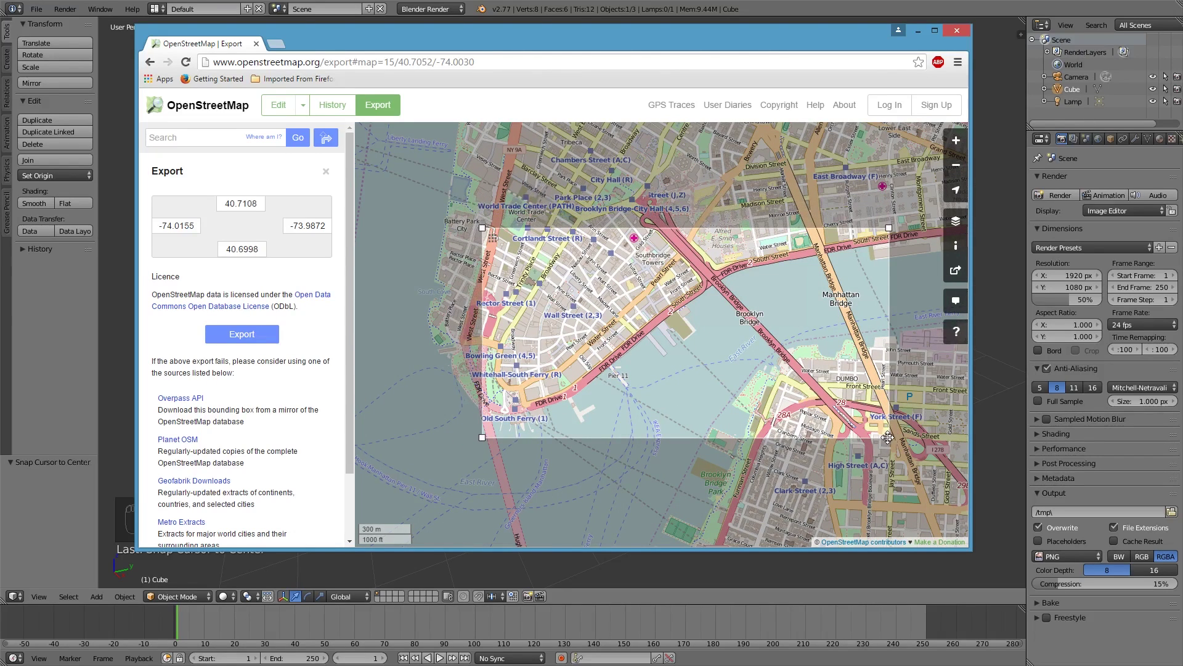
pyautogui.moveTo(889, 437); pyautogui.dragTo(843, 425)
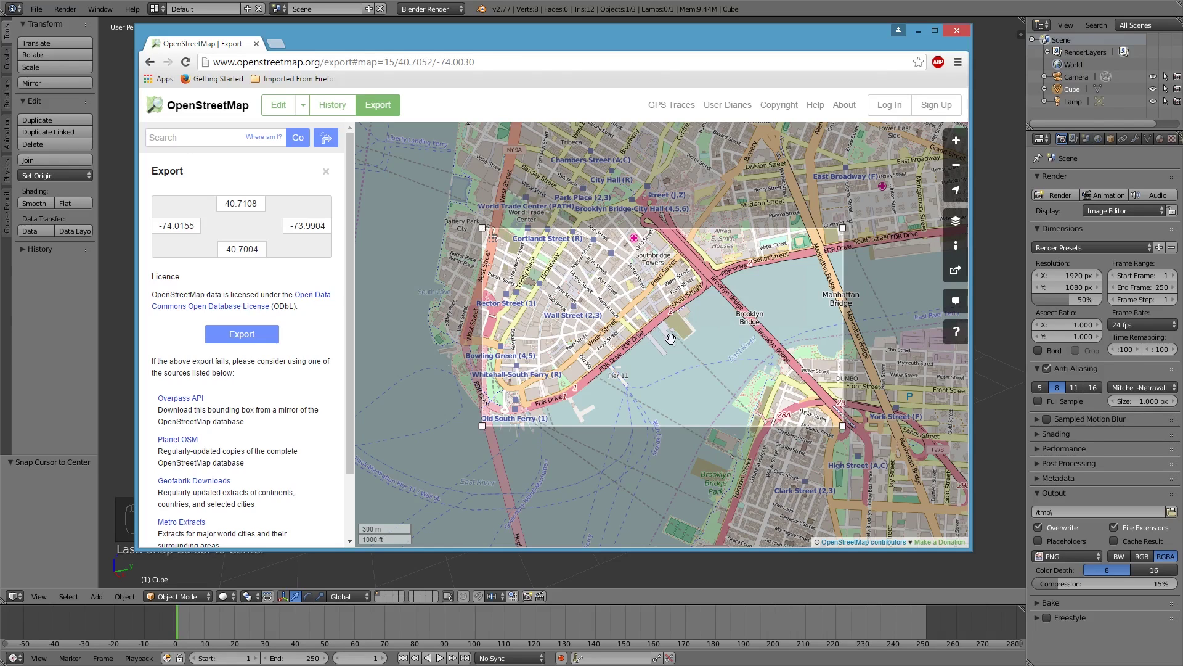
pyautogui.click(264, 339)
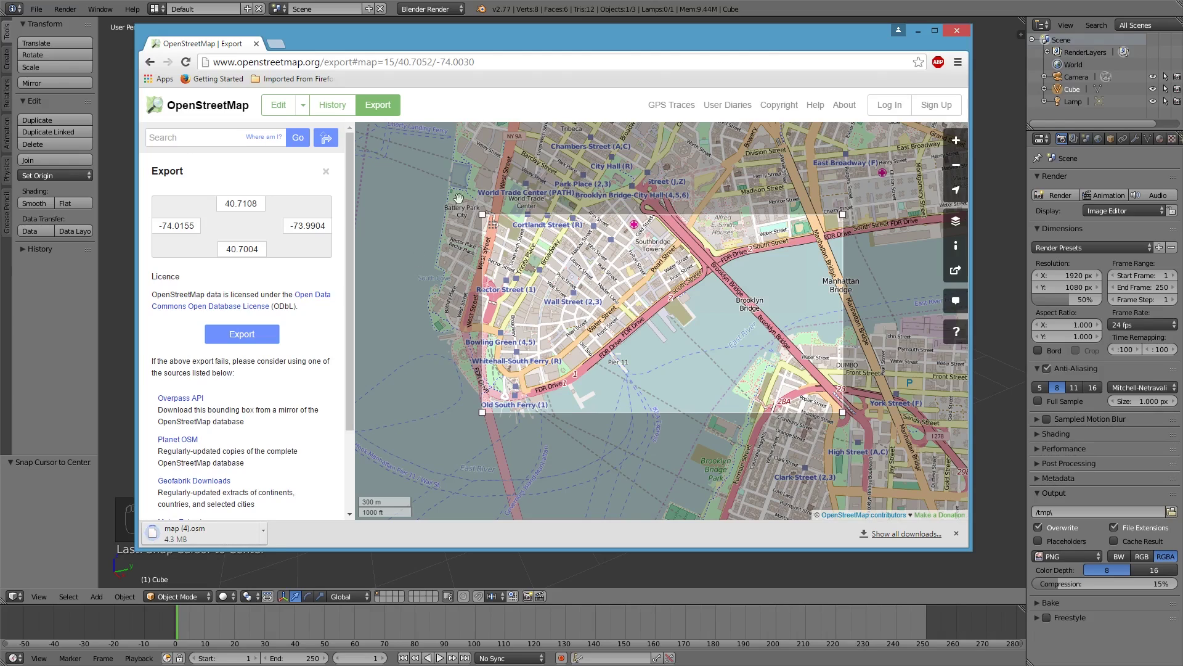
# Switch to Blender and enable the Import OpenStreetMap (.osm) add-on in the user preferences.
pyautogui.click(504, 9)
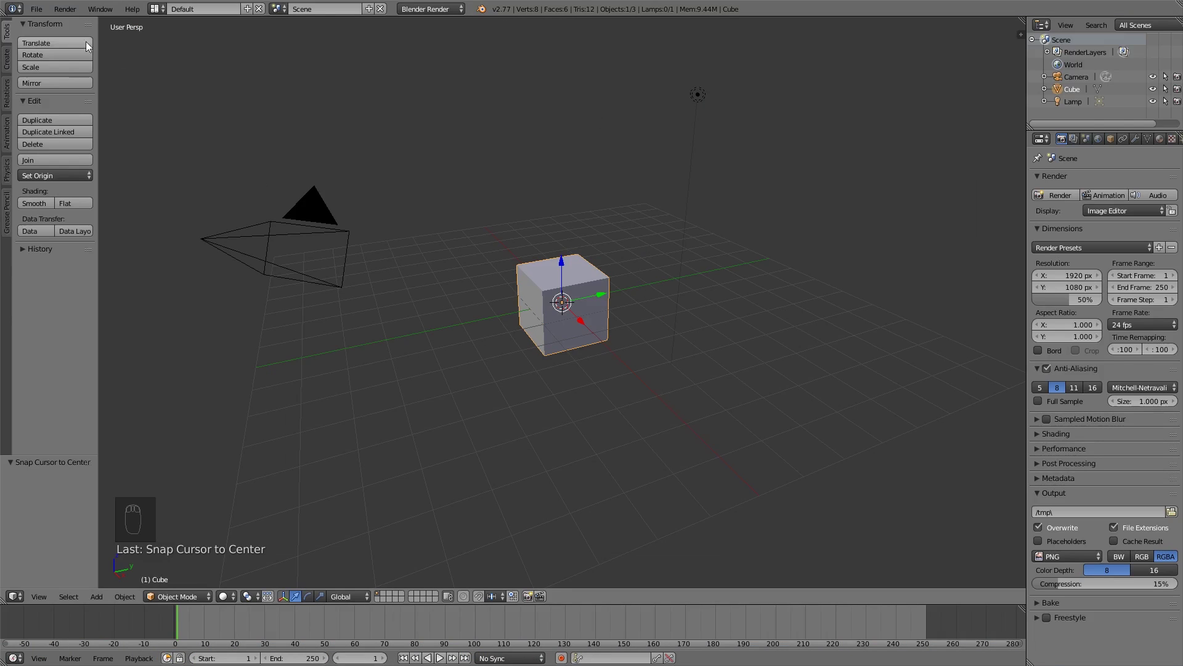
pyautogui.click(39, 10)
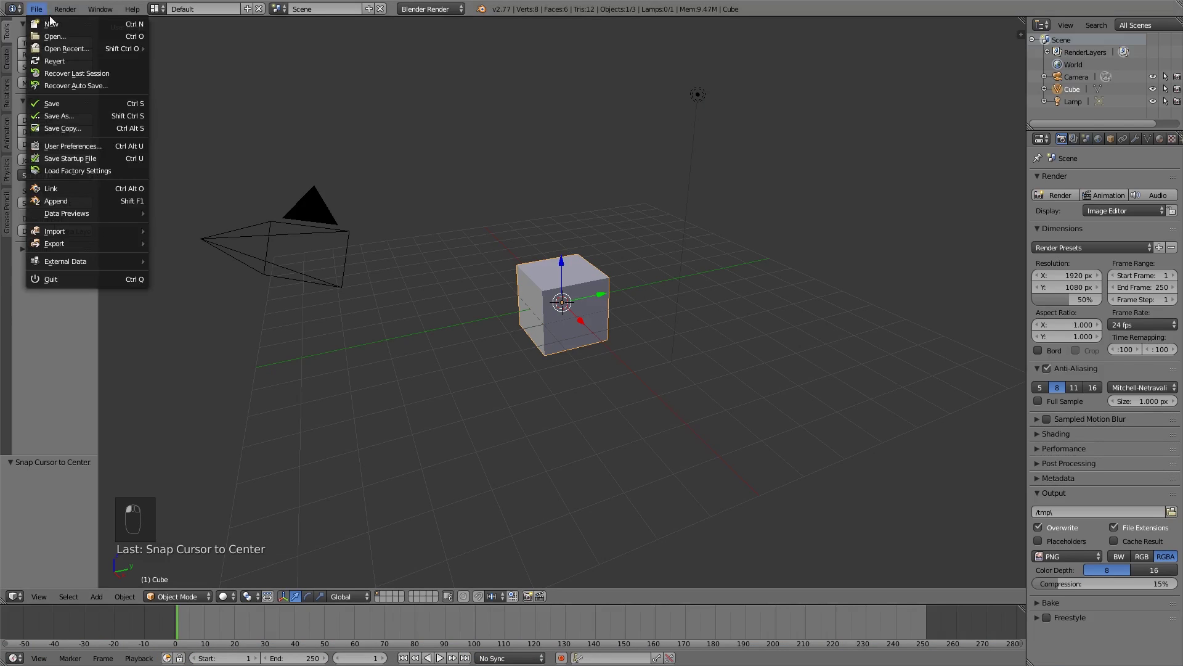
pyautogui.click(87, 144)
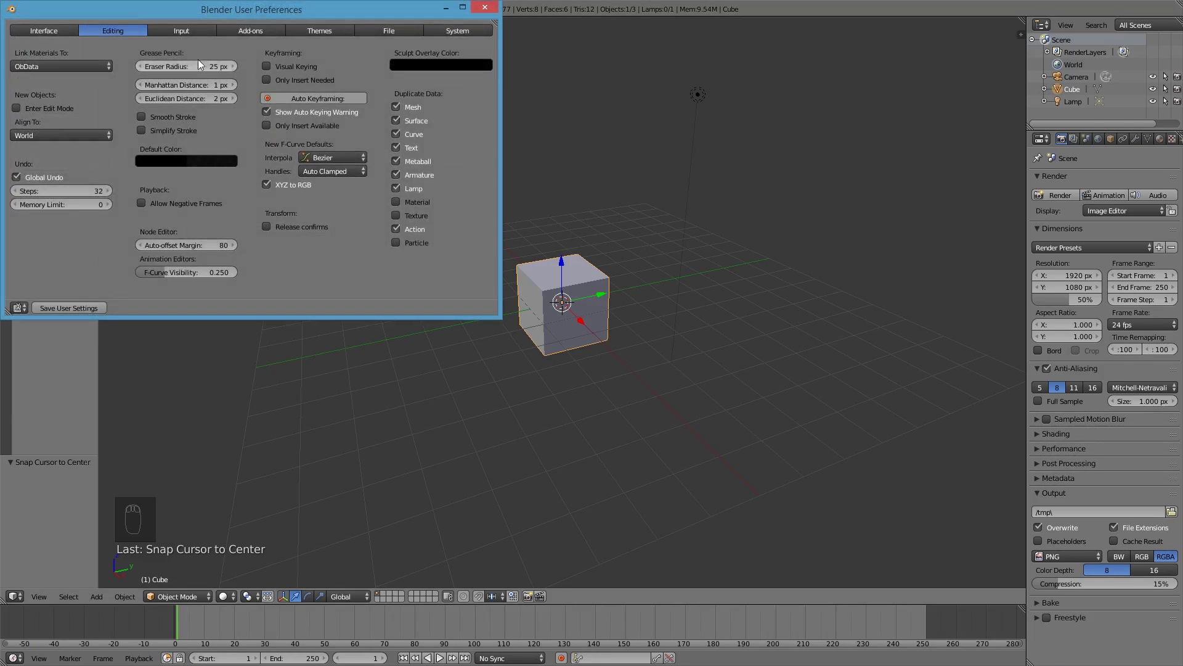
pyautogui.click(247, 33)
pyautogui.click(75, 52)
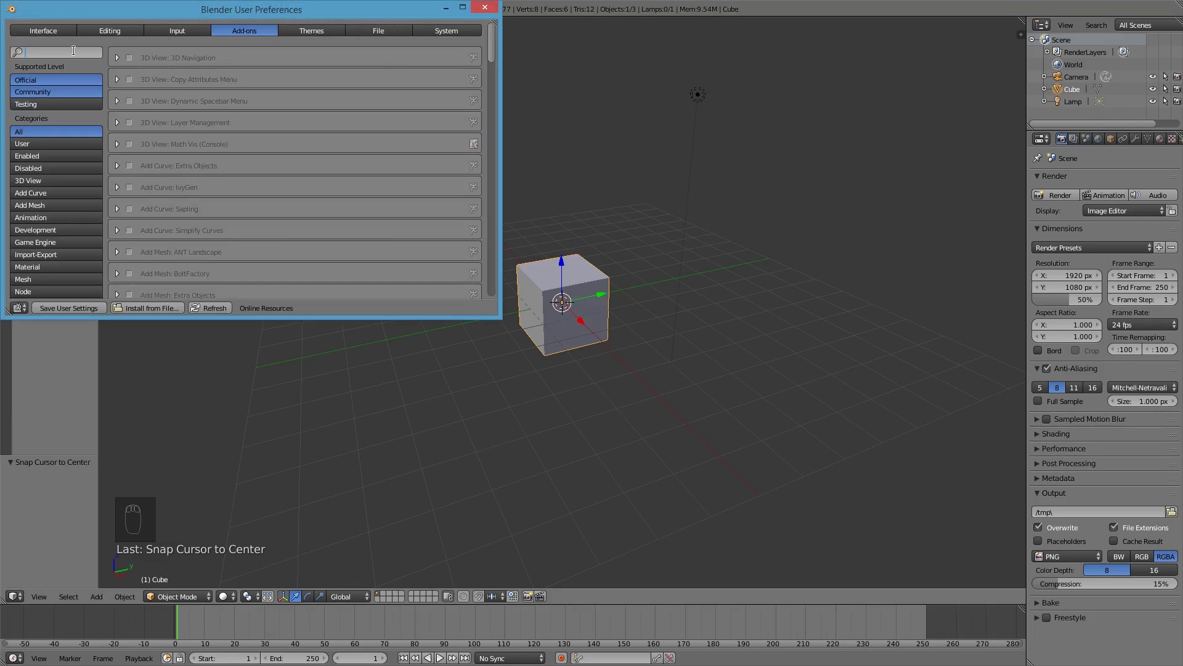
pyautogui.write('ope')
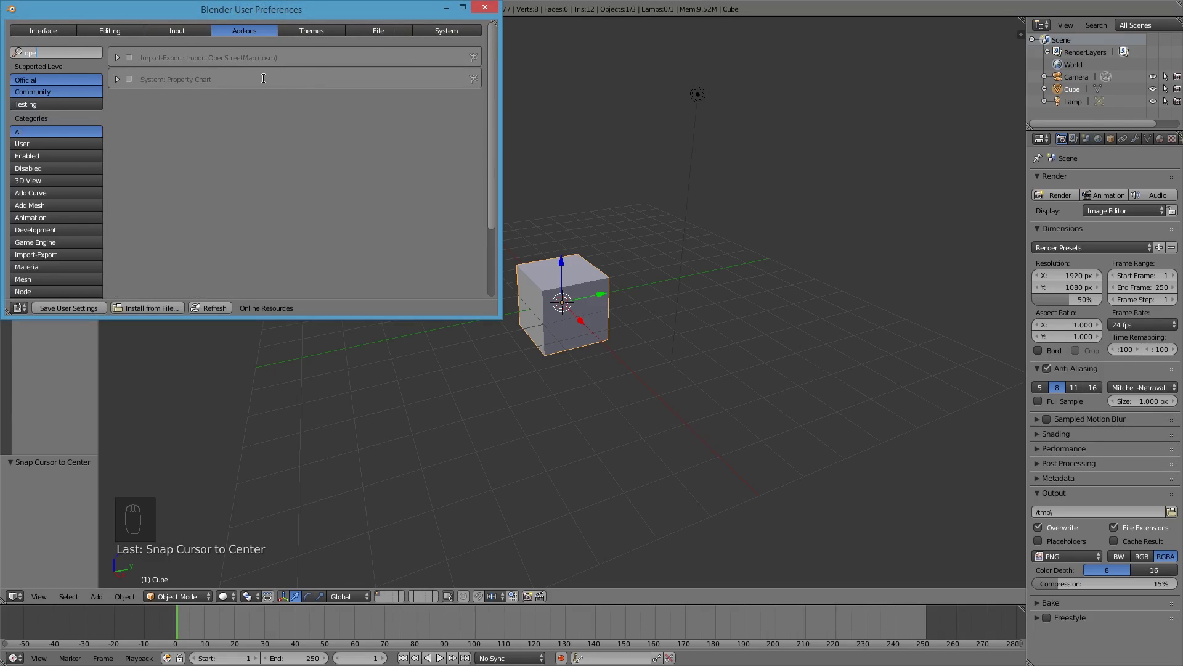
pyautogui.click(129, 58)
pyautogui.click(129, 58)
# Find and enable the Import Images as Planes add-on, and close the user preferences.
pyautogui.click(64, 52)
pyautogui.write('No')
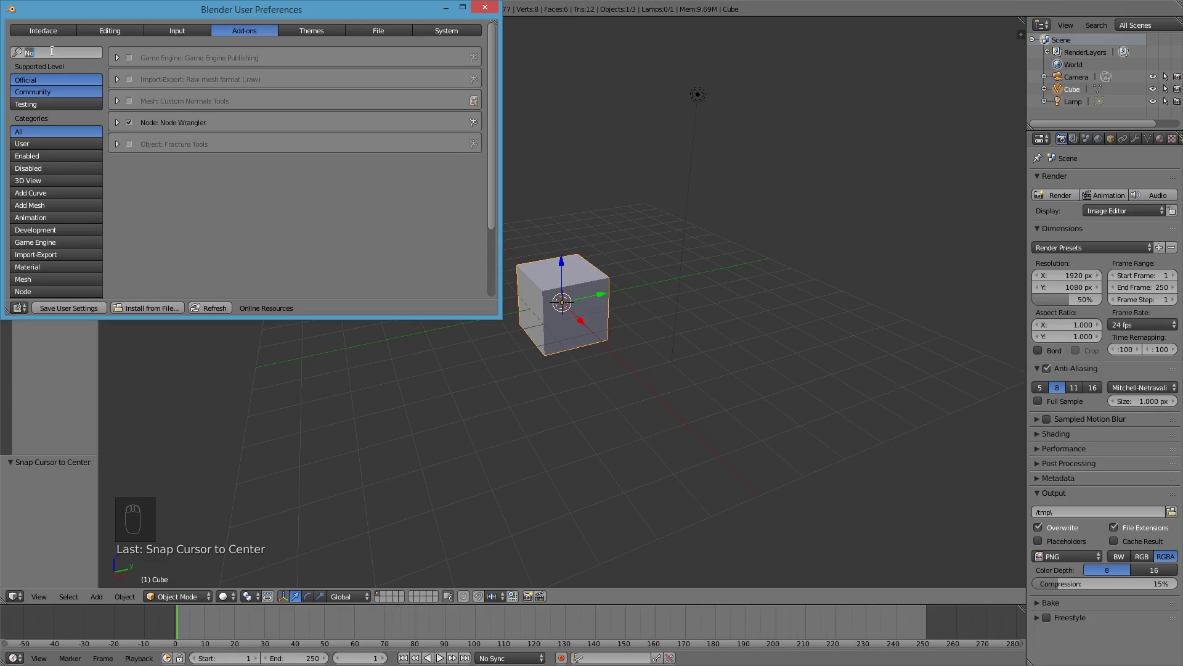
pyautogui.write('pl')
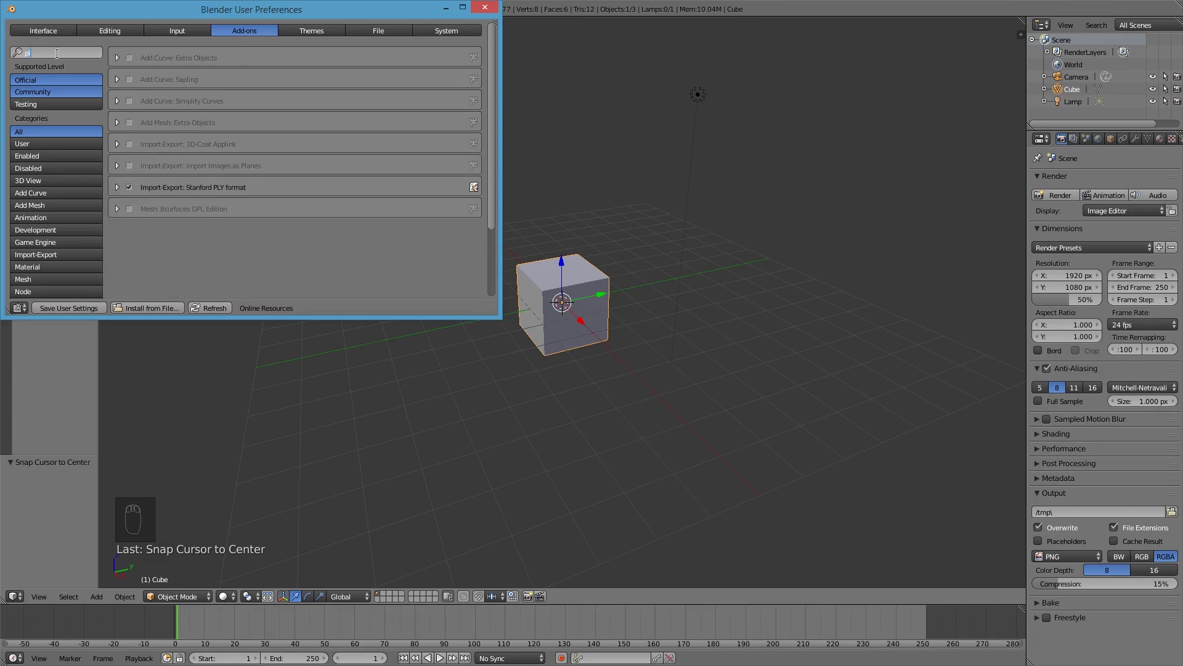
pyautogui.click(129, 166)
pyautogui.click(492, 8)
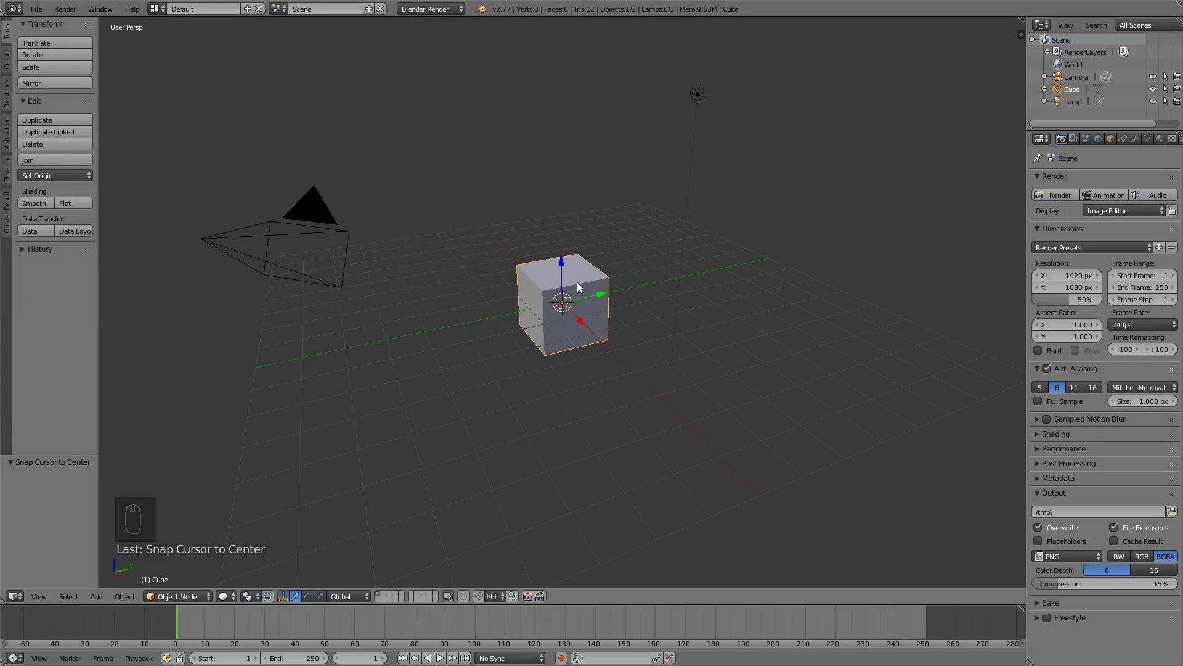
# Import the OpenStreetMap file "map (3).osm" from the Large City Tutorial folder with only buildings included.
pyautogui.click(36, 8)
pyautogui.moveTo(83, 229)
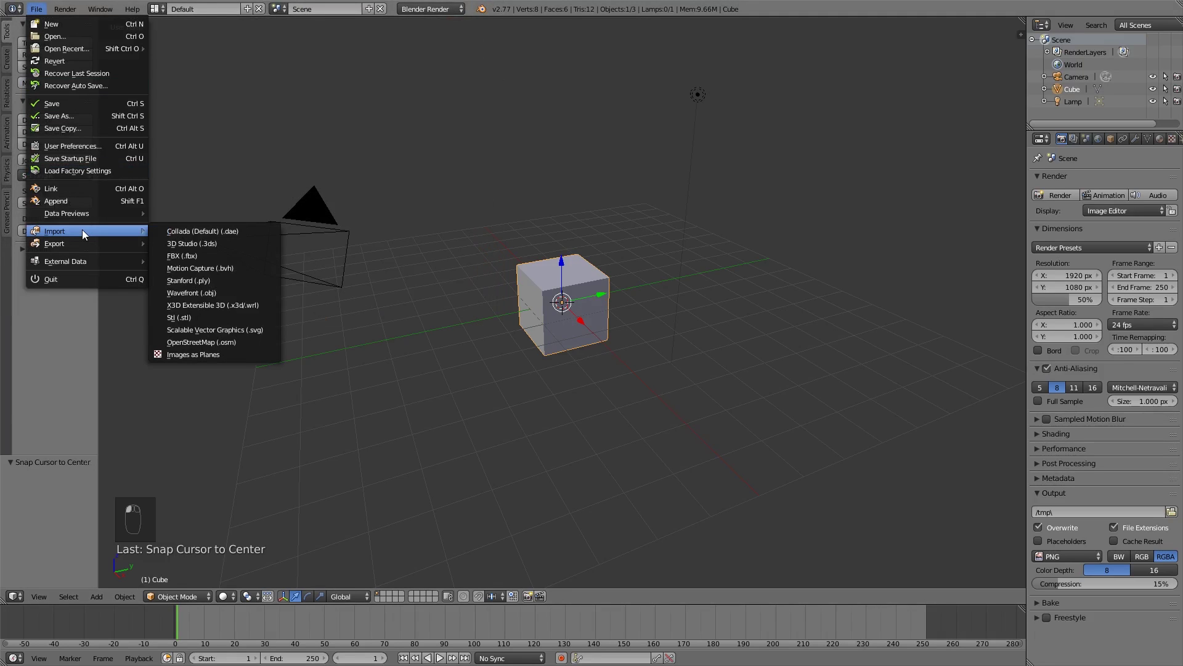
pyautogui.click(248, 345)
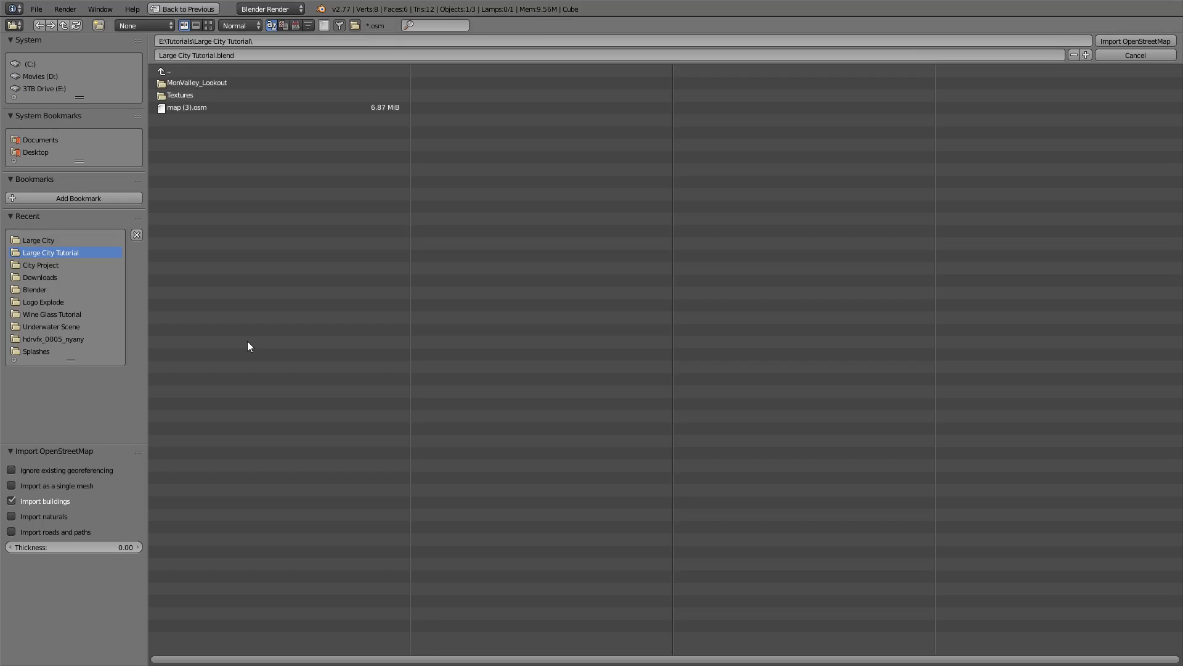
pyautogui.click(232, 108)
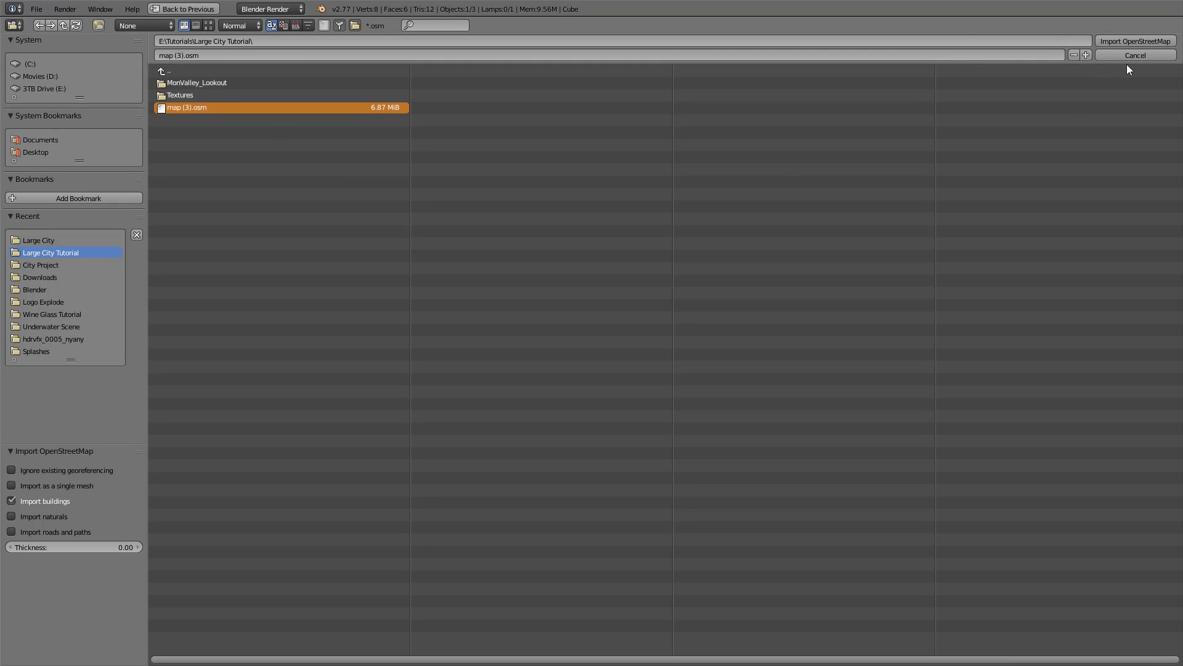
pyautogui.click(1142, 42)
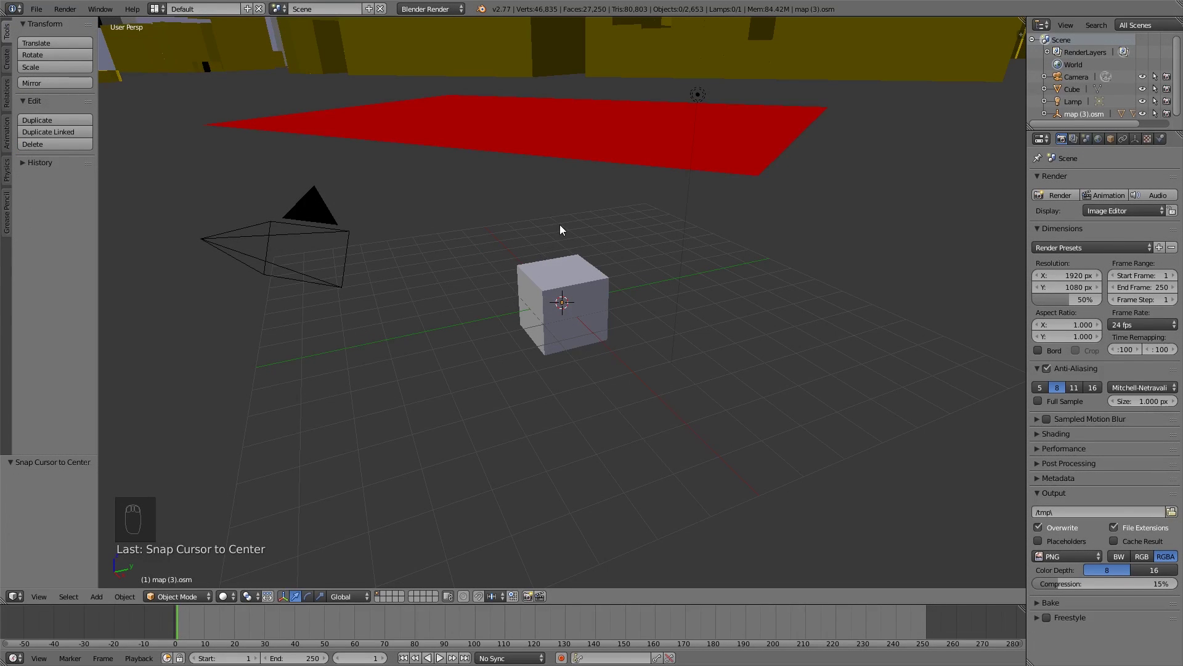
pyautogui.scroll(-10, 560, 225)
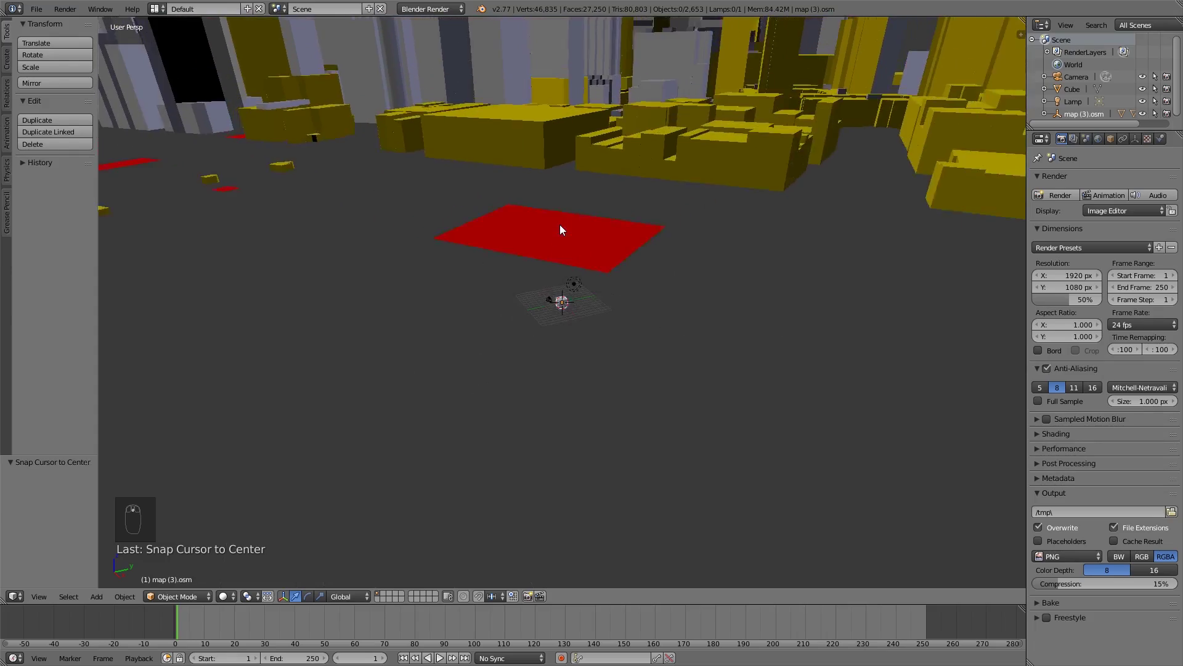
# Set the 3D view's clipping end distance to 2500.
pyautogui.moveTo(738, 257); pyautogui.dragTo(594, 257, button='middle')
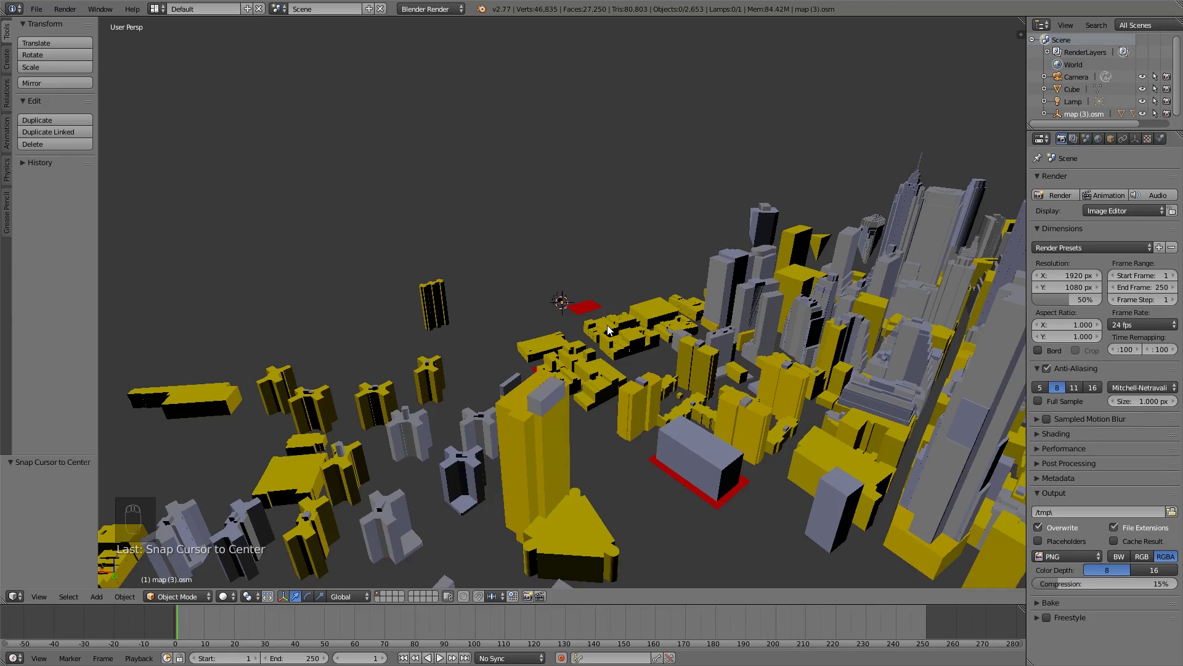
pyautogui.press('n')
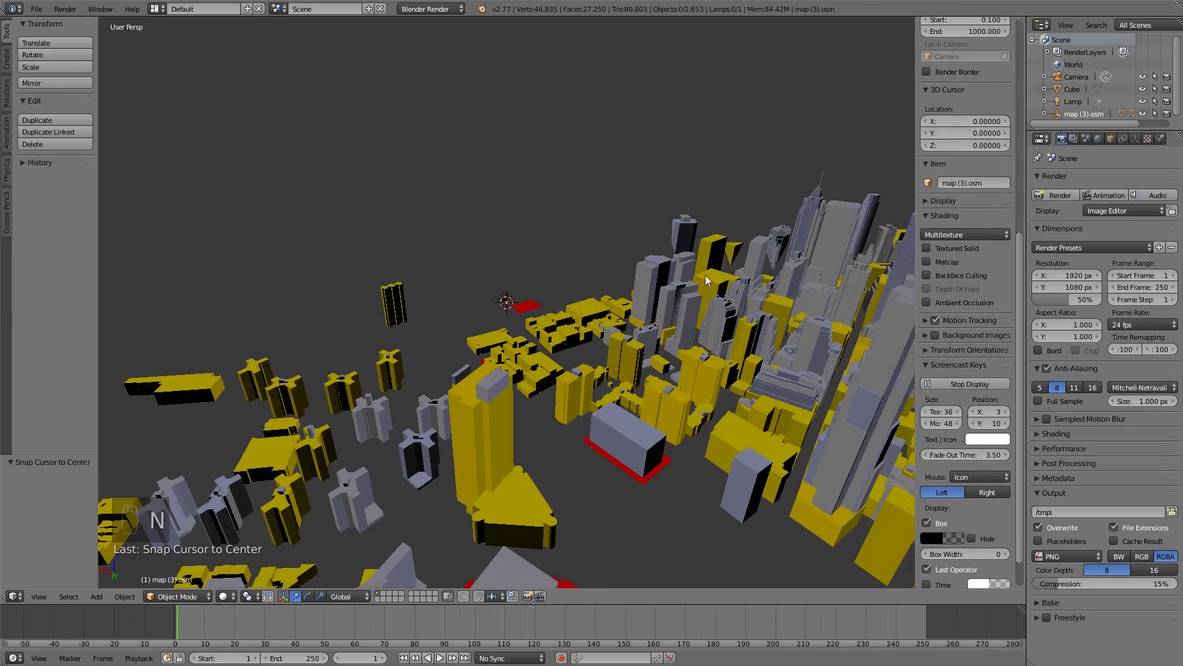
pyautogui.scroll(10, 973, 306)
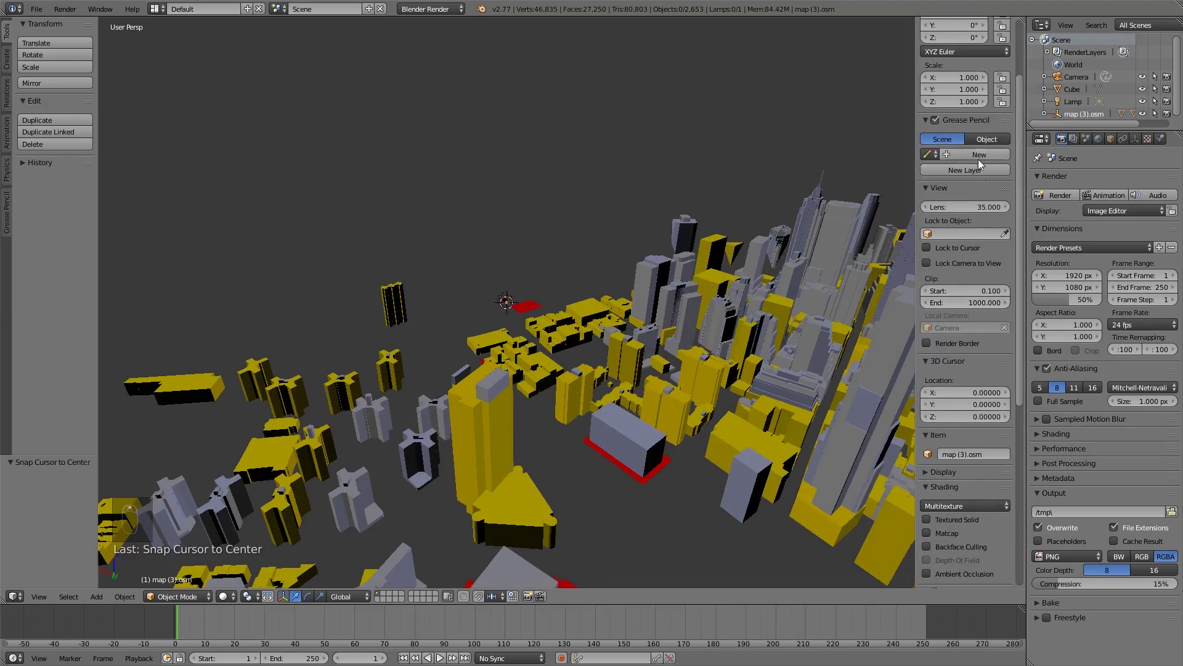
pyautogui.moveTo(963, 302); pyautogui.dragTo(1066, 302)
pyautogui.click(969, 301)
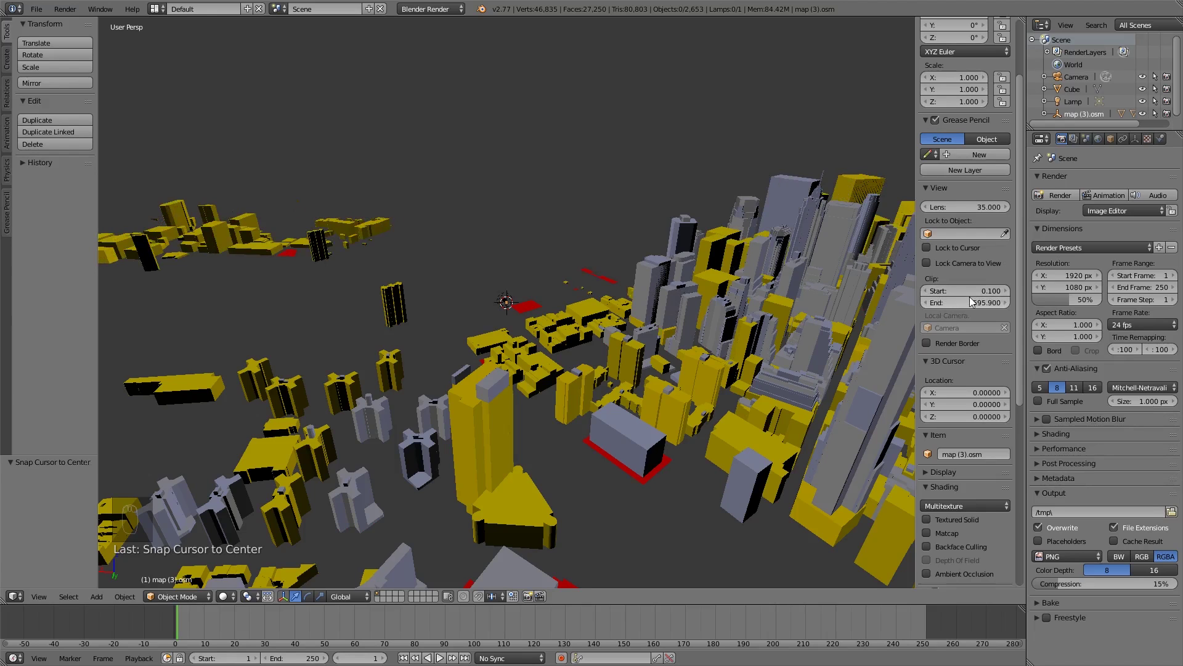
pyautogui.write('2500')
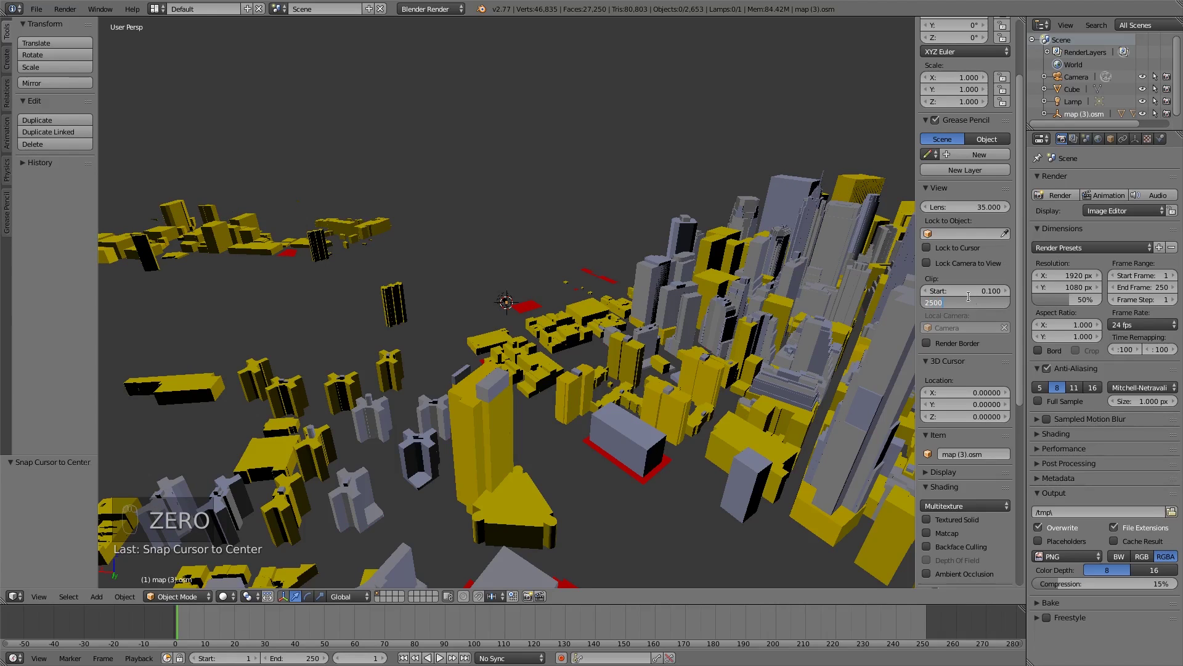
pyautogui.press('Return')
pyautogui.press('n')
pyautogui.scroll(-2, 737, 314)
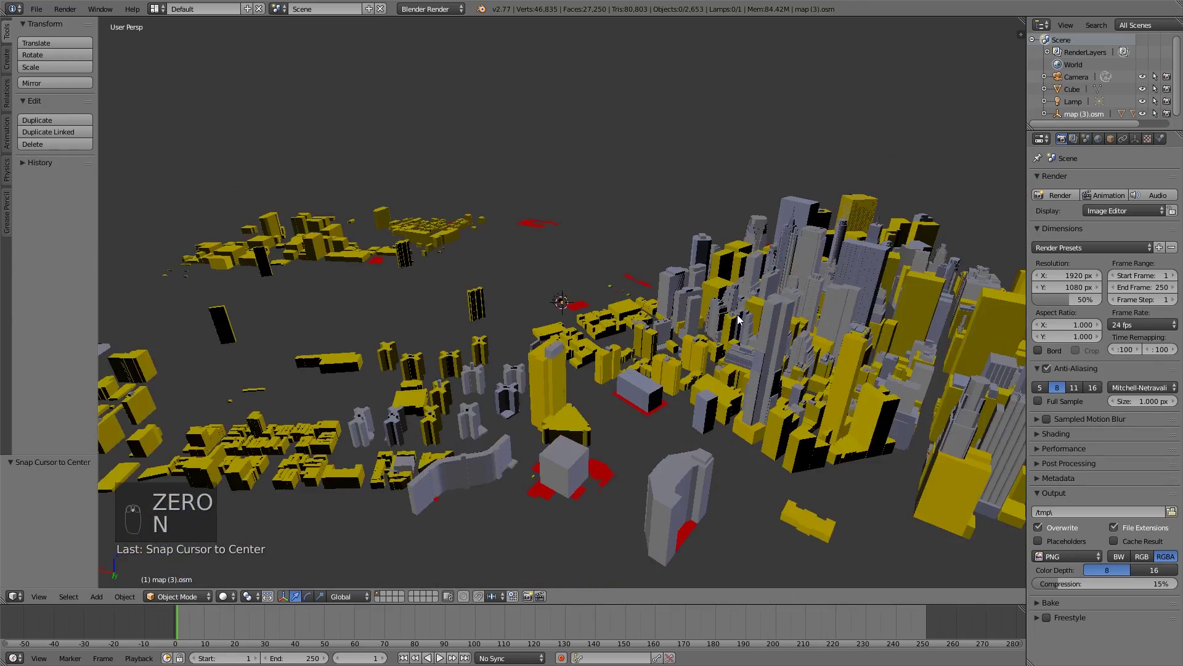
# Scale all objects in the scene down uniformly by a factor of 0.2.
pyautogui.press('a')
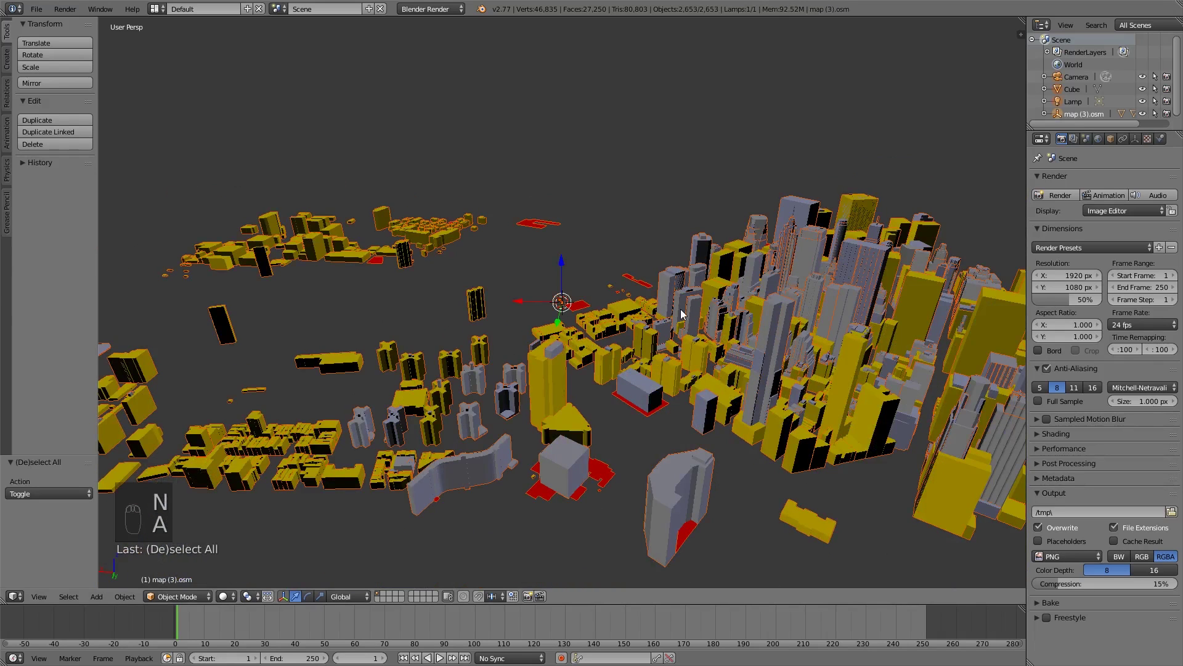
pyautogui.press('a')
pyautogui.press('s')
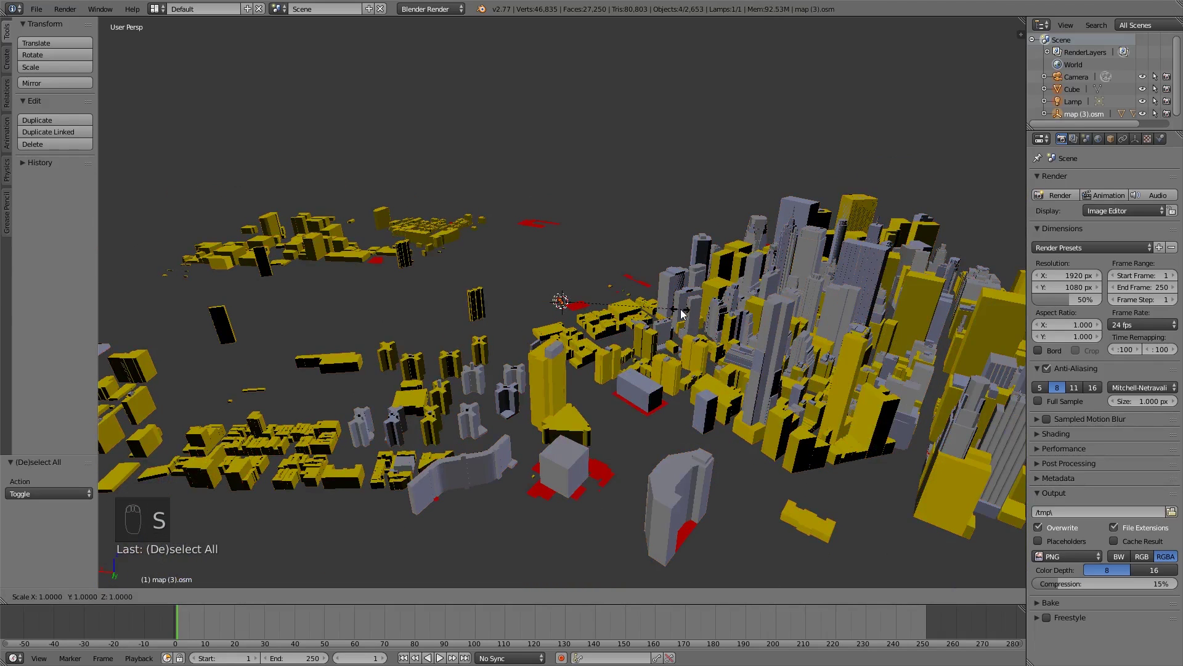
pyautogui.write('.2')
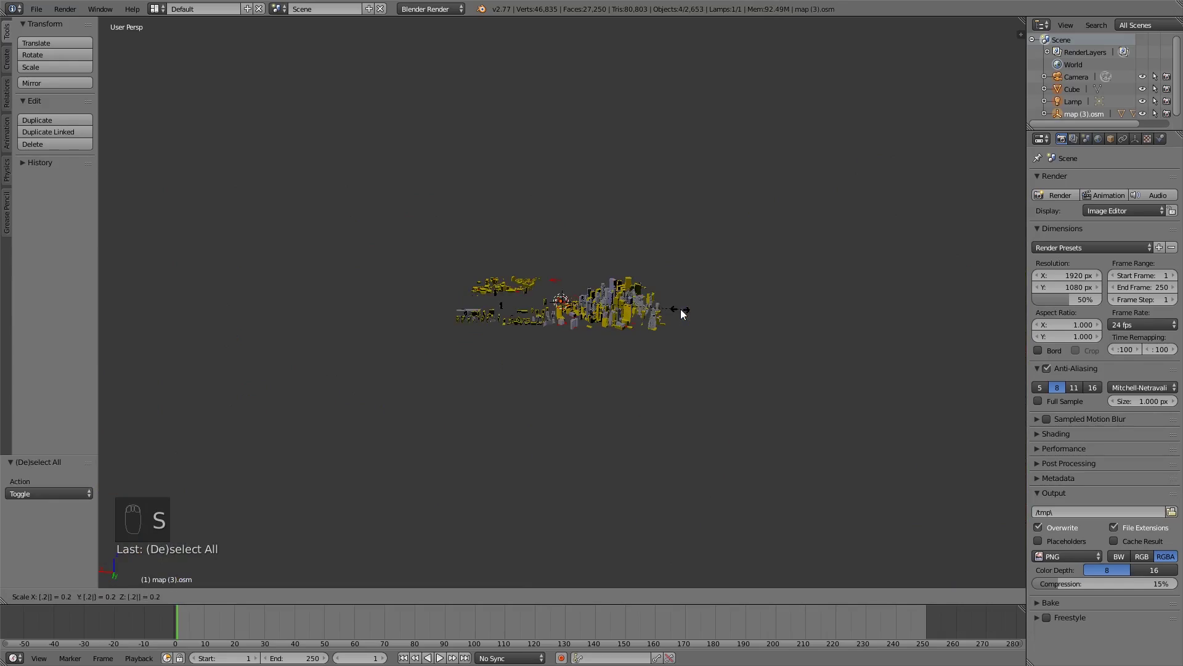
pyautogui.click(680, 309)
# Examine the scaled city from several angles, including a top orthographic view of its building layout.
pyautogui.scroll(8, 541, 349)
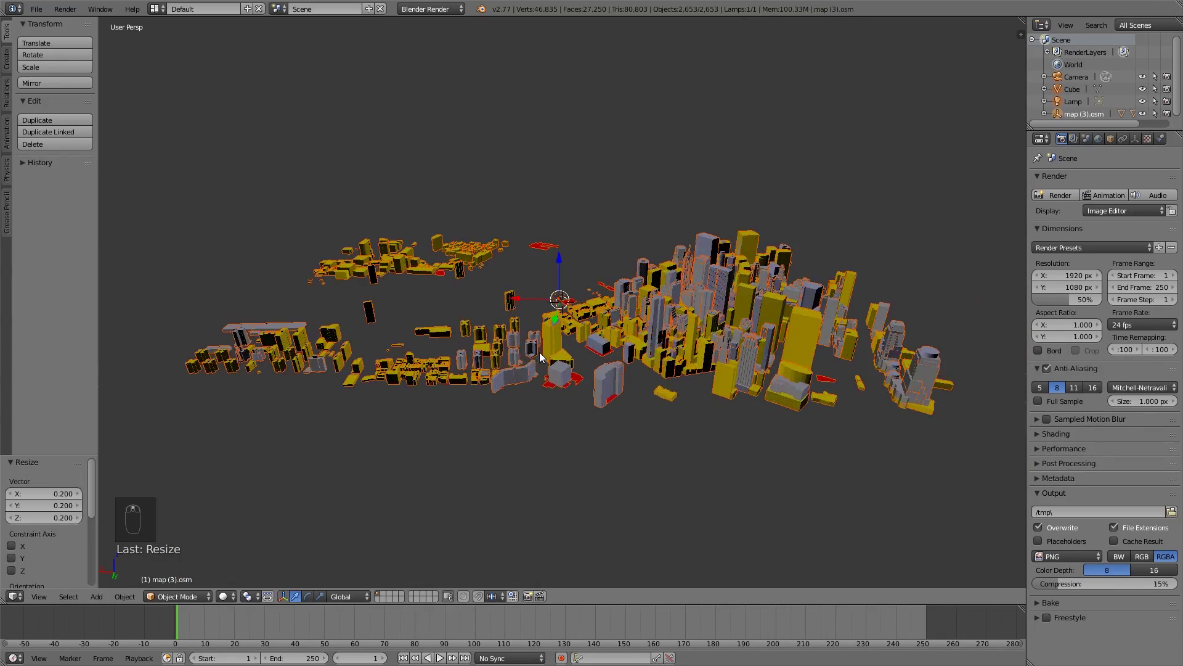
pyautogui.moveTo(542, 352)
pyautogui.mouseDown(button='middle')
pyautogui.moveTo(615, 351)
pyautogui.moveTo(634, 327)
pyautogui.moveTo(652, 335)
pyautogui.moveTo(642, 323)
pyautogui.moveTo(557, 351)
pyautogui.mouseUp(button='middle')
pyautogui.scroll(10, 642, 323)
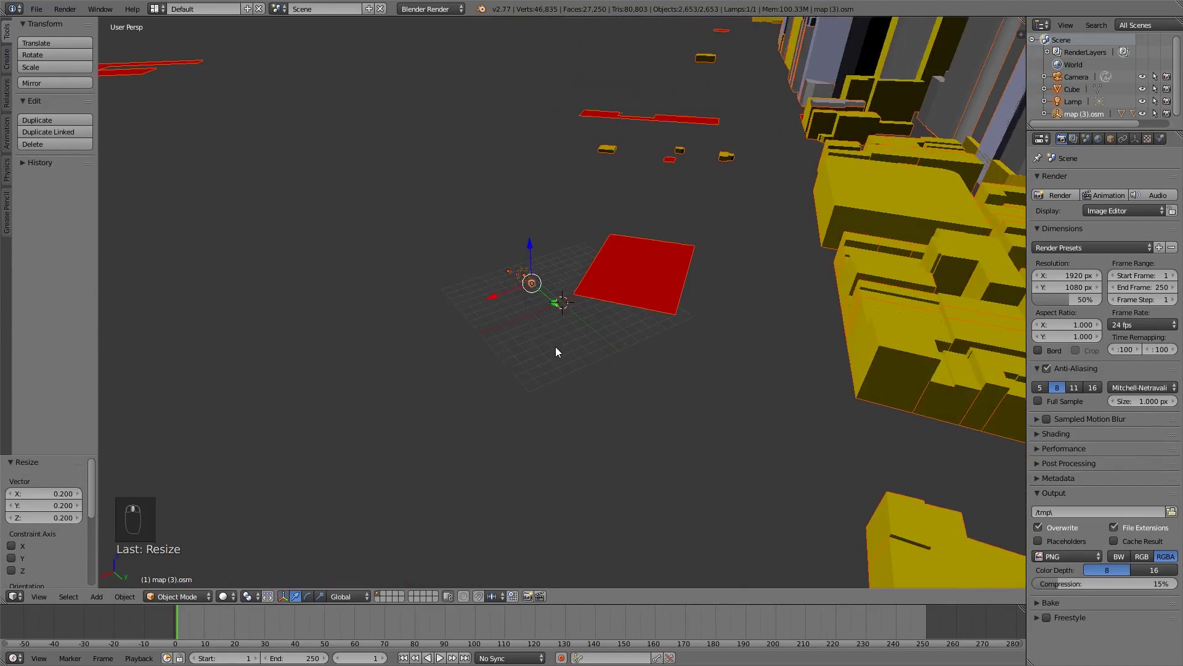
pyautogui.moveTo(752, 268); pyautogui.dragTo(560, 417, button='middle')
pyautogui.scroll(-5, 640, 395)
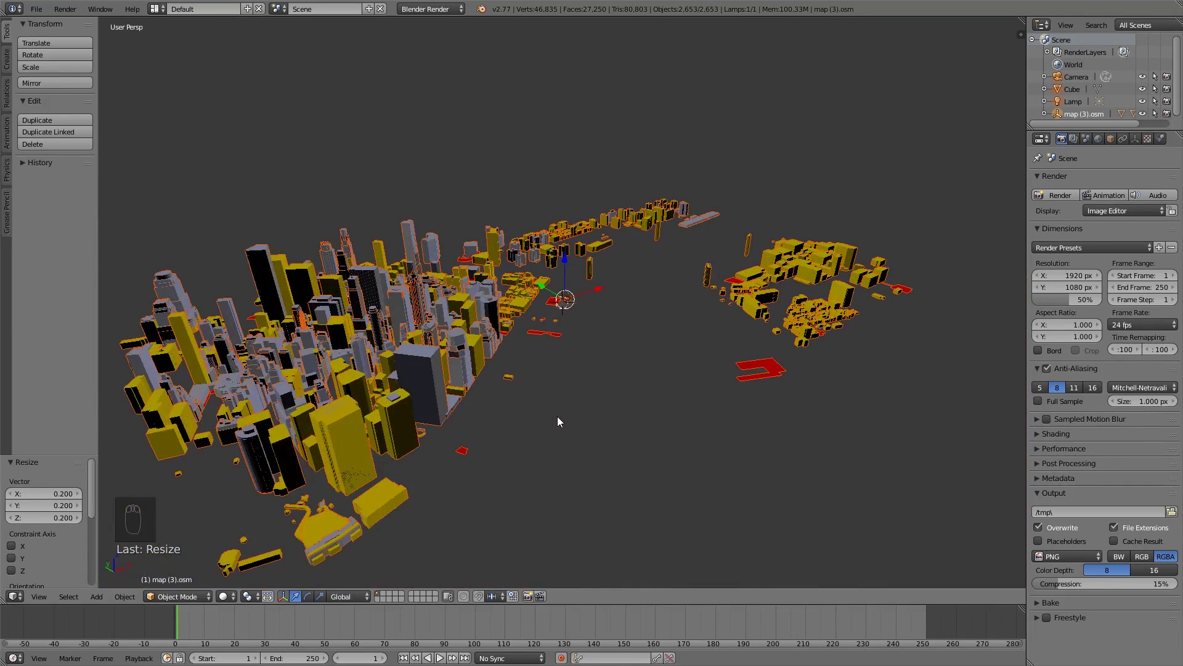
pyautogui.moveTo(438, 336); pyautogui.dragTo(469, 336, button='middle')
pyautogui.press('KP_7')
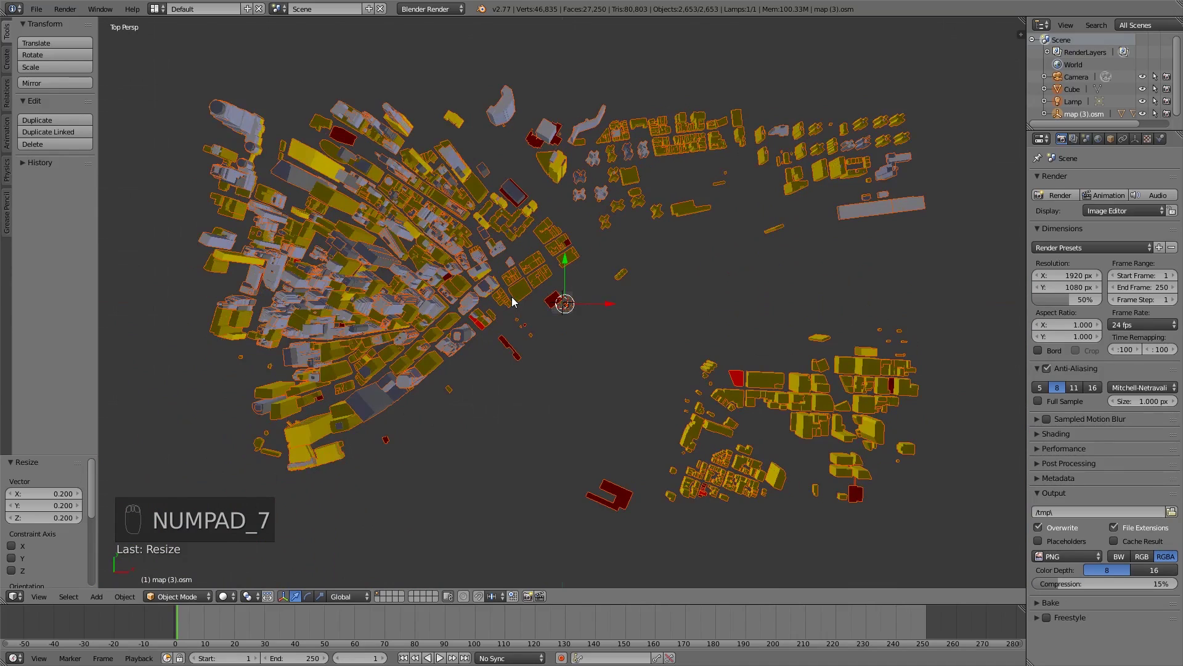
pyautogui.press('KP_5')
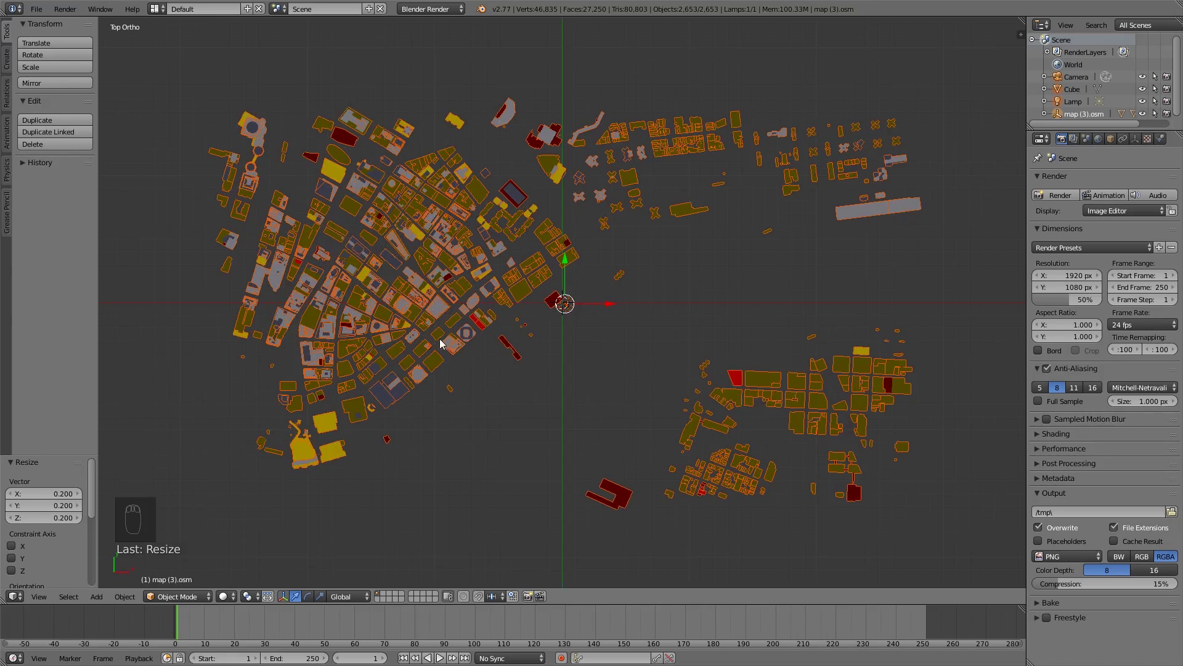
pyautogui.moveTo(597, 449); pyautogui.dragTo(447, 320, button='middle')
# Select everything in the scene and join all the buildings into one mesh.
pyautogui.press('a')
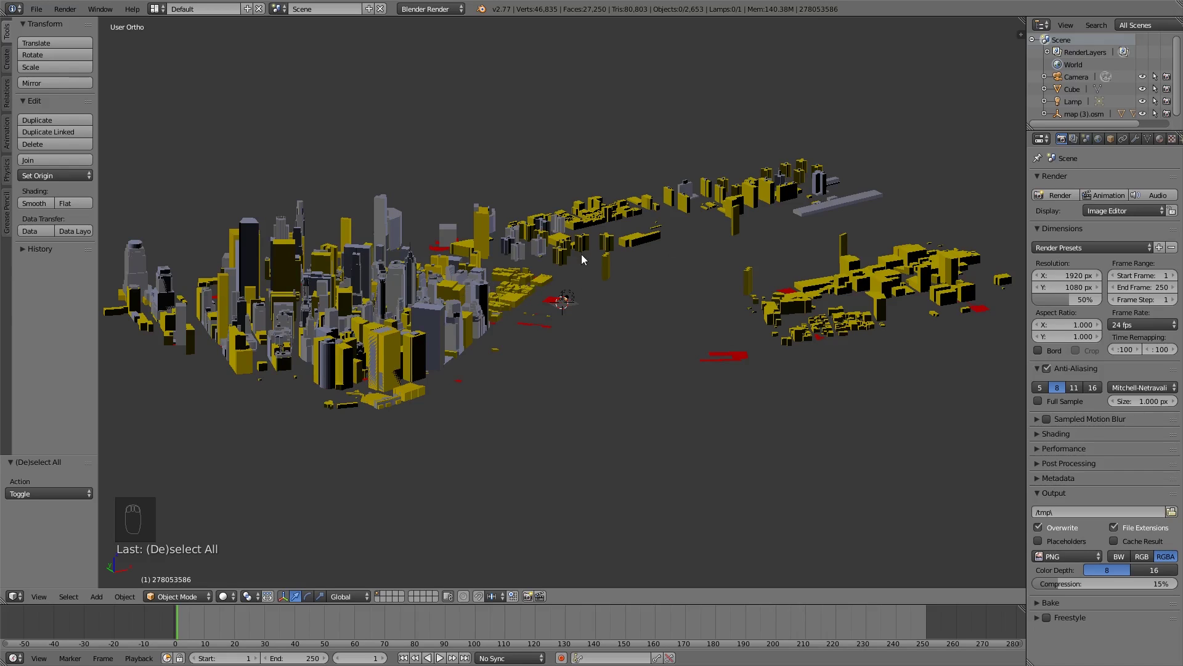
pyautogui.press('a')
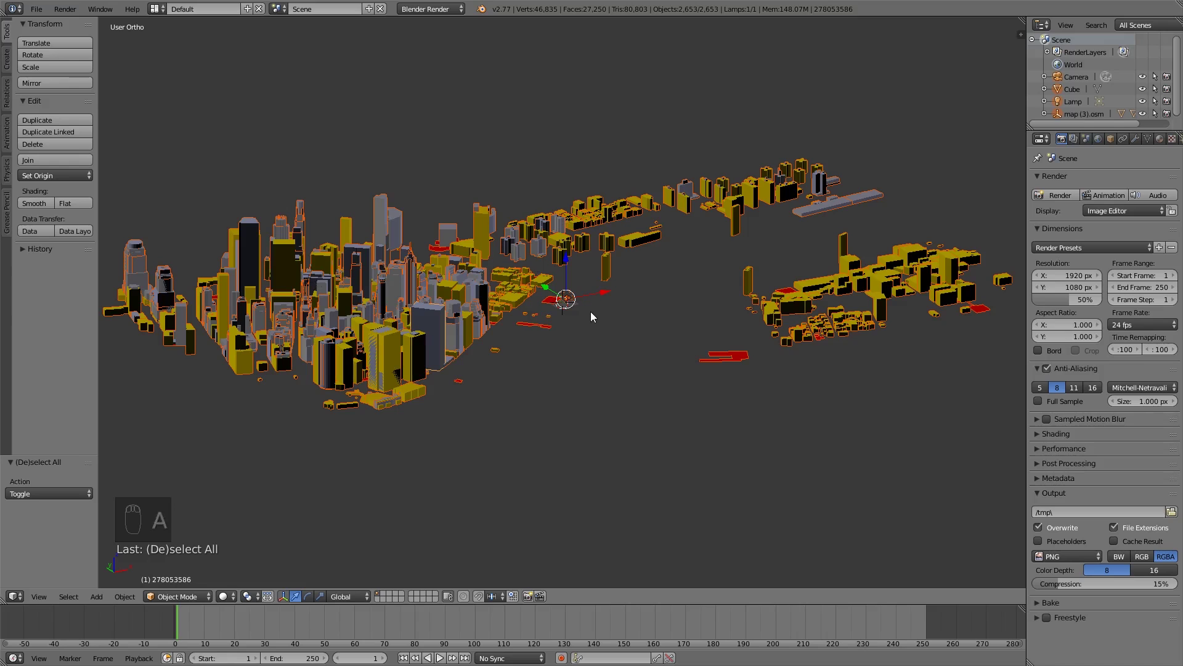
pyautogui.hotkey('ctrl', 'j')
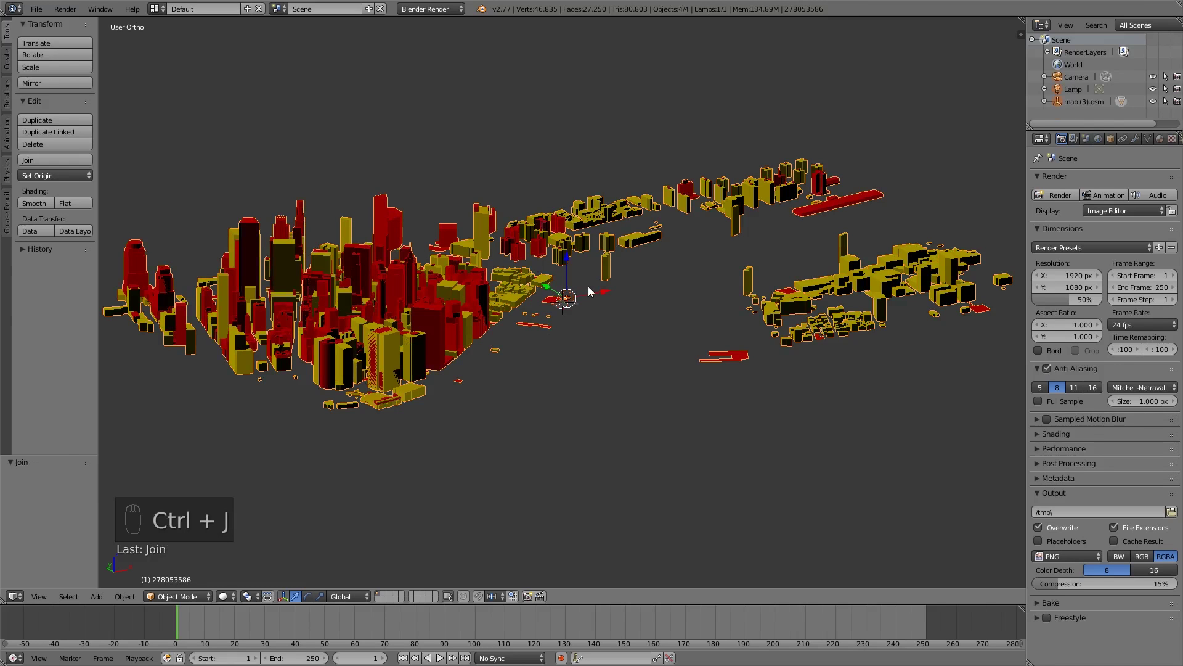
# Delete the default cube's linked geometry near the scene origin from the joined city mesh.
pyautogui.scroll(10, 568, 316)
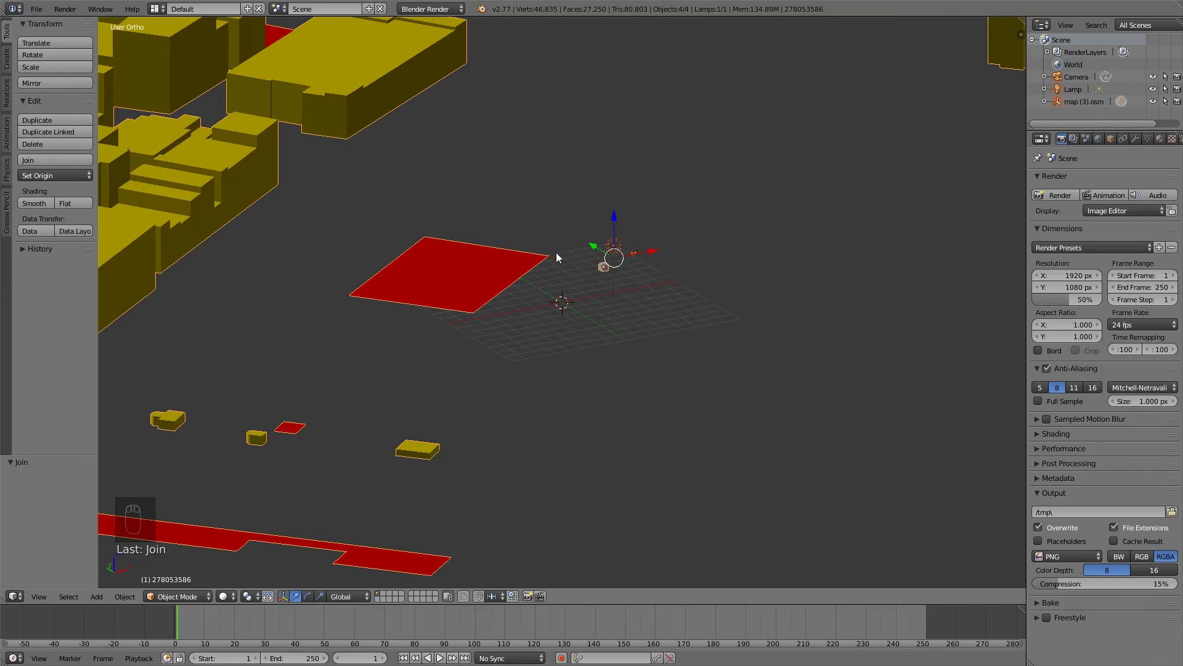
pyautogui.press('a')
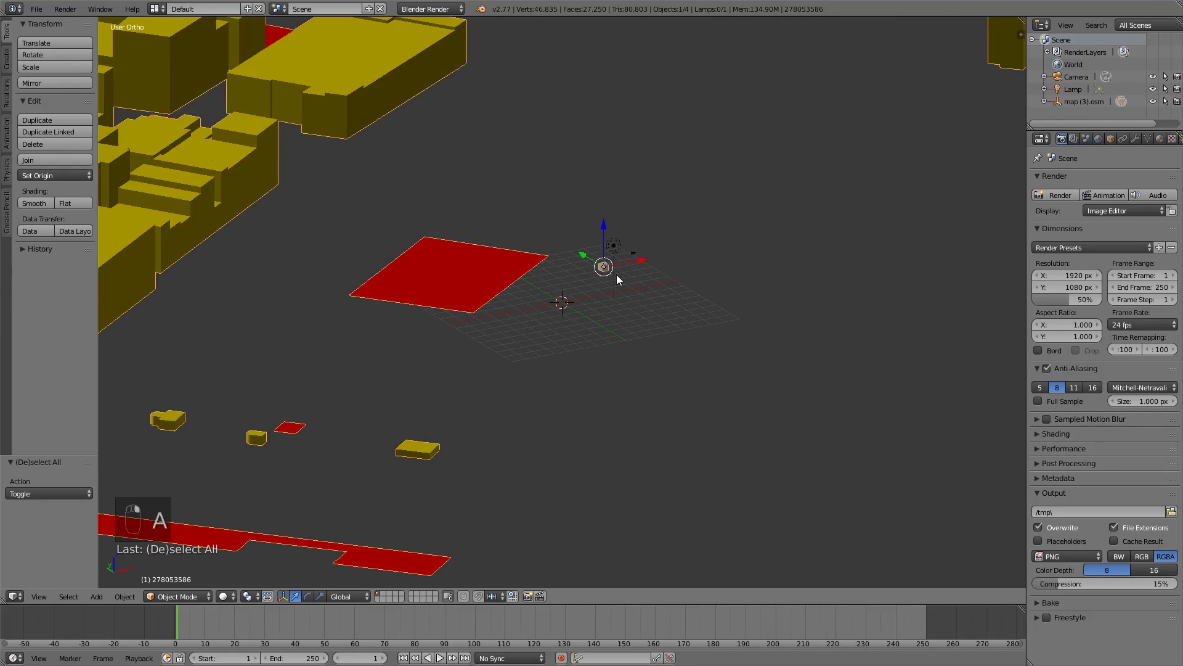
pyautogui.press('Tab')
pyautogui.press('a')
pyautogui.press('a')
pyautogui.press('l')
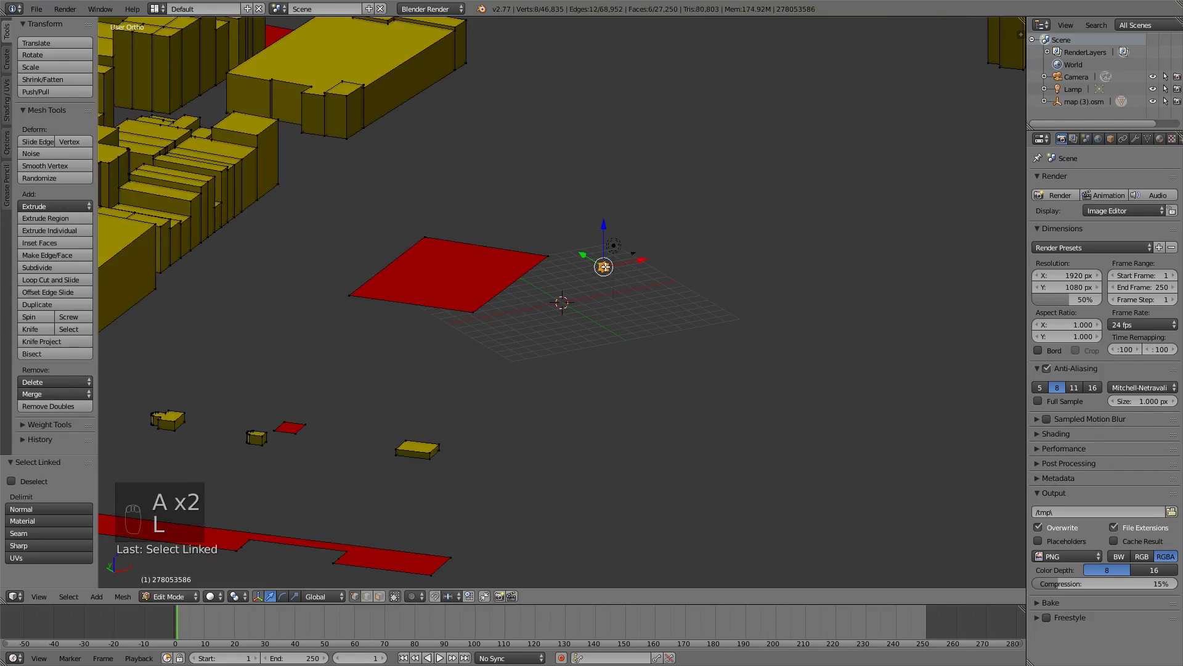
pyautogui.press('z')
pyautogui.press('x')
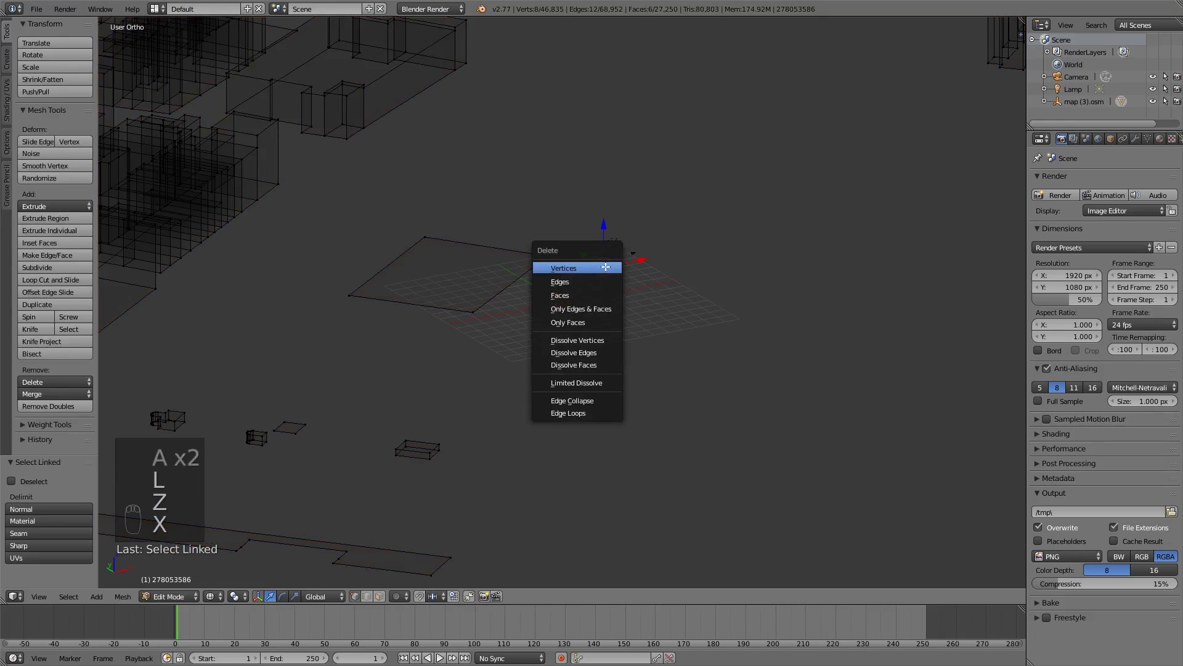
pyautogui.press('a')
pyautogui.press('Tab')
pyautogui.scroll(-4, 605, 269)
pyautogui.press('z')
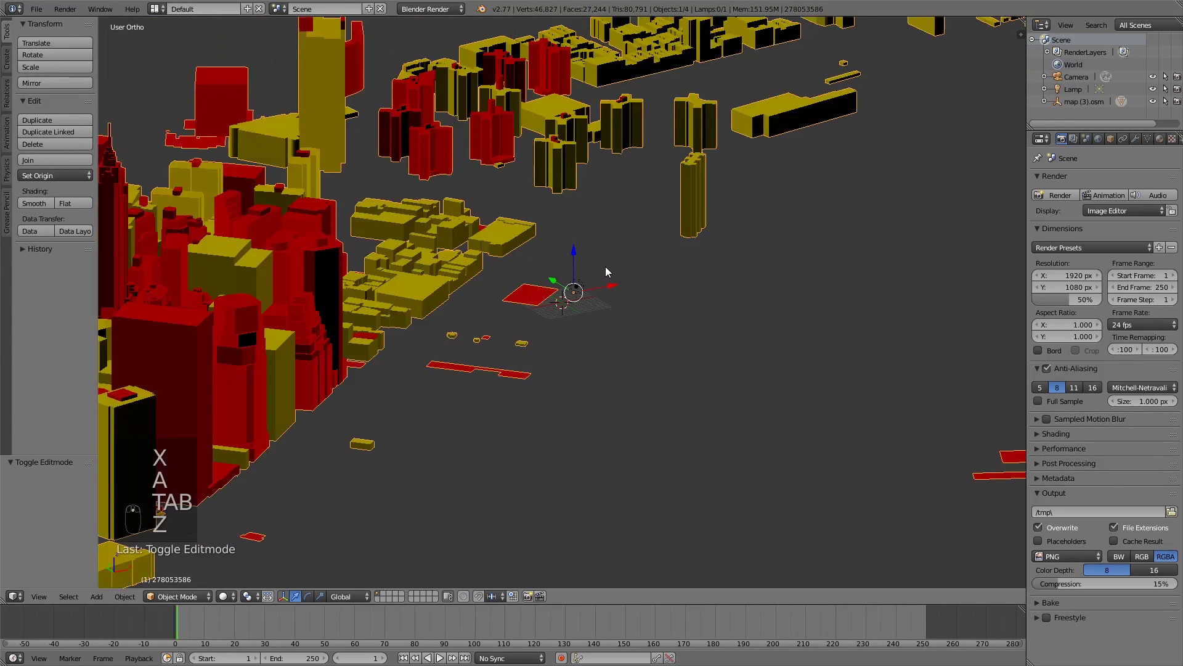
pyautogui.scroll(-4, 571, 289)
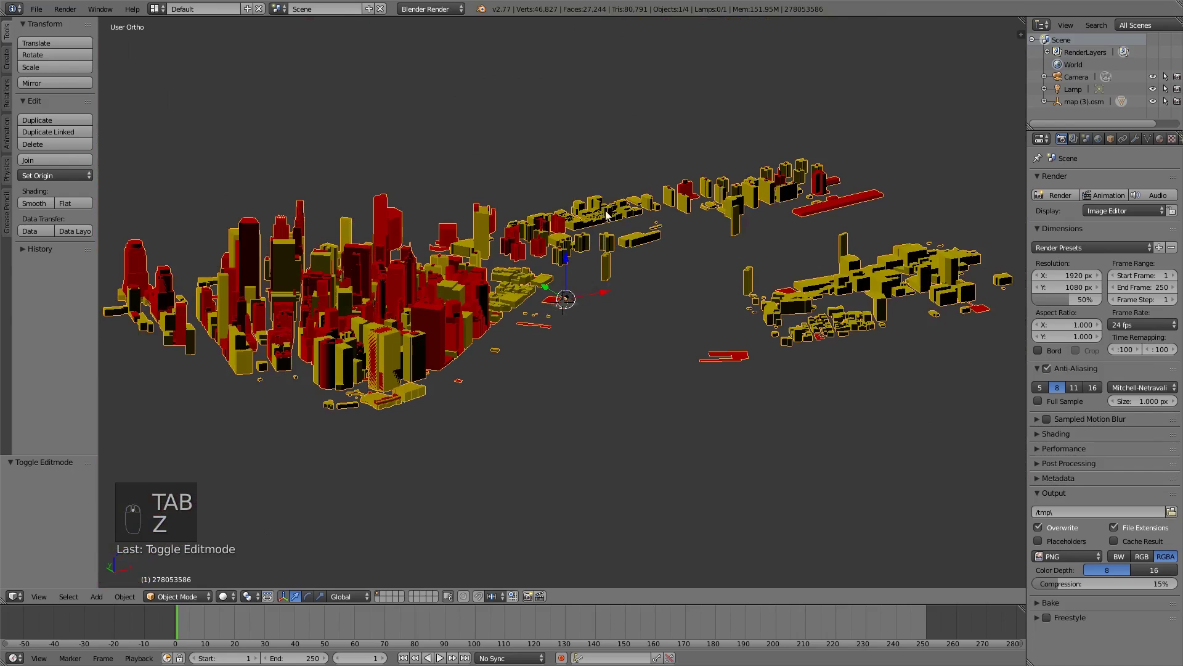
# Remove duplicate vertices from the entire city mesh.
pyautogui.press('Tab')
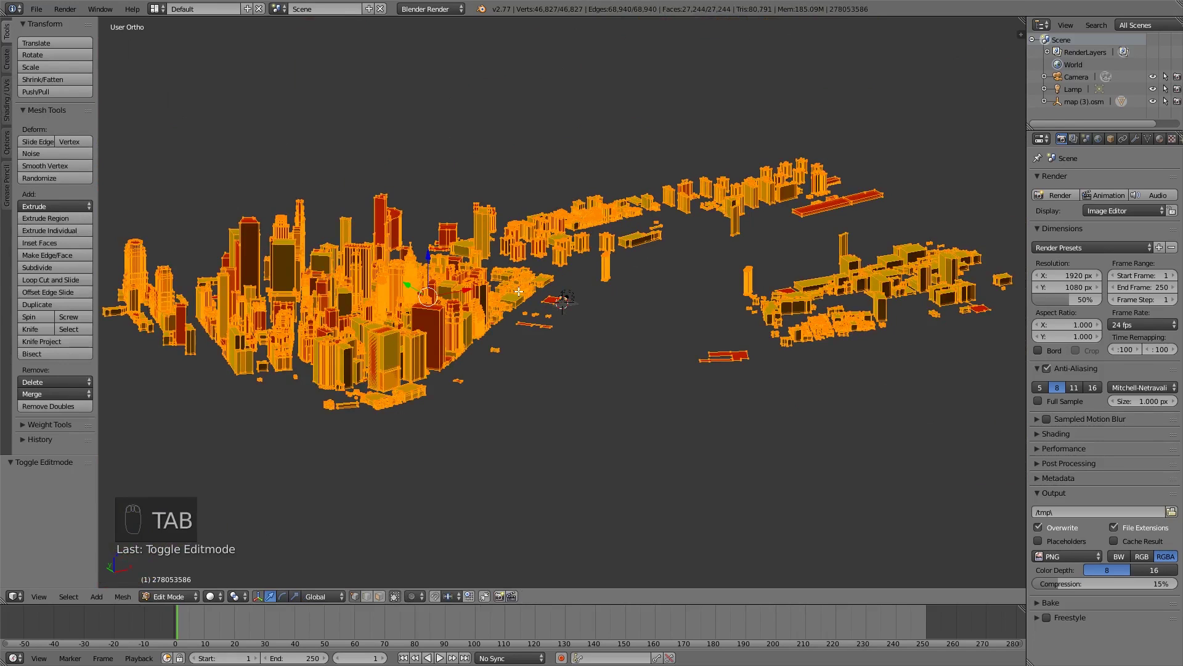
pyautogui.press('a')
pyautogui.press('a')
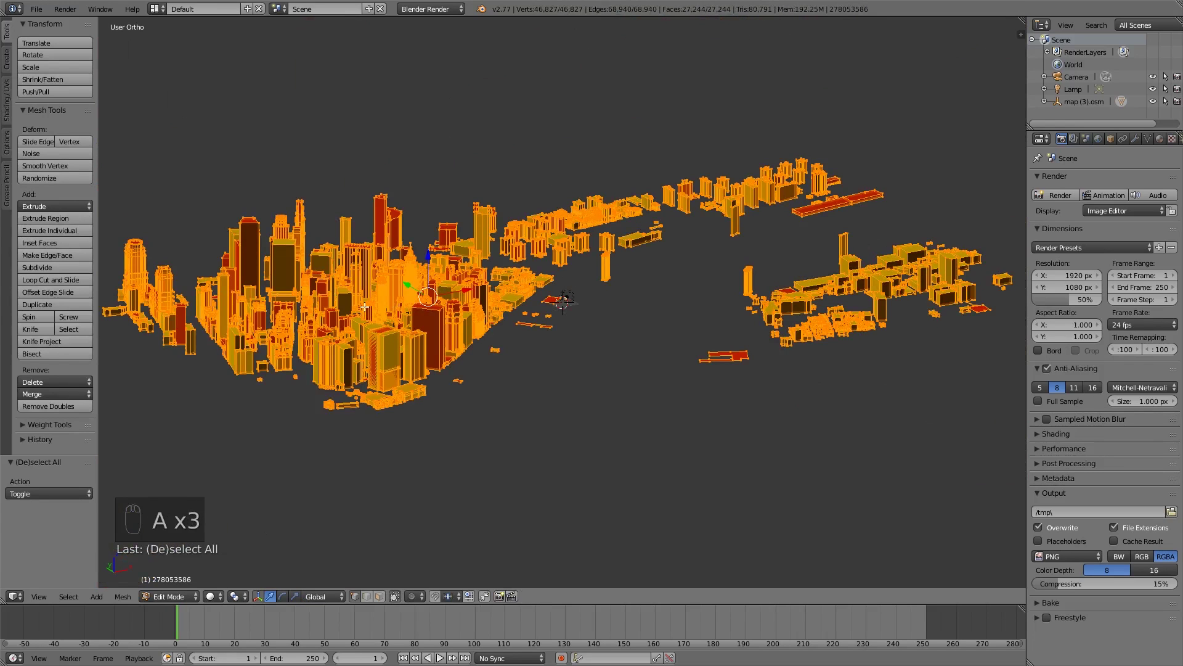
pyautogui.click(48, 407)
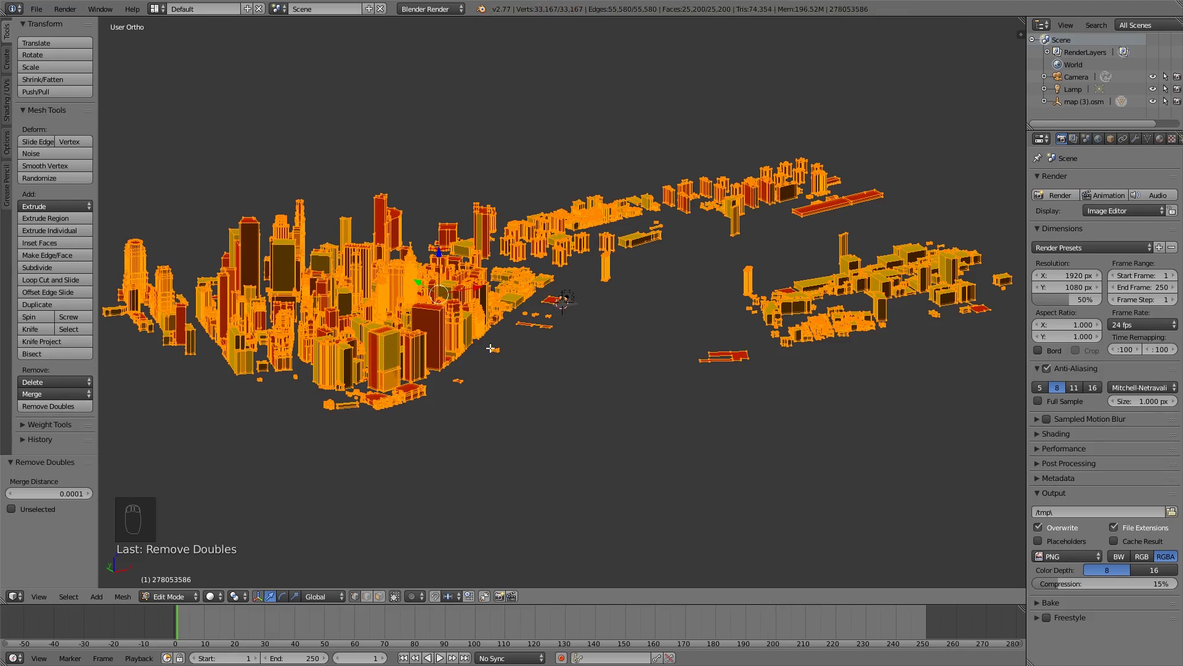
# Recalculate the normals of the whole city mesh and return to Object Mode.
pyautogui.click(8, 92)
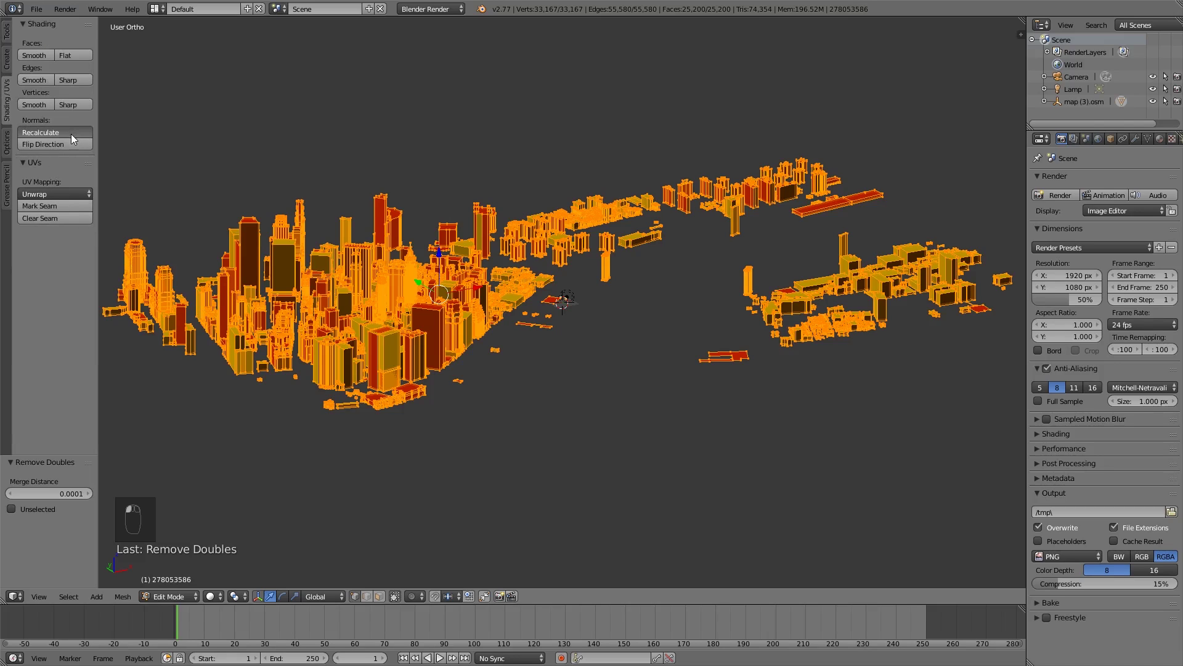
pyautogui.click(71, 135)
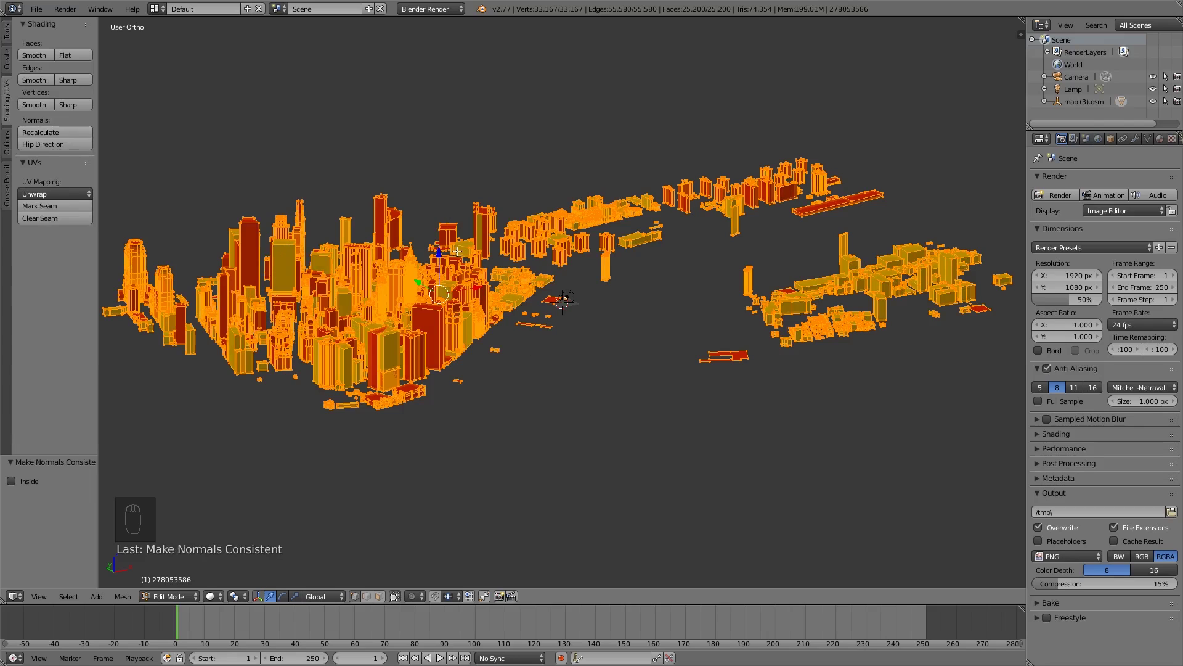
pyautogui.press('a')
pyautogui.press('Tab')
# Examine the cleaned city mesh up close, focusing on the roof and walls of the tower at the skyline's edge.
pyautogui.moveTo(355, 283); pyautogui.dragTo(654, 358, button='middle')
pyautogui.scroll(4, 655, 357)
pyautogui.scroll(8, 655, 357)
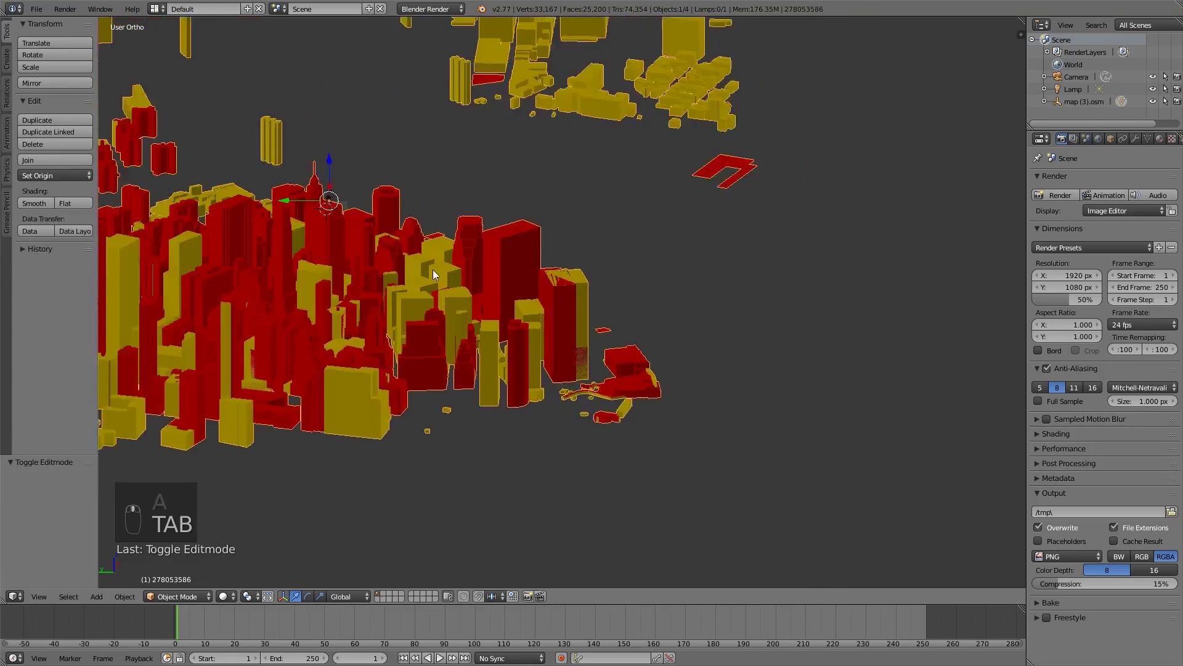
pyautogui.scroll(2, 512, 247)
pyautogui.moveTo(489, 259); pyautogui.dragTo(301, 312, button='middle')
pyautogui.scroll(-1, 503, 242)
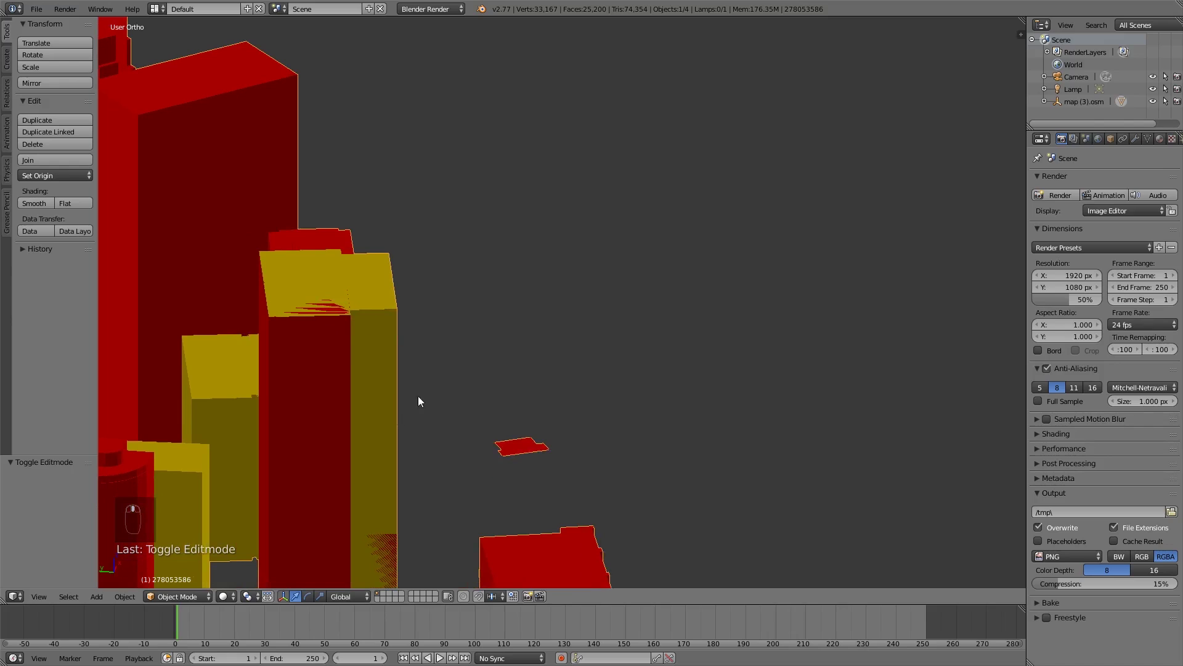
pyautogui.keyDown('shift'); pyautogui.moveTo(321, 326); pyautogui.dragTo(401, 270, button='middle'); pyautogui.keyUp('shift')
pyautogui.scroll(1, 401, 269)
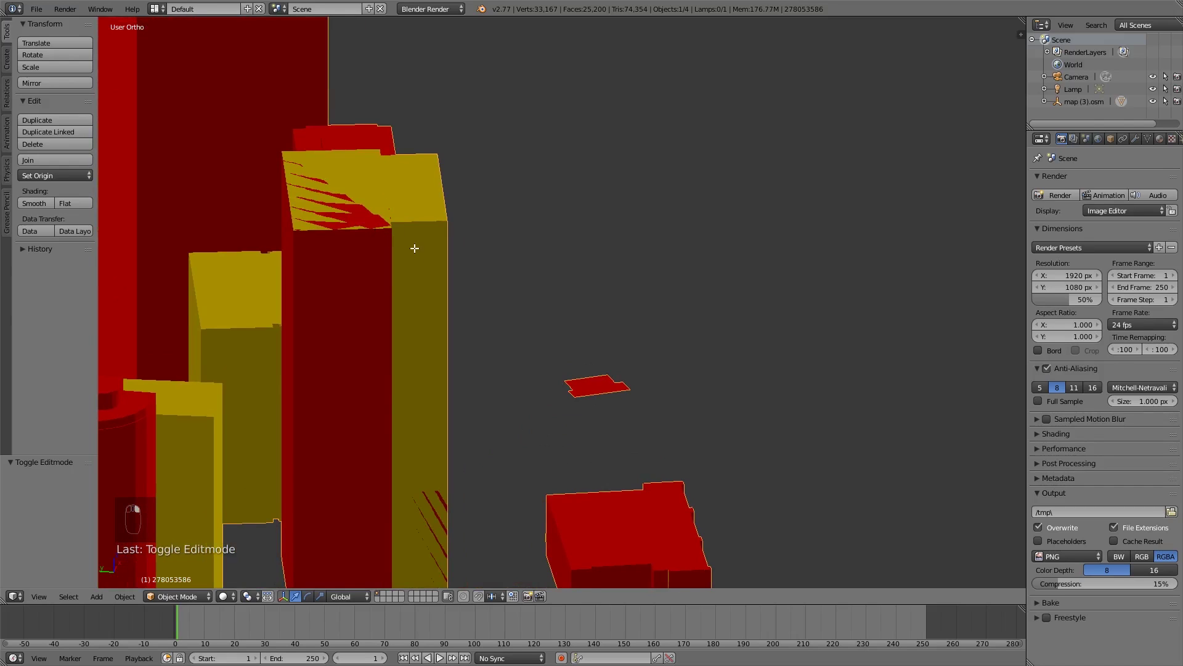
# In face selection mode, try moving the overlapping roof face of the tower at the skyline's edge.
pyautogui.press('Tab')
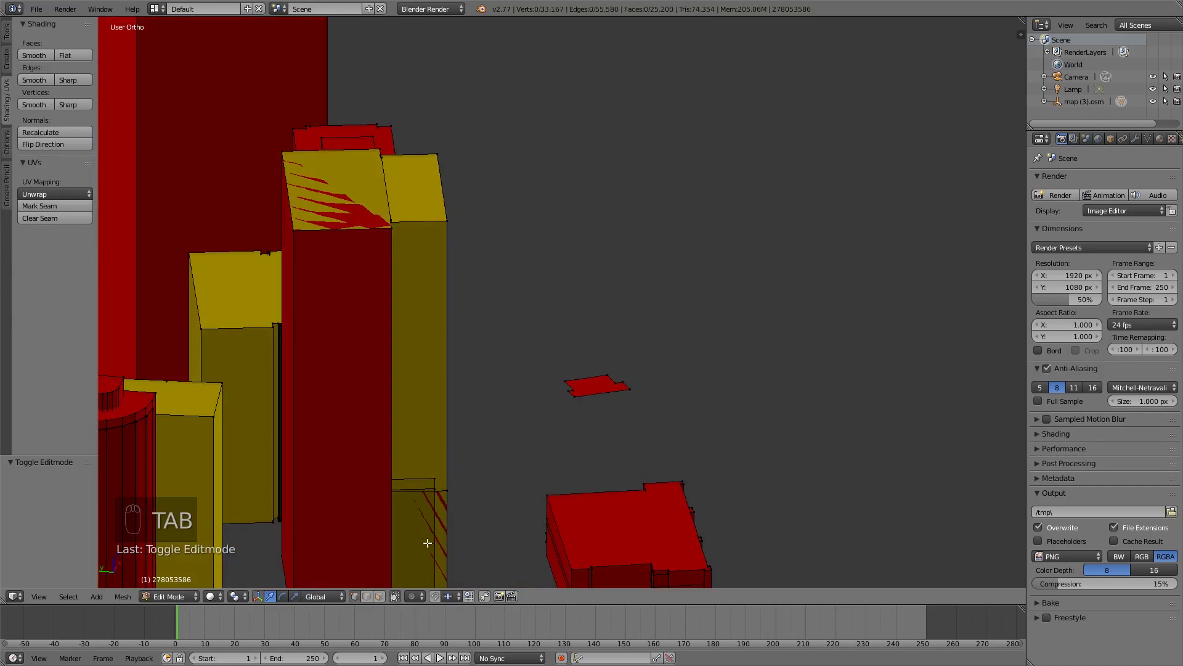
pyautogui.click(379, 596)
pyautogui.rightClick(368, 210)
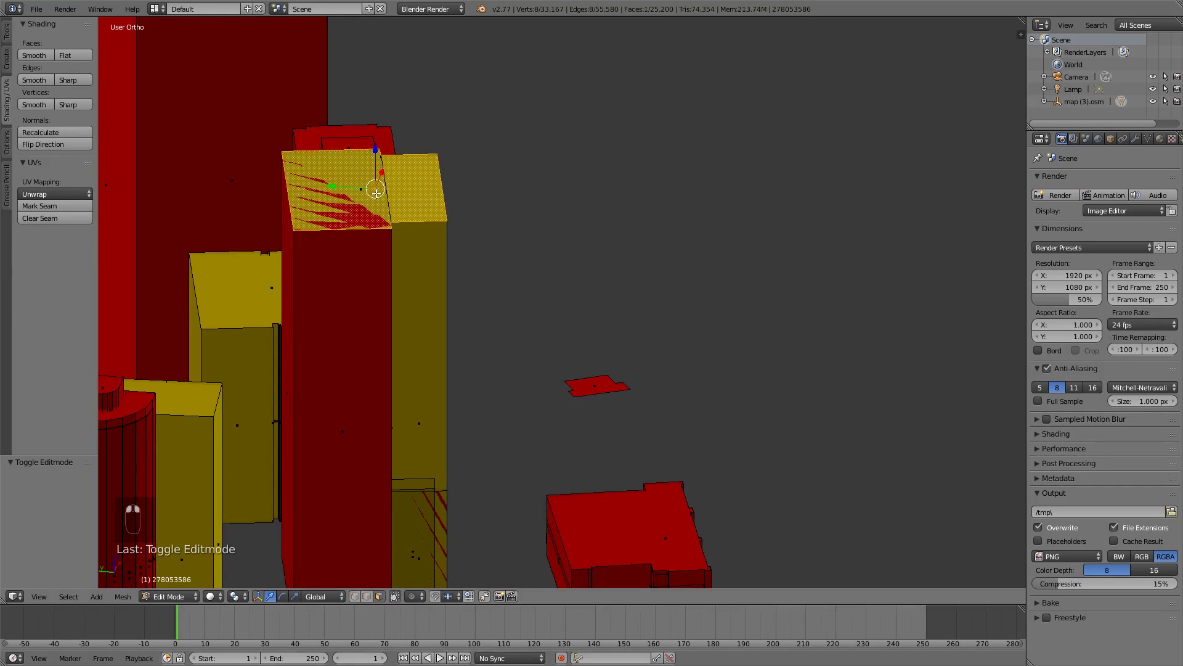
pyautogui.moveTo(376, 180); pyautogui.dragTo(379, 153)
pyautogui.rightClick(379, 153)
pyautogui.scroll(2, 359, 192)
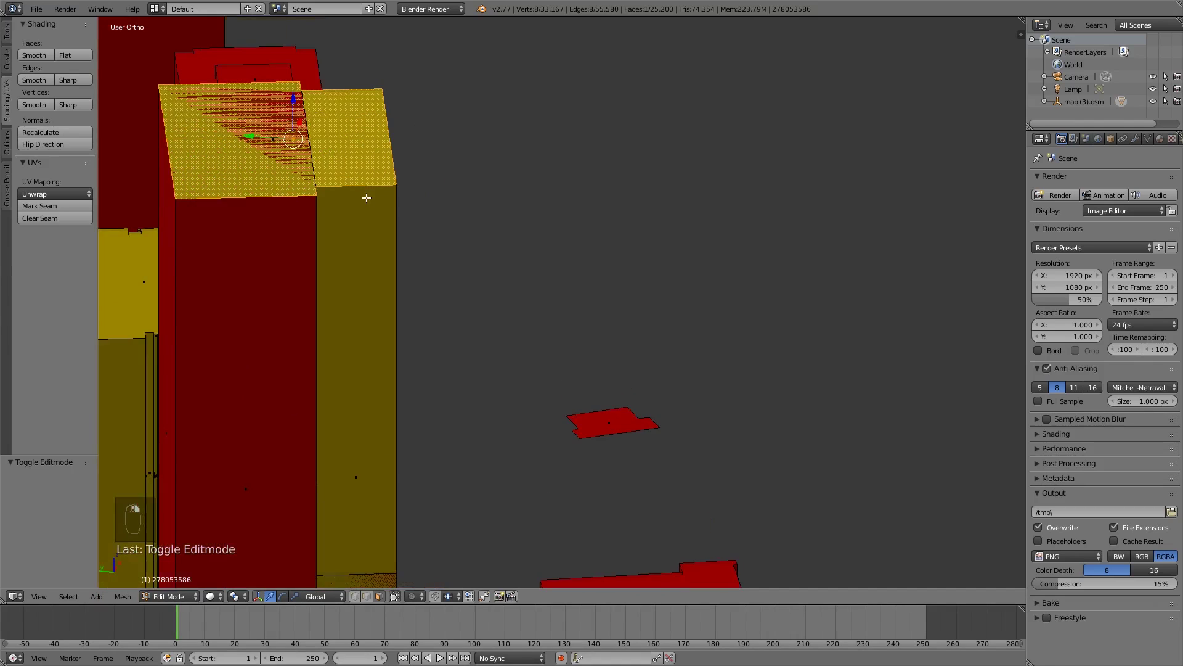
pyautogui.rightClick(293, 151)
pyautogui.moveTo(294, 114); pyautogui.dragTo(335, 116)
pyautogui.rightClick(334, 116)
pyautogui.scroll(-3, 372, 154)
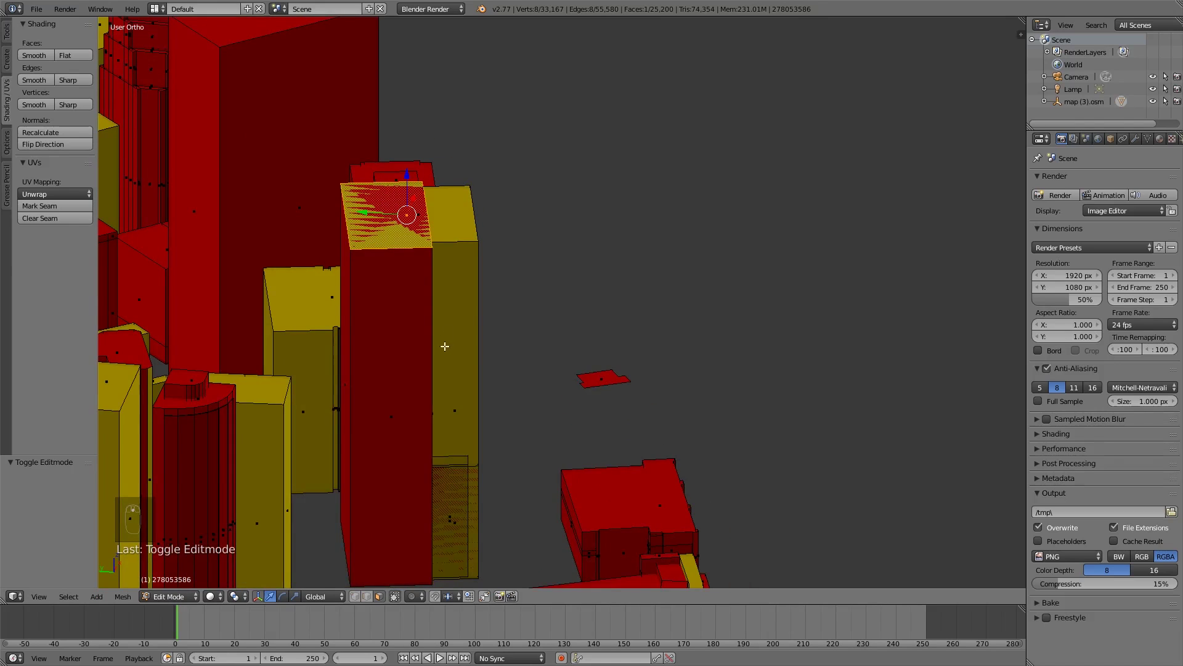
# Move the overlapping lower side wall face of the tower at the skyline's edge 0.045 along the Y axis.
pyautogui.keyDown('shift'); pyautogui.moveTo(444, 346); pyautogui.dragTo(457, 247, button='middle'); pyautogui.keyUp('shift')
pyautogui.moveTo(486, 348); pyautogui.dragTo(375, 335, button='middle')
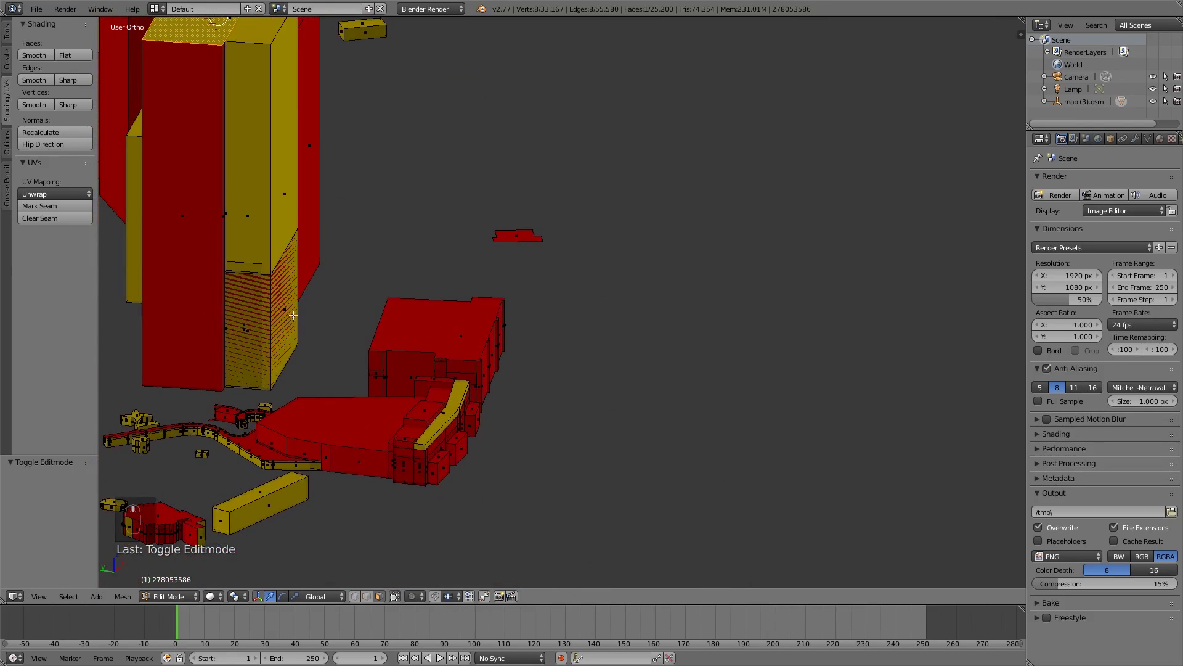
pyautogui.rightClick(286, 280)
pyautogui.moveTo(248, 193); pyautogui.dragTo(241, 192)
# Shift the adjoining overlapping wall face at the tower's base slightly with X locked, deselect everything and return to Object Mode.
pyautogui.rightClick(243, 314)
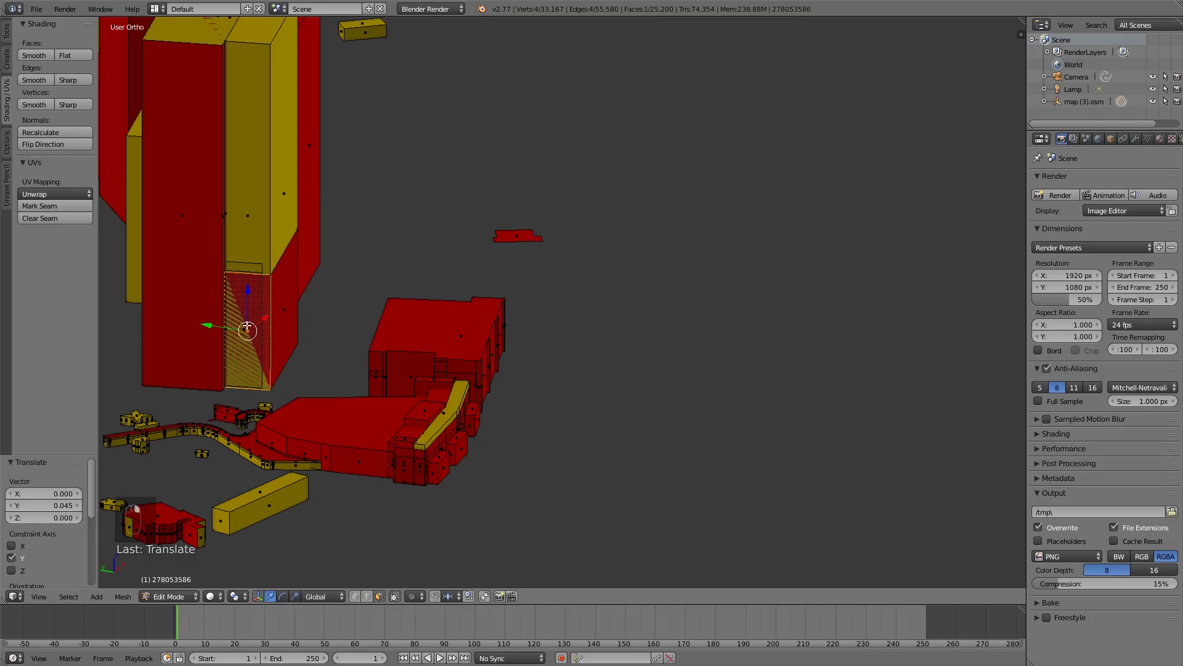
pyautogui.press('g')
pyautogui.hotkey('shift', 'x')
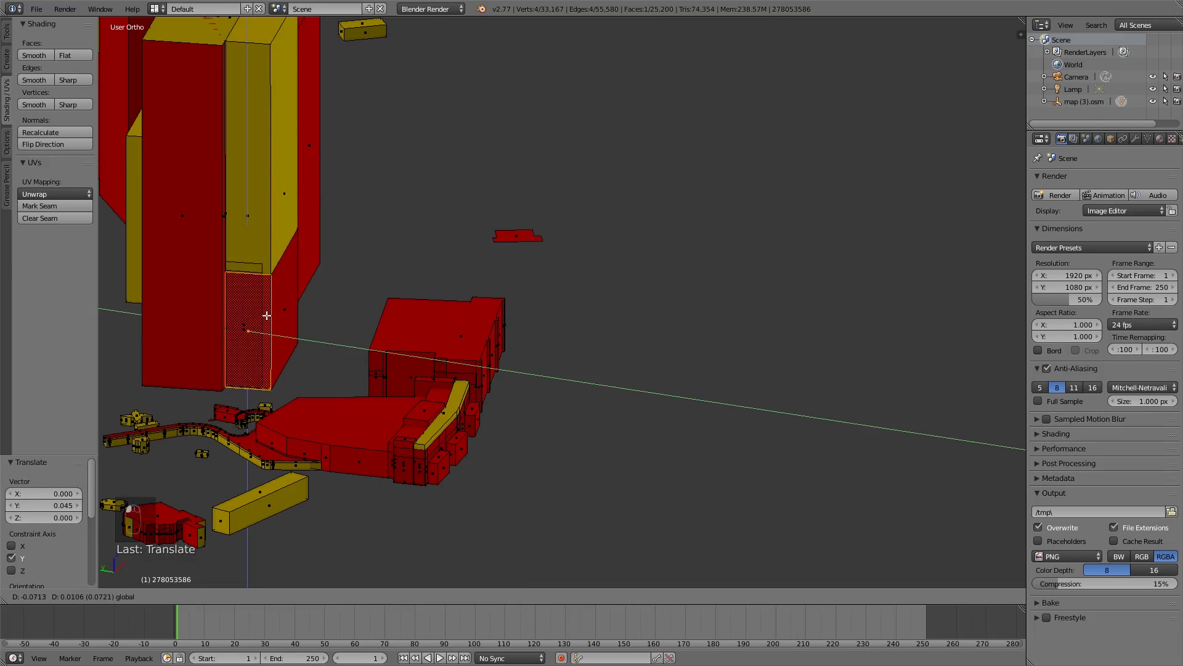
pyautogui.click(266, 315)
pyautogui.press('a')
pyautogui.press('Tab')
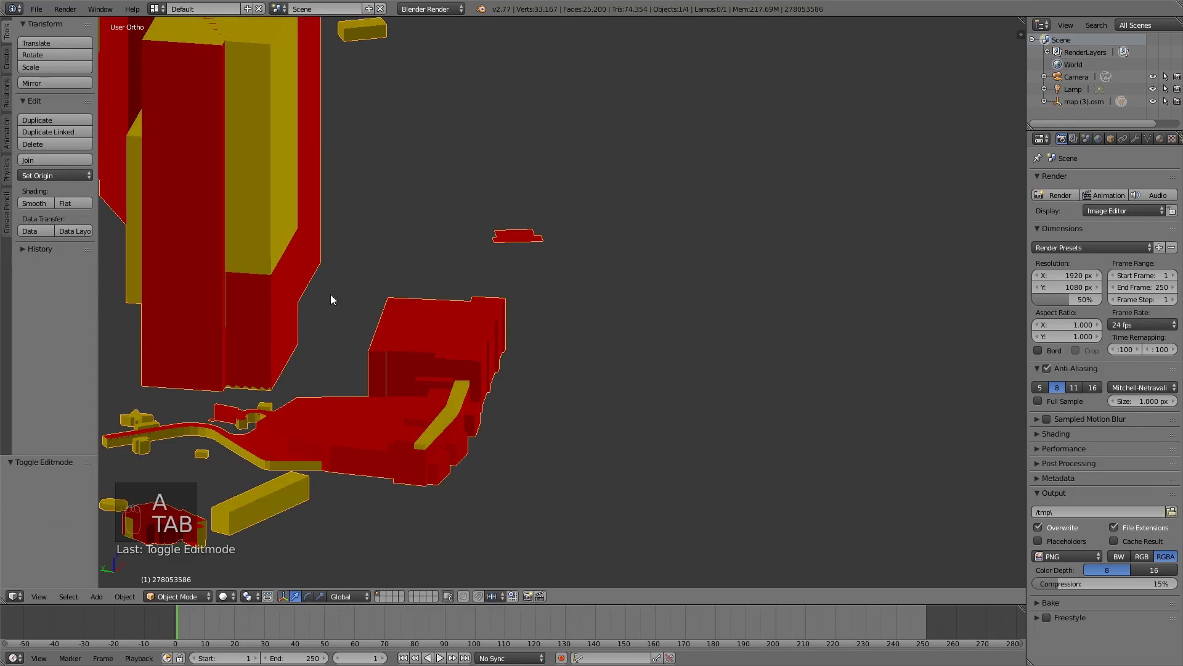
# Examine the whole city mesh up close and from afar, looking for remaining overlapping faces and stray buildings.
pyautogui.keyDown('shift'); pyautogui.moveTo(330, 294); pyautogui.dragTo(568, 269, button='middle'); pyautogui.keyUp('shift')
pyautogui.scroll(-5, 568, 268)
pyautogui.scroll(7, 574, 283)
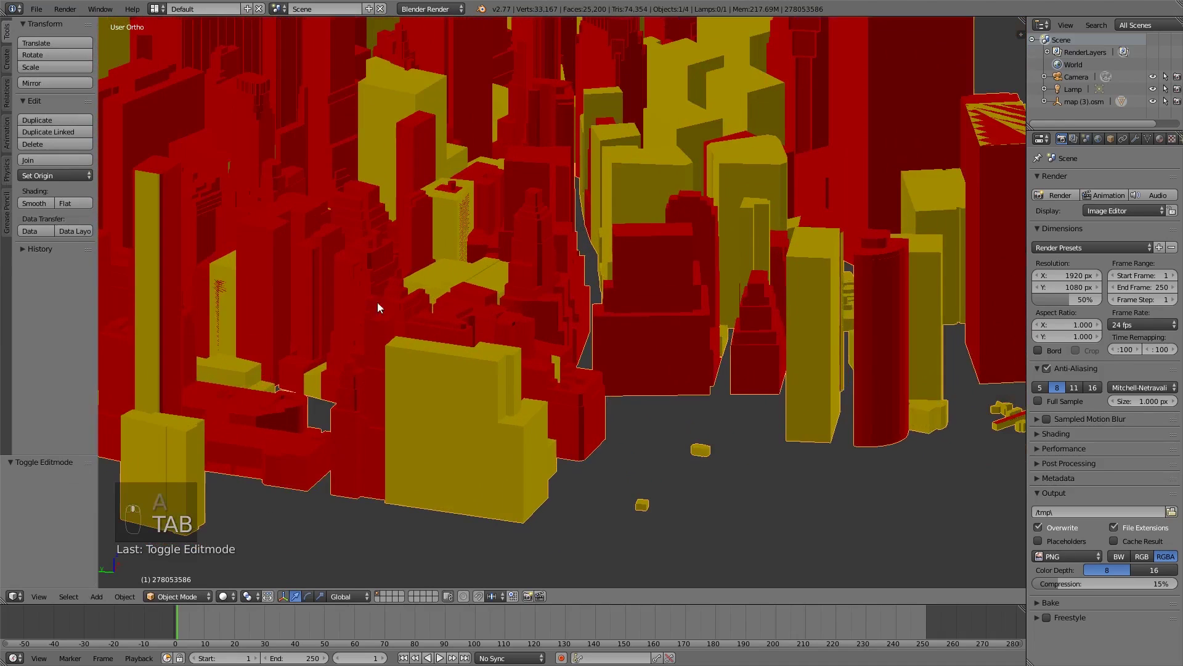
pyautogui.keyDown('shift'); pyautogui.moveTo(377, 306); pyautogui.dragTo(466, 319, button='middle'); pyautogui.keyUp('shift')
pyautogui.press('Tab')
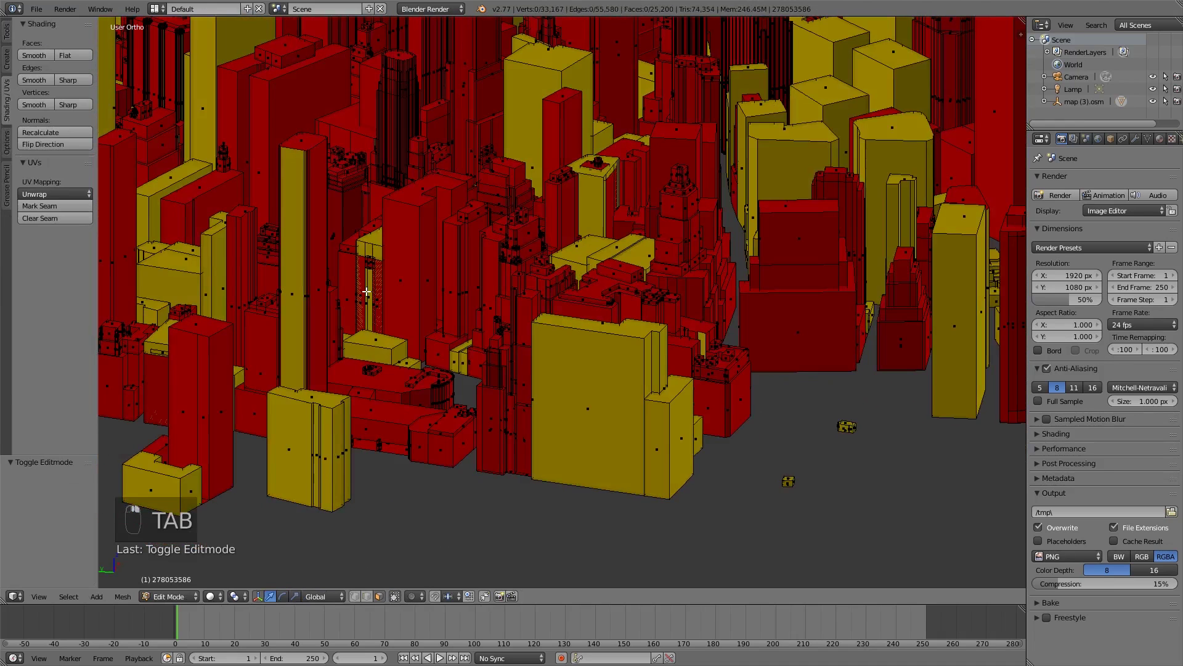
pyautogui.press('Tab')
pyautogui.scroll(-4, 402, 293)
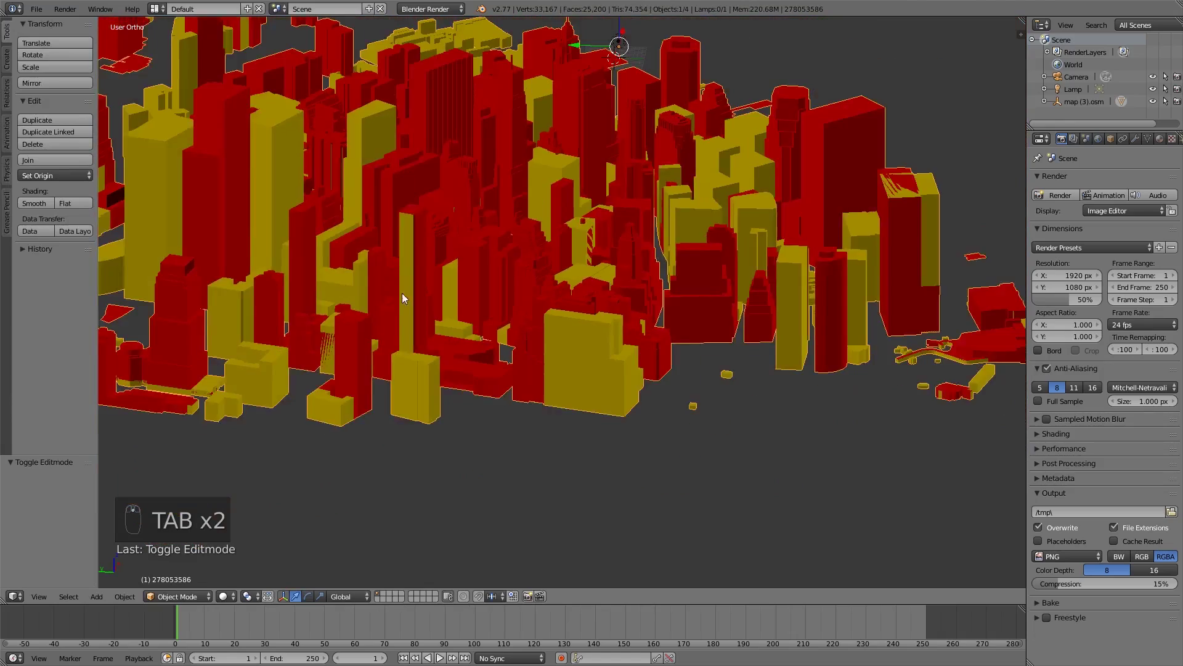
pyautogui.scroll(3, 413, 297)
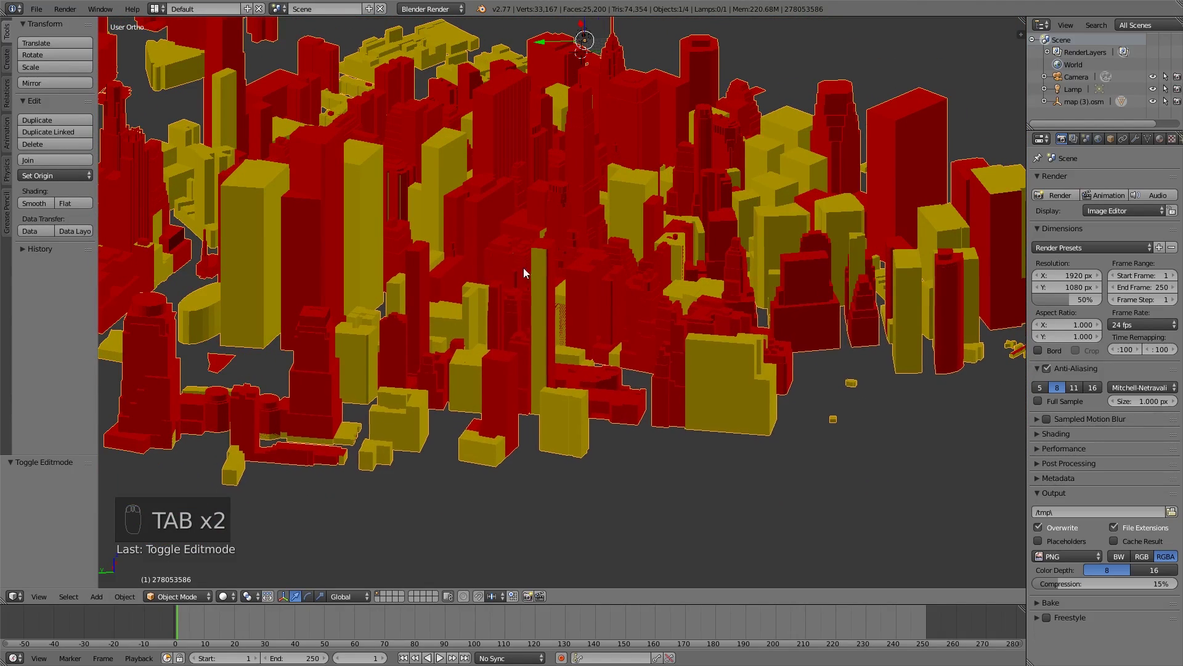
pyautogui.keyDown('shift'); pyautogui.moveTo(523, 267); pyautogui.dragTo(597, 350, button='middle'); pyautogui.keyUp('shift')
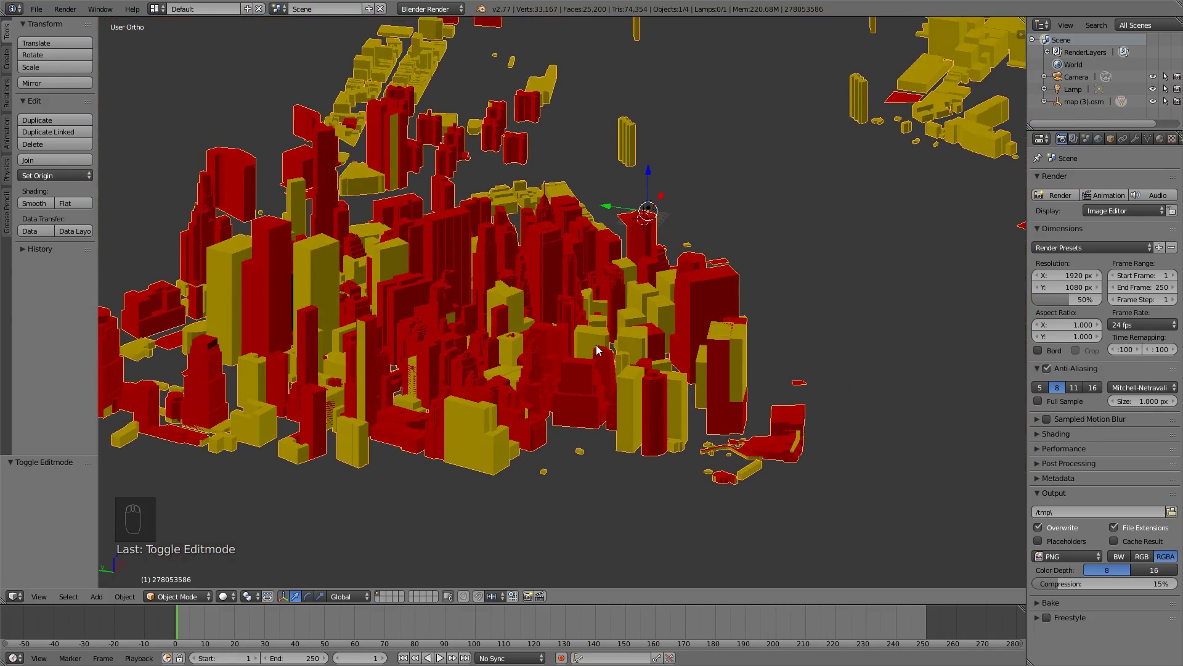
pyautogui.keyDown('shift'); pyautogui.moveTo(510, 228); pyautogui.dragTo(403, 368, button='middle'); pyautogui.keyUp('shift')
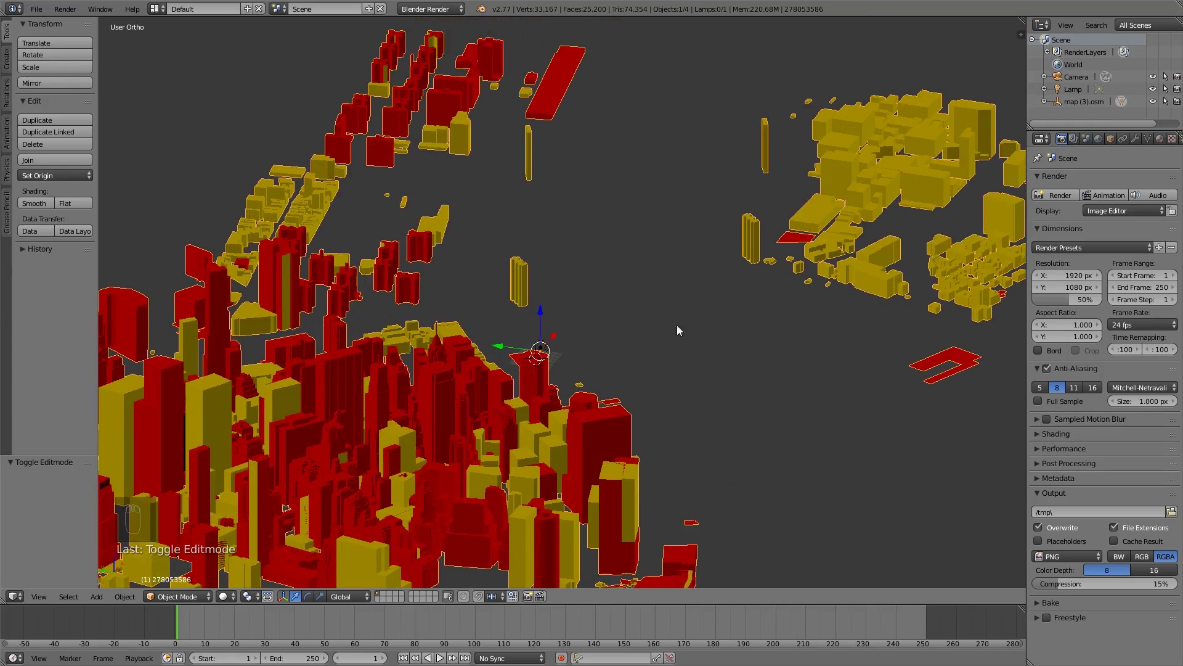
pyautogui.keyDown('shift'); pyautogui.scroll(-3, 677, 325); pyautogui.keyUp('shift')
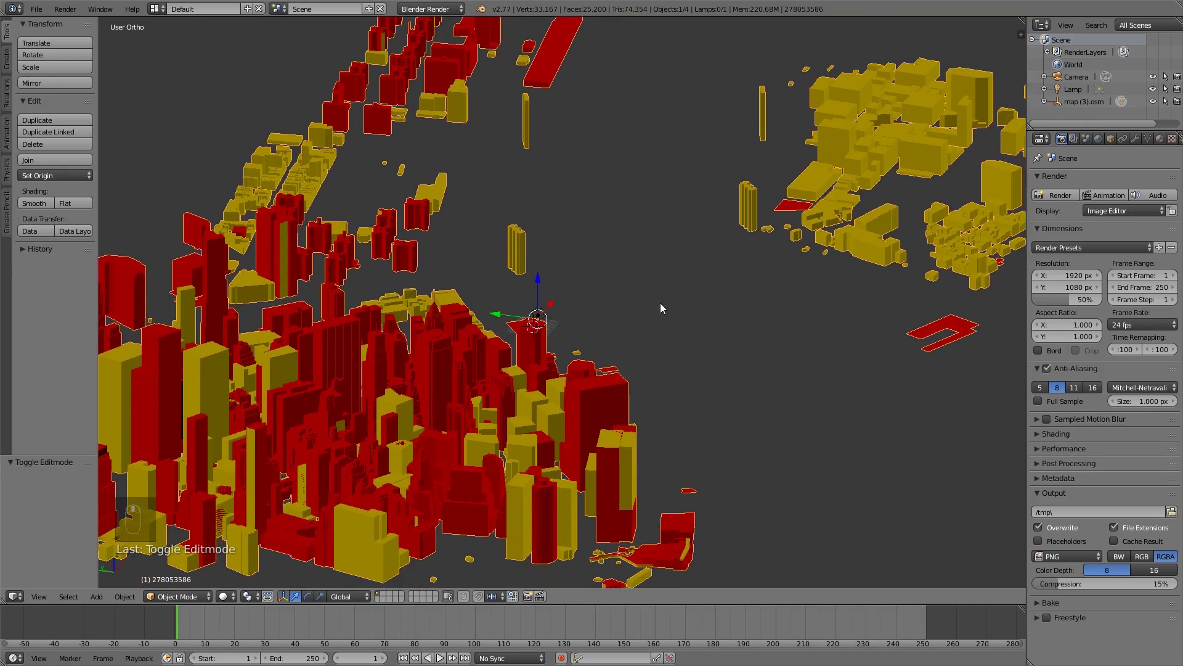
# In front view, lower the city by 2.174 along Z so the building bases sit on the ground line.
pyautogui.press('KP_0')
pyautogui.press('KP_1')
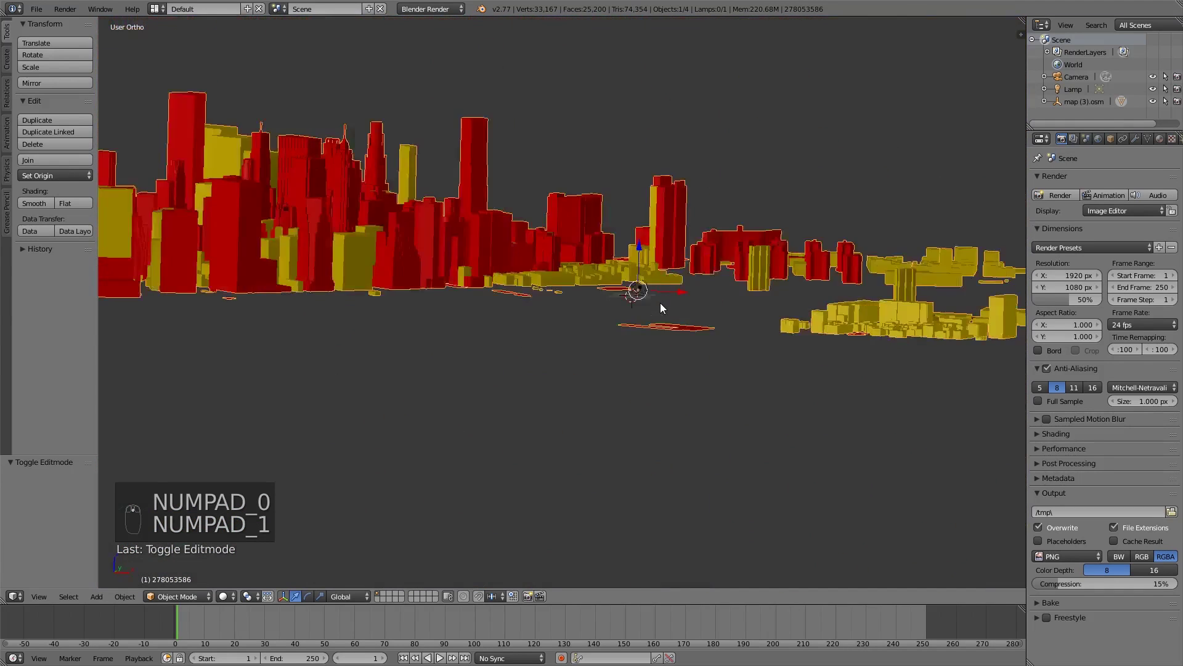
pyautogui.scroll(8, 632, 327)
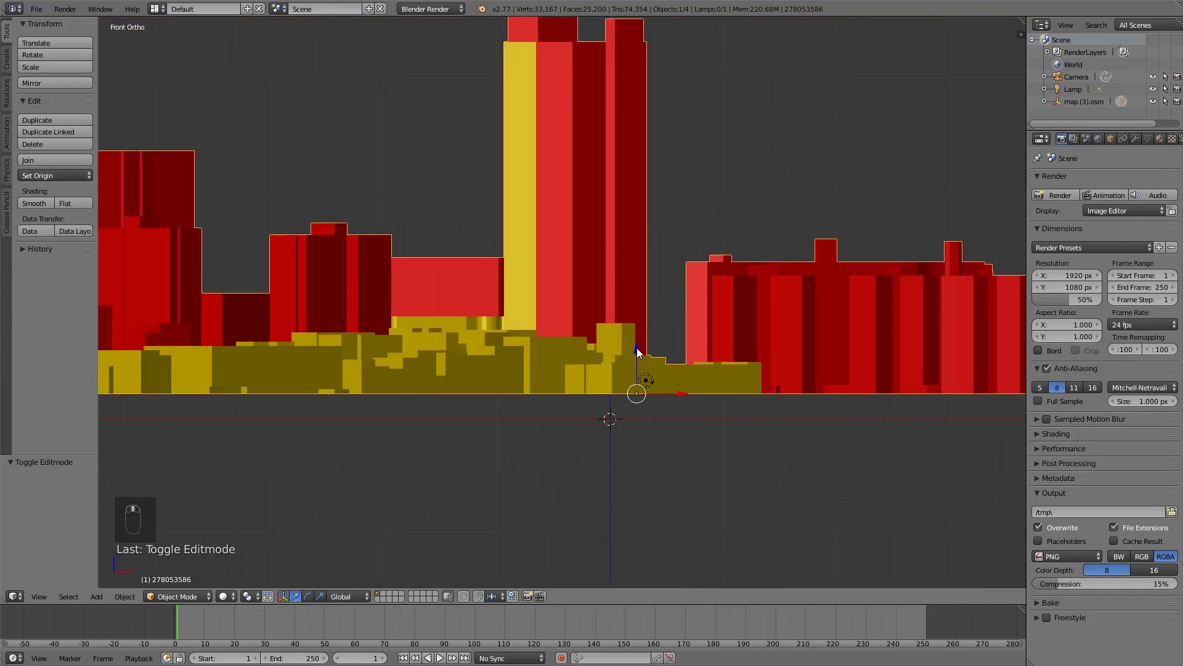
pyautogui.moveTo(637, 348); pyautogui.dragTo(619, 373)
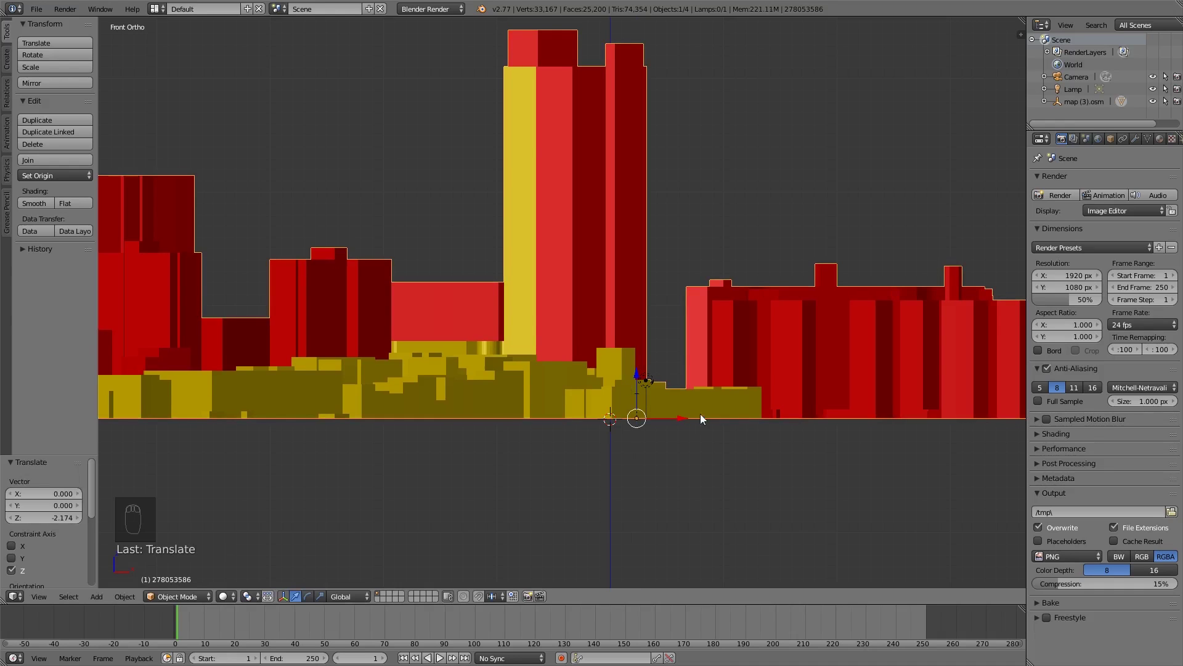
# Select the entire city mesh in Edit Mode and unwrap it with Smart UV Project, angle limit 66 and island margin 0.
pyautogui.scroll(-4, 678, 407)
pyautogui.moveTo(665, 404)
pyautogui.mouseDown(button='middle')
pyautogui.moveTo(660, 359)
pyautogui.moveTo(631, 409)
pyautogui.moveTo(648, 405)
pyautogui.mouseUp(button='middle')
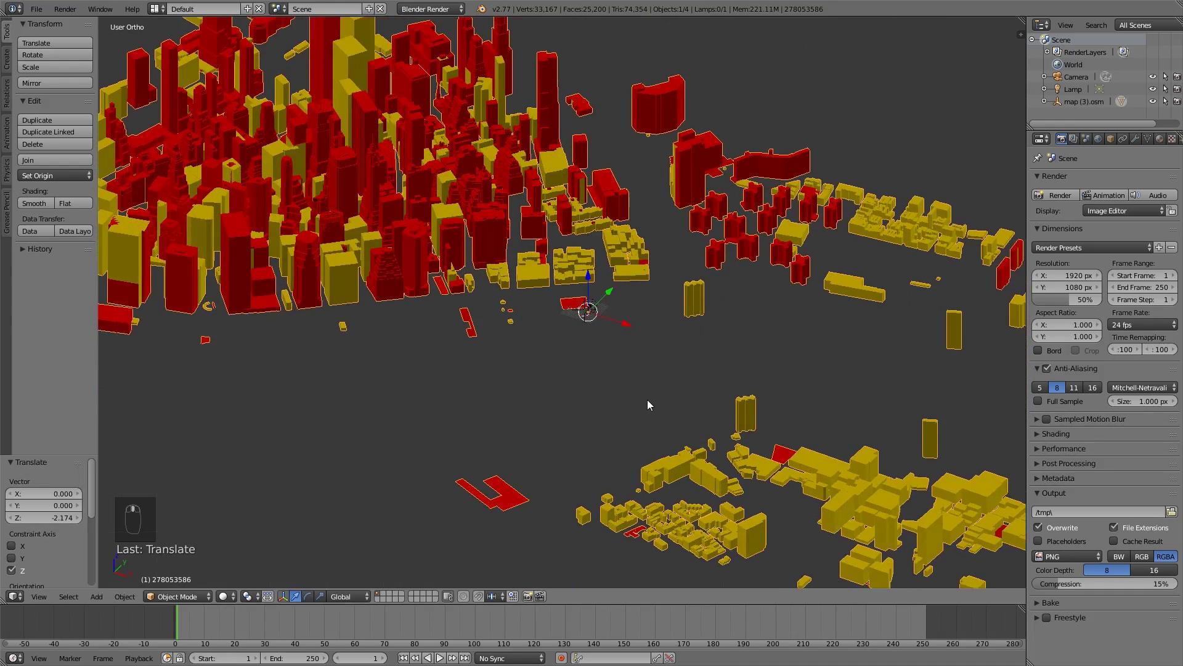
pyautogui.scroll(-2, 641, 388)
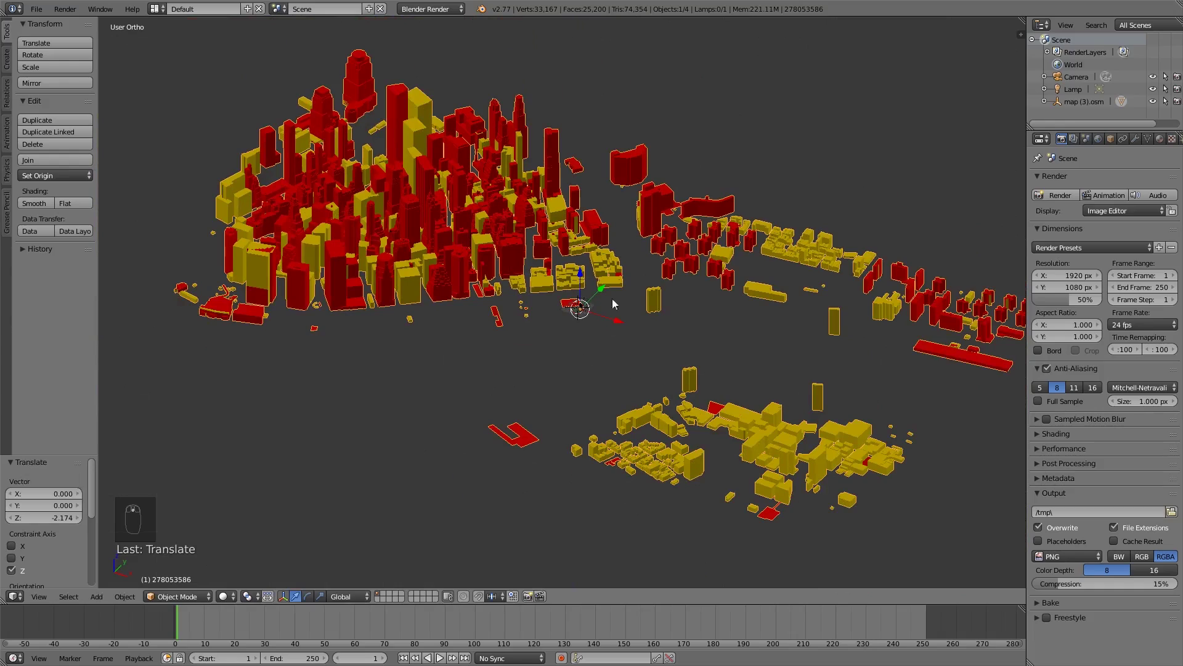
pyautogui.moveTo(389, 244); pyautogui.dragTo(454, 257, button='middle')
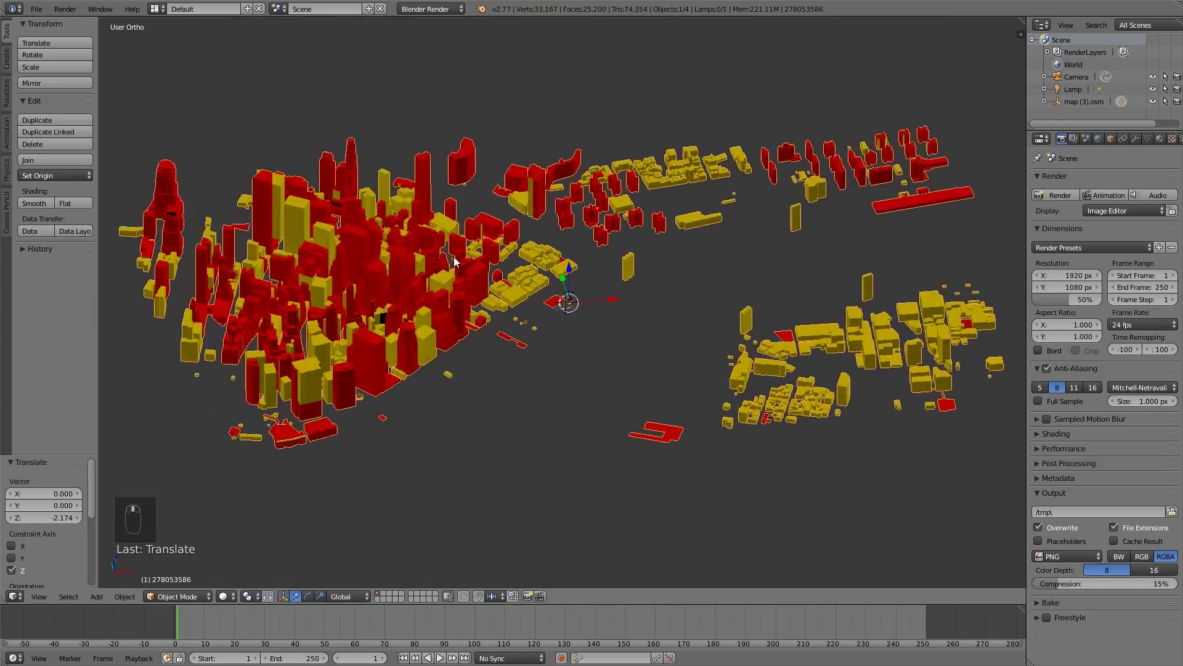
pyautogui.press('Tab')
pyautogui.press('a')
pyautogui.press('a')
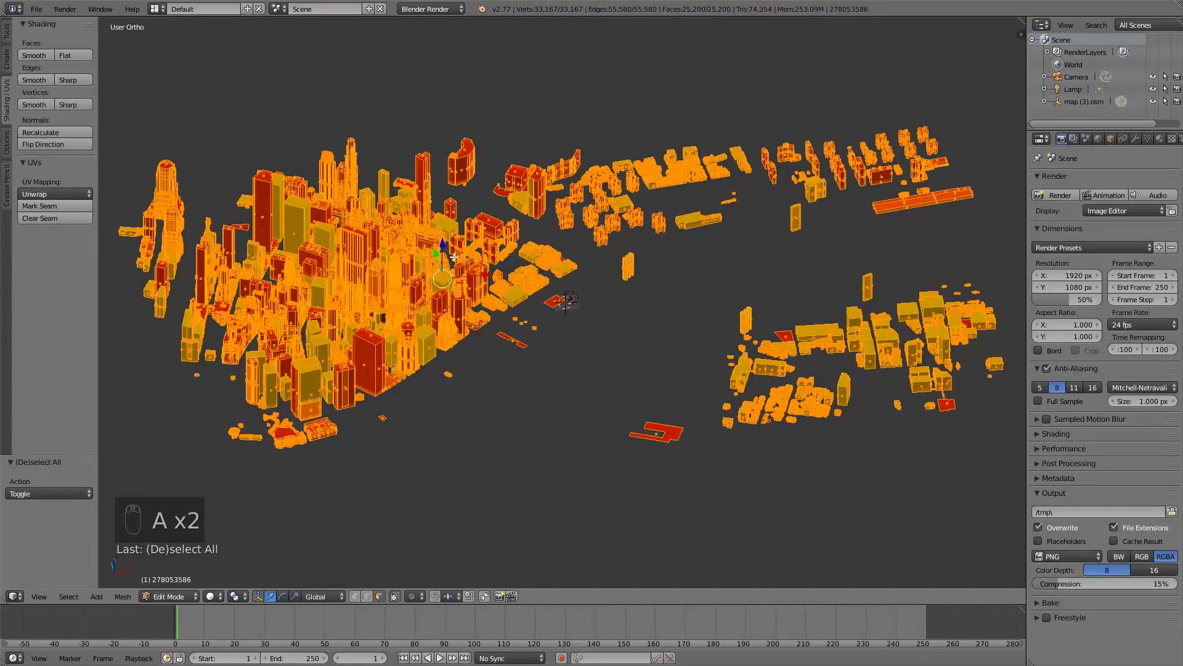
pyautogui.press('a')
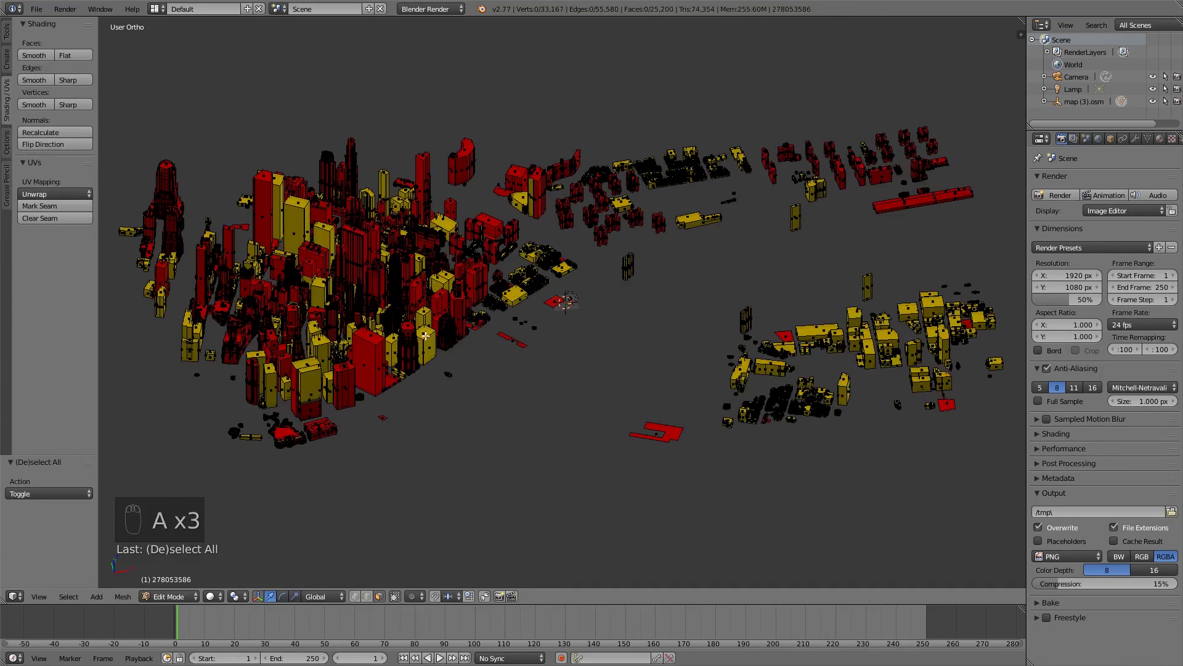
pyautogui.scroll(-1, 506, 280)
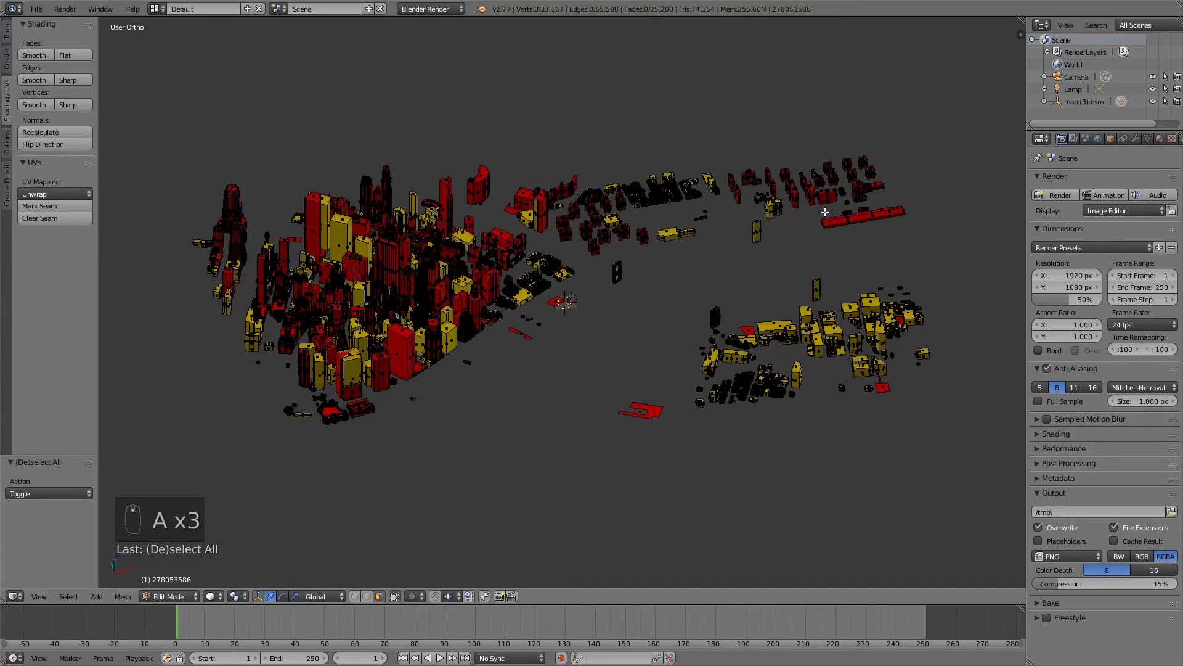
pyautogui.scroll(1, 566, 256)
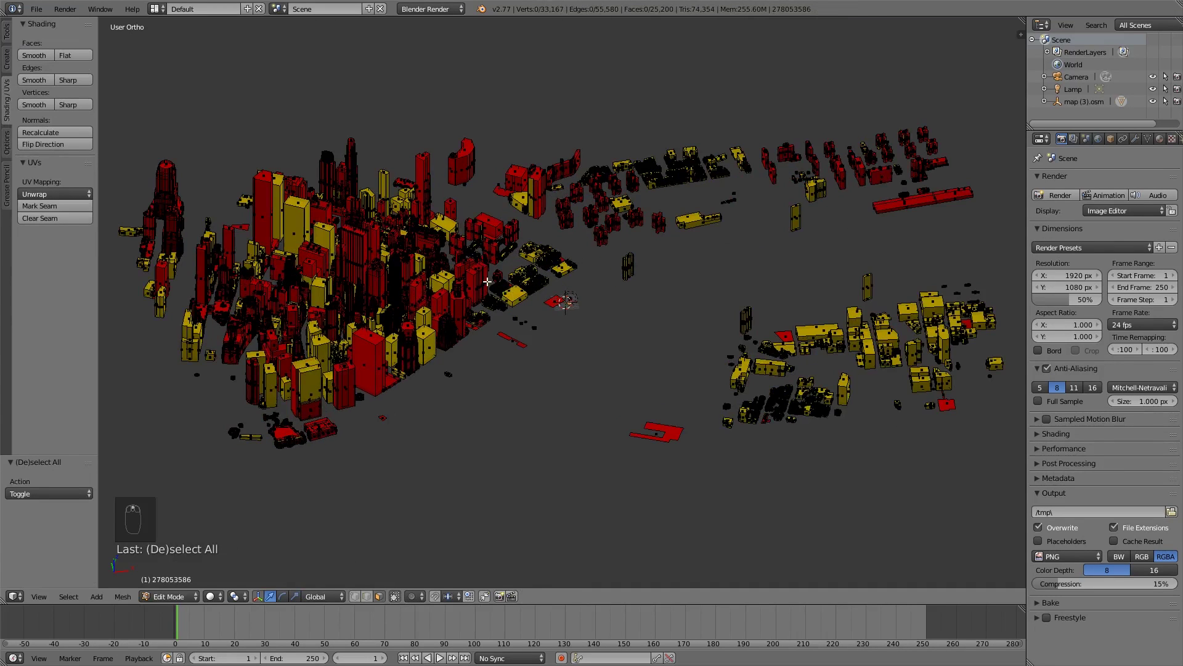
pyautogui.press('a')
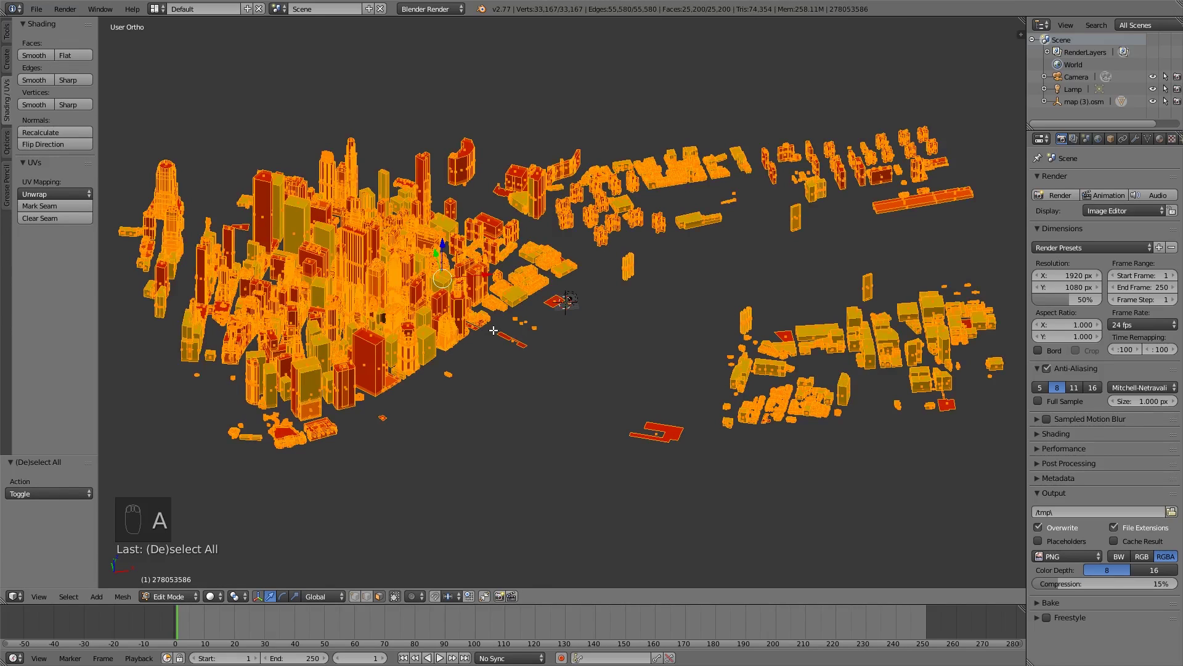
pyautogui.press('u')
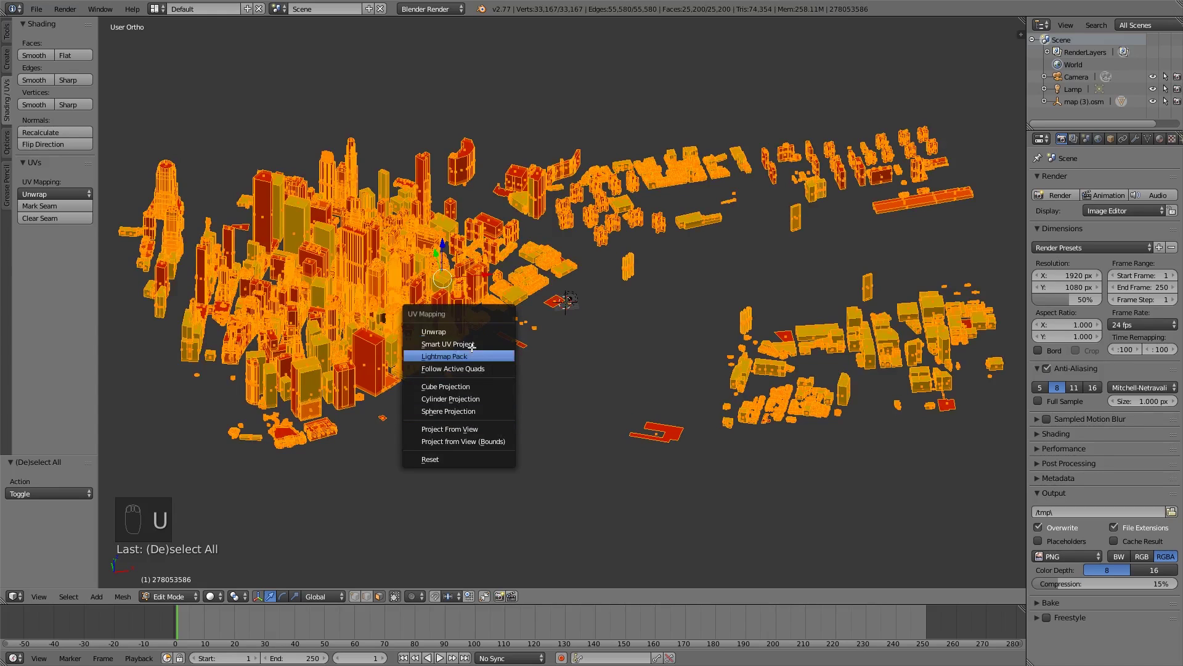
pyautogui.click(472, 344)
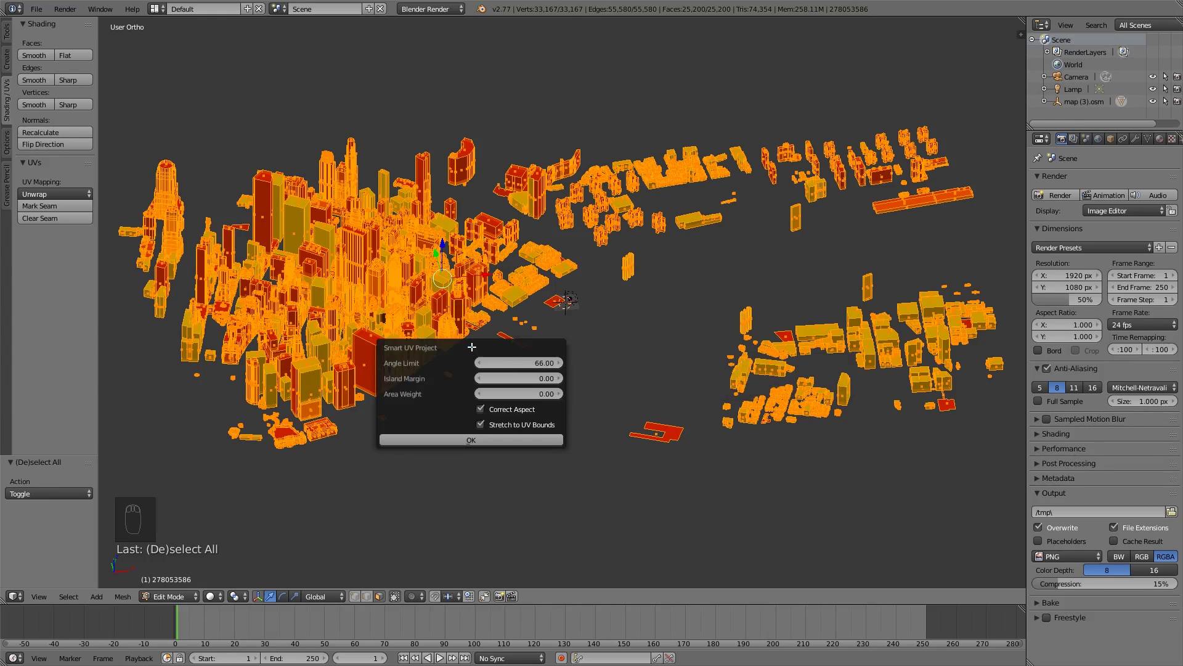
pyautogui.click(496, 439)
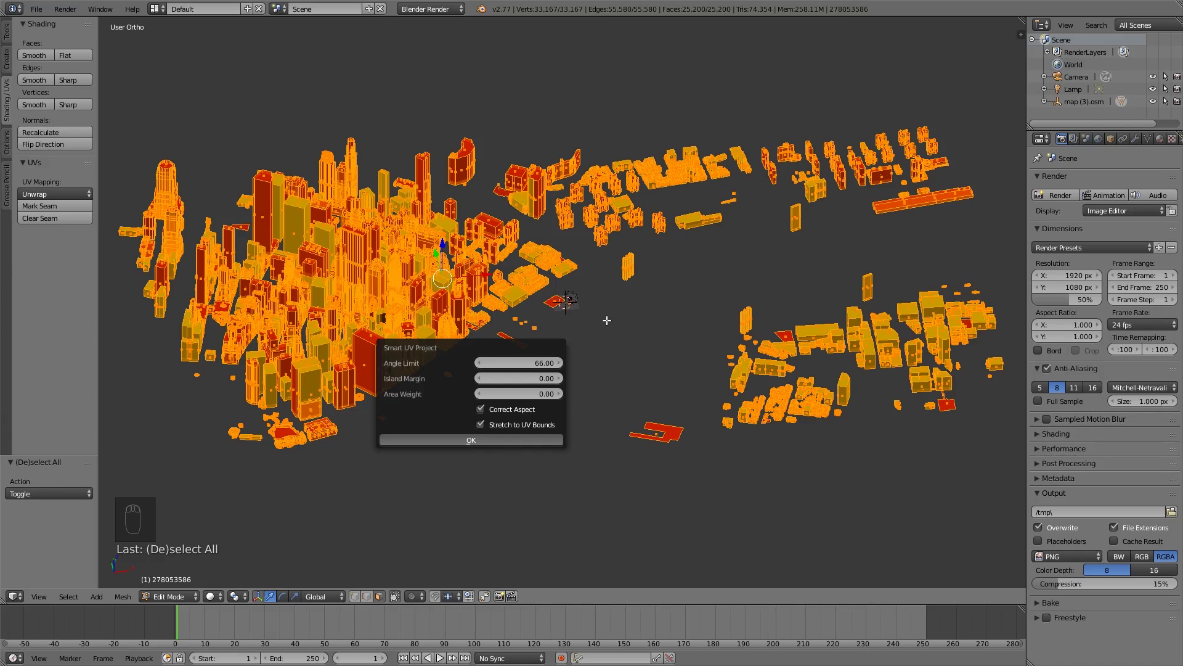
# Snap the 3D cursor to the scene's center.
pyautogui.hotkey('shift', 's')
pyautogui.click(645, 364)
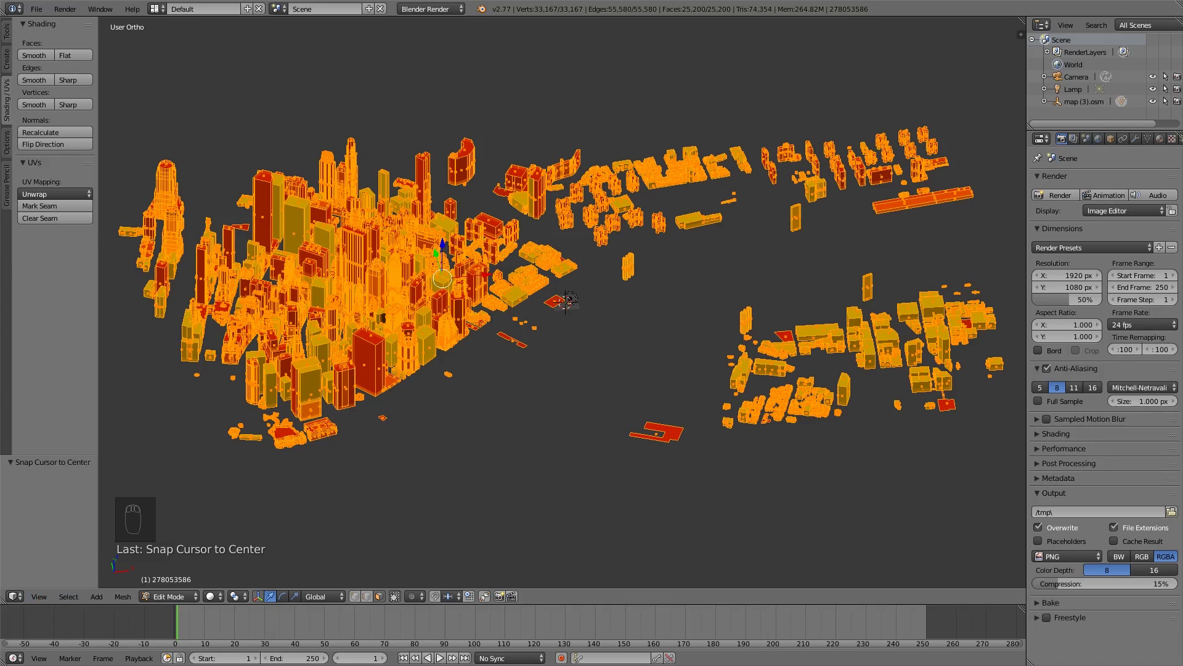
# Open a UV/Image Editor beside the 3D view, examine the city's unwrapped UV layout and close that area again.
pyautogui.moveTo(3, 601)
pyautogui.mouseDown()
pyautogui.moveTo(87, 597)
pyautogui.moveTo(20, 598)
pyautogui.mouseUp()
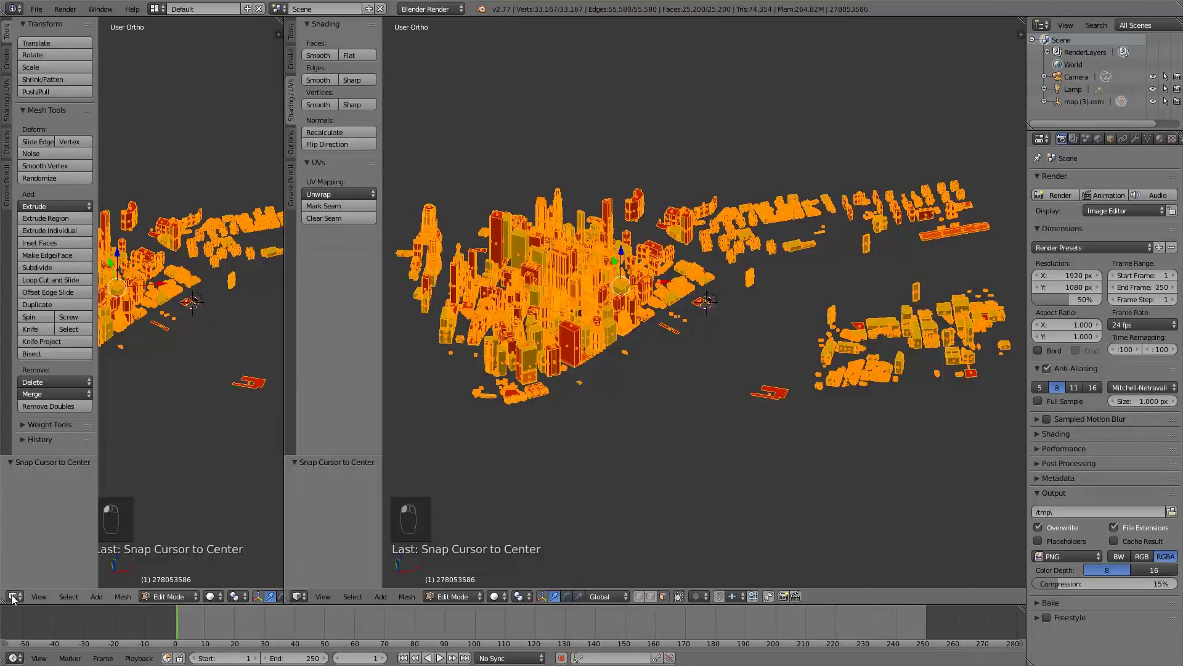
pyautogui.click(12, 596)
pyautogui.click(60, 501)
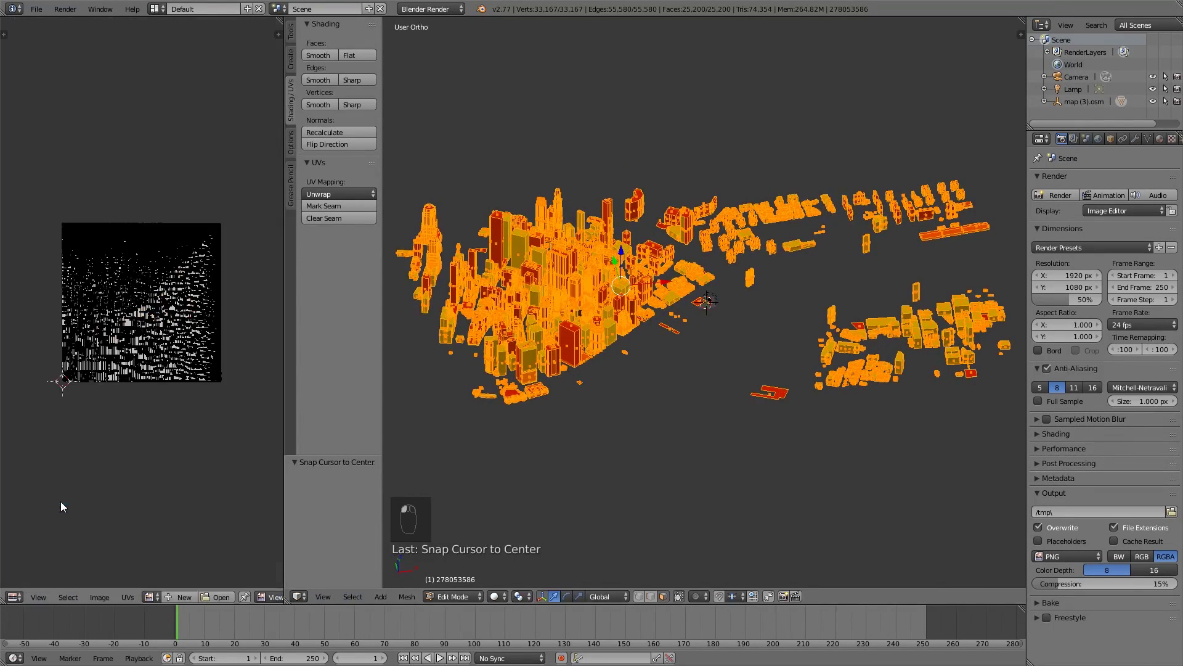
pyautogui.scroll(4, 150, 377)
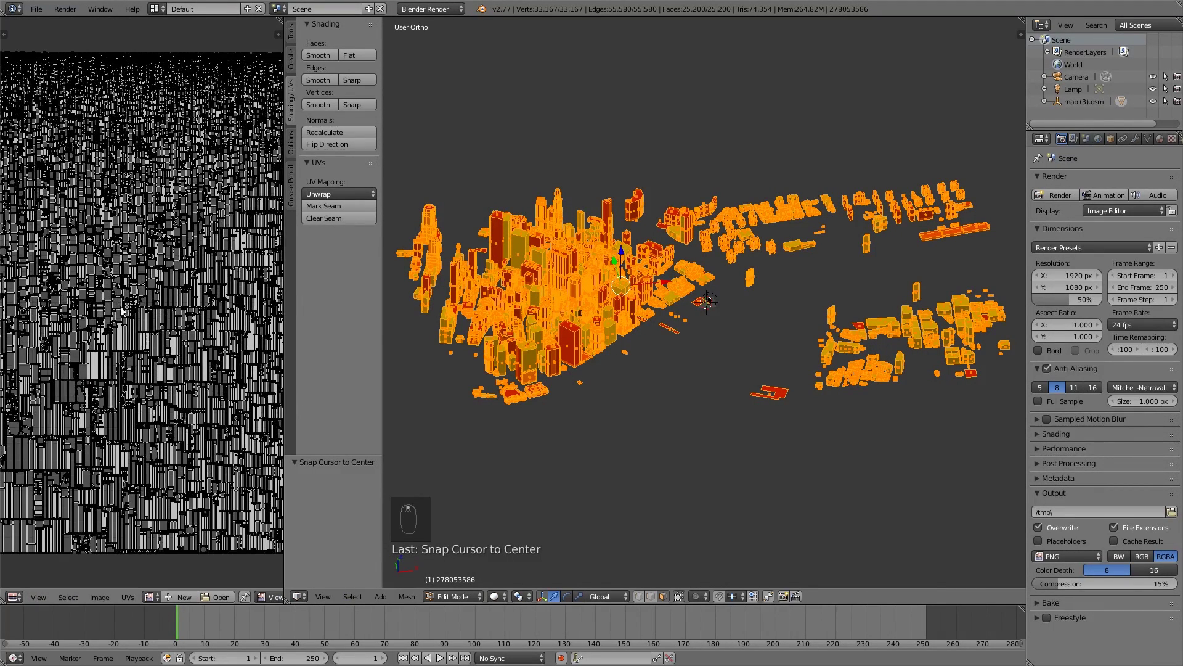
pyautogui.scroll(-5, 148, 238)
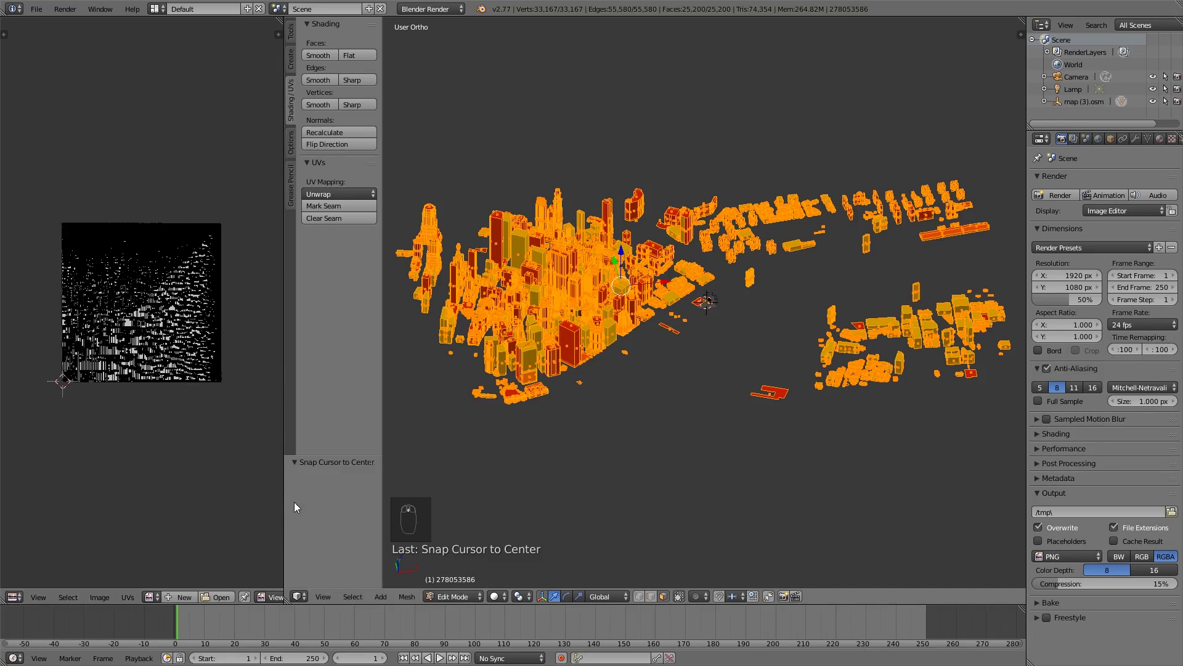
pyautogui.moveTo(285, 599); pyautogui.dragTo(229, 596)
# Switch the render engine to Cycles Render.
pyautogui.keyDown('shift'); pyautogui.moveTo(396, 425); pyautogui.dragTo(491, 414, button='middle'); pyautogui.keyUp('shift')
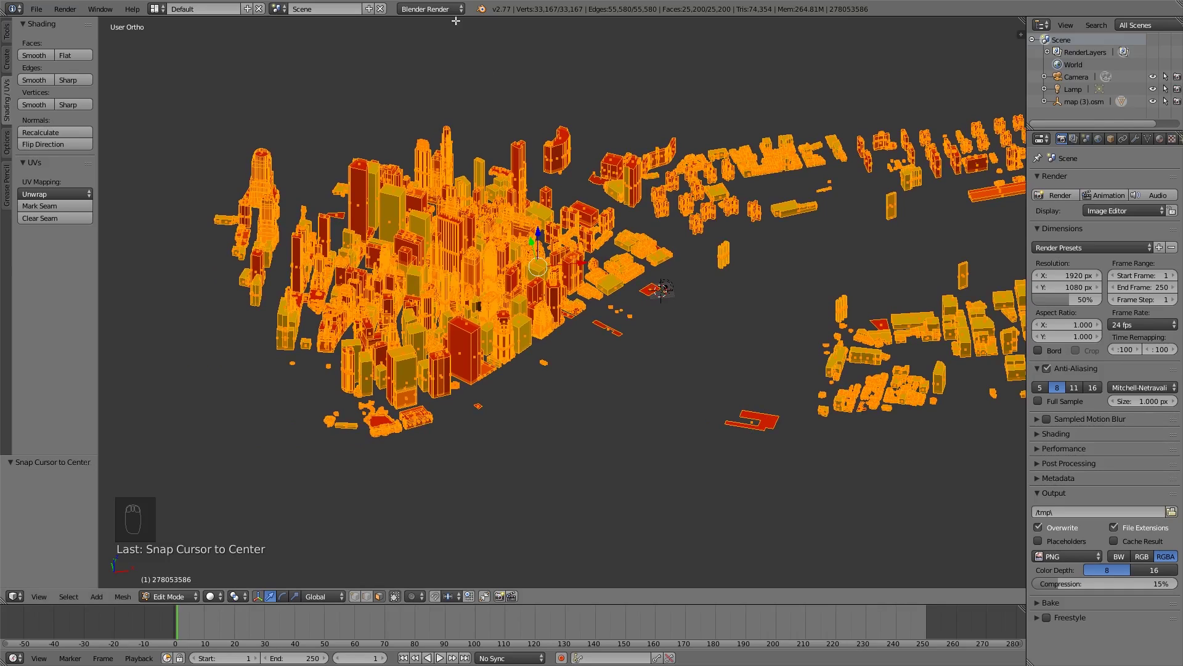
pyautogui.click(431, 9)
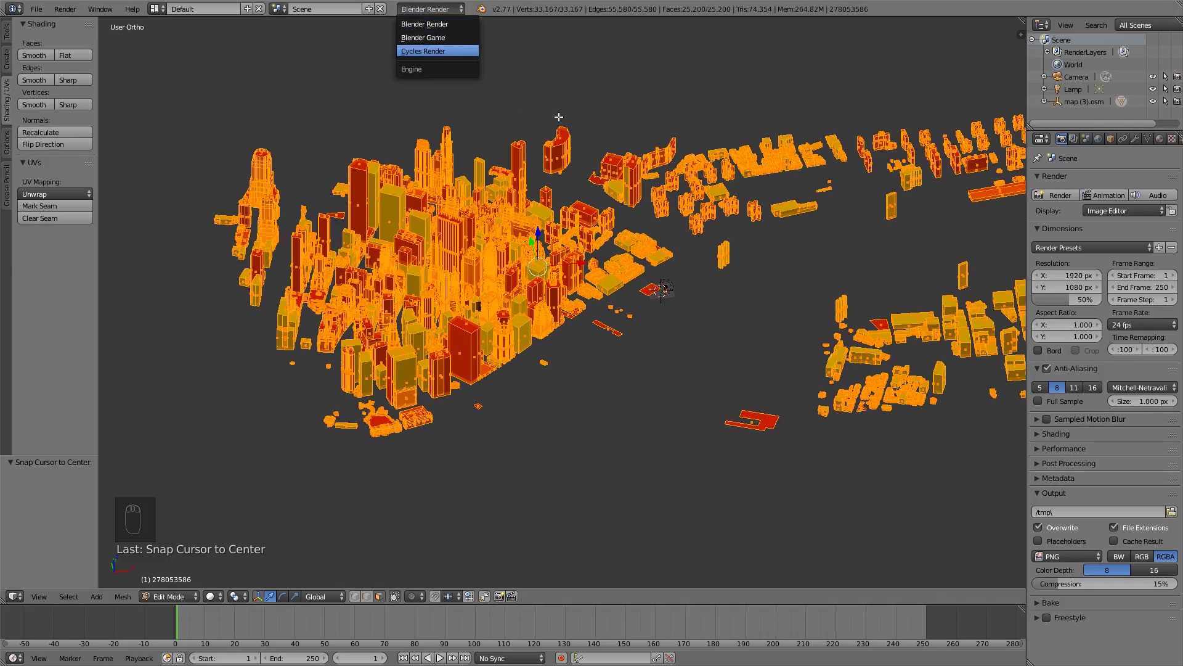
pyautogui.press('Return')
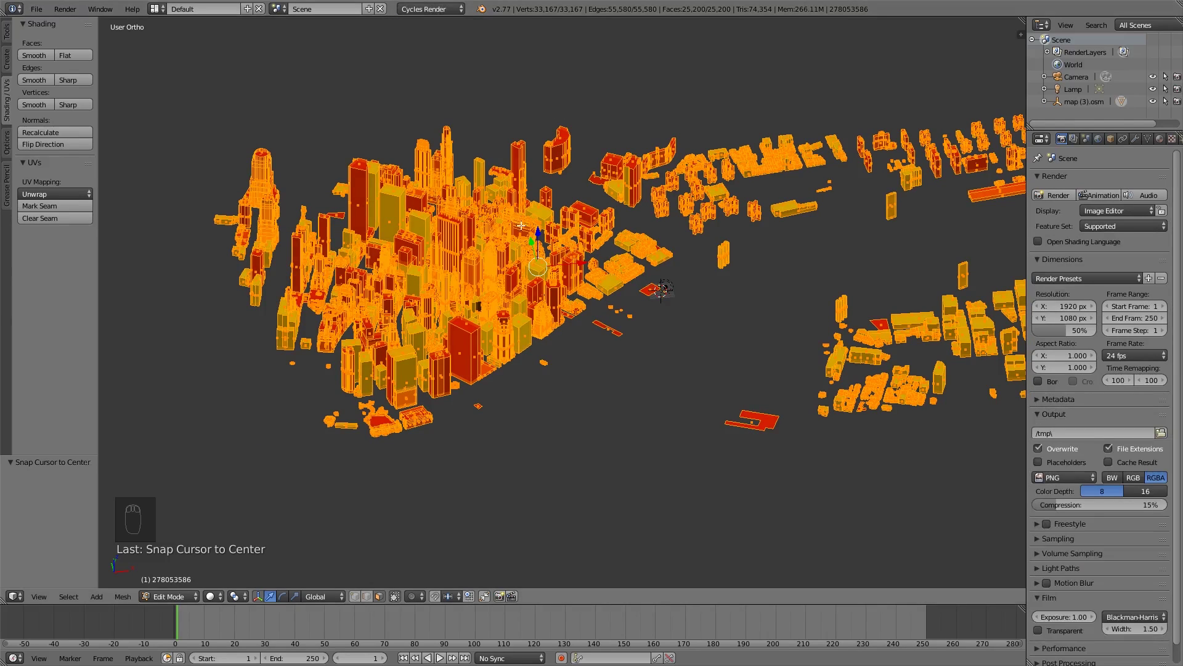
# Open a Node Editor beside the 3D view, widen it and hide the 3D view's tool shelf.
pyautogui.moveTo(475, 280); pyautogui.dragTo(536, 271, button='middle')
pyautogui.scroll(4, 537, 271)
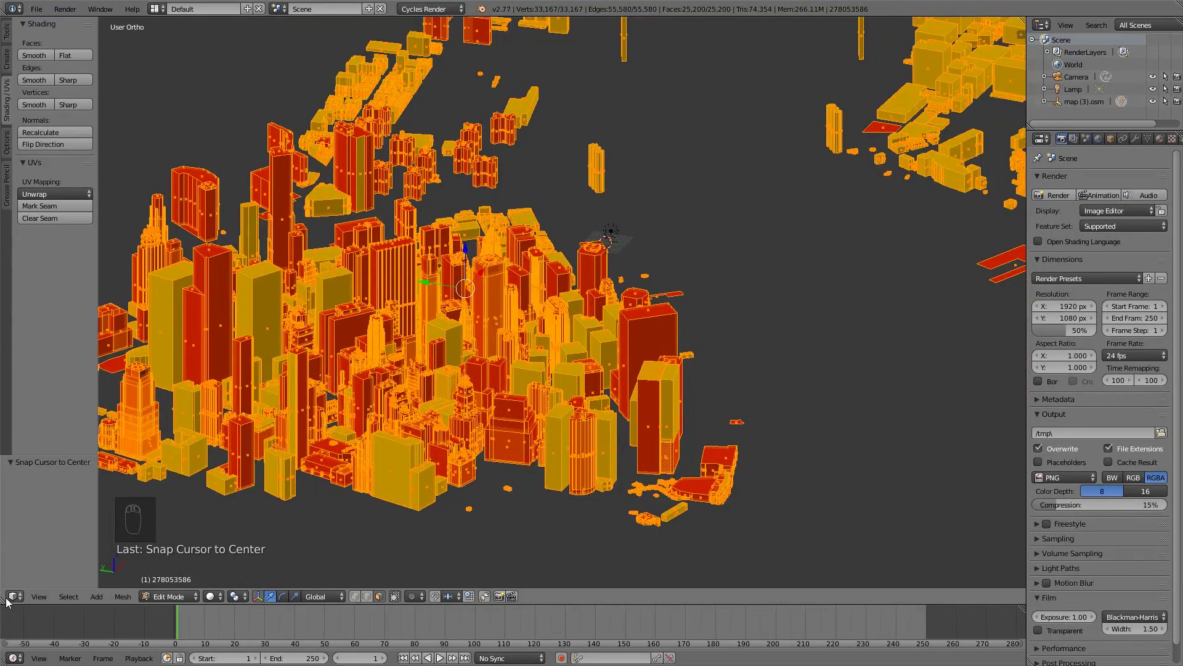
pyautogui.moveTo(5, 598); pyautogui.dragTo(283, 596)
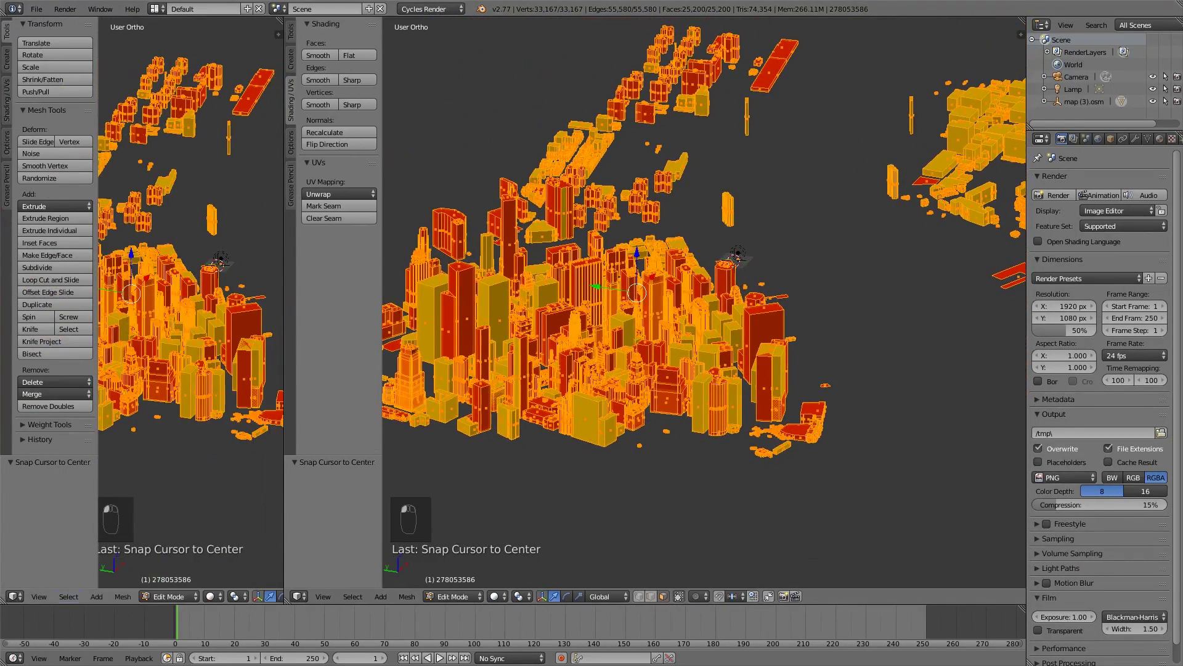
pyautogui.click(19, 600)
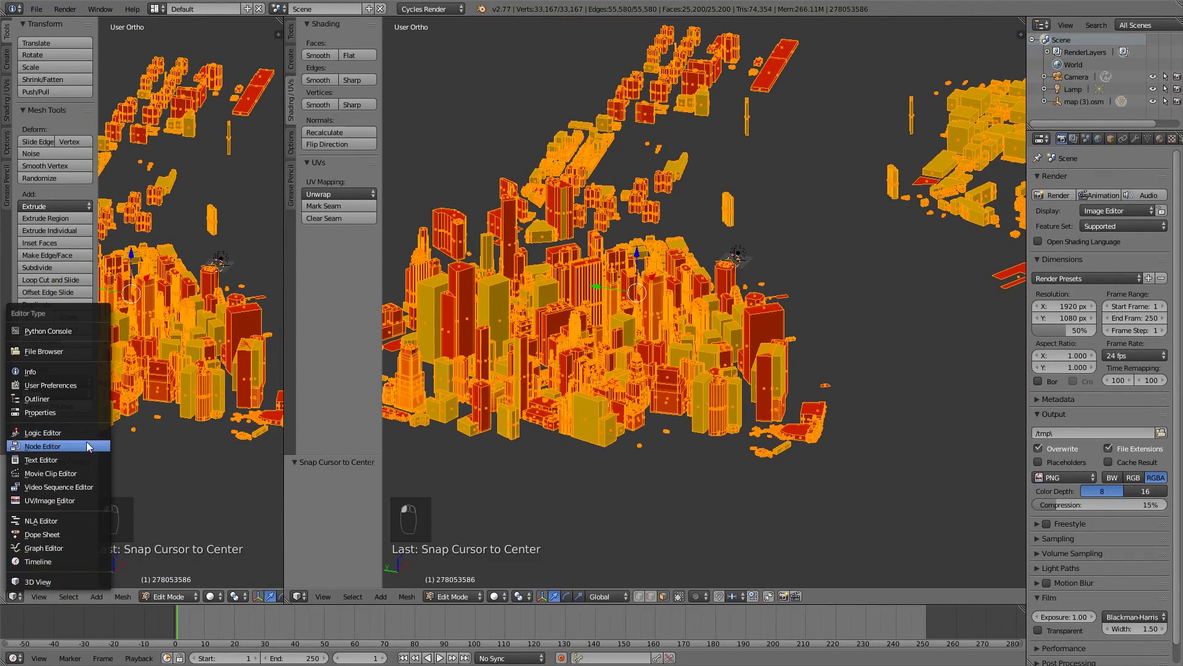
pyautogui.click(87, 441)
pyautogui.press('n')
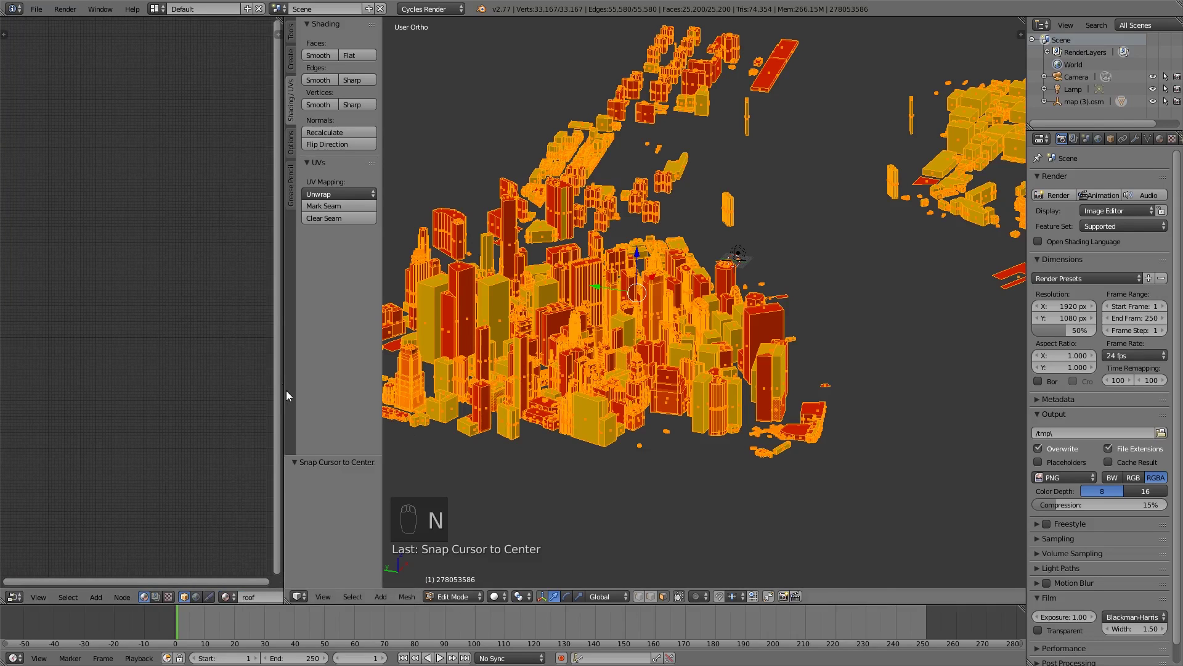
pyautogui.moveTo(282, 390); pyautogui.dragTo(397, 398)
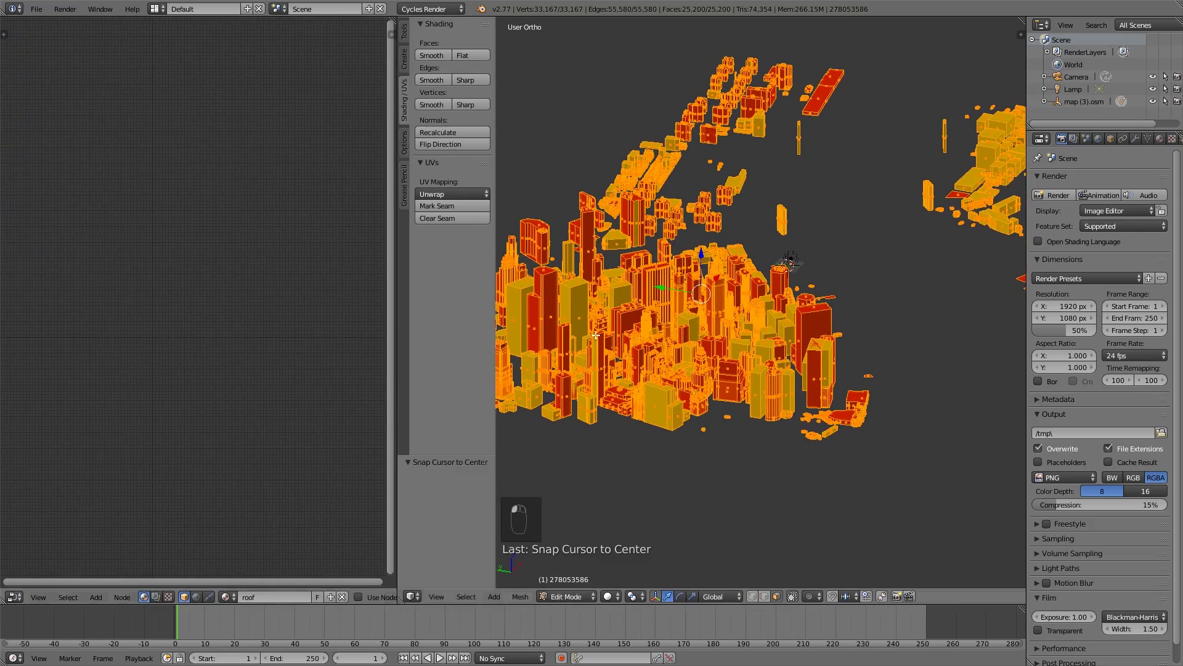
pyautogui.press('t')
# Frame the downtown skyscrapers from a raised angle and align the camera to that view.
pyautogui.keyDown('shift'); pyautogui.moveTo(569, 334); pyautogui.dragTo(609, 301, button='middle'); pyautogui.keyUp('shift')
pyautogui.keyDown('shift'); pyautogui.moveTo(632, 248); pyautogui.dragTo(537, 387, button='middle'); pyautogui.keyUp('shift')
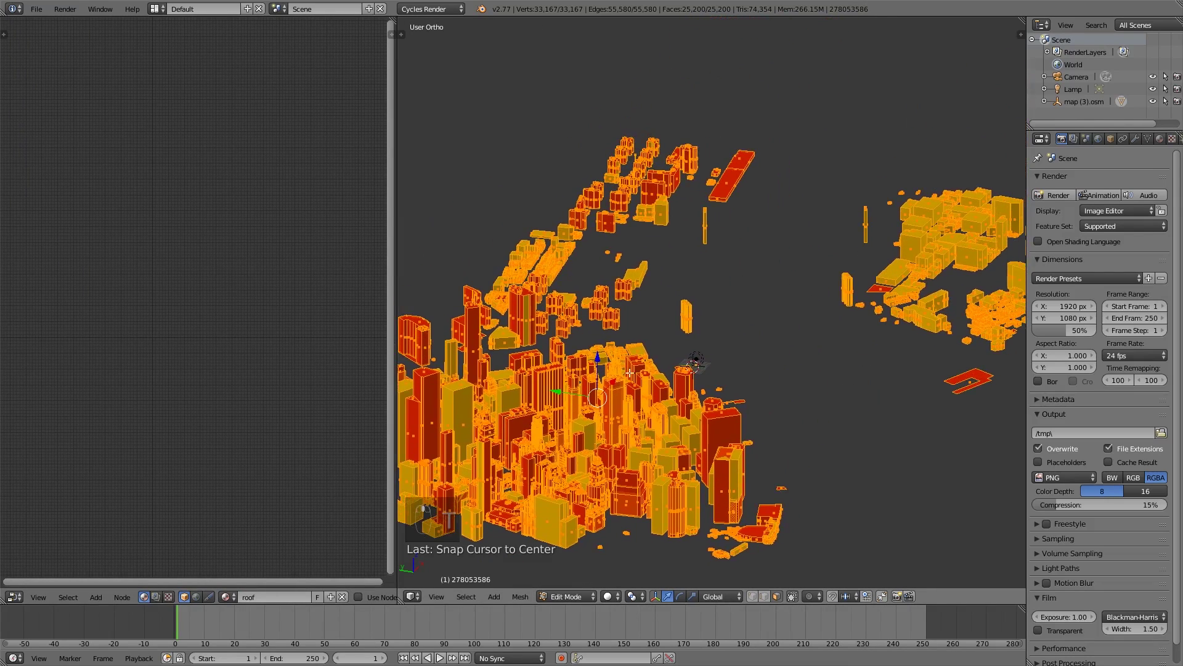
pyautogui.moveTo(684, 389); pyautogui.dragTo(699, 364, button='middle')
pyautogui.scroll(2, 702, 382)
pyautogui.scroll(4, 727, 367)
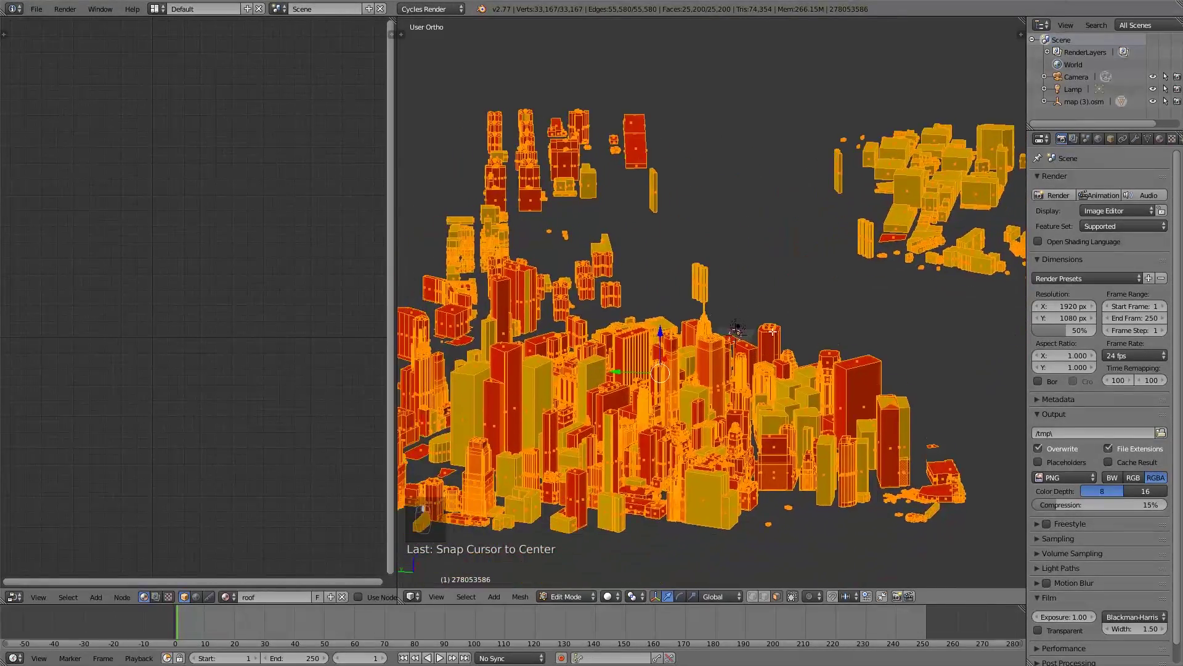
pyautogui.keyDown('shift'); pyautogui.moveTo(712, 364); pyautogui.dragTo(703, 368, button='middle'); pyautogui.keyUp('shift')
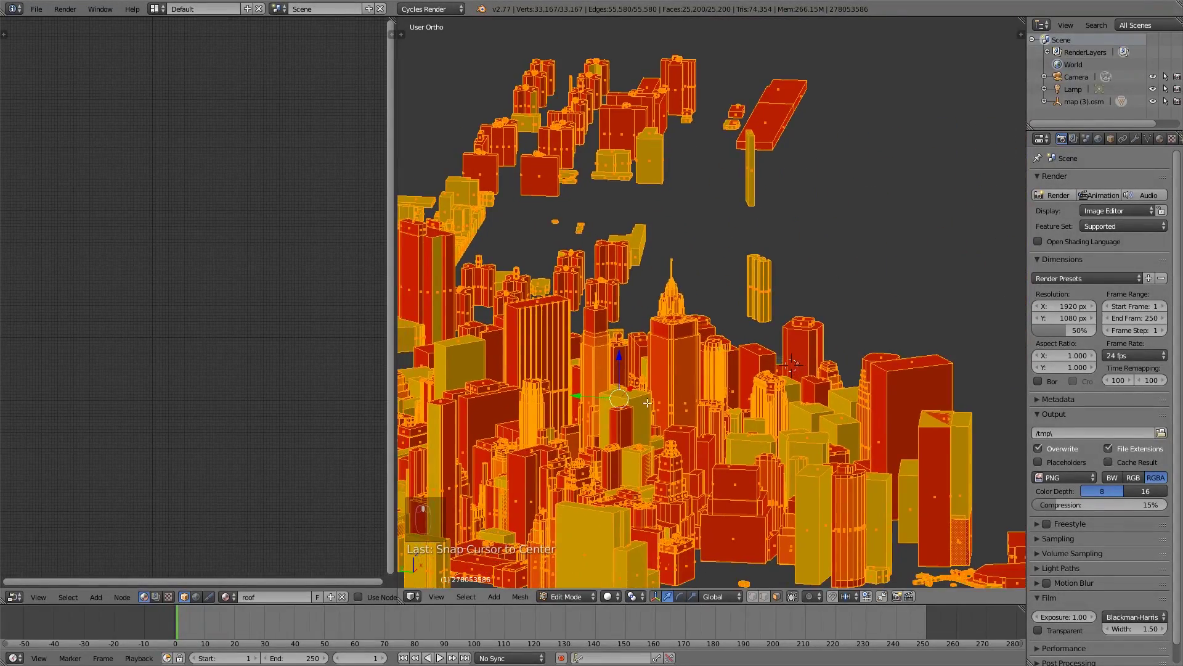
pyautogui.scroll(1, 638, 420)
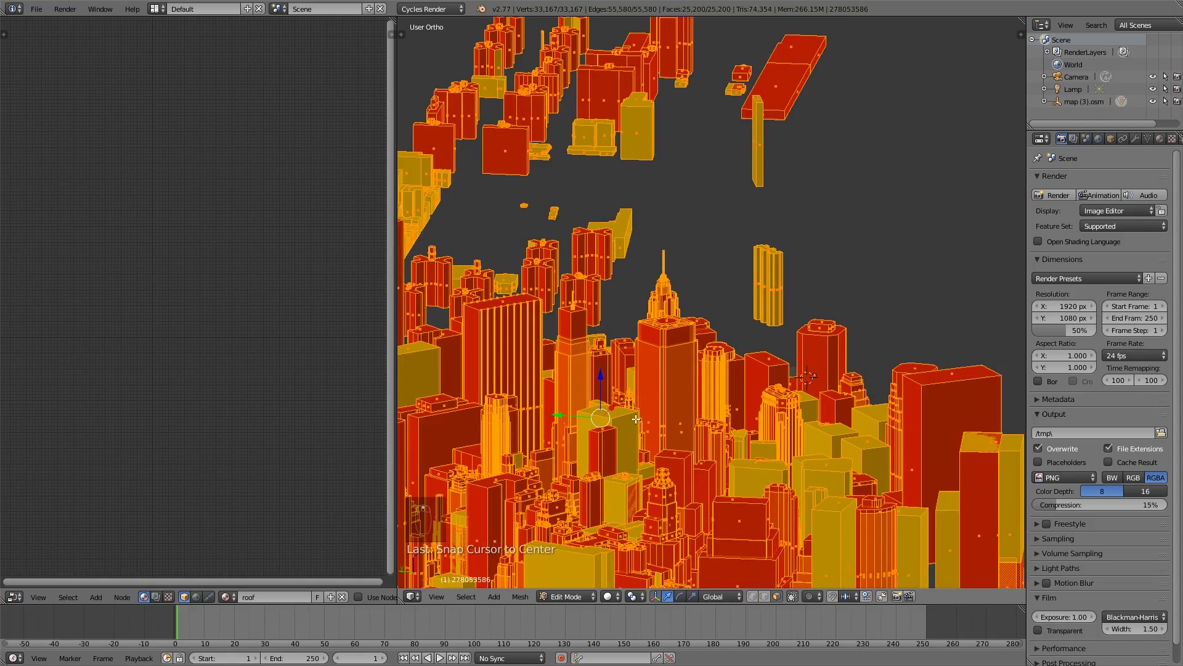
pyautogui.keyDown('shift'); pyautogui.moveTo(643, 419); pyautogui.dragTo(689, 406, button='middle'); pyautogui.keyUp('shift')
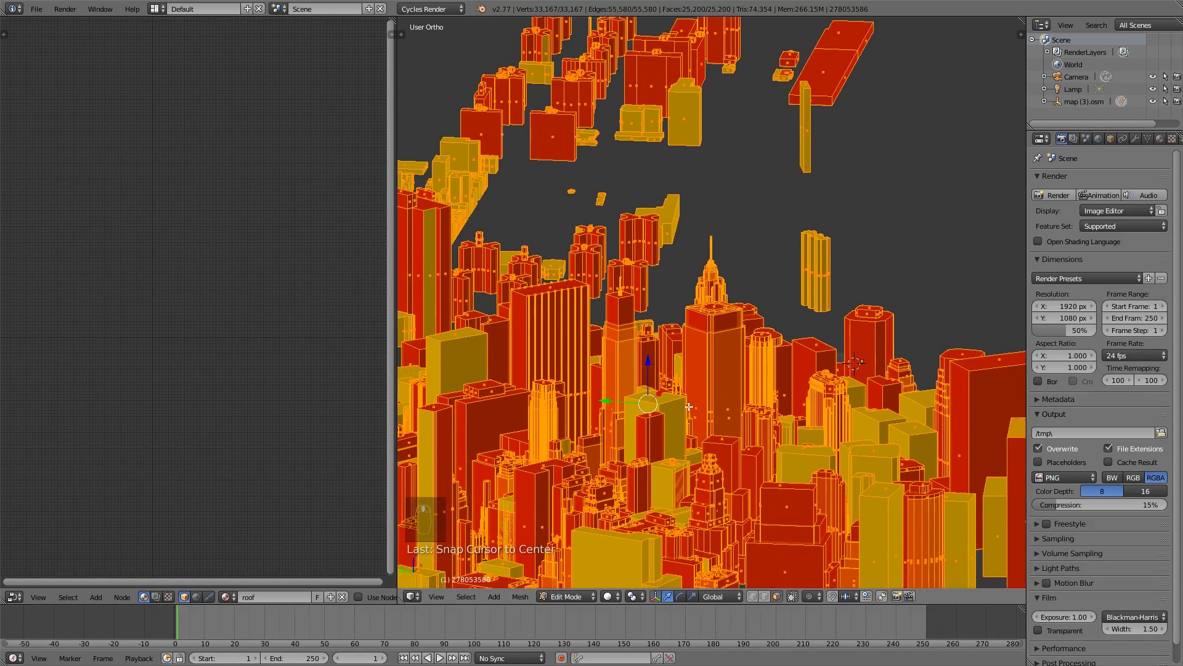
pyautogui.press('ctrl+alt+KP_0')
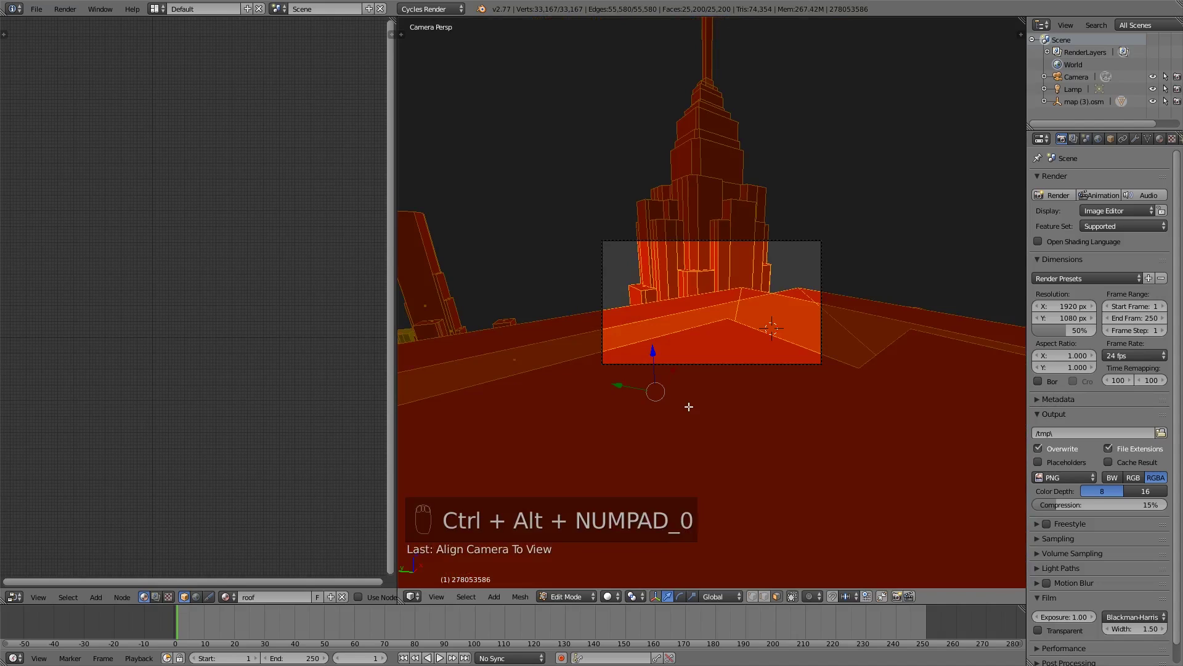
# Return to Object Mode, select the camera and pull it back about 203 units along its local Z axis.
pyautogui.press('Tab')
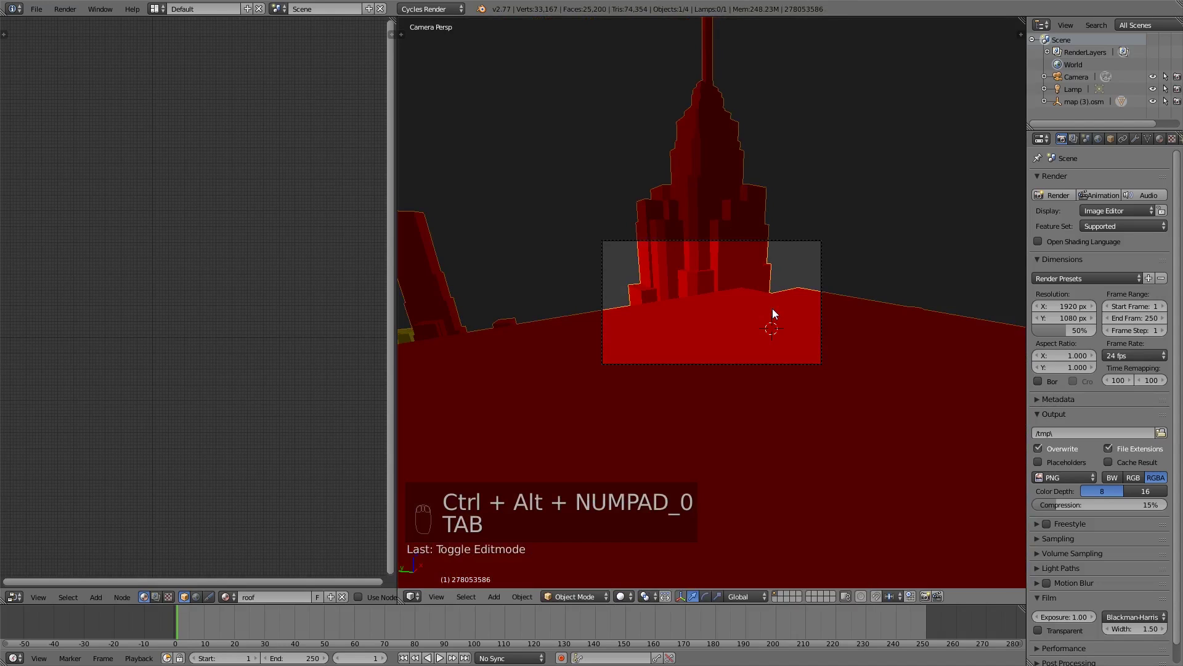
pyautogui.rightClick(745, 365)
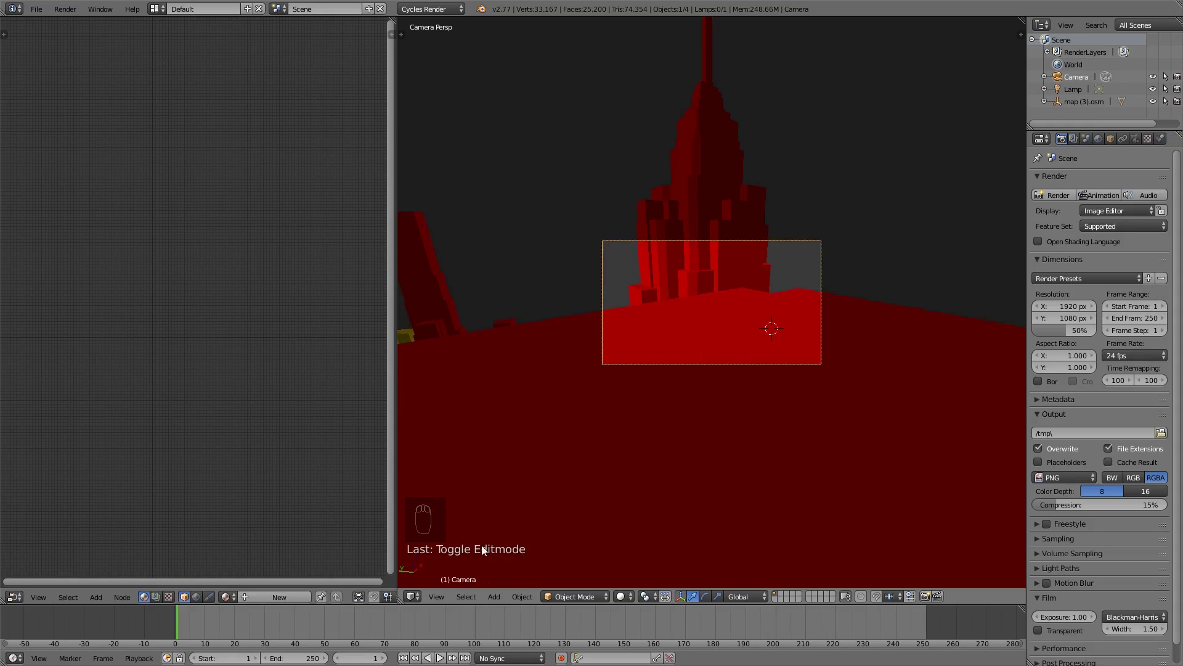
pyautogui.press('KP_0')
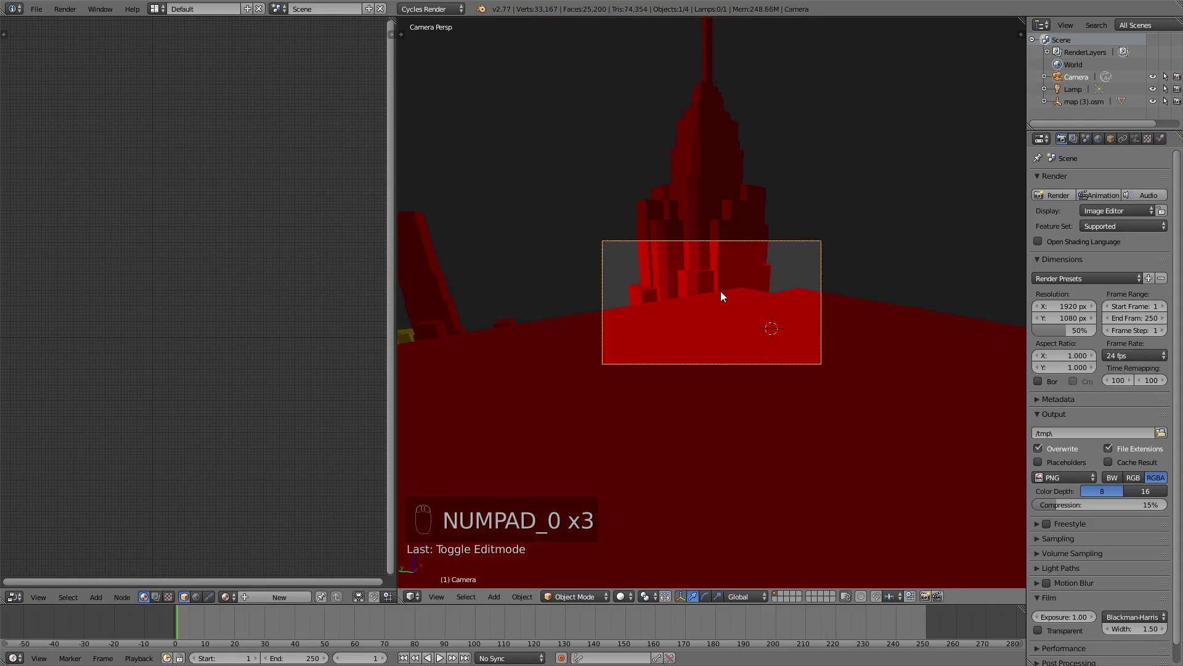
pyautogui.press('g')
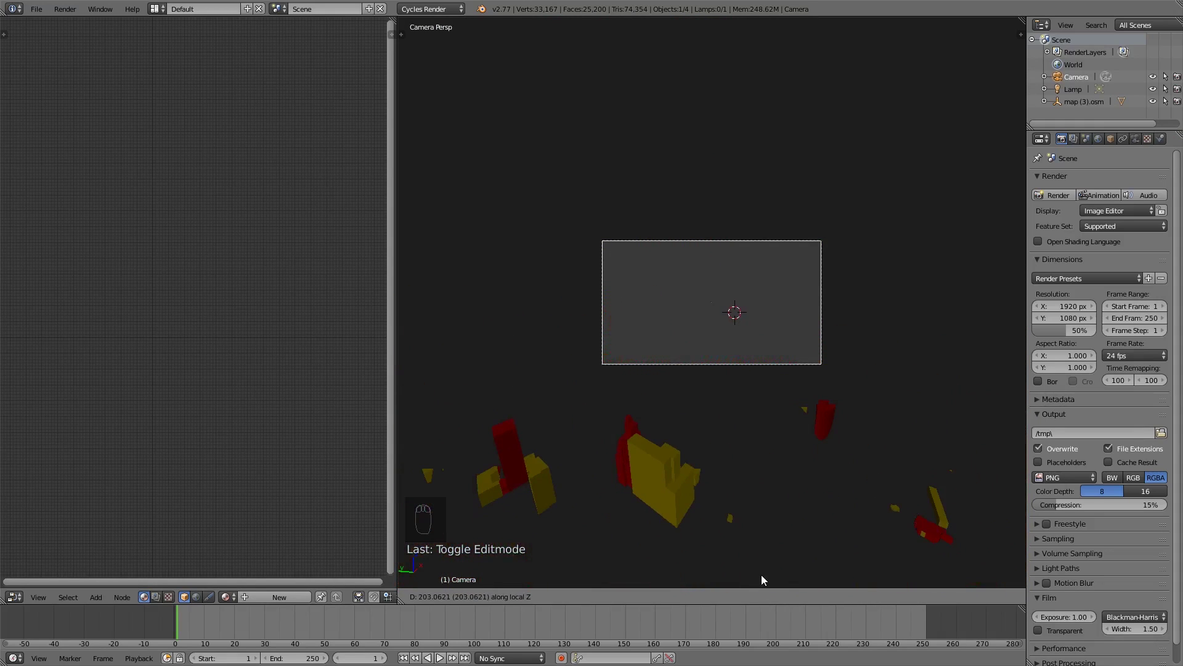
pyautogui.click(761, 580)
# Set the camera's clipping end distance to 2500 so the whole city fits in its range.
pyautogui.click(1135, 140)
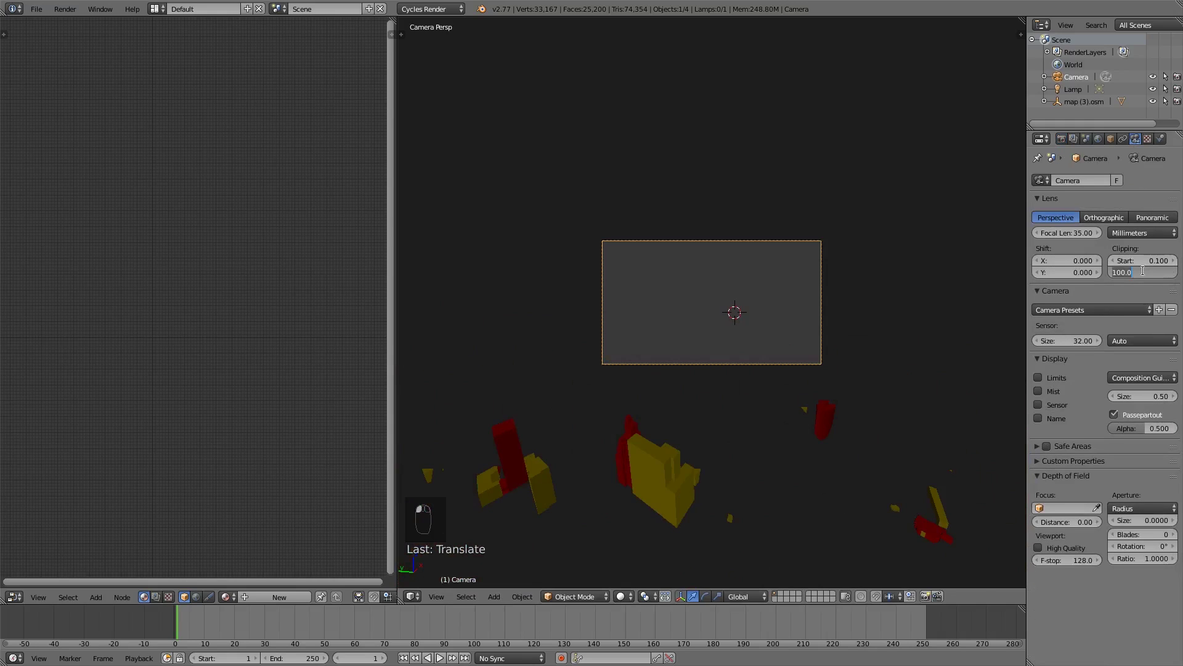
pyautogui.write('2500')
pyautogui.press('Return')
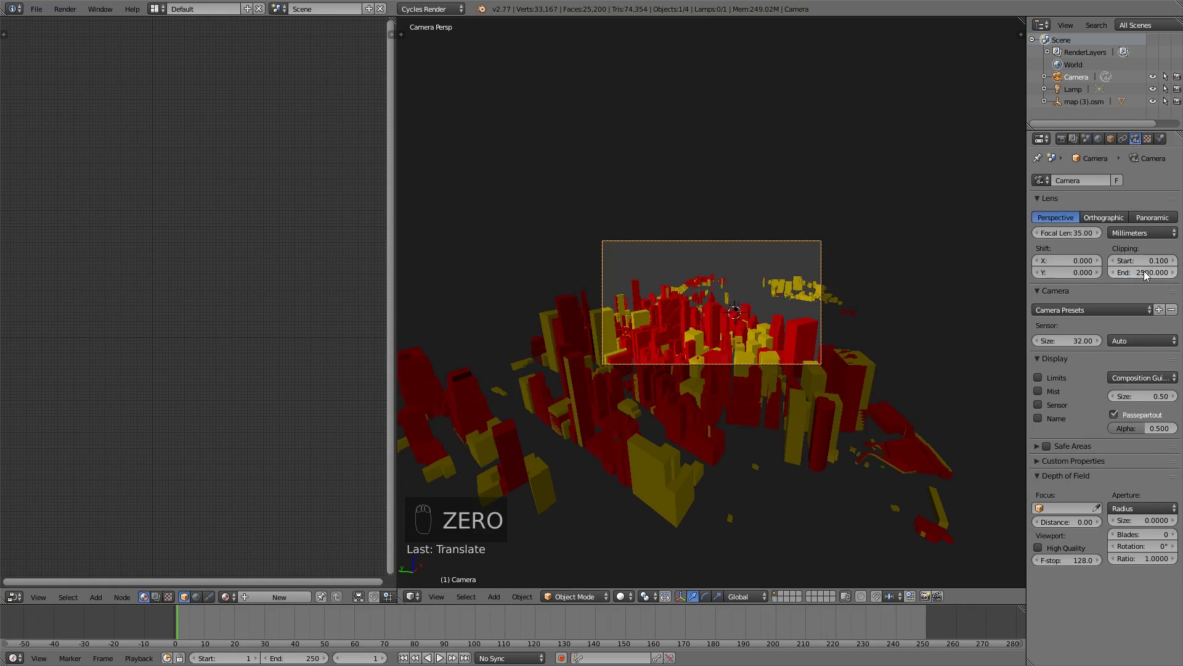
pyautogui.scroll(5, 880, 301)
pyautogui.scroll(-1, 732, 301)
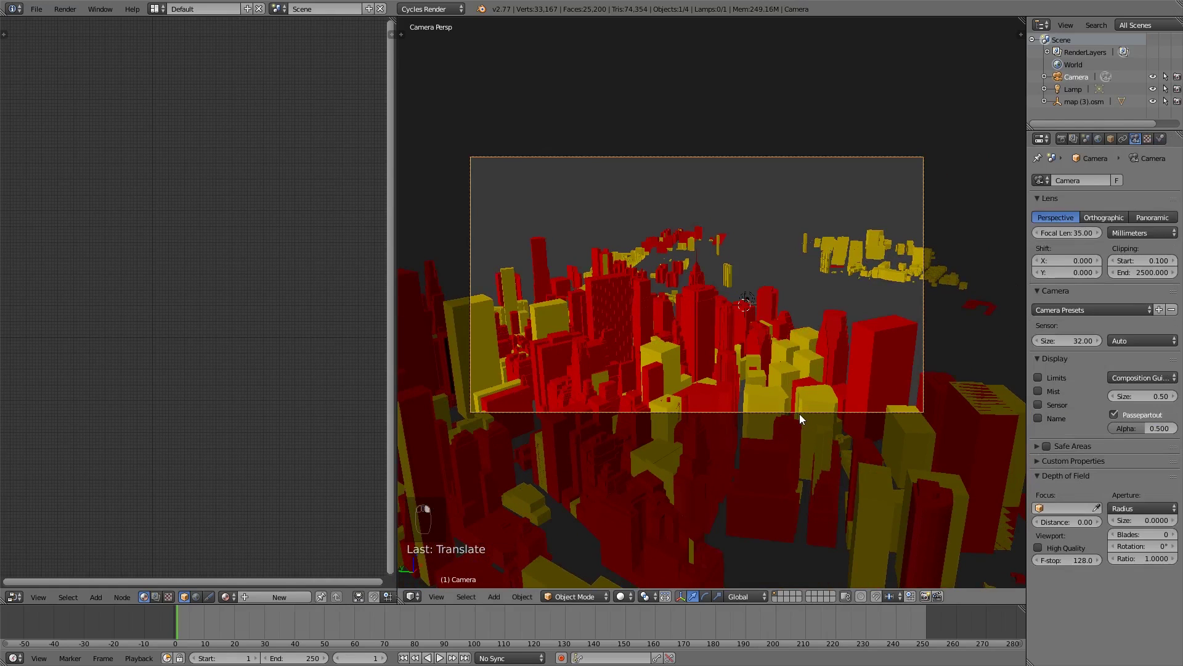
# Pull the camera slightly farther back along its local Z axis and adjust its height along the global Z axis.
pyautogui.press('g')
pyautogui.press('z')
pyautogui.press('z')
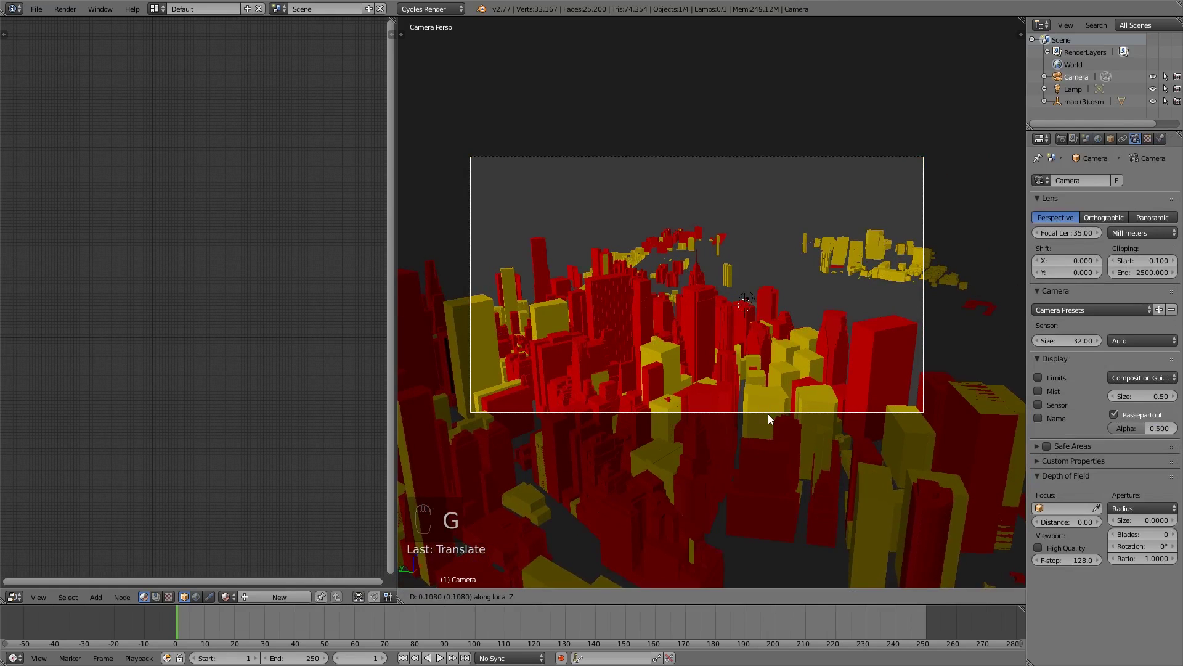
pyautogui.press('g')
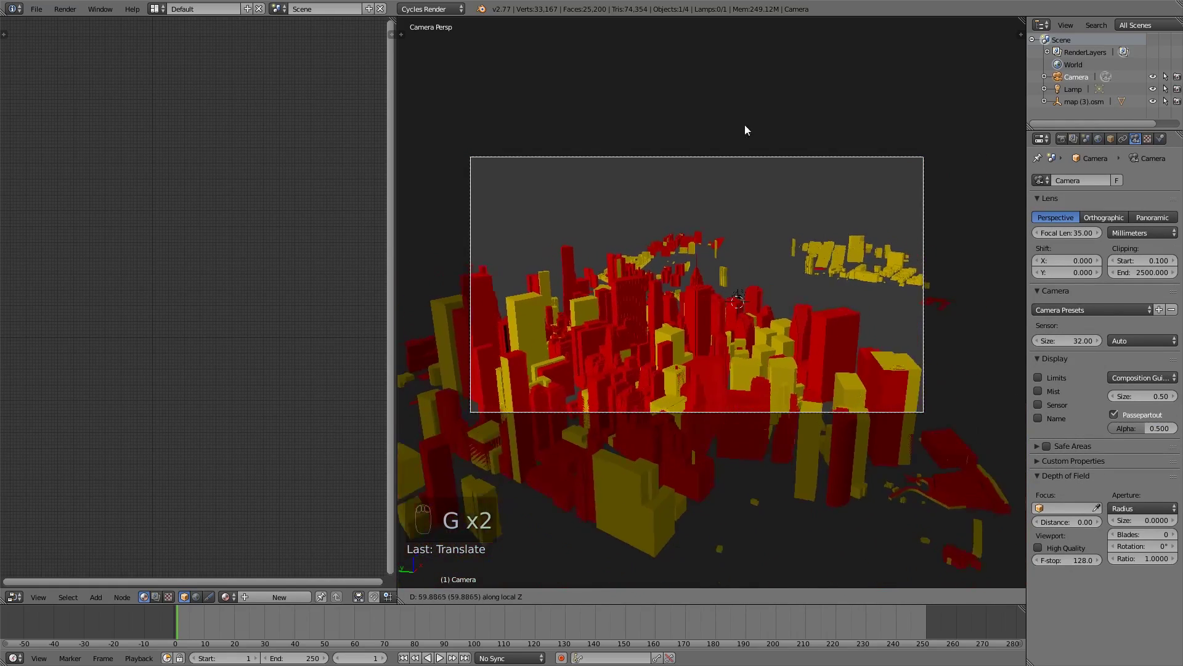
pyautogui.click(745, 582)
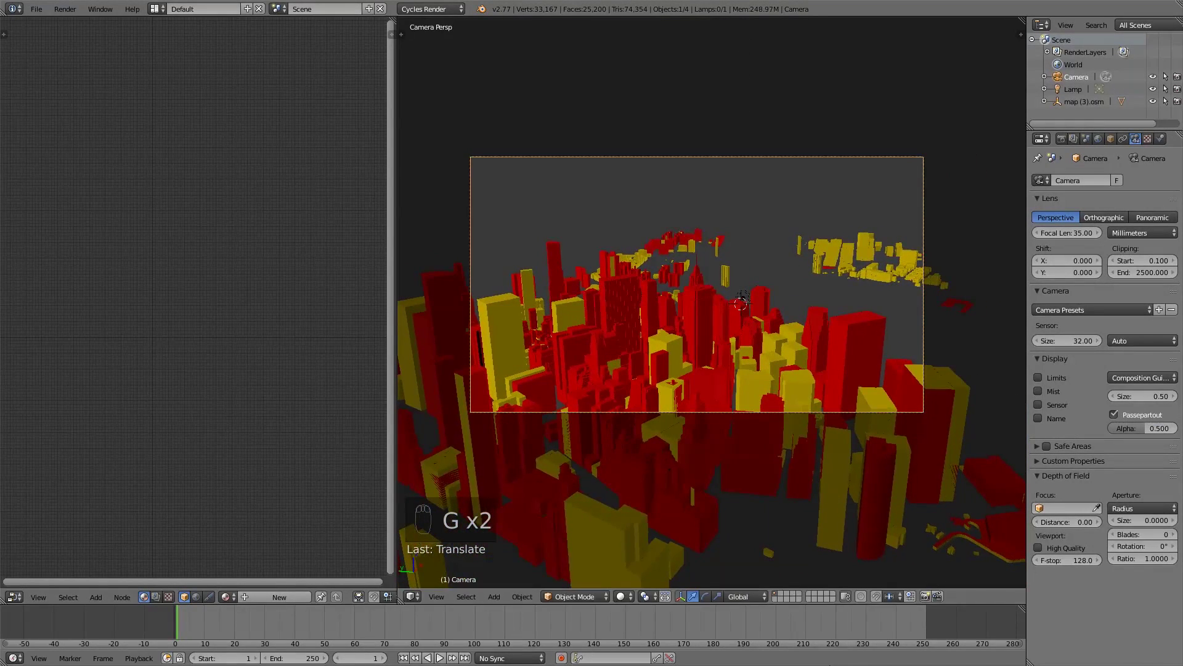
pyautogui.press('g')
pyautogui.press('g')
pyautogui.click(765, 332)
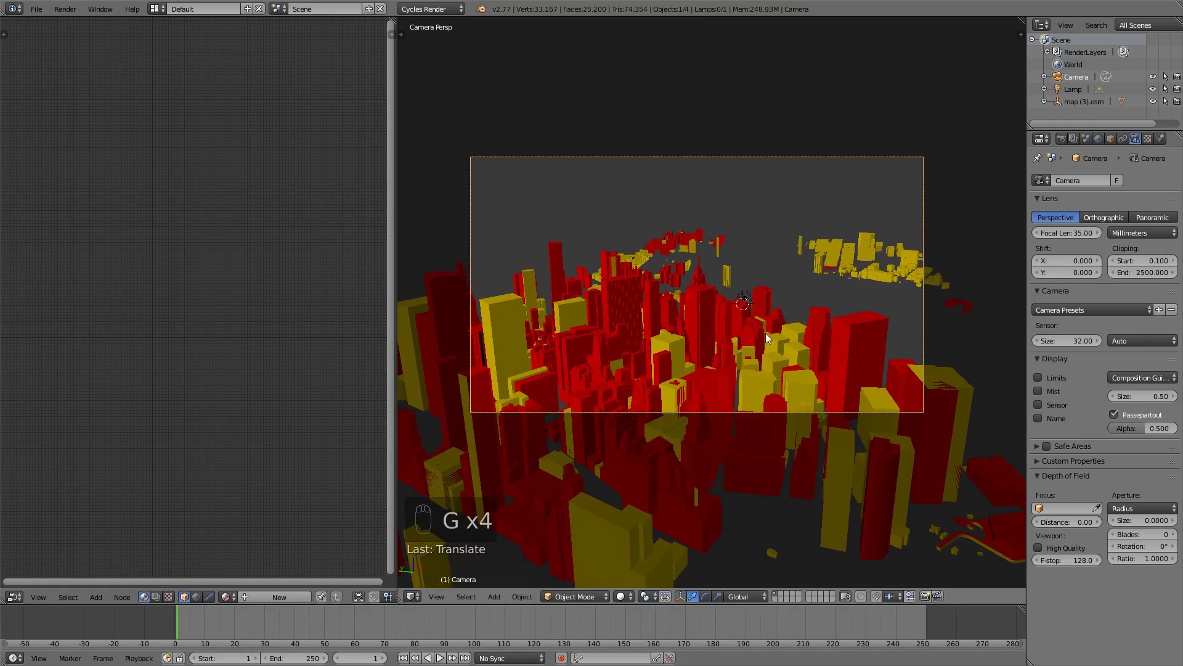
pyautogui.press('g')
pyautogui.press('z')
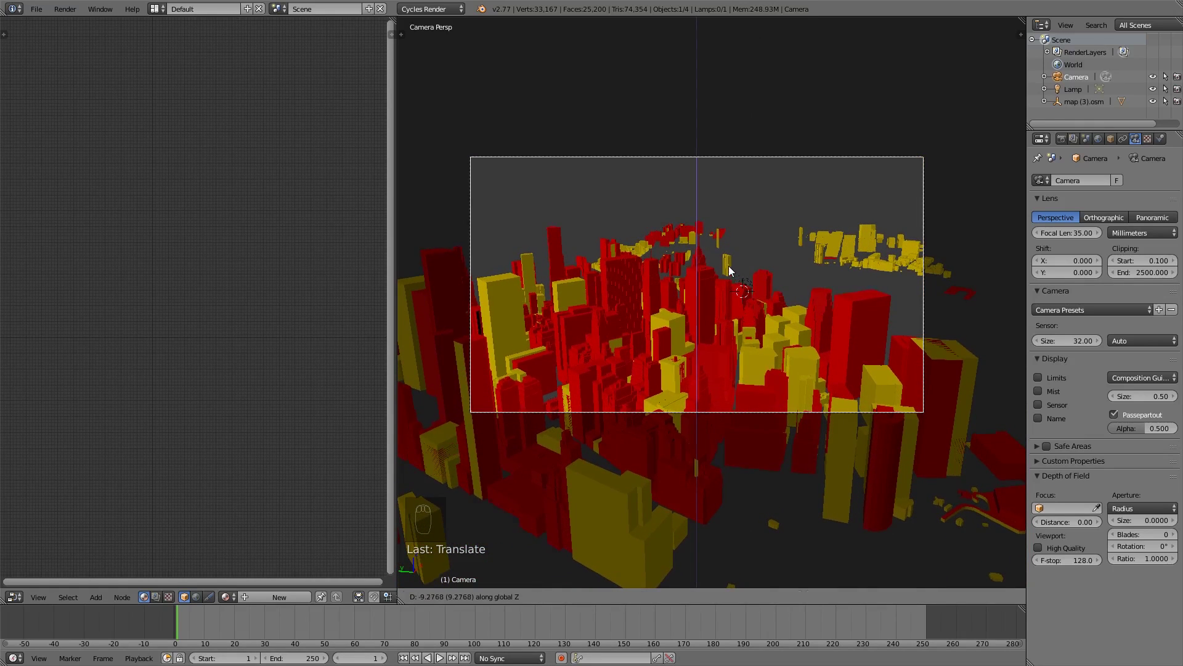
pyautogui.click(794, 290)
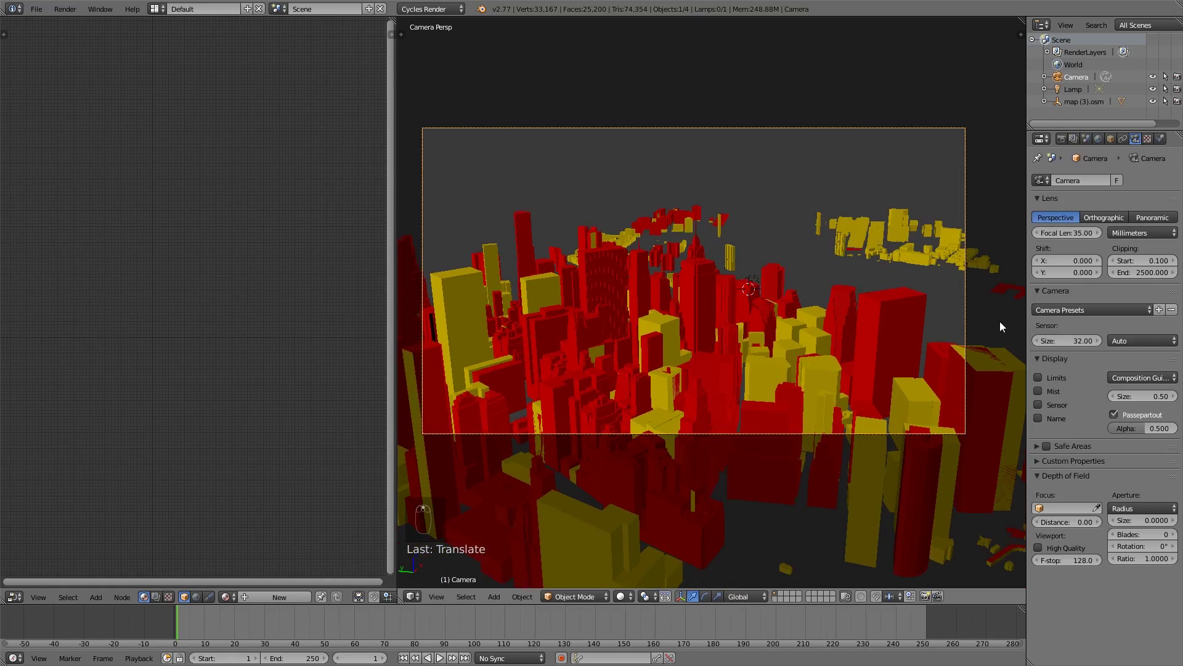
# Select the city mesh, display its material slots and widen the Properties area.
pyautogui.click(880, 265)
pyautogui.rightClick(619, 287)
pyautogui.scroll(4, 696, 239)
pyautogui.keyDown('shift'); pyautogui.moveTo(698, 242); pyautogui.dragTo(790, 257, button='middle'); pyautogui.keyUp('shift')
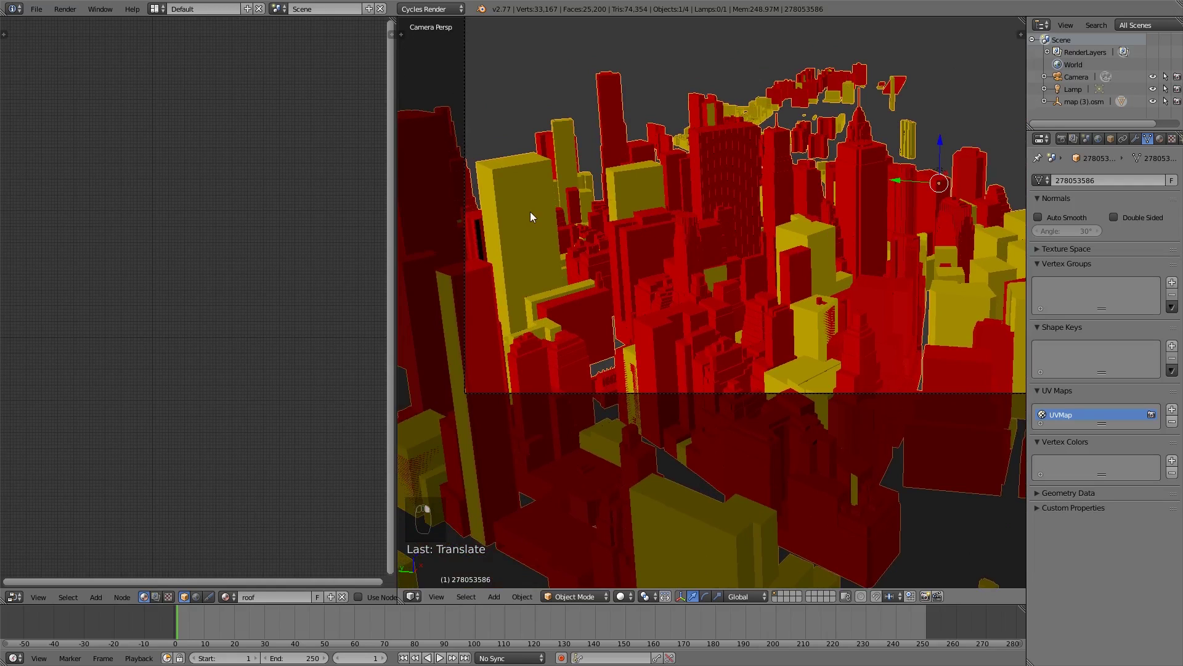
pyautogui.press('Tab')
pyautogui.press('Tab')
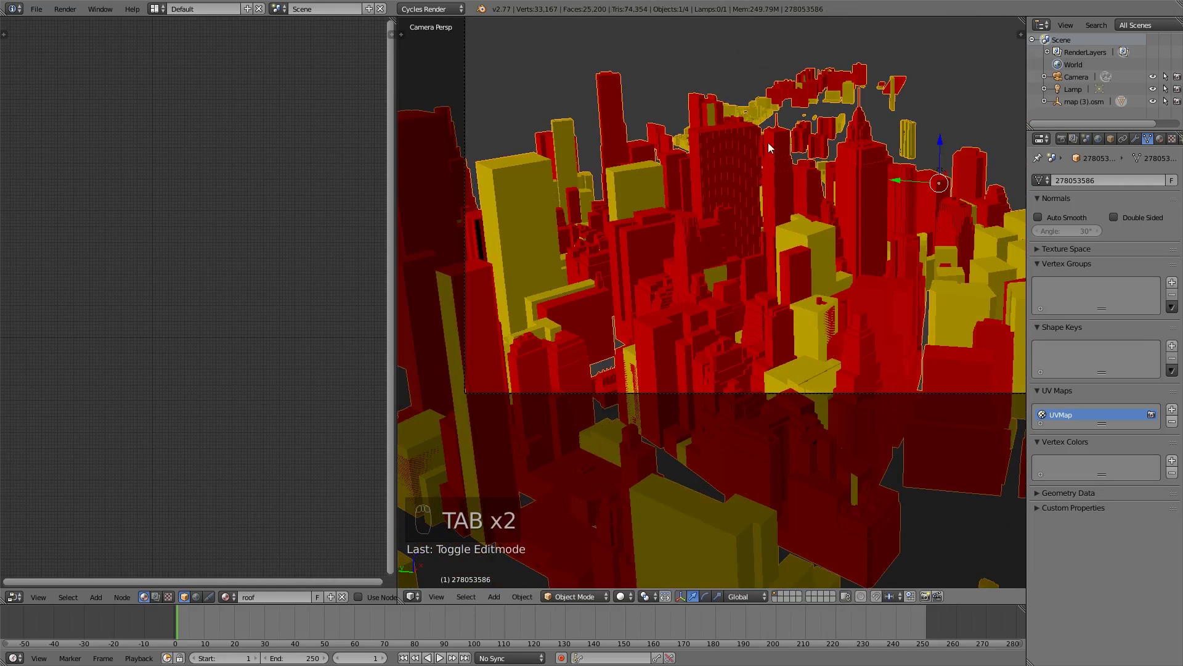
pyautogui.click(1159, 139)
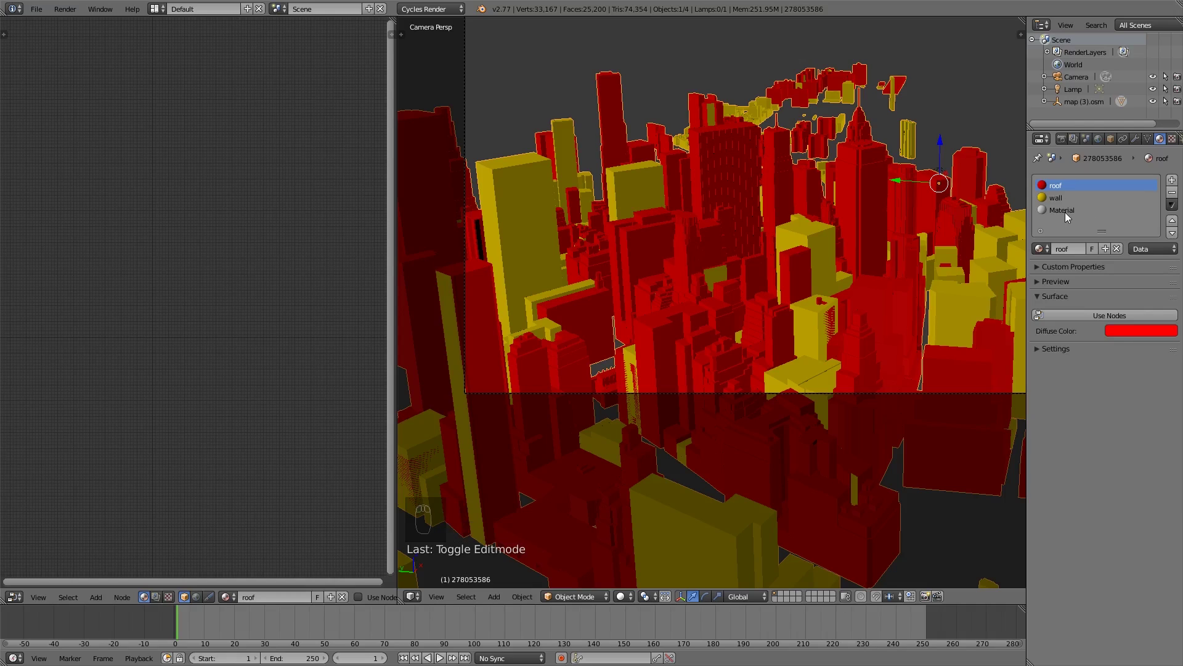
pyautogui.click(1068, 195)
pyautogui.click(1067, 186)
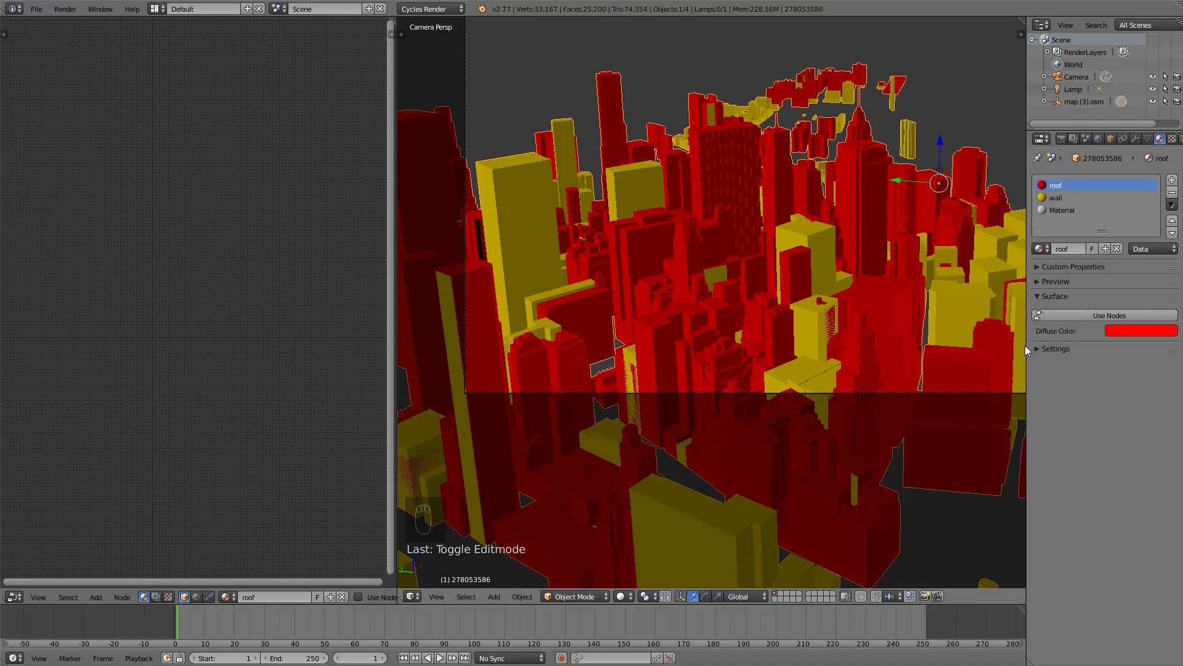
pyautogui.moveTo(1026, 345); pyautogui.dragTo(980, 345)
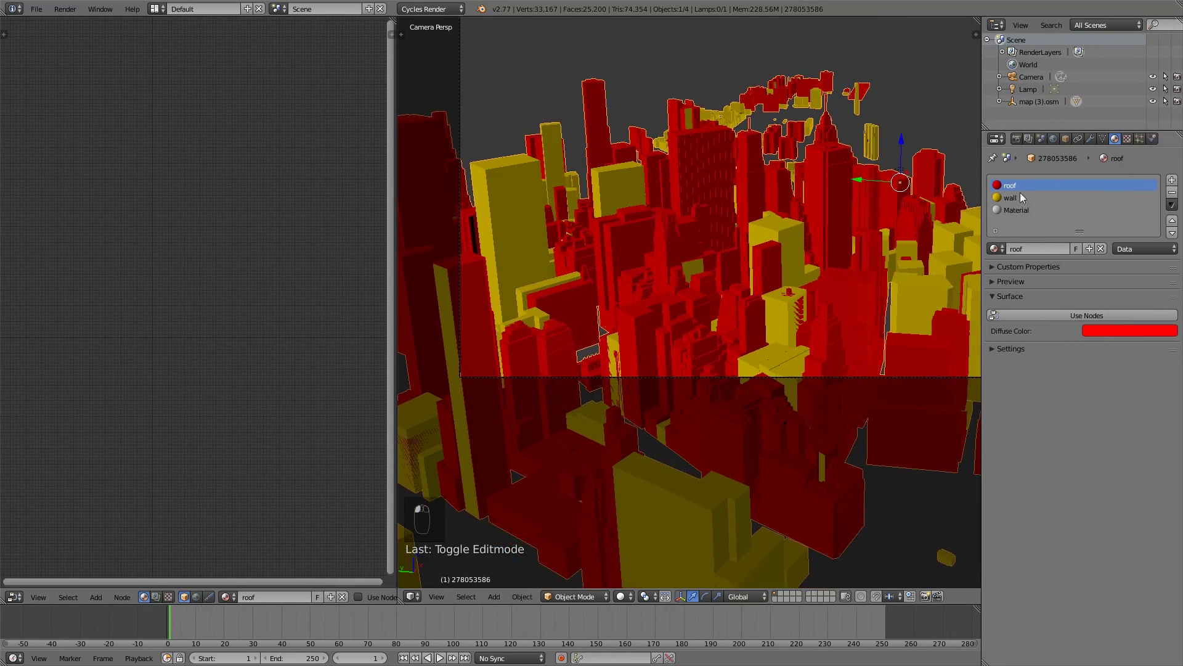
# Enter Edit Mode, select all faces that use the roof material to check them, and clear the selection.
pyautogui.press('Tab')
pyautogui.press('a')
pyautogui.press('a')
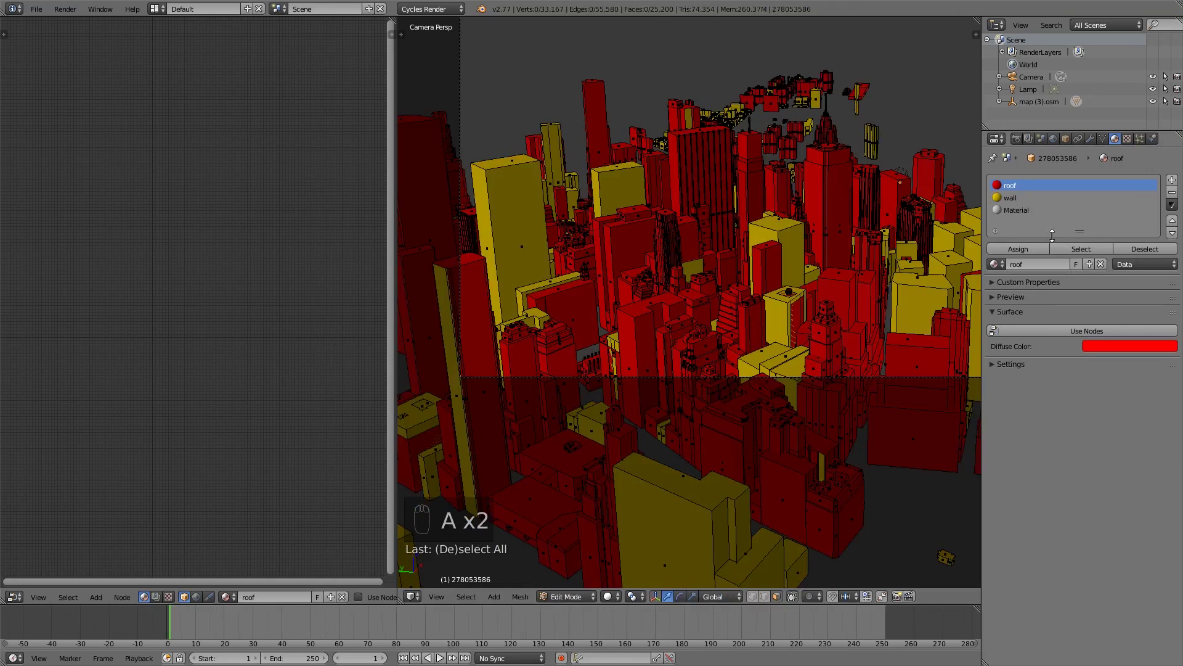
pyautogui.click(1081, 248)
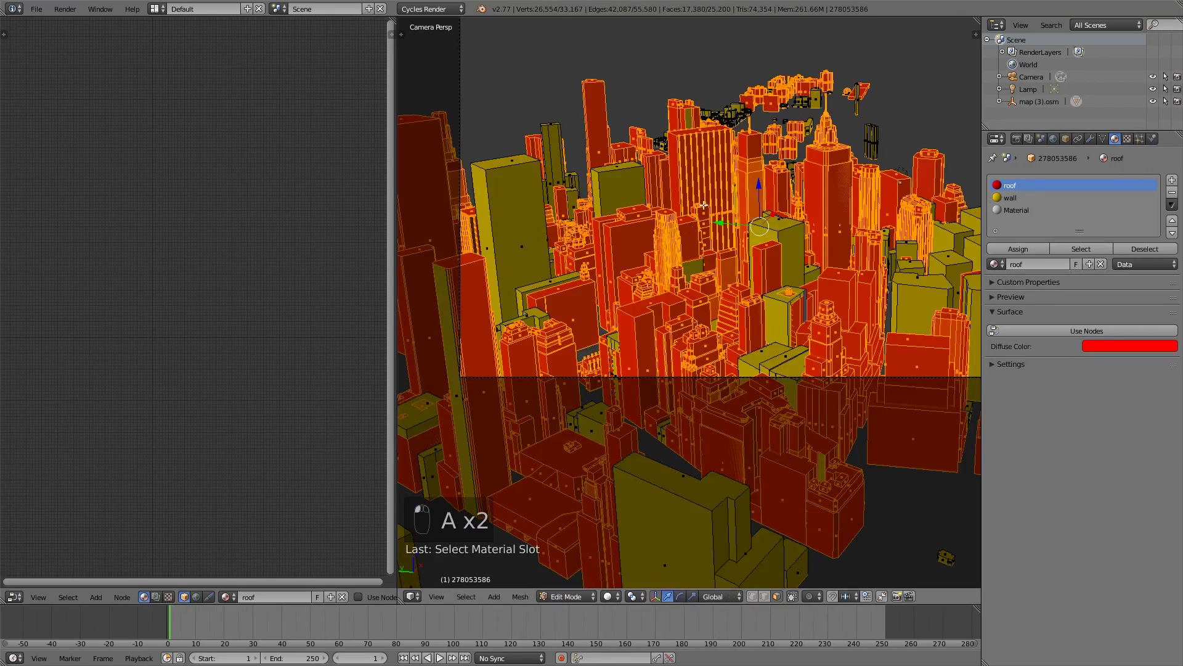
pyautogui.press('a')
# Select all faces that use the wall material to check them, and clear the selection.
pyautogui.click(1016, 209)
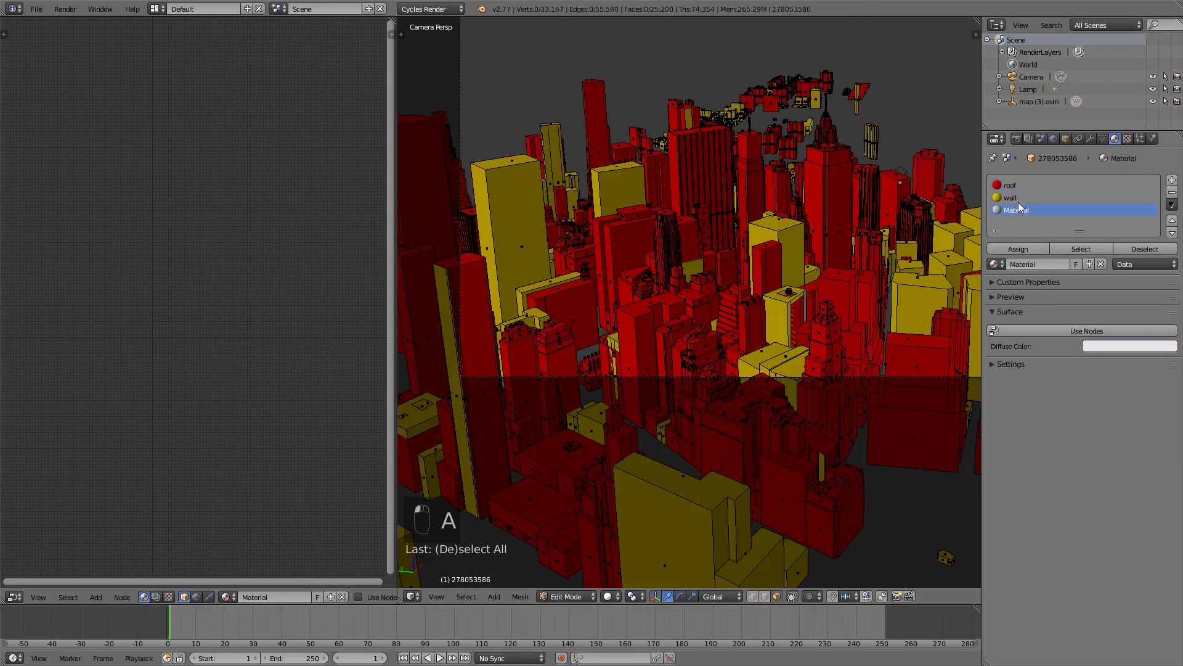
pyautogui.click(1011, 197)
pyautogui.click(1081, 248)
pyautogui.press('a')
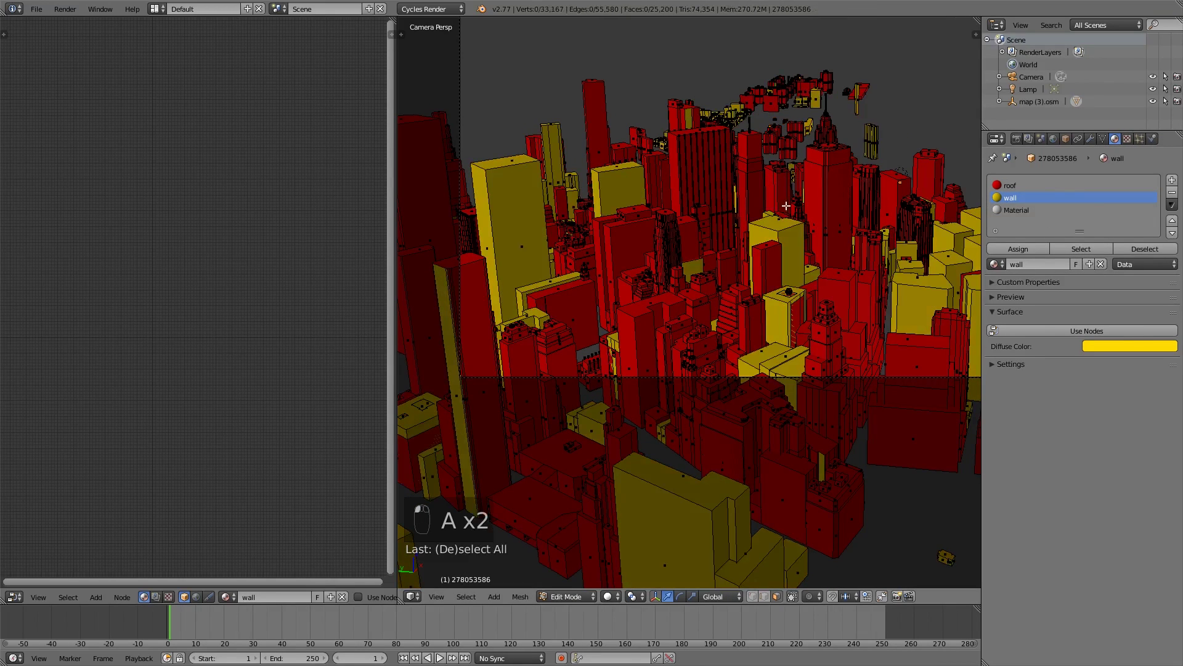
# Rename the city mesh's wall material to Building2 and enable shader nodes for it.
pyautogui.scroll(3, 823, 241)
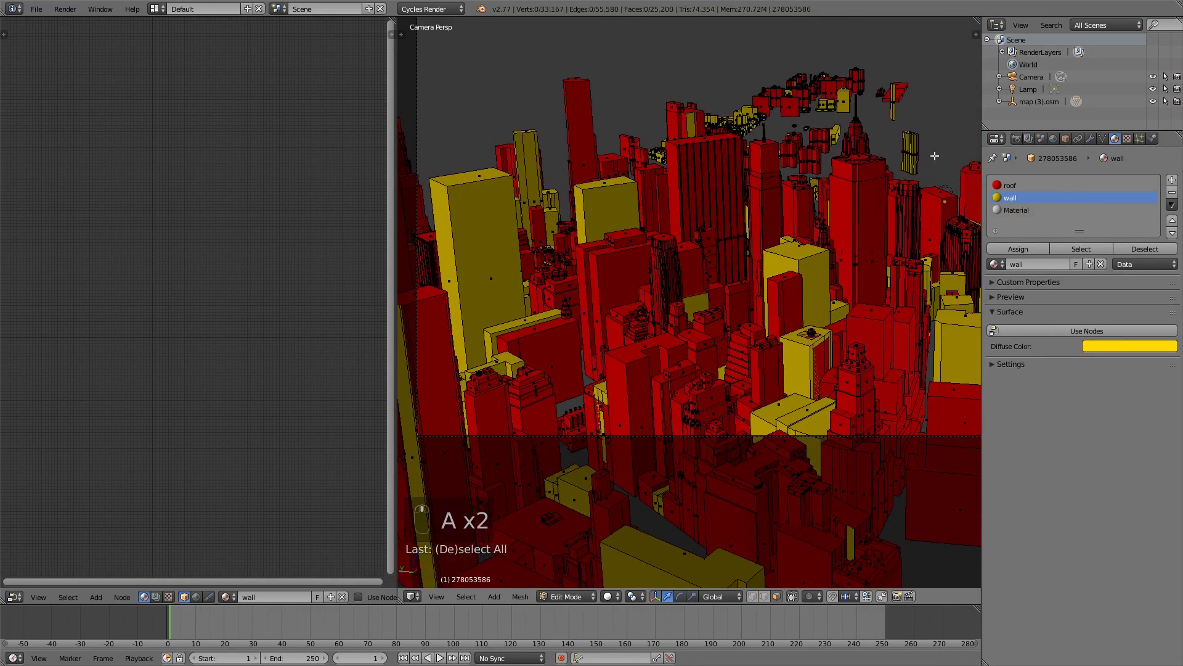
pyautogui.click(1033, 208)
pyautogui.click(1020, 185)
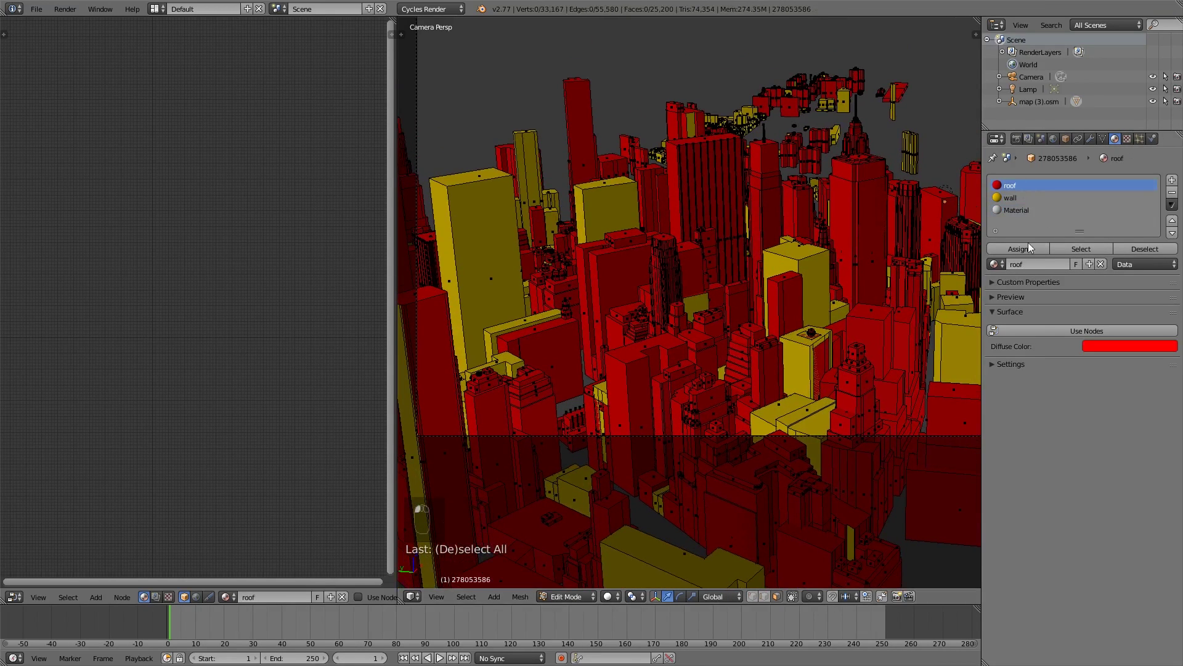
pyautogui.click(1027, 198)
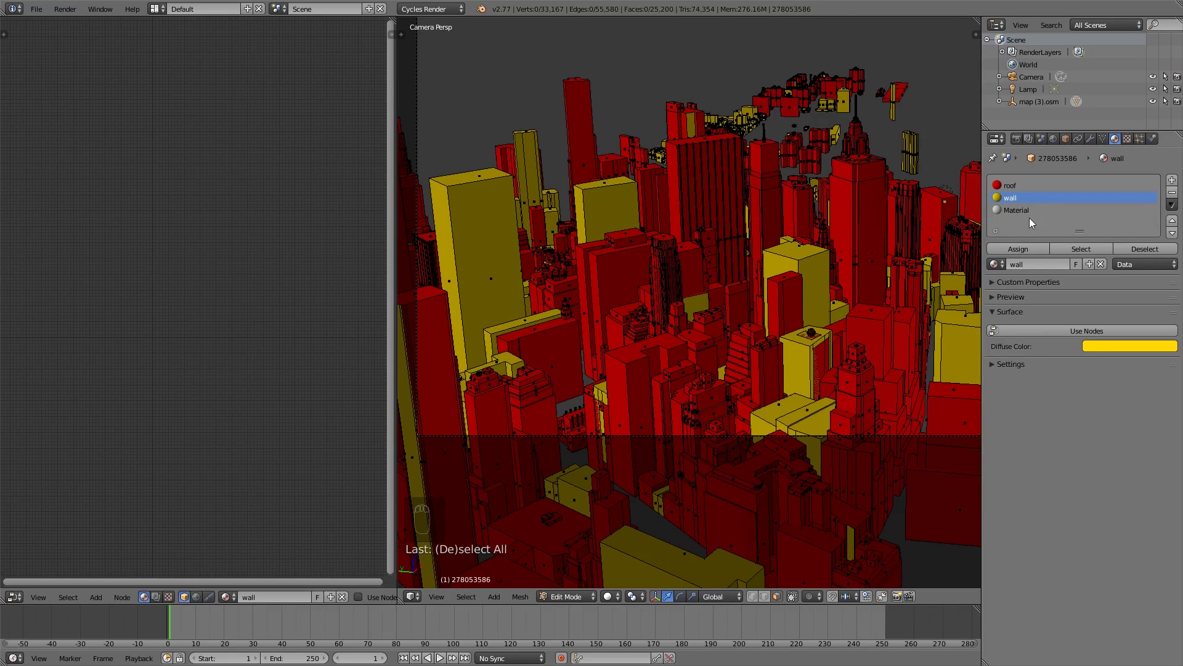
pyautogui.click(1028, 264)
pyautogui.write('Building2')
pyautogui.press('Return')
pyautogui.click(1086, 331)
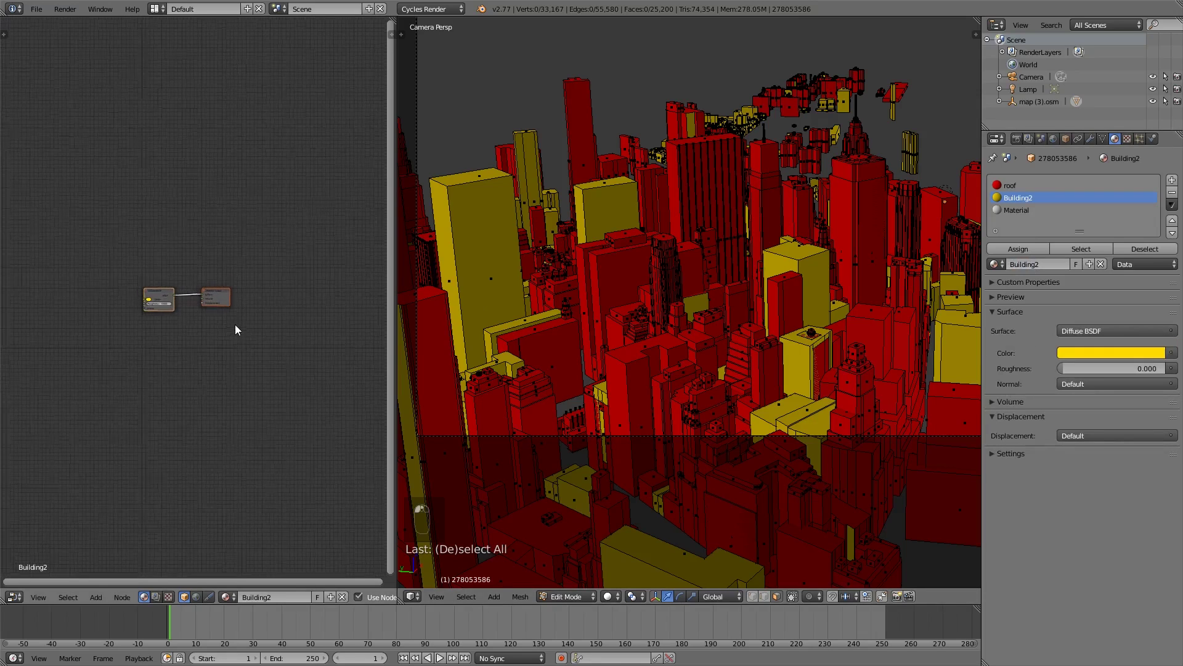
# Add a texture setup with Texture Coordinate, Mapping and Image Texture nodes to Building2's Diffuse BSDF.
pyautogui.scroll(10, 161, 310)
pyautogui.moveTo(163, 303); pyautogui.dragTo(245, 305, button='middle')
pyautogui.scroll(3, 234, 276)
pyautogui.scroll(4, 234, 276)
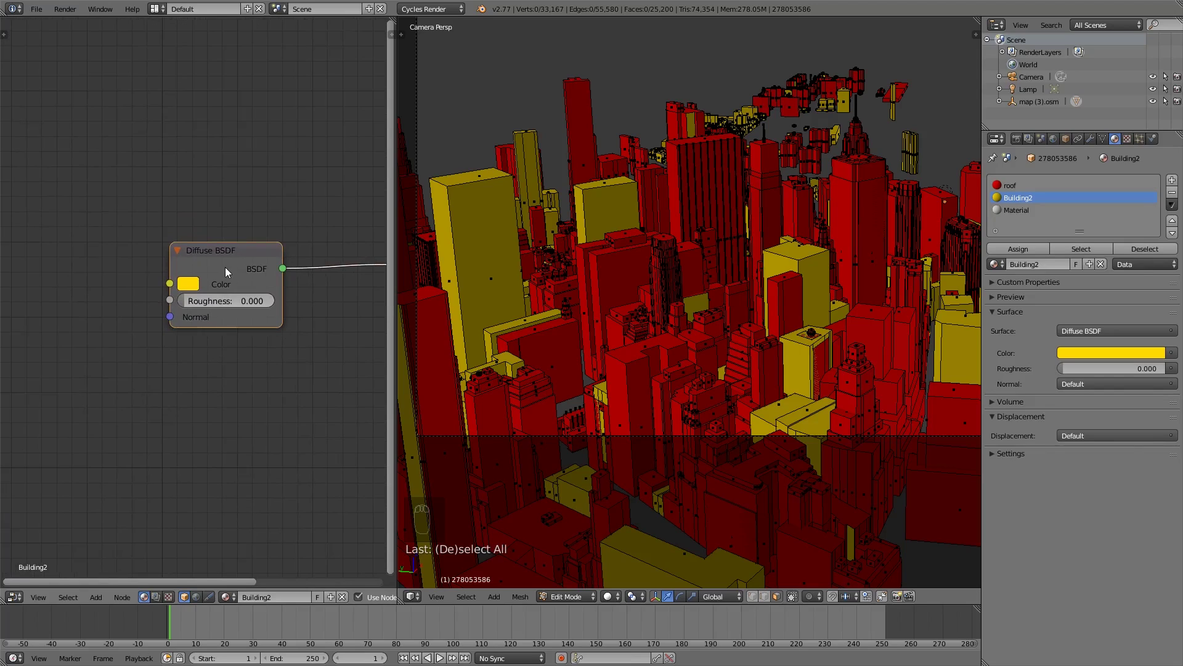
pyautogui.hotkey('ctrl', 't')
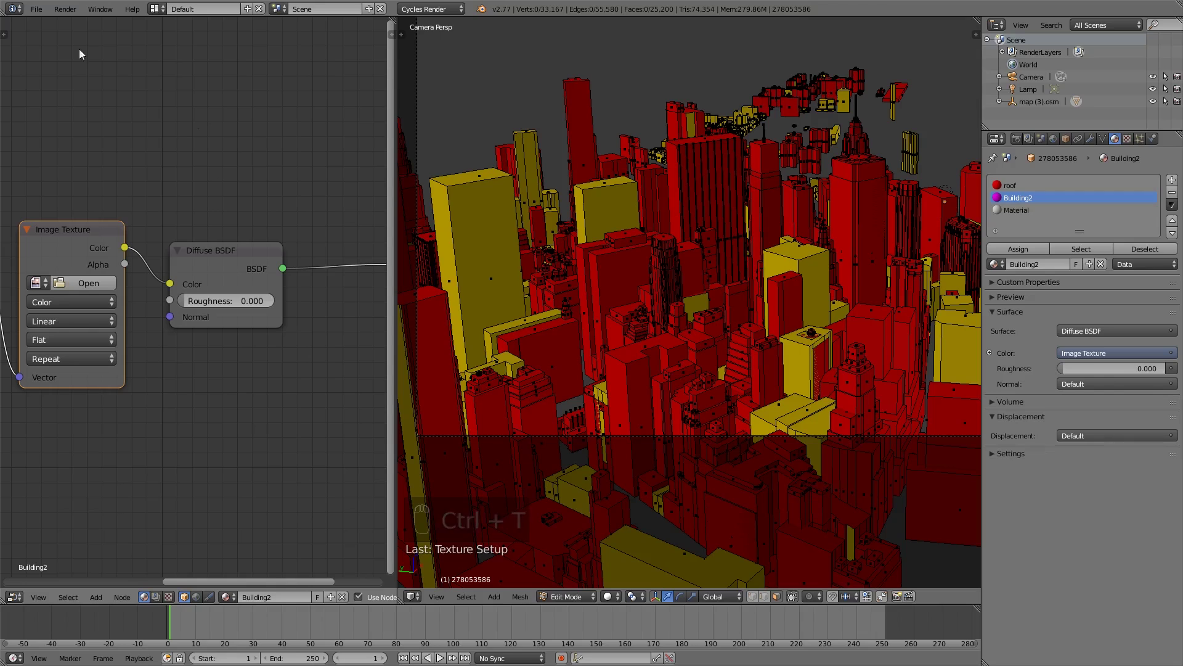
pyautogui.click(36, 8)
pyautogui.press('Escape')
pyautogui.scroll(-2, 83, 255)
pyautogui.moveTo(37, 235); pyautogui.dragTo(226, 218, button='middle')
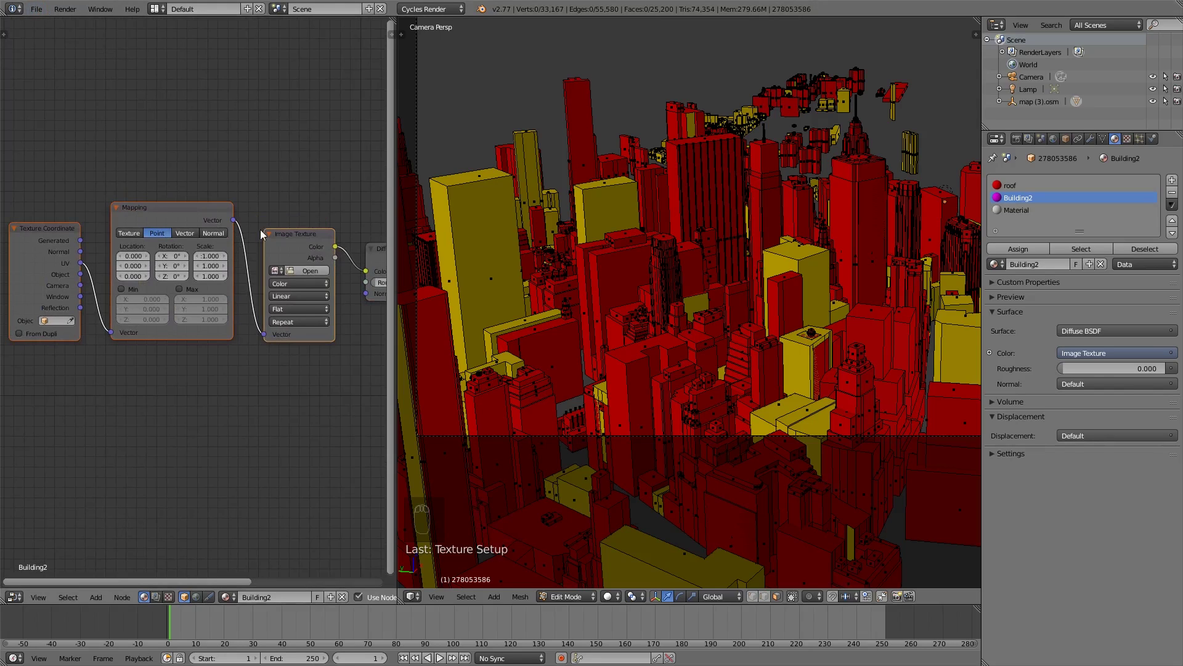
pyautogui.scroll(2, 301, 216)
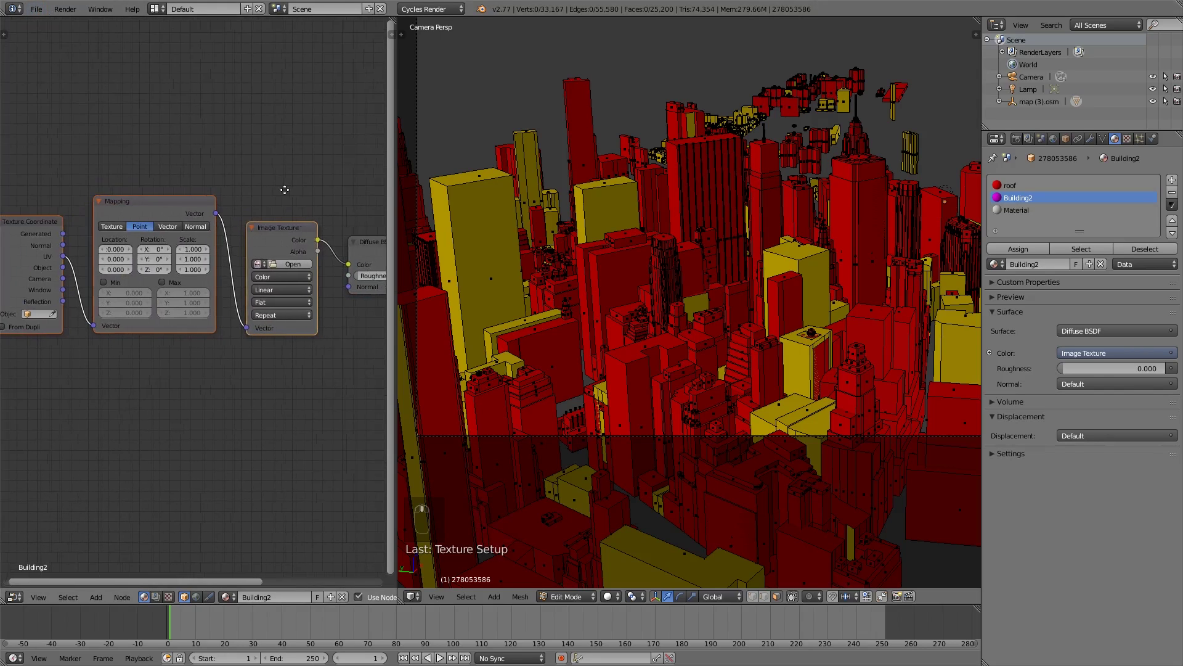
# Load the brick high-rise image ending in 139_1_S.jpg from the Textures folder into the Image Texture node, browsing by thumbnails.
pyautogui.click(304, 260)
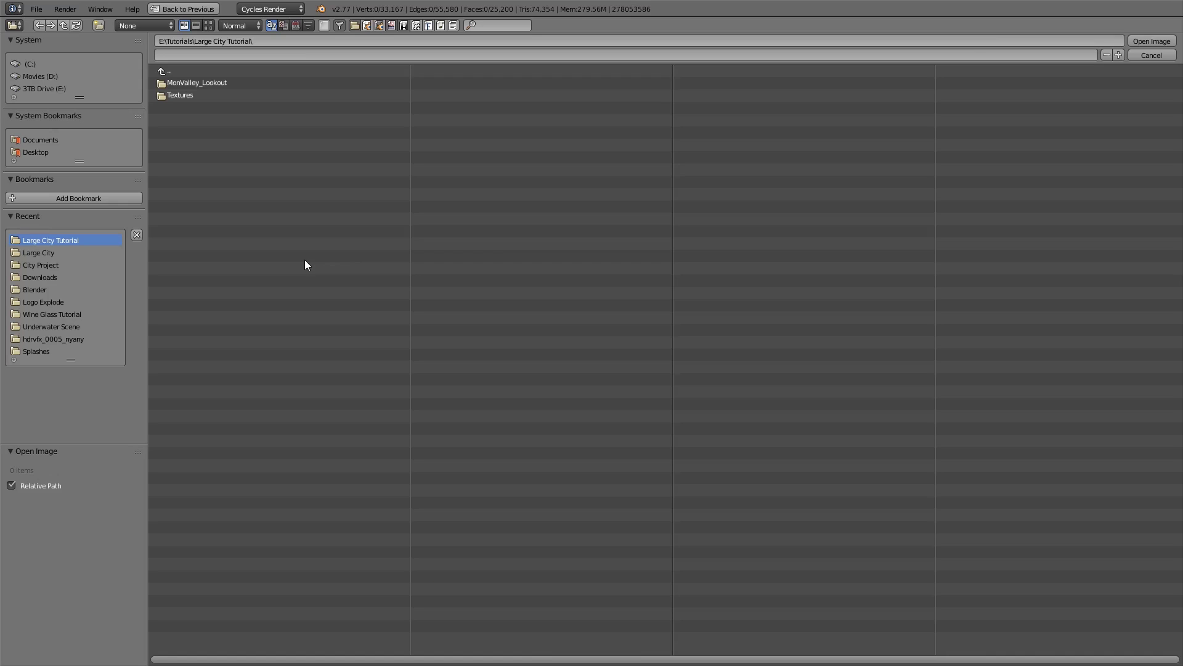
pyautogui.click(197, 97)
pyautogui.click(208, 25)
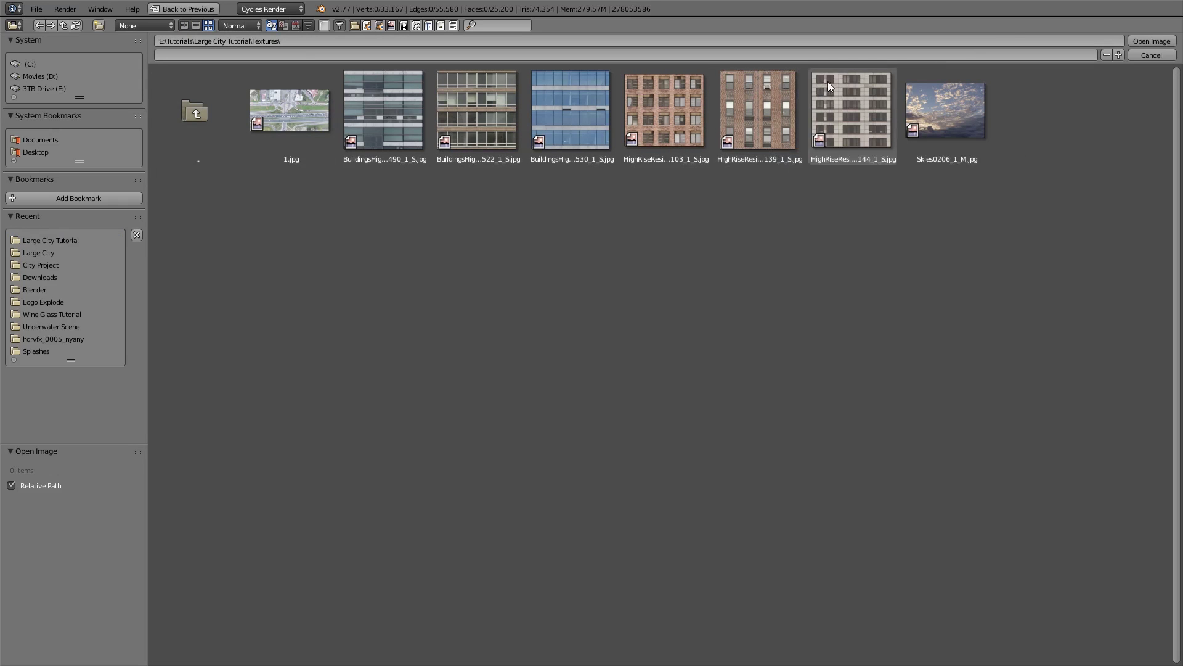
pyautogui.doubleClick(778, 119)
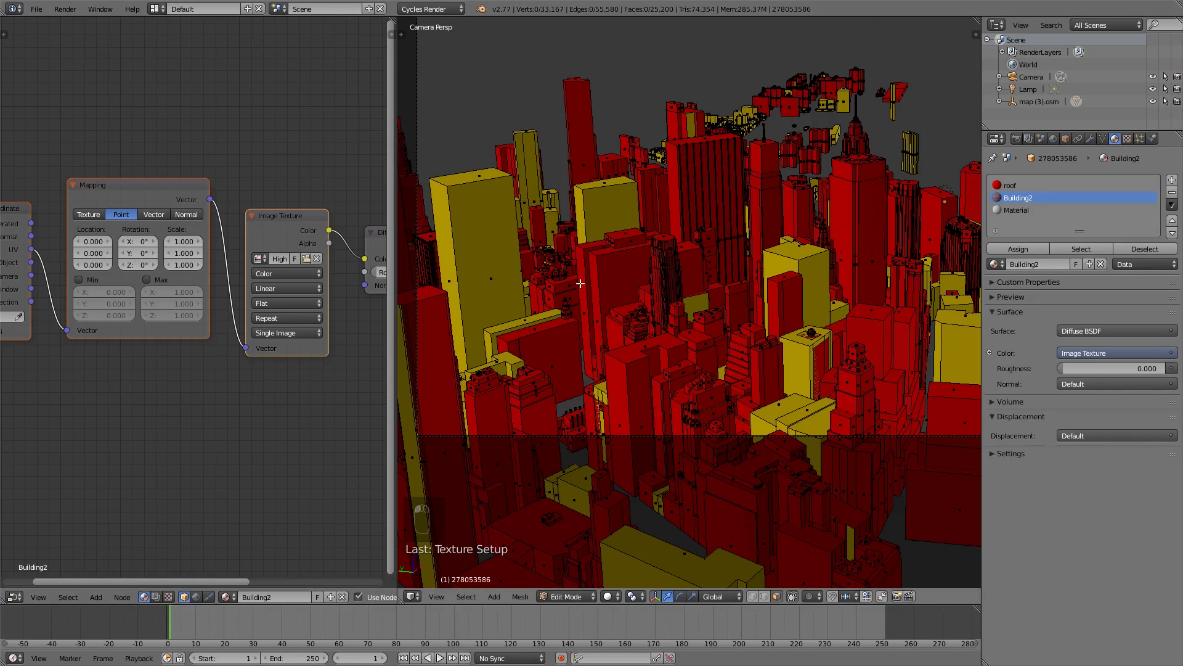
# Clear the face selection and switch the viewport to Rendered shading to preview the Building2 texture.
pyautogui.press('a')
pyautogui.press('a')
pyautogui.keyDown('shift'); pyautogui.moveTo(565, 280); pyautogui.dragTo(601, 274, button='middle'); pyautogui.keyUp('shift')
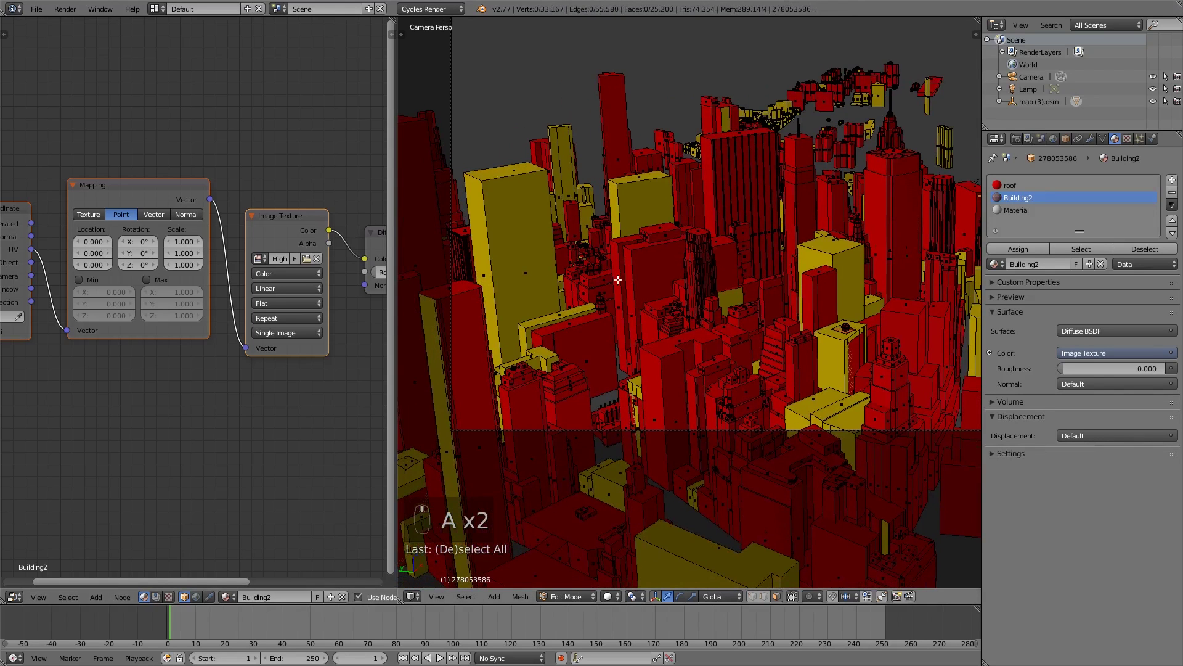
pyautogui.click(610, 596)
pyautogui.click(631, 514)
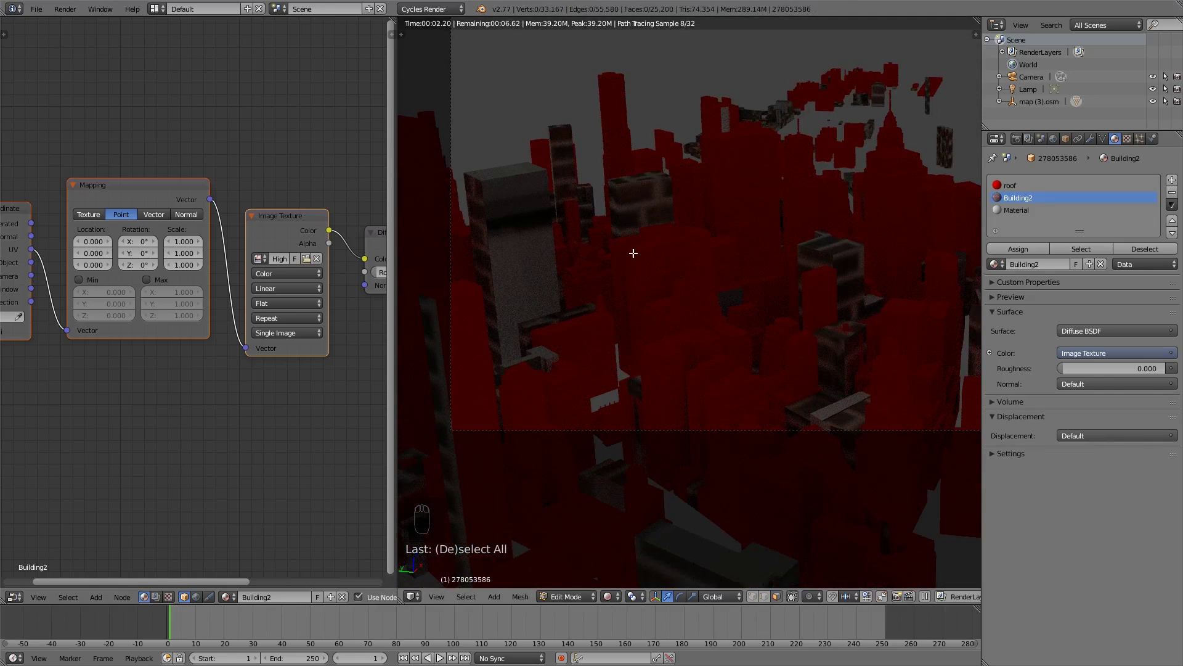
pyautogui.keyDown('shift'); pyautogui.moveTo(627, 251); pyautogui.dragTo(682, 238, button='middle'); pyautogui.keyUp('shift')
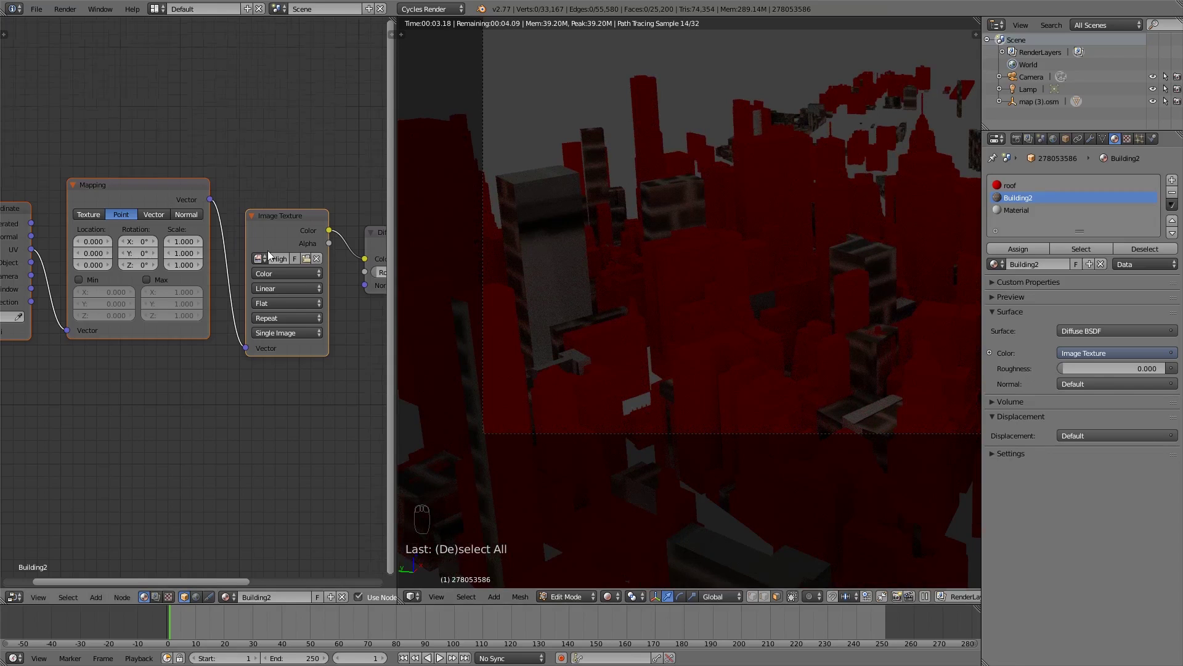
# Set the Mapping node's X and Y scale to 150 and check the texture on the buildings.
pyautogui.scroll(1, 249, 252)
pyautogui.click(187, 234)
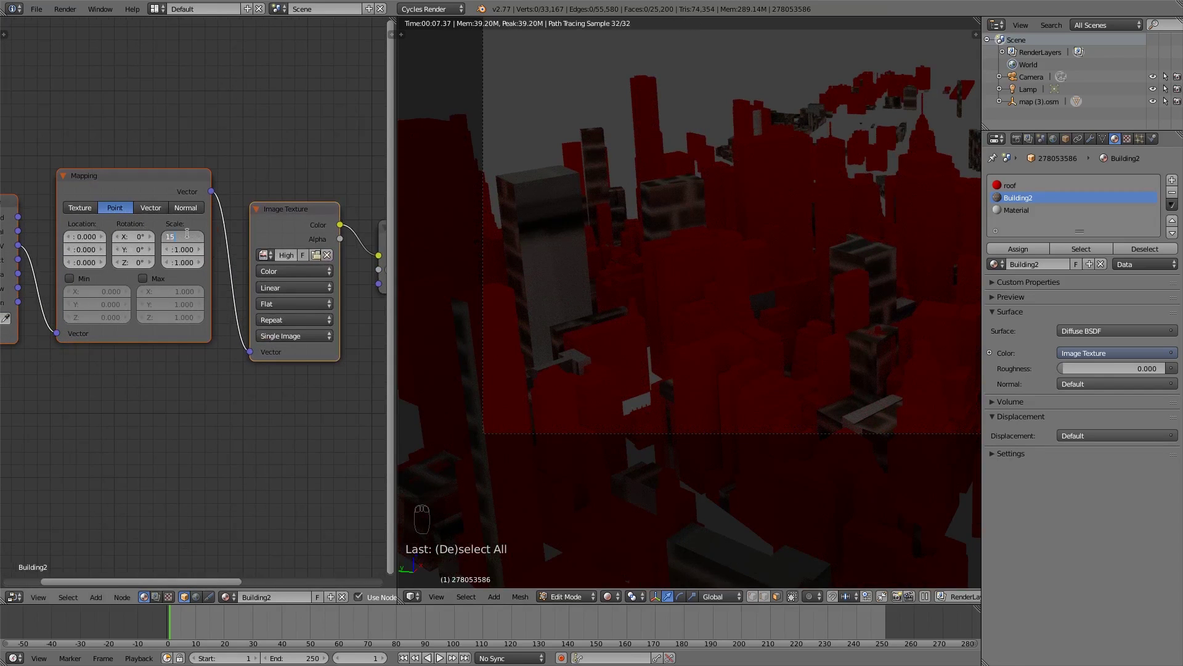
pyautogui.write('150')
pyautogui.press('Return')
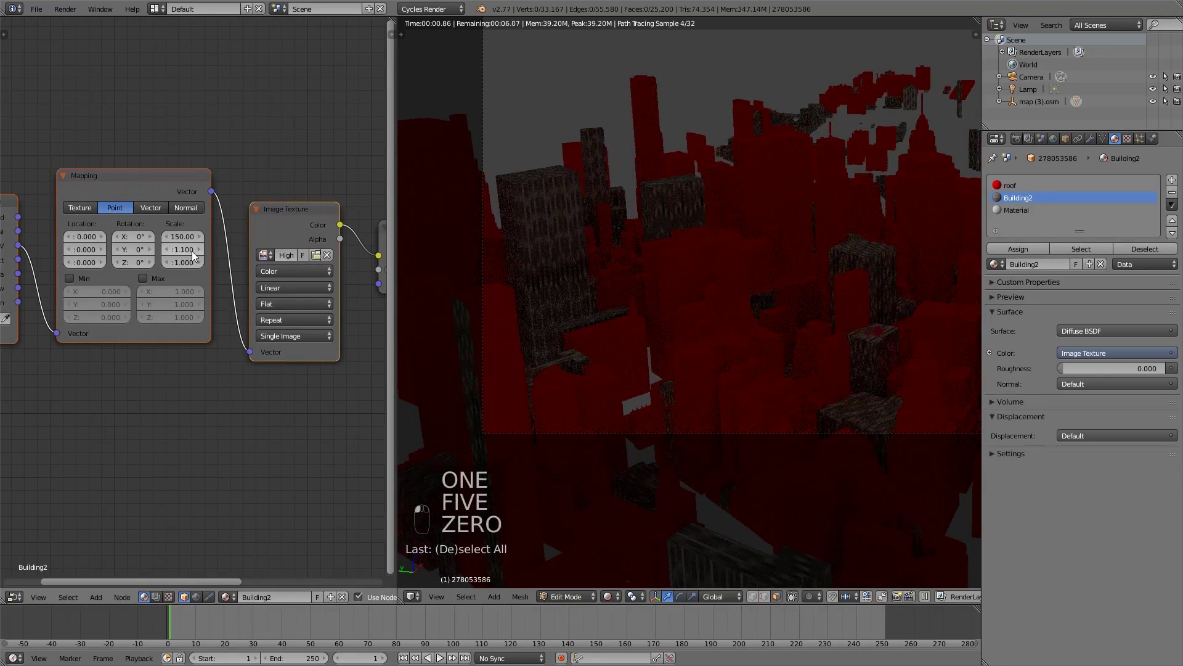
pyautogui.keyDown('ctrl'); pyautogui.scroll(1, 193, 255); pyautogui.keyUp('ctrl')
pyautogui.scroll(4, 555, 289)
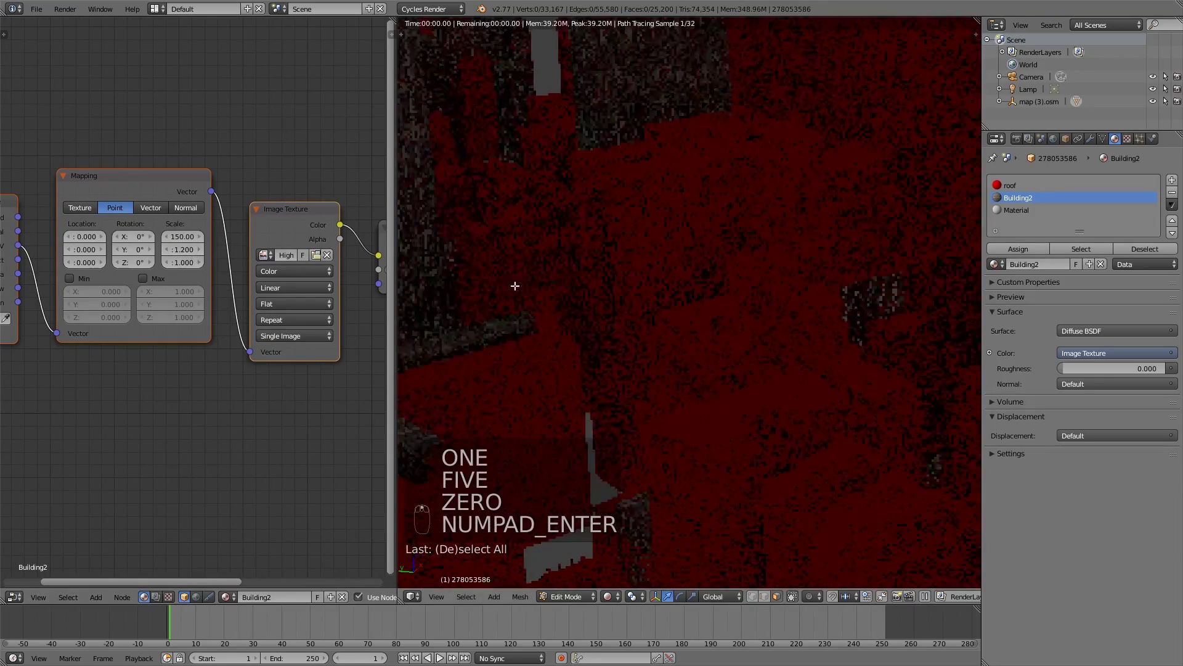
pyautogui.click(188, 248)
pyautogui.write('150')
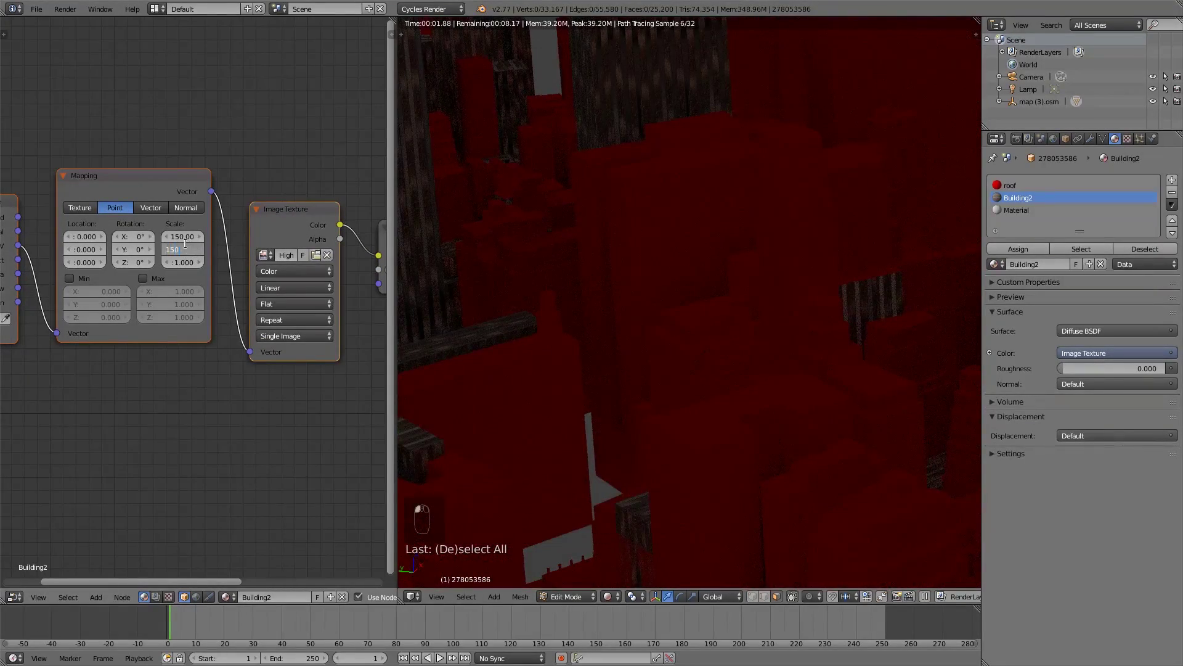
pyautogui.press('Return')
pyautogui.scroll(-4, 801, 326)
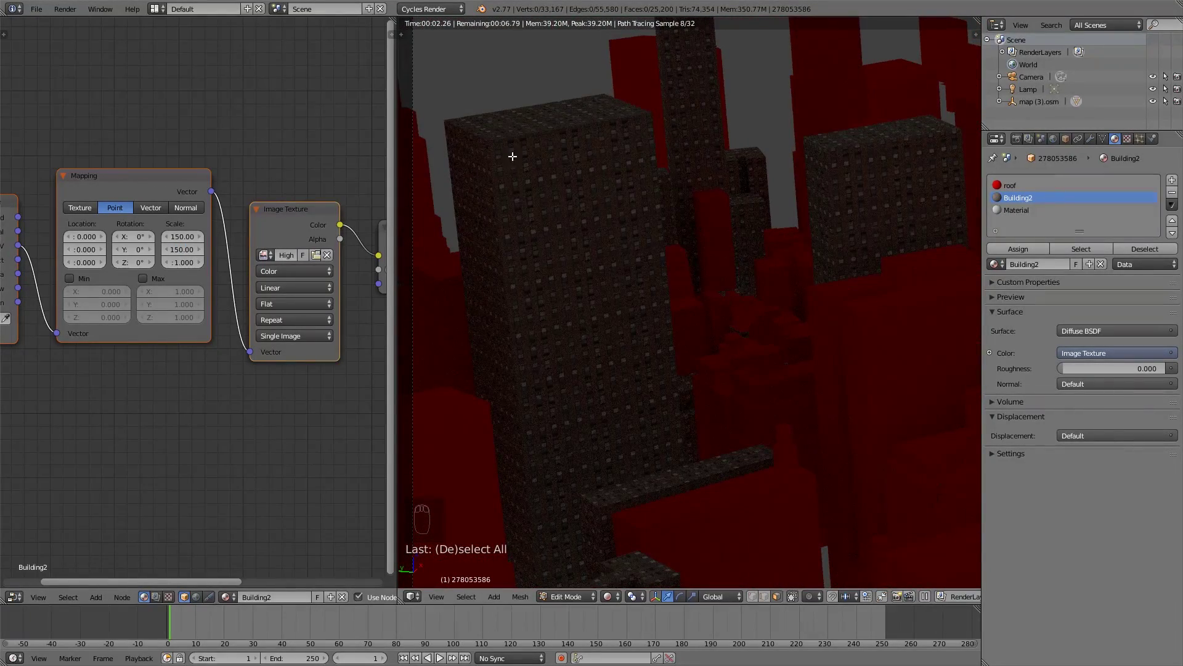
pyautogui.scroll(-2, 543, 182)
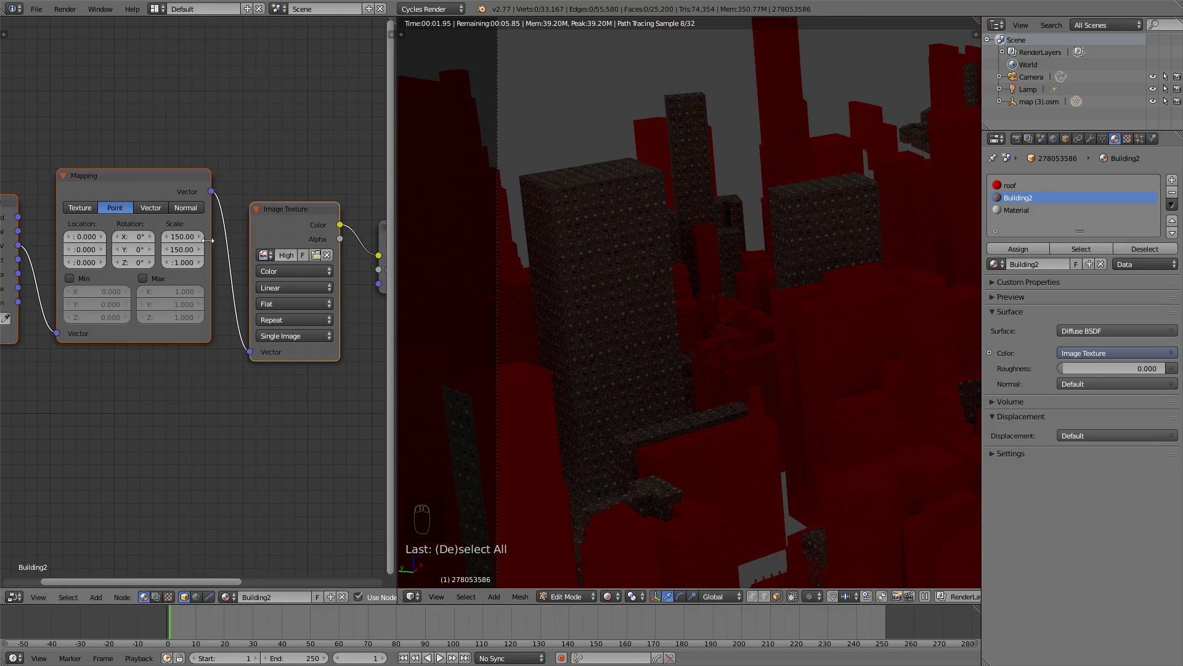
# Set the Mapping node's X and Y scale to 120.
pyautogui.click(175, 236)
pyautogui.write('120')
pyautogui.press('Tab')
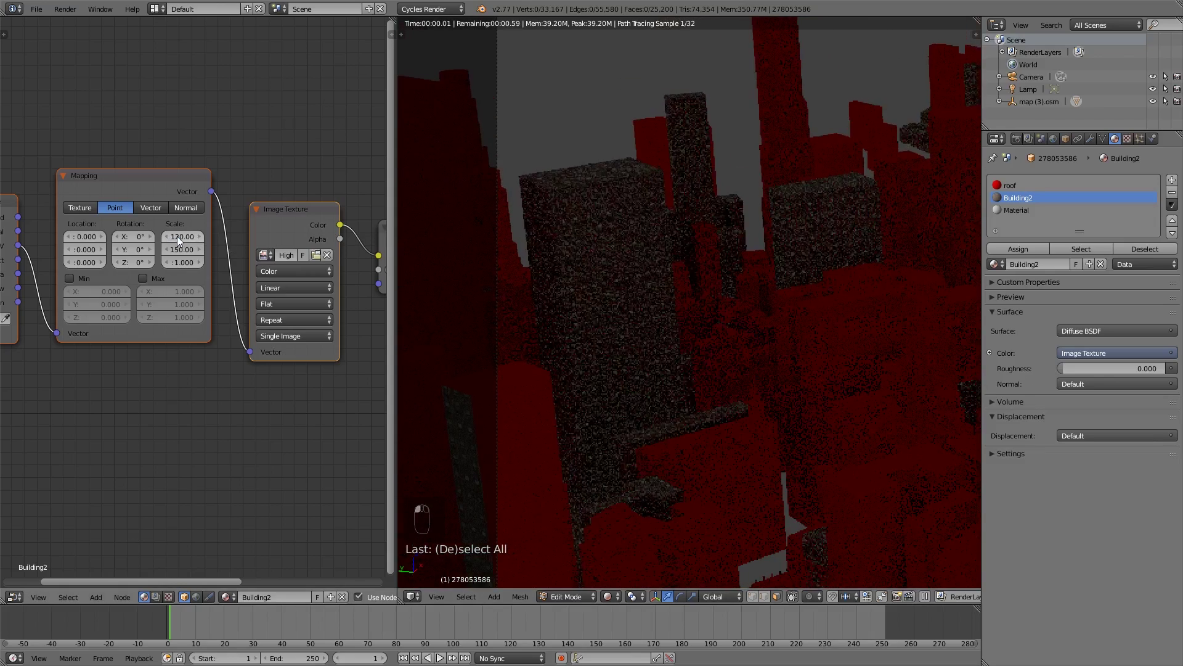
pyautogui.write('120')
pyautogui.press('Return')
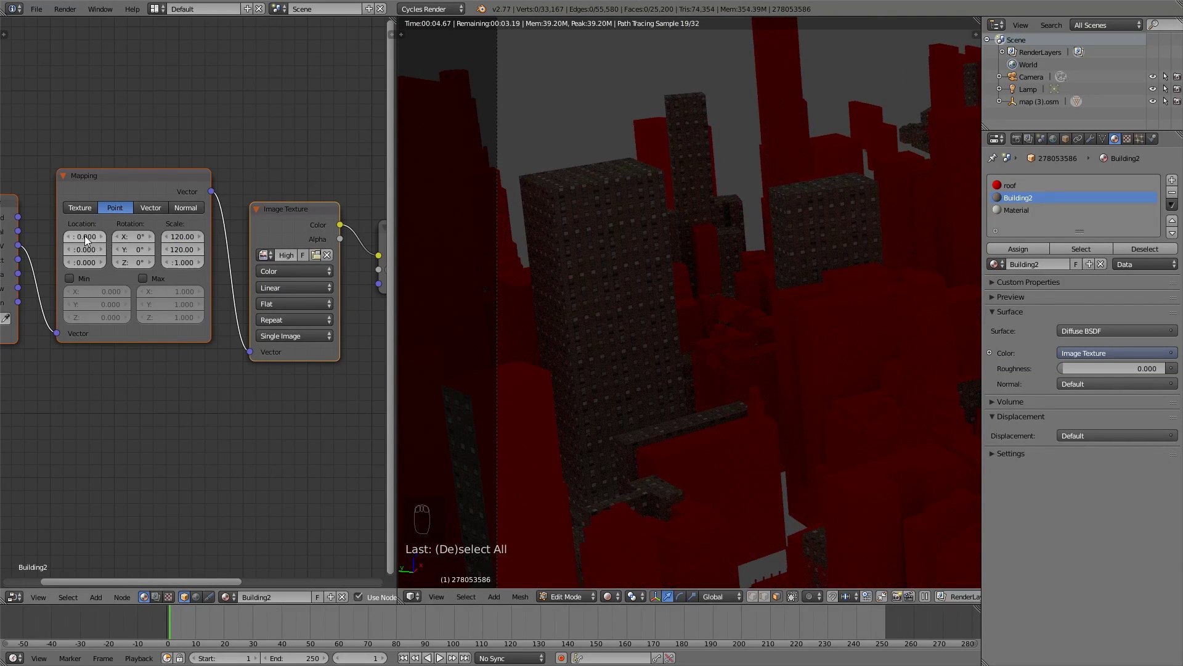
# Set the Mapping node's Y location to 2.45 to align the windows with the building tops.
pyautogui.click(86, 261)
pyautogui.moveTo(87, 262); pyautogui.dragTo(165, 250)
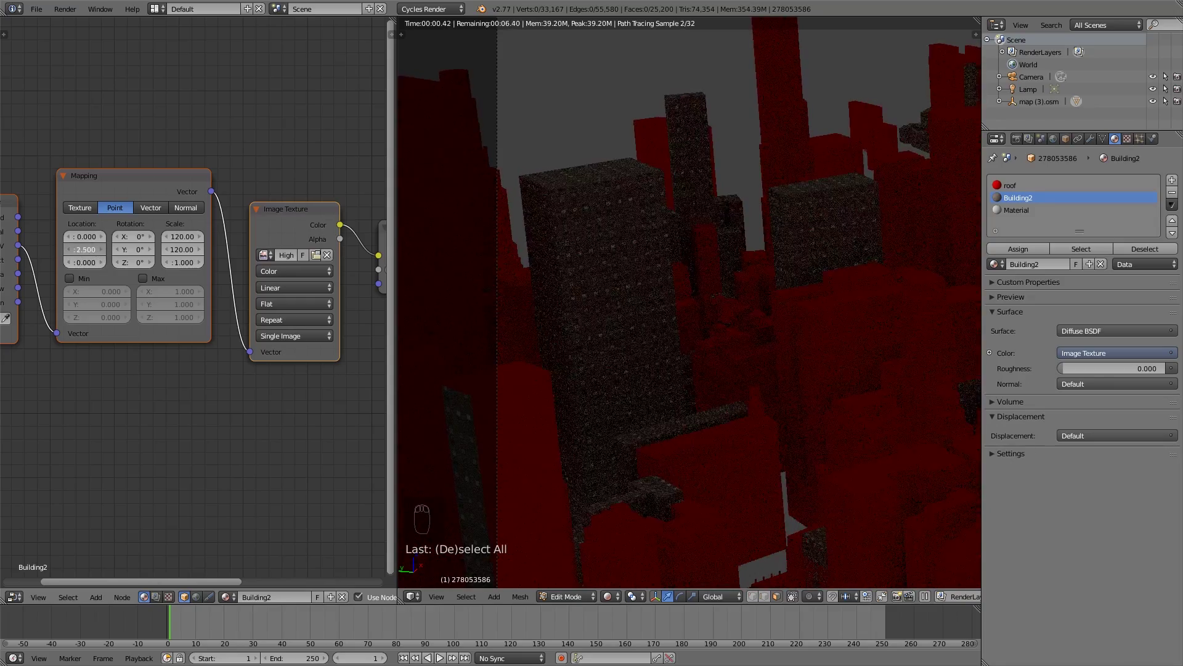
pyautogui.click(91, 249)
pyautogui.write('2.4')
pyautogui.press('Return')
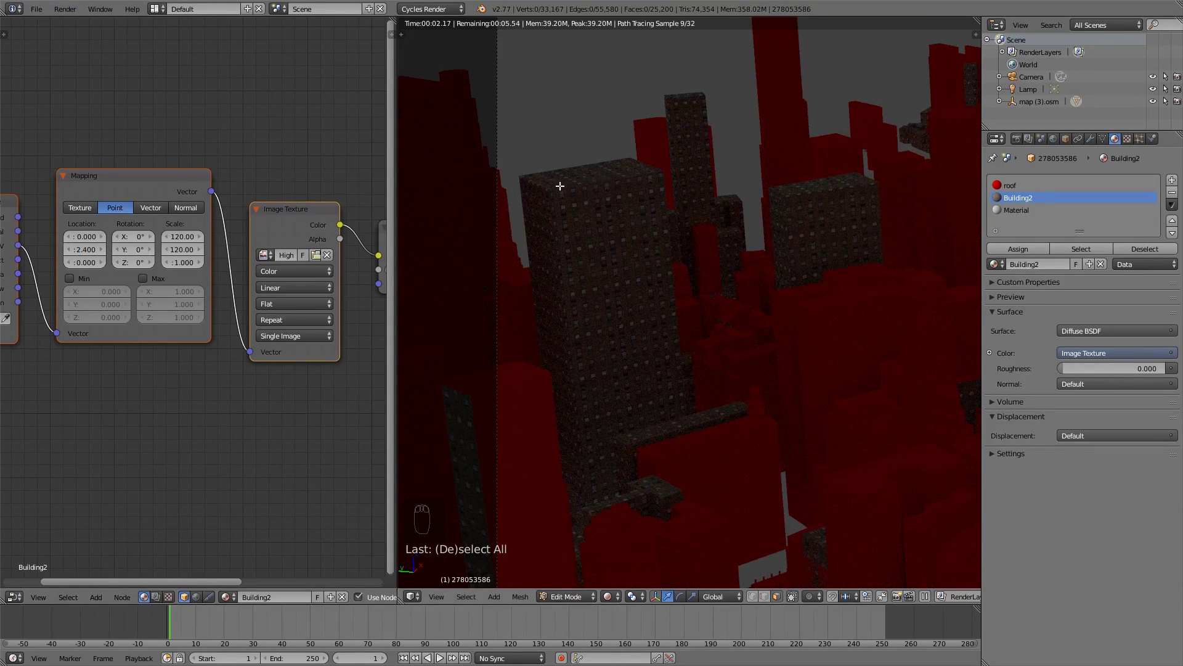
pyautogui.click(85, 248)
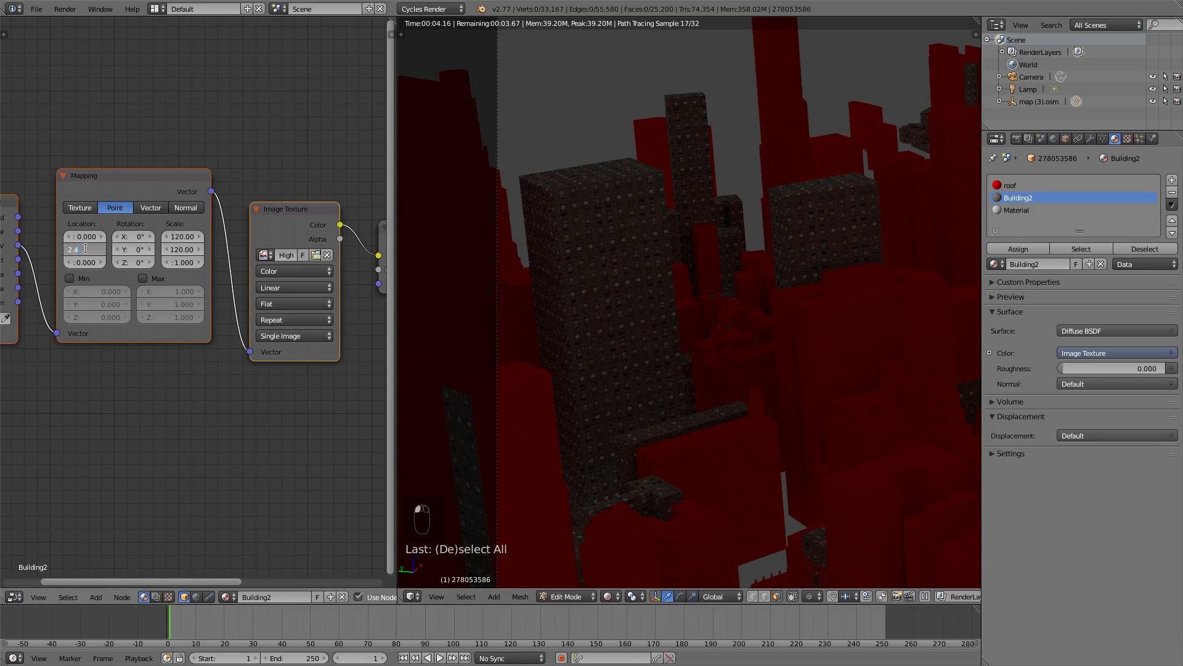
pyautogui.write('5')
pyautogui.press('Return')
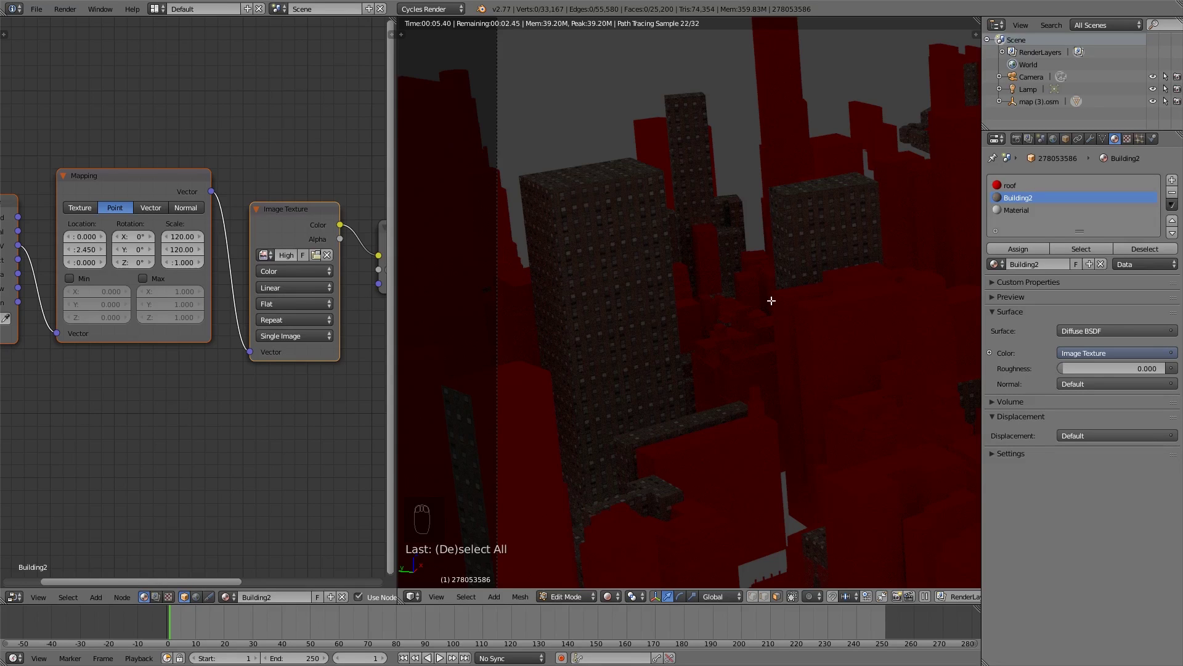
# Check the textured buildings across the whole camera frame and return the viewport to Solid shading.
pyautogui.moveTo(731, 332); pyautogui.dragTo(772, 334, button='middle')
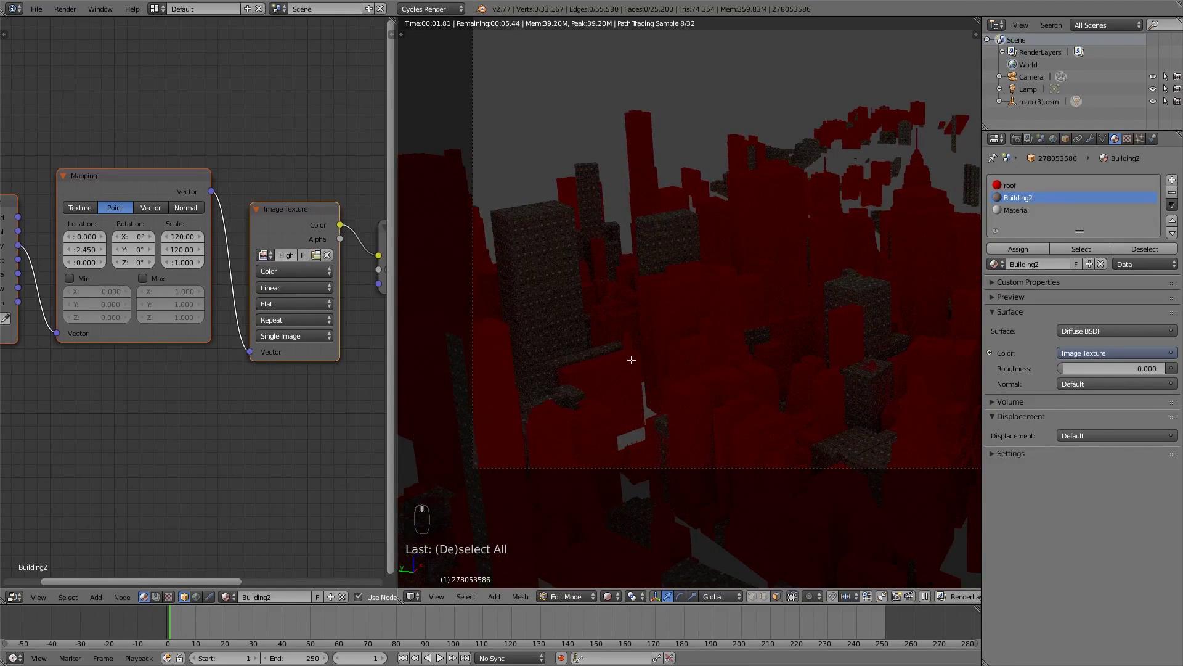
pyautogui.moveTo(635, 357); pyautogui.dragTo(488, 307, button='middle')
pyautogui.moveTo(793, 323); pyautogui.dragTo(702, 451, button='middle')
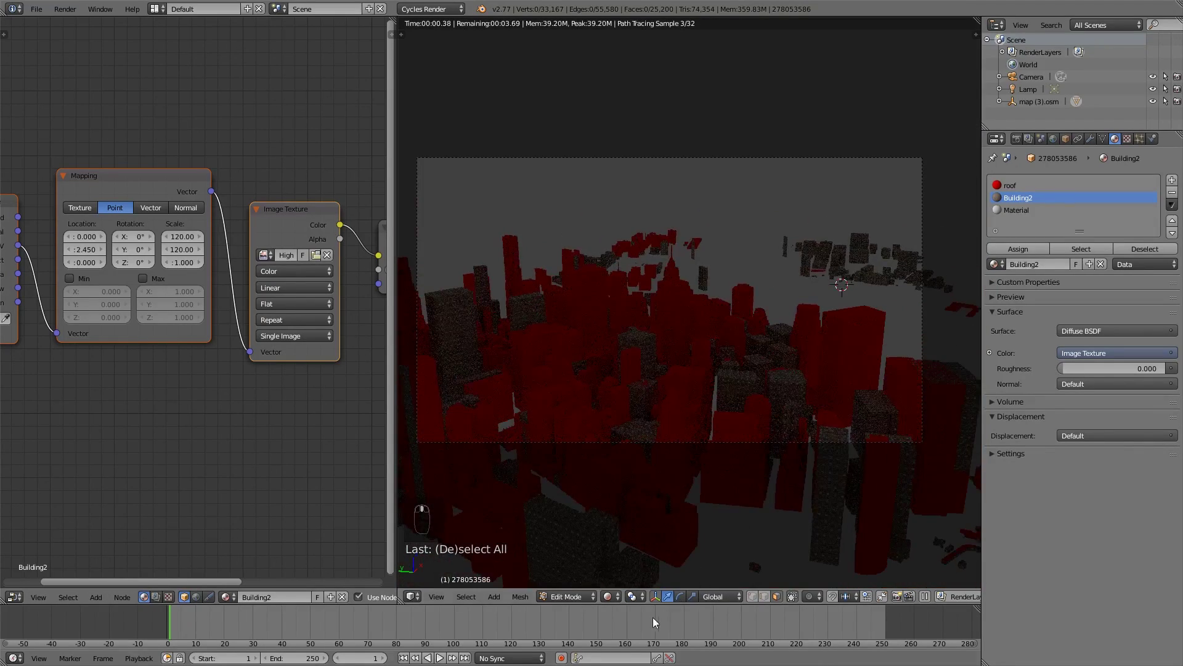
pyautogui.click(610, 596)
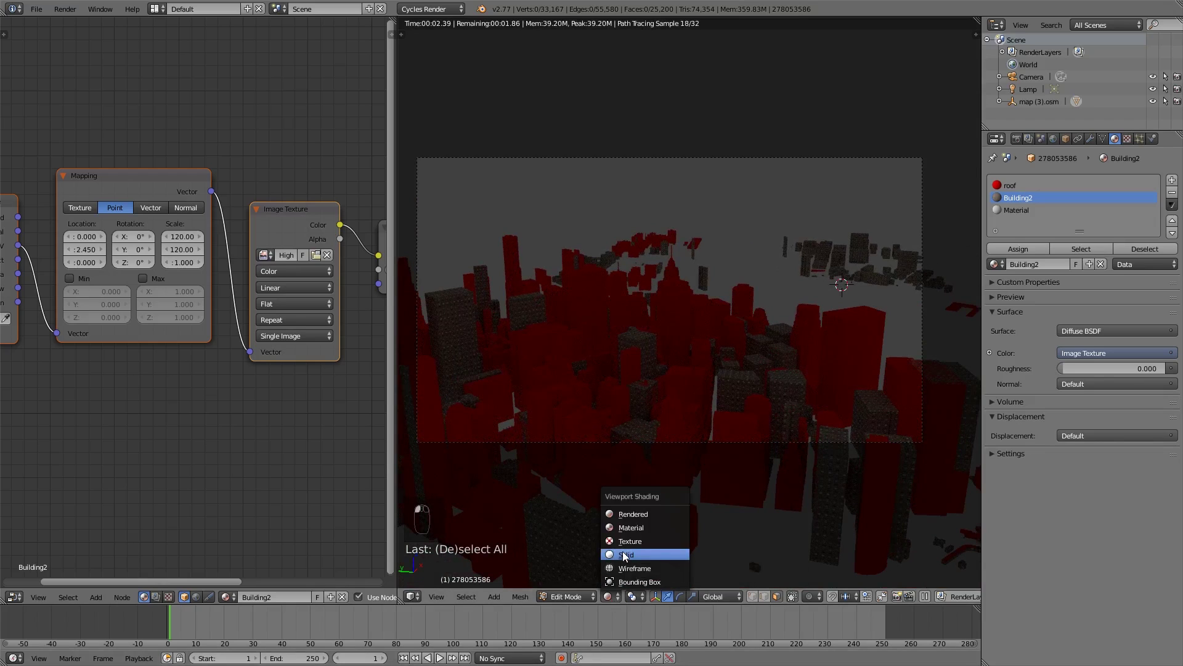
pyautogui.click(625, 555)
# Leave Edit Mode, select the lamp and raise it along the Z axis high above the city.
pyautogui.keyDown('shift'); pyautogui.moveTo(758, 327); pyautogui.dragTo(688, 345, button='middle'); pyautogui.keyUp('shift')
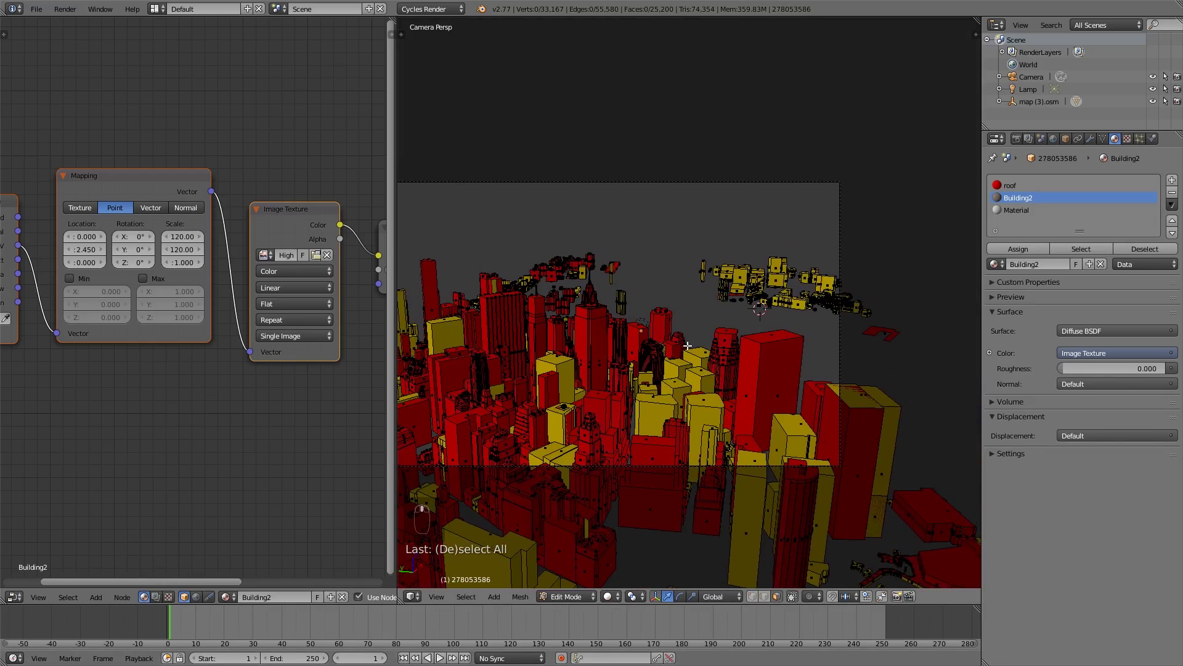
pyautogui.click(844, 193)
pyautogui.press('Tab')
pyautogui.rightClick(639, 318)
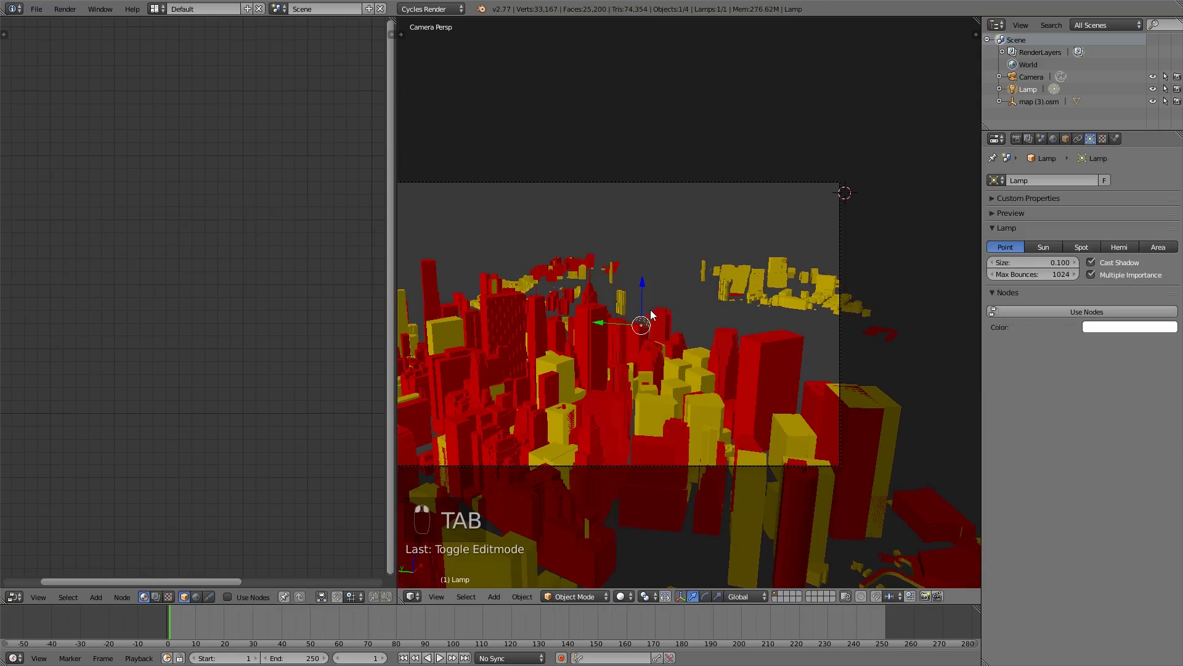
pyautogui.scroll(2, 656, 368)
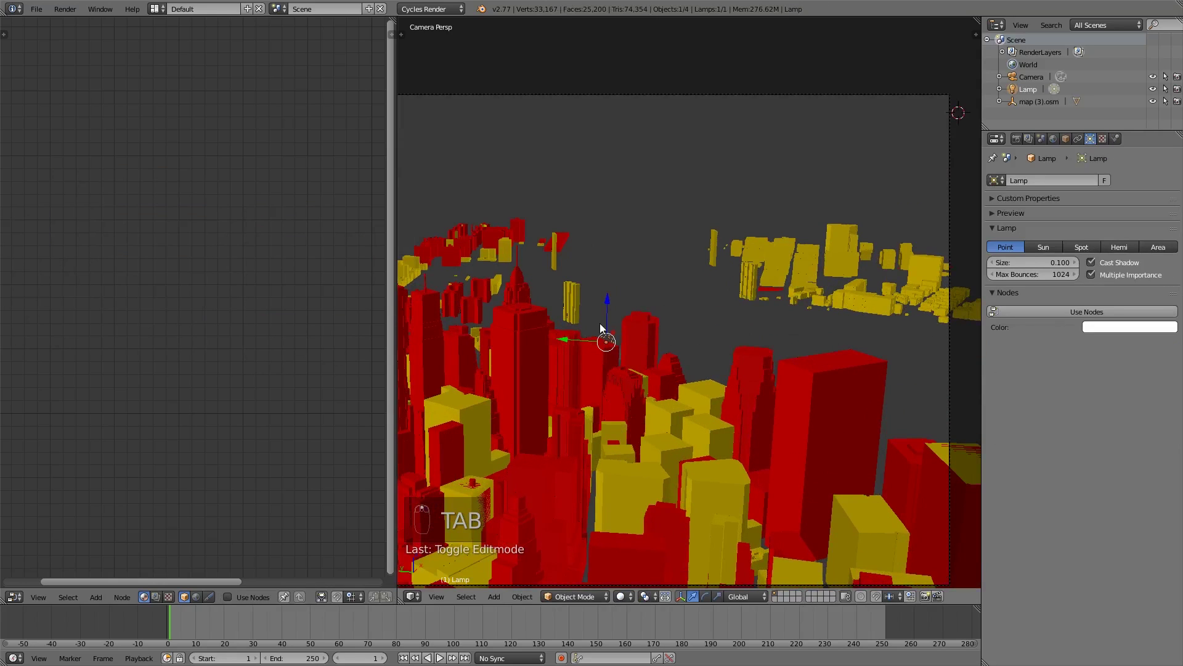
pyautogui.moveTo(601, 327); pyautogui.dragTo(649, 73)
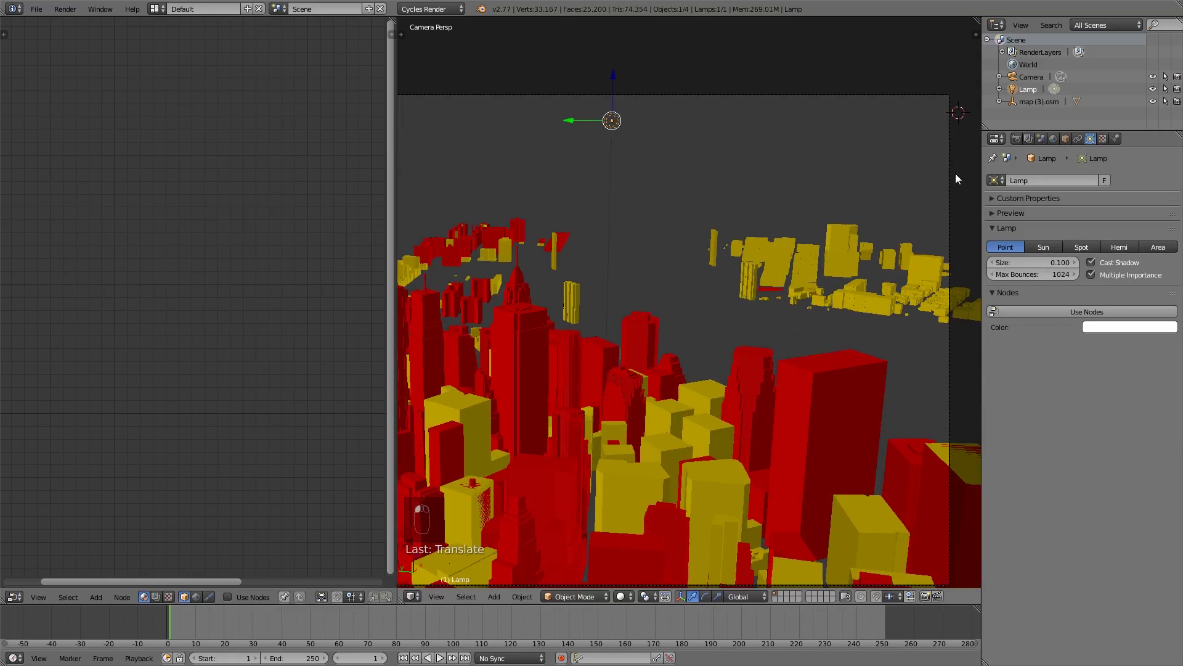
# Change the lamp's type to Sun and enable nodes for it.
pyautogui.click(1046, 247)
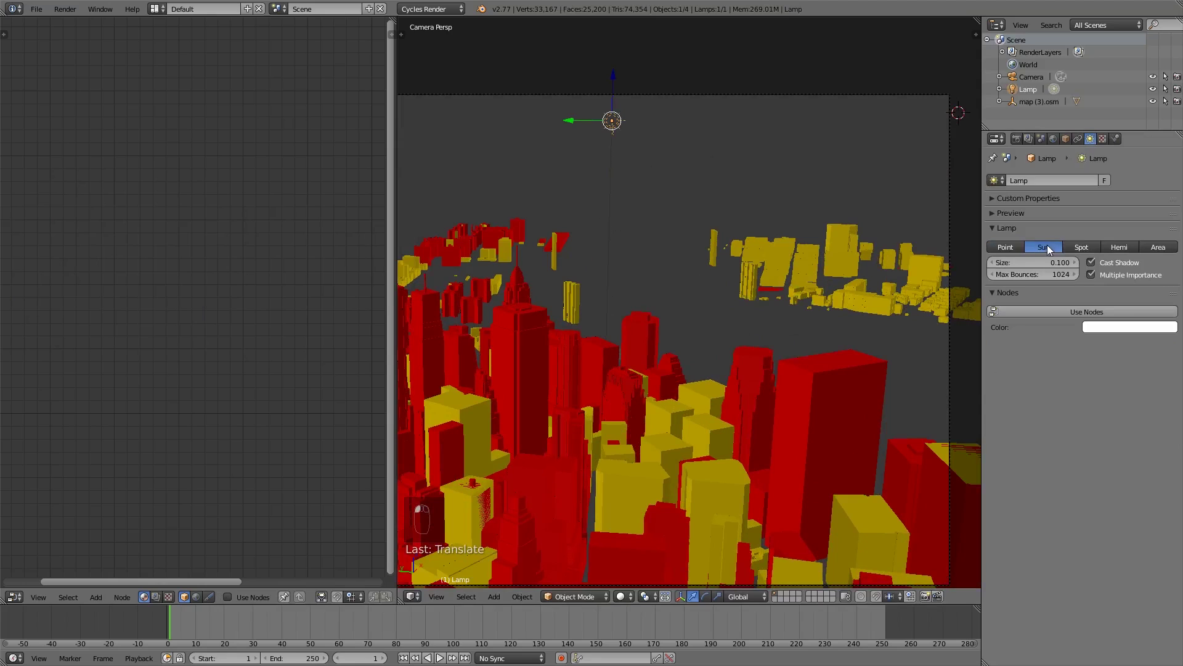
pyautogui.click(1114, 311)
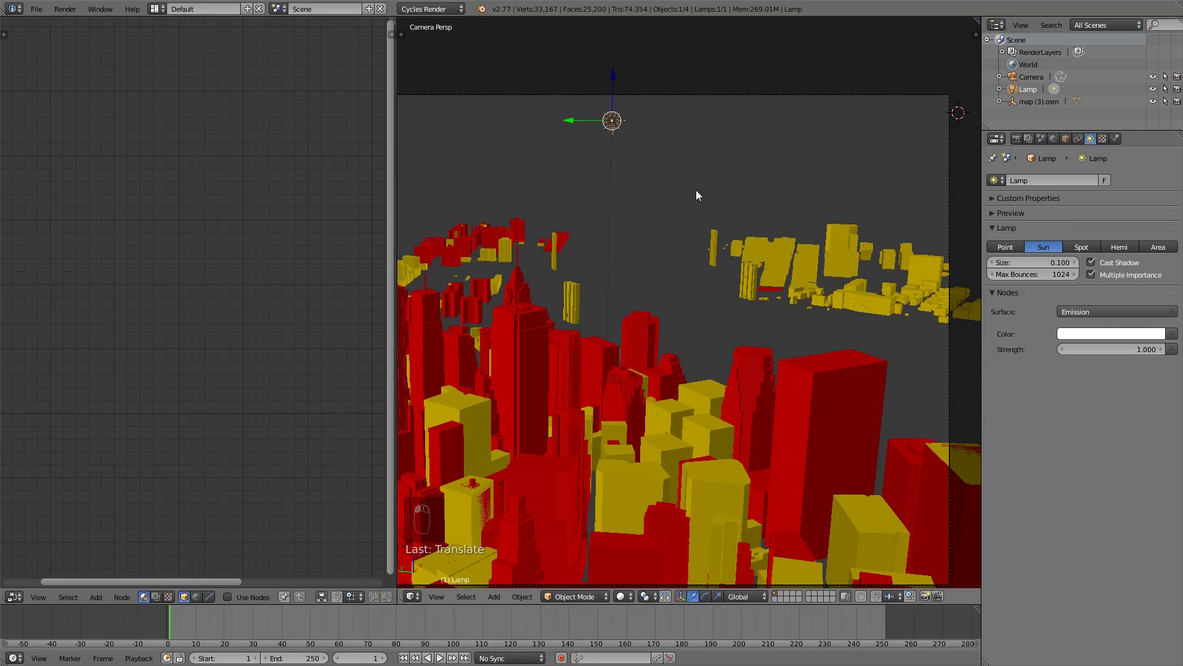
# Set the sun lamp's size to 0.02 for sharper shadows.
pyautogui.scroll(-2, 612, 224)
pyautogui.keyDown('shift'); pyautogui.moveTo(612, 224); pyautogui.dragTo(763, 220, button='middle'); pyautogui.keyUp('shift')
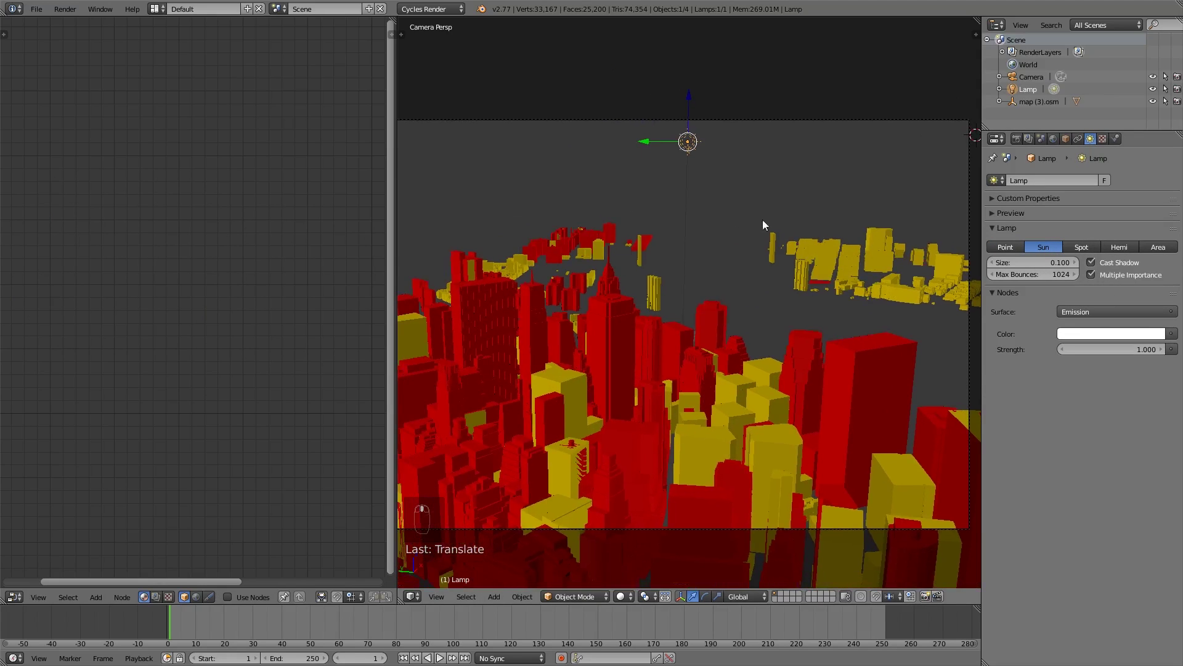
pyautogui.click(1046, 261)
pyautogui.press('BackSpace')
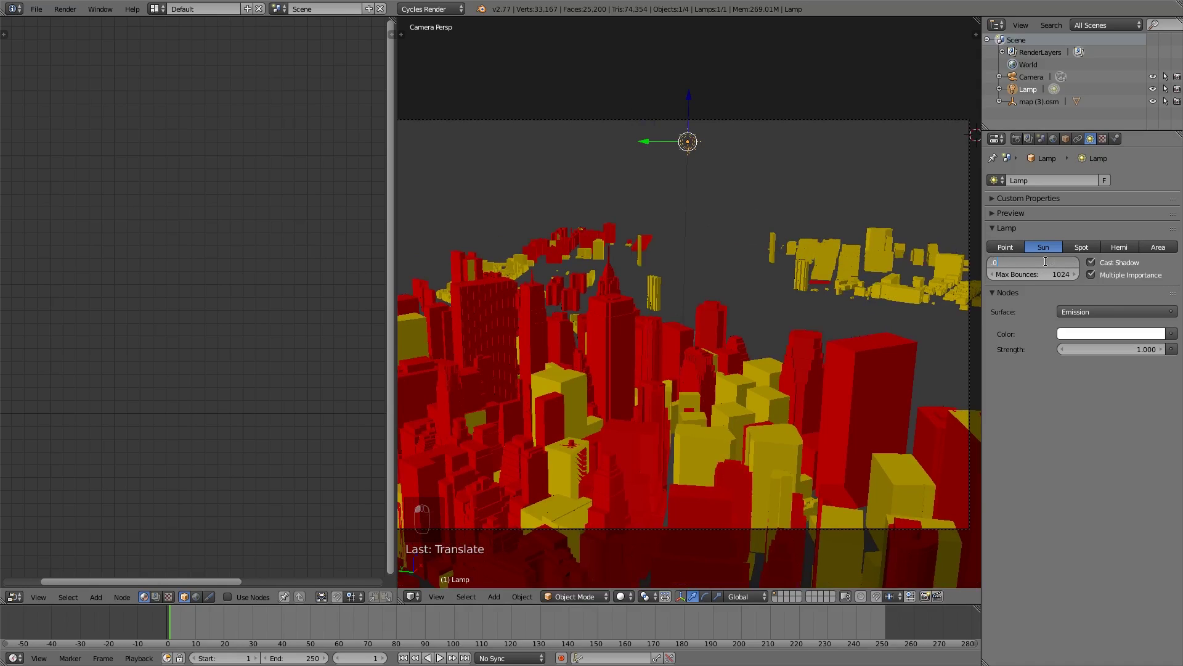
pyautogui.write('.02')
pyautogui.press('Return')
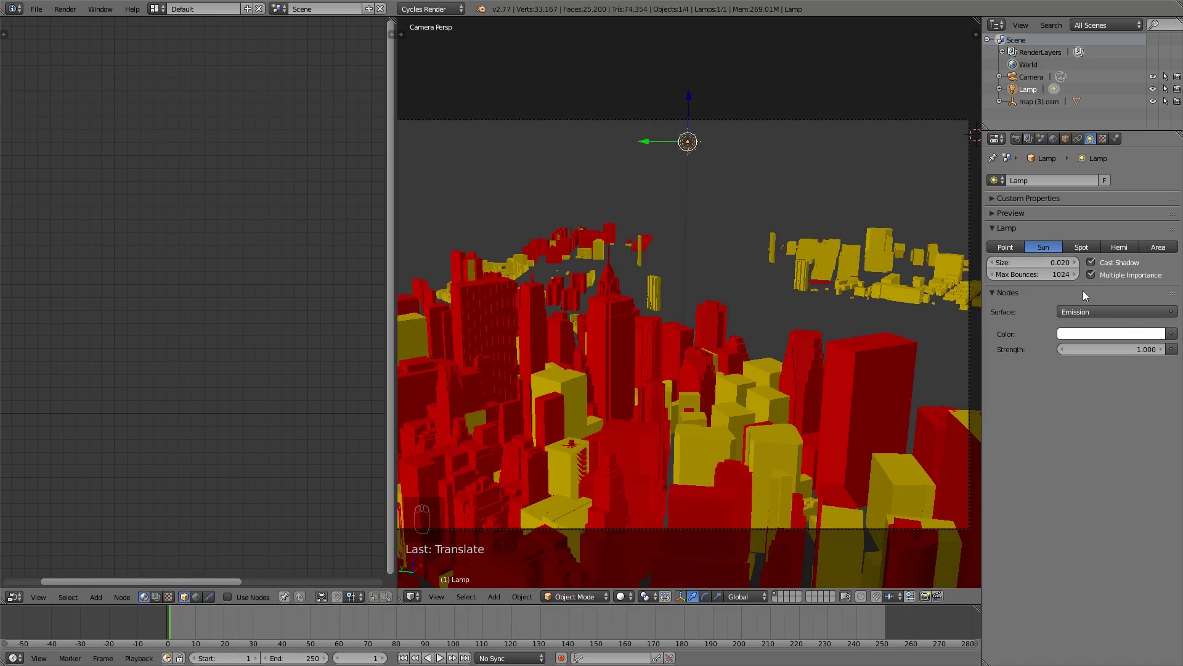
# Set the sun lamp's emission strength to 5 and tint its color a light salmon pink.
pyautogui.click(1139, 350)
pyautogui.write('5')
pyautogui.press('Return')
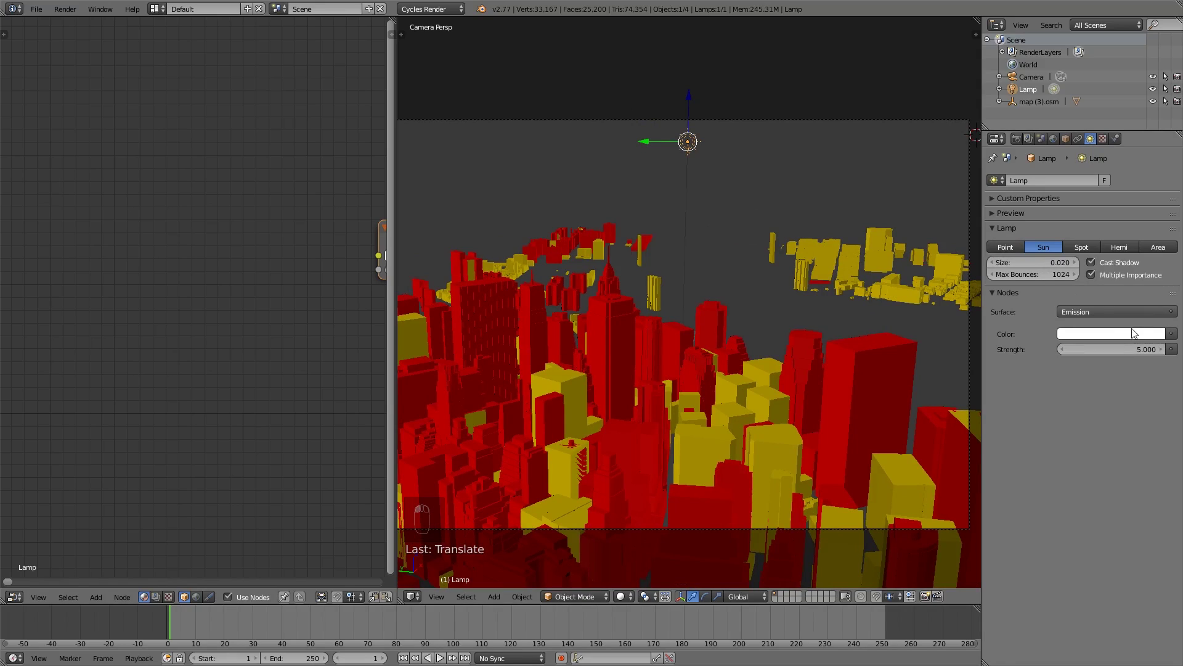
pyautogui.click(1133, 336)
pyautogui.moveTo(1098, 217); pyautogui.dragTo(1100, 222)
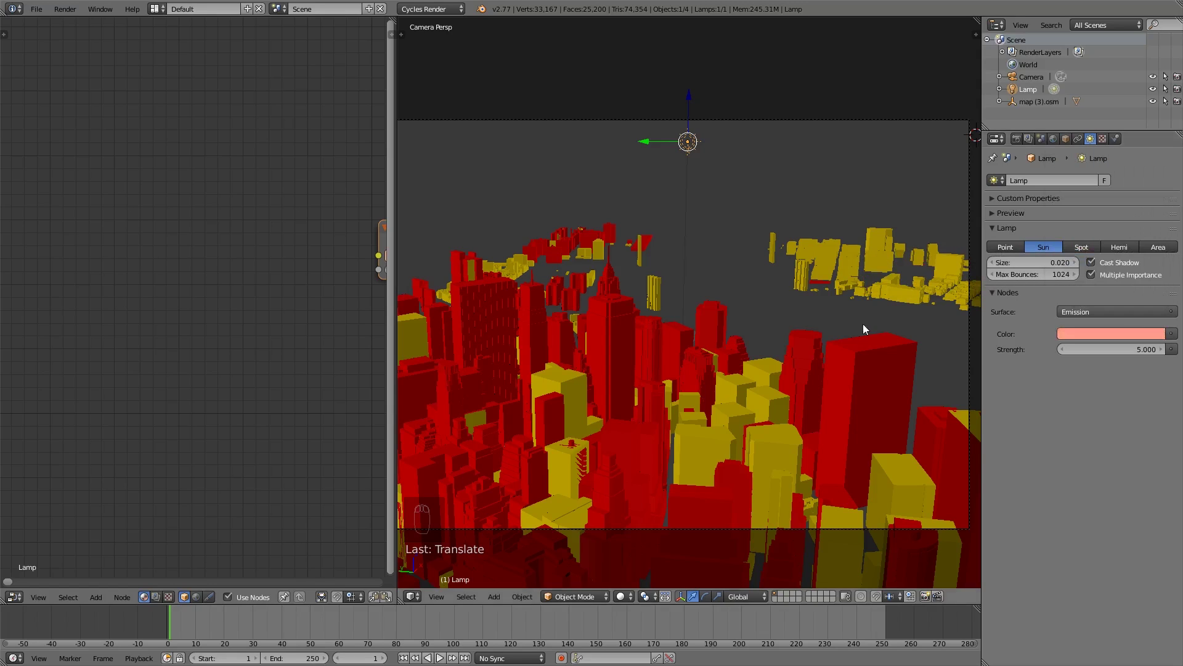
# Rotate the sun lamp in the camera view and scale it up.
pyautogui.scroll(-3, 756, 303)
pyautogui.scroll(2, 728, 305)
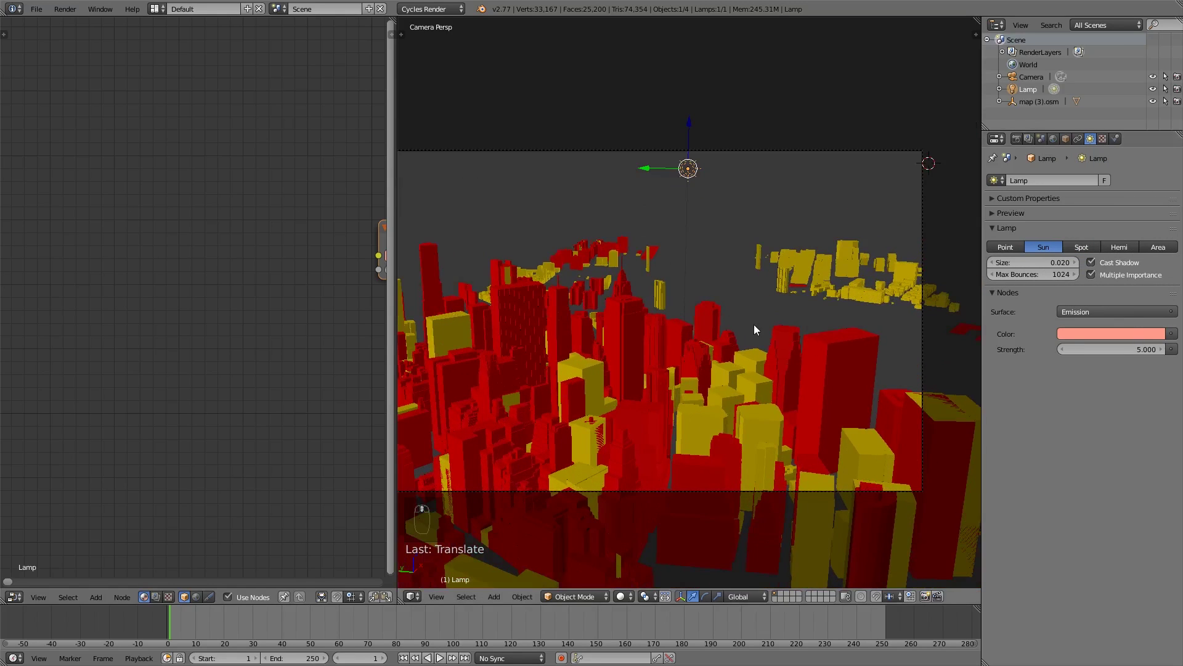
pyautogui.press('r')
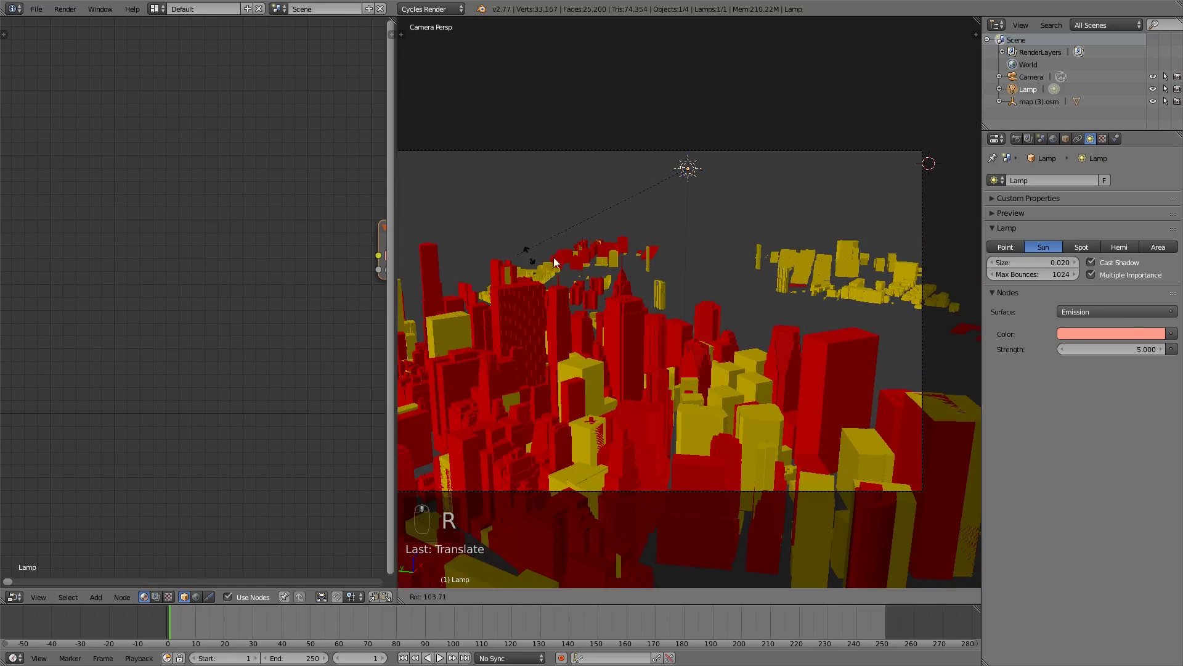
pyautogui.click(732, 270)
pyautogui.press('s')
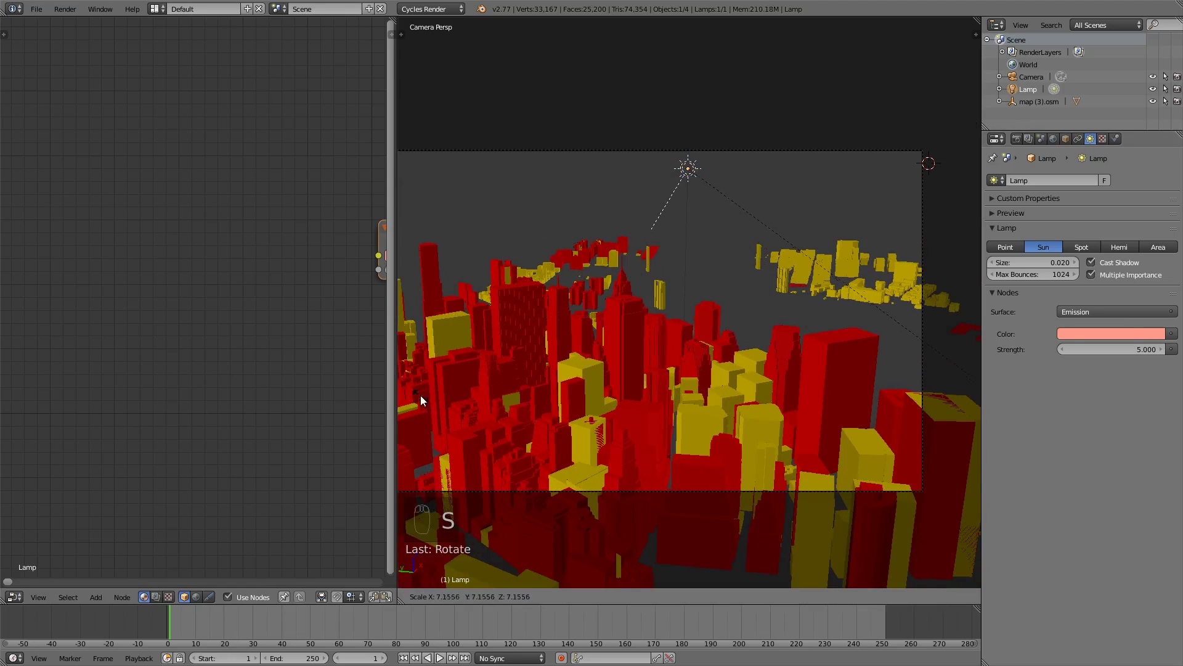
pyautogui.click(468, 404)
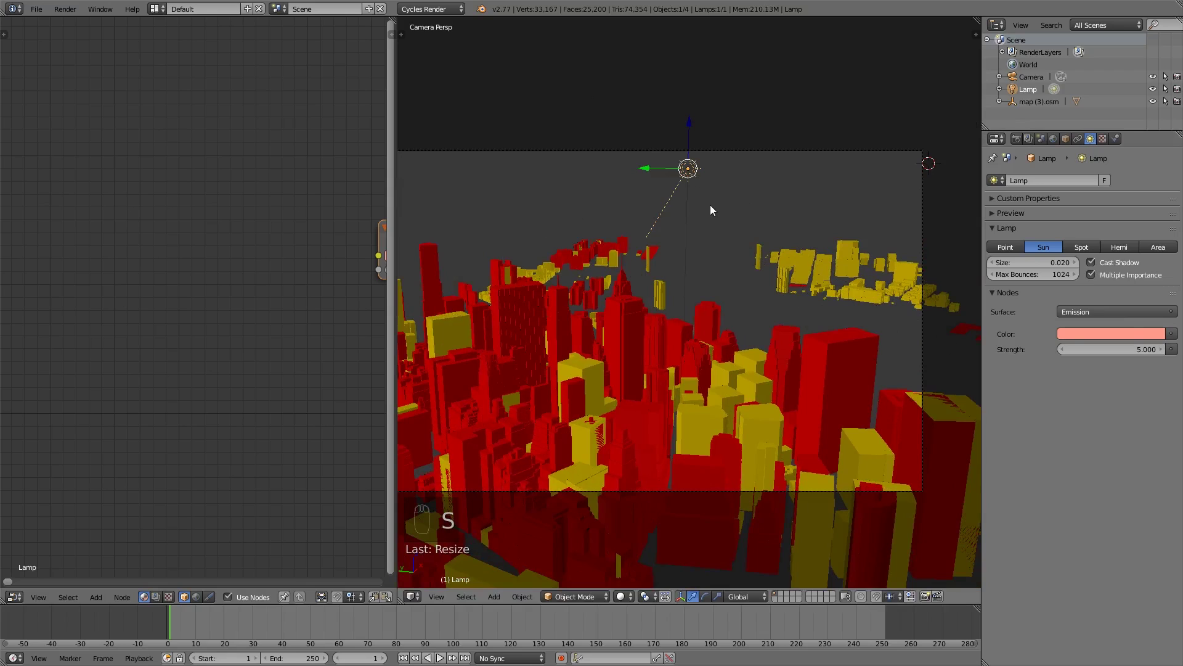
# Tilt the sun lamp with a trackball rotation and a plain rotation so its beam slants shallowly over the skyline.
pyautogui.press('r')
pyautogui.press('r')
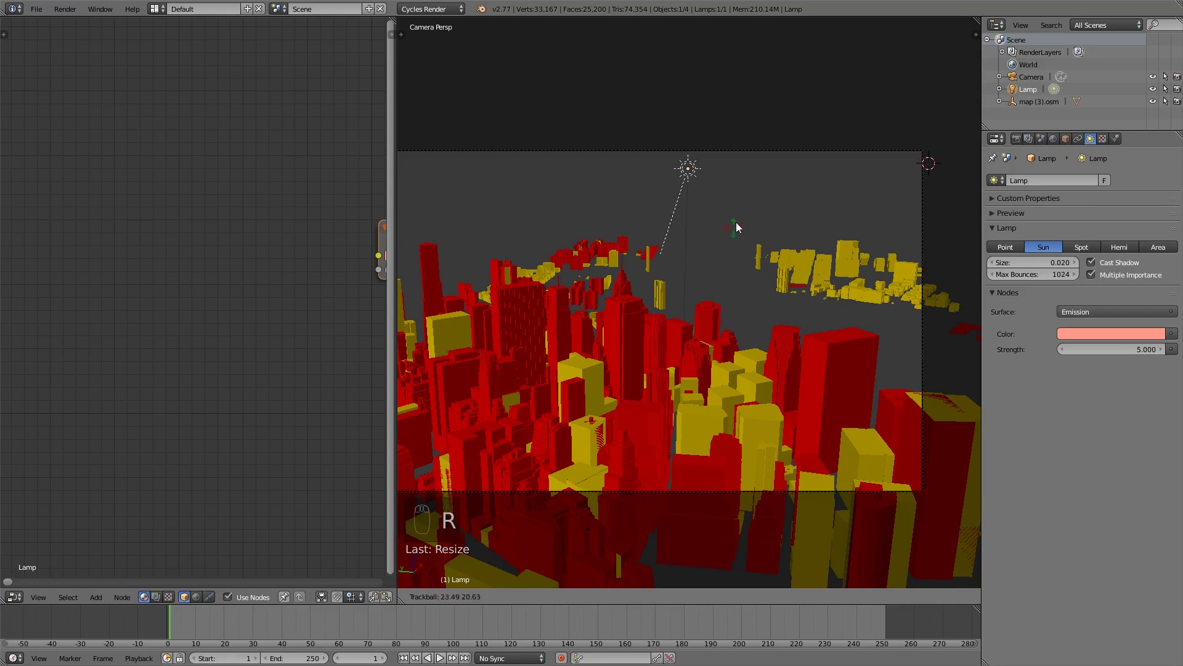
pyautogui.click(771, 292)
pyautogui.press('r')
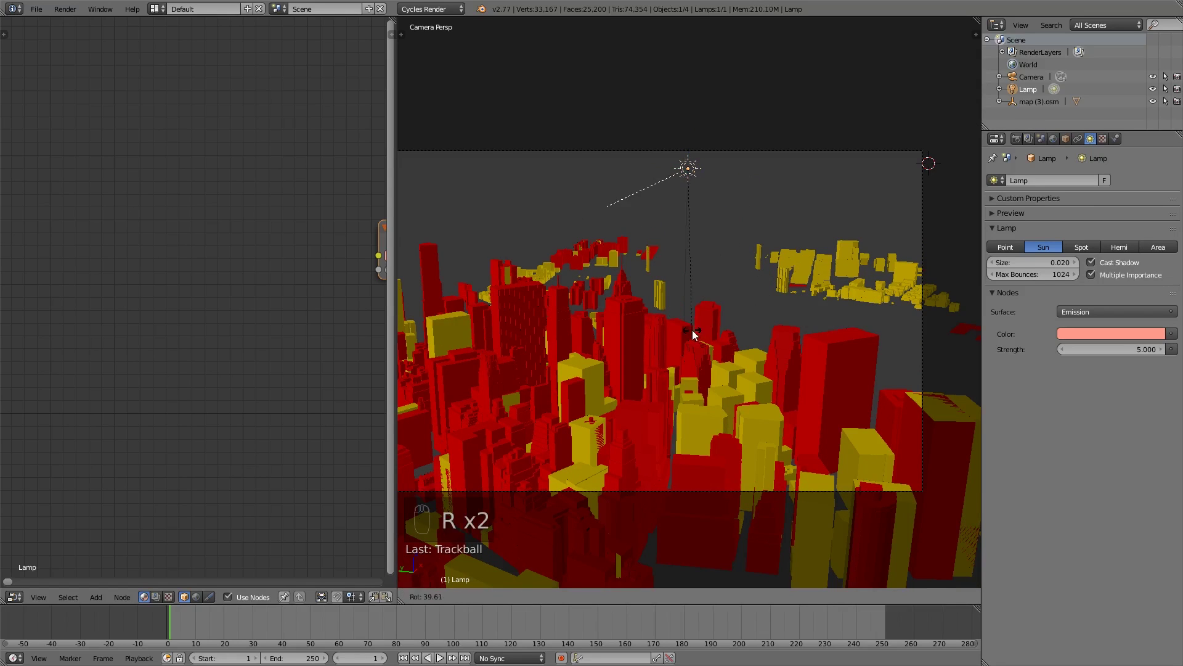
pyautogui.click(674, 341)
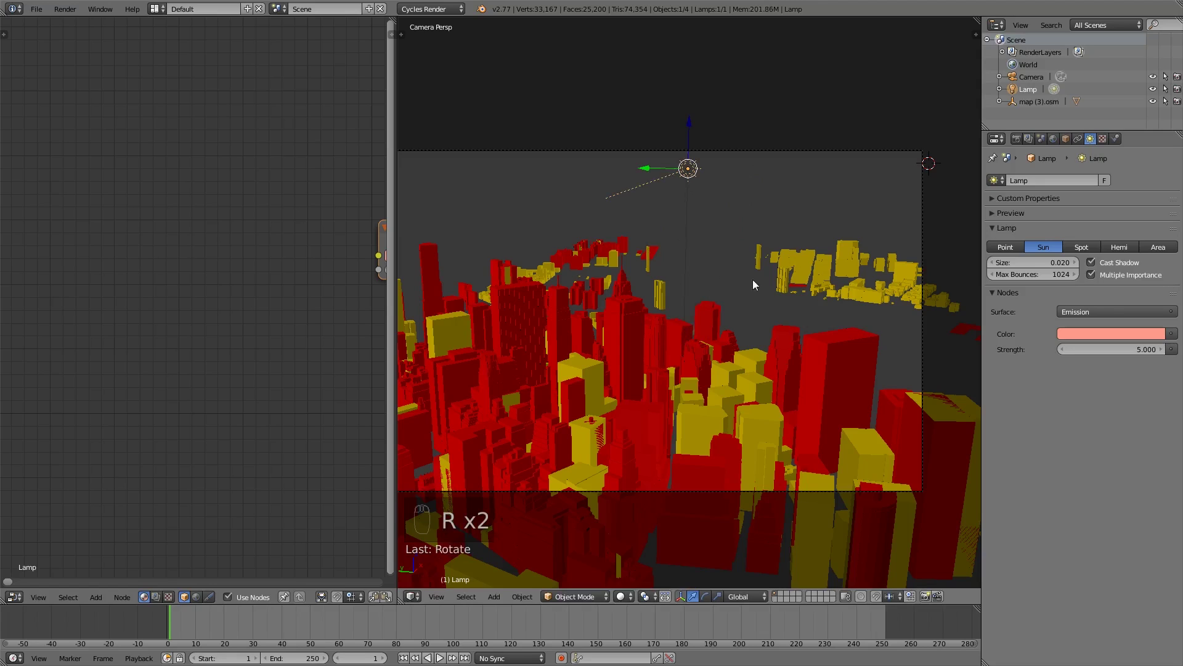
# Rotate the sun lamp about 40° in top view so its beam aims diagonally at the main building cluster.
pyautogui.press('KP_7')
pyautogui.scroll(-5, 773, 286)
pyautogui.scroll(4, 795, 317)
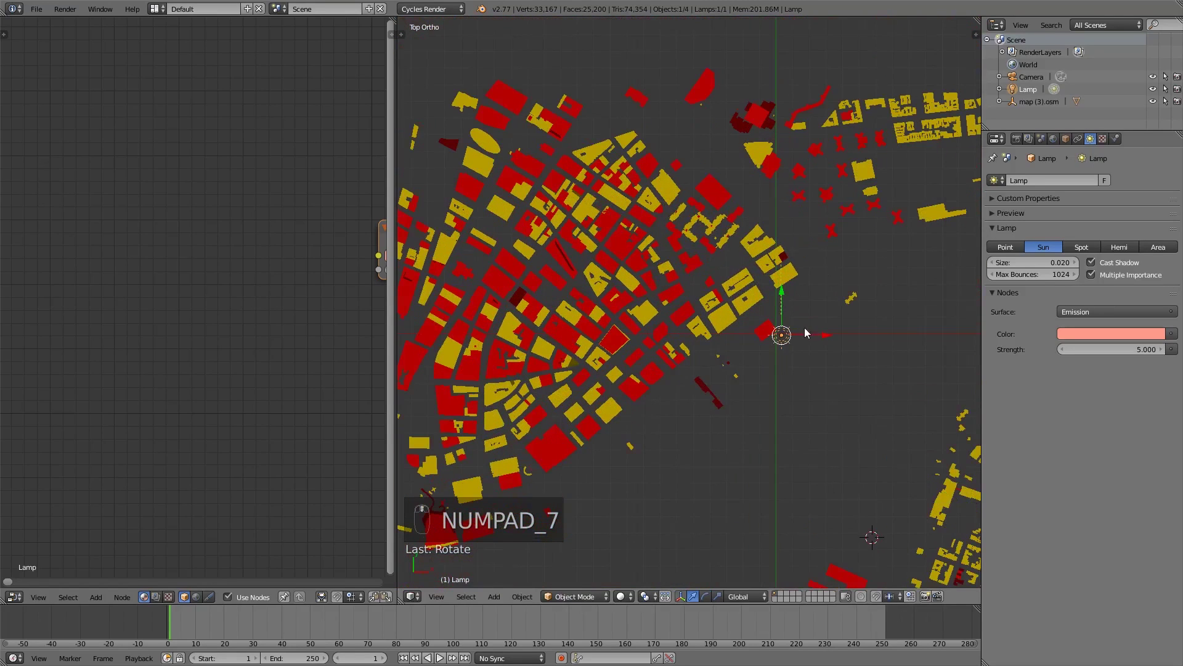
pyautogui.press('r')
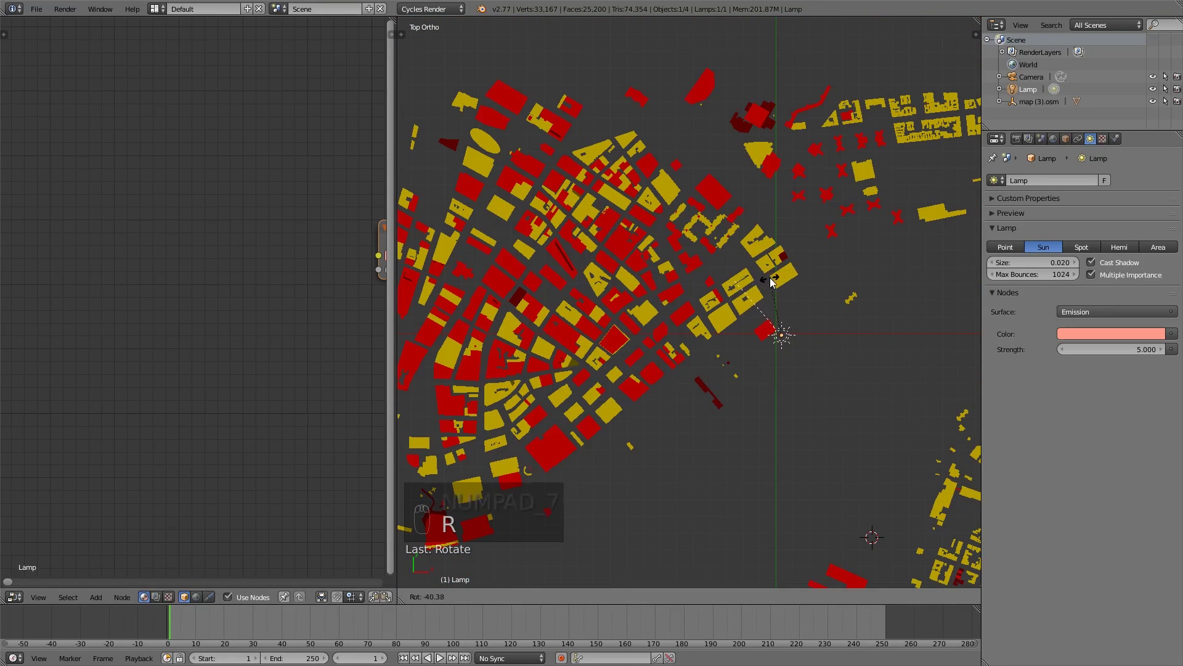
pyautogui.scroll(-2, 763, 284)
pyautogui.click(764, 283)
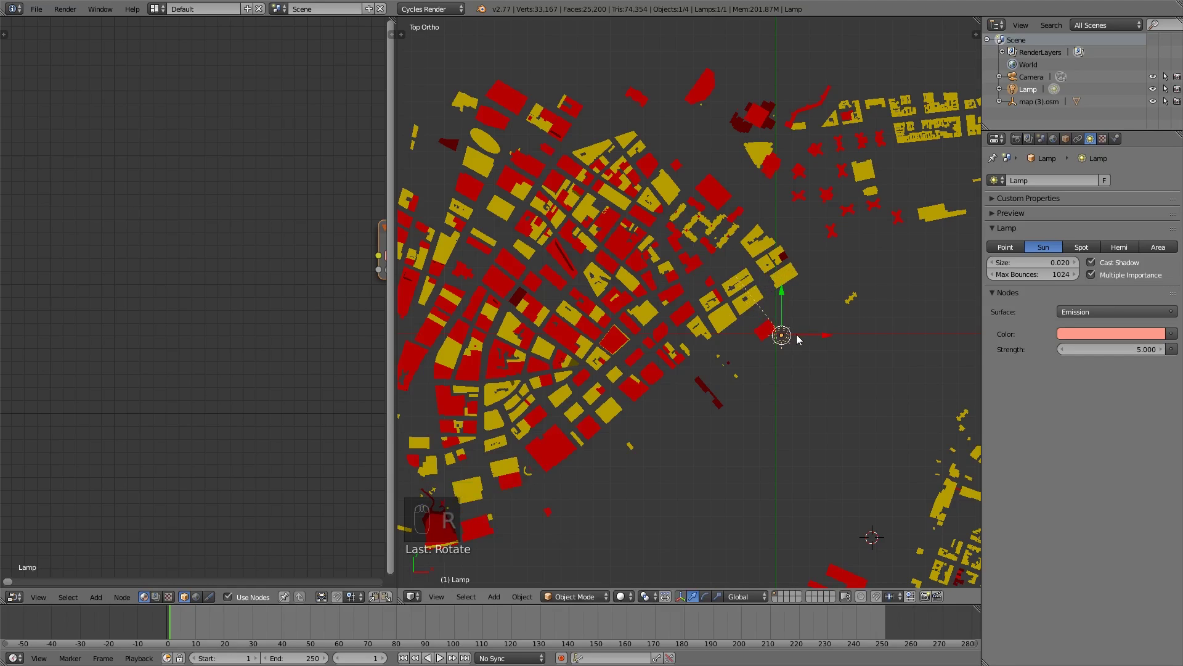
# Move the sun lamp southeast across the water in top view and fine-tune its angle with a trackball rotation in camera view.
pyautogui.scroll(-1, 799, 352)
pyautogui.press('g')
pyautogui.click(875, 481)
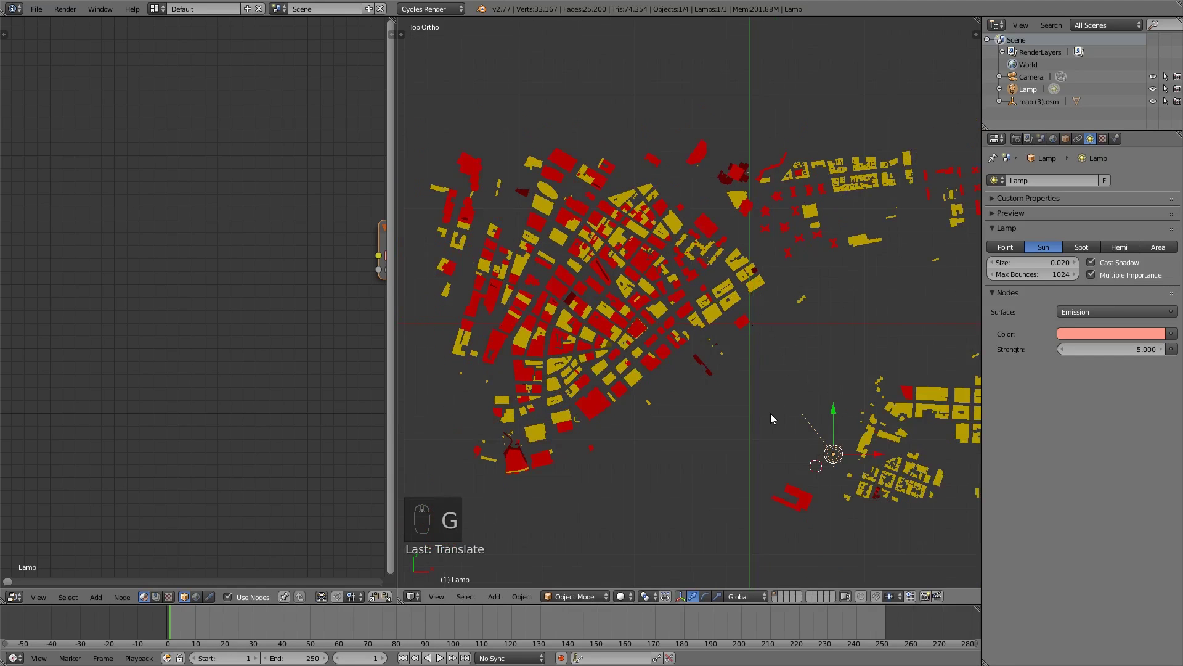
pyautogui.press('KP_0')
pyautogui.press('r')
pyautogui.press('r')
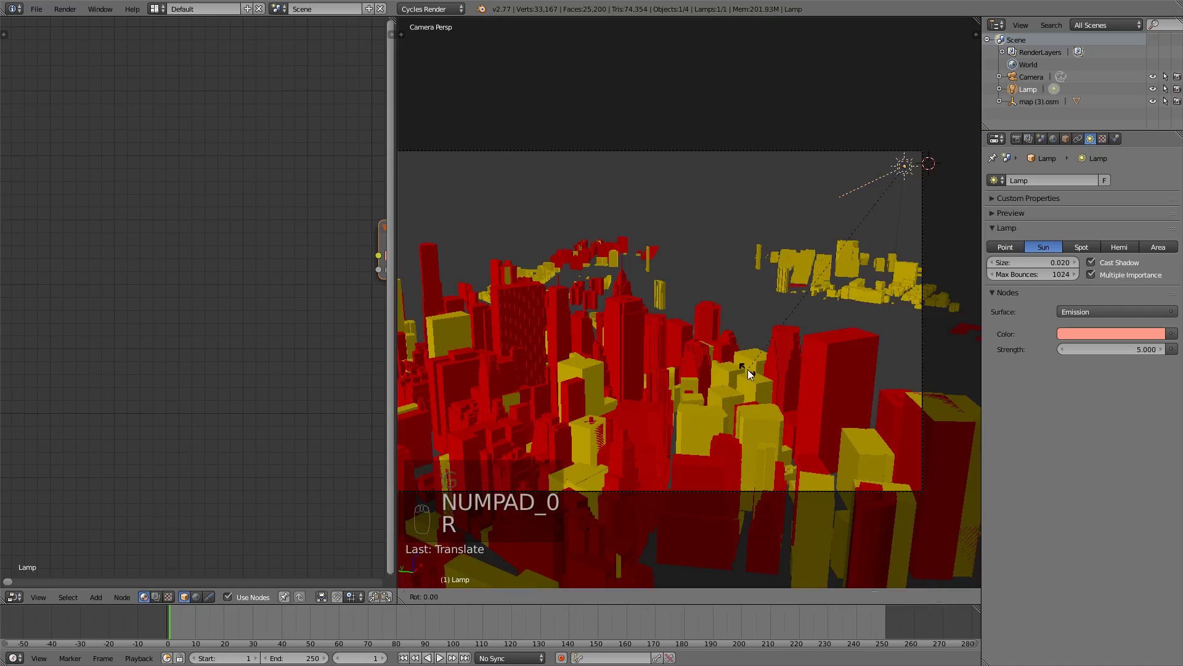
pyautogui.click(628, 548)
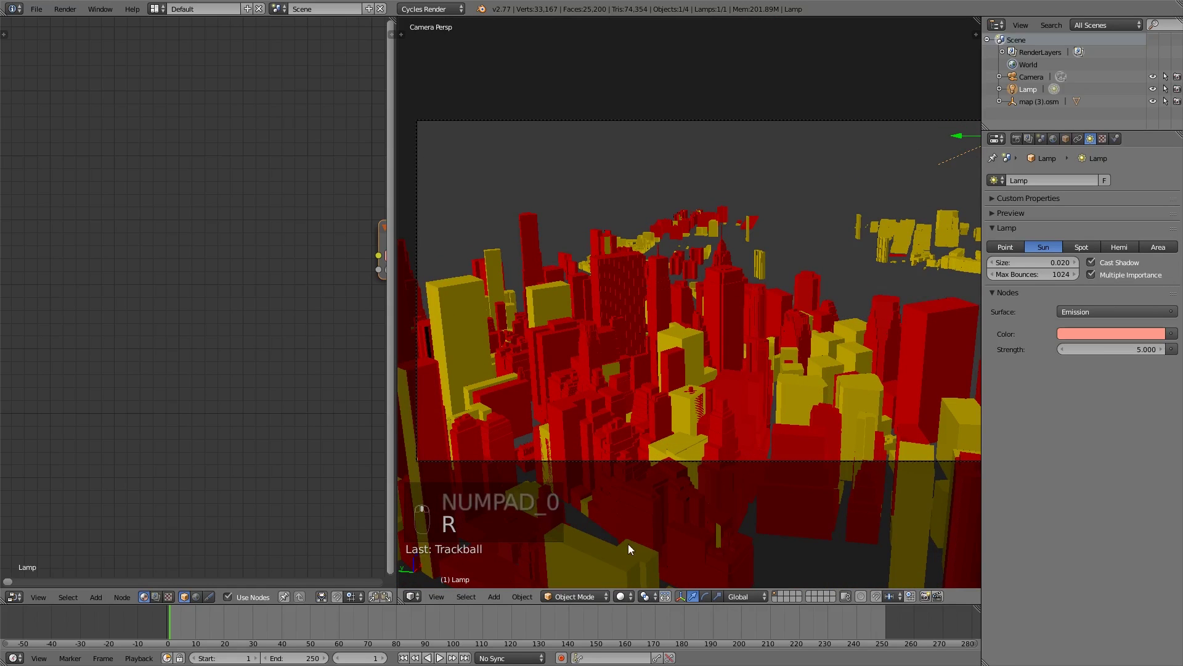
# Preview the sun lighting on the city in Rendered shading and return the viewport to Solid.
pyautogui.click(622, 596)
pyautogui.click(657, 512)
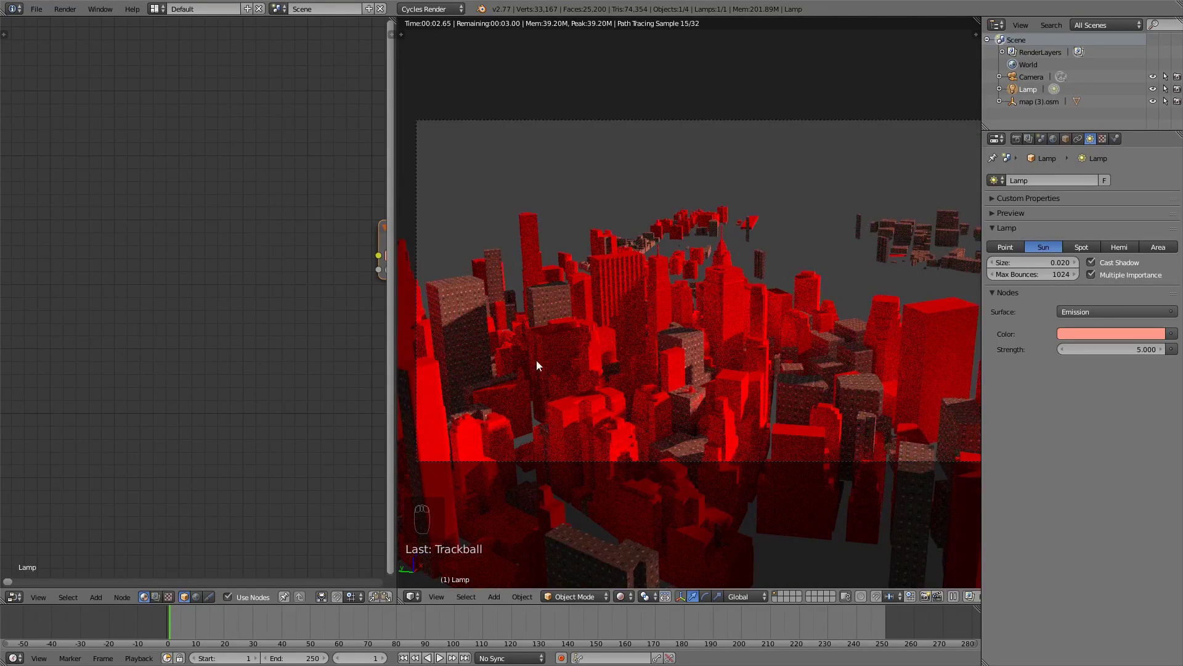
pyautogui.click(630, 597)
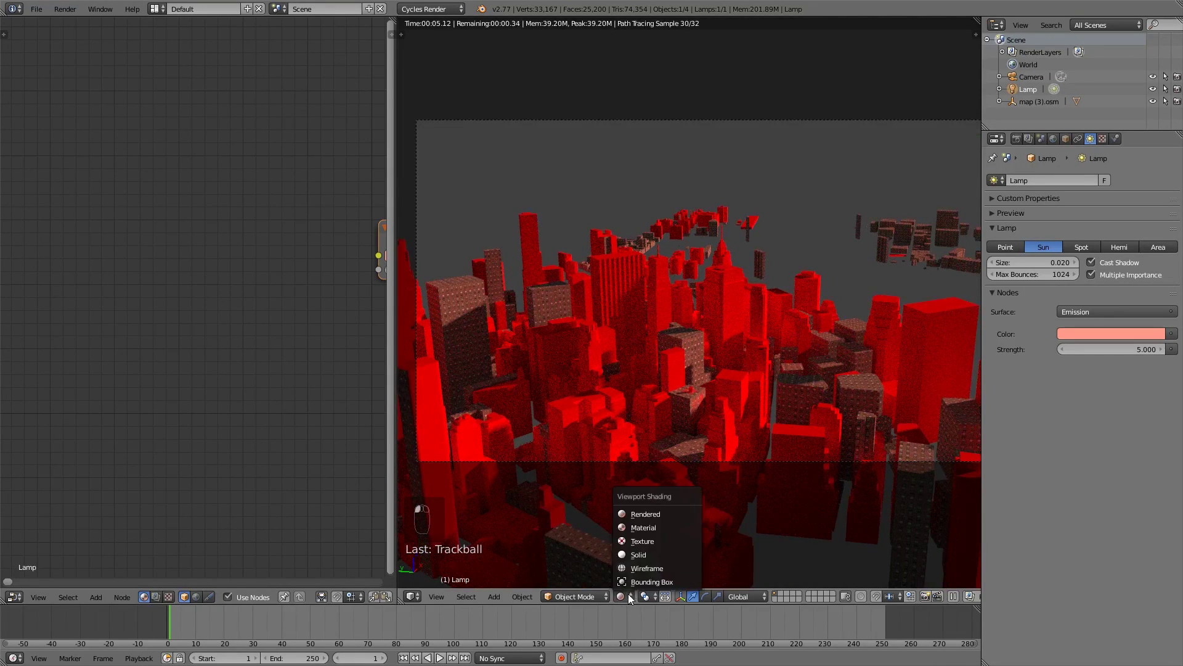
pyautogui.click(644, 555)
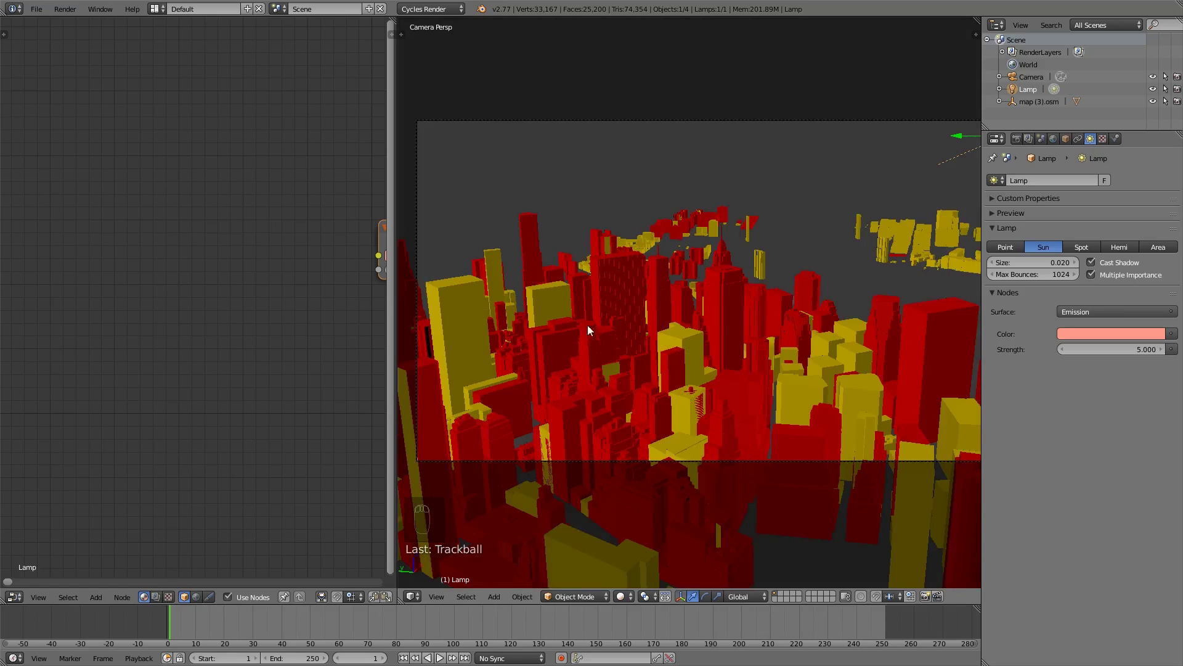
# Enable nodes for the world and assign an Environment Texture to the background color.
pyautogui.click(1052, 137)
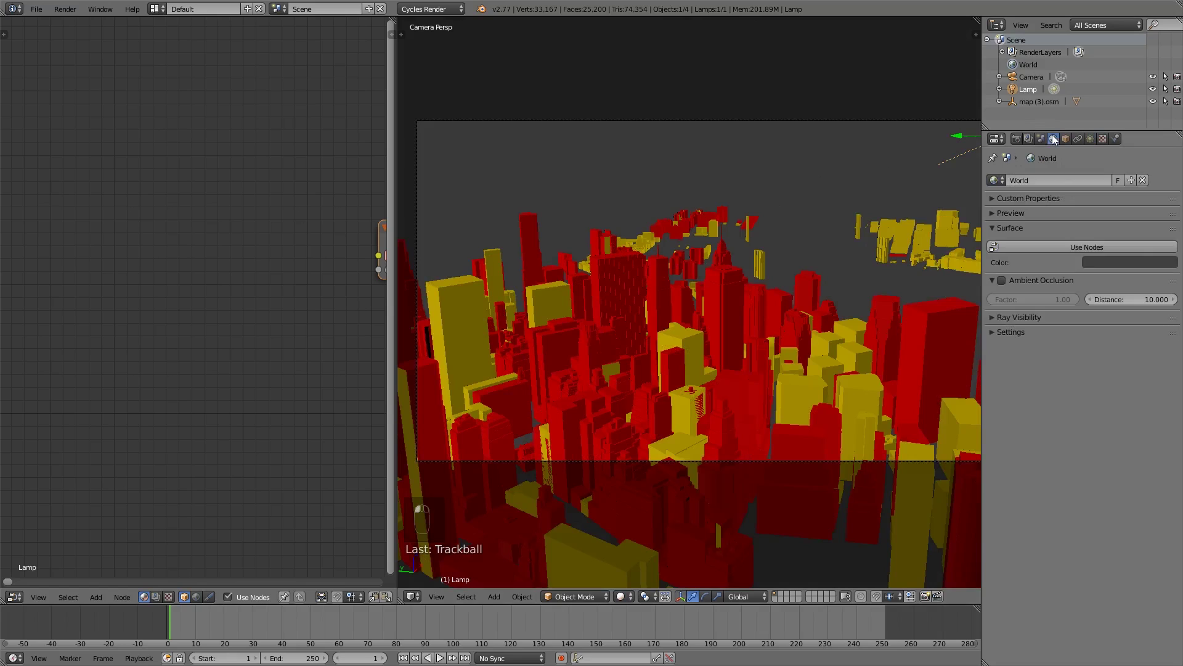
pyautogui.click(1077, 245)
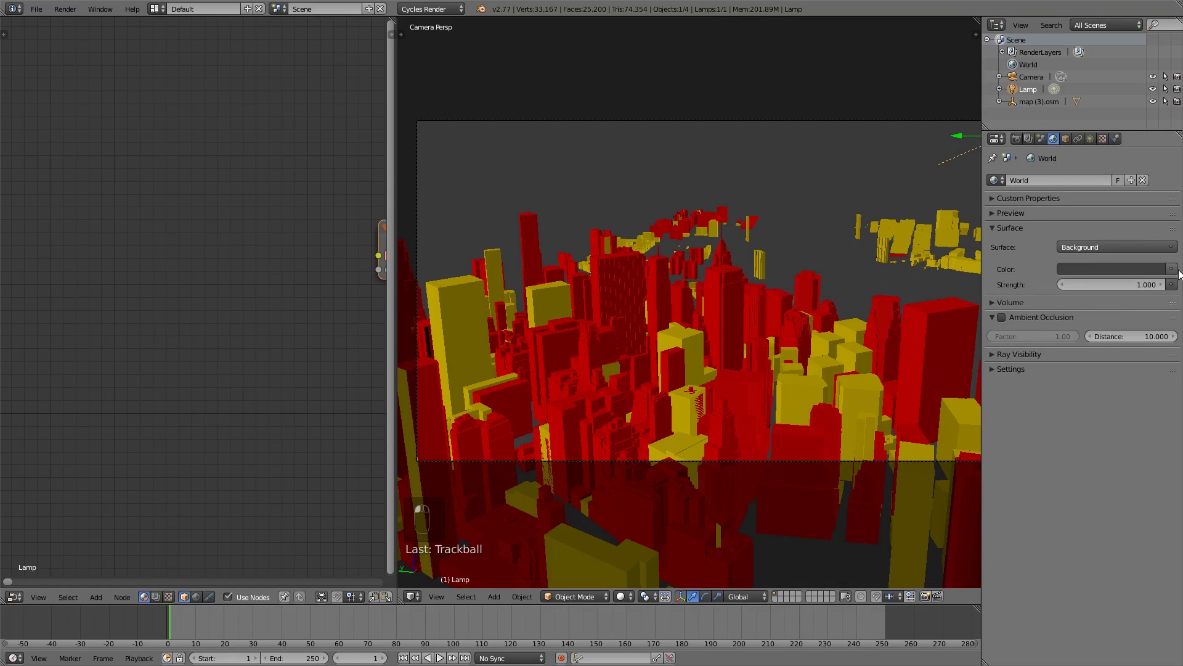
pyautogui.click(1172, 270)
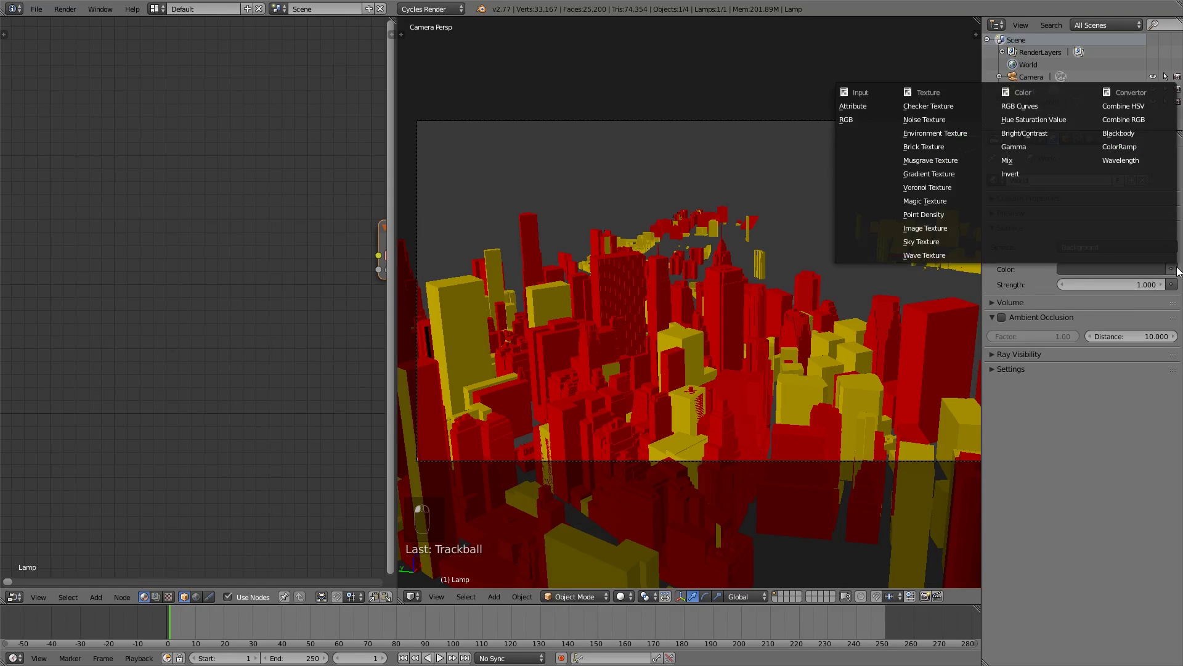
pyautogui.click(941, 132)
# Load MonValley_A_LookoutPoint_2k.hdr from the MonValley_Lookout folder as the world's environment image.
pyautogui.click(1135, 283)
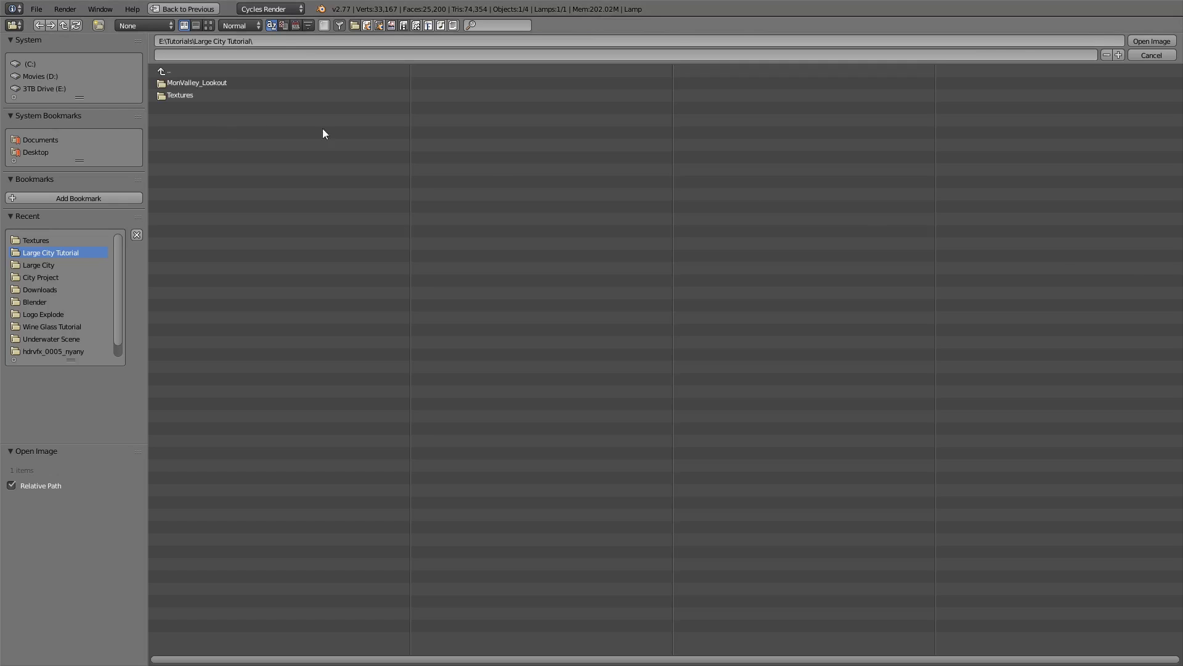
pyautogui.click(196, 86)
pyautogui.click(196, 86)
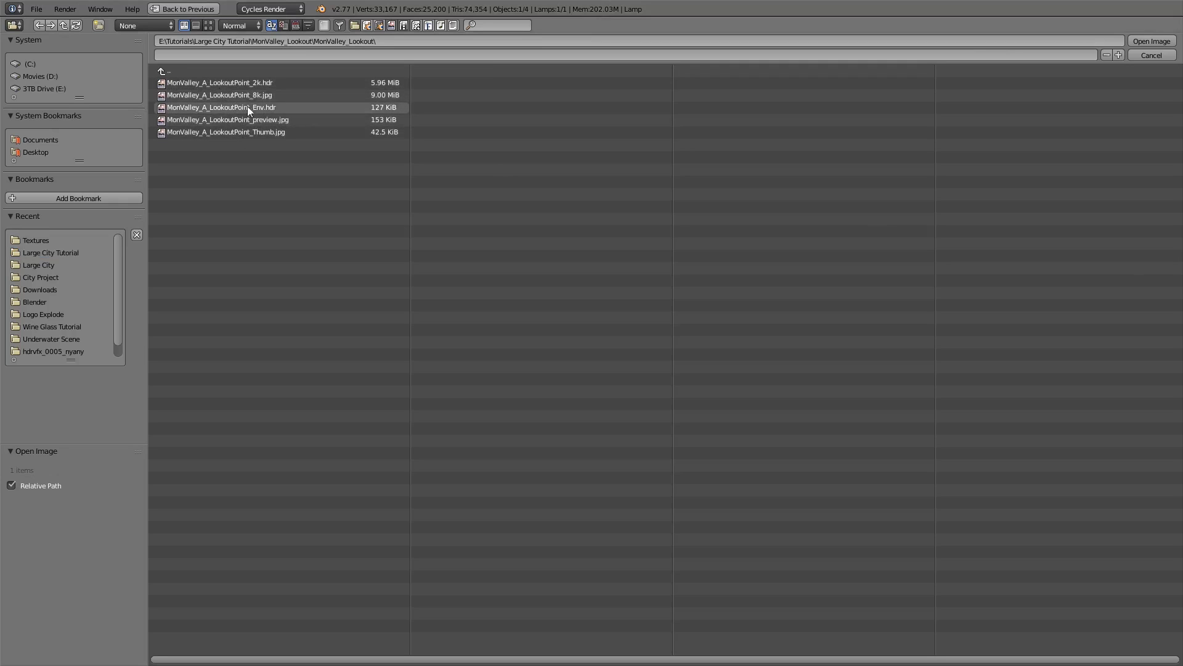
pyautogui.click(305, 96)
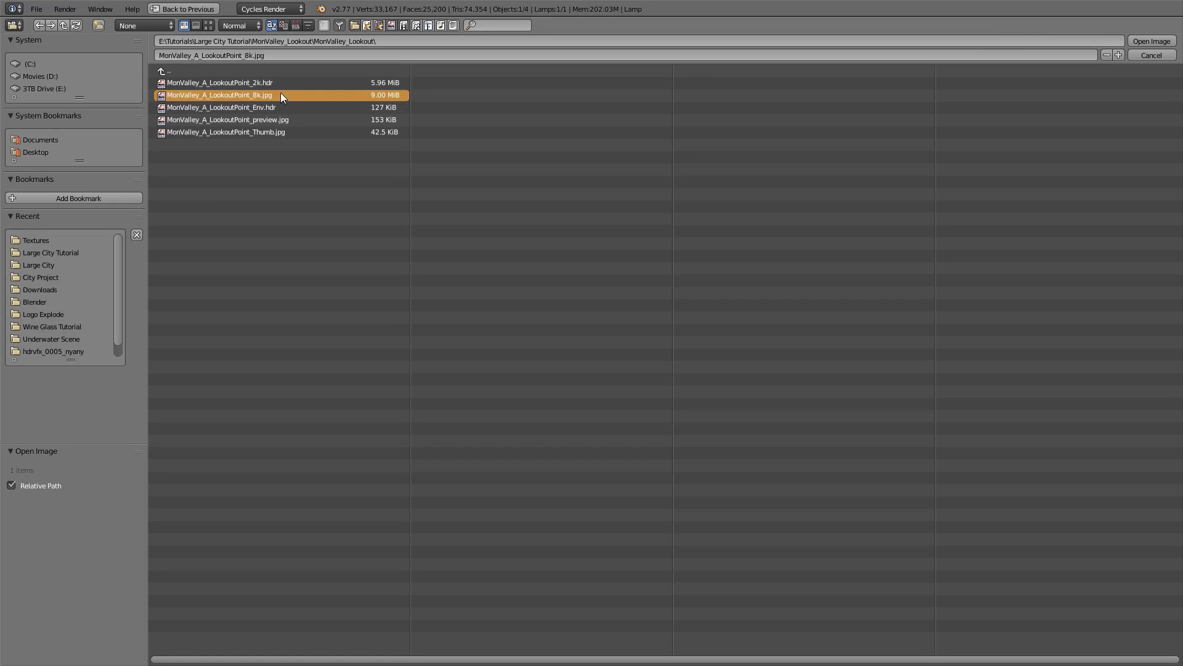
pyautogui.doubleClick(286, 84)
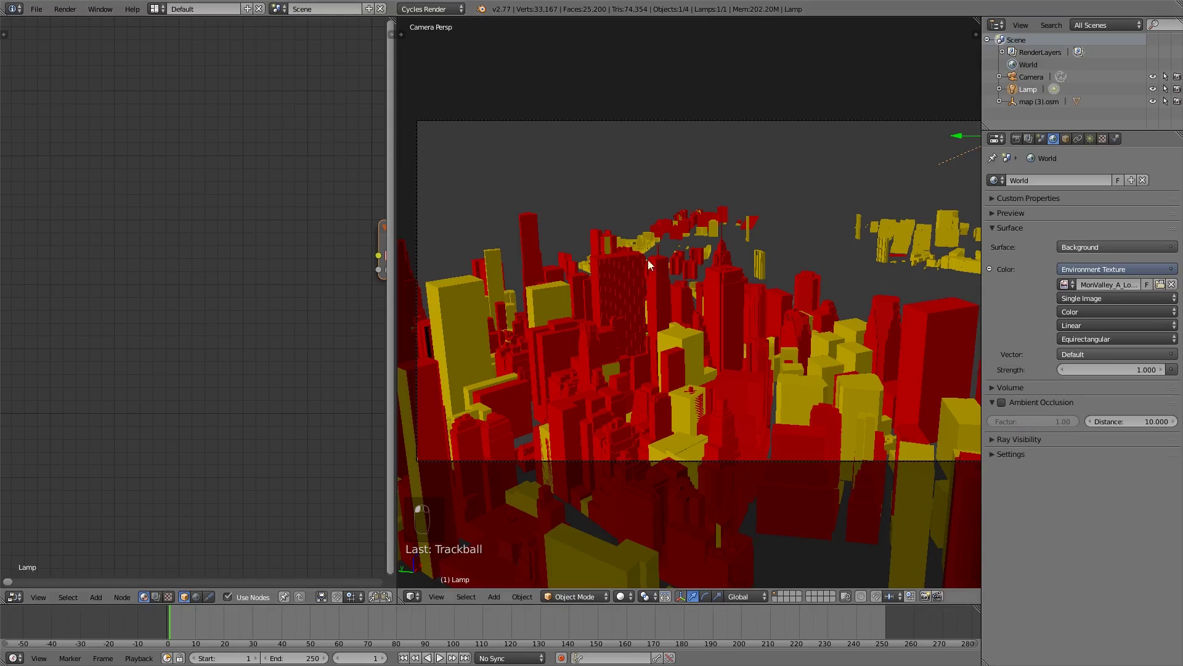
# Switch the viewport to Rendered shading and examine the environment image around the whole camera frame.
pyautogui.click(621, 596)
pyautogui.click(649, 509)
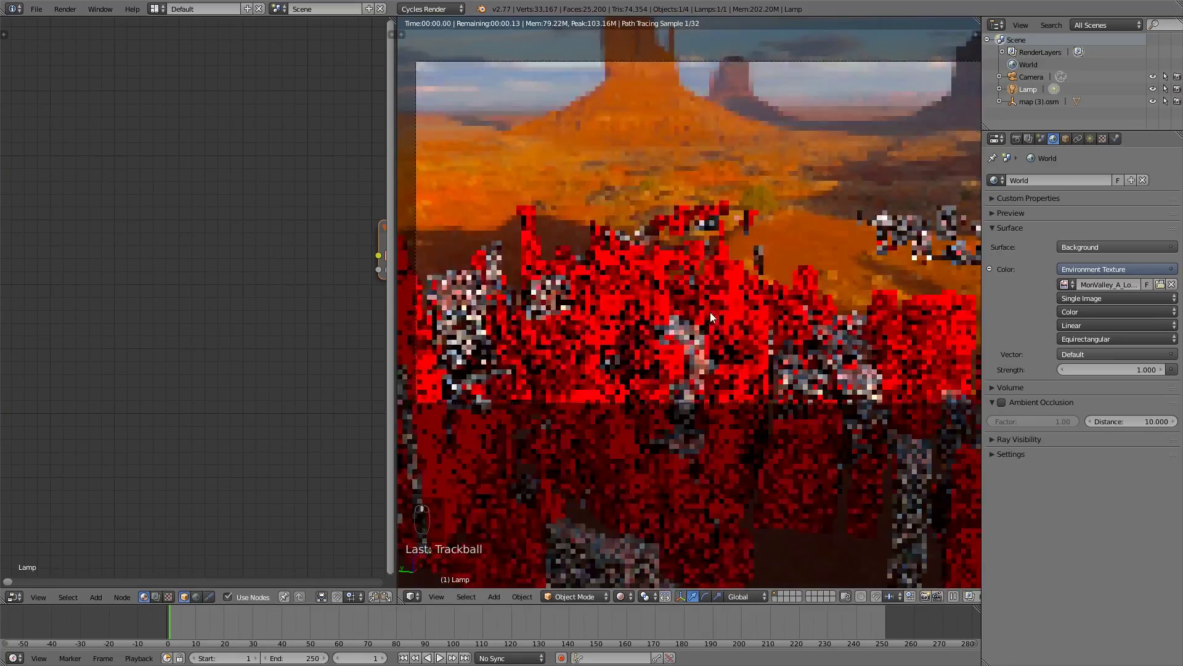
pyautogui.scroll(-3, 710, 312)
pyautogui.scroll(2, 721, 256)
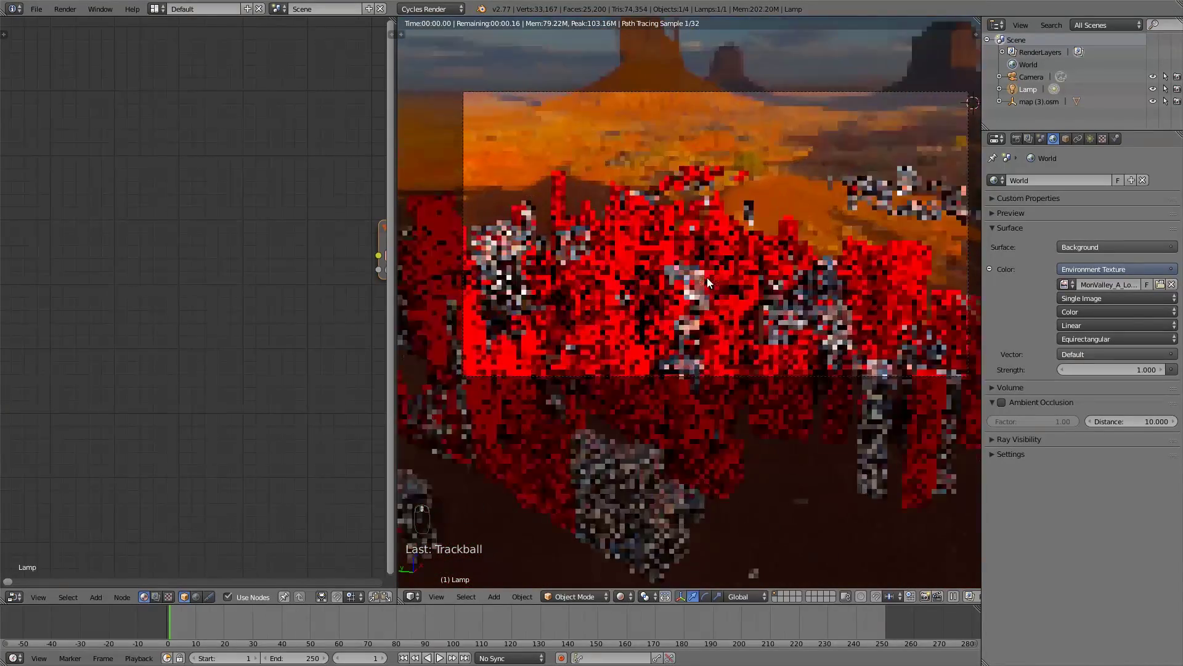
pyautogui.scroll(-3, 605, 357)
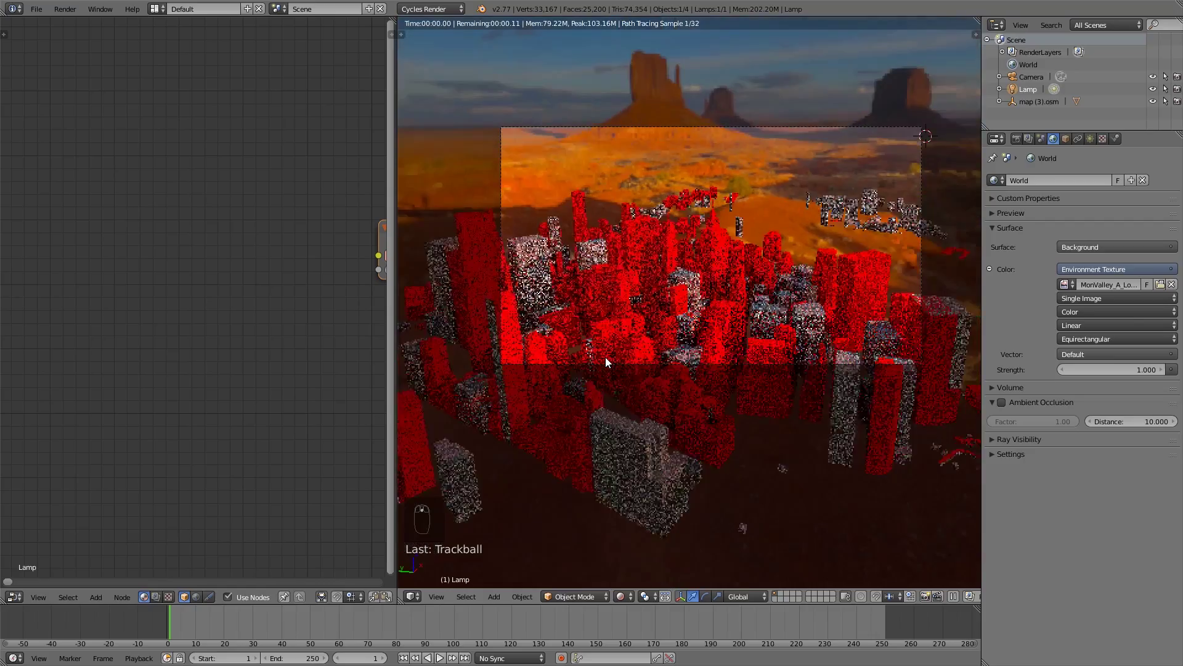
pyautogui.scroll(1, 605, 357)
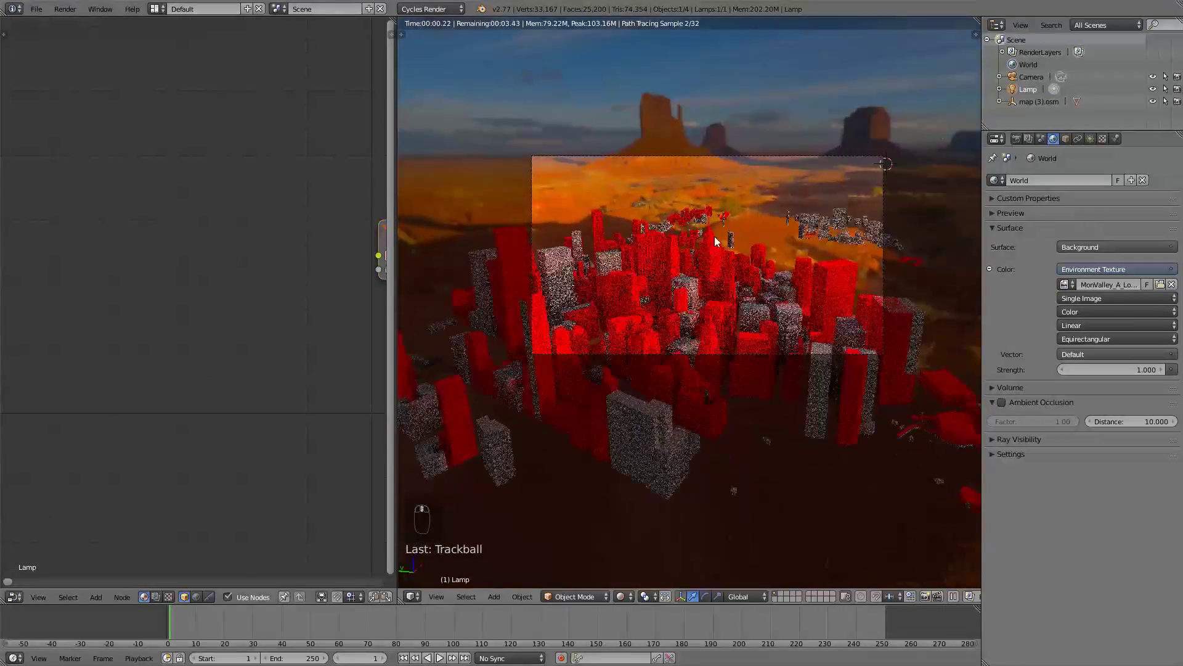
# Switch the node editor from the lamp's nodes to the world's nodes.
pyautogui.click(196, 597)
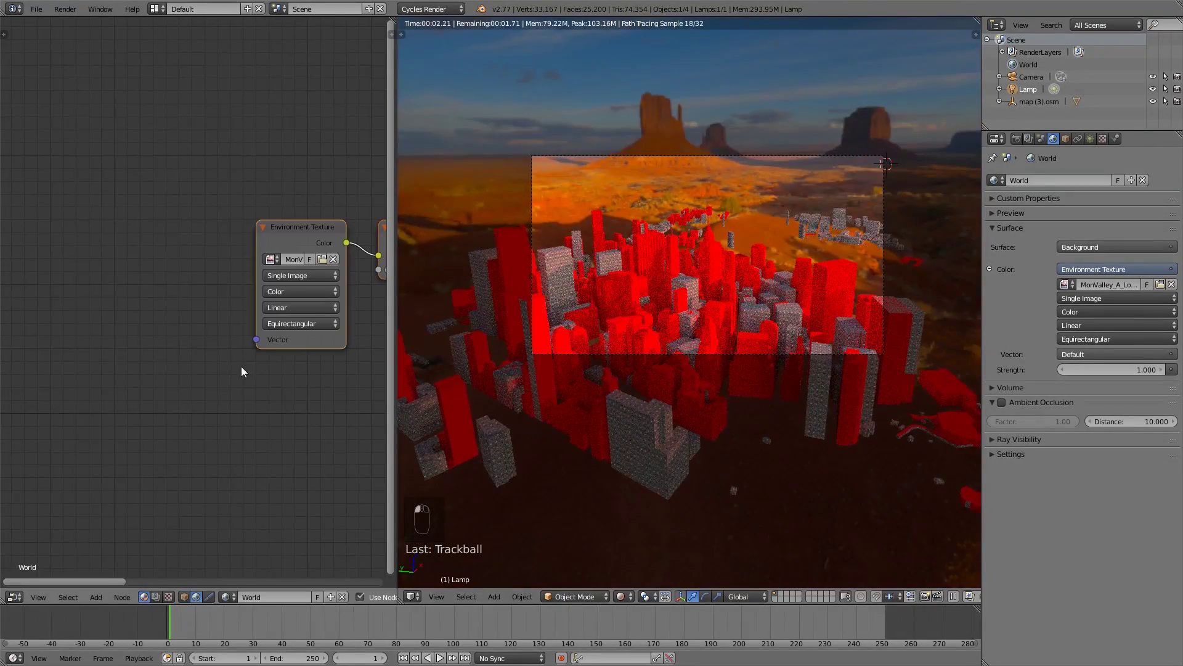
pyautogui.click(184, 596)
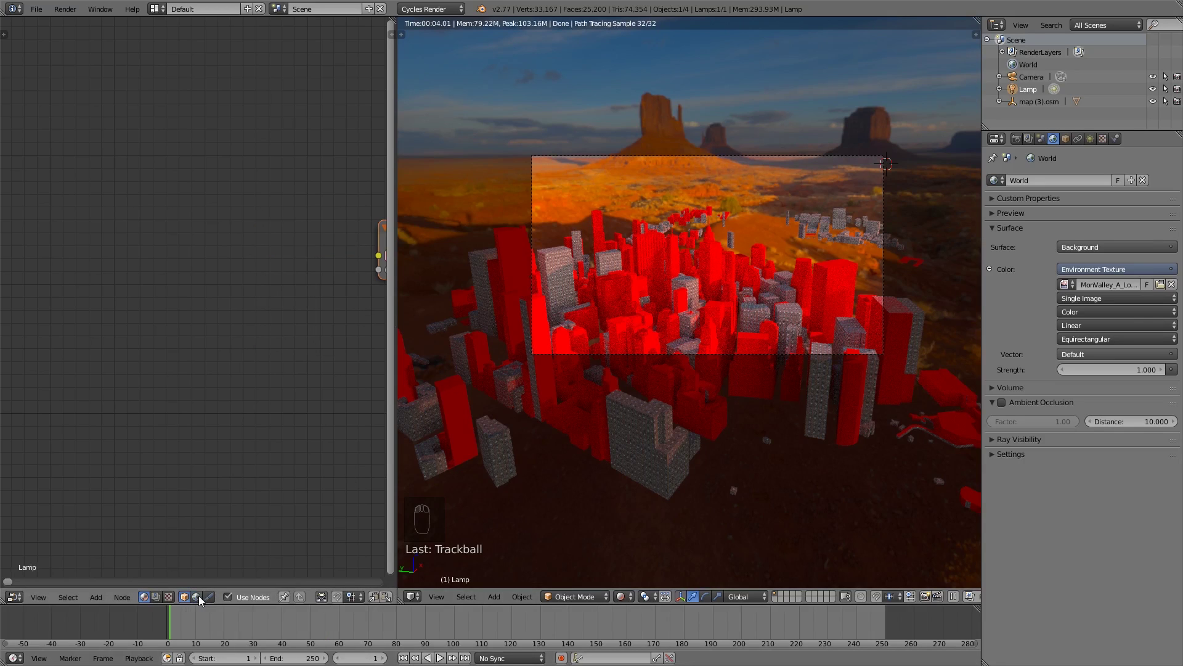
pyautogui.click(198, 596)
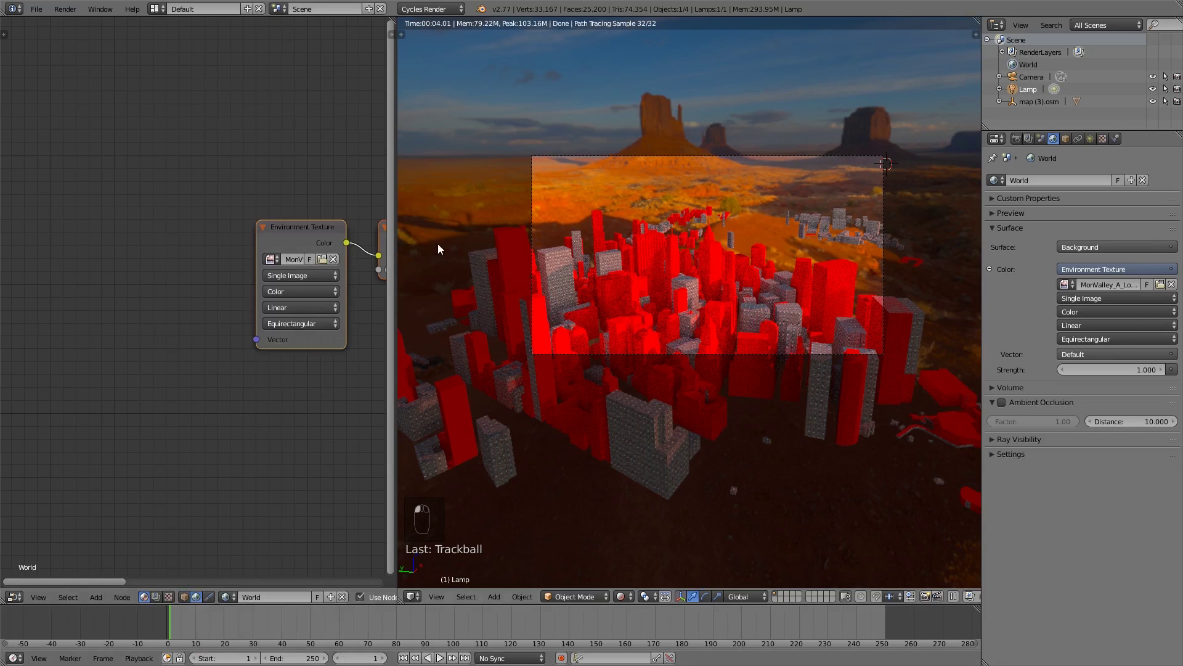
# Add Mapping and Texture Coordinate nodes to the world's Environment Texture node.
pyautogui.scroll(-2, 245, 291)
pyautogui.moveTo(245, 291); pyautogui.dragTo(165, 305, button='middle')
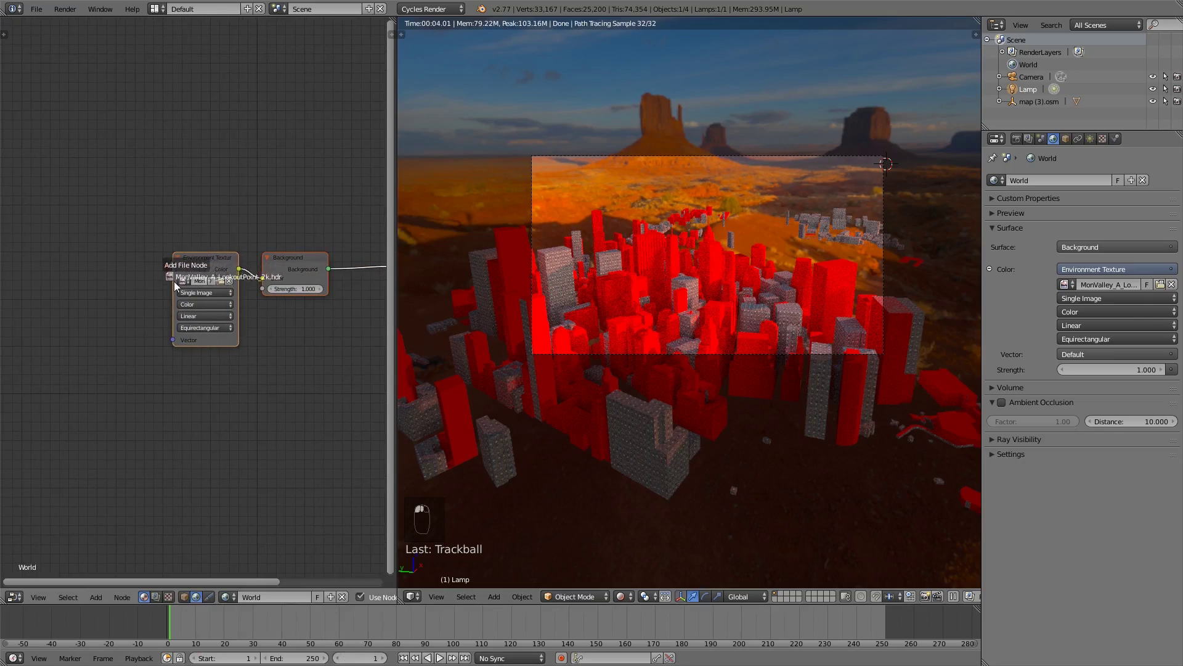
pyautogui.moveTo(180, 281); pyautogui.dragTo(203, 253)
pyautogui.hotkey('ctrl', 'z')
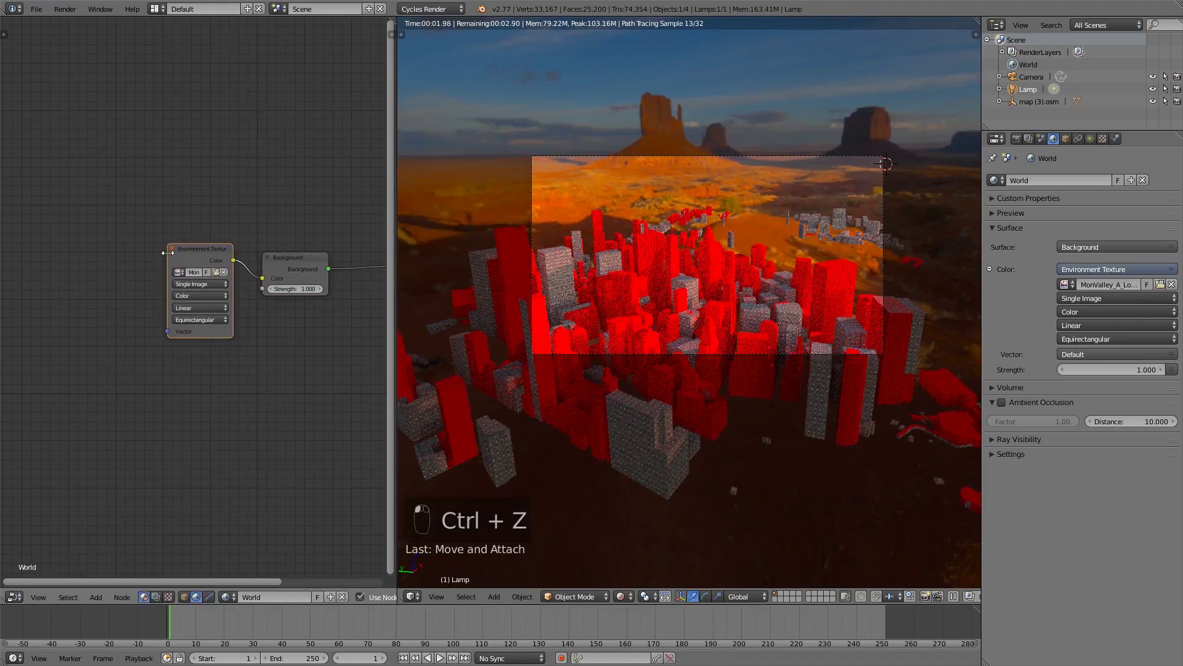
pyautogui.hotkey('ctrl', 't')
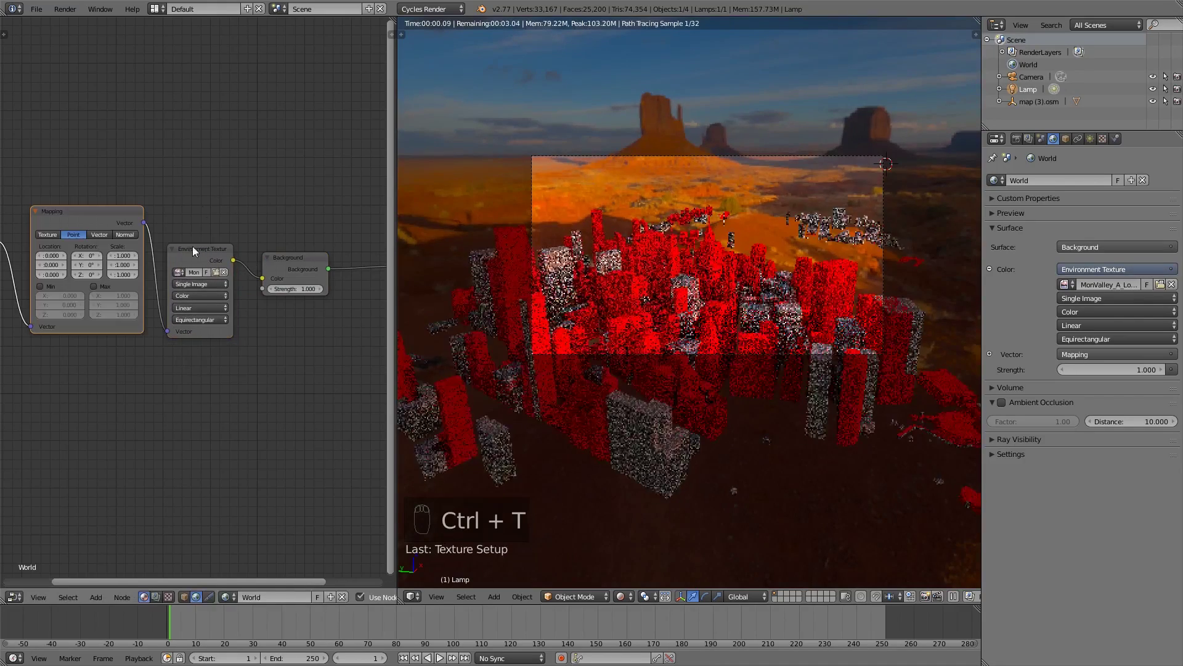
pyautogui.moveTo(224, 184); pyautogui.dragTo(321, 162, button='middle')
pyautogui.moveTo(58, 224); pyautogui.dragTo(59, 222)
pyautogui.scroll(2, 178, 203)
pyautogui.scroll(2, 173, 180)
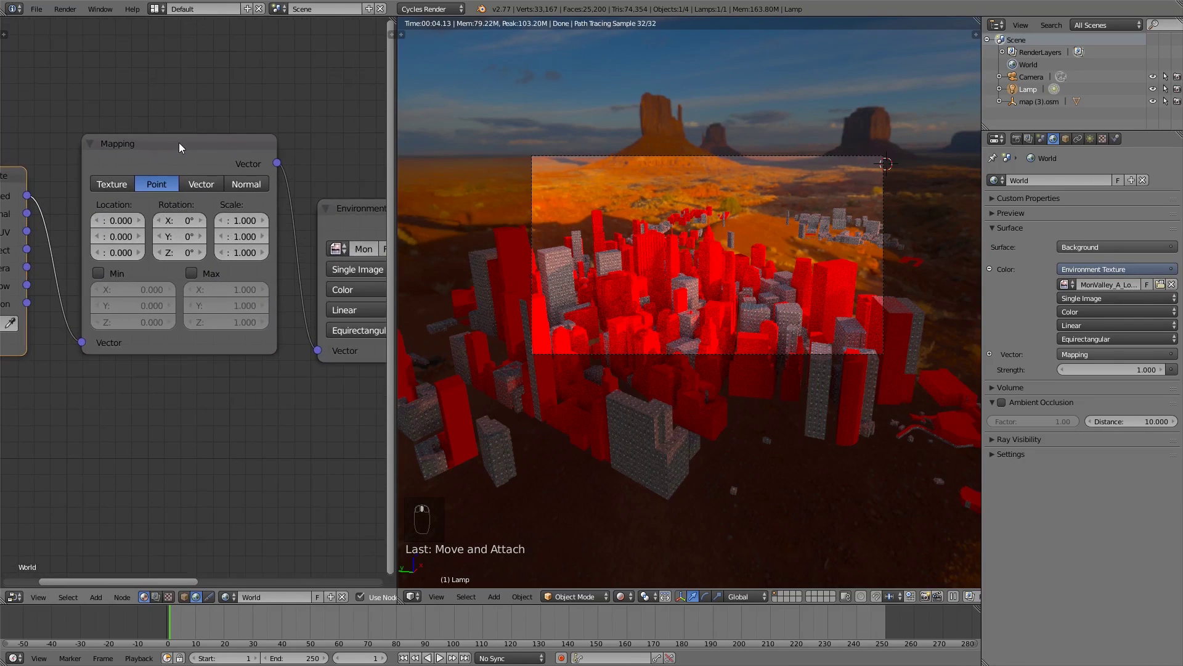
# Try a Z location of 3 in the environment's Mapping node and undo it.
pyautogui.click(120, 252)
pyautogui.write('3')
pyautogui.press('Return')
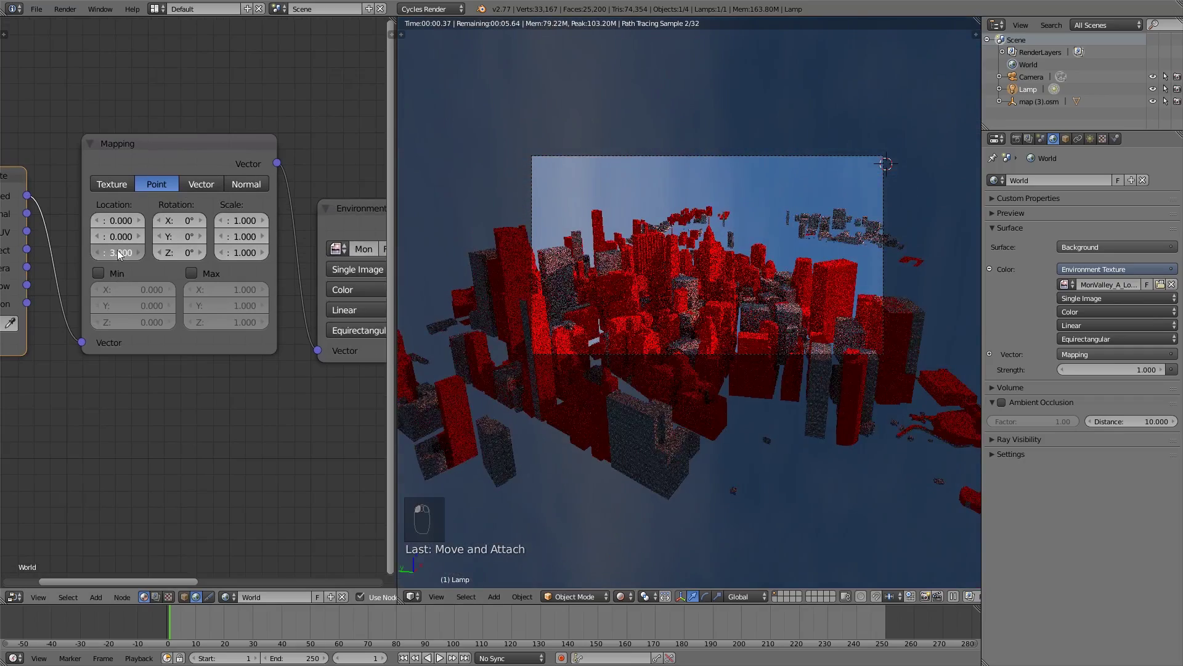
pyautogui.hotkey('ctrl', 'z')
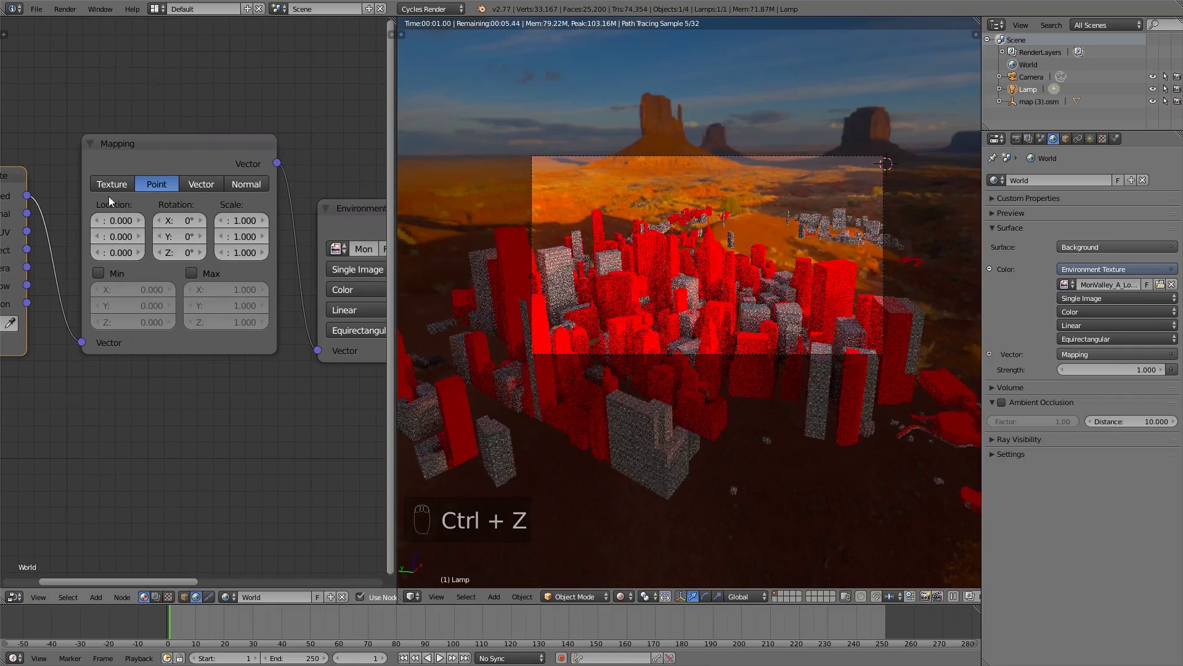
# Set the environment mapping's rotation to about 237.6° on Z and 5.7° on Y, with a Z location of 0.2.
pyautogui.moveTo(186, 254); pyautogui.dragTo(386, 254)
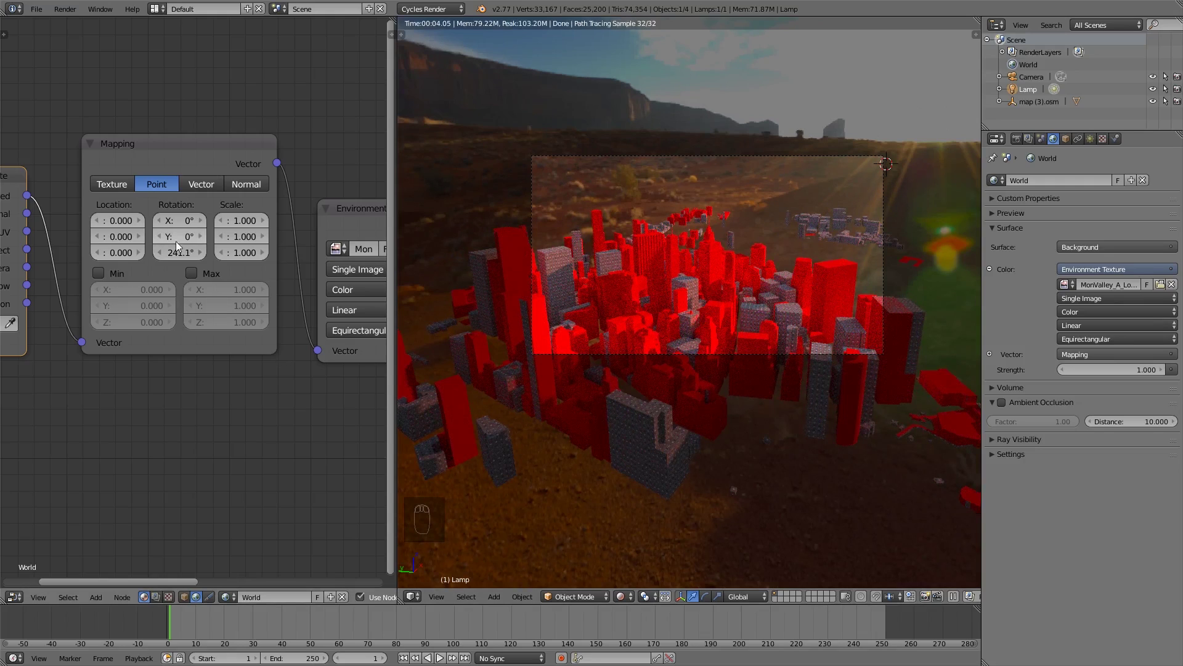
pyautogui.click(98, 251)
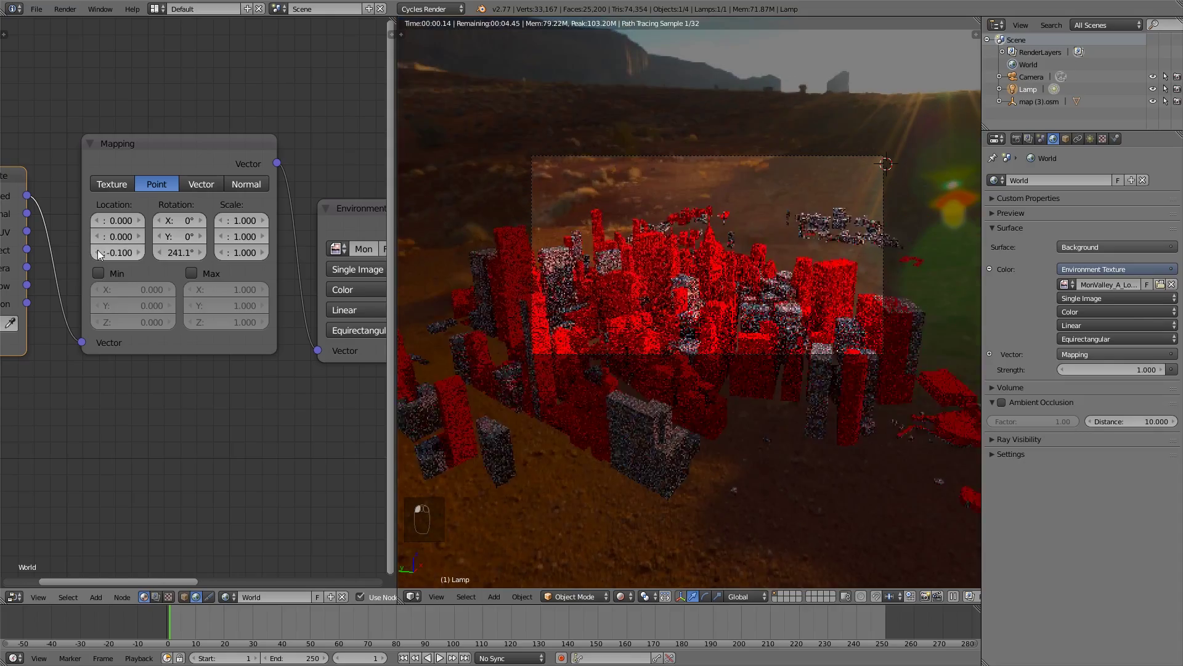
pyautogui.click(138, 252)
pyautogui.click(138, 252)
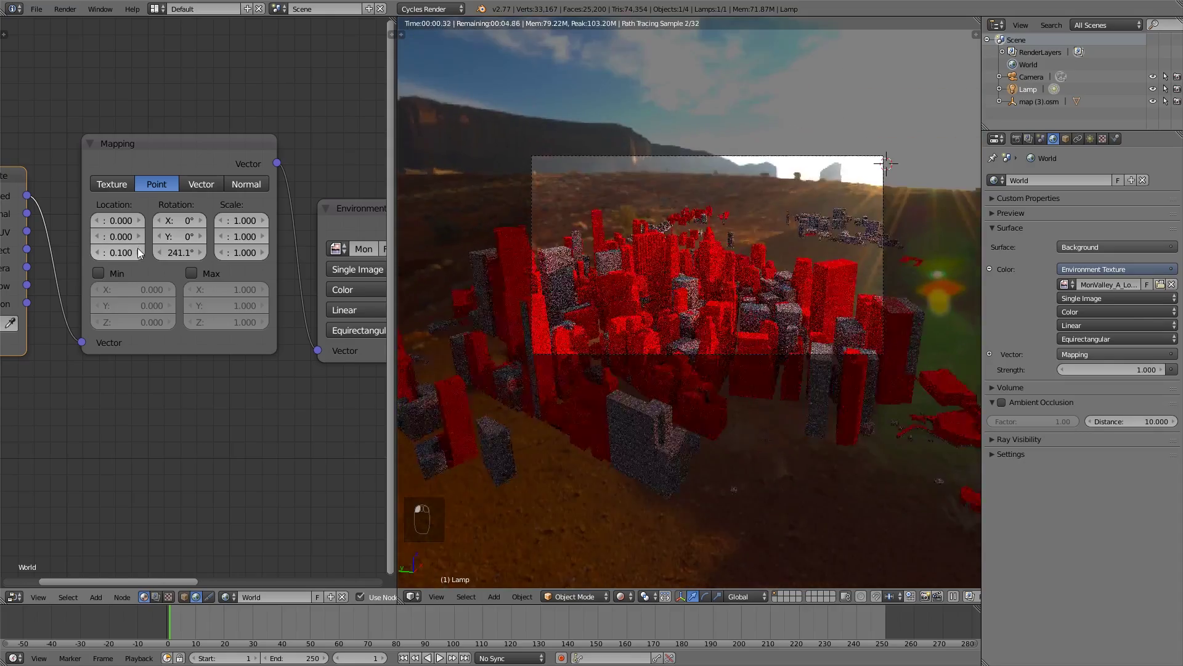
pyautogui.click(138, 252)
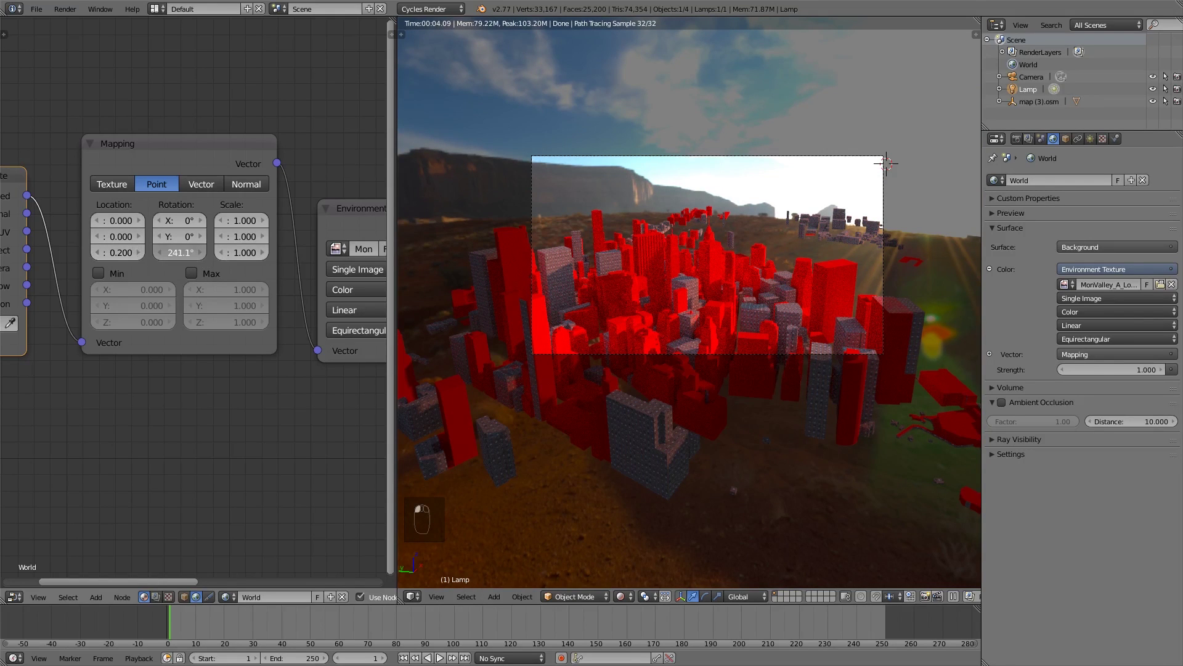
pyautogui.moveTo(178, 252); pyautogui.dragTo(185, 254)
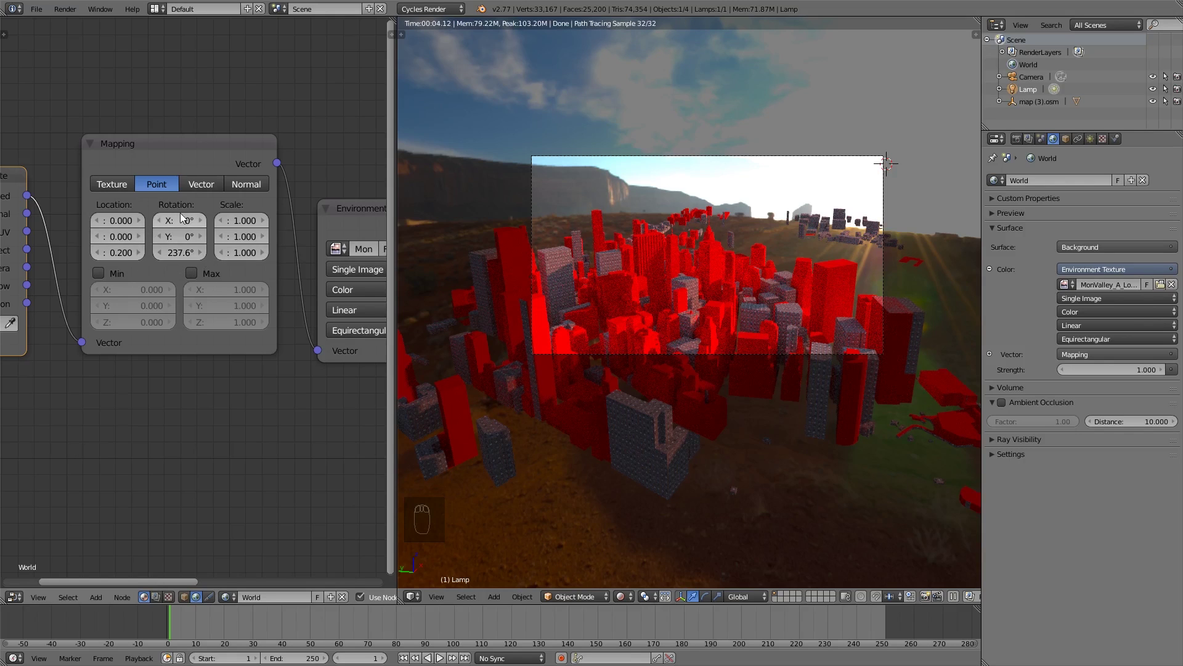
pyautogui.moveTo(182, 236)
pyautogui.mouseDown()
pyautogui.moveTo(166, 236)
pyautogui.moveTo(191, 236)
pyautogui.mouseUp()
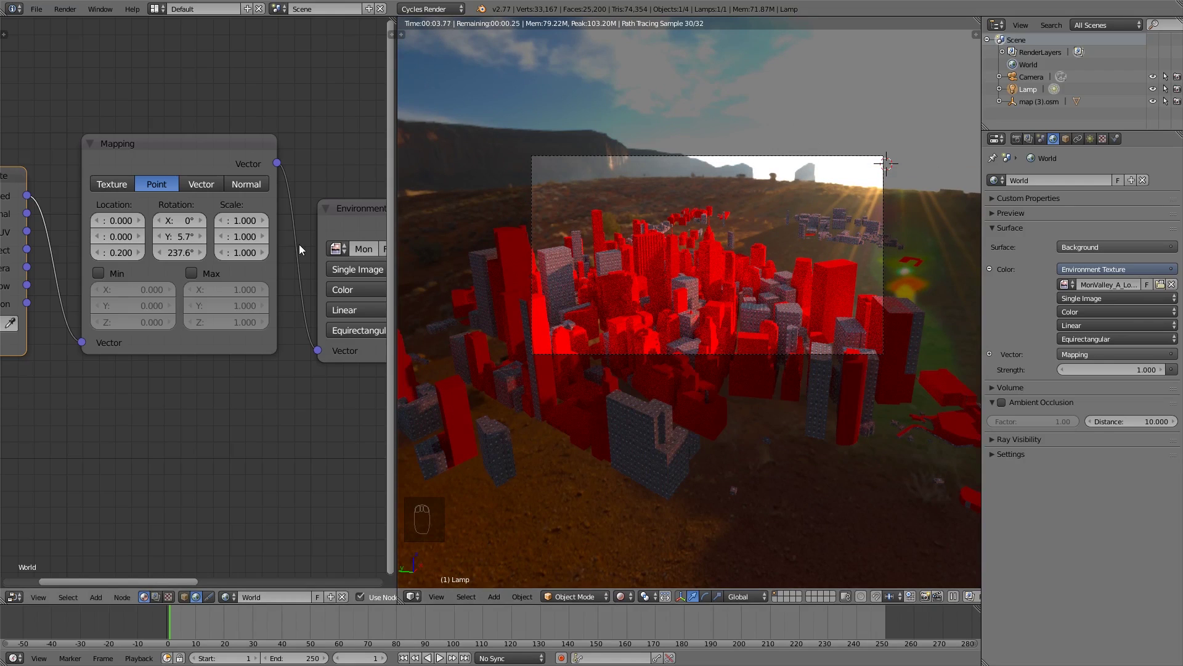
# Reposition the Background node between the Environment Texture and World Output nodes.
pyautogui.scroll(-2, 299, 248)
pyautogui.moveTo(298, 248); pyautogui.dragTo(85, 245, button='middle')
pyautogui.scroll(2, 209, 238)
pyautogui.scroll(-3, 324, 273)
pyautogui.scroll(-2, 309, 274)
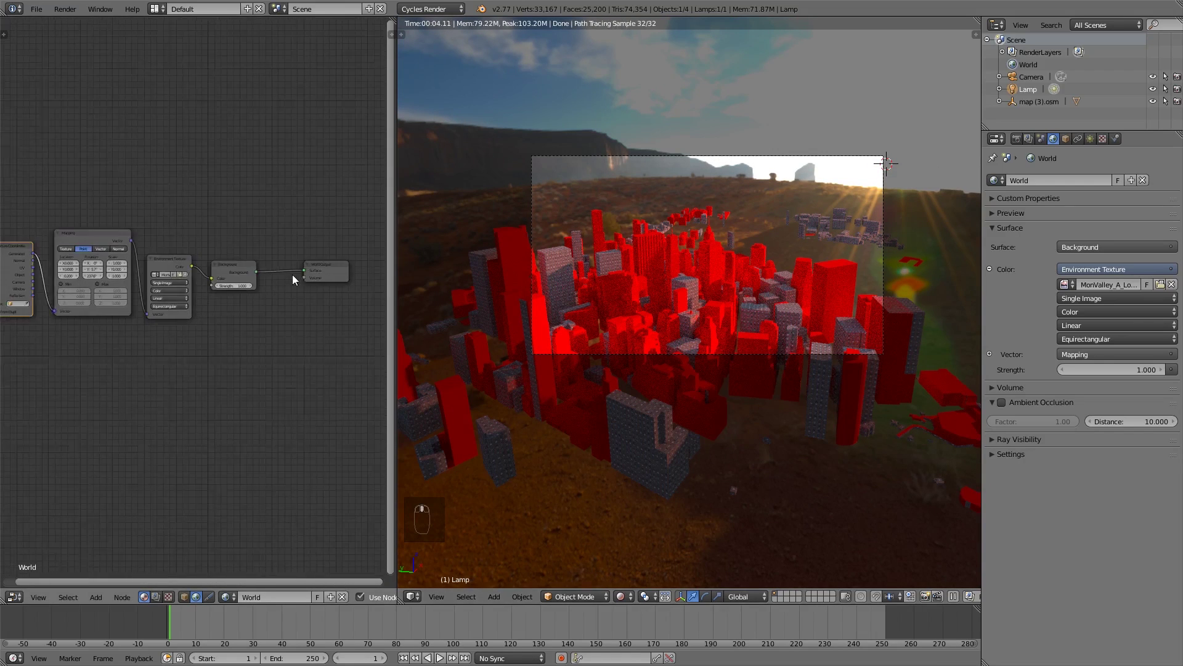
pyautogui.scroll(1, 286, 283)
pyautogui.moveTo(252, 253); pyautogui.dragTo(270, 244)
pyautogui.keyDown('ctrl'); pyautogui.scroll(-4, 259, 229); pyautogui.keyUp('ctrl')
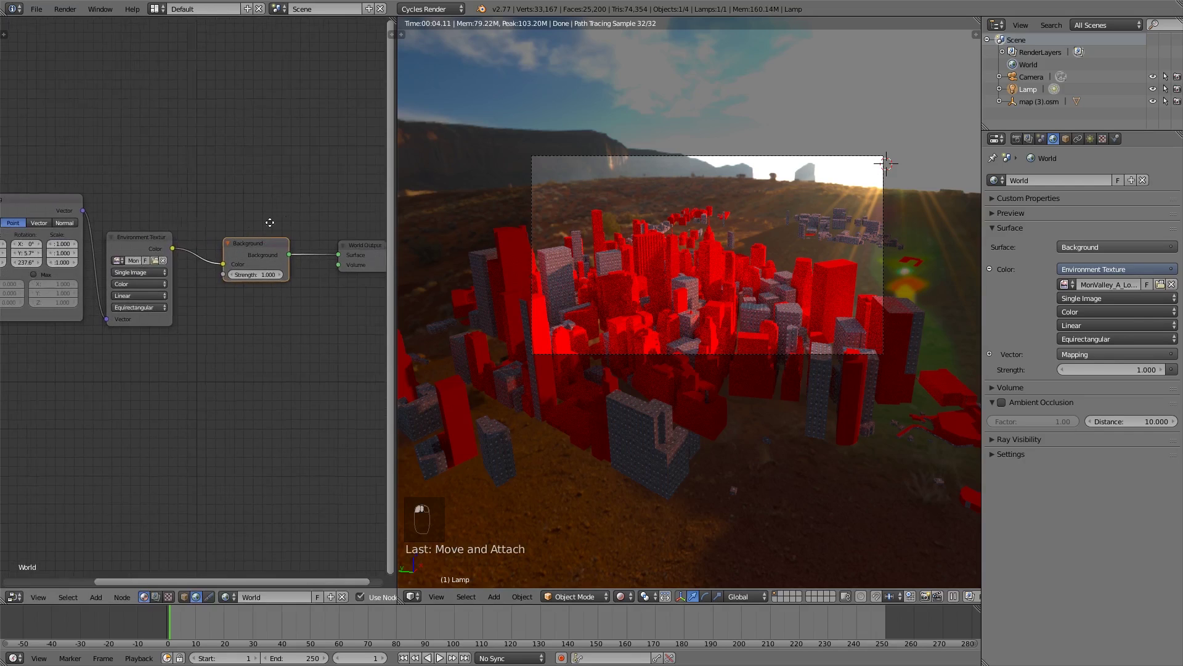
pyautogui.scroll(2, 249, 223)
pyautogui.keyDown('ctrl'); pyautogui.scroll(-4, 252, 222); pyautogui.keyUp('ctrl')
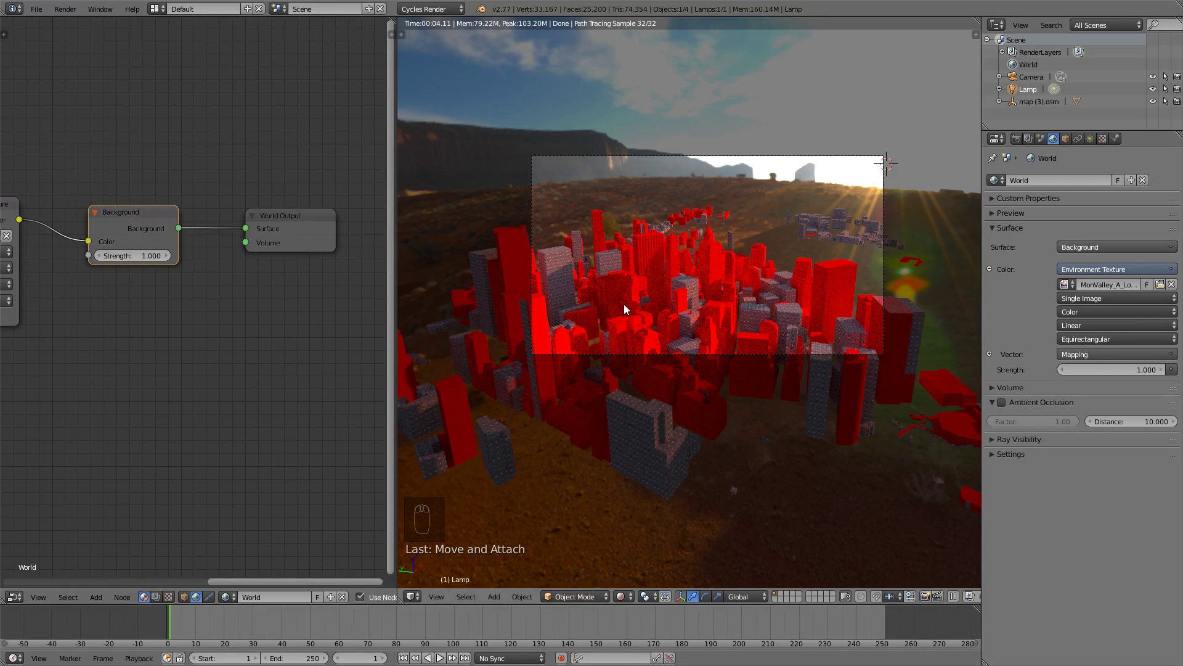
pyautogui.moveTo(397, 589)
pyautogui.mouseDown()
pyautogui.moveTo(376, 592)
pyautogui.moveTo(398, 588)
pyautogui.mouseUp()
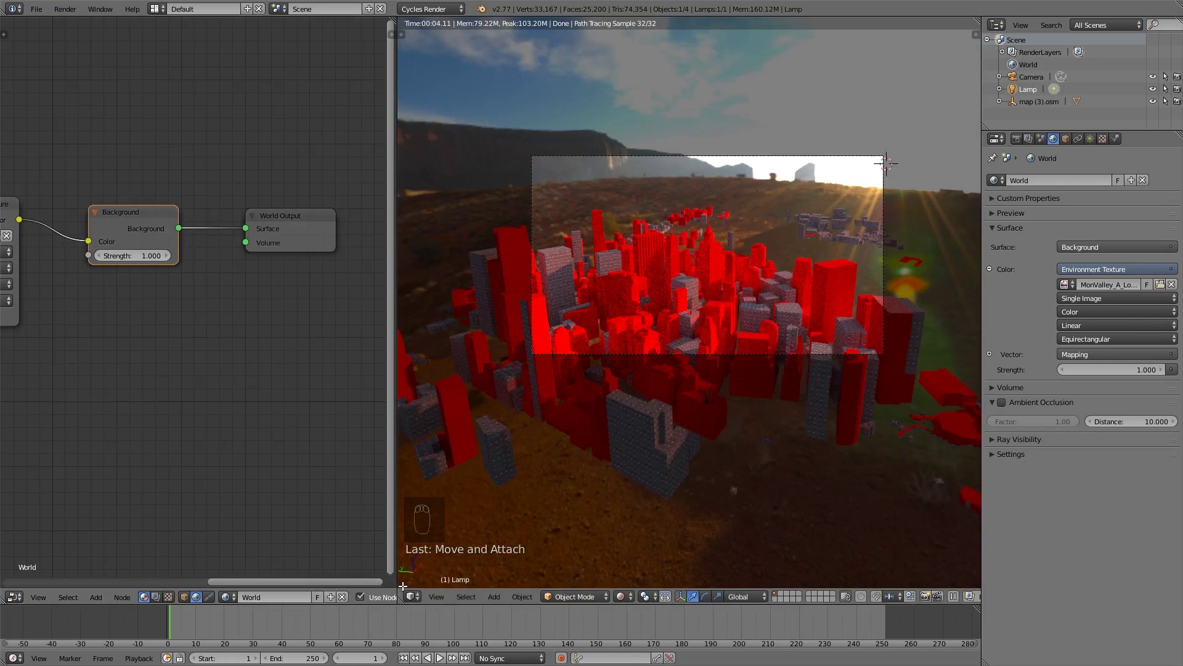
pyautogui.moveTo(209, 417); pyautogui.dragTo(268, 385, button='middle')
# Select the tall textured building in the foreground and show its Building2 material nodes.
pyautogui.scroll(8, 539, 298)
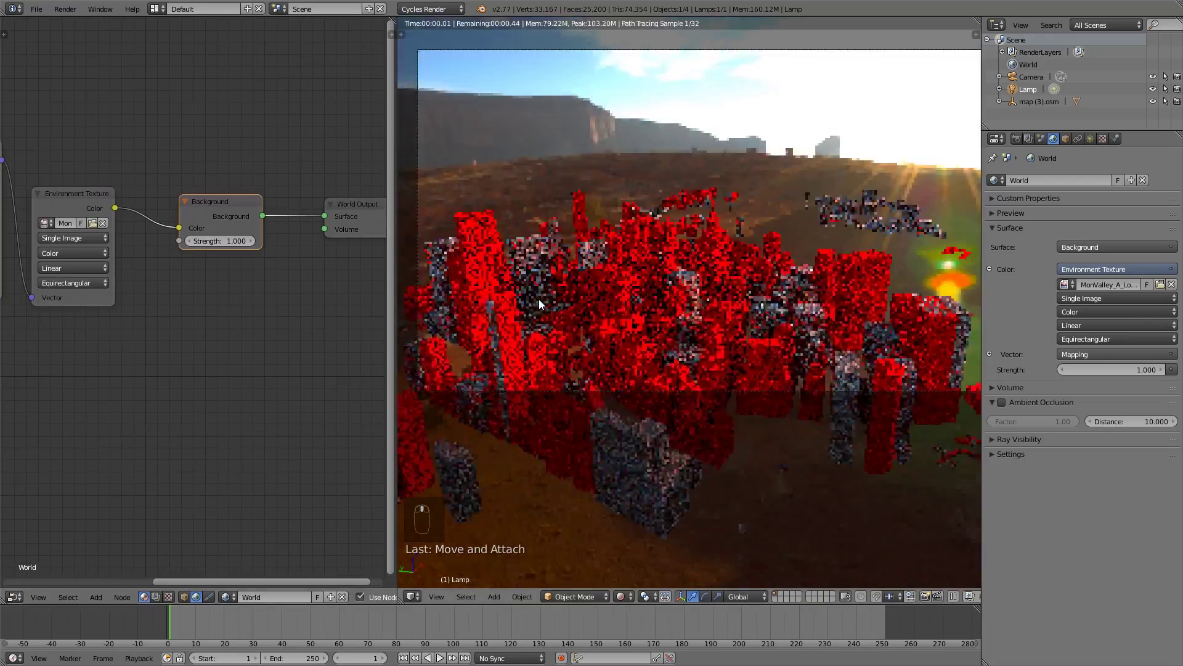
pyautogui.scroll(5, 730, 290)
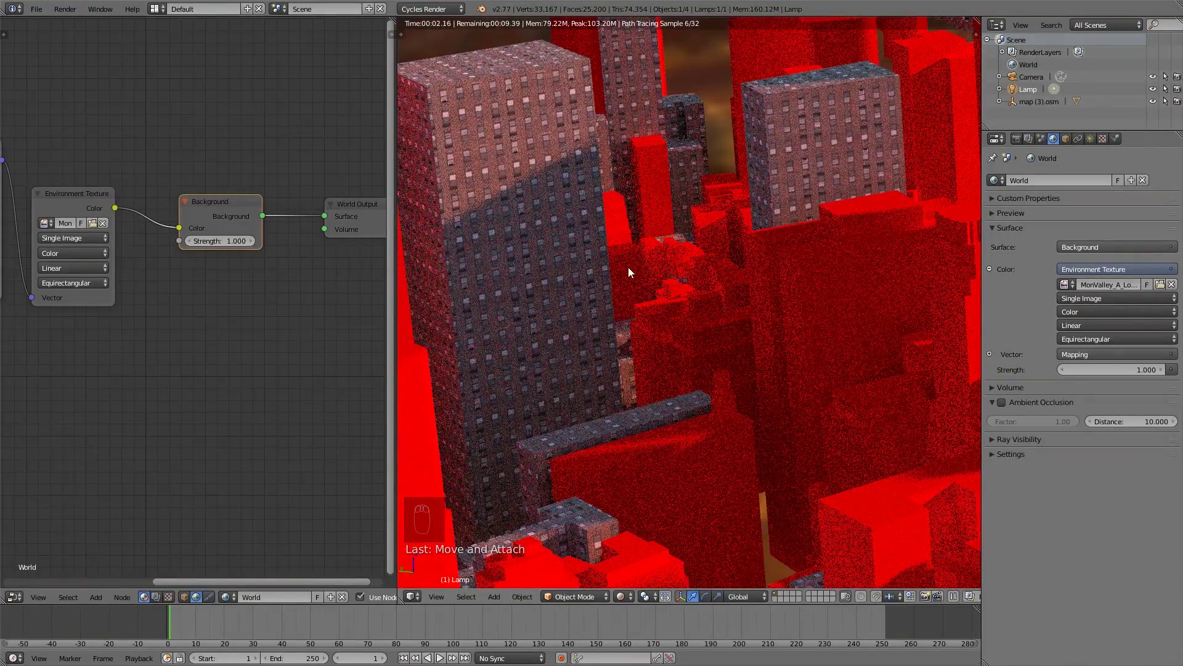
pyautogui.rightClick(523, 154)
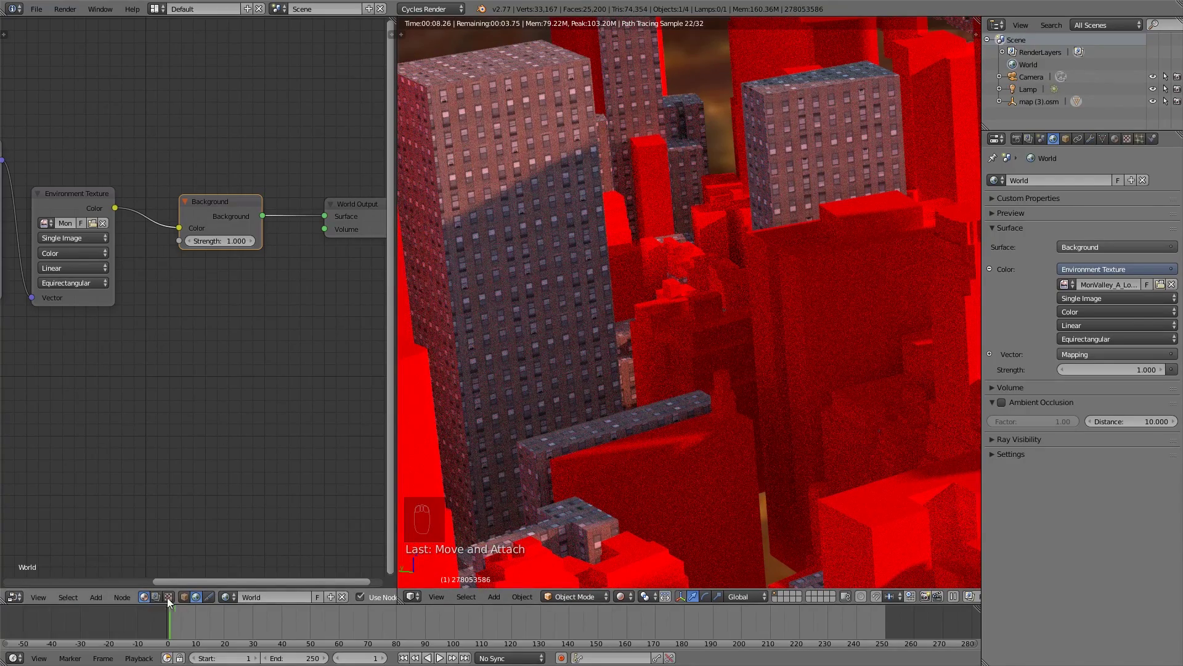
pyautogui.click(185, 598)
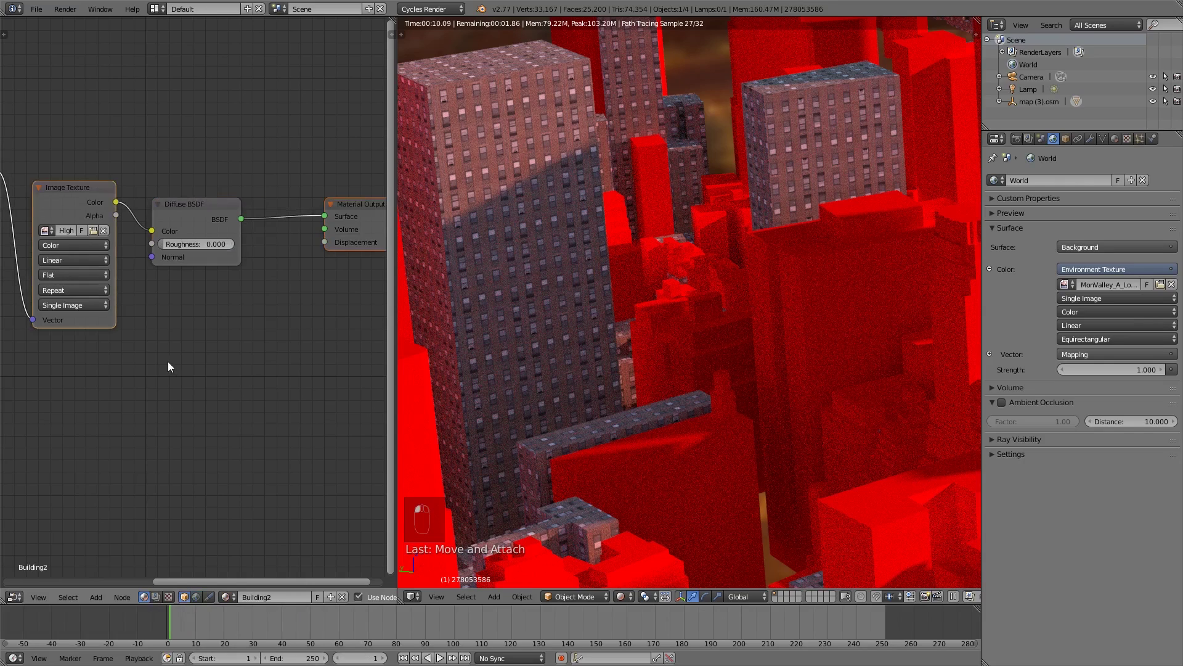
# Set the X location of the Building2 material's Mapping node to 0.1.
pyautogui.keyDown('ctrl'); pyautogui.scroll(5, 171, 366); pyautogui.keyUp('ctrl')
pyautogui.scroll(4, 179, 346)
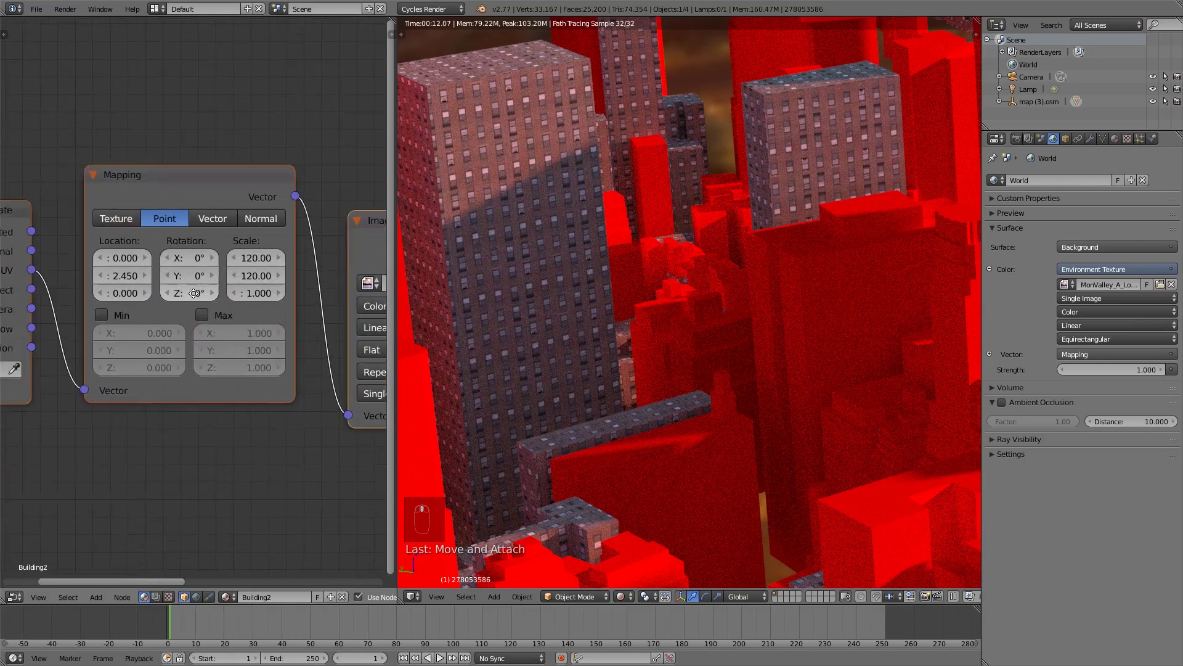
pyautogui.scroll(2, 194, 294)
pyautogui.click(129, 248)
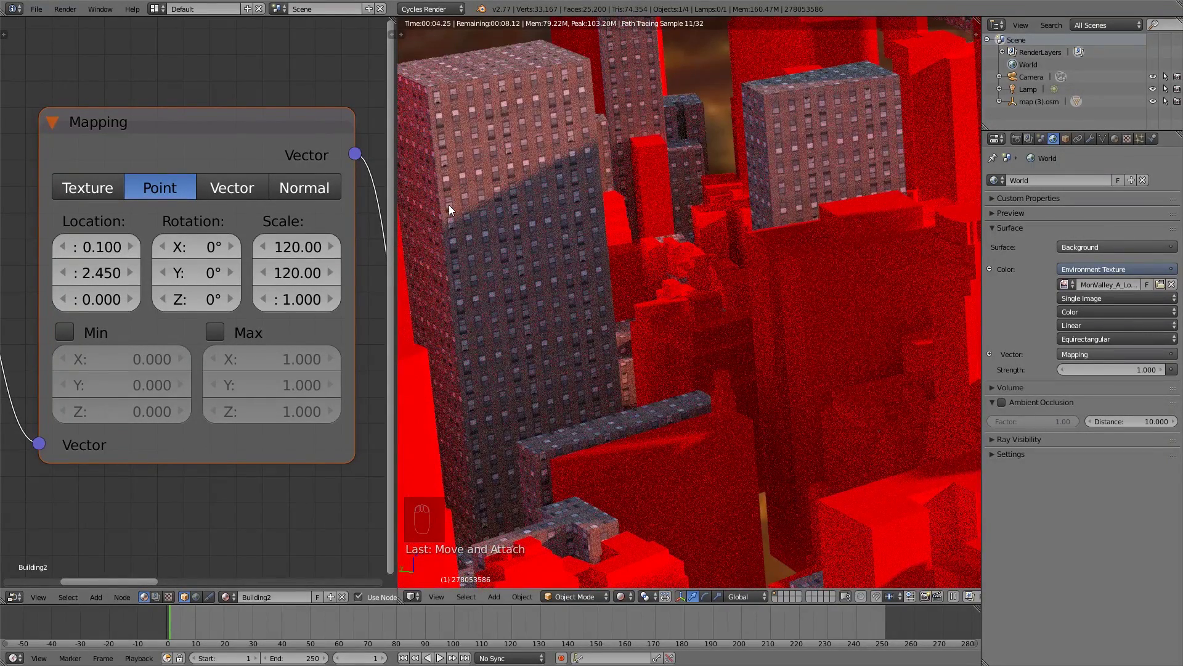
# Move the Material Output and Diffuse BSDF nodes farther away from the Image Texture to make room.
pyautogui.scroll(-8, 336, 217)
pyautogui.moveTo(296, 208); pyautogui.dragTo(56, 167, button='middle')
pyautogui.scroll(-2, 243, 222)
pyautogui.moveTo(242, 222); pyautogui.dragTo(190, 225, button='middle')
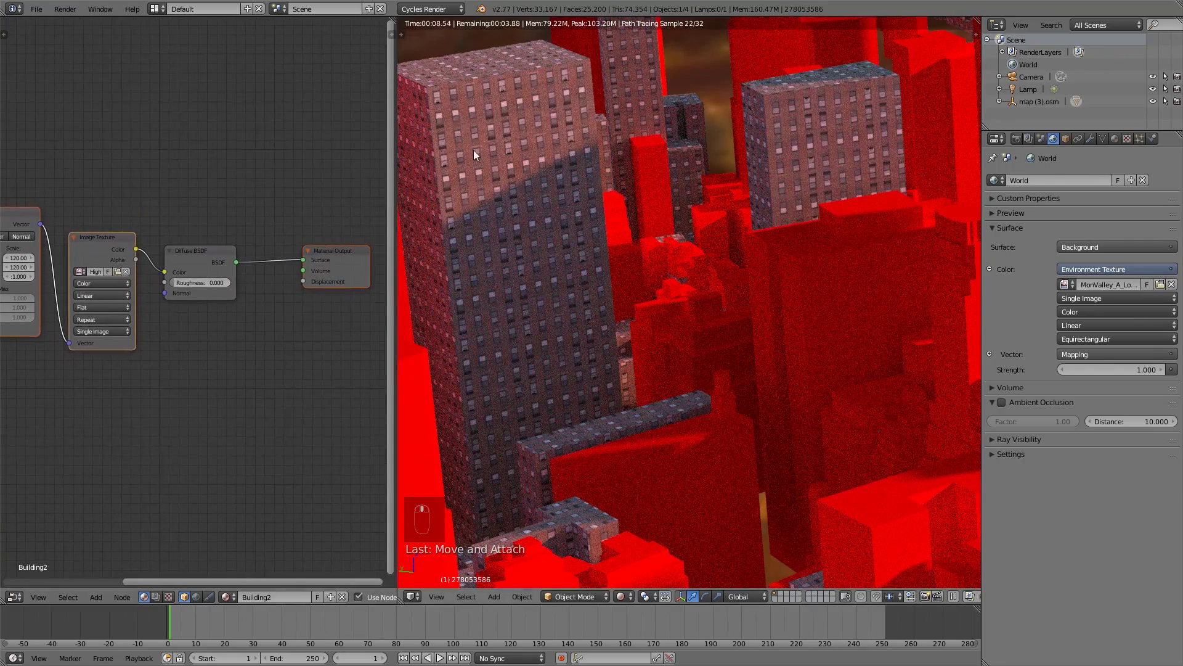
pyautogui.moveTo(333, 252); pyautogui.dragTo(369, 262)
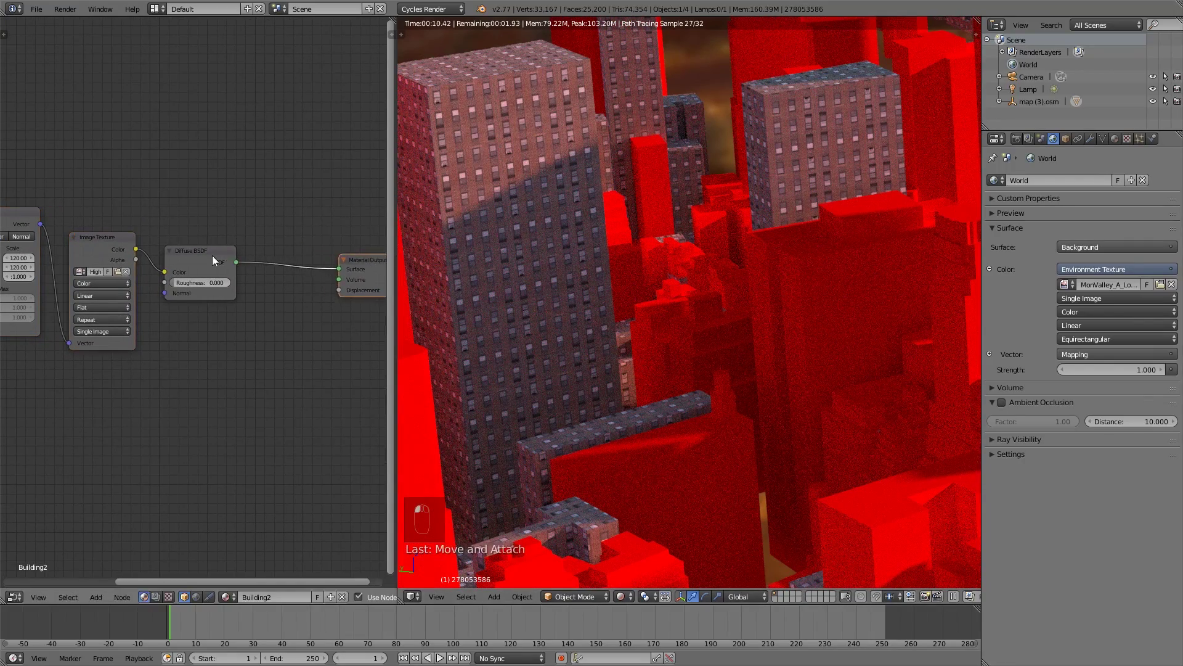
pyautogui.moveTo(212, 256); pyautogui.dragTo(246, 255)
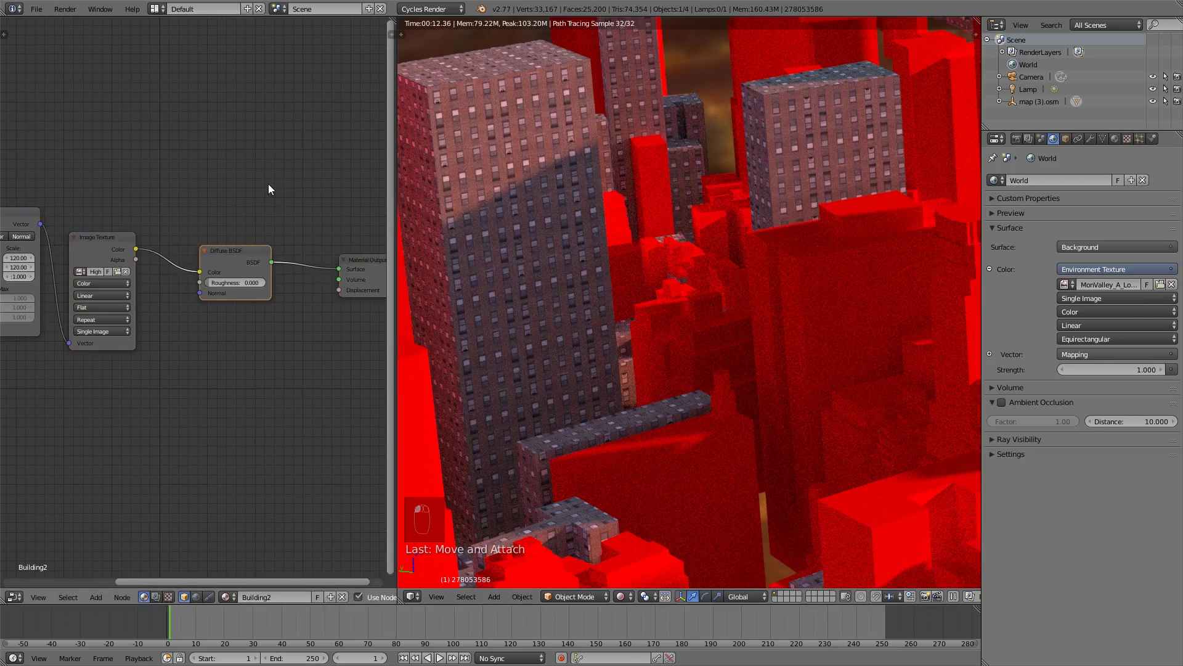
# Add a ColorRamp node above the Image Texture and Diffuse BSDF nodes of the Building2 material.
pyautogui.scroll(-4, 264, 182)
pyautogui.moveTo(248, 179); pyautogui.dragTo(327, 250, button='middle')
pyautogui.scroll(-5, 682, 173)
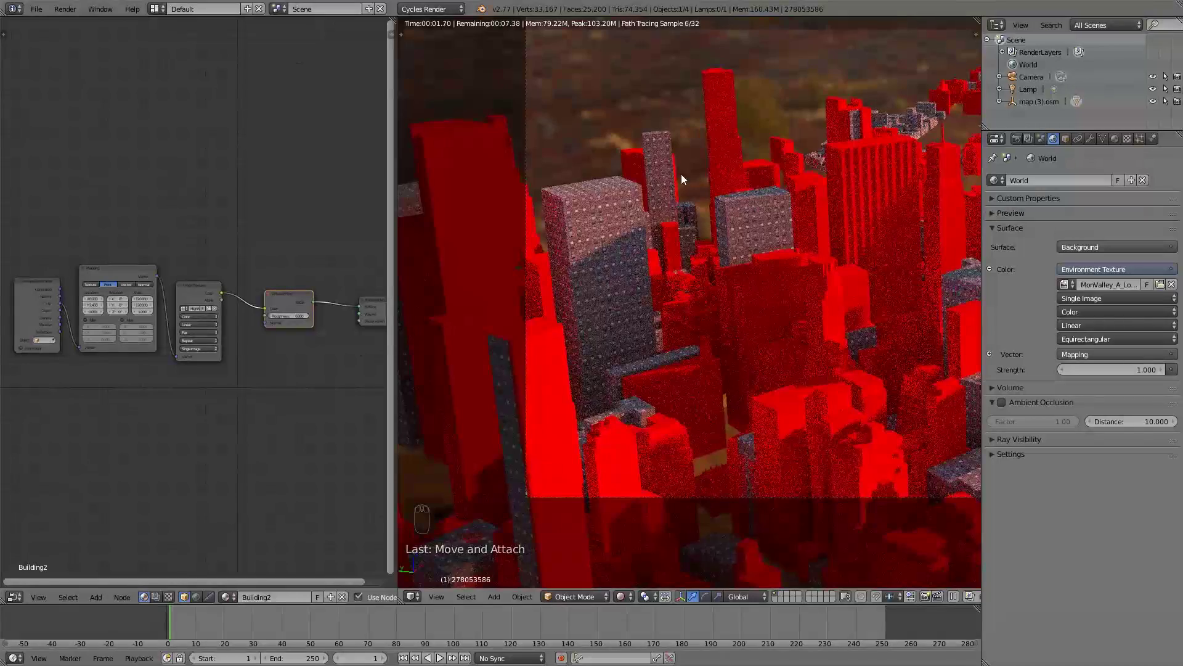
pyautogui.scroll(2, 234, 280)
pyautogui.scroll(4, 182, 280)
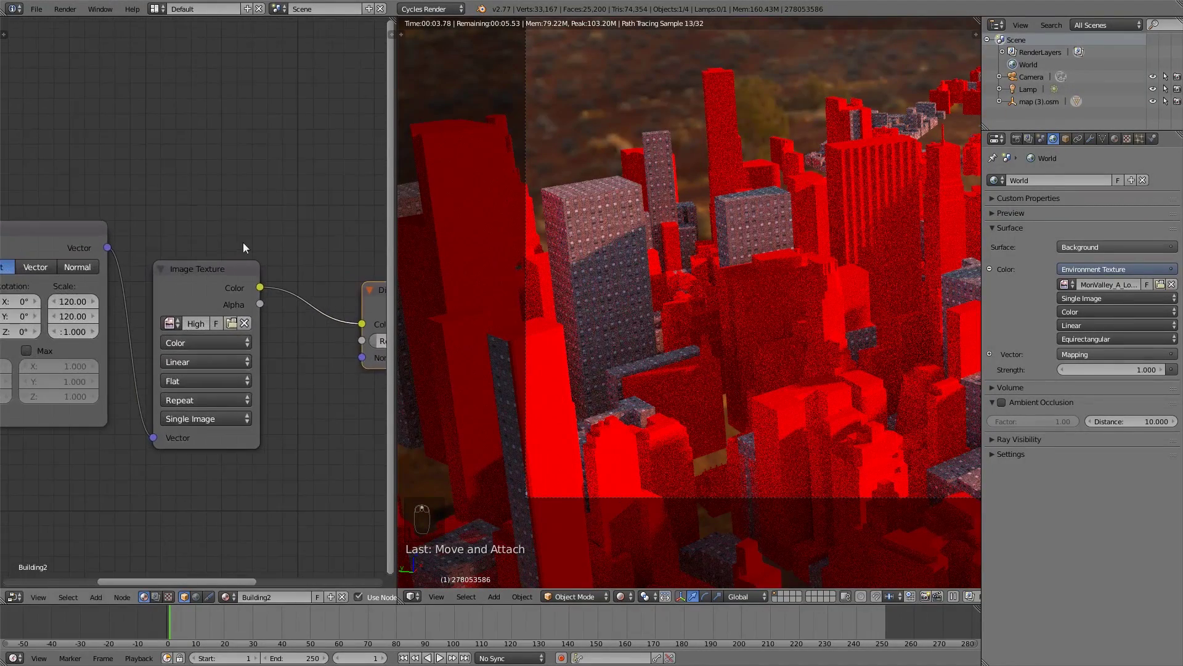
pyautogui.moveTo(243, 243); pyautogui.dragTo(201, 223, button='middle')
pyautogui.hotkey('shift', 'a')
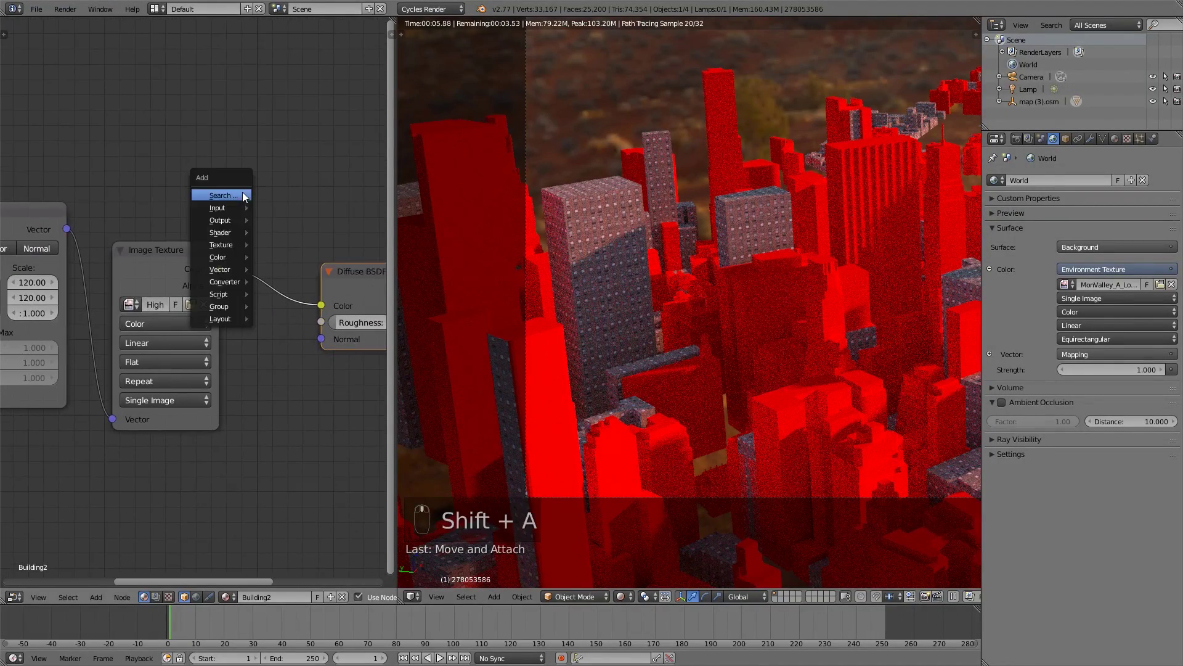
pyautogui.moveTo(233, 285)
pyautogui.click(291, 290)
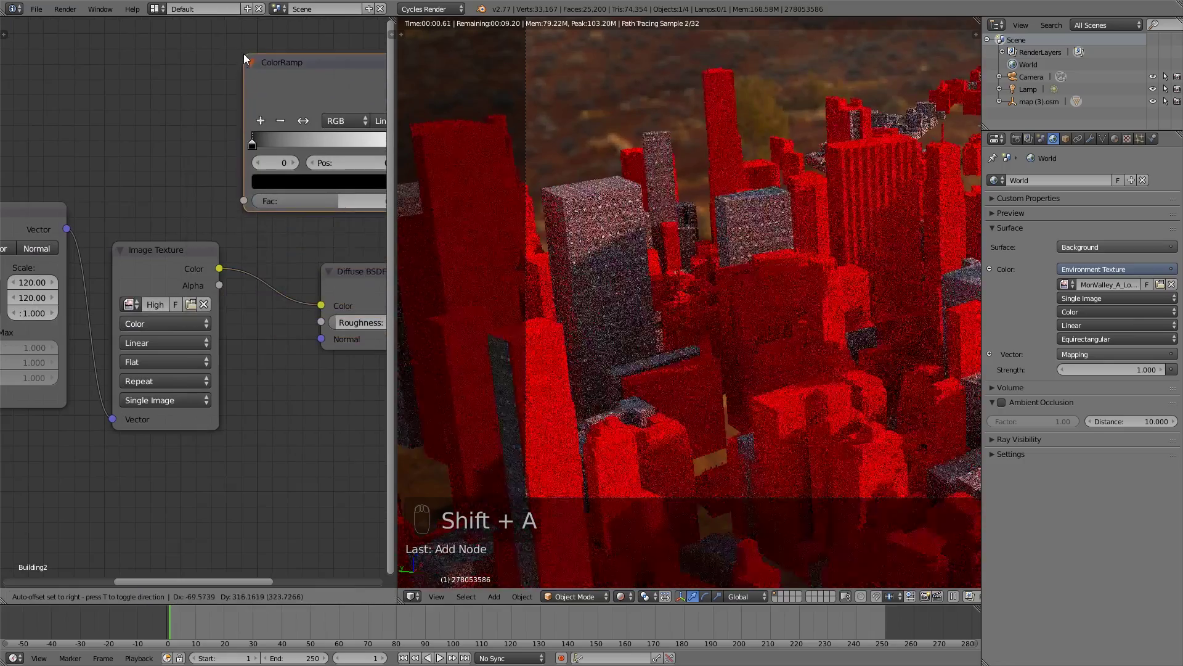
pyautogui.click(243, 54)
# Link the Image Texture's Color output to the ColorRamp's Fac input and move the ColorRamp farther up.
pyautogui.scroll(-2, 244, 92)
pyautogui.moveTo(253, 157); pyautogui.dragTo(202, 213, button='middle')
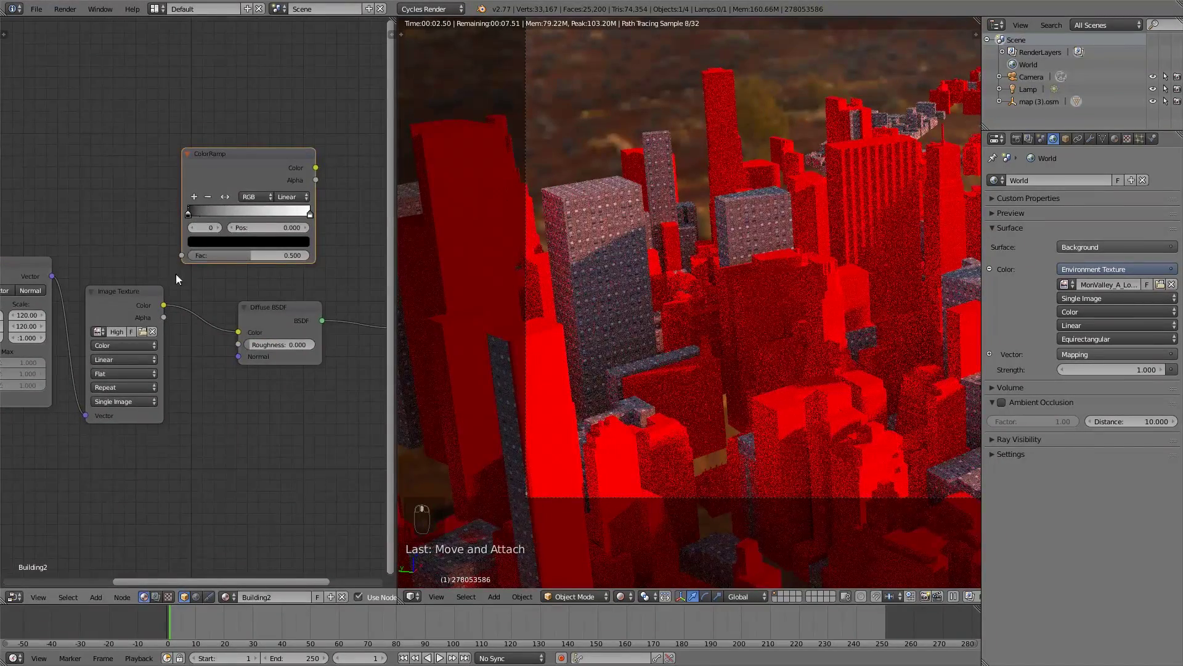
pyautogui.moveTo(163, 306); pyautogui.dragTo(176, 252)
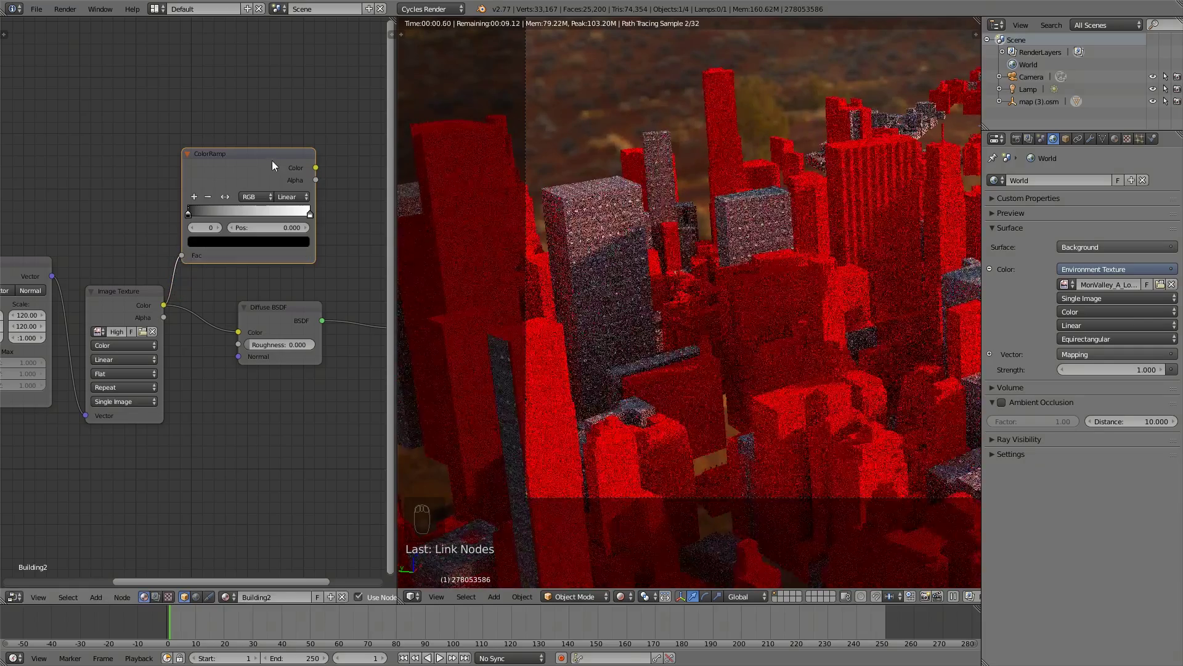
pyautogui.moveTo(274, 154); pyautogui.dragTo(290, 129)
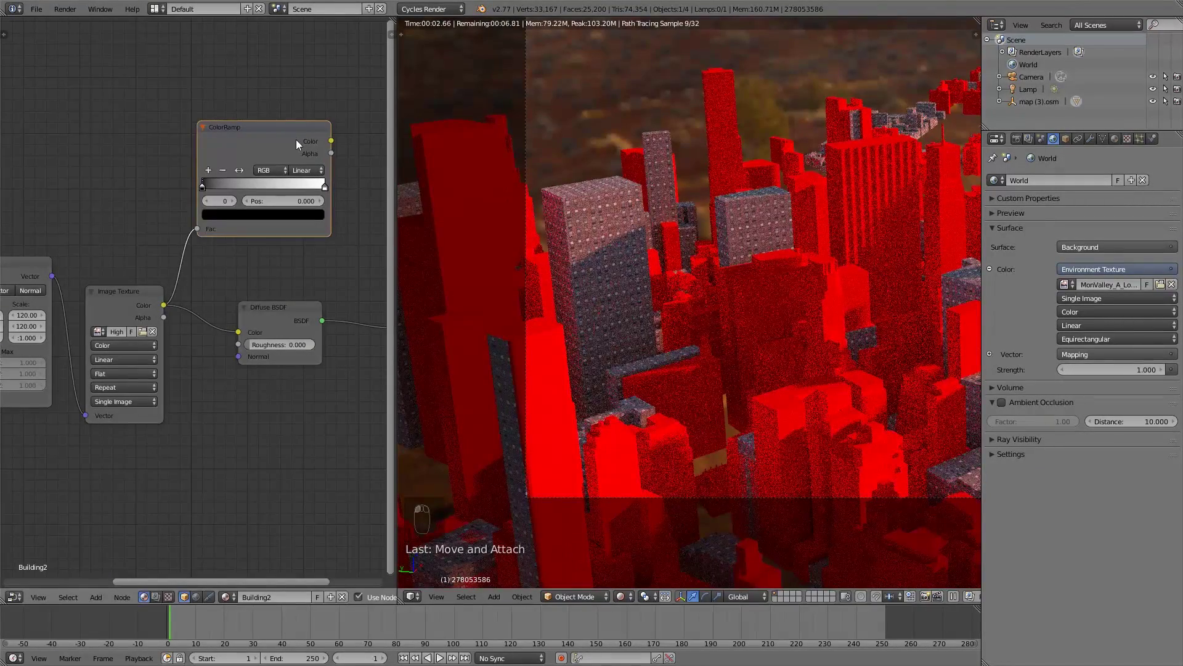
# Preview the ColorRamp's output on the buildings with the Emission Viewer.
pyautogui.keyDown('ctrl'); pyautogui.keyDown('shift'); pyautogui.click(296, 140); pyautogui.keyUp('shift'); pyautogui.keyUp('ctrl')
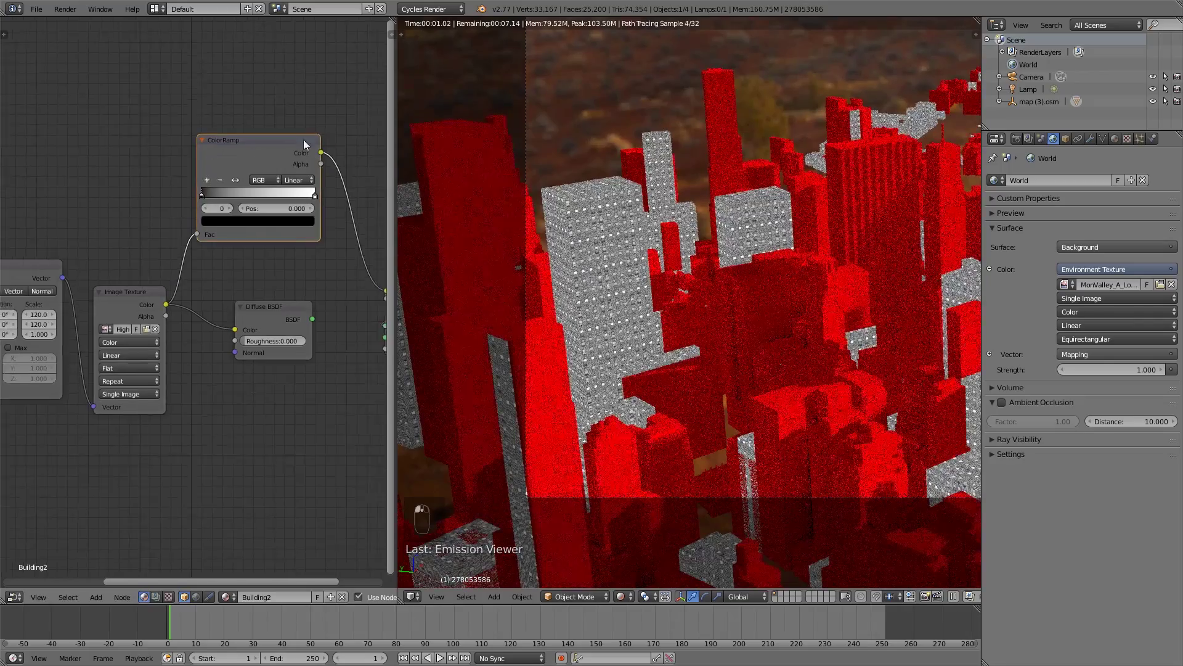
pyautogui.moveTo(215, 242); pyautogui.dragTo(153, 280, button='middle')
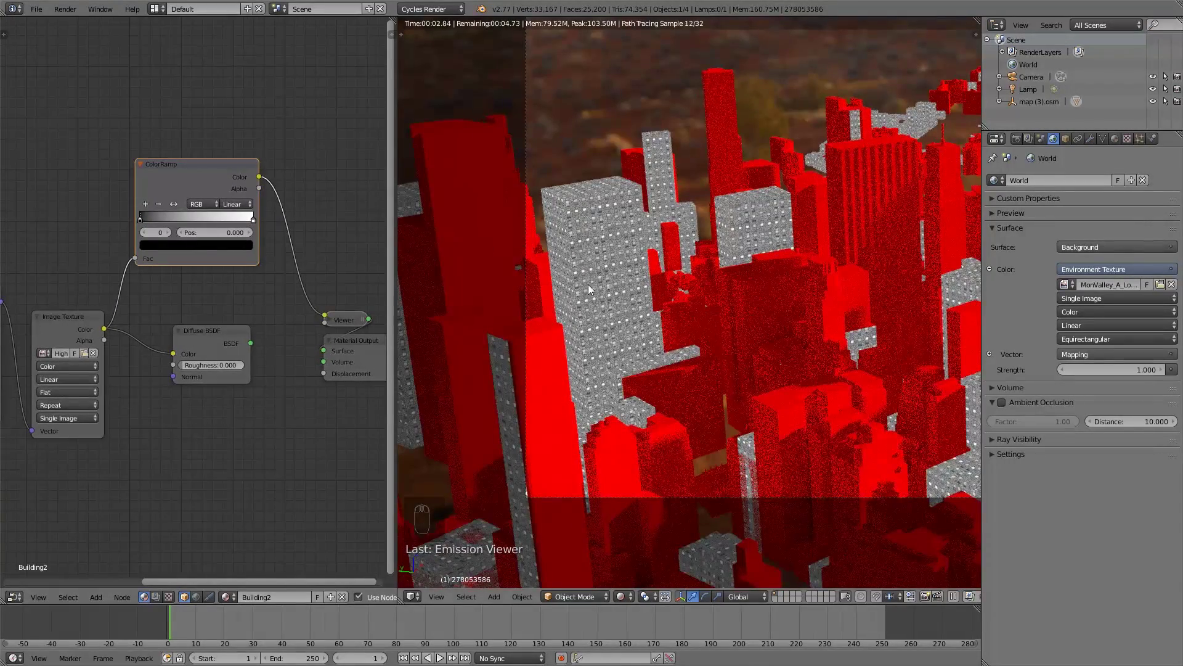
pyautogui.scroll(5, 588, 284)
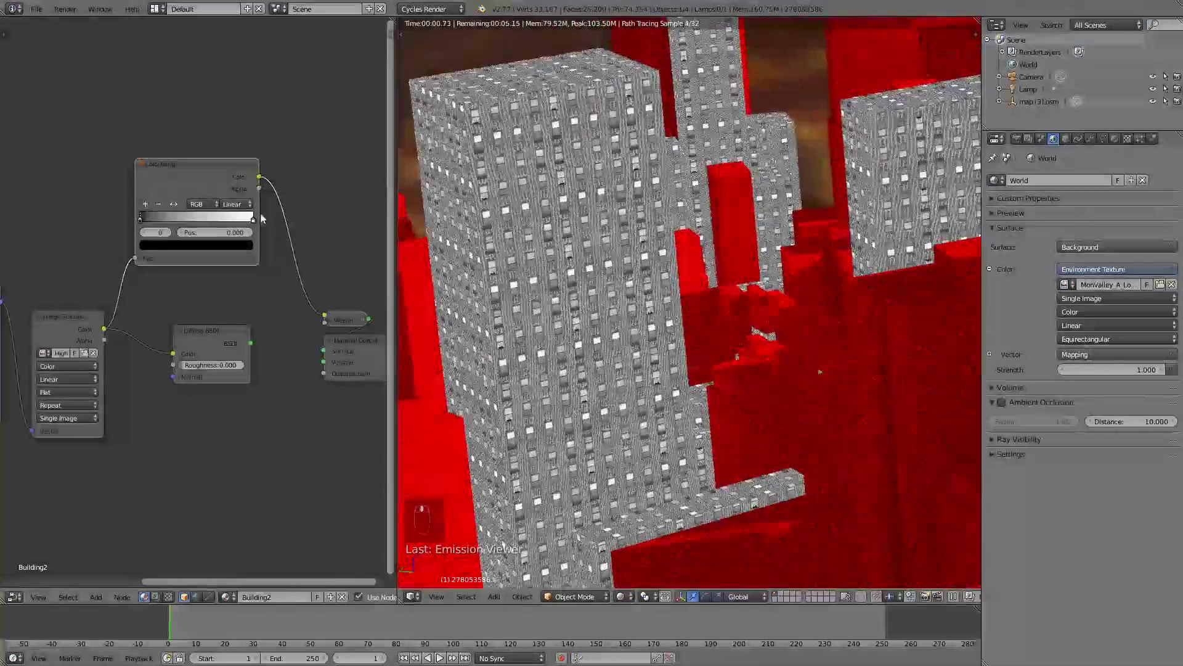
# Tighten the ColorRamp's contrast by moving the white stop inward and setting the black stop's position to 0.564, isolating the bright windows.
pyautogui.scroll(-1, 263, 219)
pyautogui.moveTo(262, 219); pyautogui.dragTo(245, 277, button='middle')
pyautogui.scroll(4, 126, 246)
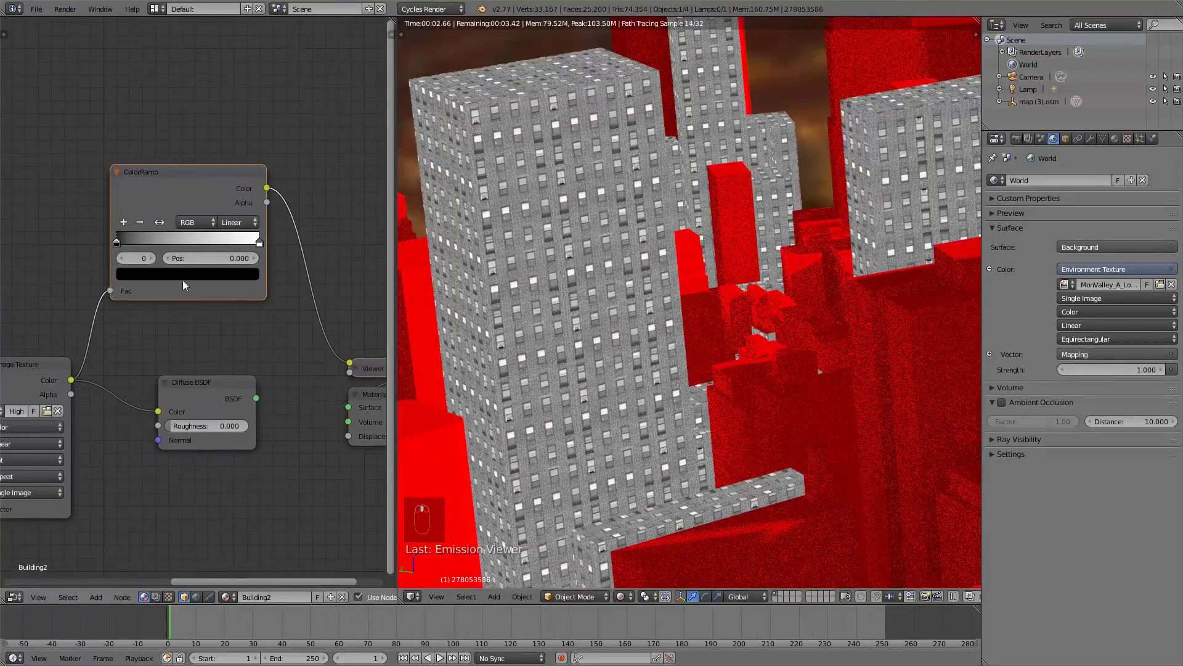
pyautogui.moveTo(120, 240); pyautogui.dragTo(165, 243)
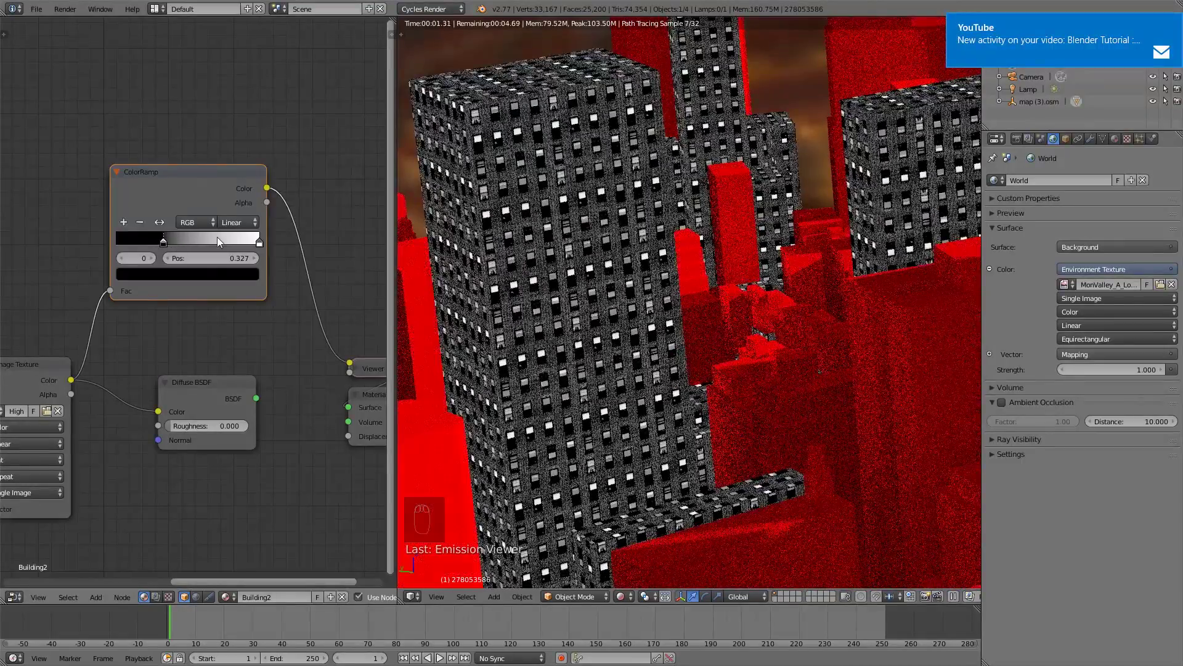
pyautogui.moveTo(259, 241)
pyautogui.mouseDown()
pyautogui.moveTo(212, 242)
pyautogui.moveTo(235, 242)
pyautogui.mouseUp()
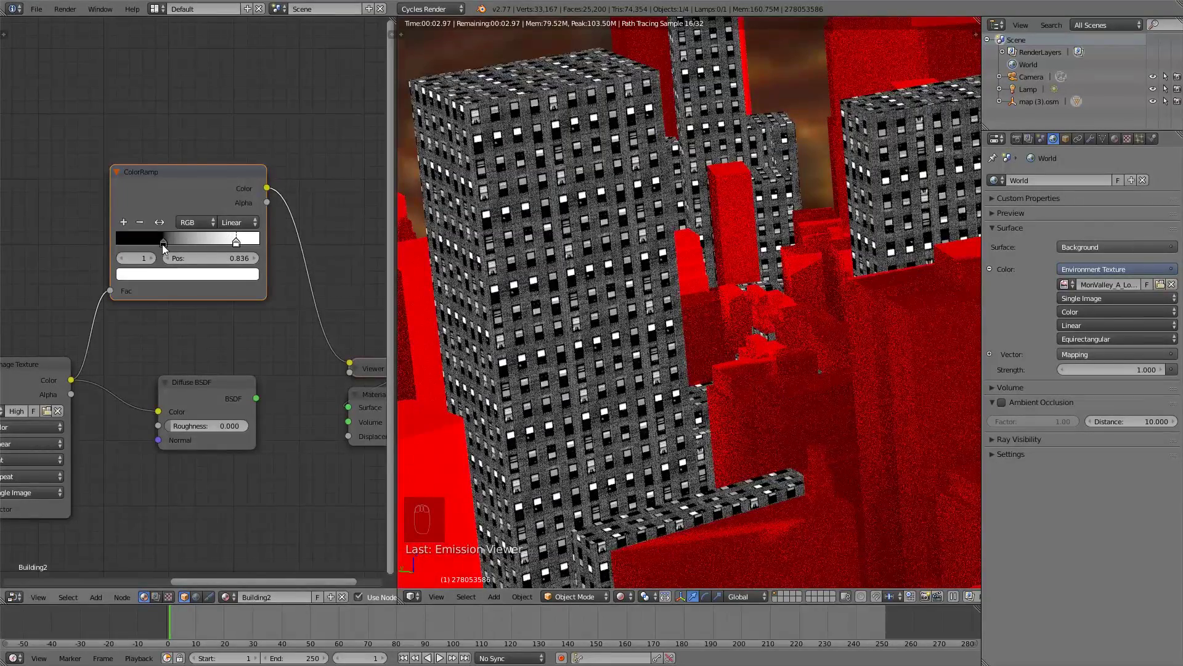
pyautogui.moveTo(163, 242); pyautogui.dragTo(190, 243)
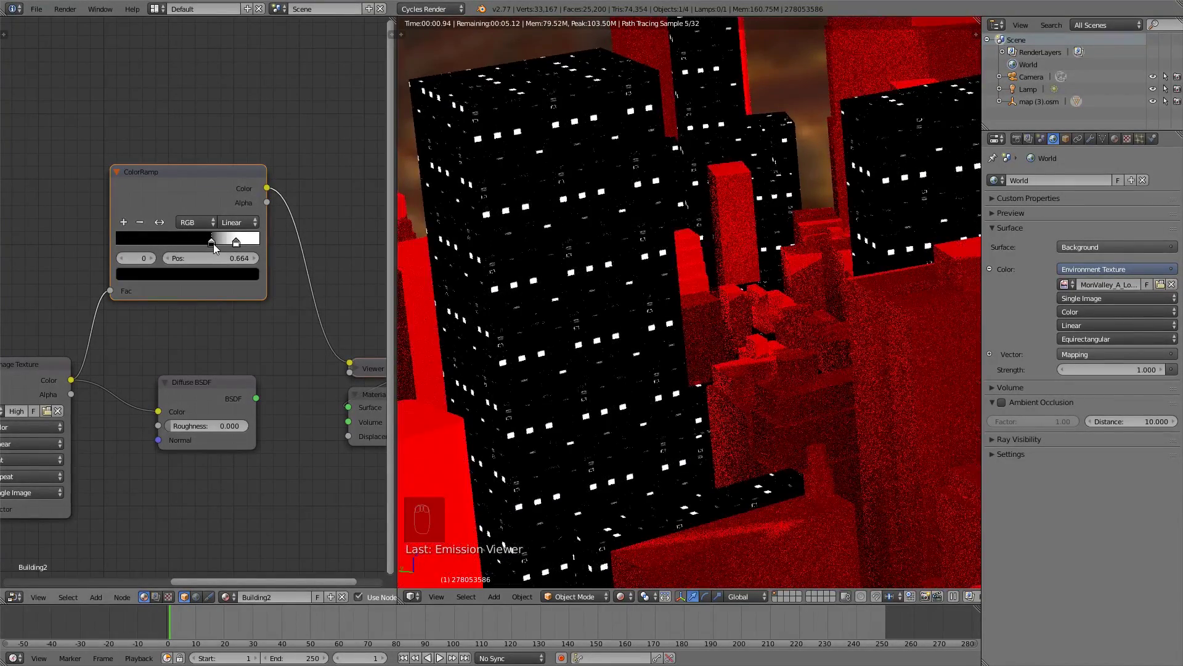
pyautogui.moveTo(210, 247); pyautogui.dragTo(245, 245)
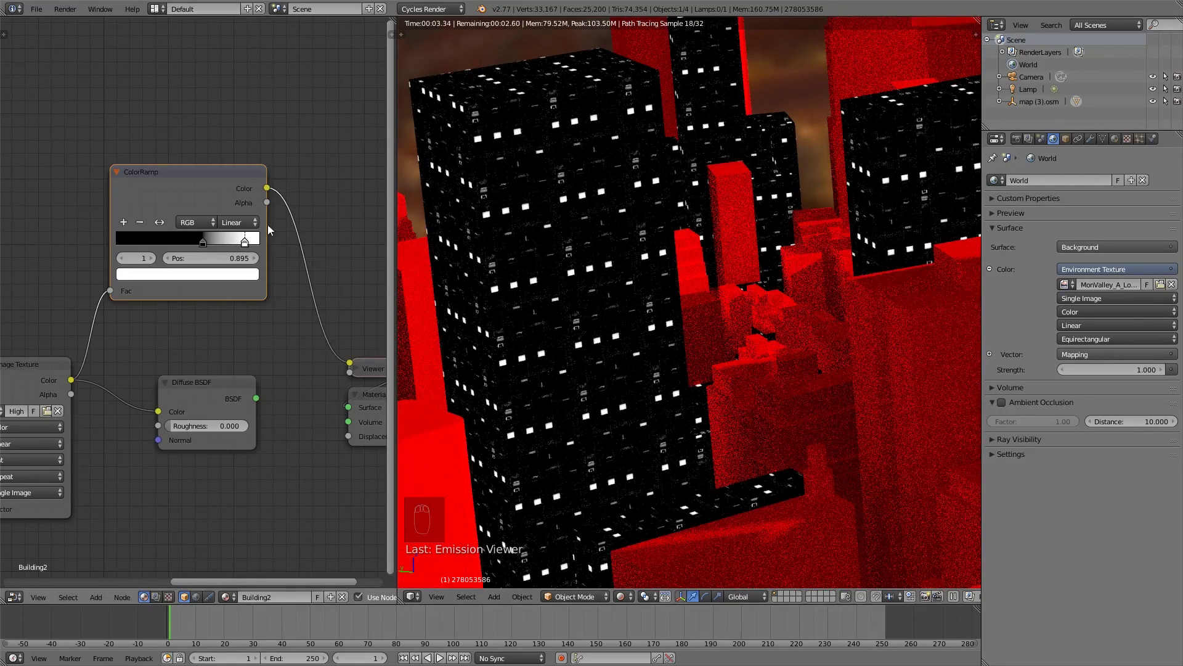
pyautogui.moveTo(207, 245); pyautogui.dragTo(206, 243)
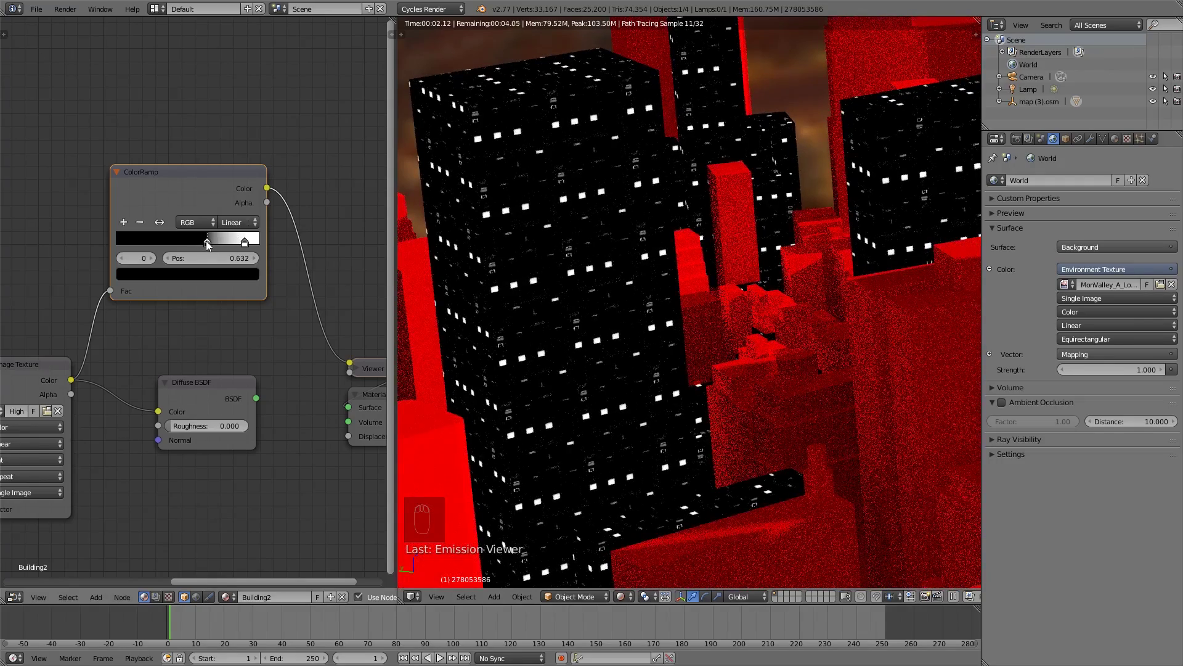
pyautogui.moveTo(205, 240); pyautogui.dragTo(210, 239)
pyautogui.moveTo(210, 243)
pyautogui.mouseDown()
pyautogui.moveTo(183, 244)
pyautogui.moveTo(261, 238)
pyautogui.moveTo(206, 238)
pyautogui.mouseUp()
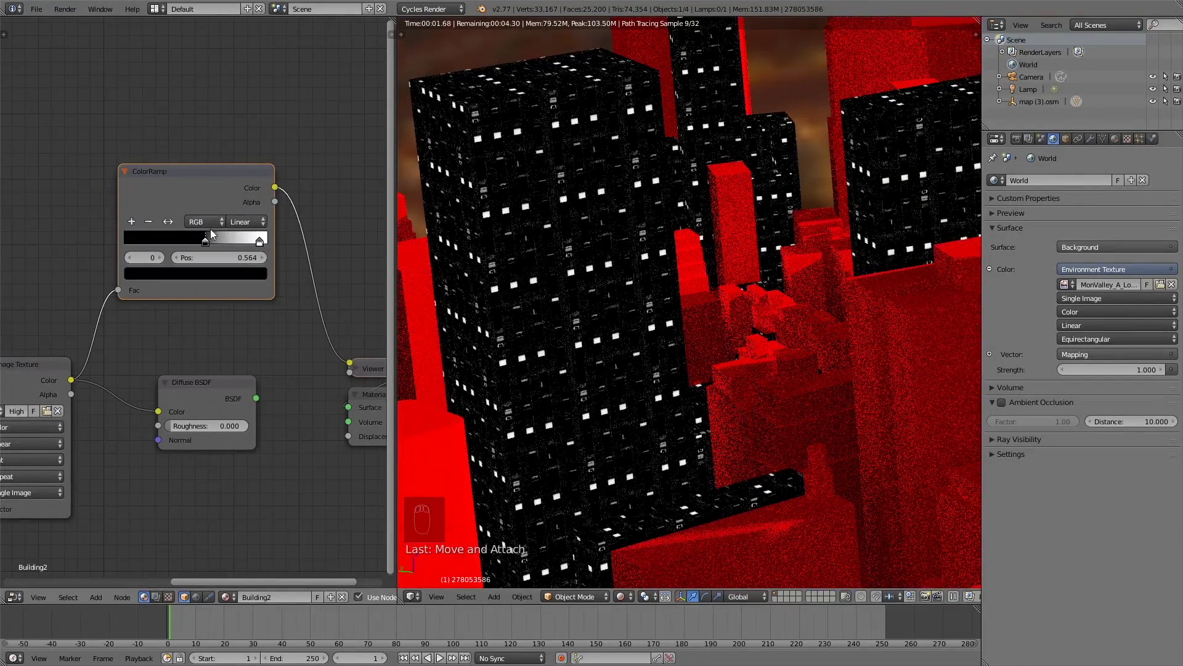
# Move the Material Output node farther away and add a Glossy BSDF node below the Diffuse BSDF.
pyautogui.scroll(-2, 234, 302)
pyautogui.moveTo(286, 290); pyautogui.dragTo(340, 286)
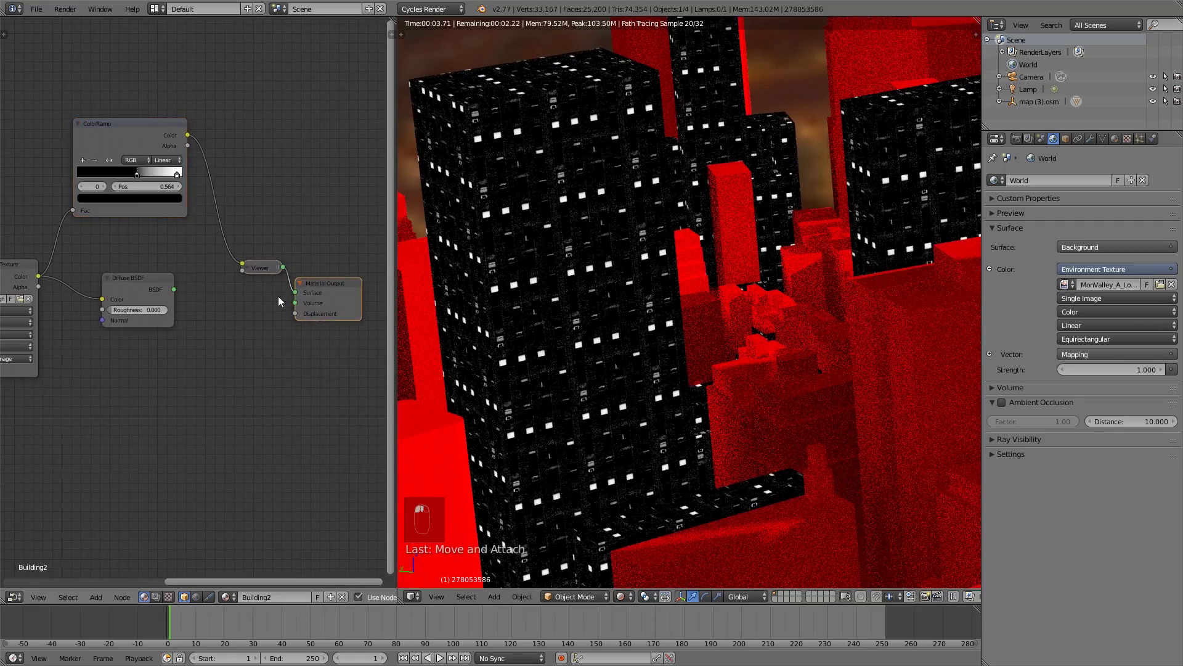
pyautogui.hotkey('shift', 'a')
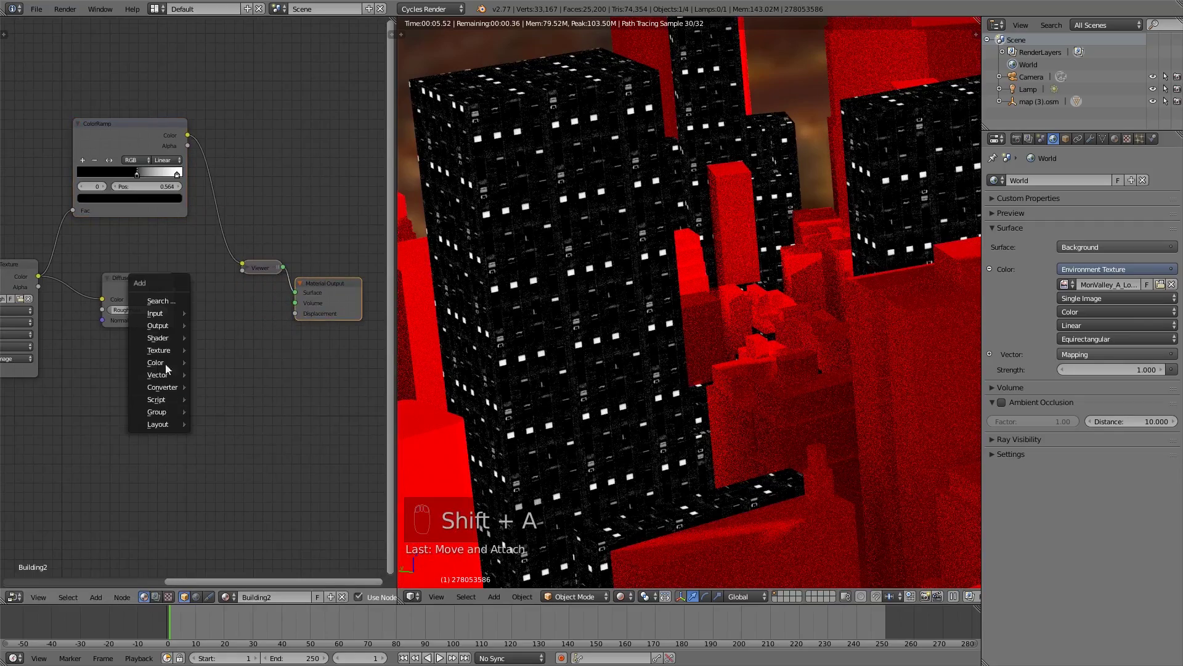
pyautogui.moveTo(165, 339)
pyautogui.click(228, 378)
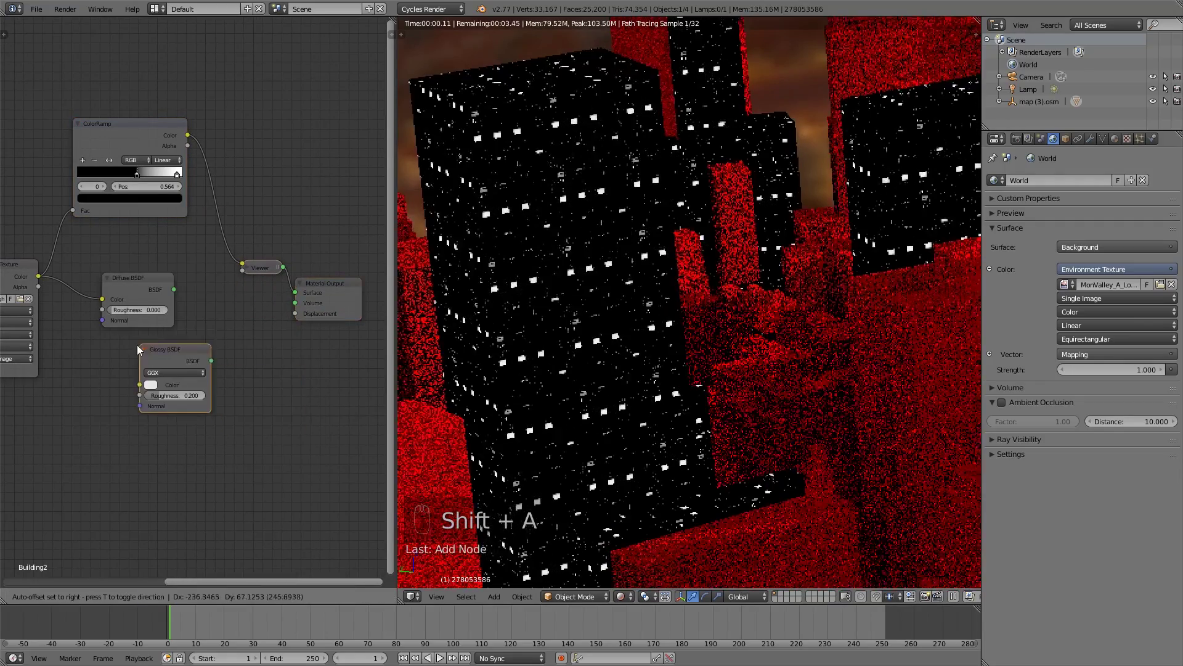
pyautogui.click(100, 362)
# Add a Mix Shader node between the Diffuse BSDF and the Material Output.
pyautogui.hotkey('shift', 'a')
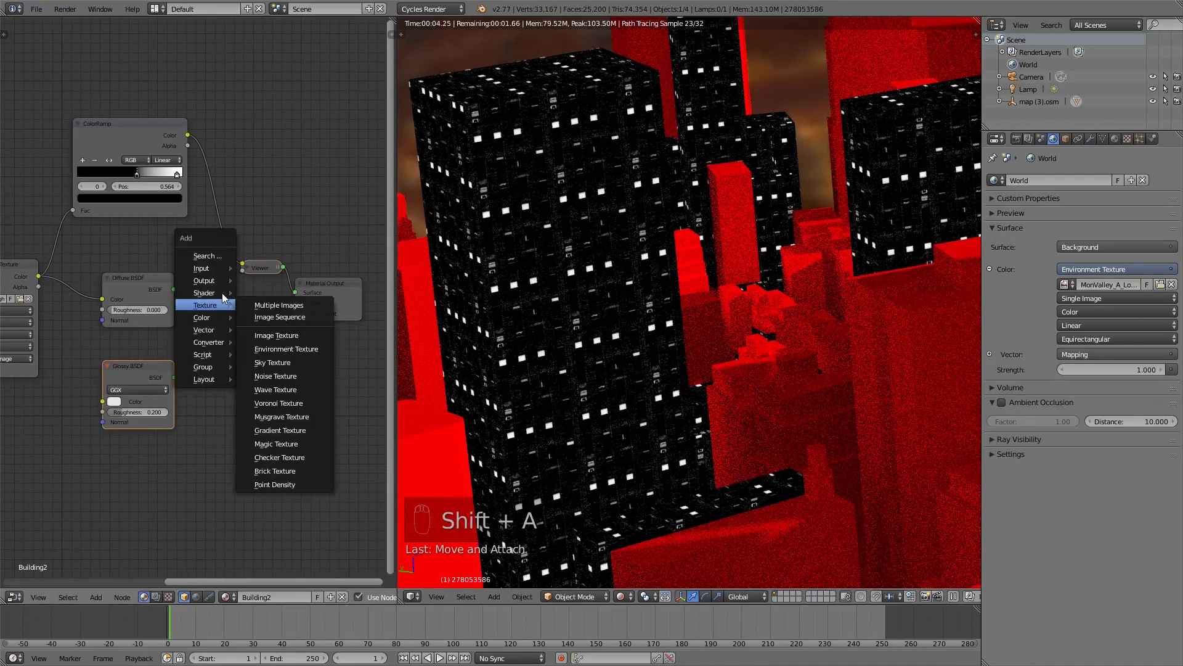
pyautogui.click(259, 293)
pyautogui.click(196, 287)
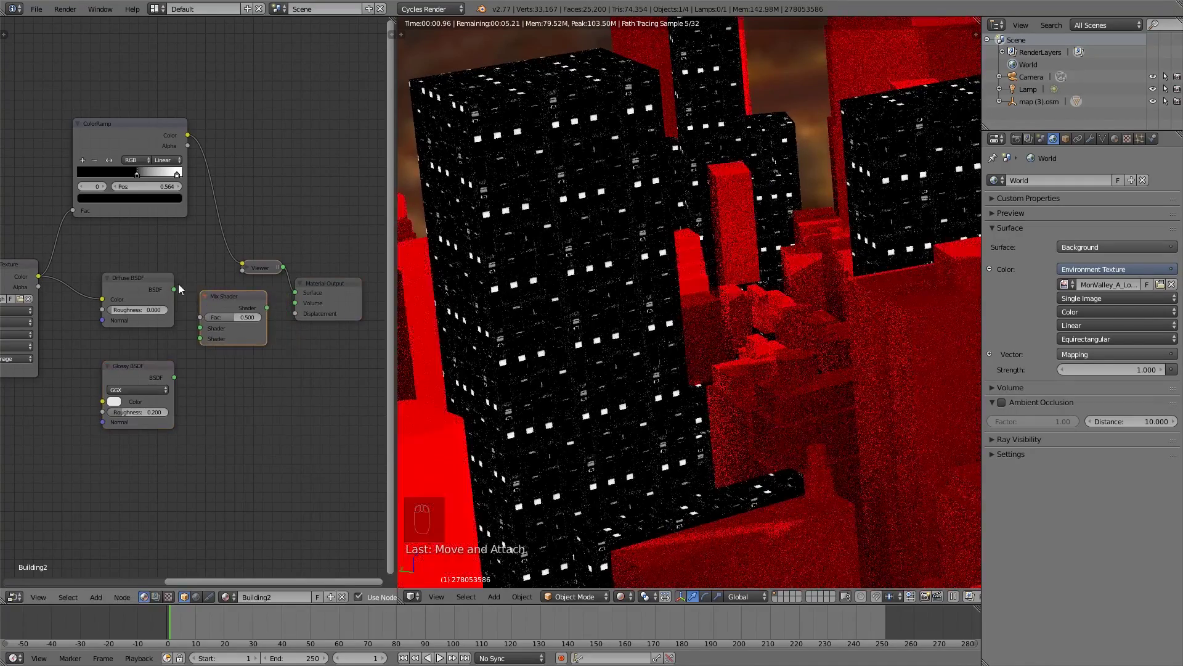
# Link the Diffuse and Glossy BSDFs to the Mix Shader, the ColorRamp's Color to its Fac, and its output to the Material Output's Surface.
pyautogui.moveTo(174, 289); pyautogui.dragTo(201, 329)
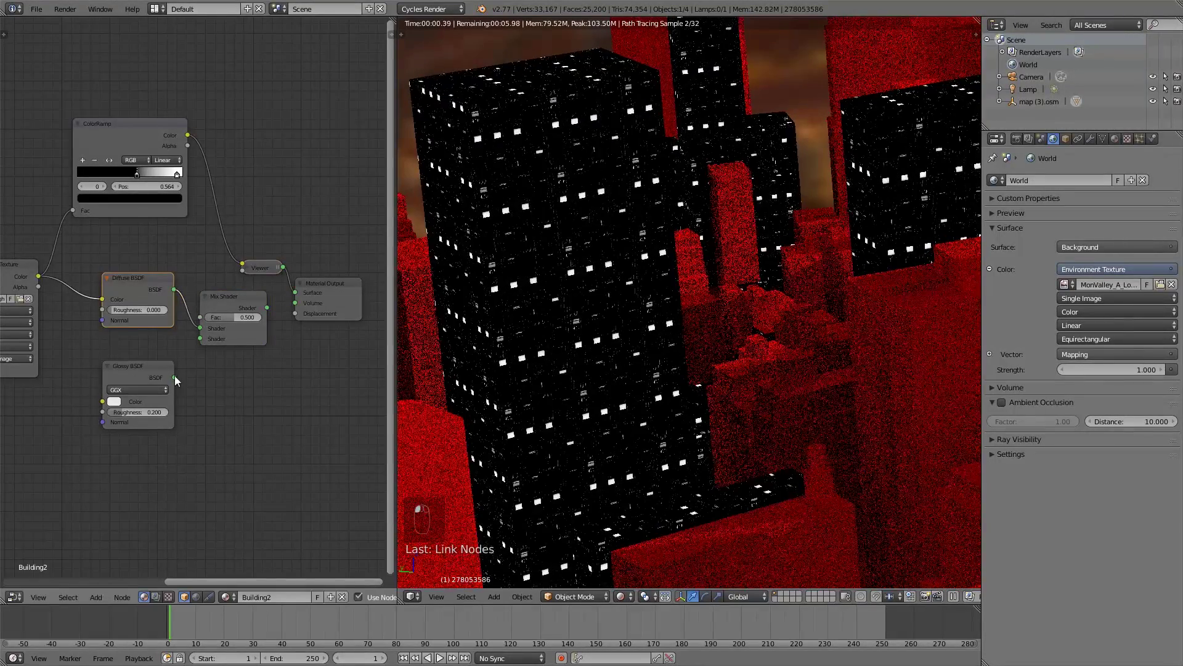
pyautogui.moveTo(175, 377); pyautogui.dragTo(201, 338)
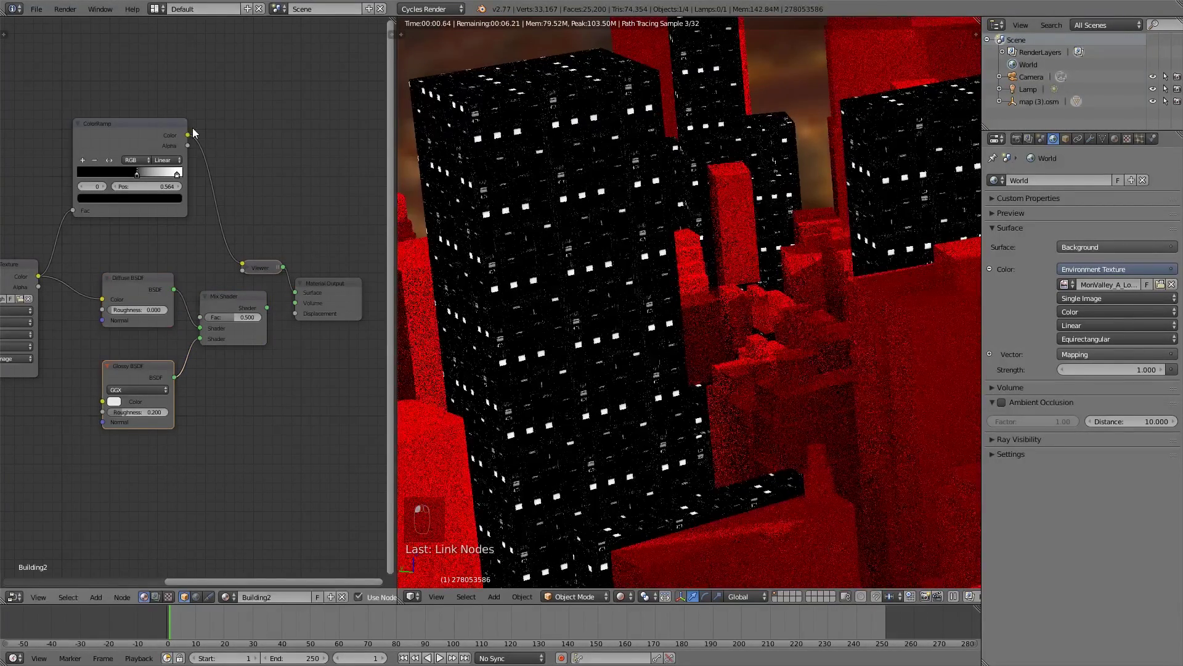
pyautogui.moveTo(186, 136); pyautogui.dragTo(253, 124)
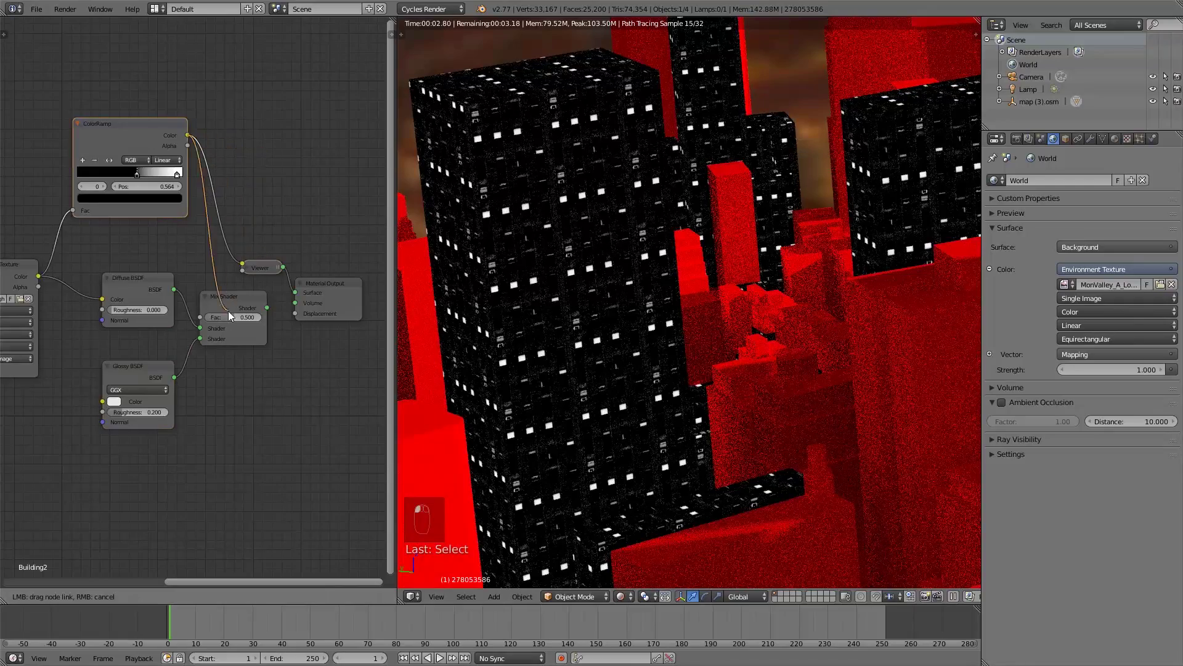
pyautogui.moveTo(228, 315)
pyautogui.mouseDown()
pyautogui.moveTo(207, 316)
pyautogui.moveTo(295, 292)
pyautogui.mouseUp()
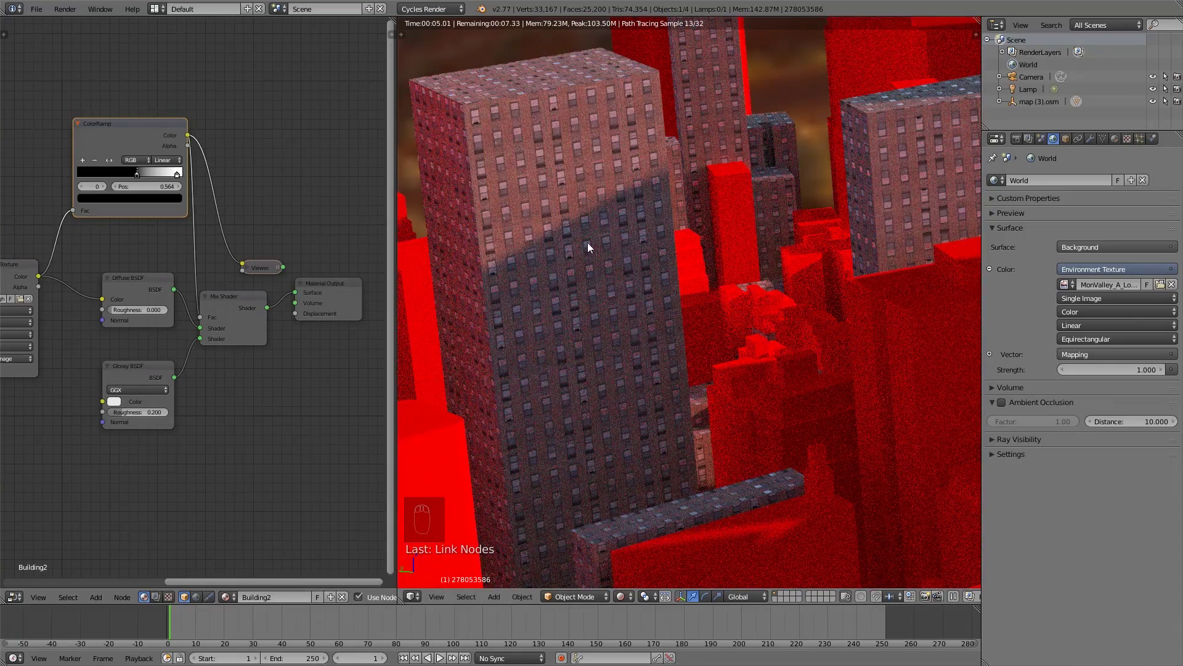
# Delete the Viewer node and space the Mix Shader and Material Output nodes farther from the BSDF nodes.
pyautogui.scroll(-1, 255, 257)
pyautogui.moveTo(256, 257); pyautogui.dragTo(196, 236, button='middle')
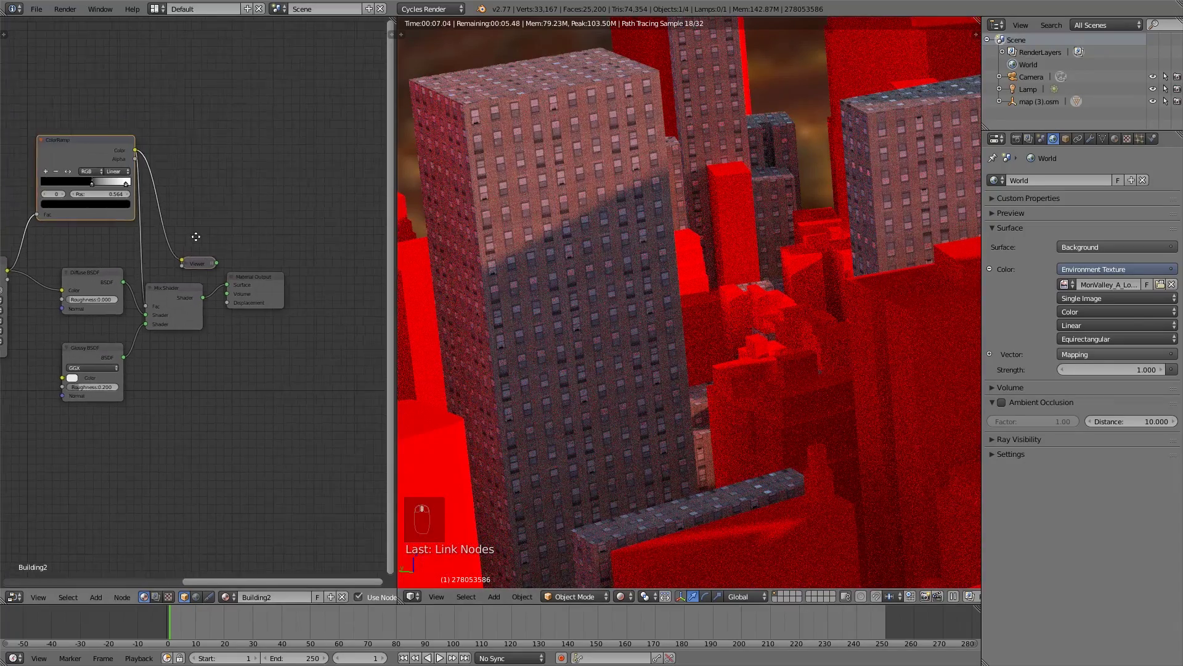
pyautogui.moveTo(266, 271); pyautogui.dragTo(342, 272)
pyautogui.click(199, 261)
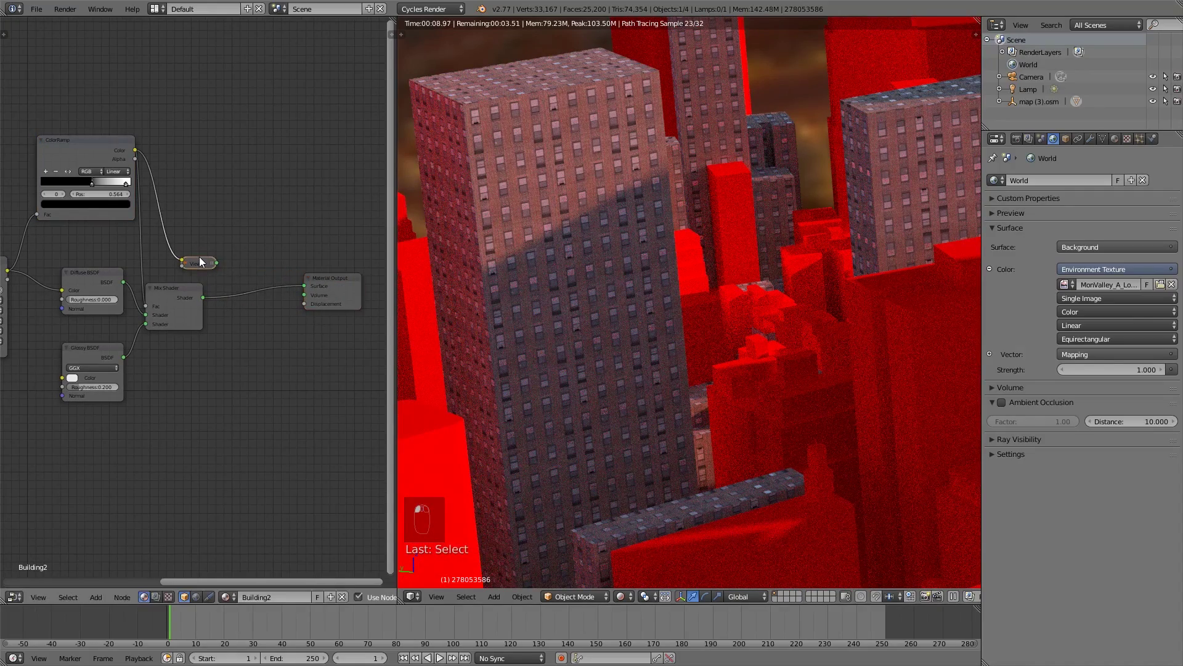
pyautogui.press('x')
pyautogui.moveTo(192, 293); pyautogui.dragTo(238, 286)
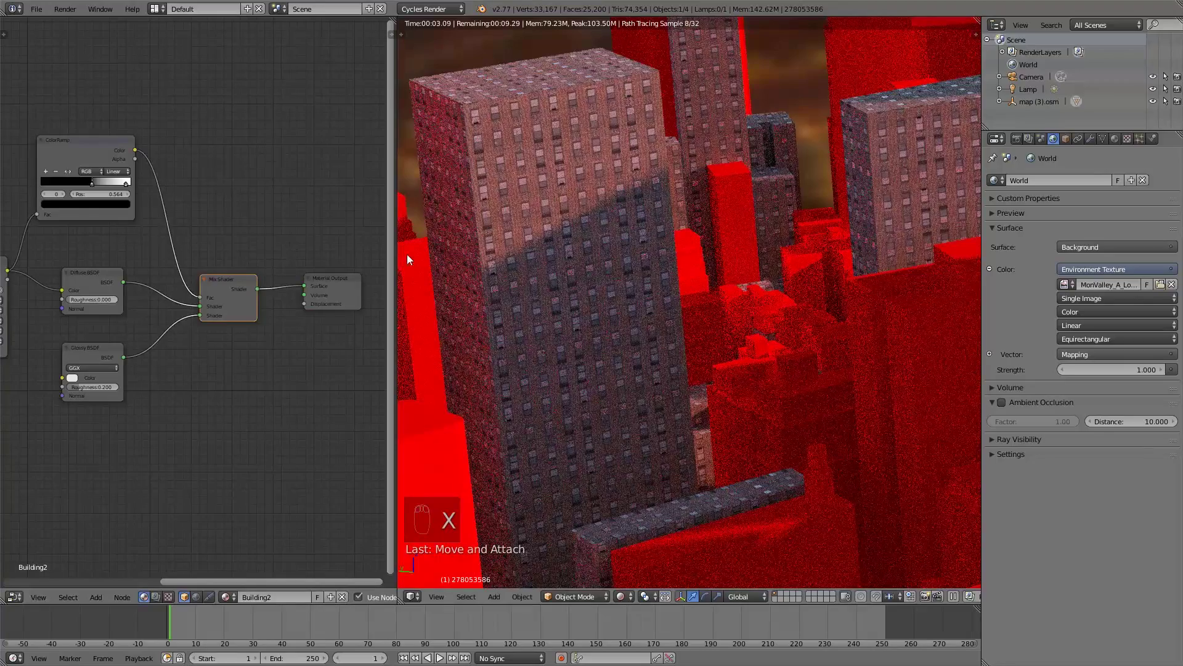
# Set the Glossy BSDF's roughness to 0.020.
pyautogui.scroll(4, 257, 234)
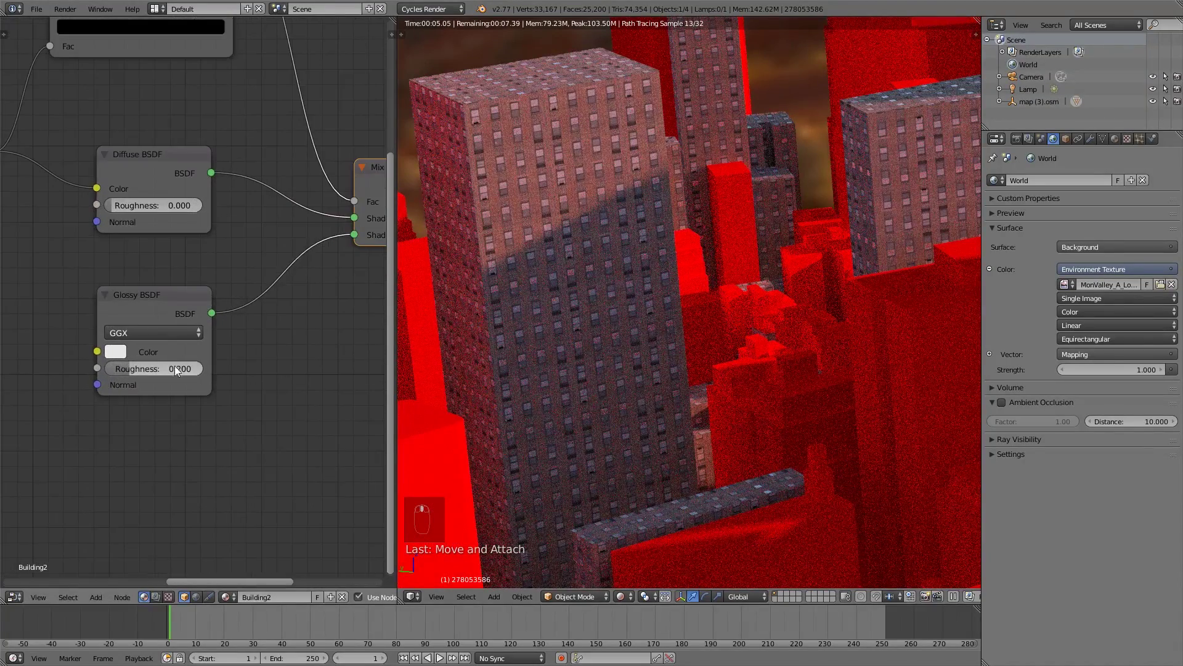
pyautogui.write('2')
pyautogui.press('Return')
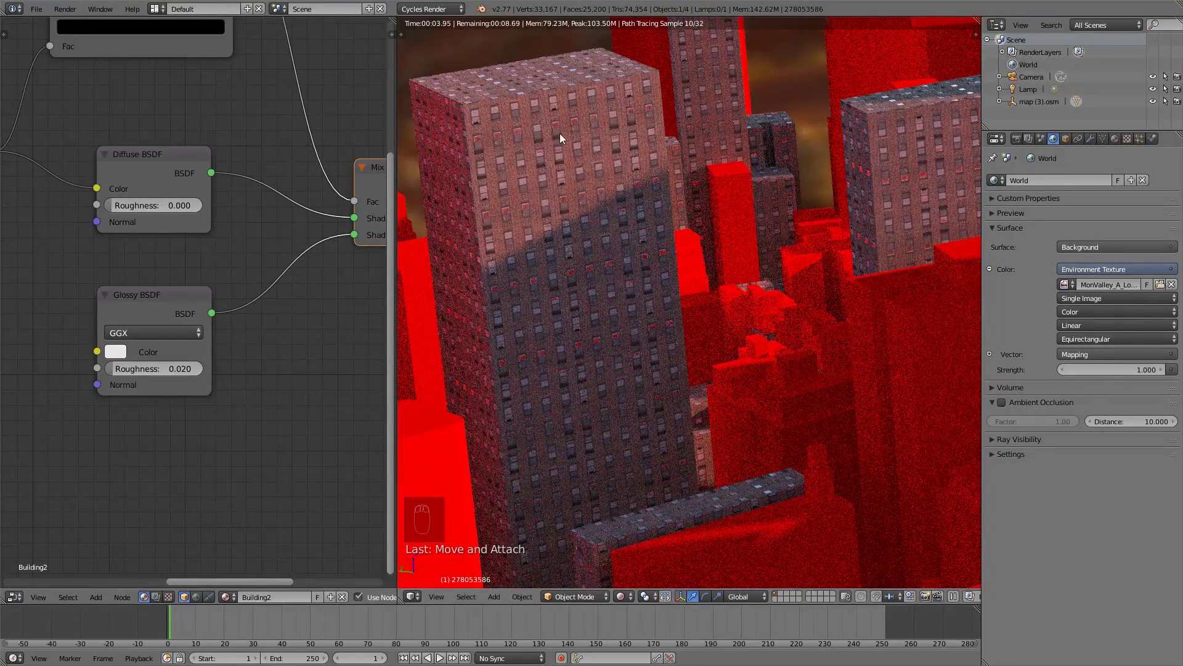
# Add a Fresnel node to the Building2 material and position it above the ColorRamp.
pyautogui.scroll(-3, 228, 161)
pyautogui.moveTo(221, 162); pyautogui.dragTo(209, 274, button='middle')
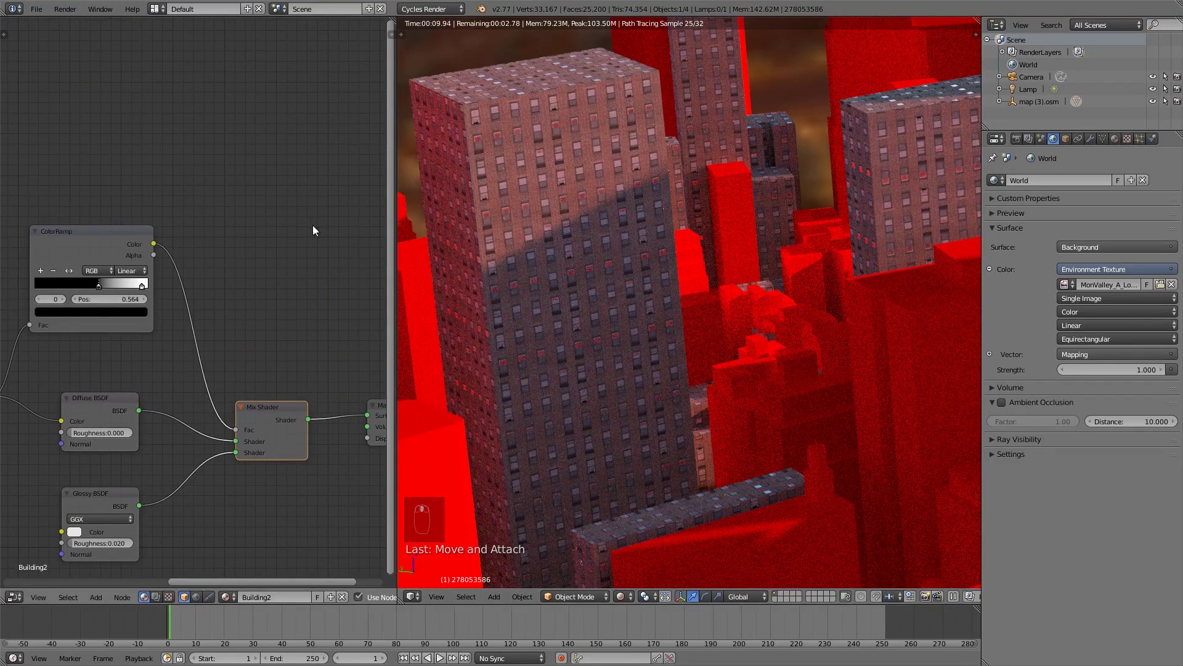
pyautogui.hotkey('shift', 'a')
pyautogui.moveTo(312, 194)
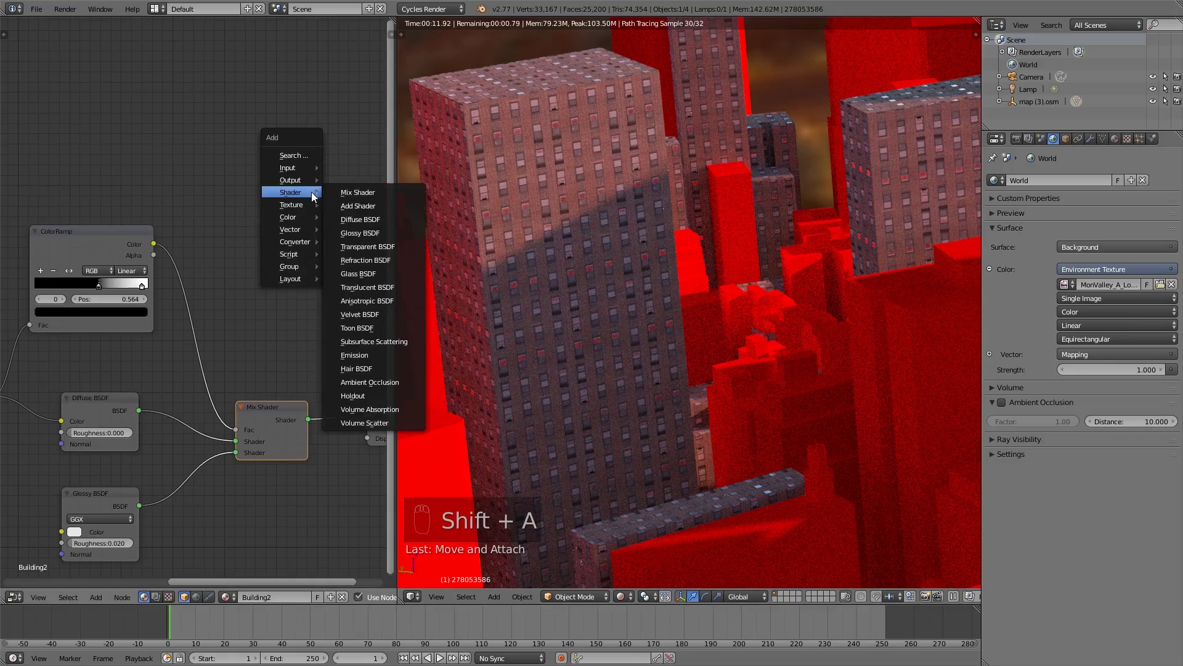
pyautogui.moveTo(298, 164)
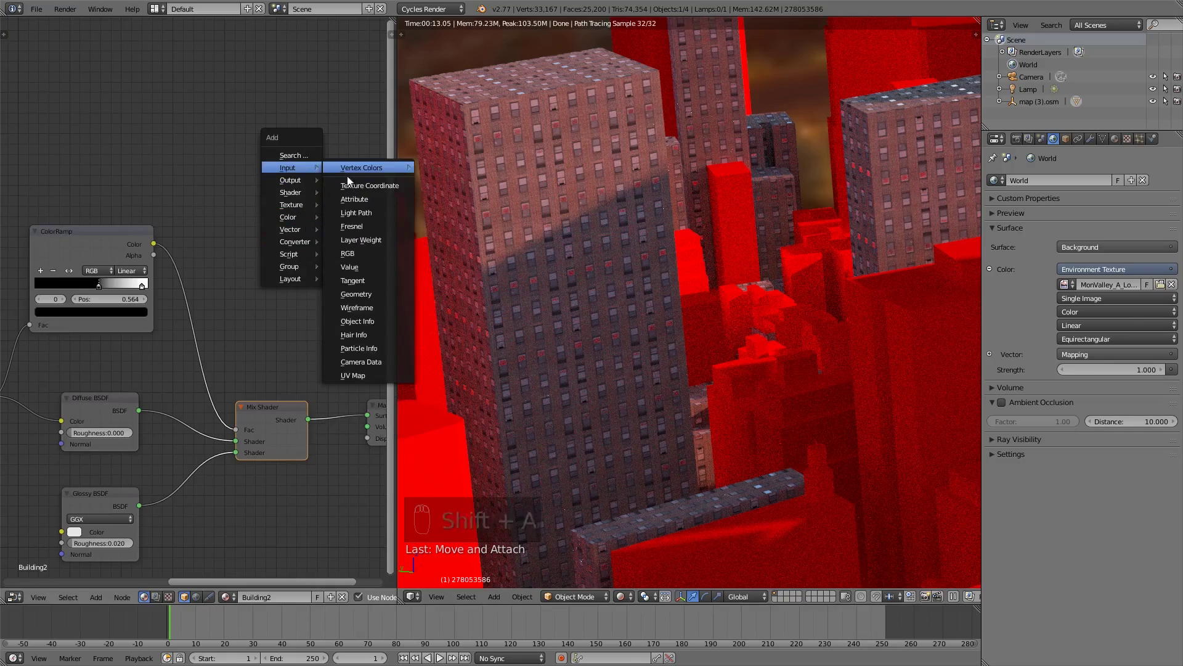
pyautogui.click(378, 226)
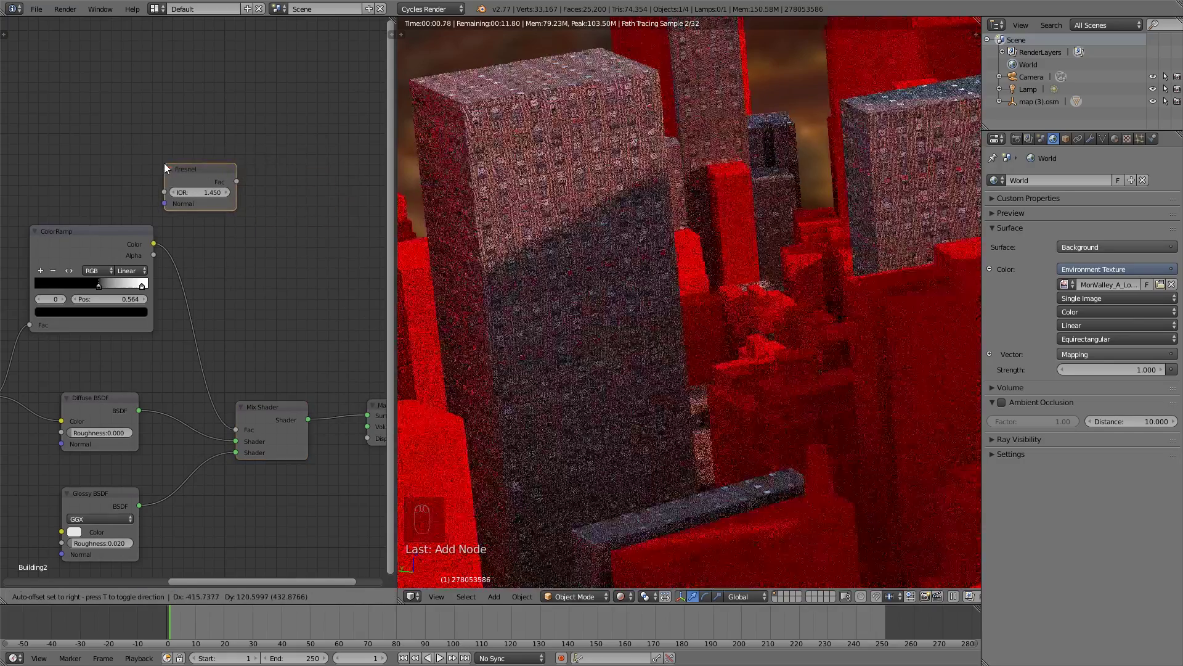
pyautogui.click(164, 162)
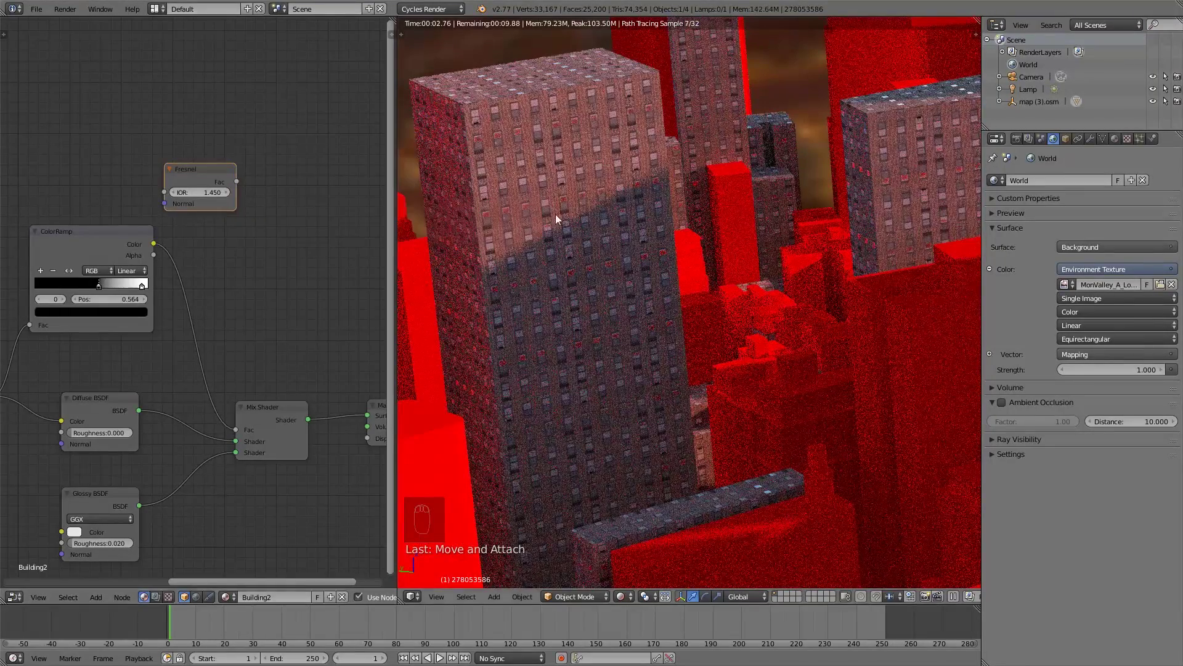
pyautogui.scroll(-3, 709, 225)
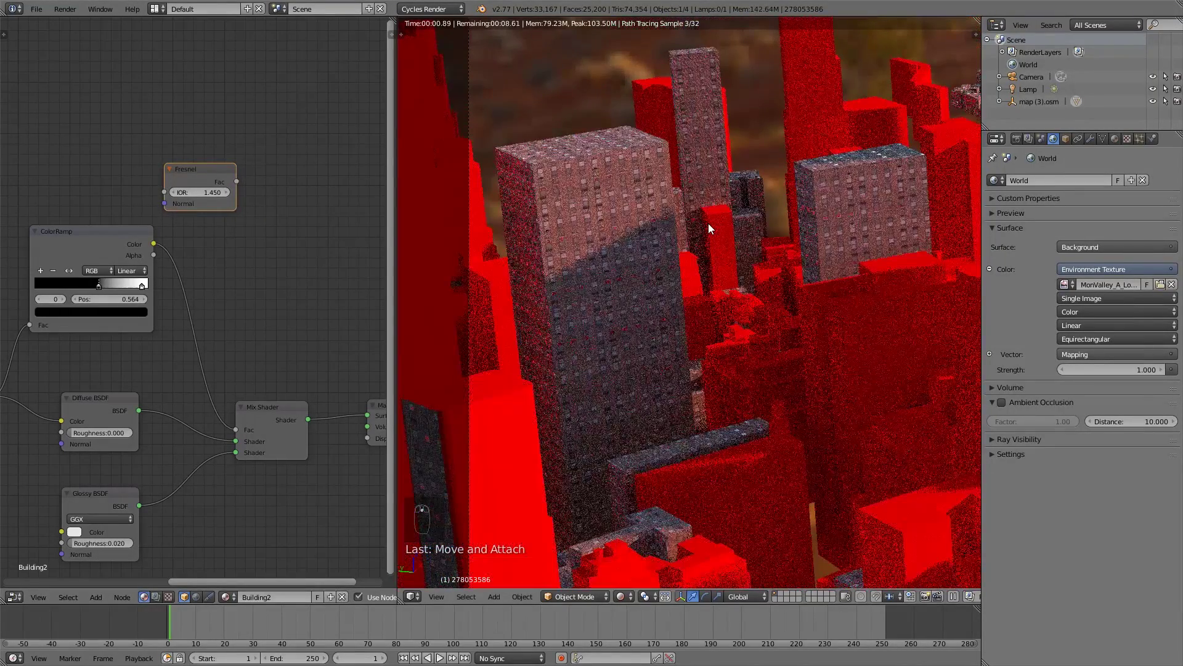
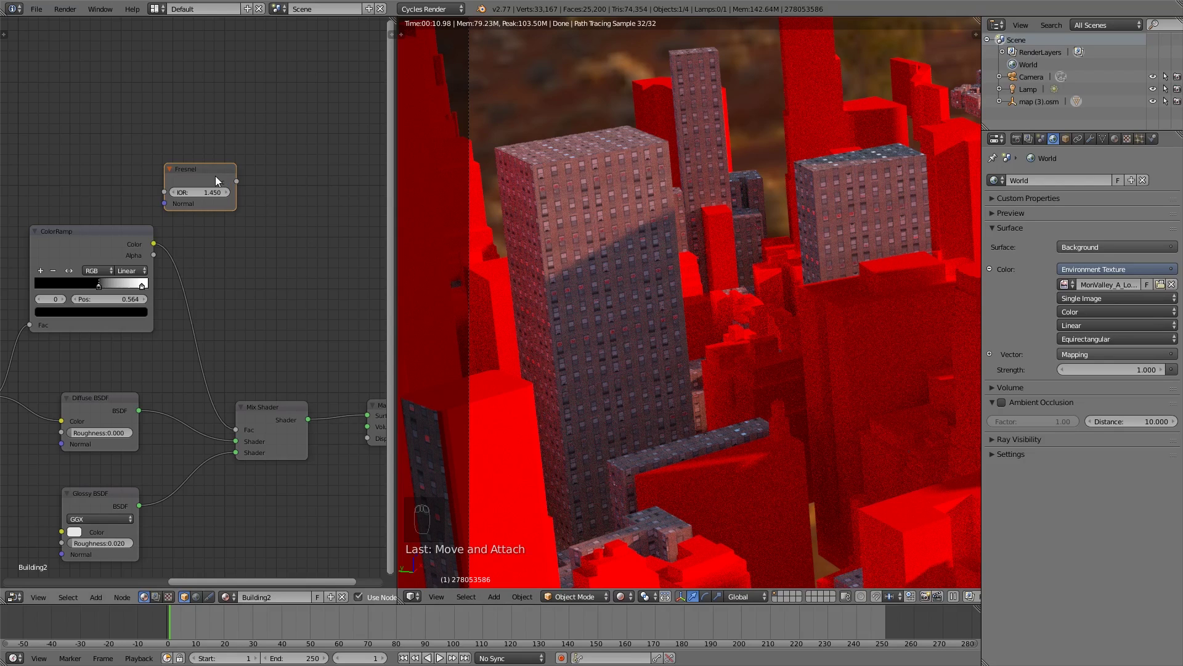
pyautogui.moveTo(219, 179); pyautogui.dragTo(187, 164)
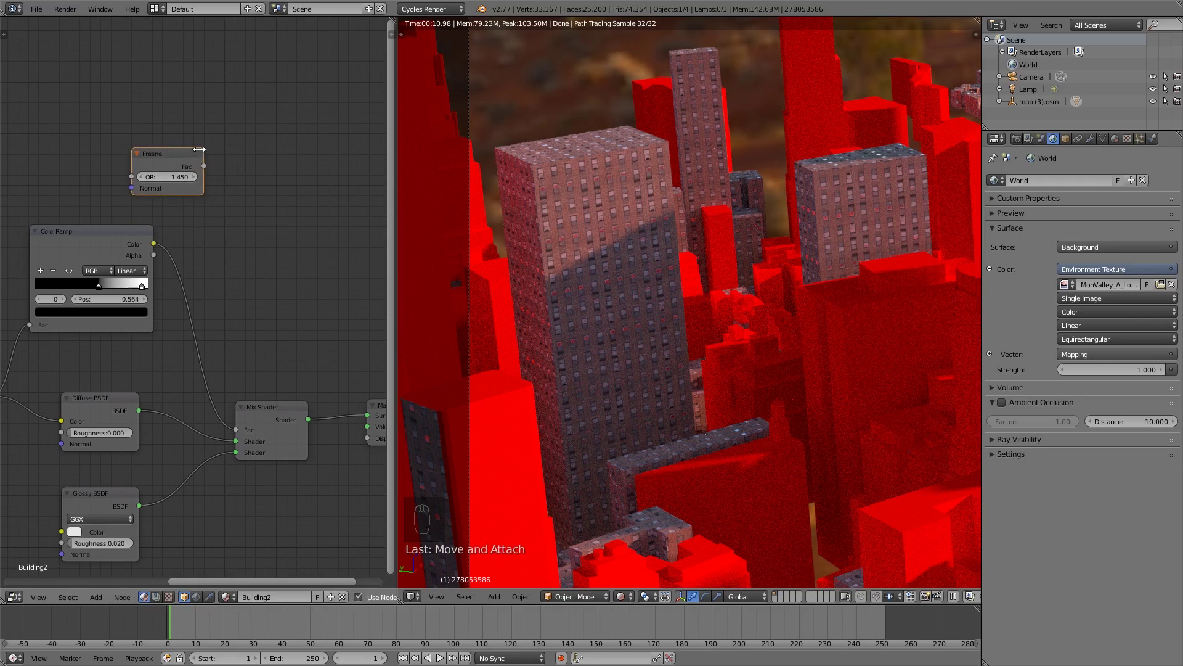
pyautogui.moveTo(170, 159); pyautogui.dragTo(146, 139)
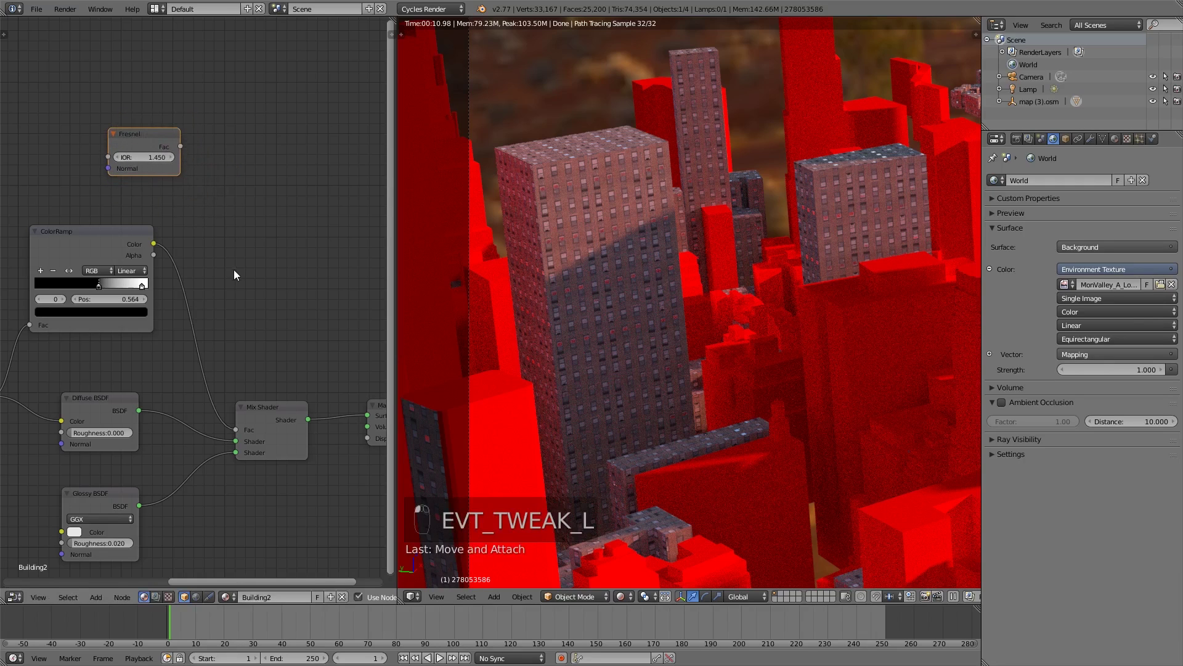
# Insert a MixRGB node on the link between the ColorRamp and the Mix Shader's Fac, with its blend type set to Multiply.
pyautogui.hotkey('shift', 'a')
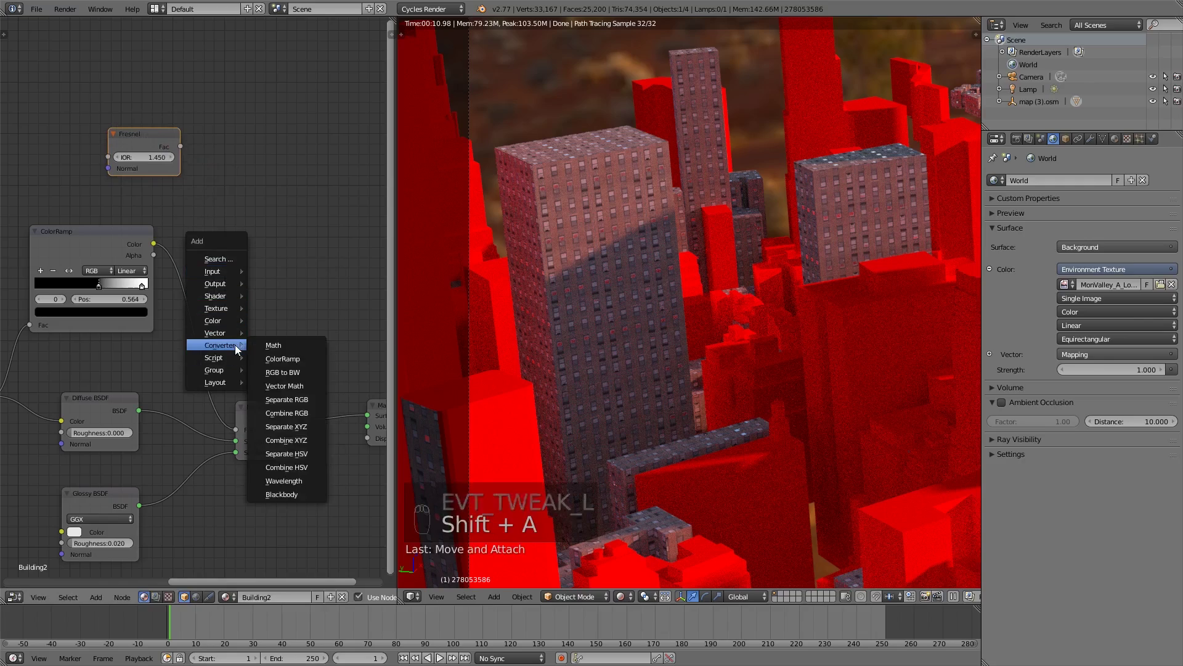
pyautogui.moveTo(217, 319)
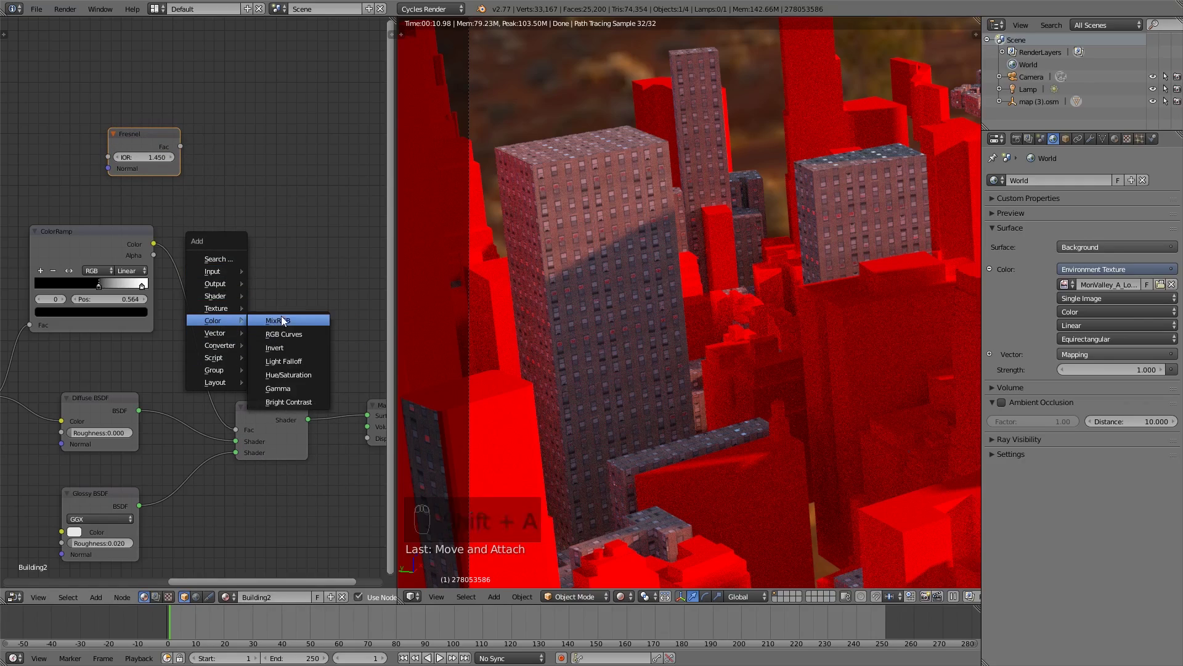
pyautogui.click(276, 319)
pyautogui.click(195, 261)
pyautogui.click(233, 291)
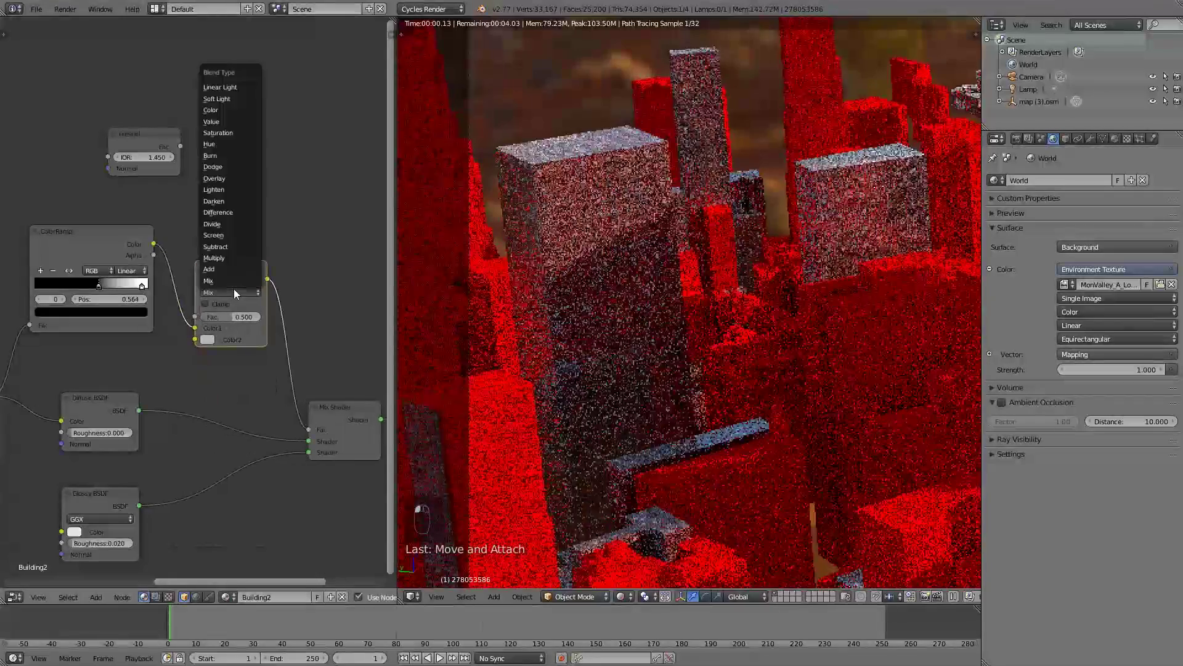
pyautogui.click(239, 257)
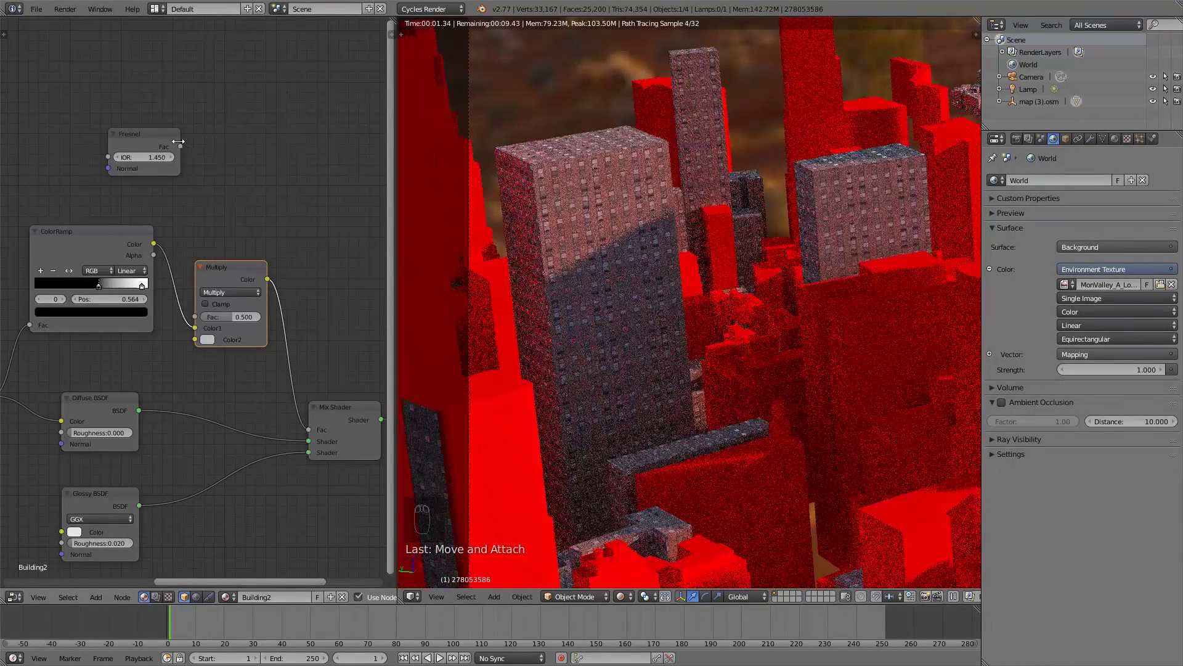
# Link the Fresnel's Fac output to the Multiply node's Color2 input and preview the Fresnel with the Emission Viewer.
pyautogui.click(179, 141)
pyautogui.moveTo(179, 146); pyautogui.dragTo(196, 340)
pyautogui.keyDown('ctrl'); pyautogui.keyDown('shift'); pyautogui.click(161, 129); pyautogui.keyUp('shift'); pyautogui.keyUp('ctrl')
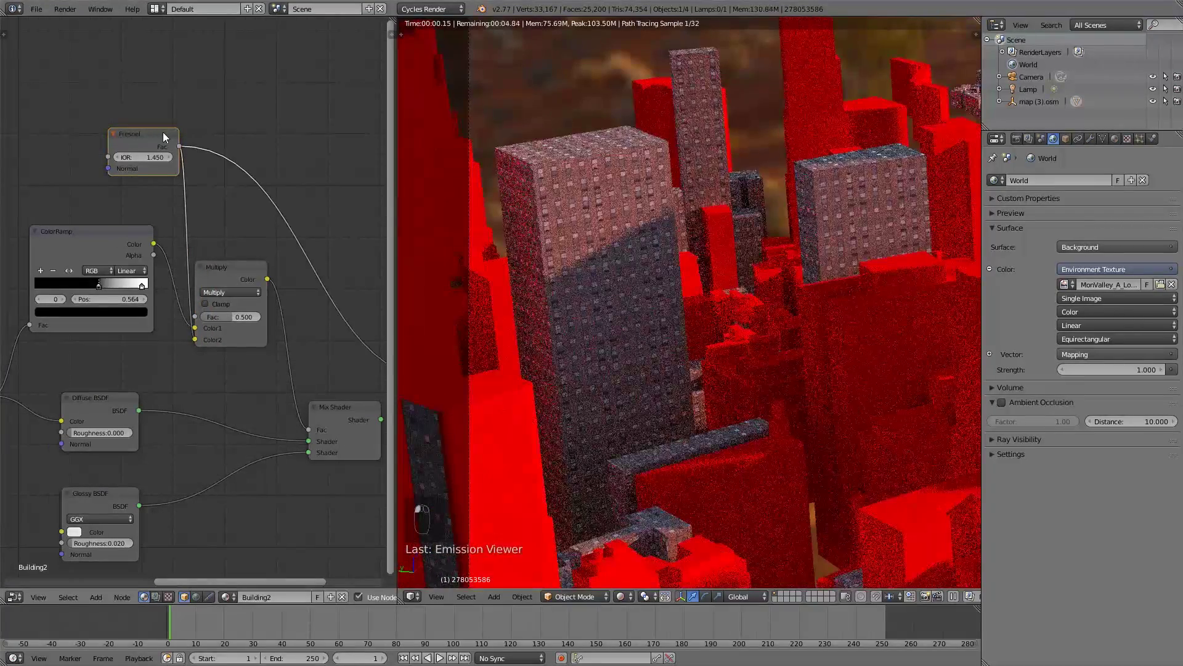
# Move the Multiply node slightly away from the ColorRamp and preview its output with the Emission Viewer.
pyautogui.scroll(-5, 794, 206)
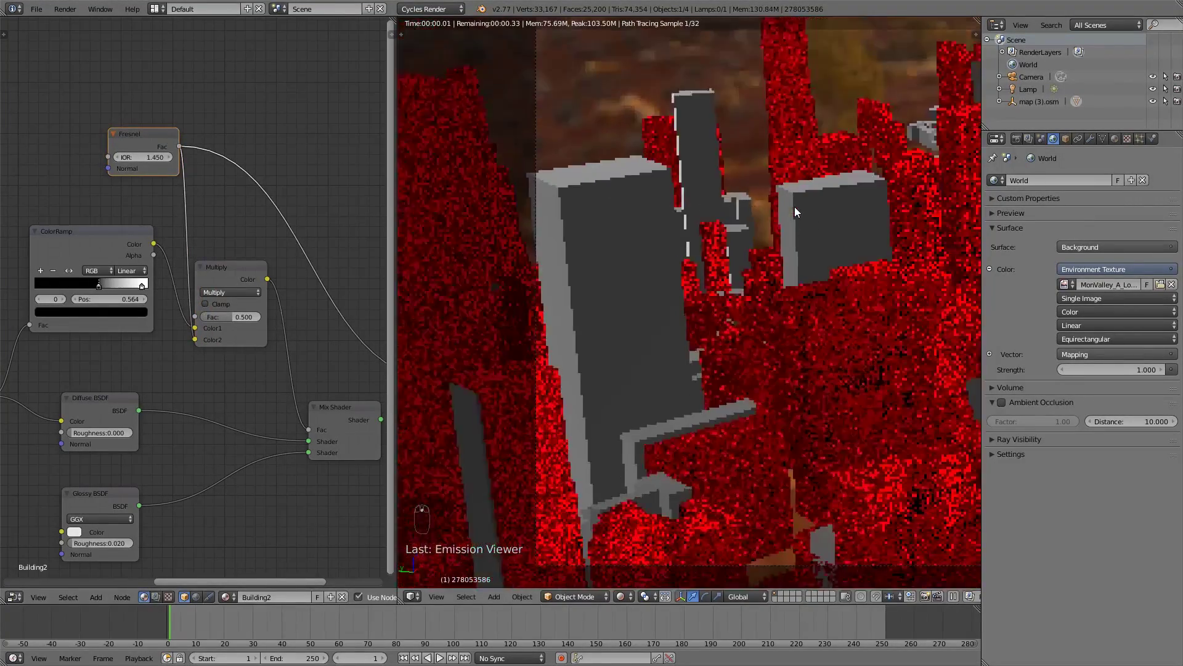
pyautogui.moveTo(756, 220); pyautogui.dragTo(747, 299, button='middle')
pyautogui.scroll(6, 827, 175)
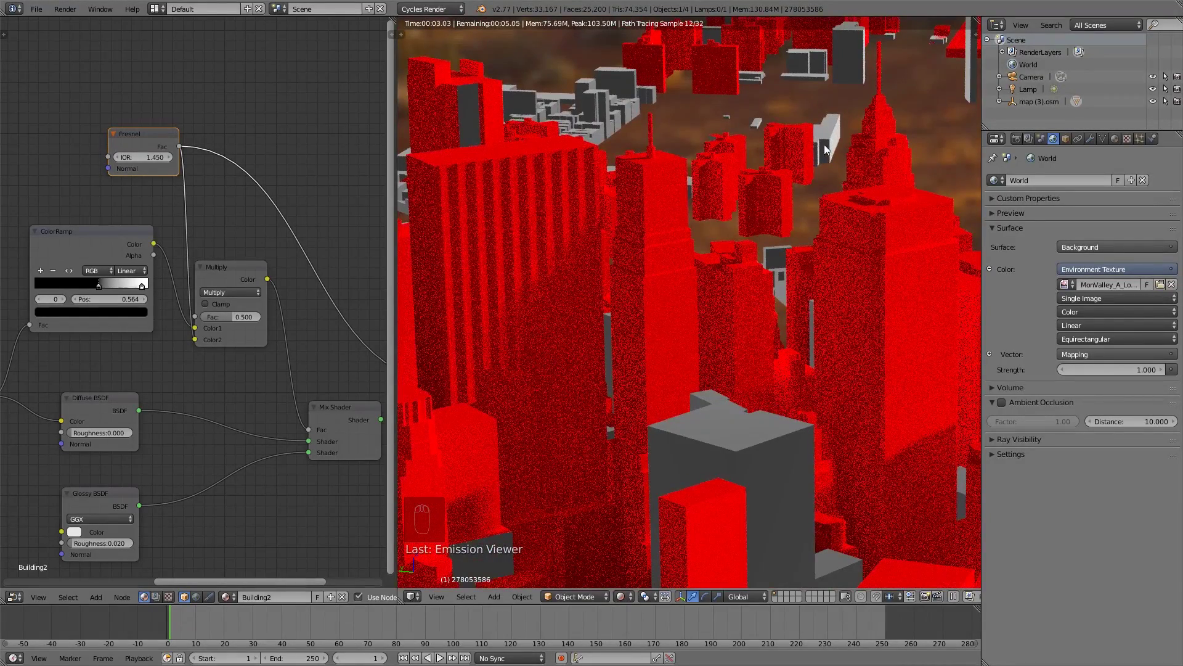
pyautogui.moveTo(638, 235); pyautogui.dragTo(692, 242, button='middle')
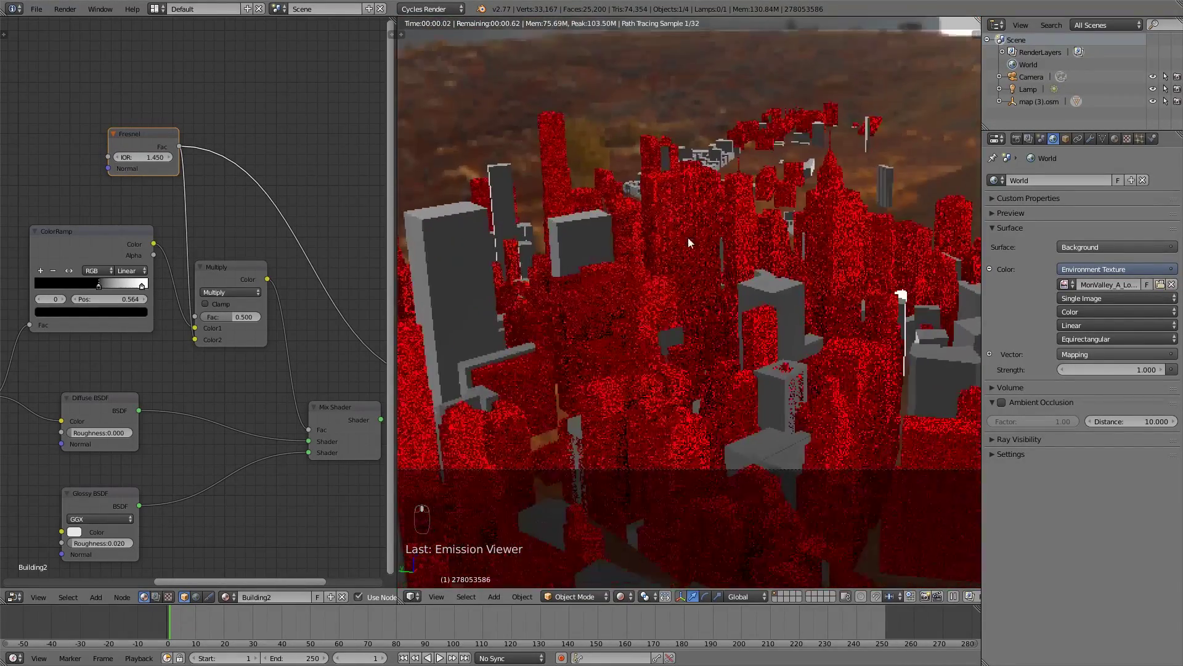
pyautogui.moveTo(541, 332); pyautogui.dragTo(608, 312, button='middle')
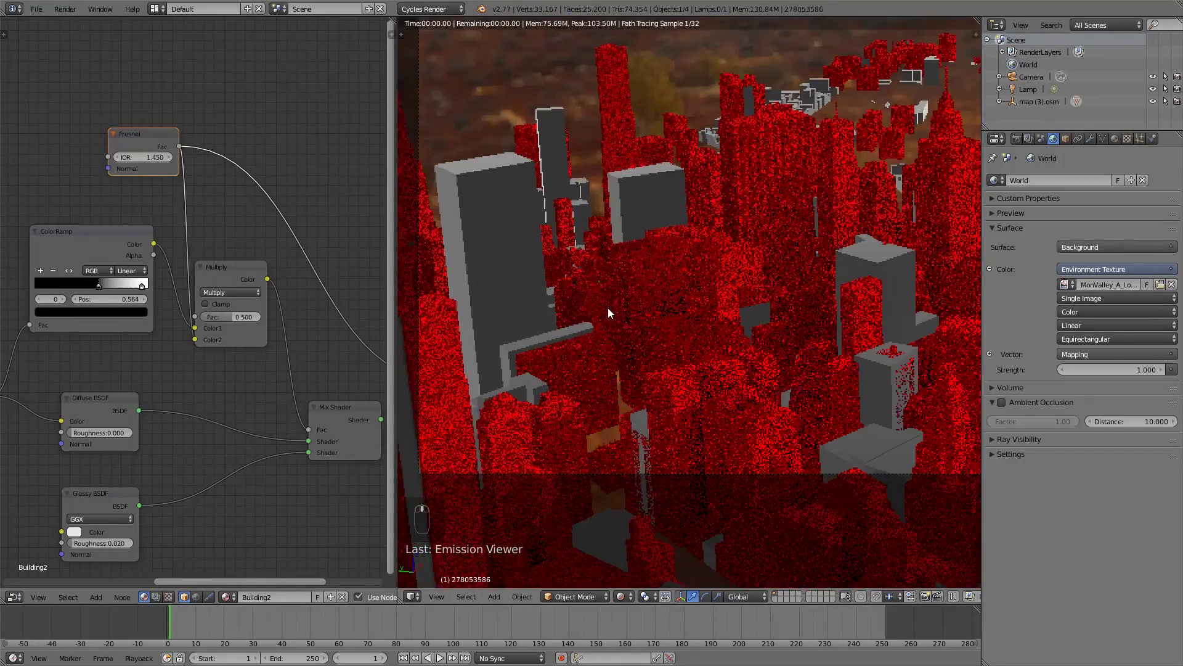
pyautogui.scroll(2, 184, 176)
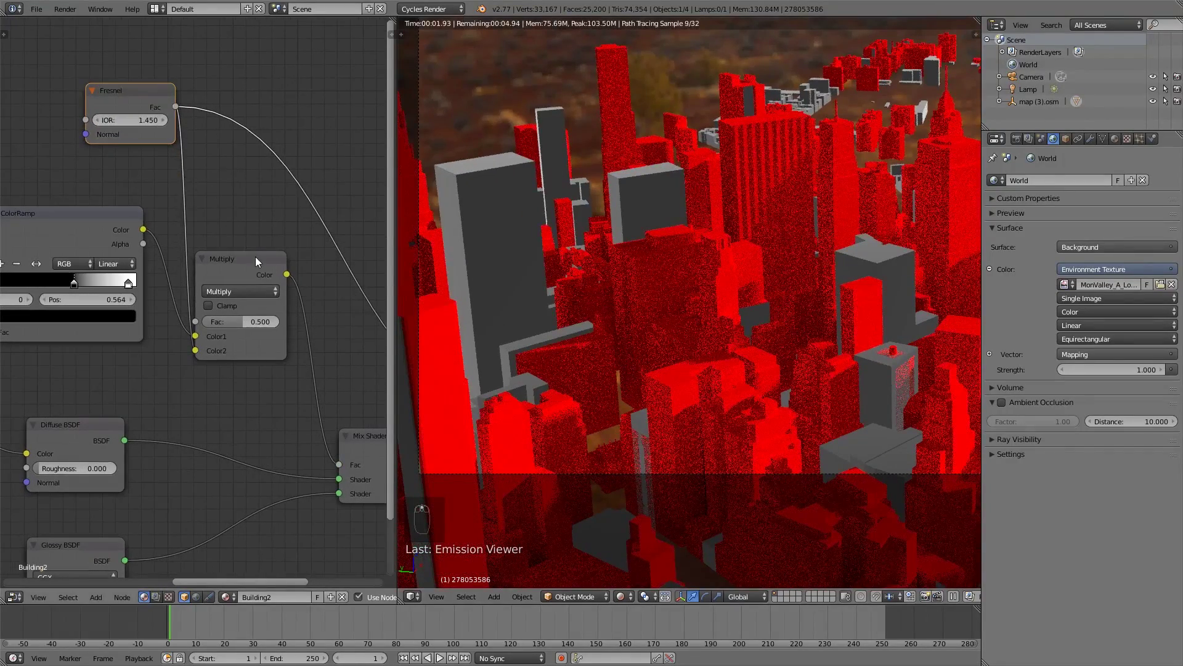
pyautogui.moveTo(238, 265); pyautogui.dragTo(253, 262)
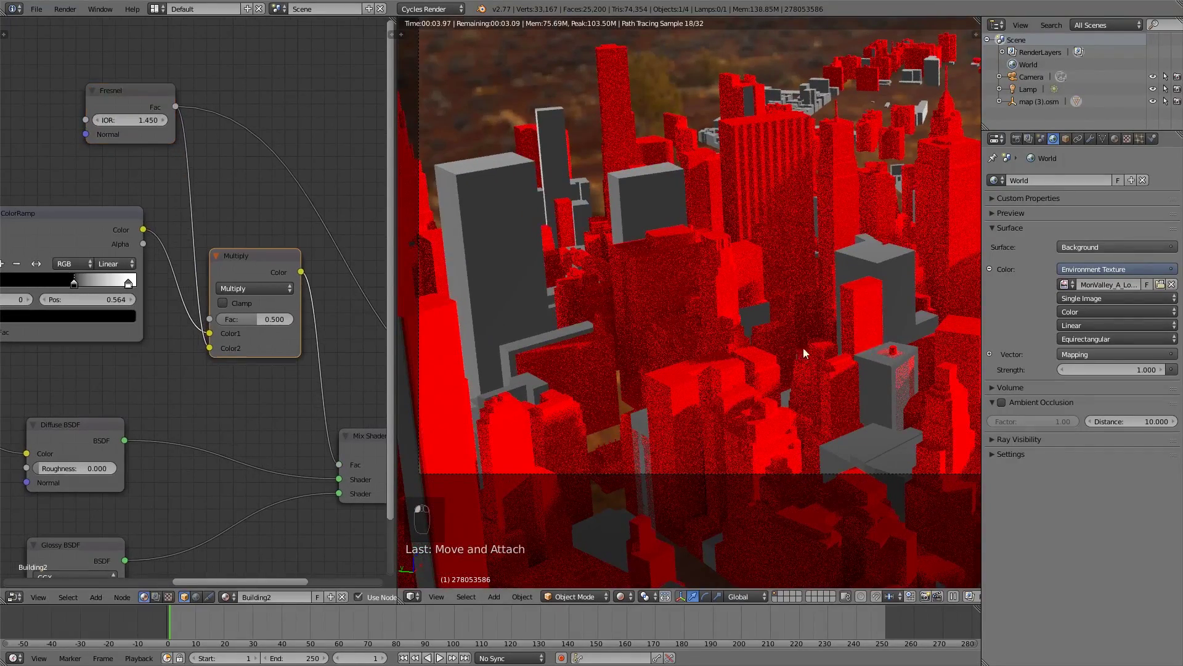
pyautogui.keyDown('ctrl'); pyautogui.keyDown('shift'); pyautogui.click(257, 267); pyautogui.keyUp('shift'); pyautogui.keyUp('ctrl')
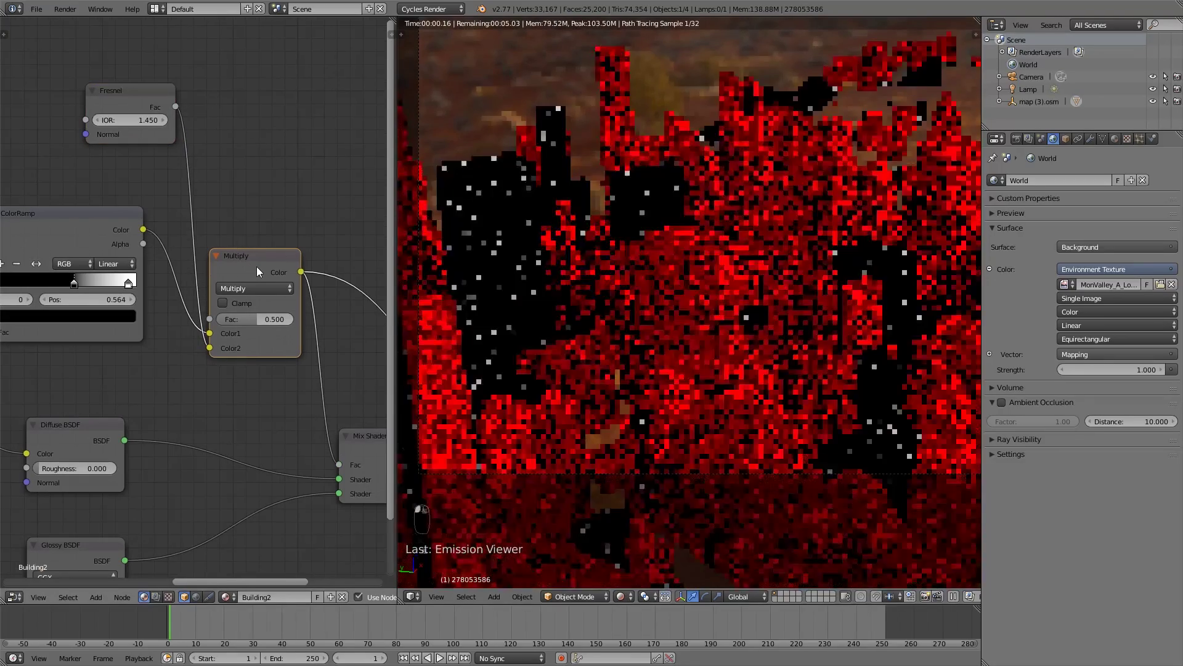
# Set the Multiply node's Fac to 1.000 and move the ColorRamp's white stop to position 0.795.
pyautogui.moveTo(271, 319); pyautogui.dragTo(293, 318)
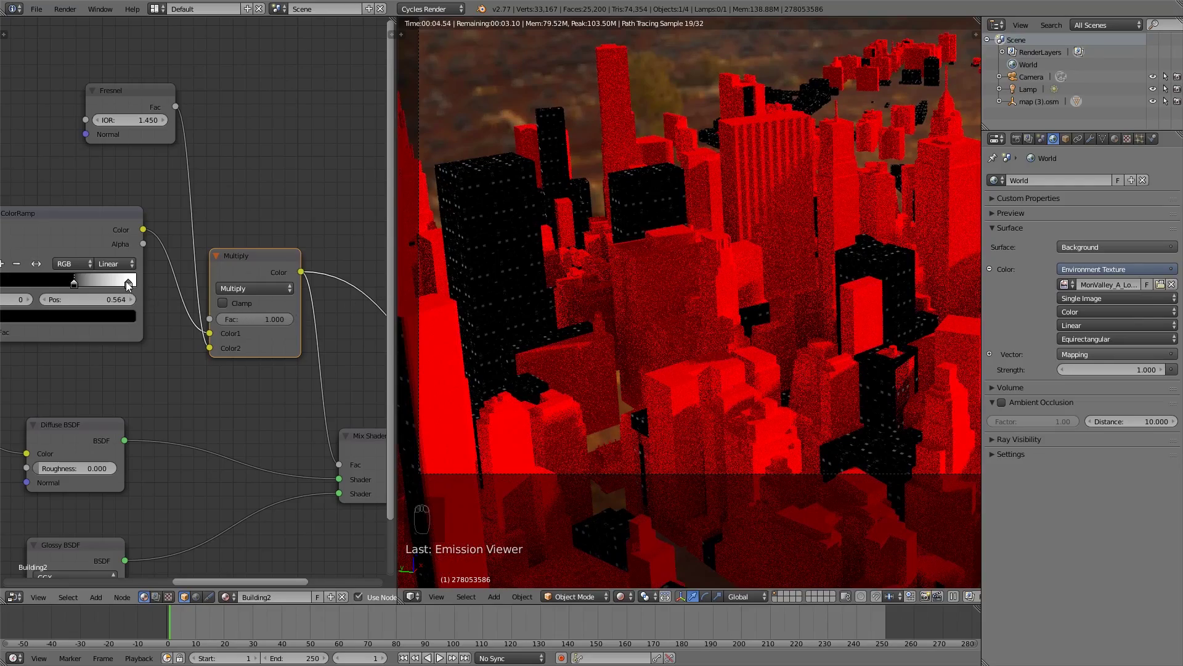
pyautogui.moveTo(128, 283); pyautogui.dragTo(105, 284)
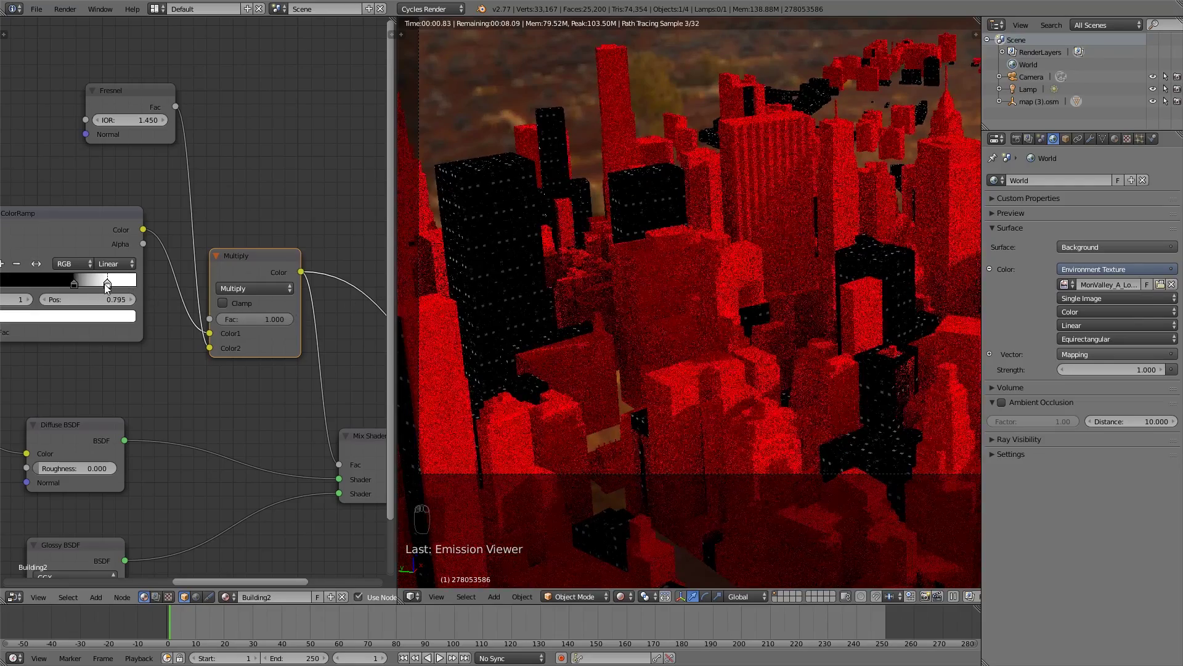
pyautogui.moveTo(837, 268); pyautogui.dragTo(704, 315, button='middle')
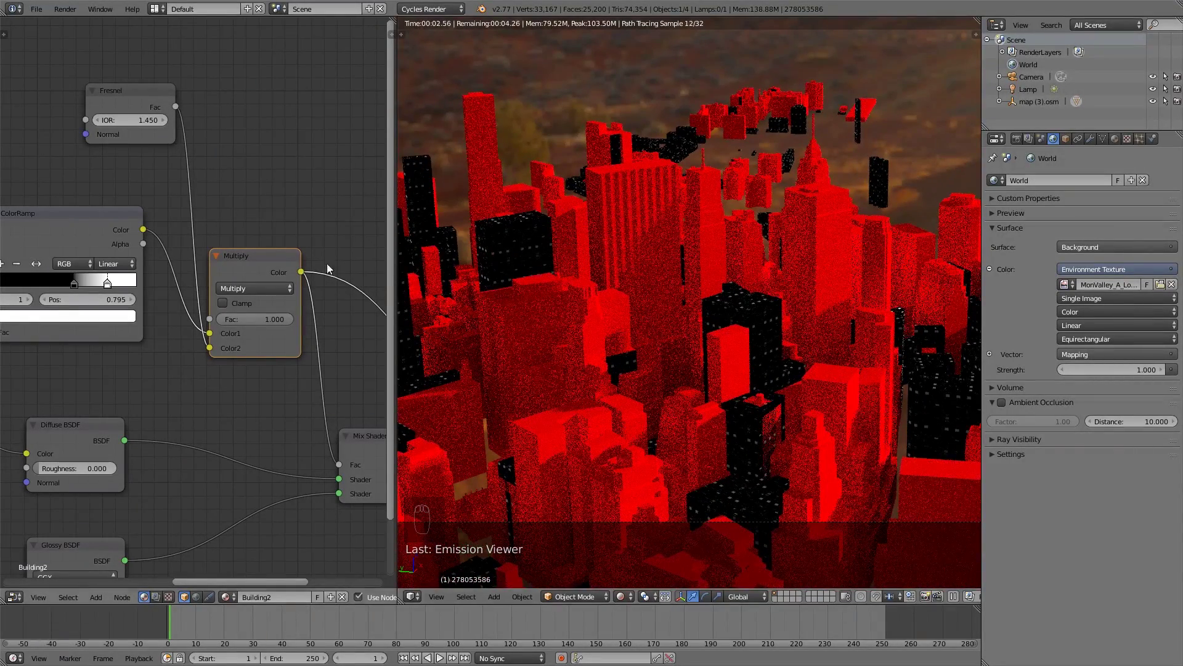
# Try the Screen blend type on the Multiply node and set it back to Multiply.
pyautogui.click(275, 288)
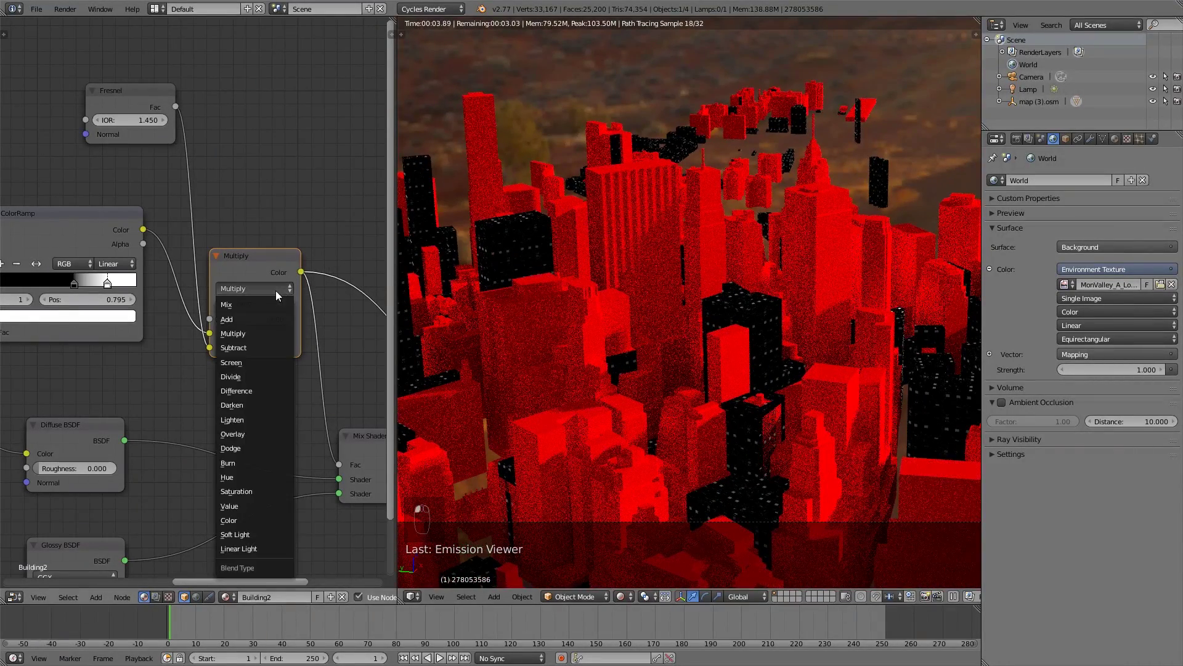
pyautogui.click(244, 364)
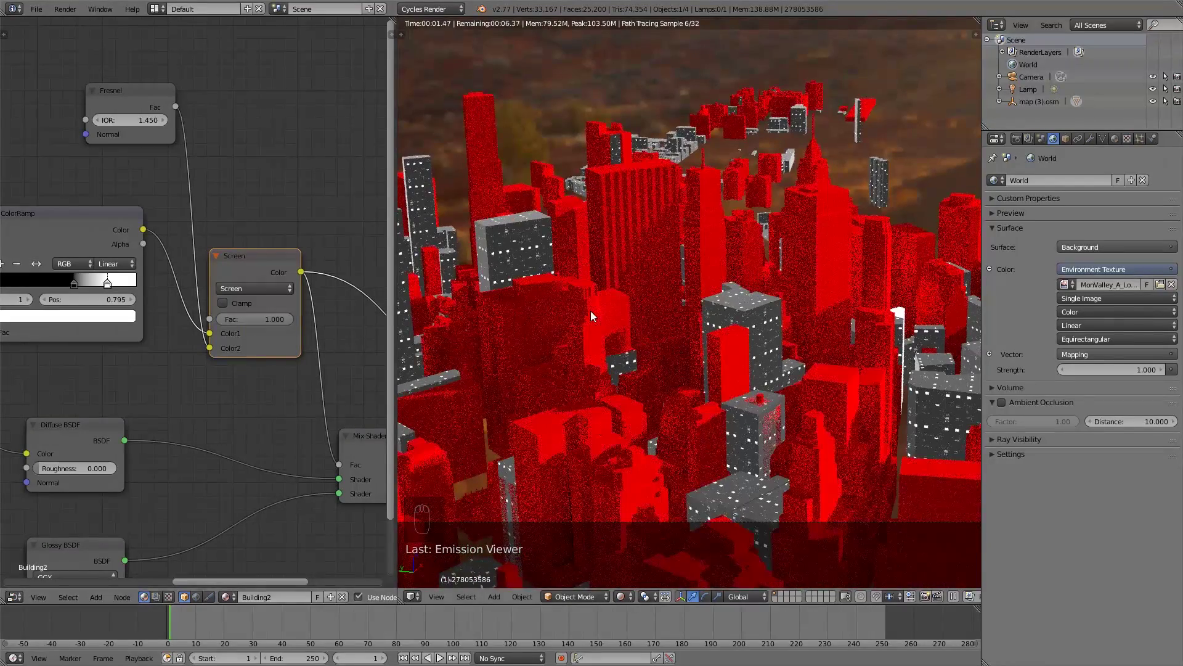
pyautogui.scroll(2, 729, 249)
pyautogui.scroll(1, 657, 250)
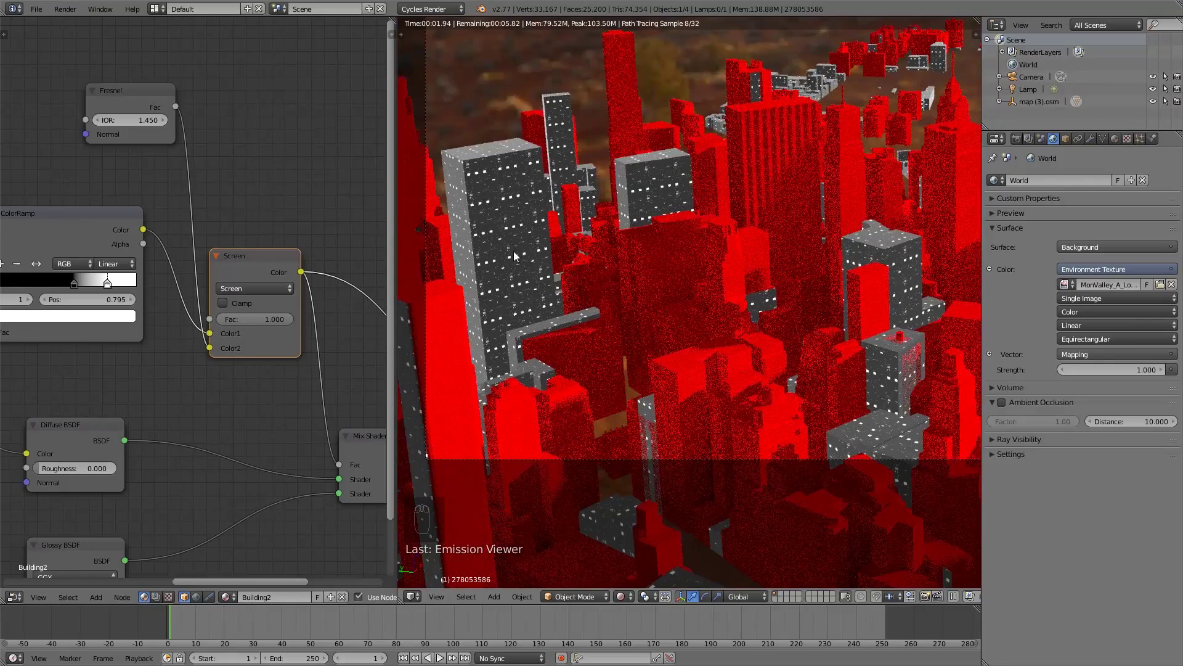
pyautogui.click(275, 287)
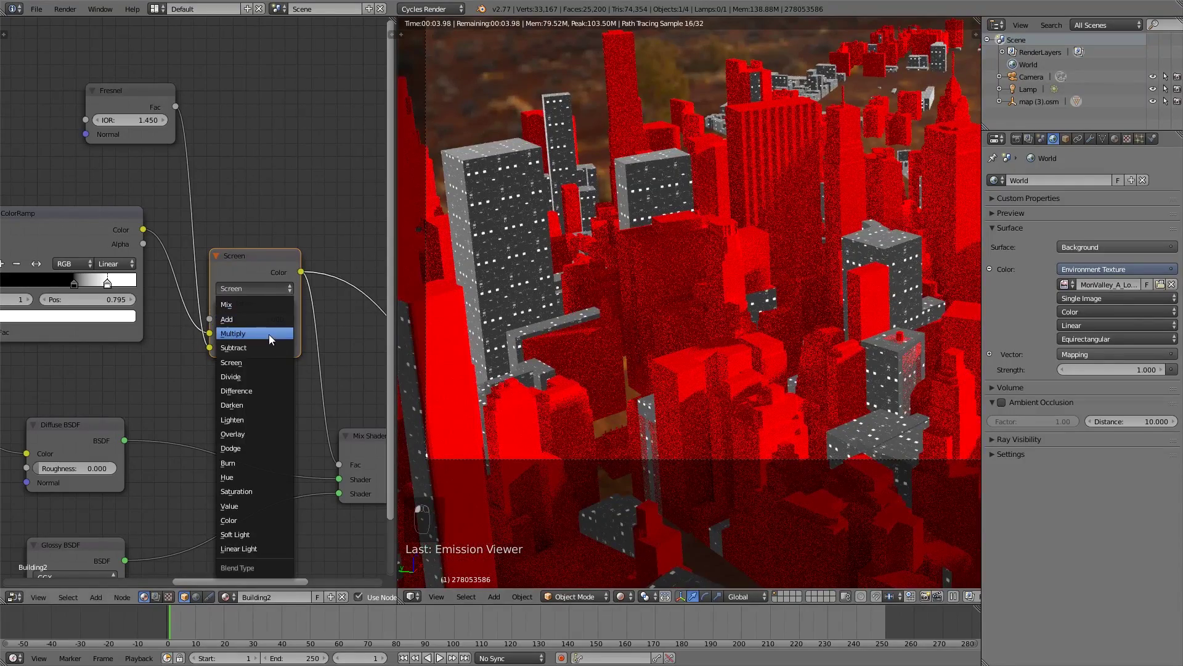
pyautogui.click(269, 334)
# Move the Multiply node up beside the ColorRamp and switch the material preview to the Mix Shader.
pyautogui.moveTo(258, 262); pyautogui.dragTo(258, 241)
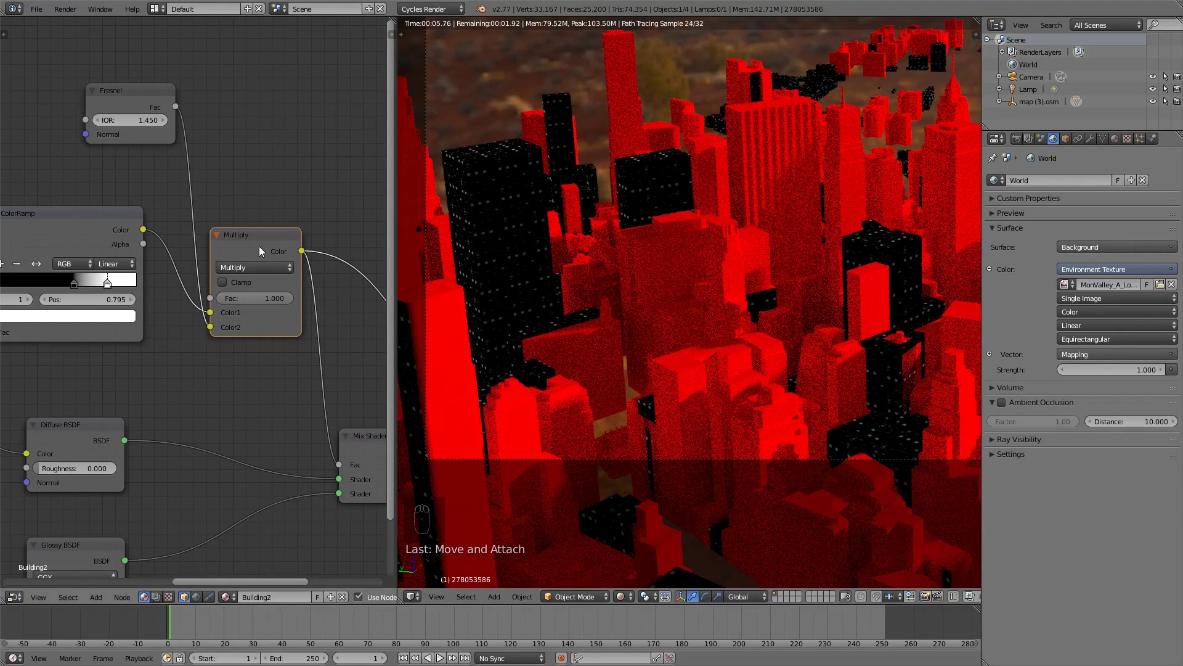
pyautogui.moveTo(259, 245); pyautogui.dragTo(246, 225)
pyautogui.scroll(-2, 156, 267)
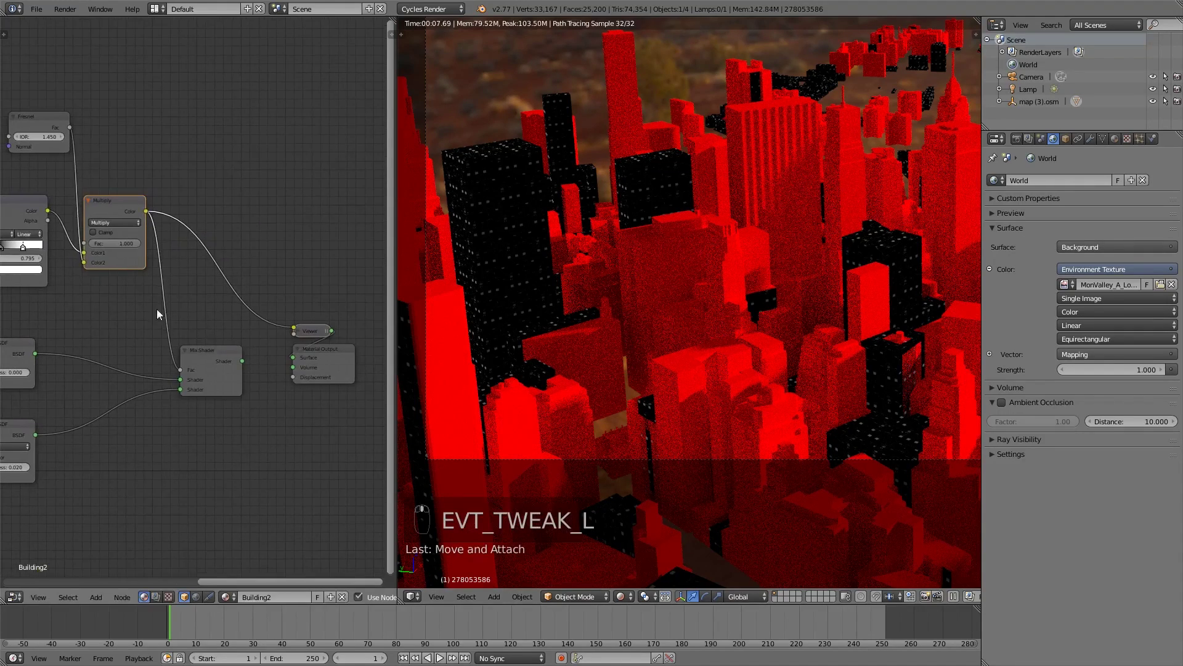
pyautogui.moveTo(191, 324); pyautogui.dragTo(285, 277, button='middle')
pyautogui.keyDown('ctrl'); pyautogui.keyDown('shift'); pyautogui.click(321, 323); pyautogui.keyUp('shift'); pyautogui.keyUp('ctrl')
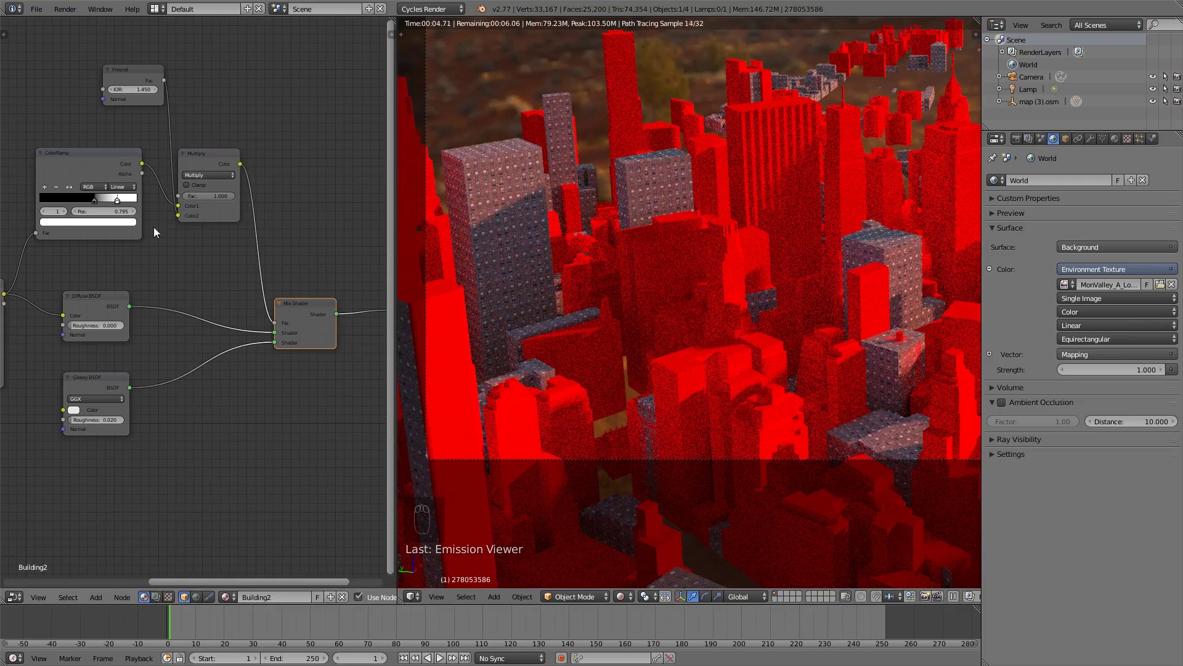
# Add a Bump node to the Building2 material and place it just before the Glossy BSDF, shifting the Glossy BSDF to make room.
pyautogui.moveTo(153, 227); pyautogui.dragTo(223, 197, button='middle')
pyautogui.scroll(1, 223, 197)
pyautogui.hotkey('shift', 'a')
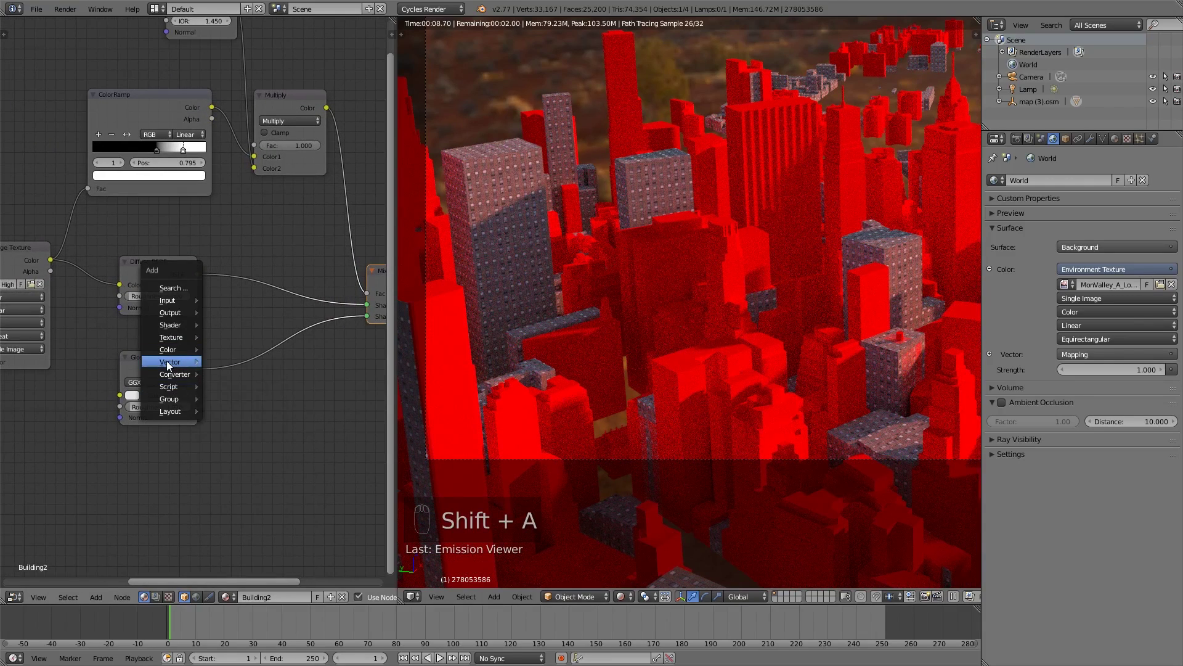
pyautogui.click(243, 362)
pyautogui.click(91, 448)
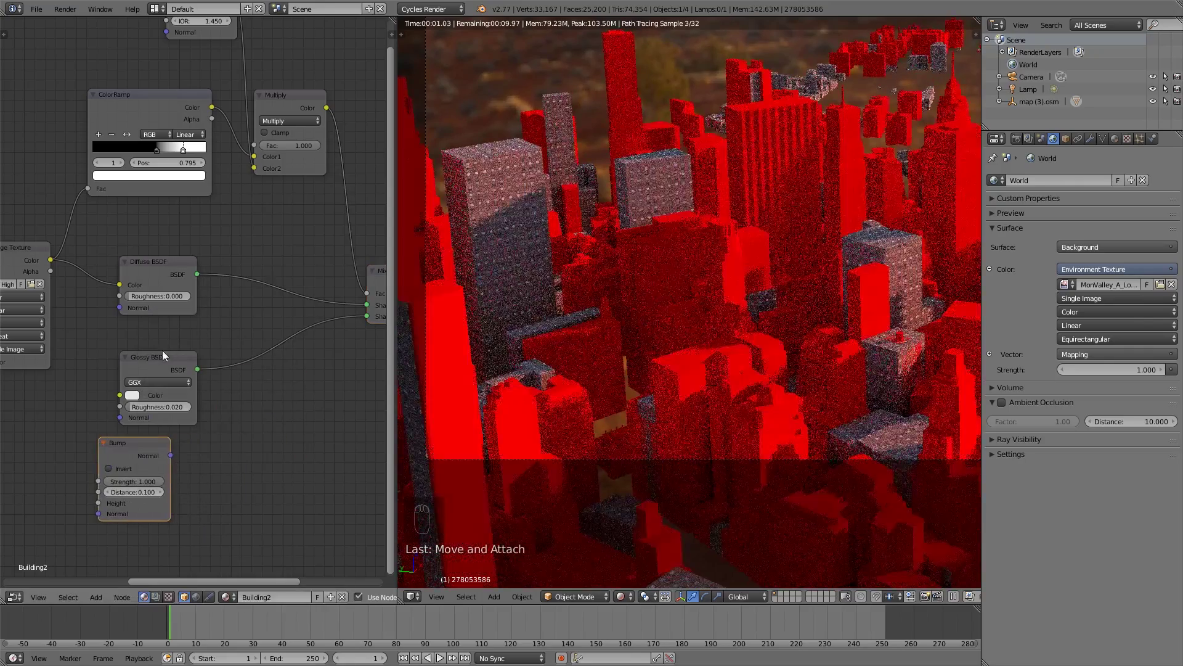
pyautogui.moveTo(163, 355); pyautogui.dragTo(221, 359)
pyautogui.moveTo(133, 456); pyautogui.dragTo(127, 401)
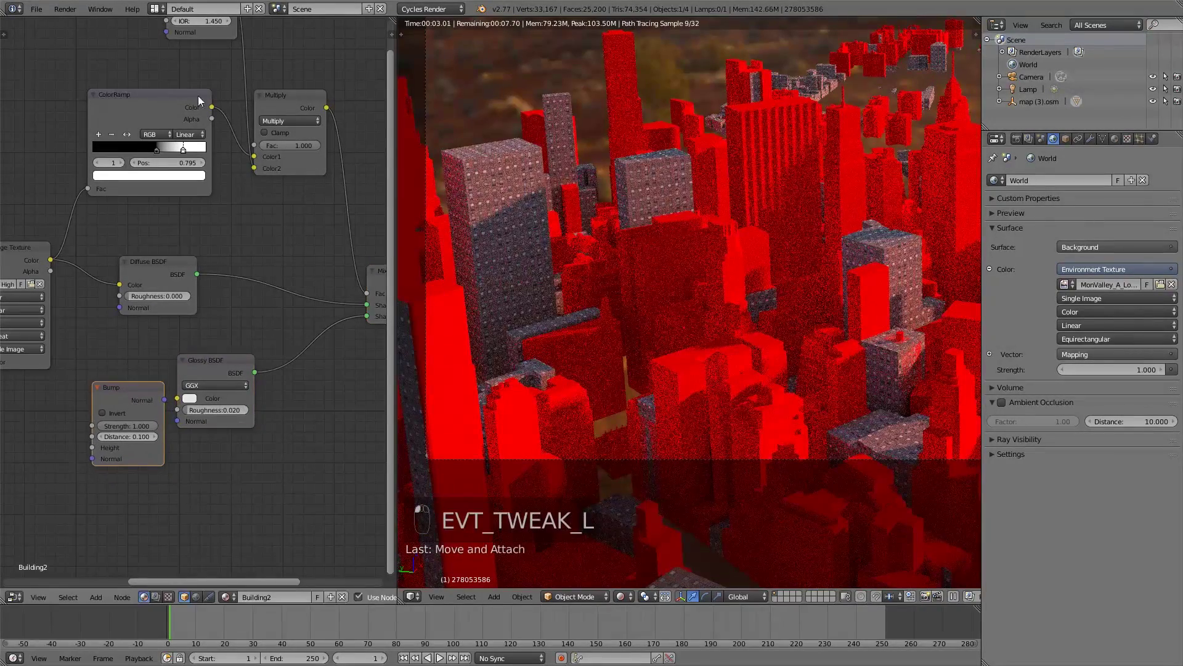
# Link the ColorRamp's Color output to the Bump's Height input and preview the Bump with the Emission Viewer.
pyautogui.moveTo(211, 107); pyautogui.dragTo(99, 445)
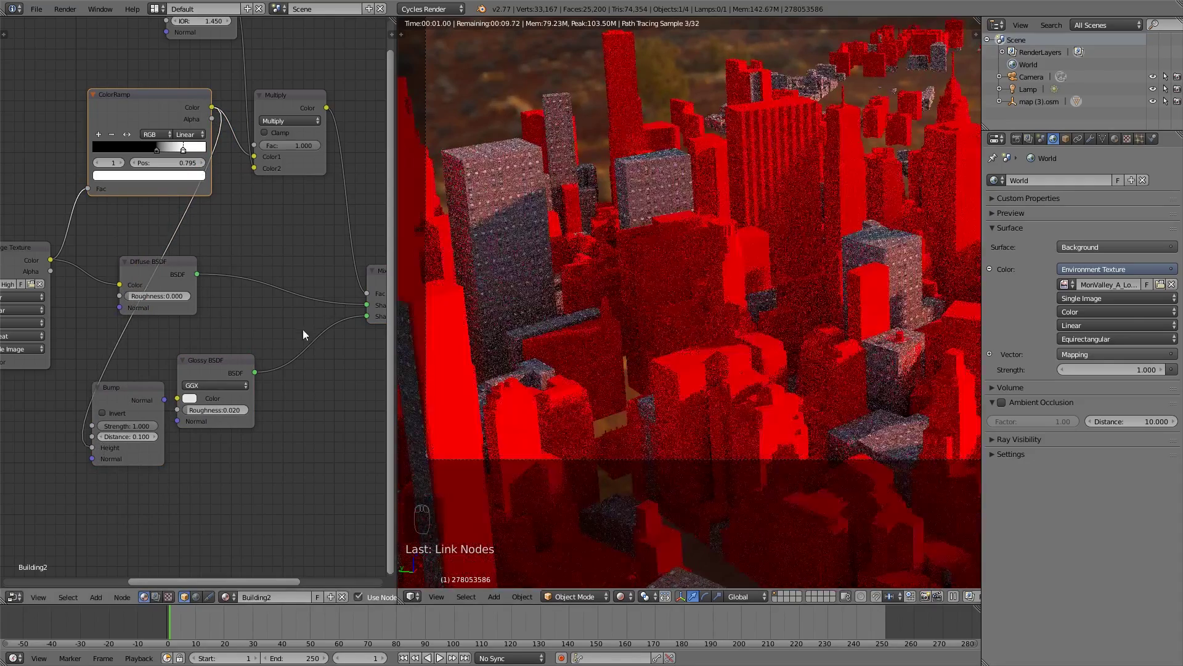
pyautogui.keyDown('ctrl'); pyautogui.keyDown('shift'); pyautogui.click(143, 398); pyautogui.keyUp('shift'); pyautogui.keyUp('ctrl')
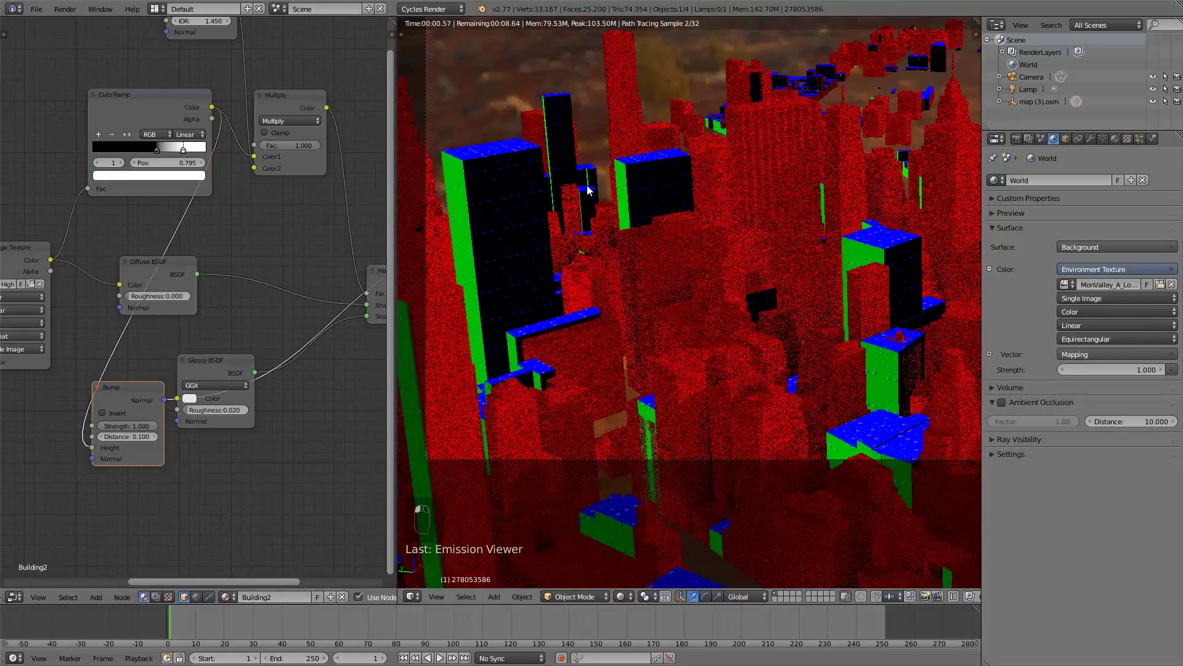
pyautogui.scroll(4, 573, 180)
pyautogui.keyDown('shift'); pyautogui.moveTo(564, 175); pyautogui.dragTo(688, 244, button='middle'); pyautogui.keyUp('shift')
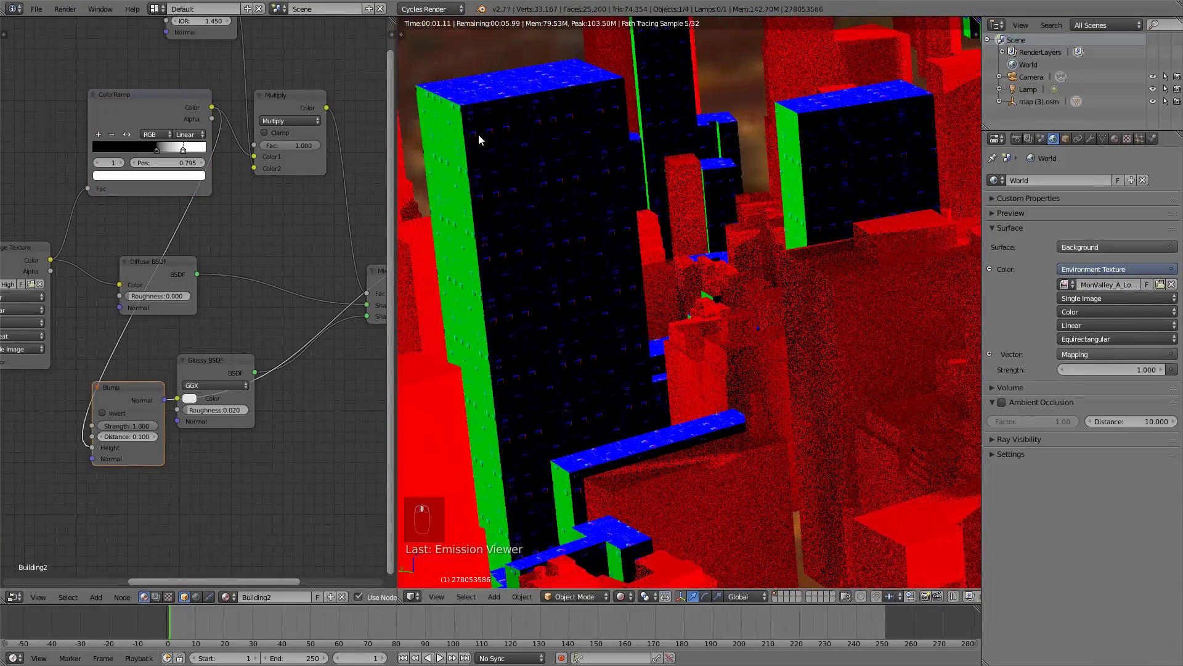
# Set the Bump node's strength to 0.500 and its distance to 0.200.
pyautogui.moveTo(170, 399); pyautogui.dragTo(178, 398)
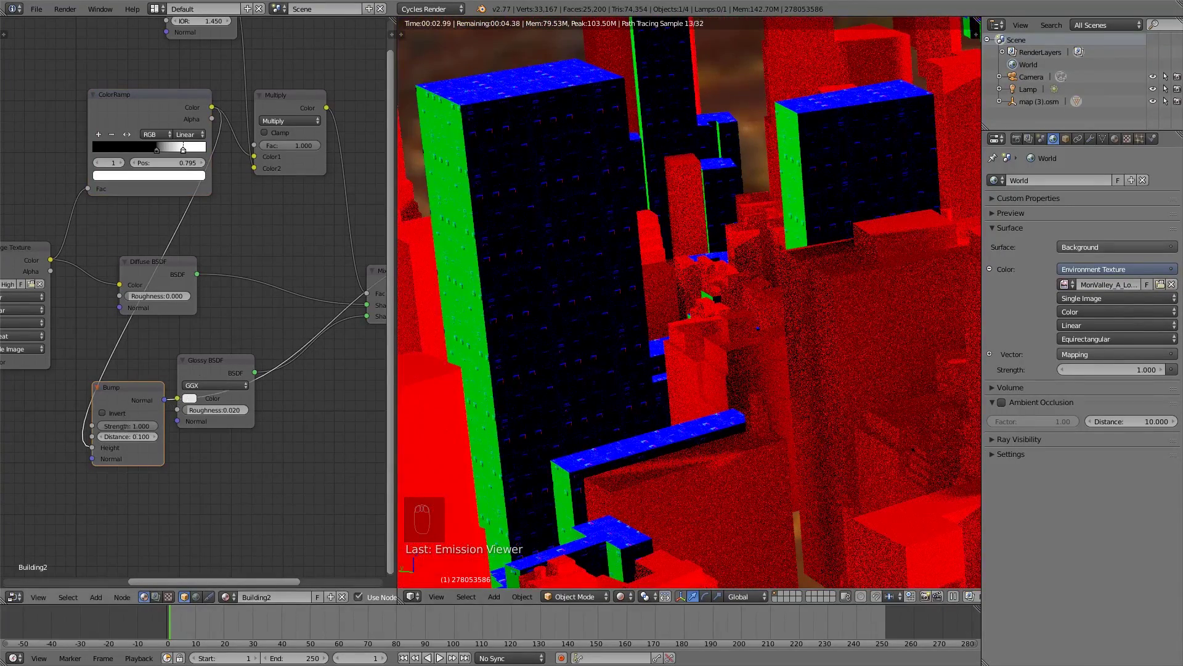
pyautogui.click(131, 426)
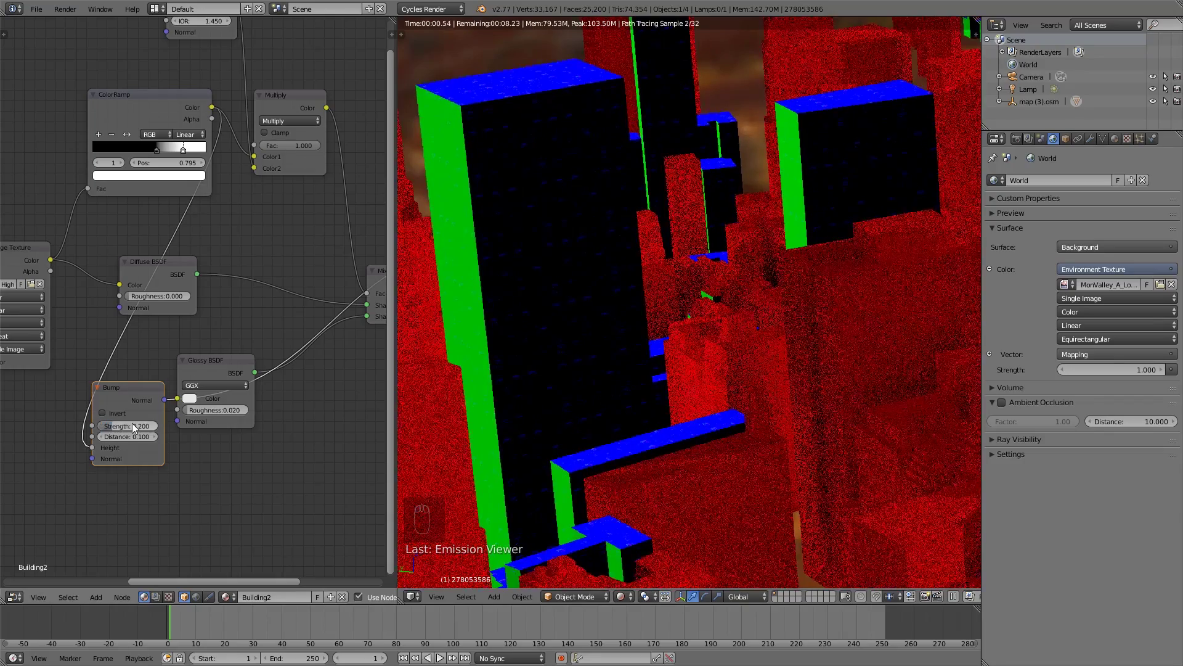
pyautogui.write('0.2')
pyautogui.press('Return')
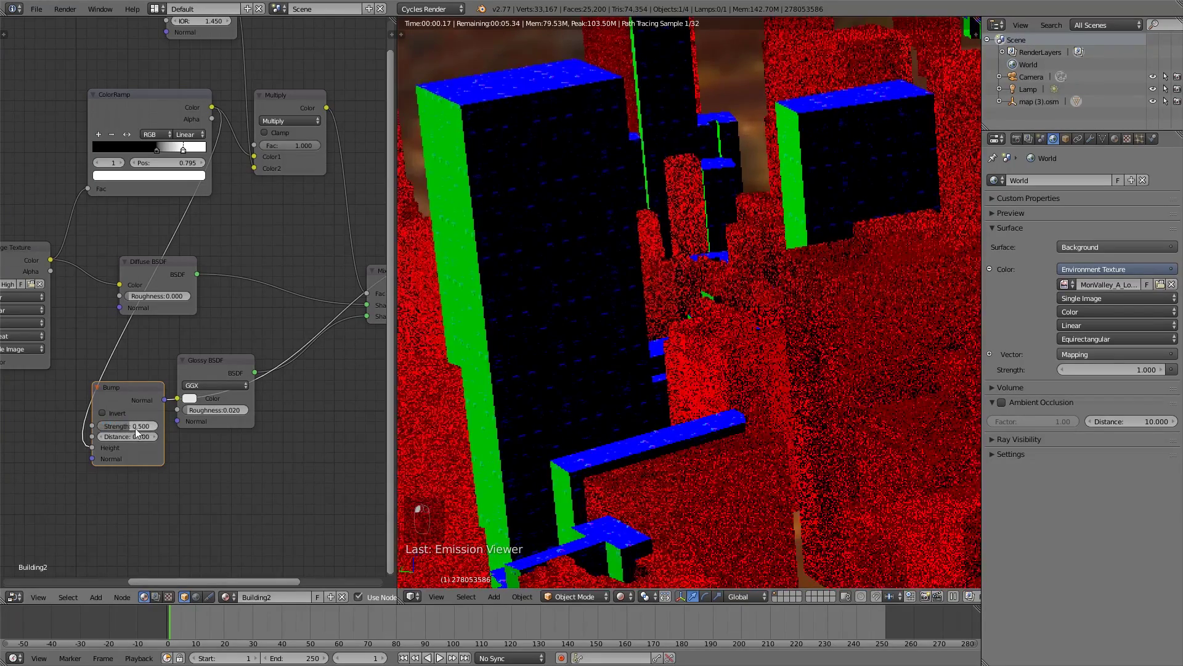
pyautogui.click(132, 435)
pyautogui.write('0.2')
pyautogui.press('Return')
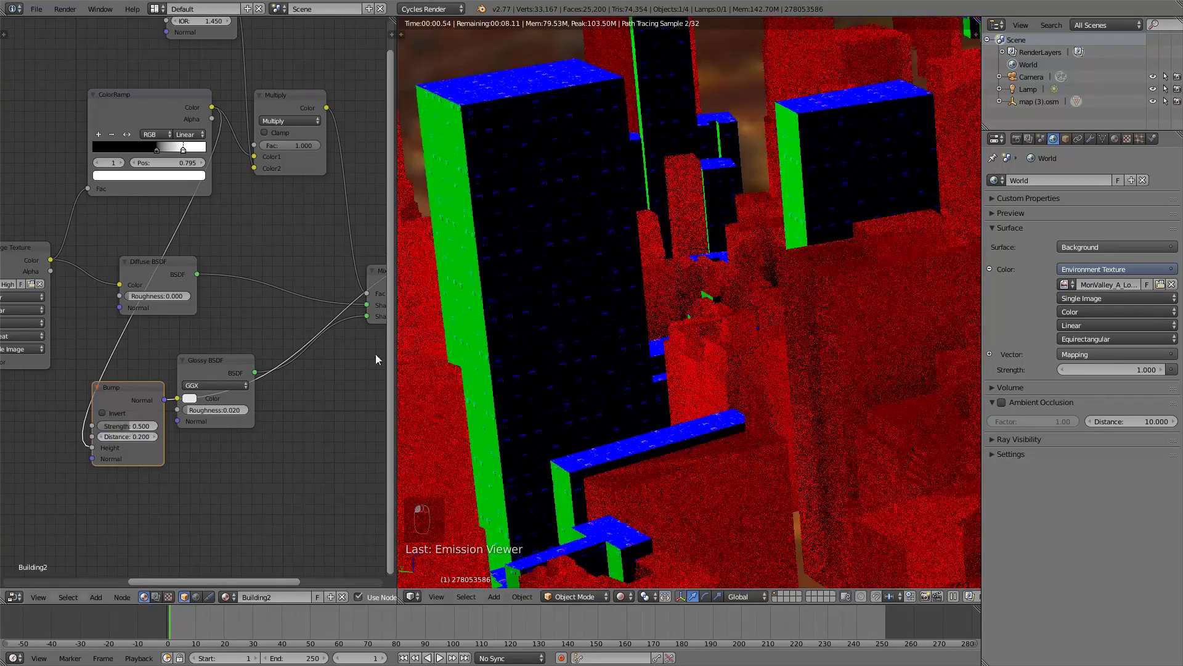
# Move the Glossy BSDF and link the Bump's Normal output to the Normal inputs of the Diffuse BSDF, Glossy BSDF and Fresnel.
pyautogui.moveTo(204, 375); pyautogui.dragTo(249, 350)
pyautogui.moveTo(164, 398); pyautogui.dragTo(170, 32)
pyautogui.moveTo(280, 231); pyautogui.dragTo(244, 226, button='middle')
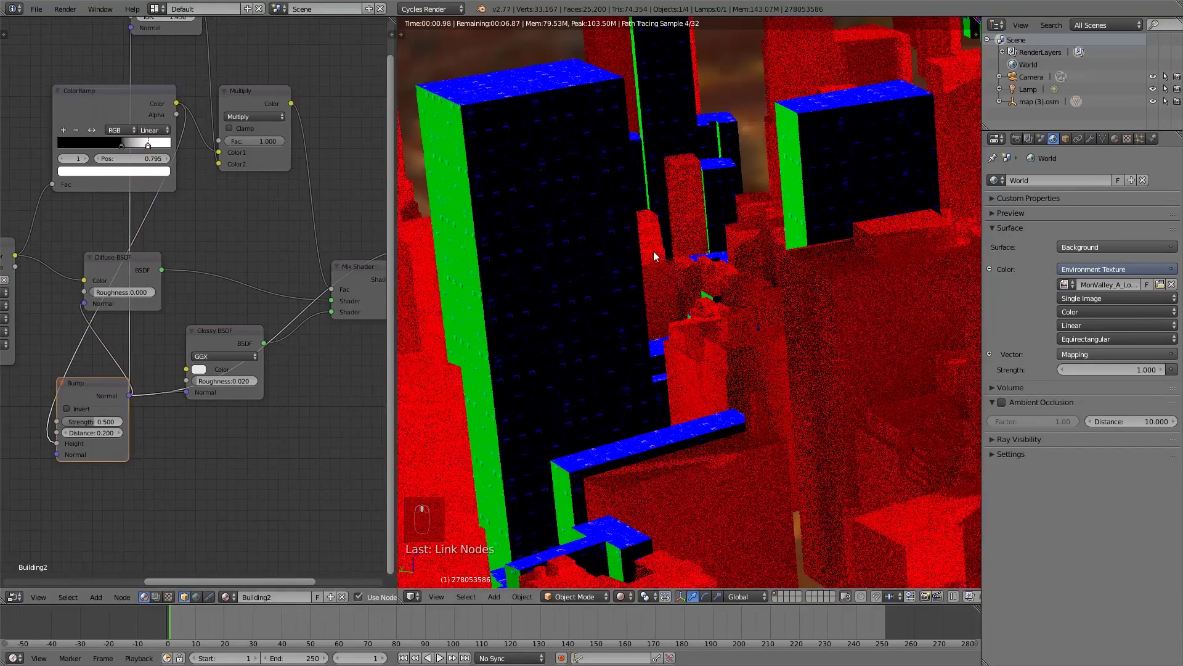
# Switch the preview back to the Mix Shader and enable Invert on the Bump node.
pyautogui.scroll(-2, 269, 298)
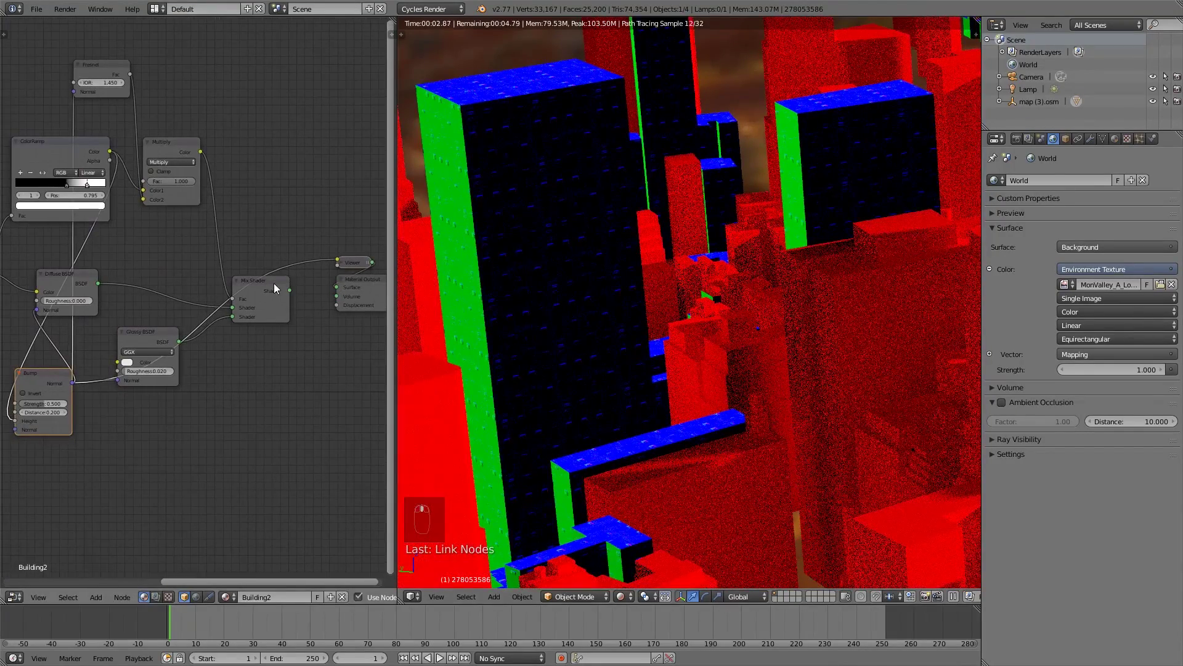
pyautogui.keyDown('ctrl'); pyautogui.keyDown('shift'); pyautogui.click(275, 285); pyautogui.keyUp('shift'); pyautogui.keyUp('ctrl')
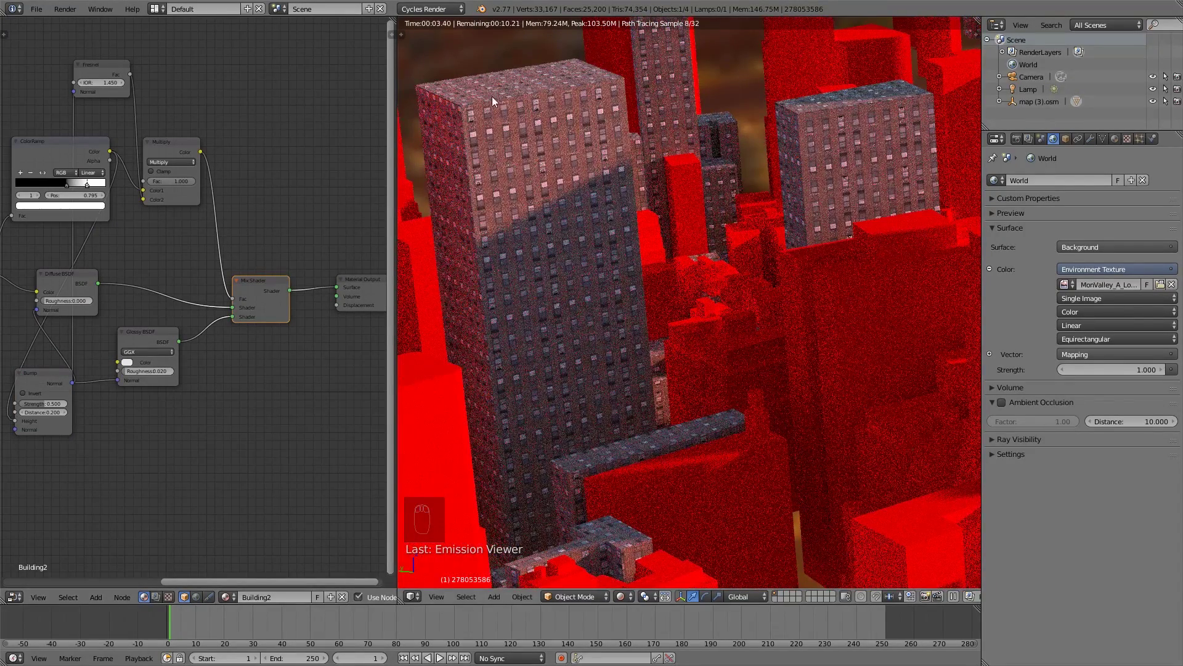
pyautogui.moveTo(36, 389); pyautogui.dragTo(87, 379, button='middle')
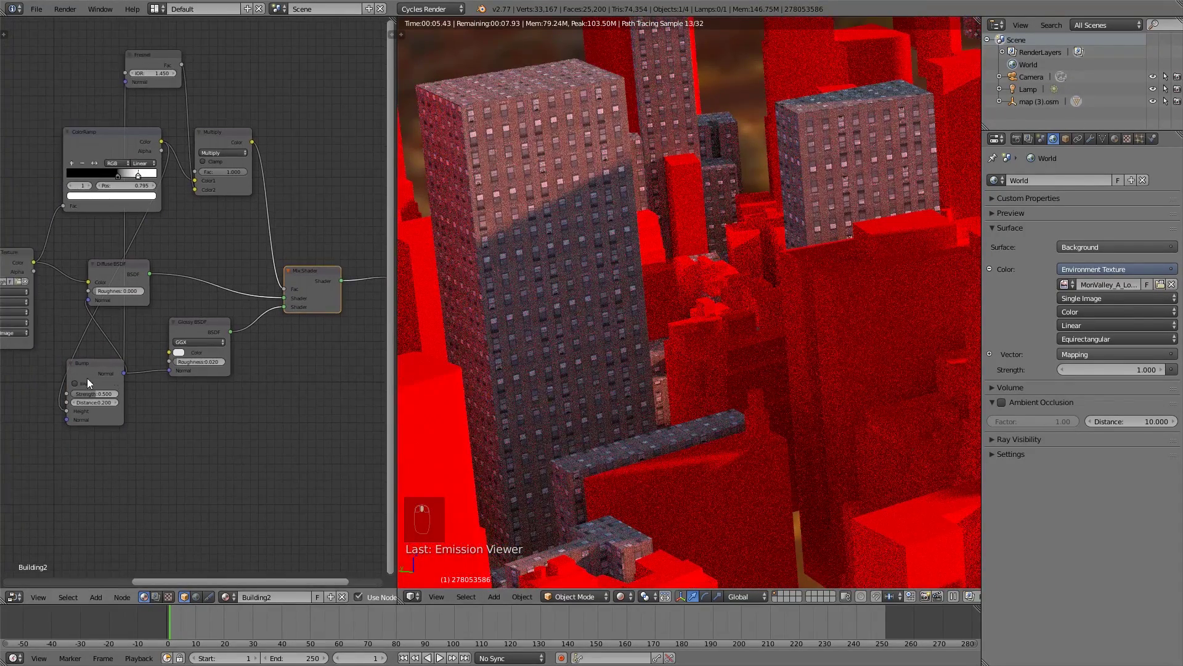
pyautogui.click(80, 381)
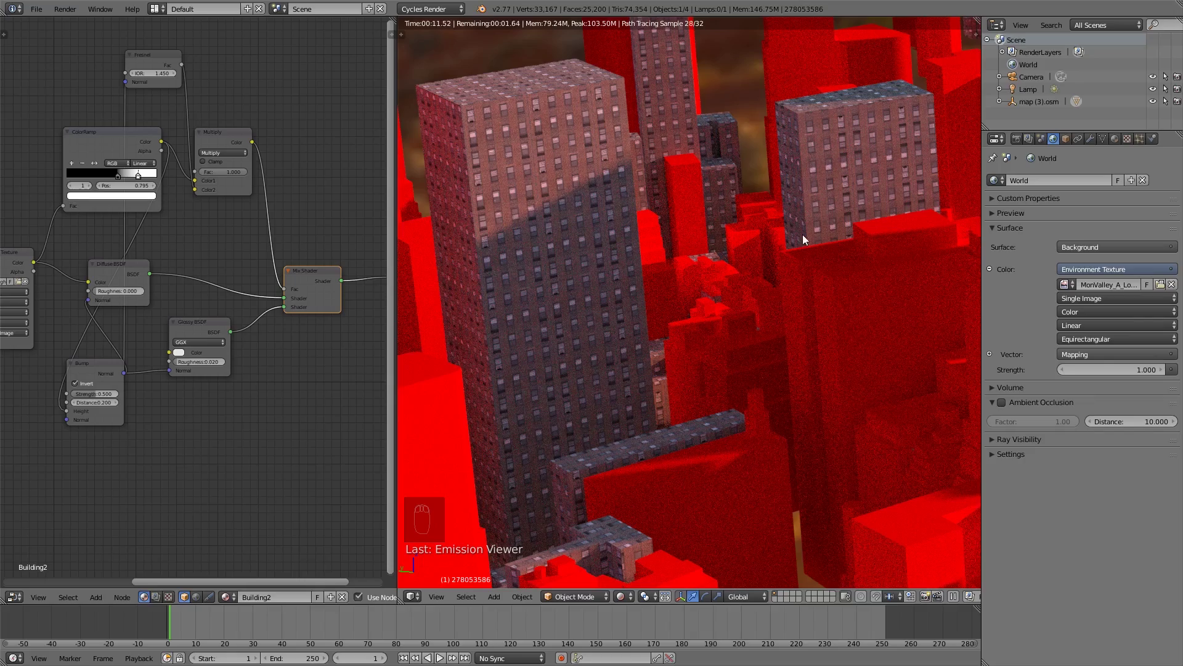
# Examine the bumped Building2 material on the buildings across the whole city.
pyautogui.scroll(-8, 582, 164)
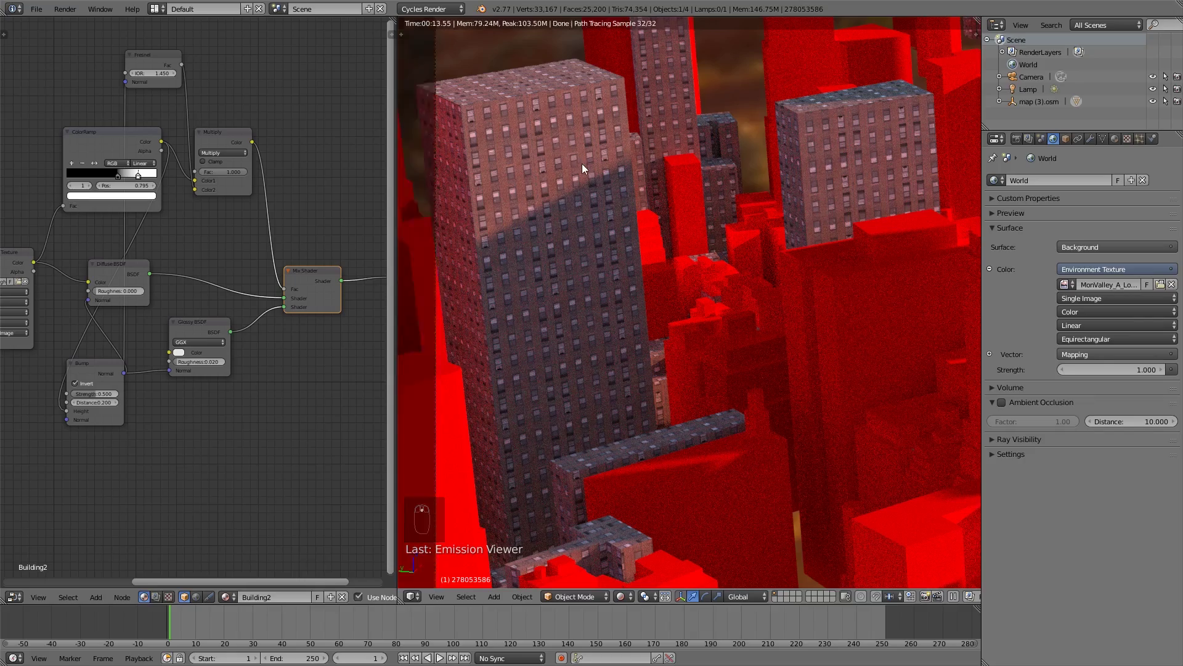
pyautogui.moveTo(729, 220); pyautogui.dragTo(596, 259, button='middle')
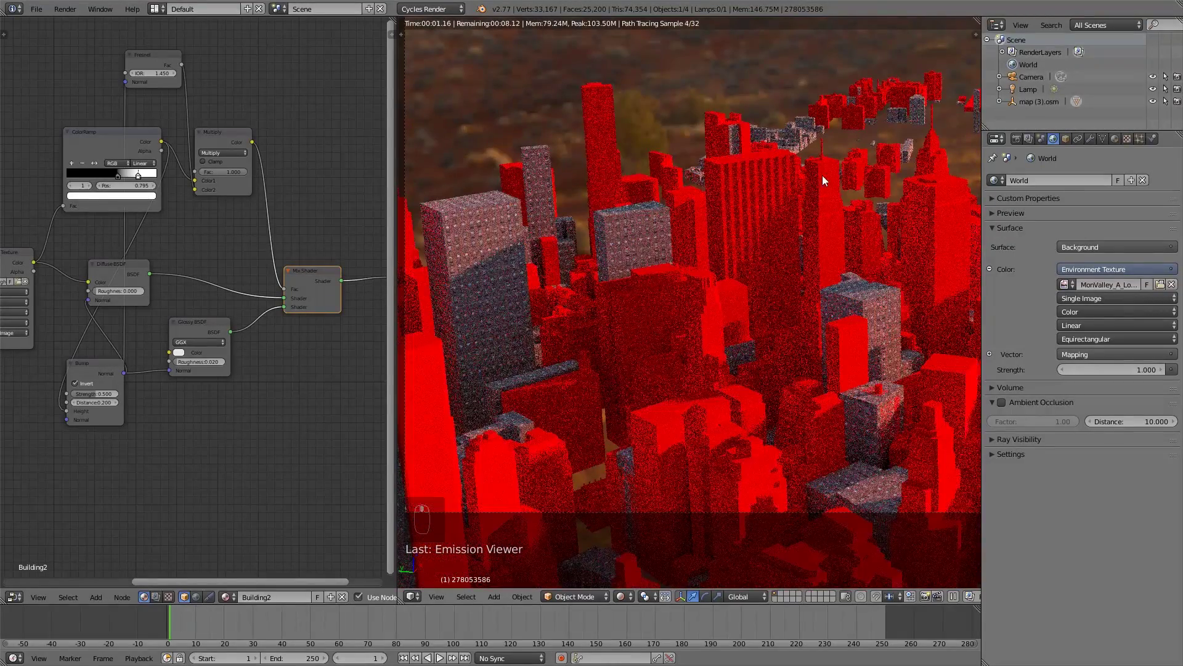
pyautogui.press('ctrl+alt+KP_0')
pyautogui.moveTo(838, 175); pyautogui.dragTo(774, 212, button='middle')
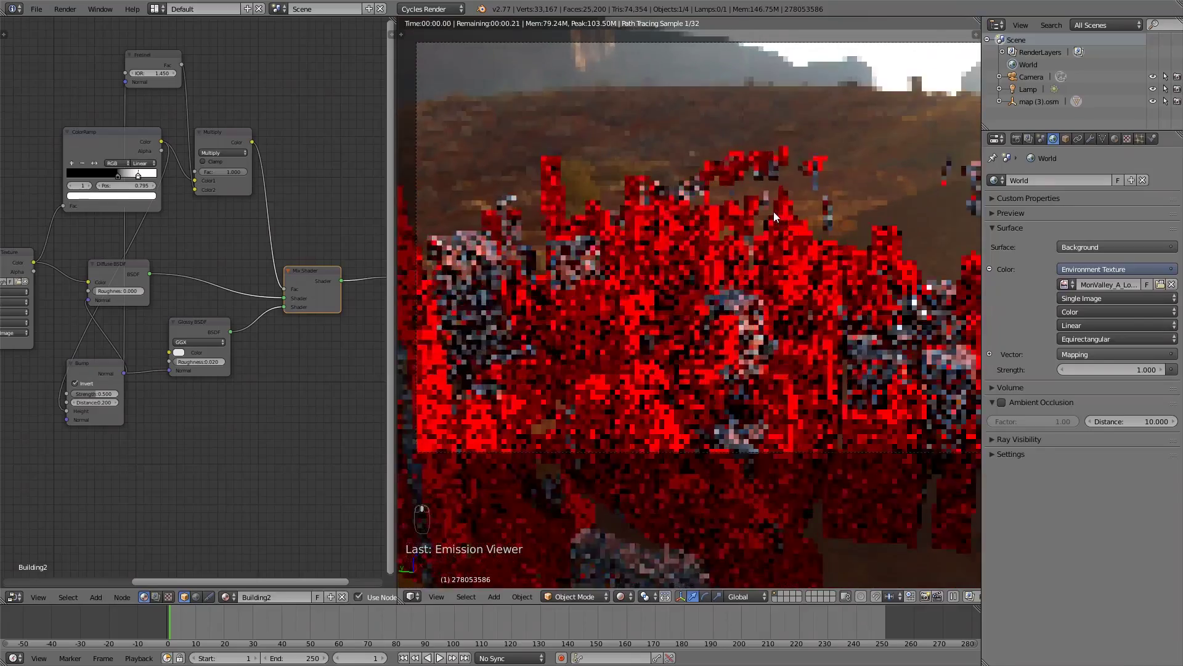
# Rearrange the Fresnel and Multiply nodes of the Building2 material so they sit clear of the ColorRamp node.
pyautogui.moveTo(164, 56); pyautogui.dragTo(169, 76)
pyautogui.moveTo(223, 133); pyautogui.dragTo(255, 134)
pyautogui.moveTo(161, 79); pyautogui.dragTo(181, 81)
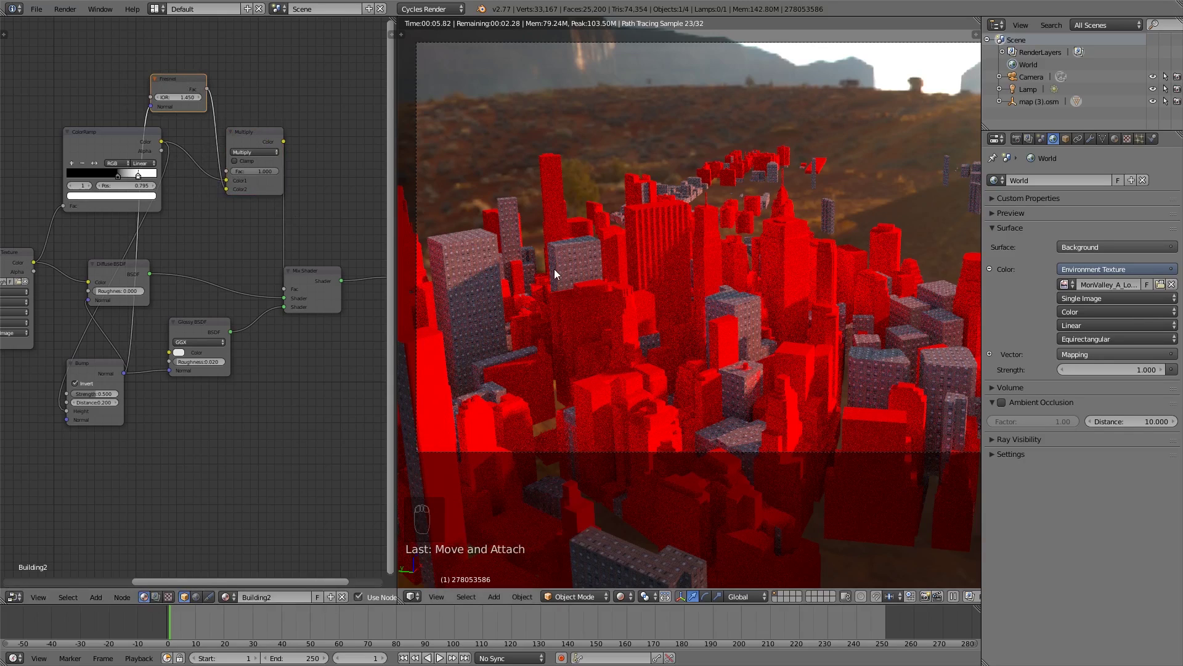
pyautogui.click(168, 79)
pyautogui.moveTo(168, 79); pyautogui.dragTo(164, 82)
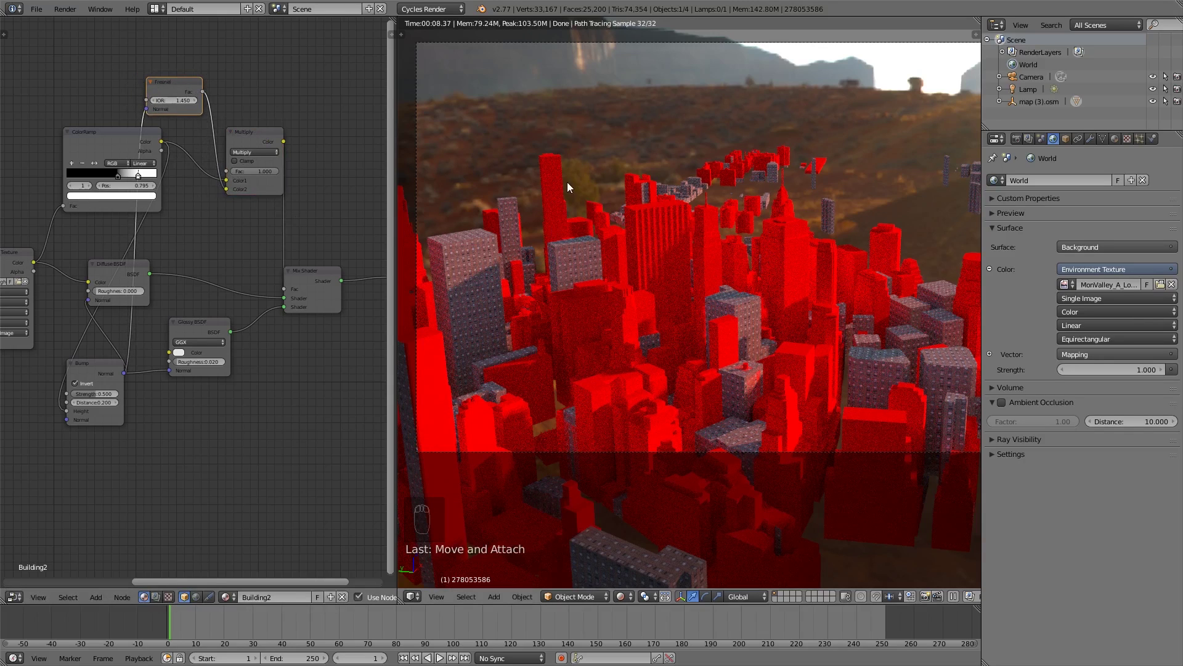
pyautogui.click(188, 90)
pyautogui.moveTo(187, 91); pyautogui.dragTo(185, 88)
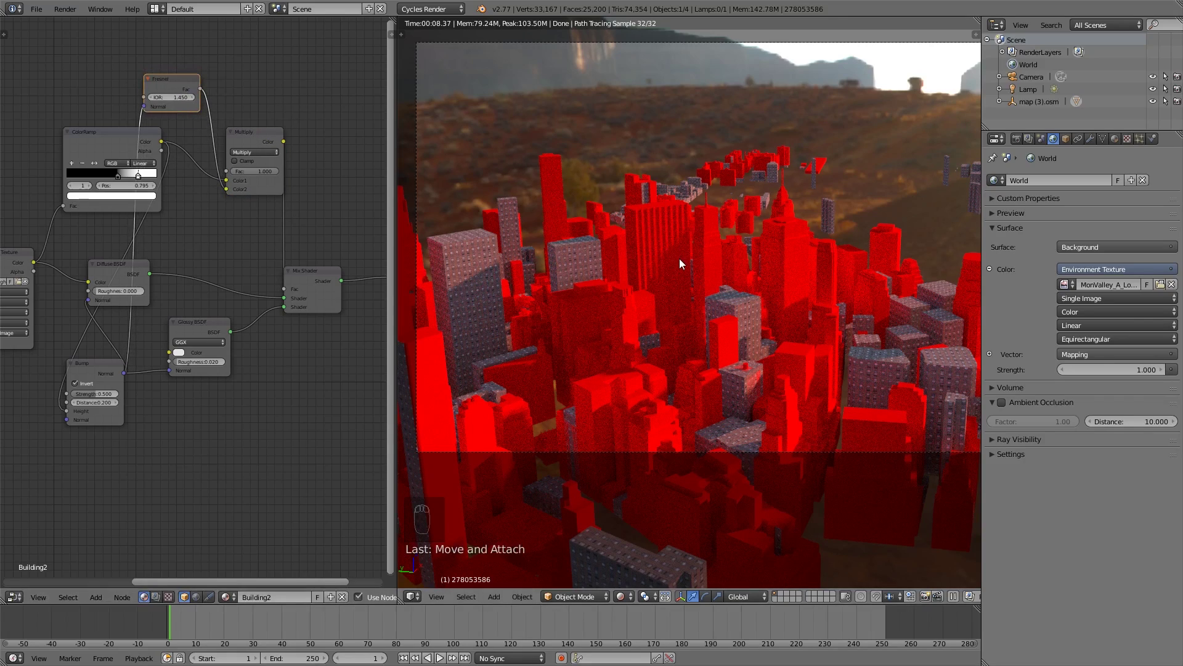
pyautogui.scroll(1, 679, 258)
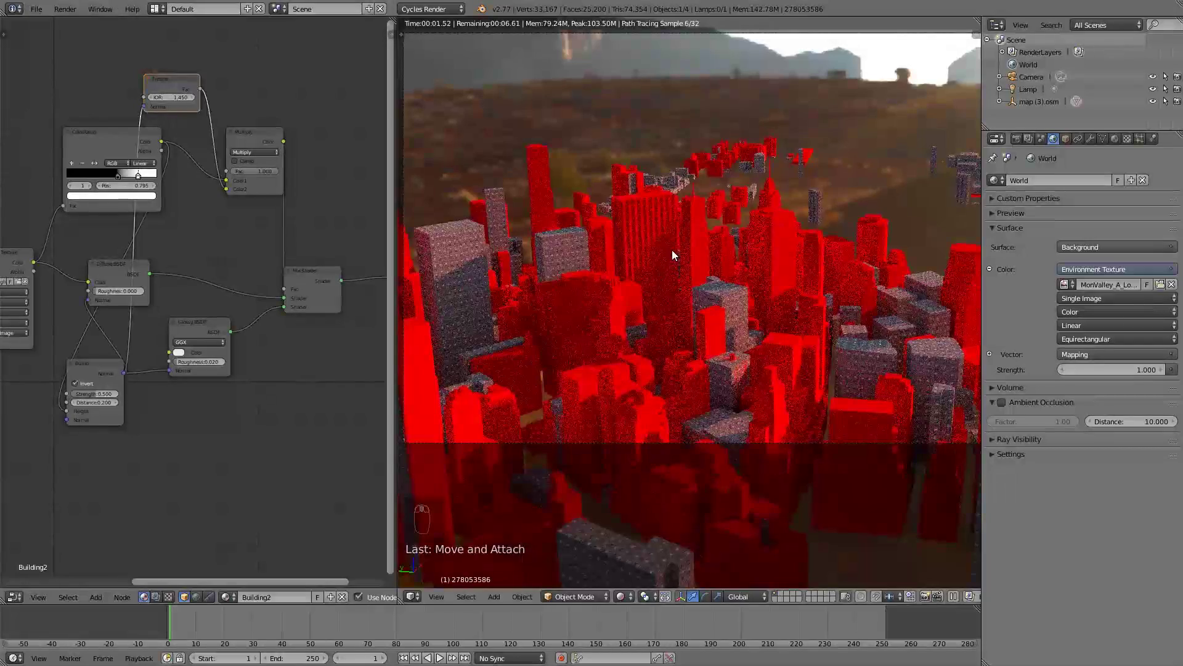
# Select the roof material slot of the buildings and rename its material as Building1.
pyautogui.click(1114, 139)
pyautogui.click(1028, 184)
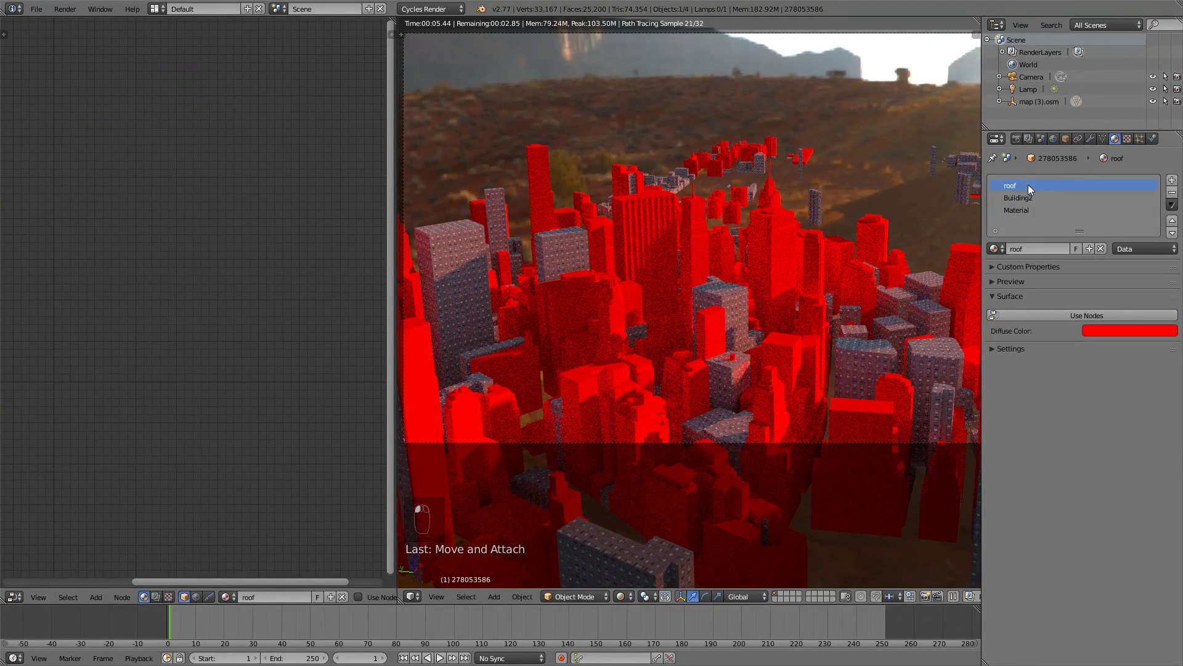
pyautogui.write('zbuilding1')
pyautogui.press('Return')
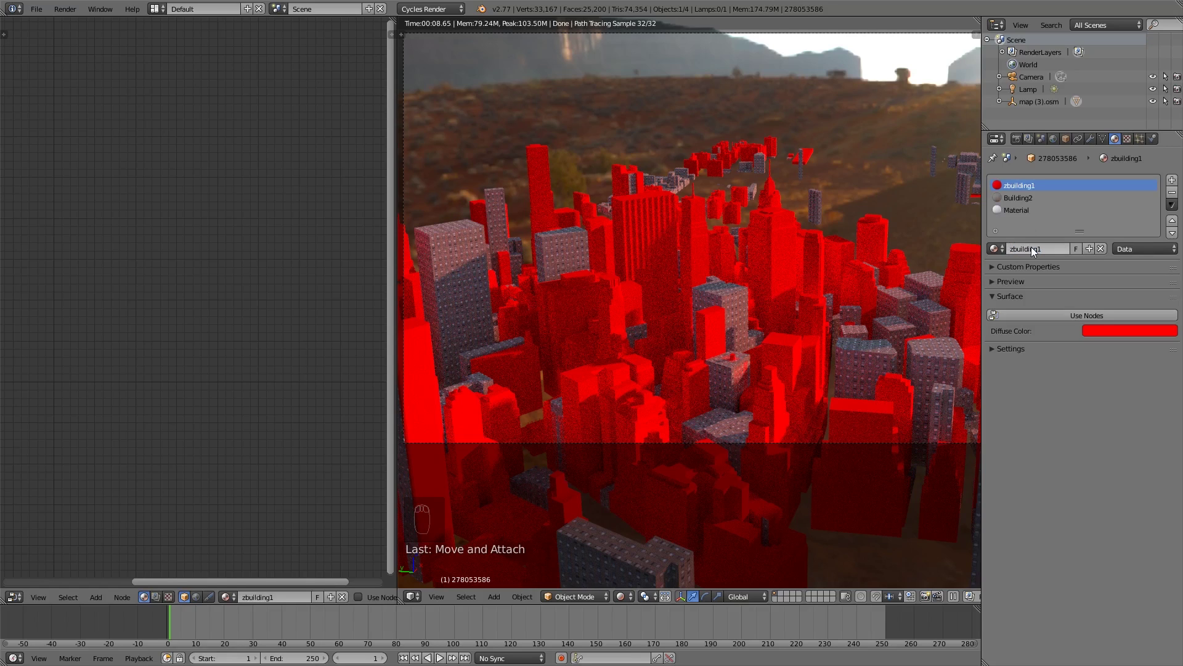
pyautogui.click(1015, 249)
pyautogui.press('BackSpace')
pyautogui.press('BackSpace')
pyautogui.write('B')
pyautogui.press('Return')
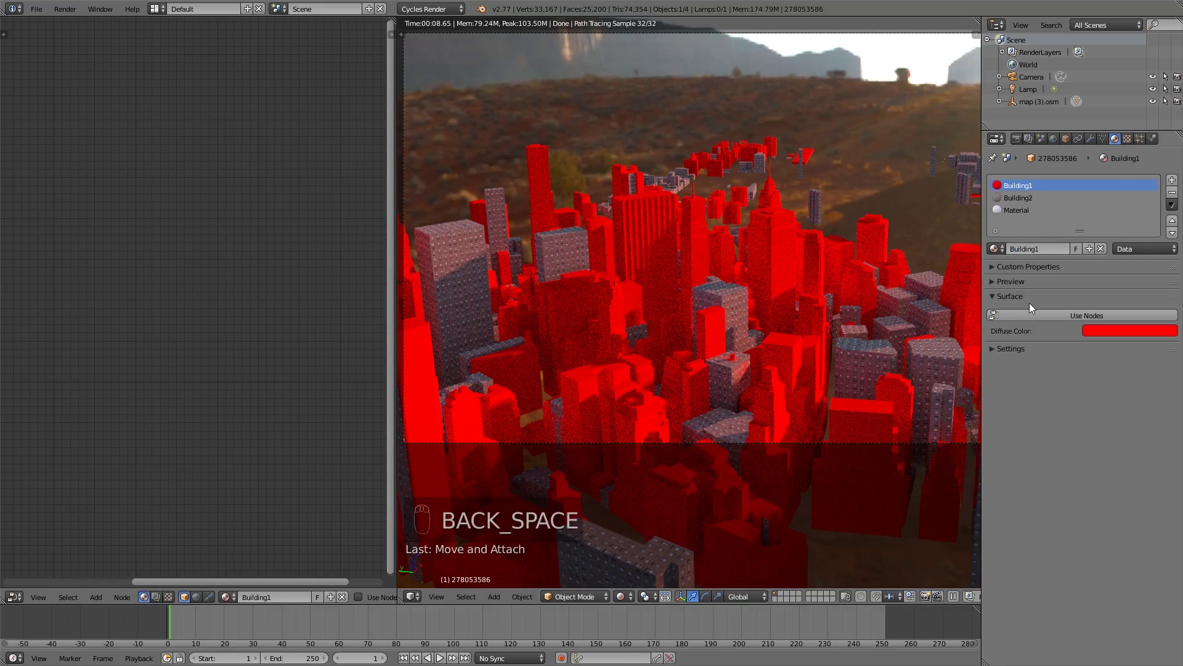
# Enable nodes for the first material slot, then assign Building2 to it and make that material a single-user copy.
pyautogui.click(1059, 314)
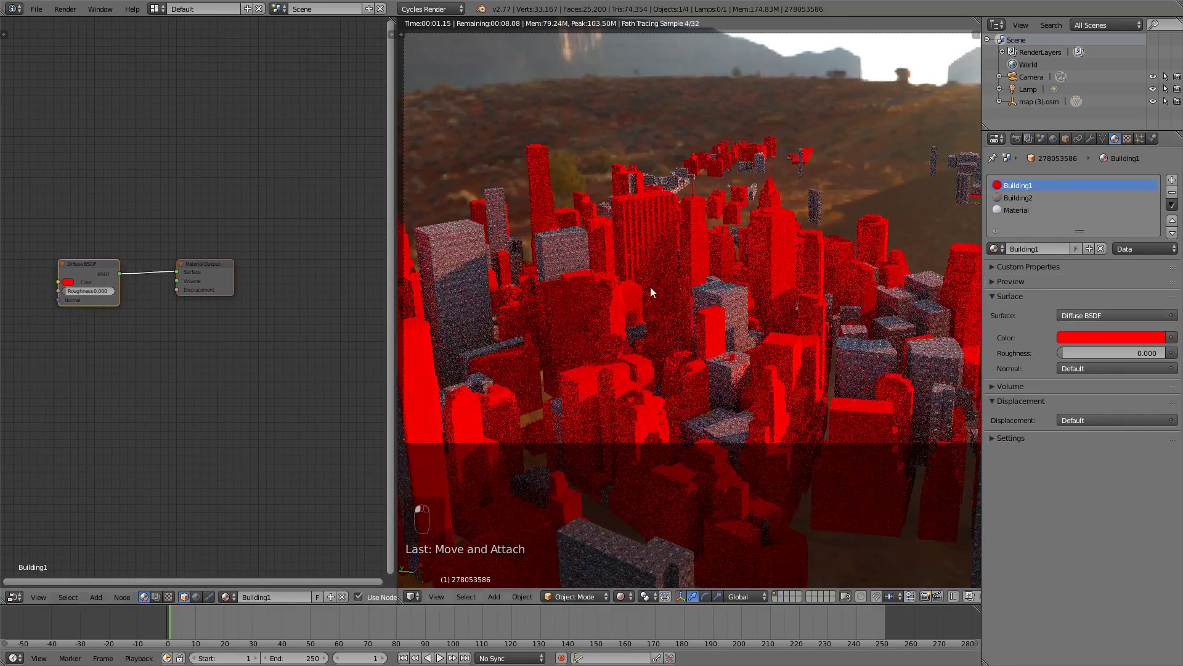
pyautogui.click(995, 248)
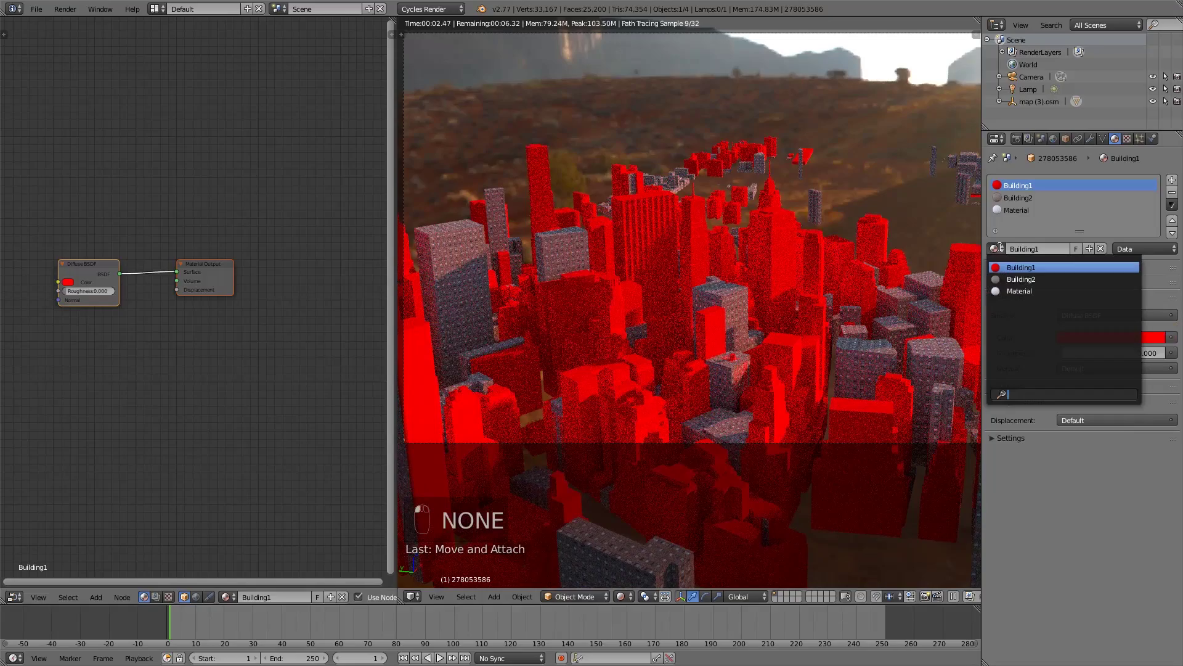
pyautogui.click(1028, 279)
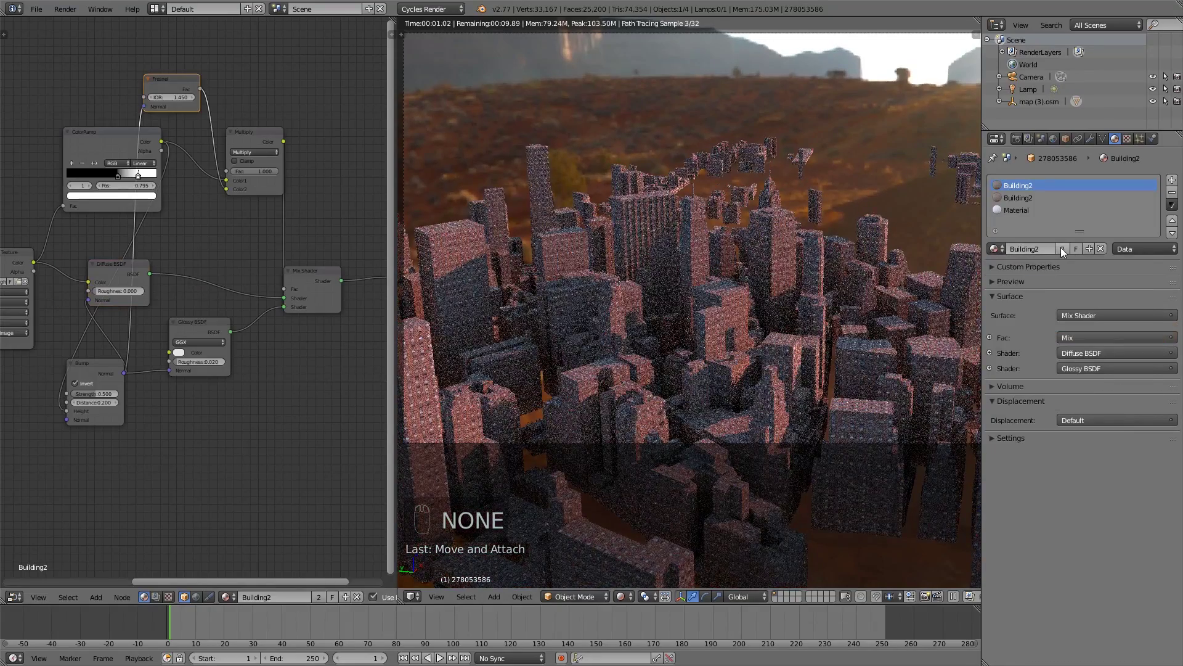
pyautogui.click(1062, 248)
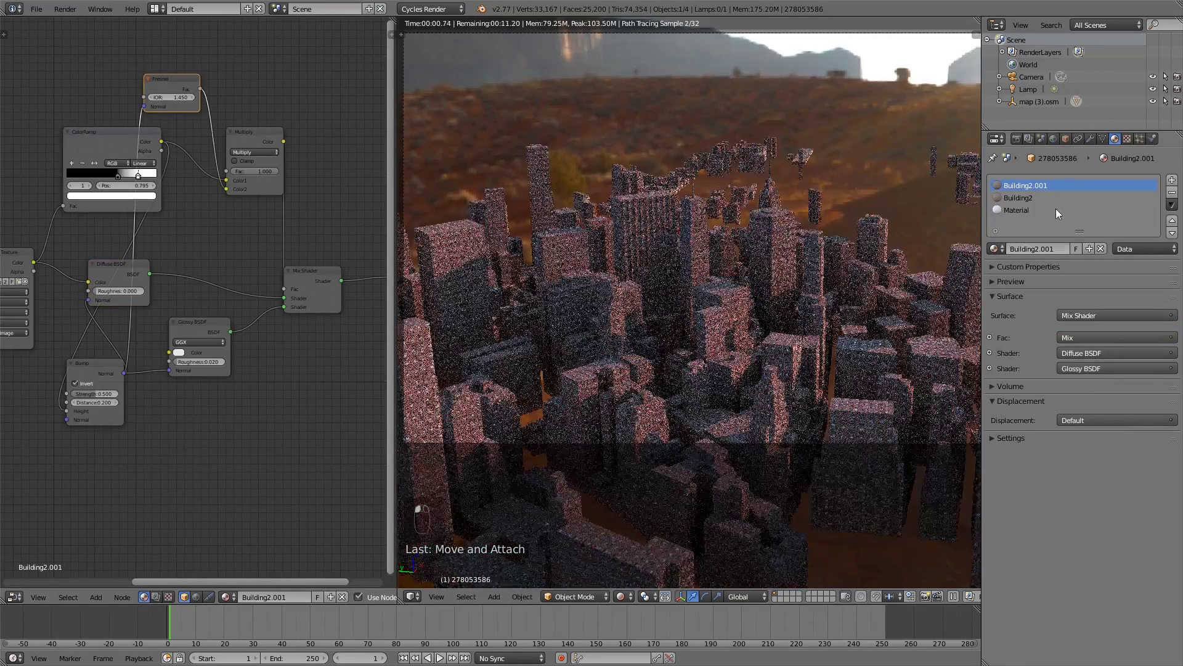
# Rename the copied material in the first slot as Building1.
pyautogui.click(1054, 247)
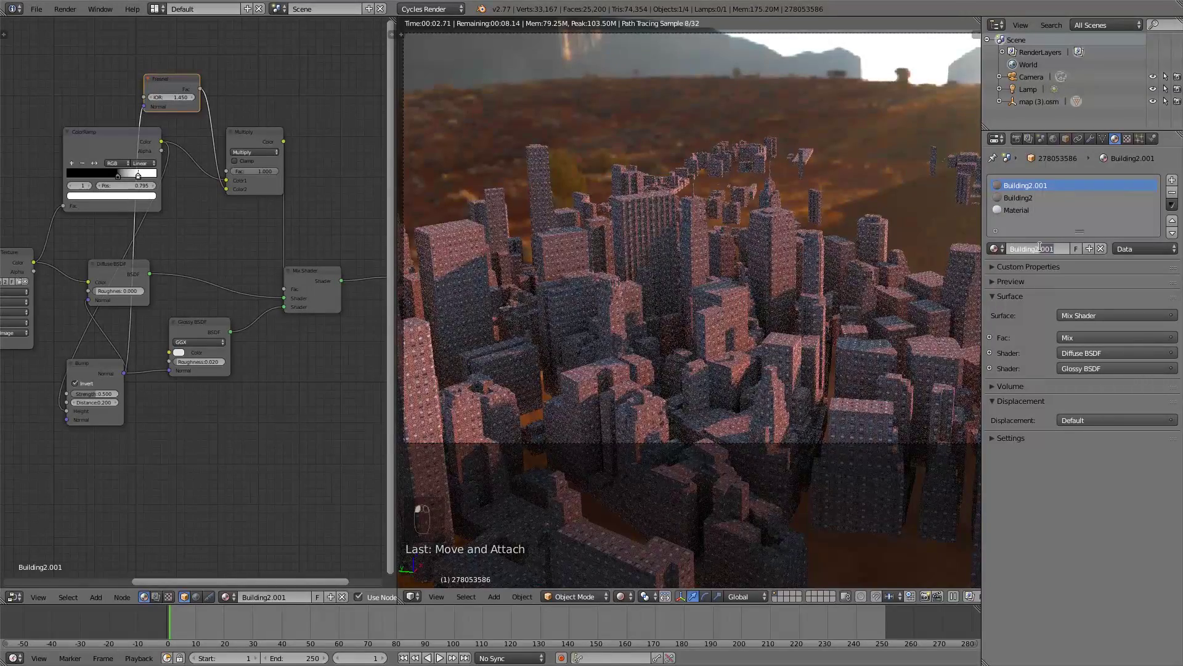
pyautogui.press('BackSpace')
pyautogui.press('BackSpace')
pyautogui.press('BackSpace')
pyautogui.press('BackSpace')
pyautogui.press('Return')
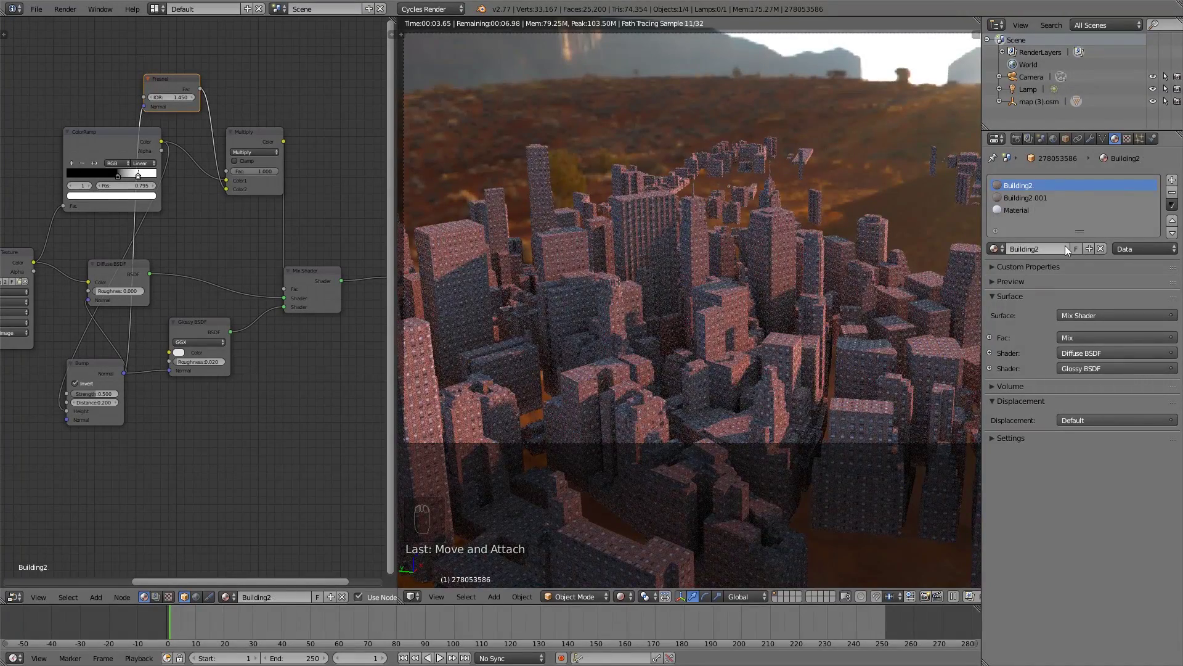
pyautogui.click(1026, 197)
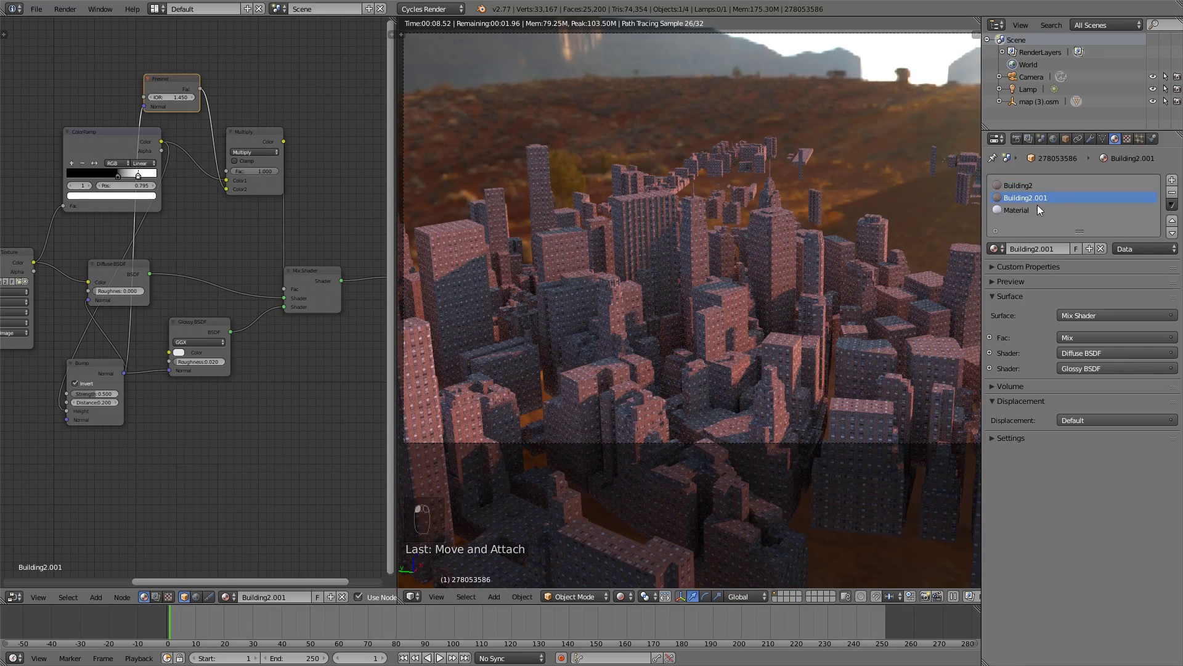
pyautogui.click(1024, 186)
pyautogui.press('BackSpace')
pyautogui.write('1')
pyautogui.press('Return')
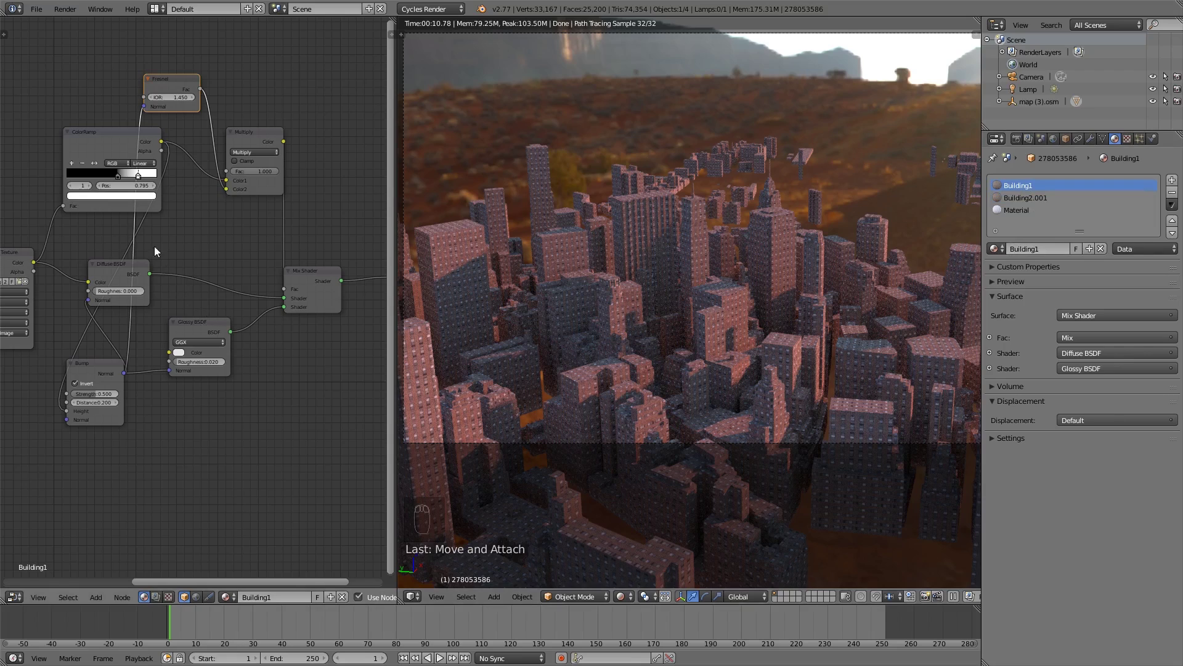
# Load BuildingsHighRise0530_1_S.jpg into the Image Texture node of the Building1 material.
pyautogui.keyDown('ctrl'); pyautogui.hscroll(-6, 162, 257); pyautogui.keyUp('ctrl')
pyautogui.scroll(2, 205, 241)
pyautogui.click(182, 258)
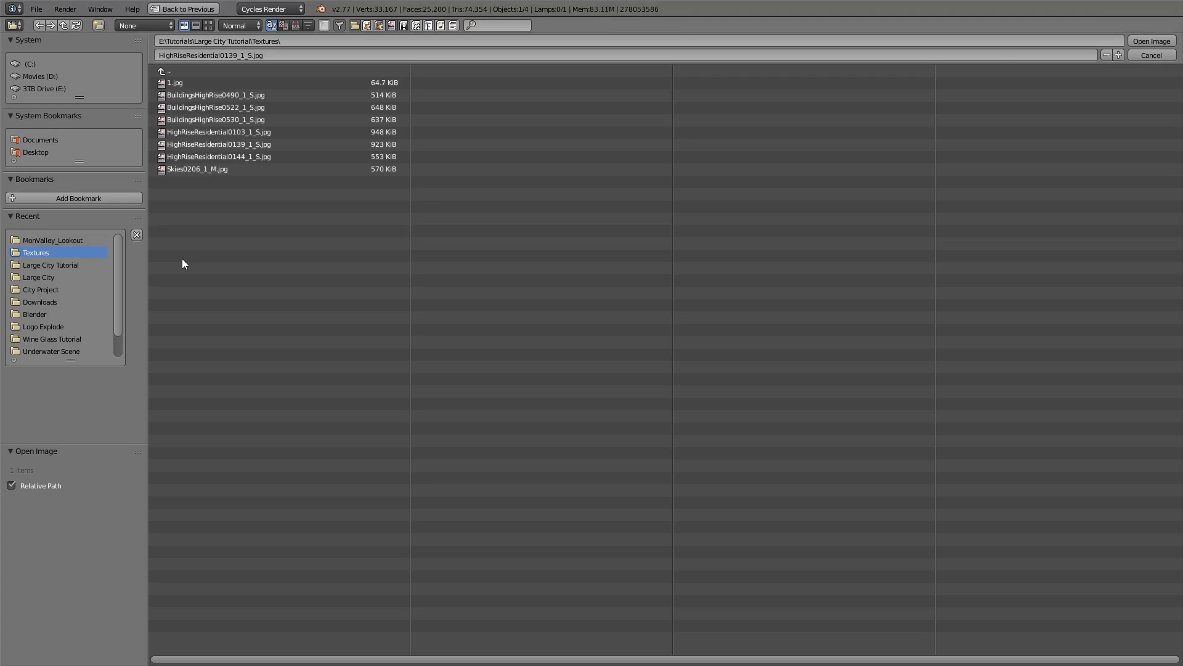
pyautogui.click(209, 25)
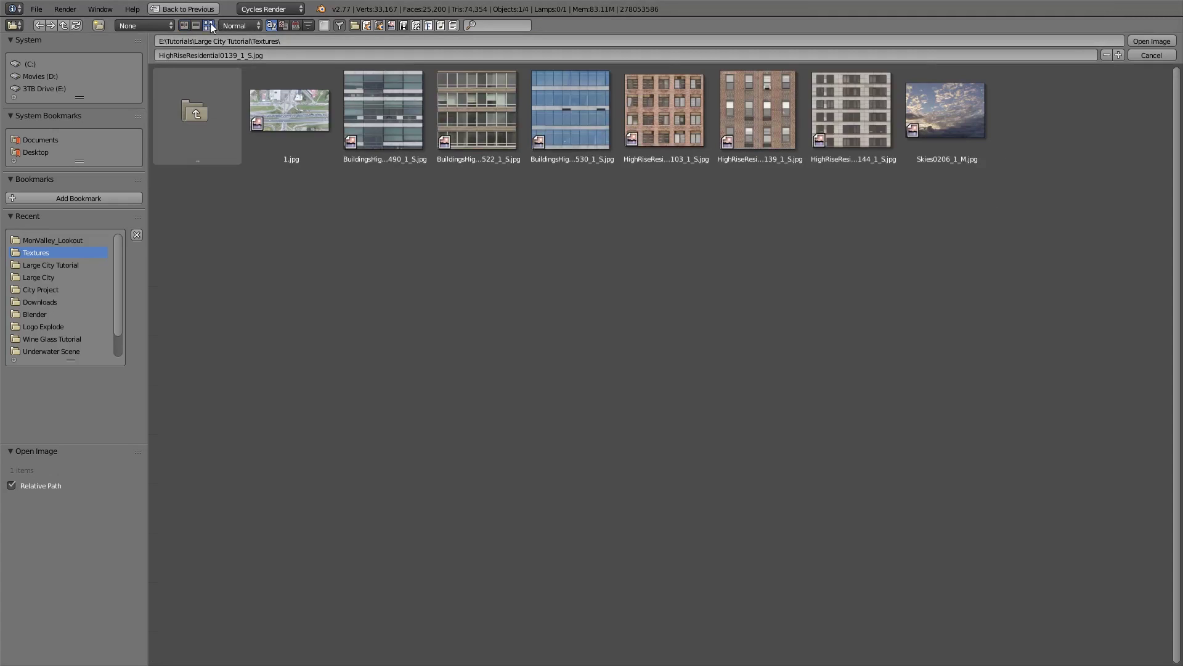
pyautogui.doubleClick(581, 119)
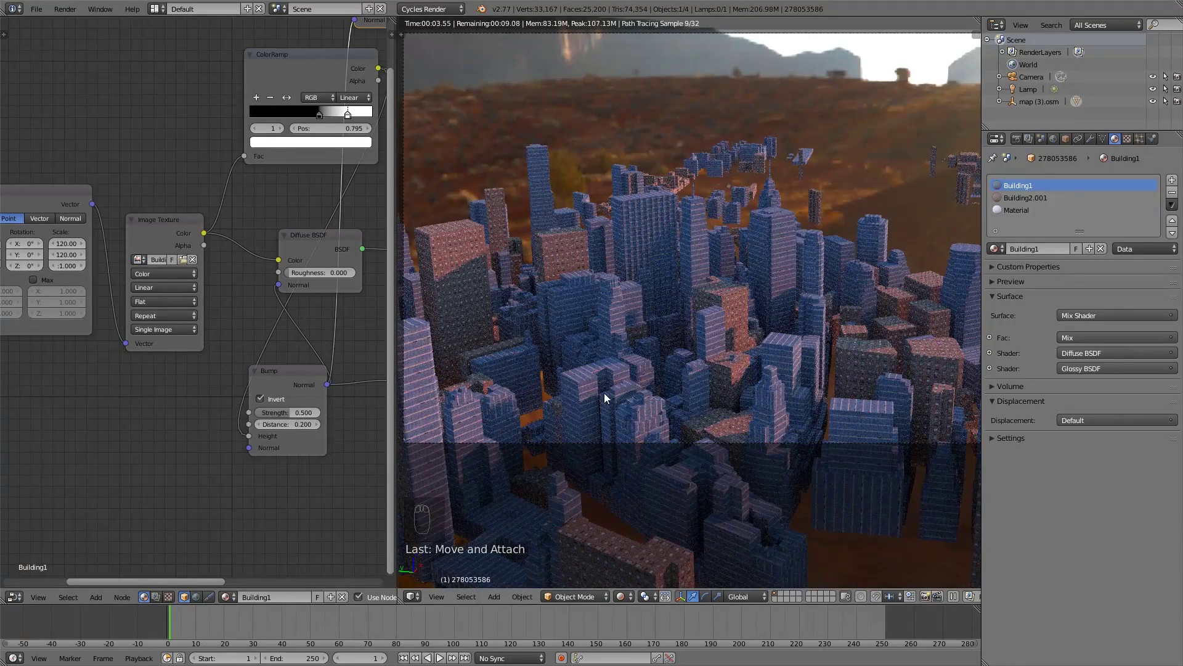
# Preview Building1's ColorRamp through the emission viewer and move its black stop to position 0.227.
pyautogui.scroll(6, 665, 345)
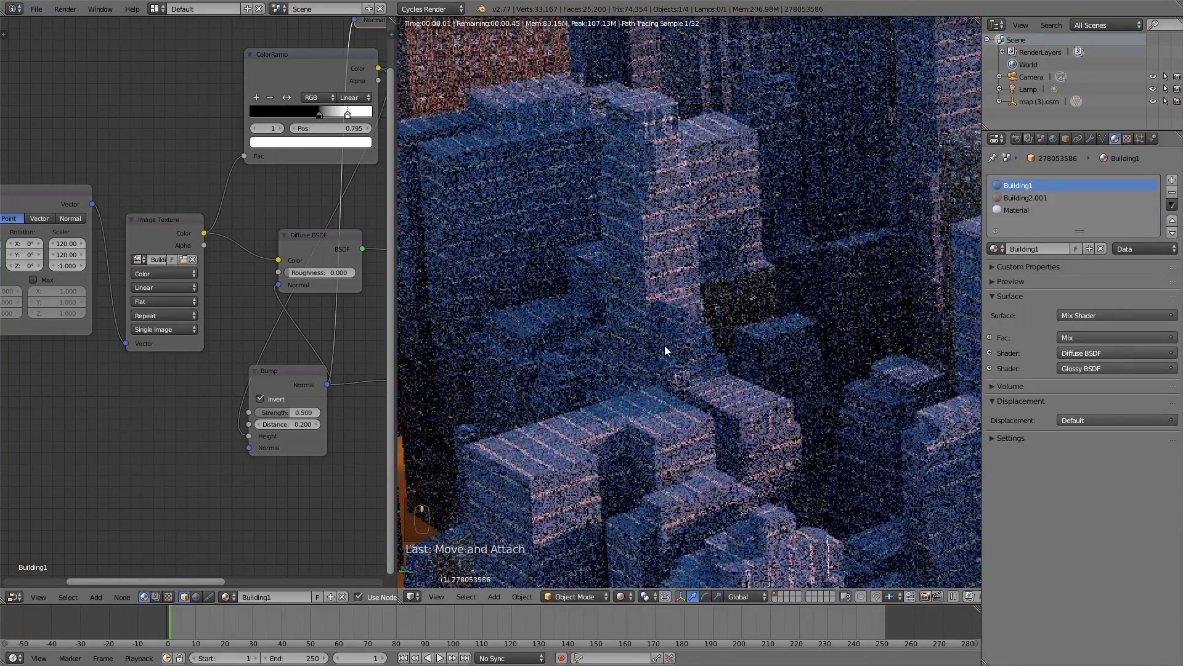
pyautogui.scroll(-3, 227, 222)
pyautogui.moveTo(227, 222); pyautogui.dragTo(192, 215, button='middle')
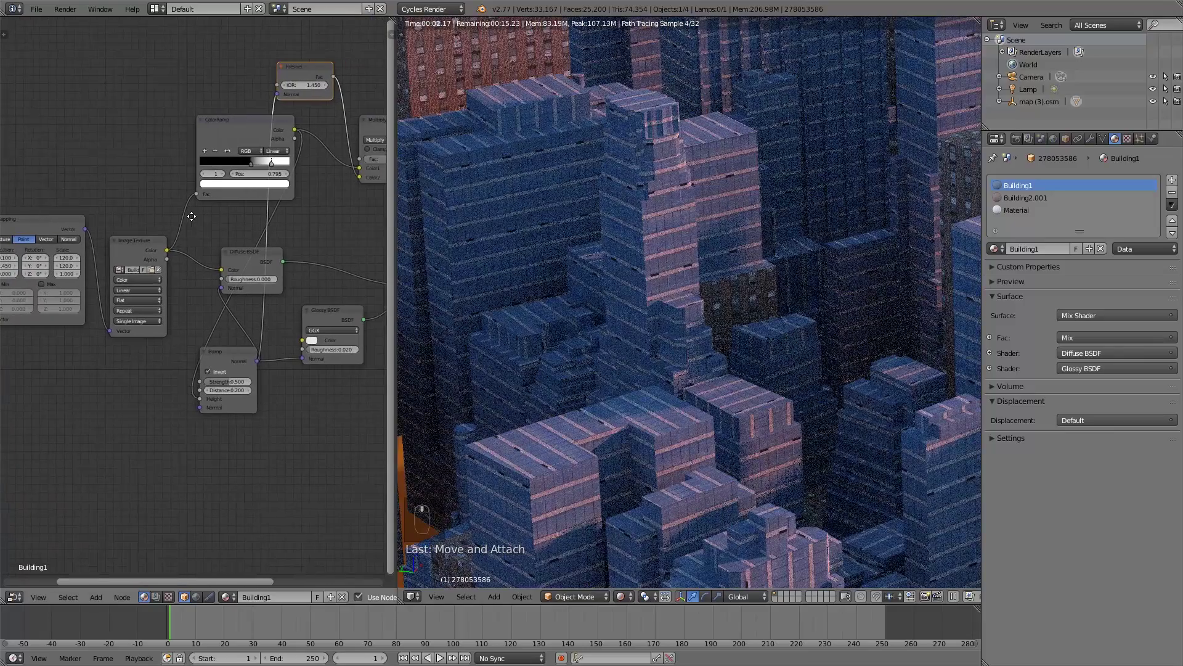
pyautogui.keyDown('ctrl'); pyautogui.keyDown('shift'); pyautogui.click(249, 128); pyautogui.keyUp('shift'); pyautogui.keyUp('ctrl')
pyautogui.moveTo(316, 175); pyautogui.dragTo(261, 273, button='middle')
pyautogui.moveTo(210, 244); pyautogui.dragTo(173, 248)
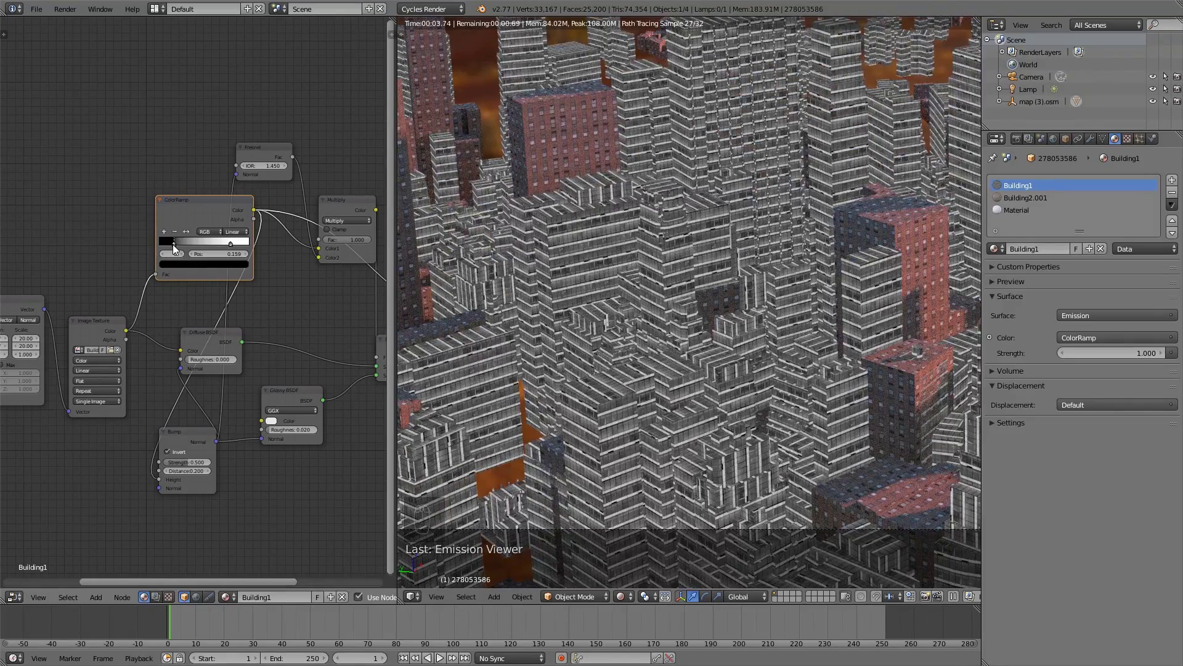
pyautogui.moveTo(173, 244); pyautogui.dragTo(178, 245)
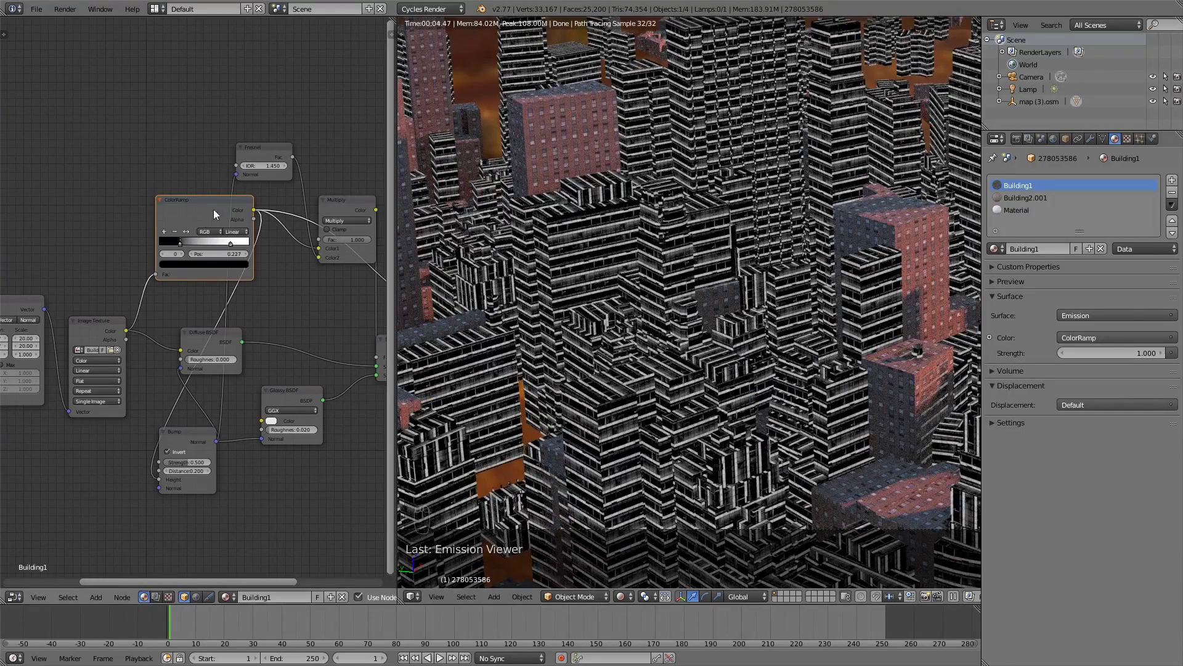
# Flip the ColorRamp, then move its black stop to position 0.384 and its white stop to 0.055.
pyautogui.click(186, 232)
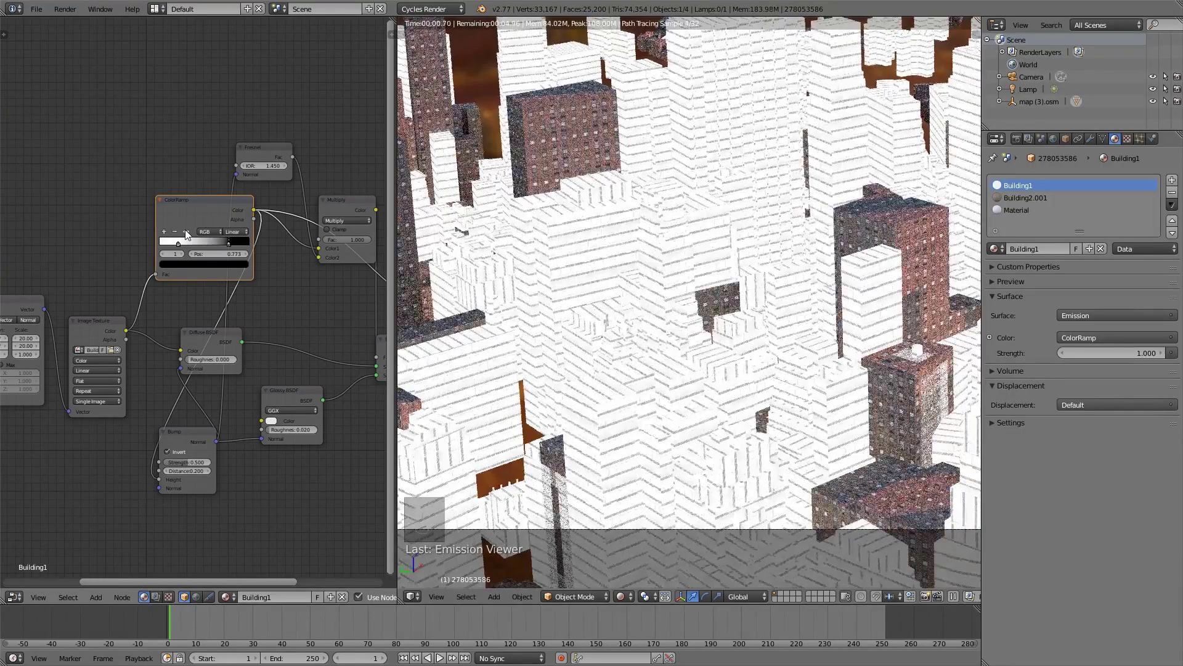
pyautogui.moveTo(228, 241); pyautogui.dragTo(207, 242)
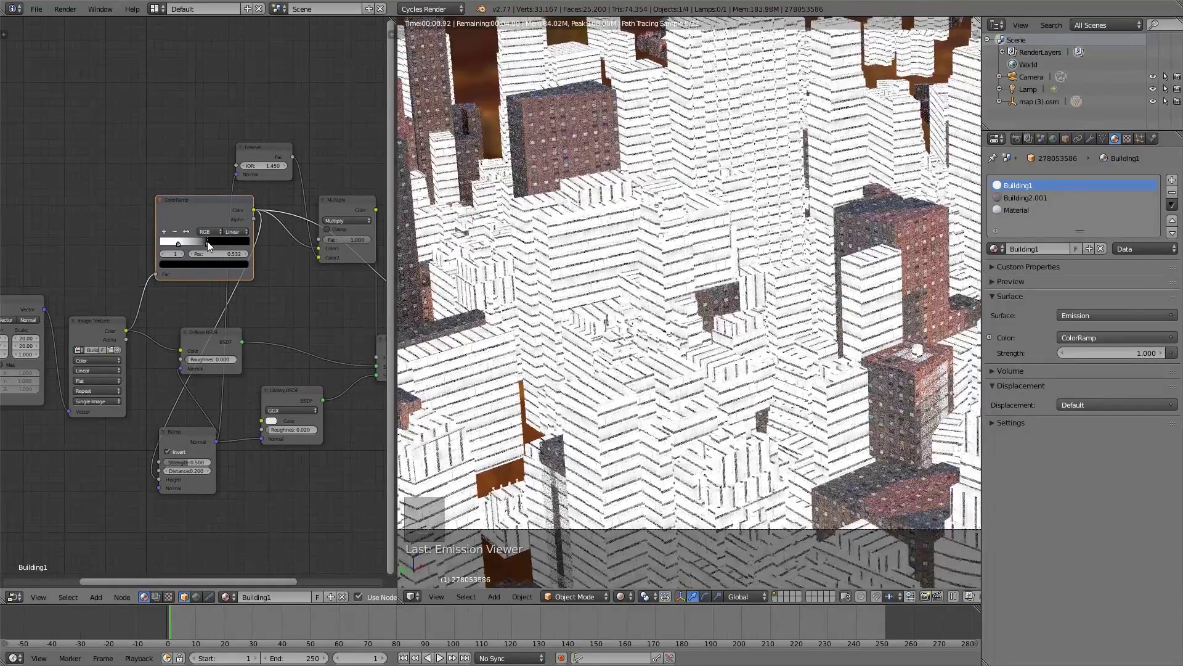
pyautogui.moveTo(207, 241); pyautogui.dragTo(193, 245)
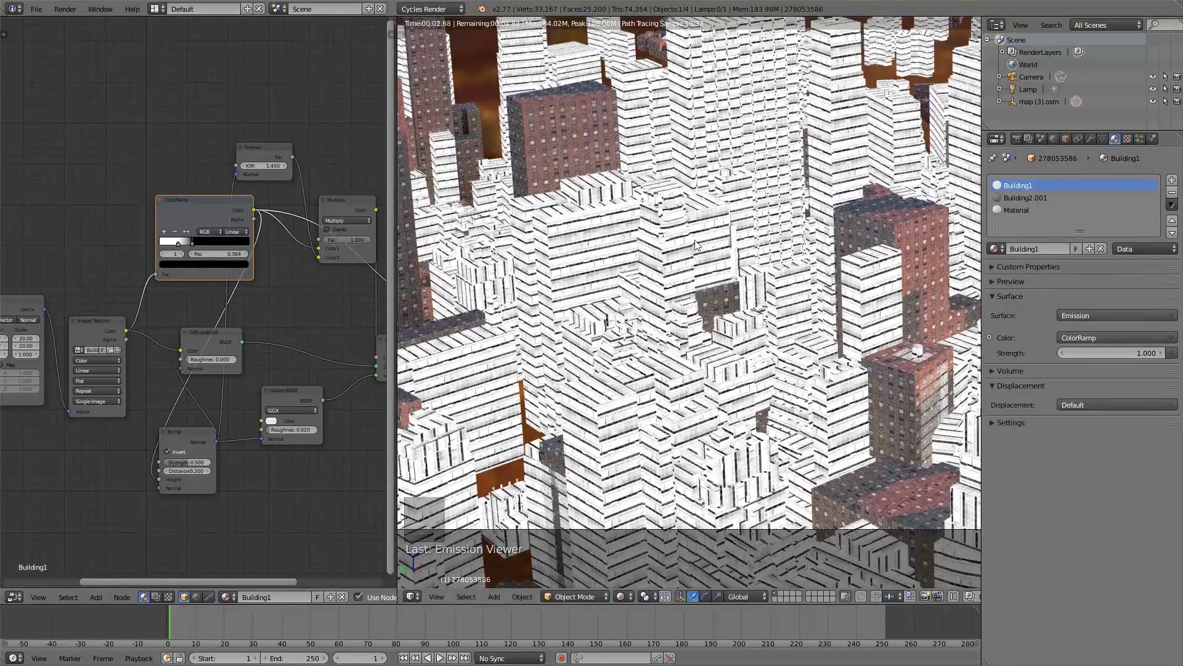
pyautogui.moveTo(178, 246); pyautogui.dragTo(164, 244)
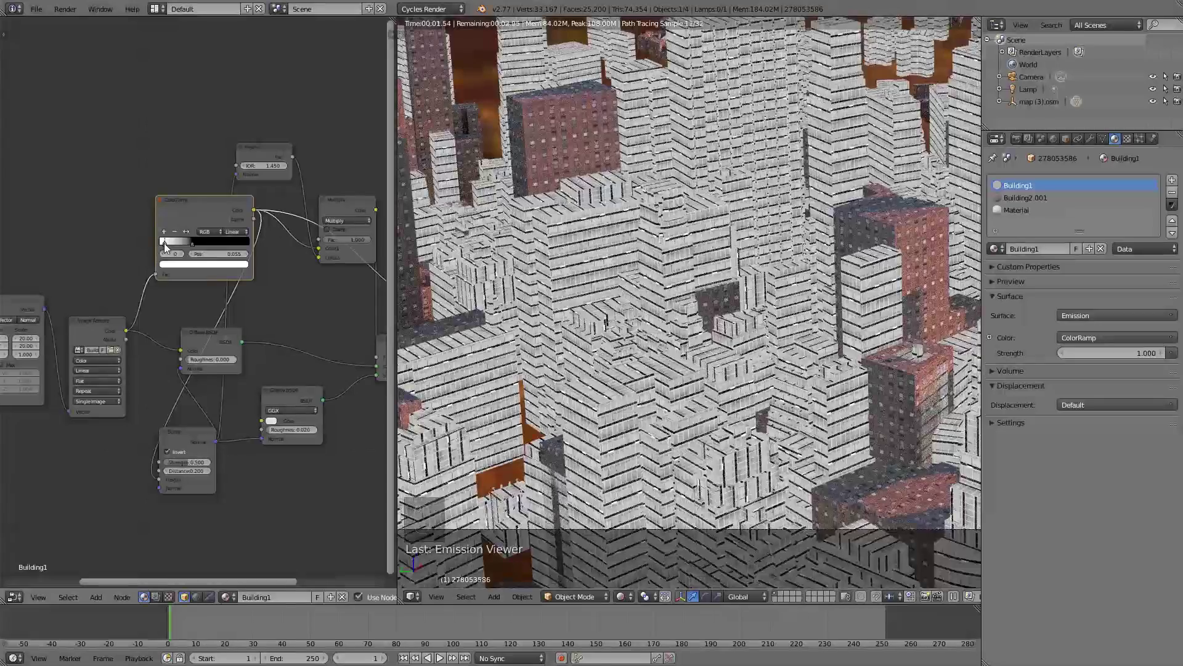
# Move the ColorRamp node aside and link its Color output directly to the Mix Shader's Fac input.
pyautogui.moveTo(237, 212); pyautogui.dragTo(189, 223, button='middle')
pyautogui.moveTo(188, 223); pyautogui.dragTo(150, 226)
pyautogui.moveTo(335, 286); pyautogui.dragTo(282, 257, button='middle')
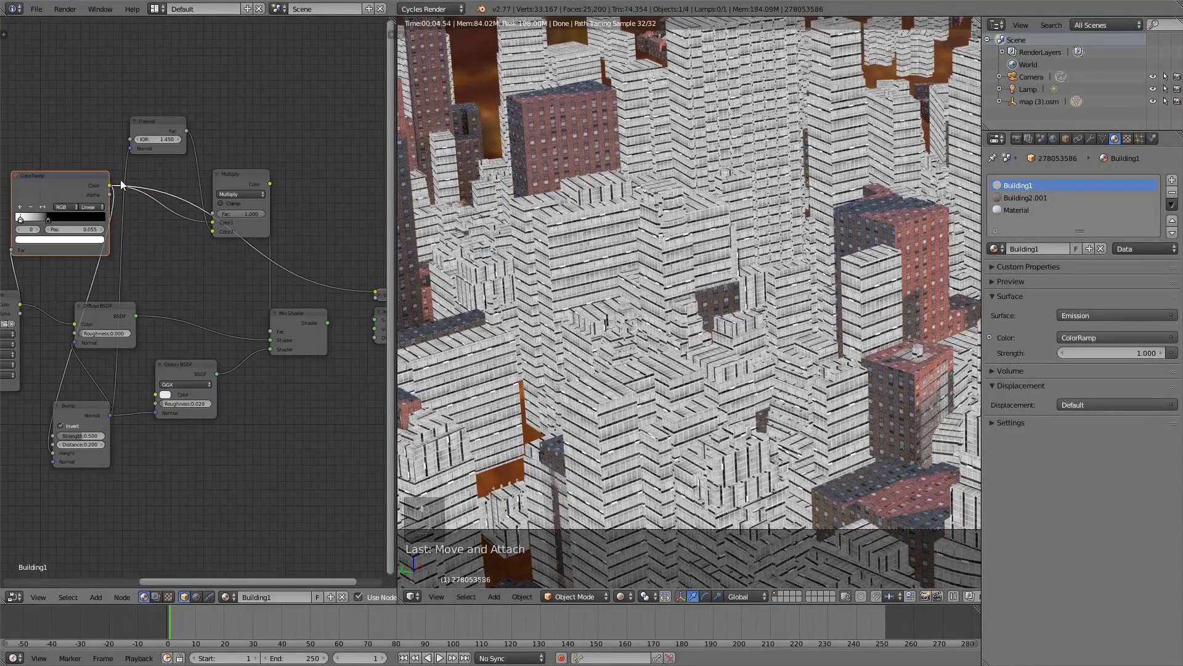
pyautogui.moveTo(109, 185); pyautogui.dragTo(272, 332)
# Delete the Multiply node and the emission Viewer node from the Building1 material.
pyautogui.moveTo(239, 173); pyautogui.dragTo(286, 138)
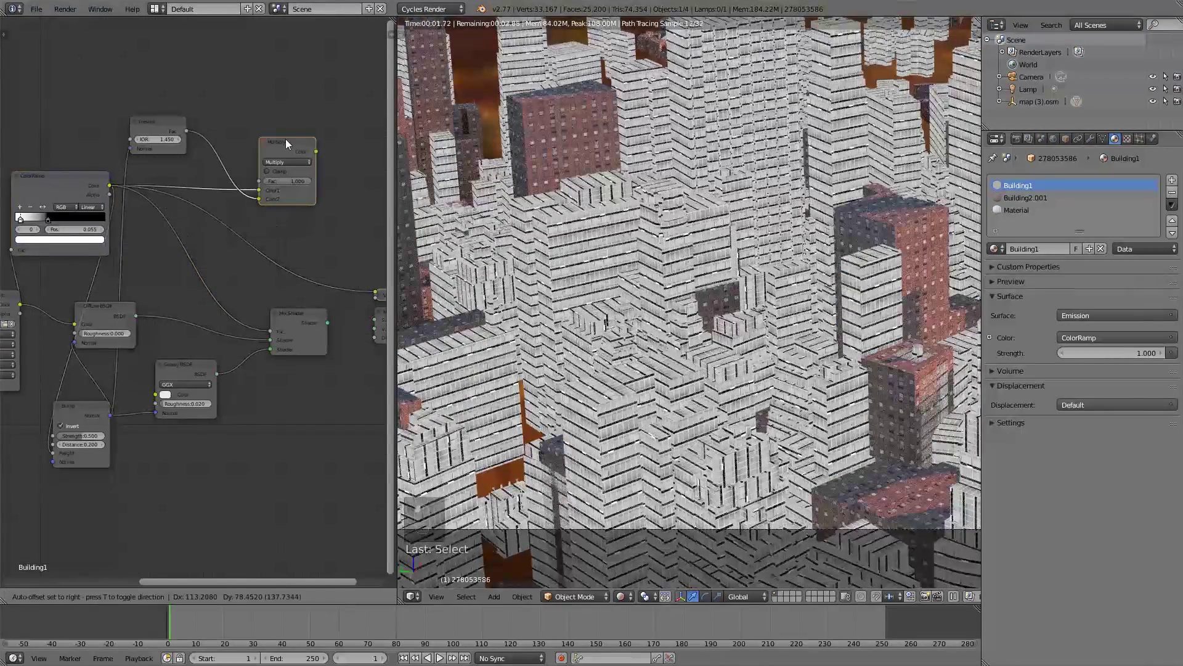
pyautogui.moveTo(286, 139); pyautogui.dragTo(198, 113, button='middle')
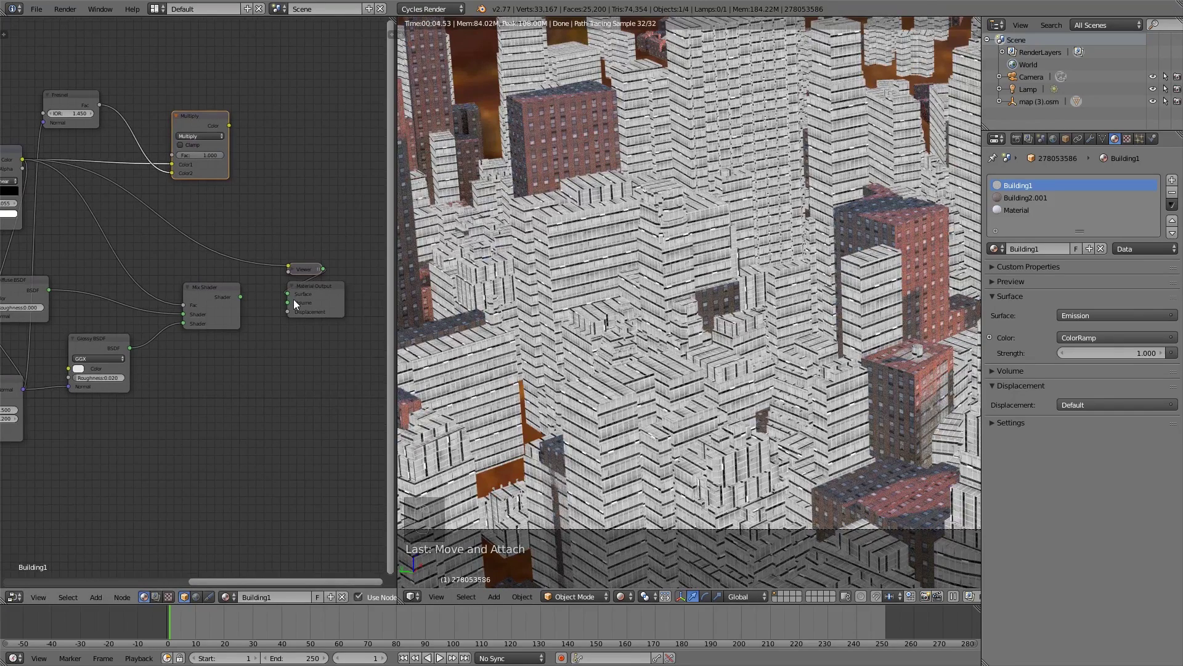
pyautogui.moveTo(314, 286); pyautogui.dragTo(333, 286)
pyautogui.moveTo(207, 119); pyautogui.dragTo(222, 119)
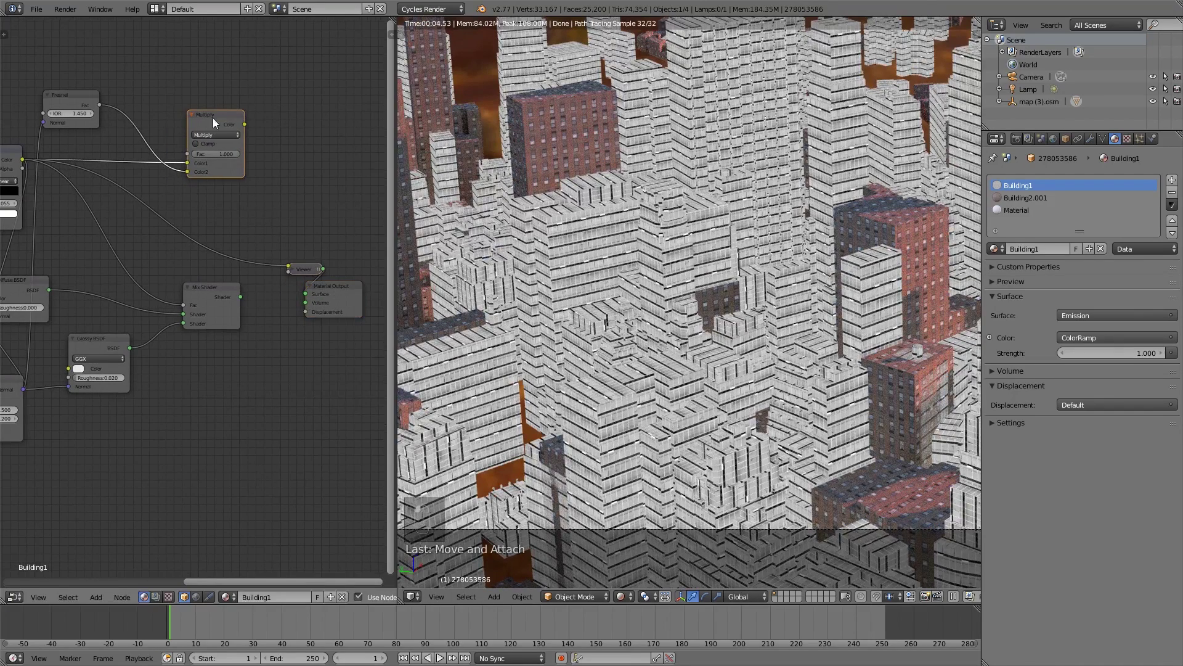
pyautogui.press('x')
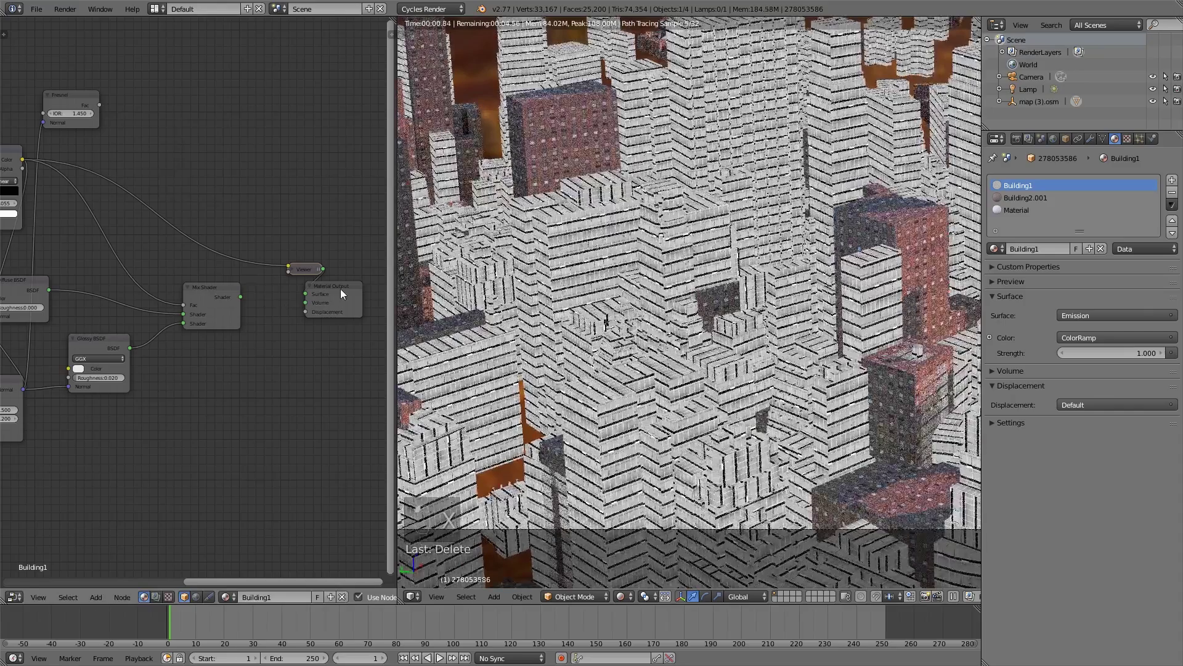
pyautogui.click(311, 269)
pyautogui.press('x')
# Space out the Mix Shader and Material Output nodes and place a duplicate of the Mix Shader between them.
pyautogui.moveTo(338, 296); pyautogui.dragTo(347, 295)
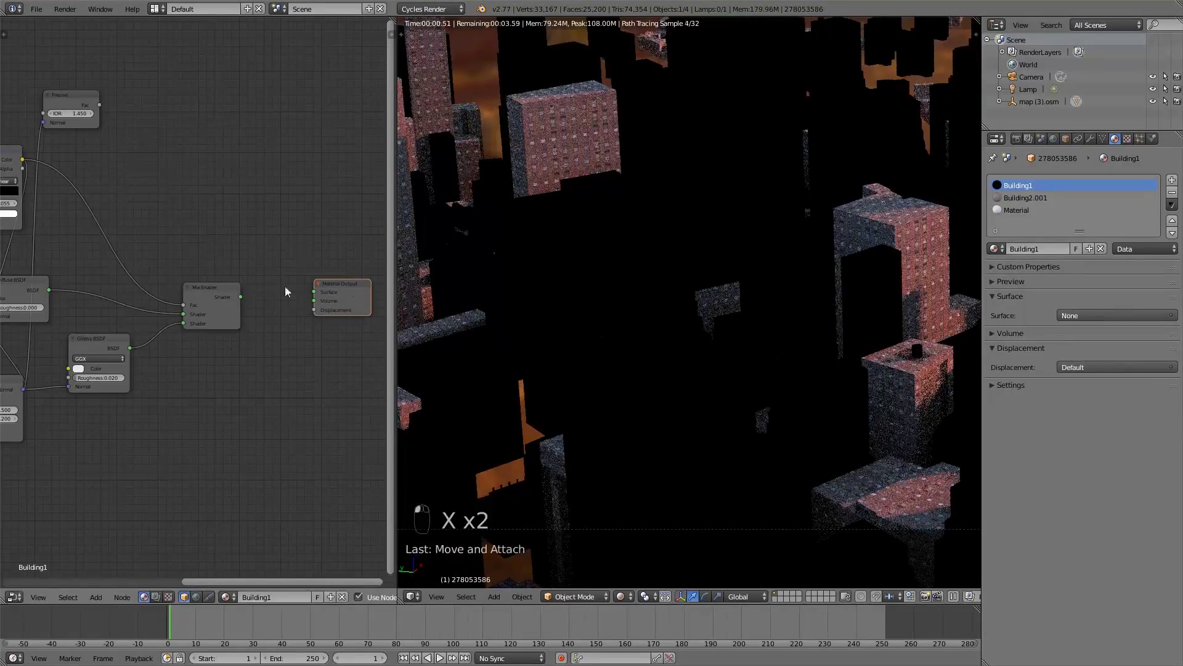
pyautogui.moveTo(218, 285); pyautogui.dragTo(201, 283)
pyautogui.hotkey('shift', 'd')
pyautogui.click(272, 281)
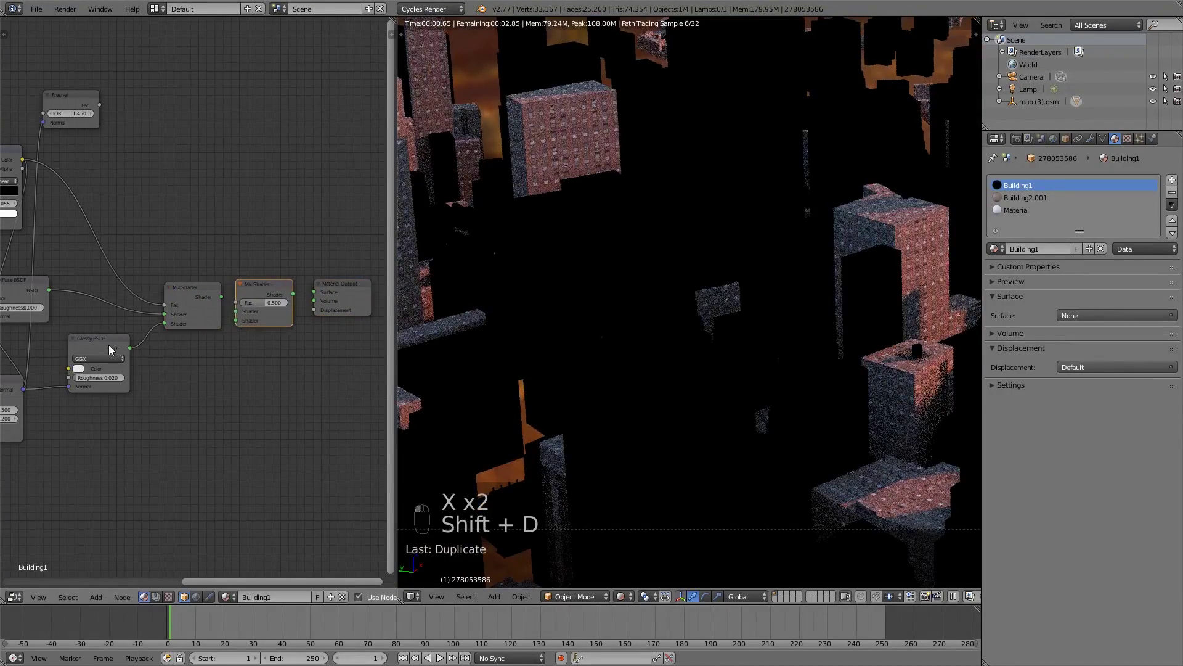
# Duplicate the Glossy BSDF and link the copy's BSDF output to the second Shader input of the duplicated Mix Shader.
pyautogui.click(109, 345)
pyautogui.hotkey('shift', 'd')
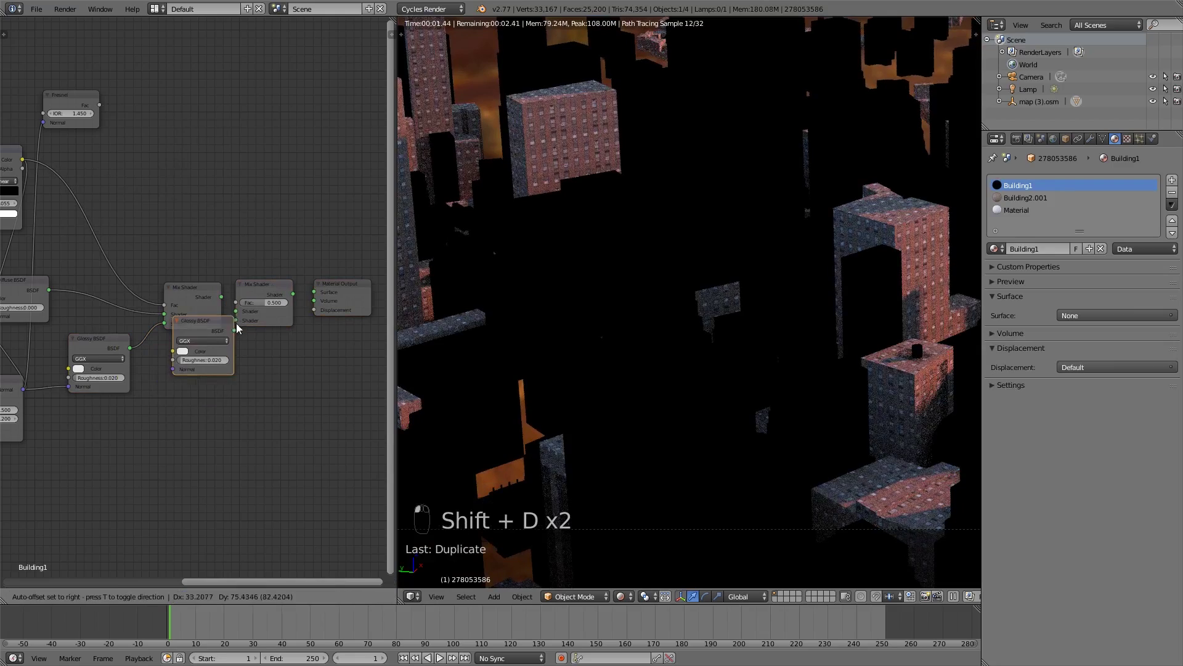
pyautogui.click(219, 356)
pyautogui.moveTo(217, 359); pyautogui.dragTo(236, 320)
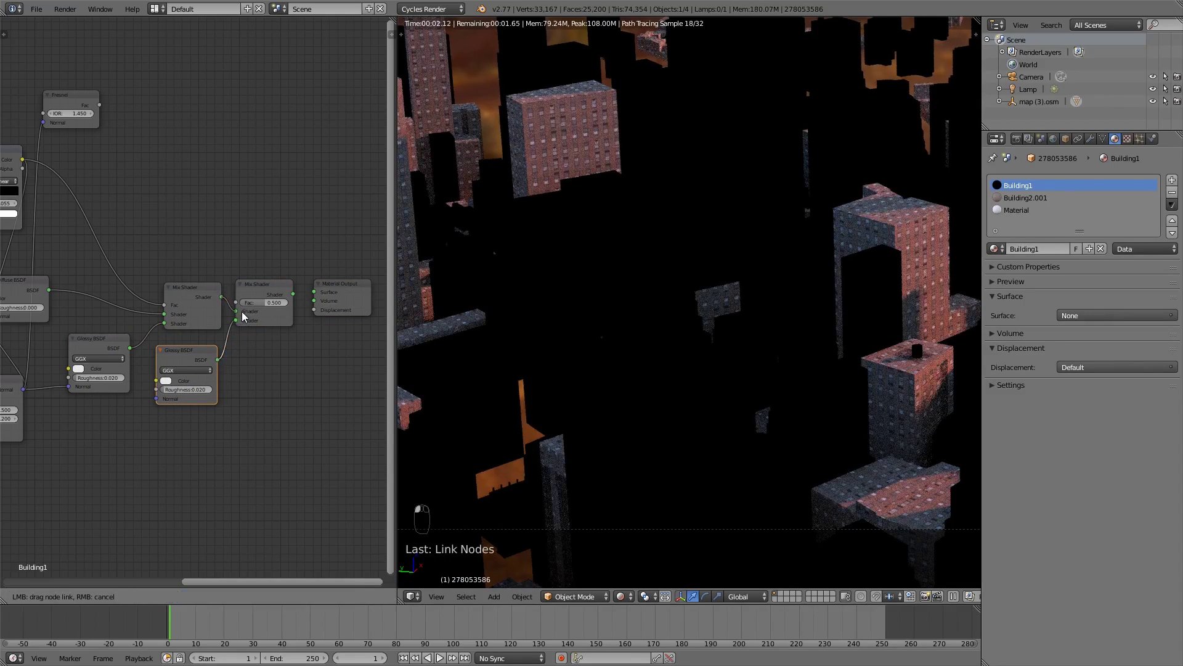
# Link the Fresnel's Fac to the second Mix Shader's Fac, connect that Mix Shader to the Material Output's Surface, and space out the nodes.
pyautogui.moveTo(188, 356); pyautogui.dragTo(196, 352)
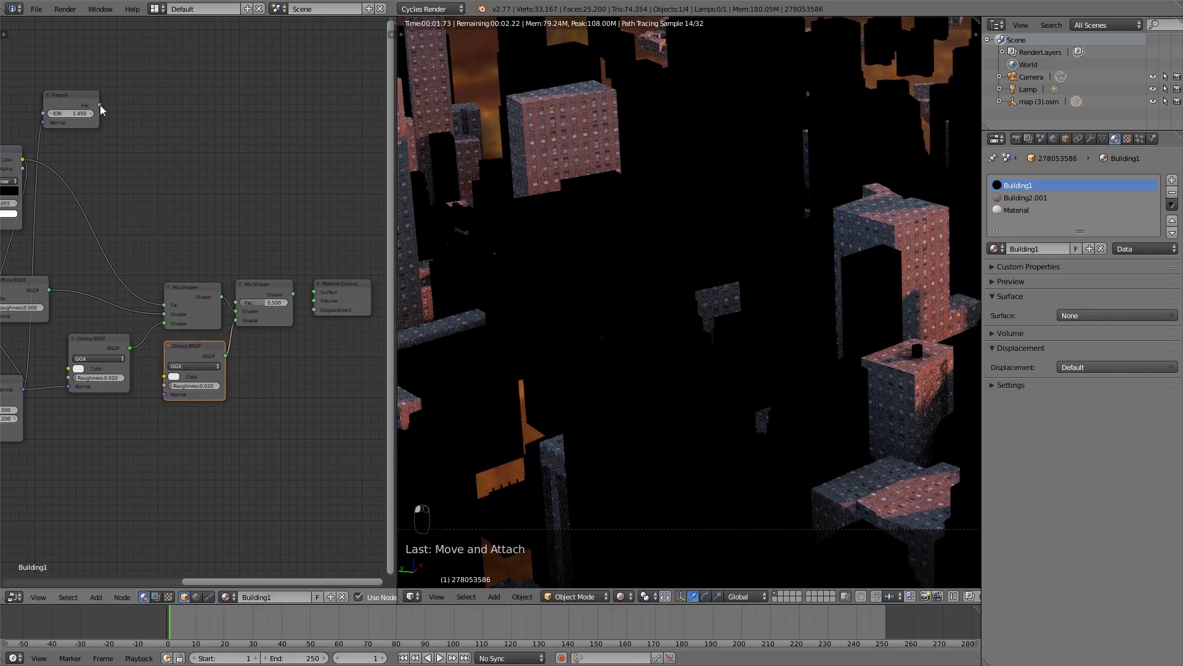
pyautogui.moveTo(99, 105); pyautogui.dragTo(313, 292)
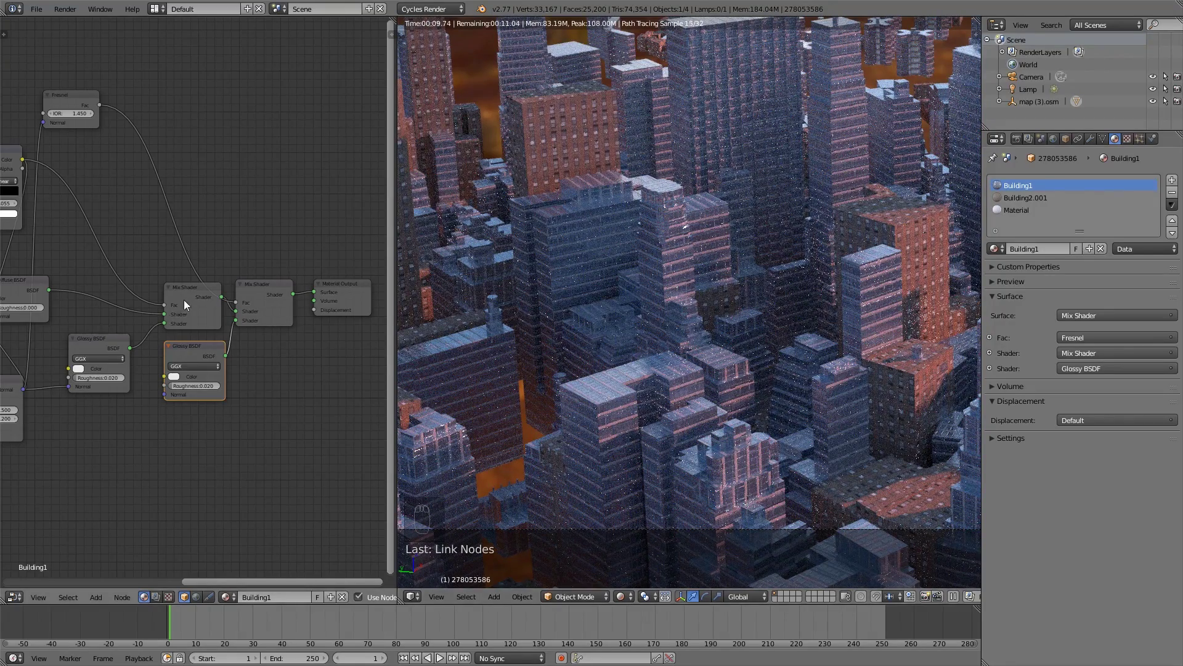
pyautogui.moveTo(195, 291); pyautogui.dragTo(168, 290)
# Preview the first Mix Shader, the ColorRamp and the final Mix Shader in turn on the buildings.
pyautogui.keyDown('ctrl'); pyautogui.keyDown('shift'); pyautogui.click(167, 290); pyautogui.keyUp('shift'); pyautogui.keyUp('ctrl')
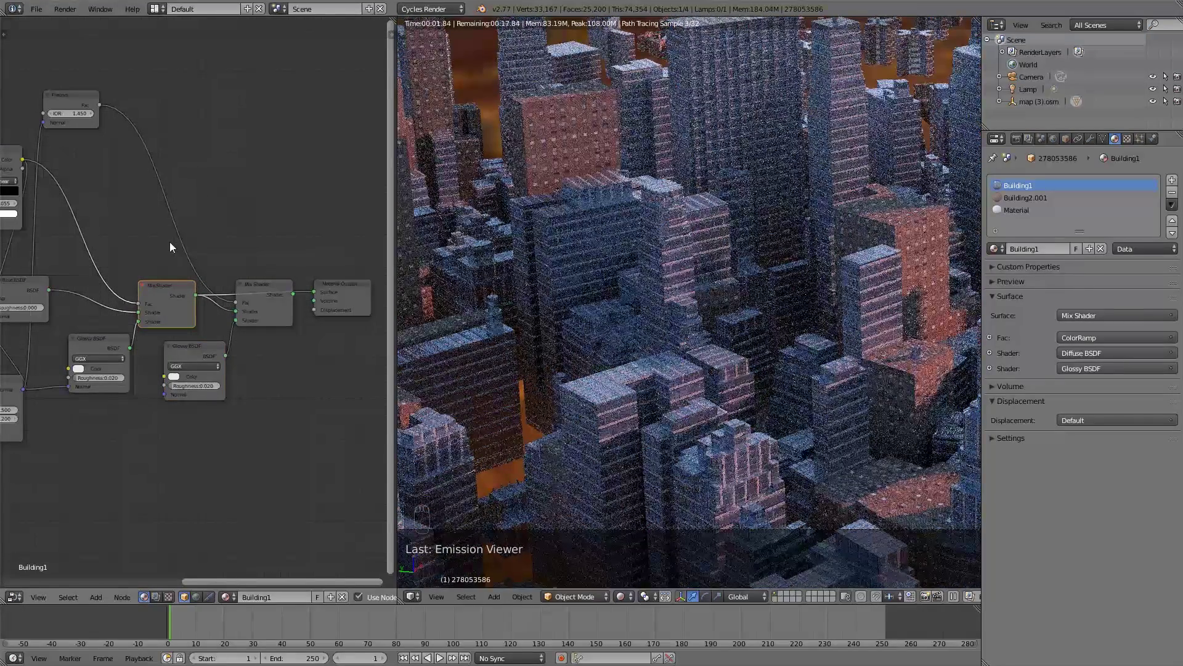
pyautogui.moveTo(169, 241); pyautogui.dragTo(336, 201, button='middle')
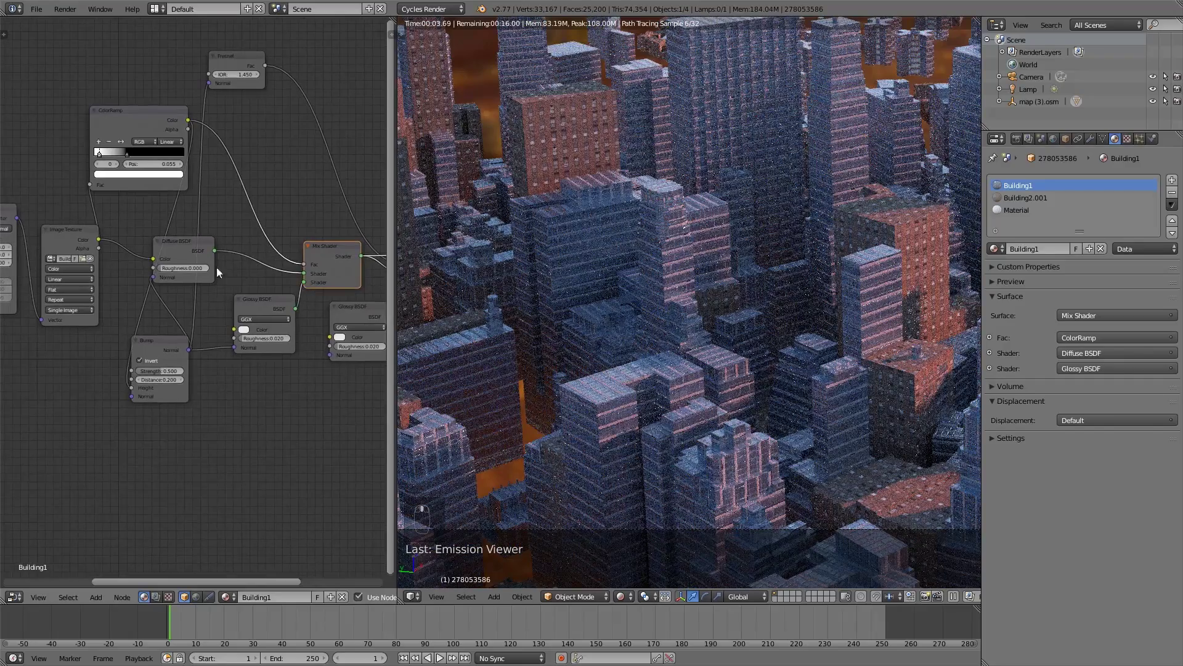
pyautogui.moveTo(194, 247); pyautogui.dragTo(213, 243)
pyautogui.keyDown('ctrl'); pyautogui.keyDown('shift'); pyautogui.click(168, 117); pyautogui.keyUp('shift'); pyautogui.keyUp('ctrl')
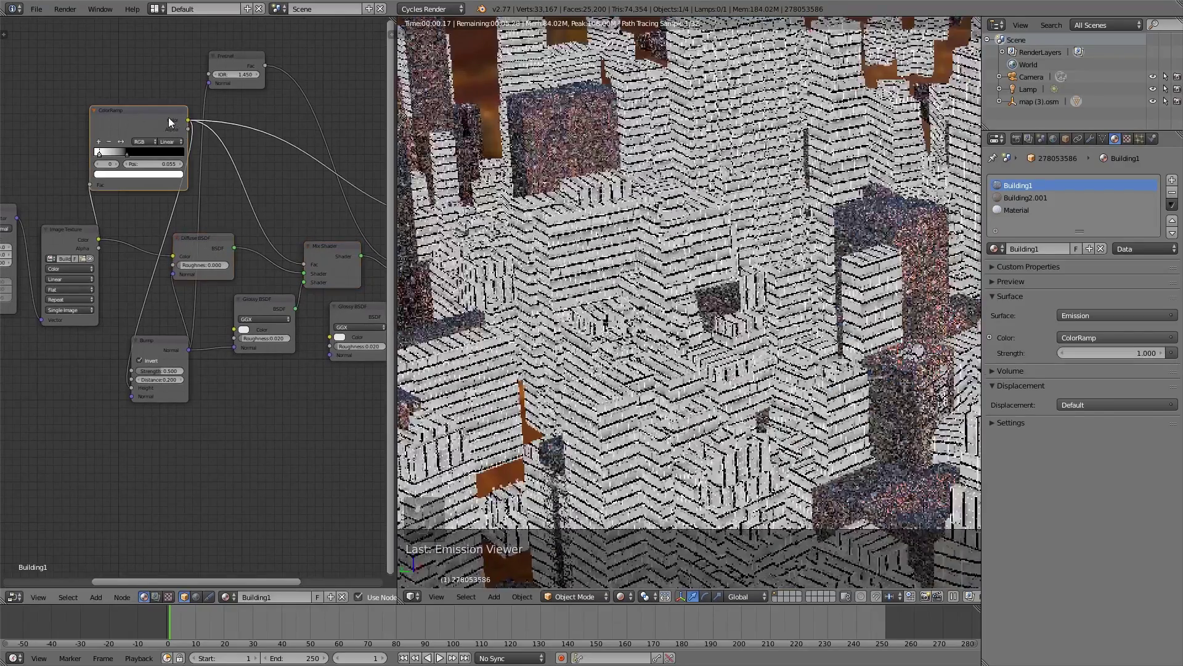
pyautogui.moveTo(296, 238); pyautogui.dragTo(170, 221, button='middle')
pyautogui.keyDown('ctrl'); pyautogui.keyDown('shift'); pyautogui.click(293, 228); pyautogui.keyUp('shift'); pyautogui.keyUp('ctrl')
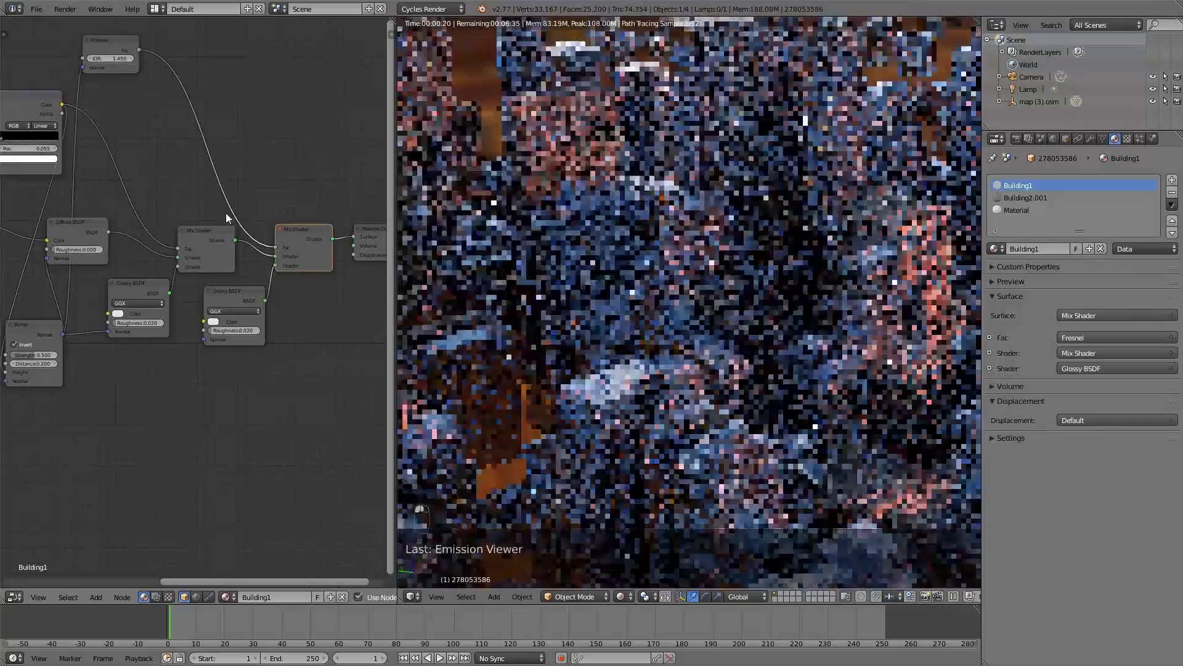
# Move the Image Texture node closer to the Mapping node and switch the 3D viewport to Solid shading.
pyautogui.keyDown('ctrl'); pyautogui.hscroll(-8, 265, 197); pyautogui.keyUp('ctrl')
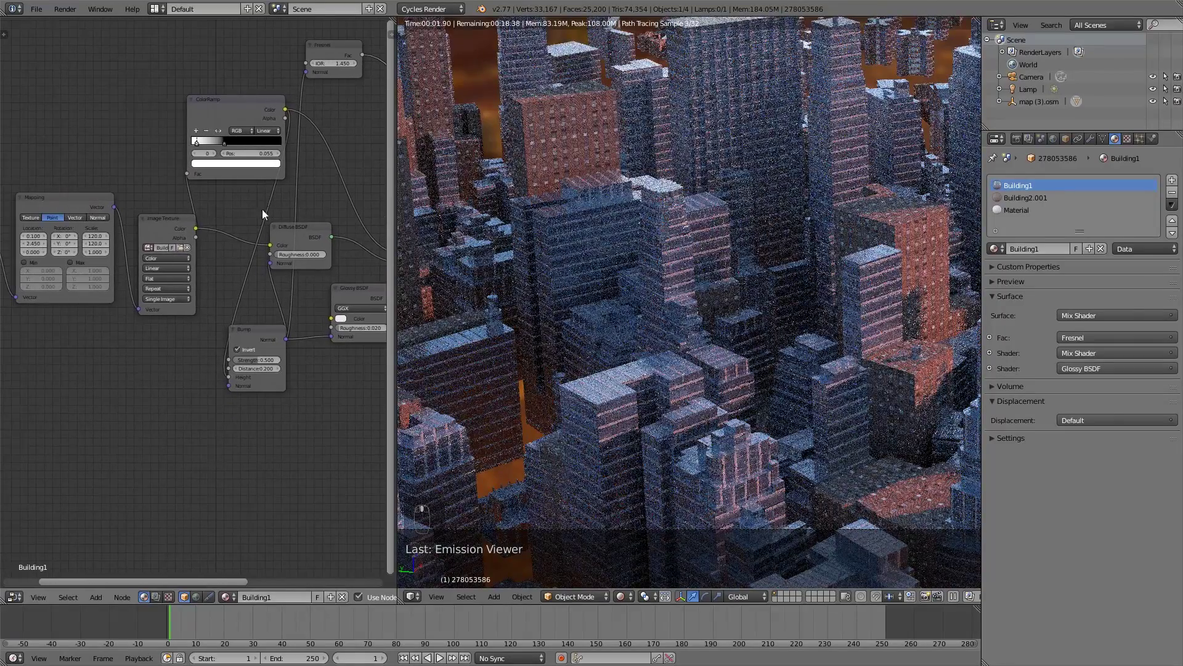
pyautogui.moveTo(175, 217)
pyautogui.mouseDown()
pyautogui.moveTo(141, 223)
pyautogui.moveTo(159, 224)
pyautogui.mouseUp()
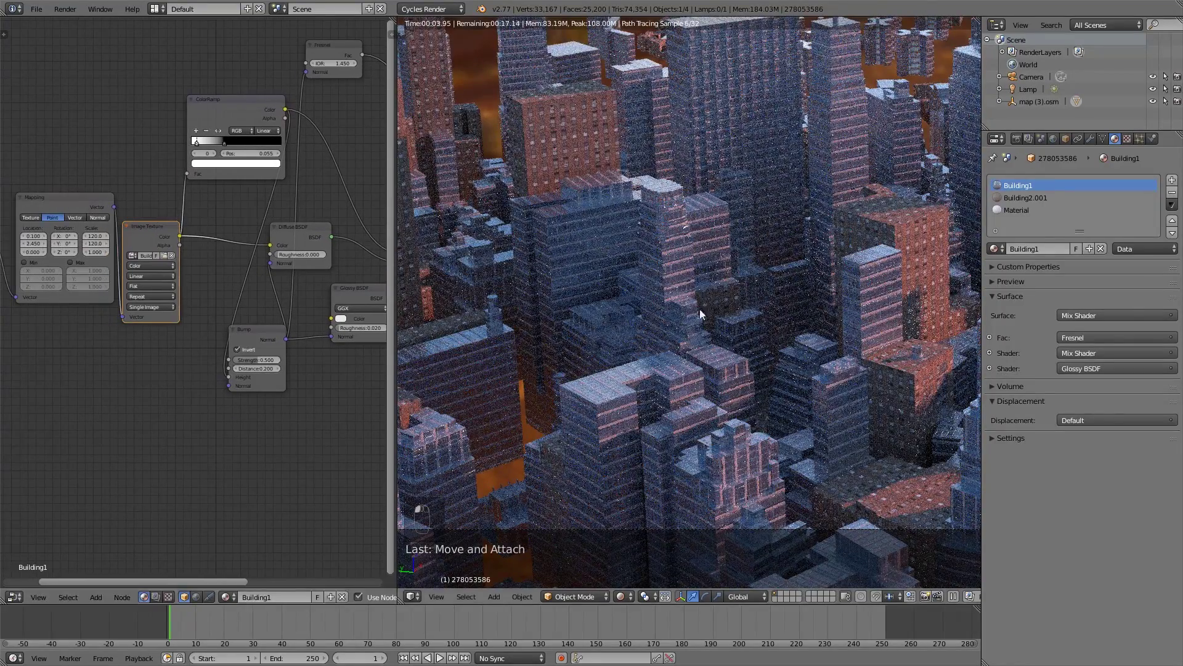
pyautogui.scroll(-5, 711, 312)
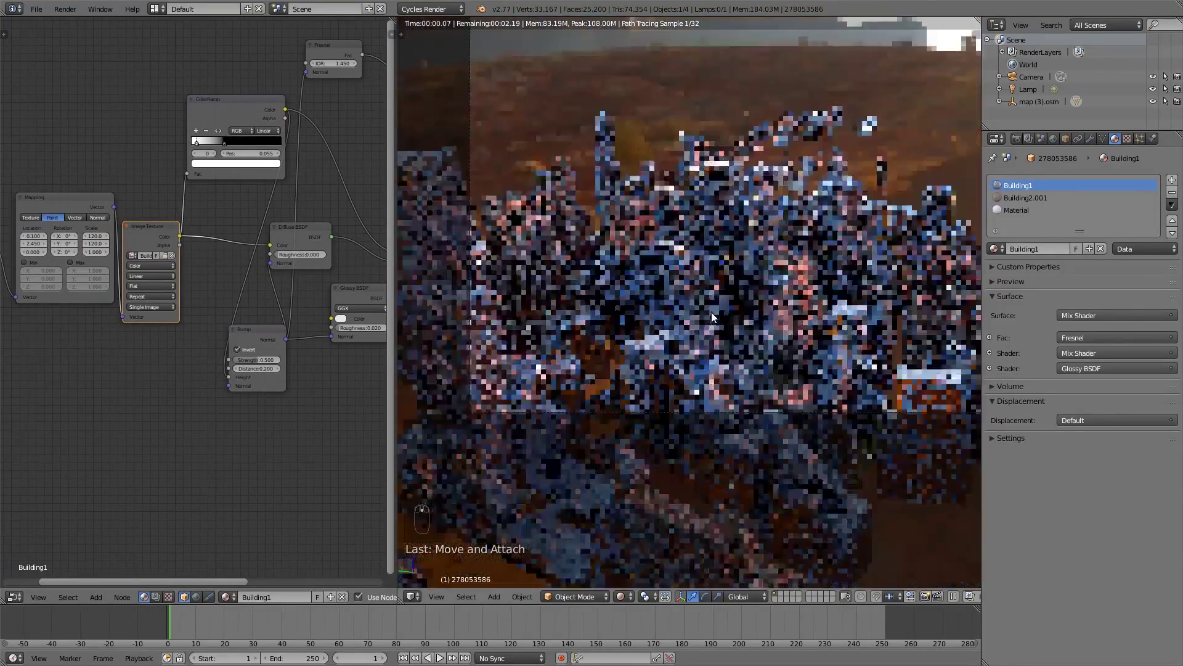
pyautogui.moveTo(711, 312)
pyautogui.mouseDown(button='middle')
pyautogui.moveTo(760, 275)
pyautogui.moveTo(718, 291)
pyautogui.mouseUp(button='middle')
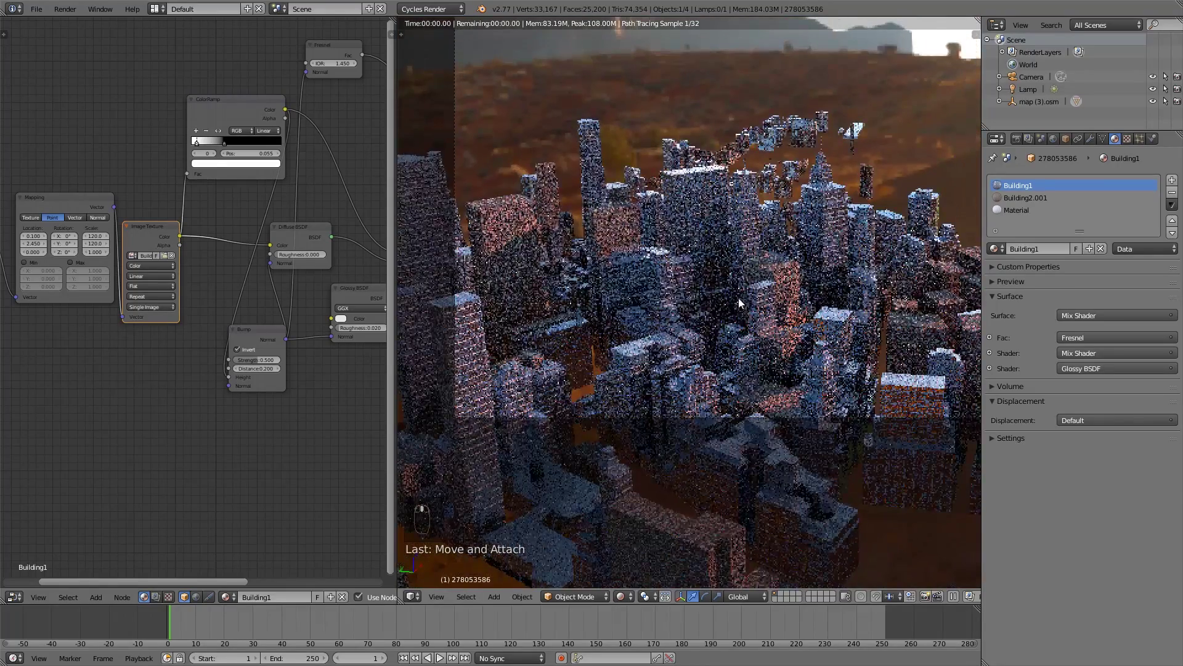
pyautogui.click(619, 596)
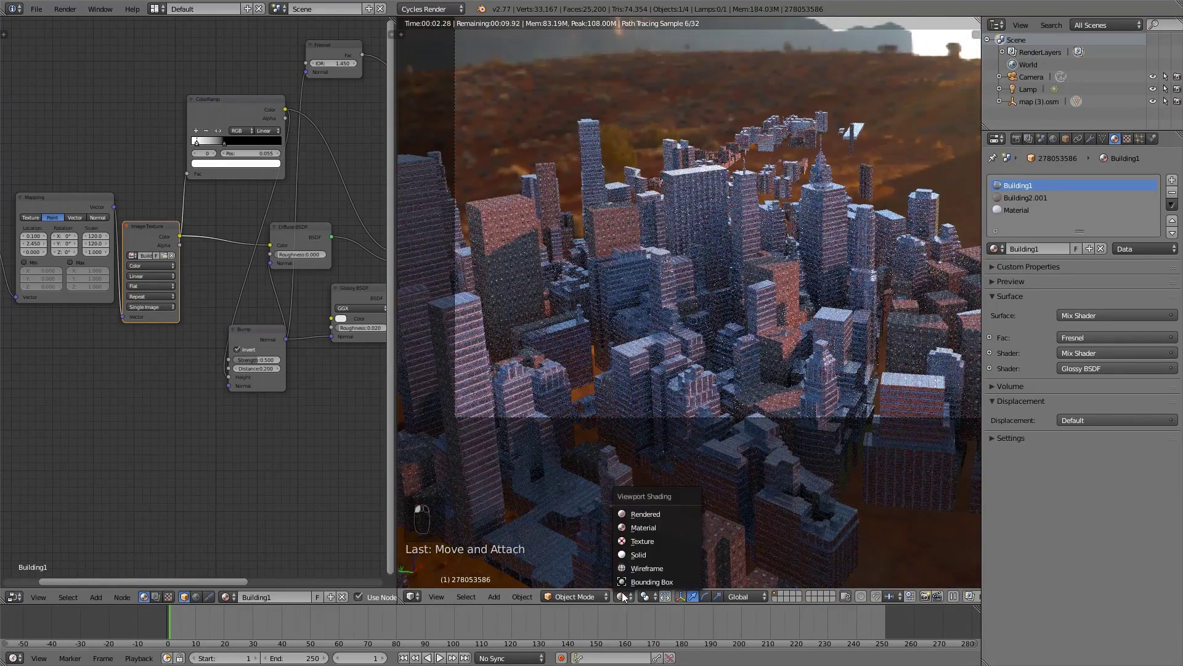
pyautogui.click(643, 555)
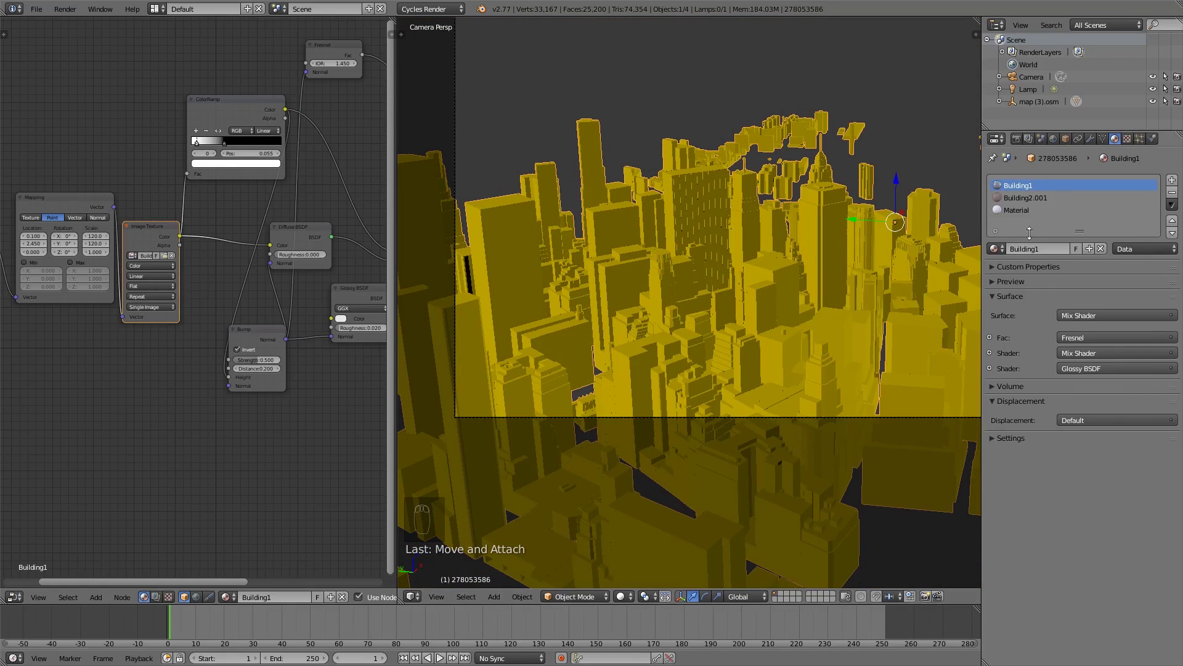
# Set the Building1 material's viewport color to cyan, R 0.076, G 1.000, B 0.915.
pyautogui.click(1006, 438)
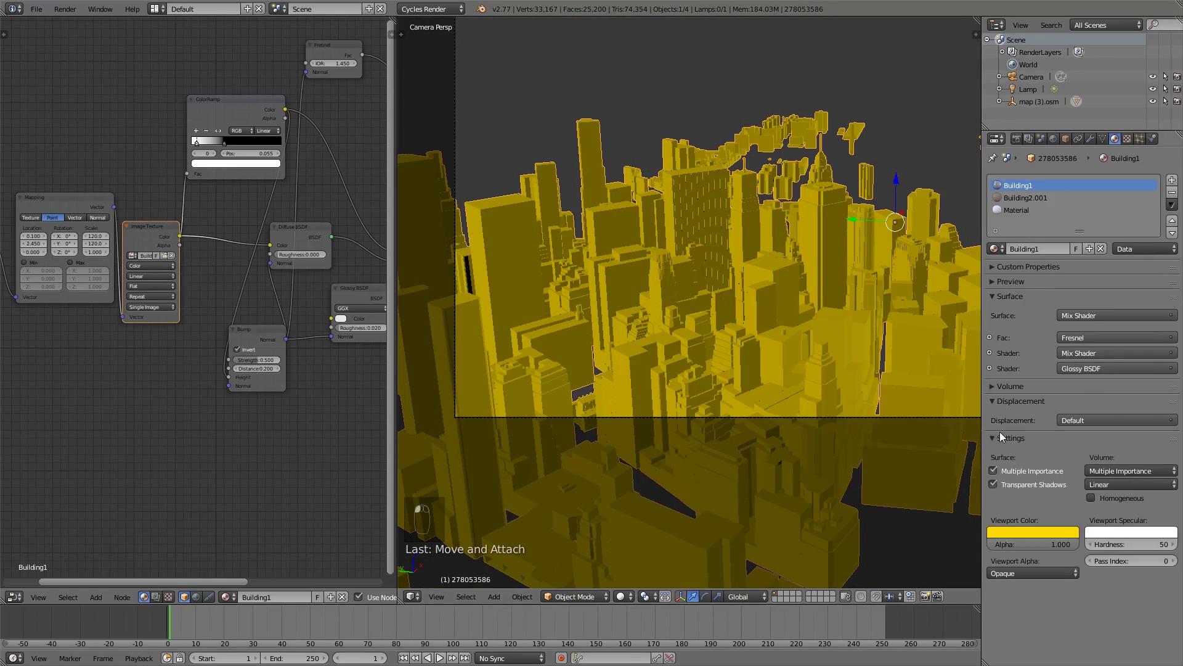
pyautogui.click(1042, 533)
pyautogui.click(1013, 380)
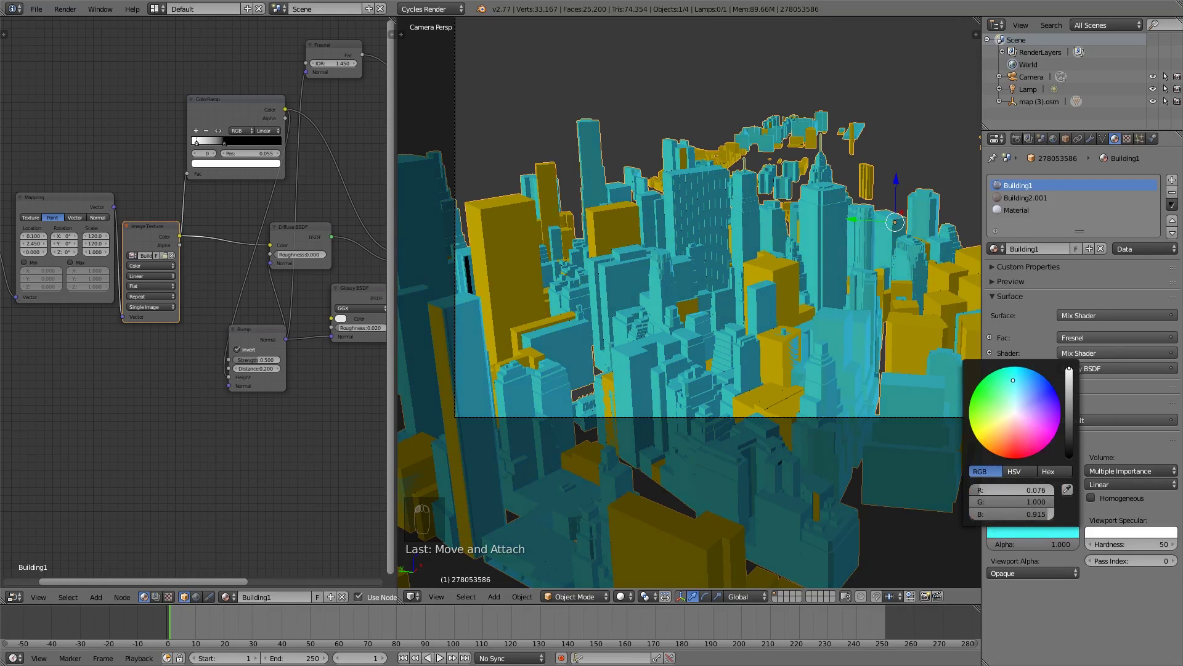
# Set the Building2.001 material's viewport color to a dark orange-brown, R 0.477, G 0.126, B 0.044.
pyautogui.click(1018, 198)
pyautogui.click(1026, 532)
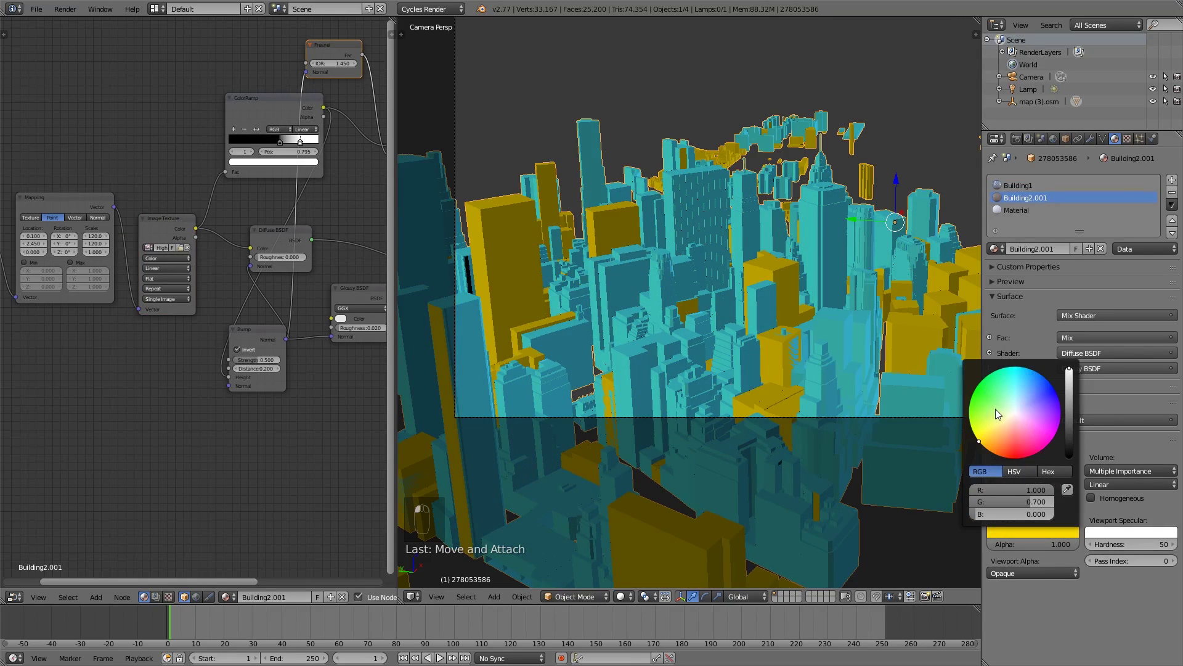
pyautogui.moveTo(1005, 426)
pyautogui.mouseDown()
pyautogui.moveTo(1024, 441)
pyautogui.moveTo(1005, 442)
pyautogui.mouseUp()
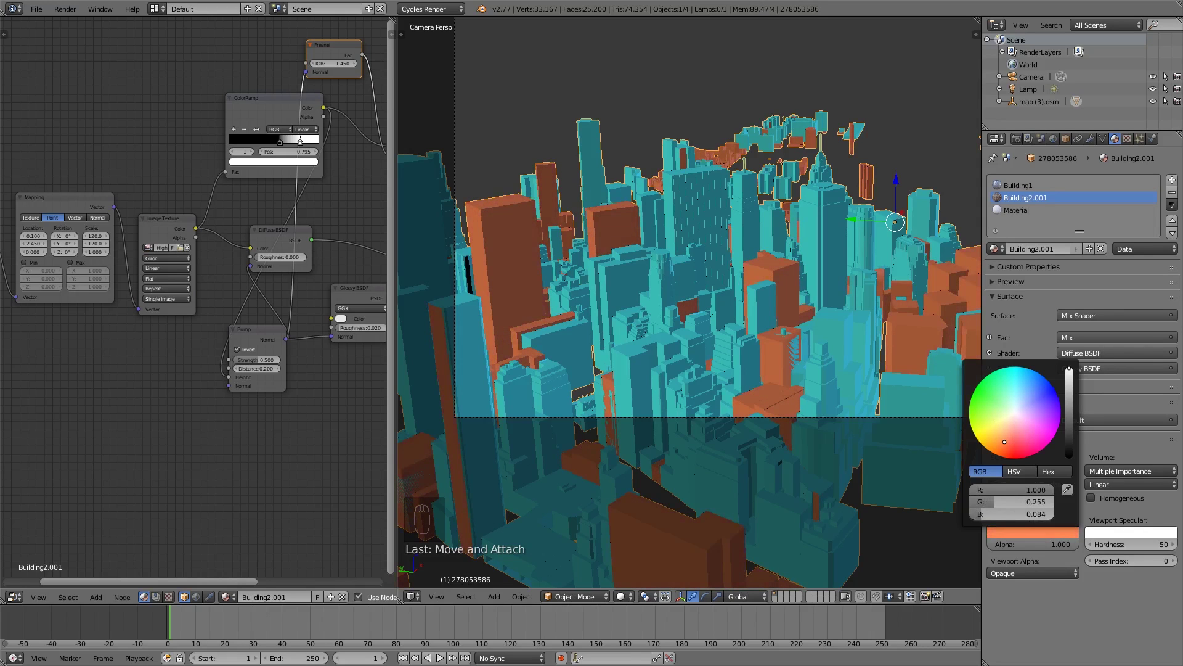
pyautogui.click(1067, 393)
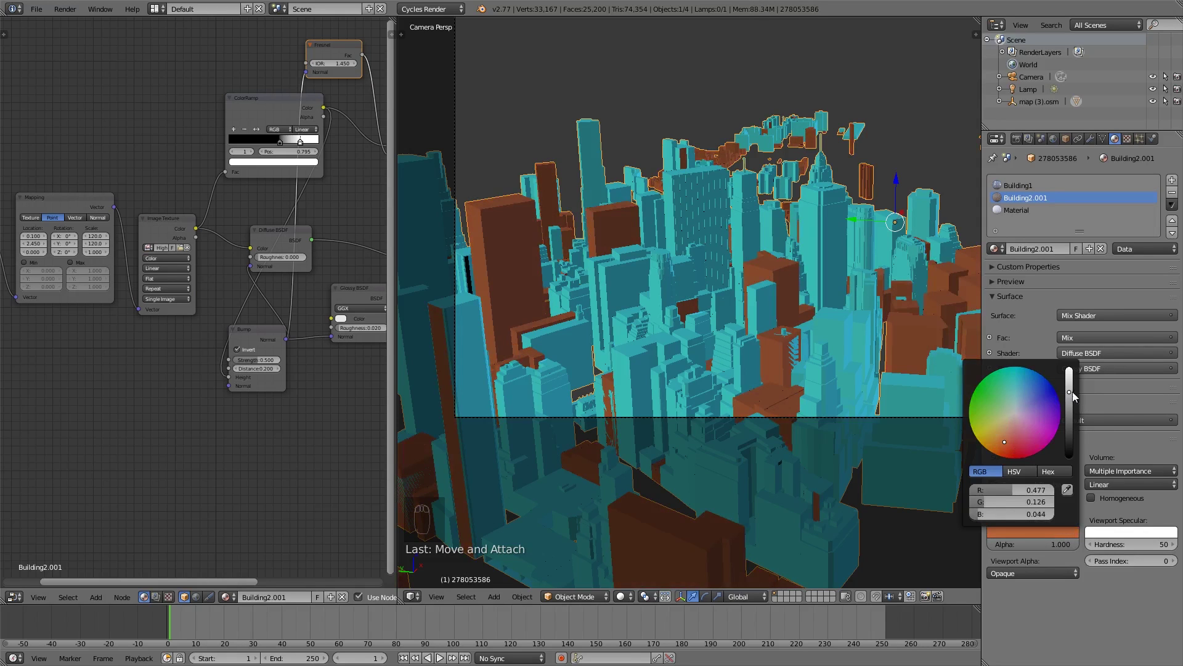
# Replace the material in the third slot with Building1 and make it a single-user copy.
pyautogui.click(1041, 209)
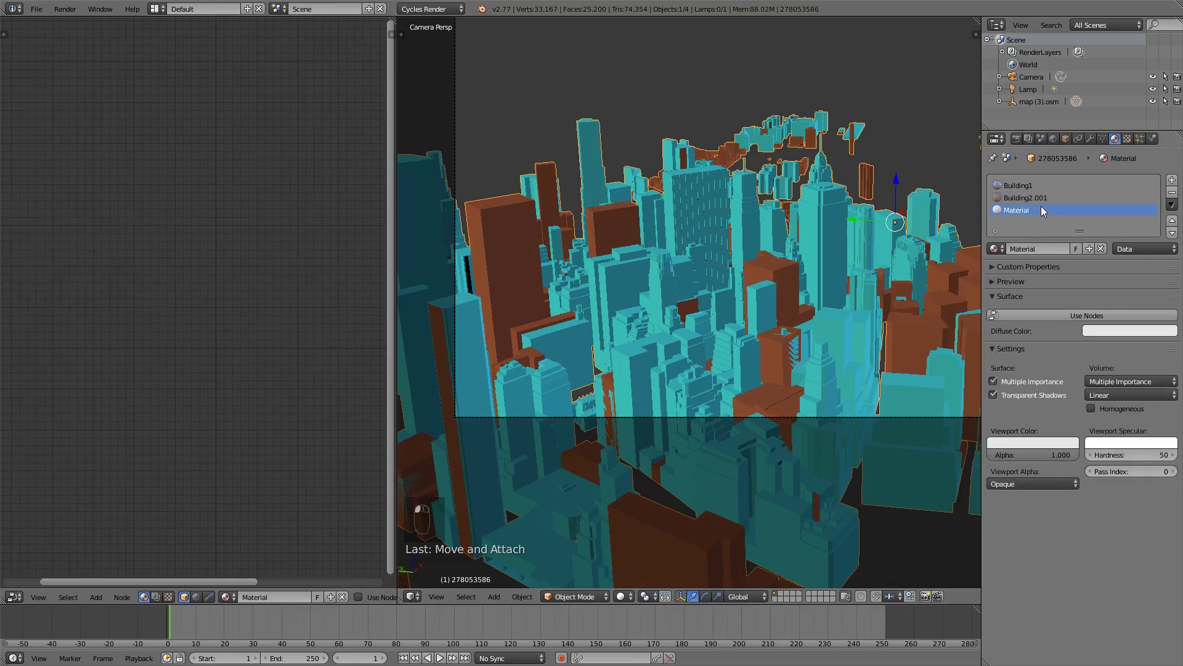
pyautogui.click(995, 248)
pyautogui.click(1011, 267)
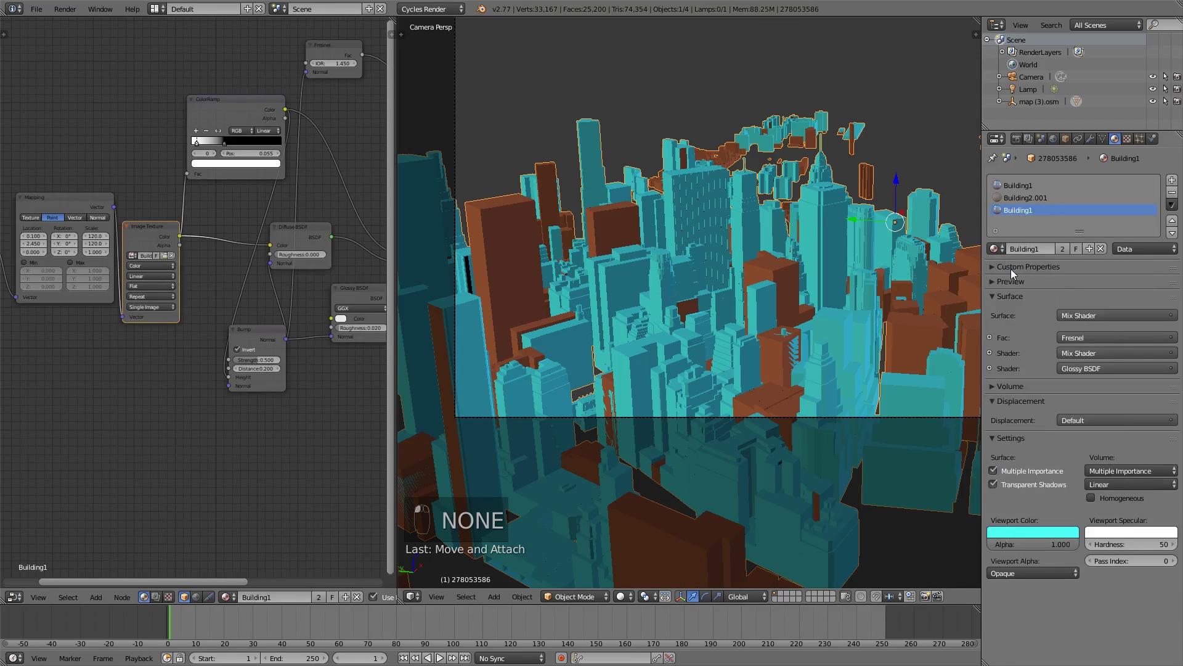
pyautogui.click(1062, 248)
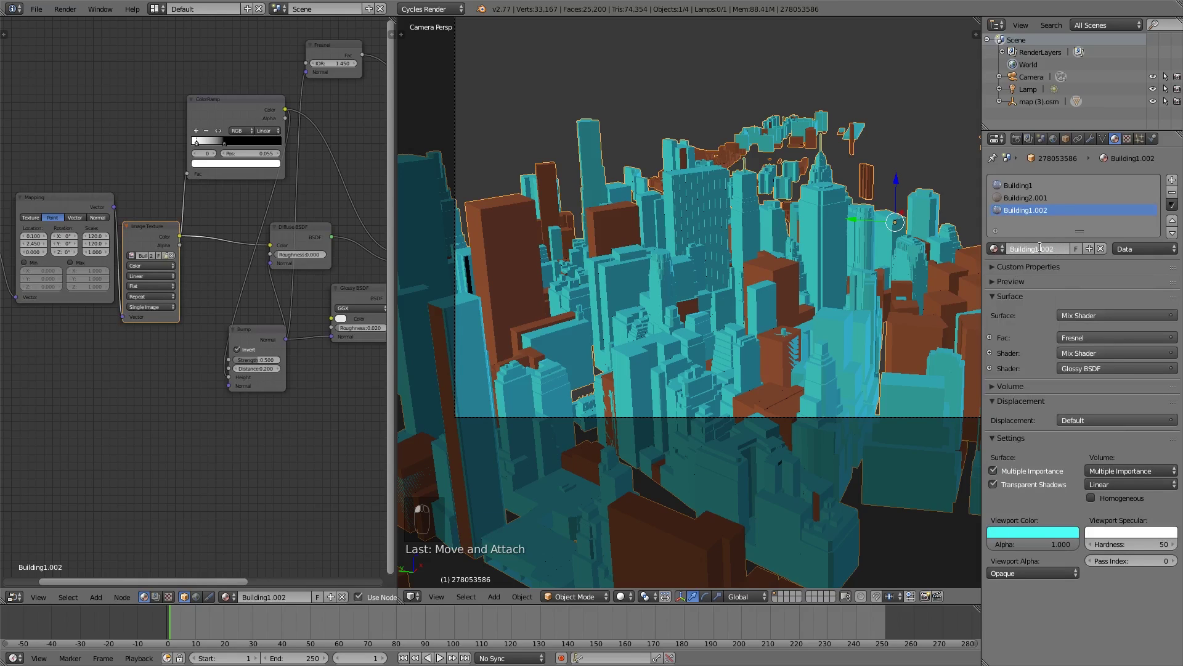
# Rename the copied material in the third slot to Building3.
pyautogui.click(1058, 249)
pyautogui.press('BackSpace')
pyautogui.press('BackSpace')
pyautogui.write('3')
pyautogui.press('Return')
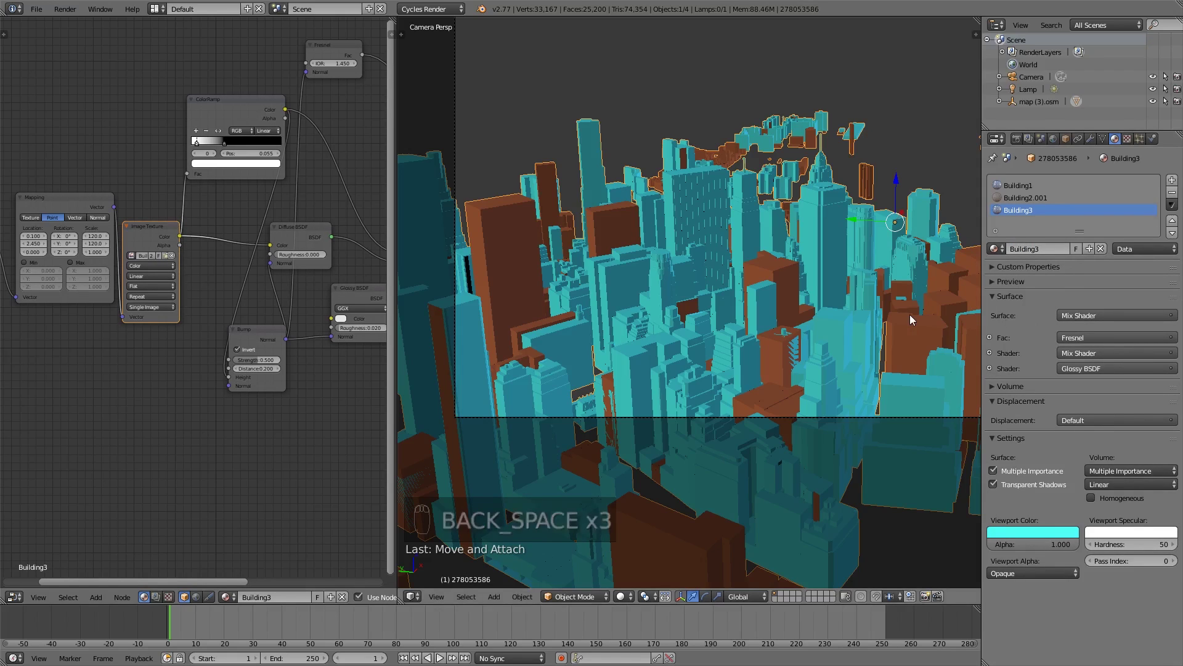
# Move Building3's Image Texture node away from the Mapping node and load HighRiseResidential0144_1_S.jpg into it, picking from image thumbnails.
pyautogui.click(1062, 534)
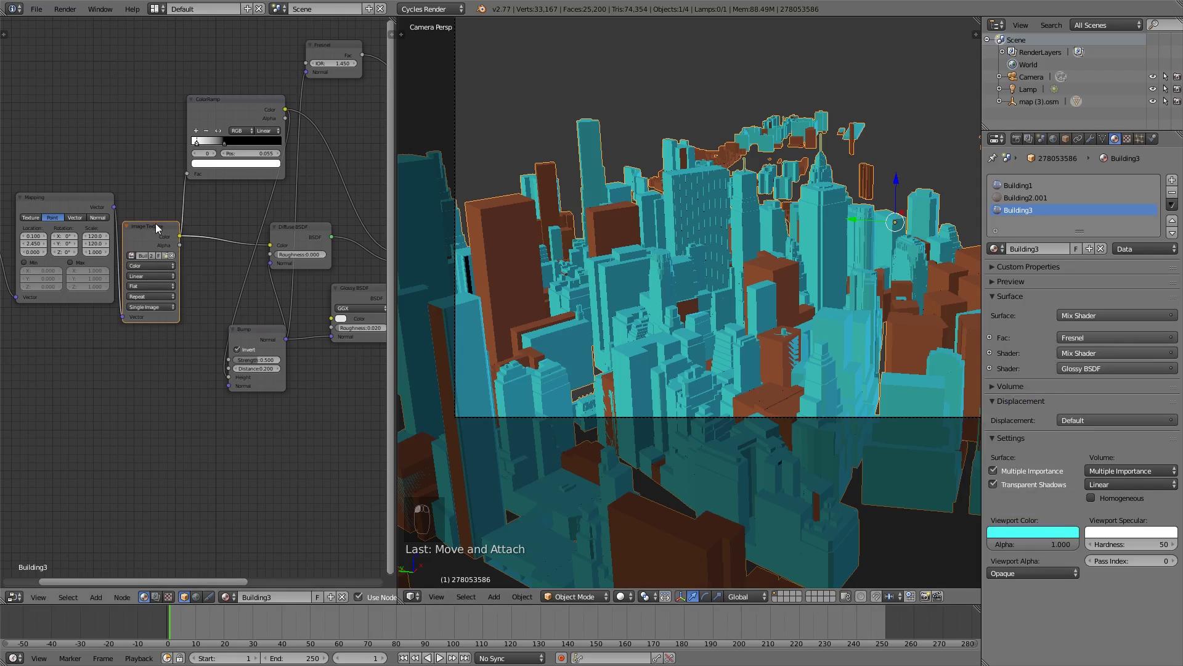
pyautogui.moveTo(156, 224); pyautogui.dragTo(170, 215)
pyautogui.click(179, 246)
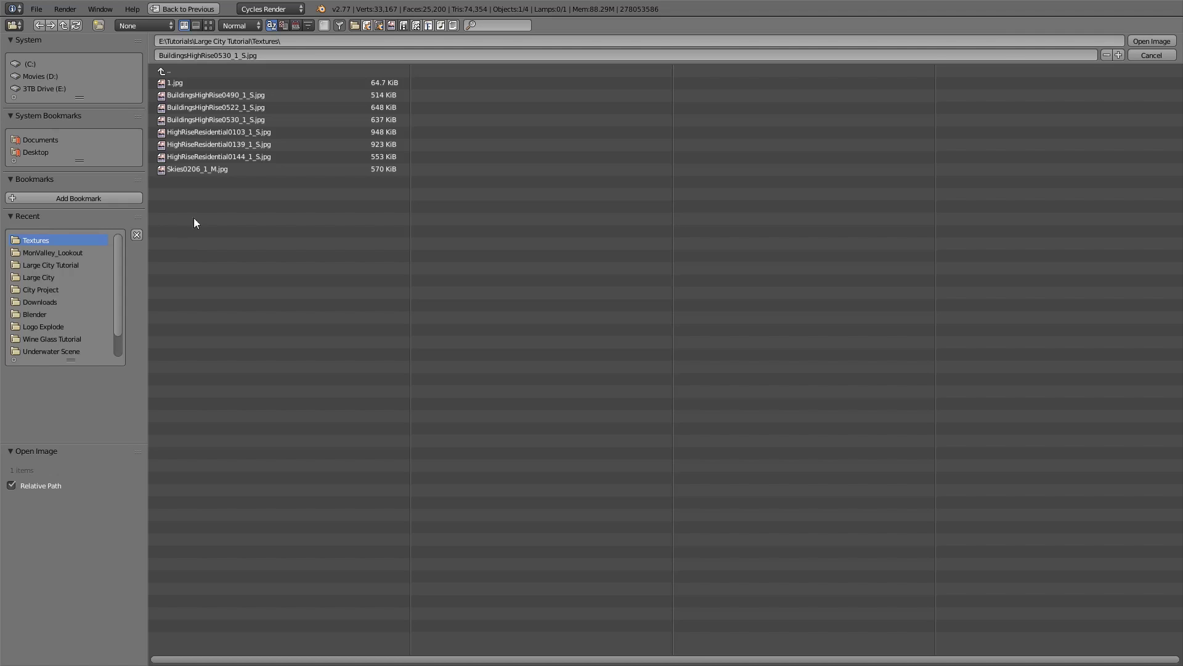
pyautogui.click(209, 25)
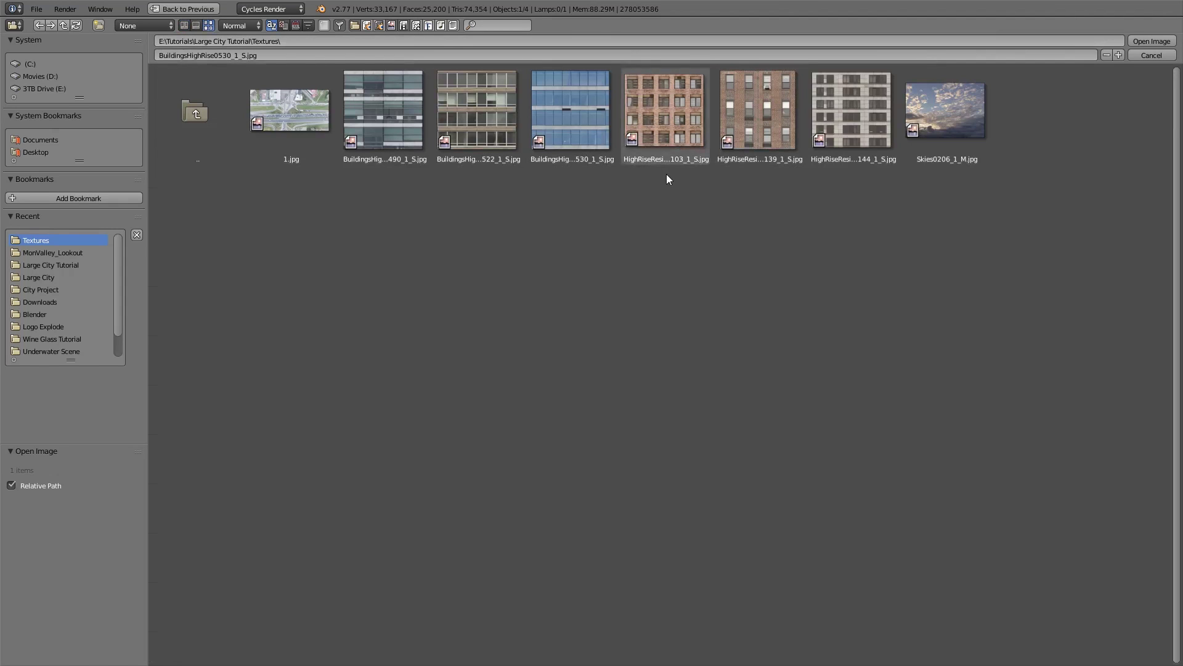
pyautogui.doubleClick(846, 114)
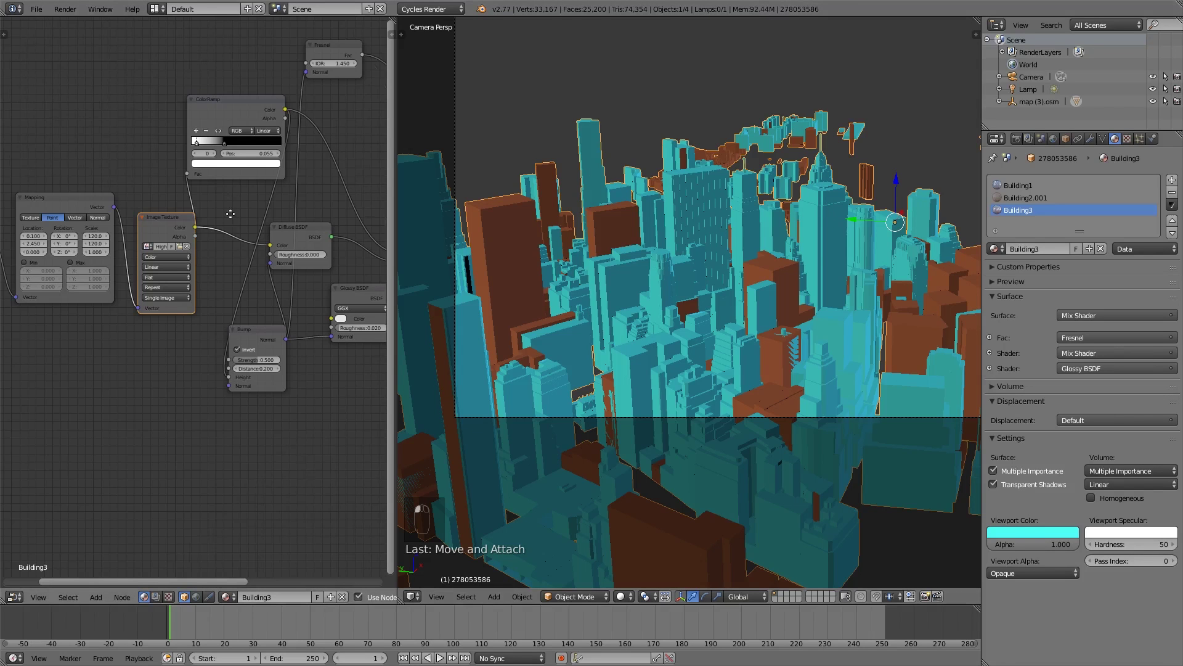
# Set the Building3 material's viewport color to a pale cream.
pyautogui.moveTo(230, 213); pyautogui.dragTo(179, 193, button='middle')
pyautogui.click(1061, 531)
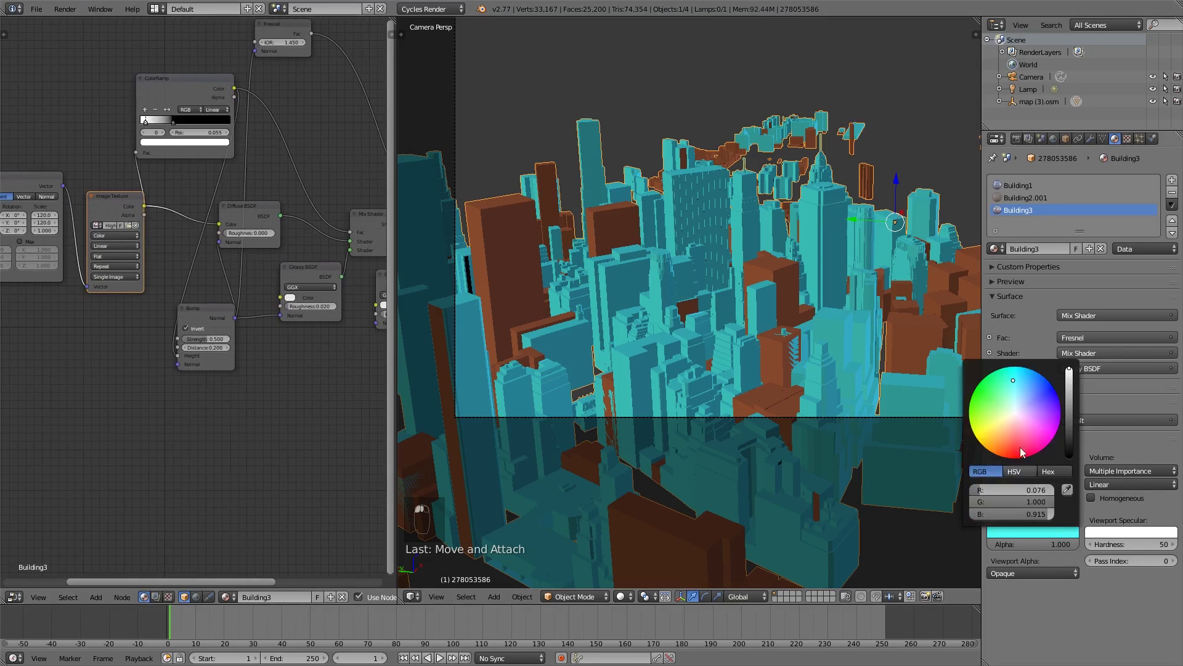
pyautogui.moveTo(1013, 402); pyautogui.dragTo(1011, 418)
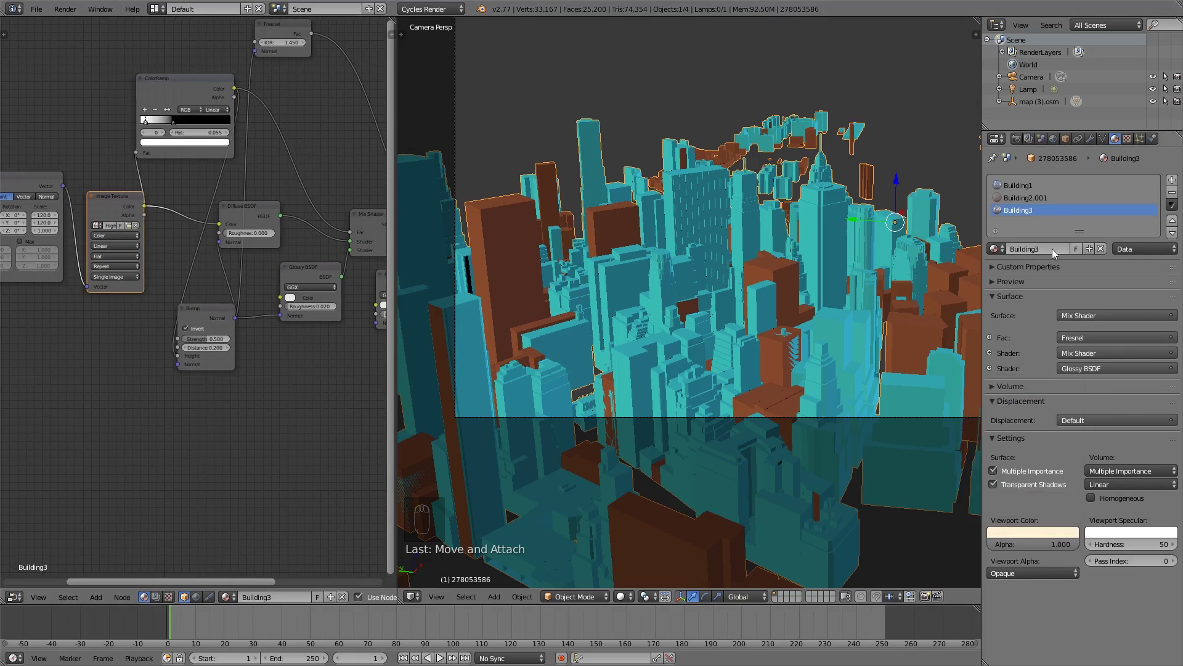
# Enter Edit Mode on the city mesh and select the linked faces of the foreground block with the notched roof.
pyautogui.scroll(-1, 265, 210)
pyautogui.moveTo(265, 209); pyautogui.dragTo(191, 254, button='middle')
pyautogui.scroll(5, 727, 334)
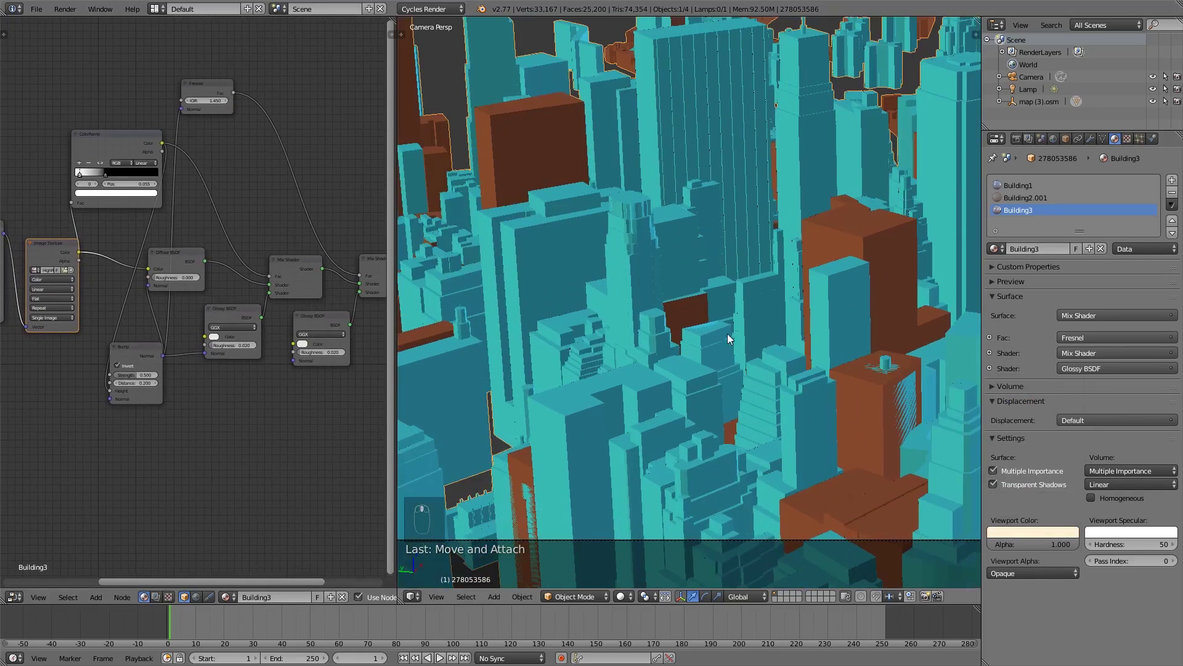
pyautogui.keyDown('shift'); pyautogui.moveTo(761, 213); pyautogui.dragTo(746, 258, button='middle'); pyautogui.keyUp('shift')
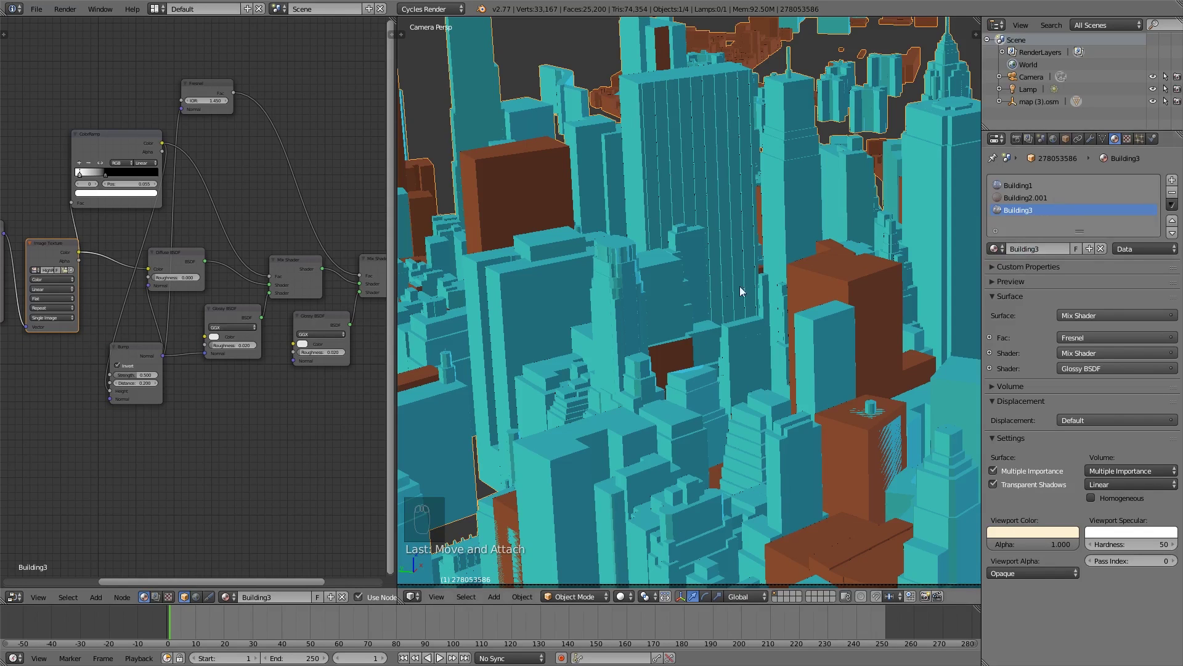
pyautogui.press('Tab')
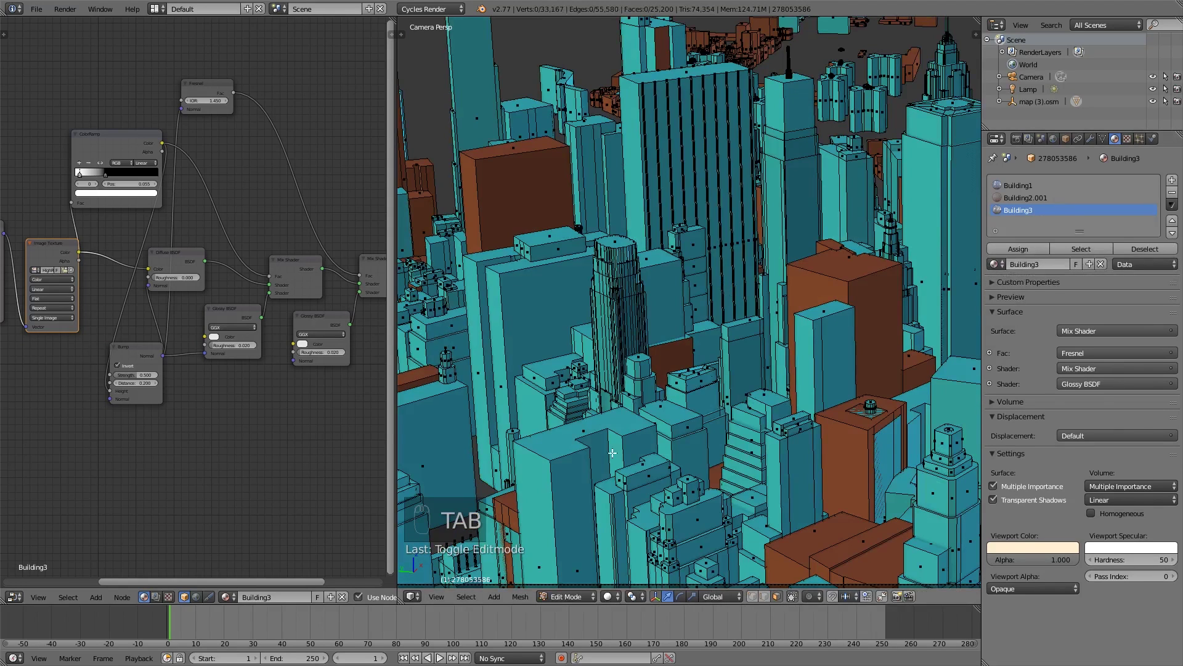
pyautogui.press('l')
pyautogui.scroll(-3, 573, 467)
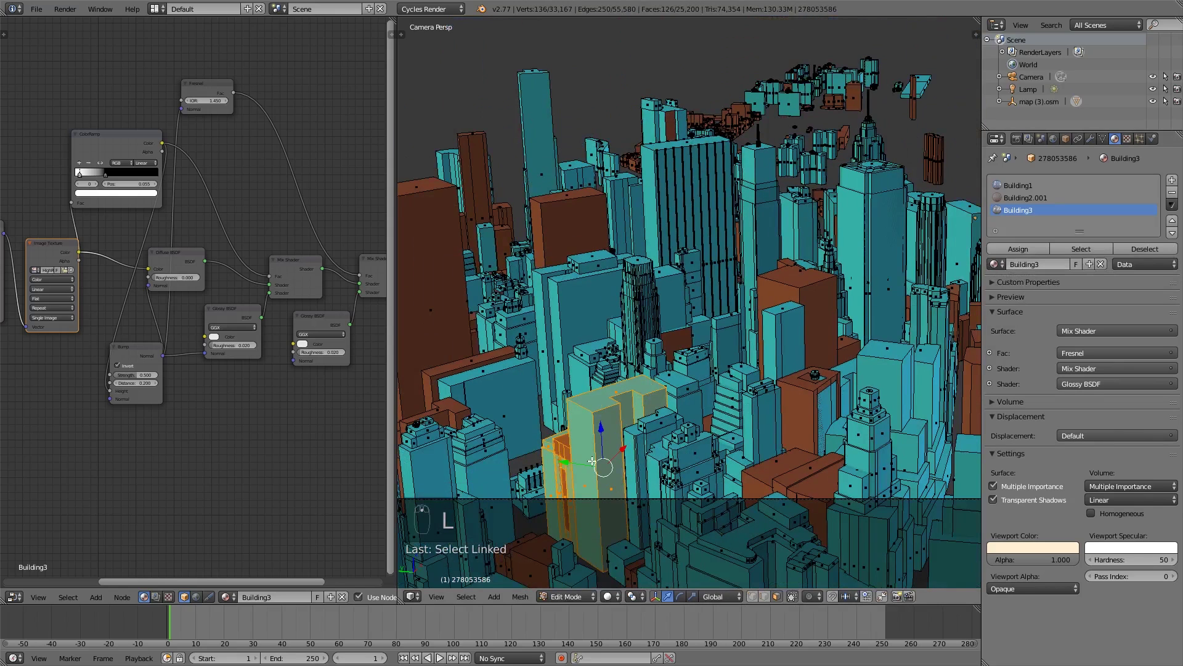
# Extend the selection with several linked buildings in the middle distance and background, including the tall brown tower and the distant high-rises.
pyautogui.keyDown('shift'); pyautogui.moveTo(726, 283); pyautogui.dragTo(770, 239, button='middle'); pyautogui.keyUp('shift')
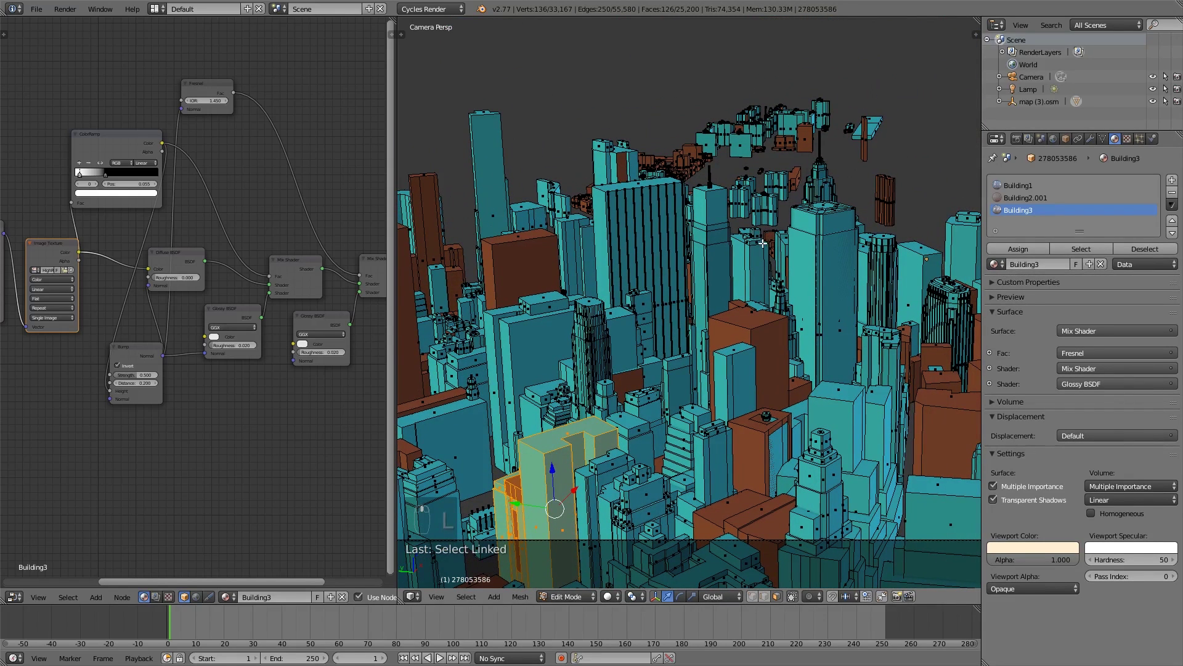
pyautogui.press('l')
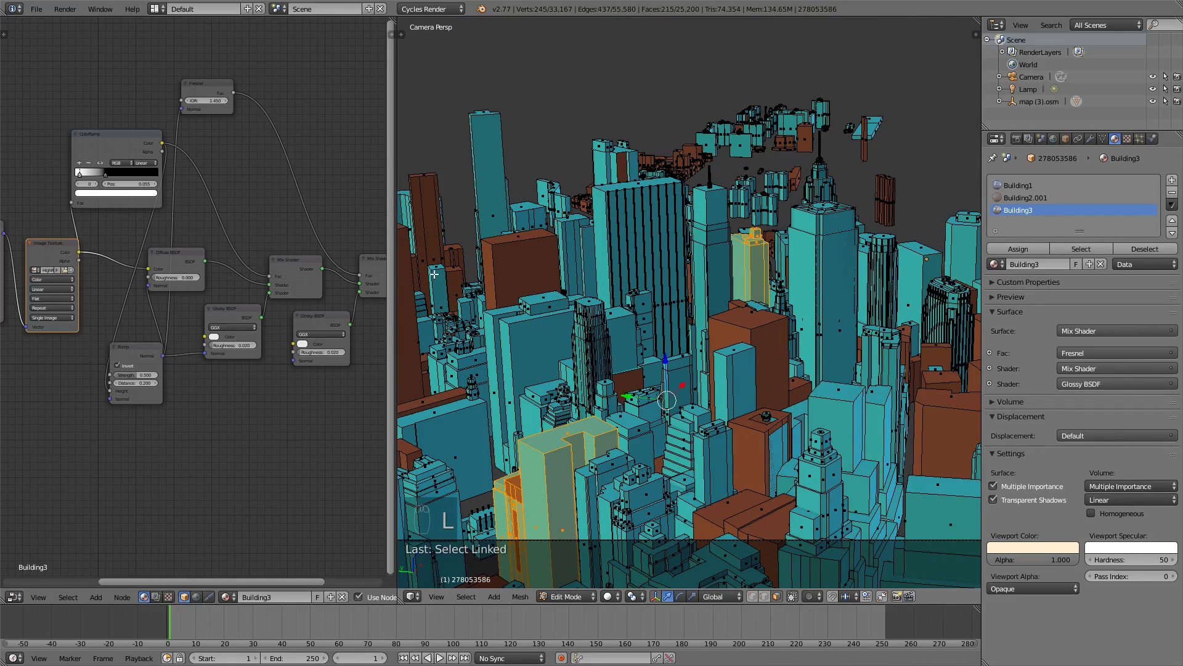
pyautogui.press('l')
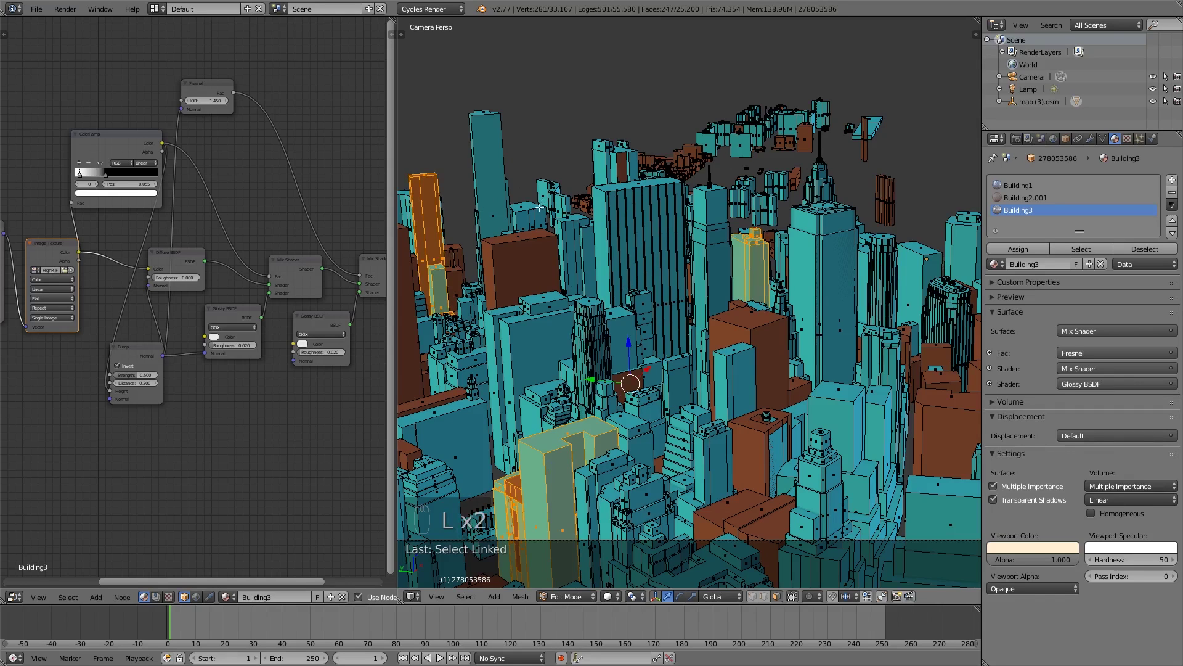
pyautogui.press('l')
pyautogui.press('l')
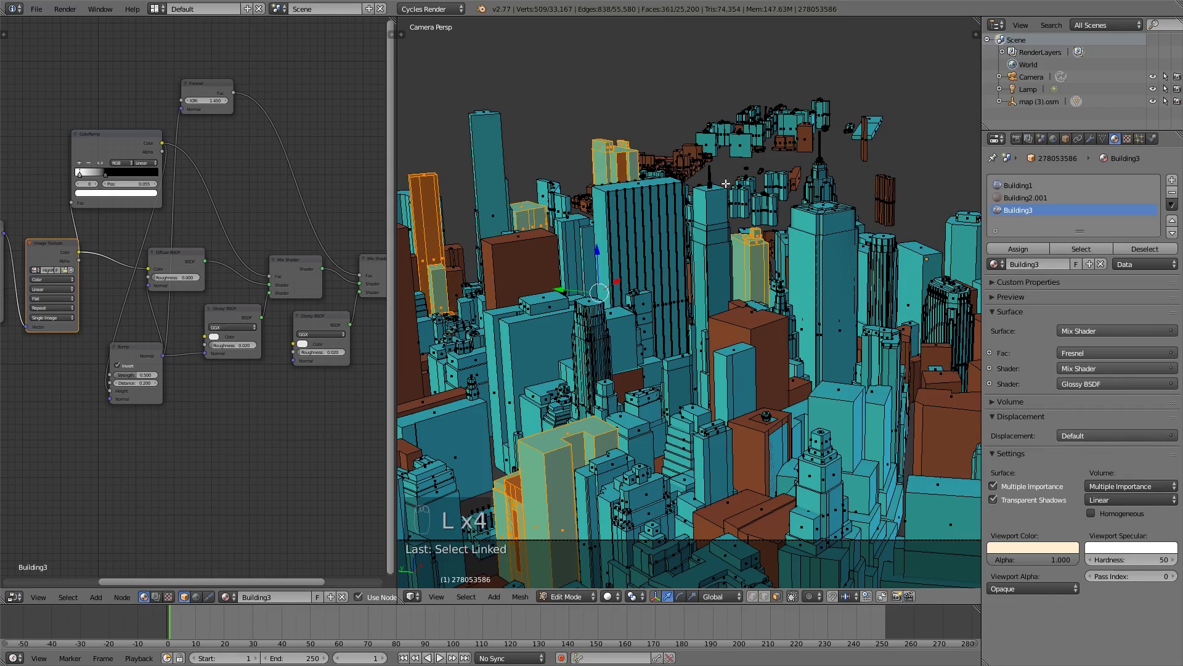
pyautogui.press('l')
pyautogui.press('l')
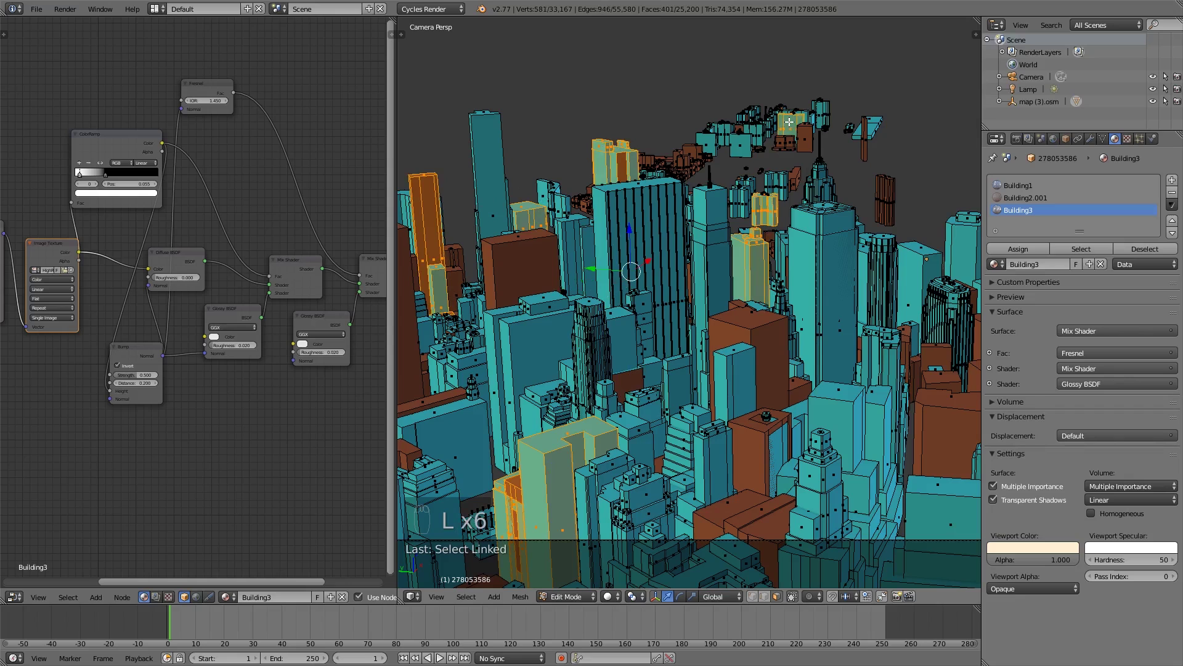
pyautogui.press('l')
# Add a distant high-rise at the city's far side, the tall foreground tower and the neighbouring stepped-crown building with low blocks to the selection.
pyautogui.moveTo(882, 169); pyautogui.dragTo(828, 197, button='middle')
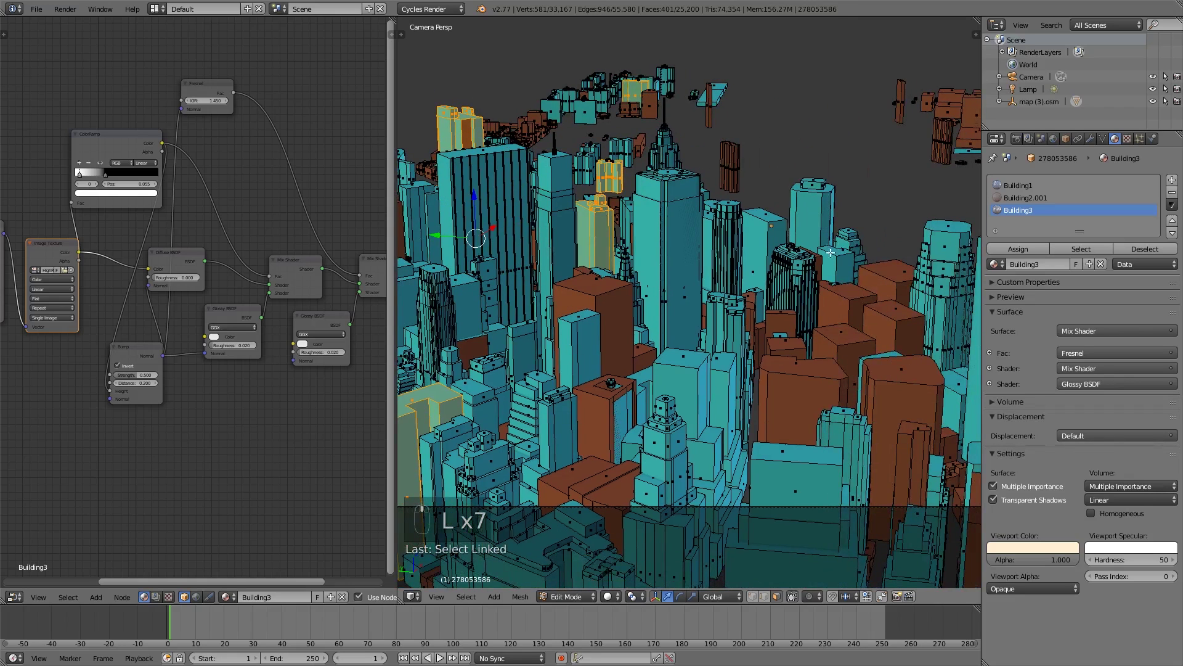
pyautogui.press('l')
pyautogui.moveTo(838, 263); pyautogui.dragTo(629, 259, button='middle')
pyautogui.press('l')
pyautogui.press('l')
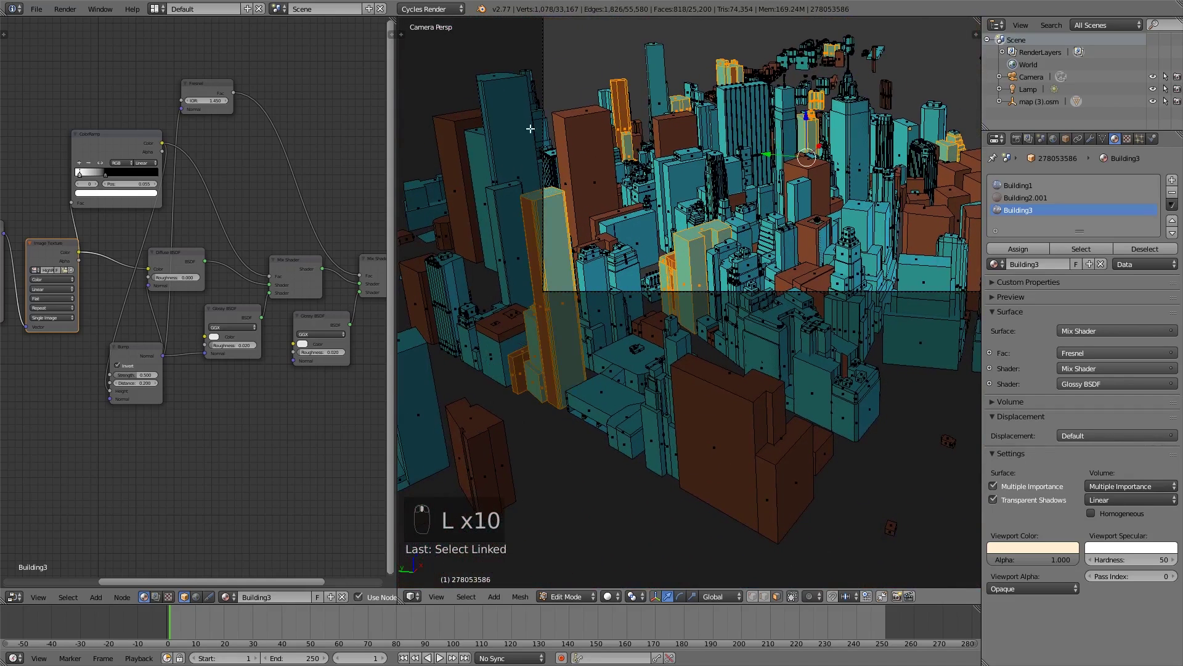
pyautogui.scroll(3, 603, 299)
pyautogui.press('l')
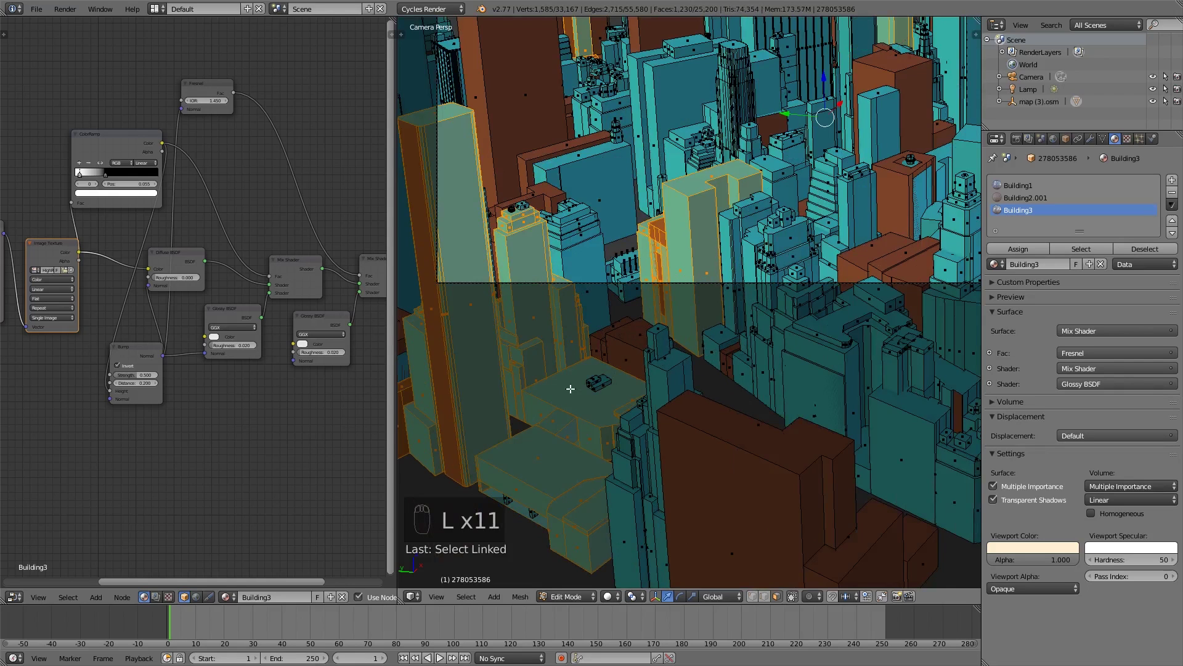
# Add the linked terraced building group directly behind the notched-roof block to the selection.
pyautogui.scroll(2, 641, 315)
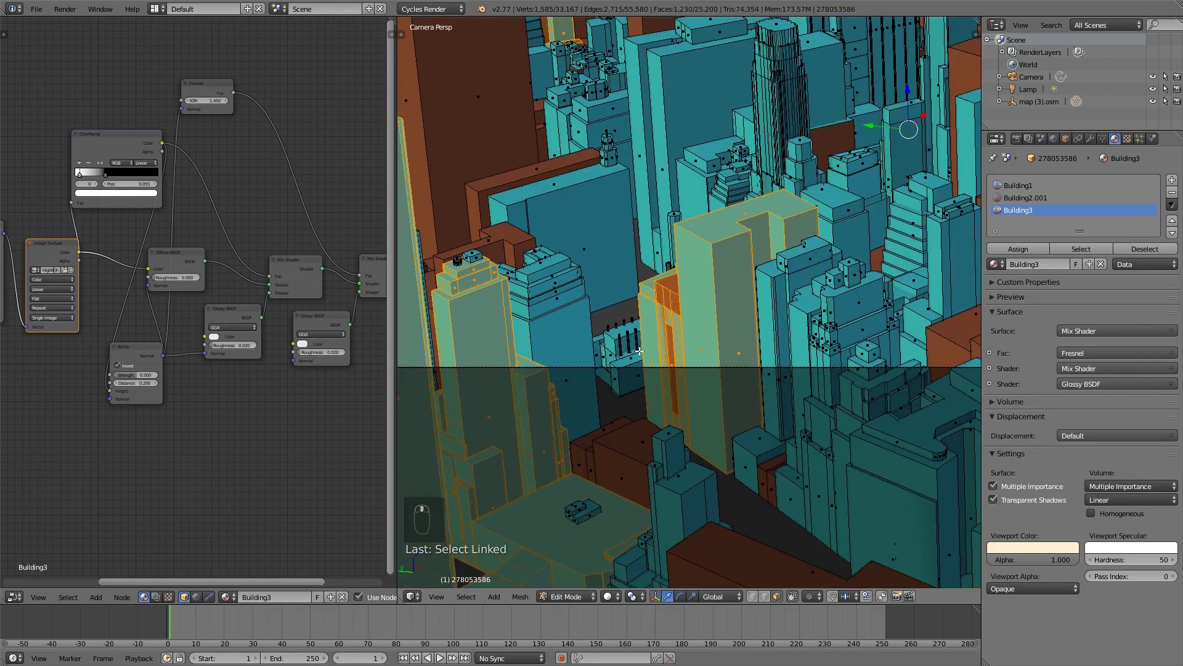
pyautogui.scroll(3, 673, 246)
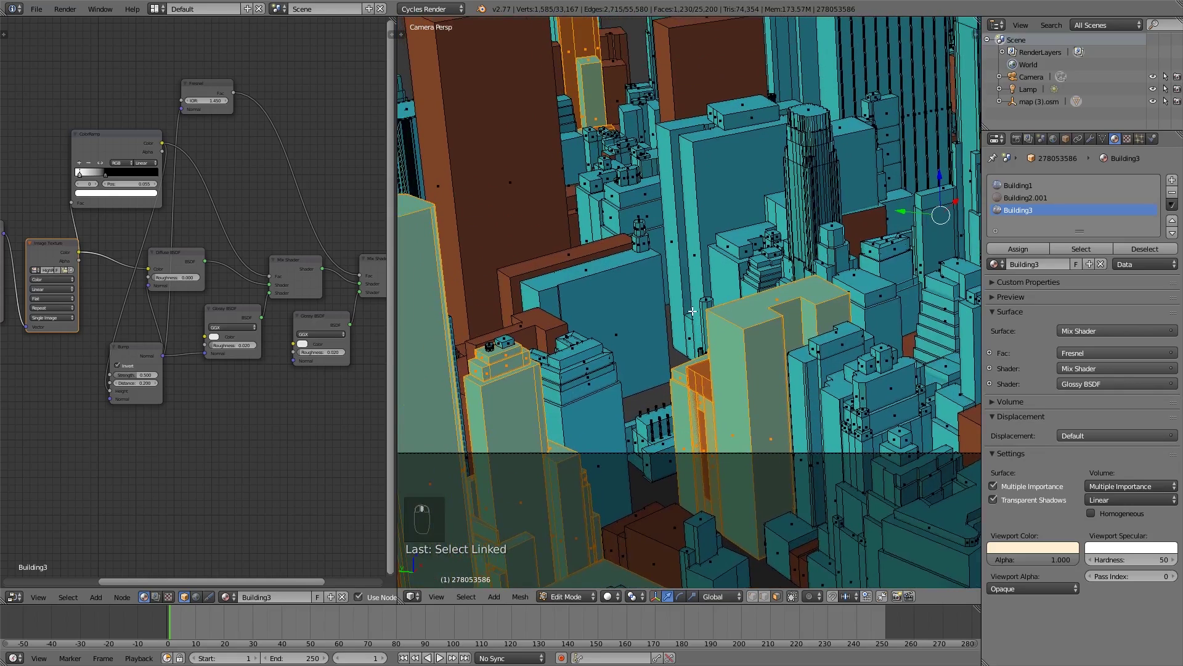
pyautogui.press('l')
pyautogui.scroll(-2, 798, 247)
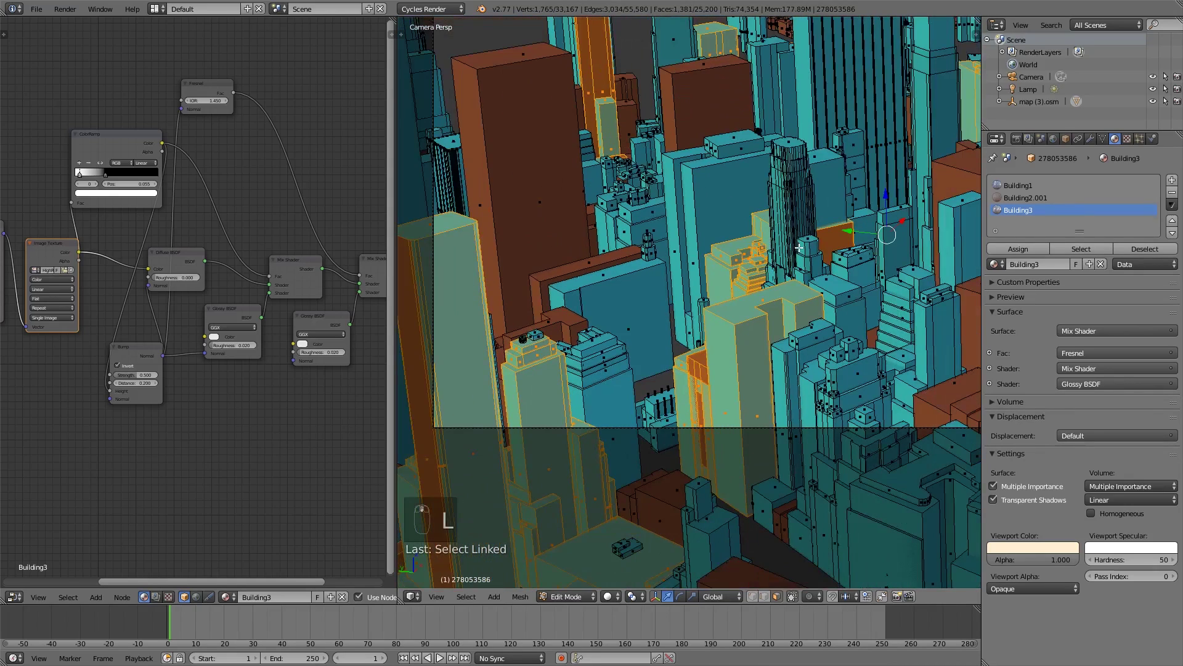
# Add the linked group of the slim mid-city tower, the brown block in front of it and the adjoining buildings to the selection.
pyautogui.scroll(-2, 705, 254)
pyautogui.keyDown('shift'); pyautogui.moveTo(775, 260); pyautogui.dragTo(738, 261, button='middle'); pyautogui.keyUp('shift')
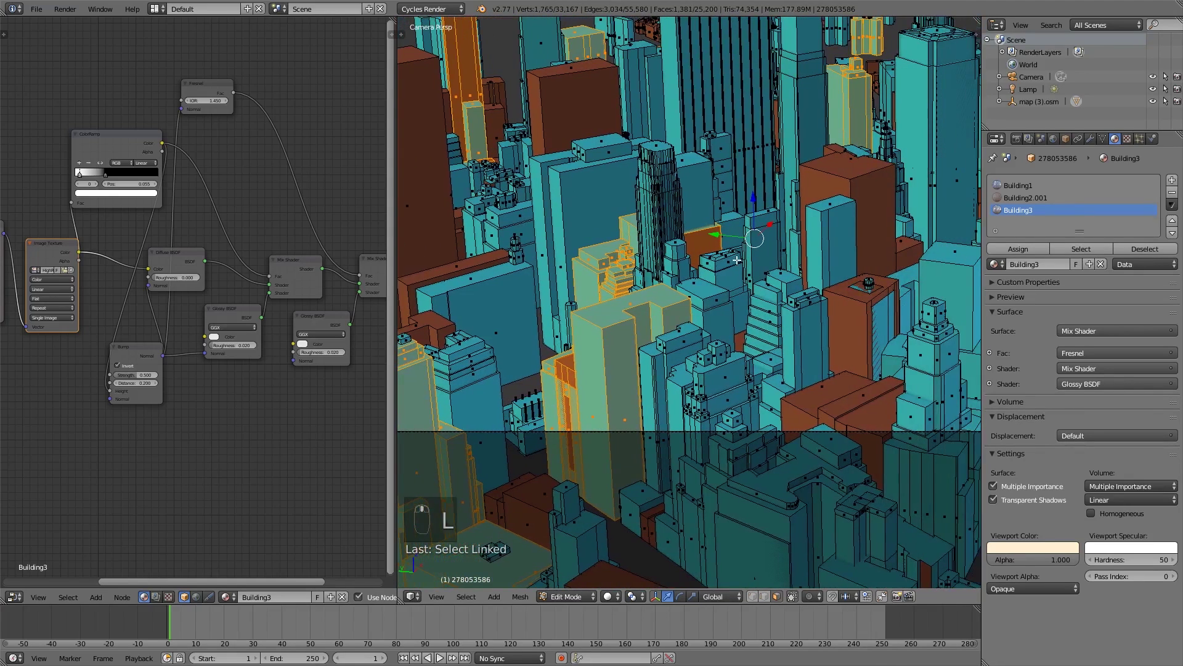
pyautogui.scroll(-1, 675, 251)
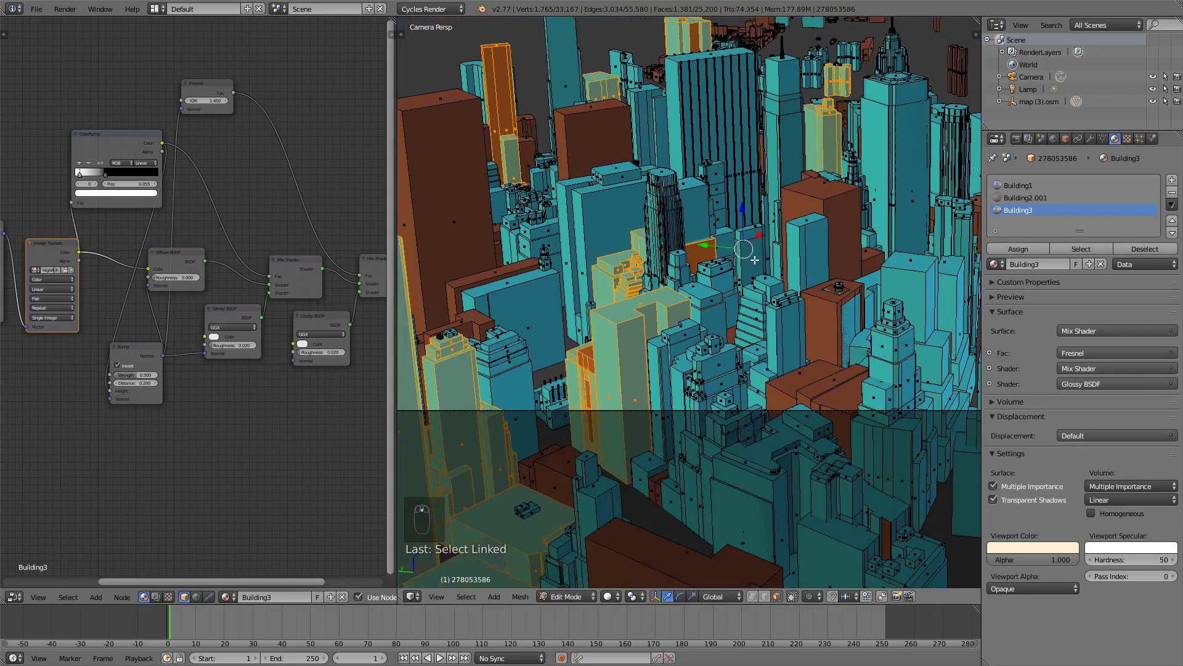
pyautogui.keyDown('shift'); pyautogui.moveTo(757, 261); pyautogui.dragTo(655, 279, button='middle'); pyautogui.keyUp('shift')
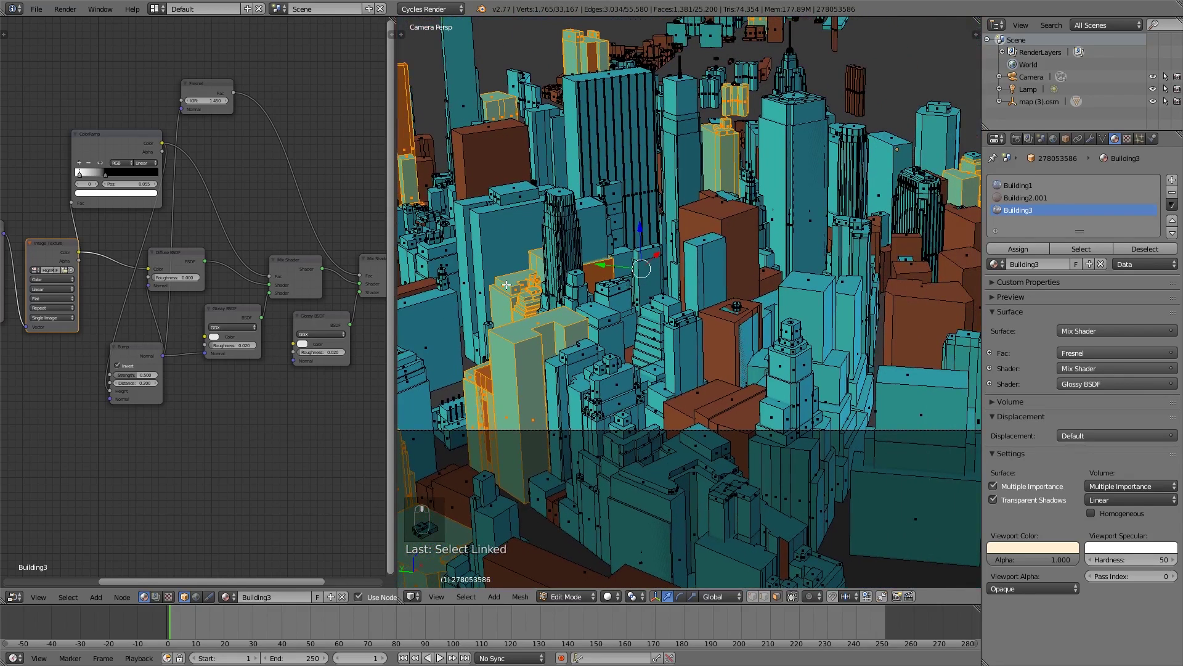
pyautogui.scroll(2, 524, 292)
pyautogui.scroll(1, 470, 286)
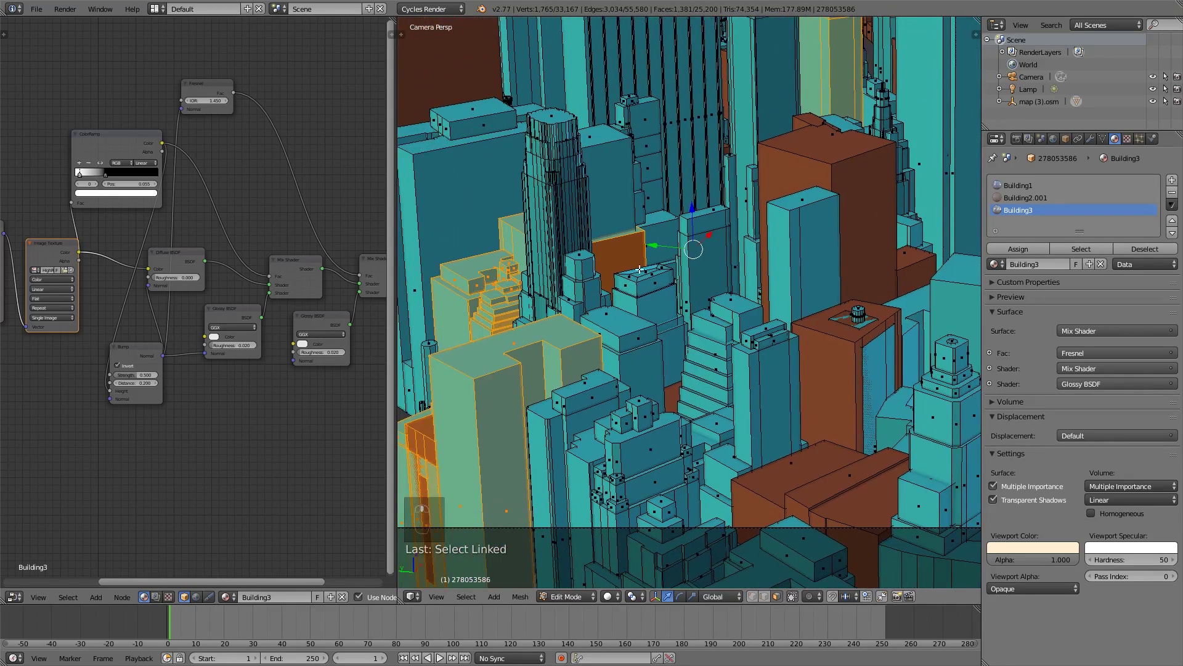
pyautogui.press('l')
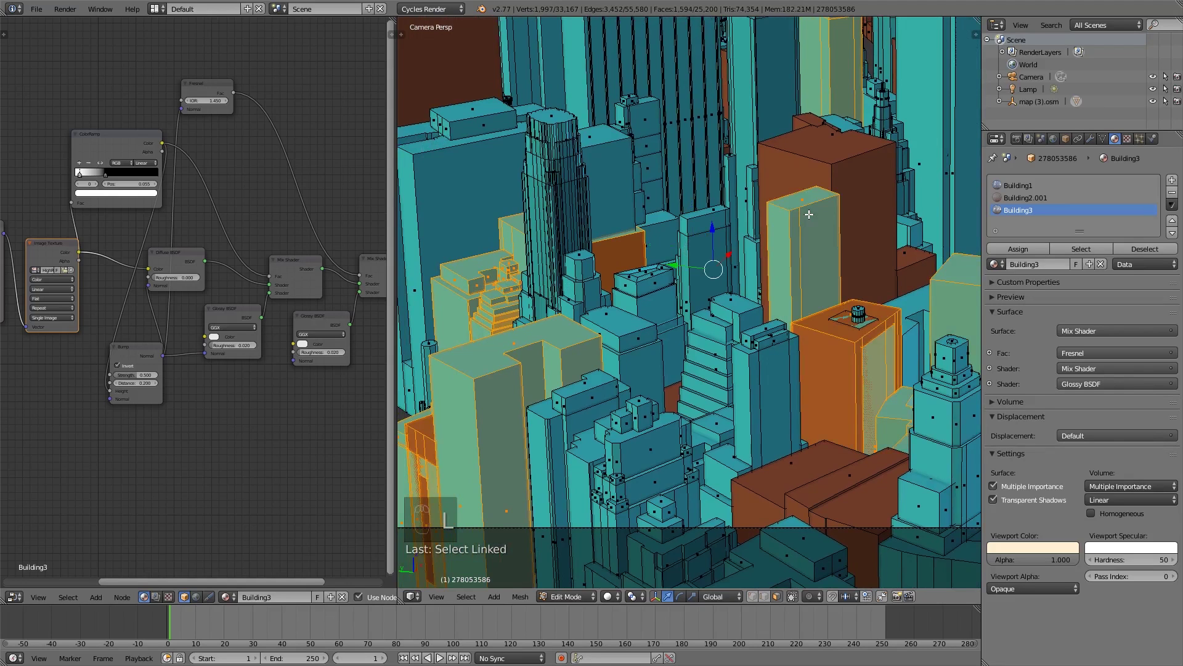
# Try adding the large brown block behind the slim tower to the selection, and undo that addition.
pyautogui.scroll(-3, 809, 213)
pyautogui.scroll(3, 810, 217)
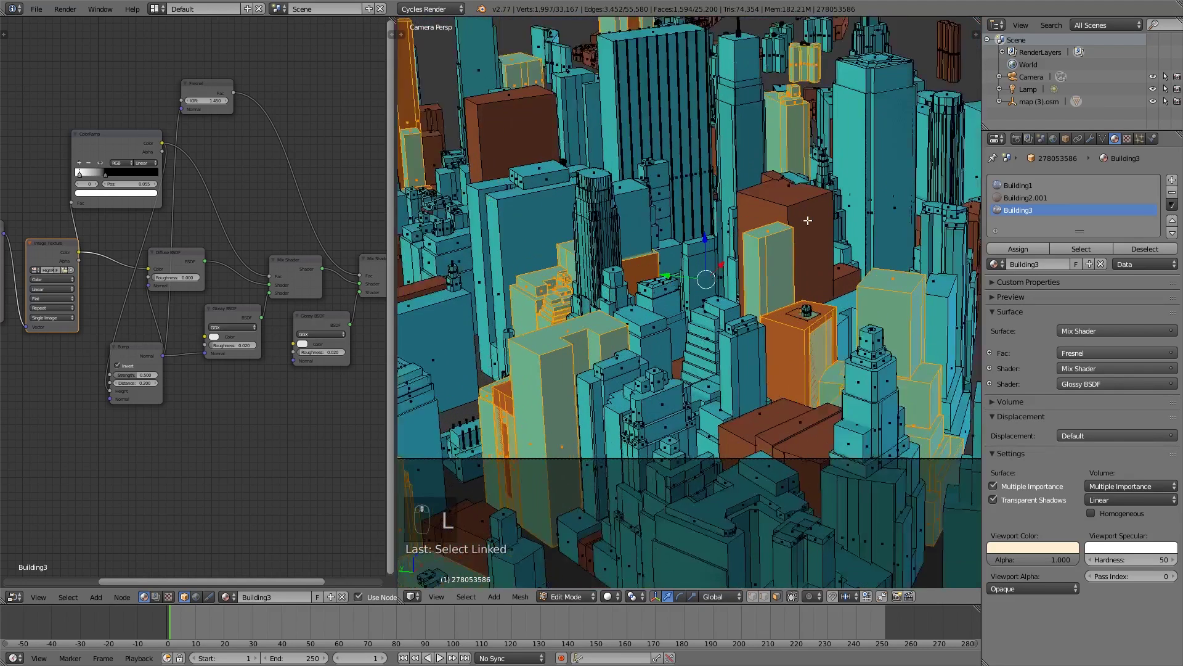
pyautogui.press('l')
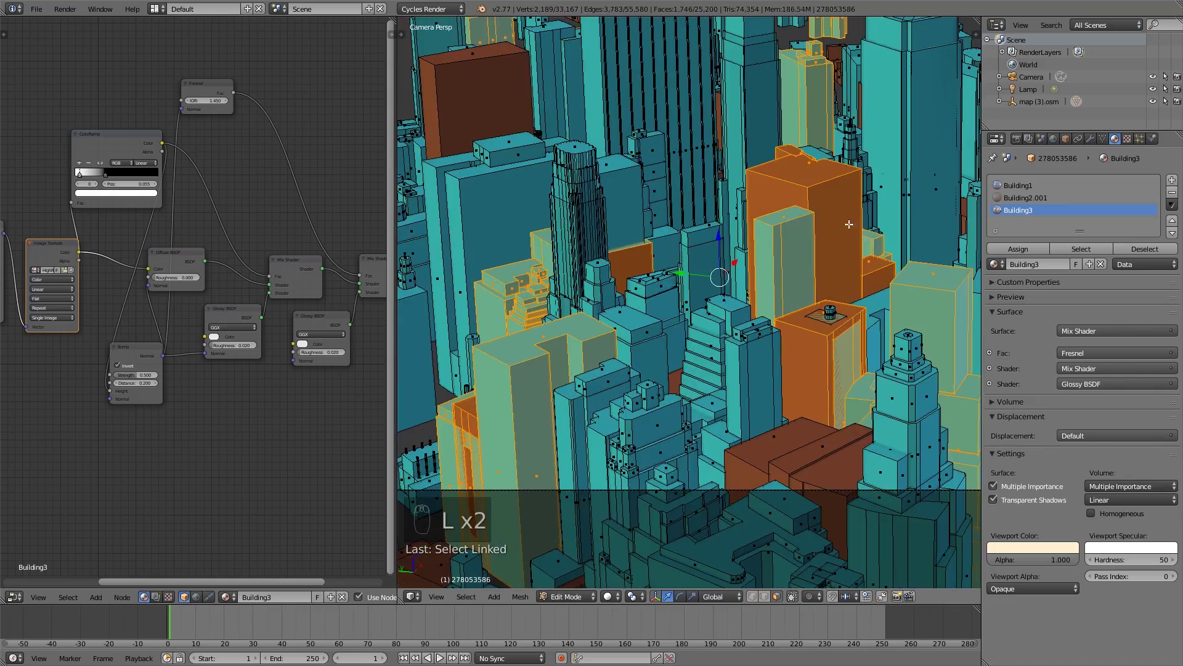
pyautogui.hotkey('ctrl', 'z')
pyautogui.keyDown('shift'); pyautogui.moveTo(849, 224); pyautogui.dragTo(840, 255, button='middle'); pyautogui.keyUp('shift')
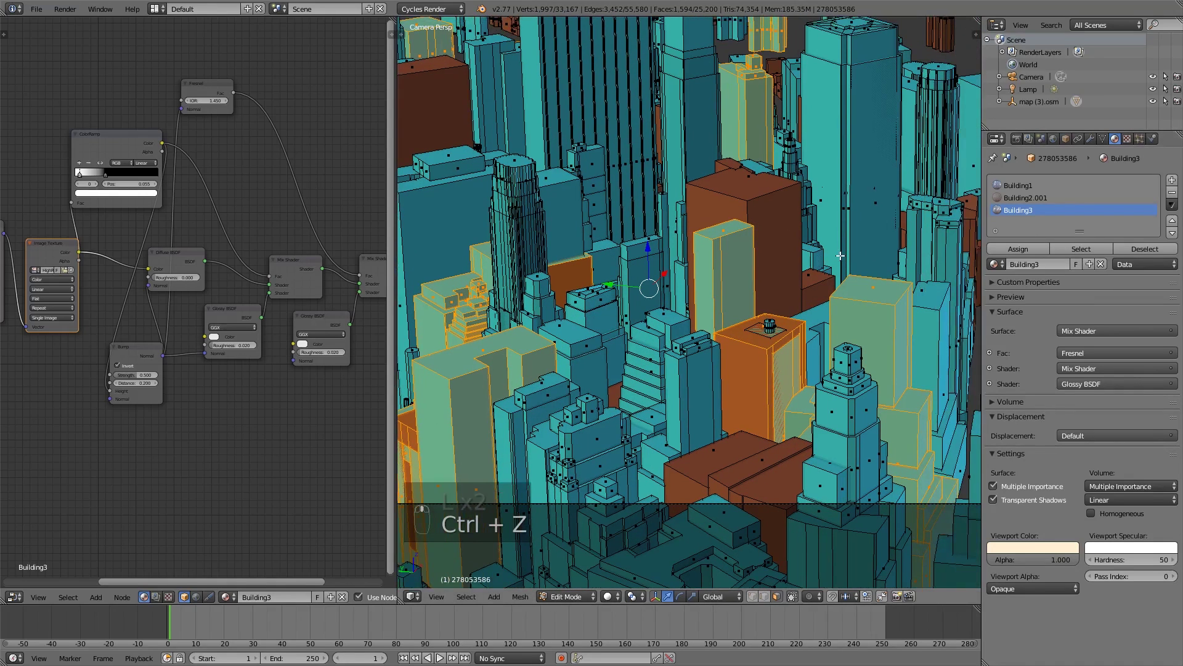
# Assign the Building3 material to the selected buildings, then show the city in rendered shading in Object Mode.
pyautogui.click(1018, 248)
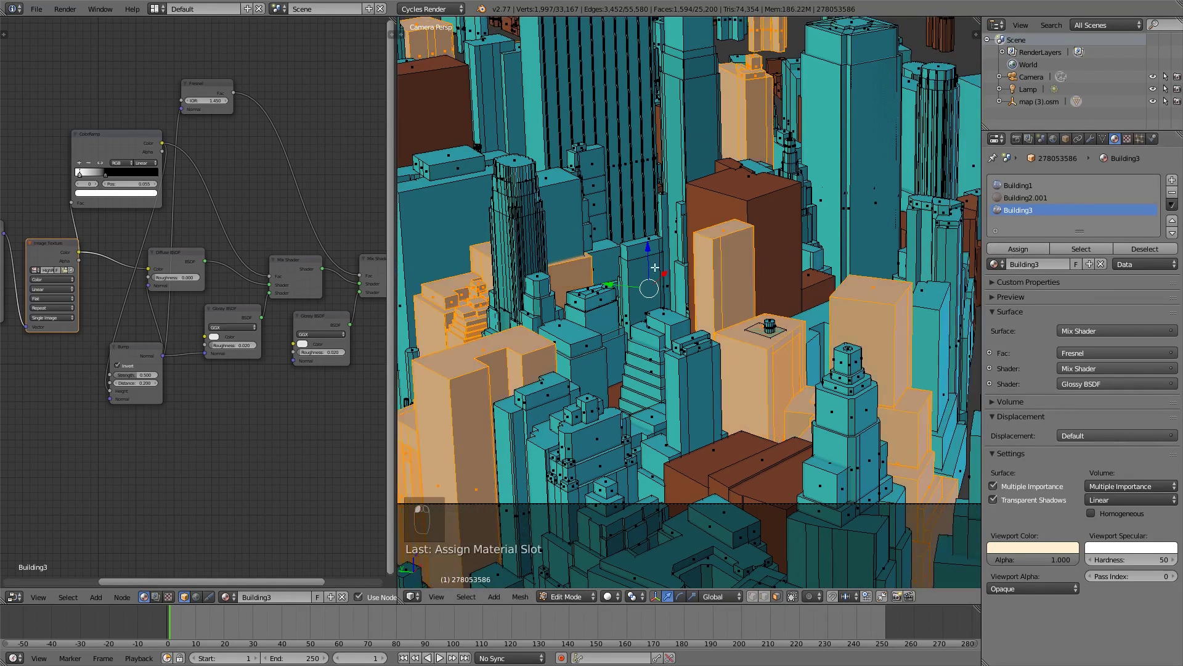
pyautogui.press('a')
pyautogui.scroll(-5, 654, 268)
pyautogui.moveTo(655, 268); pyautogui.dragTo(638, 555, button='middle')
pyautogui.press('Tab')
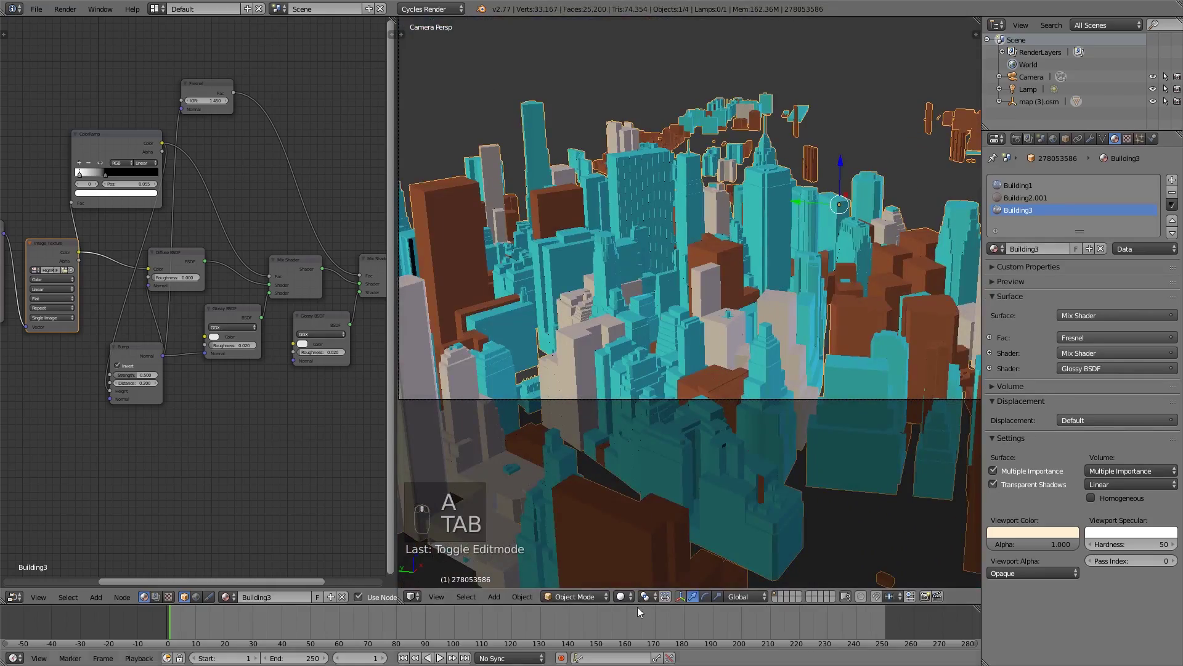
pyautogui.click(623, 595)
pyautogui.click(633, 514)
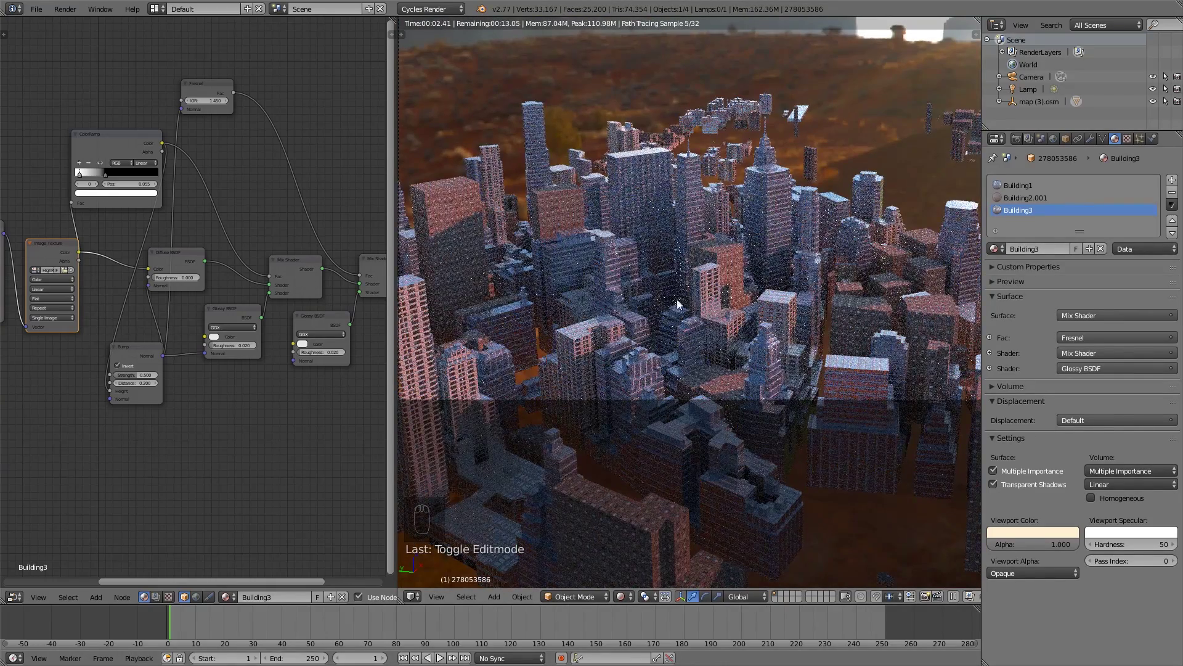
# Preview the ColorRamp output of Building3 on the buildings and move the ramp's black stop to about 0.6.
pyautogui.scroll(6, 686, 329)
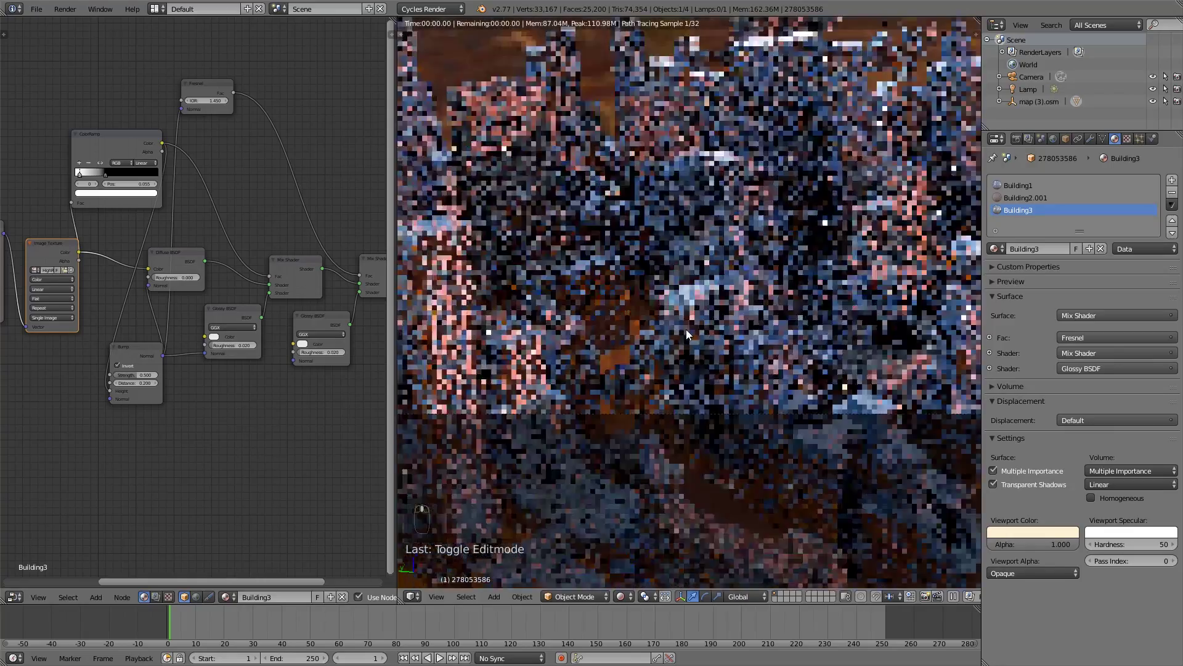
pyautogui.moveTo(686, 329); pyautogui.dragTo(412, 238, button='middle')
pyautogui.keyDown('ctrl'); pyautogui.keyDown('shift'); pyautogui.click(149, 142); pyautogui.keyUp('shift'); pyautogui.keyUp('ctrl')
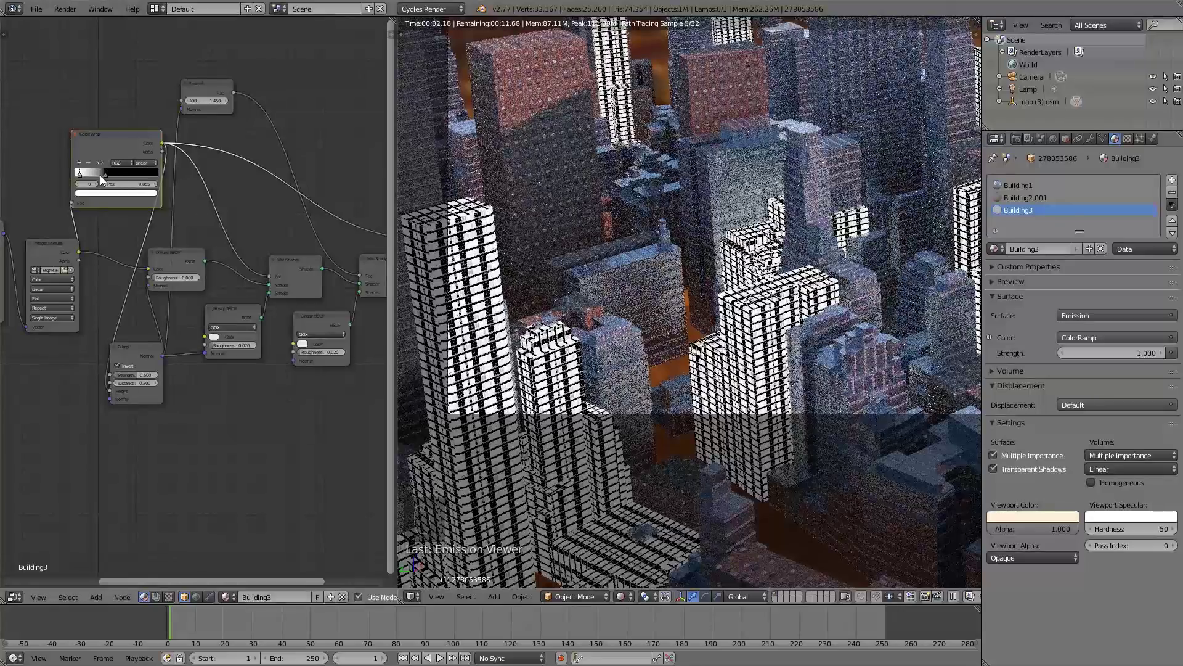
pyautogui.moveTo(106, 175); pyautogui.dragTo(136, 173)
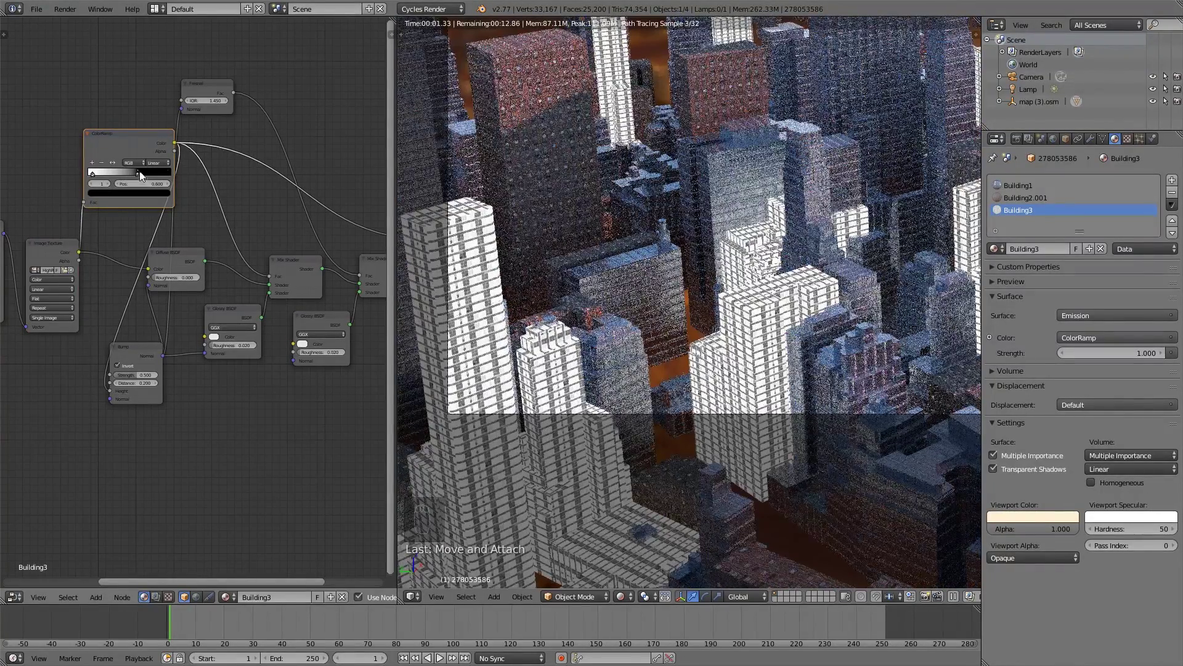
# Move the Fresnel node clear of the ColorRamp and route the final Mix Shader back to the material output.
pyautogui.moveTo(213, 84); pyautogui.dragTo(251, 104)
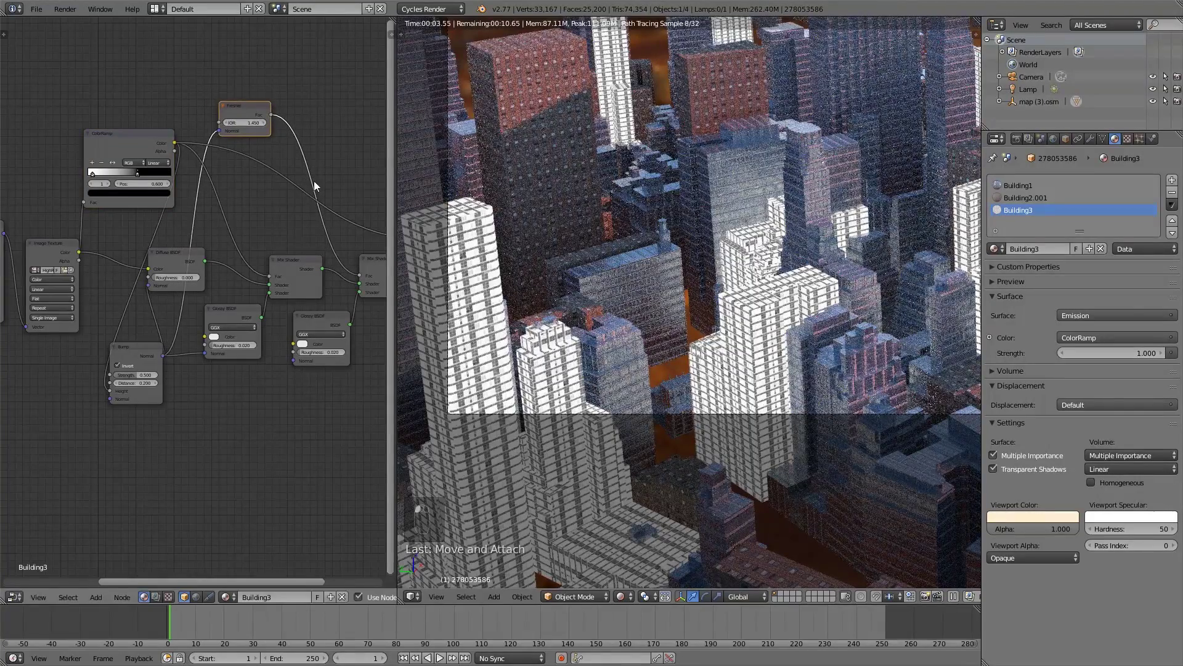
pyautogui.moveTo(313, 228); pyautogui.dragTo(254, 231, button='middle')
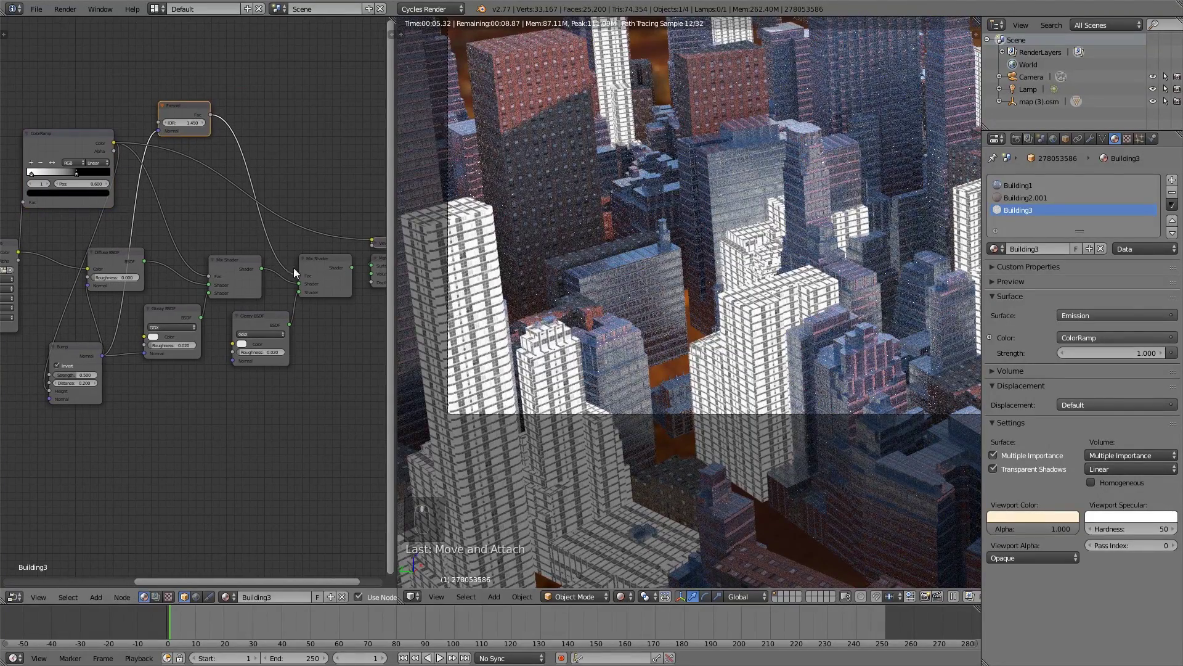
pyautogui.keyDown('ctrl'); pyautogui.keyDown('shift'); pyautogui.click(341, 263); pyautogui.keyUp('shift'); pyautogui.keyUp('ctrl')
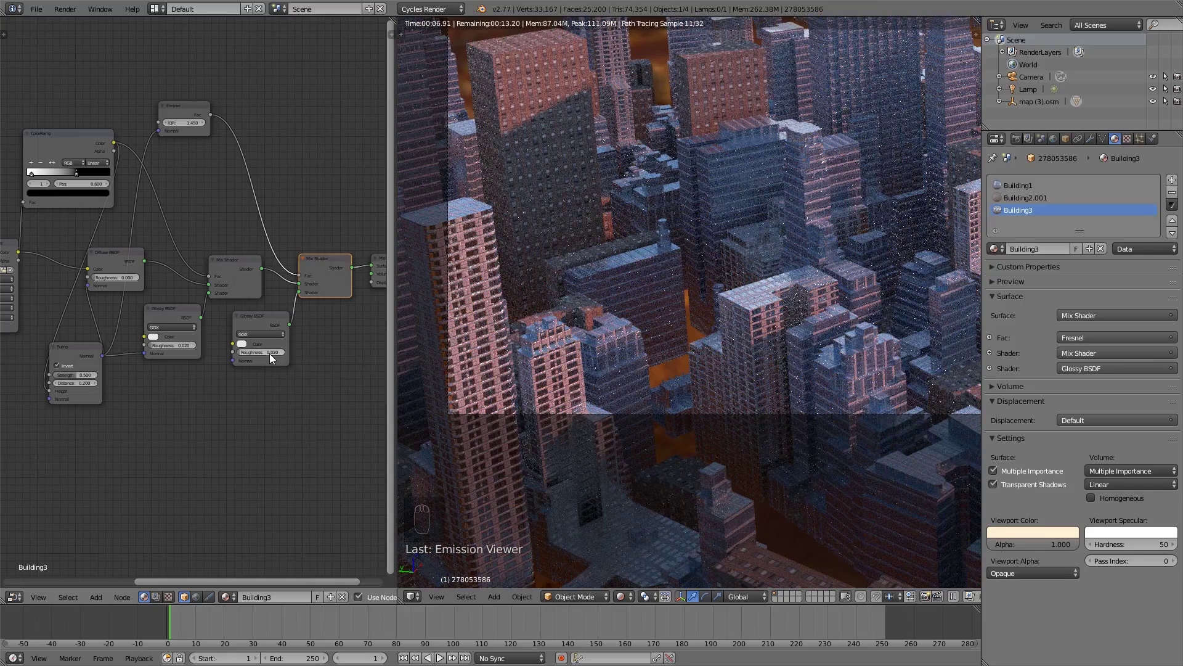
# Set the roughness of the Glossy BSDF feeding the final Mix Shader to 0.1.
pyautogui.click(269, 353)
pyautogui.write('0.1')
pyautogui.press('Return')
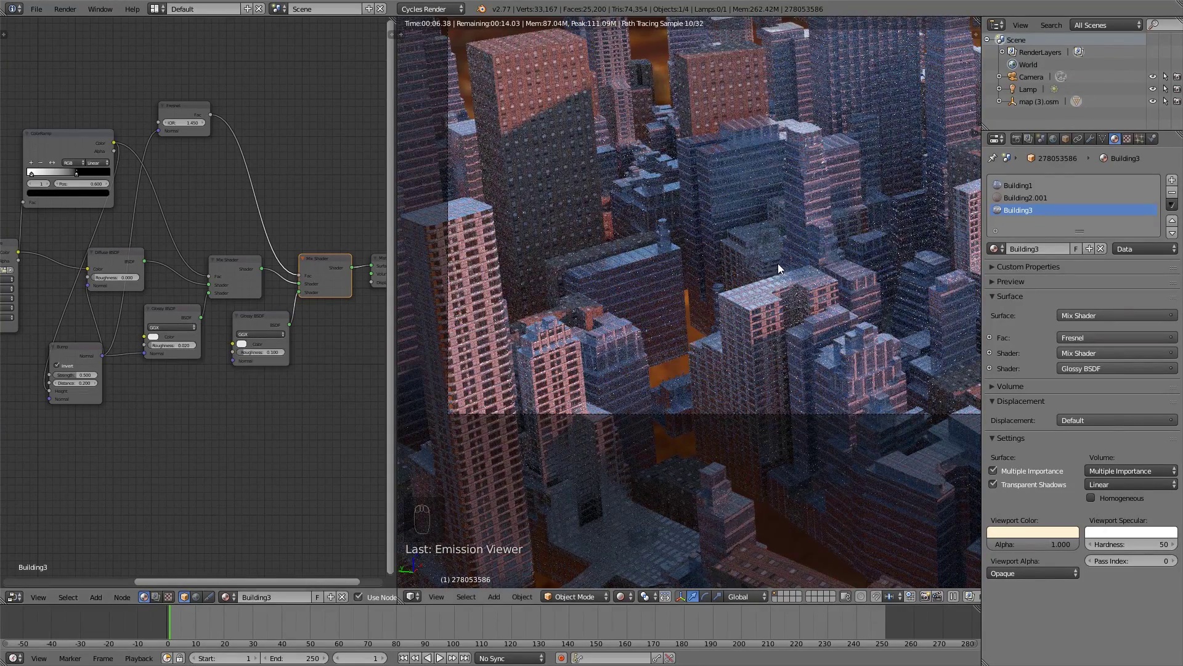
# Switch the viewport to solid shading and frame the whole city.
pyautogui.moveTo(778, 263); pyautogui.dragTo(721, 316, button='middle')
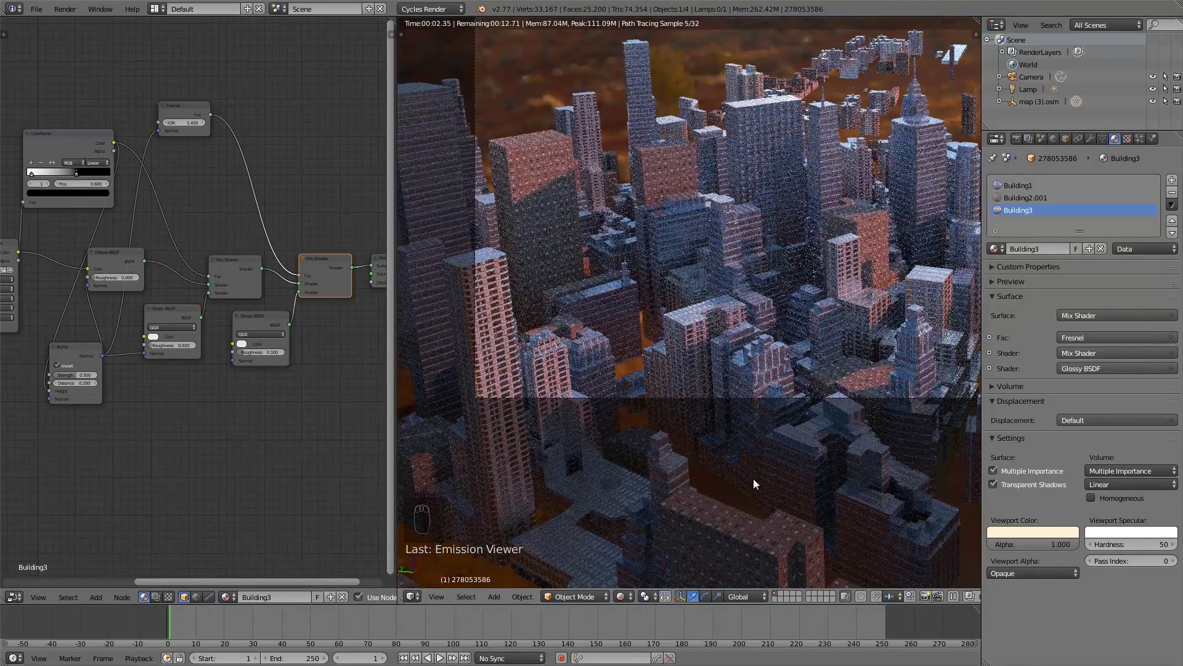
pyautogui.click(628, 597)
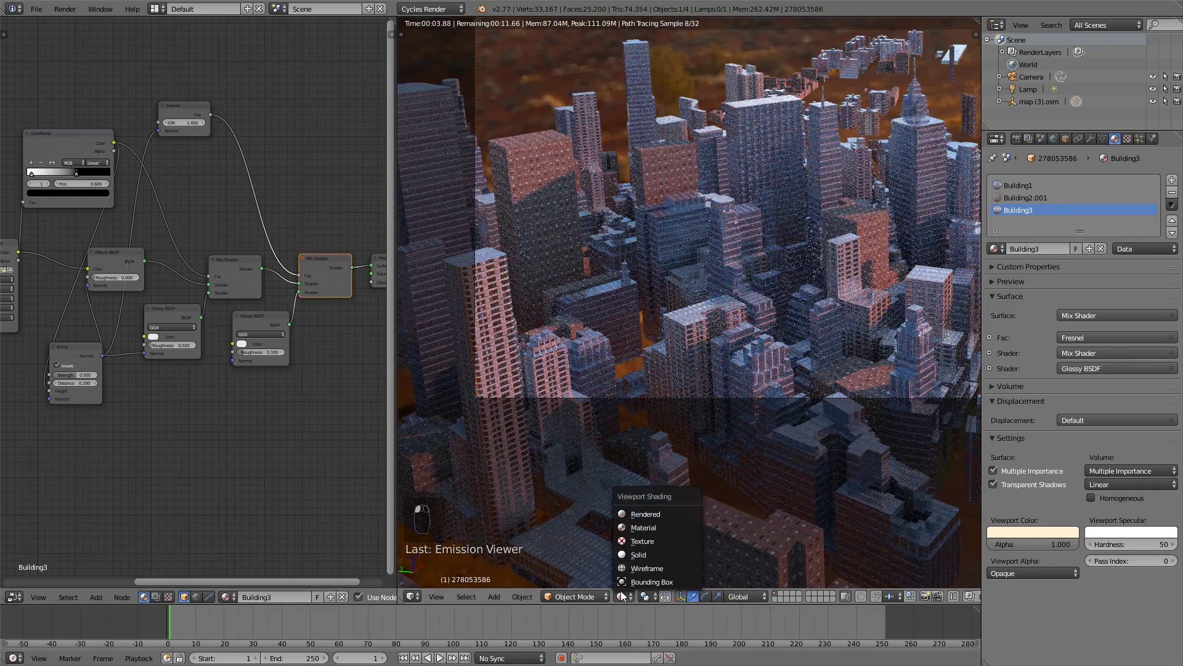
pyautogui.click(637, 558)
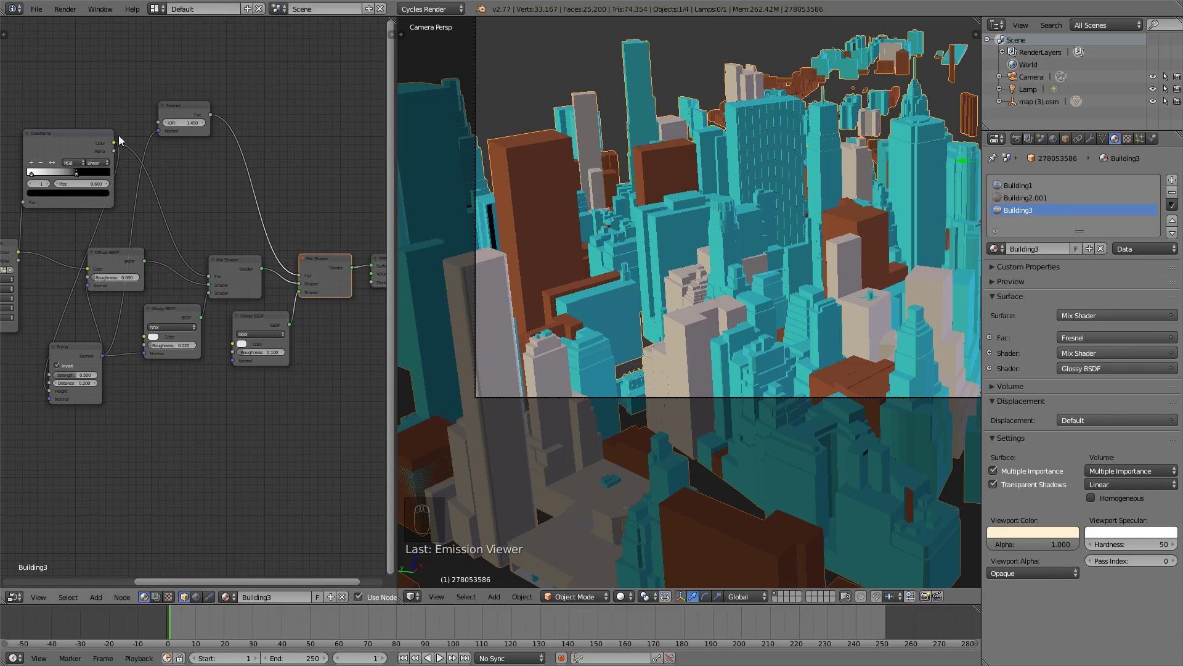
pyautogui.moveTo(817, 261); pyautogui.dragTo(700, 341, button='middle')
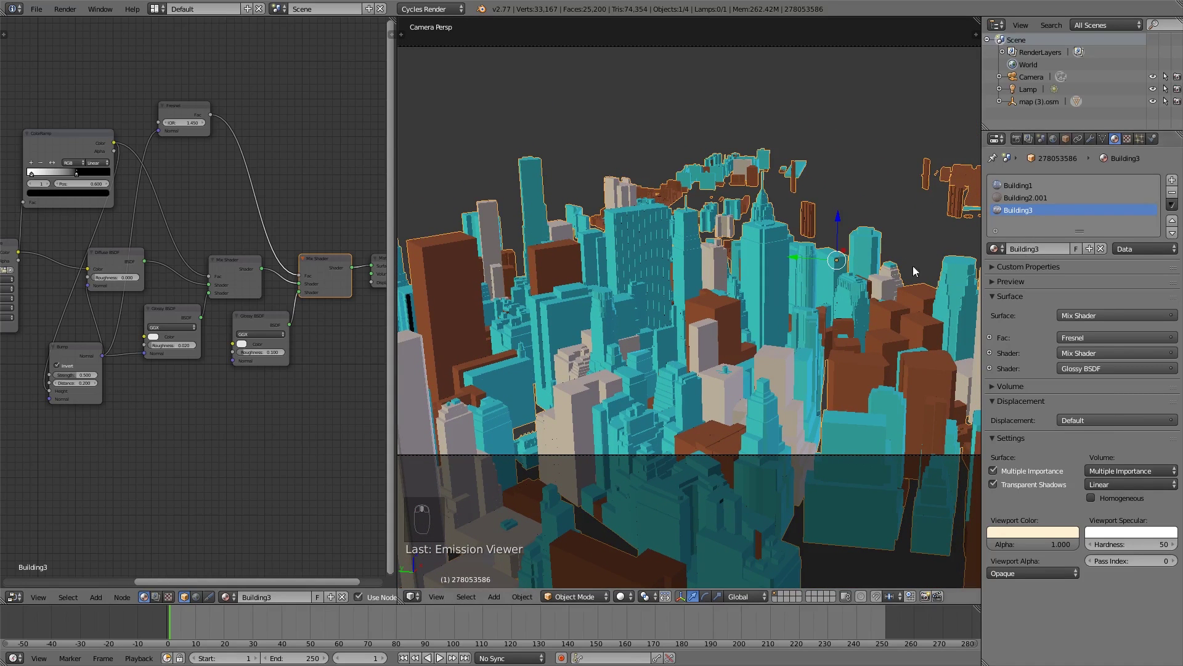
pyautogui.scroll(-2, 825, 301)
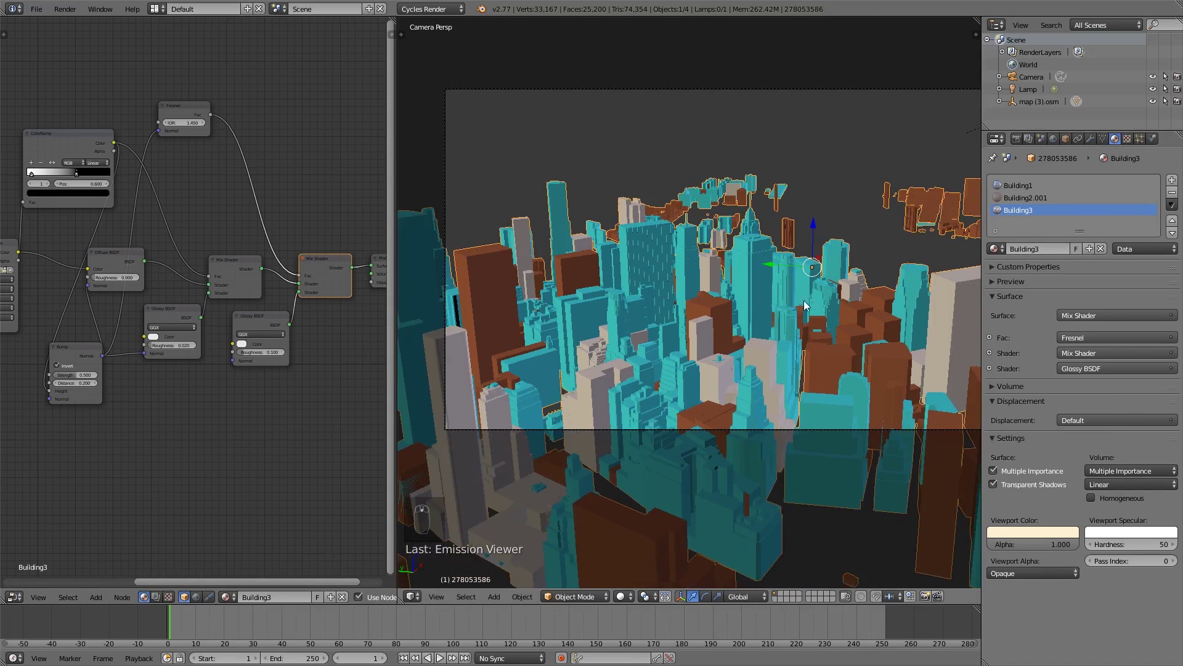
pyautogui.keyDown('shift'); pyautogui.moveTo(803, 301); pyautogui.dragTo(757, 301, button='middle'); pyautogui.keyUp('shift')
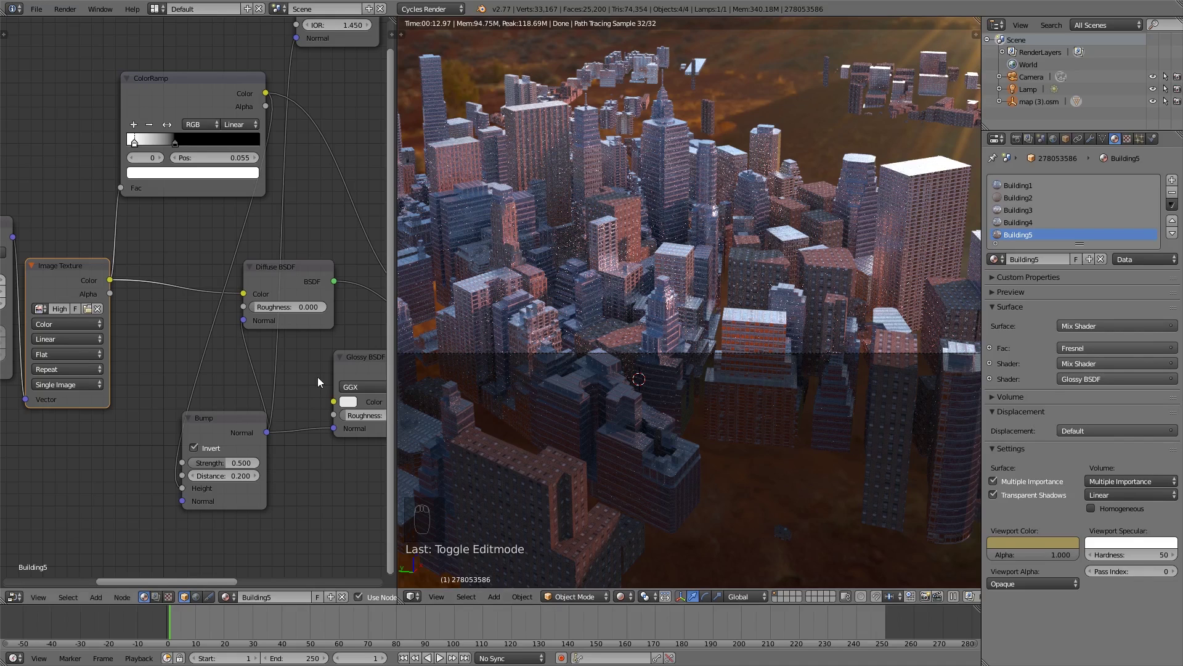
# Set the Glossy BSDF roughness of the Building4 material to 0.05.
pyautogui.click(1044, 219)
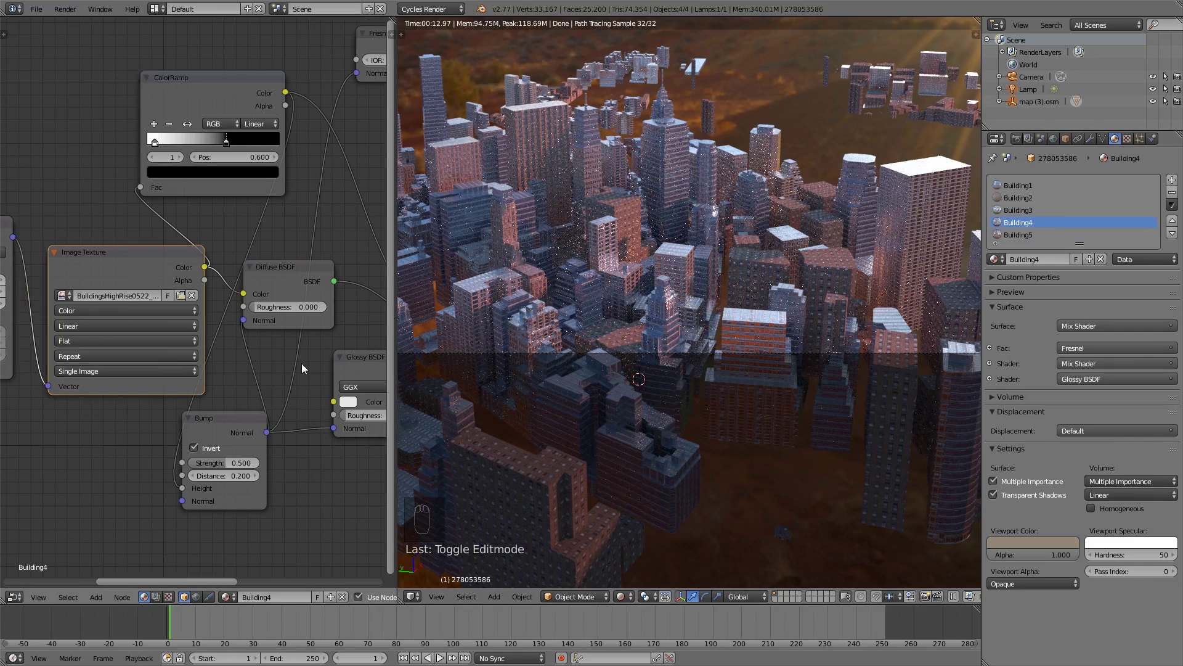
pyautogui.scroll(-1, 301, 351)
pyautogui.moveTo(301, 352); pyautogui.dragTo(267, 351, button='middle')
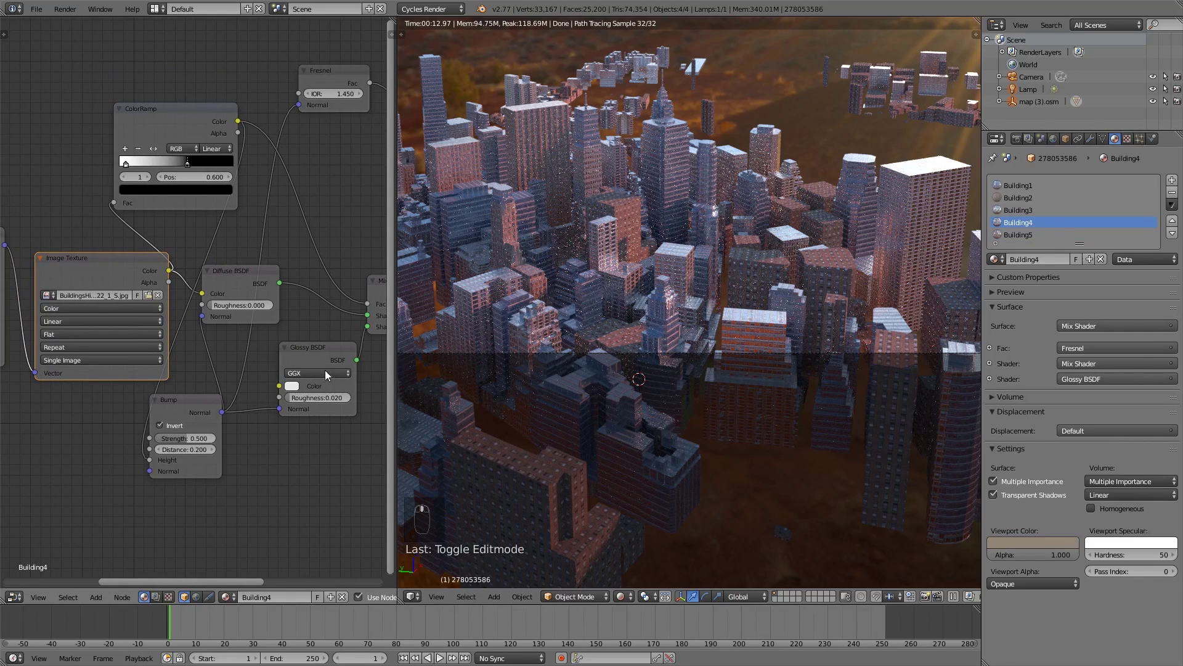
pyautogui.click(335, 400)
pyautogui.write('0.05')
pyautogui.press('Return')
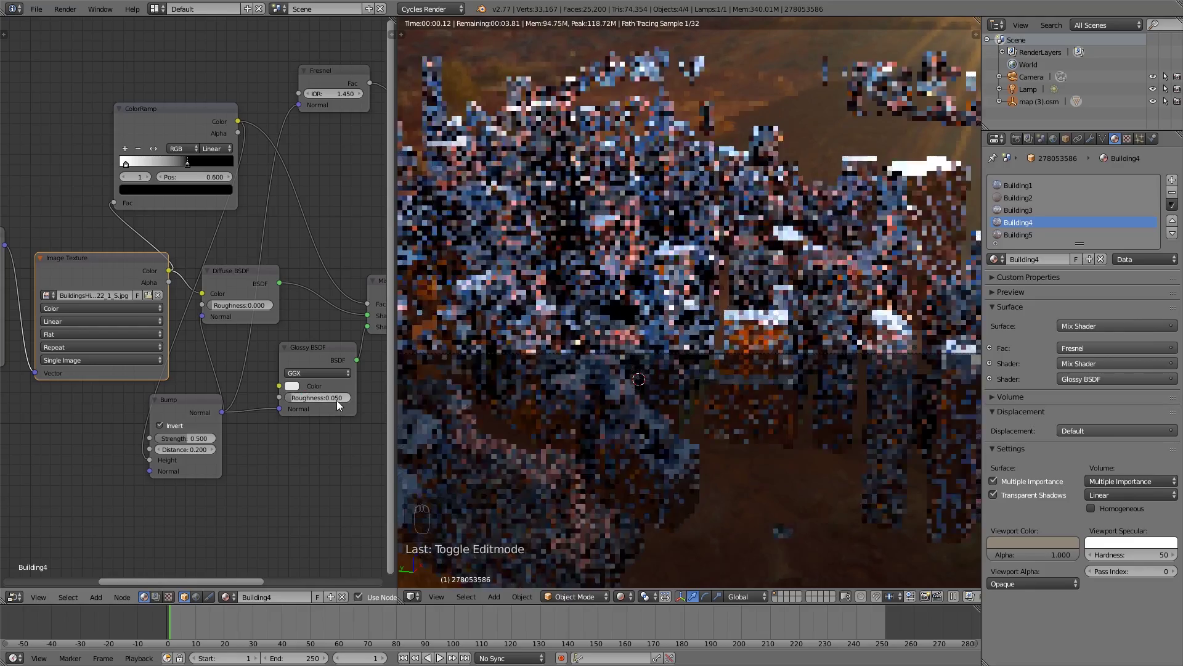
# Set the Glossy BSDF roughness of the Building3 material to 0.03.
pyautogui.click(1025, 210)
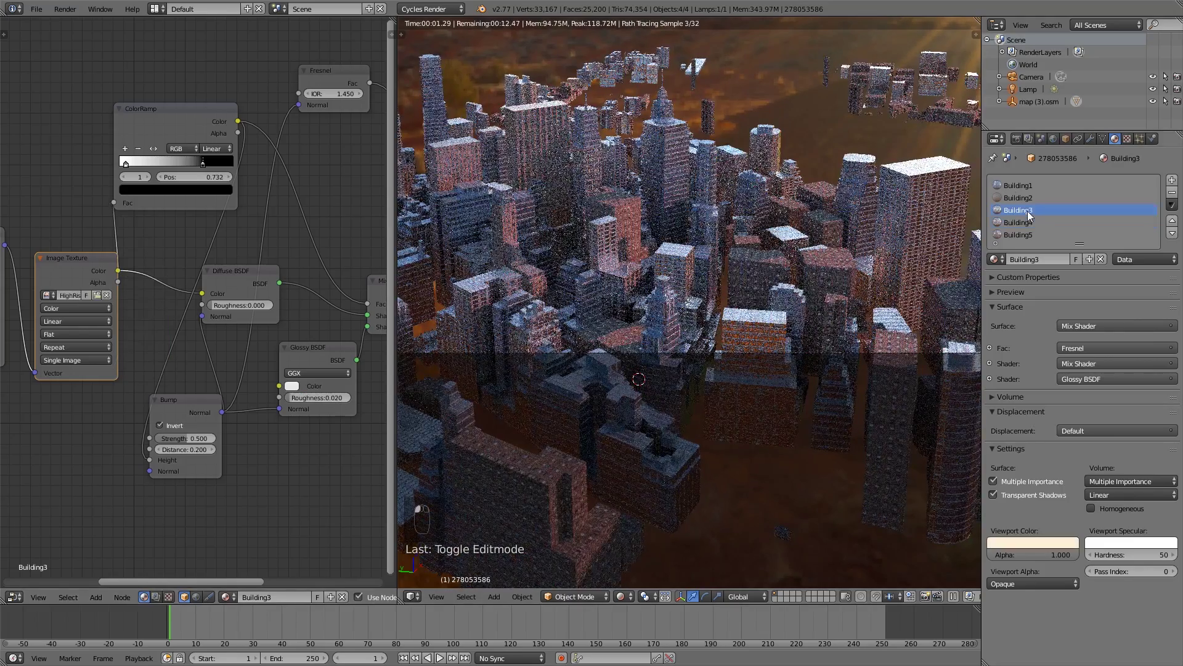
pyautogui.click(332, 399)
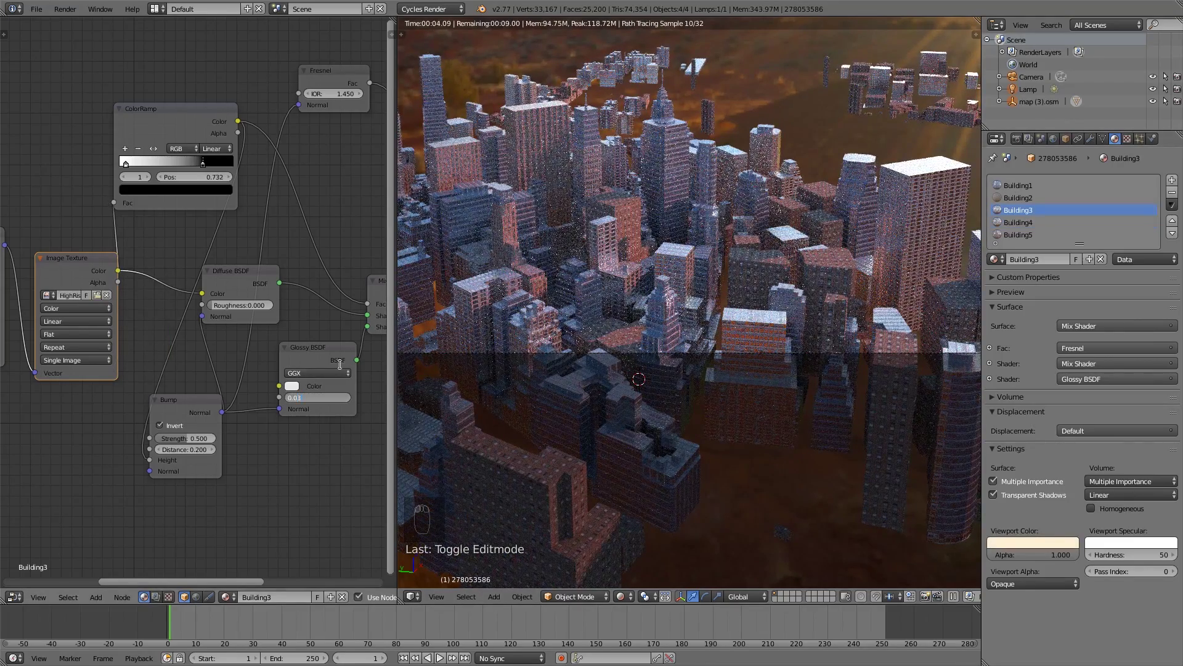
pyautogui.press('Return')
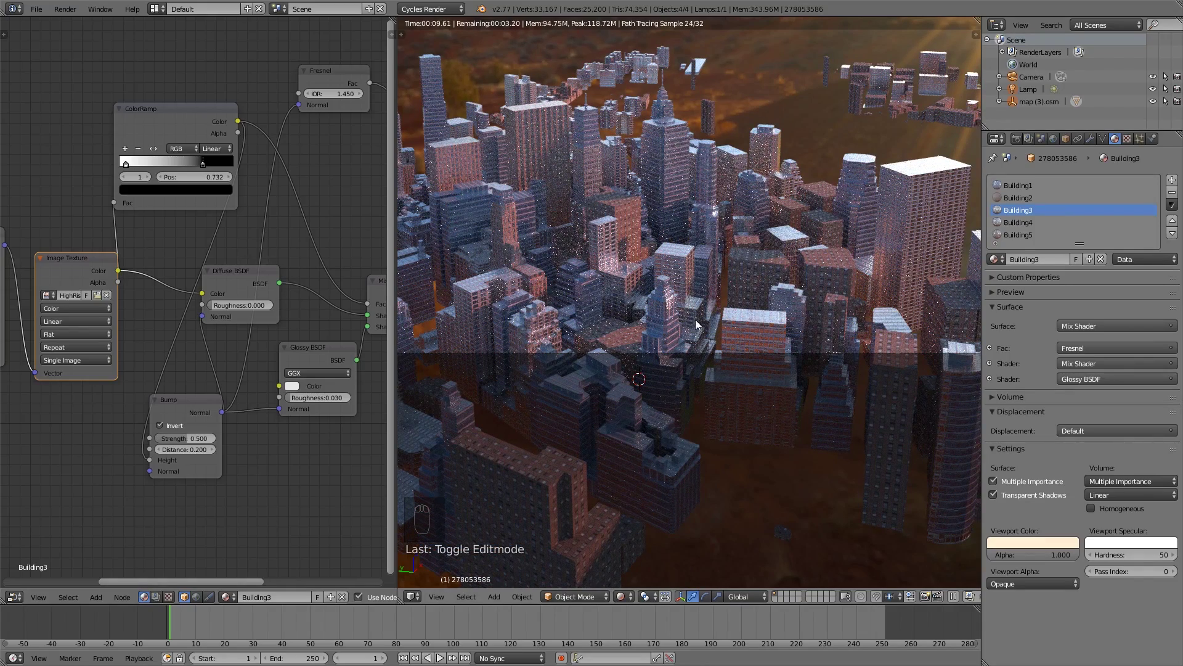
# Inspect the rendered buildings up close and return the viewport to solid shading.
pyautogui.keyDown('shift'); pyautogui.moveTo(695, 319); pyautogui.dragTo(672, 195, button='middle'); pyautogui.keyUp('shift')
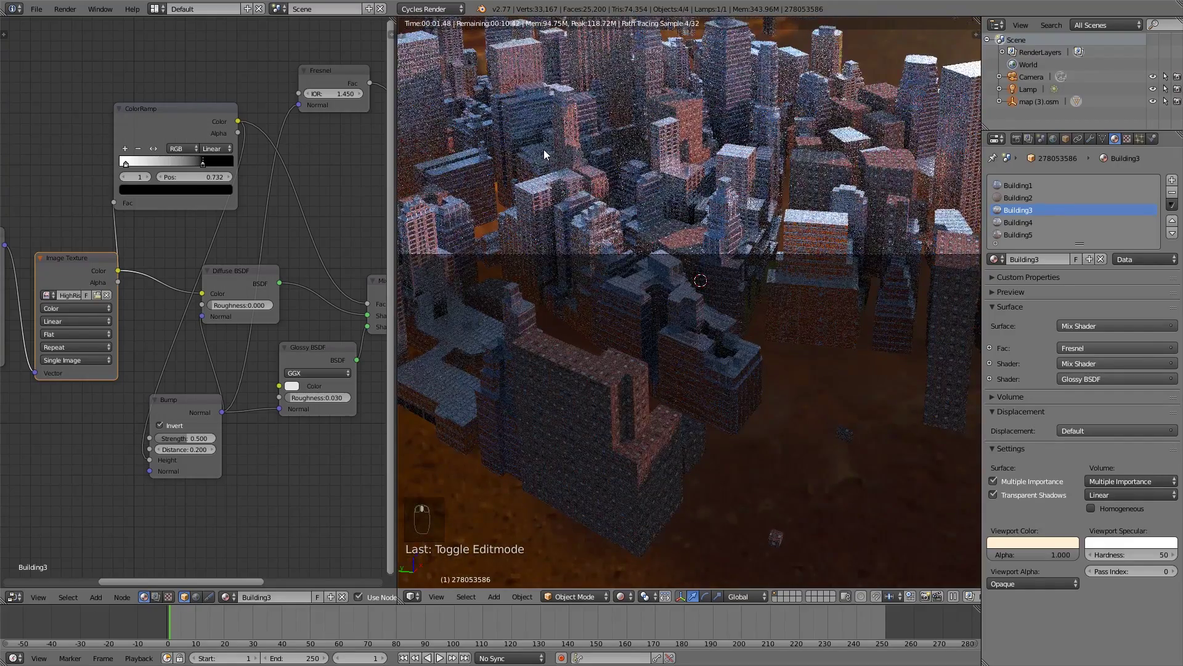
pyautogui.moveTo(544, 150)
pyautogui.mouseDown(button='middle')
pyautogui.moveTo(672, 204)
pyautogui.moveTo(619, 232)
pyautogui.moveTo(654, 265)
pyautogui.mouseUp(button='middle')
pyautogui.scroll(5, 622, 233)
pyautogui.scroll(-6, 622, 235)
pyautogui.click(622, 597)
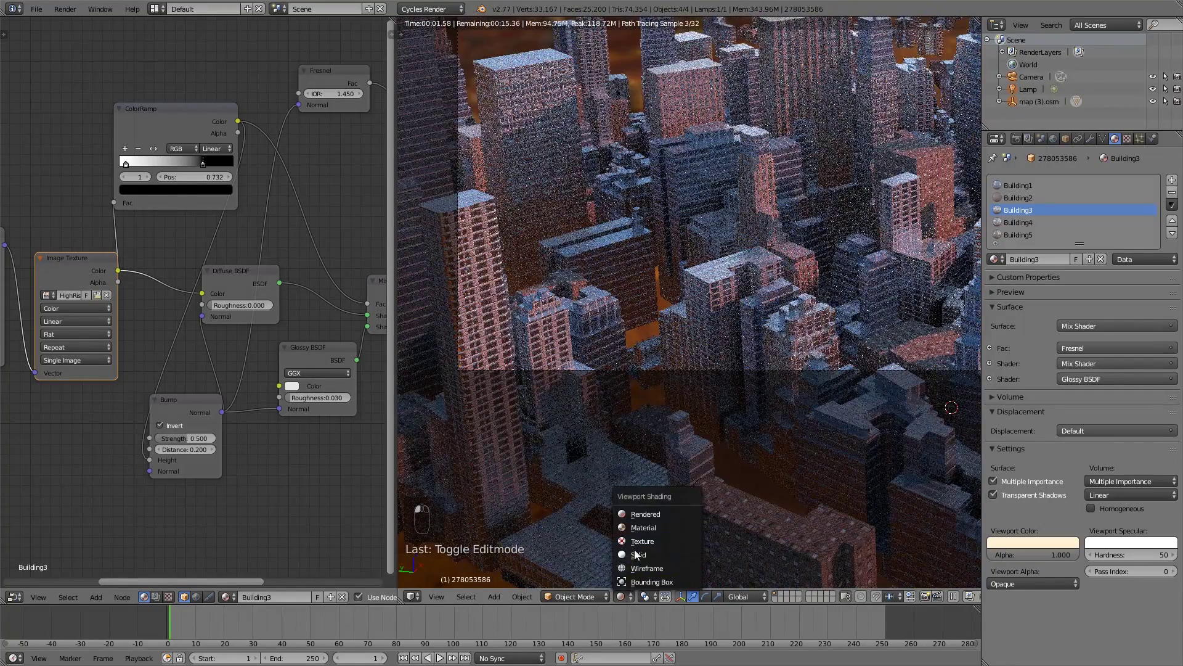
pyautogui.click(636, 554)
# Enter Edit Mode, select one side face of the small block on a cyan building's roof and centre the view on it.
pyautogui.scroll(3, 745, 301)
pyautogui.moveTo(745, 296); pyautogui.dragTo(702, 285, button='middle')
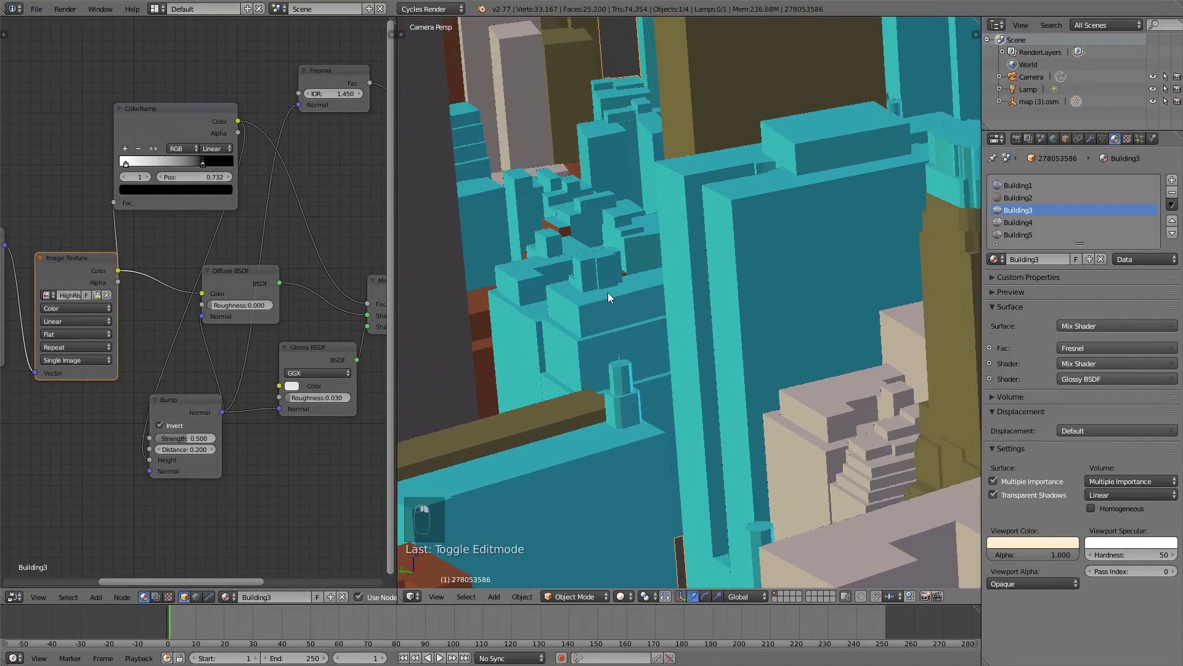
pyautogui.press('Tab')
pyautogui.press('l')
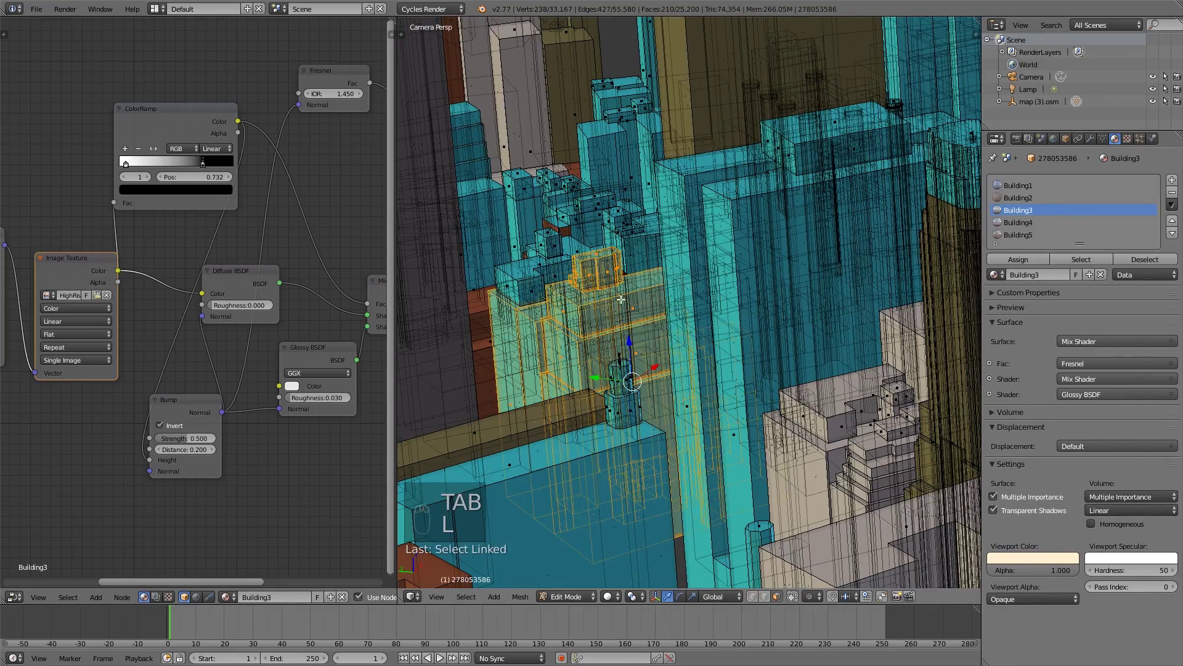
pyautogui.press('a')
pyautogui.scroll(5, 623, 308)
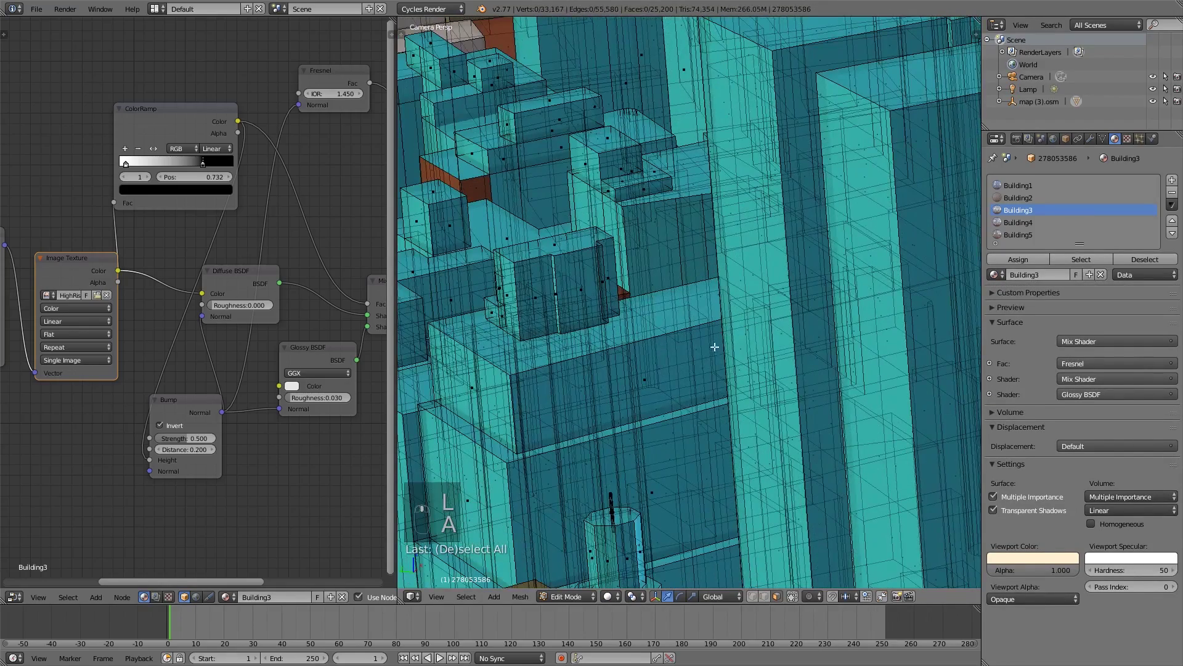
pyautogui.keyDown('shift'); pyautogui.moveTo(622, 327); pyautogui.dragTo(716, 393, button='middle'); pyautogui.keyUp('shift')
pyautogui.rightClick(601, 323)
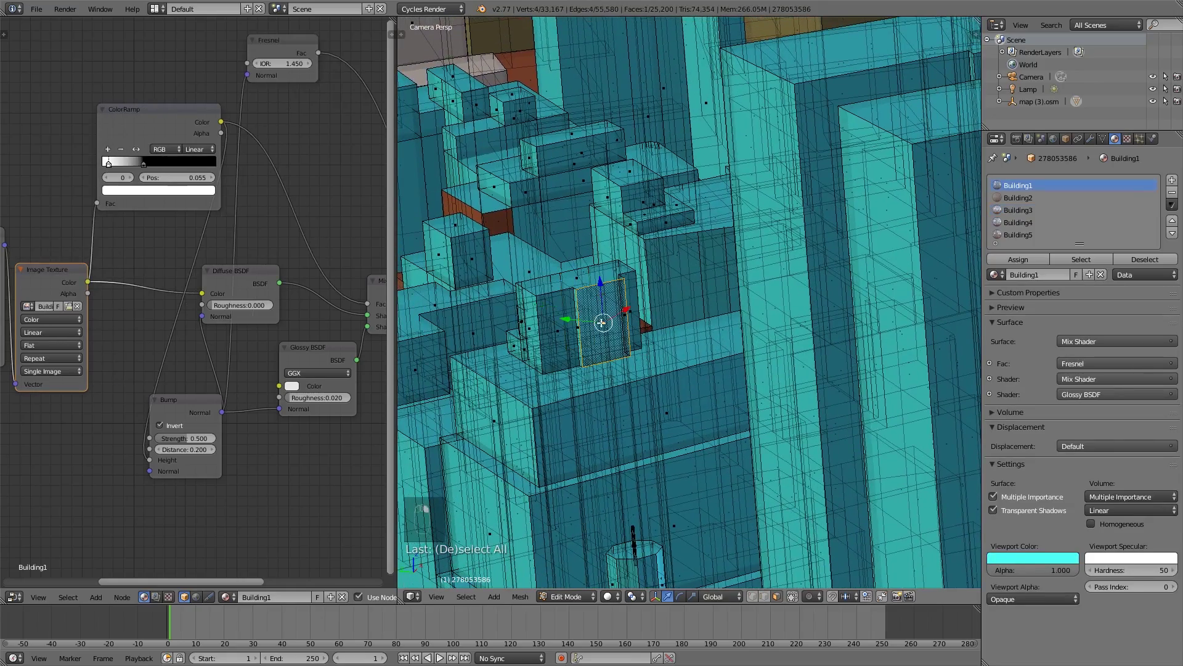
pyautogui.press('KP_Decimal')
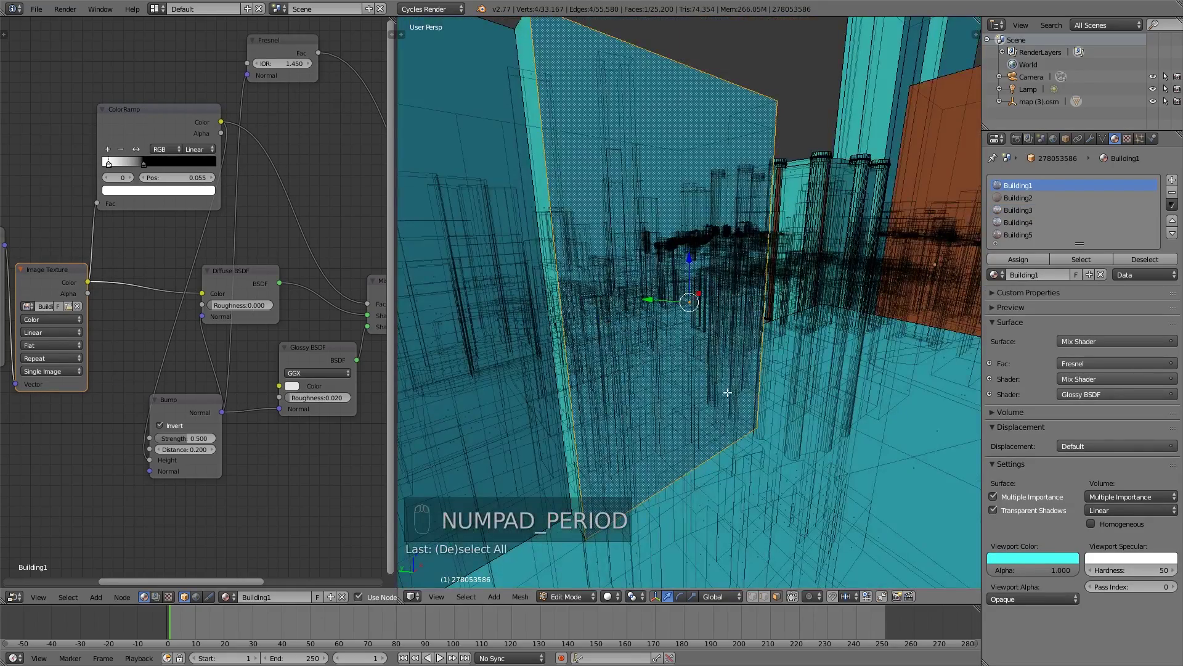
pyautogui.moveTo(727, 392); pyautogui.dragTo(721, 542, button='middle')
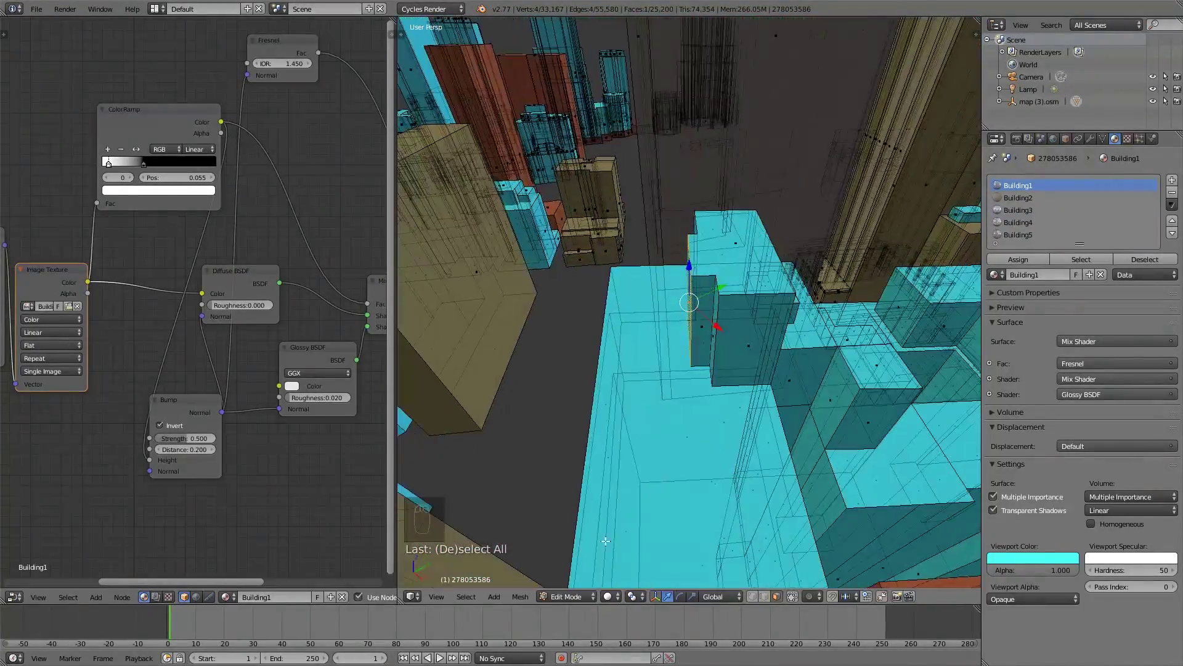
# Limit face selection to visible geometry so hidden faces cannot be picked.
pyautogui.click(794, 597)
pyautogui.click(794, 597)
pyautogui.click(793, 596)
pyautogui.click(794, 596)
pyautogui.click(794, 596)
pyautogui.click(794, 596)
pyautogui.click(794, 597)
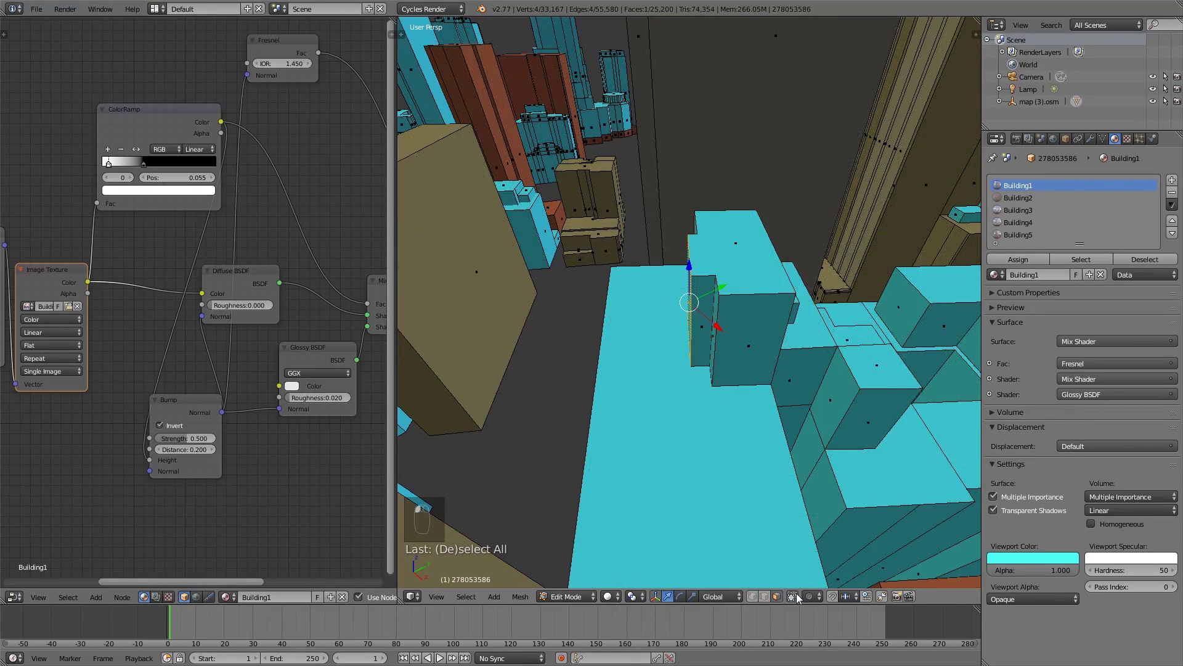
# Add the outer side and top faces of the rooftop block to the selection.
pyautogui.moveTo(751, 477); pyautogui.dragTo(688, 449, button='middle')
pyautogui.keyDown('shift'); pyautogui.rightClick(699, 344); pyautogui.keyUp('shift')
pyautogui.keyDown('shift'); pyautogui.rightClick(734, 253); pyautogui.keyUp('shift')
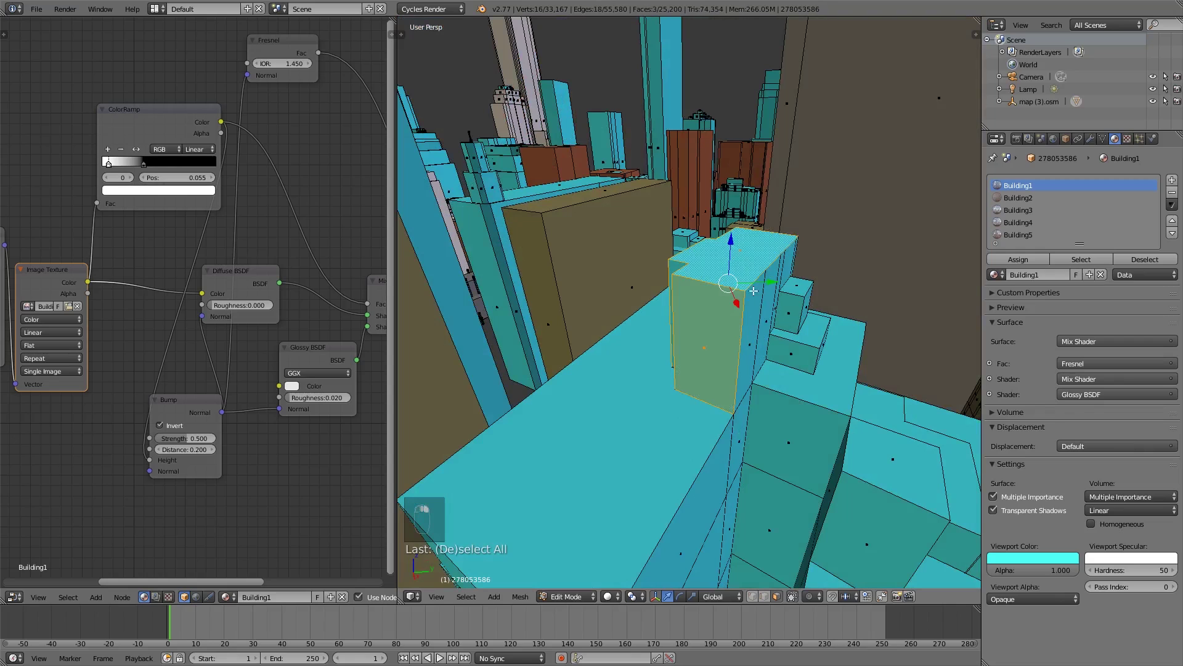
pyautogui.keyDown('shift'); pyautogui.rightClick(750, 318); pyautogui.keyUp('shift')
pyautogui.keyDown('shift'); pyautogui.rightClick(751, 318); pyautogui.keyUp('shift')
pyautogui.keyDown('shift'); pyautogui.rightClick(768, 308); pyautogui.keyUp('shift')
pyautogui.keyDown('shift'); pyautogui.rightClick(767, 308); pyautogui.keyUp('shift')
# Extend the selection to the faces of the small stacked boxes beside the rooftop block.
pyautogui.keyDown('shift'); pyautogui.rightClick(785, 279); pyautogui.keyUp('shift')
pyautogui.keyDown('shift'); pyautogui.rightClick(799, 311); pyautogui.keyUp('shift')
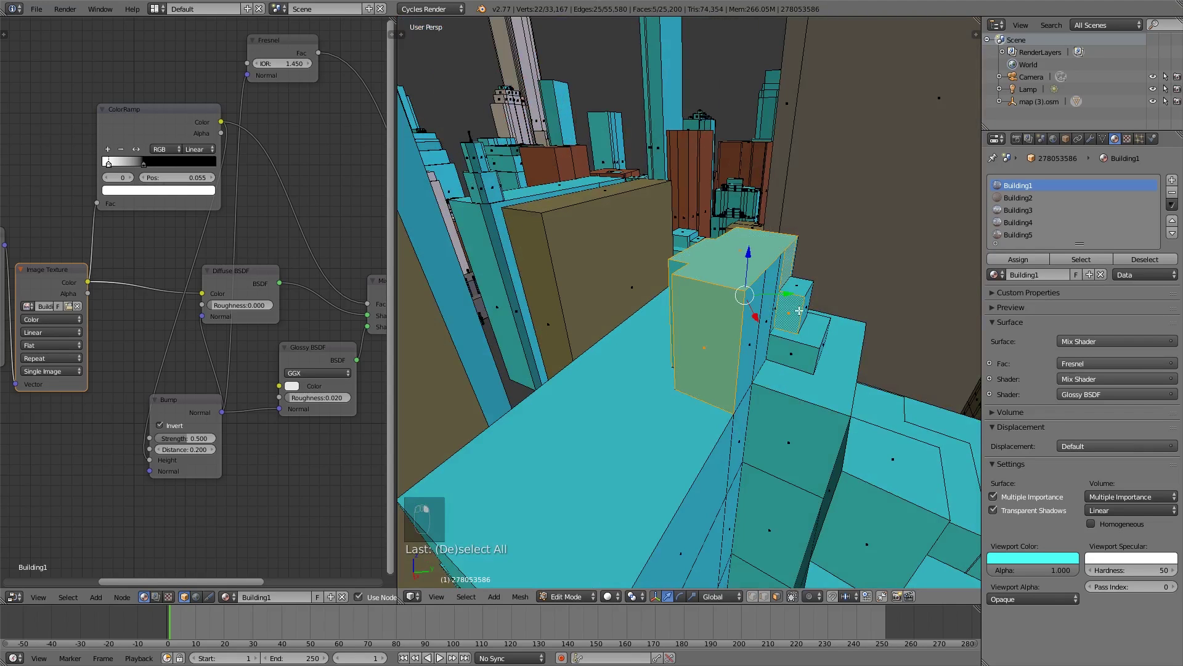
pyautogui.keyDown('shift'); pyautogui.rightClick(802, 298); pyautogui.keyUp('shift')
pyautogui.keyDown('shift'); pyautogui.rightClick(803, 294); pyautogui.keyUp('shift')
pyautogui.keyDown('shift'); pyautogui.rightClick(809, 306); pyautogui.keyUp('shift')
pyautogui.keyDown('shift'); pyautogui.rightClick(798, 311); pyautogui.keyUp('shift')
# Add the flat roof faces around the rooftop block and the remaining sides of the small stacked boxes to the selection.
pyautogui.moveTo(798, 311); pyautogui.dragTo(757, 331, button='middle')
pyautogui.keyDown('shift'); pyautogui.rightClick(756, 331); pyautogui.keyUp('shift')
pyautogui.press('c')
pyautogui.moveTo(758, 339); pyautogui.dragTo(713, 387)
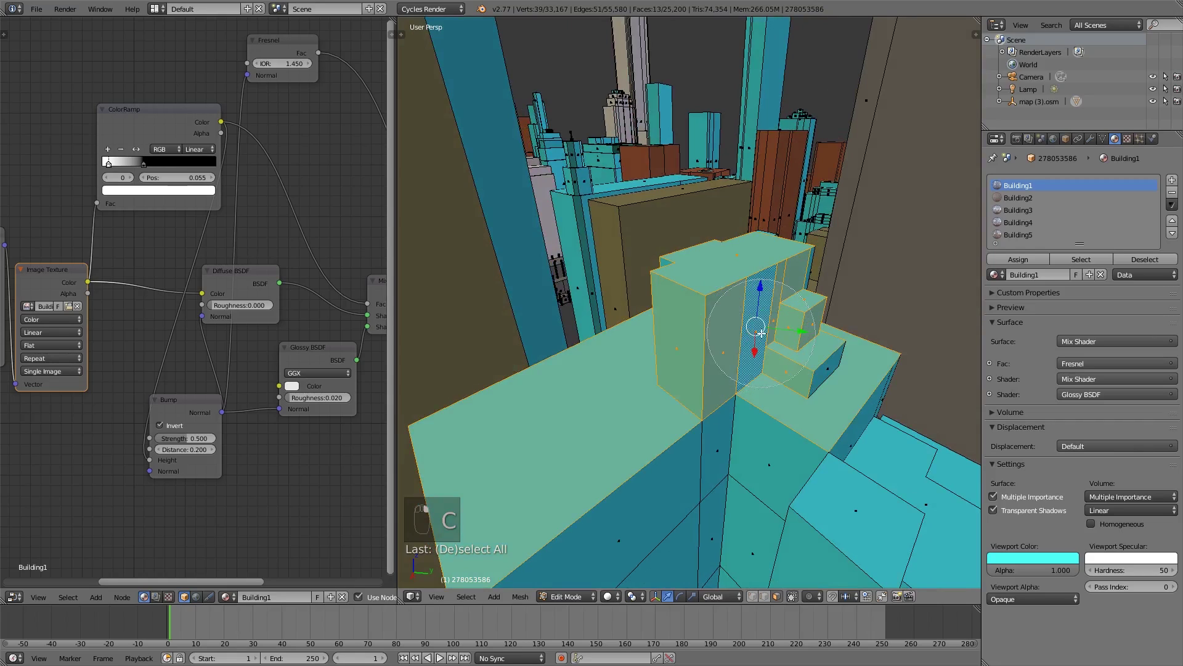
pyautogui.moveTo(713, 387)
pyautogui.mouseDown(button='middle')
pyautogui.moveTo(641, 389)
pyautogui.moveTo(684, 382)
pyautogui.mouseUp(button='middle')
pyautogui.press('c')
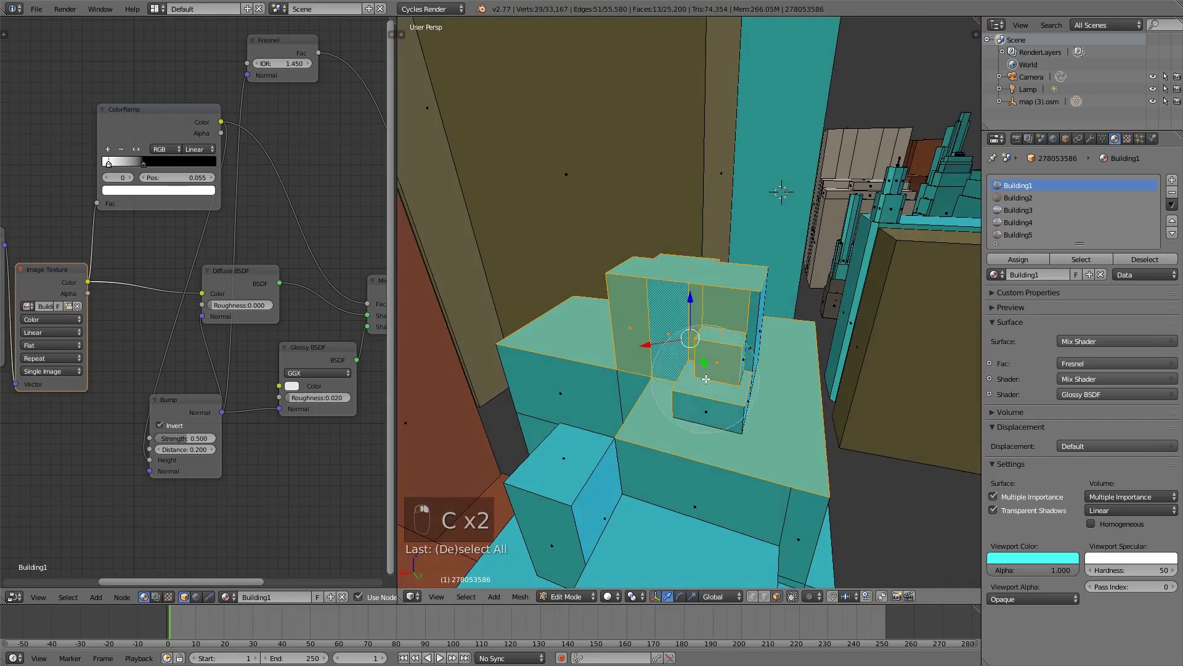
pyautogui.moveTo(749, 336); pyautogui.dragTo(697, 401)
# Add the unselected side faces on the opposite side of the rooftop block to the selection.
pyautogui.moveTo(785, 374); pyautogui.dragTo(665, 363, button='middle')
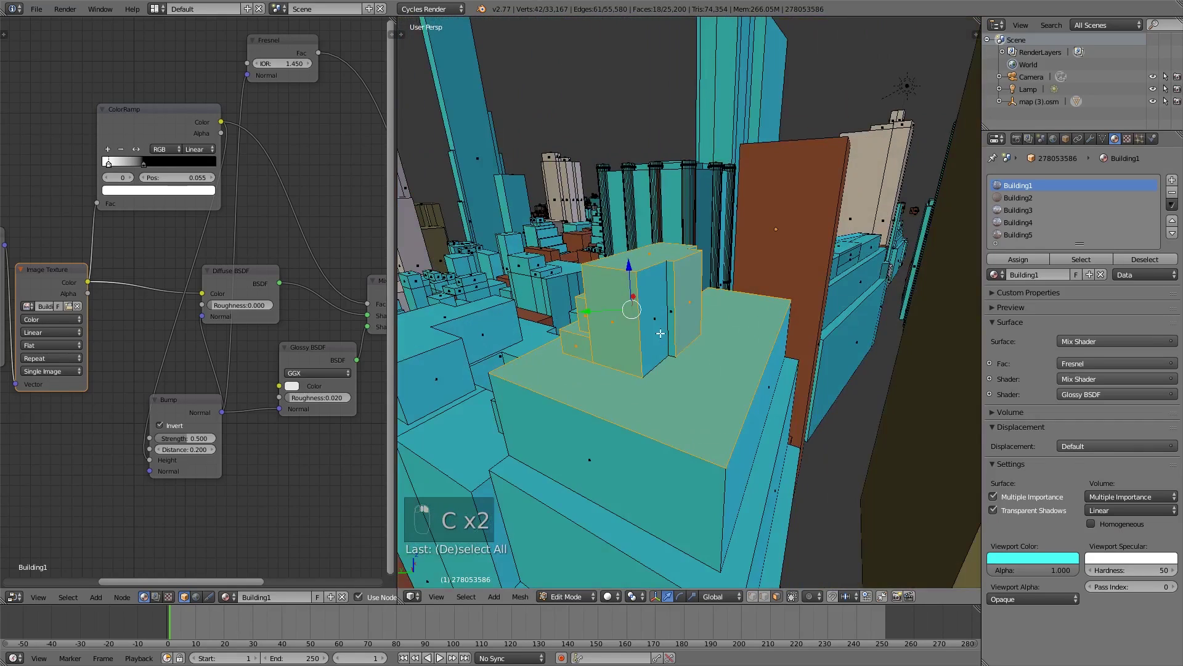
pyautogui.press('c')
pyautogui.moveTo(665, 336); pyautogui.dragTo(653, 290)
pyautogui.moveTo(654, 290); pyautogui.dragTo(678, 296, button='middle')
# Assign the Building3 material to the selected rooftop faces, preview it on a cube and clear the selection.
pyautogui.click(1033, 208)
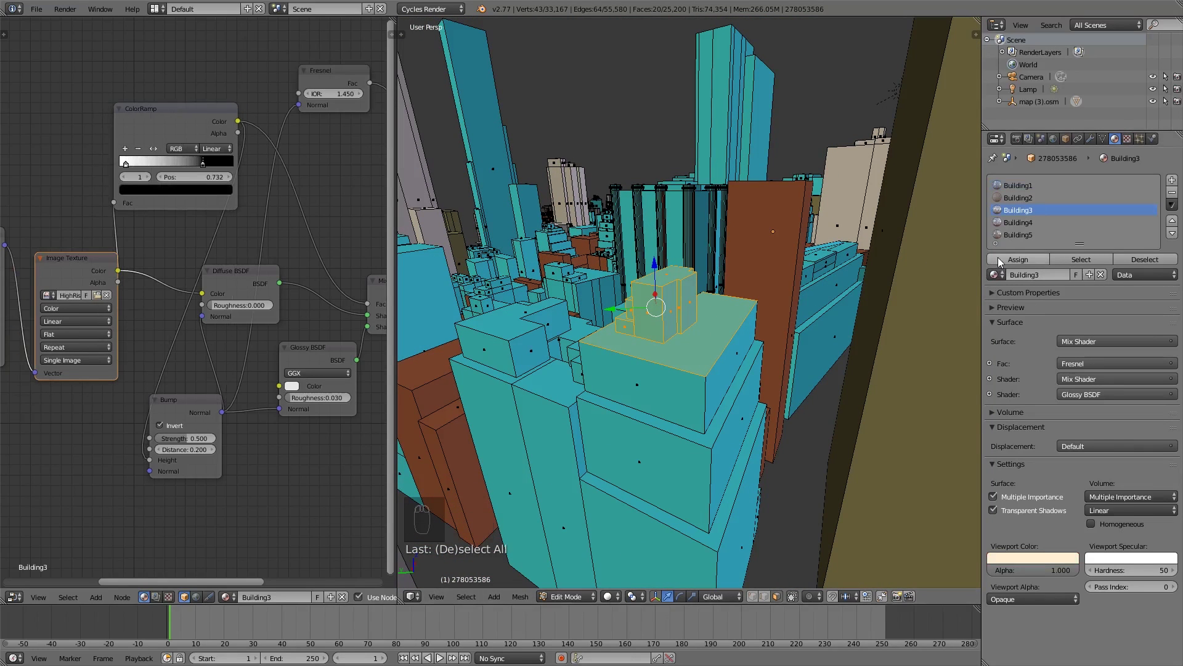
pyautogui.click(1032, 306)
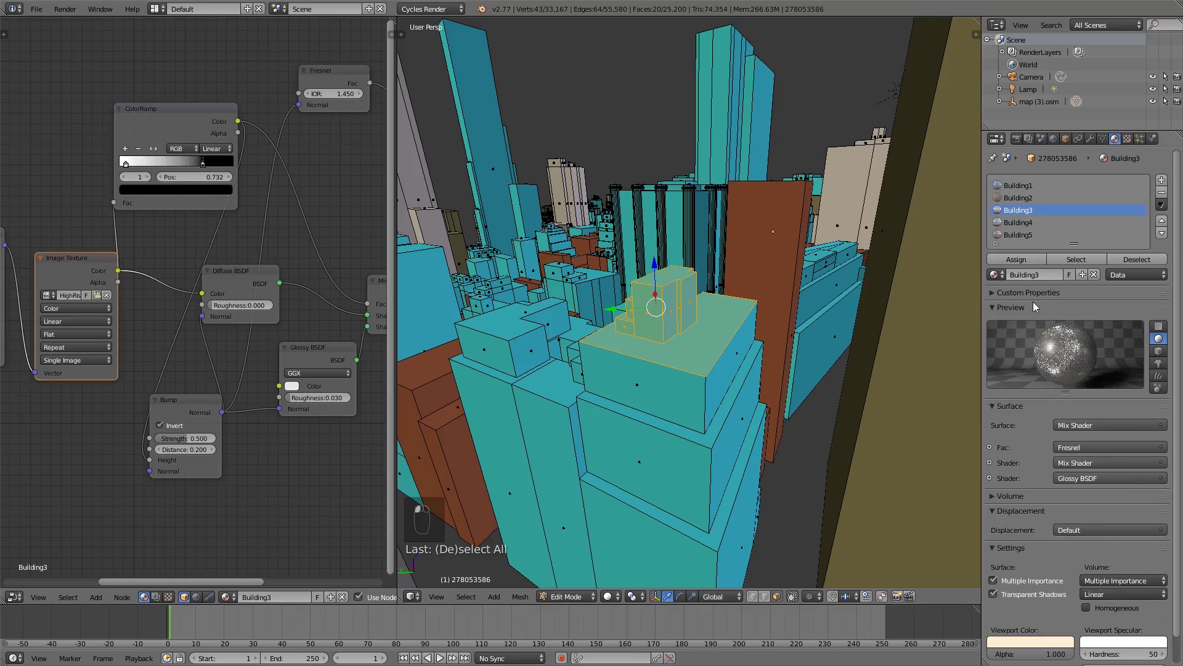
pyautogui.click(1159, 326)
pyautogui.click(1159, 350)
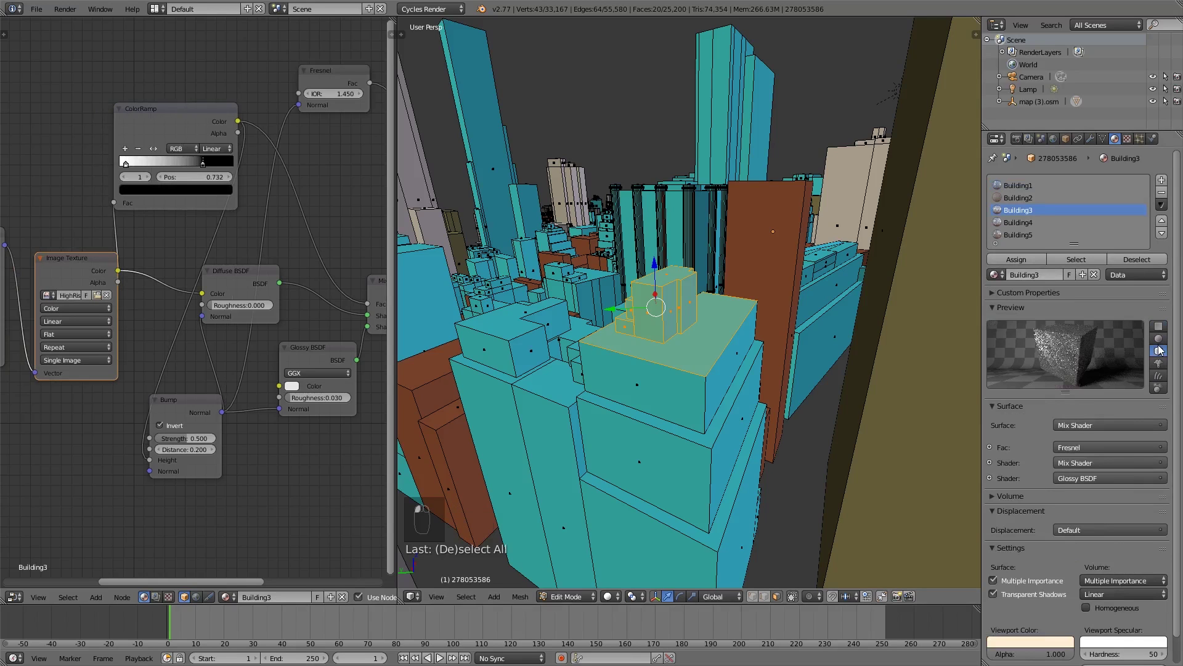
pyautogui.click(1029, 261)
pyautogui.press('a')
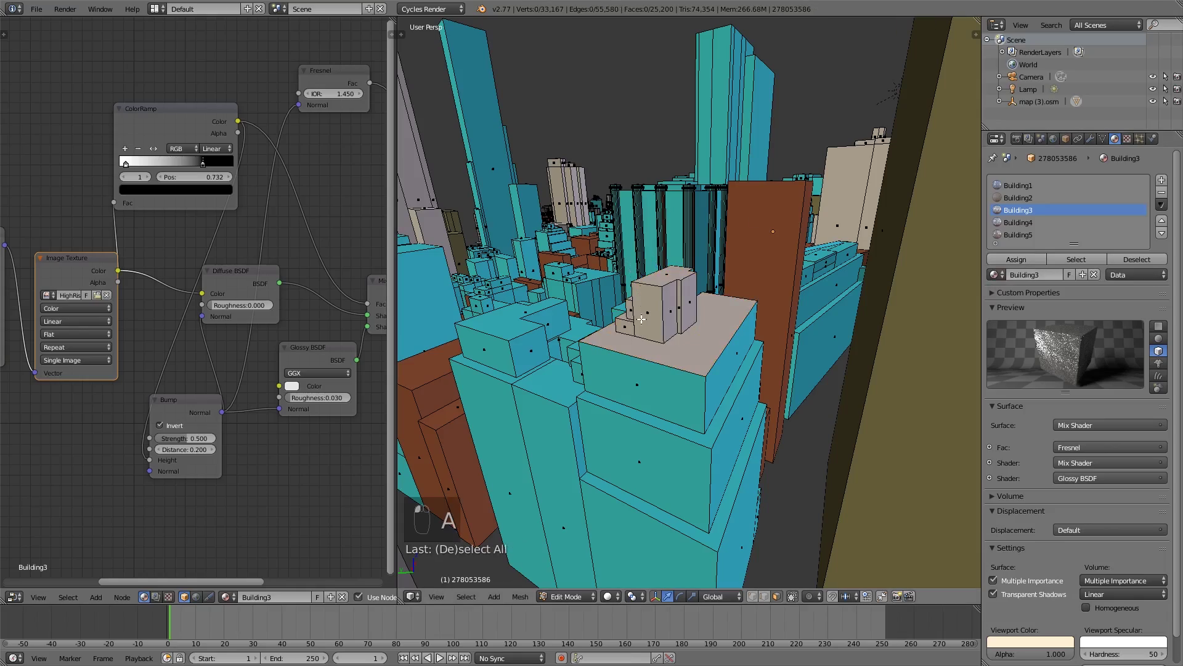
# Check the retextured rooftop in rendered viewport shading and return to solid shading.
pyautogui.click(611, 596)
pyautogui.click(641, 512)
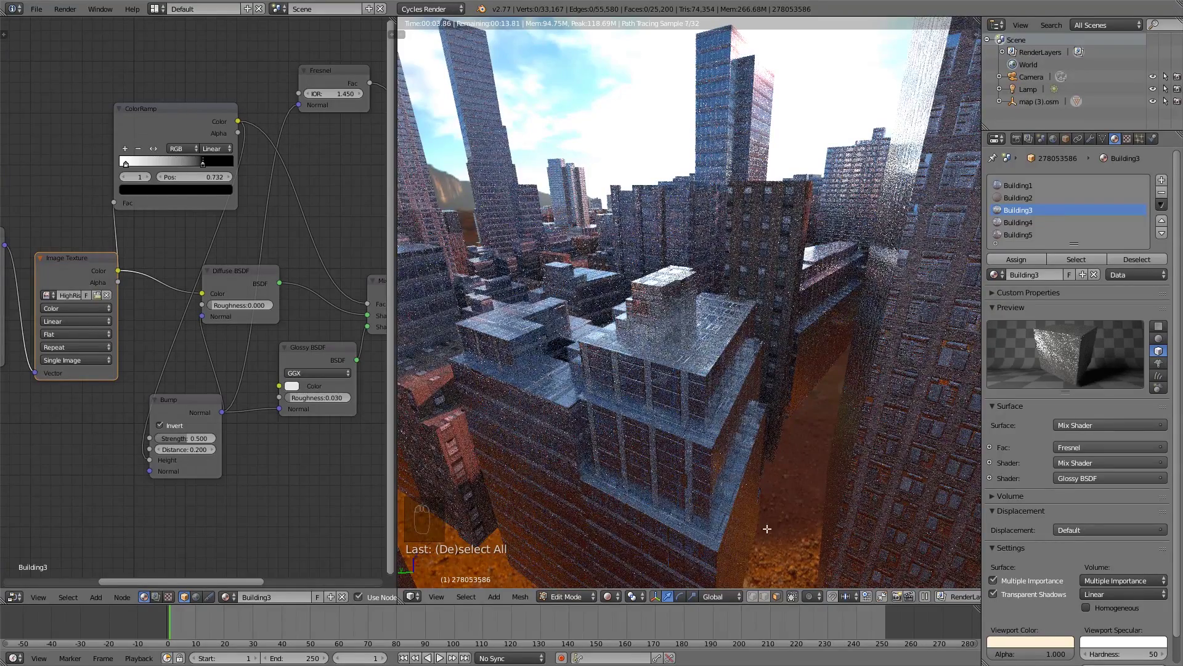
pyautogui.click(617, 597)
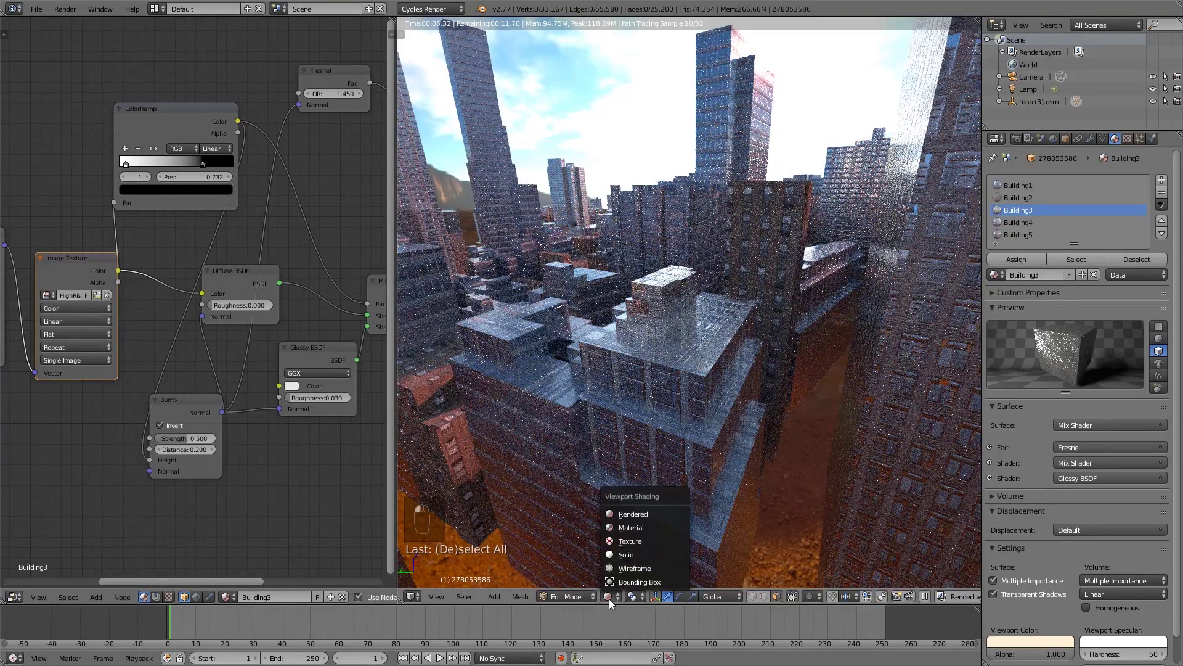
pyautogui.click(626, 554)
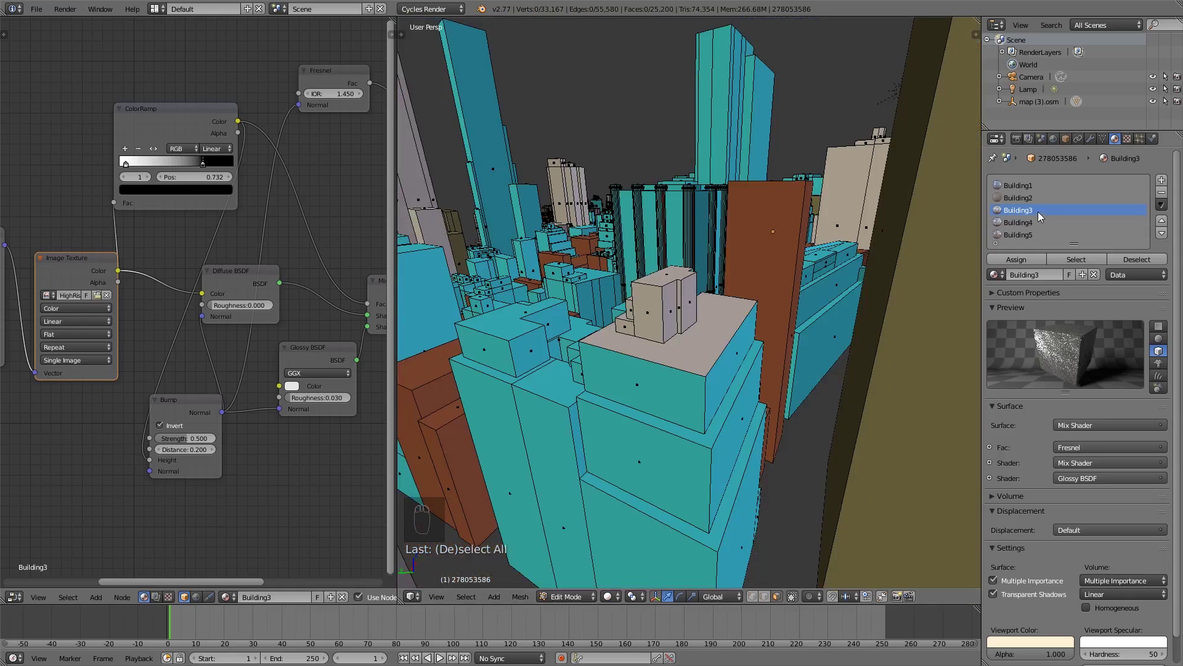
# Restore the rooftop face selection and assign the Building4 material to it instead.
pyautogui.hotkey('ctrl', 'z')
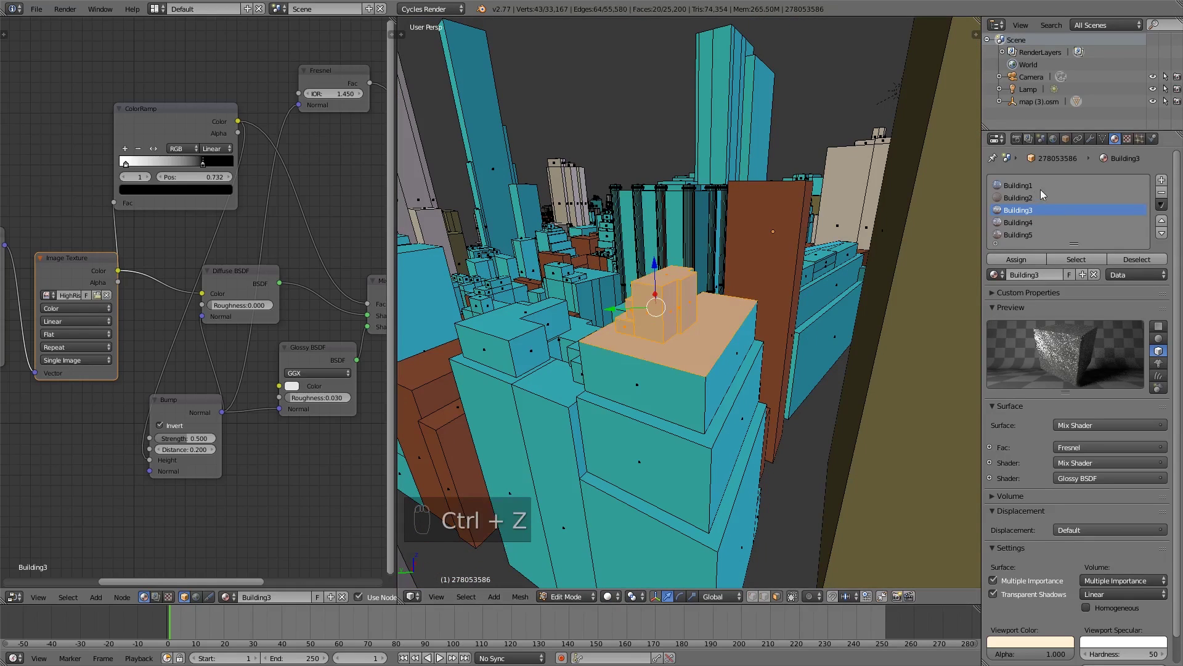
pyautogui.click(1022, 223)
pyautogui.click(1022, 260)
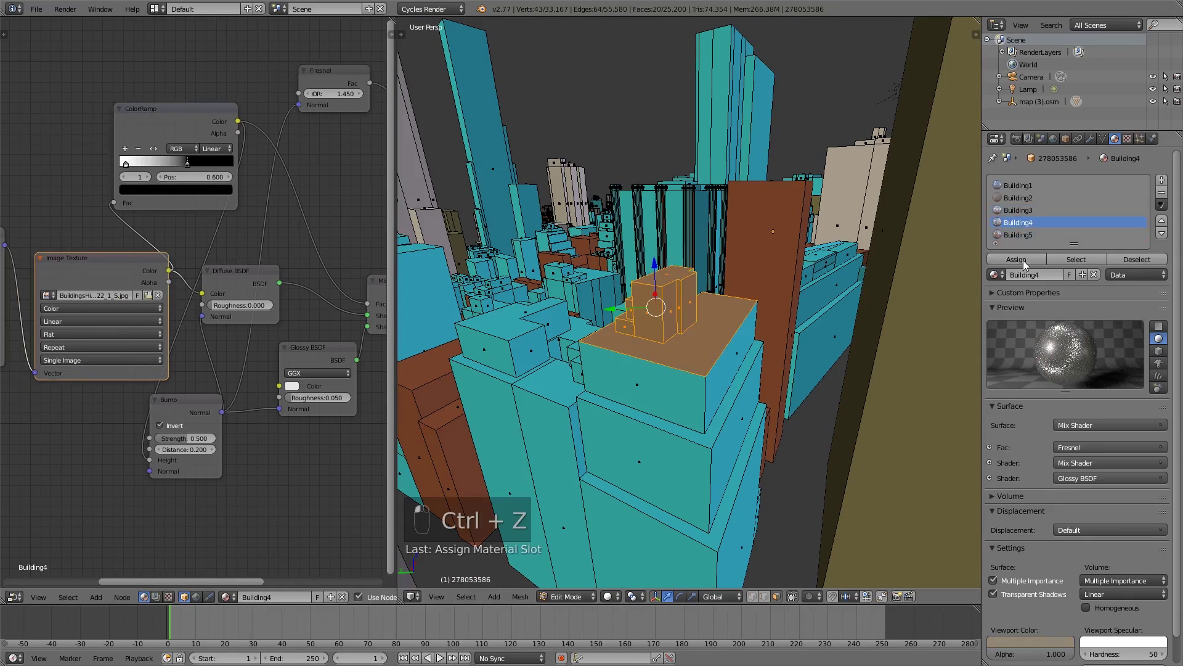
# Inspect the rooftop from another angle in rendered shading outside Edit Mode and look through the Building3, Building5 and Building2 materials.
pyautogui.press('Tab')
pyautogui.click(624, 596)
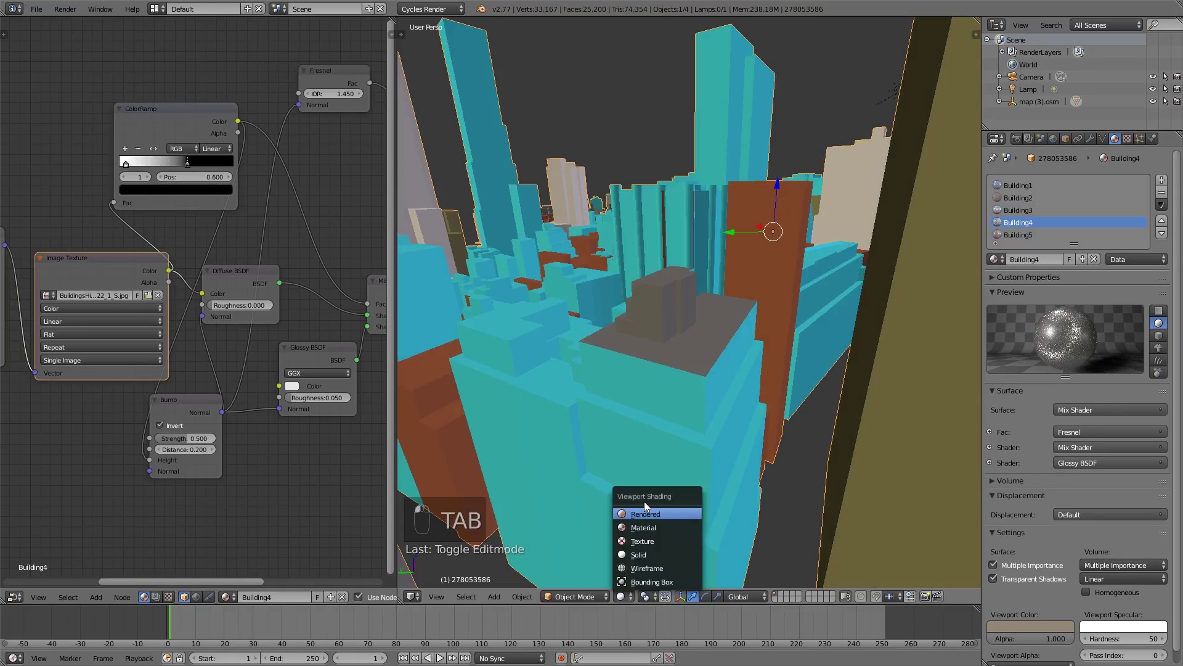
pyautogui.click(645, 501)
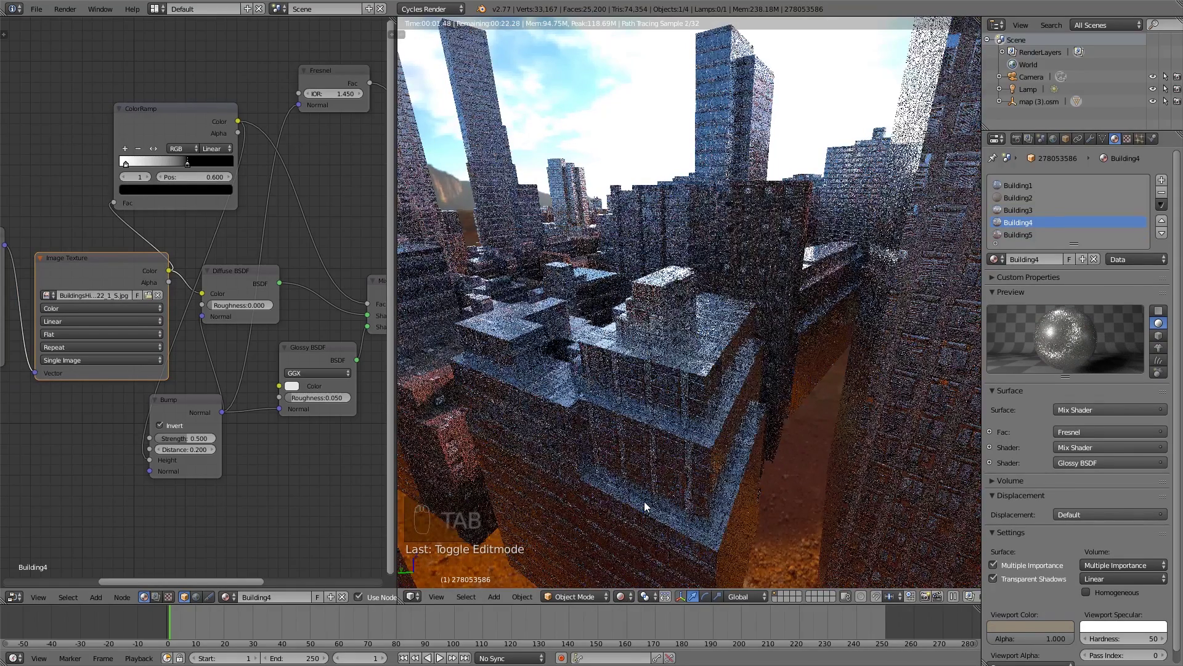
pyautogui.moveTo(705, 372); pyautogui.dragTo(800, 352, button='middle')
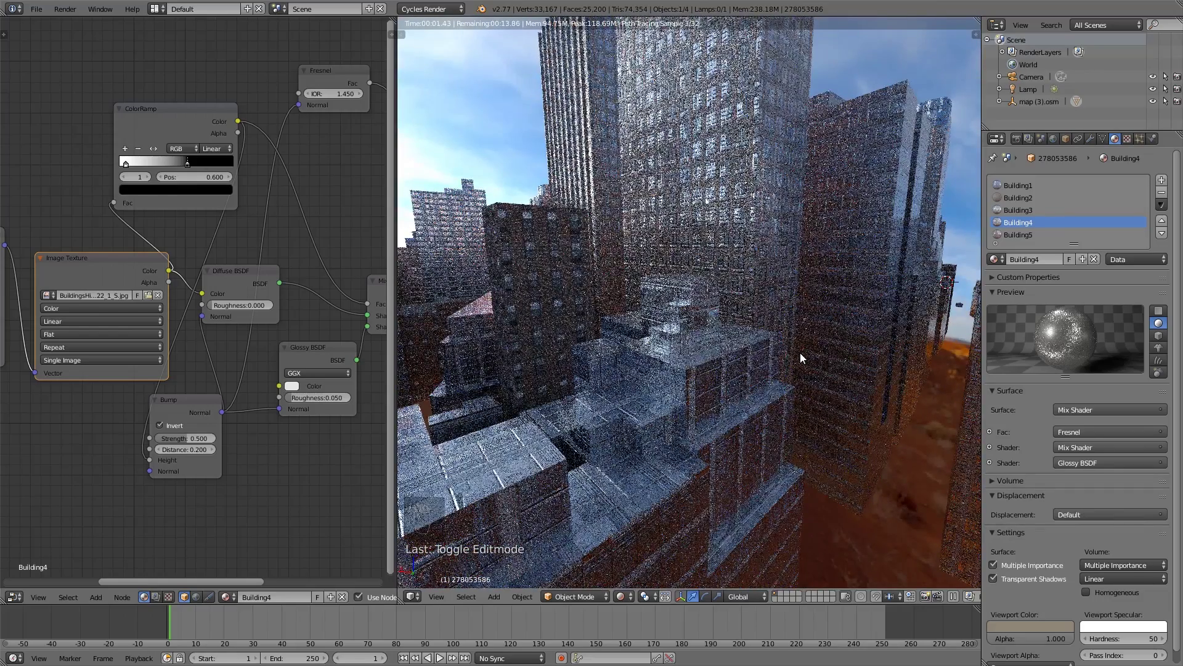
pyautogui.click(1025, 210)
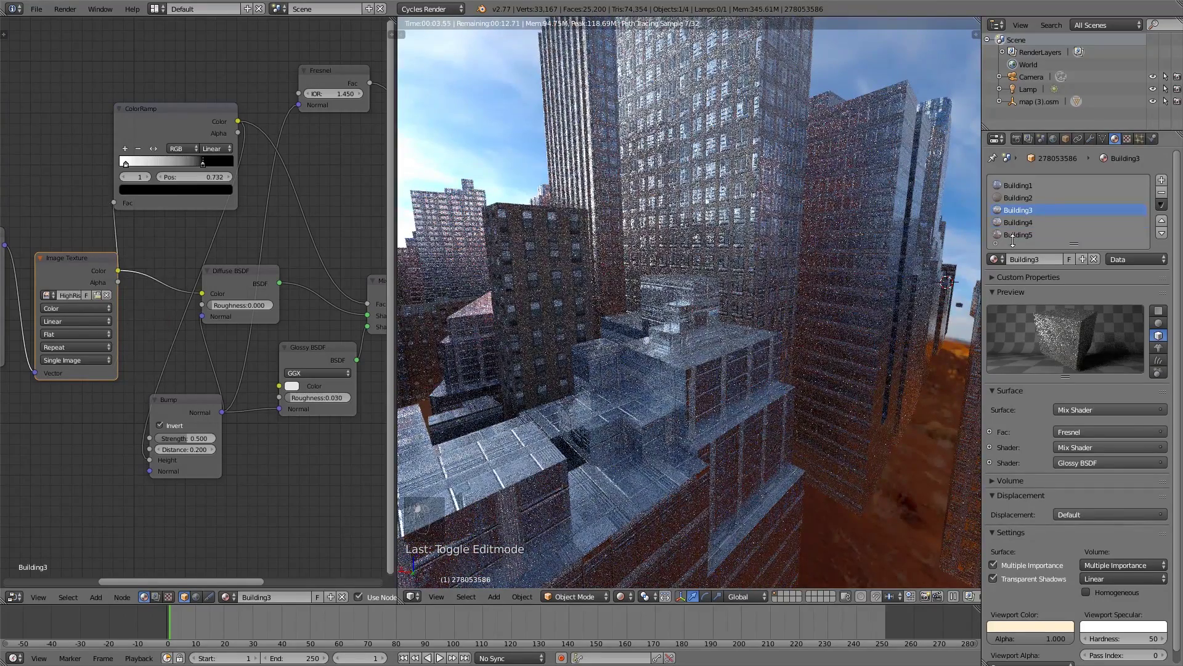
pyautogui.click(1022, 233)
pyautogui.click(1020, 196)
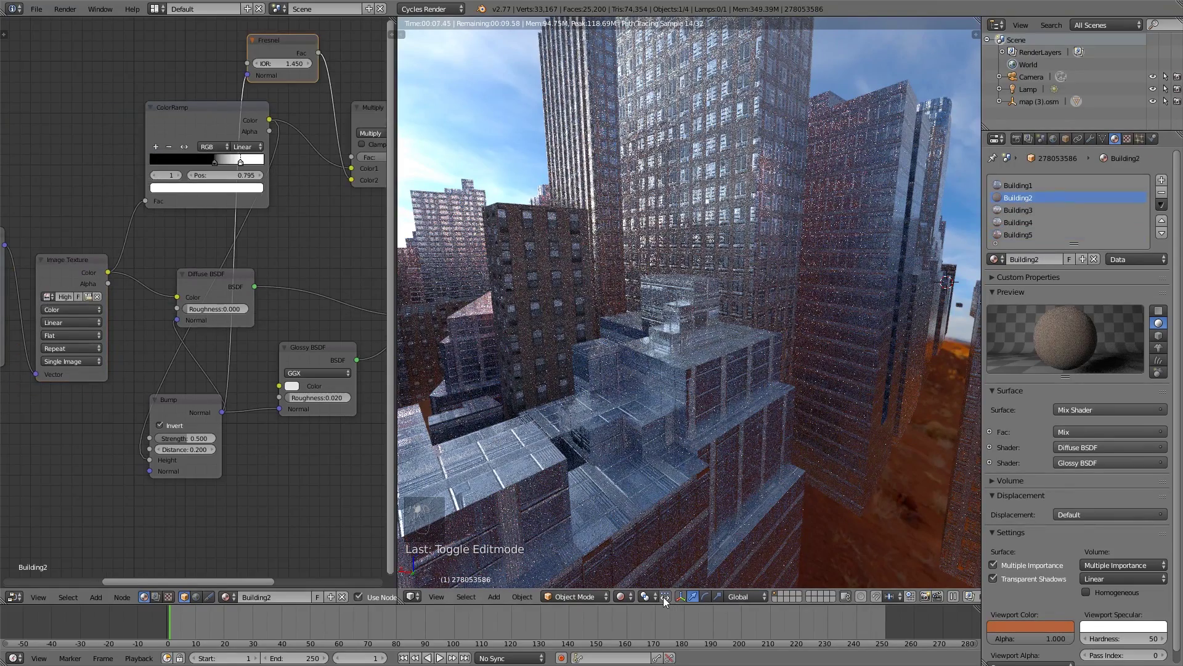
# Return to solid shading and Edit Mode, and undo the rooftop material assignments and face selection.
pyautogui.click(623, 597)
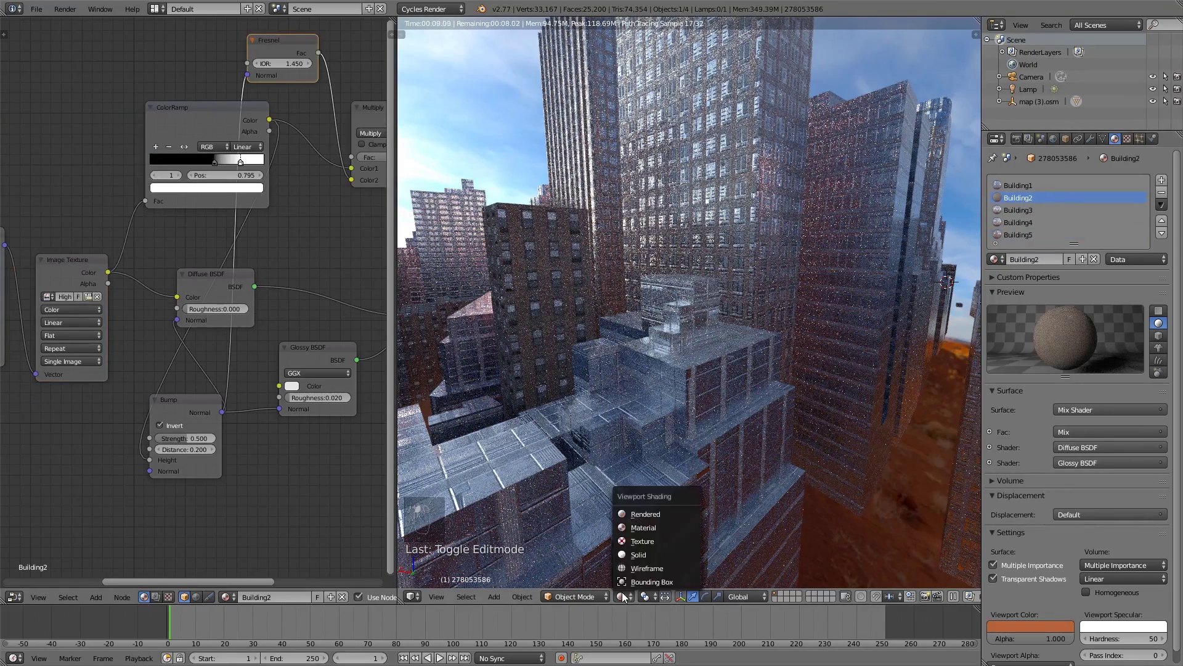
pyautogui.click(645, 553)
pyautogui.hotkey('ctrl', 'z')
pyautogui.hotkey('ctrl', 'z')
pyautogui.hotkey('ctrl', 'z')
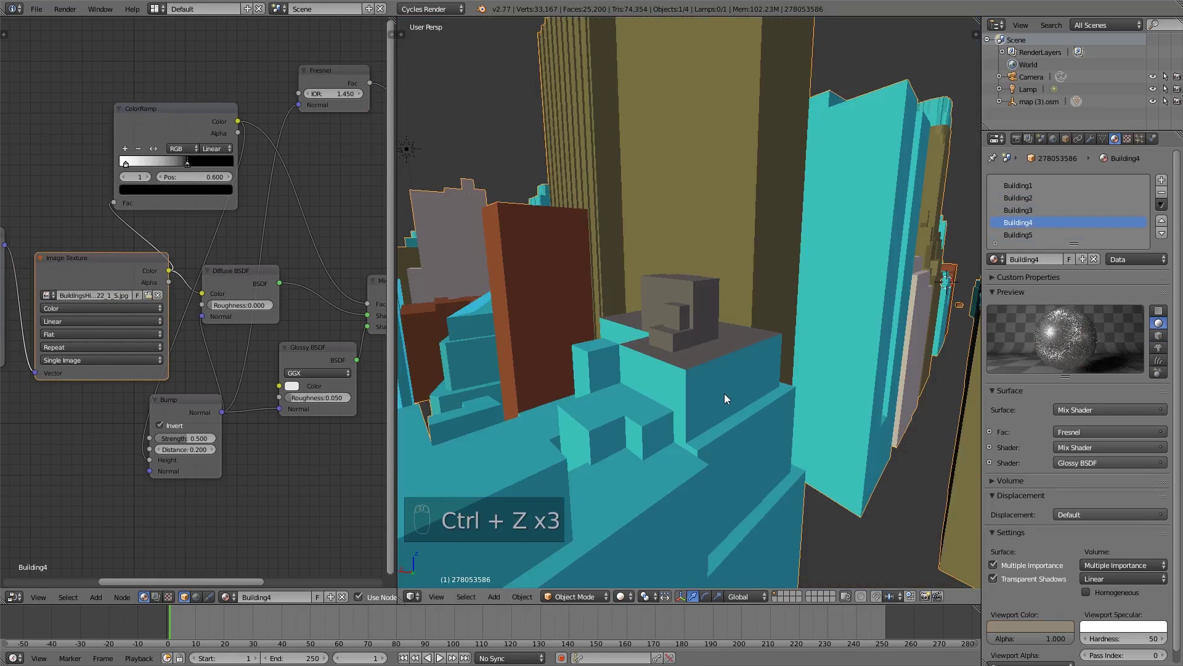
pyautogui.hotkey('ctrl', 'z')
pyautogui.press('Tab')
pyautogui.hotkey('ctrl', 'z')
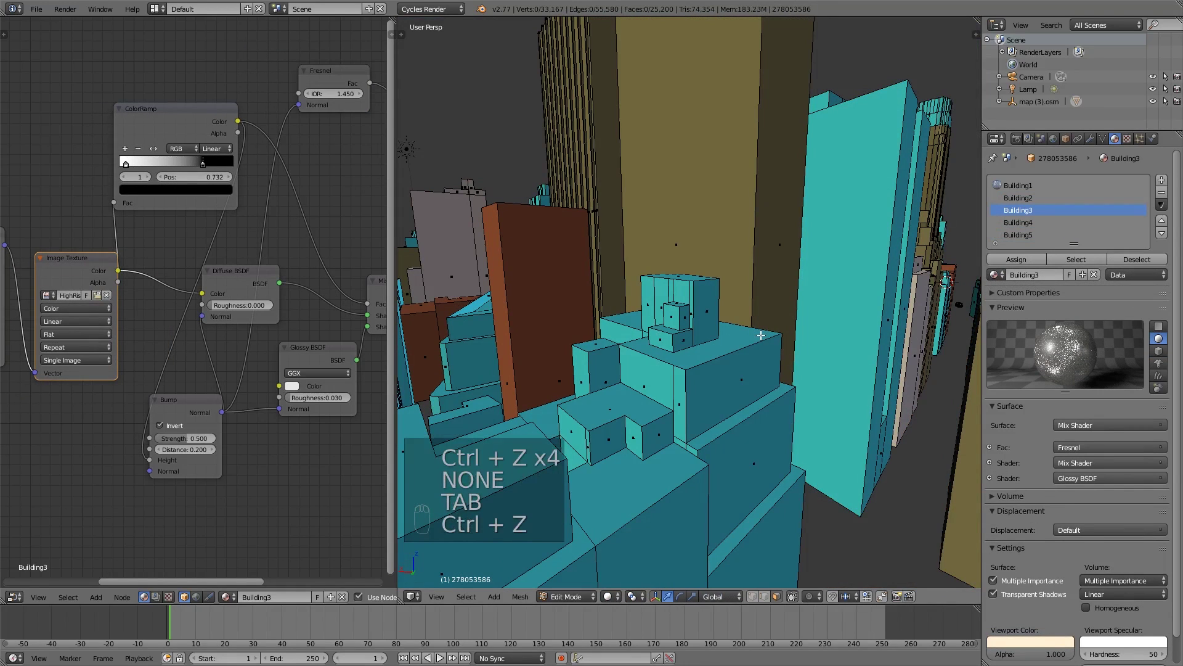
# Circle-select the visible faces of the rooftop block, its stacked boxes and the flat roof around them.
pyautogui.press('a')
pyautogui.press('a')
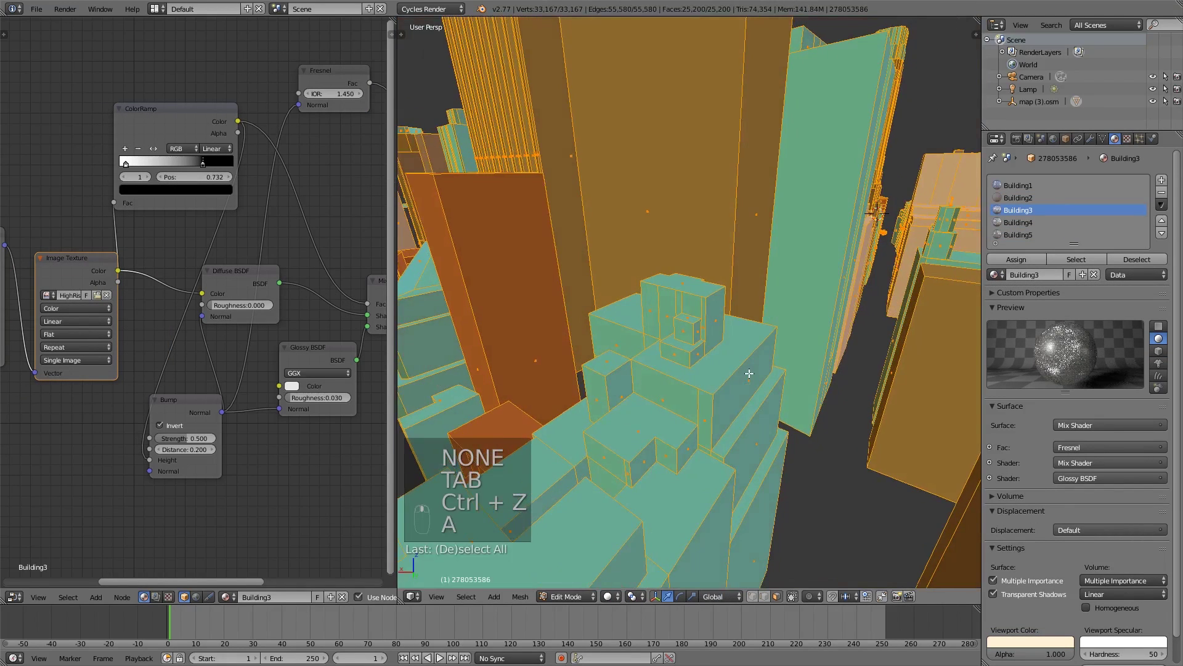
pyautogui.press('z')
pyautogui.press('z')
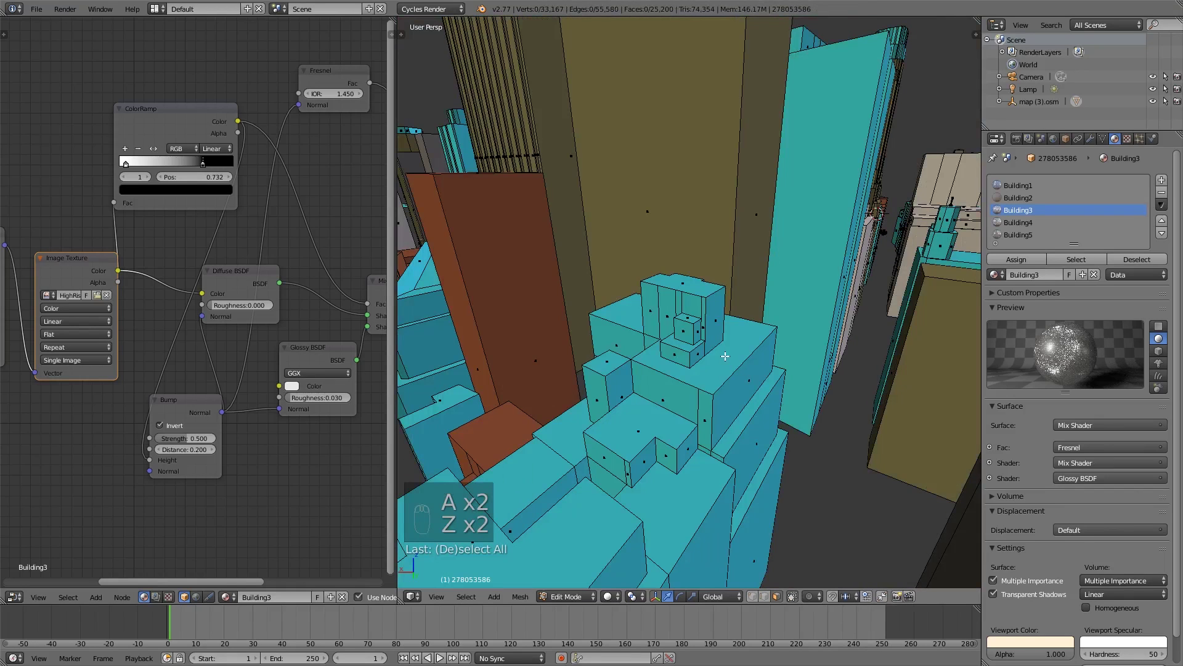
pyautogui.press('c')
pyautogui.moveTo(726, 356); pyautogui.dragTo(678, 311)
pyautogui.rightClick(666, 191)
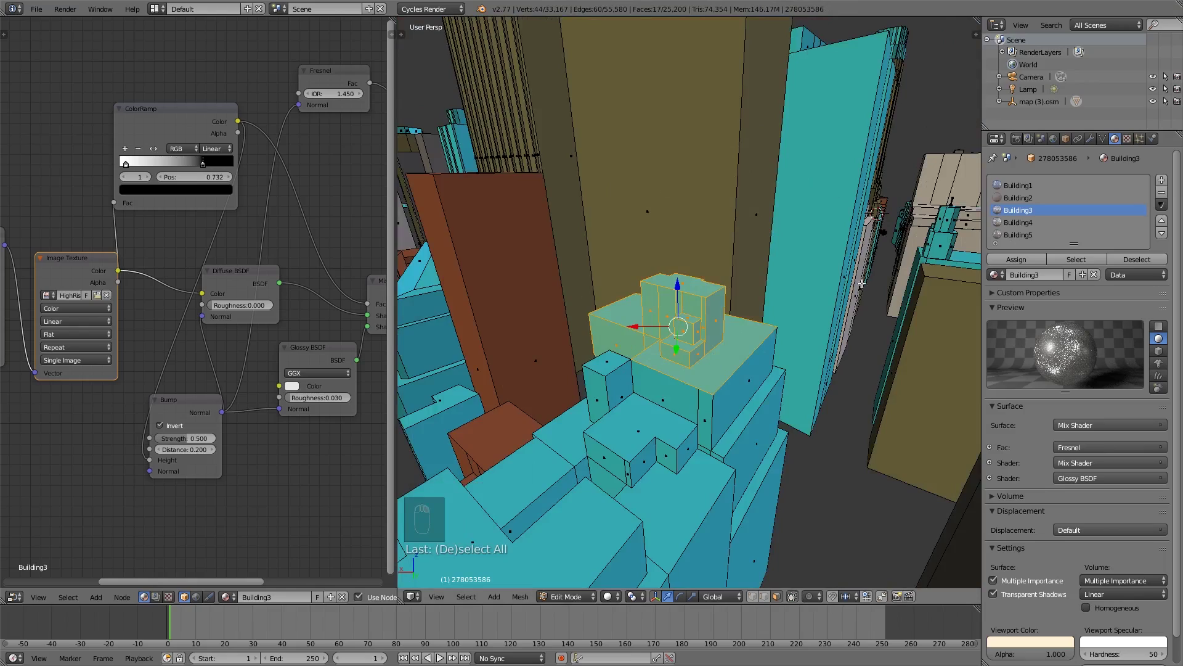
# Add the rooftop block's remaining side faces to the selection from the opposite side of the building.
pyautogui.moveTo(861, 283); pyautogui.dragTo(691, 301, button='middle')
pyautogui.press('c')
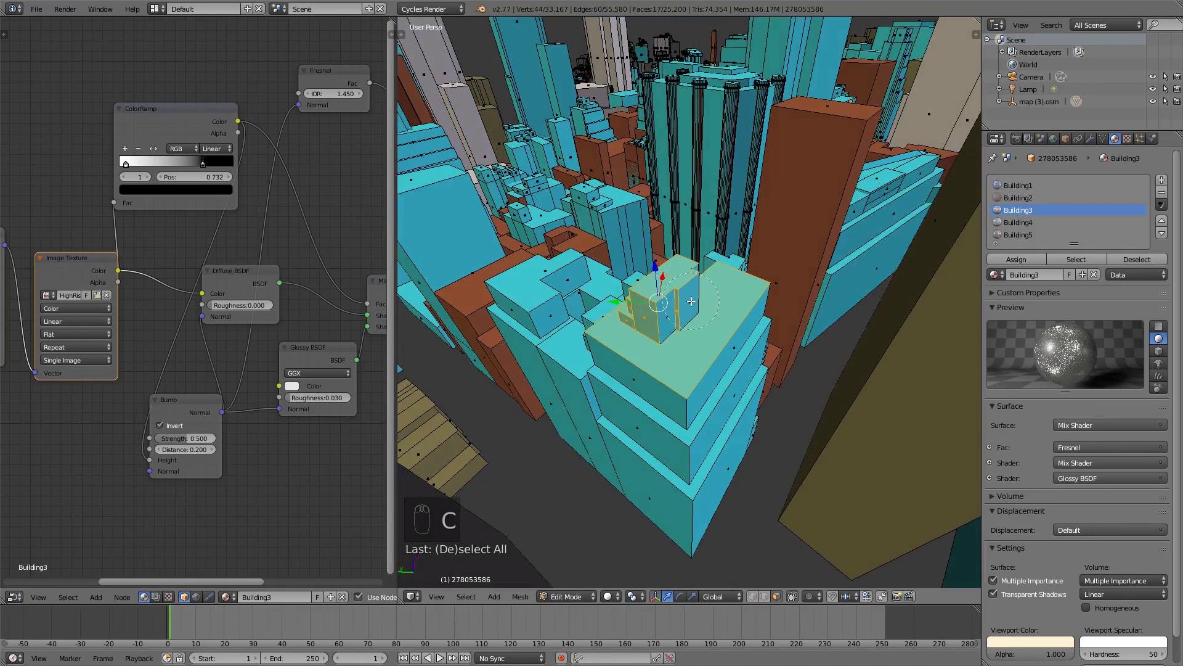
pyautogui.moveTo(691, 300); pyautogui.dragTo(676, 312)
pyautogui.press('z')
pyautogui.press('z')
pyautogui.press('z')
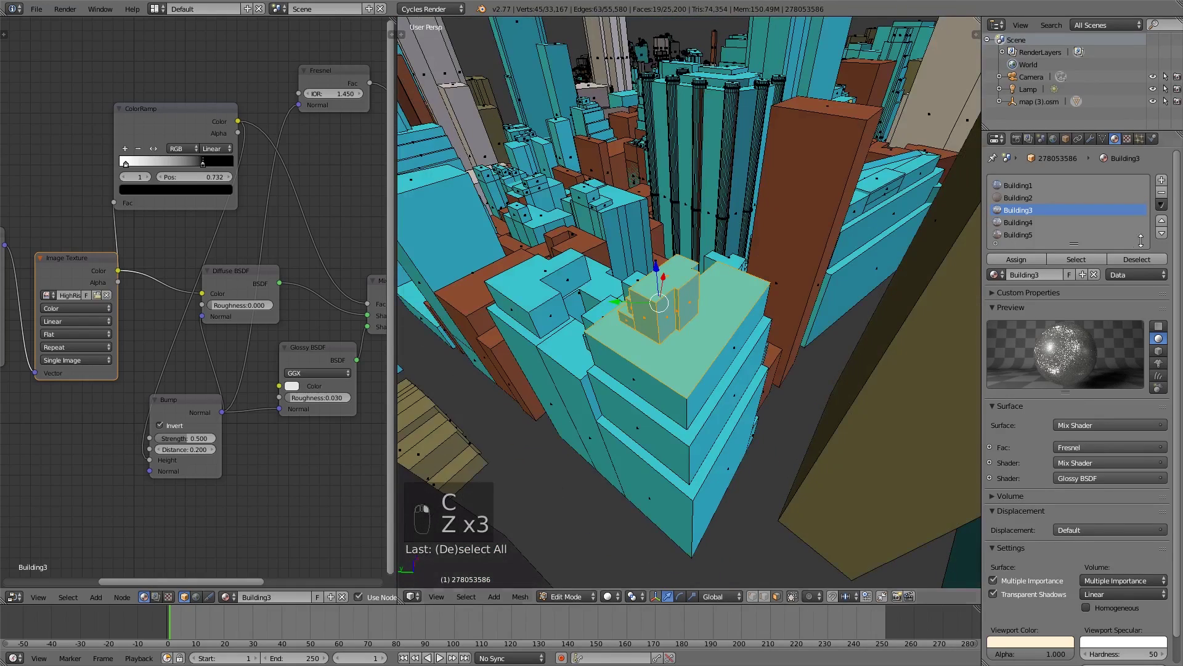
# Try the Building2 material on the selected rooftop faces and clear the selection.
pyautogui.click(1041, 197)
pyautogui.click(1023, 257)
pyautogui.press('a')
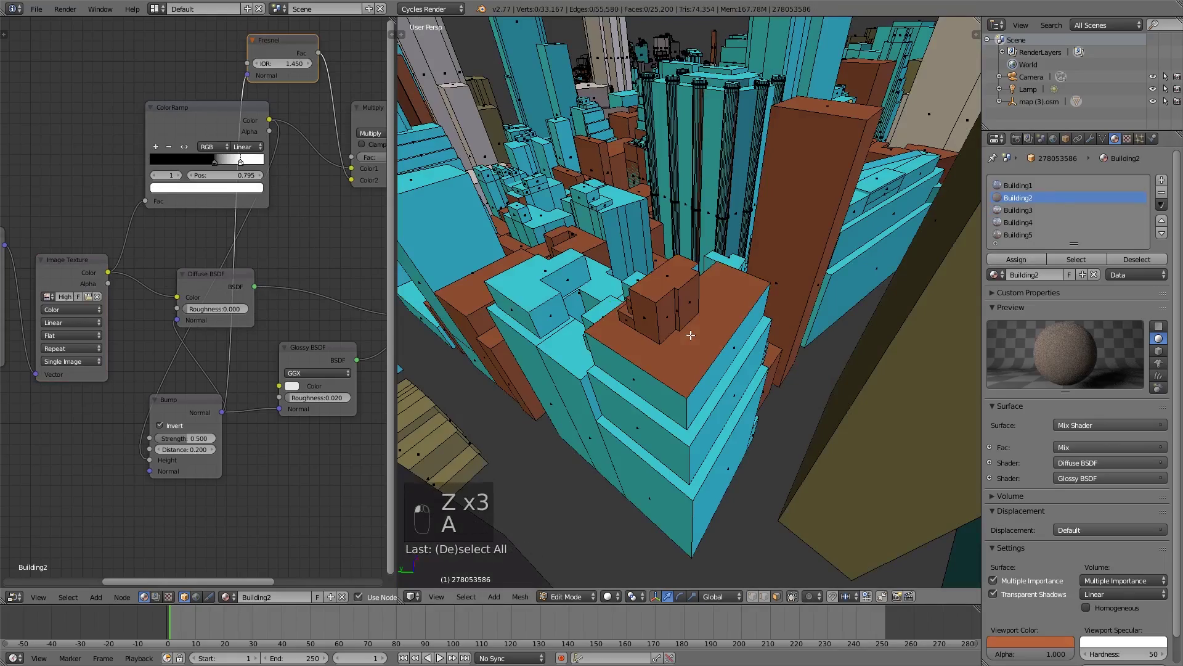
# Examine how the window texture looks on the roof in rendered shading, and return to solid shading.
pyautogui.moveTo(617, 431); pyautogui.dragTo(602, 579, button='middle')
pyautogui.click(608, 596)
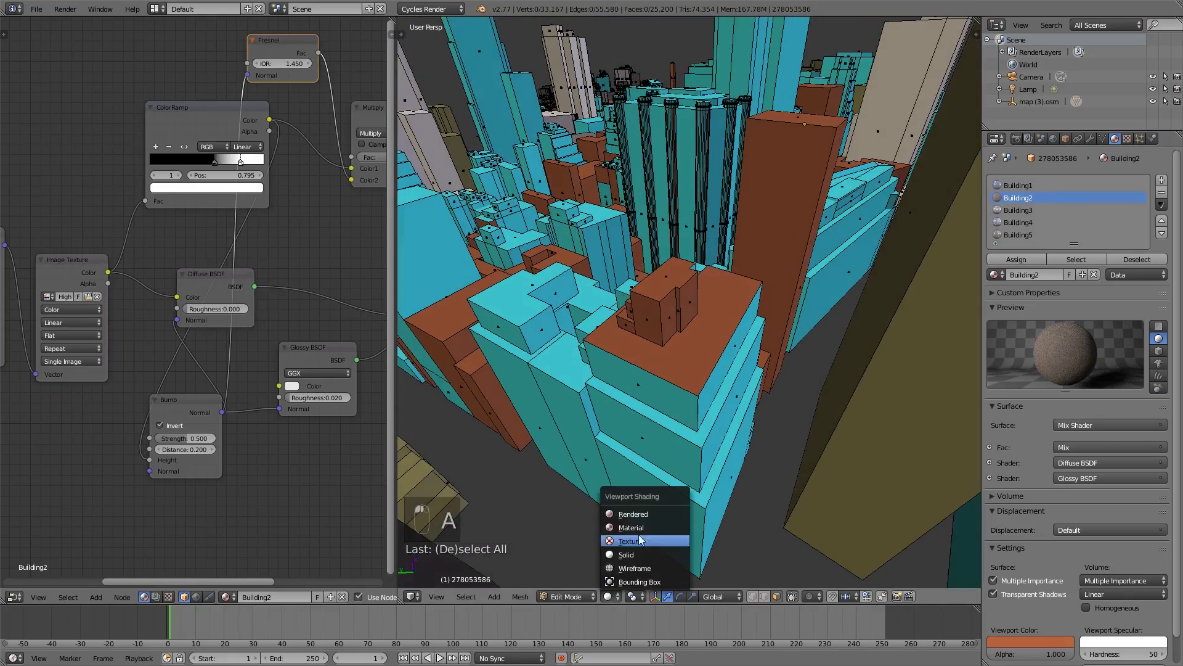
pyautogui.click(640, 503)
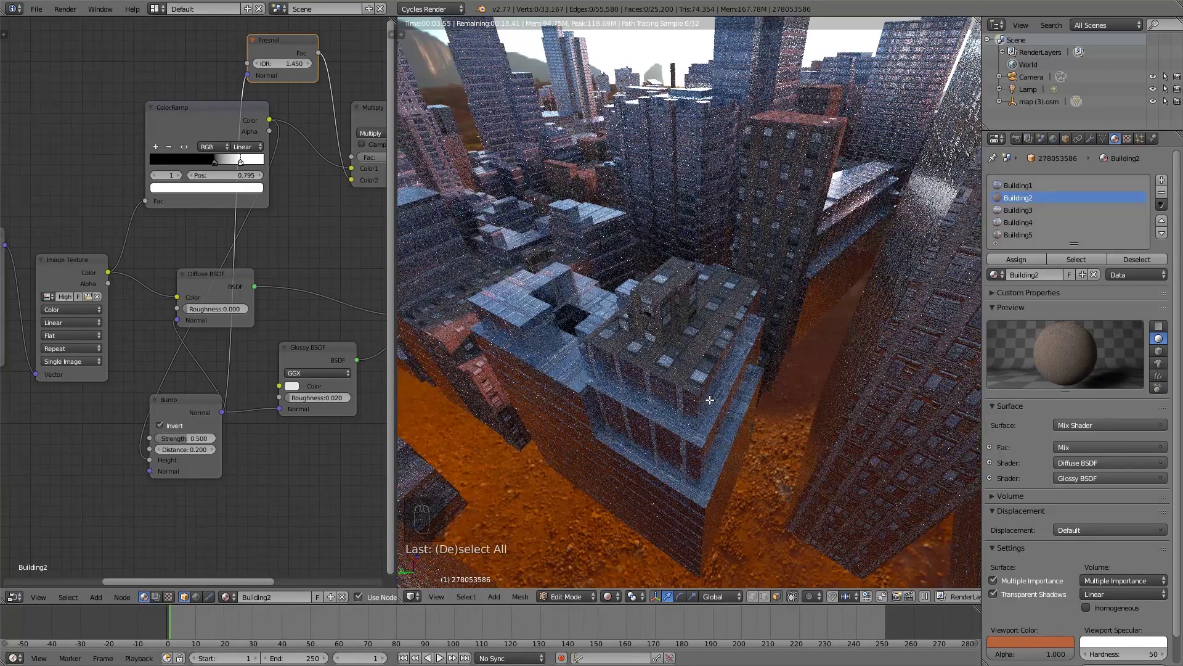
pyautogui.click(609, 596)
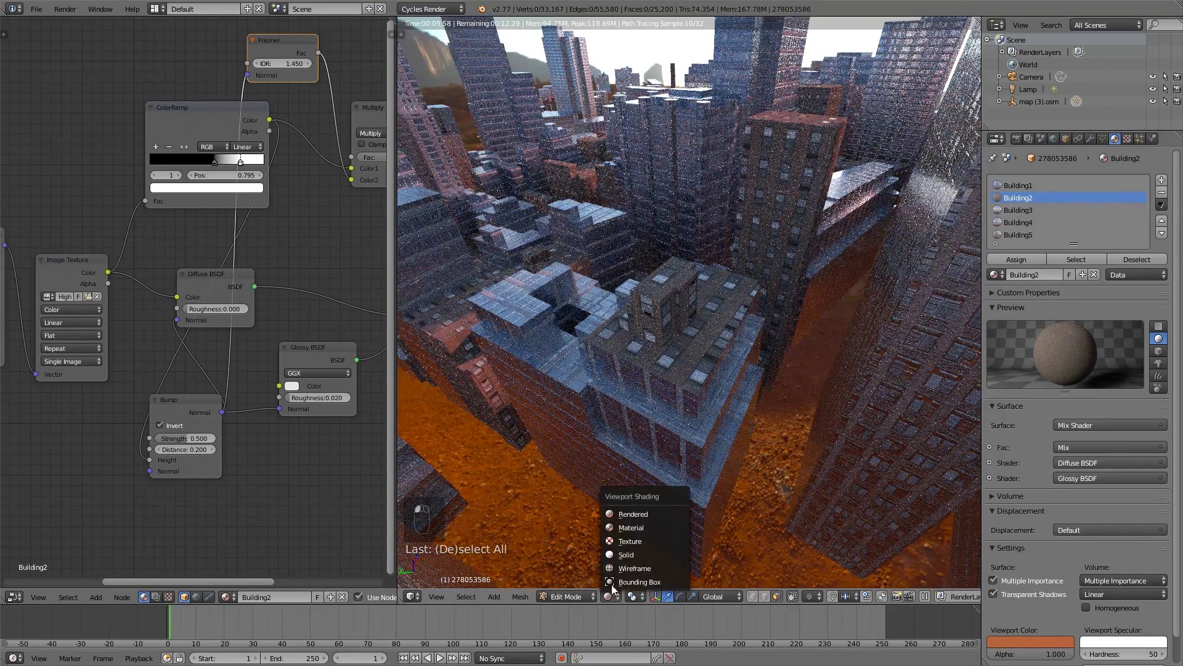
pyautogui.click(624, 555)
# Restore the rooftop face selection, assign the Building4 material to it and deselect everything.
pyautogui.click(1043, 224)
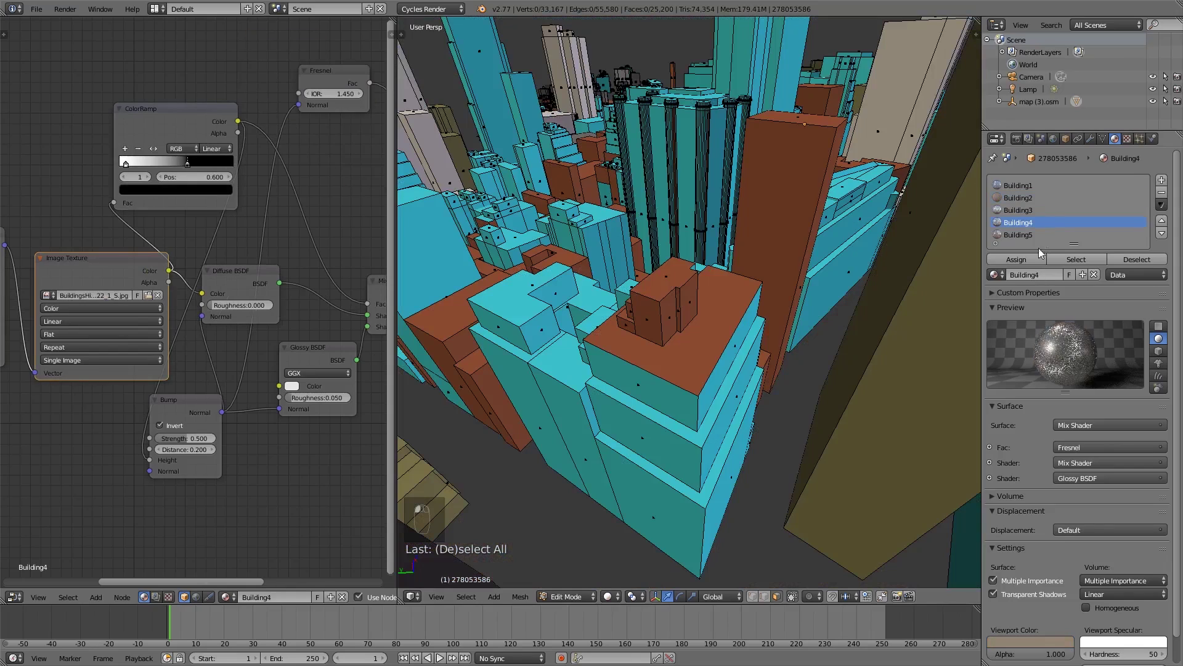
pyautogui.hotkey('ctrl', 'z')
pyautogui.hotkey('ctrl', 'z')
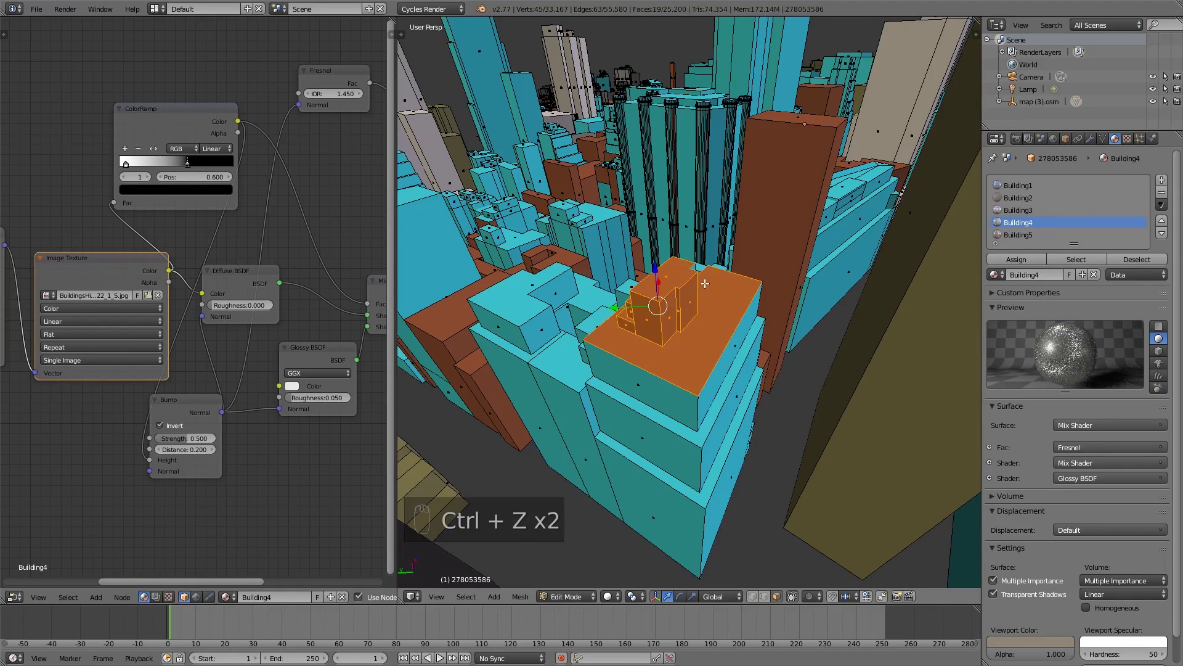
pyautogui.press('a')
# Leave Edit Mode and show the city in rendered viewport shading.
pyautogui.press('Tab')
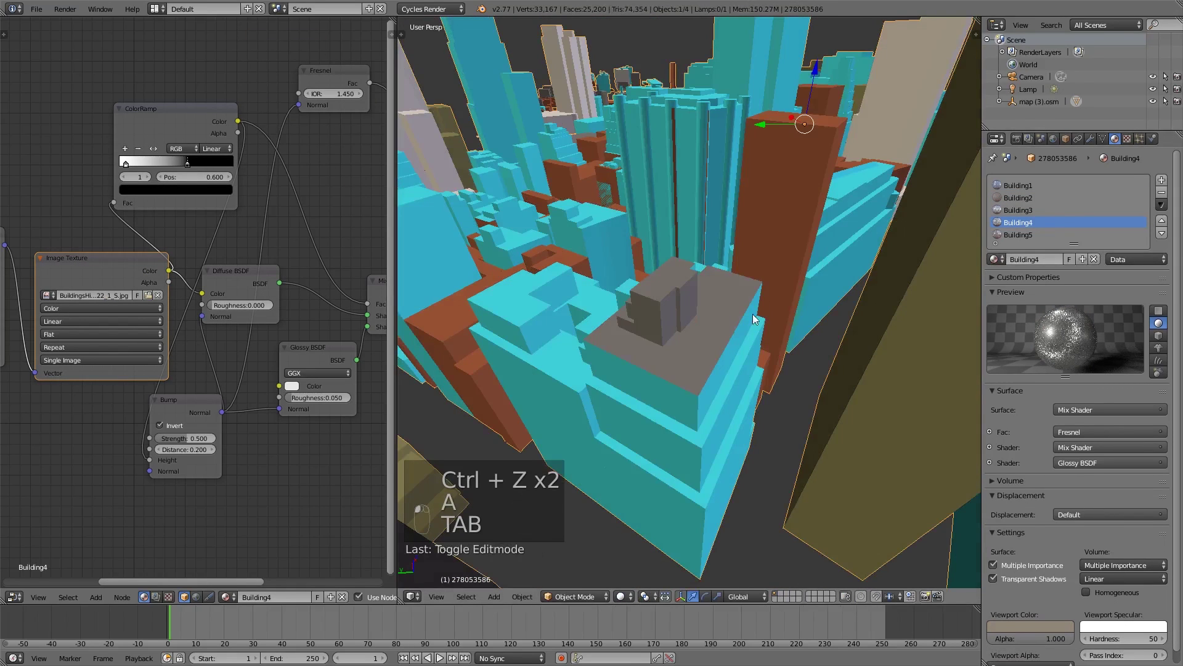
pyautogui.click(621, 596)
pyautogui.click(649, 515)
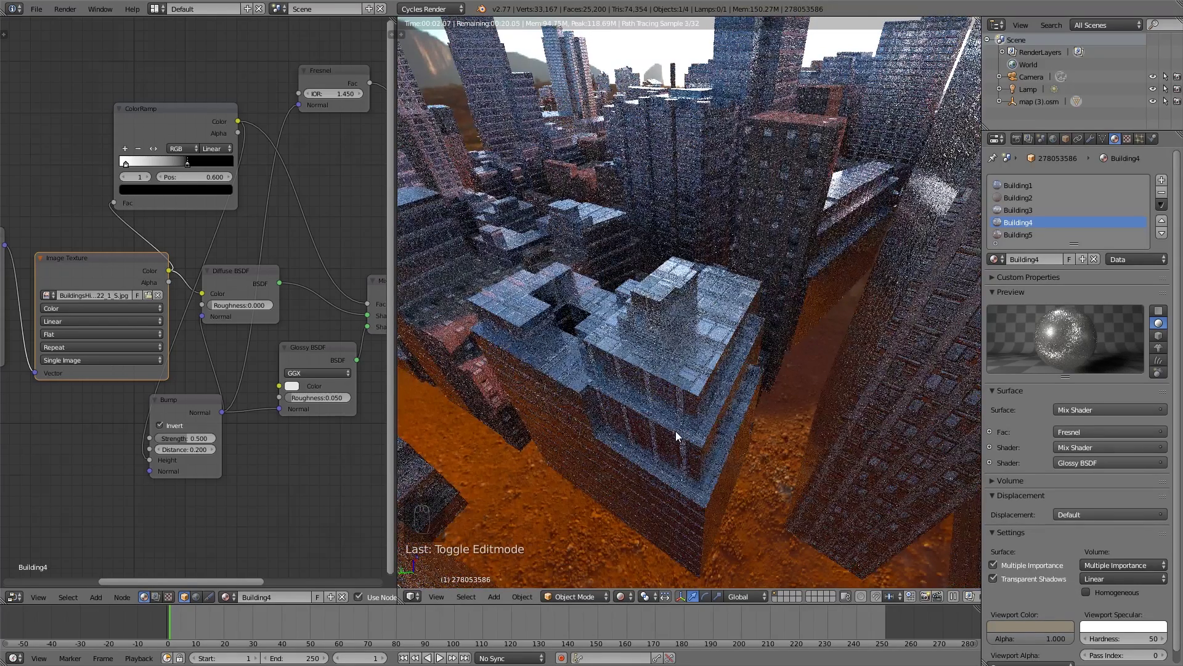
# Box-select the Texture Coordinate, Mapping and Image Texture nodes of the Building4 material.
pyautogui.scroll(-5, 142, 379)
pyautogui.moveTo(54, 294); pyautogui.dragTo(130, 286, button='middle')
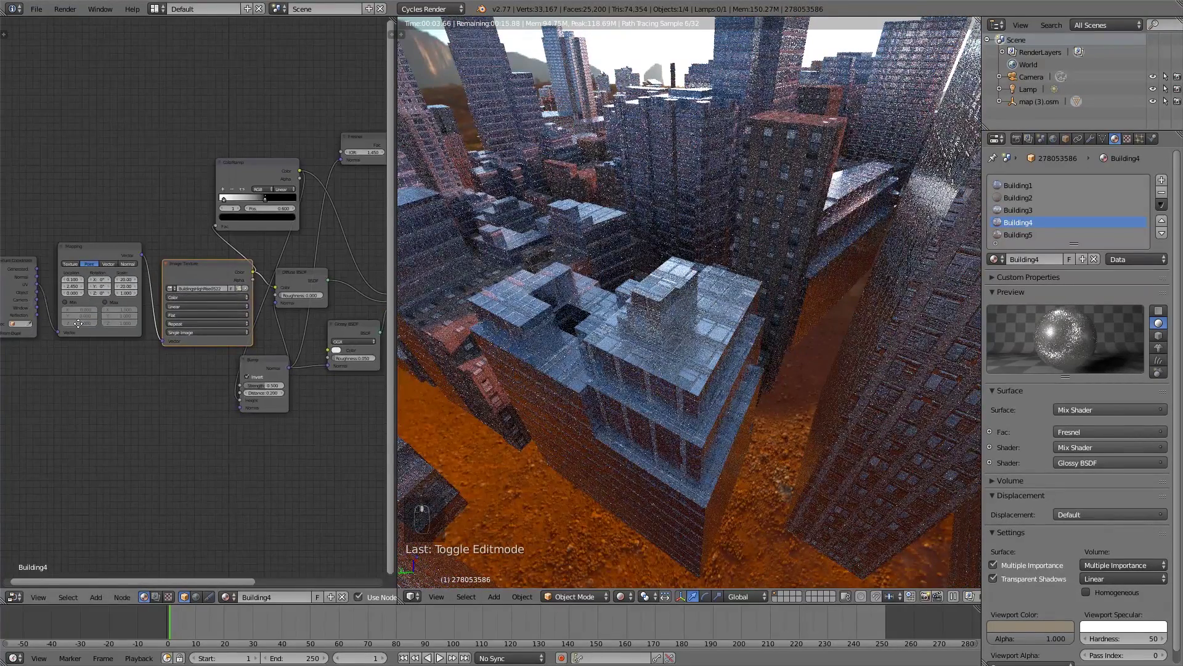
pyautogui.moveTo(78, 323); pyautogui.dragTo(138, 304, button='middle')
pyautogui.press('a')
pyautogui.press('b')
pyautogui.moveTo(250, 360); pyautogui.dragTo(57, 211)
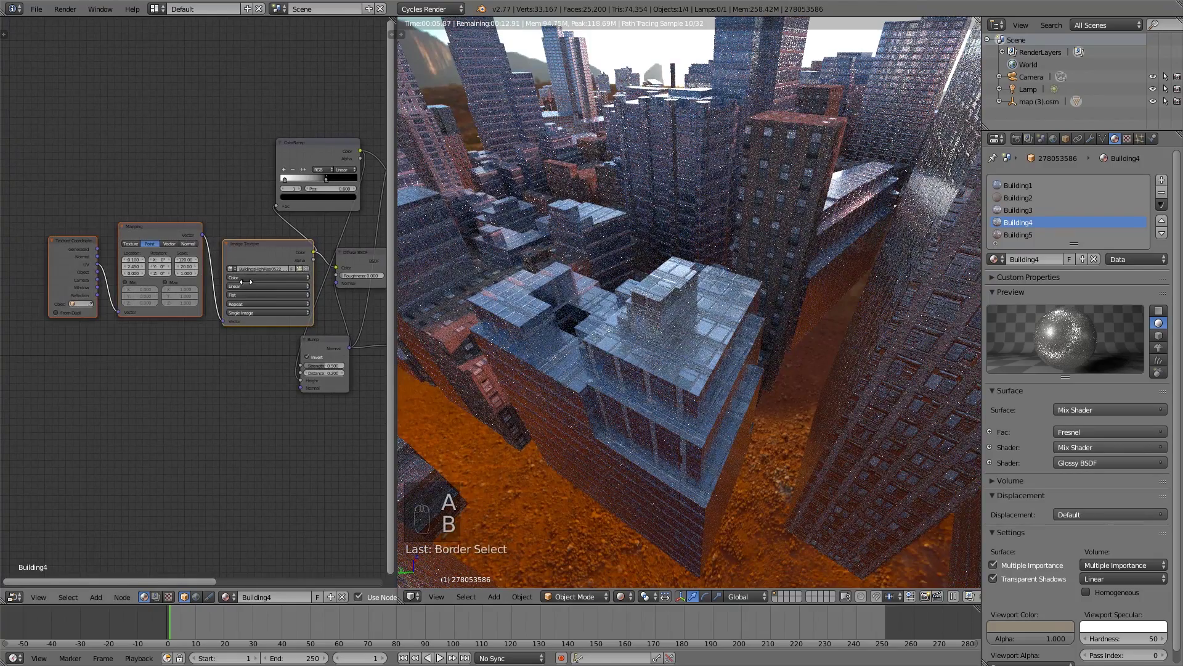
# Move the selected texture nodes away from the ColorRamp and Diffuse BSDF nodes to make room, and deselect them.
pyautogui.press('g')
pyautogui.click(187, 316)
pyautogui.press('a')
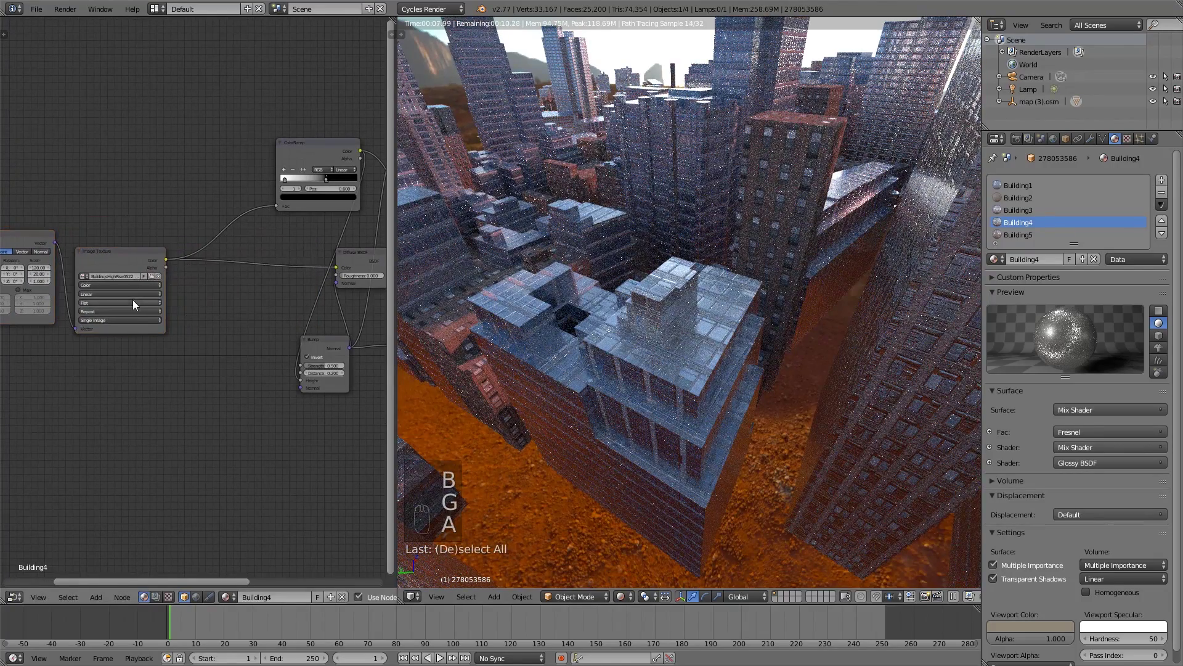
# Insert a Hue Saturation Value node on the link between the Image Texture and the Diffuse BSDF.
pyautogui.scroll(-1, 211, 312)
pyautogui.moveTo(211, 312); pyautogui.dragTo(233, 293, button='middle')
pyautogui.hotkey('shift', 'a')
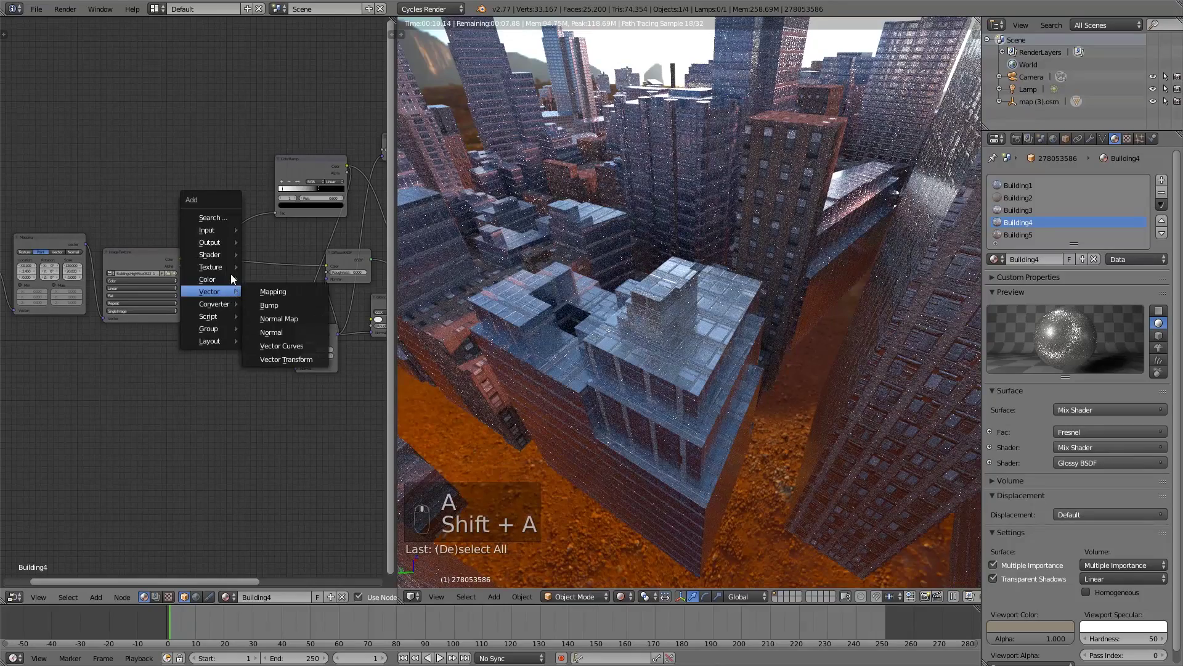
pyautogui.moveTo(232, 278)
pyautogui.click(315, 331)
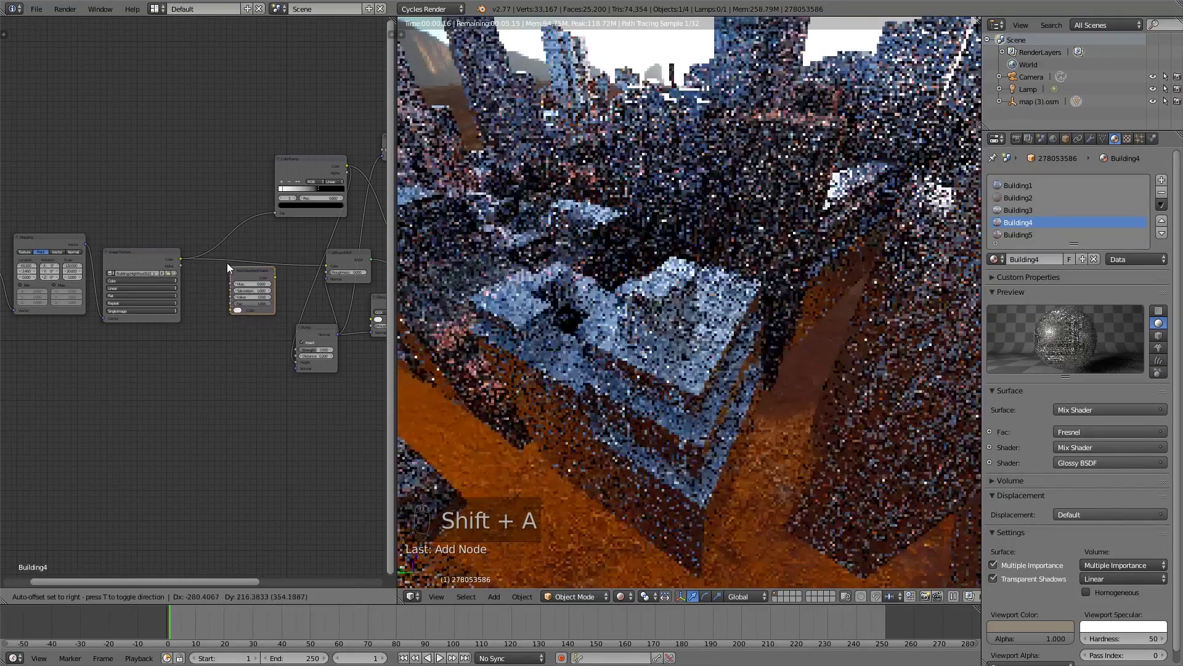
pyautogui.click(224, 259)
pyautogui.scroll(3, 155, 317)
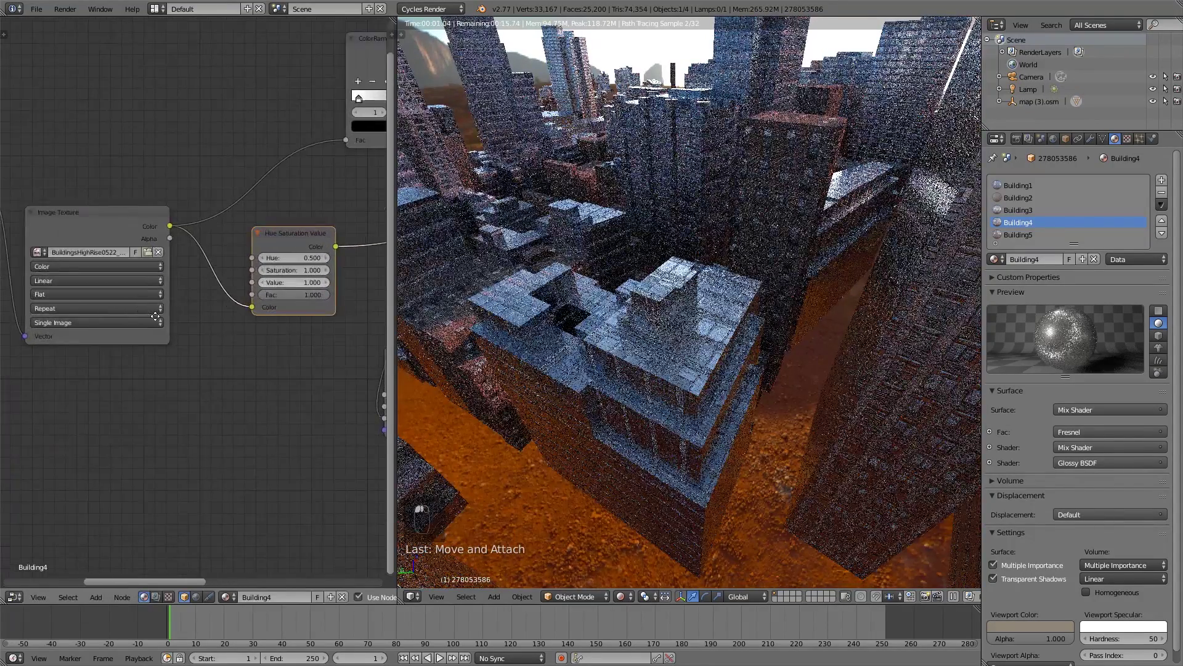
# Set the Hue Saturation Value node's Value to 0.900 and its Hue to 0.200.
pyautogui.moveTo(156, 316); pyautogui.dragTo(18, 353, button='middle')
pyautogui.scroll(3, 179, 329)
pyautogui.click(112, 318)
pyautogui.click(98, 318)
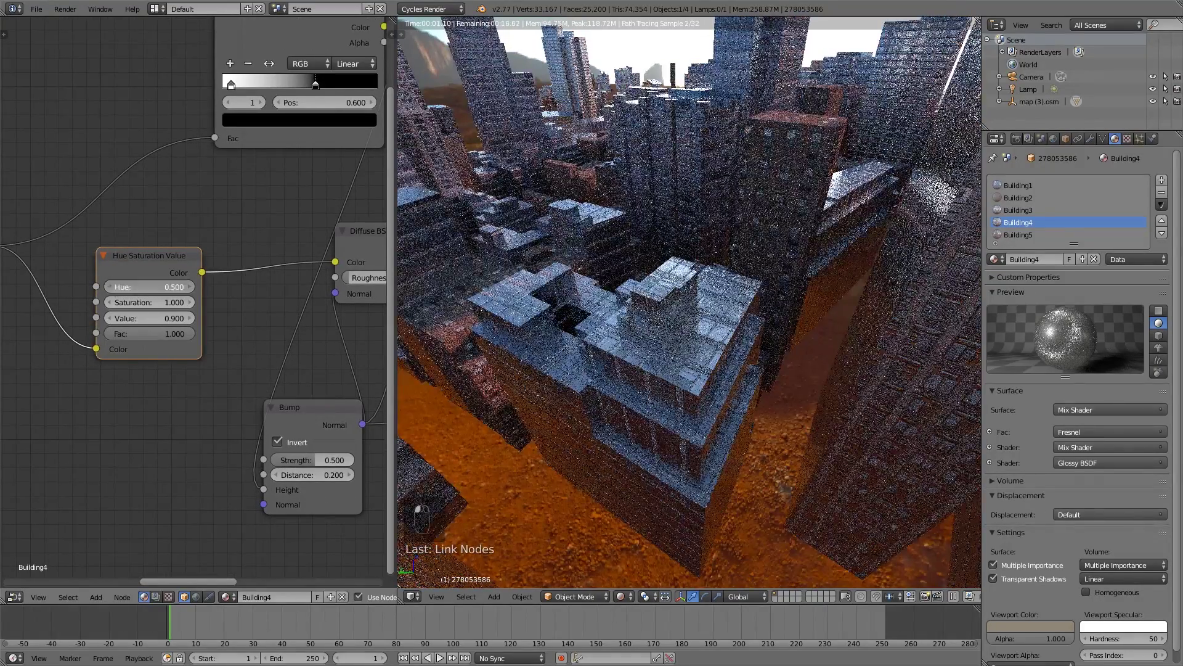
pyautogui.click(110, 286)
pyautogui.click(109, 286)
pyautogui.click(109, 286)
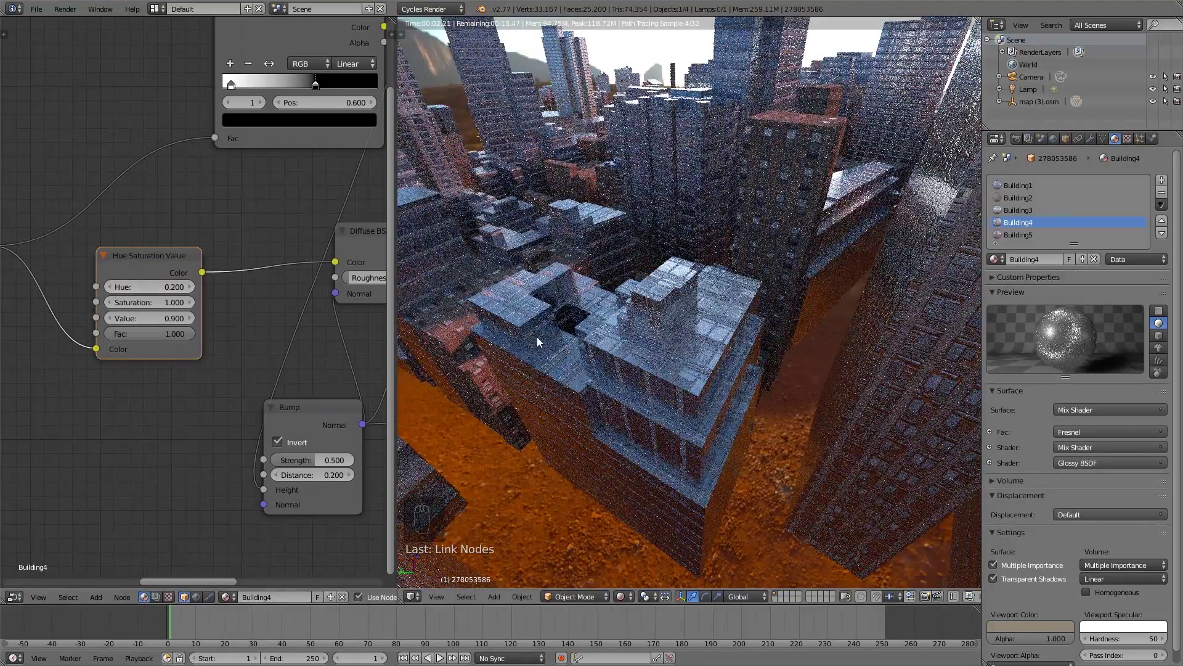
# Preview the ColorRamp node's output on the roof through an Emission Viewer.
pyautogui.scroll(-3, 559, 341)
pyautogui.scroll(-2, 258, 283)
pyautogui.scroll(-3, 259, 282)
pyautogui.moveTo(275, 281); pyautogui.dragTo(196, 261, button='middle')
pyautogui.scroll(1, 196, 261)
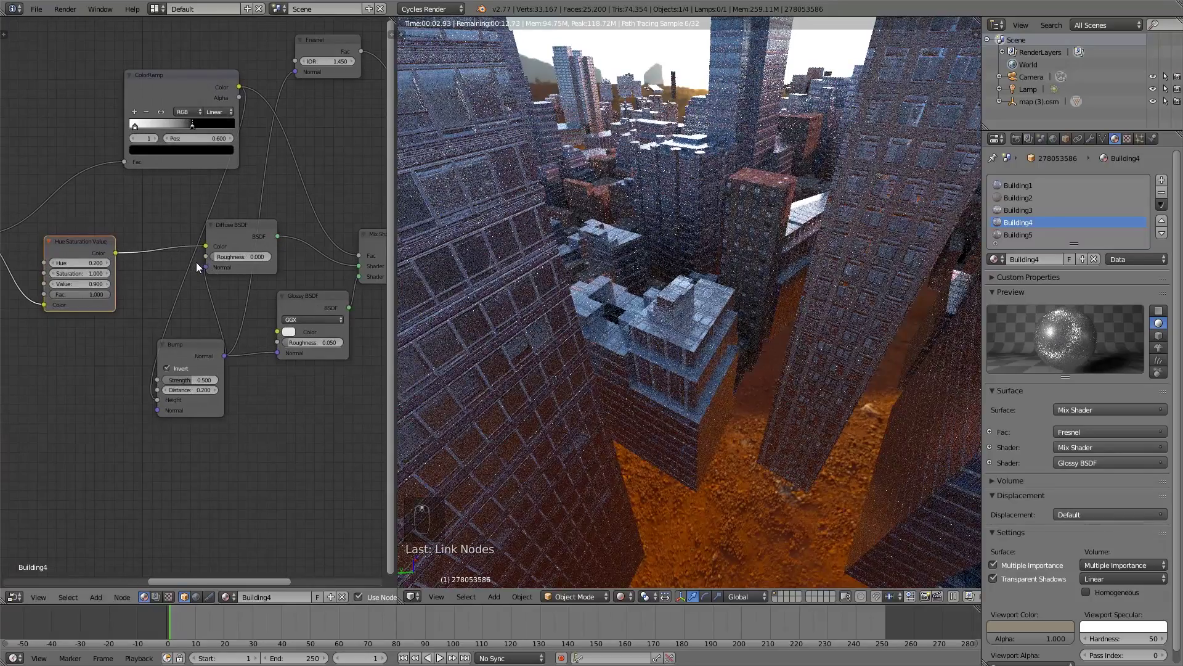
pyautogui.scroll(3, 713, 339)
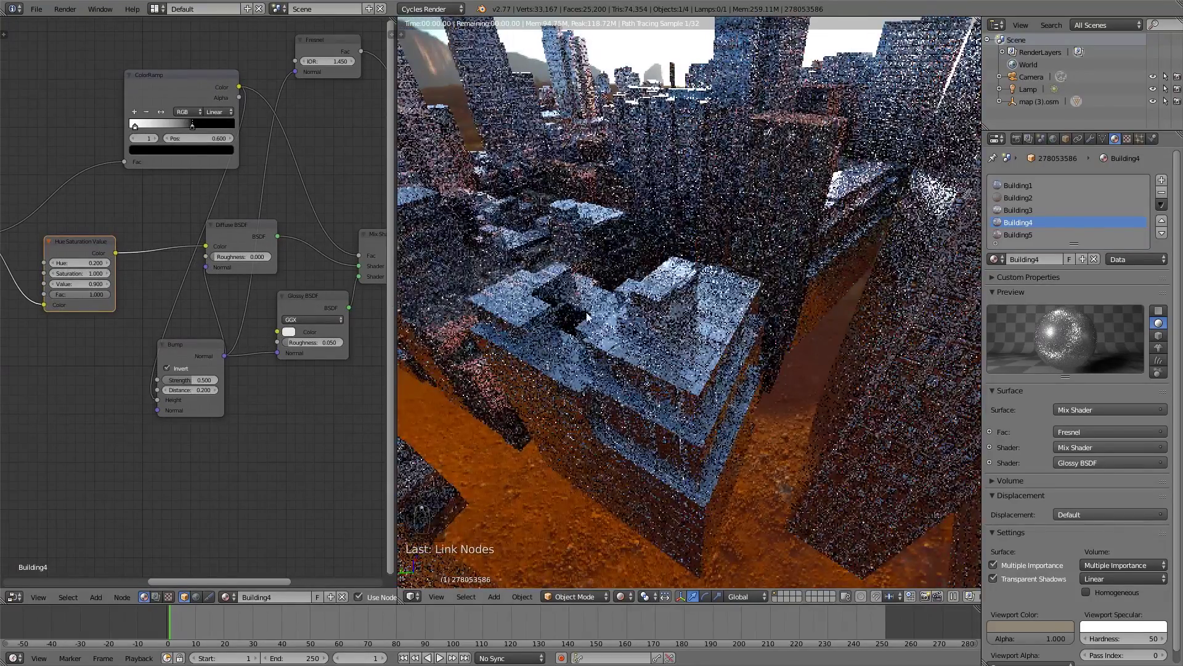
pyautogui.moveTo(217, 98); pyautogui.dragTo(224, 122, button='middle')
pyautogui.keyDown('ctrl'); pyautogui.keyDown('shift'); pyautogui.click(224, 108); pyautogui.keyUp('shift'); pyautogui.keyUp('ctrl')
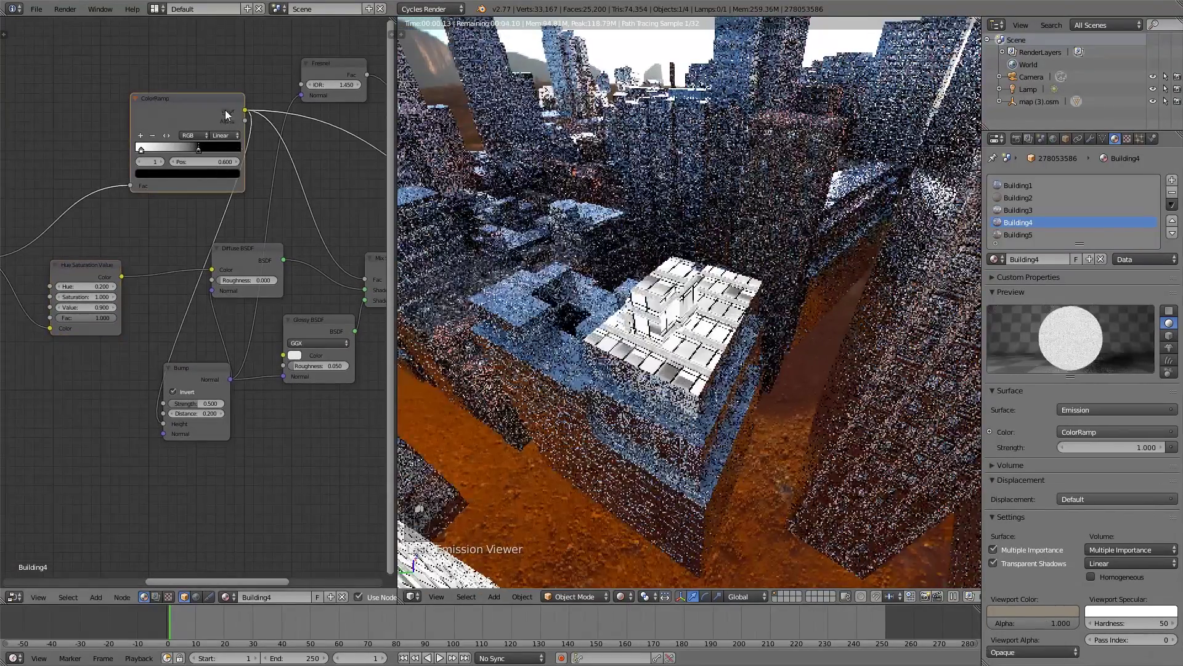
# Darken the ColorRamp's first color stop from white to a mid grey.
pyautogui.keyDown('ctrl'); pyautogui.hscroll(3, 290, 213); pyautogui.keyUp('ctrl')
pyautogui.moveTo(320, 317); pyautogui.dragTo(174, 310, button='middle')
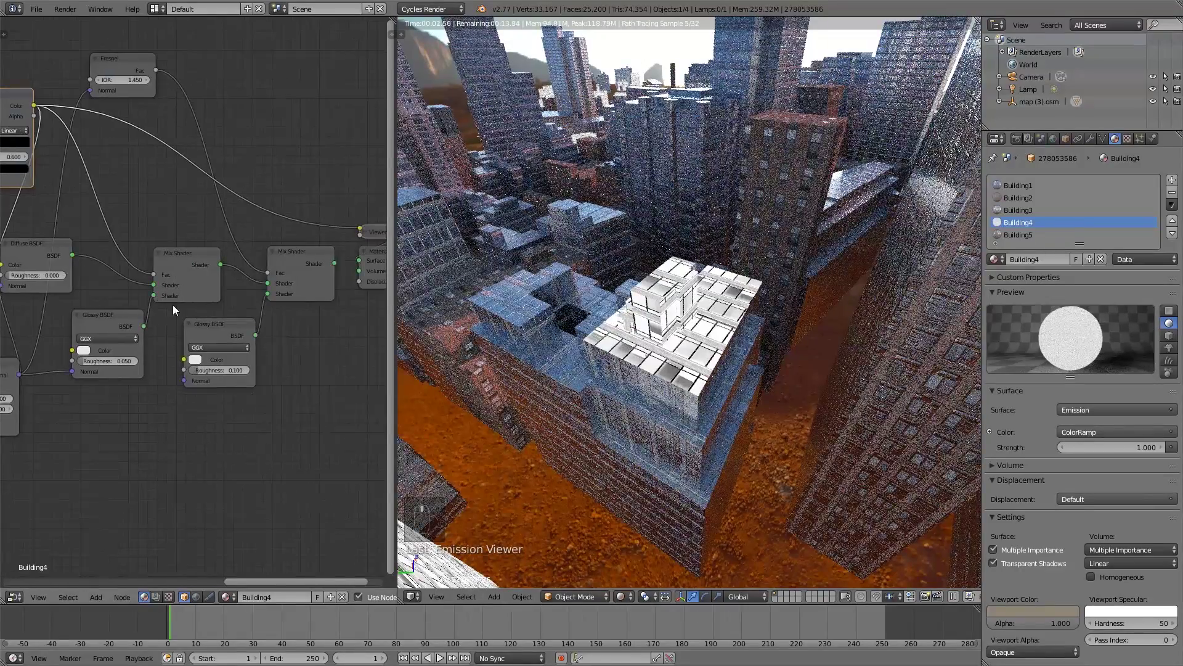
pyautogui.moveTo(150, 253); pyautogui.dragTo(278, 293, button='middle')
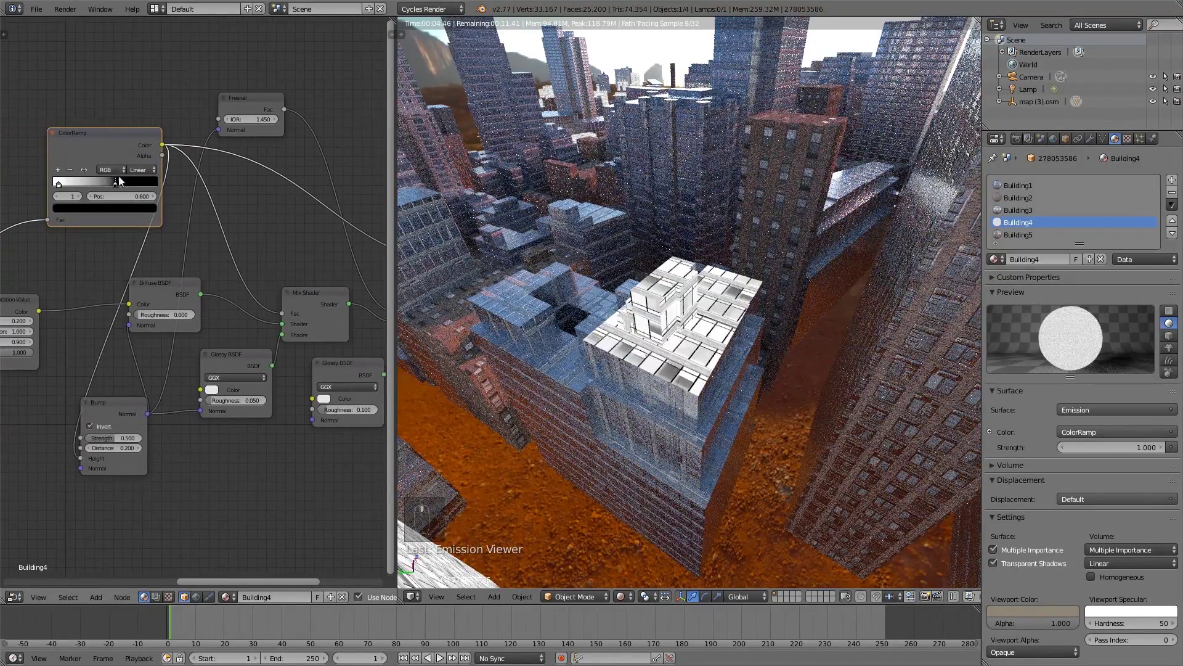
pyautogui.click(57, 183)
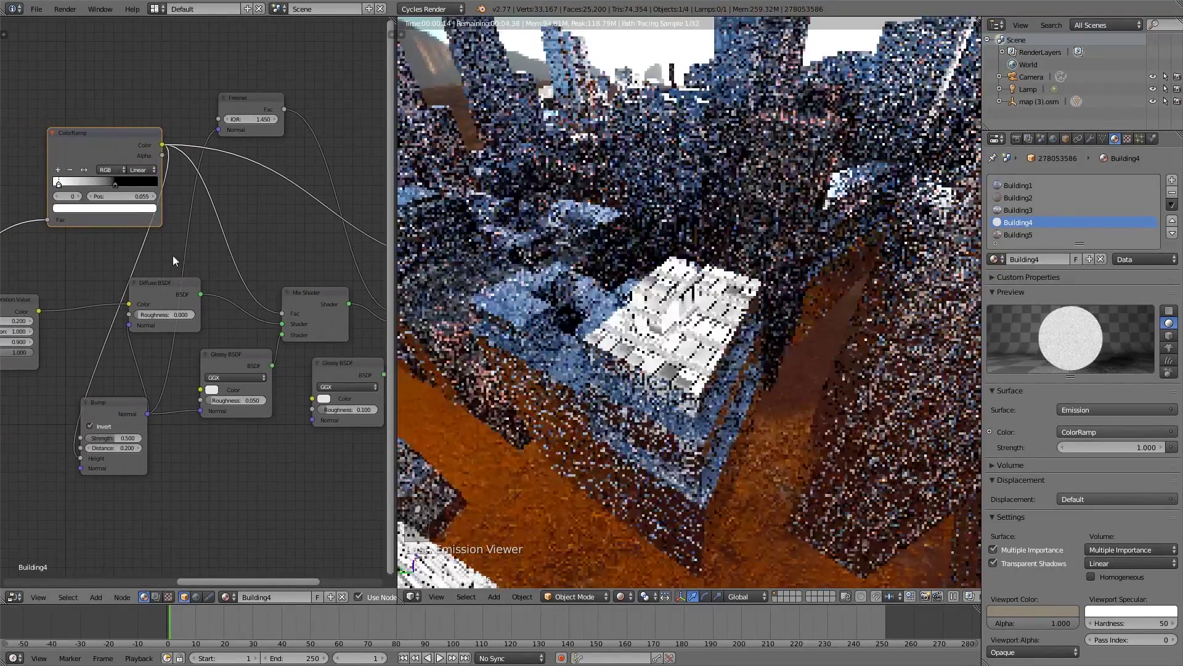
pyautogui.click(121, 207)
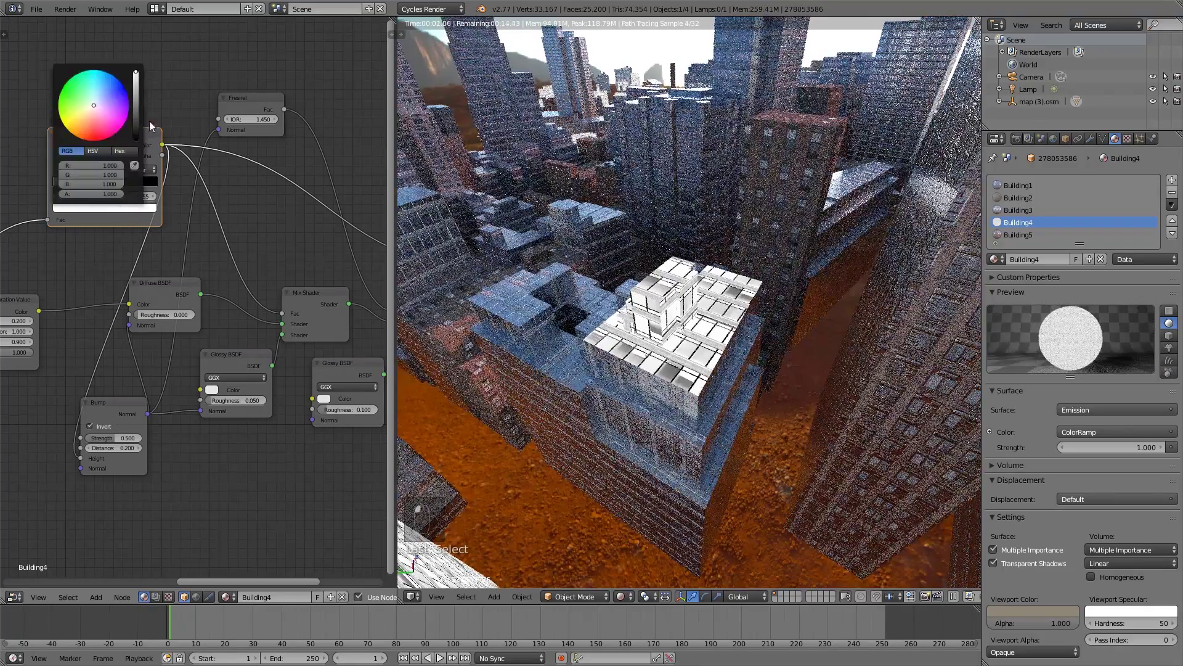
pyautogui.click(138, 102)
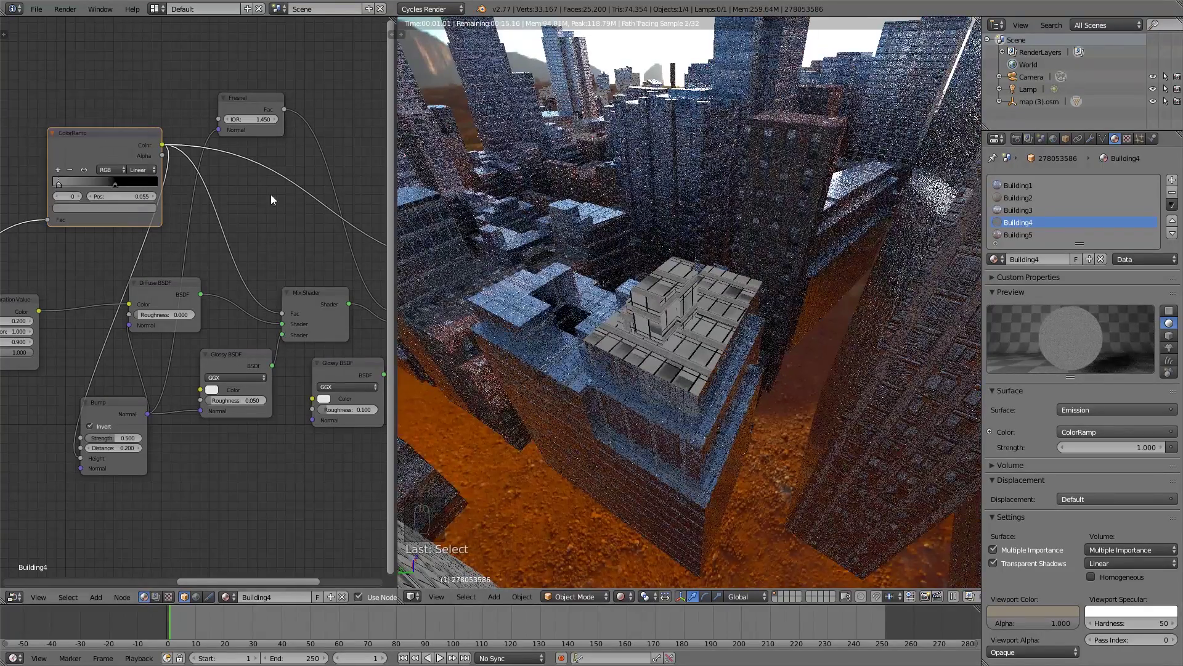
# Reconnect the final Mix Shader to the Material Output and inspect the roof in the rendered viewport.
pyautogui.scroll(-1, 370, 290)
pyautogui.moveTo(384, 285); pyautogui.dragTo(281, 290, button='middle')
pyautogui.keyDown('ctrl'); pyautogui.keyDown('shift'); pyautogui.click(281, 290); pyautogui.keyUp('shift'); pyautogui.keyUp('ctrl')
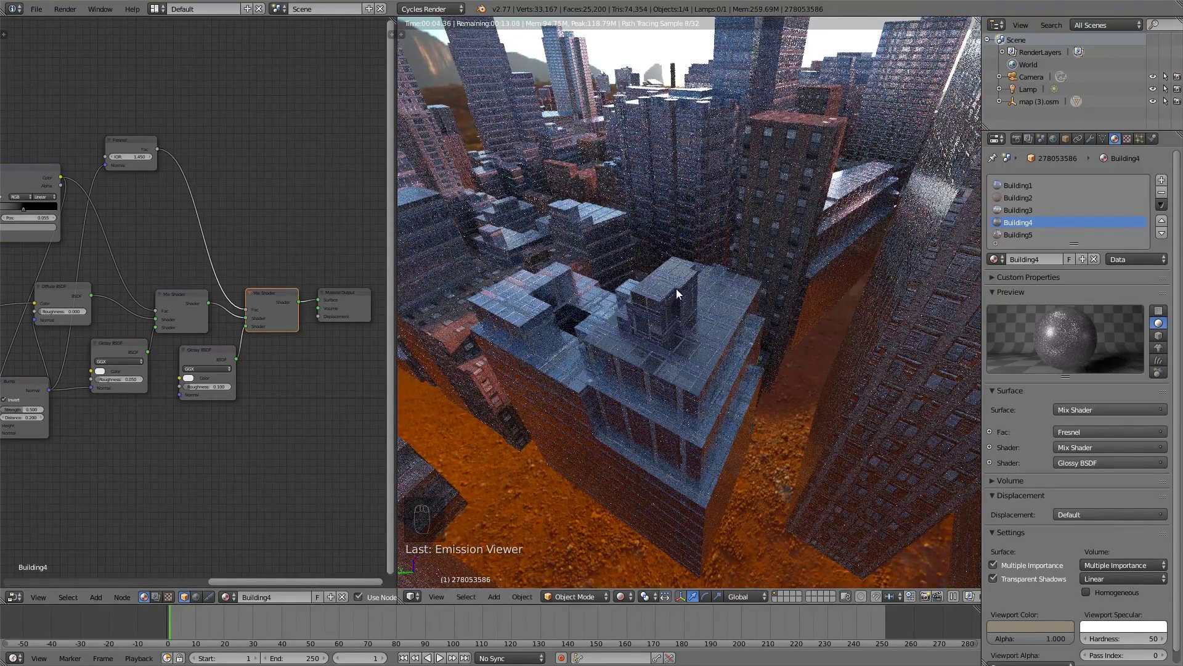
pyautogui.moveTo(676, 288); pyautogui.dragTo(796, 408, button='middle')
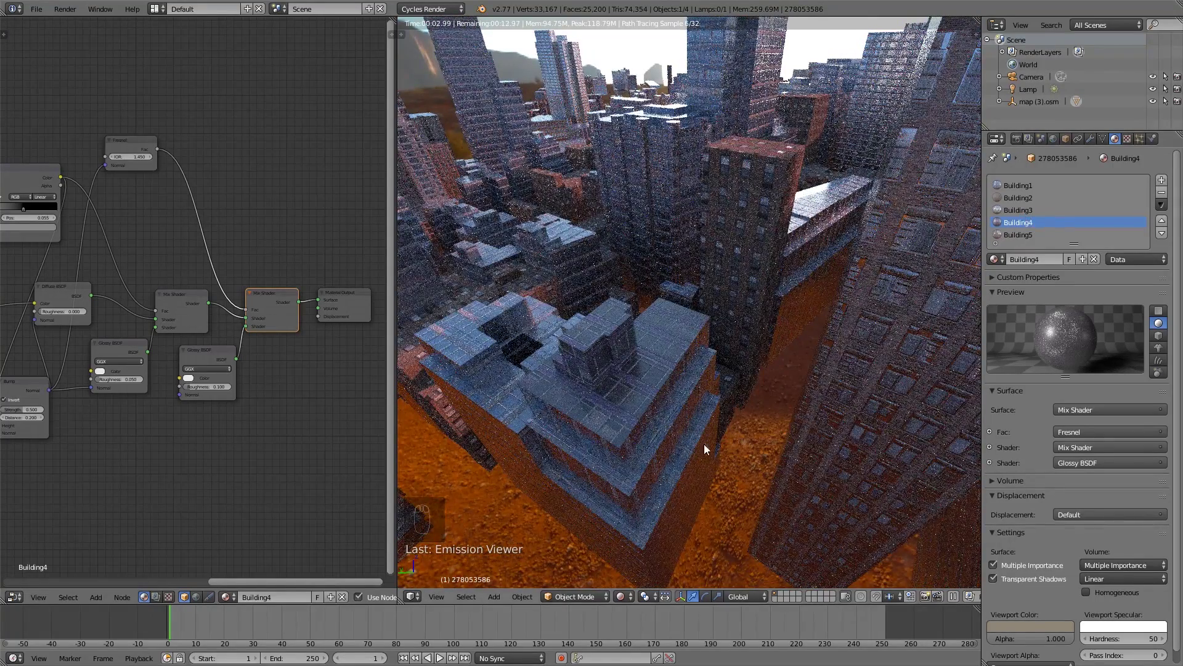
# Switch the viewport to solid shading, enter Edit Mode on the city mesh and clear the face selection.
pyautogui.click(627, 602)
pyautogui.click(630, 555)
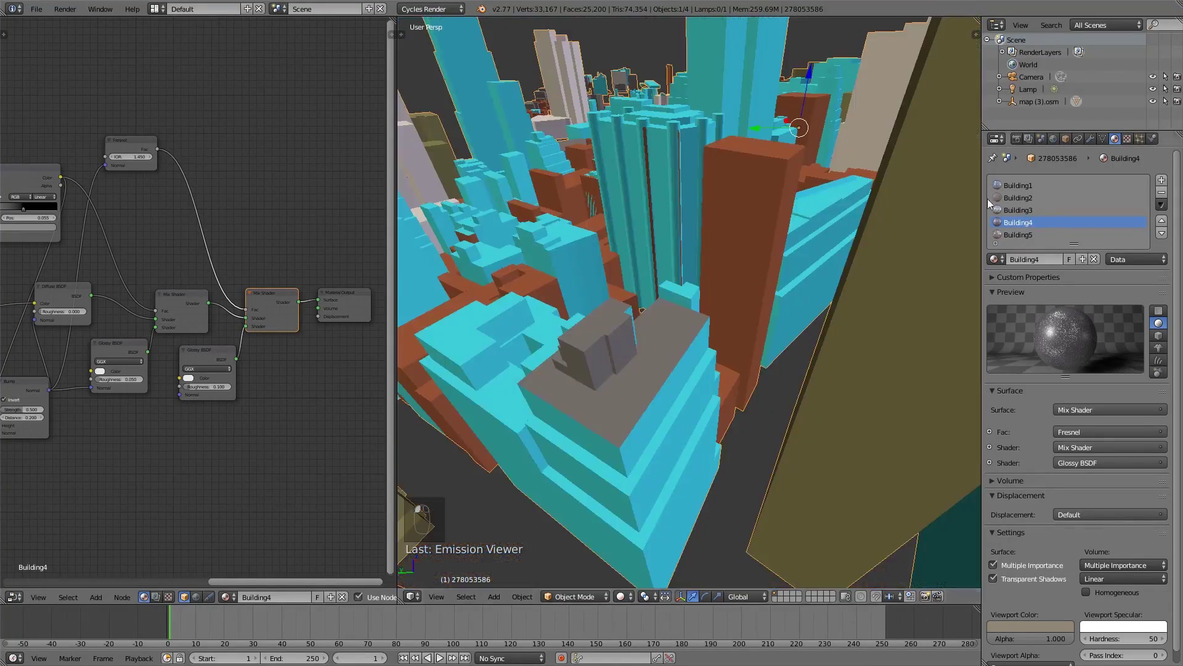
pyautogui.press('Tab')
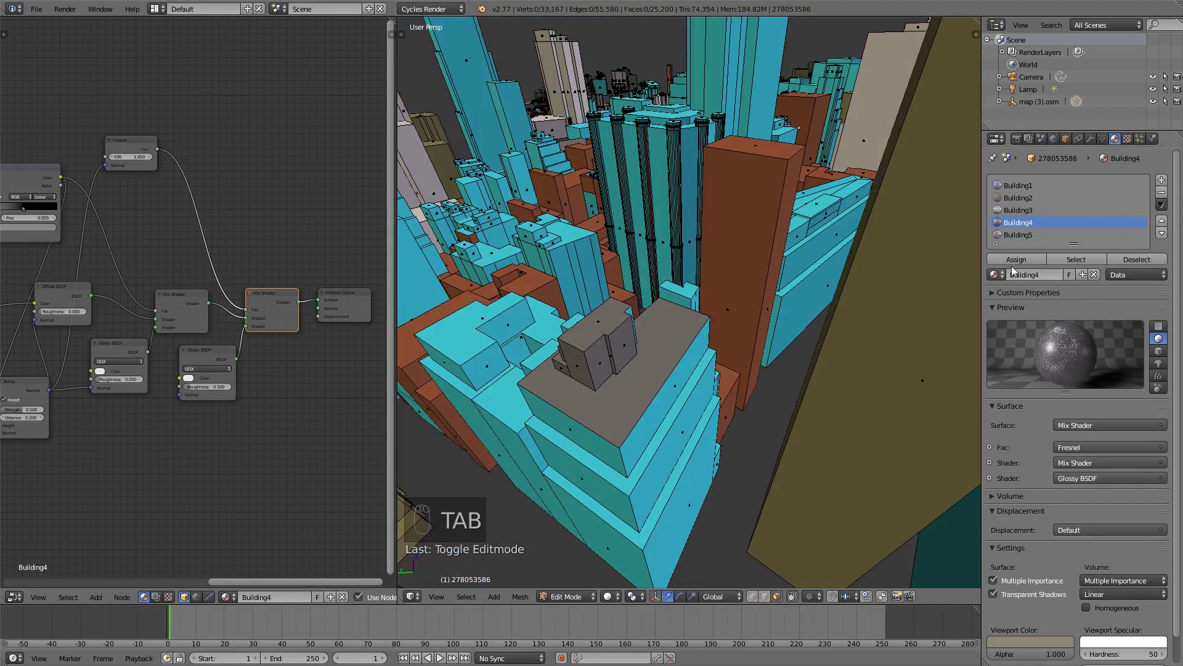
pyautogui.click(1070, 259)
pyautogui.press('a')
pyautogui.press('a')
# Select the wall face loops of the building's middle and lower tiers, assign Building5 to them and deselect everything.
pyautogui.moveTo(731, 282); pyautogui.dragTo(642, 373, button='middle')
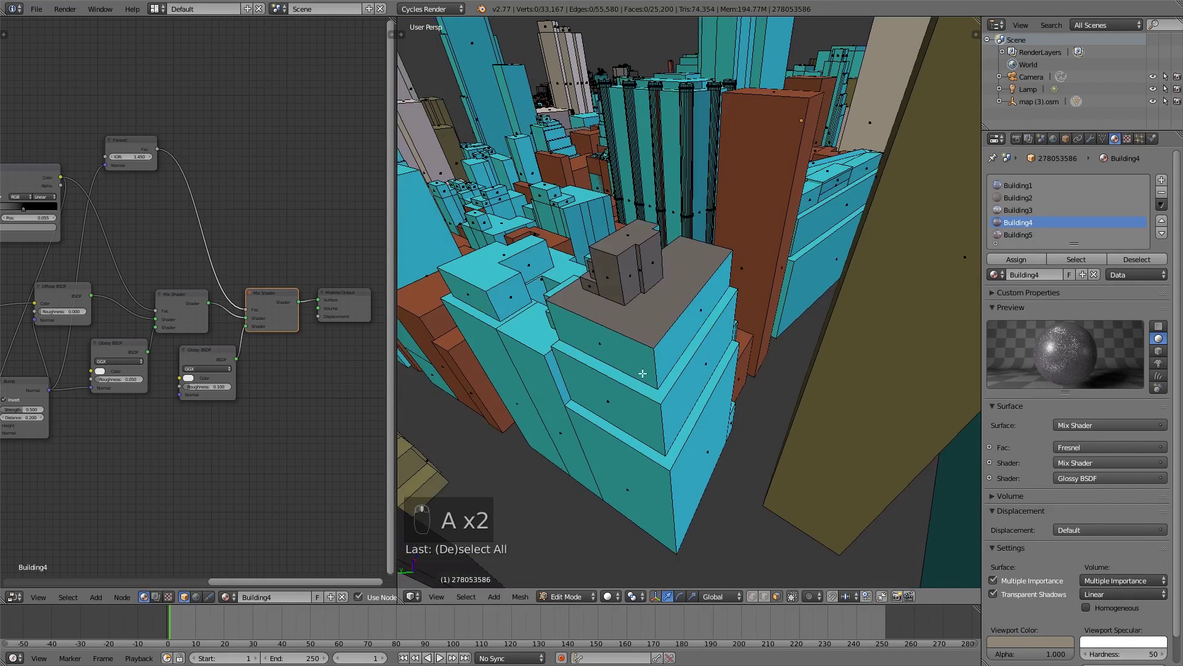
pyautogui.keyDown('alt'); pyautogui.rightClick(656, 418); pyautogui.keyUp('alt')
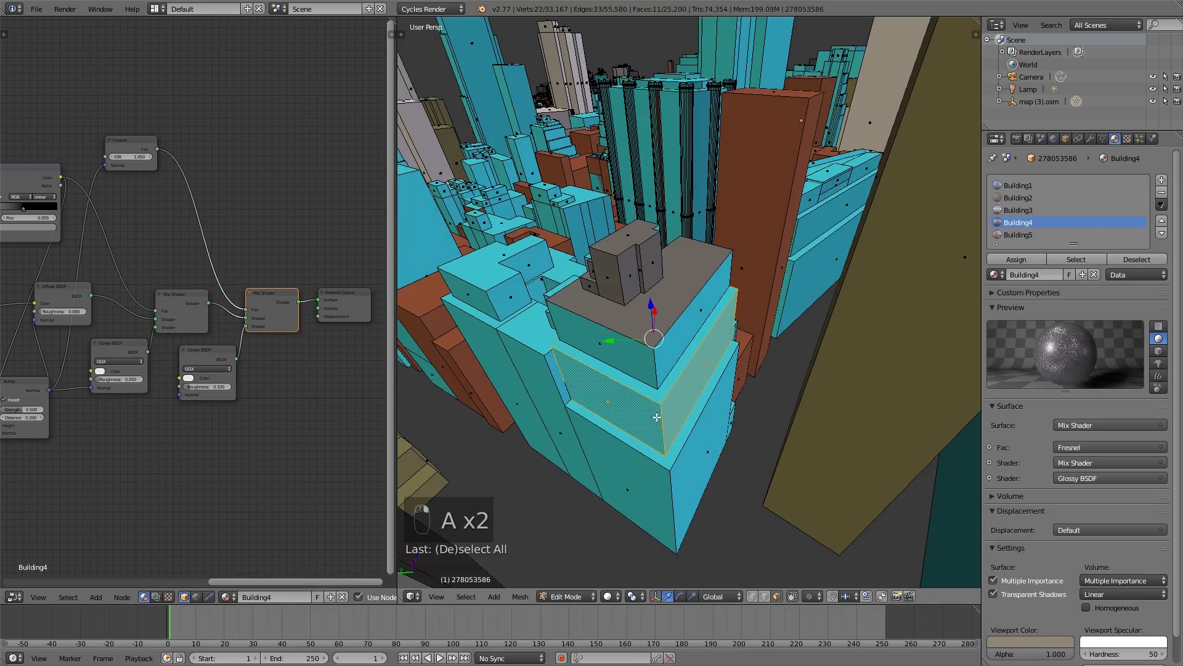
pyautogui.keyDown('alt'); pyautogui.keyDown('shift'); pyautogui.rightClick(678, 475); pyautogui.keyUp('shift'); pyautogui.keyUp('alt')
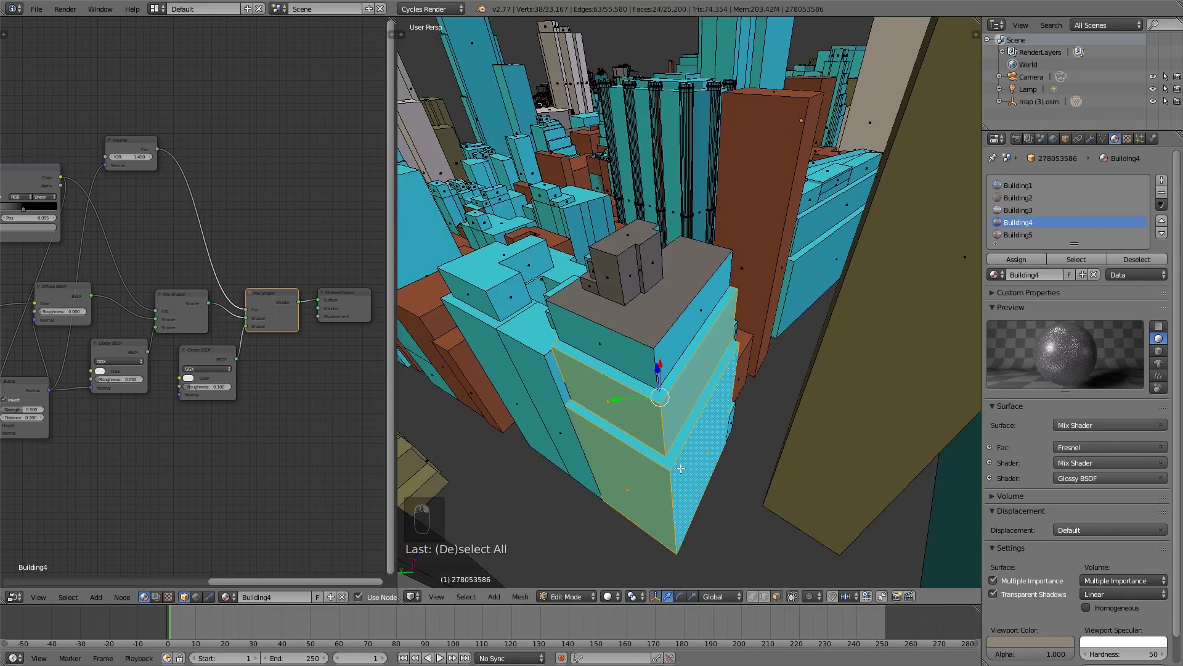
pyautogui.click(1027, 235)
pyautogui.click(1027, 257)
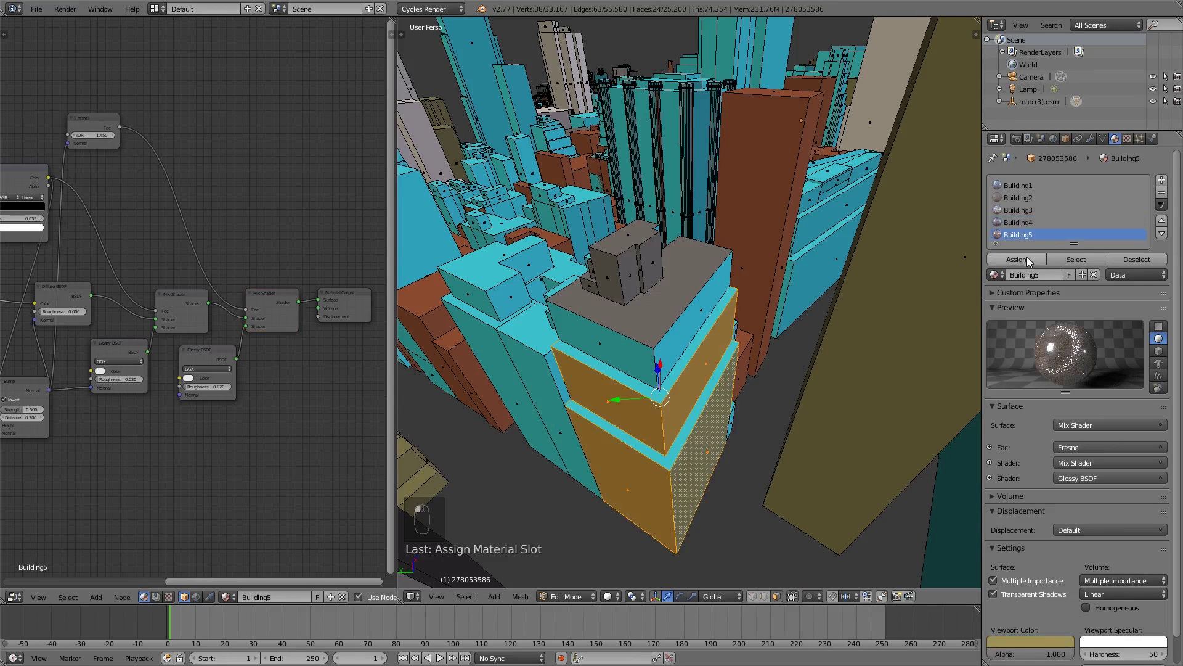
pyautogui.press('a')
# Examine the building's new walls in rendered shading, then look at the city through the camera.
pyautogui.click(610, 596)
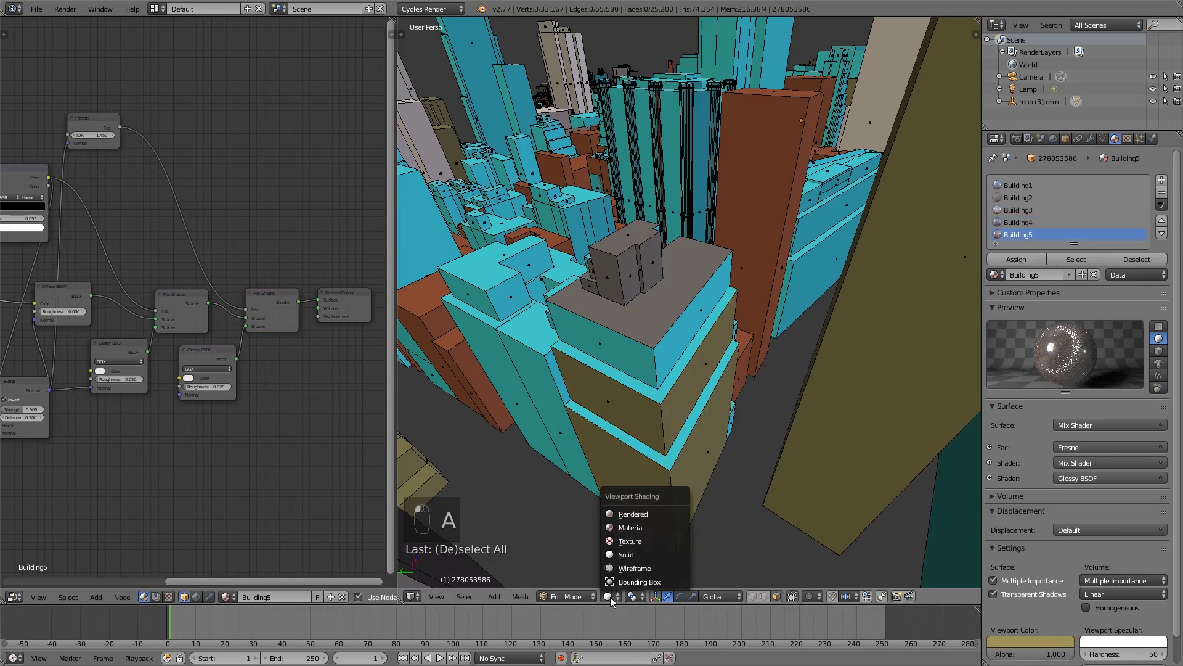
pyautogui.click(625, 512)
pyautogui.moveTo(625, 512); pyautogui.dragTo(713, 467, button='middle')
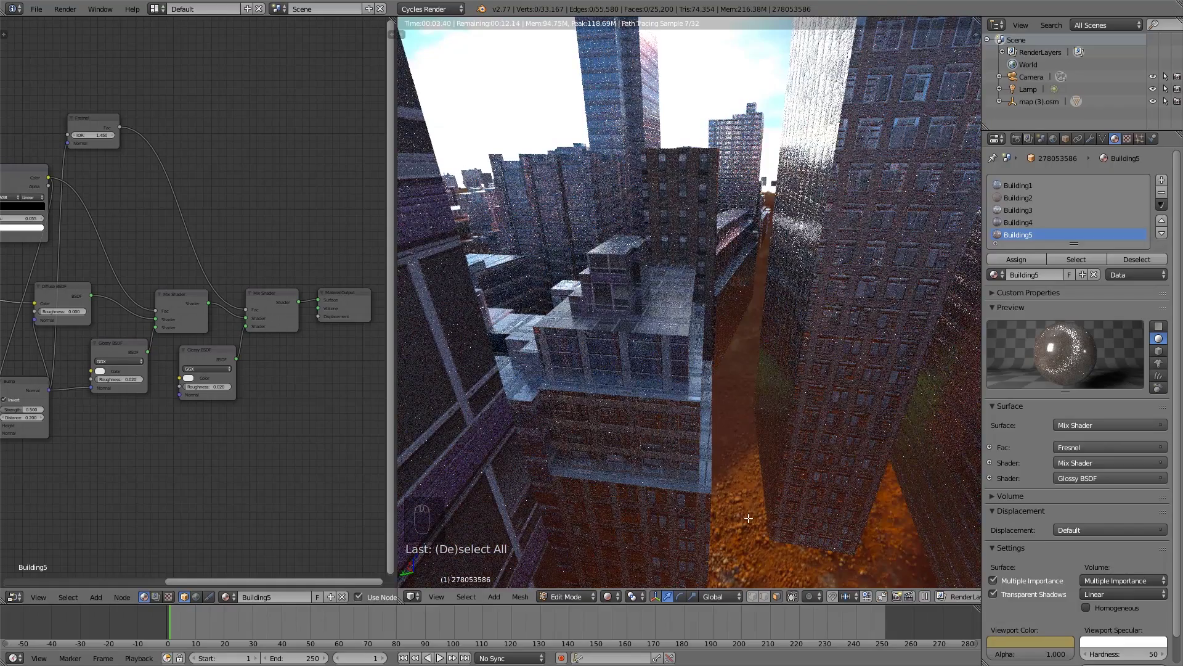
pyautogui.press('KP_0')
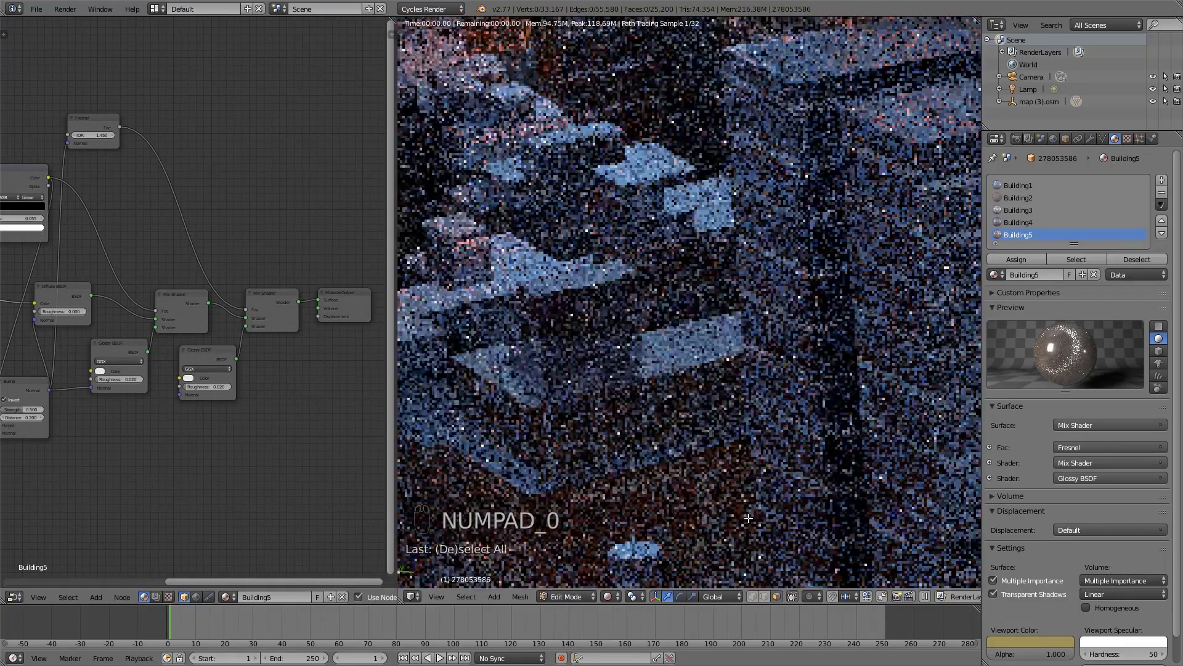
pyautogui.scroll(2, 735, 437)
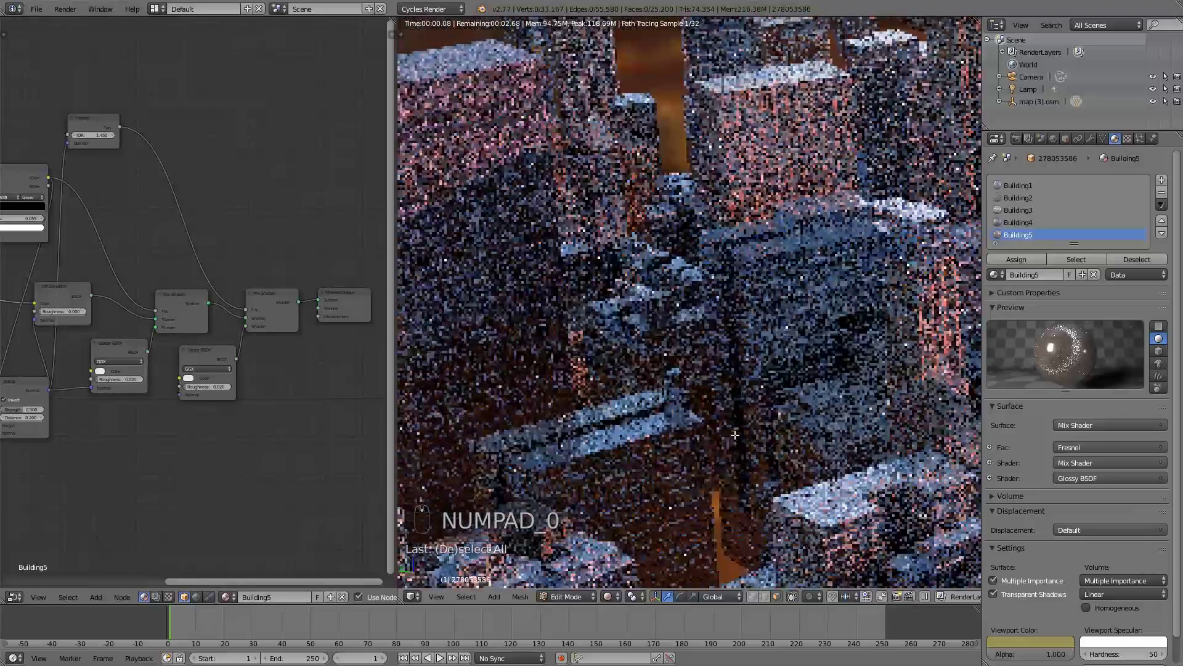
pyautogui.scroll(2, 735, 450)
pyautogui.scroll(2, 734, 471)
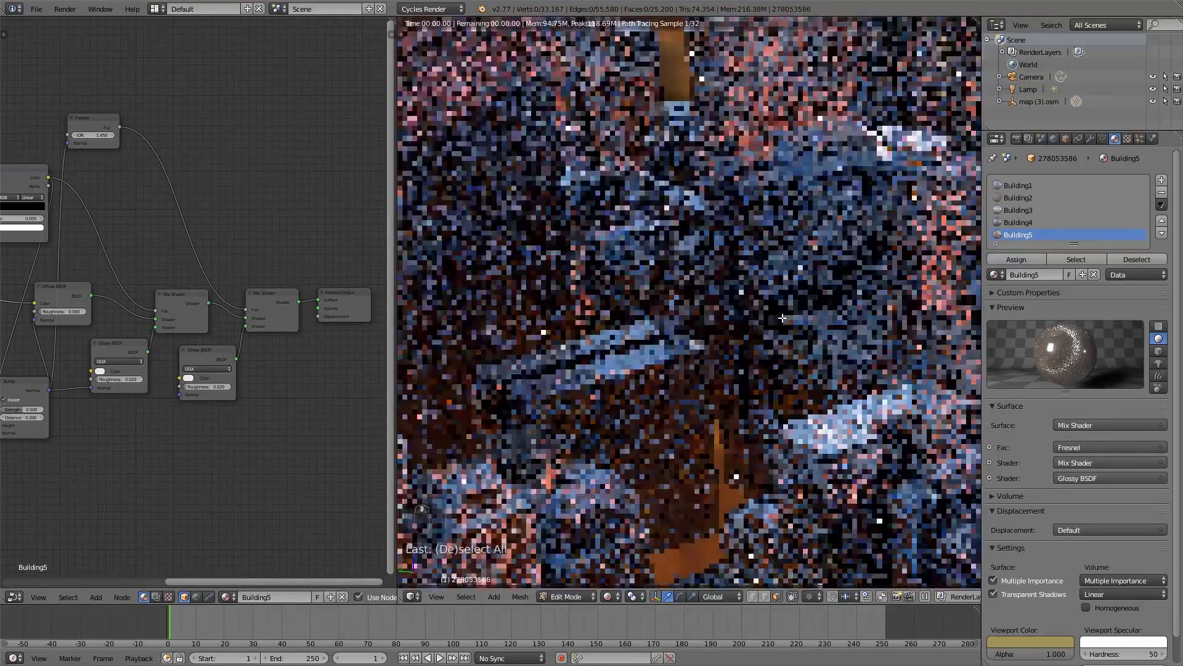
# Return to solid shading and clear the face selection near the beige stepped building in the camera view.
pyautogui.click(640, 601)
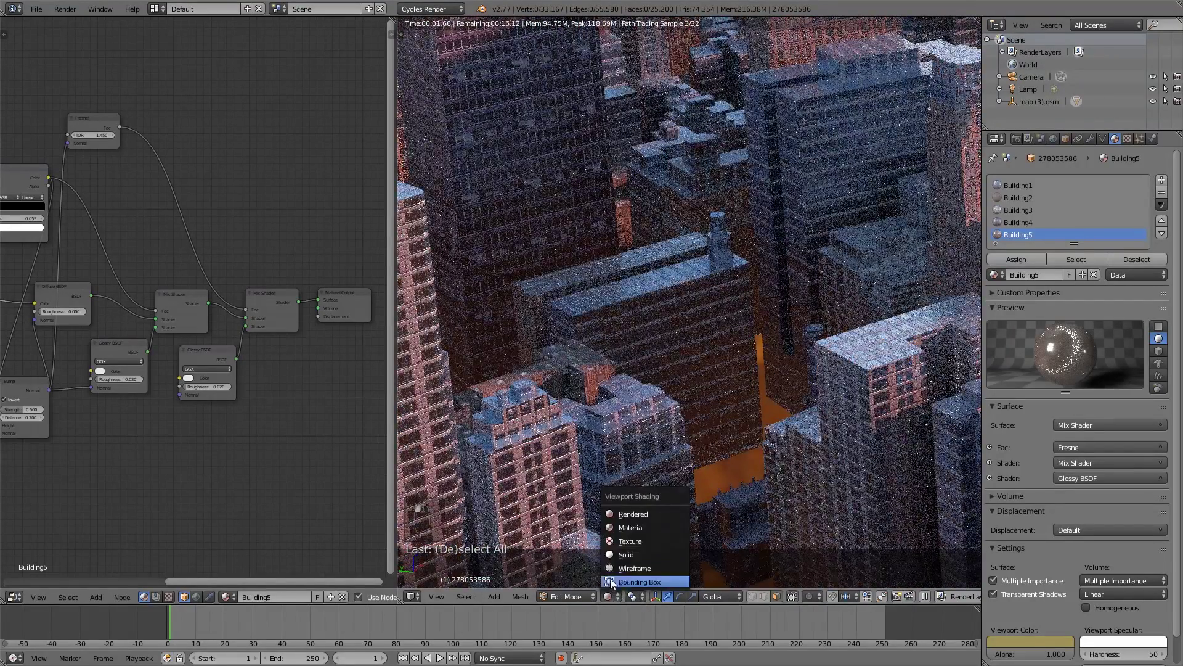
pyautogui.click(627, 546)
pyautogui.scroll(2, 633, 396)
pyautogui.press('a')
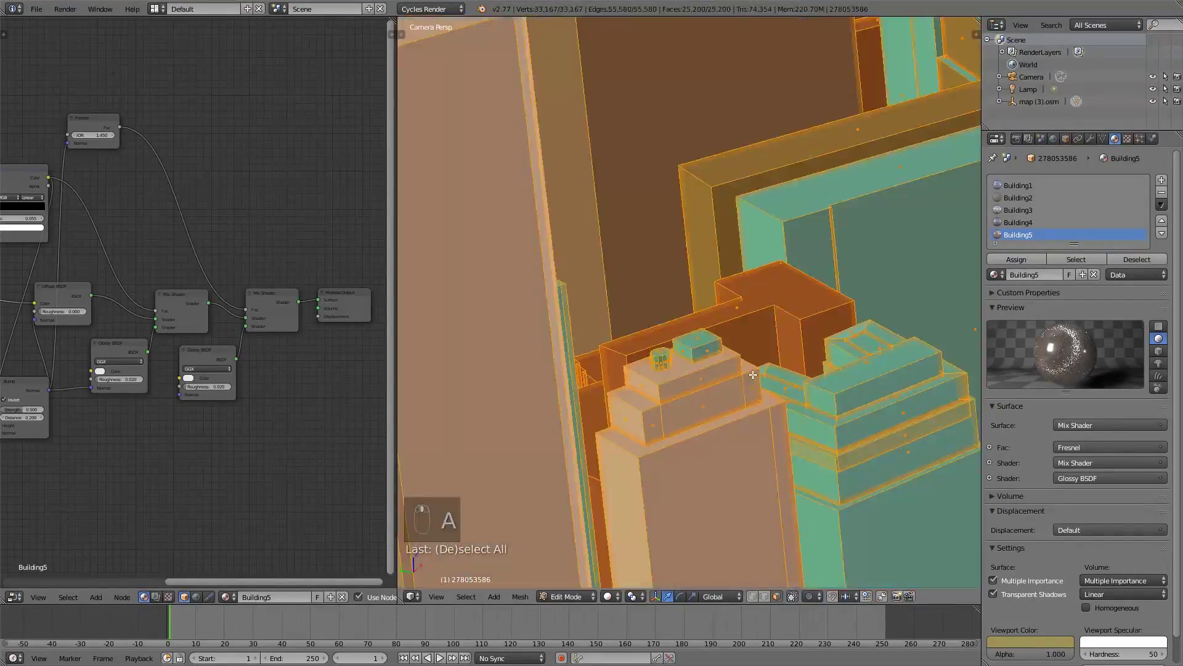
pyautogui.press('a')
pyautogui.press('a')
pyautogui.scroll(2, 671, 392)
pyautogui.scroll(2, 671, 392)
# Select the visible wall faces of the two stepped rooftop tiers on the beige building.
pyautogui.rightClick(747, 470)
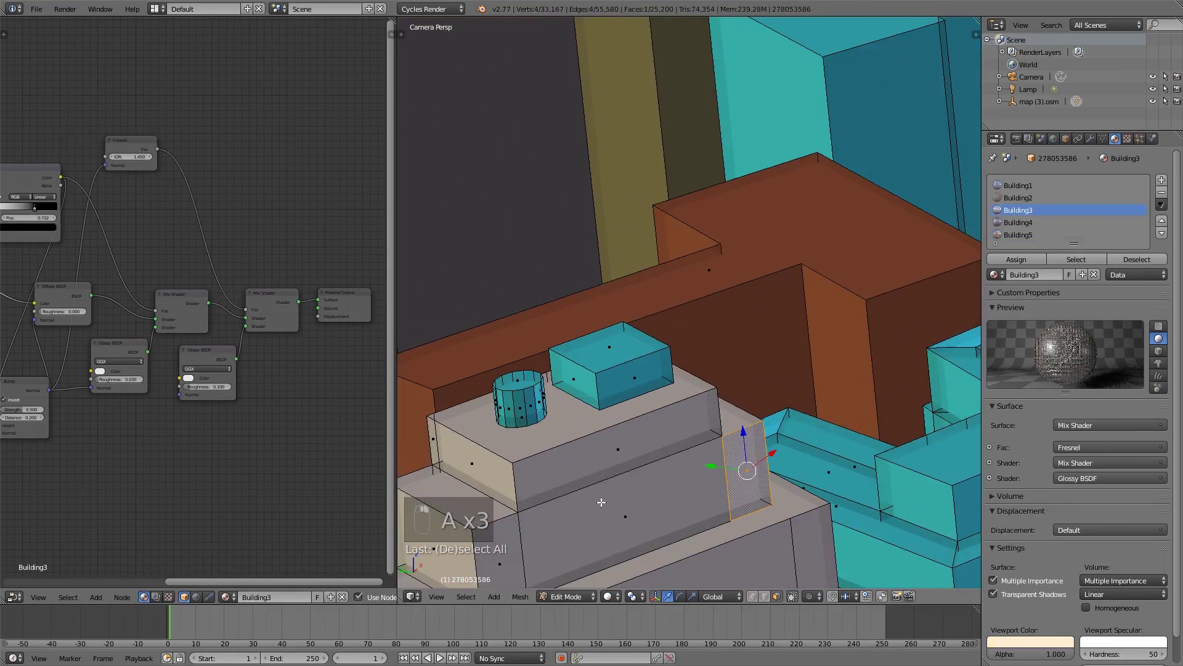
pyautogui.keyDown('shift'); pyautogui.rightClick(626, 516); pyautogui.keyUp('shift')
pyautogui.keyDown('shift'); pyautogui.rightClick(600, 456); pyautogui.keyUp('shift')
pyautogui.keyDown('shift'); pyautogui.rightClick(478, 479); pyautogui.keyUp('shift')
pyautogui.keyDown('shift'); pyautogui.rightClick(447, 536); pyautogui.keyUp('shift')
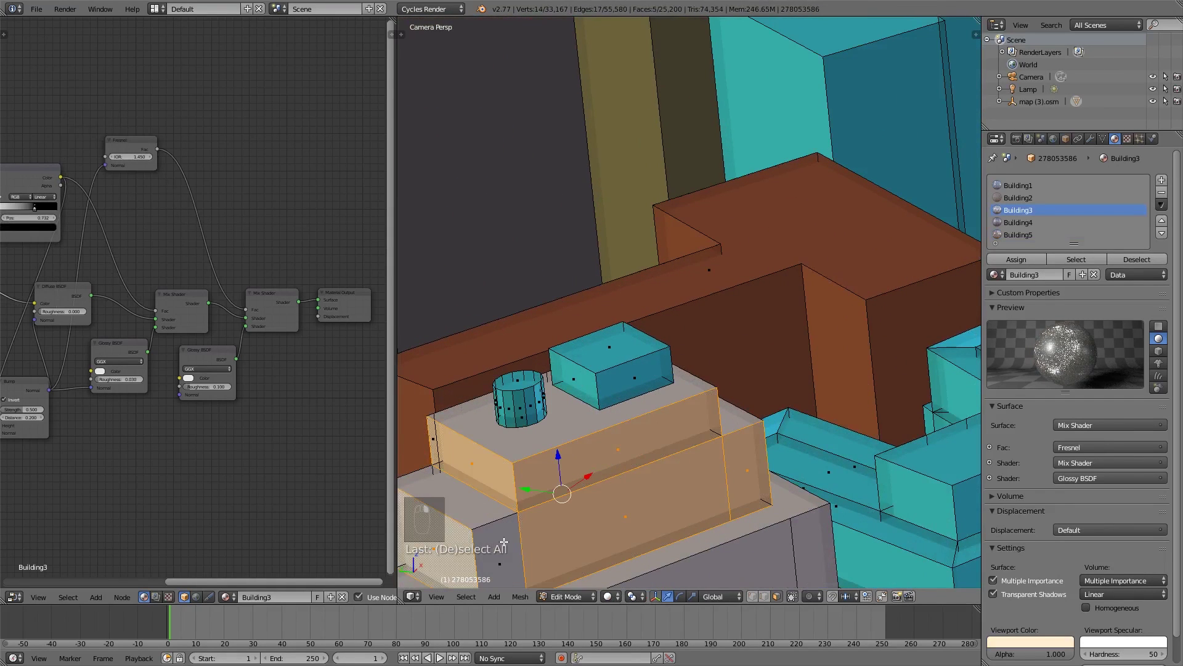
pyautogui.keyDown('shift'); pyautogui.rightClick(487, 554); pyautogui.keyUp('shift')
pyautogui.keyDown('shift'); pyautogui.rightClick(469, 512); pyautogui.keyUp('shift')
# Try to add the narrow rear face of the upper rooftop tier to the selection.
pyautogui.scroll(2, 598, 431)
pyautogui.keyDown('shift'); pyautogui.rightClick(558, 419); pyautogui.keyUp('shift')
pyautogui.keyDown('shift'); pyautogui.rightClick(548, 410); pyautogui.keyUp('shift')
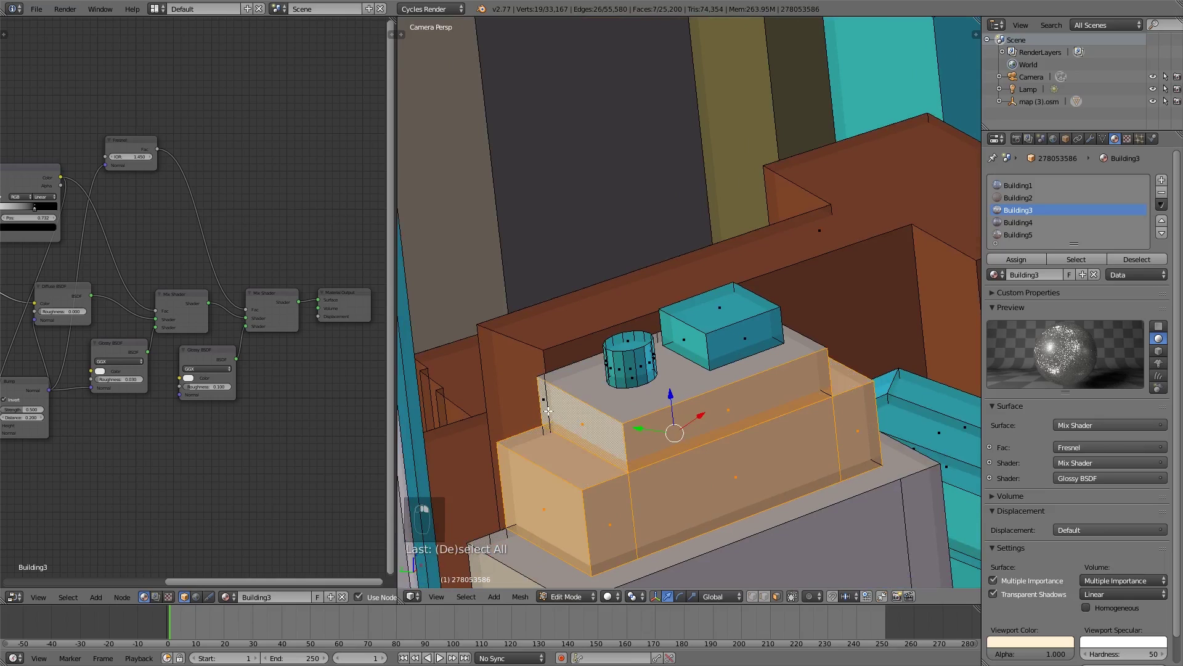
pyautogui.keyDown('shift'); pyautogui.rightClick(546, 424); pyautogui.keyUp('shift')
pyautogui.keyDown('shift'); pyautogui.rightClick(546, 429); pyautogui.keyUp('shift')
pyautogui.keyDown('shift'); pyautogui.rightClick(541, 389); pyautogui.keyUp('shift')
pyautogui.keyDown('shift'); pyautogui.rightClick(590, 444); pyautogui.keyUp('shift')
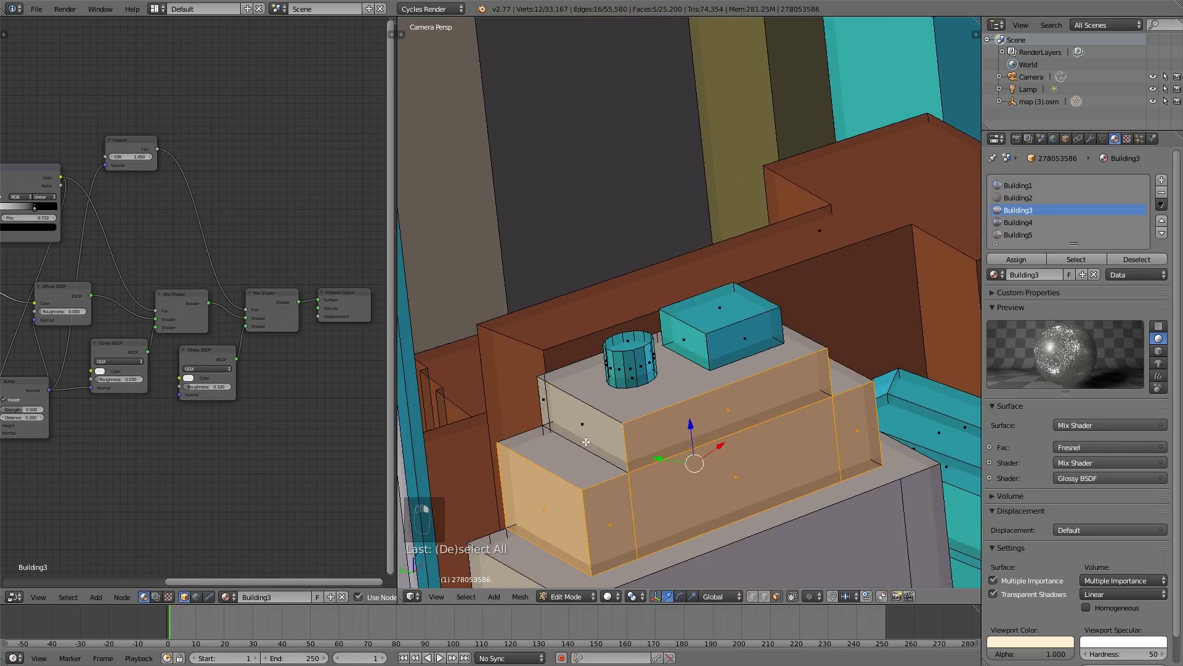
pyautogui.keyDown('shift'); pyautogui.rightClick(583, 439); pyautogui.keyUp('shift')
# Circle-select the shaded end wall of the upper rooftop tier to add it to the selected tier faces.
pyautogui.press('c')
pyautogui.click(551, 421)
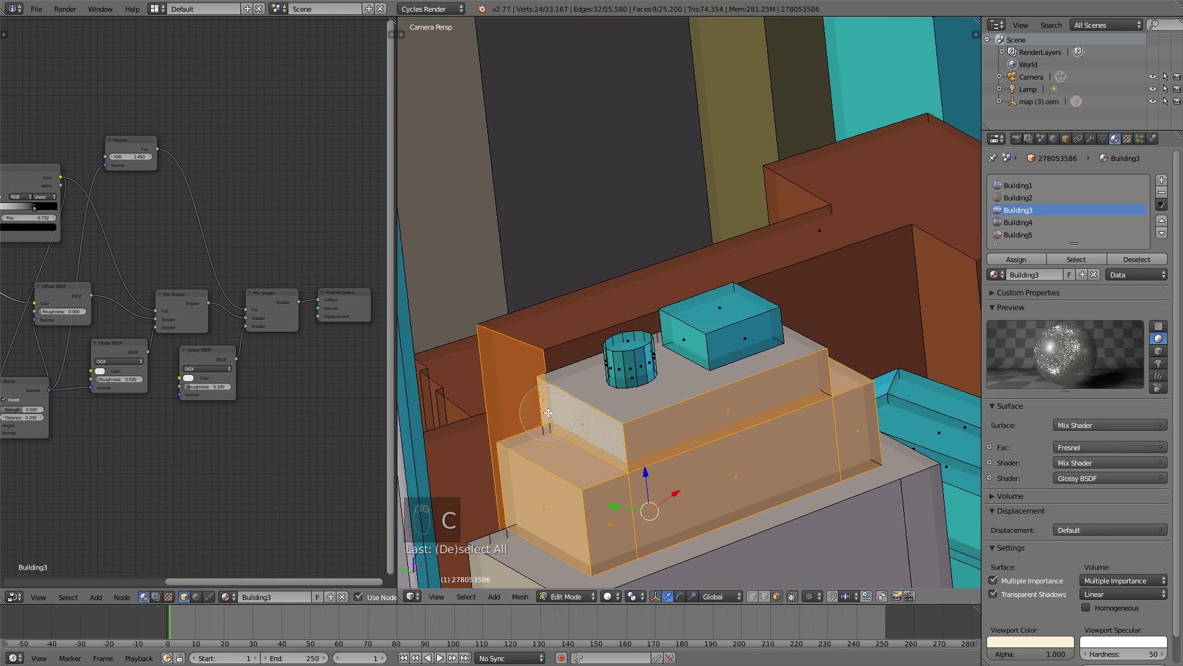
pyautogui.scroll(-3, 657, 461)
# Remove the stray brown building wall from the selection, keeping the rooftop tier faces selected.
pyautogui.press('KP_Decimal')
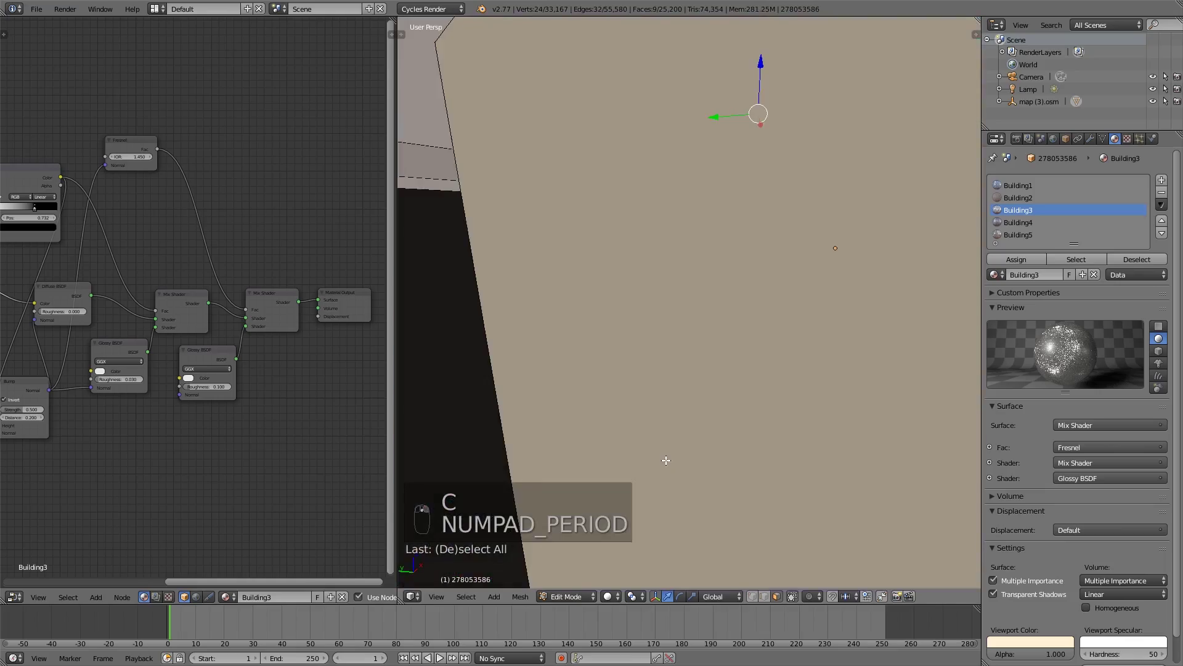
pyautogui.scroll(-2, 666, 460)
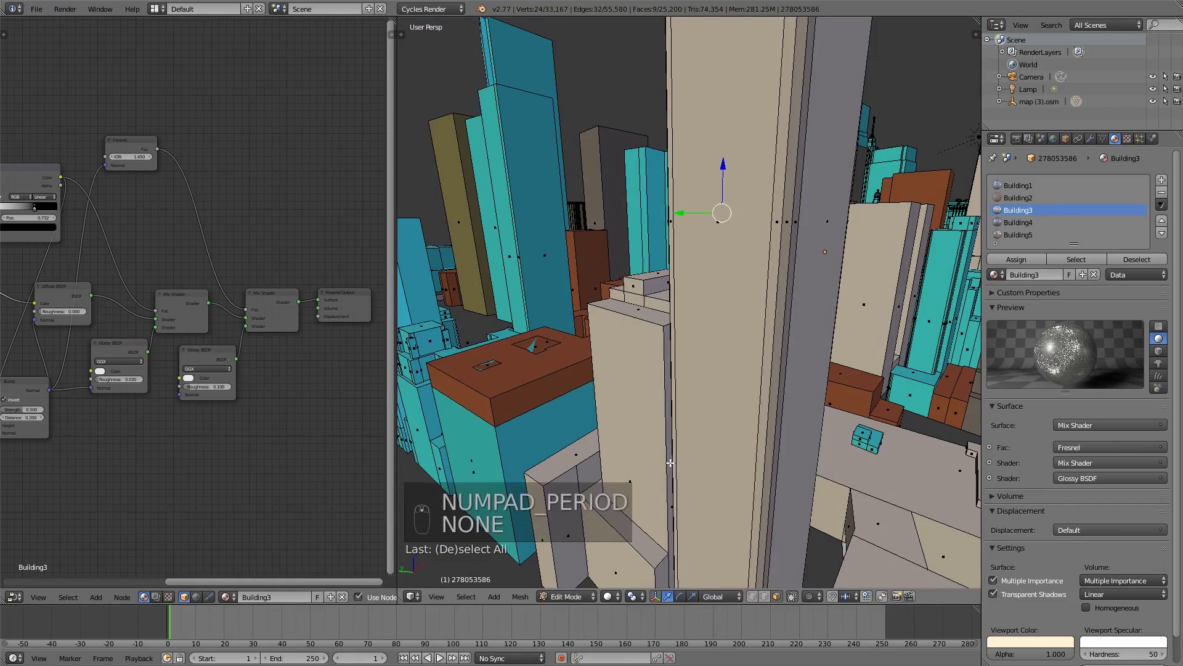
pyautogui.moveTo(671, 430); pyautogui.dragTo(696, 433, button='middle')
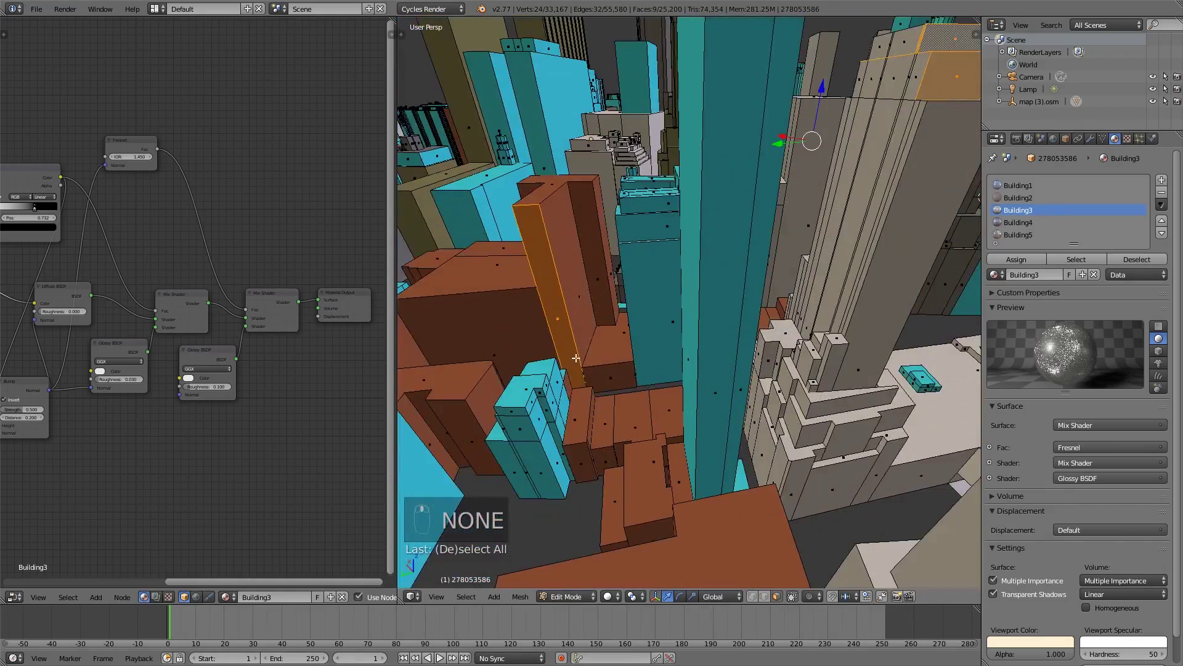
pyautogui.press('b')
pyautogui.moveTo(564, 351); pyautogui.dragTo(592, 308, button='middle')
pyautogui.moveTo(640, 275); pyautogui.dragTo(651, 394, button='middle')
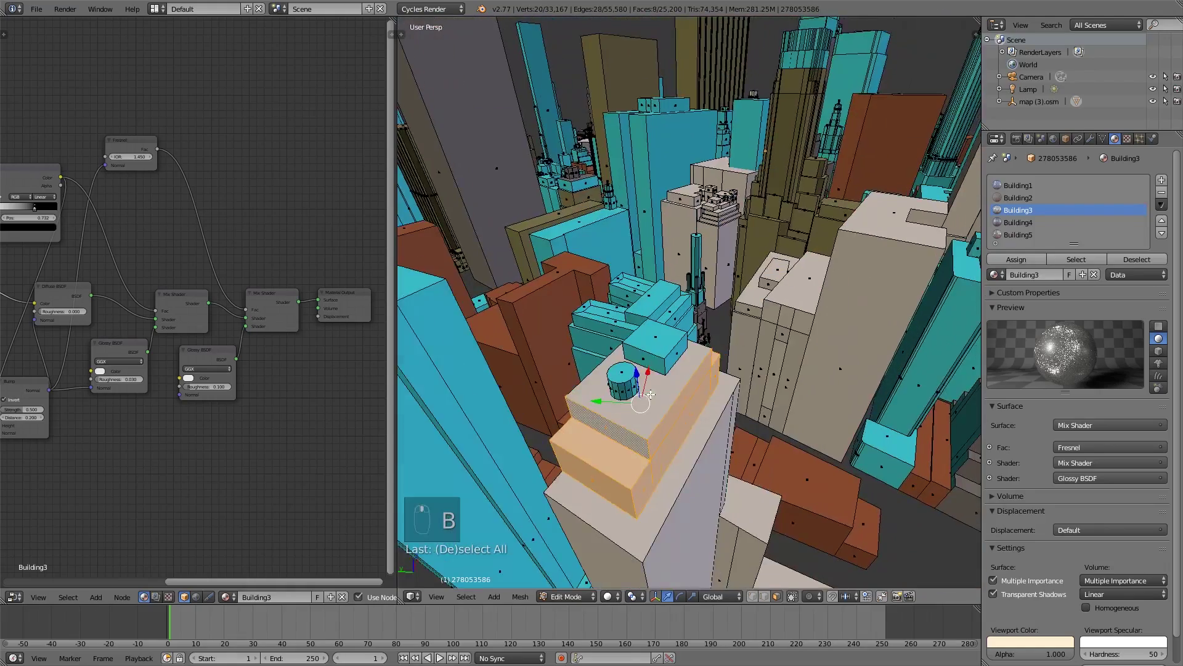
# Add the remaining walls on the other side of the beige building's rooftop tiers to the selection.
pyautogui.moveTo(699, 324); pyautogui.dragTo(862, 308, button='middle')
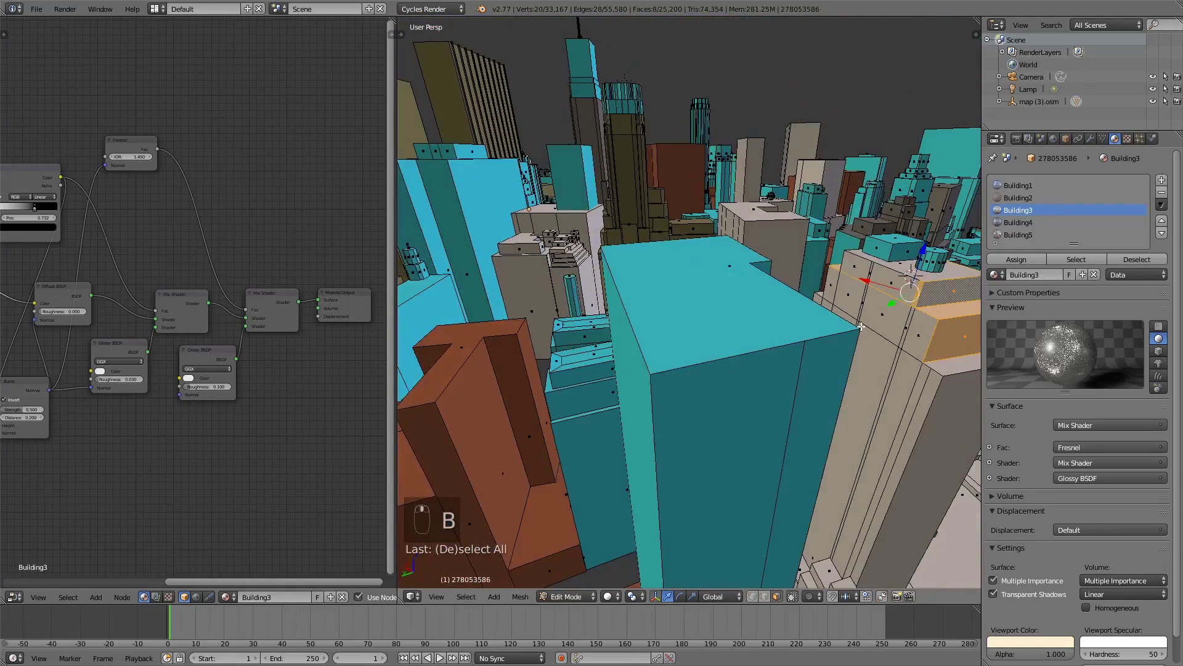
pyautogui.keyDown('shift'); pyautogui.rightClick(912, 321); pyautogui.keyUp('shift')
pyautogui.press('c')
pyautogui.moveTo(911, 321); pyautogui.dragTo(859, 280)
pyautogui.moveTo(859, 279)
pyautogui.mouseDown(button='middle')
pyautogui.moveTo(869, 307)
pyautogui.moveTo(808, 282)
pyautogui.mouseUp(button='middle')
pyautogui.rightClick(809, 282)
pyautogui.moveTo(1011, 271); pyautogui.dragTo(1008, 265, button='middle')
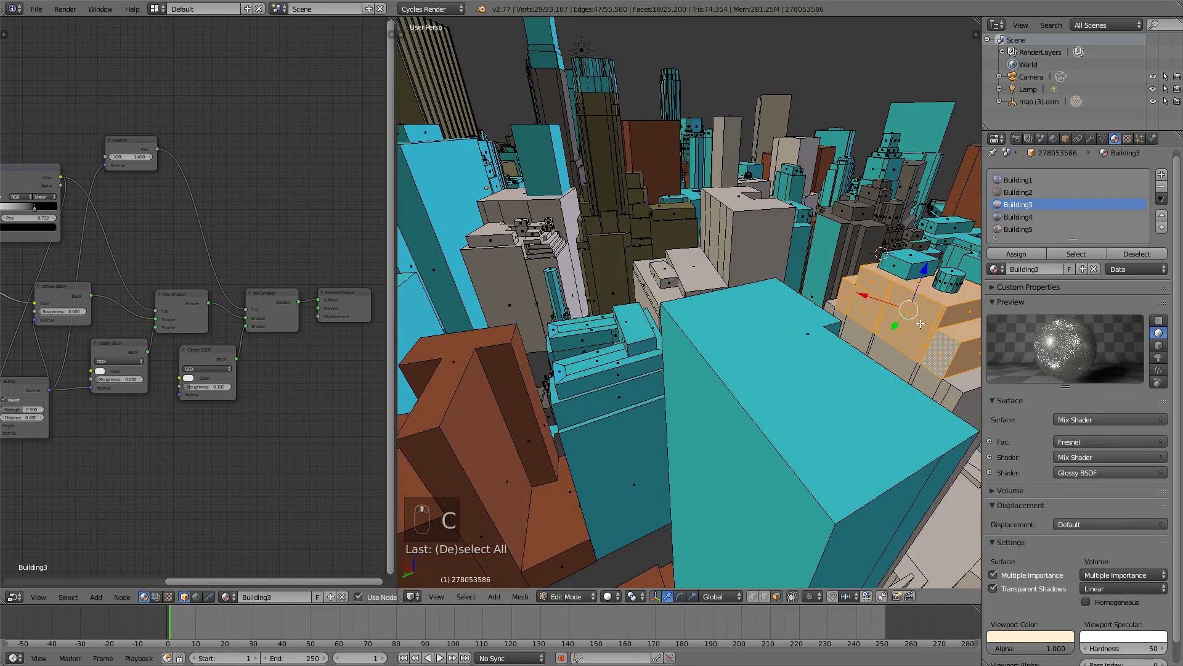
# Try the Building1 material on the selected rooftop tiers.
pyautogui.moveTo(937, 277); pyautogui.dragTo(881, 277, button='middle')
pyautogui.click(1026, 192)
pyautogui.click(1026, 180)
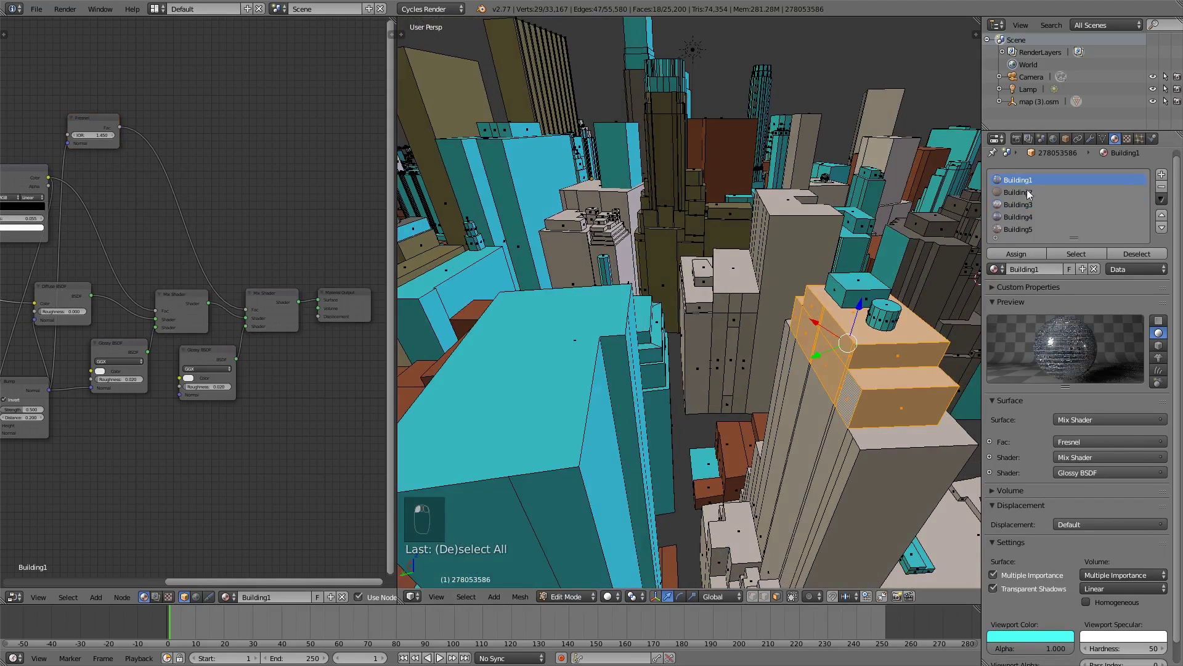
pyautogui.click(1030, 253)
pyautogui.press('a')
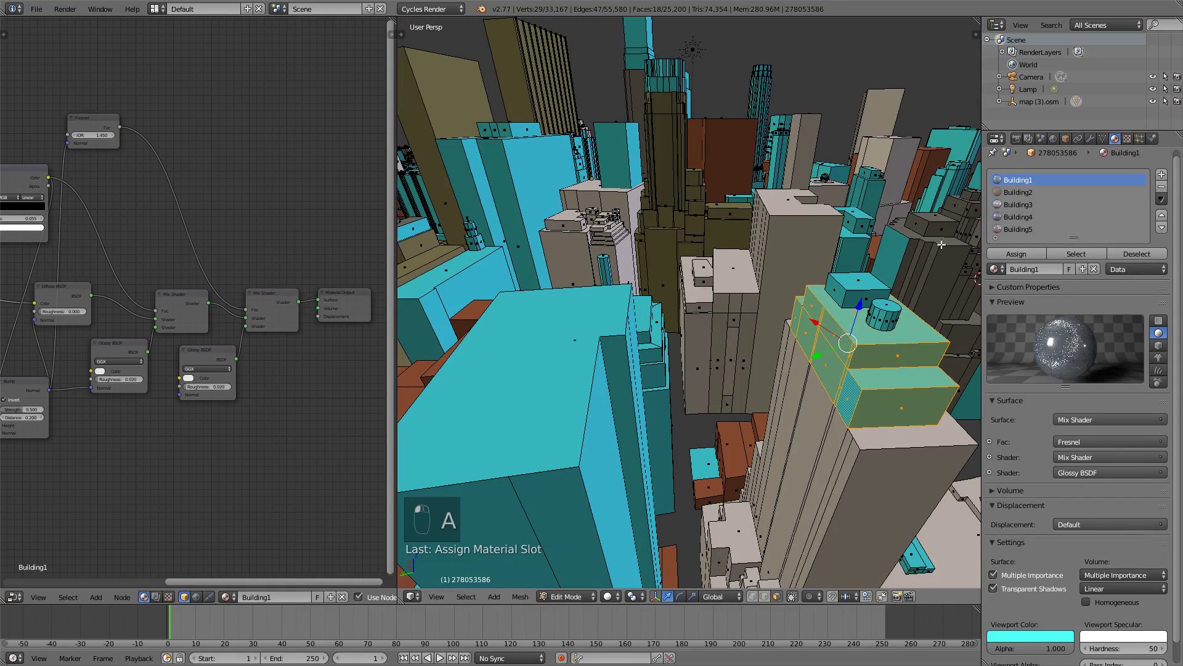
# Assign the Building4 material to the selected rooftop tiers, then clear the selection.
pyautogui.click(1010, 217)
pyautogui.click(1022, 252)
pyautogui.press('a')
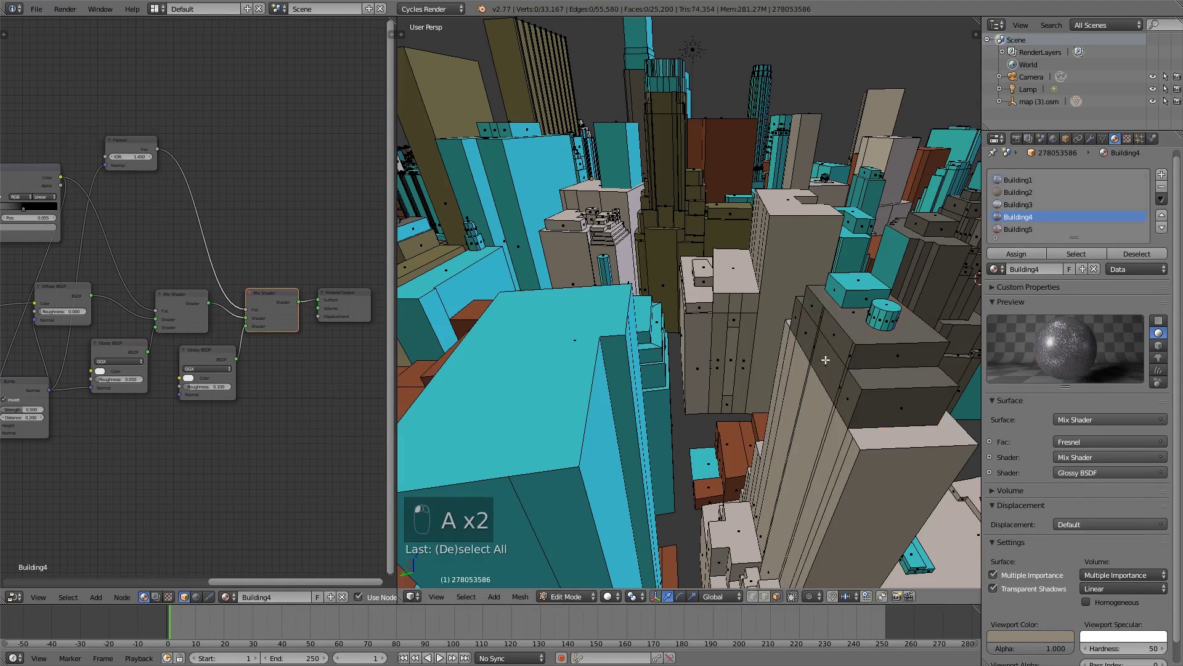
# Leave mesh editing and preview the beige building's rooftop tiers in rendered shading.
pyautogui.press('Tab')
pyautogui.moveTo(801, 345); pyautogui.dragTo(771, 353, button='middle')
pyautogui.click(620, 596)
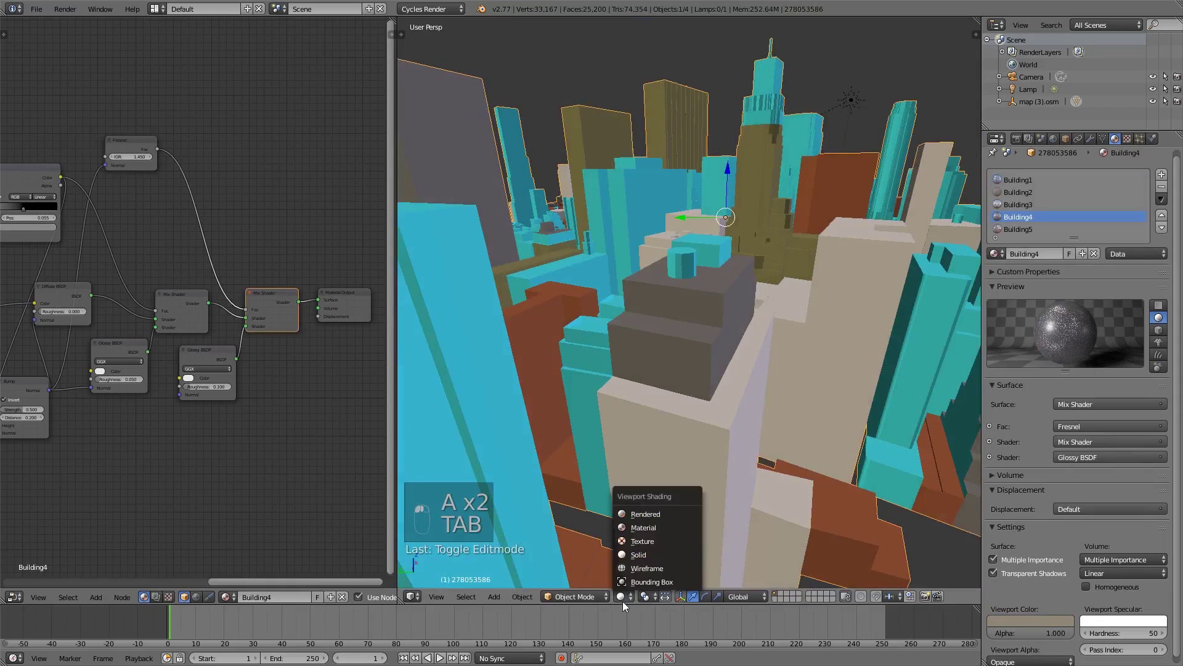
pyautogui.click(646, 516)
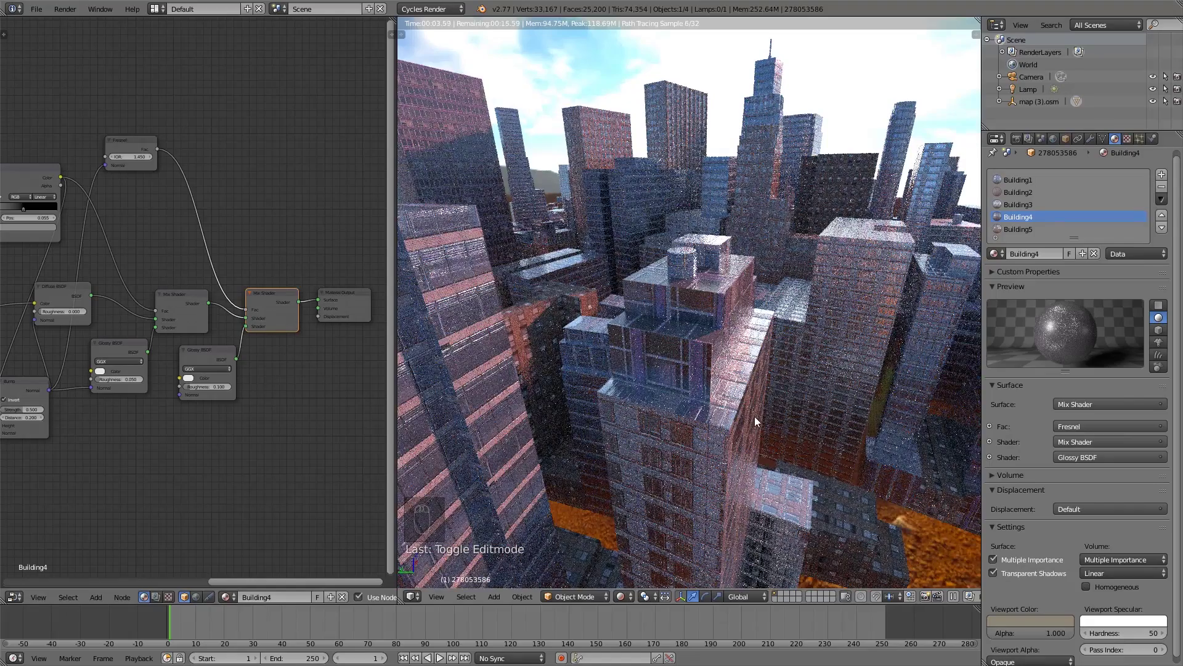
# Set the X and Y scale of Building4's Mapping node to 150.
pyautogui.scroll(-2, 116, 328)
pyautogui.moveTo(116, 328); pyautogui.dragTo(136, 330, button='middle')
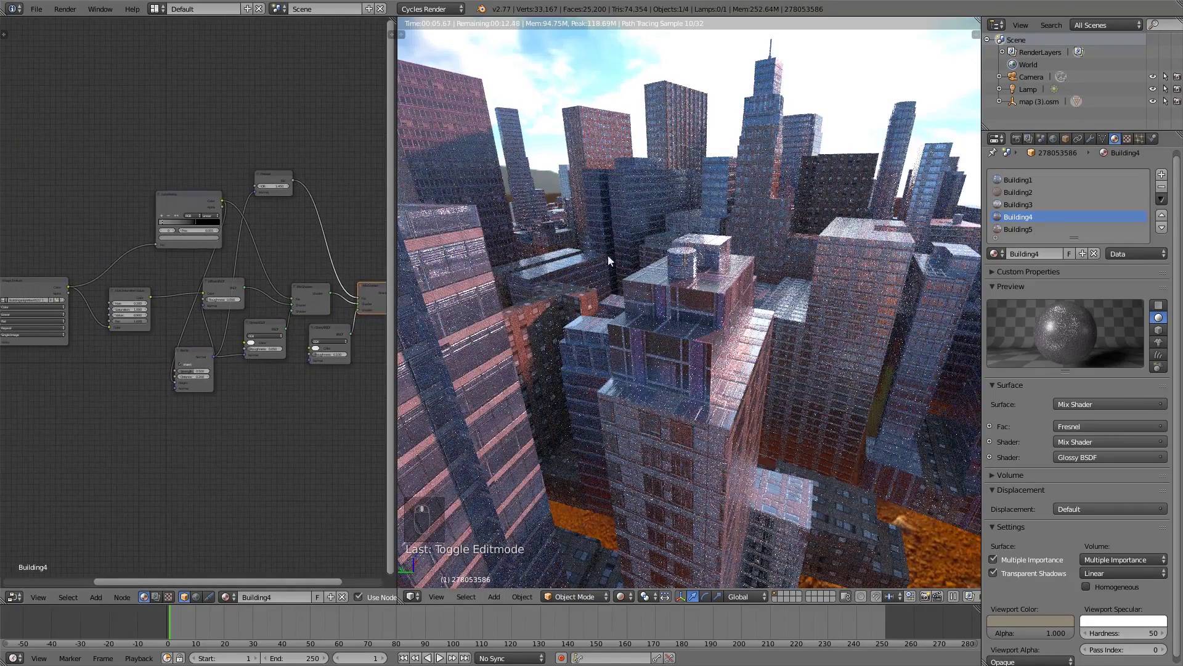
pyautogui.moveTo(227, 281); pyautogui.dragTo(356, 279, button='middle')
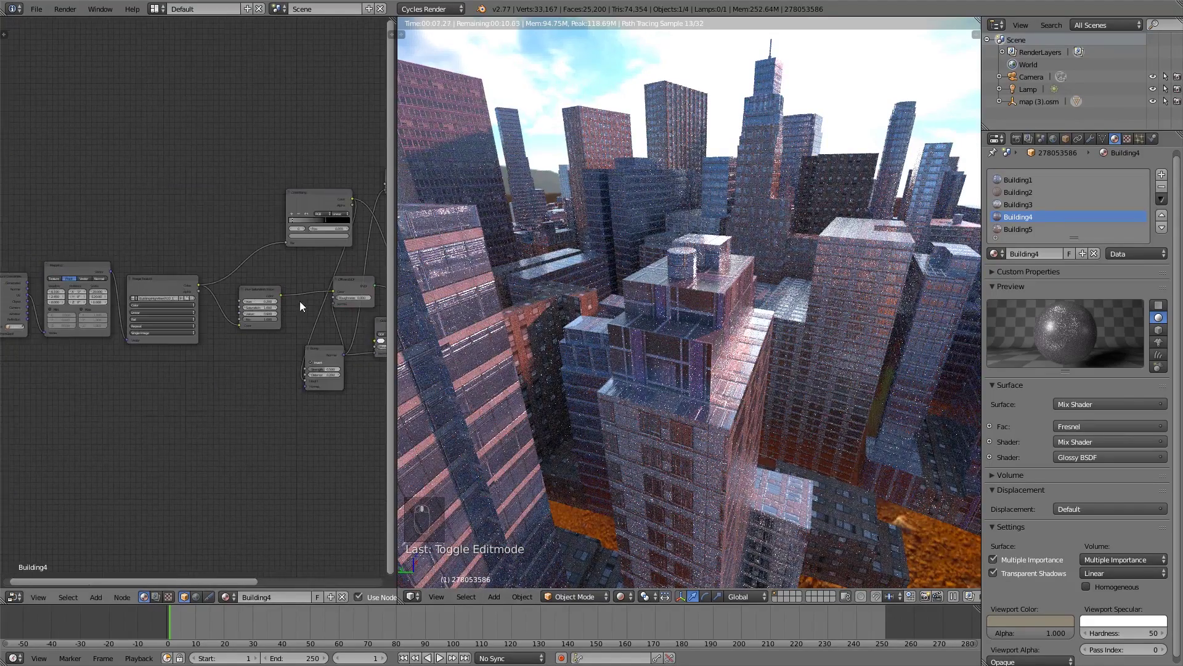
pyautogui.scroll(3, 277, 309)
pyautogui.moveTo(235, 319); pyautogui.dragTo(293, 320, button='middle')
pyautogui.scroll(7, 288, 320)
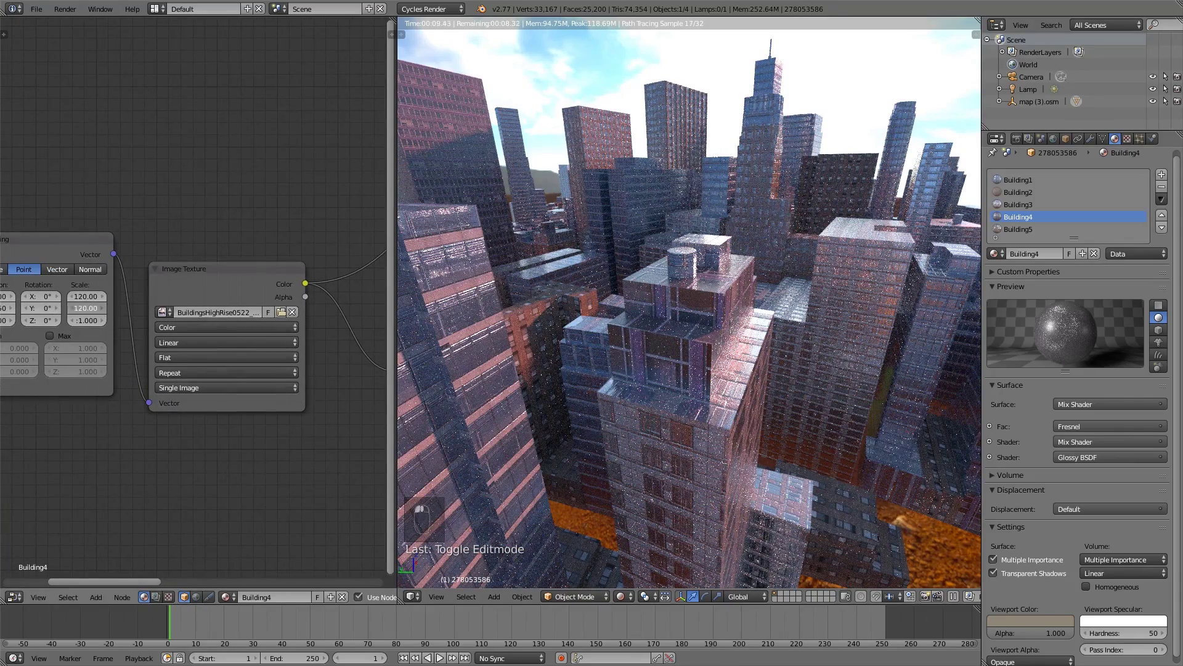
pyautogui.press('Return')
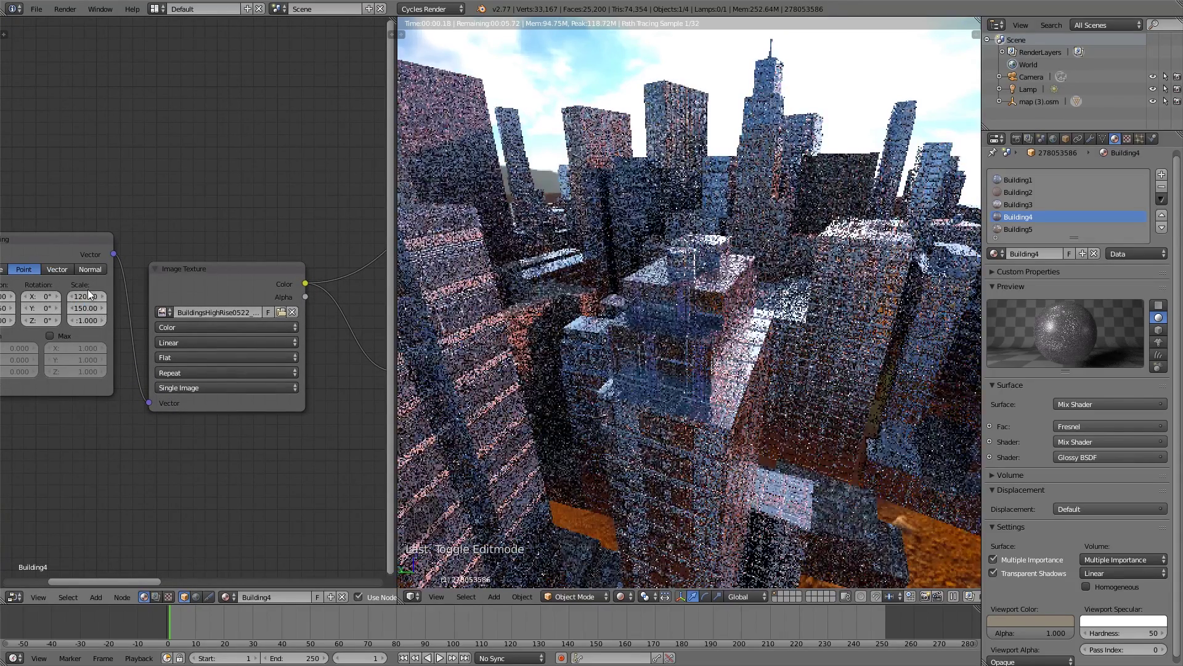
pyautogui.click(88, 292)
pyautogui.write('150')
pyautogui.press('Return')
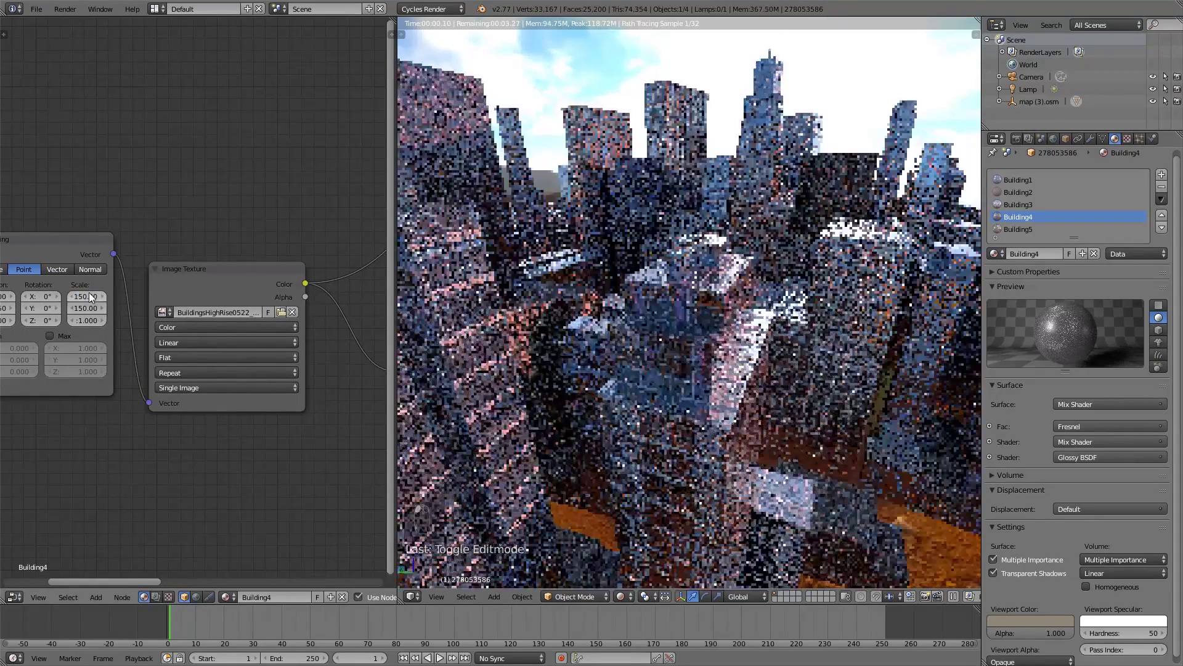
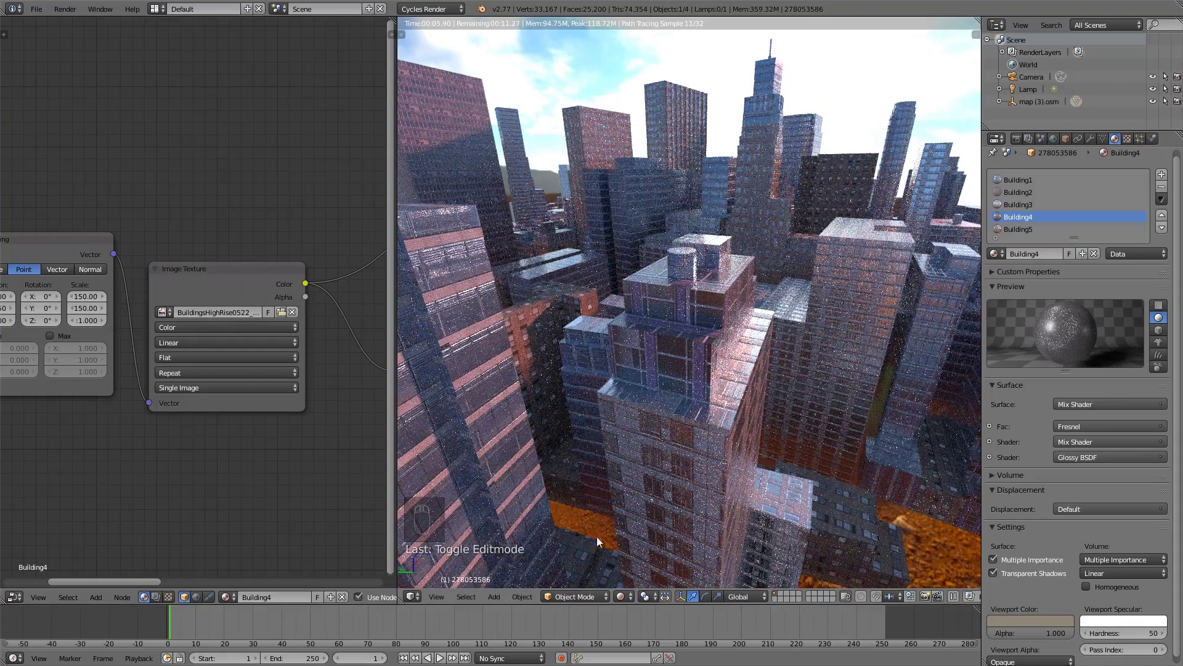
# Set the X and Y scale of Building4's Mapping node to 180.
pyautogui.click(83, 290)
pyautogui.press('1')
pyautogui.press('8')
pyautogui.press('0')
pyautogui.press('KP_Enter')
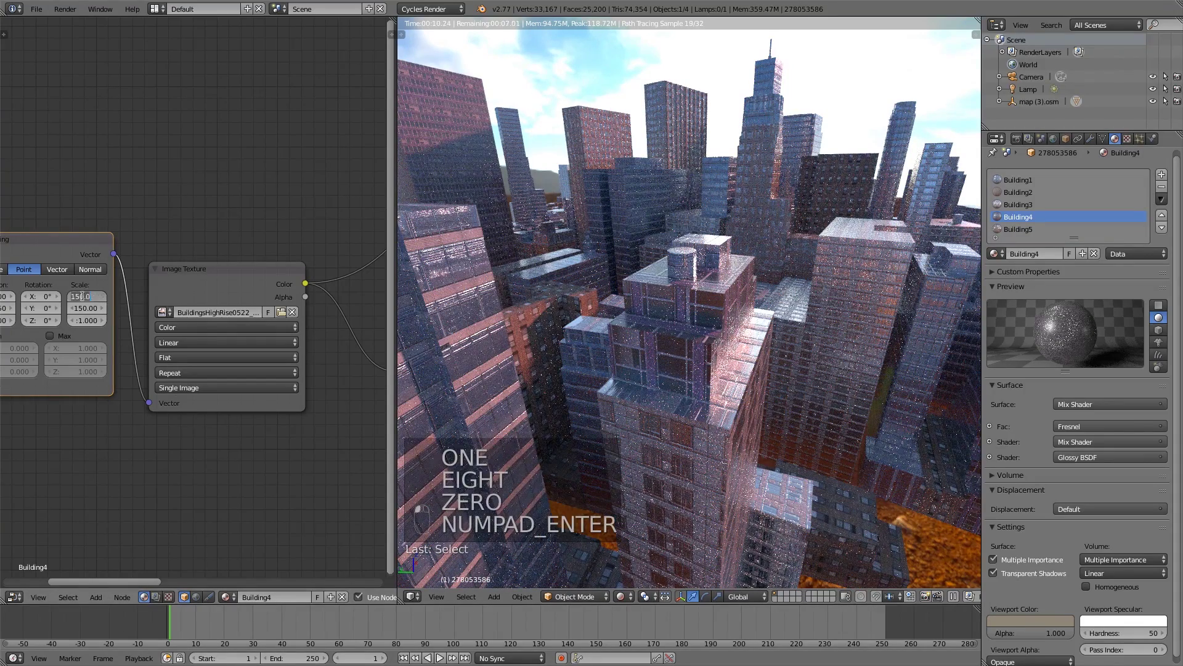
pyautogui.click(83, 297)
pyautogui.write('180')
pyautogui.press('KP_Enter')
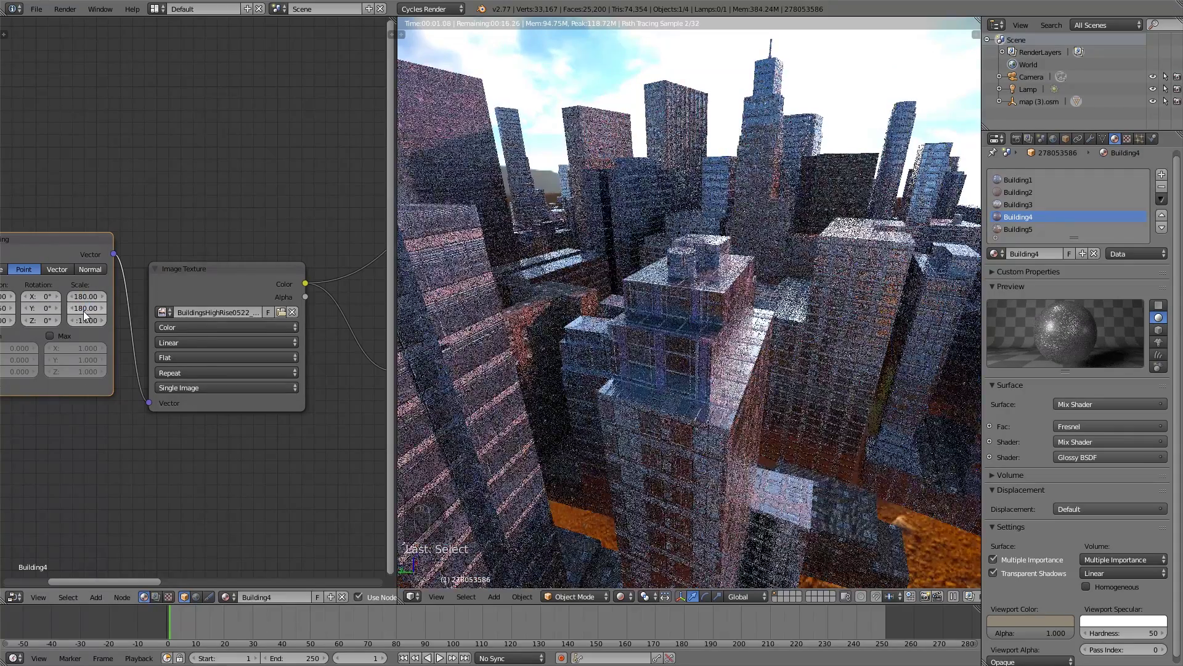
# Return to solid shading, highlight every face that uses Building4 in Edit Mode, then clear the selection and return to Object Mode.
pyautogui.click(626, 597)
pyautogui.click(634, 556)
pyautogui.press('Tab')
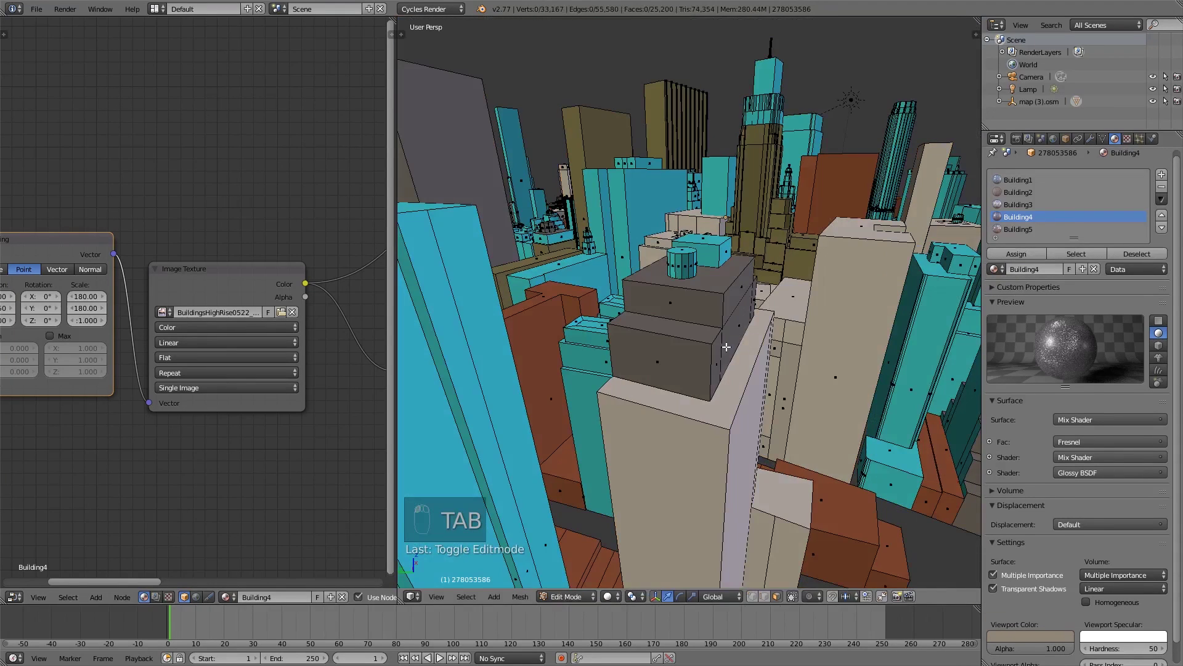
pyautogui.click(1084, 253)
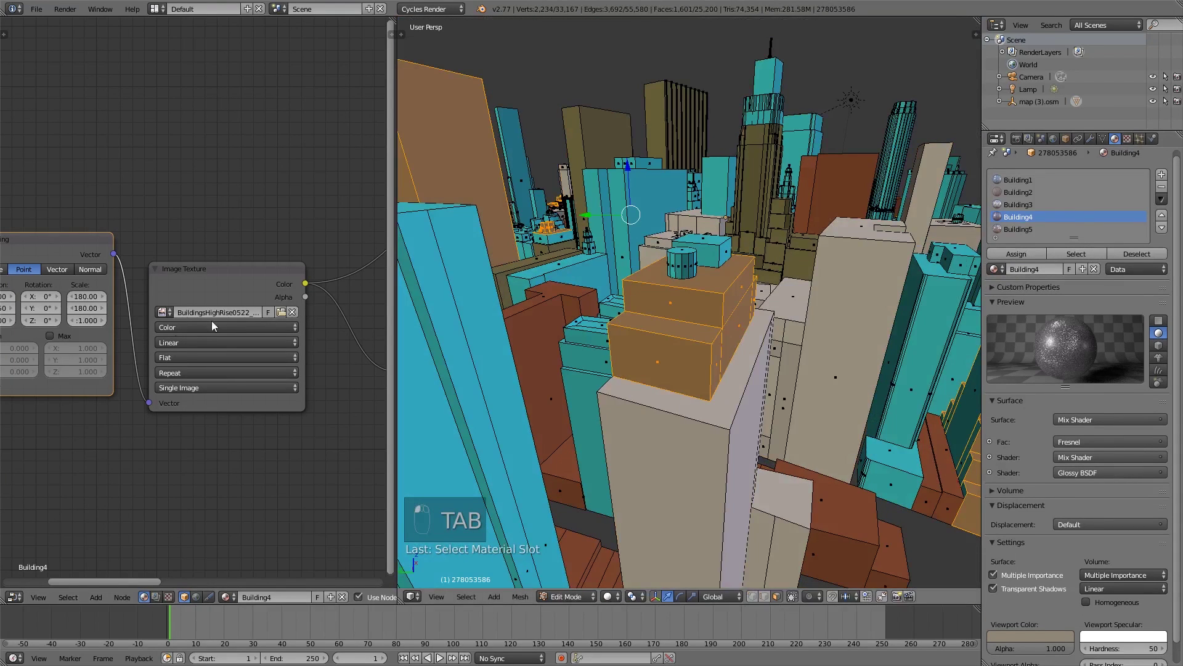
pyautogui.press('a')
pyautogui.press('a')
pyautogui.press('Tab')
# Assign the Building5 material to the middle-tier walls of the stepped cyan building and return to Object Mode.
pyautogui.scroll(-5, 722, 335)
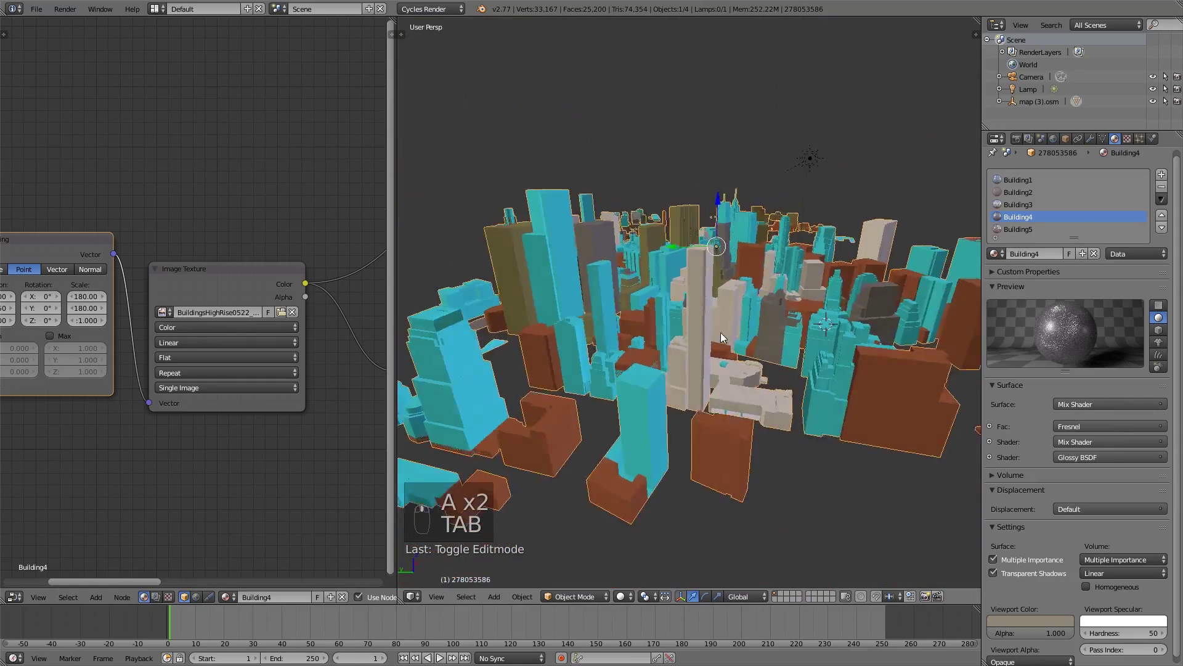
pyautogui.moveTo(719, 332); pyautogui.dragTo(691, 357, button='middle')
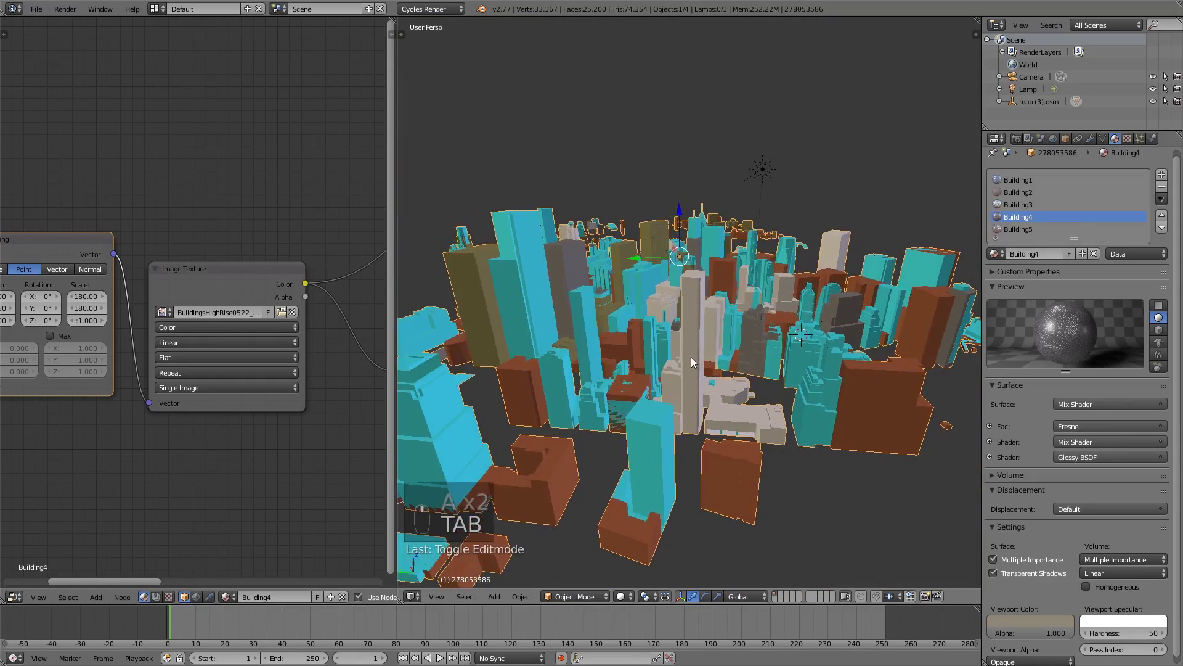
pyautogui.scroll(4, 624, 368)
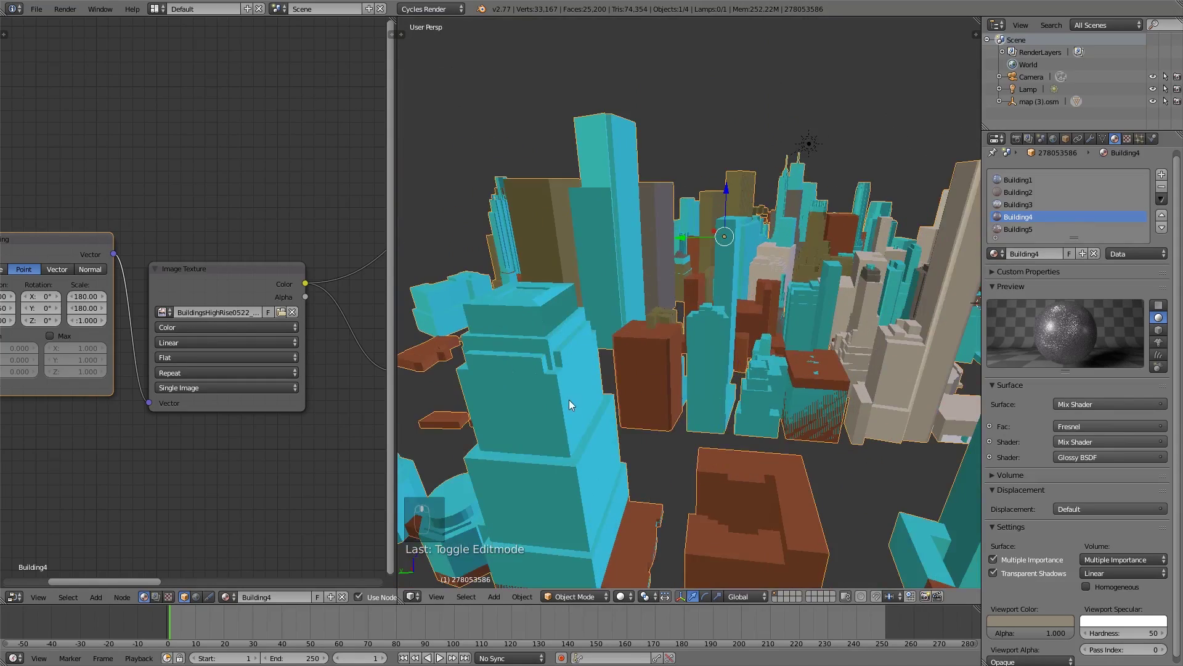
pyautogui.press('Tab')
pyautogui.click(579, 504)
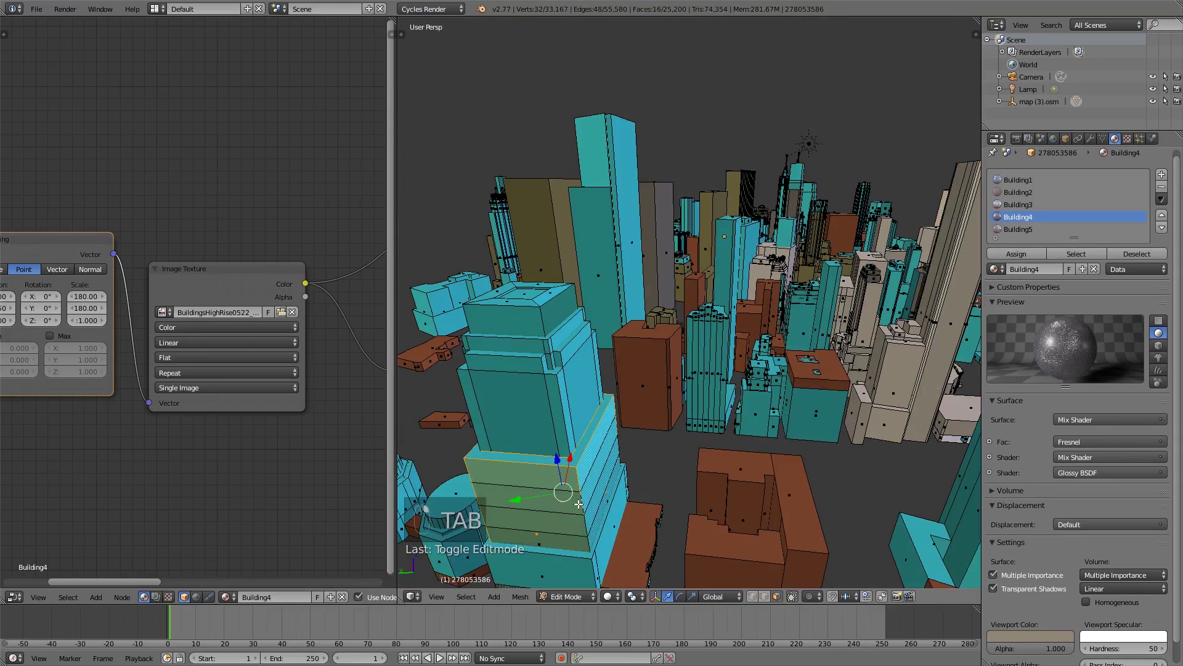
pyautogui.keyDown('alt'); pyautogui.keyDown('shift'); pyautogui.click(578, 506); pyautogui.keyUp('shift'); pyautogui.keyUp('alt')
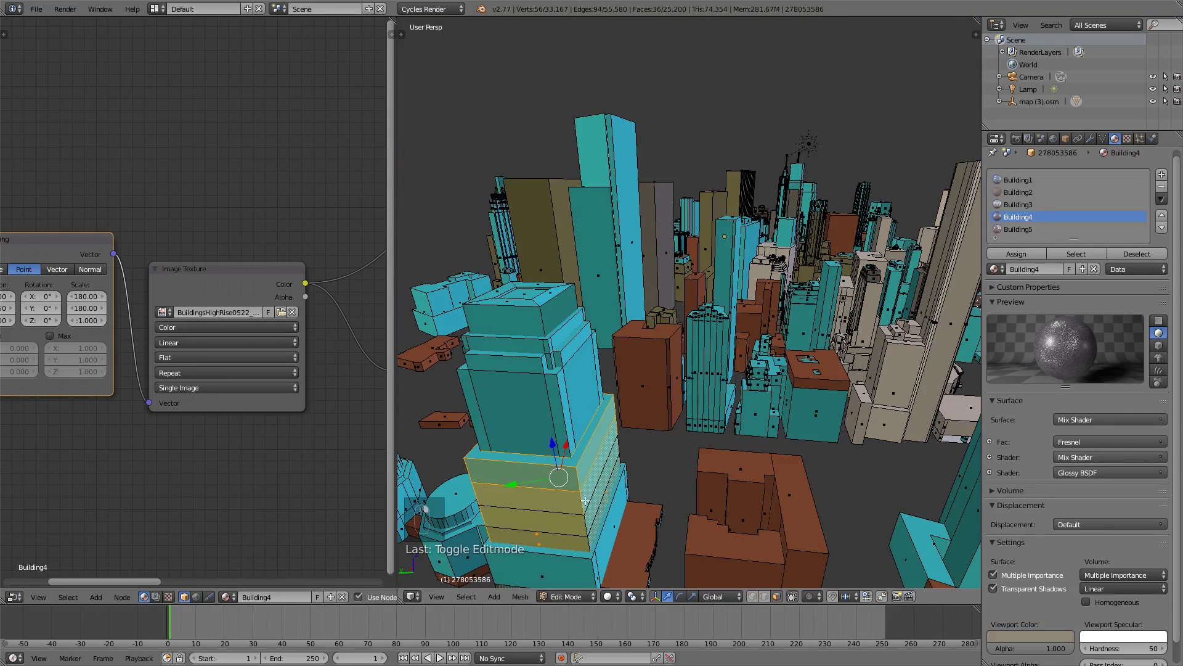
pyautogui.moveTo(578, 506); pyautogui.dragTo(562, 394, button='middle')
pyautogui.scroll(4, 560, 370)
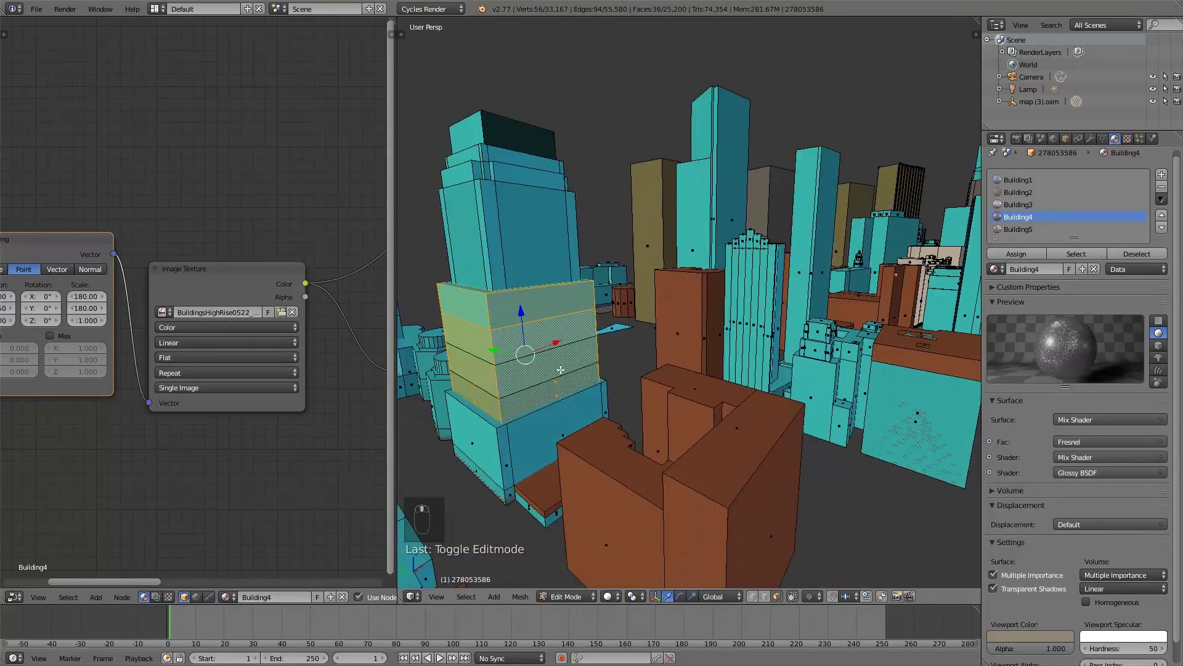
pyautogui.press('c')
pyautogui.moveTo(505, 370); pyautogui.dragTo(551, 395)
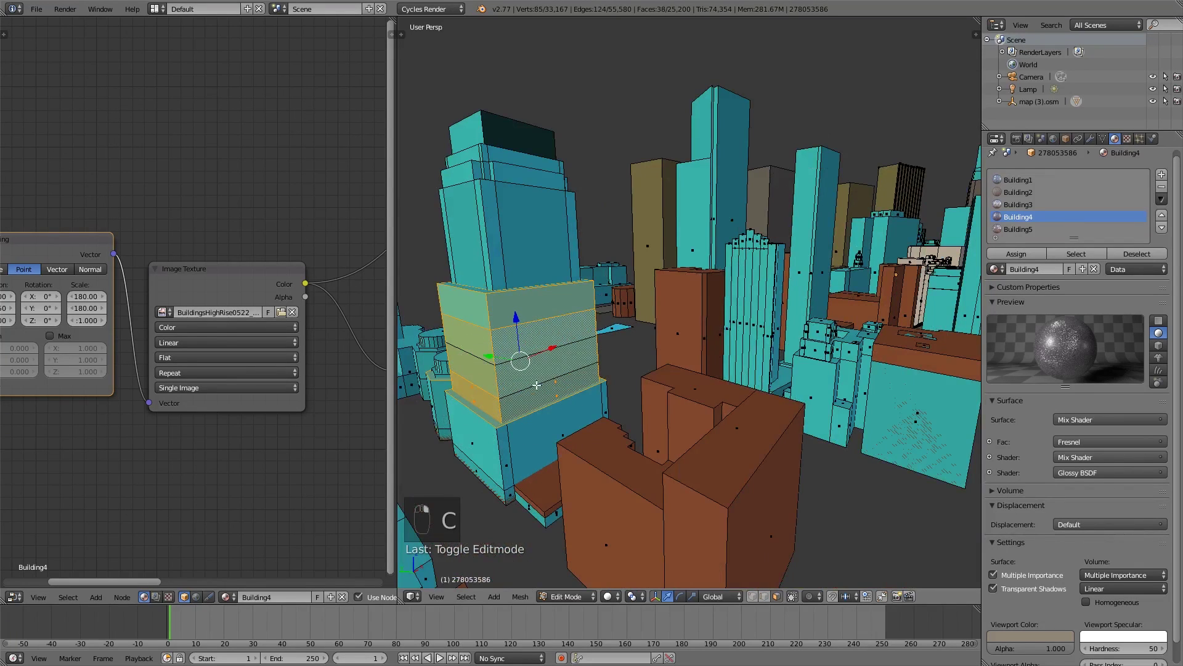
pyautogui.click(1048, 229)
pyautogui.click(1029, 251)
pyautogui.press('Tab')
# Assign the Building4 material to the whole tall cyan tower beside the olive building, including its linked faces.
pyautogui.scroll(-10, 523, 340)
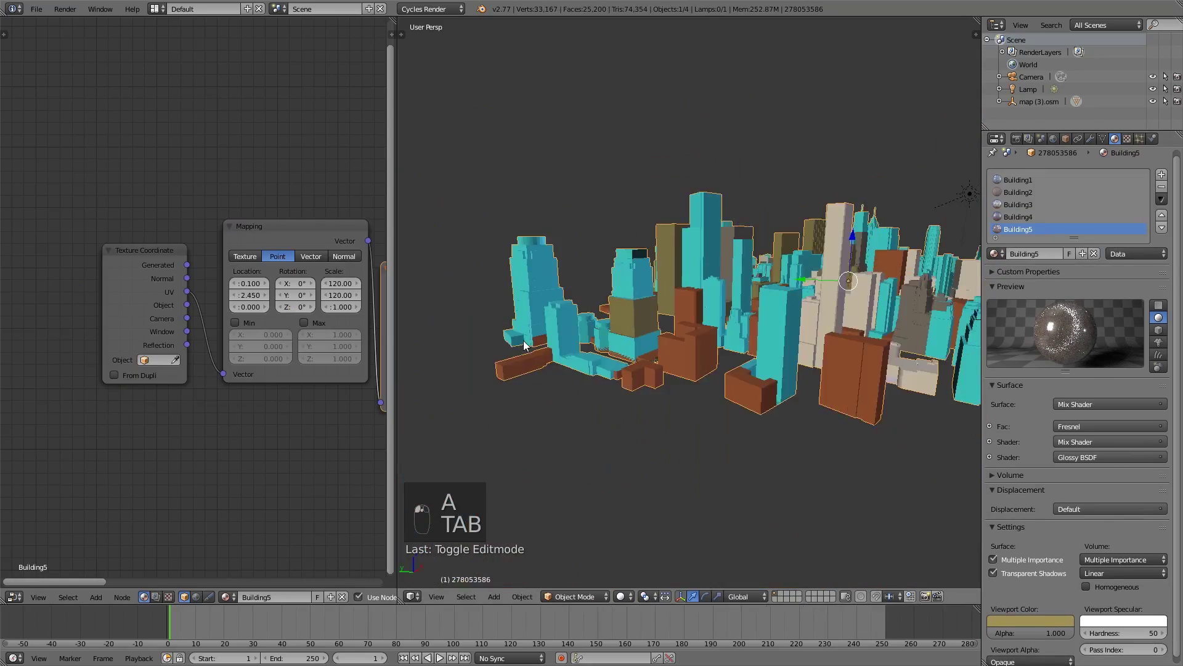
pyautogui.moveTo(523, 340); pyautogui.dragTo(613, 377, button='middle')
pyautogui.scroll(6, 613, 378)
pyautogui.moveTo(655, 323); pyautogui.dragTo(681, 338, button='middle')
pyautogui.scroll(3, 659, 331)
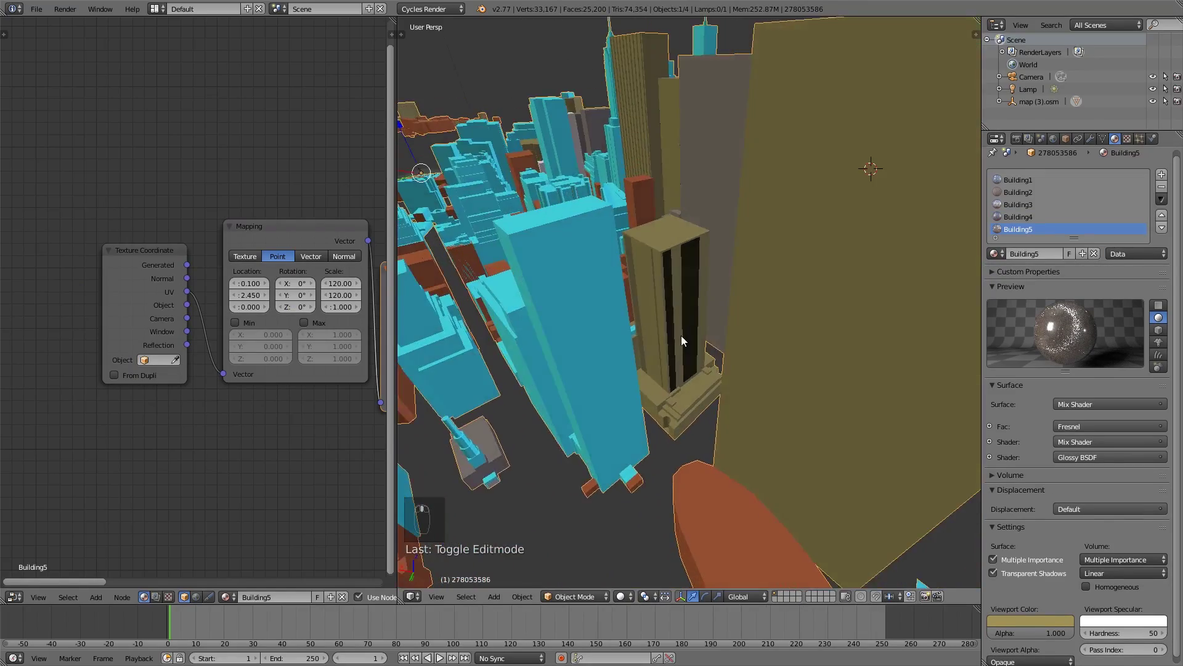
pyautogui.press('Tab')
pyautogui.press('l')
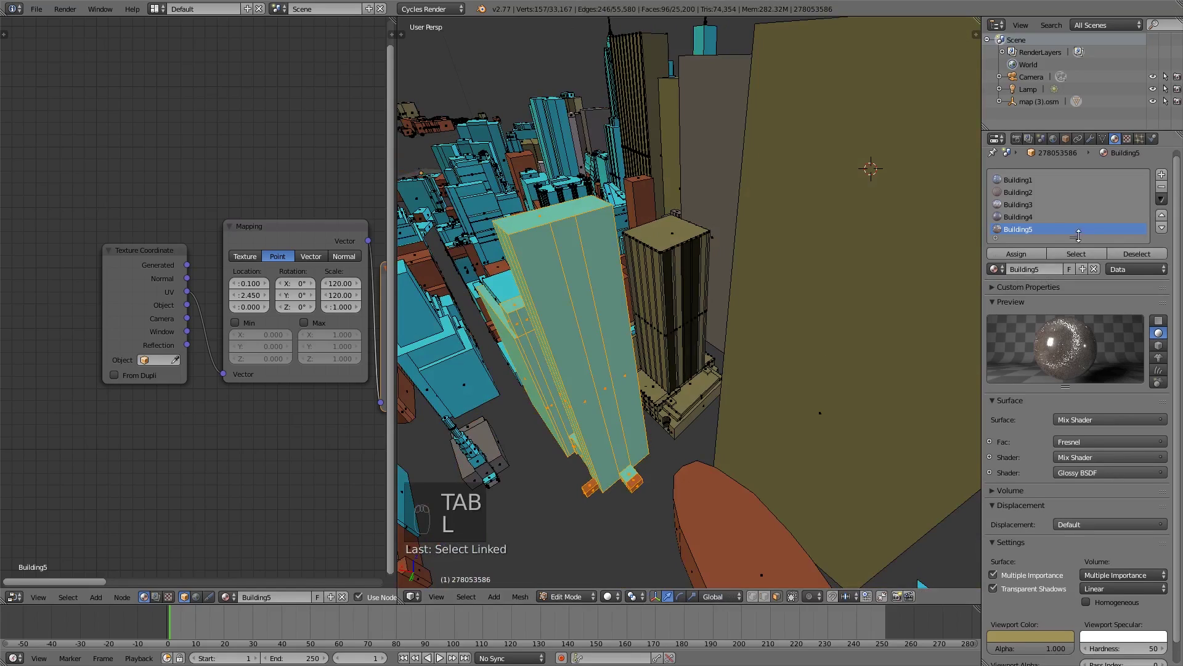
pyautogui.click(1048, 221)
pyautogui.click(1022, 254)
pyautogui.press('a')
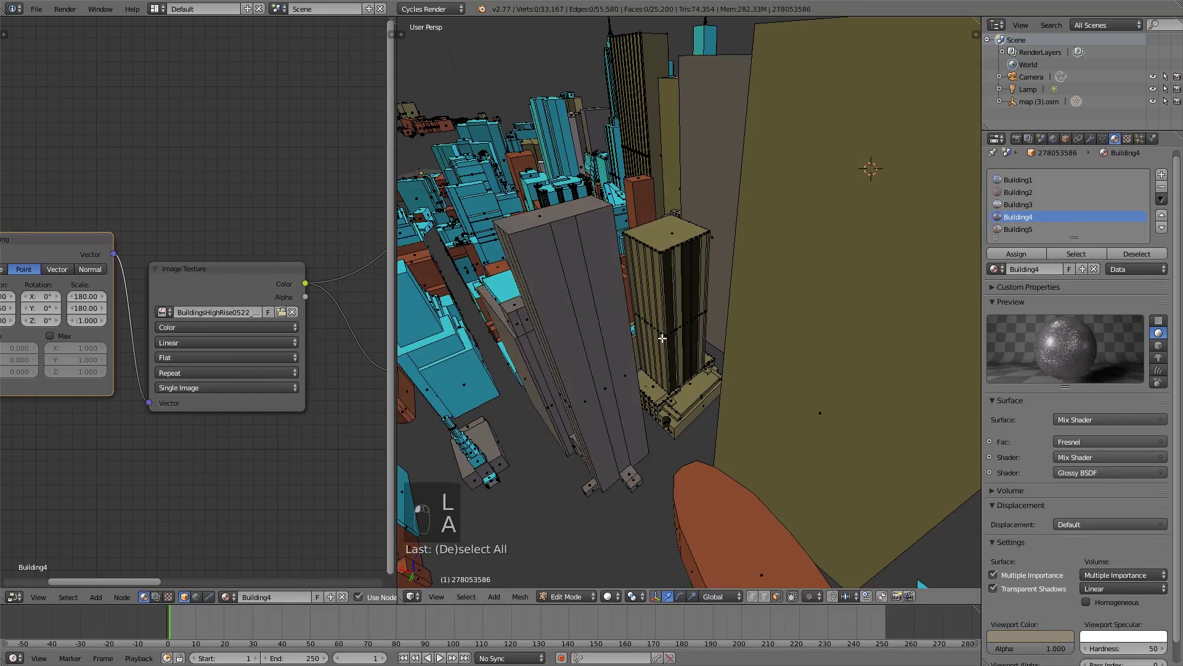
pyautogui.press('Tab')
# Survey the material distribution across the city, then look at it through the camera.
pyautogui.scroll(-5, 696, 344)
pyautogui.moveTo(697, 344); pyautogui.dragTo(641, 357, button='middle')
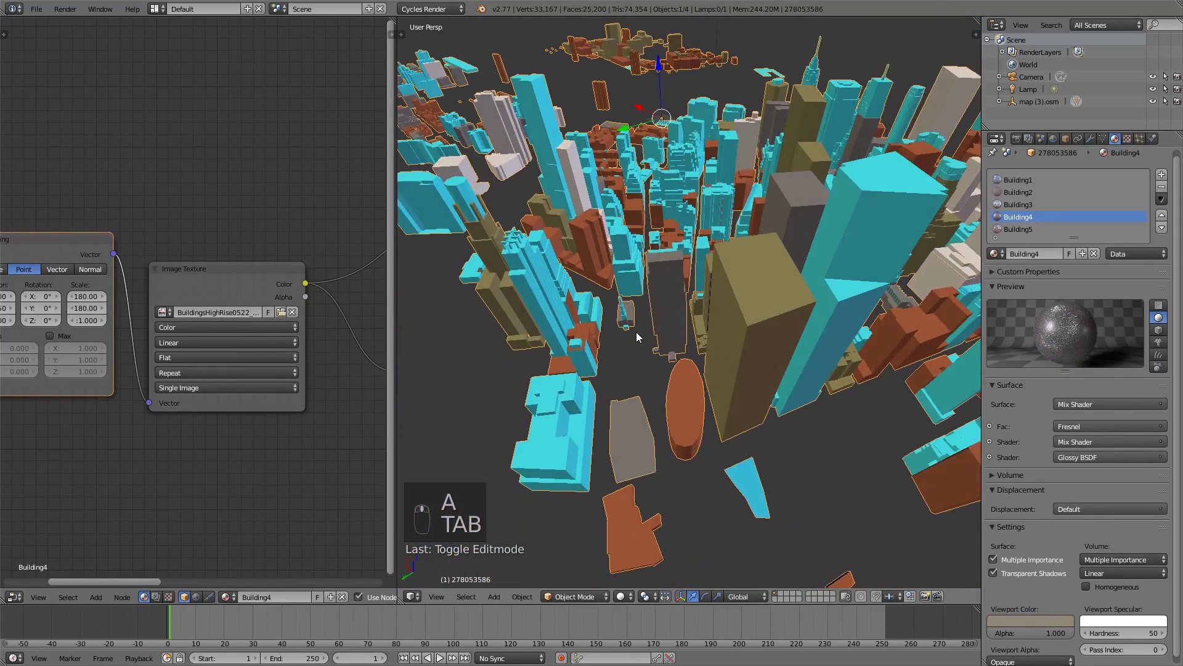
pyautogui.press('KP_0')
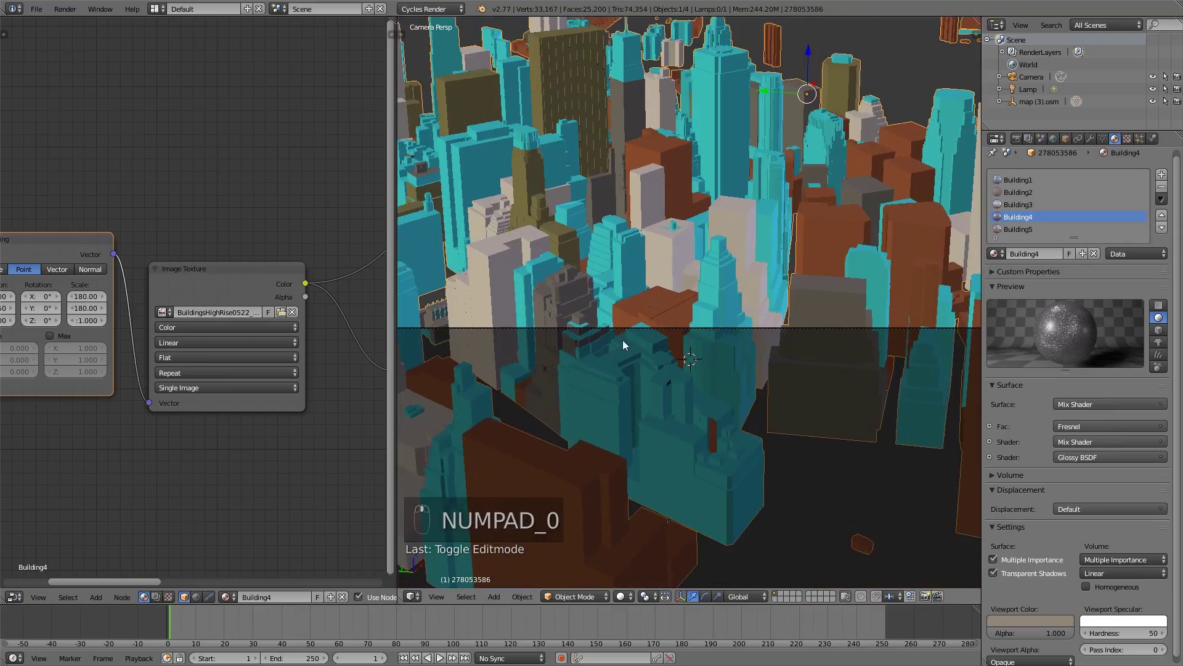
# Preview the textured city in rendered shading and reframe the camera view to take in the surrounding landscape.
pyautogui.keyDown('shift'); pyautogui.moveTo(622, 340); pyautogui.dragTo(638, 355, button='middle'); pyautogui.keyUp('shift')
pyautogui.click(618, 596)
pyautogui.click(654, 513)
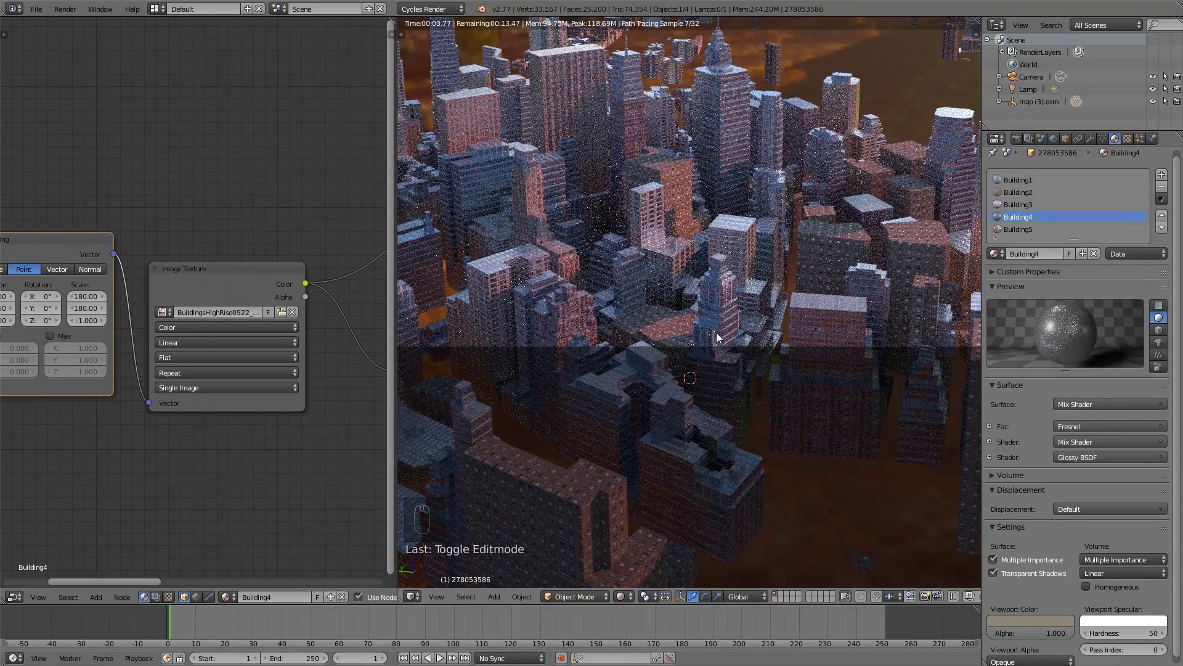
pyautogui.moveTo(716, 328); pyautogui.dragTo(811, 345, button='middle')
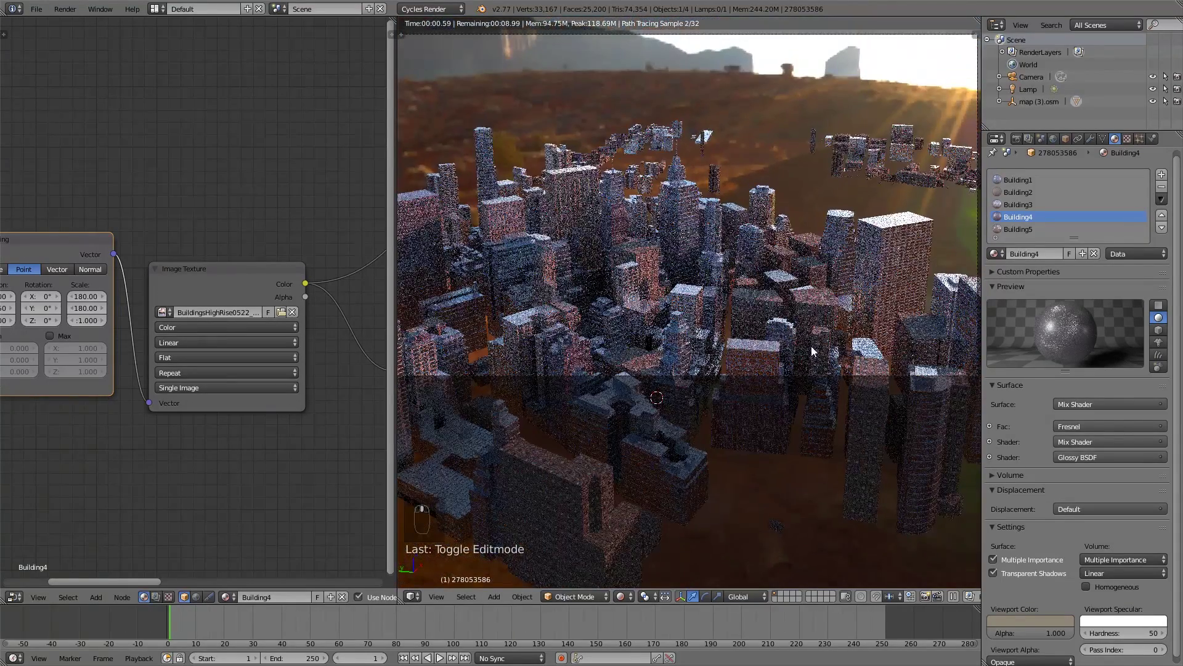
# Set the scene's colour management view transform to Film and check the look in the rendered preview.
pyautogui.click(1044, 138)
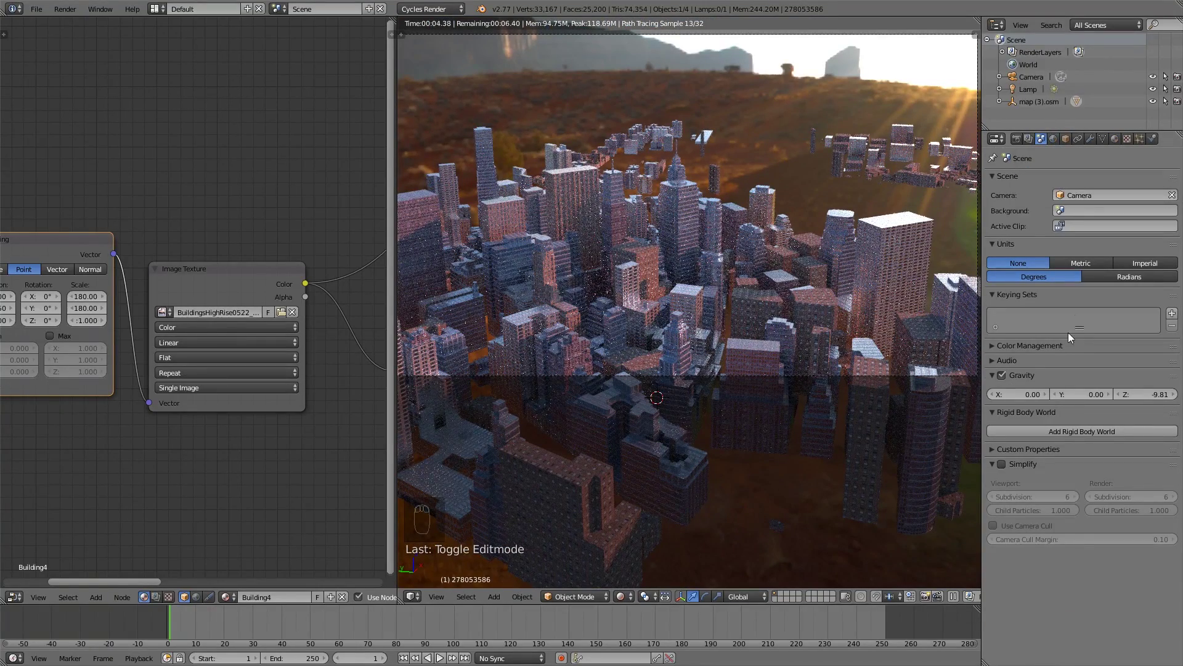
pyautogui.click(1056, 346)
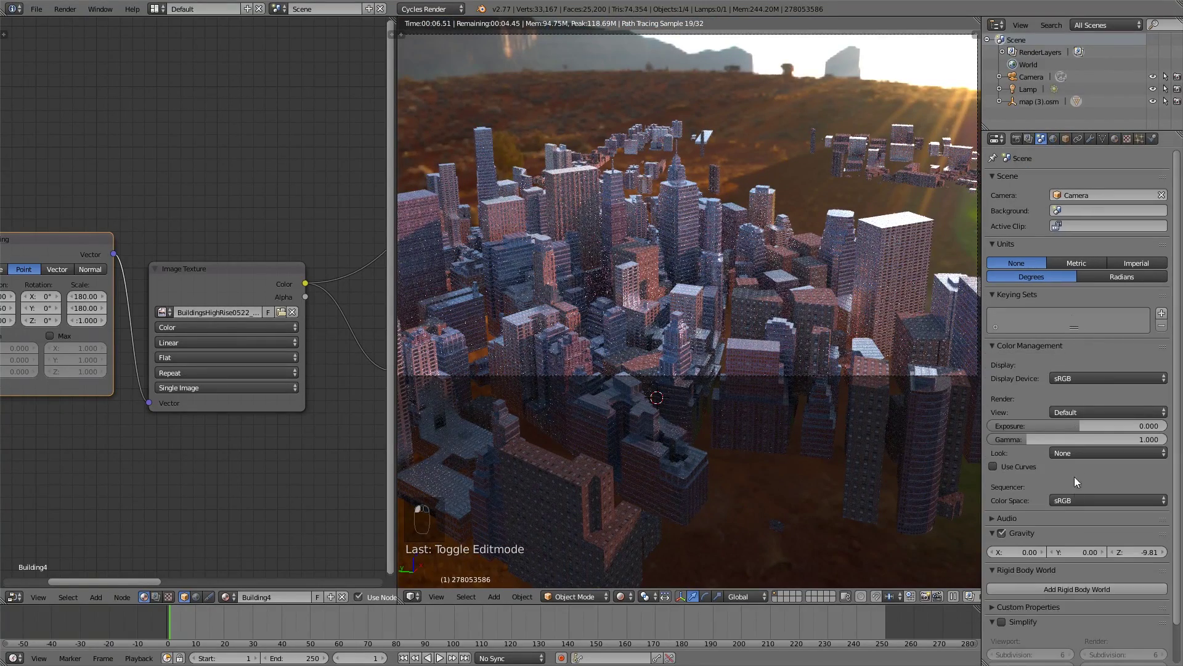
pyautogui.click(1073, 377)
pyautogui.click(1073, 377)
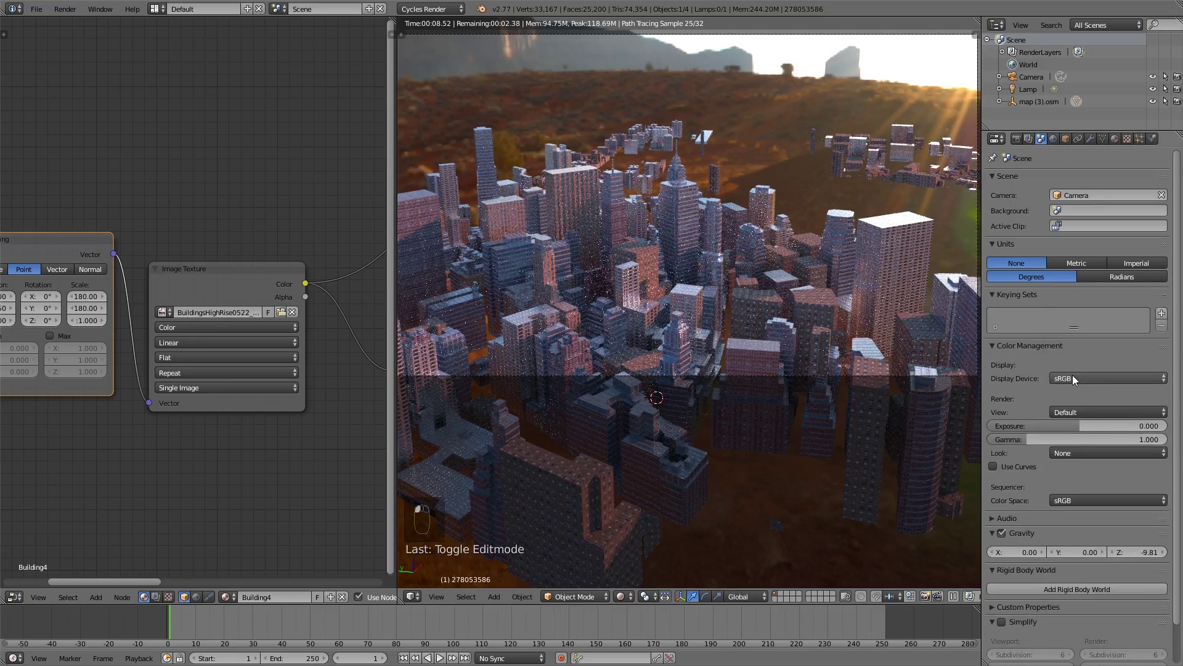
pyautogui.click(1082, 408)
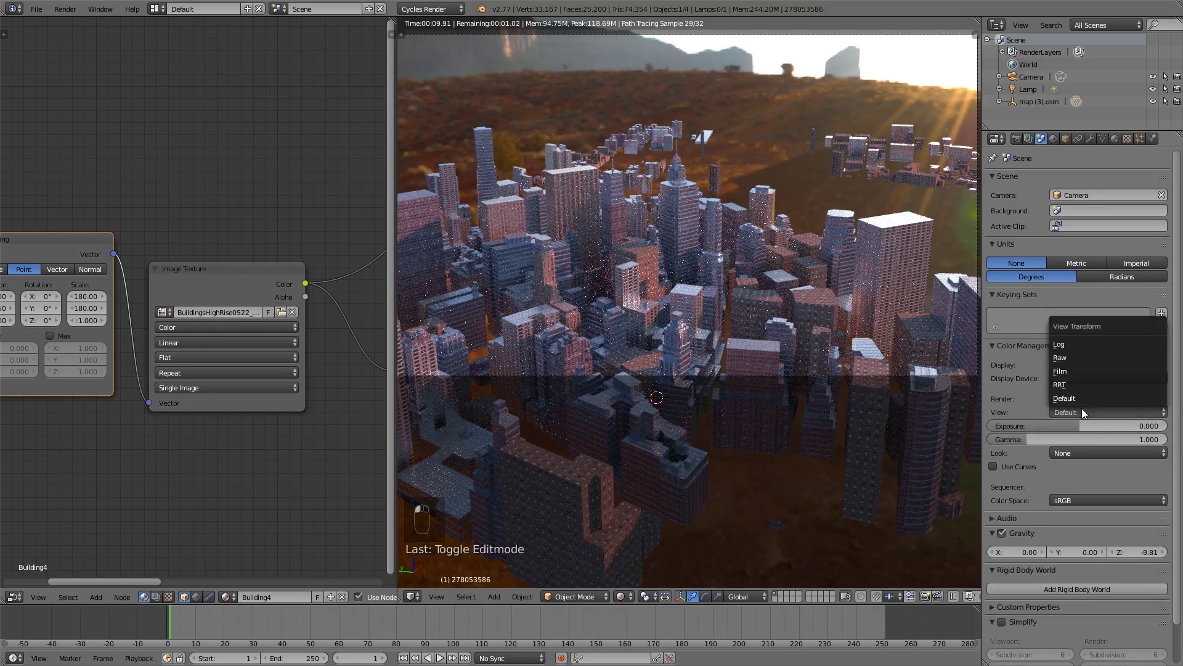
pyautogui.click(1082, 372)
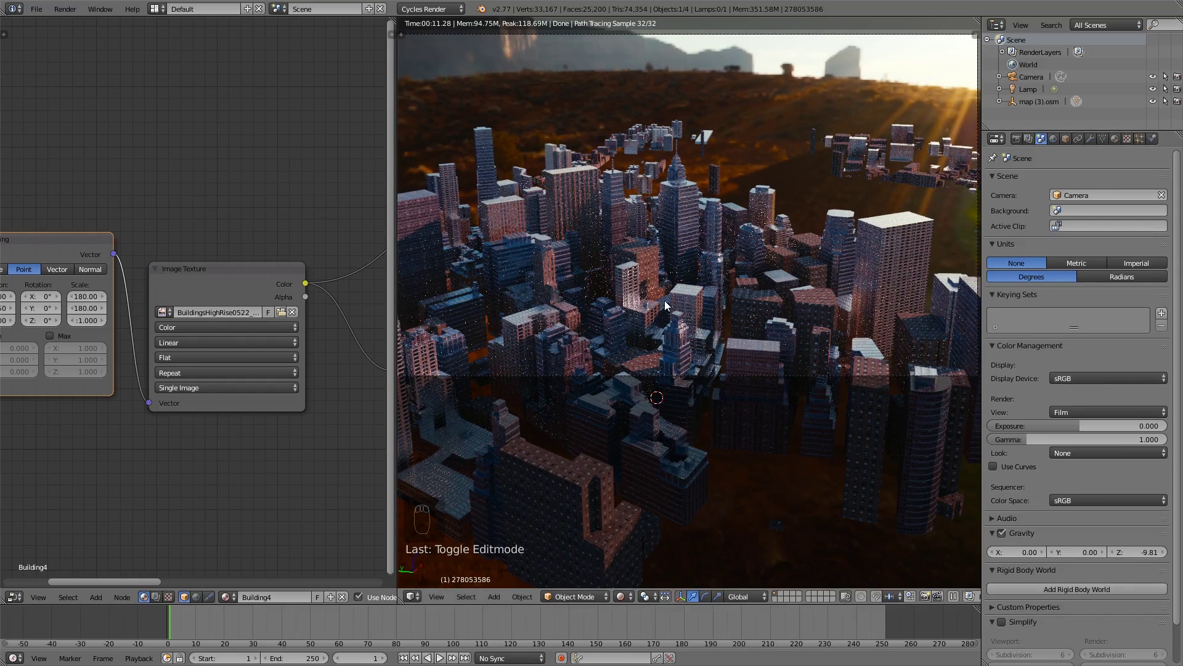
pyautogui.scroll(-1, 665, 302)
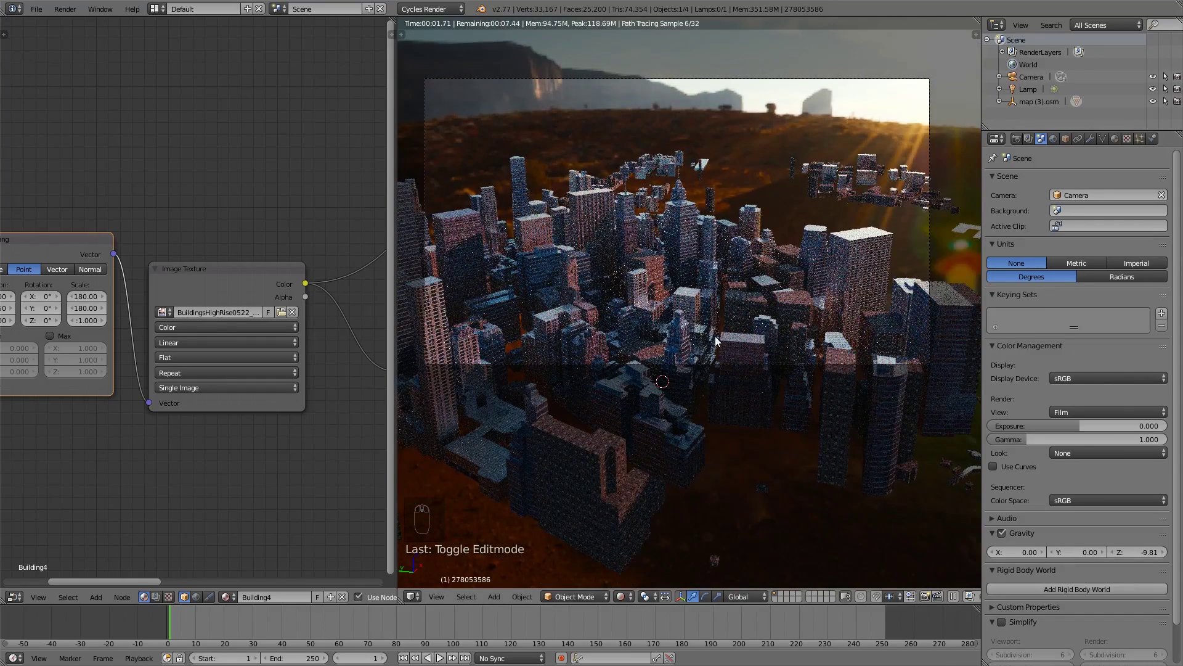
pyautogui.scroll(1, 741, 384)
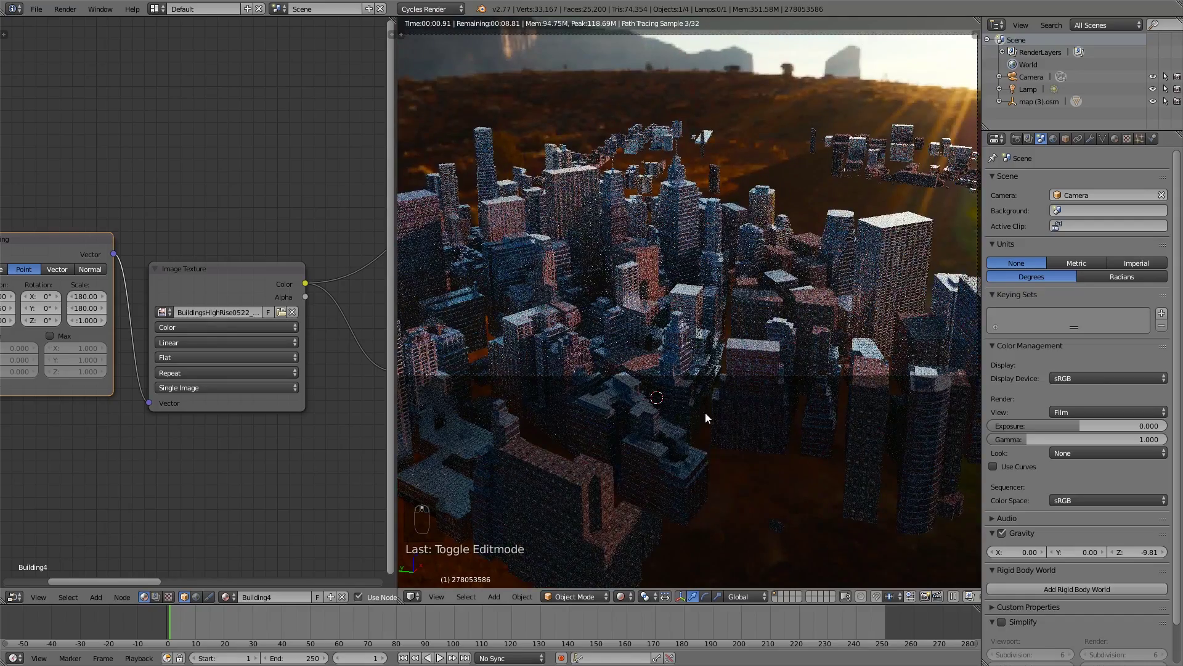
# Return the viewport to solid shading and examine the buildings and their rooftops up close.
pyautogui.click(622, 597)
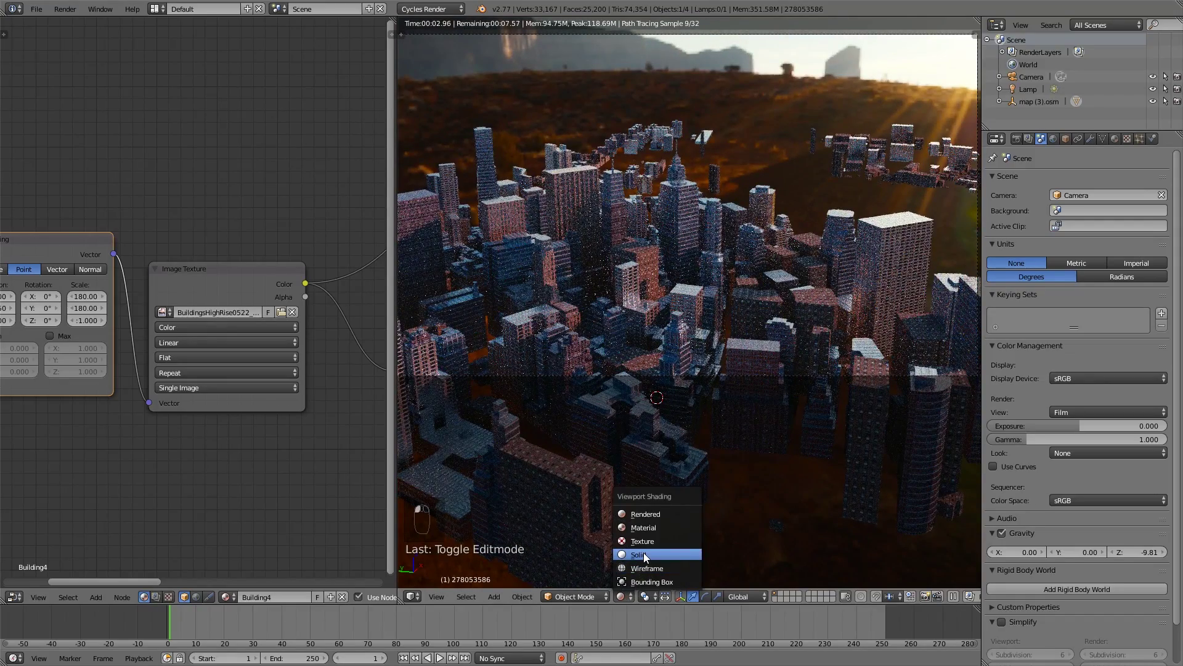
pyautogui.click(644, 554)
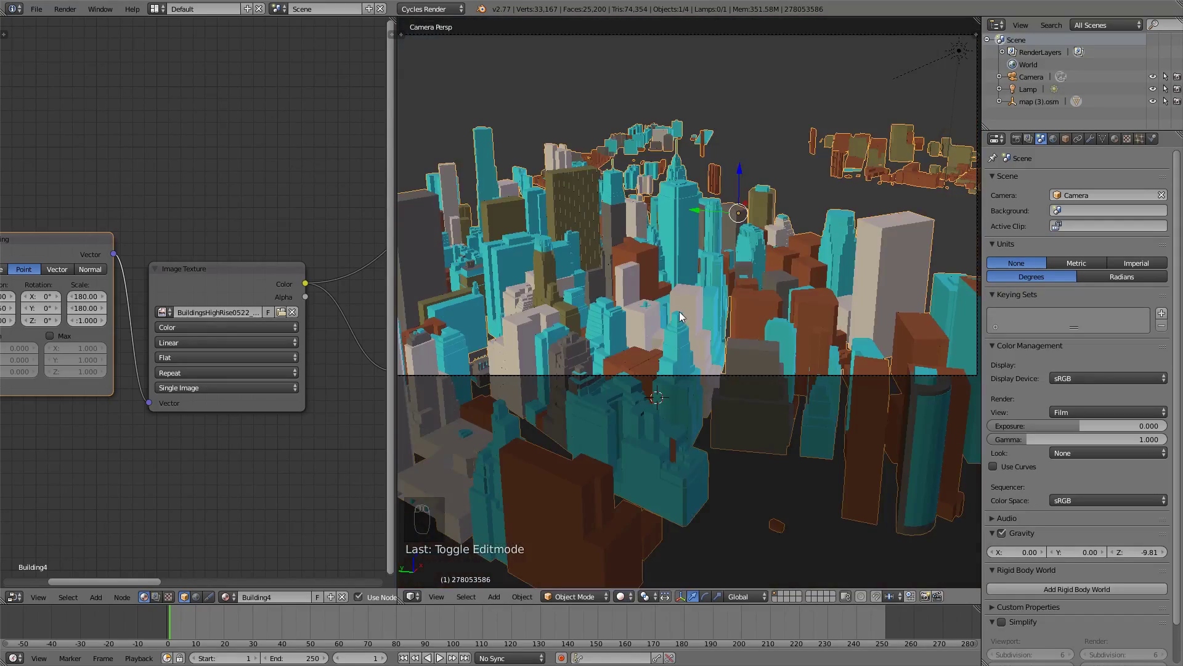
pyautogui.scroll(-2, 680, 317)
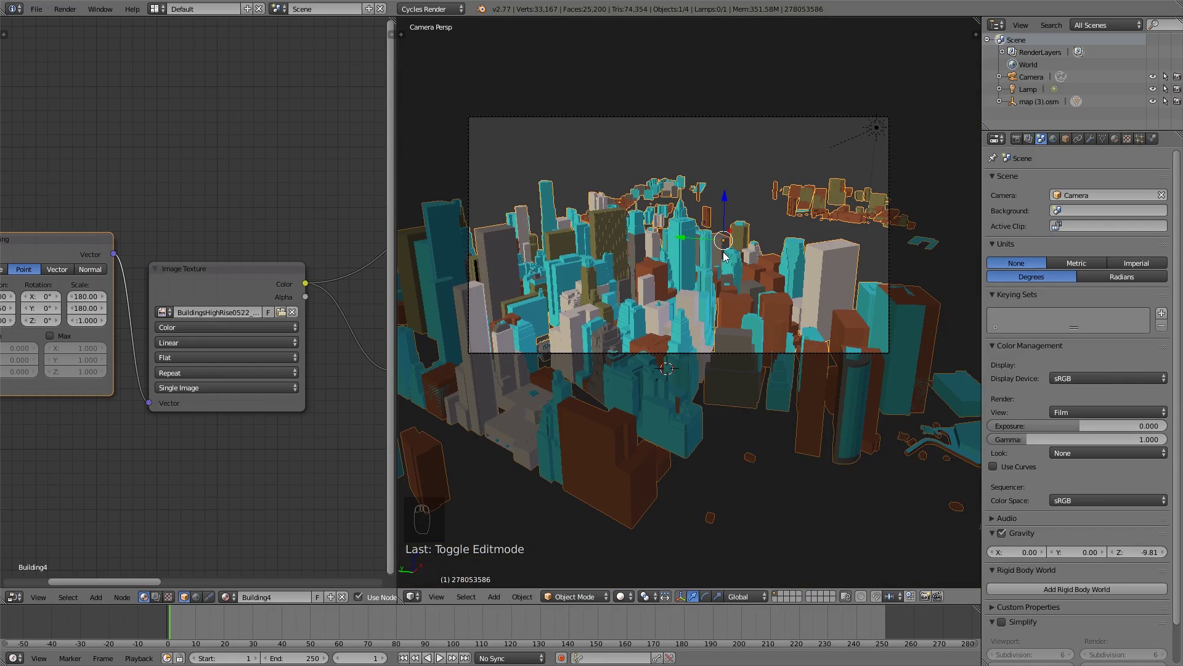
pyautogui.scroll(6, 724, 256)
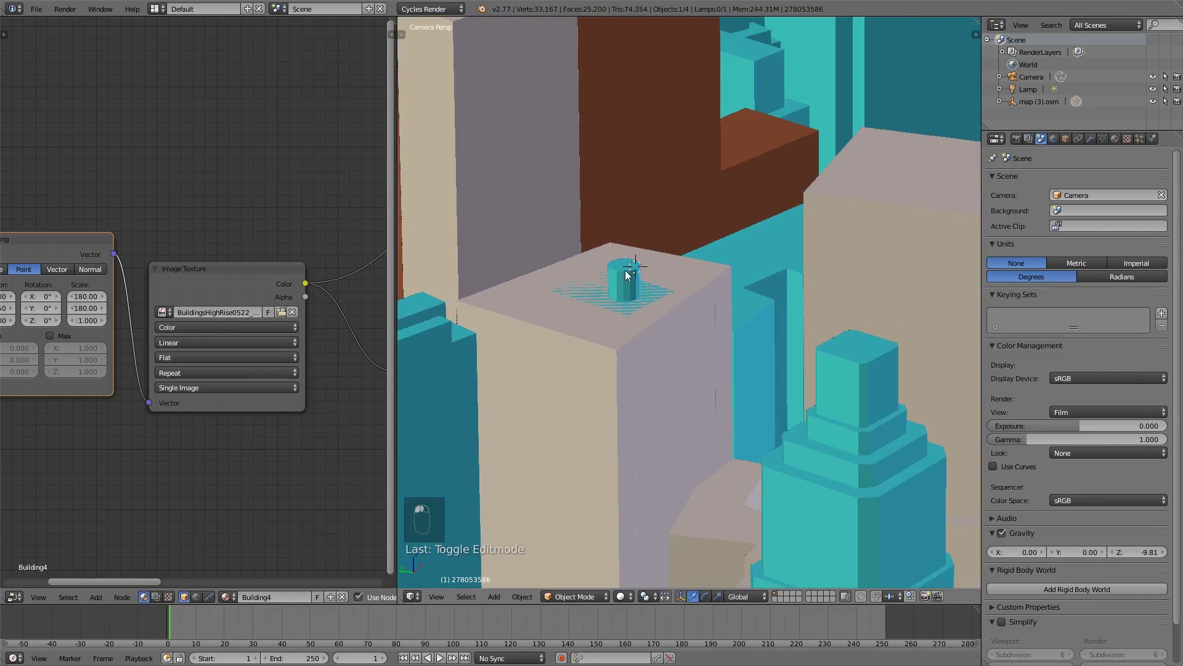
pyautogui.scroll(-8, 686, 283)
# Show the whole city from the top in orthographic projection and enter Edit Mode on the buildings mesh.
pyautogui.press('KP_7')
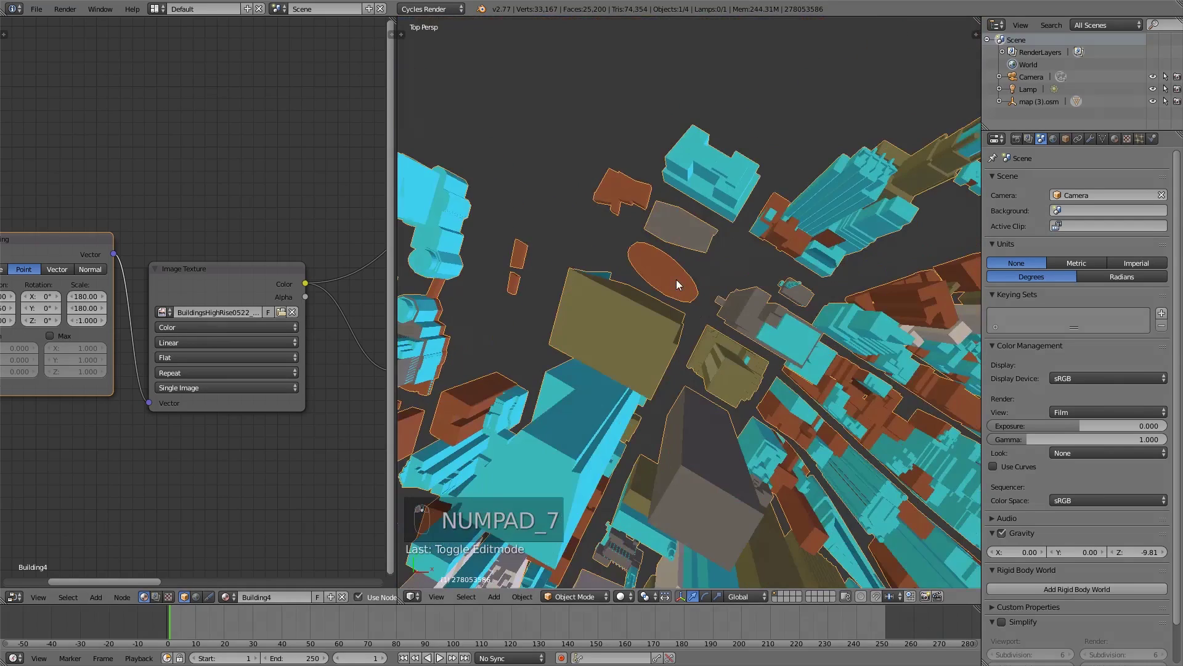
pyautogui.press('KP_5')
pyautogui.keyDown('shift'); pyautogui.moveTo(721, 348); pyautogui.dragTo(693, 280, button='middle'); pyautogui.keyUp('shift')
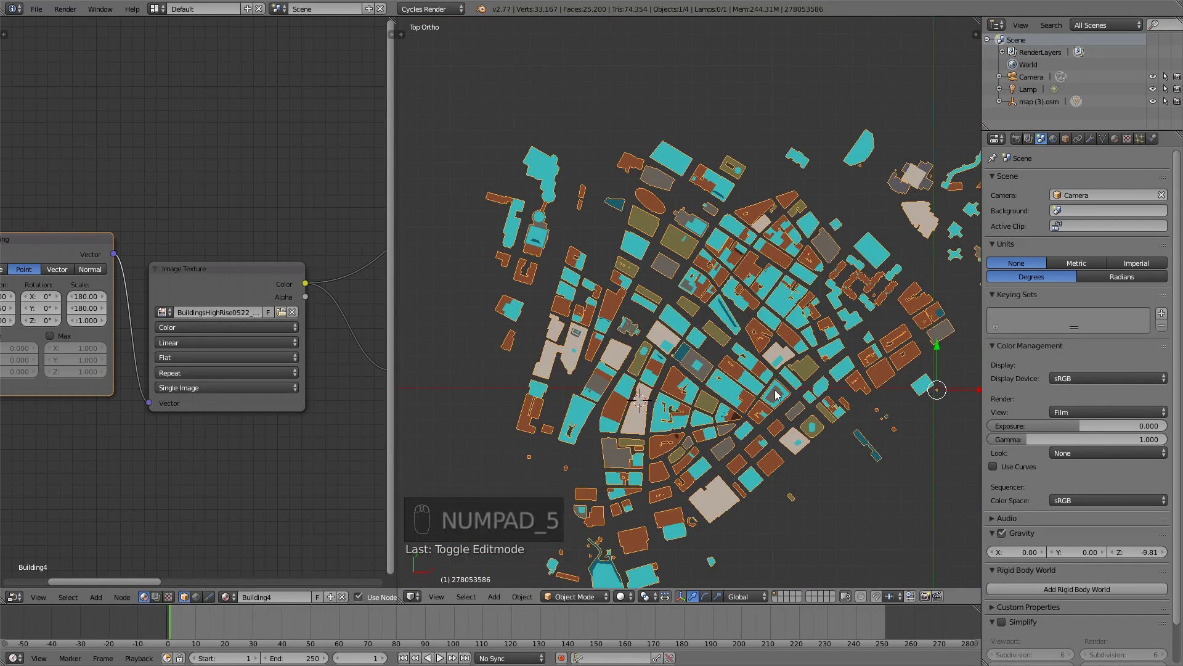
pyautogui.moveTo(772, 433); pyautogui.dragTo(730, 324, button='middle')
pyautogui.press('KP_7')
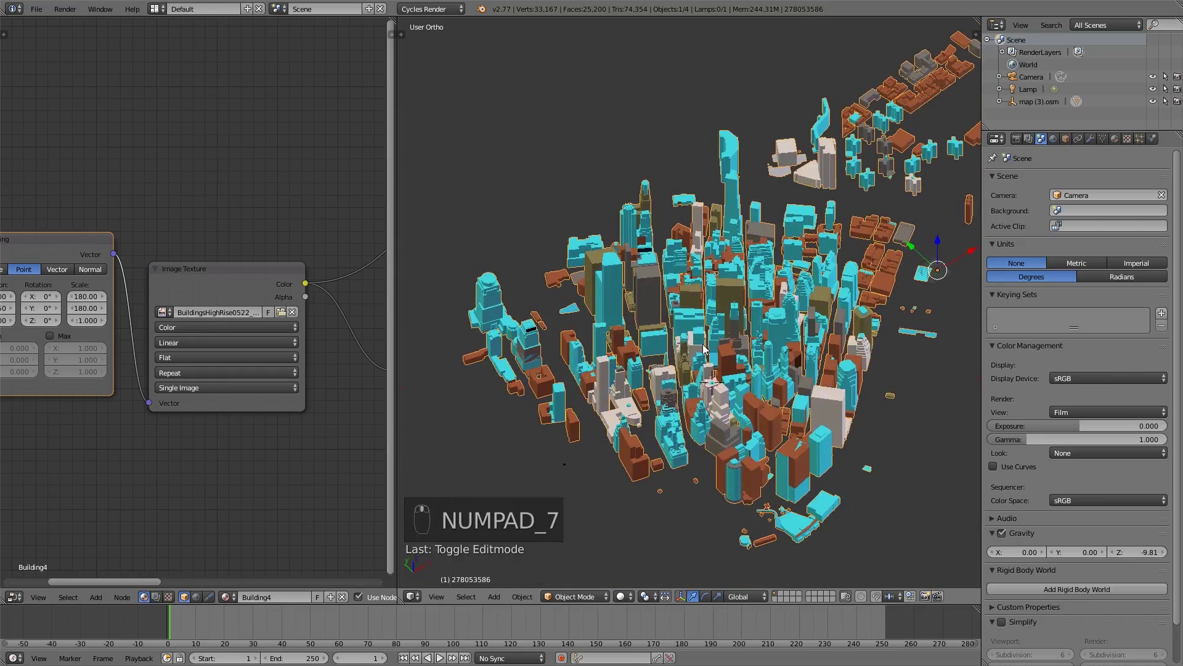
pyautogui.press('Tab')
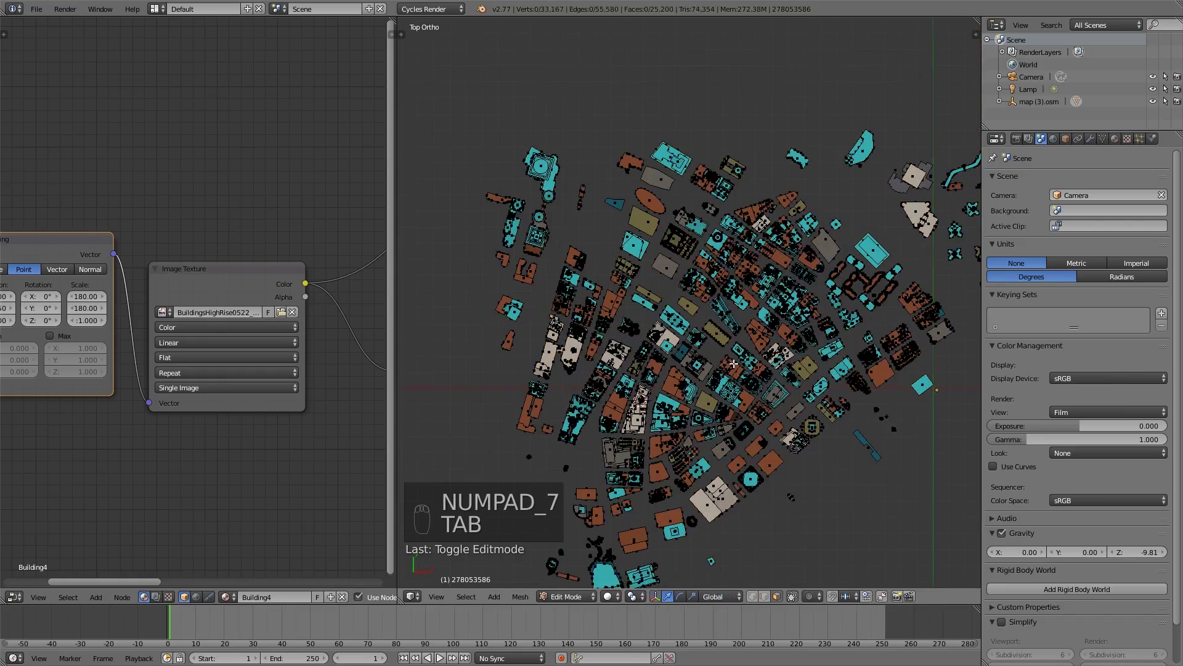
pyautogui.moveTo(733, 364); pyautogui.dragTo(775, 315, button='middle')
pyautogui.press('KP_7')
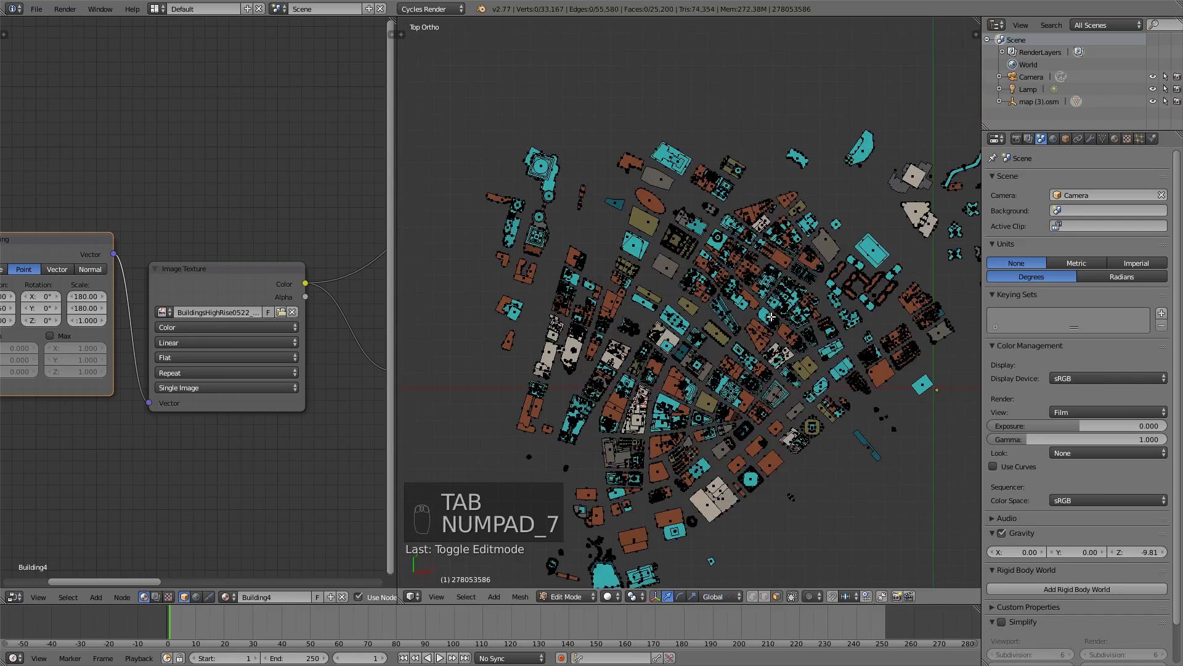
# Circle-select the upward-facing roof faces of the dense main district from above and inspect the selection from an angle.
pyautogui.scroll(4, 764, 311)
pyautogui.keyDown('shift'); pyautogui.moveTo(751, 302); pyautogui.dragTo(771, 278, button='middle'); pyautogui.keyUp('shift')
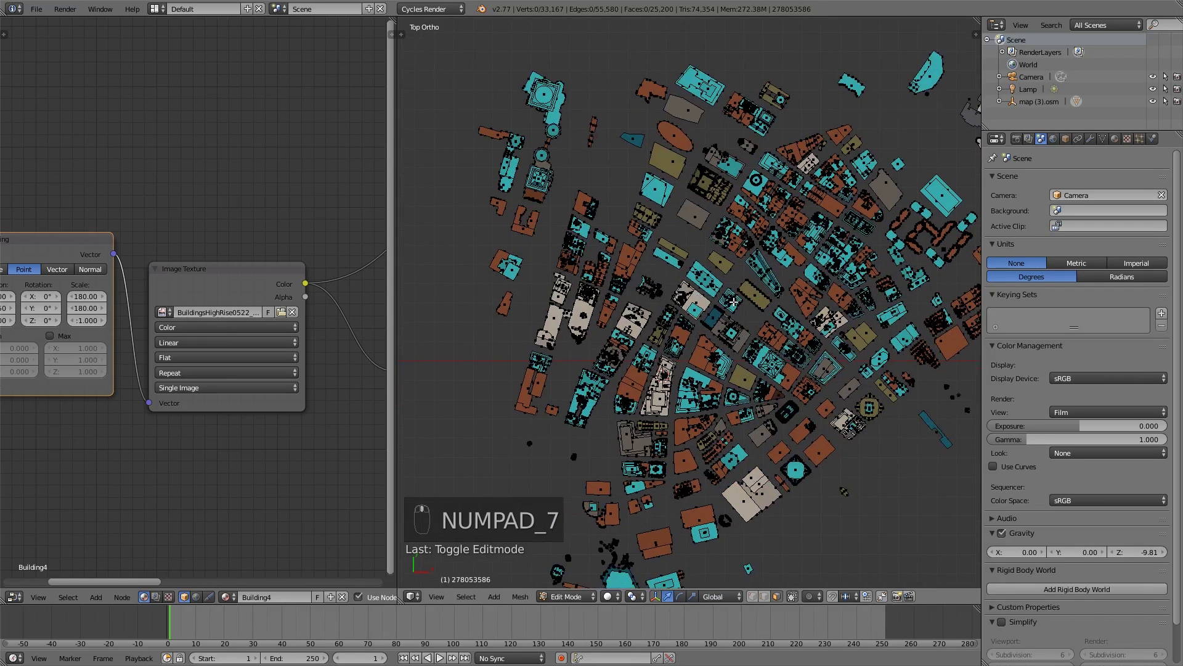
pyautogui.press('c')
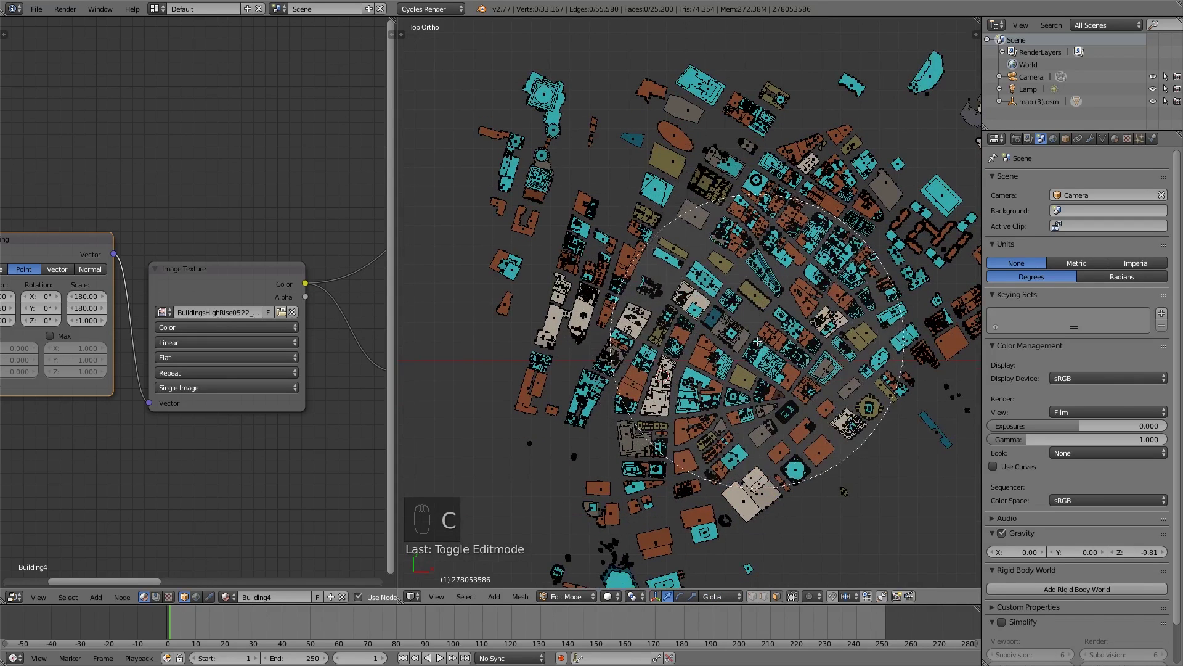
pyautogui.moveTo(757, 341)
pyautogui.mouseDown()
pyautogui.moveTo(709, 296)
pyautogui.moveTo(610, 321)
pyautogui.moveTo(702, 398)
pyautogui.moveTo(888, 296)
pyautogui.moveTo(713, 159)
pyautogui.moveTo(541, 212)
pyautogui.moveTo(592, 346)
pyautogui.mouseUp()
pyautogui.rightClick(609, 381)
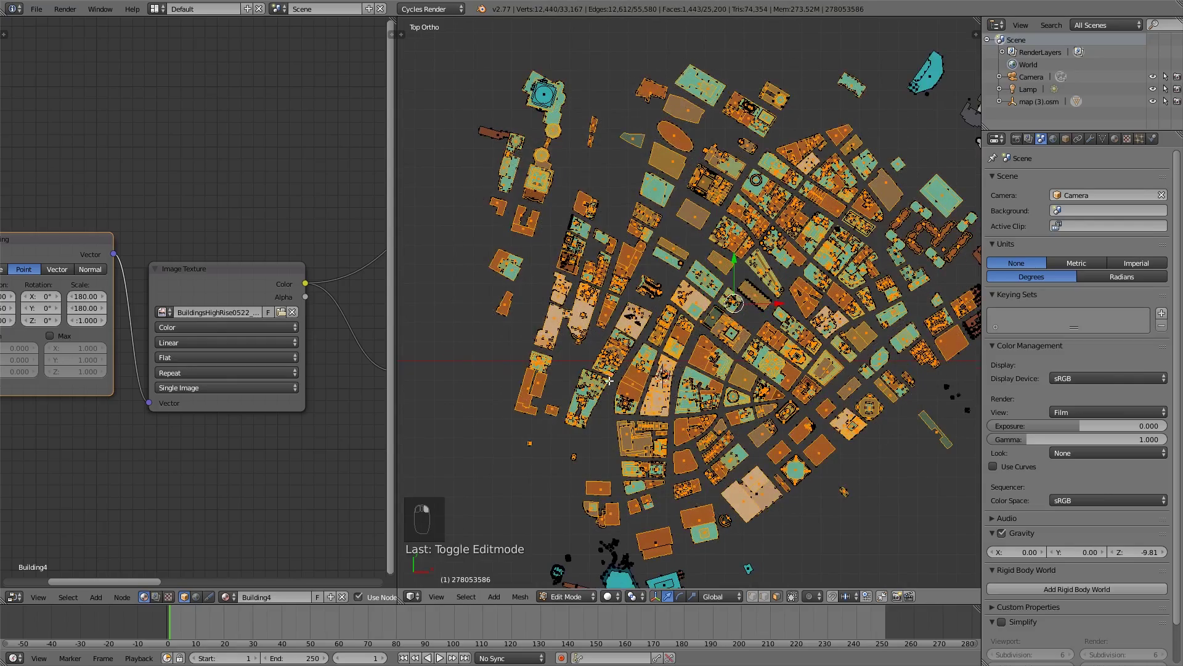
pyautogui.moveTo(609, 380); pyautogui.dragTo(710, 303, button='middle')
pyautogui.scroll(3, 737, 267)
pyautogui.scroll(5, 738, 266)
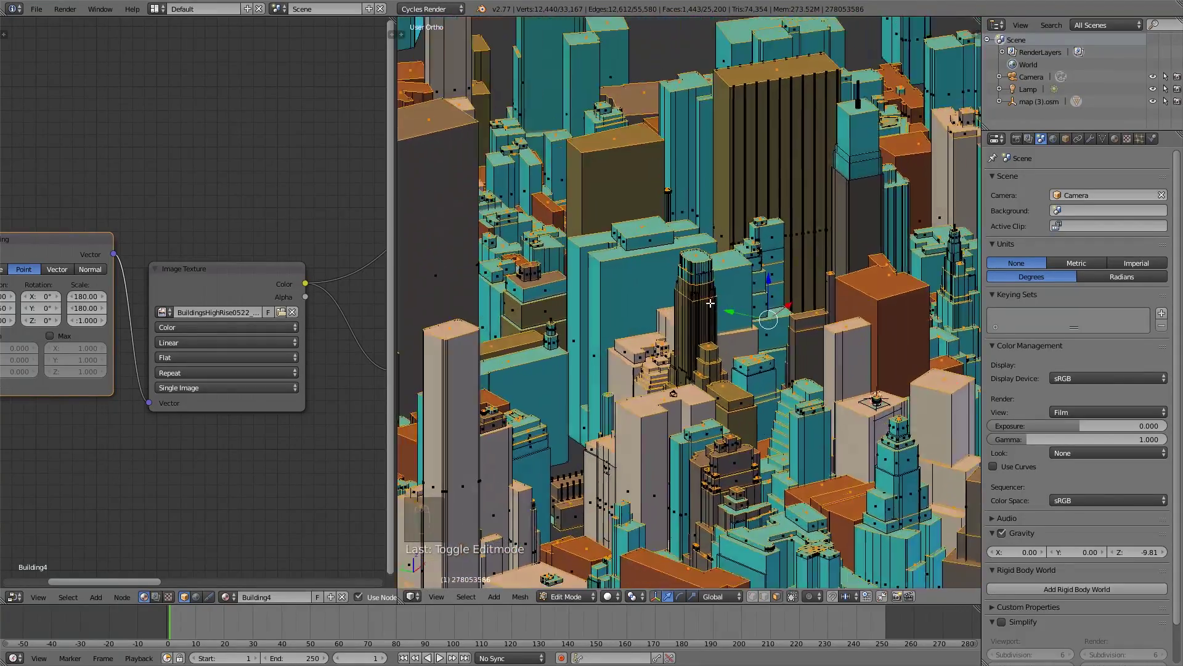
# Circle-deselect part of the main district's roofs from above, then clear the entire selection.
pyautogui.scroll(-4, 710, 303)
pyautogui.press('KP_7')
pyautogui.scroll(-2, 719, 273)
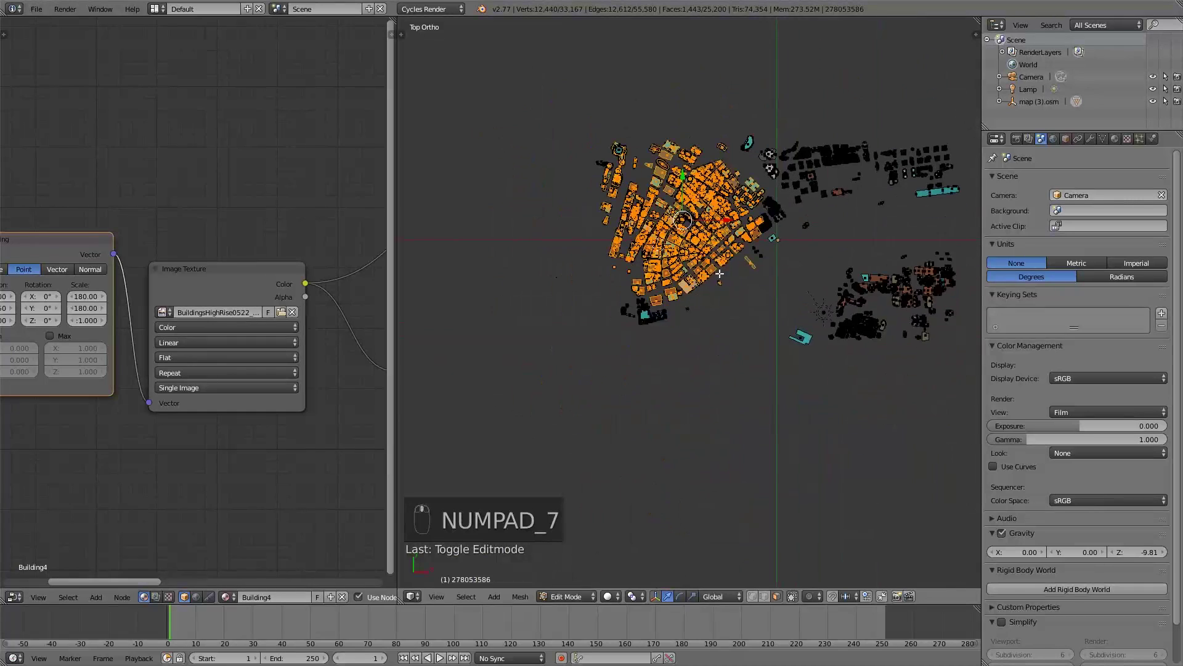
pyautogui.press('c')
pyautogui.moveTo(694, 312); pyautogui.dragTo(694, 304, button='middle')
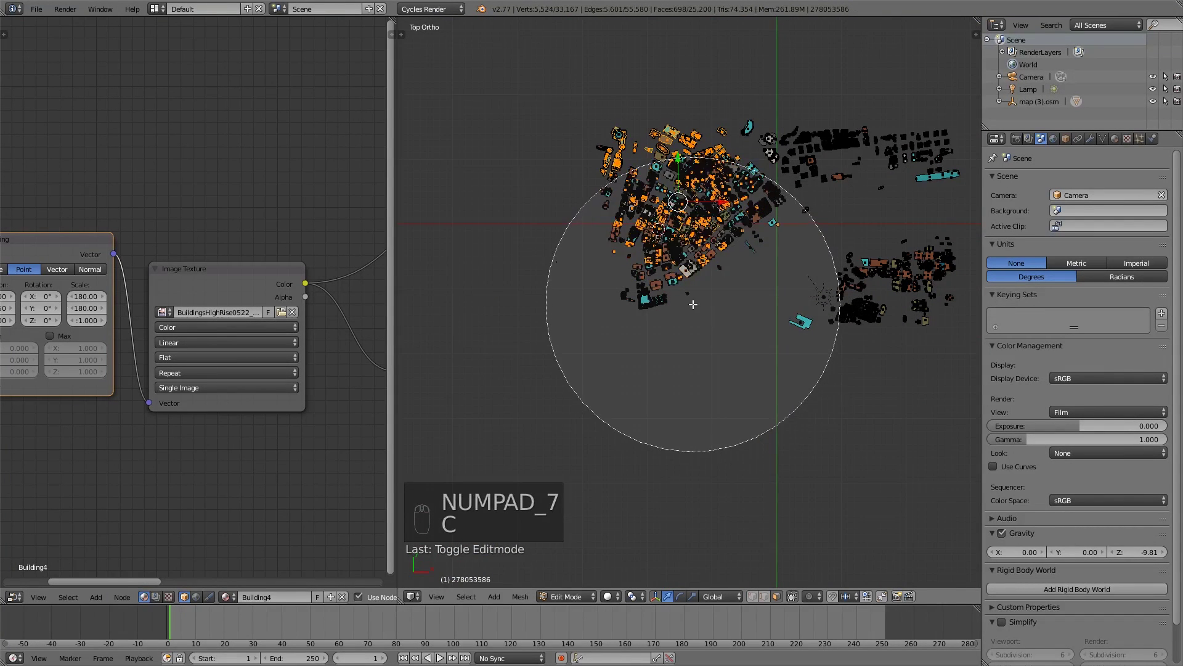
pyautogui.rightClick(693, 304)
pyautogui.scroll(3, 694, 304)
pyautogui.press('a')
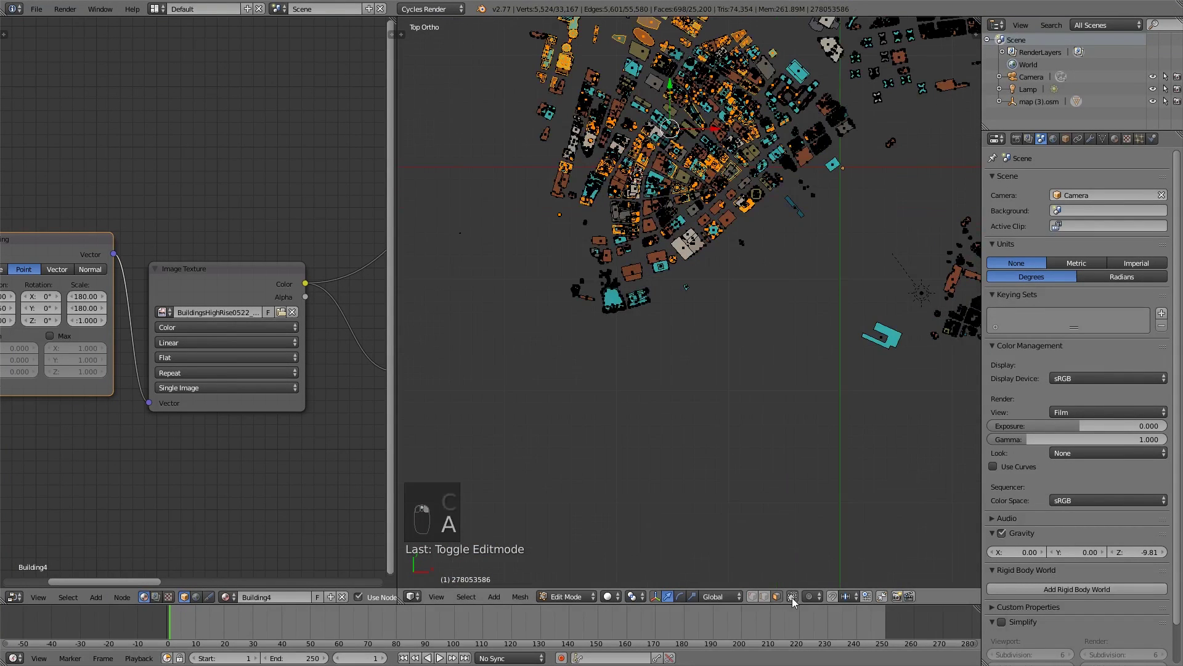
pyautogui.press('a')
pyautogui.press('a')
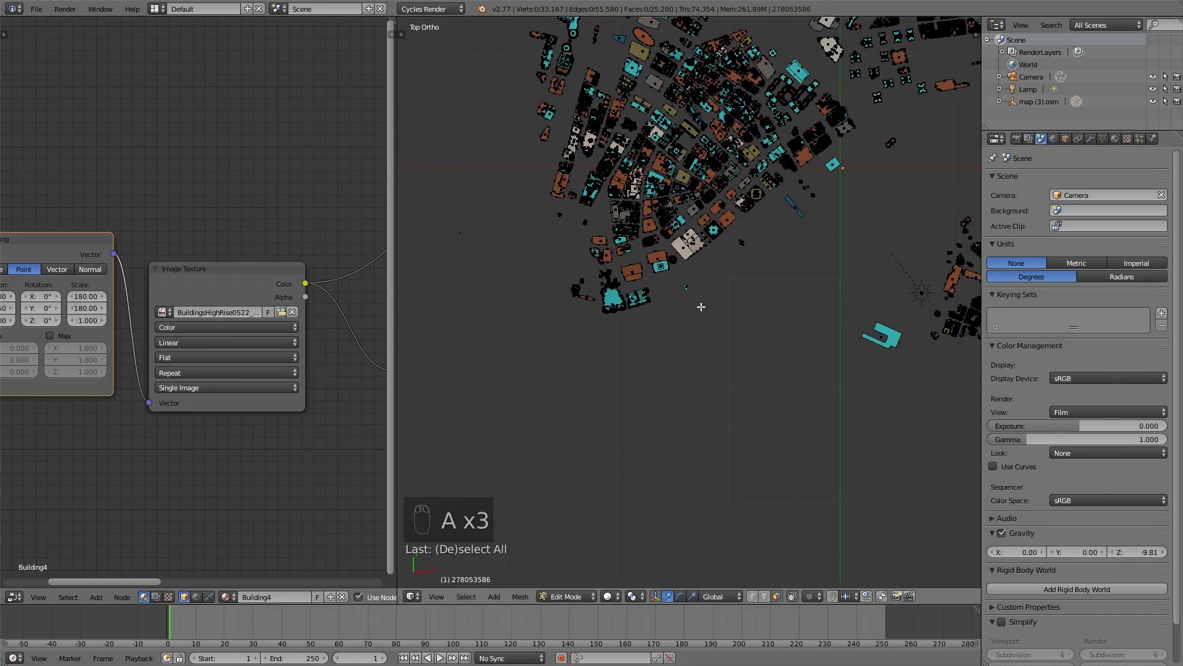
# Circle-select the roof faces across all city districts from above and inspect the selection from an angle.
pyautogui.scroll(-3, 702, 306)
pyautogui.keyDown('shift'); pyautogui.moveTo(701, 306); pyautogui.dragTo(627, 262, button='middle'); pyautogui.keyUp('shift')
pyautogui.press('c')
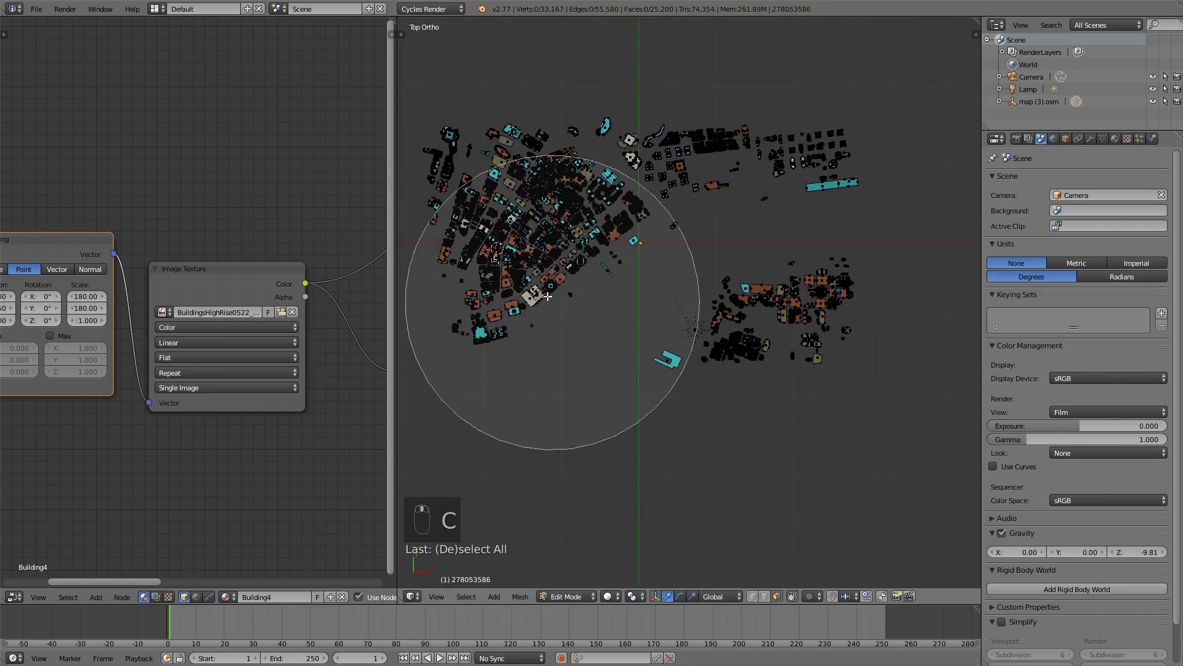
pyautogui.moveTo(544, 332)
pyautogui.mouseDown()
pyautogui.moveTo(515, 127)
pyautogui.moveTo(779, 277)
pyautogui.moveTo(693, 345)
pyautogui.mouseUp()
pyautogui.rightClick(694, 345)
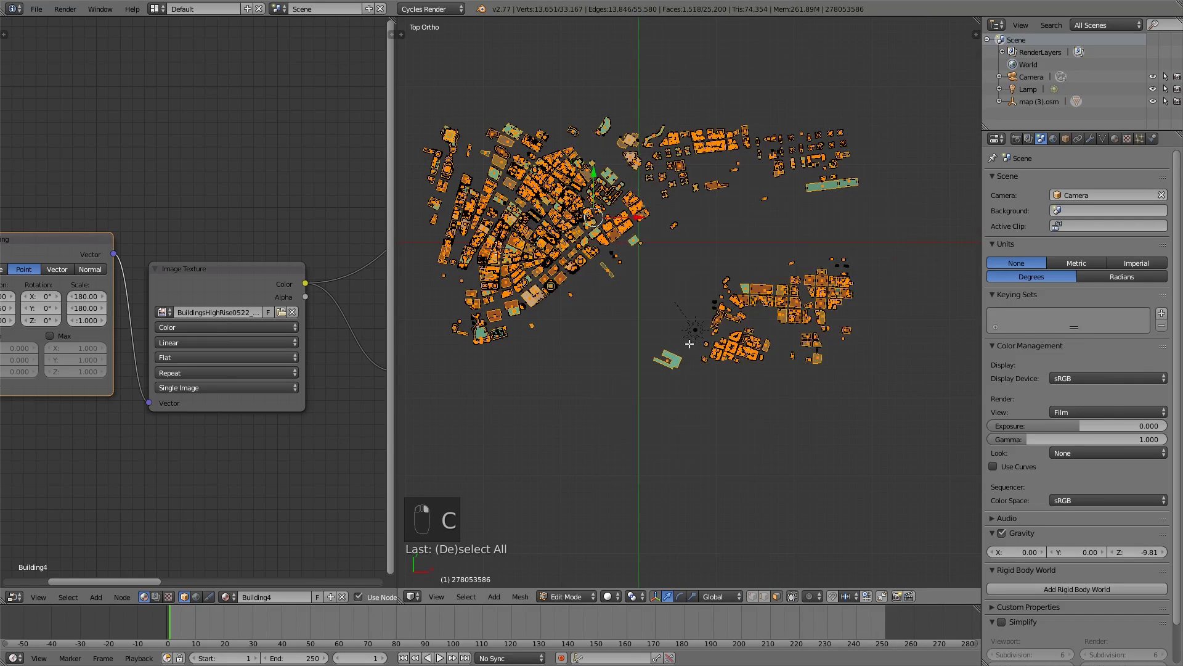
pyautogui.moveTo(694, 345); pyautogui.dragTo(679, 268, button='middle')
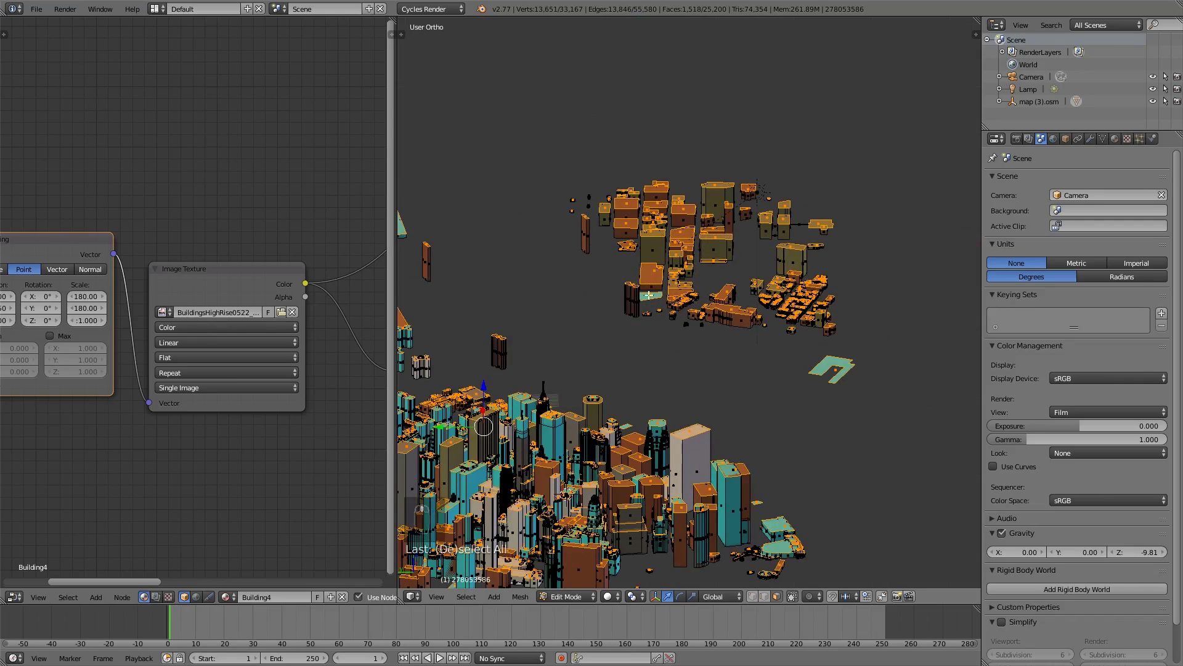
pyautogui.keyDown('shift'); pyautogui.moveTo(534, 366); pyautogui.dragTo(600, 269, button='middle'); pyautogui.keyUp('shift')
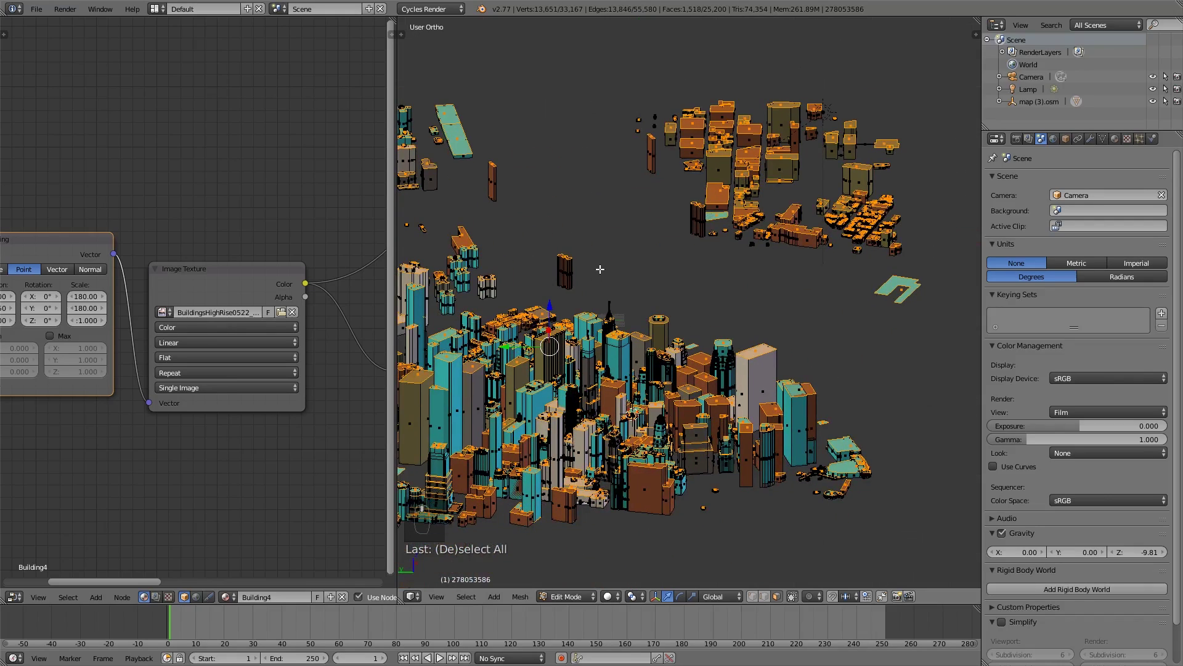
# Split the selected roof faces from the buildings, separate them into their own object and return to Object Mode.
pyautogui.press('y')
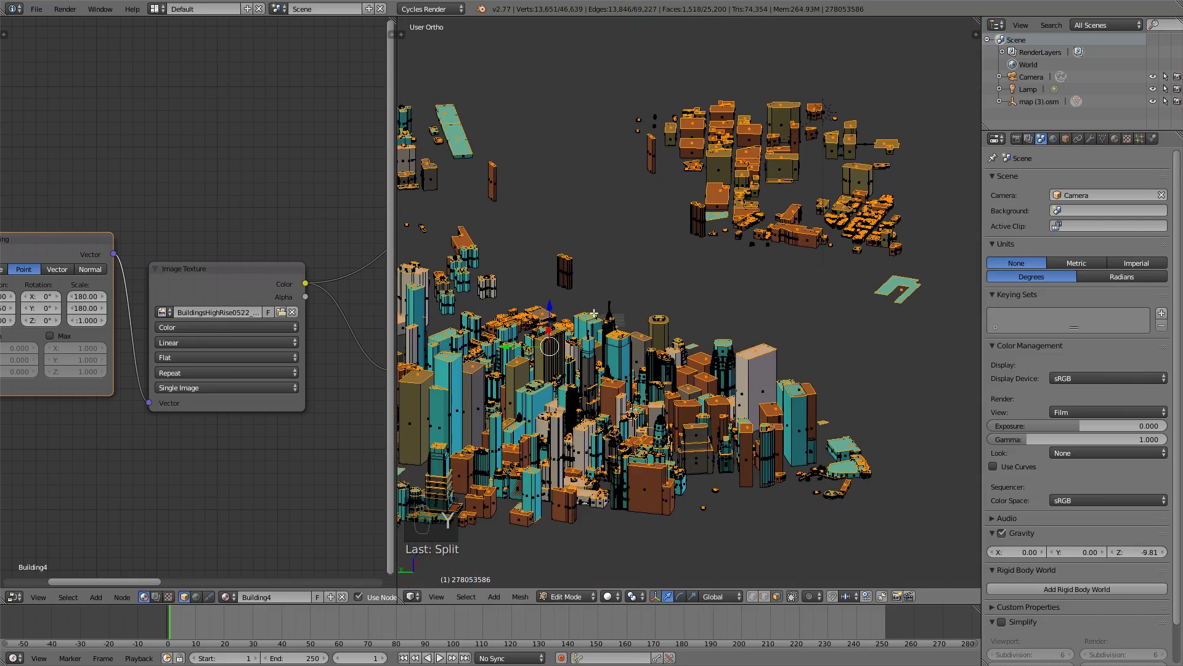
pyautogui.press('p')
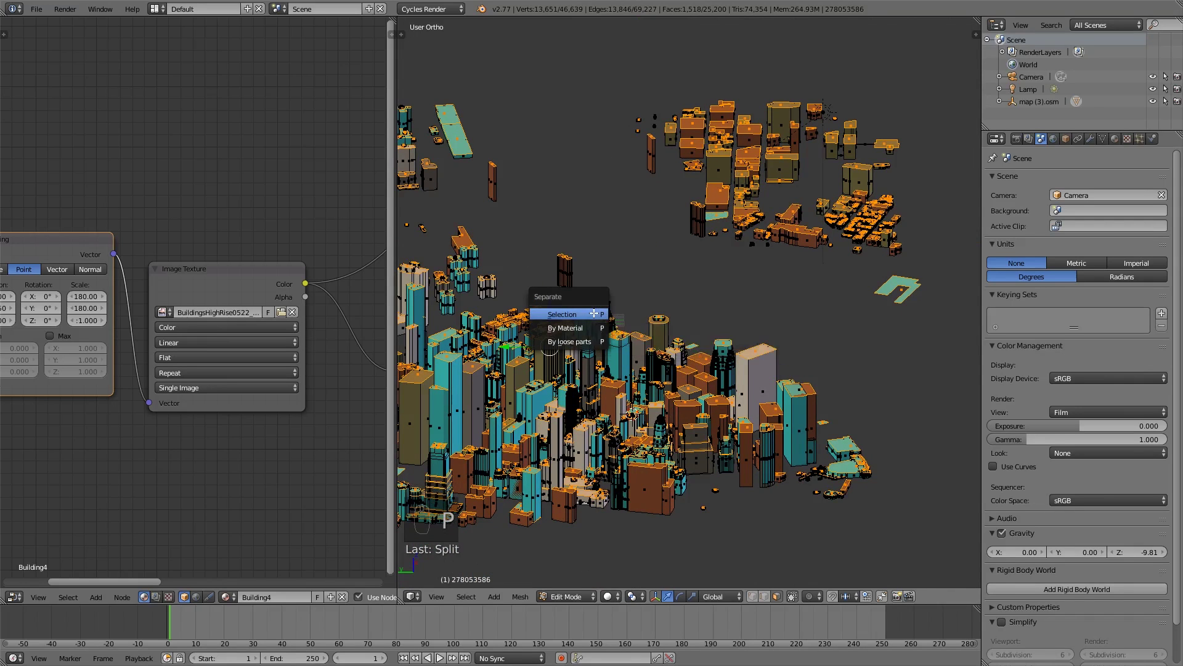
pyautogui.click(594, 313)
pyautogui.press('Tab')
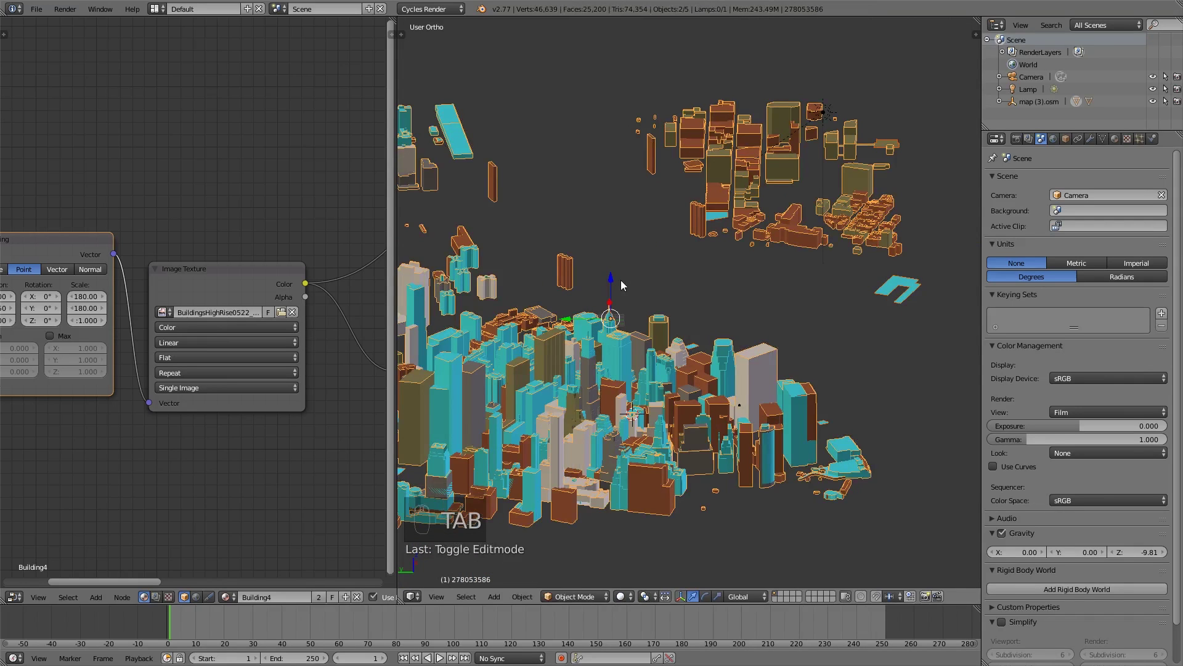
# Select only the separated roofs object, try moving it vertically away from the buildings, and undo the move.
pyautogui.rightClick(603, 363)
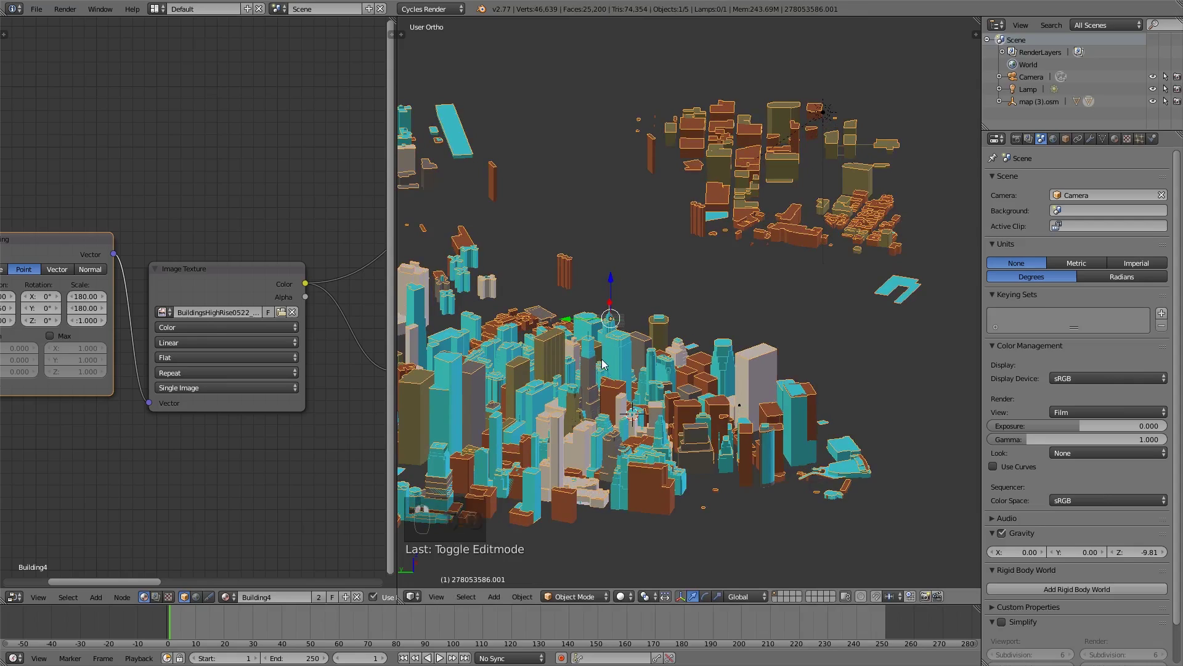
pyautogui.moveTo(611, 285); pyautogui.dragTo(642, 210)
pyautogui.hotkey('ctrl', 'z')
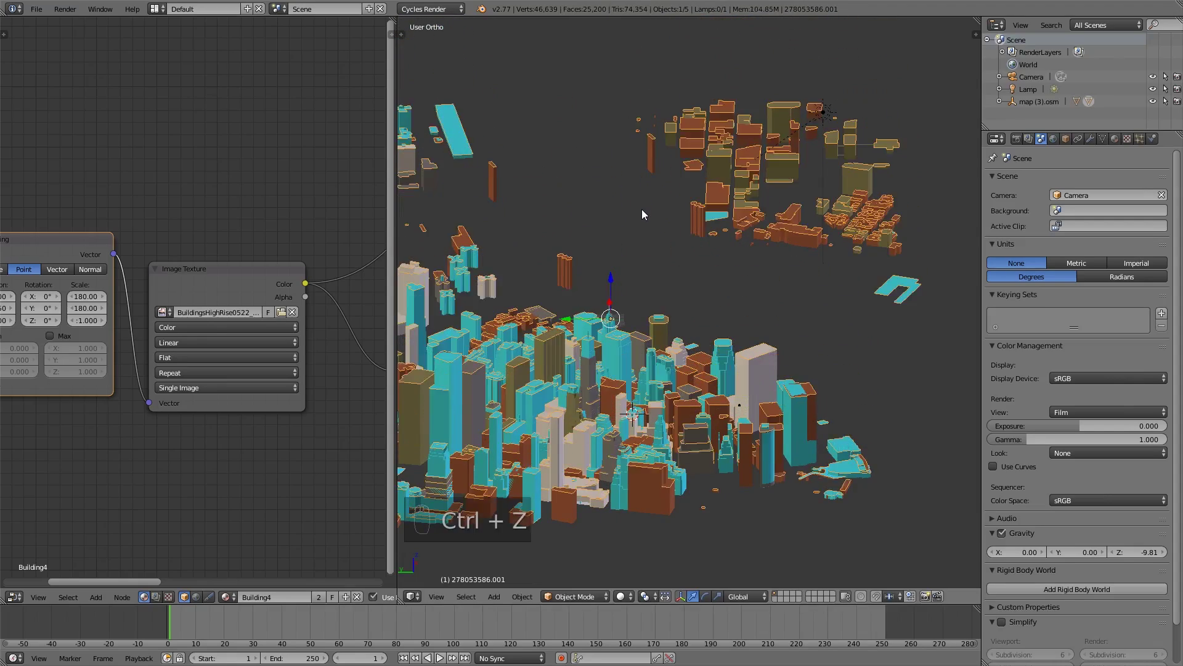
# Remove all building material slots from the separated roofs object and give it a slot with a new Diffuse material.
pyautogui.keyDown('shift'); pyautogui.moveTo(674, 262); pyautogui.dragTo(699, 249, button='middle'); pyautogui.keyUp('shift')
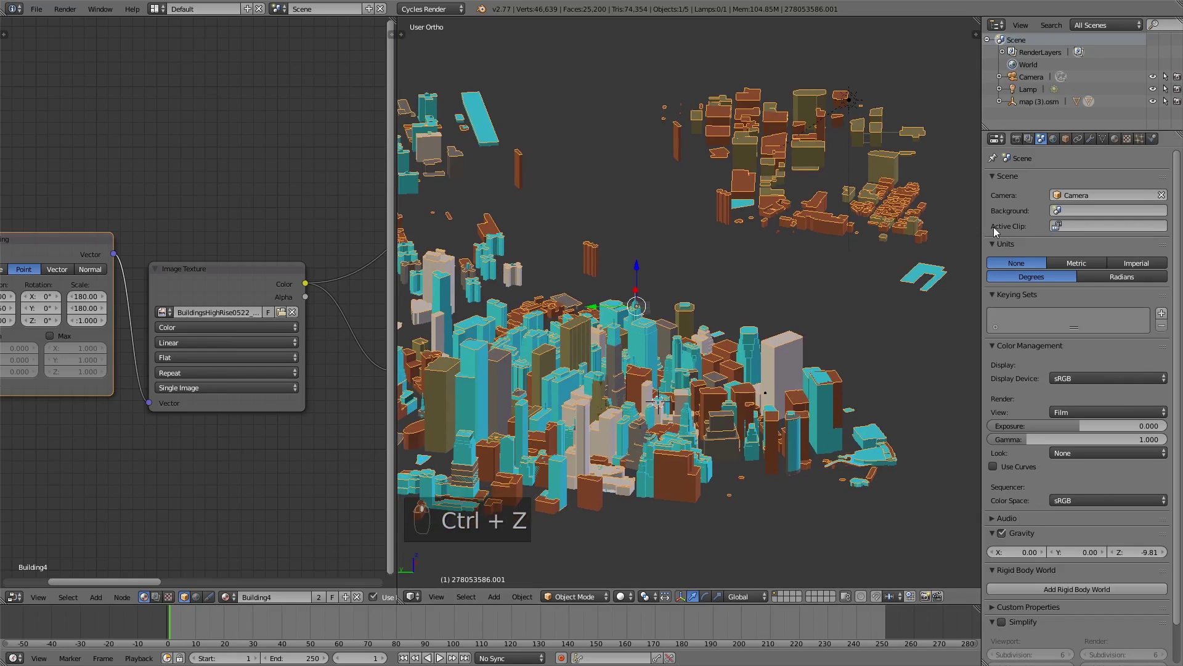
pyautogui.click(1114, 139)
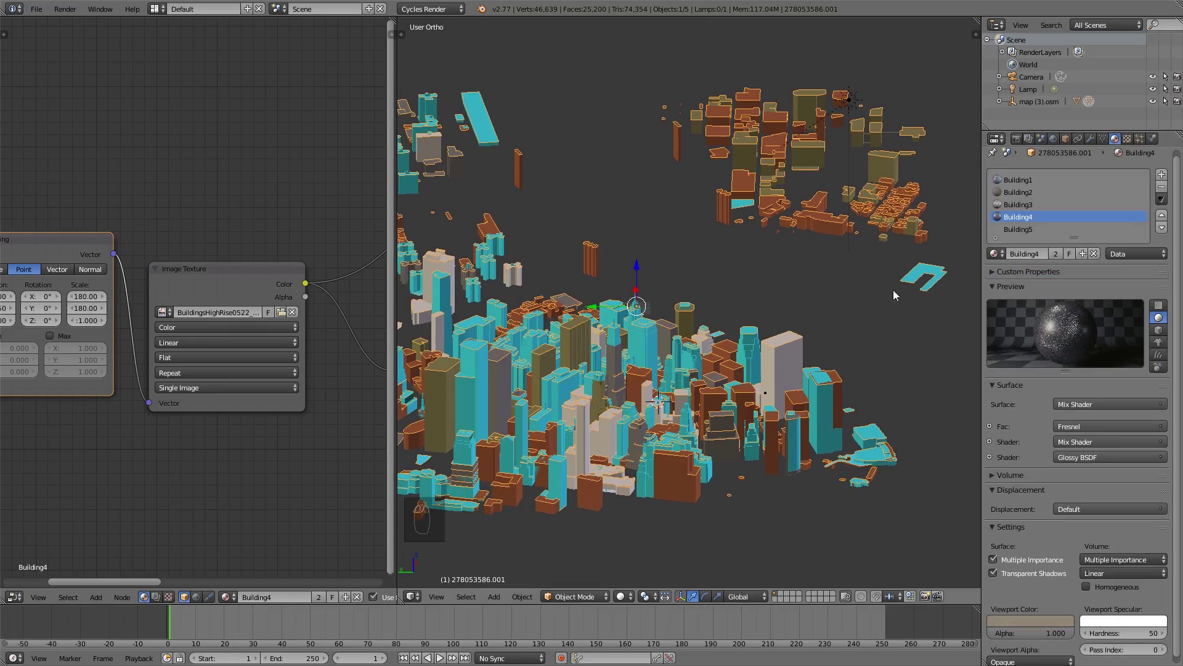
pyautogui.click(1021, 229)
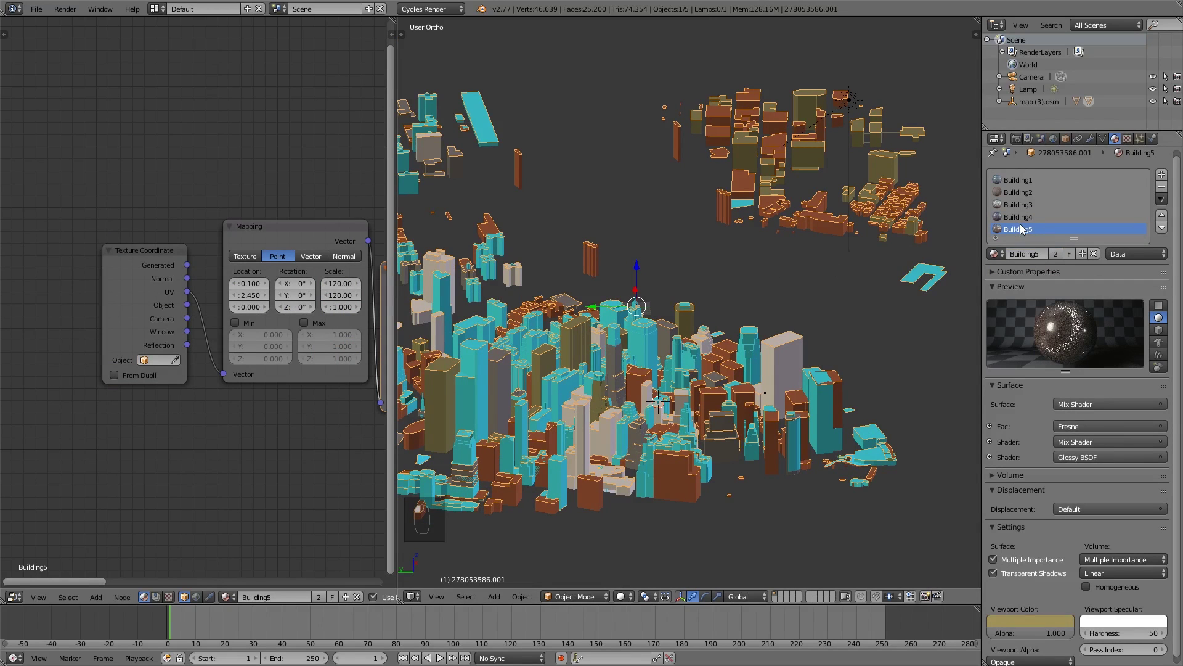
pyautogui.click(1162, 187)
pyautogui.click(1162, 187)
pyautogui.click(1162, 187)
pyautogui.click(1161, 187)
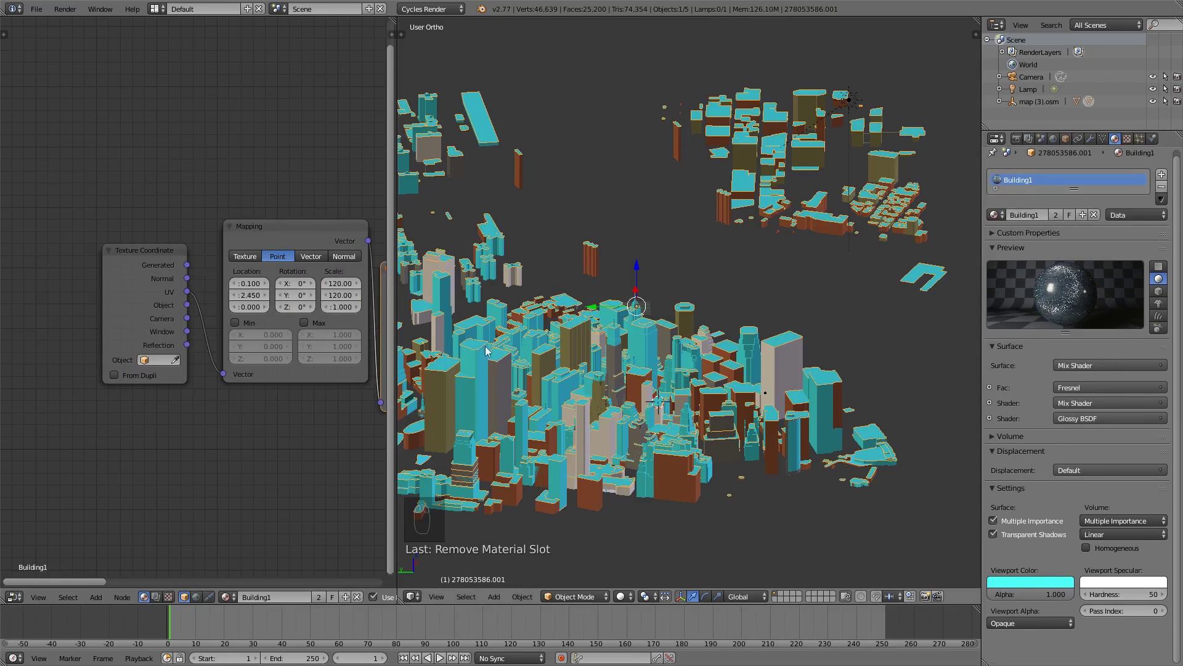
pyautogui.click(1162, 187)
pyautogui.click(1162, 175)
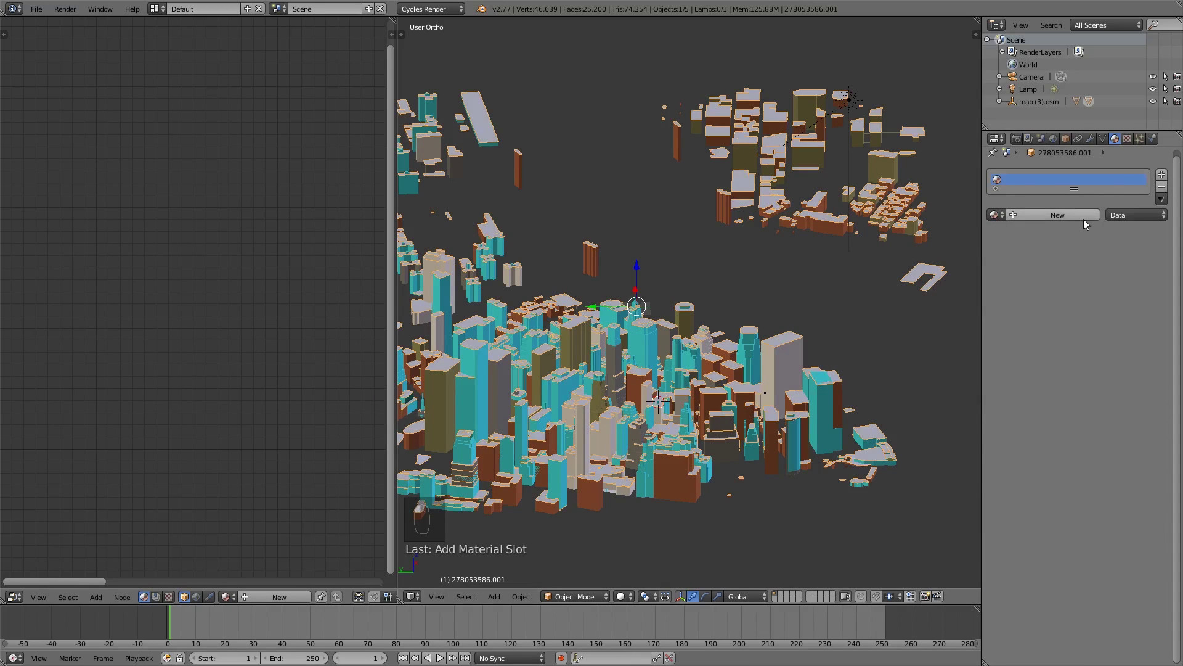
pyautogui.click(1074, 214)
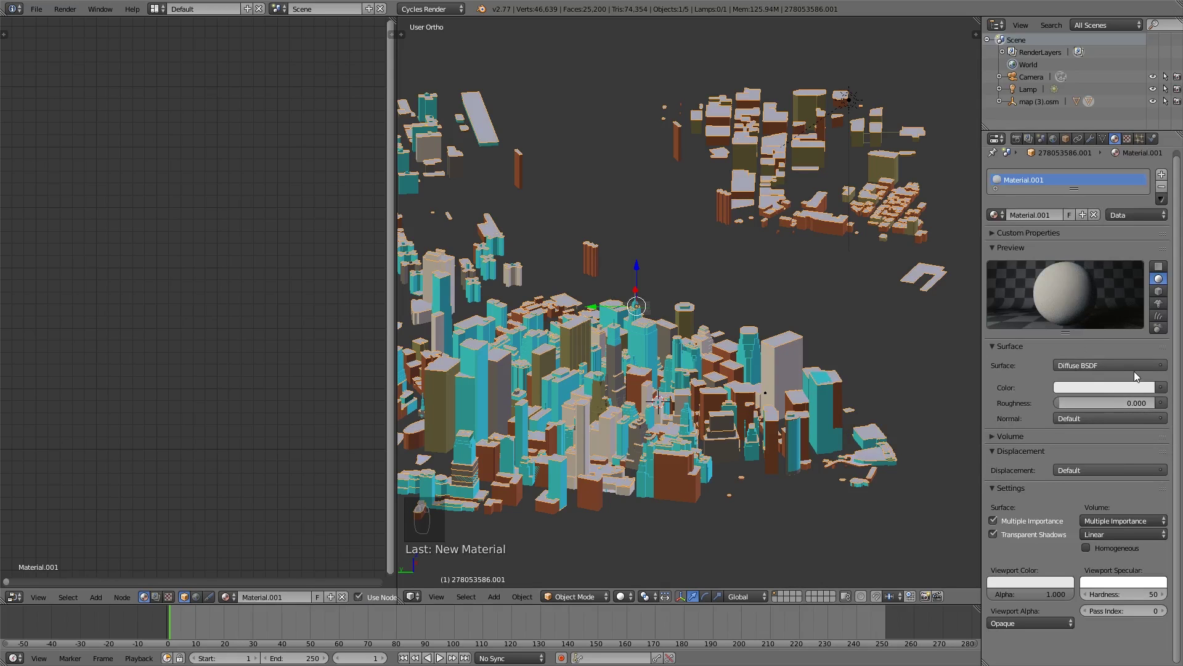
pyautogui.click(1033, 581)
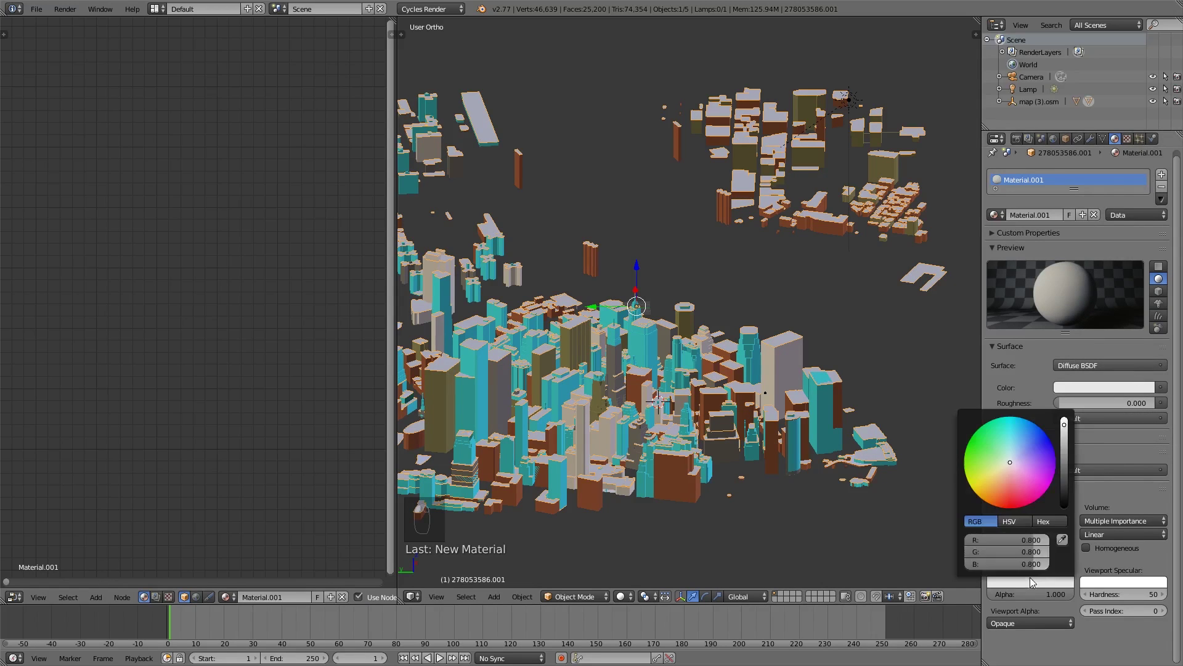
pyautogui.click(1033, 471)
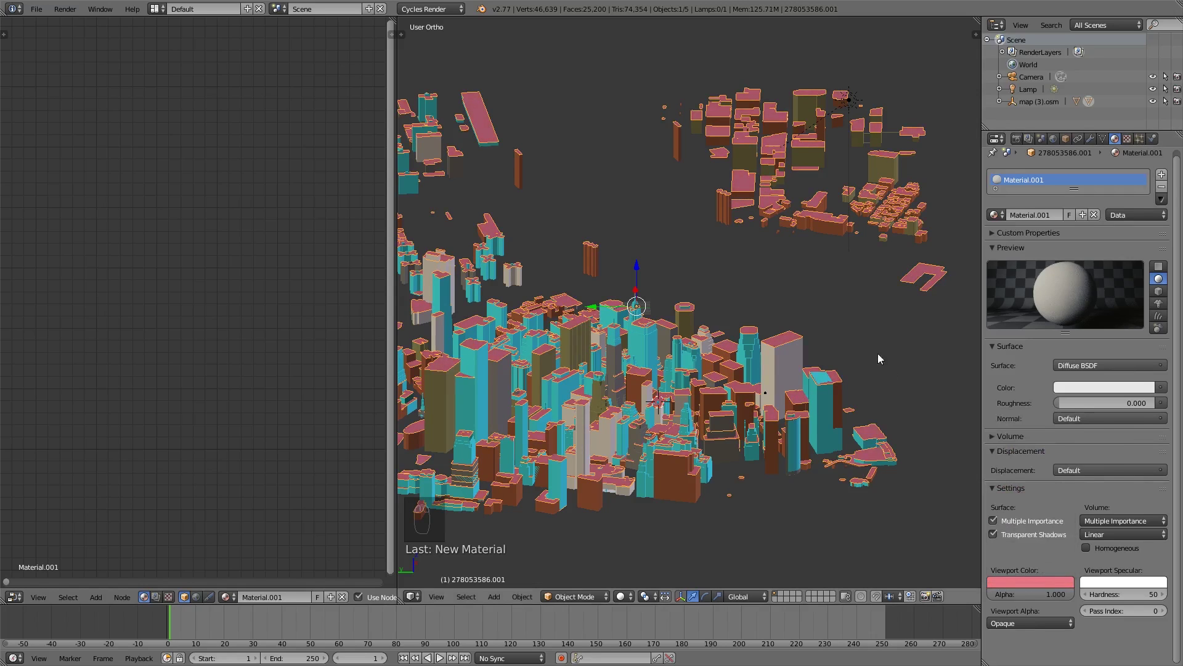
pyautogui.hotkey('ctrl', 'z')
pyautogui.hotkey('ctrl', 'z')
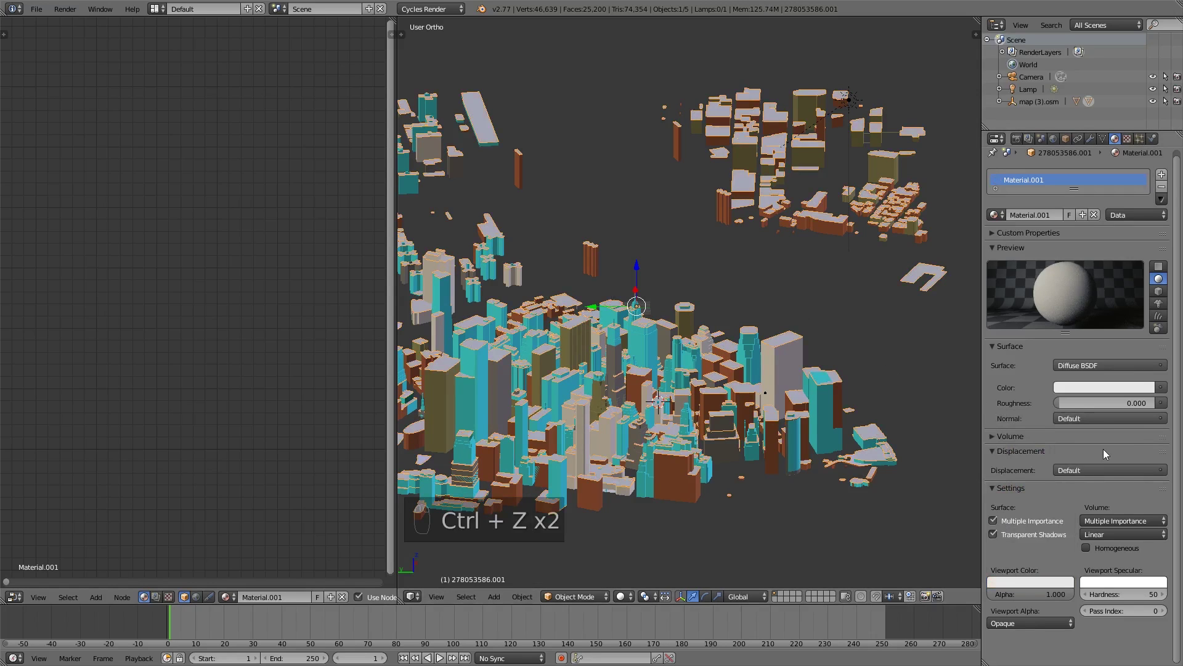
# Feed the Diffuse color from an Image Texture and add Mapping and Texture Coordinate nodes to that texture node.
pyautogui.click(1159, 388)
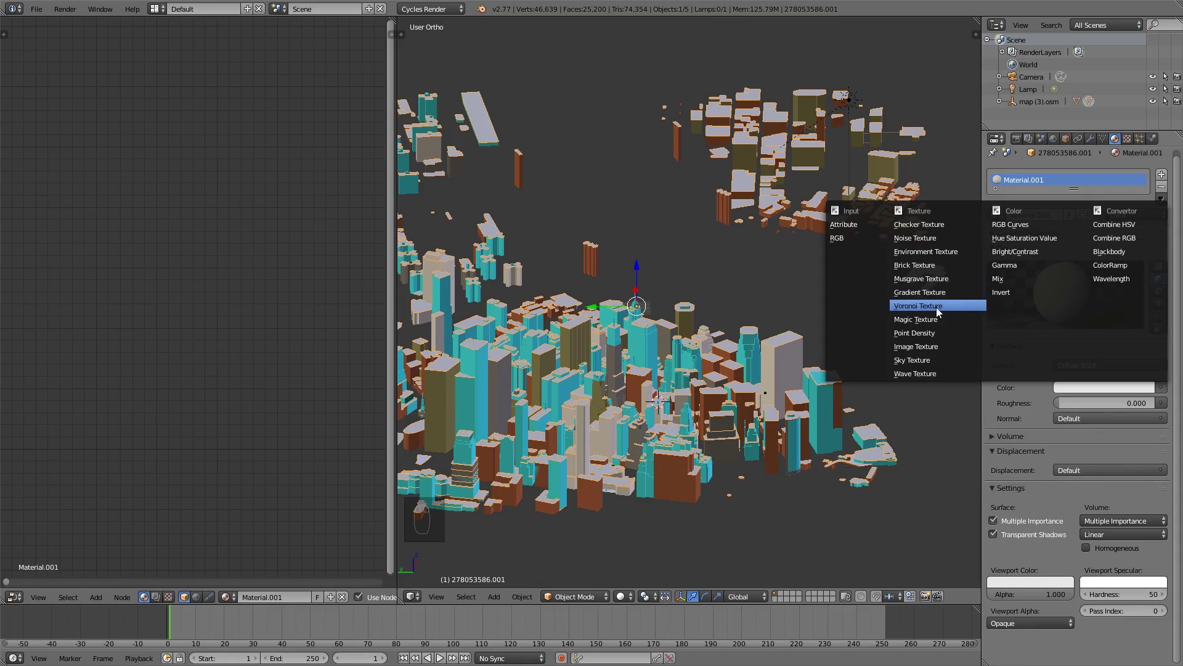
pyautogui.click(934, 347)
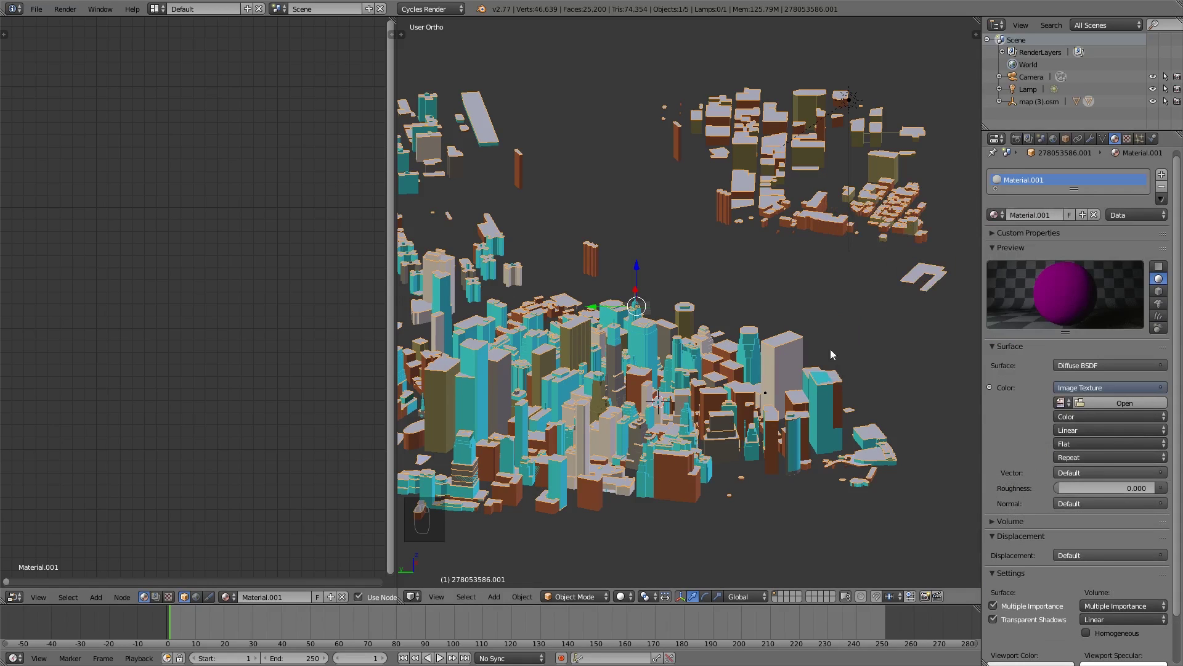
pyautogui.scroll(5, 555, 308)
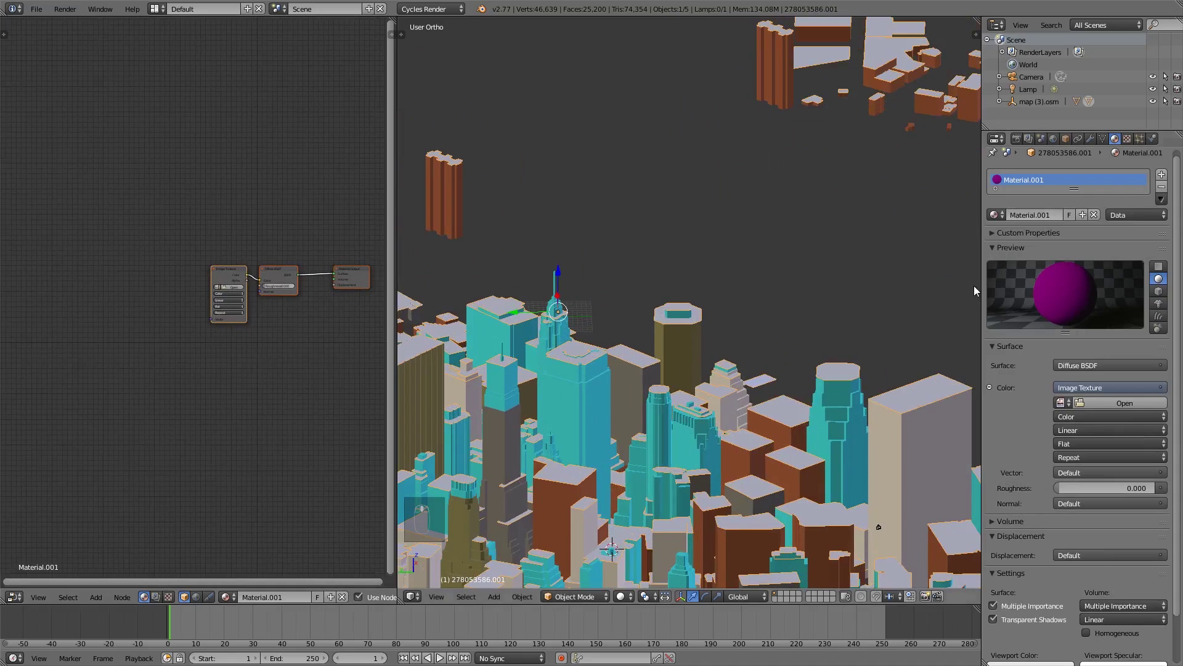
pyautogui.scroll(2, 221, 258)
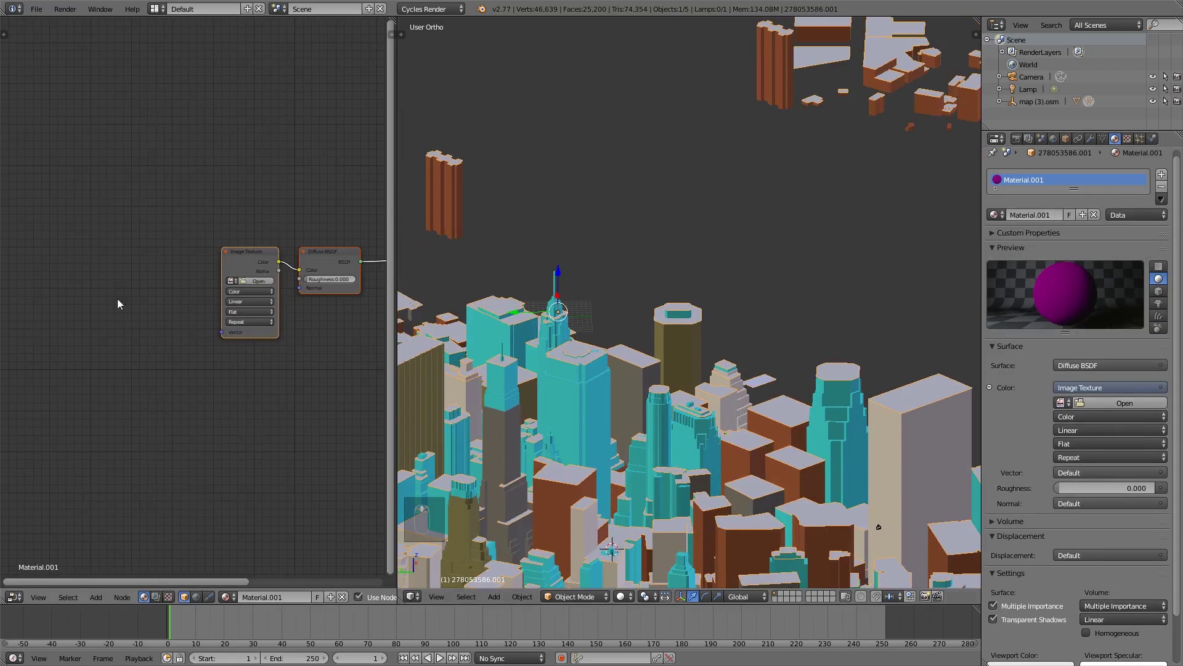
pyautogui.scroll(3, 127, 290)
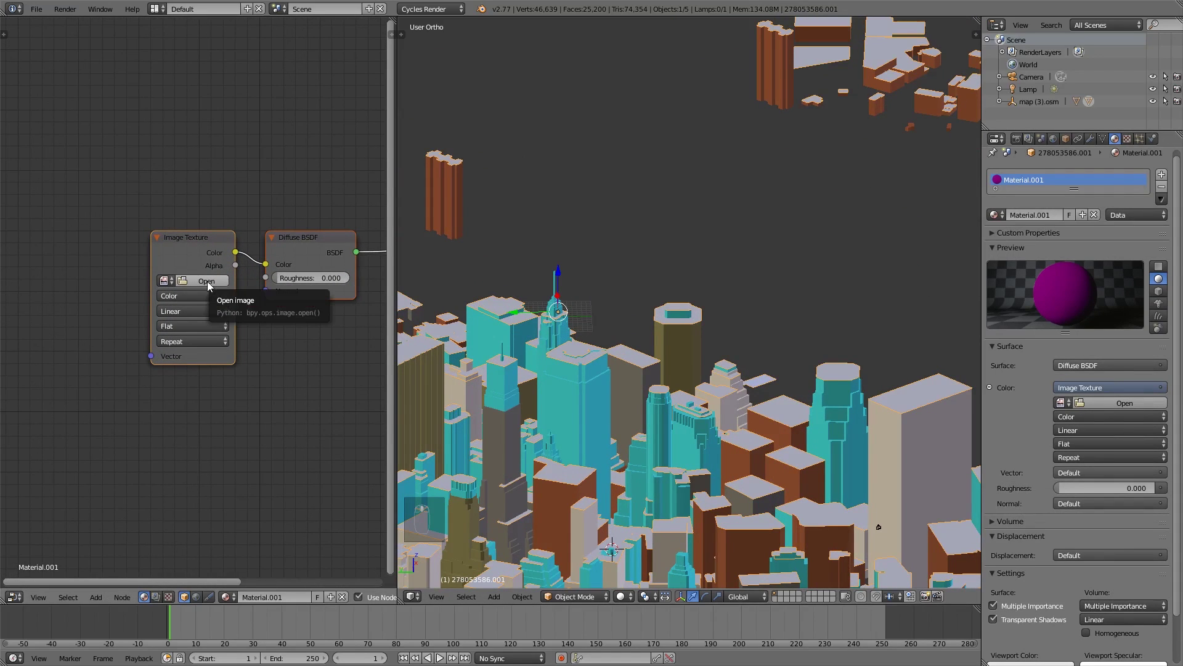
pyautogui.hotkey('ctrl', 't')
pyautogui.scroll(-2, 90, 232)
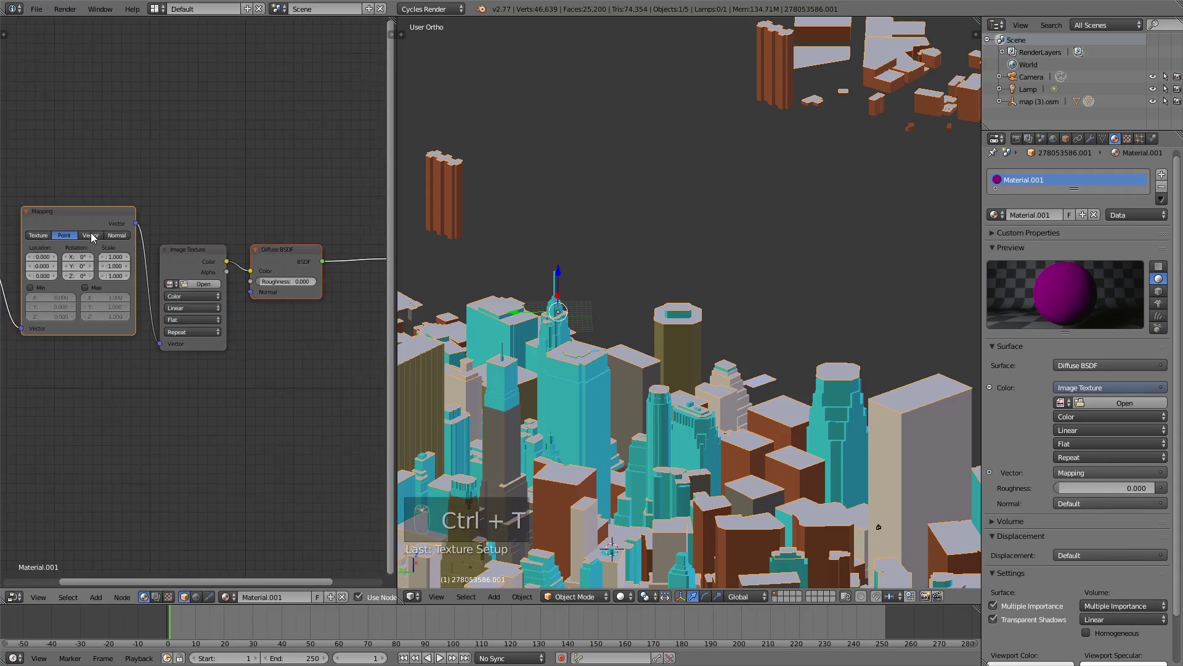
pyautogui.scroll(3, 220, 290)
# Load the concrete image ConcreteBare0321_5_S.jpg from E:\Blender\CGtextures into the Image Texture node, browsing with thumbnails.
pyautogui.click(250, 281)
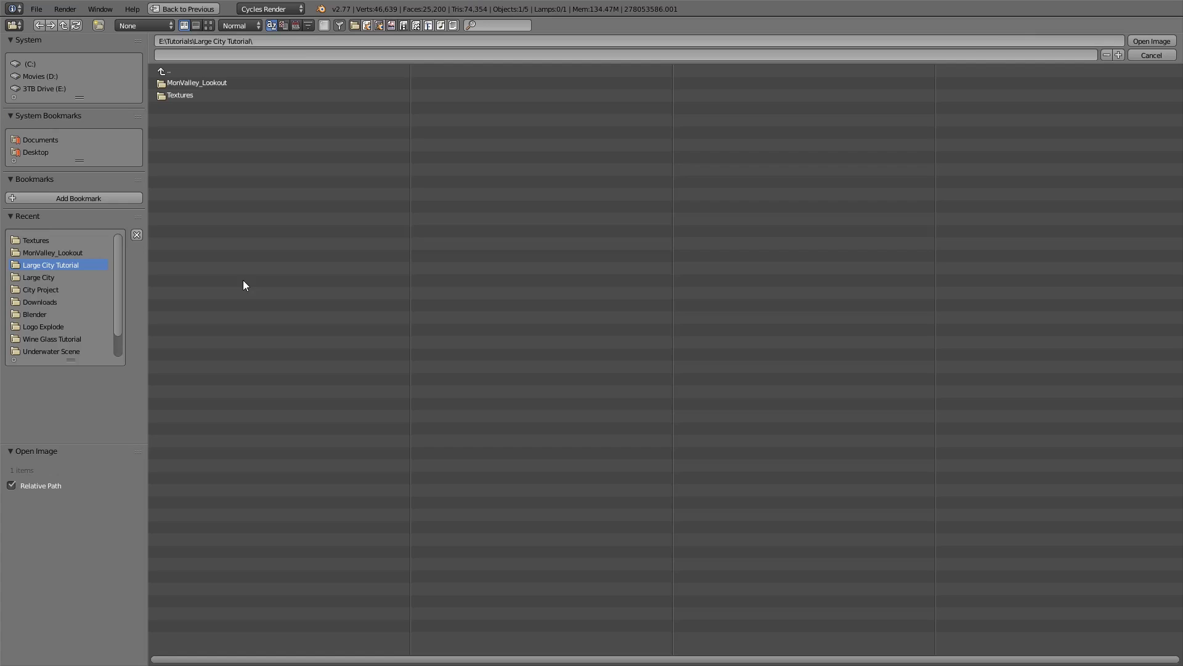
pyautogui.click(58, 311)
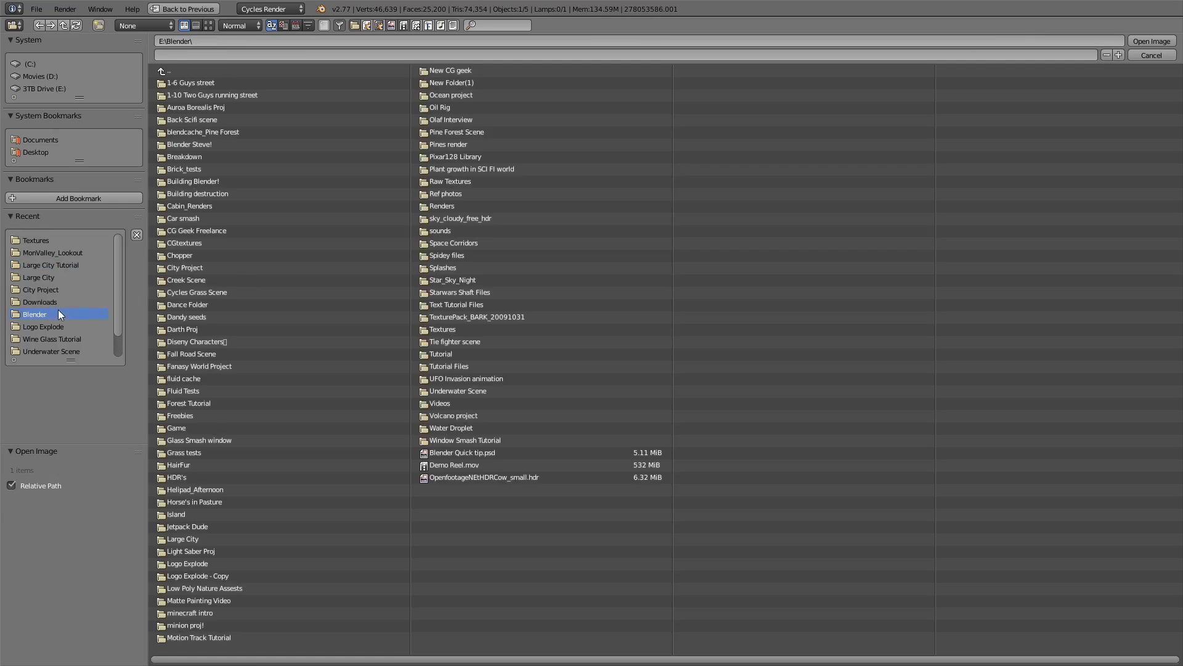
pyautogui.click(188, 243)
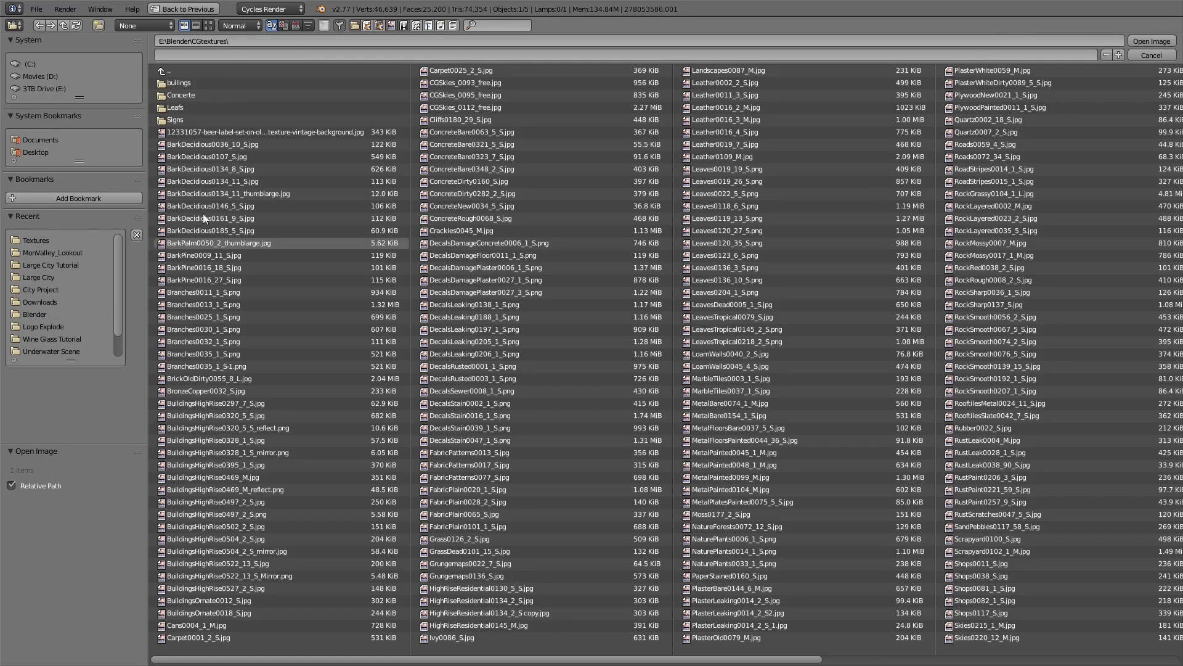
pyautogui.click(209, 24)
pyautogui.scroll(-5, 646, 331)
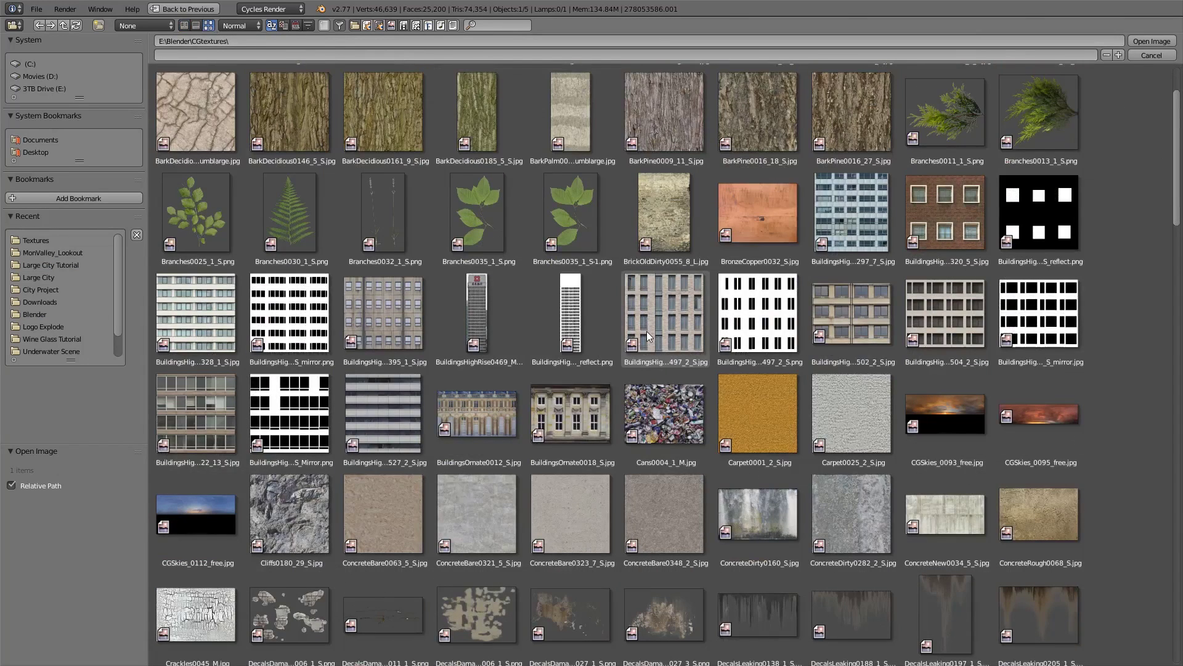
pyautogui.doubleClick(453, 480)
# Spread out the shader nodes and insert a Hue/Saturation node between the Image Texture and the Diffuse BSDF.
pyautogui.keyDown('shift'); pyautogui.moveTo(664, 250); pyautogui.dragTo(673, 172, button='middle'); pyautogui.keyUp('shift')
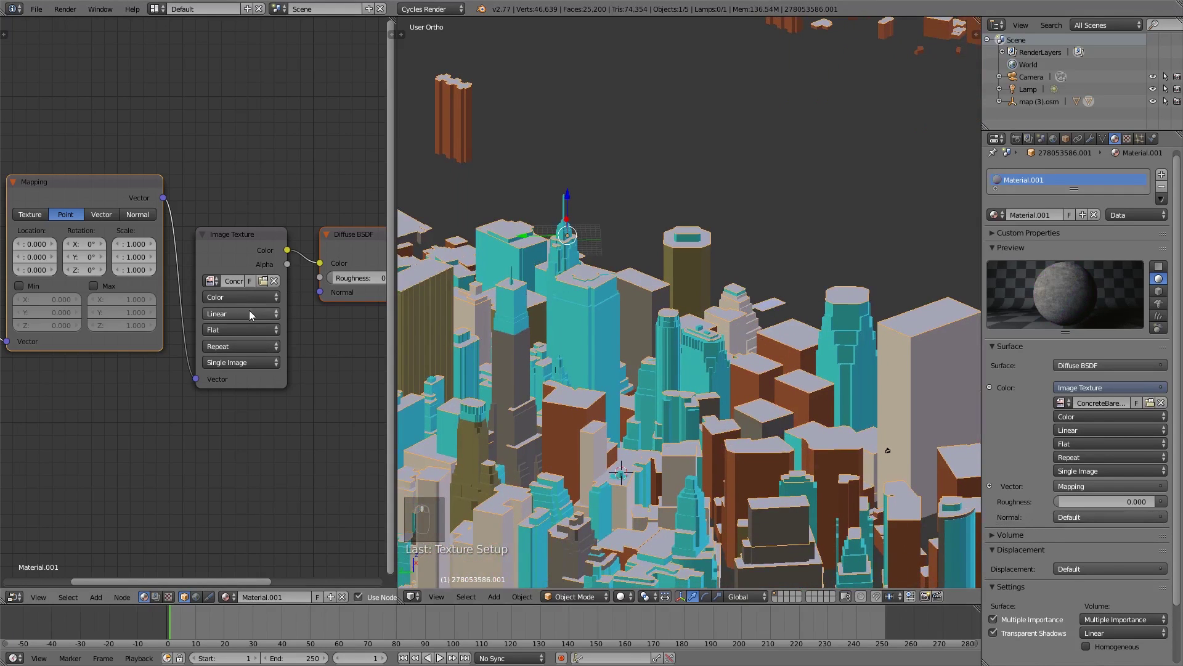
pyautogui.scroll(-2, 249, 309)
pyautogui.moveTo(182, 277); pyautogui.dragTo(42, 277, button='middle')
pyautogui.moveTo(243, 257); pyautogui.dragTo(316, 256)
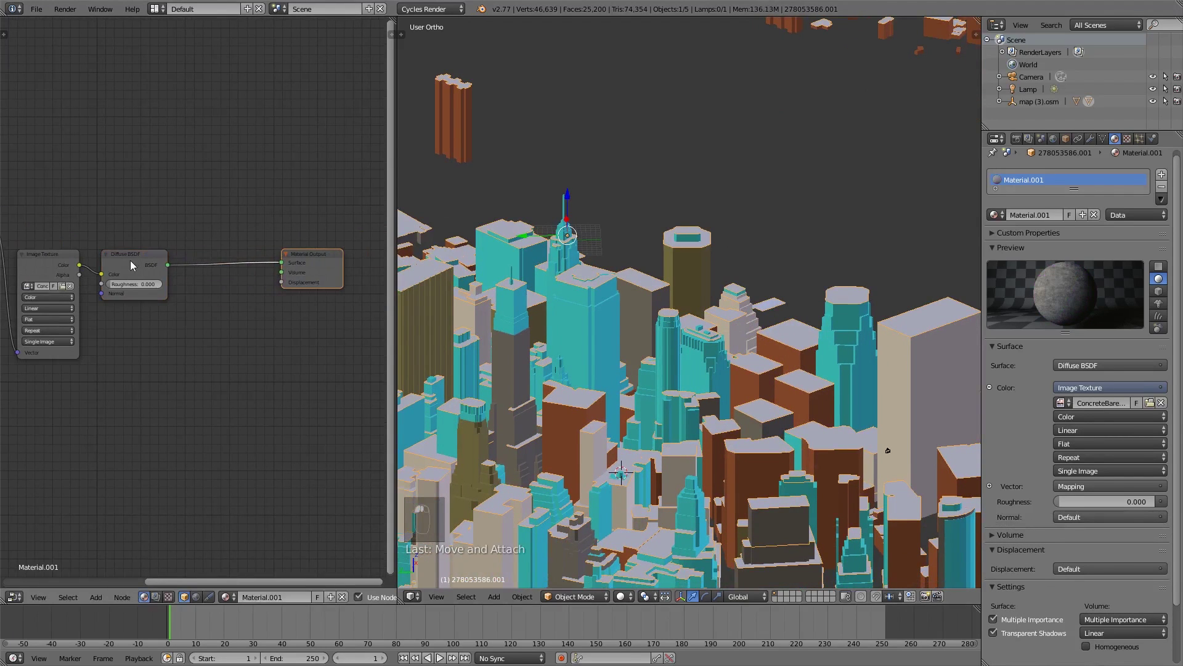
pyautogui.moveTo(131, 260); pyautogui.dragTo(198, 266)
pyautogui.hotkey('shift', 'a')
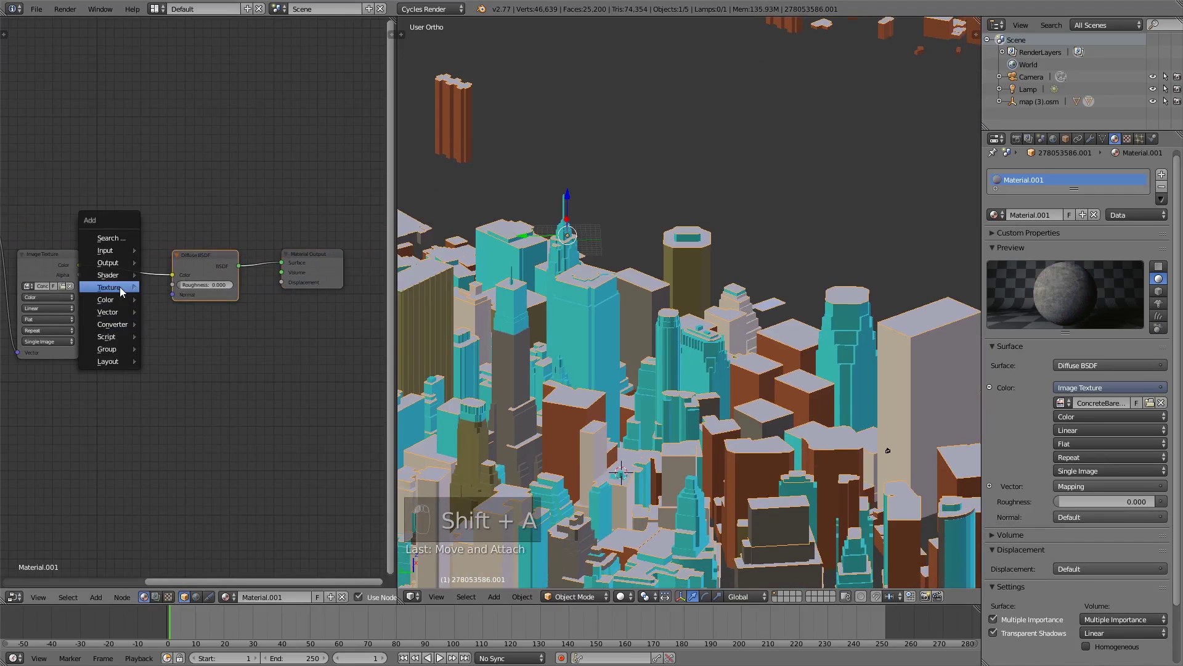
pyautogui.moveTo(117, 317)
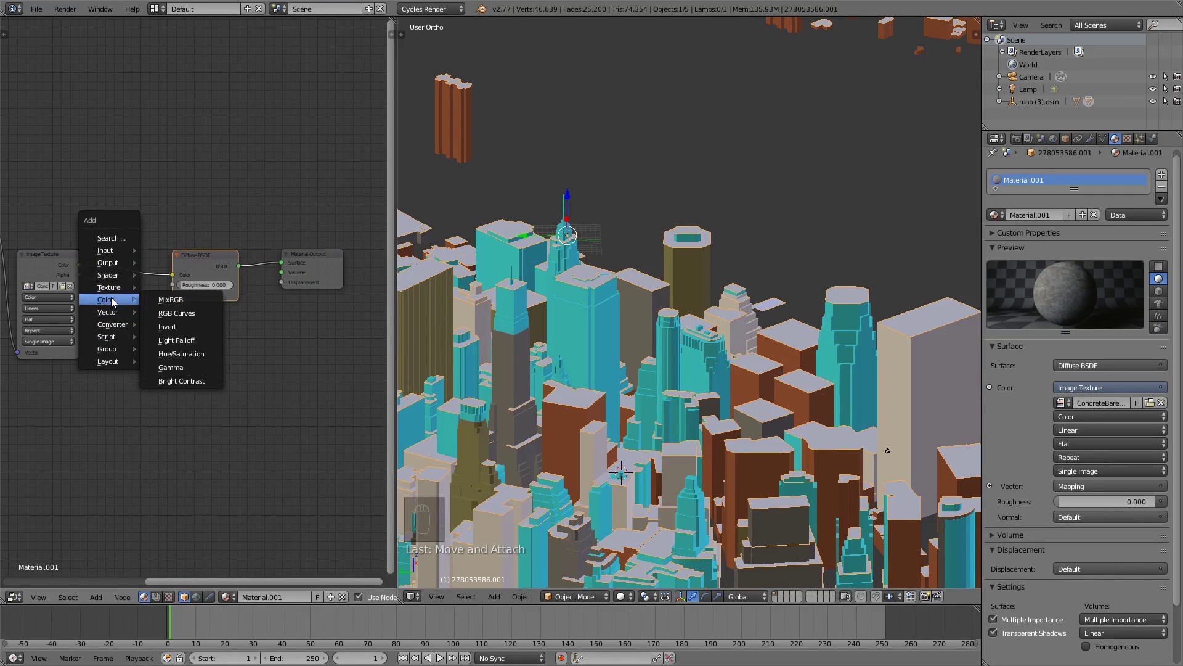
pyautogui.click(196, 353)
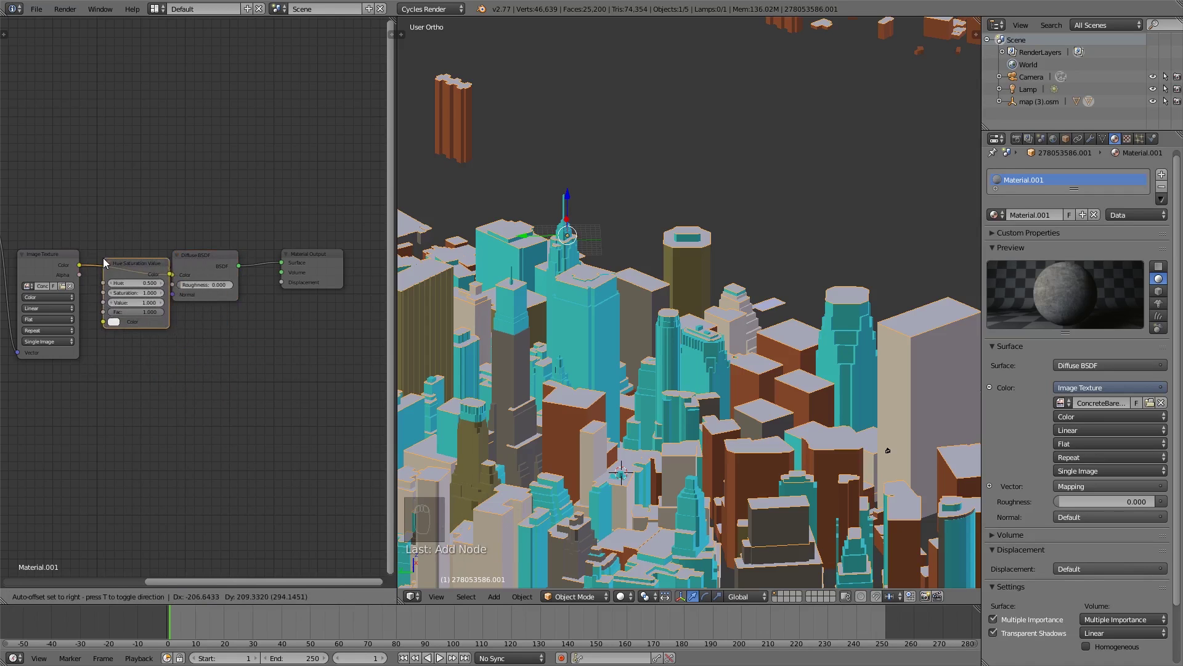
pyautogui.click(102, 258)
pyautogui.moveTo(232, 261); pyautogui.dragTo(234, 264)
pyautogui.moveTo(234, 264); pyautogui.dragTo(175, 273, button='middle')
# Preview the city in Rendered shading and set the Hue Saturation Value node's Value to 0.800.
pyautogui.click(623, 597)
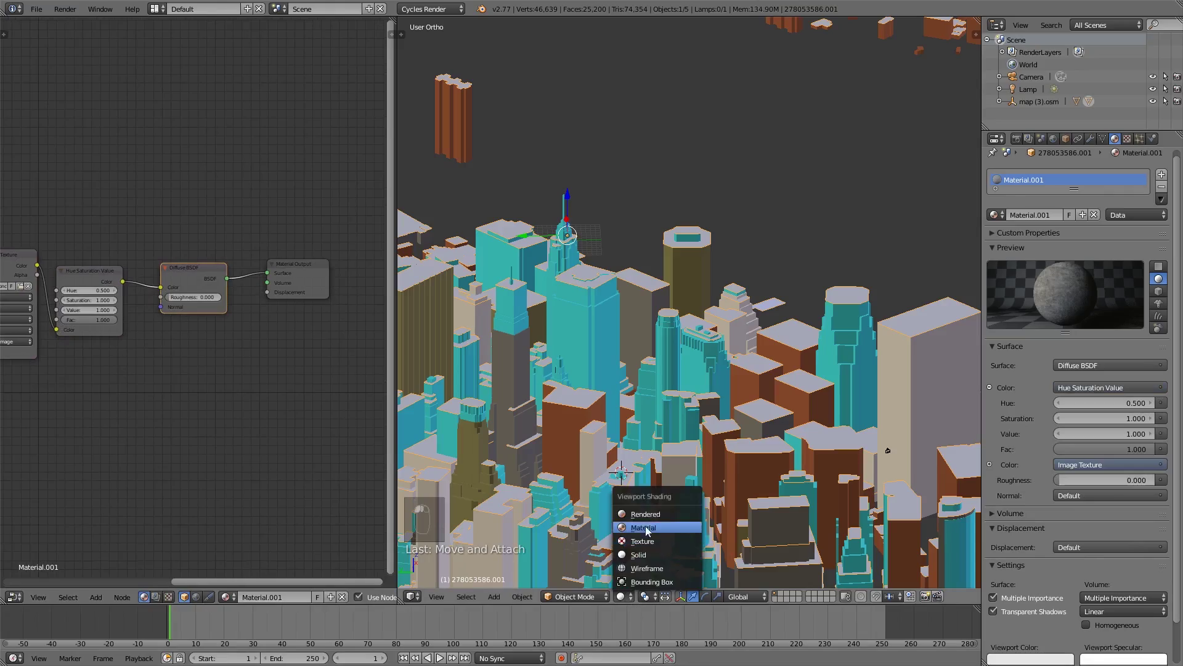
pyautogui.click(648, 514)
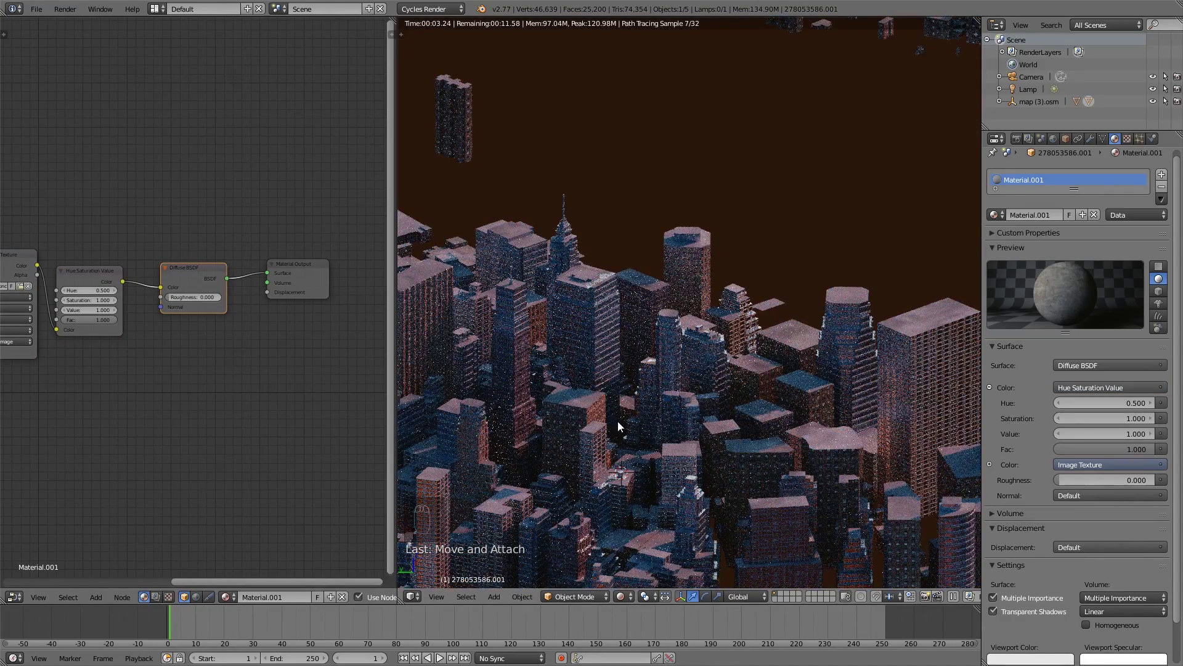
pyautogui.keyDown('shift'); pyautogui.moveTo(618, 420); pyautogui.dragTo(667, 383, button='middle'); pyautogui.keyUp('shift')
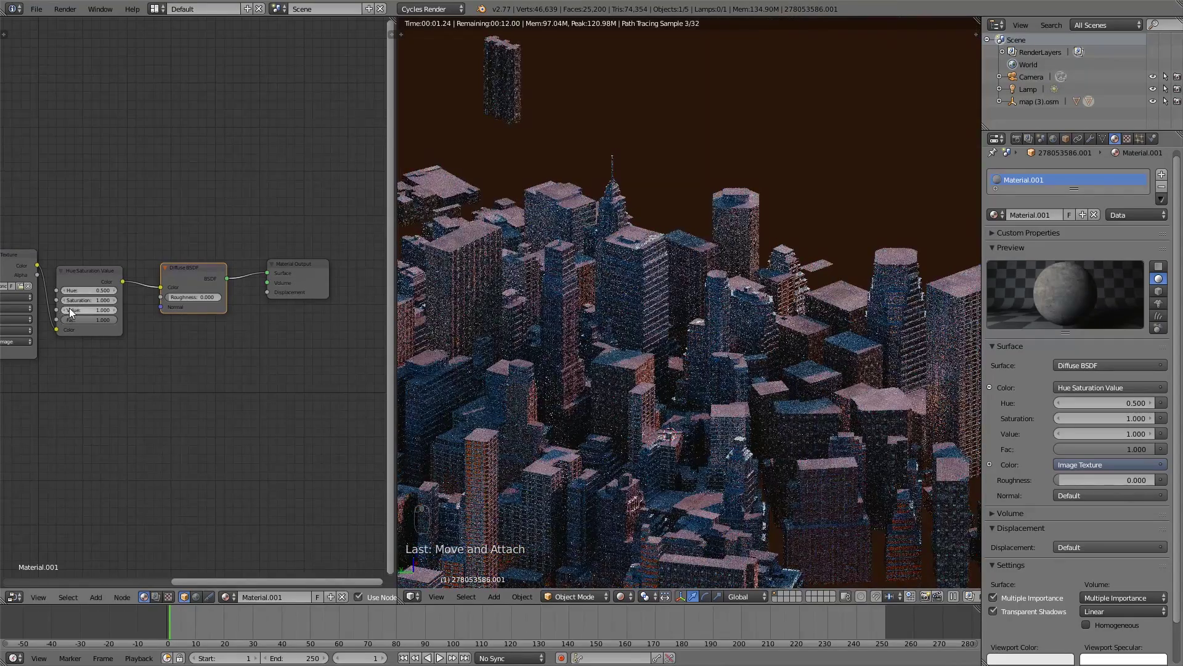
pyautogui.keyDown('ctrl'); pyautogui.scroll(-2, 69, 308); pyautogui.keyUp('ctrl')
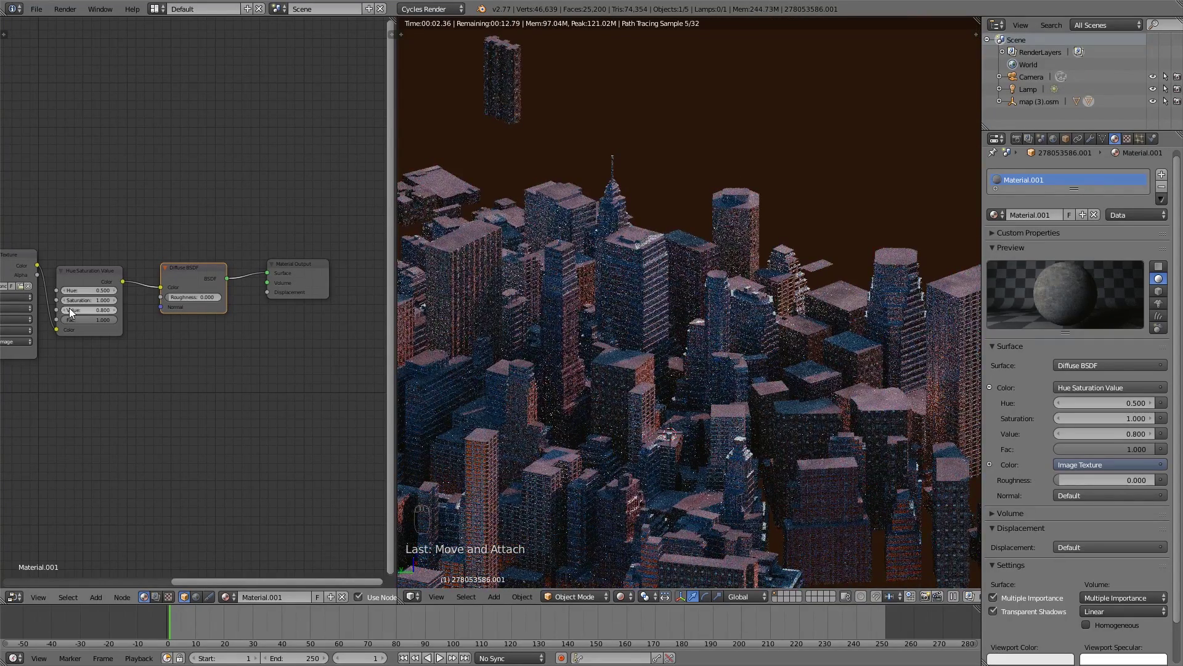
# Set the Mapping node's X and Y scale to 100 for the roof concrete texture.
pyautogui.moveTo(69, 309); pyautogui.dragTo(98, 312, button='middle')
pyautogui.scroll(3, 148, 301)
pyautogui.scroll(2, 191, 290)
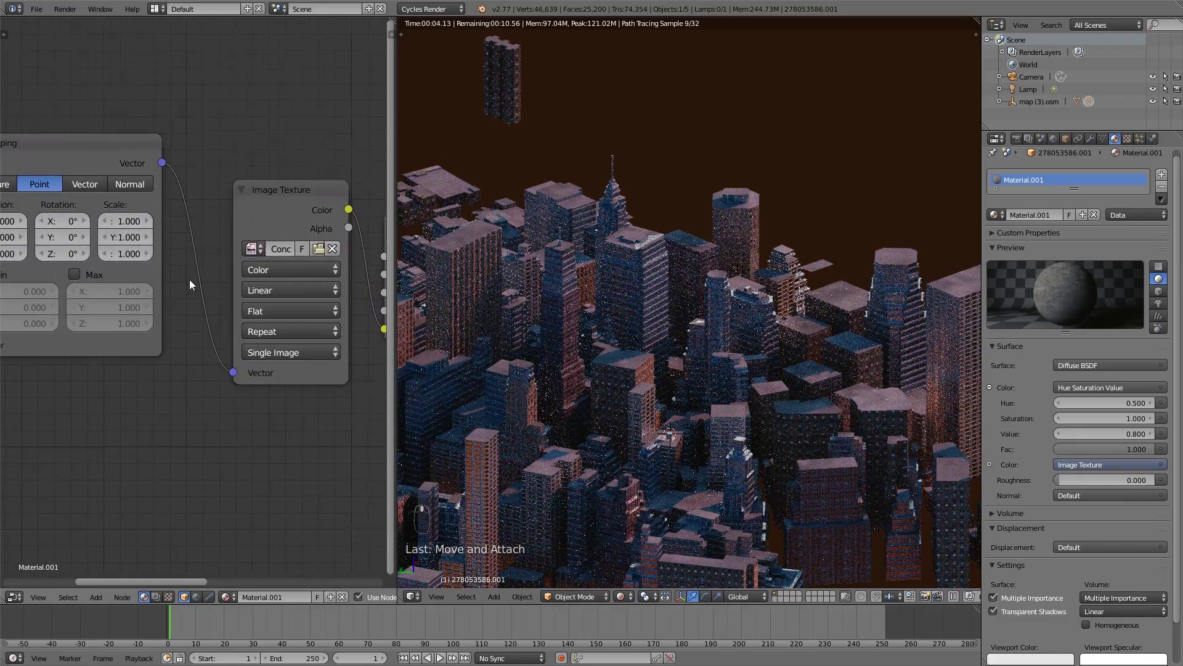
pyautogui.write('100')
pyautogui.press('Return')
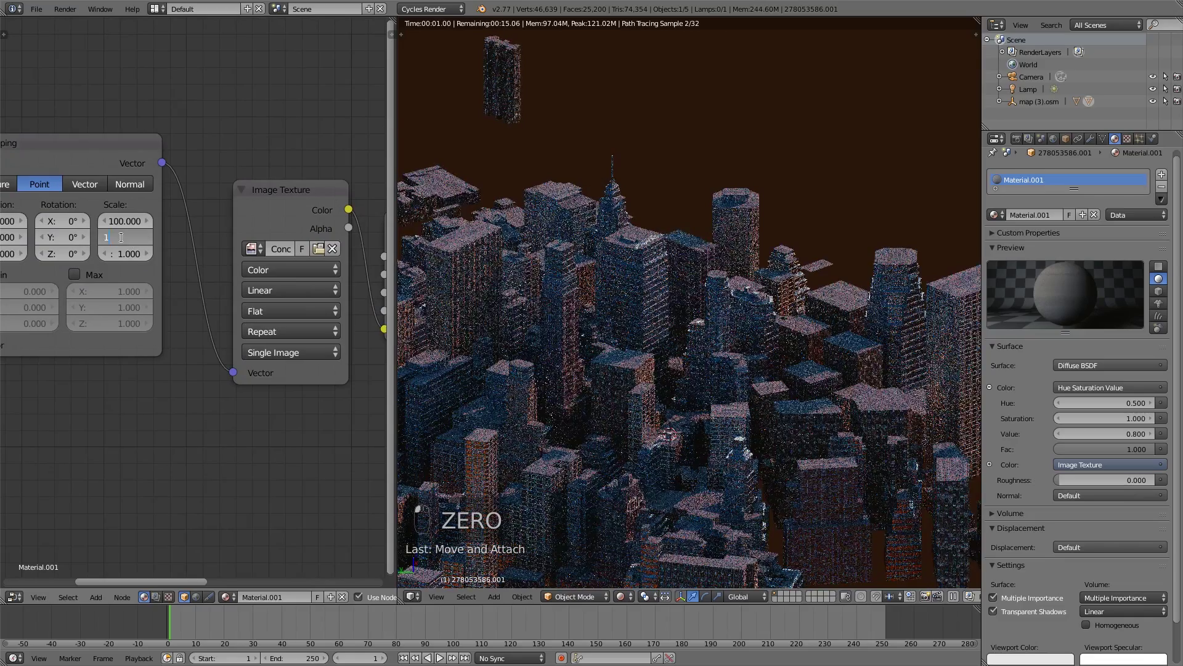
pyautogui.write('00')
pyautogui.press('Return')
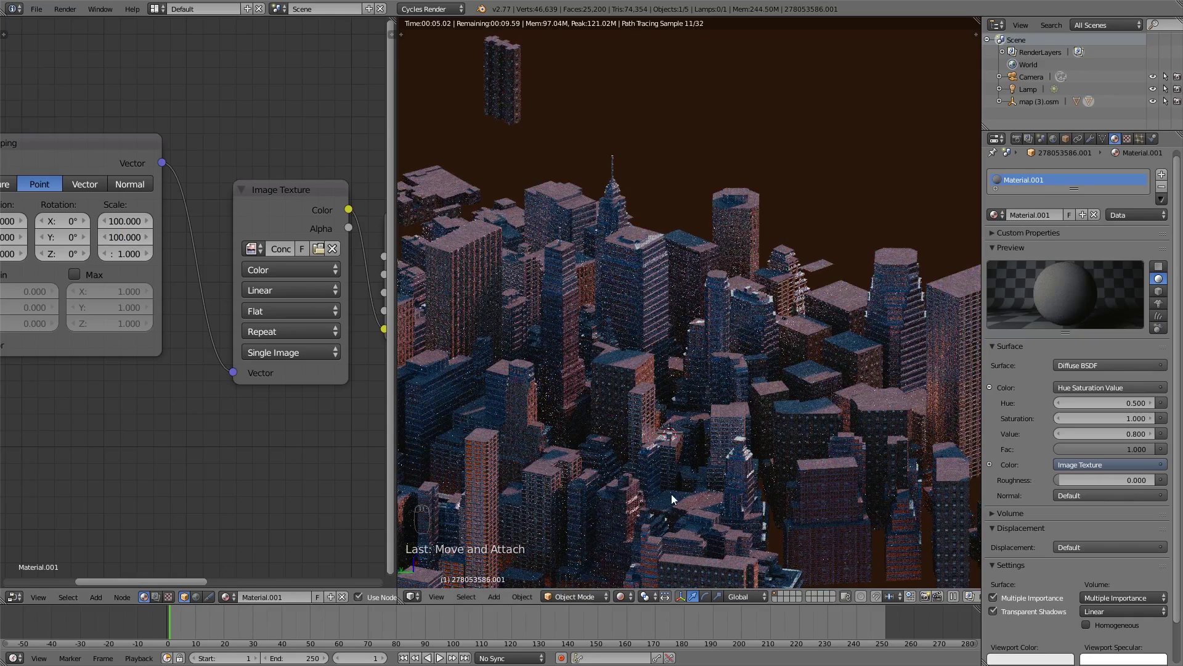
# Return the viewport to Solid shading and randomly select faces of the roofs object in Edit Mode.
pyautogui.click(626, 594)
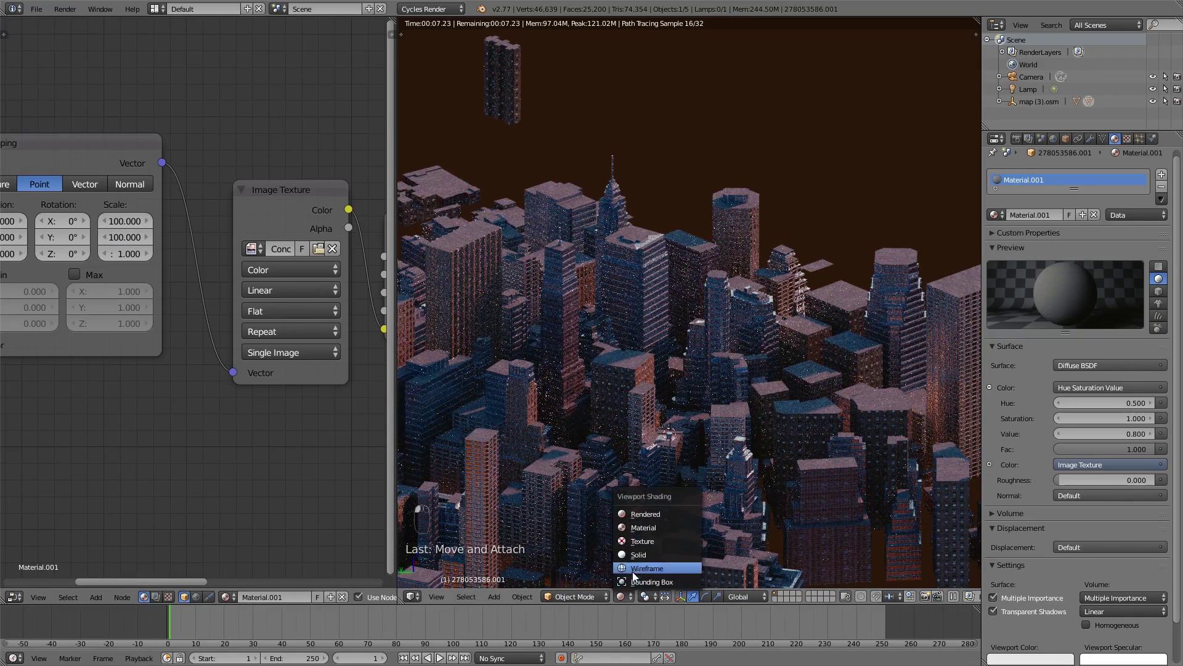
pyautogui.click(642, 556)
pyautogui.scroll(-2, 711, 390)
pyautogui.press('Tab')
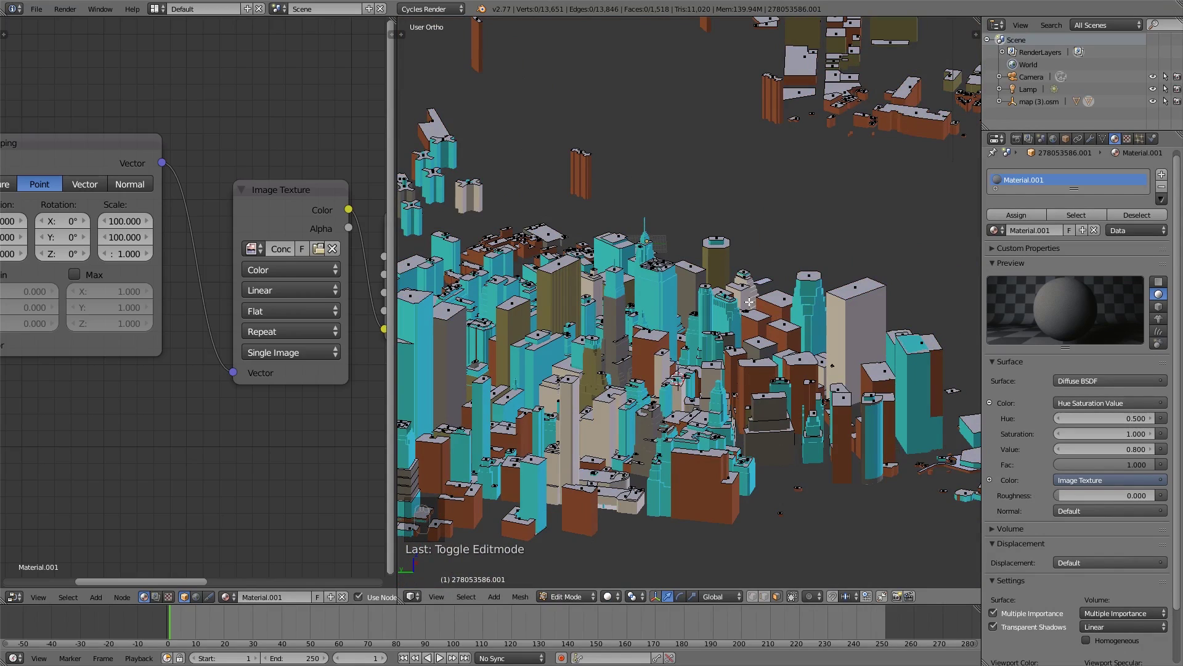
pyautogui.click(475, 595)
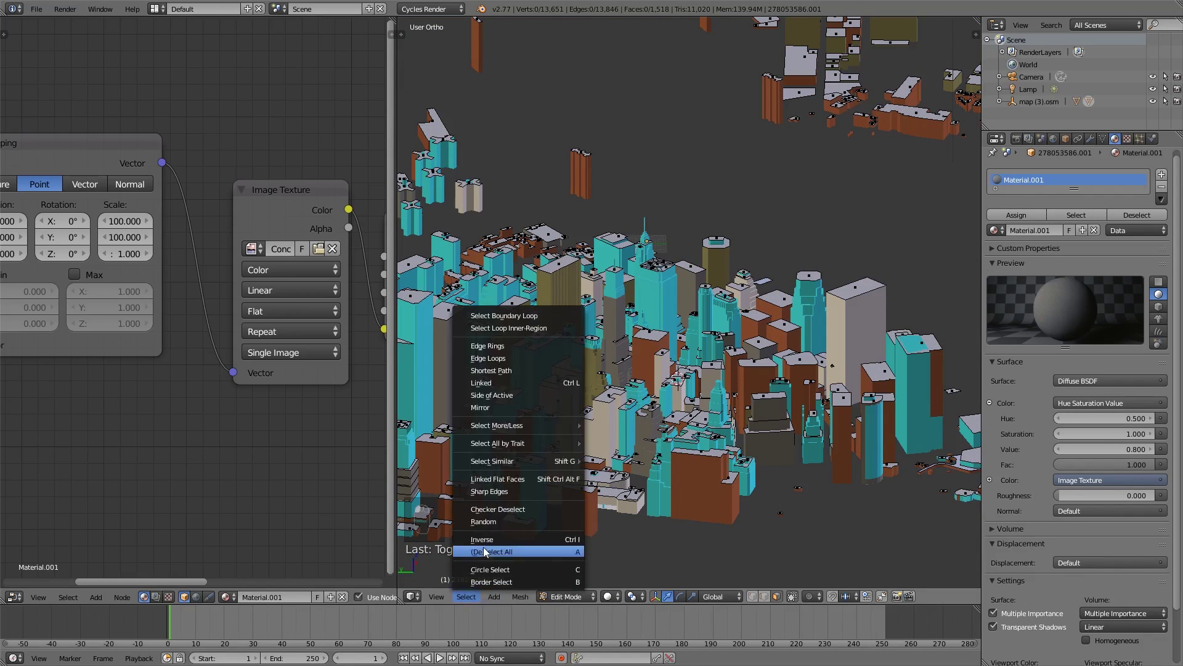
pyautogui.click(493, 519)
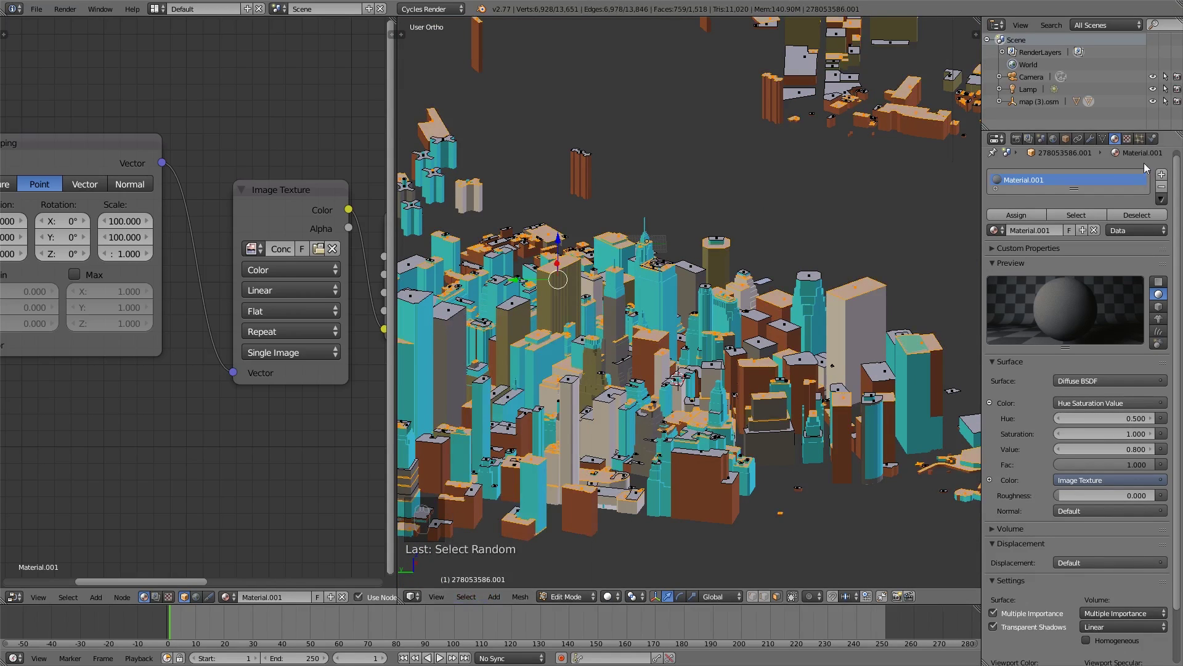
# Add a second material slot to the roofs object and load Material.001 into it.
pyautogui.click(1161, 175)
pyautogui.click(1044, 259)
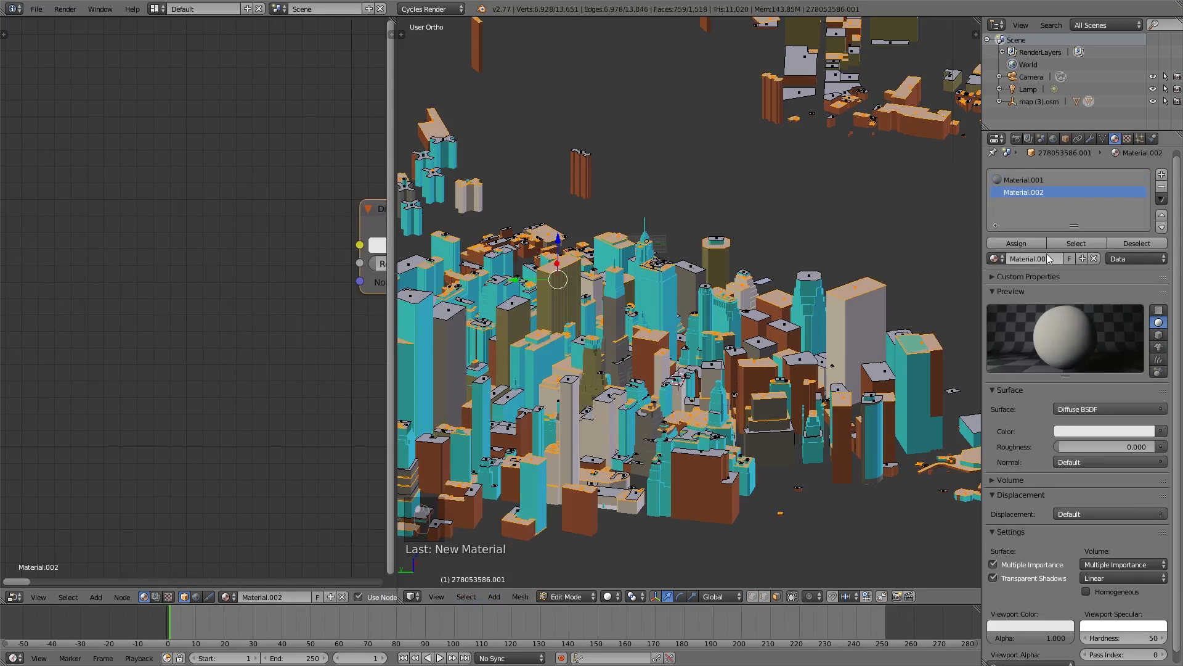
pyautogui.click(998, 259)
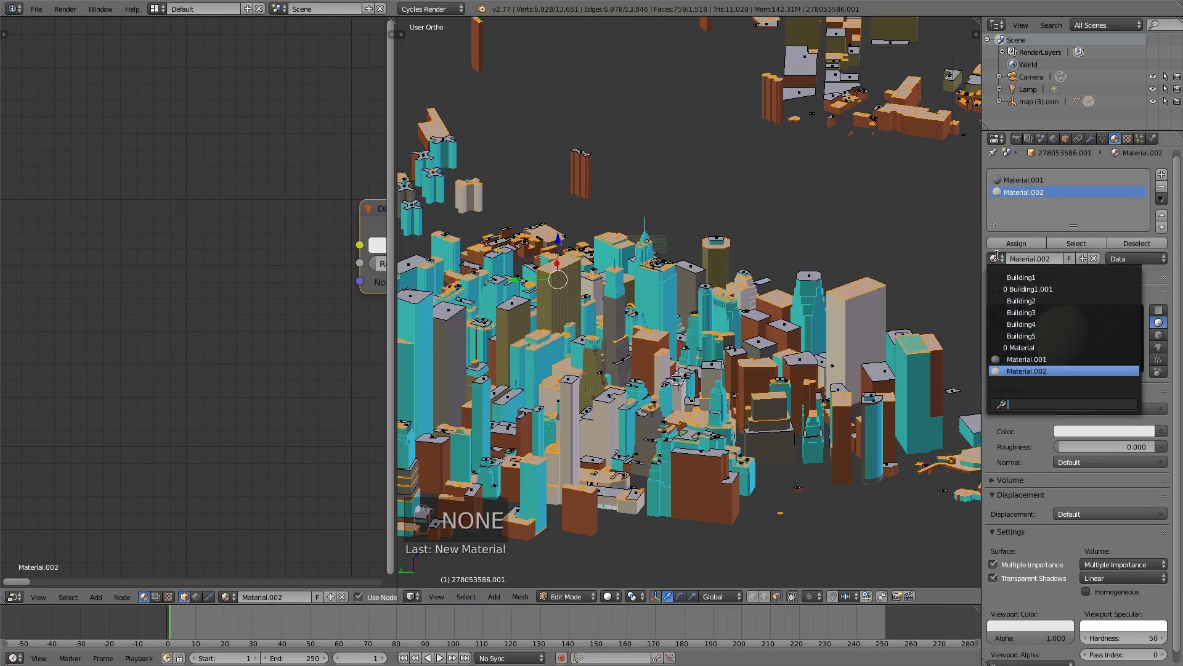
pyautogui.click(1062, 358)
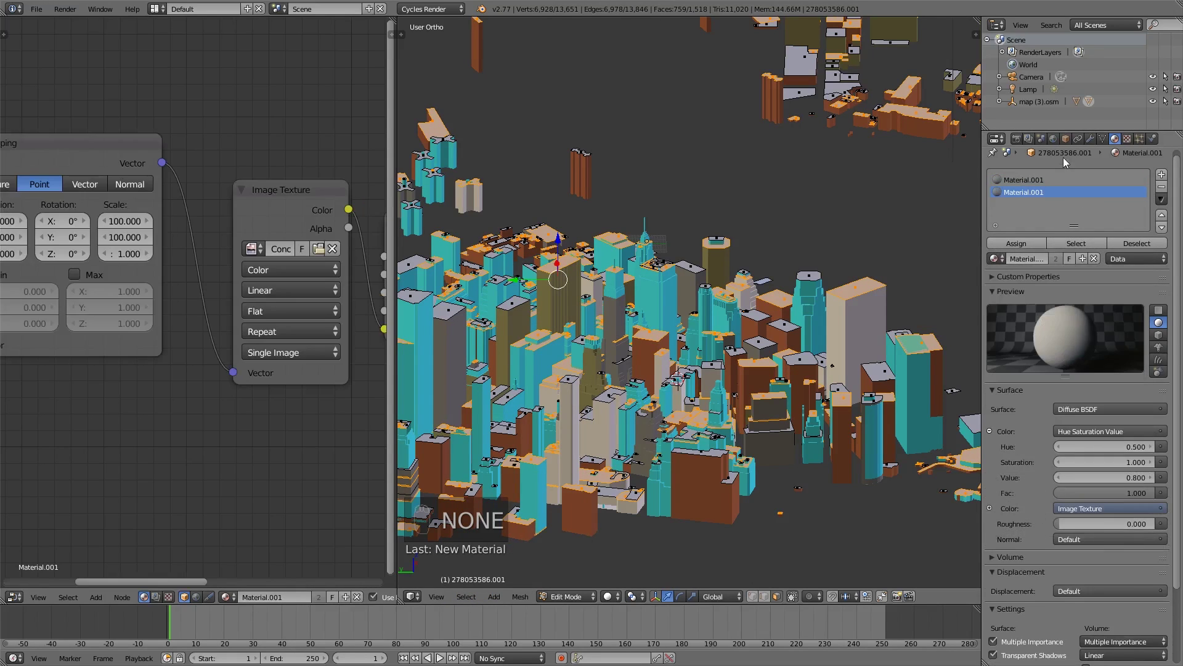
# Make the second slot's material a single-user copy and assign it to the randomly selected roof faces.
pyautogui.press('Tab')
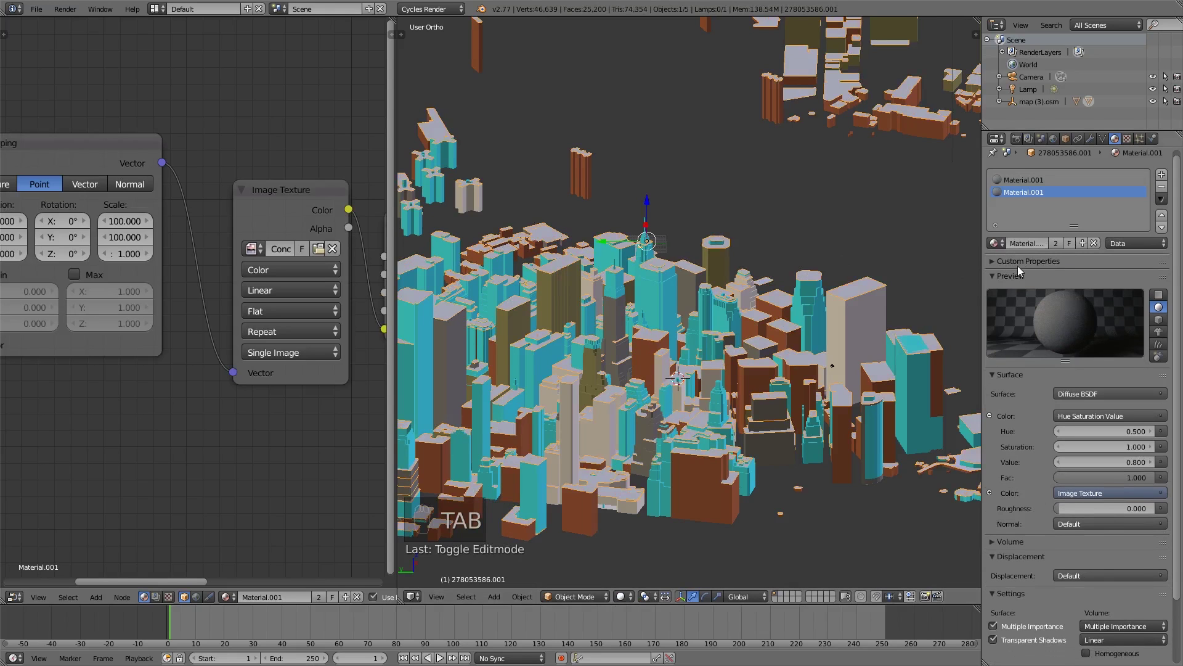
pyautogui.click(1055, 244)
pyautogui.press('Tab')
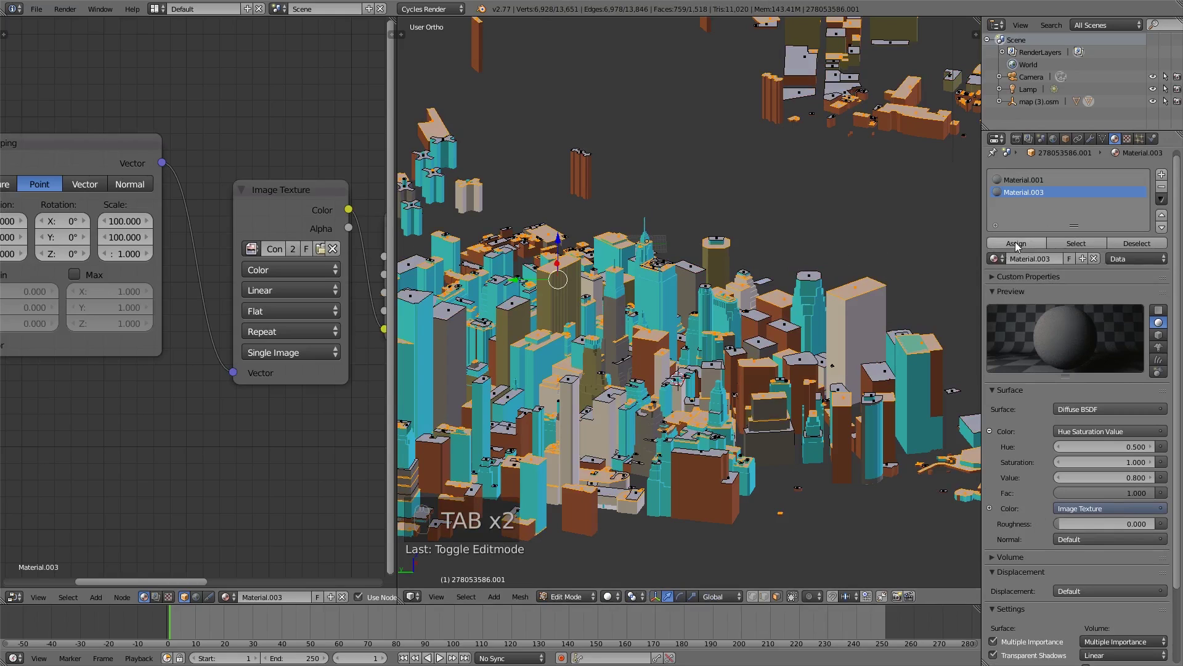
pyautogui.click(1015, 242)
# Darken the viewport color of Material.003 to a dark grey.
pyautogui.scroll(-4, 1044, 541)
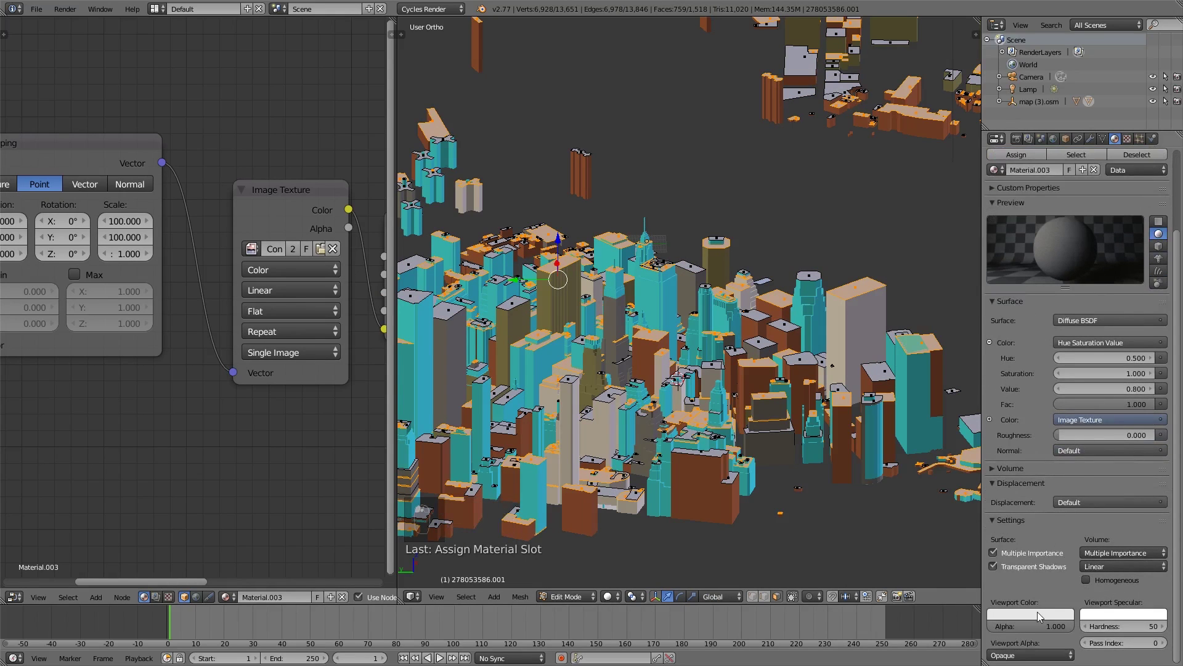
pyautogui.click(1037, 615)
pyautogui.moveTo(1063, 483); pyautogui.dragTo(1063, 523)
# Set the Hue Saturation Value node of Material.003 to Value 0.6 and Hue 0.52.
pyautogui.scroll(-2, 172, 315)
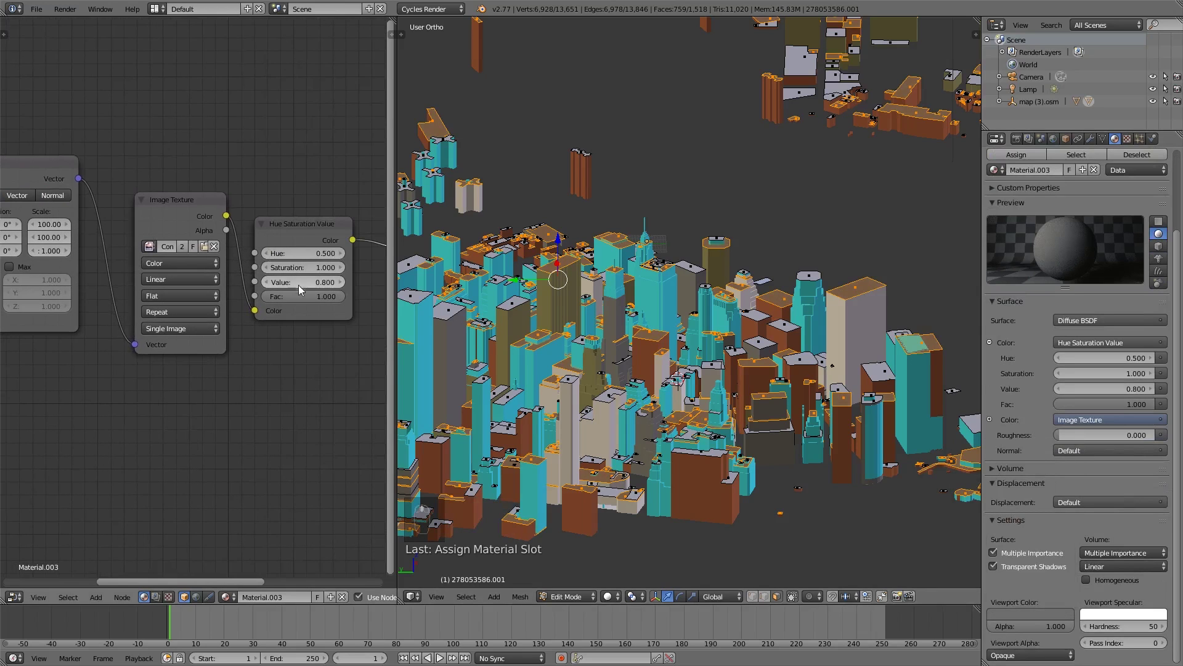
pyautogui.click(273, 287)
pyautogui.write('0.6')
pyautogui.press('Return')
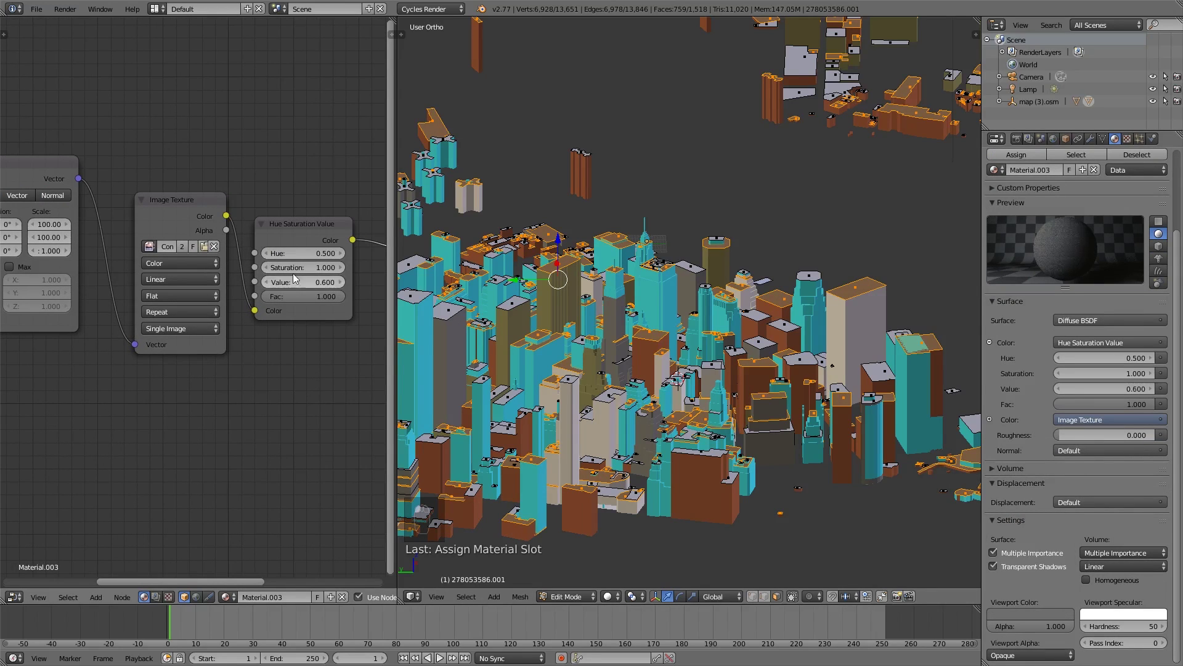
pyautogui.click(318, 254)
pyautogui.write('0.52')
pyautogui.press('Return')
# Leave Edit Mode, preview the city in Rendered shading and set the Hue Saturation Value node's Value to 0.500.
pyautogui.scroll(3, 582, 357)
pyautogui.press('Tab')
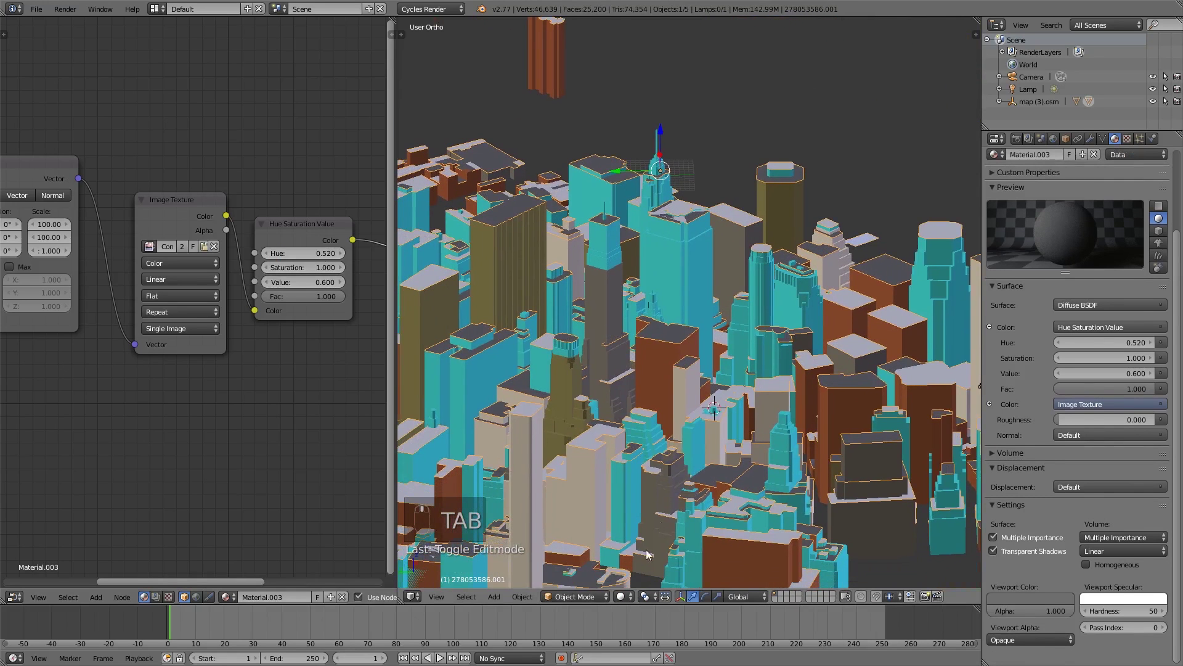
pyautogui.click(623, 596)
pyautogui.click(658, 515)
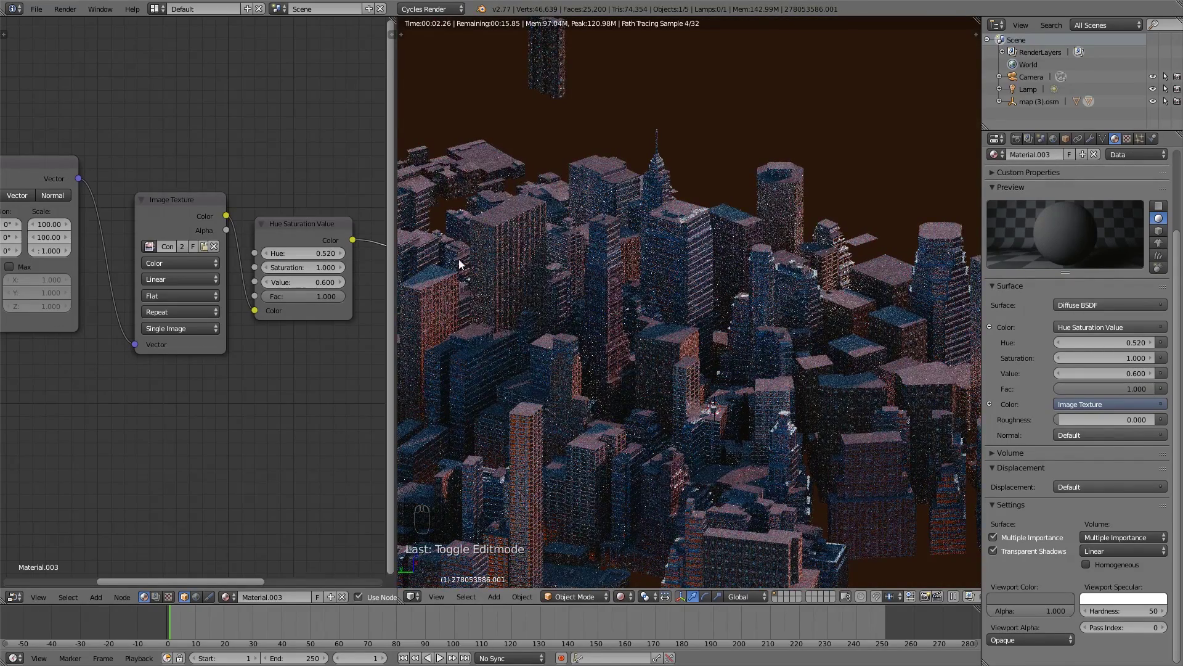
pyautogui.moveTo(320, 282); pyautogui.dragTo(234, 282)
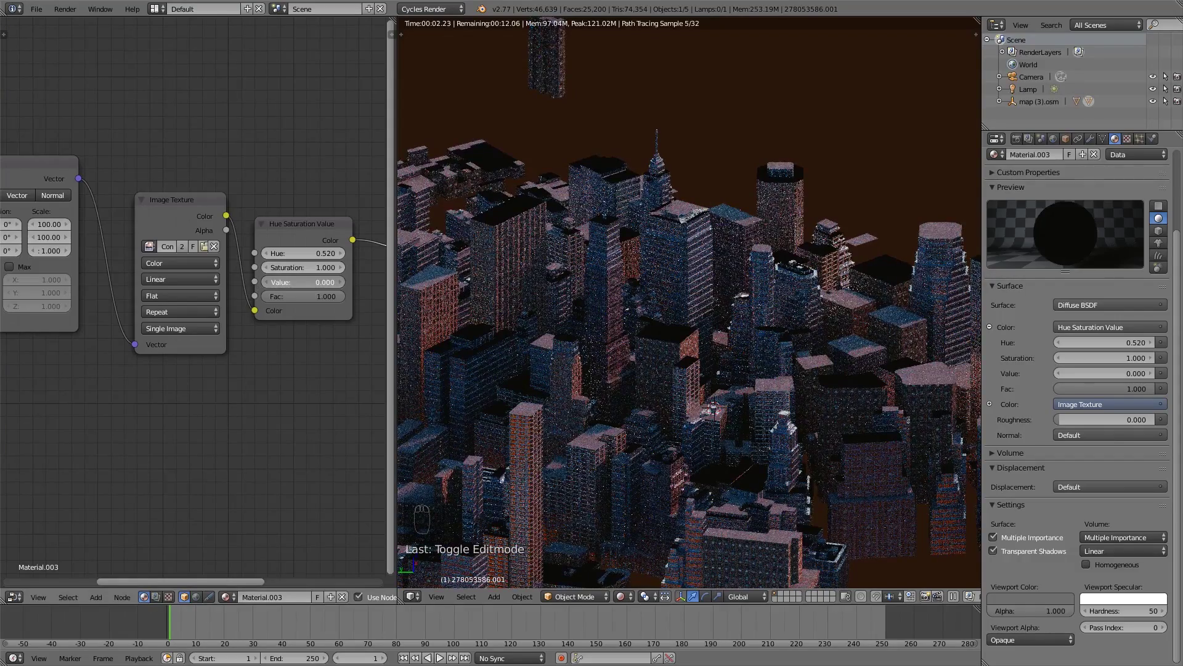
pyautogui.moveTo(234, 283); pyautogui.dragTo(272, 284)
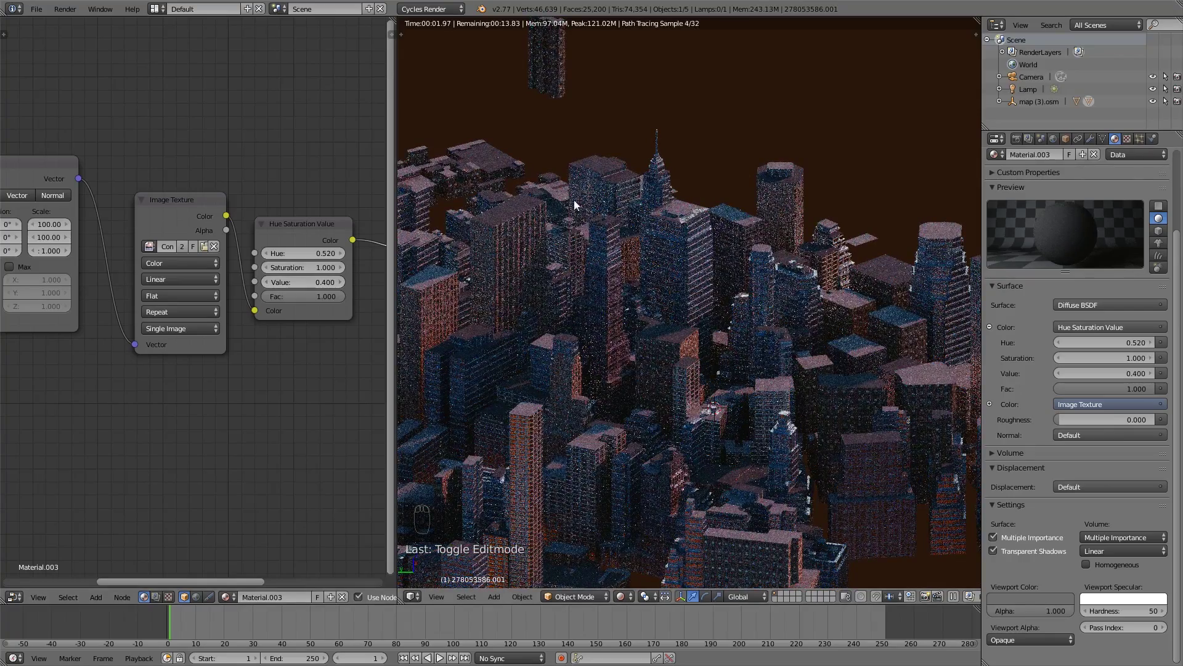
pyautogui.click(341, 283)
# Return the viewport to Solid shading and switch to an empty layer.
pyautogui.click(622, 597)
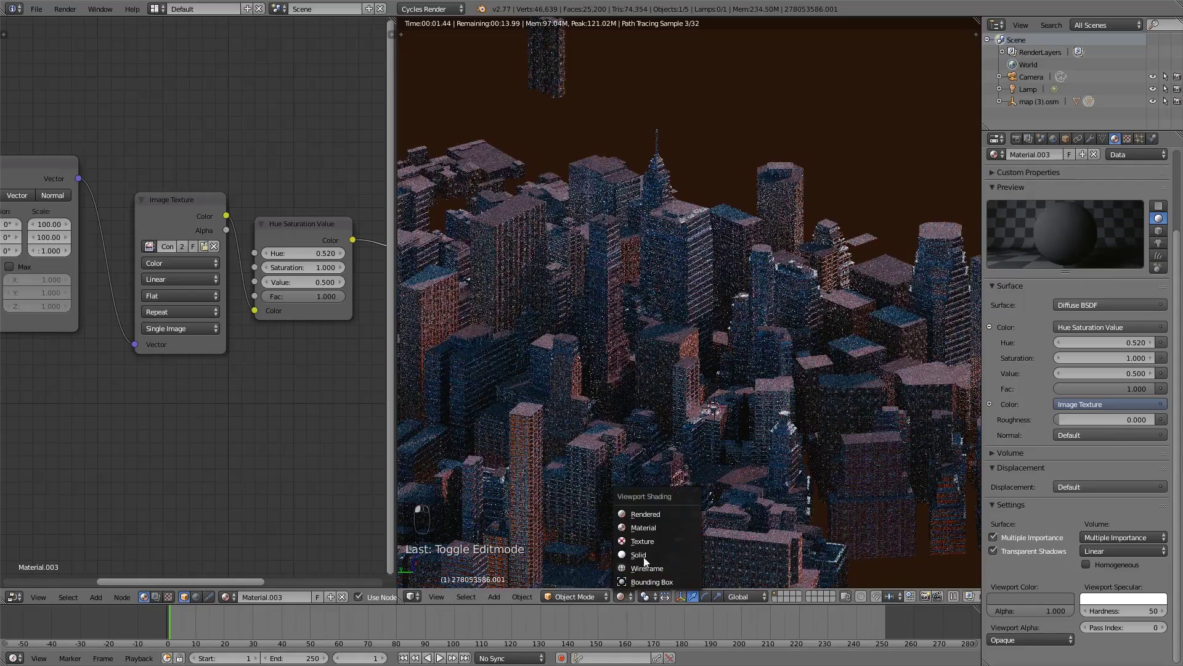
pyautogui.click(651, 554)
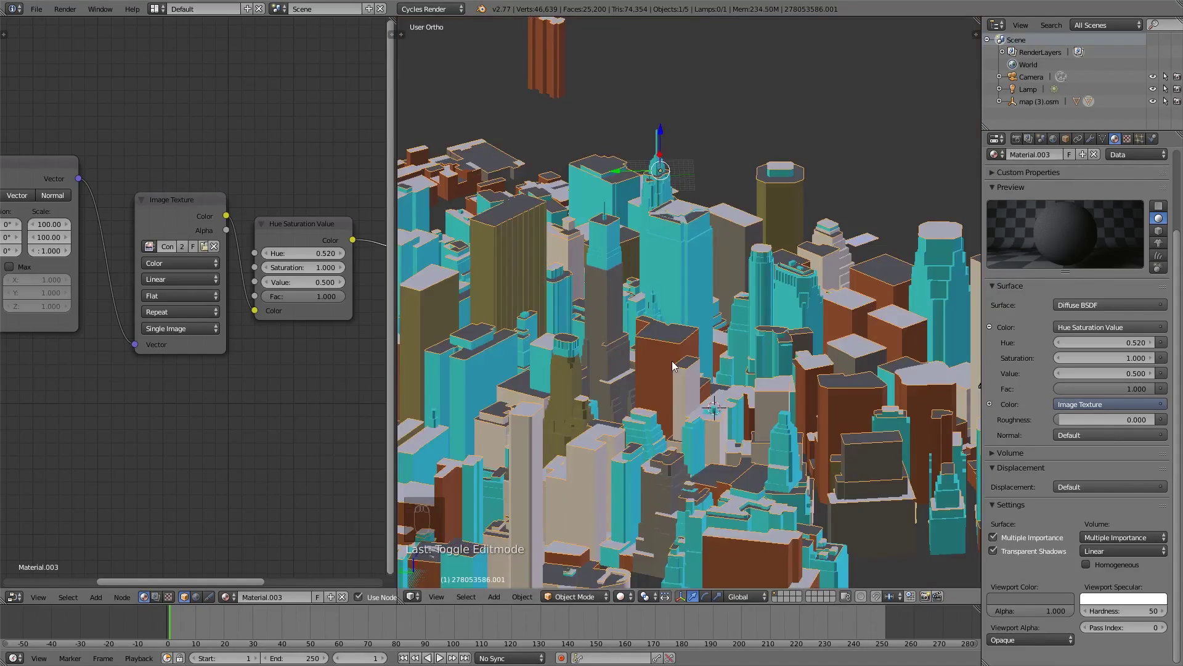
pyautogui.scroll(-3, 672, 364)
pyautogui.keyDown('shift'); pyautogui.moveTo(654, 364); pyautogui.dragTo(598, 302, button='middle'); pyautogui.keyUp('shift')
pyautogui.scroll(4, 873, 349)
pyautogui.scroll(5, 830, 315)
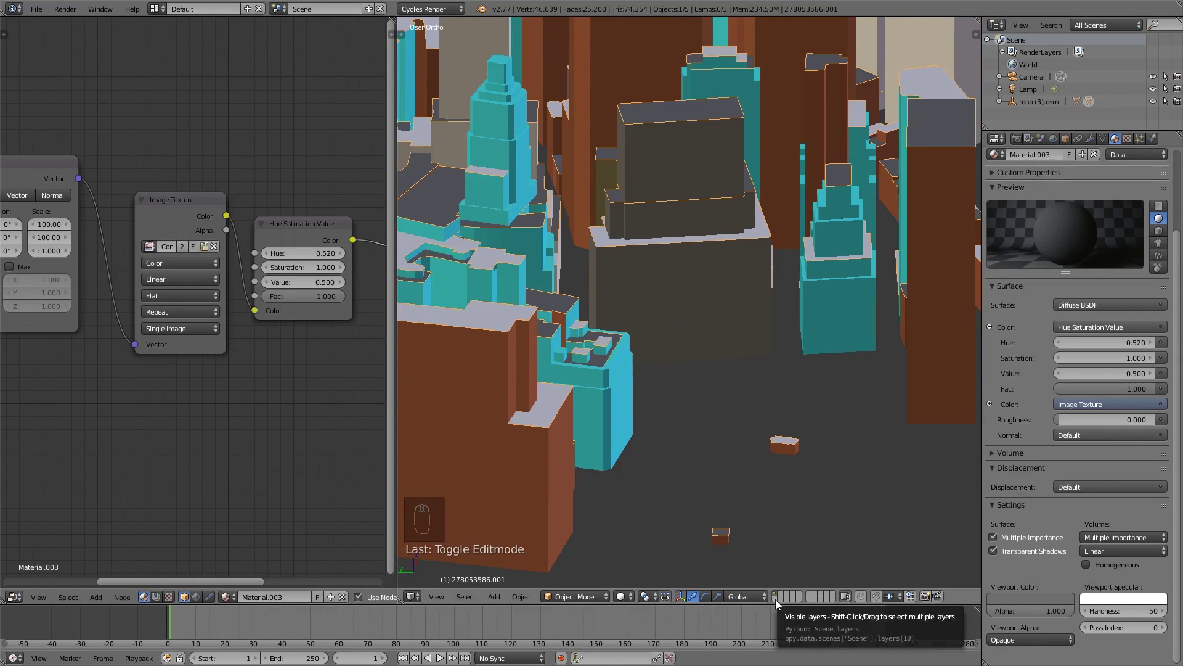
pyautogui.scroll(-2, 761, 444)
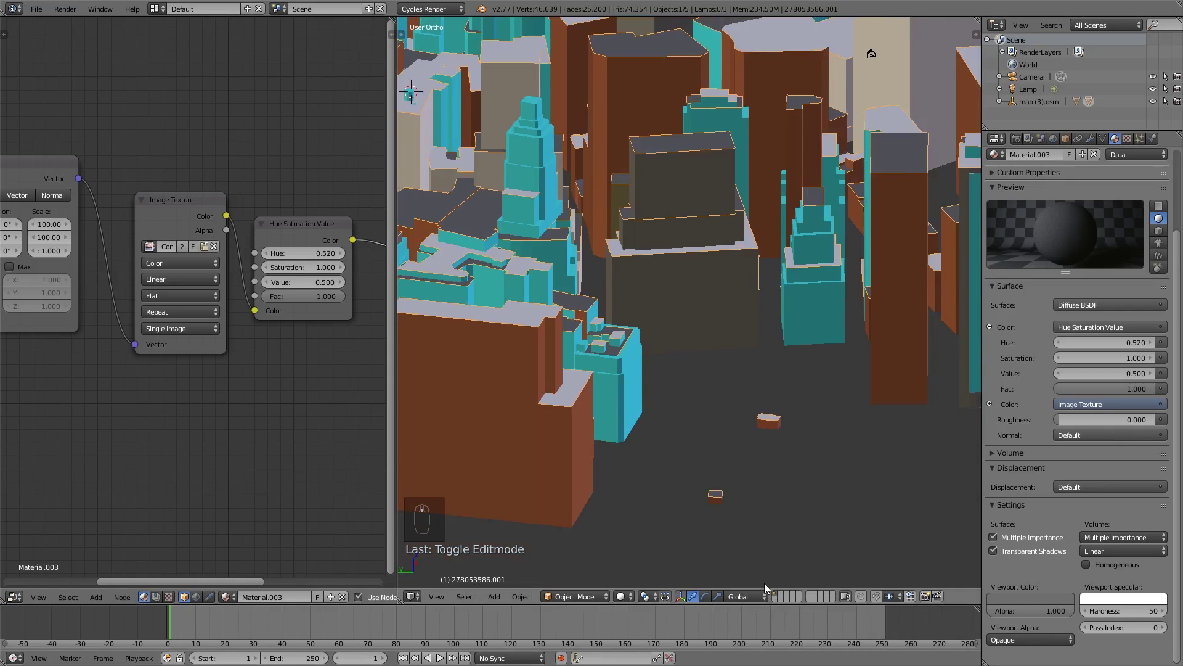
pyautogui.click(775, 600)
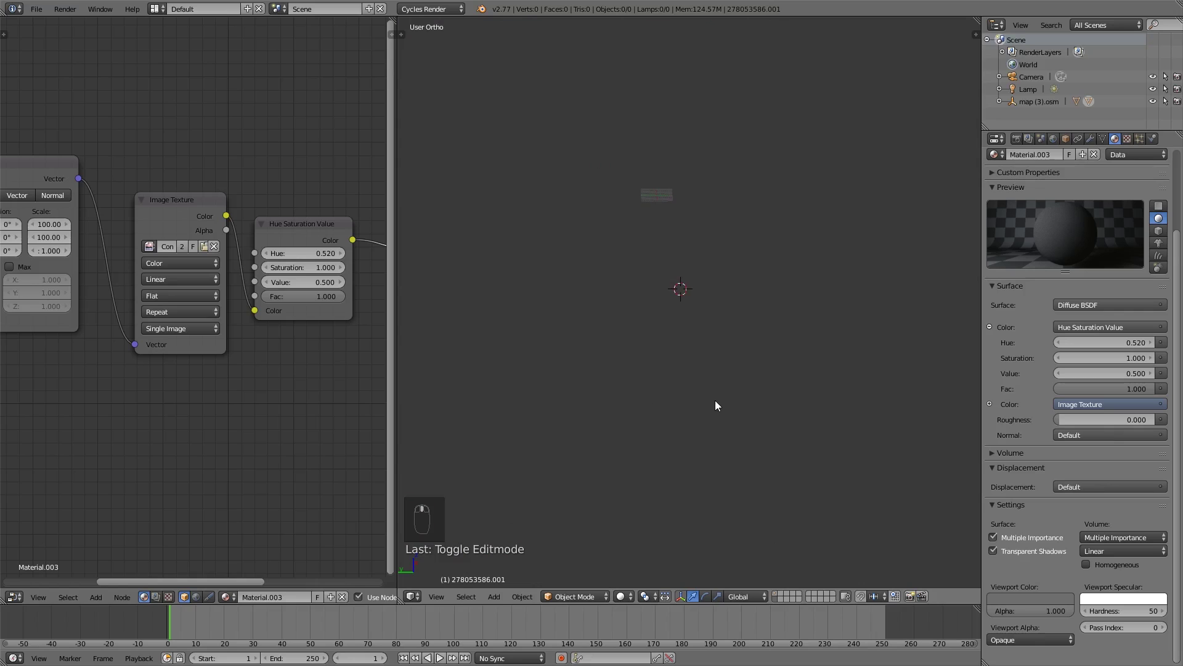
# Snap the 3D cursor to the center in front view and add a cube mesh there.
pyautogui.press('KP_1')
pyautogui.scroll(2, 746, 194)
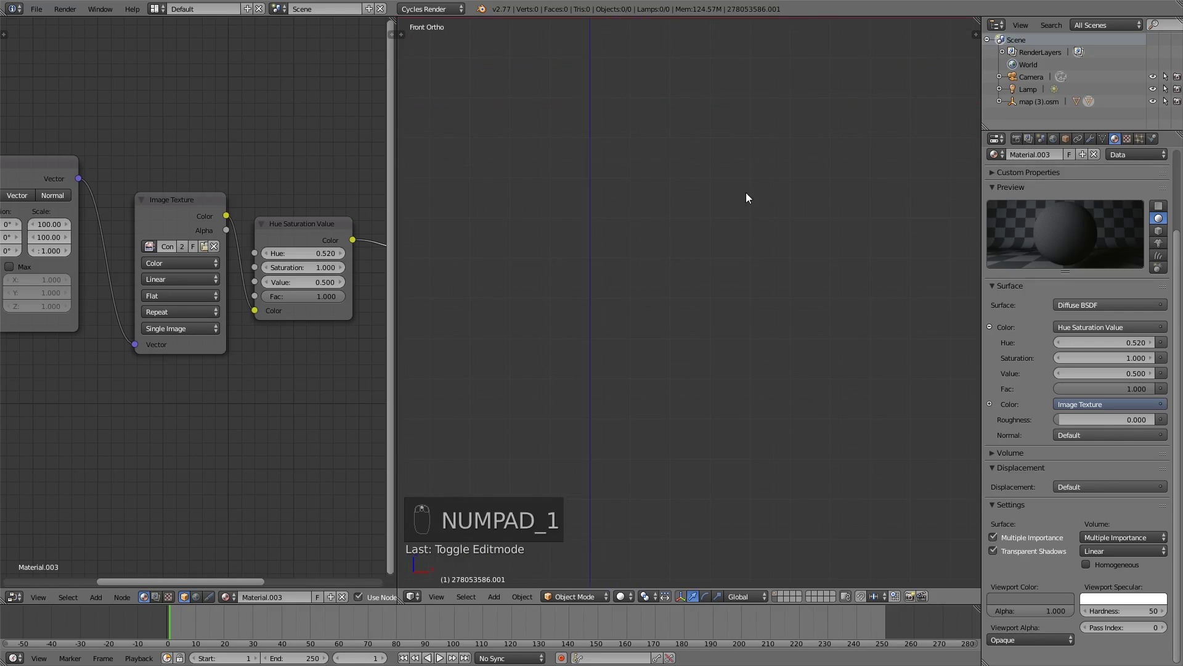
pyautogui.press('KP_5')
pyautogui.press('KP_5')
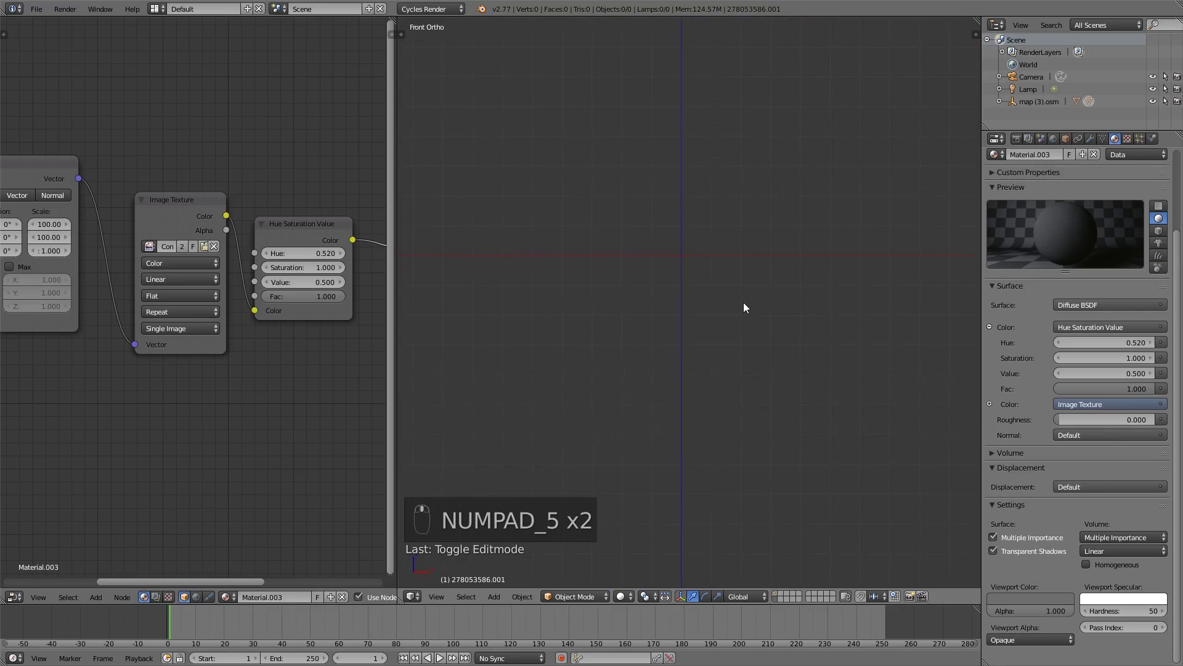
pyautogui.hotkey('shift', 's')
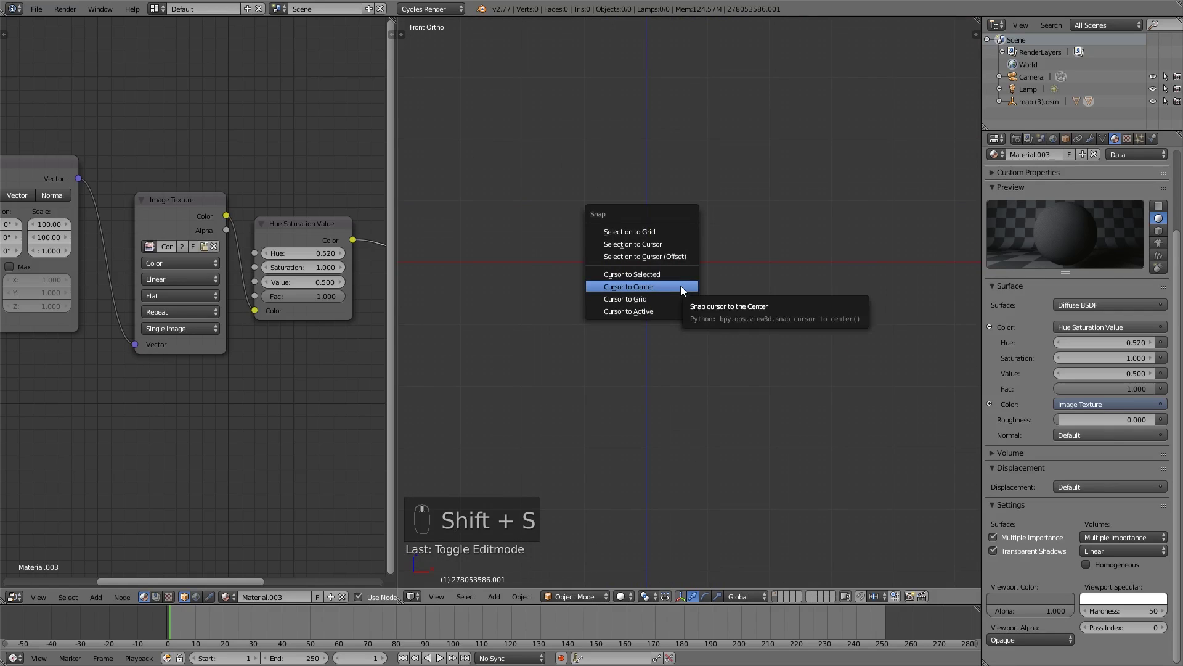
pyautogui.click(681, 286)
pyautogui.hotkey('shift', 'a')
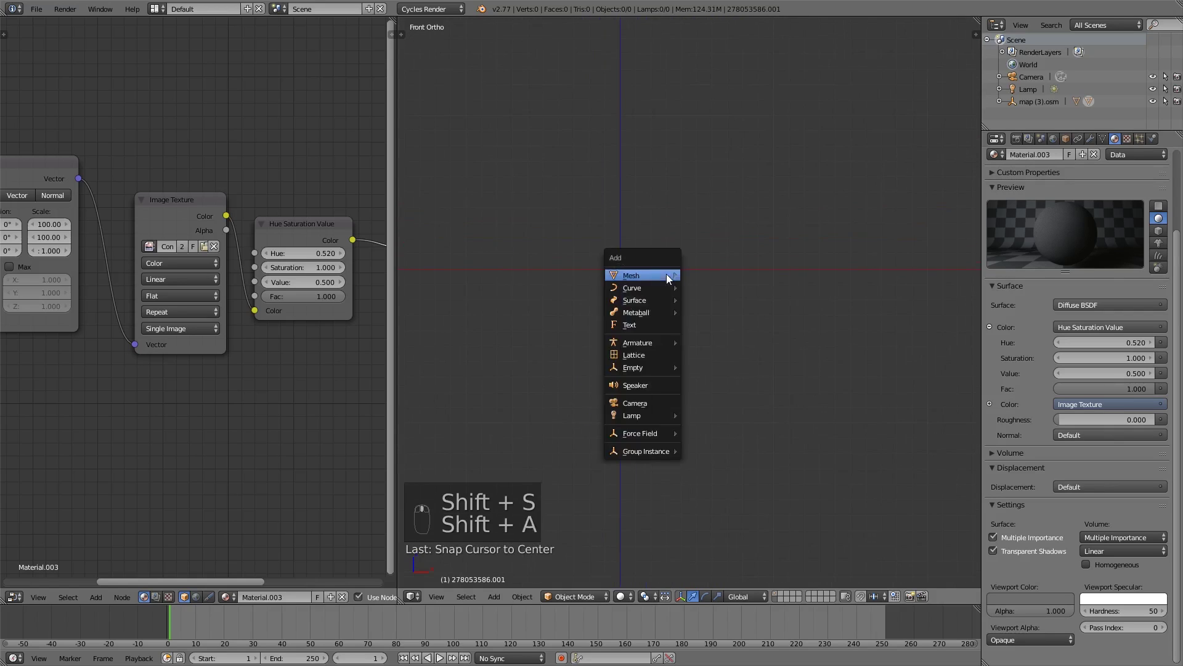
pyautogui.click(690, 278)
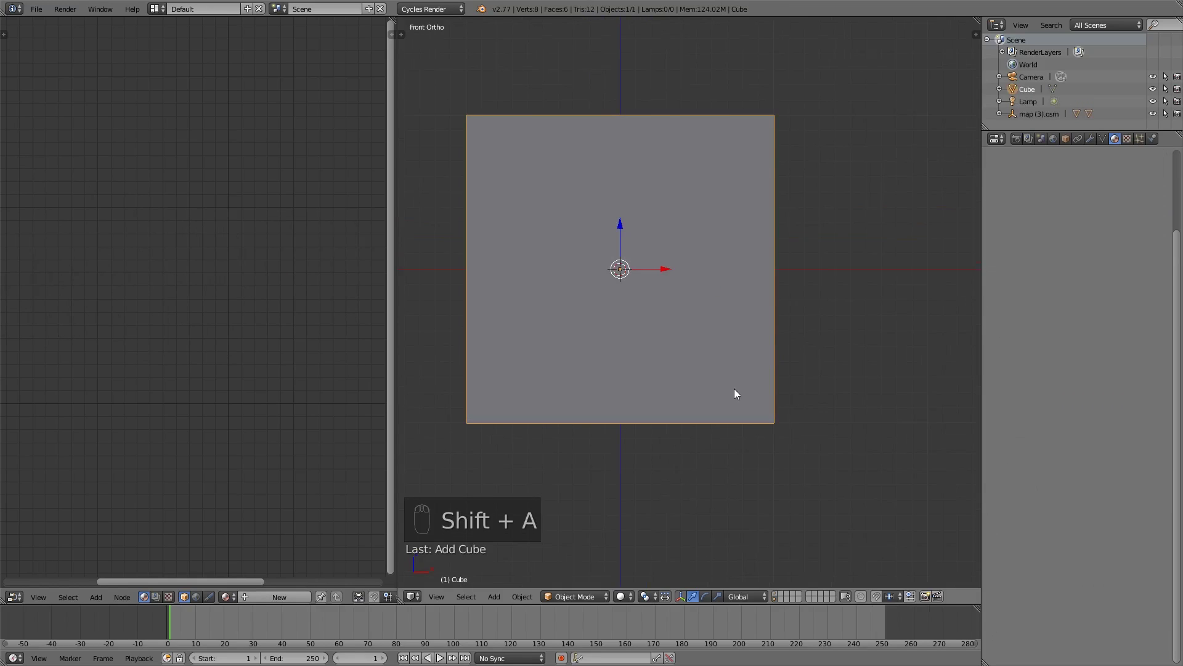
pyautogui.press('s')
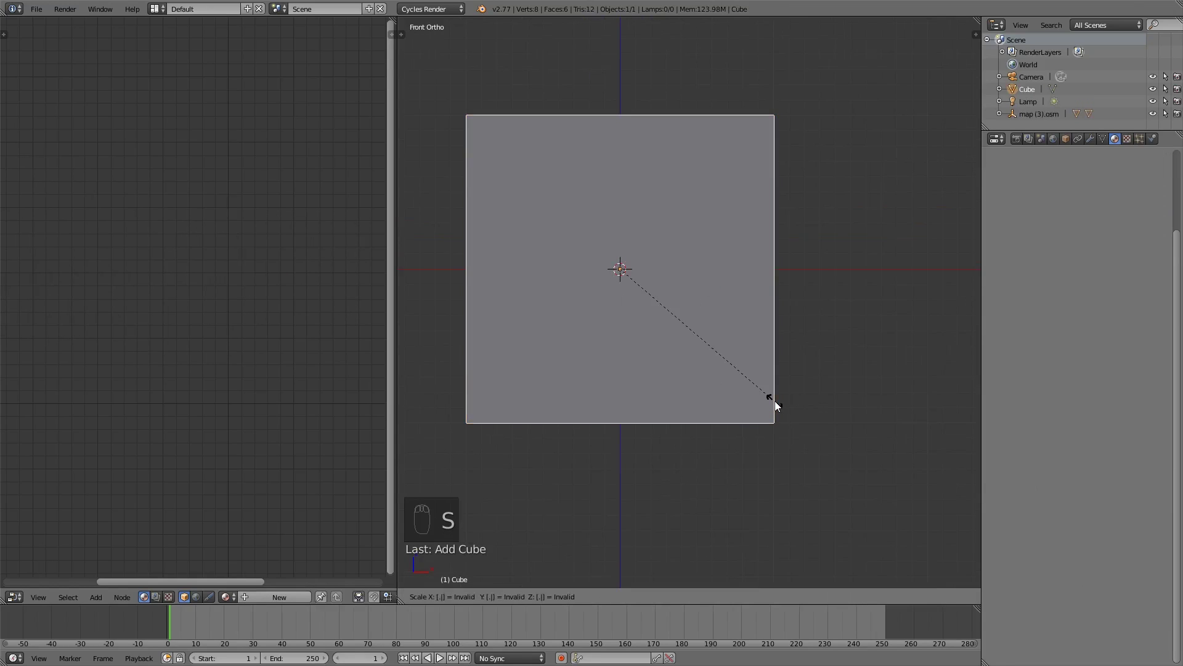
pyautogui.rightClick(775, 401)
pyautogui.press('s')
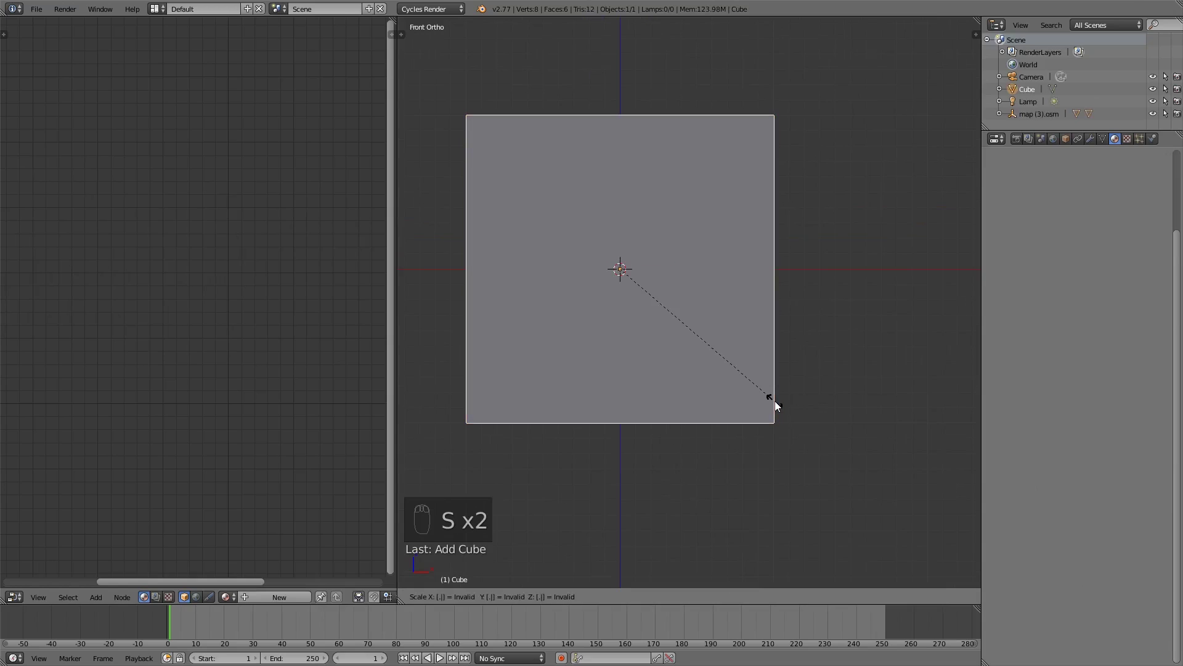
pyautogui.click(775, 401)
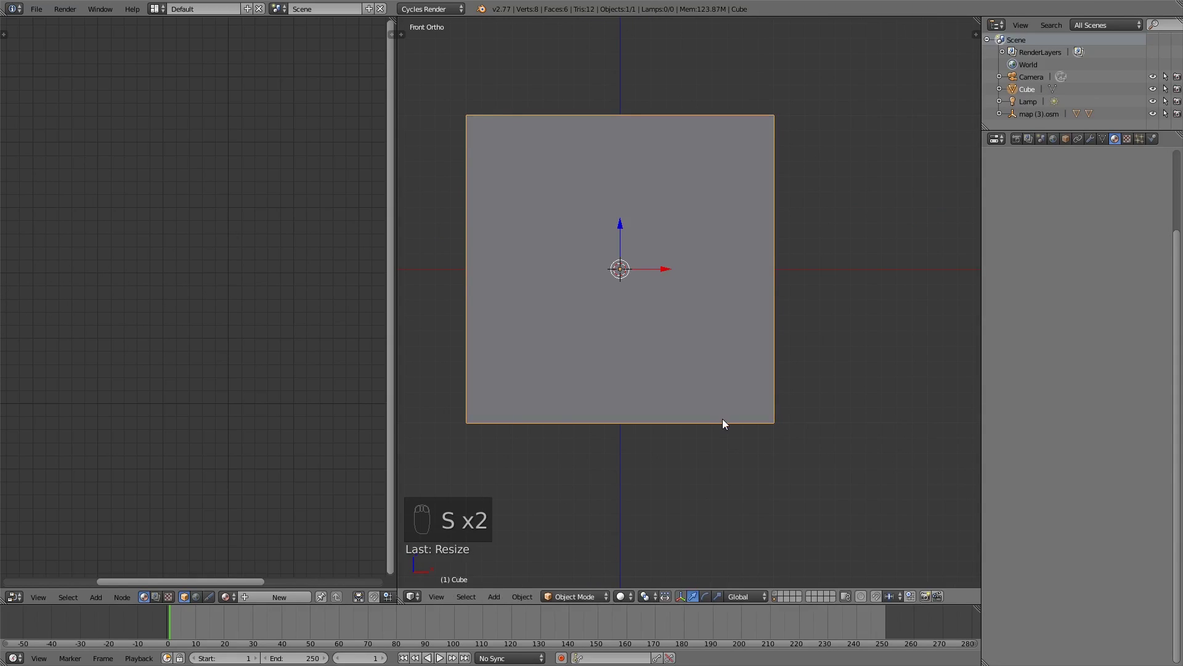
pyautogui.scroll(-1, 754, 406)
pyautogui.press('s')
pyautogui.rightClick(720, 390)
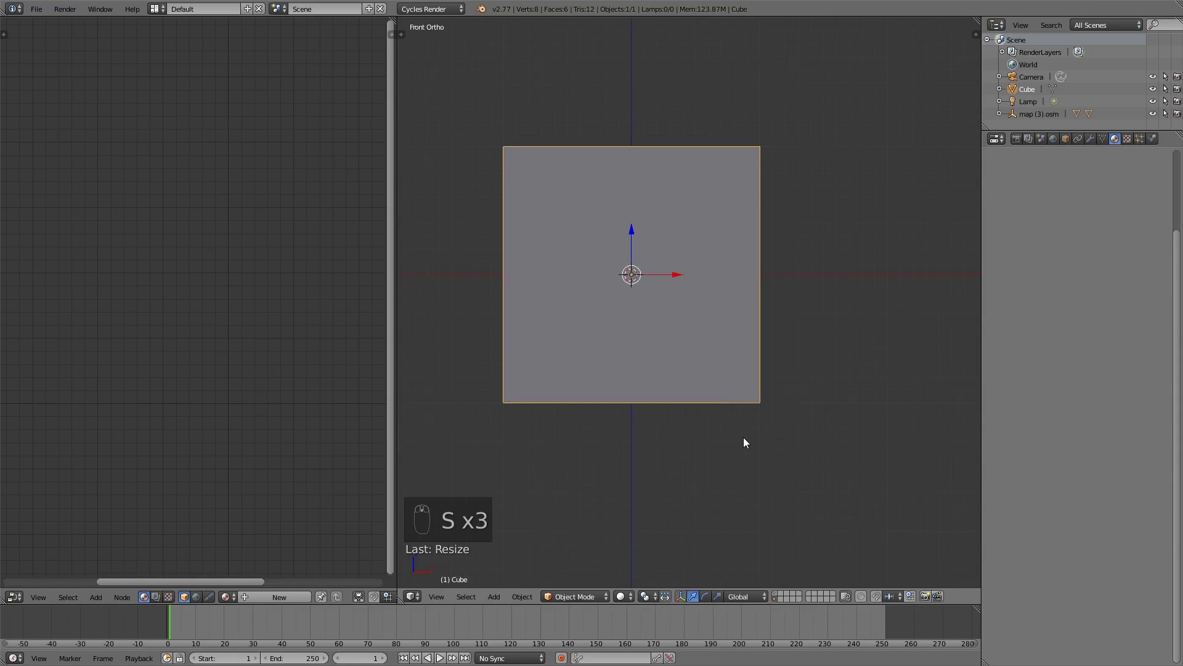
pyautogui.moveTo(743, 442); pyautogui.dragTo(699, 318, button='middle')
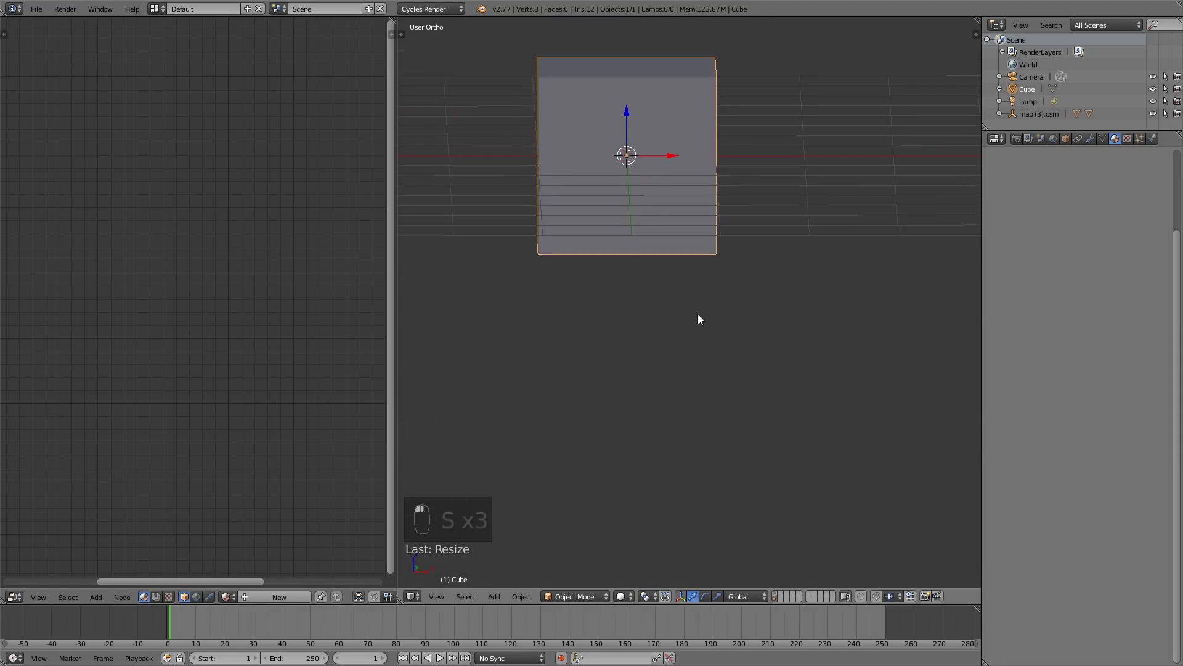
pyautogui.press('s')
pyautogui.rightClick(682, 268)
pyautogui.moveTo(635, 511); pyautogui.dragTo(629, 449, button='middle')
pyautogui.press('KP_1')
pyautogui.write('s.15')
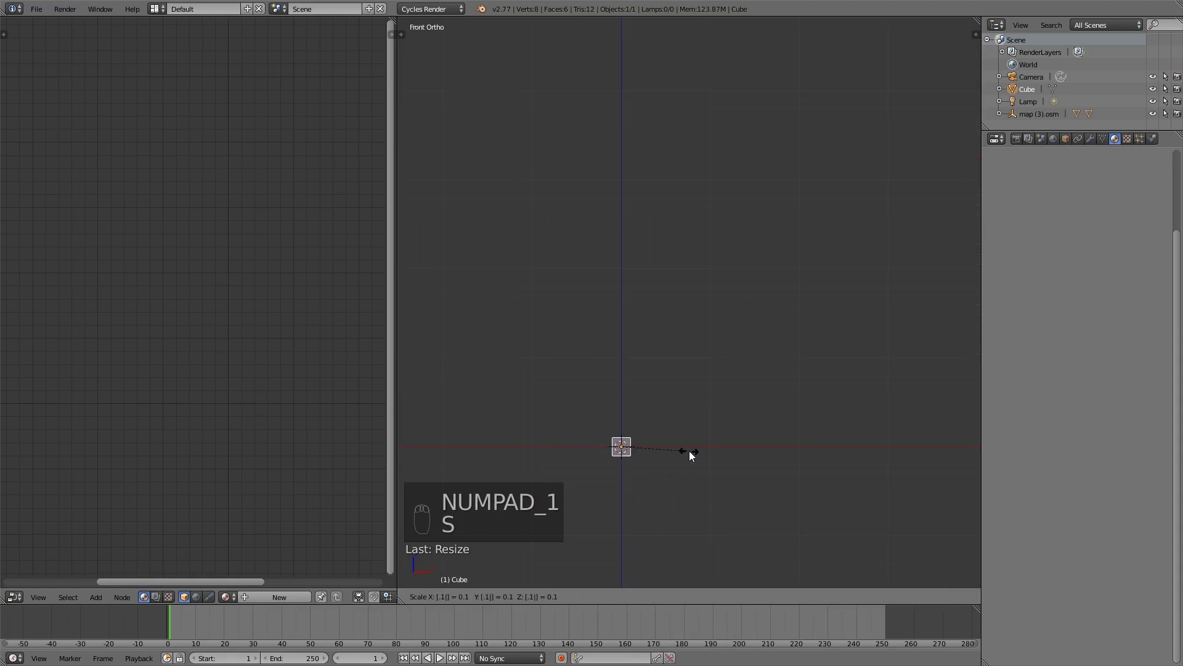
pyautogui.press('Escape')
# Scale the cube by 0.5.
pyautogui.write('s')
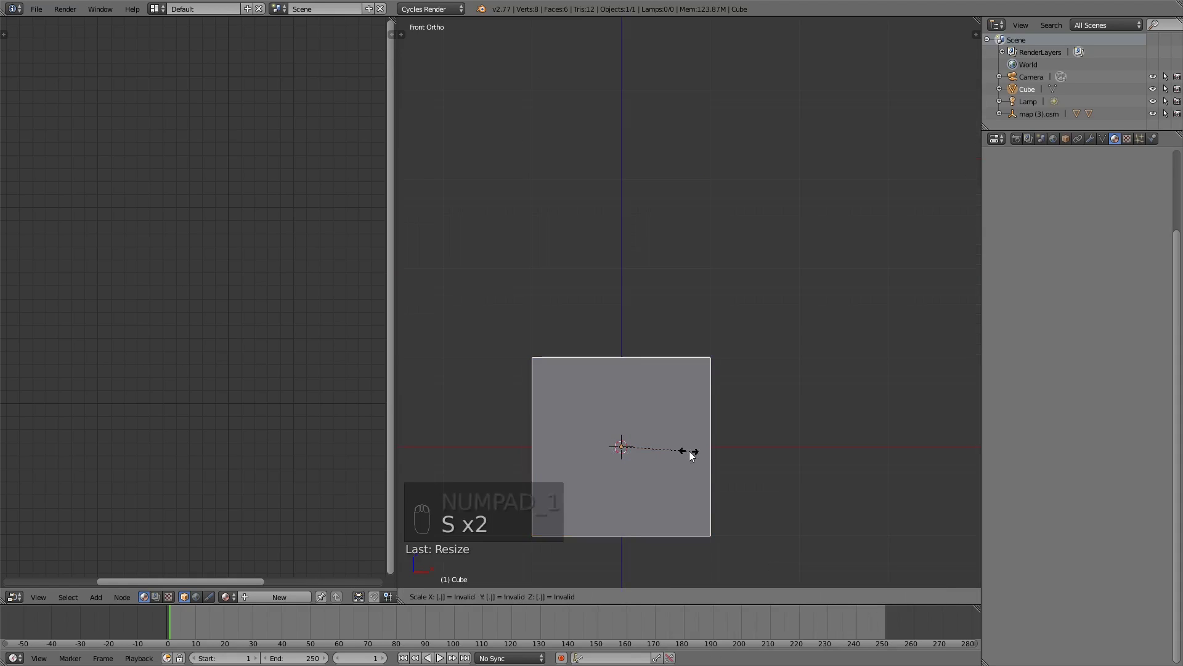
pyautogui.write('.5')
pyautogui.press('Return')
pyautogui.moveTo(623, 401); pyautogui.dragTo(619, 401)
# In Edit Mode, move the whole cube mesh up along Z until its base sits on the object's origin.
pyautogui.press('Tab')
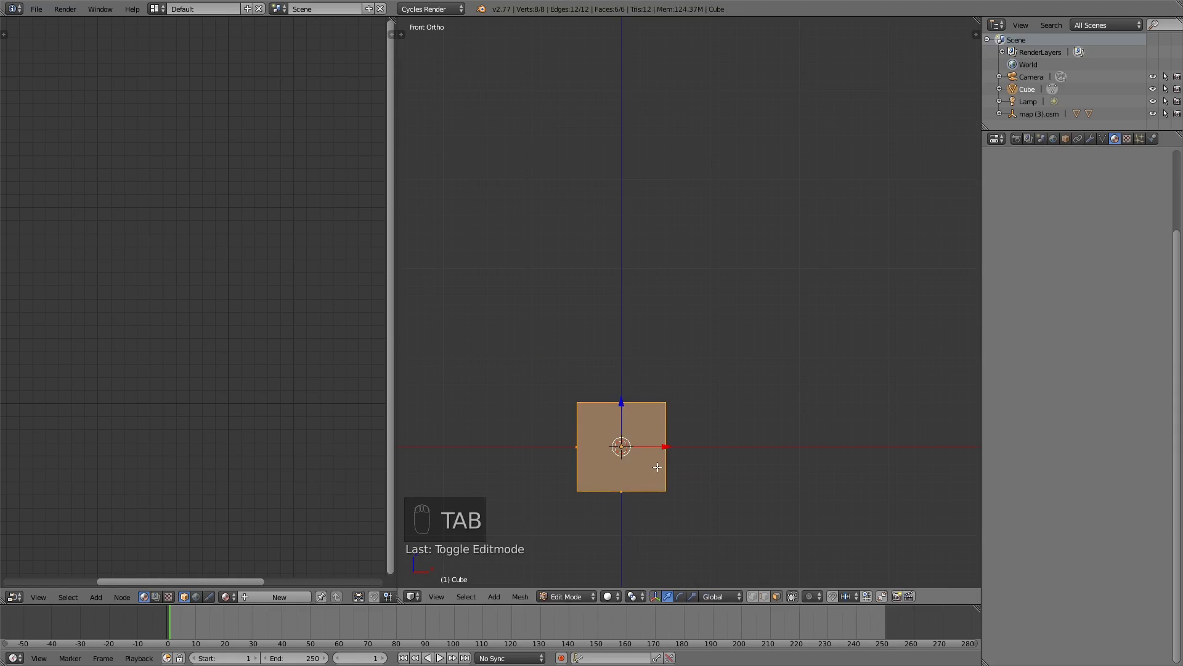
pyautogui.keyDown('shift'); pyautogui.moveTo(659, 466); pyautogui.dragTo(689, 410, button='middle'); pyautogui.keyUp('shift')
pyautogui.scroll(2, 690, 410)
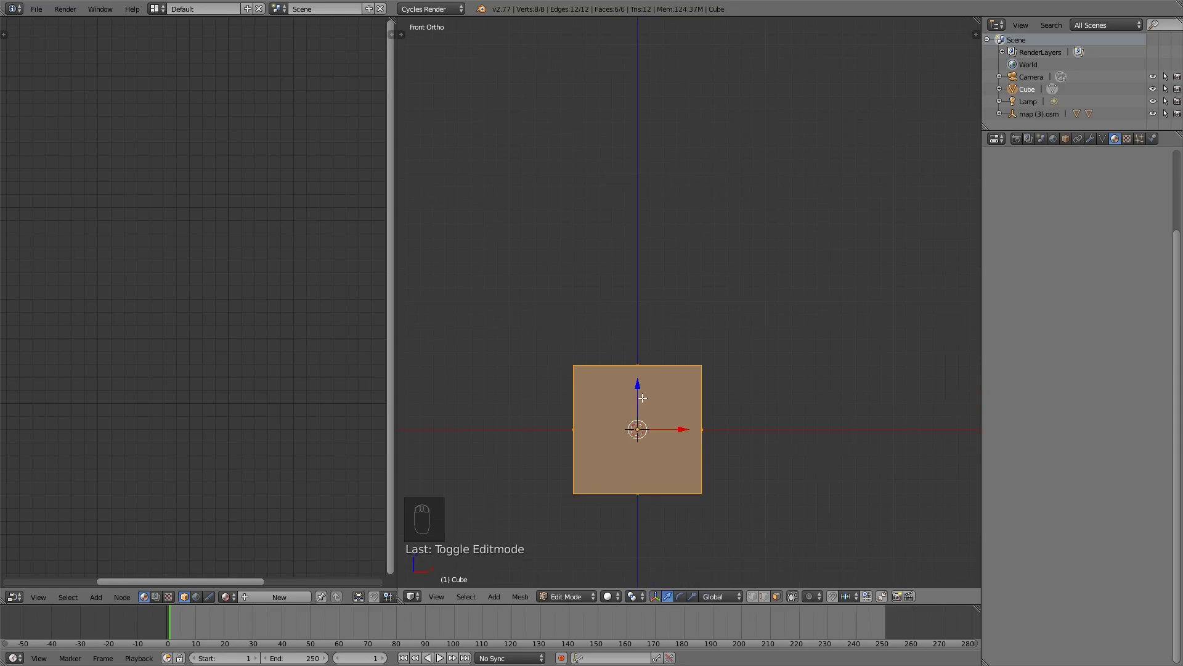
pyautogui.moveTo(643, 398); pyautogui.dragTo(656, 330)
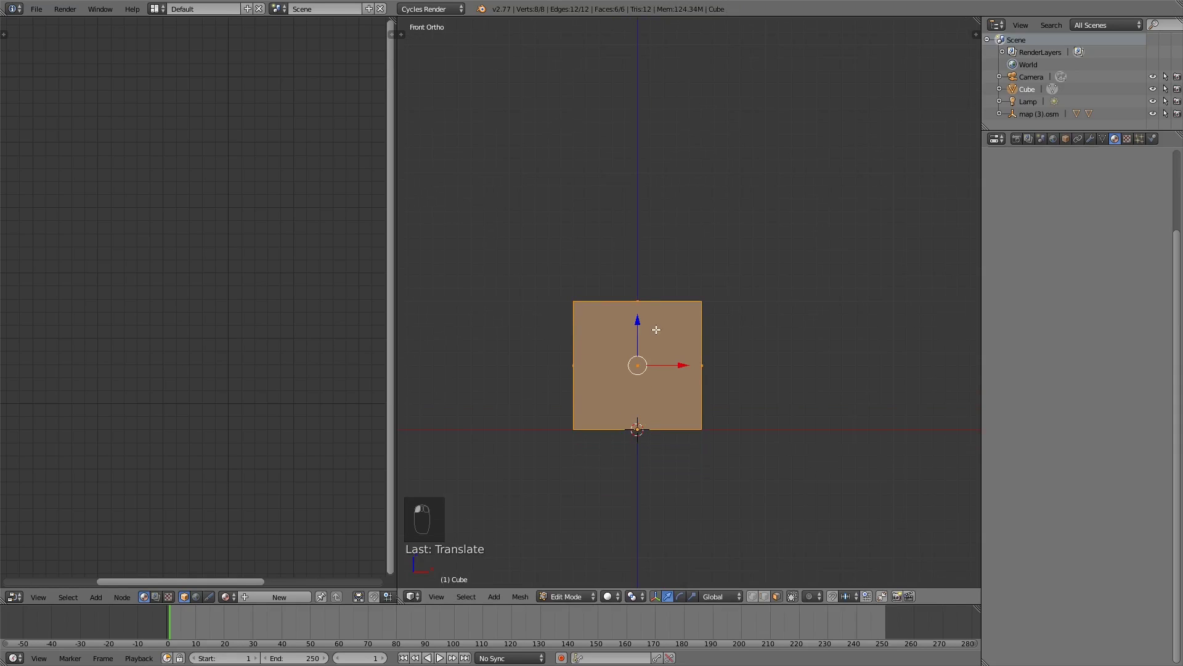
# Extrude the cube's side face facing positive Y outward by about one cube length.
pyautogui.press('KP_7')
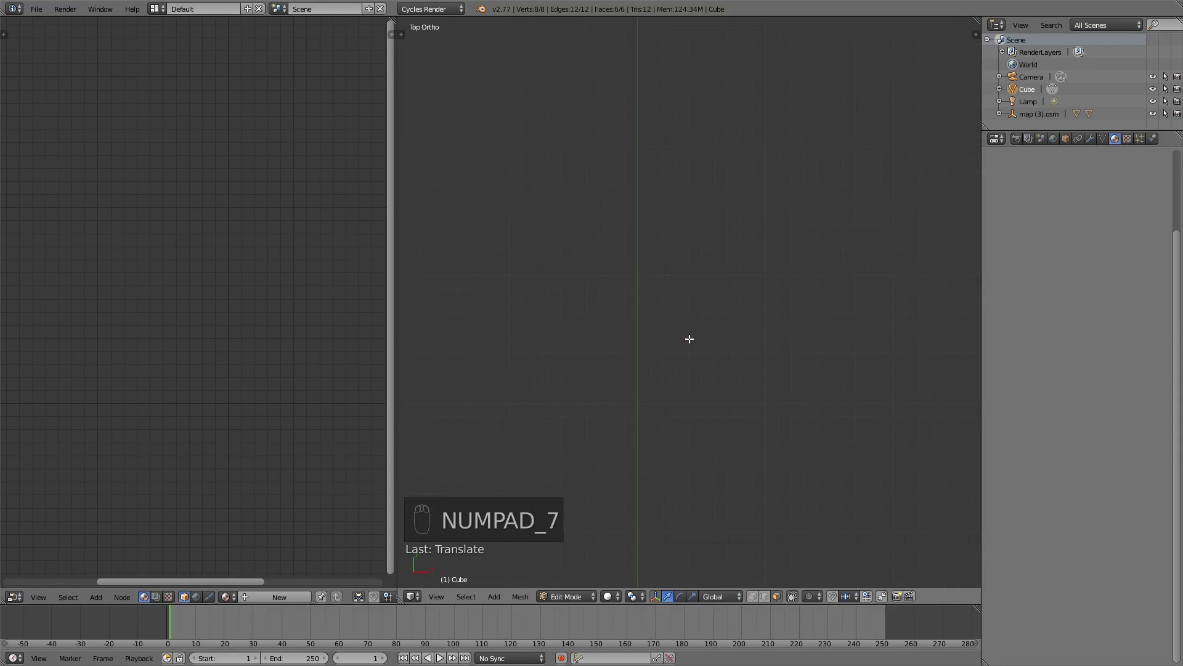
pyautogui.press('KP_5')
pyautogui.press('KP_5')
pyautogui.press('KP_5')
pyautogui.scroll(2, 692, 290)
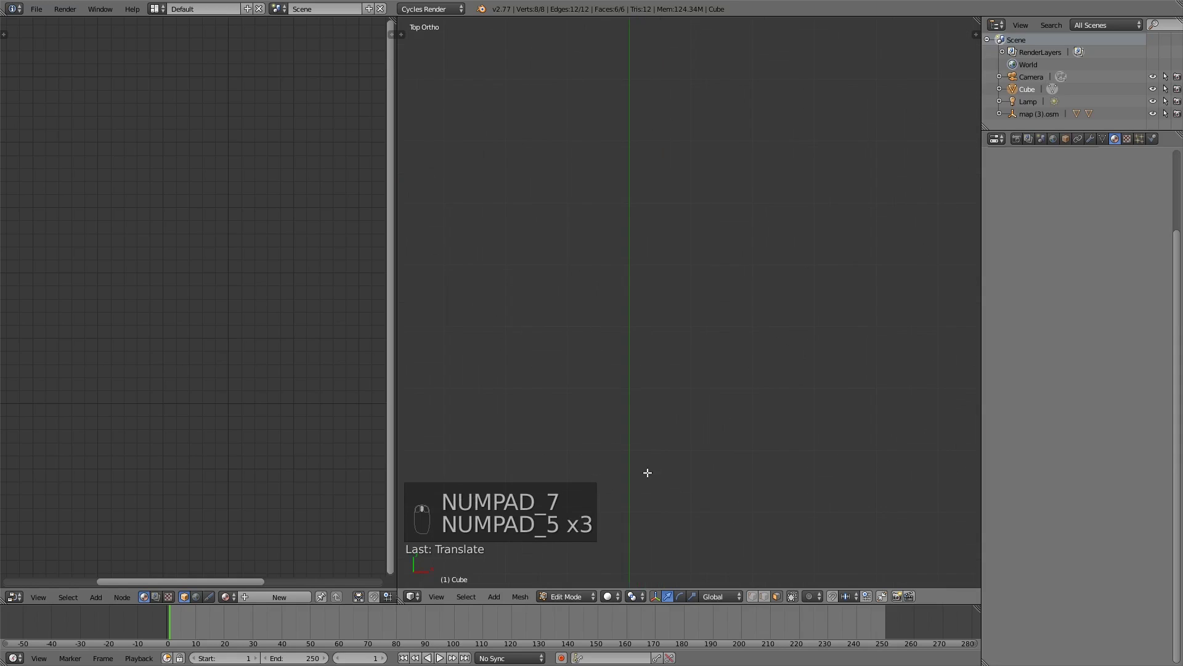
pyautogui.scroll(-8, 678, 504)
pyautogui.keyDown('shift'); pyautogui.moveTo(700, 335); pyautogui.dragTo(733, 347, button='middle'); pyautogui.keyUp('shift')
pyautogui.scroll(4, 654, 357)
pyautogui.rightClick(553, 301)
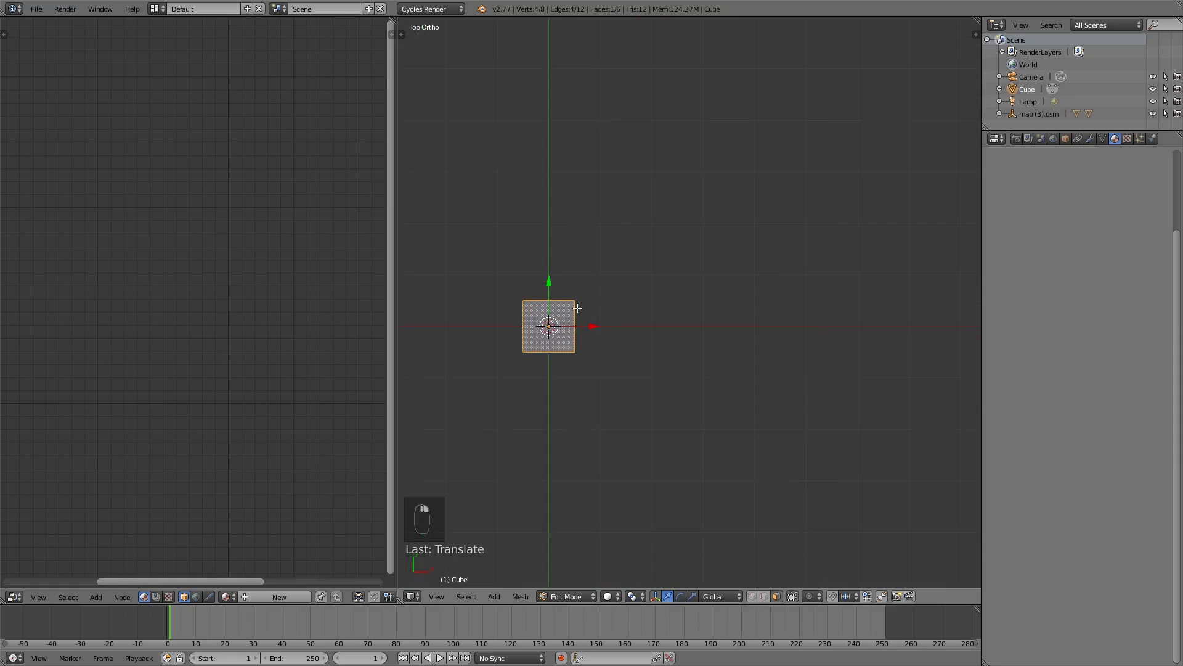
pyautogui.press('Tab')
pyautogui.press('Tab')
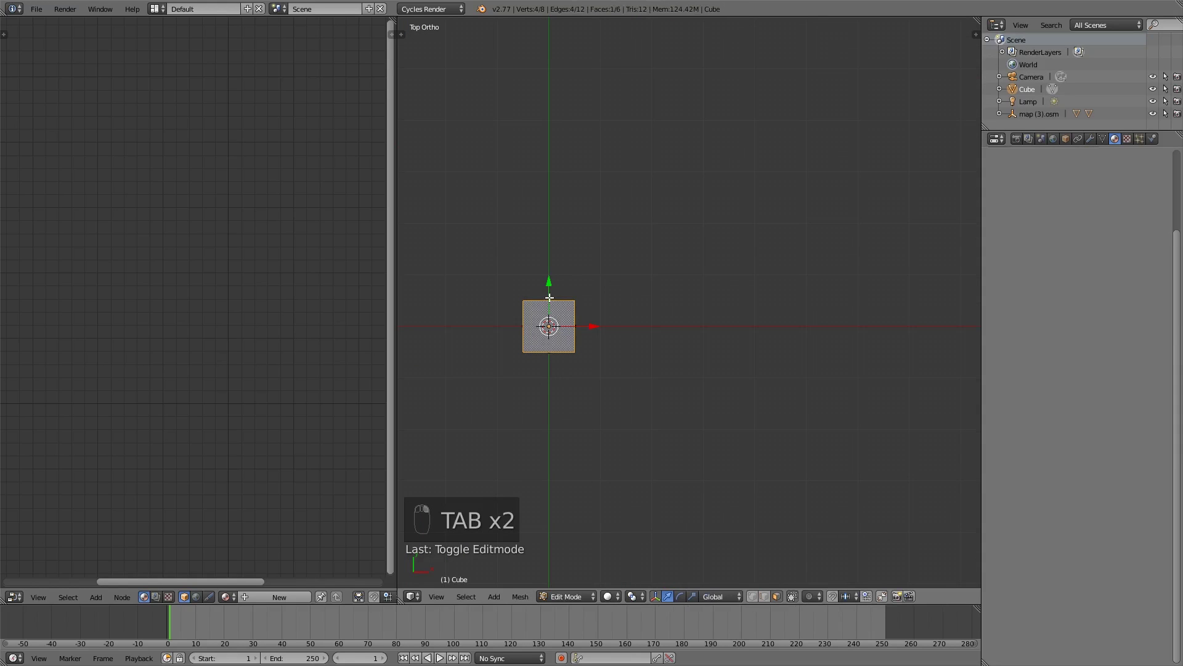
pyautogui.moveTo(648, 386); pyautogui.dragTo(727, 607, button='middle')
pyautogui.moveTo(725, 387); pyautogui.dragTo(615, 270, button='middle')
pyautogui.rightClick(725, 268)
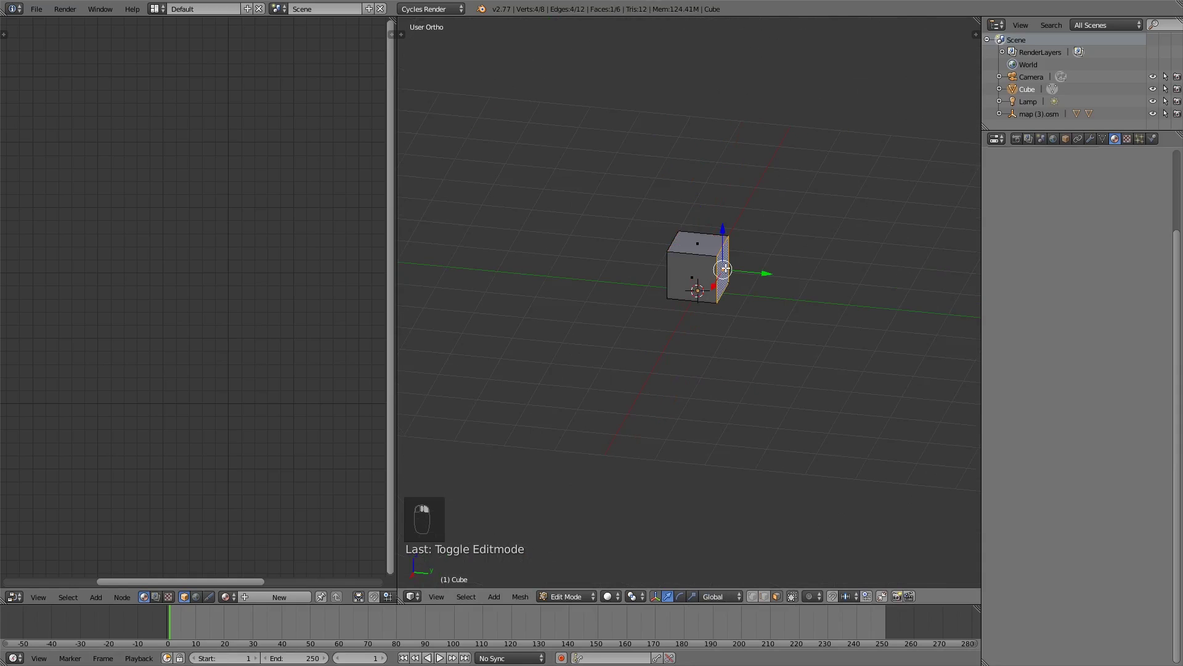
pyautogui.press('KP_7')
pyautogui.press('e')
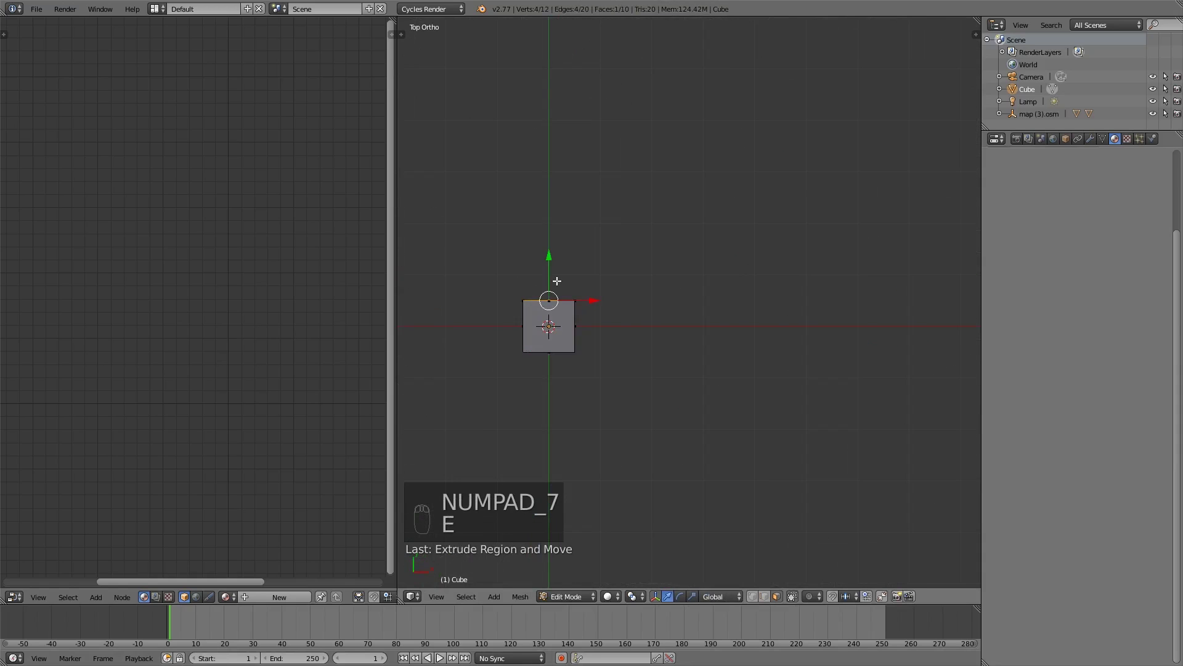
pyautogui.click(579, 275)
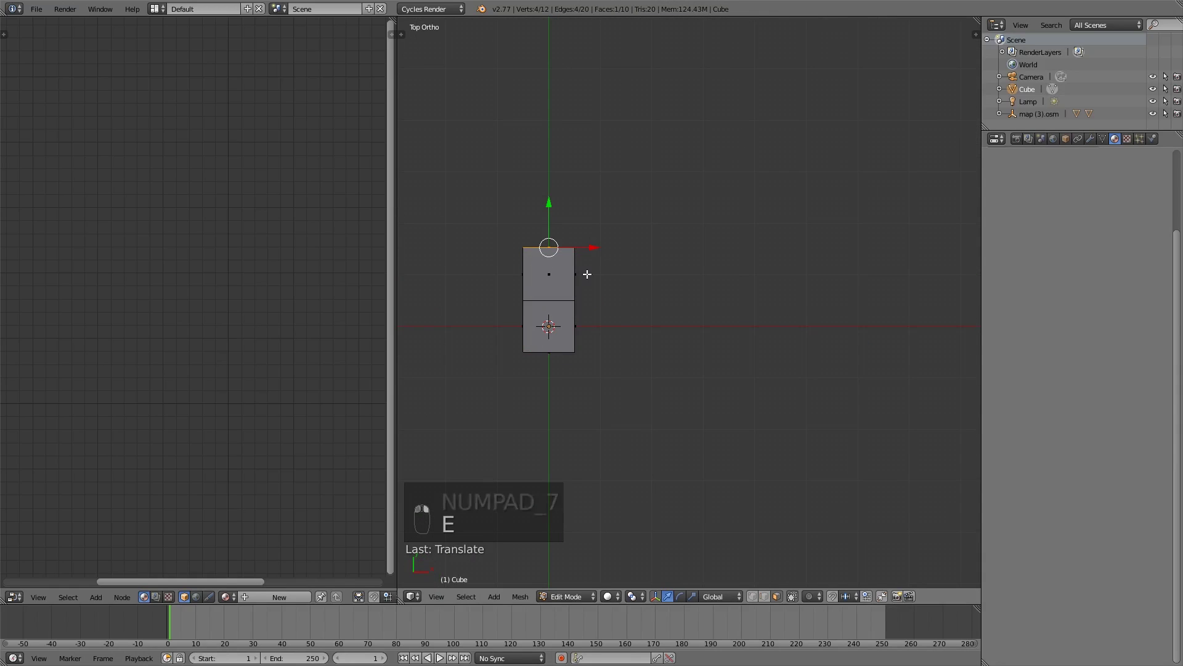
# Extrude the new block's side face along positive X by about 0.5 to form an L-shaped building, and leave Edit Mode.
pyautogui.moveTo(612, 290)
pyautogui.mouseDown(button='middle')
pyautogui.moveTo(559, 193)
pyautogui.moveTo(610, 291)
pyautogui.mouseUp(button='middle')
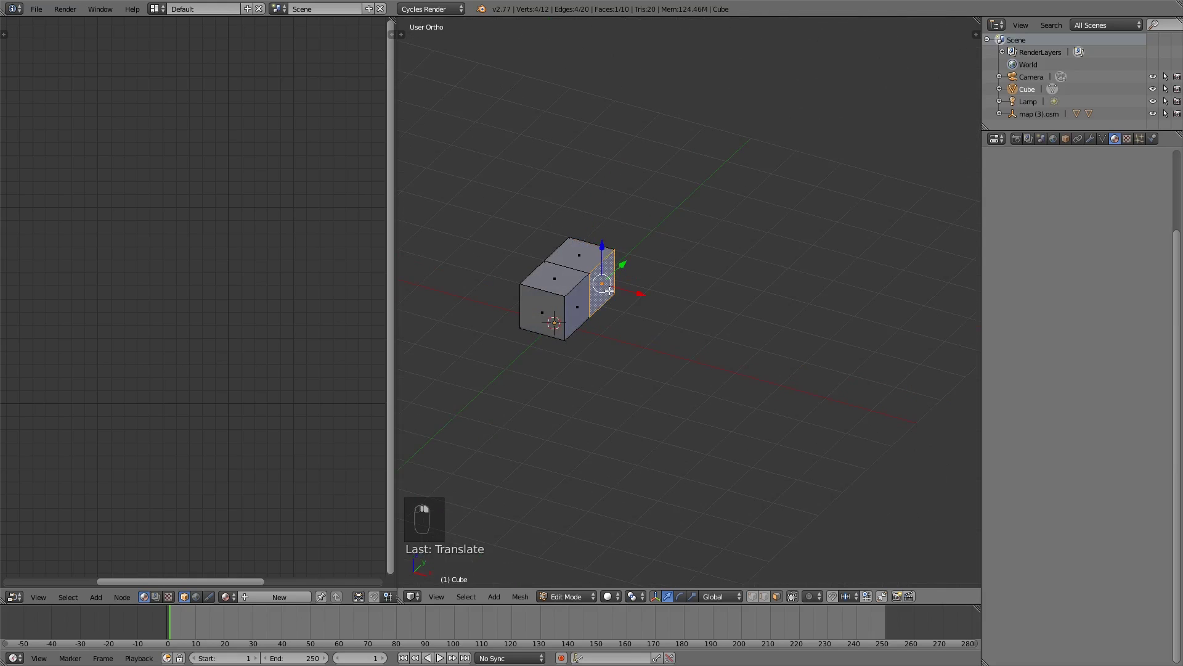
pyautogui.press('e')
pyautogui.click(662, 290)
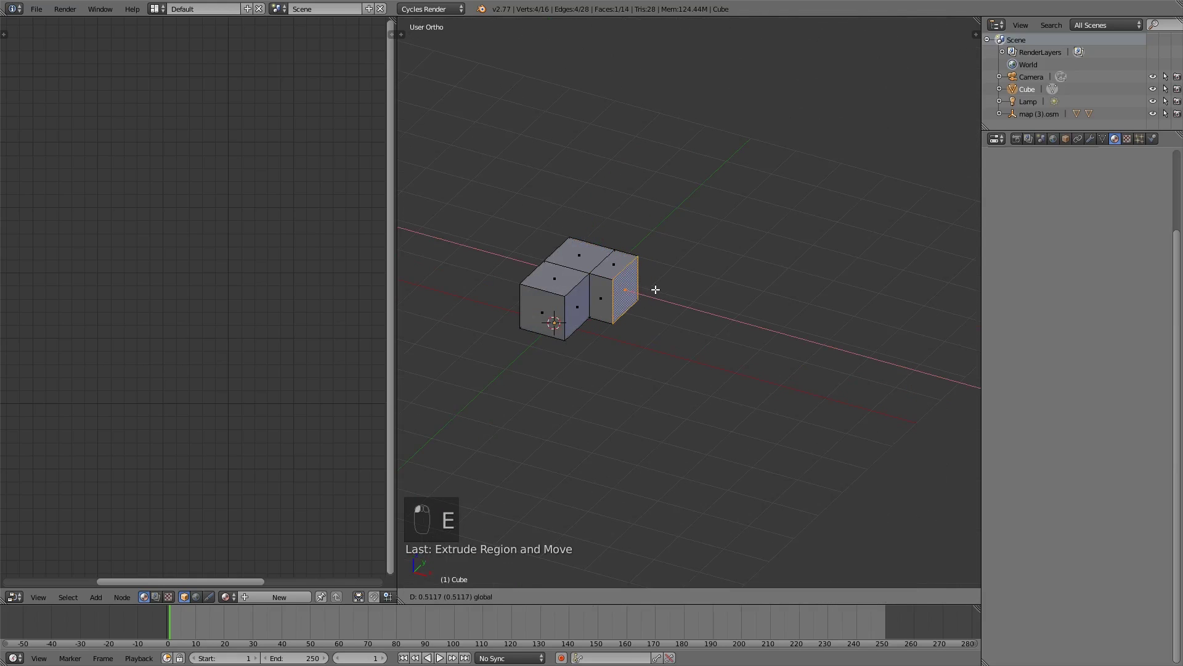
pyautogui.press('a')
pyautogui.press('Tab')
# Try sliding the L-shaped object along the X axis in top view, and undo the move.
pyautogui.moveTo(655, 292); pyautogui.dragTo(603, 264, button='middle')
pyautogui.moveTo(675, 319)
pyautogui.mouseDown(button='middle')
pyautogui.moveTo(710, 335)
pyautogui.moveTo(683, 338)
pyautogui.mouseUp(button='middle')
pyautogui.press('KP_7')
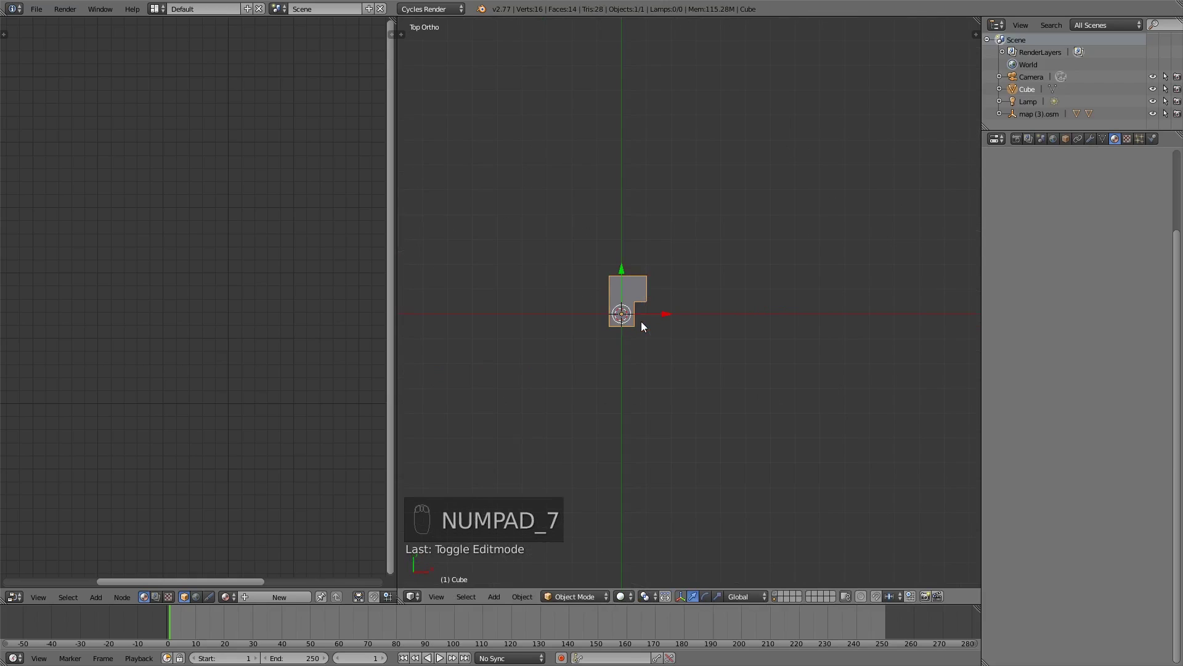
pyautogui.press('g')
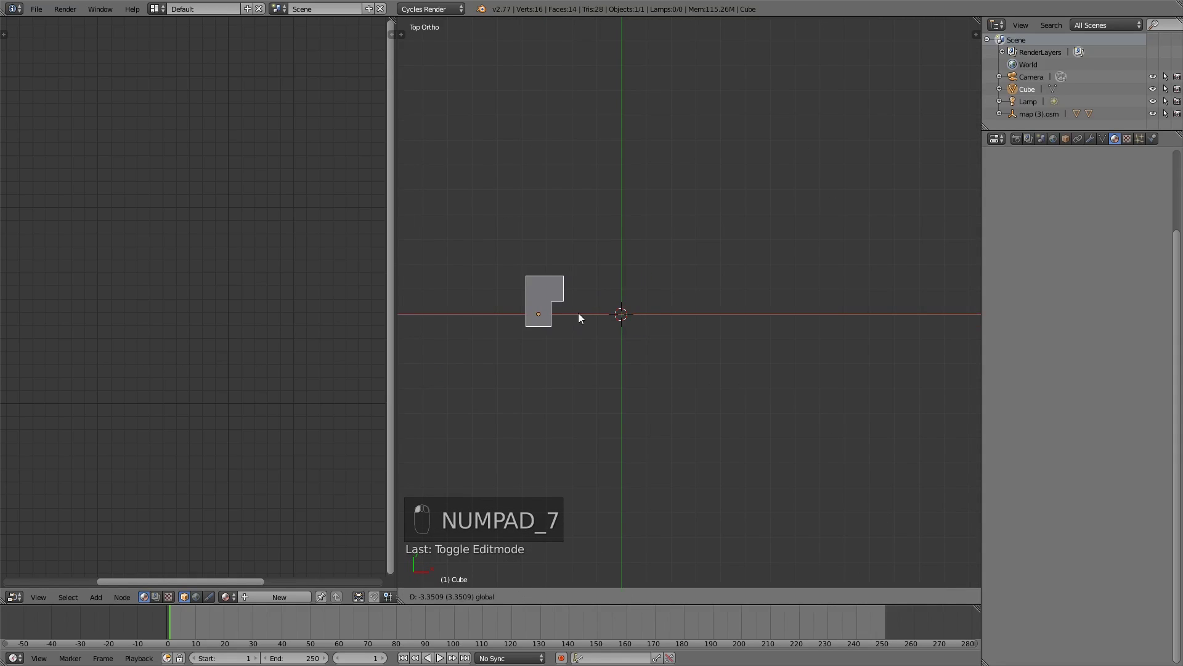
pyautogui.click(612, 317)
pyautogui.hotkey('ctrl', 'z')
# Unwrap all faces of the L-shaped mesh with Smart UV Project, keeping the 66 angle limit and zero island margin.
pyautogui.moveTo(612, 317); pyautogui.dragTo(641, 336, button='middle')
pyautogui.press('Tab')
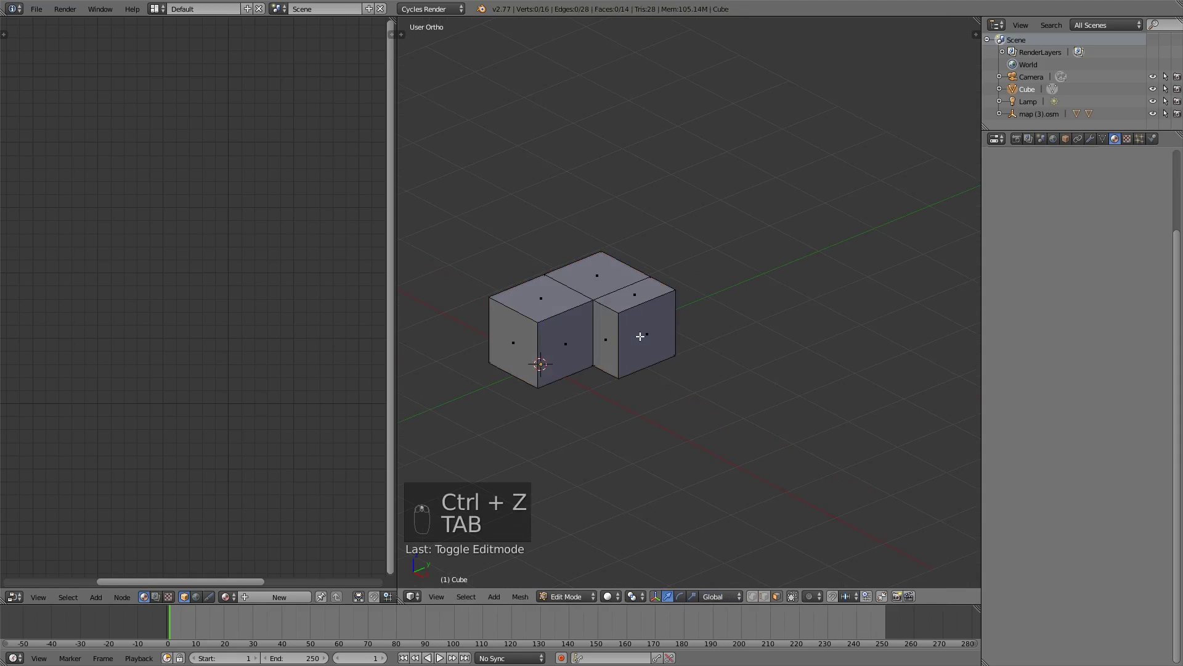
pyautogui.press('a')
pyautogui.press('a')
pyautogui.press('u')
pyautogui.click(640, 336)
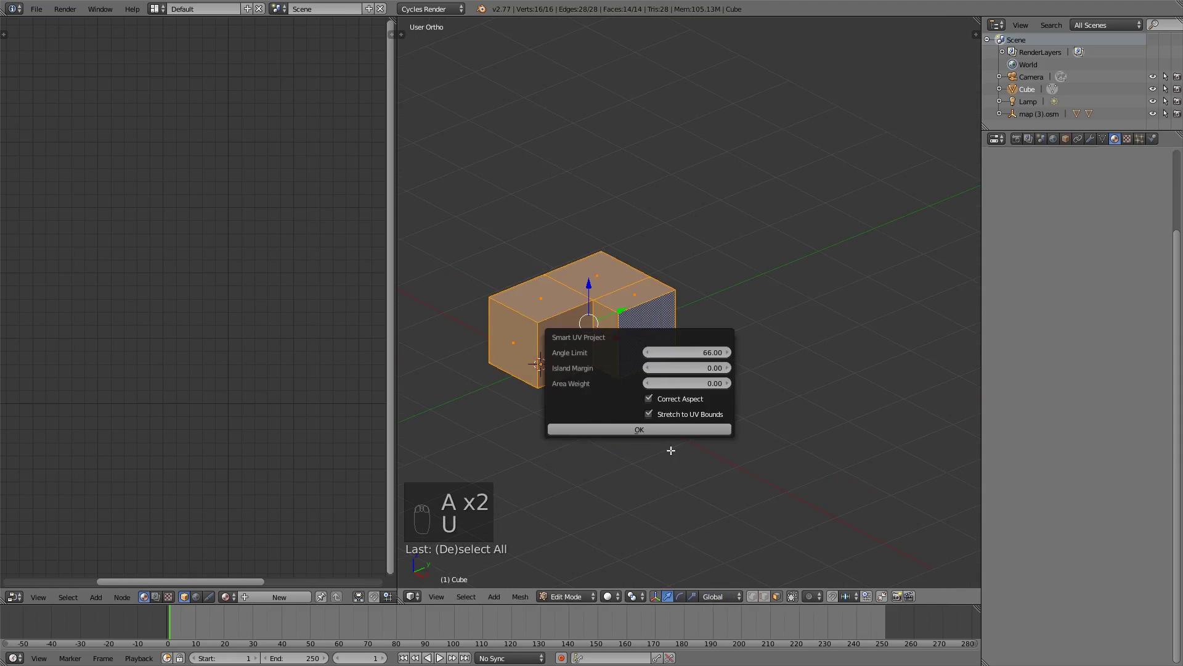
pyautogui.click(671, 429)
pyautogui.press('Tab')
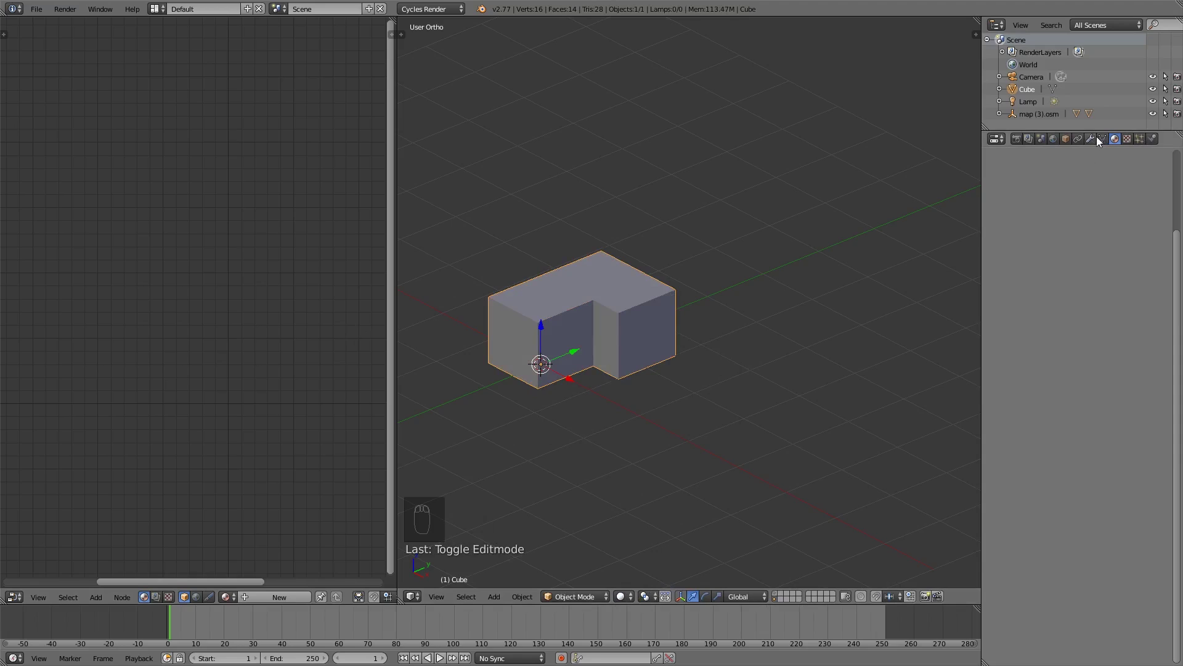
# Create a new material with a mapped image texture setup and load HighRiseResidential0139_1_S.jpg into it.
pyautogui.click(1096, 221)
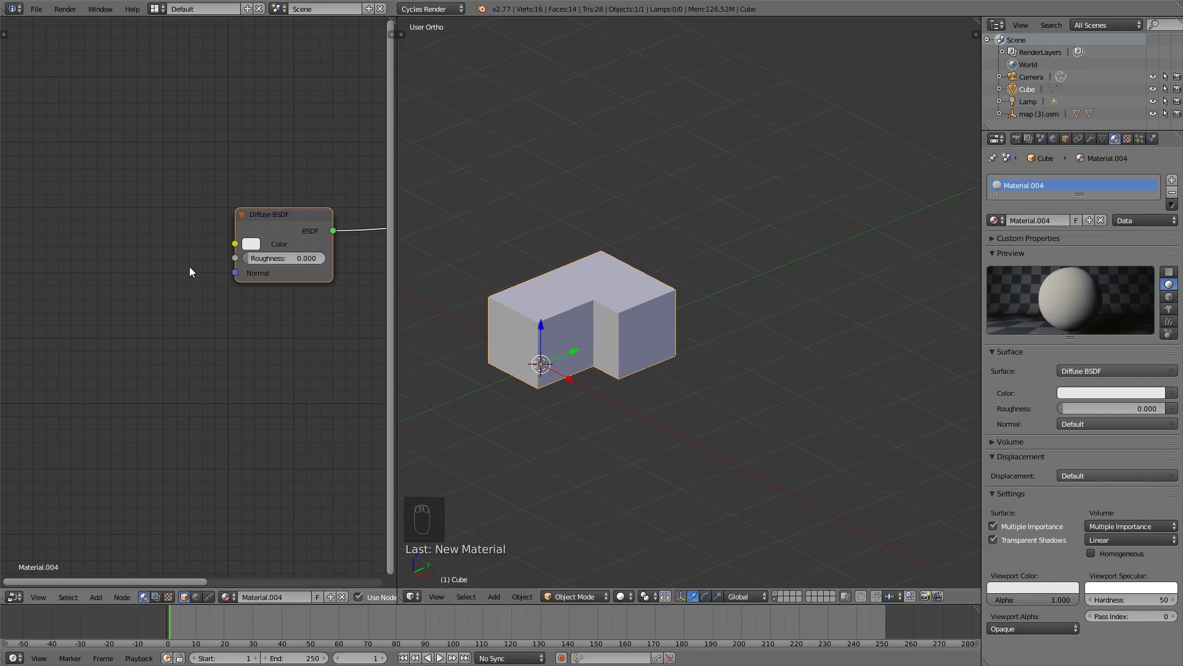
pyautogui.hotkey('ctrl', 't')
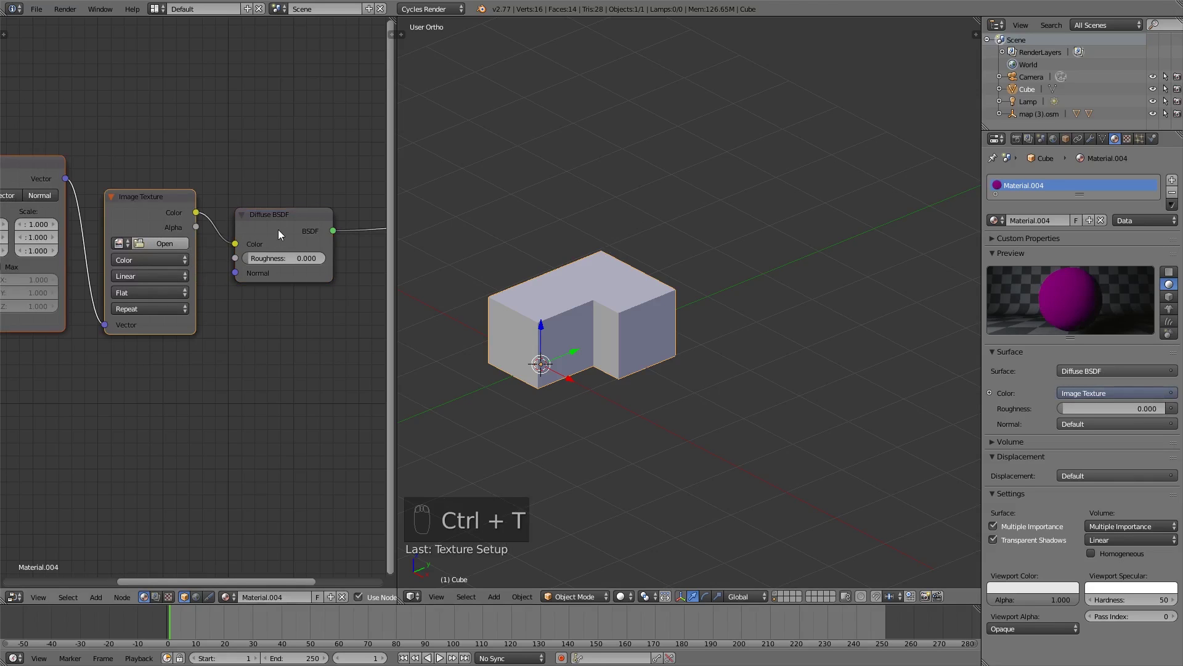
pyautogui.click(173, 242)
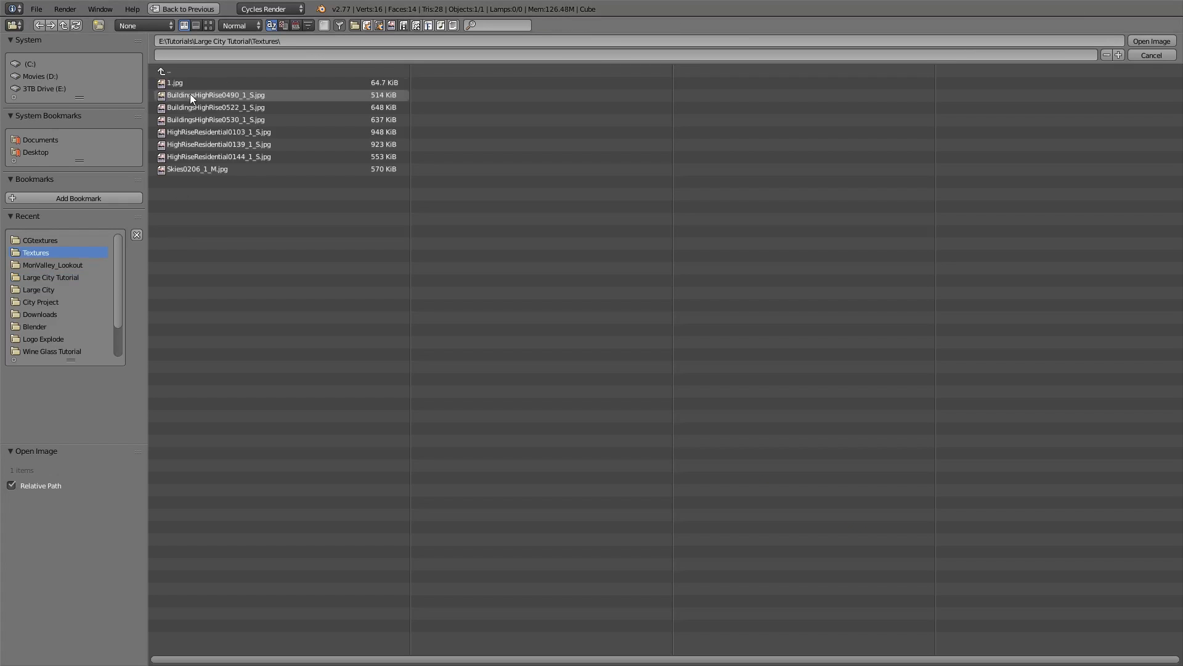
pyautogui.click(209, 25)
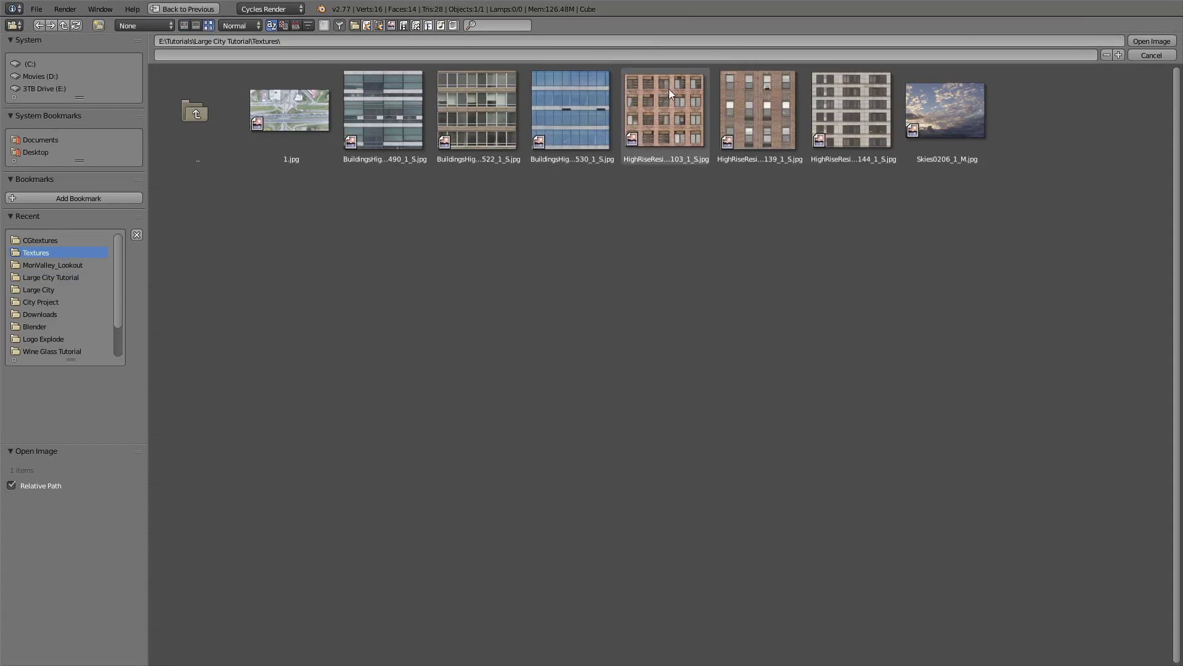
pyautogui.doubleClick(748, 98)
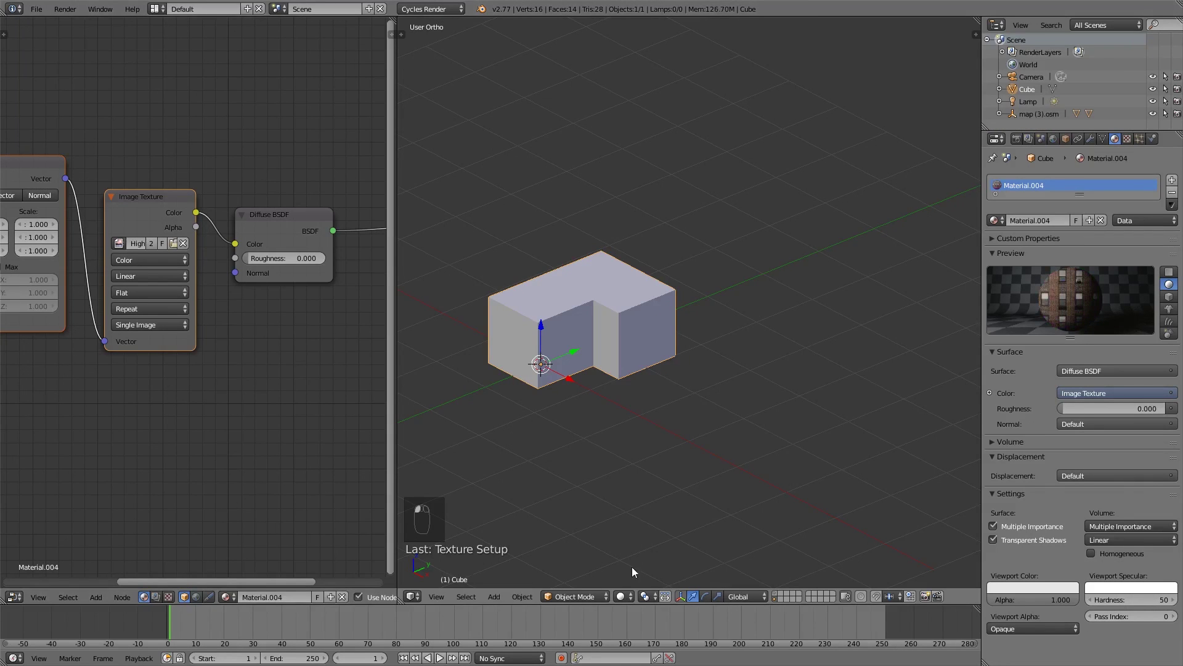
# Preview the building in Rendered shading and set its texture mapping location to X 1.700 and Y 3.900.
pyautogui.click(623, 596)
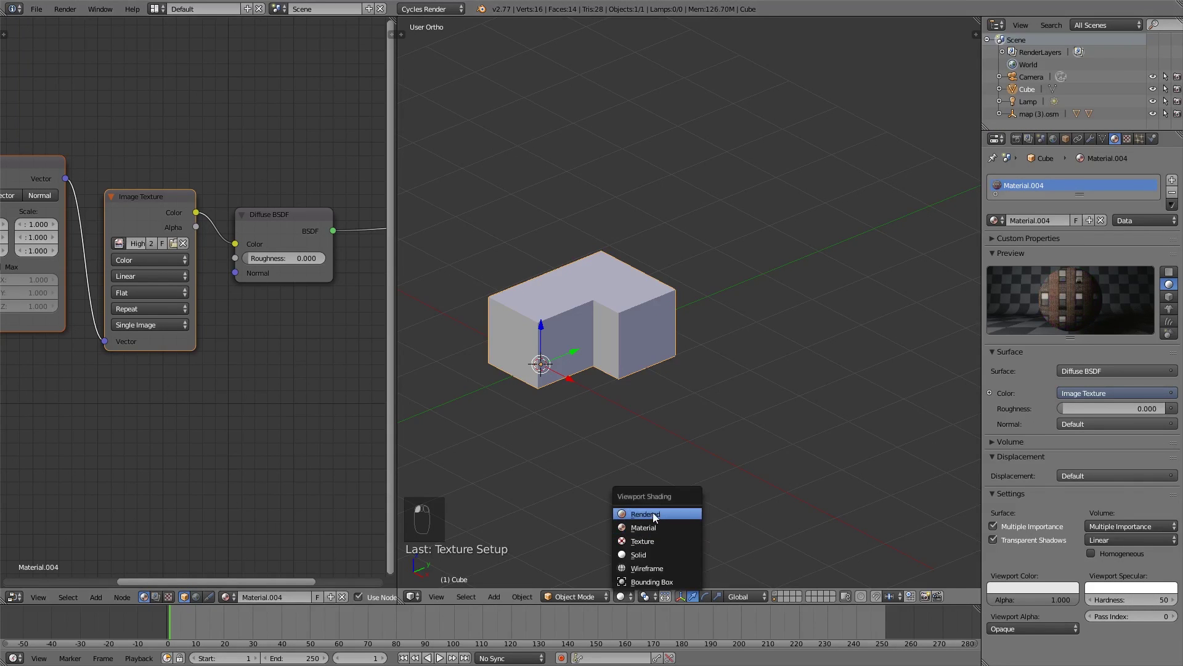
pyautogui.click(655, 515)
pyautogui.scroll(2, 519, 309)
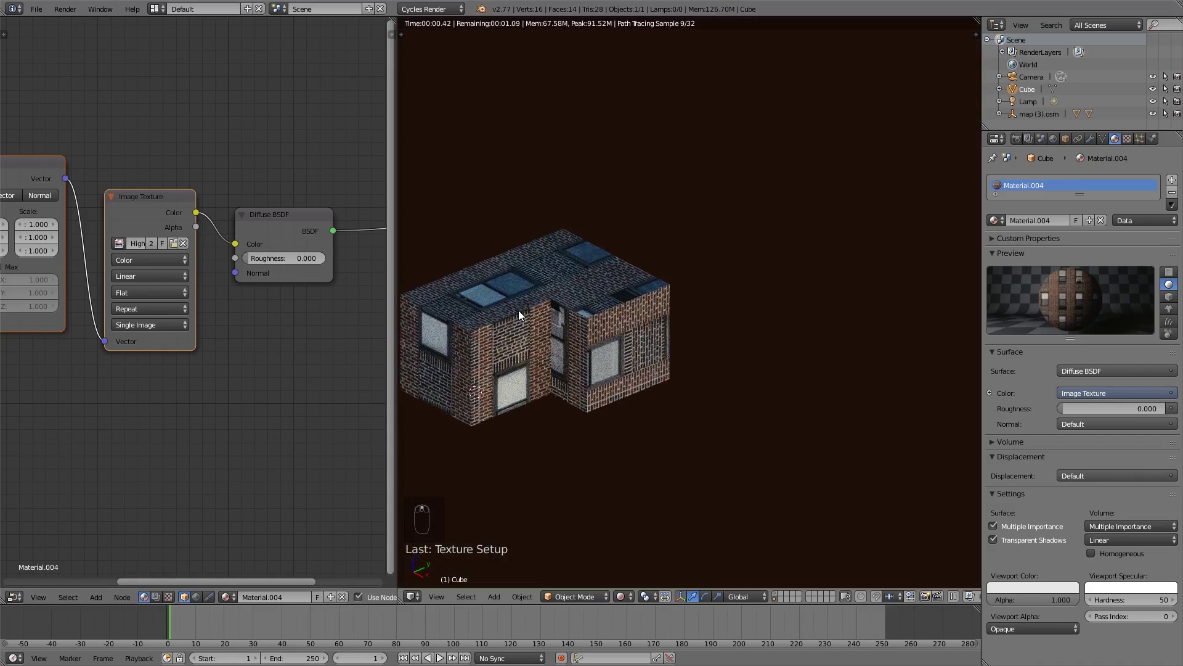
pyautogui.keyDown('shift'); pyautogui.moveTo(519, 309); pyautogui.dragTo(559, 297, button='middle'); pyautogui.keyUp('shift')
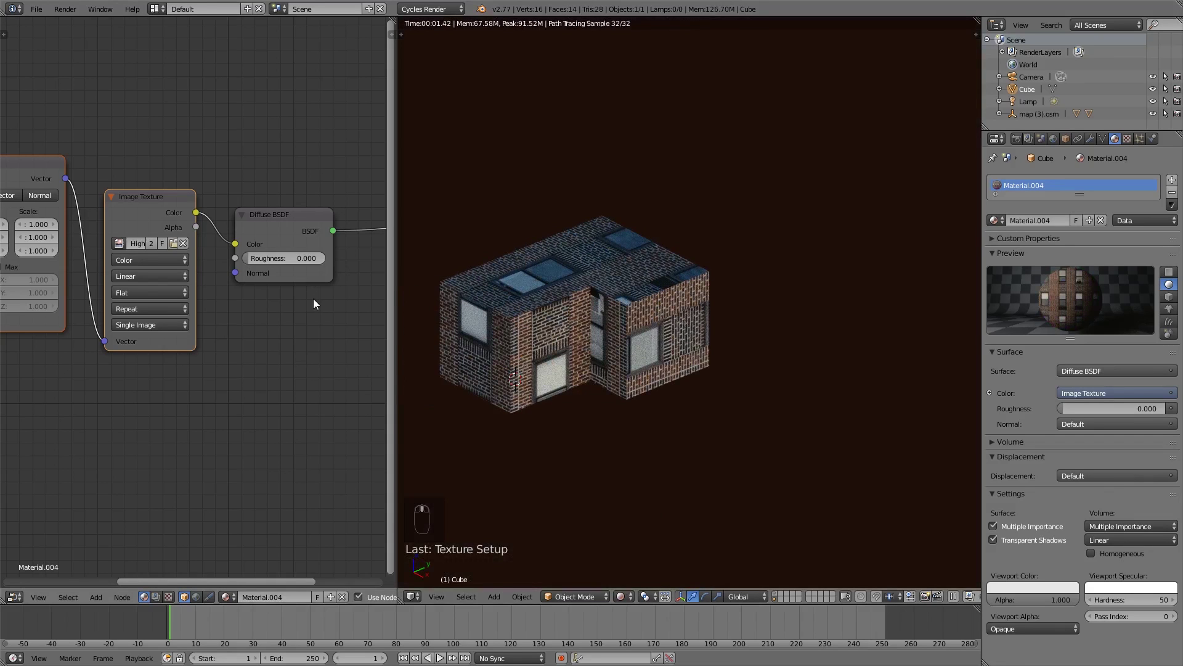
pyautogui.moveTo(179, 292); pyautogui.dragTo(280, 299, button='middle')
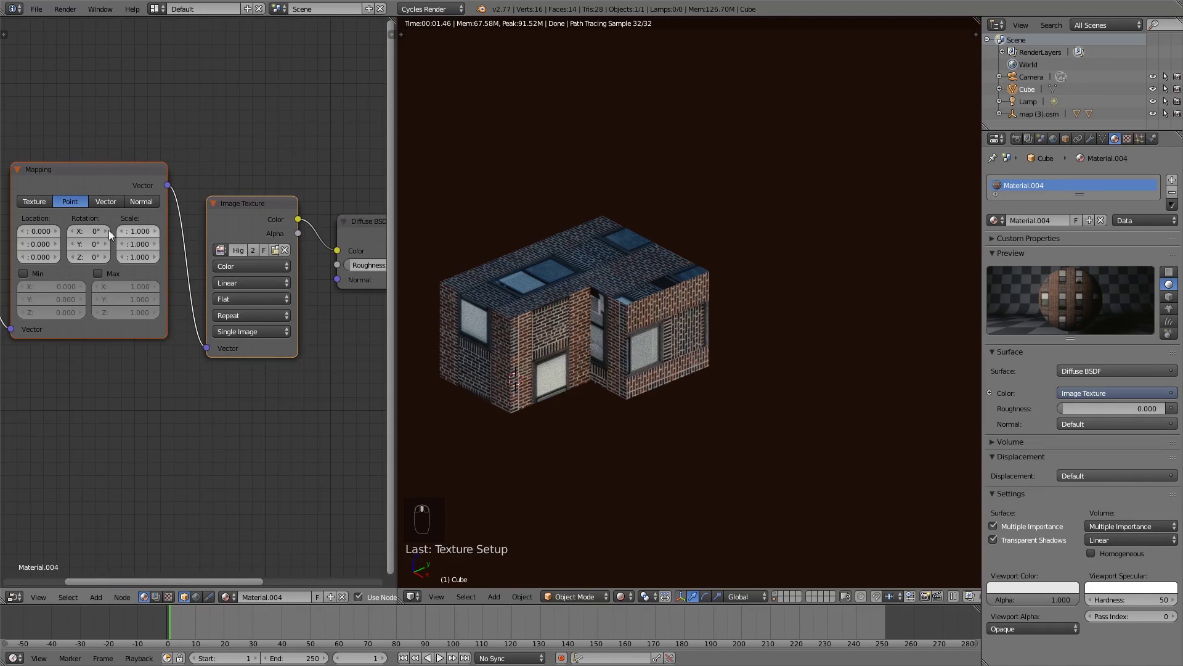
pyautogui.moveTo(38, 230); pyautogui.dragTo(109, 246)
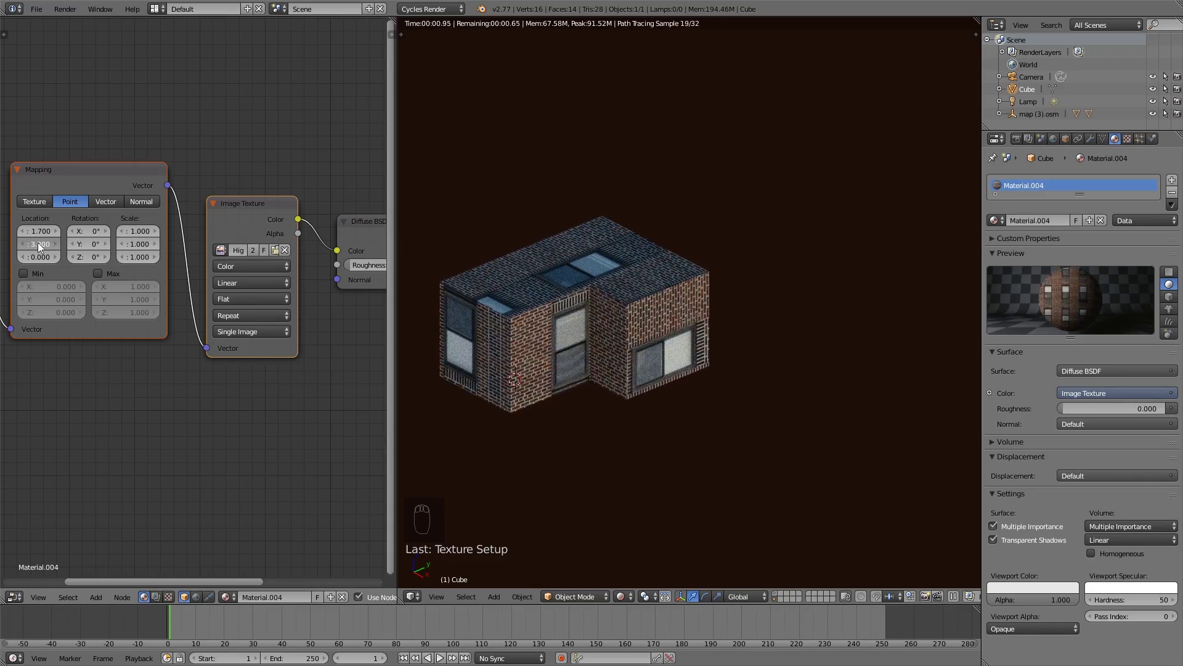
# In Solid shading, select the building's three top faces in Edit Mode and add a second material slot using Material.001.
pyautogui.click(623, 596)
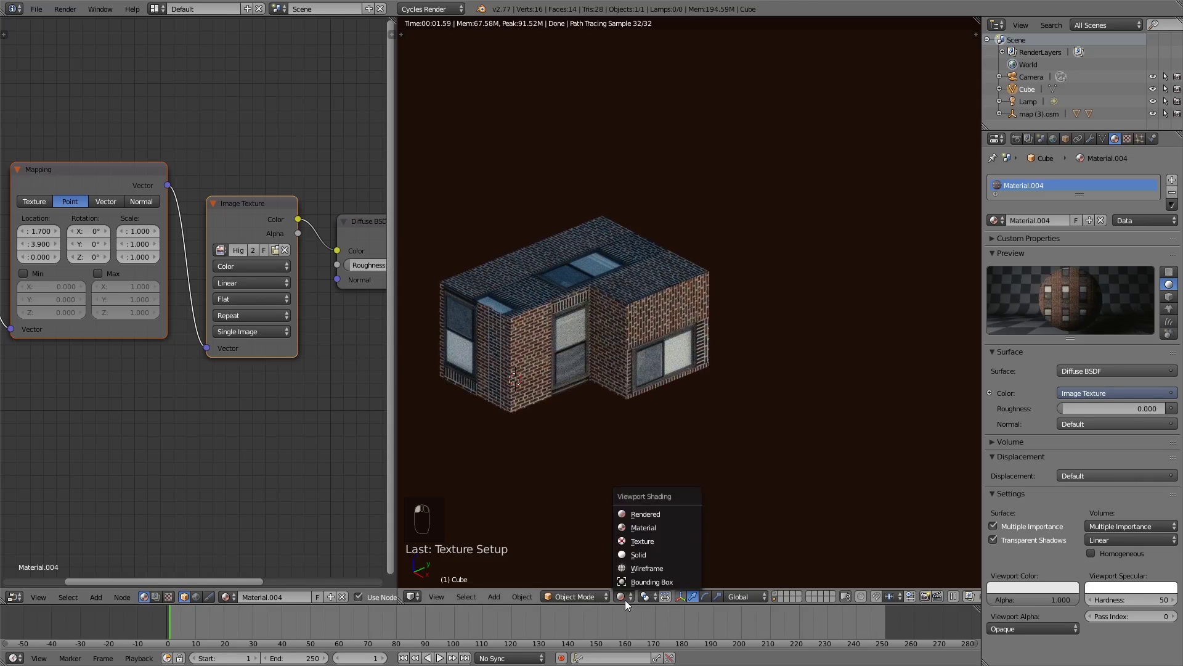
pyautogui.click(650, 557)
pyautogui.press('Tab')
pyautogui.press('a')
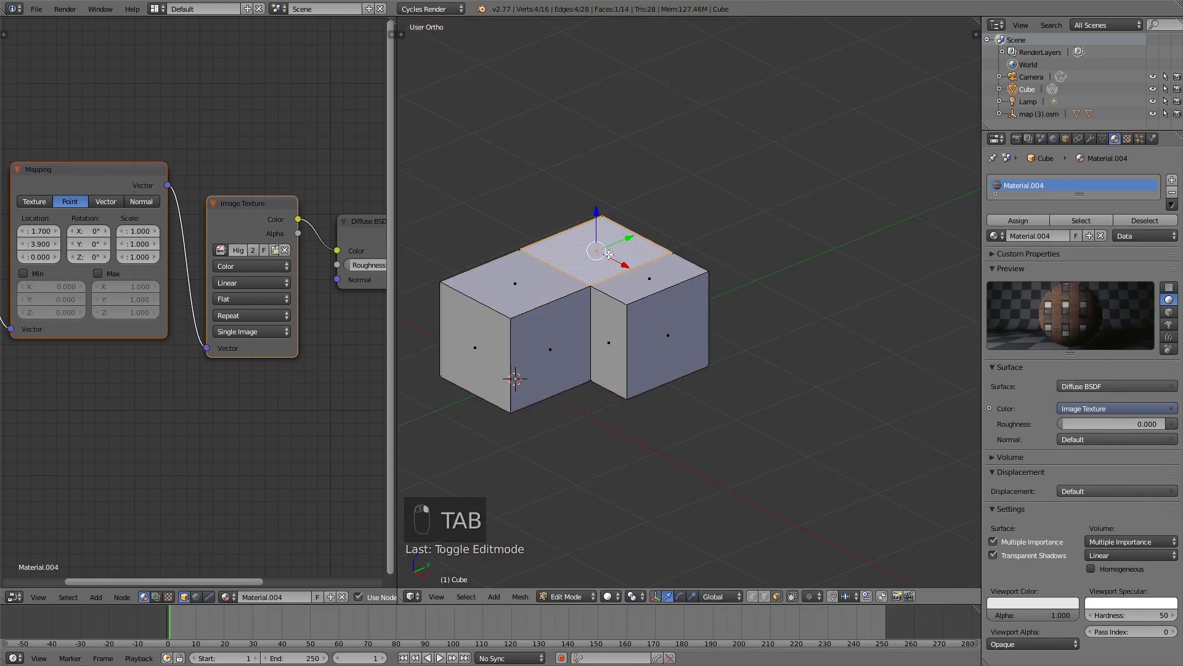
pyautogui.rightClick(596, 251)
pyautogui.keyDown('shift'); pyautogui.rightClick(650, 278); pyautogui.keyUp('shift')
pyautogui.keyDown('shift'); pyautogui.rightClick(515, 283); pyautogui.keyUp('shift')
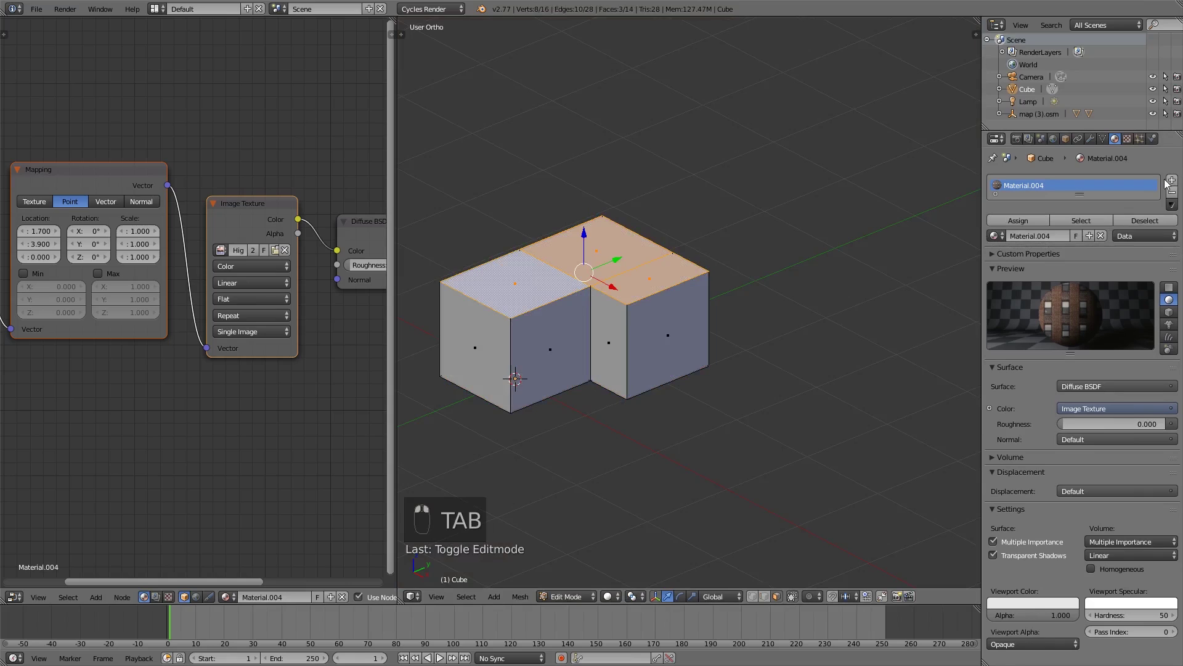
pyautogui.click(1172, 179)
pyautogui.click(996, 264)
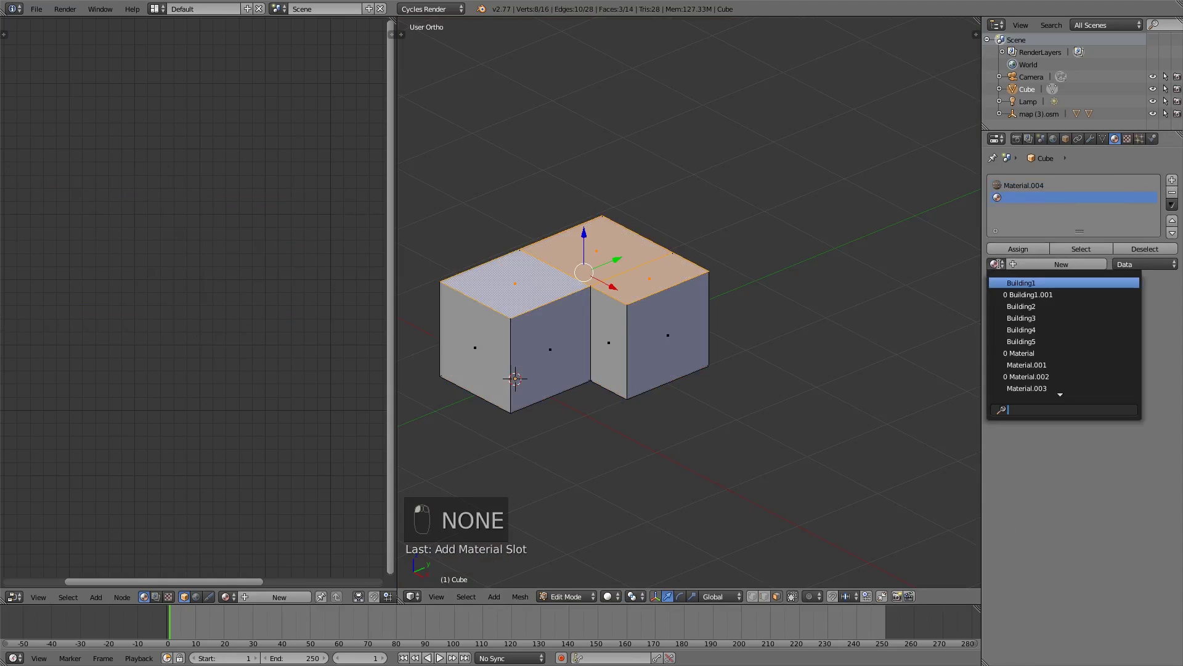
pyautogui.click(1041, 365)
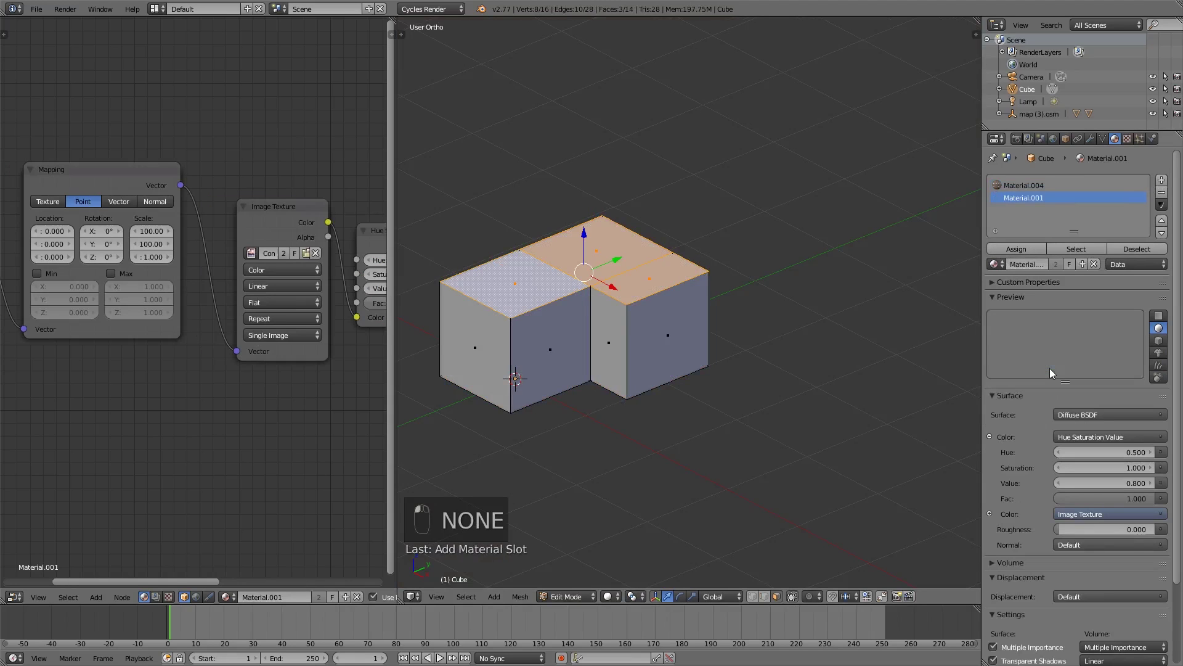
# Rename Material.001 as concrete and assign it to the selected roof faces.
pyautogui.click(1026, 264)
pyautogui.write('c')
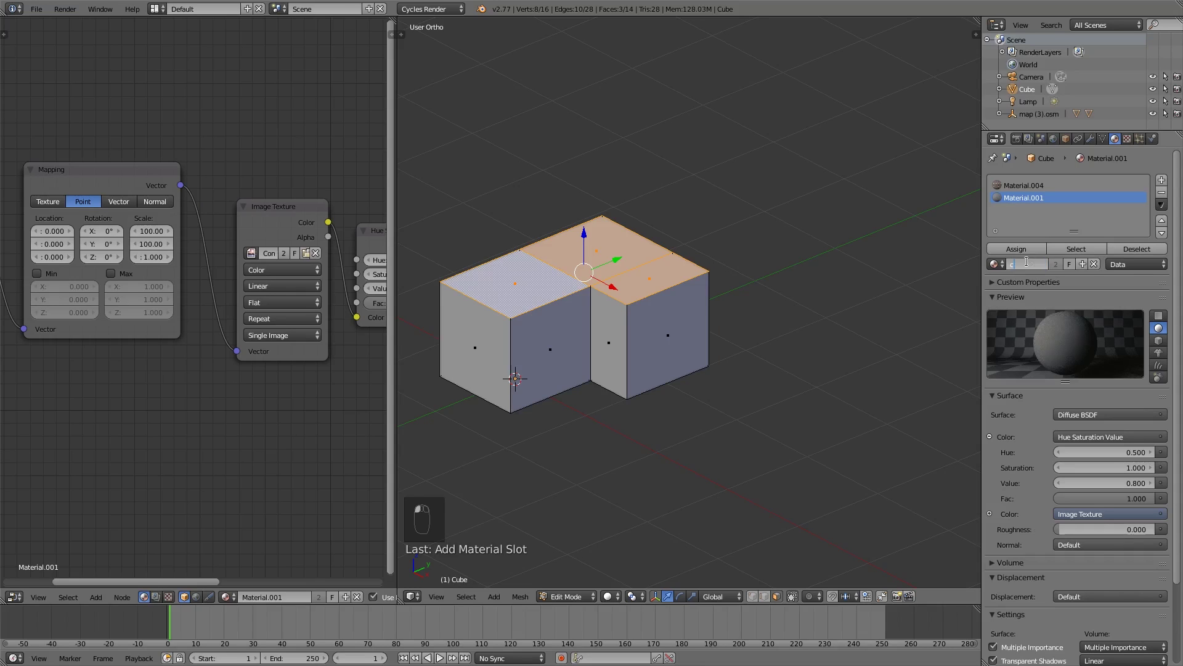
pyautogui.write('oncrete')
pyautogui.press('Return')
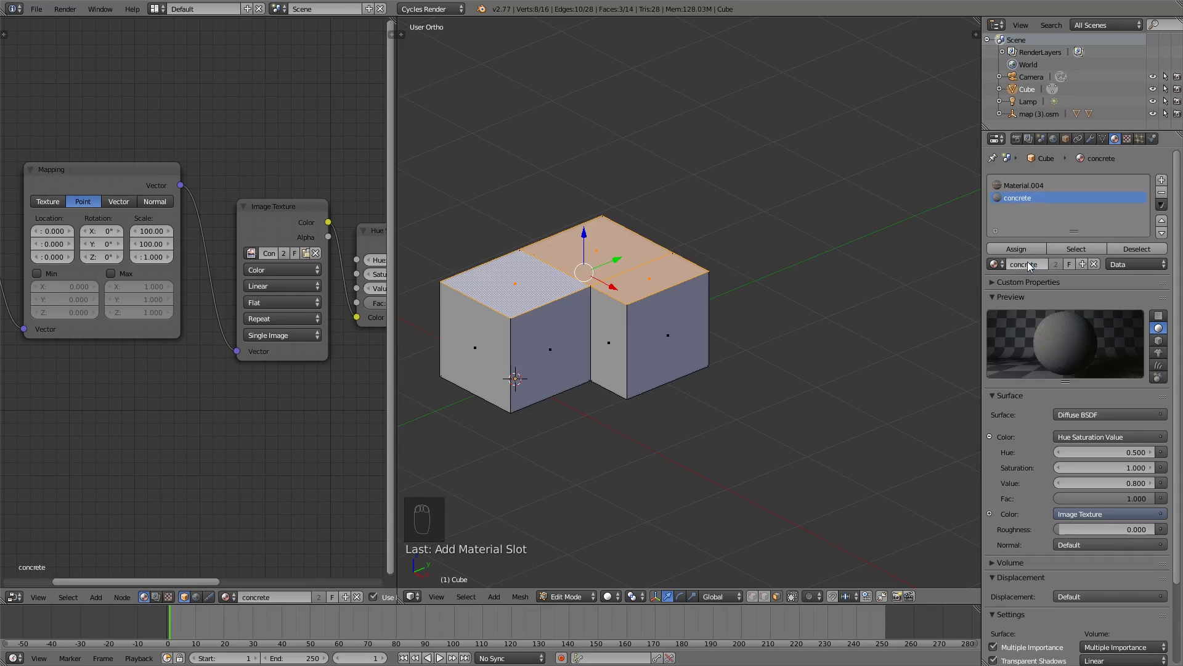
pyautogui.click(1030, 255)
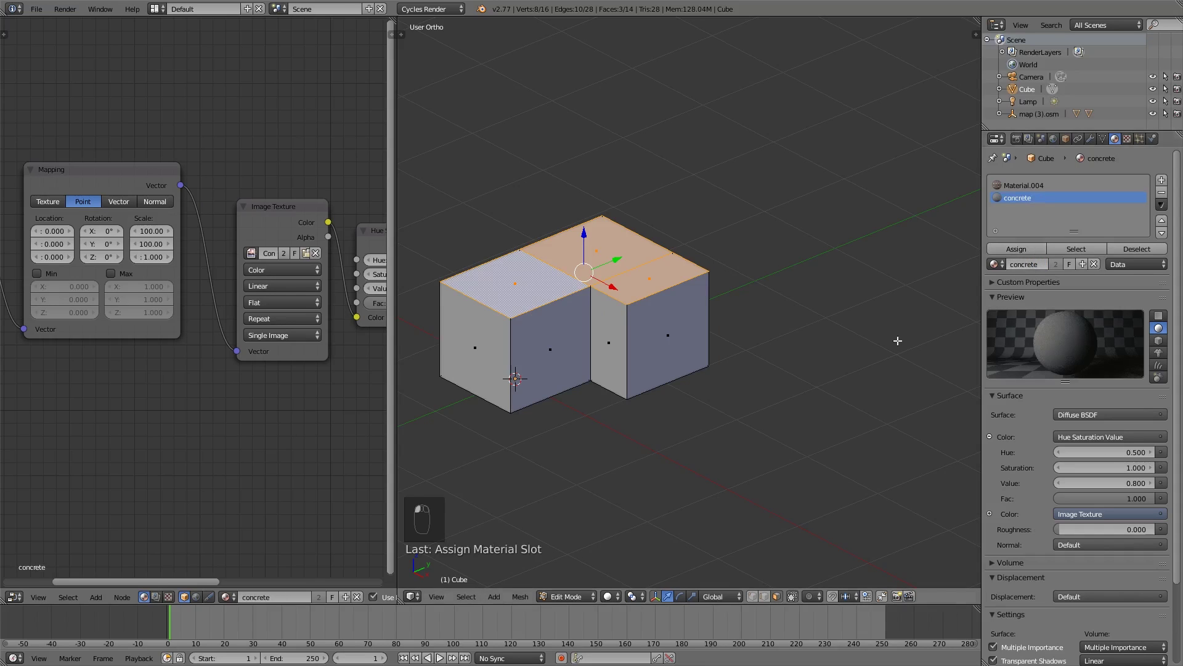
# Darken the concrete material's viewport colour to a dark grey and return the building to Object Mode.
pyautogui.scroll(-4, 1094, 610)
pyautogui.click(1061, 615)
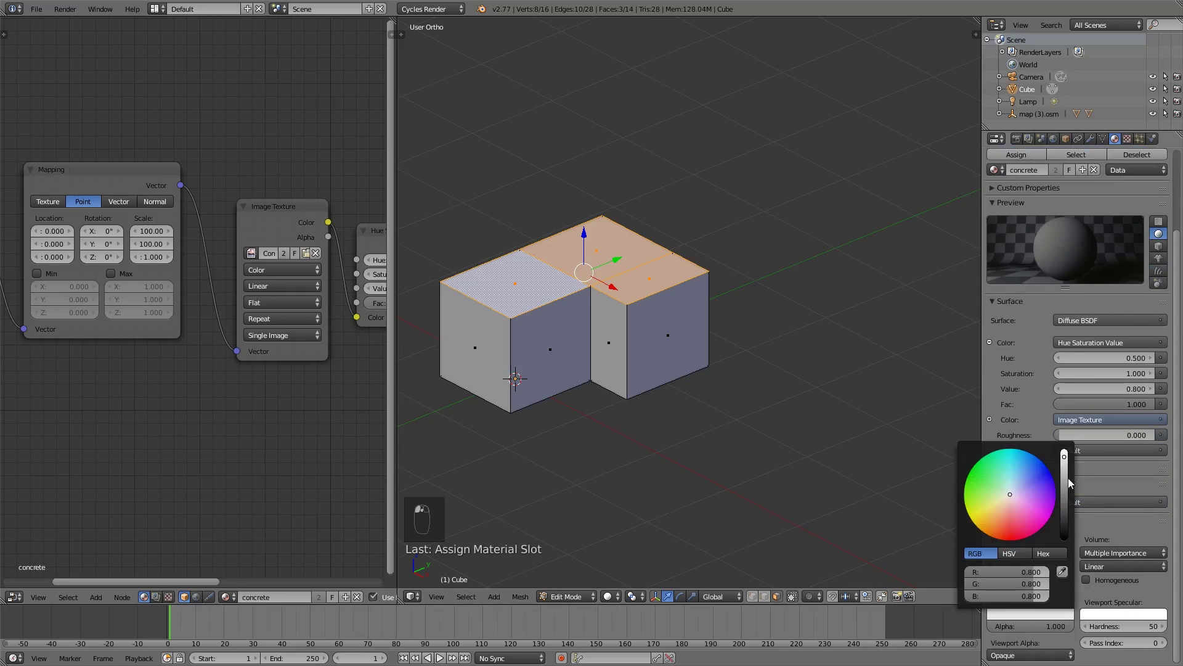
pyautogui.click(1076, 515)
pyautogui.press('a')
pyautogui.press('Tab')
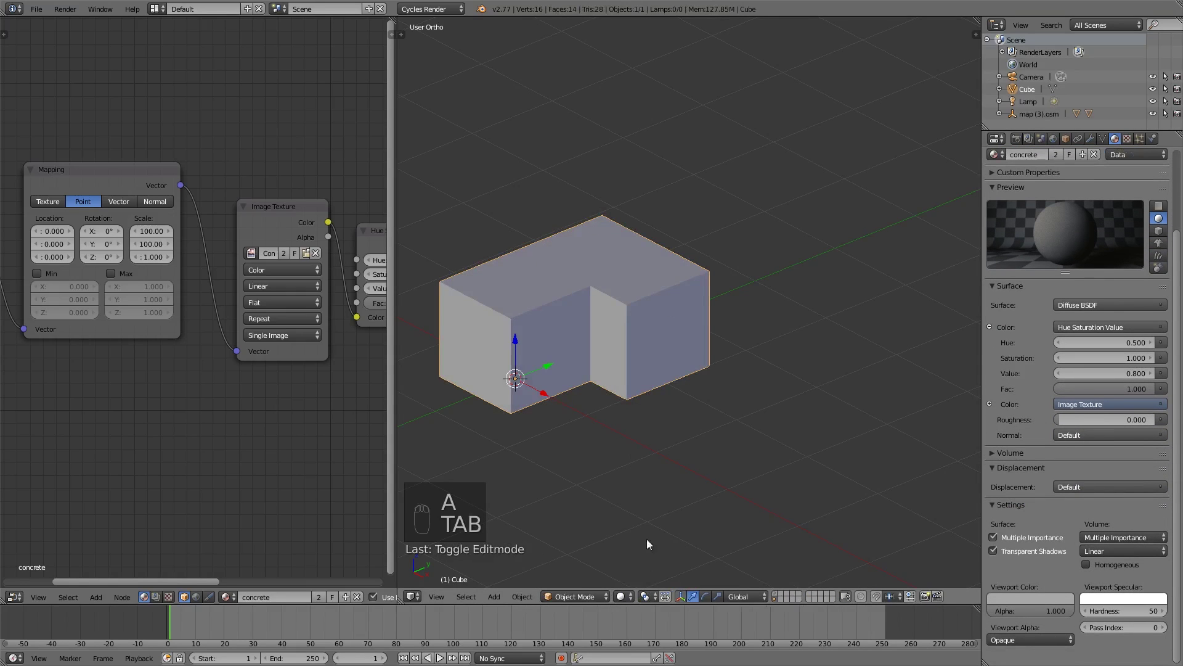
pyautogui.click(1049, 595)
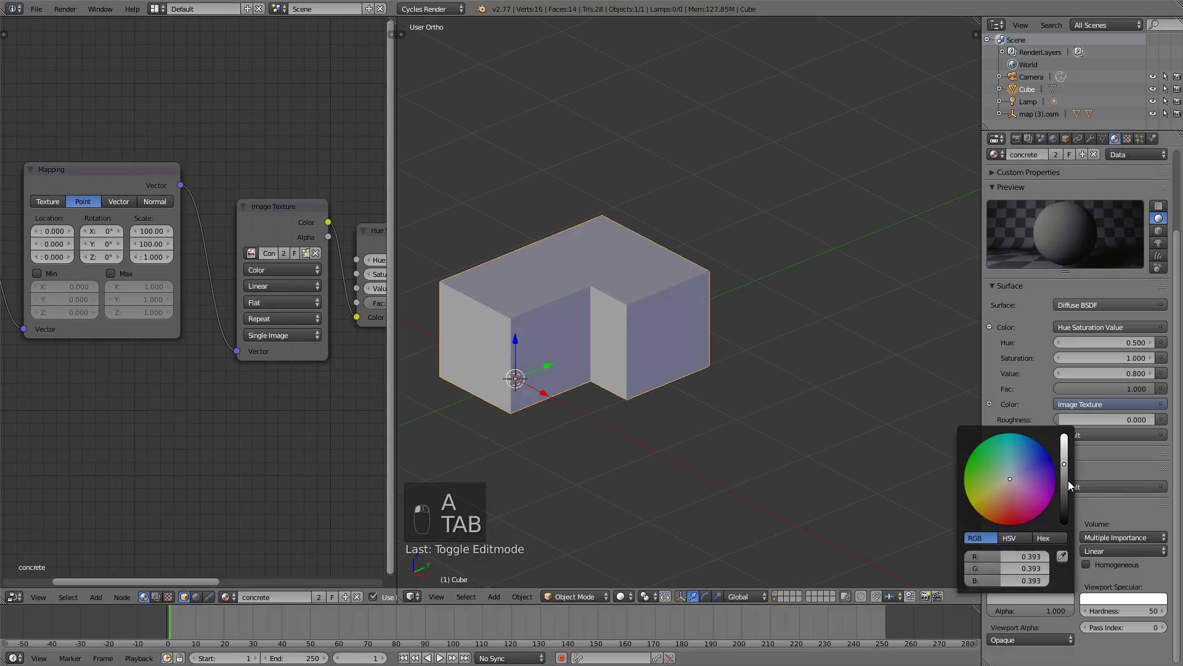
pyautogui.moveTo(1068, 485); pyautogui.dragTo(1065, 515)
# Inspect the building's concrete roof and brick walls up close in Rendered shading, and return to Solid shading.
pyautogui.click(620, 596)
pyautogui.click(639, 545)
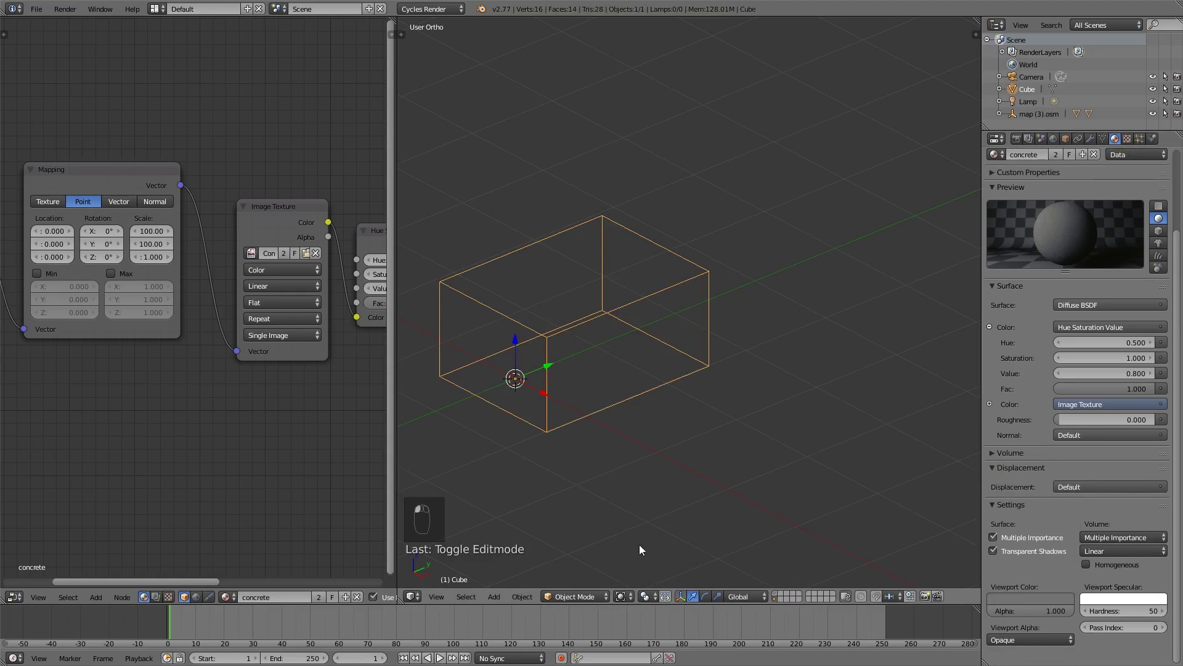
pyautogui.click(620, 596)
pyautogui.click(639, 555)
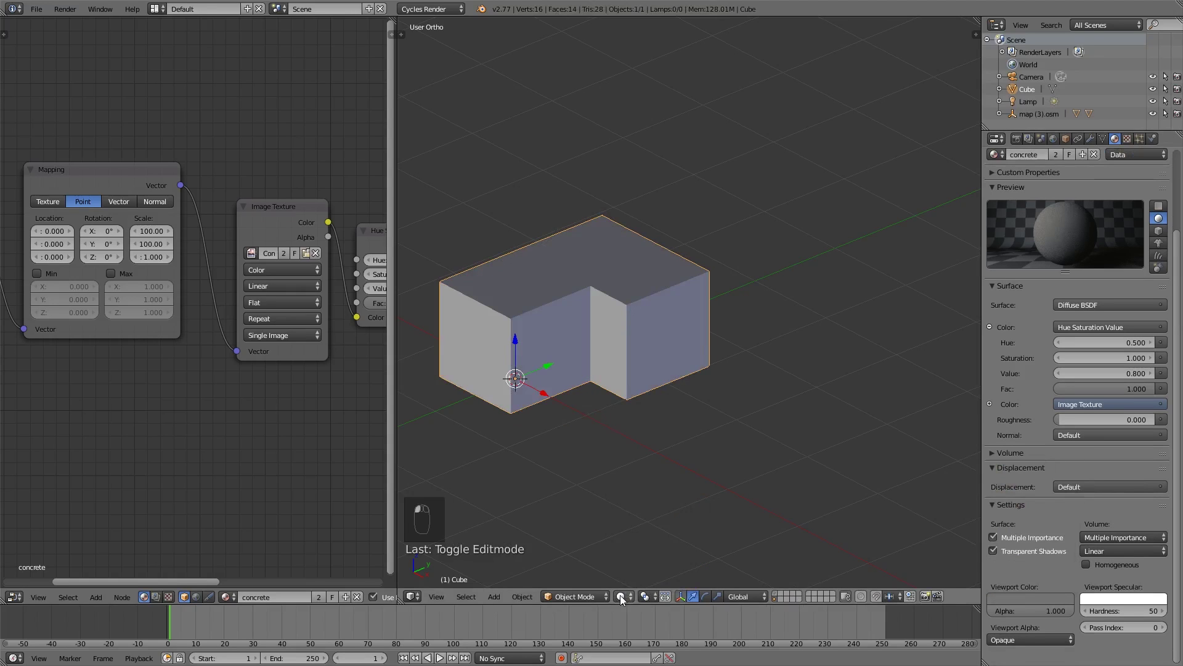
pyautogui.click(620, 594)
pyautogui.click(646, 516)
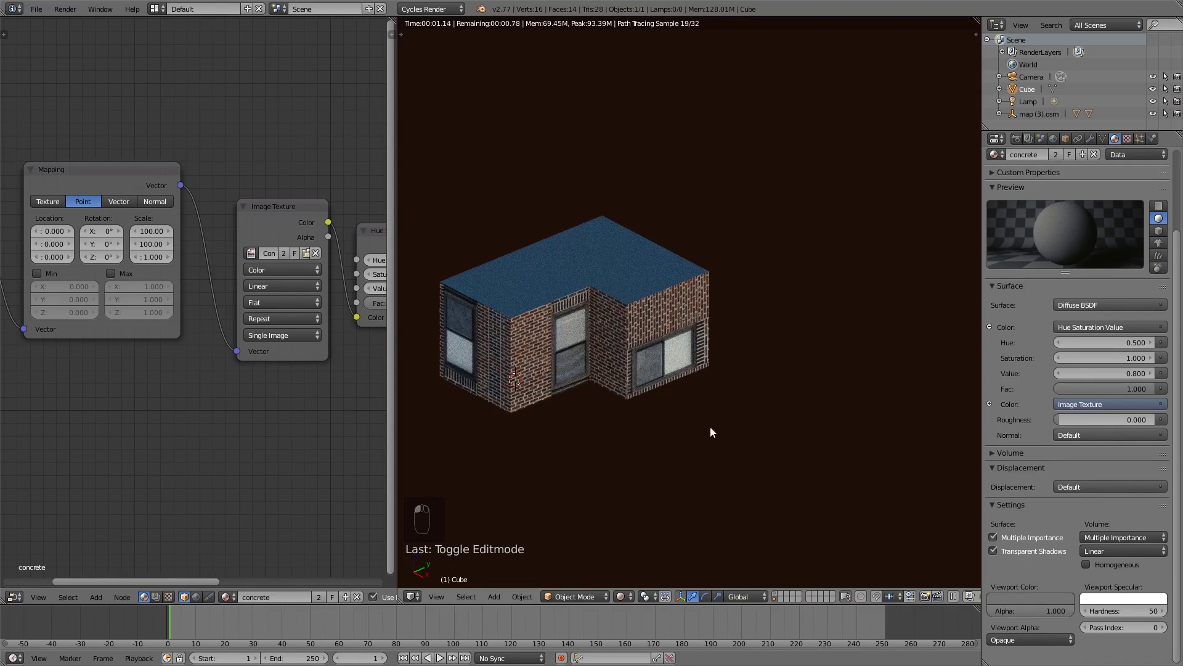
pyautogui.scroll(3, 719, 420)
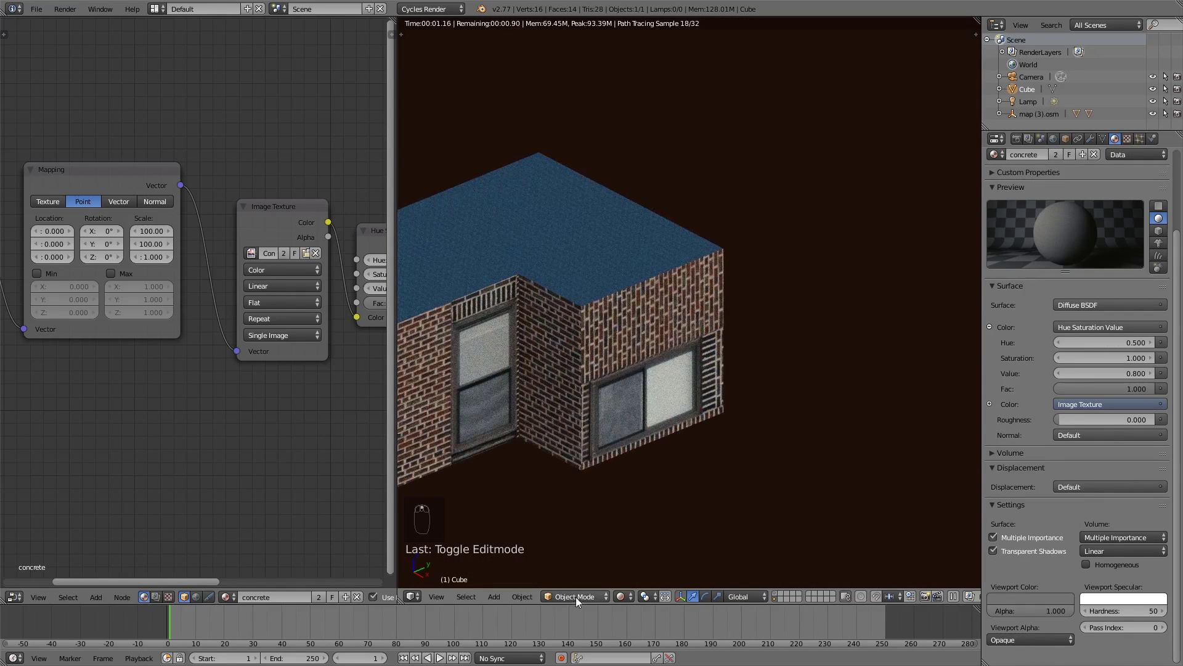
pyautogui.click(620, 596)
pyautogui.click(639, 553)
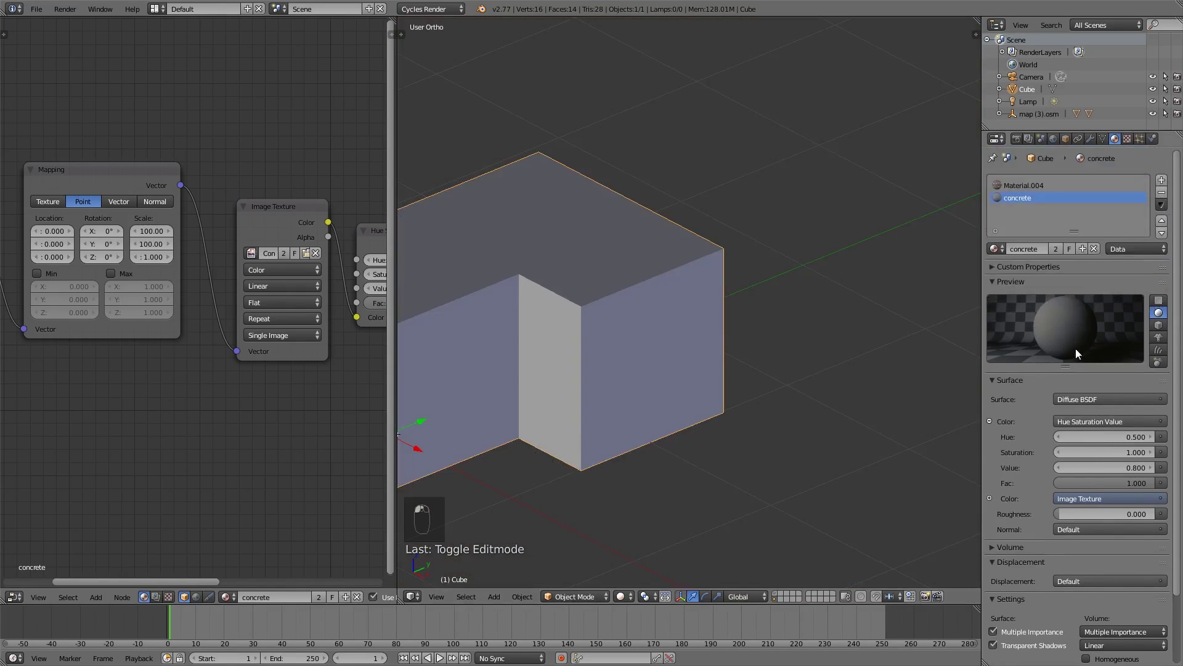
# Make the roof's concrete material a single-user copy and set its texture mapping scale to 1 in X and Y.
pyautogui.click(1056, 249)
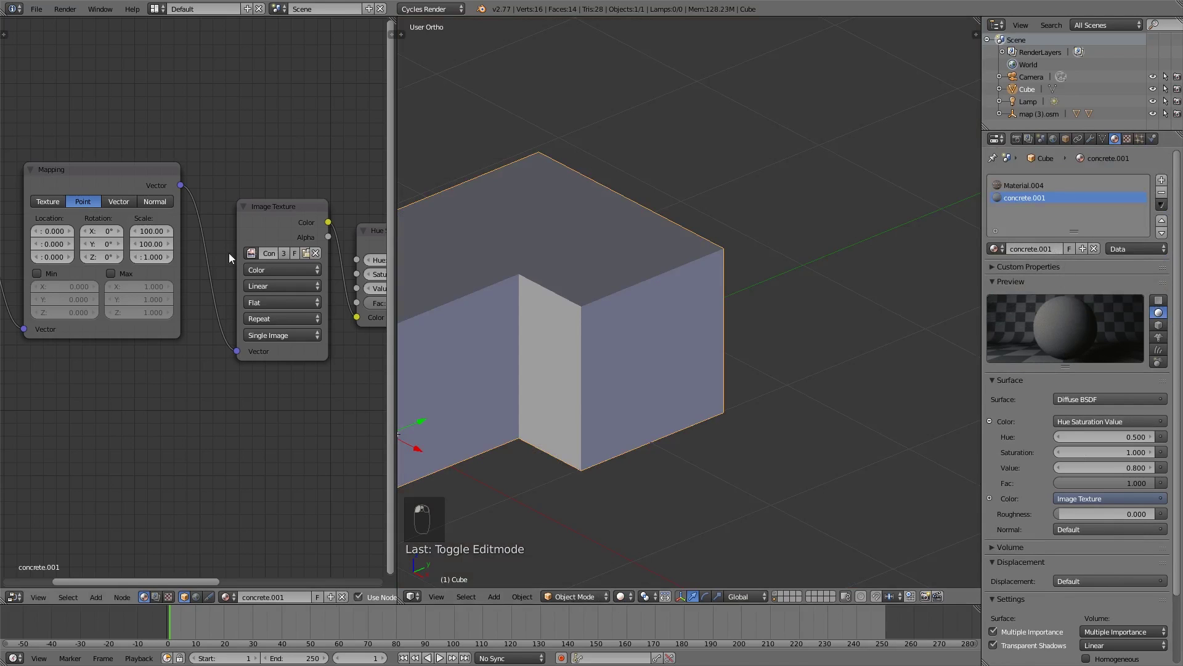
pyautogui.moveTo(228, 252); pyautogui.dragTo(291, 281, button='middle')
pyautogui.click(248, 249)
pyautogui.write('1')
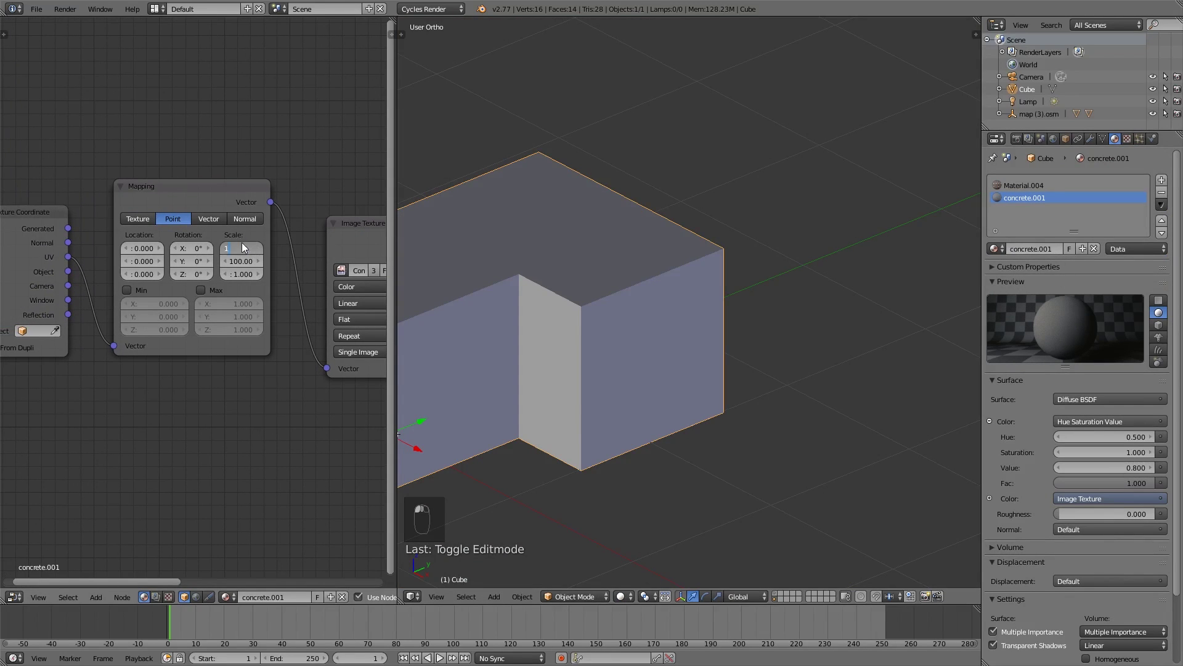
pyautogui.press('Return')
pyautogui.click(236, 261)
pyautogui.write('1')
pyautogui.press('Return')
# In Rendered shading, set the roof material's Hue Saturation Value node to Hue 0.400, Saturation 0.100 and Value 0.700.
pyautogui.click(620, 596)
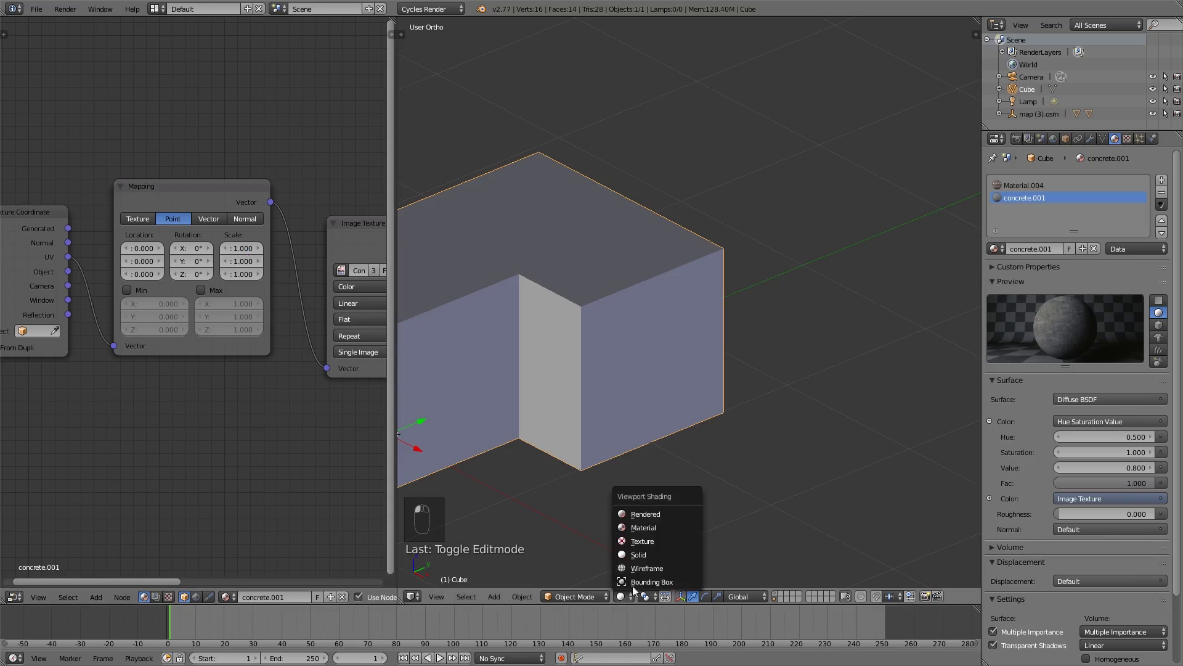
pyautogui.click(672, 512)
pyautogui.scroll(-6, 589, 308)
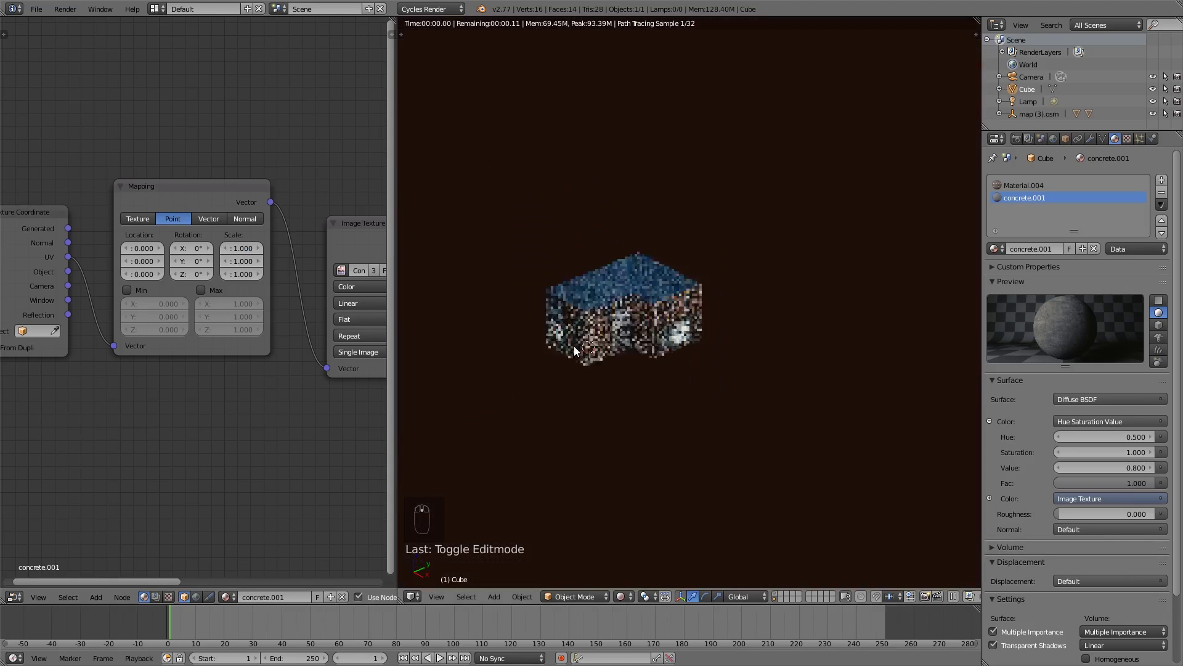
pyautogui.click(623, 596)
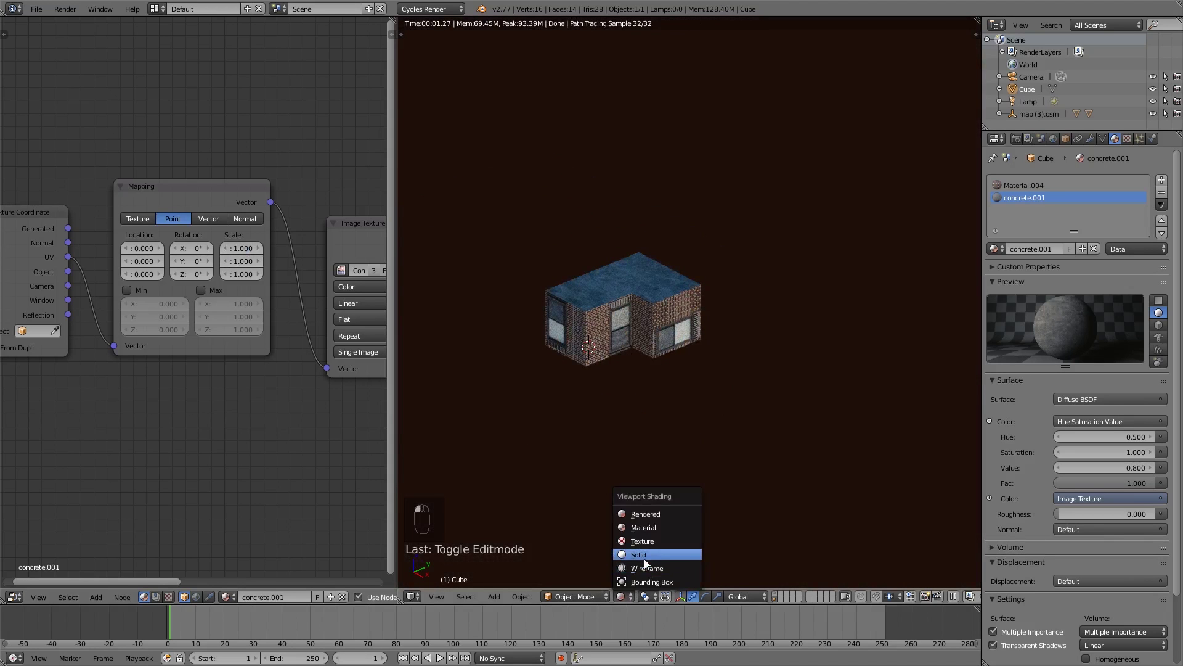
pyautogui.moveTo(271, 320)
pyautogui.mouseDown(button='middle')
pyautogui.moveTo(255, 320)
pyautogui.moveTo(303, 398)
pyautogui.moveTo(108, 331)
pyautogui.moveTo(55, 332)
pyautogui.mouseUp(button='middle')
pyautogui.scroll(3, 230, 296)
pyautogui.moveTo(258, 286); pyautogui.dragTo(312, 285)
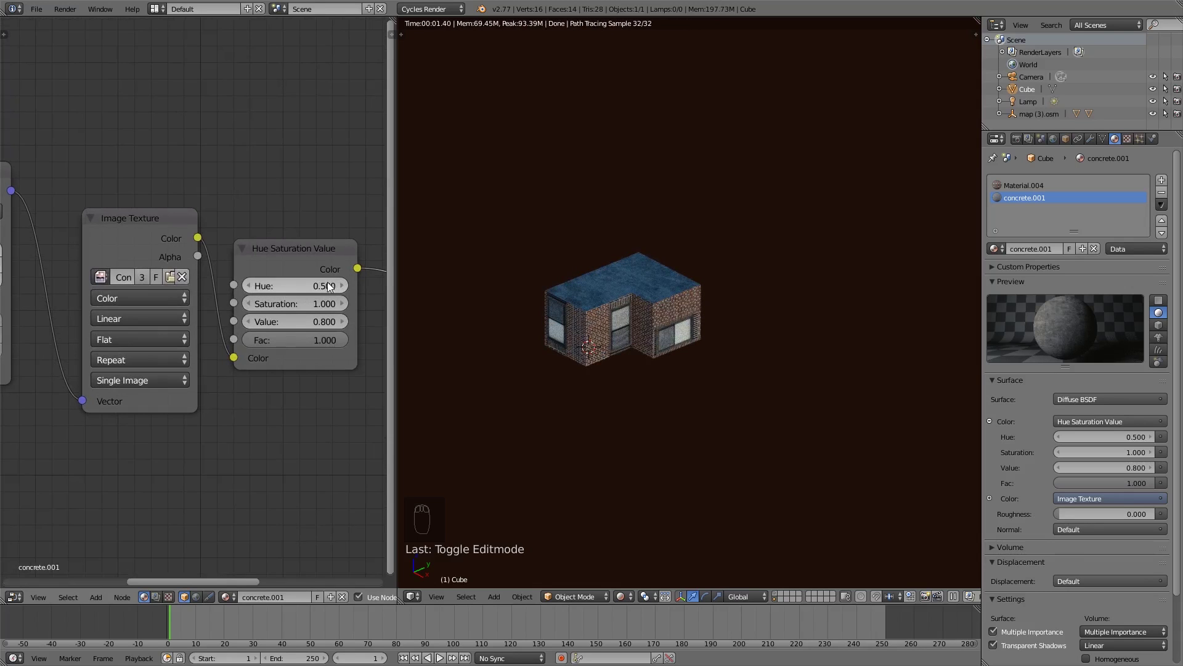
pyautogui.click(250, 286)
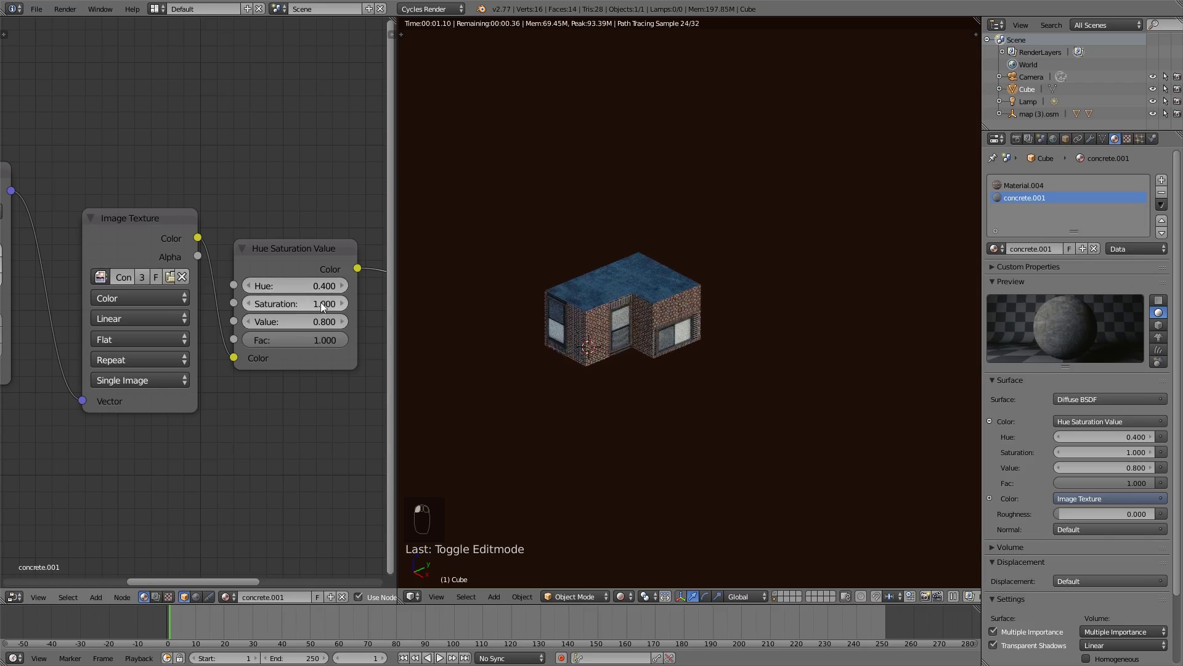
pyautogui.moveTo(320, 302); pyautogui.dragTo(278, 302)
pyautogui.moveTo(321, 321)
pyautogui.mouseDown()
pyautogui.moveTo(283, 320)
pyautogui.moveTo(311, 321)
pyautogui.mouseUp()
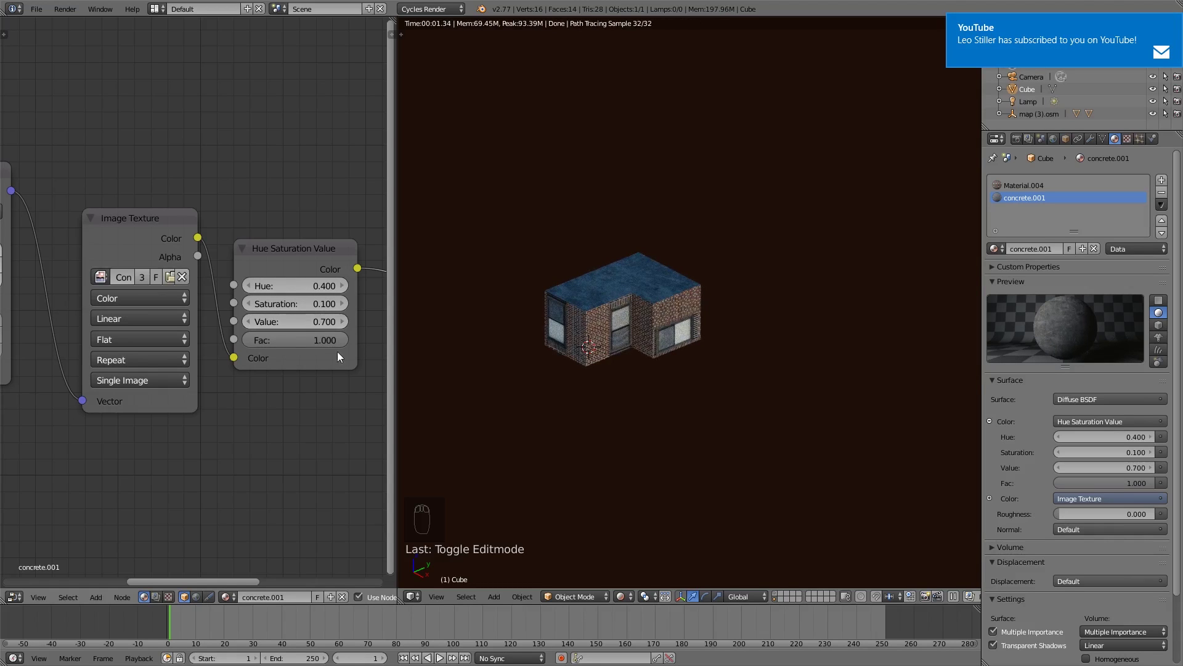
# Move the Diffuse BSDF node farther from the Hue Saturation Value node to make room between them.
pyautogui.scroll(-1, 340, 357)
pyautogui.moveTo(340, 357); pyautogui.dragTo(198, 349, button='middle')
pyautogui.moveTo(331, 246); pyautogui.dragTo(348, 245)
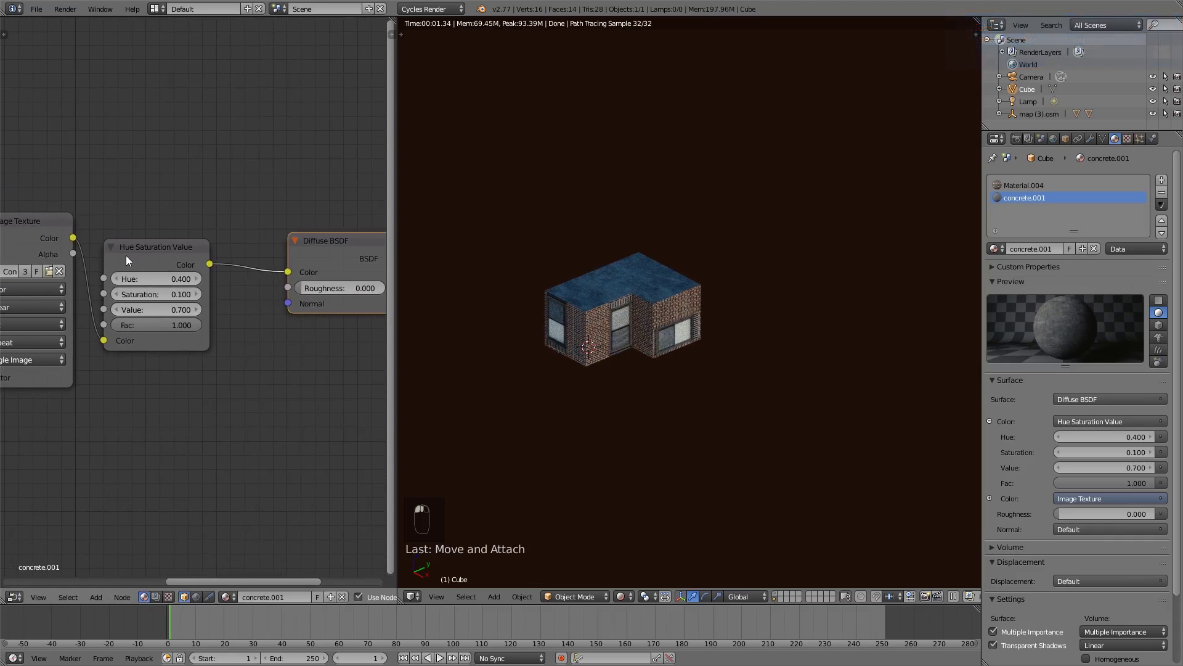
pyautogui.scroll(-1, 125, 256)
pyautogui.moveTo(118, 266)
pyautogui.mouseDown(button='middle')
pyautogui.moveTo(239, 272)
pyautogui.moveTo(118, 273)
pyautogui.mouseUp(button='middle')
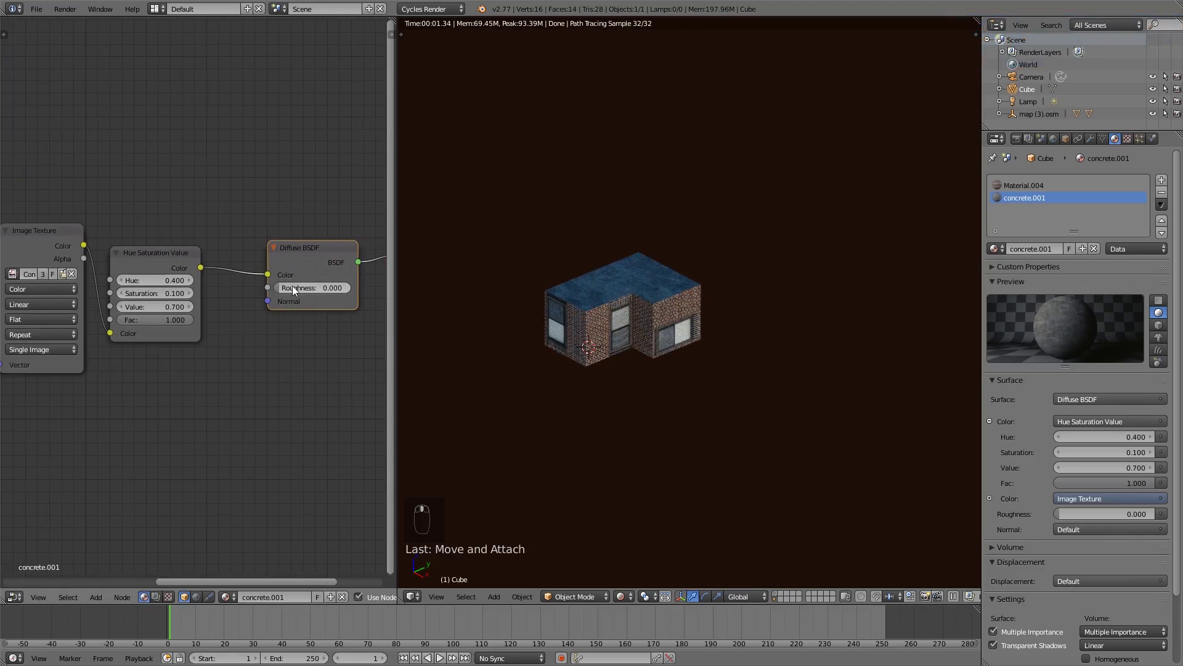
pyautogui.hotkey('shift', 'a')
pyautogui.moveTo(280, 373)
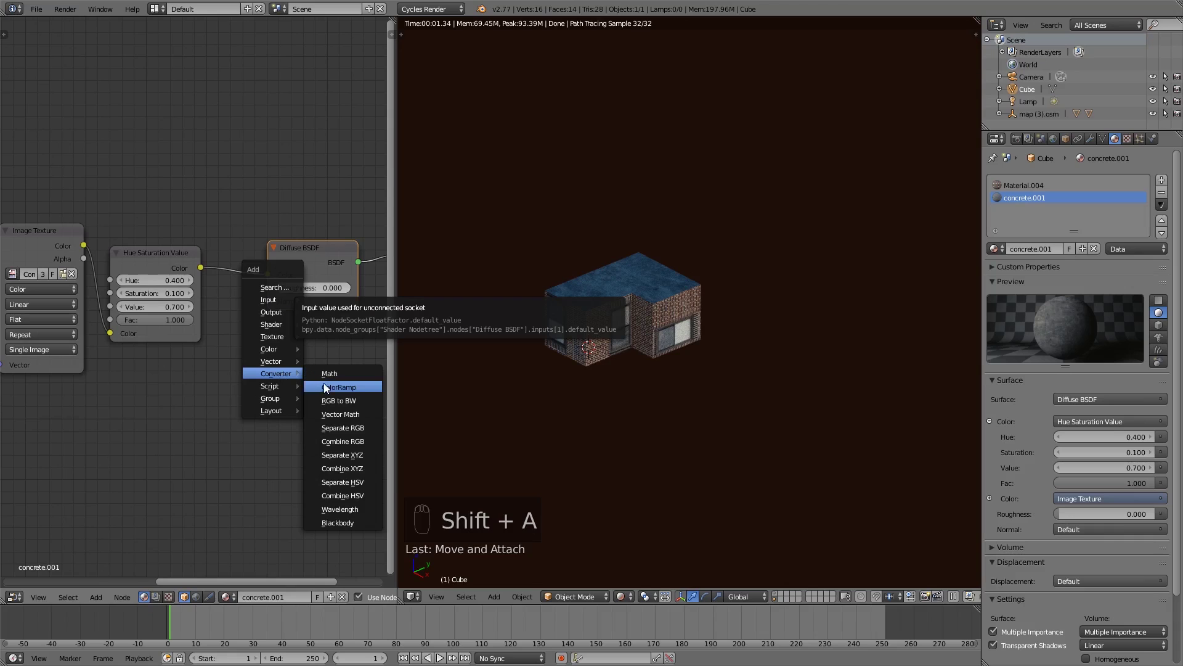
pyautogui.click(323, 384)
pyautogui.press('x')
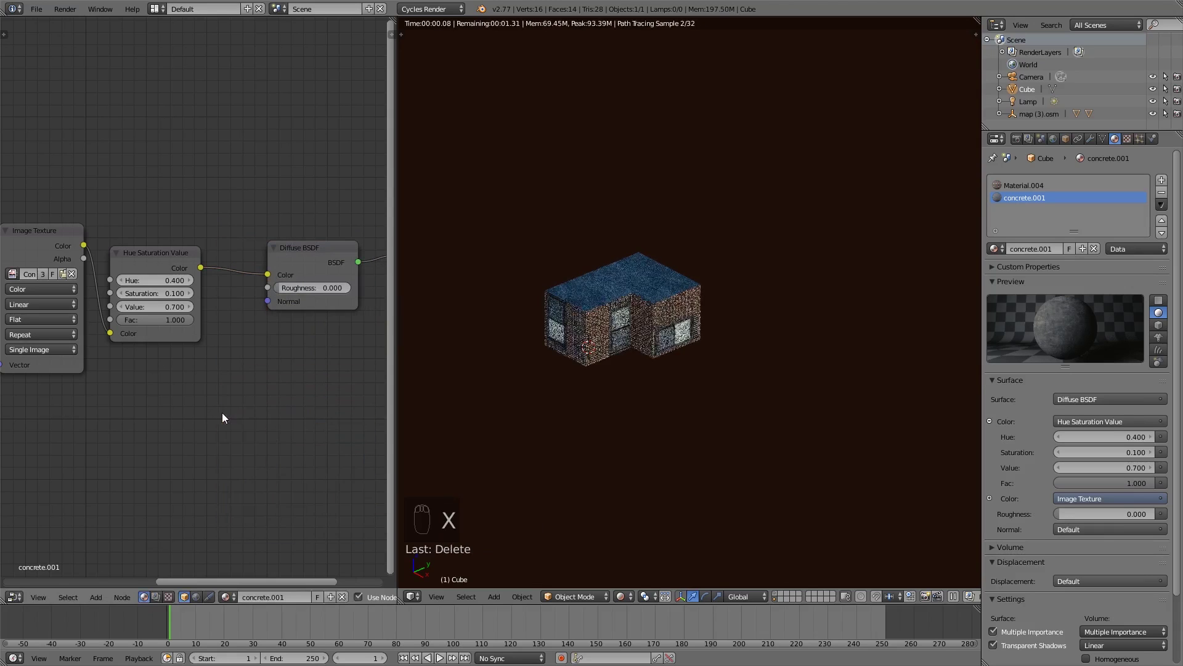
# Insert an RGB Curves node between the Hue Saturation Value and Diffuse BSDF nodes, and adjust its red and combined curves.
pyautogui.hotkey('shift', 'a')
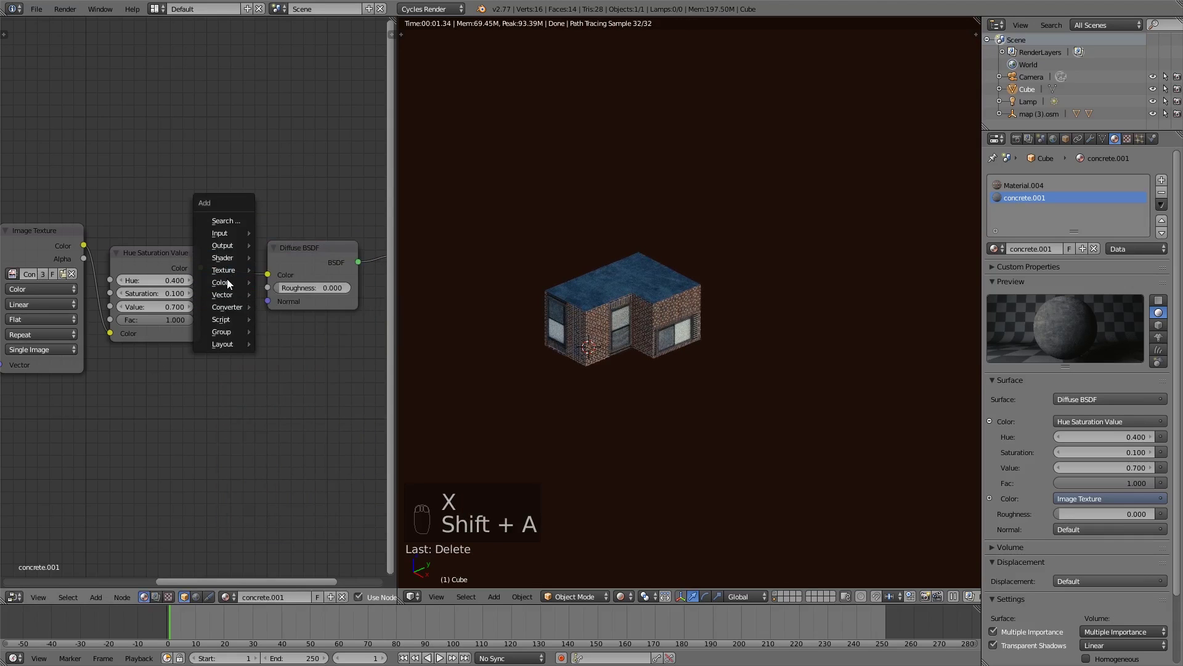
pyautogui.moveTo(227, 281)
pyautogui.click(296, 296)
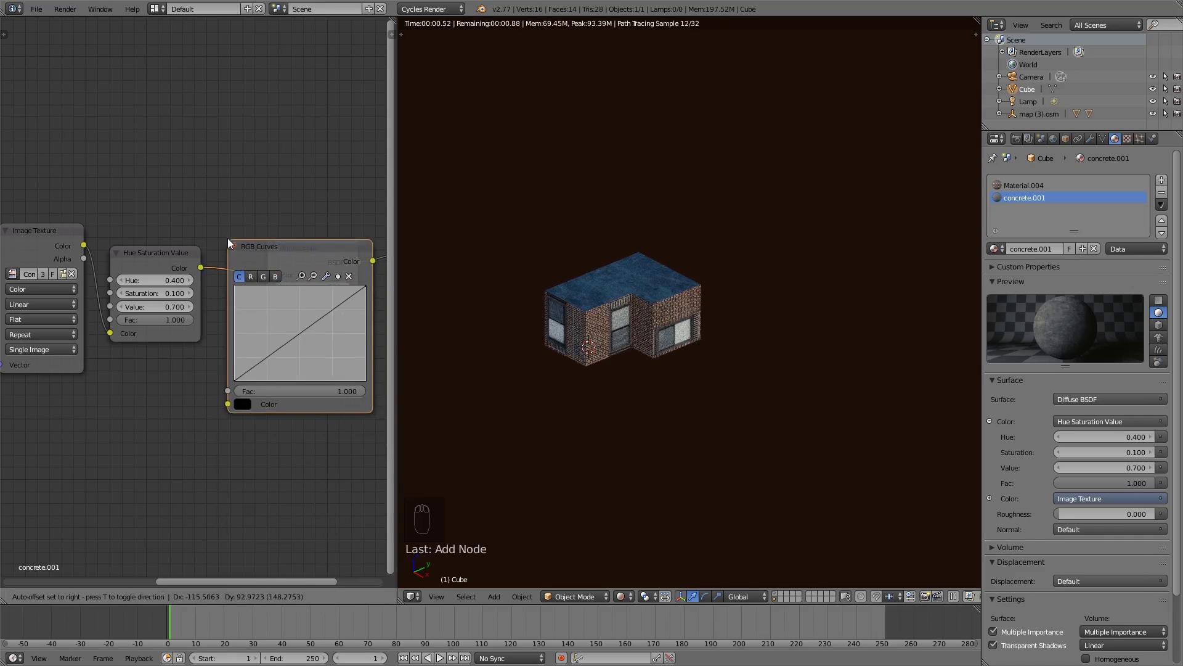
pyautogui.click(268, 227)
pyautogui.moveTo(267, 227); pyautogui.dragTo(190, 225, button='middle')
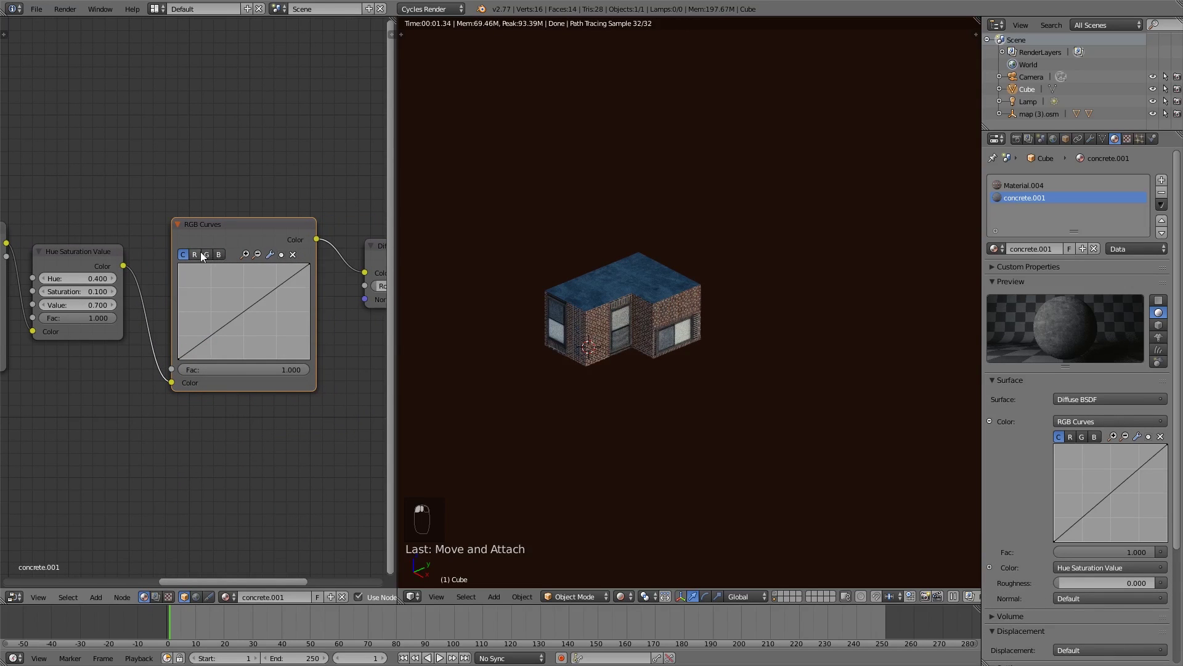
pyautogui.moveTo(243, 316)
pyautogui.mouseDown()
pyautogui.moveTo(229, 301)
pyautogui.moveTo(253, 321)
pyautogui.moveTo(243, 310)
pyautogui.mouseUp()
pyautogui.click(183, 254)
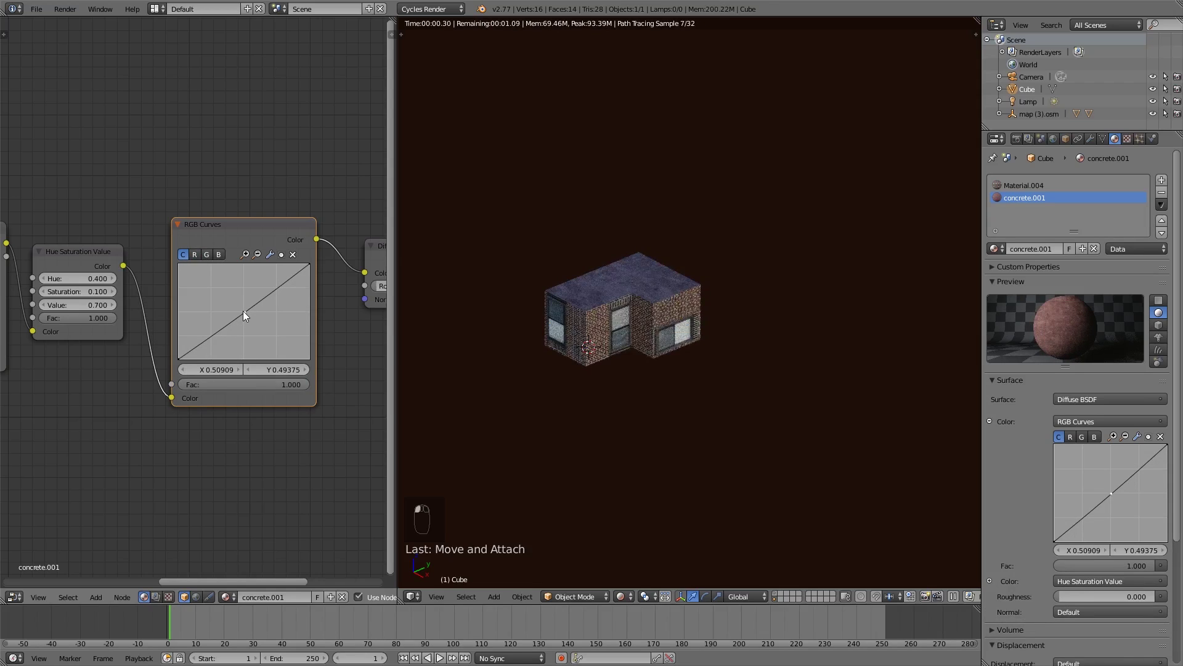
# Set the roof texture's mapping scale to 2 in X and Y.
pyautogui.moveTo(49, 319); pyautogui.dragTo(186, 288, button='middle')
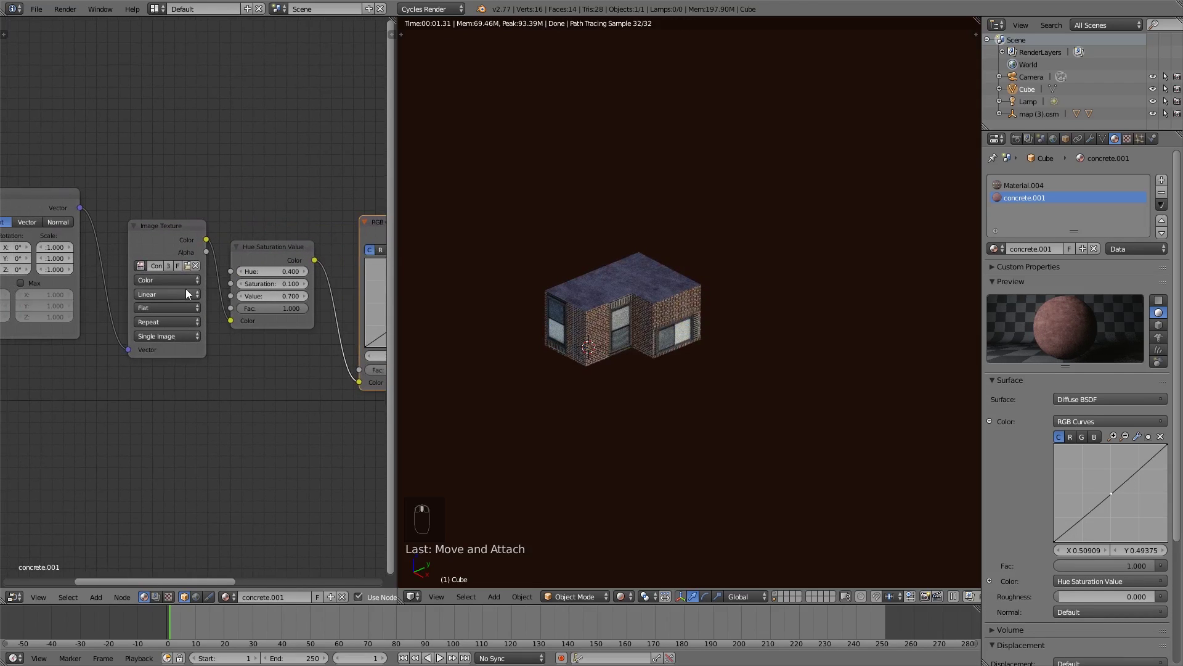
pyautogui.write('2')
pyautogui.click(60, 254)
pyautogui.write('2')
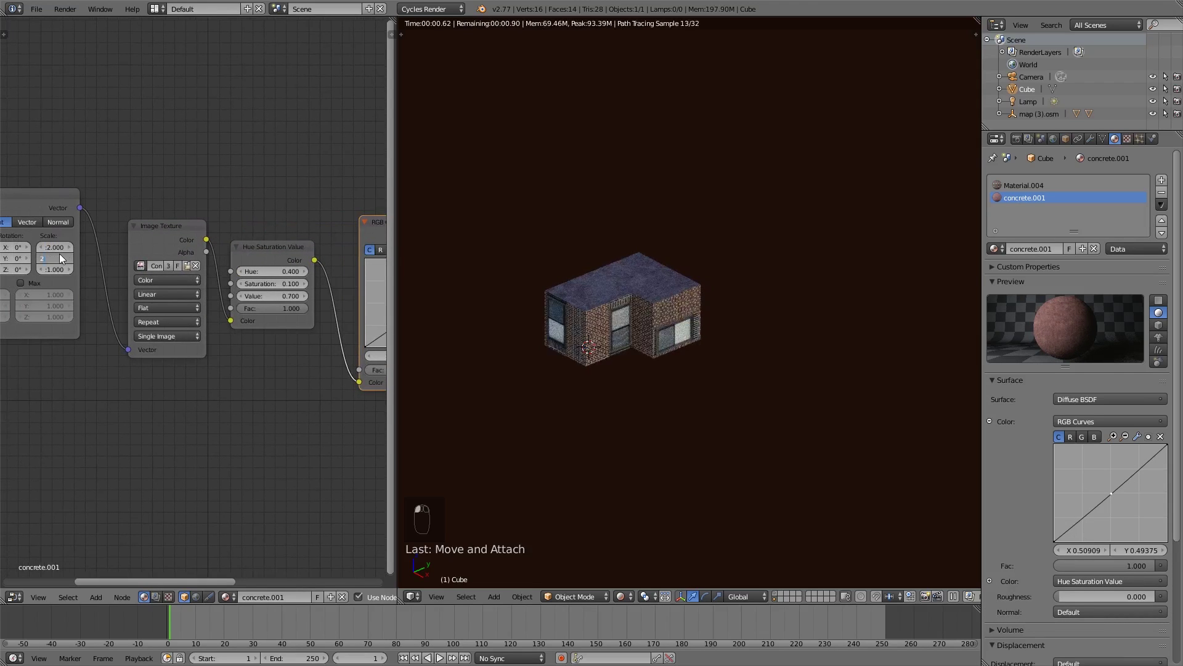
# Lower the blue curve in the RGB Curves node with a point at about X 0.586, Y 0.475.
pyautogui.moveTo(361, 249); pyautogui.dragTo(239, 258, button='middle')
pyautogui.click(280, 258)
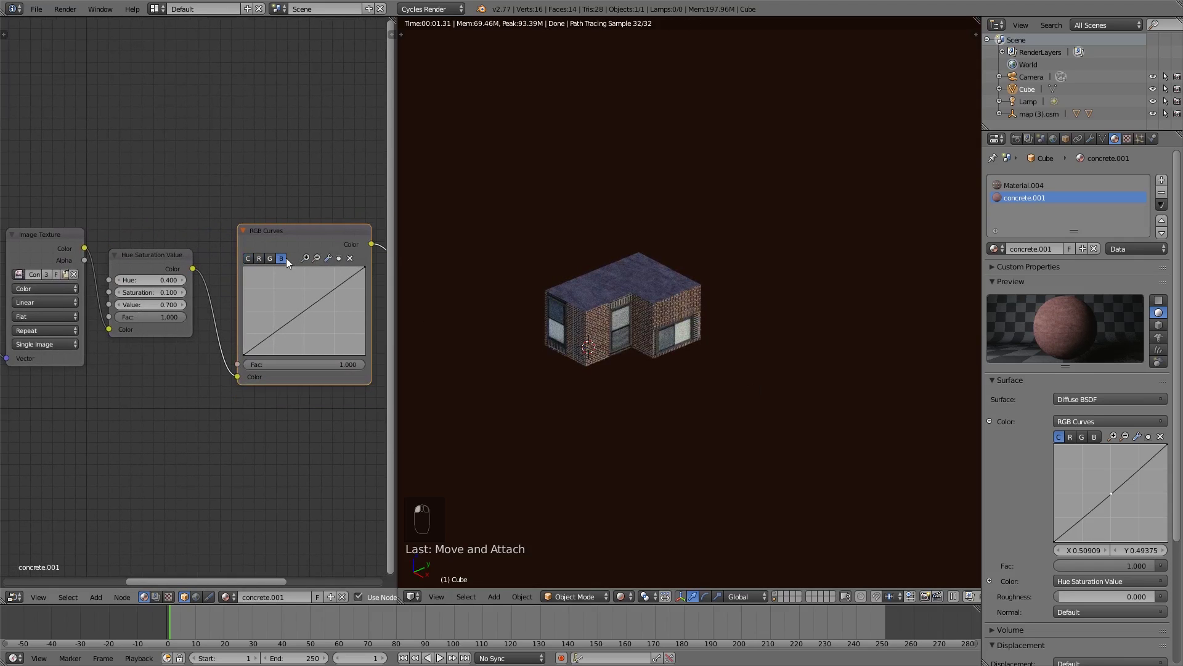
pyautogui.moveTo(310, 308); pyautogui.dragTo(315, 313)
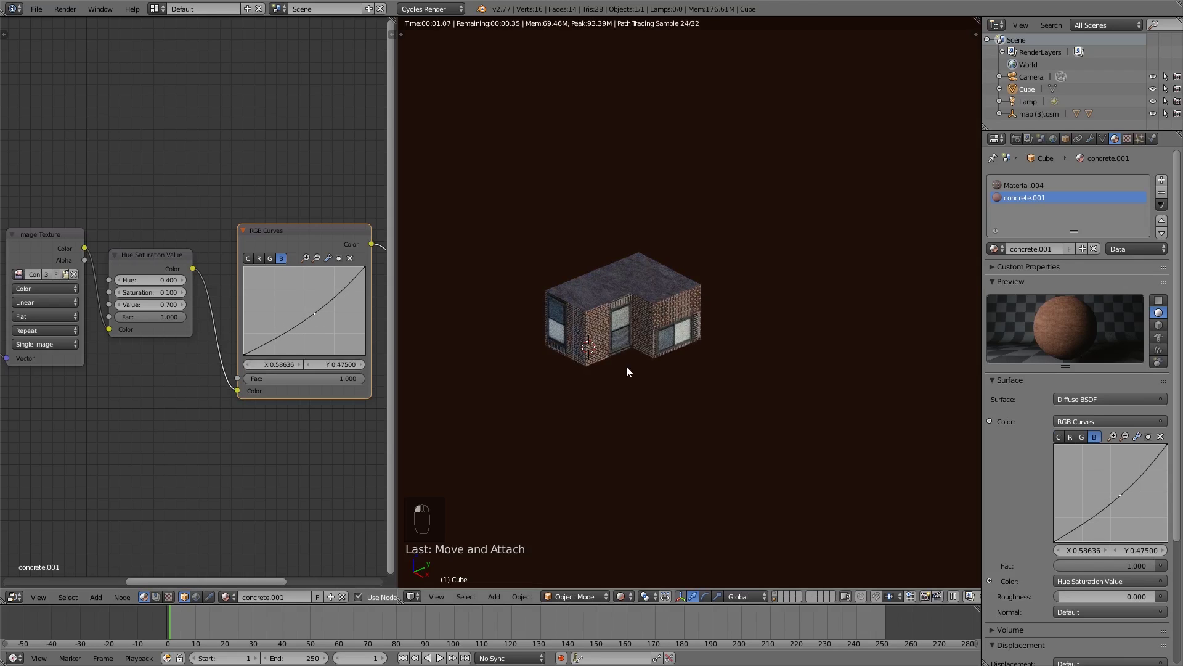
# Return to Solid shading and select the roof face at the building's rear corner in Edit Mode.
pyautogui.click(622, 596)
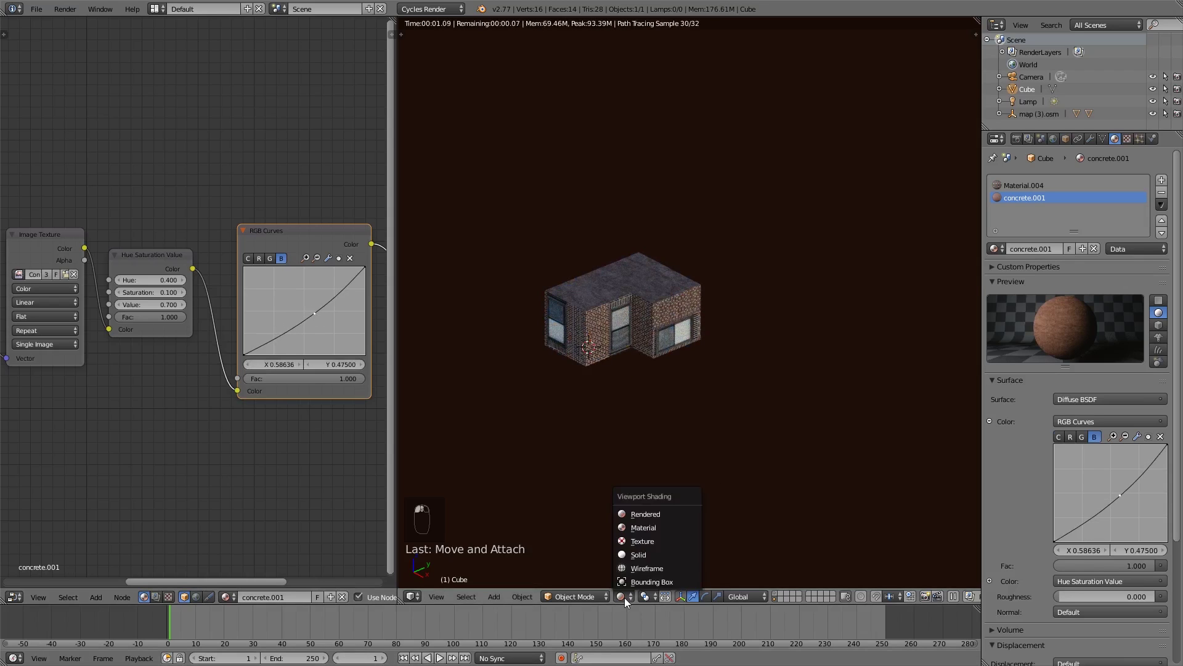
pyautogui.click(639, 554)
pyautogui.scroll(5, 628, 355)
pyautogui.press('Tab')
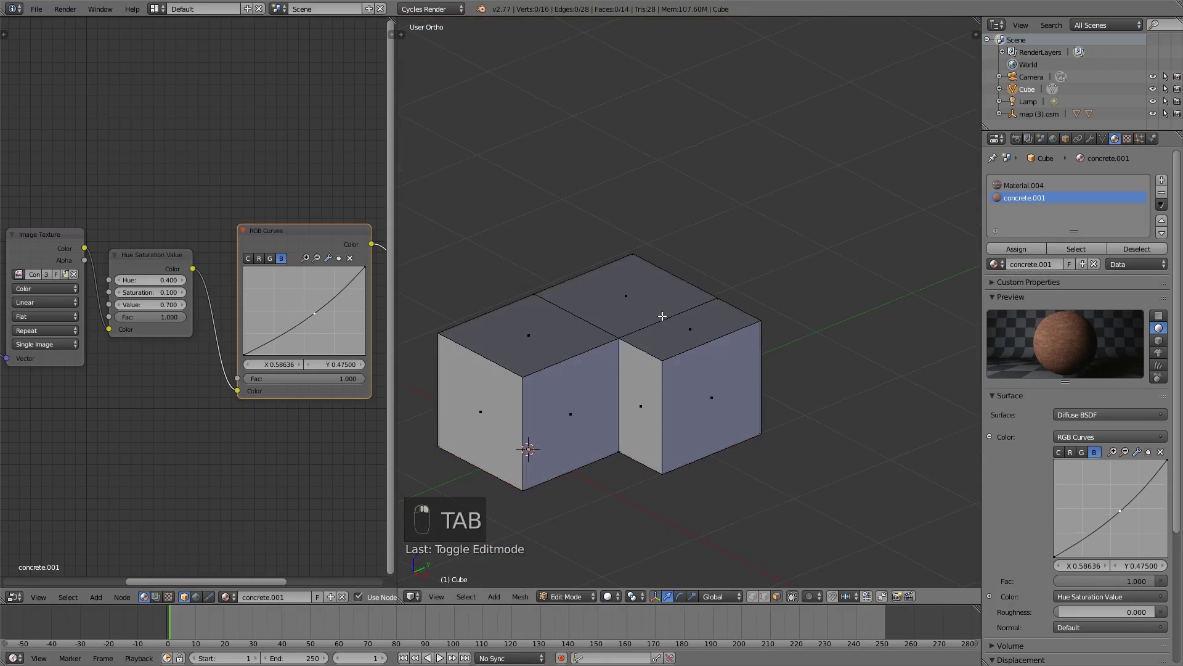
pyautogui.rightClick(651, 294)
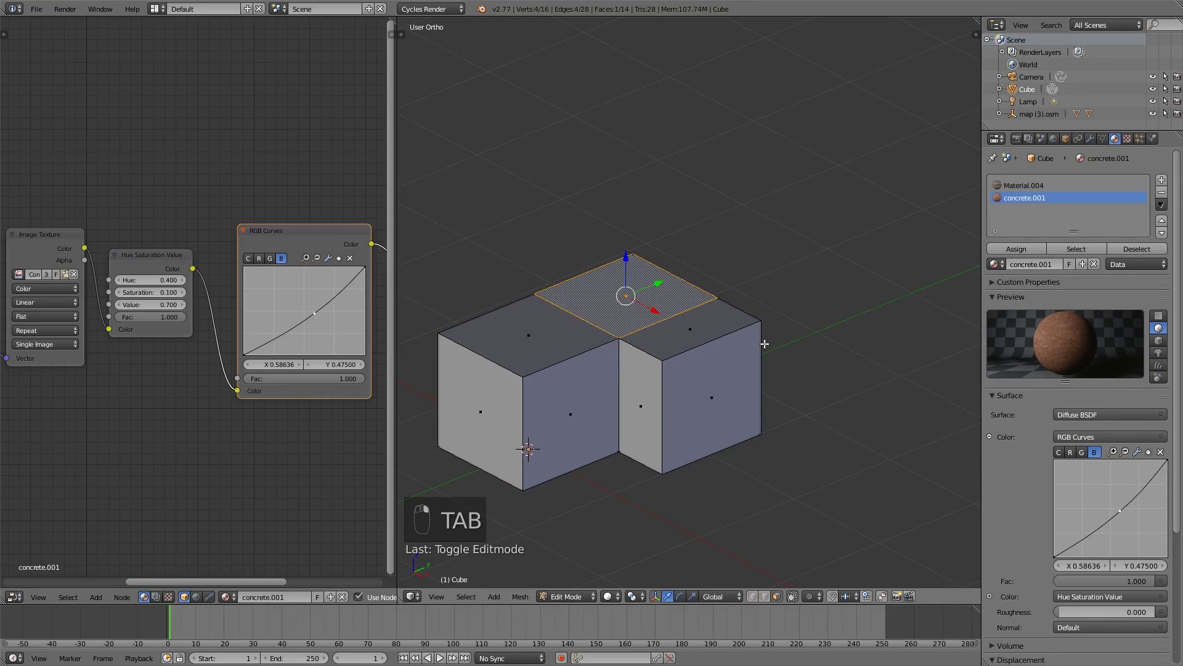
pyautogui.press('e')
pyautogui.rightClick(739, 332)
pyautogui.hotkey('ctrl', 'z')
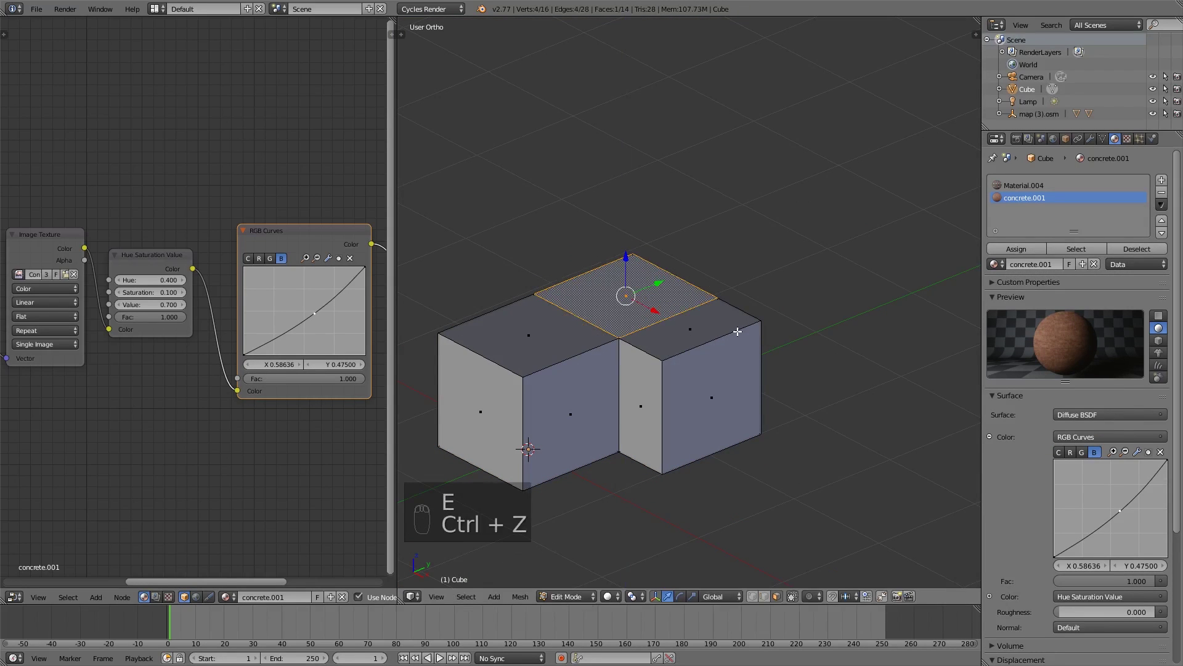
# Inset the selected roof face to a tiny central square and extrude it up about 0.9 units as a mast.
pyautogui.press('i')
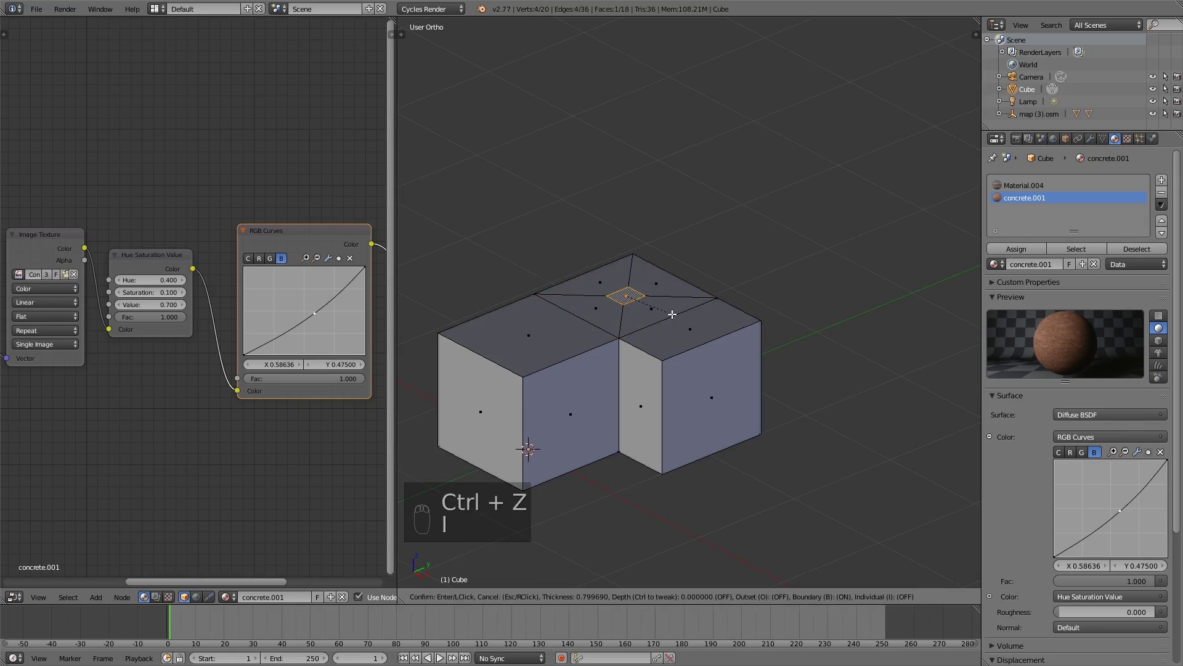
pyautogui.click(652, 309)
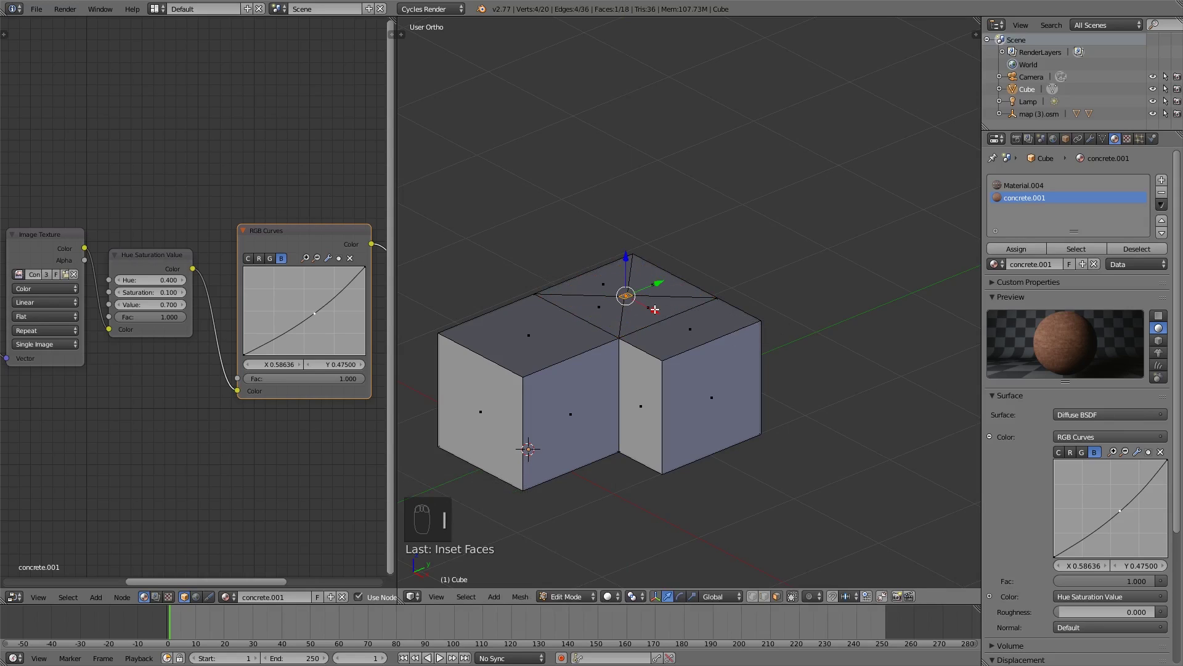
pyautogui.press('e')
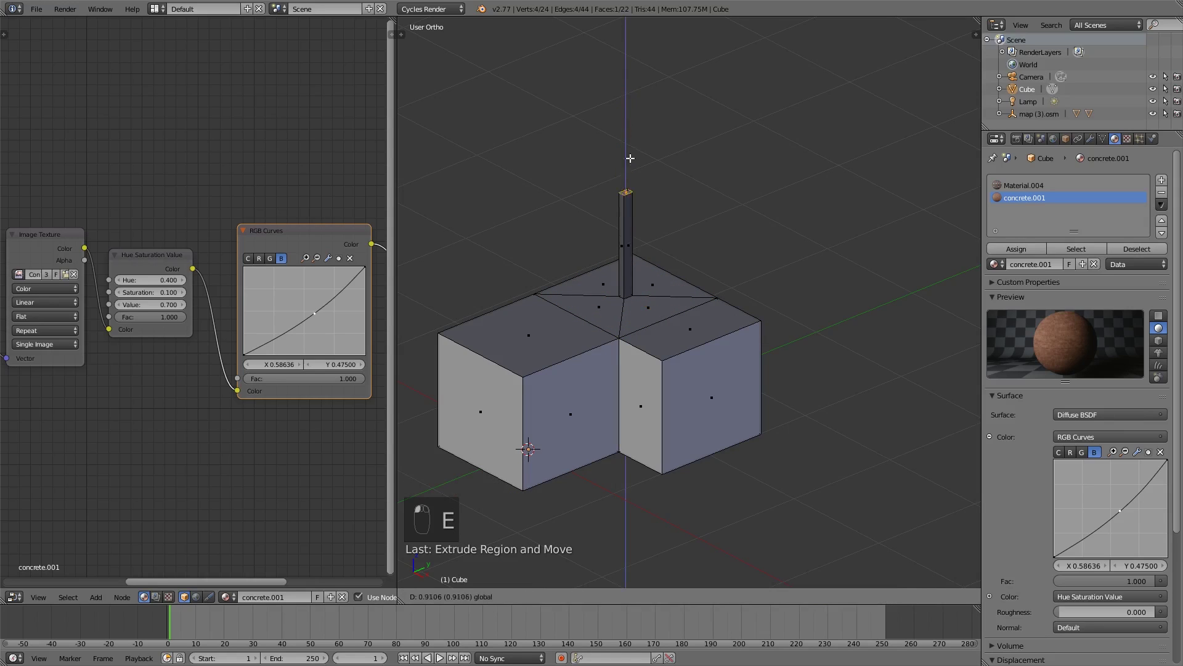
pyautogui.click(628, 143)
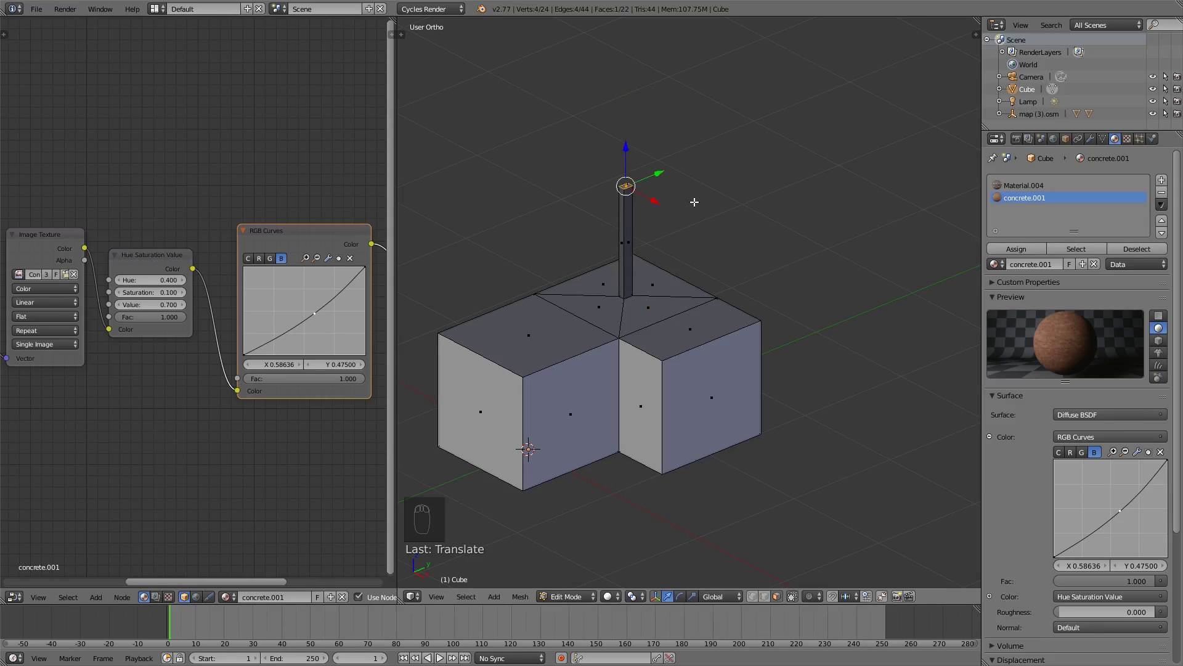
# Inset the mast's top face, extrude it up about 0.9 units as a thin antenna, and return to Object Mode.
pyautogui.press('i')
pyautogui.click(687, 198)
pyautogui.press('e')
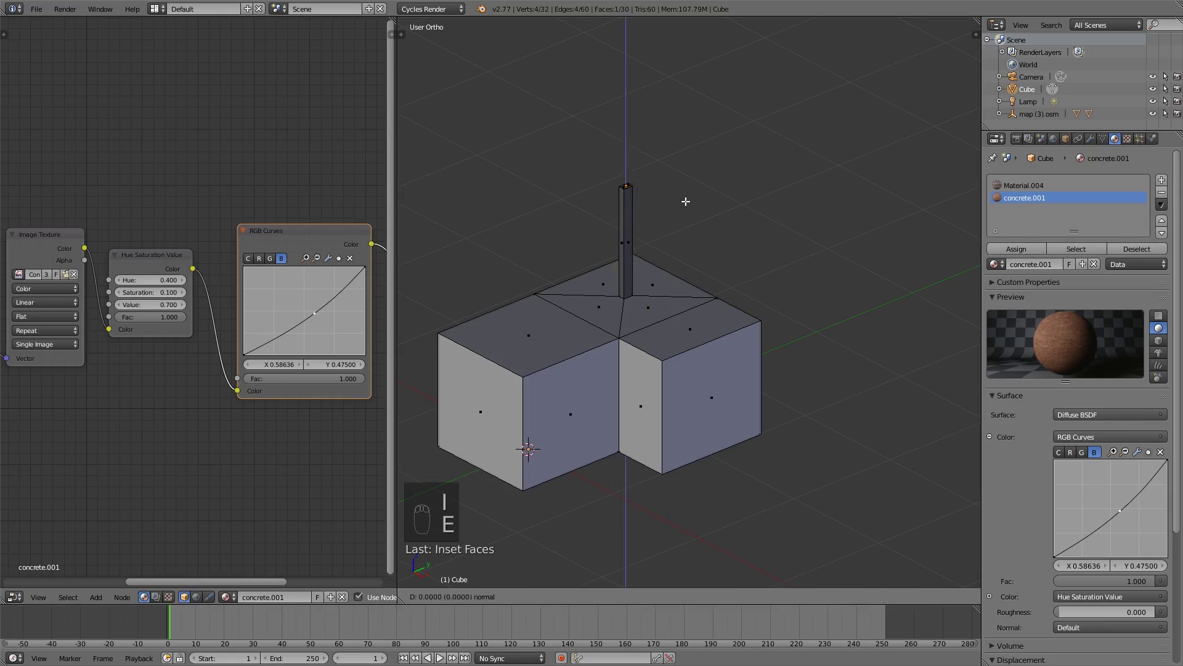
pyautogui.click(633, 159)
pyautogui.moveTo(632, 158); pyautogui.dragTo(634, 107)
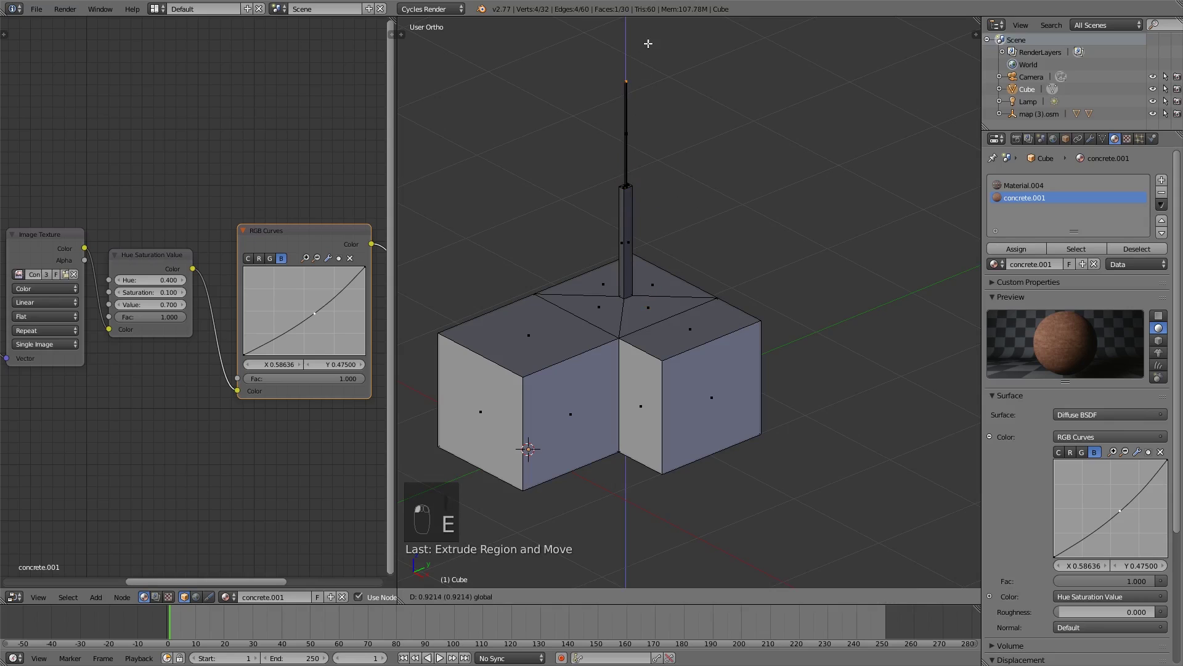
pyautogui.moveTo(648, 43); pyautogui.dragTo(673, 27)
pyautogui.press('a')
pyautogui.press('Tab')
pyautogui.scroll(-4, 648, 154)
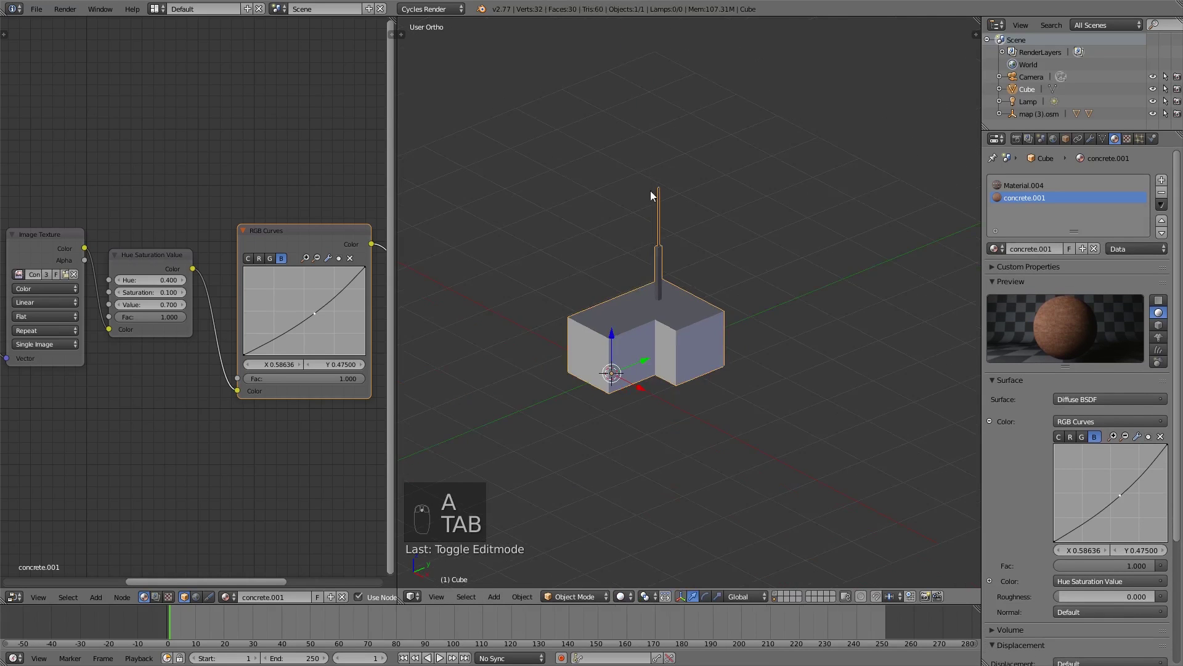
# Re-enter Edit Mode on the building and switch to vertex selection.
pyautogui.press('Tab')
pyautogui.moveTo(650, 492); pyautogui.dragTo(671, 295, button='middle')
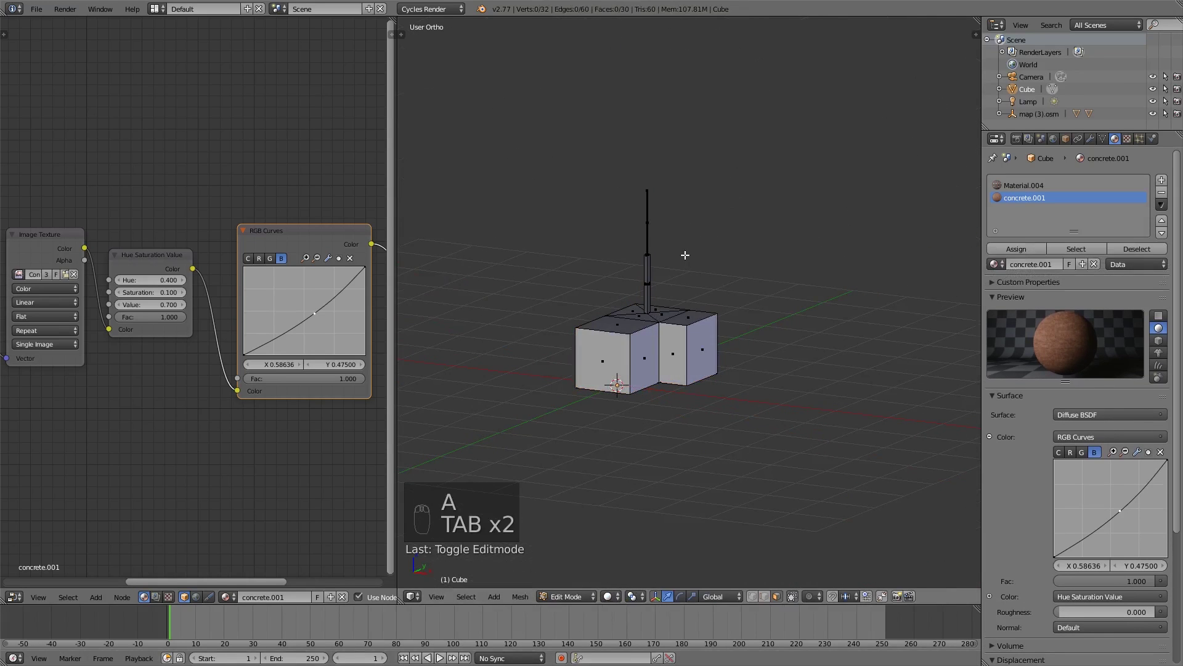
pyautogui.press('b')
pyautogui.press('b')
pyautogui.press('b')
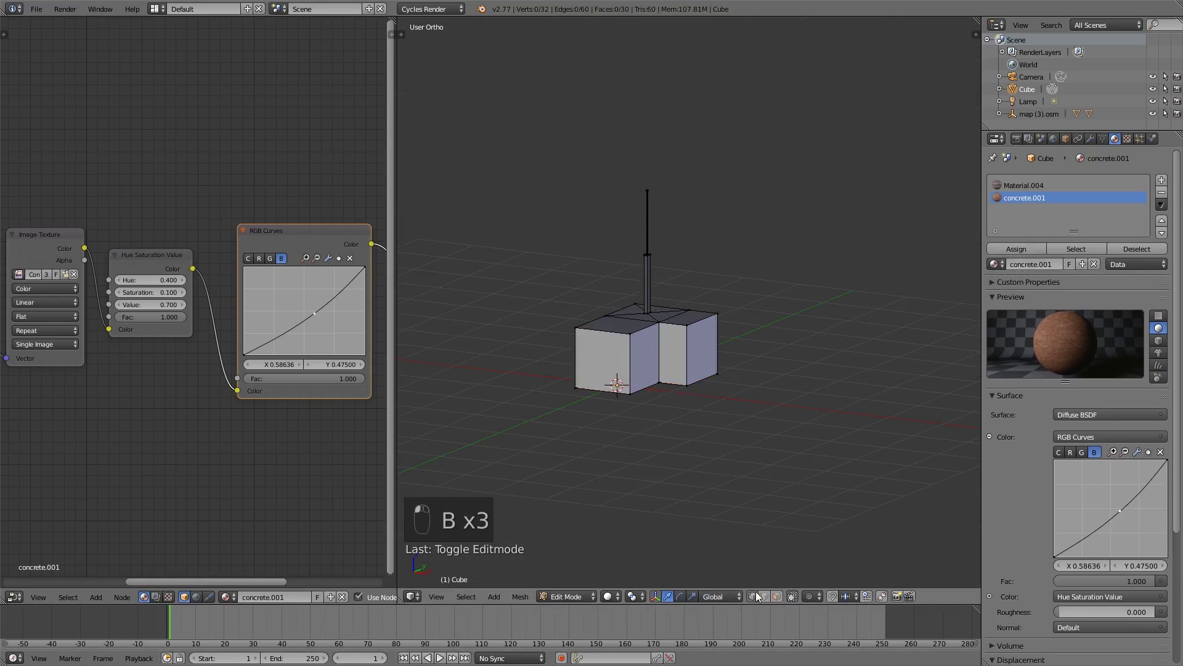
pyautogui.press('b')
pyautogui.moveTo(697, 267); pyautogui.dragTo(519, 80)
pyautogui.moveTo(641, 160); pyautogui.dragTo(649, 206)
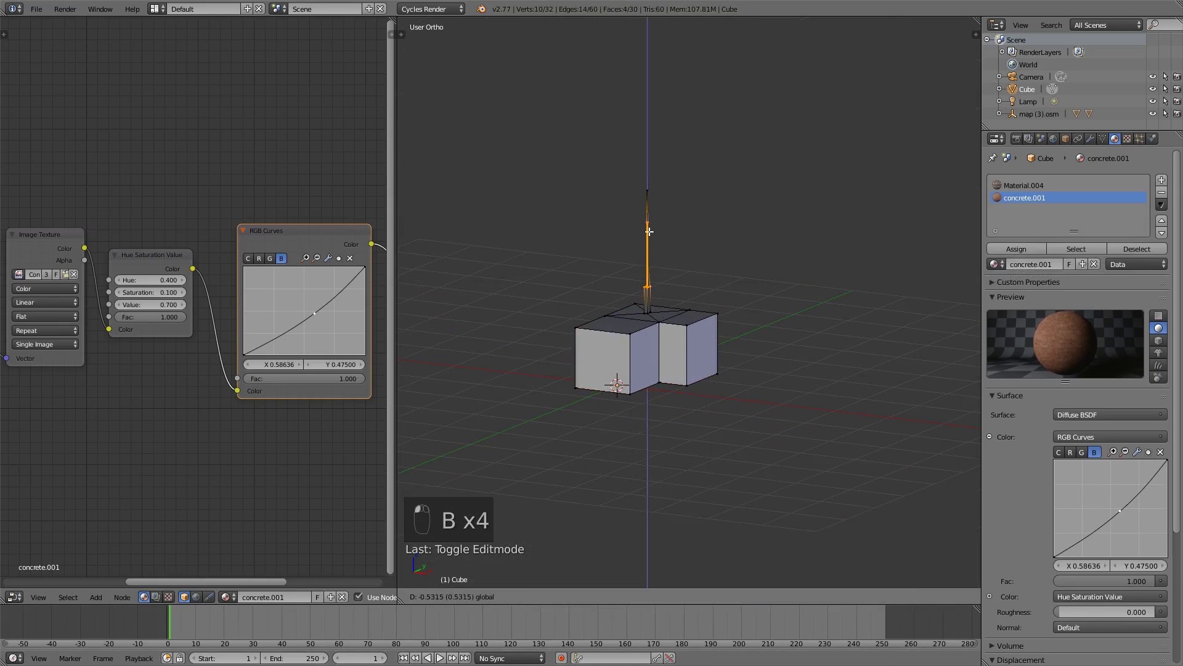
pyautogui.rightClick(649, 232)
pyautogui.scroll(4, 660, 225)
pyautogui.moveTo(660, 193); pyautogui.dragTo(661, 214, button='middle')
pyautogui.press('b')
pyautogui.moveTo(661, 214); pyautogui.dragTo(526, 47)
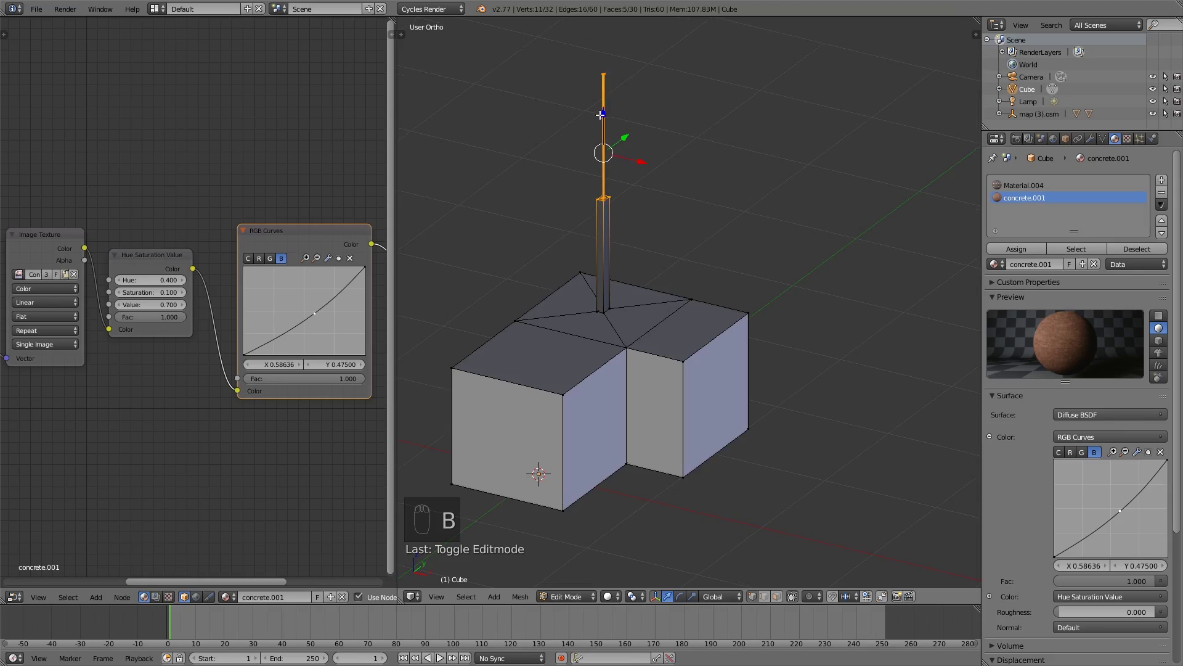
pyautogui.moveTo(601, 114); pyautogui.dragTo(609, 161)
pyautogui.rightClick(610, 162)
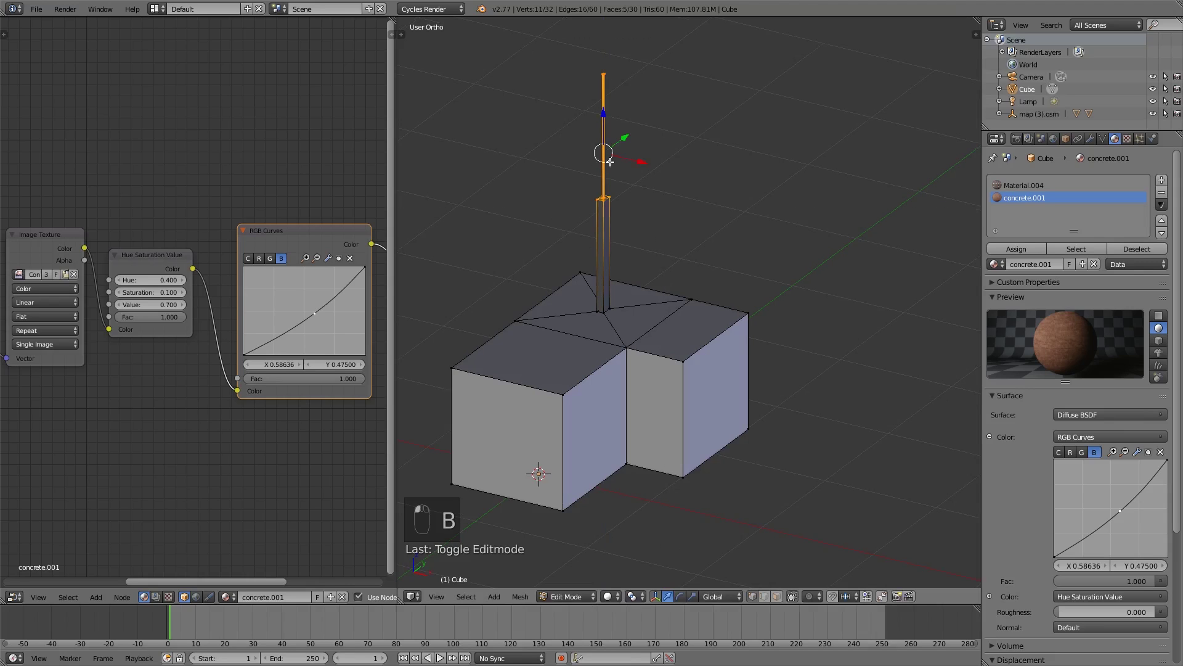
# Allow selection of hidden vertices, shorten the thin antenna by lowering its top vertices along Z, and return to Object Mode.
pyautogui.click(795, 596)
pyautogui.press('b')
pyautogui.moveTo(653, 215); pyautogui.dragTo(515, 18)
pyautogui.press('a')
pyautogui.press('Tab')
pyautogui.press('Tab')
pyautogui.moveTo(612, 114); pyautogui.dragTo(682, 218, button='middle')
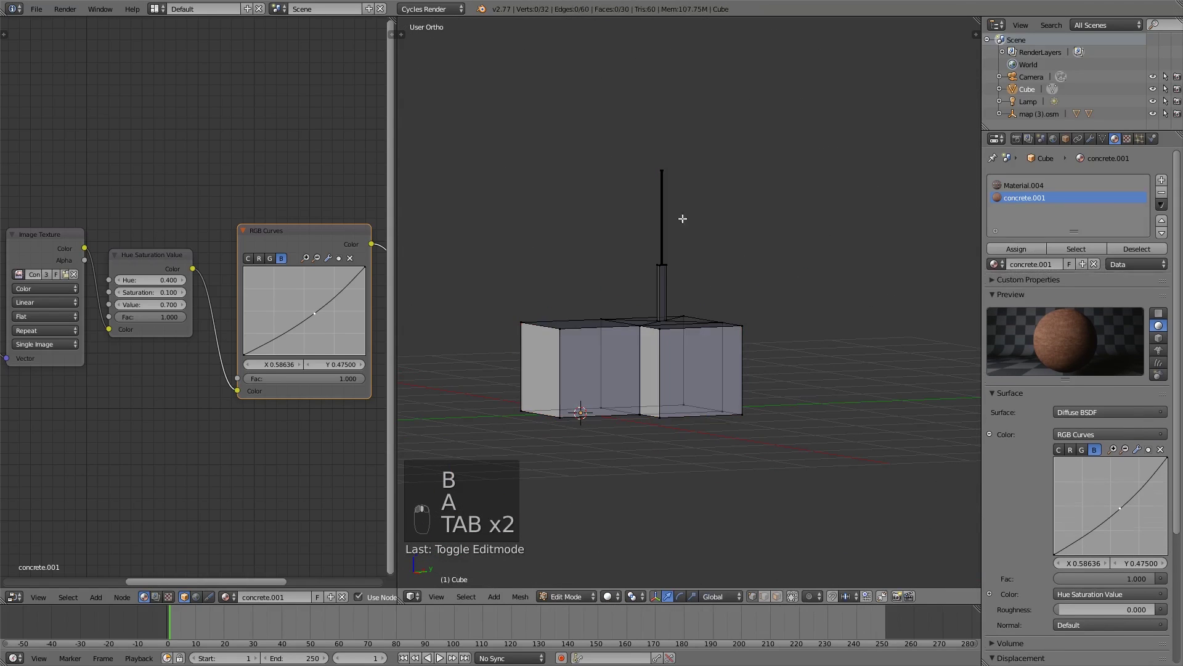
pyautogui.press('b')
pyautogui.moveTo(701, 198); pyautogui.dragTo(673, 143)
pyautogui.press('a')
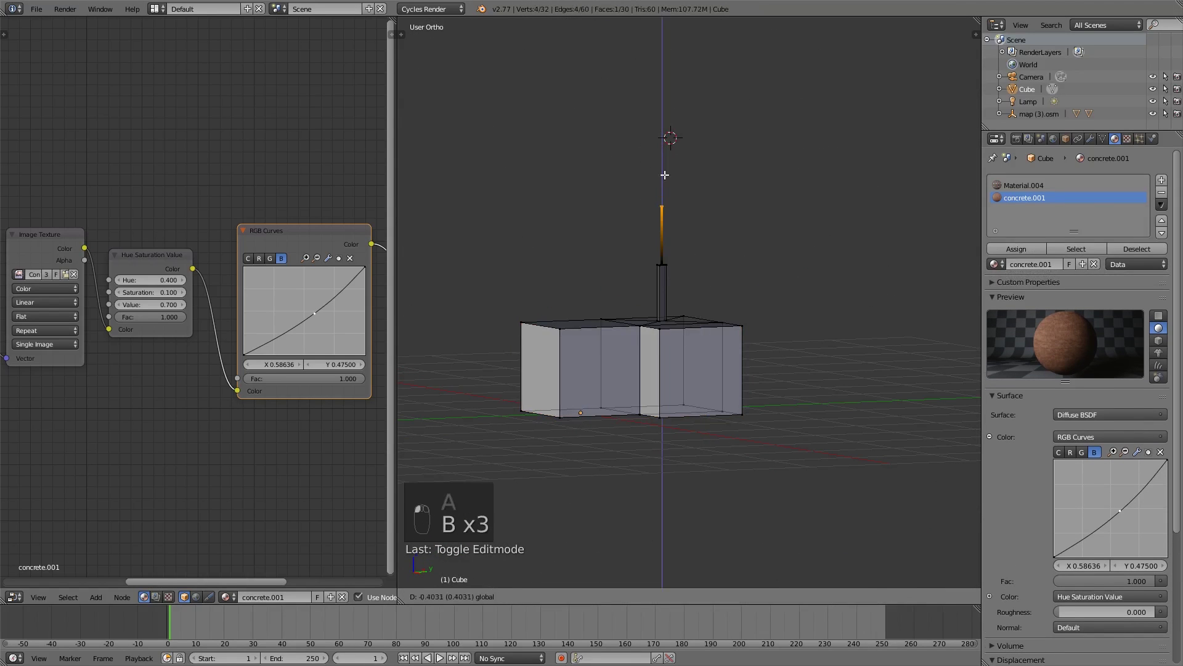
pyautogui.press('Tab')
# Inspect the building and its antenna in Rendered shading, and return to Solid shading.
pyautogui.click(620, 596)
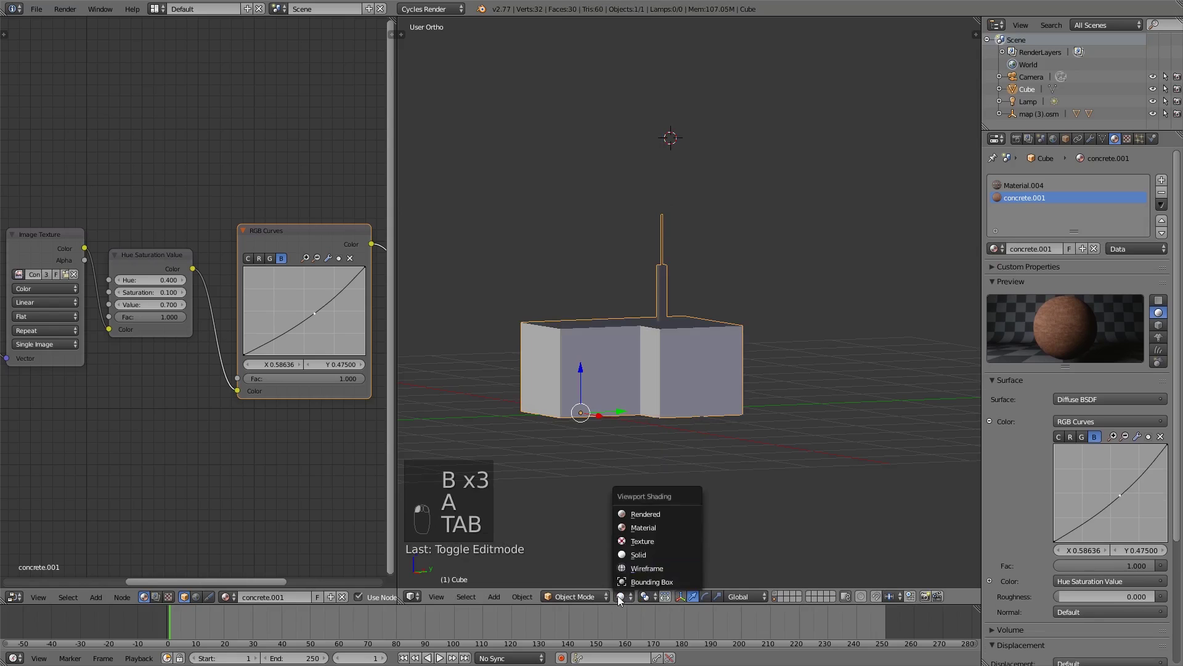
pyautogui.click(650, 514)
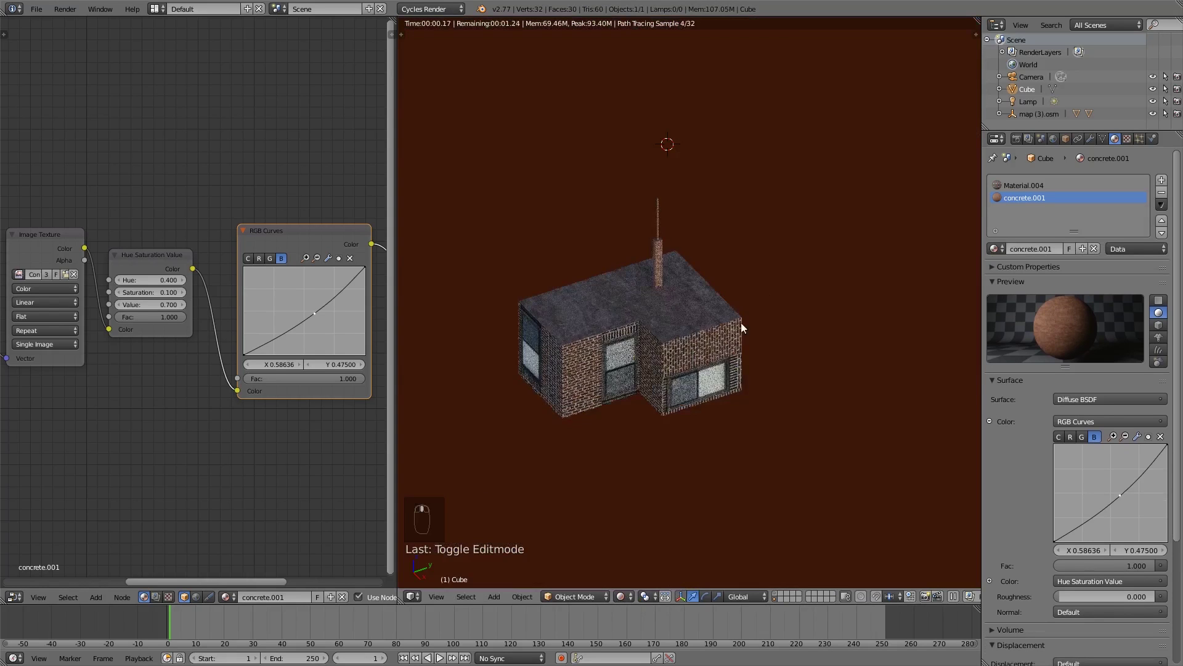
pyautogui.moveTo(790, 259); pyautogui.dragTo(746, 286, button='middle')
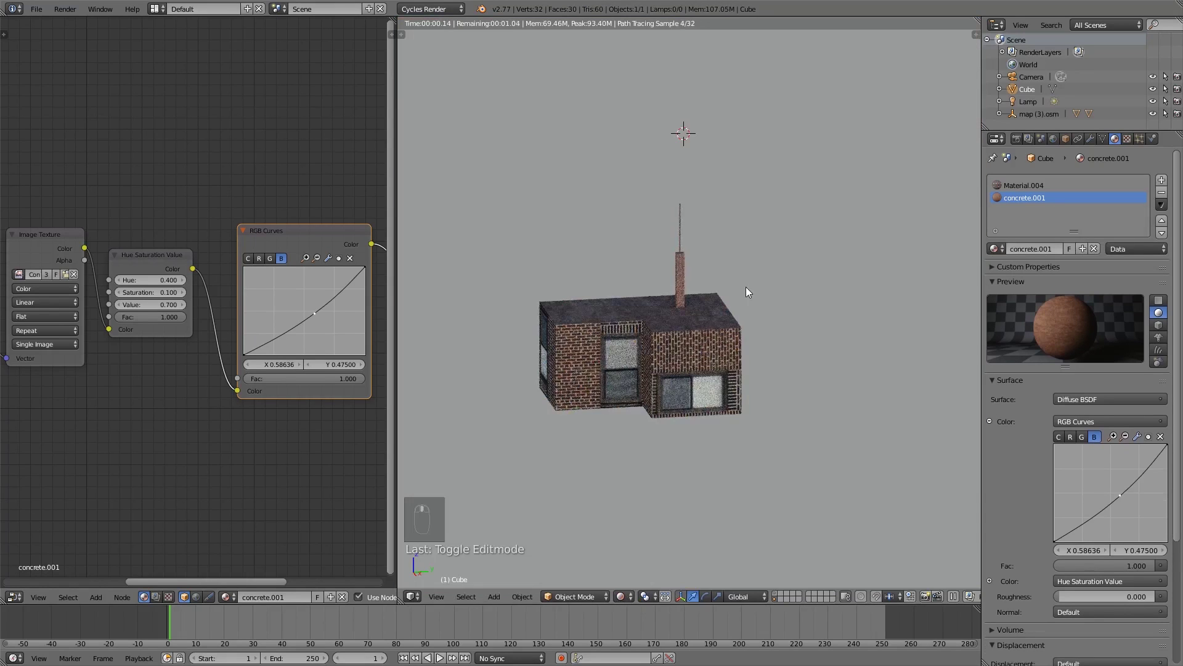
pyautogui.click(621, 596)
pyautogui.click(637, 555)
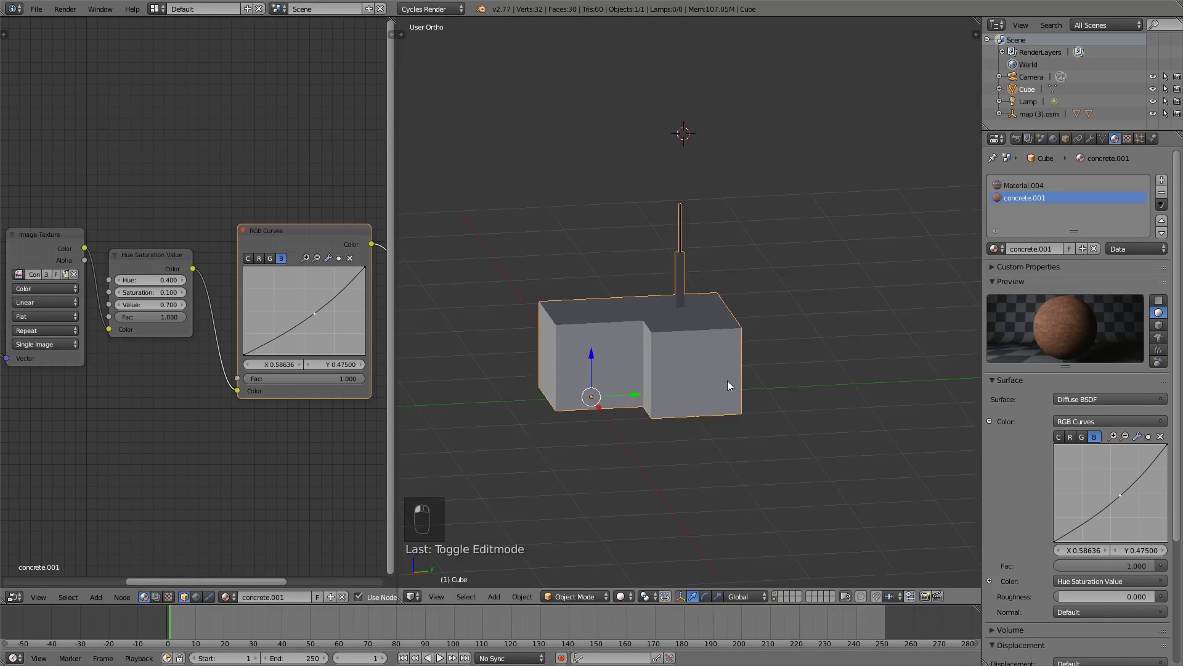
# Duplicate the building beside the original along Y and delete the upper mast and antenna vertices from the copy.
pyautogui.hotkey('shift', 'd')
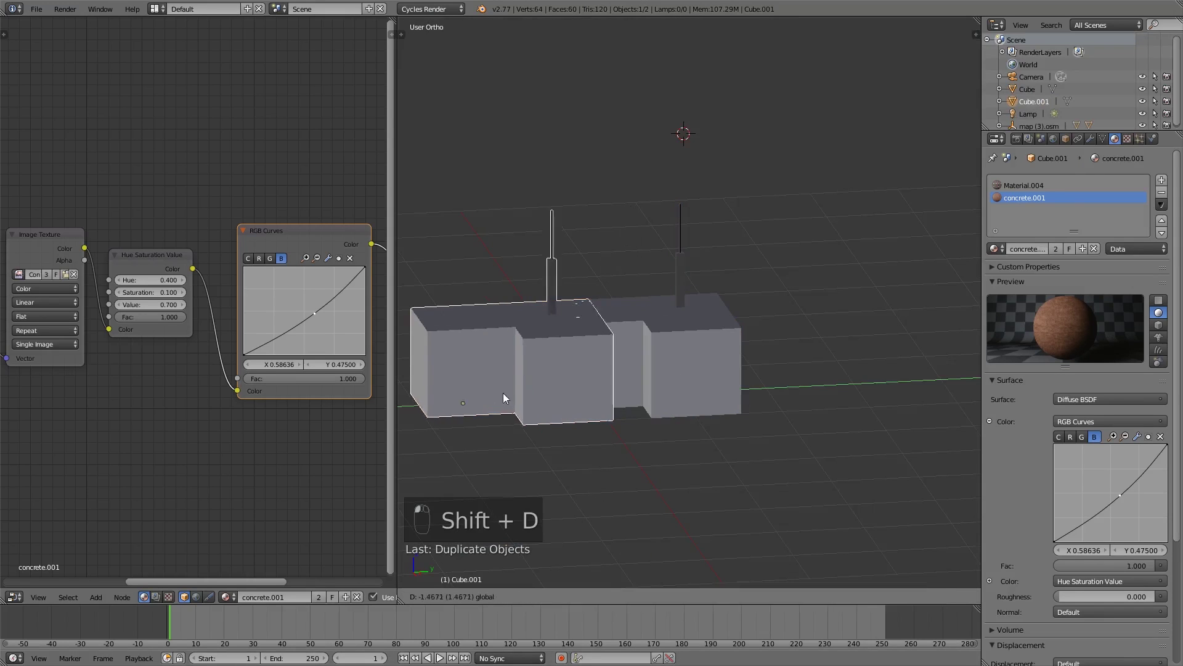
pyautogui.click(969, 420)
pyautogui.press('Tab')
pyautogui.keyDown('shift'); pyautogui.moveTo(449, 287); pyautogui.dragTo(543, 349, button='middle'); pyautogui.keyUp('shift')
pyautogui.press('b')
pyautogui.moveTo(612, 324); pyautogui.dragTo(626, 306)
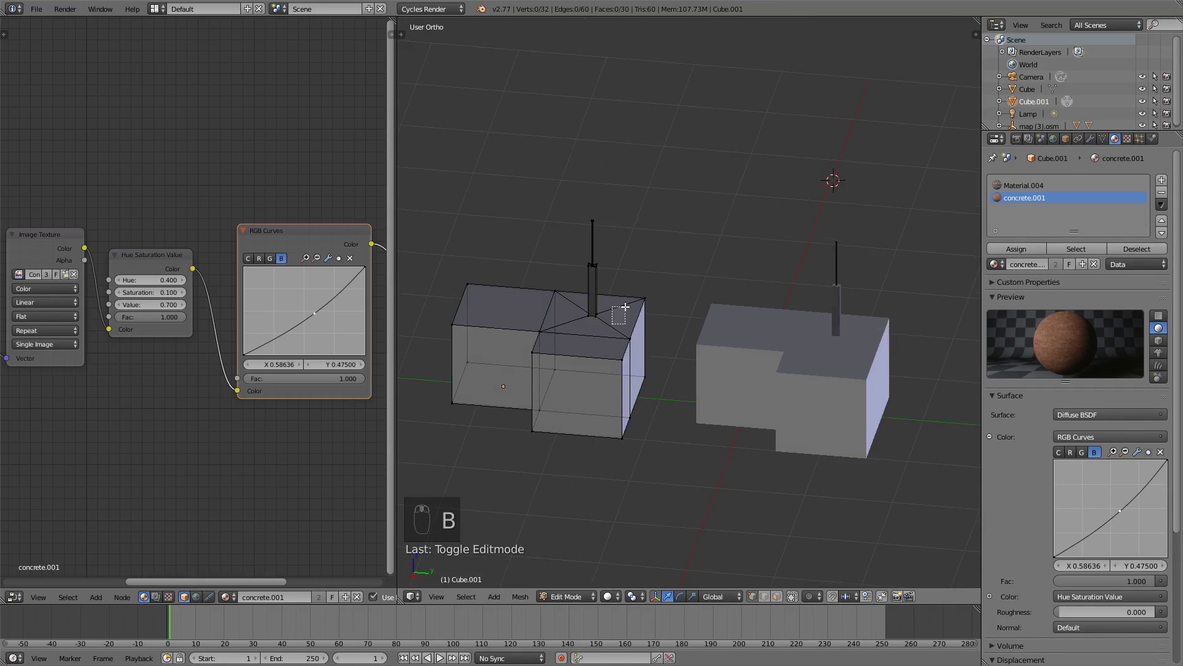
pyautogui.moveTo(677, 261); pyautogui.dragTo(607, 296, button='middle')
pyautogui.press('b')
pyautogui.moveTo(607, 296); pyautogui.dragTo(568, 193)
pyautogui.press('x')
pyautogui.click(568, 193)
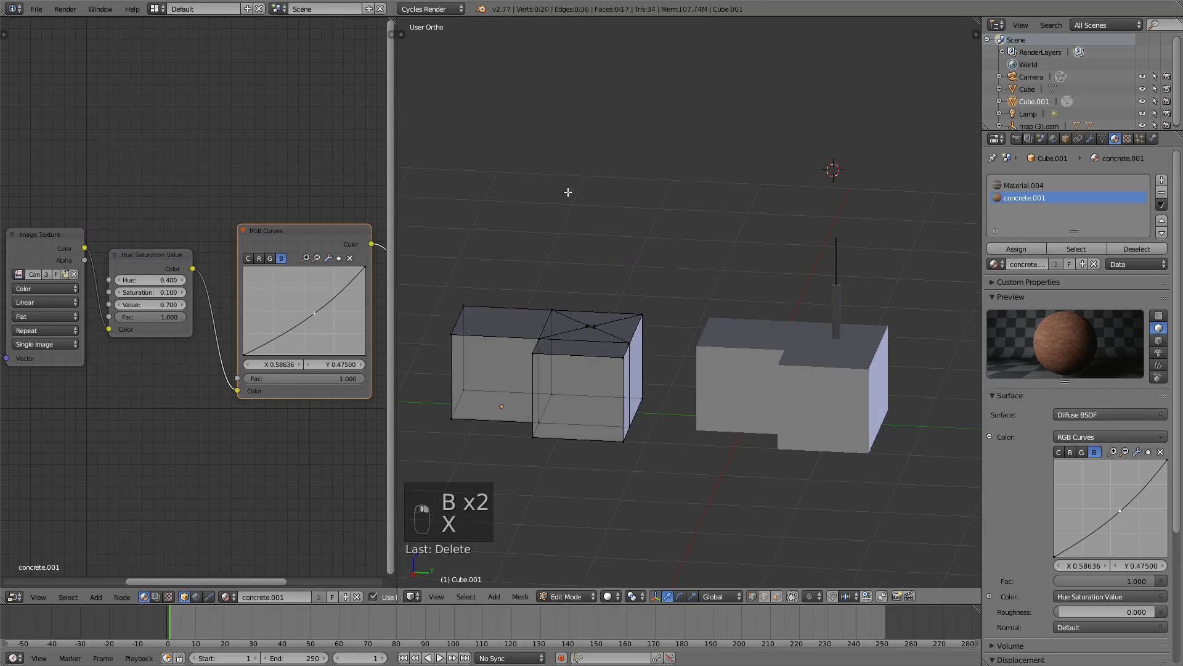
# Delete the leftover small inset square at the centre of the copy's rear roof section.
pyautogui.moveTo(602, 302); pyautogui.dragTo(574, 303, button='middle')
pyautogui.scroll(3, 574, 303)
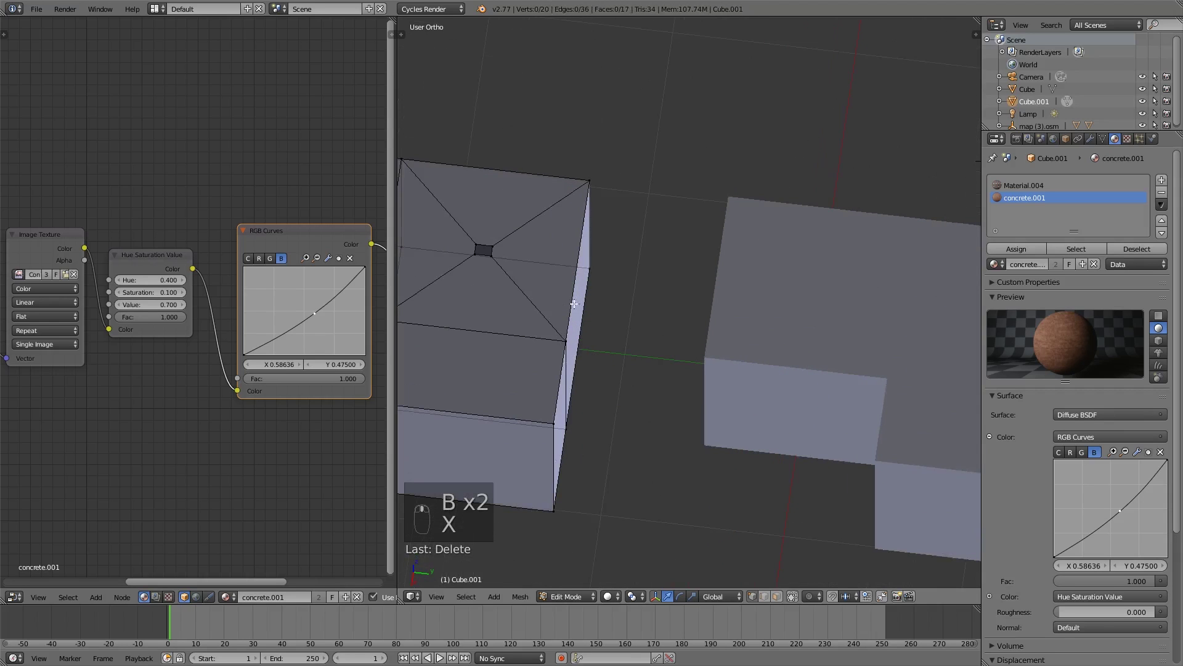
pyautogui.rightClick(485, 250)
pyautogui.press('KP_7')
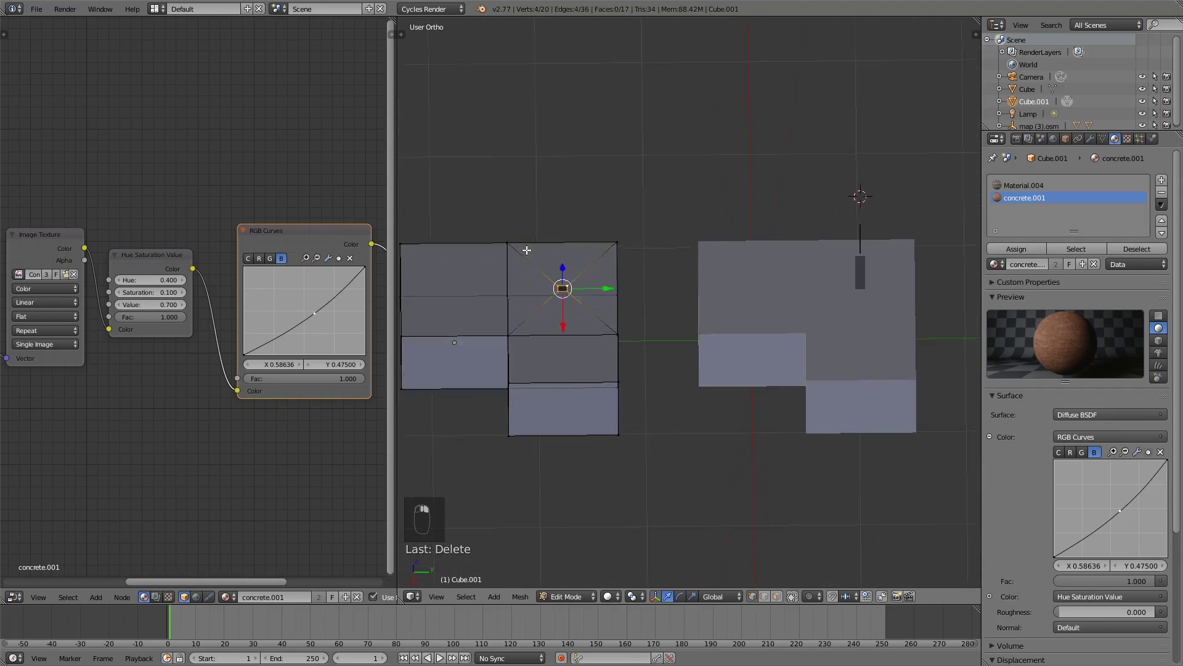
pyautogui.moveTo(527, 250); pyautogui.dragTo(531, 245, button='middle')
pyautogui.press('x')
pyautogui.click(531, 246)
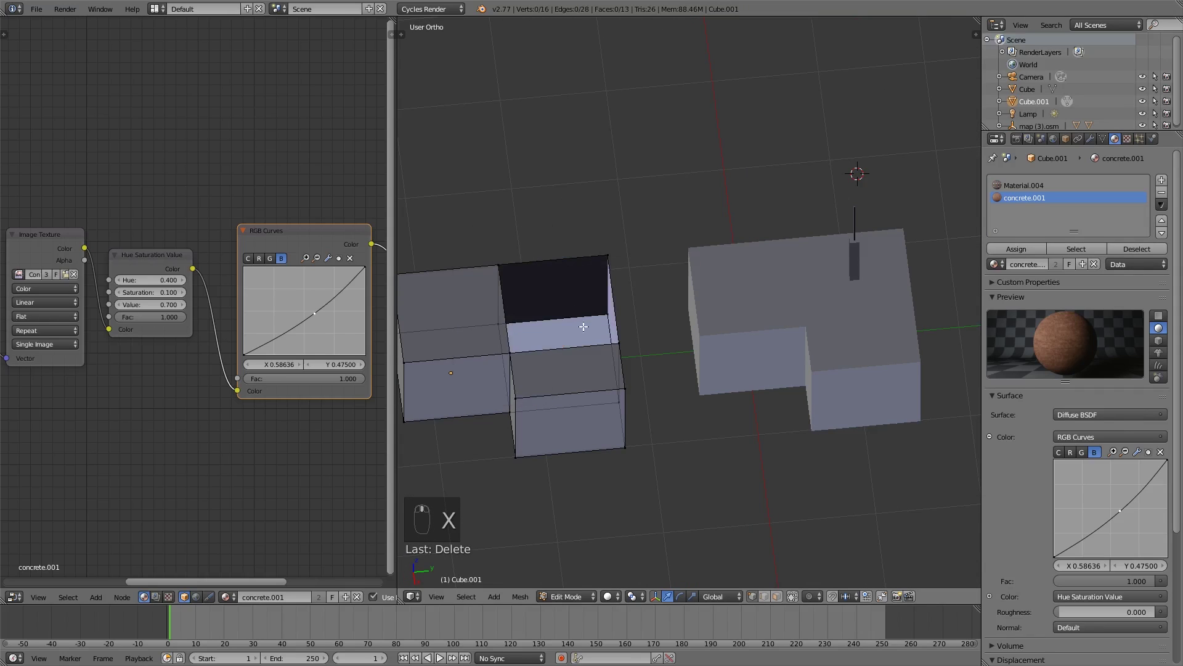
# Fill the opening in the copy's roof with a face between its four corner vertices.
pyautogui.rightClick(510, 353)
pyautogui.keyDown('shift'); pyautogui.rightClick(498, 265); pyautogui.keyUp('shift')
pyautogui.keyDown('shift'); pyautogui.rightClick(608, 254); pyautogui.keyUp('shift')
pyautogui.keyDown('shift'); pyautogui.rightClick(619, 343); pyautogui.keyUp('shift')
pyautogui.press('f')
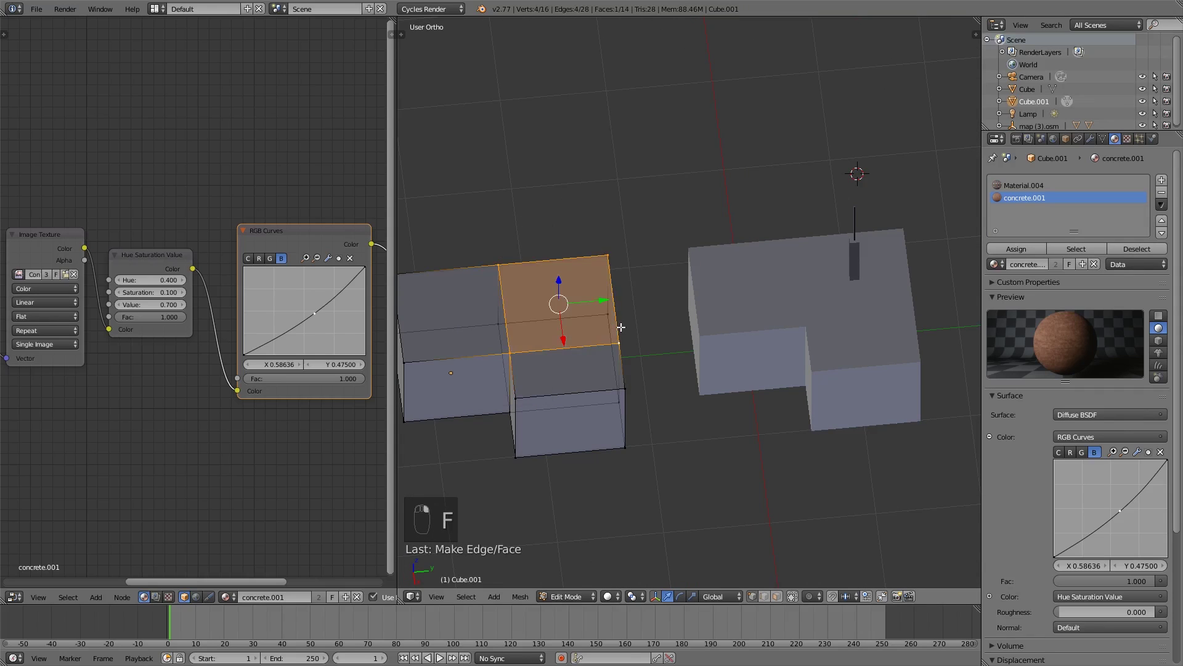
# Delete the four front vertices of the copy's protruding wing.
pyautogui.moveTo(621, 328); pyautogui.dragTo(625, 335, button='middle')
pyautogui.rightClick(529, 416)
pyautogui.keyDown('shift'); pyautogui.rightClick(634, 396); pyautogui.keyUp('shift')
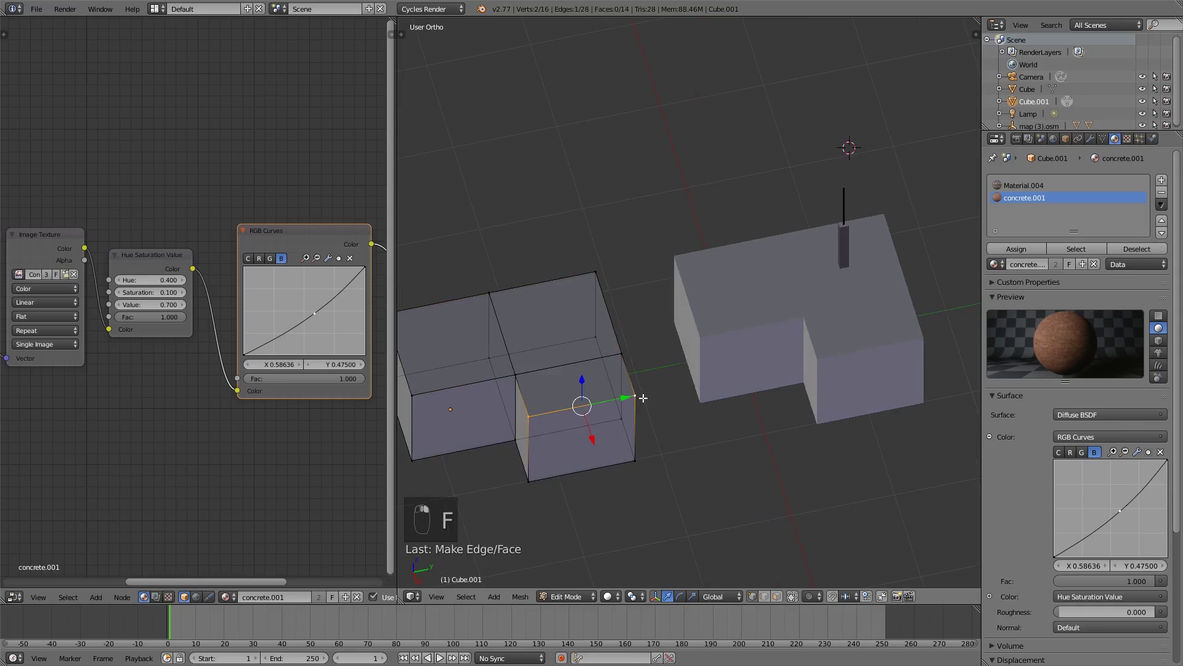
pyautogui.keyDown('shift'); pyautogui.rightClick(636, 461); pyautogui.keyUp('shift')
pyautogui.keyDown('shift'); pyautogui.rightClick(546, 473); pyautogui.keyUp('shift')
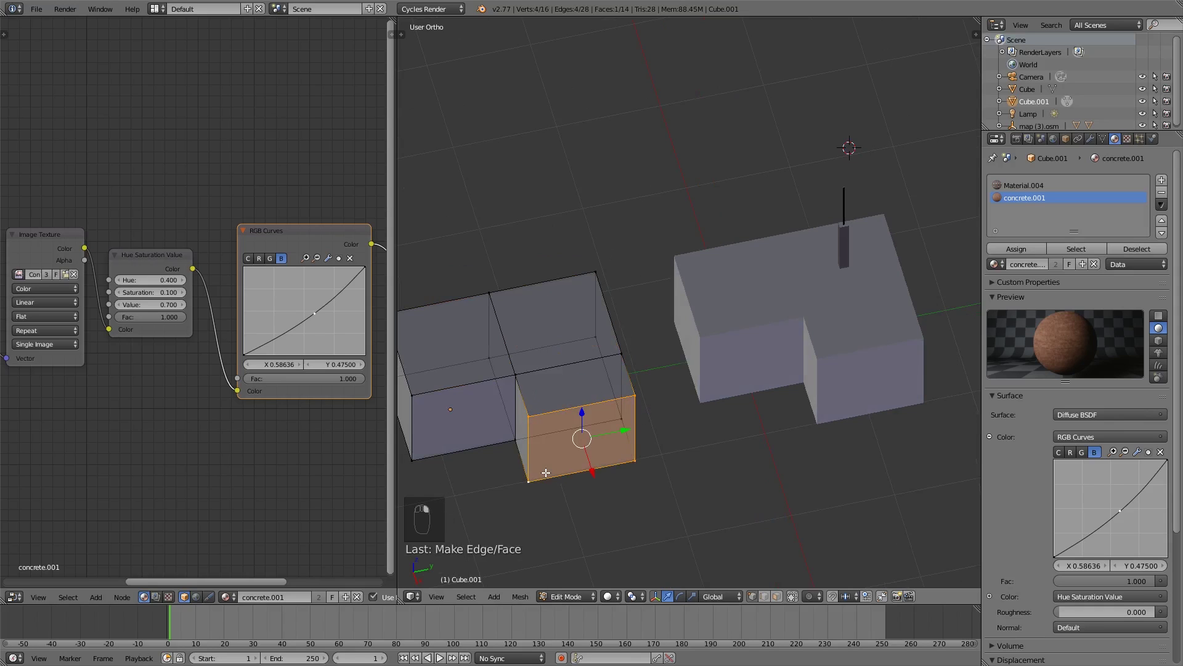
pyautogui.press('x')
pyautogui.click(546, 473)
# Close the open front wall of the copy with a face between its four corner vertices.
pyautogui.keyDown('shift'); pyautogui.rightClick(515, 370); pyautogui.keyUp('shift')
pyautogui.keyDown('shift'); pyautogui.rightClick(639, 364); pyautogui.keyUp('shift')
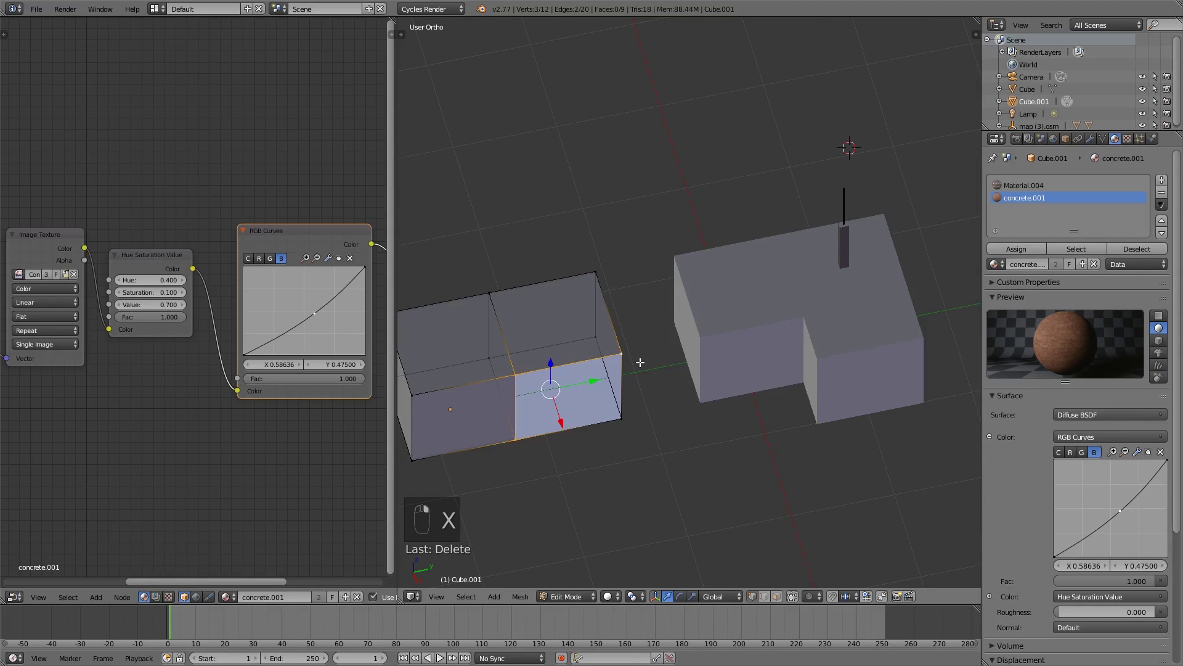
pyautogui.keyDown('shift'); pyautogui.rightClick(638, 409); pyautogui.keyUp('shift')
pyautogui.press('f')
pyautogui.press('a')
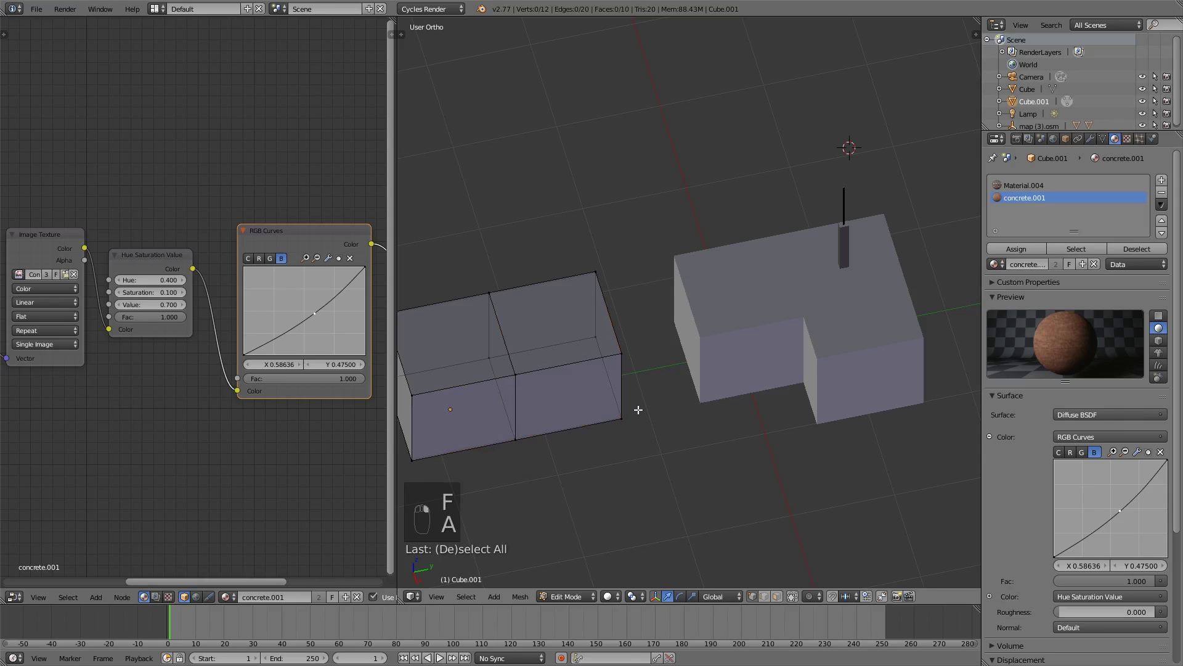
# Check the copy's textures on the new faces in Rendered shading, and return to Solid shading.
pyautogui.click(609, 596)
pyautogui.click(624, 516)
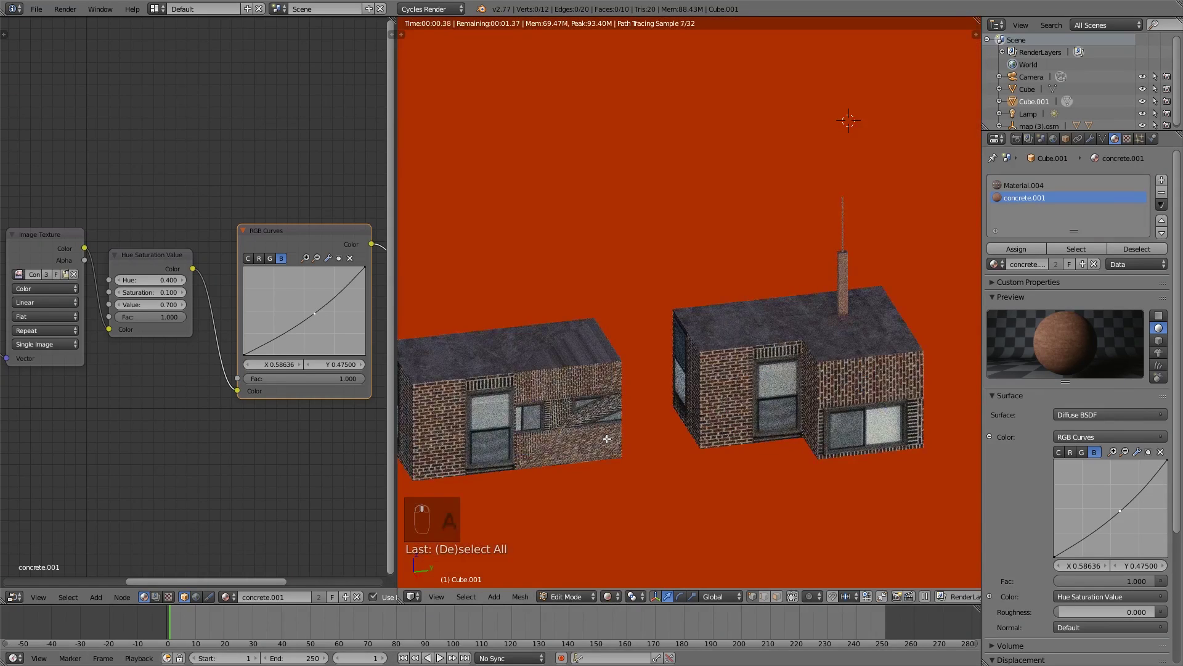
pyautogui.click(609, 596)
pyautogui.click(607, 523)
# Unwrap all faces of the copy with Smart UV Project at an angle limit of 66, and leave Edit Mode.
pyautogui.press('a')
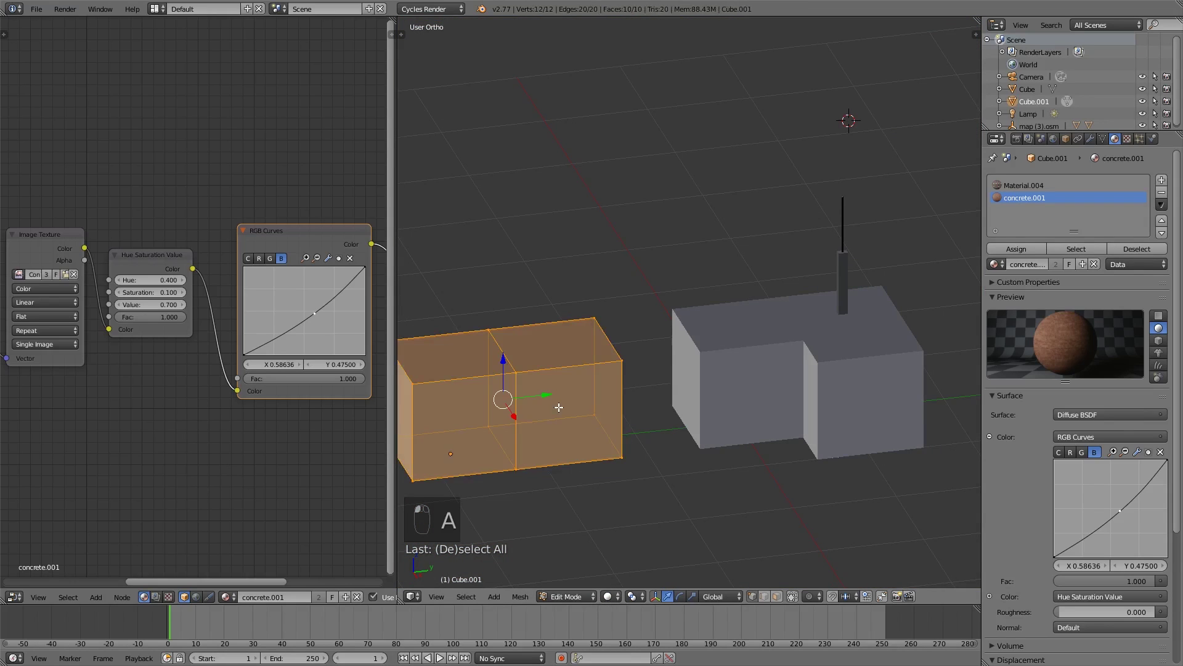
pyautogui.press('u')
pyautogui.click(558, 407)
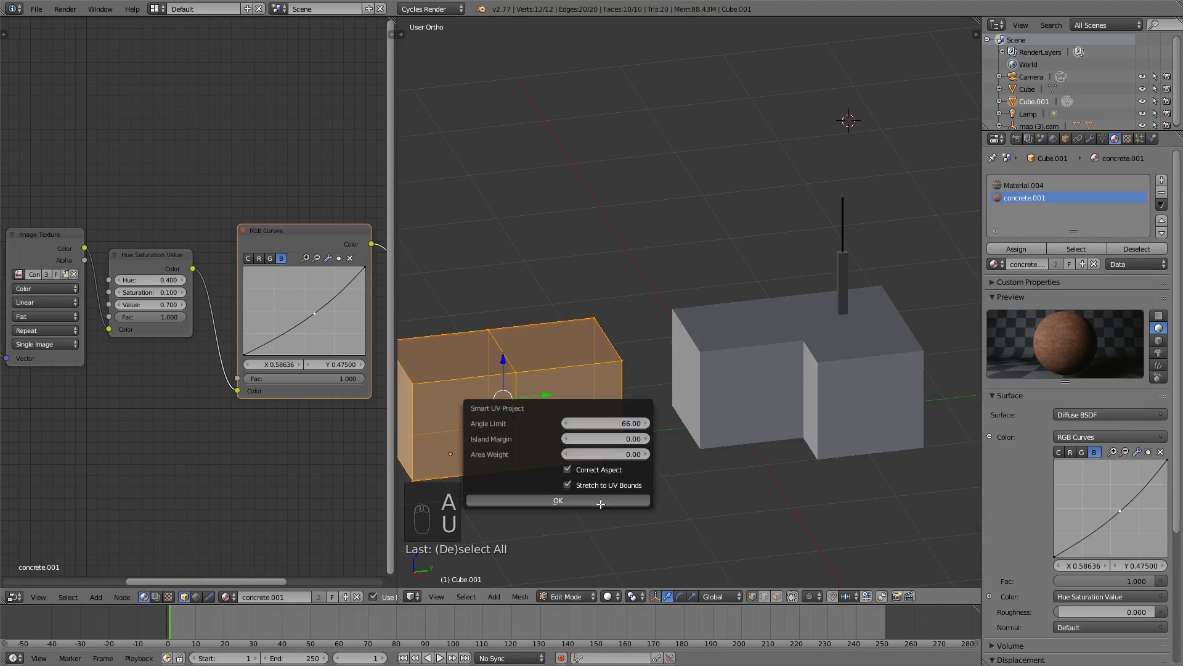
pyautogui.click(558, 500)
pyautogui.press('Tab')
# Check the copy's unwrapped textures beside the original building in Rendered shading, and return to Solid shading.
pyautogui.click(621, 596)
pyautogui.click(641, 513)
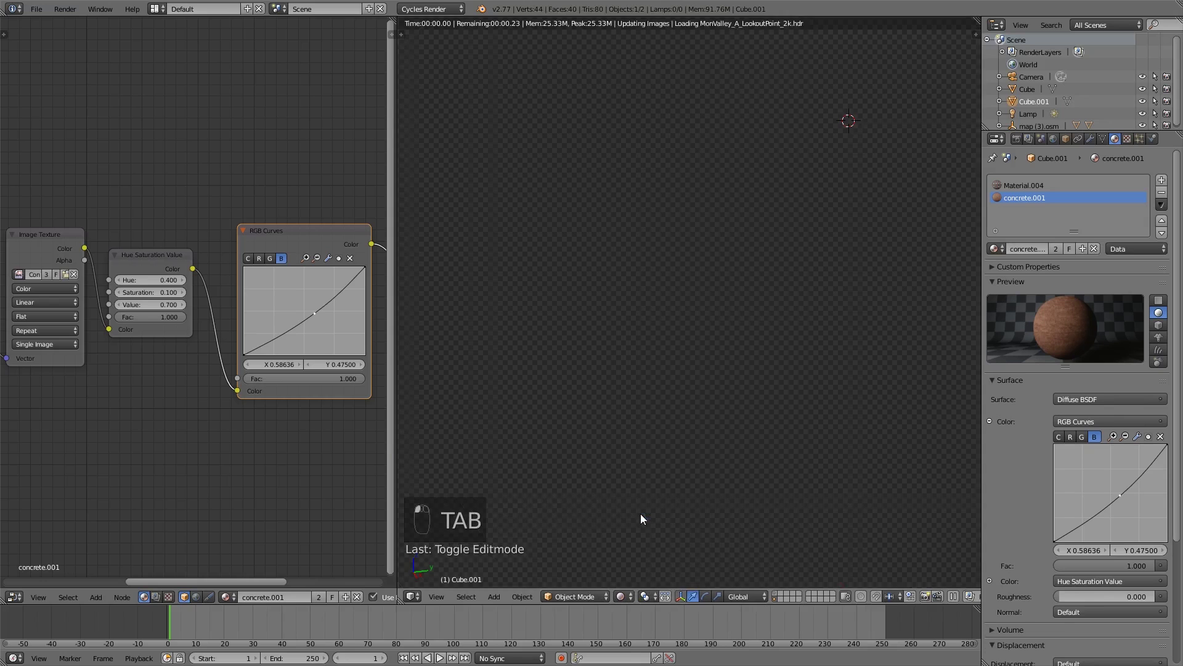
pyautogui.scroll(-2, 616, 399)
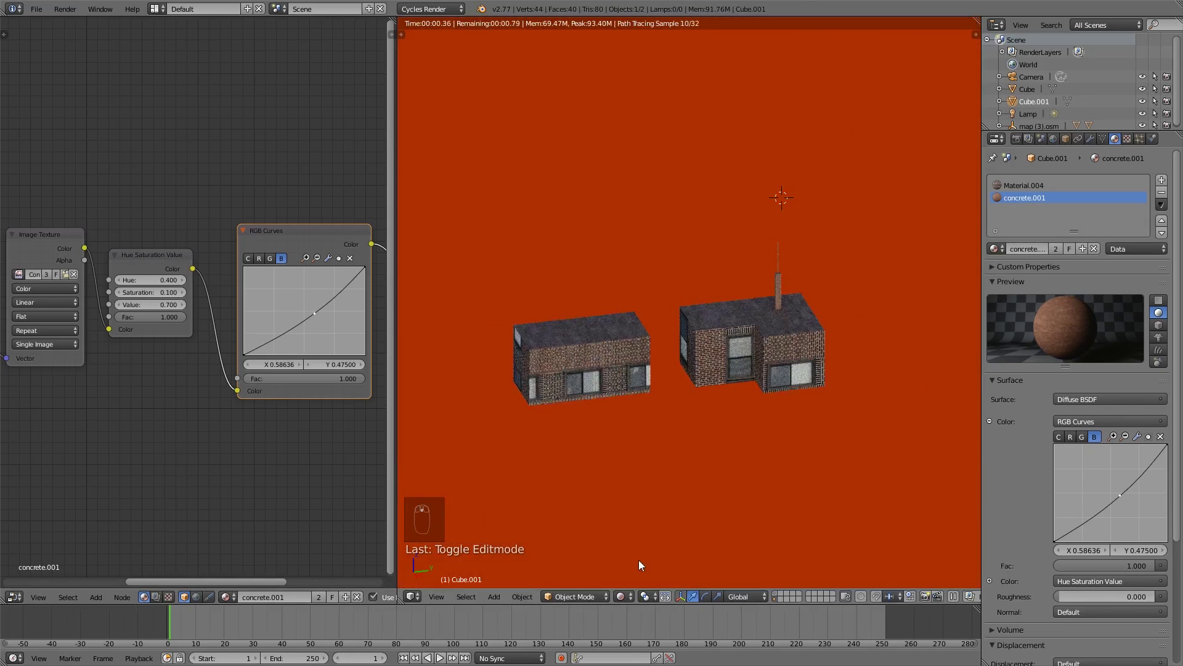
pyautogui.click(620, 596)
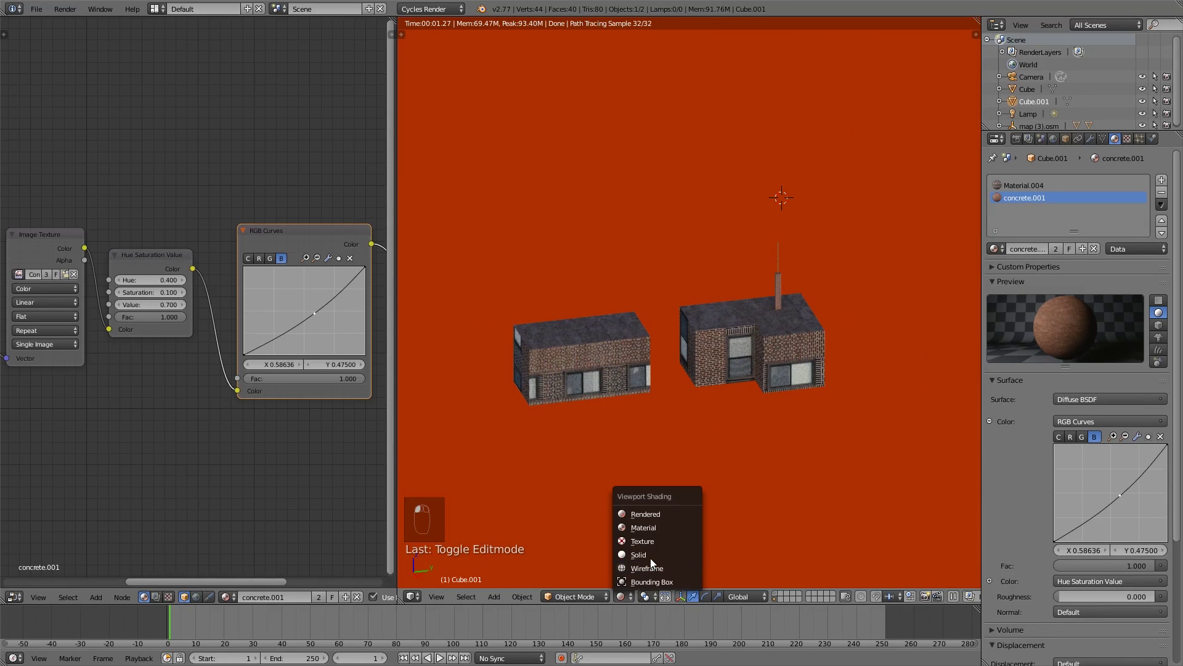
pyautogui.click(650, 555)
# Try HighRiseResidential0144_1_S.jpg as the concrete.001 image texture in Rendered shading, and undo the change.
pyautogui.moveTo(157, 318); pyautogui.dragTo(212, 318, button='middle')
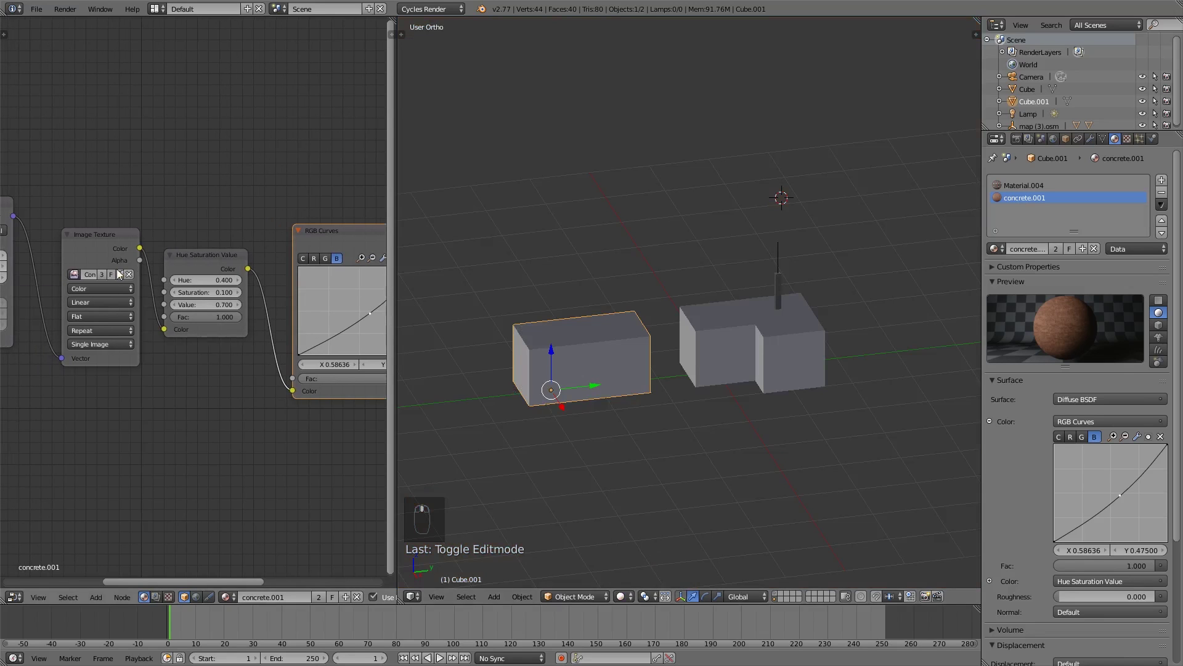
pyautogui.click(620, 596)
pyautogui.click(640, 513)
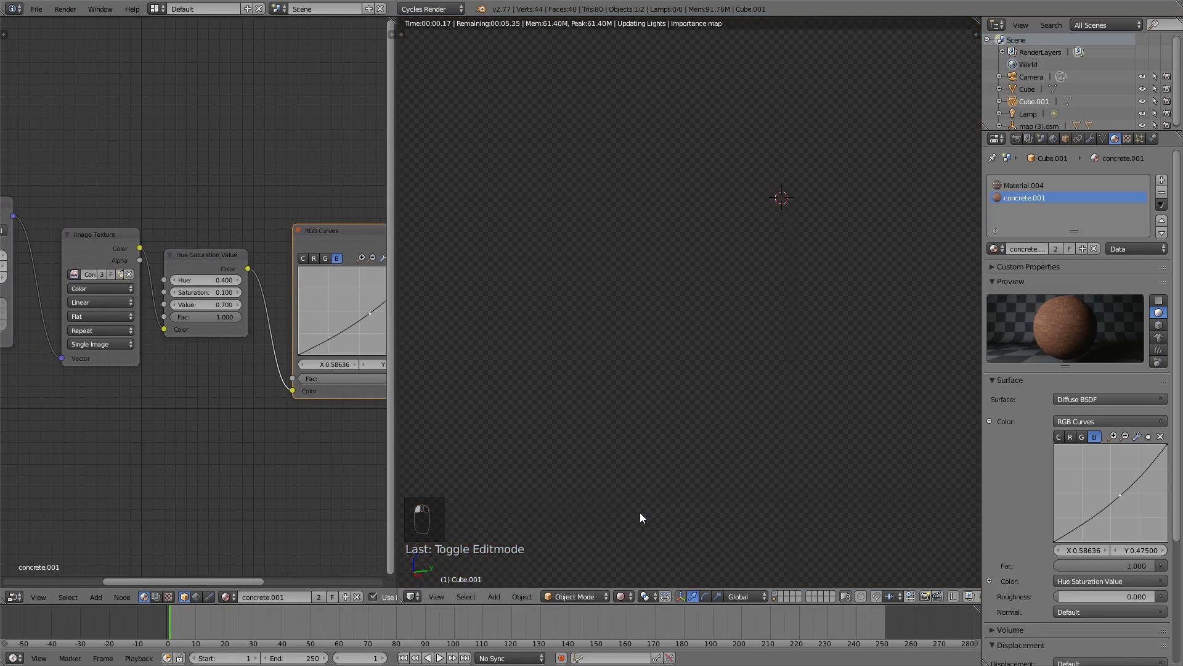
pyautogui.click(119, 273)
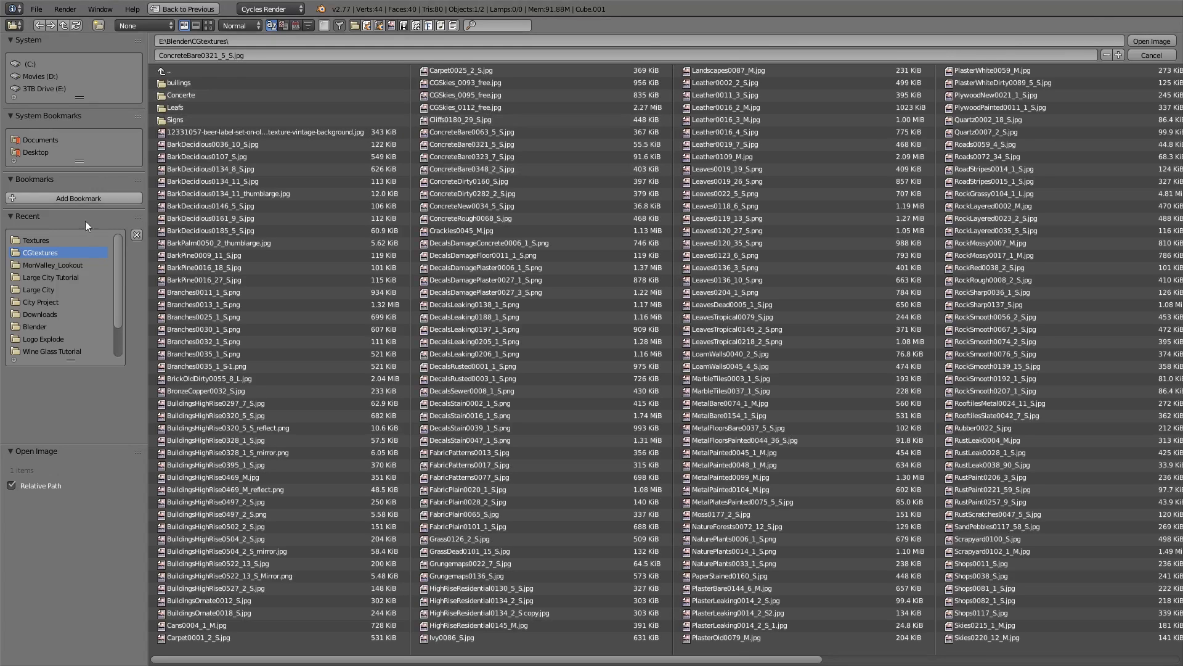
pyautogui.click(49, 240)
pyautogui.click(208, 25)
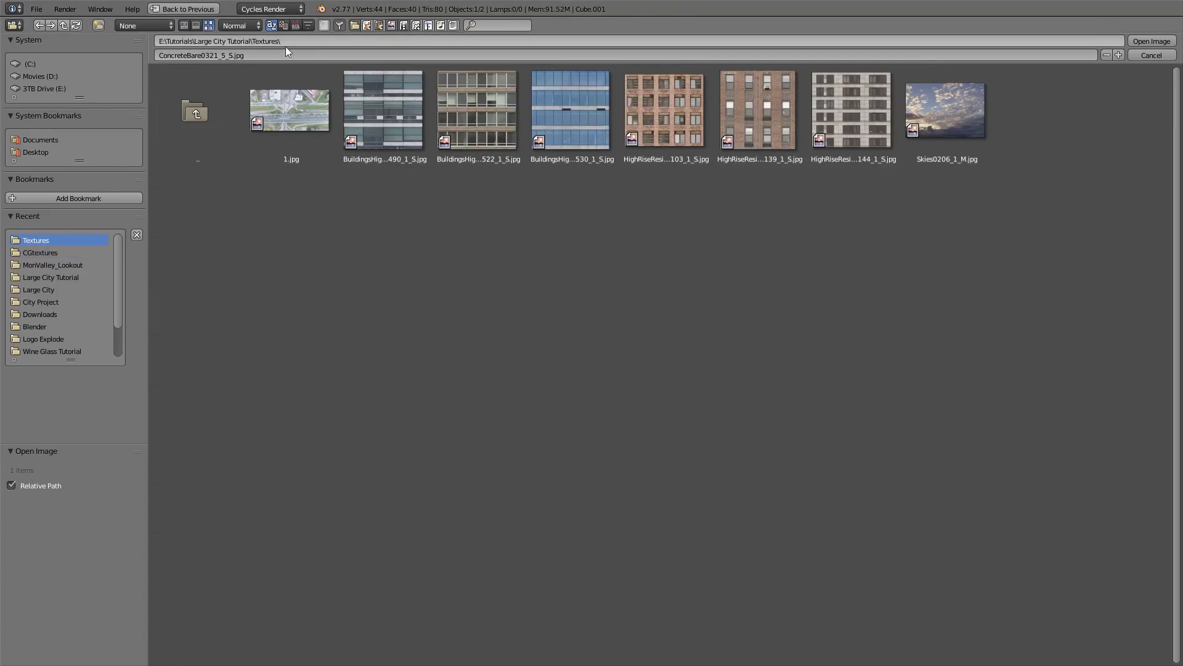
pyautogui.doubleClick(826, 113)
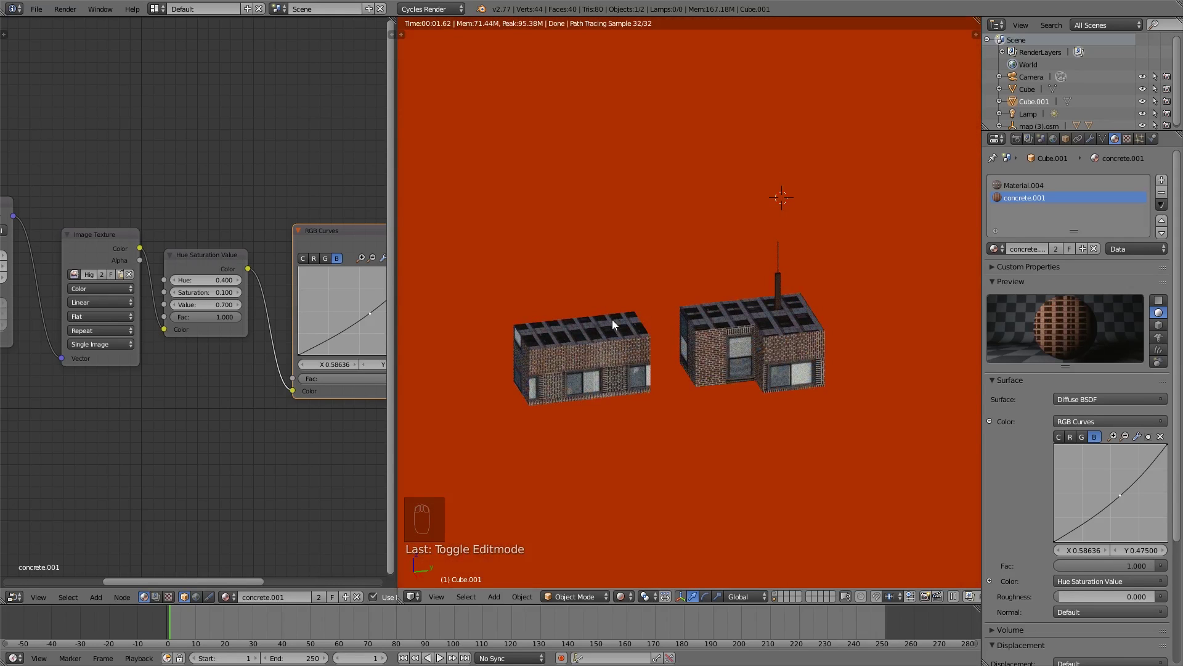
pyautogui.hotkey('ctrl', 'z')
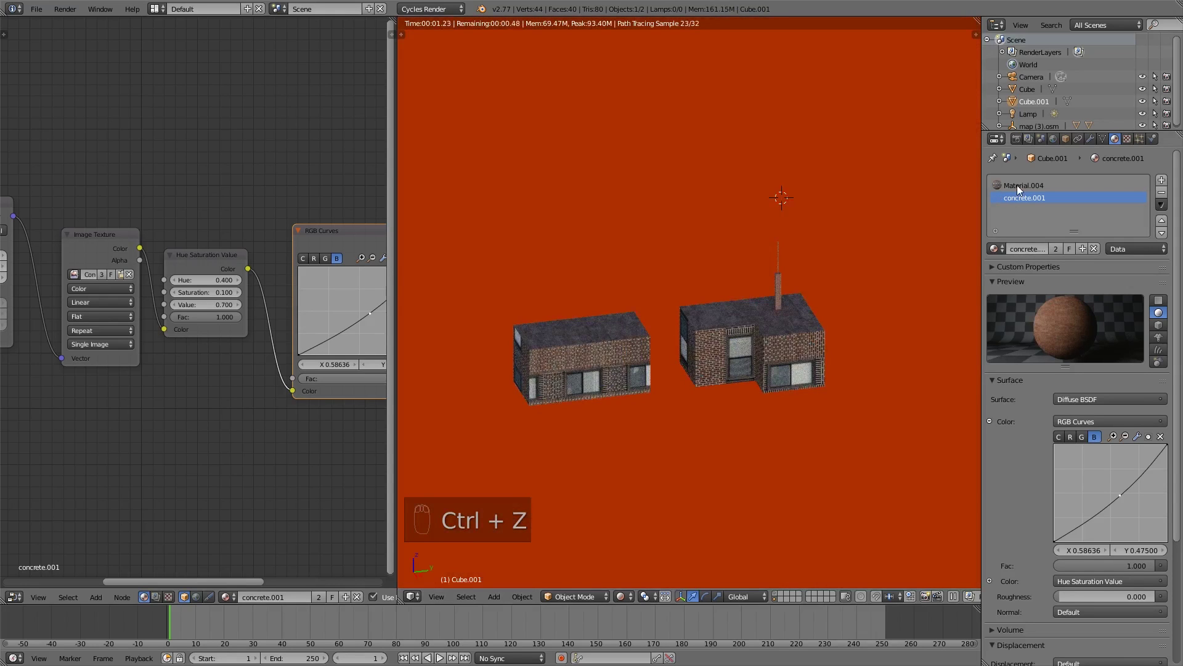
# Return to Solid shading and make the copy's Material.004 a single-user material.
pyautogui.click(1016, 185)
pyautogui.click(623, 596)
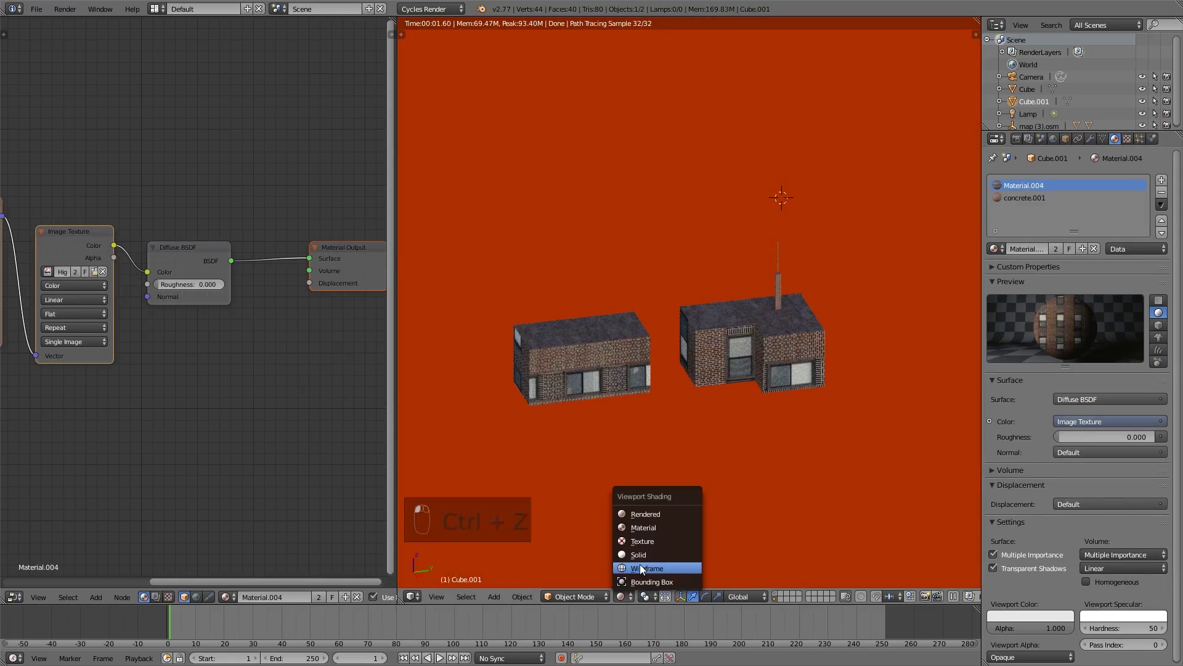
pyautogui.click(641, 554)
pyautogui.press('Tab')
pyautogui.press('Tab')
pyautogui.press('Tab')
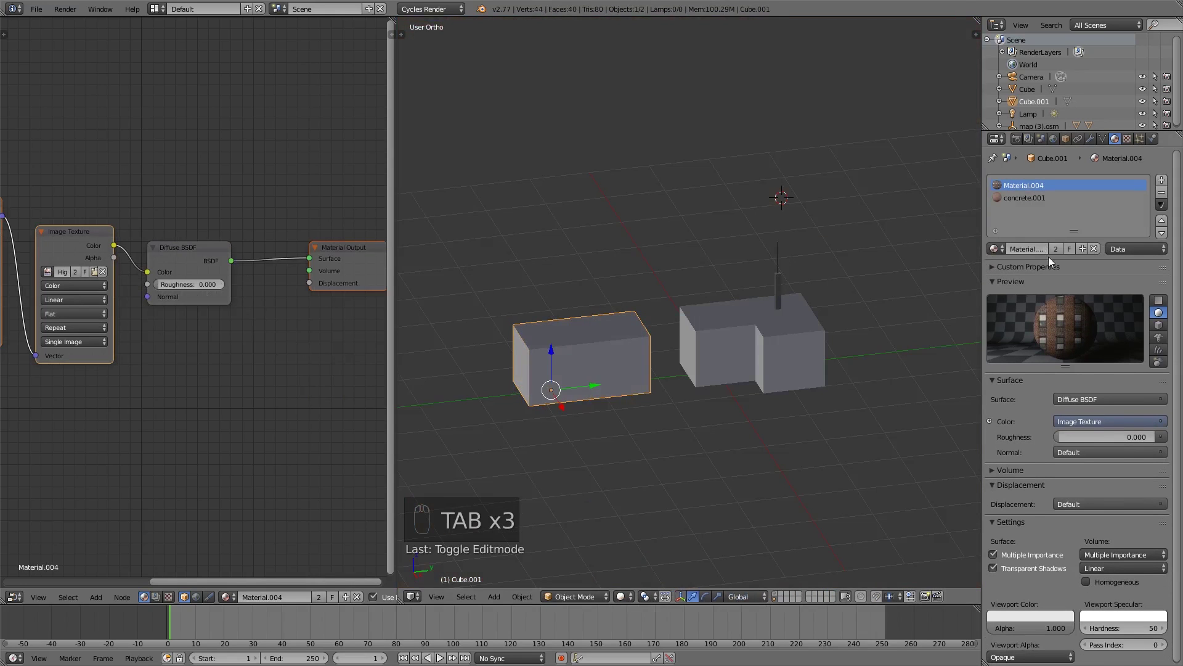
pyautogui.click(1055, 249)
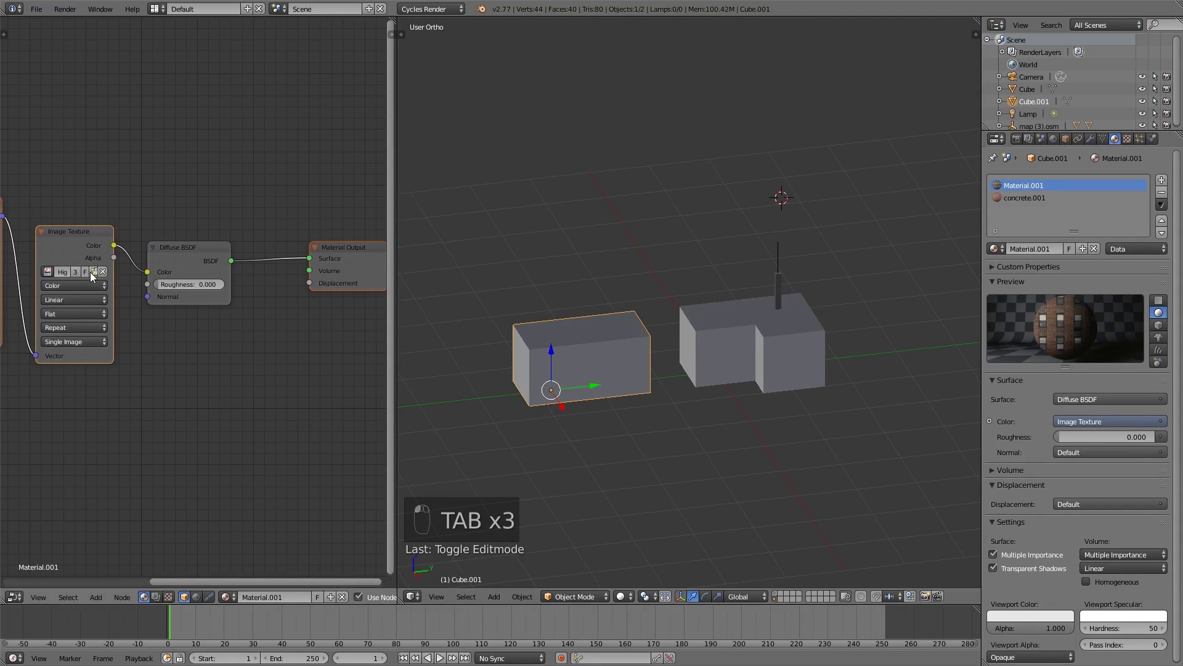
# Load HighRiseResidential0144_1_S.jpg from the Textures folder into the Image Texture node of the copy's wall material.
pyautogui.click(90, 272)
pyautogui.click(210, 25)
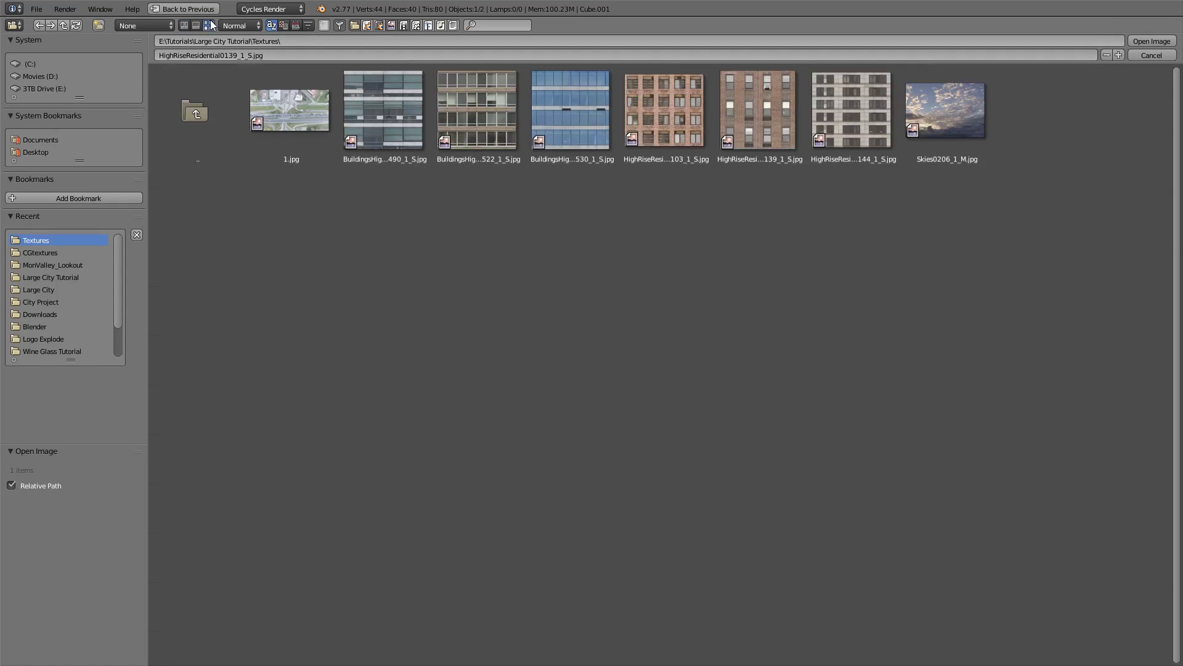
pyautogui.click(830, 114)
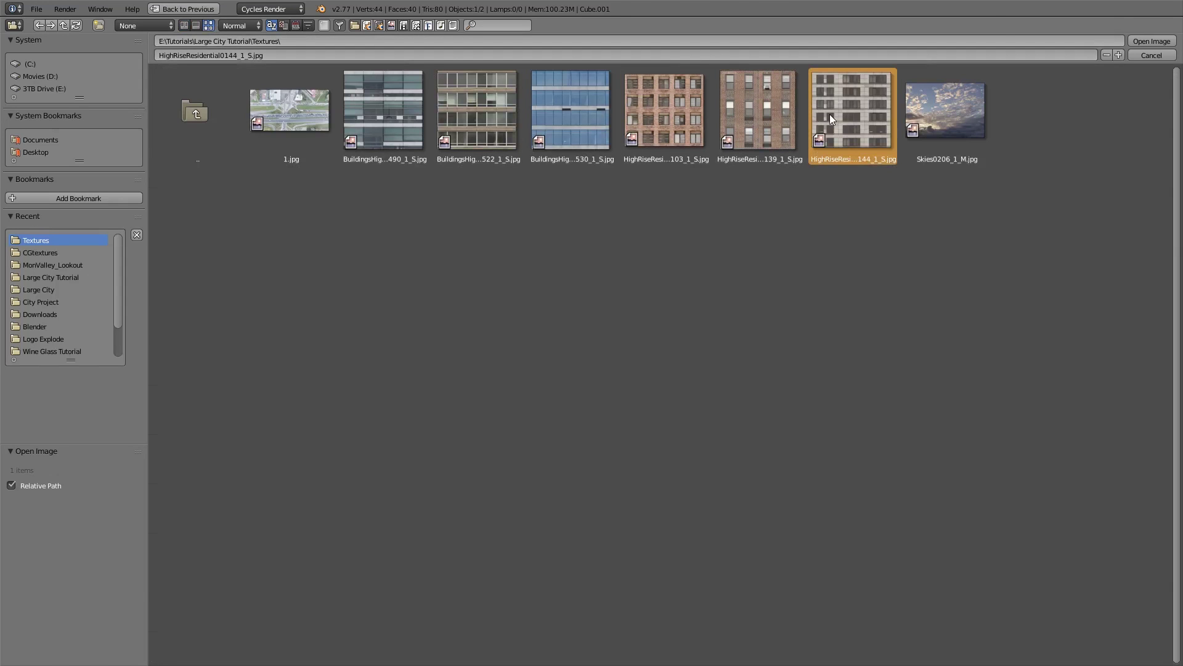
pyautogui.doubleClick(830, 114)
# Check the copy's new facade against the original building in Rendered shading, and return to Solid shading.
pyautogui.click(626, 599)
pyautogui.click(646, 506)
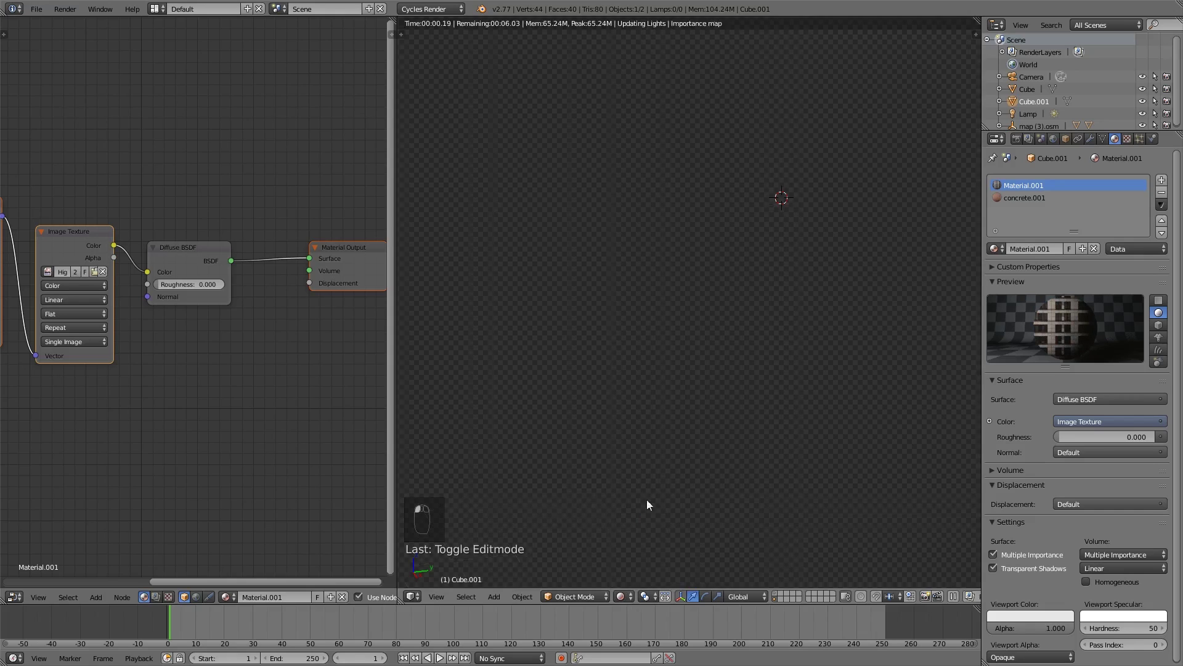
pyautogui.scroll(-3, 664, 398)
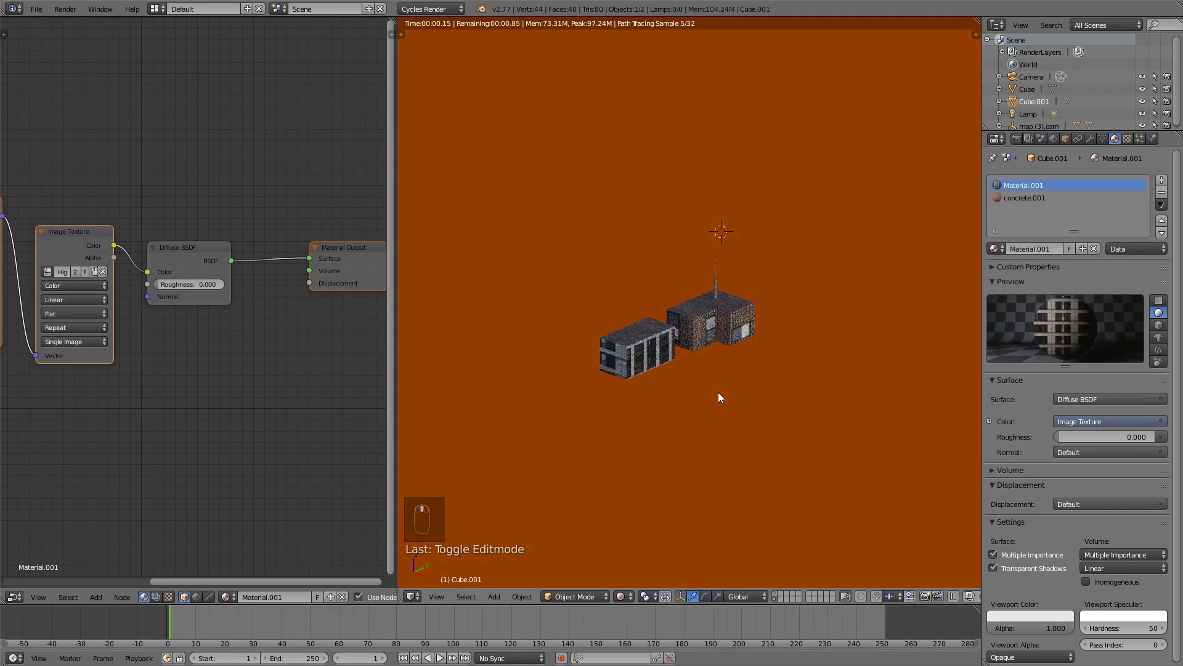
pyautogui.scroll(-2, 684, 397)
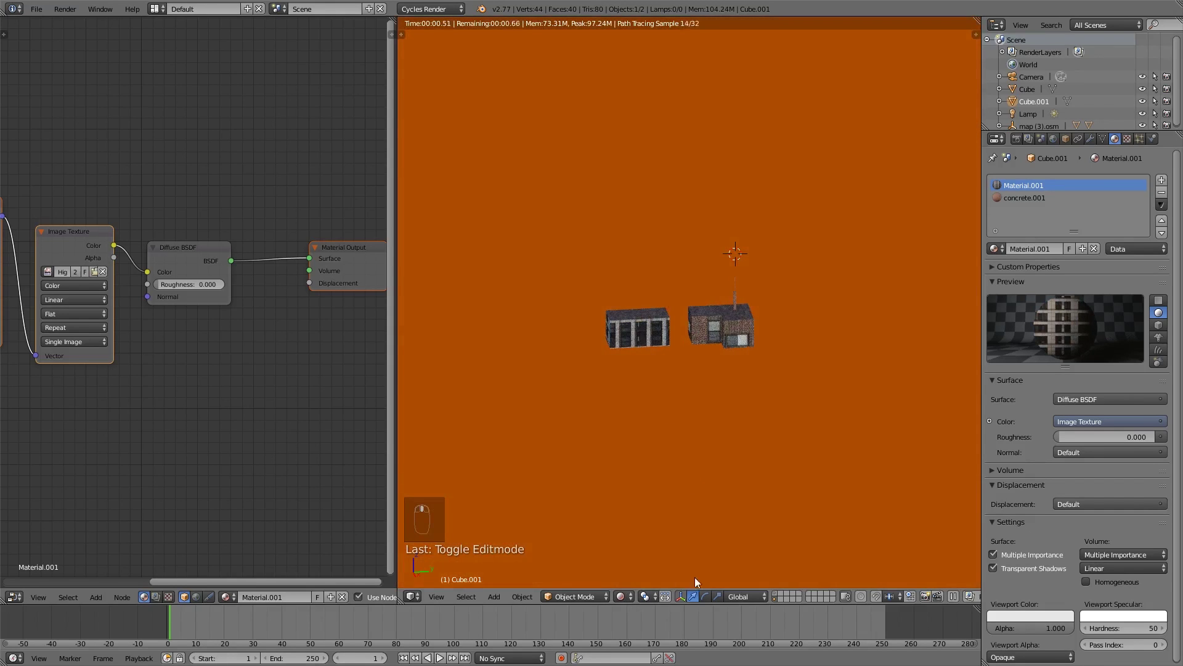
pyautogui.click(620, 596)
pyautogui.click(647, 554)
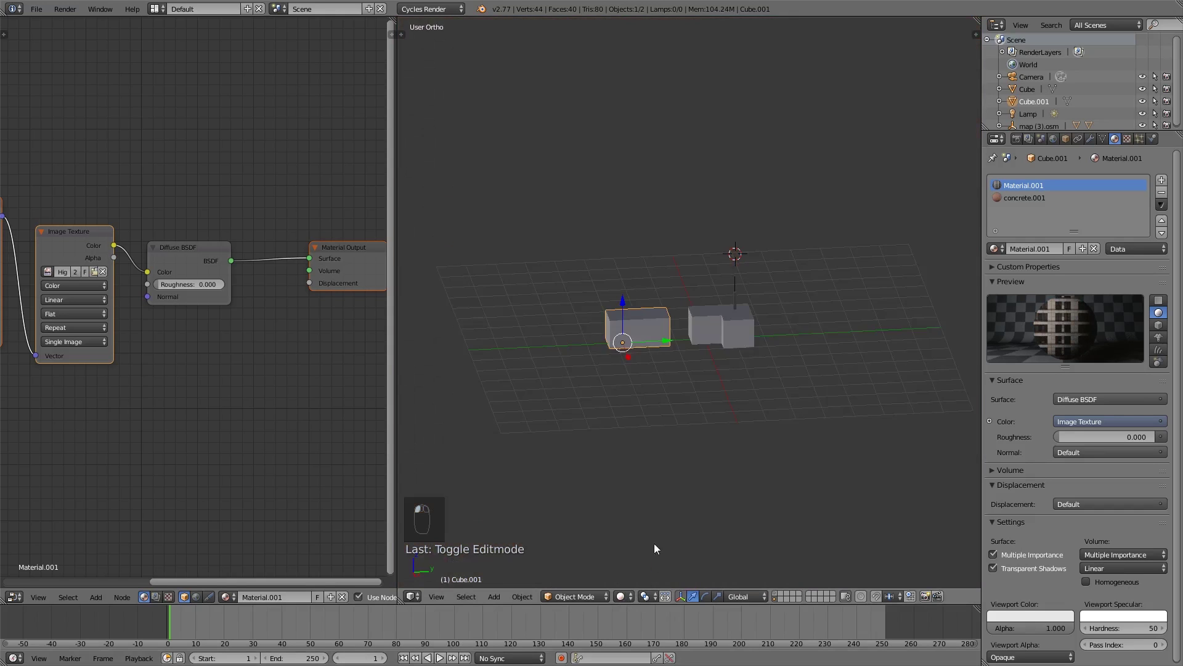
# Move the rectangular building copy about 2.46 units along the negative X axis, away from the original building.
pyautogui.scroll(4, 675, 480)
pyautogui.scroll(-5, 678, 394)
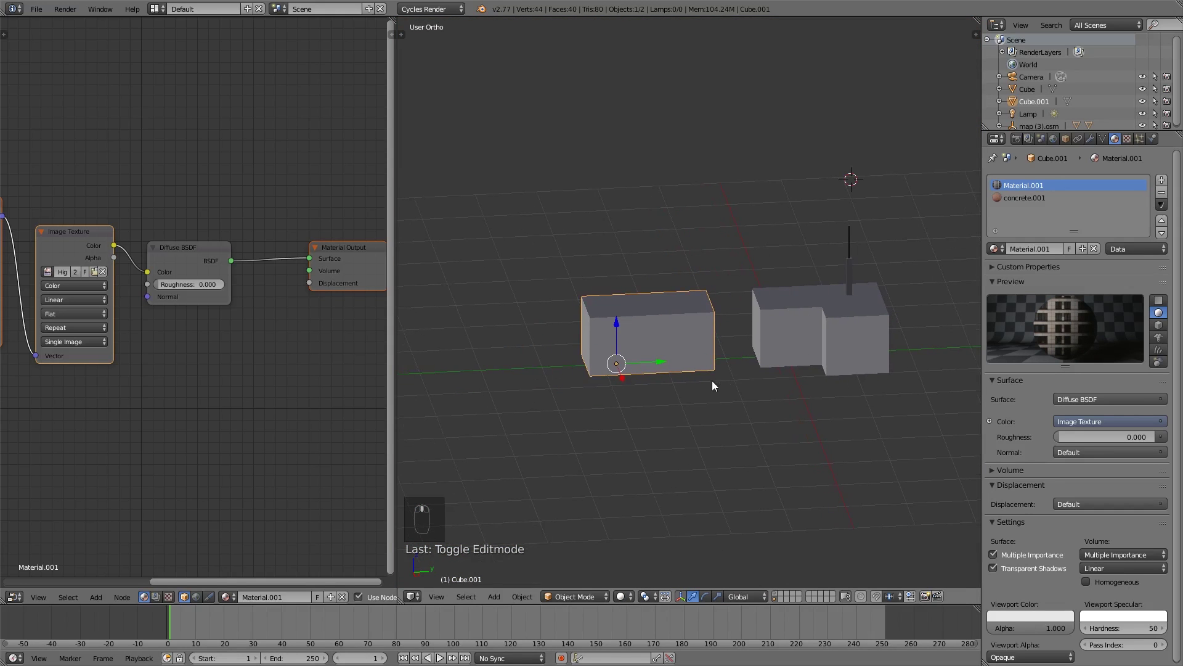
pyautogui.moveTo(713, 400); pyautogui.dragTo(704, 385, button='middle')
pyautogui.press('g')
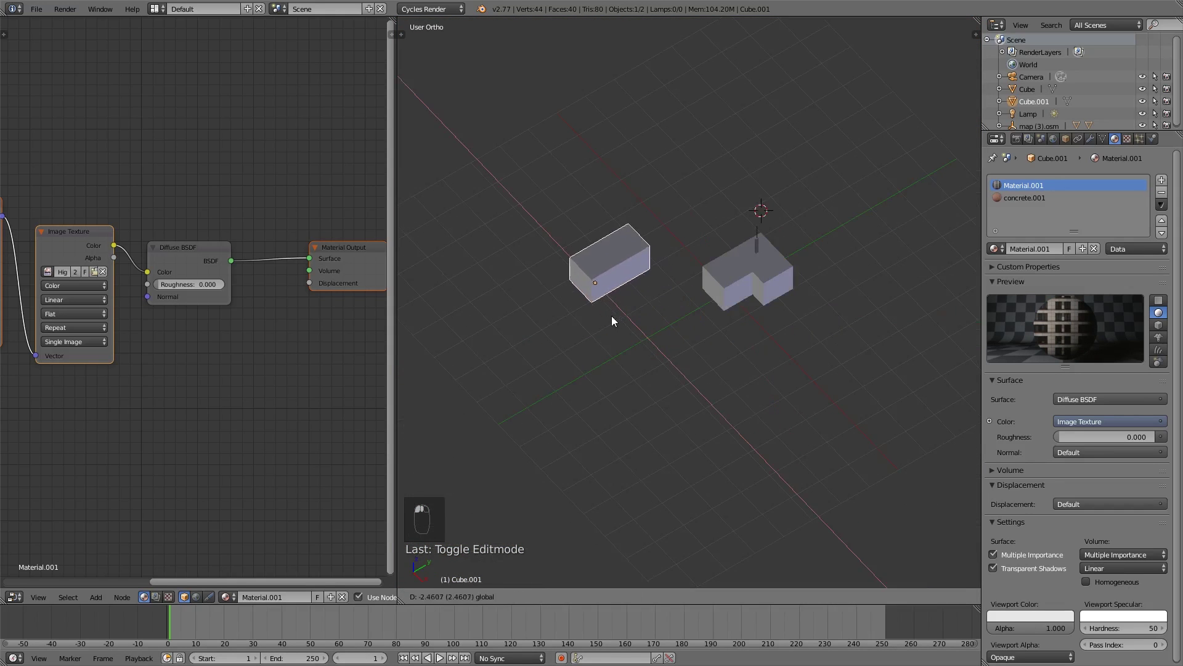
pyautogui.click(613, 318)
pyautogui.scroll(2, 648, 334)
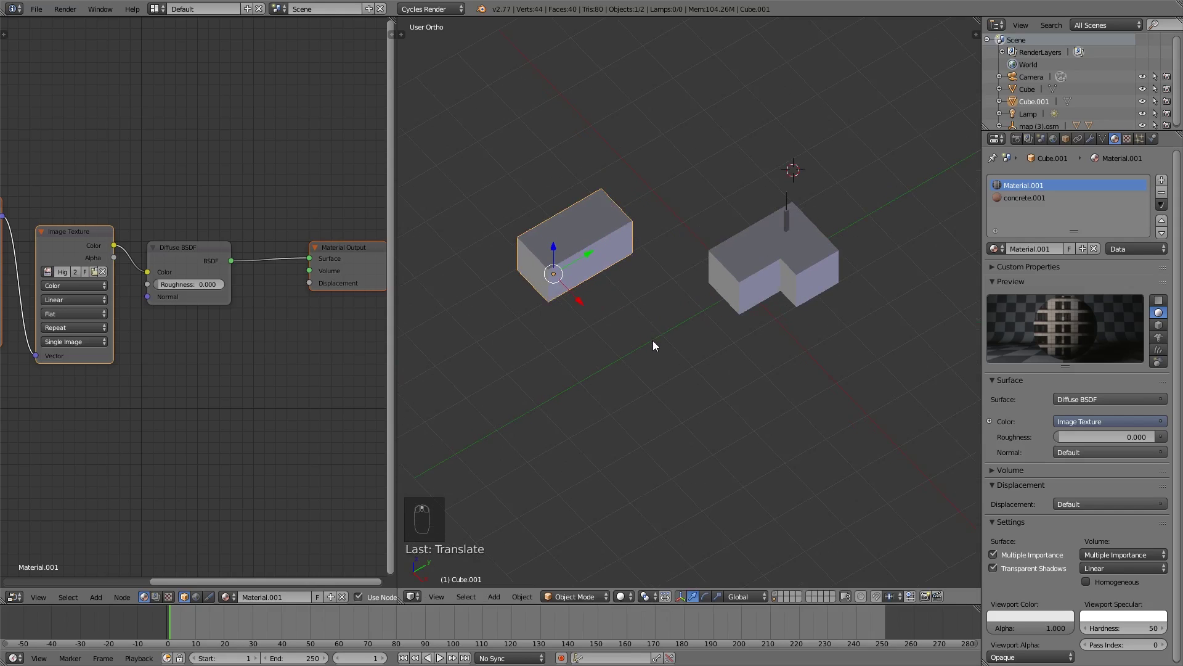
# Add a cylinder mesh, scale it down to smaller than the buildings, and lower it to ground level beside them.
pyautogui.press('KP_7')
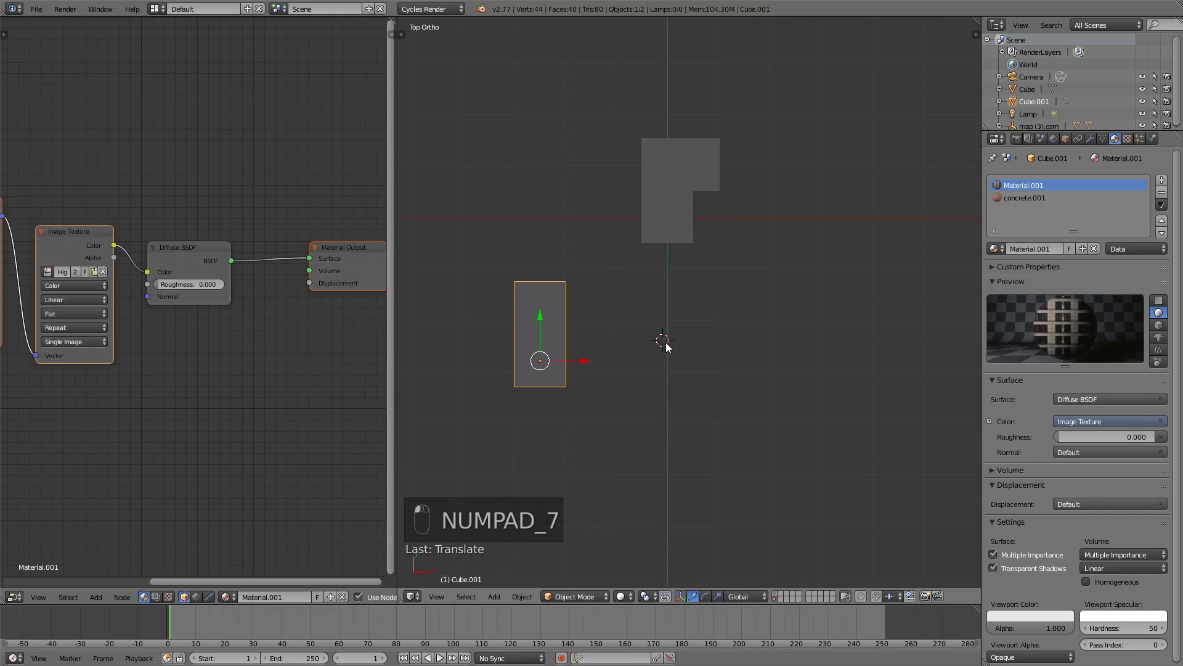
pyautogui.hotkey('shift', 'a')
pyautogui.moveTo(659, 342)
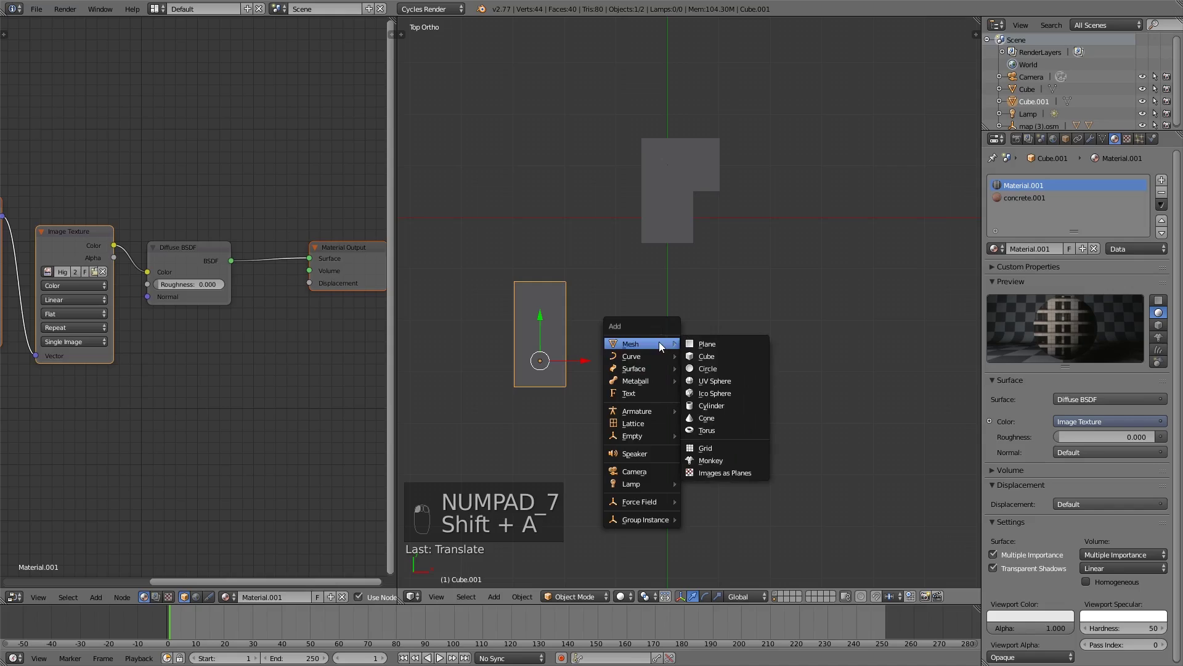
pyautogui.click(726, 405)
pyautogui.press('KP_1')
pyautogui.press('s')
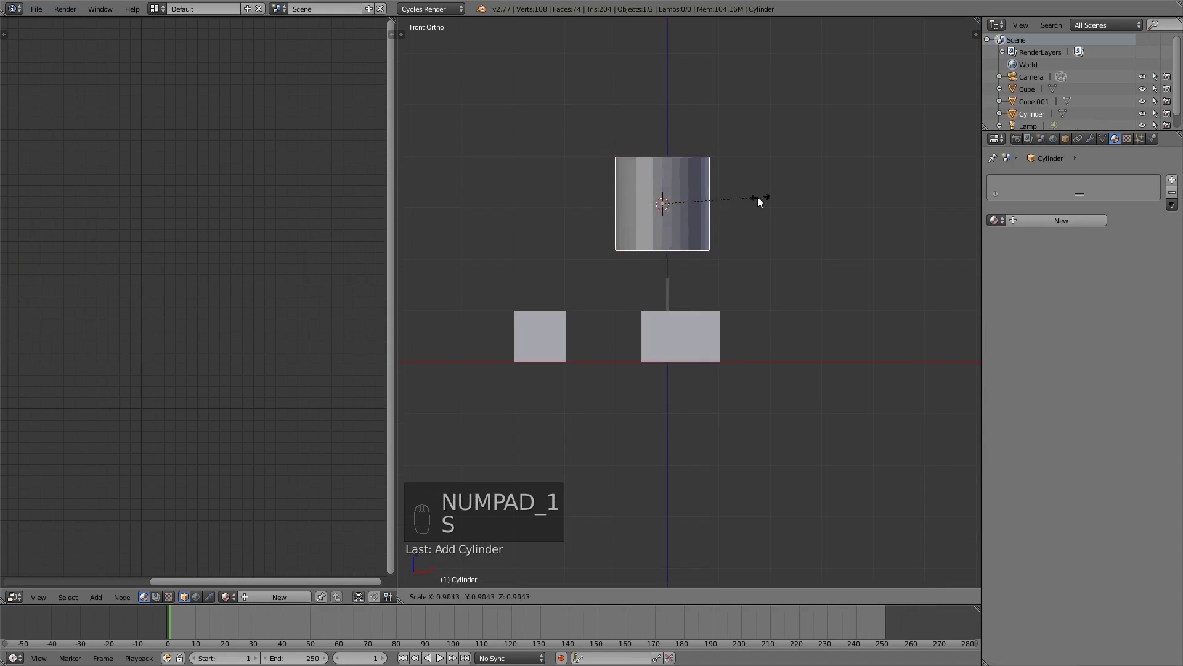
pyautogui.click(680, 181)
pyautogui.moveTo(662, 170); pyautogui.dragTo(663, 306)
pyautogui.moveTo(697, 312); pyautogui.dragTo(694, 360, button='middle')
pyautogui.scroll(2, 694, 360)
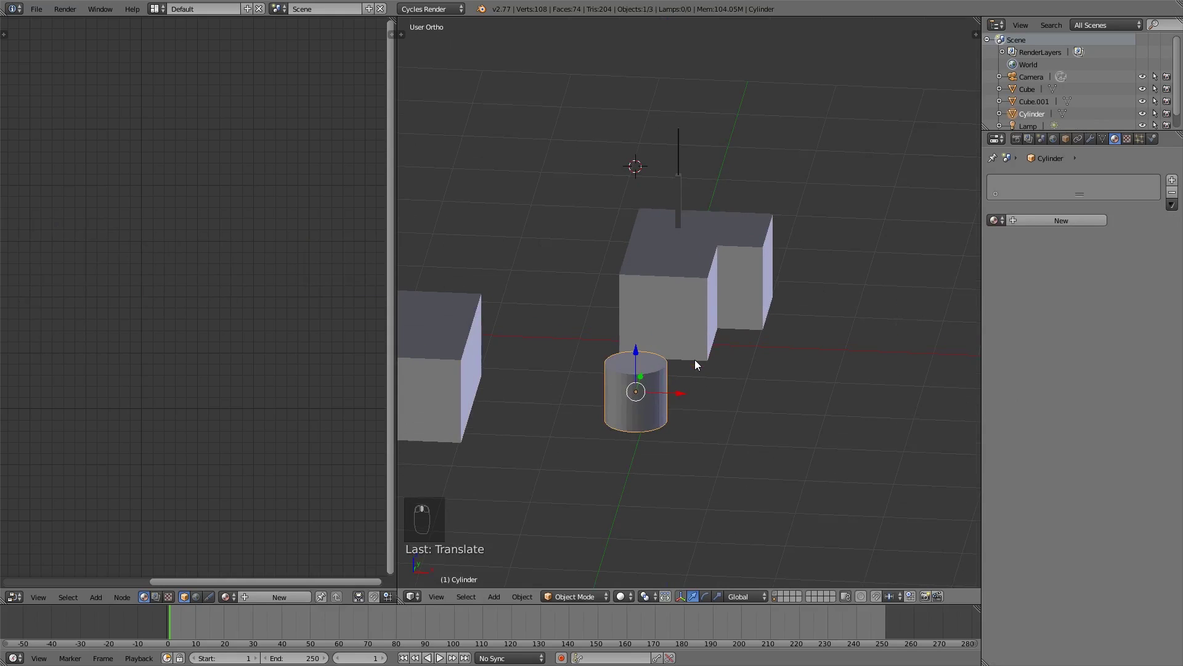
# Unwrap all faces of the cylinder with Smart UV Project.
pyautogui.press('Tab')
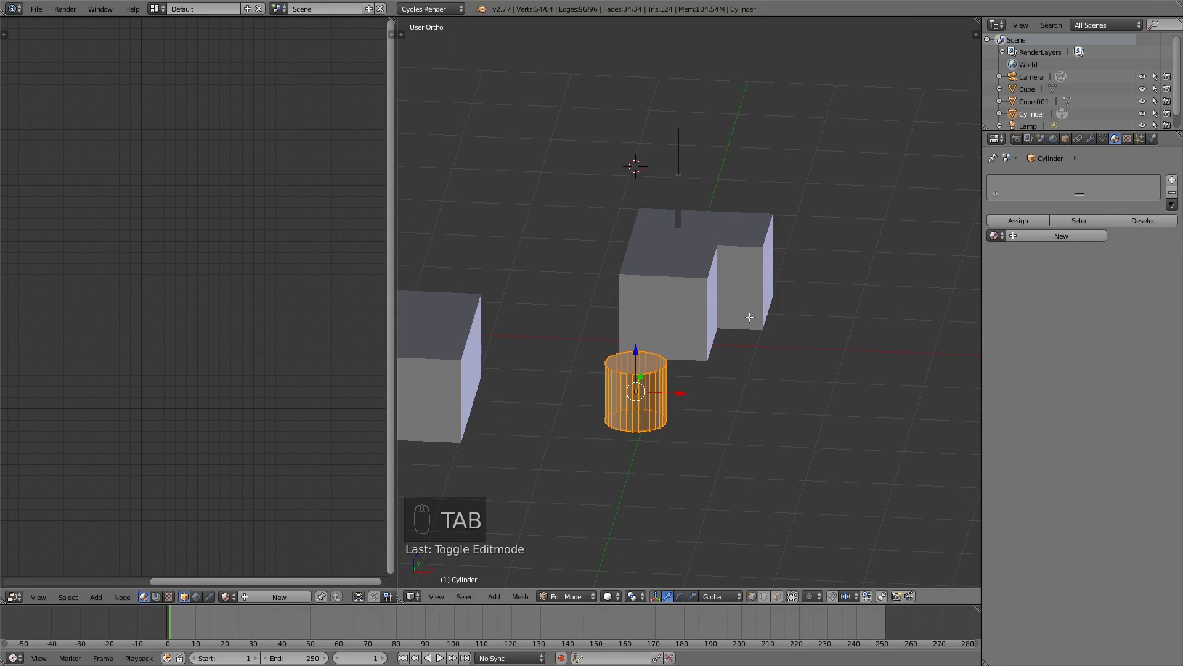
pyautogui.press('u')
pyautogui.click(664, 317)
pyautogui.click(655, 411)
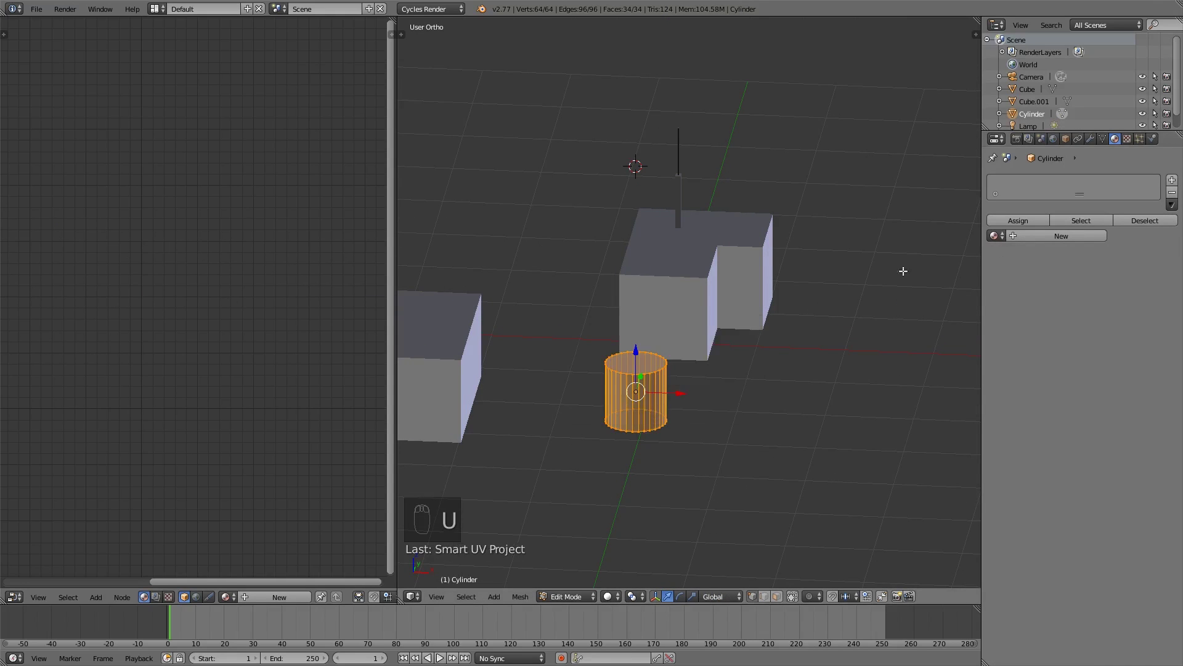
# Assign the concrete.001 material to the cylinder as a single-user copy, and leave Edit Mode.
pyautogui.click(995, 236)
pyautogui.click(1054, 337)
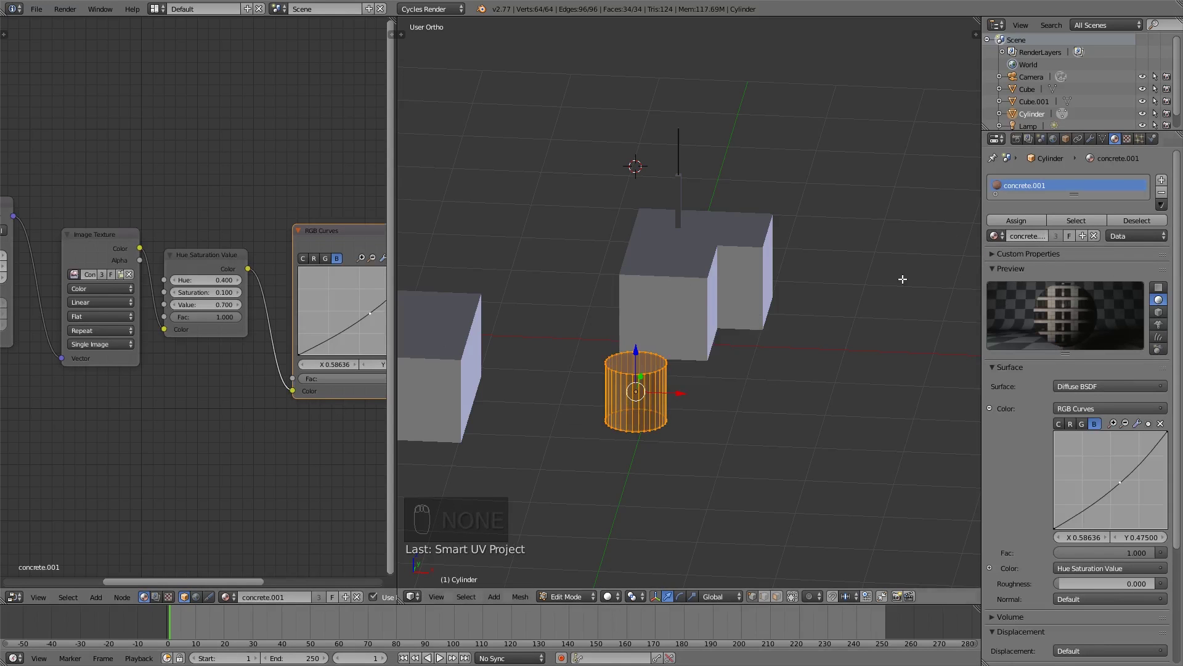
pyautogui.click(1056, 235)
pyautogui.press('Tab')
# Raise the blue curve in the cylinder material's RGB Curves node, and set the red curve's point to X 0.48636, Y 0.52500.
pyautogui.moveTo(311, 259); pyautogui.dragTo(283, 262, button='middle')
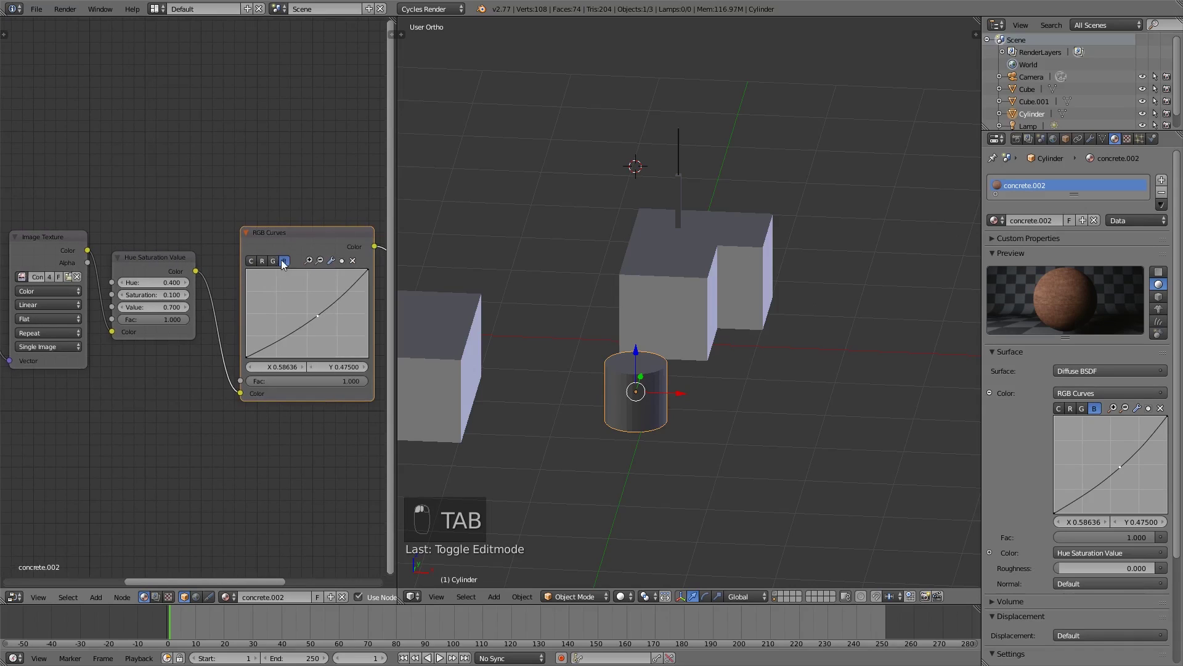
pyautogui.moveTo(317, 316); pyautogui.dragTo(305, 311)
pyautogui.click(262, 261)
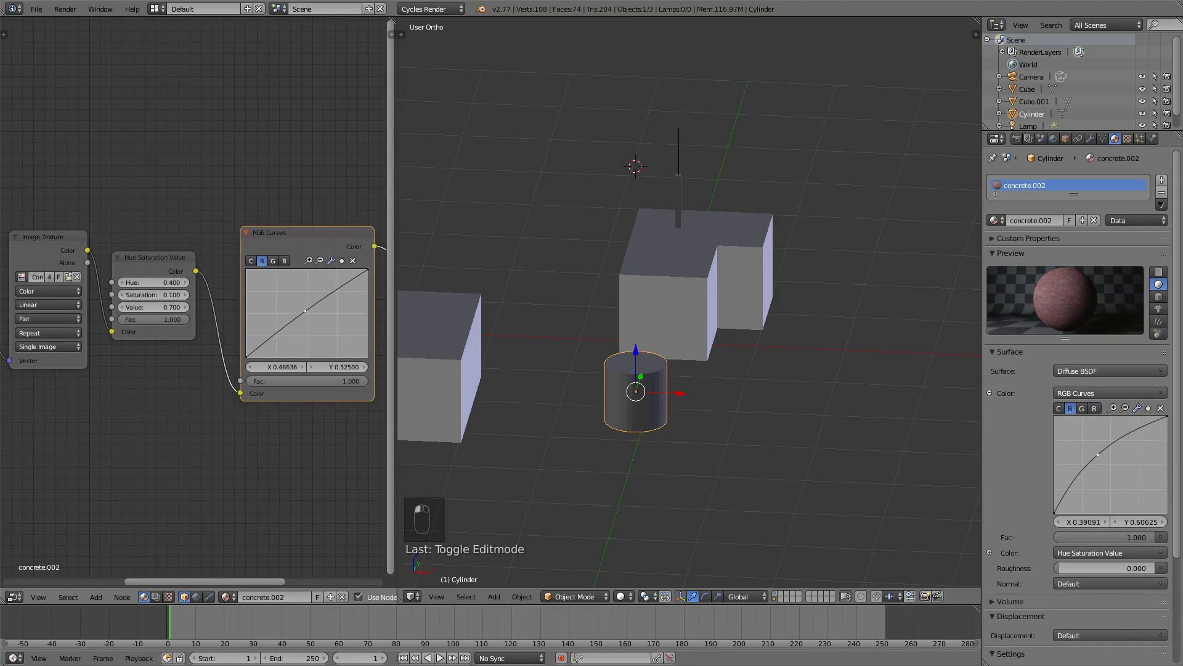
# Check the cylinder's tinted concrete next to both buildings in Rendered shading, and return to Solid shading.
pyautogui.click(623, 596)
pyautogui.click(645, 513)
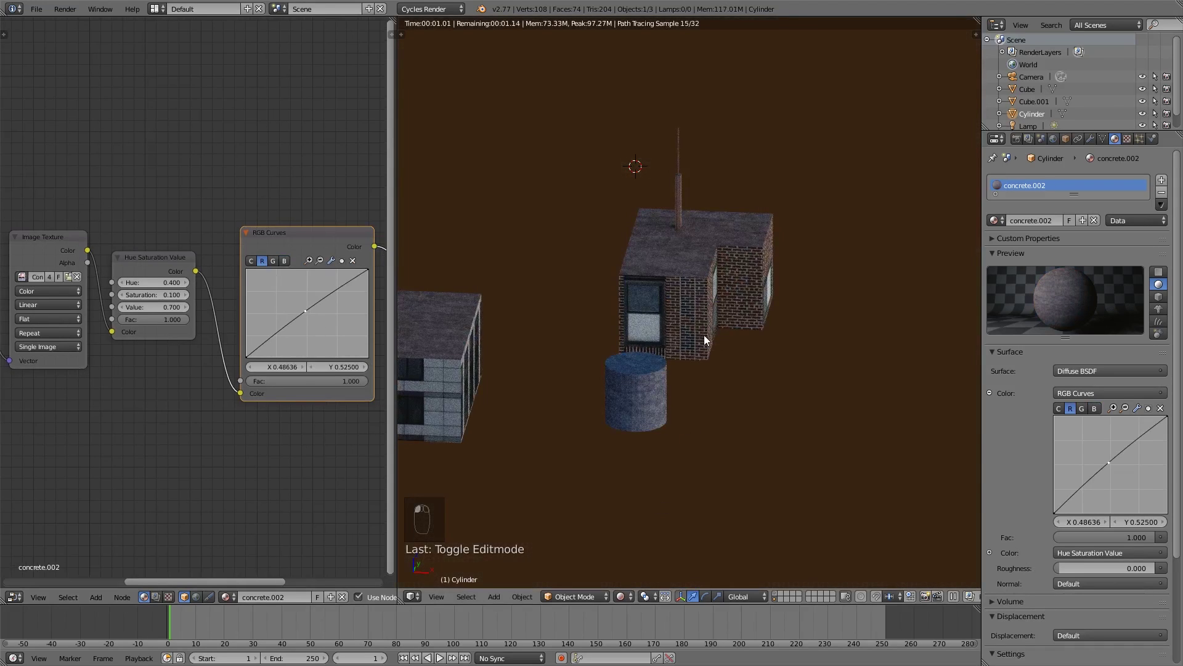
pyautogui.scroll(-2, 703, 335)
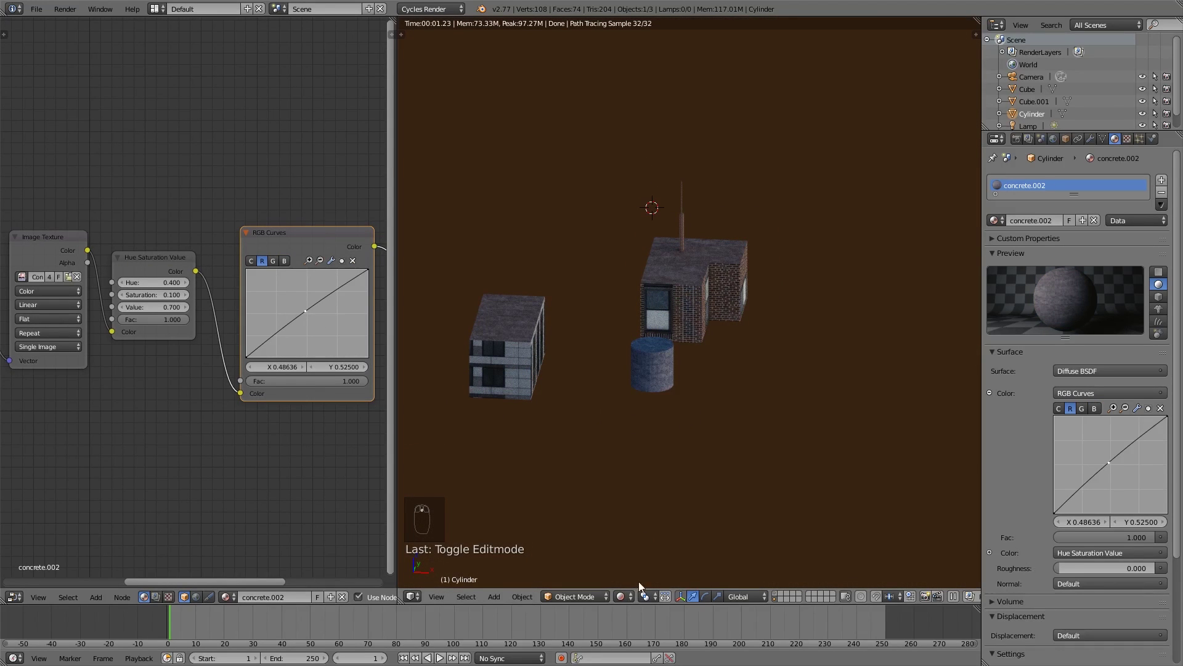
pyautogui.click(623, 596)
pyautogui.click(634, 552)
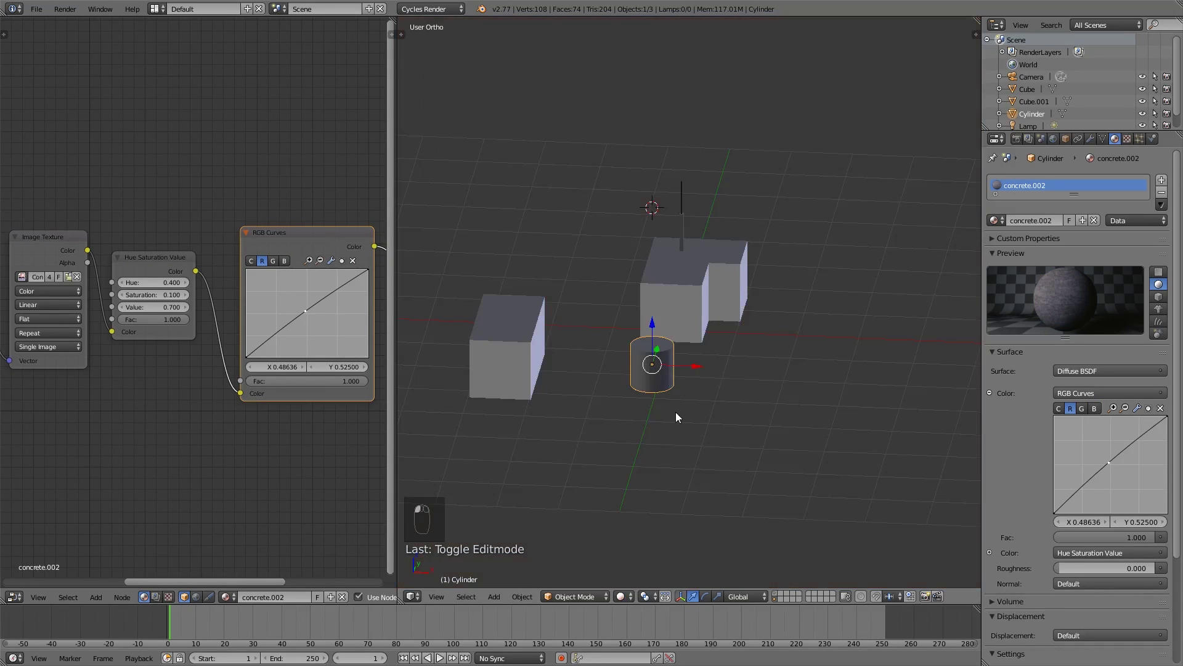
# Put the two small buildings and the cylinder into a new group named "small building".
pyautogui.press('a')
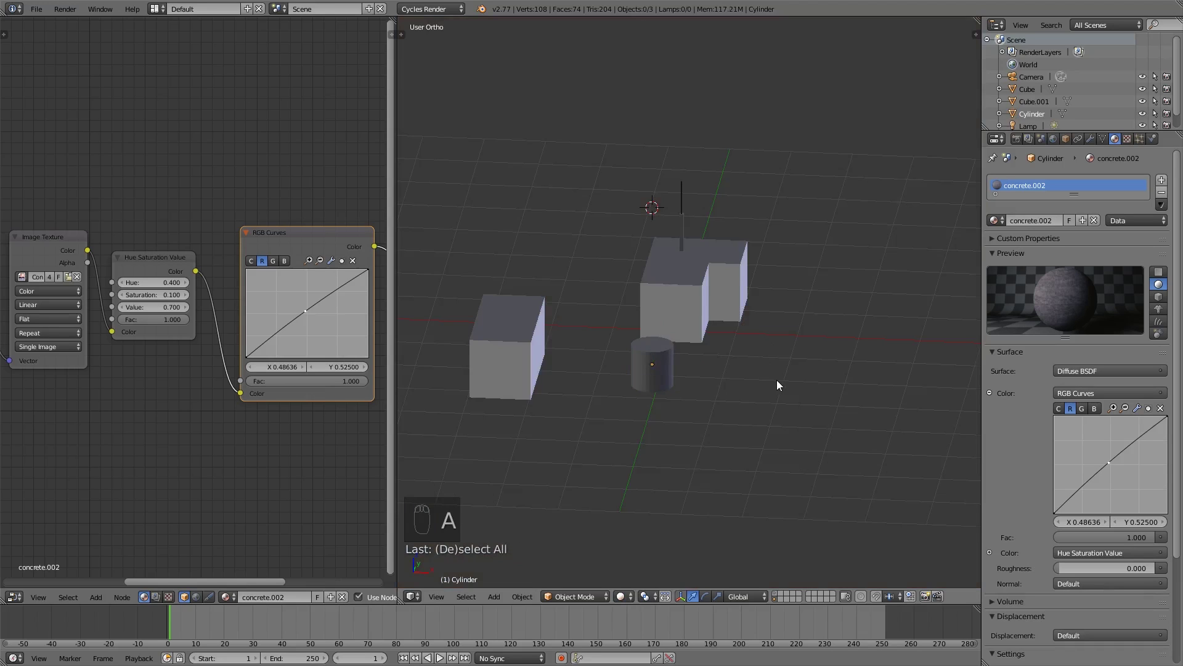
pyautogui.press('b')
pyautogui.moveTo(804, 406); pyautogui.dragTo(382, 215)
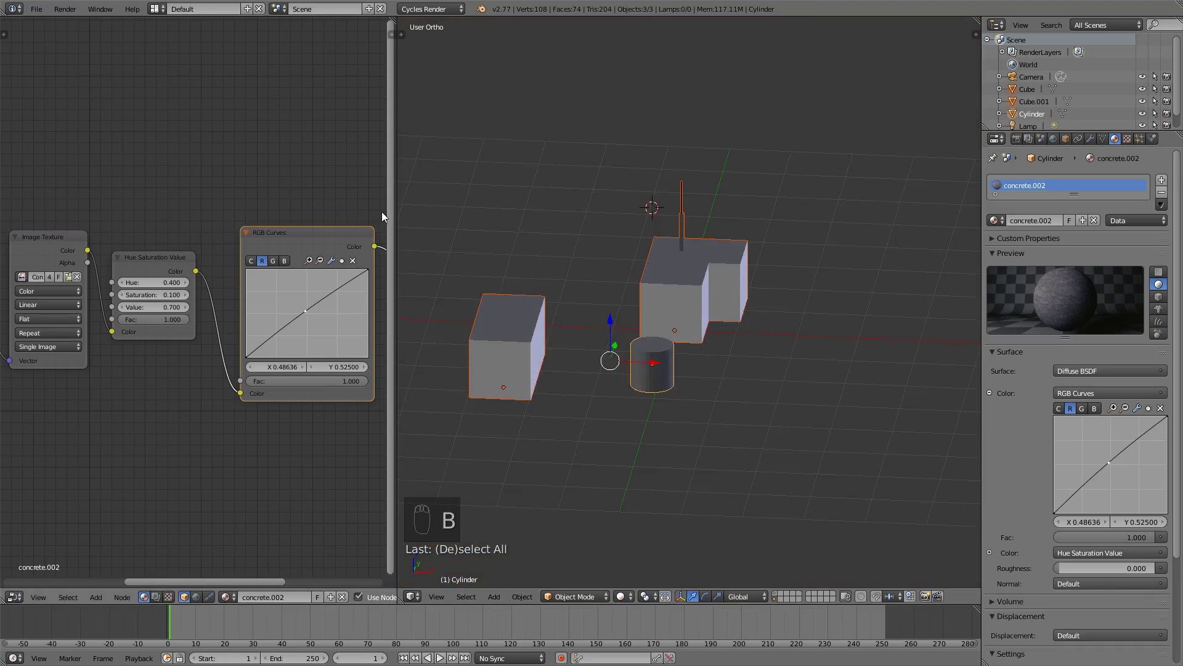
pyautogui.hotkey('ctrl', 'g')
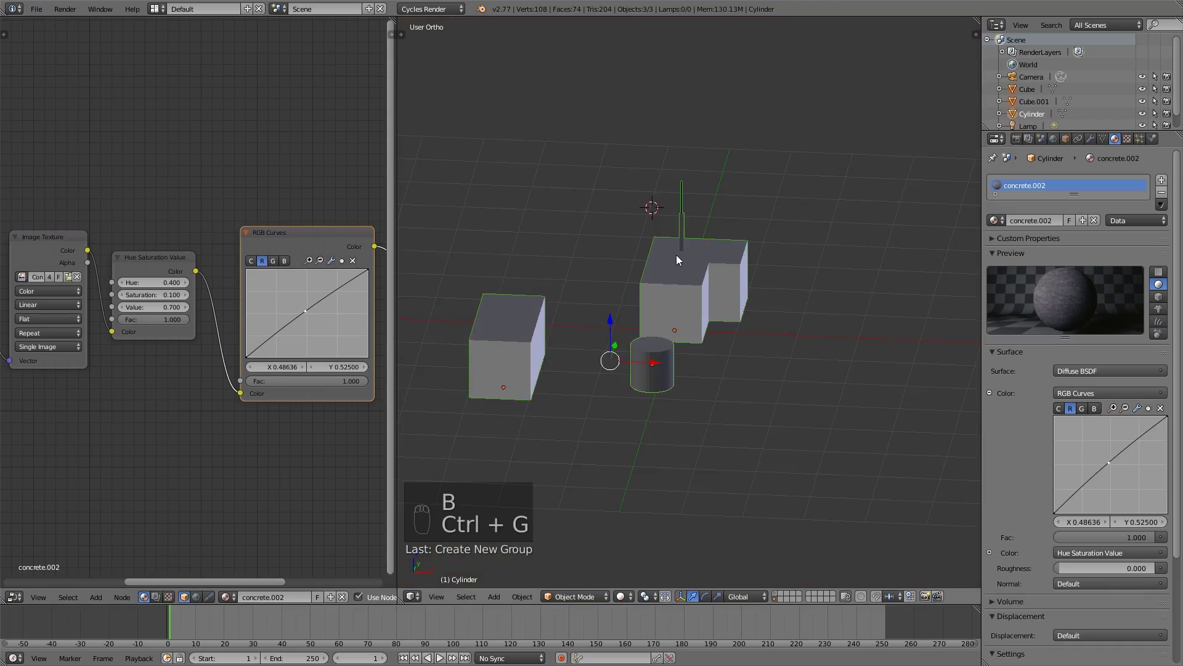
pyautogui.press('t')
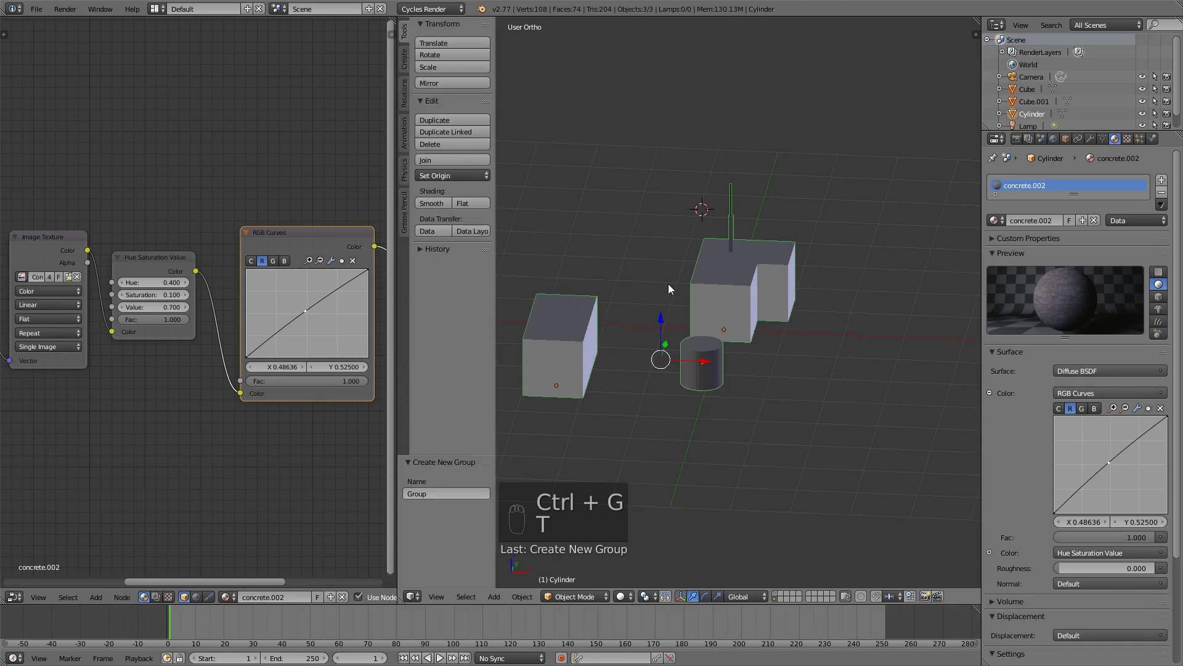
pyautogui.click(454, 492)
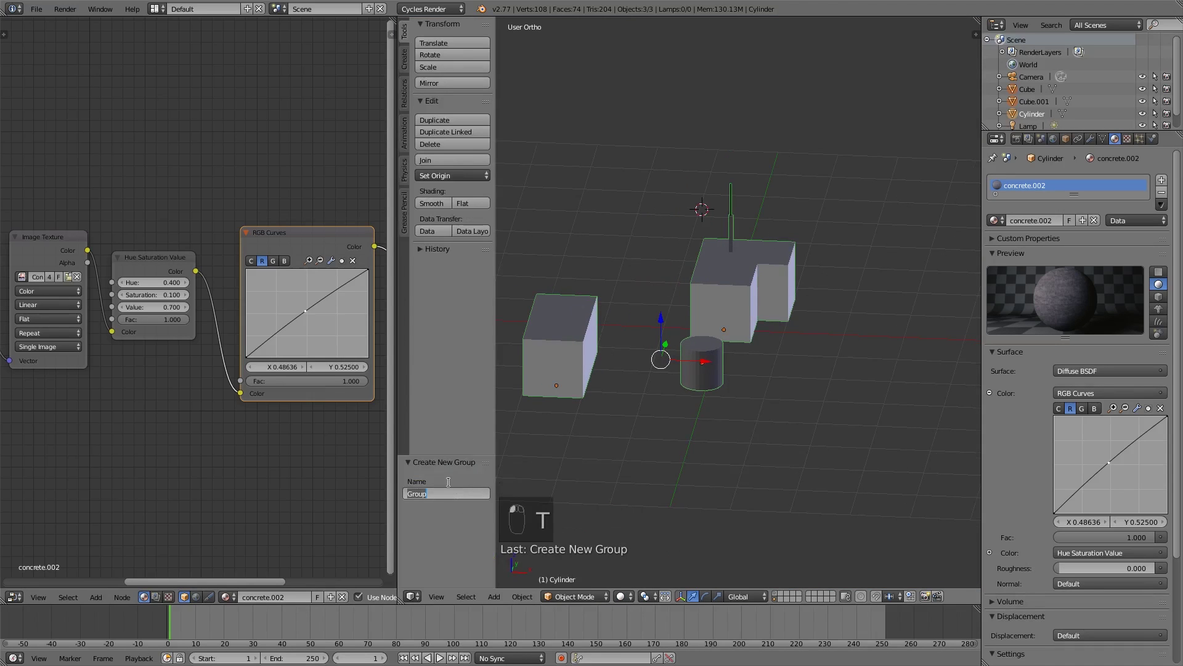
pyautogui.write('smallt')
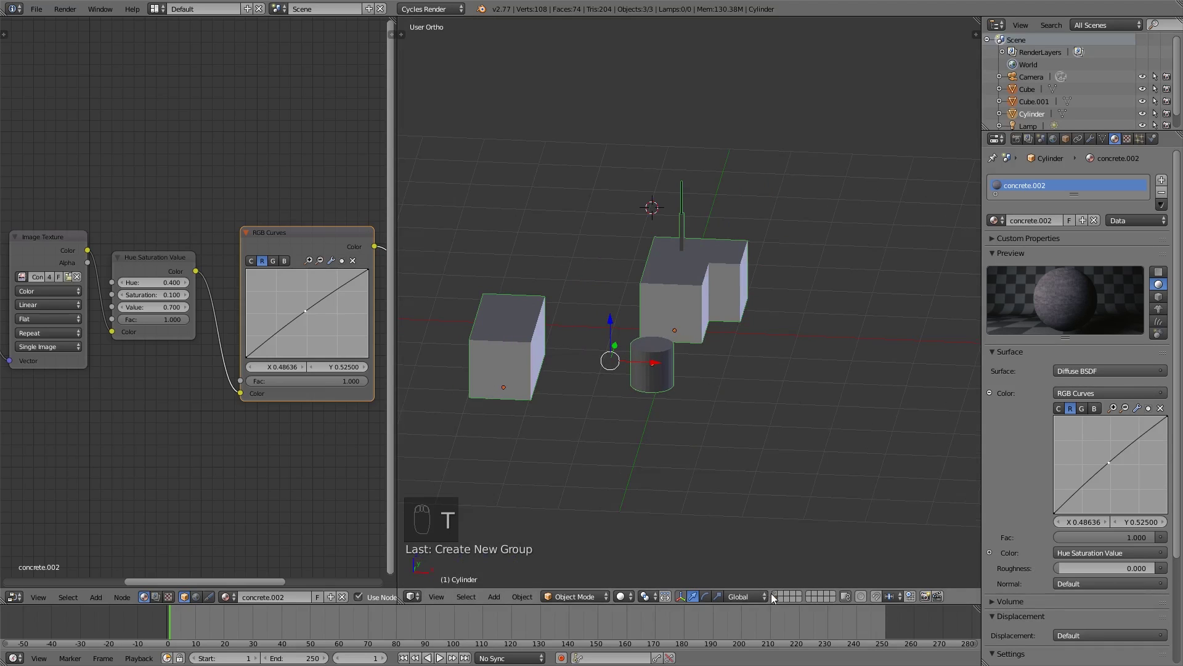
# Show the city layer and add a Hair particle system to the city's rooftop object.
pyautogui.click(774, 595)
pyautogui.scroll(-6, 716, 363)
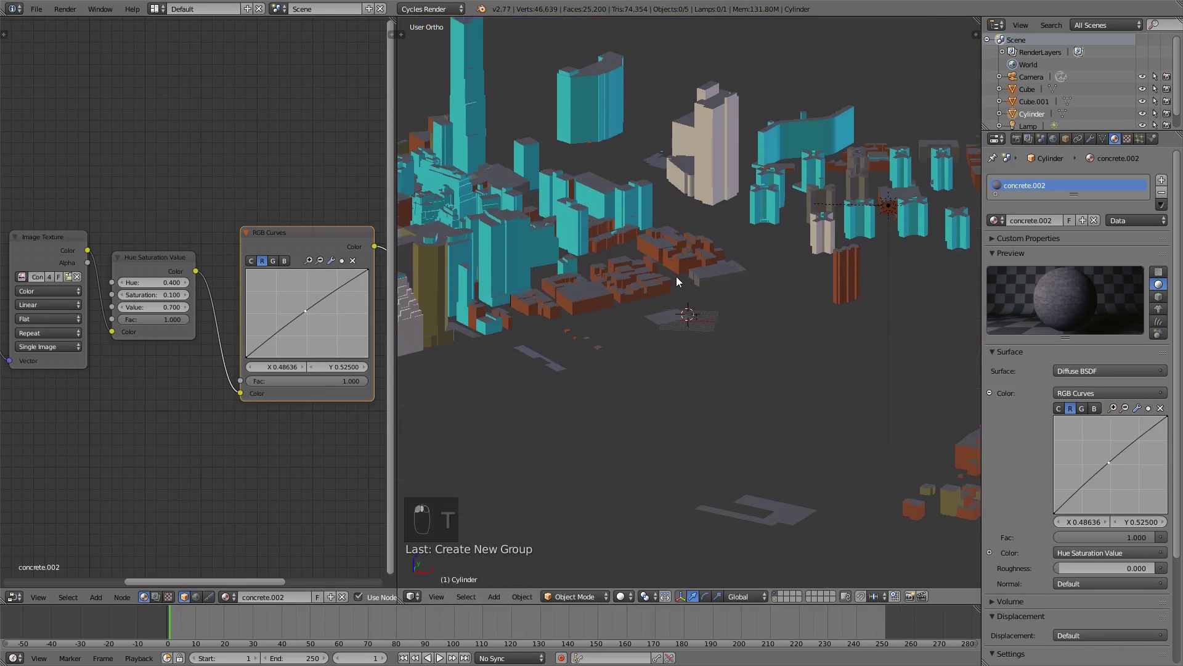
pyautogui.rightClick(720, 271)
pyautogui.click(1140, 139)
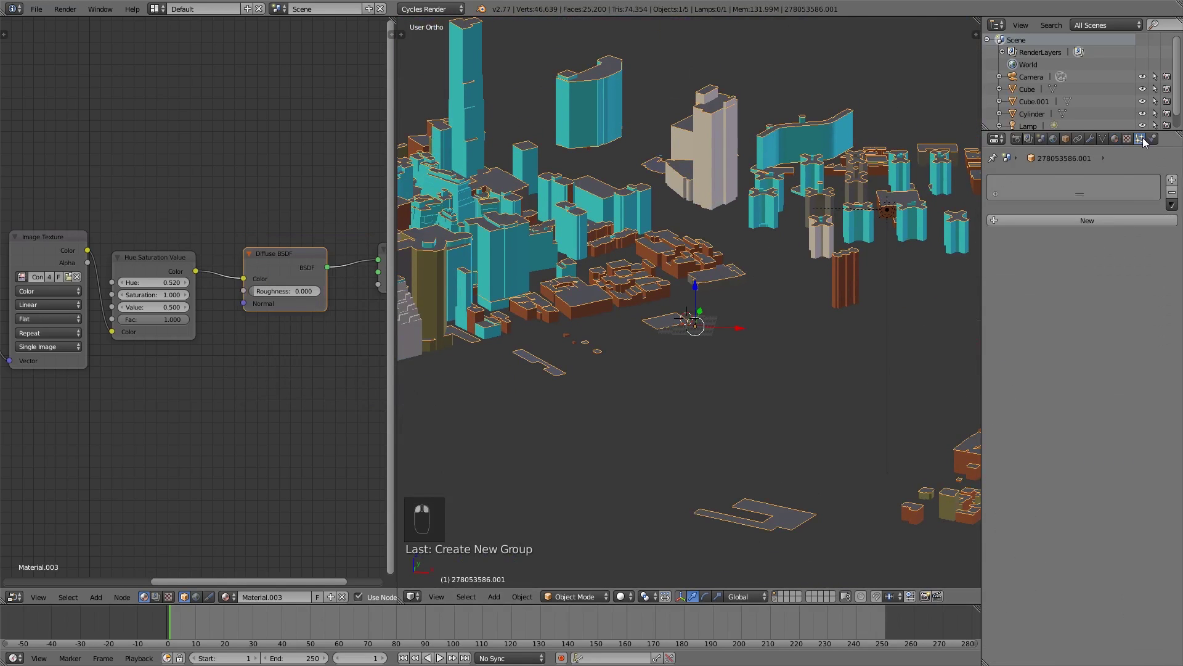
pyautogui.click(1105, 220)
pyautogui.click(1085, 229)
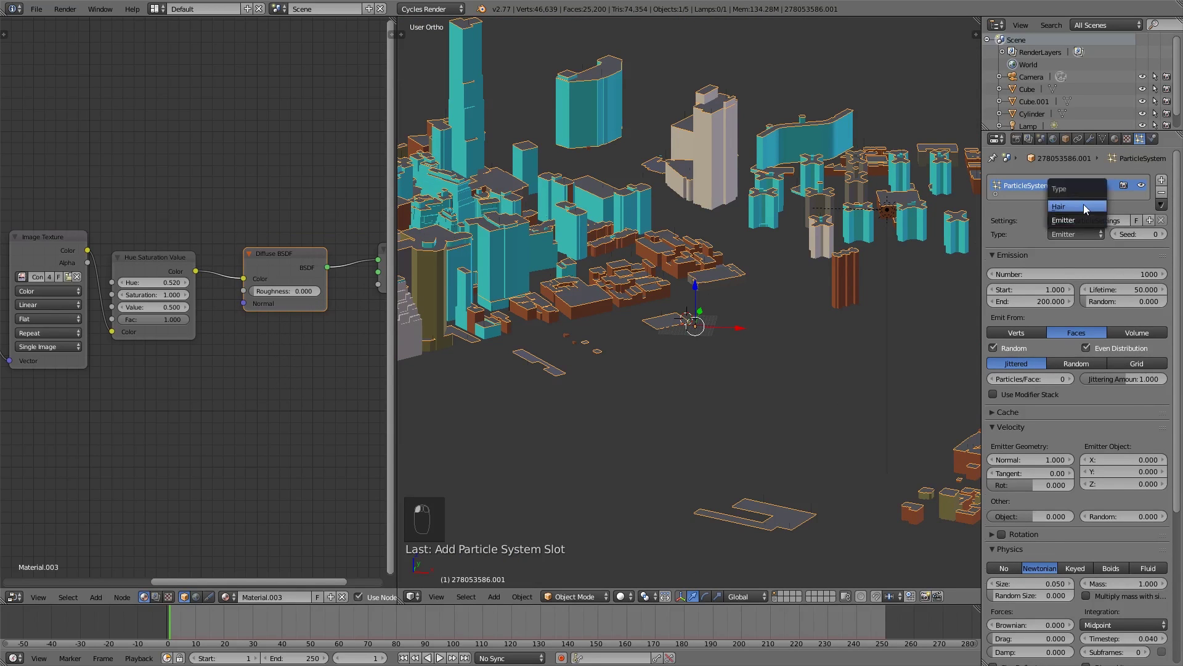
pyautogui.click(1083, 205)
# Render the hair particles as a group, using "small building" as the dupli group.
pyautogui.scroll(-4, 1097, 346)
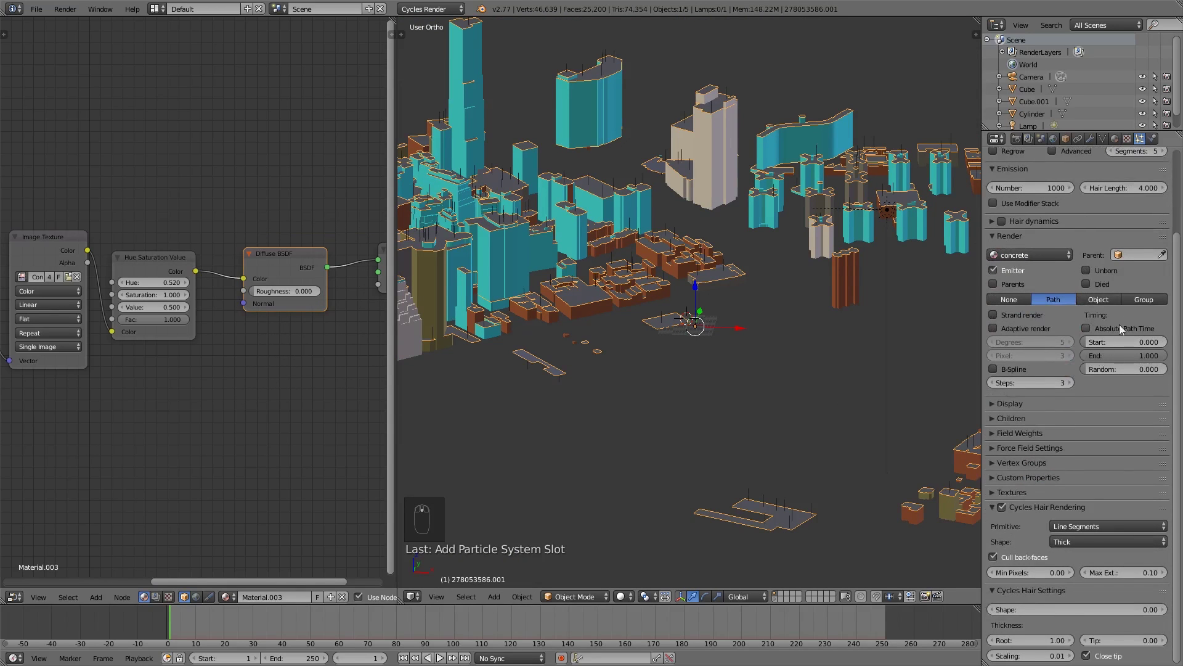
pyautogui.click(1145, 301)
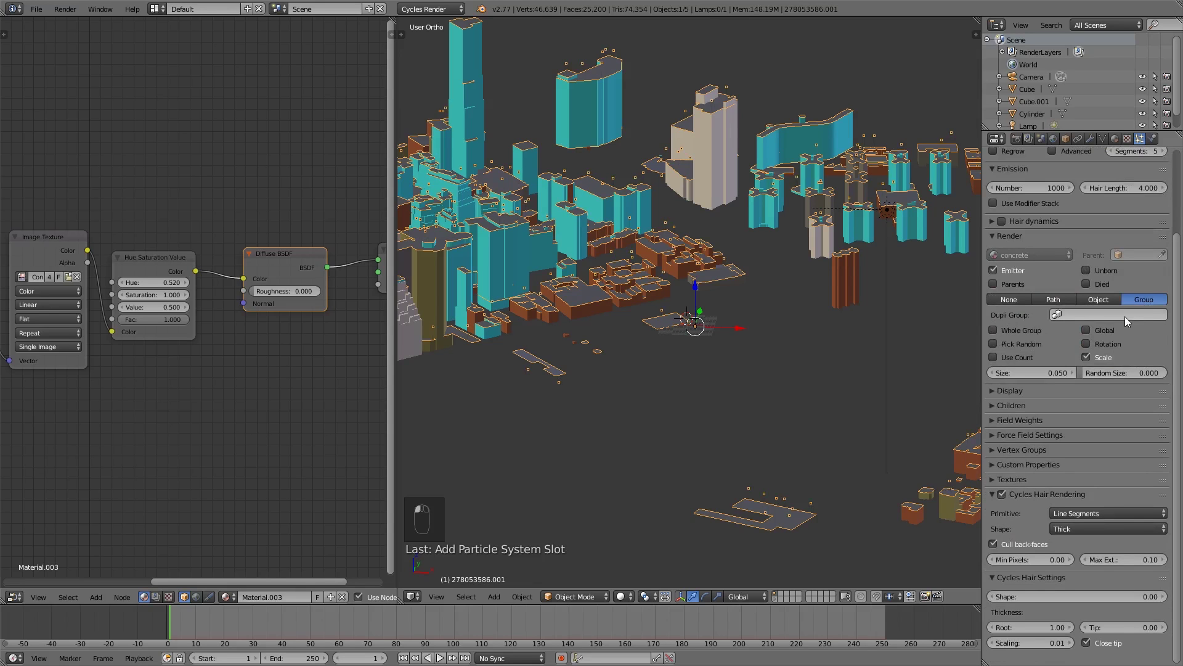
pyautogui.click(1084, 315)
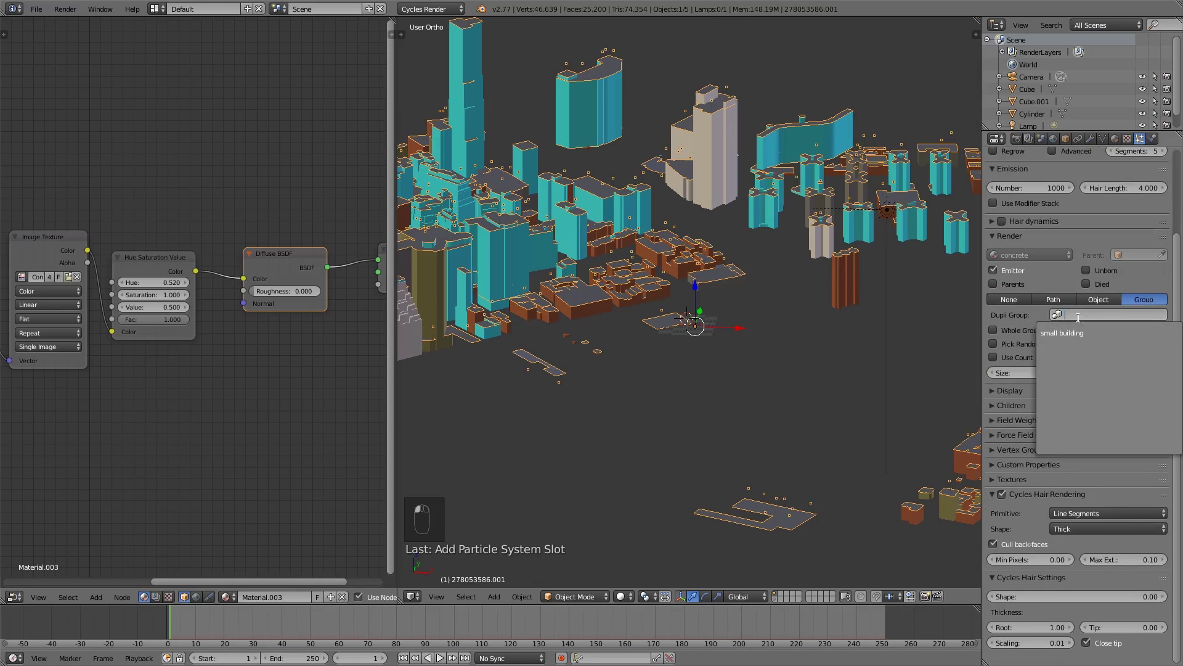
pyautogui.click(1072, 332)
# Set the particle size to 0.210 and enable Rotation for the instanced small buildings.
pyautogui.scroll(8, 922, 328)
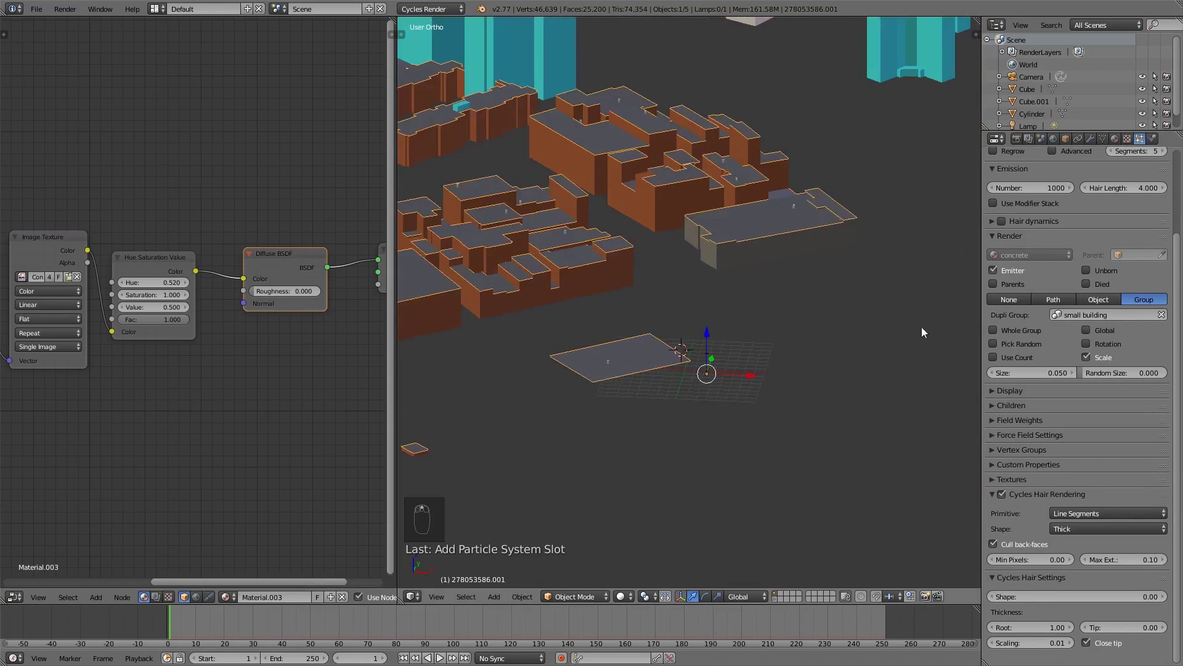
pyautogui.moveTo(685, 195); pyautogui.dragTo(788, 301, button='middle')
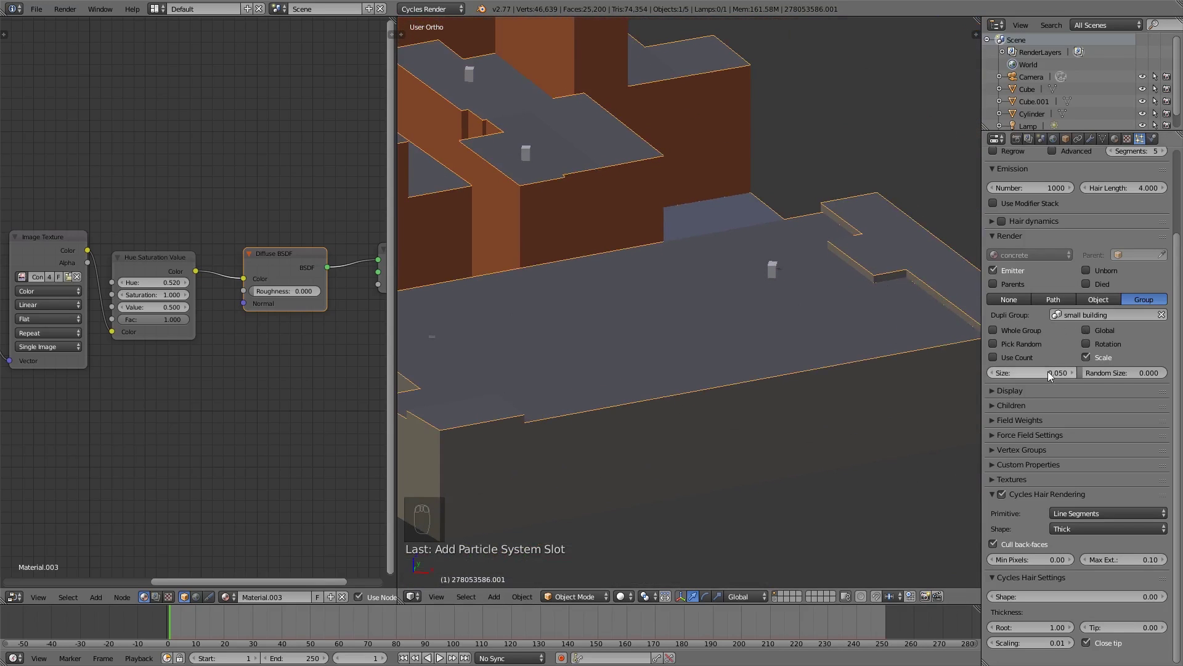
pyautogui.moveTo(1049, 373)
pyautogui.mouseDown()
pyautogui.moveTo(1091, 373)
pyautogui.moveTo(1072, 374)
pyautogui.mouseUp()
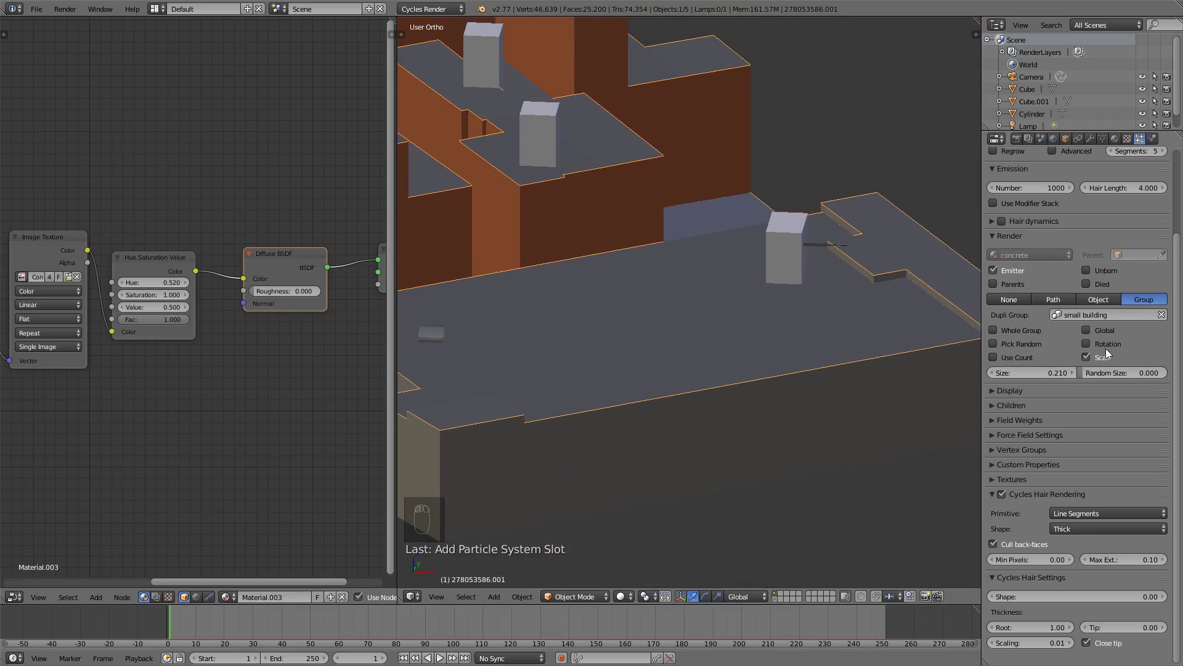
pyautogui.click(1107, 344)
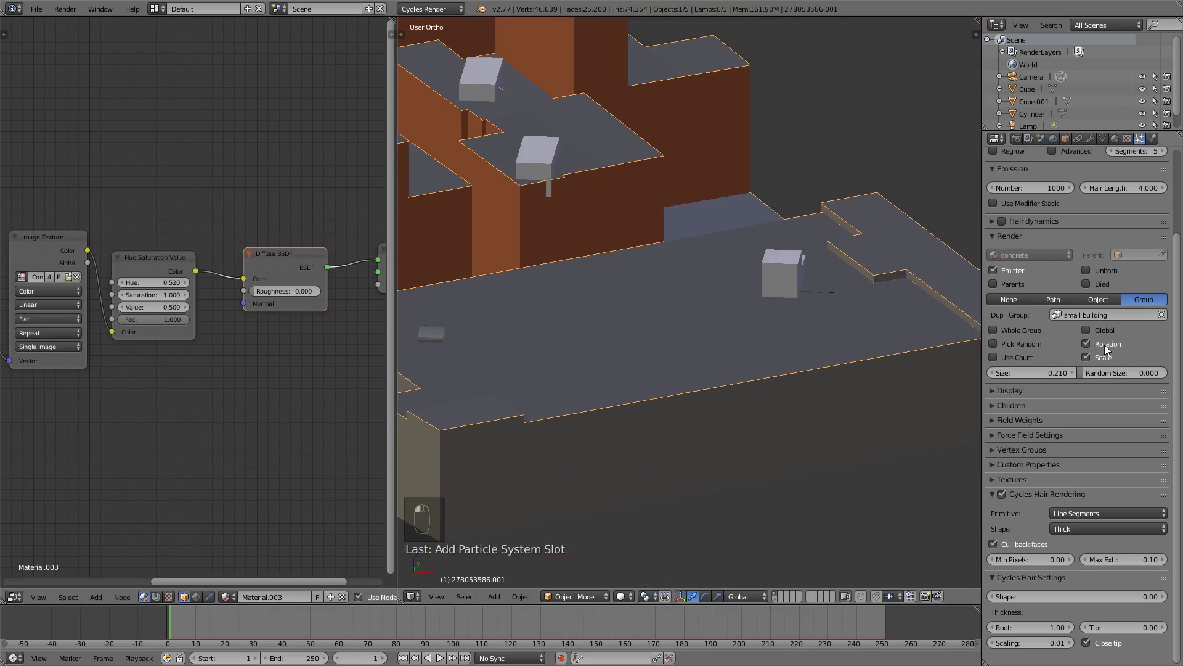
# On the small buildings' layer, rotate both buildings and the cylinder together by 90° in front view.
pyautogui.click(772, 600)
pyautogui.press('KP_1')
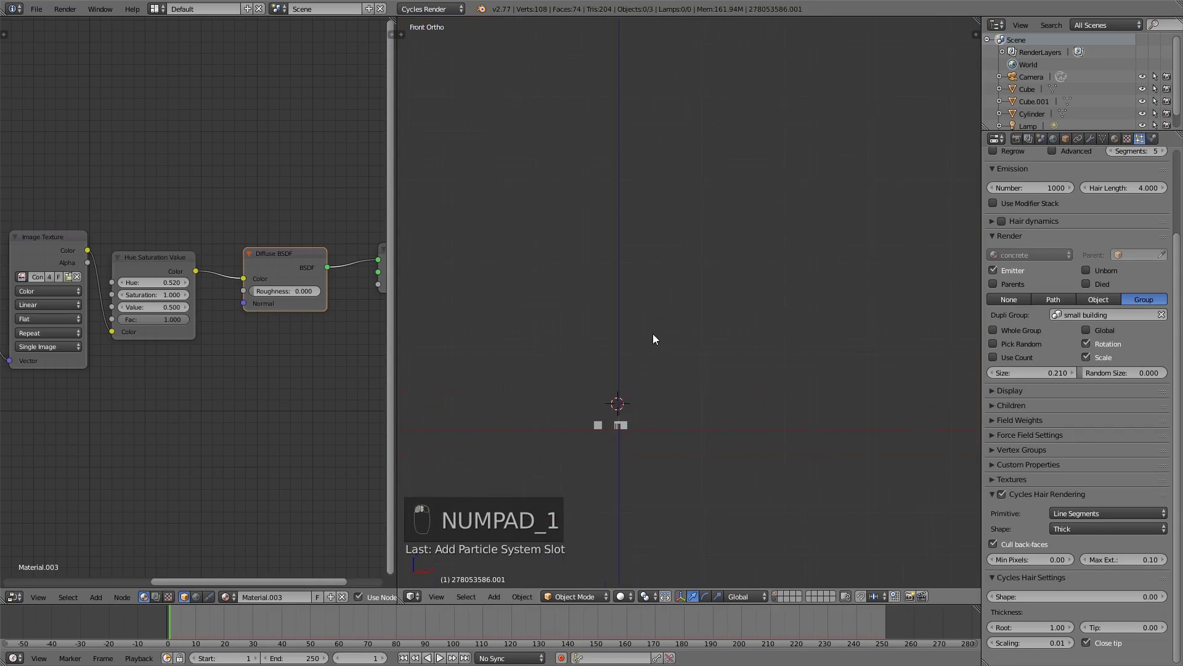
pyautogui.scroll(2, 653, 334)
pyautogui.press('b')
pyautogui.moveTo(671, 506); pyautogui.dragTo(510, 424)
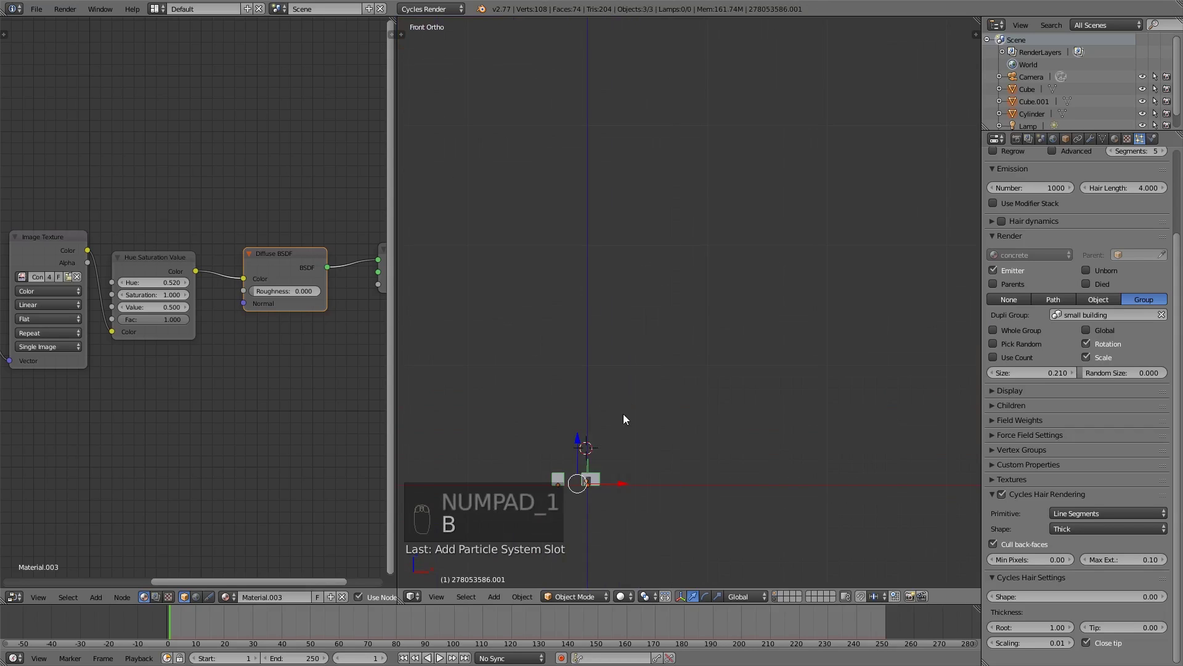
pyautogui.keyDown('shift'); pyautogui.moveTo(623, 413); pyautogui.dragTo(646, 269, button='middle'); pyautogui.keyUp('shift')
pyautogui.scroll(2, 646, 269)
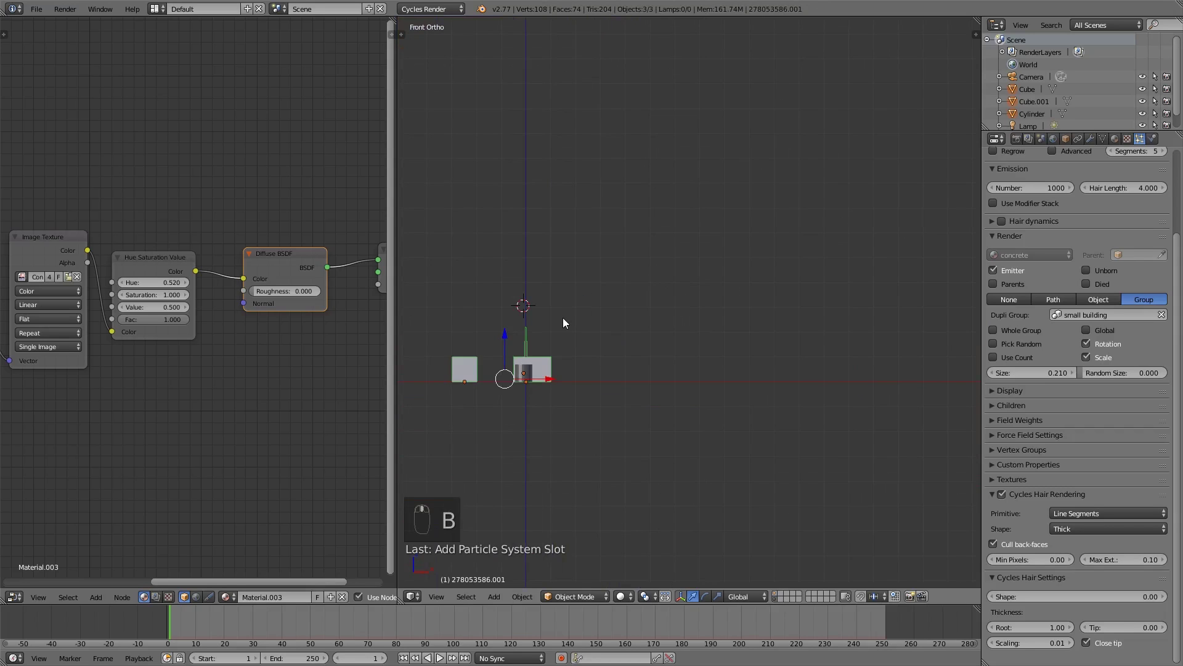
pyautogui.write('r90')
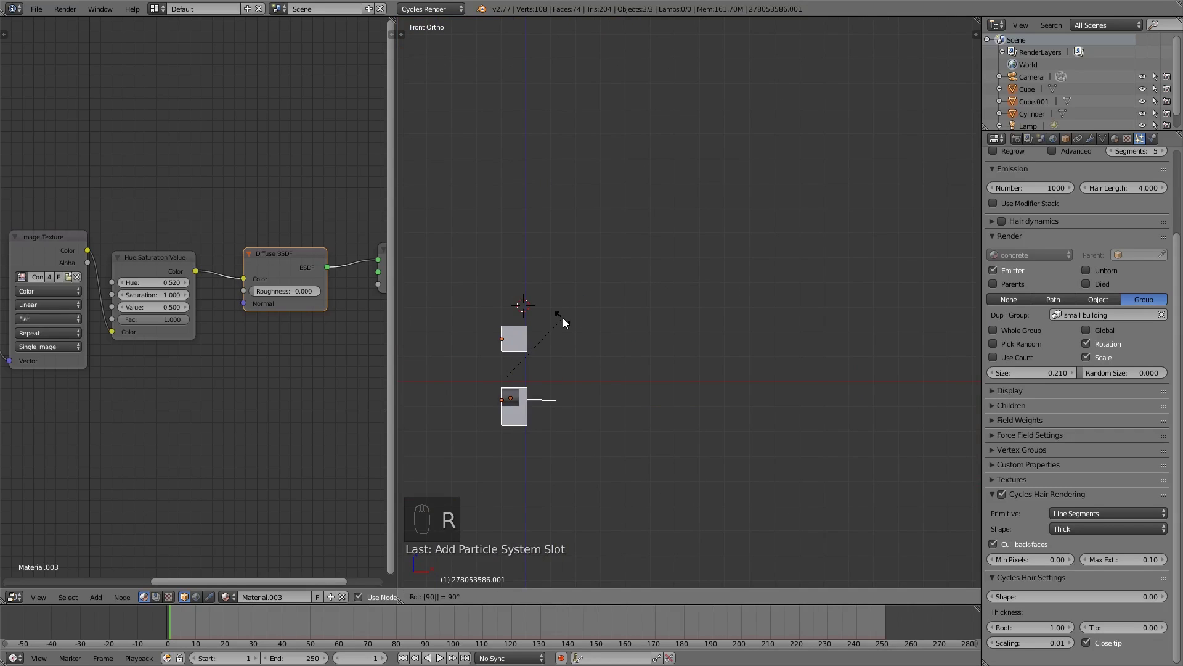
pyautogui.press('Return')
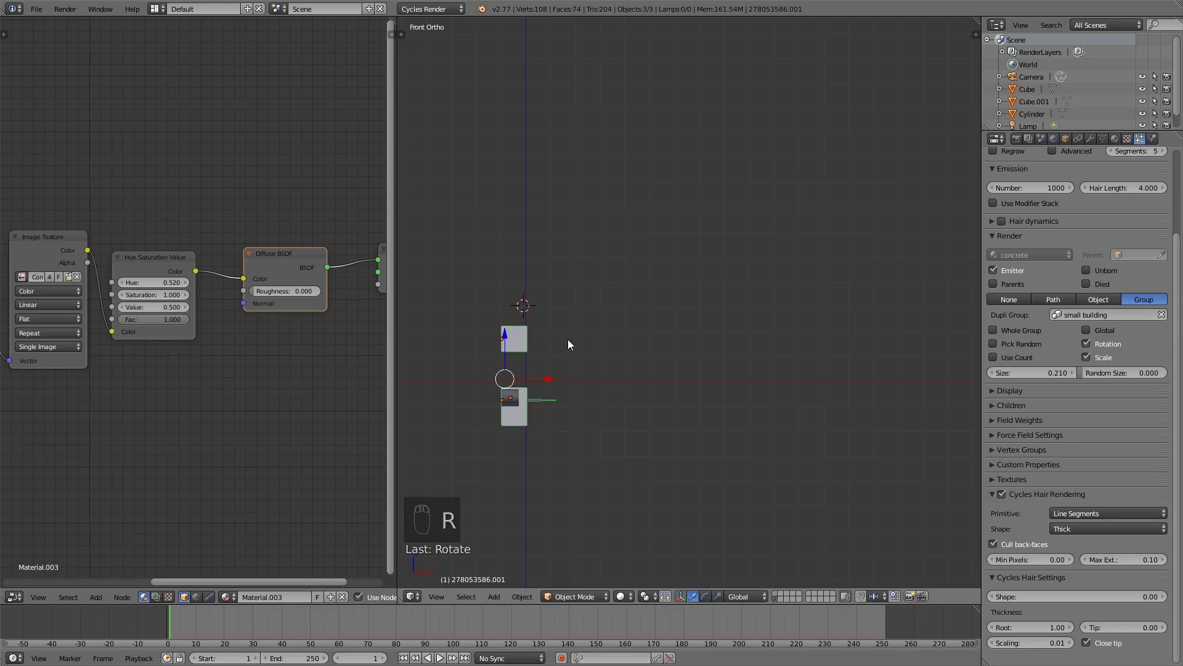
# Check the instances' orientation on the city layer and enable Advanced settings for the hair particle system.
pyautogui.click(776, 593)
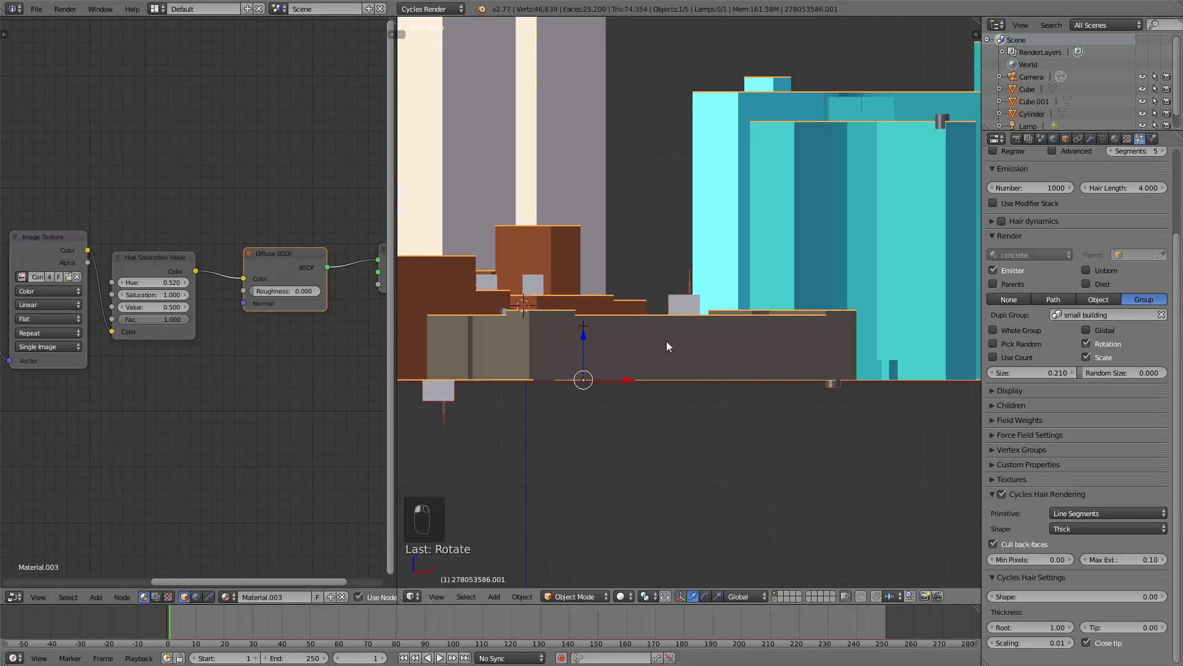
pyautogui.scroll(4, 1088, 382)
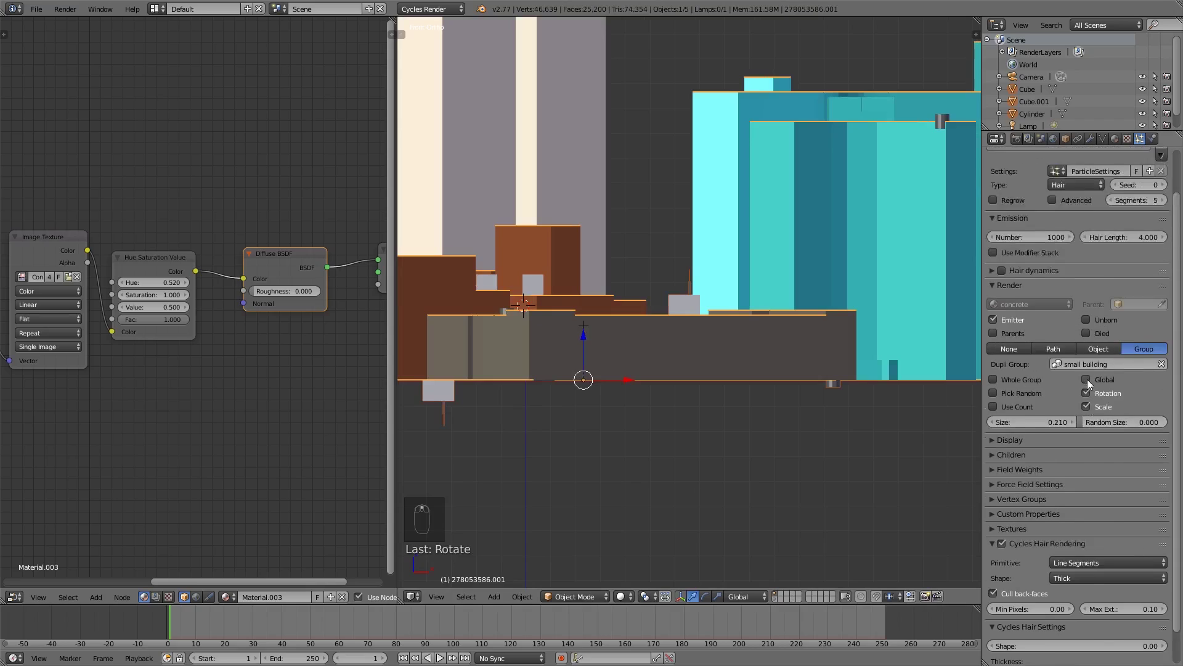
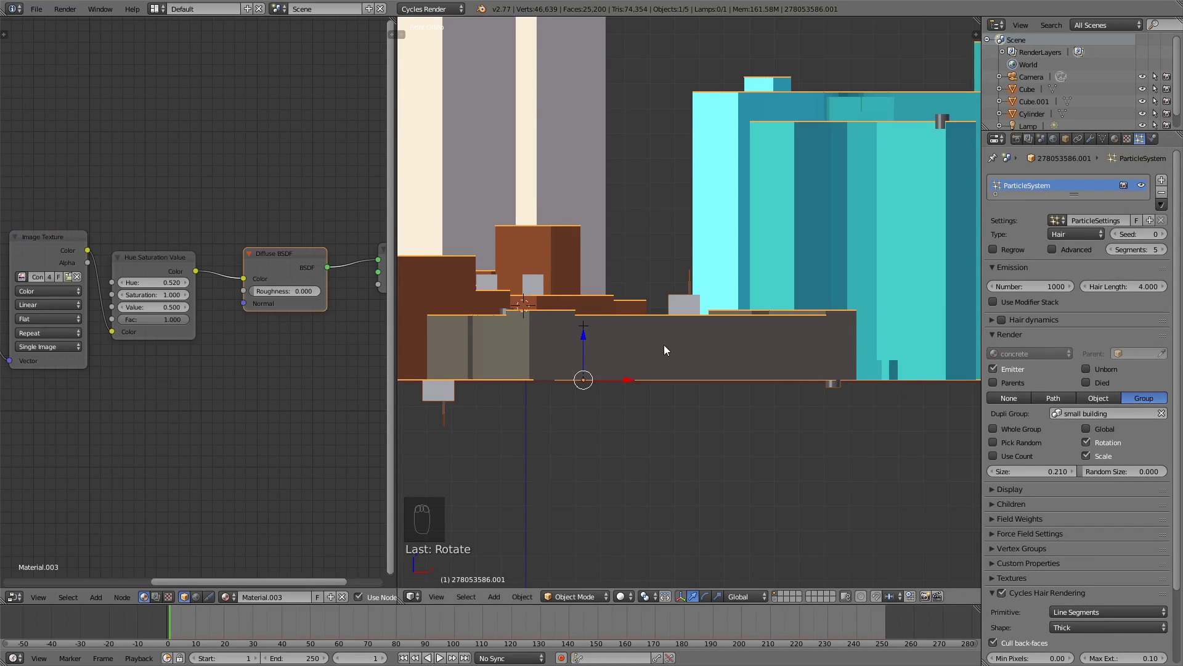
pyautogui.scroll(-1, 664, 350)
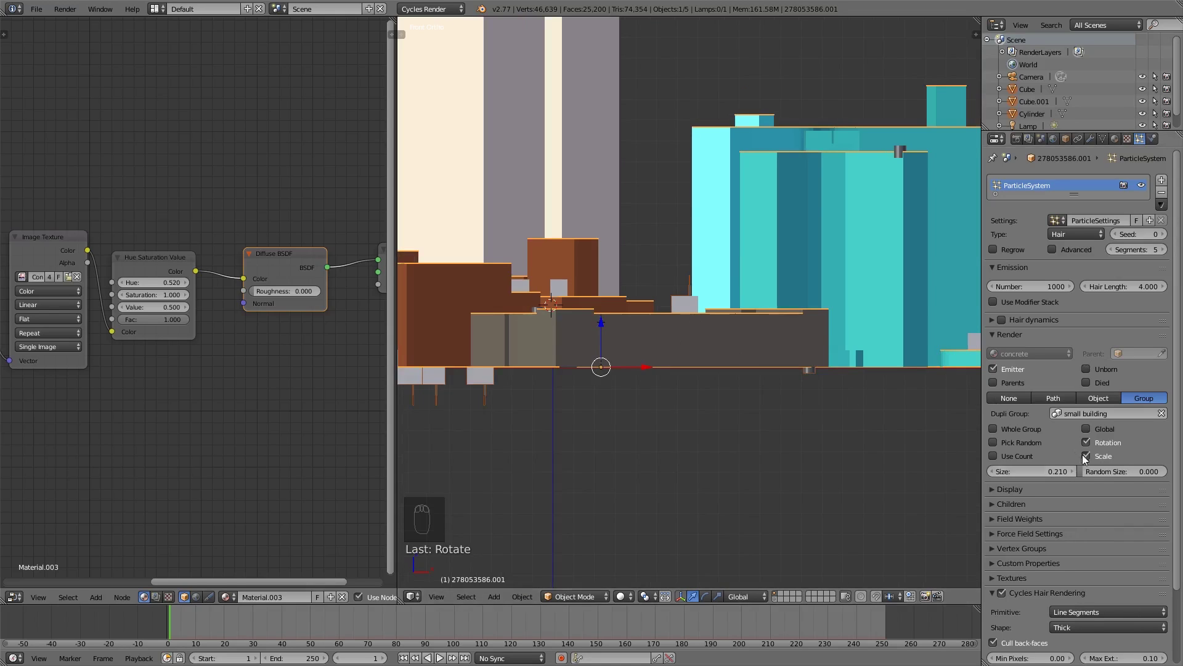
pyautogui.click(777, 599)
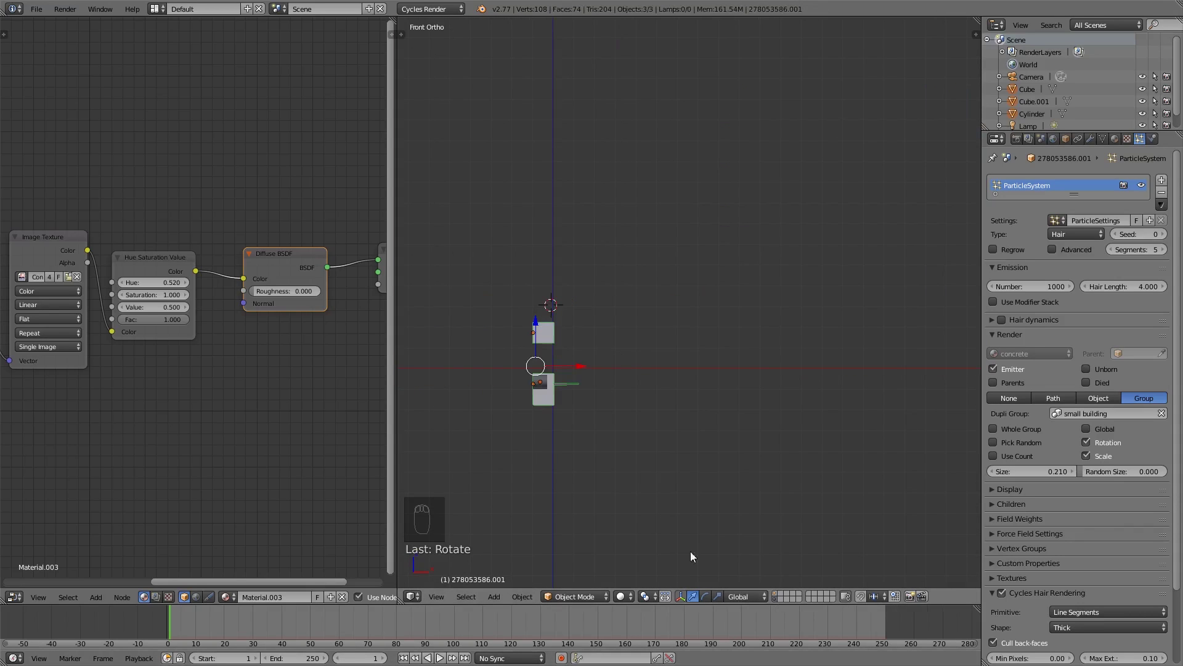
pyautogui.click(778, 593)
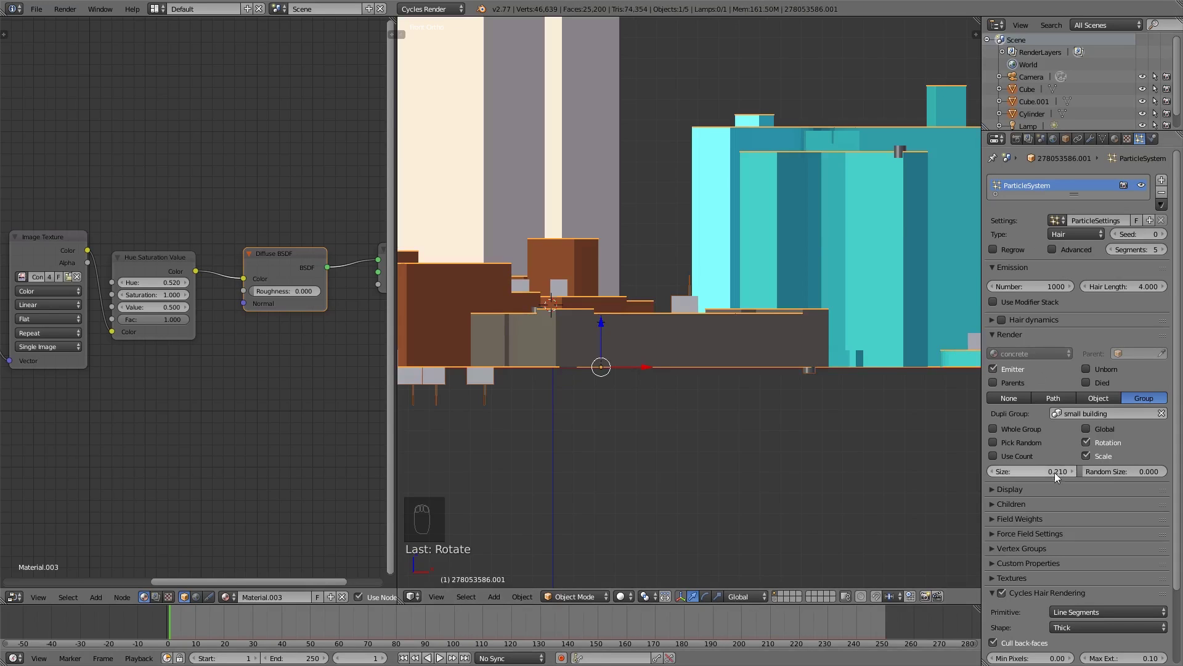
pyautogui.click(1052, 250)
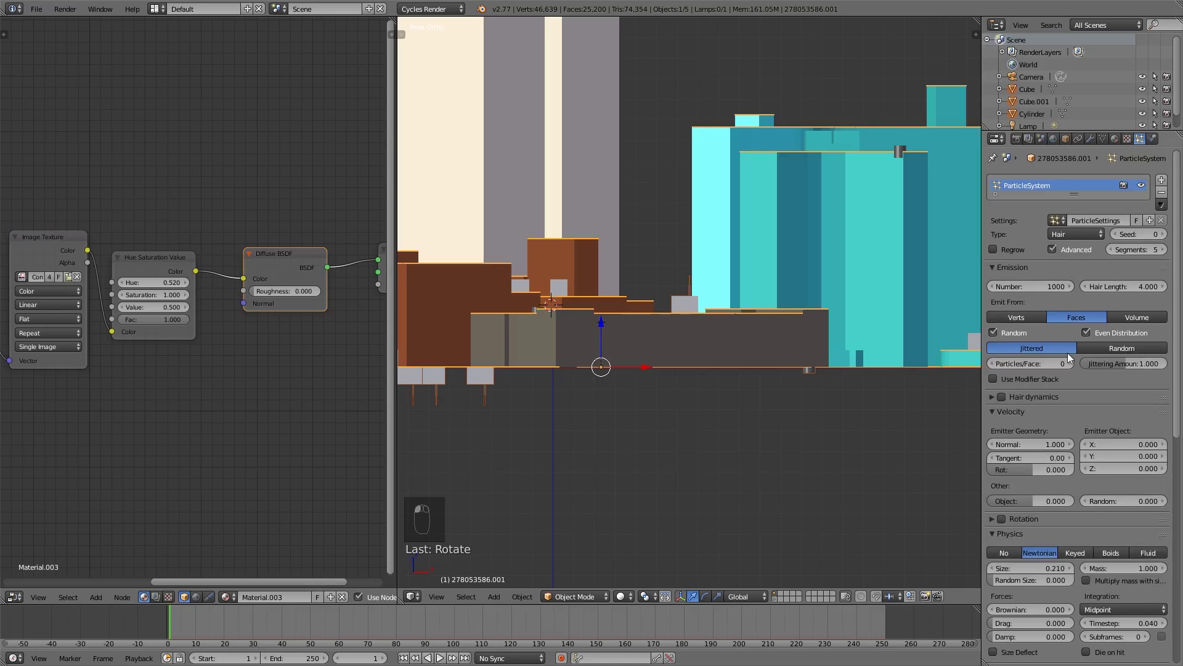
pyautogui.scroll(-1, 1066, 369)
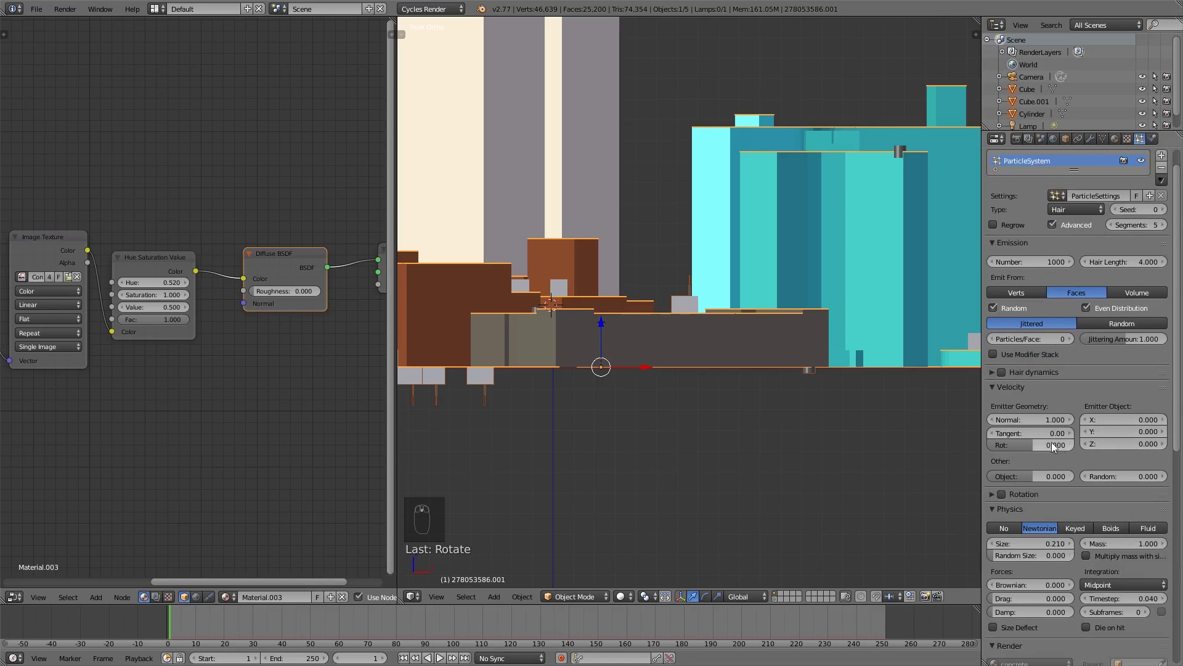
# Enable rotation for the rooftop hair particles and set their initial orientation to Global Z.
pyautogui.moveTo(1119, 443)
pyautogui.mouseDown()
pyautogui.moveTo(1177, 443)
pyautogui.moveTo(1123, 443)
pyautogui.mouseUp()
pyautogui.hotkey('ctrl', 'z')
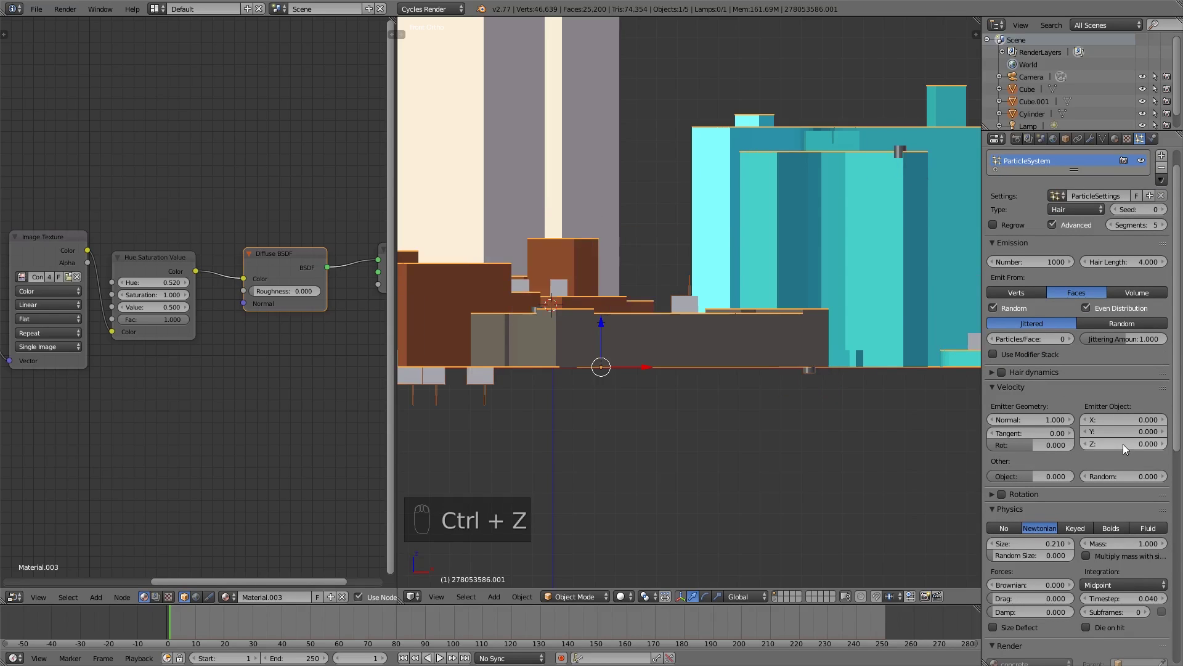
pyautogui.click(994, 494)
pyautogui.click(1027, 529)
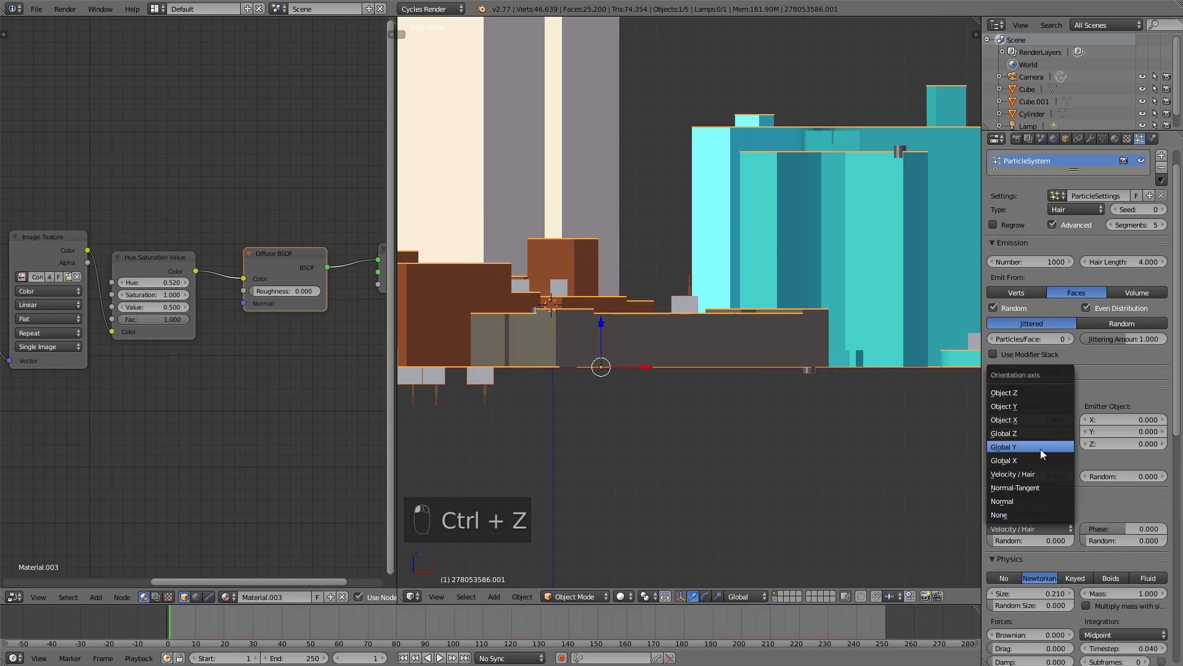
pyautogui.click(1037, 433)
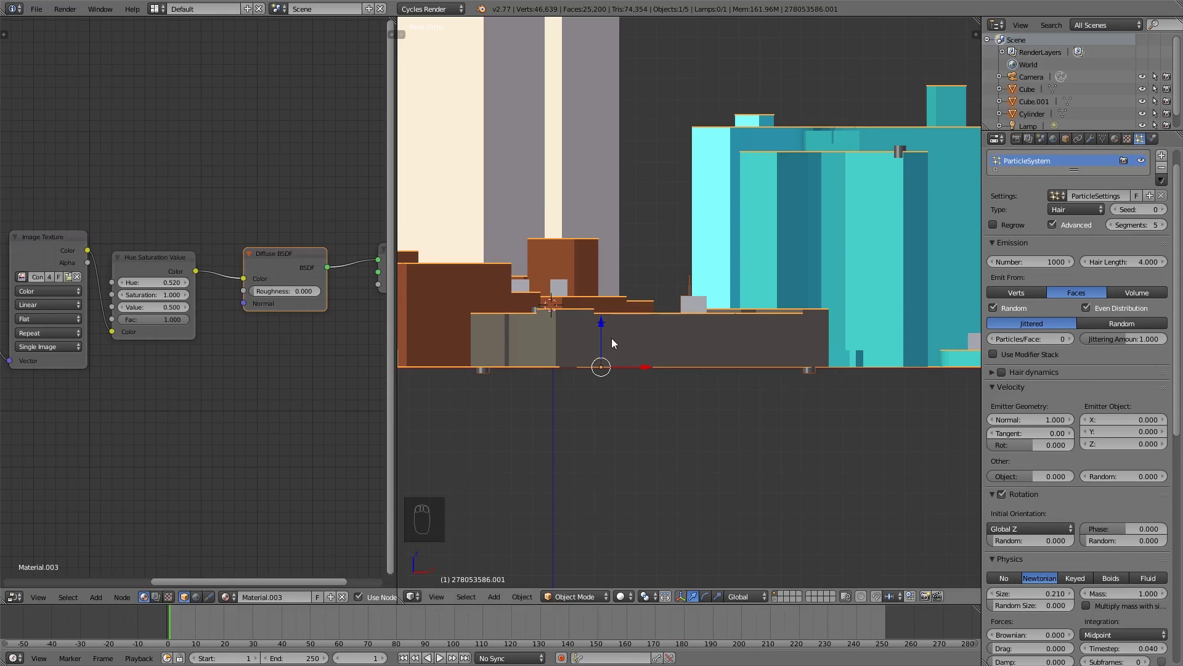
# Try Normal as the rooftop particles' initial orientation, settle on Normal-Tangent, and check the rooftops through the camera.
pyautogui.moveTo(611, 337); pyautogui.dragTo(583, 254, button='middle')
pyautogui.scroll(3, 663, 265)
pyautogui.scroll(2, 715, 266)
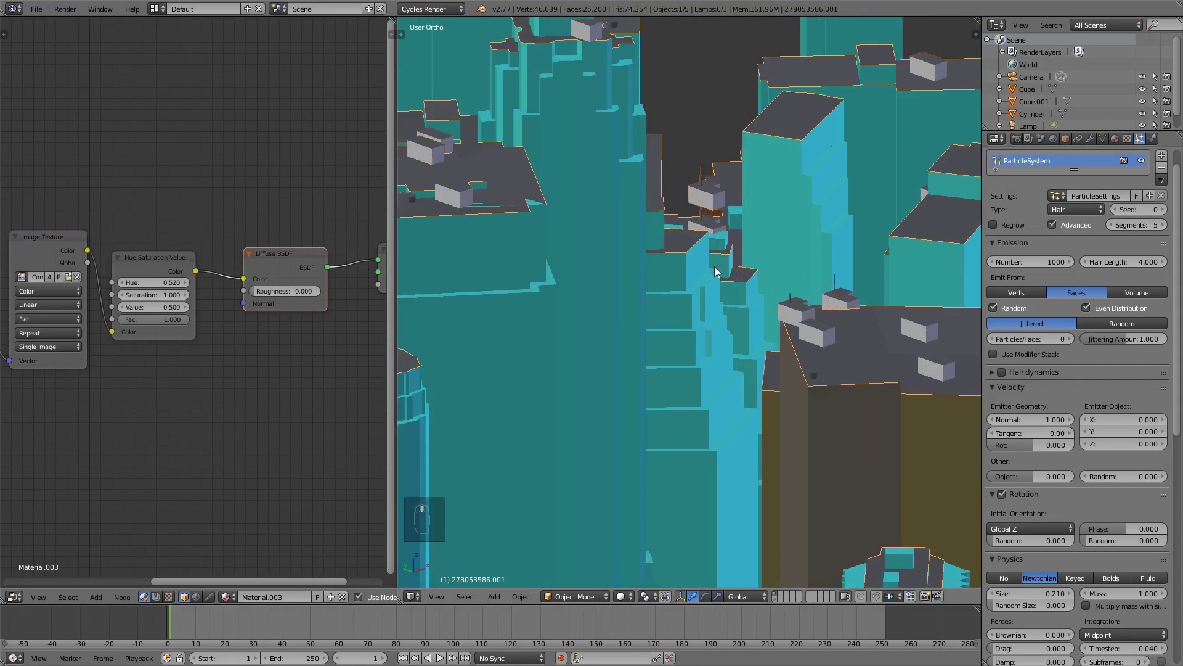
pyautogui.click(1042, 528)
pyautogui.click(1036, 502)
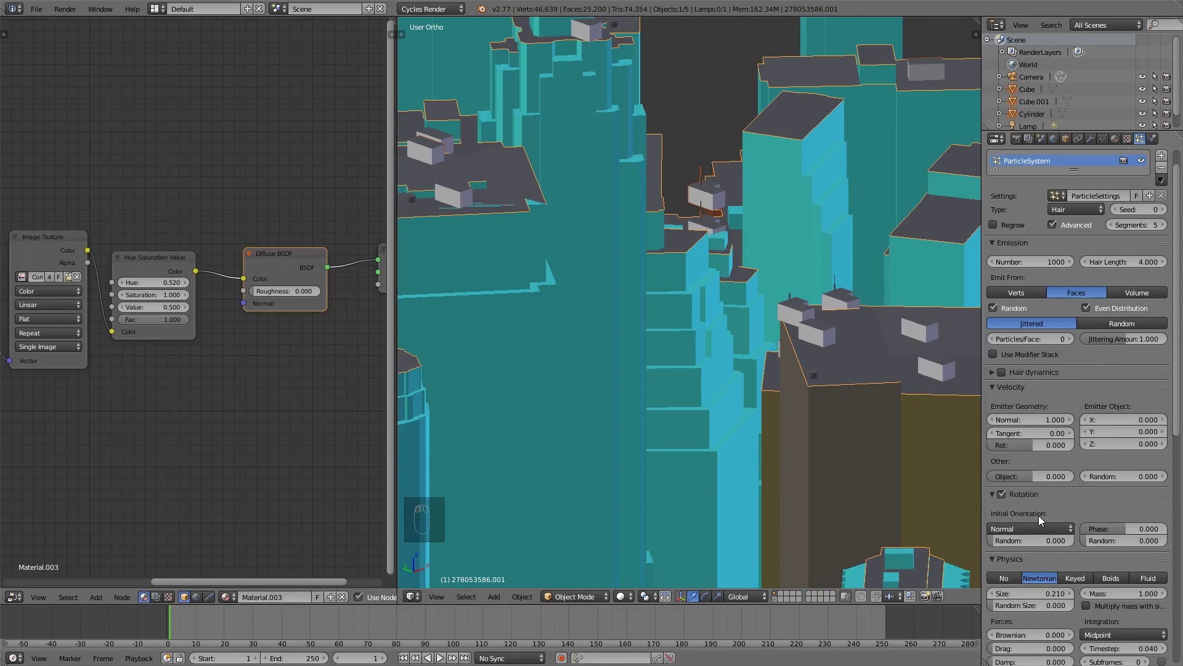
pyautogui.click(1039, 528)
pyautogui.click(1028, 488)
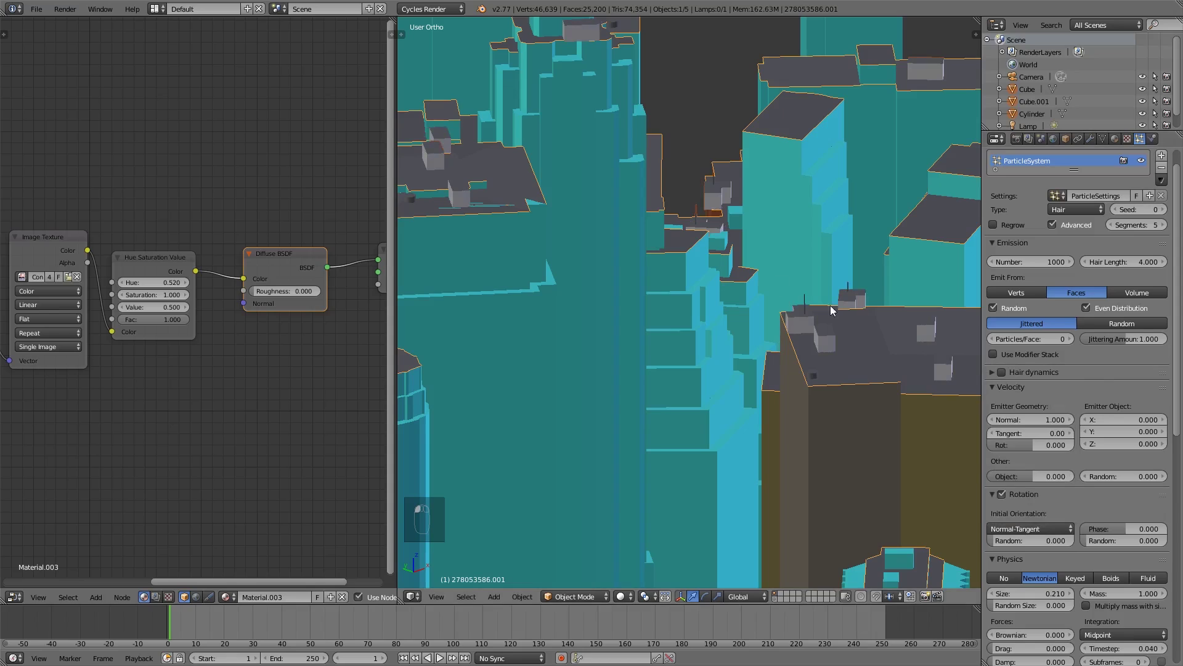
pyautogui.moveTo(782, 372); pyautogui.dragTo(771, 343, button='middle')
pyautogui.scroll(-4, 801, 455)
pyautogui.press('KP_0')
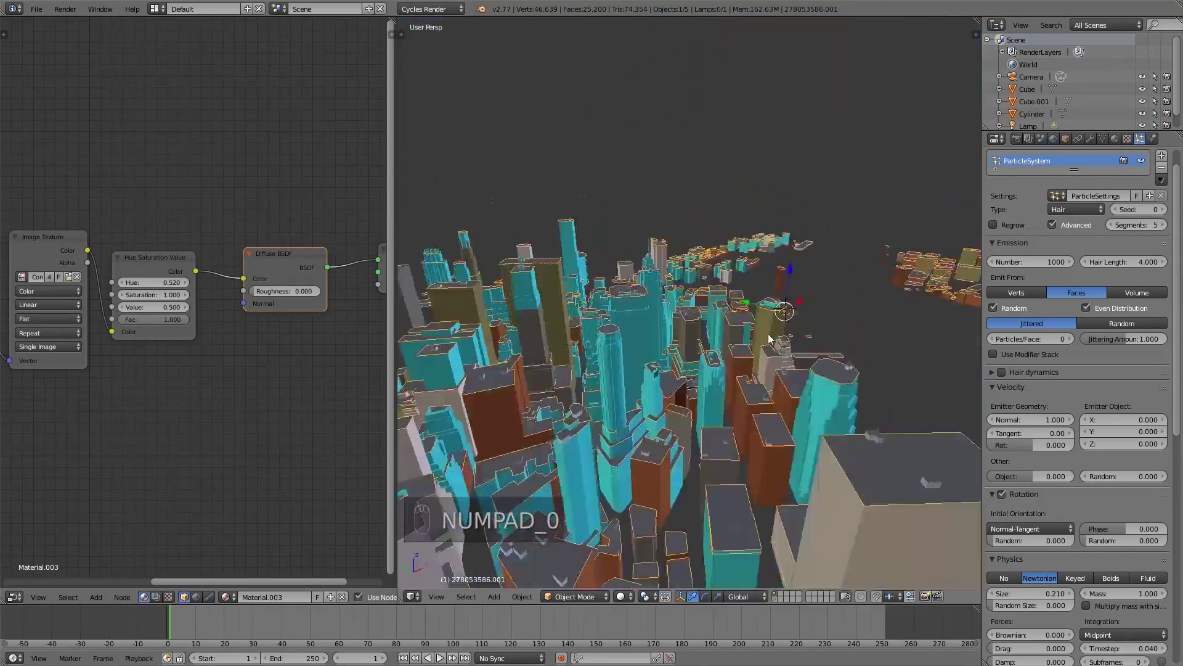
pyautogui.scroll(8, 719, 335)
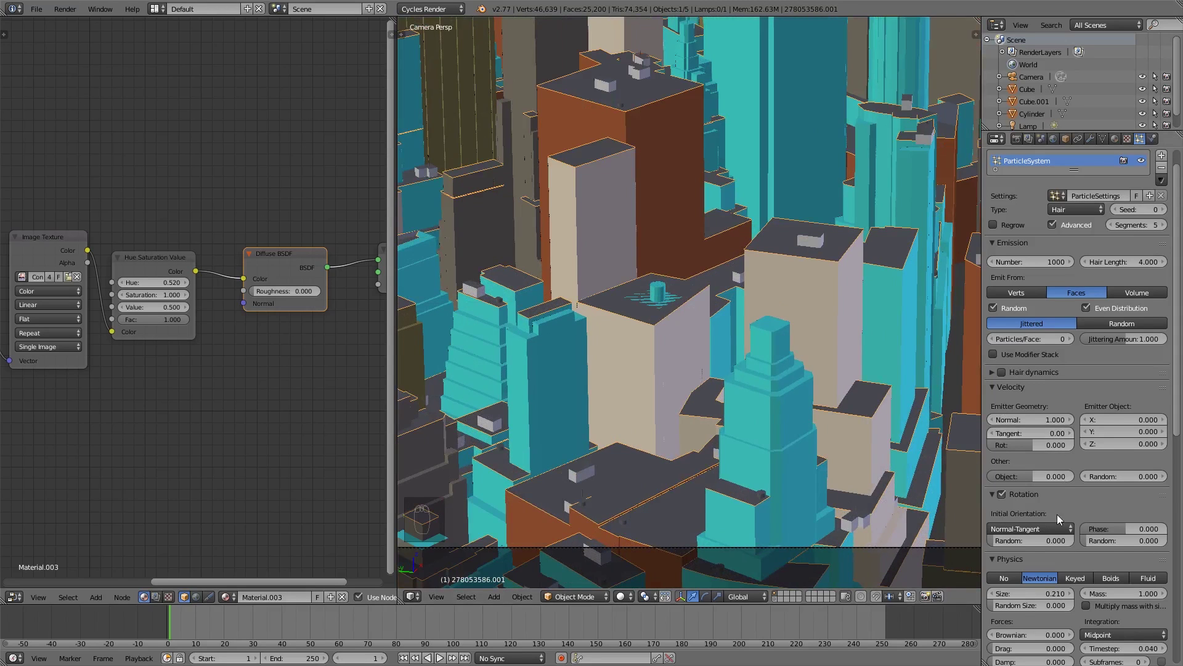
pyautogui.moveTo(1053, 537); pyautogui.dragTo(1109, 540)
pyautogui.hotkey('ctrl', 'z')
pyautogui.hotkey('ctrl', 'z')
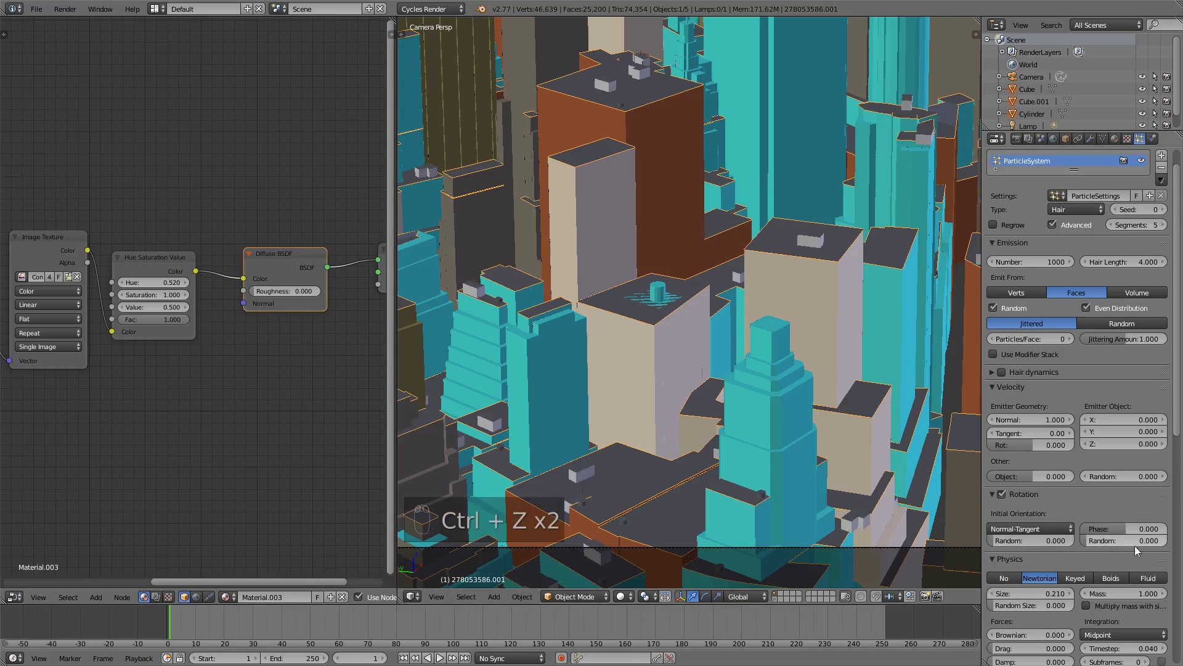
# Set the rooftop particles' size to 0.190, random size to 0.301 and emission number to 2000.
pyautogui.scroll(-1, 1046, 582)
pyautogui.moveTo(1045, 583)
pyautogui.mouseDown()
pyautogui.moveTo(1065, 582)
pyautogui.moveTo(1035, 568)
pyautogui.mouseUp()
pyautogui.scroll(2, 1069, 382)
pyautogui.moveTo(1034, 284)
pyautogui.mouseDown()
pyautogui.moveTo(1054, 285)
pyautogui.moveTo(1035, 286)
pyautogui.mouseUp()
pyautogui.click(1036, 286)
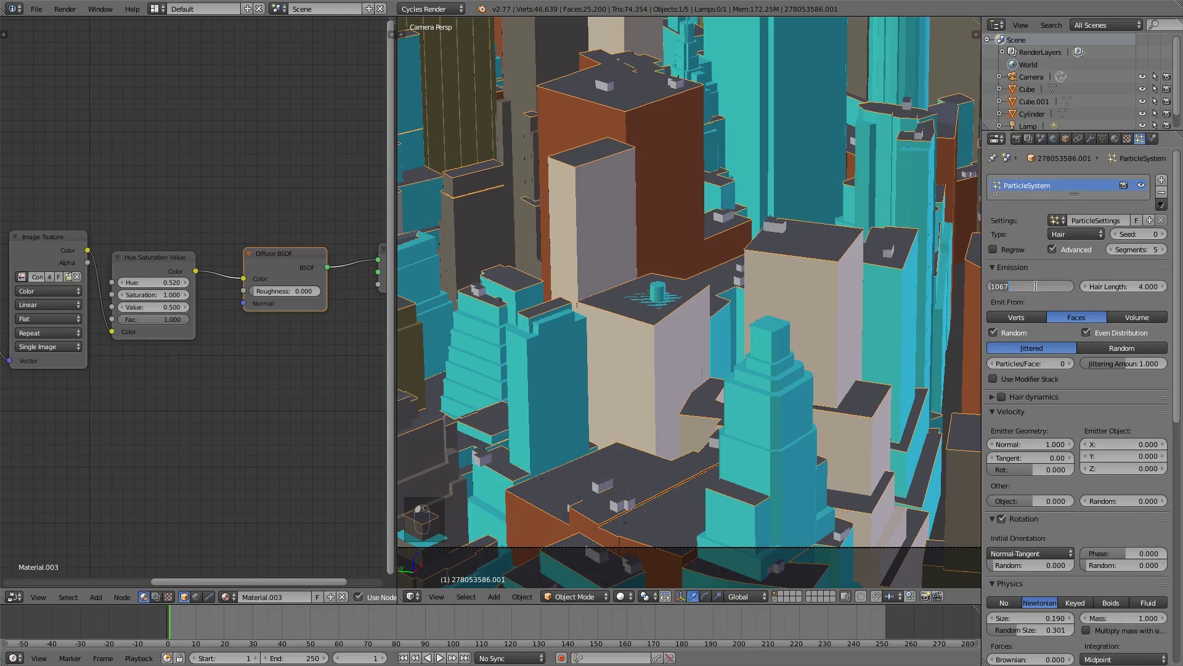
pyautogui.write('200')
pyautogui.press('Return')
pyautogui.click(1037, 286)
pyautogui.write('2000')
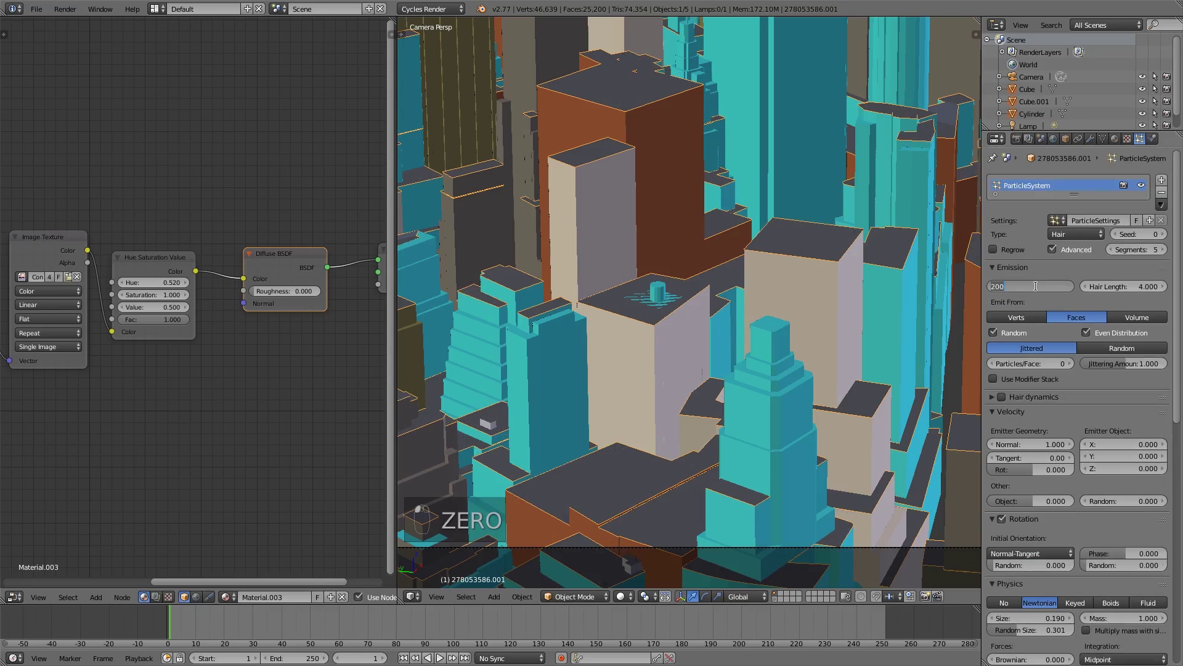
pyautogui.press('Return')
# Check the whole city with its rooftop particles in Rendered viewport shading, and return to Solid shading.
pyautogui.scroll(-5, 773, 331)
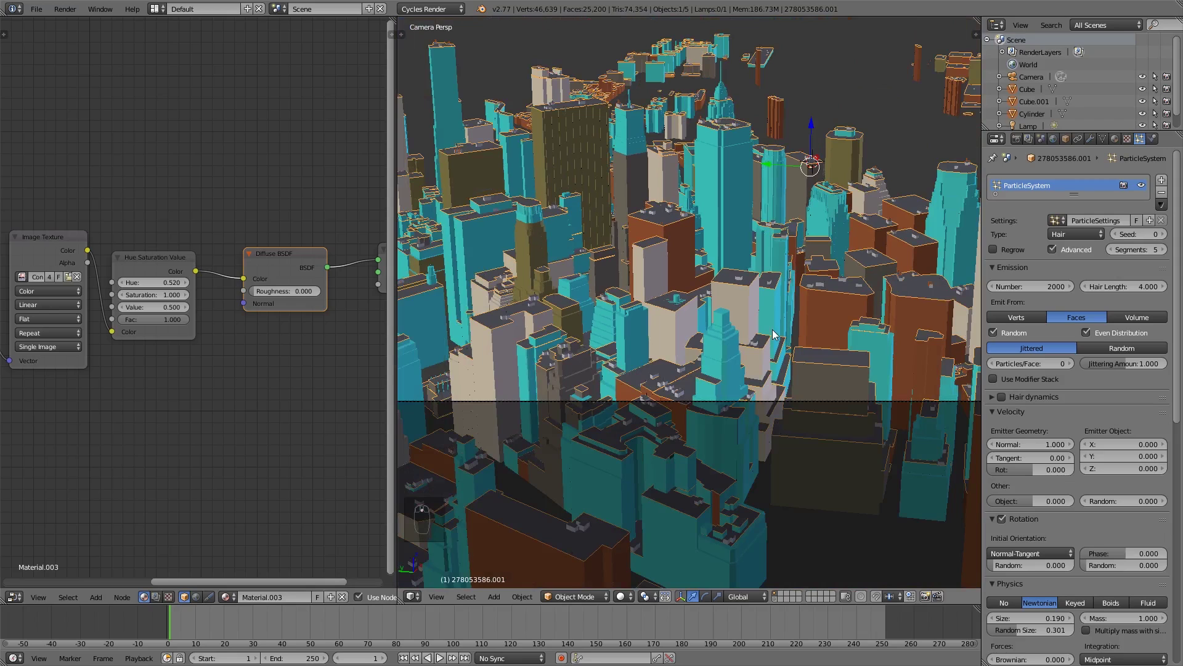
pyautogui.scroll(-2, 773, 331)
pyautogui.scroll(2, 773, 331)
pyautogui.moveTo(770, 333); pyautogui.dragTo(721, 332, button='middle')
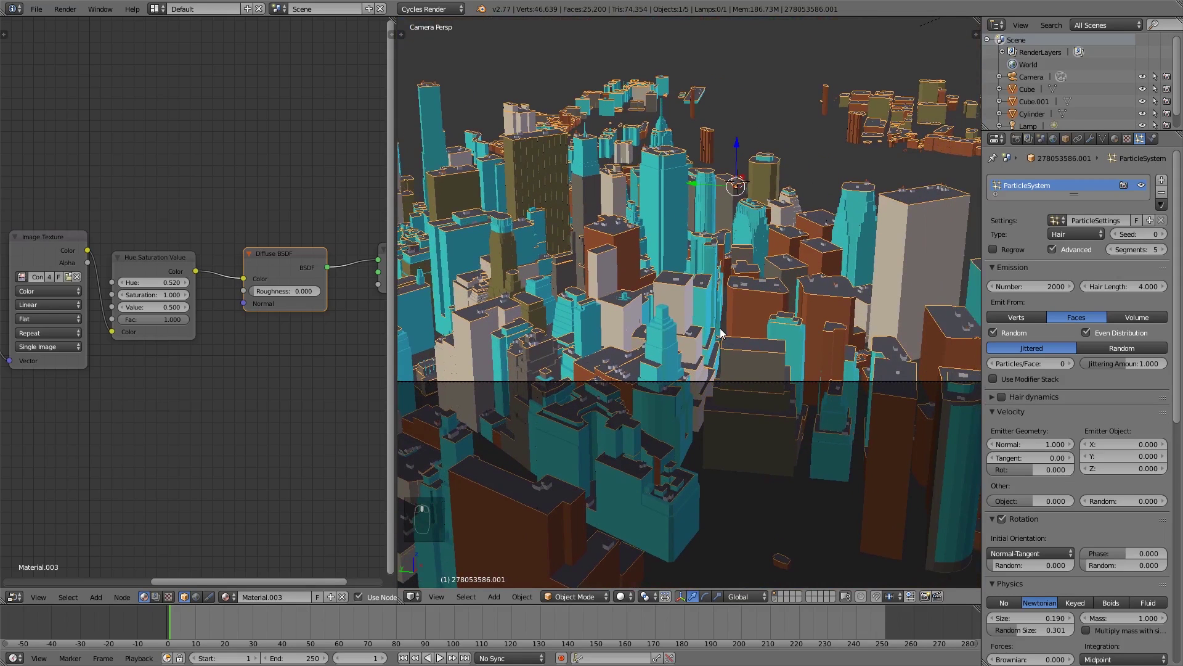
pyautogui.click(622, 596)
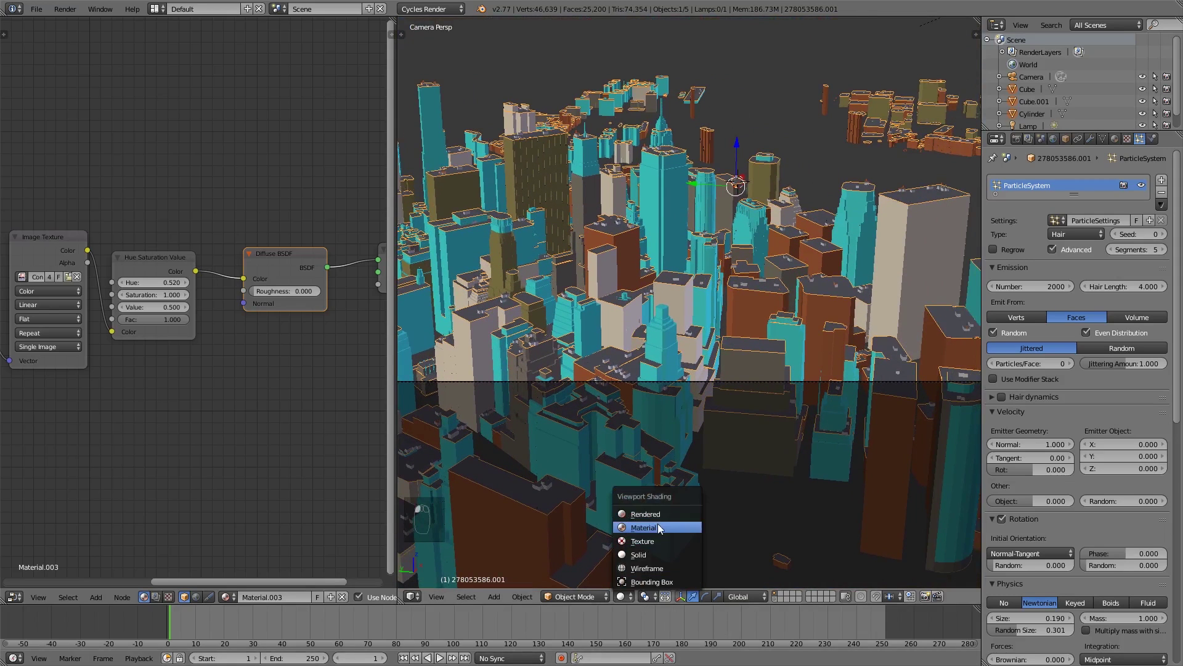
pyautogui.click(657, 514)
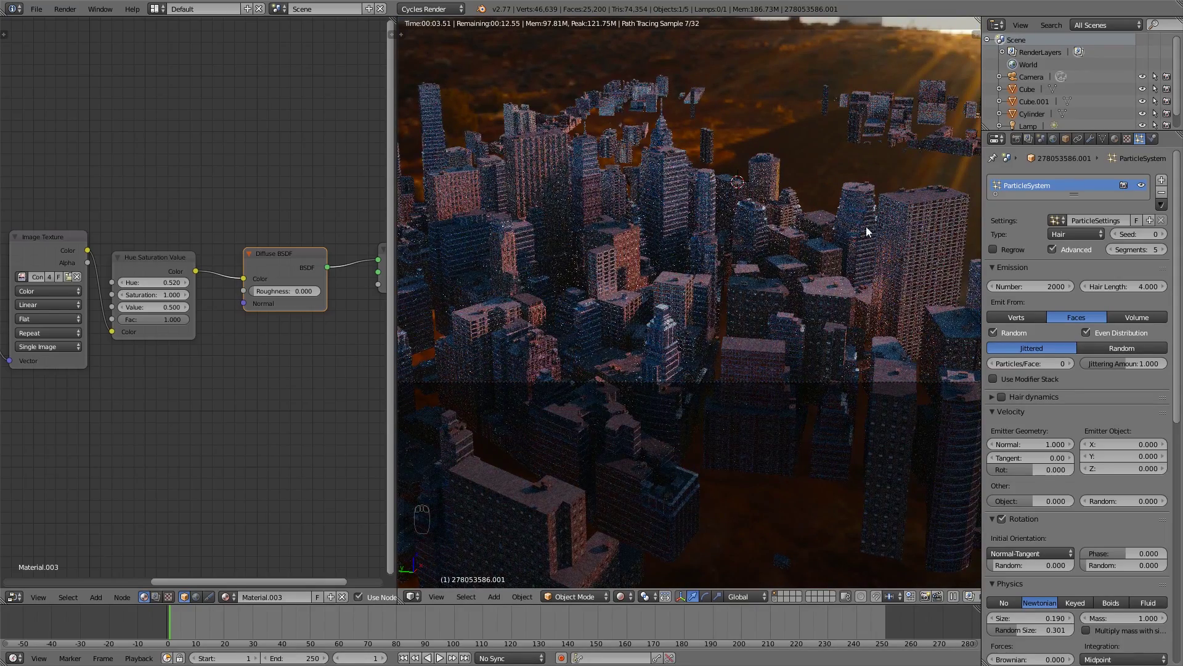
pyautogui.click(629, 596)
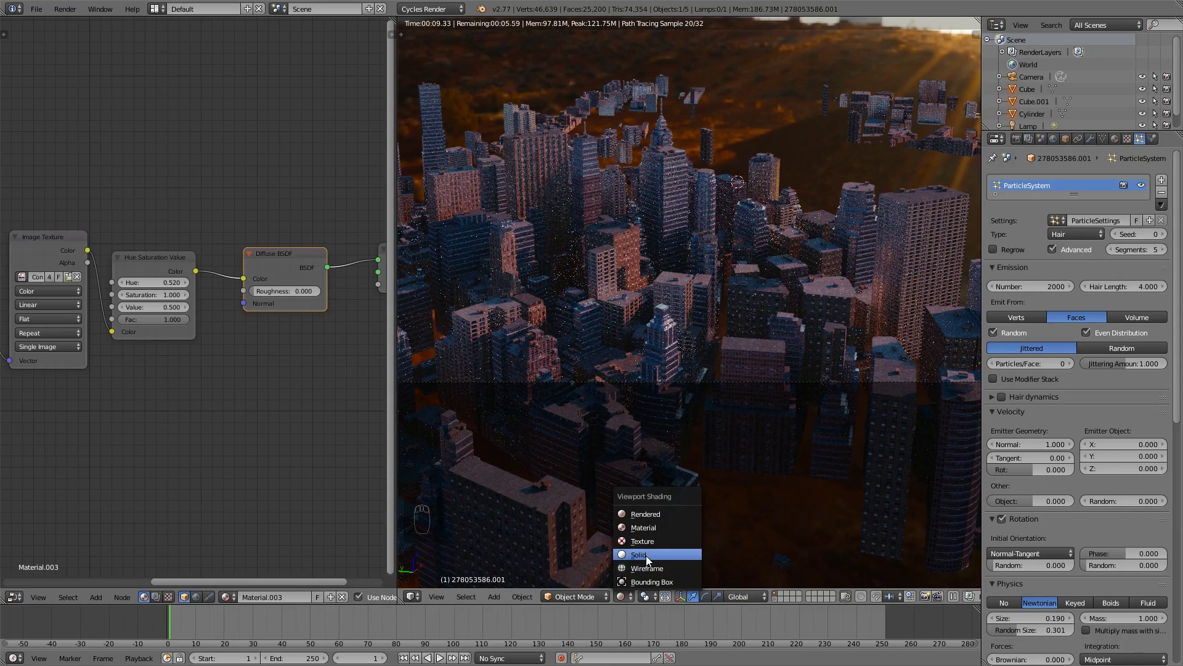
pyautogui.click(646, 556)
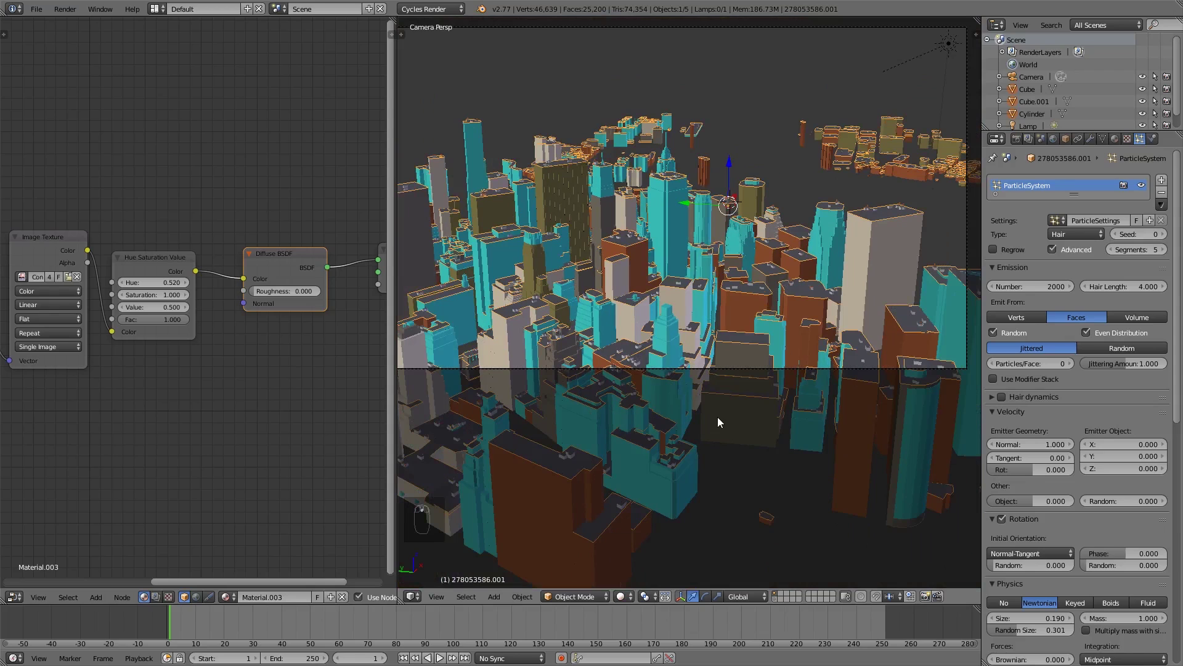
# Save the current Blender file.
pyautogui.scroll(-2, 717, 417)
pyautogui.click(39, 11)
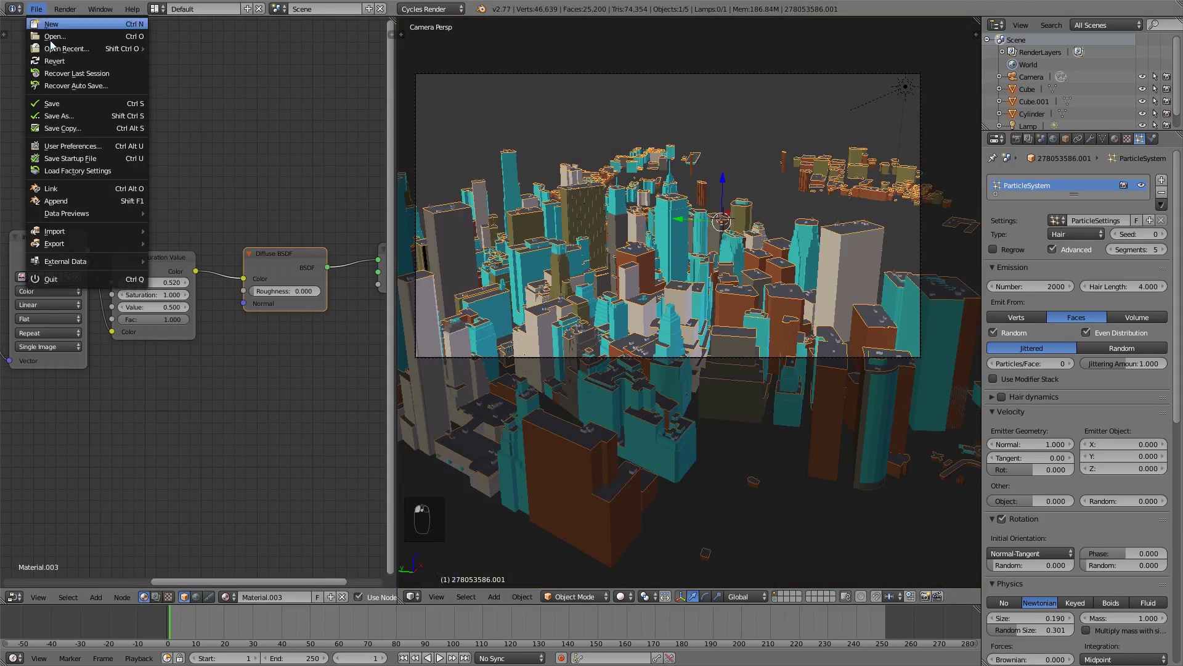
pyautogui.click(69, 104)
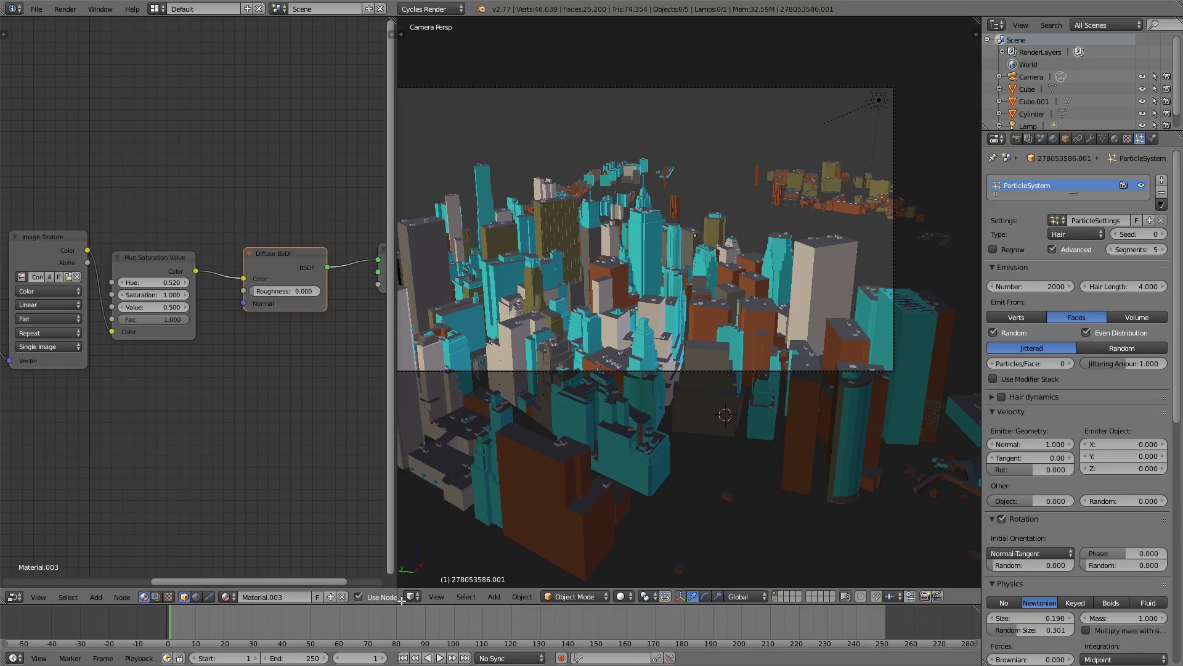
# Join the node editor area into the 3D view so the viewport covers both.
pyautogui.moveTo(401, 601); pyautogui.dragTo(384, 597)
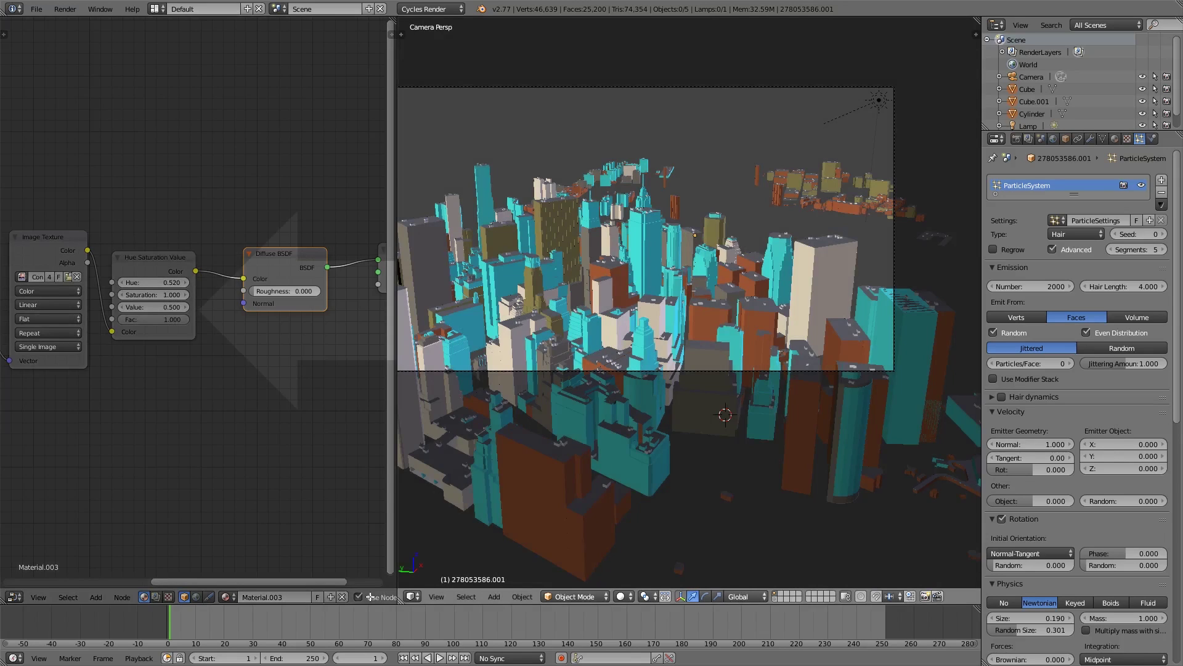
pyautogui.moveTo(308, 563); pyautogui.dragTo(317, 546)
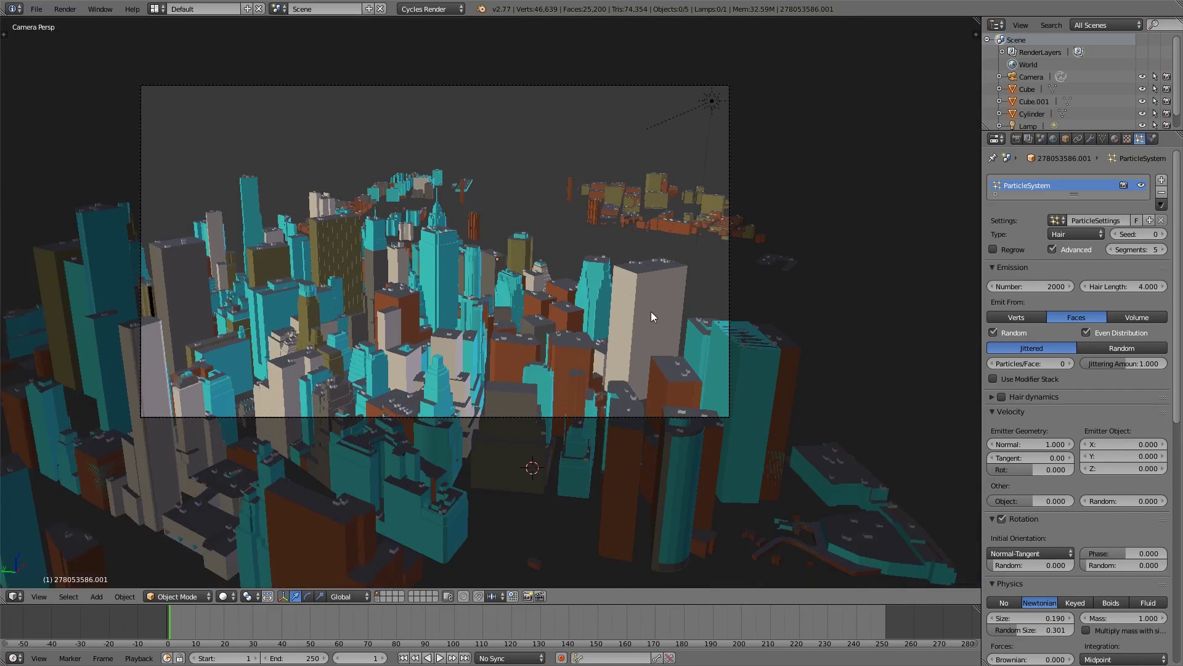
# Select the building mesh 278053586 at the outlying district behind the main city and enter Edit Mode.
pyautogui.press('KP_5')
pyautogui.moveTo(651, 312); pyautogui.dragTo(557, 327, button='middle')
pyautogui.scroll(5, 654, 315)
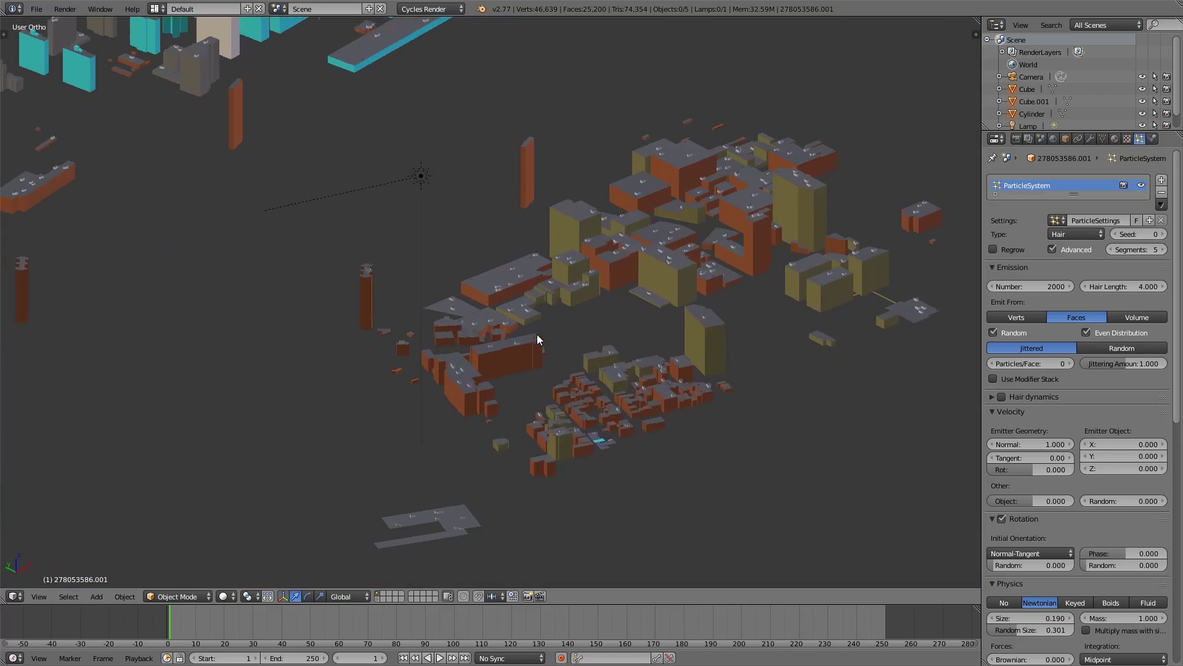
pyautogui.rightClick(662, 302)
pyautogui.rightClick(671, 299)
pyautogui.rightClick(703, 355)
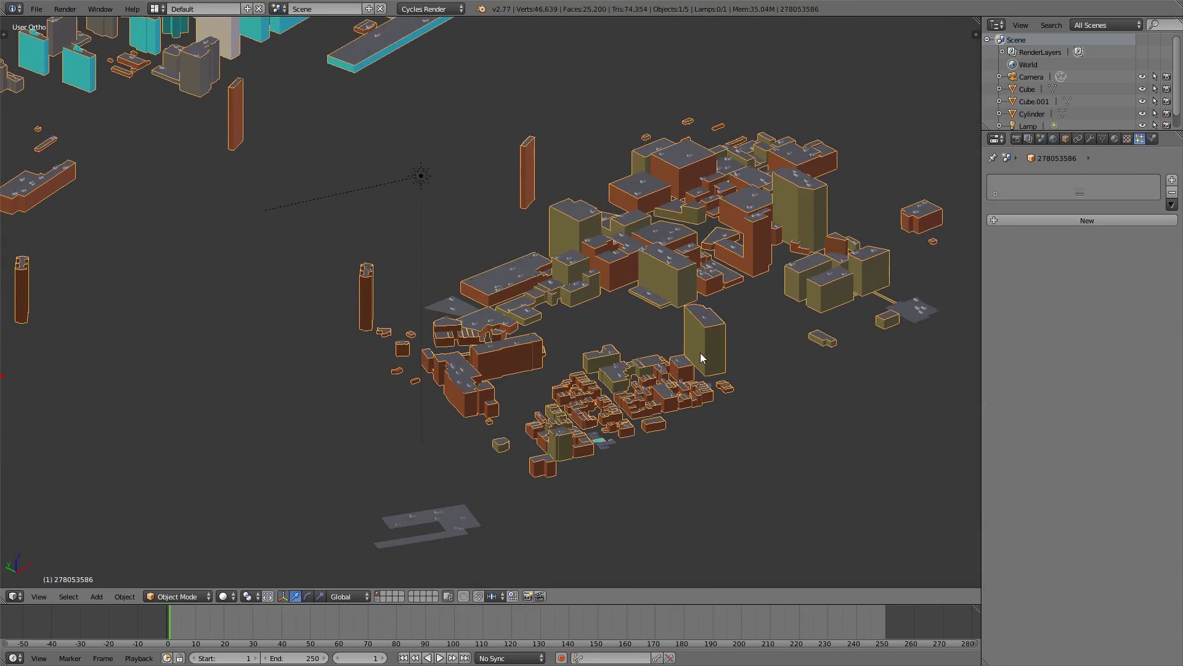
pyautogui.press('Tab')
# Select linked geometry of scattered individual buildings and clusters across the outlying district.
pyautogui.press('l')
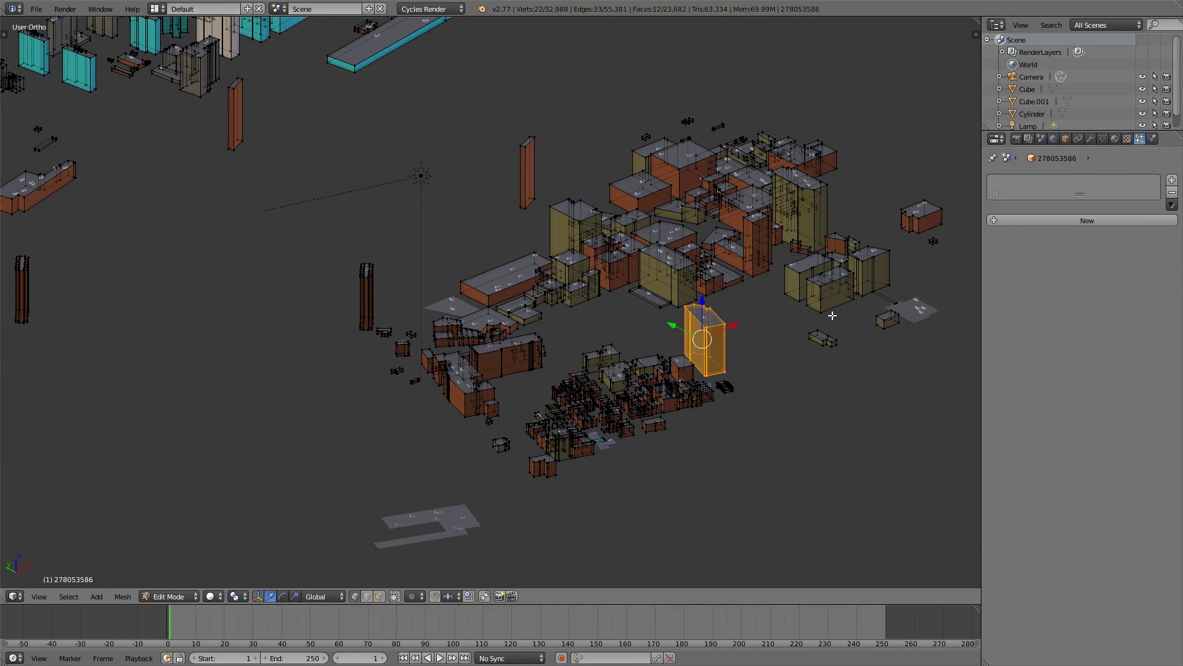
pyautogui.press('l')
pyautogui.press('l')
pyautogui.press('l')
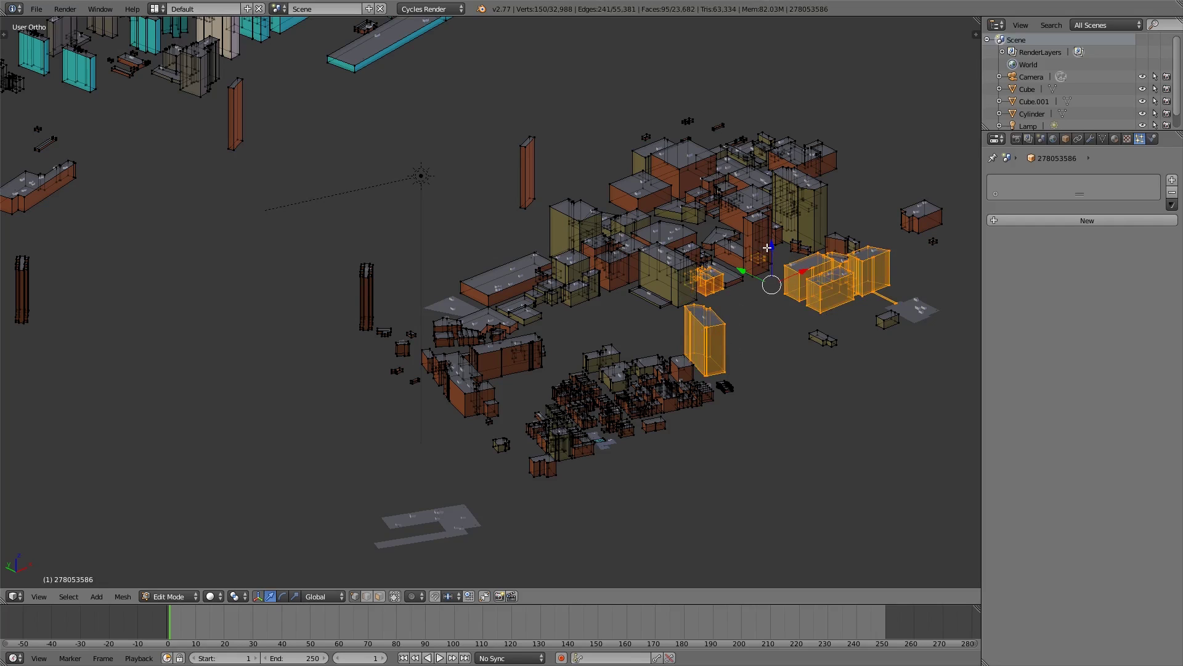
pyautogui.press('l')
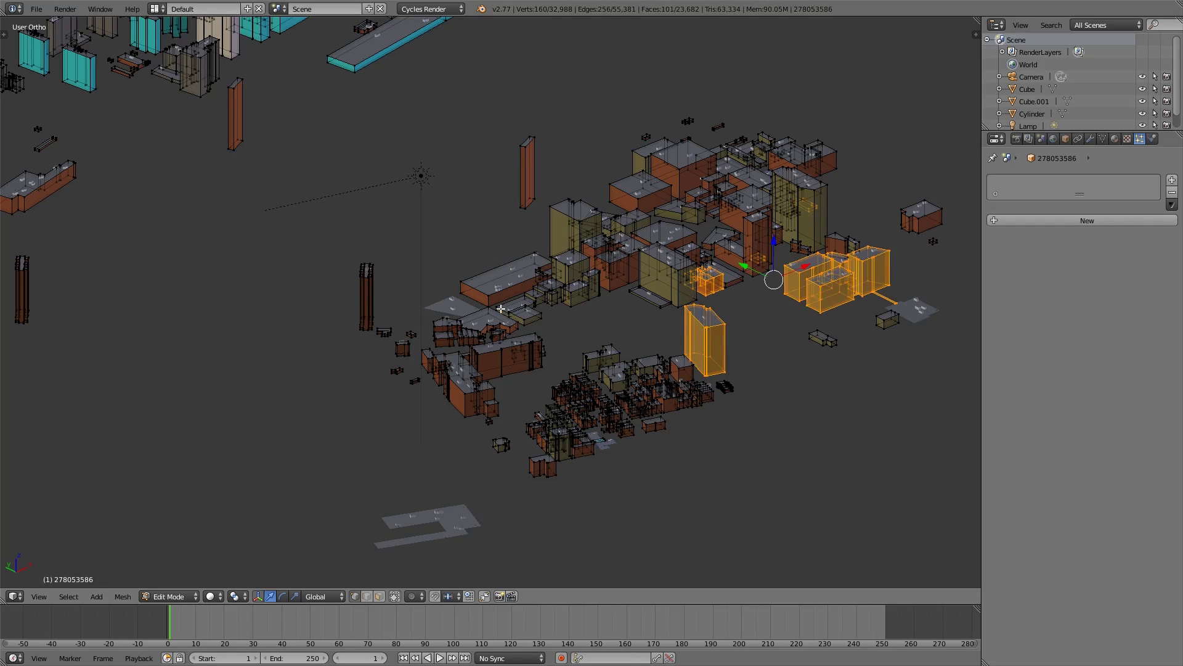
pyautogui.press('l')
pyautogui.press('l')
pyautogui.press('l')
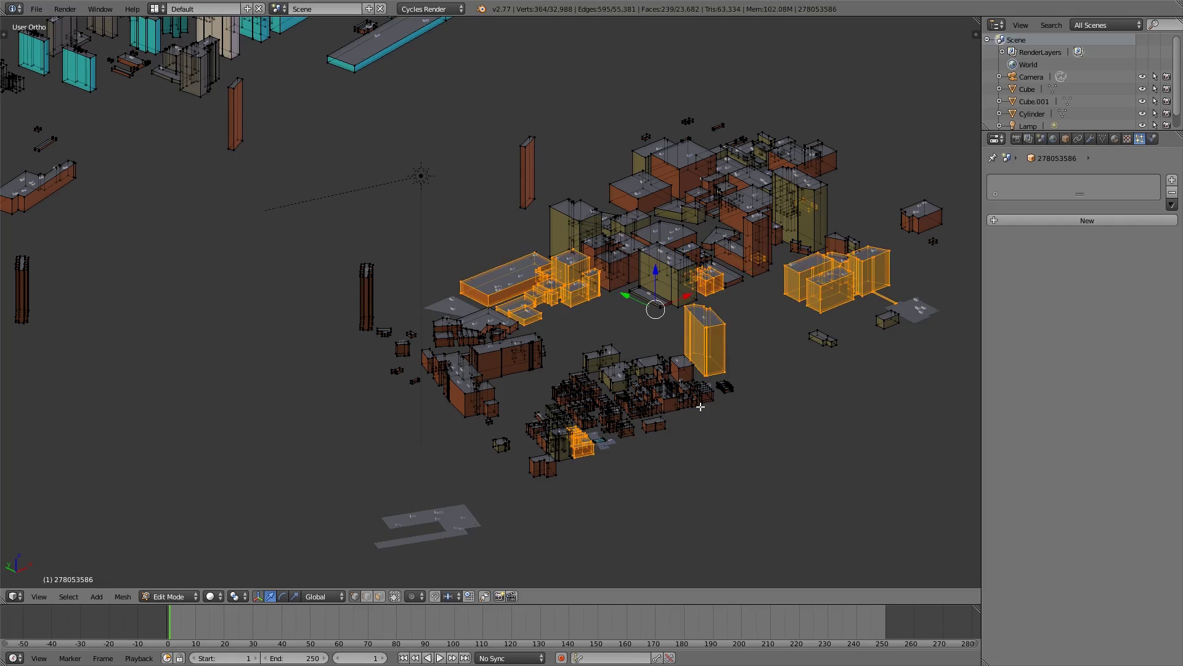
pyautogui.press('l')
pyautogui.press('l')
pyautogui.press('l')
pyautogui.press('l')
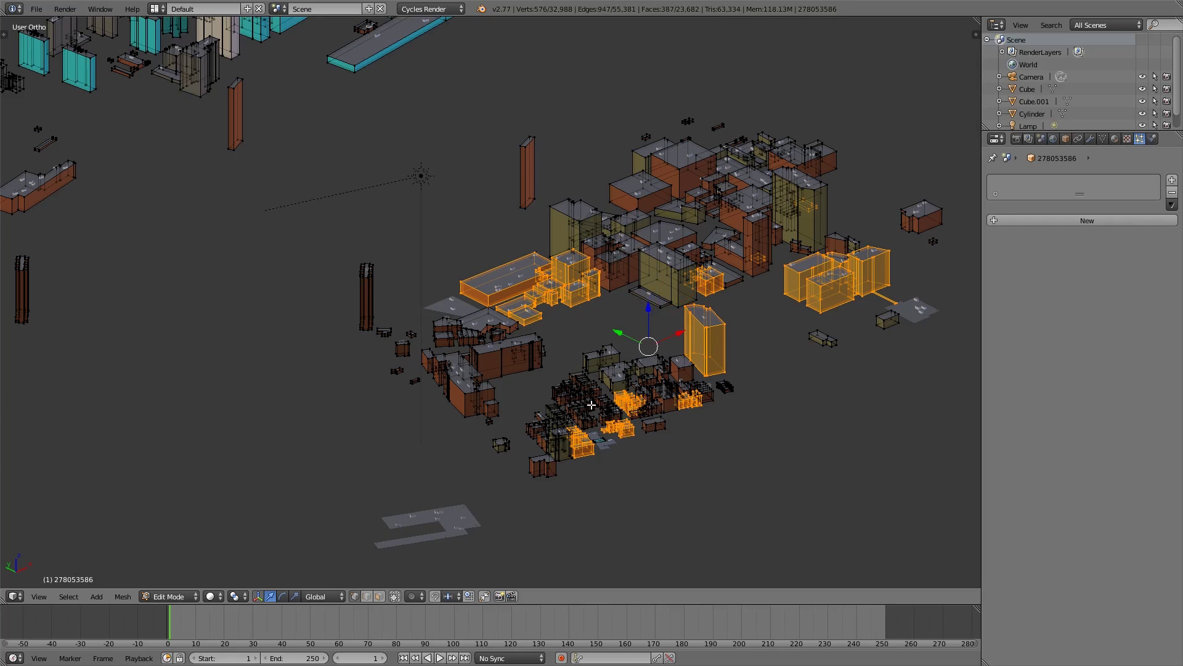
pyautogui.press('l')
pyautogui.press('l')
pyautogui.press('l')
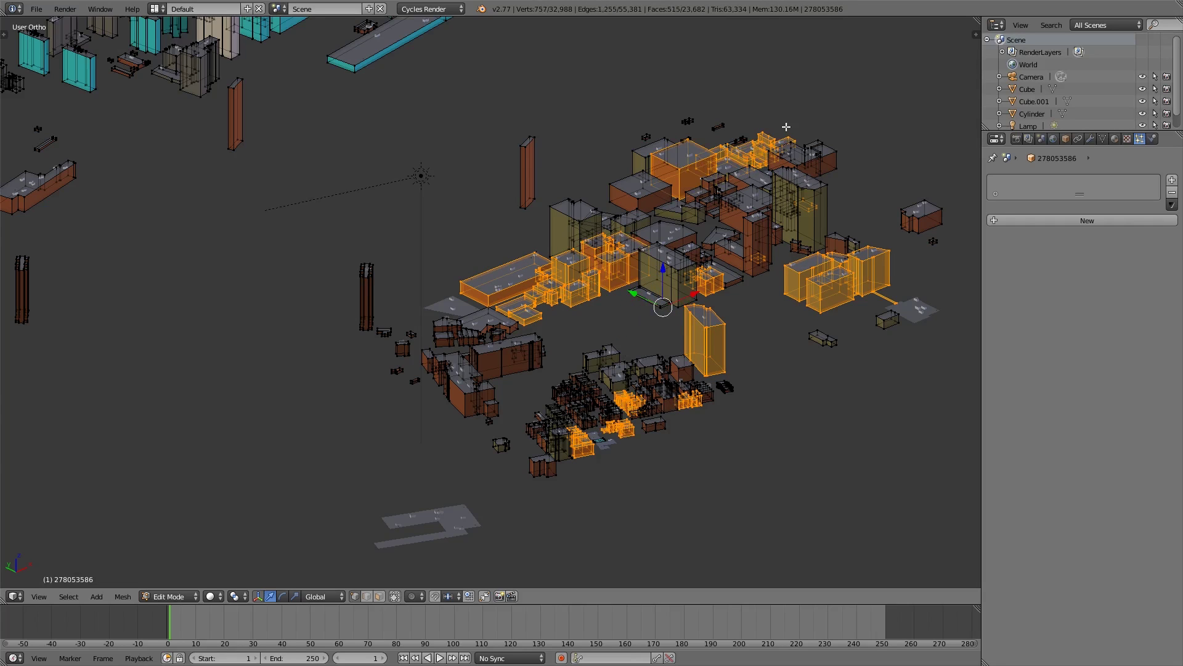
# Deselect the linked brown building block and the adjoining olive building cluster beside the long flat building.
pyautogui.scroll(3, 646, 248)
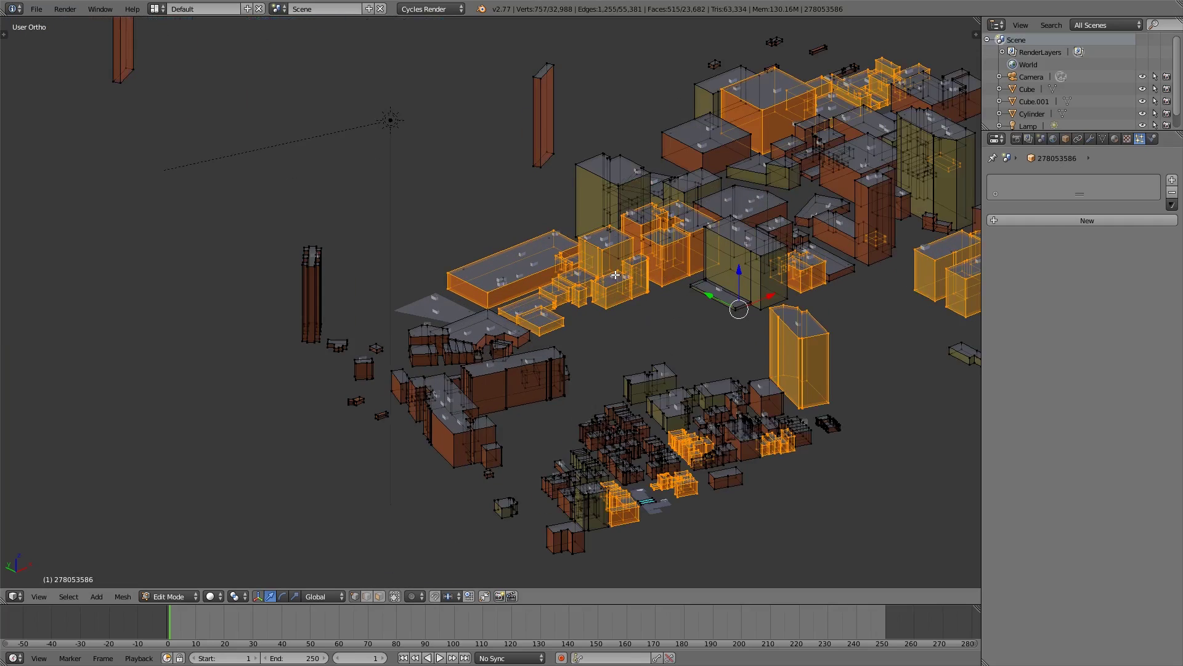
pyautogui.hotkey('shift', 'l')
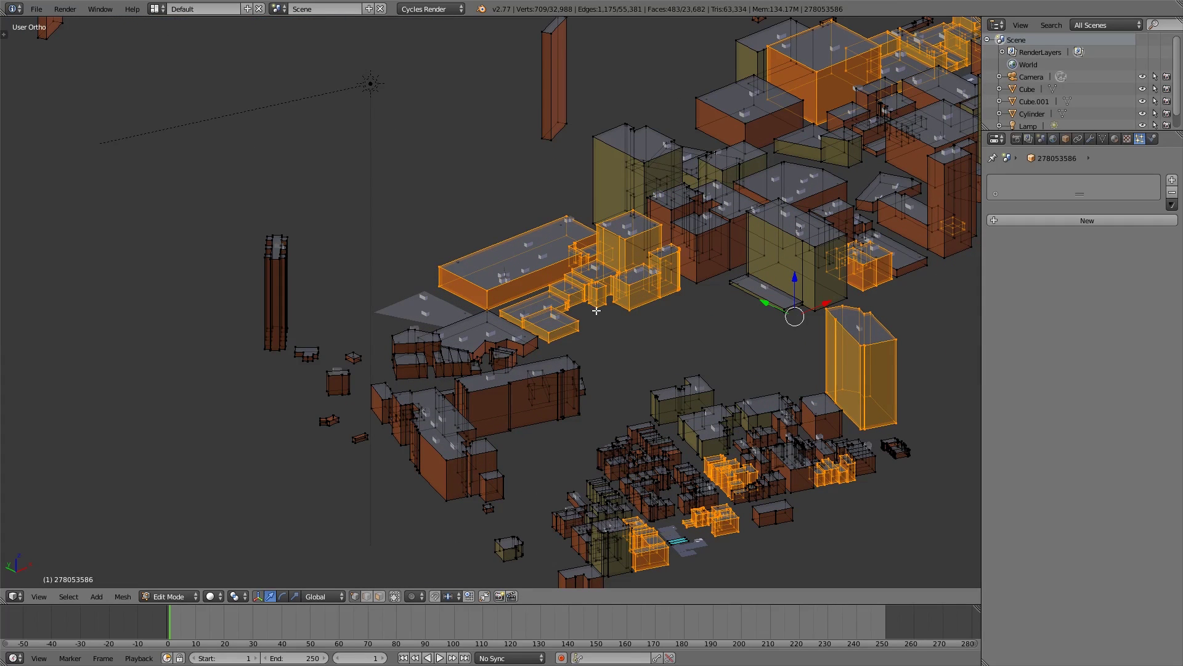
pyautogui.hotkey('shift', 'l')
pyautogui.scroll(6, 596, 310)
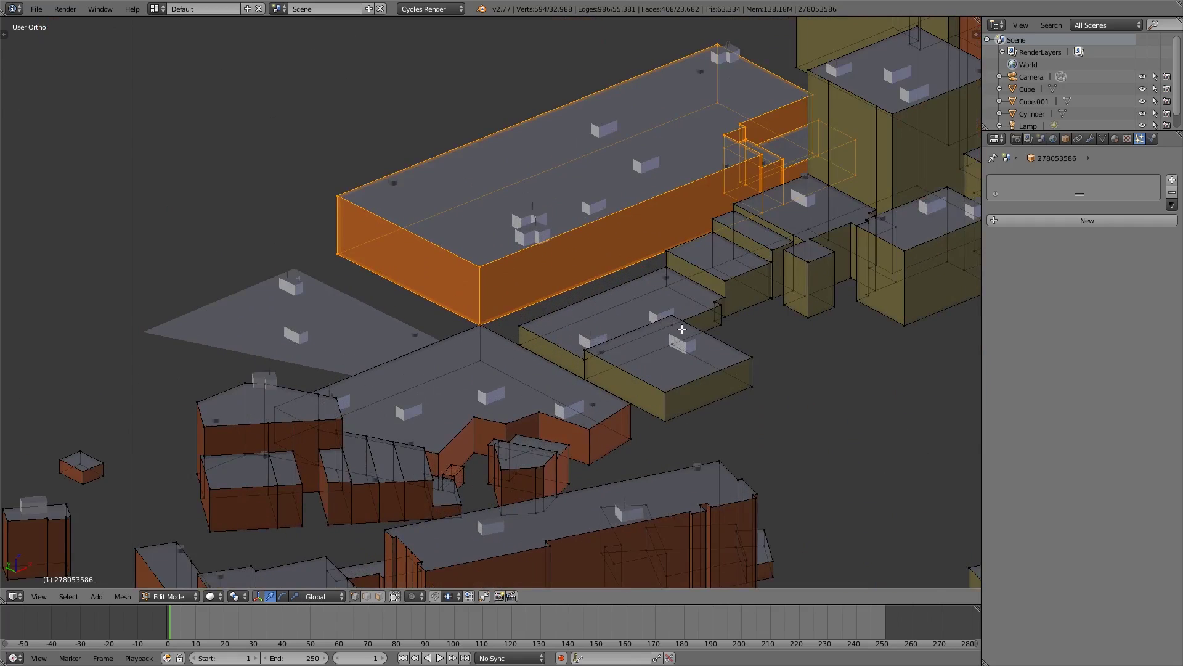
# Box-select the vertices of the low olive building in front of the long flat building, adding them to the selection.
pyautogui.press('b')
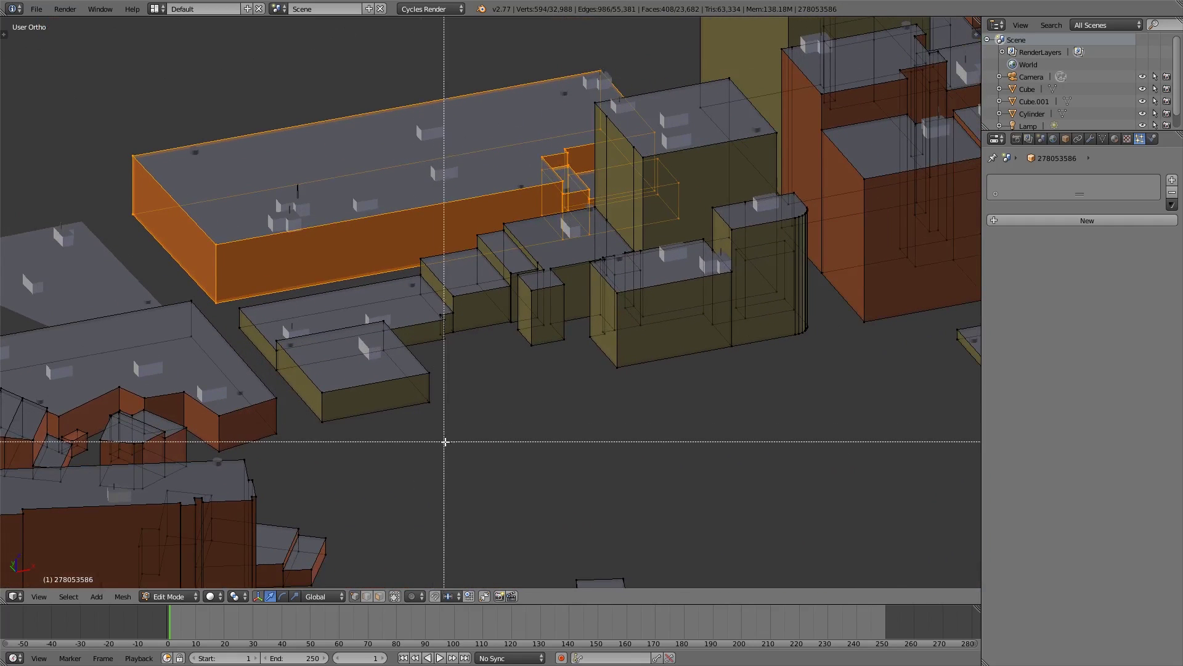
pyautogui.moveTo(462, 438); pyautogui.dragTo(286, 267)
pyautogui.press('b')
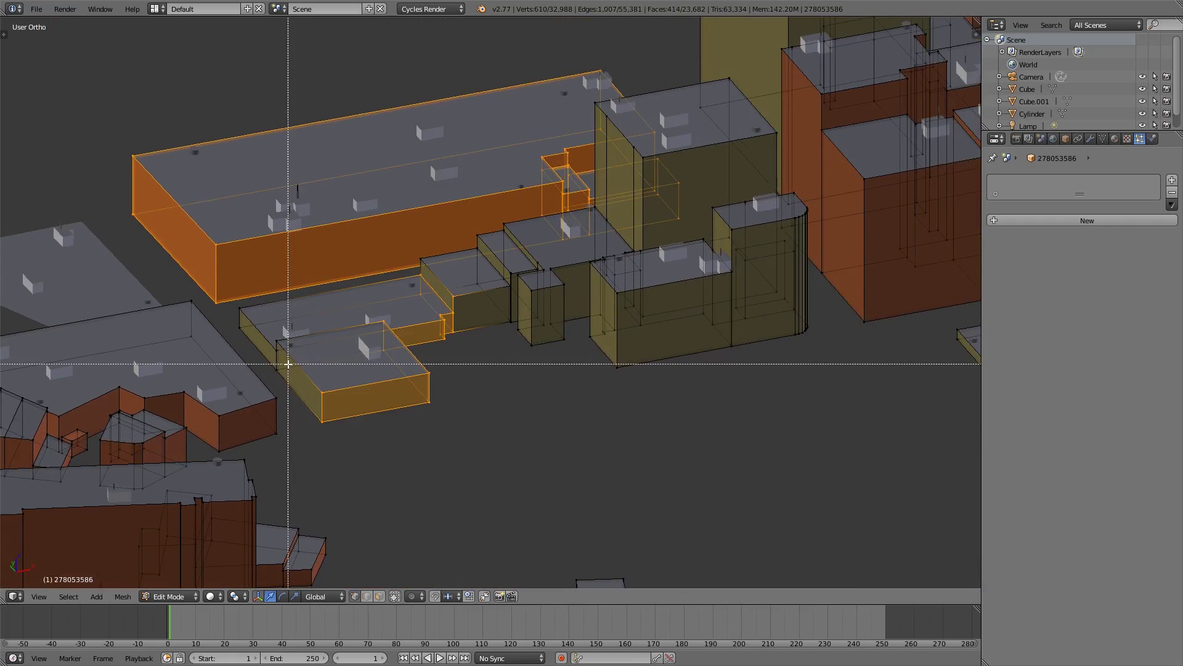
pyautogui.moveTo(288, 371); pyautogui.dragTo(224, 283)
pyautogui.press('b')
pyautogui.press('Escape')
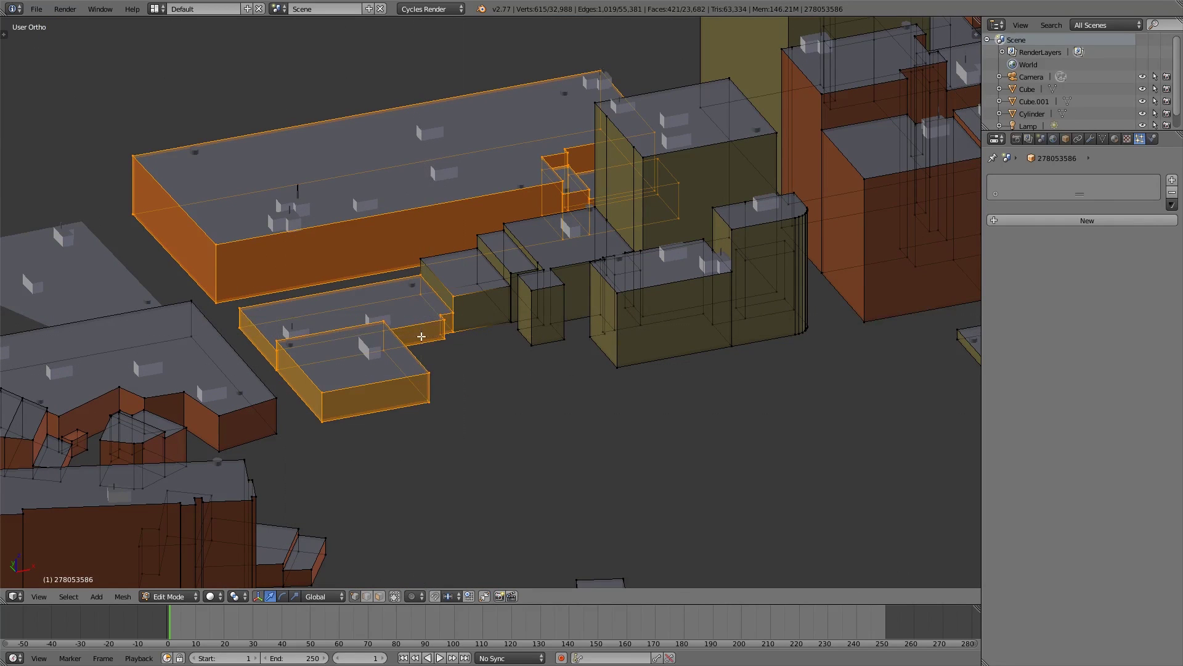
# Assign the Building1 material to the selected outlying buildings, clear the selection and leave Edit Mode.
pyautogui.click(1117, 140)
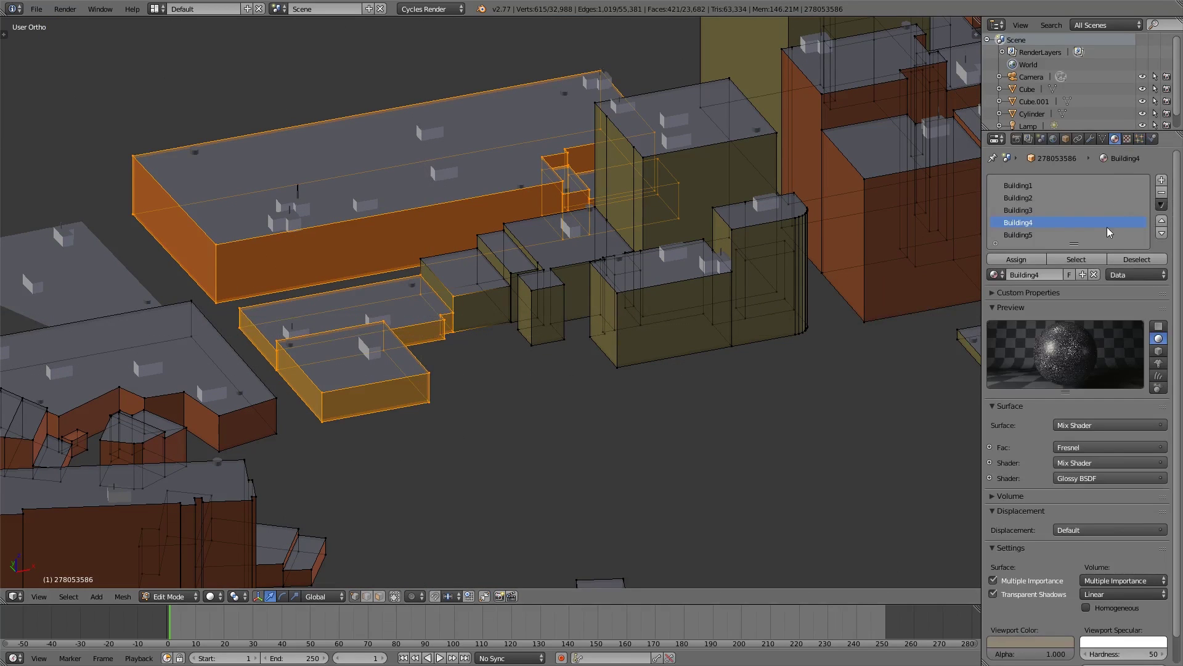
pyautogui.click(1018, 187)
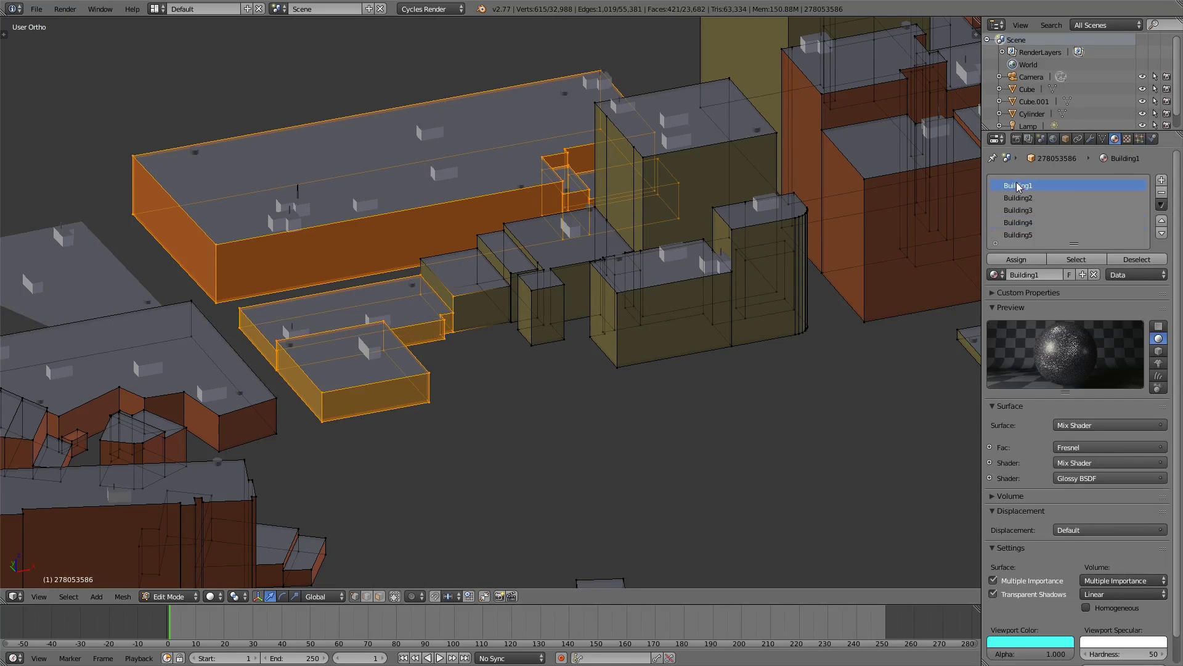
pyautogui.click(1017, 260)
pyautogui.press('a')
pyautogui.scroll(-2, 602, 222)
pyautogui.scroll(-6, 602, 222)
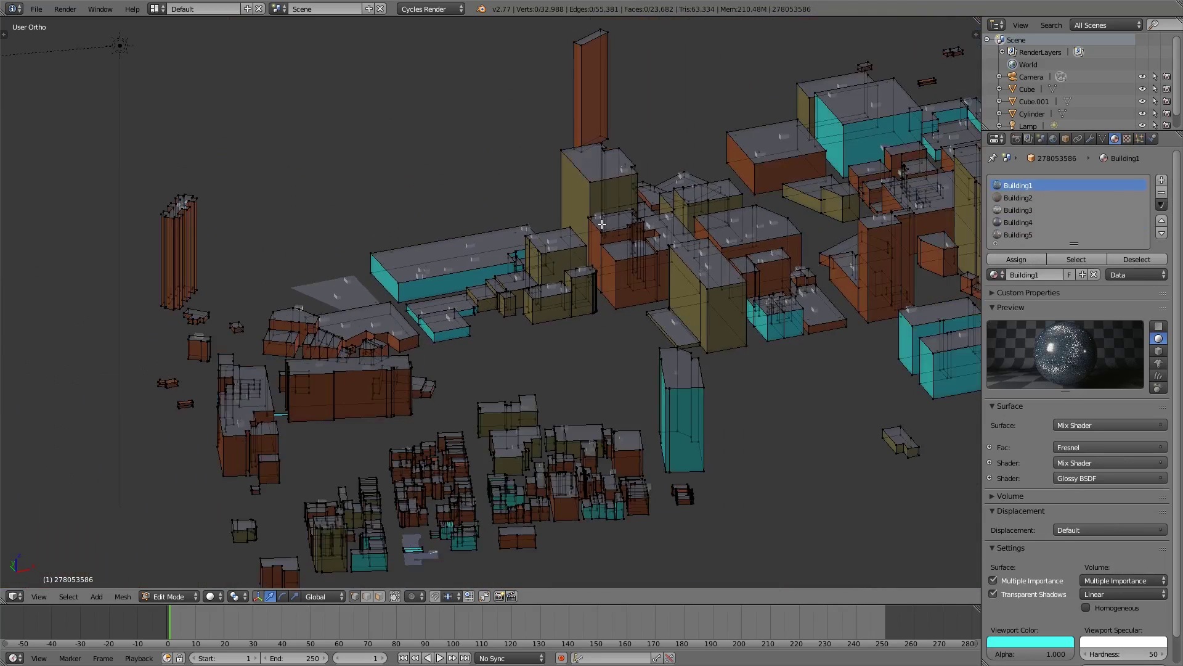
pyautogui.press('Tab')
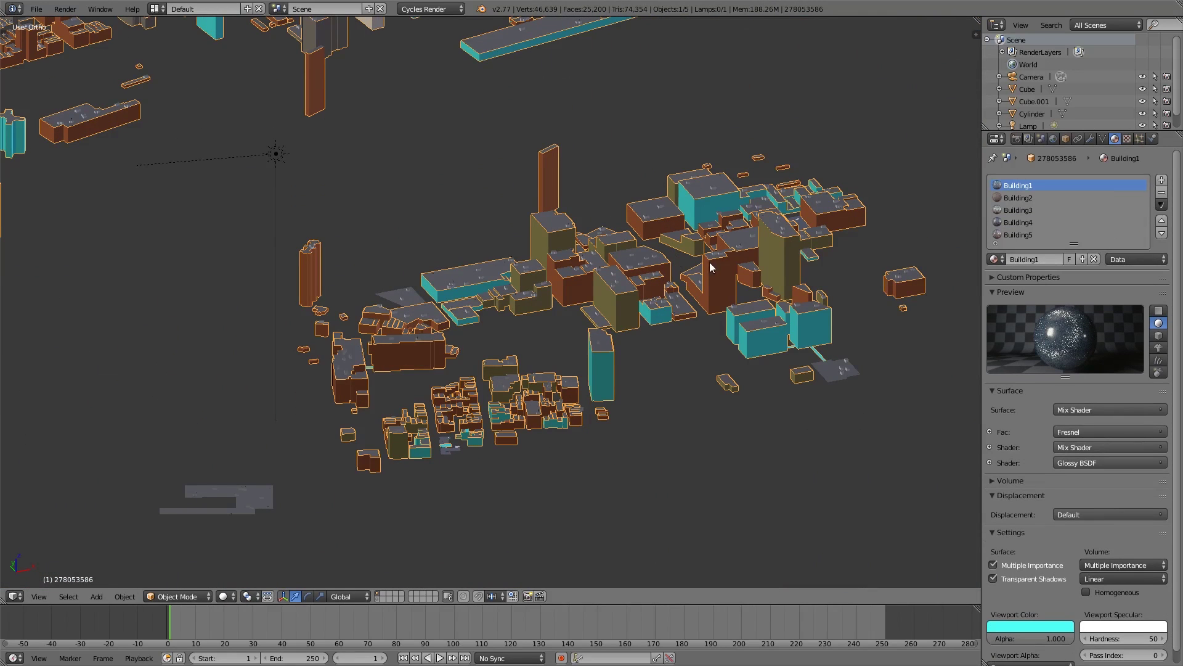
# Box-select the outlying district's roofs in the roof mesh 278053586.001 from top view and return to Object Mode.
pyautogui.press('KP_7')
pyautogui.scroll(-2, 654, 328)
pyautogui.scroll(1, 697, 273)
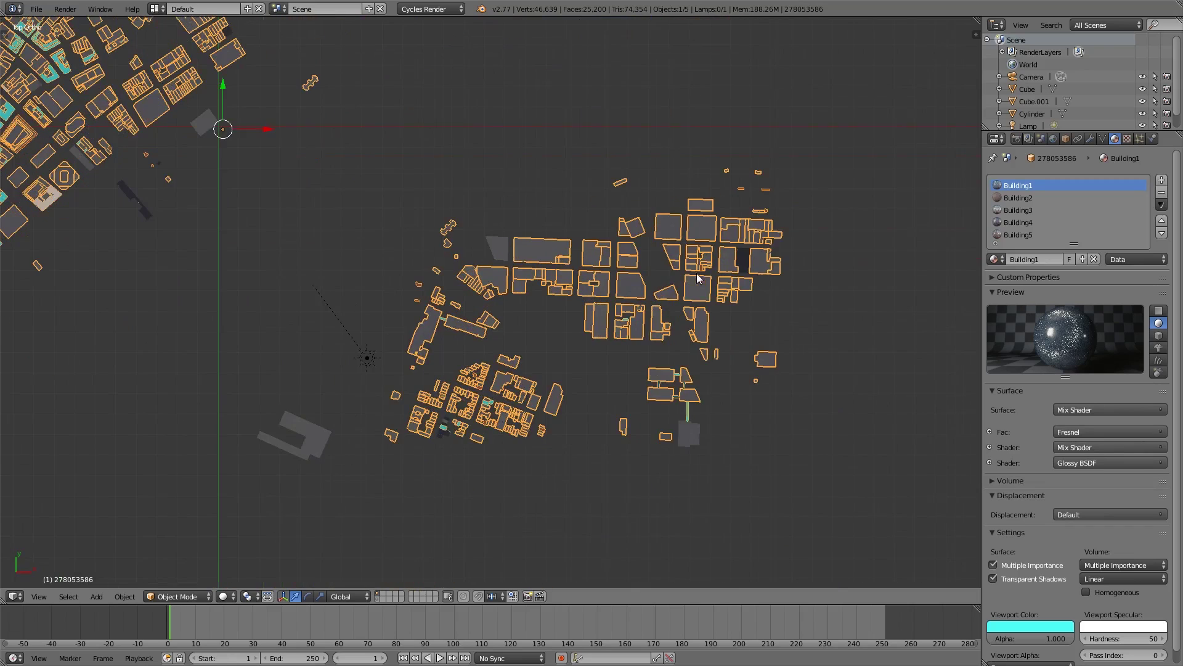
pyautogui.press('a')
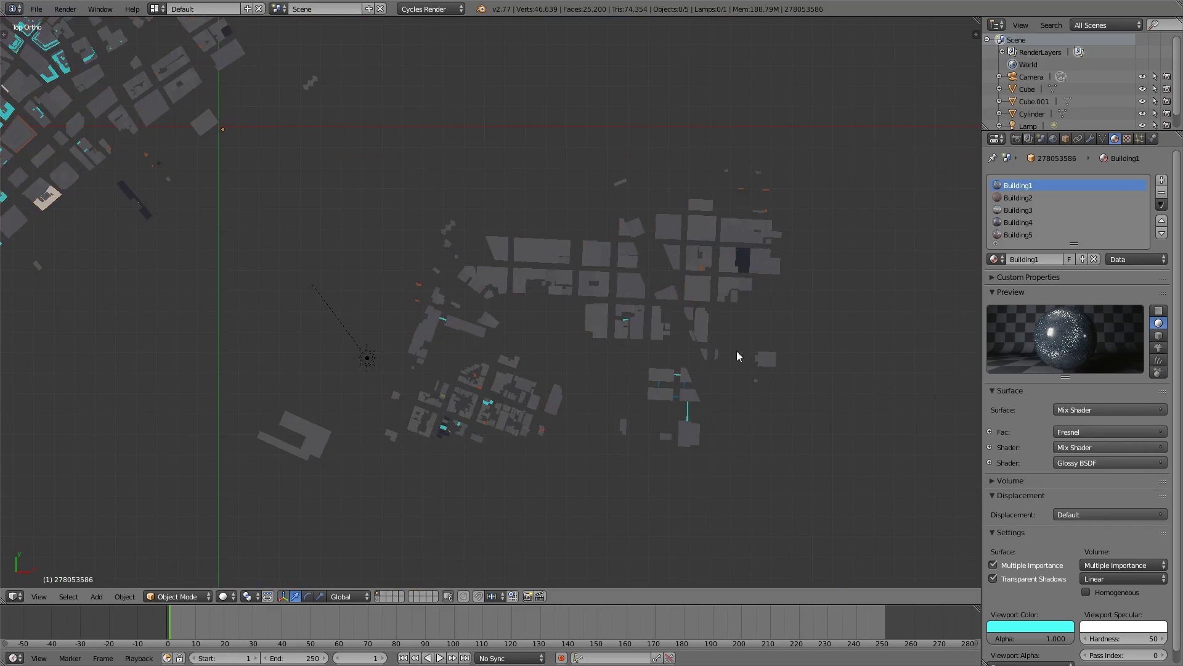
pyautogui.rightClick(672, 335)
pyautogui.press('Tab')
pyautogui.press('a')
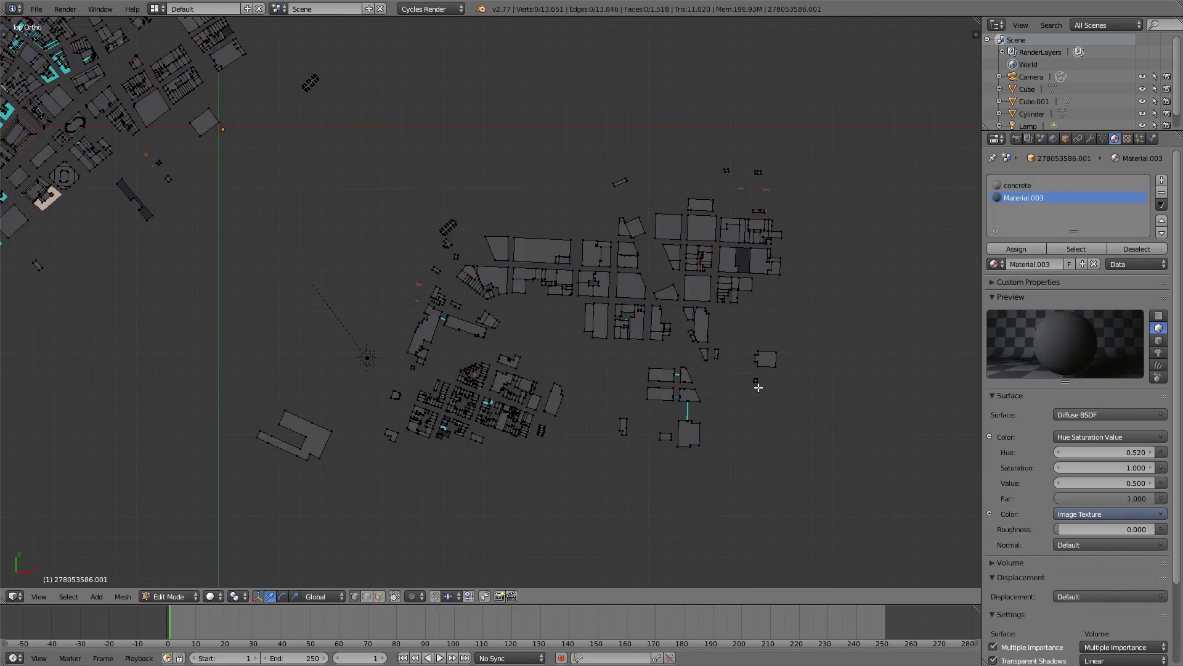
pyautogui.press('b')
pyautogui.moveTo(836, 499); pyautogui.dragTo(361, 144)
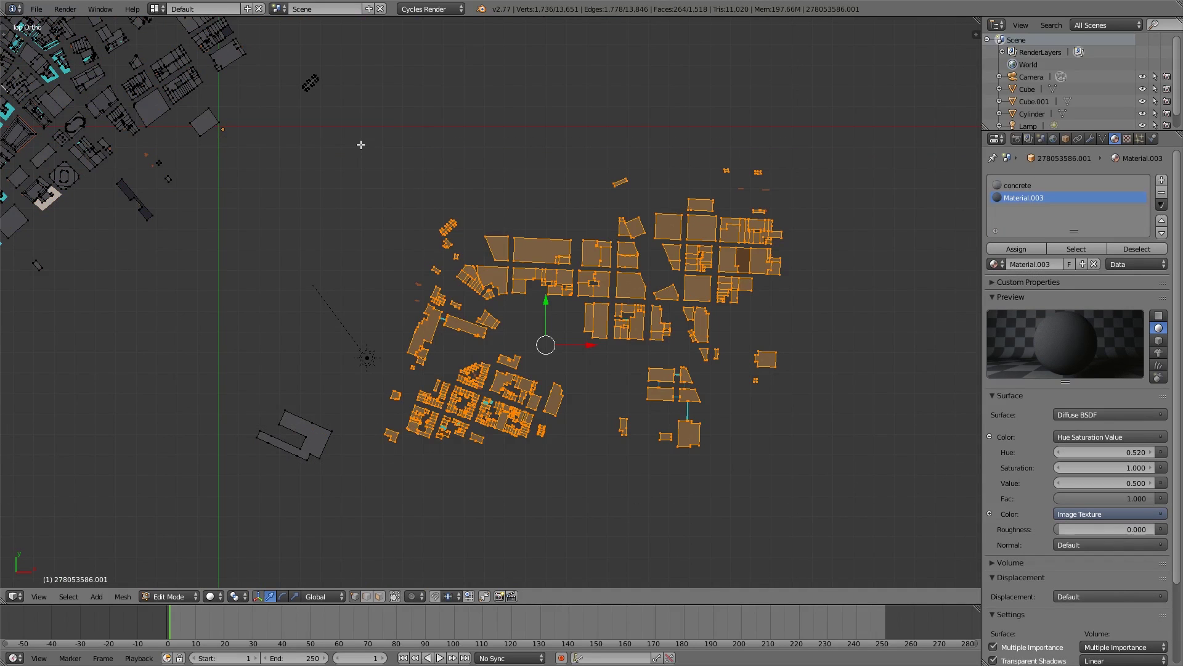
pyautogui.moveTo(509, 300); pyautogui.dragTo(498, 251, button='middle')
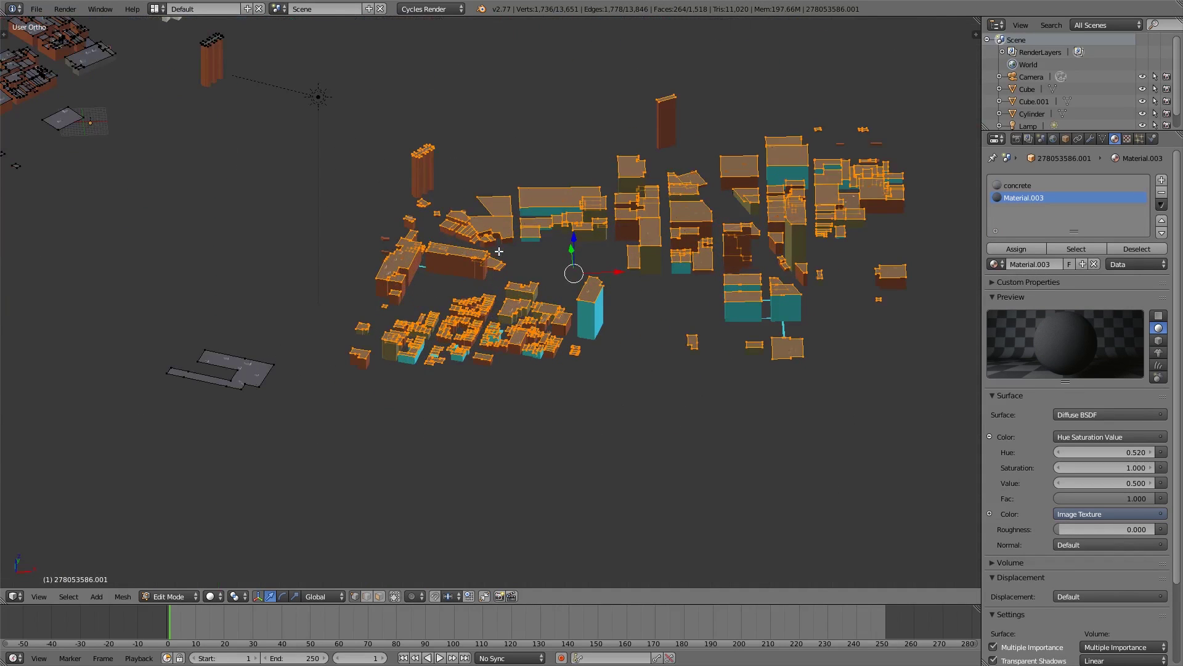
pyautogui.press('Tab')
# Select the building mesh 278053586 and box-select the whole outlying district in Edit Mode from top view.
pyautogui.rightClick(587, 330)
pyautogui.moveTo(589, 327); pyautogui.dragTo(653, 318, button='middle')
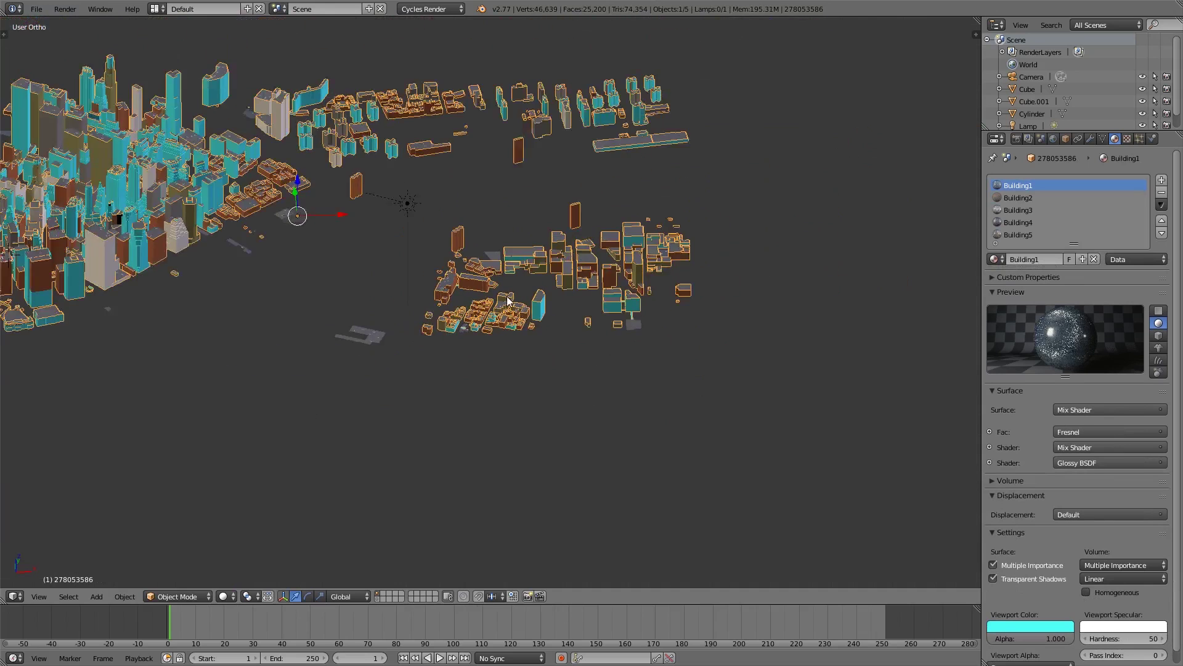
pyautogui.press('KP_7')
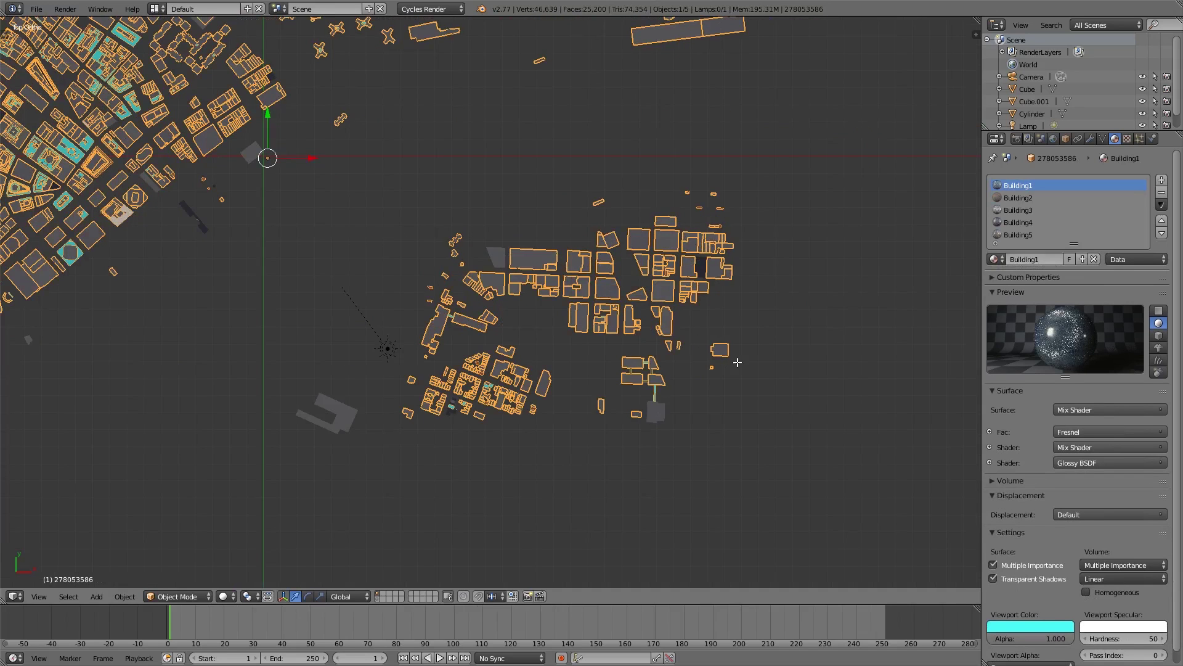
pyautogui.press('Tab')
pyautogui.moveTo(812, 501); pyautogui.dragTo(391, 137)
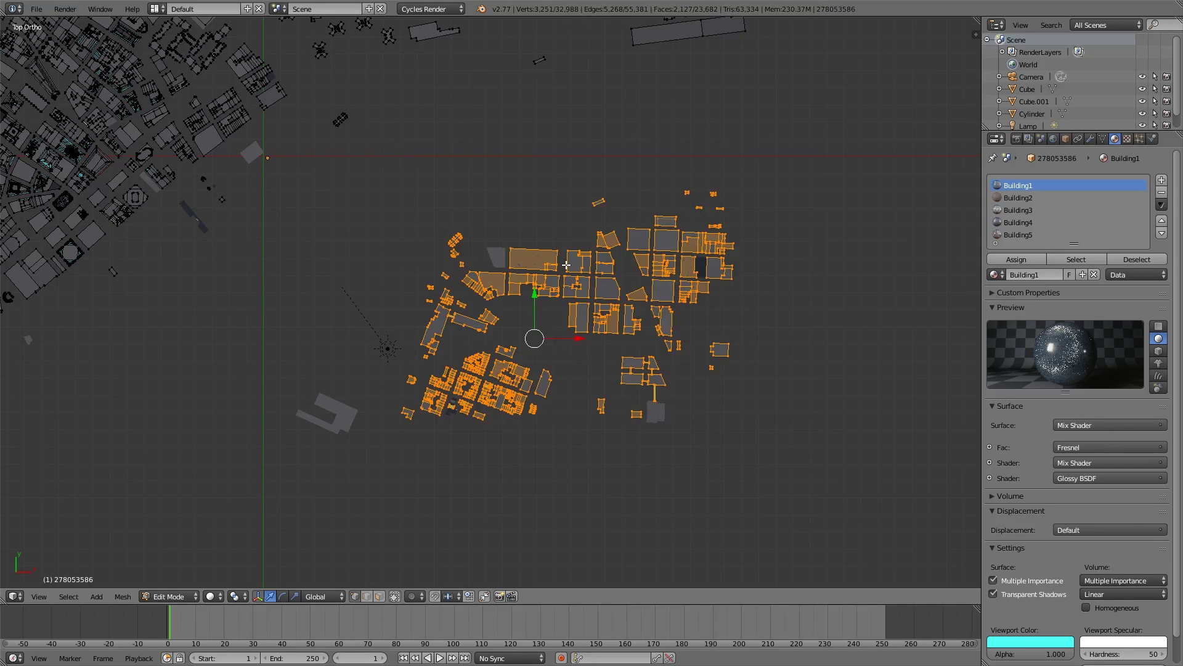
# Duplicate the selected district buildings in place, separate the copy by selection into its own object and leave Edit Mode.
pyautogui.hotkey('shift', 'd')
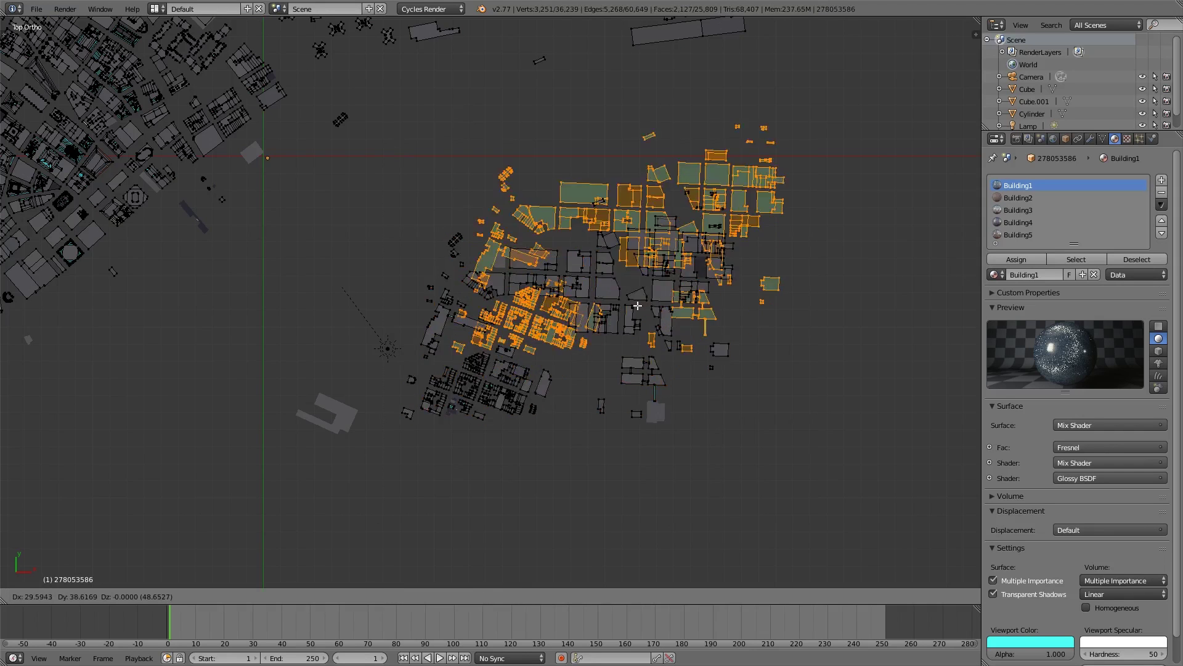
pyautogui.rightClick(649, 335)
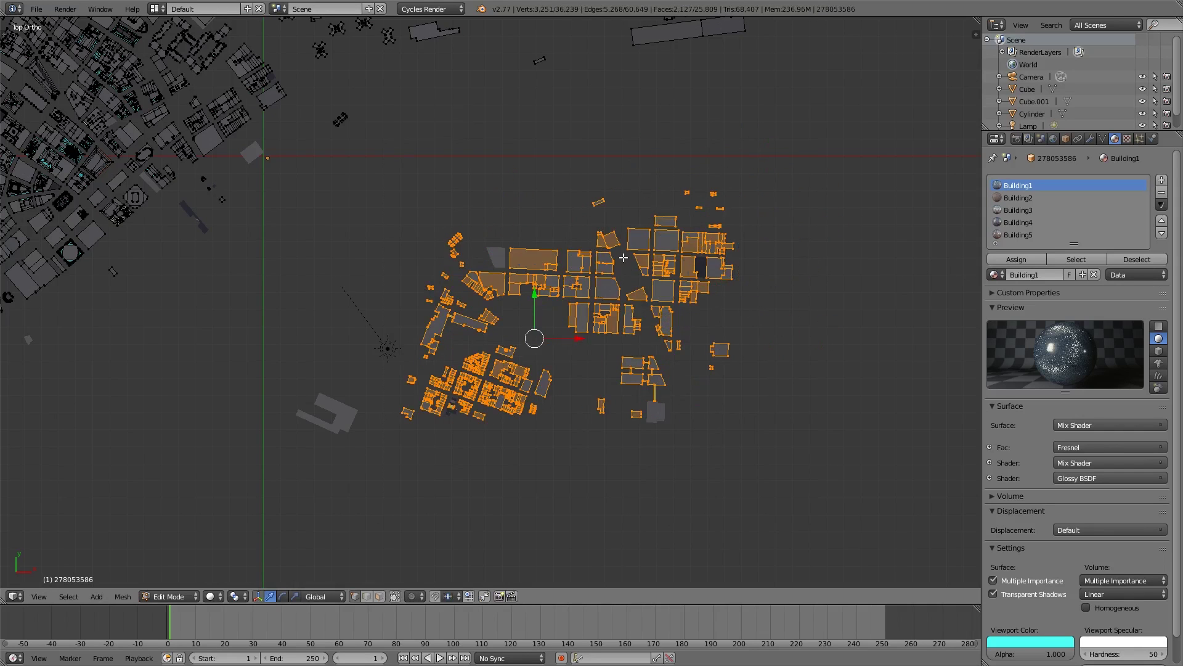
pyautogui.press('p')
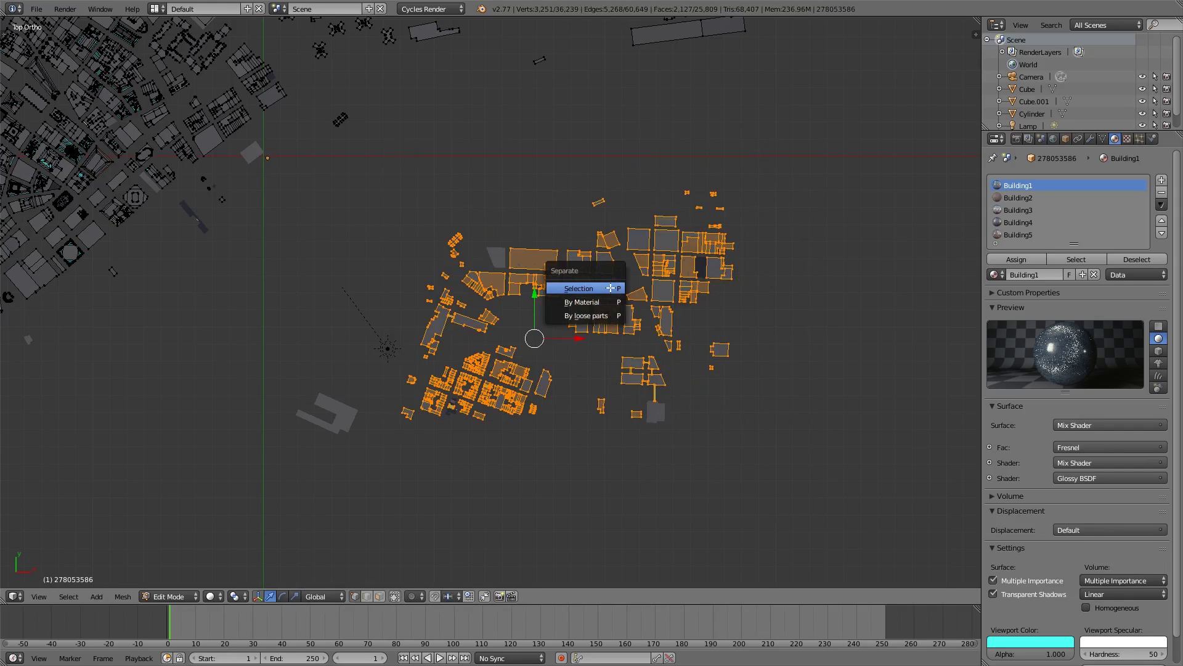
pyautogui.click(610, 288)
pyautogui.press('Tab')
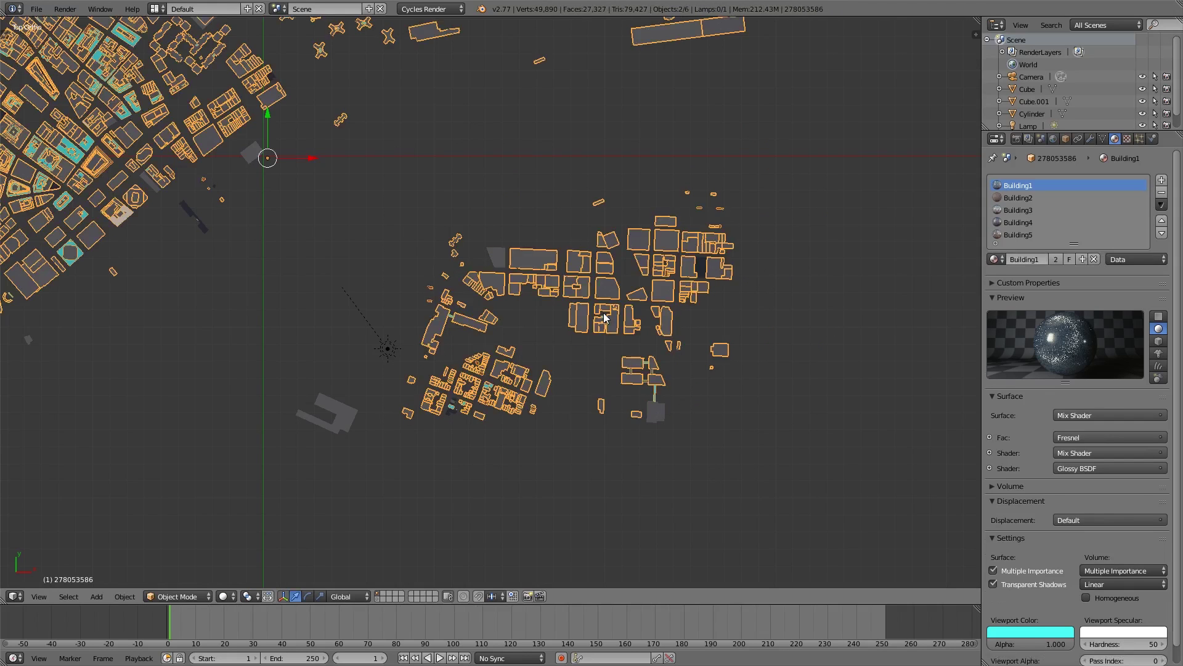
# Try moving the roof mesh and the separated district buildings to check that the copy is independent.
pyautogui.rightClick(604, 312)
pyautogui.press('g')
pyautogui.click(698, 359)
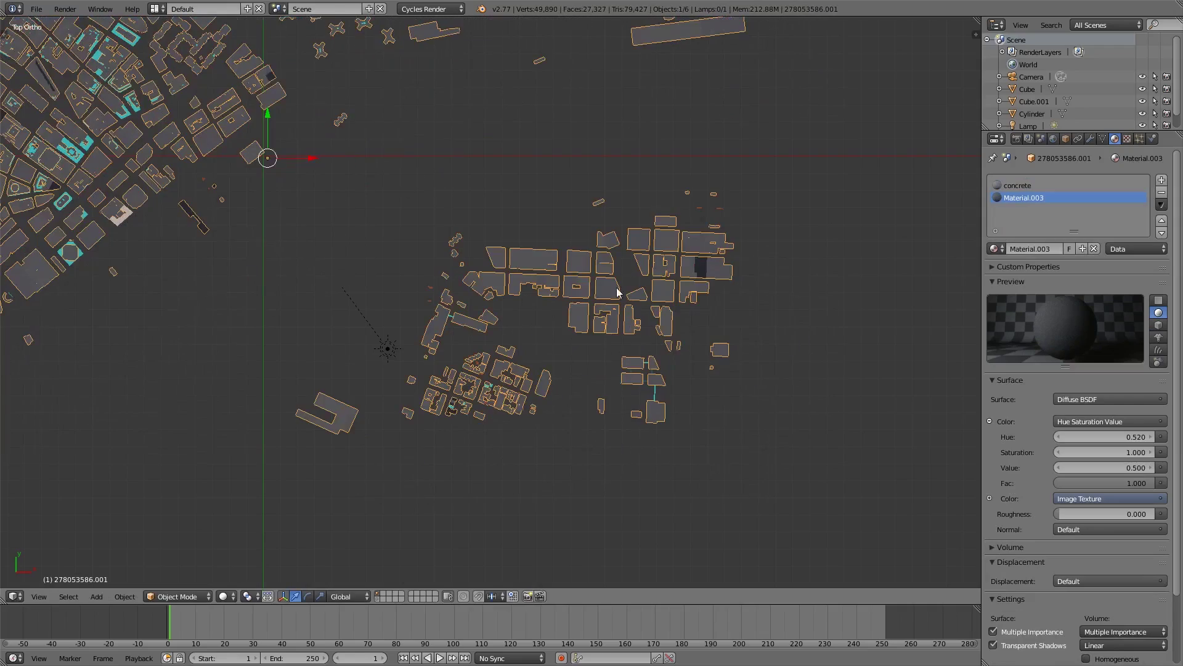
pyautogui.rightClick(621, 283)
pyautogui.moveTo(621, 284); pyautogui.dragTo(640, 261, button='middle')
pyautogui.press('g')
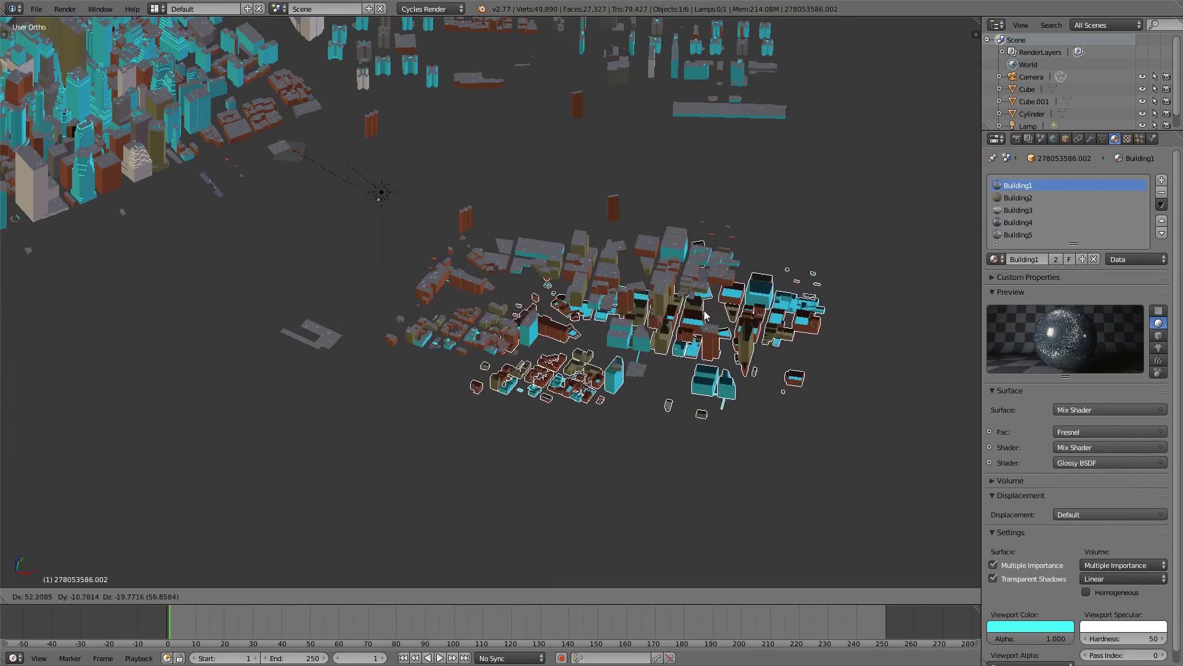
pyautogui.click(715, 303)
# Select and hide the original city building mesh 278053586.
pyautogui.keyDown('shift'); pyautogui.rightClick(216, 148); pyautogui.keyUp('shift')
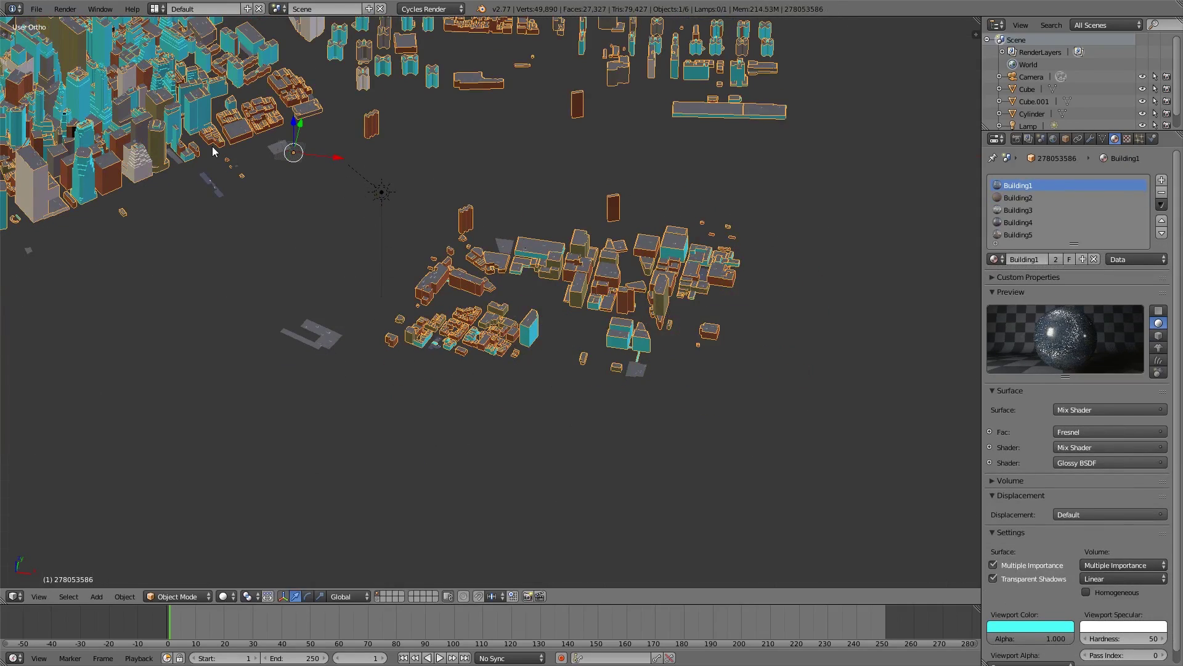
pyautogui.press('h')
pyautogui.scroll(3, 557, 233)
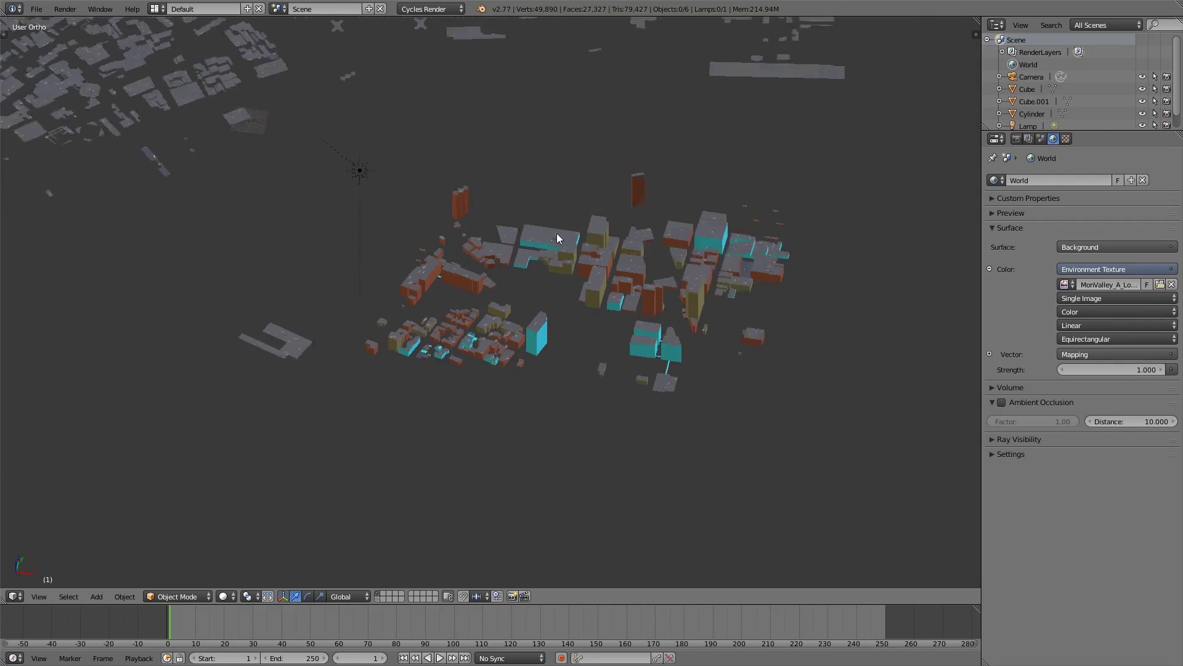
pyautogui.rightClick(582, 223)
pyautogui.press('KP_7')
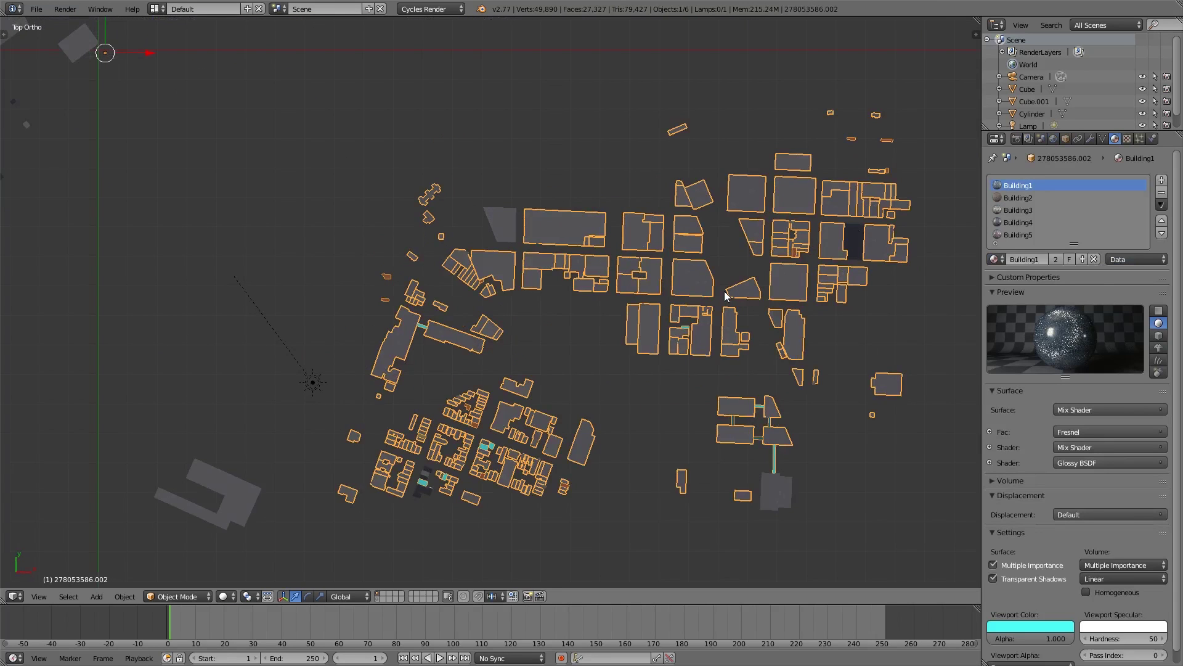
pyautogui.scroll(-5, 668, 271)
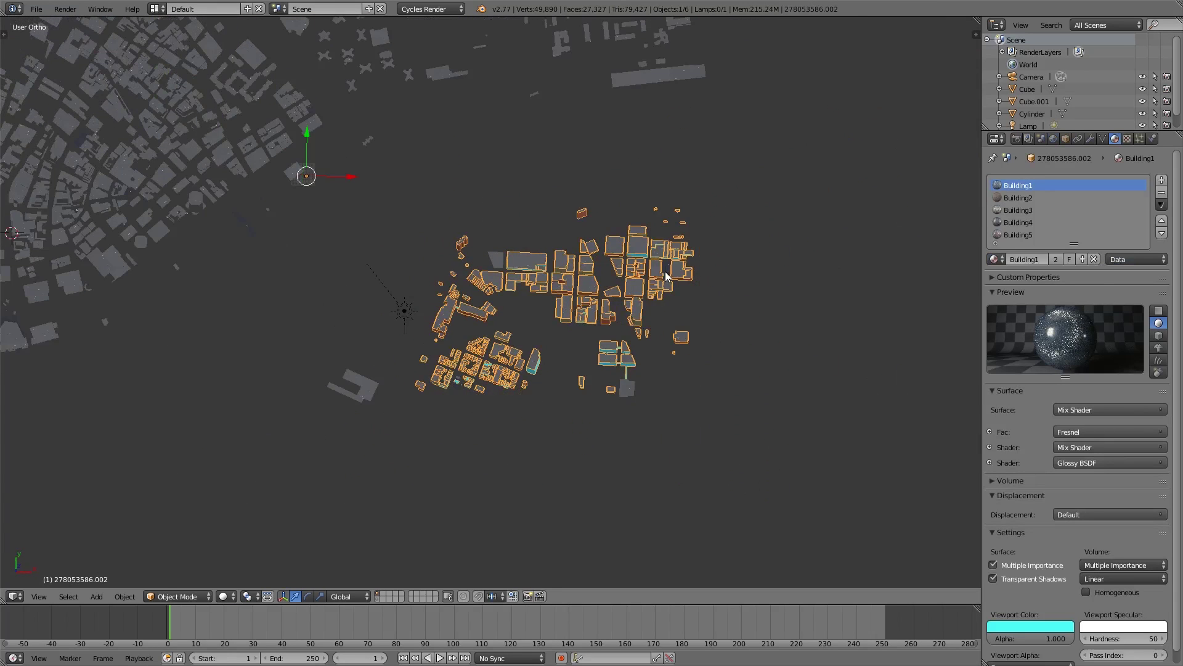
pyautogui.scroll(1, 666, 287)
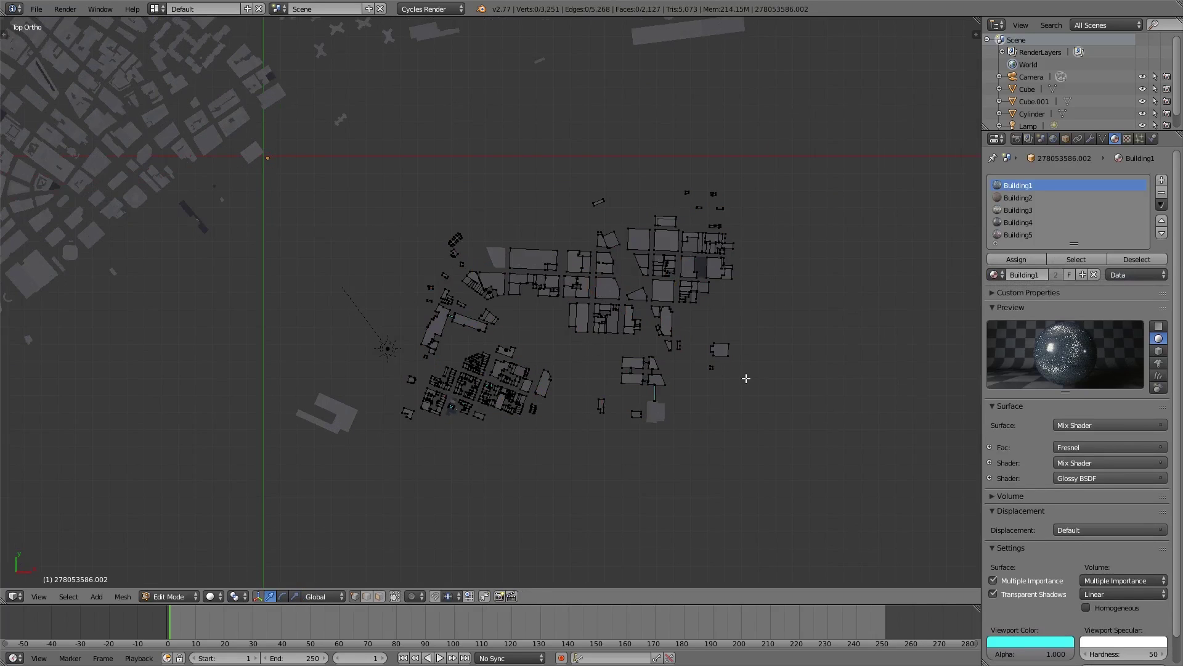
# Select the roof mesh 278053586.001 and box-select all roofs of the outlying district in Edit Mode.
pyautogui.rightClick(553, 276)
pyautogui.press('Tab')
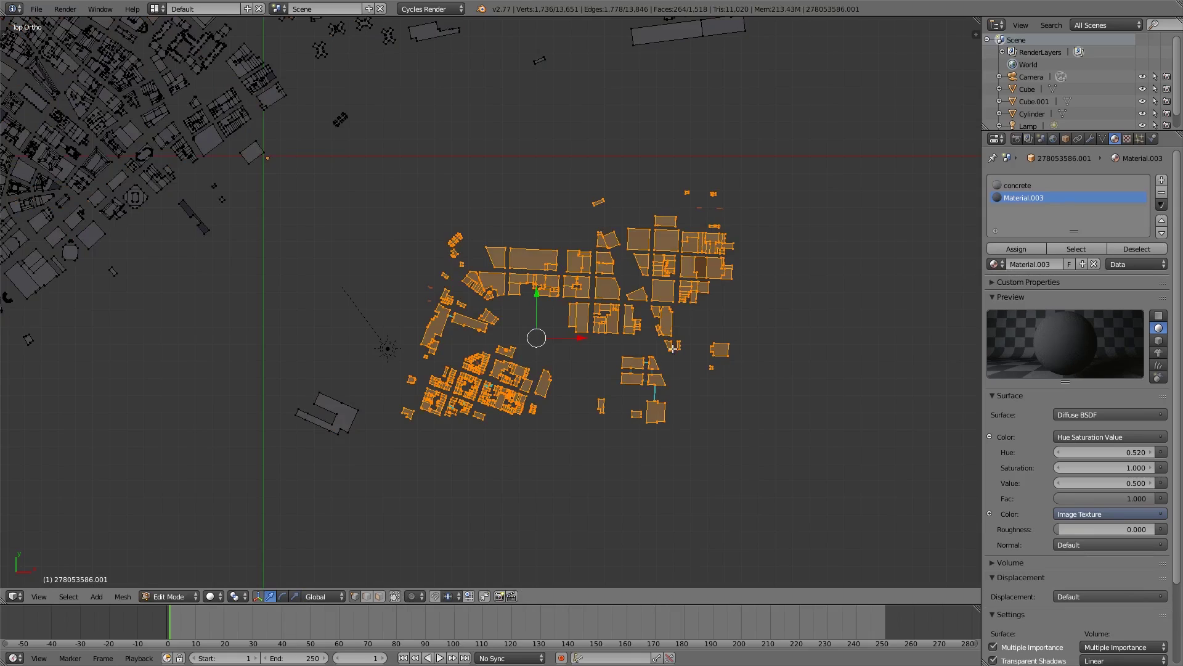
pyautogui.moveTo(673, 349); pyautogui.dragTo(666, 273, button='middle')
pyautogui.scroll(-3, 666, 273)
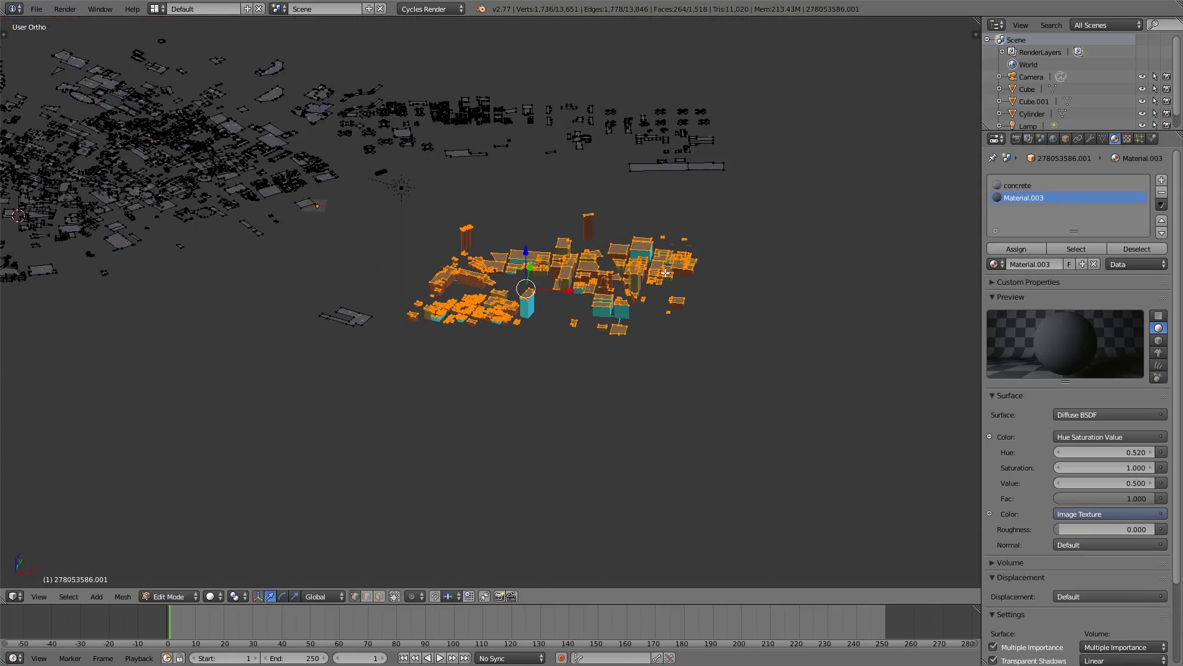
pyautogui.press('a')
pyautogui.press('b')
pyautogui.moveTo(803, 437); pyautogui.dragTo(359, 220)
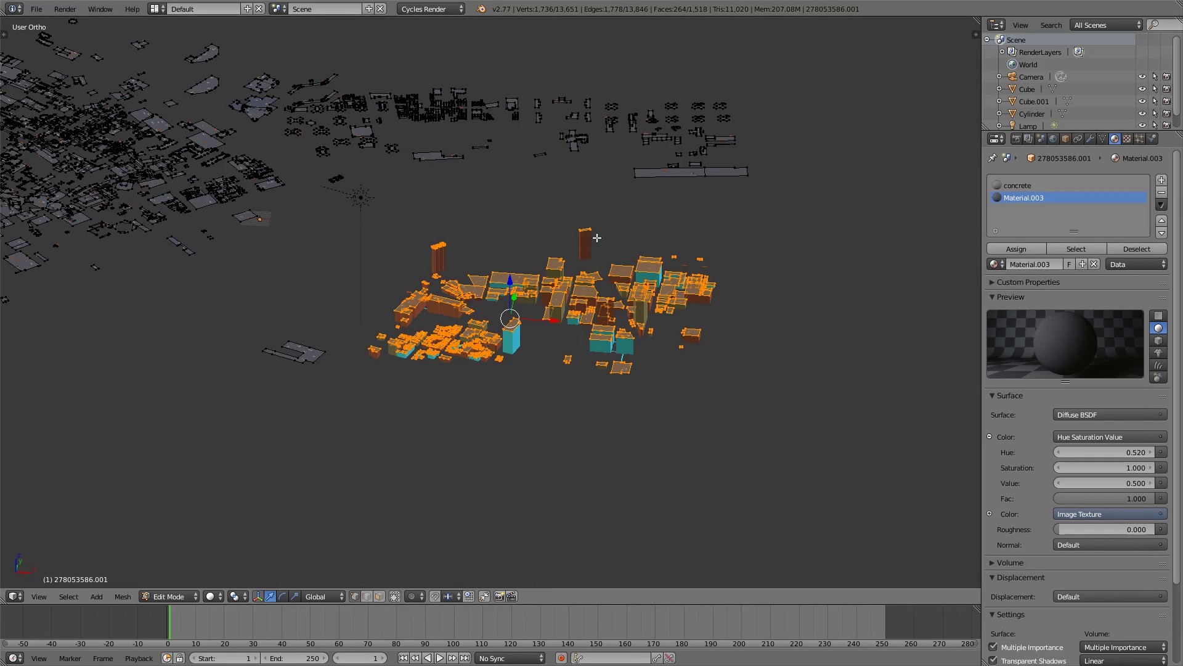
# Duplicate the selected district roofs in place, separate the copy by selection into its own object and leave Edit Mode.
pyautogui.press('p')
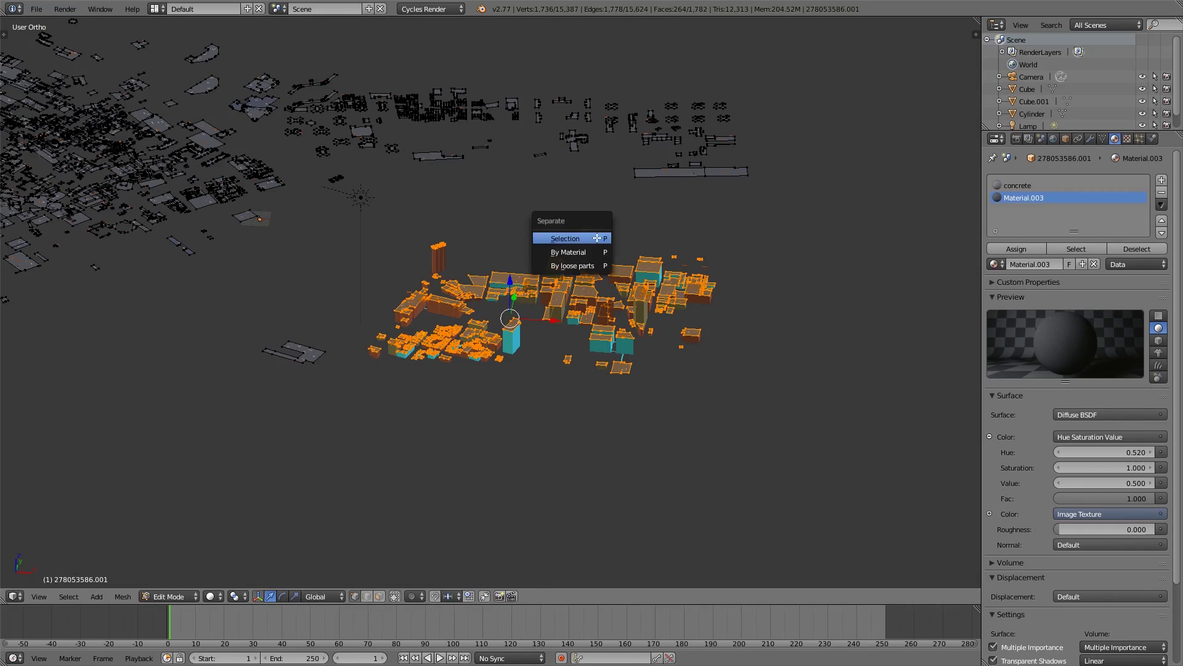
pyautogui.click(597, 238)
pyautogui.press('Tab')
# Try moving the separated district roofs and the separated district buildings in turn to check both objects.
pyautogui.rightClick(561, 285)
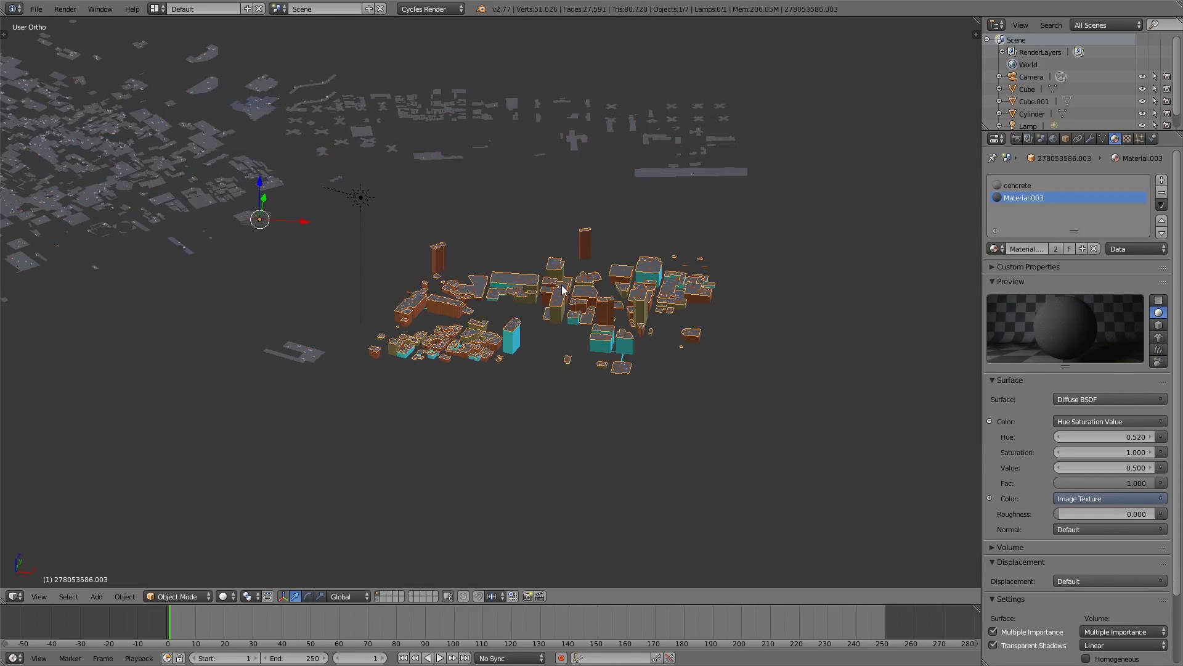
pyautogui.press('g')
pyautogui.click(561, 268)
pyautogui.rightClick(512, 344)
pyautogui.press('g')
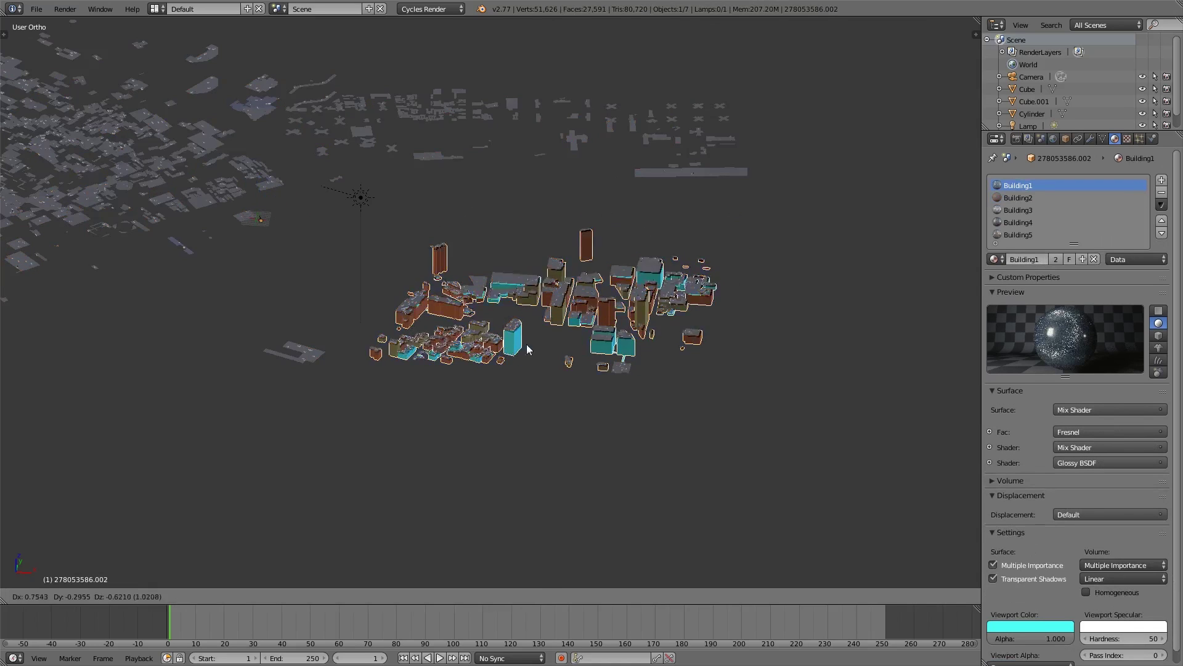
pyautogui.click(552, 355)
# Select and hide the original city roof mesh 278053586.001.
pyautogui.rightClick(275, 185)
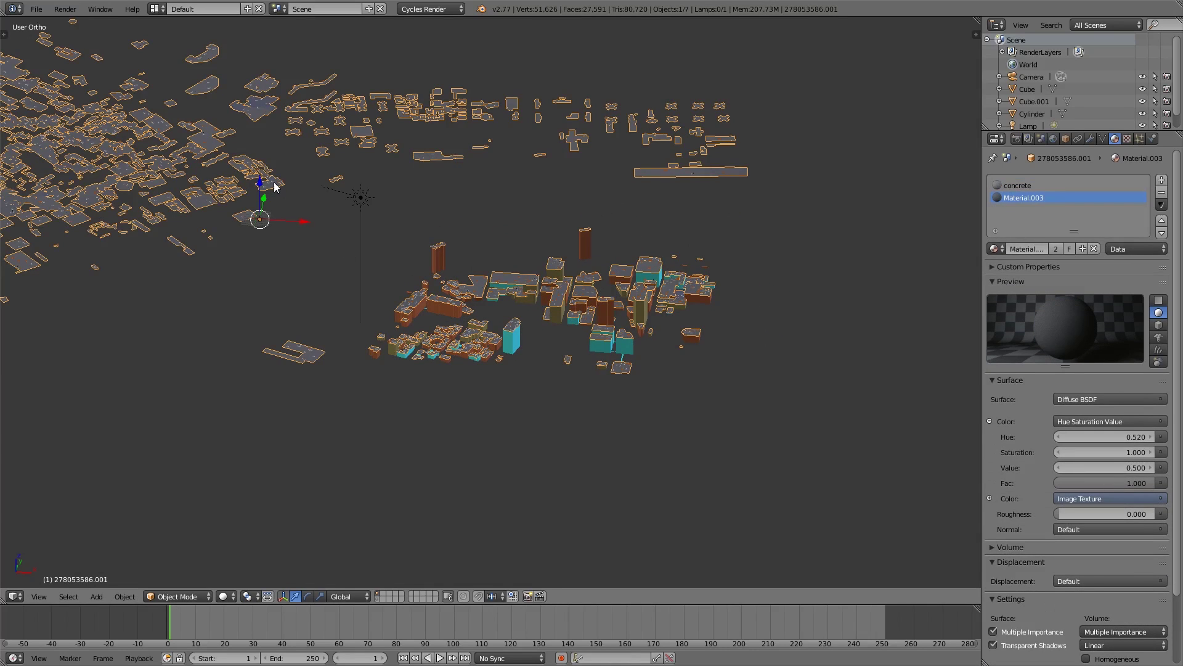
pyautogui.press('h')
pyautogui.scroll(4, 546, 256)
# Remove the rooftop detail particle system from the separated district roofs 278053586.003.
pyautogui.rightClick(545, 255)
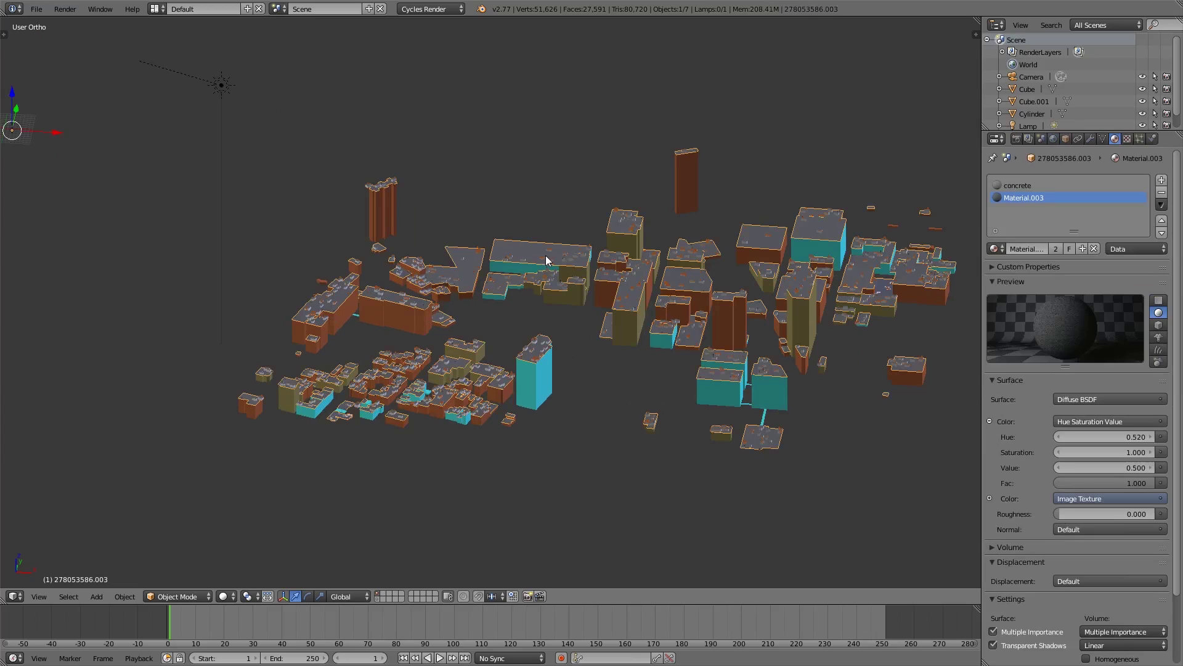
pyautogui.click(1140, 138)
pyautogui.click(1162, 192)
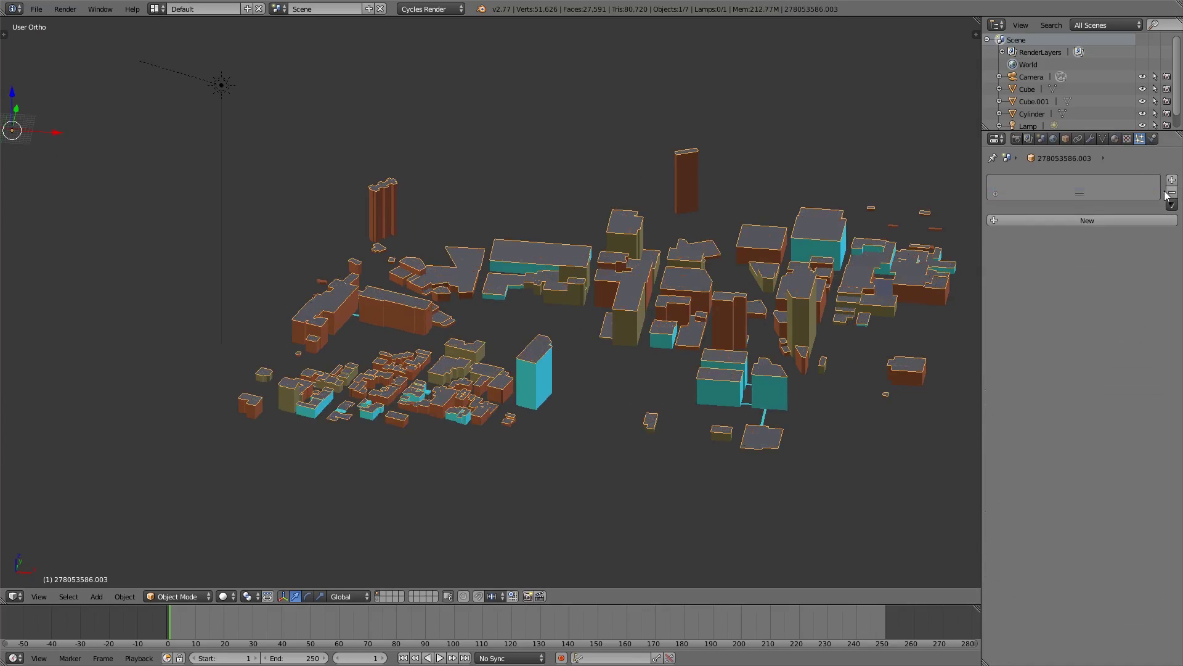
# Select the separated district roofs together with the separated district buildings, making the buildings the active object.
pyautogui.press('a')
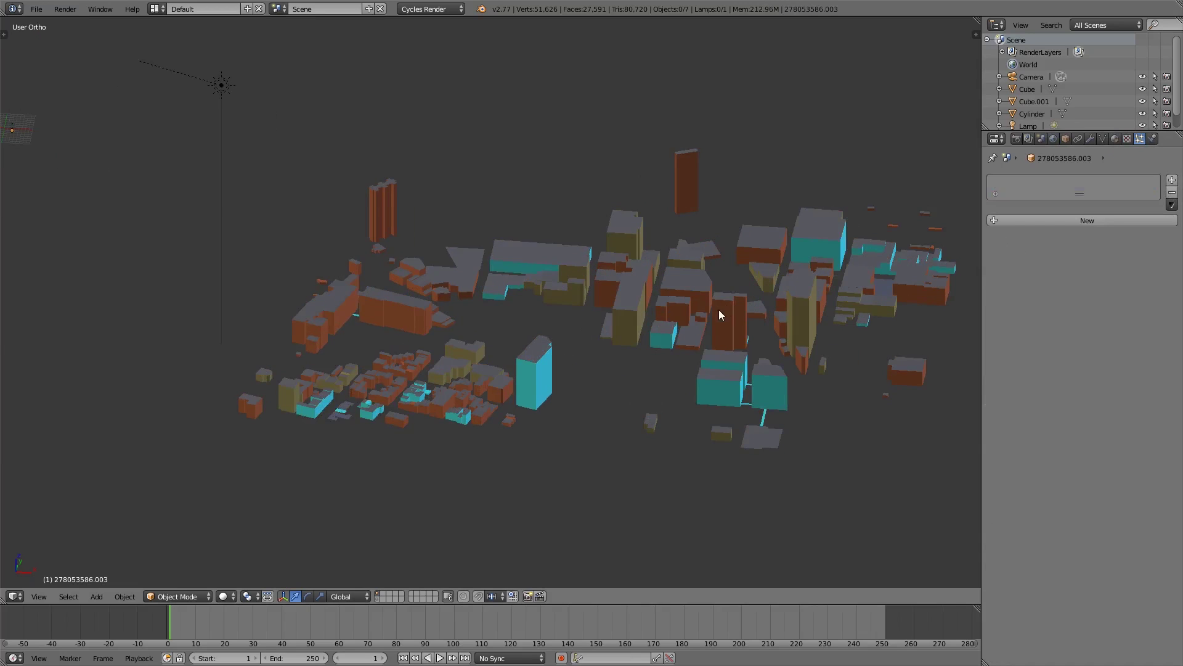
pyautogui.rightClick(740, 371)
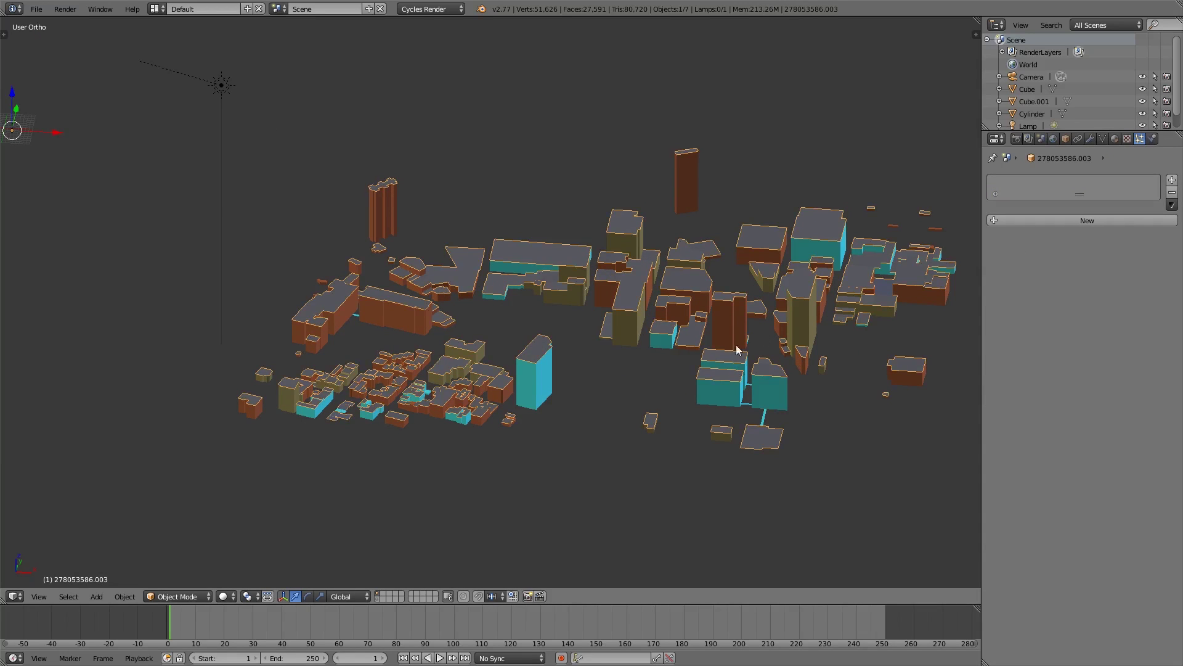
pyautogui.keyDown('shift'); pyautogui.rightClick(636, 333); pyautogui.keyUp('shift')
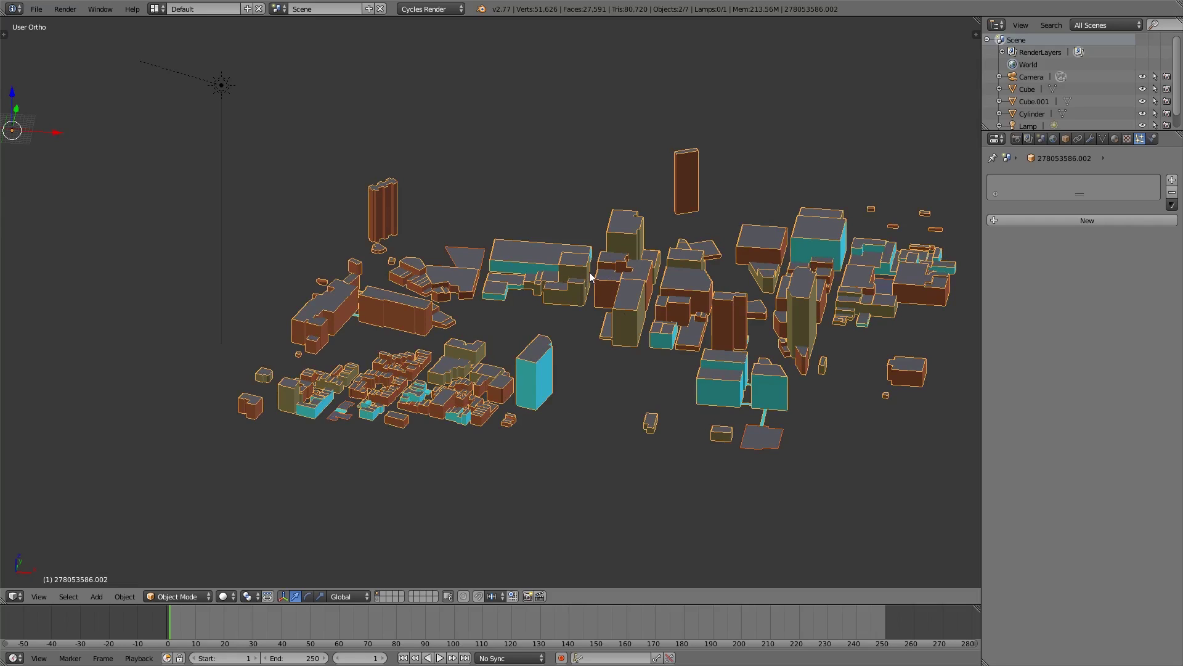
# Join the separated district roofs into the separated district buildings and show the whole city again in top view.
pyautogui.hotkey('ctrl', 'j')
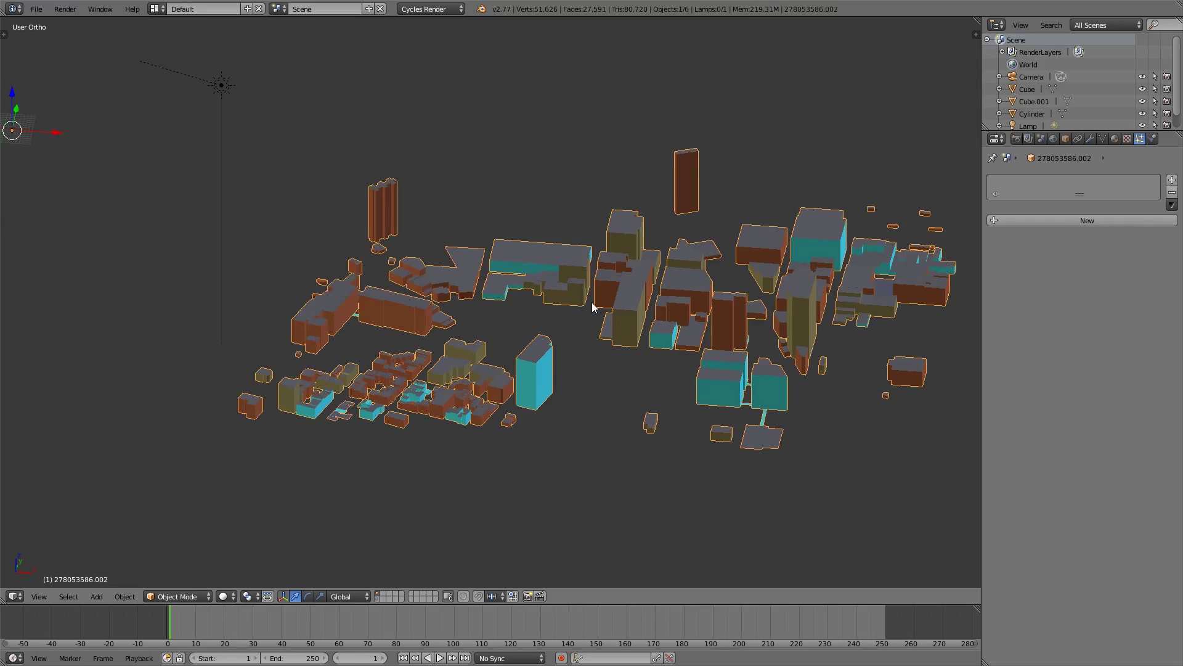
pyautogui.scroll(-1, 590, 321)
pyautogui.press('KP_7')
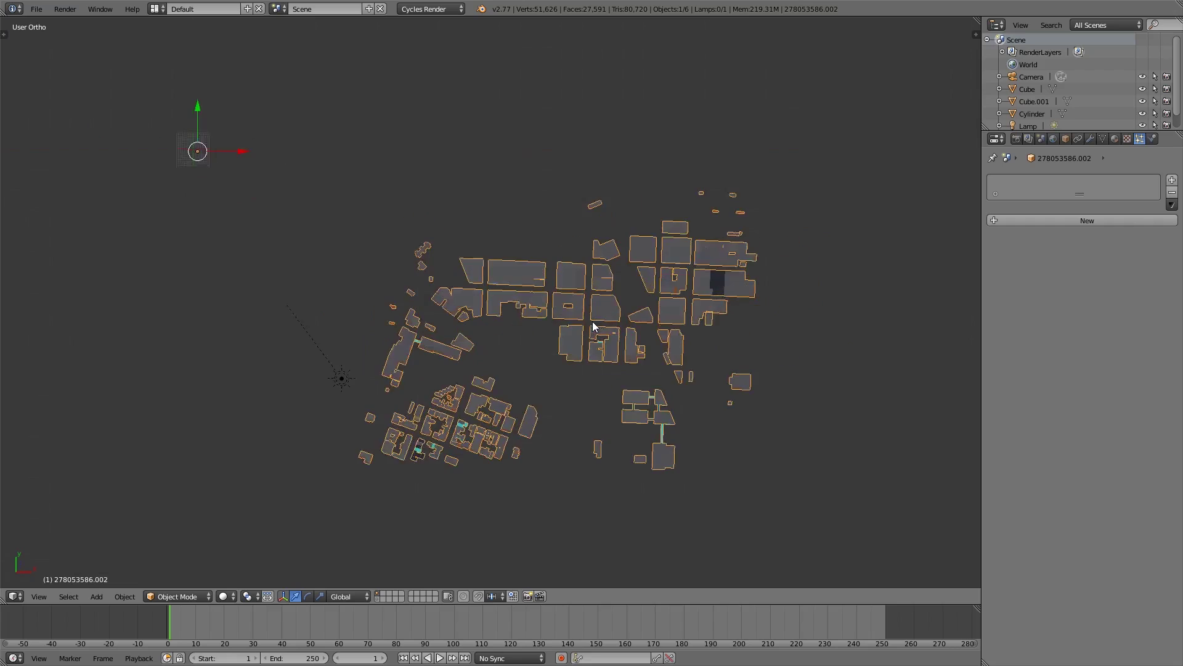
pyautogui.scroll(-3, 593, 320)
pyautogui.scroll(2, 589, 304)
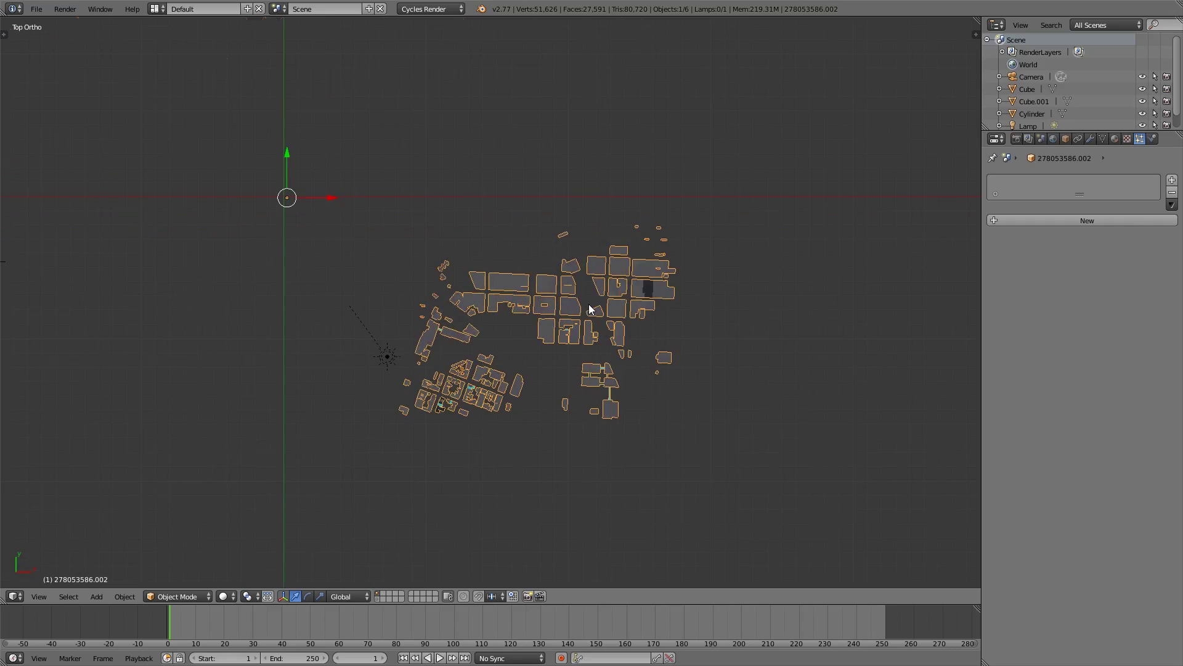
pyautogui.rightClick(589, 305)
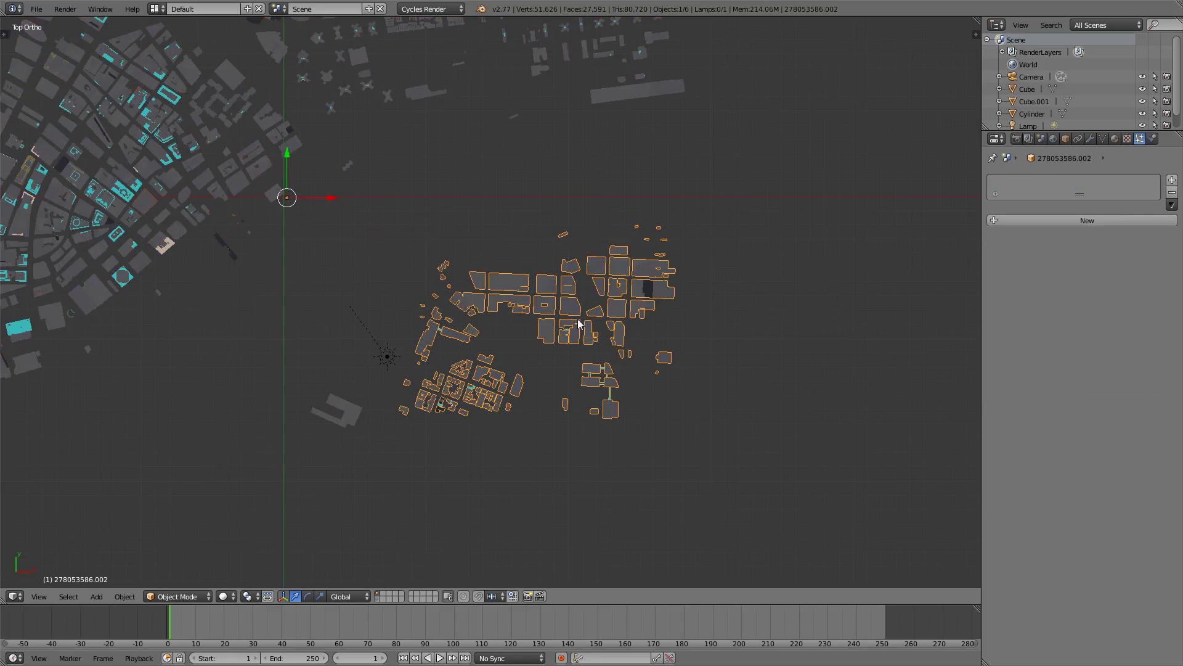
# Move the joined district out past the original district along positive X and turn it slightly so it continues the row of blocks.
pyautogui.press('a')
pyautogui.rightClick(592, 317)
pyautogui.press('g')
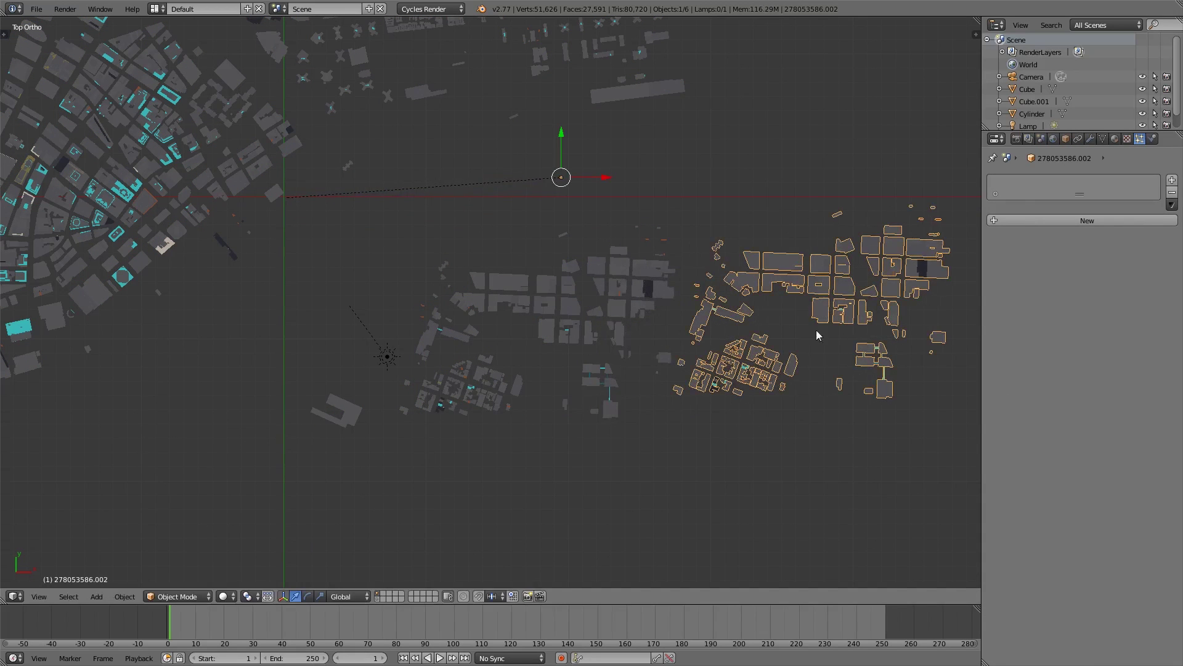
pyautogui.press('g')
pyautogui.click(830, 291)
pyautogui.press('g')
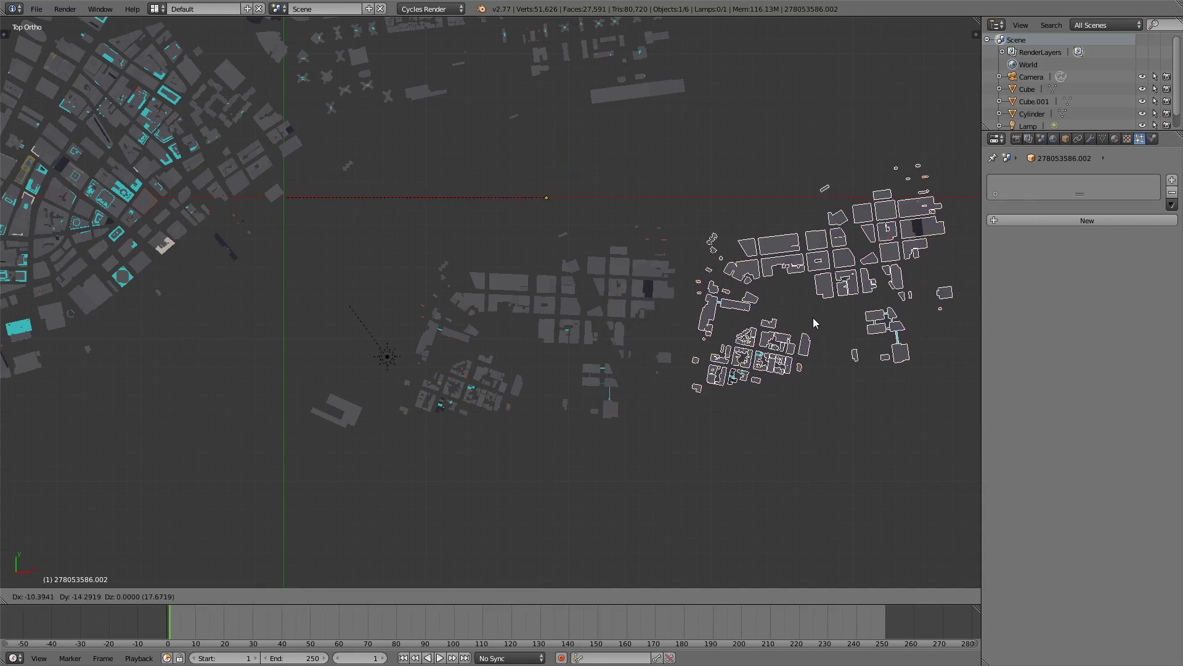
pyautogui.click(805, 333)
# Duplicate the joined district and rotate the copy roughly a quarter turn clockwise.
pyautogui.scroll(-4, 801, 312)
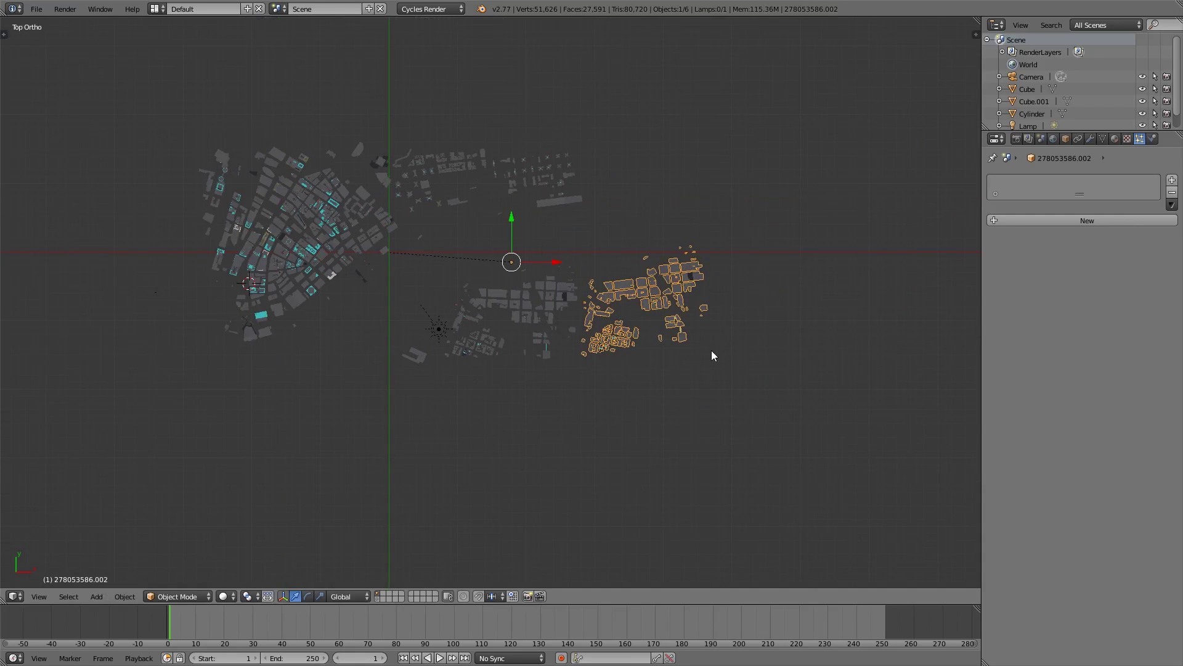
pyautogui.hotkey('shift', 'd')
pyautogui.click(828, 255)
pyautogui.press('g')
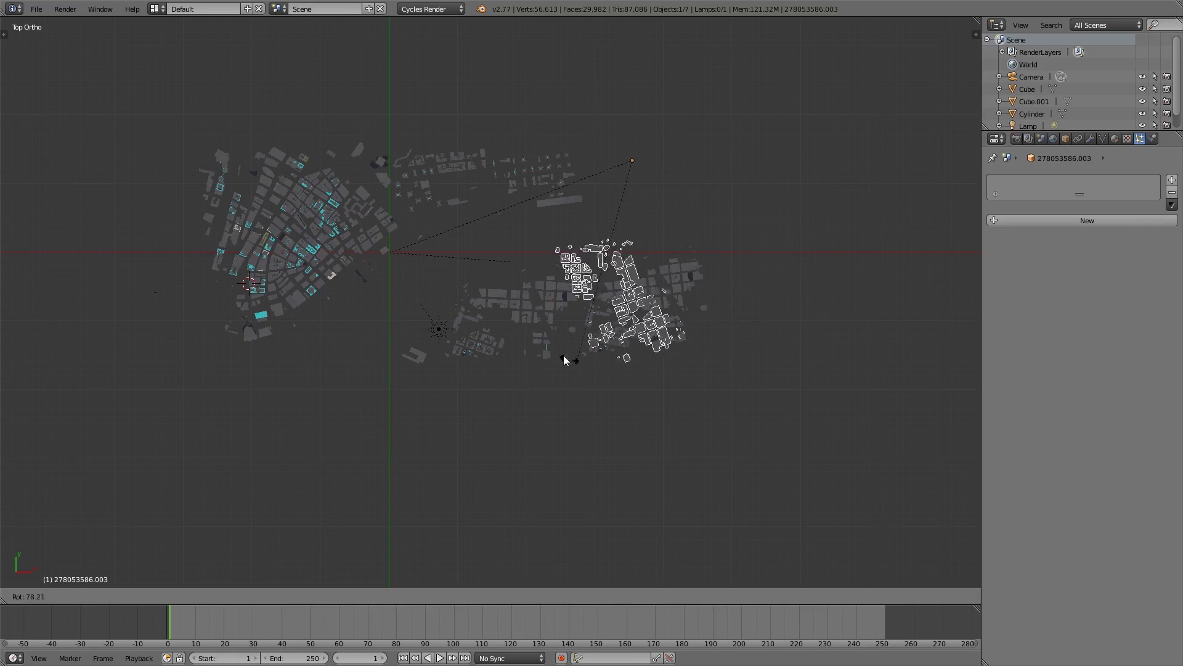
pyautogui.click(692, 278)
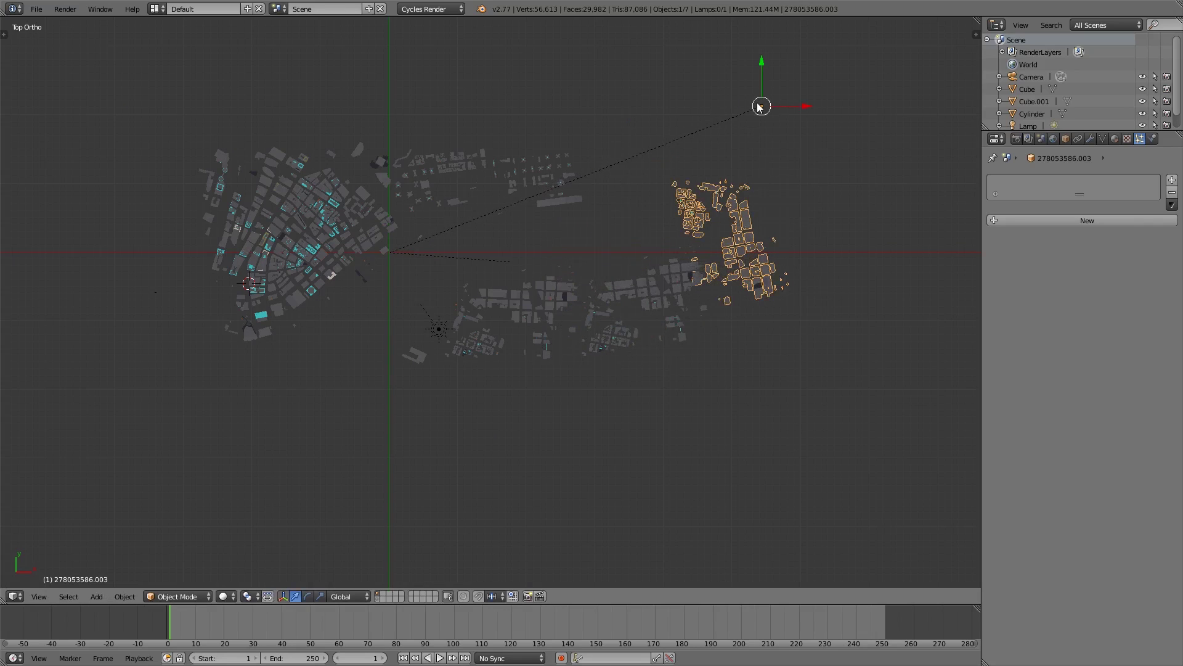
# Position the rotated district copy at the far positive X end of the row, across the X axis.
pyautogui.press('g')
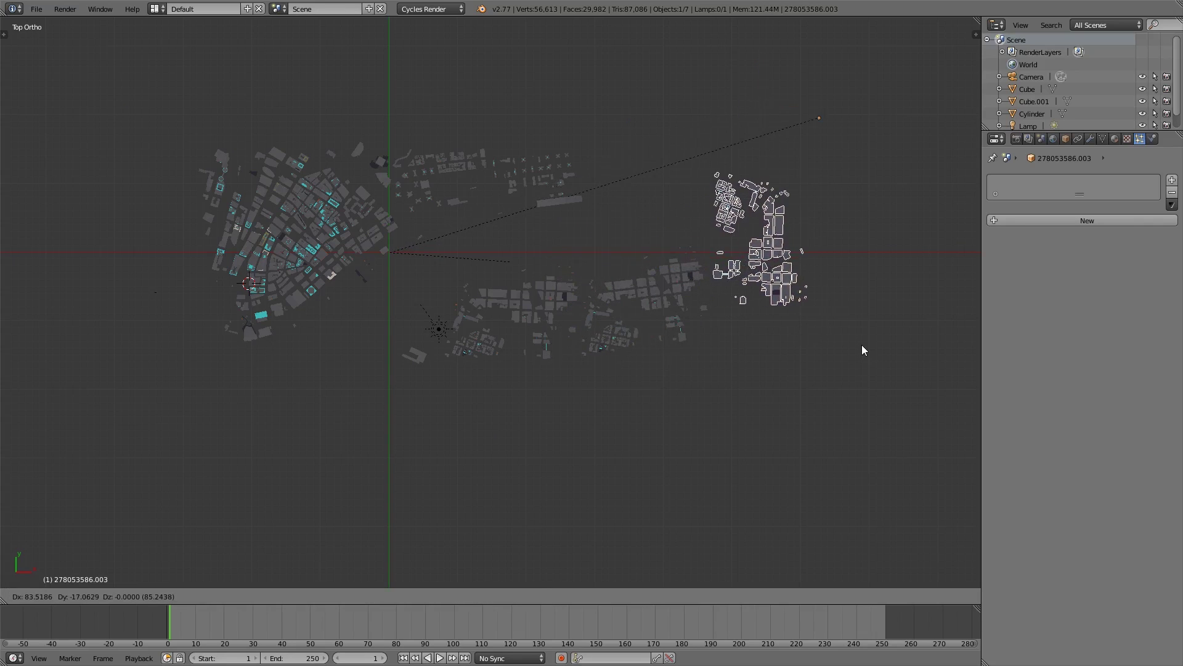
pyautogui.click(863, 347)
pyautogui.press('g')
pyautogui.rightClick(872, 264)
pyautogui.press('g')
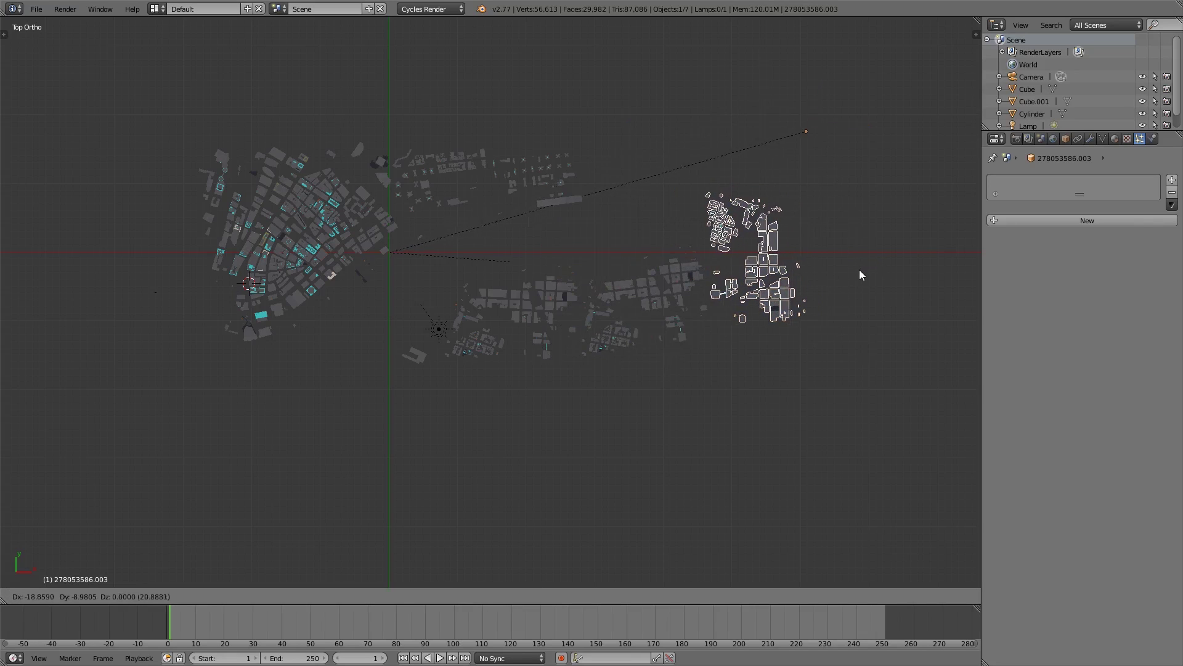
pyautogui.click(854, 270)
# Snap the 3D cursor to the rotated copy's whole mesh and set the copy's origin to the 3D cursor.
pyautogui.press('Tab')
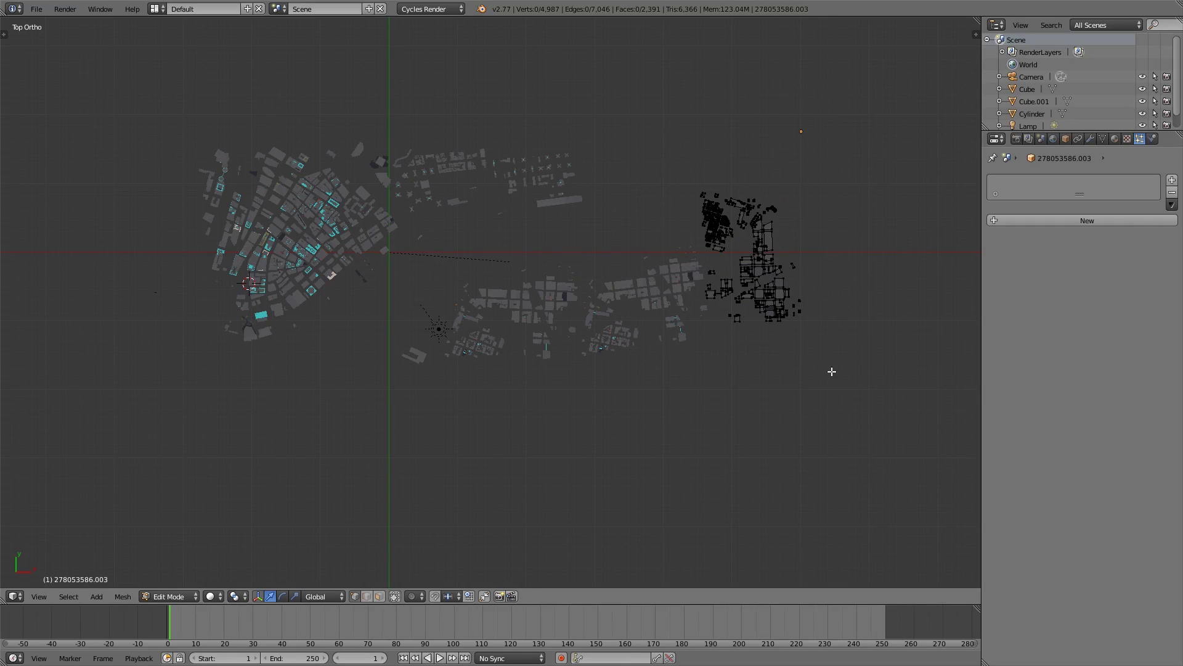
pyautogui.moveTo(832, 371); pyautogui.dragTo(667, 160)
pyautogui.hotkey('shift', 's')
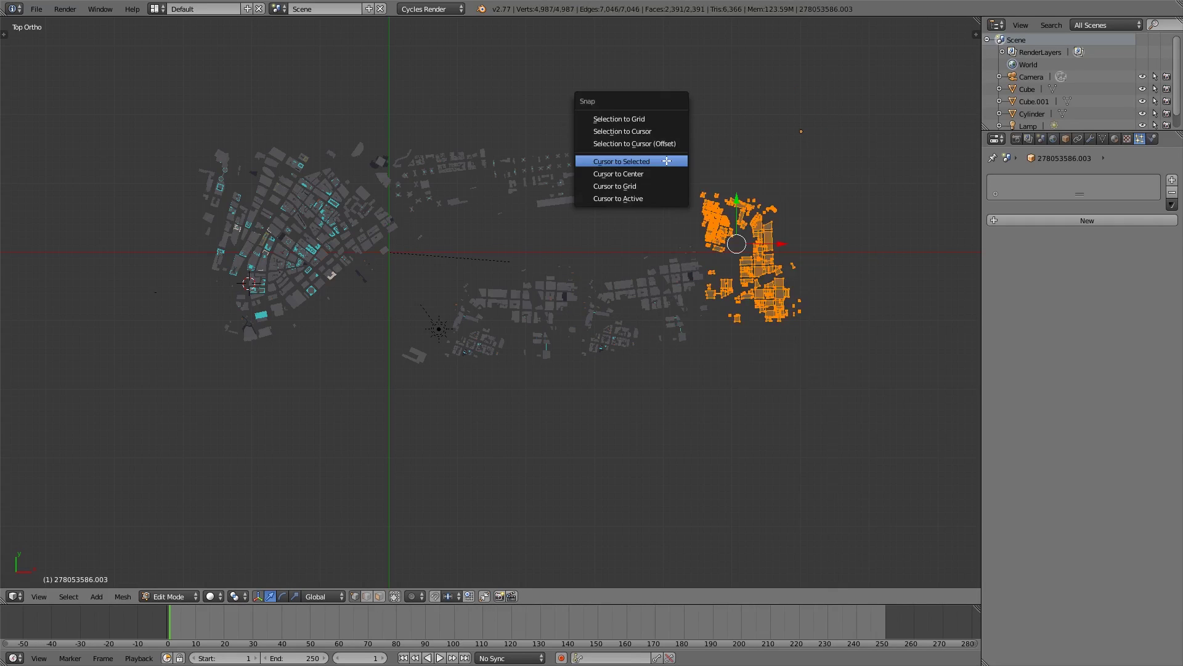
pyautogui.click(666, 160)
pyautogui.press('Tab')
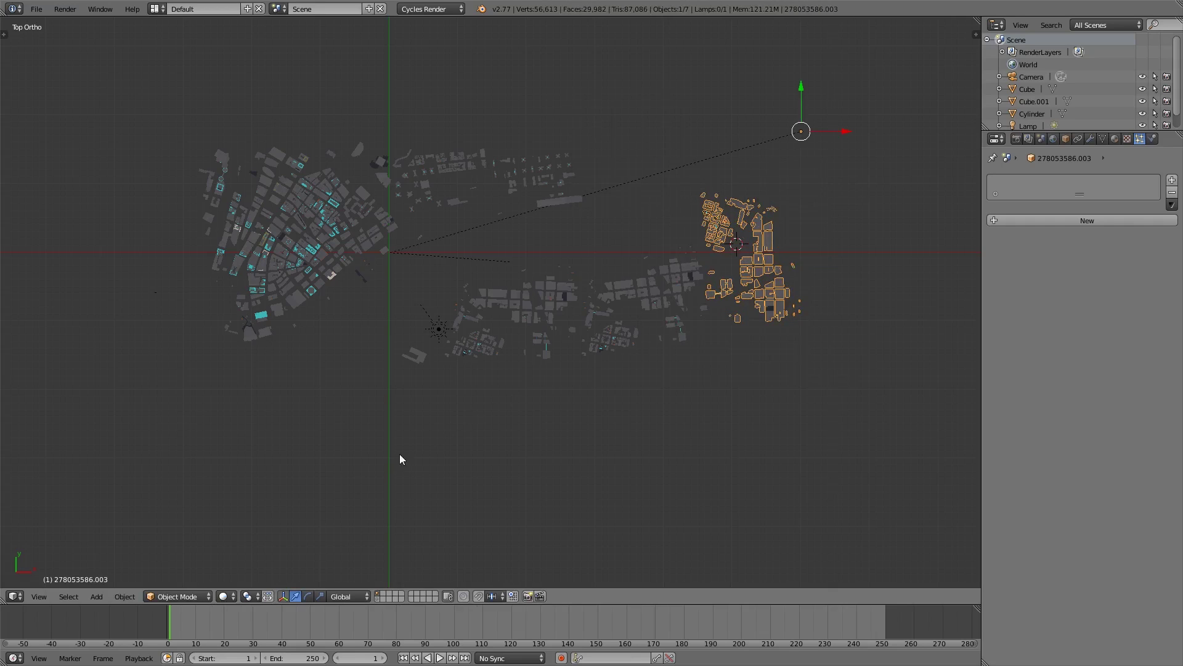
pyautogui.click(134, 596)
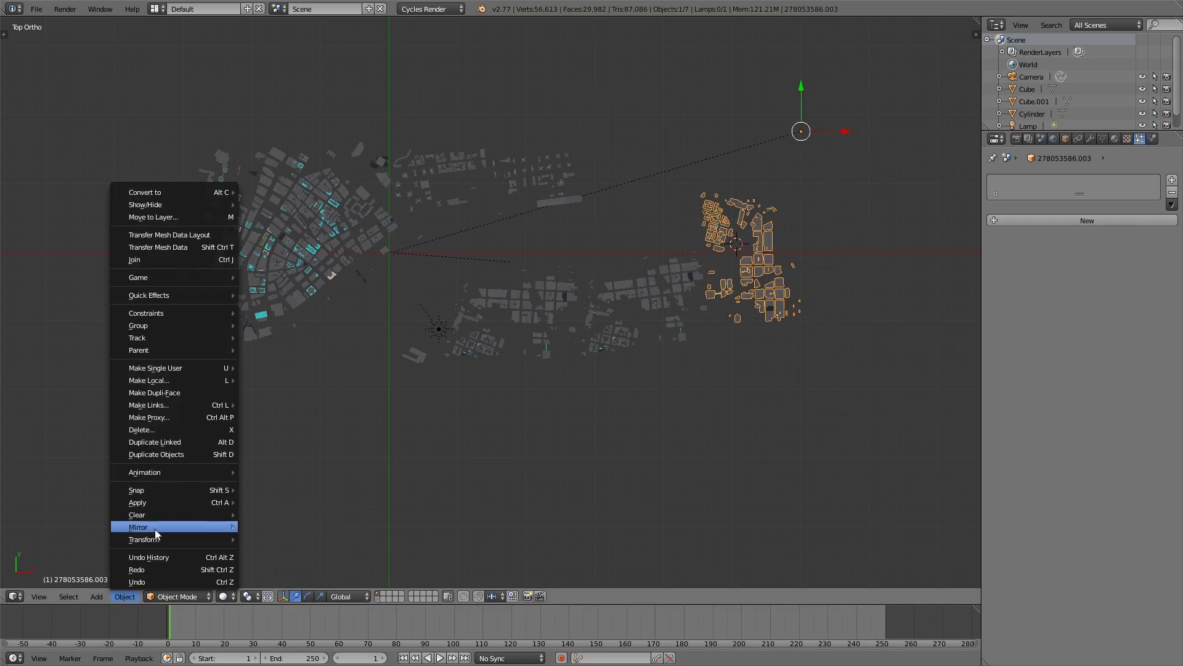
pyautogui.moveTo(184, 539)
pyautogui.click(316, 478)
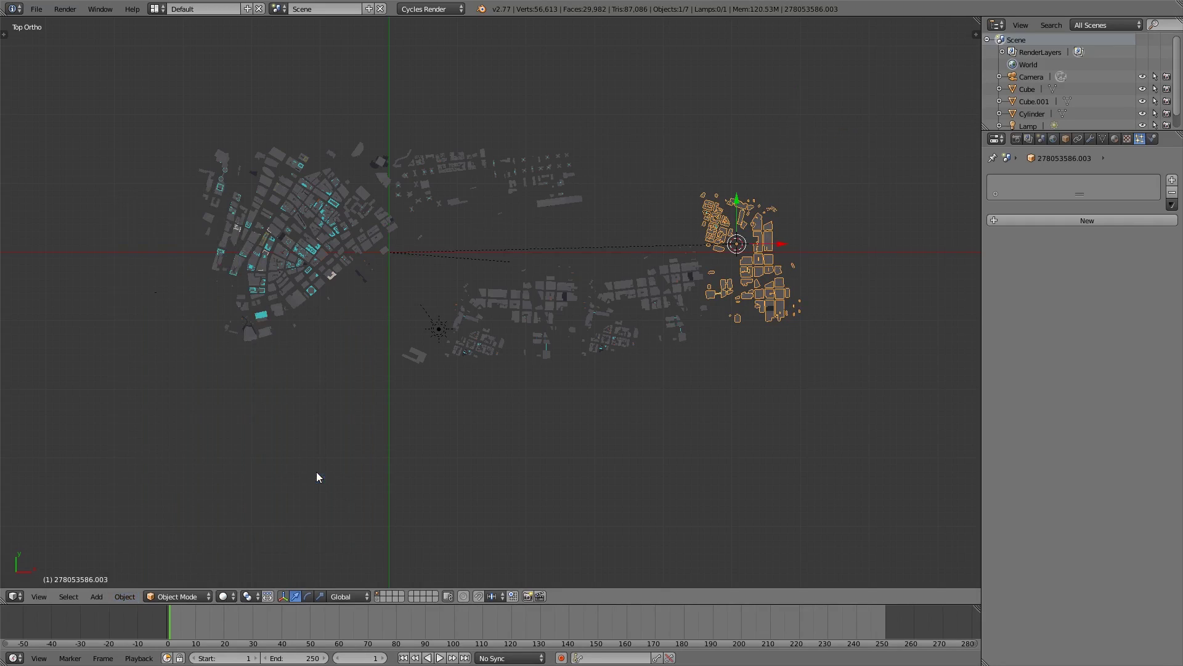
# Try rotating the district copy about its new origin.
pyautogui.press('a')
pyautogui.rightClick(757, 265)
pyautogui.press('r')
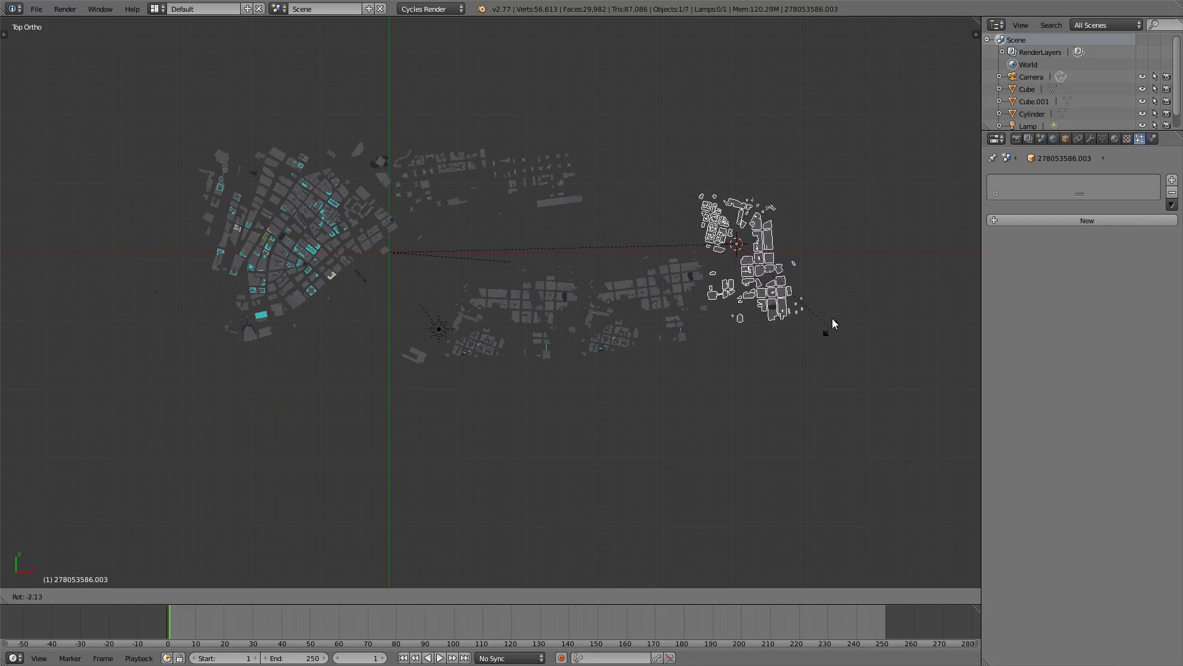
pyautogui.rightClick(826, 328)
# Duplicate the rotated district, turn the new copy about half a turn, and place it directly beyond the first on the positive Y side.
pyautogui.scroll(2, 808, 309)
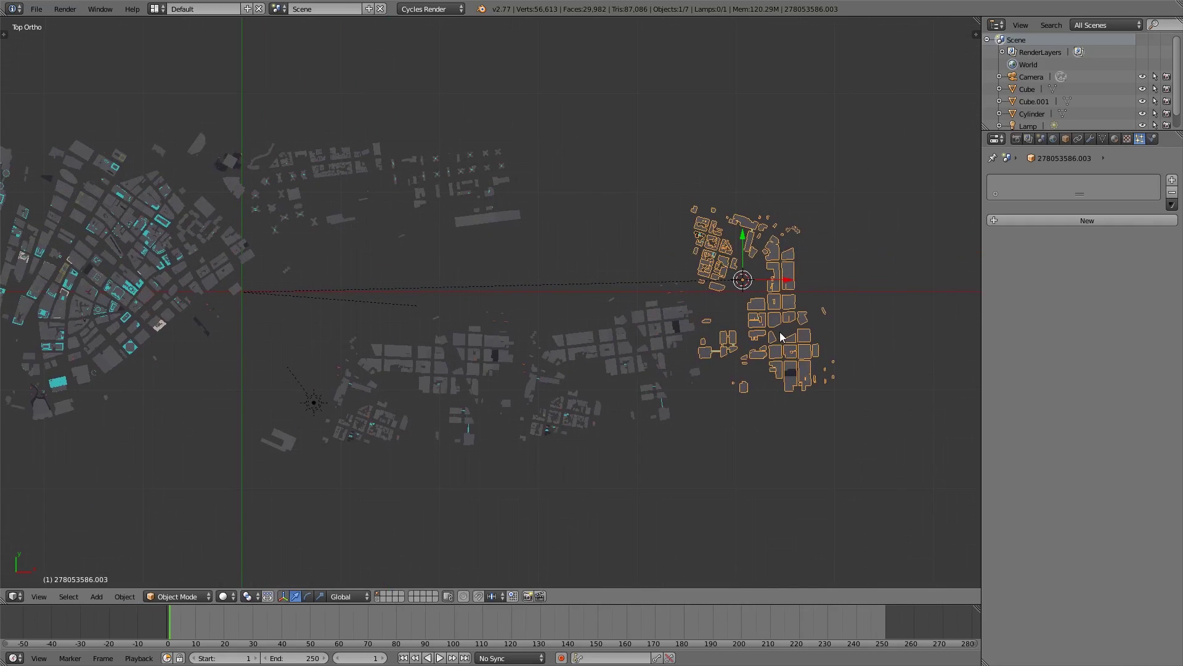
pyautogui.keyDown('shift'); pyautogui.moveTo(779, 332); pyautogui.dragTo(689, 366, button='middle'); pyautogui.keyUp('shift')
pyautogui.hotkey('shift', 'd')
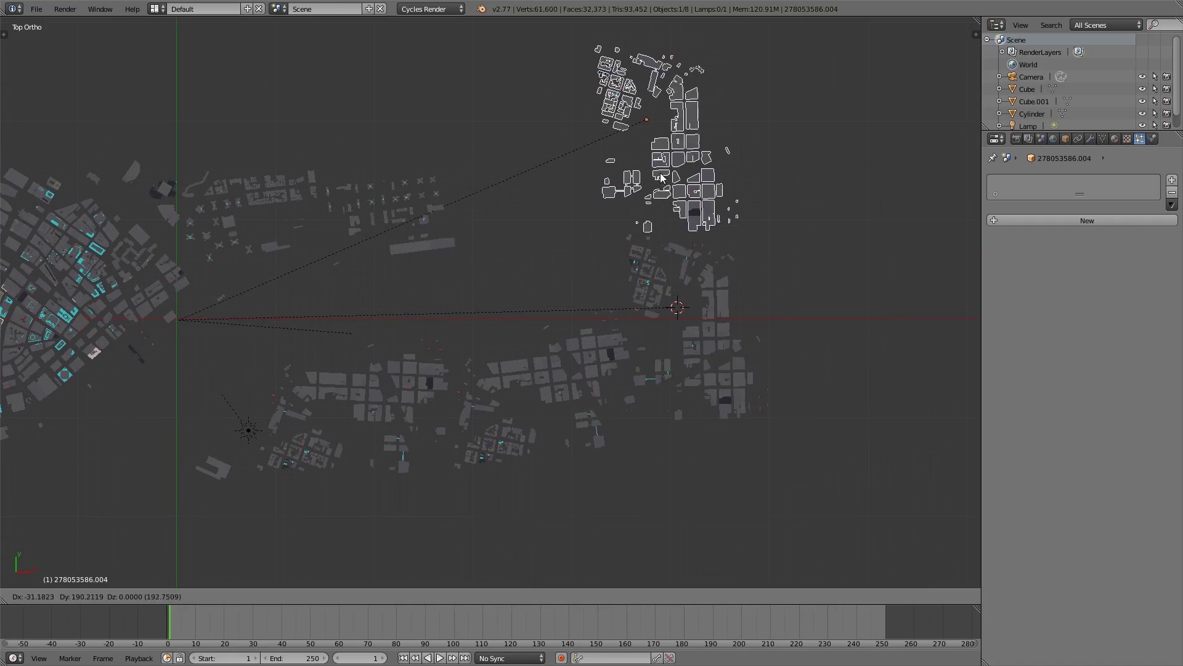
pyautogui.click(663, 175)
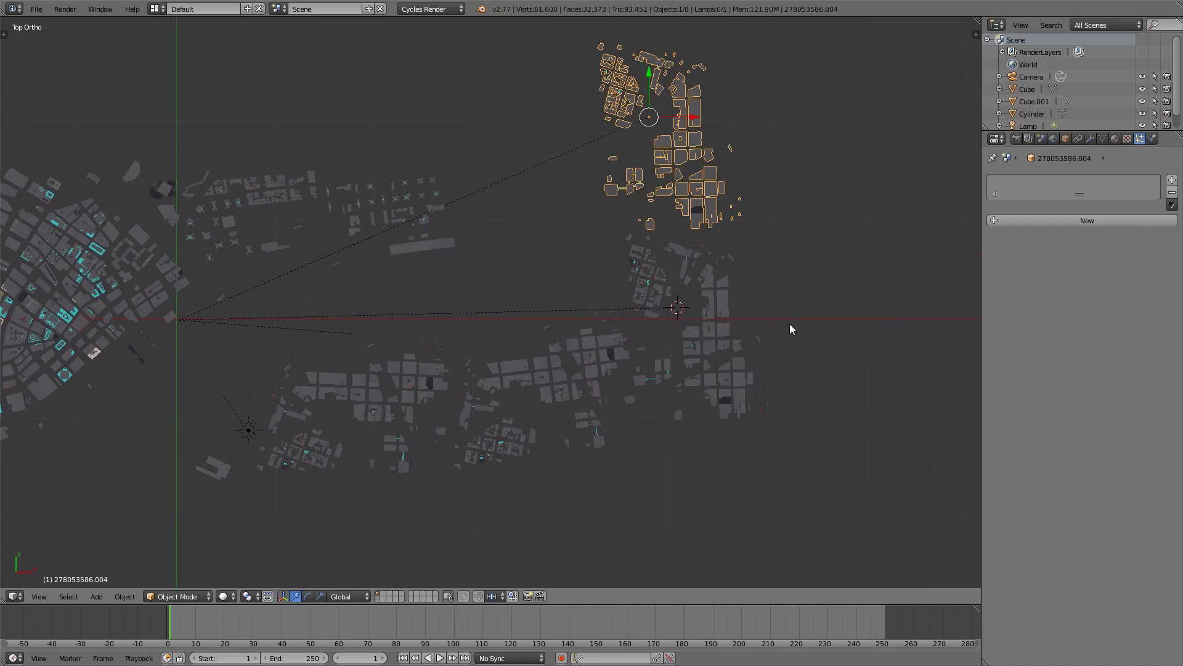
pyautogui.press('r')
pyautogui.click(566, 105)
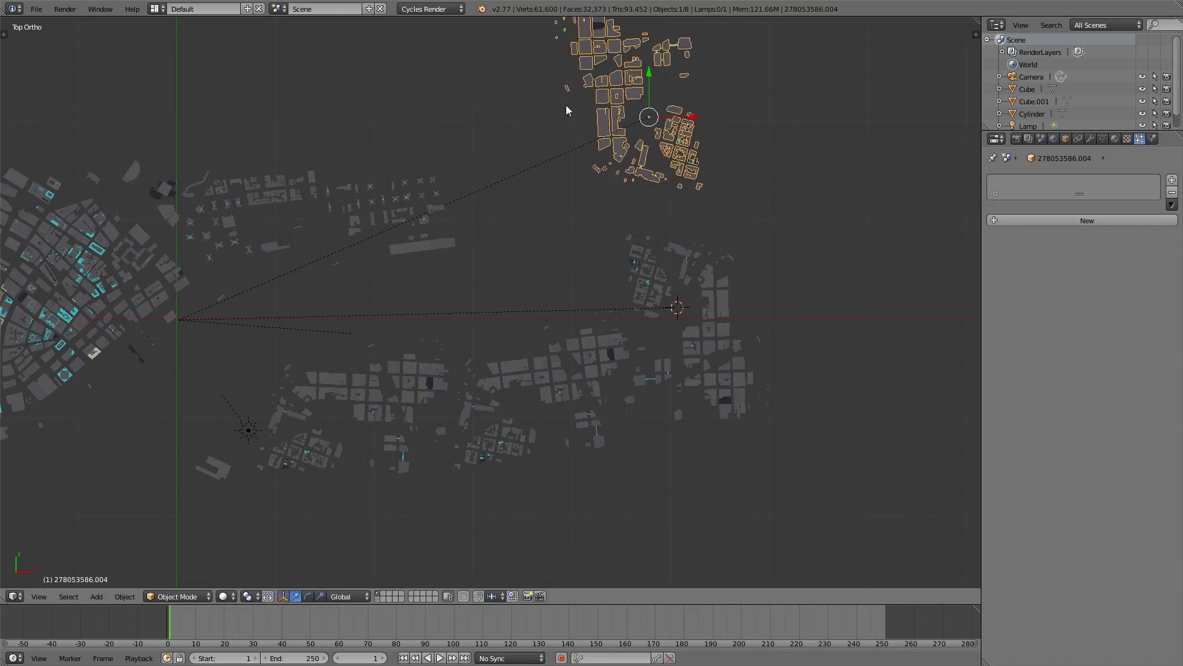
pyautogui.press('g')
pyautogui.click(592, 147)
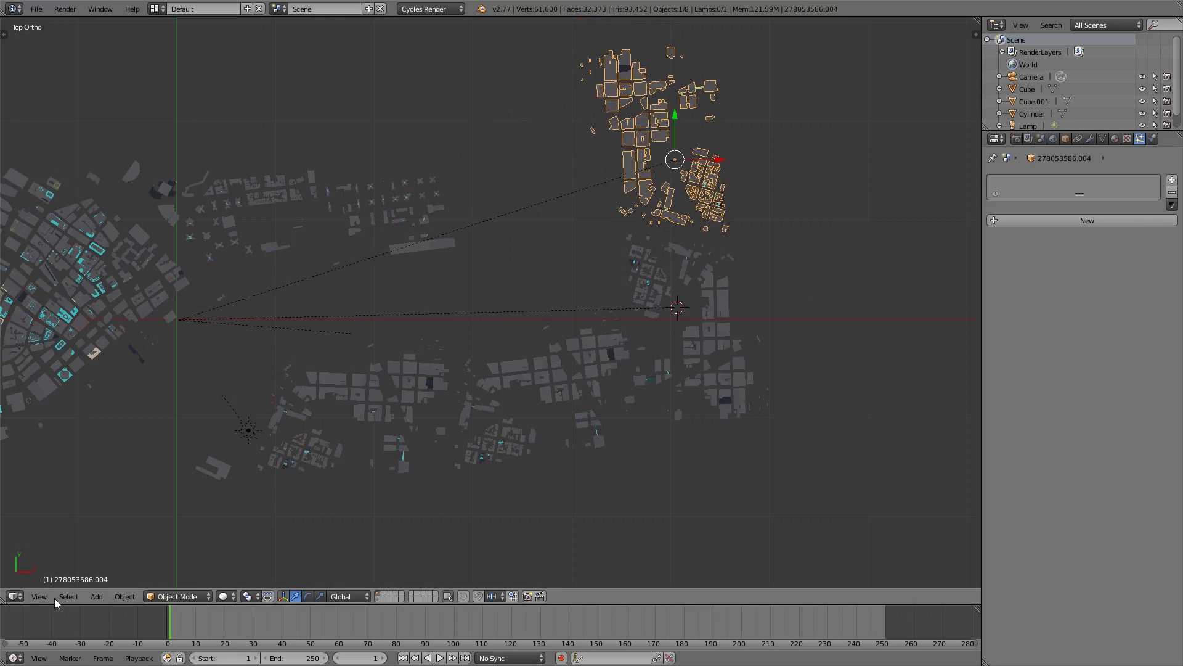
# Split the 3D view into two and show the camera view in the new area.
pyautogui.moveTo(3, 597); pyautogui.dragTo(333, 426)
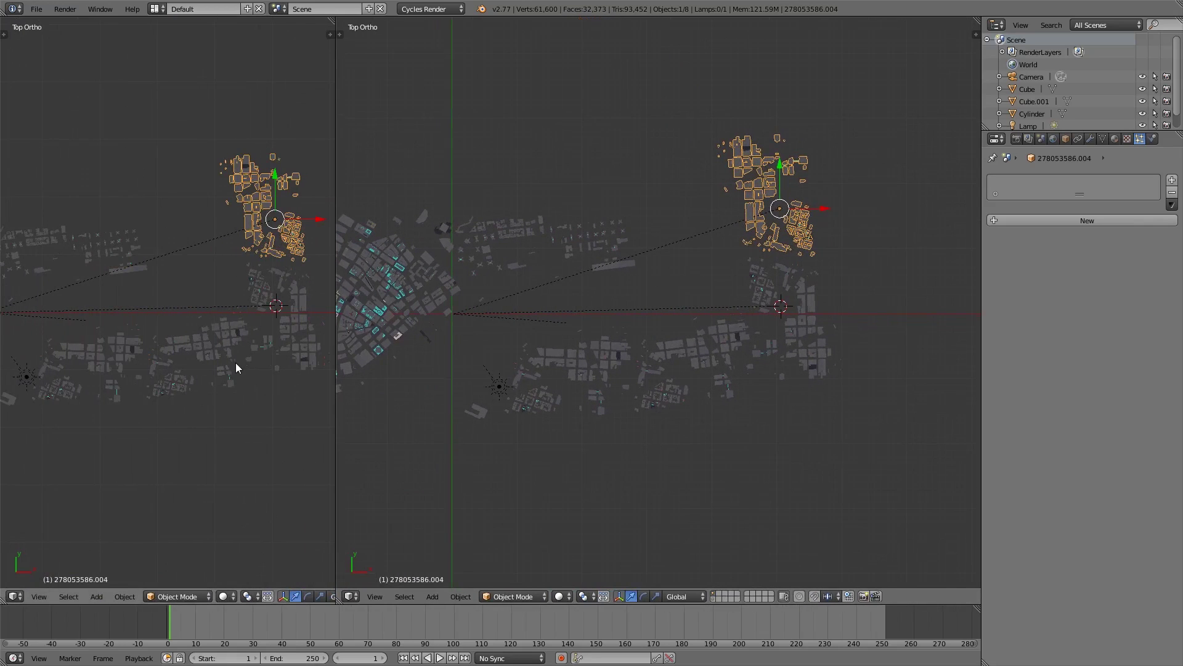
pyautogui.moveTo(236, 363); pyautogui.dragTo(237, 366, button='middle')
pyautogui.press('KP_0')
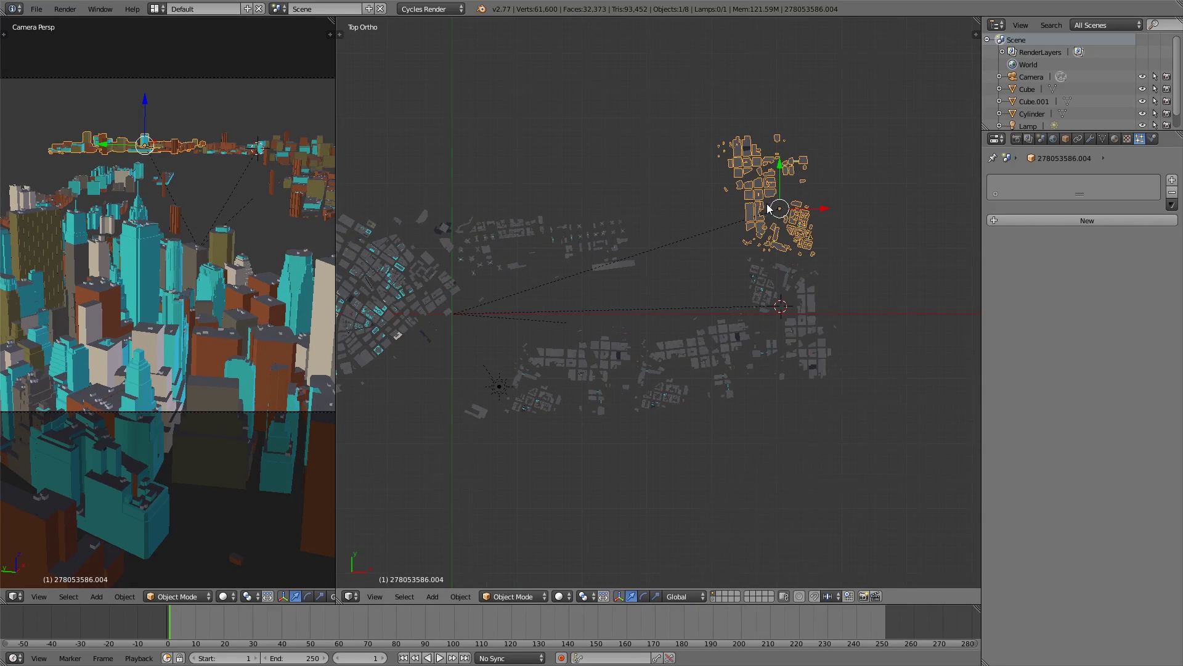
# Duplicate the newest district copy, rotate it lengthwise along X, and place it behind the cross-shaped buildings on the positive Y side.
pyautogui.scroll(1, 771, 205)
pyautogui.keyDown('shift'); pyautogui.moveTo(772, 205); pyautogui.dragTo(692, 250, button='middle'); pyautogui.keyUp('shift')
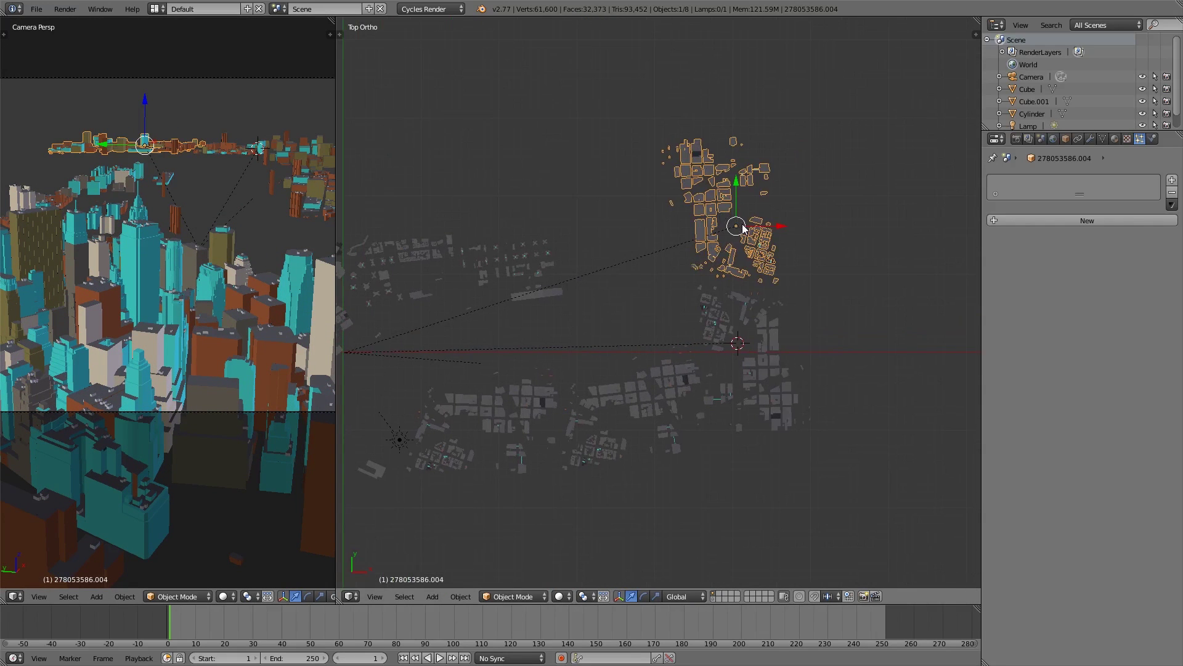
pyautogui.hotkey('shift', 'd')
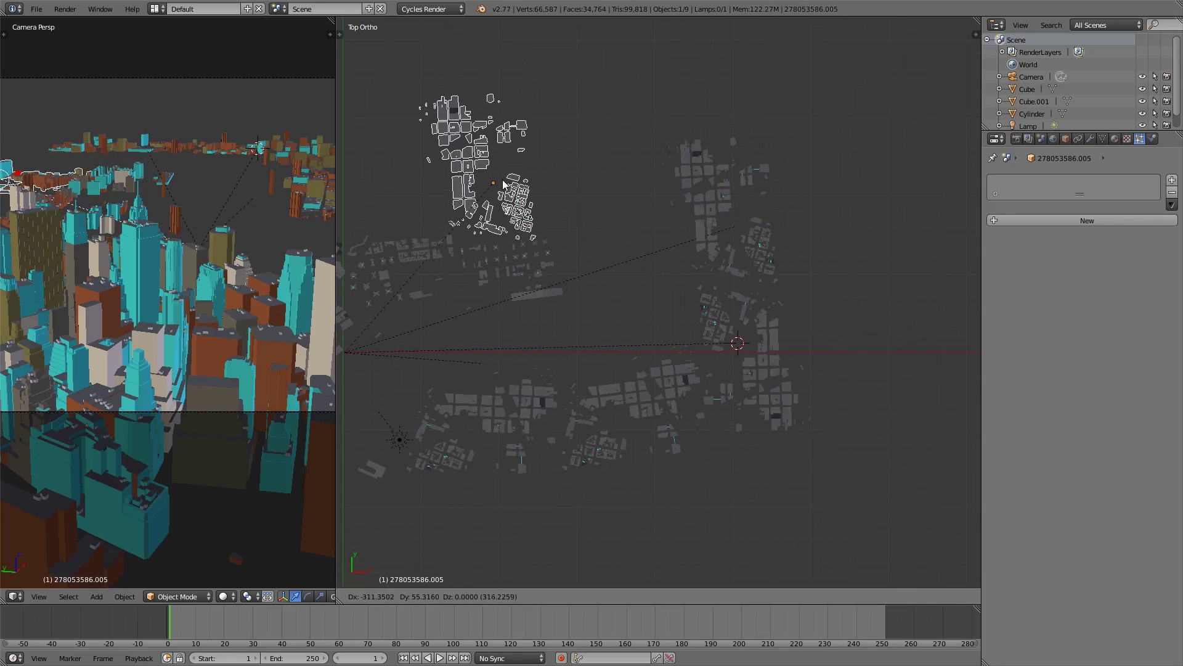
pyautogui.click(504, 183)
pyautogui.press('r')
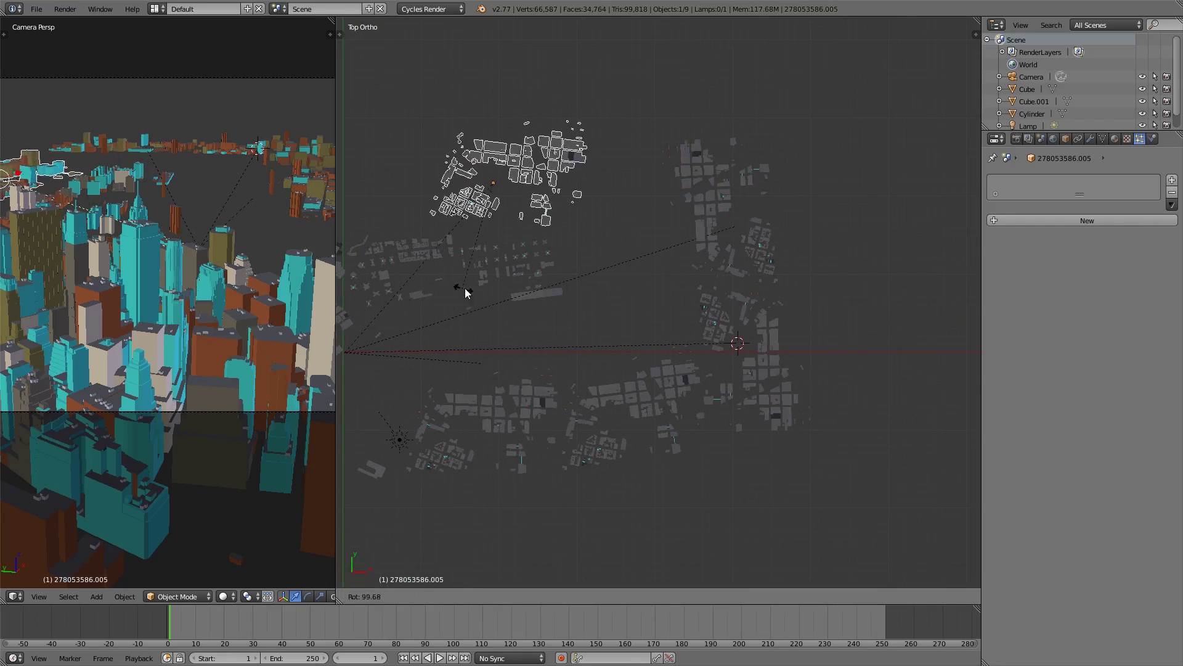
pyautogui.click(558, 179)
pyautogui.press('r')
pyautogui.click(550, 183)
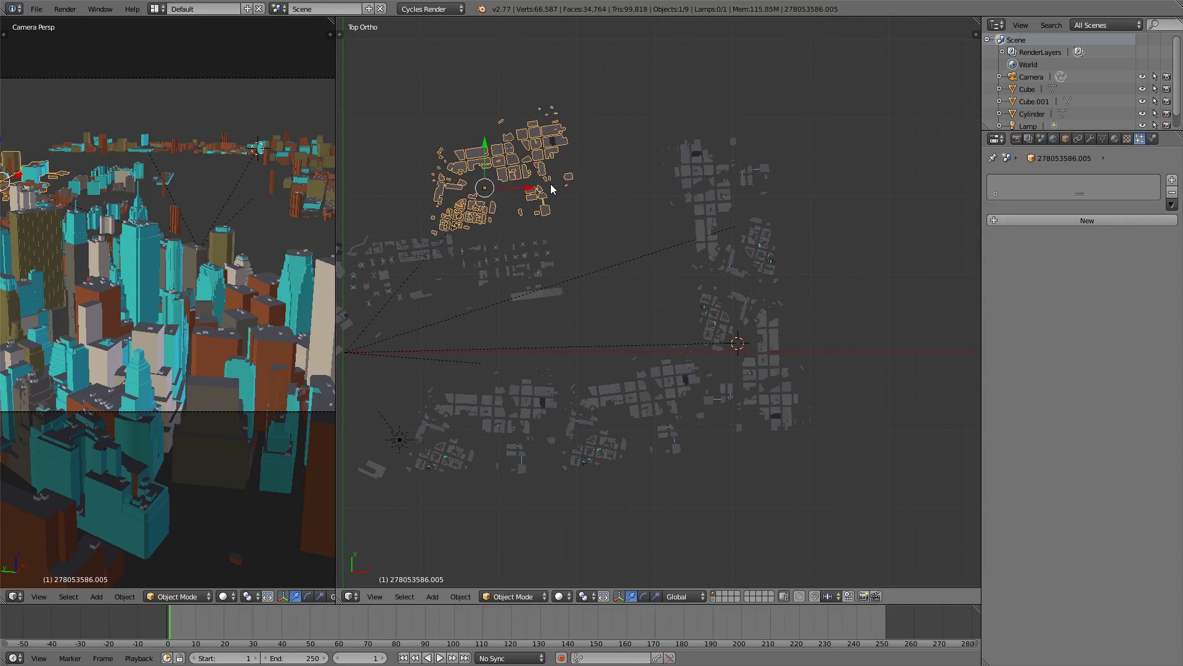
pyautogui.press('g')
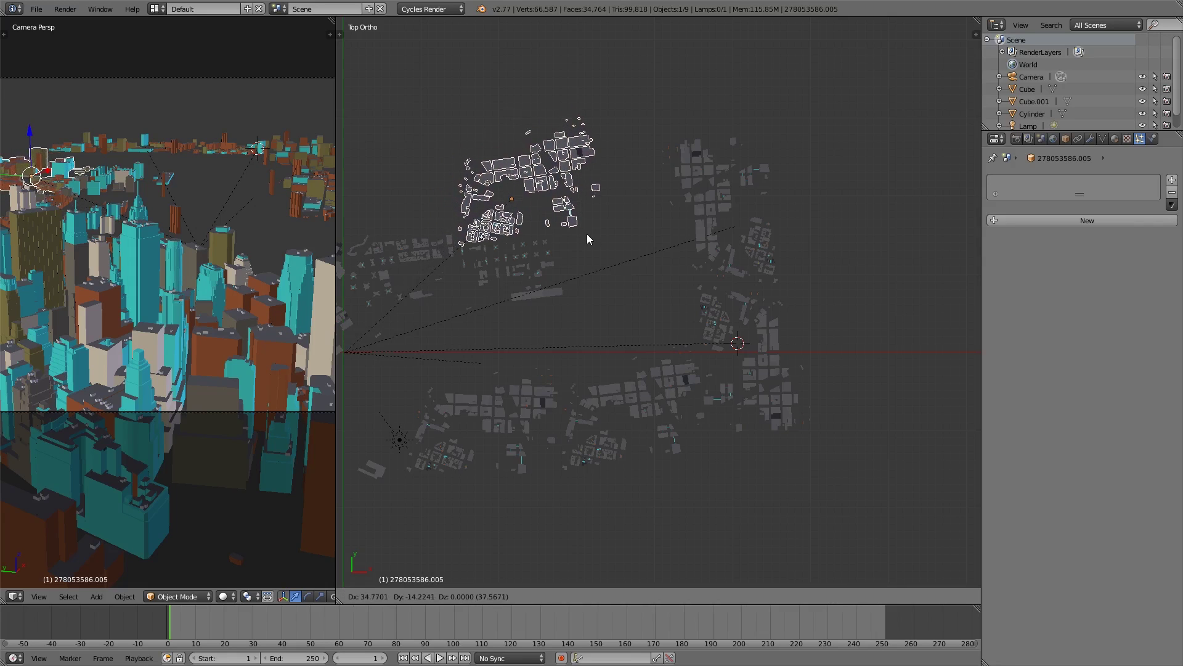
pyautogui.click(587, 234)
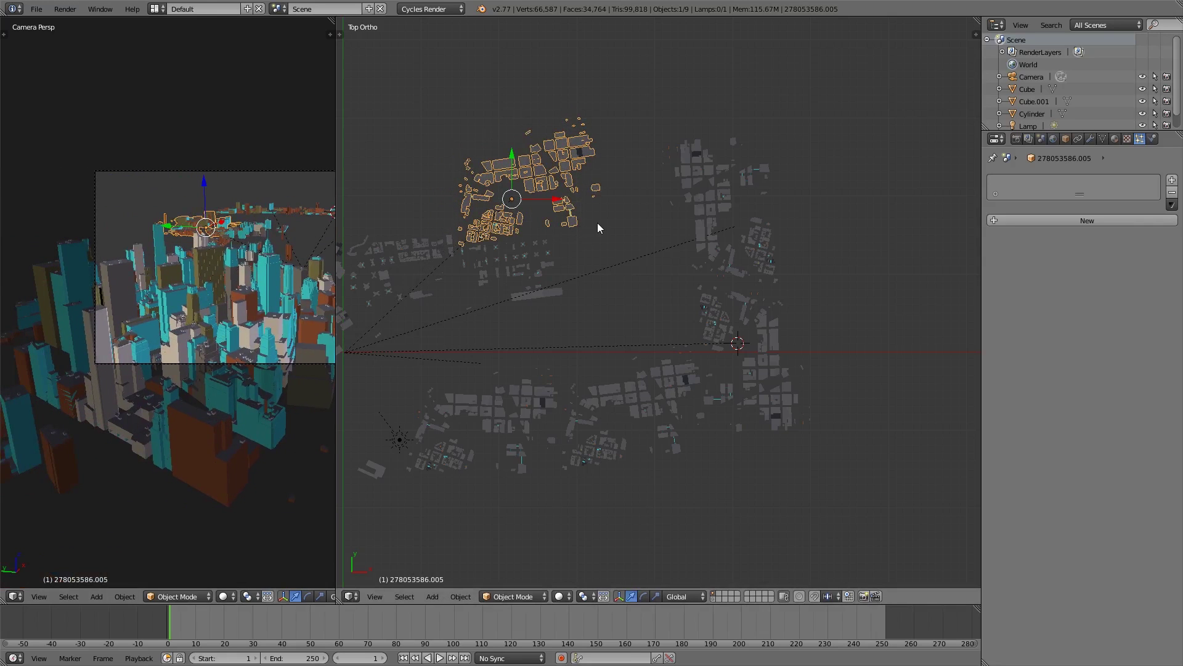
# Duplicate that district again, rotate the copy about half a turn, and move it beside the main city on the positive Y side.
pyautogui.hotkey('shift', 'd')
pyautogui.click(554, 180)
pyautogui.press('r')
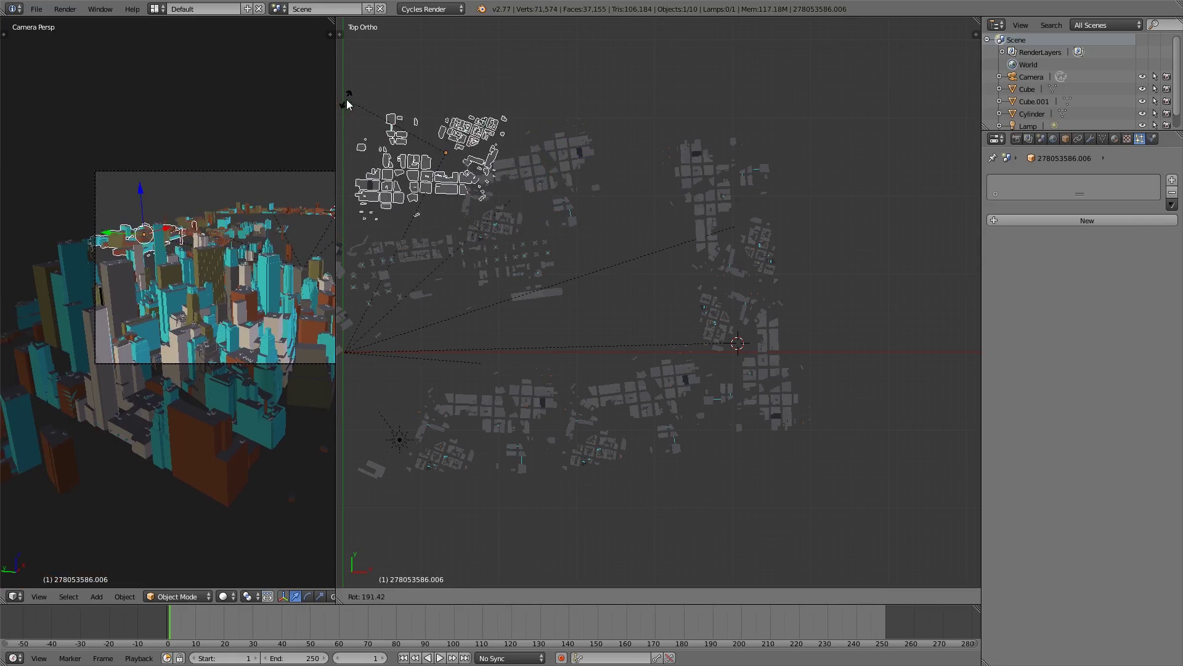
pyautogui.click(449, 159)
pyautogui.press('g')
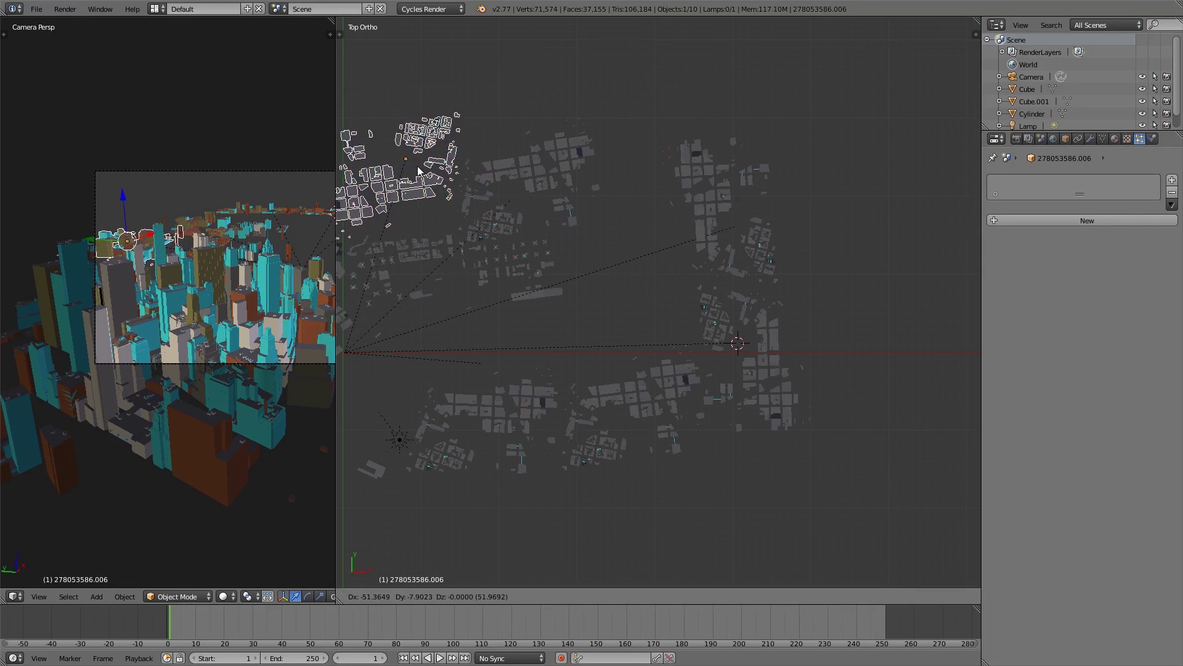
pyautogui.click(416, 165)
# Duplicate the district beside the main city, place the copy behind the neighbouring district farther along positive Y, and deselect everything.
pyautogui.scroll(-2, 415, 267)
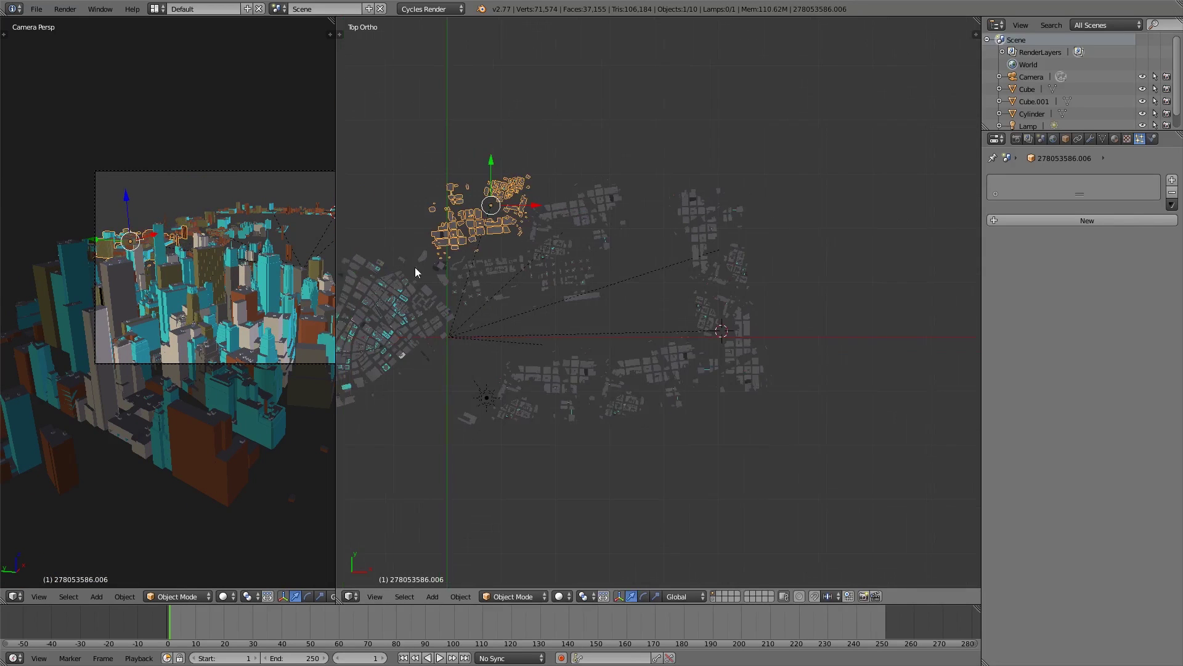
pyautogui.keyDown('shift'); pyautogui.moveTo(415, 267); pyautogui.dragTo(449, 266, button='middle'); pyautogui.keyUp('shift')
pyautogui.hotkey('shift', 'd')
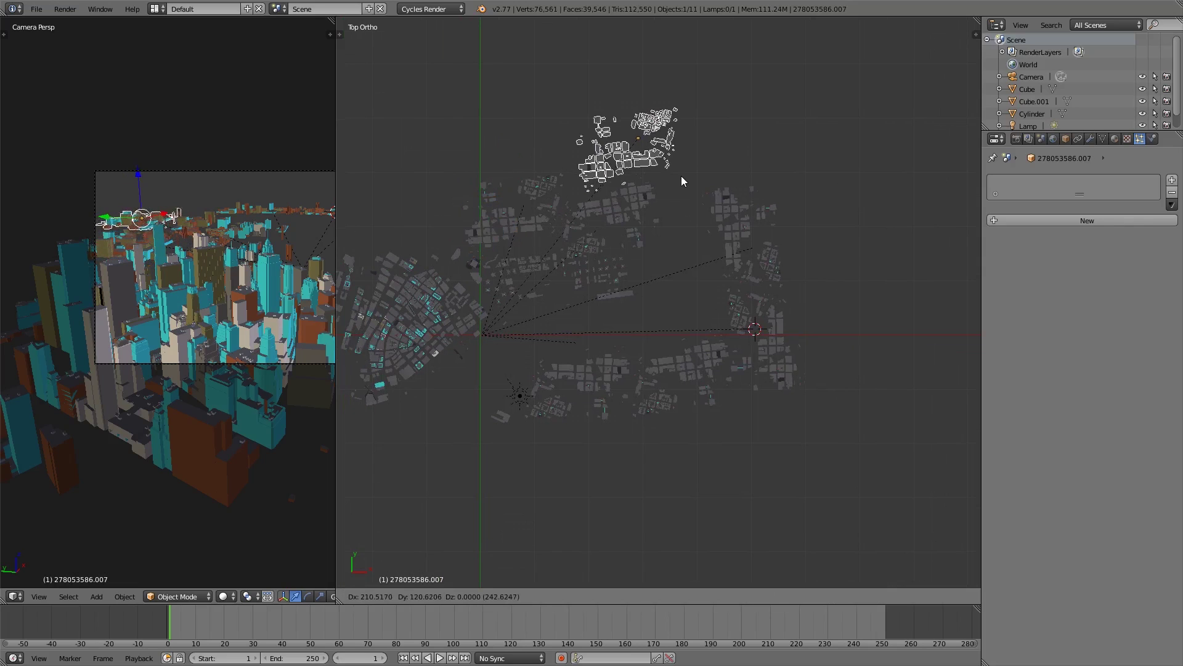
pyautogui.click(665, 187)
pyautogui.press('a')
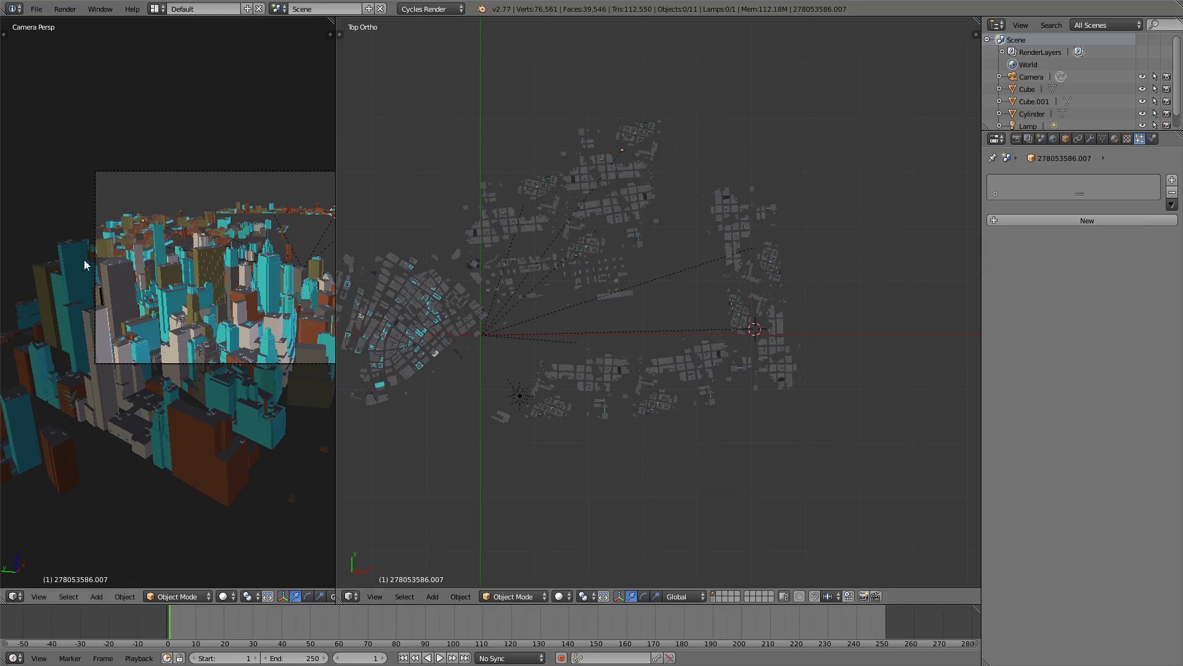
# Duplicate the farthest row's positive-Y district, rotate the copy about three quarters of a turn, and place it at the row's negative-Y end.
pyautogui.keyDown('shift'); pyautogui.moveTo(673, 276); pyautogui.dragTo(525, 284, button='middle'); pyautogui.keyUp('shift')
pyautogui.scroll(-3, 294, 368)
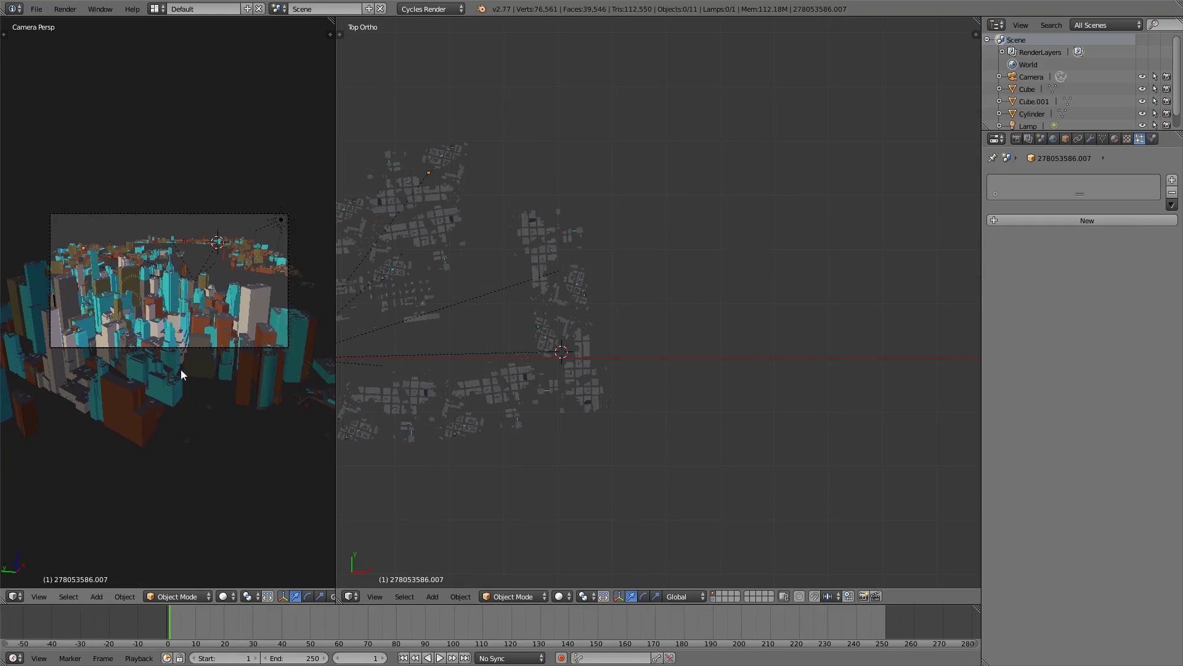
pyautogui.keyDown('shift'); pyautogui.moveTo(180, 369); pyautogui.dragTo(155, 368, button='middle'); pyautogui.keyUp('shift')
pyautogui.rightClick(555, 266)
pyautogui.hotkey('shift', 'd')
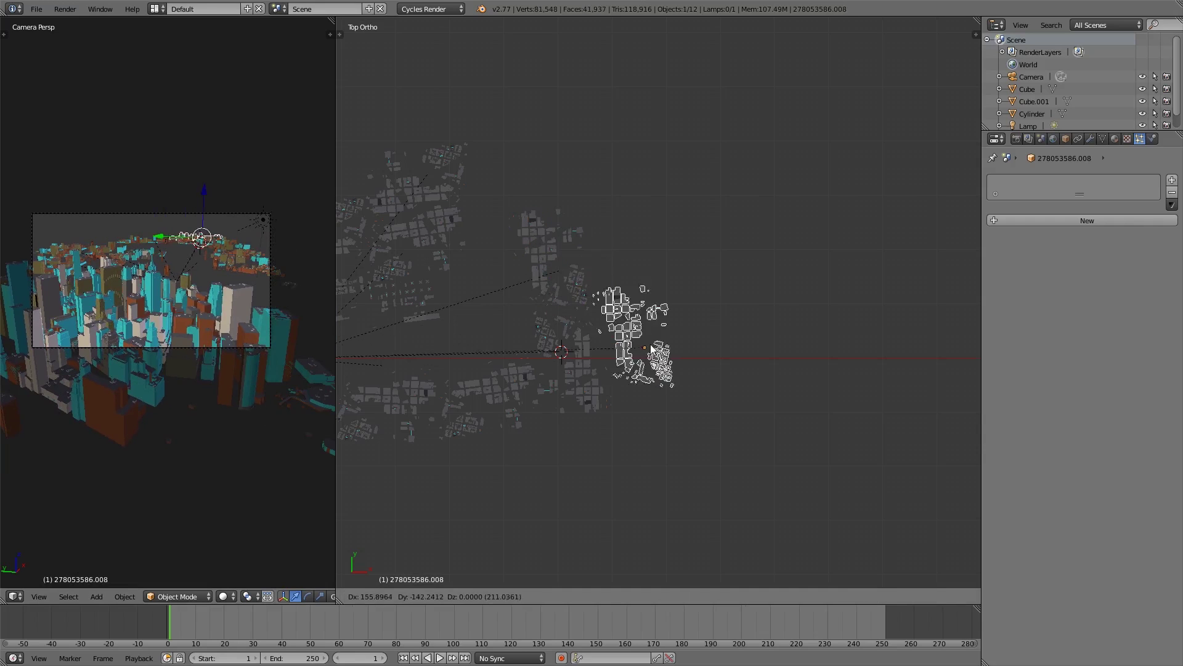
pyautogui.click(674, 468)
pyautogui.press('r')
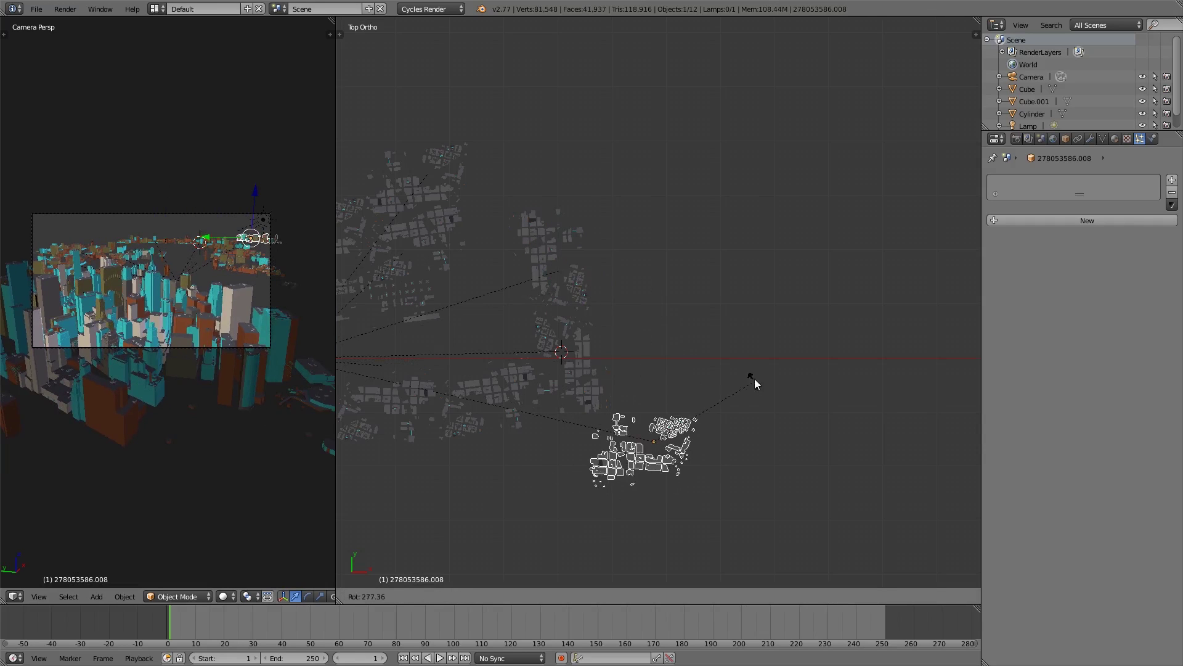
pyautogui.click(734, 390)
pyautogui.press('g')
pyautogui.rightClick(672, 407)
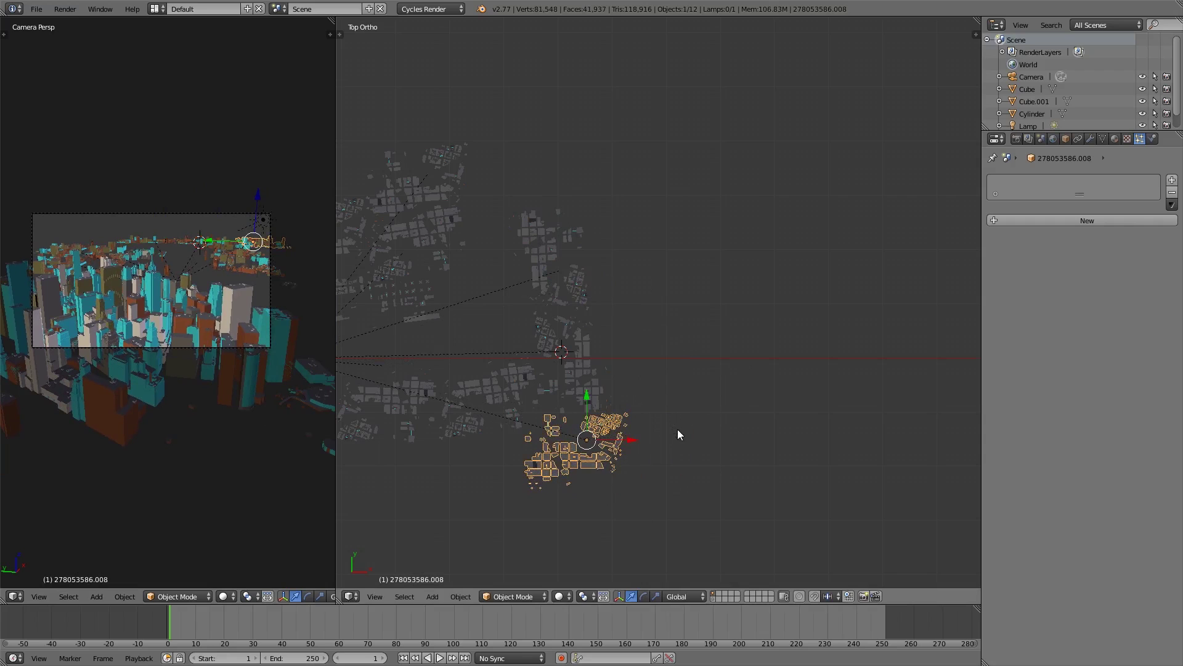
# Duplicate the newly placed corner district and set the copy nearer the main city, along the outer negative-Y side.
pyautogui.scroll(1, 623, 466)
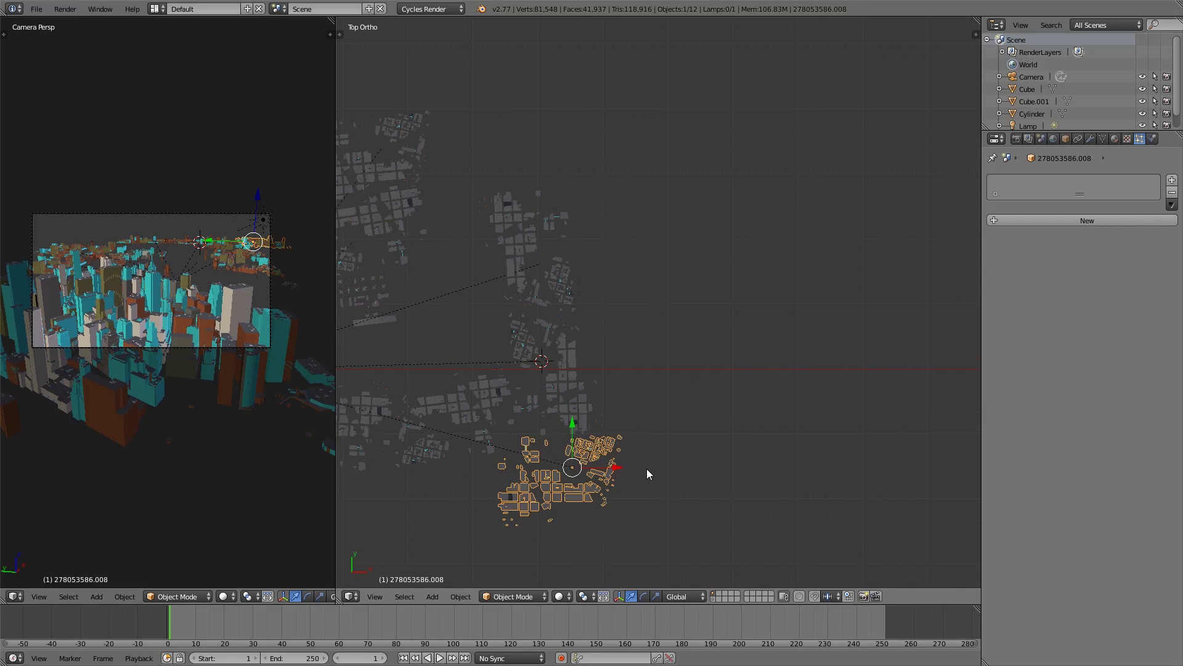
pyautogui.hotkey('shift', 'd')
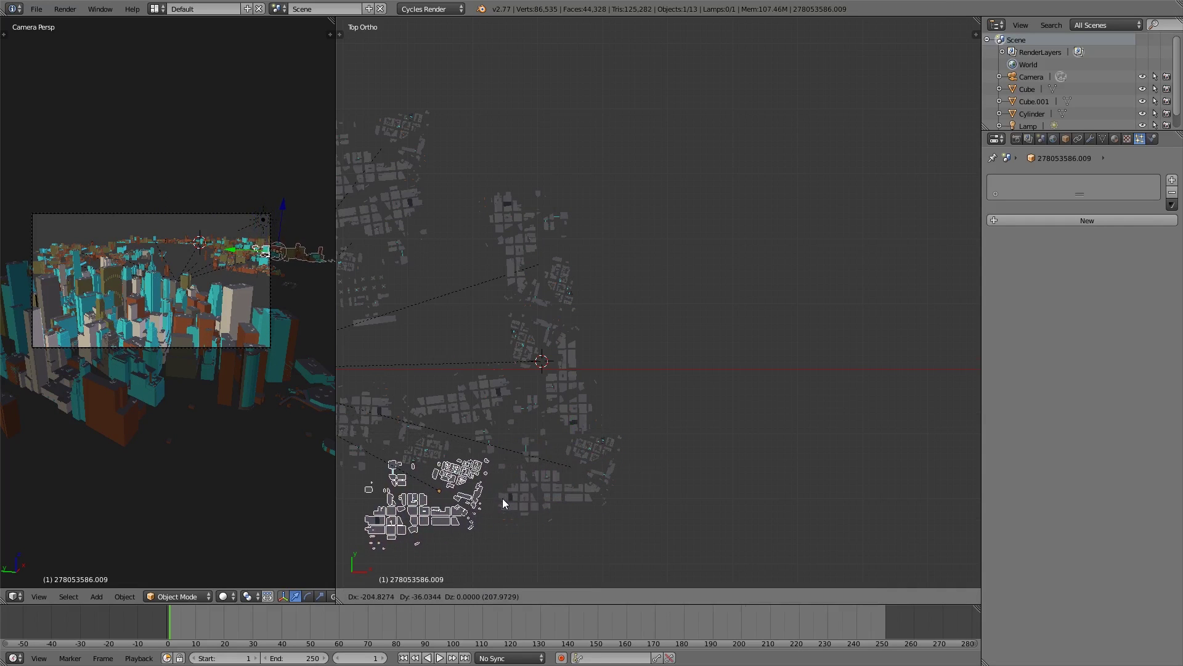
pyautogui.click(502, 498)
pyautogui.scroll(-1, 504, 431)
# Duplicate the outermost positive-Y district, rotate the copy about a quarter turn, and place it at the positive-Y end of the farthest row.
pyautogui.rightClick(438, 187)
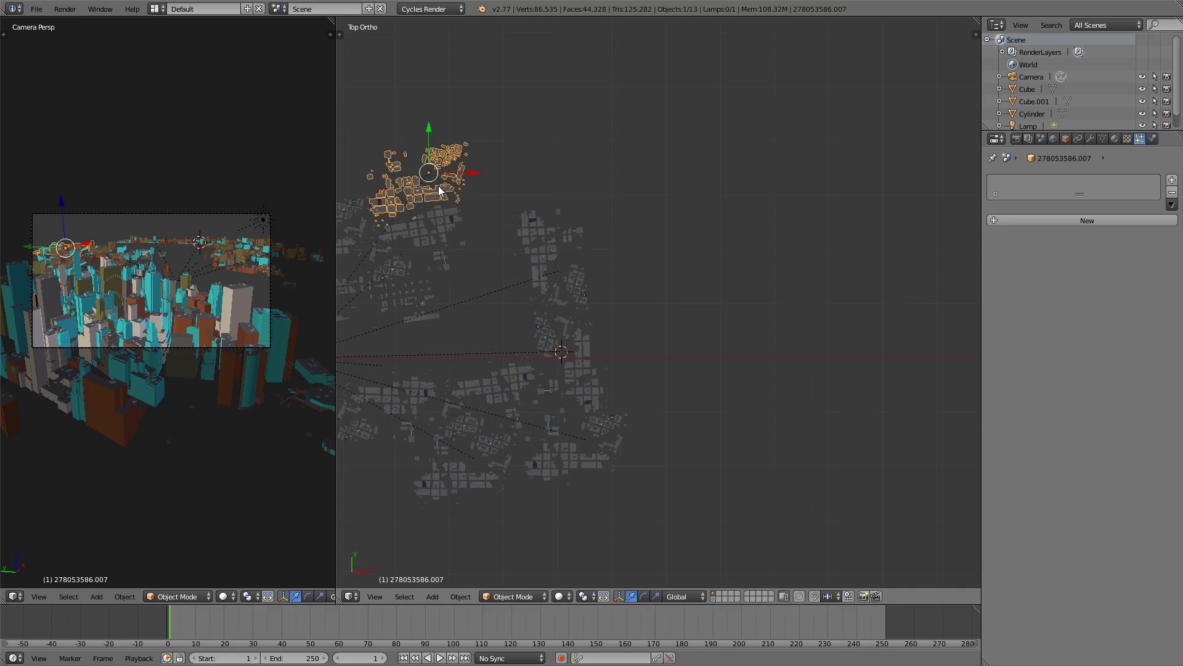
pyautogui.hotkey('shift', 'd')
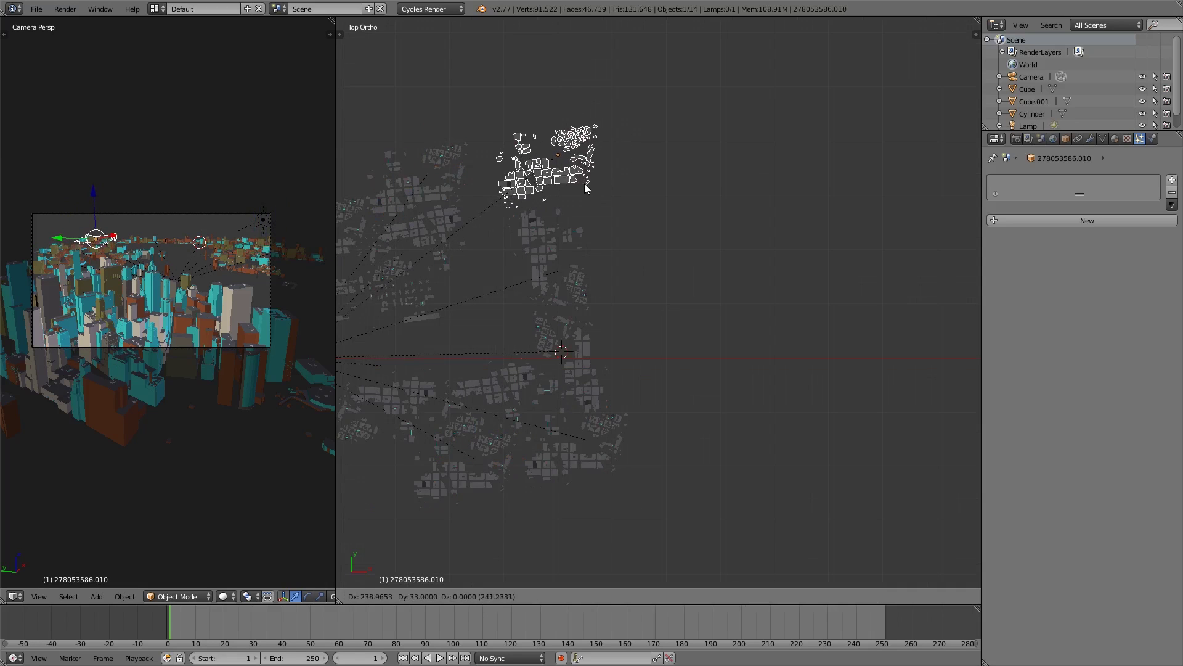
pyautogui.click(585, 183)
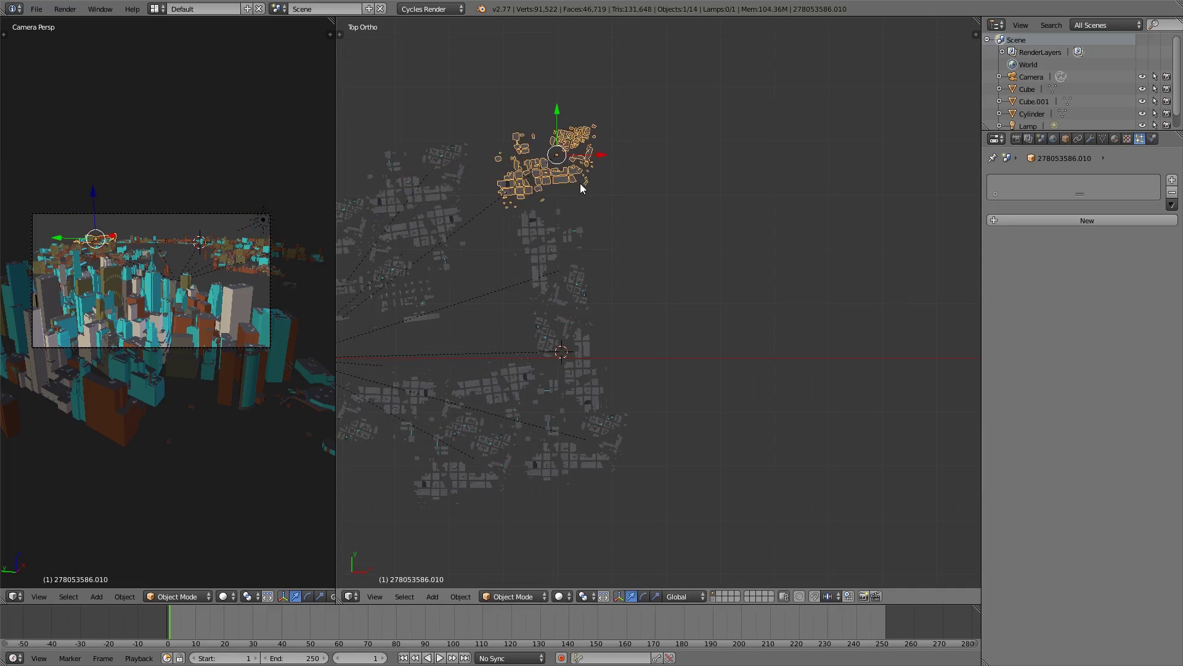
pyautogui.press('r')
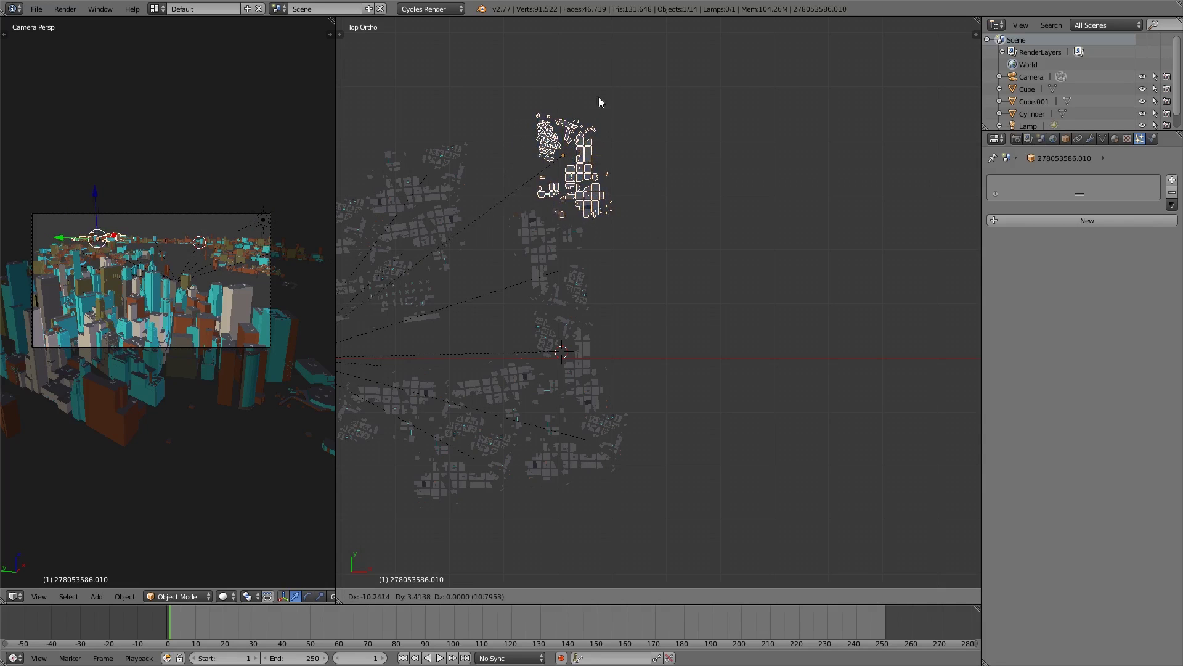
pyautogui.press('g')
pyautogui.click(590, 90)
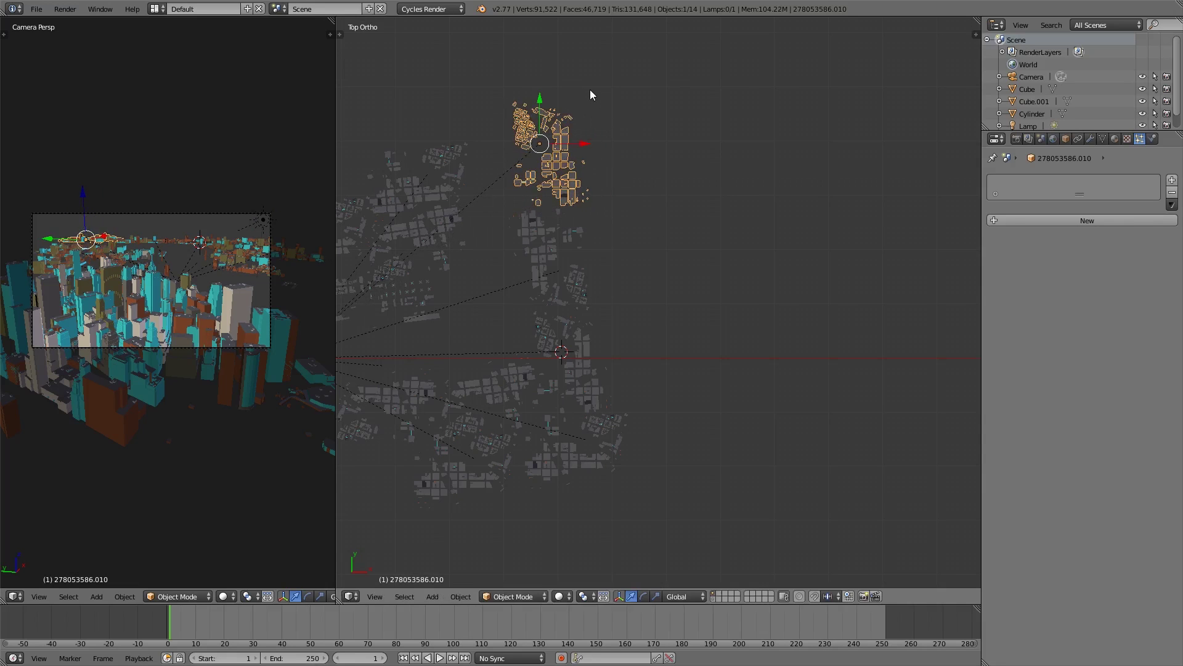
pyautogui.press('g')
pyautogui.click(586, 76)
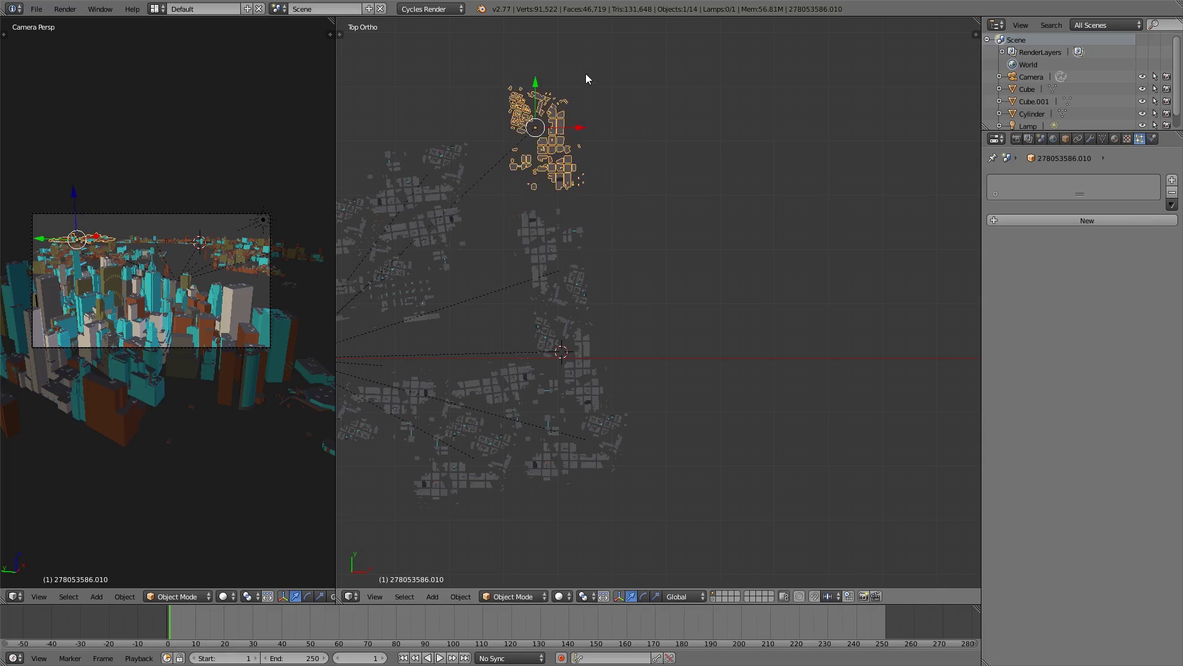
pyautogui.press('a')
# Select the four districts of the farthest row, shift them about 50 units along positive Y, and deselect everything.
pyautogui.scroll(5, 106, 315)
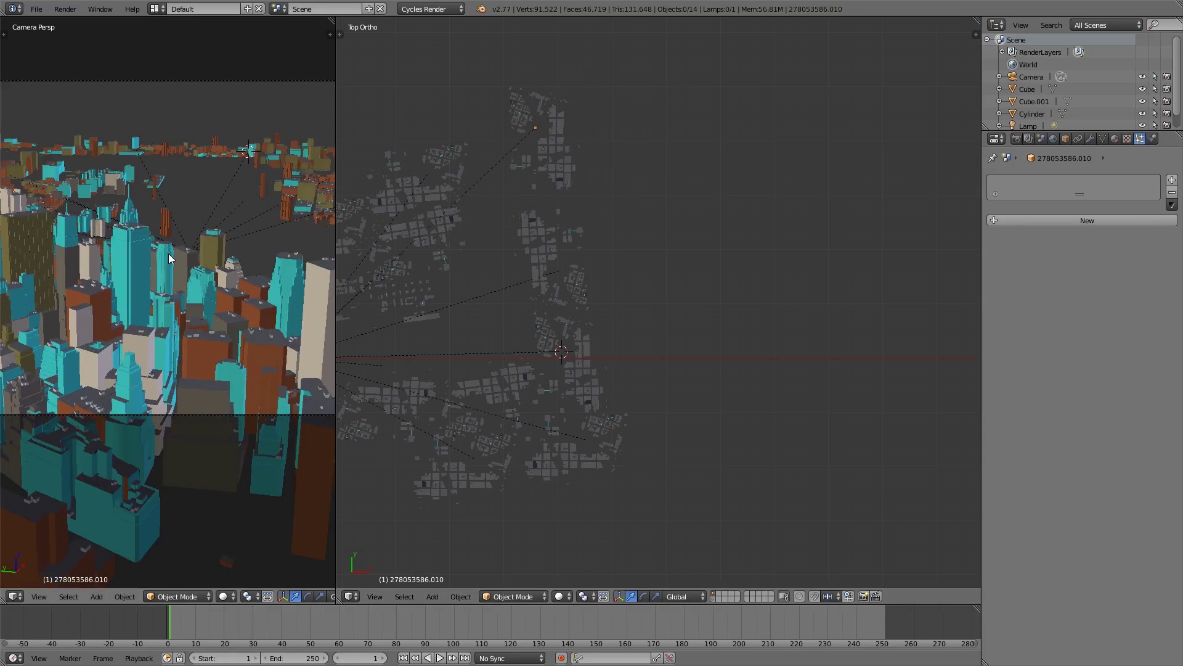
pyautogui.scroll(-4, 169, 255)
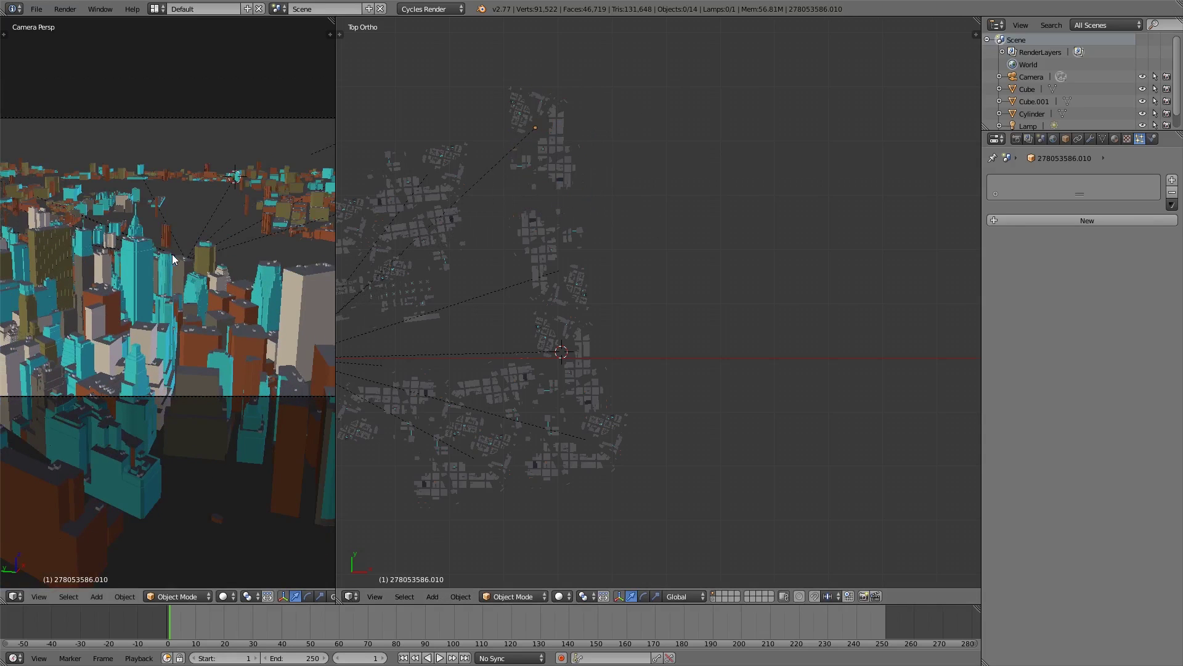
pyautogui.scroll(-2, 176, 257)
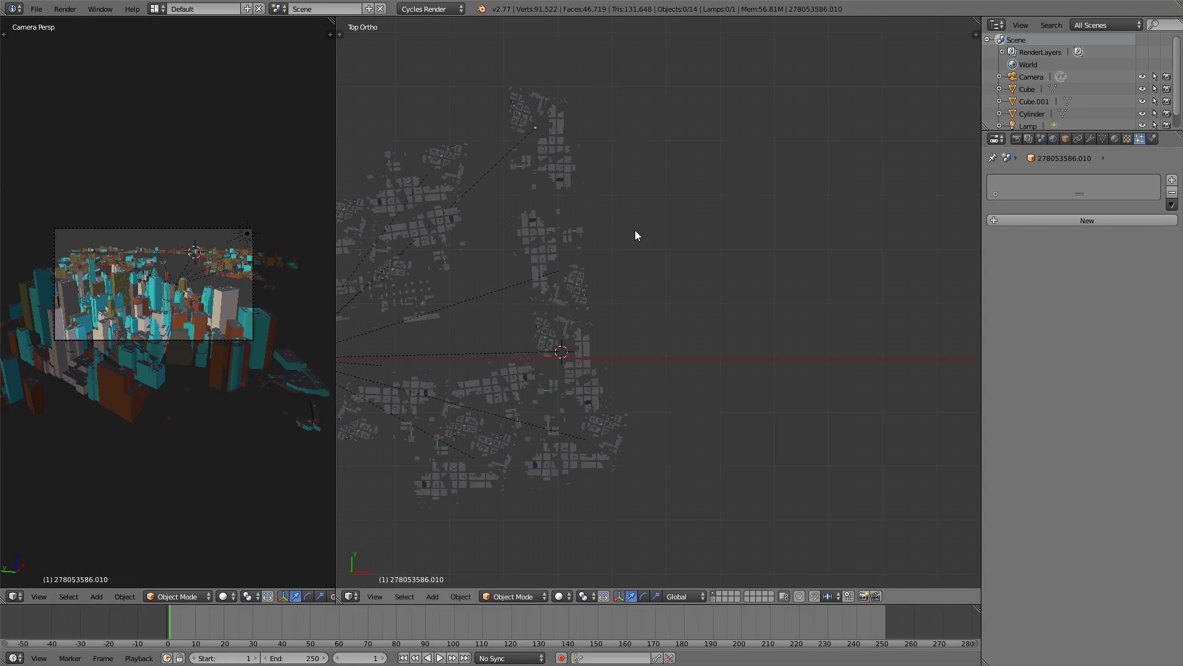
pyautogui.keyDown('shift'); pyautogui.rightClick(587, 431); pyautogui.keyUp('shift')
pyautogui.keyDown('shift'); pyautogui.rightClick(585, 377); pyautogui.keyUp('shift')
pyautogui.keyDown('shift'); pyautogui.rightClick(567, 265); pyautogui.keyUp('shift')
pyautogui.keyDown('shift'); pyautogui.rightClick(545, 154); pyautogui.keyUp('shift')
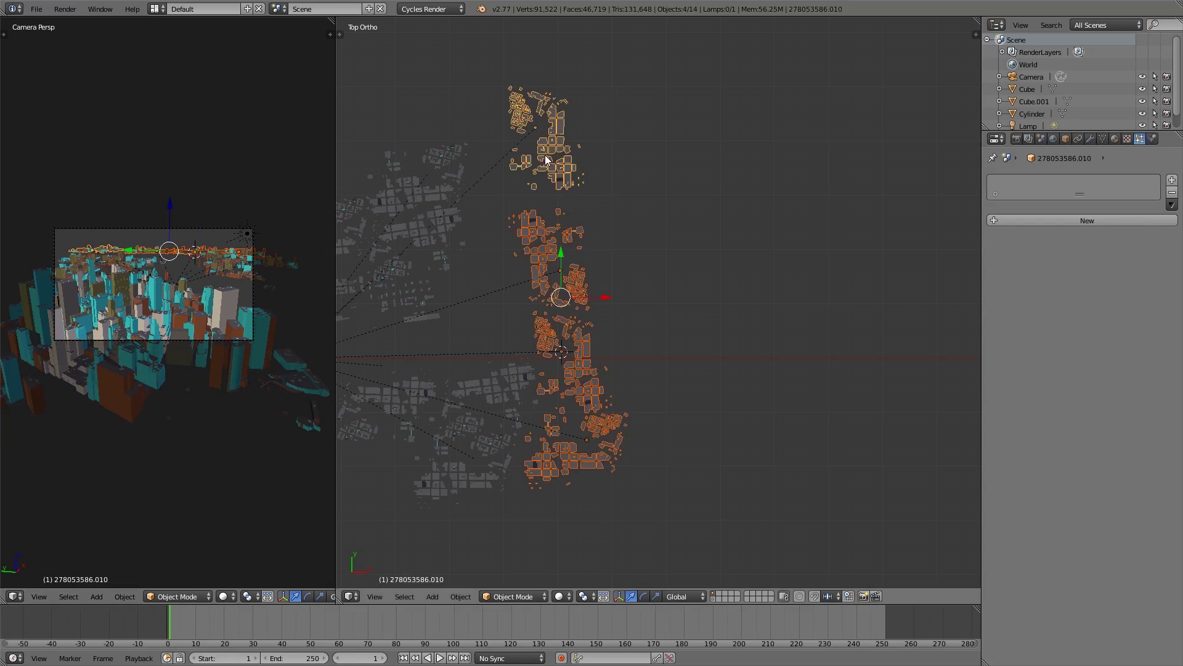
pyautogui.moveTo(557, 251); pyautogui.dragTo(557, 235)
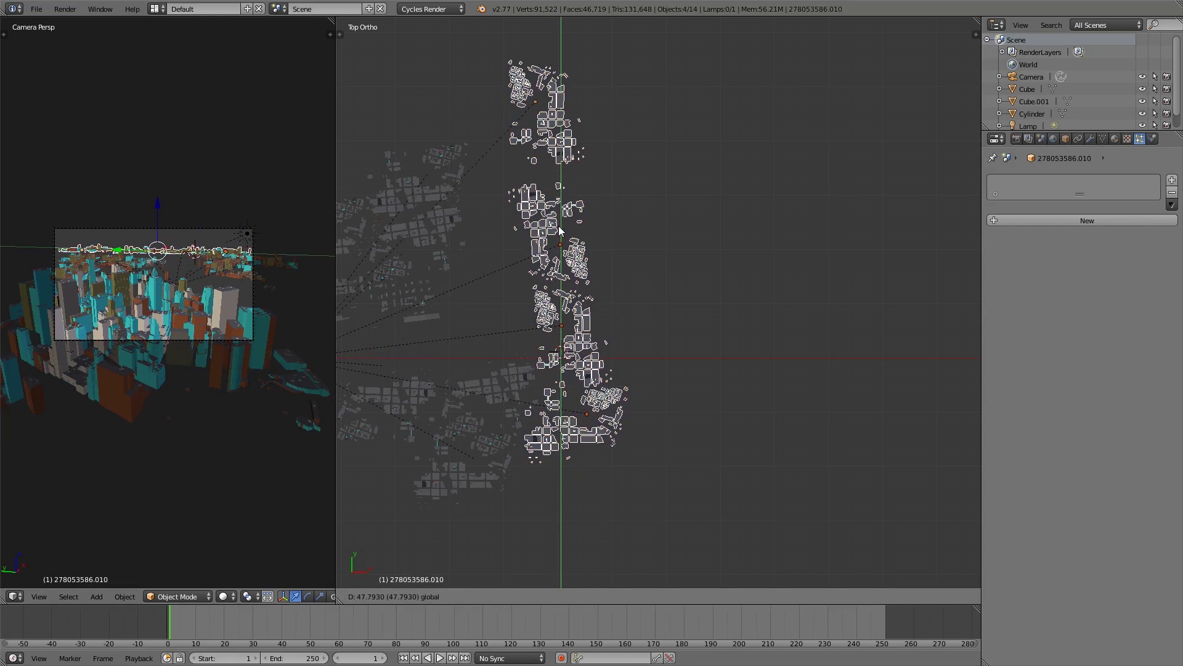
pyautogui.click(560, 225)
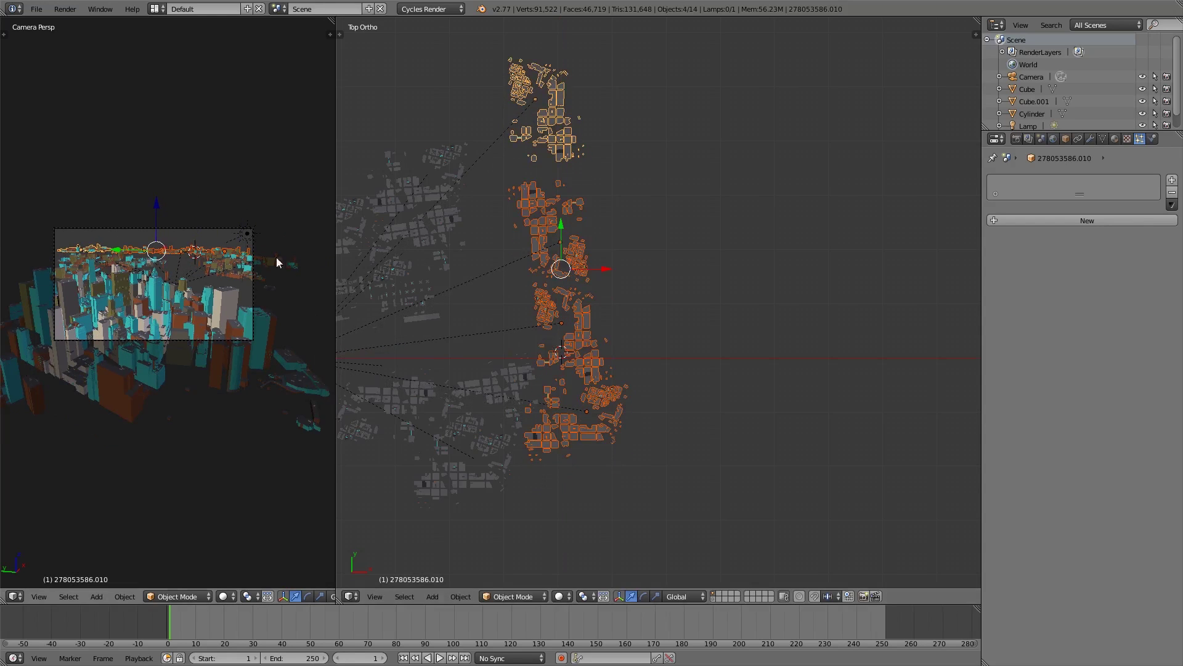
pyautogui.scroll(4, 208, 307)
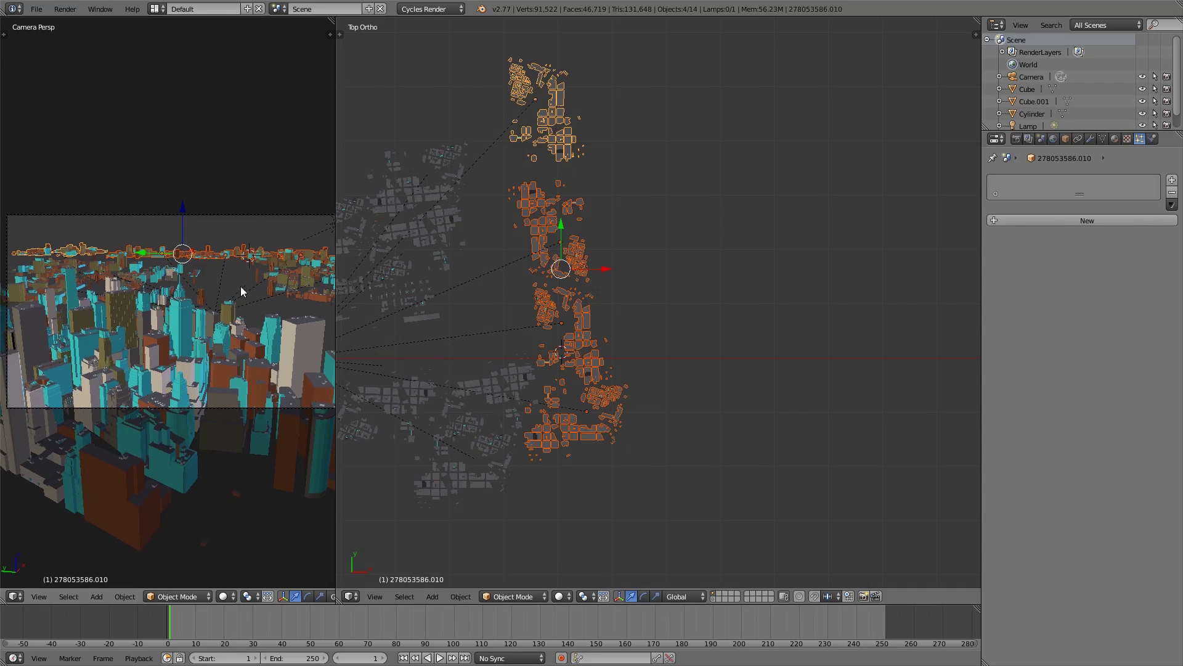
pyautogui.press('a')
# Preview the city through the camera in Rendered shading, and return the viewport to Solid shading.
pyautogui.moveTo(538, 296); pyautogui.dragTo(642, 218, button='middle')
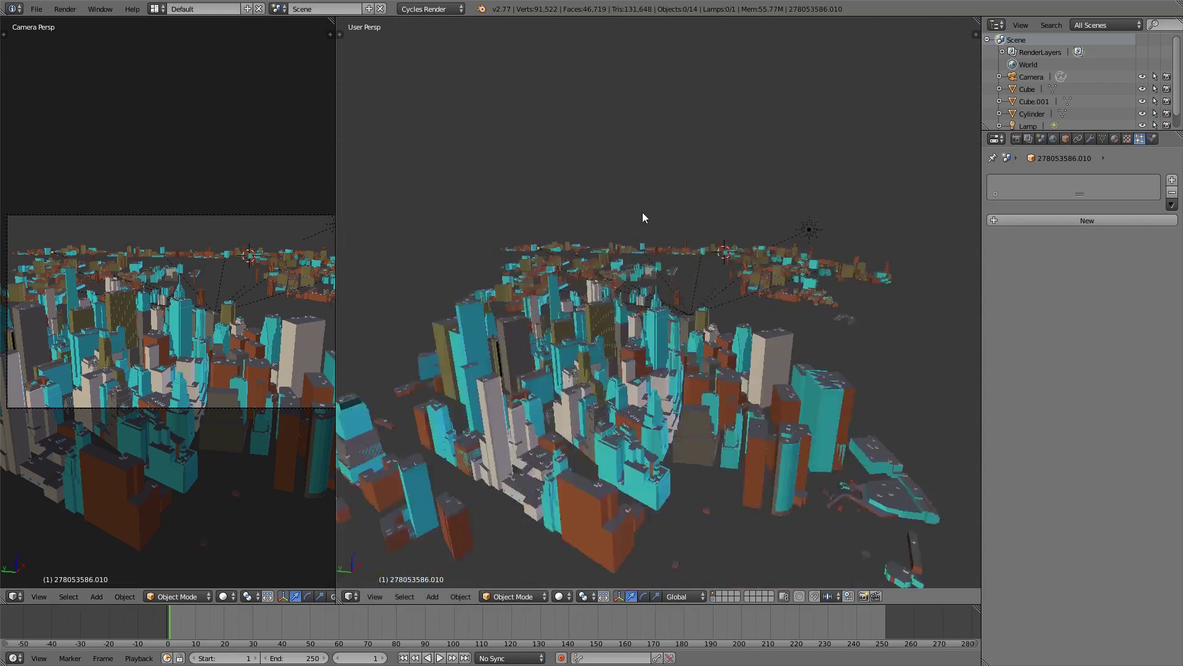
pyautogui.press('KP_0')
pyautogui.click(561, 596)
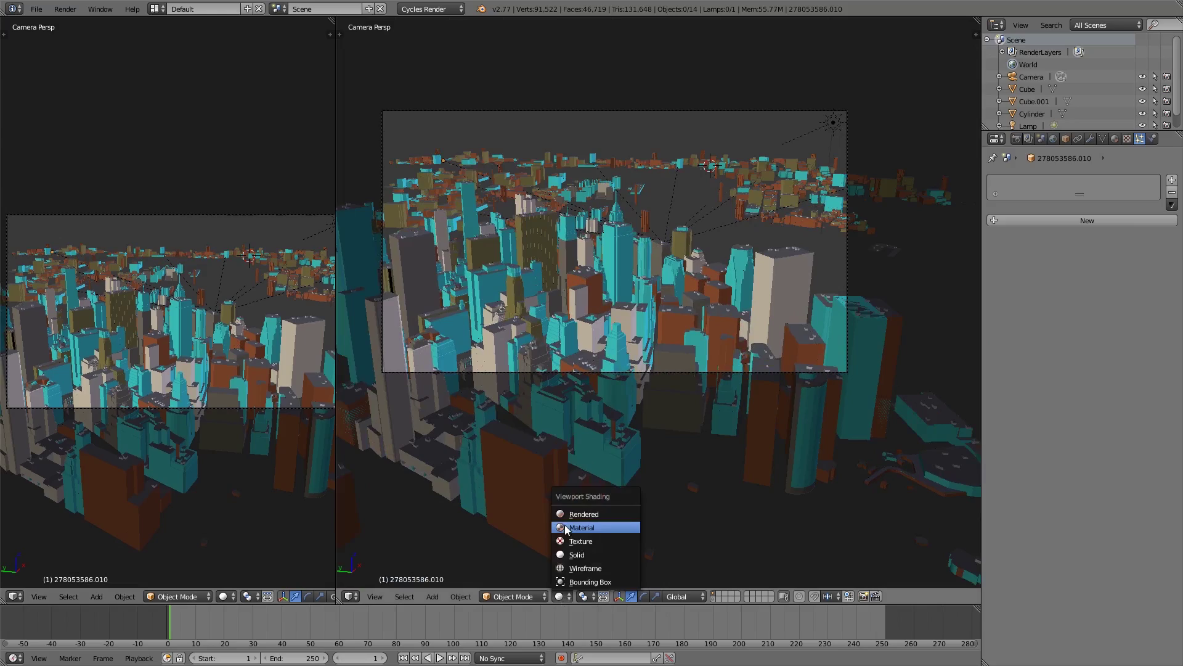
pyautogui.click(569, 513)
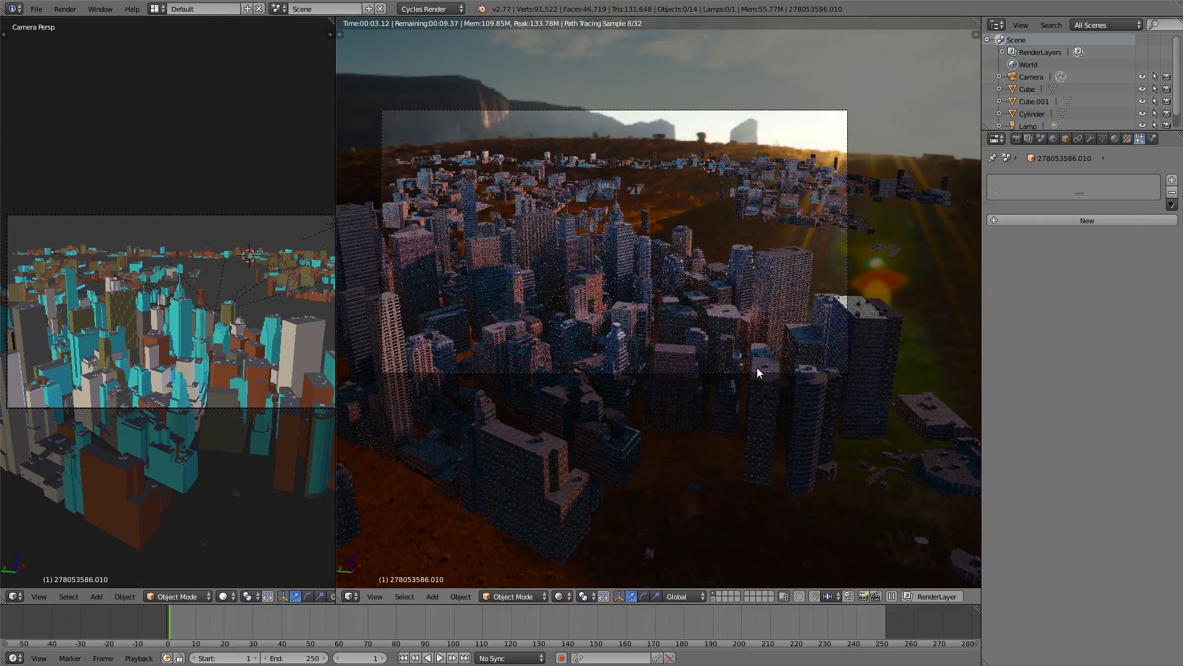
pyautogui.click(562, 596)
pyautogui.click(577, 554)
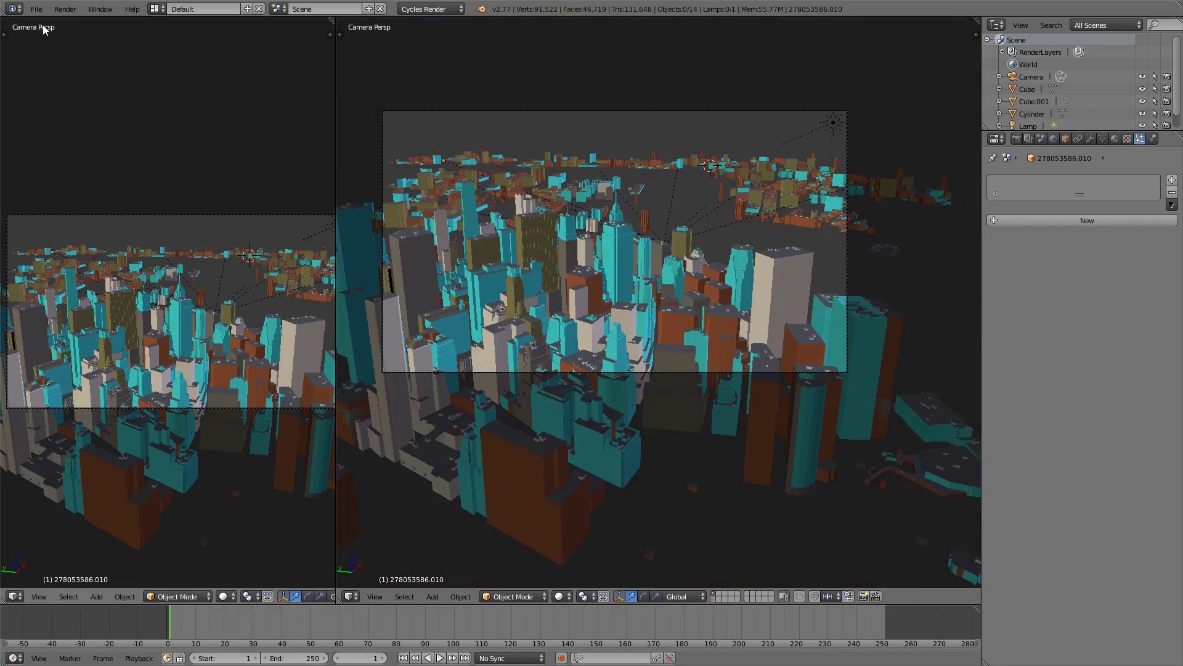
# Merge the two 3D views into a single area and show the whole city from the top.
pyautogui.click(37, 8)
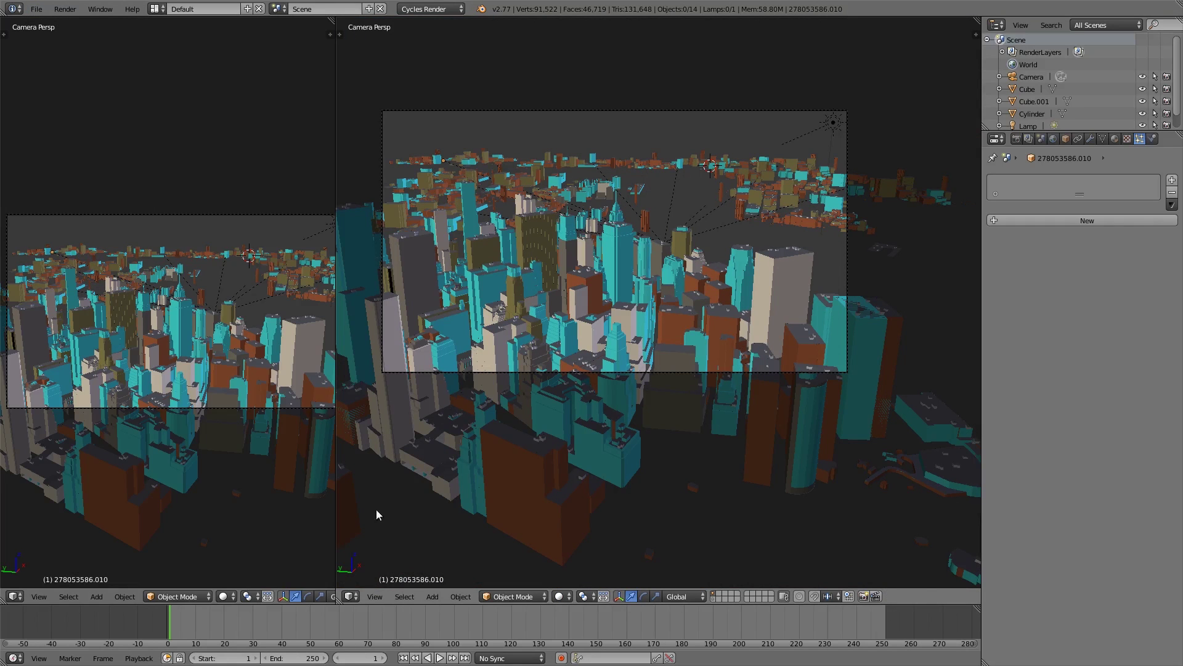
pyautogui.moveTo(338, 601); pyautogui.dragTo(291, 580)
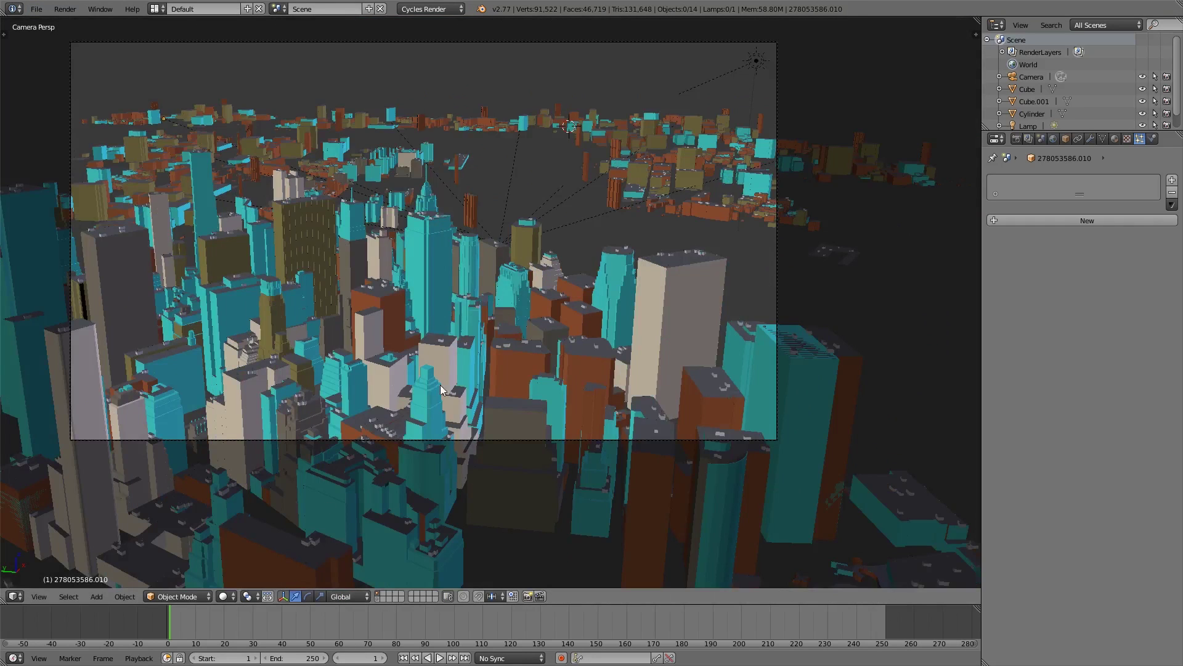
pyautogui.press('KP_7')
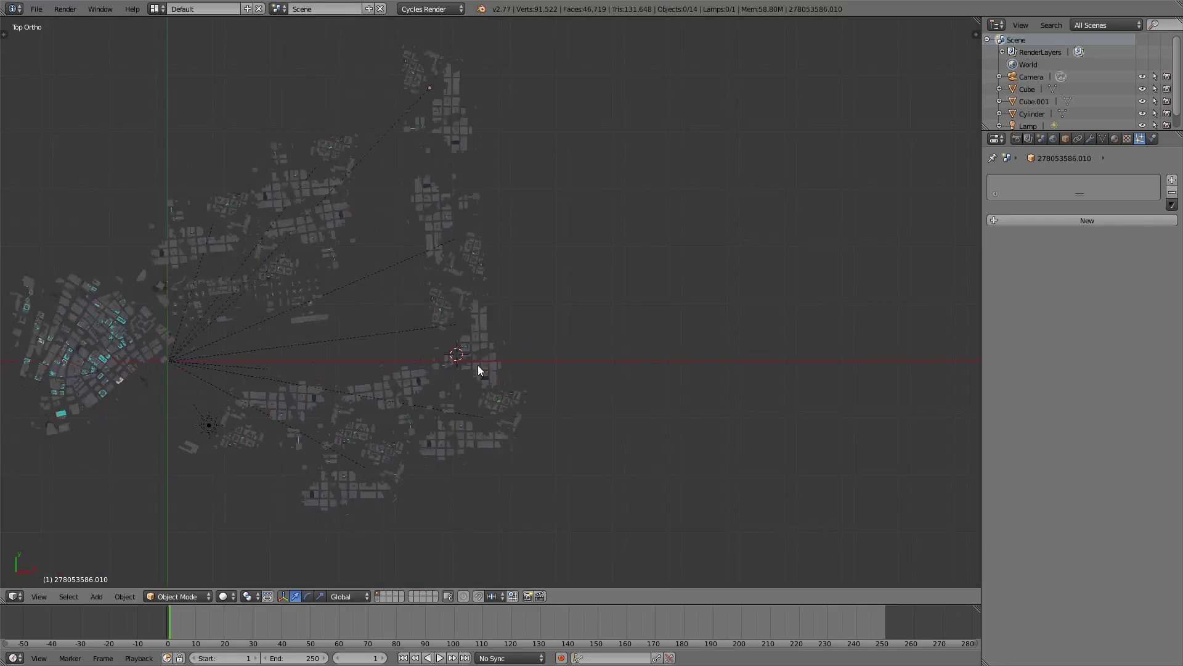
pyautogui.keyDown('shift'); pyautogui.moveTo(479, 365); pyautogui.dragTo(663, 350, button='middle'); pyautogui.keyUp('shift')
# Snap the 3D cursor to the center of the scene and add a plane there.
pyautogui.hotkey('shift', 's')
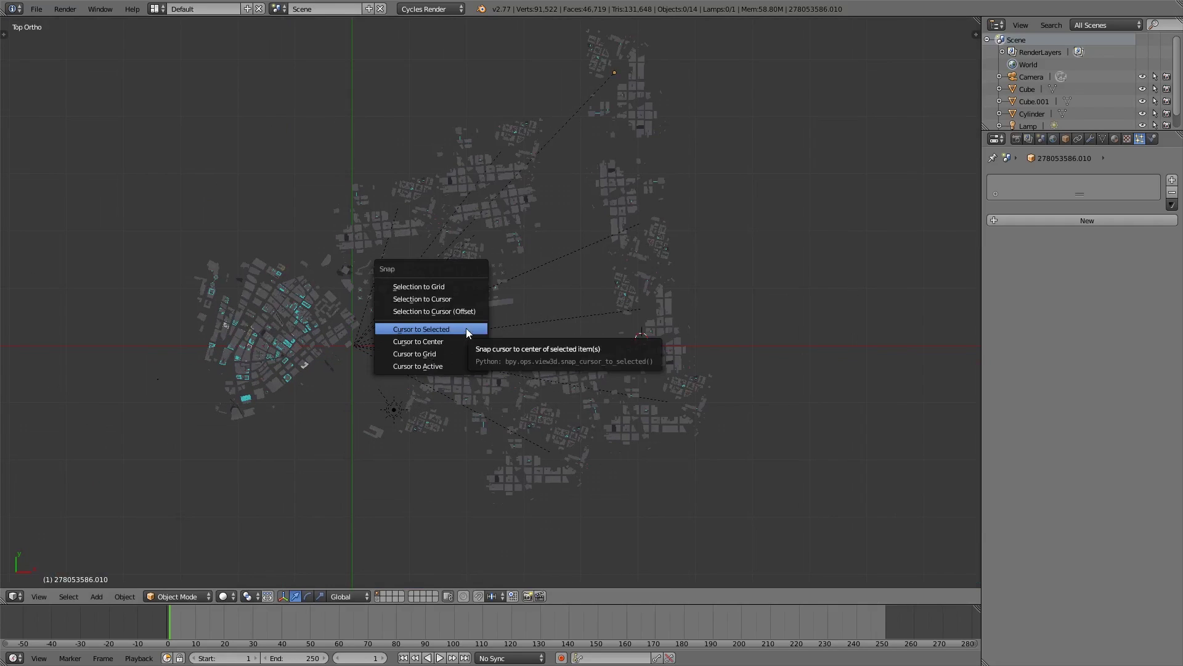
pyautogui.press('Escape')
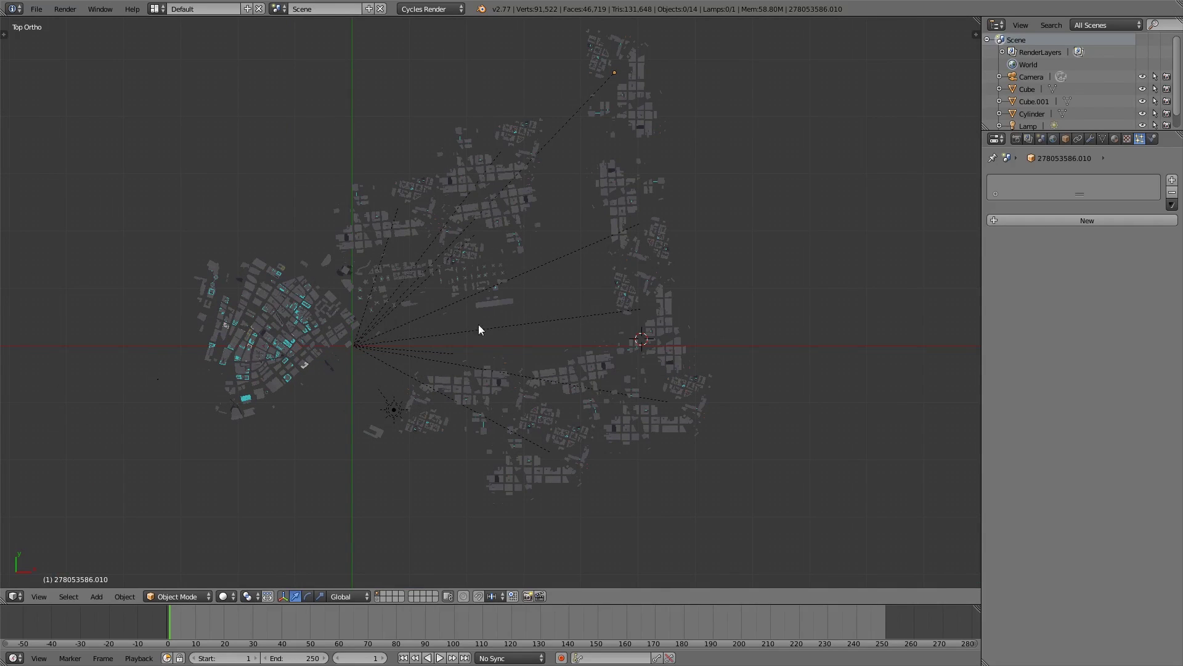
pyautogui.hotkey('shift', 's')
pyautogui.click(482, 348)
pyautogui.hotkey('shift', 'a')
pyautogui.moveTo(464, 329)
pyautogui.click(533, 331)
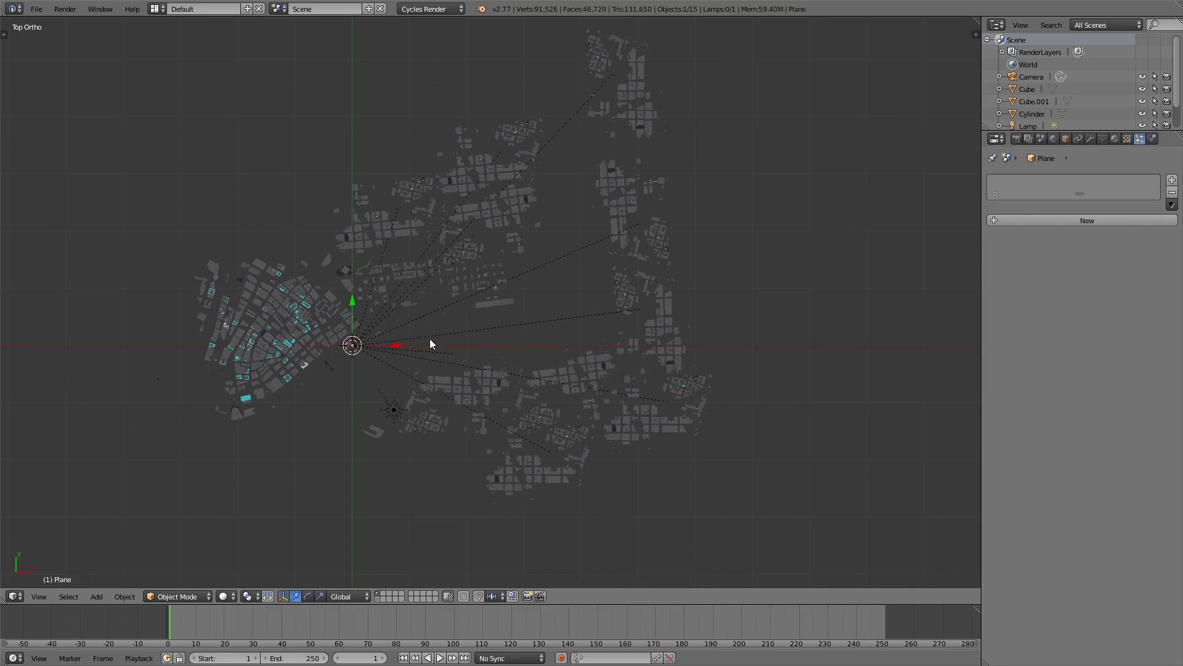
# Scale the plane up until it extends past the farthest districts.
pyautogui.press('s')
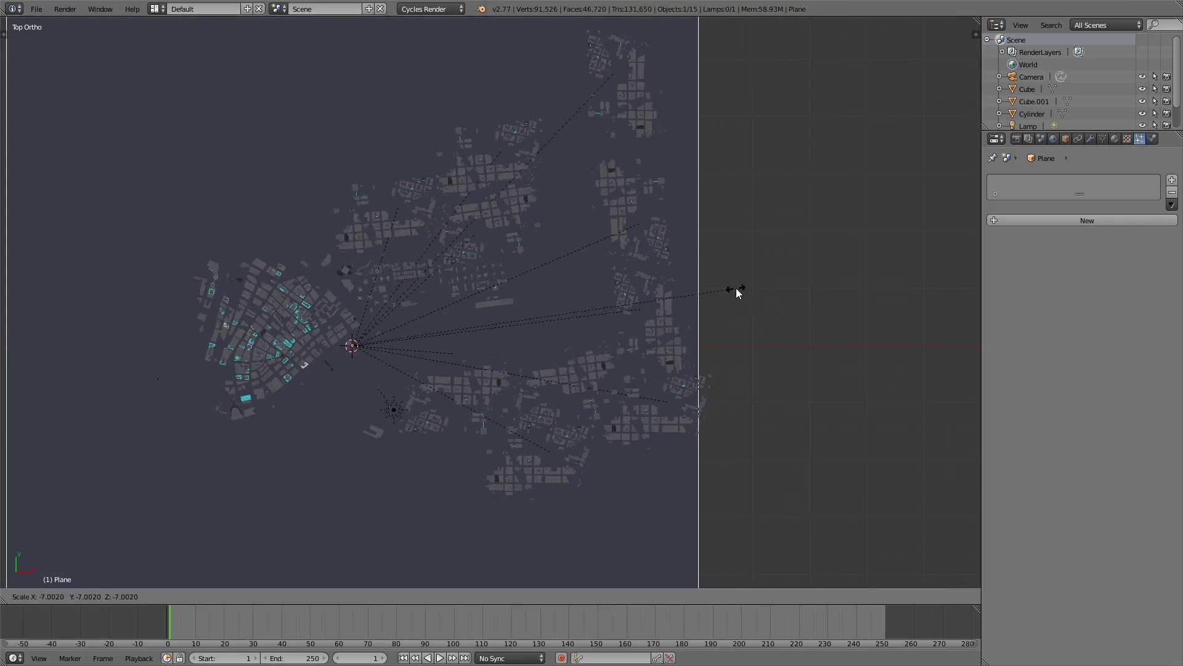
pyautogui.rightClick(526, 228)
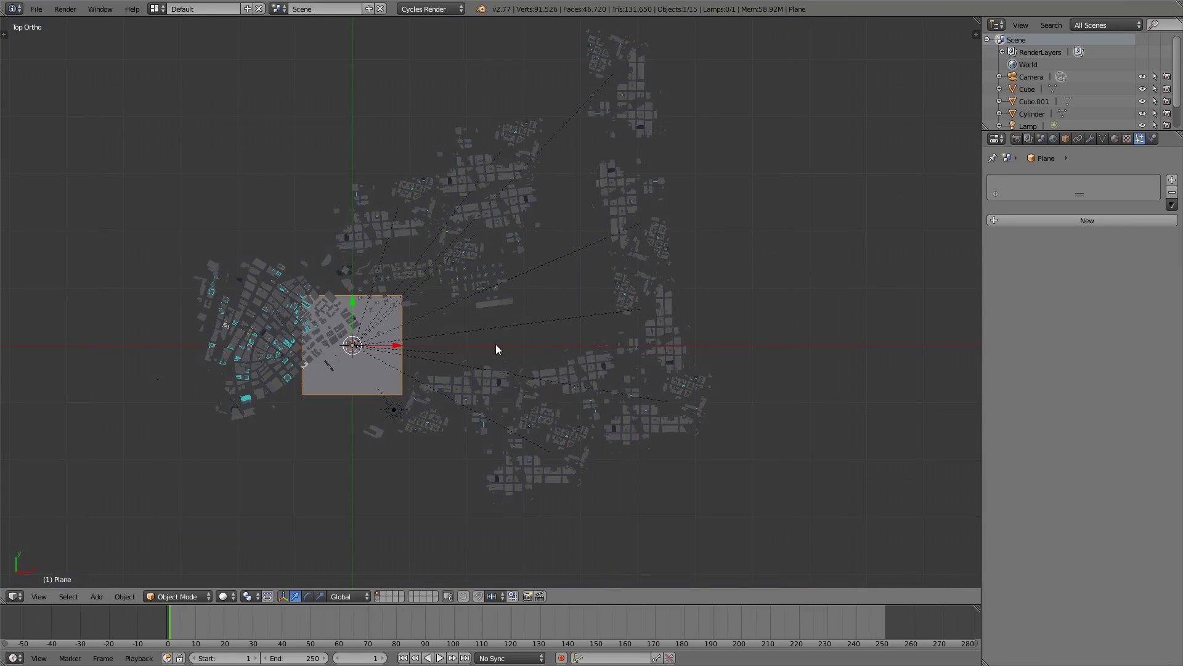
pyautogui.press('s')
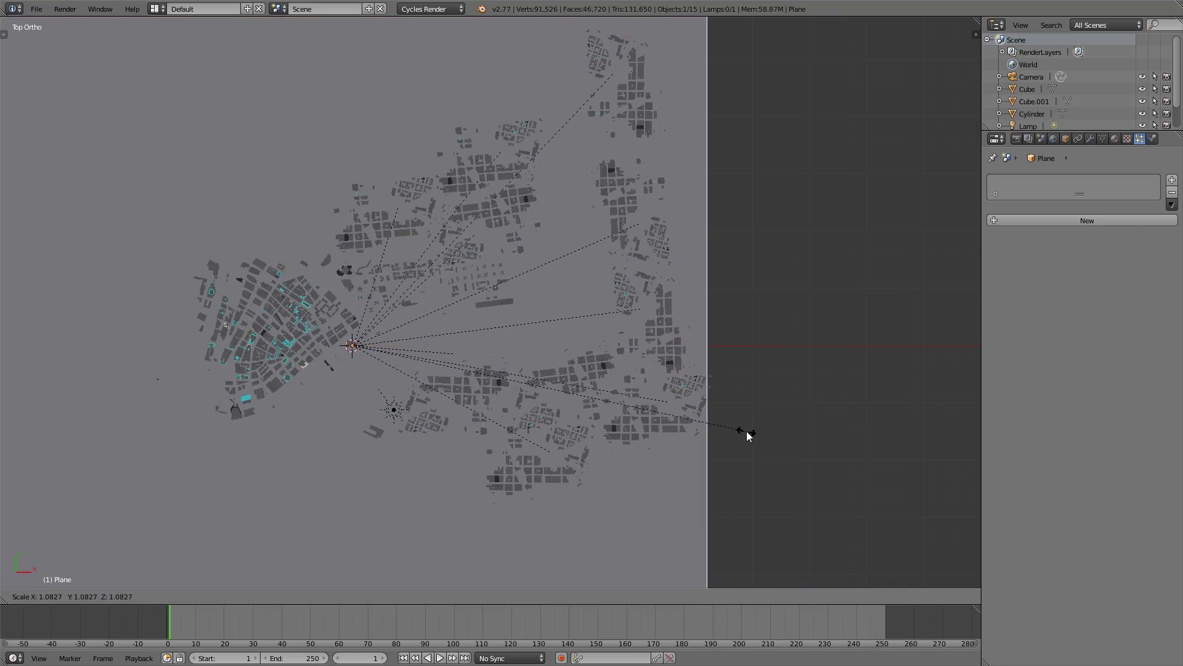
pyautogui.click(766, 431)
# Move the ground plane toward the districts and scale it down to fit more closely around the whole city.
pyautogui.scroll(-4, 765, 431)
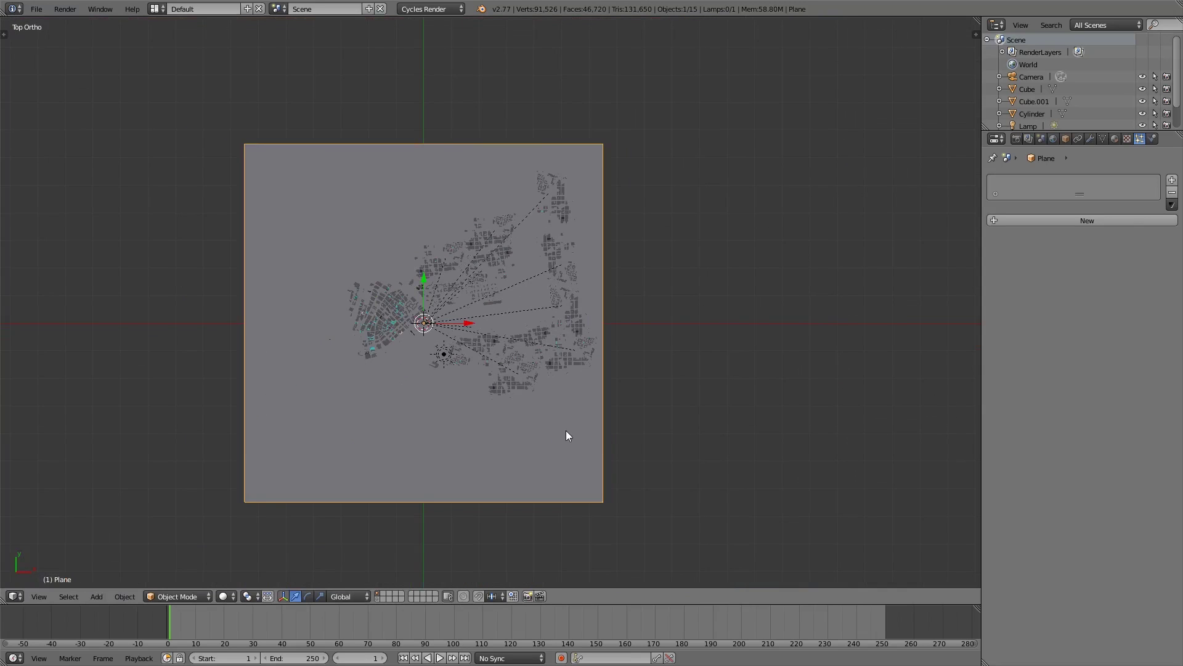
pyautogui.press('g')
pyautogui.click(614, 398)
pyautogui.press('s')
pyautogui.click(652, 425)
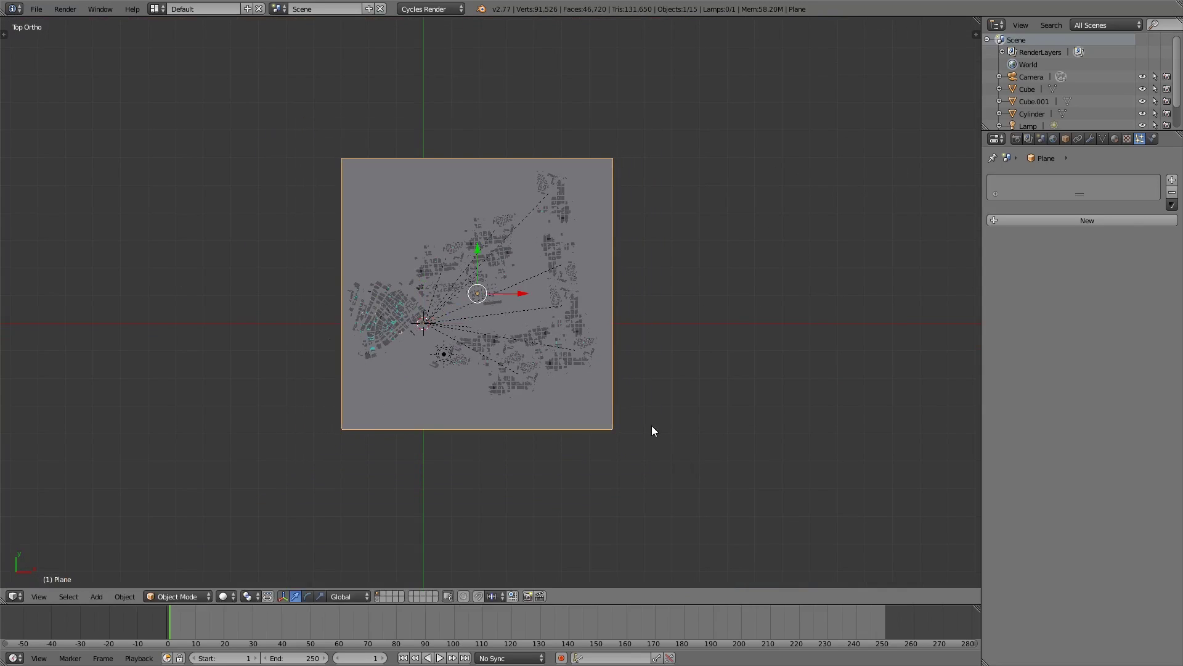
# Rotate the ground plane slightly and adjust its position and size so its edges follow the city's outline.
pyautogui.press('r')
pyautogui.click(653, 406)
pyautogui.press('g')
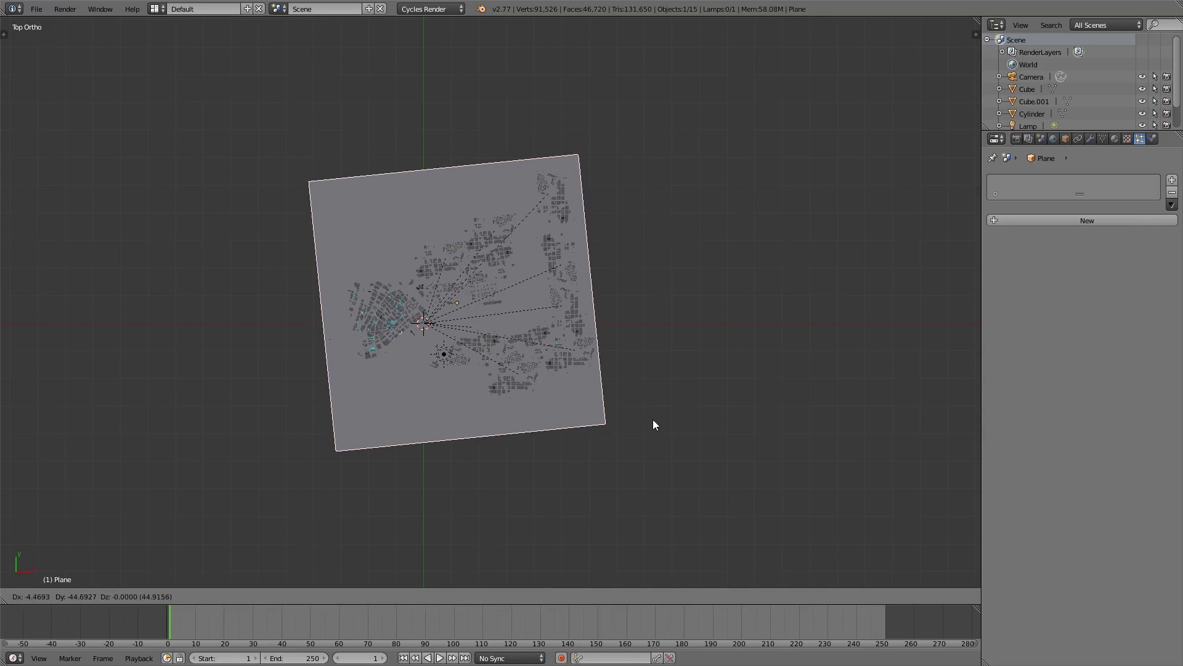
pyautogui.click(653, 425)
pyautogui.press('s')
pyautogui.click(641, 428)
pyautogui.press('g')
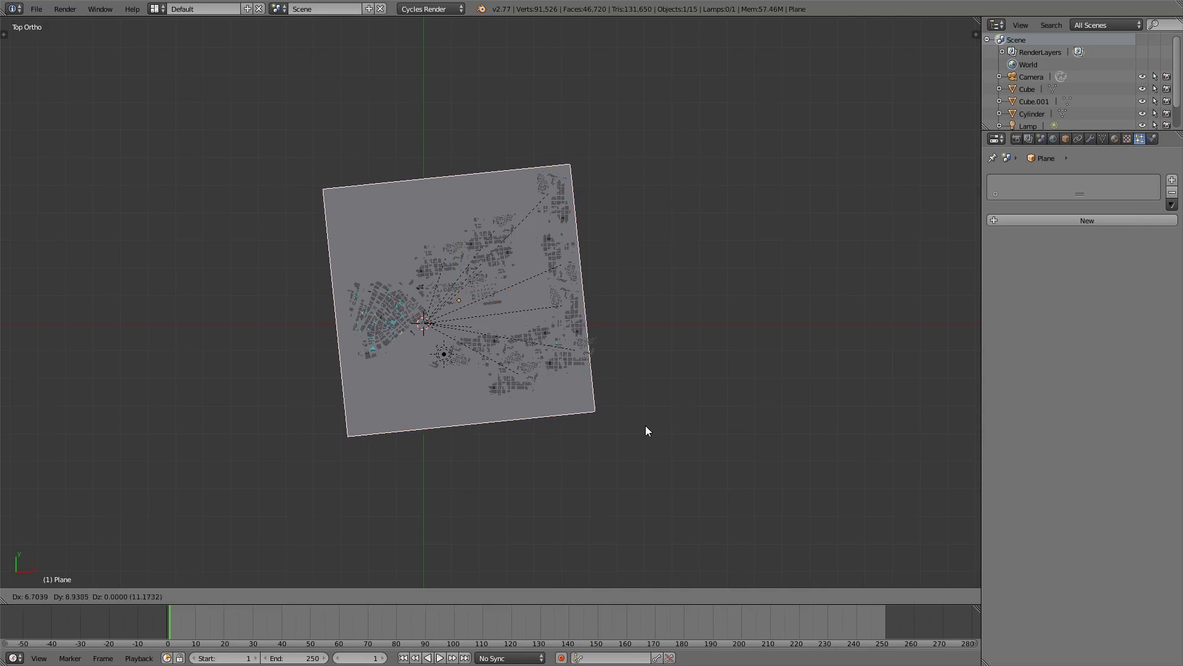
pyautogui.click(646, 425)
pyautogui.press('s')
pyautogui.click(653, 434)
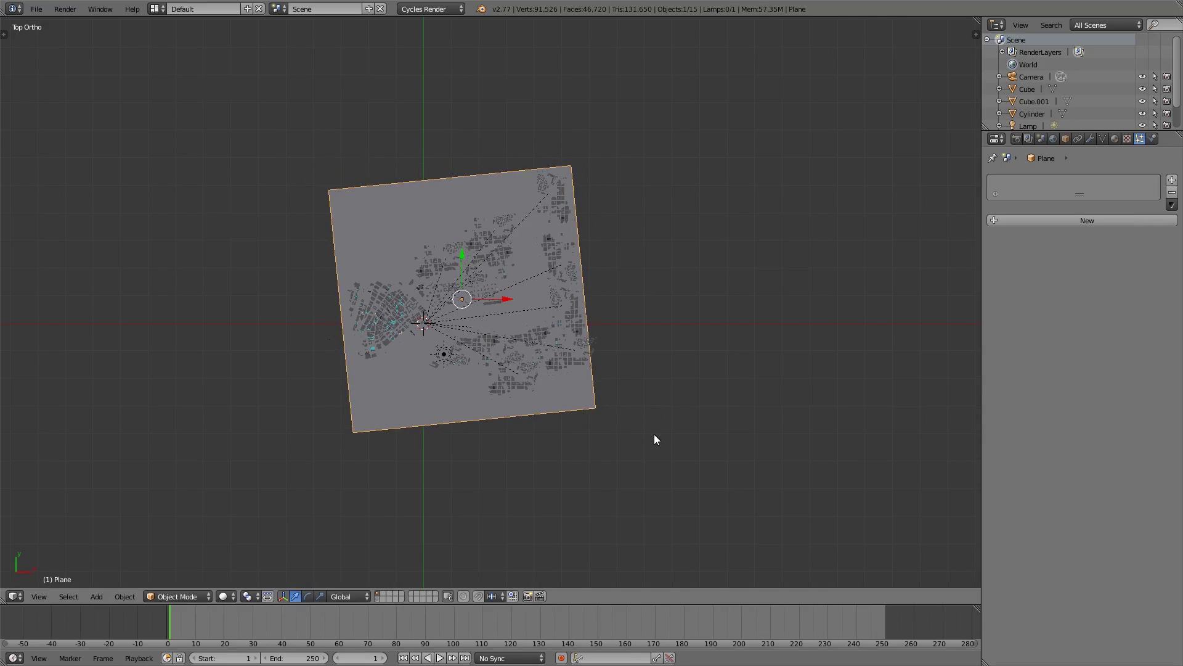
pyautogui.press('s')
pyautogui.click(660, 439)
# In the camera view, stretch the ground plane slightly along Y and rotate it about 9° around Z.
pyautogui.press('KP_0')
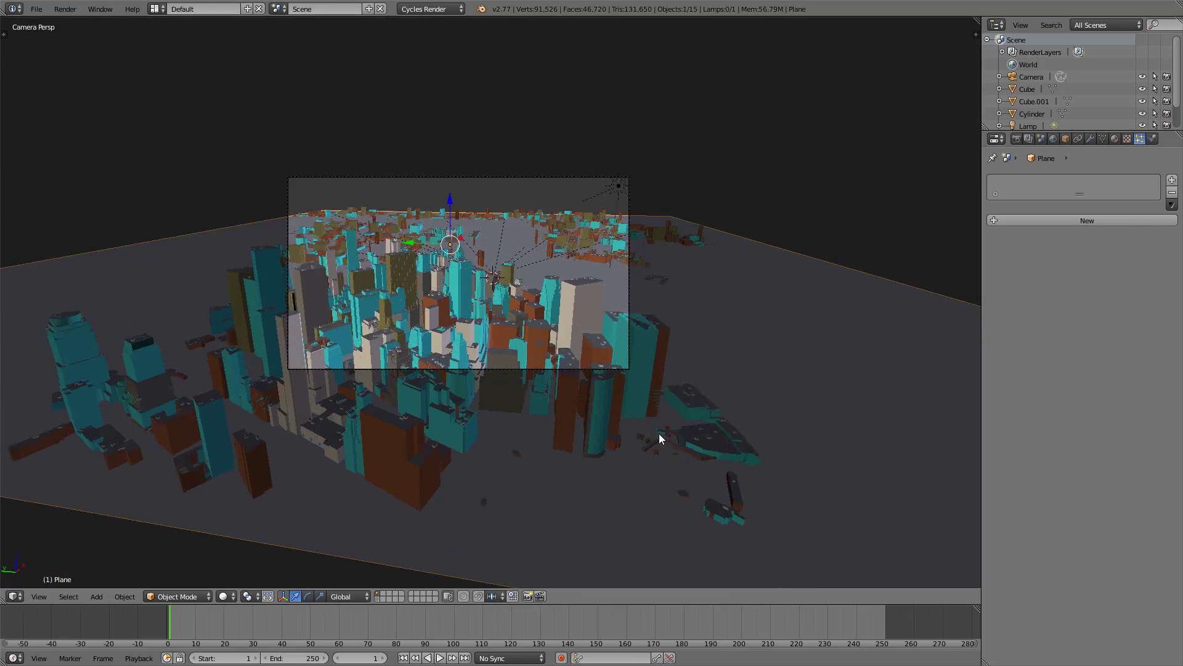
pyautogui.scroll(1, 660, 434)
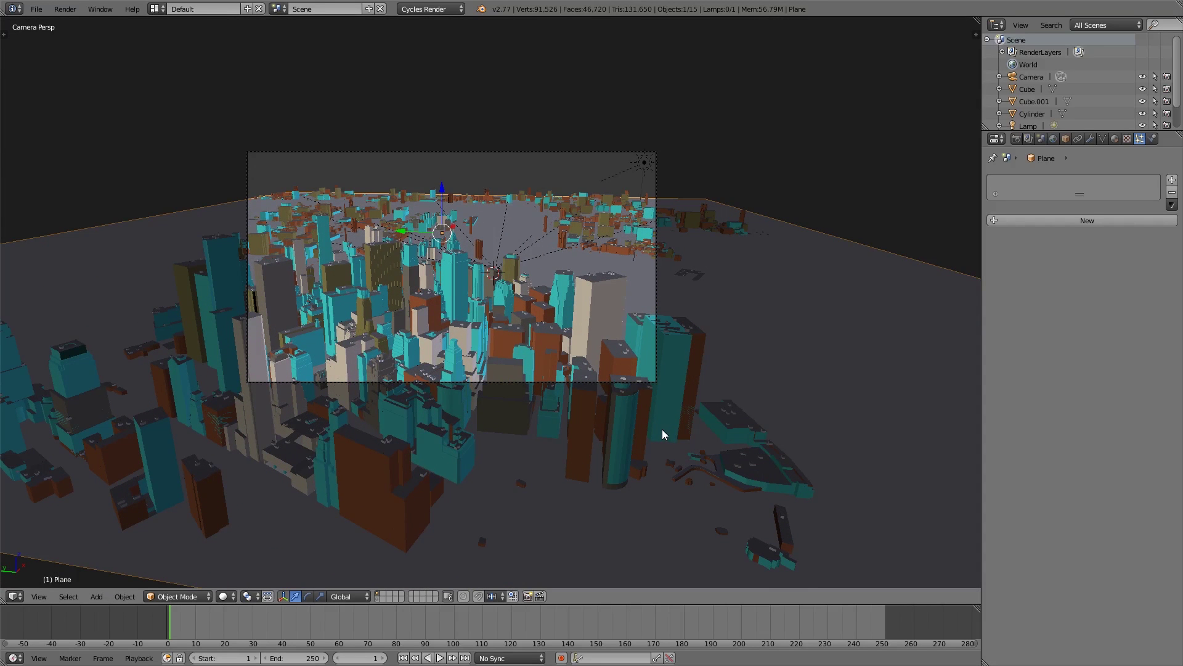
pyautogui.press('s')
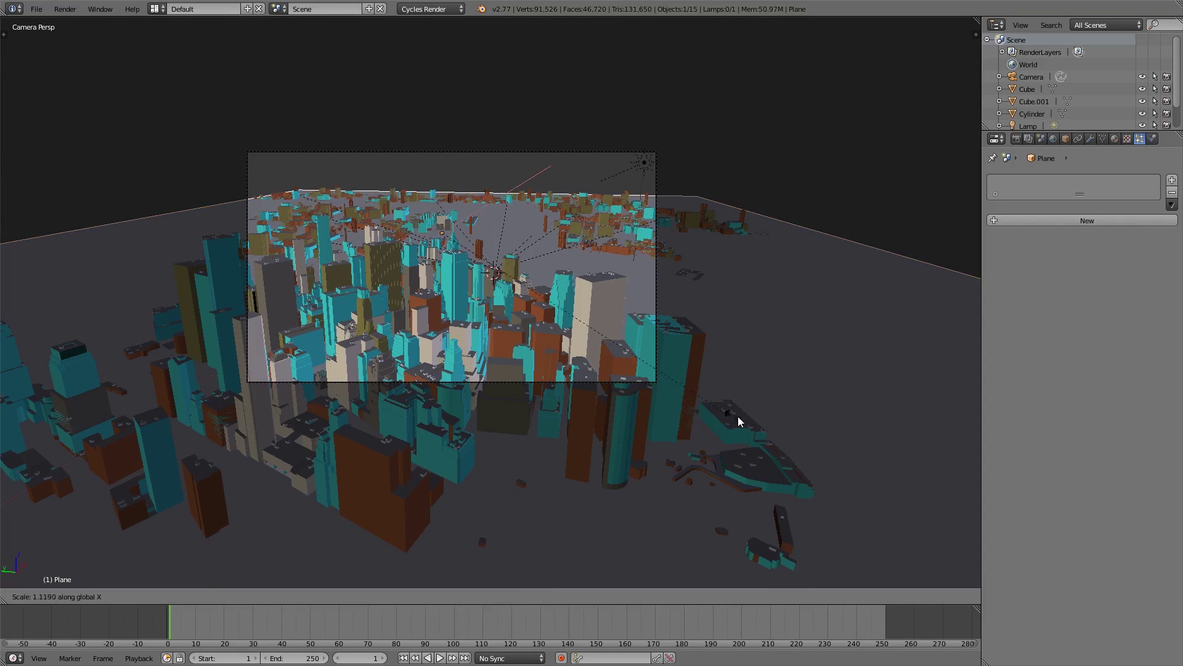
pyautogui.press('y')
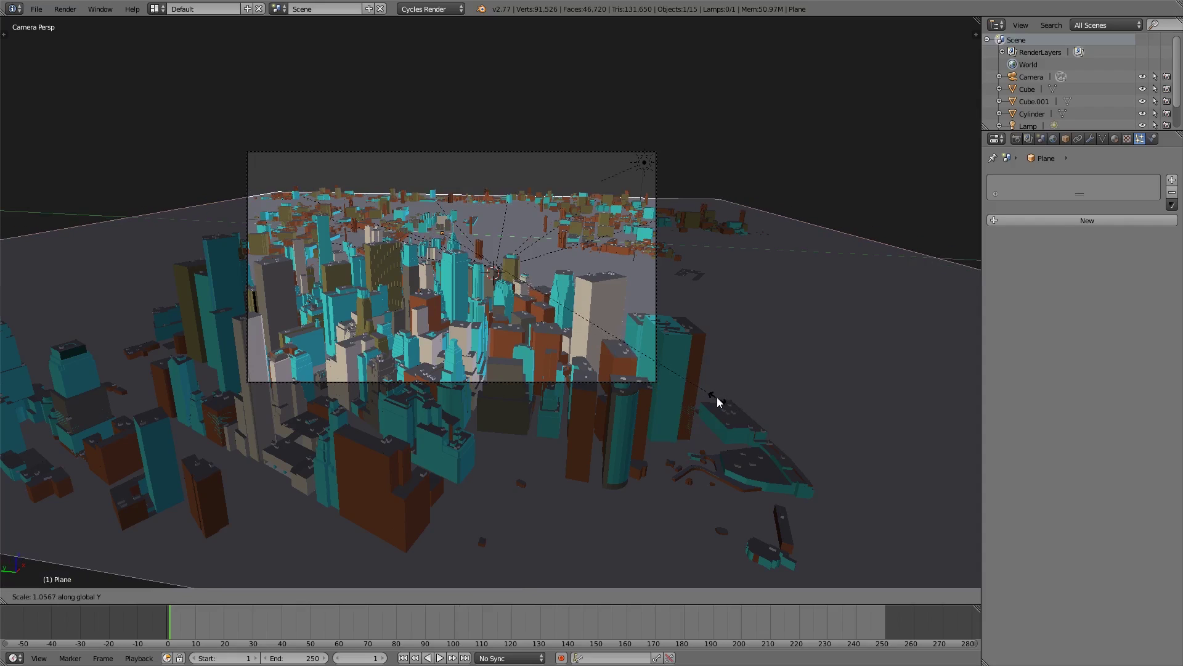
pyautogui.click(710, 397)
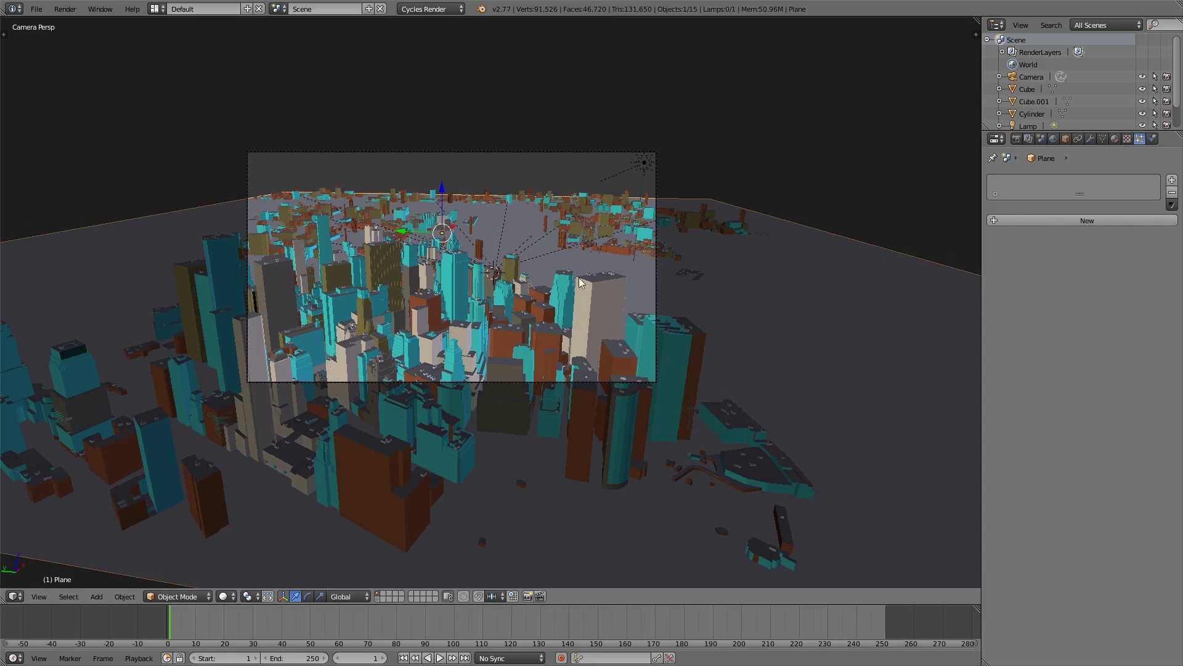
pyautogui.press('r')
pyautogui.press('z')
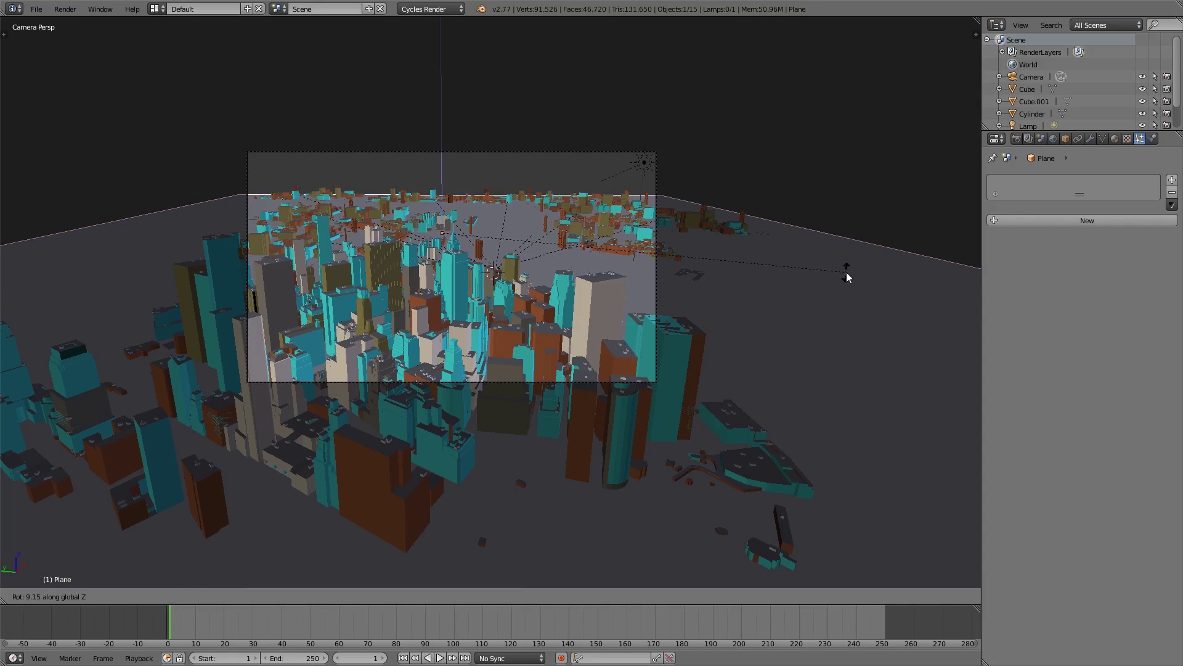
pyautogui.click(847, 277)
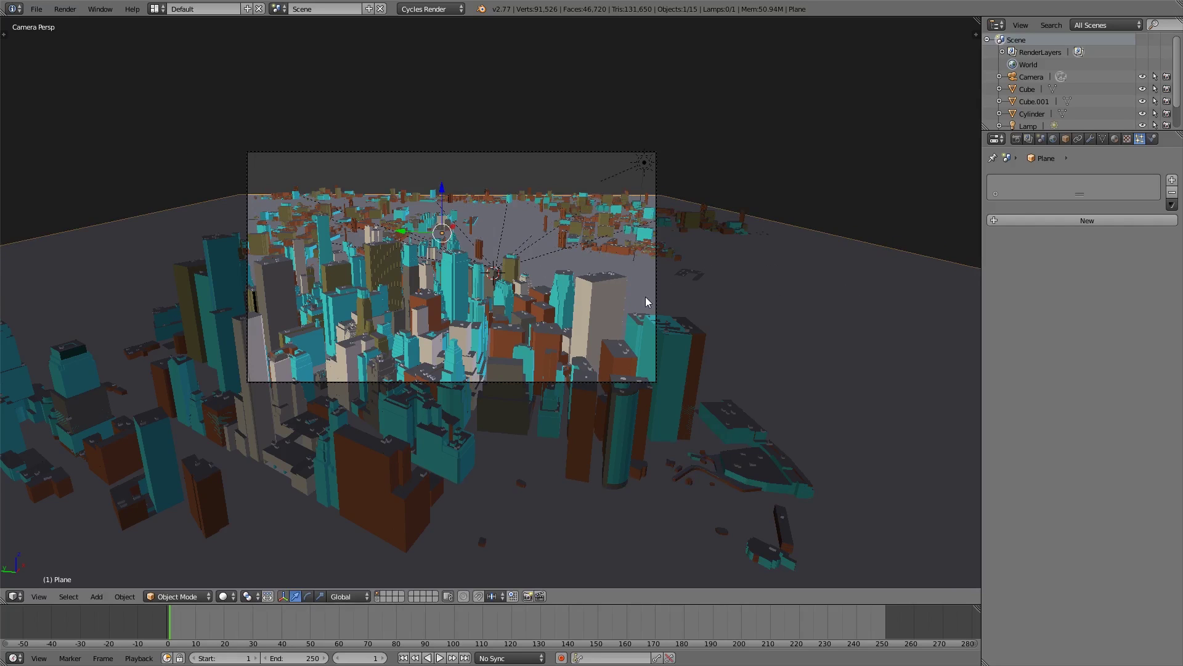
# Split the 3D view into two top views and unwrap the ground plane's UVs.
pyautogui.press('KP_7')
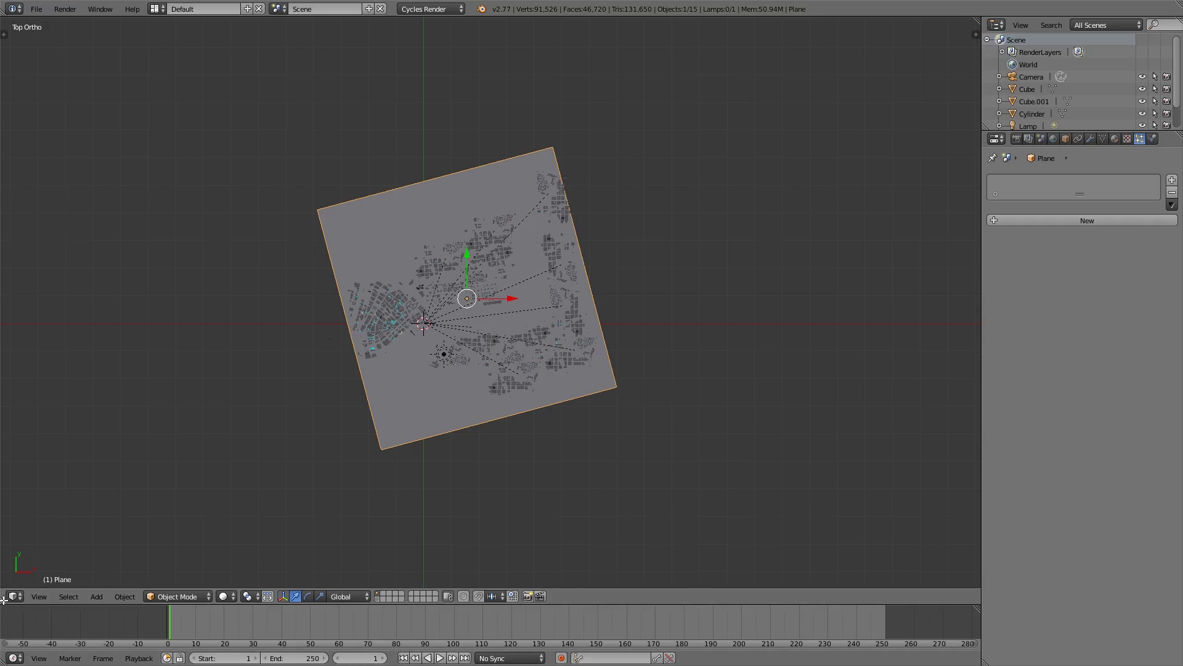
pyautogui.moveTo(4, 584); pyautogui.dragTo(434, 515)
pyautogui.scroll(4, 800, 178)
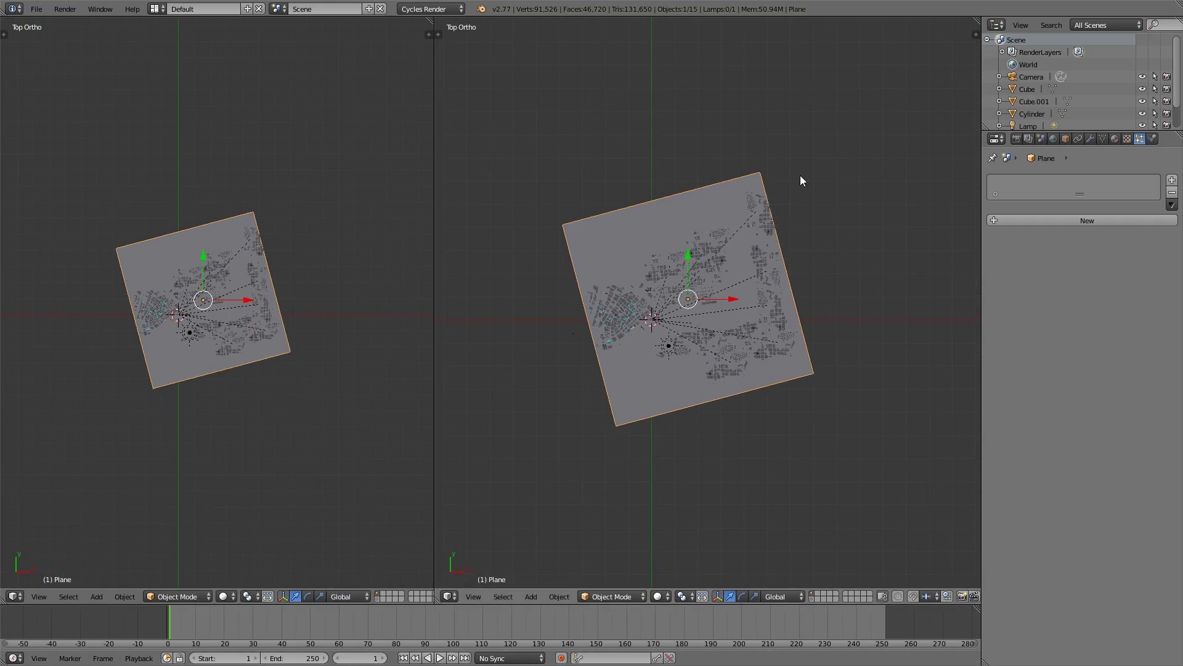
pyautogui.press('Tab')
pyautogui.press('u')
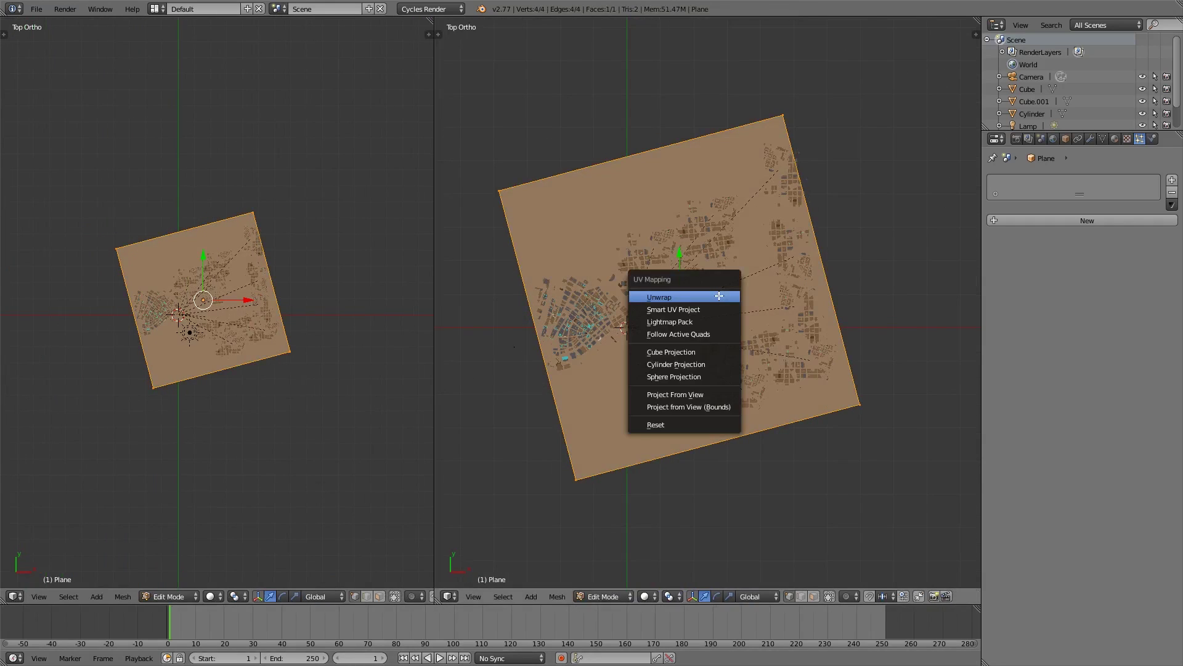
pyautogui.click(719, 297)
pyautogui.press('Tab')
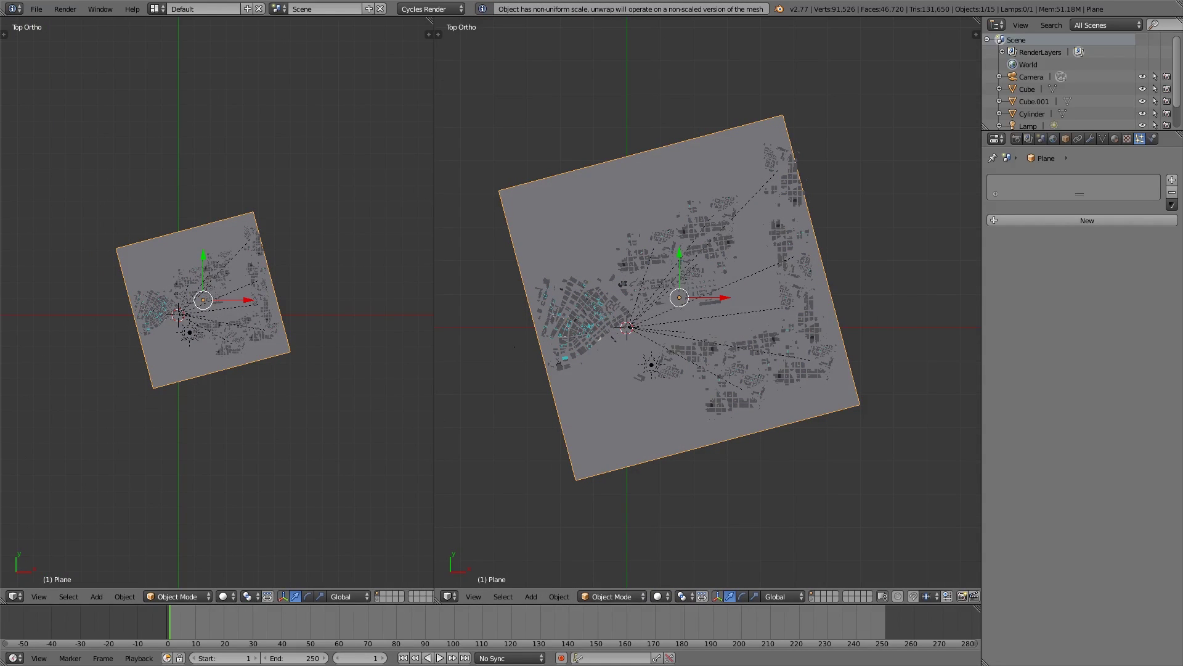
# Turn one of the two 3D views into a Node Editor and create a new material for the ground plane.
pyautogui.click(15, 596)
pyautogui.click(37, 445)
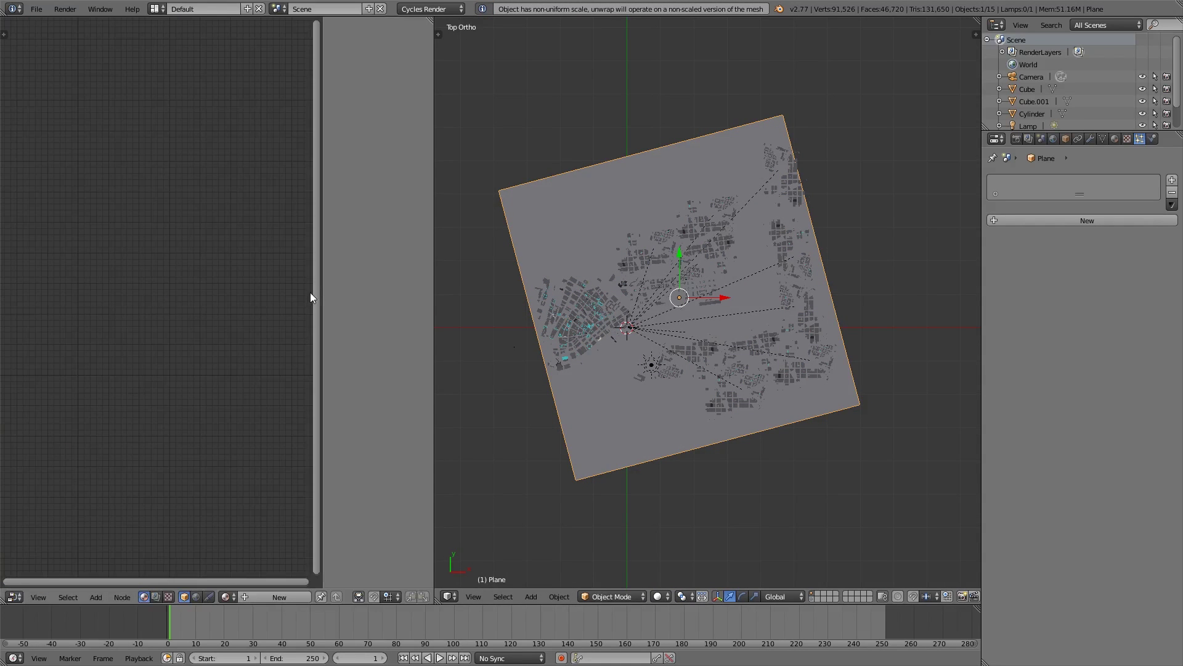
pyautogui.press('n')
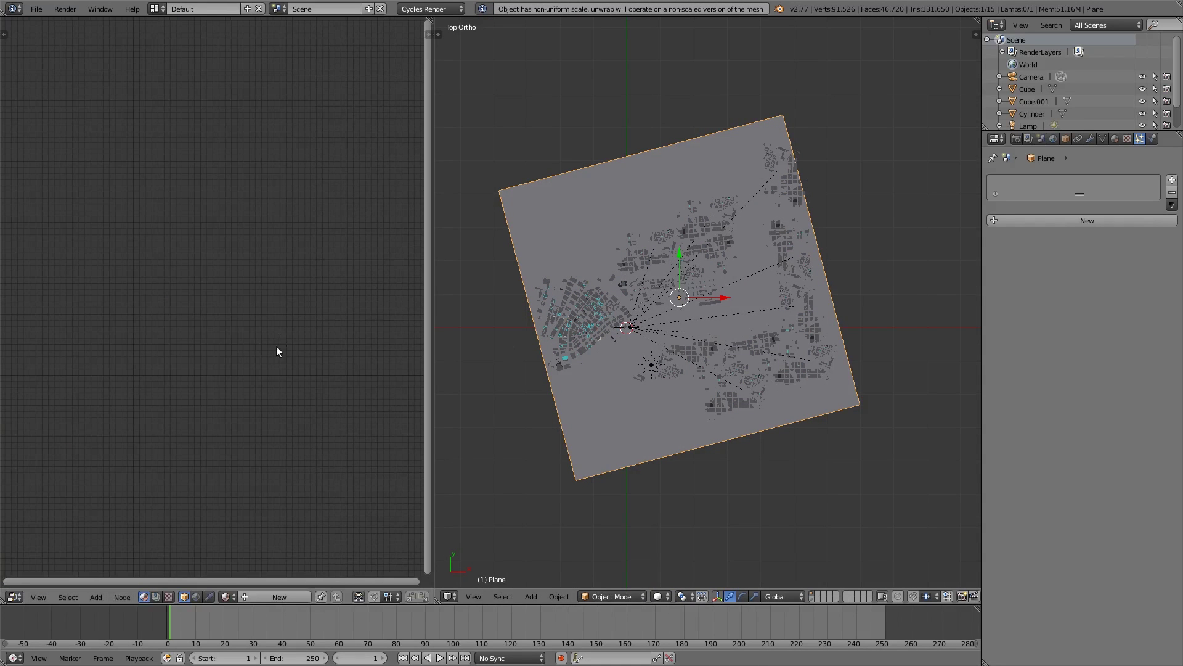
pyautogui.click(277, 594)
pyautogui.scroll(4, 239, 420)
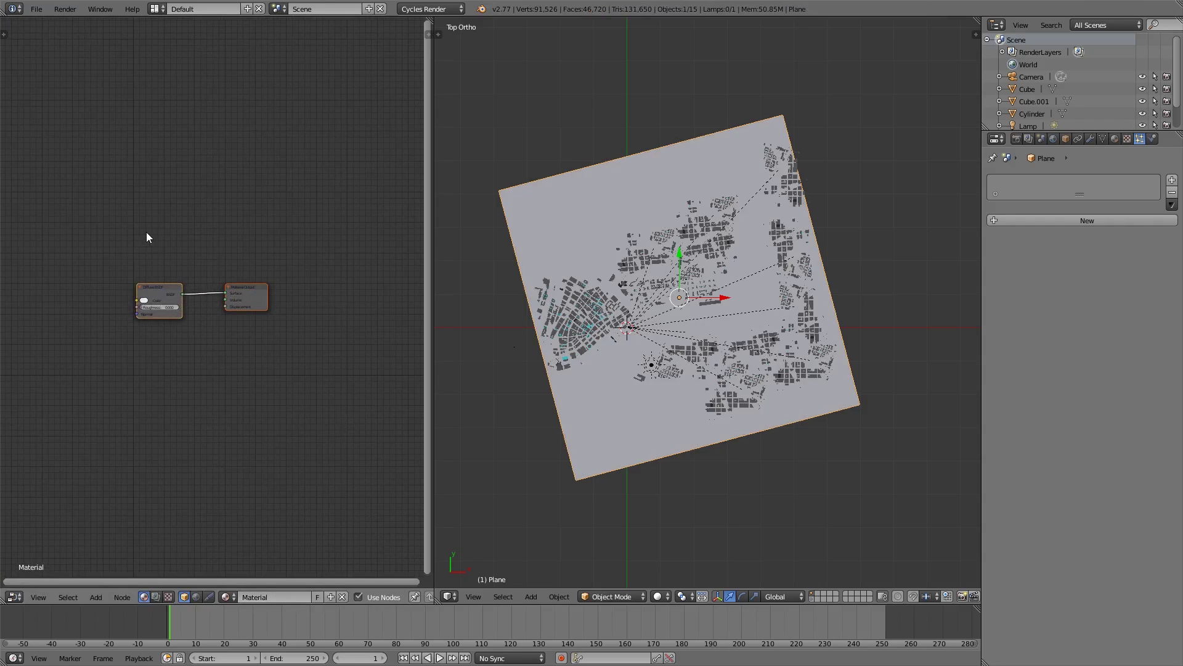
pyautogui.scroll(2, 161, 294)
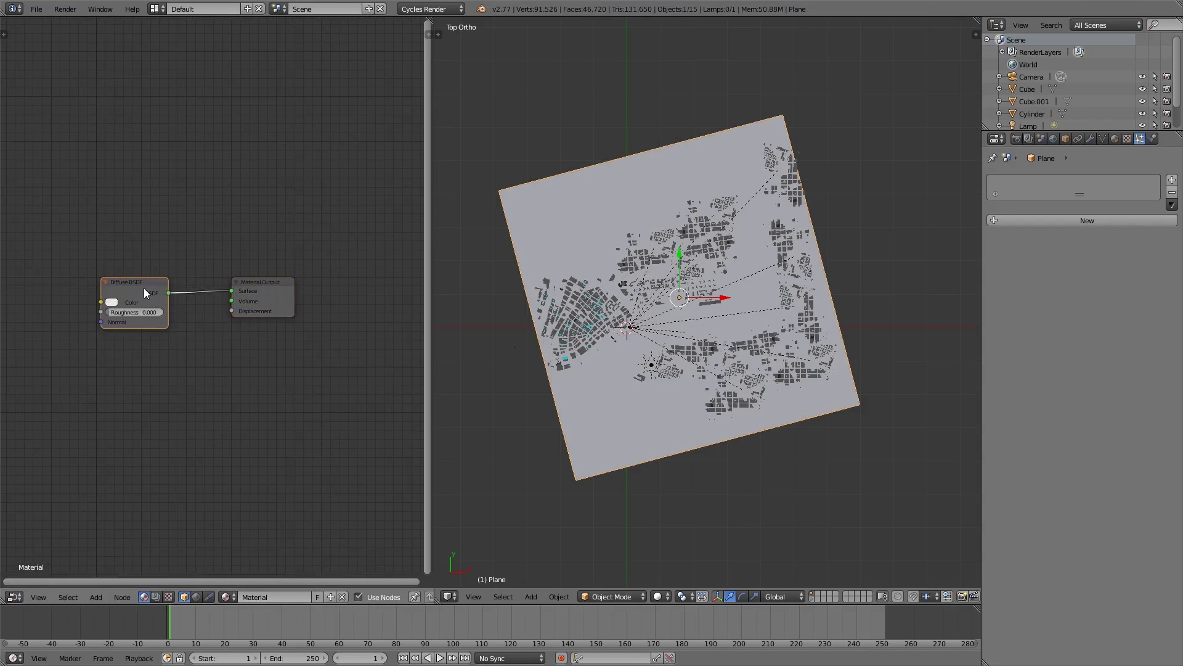
pyautogui.moveTo(143, 287); pyautogui.dragTo(196, 232, button='middle')
# Find the Node Wrangler add-on in the user preferences and enable it.
pyautogui.click(37, 9)
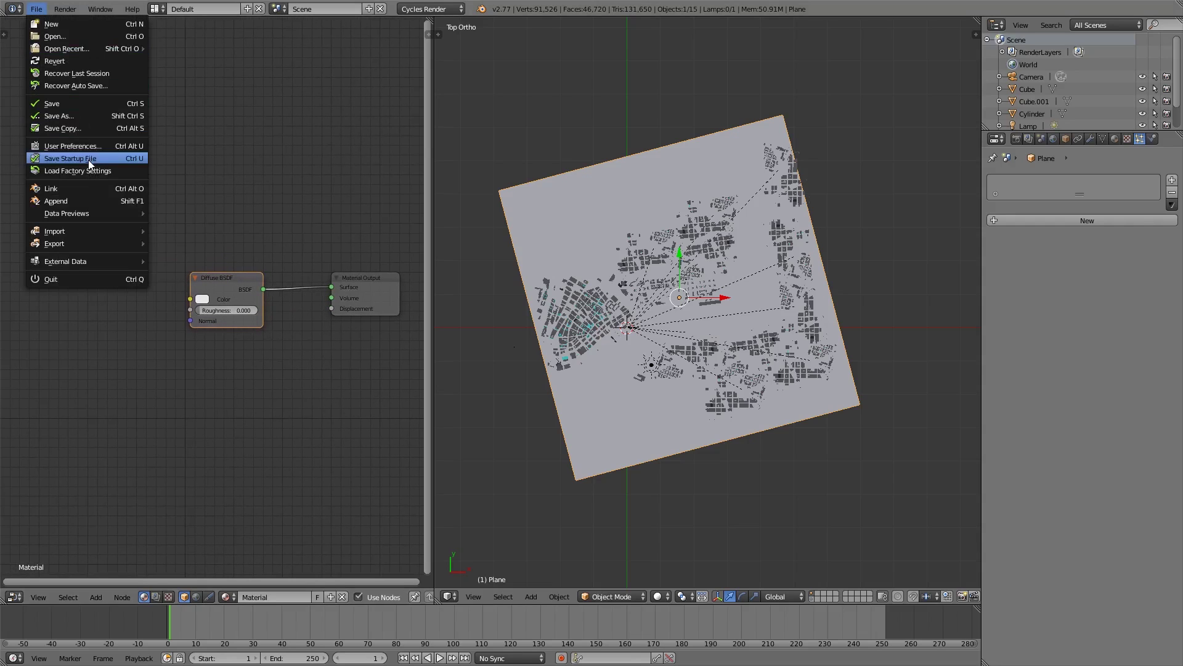
pyautogui.click(82, 145)
pyautogui.click(267, 29)
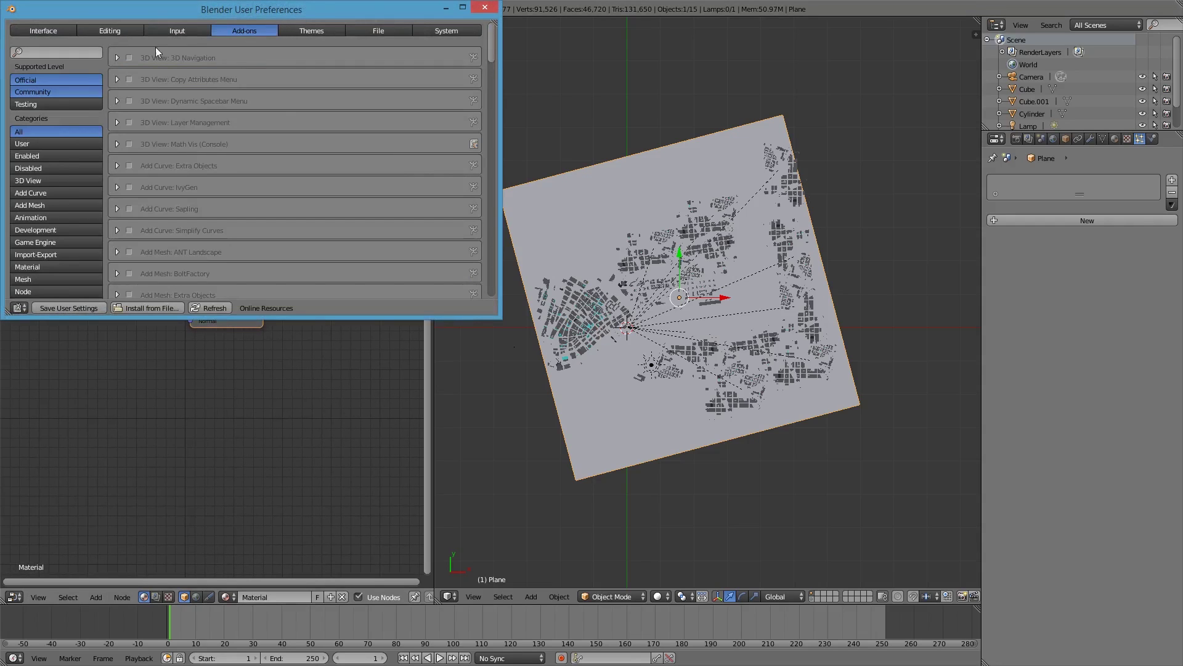
pyautogui.click(77, 50)
pyautogui.write('no')
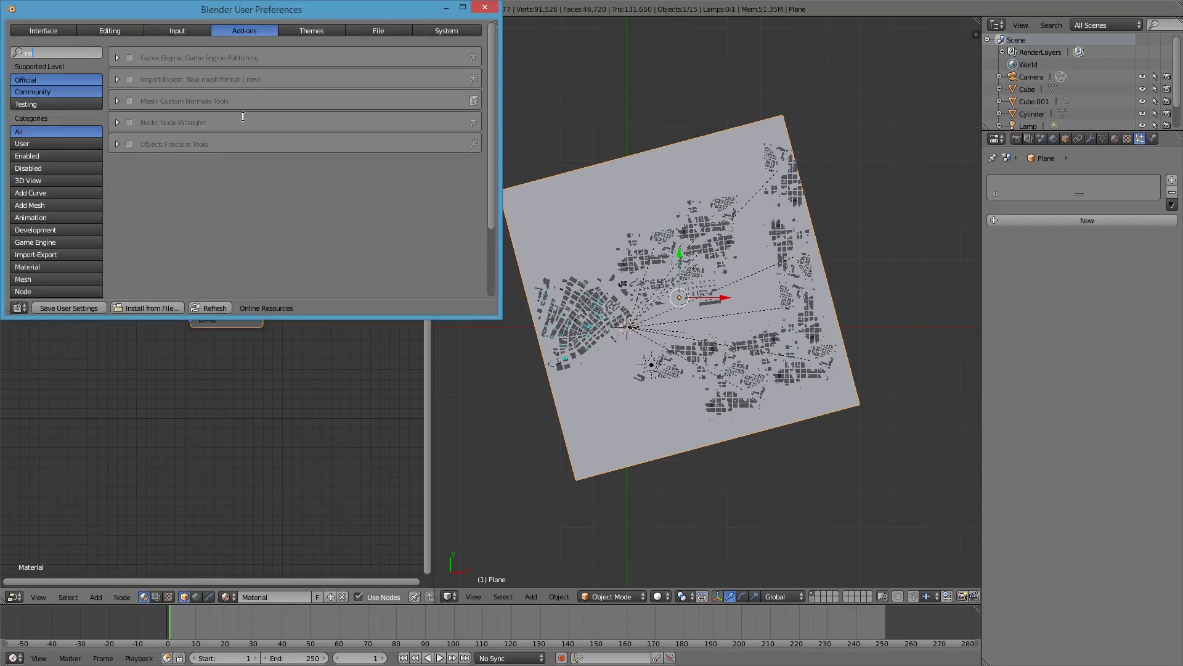
pyautogui.click(129, 124)
# Enable the Import Images as Planes add-on and close the user preferences.
pyautogui.click(65, 48)
pyautogui.write('pl')
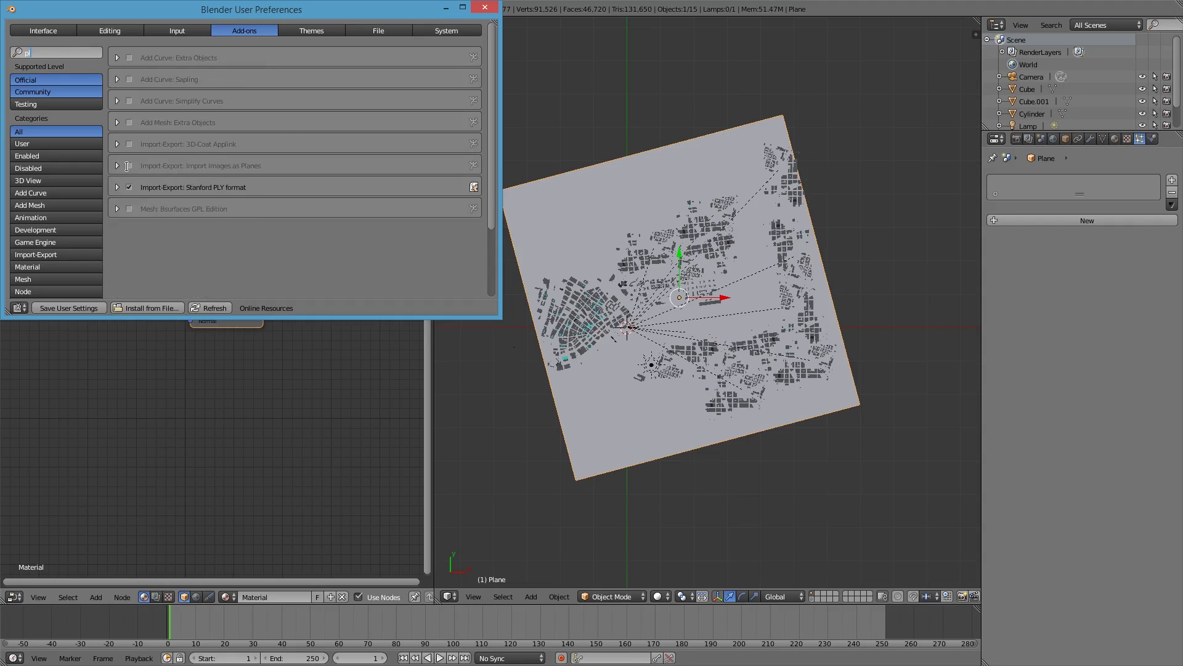
pyautogui.click(129, 166)
pyautogui.click(484, 8)
# Add a texture setup with mapping to the Diffuse BSDF and load 1.jpg from the Textures folder.
pyautogui.hotkey('ctrl', 't')
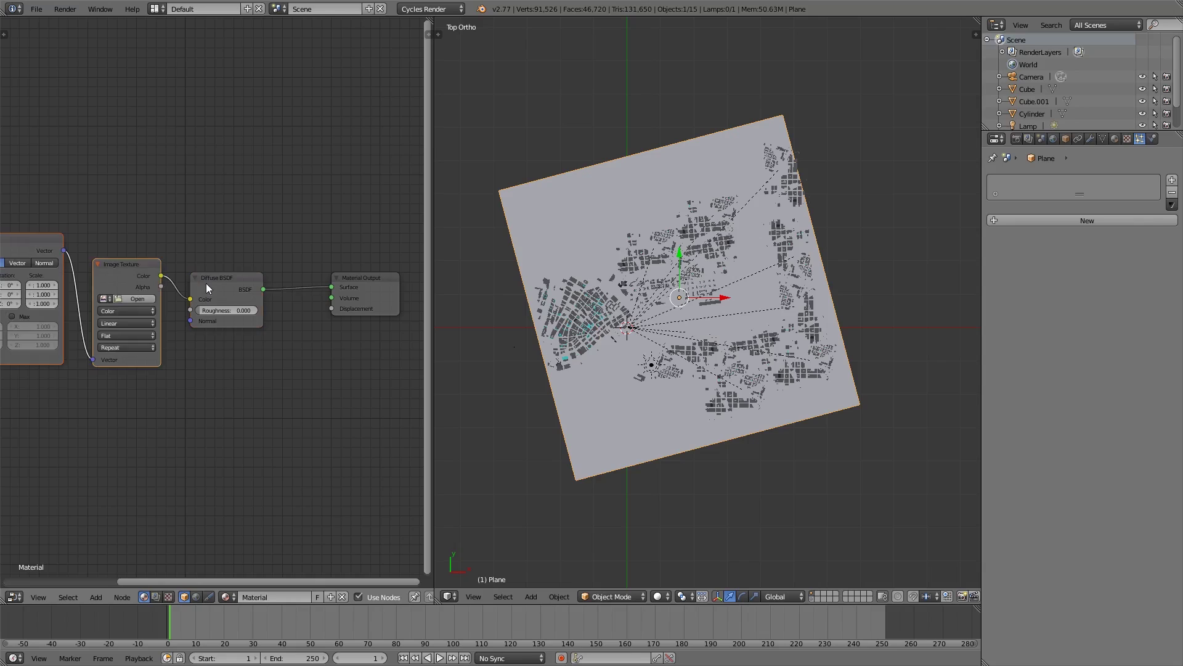
pyautogui.moveTo(206, 283); pyautogui.dragTo(315, 250, button='middle')
pyautogui.click(265, 290)
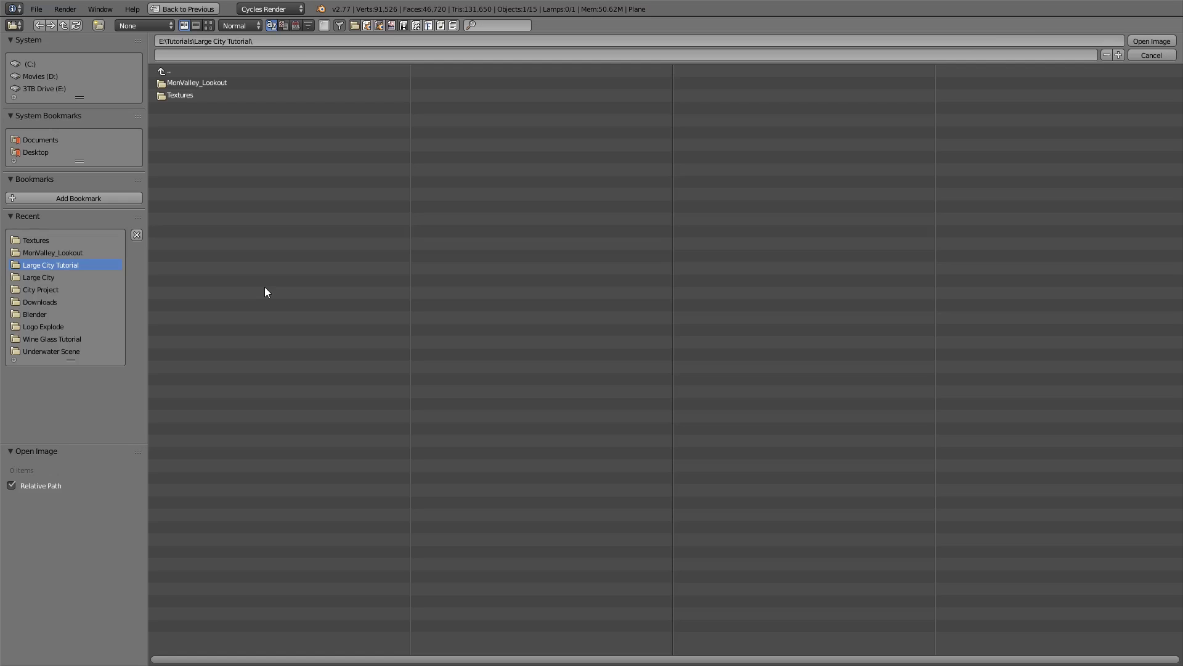
pyautogui.click(198, 96)
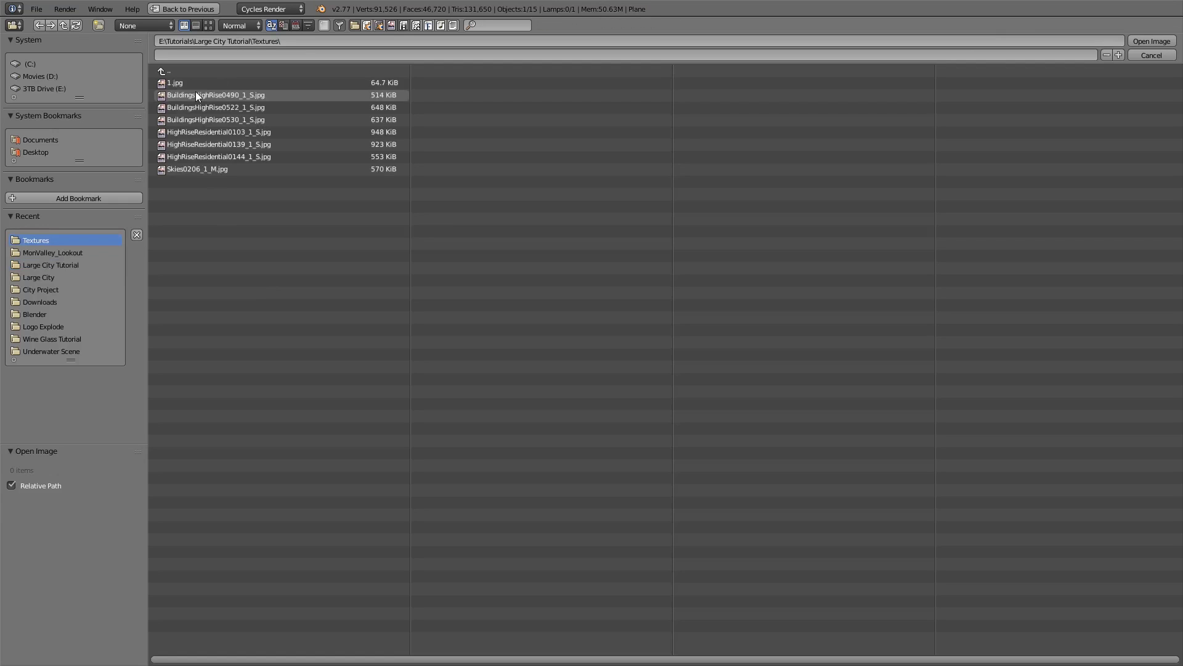
pyautogui.click(211, 26)
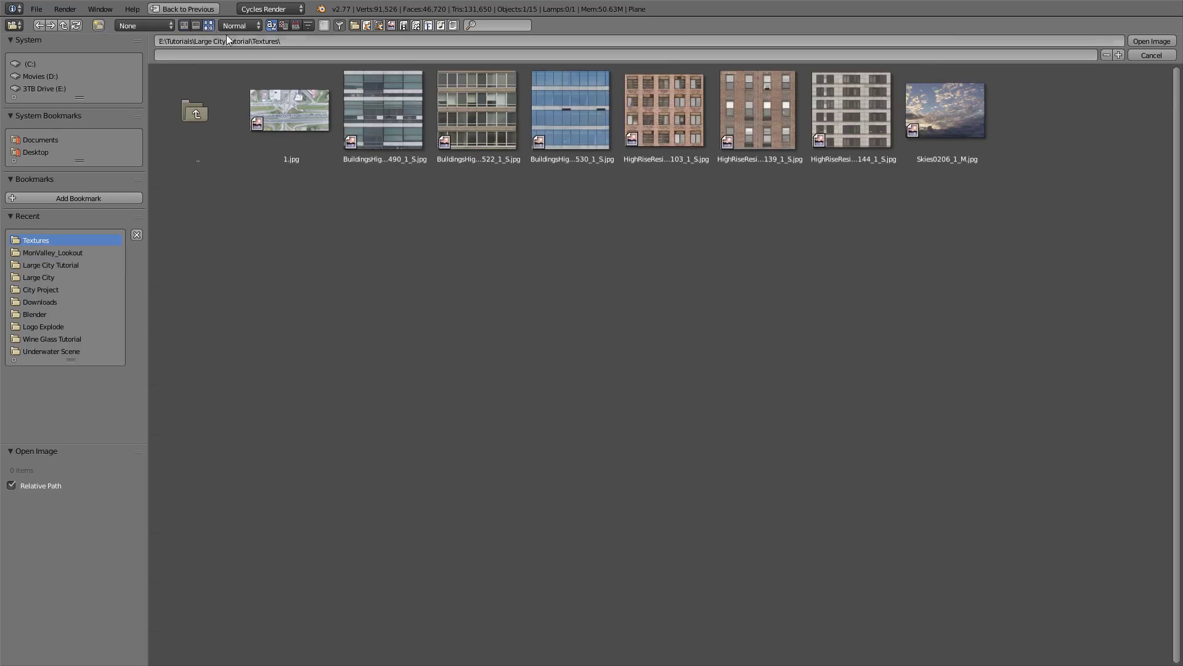
pyautogui.doubleClick(294, 110)
pyautogui.scroll(2, 182, 297)
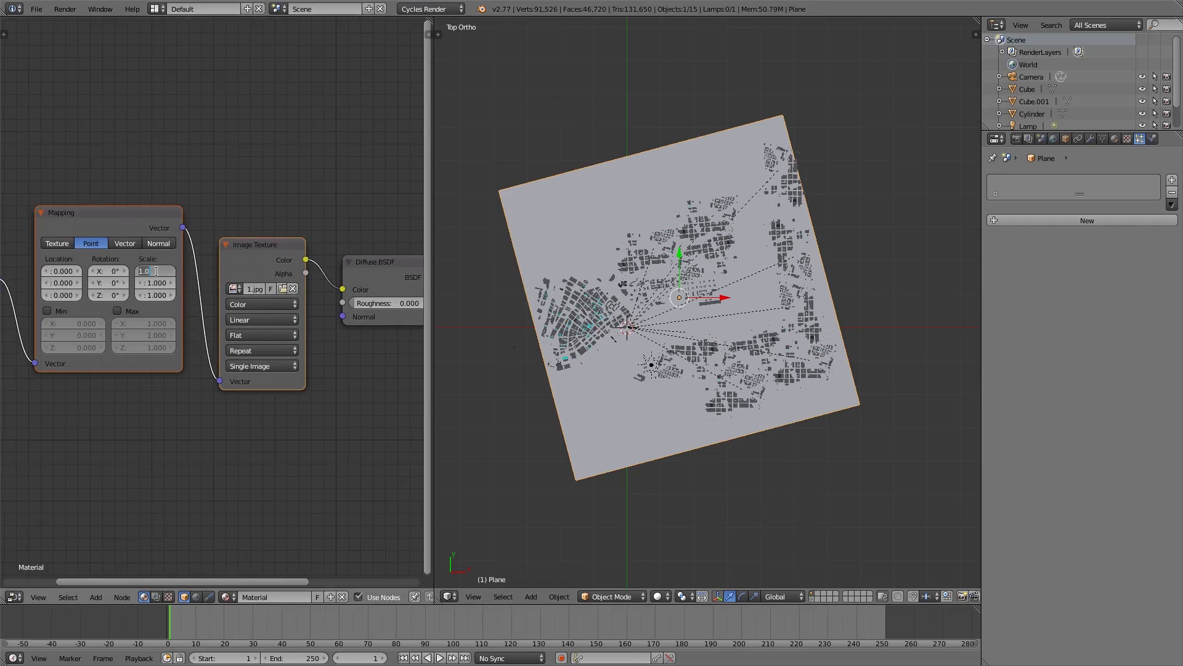
# Set the ground texture's mapping scale to 50 on X and Y, and preview it in Rendered shading.
pyautogui.write('150')
pyautogui.click(156, 274)
pyautogui.write('50')
pyautogui.write('50.000')
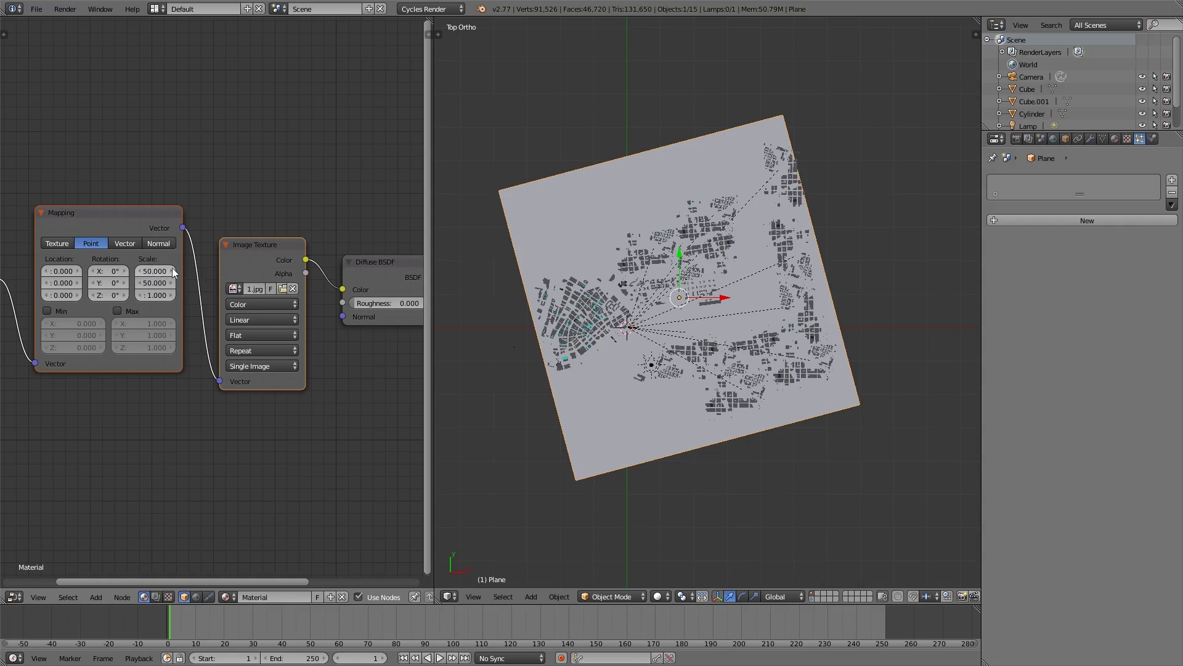
pyautogui.click(657, 596)
pyautogui.click(697, 509)
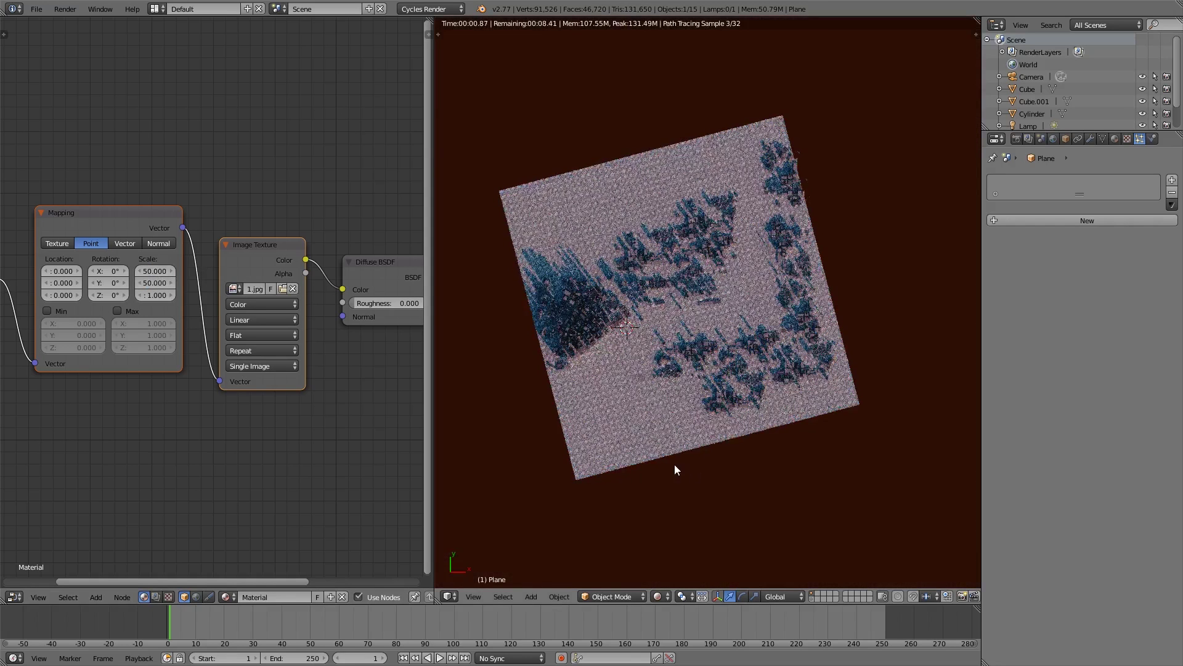
# Set the ground texture's mapping scale to 15 on X and Y, and inspect the tiling around the city up close.
pyautogui.click(156, 270)
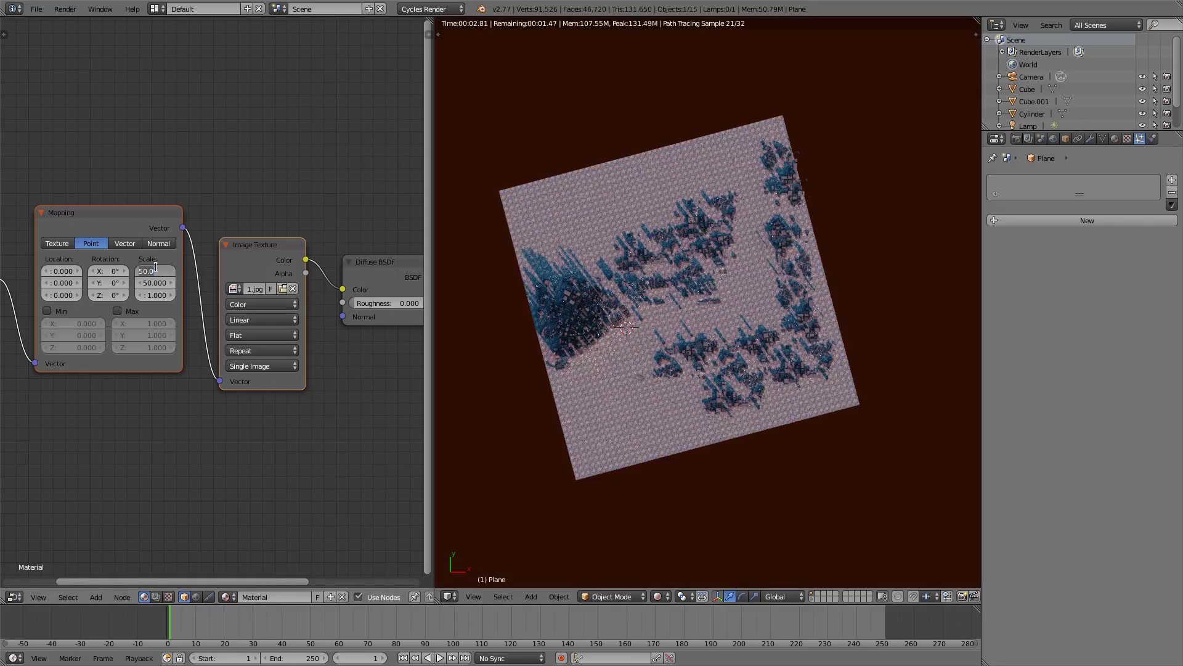
pyautogui.write('15')
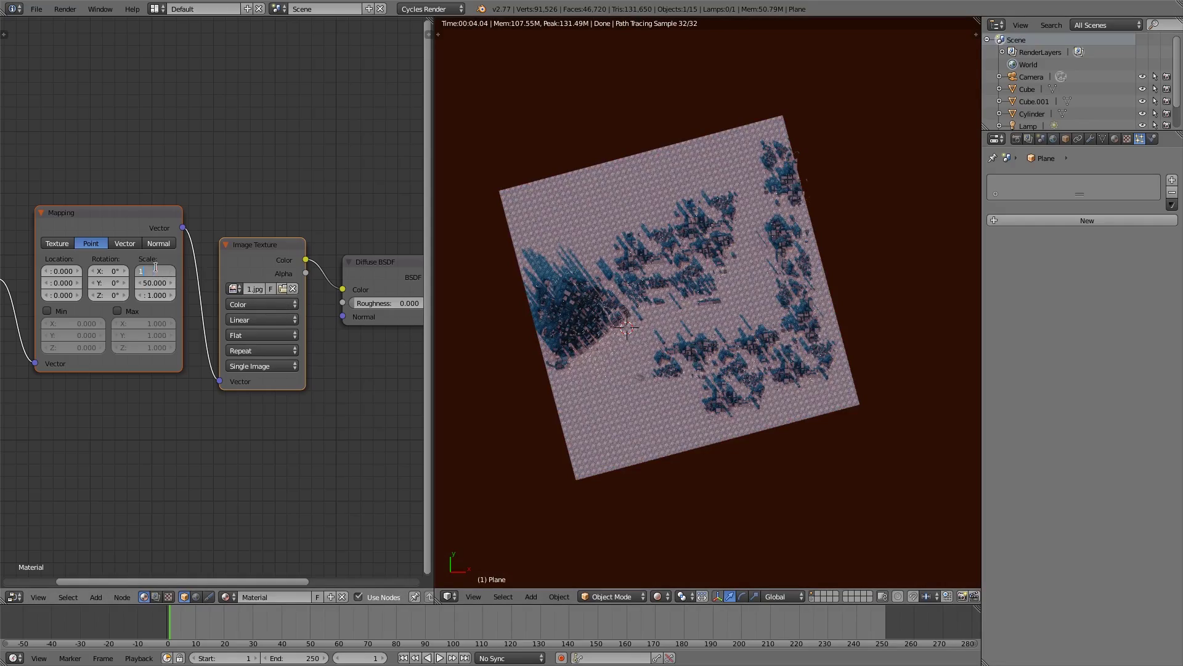
pyautogui.press('Return')
pyautogui.click(150, 281)
pyautogui.write('15')
pyautogui.press('Return')
pyautogui.scroll(5, 533, 305)
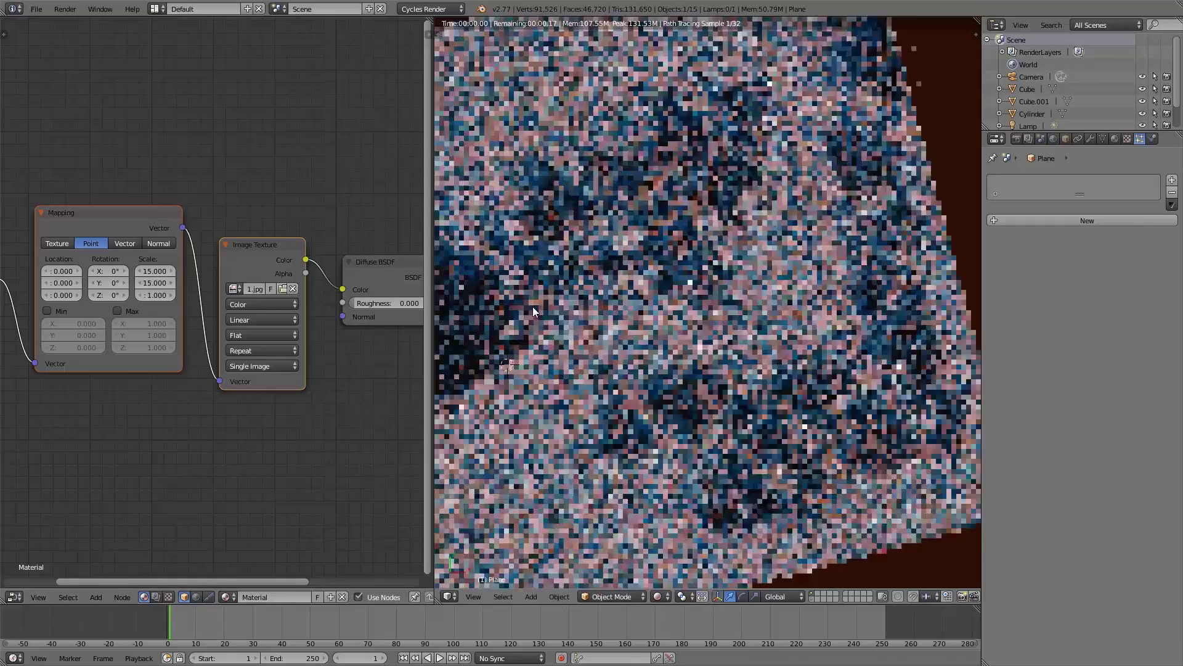
pyautogui.keyDown('shift'); pyautogui.moveTo(600, 286); pyautogui.dragTo(771, 260, button='middle'); pyautogui.keyUp('shift')
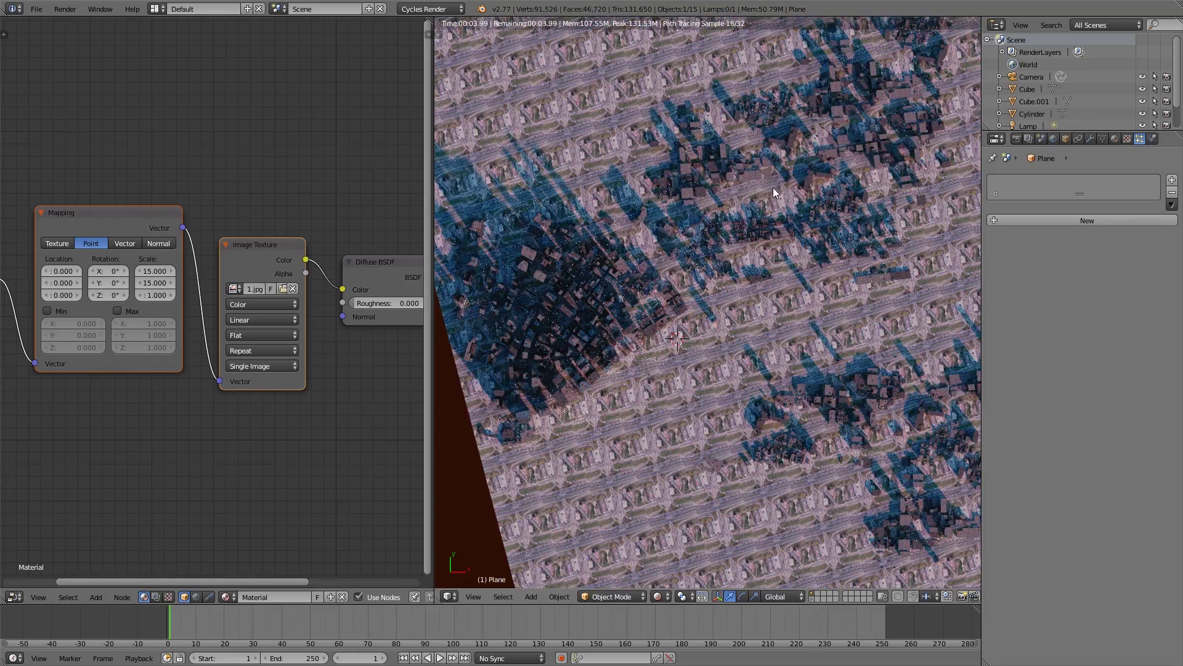
# Inspect the tiled ground texture among the buildings through the camera in the rendered preview.
pyautogui.press('KP_0')
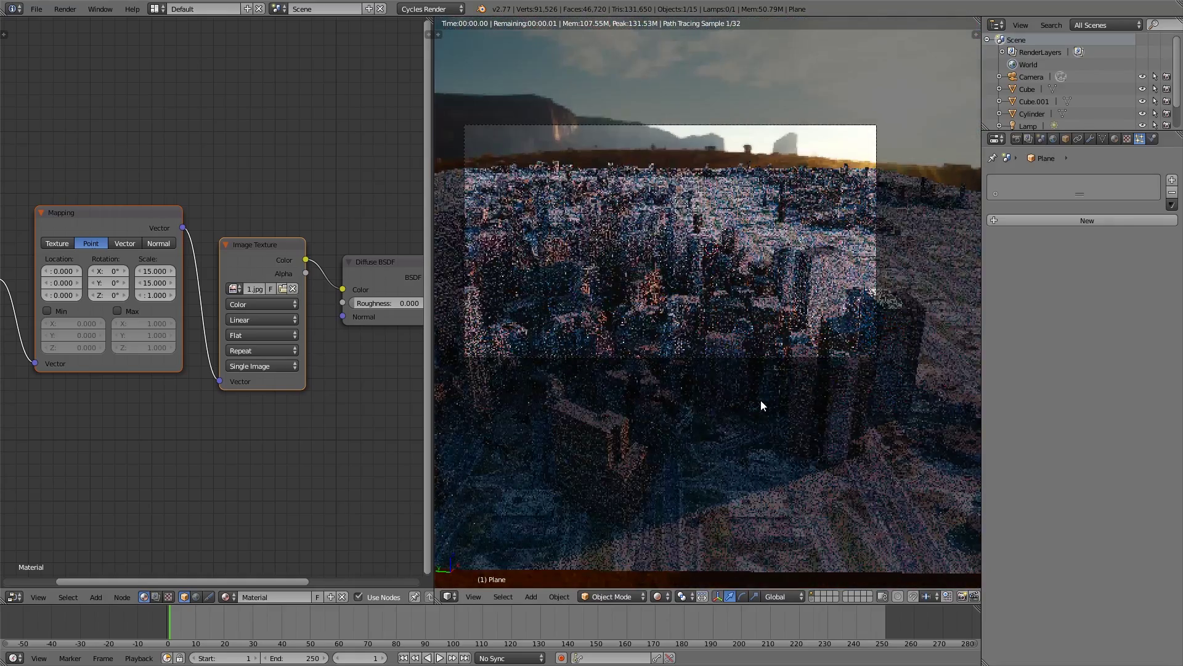
pyautogui.scroll(2, 760, 400)
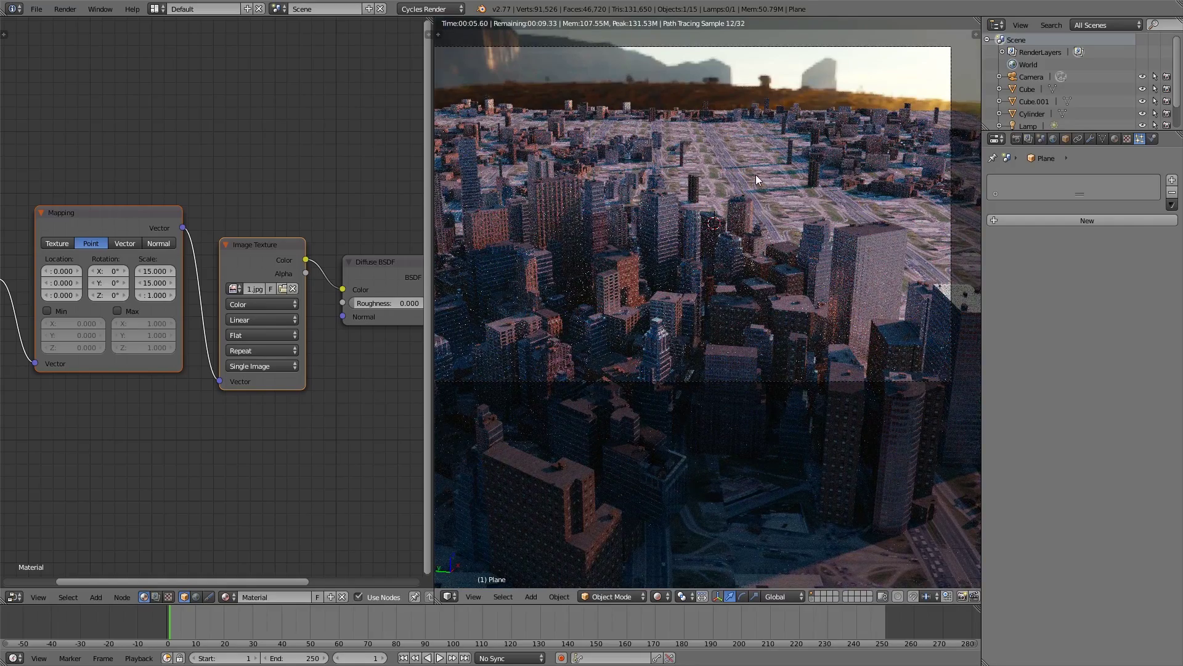
pyautogui.scroll(-2, 756, 175)
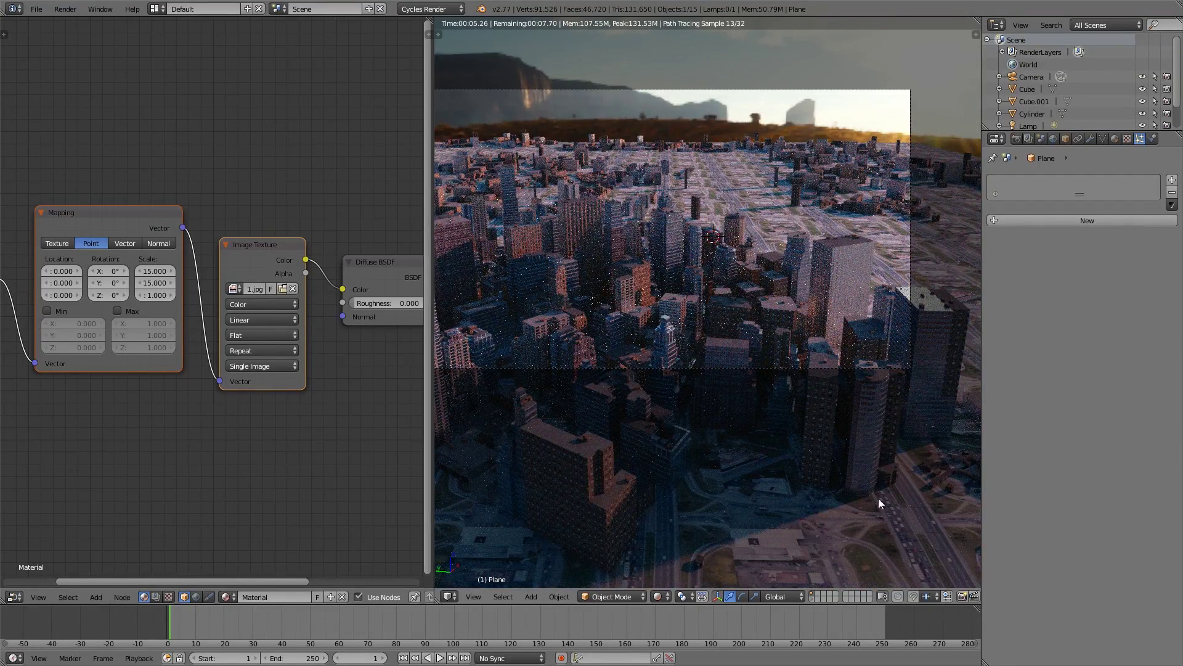
pyautogui.scroll(2, 547, 219)
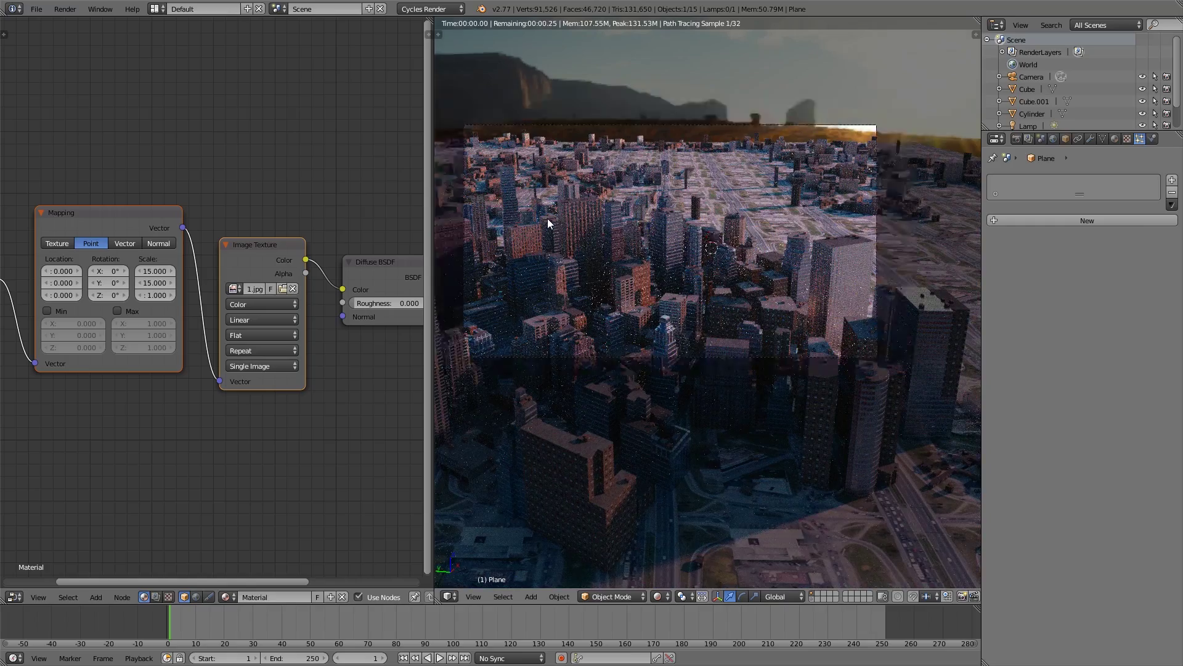
pyautogui.scroll(-3, 622, 232)
# Switch the viewport to Solid shading and look at the city layout from above.
pyautogui.click(655, 595)
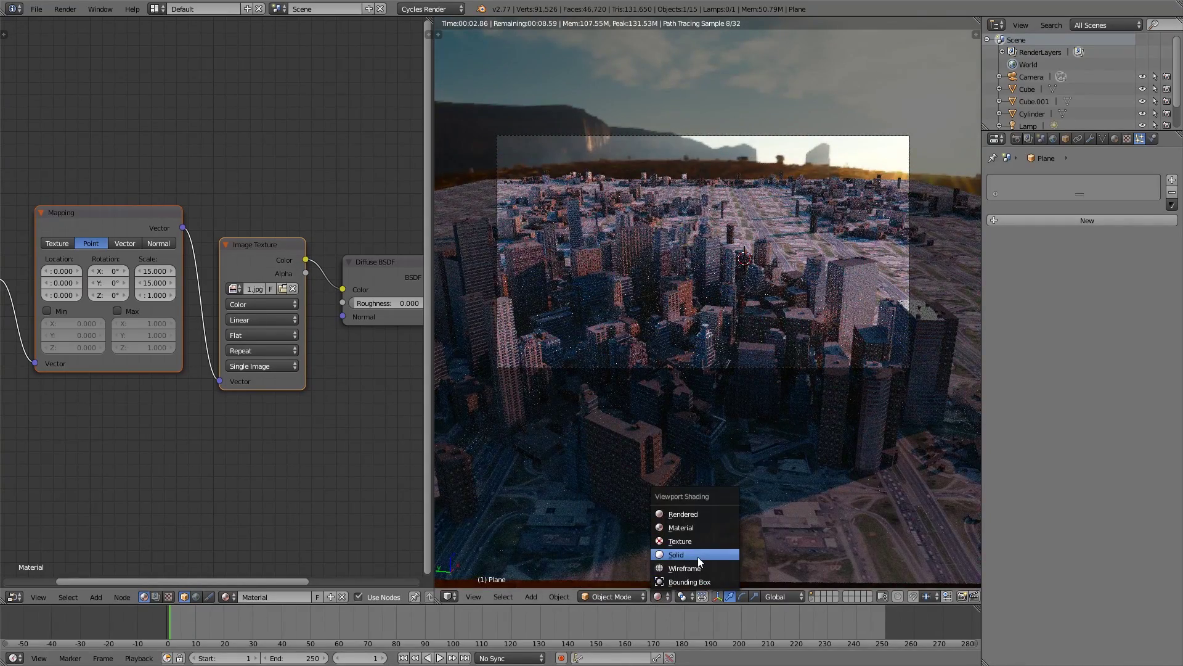
pyautogui.click(698, 556)
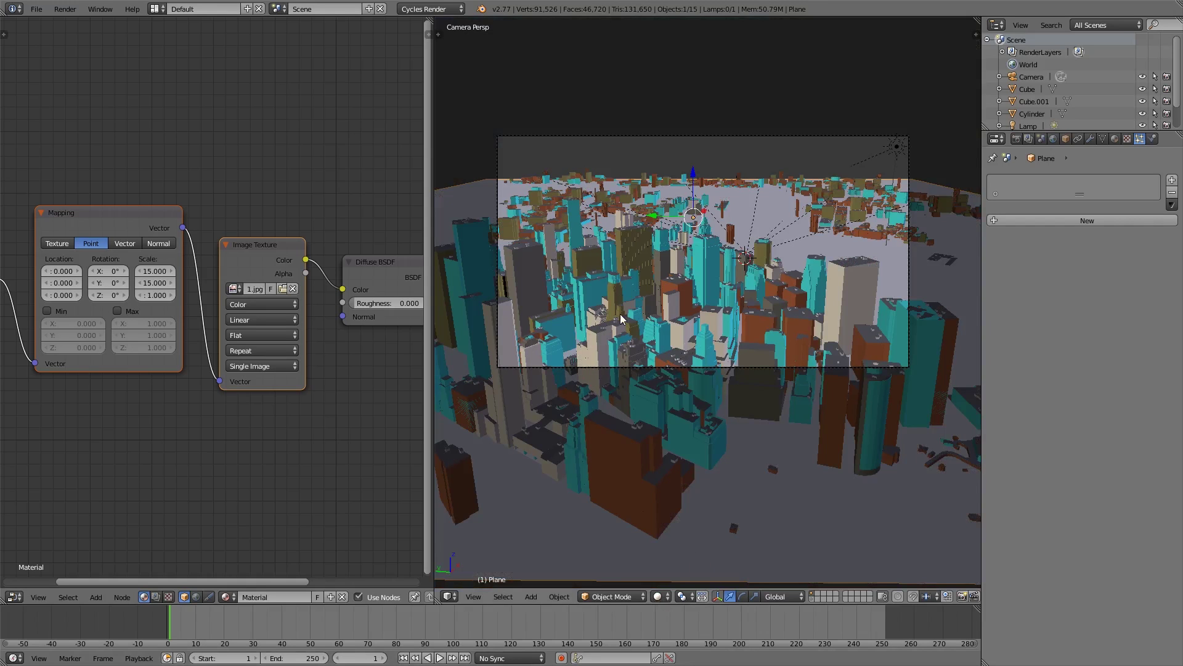
pyautogui.press('KP_7')
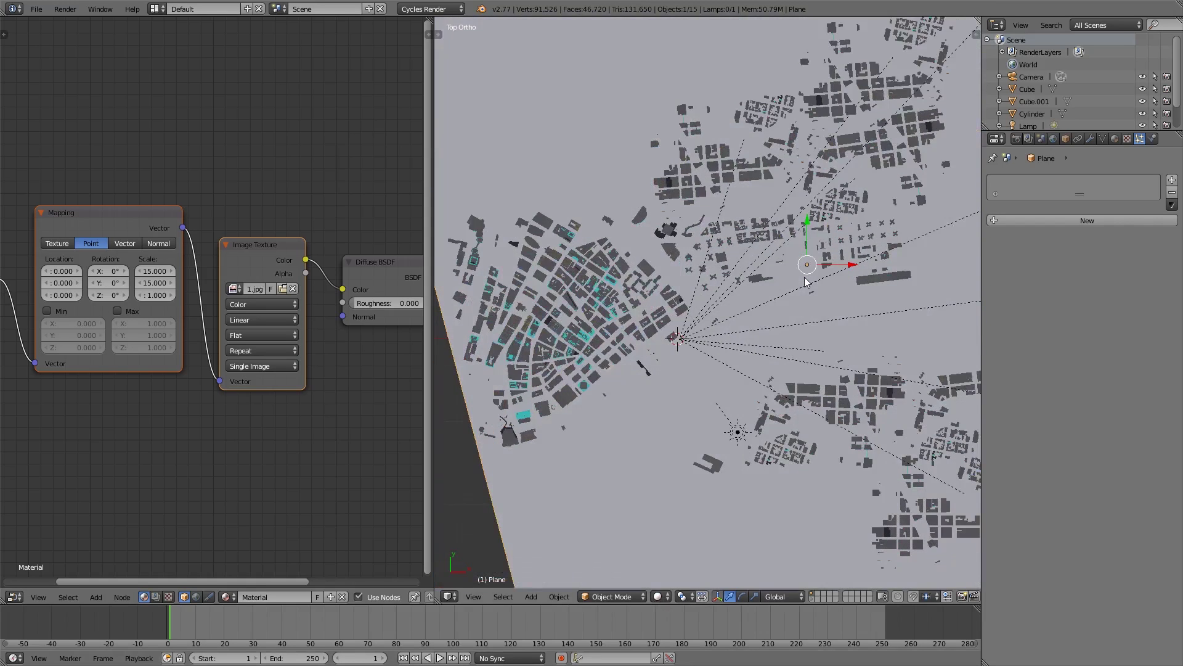
pyautogui.scroll(-5, 804, 276)
pyautogui.scroll(7, 721, 268)
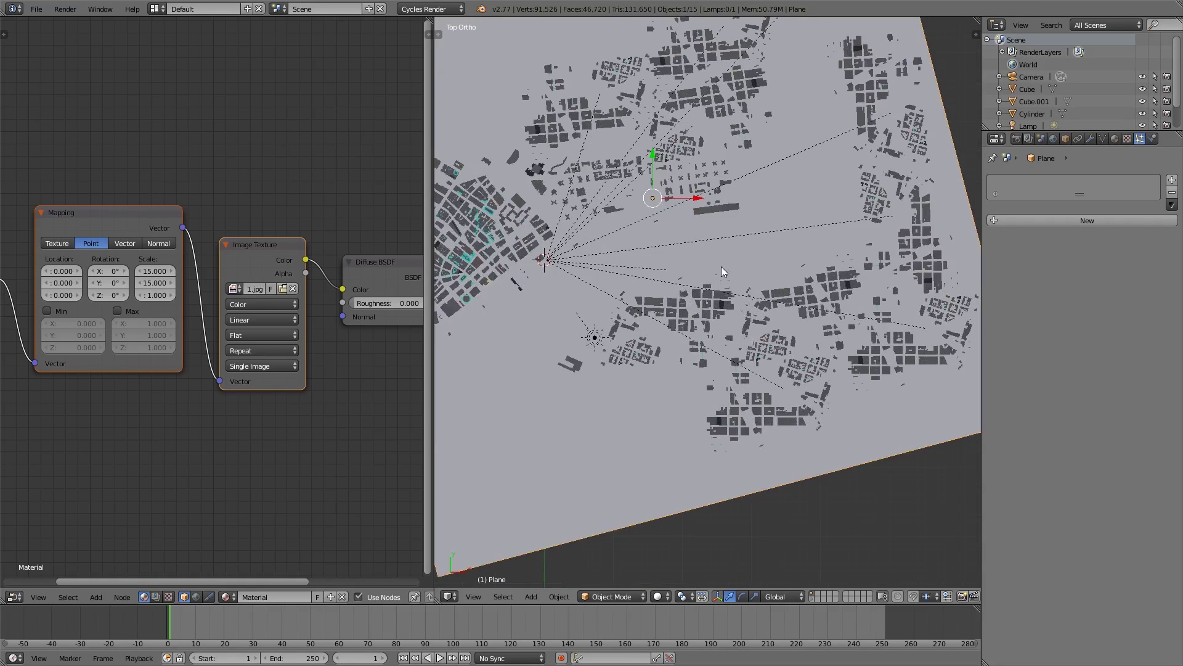
pyautogui.rightClick(777, 286)
pyautogui.rightClick(773, 264)
pyautogui.scroll(-3, 773, 264)
pyautogui.moveTo(762, 265); pyautogui.dragTo(561, 298, button='middle')
pyautogui.scroll(3, 731, 260)
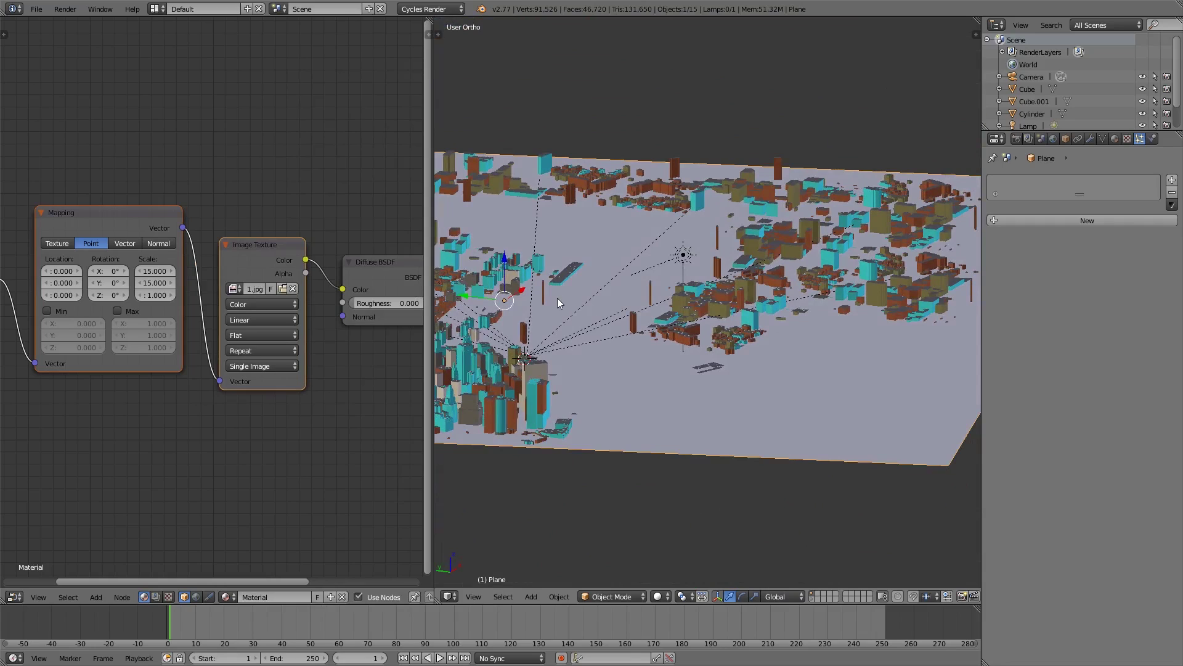
pyautogui.press('Tab')
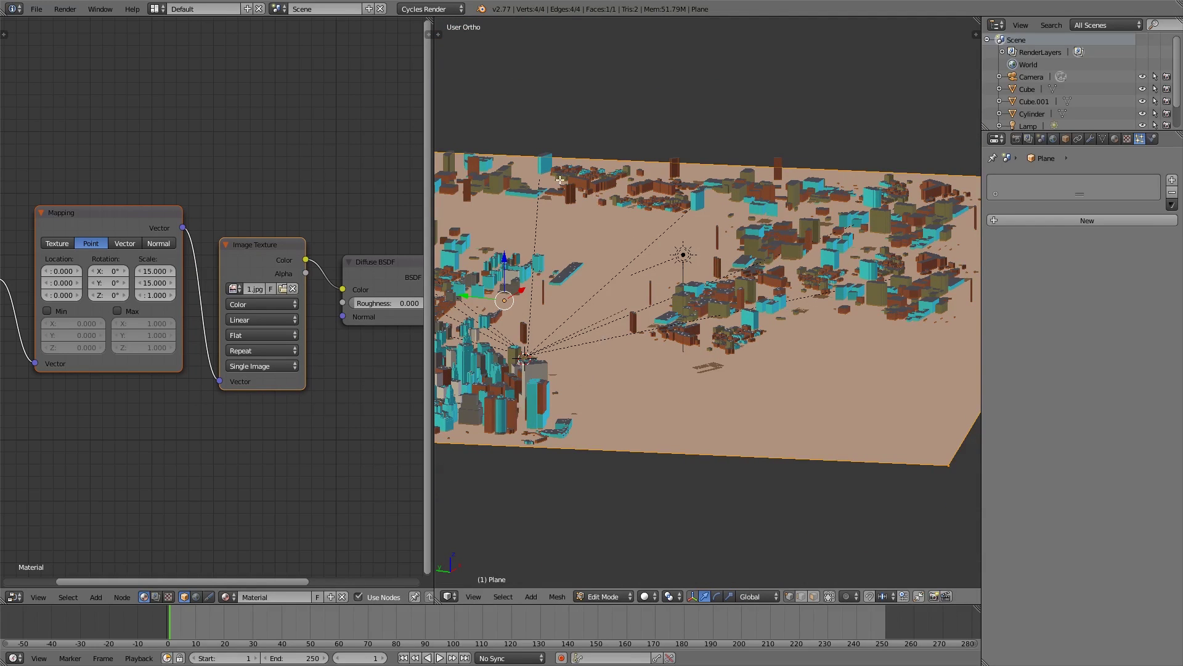
pyautogui.press('KP_7')
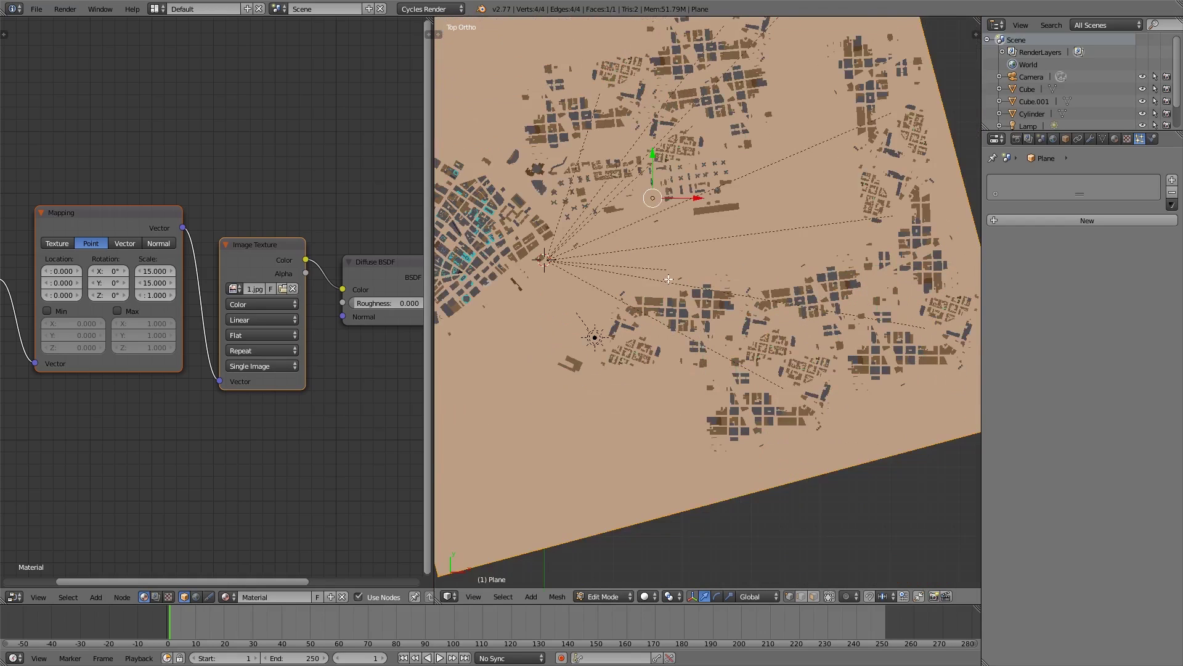
pyautogui.keyDown('shift'); pyautogui.moveTo(657, 269); pyautogui.dragTo(690, 327, button='middle'); pyautogui.keyUp('shift')
pyautogui.press('a')
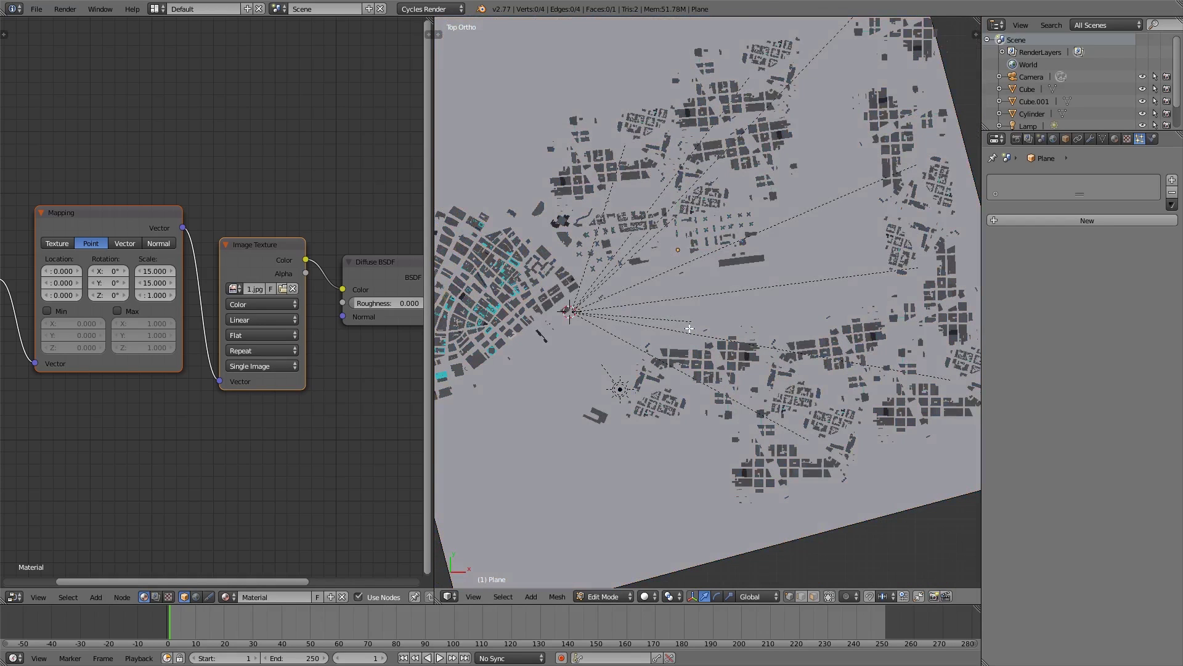
pyautogui.press('Tab')
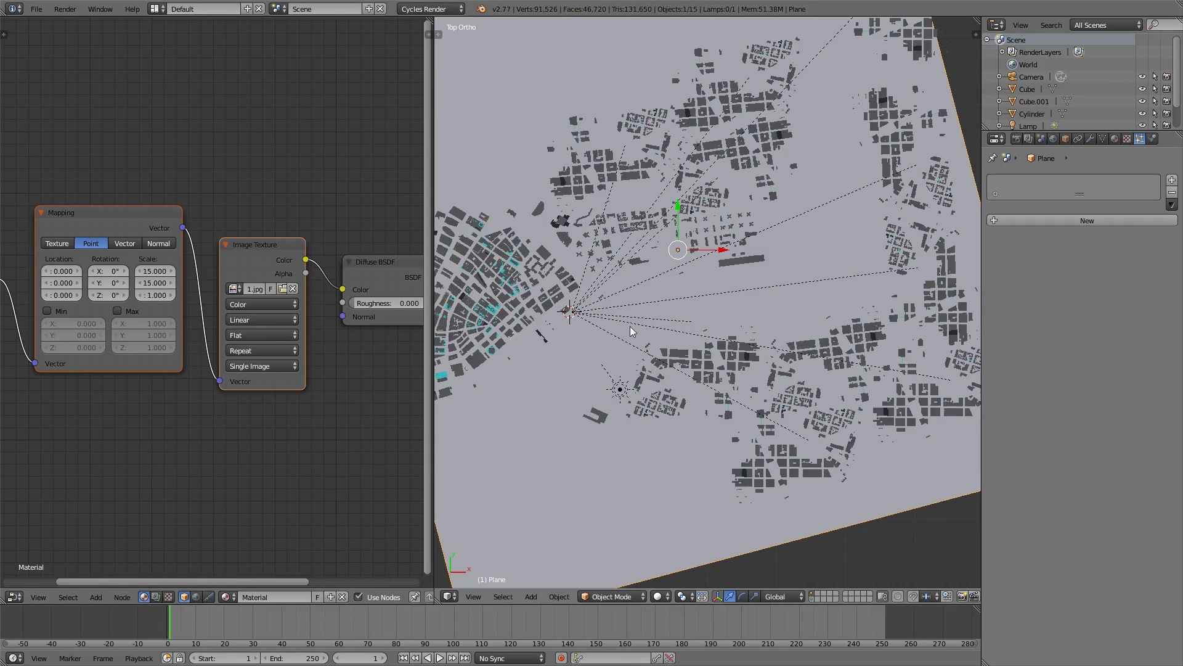
# Add a new mesh plane in the top view and scale it up near the edge of the dense downtown district.
pyautogui.hotkey('shift', 'a')
pyautogui.moveTo(629, 327)
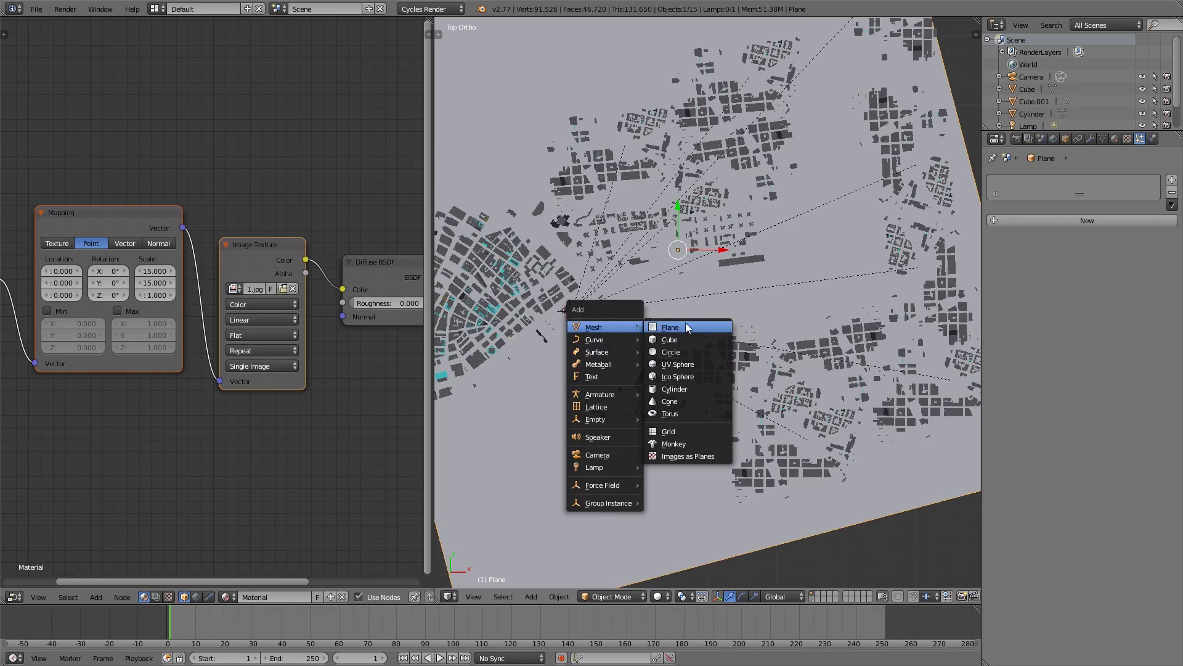
pyautogui.click(686, 327)
pyautogui.press('s')
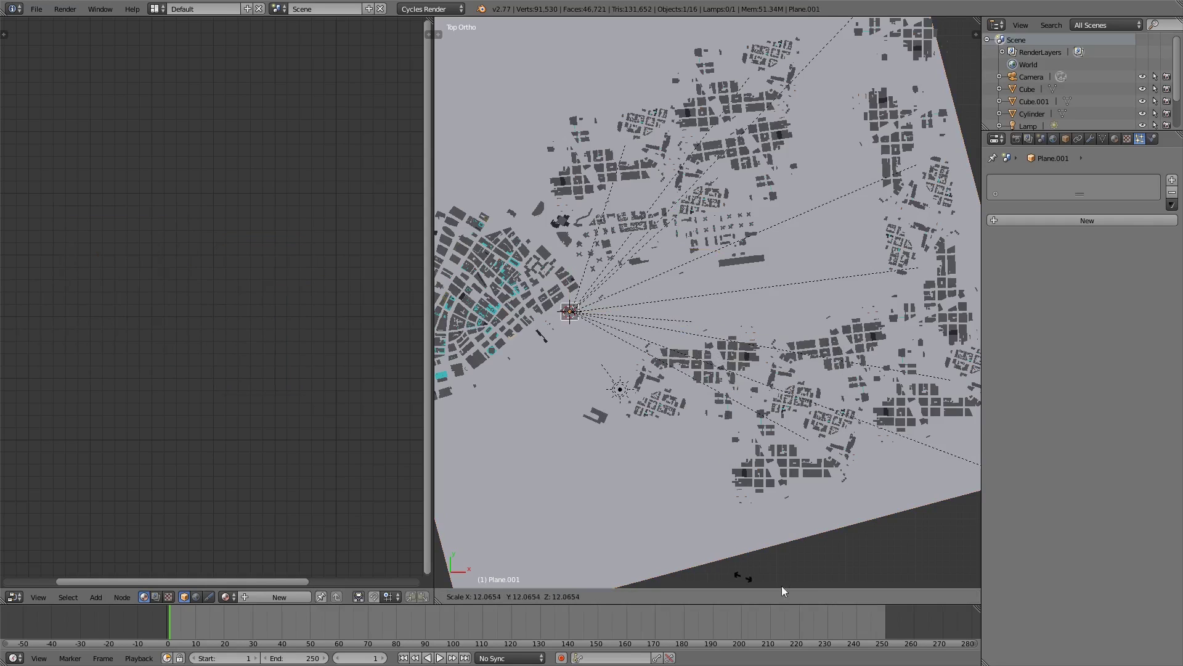
pyautogui.click(872, 324)
# Rotate the new plane diagonally, enlarge it slightly and place it in the open gap just below the downtown district.
pyautogui.press('r')
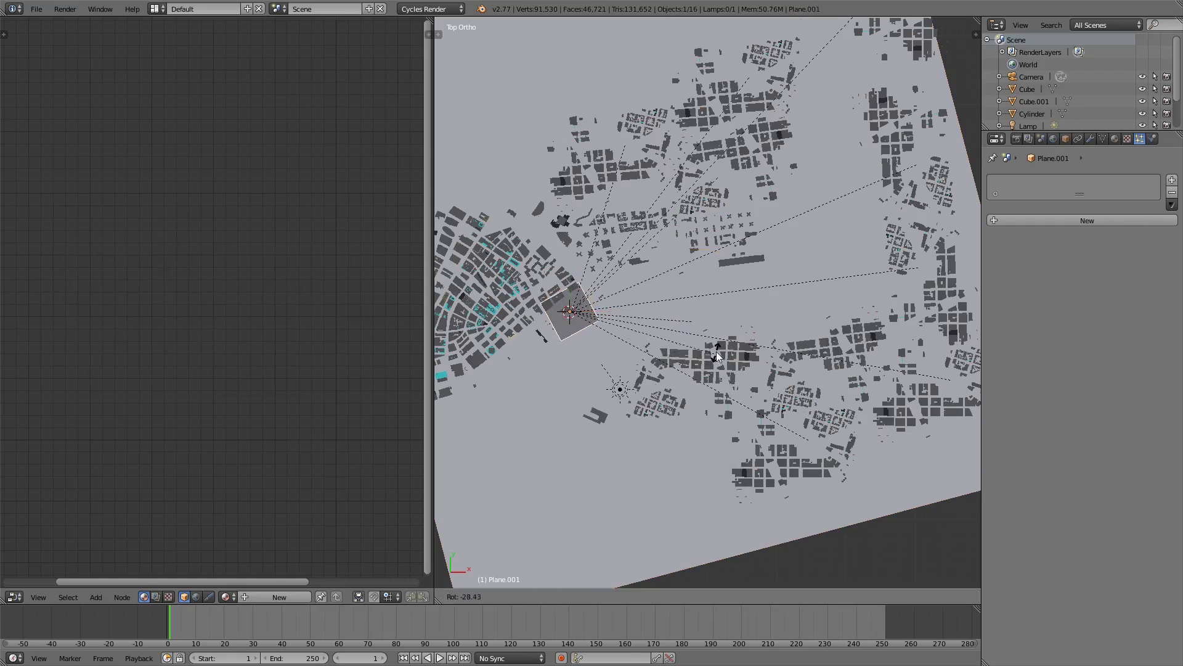
pyautogui.click(712, 346)
pyautogui.press('g')
pyautogui.click(710, 398)
pyautogui.press('r')
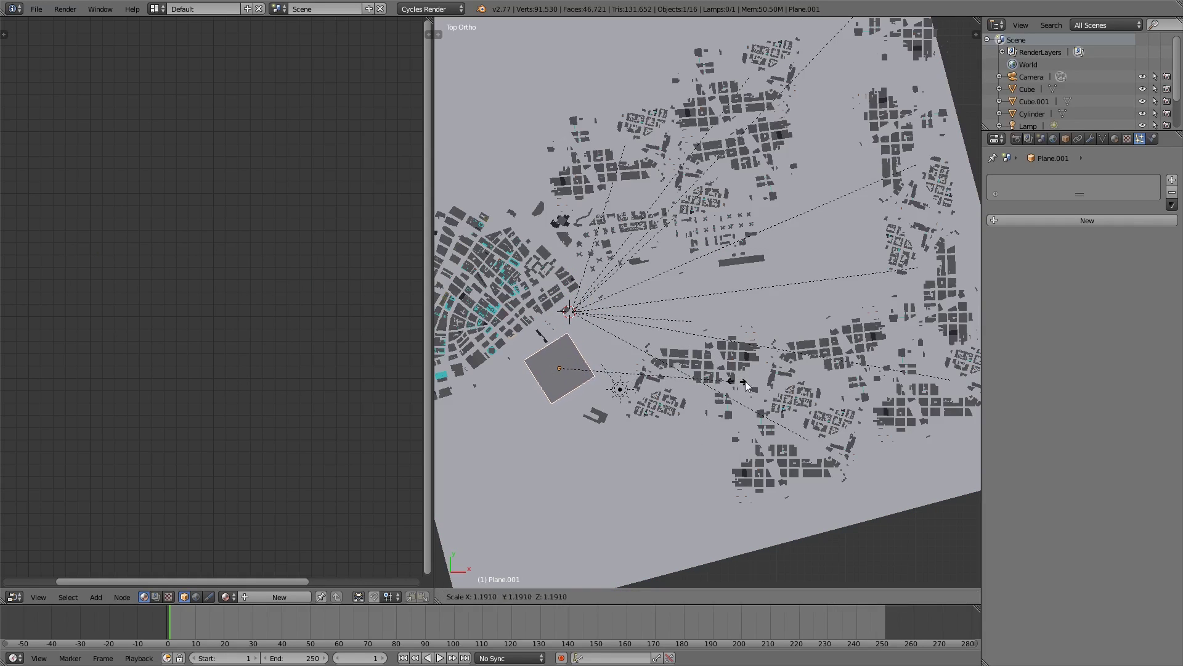
pyautogui.press('g')
pyautogui.press('r')
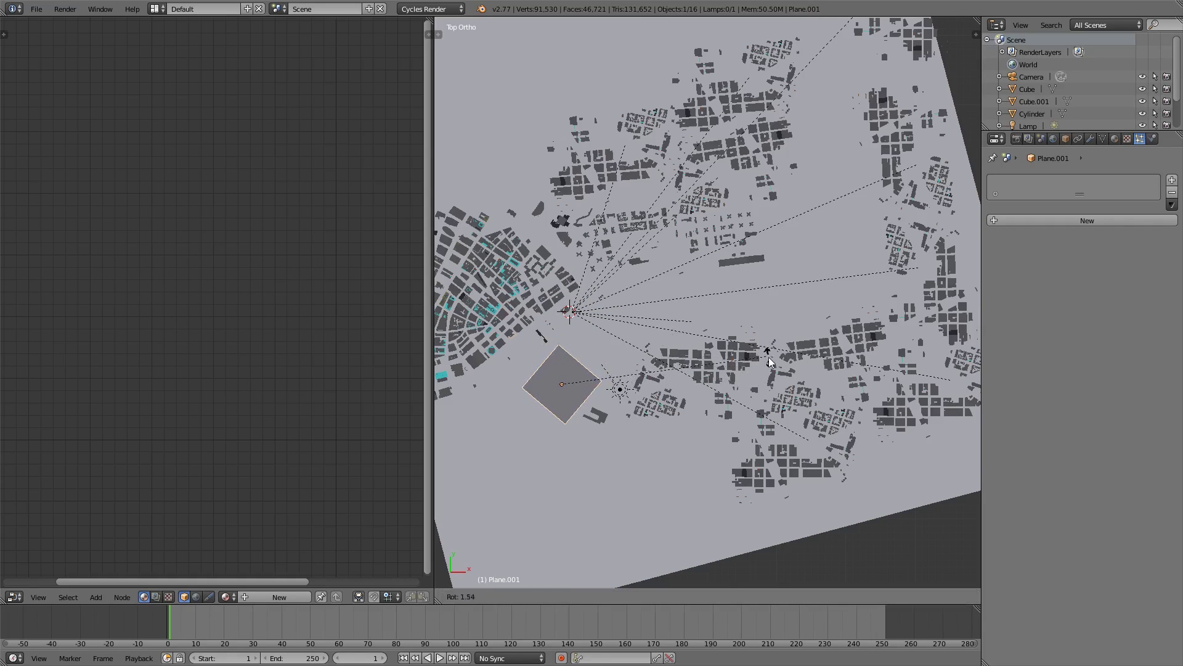
pyautogui.click(807, 370)
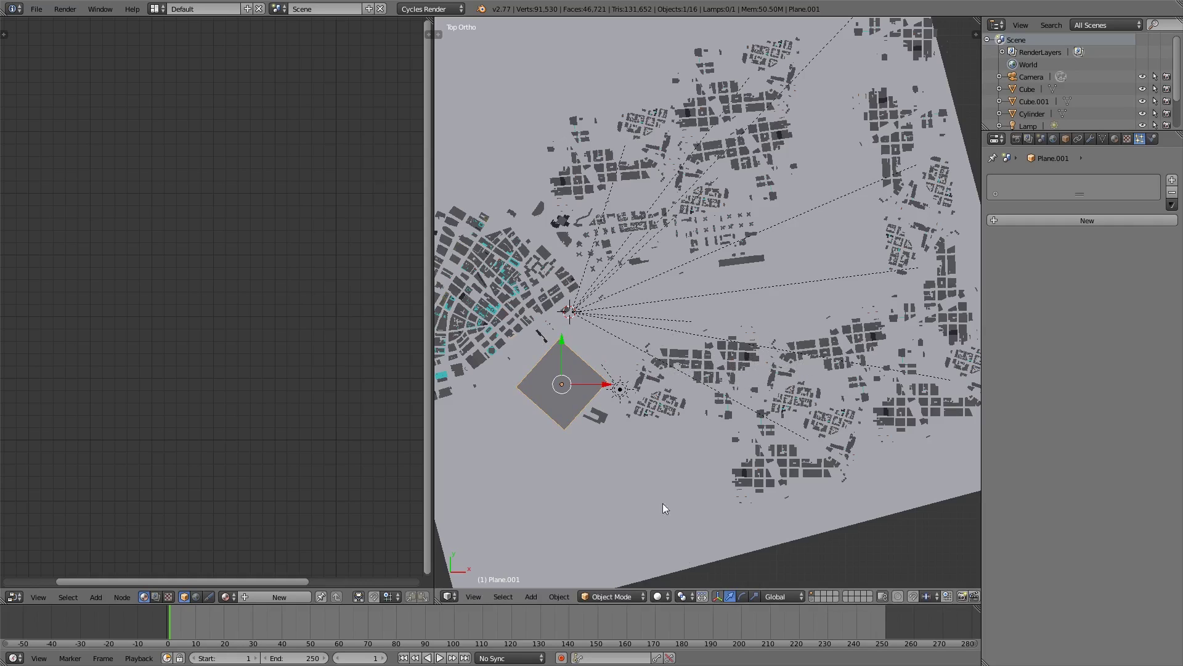
# Extrude the plane's upper-right edge three times to form a strip curving through the gap between the city districts.
pyautogui.press('Tab')
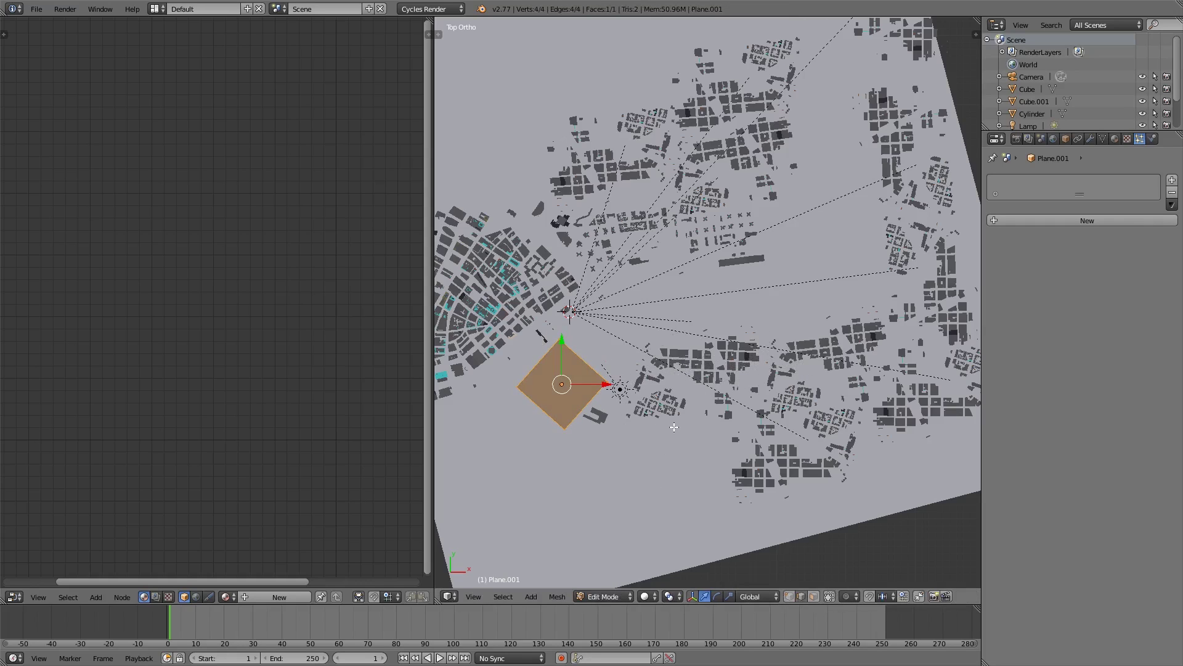
pyautogui.rightClick(593, 358)
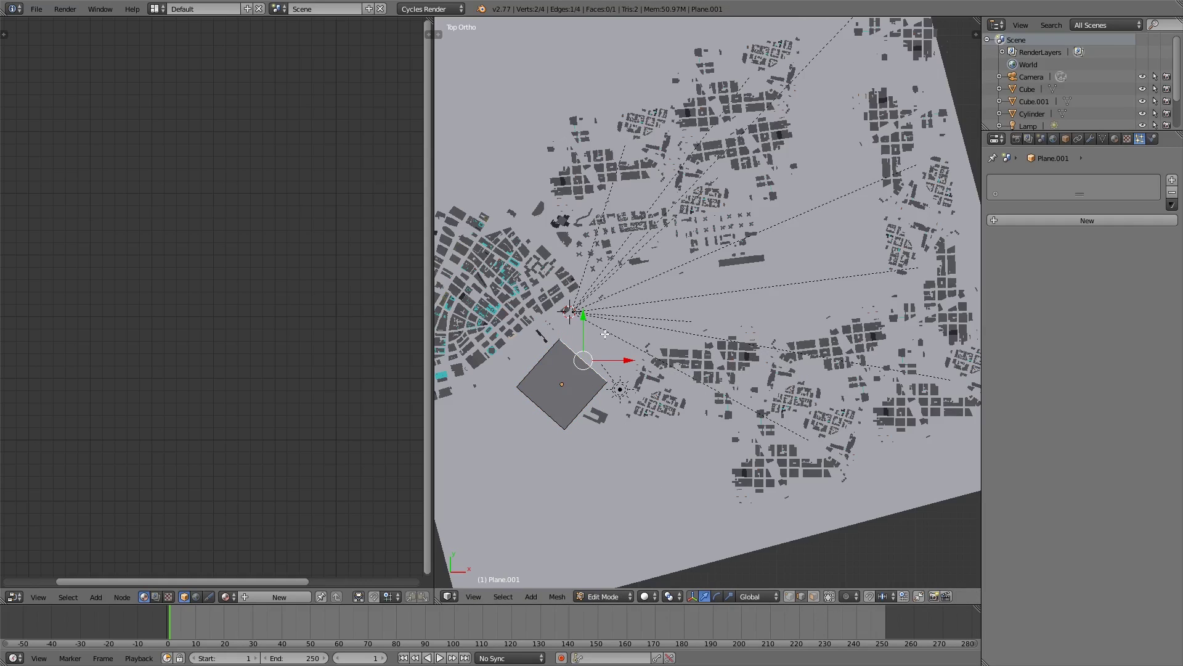
pyautogui.press('e')
pyautogui.click(645, 312)
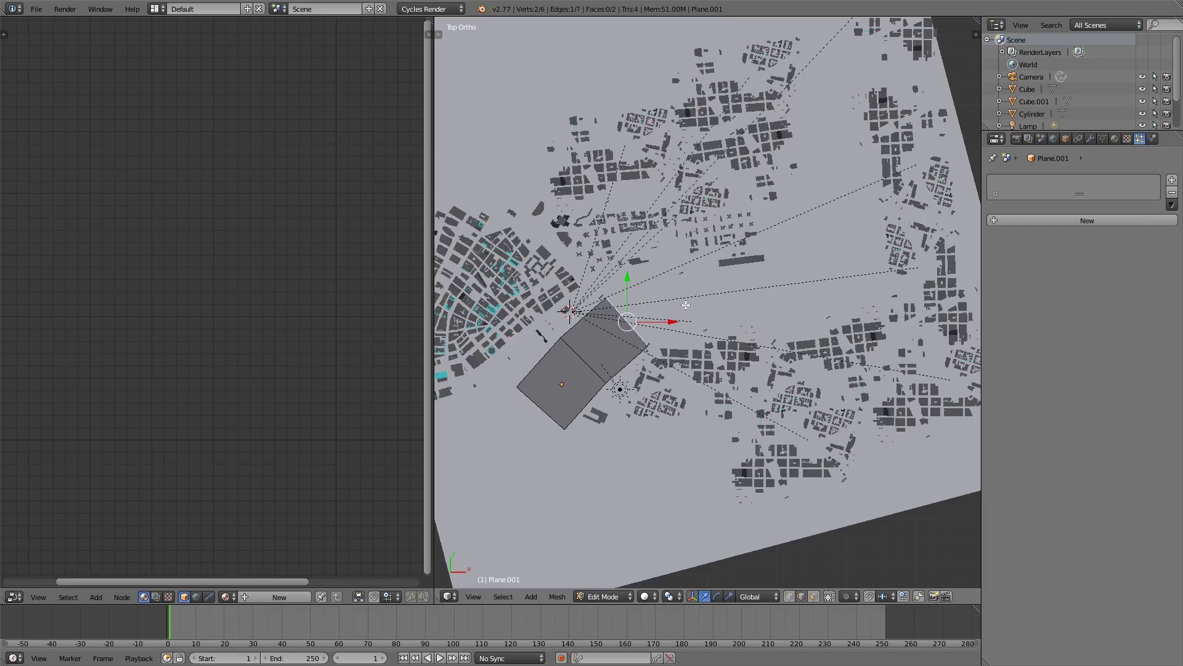
pyautogui.press('e')
pyautogui.click(711, 305)
pyautogui.press('e')
pyautogui.click(755, 306)
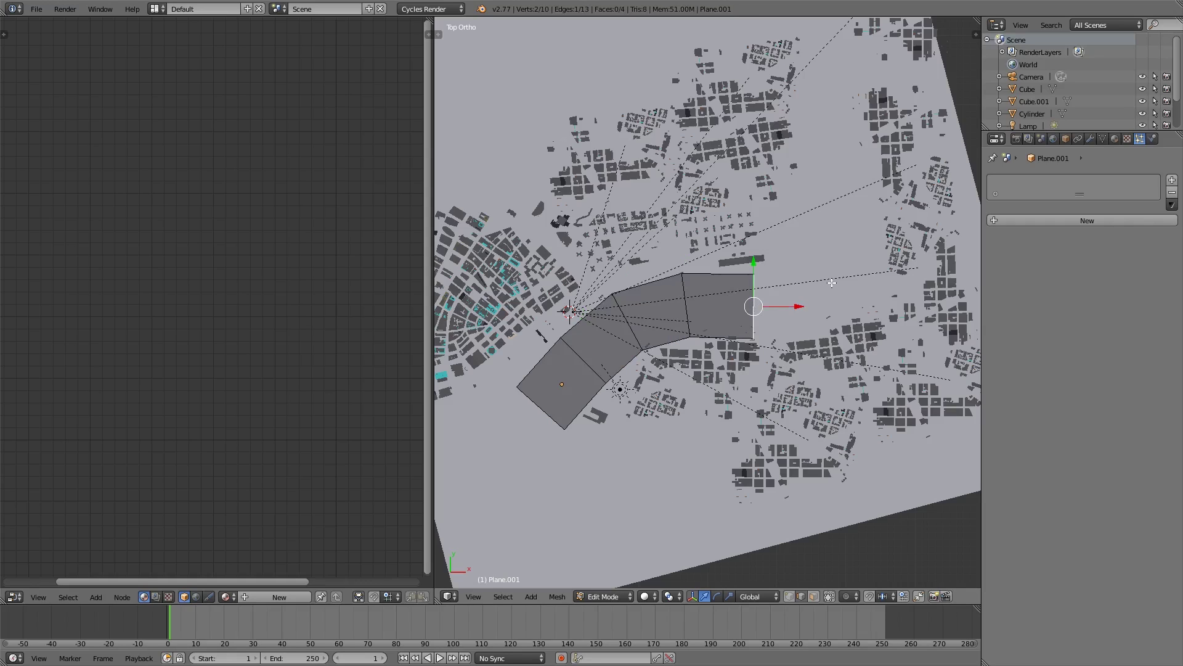
# Extend the strip with four more segments that turn upward between the districts, and shift its end edge further up.
pyautogui.press('e')
pyautogui.click(832, 284)
pyautogui.press('e')
pyautogui.click(841, 193)
pyautogui.keyDown('ctrl'); pyautogui.click(842, 122); pyautogui.keyUp('ctrl')
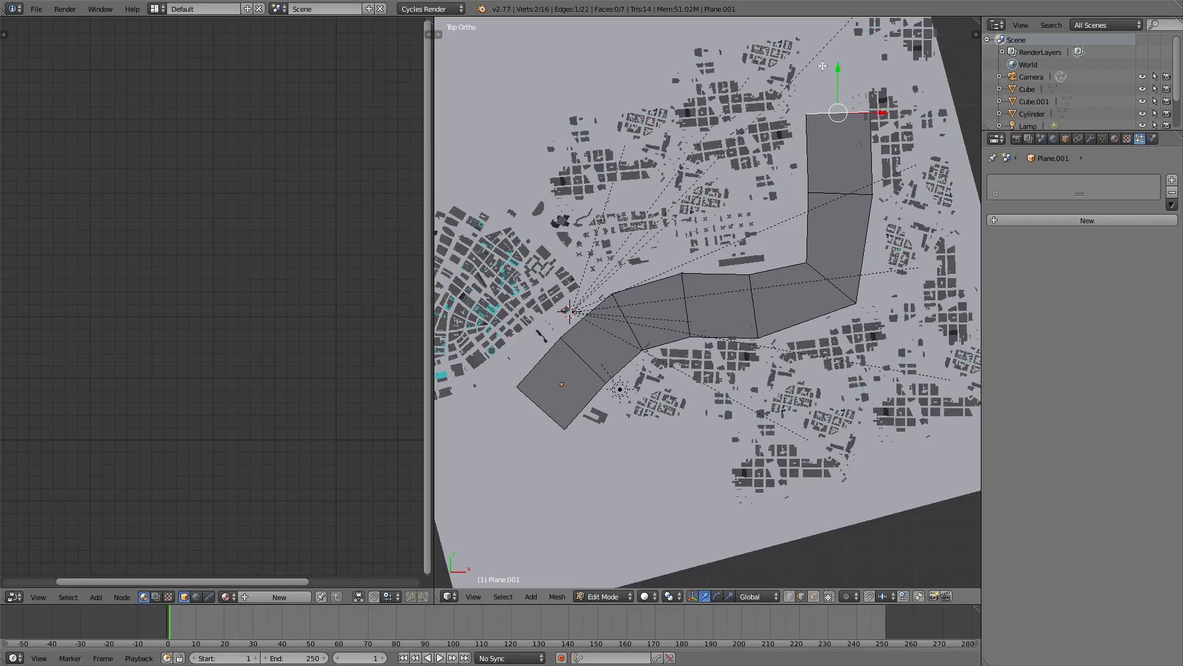
pyautogui.keyDown('ctrl'); pyautogui.click(819, 41); pyautogui.keyUp('ctrl')
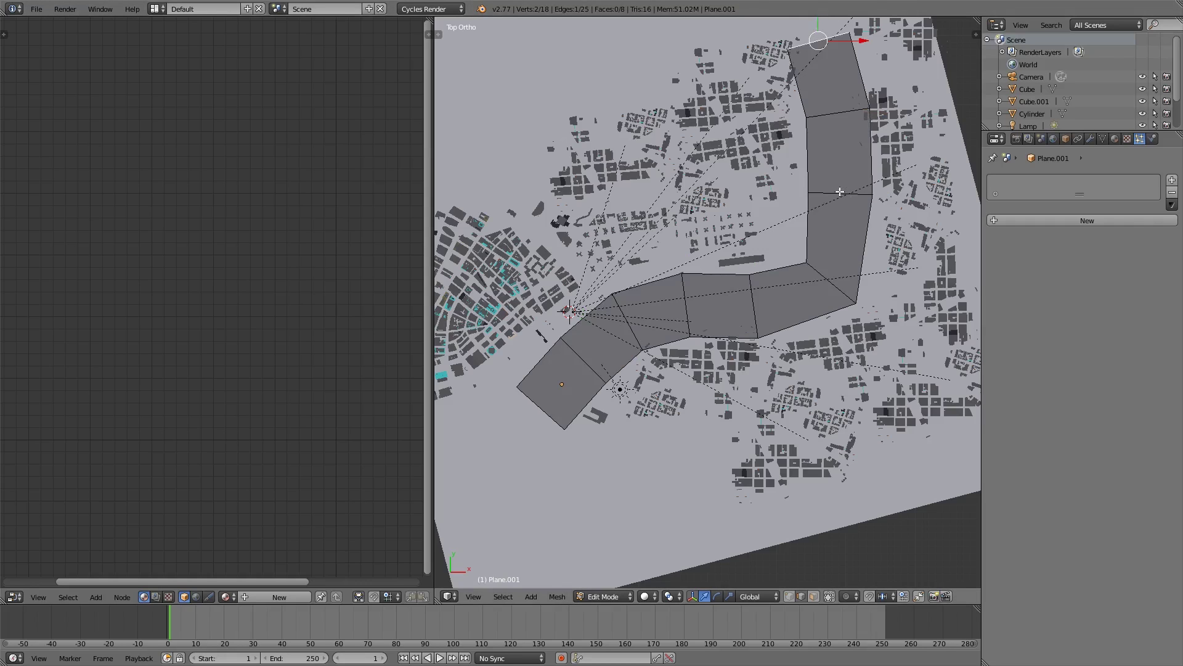
pyautogui.keyDown('shift'); pyautogui.moveTo(839, 192); pyautogui.dragTo(850, 243, button='middle'); pyautogui.keyUp('shift')
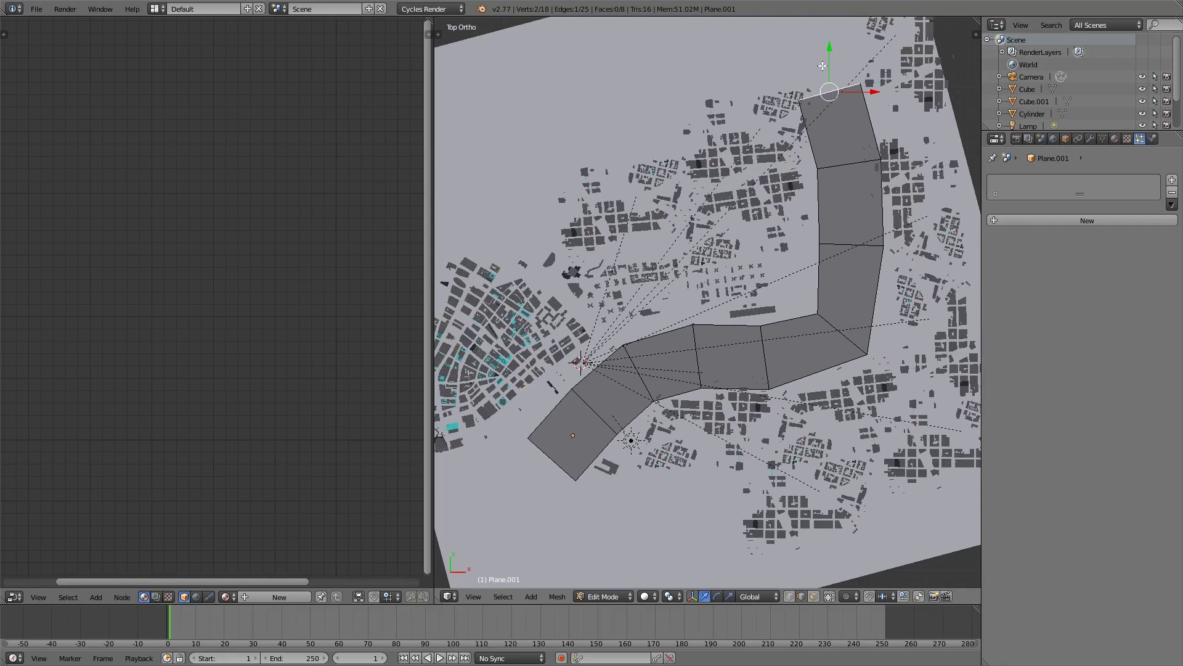
pyautogui.moveTo(823, 66); pyautogui.dragTo(823, 46)
# Add a loop cut across the strip's topmost segment and shift the cut's inner vertex in vertex select mode.
pyautogui.click(790, 596)
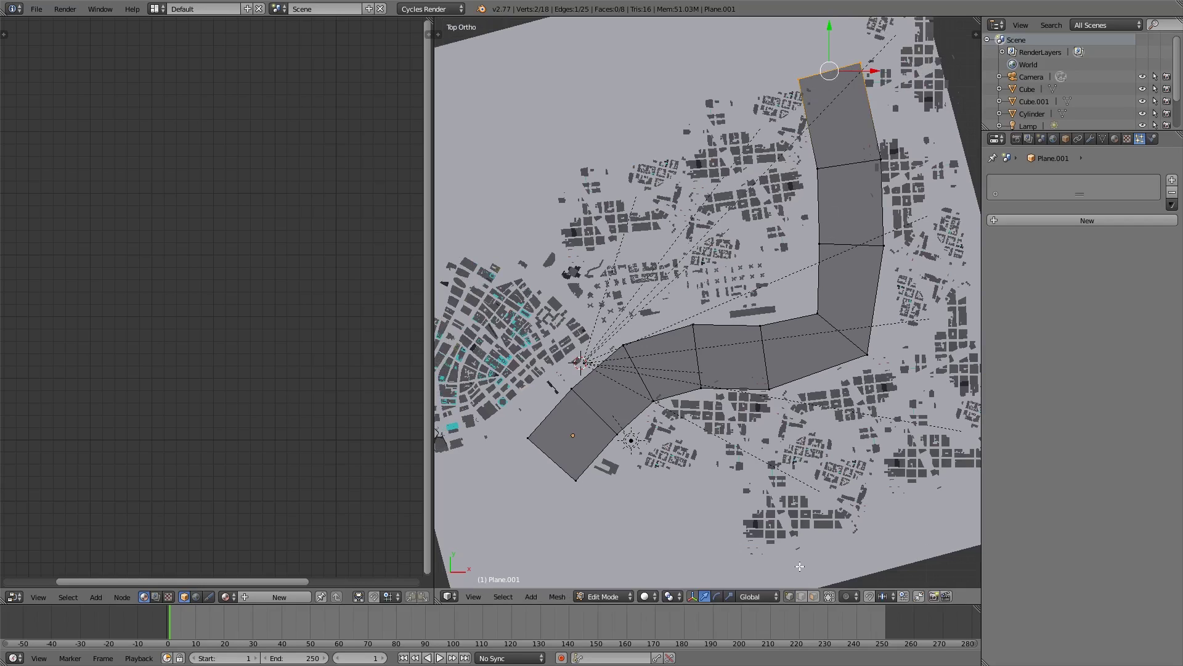
pyautogui.hotkey('ctrl', 'r')
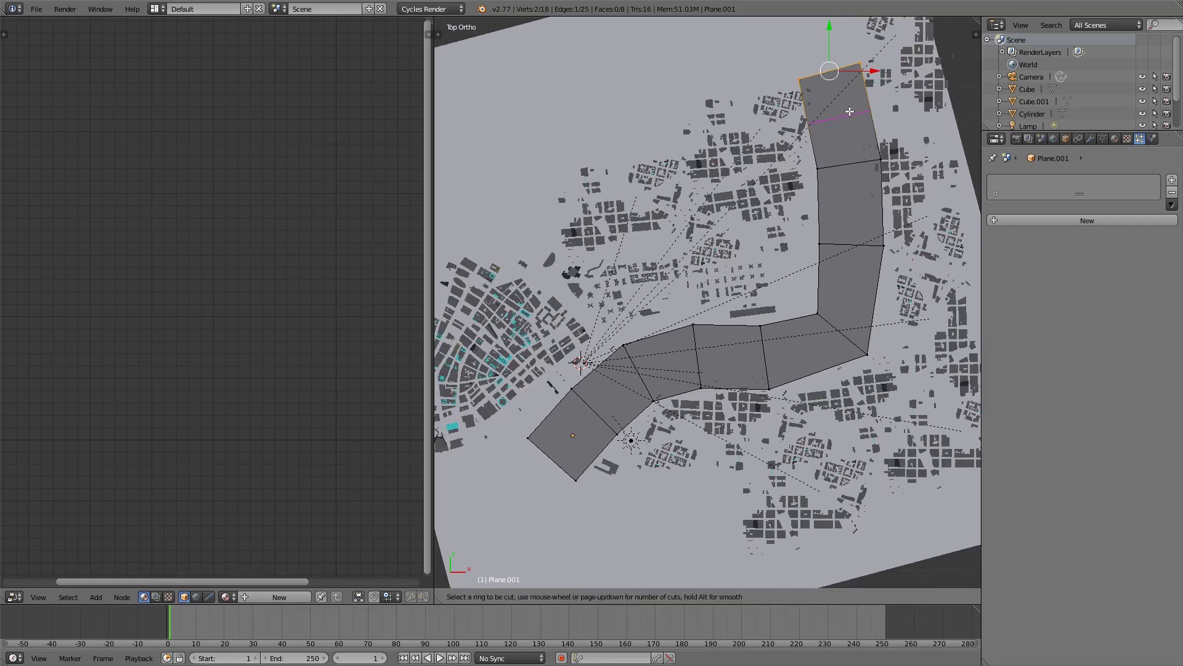
pyautogui.click(838, 118)
pyautogui.rightClick(818, 120)
pyautogui.press('g')
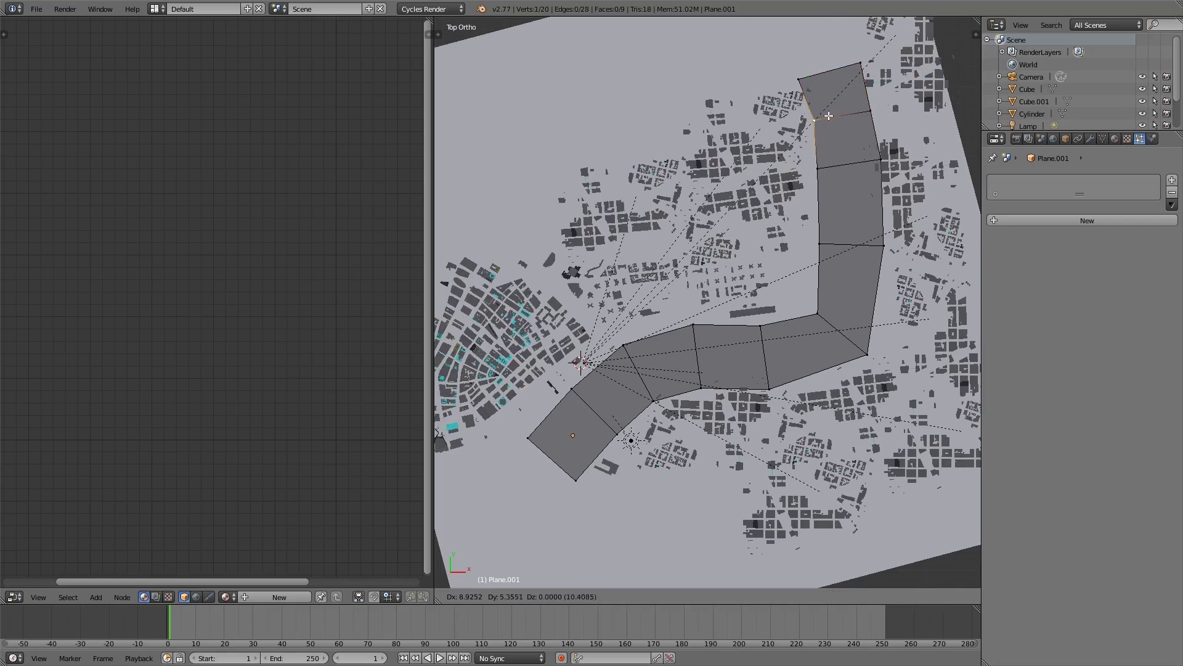
pyautogui.click(824, 114)
# Move the inner vertices of the strip's sharp bend outward and adjust its outer corner vertex to smooth the curve.
pyautogui.rightClick(803, 247)
pyautogui.rightClick(817, 309)
pyautogui.press('g')
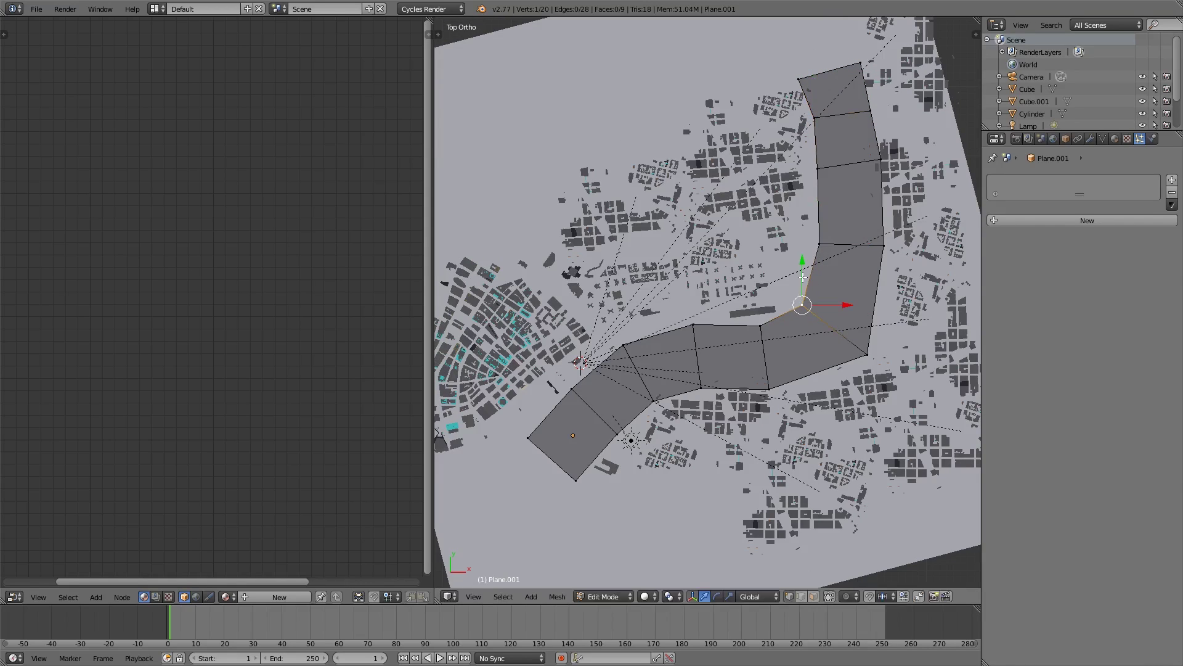
pyautogui.click(789, 283)
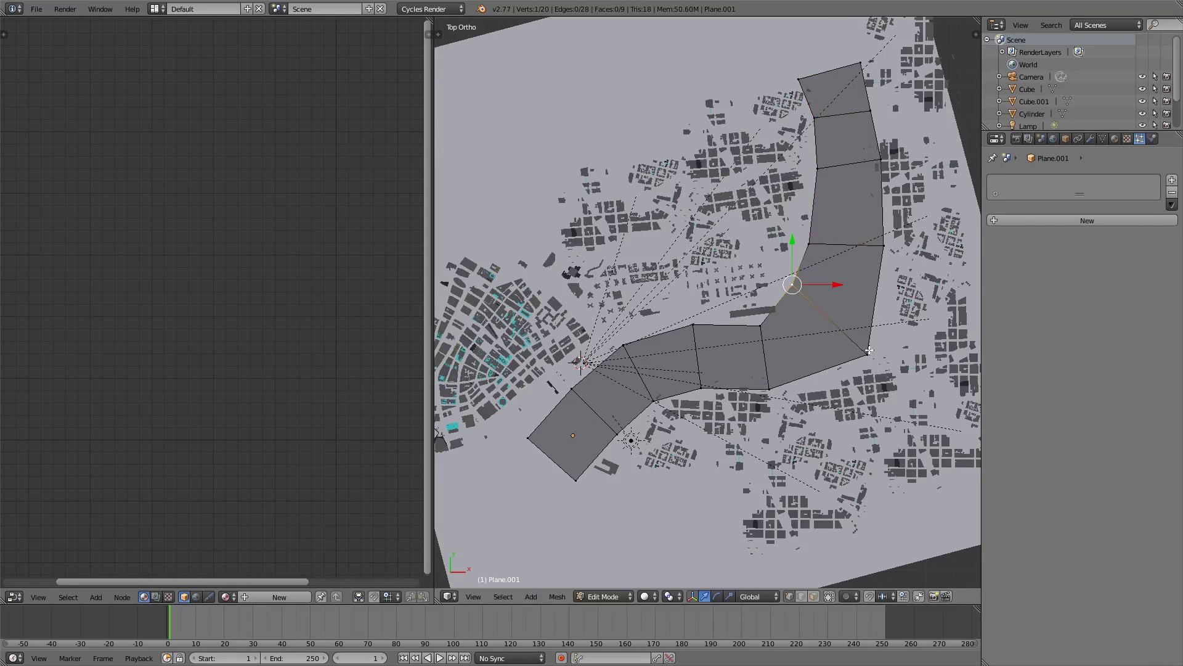
pyautogui.rightClick(864, 352)
pyautogui.press('g')
pyautogui.click(871, 344)
# Reposition the upper-bank vertices along the strip's horizontal stretch so the edge follows the gap between the buildings.
pyautogui.scroll(2, 778, 343)
pyautogui.rightClick(782, 339)
pyautogui.press('g')
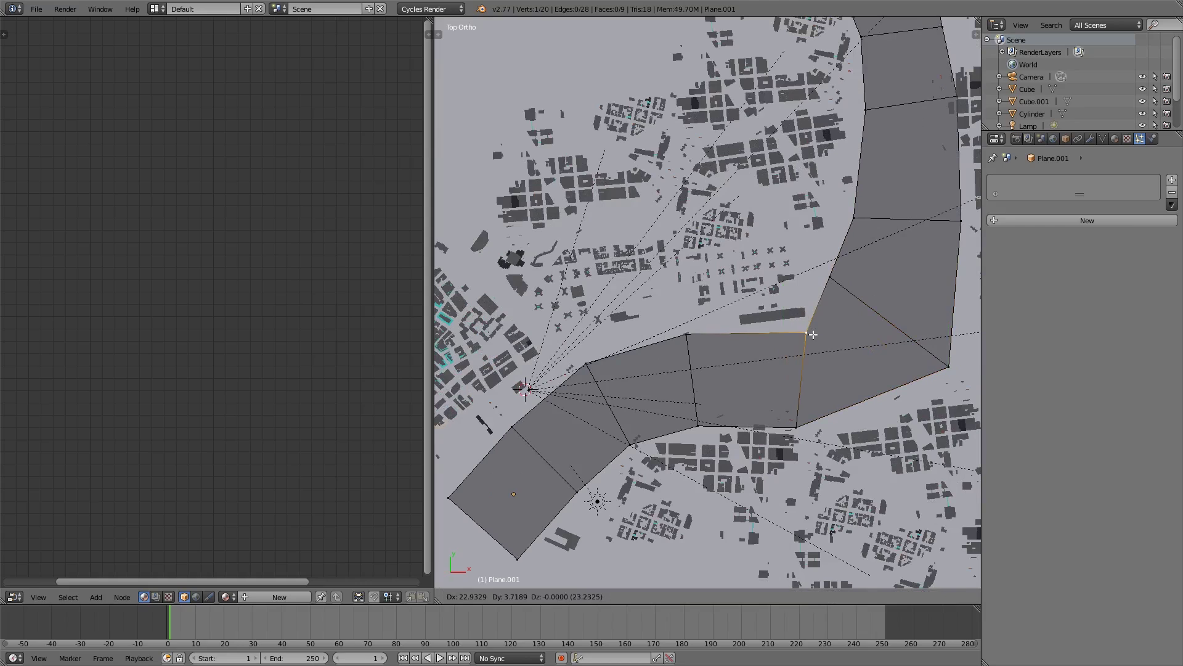
pyautogui.click(809, 338)
pyautogui.rightClick(688, 336)
pyautogui.press('g')
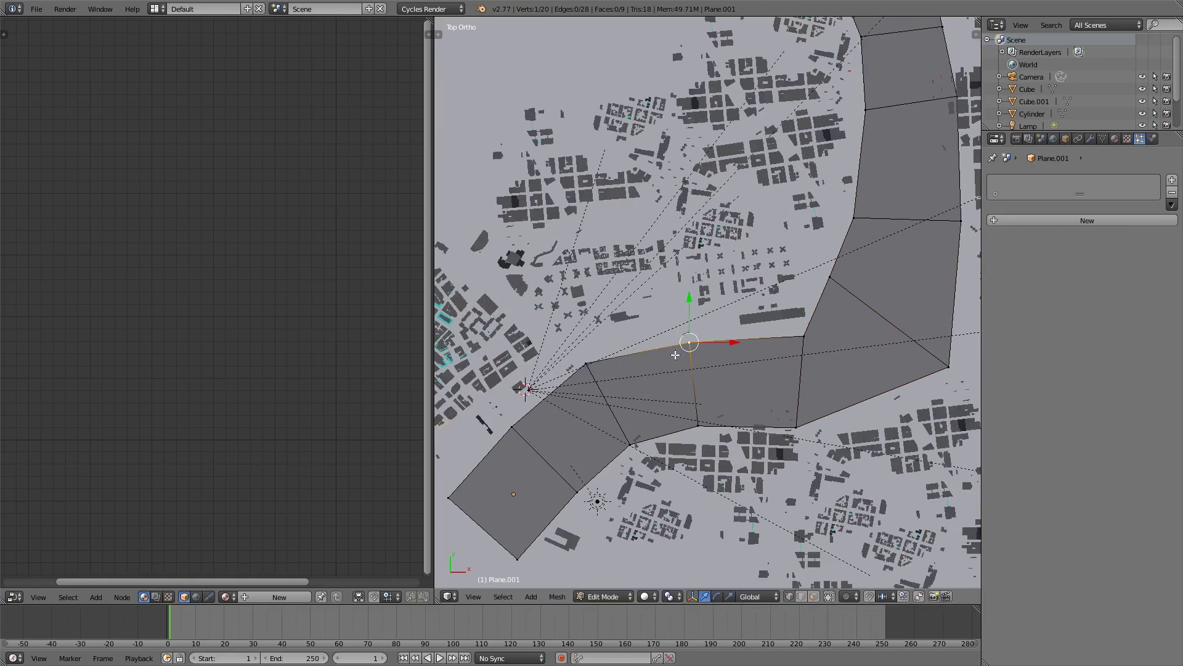
pyautogui.click(574, 371)
# Move the three lower-bank vertices of the horizontal stretch upward, clear of the building blocks below the strip.
pyautogui.rightClick(622, 440)
pyautogui.press('g')
pyautogui.click(627, 430)
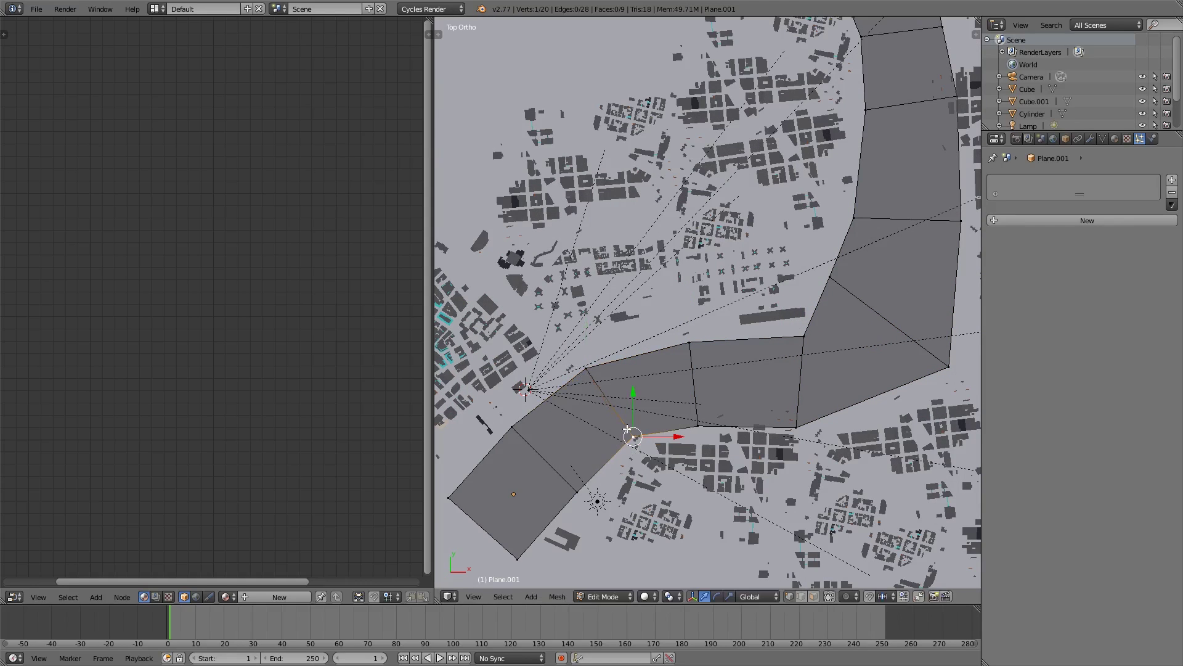
pyautogui.rightClick(708, 430)
pyautogui.press('g')
pyautogui.click(710, 416)
pyautogui.rightClick(799, 425)
pyautogui.press('g')
pyautogui.click(802, 413)
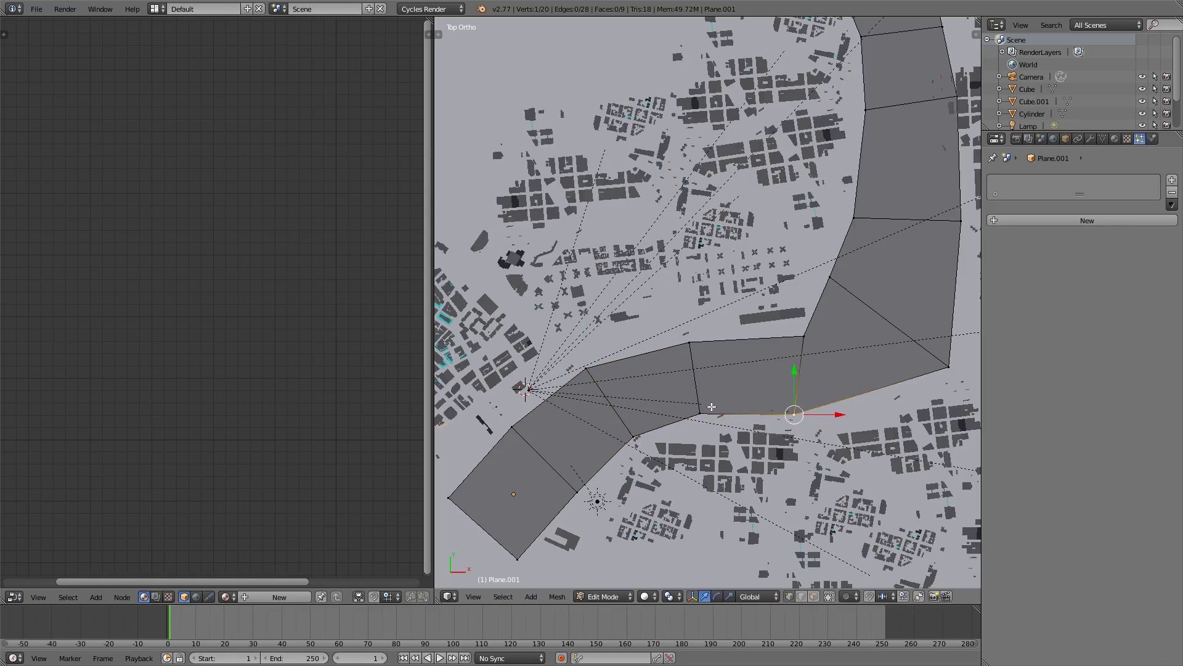
# Smooth the strip with a level 2 subdivision surface and shift the outer-bank vertex near its upper end inward along the X axis.
pyautogui.scroll(-2, 910, 383)
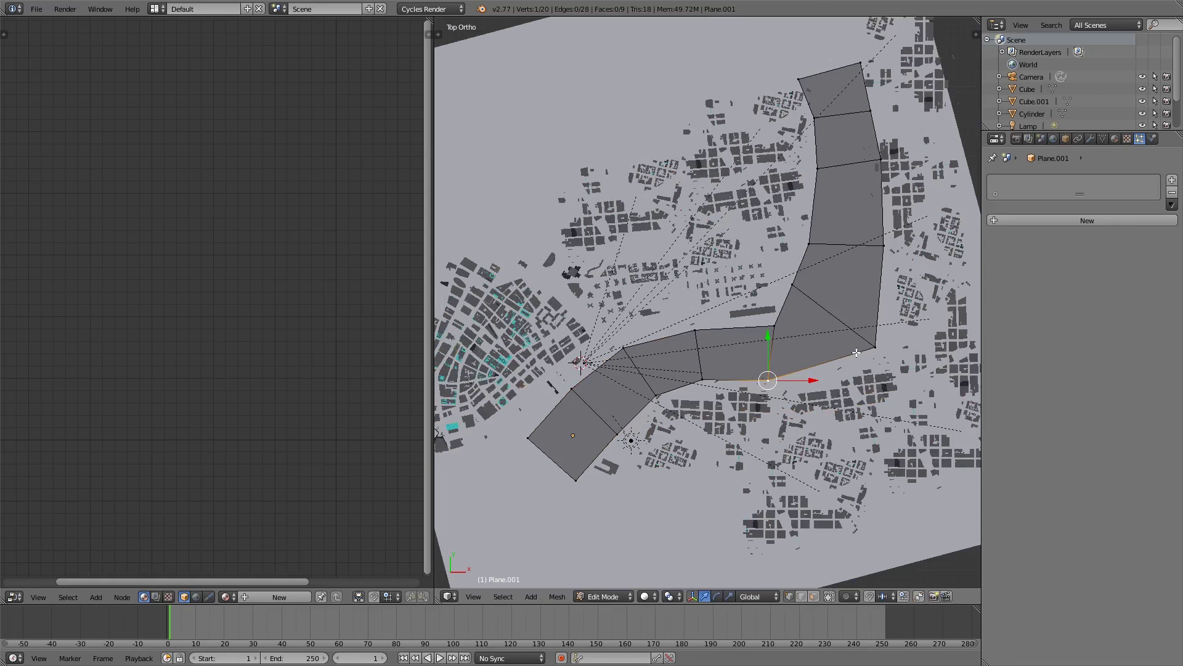
pyautogui.press('Tab')
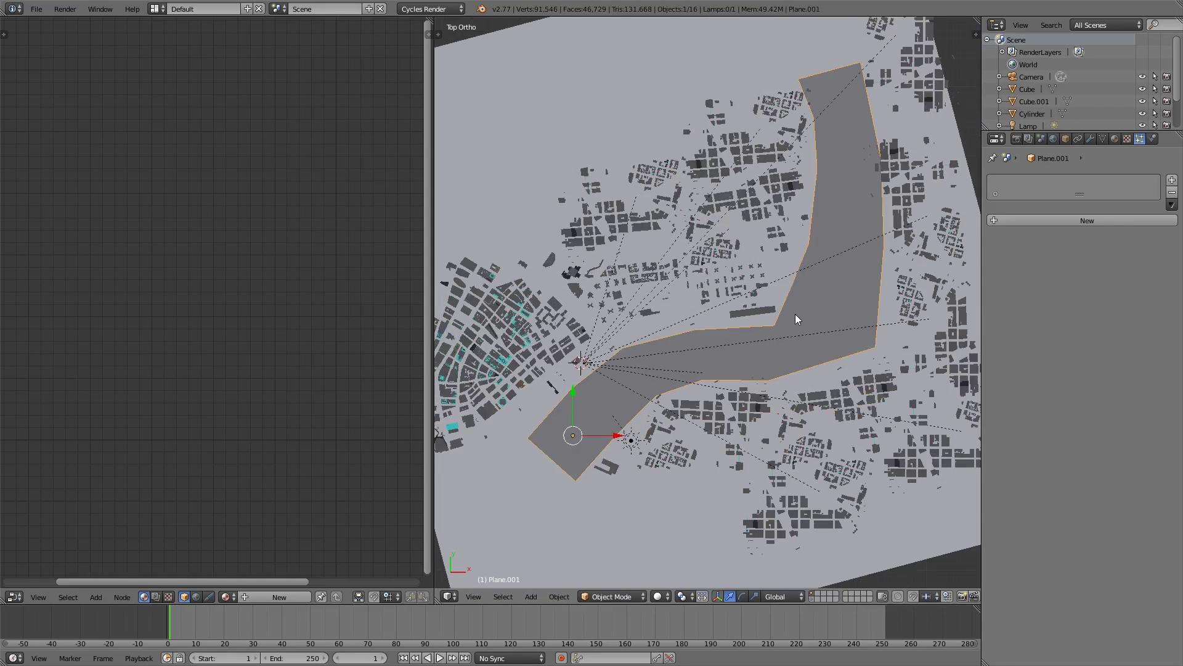
pyautogui.hotkey('ctrl', '2')
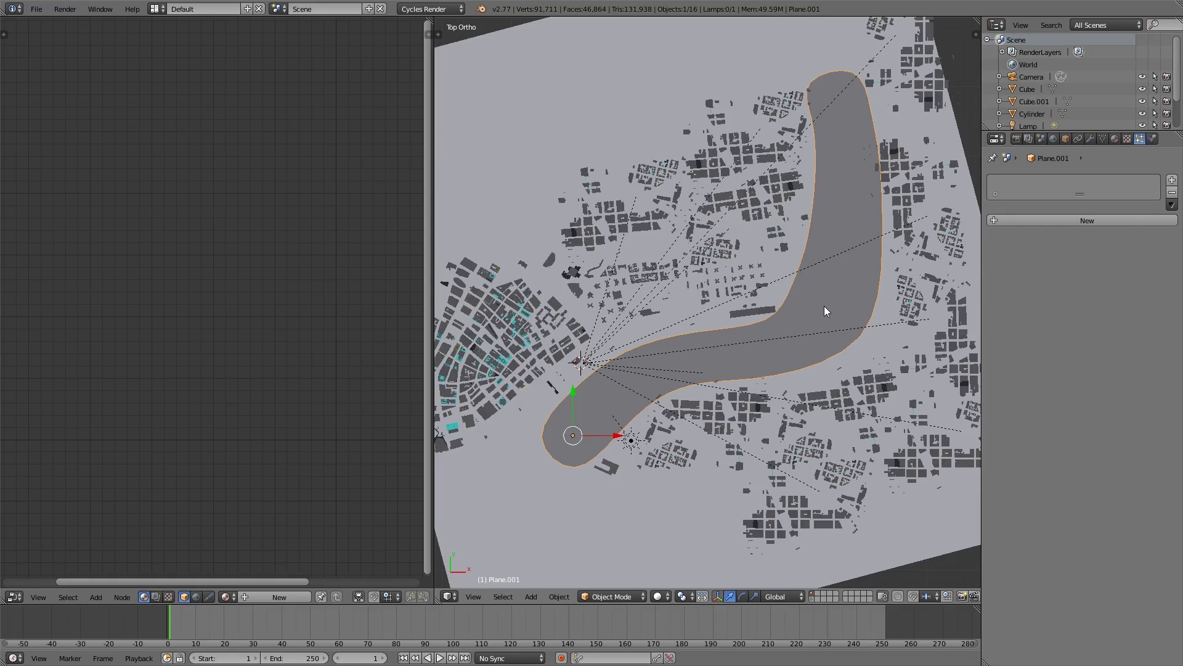
pyautogui.press('Tab')
pyautogui.rightClick(867, 162)
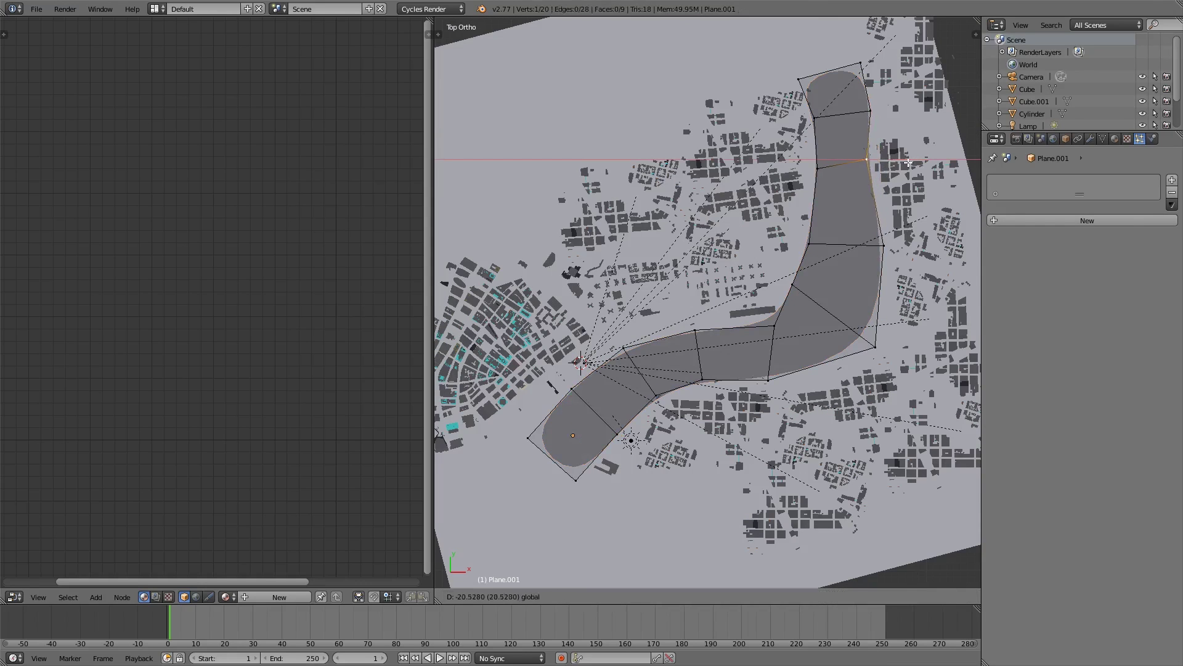
pyautogui.press('KP_0')
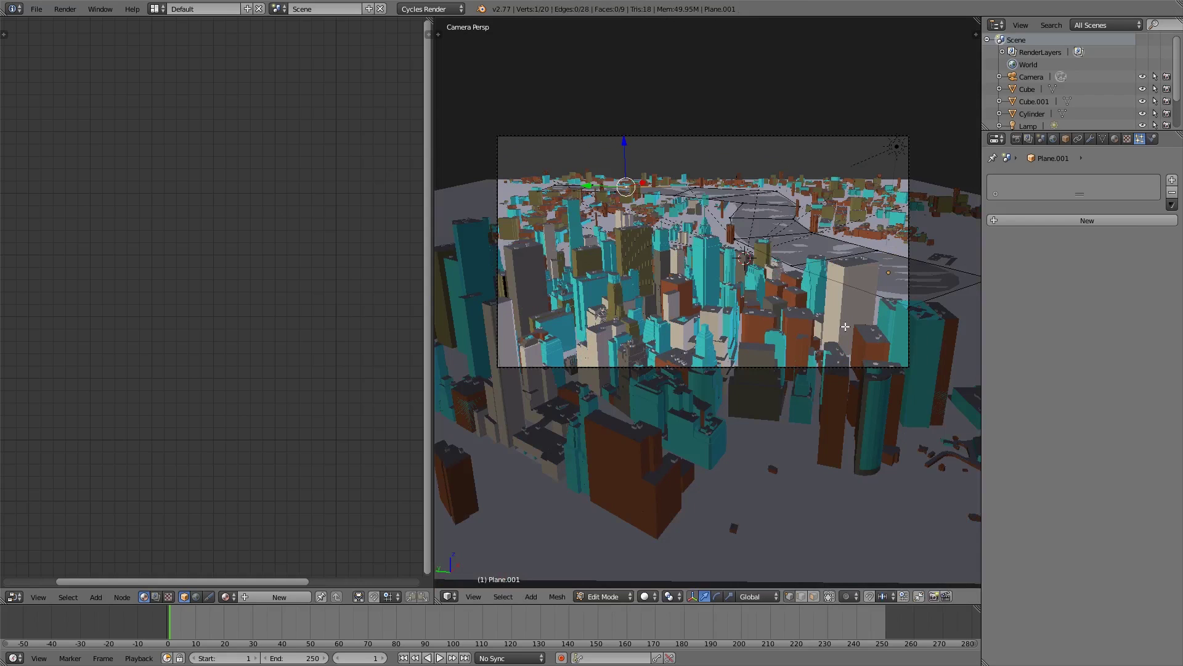
# Extrude the strip's lower end edge outward past the downtown district and scale the new edge up to about 1.45.
pyautogui.press('KP_7')
pyautogui.rightClick(529, 437)
pyautogui.keyDown('shift'); pyautogui.rightClick(568, 470); pyautogui.keyUp('shift')
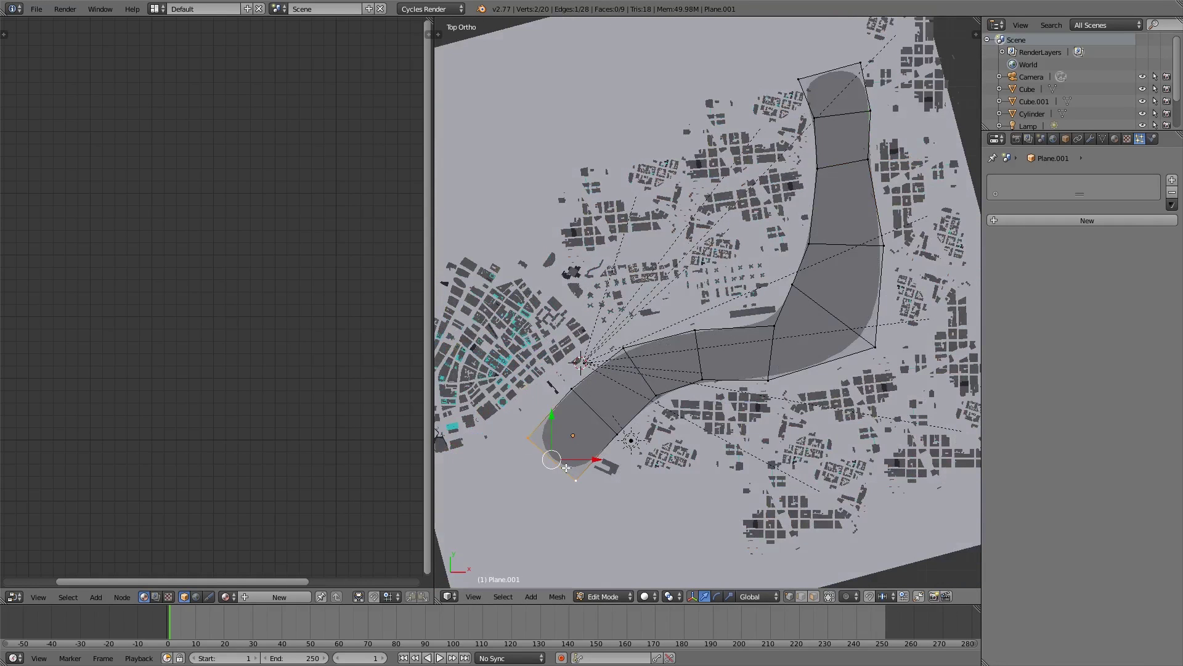
pyautogui.press('e')
pyautogui.click(523, 510)
pyautogui.press('s')
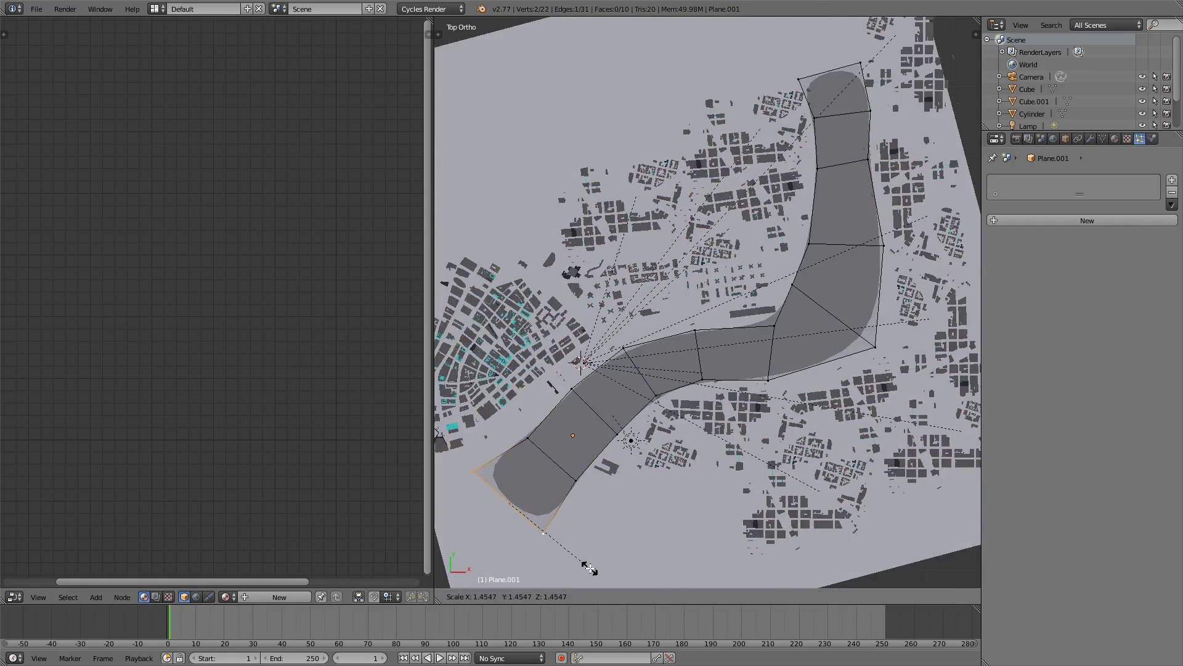
pyautogui.click(588, 562)
pyautogui.press('Tab')
pyautogui.press('KP_0')
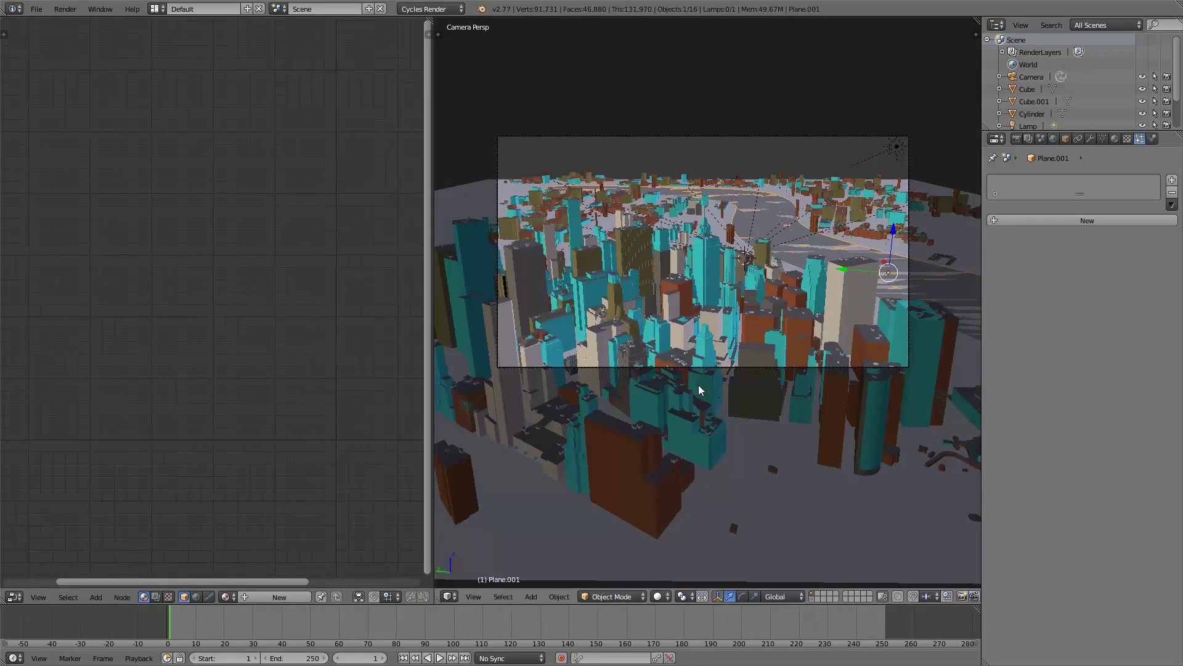
# Extrude the strip's upper end edge far outward toward the ground plane's border.
pyautogui.press('KP_7')
pyautogui.rightClick(850, 112)
pyautogui.press('Tab')
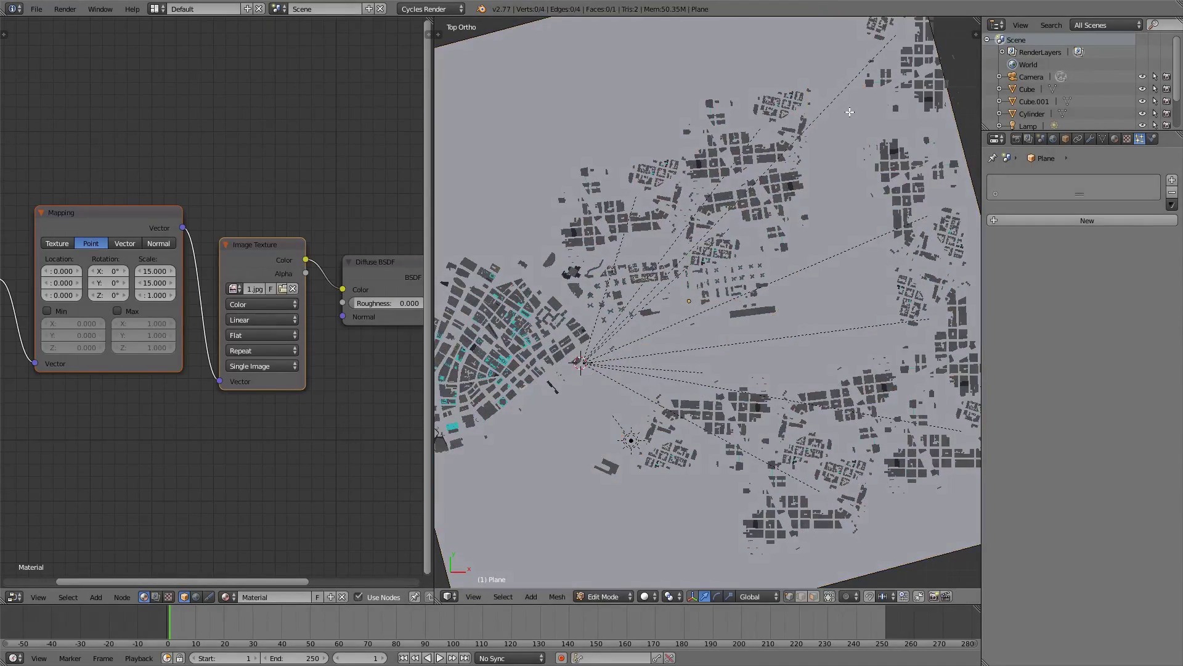
pyautogui.press('Tab')
pyautogui.rightClick(849, 113)
pyautogui.press('Tab')
pyautogui.rightClick(800, 80)
pyautogui.keyDown('shift'); pyautogui.rightClick(858, 87); pyautogui.keyUp('shift')
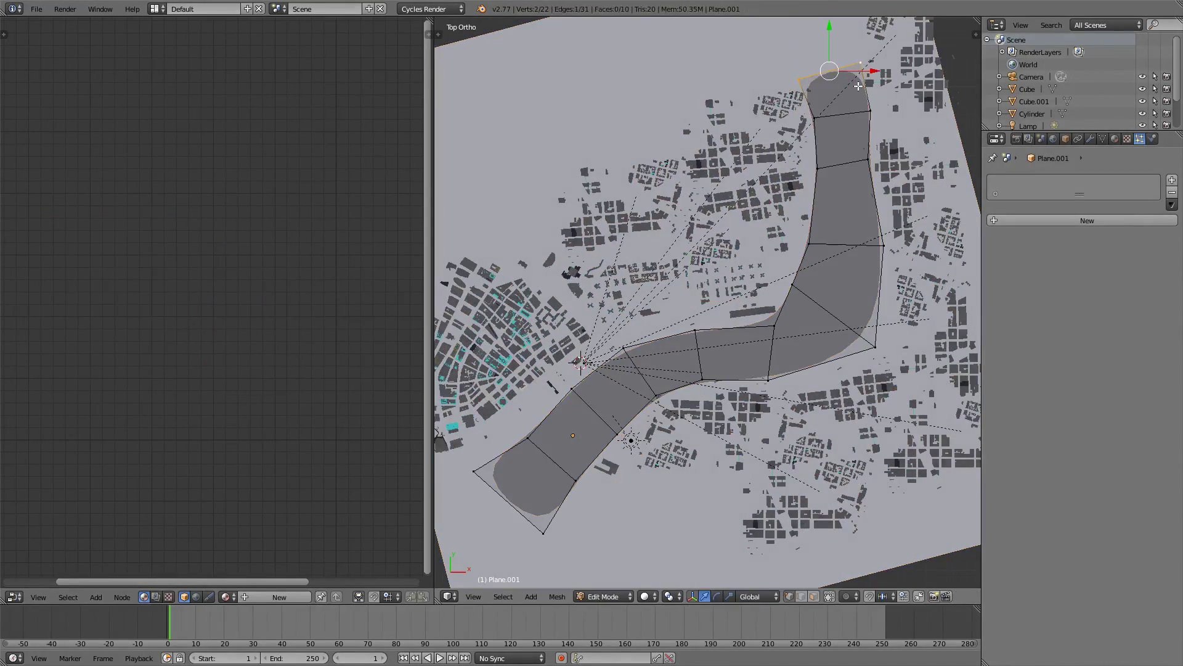
pyautogui.press('e')
pyautogui.click(825, 539)
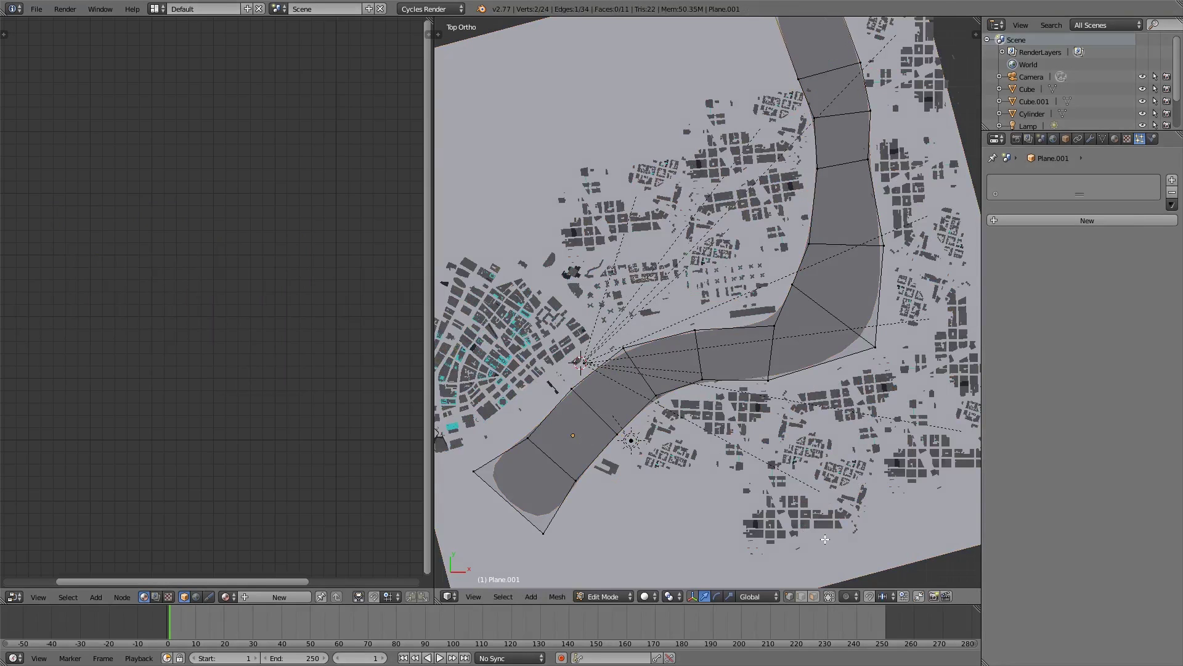
pyautogui.press('KP_0')
pyautogui.press('Tab')
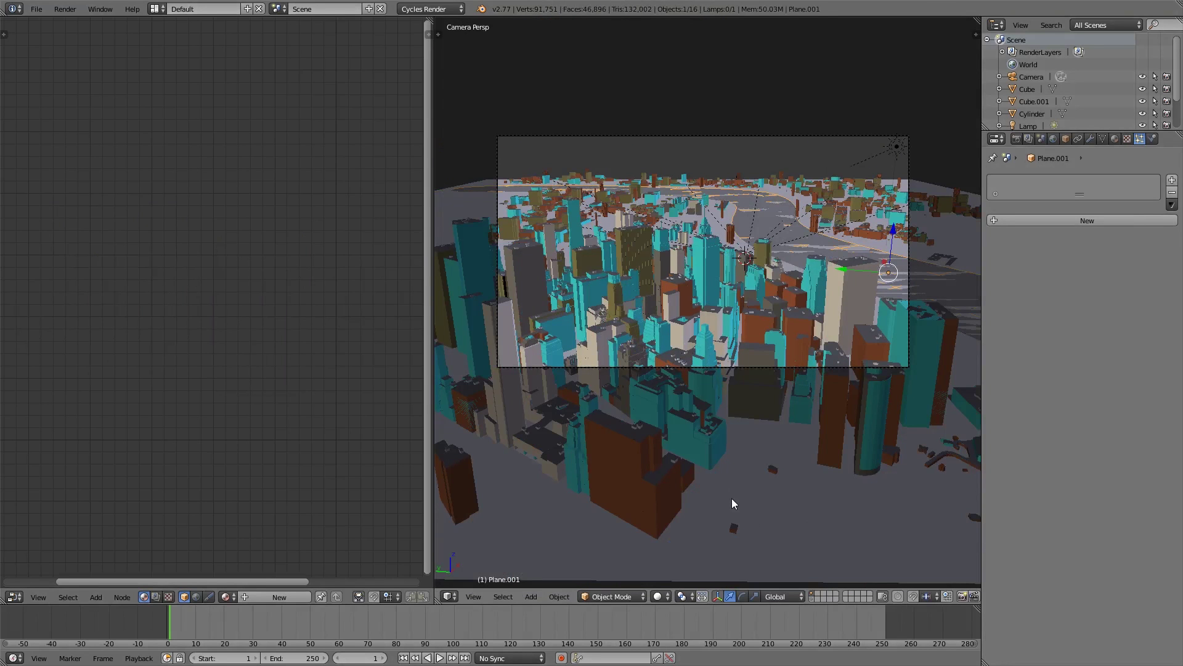
# Extrude all faces of the river strip downward along the Z axis to give it thickness.
pyautogui.keyDown('shift'); pyautogui.moveTo(835, 284); pyautogui.dragTo(732, 305, button='middle'); pyautogui.keyUp('shift')
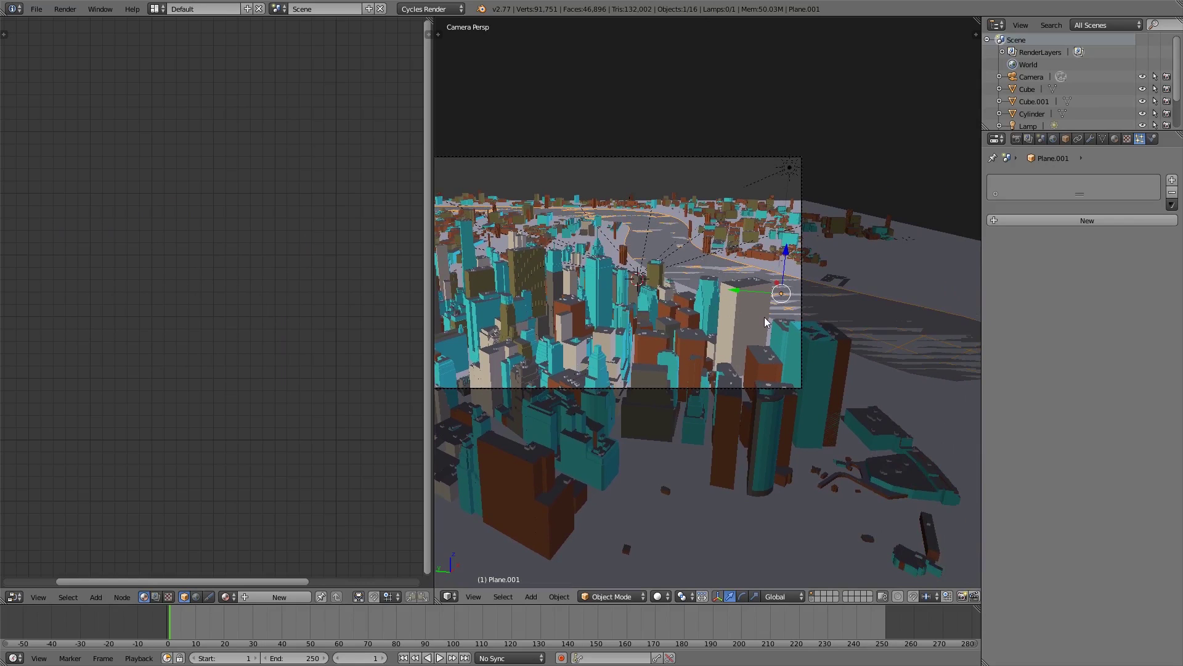
pyautogui.scroll(-1, 764, 317)
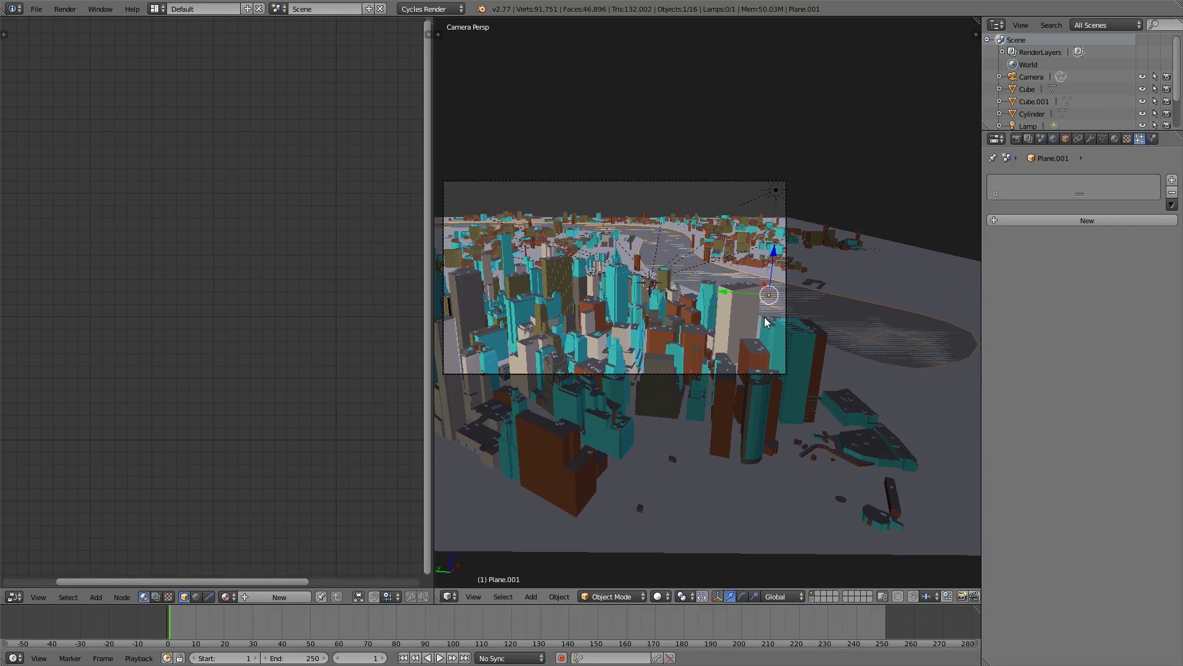
pyautogui.moveTo(766, 321); pyautogui.dragTo(733, 315, button='middle')
pyautogui.press('KP_7')
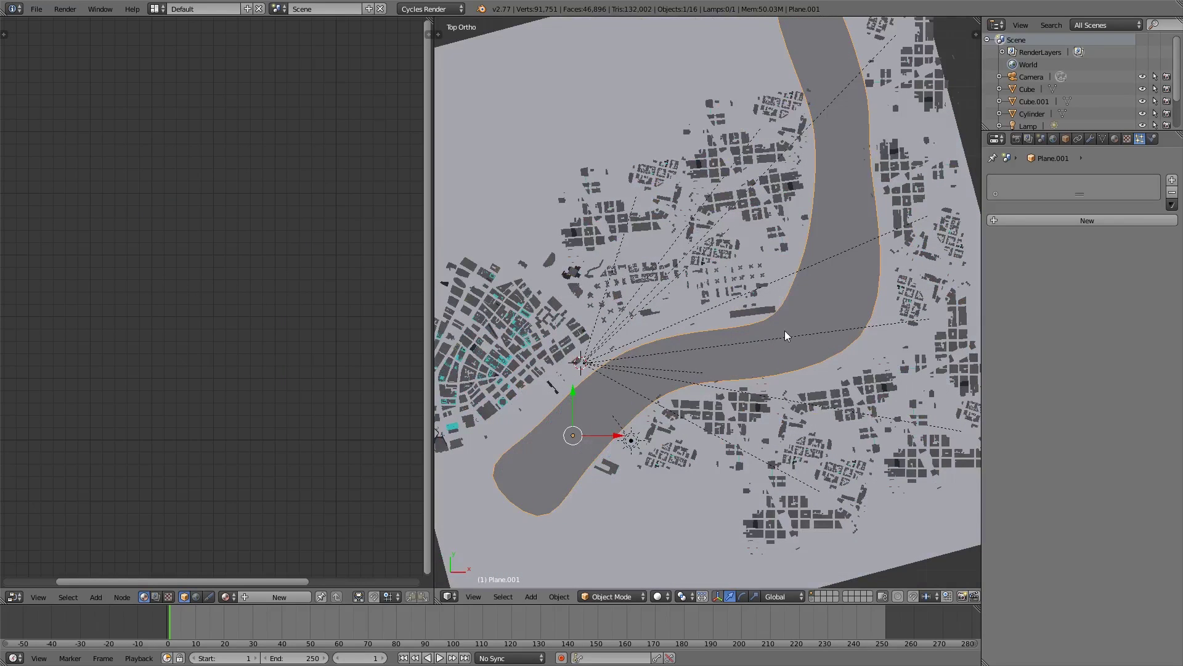
pyautogui.moveTo(700, 416); pyautogui.dragTo(718, 382, button='middle')
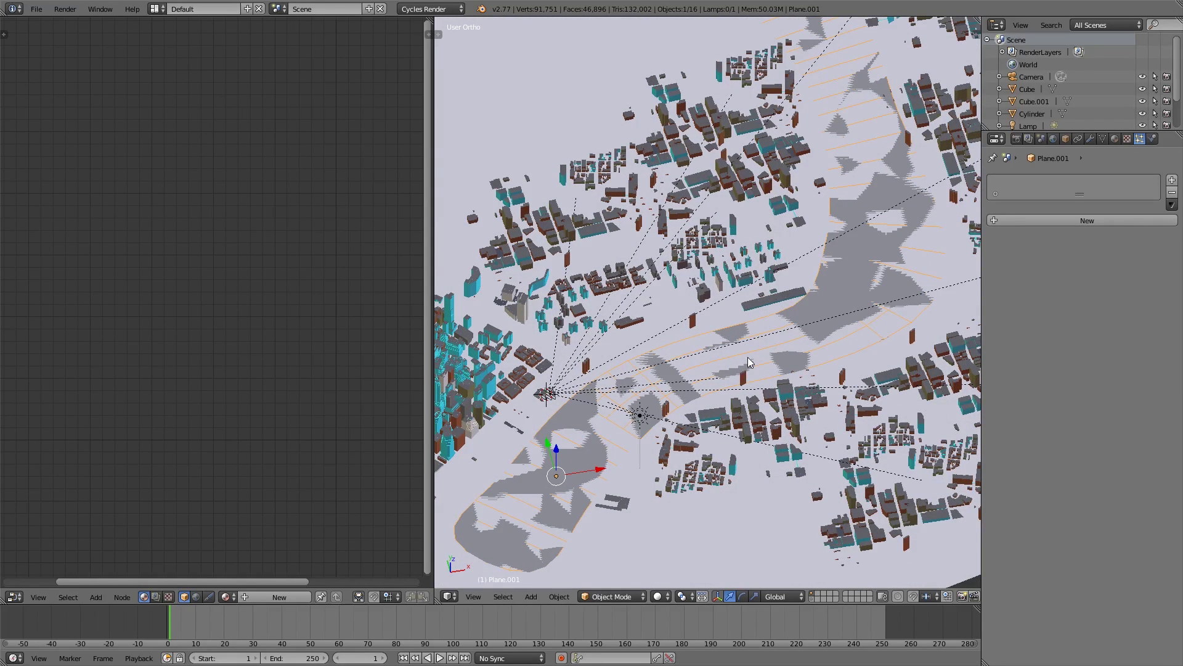
pyautogui.press('Tab')
pyautogui.press('a')
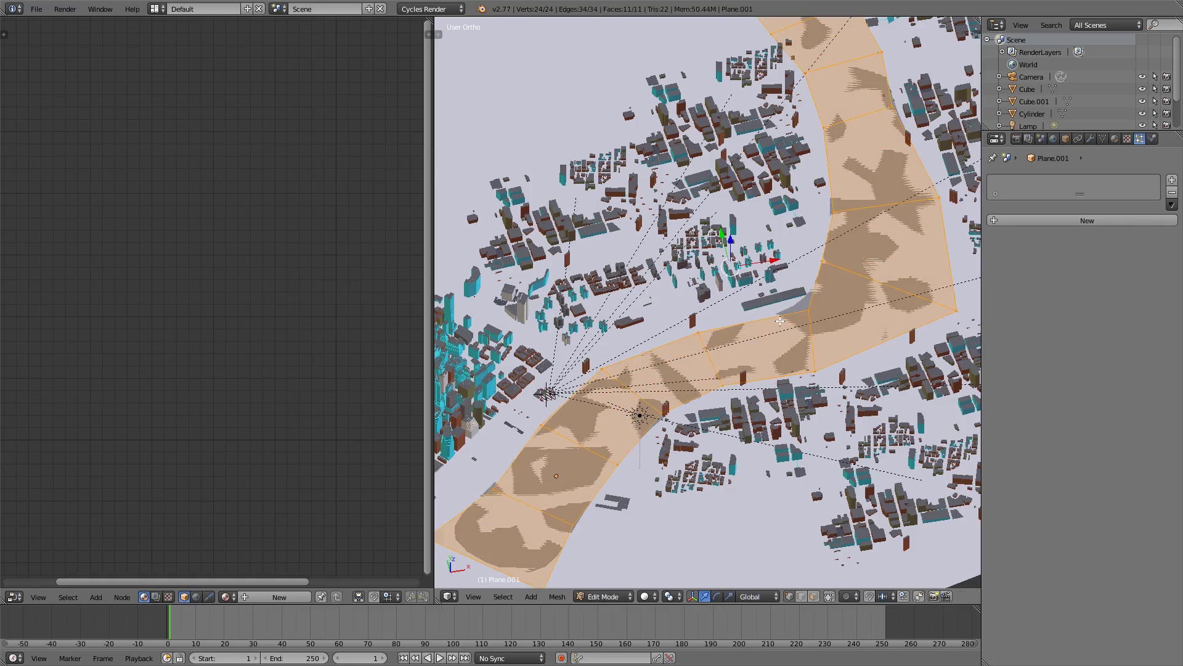
pyautogui.press('e')
pyautogui.press('Escape')
pyautogui.press('a')
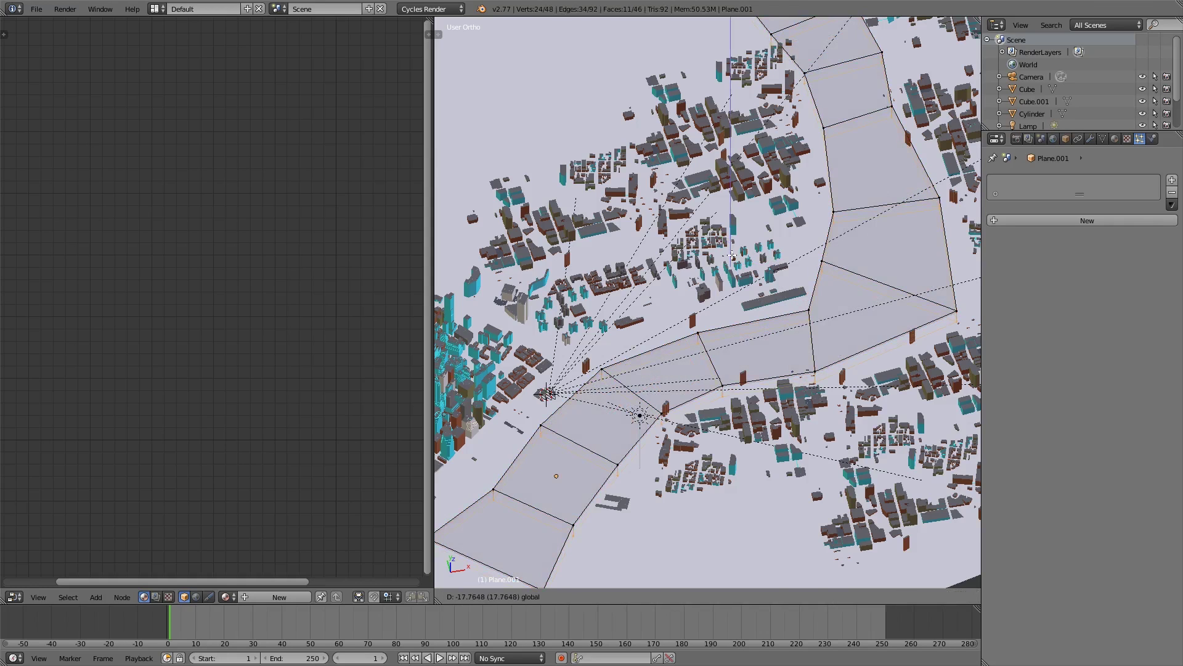
pyautogui.press('Tab')
# Give the river strip a new Diffuse BSDF material and set its viewport color to light blue.
pyautogui.scroll(-5, 758, 299)
pyautogui.rightClick(840, 302)
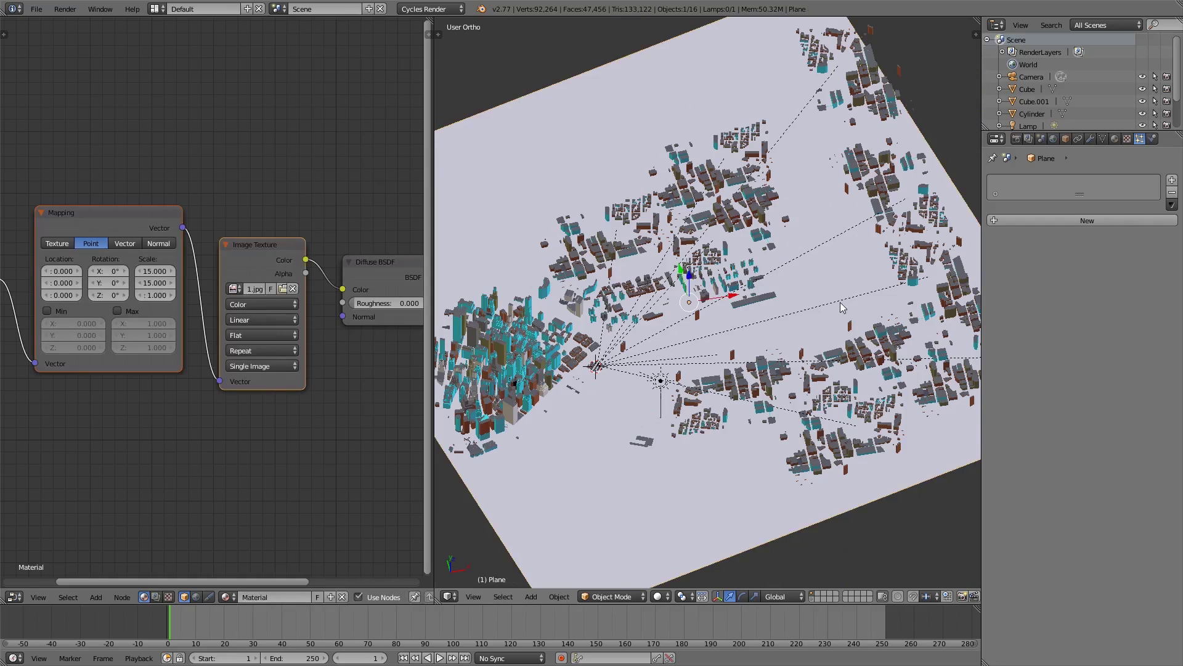
pyautogui.moveTo(841, 302); pyautogui.dragTo(833, 204, button='middle')
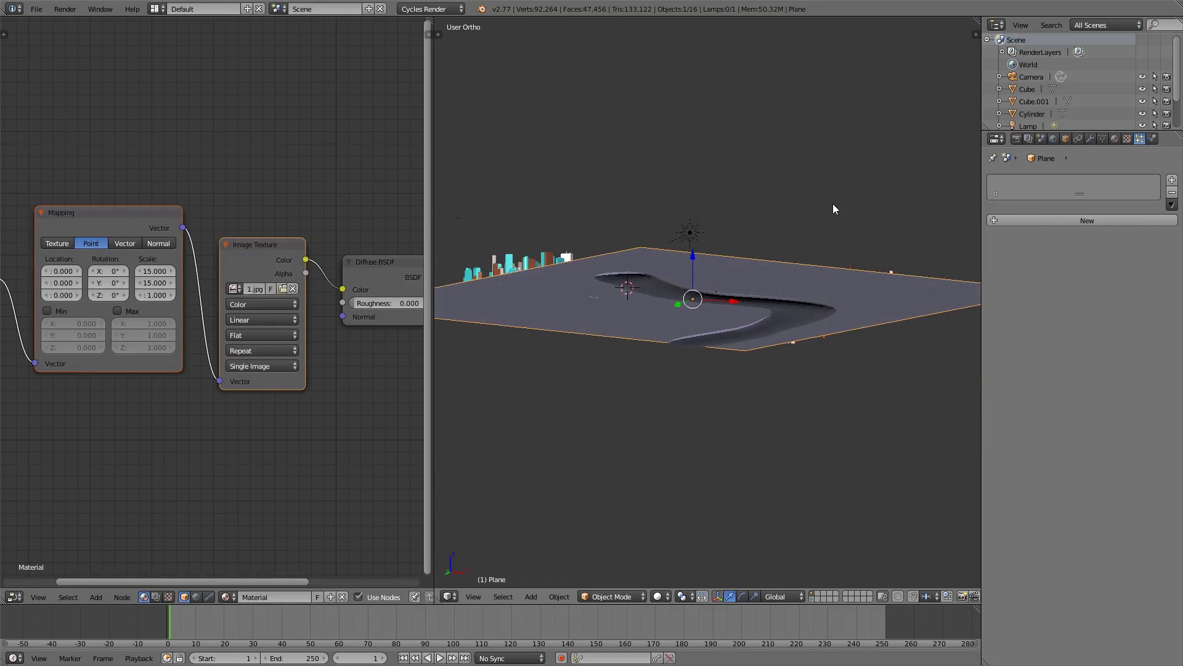
pyautogui.rightClick(698, 294)
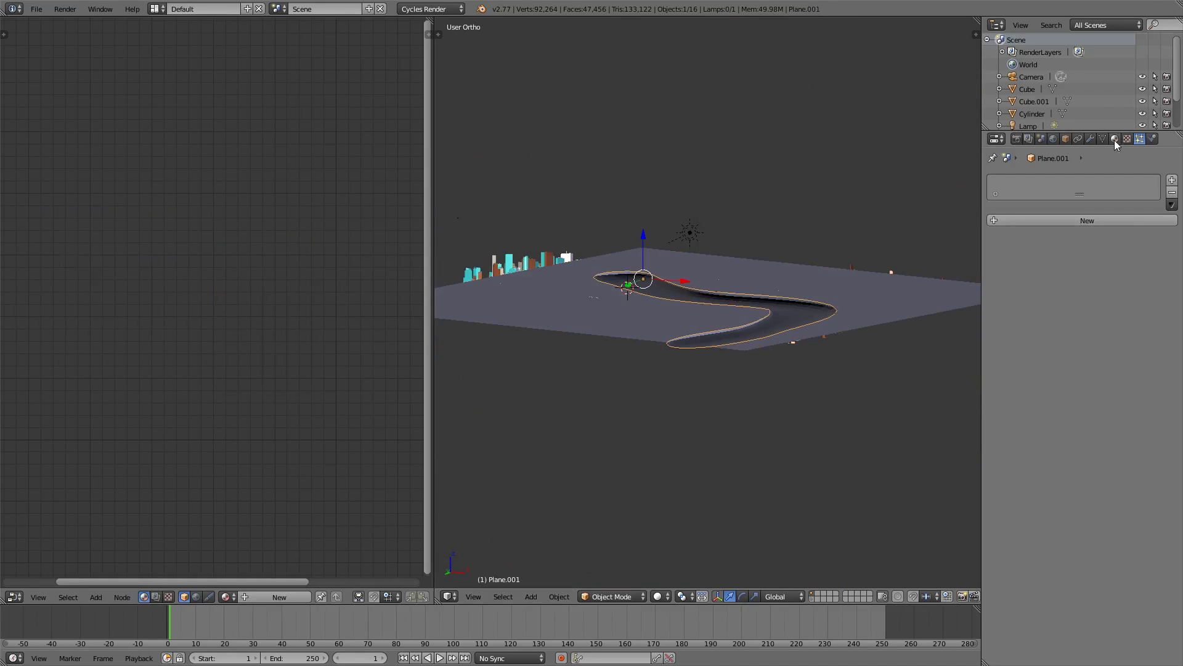
pyautogui.click(1088, 221)
pyautogui.moveTo(851, 259); pyautogui.dragTo(842, 347, button='middle')
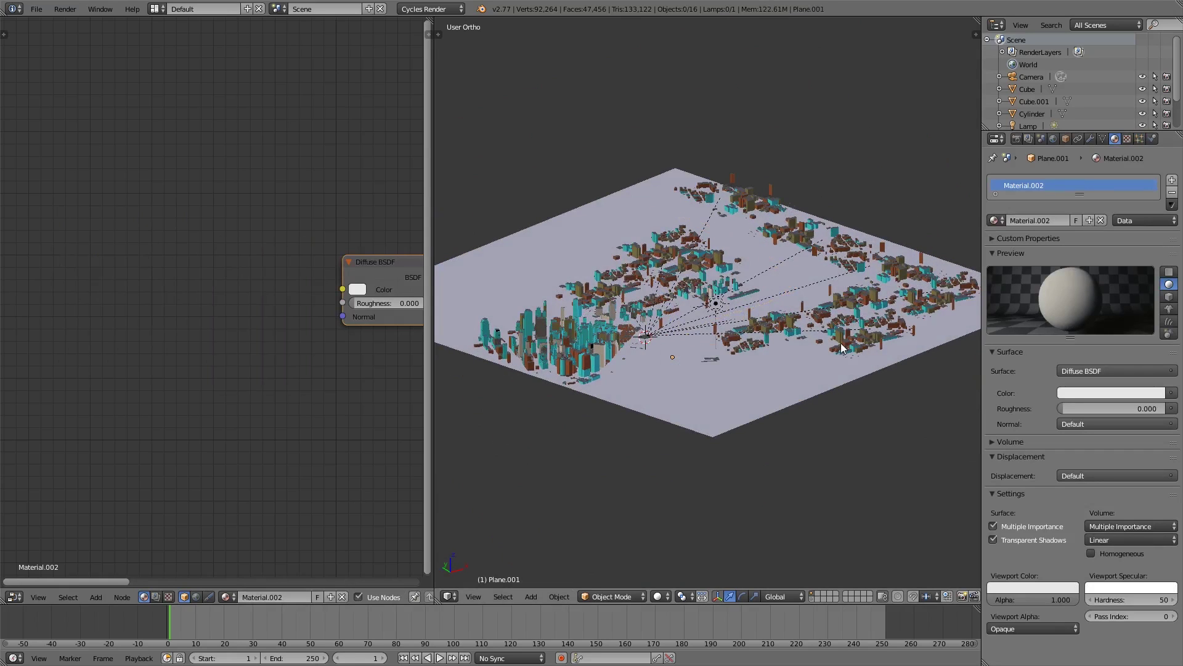
pyautogui.click(1057, 586)
pyautogui.moveTo(1019, 482); pyautogui.dragTo(1025, 445)
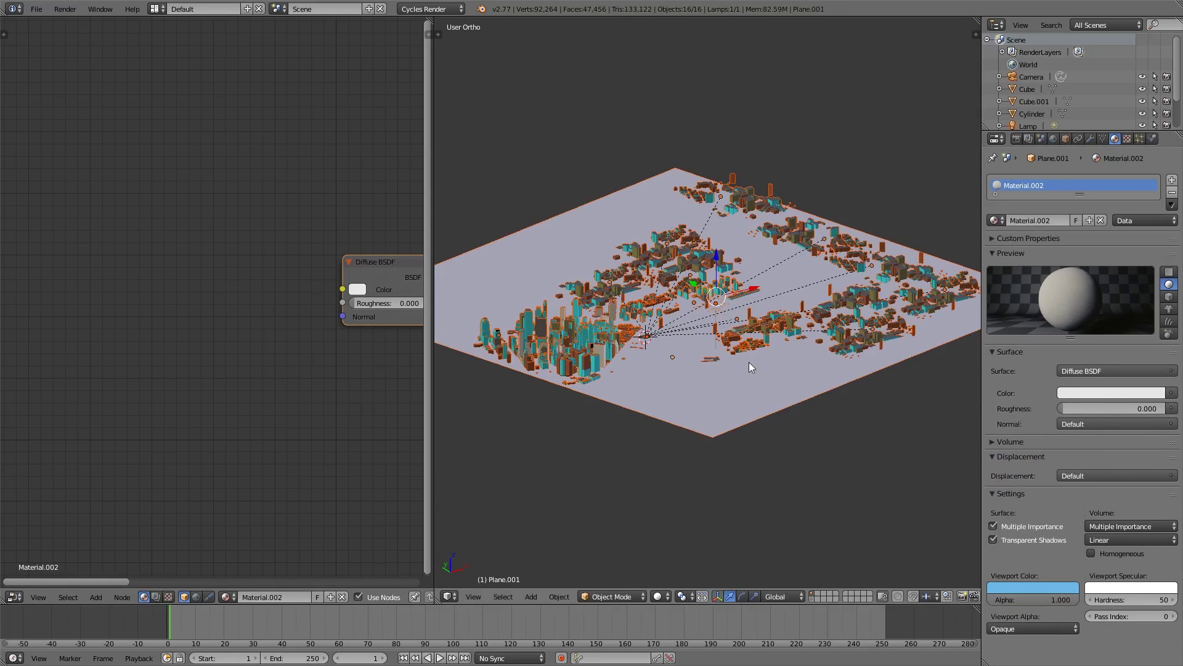
# Raise the river strip along the Z axis in front view so that it cuts through the ground plane.
pyautogui.press('a')
pyautogui.moveTo(749, 361); pyautogui.dragTo(720, 321, button='middle')
pyautogui.rightClick(712, 360)
pyautogui.rightClick(726, 298)
pyautogui.press('KP_7')
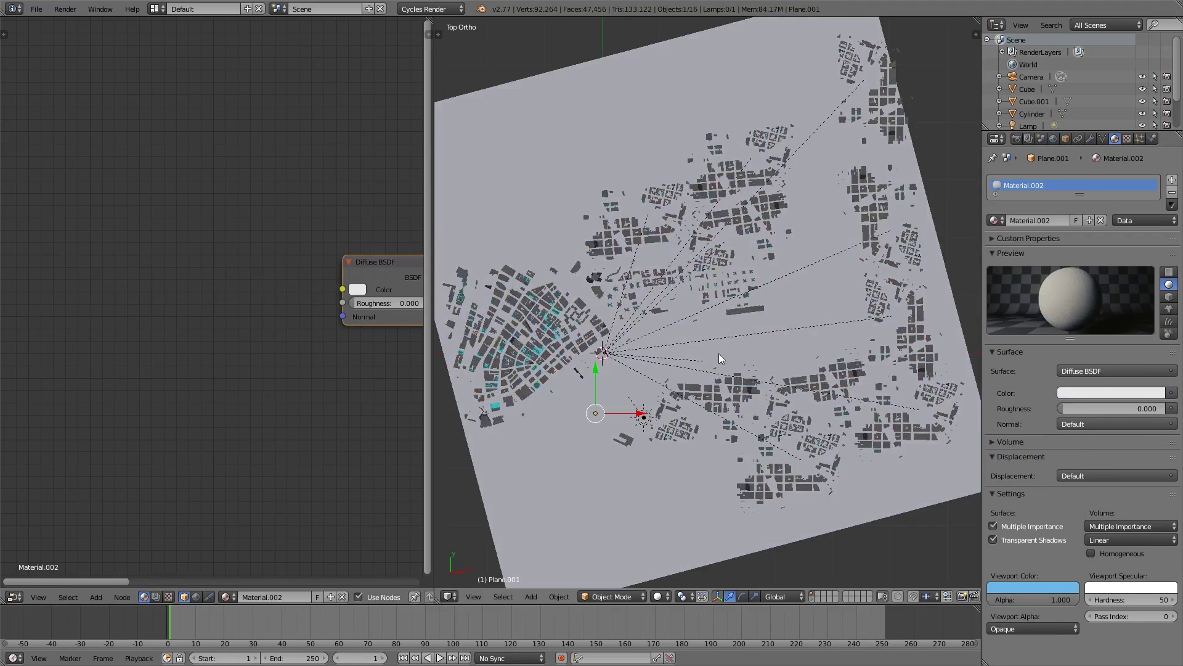
pyautogui.press('KP_1')
pyautogui.scroll(3, 544, 280)
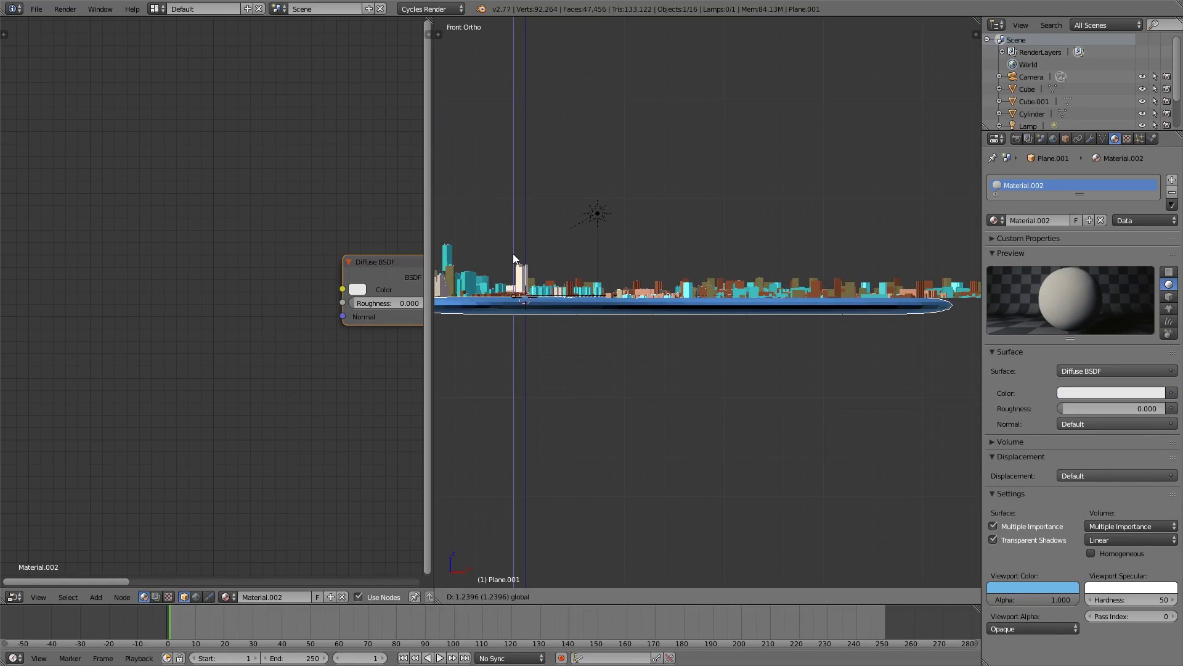
pyautogui.press('KP_7')
# Add a Boolean modifier to the ground plane.
pyautogui.rightClick(905, 354)
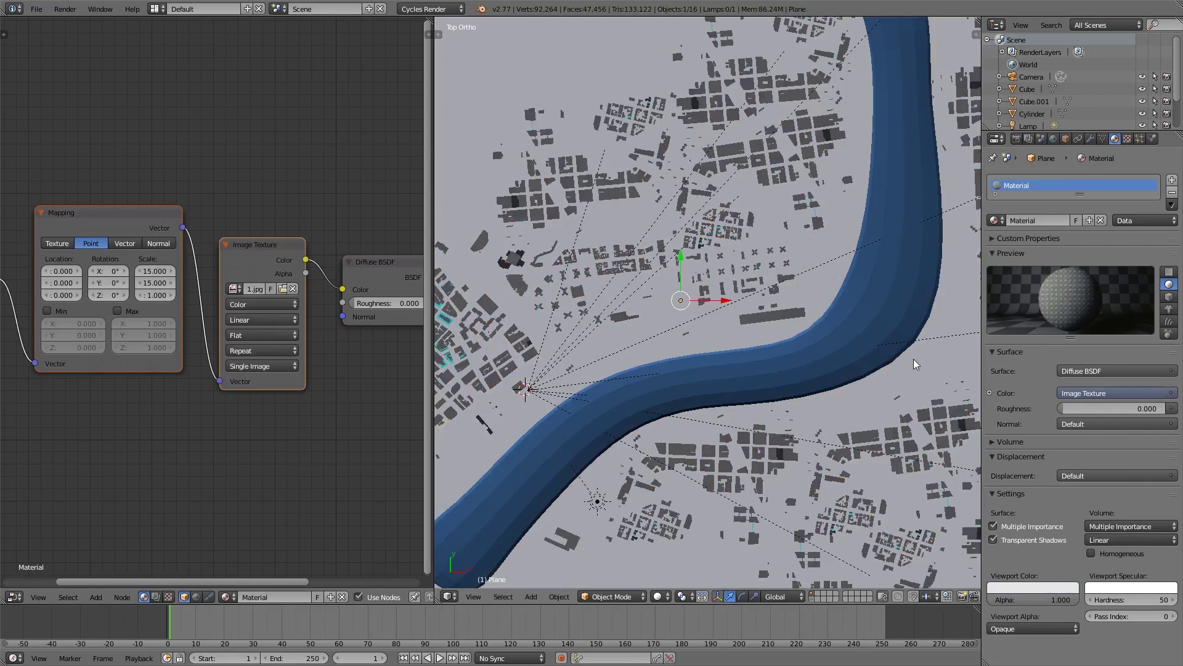
pyautogui.moveTo(918, 360); pyautogui.dragTo(871, 272, button='middle')
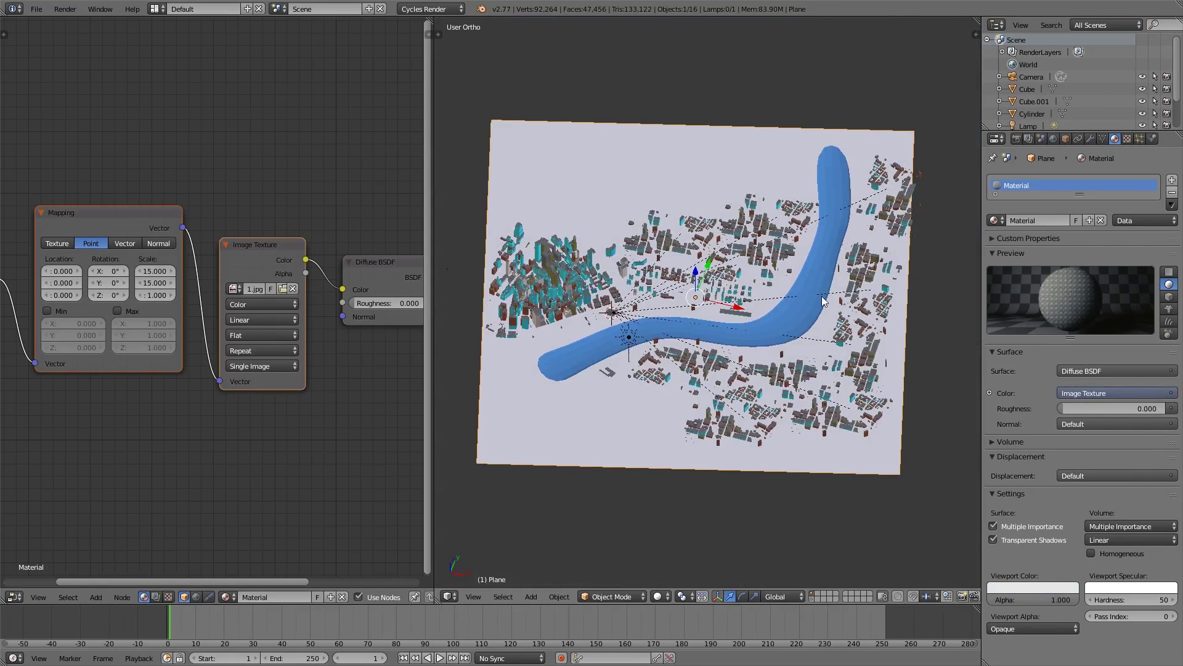
pyautogui.moveTo(638, 418); pyautogui.dragTo(587, 419, button='middle')
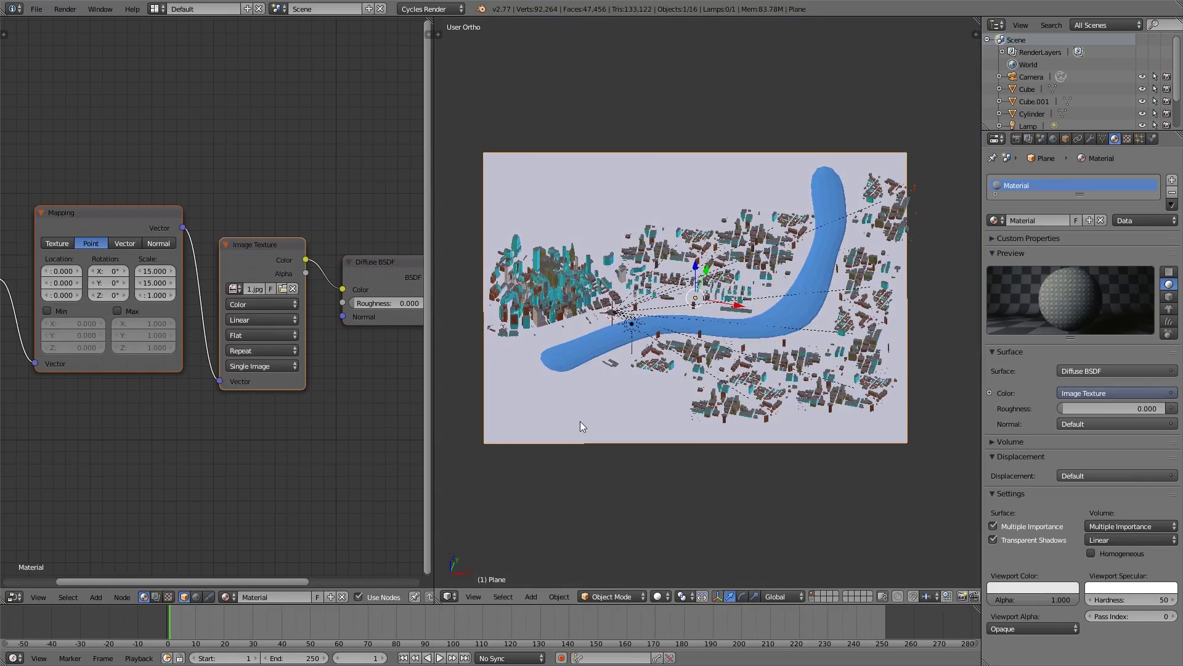
pyautogui.scroll(2, 698, 328)
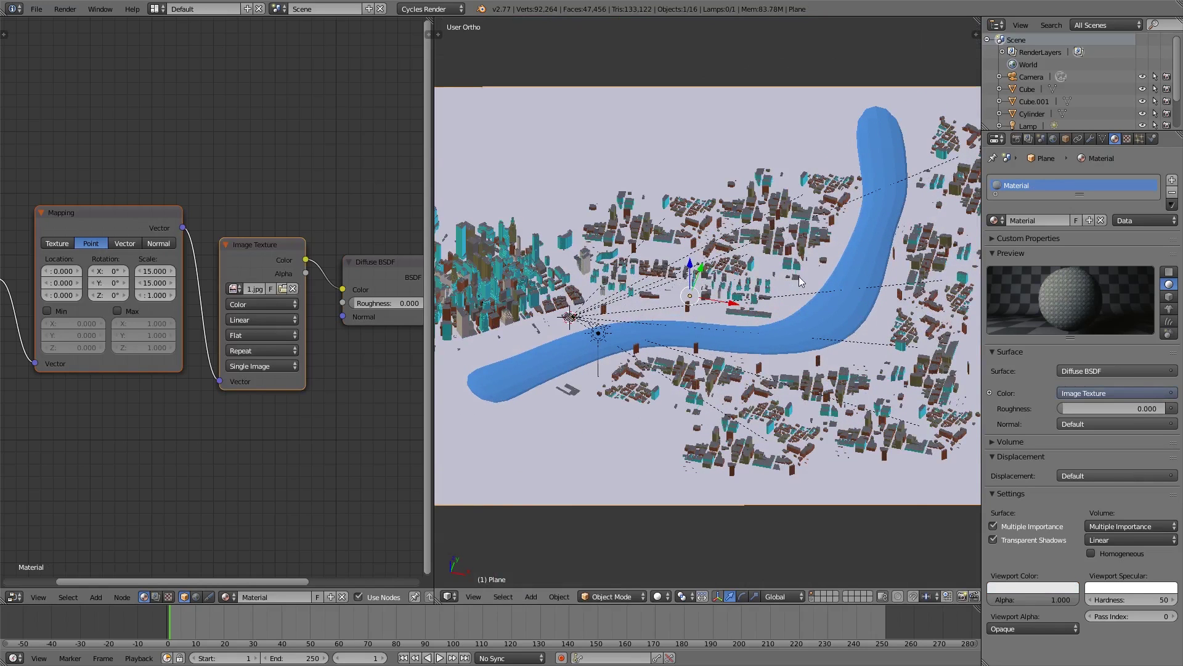
pyautogui.click(1091, 136)
pyautogui.click(1068, 182)
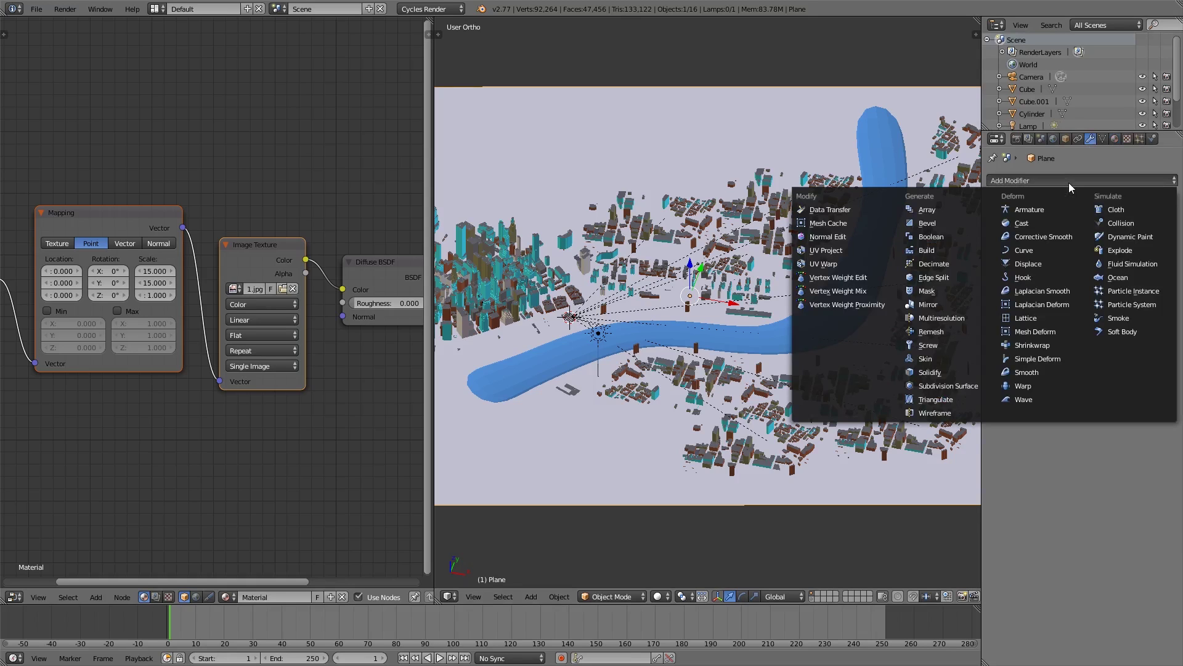
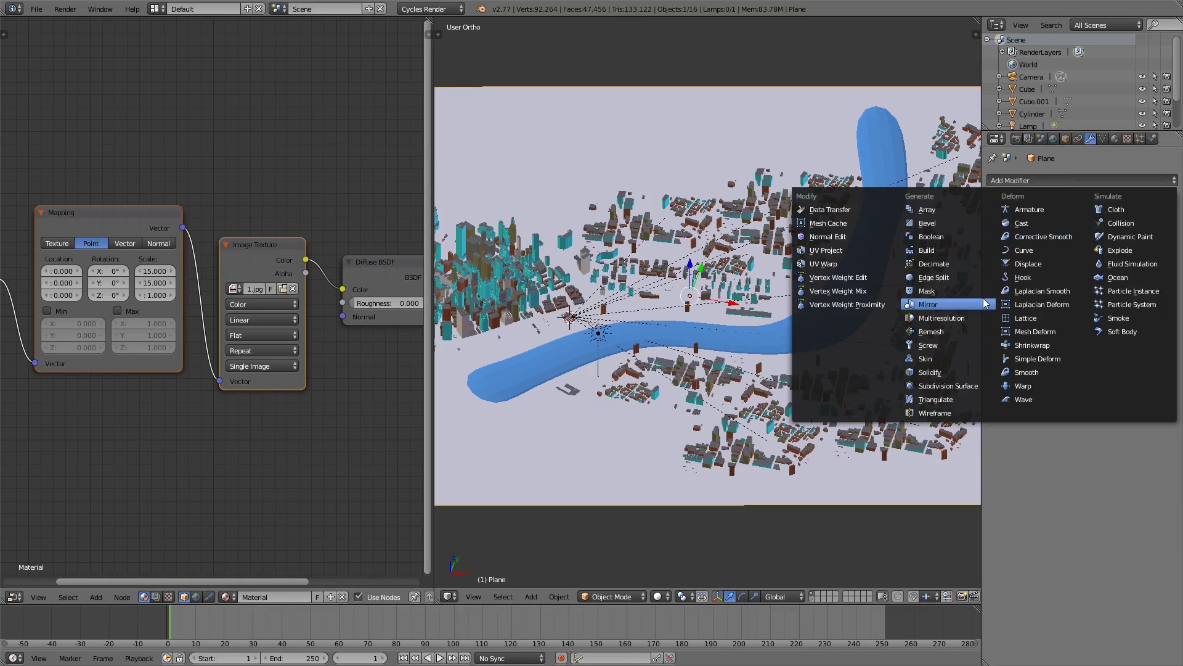
pyautogui.click(960, 237)
# Set the river mesh Plane.001 as the object of the ground plane's Boolean modifier.
pyautogui.moveTo(778, 221); pyautogui.dragTo(800, 205, button='middle')
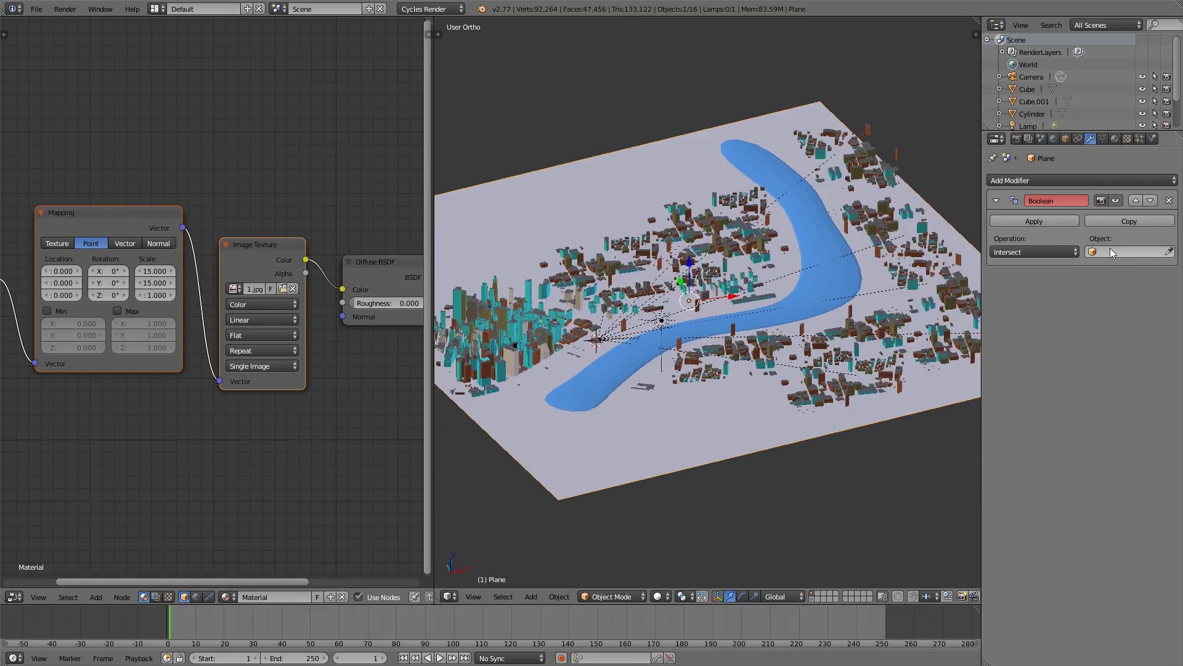
pyautogui.rightClick(844, 275)
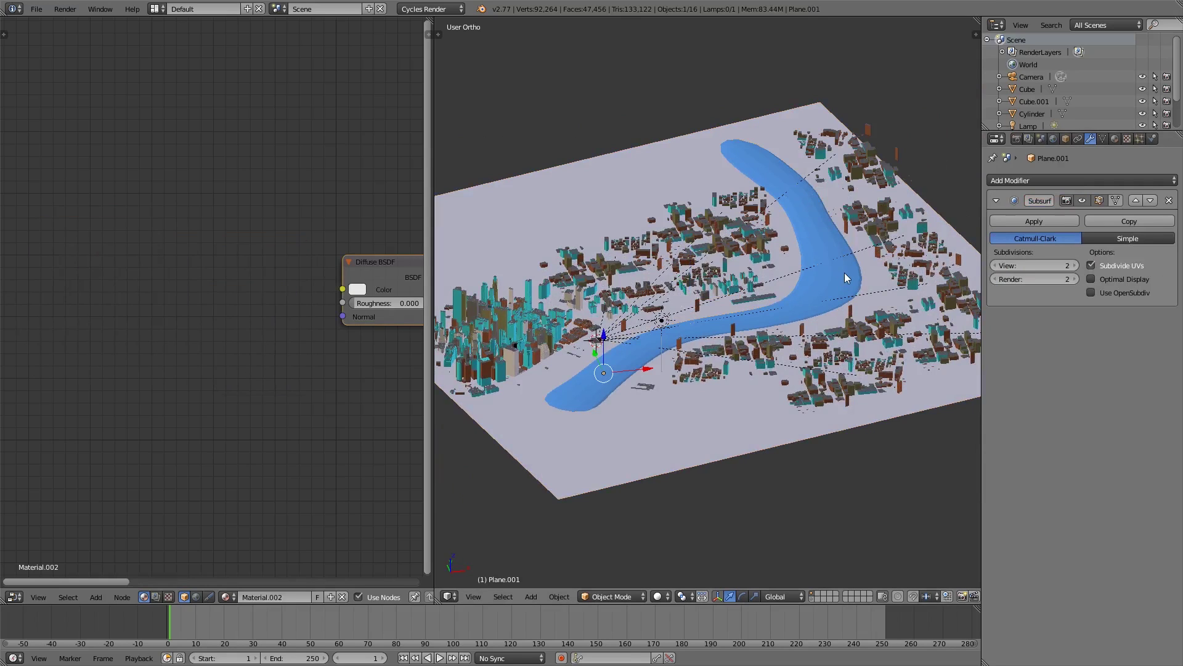
pyautogui.rightClick(745, 420)
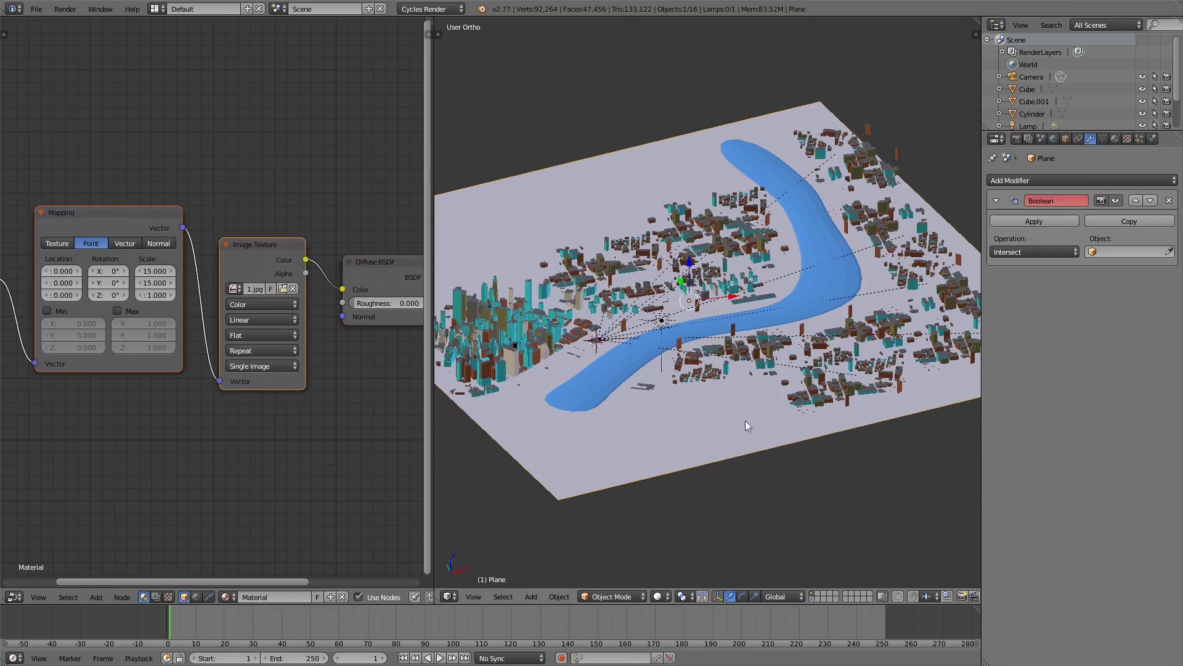
pyautogui.click(1119, 252)
pyautogui.write('pl')
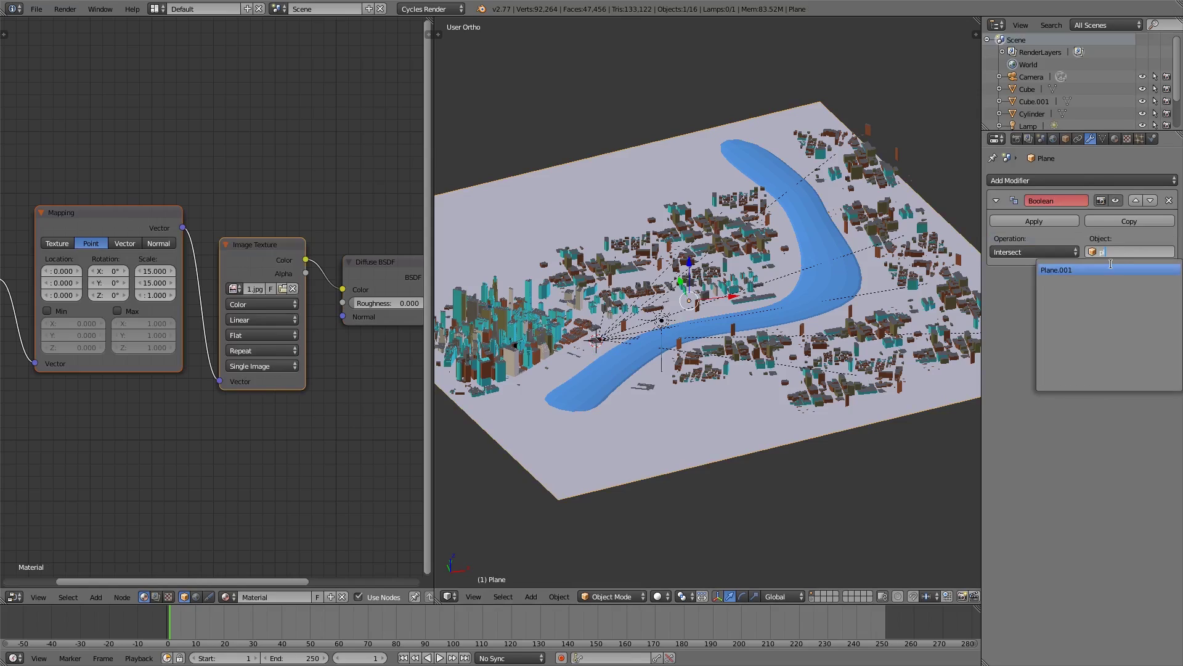
pyautogui.click(1103, 269)
# Check the Boolean cut in wireframe display, and apply the modifier to the ground plane.
pyautogui.scroll(3, 674, 423)
pyautogui.press('z')
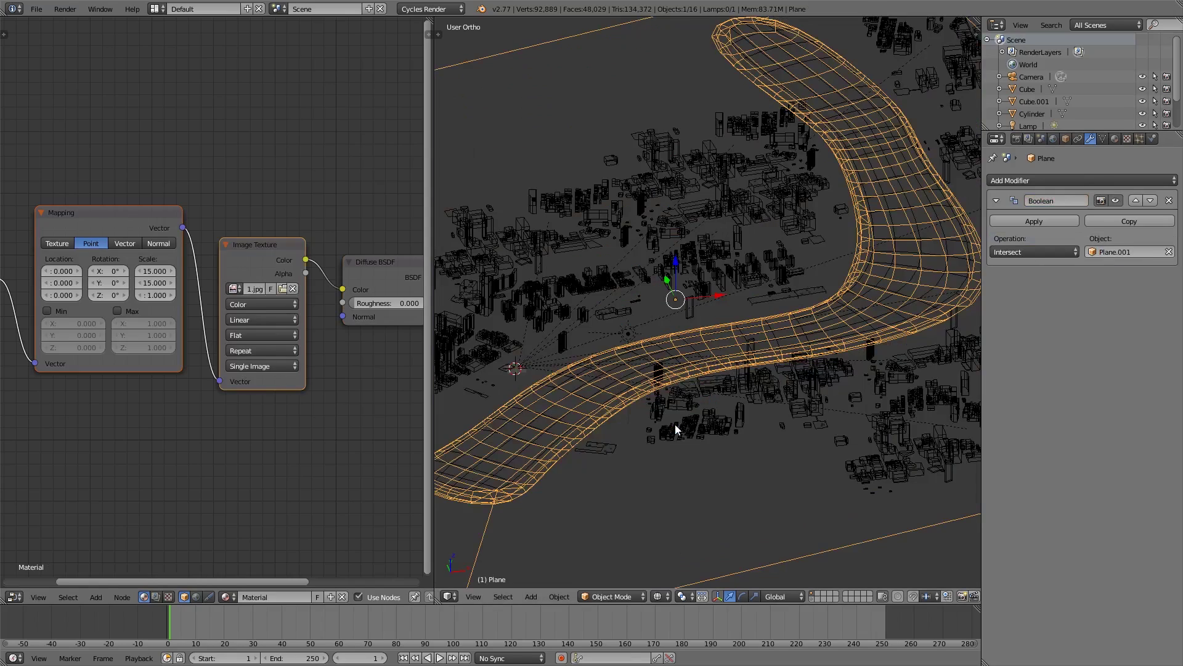
pyautogui.scroll(-3, 687, 423)
pyautogui.moveTo(683, 413); pyautogui.dragTo(615, 449, button='middle')
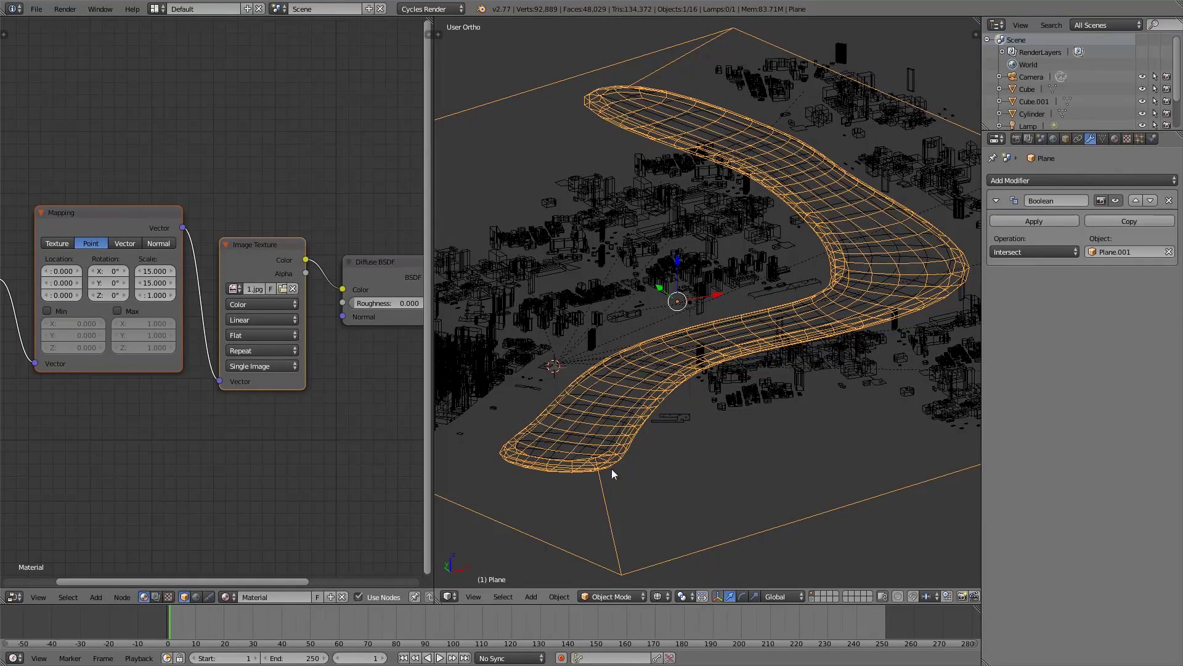
pyautogui.press('z')
pyautogui.moveTo(749, 375)
pyautogui.mouseDown(button='middle')
pyautogui.moveTo(749, 339)
pyautogui.moveTo(767, 328)
pyautogui.moveTo(785, 333)
pyautogui.moveTo(782, 378)
pyautogui.mouseUp(button='middle')
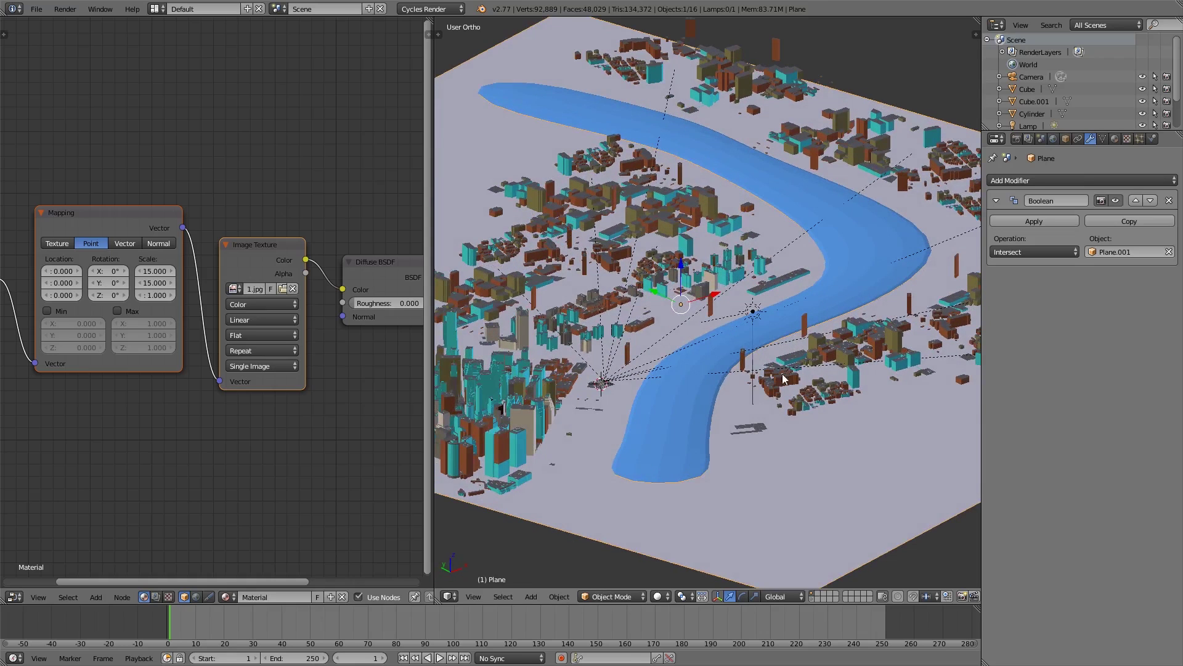
pyautogui.click(1027, 224)
# Temporarily delete the river mesh to inspect the channel carved in the ground plane, and undo the deletion.
pyautogui.rightClick(868, 253)
pyautogui.rightClick(868, 254)
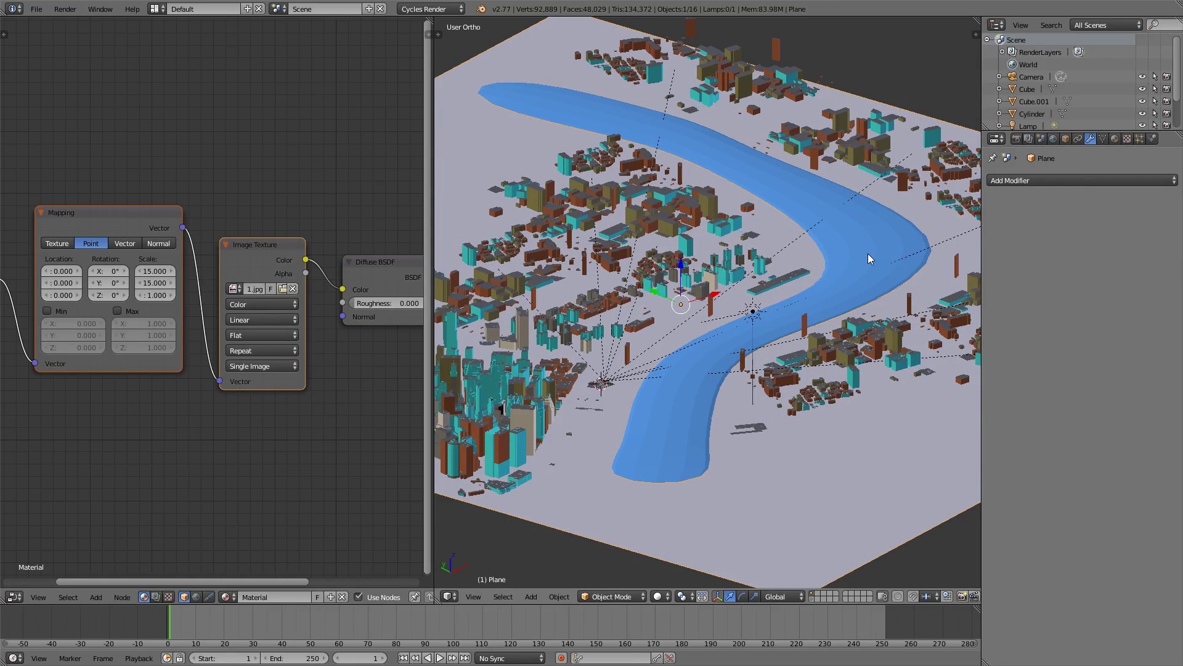
pyautogui.rightClick(868, 253)
pyautogui.press('Delete')
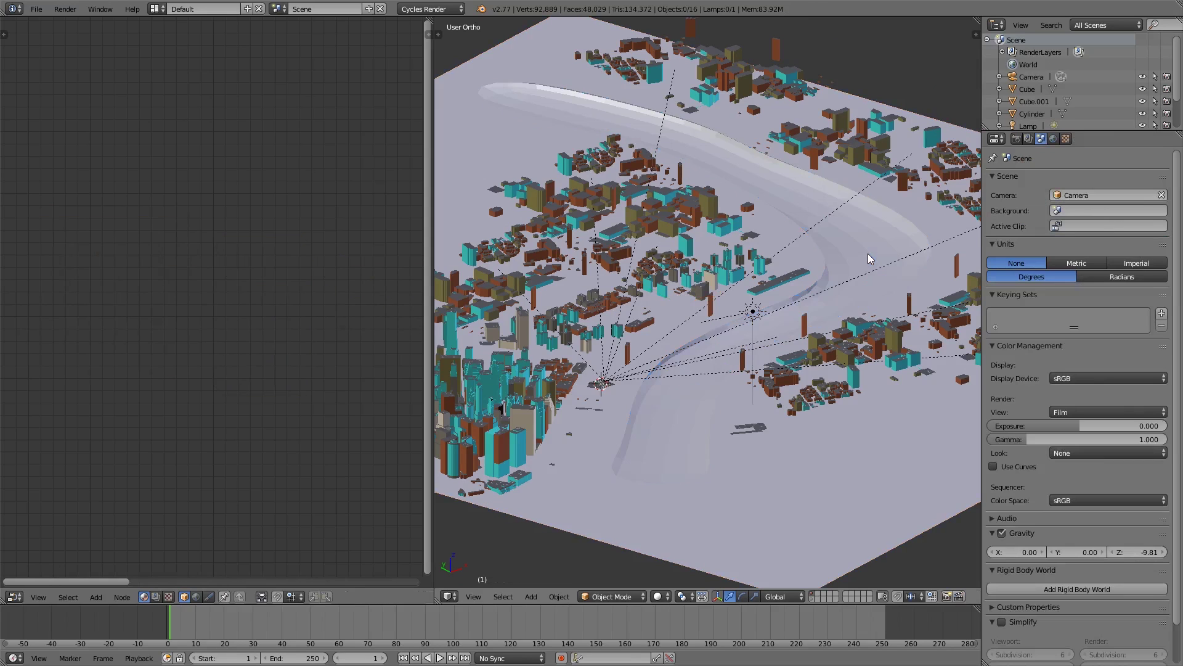
pyautogui.moveTo(862, 267); pyautogui.dragTo(878, 402, button='middle')
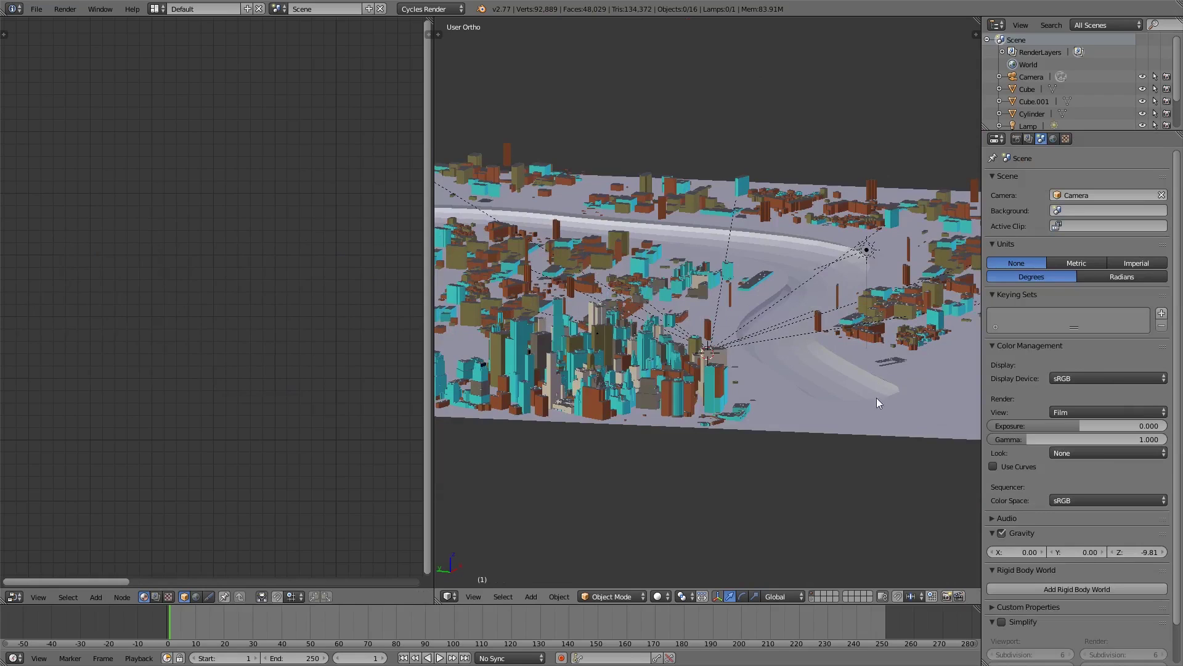
pyautogui.moveTo(817, 320); pyautogui.dragTo(833, 279, button='middle')
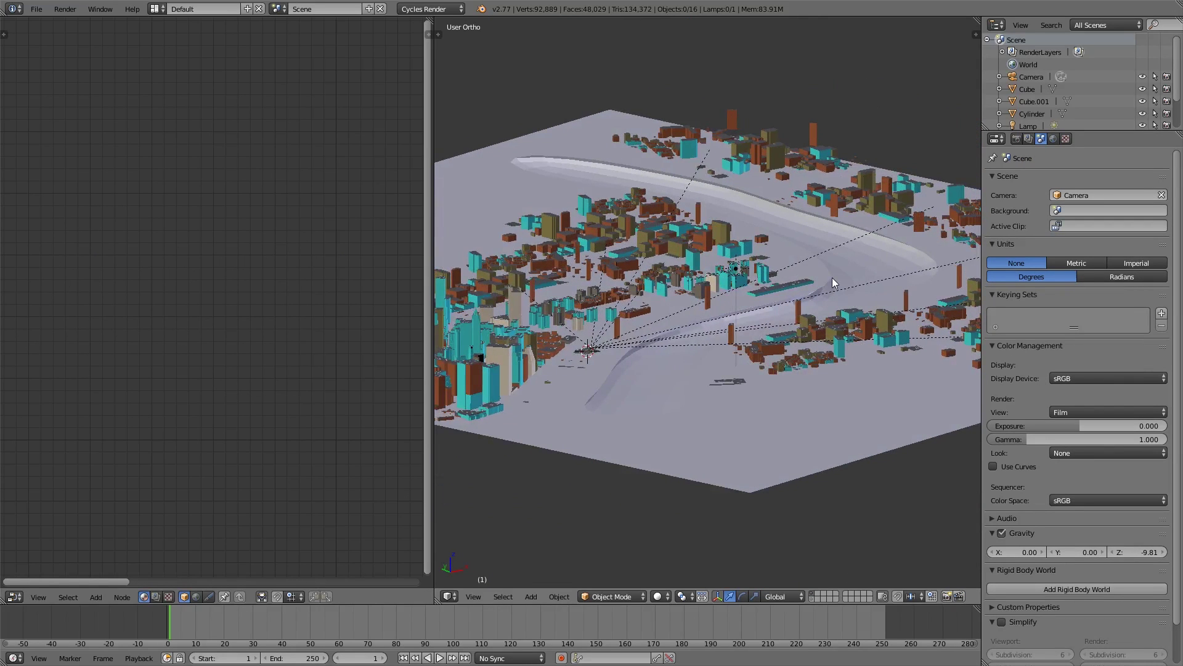
pyautogui.rightClick(832, 282)
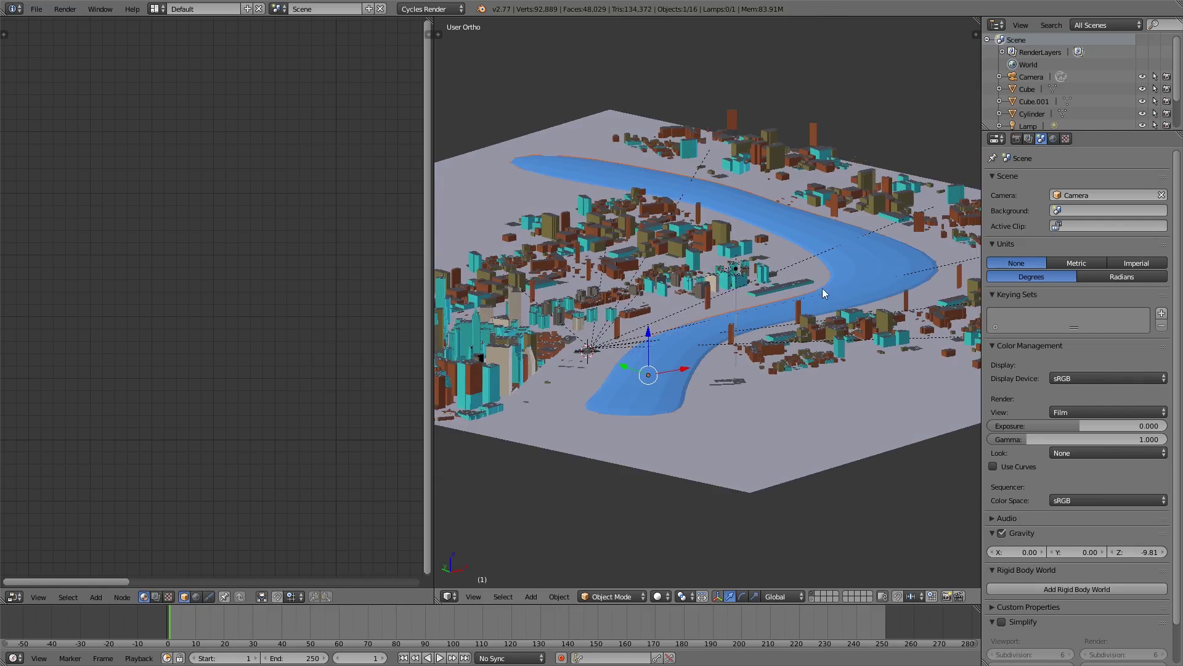
# Delete the bottom vertices of the river mesh in front view so that only its flat upper surface remains.
pyautogui.press('Tab')
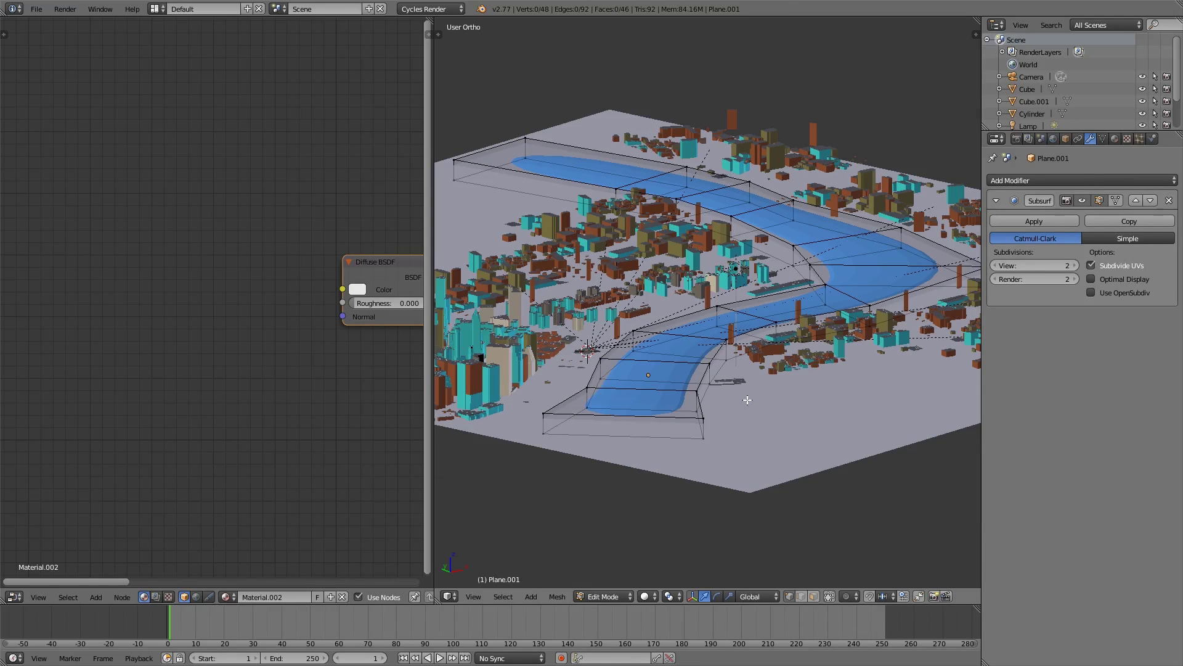
pyautogui.press('KP_1')
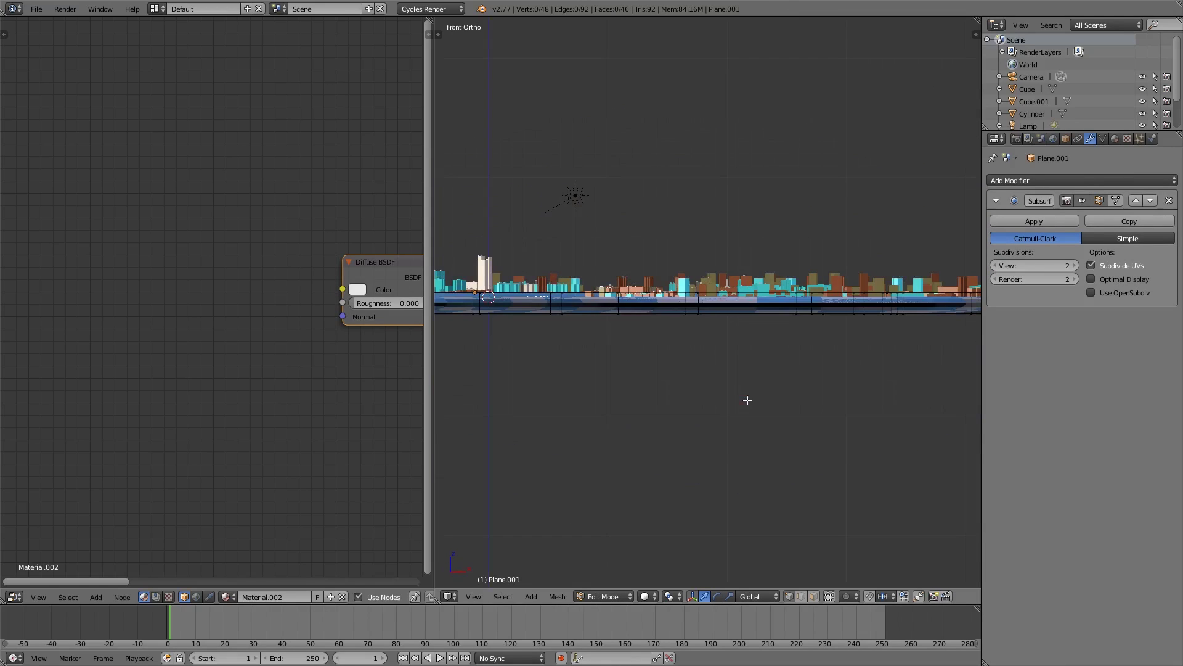
pyautogui.scroll(-4, 774, 365)
pyautogui.press('b')
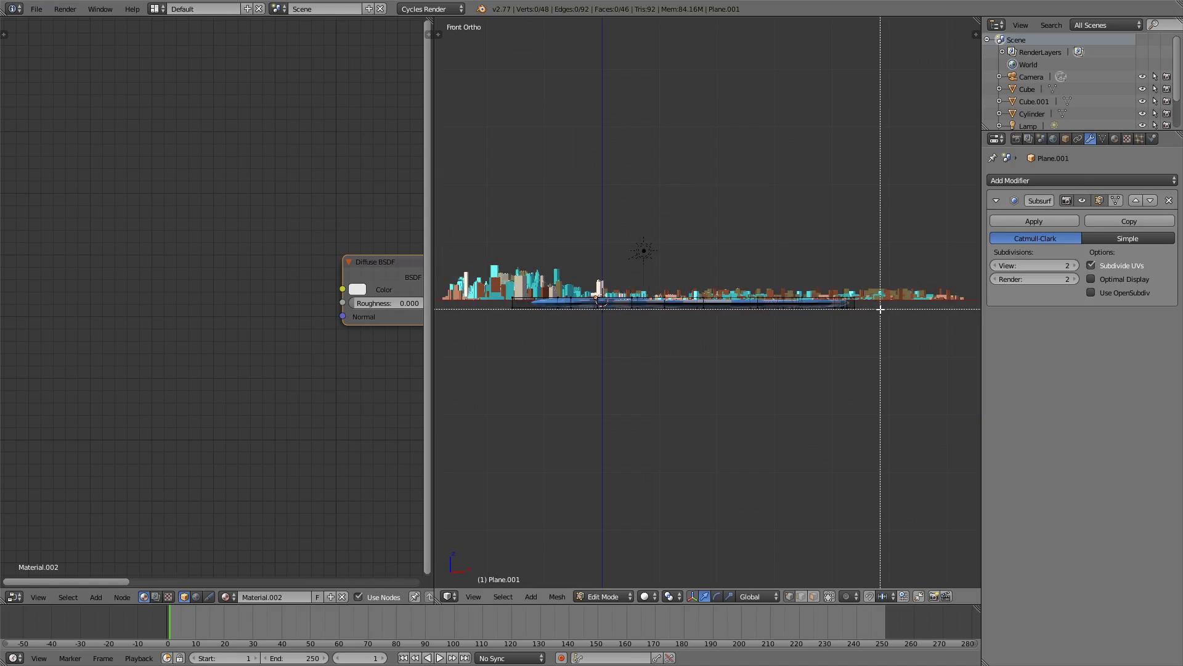
pyautogui.moveTo(880, 301); pyautogui.dragTo(458, 362)
pyautogui.press('x')
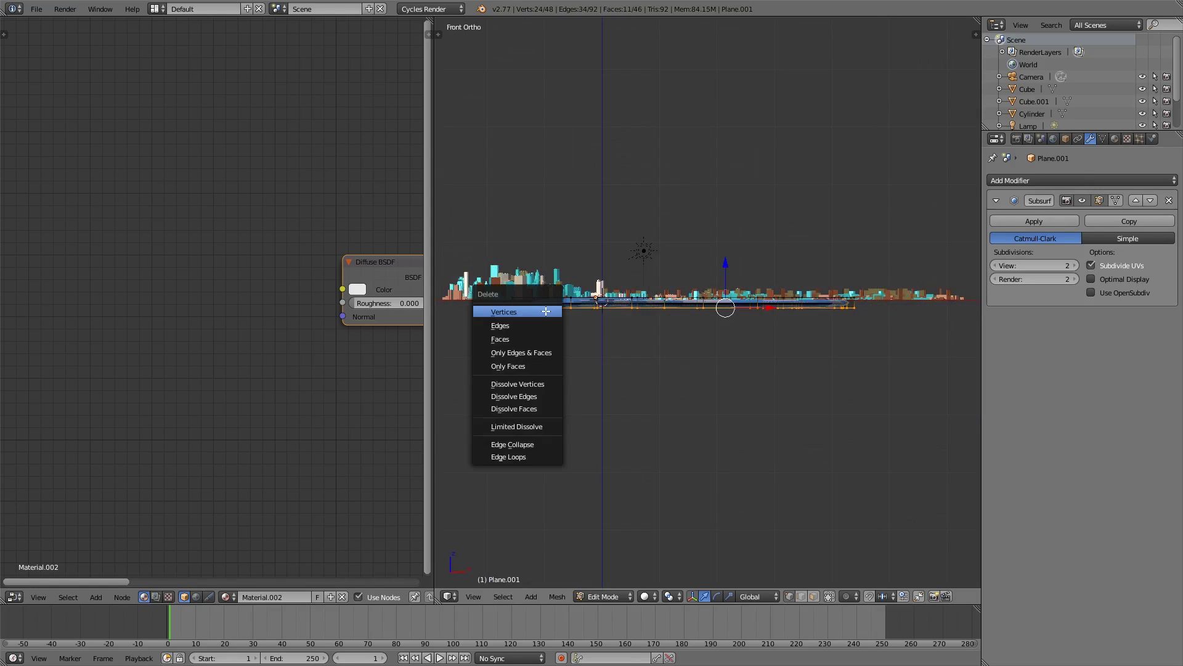
pyautogui.click(543, 310)
pyautogui.scroll(3, 599, 214)
pyautogui.press('Tab')
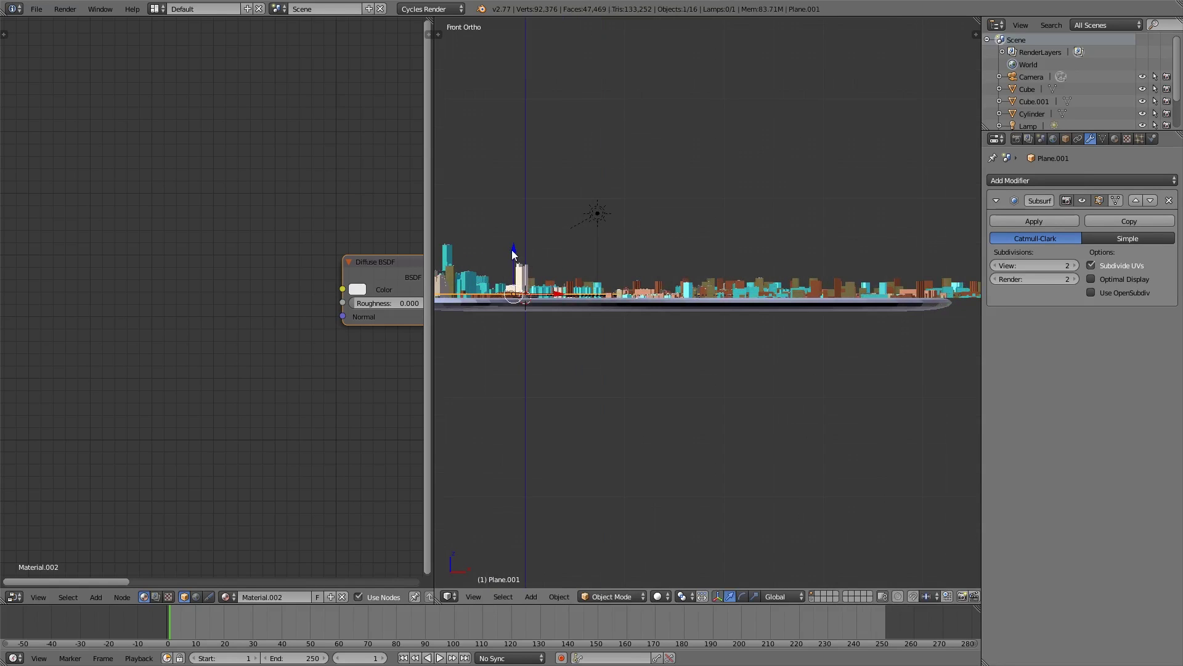
# Lower the flat river surface along the Z axis by about 6.2 units.
pyautogui.press('g')
pyautogui.press('z')
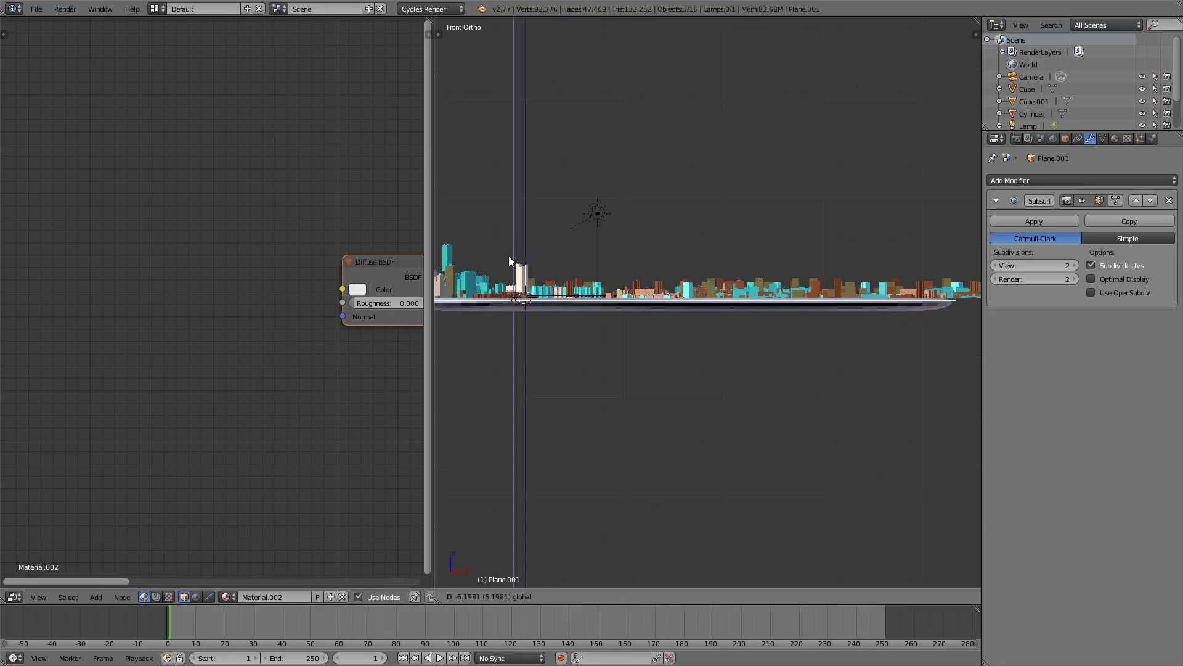
pyautogui.click(509, 256)
# Examine how the flat river surface sits in its channel through the camera, from above and from oblique angles.
pyautogui.press('KP_0')
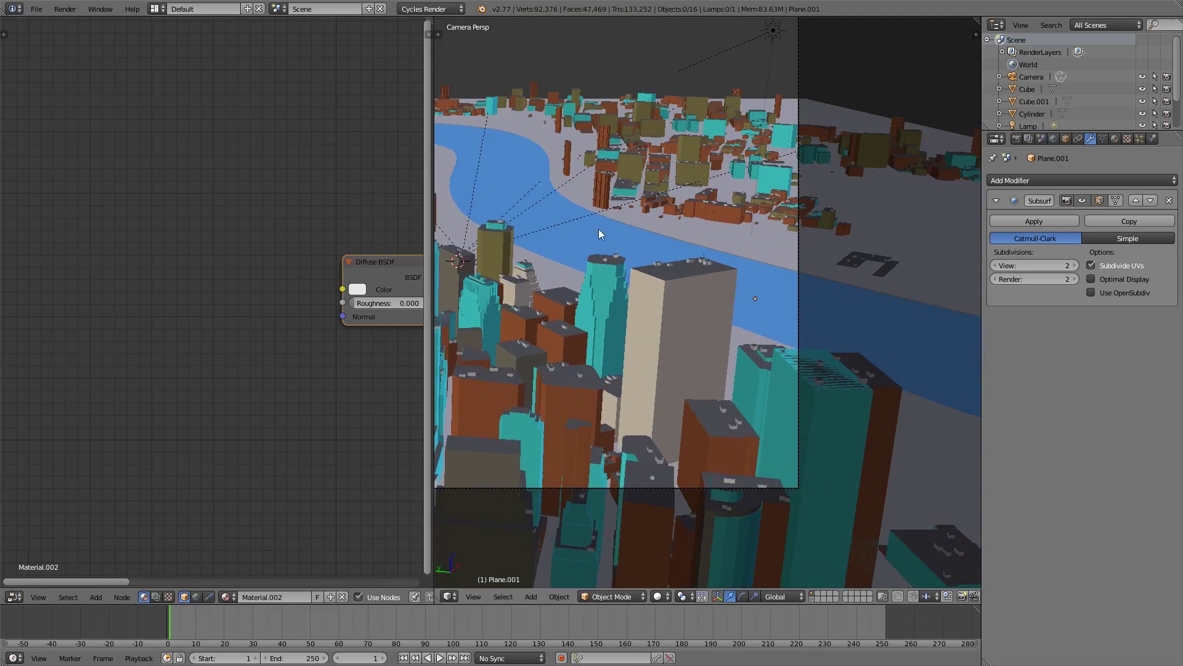
pyautogui.scroll(-2, 716, 223)
pyautogui.rightClick(701, 266)
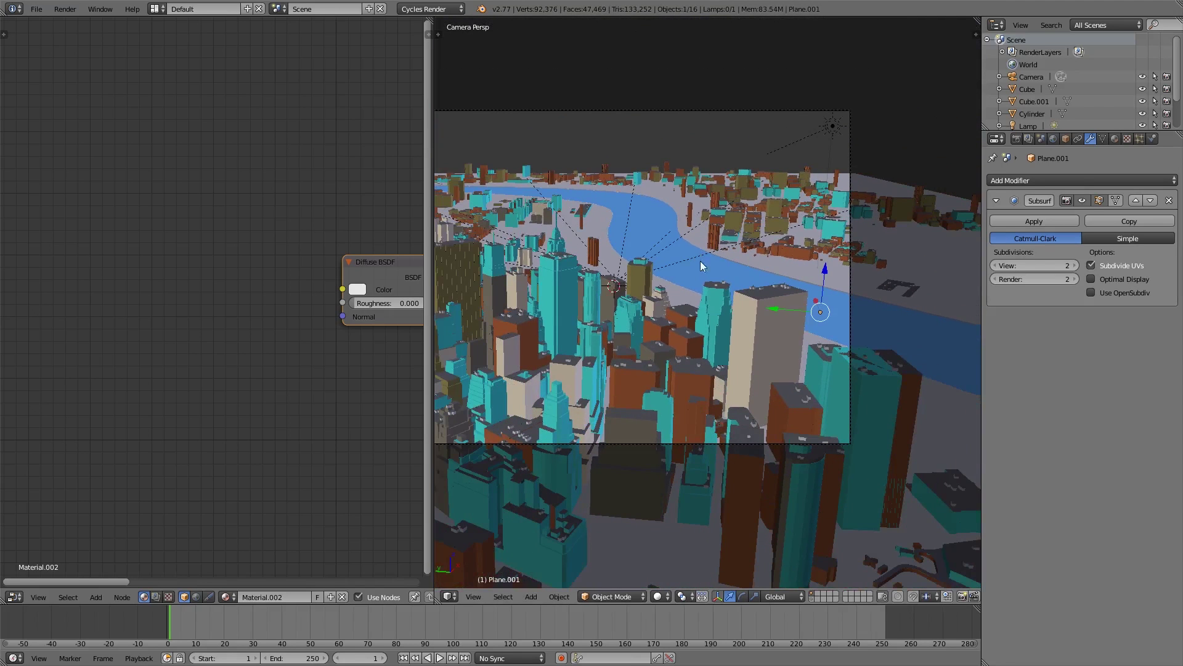
pyautogui.scroll(1, 763, 304)
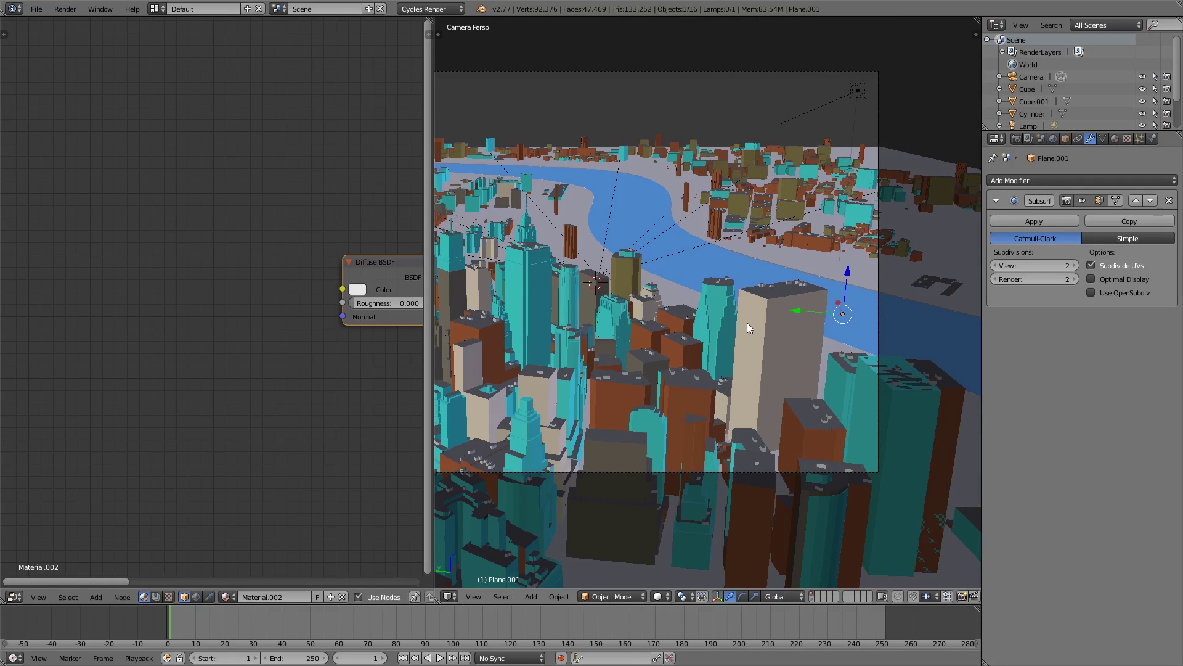
pyautogui.scroll(-2, 747, 322)
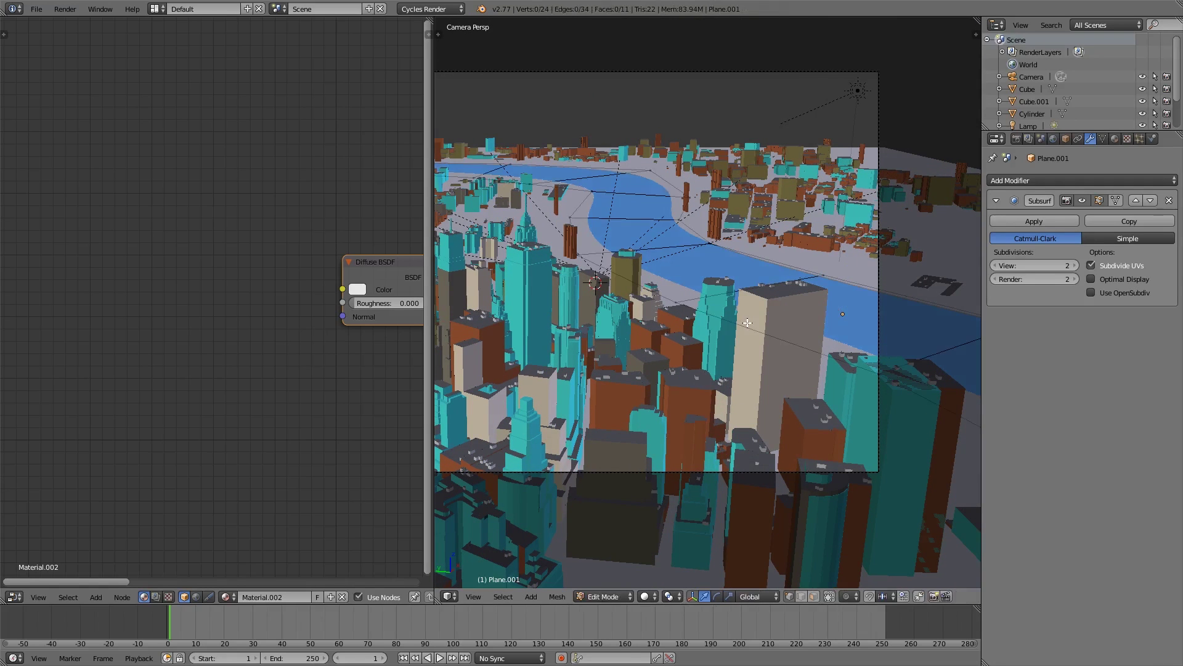
pyautogui.keyDown('shift'); pyautogui.moveTo(729, 331); pyautogui.dragTo(811, 354, button='middle'); pyautogui.keyUp('shift')
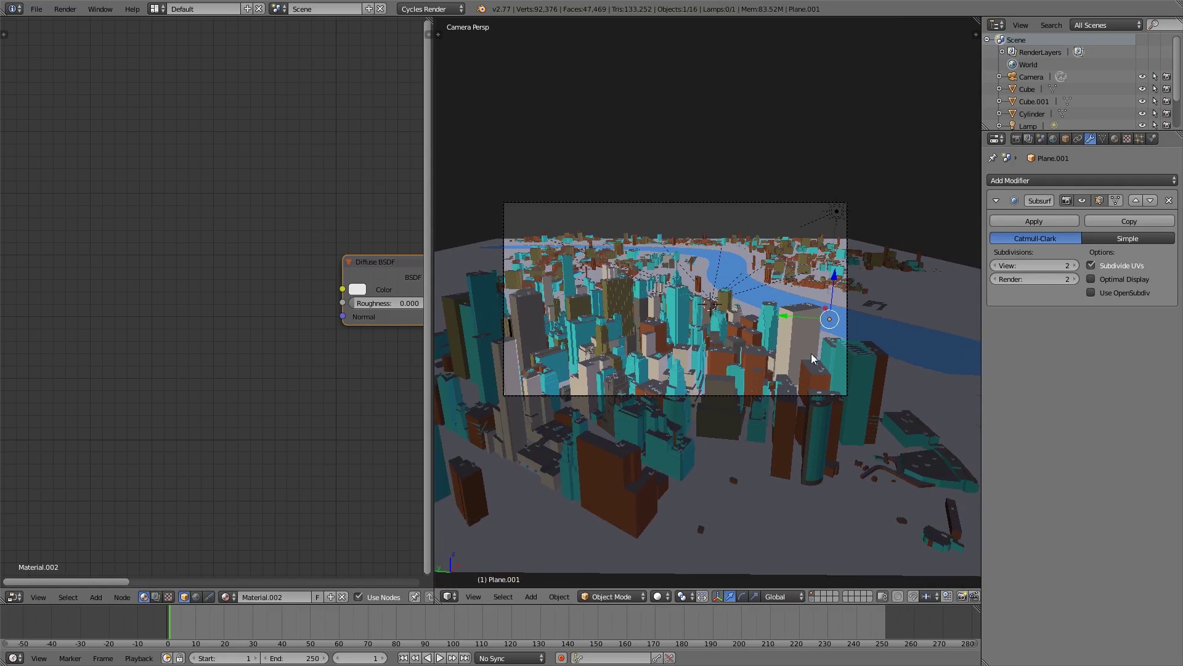
pyautogui.scroll(5, 816, 350)
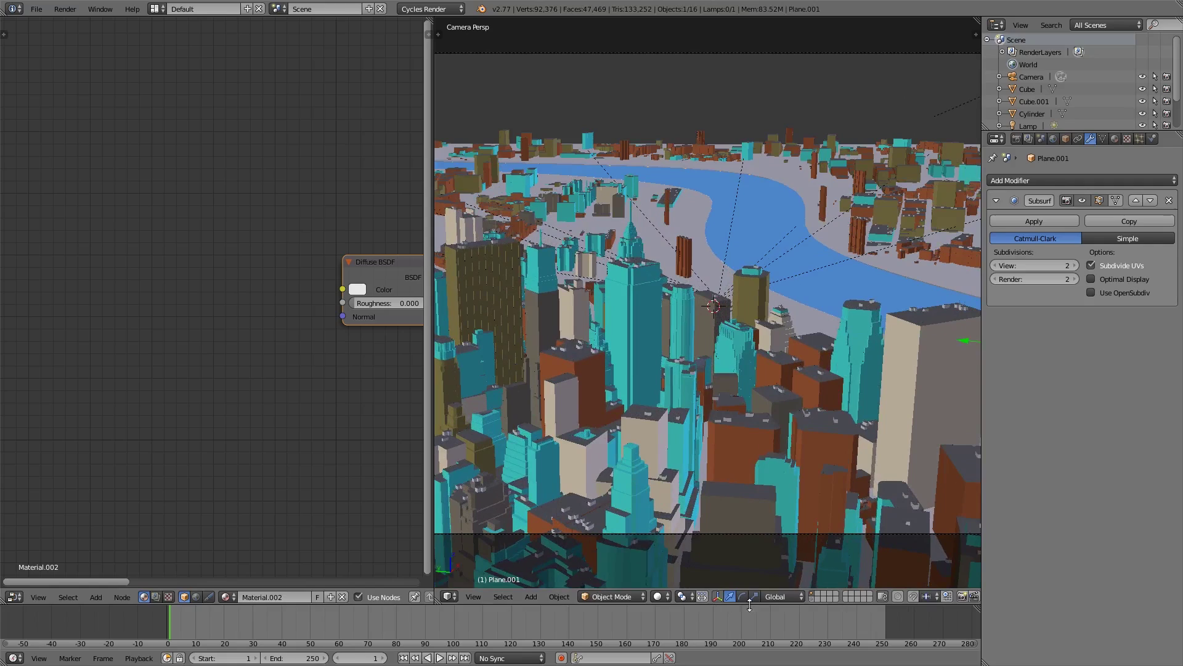
pyautogui.click(658, 596)
pyautogui.click(678, 555)
pyautogui.press('KP_7')
pyautogui.rightClick(742, 361)
pyautogui.scroll(-4, 742, 361)
pyautogui.scroll(4, 742, 363)
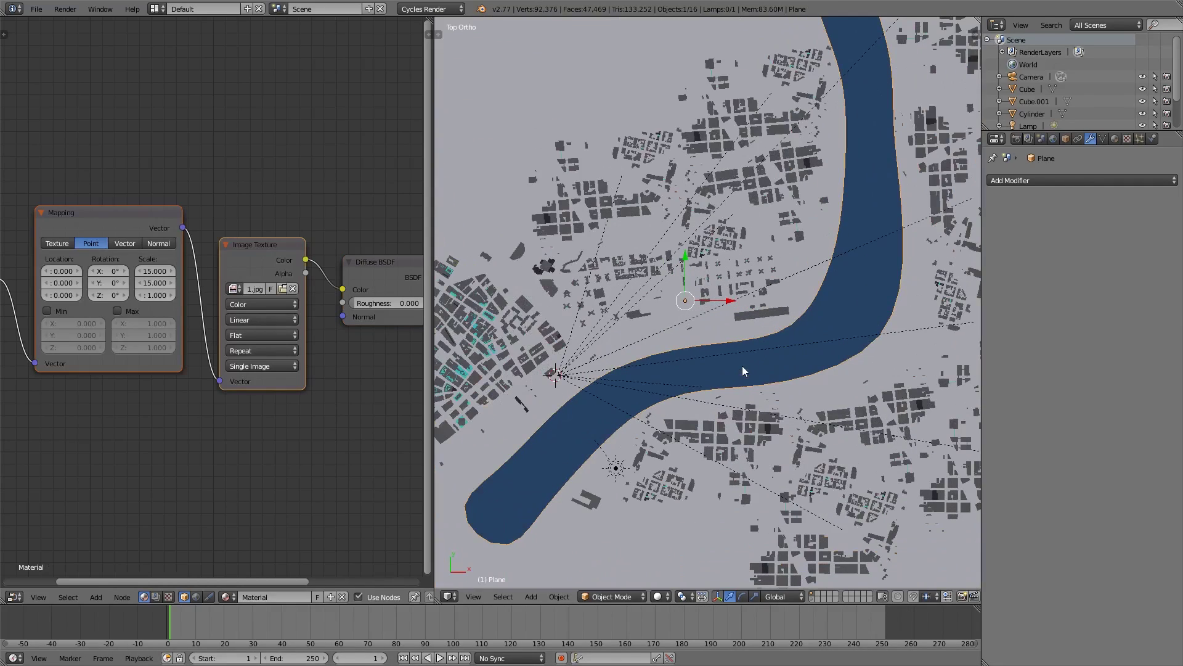
pyautogui.moveTo(813, 368); pyautogui.dragTo(850, 272, button='middle')
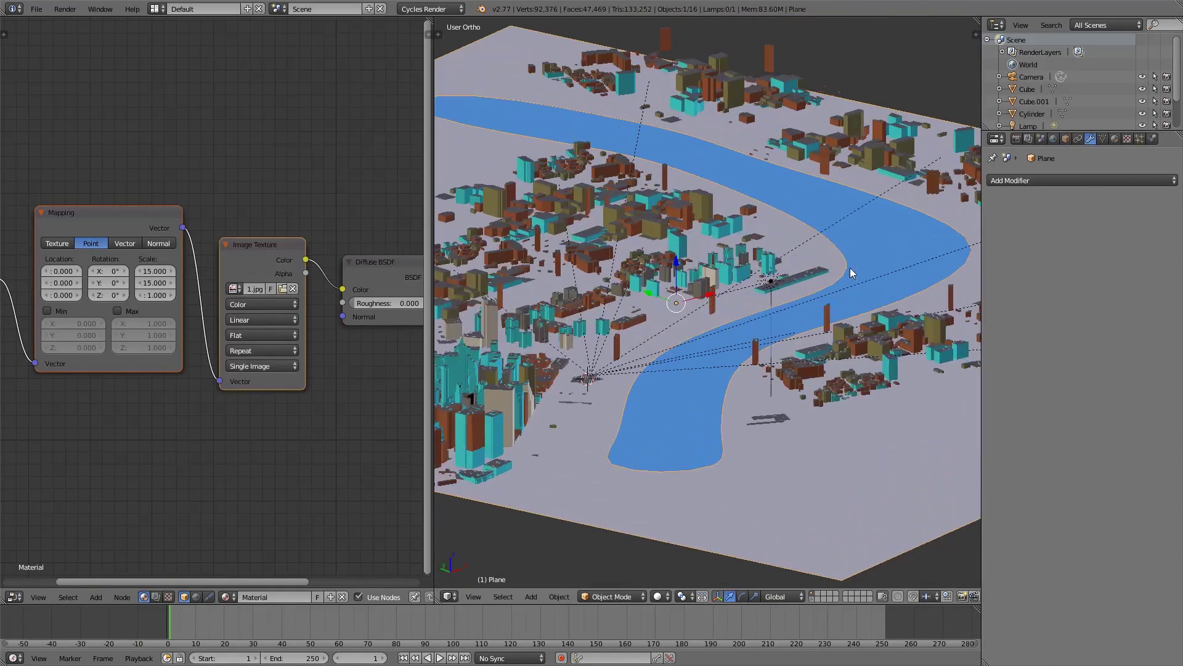
pyautogui.moveTo(788, 377); pyautogui.dragTo(768, 431, button='middle')
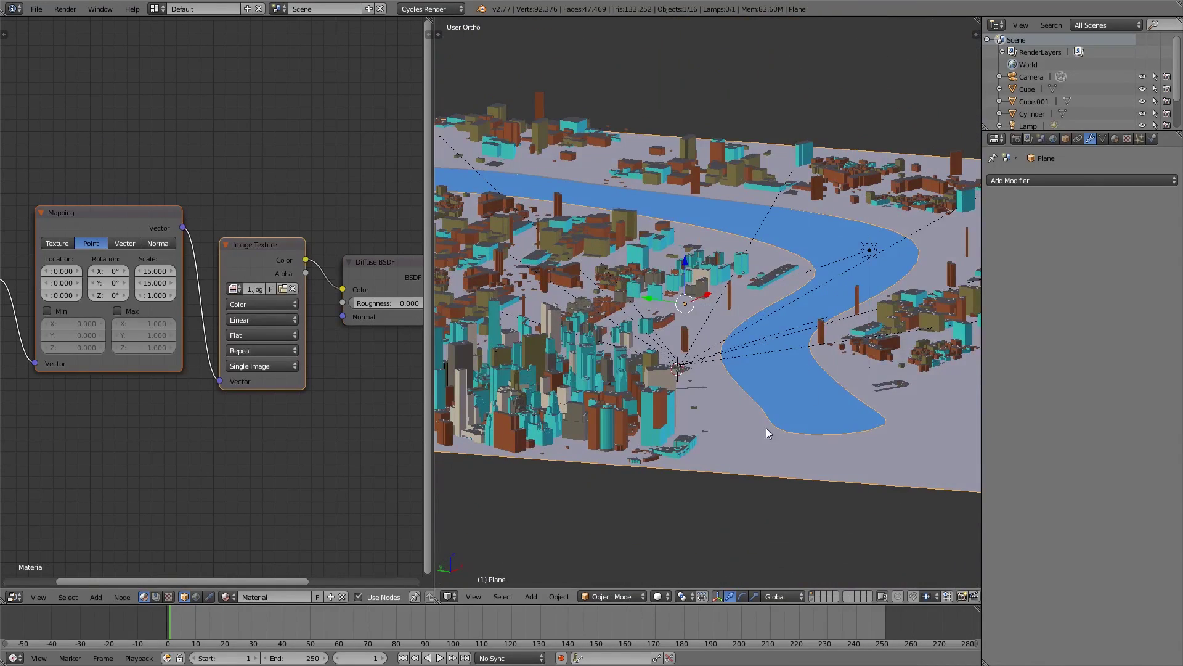
# Undo the river edits and the applied Boolean, back to the ground plane's Boolean modifier with no object assigned.
pyautogui.rightClick(727, 445)
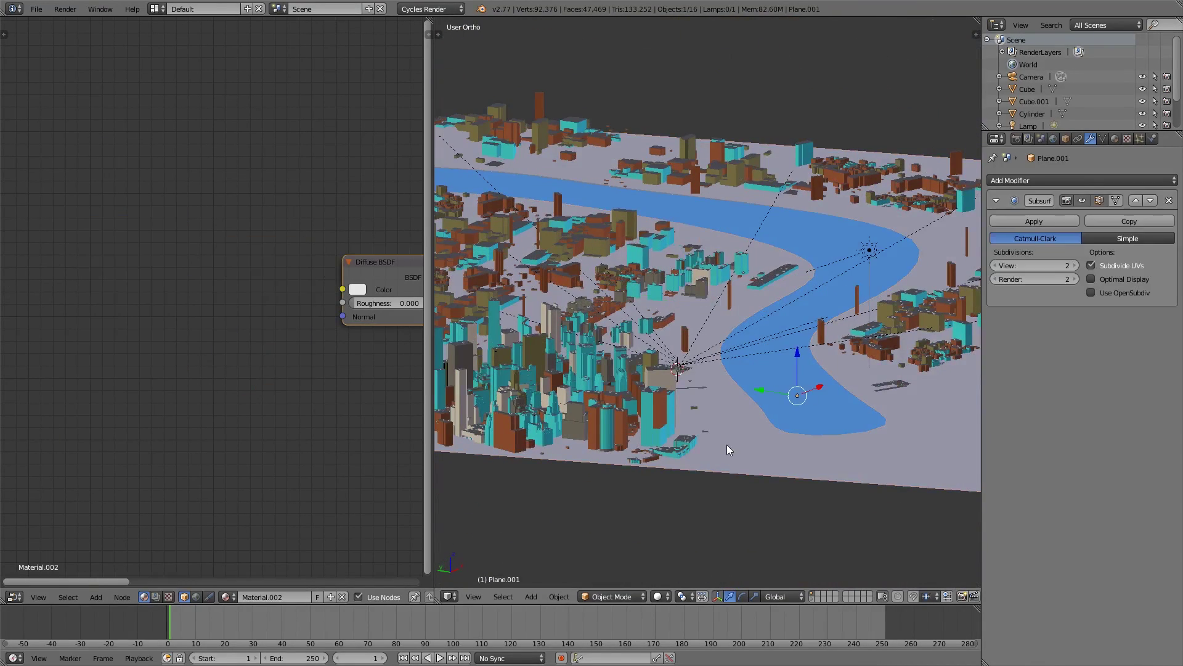
pyautogui.hotkey('ctrl', 'z')
pyautogui.hotkey('ctrl', 'z')
pyautogui.hotkey('ctrl', 'z')
pyautogui.hotkey('ctrl', 'z')
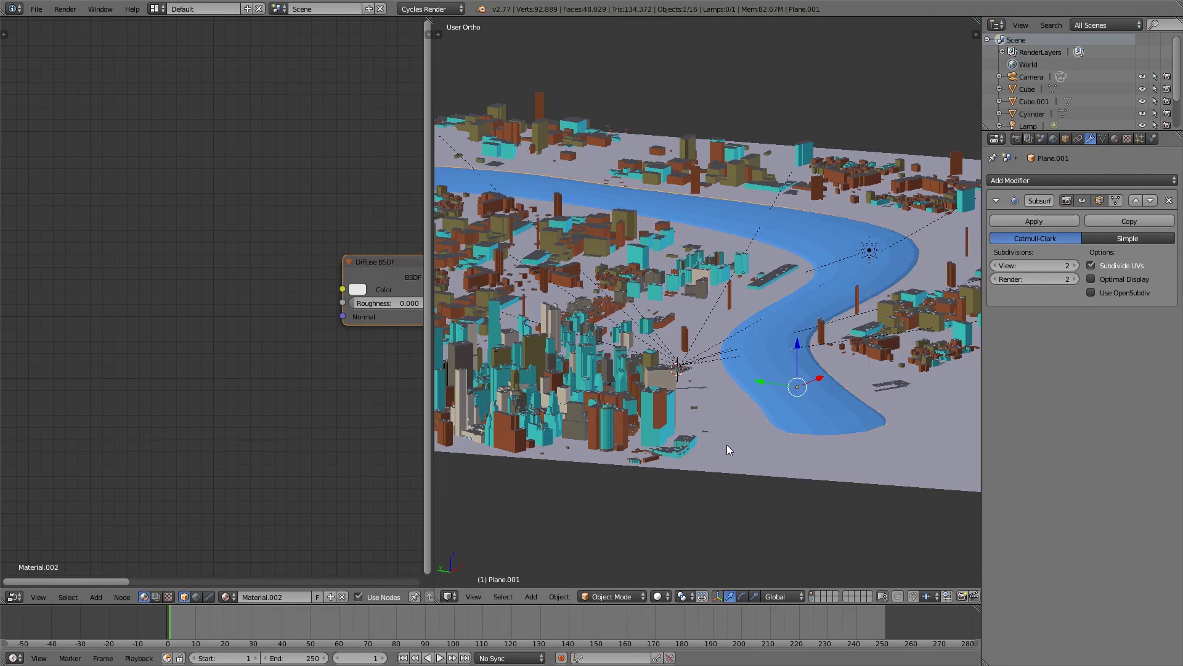
pyautogui.hotkey('ctrl', 'shift', 'z')
pyautogui.hotkey('ctrl', 'shift', 'z')
pyautogui.hotkey('ctrl', 'shift', 'z')
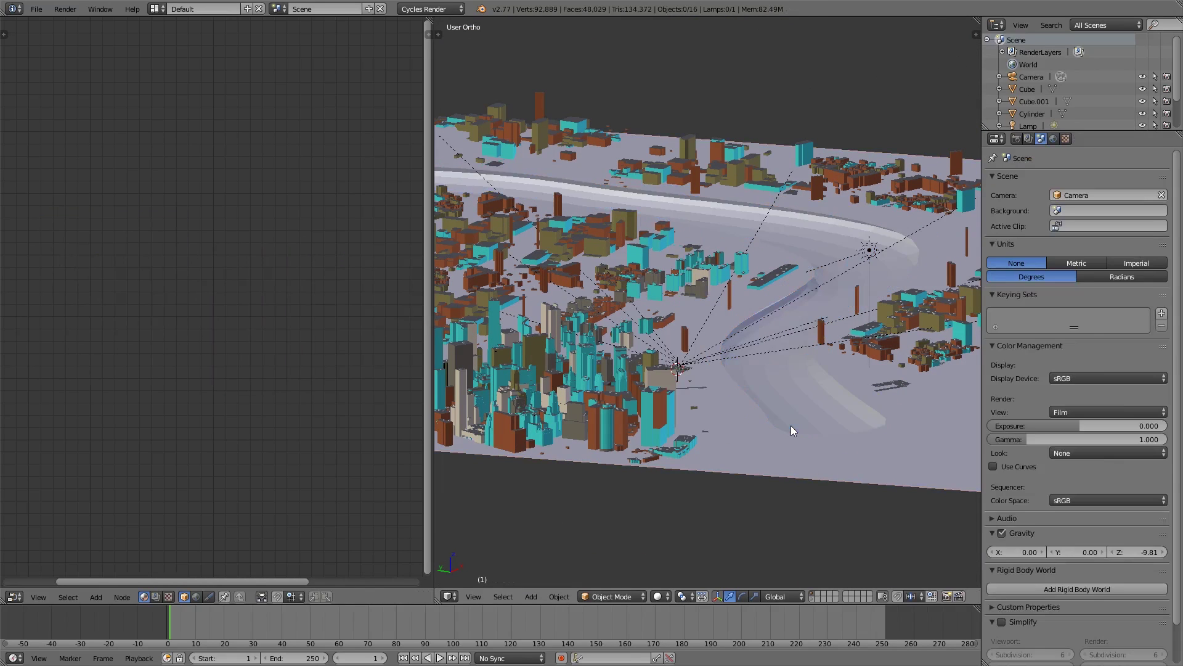
pyautogui.hotkey('ctrl', 'z')
pyautogui.hotkey('ctrl', 'shift', 'z')
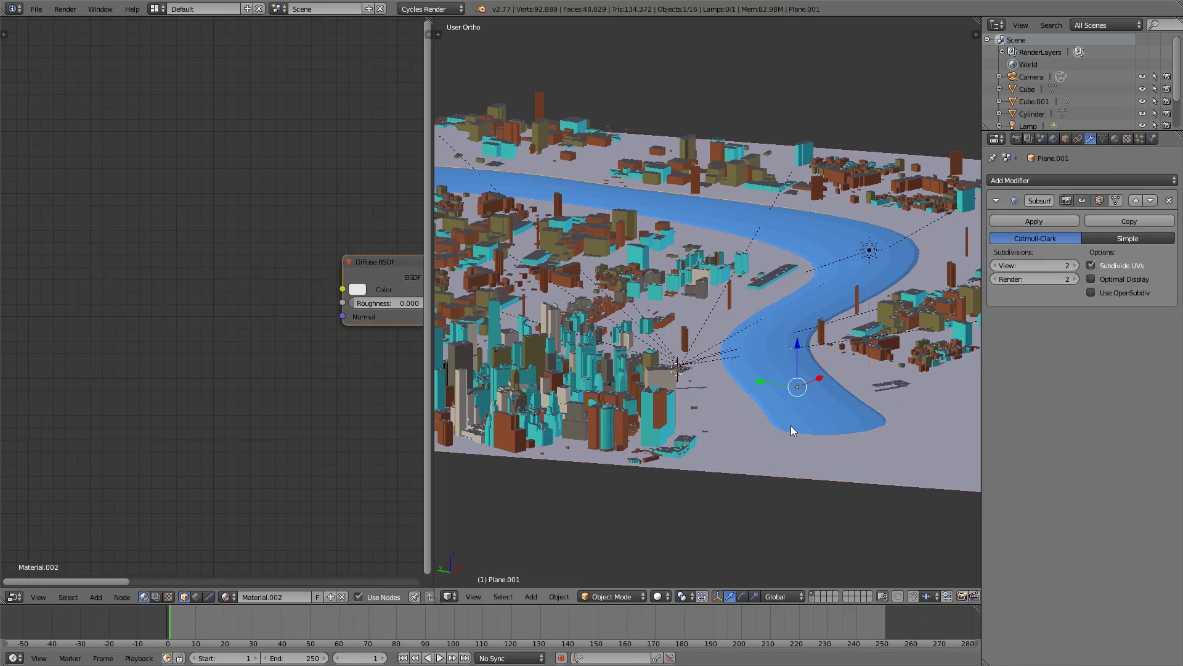
pyautogui.hotkey('ctrl', 'z')
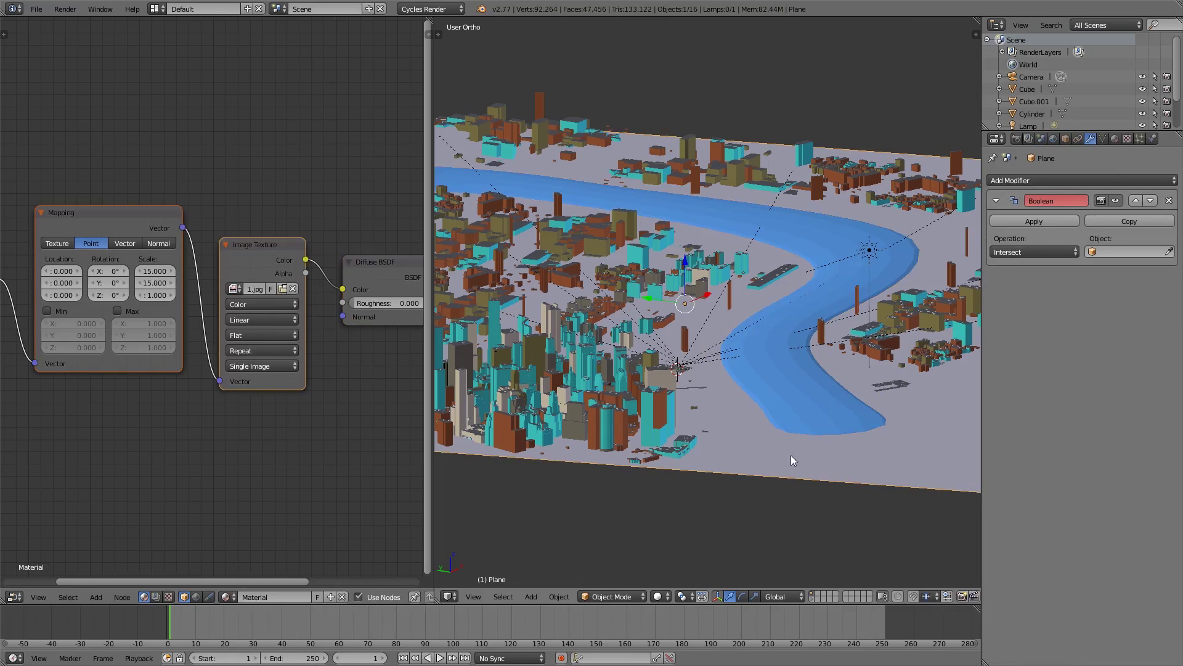
# In top view, move the two neighbouring vertex pairs on the river's city-side bank, before the long building, outward by about 27 units.
pyautogui.click(1146, 252)
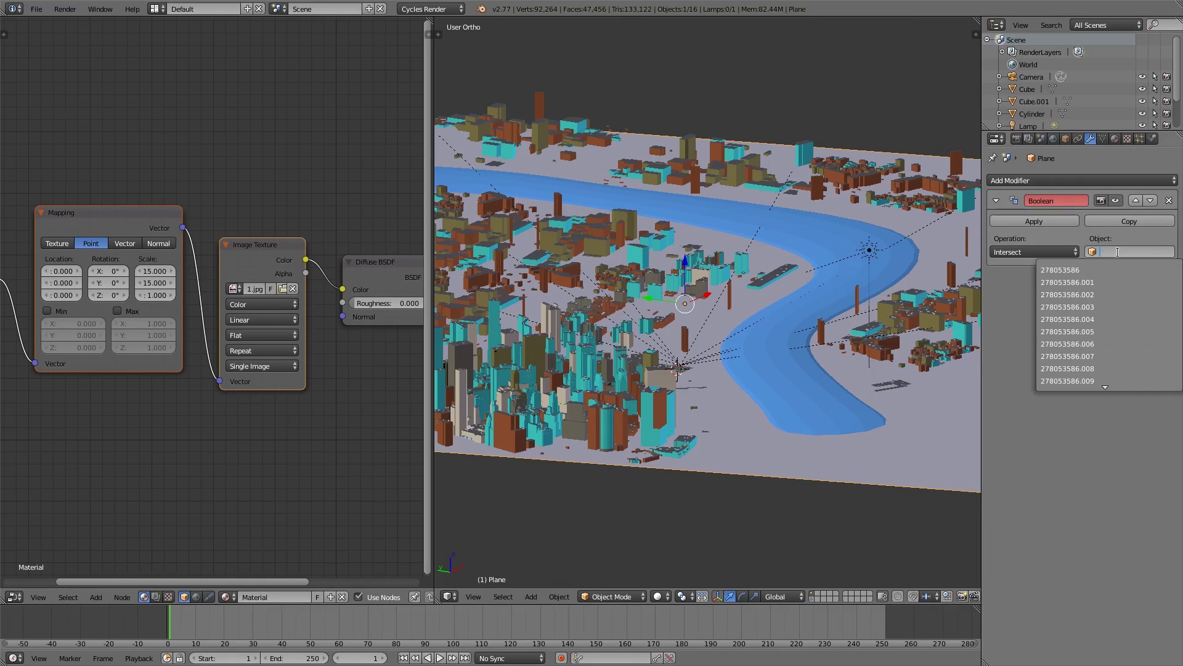
pyautogui.rightClick(829, 421)
pyautogui.press('KP_7')
pyautogui.press('Tab')
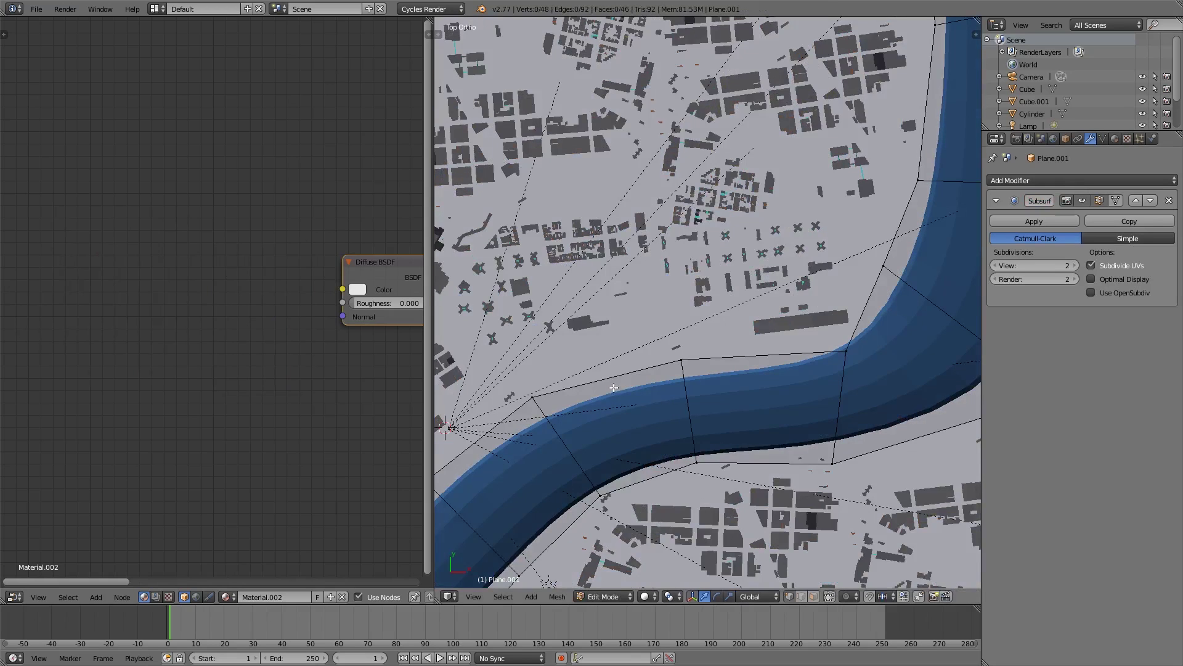
pyautogui.rightClick(670, 364)
pyautogui.press('g')
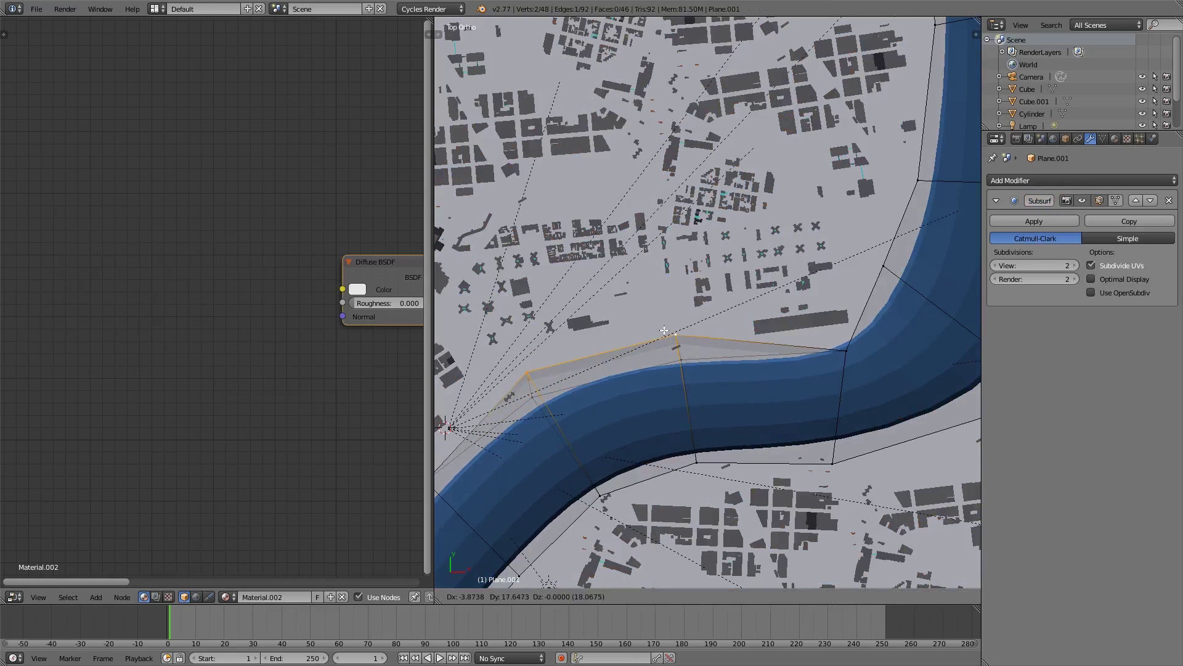
pyautogui.click(684, 357)
pyautogui.press('b')
pyautogui.moveTo(732, 371); pyautogui.dragTo(538, 419)
pyautogui.press('g')
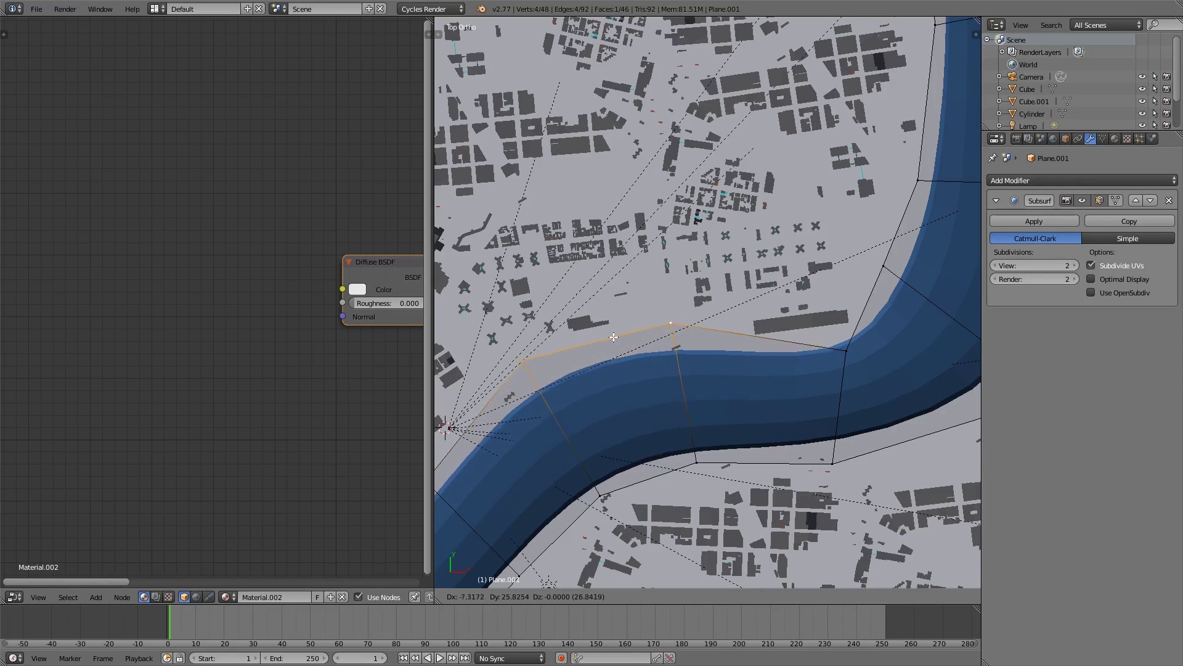
pyautogui.click(612, 334)
# Move the city-side bank vertex beside the long building and the bend's corner vertex outward to reshape the bank.
pyautogui.rightClick(842, 350)
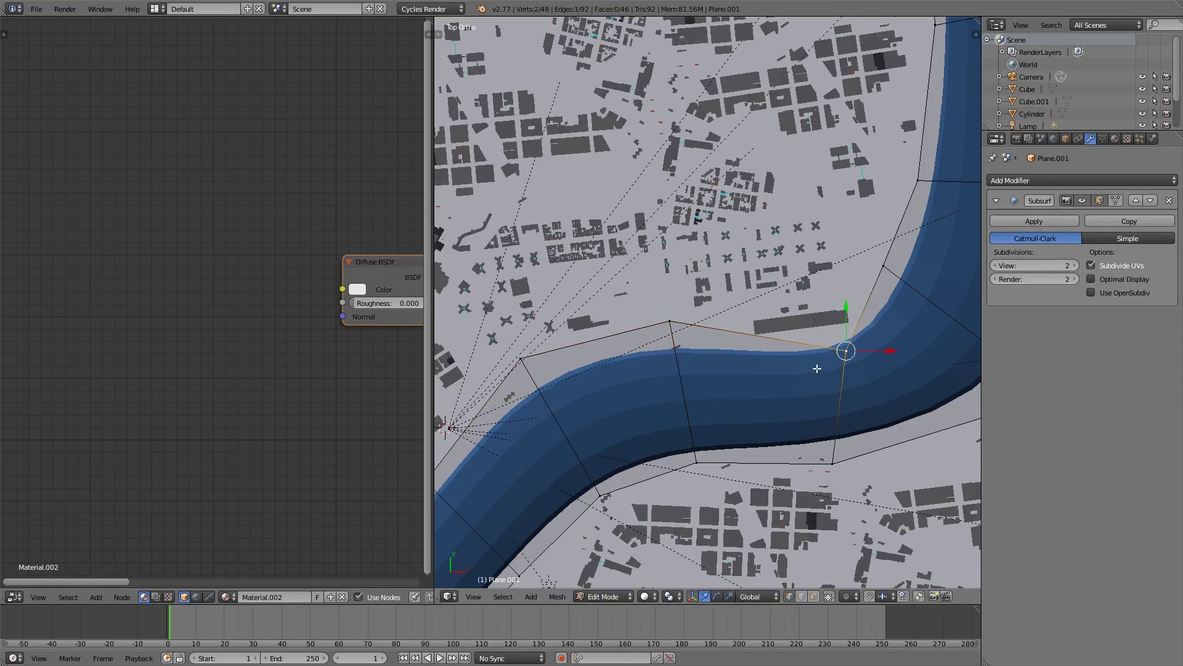
pyautogui.press('g')
pyautogui.click(771, 357)
pyautogui.press('a')
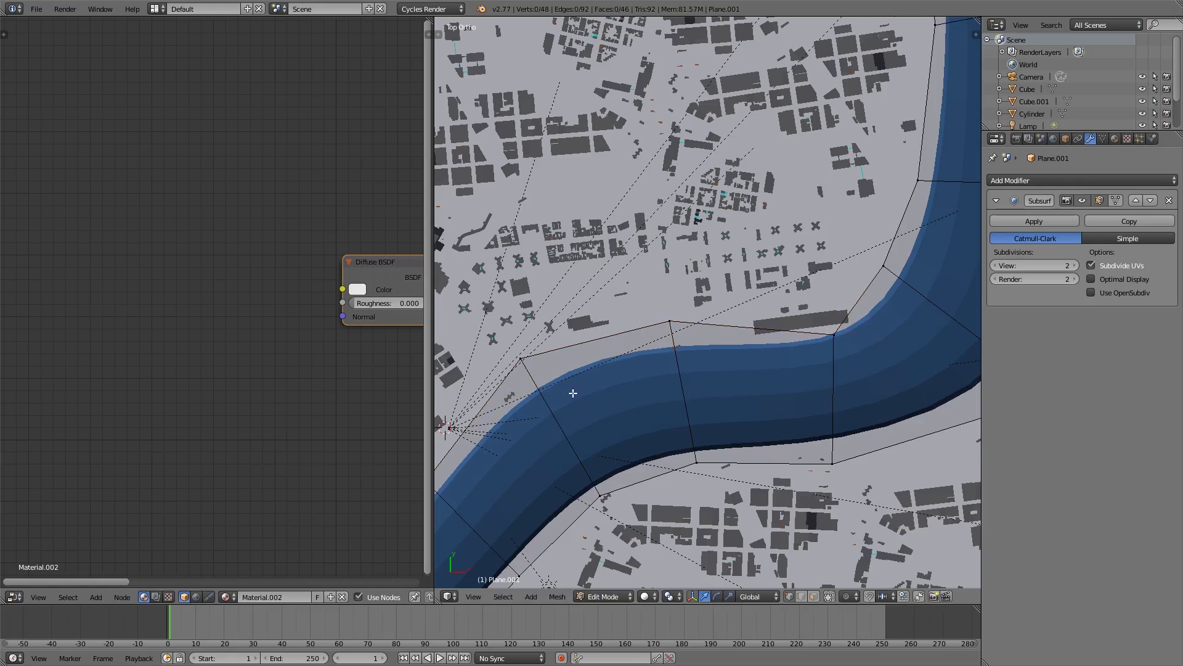
pyautogui.rightClick(550, 382)
pyautogui.press('g')
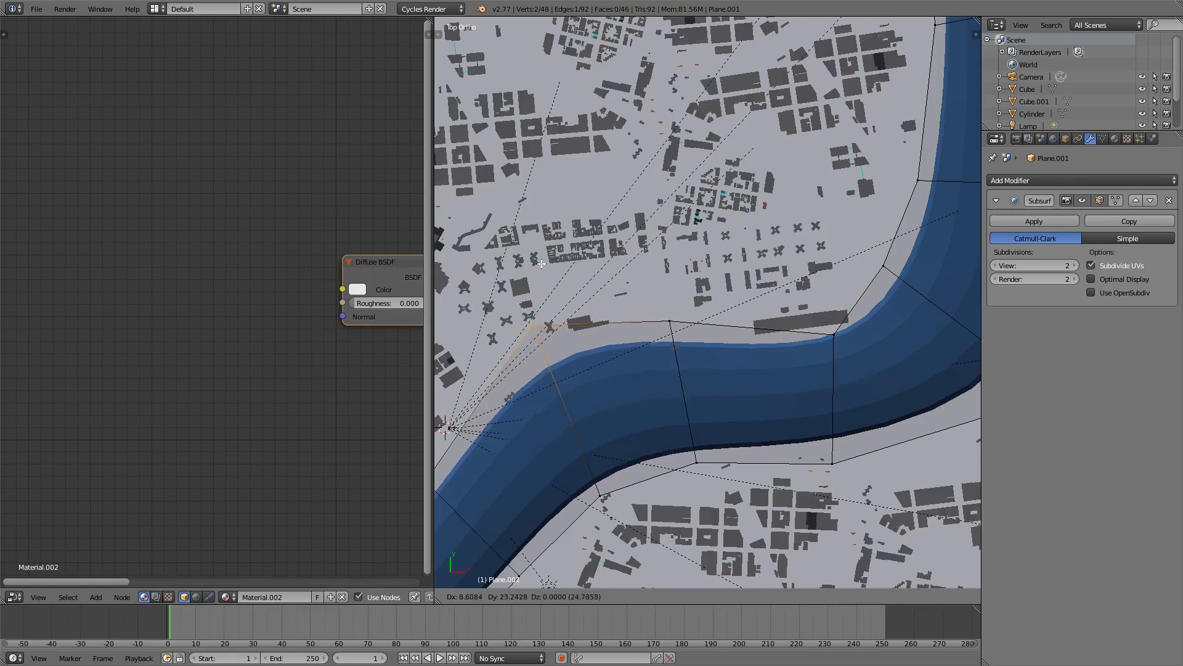
pyautogui.click(557, 259)
pyautogui.keyDown('shift'); pyautogui.scroll(-5, 626, 383); pyautogui.keyUp('shift')
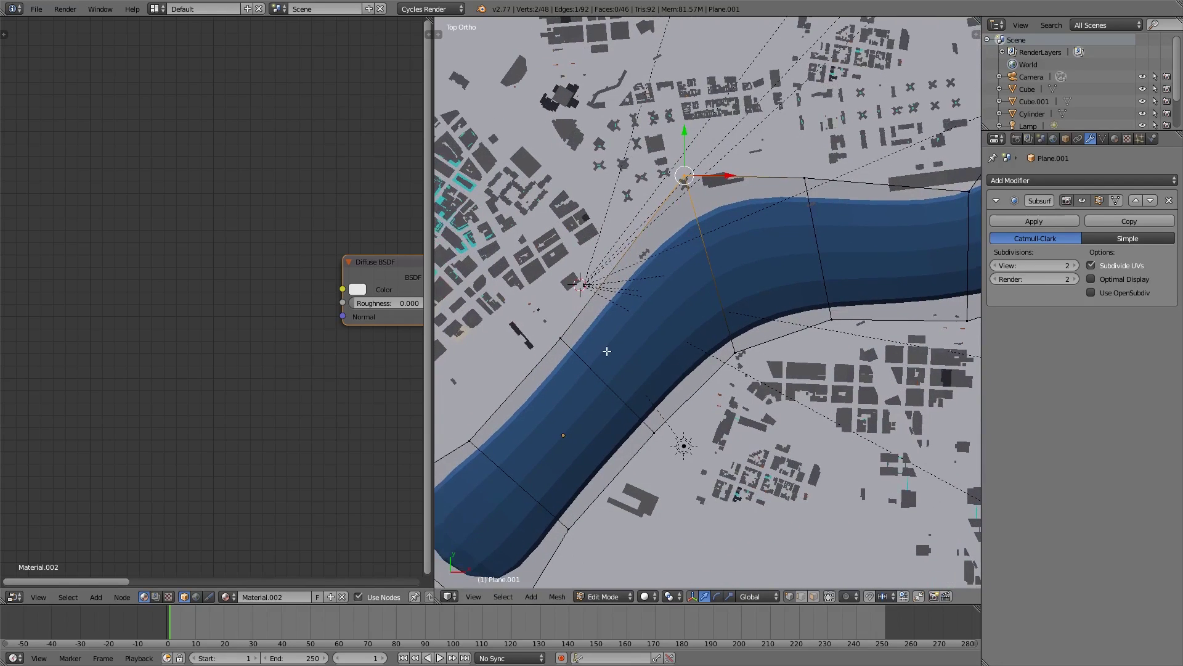
pyautogui.press('a')
# Widen the river's lower end by moving its city-side bank vertices toward the dense downtown blocks, and check the result through the camera.
pyautogui.scroll(-3, 592, 330)
pyautogui.rightClick(596, 376)
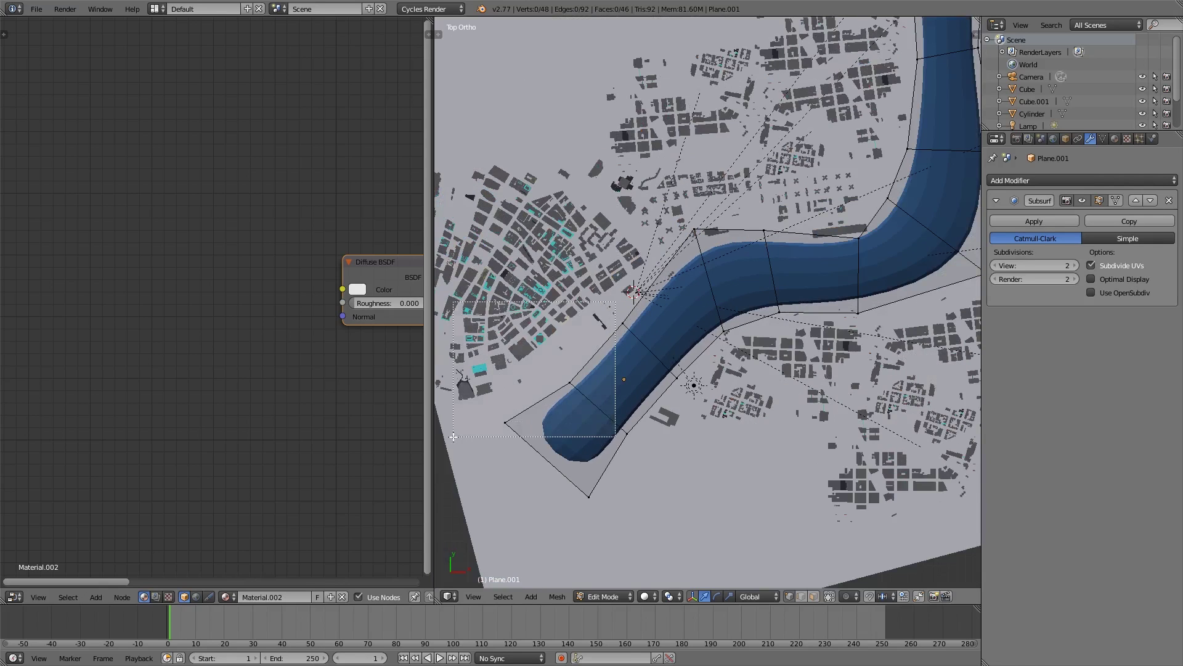
pyautogui.press('g')
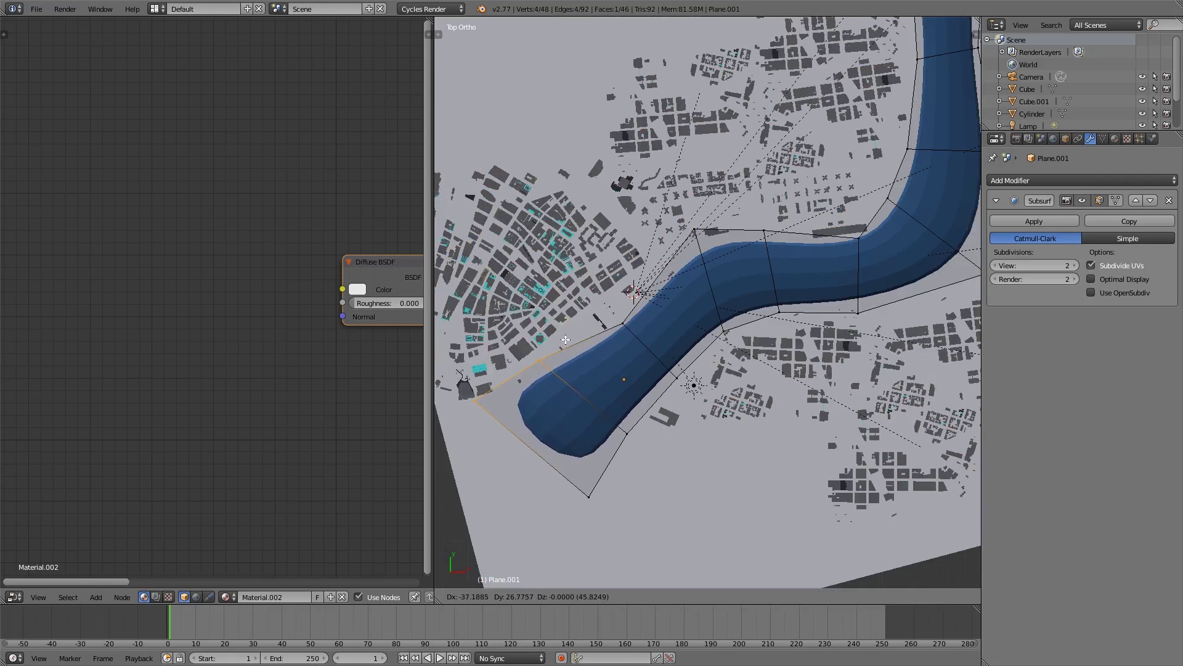
pyautogui.click(572, 347)
pyautogui.press('Tab')
pyautogui.press('KP_0')
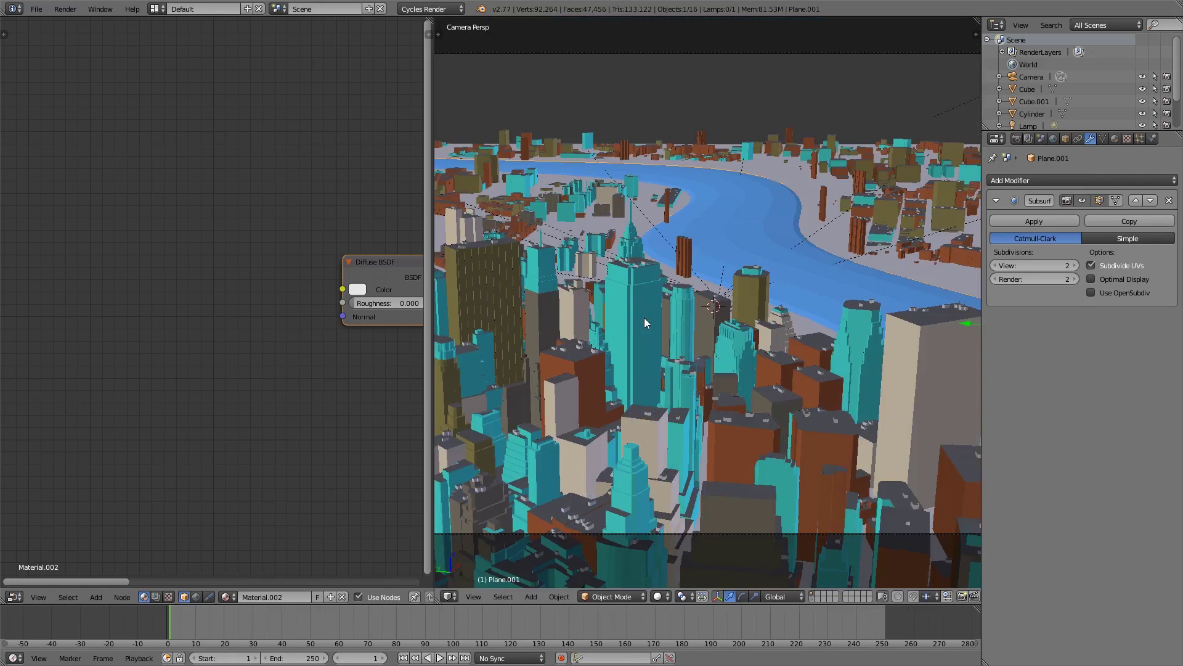
# In top view, pull the city-side corner vertex of the river's bend back toward the water.
pyautogui.press('KP_7')
pyautogui.rightClick(739, 258)
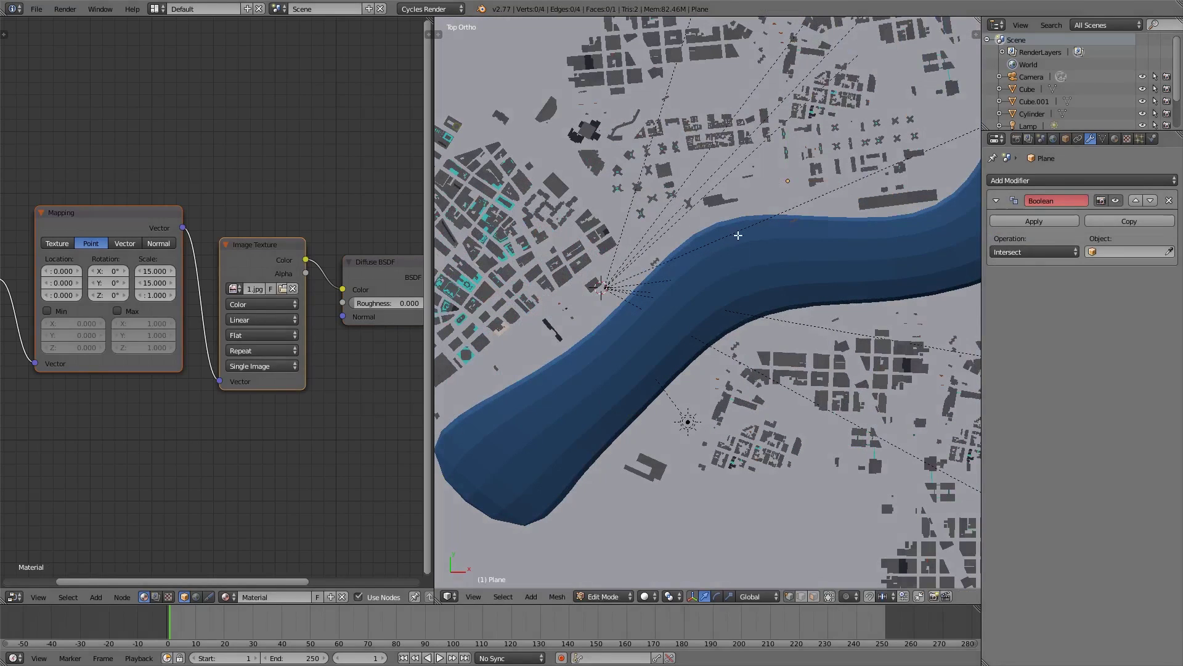
pyautogui.rightClick(760, 265)
pyautogui.press('Tab')
pyautogui.rightClick(692, 198)
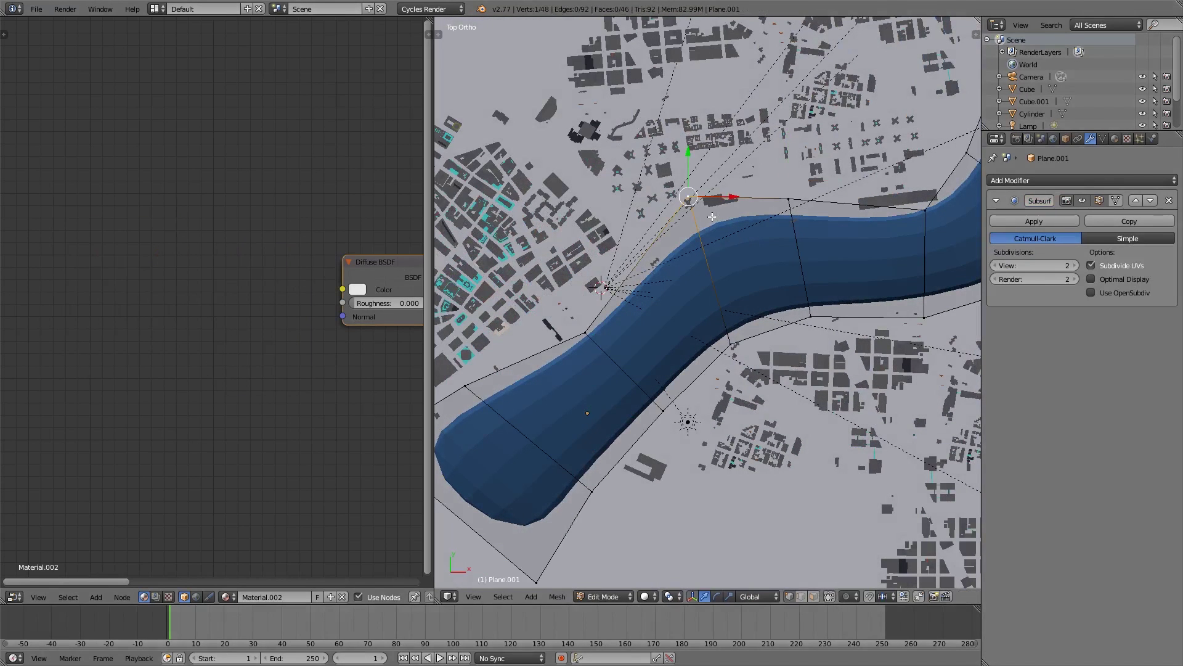
pyautogui.press('g')
pyautogui.click(722, 224)
pyautogui.press('Tab')
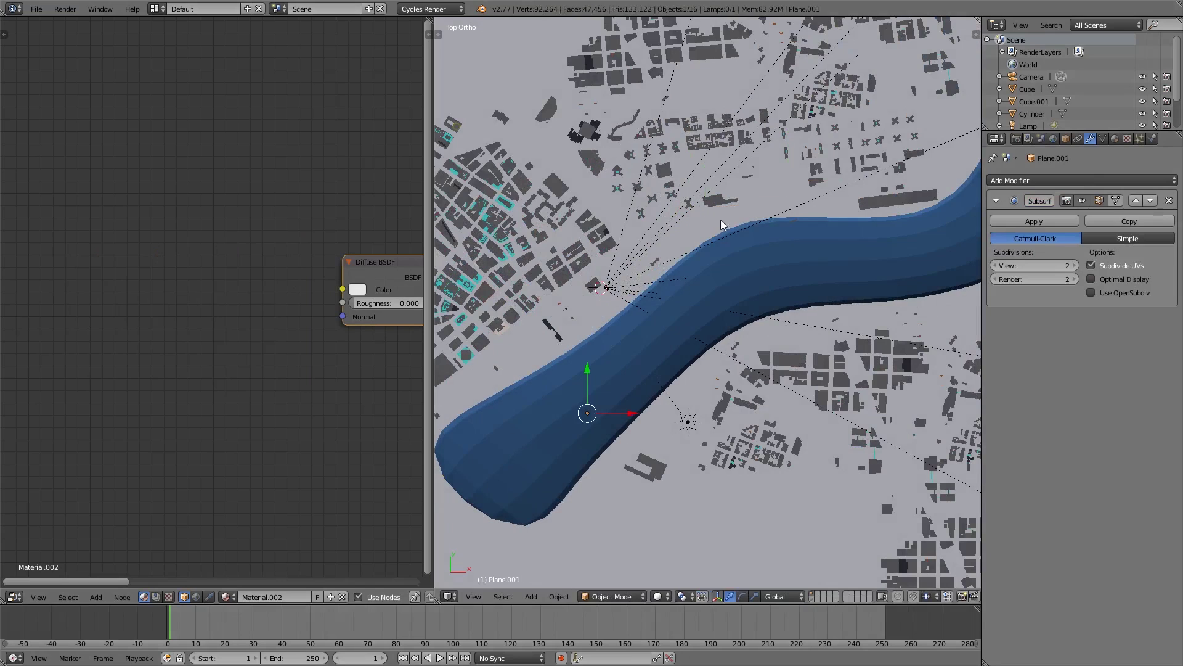
# Move the bank vertex between the bend's corner and the long building toward the water to smooth the curve.
pyautogui.press('Tab')
pyautogui.moveTo(800, 196); pyautogui.dragTo(784, 161)
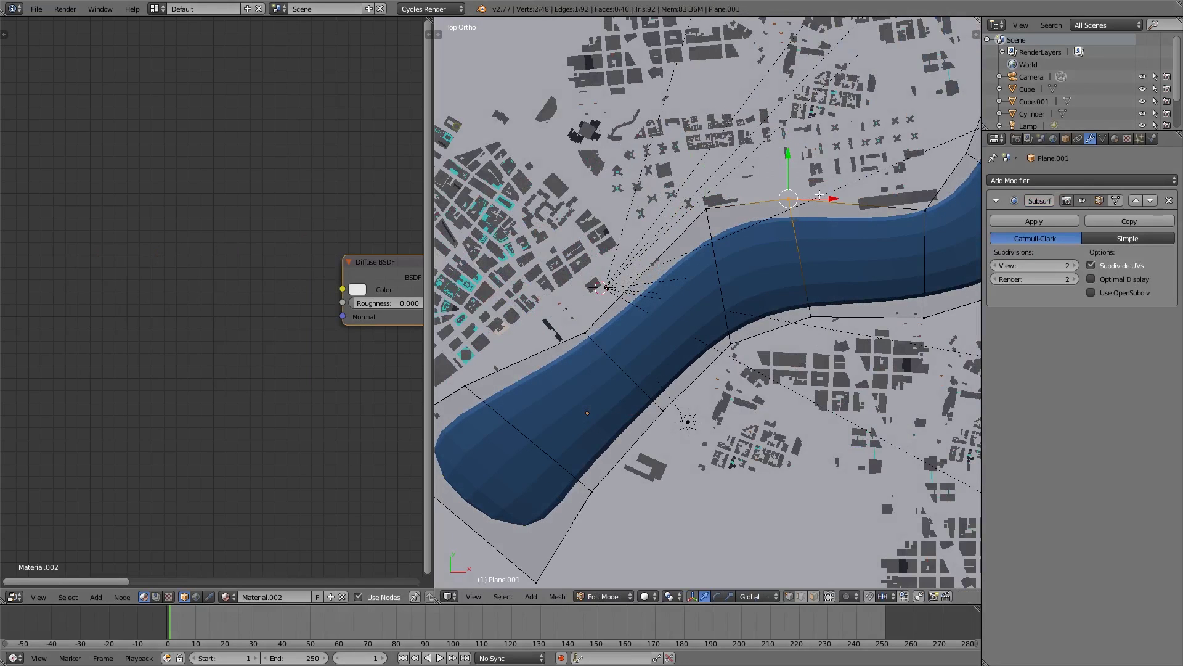
pyautogui.press('g')
pyautogui.click(832, 237)
pyautogui.press('Tab')
# Assign Plane.001 as the object of the ground plane's Intersect Boolean, check the cut in wireframe, and apply the modifier.
pyautogui.scroll(-4, 549, 457)
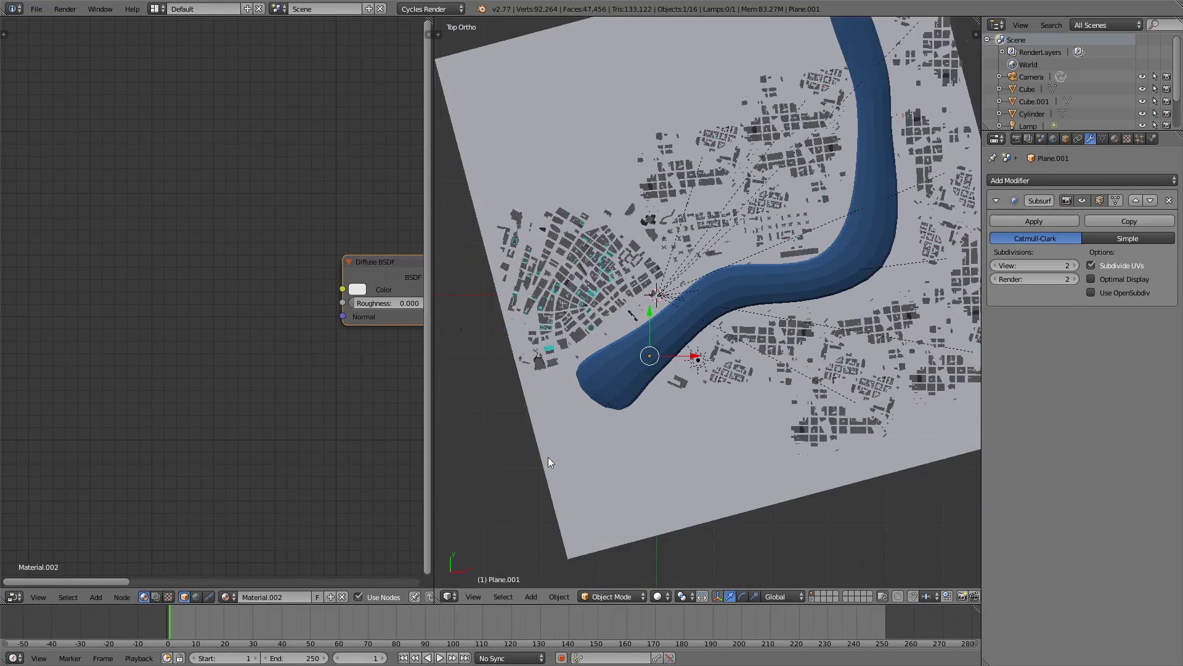
pyautogui.rightClick(547, 457)
pyautogui.click(1119, 252)
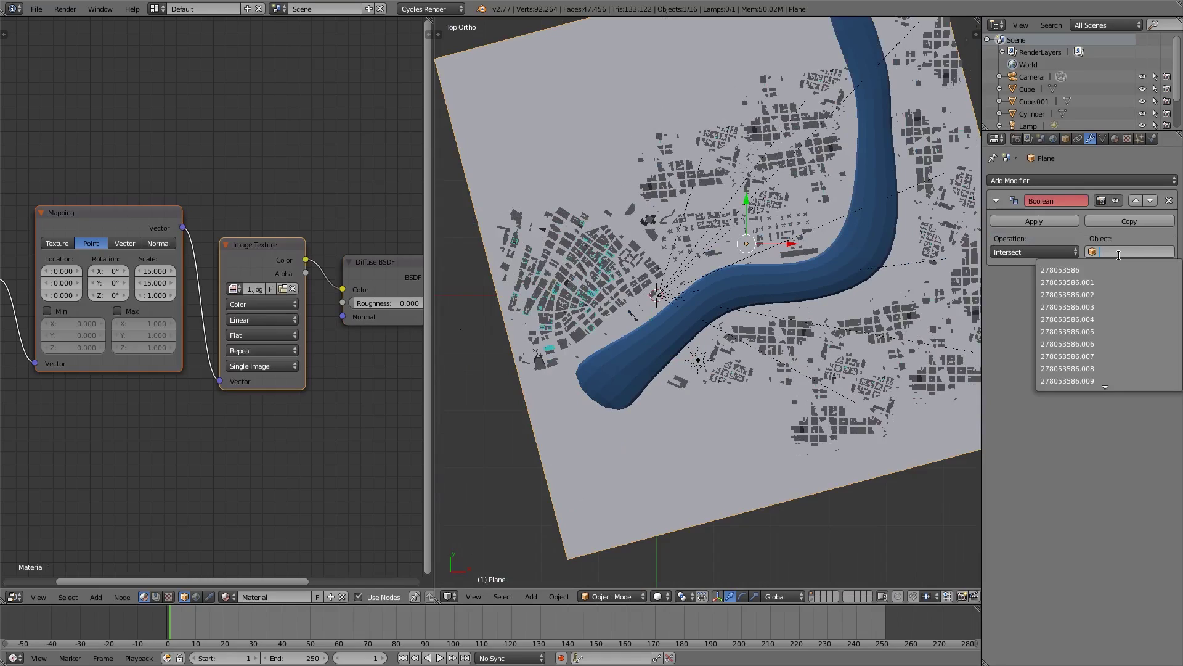
pyautogui.write('pl')
pyautogui.click(1114, 269)
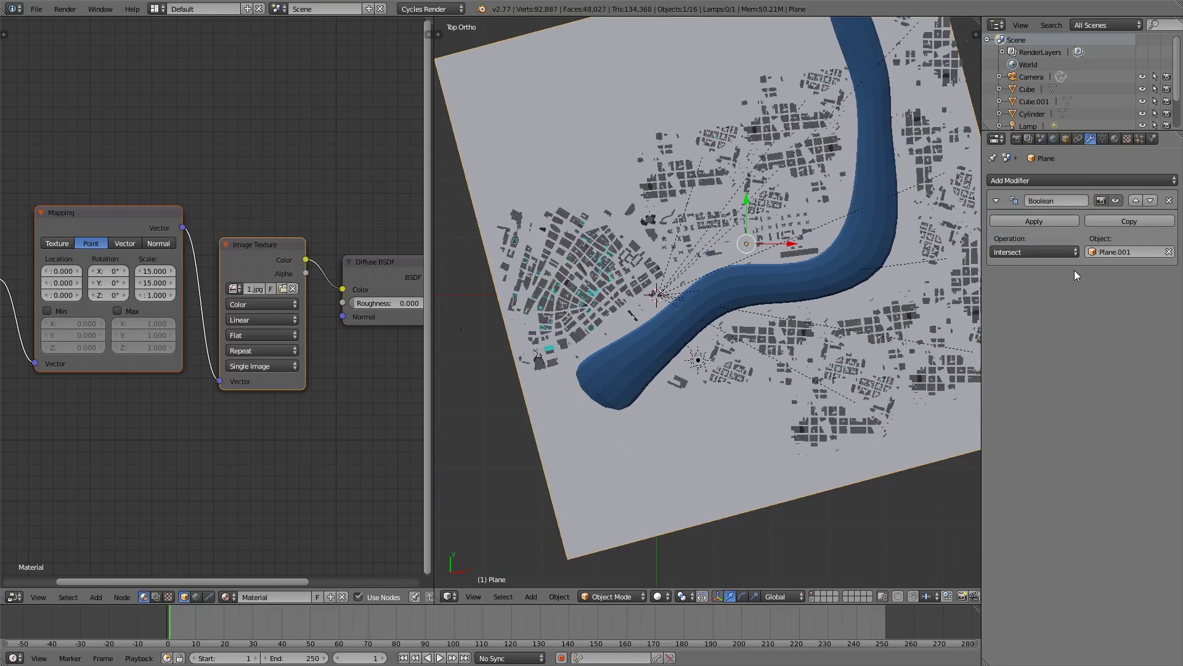
pyautogui.moveTo(776, 332)
pyautogui.mouseDown(button='middle')
pyautogui.moveTo(748, 342)
pyautogui.moveTo(766, 290)
pyautogui.mouseUp(button='middle')
pyautogui.press('z')
pyautogui.scroll(3, 763, 312)
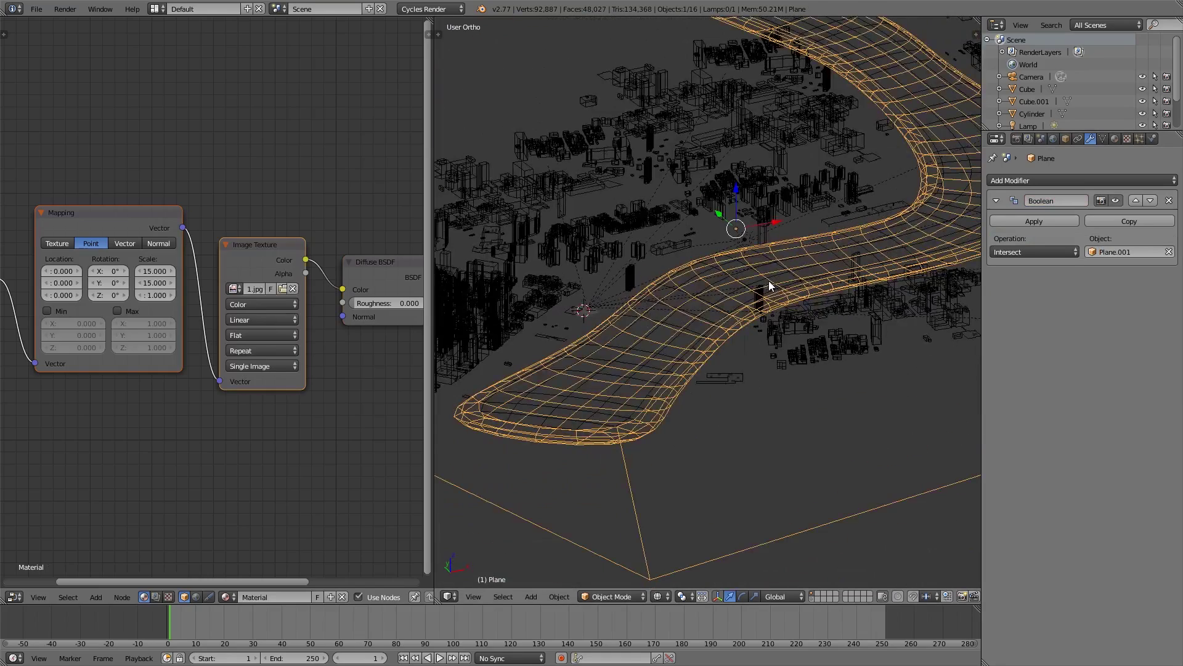
pyautogui.press('z')
pyautogui.click(1037, 220)
# Select the river mesh's bottom vertices and delete them so that only the flat upper surface remains.
pyautogui.rightClick(910, 234)
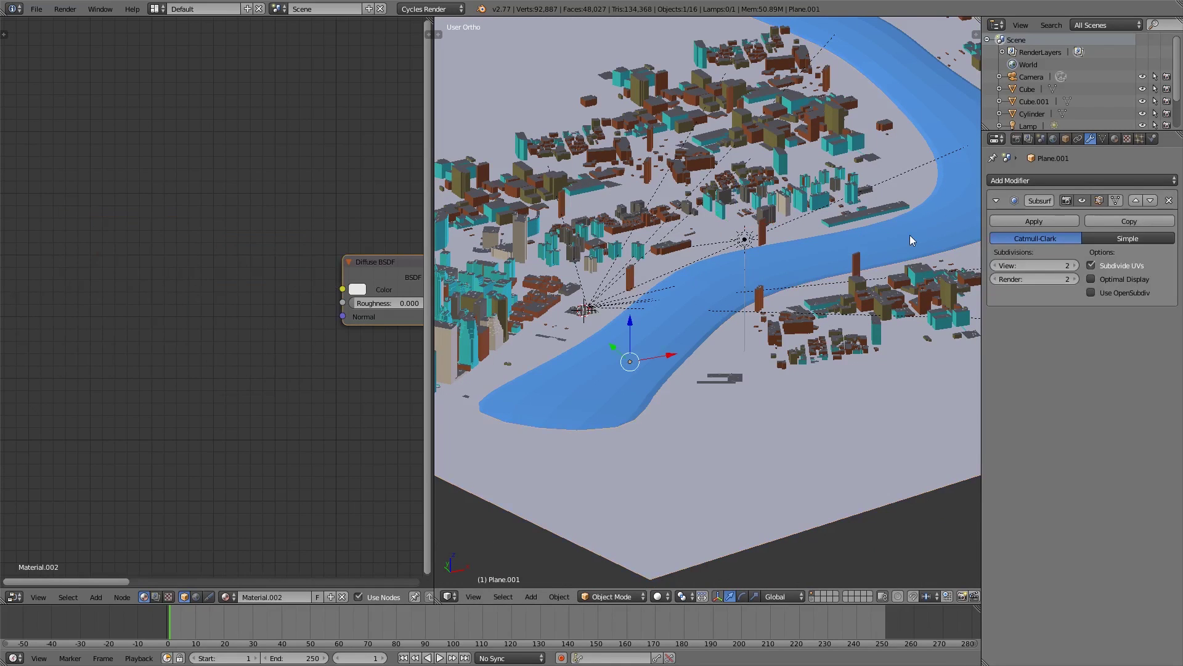
pyautogui.press('Tab')
pyautogui.scroll(-1, 741, 410)
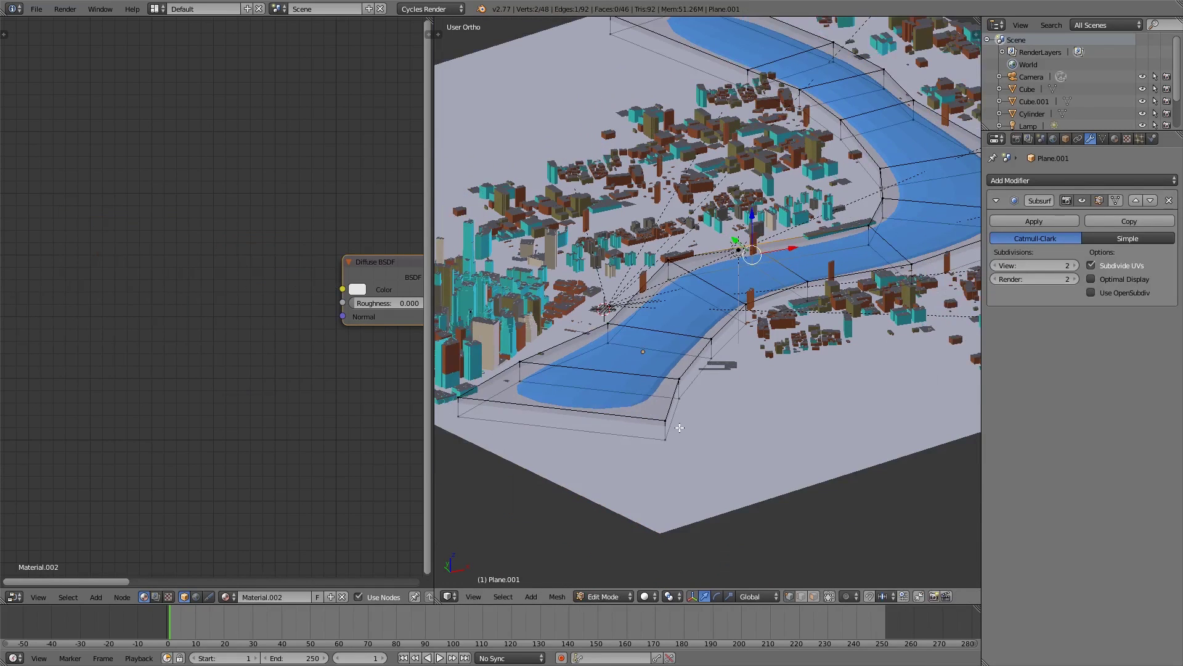
pyautogui.keyDown('alt'); pyautogui.rightClick(679, 427); pyautogui.keyUp('alt')
pyautogui.press('ctrl+KP_Add')
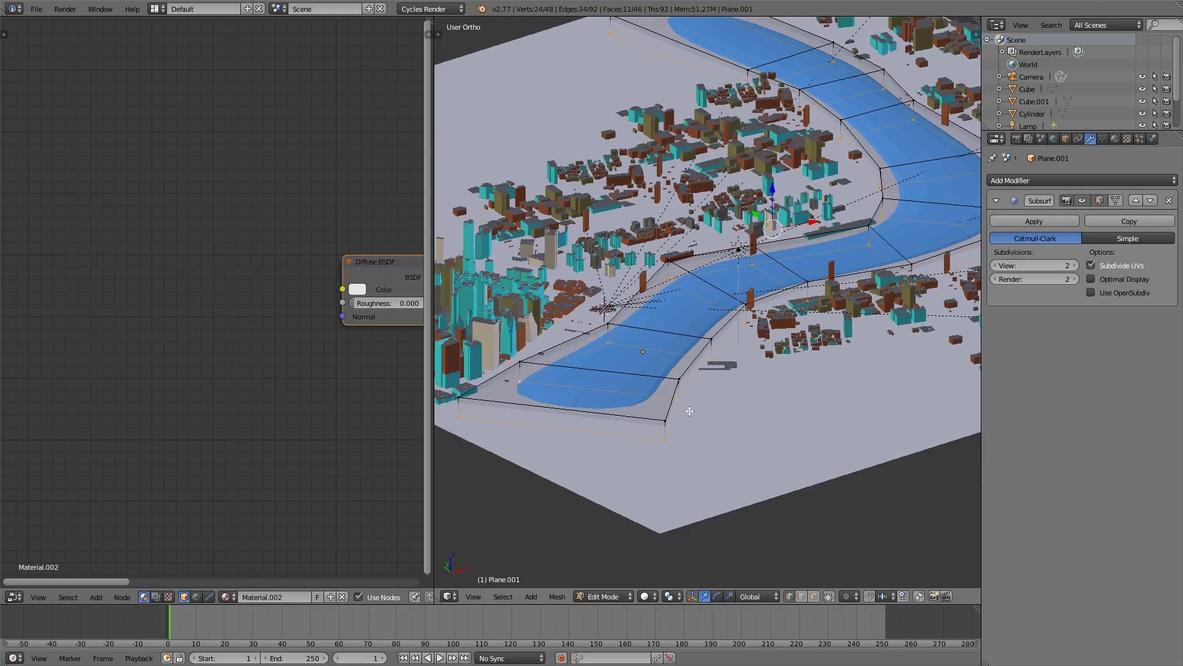
pyautogui.press('x')
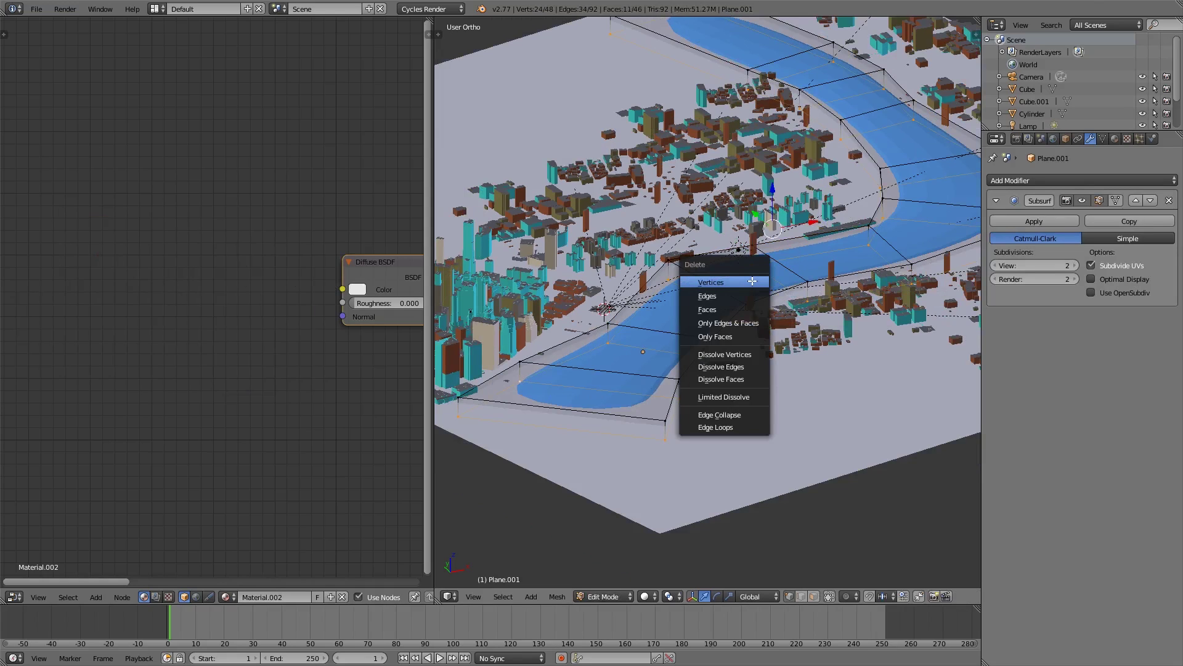
pyautogui.click(752, 281)
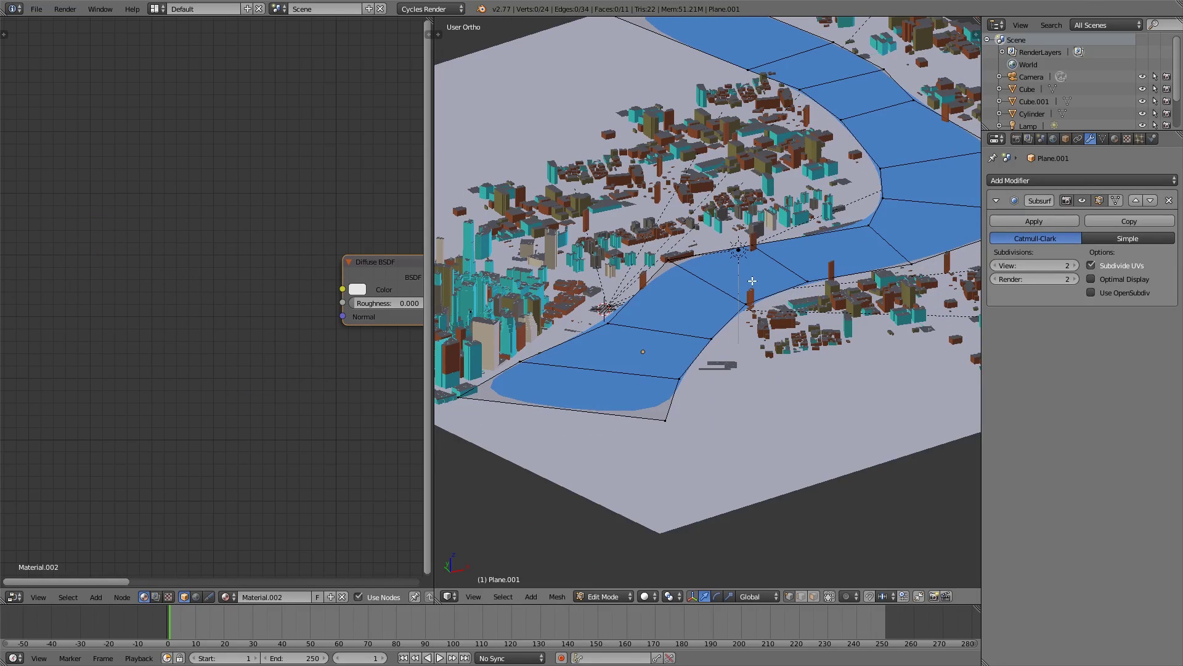
# Lower the whole flat river surface along the Z axis by about 10.7 units.
pyautogui.press('a')
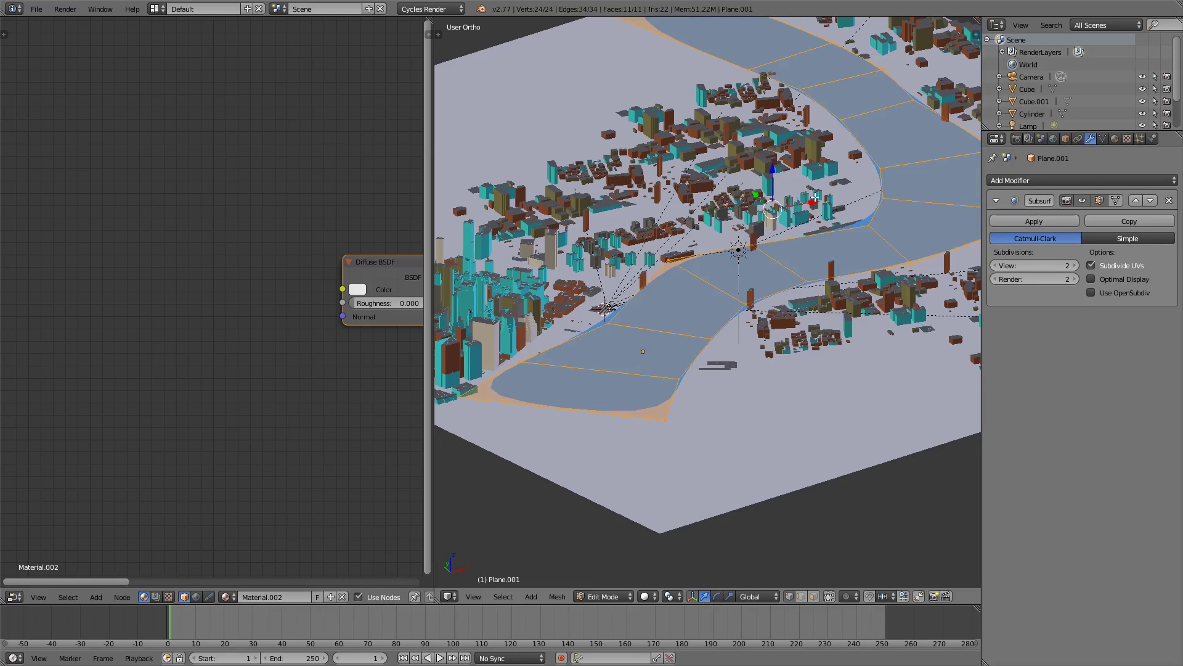
pyautogui.press('g')
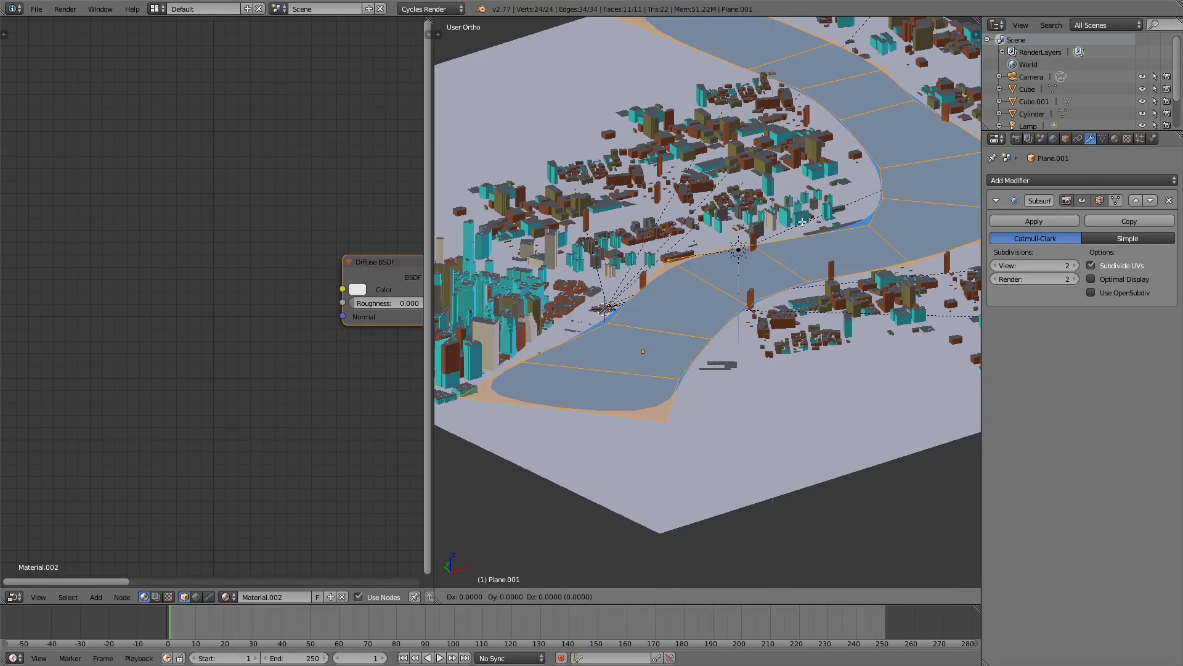
pyautogui.press('z')
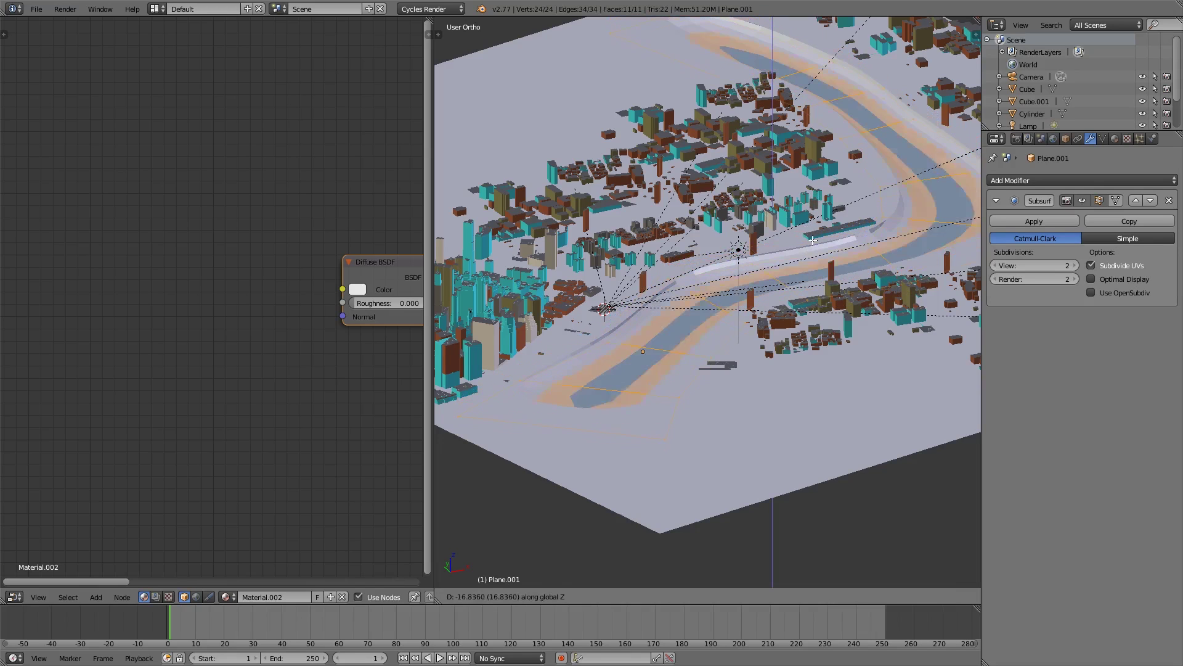
pyautogui.click(812, 234)
pyautogui.press('Tab')
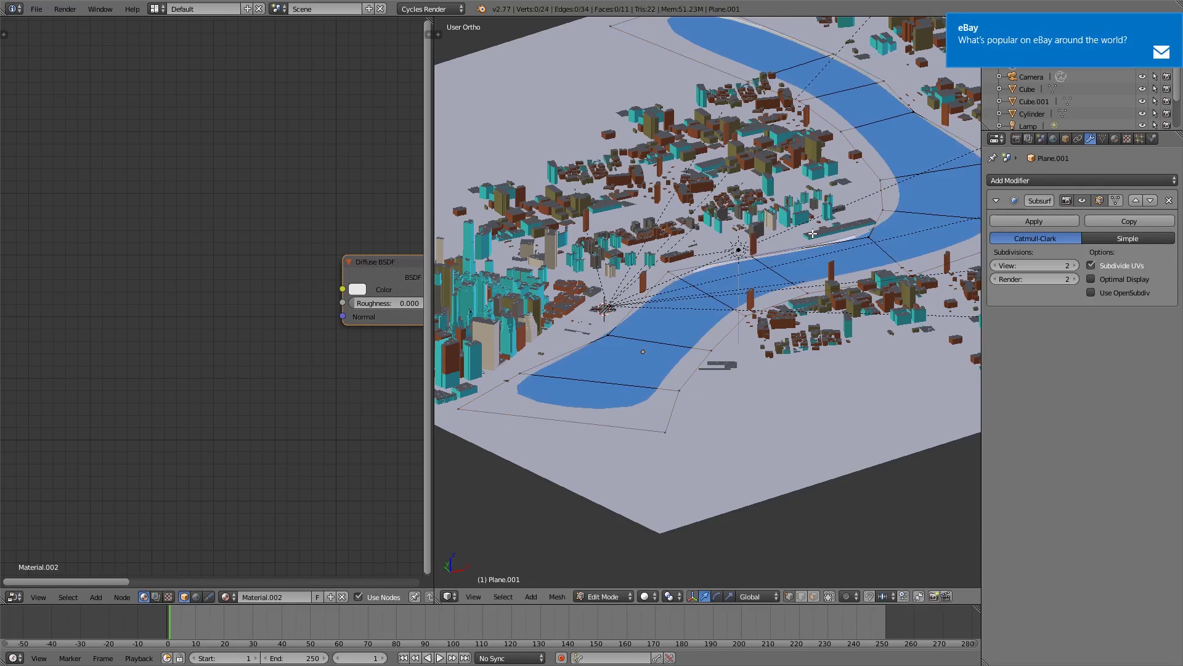
pyautogui.moveTo(814, 236); pyautogui.dragTo(676, 342, button='middle')
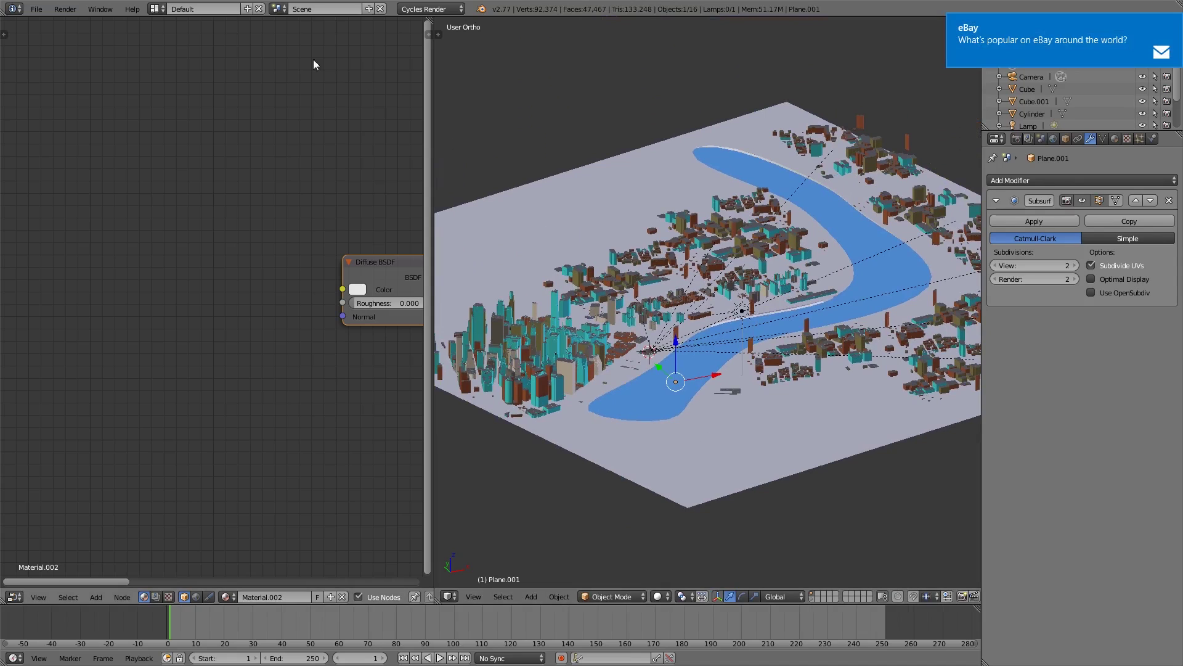
# Run the screencast keys script in the Scripting layout and return to the Default layout.
pyautogui.click(156, 8)
pyautogui.click(198, 97)
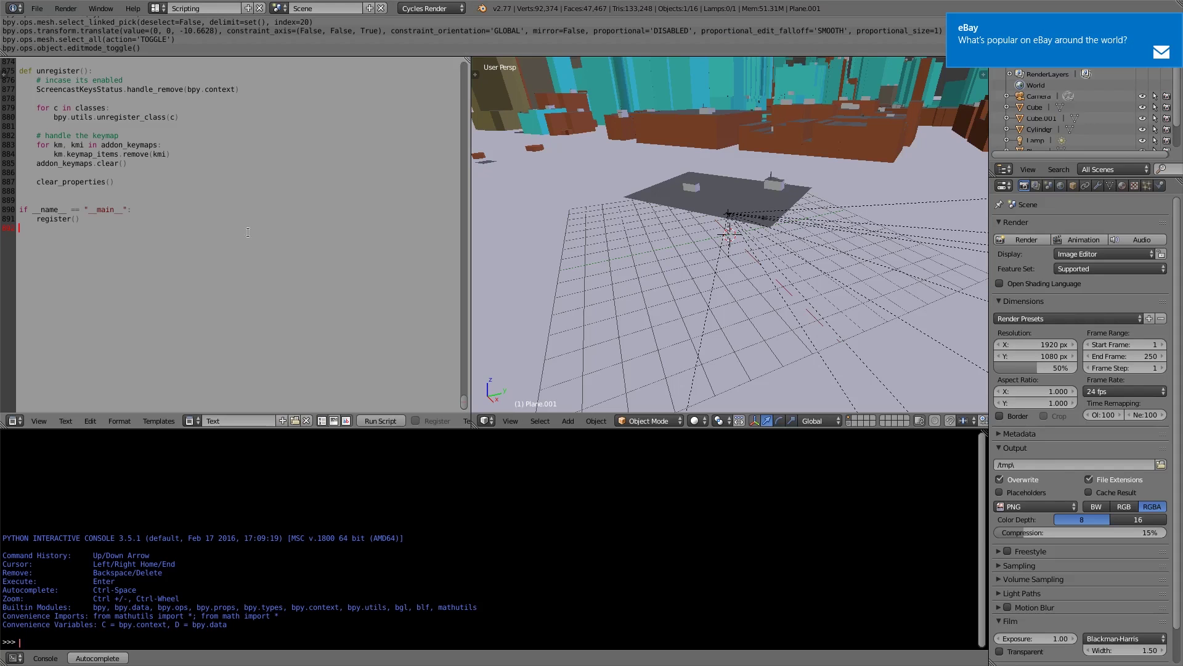
pyautogui.click(388, 424)
pyautogui.click(155, 9)
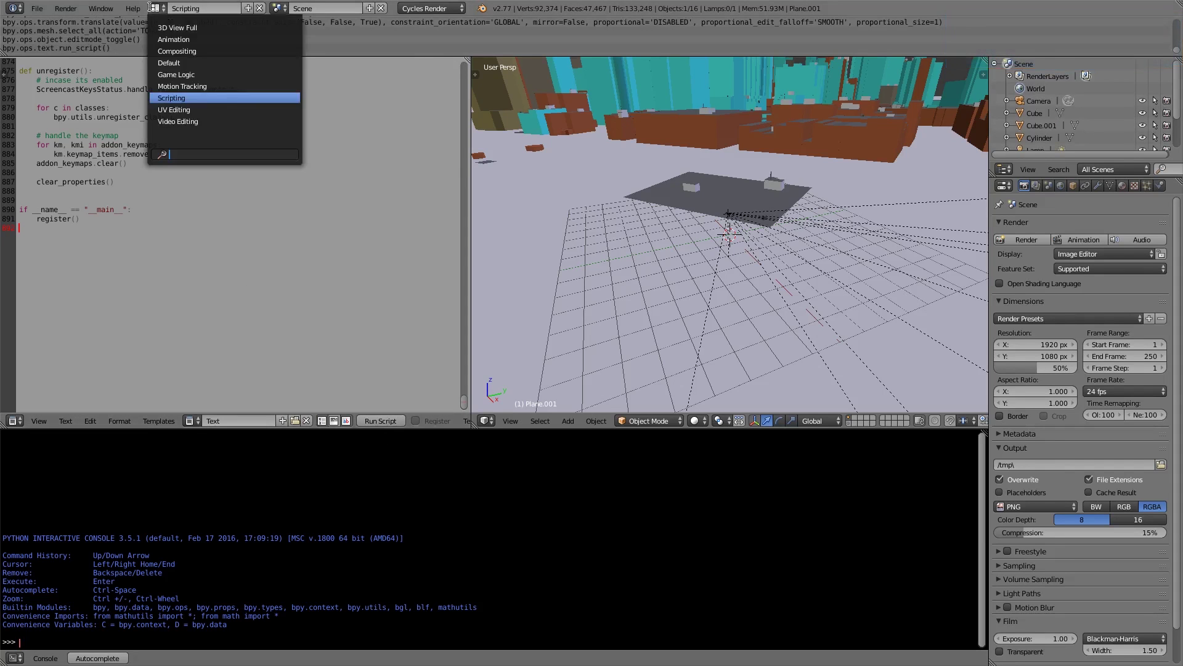
pyautogui.click(170, 63)
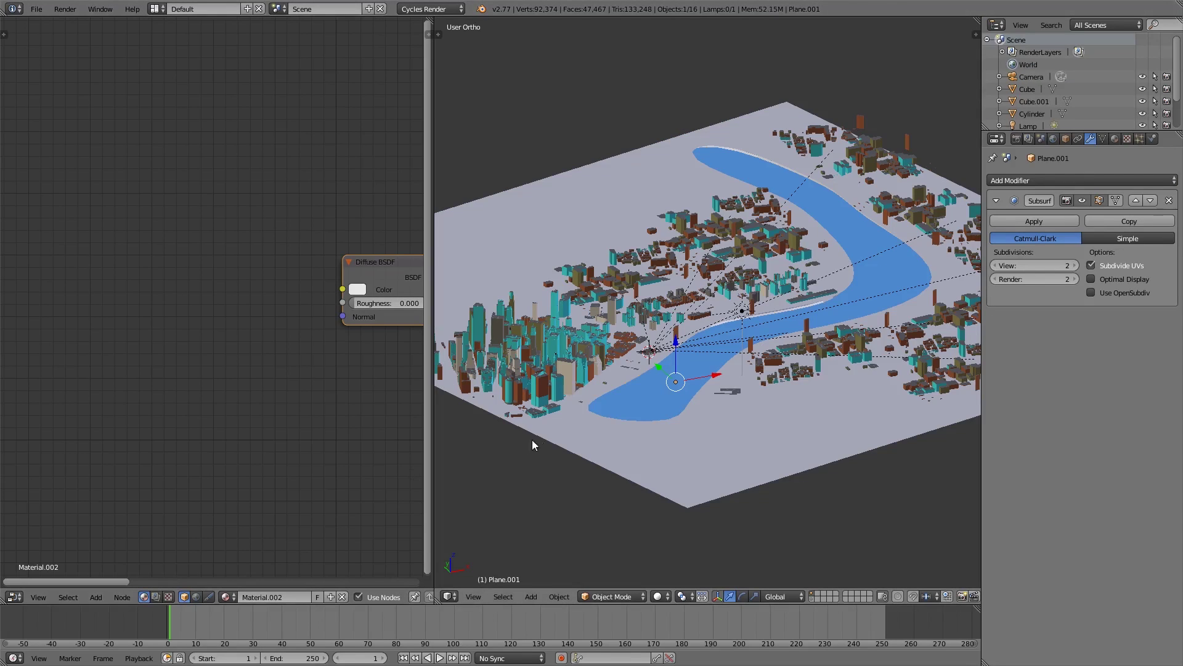
# Start the Screencast Keys display in the 3D view and widen that view by narrowing the node editor.
pyautogui.press('n')
pyautogui.moveTo(972, 462); pyautogui.dragTo(970, 533)
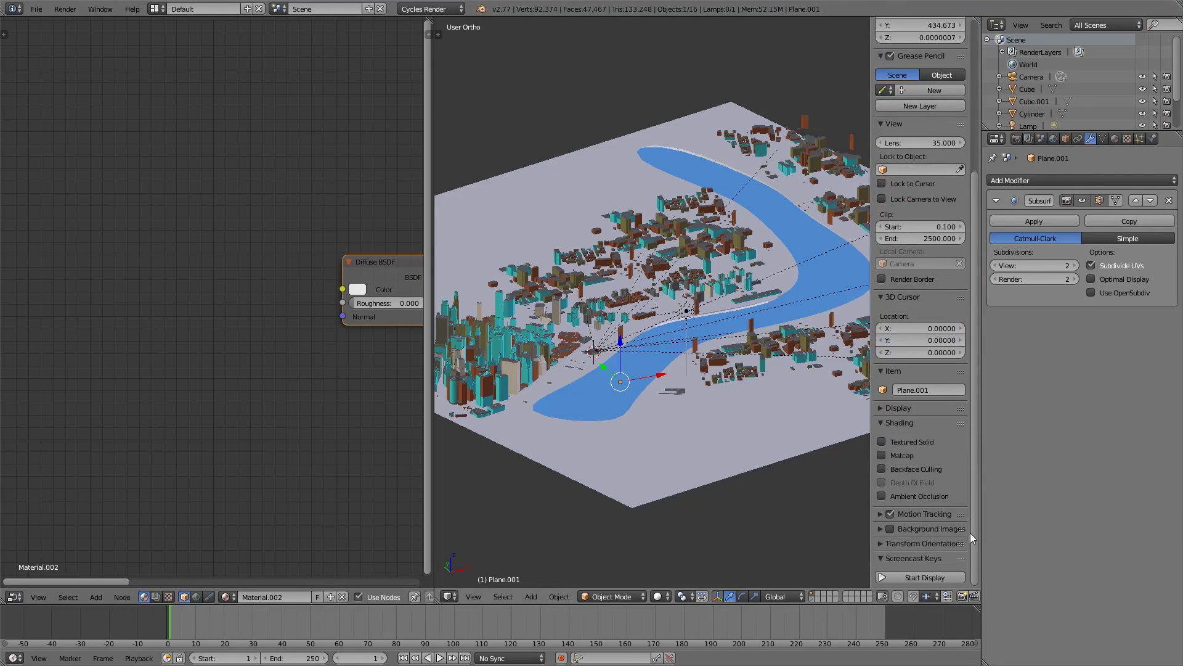
pyautogui.click(914, 575)
pyautogui.press('n')
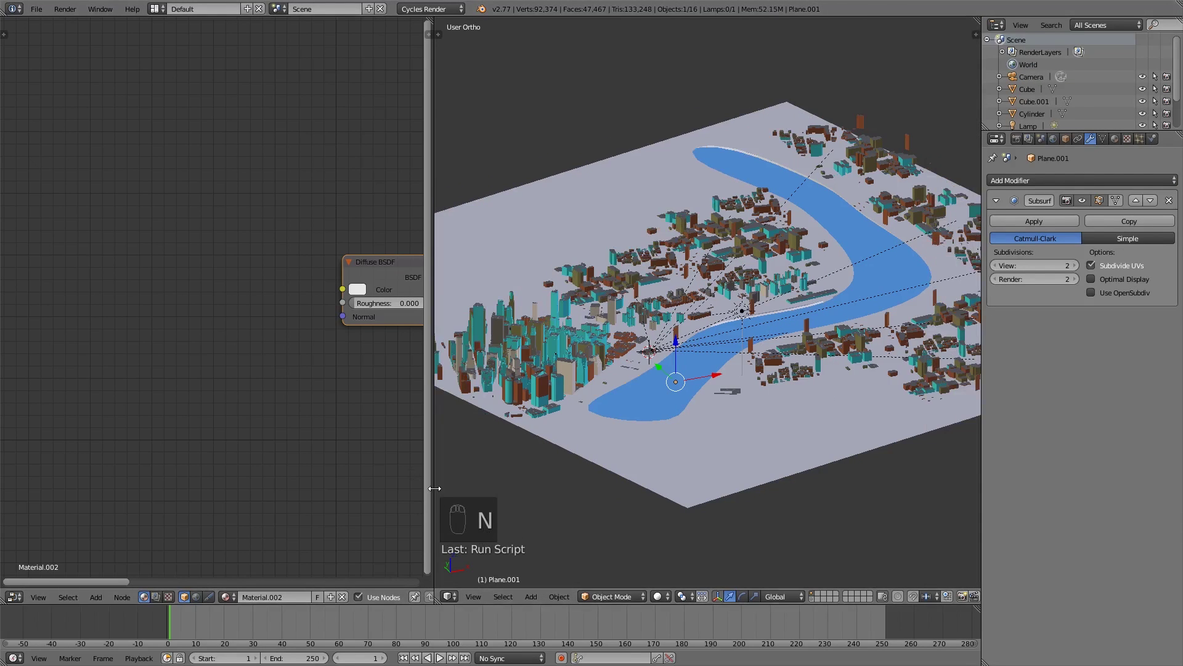
pyautogui.moveTo(434, 488); pyautogui.dragTo(291, 489)
pyautogui.scroll(5, 623, 381)
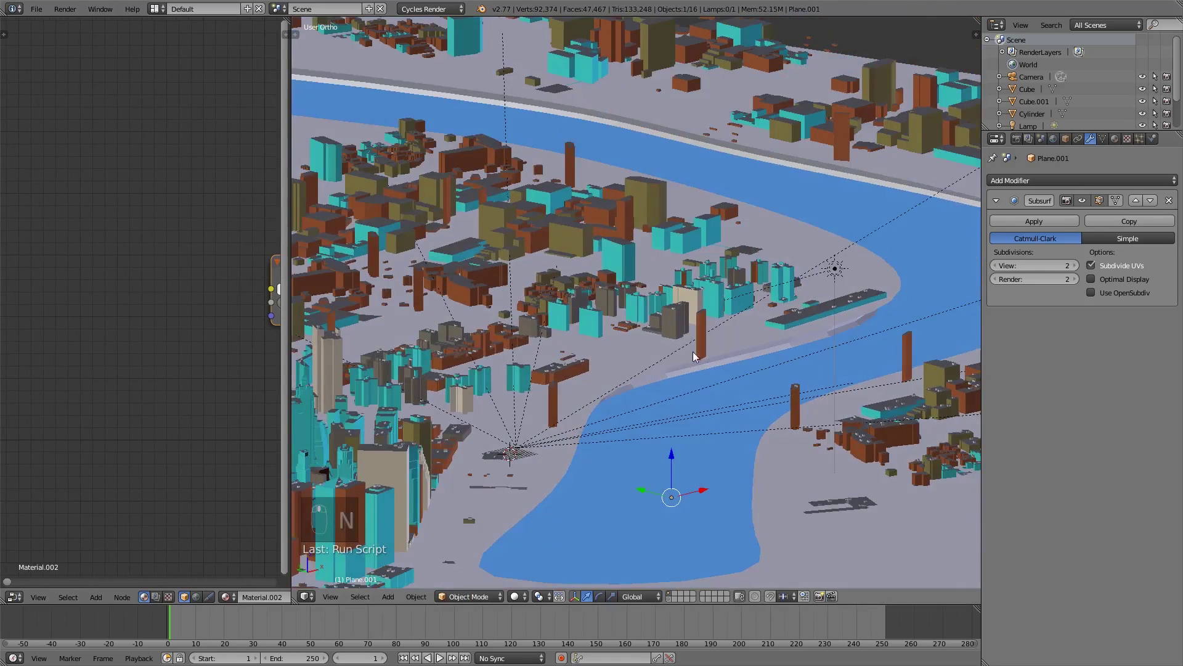
pyautogui.rightClick(696, 449)
pyautogui.moveTo(633, 305)
pyautogui.mouseDown()
pyautogui.moveTo(634, 271)
pyautogui.moveTo(631, 308)
pyautogui.mouseUp()
pyautogui.hotkey('ctrl', 'z')
pyautogui.hotkey('ctrl', 'z')
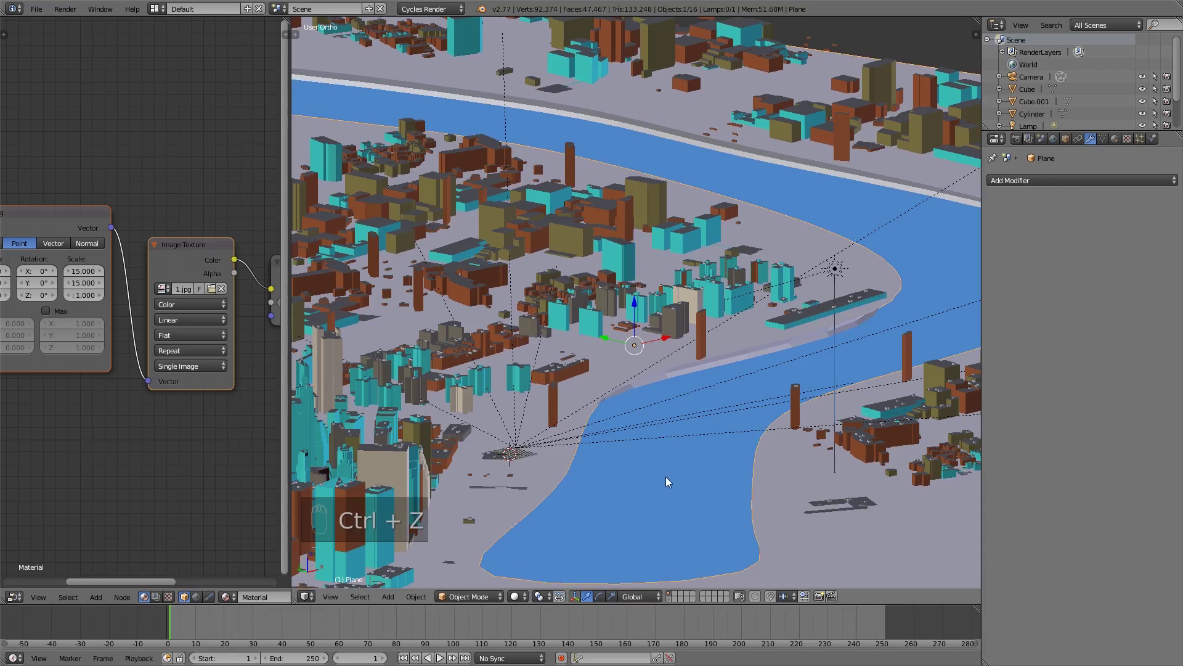
# Raise the river surface slightly along the Z axis and switch to the camera view.
pyautogui.moveTo(671, 448); pyautogui.dragTo(671, 442)
pyautogui.press('KP_0')
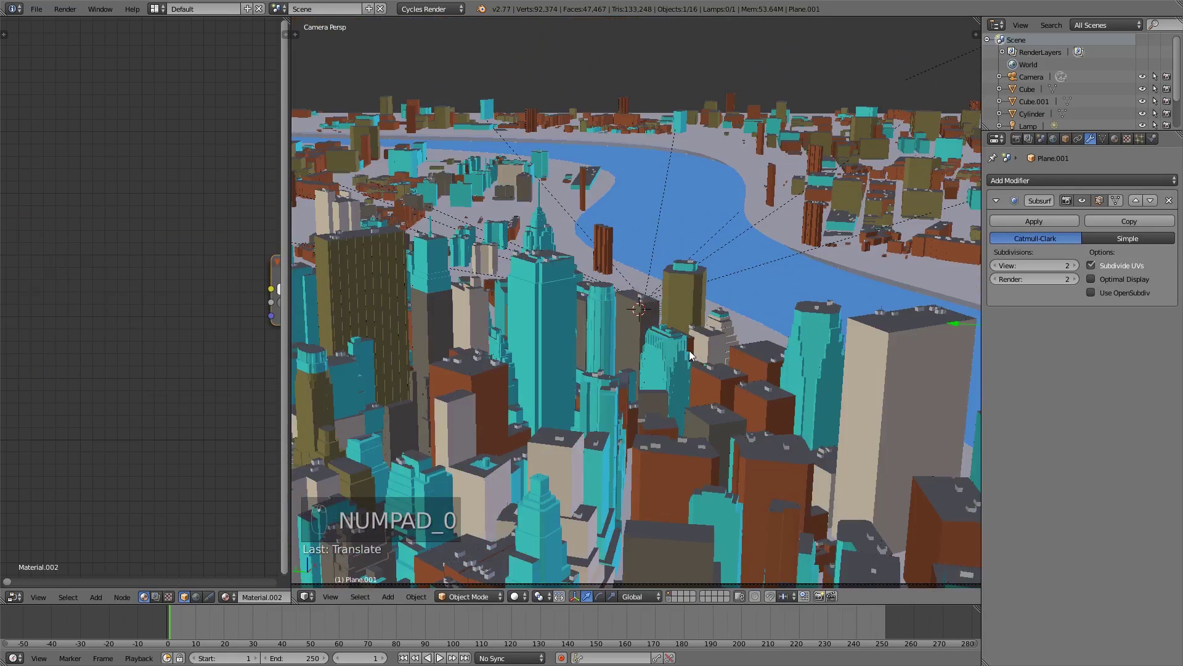
pyautogui.press('h')
pyautogui.press('z')
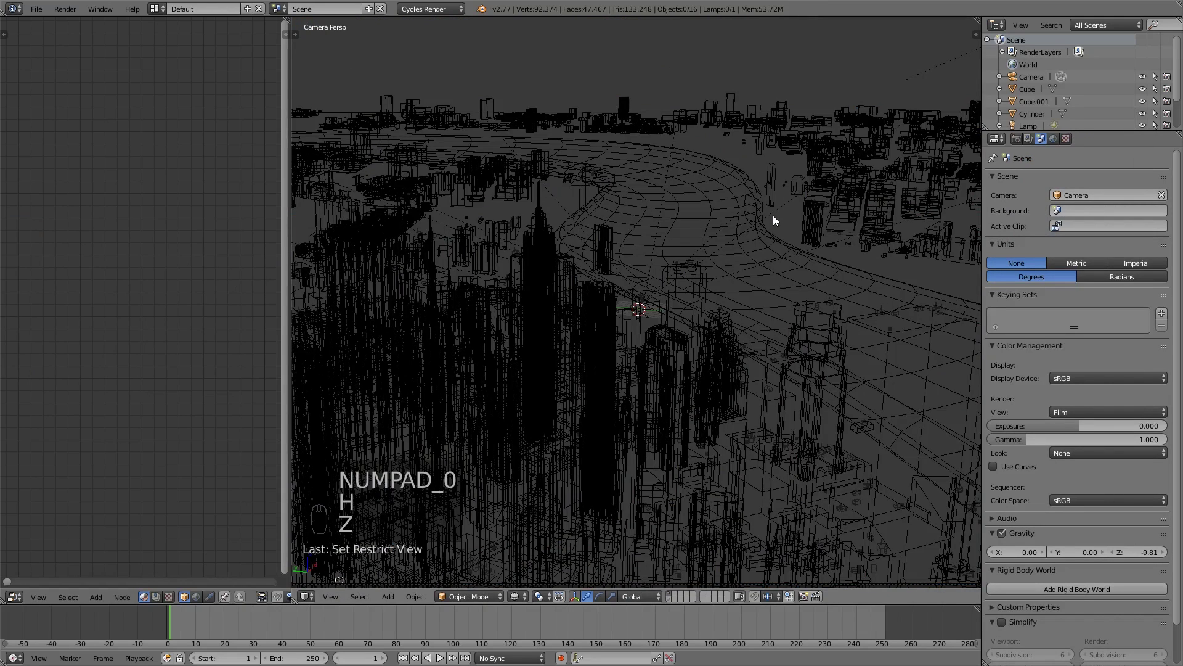
pyautogui.press('z')
pyautogui.hotkey('alt', 'h')
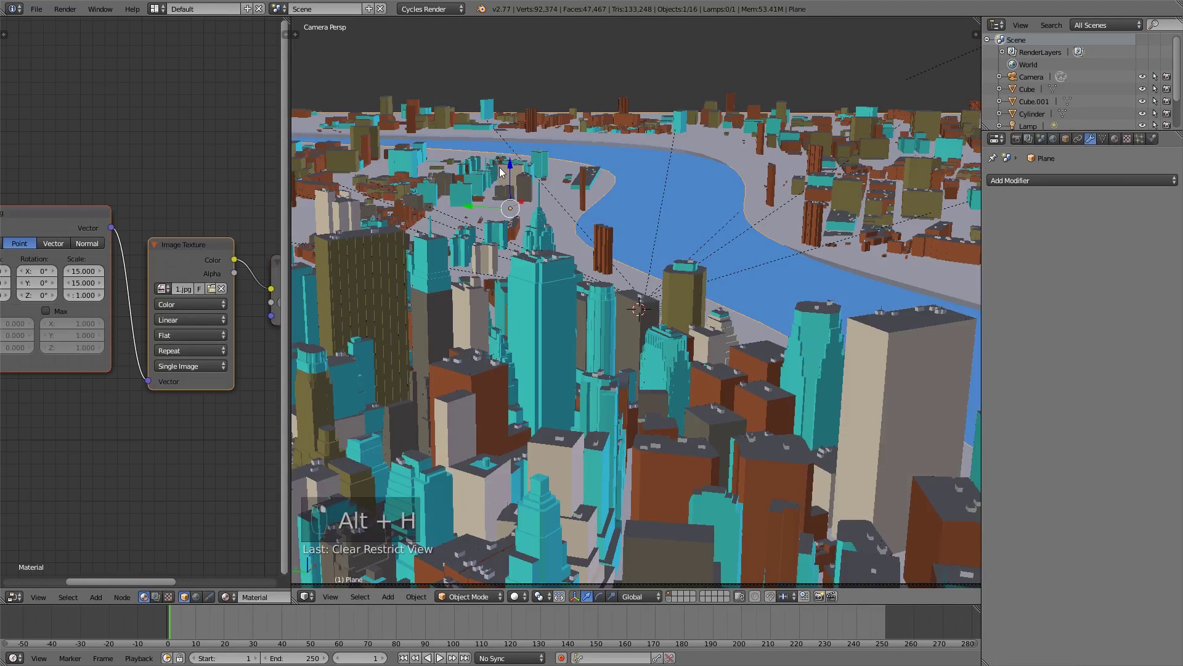
pyautogui.moveTo(510, 164)
pyautogui.mouseDown()
pyautogui.moveTo(515, 151)
pyautogui.moveTo(522, 163)
pyautogui.mouseUp()
pyautogui.hotkey('ctrl', 'z')
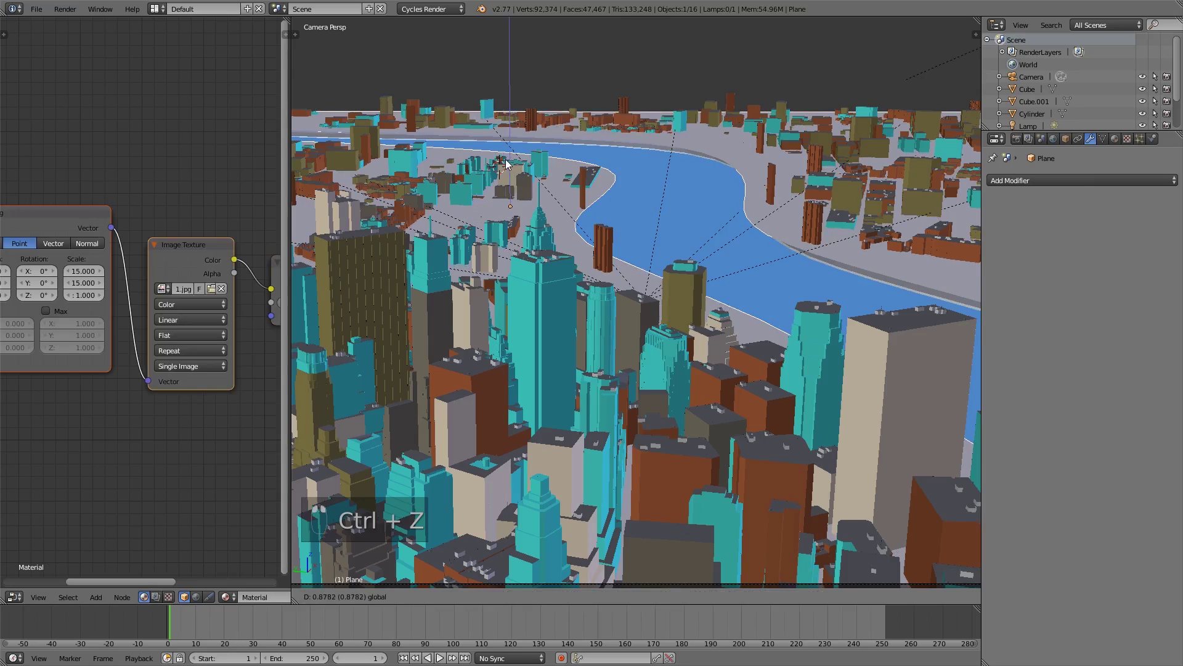
pyautogui.hotkey('ctrl', 'z')
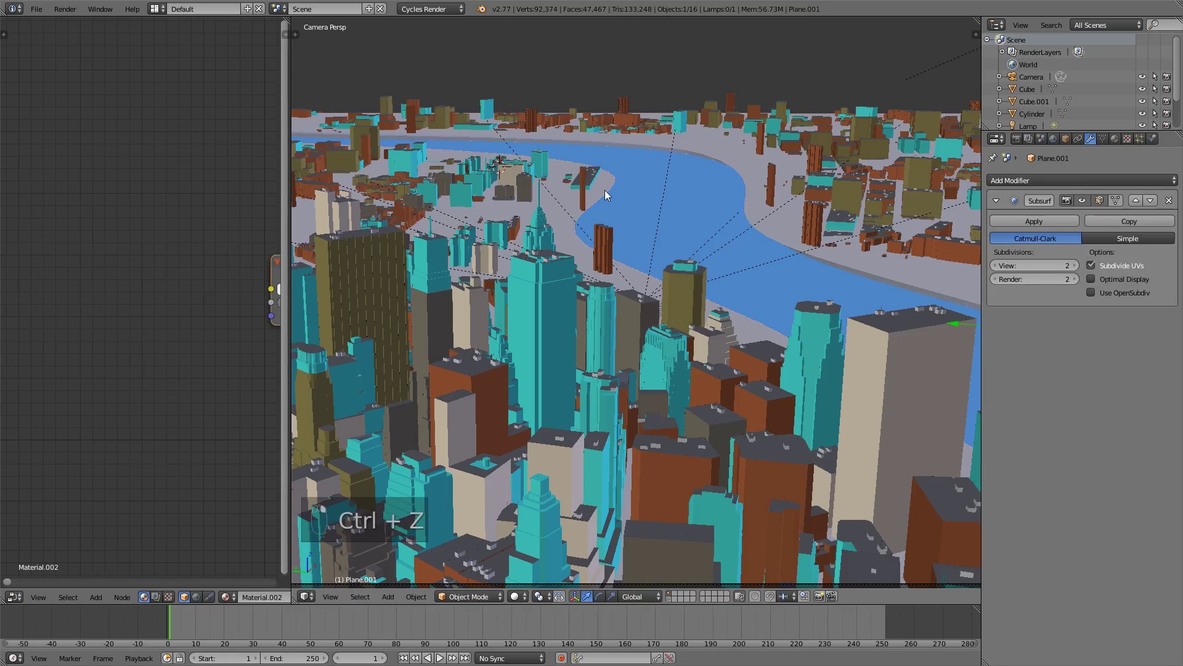
# Raise the river surface a little further along the Z axis while looking through the camera.
pyautogui.press('g')
pyautogui.press('z')
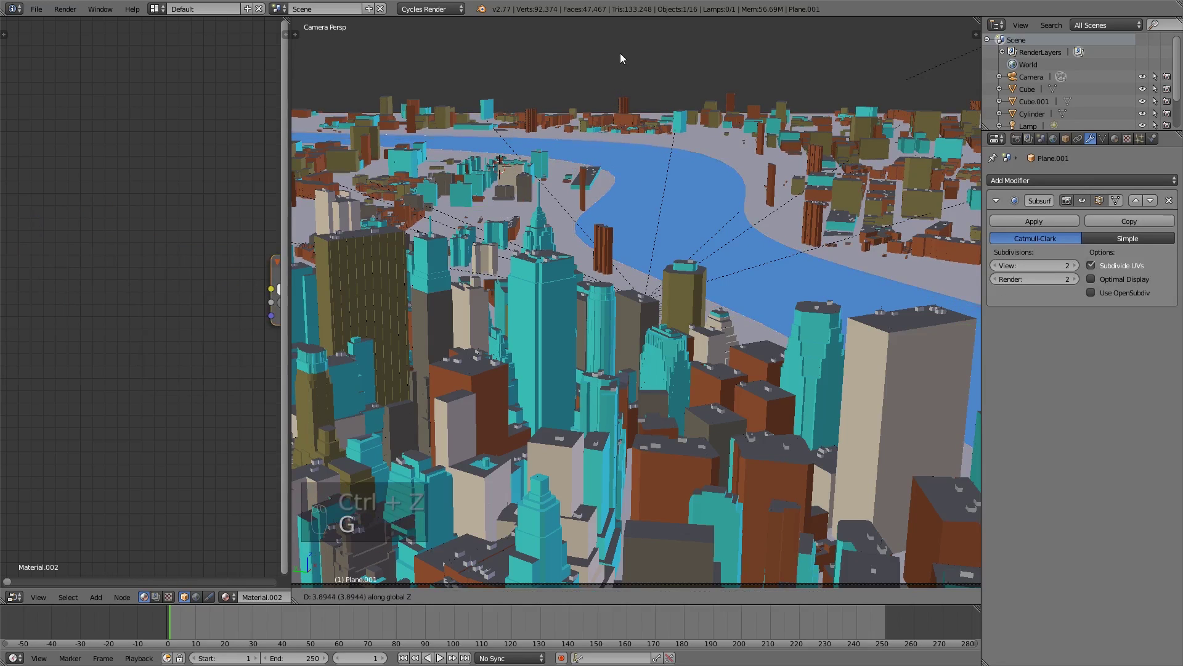
pyautogui.click(637, 105)
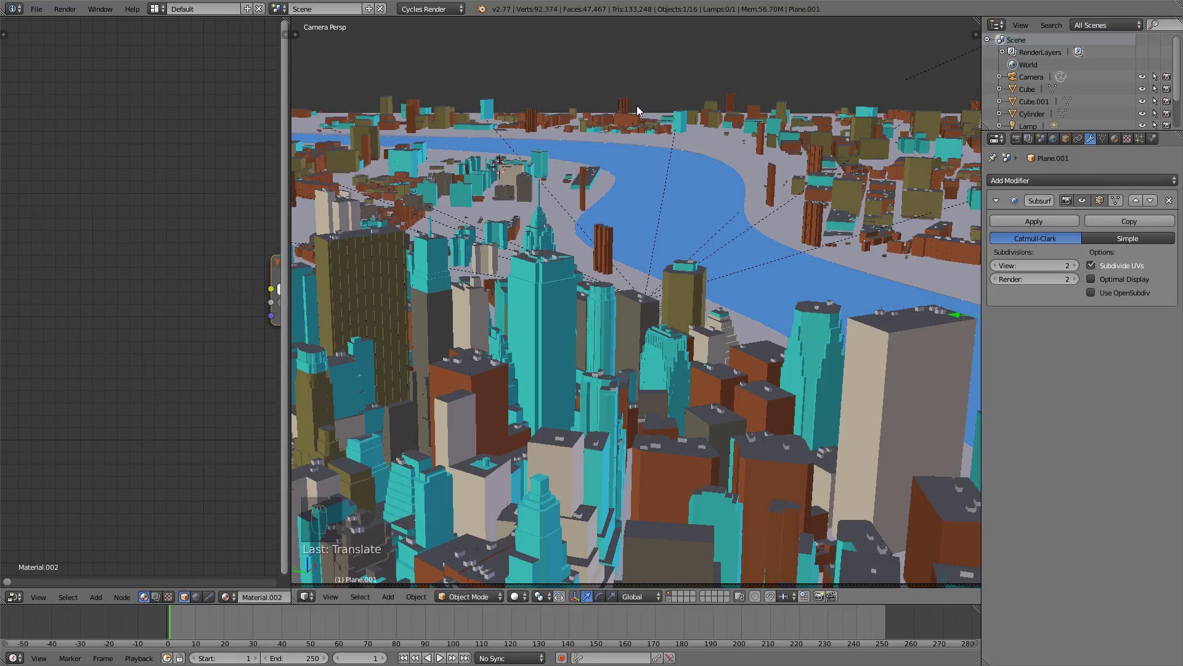
# Preview the city and river in Rendered viewport shading, and return to Solid shading.
pyautogui.click(515, 595)
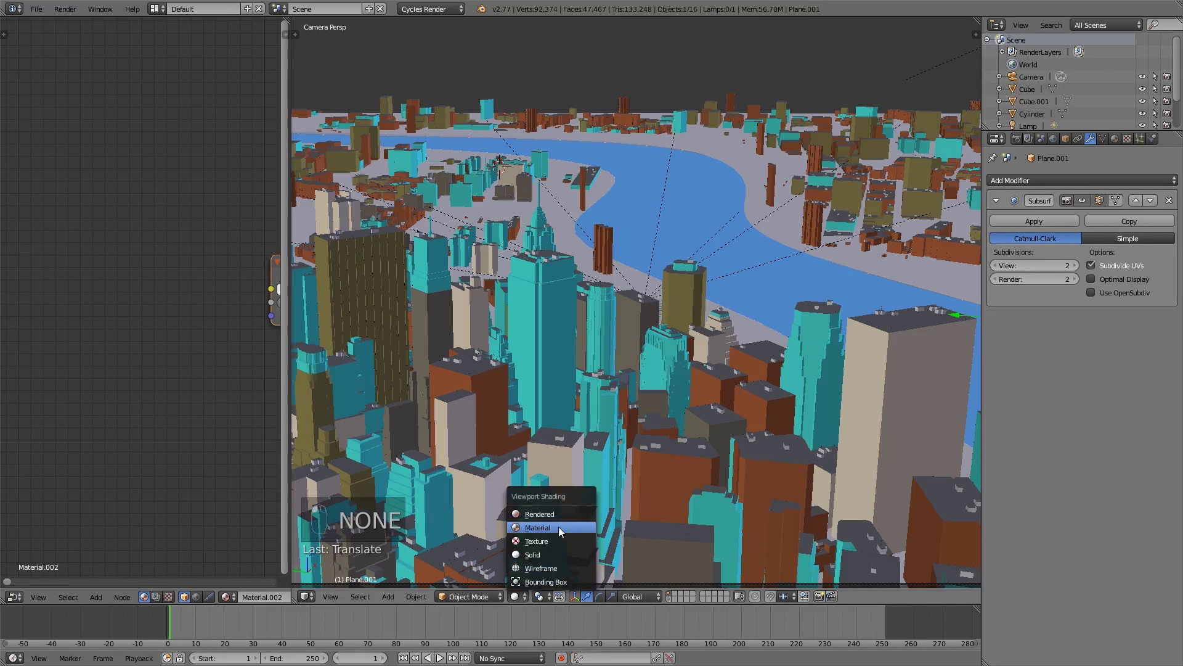
pyautogui.click(557, 515)
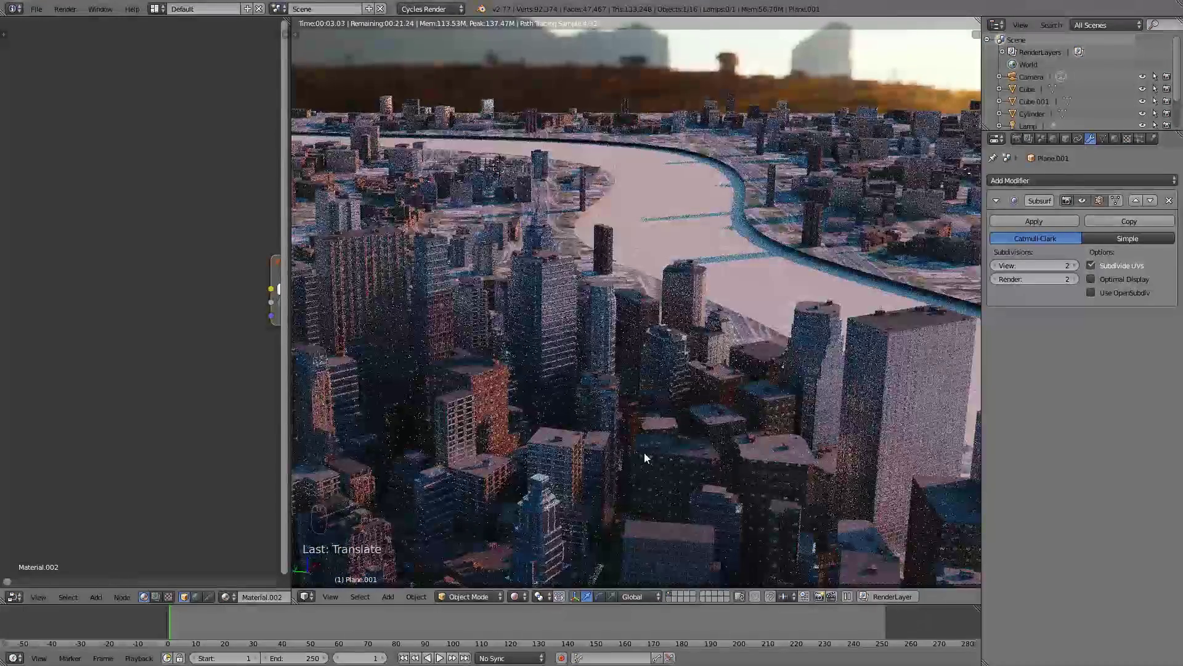
pyautogui.click(517, 596)
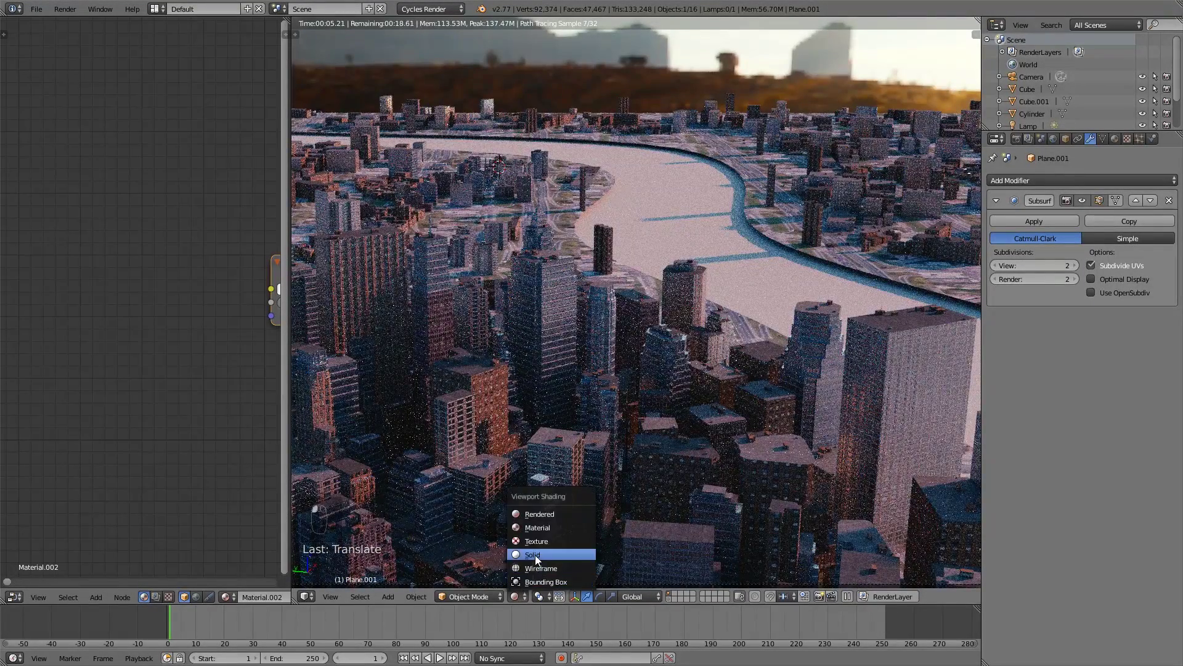
pyautogui.click(535, 555)
# Select the river surface and delete the Diffuse BSDF node from its material.
pyautogui.rightClick(698, 195)
pyautogui.scroll(-3, 223, 358)
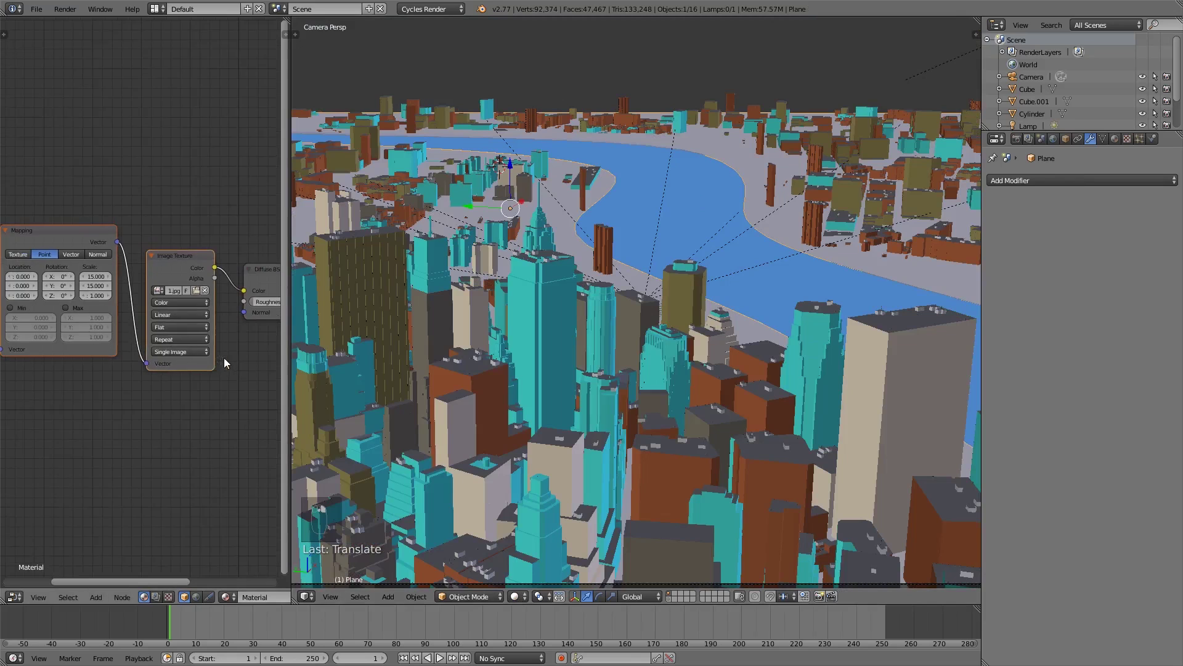
pyautogui.rightClick(737, 215)
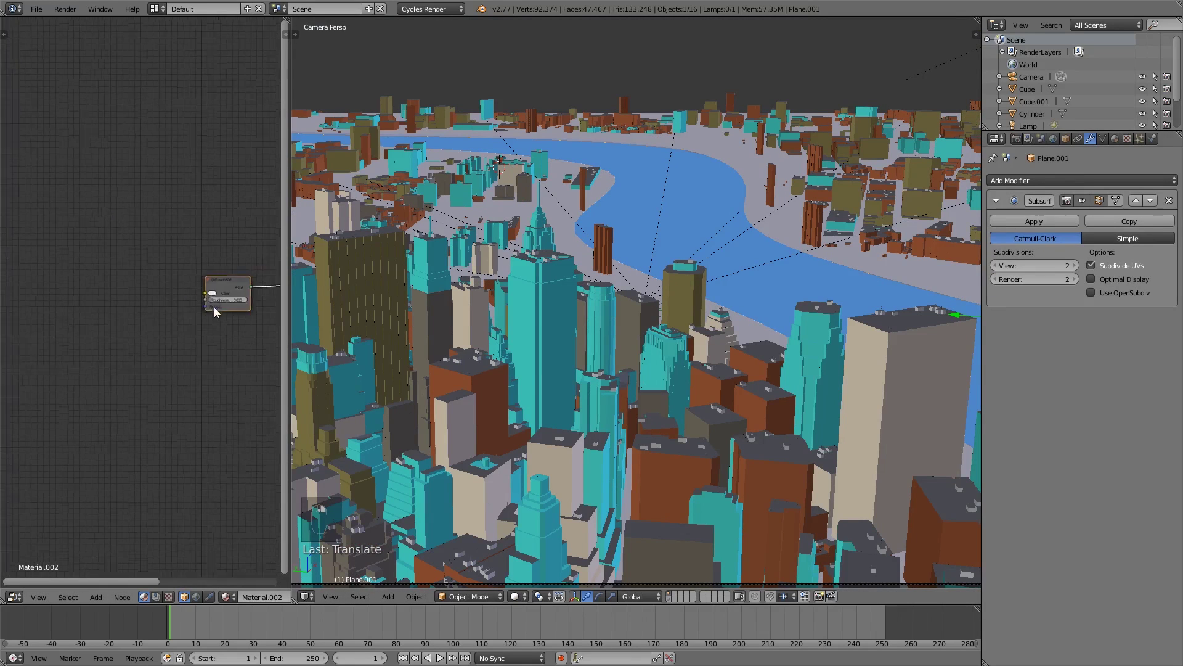
pyautogui.moveTo(229, 305); pyautogui.dragTo(146, 295)
pyautogui.press('x')
# Add a Glass BSDF node to the river material and link it to the Material Output's Surface.
pyautogui.hotkey('shift', 'a')
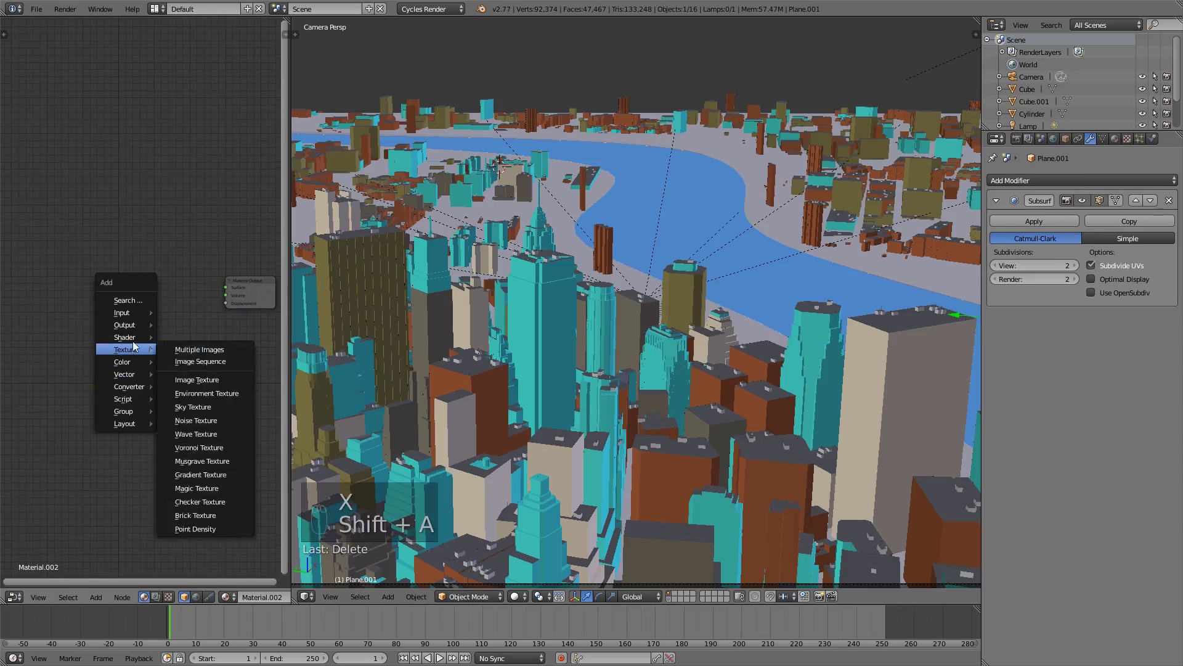
pyautogui.moveTo(132, 338)
pyautogui.click(205, 417)
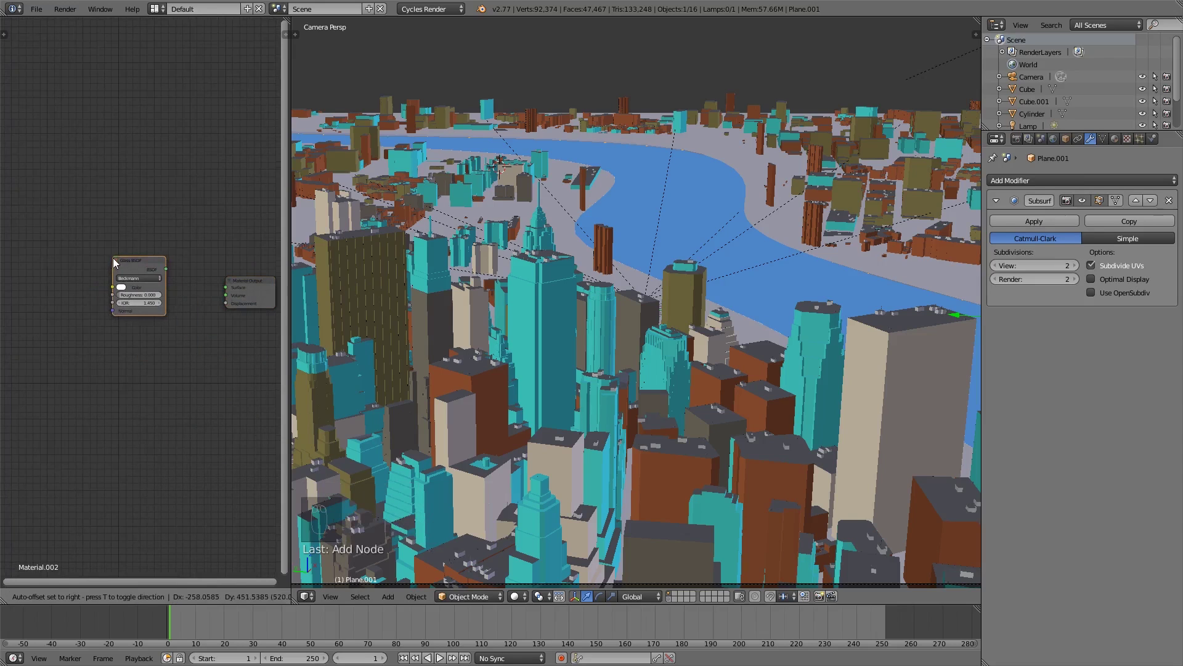
pyautogui.click(172, 283)
pyautogui.moveTo(193, 277); pyautogui.dragTo(271, 284)
# Set the Glass BSDF's IOR to 1.333.
pyautogui.scroll(2, 237, 335)
pyautogui.click(178, 335)
pyautogui.write('1.45')
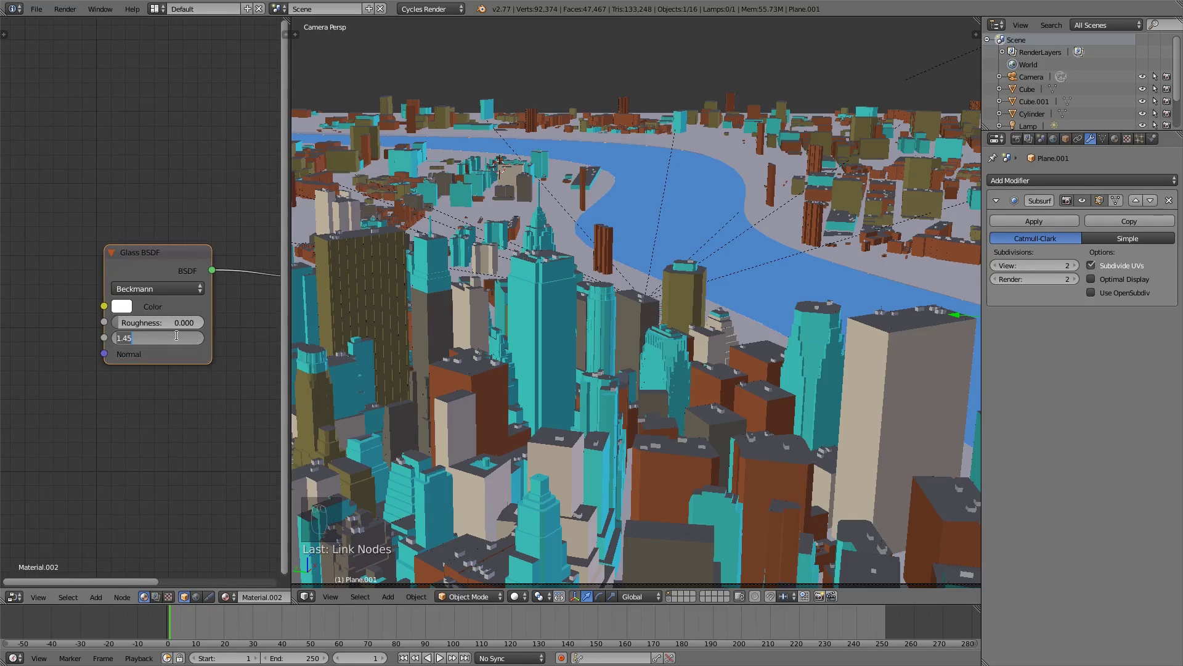
pyautogui.write('1.333')
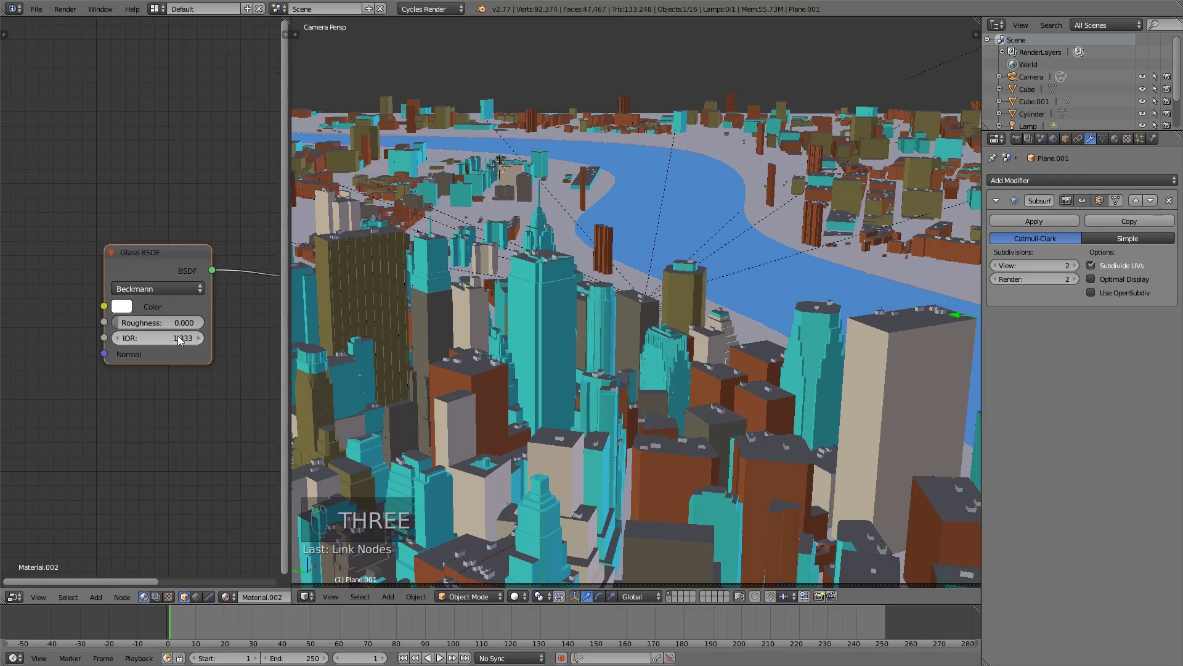
pyautogui.press('Return')
# Widen the node editor and add a ColorRamp node before the Glass BSDF.
pyautogui.scroll(-3, 190, 301)
pyautogui.moveTo(188, 300); pyautogui.dragTo(228, 296, button='middle')
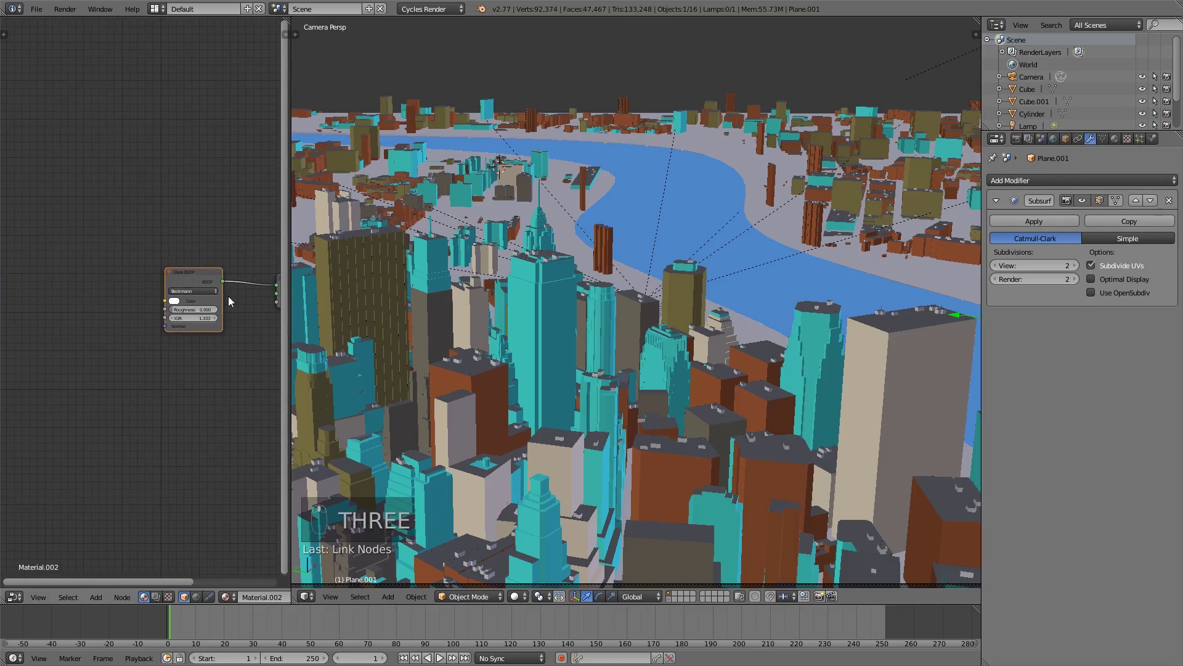
pyautogui.moveTo(288, 294); pyautogui.dragTo(430, 290)
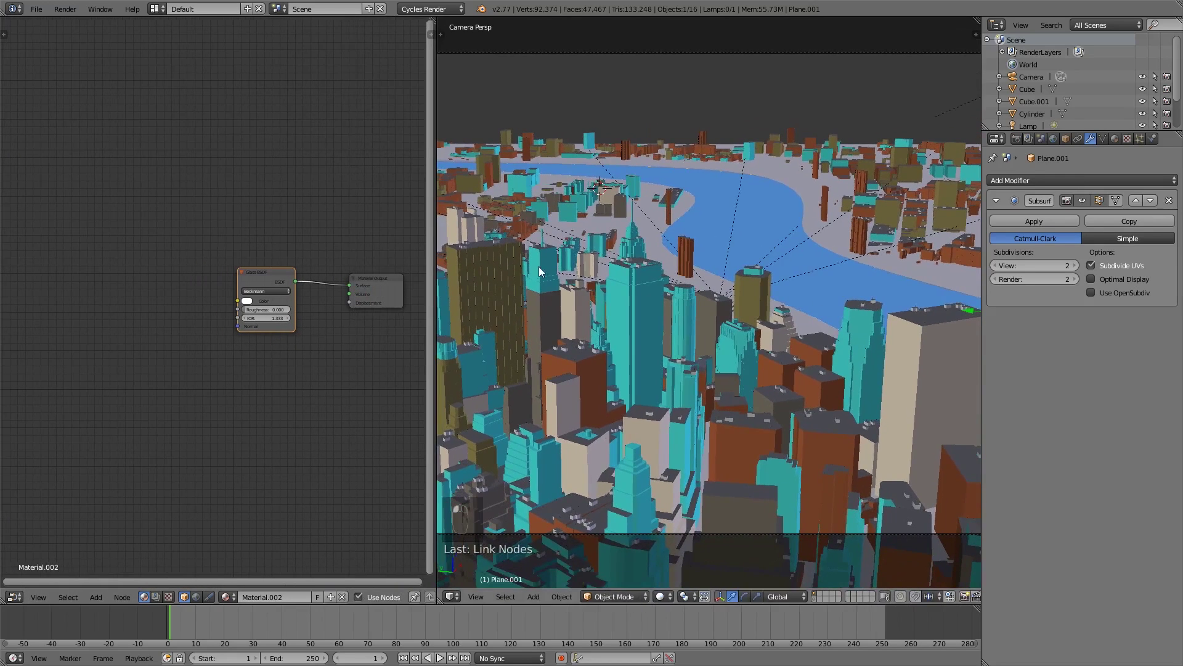
pyautogui.scroll(2, 277, 335)
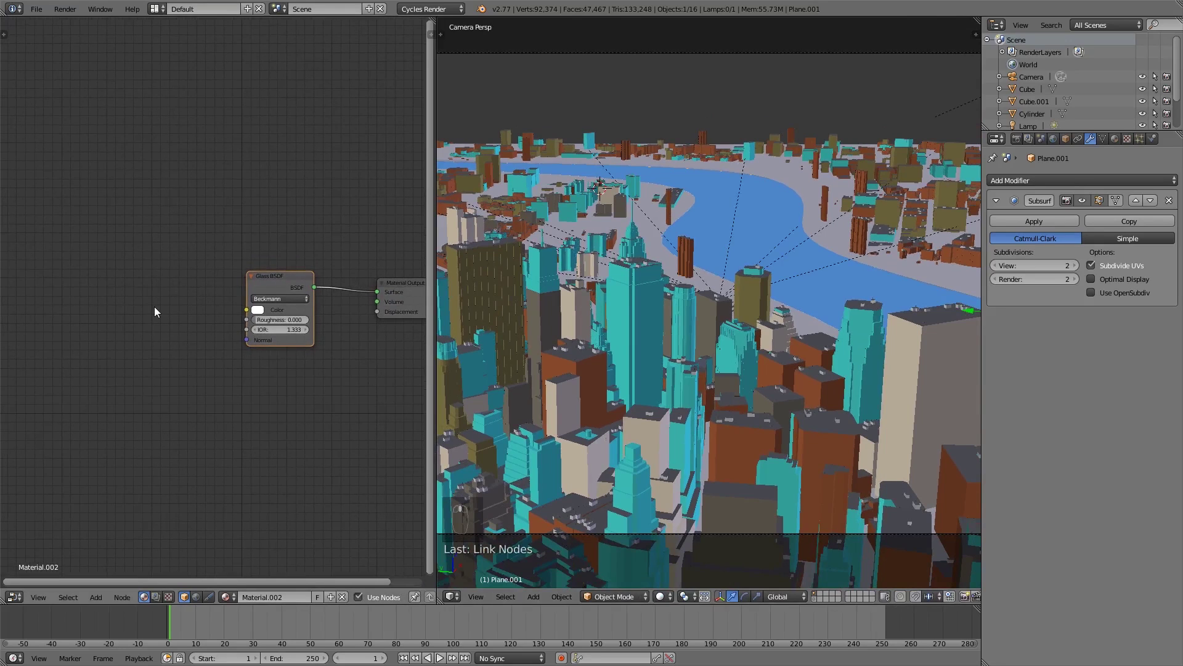
pyautogui.hotkey('shift', 'a')
pyautogui.moveTo(147, 277)
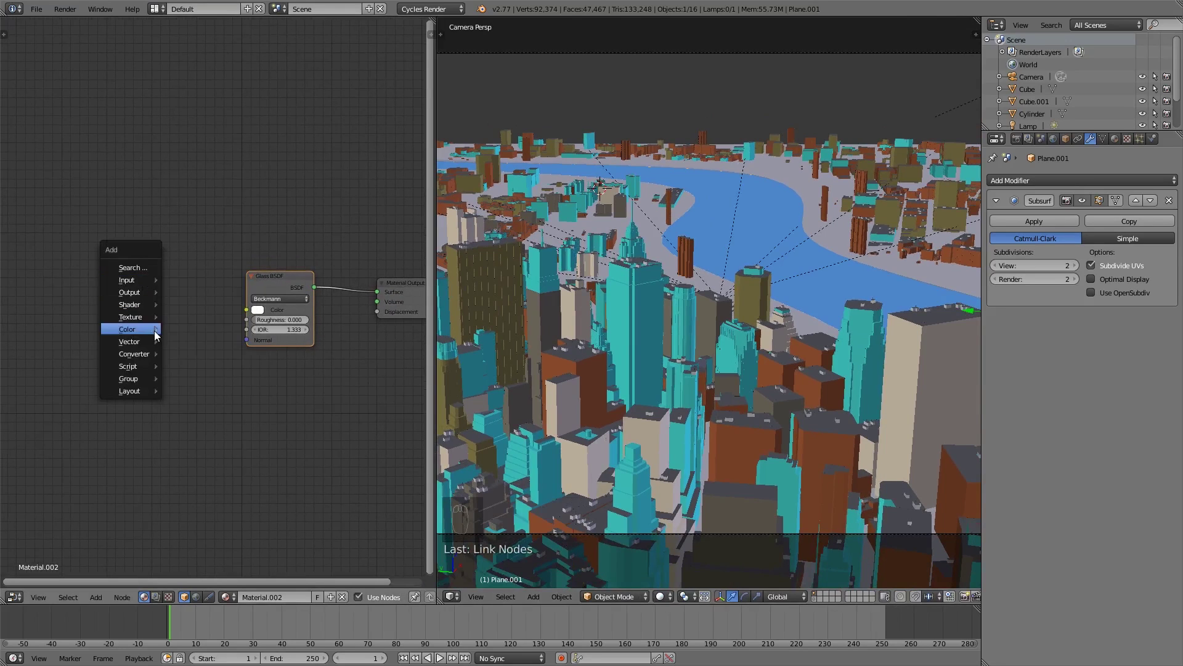
pyautogui.moveTo(141, 353)
pyautogui.click(181, 368)
pyautogui.click(61, 226)
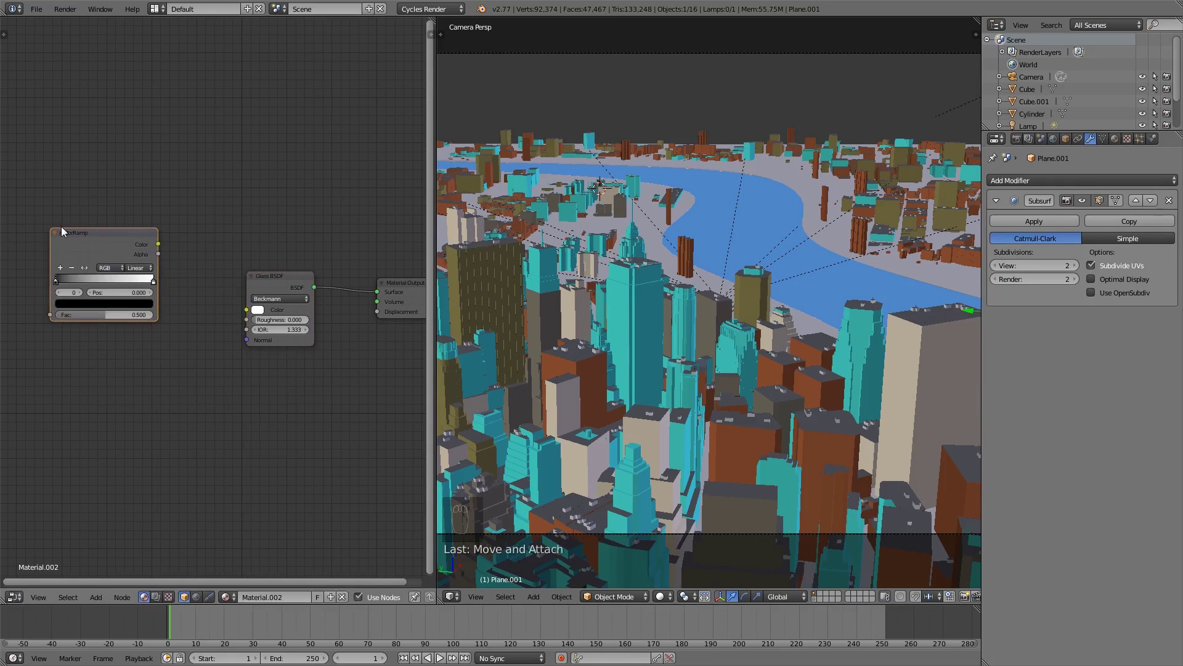
# Add a Noise Texture node before the ColorRamp and link its Color output to the ColorRamp's Fac input.
pyautogui.hotkey('ctrl', 't')
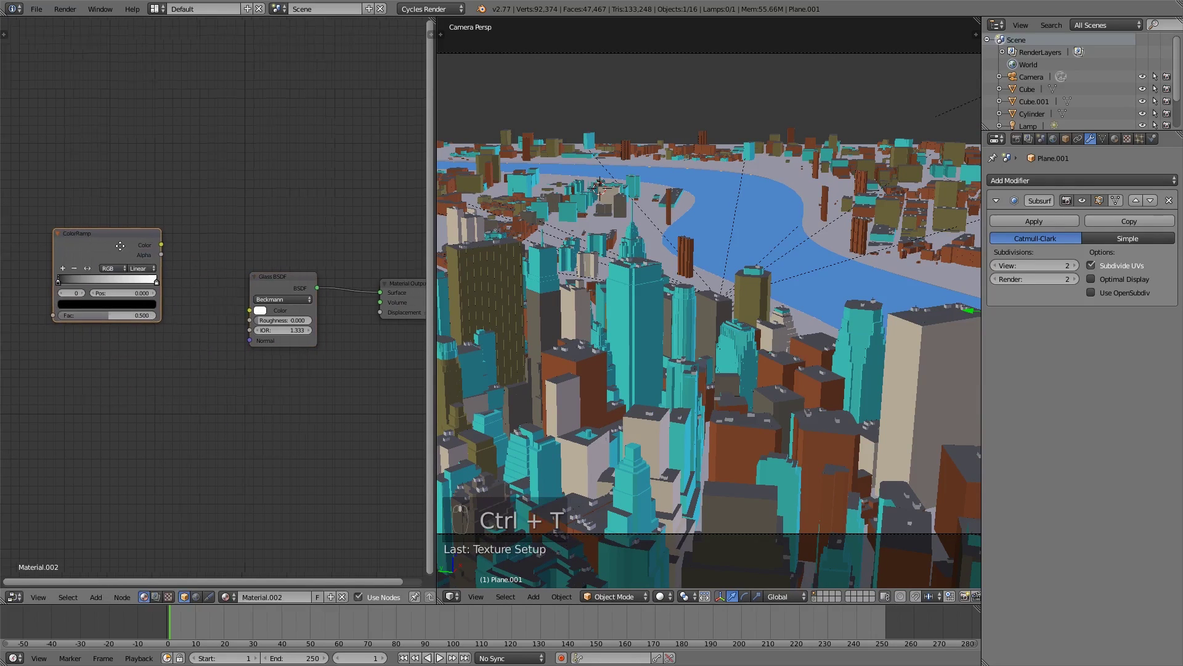
pyautogui.hotkey('ctrl', 't')
pyautogui.hotkey('shift', 'a')
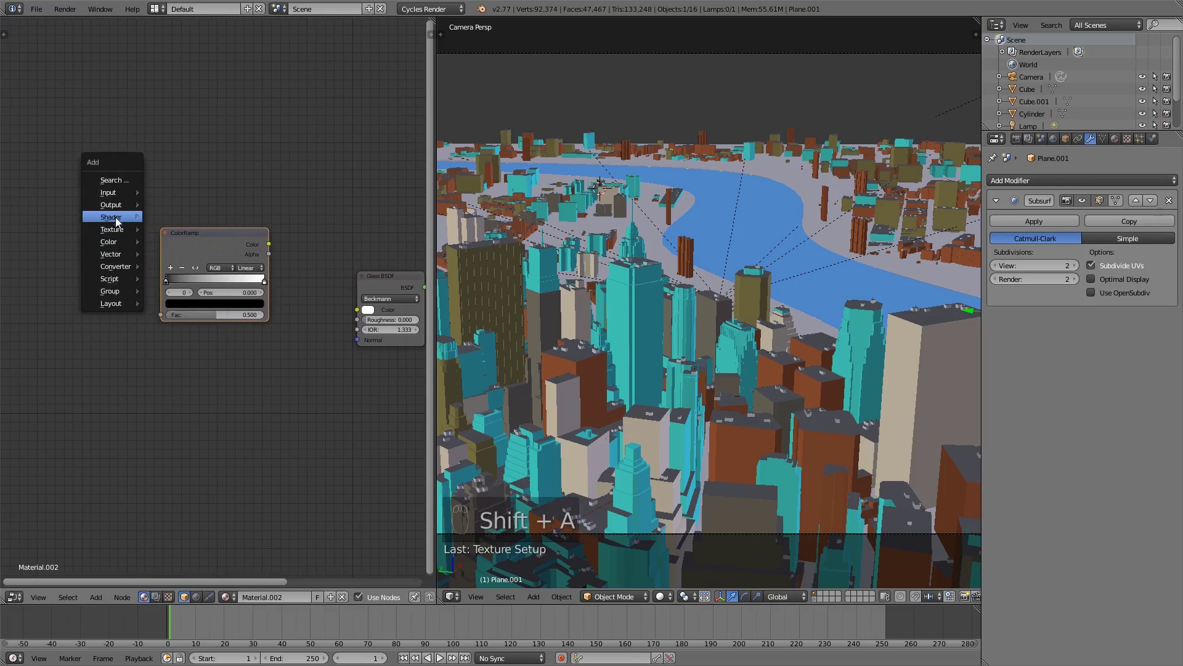
pyautogui.moveTo(132, 229)
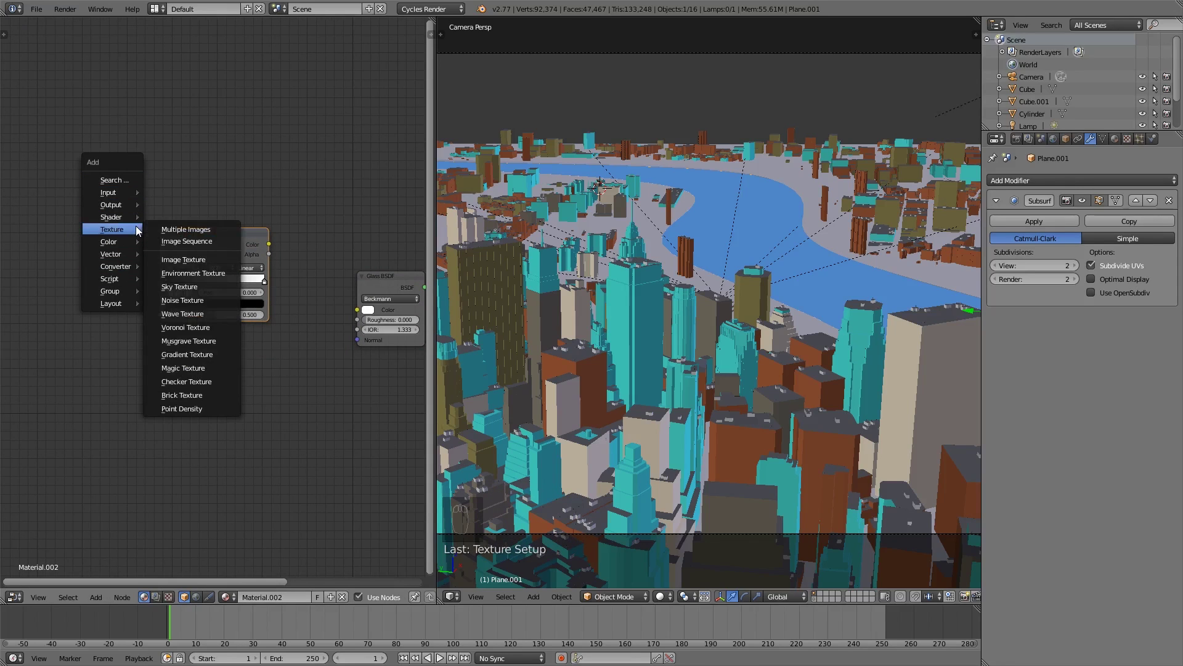
pyautogui.click(183, 300)
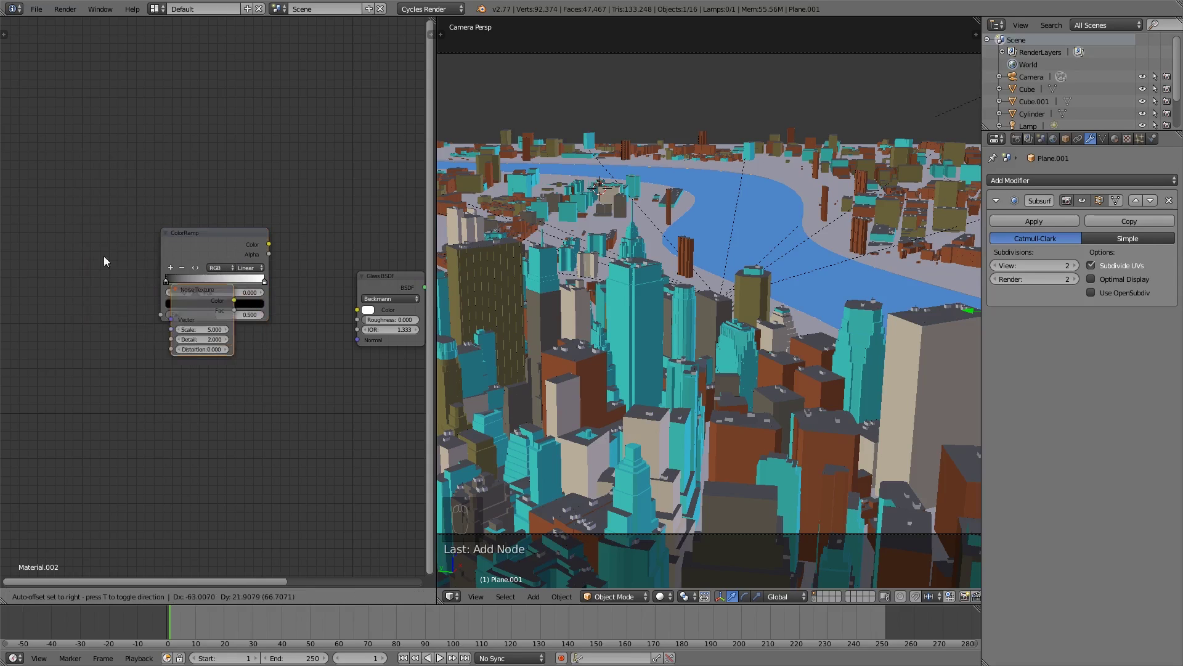
pyautogui.click(61, 236)
pyautogui.moveTo(116, 249); pyautogui.dragTo(139, 256)
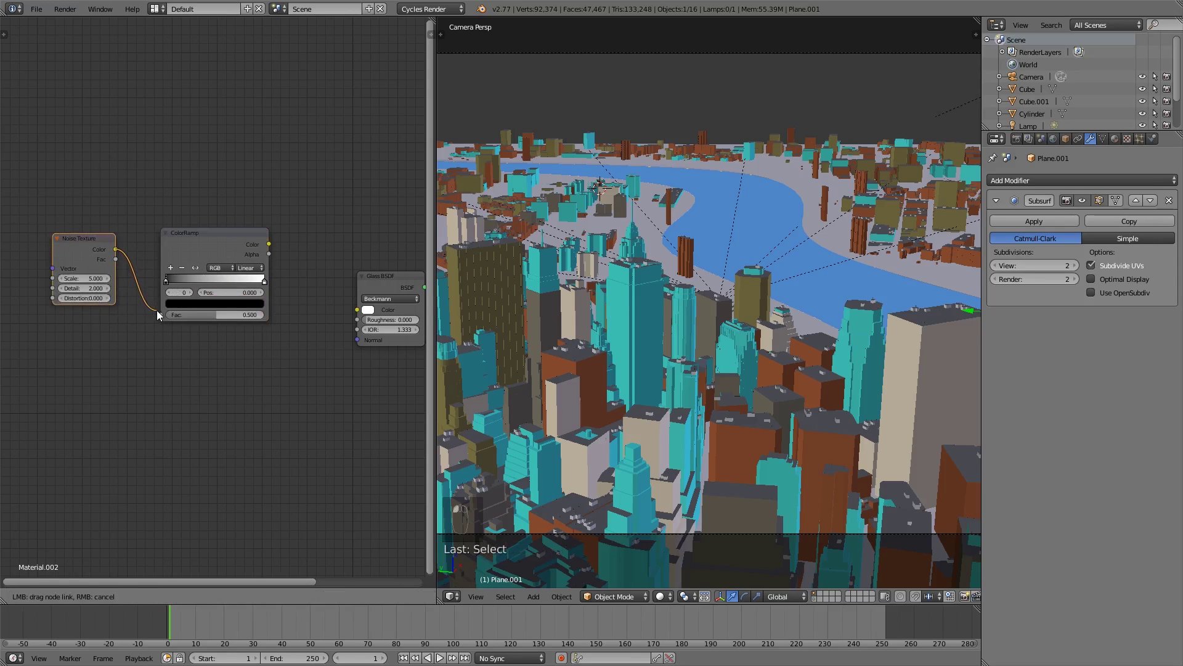
pyautogui.moveTo(157, 310); pyautogui.dragTo(162, 312)
# Set the Noise Texture's Scale to 150 and its Detail to 8.
pyautogui.scroll(2, 168, 313)
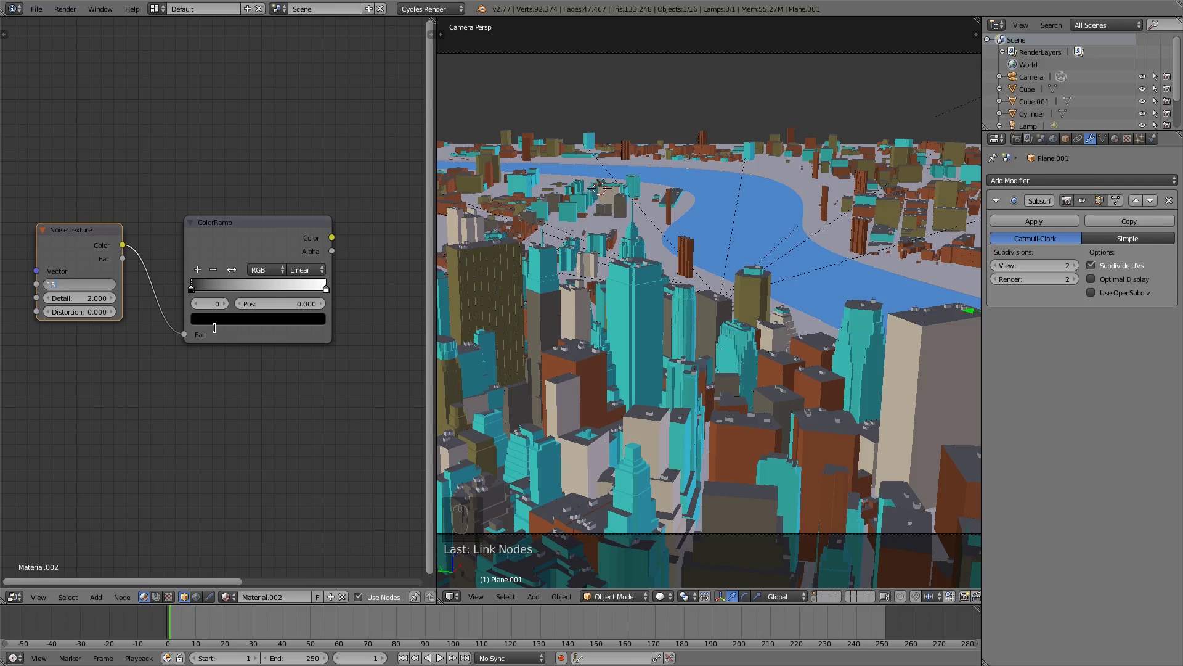
pyautogui.write('0')
pyautogui.press('Return')
pyautogui.click(94, 296)
pyautogui.write('8')
pyautogui.press('Return')
pyautogui.moveTo(292, 347); pyautogui.dragTo(189, 334, button='middle')
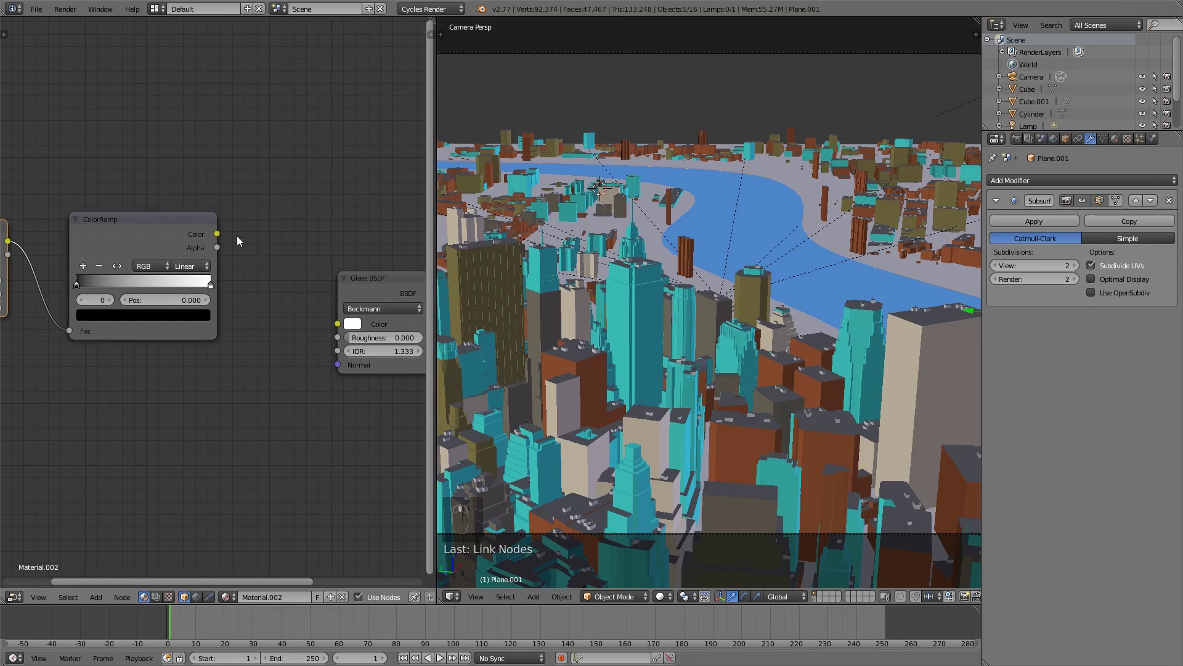
pyautogui.moveTo(217, 233); pyautogui.dragTo(337, 324)
pyautogui.scroll(-1, 349, 342)
pyautogui.moveTo(349, 343); pyautogui.dragTo(270, 333, button='middle')
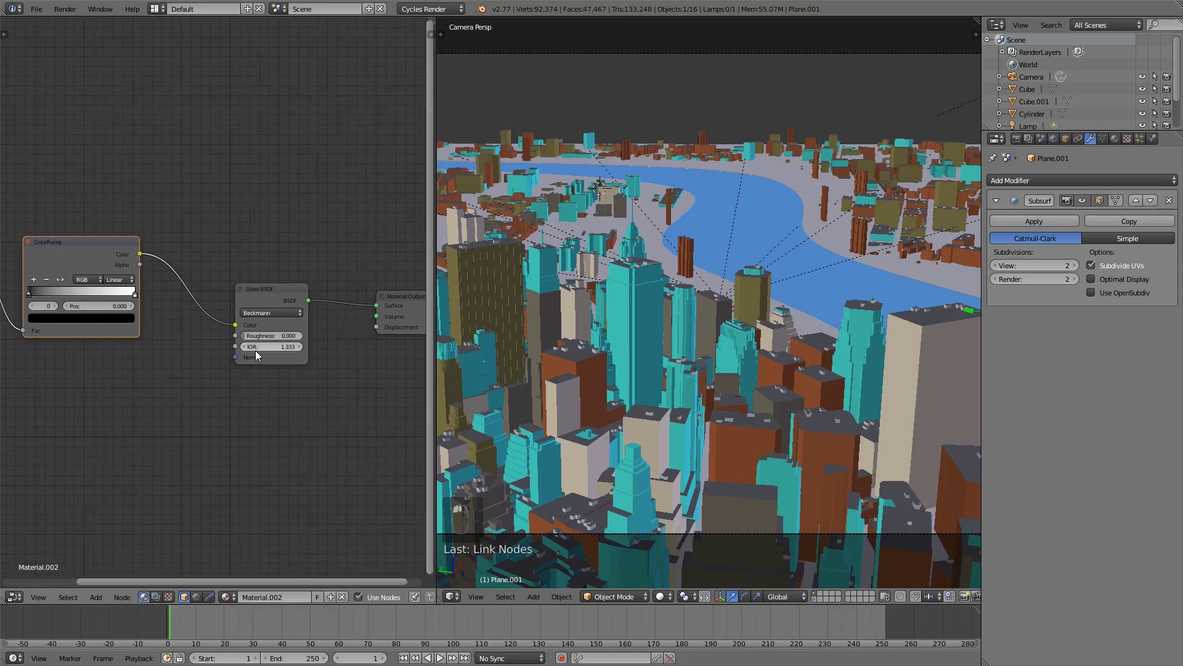
pyautogui.moveTo(236, 323); pyautogui.dragTo(288, 278)
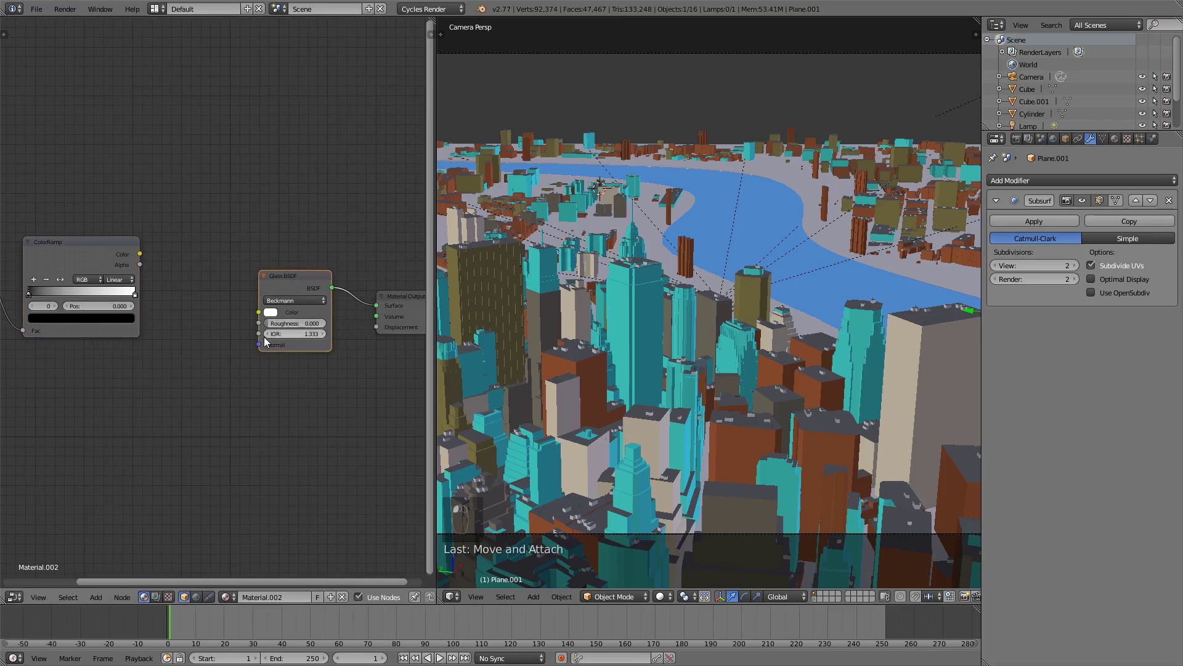
# Add a Bump node, feeding the ColorRamp's Color into its Height and its Normal into the Glass BSDF's Normal.
pyautogui.hotkey('shift', 'a')
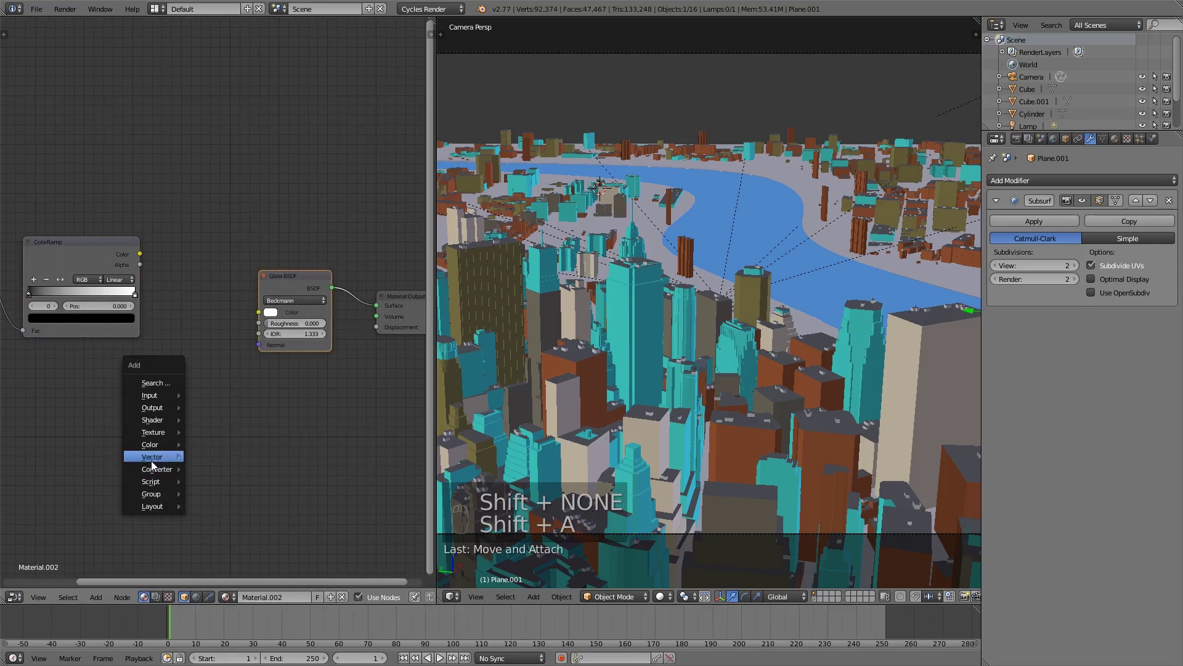
pyautogui.moveTo(166, 457)
pyautogui.click(207, 471)
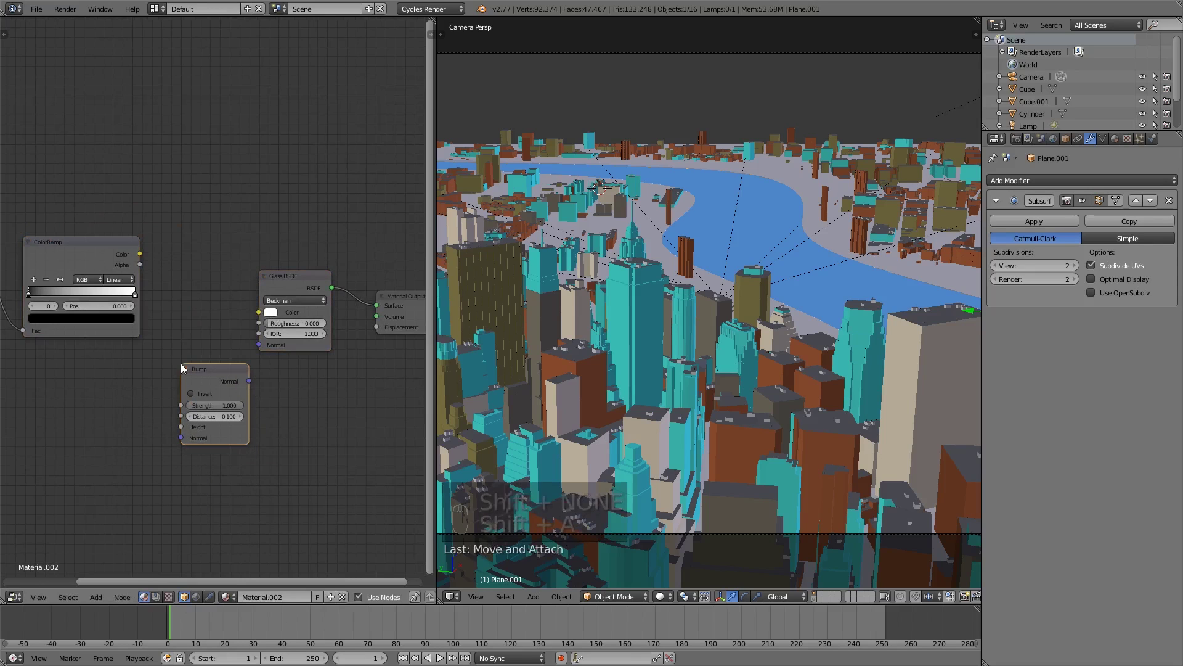
pyautogui.click(180, 364)
pyautogui.moveTo(140, 254); pyautogui.dragTo(180, 427)
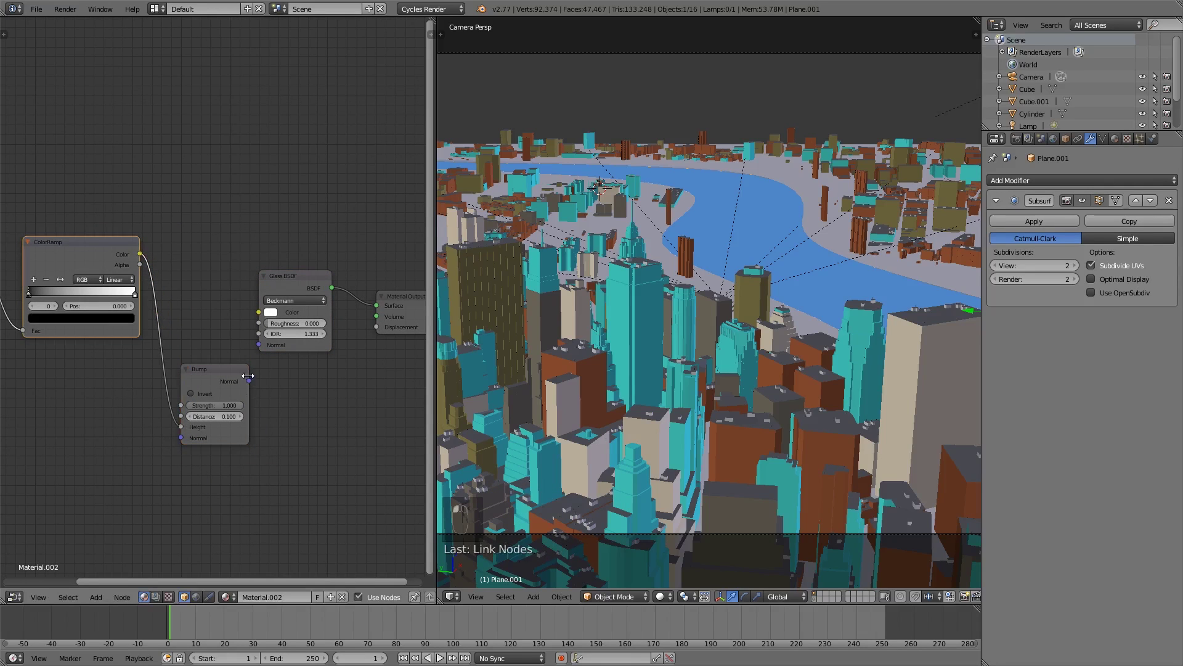
pyautogui.moveTo(249, 379); pyautogui.dragTo(261, 345)
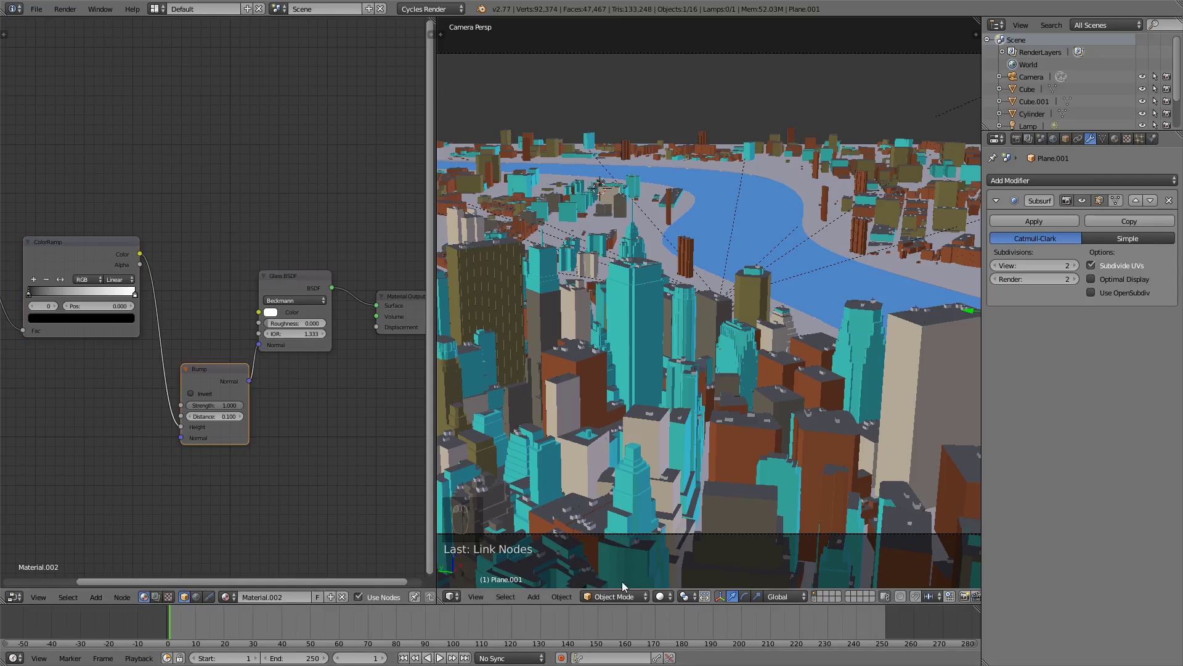
# Preview the river in rendered shading and set the Noise Texture's Scale to 200.
pyautogui.click(664, 597)
pyautogui.click(678, 512)
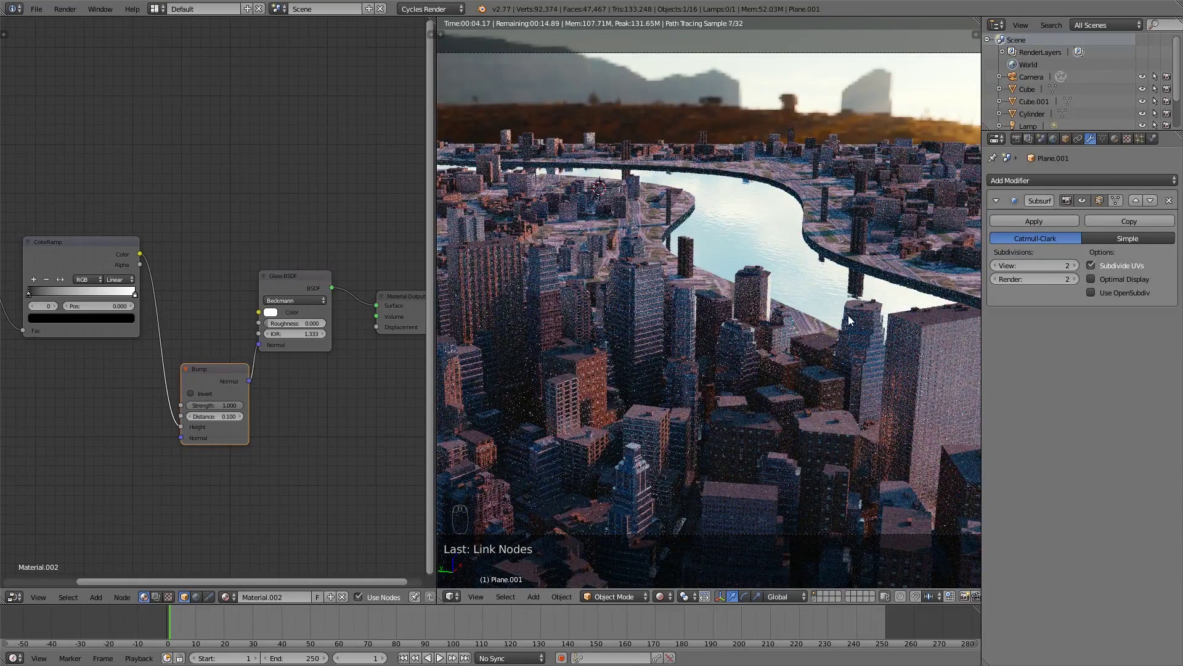
pyautogui.keyDown('ctrl'); pyautogui.hscroll(-5, 36, 353); pyautogui.keyUp('ctrl')
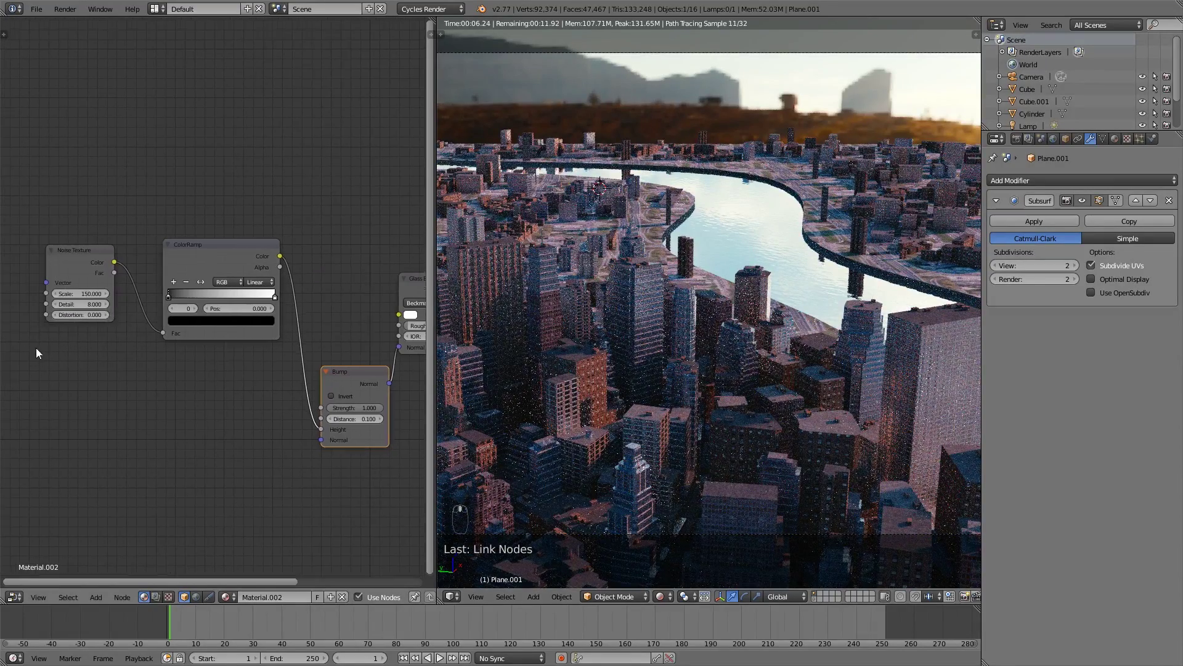
pyautogui.keyDown('ctrl'); pyautogui.hscroll(-2, 82, 324); pyautogui.keyUp('ctrl')
pyautogui.scroll(1, 204, 307)
pyautogui.click(115, 292)
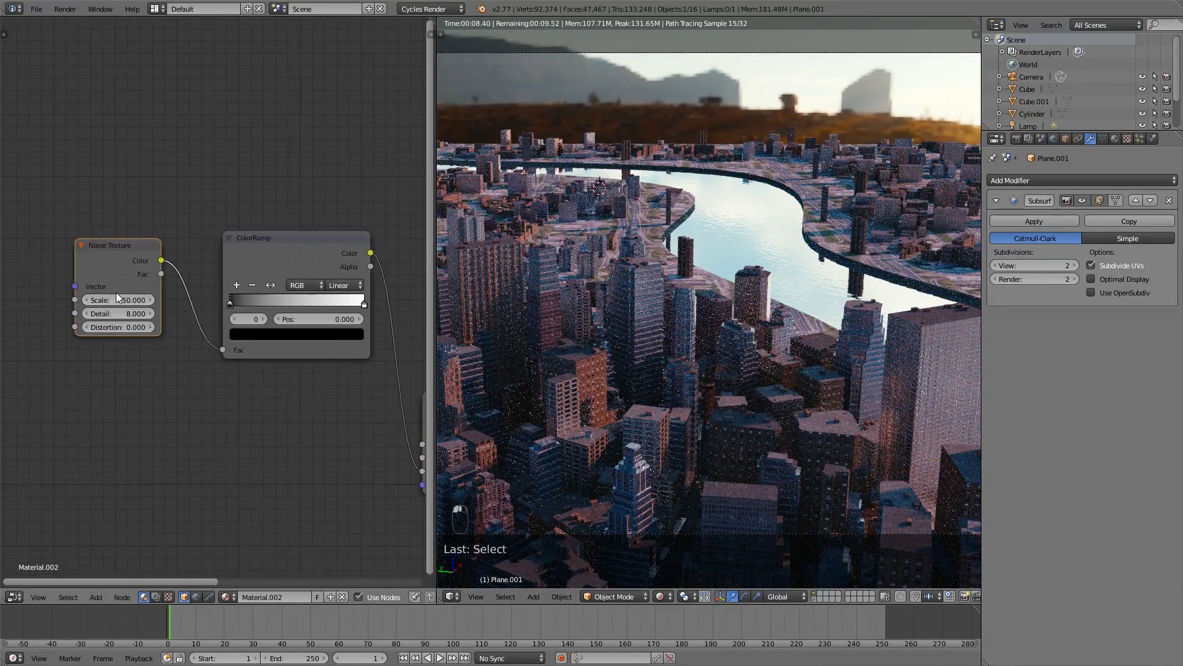
pyautogui.click(115, 298)
pyautogui.write('200')
pyautogui.press('Return')
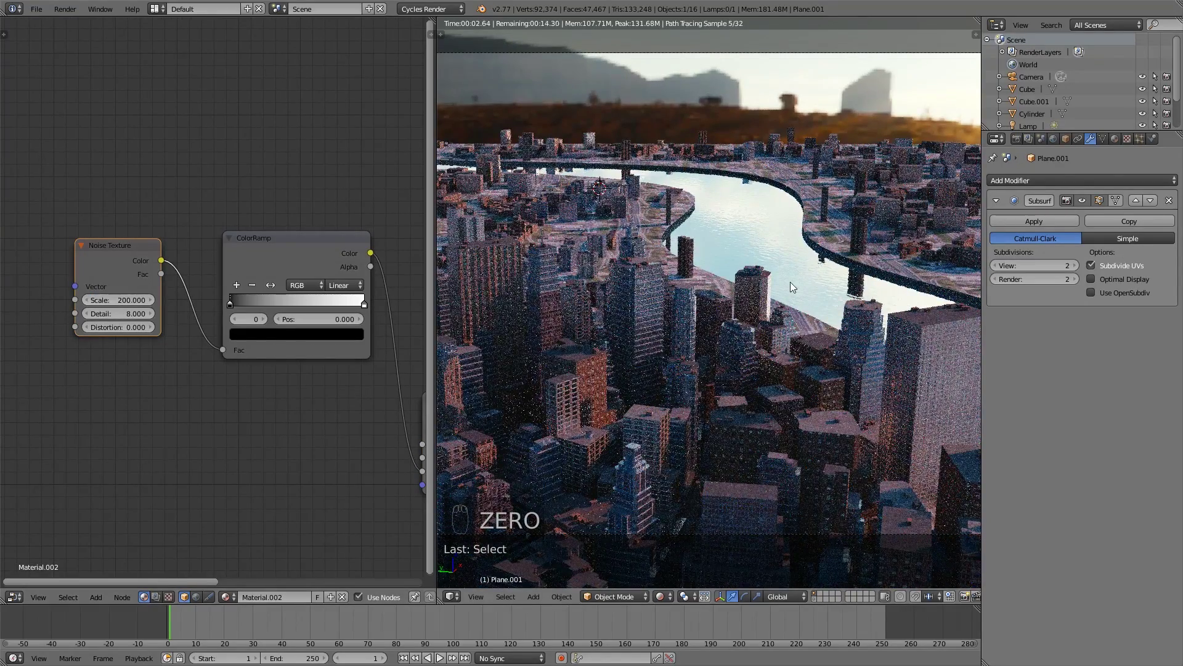
# Set the Noise Texture's Scale to 300 and return the viewport to solid shading.
pyautogui.click(112, 301)
pyautogui.write('300')
pyautogui.press('Return')
pyautogui.click(663, 596)
pyautogui.click(668, 555)
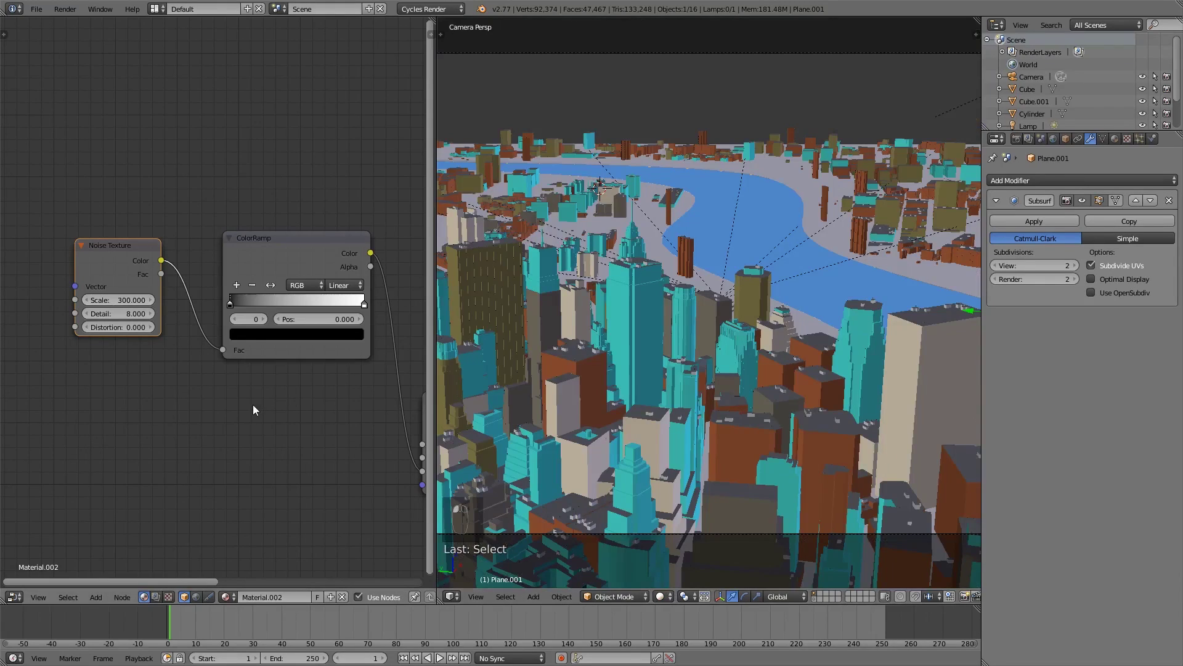
# Make room beside the Bump node and duplicate the Noise Texture and ColorRamp pair below the originals.
pyautogui.moveTo(256, 410); pyautogui.dragTo(272, 265, button='middle')
pyautogui.scroll(-2, 297, 185)
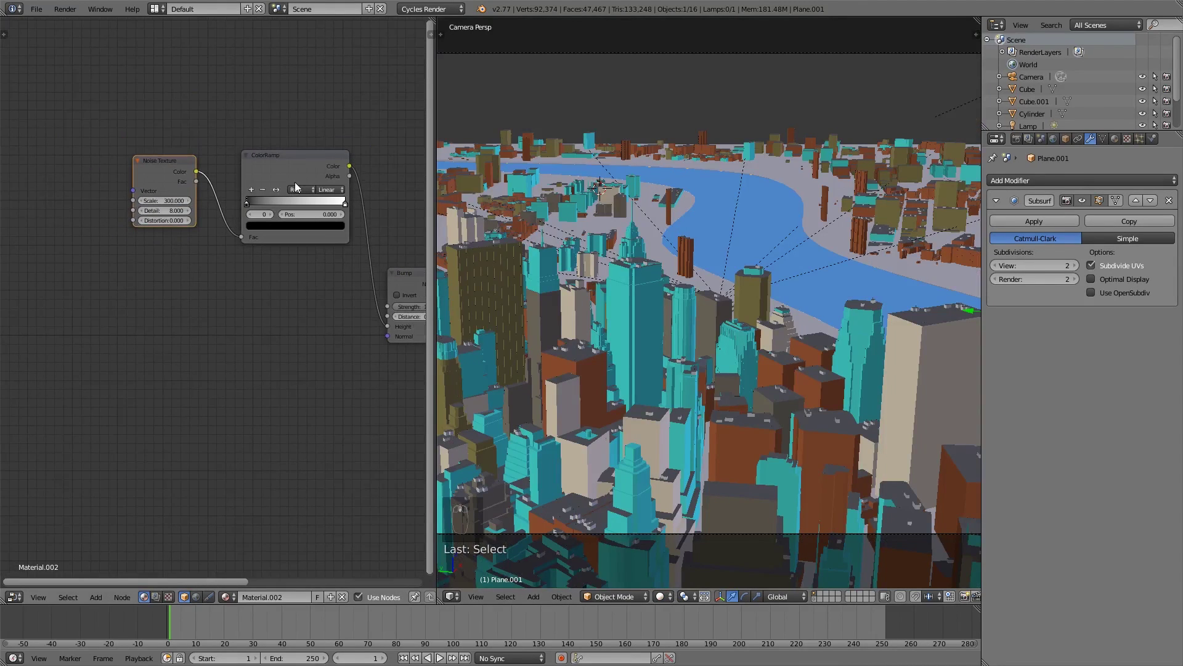
pyautogui.click(295, 183)
pyautogui.keyDown('shift'); pyautogui.rightClick(161, 165); pyautogui.keyUp('shift')
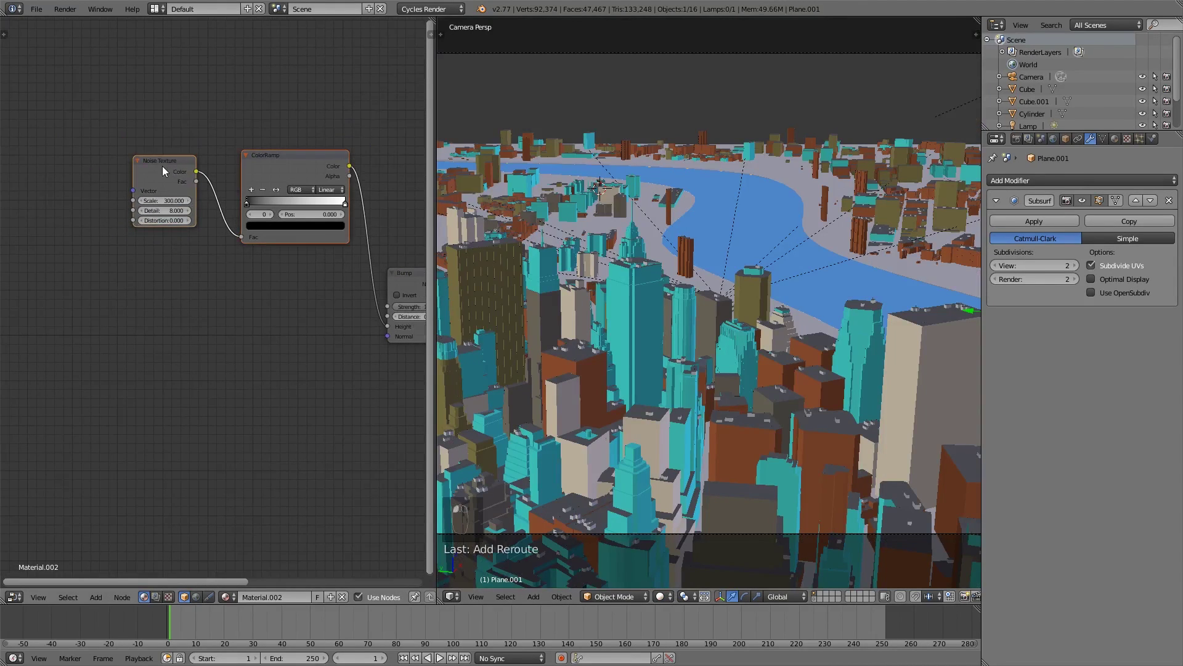
pyautogui.press('g')
pyautogui.click(252, 159)
pyautogui.hotkey('shift', 'd')
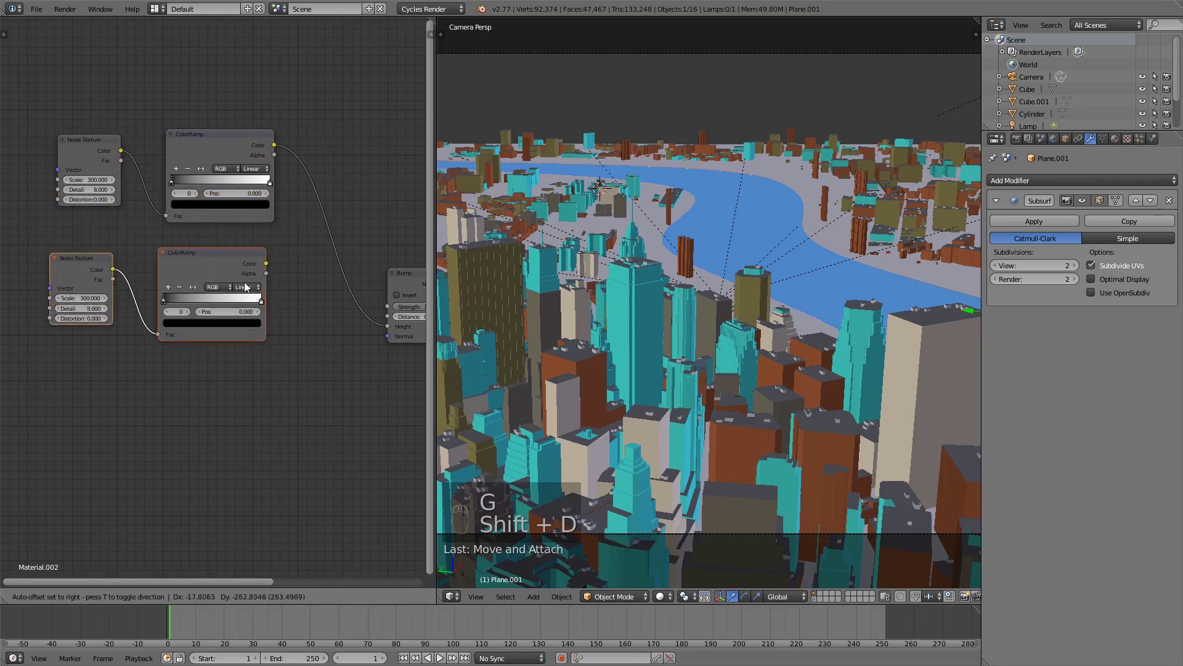
pyautogui.click(127, 331)
# Set the duplicated Noise Texture's Scale to 50 and Detail to 7, and preview its ColorRamp's output on the rendered river.
pyautogui.click(84, 313)
pyautogui.write('5')
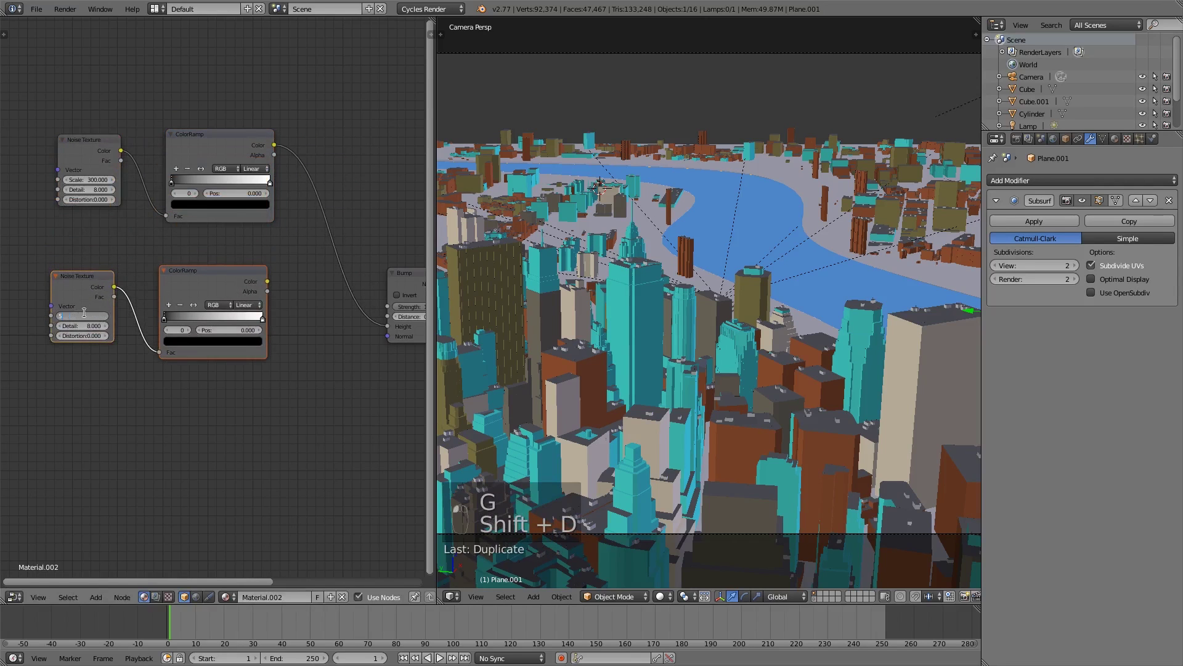
pyautogui.write('0')
pyautogui.press('Return')
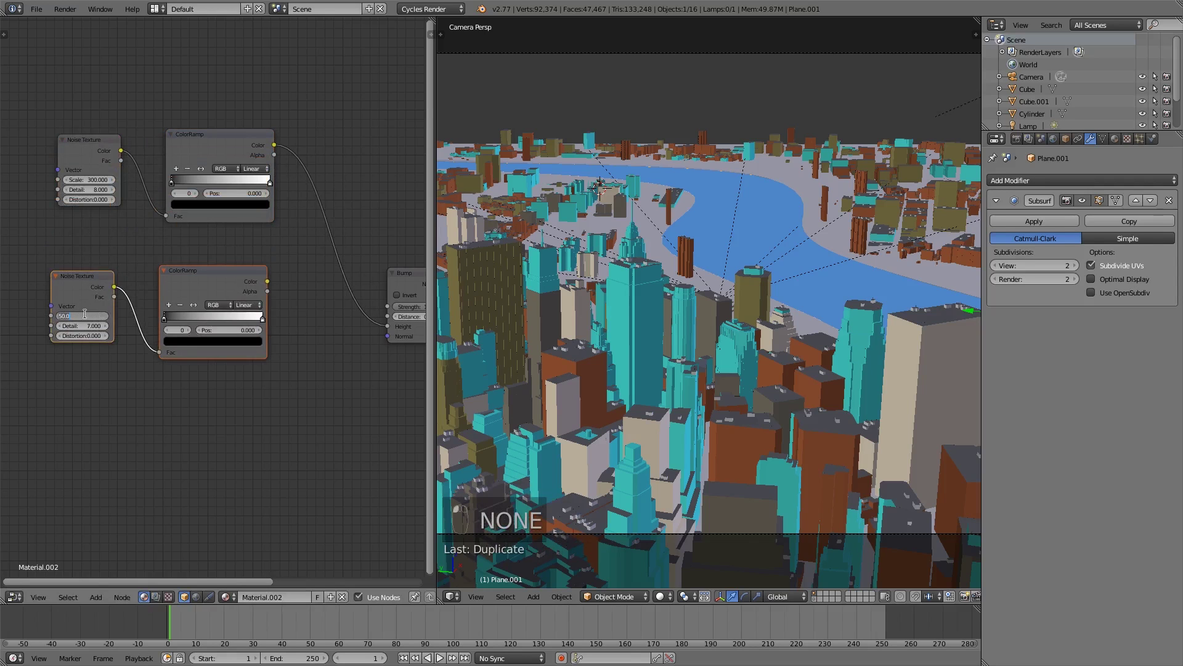
pyautogui.press('Return')
pyautogui.click(659, 597)
pyautogui.click(714, 512)
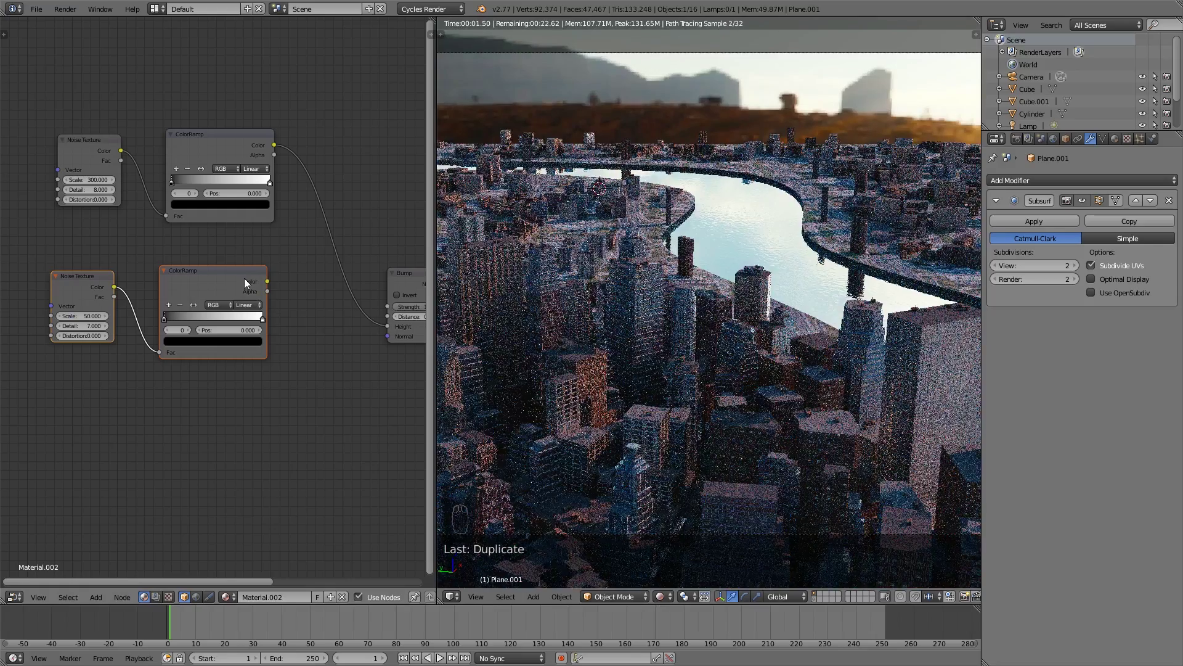
pyautogui.keyDown('ctrl'); pyautogui.keyDown('shift'); pyautogui.click(245, 281); pyautogui.keyUp('shift'); pyautogui.keyUp('ctrl')
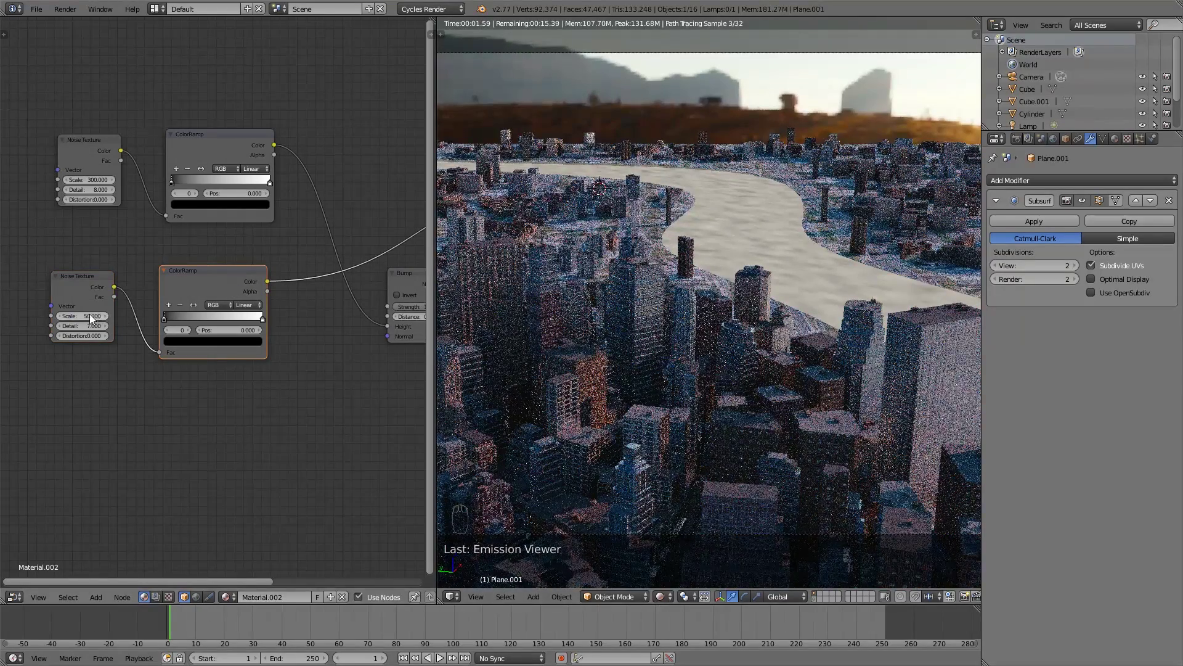
# Set the duplicated Noise Texture's Scale to 15, and flip its ColorRamp with the black stop moved to 0.473.
pyautogui.click(90, 316)
pyautogui.write('1')
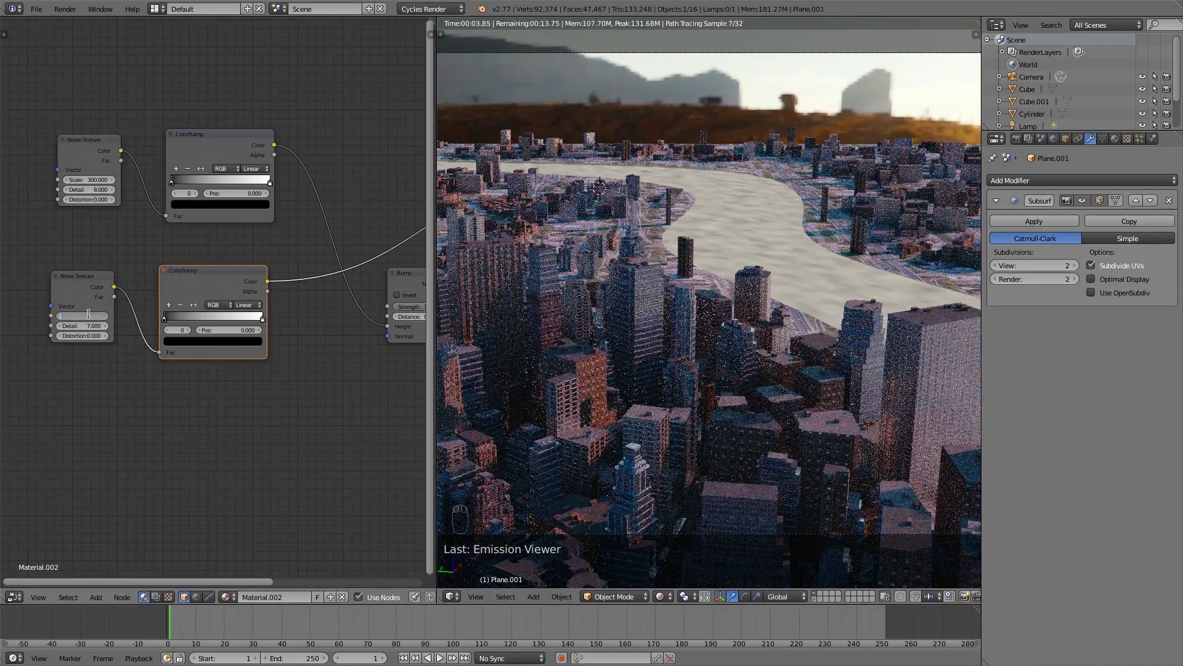
pyautogui.write('5')
pyautogui.press('Return')
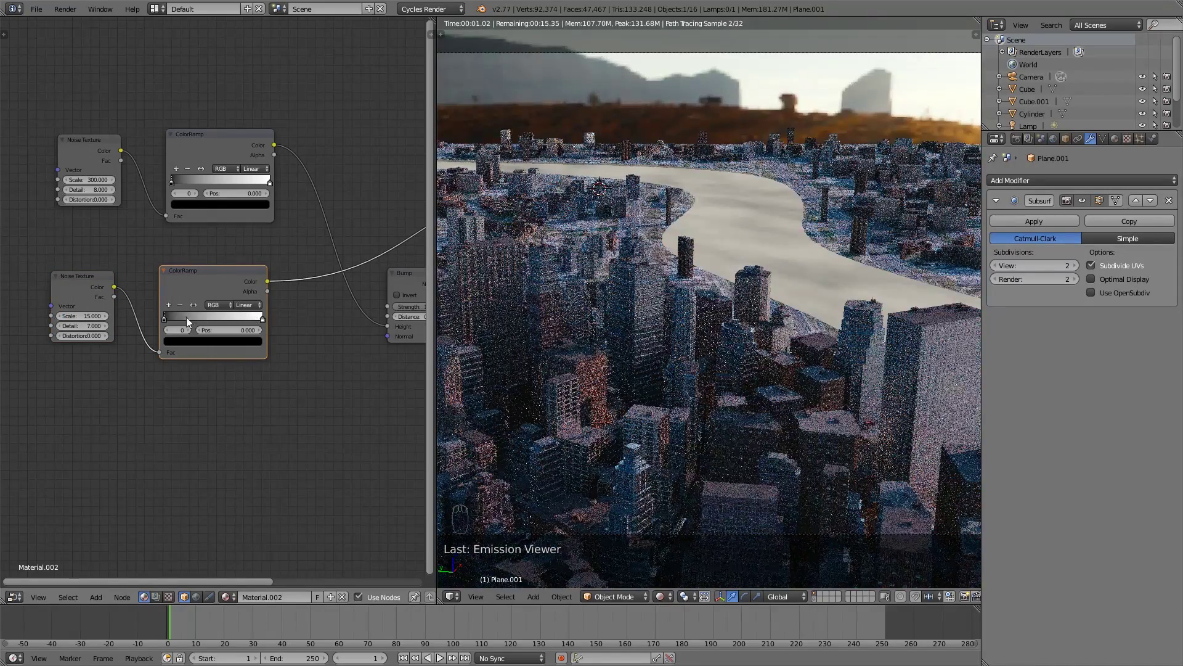
pyautogui.moveTo(169, 317); pyautogui.dragTo(212, 316)
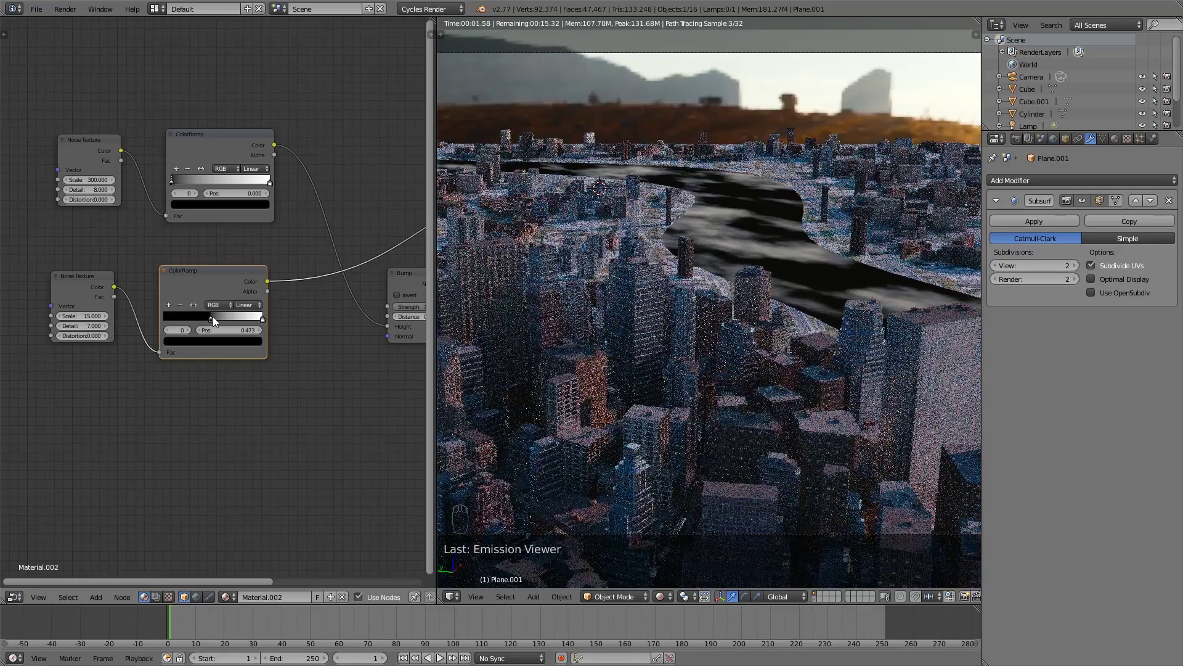
pyautogui.click(192, 304)
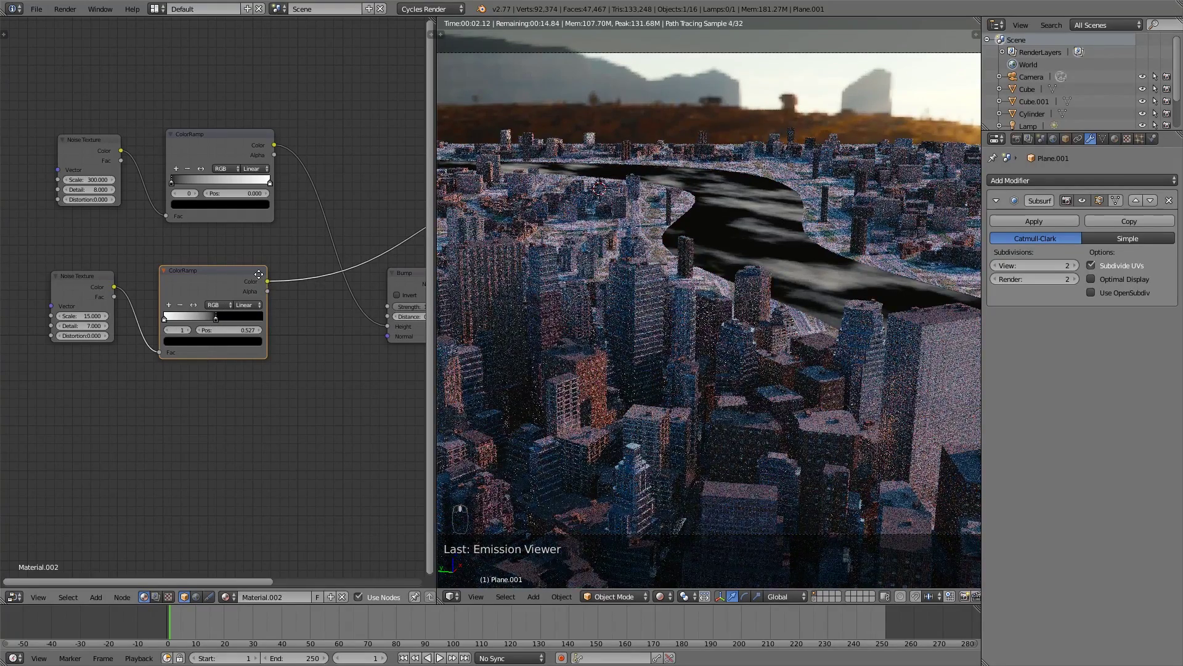
# Insert a MixRGB node set to Multiply between the first ColorRamp and the Bump, feeding the second ColorRamp's Color into Color2.
pyautogui.moveTo(257, 276); pyautogui.dragTo(238, 284, button='middle')
pyautogui.hotkey('shift', 'a')
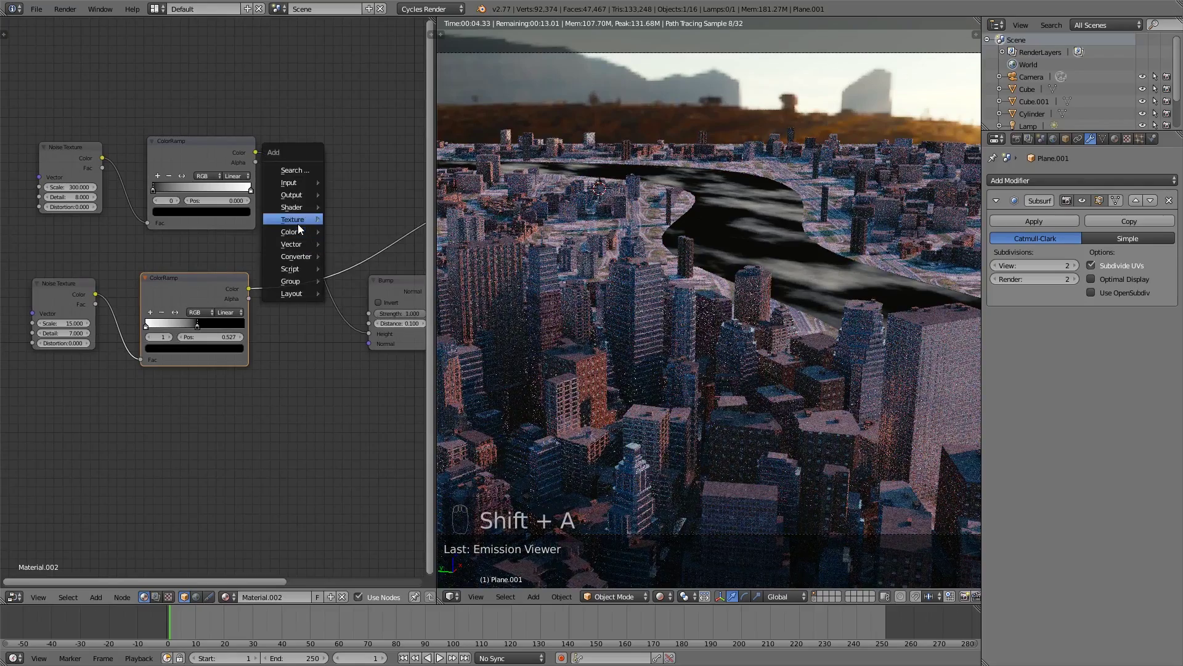
pyautogui.moveTo(297, 233)
pyautogui.click(348, 237)
pyautogui.click(324, 227)
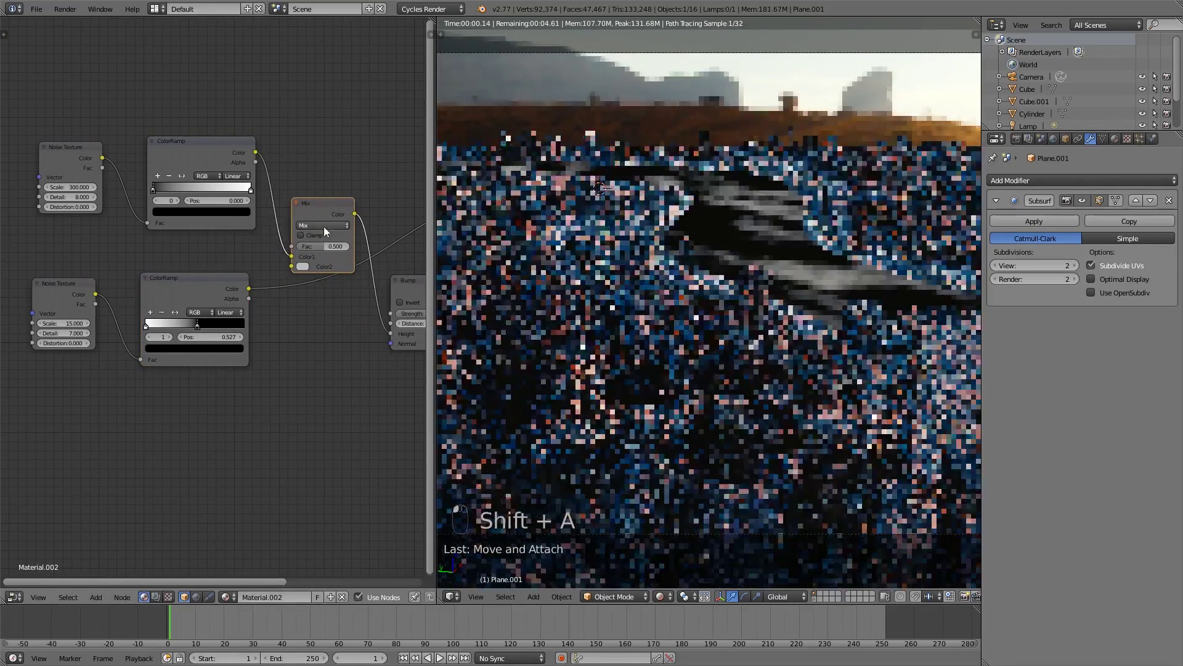
pyautogui.click(326, 226)
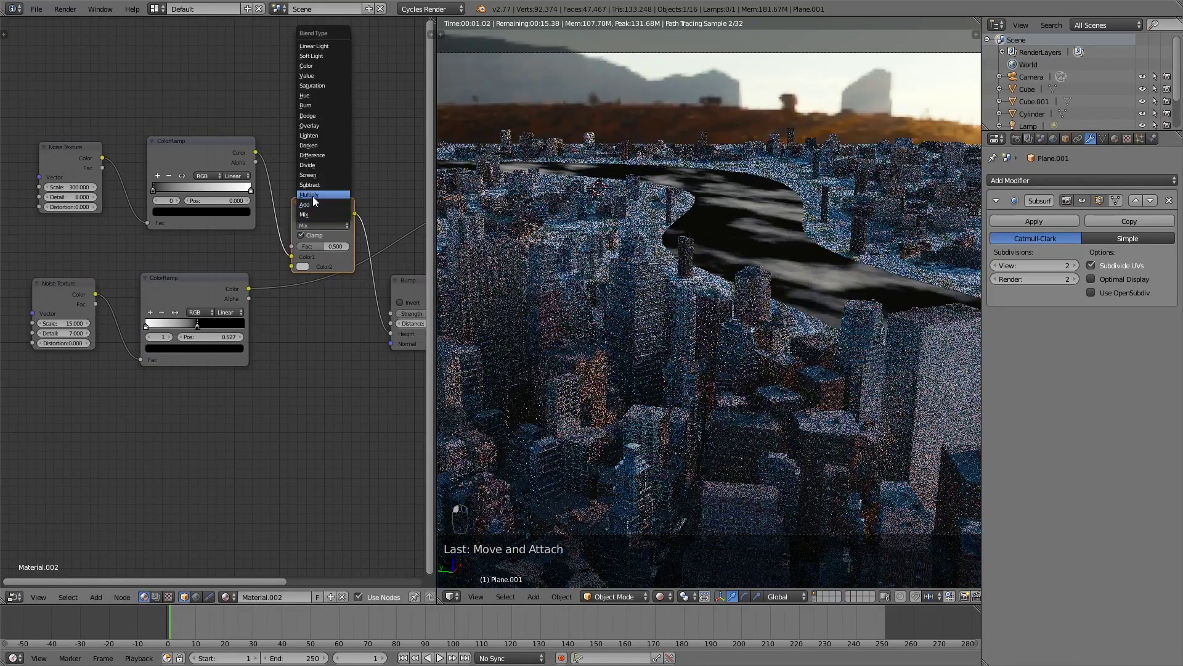
pyautogui.click(310, 195)
pyautogui.moveTo(250, 289); pyautogui.dragTo(291, 268)
# Preview the Multiply node's output on the river and set its Fac to 1.
pyautogui.keyDown('ctrl'); pyautogui.keyDown('shift'); pyautogui.click(331, 206); pyautogui.keyUp('shift'); pyautogui.keyUp('ctrl')
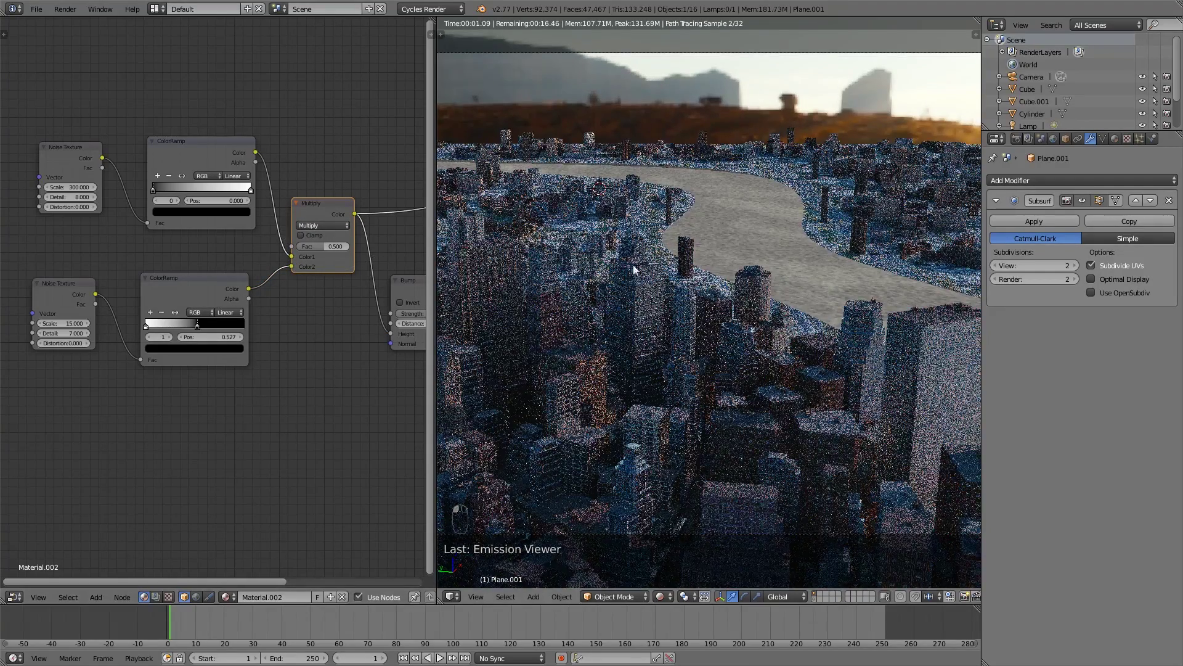
pyautogui.click(335, 246)
pyautogui.write('1')
pyautogui.press('Return')
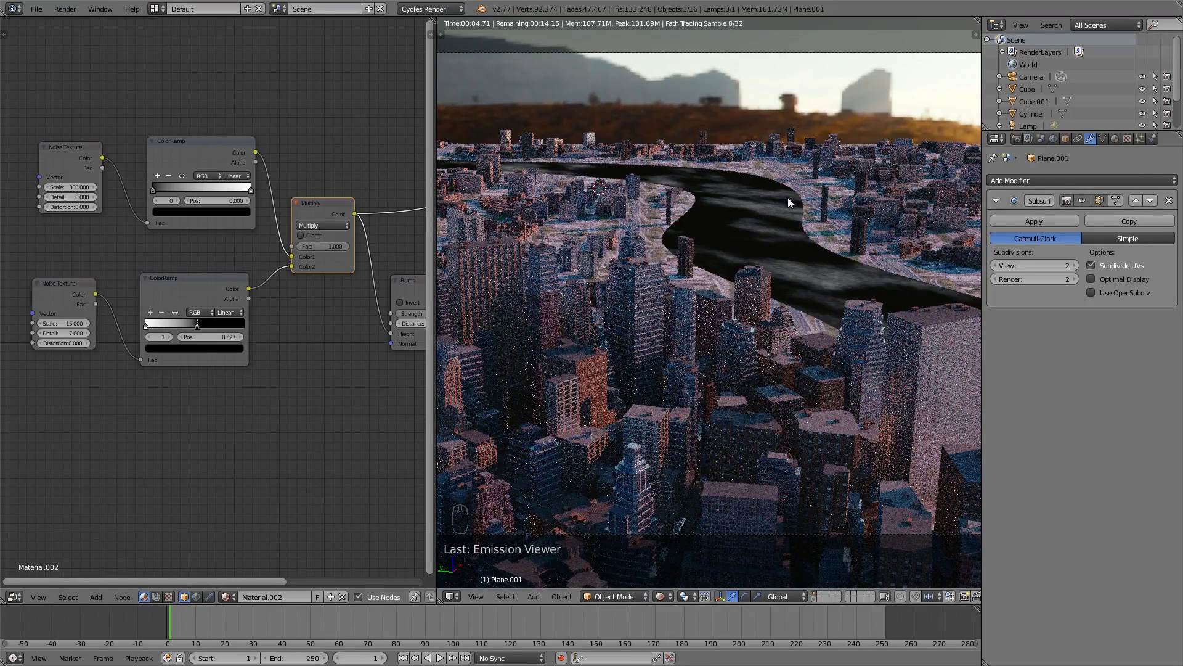
# Send the Glass BSDF back to the Material Output and set the Multiply node's Fac to 0.8.
pyautogui.scroll(-2, 263, 195)
pyautogui.keyDown('ctrl'); pyautogui.hscroll(3, 382, 202); pyautogui.keyUp('ctrl')
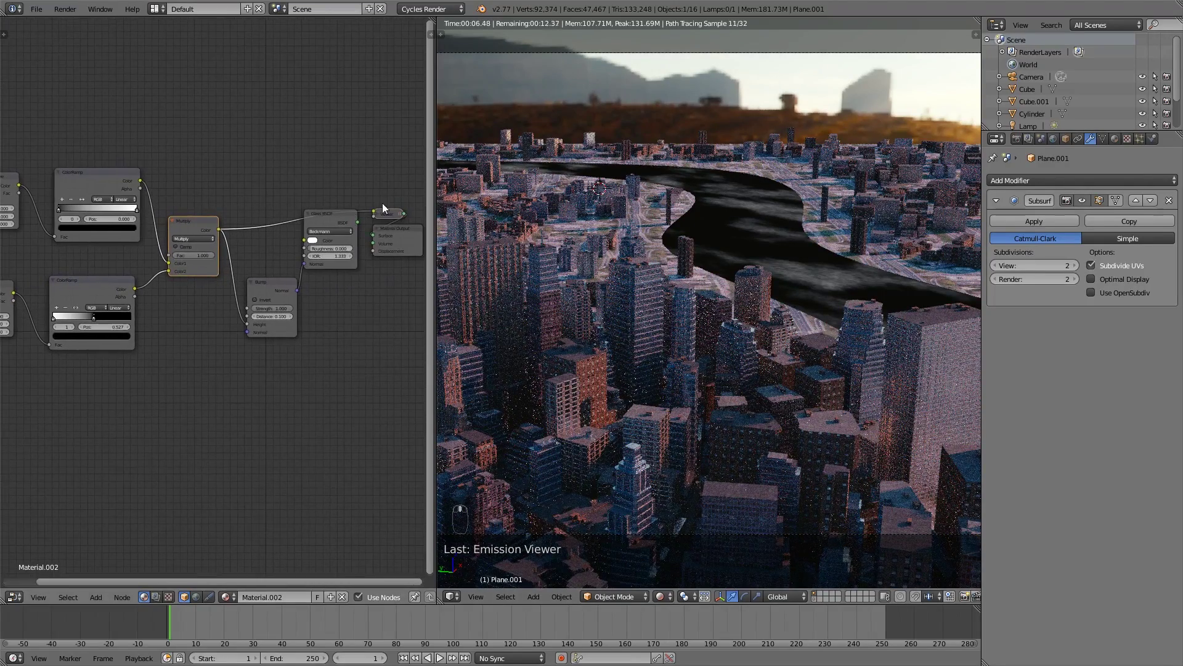
pyautogui.keyDown('ctrl'); pyautogui.keyDown('shift'); pyautogui.click(350, 223); pyautogui.keyUp('shift'); pyautogui.keyUp('ctrl')
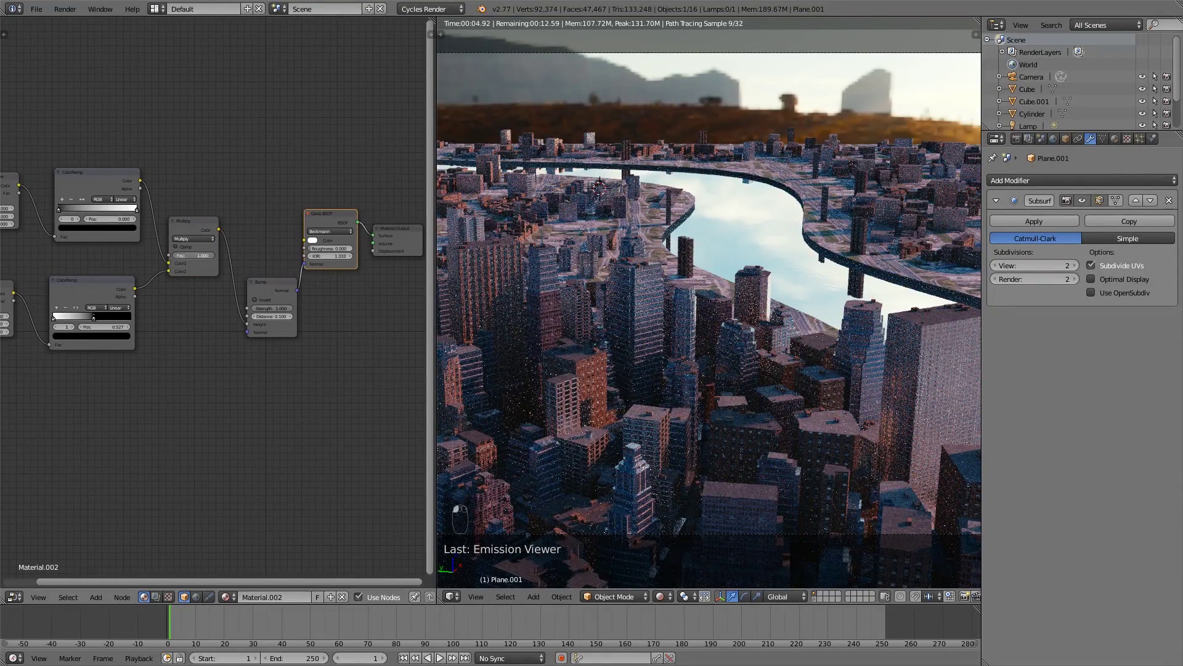
pyautogui.click(194, 255)
pyautogui.write('0.8')
pyautogui.press('Return')
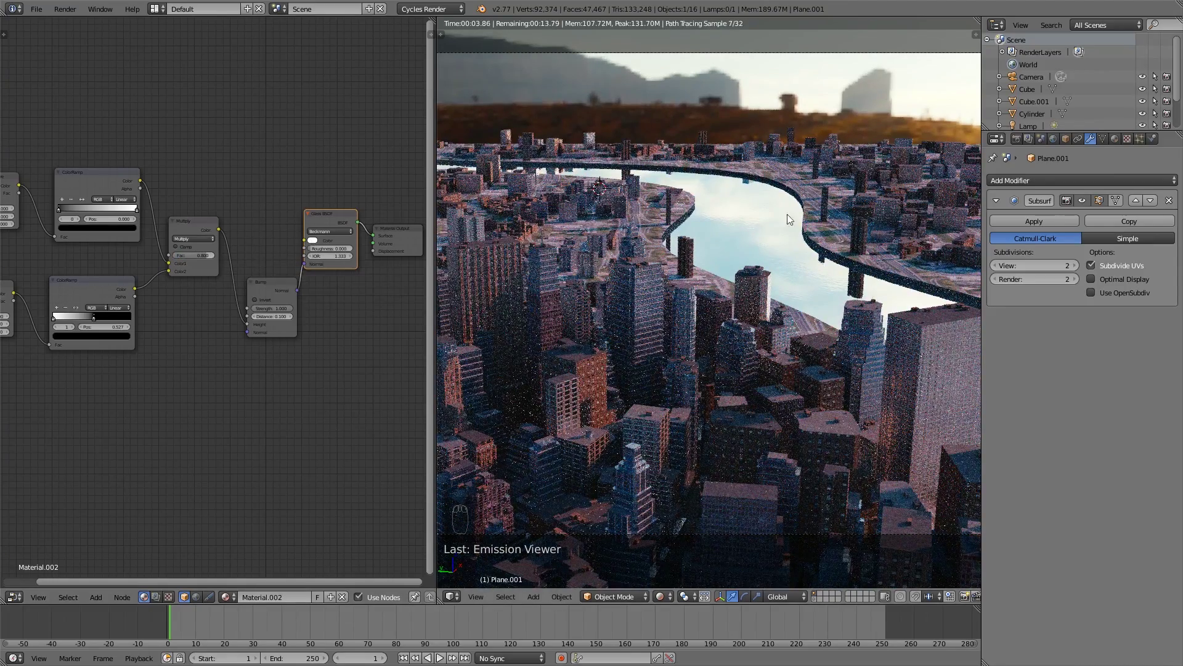
# Set the Glass BSDF's Roughness to 0.001.
pyautogui.scroll(-2, 763, 231)
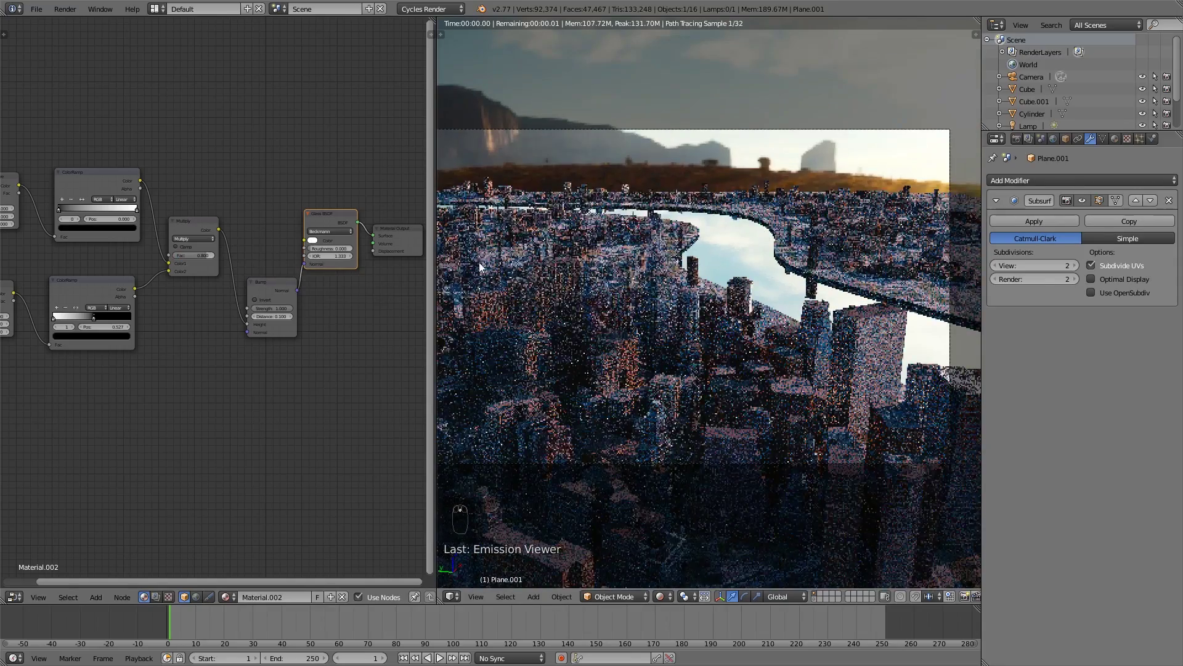
pyautogui.scroll(1, 331, 282)
pyautogui.moveTo(331, 282); pyautogui.dragTo(194, 329, button='middle')
pyautogui.scroll(4, 220, 326)
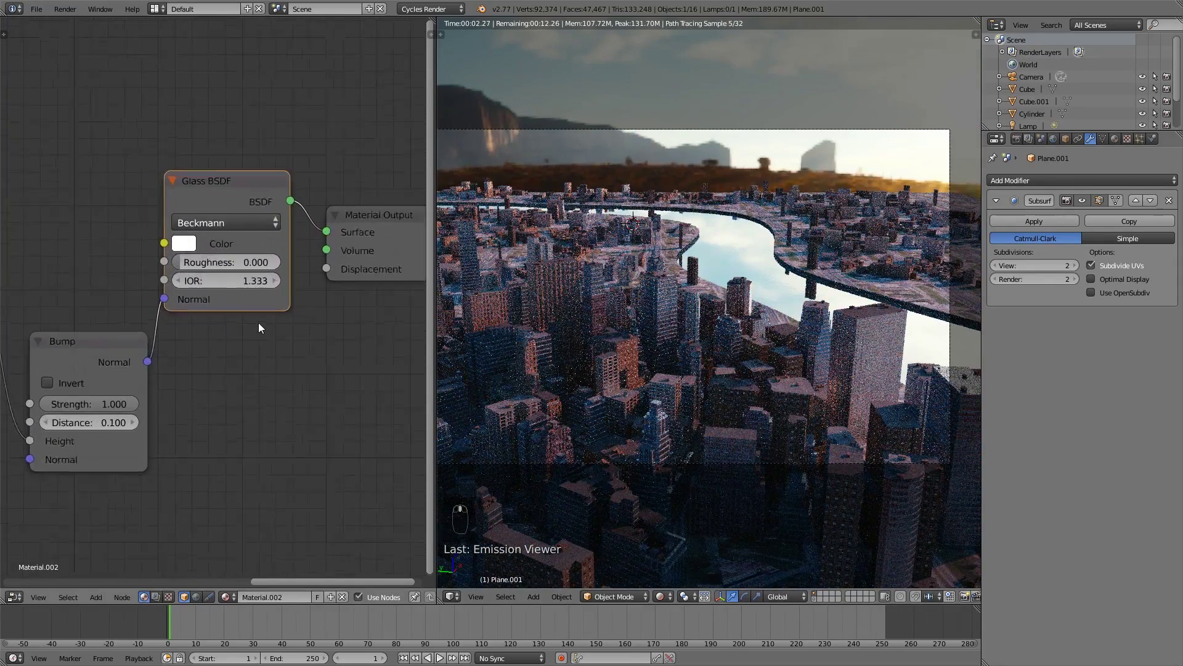
pyautogui.click(249, 253)
pyautogui.write('0.0')
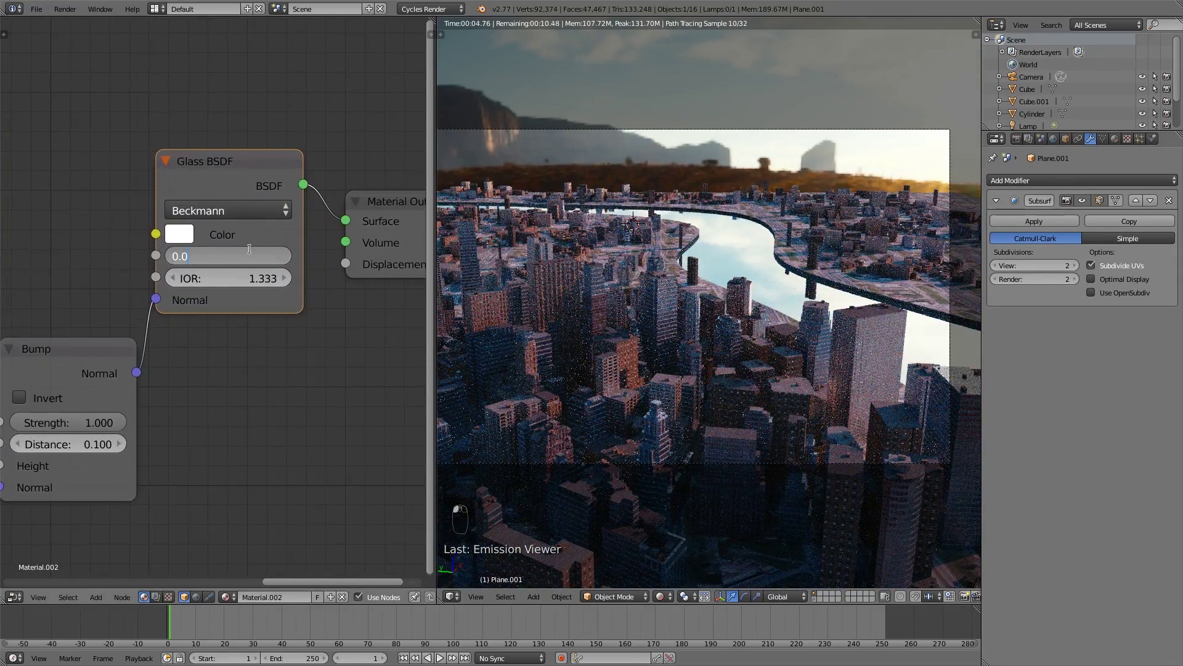
pyautogui.write('01')
pyautogui.press('Return')
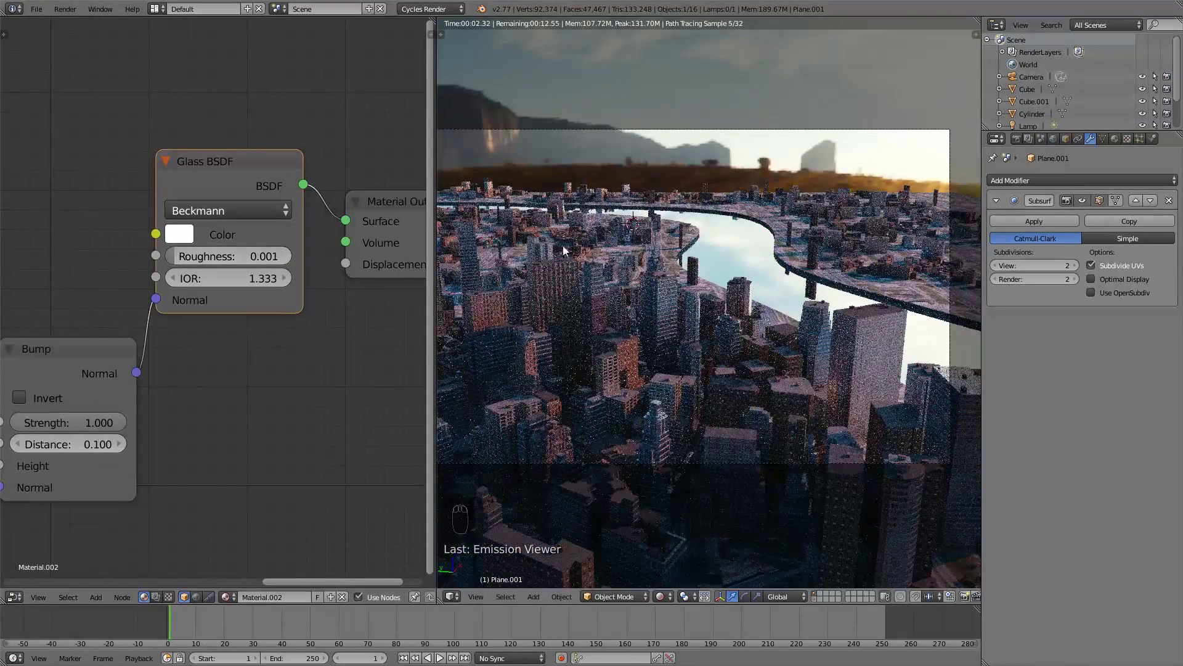
# Move the Material Output node farther from the Glass BSDF and add a Layer Weight node above the Glass BSDF.
pyautogui.scroll(-3, 242, 312)
pyautogui.moveTo(303, 227); pyautogui.dragTo(6, 227)
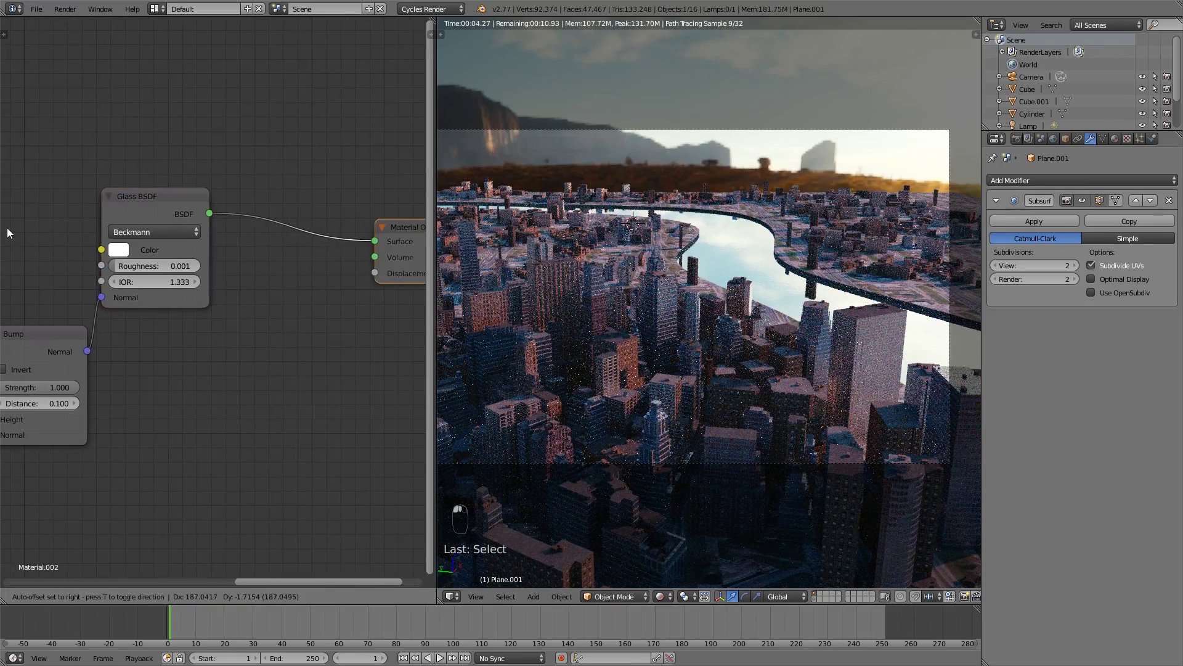
pyautogui.click(7, 229)
pyautogui.scroll(-2, 113, 224)
pyautogui.moveTo(113, 224); pyautogui.dragTo(135, 281, button='middle')
pyautogui.hotkey('shift', 'a')
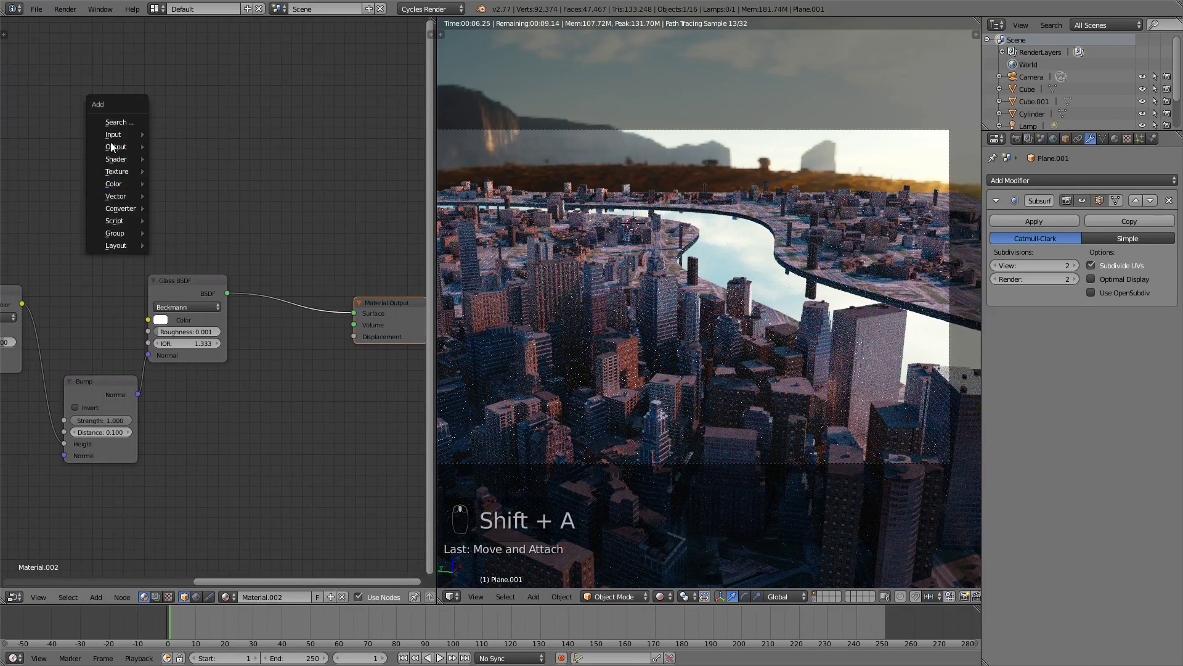
pyautogui.moveTo(117, 133)
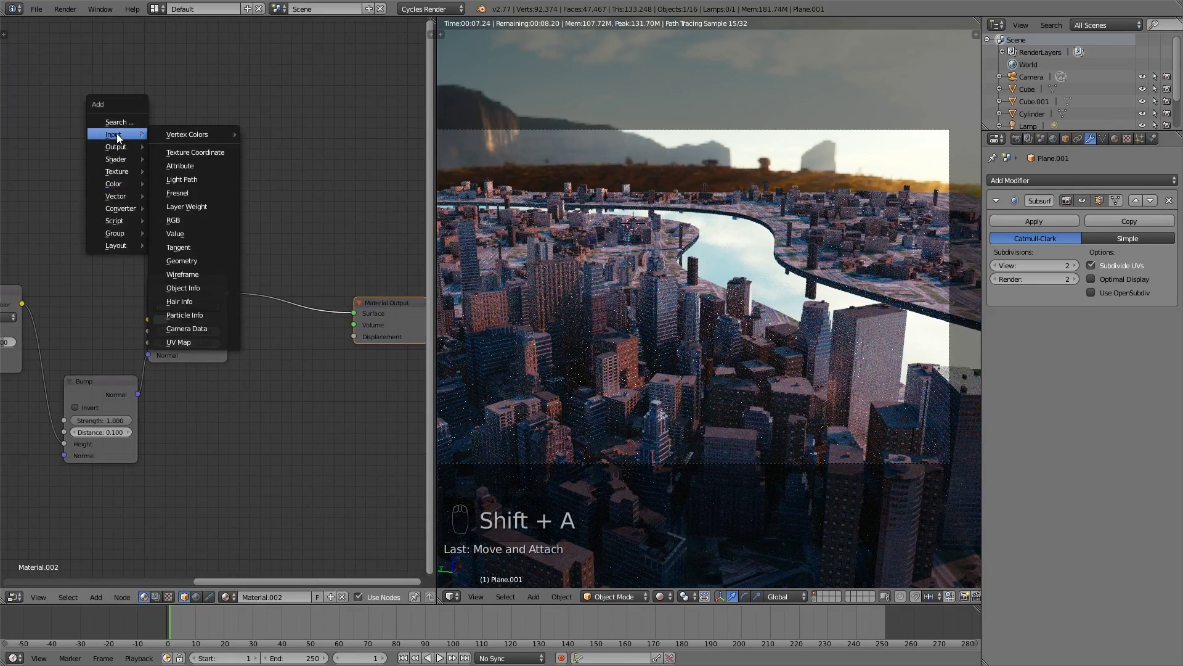
pyautogui.click(195, 210)
pyautogui.click(203, 149)
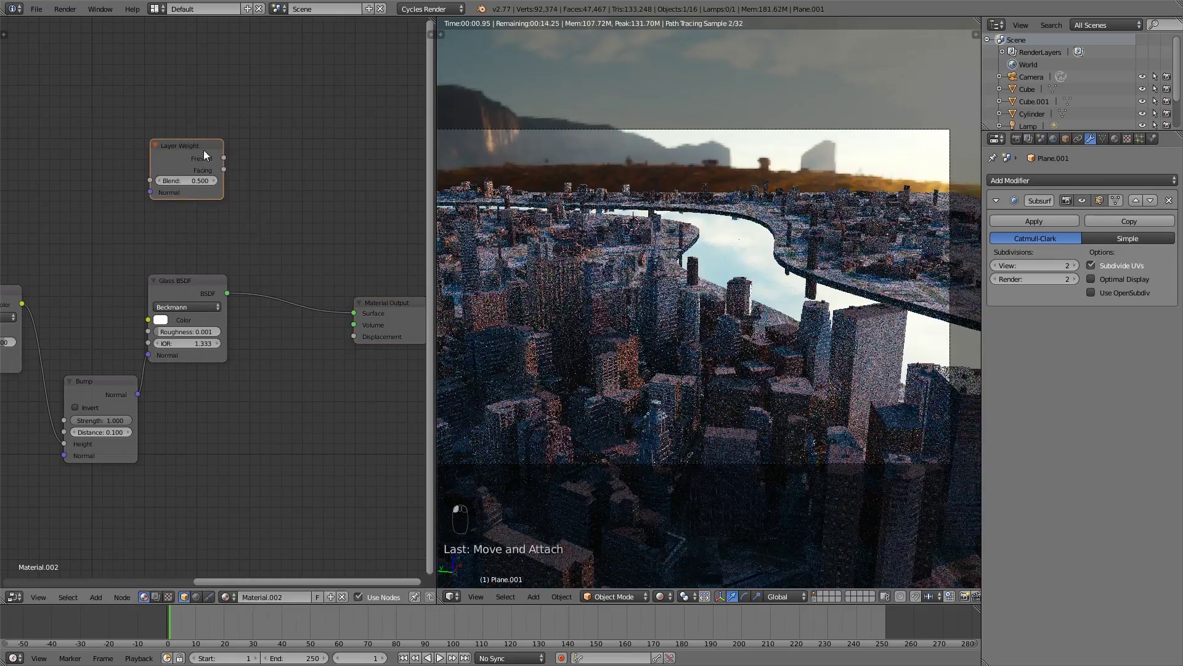
# Insert a Mix Shader node between the Glass BSDF and the Material Output.
pyautogui.moveTo(217, 171); pyautogui.dragTo(259, 232)
pyautogui.hotkey('shift', 'a')
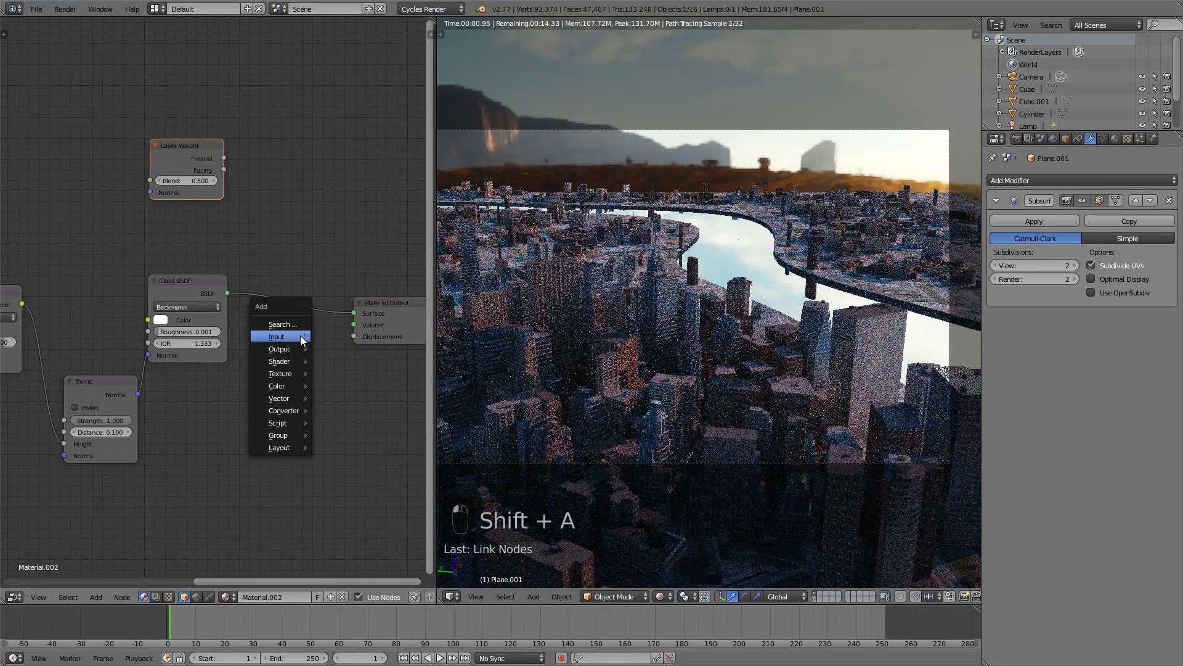
pyautogui.moveTo(280, 362)
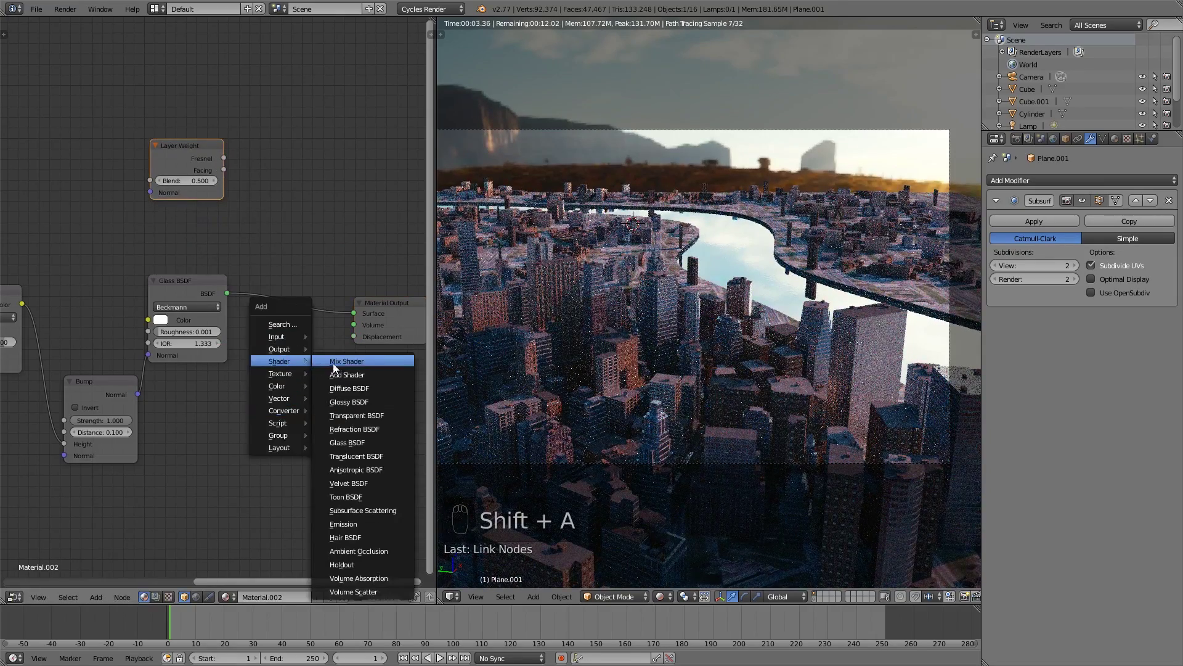
pyautogui.click(336, 364)
pyautogui.click(264, 286)
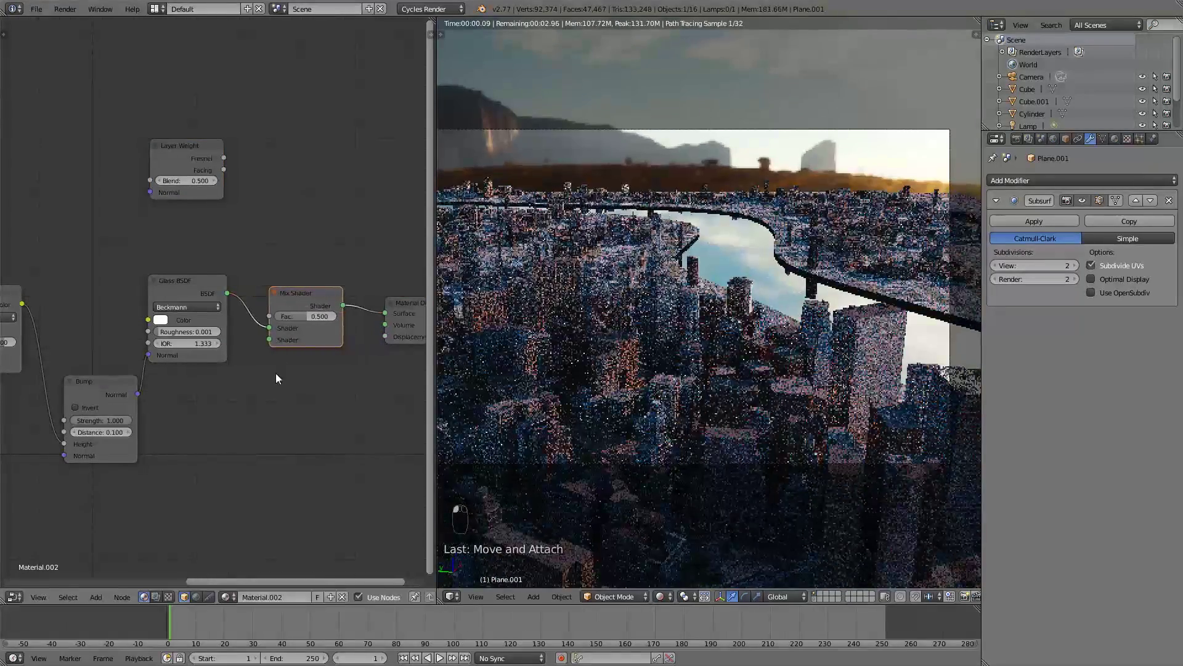
# Add a Glossy BSDF node below the Glass BSDF and connect it to the Mix Shader's second Shader input.
pyautogui.hotkey('shift', 'a')
pyautogui.moveTo(264, 408)
pyautogui.click(312, 443)
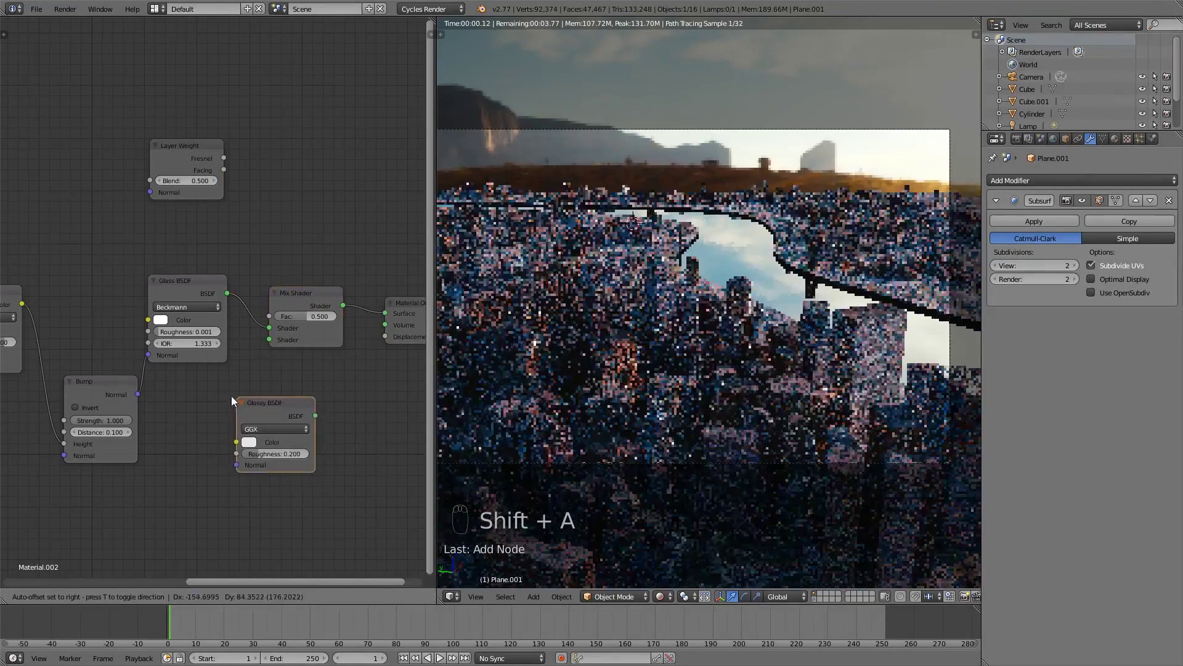
pyautogui.click(164, 376)
pyautogui.moveTo(249, 395); pyautogui.dragTo(270, 339)
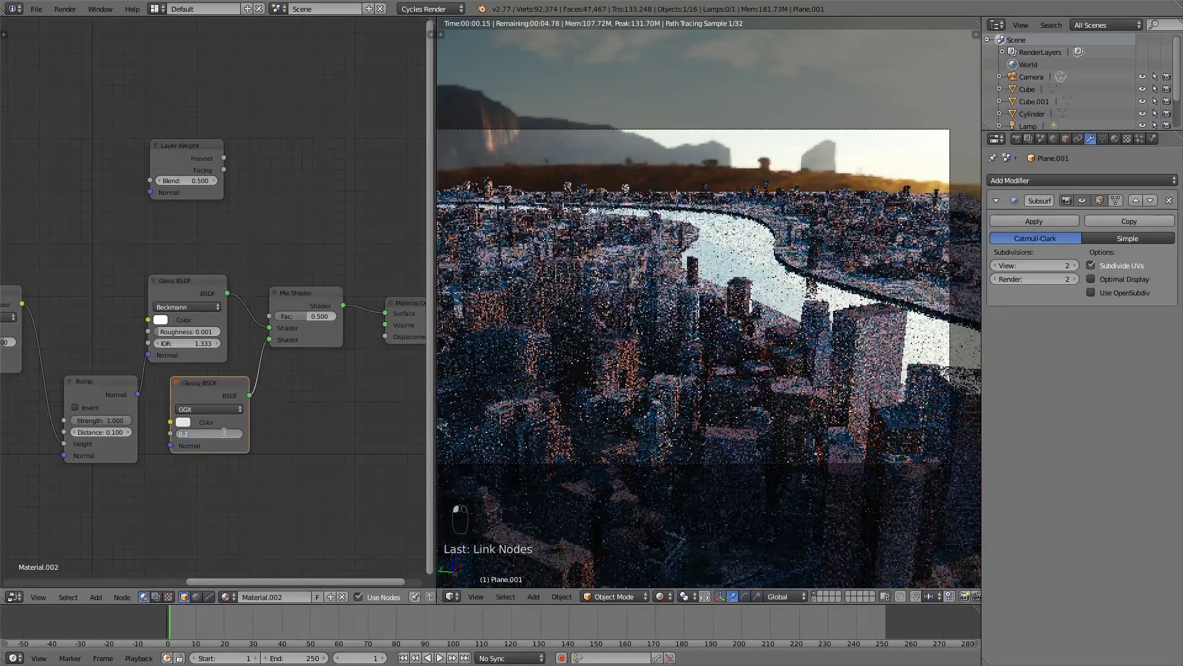
# Set the Glossy BSDF's Roughness to 0.02.
pyautogui.click(224, 432)
pyautogui.write('0.02')
pyautogui.press('Return')
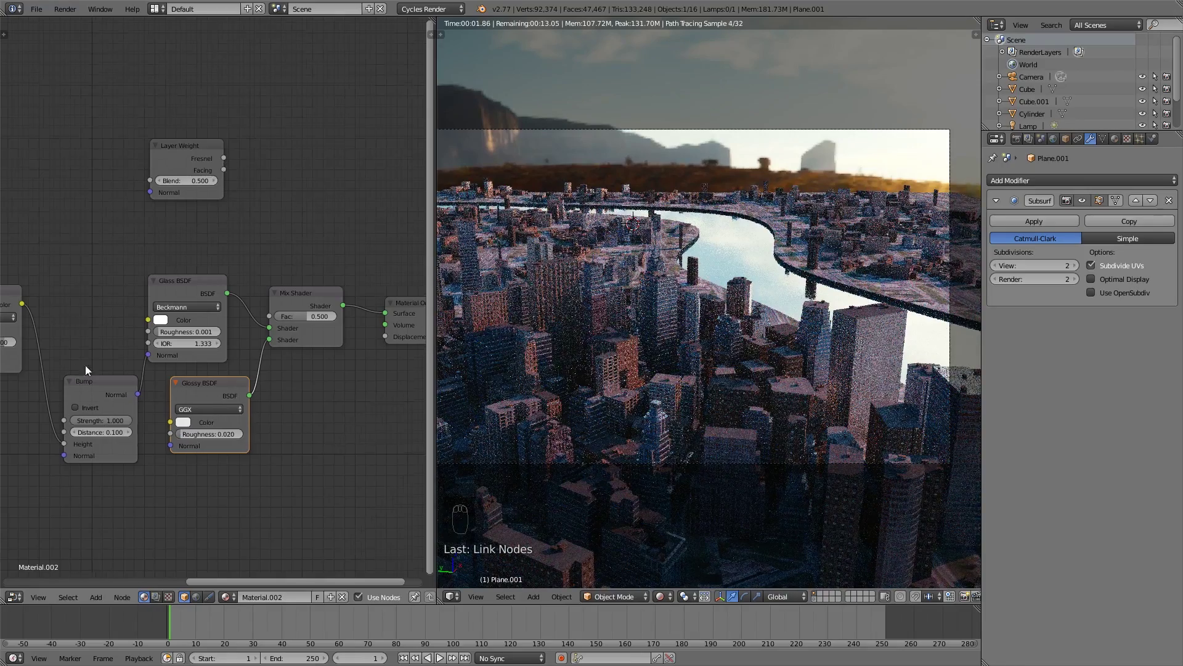
# Connect the Bump's Normal output to the Glossy BSDF's Normal input and the Layer Weight's Facing output to the Mix Shader's Fac.
pyautogui.moveTo(87, 370); pyautogui.dragTo(157, 294, button='middle')
pyautogui.scroll(-2, 270, 362)
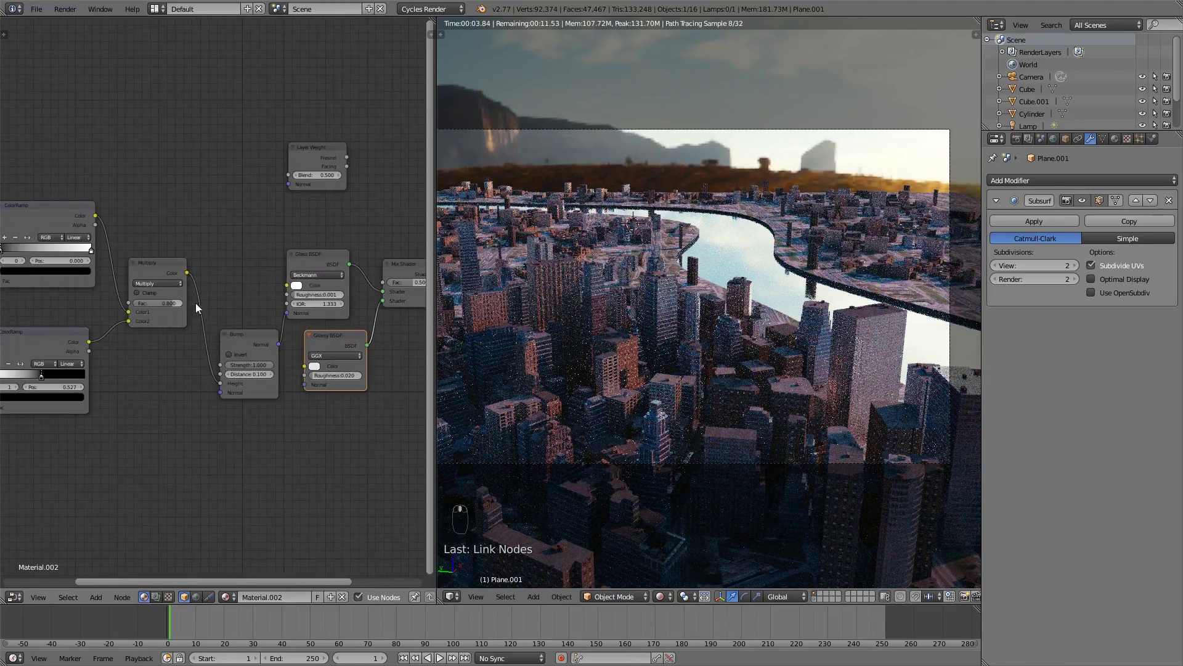
pyautogui.moveTo(276, 344); pyautogui.dragTo(305, 384)
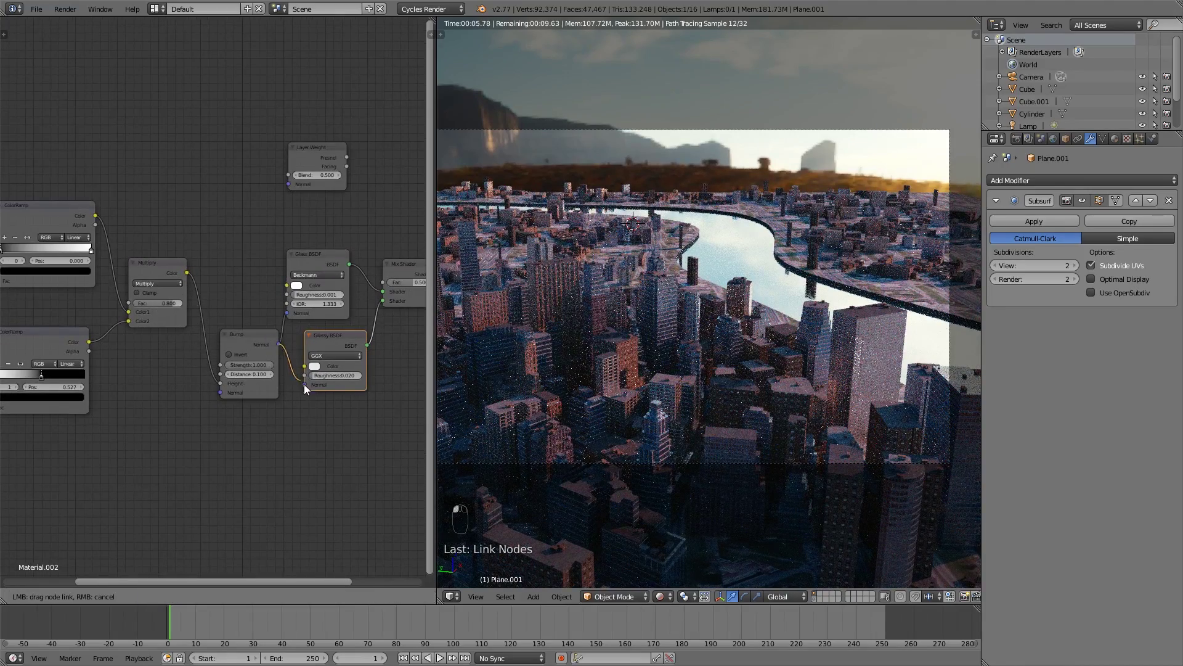
pyautogui.moveTo(375, 381); pyautogui.dragTo(254, 389, button='middle')
pyautogui.scroll(2, 254, 389)
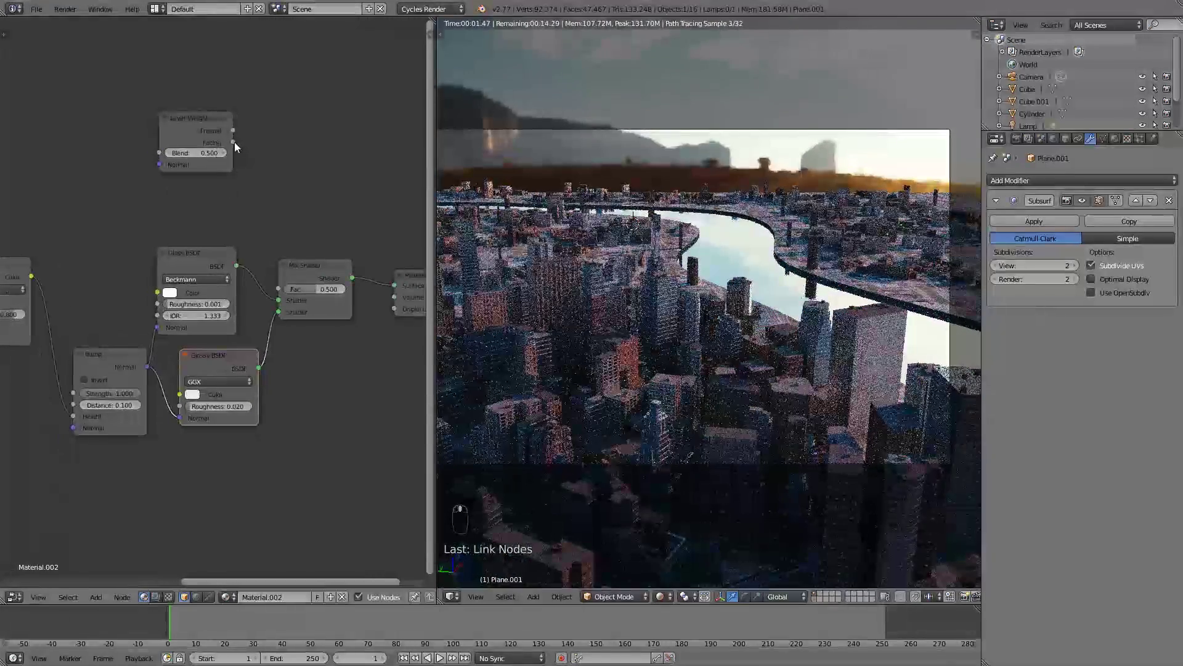
pyautogui.moveTo(233, 142); pyautogui.dragTo(292, 290)
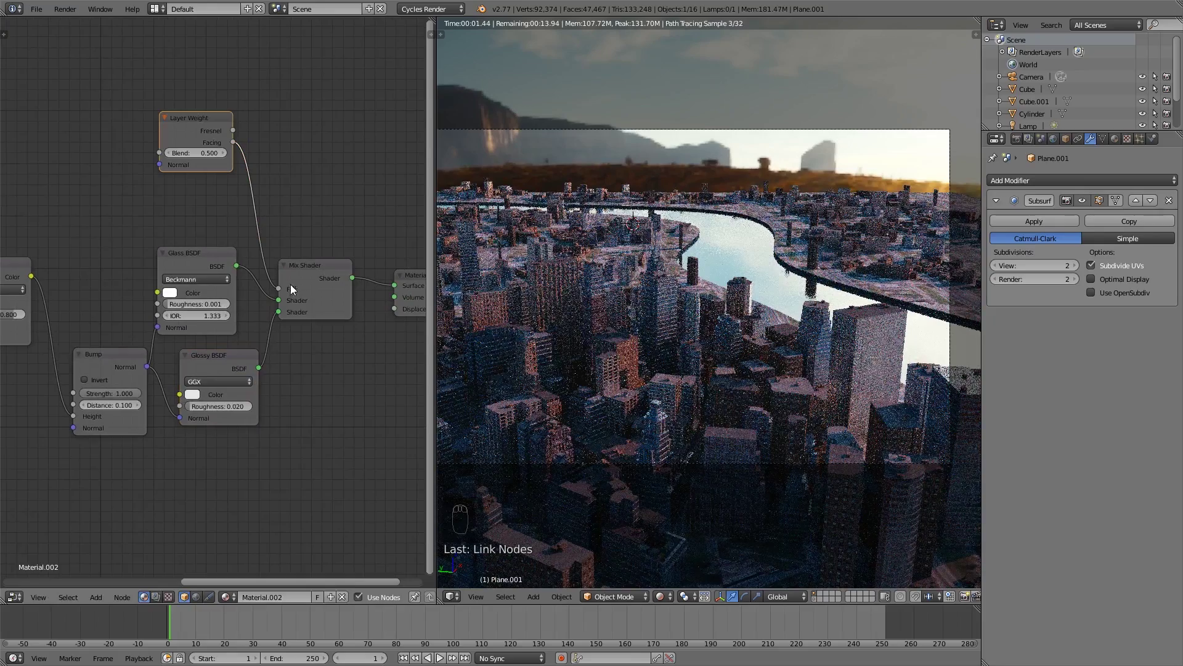
# Preview the Layer Weight node directly on the river, trying a Blend of 0.1 and settling on 0.05.
pyautogui.keyDown('ctrl'); pyautogui.keyDown('shift'); pyautogui.click(221, 123); pyautogui.keyUp('shift'); pyautogui.keyUp('ctrl')
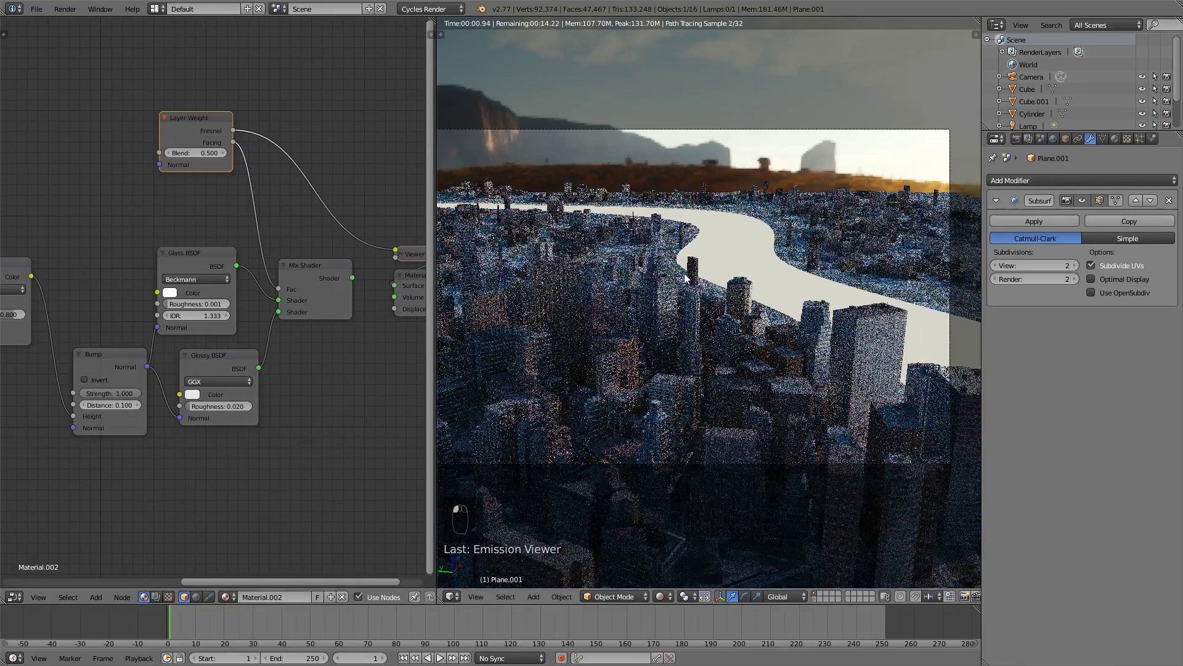
pyautogui.scroll(3, 305, 301)
pyautogui.moveTo(219, 208); pyautogui.dragTo(187, 208)
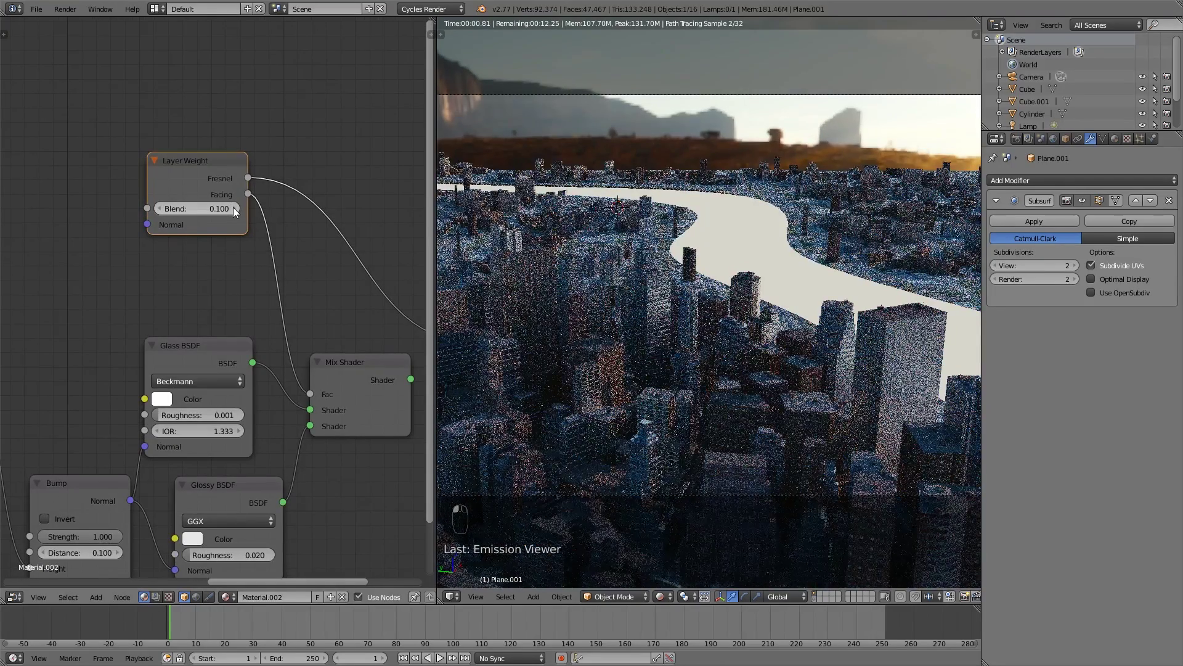
pyautogui.click(210, 200)
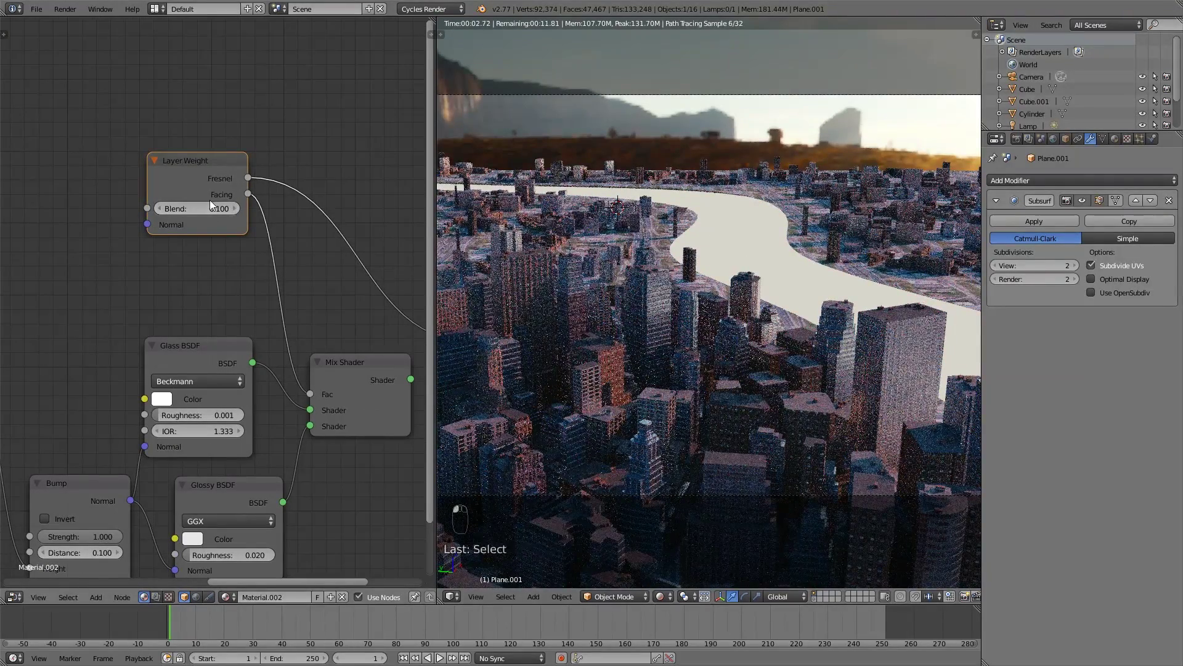
pyautogui.click(213, 207)
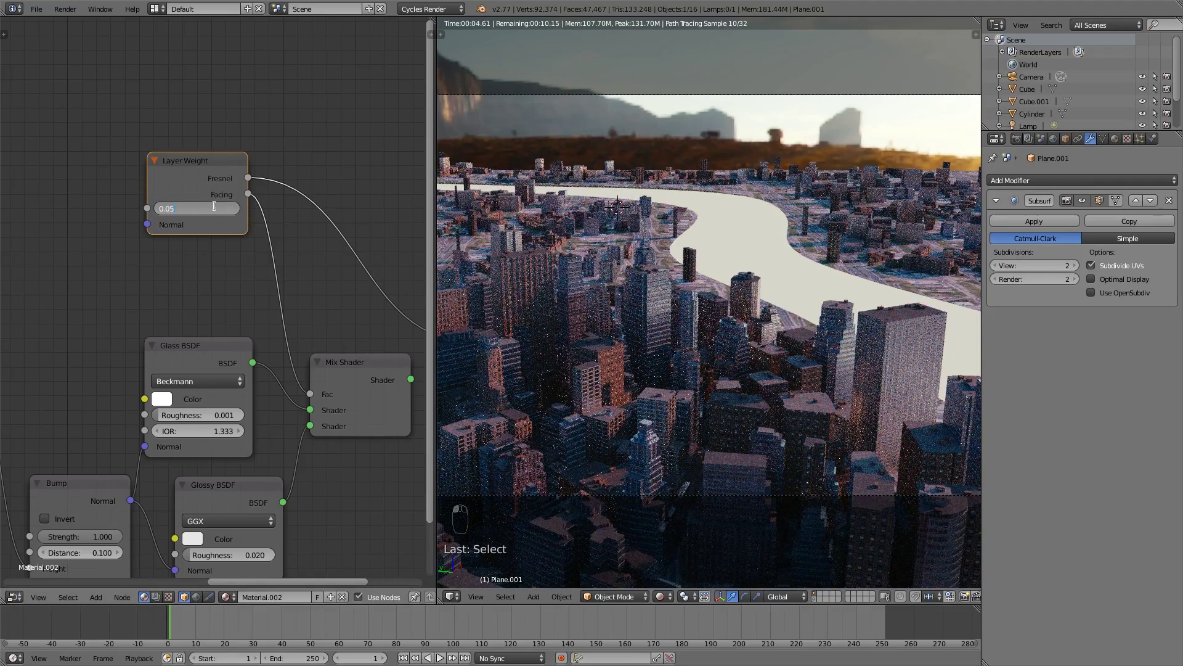
pyautogui.write('0.05')
pyautogui.press('Return')
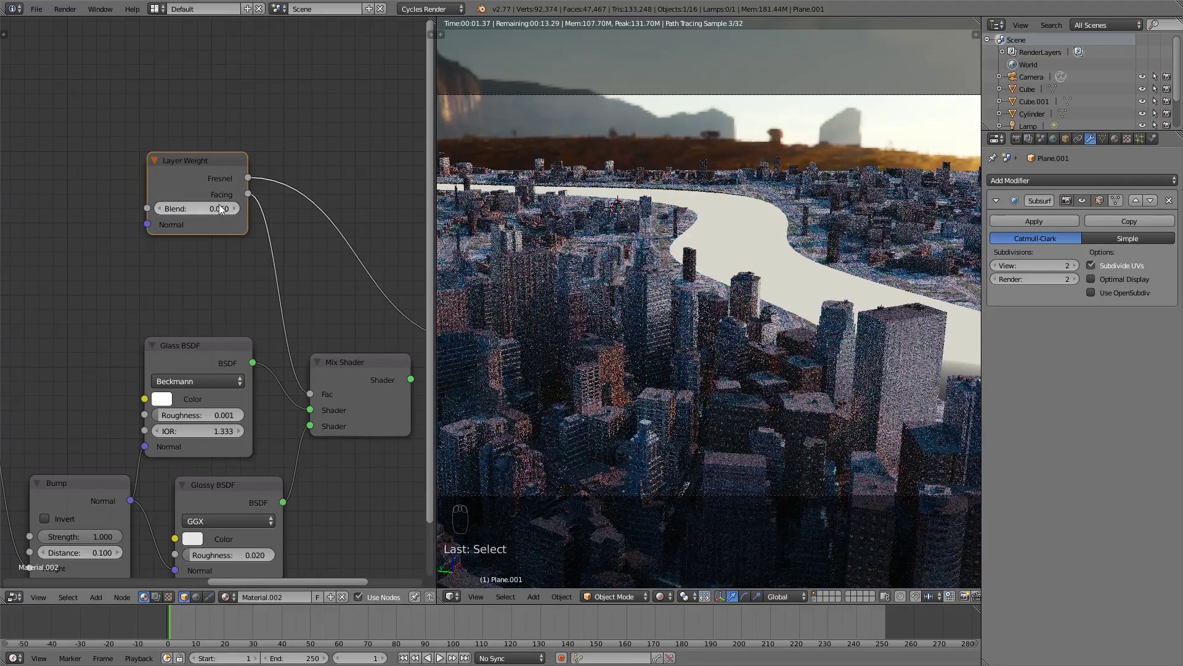
pyautogui.click(220, 210)
pyautogui.press('Return')
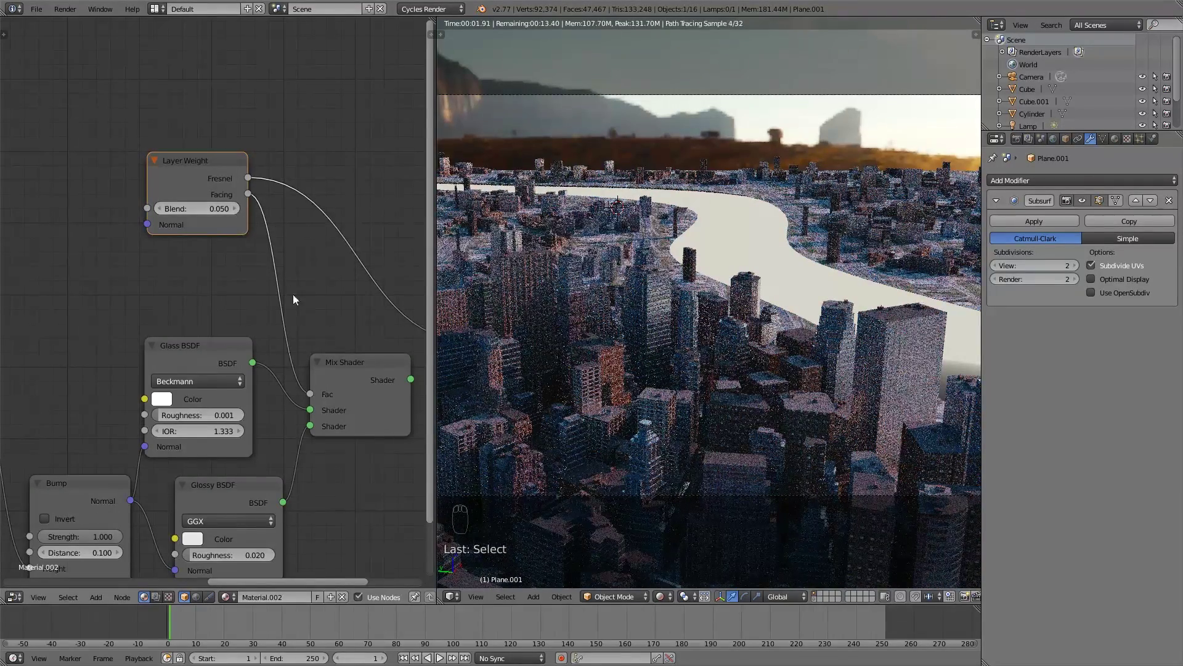
# Send the Mix Shader back to the Material Output in place of the Layer Weight preview.
pyautogui.scroll(-2, 326, 278)
pyautogui.moveTo(326, 279); pyautogui.dragTo(286, 281, button='middle')
pyautogui.keyDown('ctrl'); pyautogui.keyDown('shift'); pyautogui.click(323, 372); pyautogui.keyUp('shift'); pyautogui.keyUp('ctrl')
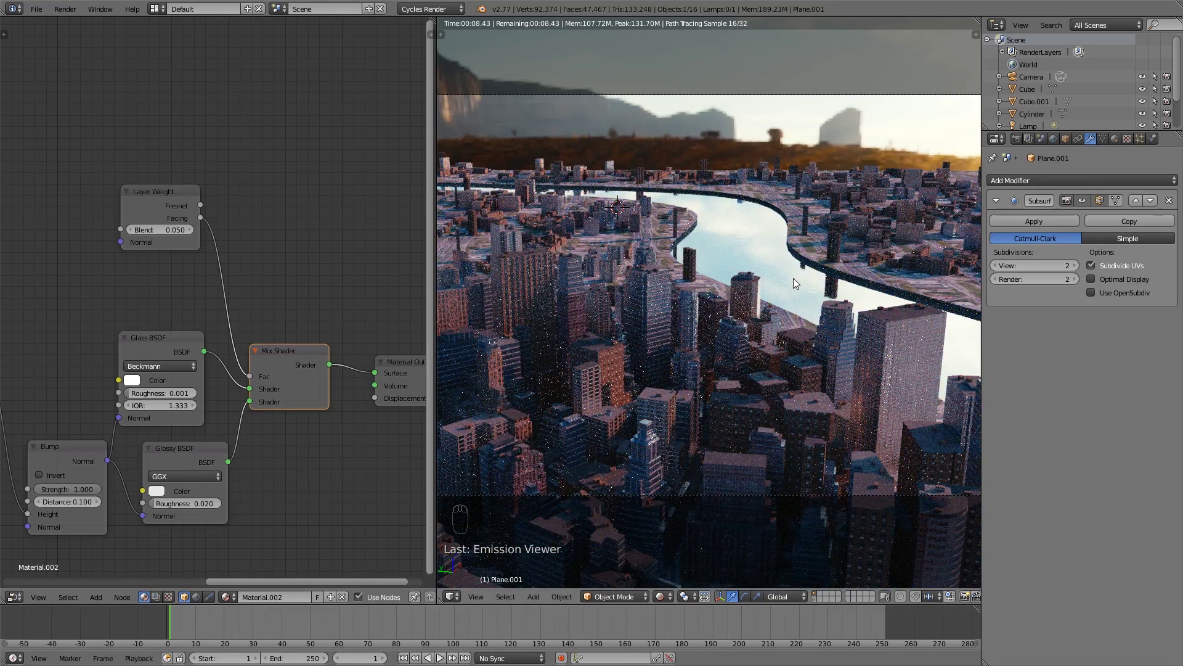
# Set the Layer Weight's Blend to 0.02 and connect the Bump node's Normal output to its Normal input.
pyautogui.press('g')
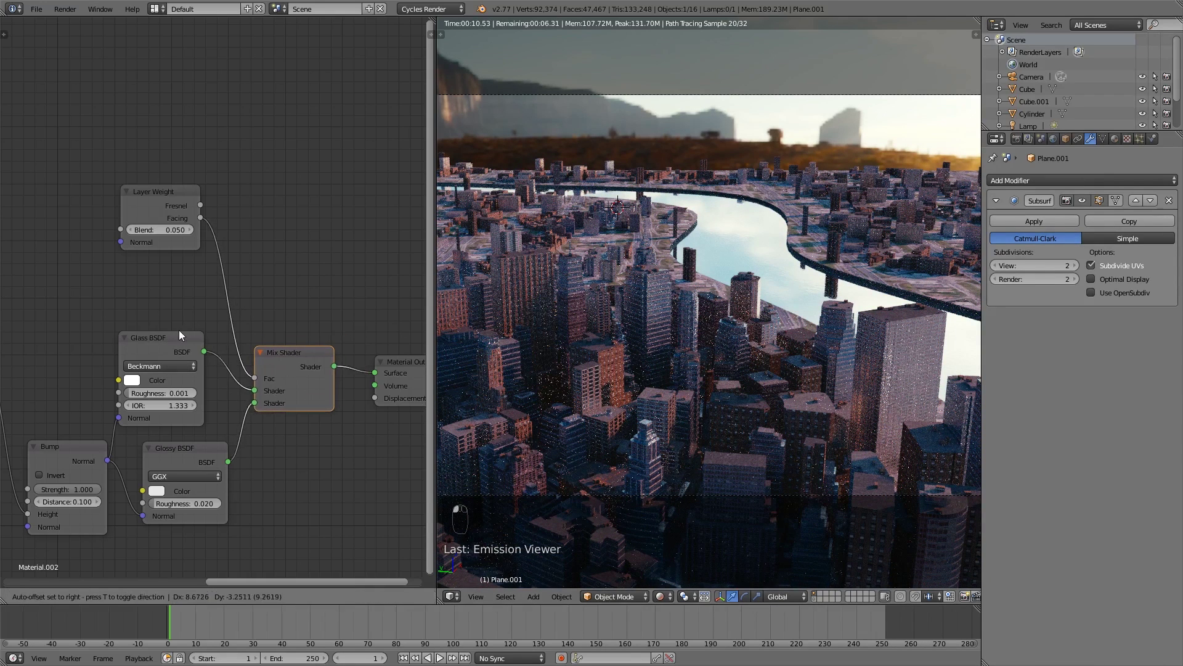
pyautogui.click(176, 330)
pyautogui.click(175, 231)
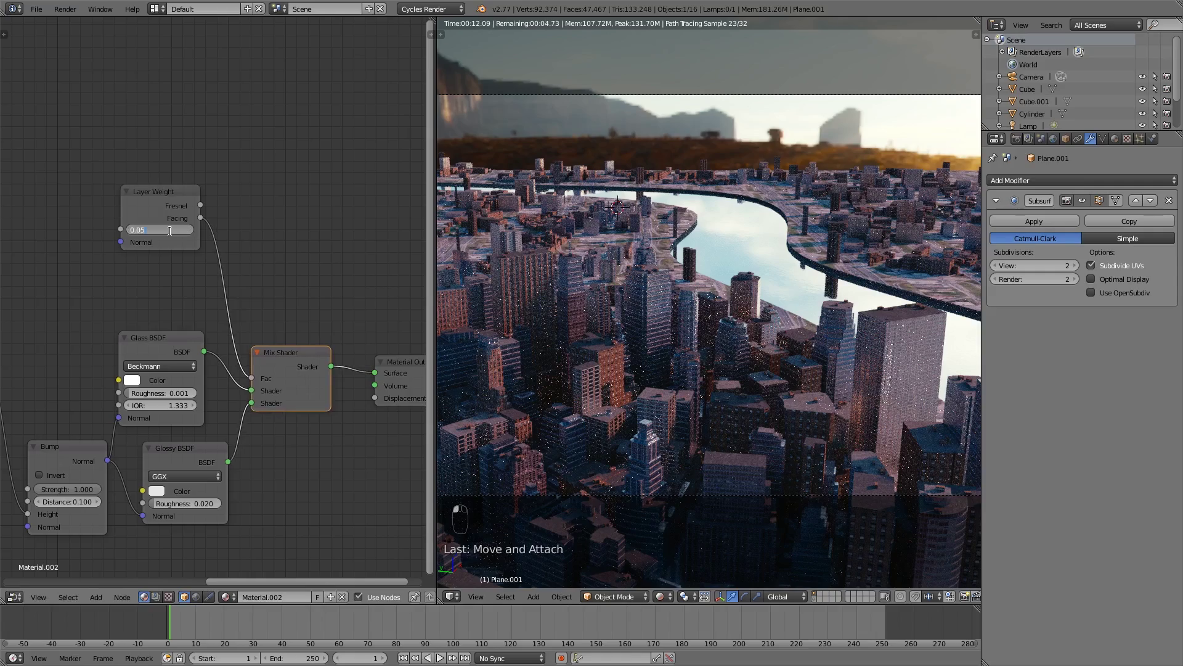
pyautogui.press('Return')
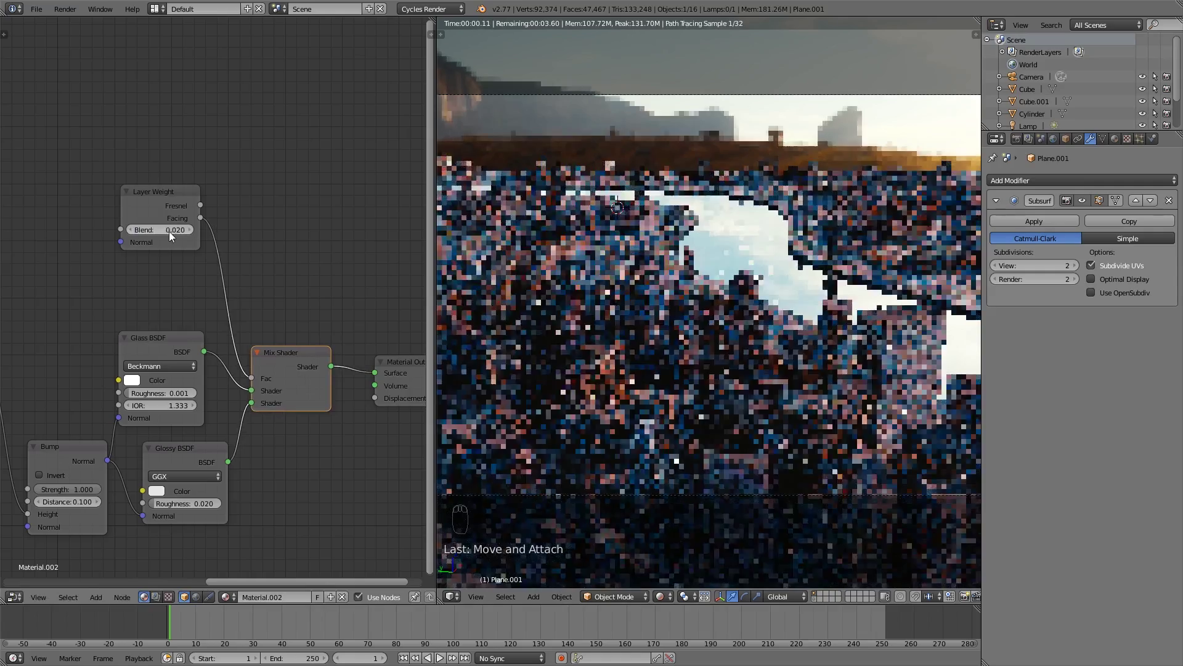
pyautogui.moveTo(107, 461); pyautogui.dragTo(124, 238)
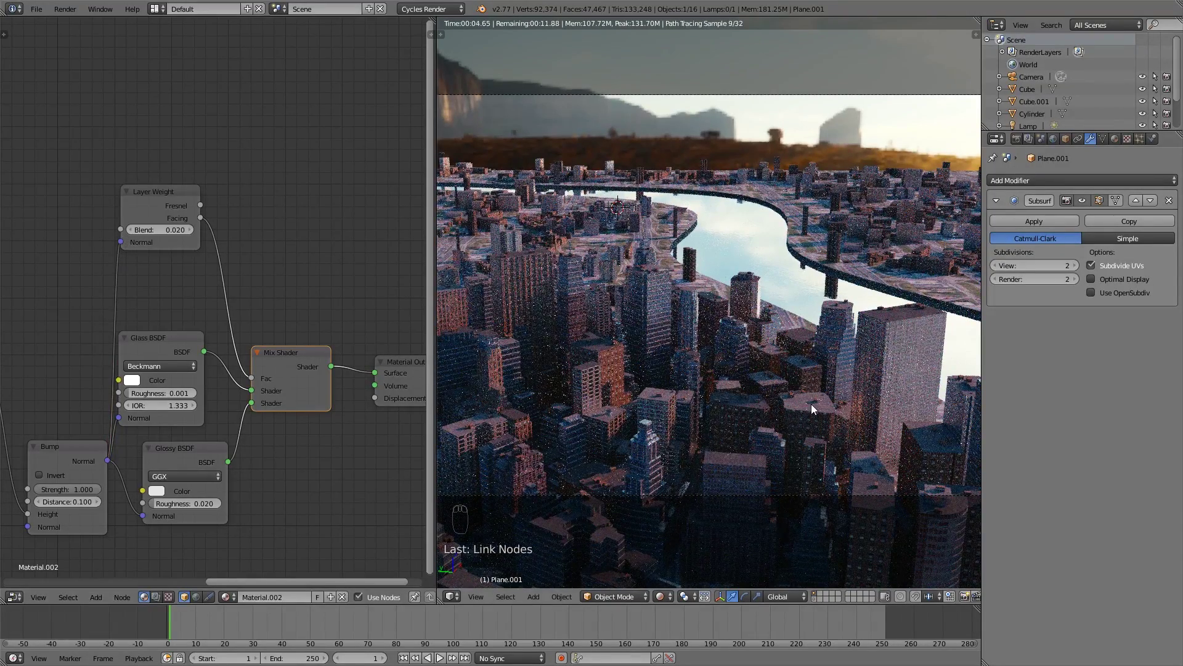
# Switch the 3D view to Solid shading and open the render layer settings.
pyautogui.click(660, 596)
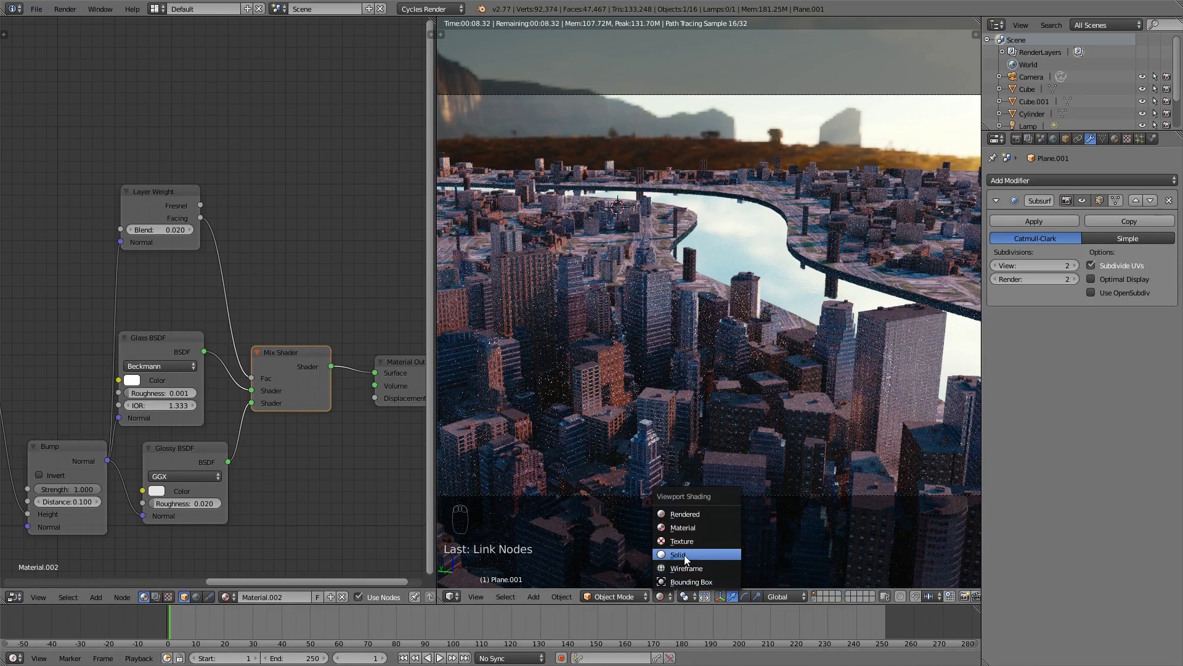
pyautogui.click(684, 554)
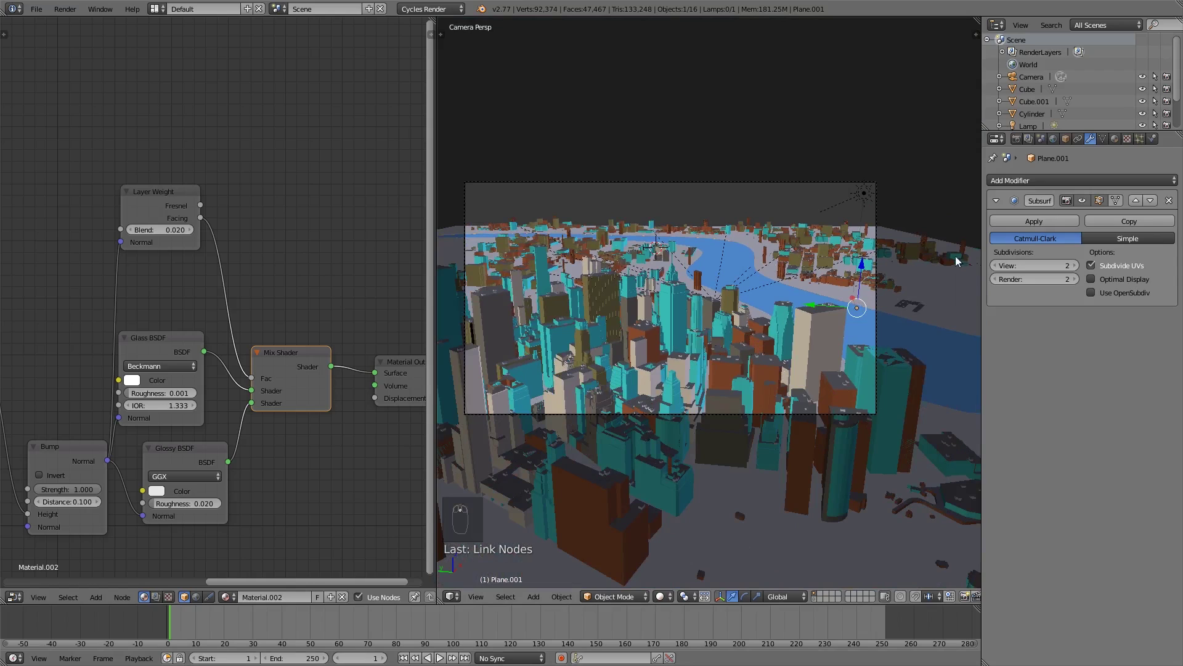
pyautogui.click(1028, 139)
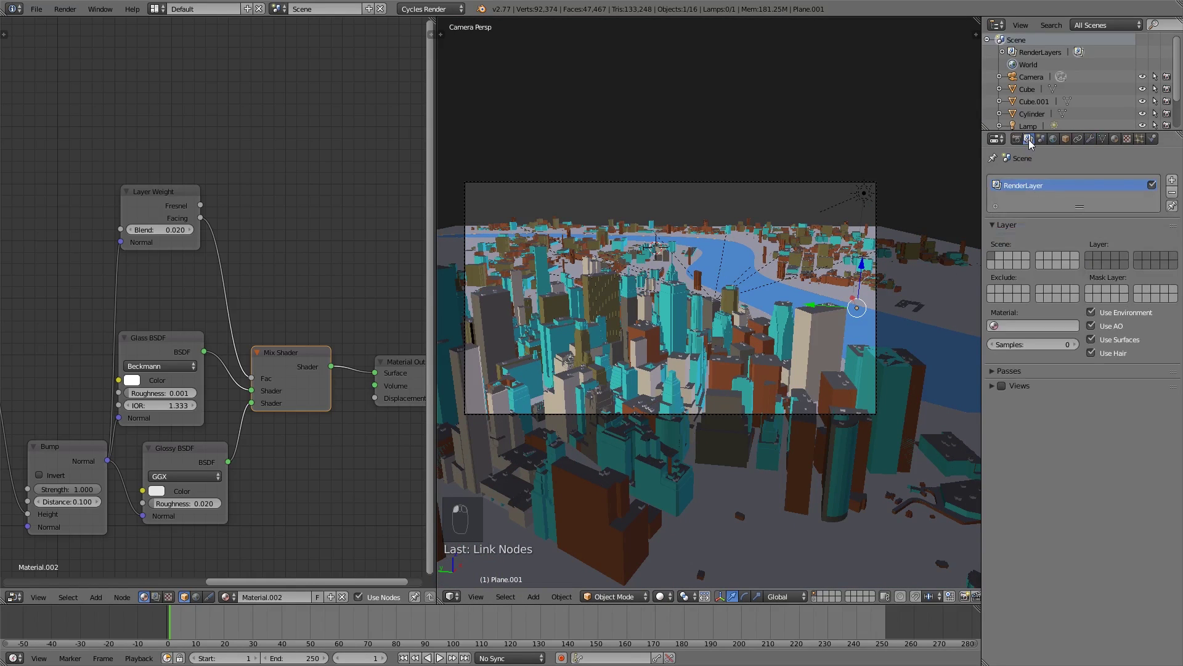
# Add a second render layer and limit the original RenderLayer to the first layer only.
pyautogui.click(1172, 180)
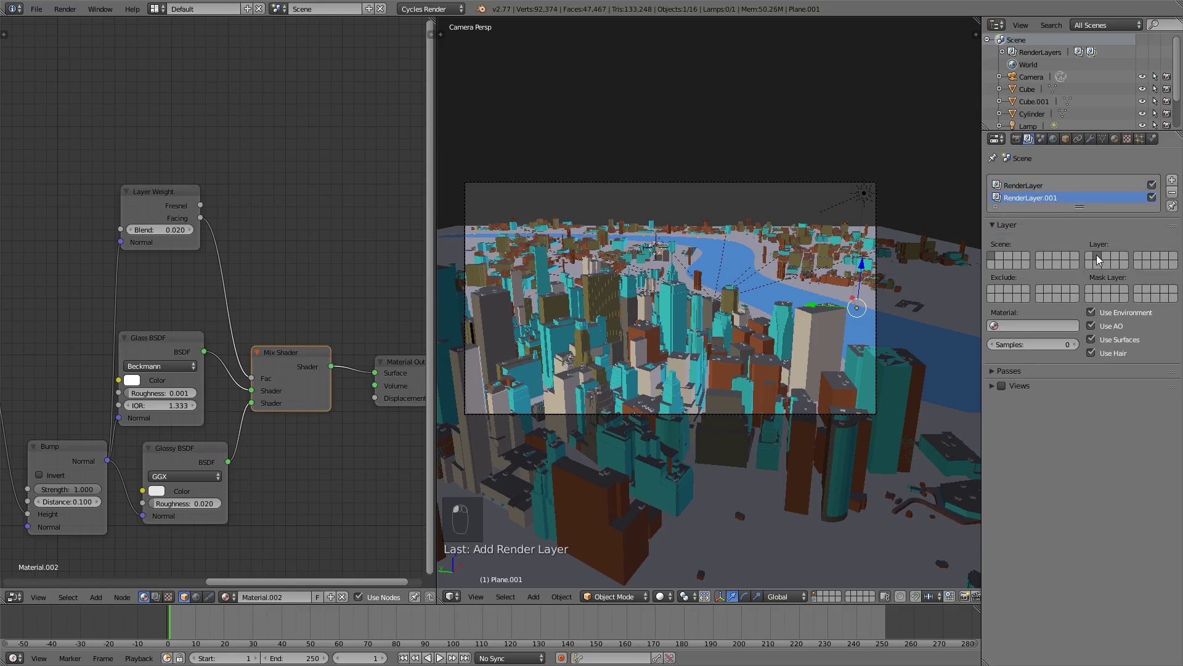
pyautogui.click(1038, 185)
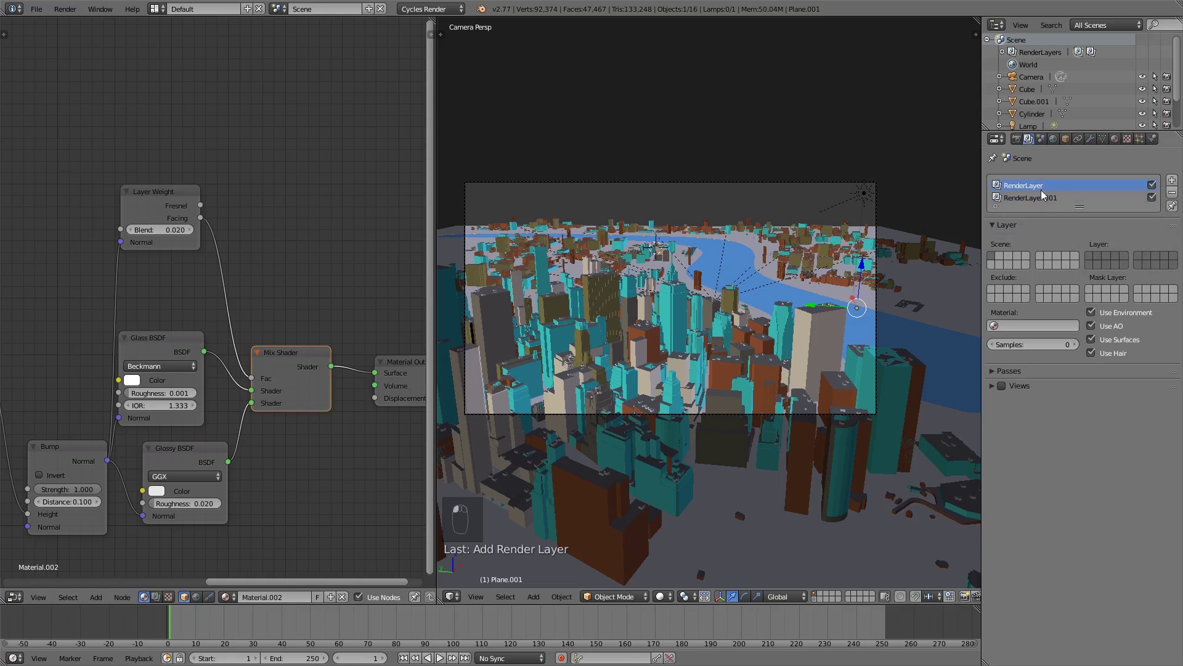
pyautogui.click(1087, 255)
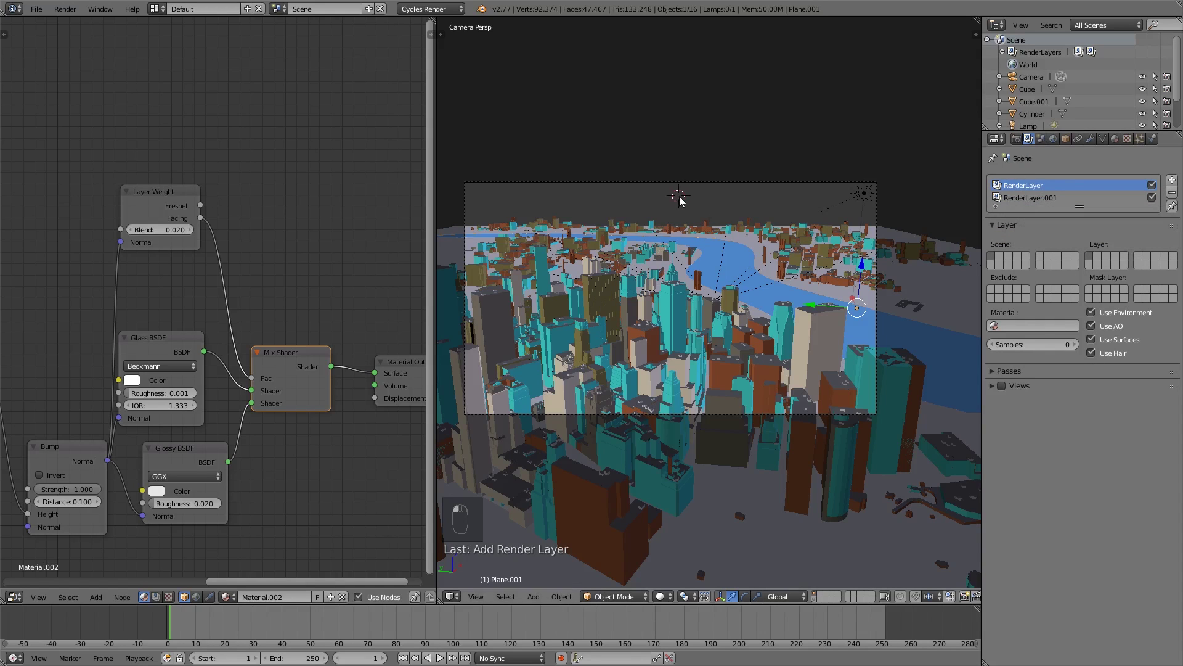
# Import the image Skies0206_1_M.jpg from the Textures folder as a plane.
pyautogui.hotkey('shift', 'a')
pyautogui.moveTo(678, 199)
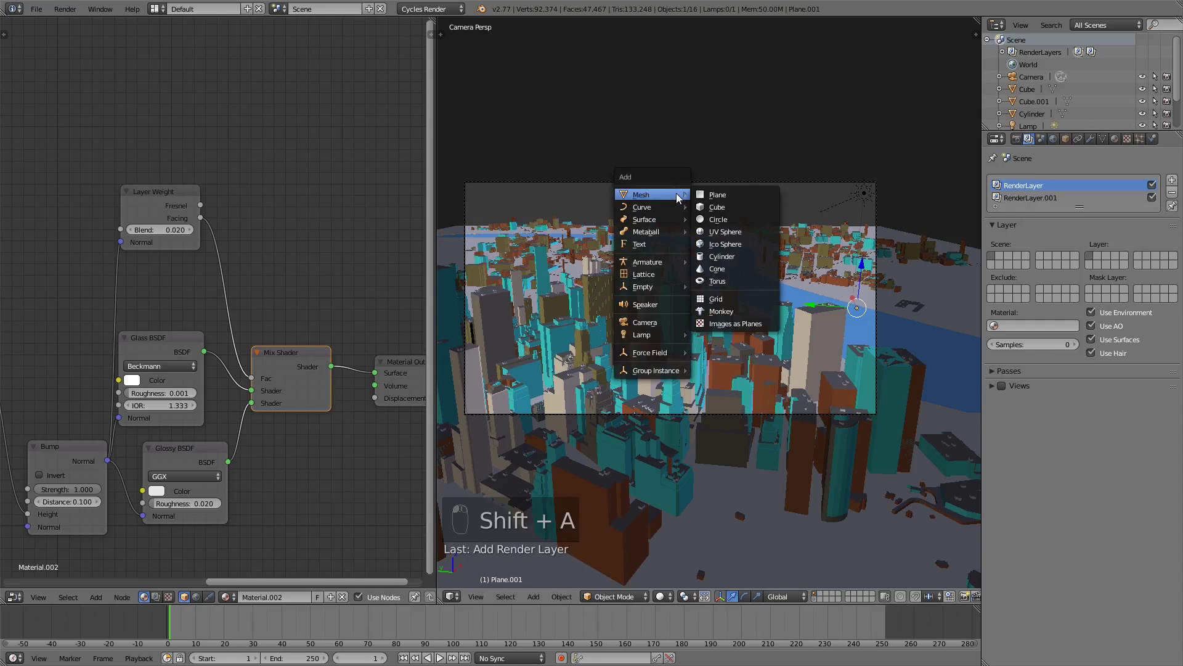
pyautogui.click(750, 321)
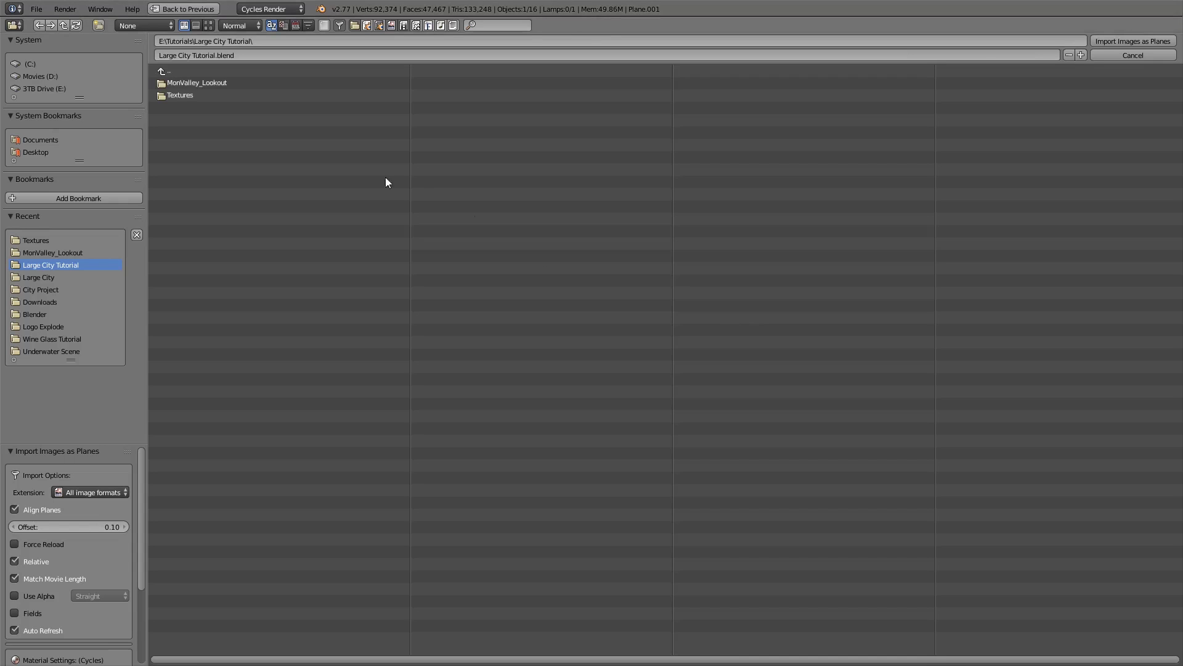
pyautogui.click(198, 95)
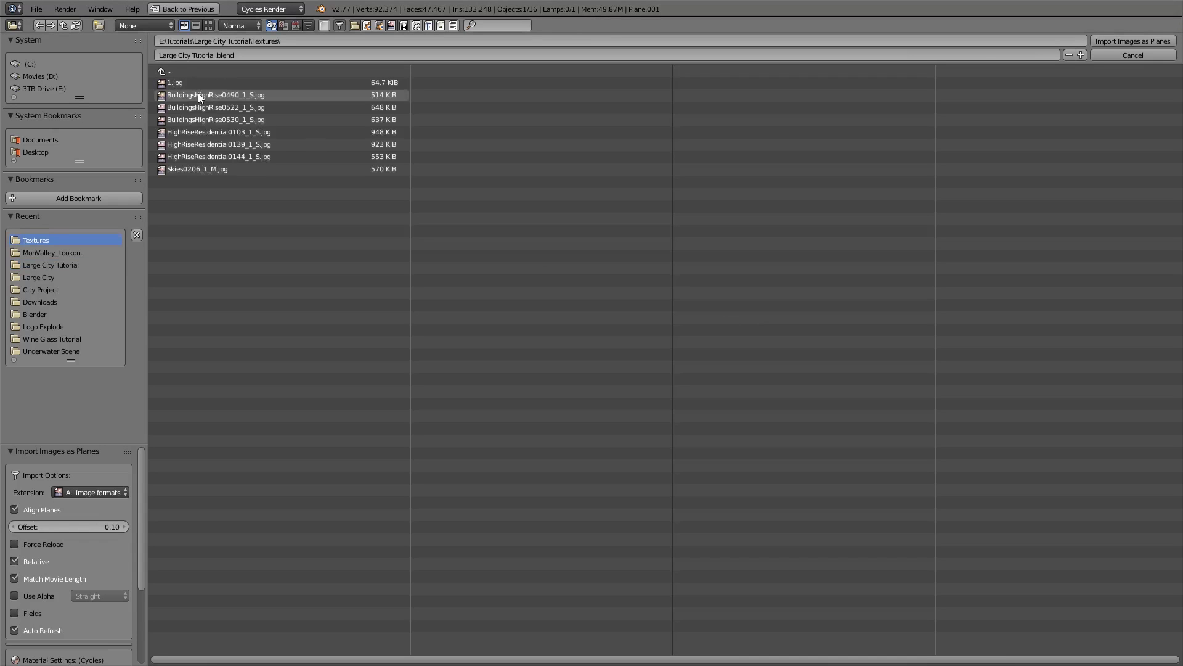
pyautogui.click(222, 169)
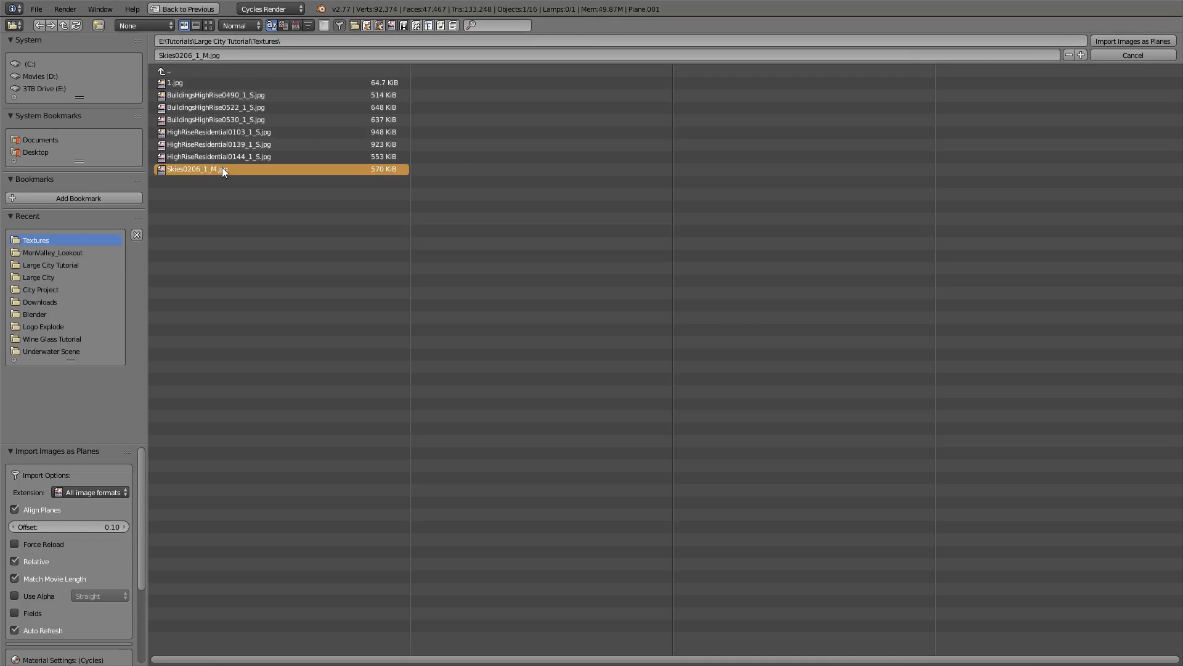
pyautogui.click(1125, 38)
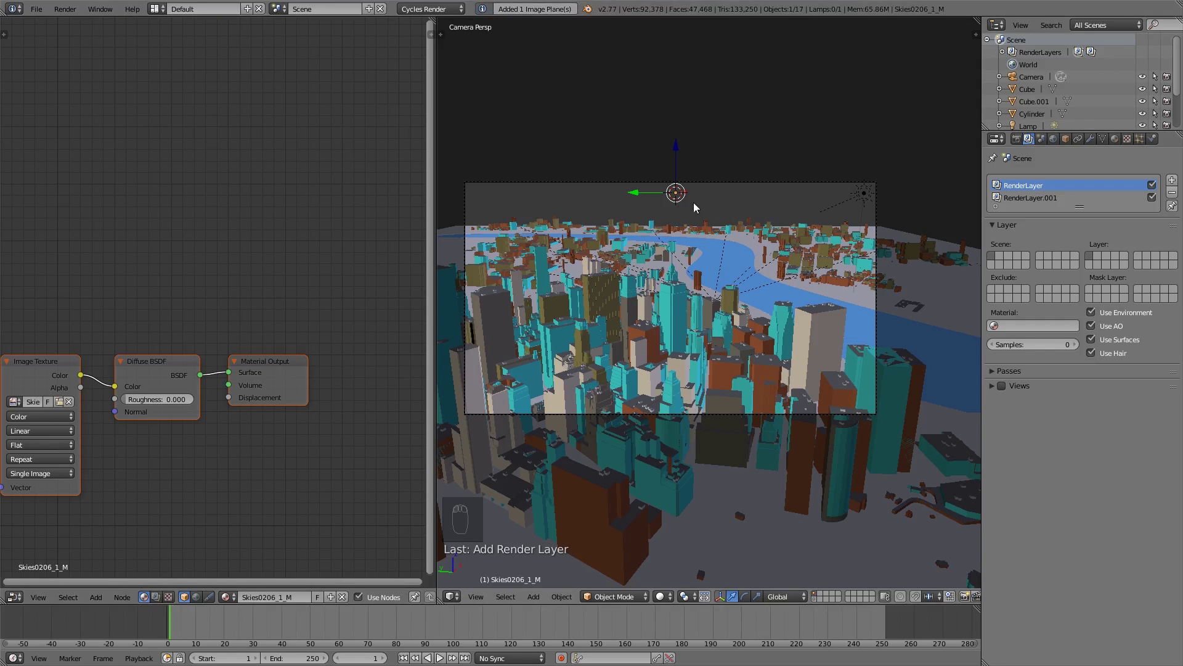
# Rotate the sky plane 90° about the global X axis and scale it up until it towers over the distant city.
pyautogui.press('r')
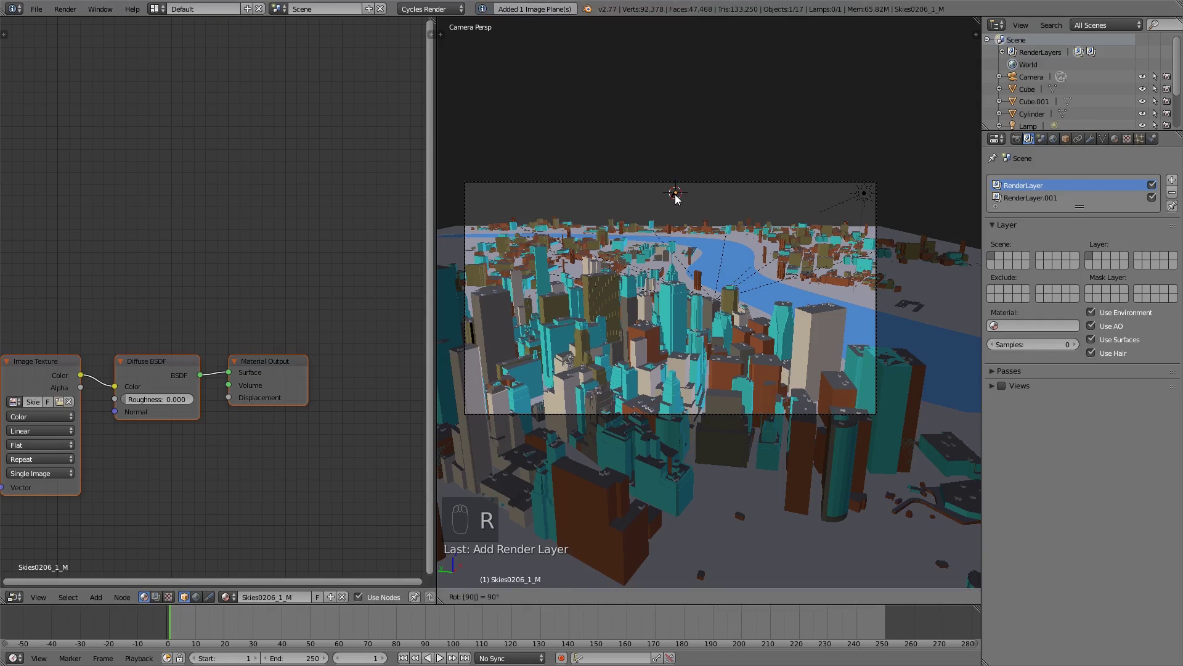
pyautogui.press('x')
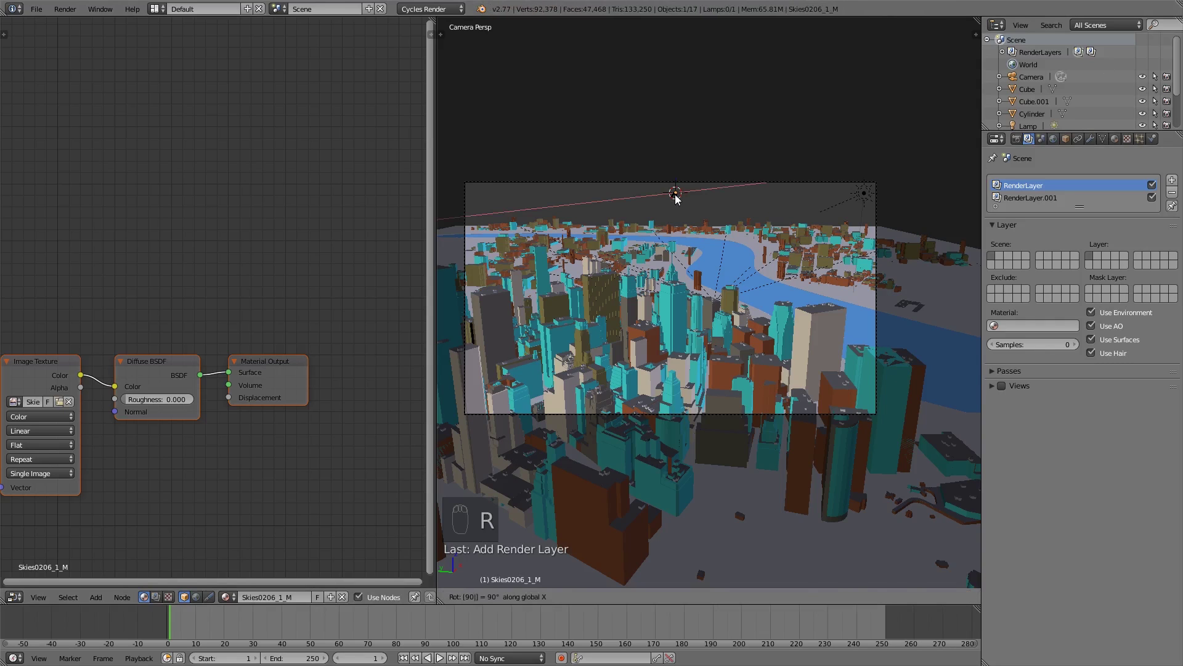
pyautogui.press('Return')
pyautogui.press('s')
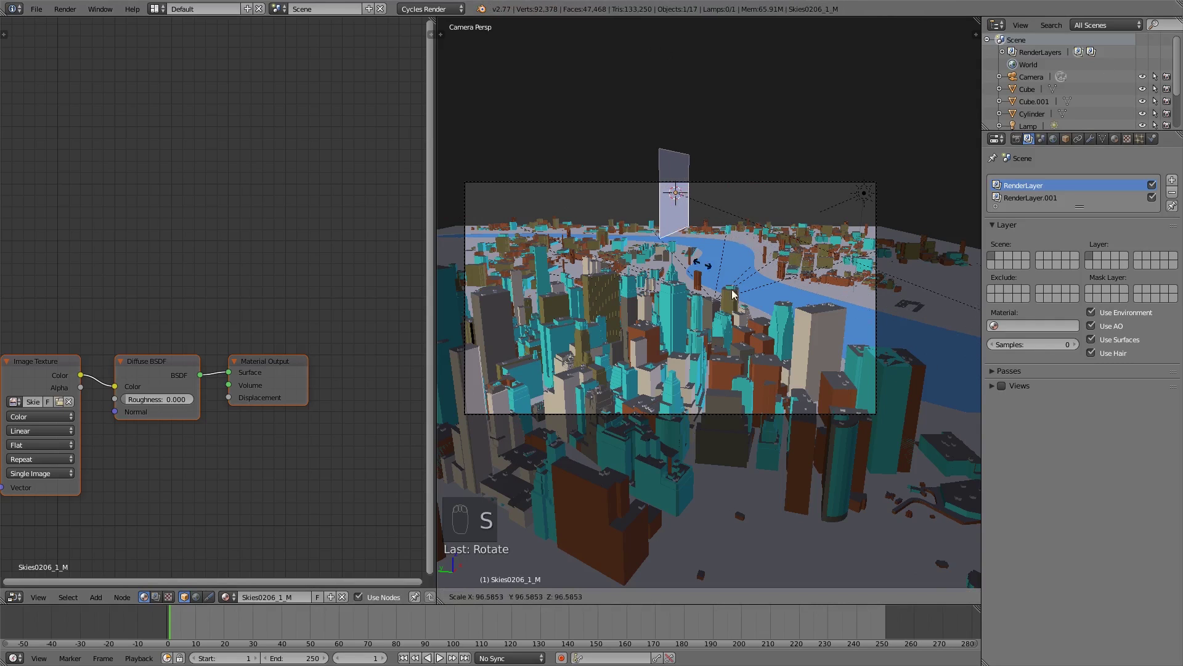
pyautogui.click(837, 521)
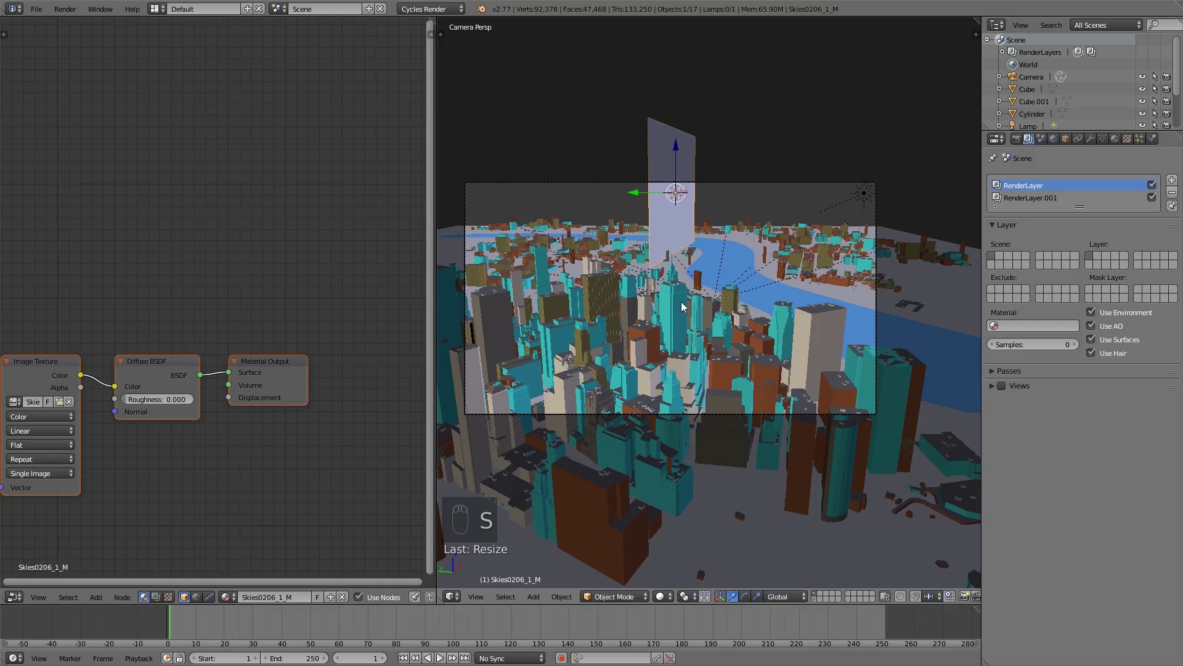
# Rotate the sky plane 90° about the global Z axis and enlarge it to span beyond the camera frame.
pyautogui.write('r90y')
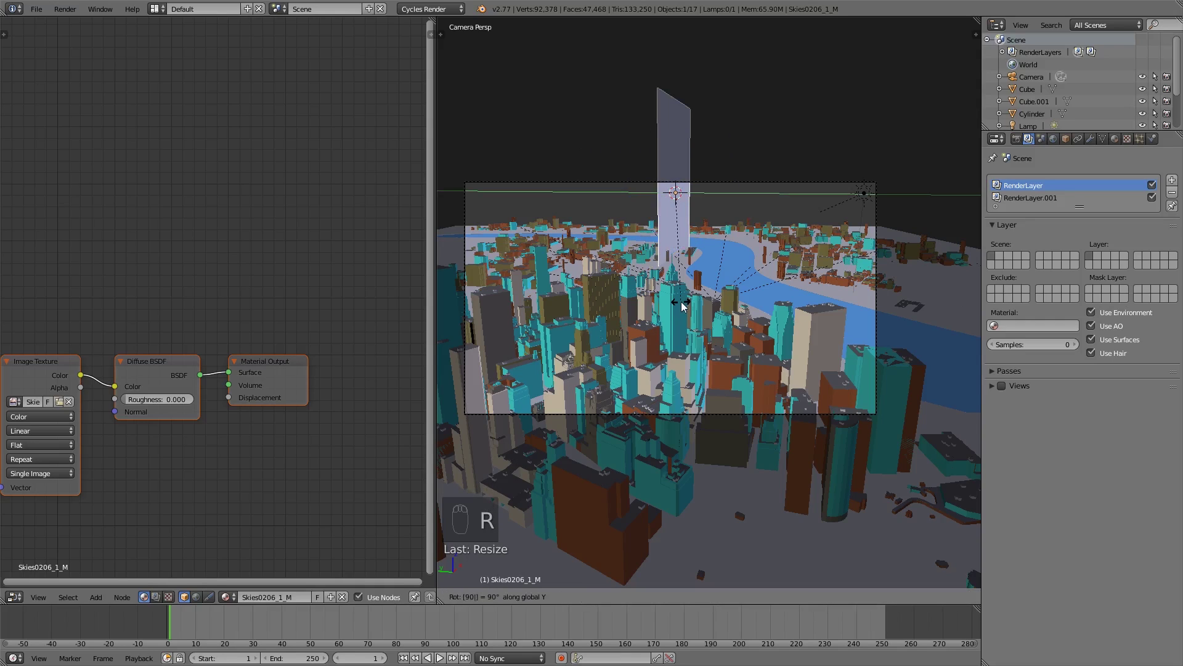
pyautogui.write('z')
pyautogui.click(681, 301)
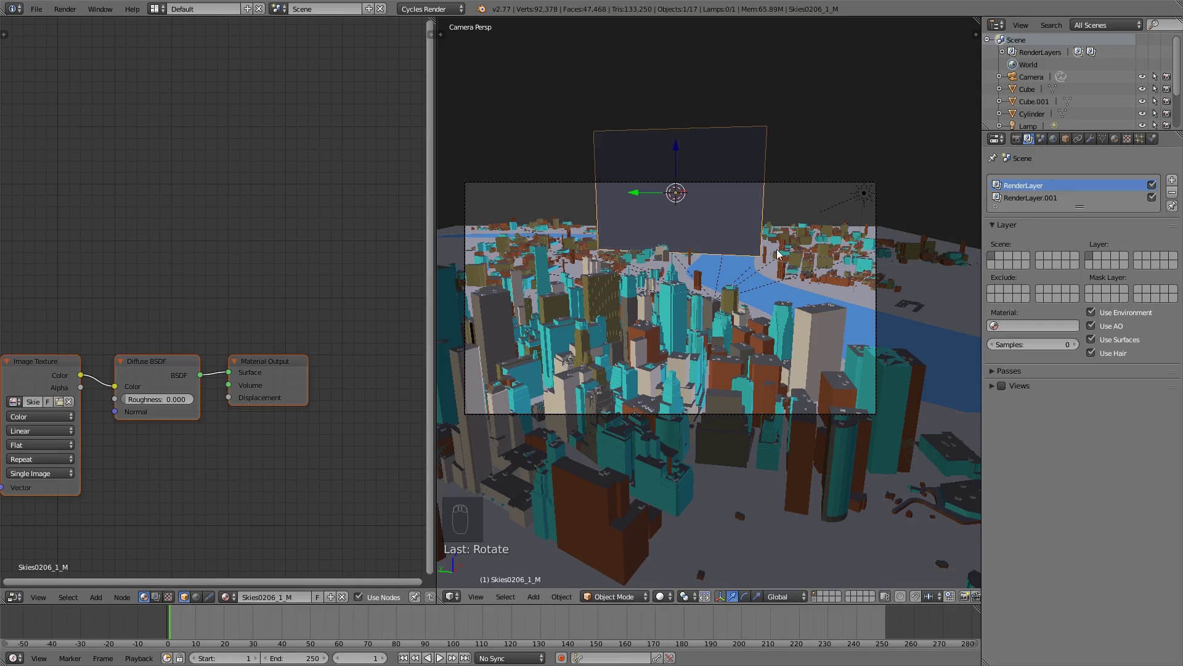
pyautogui.press('s')
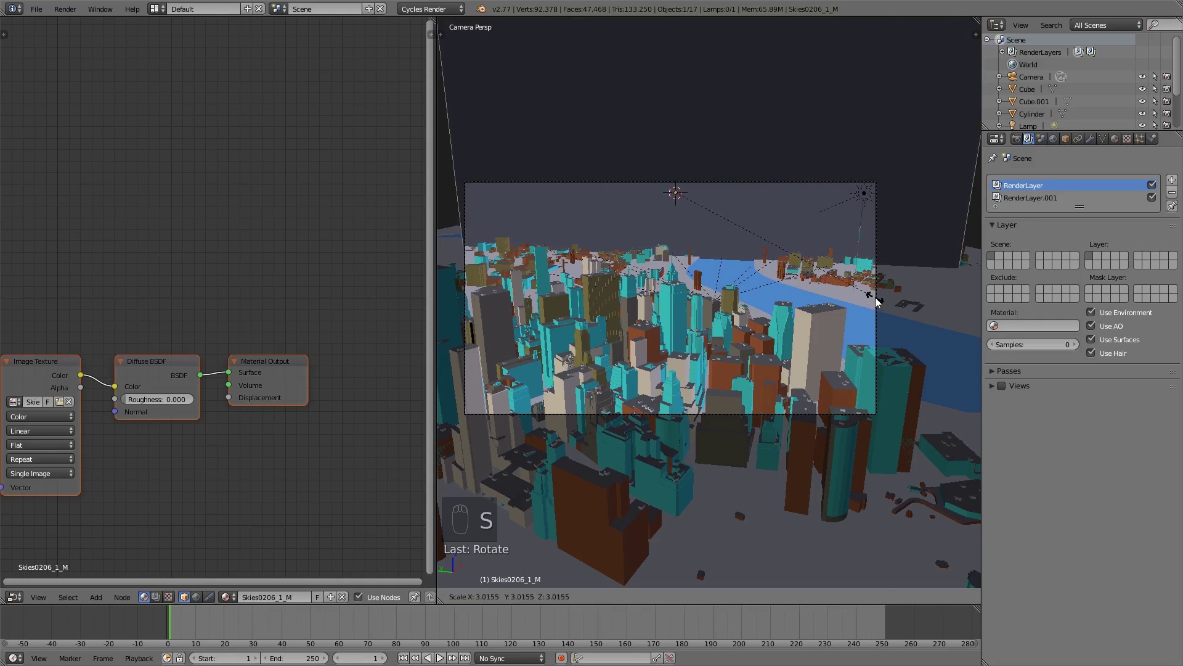
pyautogui.click(931, 295)
# Move the sky plane along the X axis to the far edge of the ground, beyond the river and buildings.
pyautogui.press('KP_7')
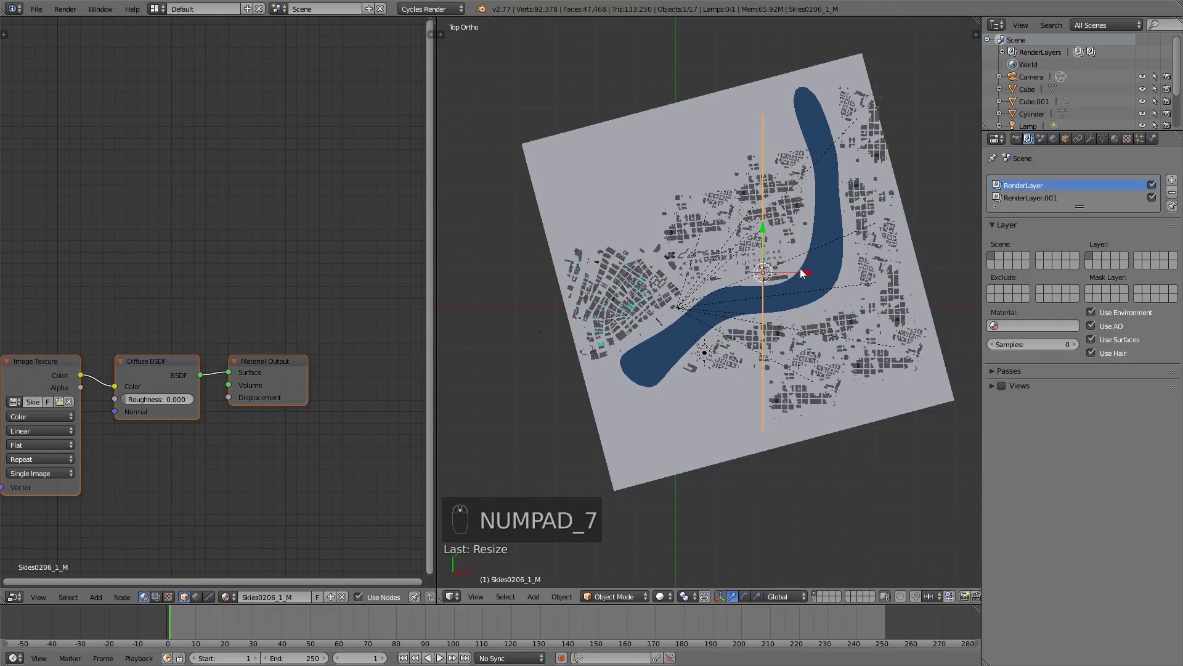
pyautogui.press('g')
pyautogui.press('x')
pyautogui.click(979, 265)
pyautogui.press('KP_0')
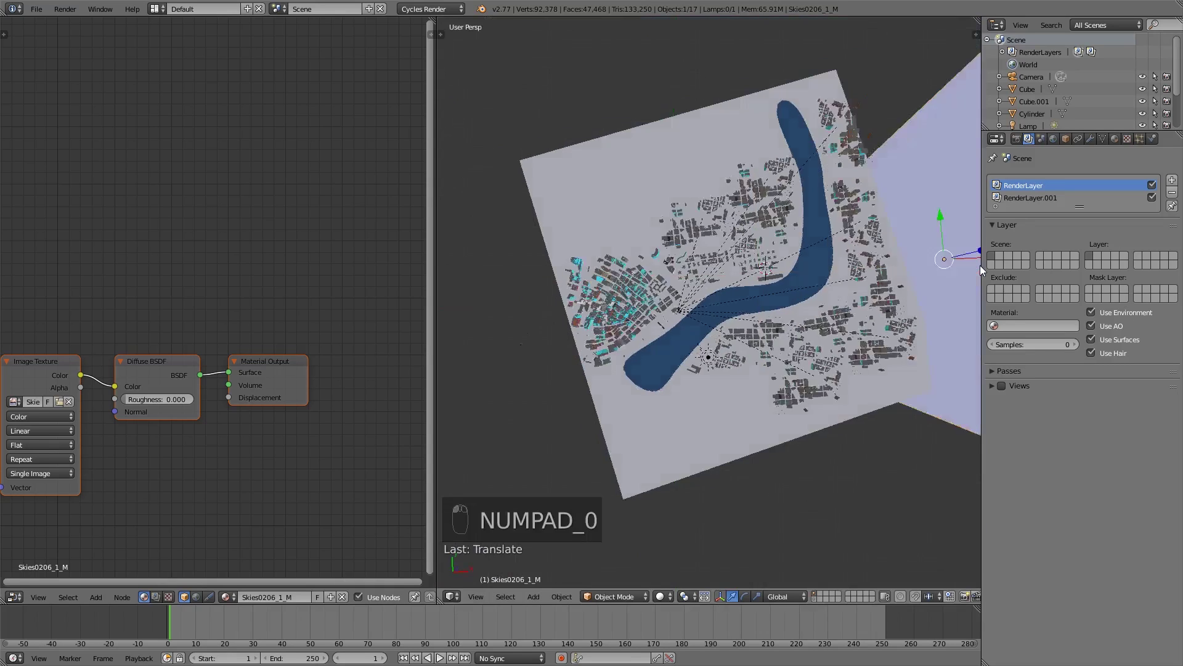
# In top view, rotate the sky plane about 12.4° to parallel the ground's far edge, enlarging and recentring it along that edge.
pyautogui.press('KP_7')
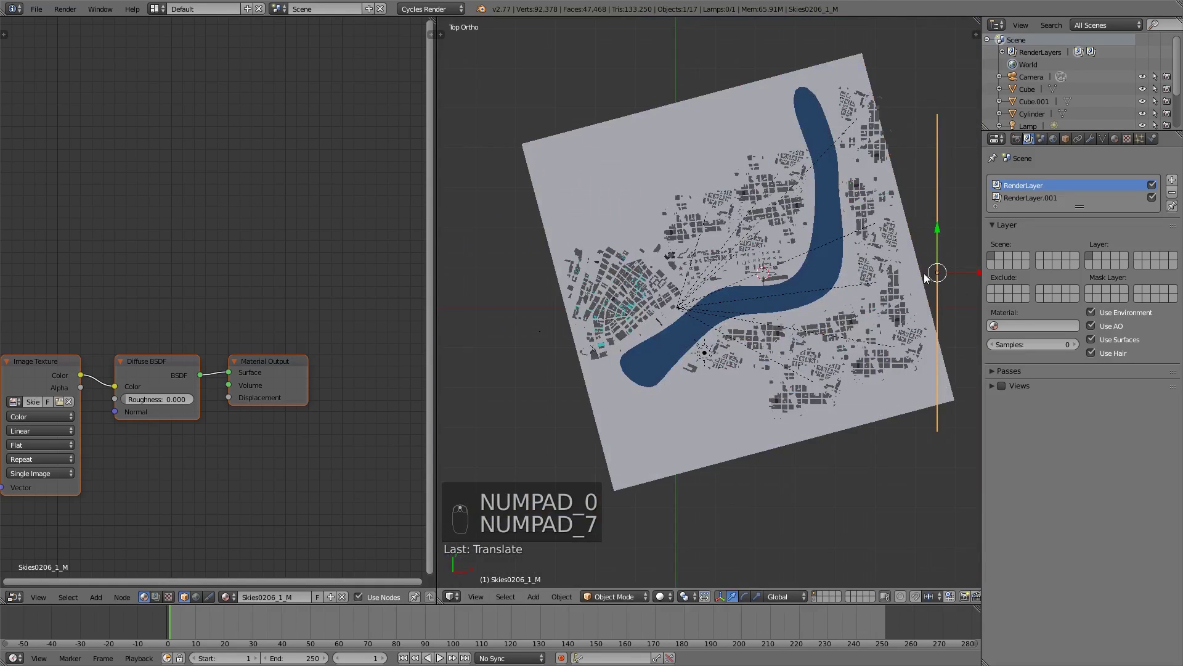
pyautogui.press('r')
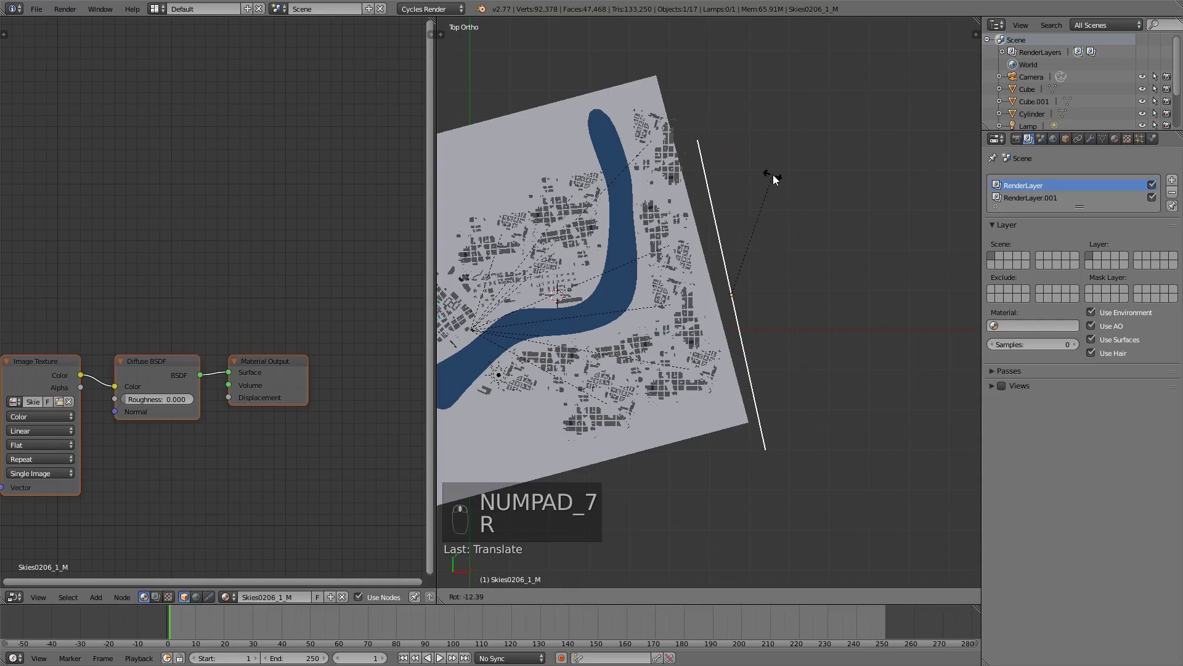
pyautogui.click(772, 177)
pyautogui.press('s')
pyautogui.click(827, 468)
pyautogui.press('g')
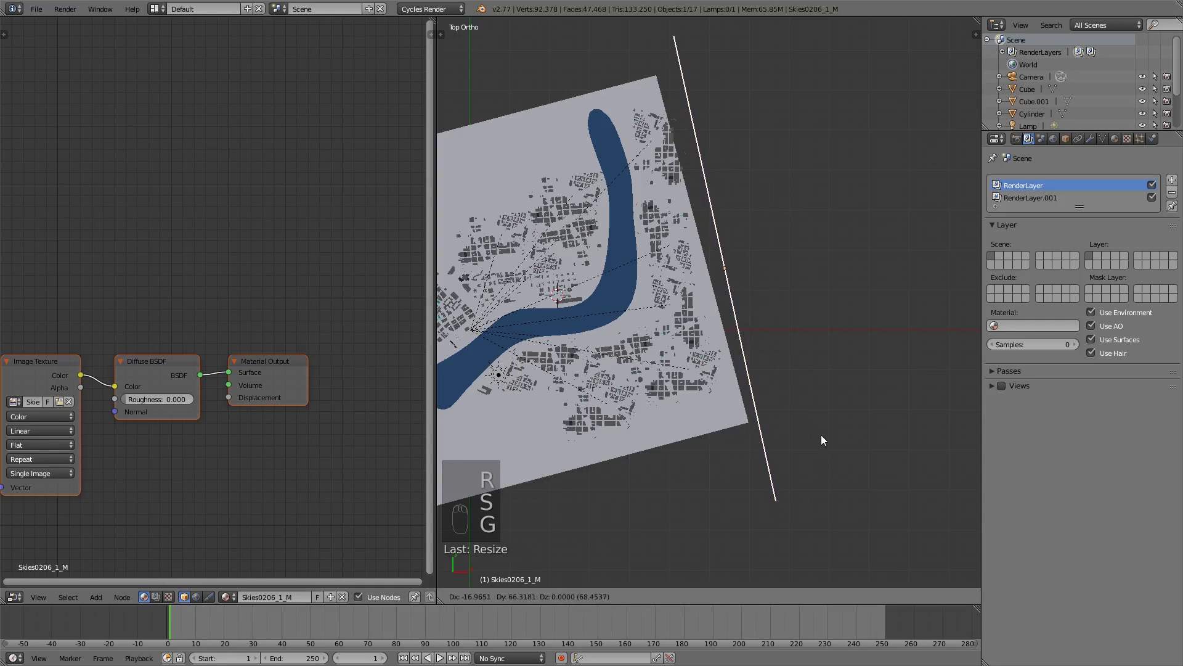
pyautogui.click(832, 411)
# In camera view, shrink the sky plane to slightly wider than the frame and lower it to just above the frame's upper edge.
pyautogui.press('KP_0')
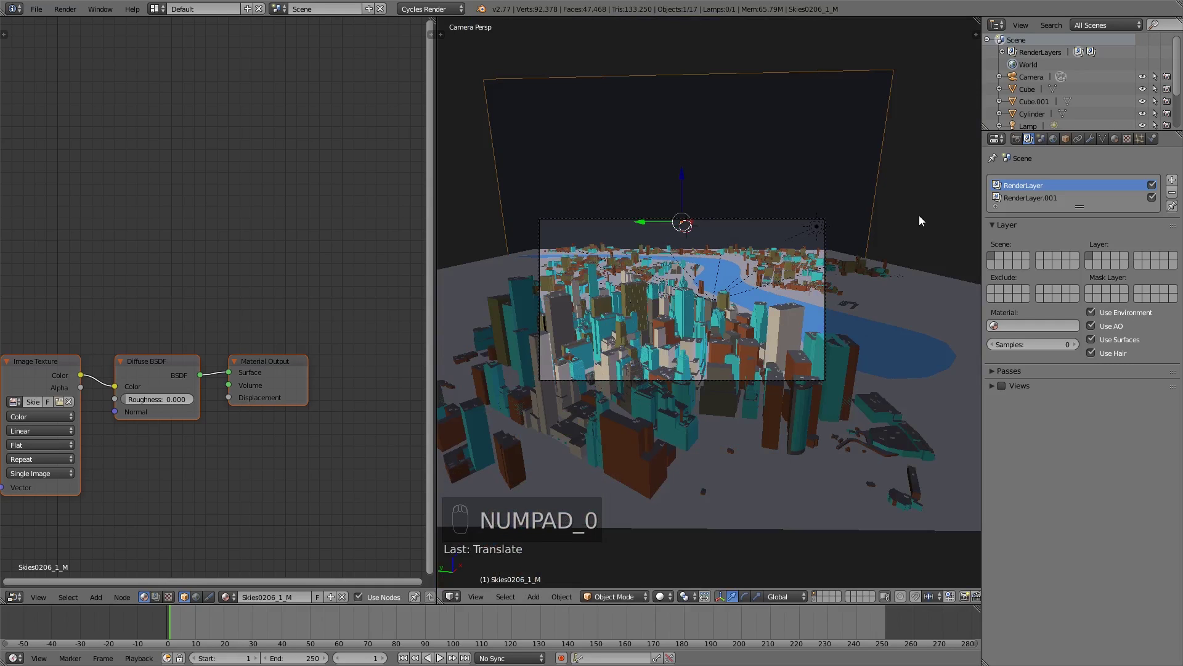
pyautogui.press('s')
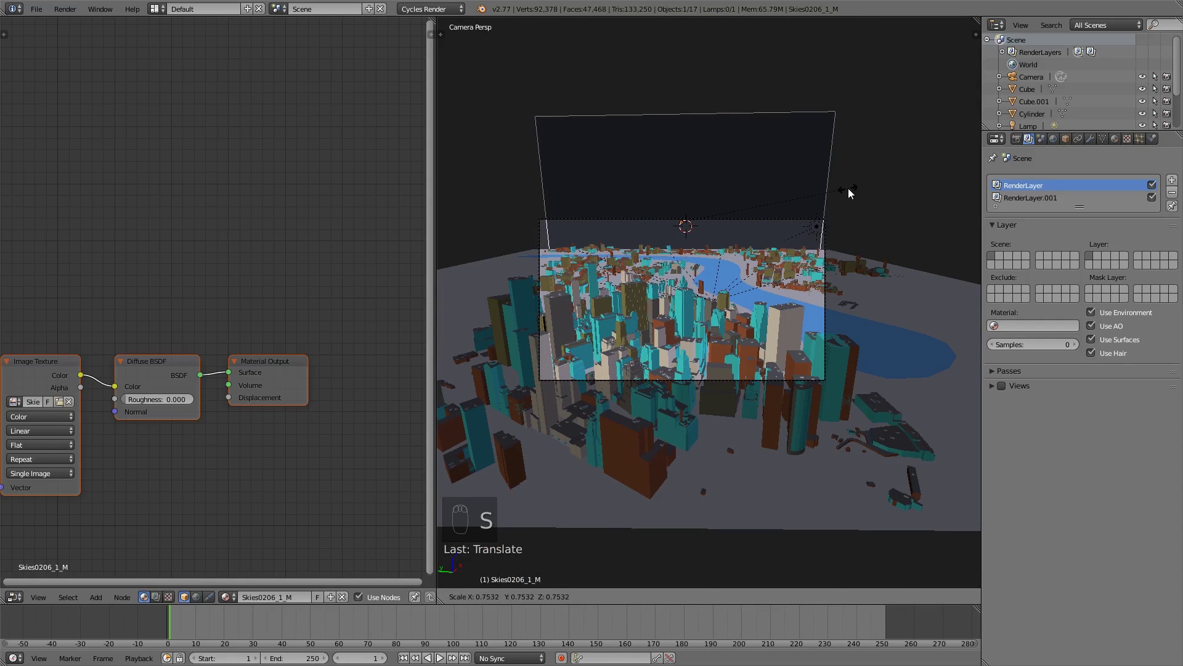
pyautogui.click(856, 187)
pyautogui.press('g')
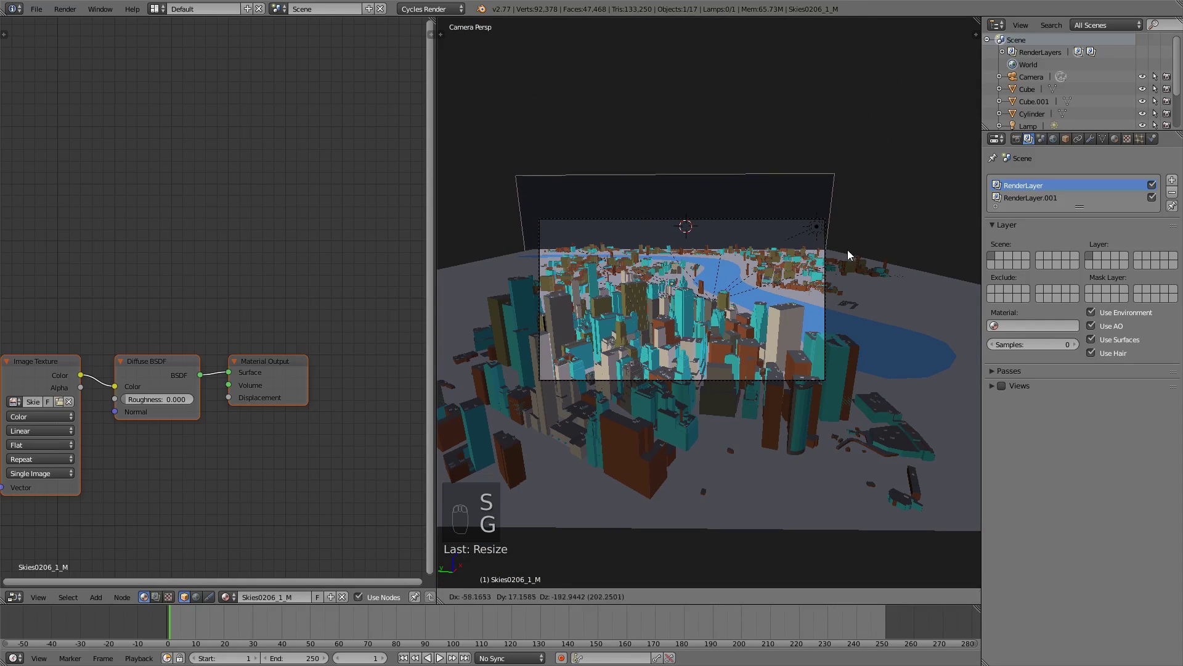
pyautogui.click(846, 270)
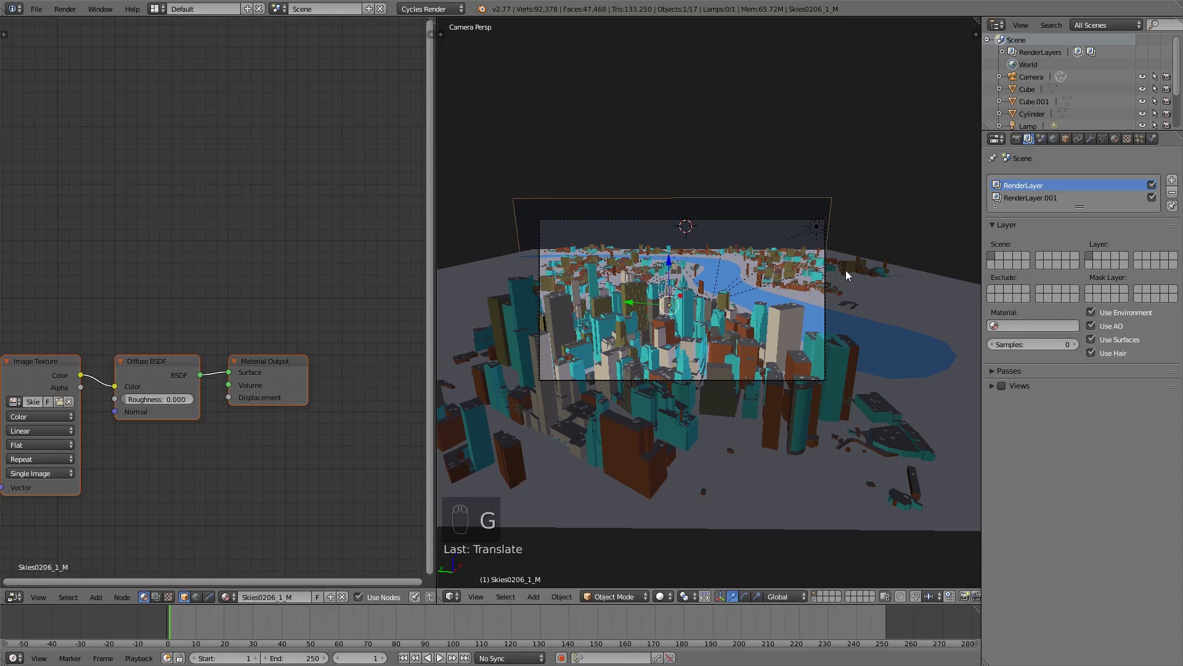
# Tilt the camera up about 3° with a trackball rotation and shift it slightly to show more sky.
pyautogui.scroll(2, 846, 270)
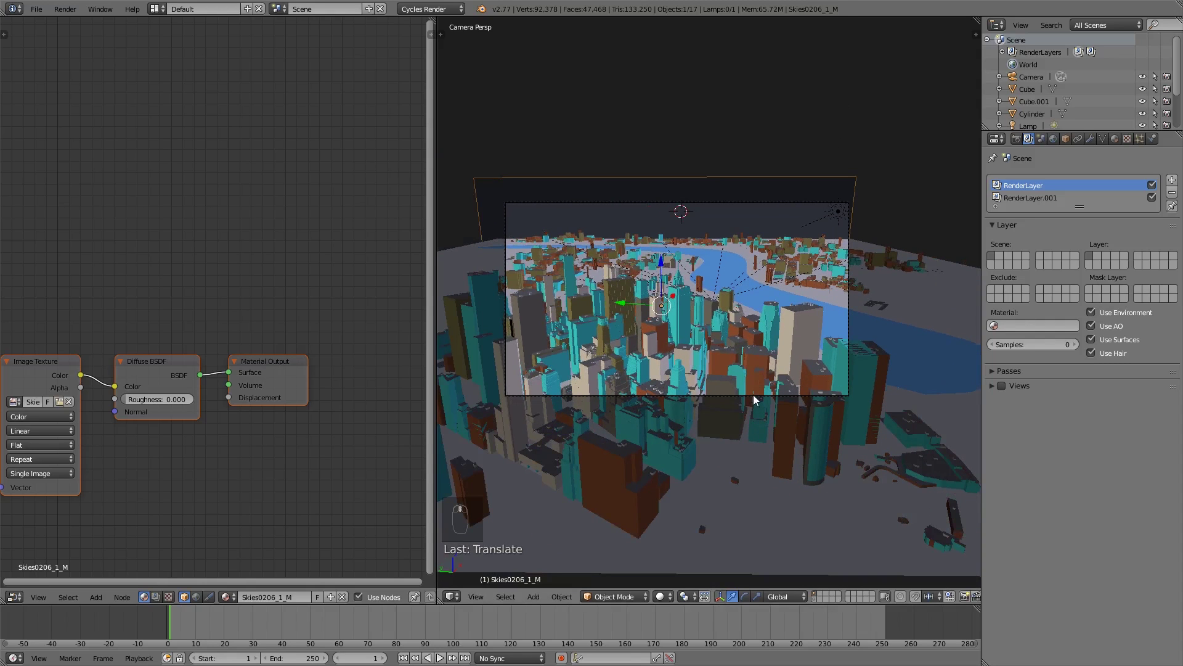
pyautogui.rightClick(753, 394)
pyautogui.press('r')
pyautogui.press('r')
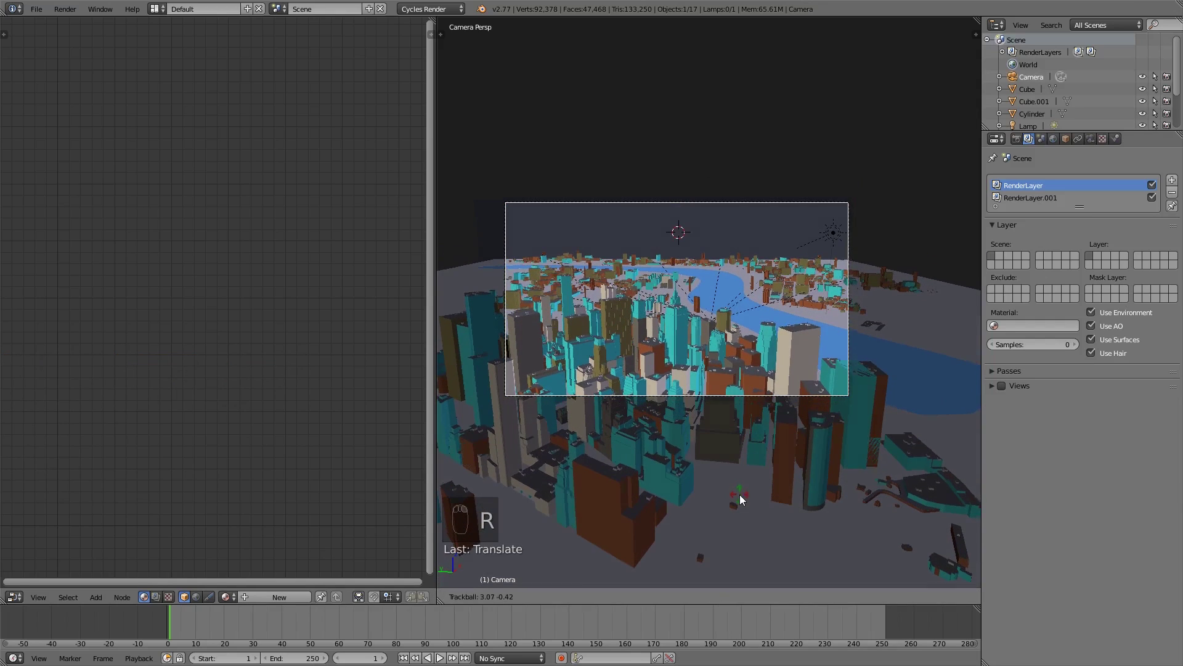
pyautogui.click(739, 494)
pyautogui.press('g')
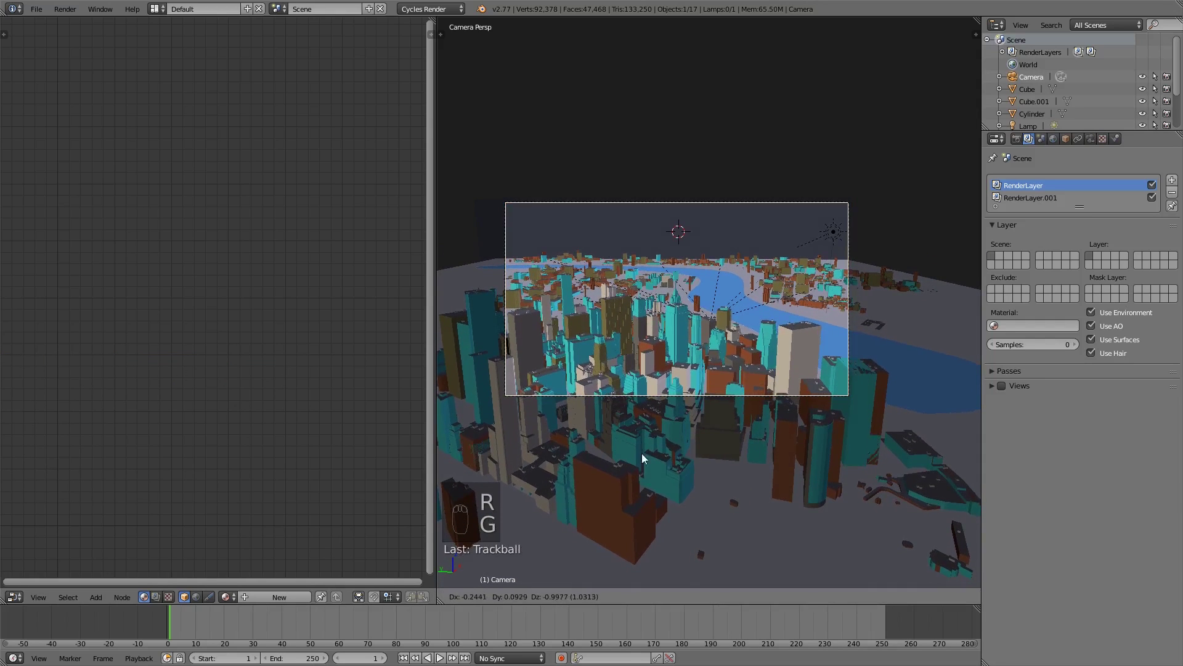
pyautogui.click(489, 357)
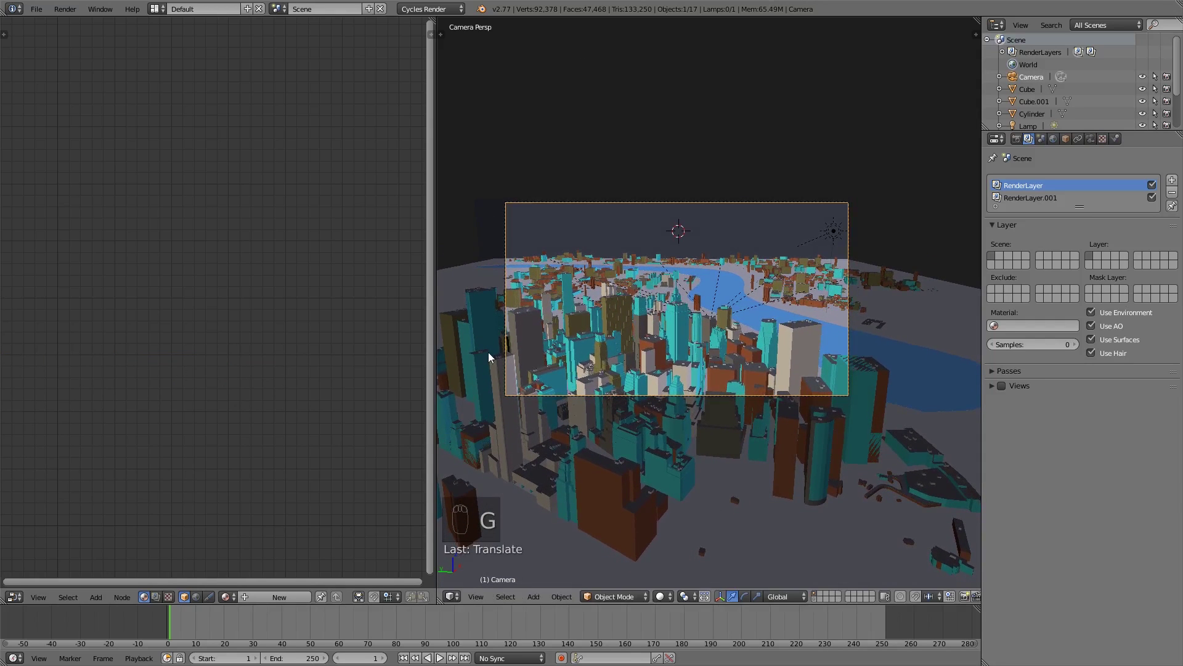
# Delete the Diffuse BSDF node from the sky plane's material.
pyautogui.rightClick(771, 236)
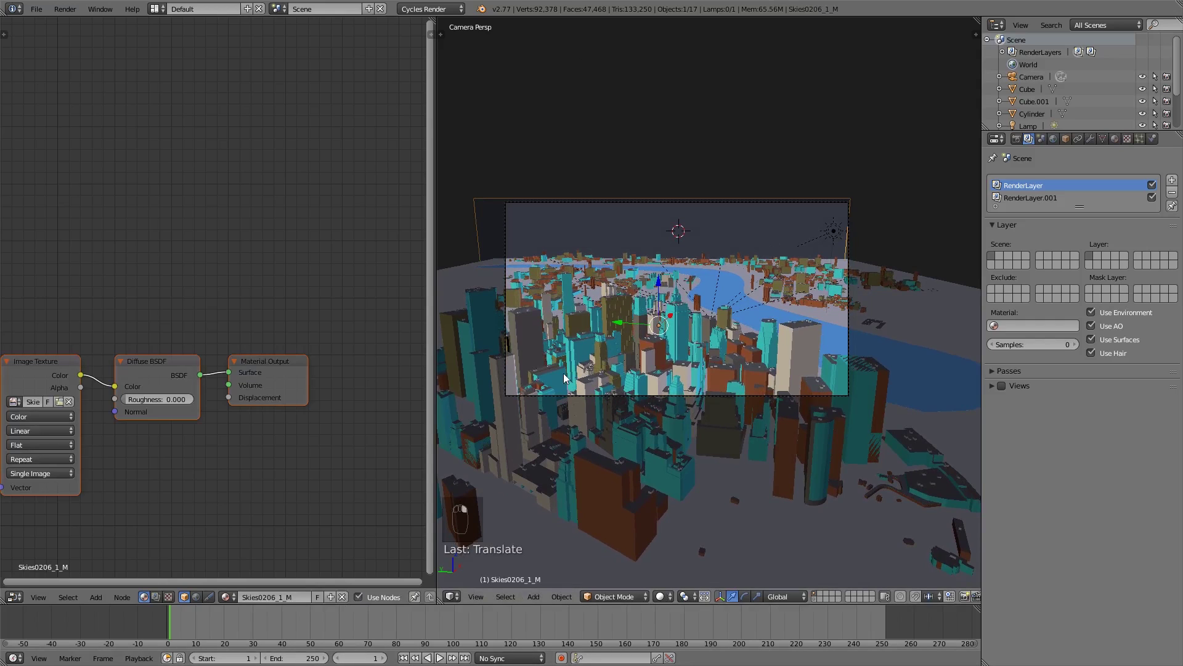
pyautogui.press('Home')
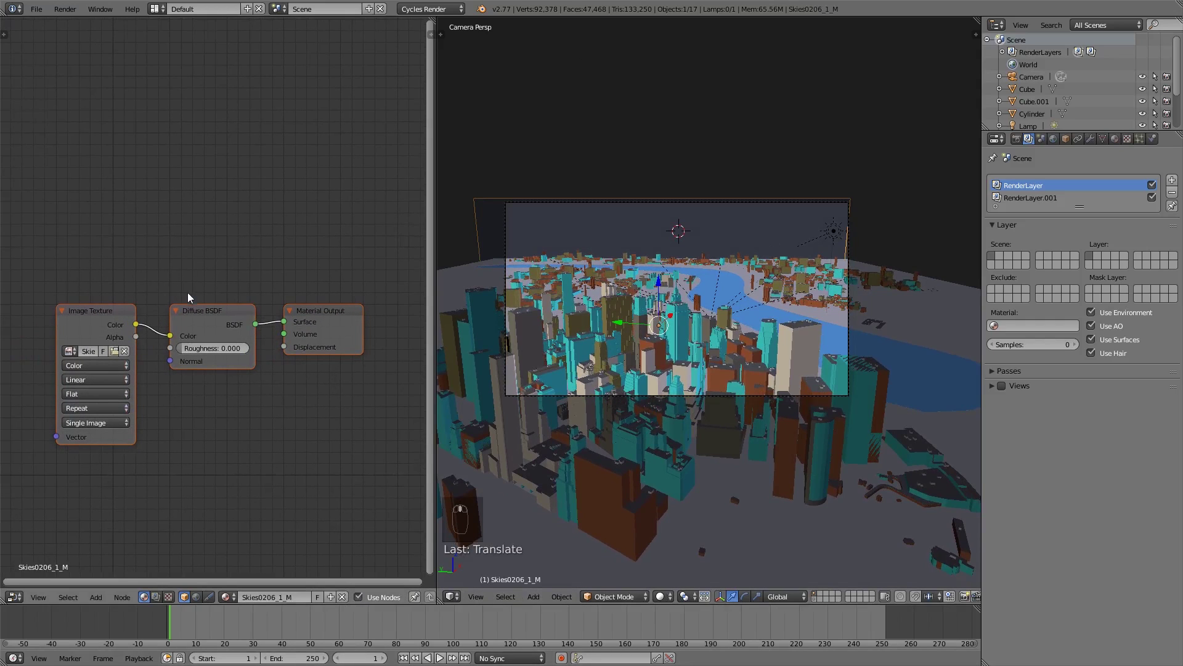
pyautogui.click(224, 316)
pyautogui.press('x')
# Add an Emission shader, feeding the Image Texture's color into it and its output into the Material Output's Surface.
pyautogui.hotkey('shift', 'a')
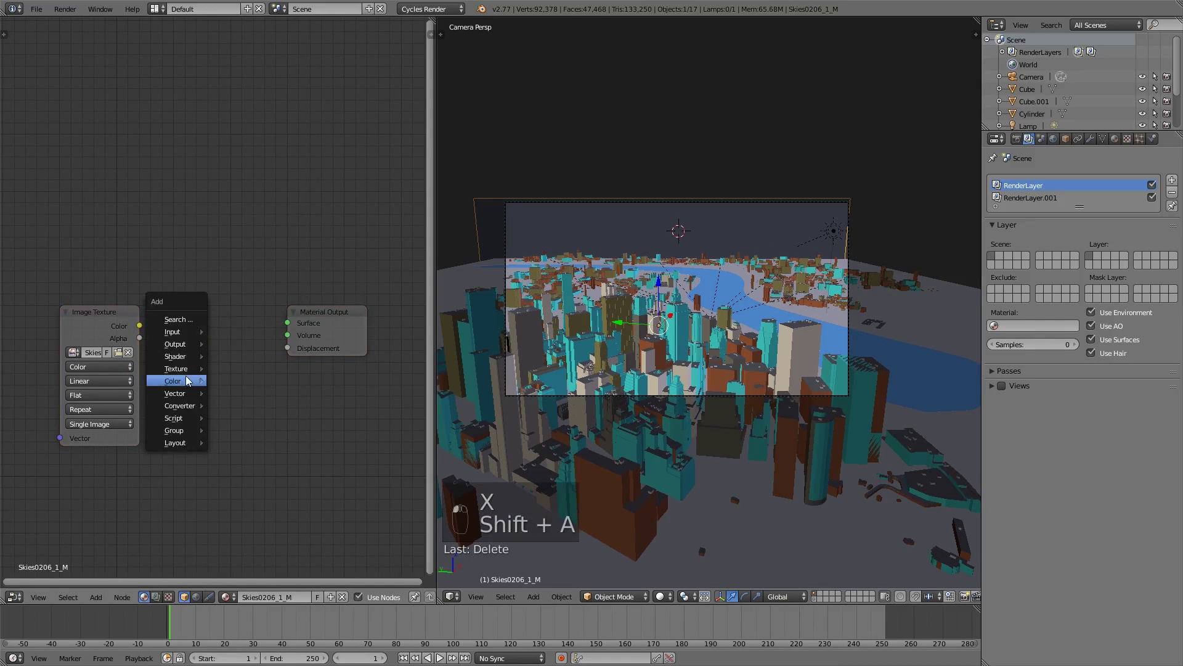
pyautogui.moveTo(185, 356)
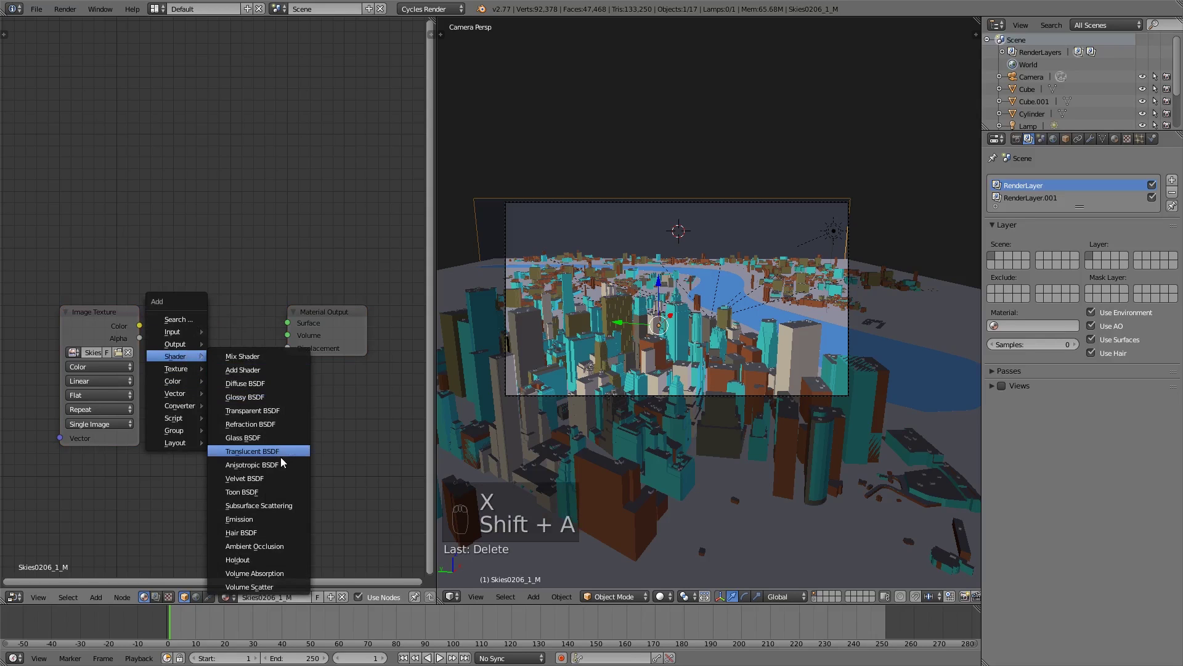
pyautogui.click(240, 519)
pyautogui.click(159, 305)
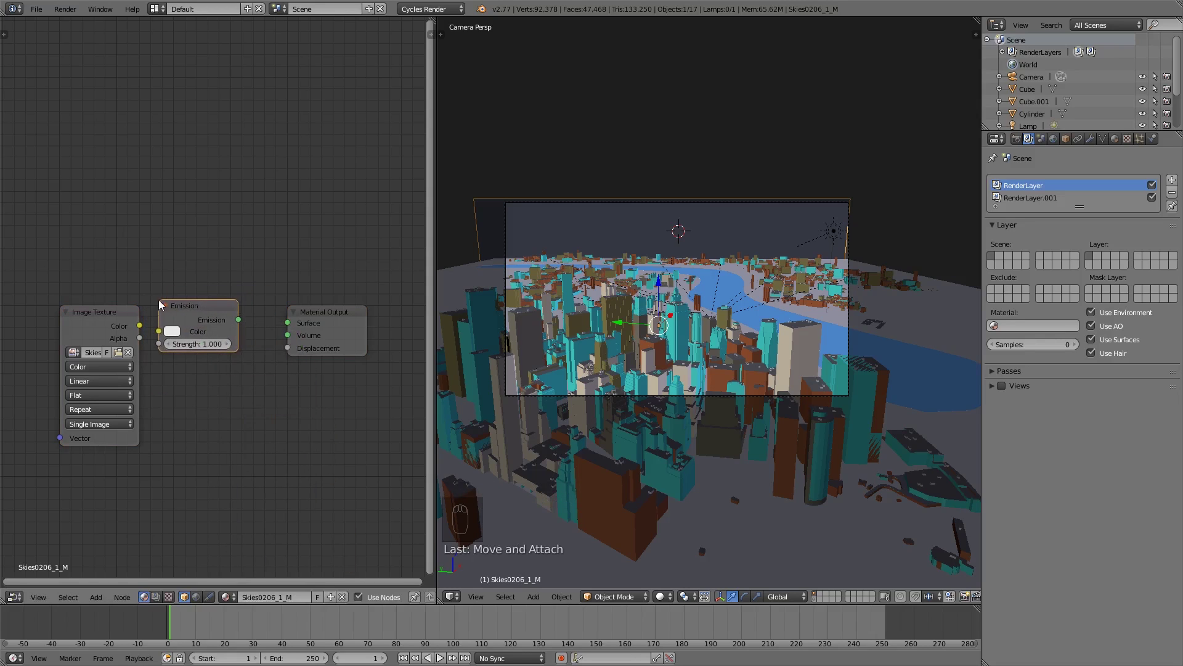
pyautogui.moveTo(140, 325); pyautogui.dragTo(158, 331)
pyautogui.moveTo(238, 319); pyautogui.dragTo(288, 322)
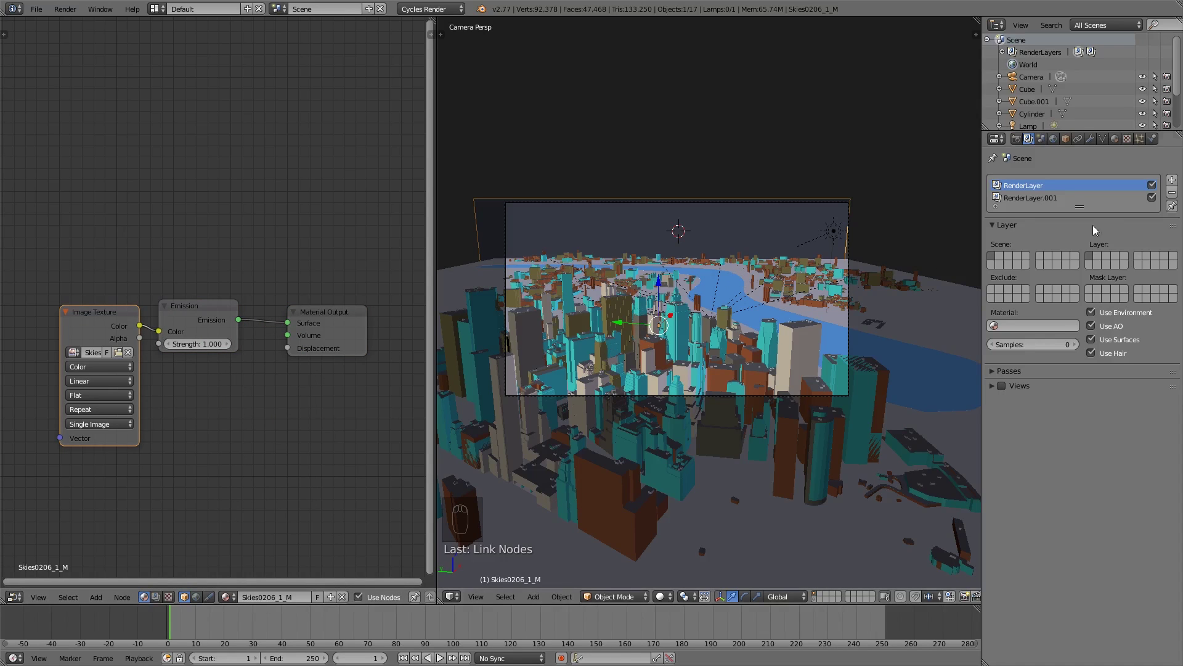
# Turn off Transmission, Volume Scatter and Shadow ray visibility for the sky plane in its Cycles settings.
pyautogui.click(1065, 140)
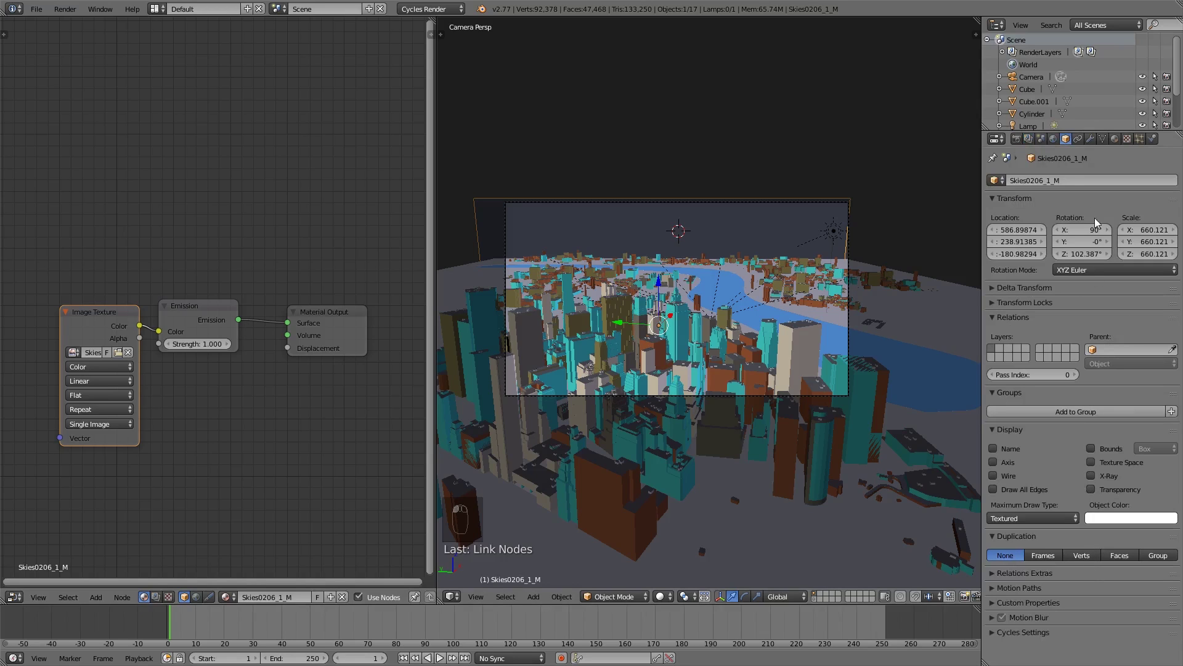
pyautogui.click(1044, 632)
pyautogui.scroll(-3, 1052, 572)
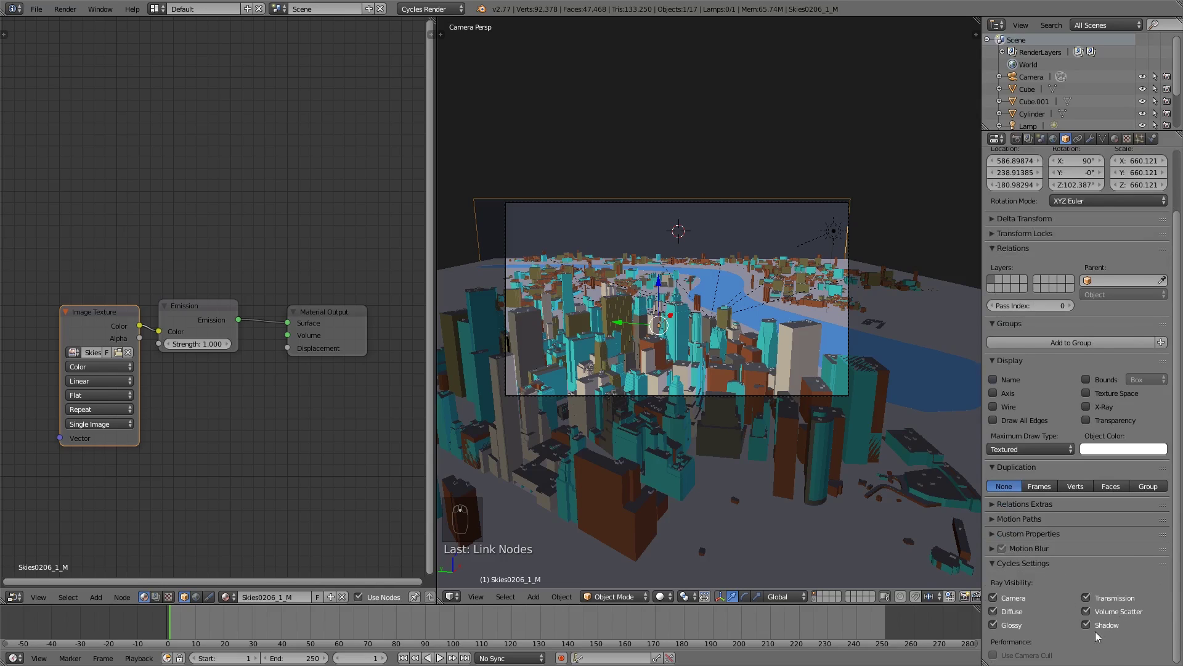
pyautogui.click(1121, 597)
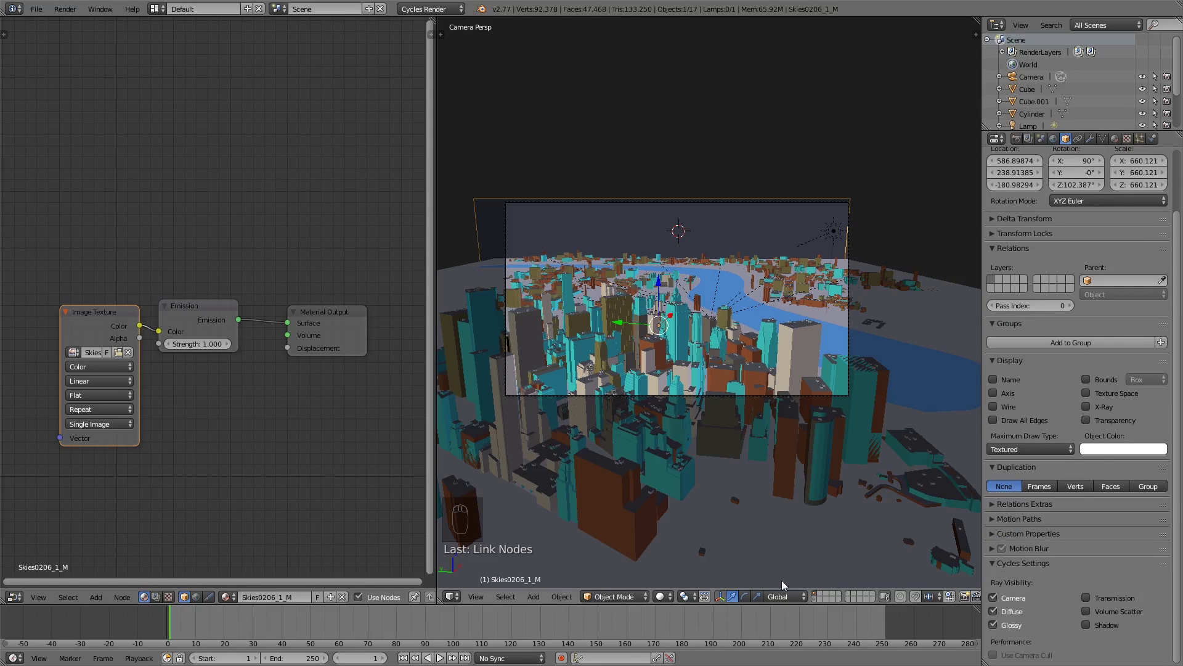
# Preview the camera view with Rendered viewport shading and return to Solid shading.
pyautogui.click(661, 596)
pyautogui.click(716, 509)
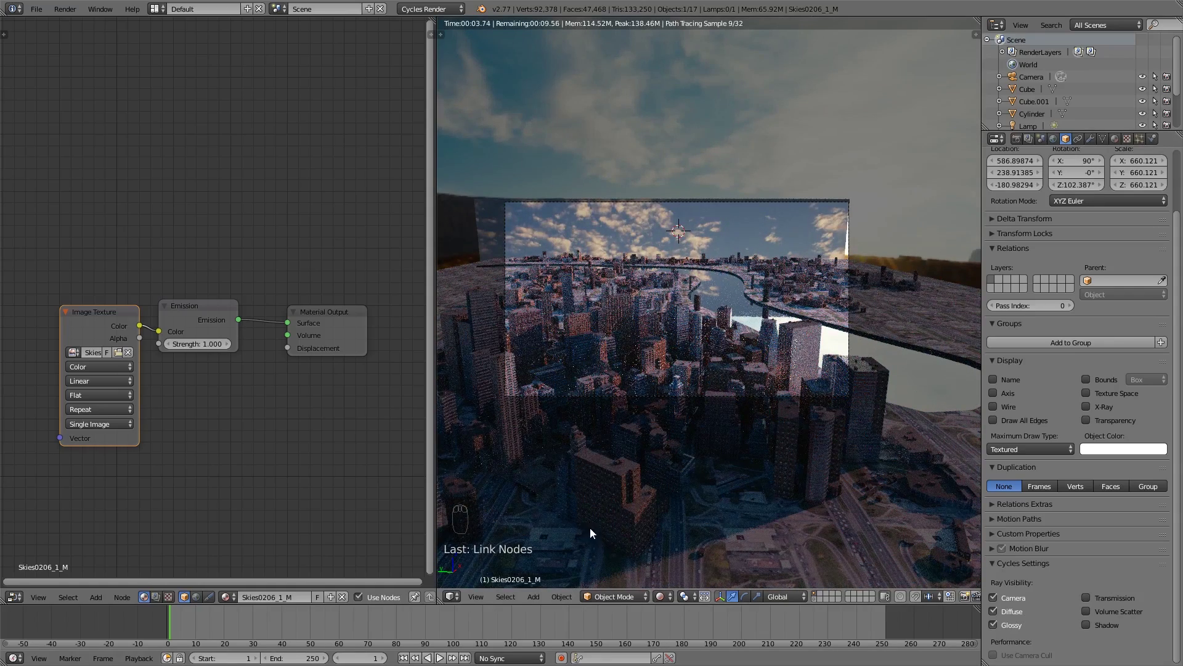
pyautogui.click(662, 598)
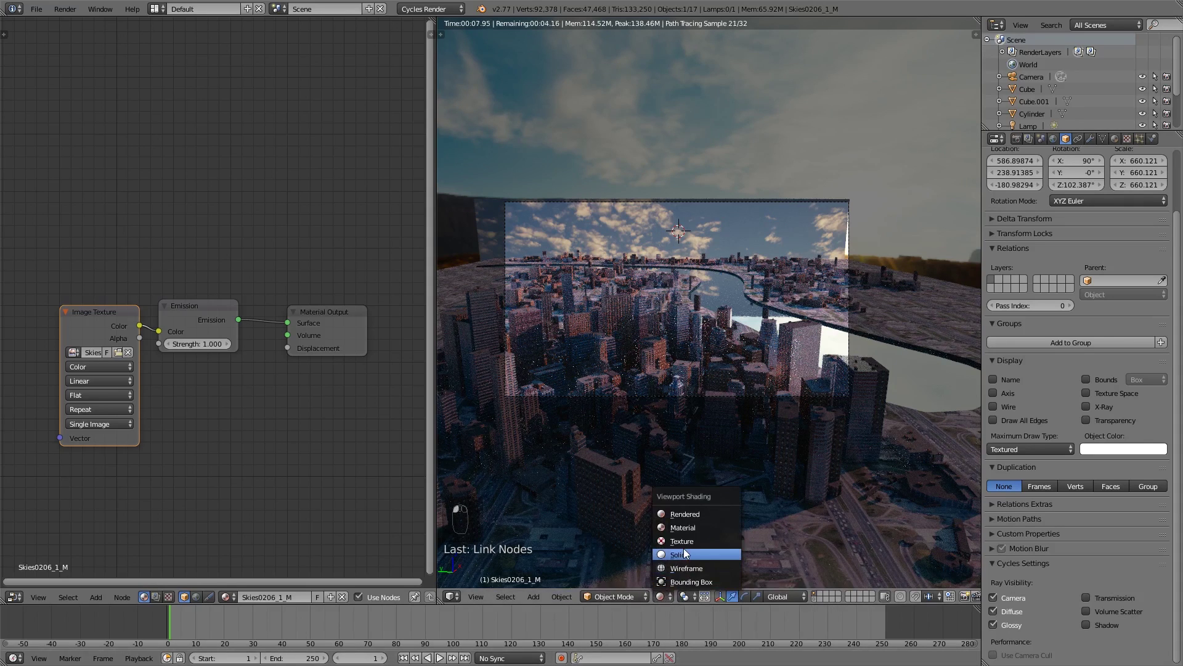
pyautogui.click(677, 554)
# Show the viewport in Texture shading and raise the sky plane to about Z 292, well above the camera frame.
pyautogui.click(644, 596)
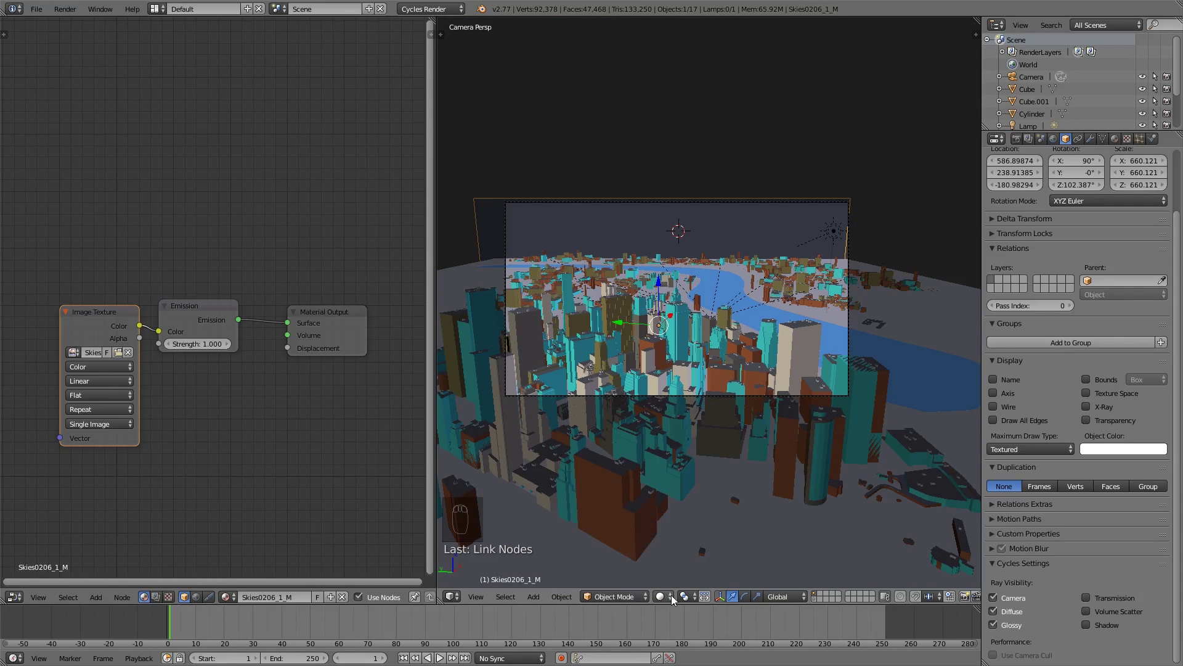
pyautogui.click(660, 596)
pyautogui.click(687, 538)
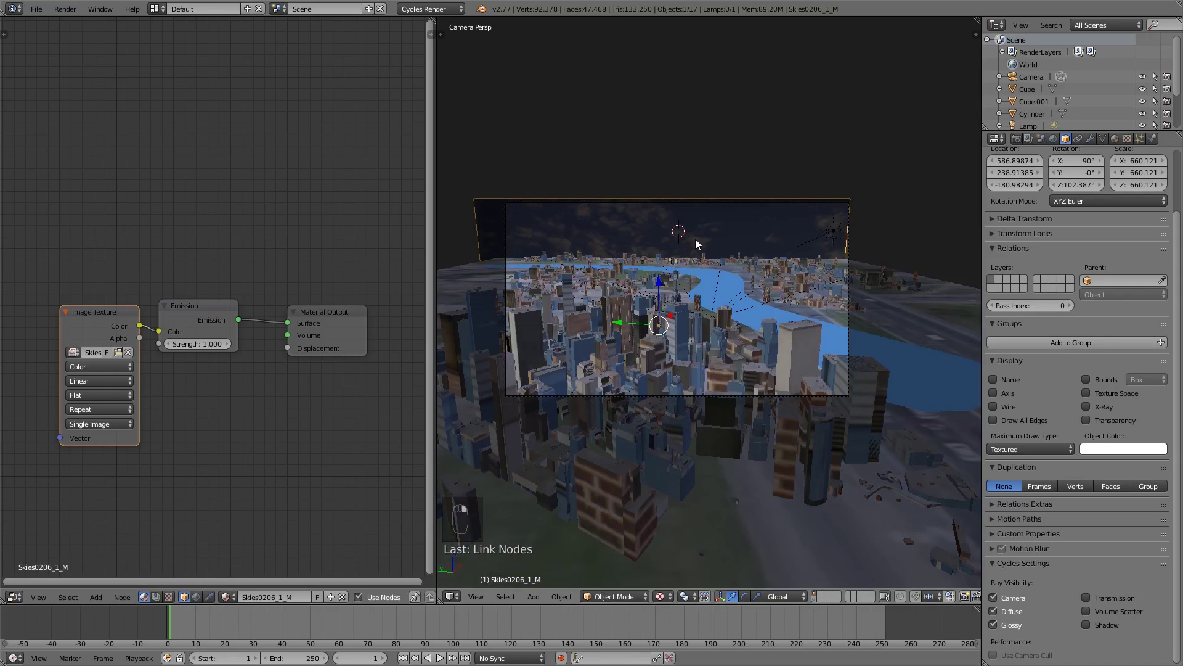
pyautogui.press('g')
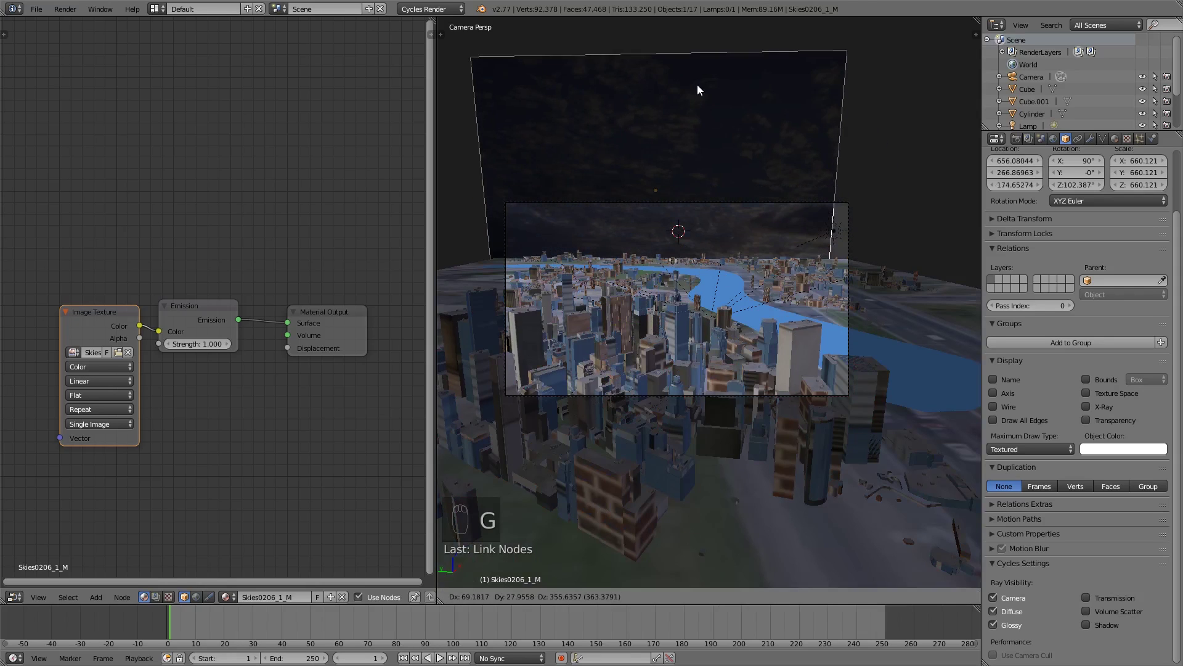
pyautogui.click(720, 63)
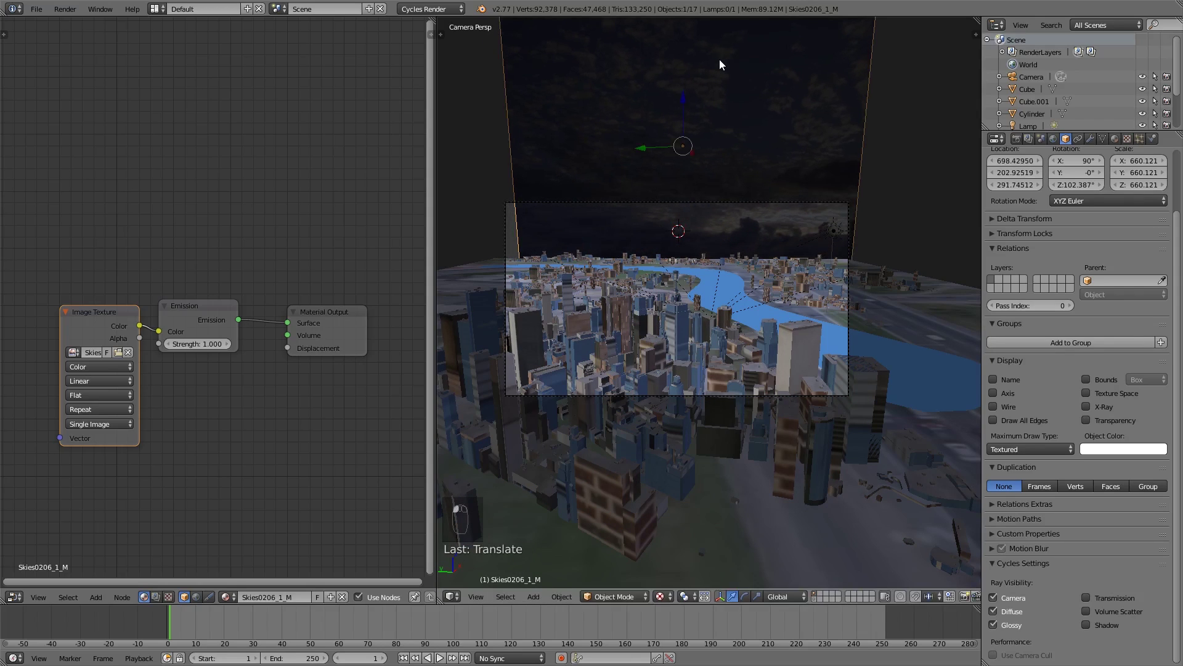
# Try to reorient the sky plane with free and trackball rotations.
pyautogui.press('r')
pyautogui.rightClick(722, 109)
pyautogui.press('r')
pyautogui.press('r')
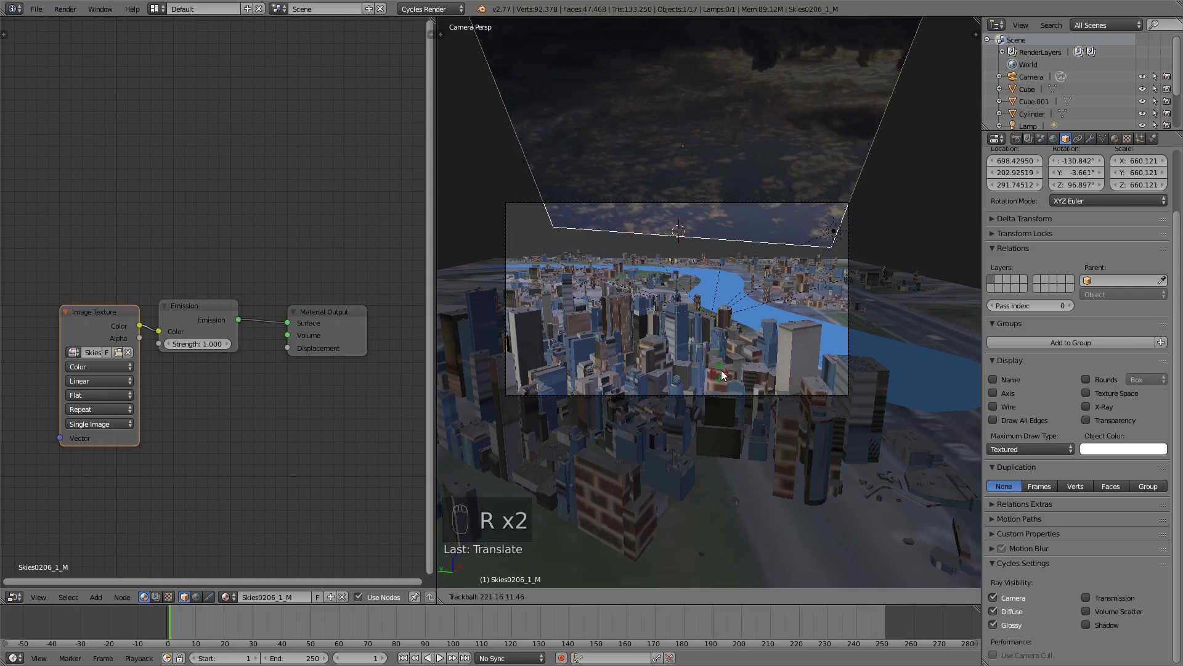
pyautogui.click(857, 313)
pyautogui.press('r')
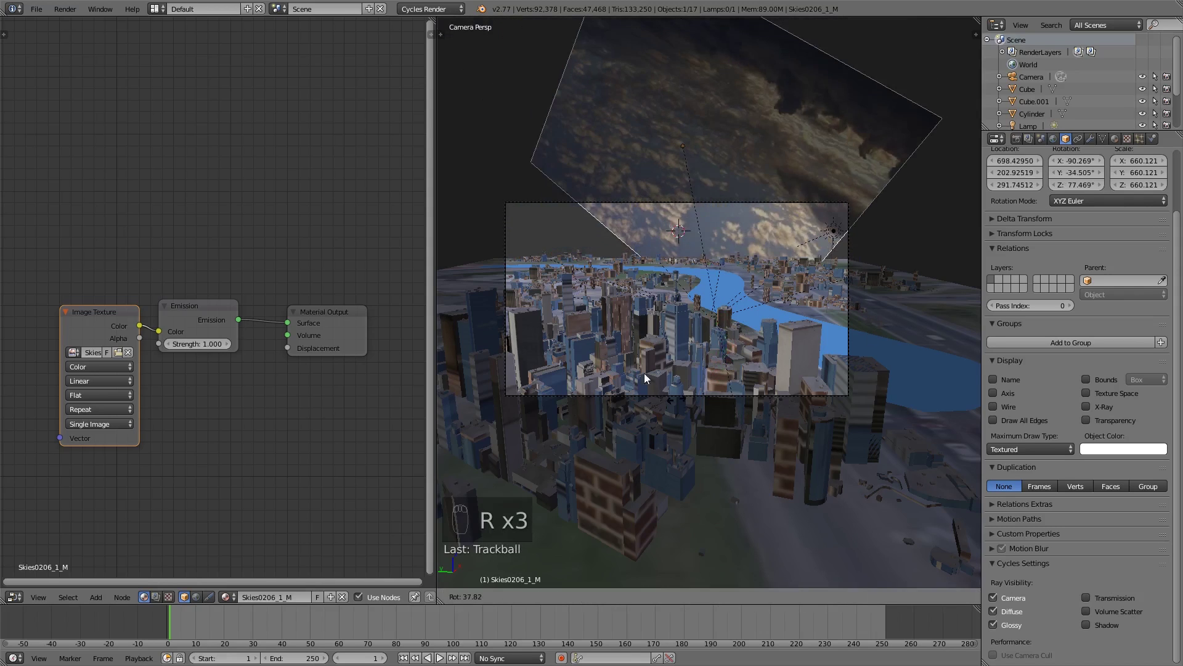
pyautogui.click(713, 213)
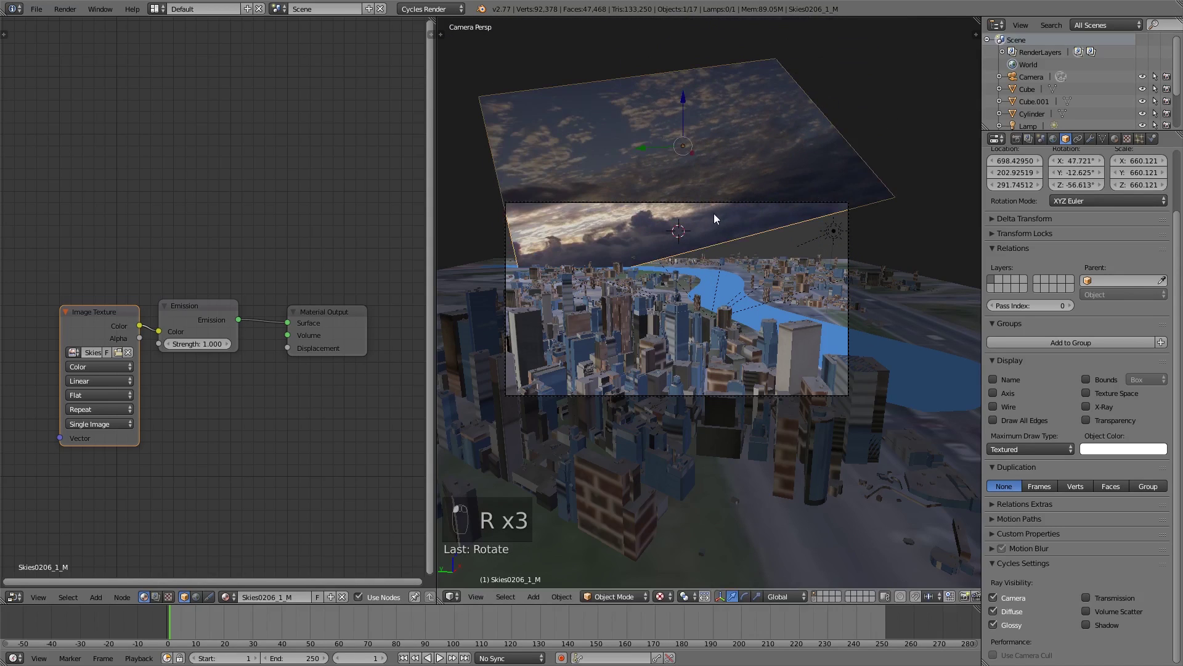
pyautogui.press('r')
pyautogui.click(811, 239)
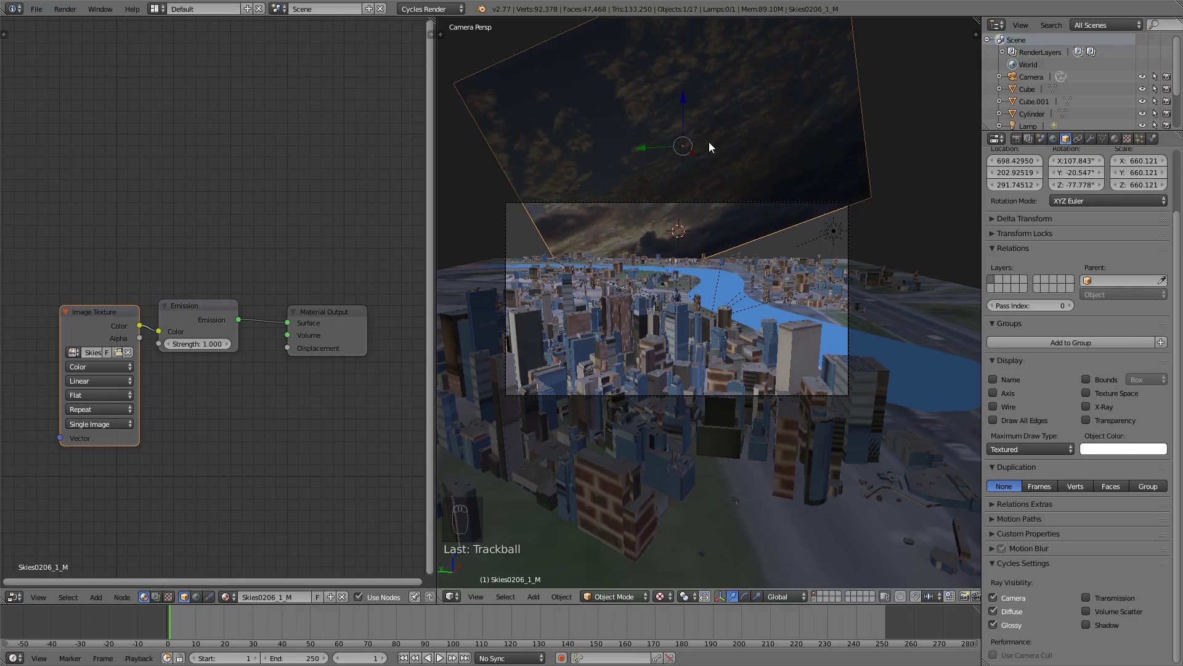
pyautogui.hotkey('ctrl', 'r')
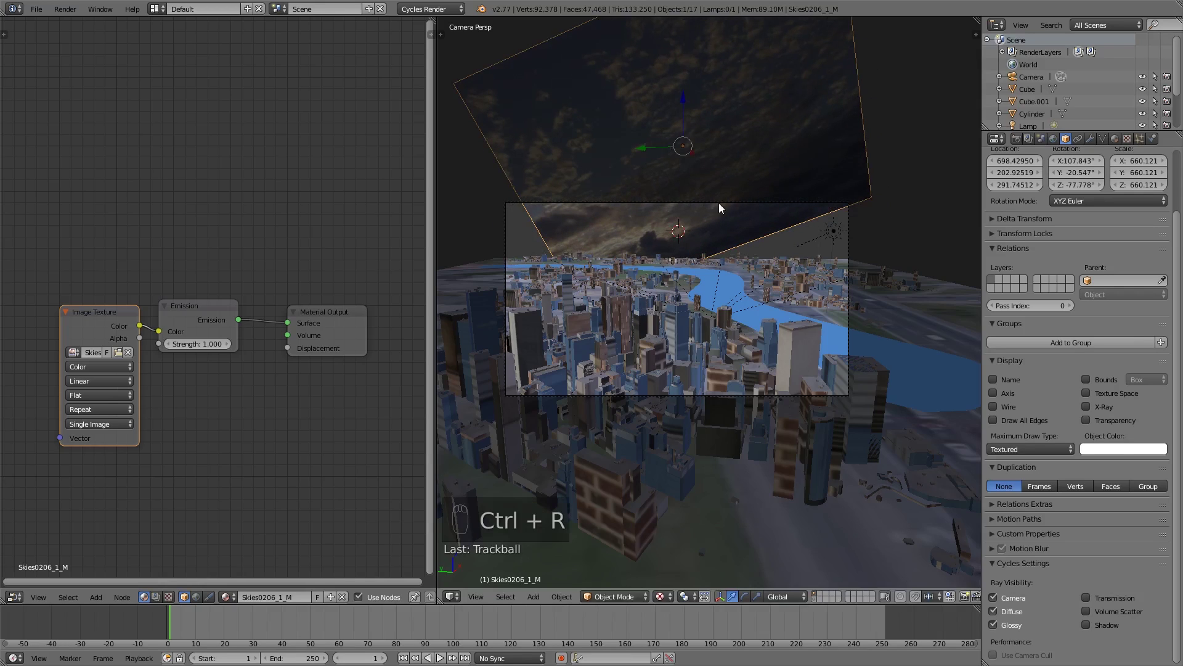
# Clear the sky plane's rotation and stand it upright facing the camera by rotating it 90° about global Z and 90° about global Y.
pyautogui.hotkey('alt', 'r')
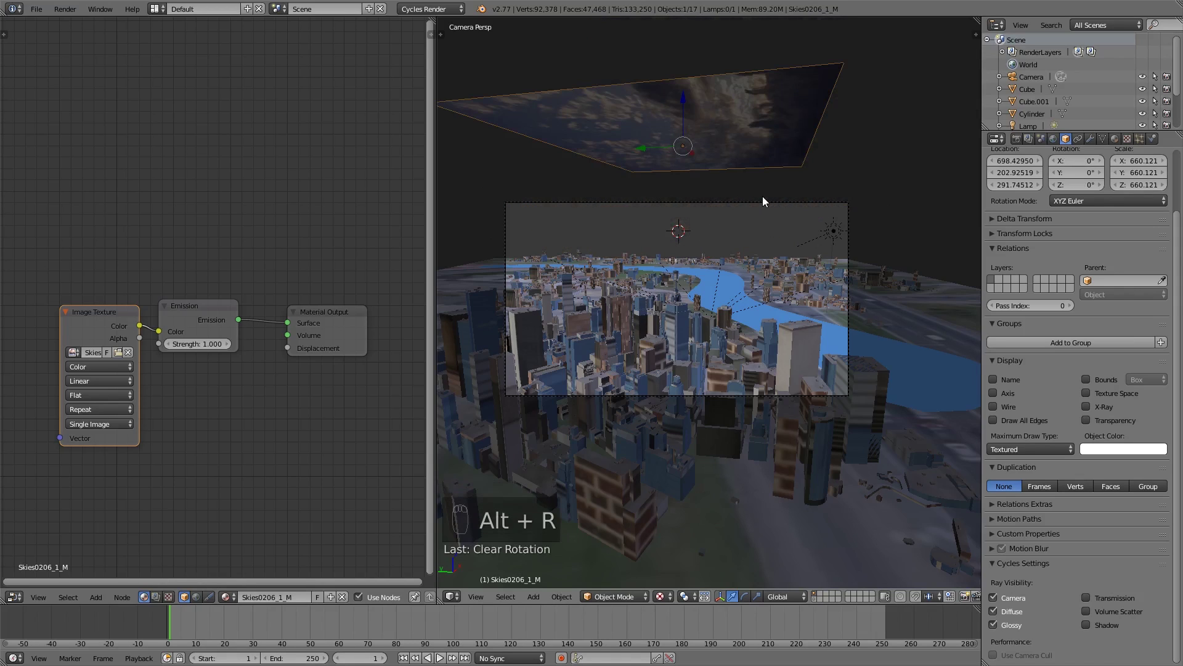
pyautogui.press('r')
pyautogui.press('z')
pyautogui.press('9')
pyautogui.press('0')
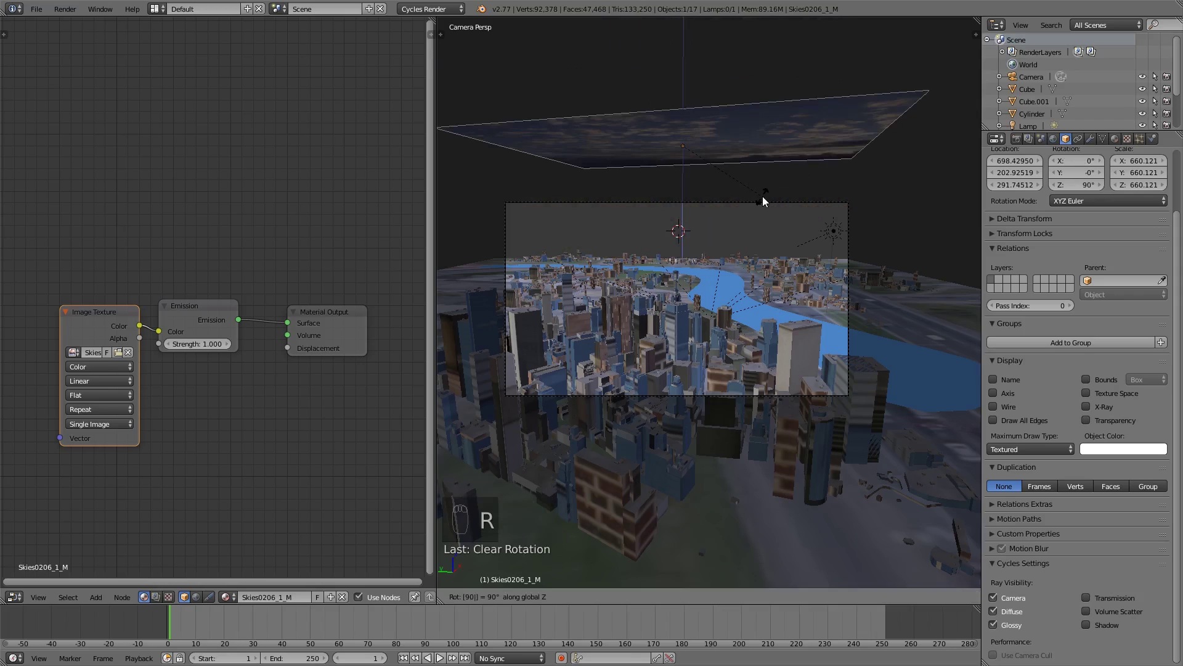
pyautogui.press('Return')
pyautogui.press('r')
pyautogui.press('9')
pyautogui.press('0')
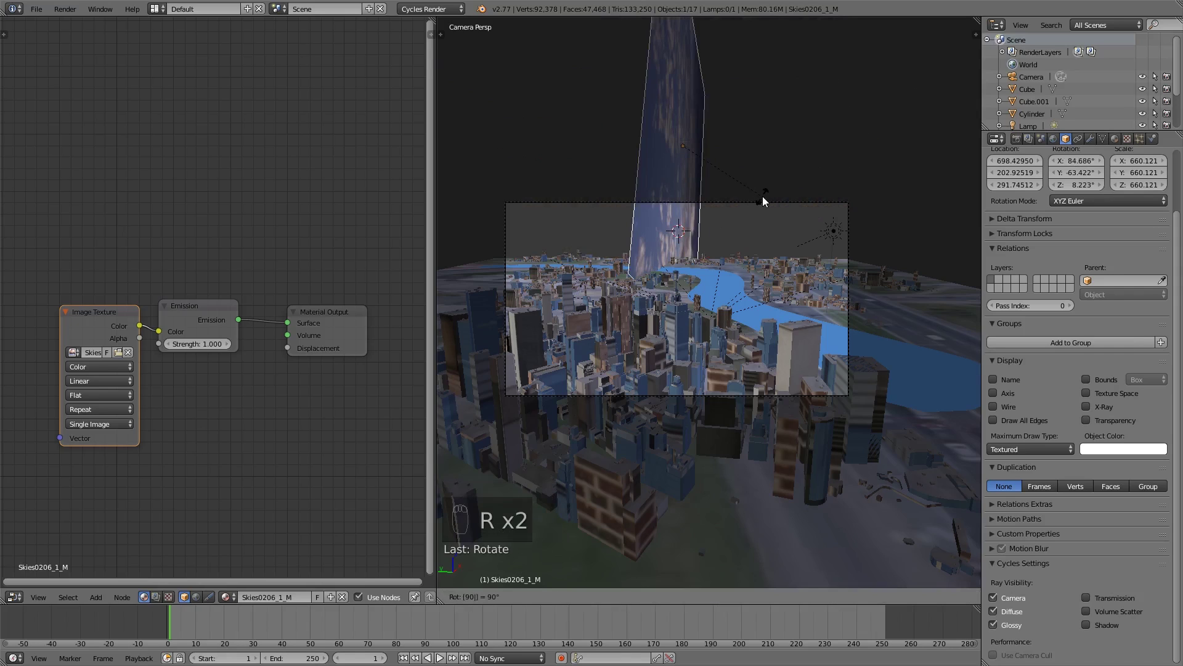
pyautogui.press('x')
pyautogui.press('x')
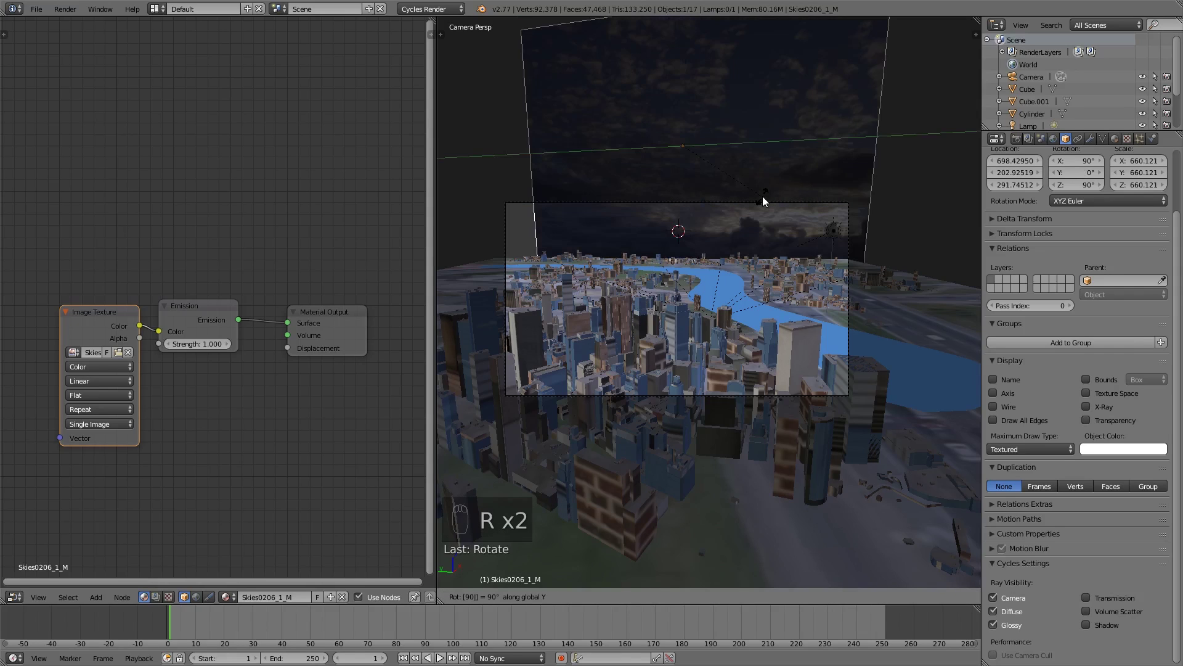
pyautogui.press('Return')
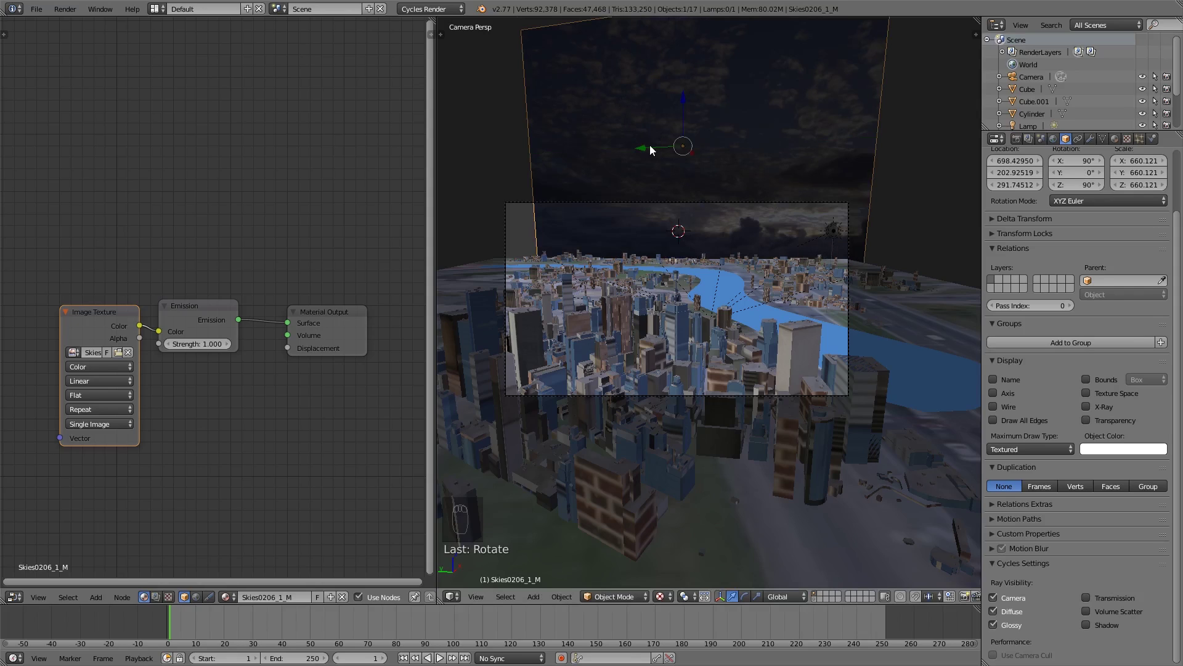
# Shift the sky plane slightly along Y to about 211 and enlarge it to a scale of about 769.
pyautogui.press('g')
pyautogui.press('y')
pyautogui.press('Return')
pyautogui.press('s')
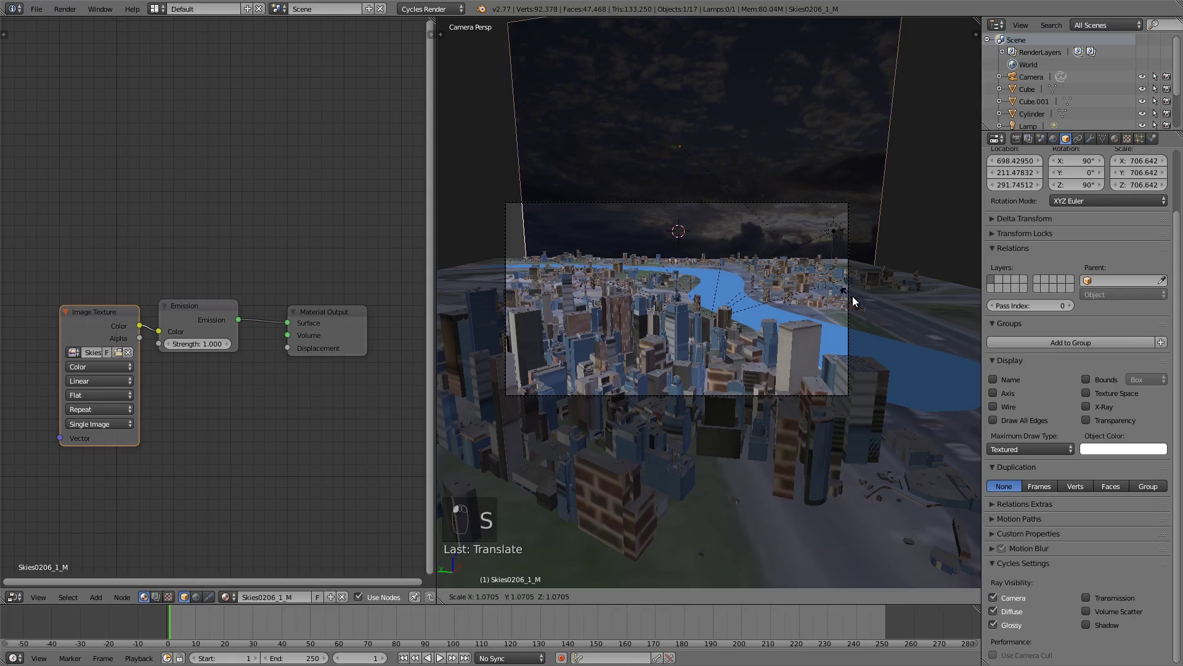
pyautogui.click(867, 296)
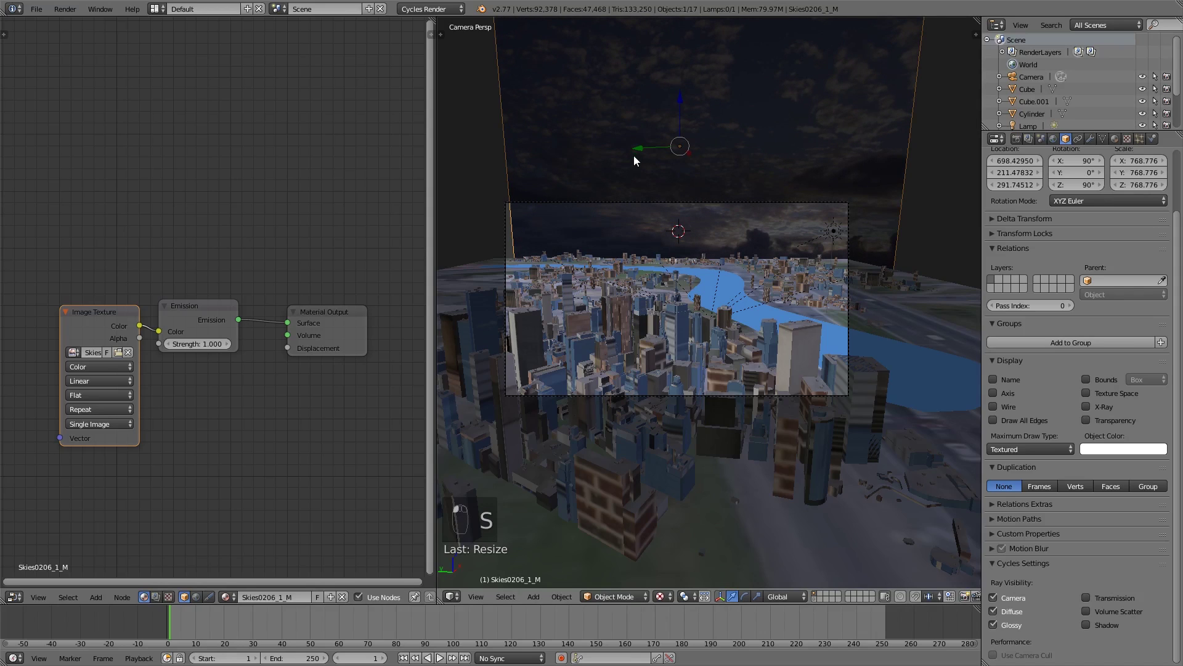
# Move the sky plane along Y to about 313 and reduce its scale to about 740.
pyautogui.press('g')
pyautogui.press('y')
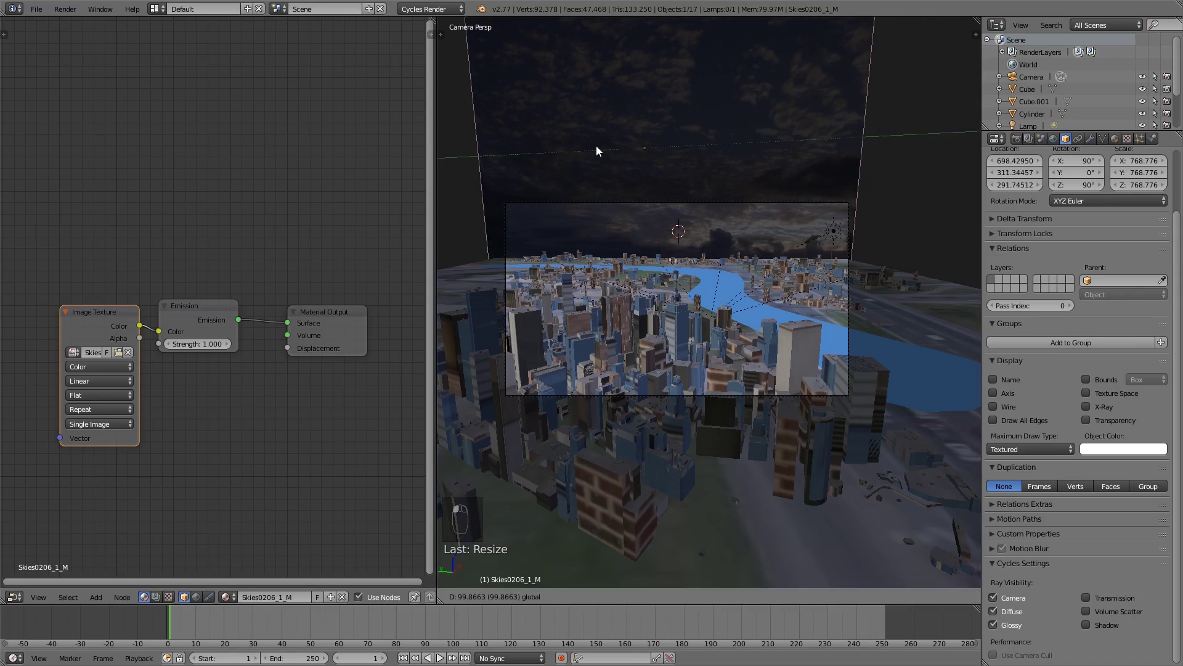
pyautogui.click(615, 174)
pyautogui.press('s')
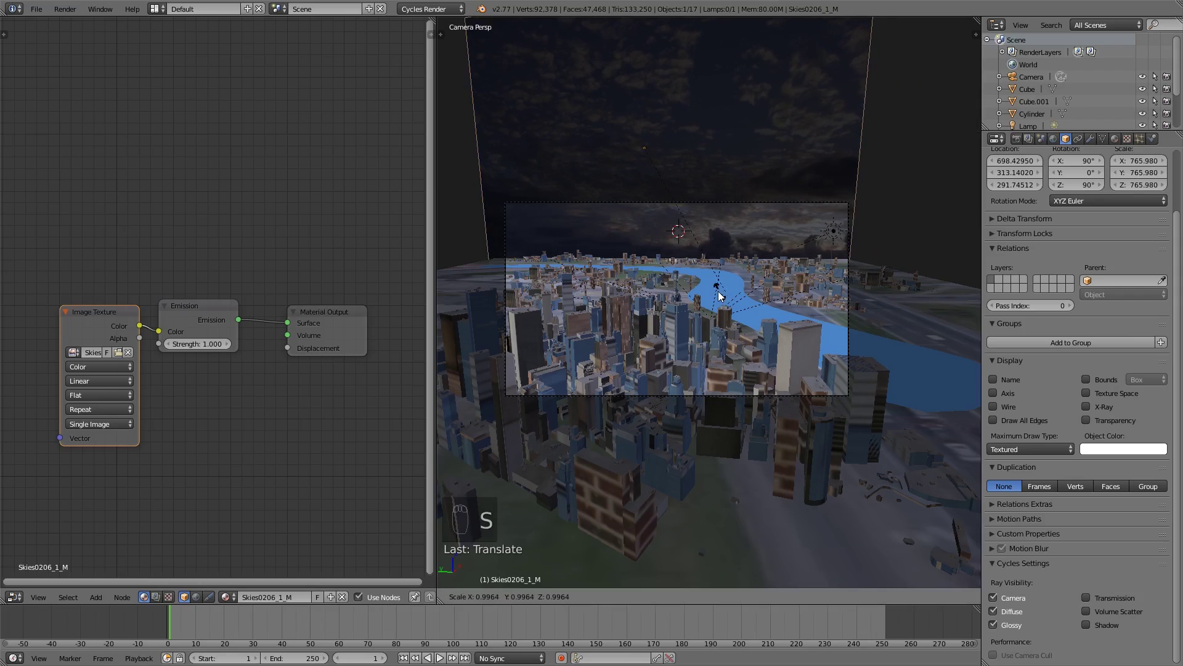
pyautogui.click(622, 159)
# Recenter the sky plane behind the city at about X 700, Y 282, Z 283.
pyautogui.press('g')
pyautogui.press('y')
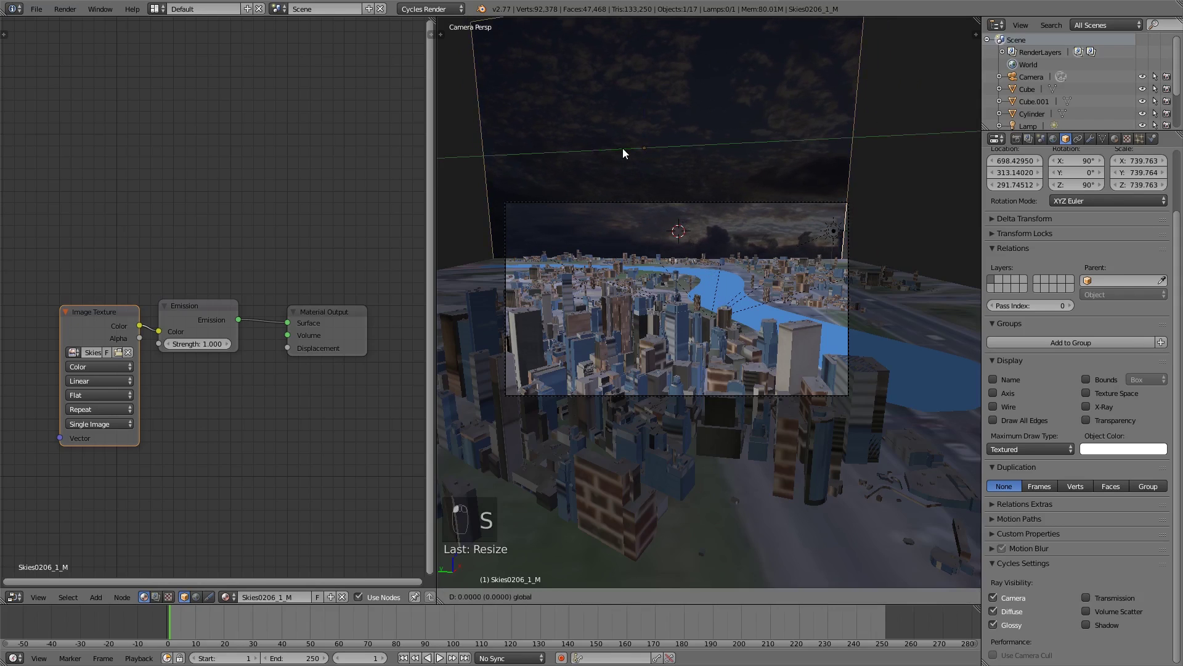
pyautogui.click(652, 166)
pyautogui.press('g')
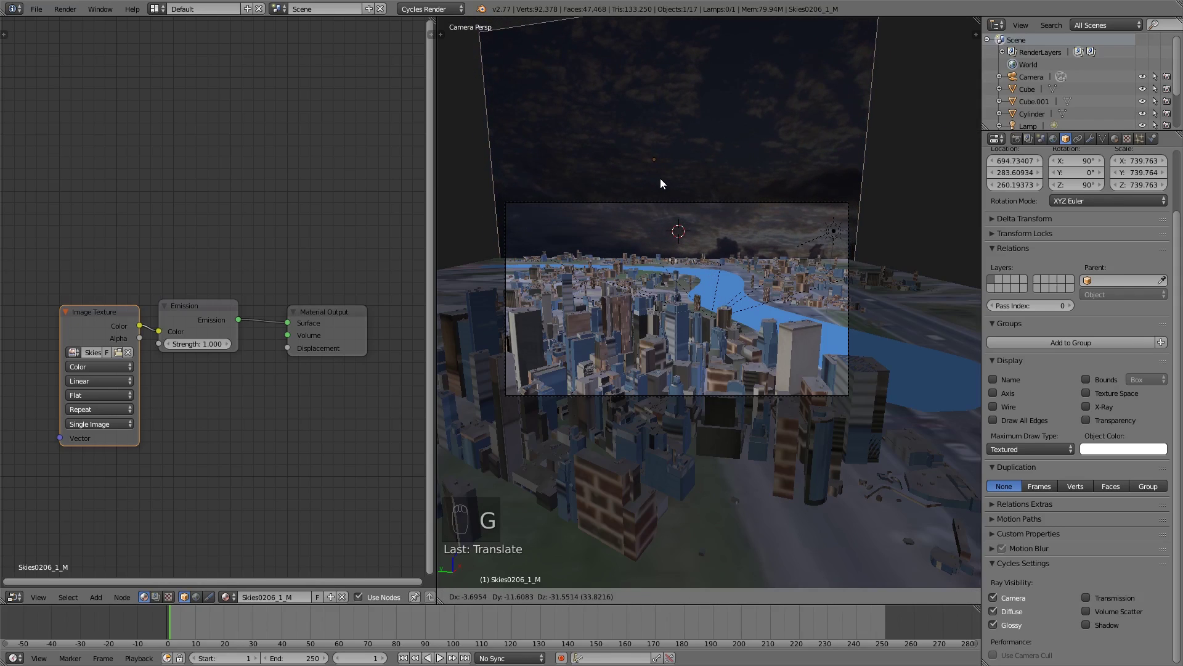
pyautogui.click(661, 175)
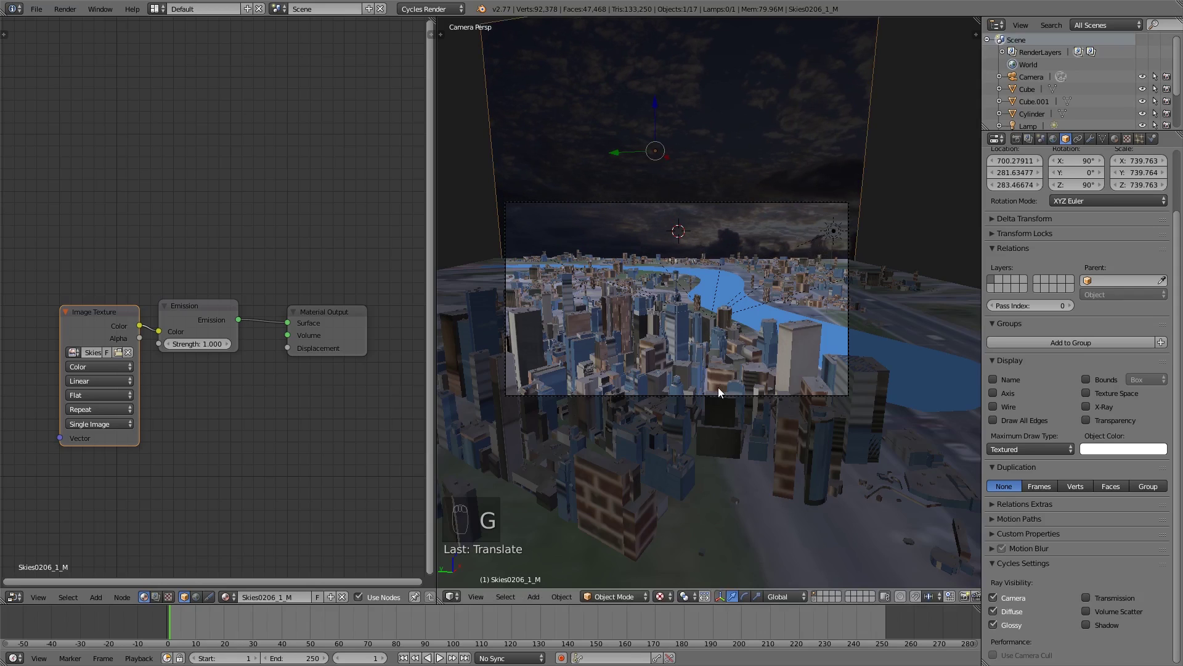
# Select the camera and enable the Thirds composition guide in its display settings.
pyautogui.rightClick(852, 333)
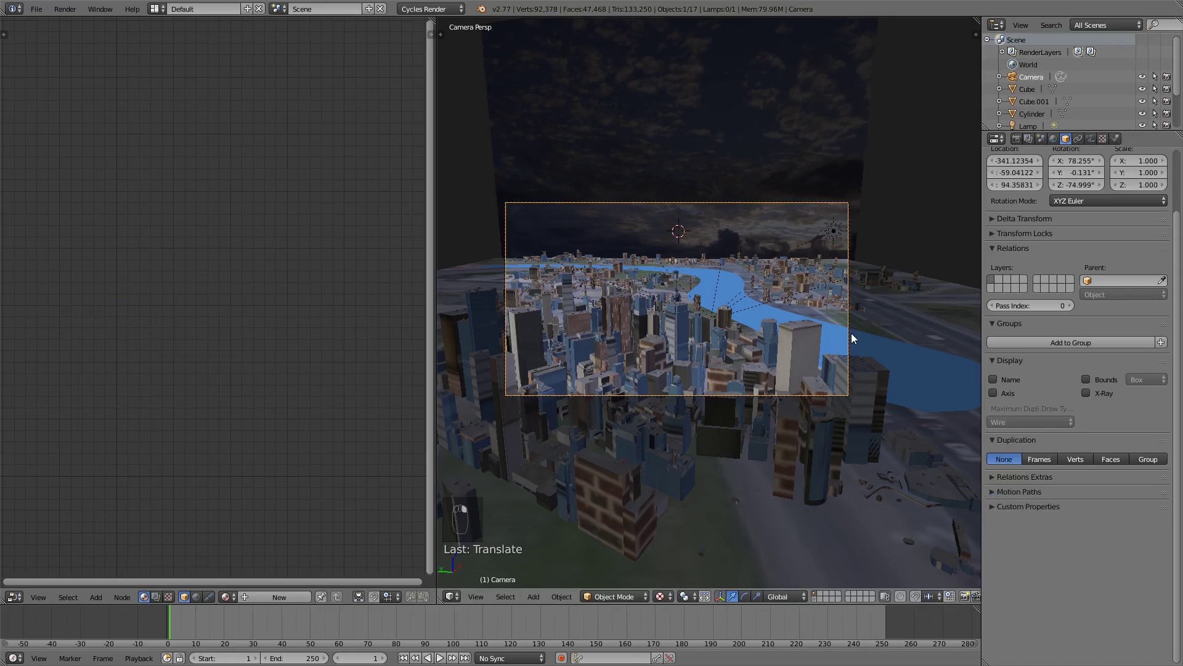
pyautogui.click(1092, 139)
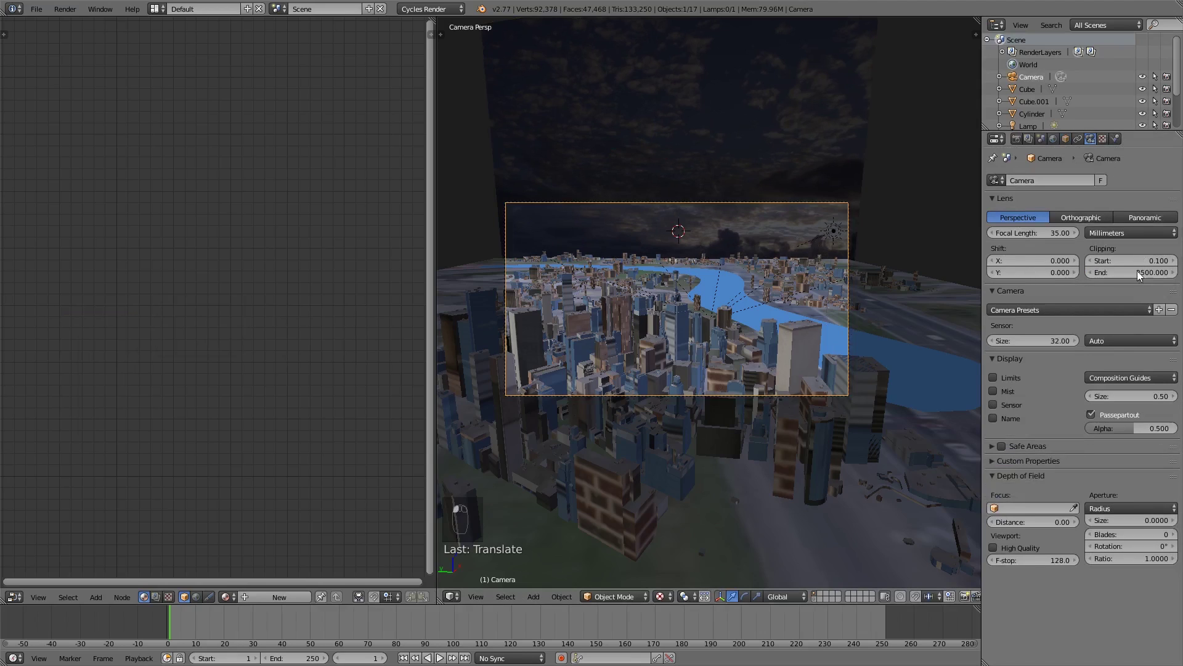
pyautogui.click(1136, 374)
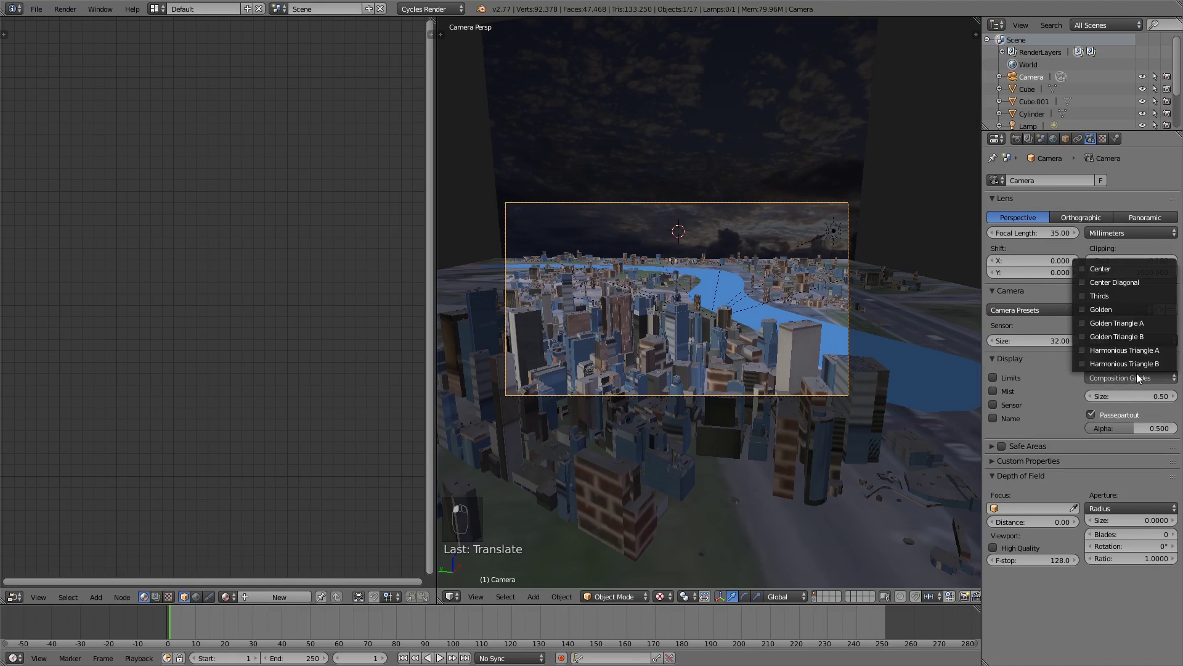
pyautogui.click(1130, 294)
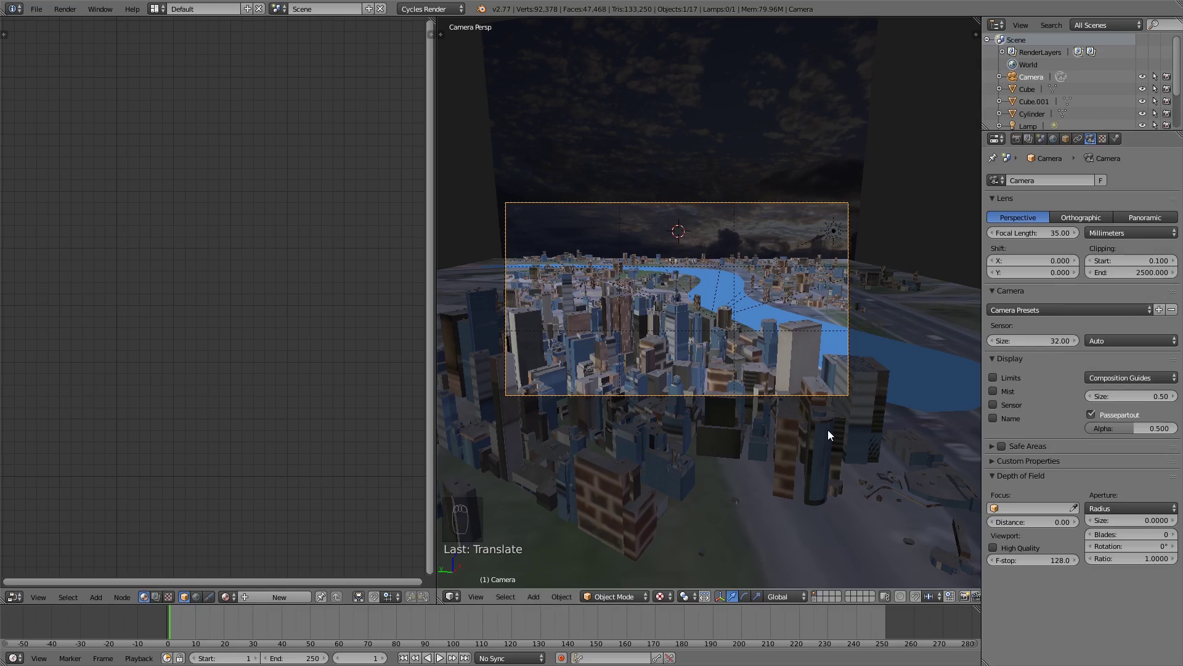
pyautogui.scroll(1, 733, 337)
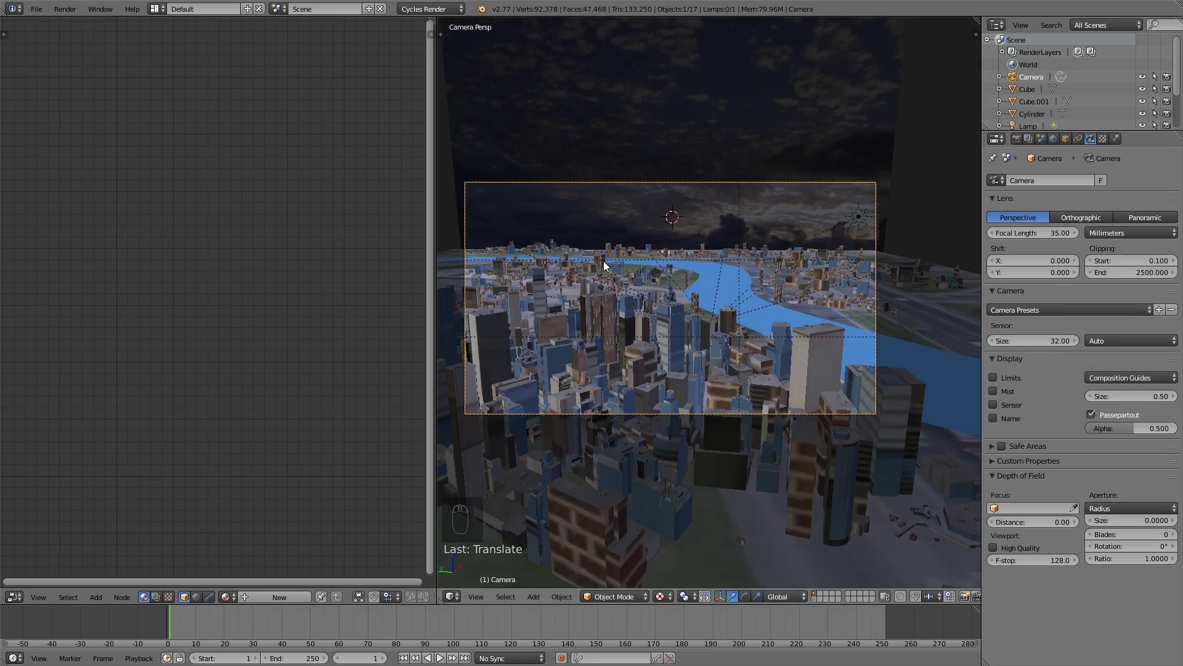
# Tilt the camera up about 1.7° with a trackball rotation and shift it slightly along global Z to align the horizon with the thirds guide.
pyautogui.press('r')
pyautogui.press('r')
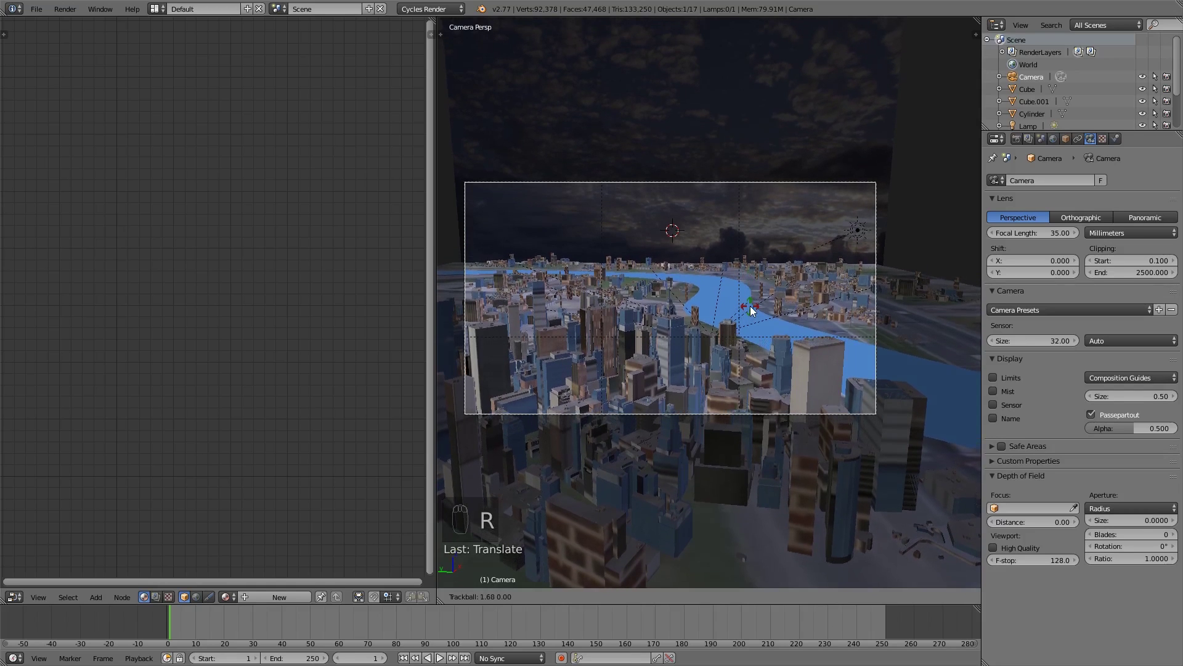
pyautogui.click(750, 306)
pyautogui.press('g')
pyautogui.press('z')
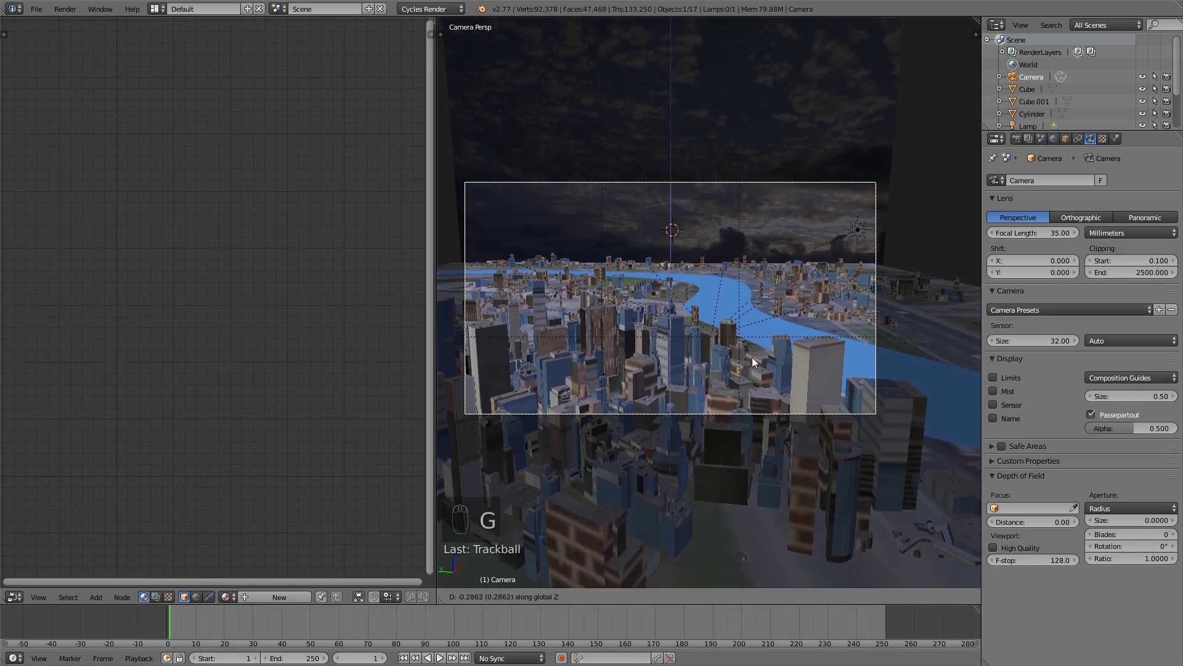
pyautogui.click(727, 195)
# Lower the sky plane slightly along global Z and preview the camera view in Rendered shading.
pyautogui.rightClick(878, 223)
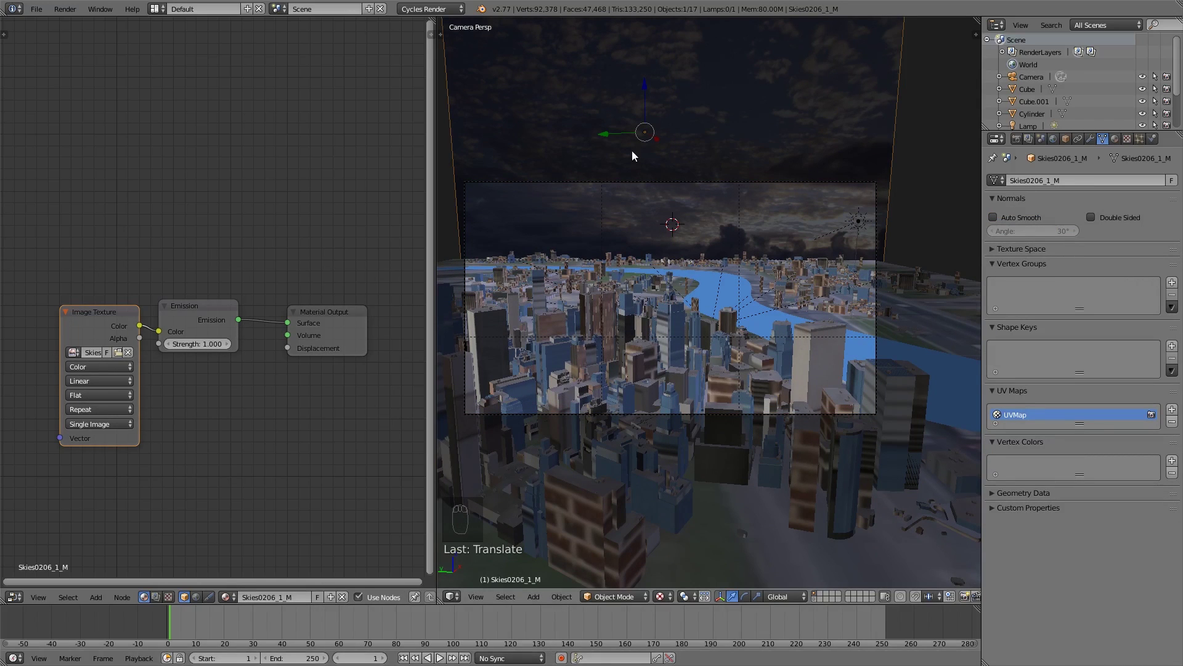
pyautogui.moveTo(648, 93); pyautogui.dragTo(653, 101)
pyautogui.click(659, 597)
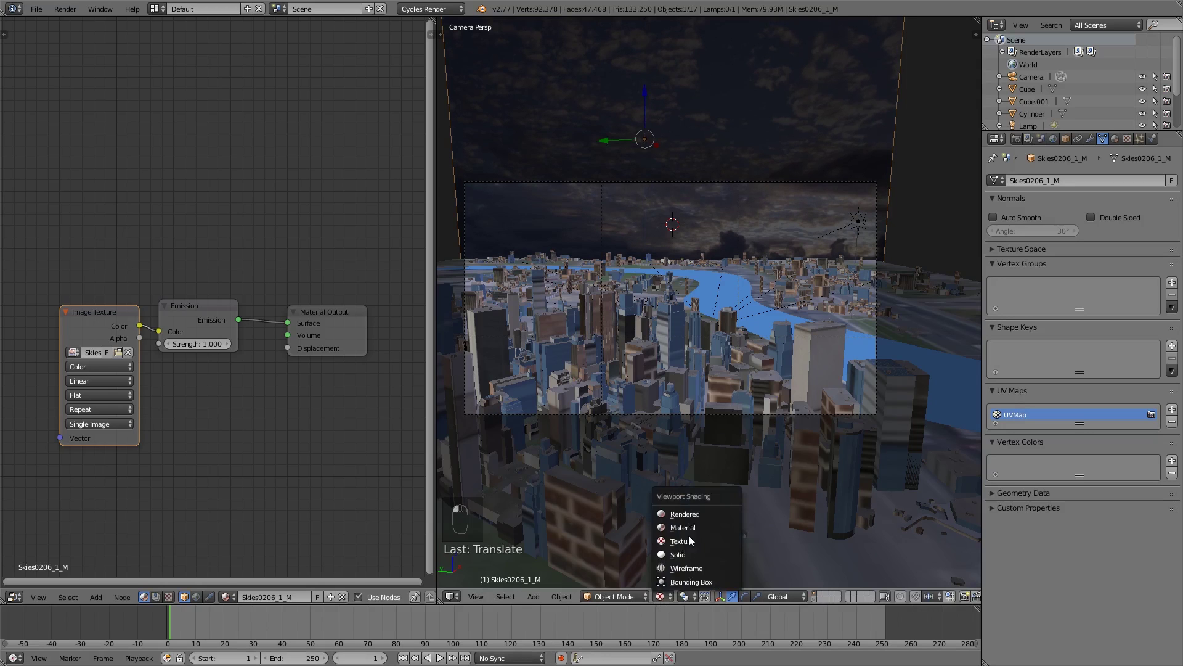
pyautogui.click(690, 510)
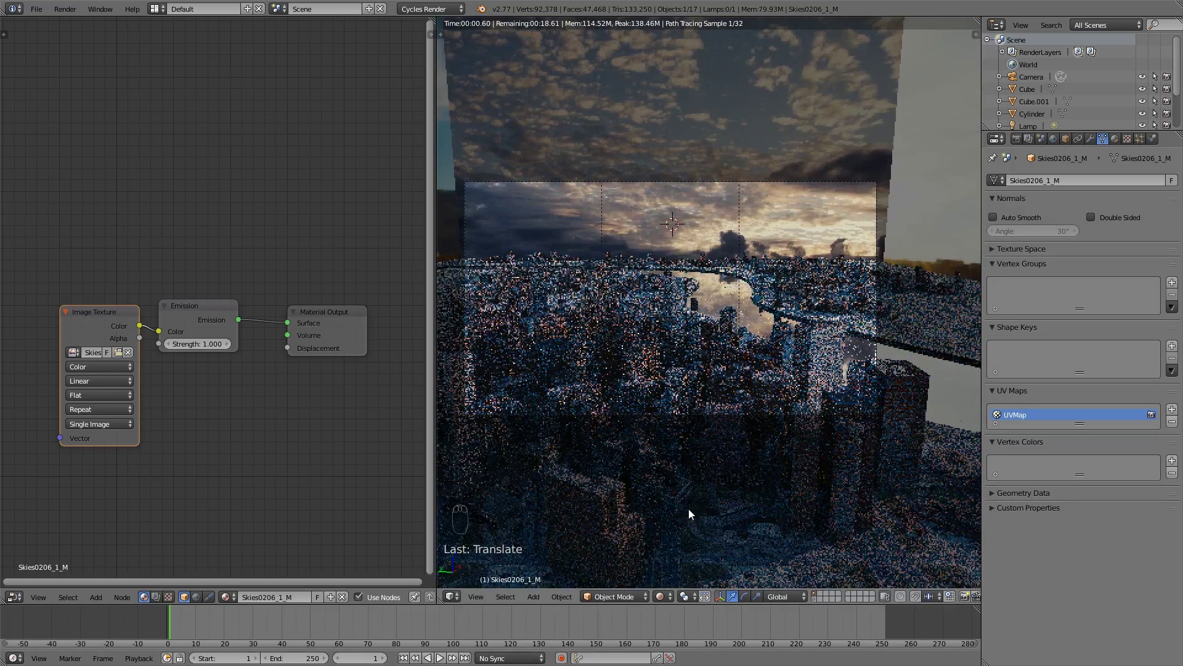
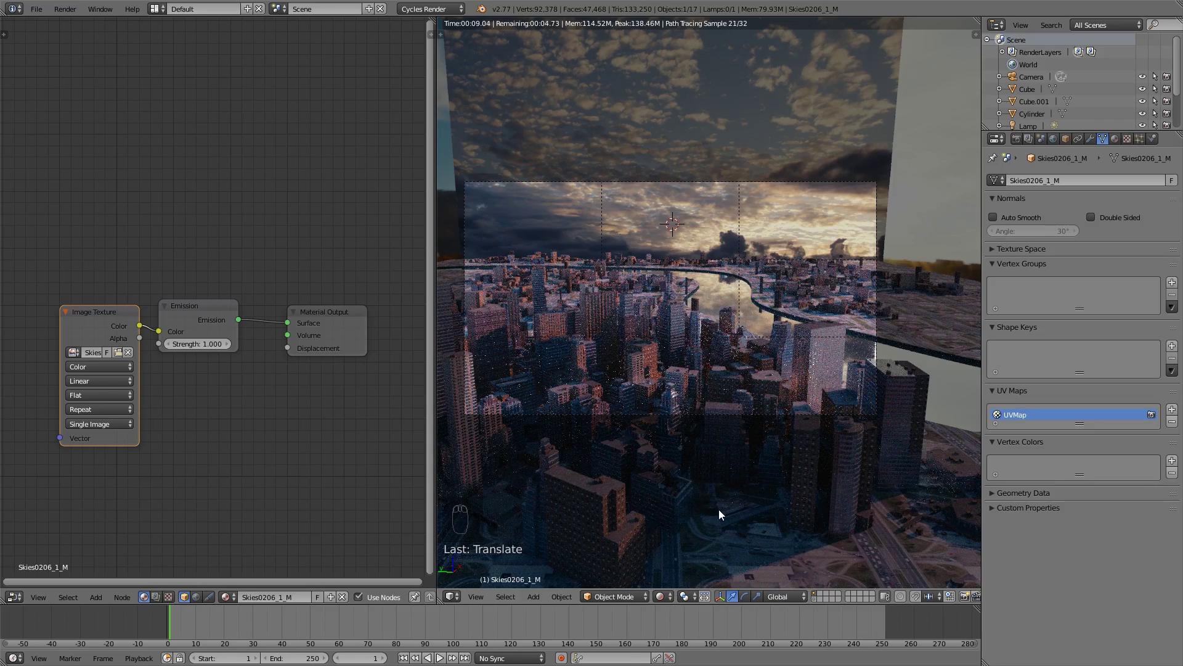
# Set the water plane material's Glass BSDF roughness to 0.003 and its Glossy BSDF roughness to 0.05.
pyautogui.rightClick(720, 298)
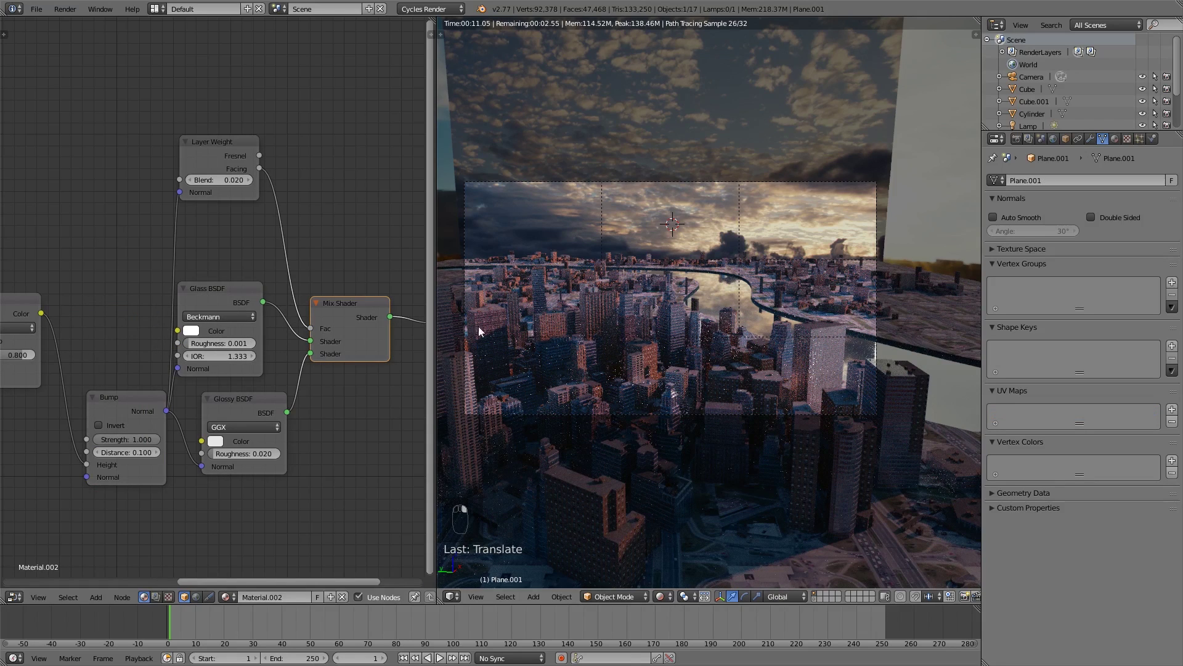
pyautogui.click(238, 342)
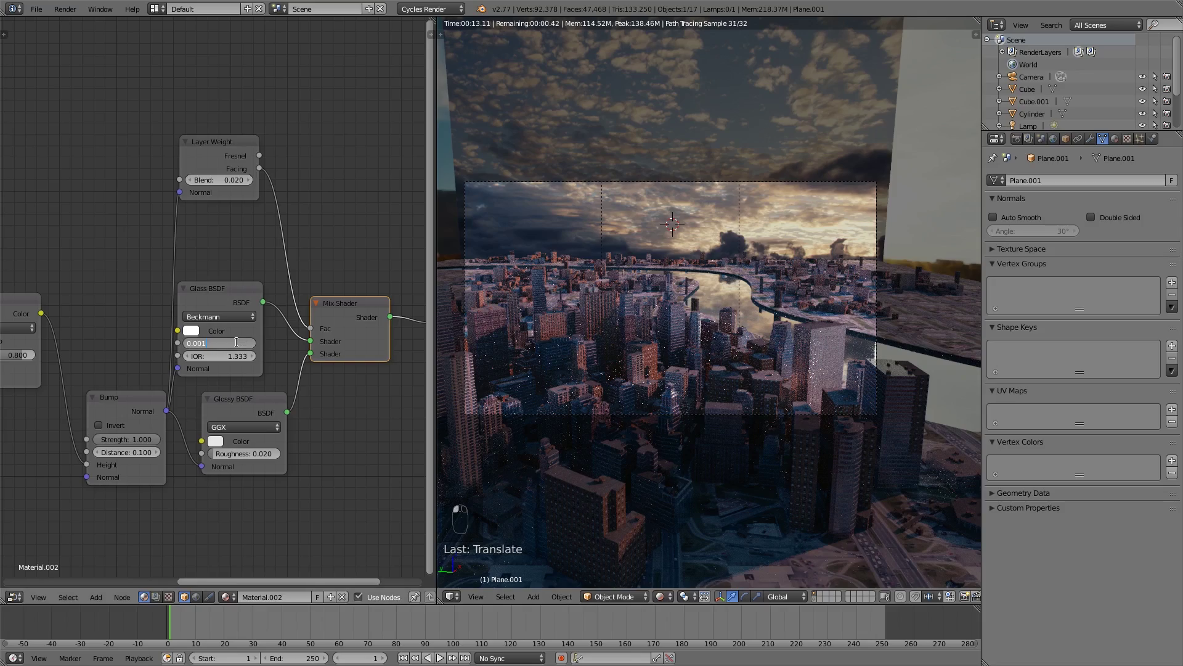
pyautogui.write('0.00')
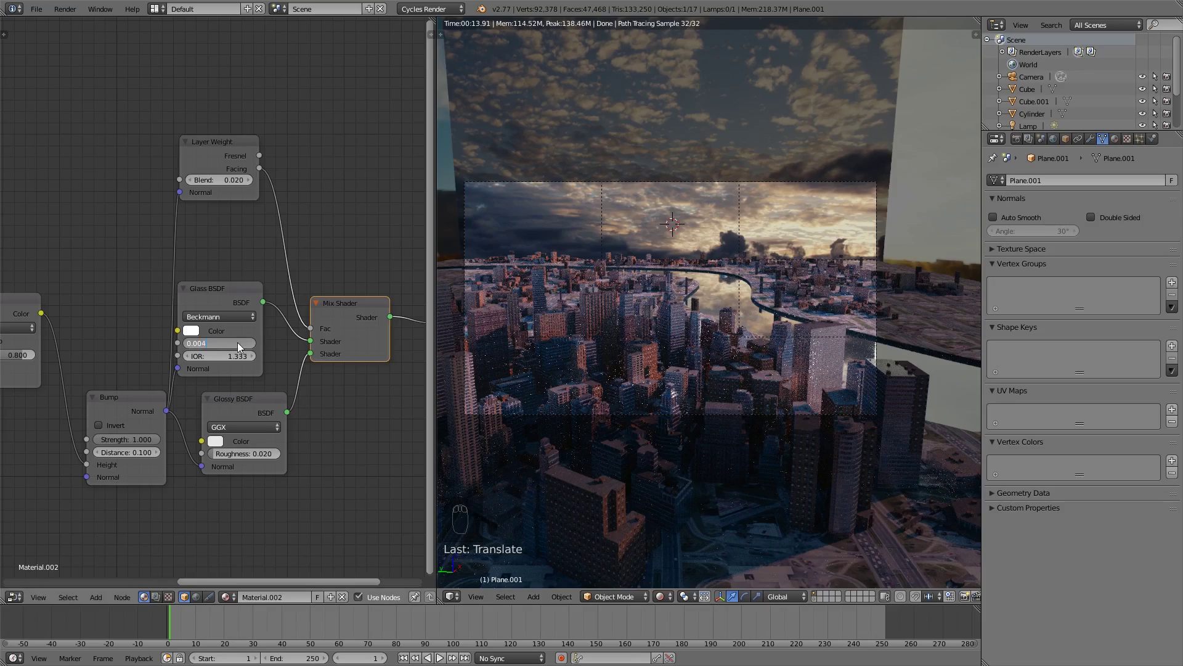
pyautogui.press('Return')
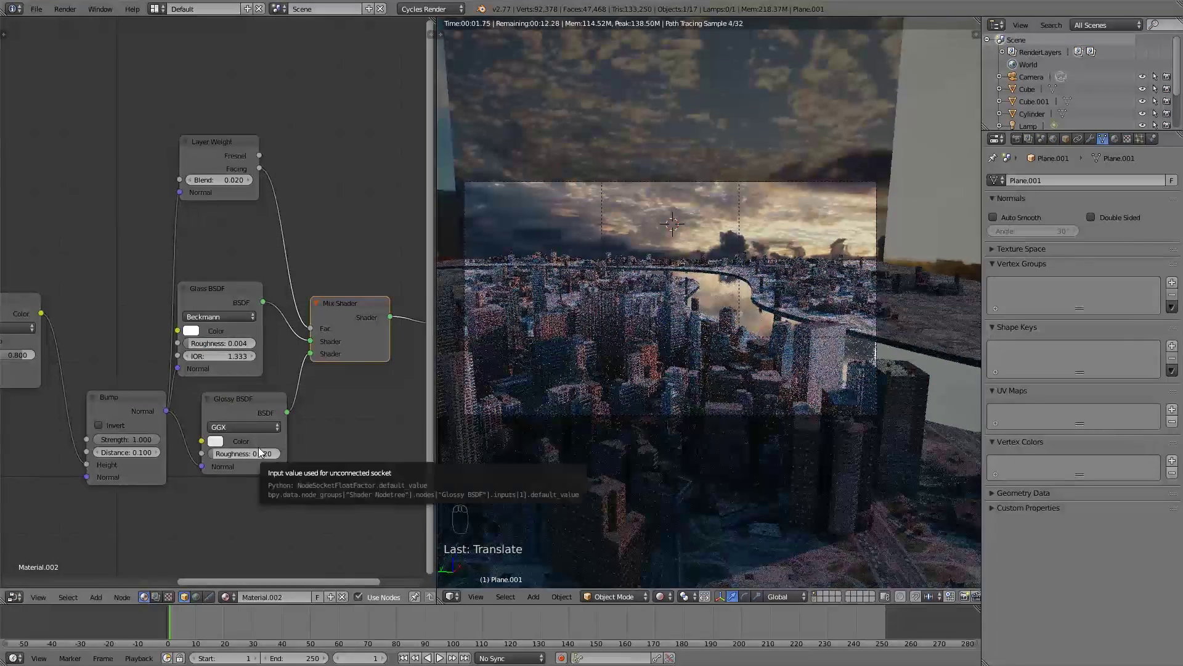
pyautogui.click(236, 343)
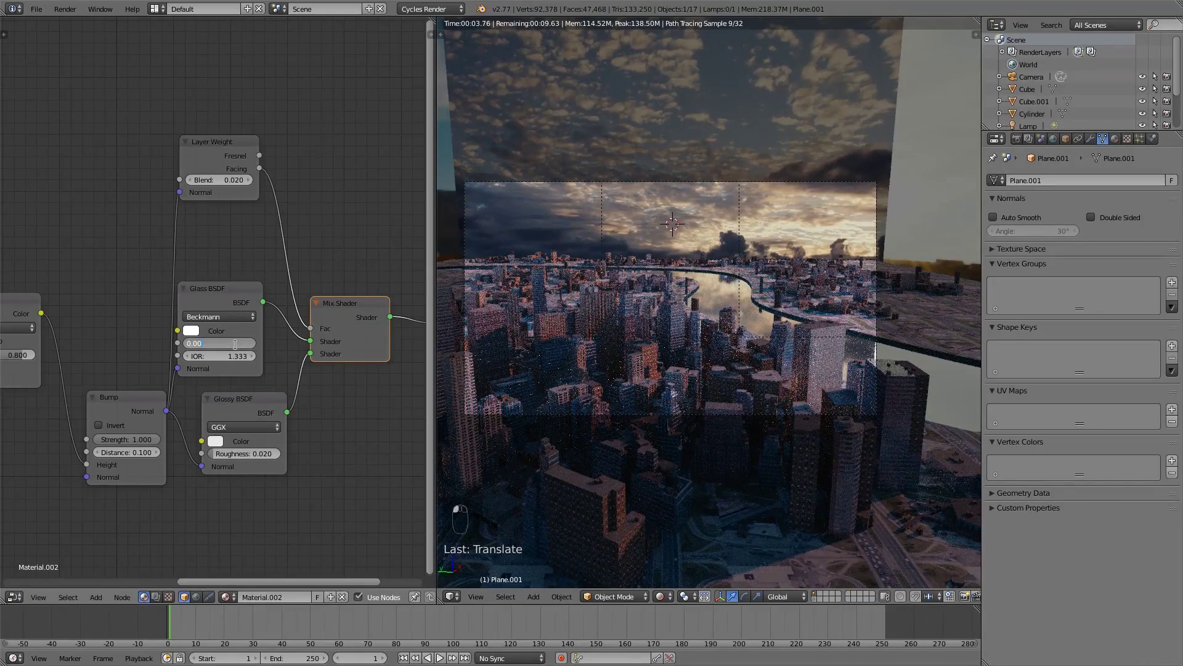
pyautogui.write('0.003')
pyautogui.press('Return')
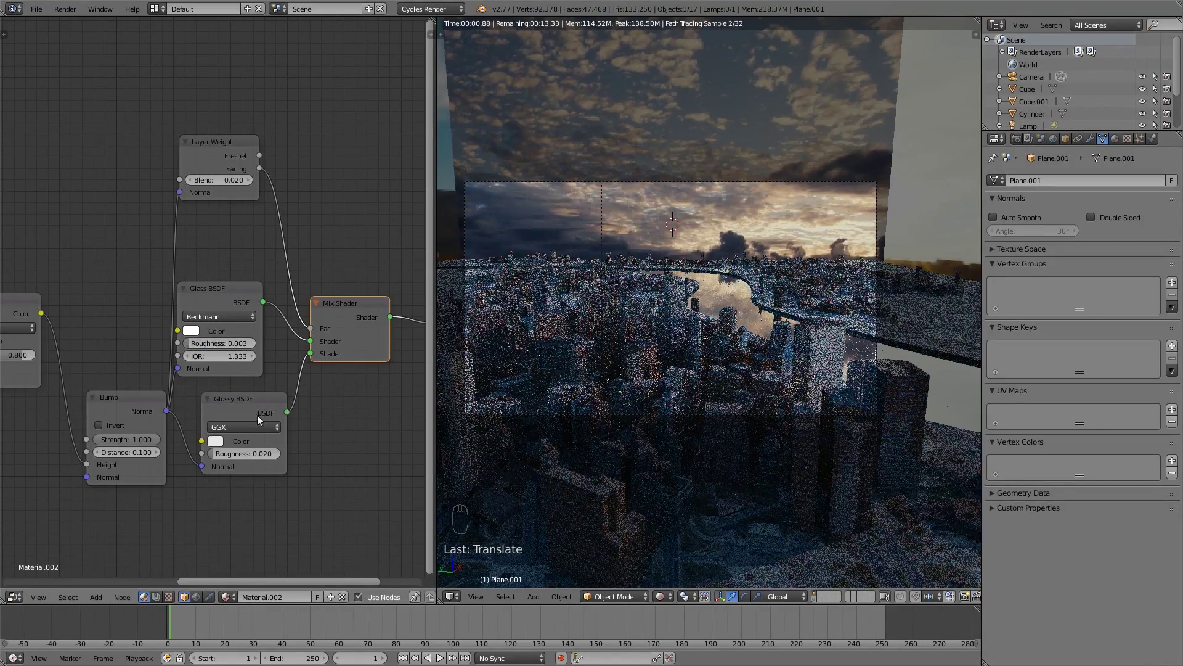
pyautogui.click(261, 453)
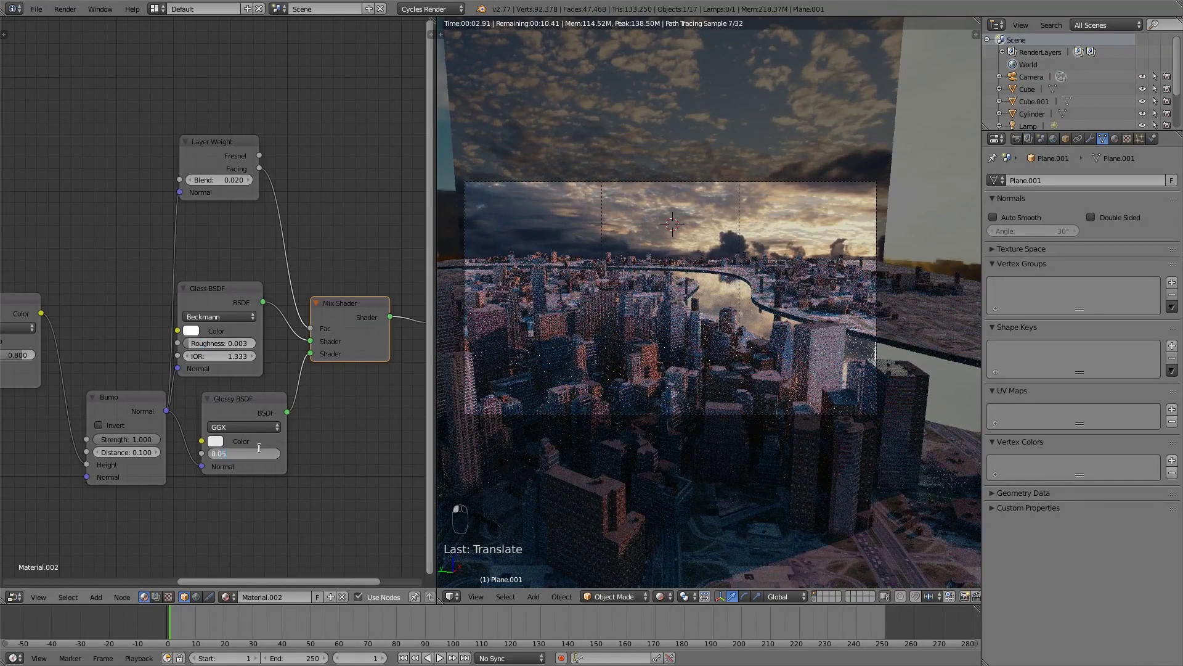
pyautogui.press('Return')
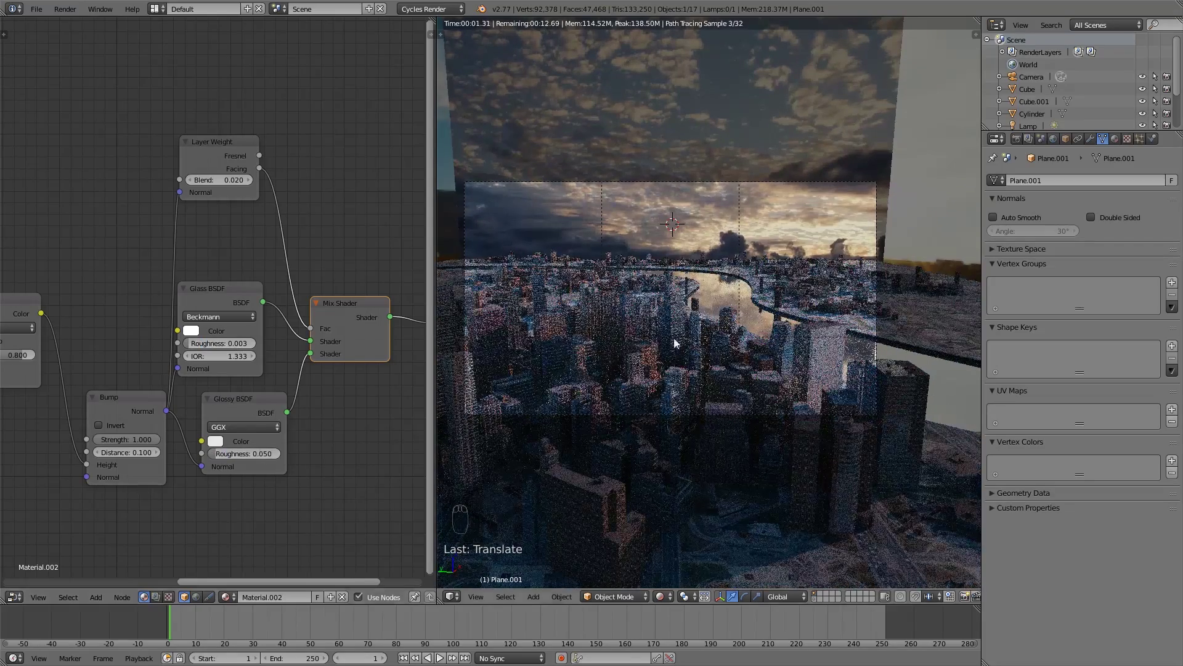
# Return the viewport to Solid shading and scale the sky plane up slightly.
pyautogui.click(660, 596)
pyautogui.click(684, 534)
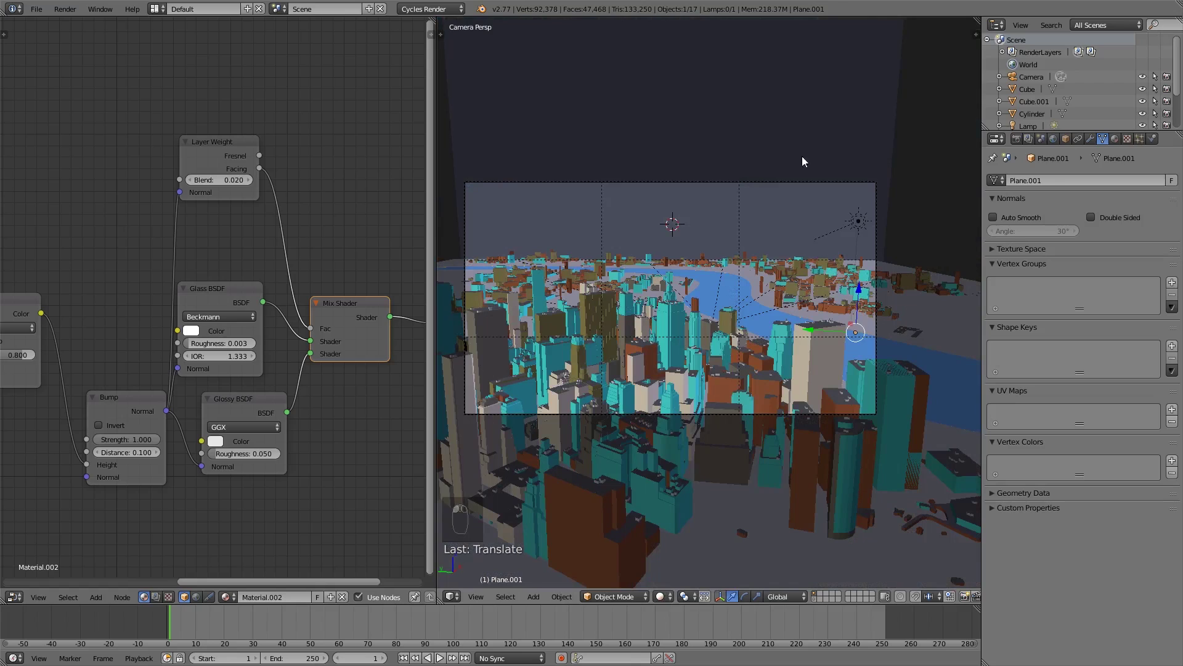
pyautogui.rightClick(864, 198)
pyautogui.press('s')
pyautogui.click(869, 203)
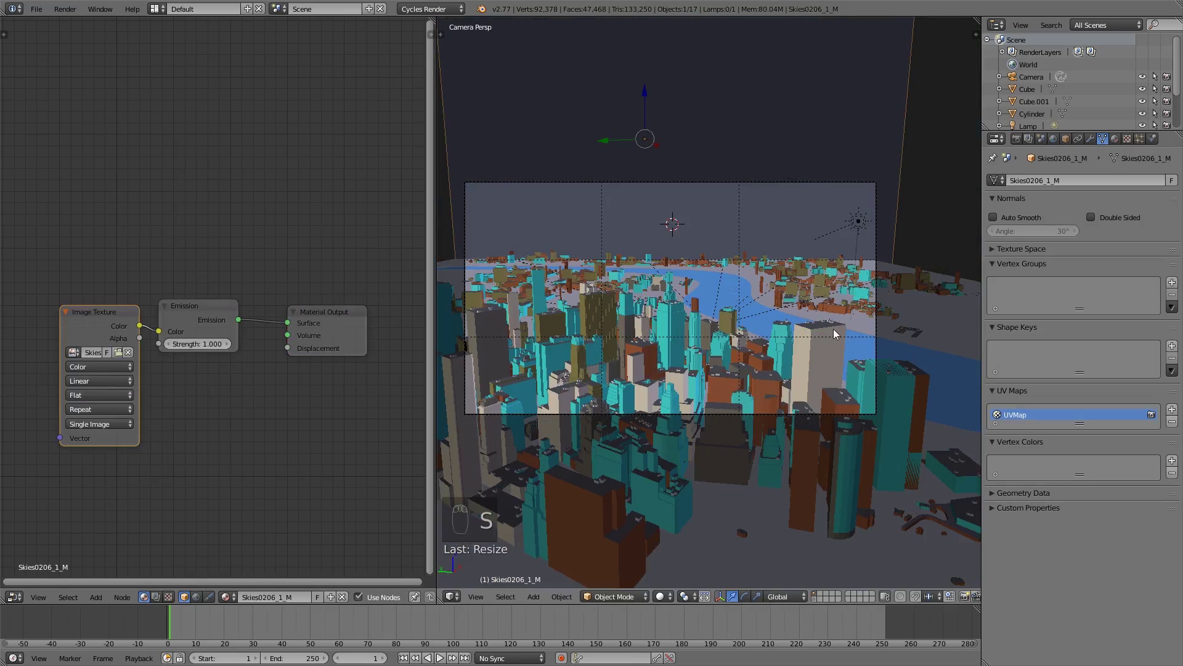
# Raise the water plane about 2.5 units along global Z and deselect everything.
pyautogui.scroll(6, 782, 308)
pyautogui.rightClick(745, 261)
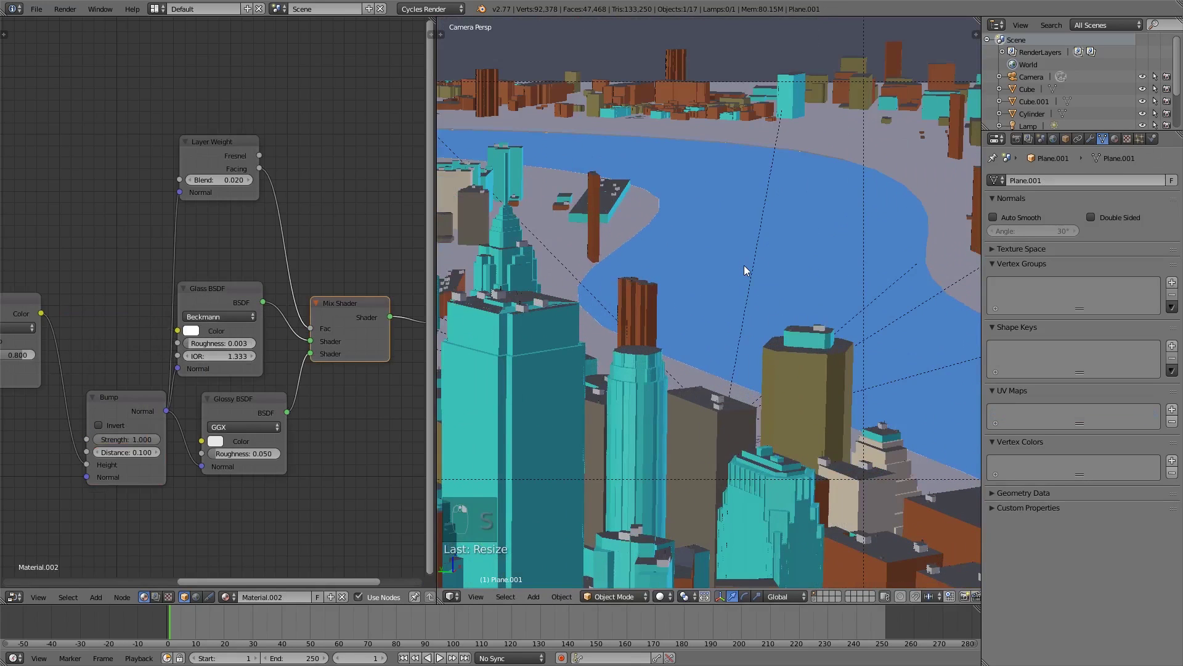
pyautogui.press('g')
pyautogui.press('z')
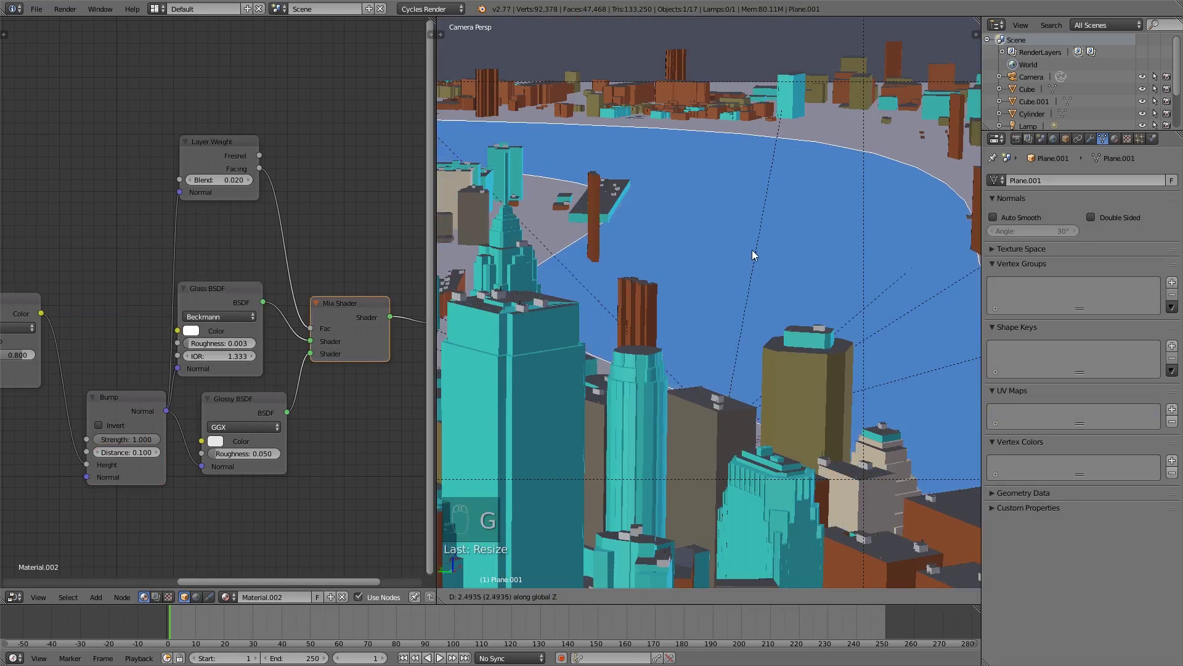
pyautogui.click(752, 252)
pyautogui.scroll(-6, 751, 253)
pyautogui.press('a')
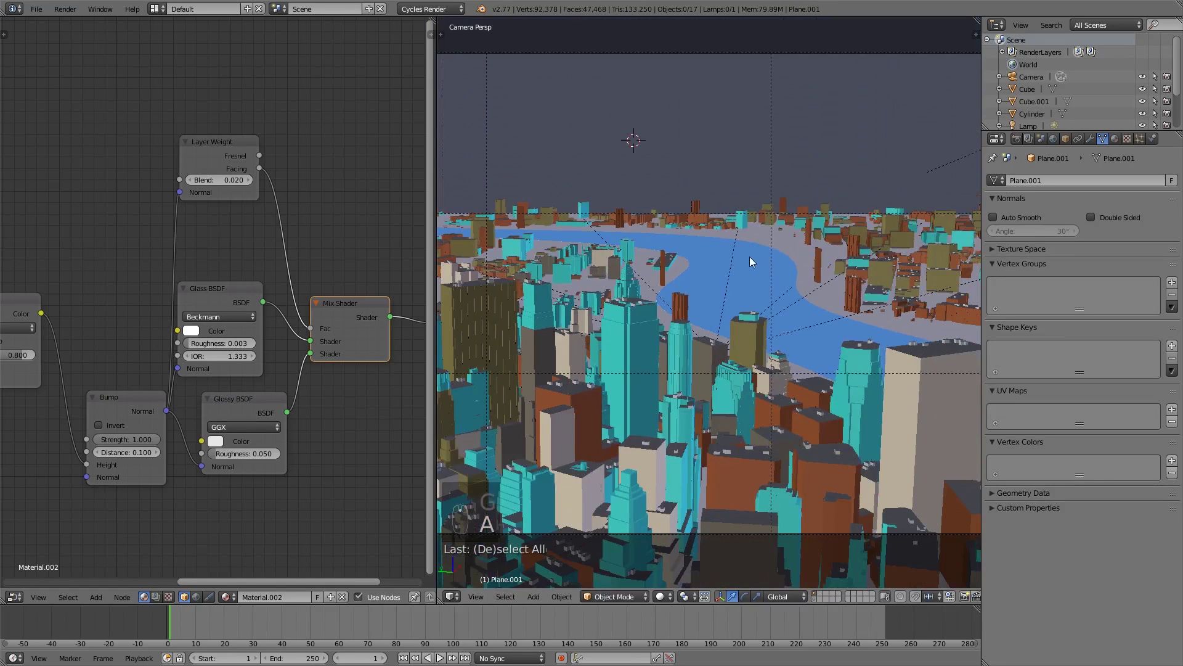
# Inspect the river and city in a Rendered shading preview of the camera view, ending in Solid shading.
pyautogui.click(661, 596)
pyautogui.click(700, 512)
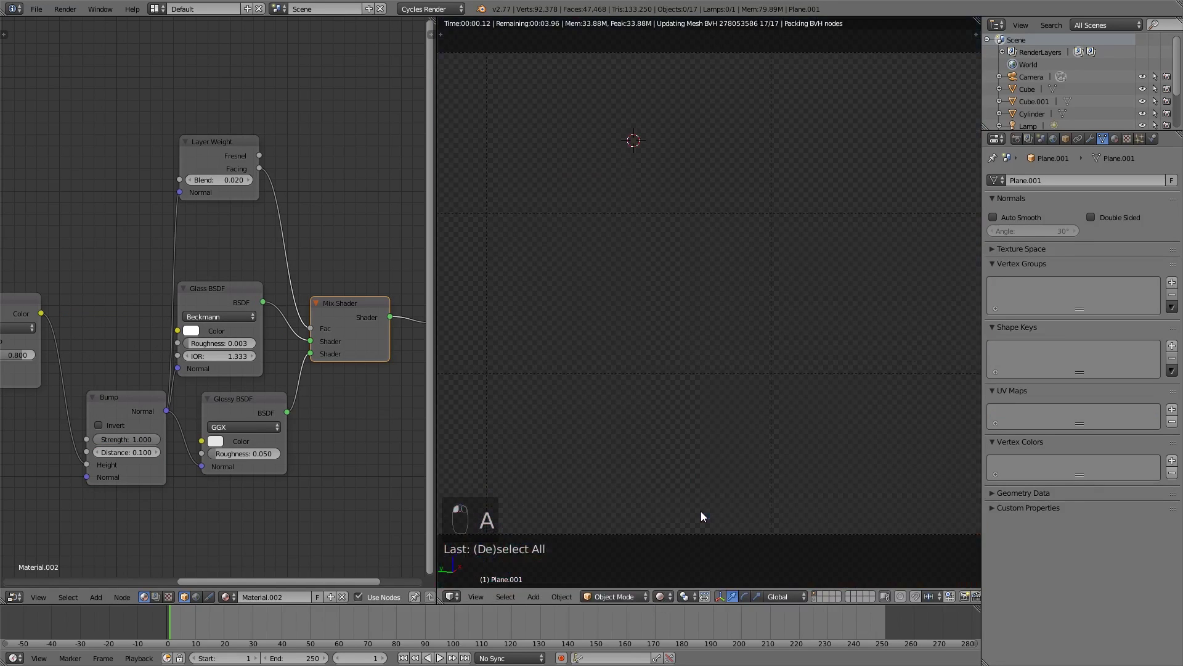
pyautogui.scroll(-2, 727, 321)
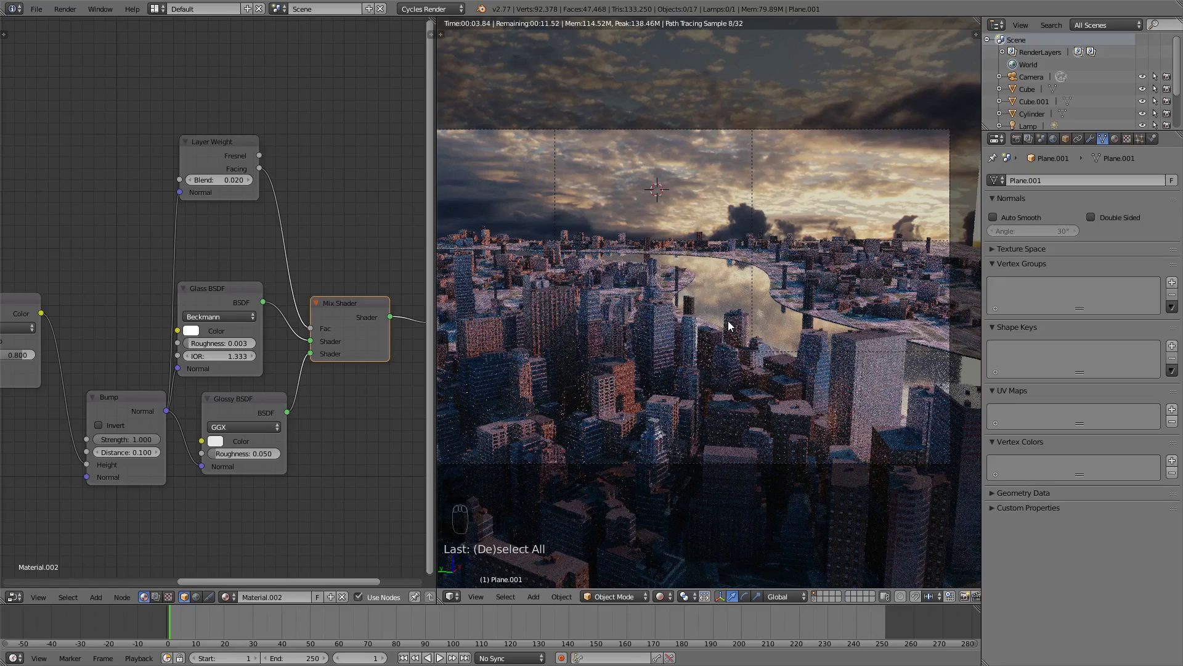
pyautogui.scroll(-2, 729, 325)
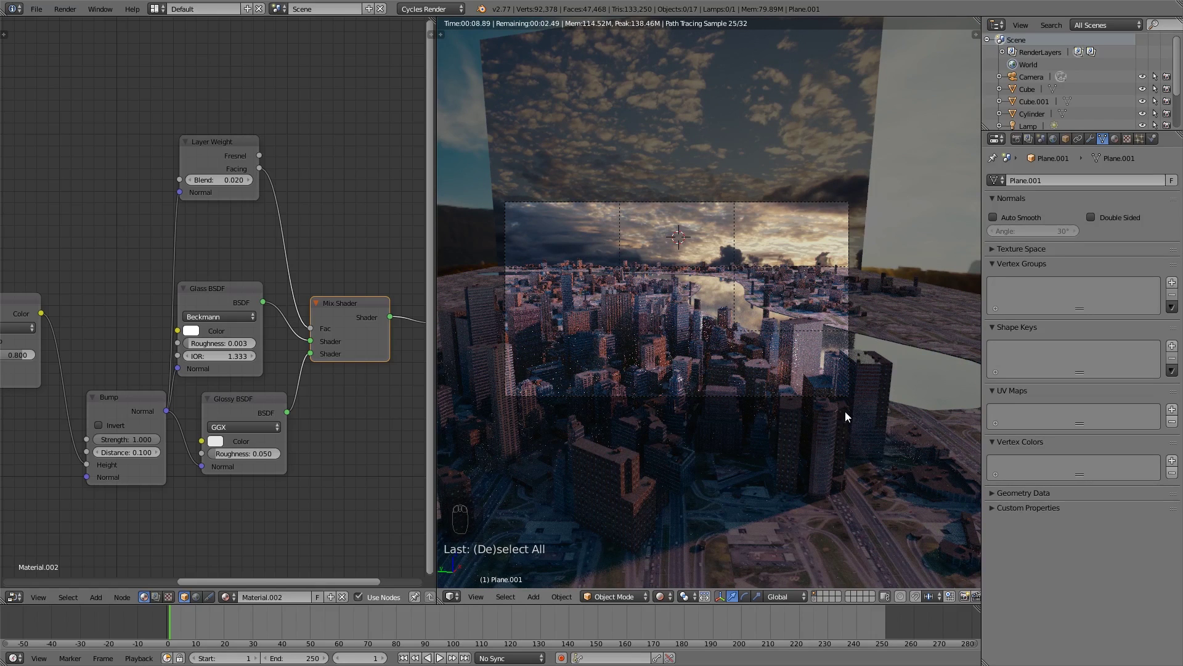
pyautogui.scroll(3, 856, 409)
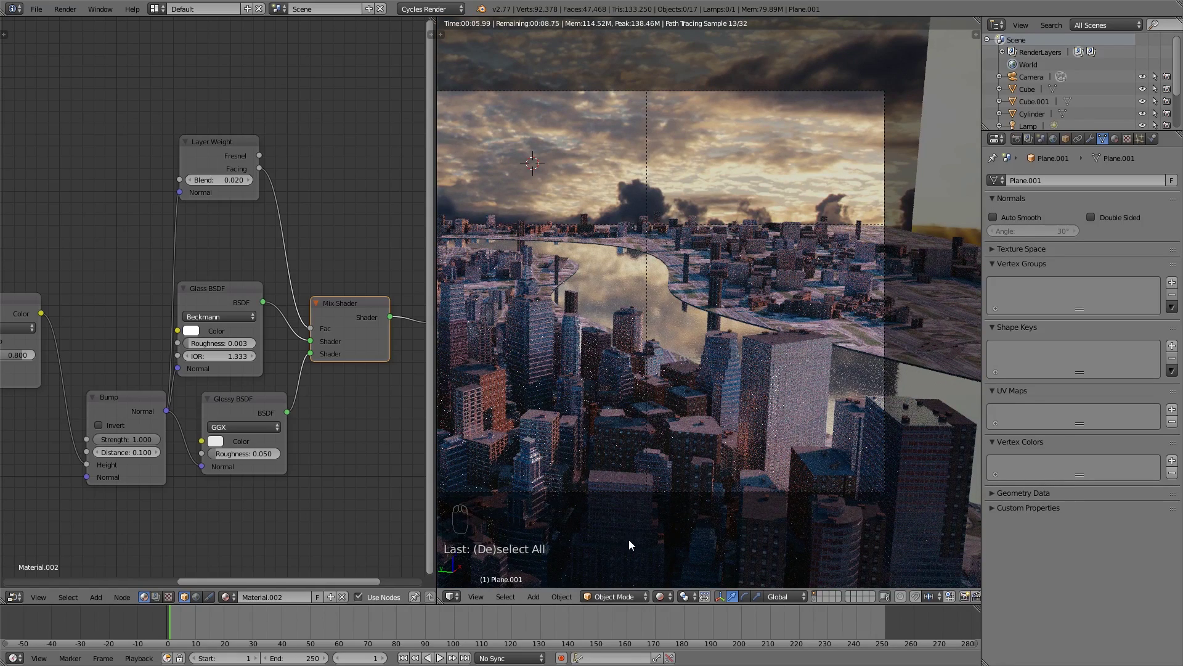
pyautogui.click(660, 596)
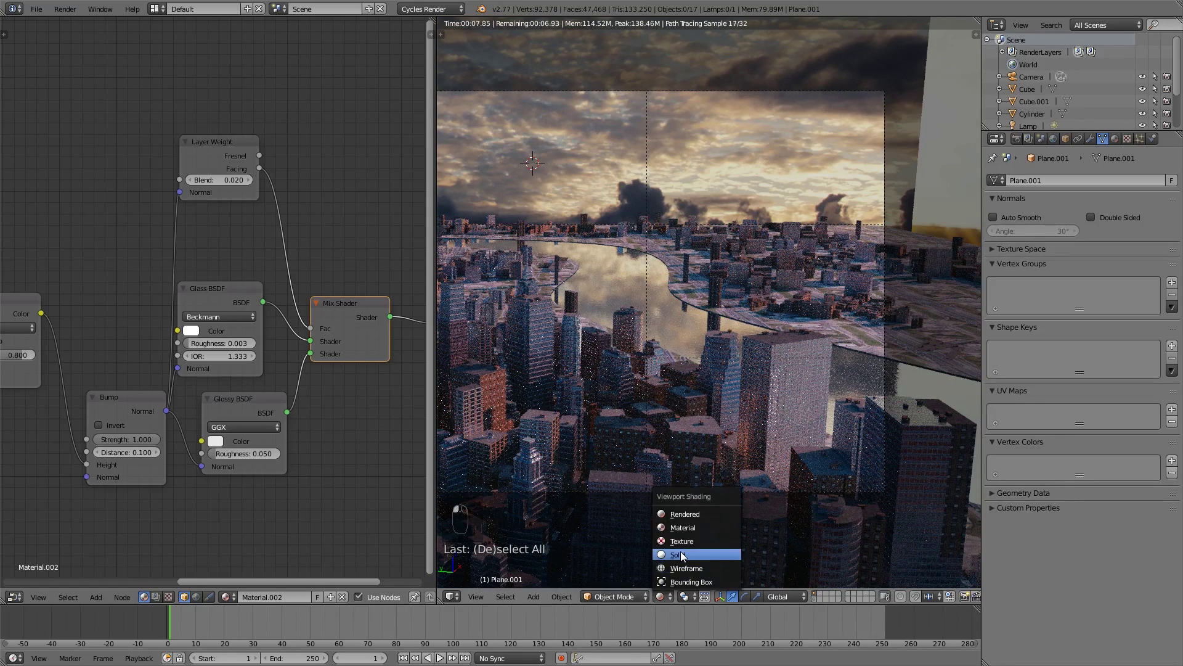
pyautogui.click(681, 554)
pyautogui.scroll(-3, 550, 447)
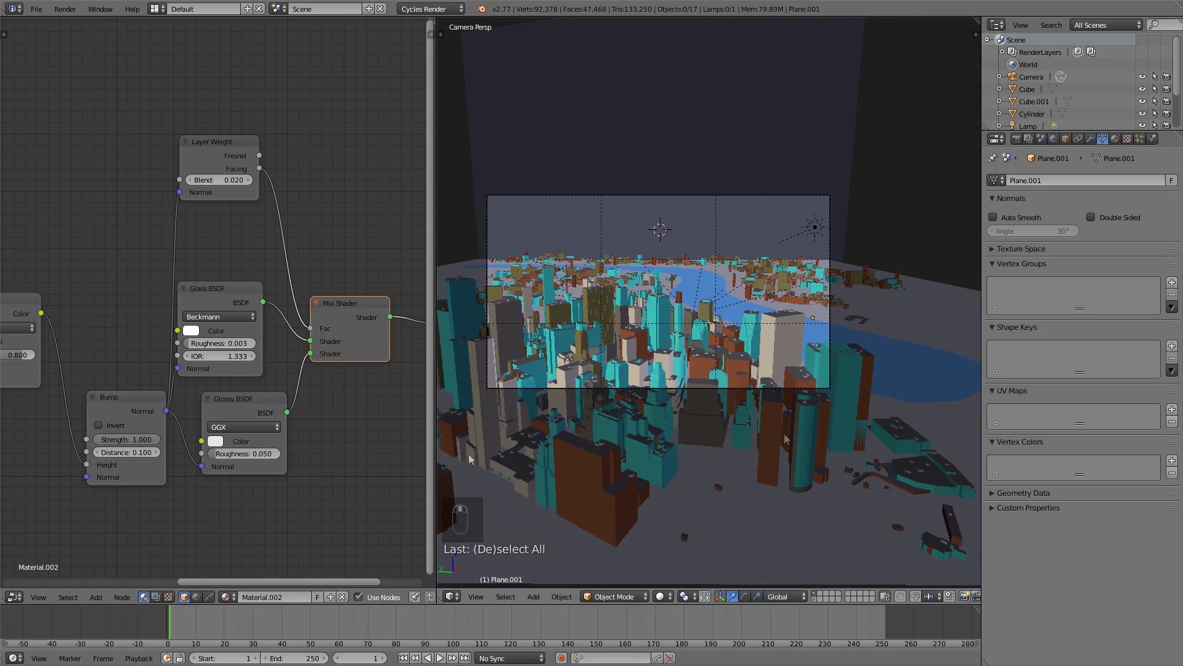
# Set the render resolution to 1280 × 720 px at 100% scale.
pyautogui.click(1028, 140)
pyautogui.click(1015, 139)
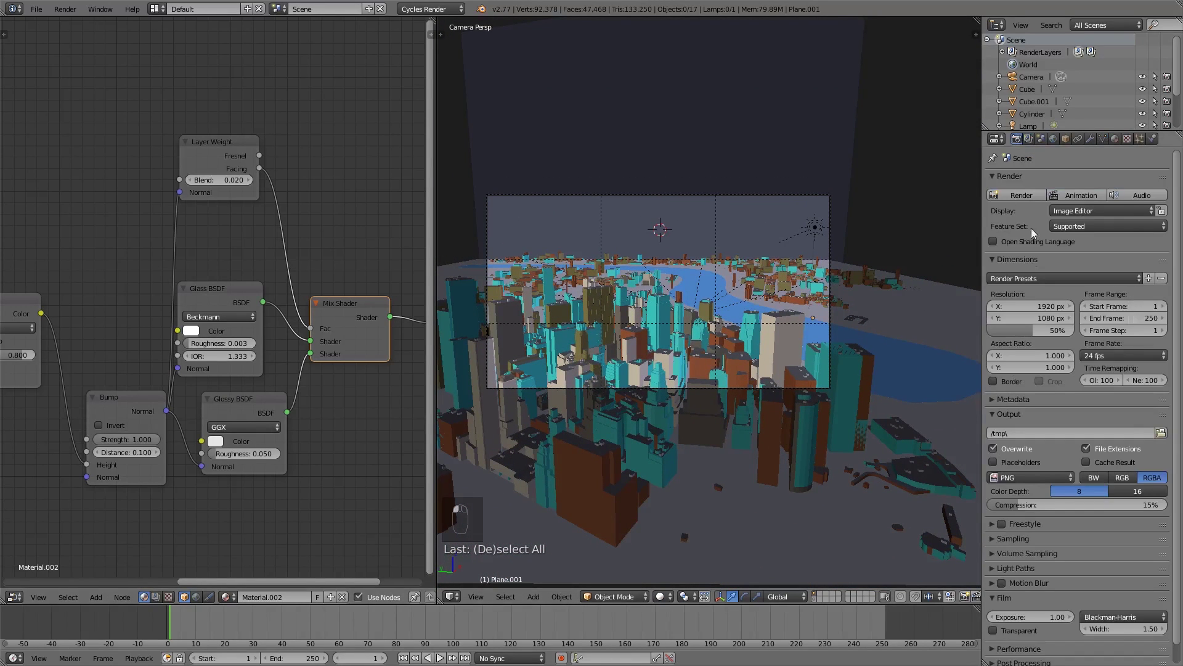
pyautogui.click(1050, 307)
pyautogui.write('1280')
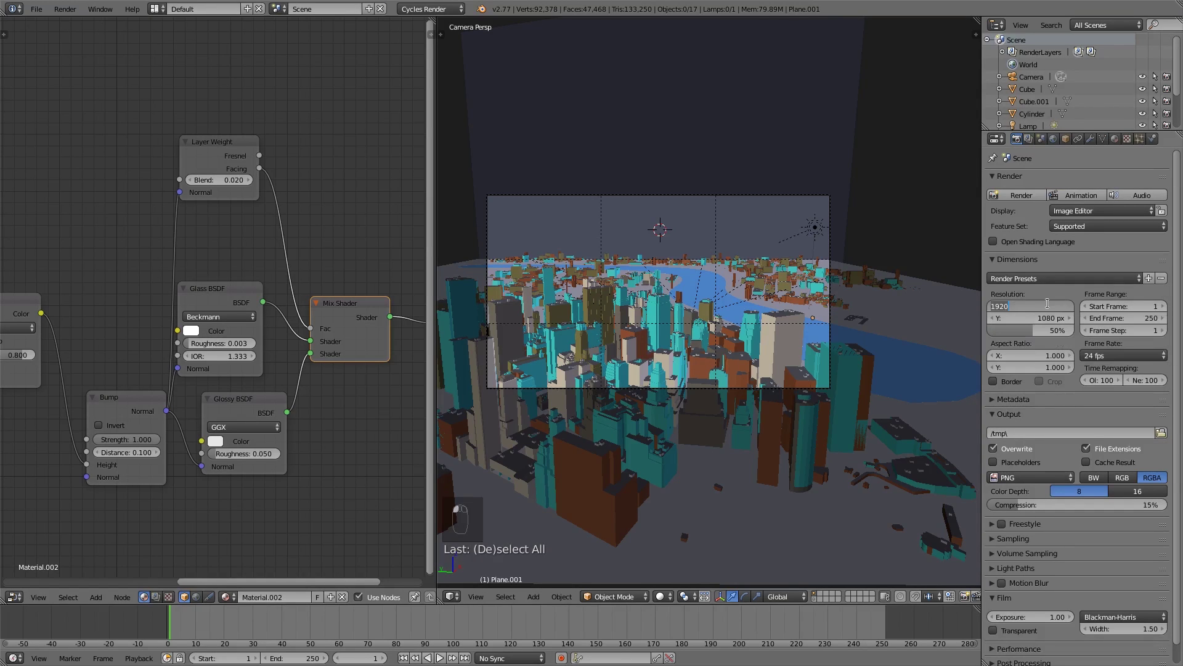
pyautogui.click(1042, 317)
pyautogui.write('7')
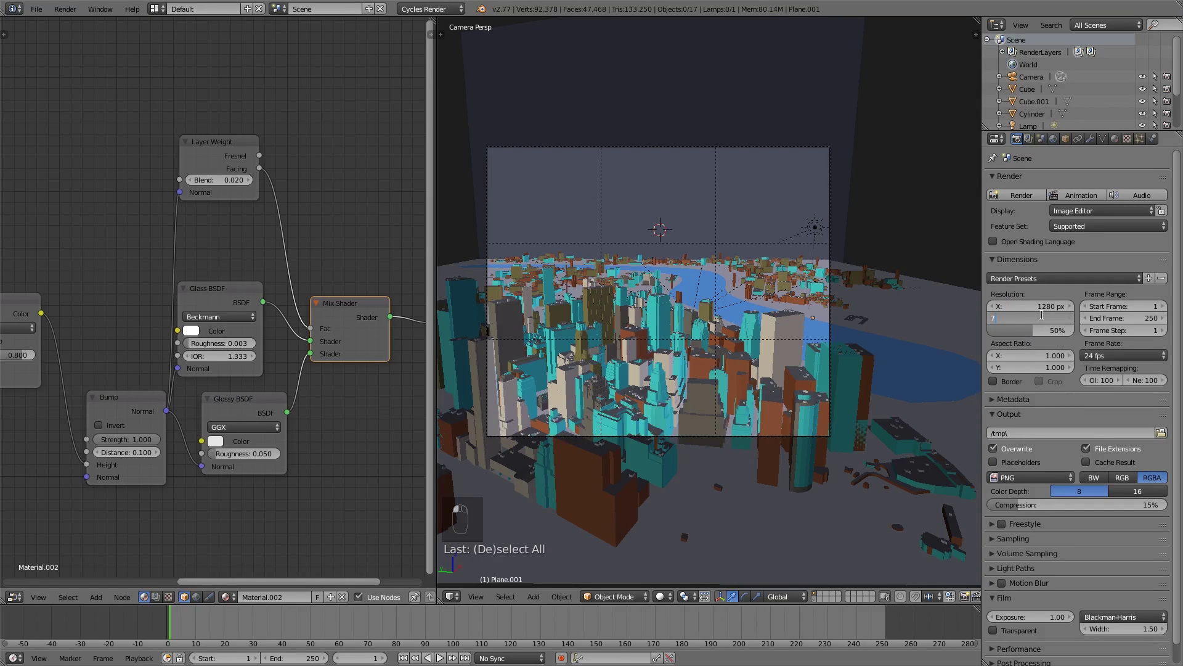
pyautogui.write('20')
pyautogui.press('Return')
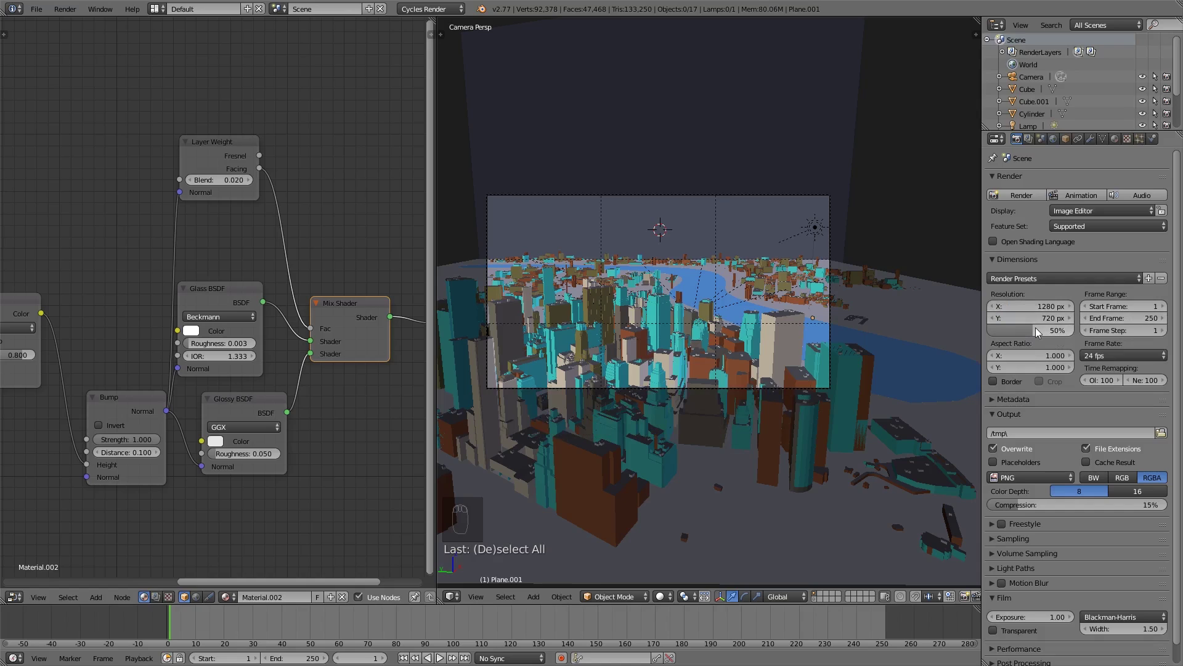
pyautogui.moveTo(1042, 330); pyautogui.dragTo(1074, 332)
# Set both the direct and indirect clamp values in the render sampling settings to 6.
pyautogui.scroll(-1, 1092, 552)
pyautogui.click(1013, 519)
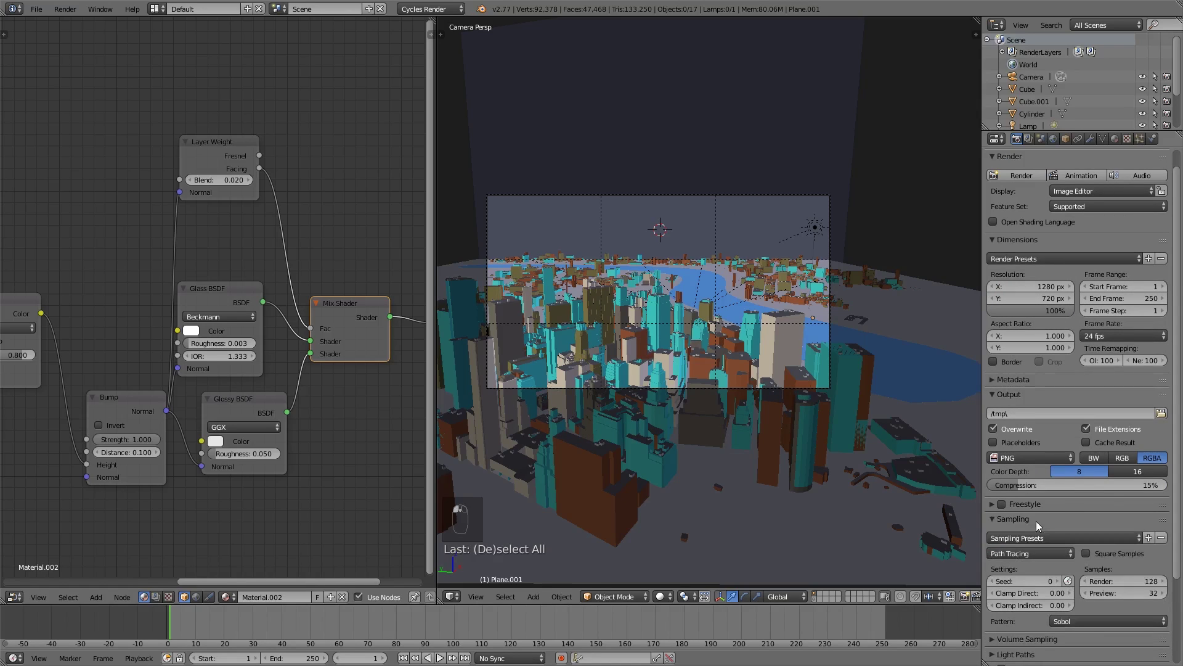
pyautogui.scroll(-1, 1037, 520)
pyautogui.doubleClick(1045, 567)
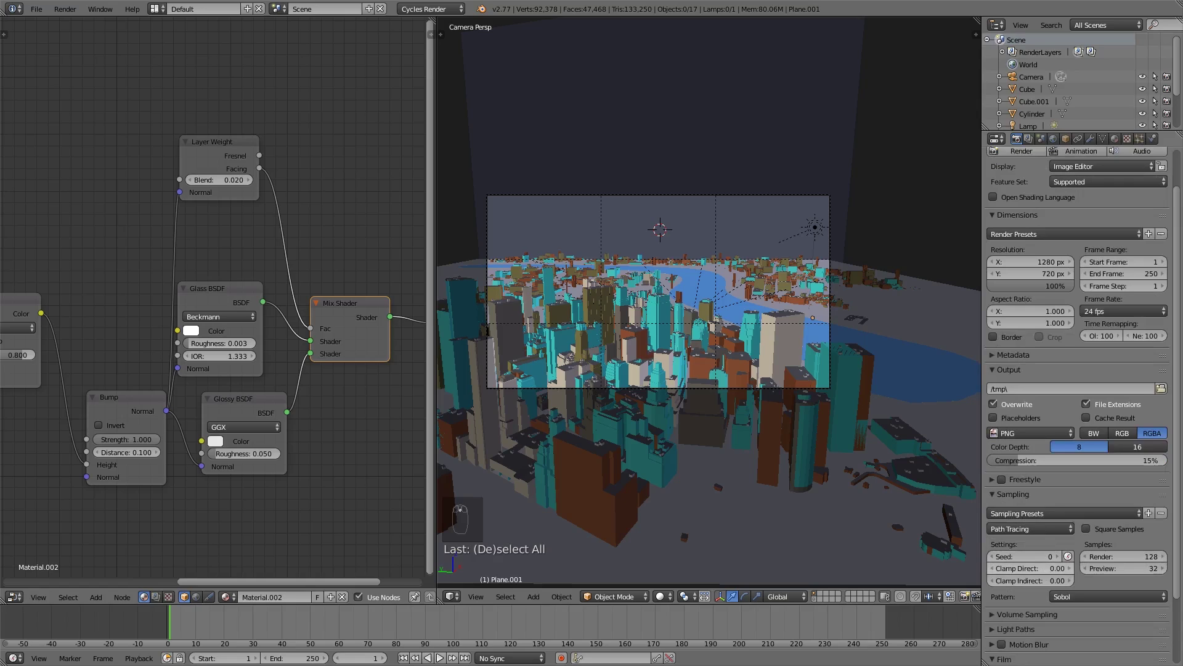
pyautogui.write('6')
pyautogui.press('Return')
pyautogui.doubleClick(1045, 580)
pyautogui.write('6')
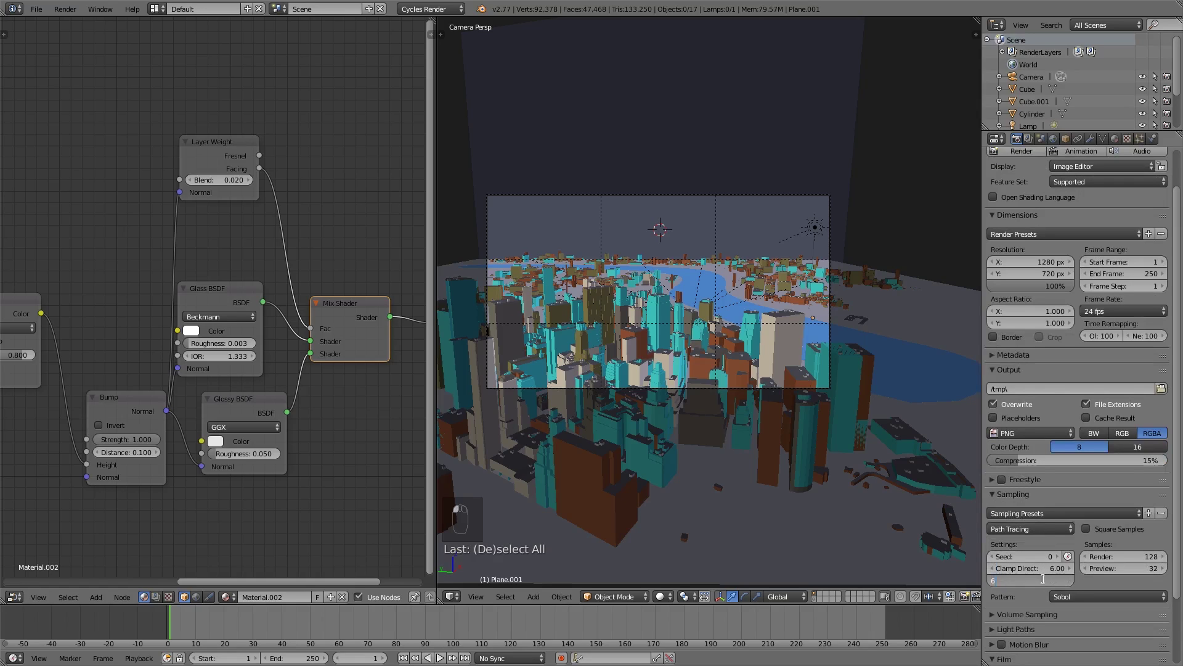
pyautogui.press('Return')
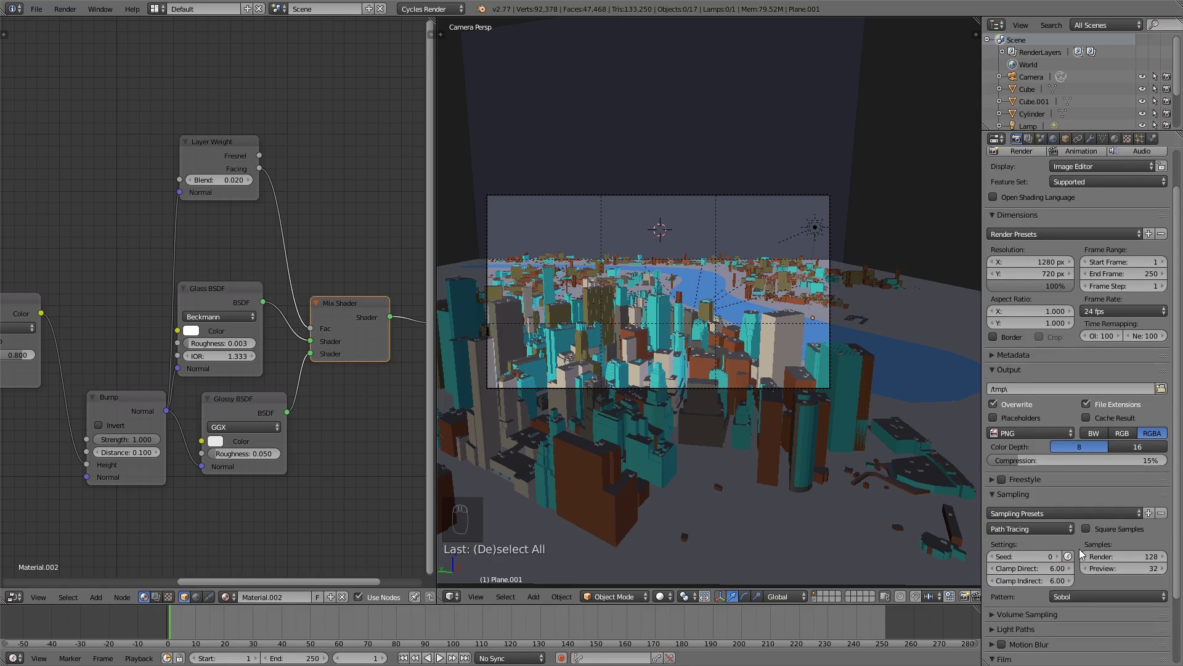
# Set the number of render samples to 500 in the Cycles sampling settings.
pyautogui.scroll(-1, 1085, 543)
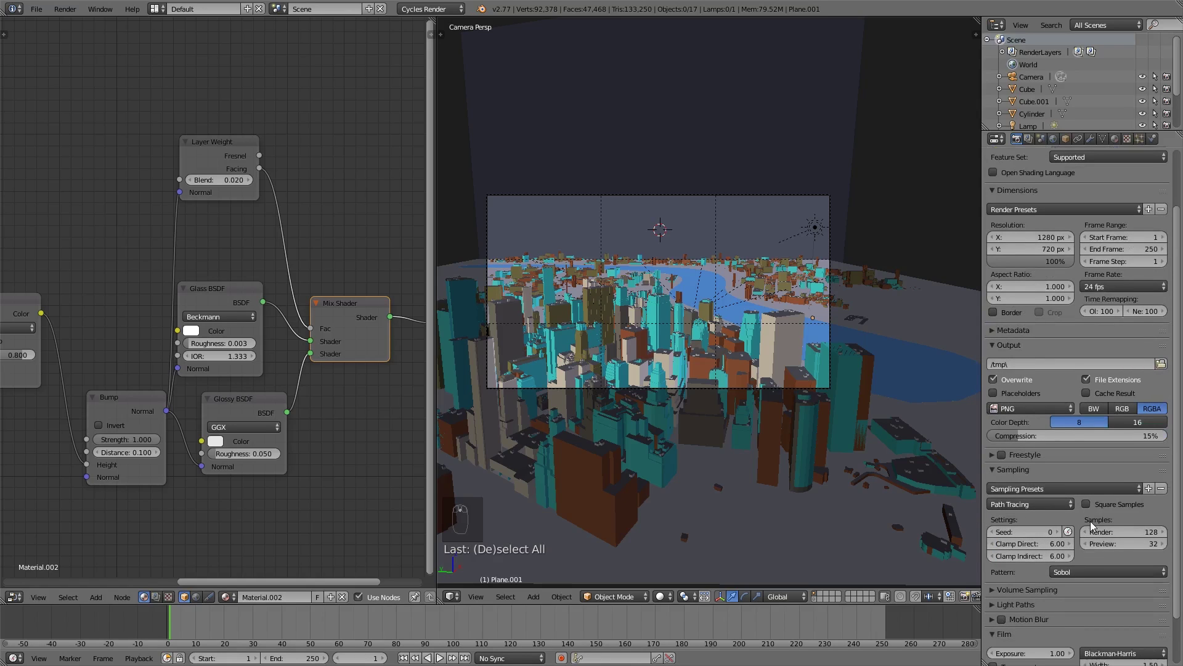
pyautogui.scroll(-2, 1094, 533)
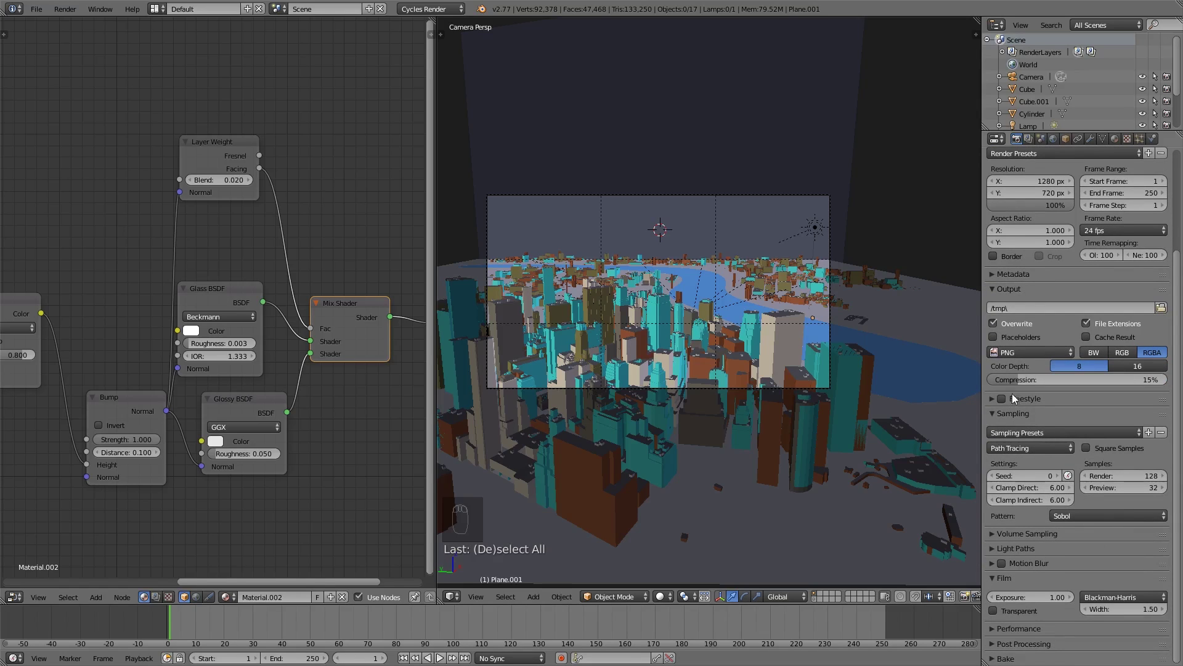
pyautogui.scroll(1, 1026, 408)
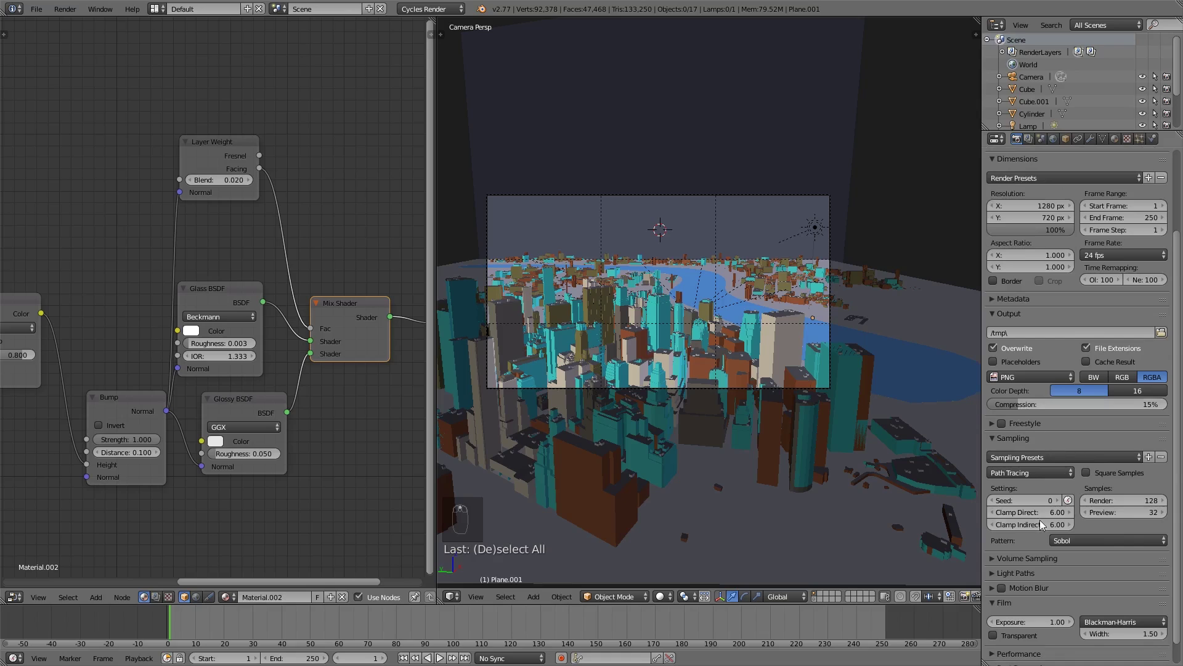
pyautogui.click(1126, 501)
pyautogui.write('500')
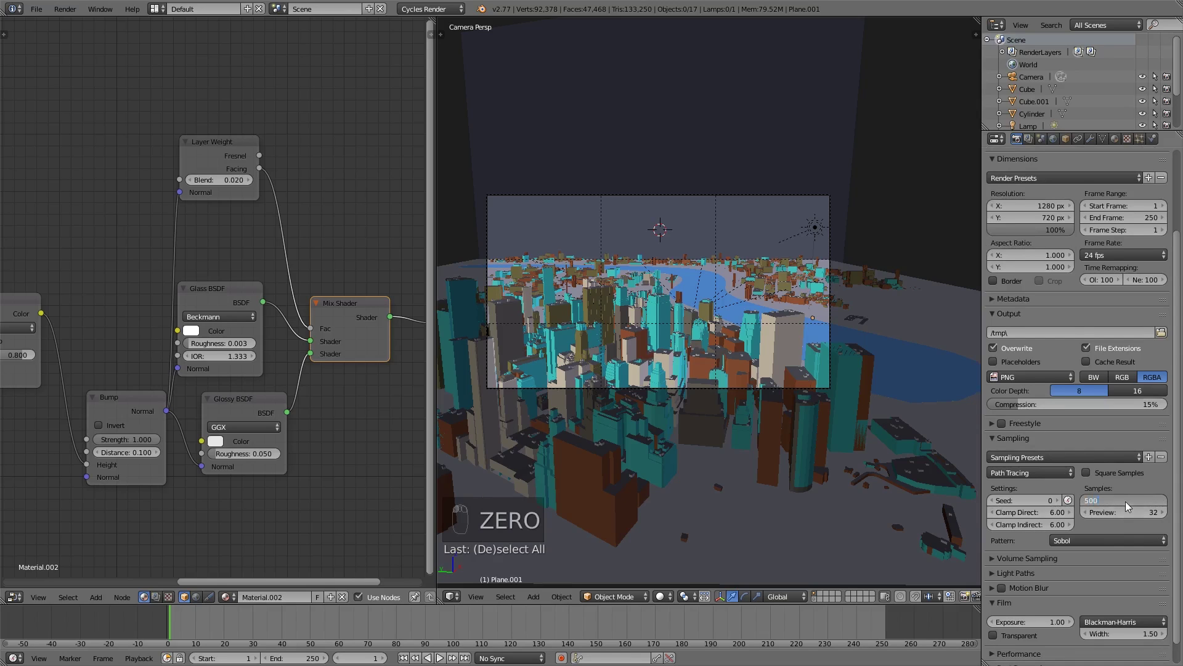
pyautogui.press('Return')
# Choose CUDA as the compute device in the system preferences and set the render device to GPU Compute.
pyautogui.scroll(1, 1125, 501)
pyautogui.scroll(2, 1125, 506)
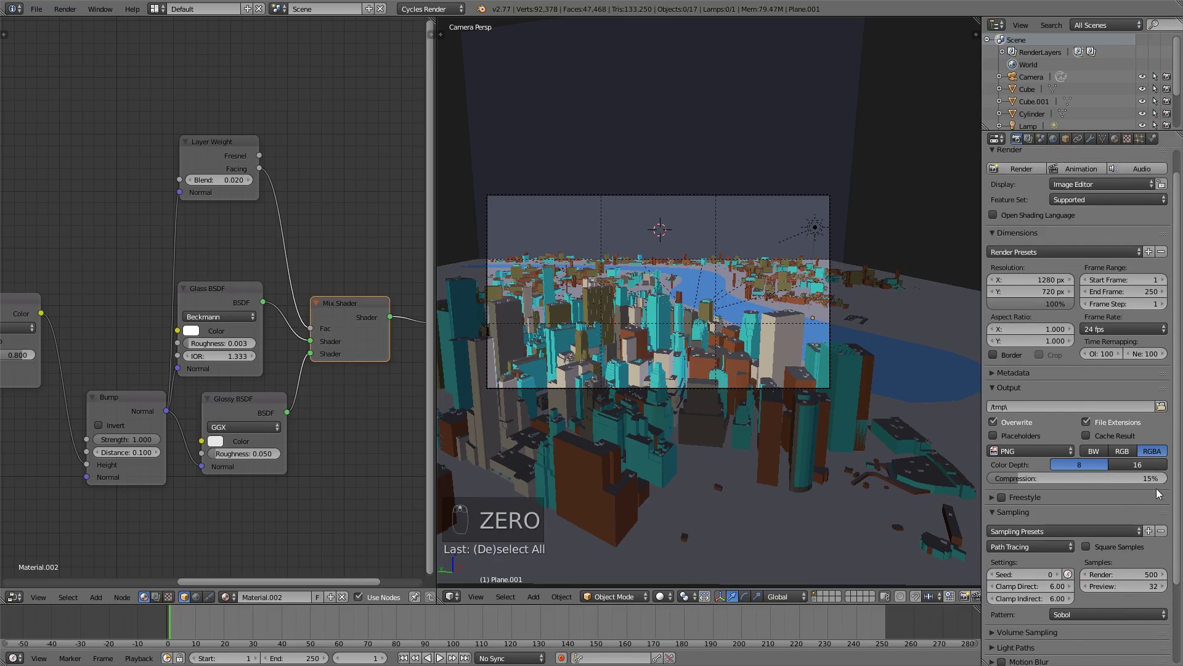
pyautogui.click(36, 8)
pyautogui.click(74, 146)
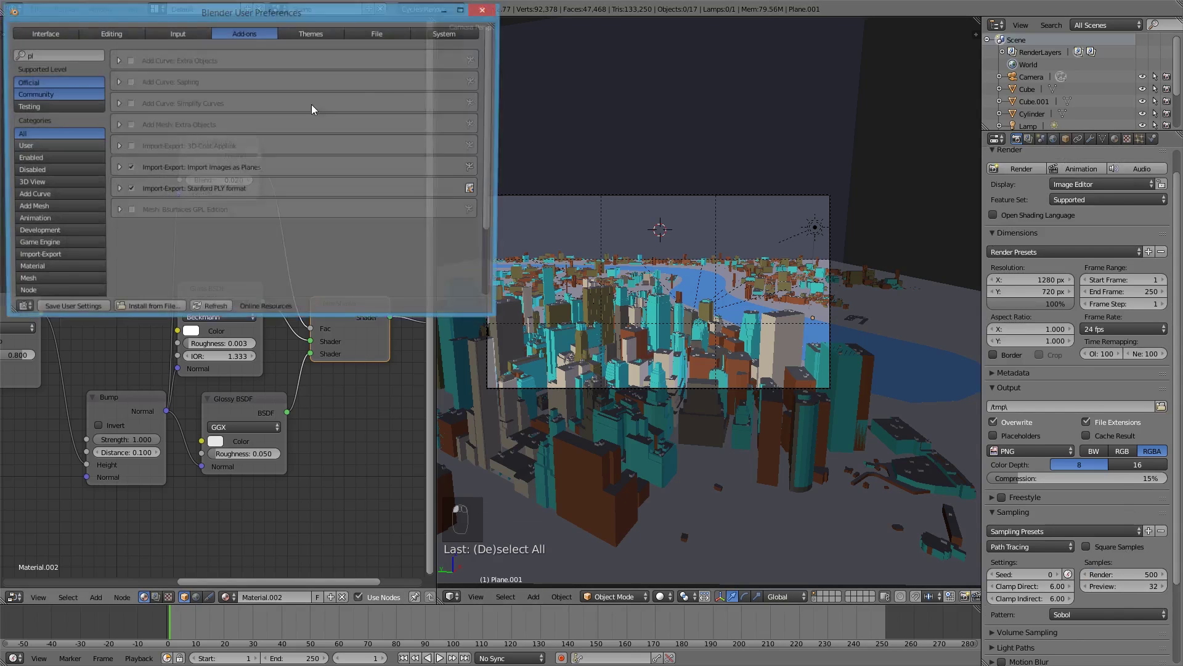
pyautogui.click(448, 33)
pyautogui.click(133, 291)
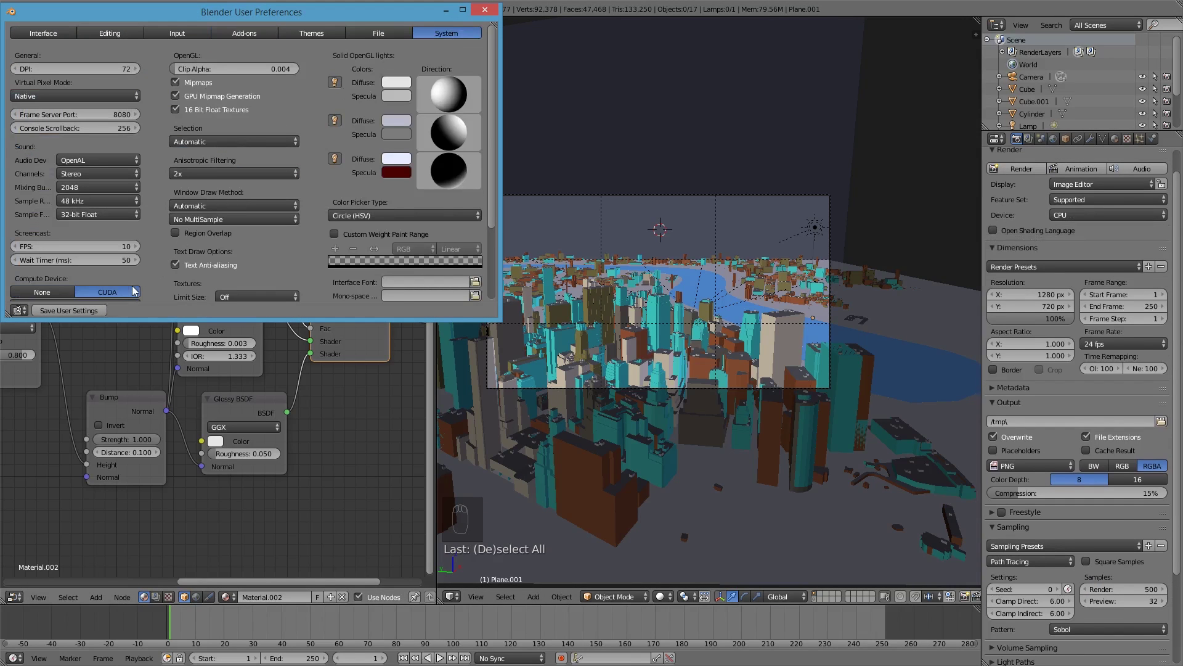
pyautogui.scroll(-1, 133, 290)
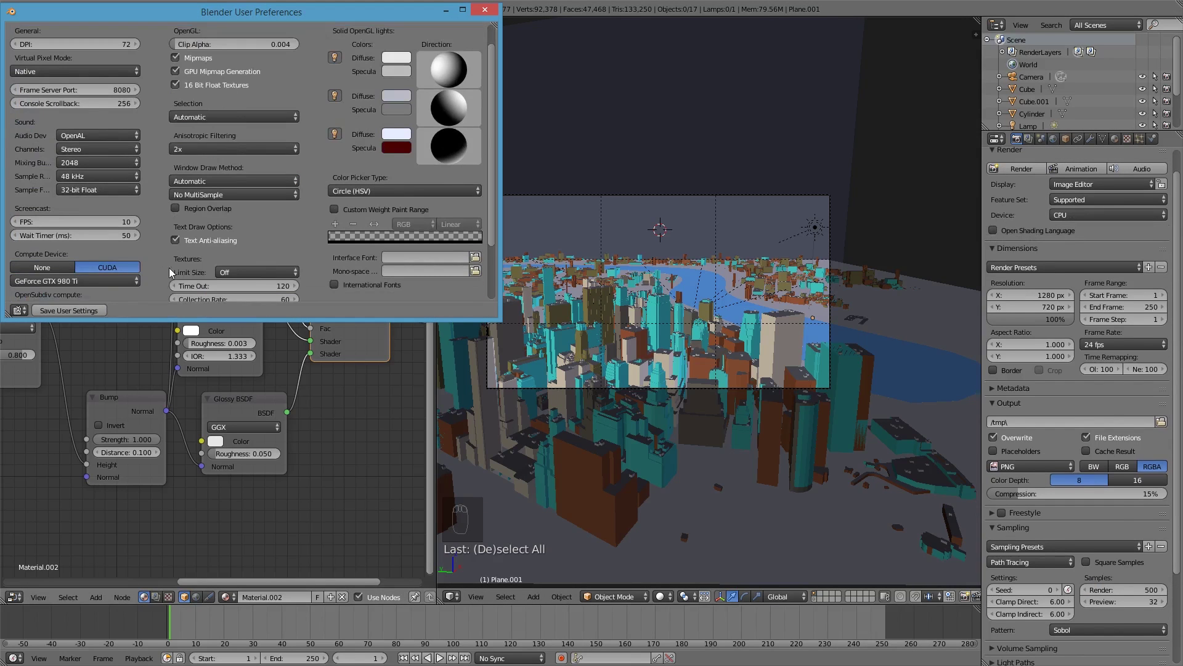
pyautogui.click(485, 9)
pyautogui.click(1096, 215)
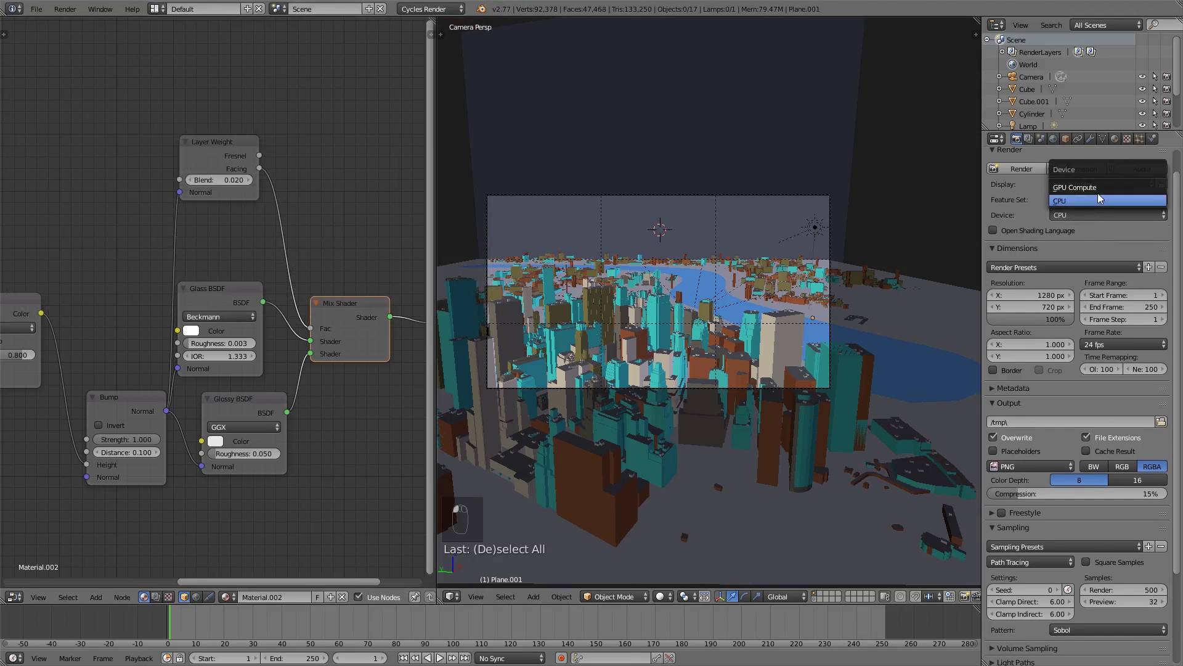
pyautogui.click(1097, 188)
# Set the render tile size to 480 × 240 in the performance settings.
pyautogui.scroll(-1, 1114, 416)
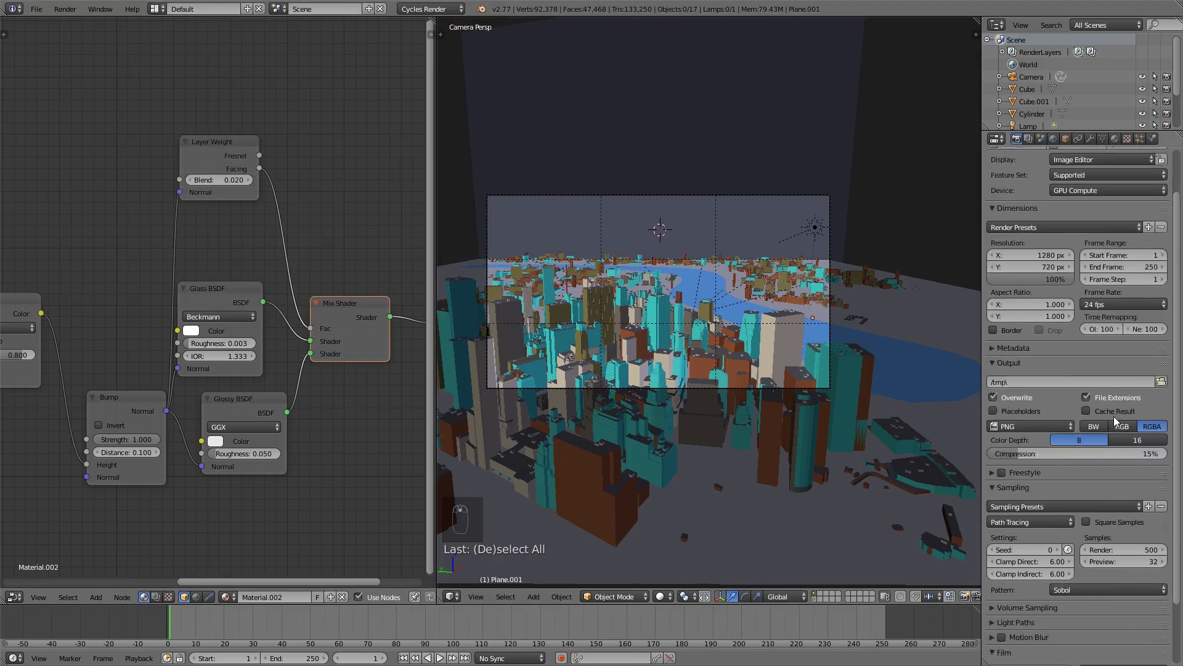
pyautogui.scroll(-3, 1114, 416)
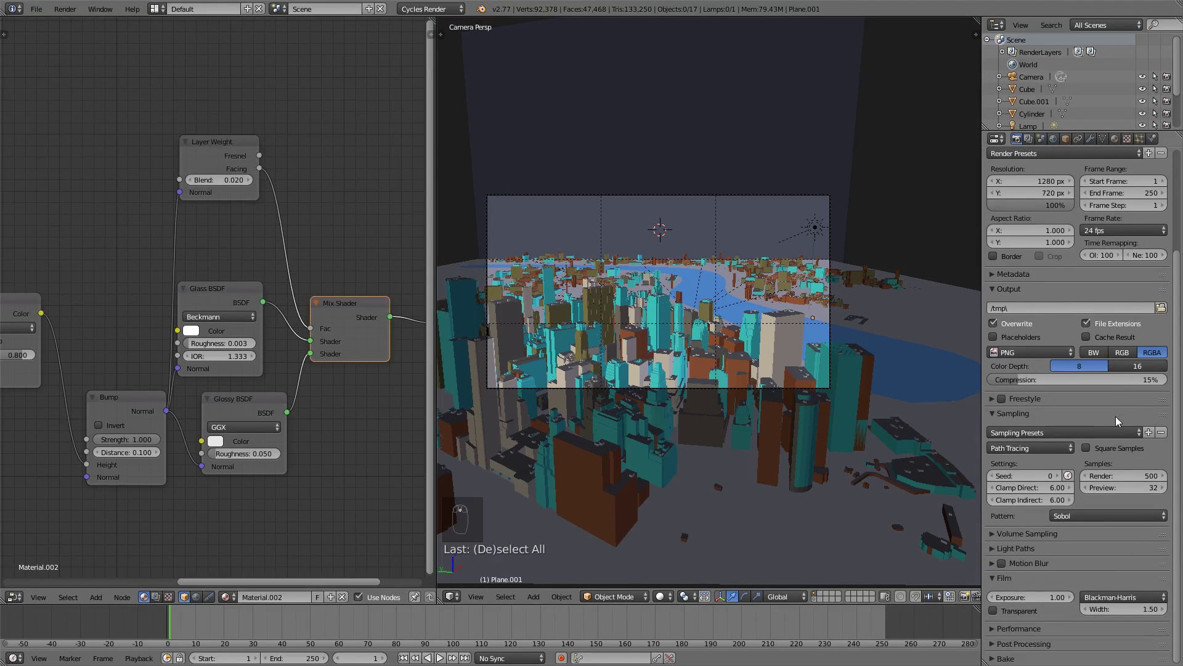
pyautogui.click(1026, 548)
pyautogui.click(1026, 548)
pyautogui.click(1034, 629)
pyautogui.scroll(-4, 1035, 627)
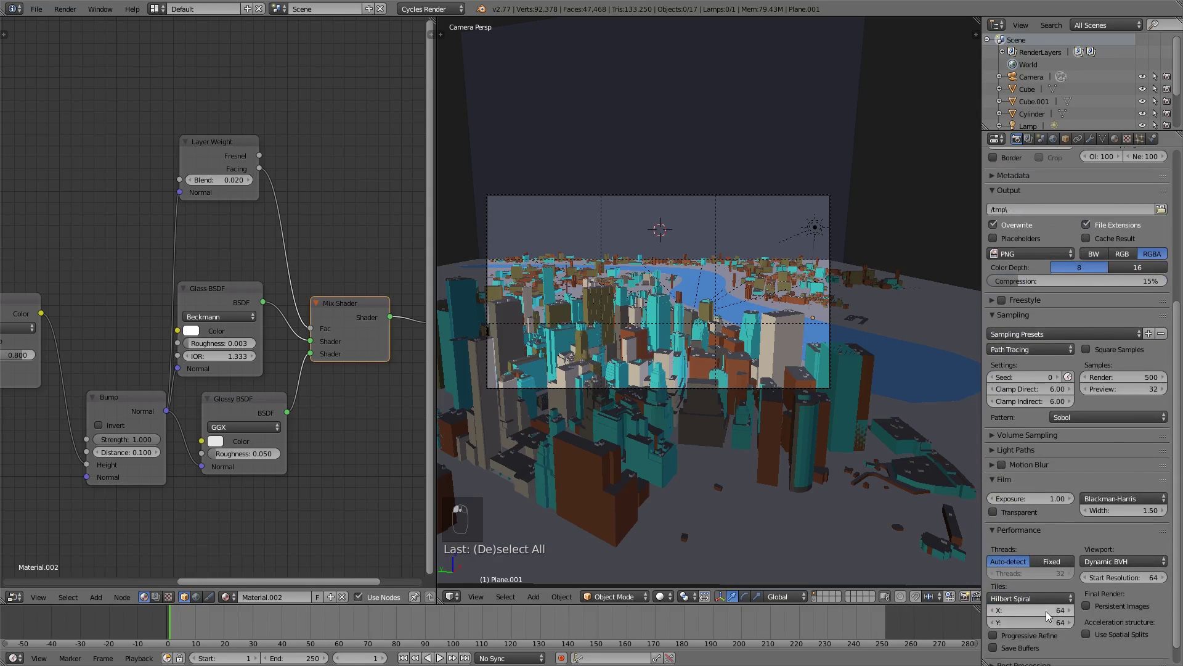
pyautogui.click(1044, 611)
pyautogui.write('2')
pyautogui.write('80')
pyautogui.click(1045, 623)
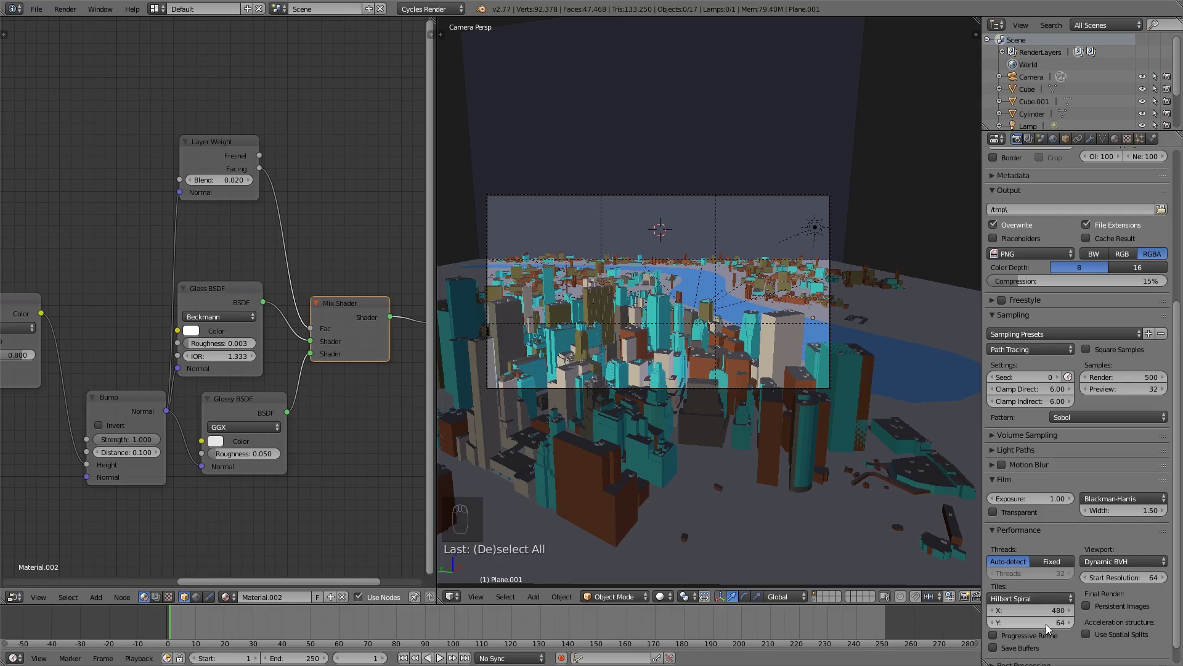
pyautogui.write('240')
pyautogui.press('Return')
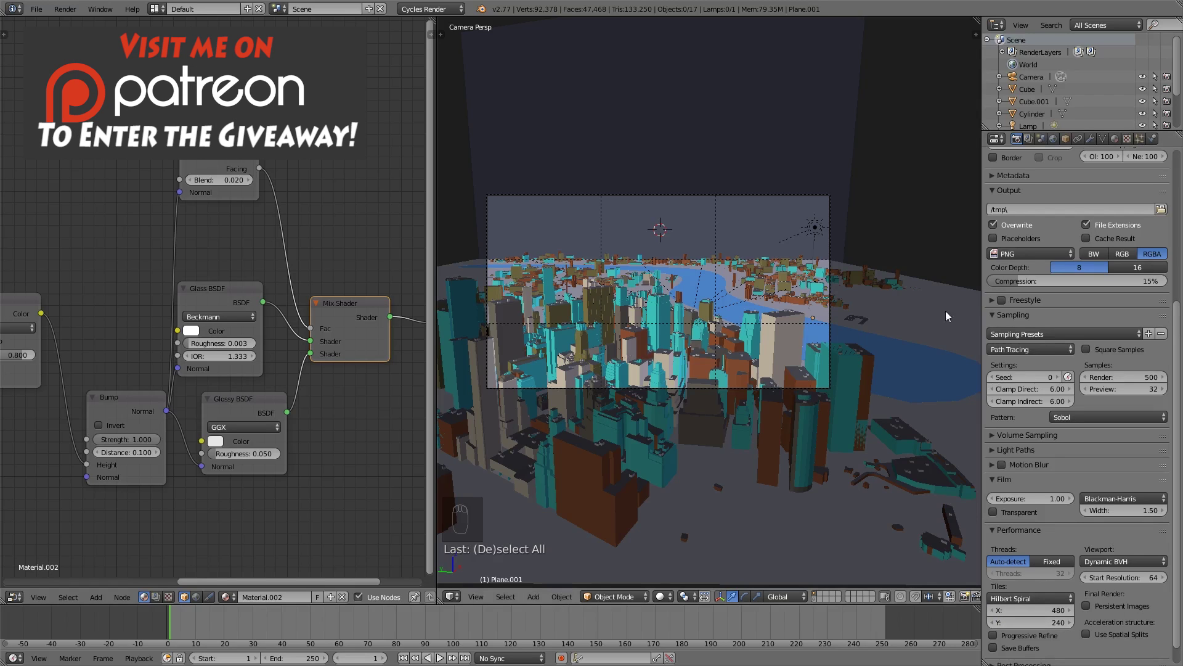
pyautogui.scroll(8, 1053, 339)
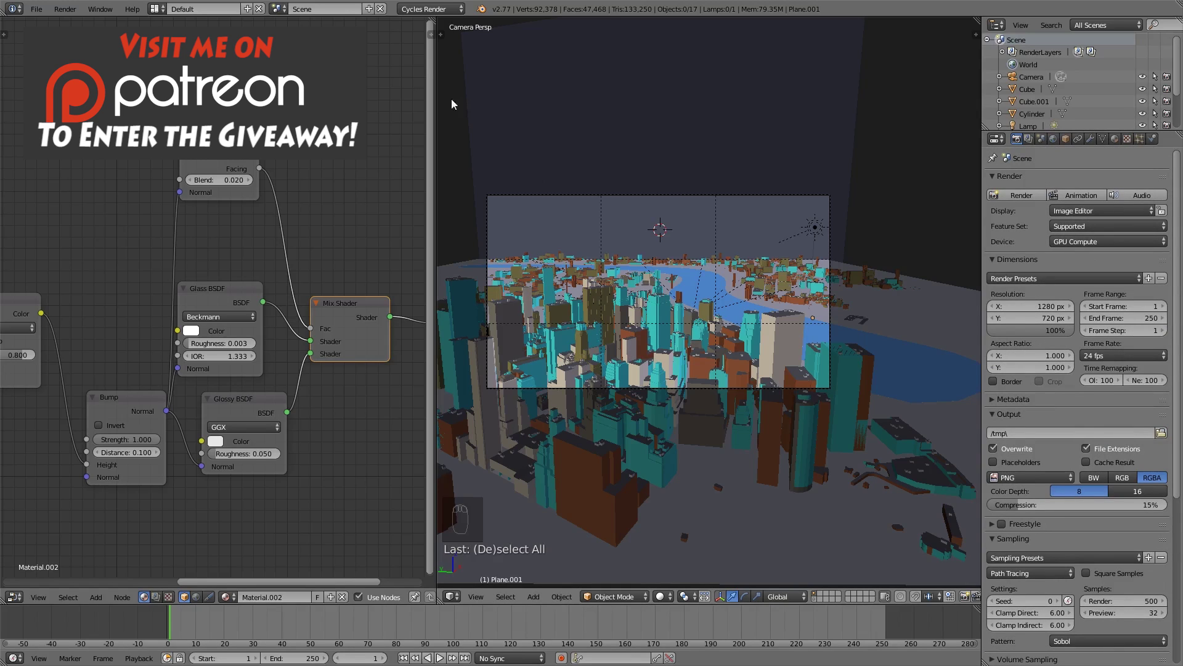
pyautogui.scroll(-3, 1105, 385)
pyautogui.scroll(-5, 1106, 389)
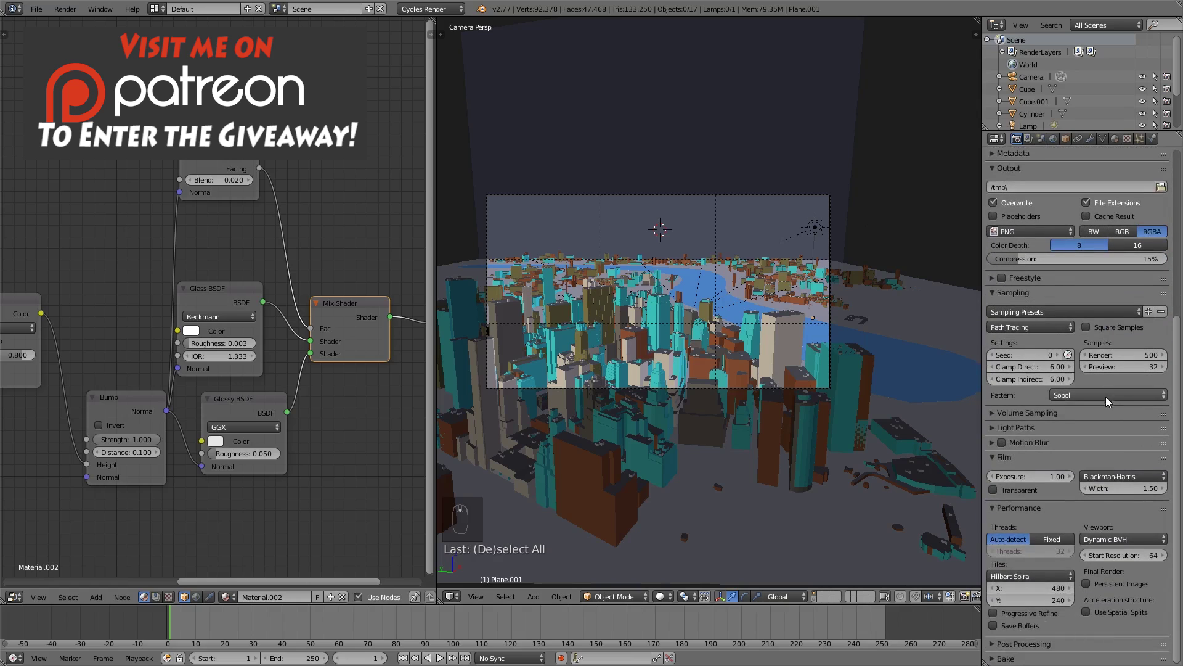
pyautogui.scroll(-2, 1123, 493)
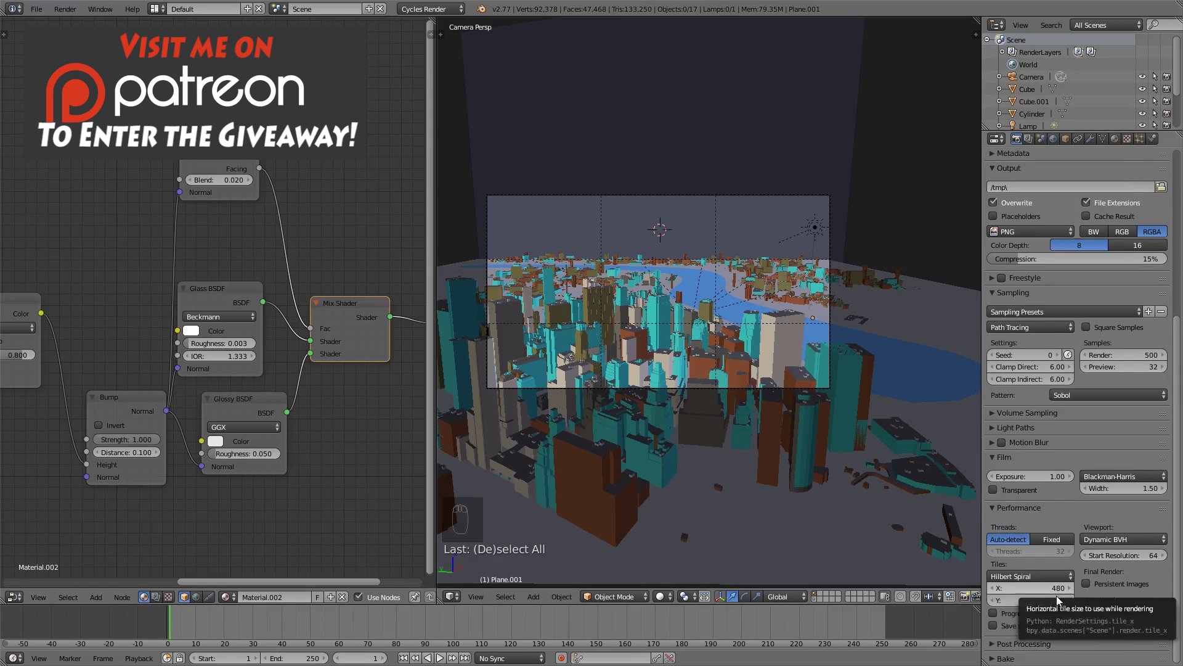
pyautogui.scroll(10, 1054, 593)
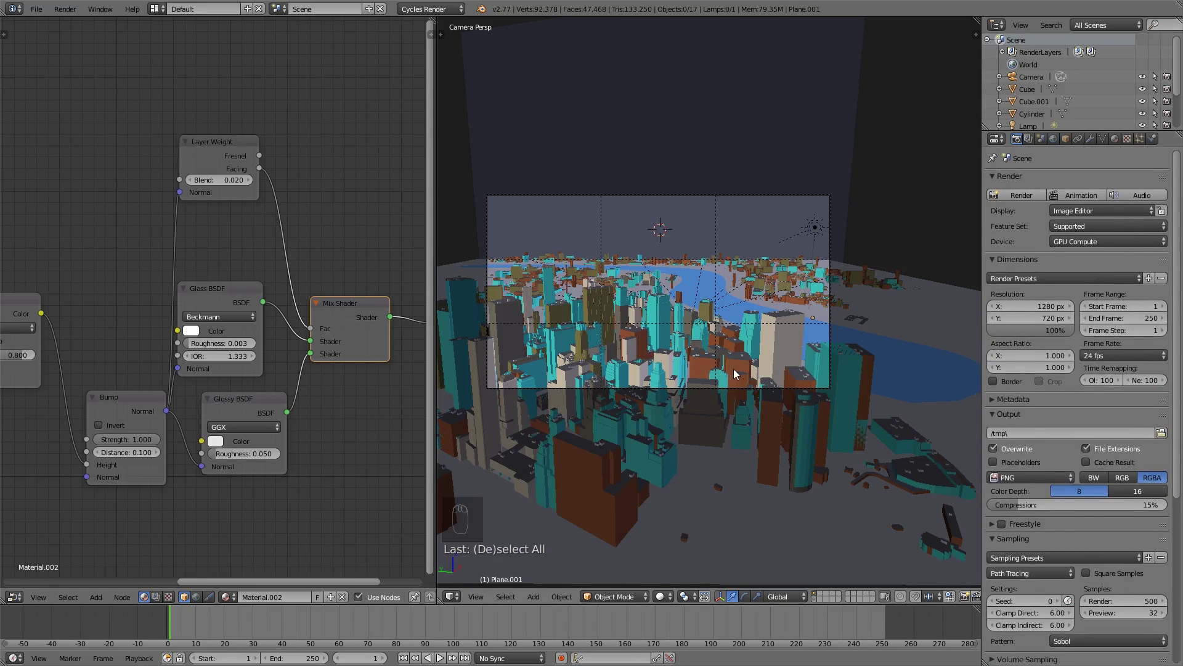
# Save the city scene file.
pyautogui.click(37, 9)
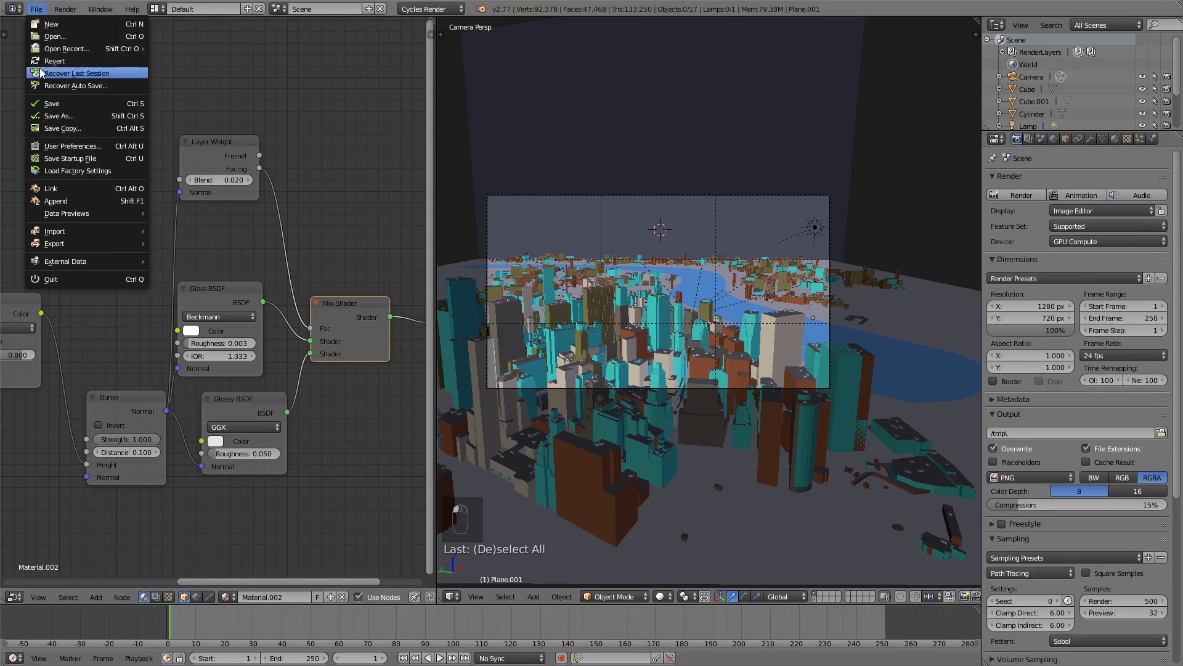
pyautogui.click(48, 103)
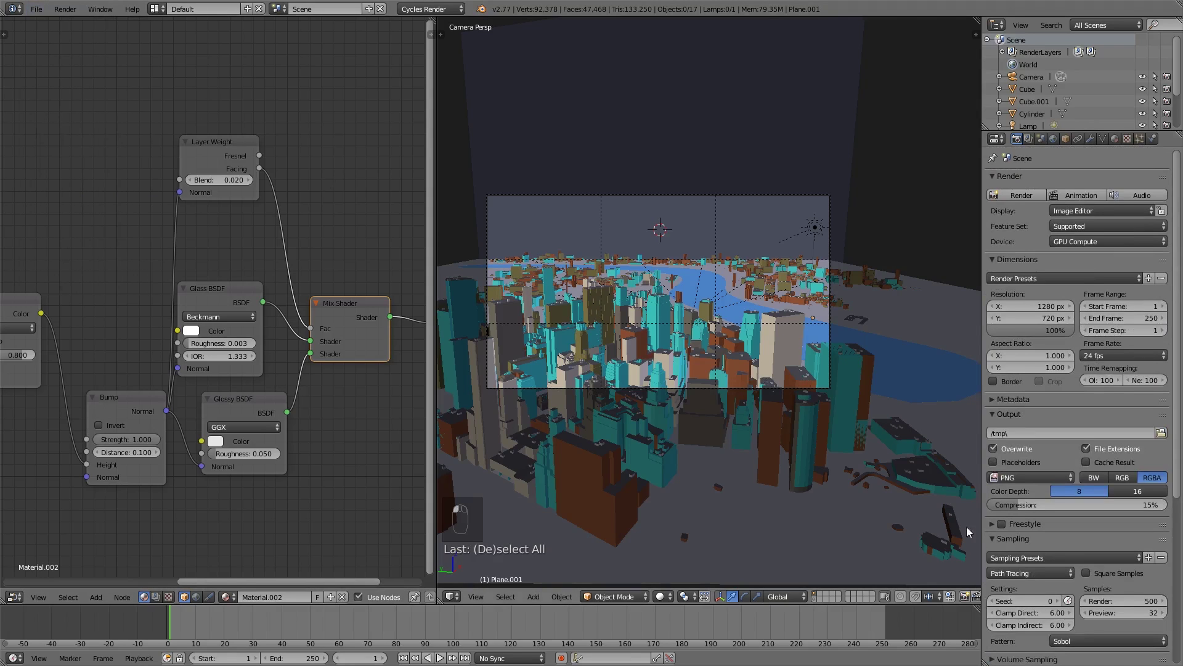
# Move the sky backdrop plane to the second scene layer and show that layer together with the first.
pyautogui.rightClick(772, 121)
pyautogui.press('m')
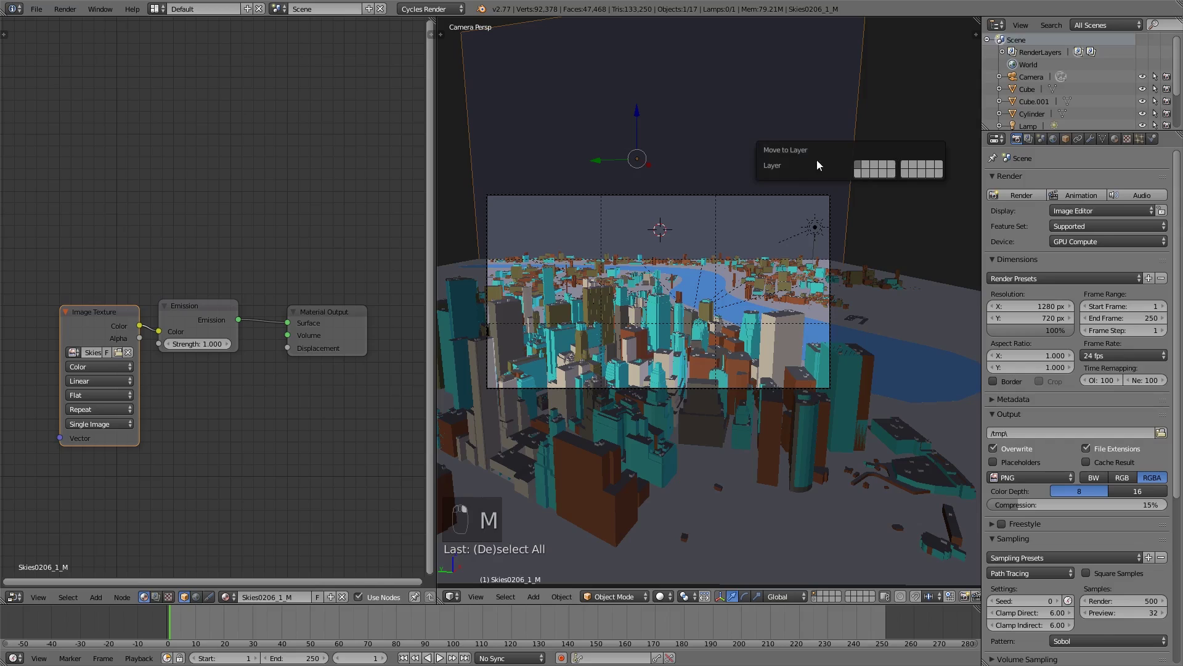
pyautogui.click(866, 165)
pyautogui.keyDown('shift'); pyautogui.click(820, 596); pyautogui.keyUp('shift')
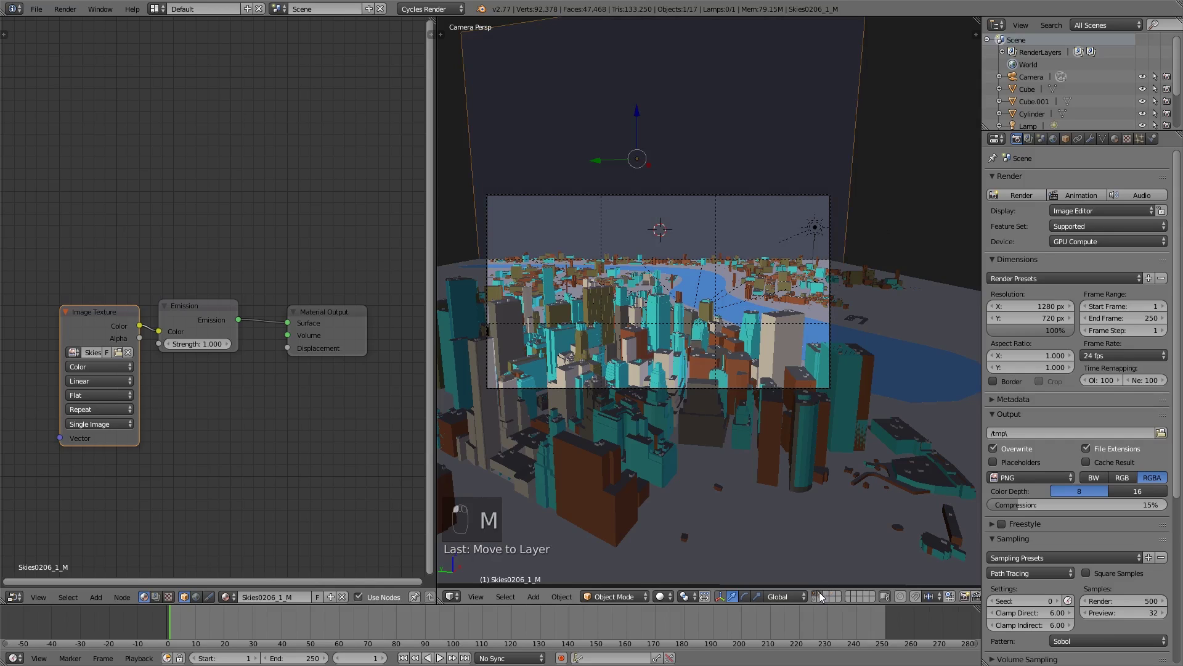
# Set the first scene layer as a mask layer of RenderLayer.001.
pyautogui.click(1028, 139)
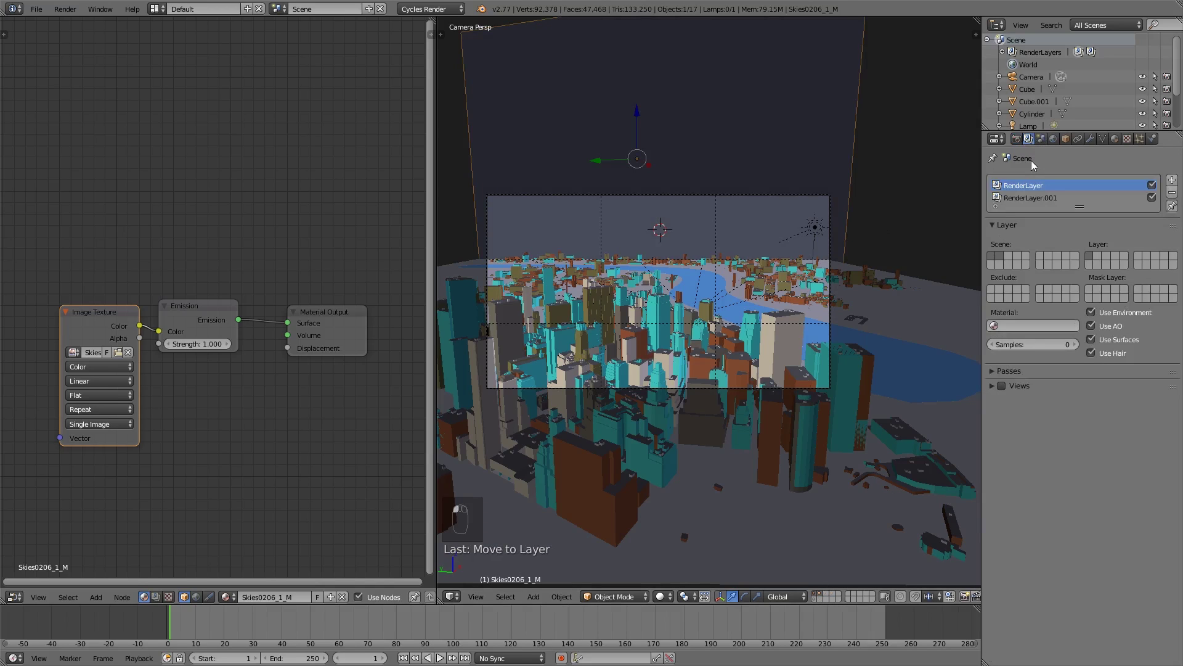
pyautogui.click(1054, 198)
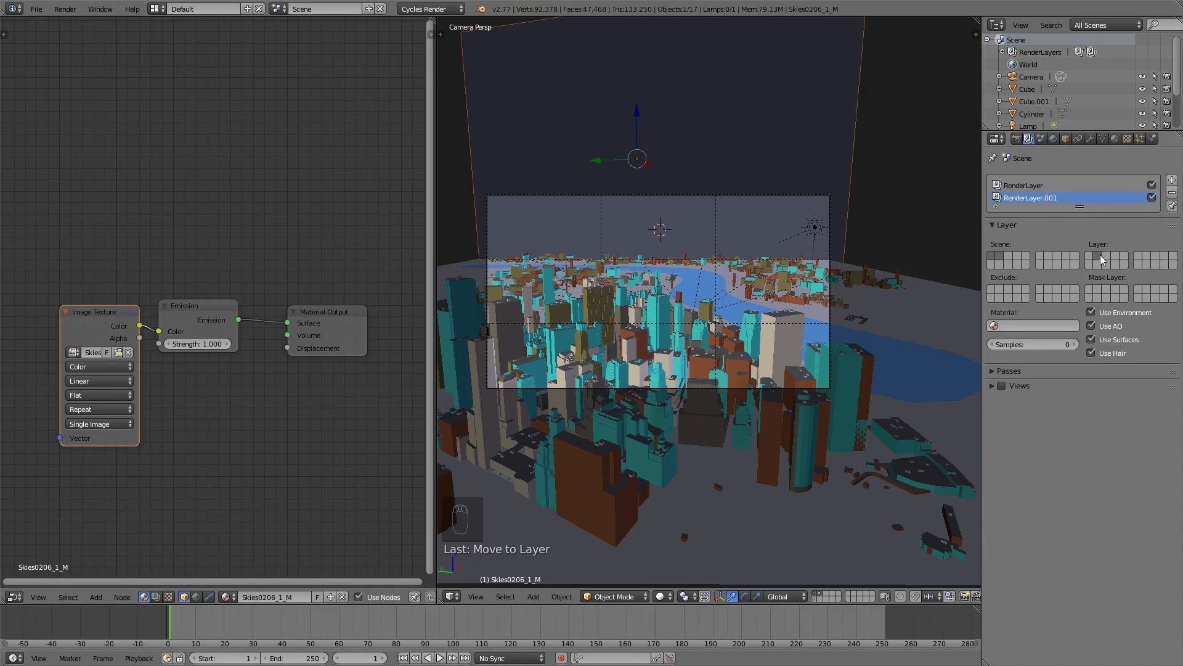
pyautogui.click(1088, 289)
pyautogui.scroll(-2, 787, 303)
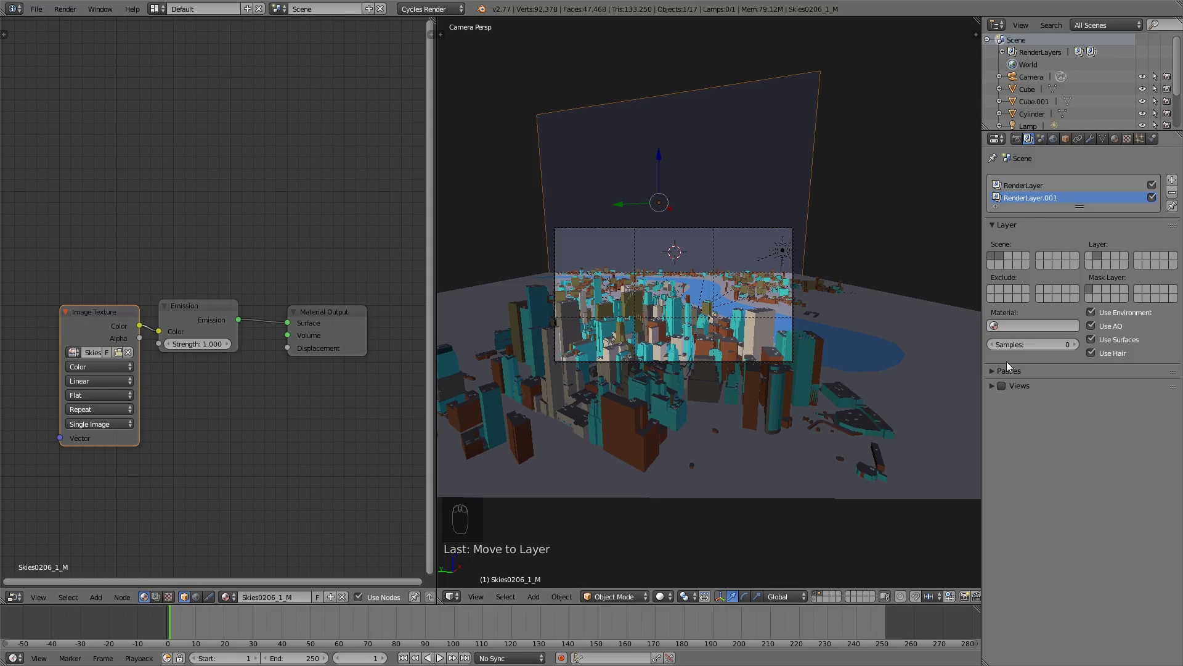
# Enable the Mist pass for the render layer named RenderLayer.
pyautogui.click(1020, 186)
pyautogui.click(1032, 370)
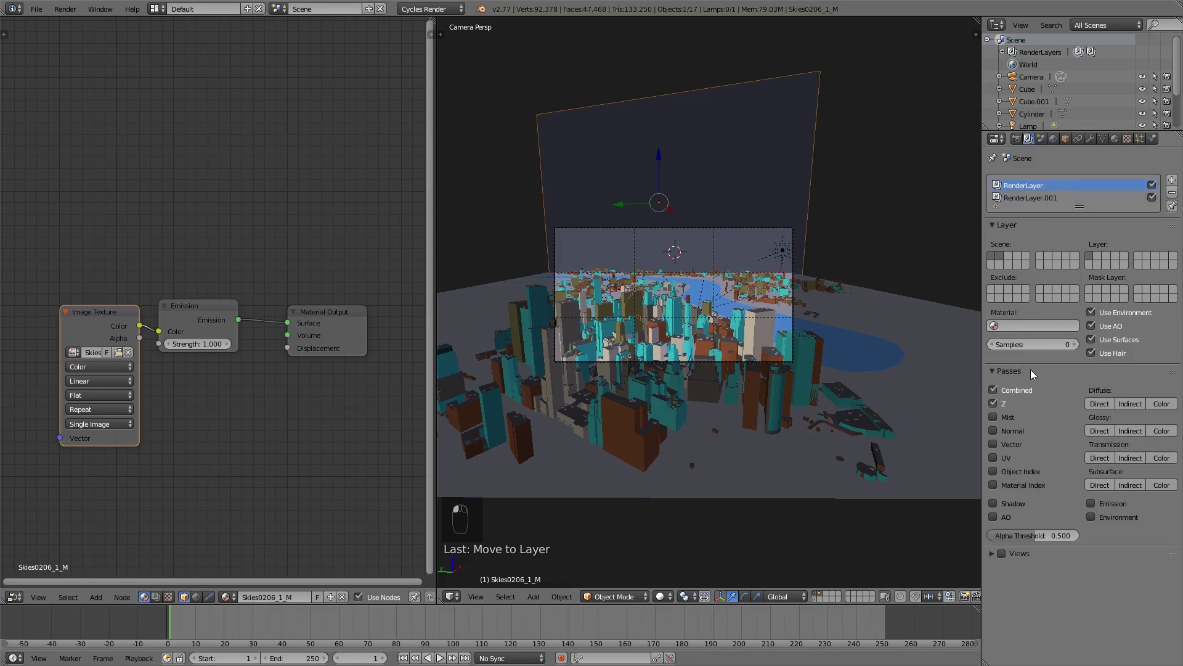
pyautogui.click(1007, 418)
# Select the camera and turn on its Mist display so the mist range is drawn in the viewport.
pyautogui.scroll(-1, 708, 336)
pyautogui.moveTo(708, 335); pyautogui.dragTo(757, 368, button='middle')
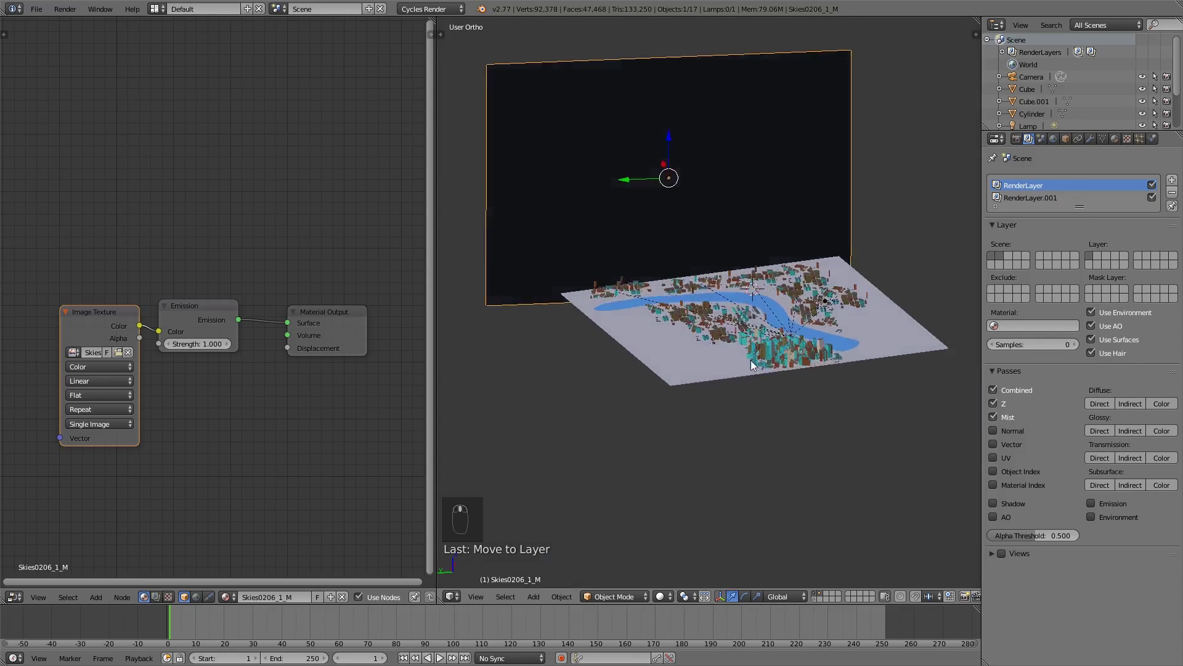
pyautogui.scroll(2, 870, 402)
pyautogui.moveTo(866, 420); pyautogui.dragTo(818, 435, button='middle')
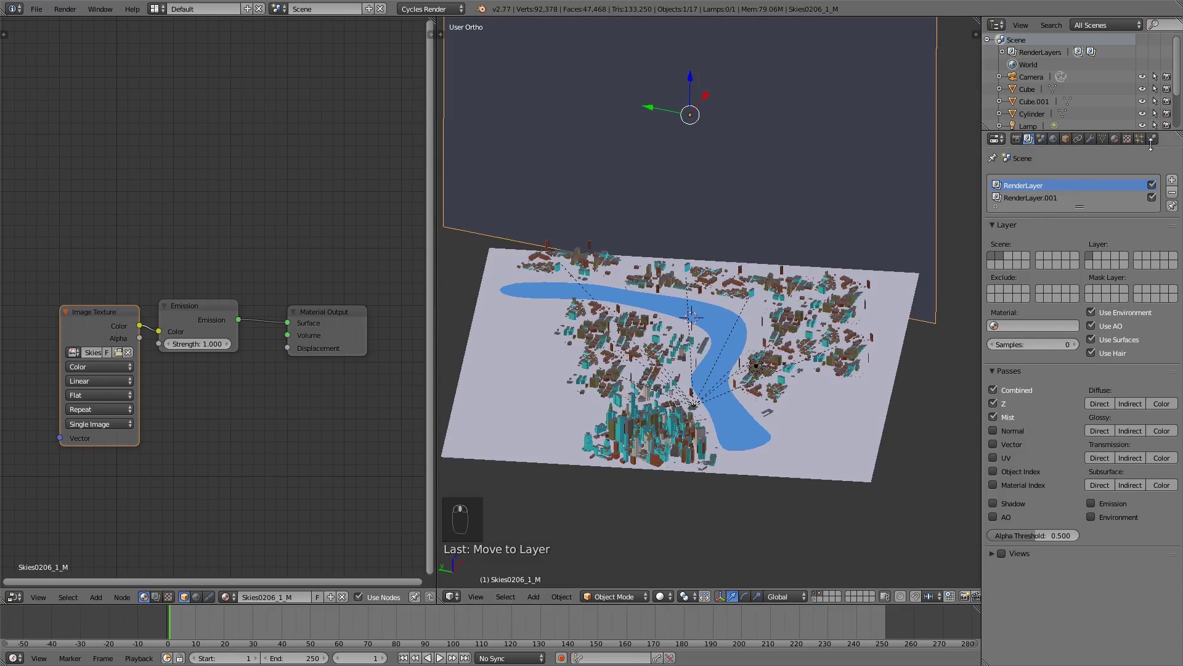
pyautogui.moveTo(730, 427); pyautogui.dragTo(556, 424, button='middle')
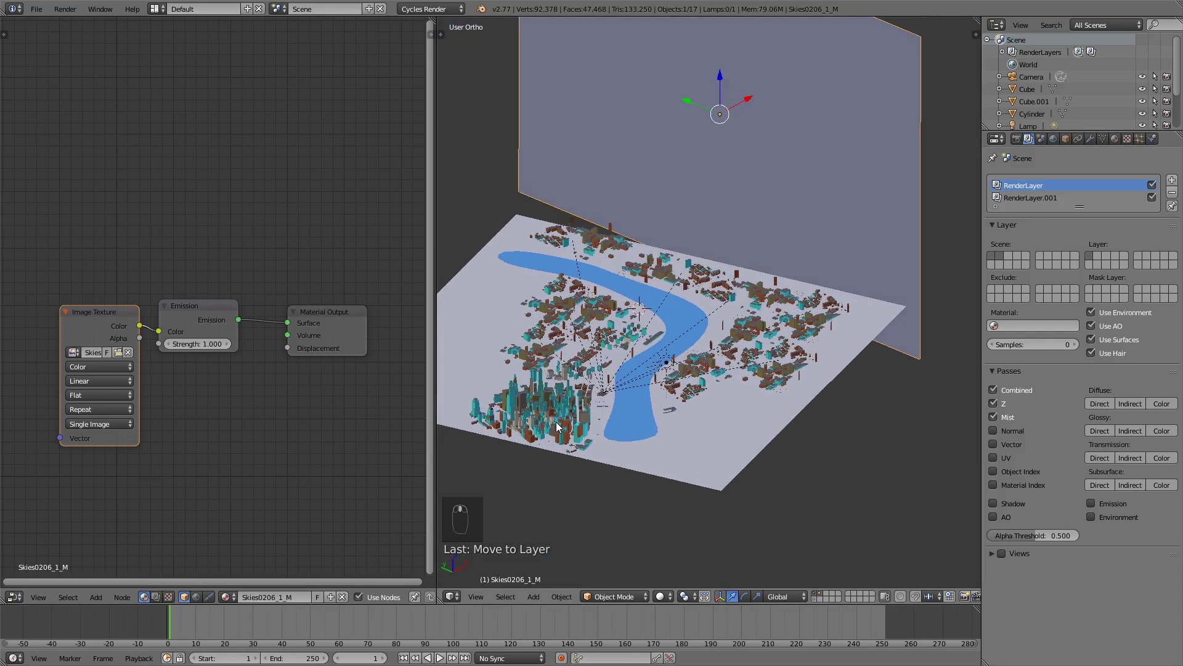
pyautogui.keyDown('shift'); pyautogui.moveTo(651, 398); pyautogui.dragTo(674, 360, button='middle'); pyautogui.keyUp('shift')
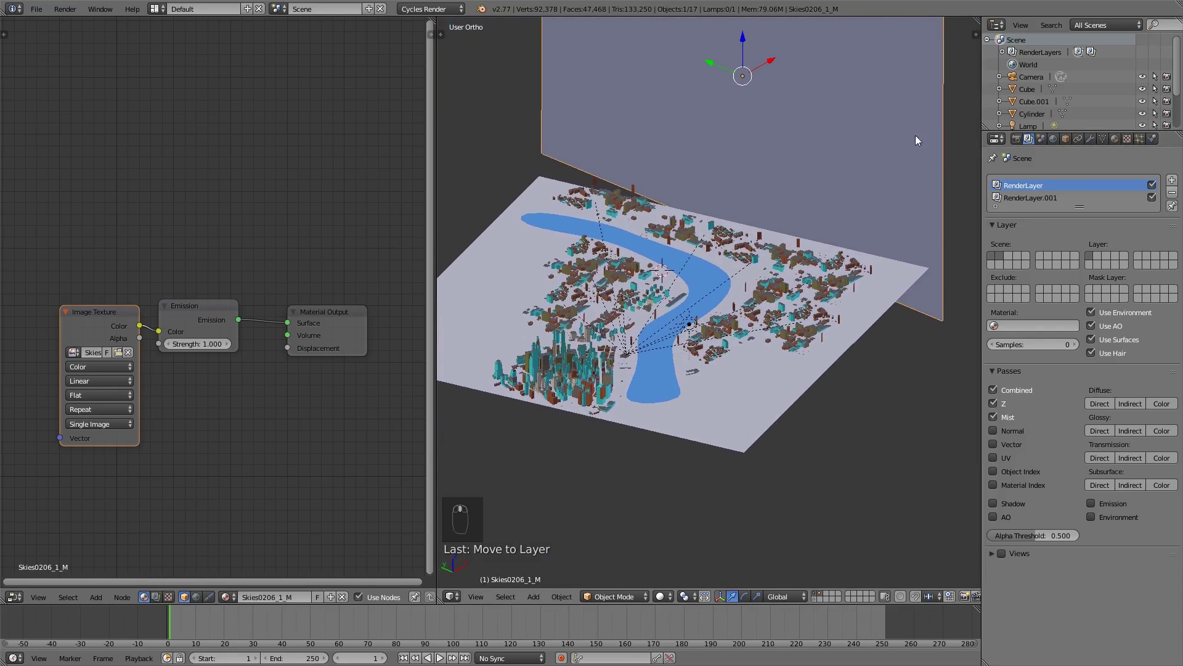
pyautogui.click(1028, 77)
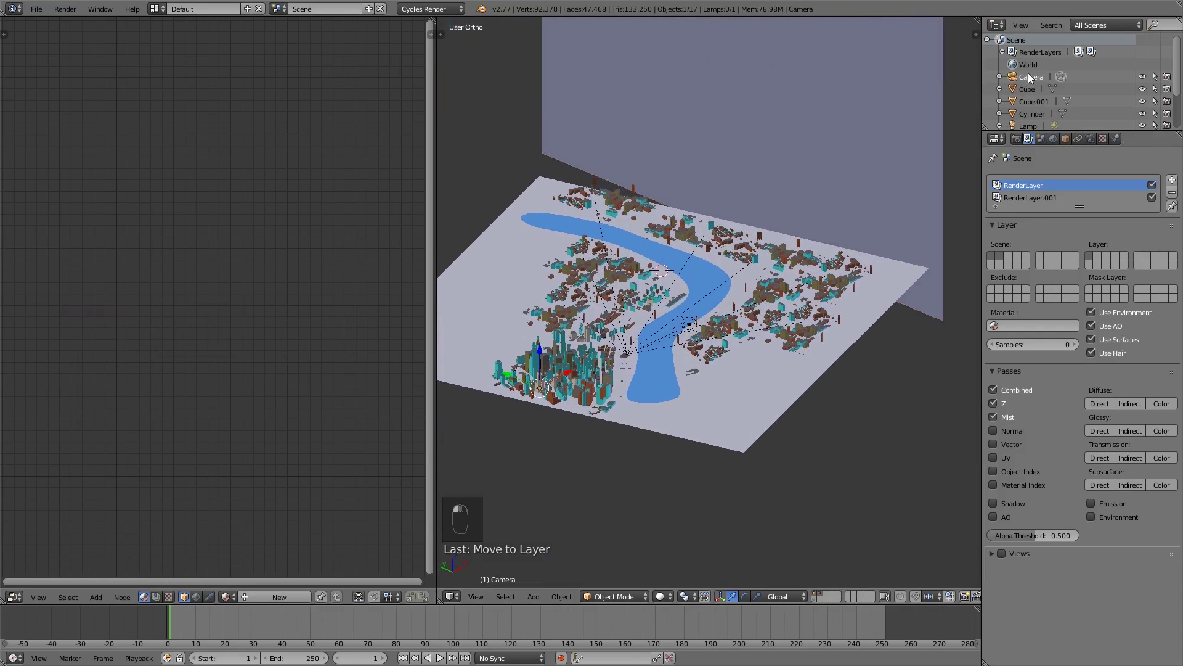
pyautogui.click(1091, 137)
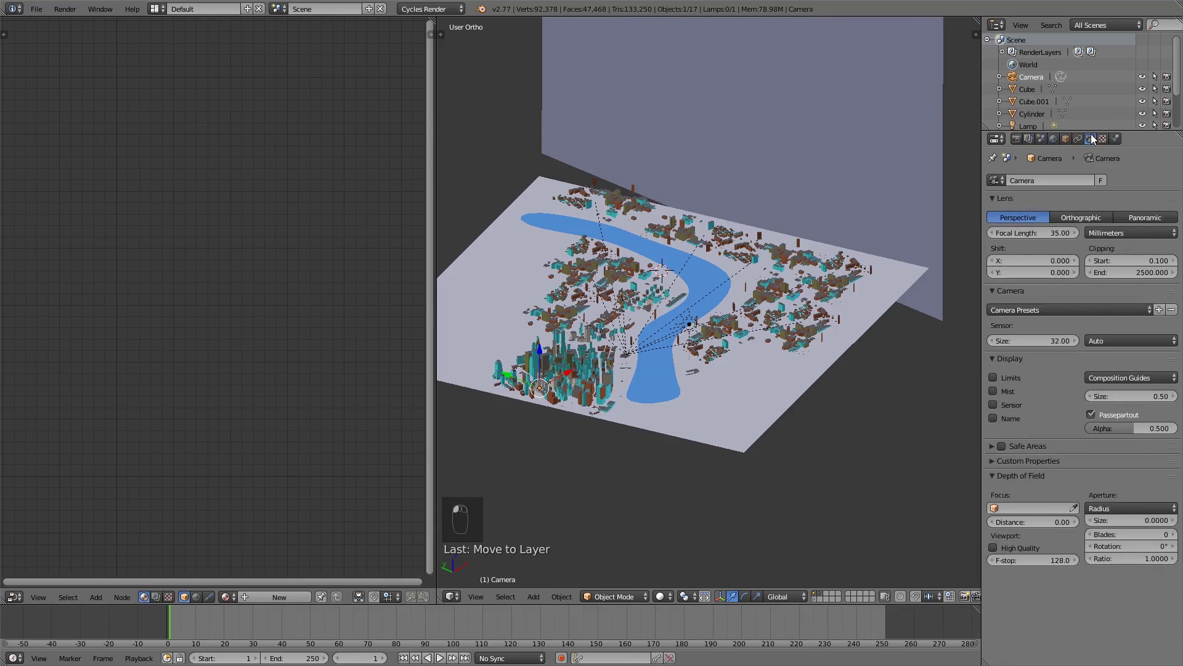
pyautogui.click(1013, 388)
# Set the world's Mist Pass start distance to about 56.2.
pyautogui.scroll(6, 741, 340)
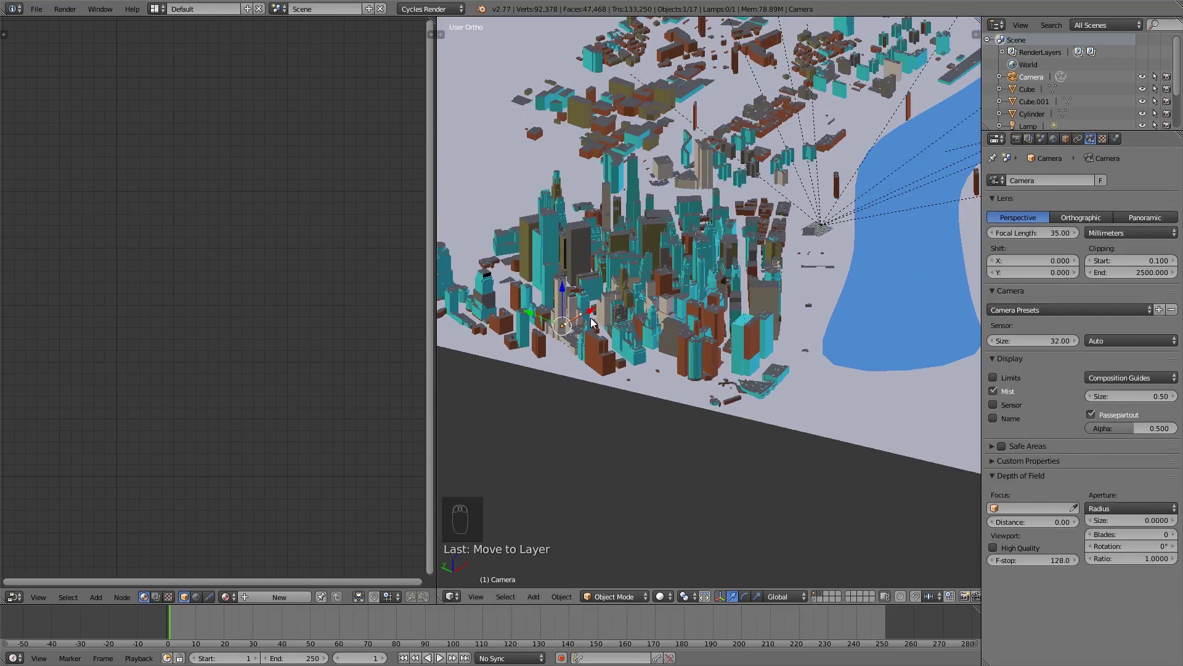
pyautogui.scroll(-2, 685, 292)
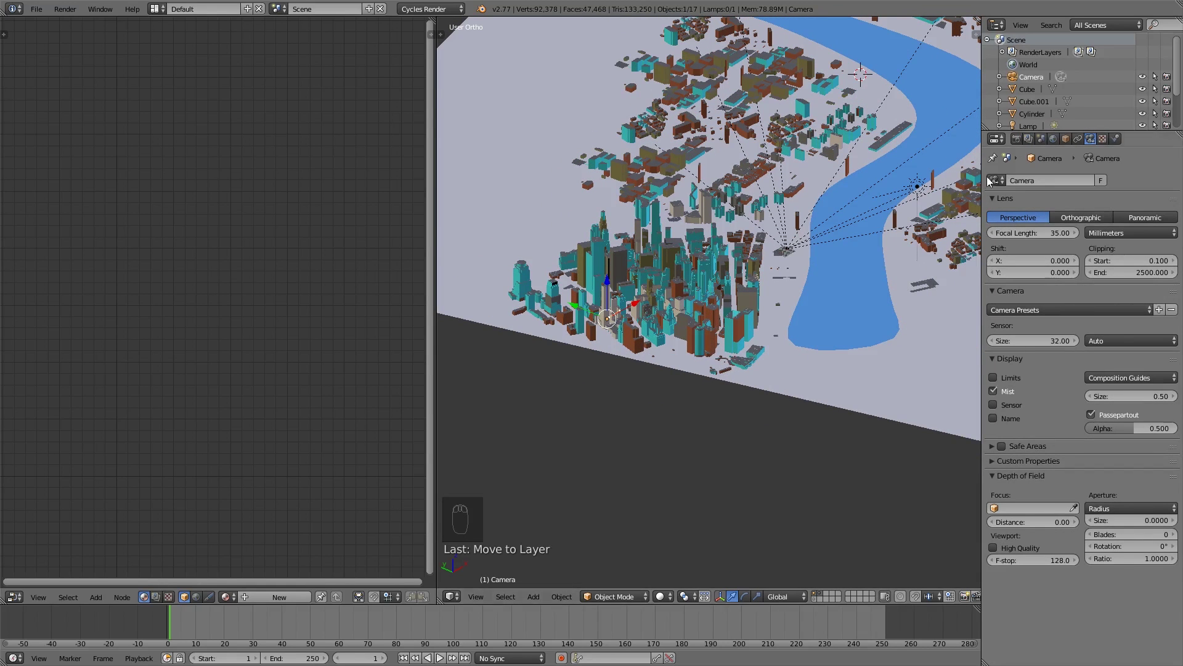
pyautogui.click(1045, 138)
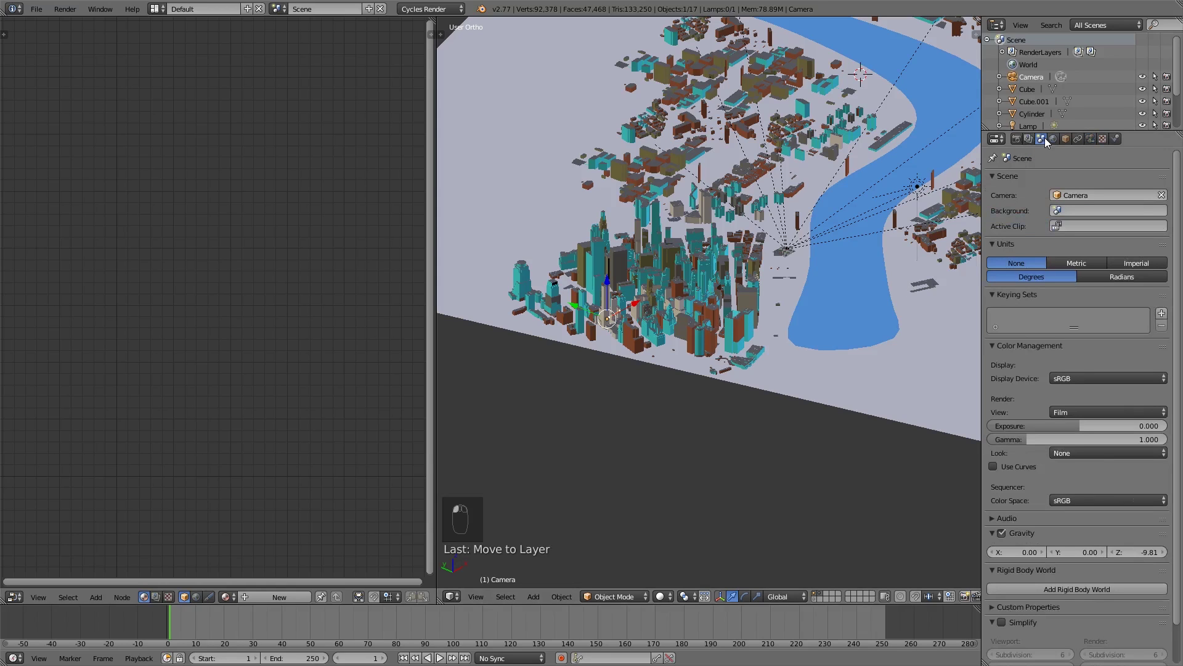
pyautogui.click(1050, 138)
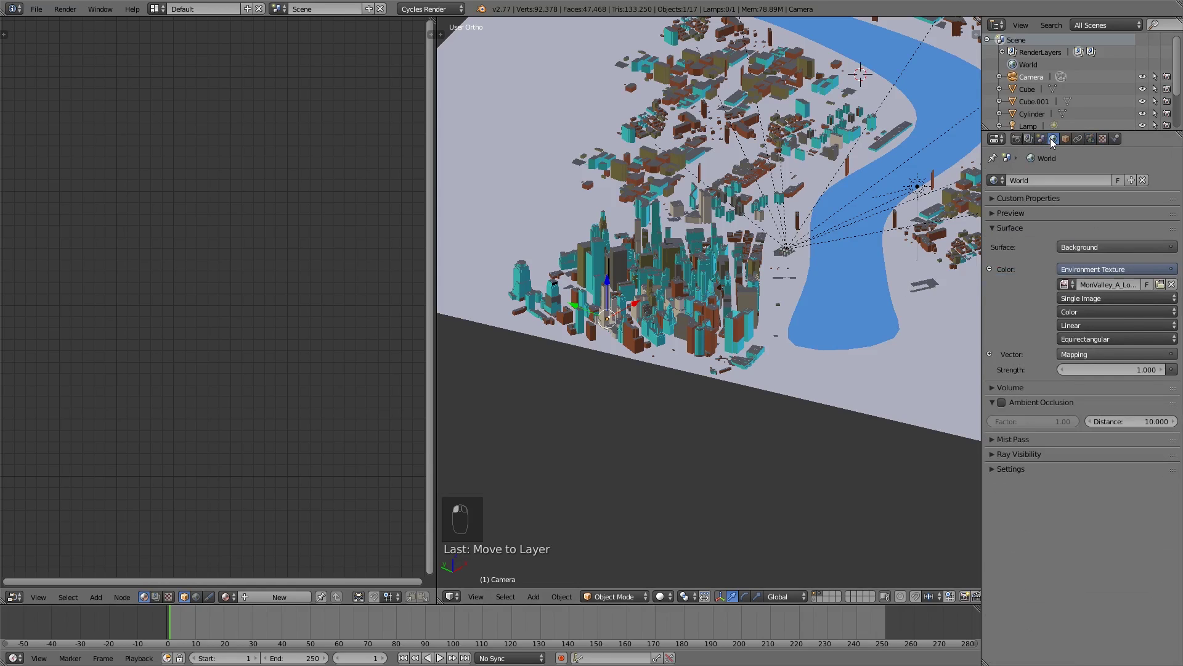
pyautogui.click(1016, 440)
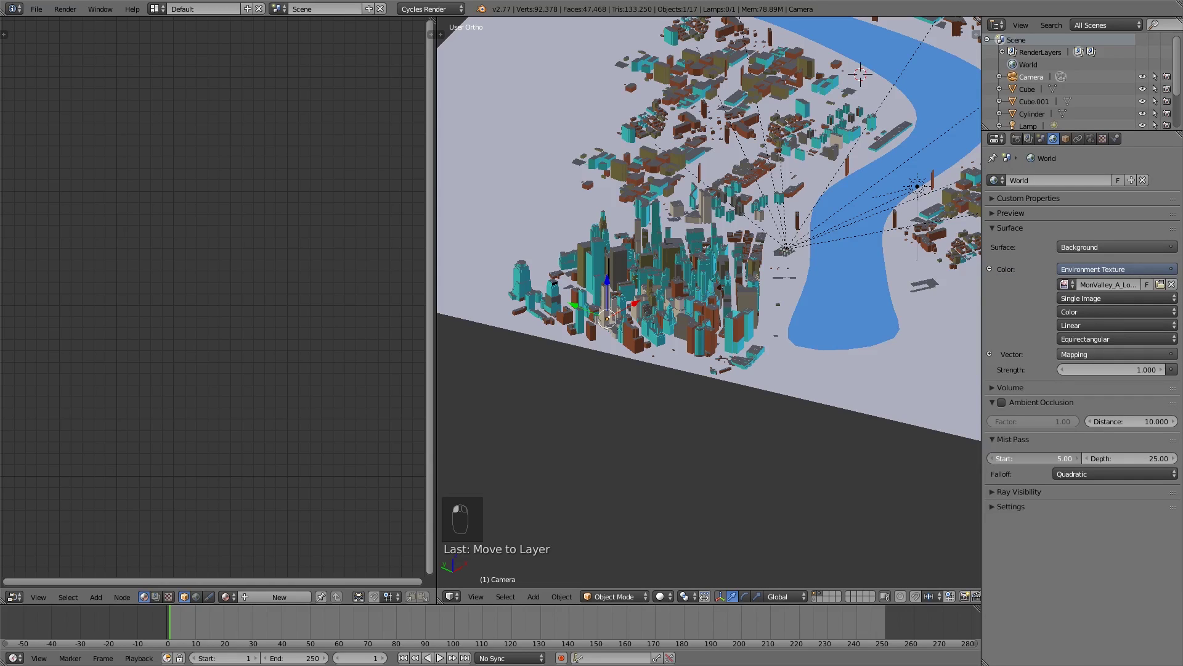
pyautogui.moveTo(1036, 457); pyautogui.dragTo(1162, 458)
# Show the scene in wireframe and set the world's Mist Pass depth to 900.
pyautogui.scroll(-3, 672, 449)
pyautogui.press('z')
pyautogui.keyDown('shift'); pyautogui.moveTo(775, 359); pyautogui.dragTo(646, 387, button='middle'); pyautogui.keyUp('shift')
pyautogui.click(1118, 458)
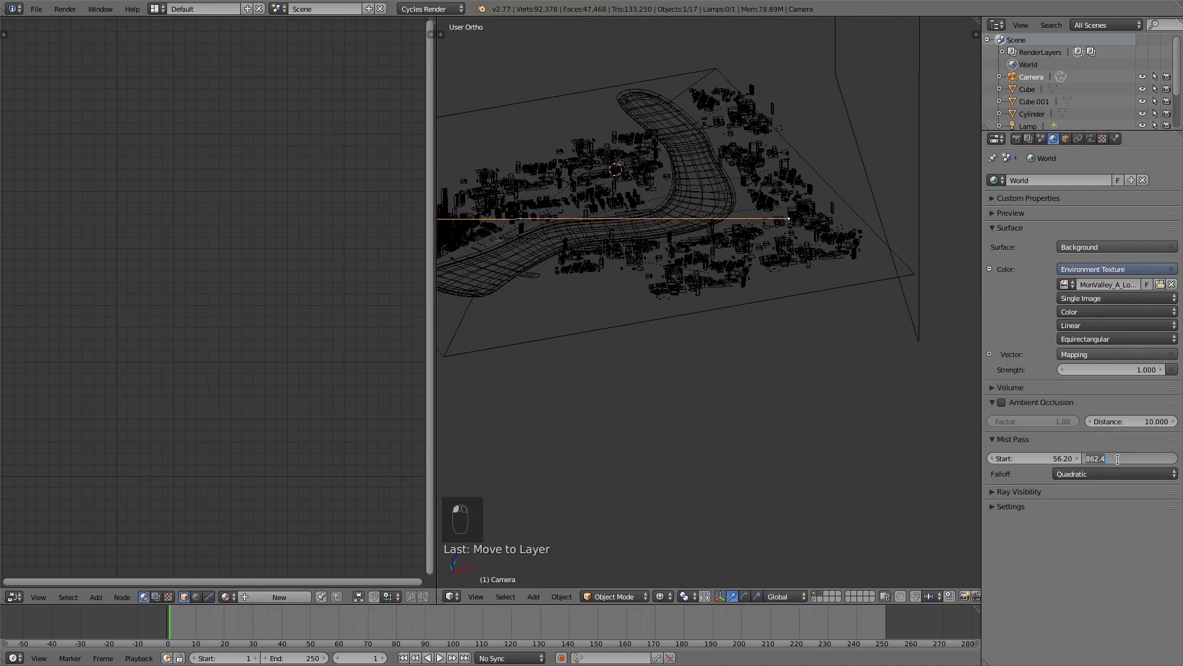
pyautogui.write('900')
pyautogui.press('Return')
pyautogui.scroll(-3, 689, 332)
pyautogui.moveTo(689, 333); pyautogui.dragTo(744, 346, button='middle')
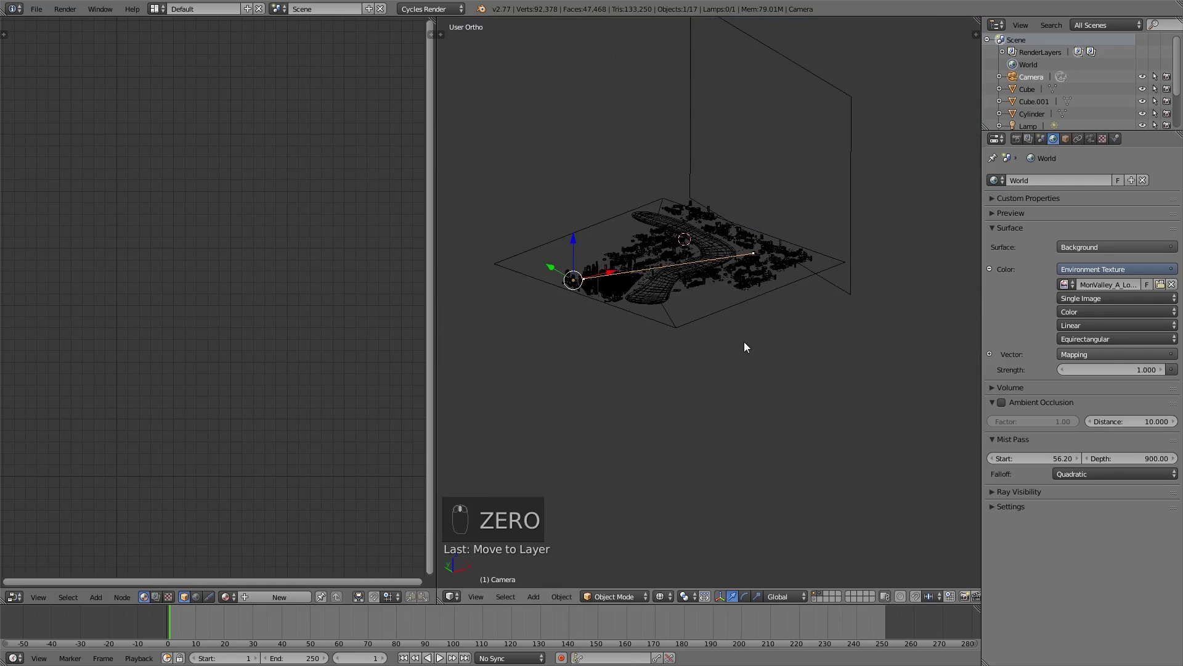
pyautogui.scroll(2, 745, 346)
# Turn on the camera's Limits display so its clipping and focus range are drawn in the viewport.
pyautogui.click(1092, 139)
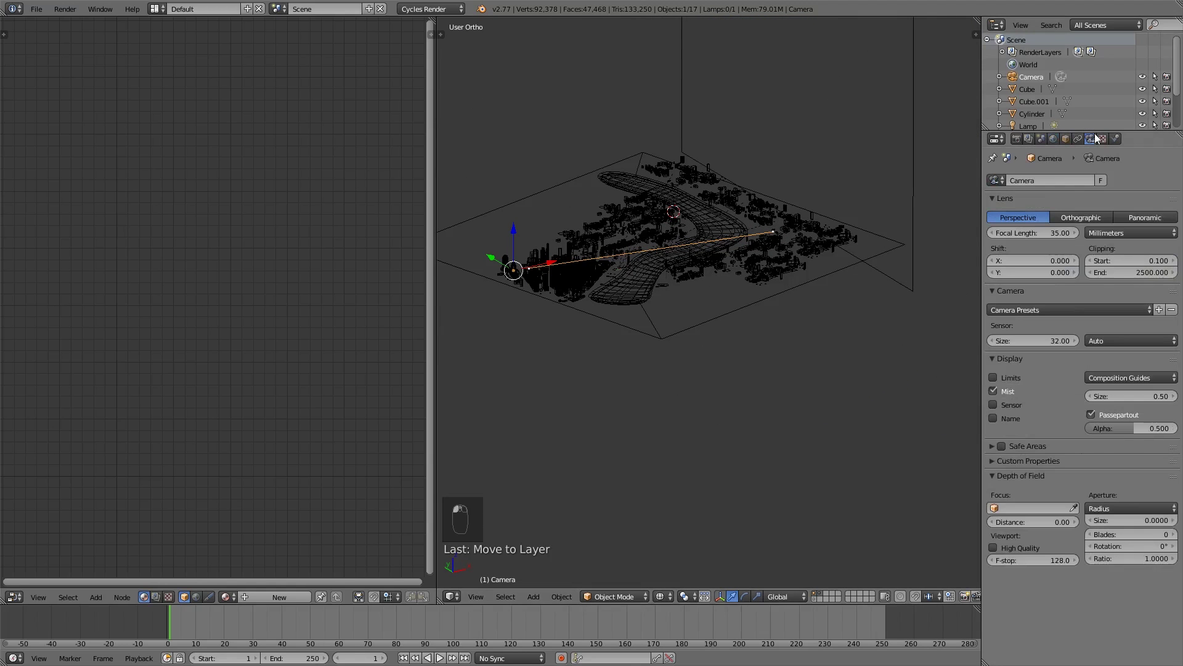
pyautogui.scroll(3, 863, 423)
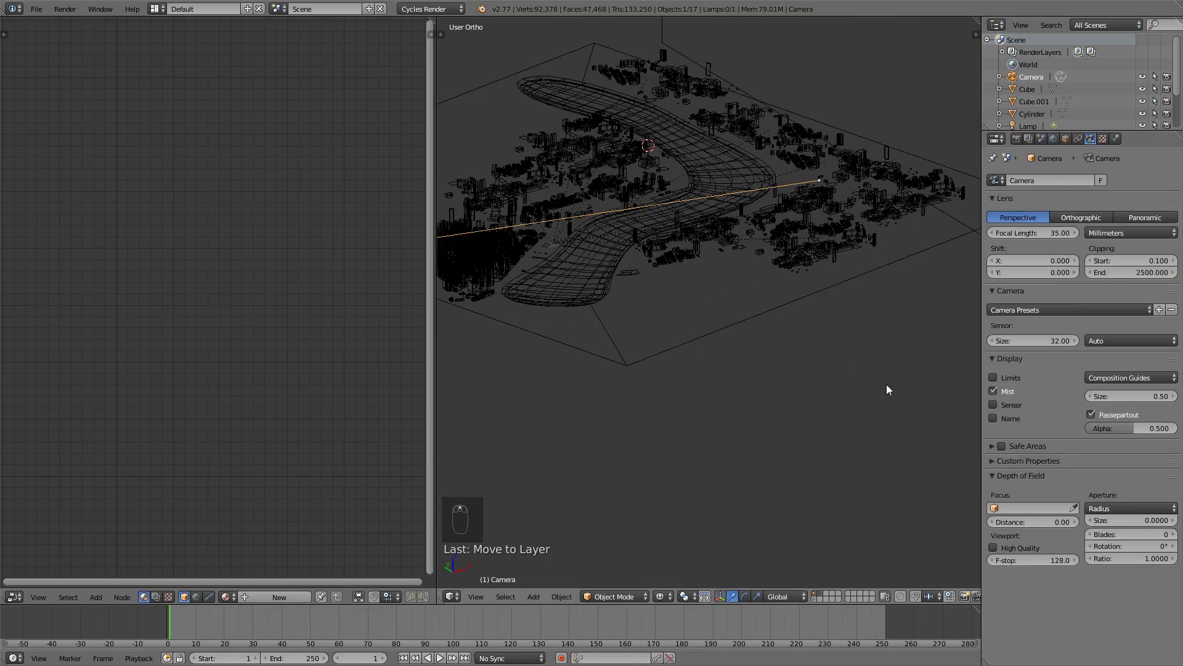
pyautogui.click(1010, 376)
pyautogui.moveTo(561, 287)
pyautogui.mouseDown(button='middle')
pyautogui.moveTo(540, 280)
pyautogui.moveTo(542, 296)
pyautogui.mouseUp(button='middle')
# Try a depth-of-field distance of about 71.55 and inspect where the focus marker falls among the foreground buildings.
pyautogui.click(1074, 521)
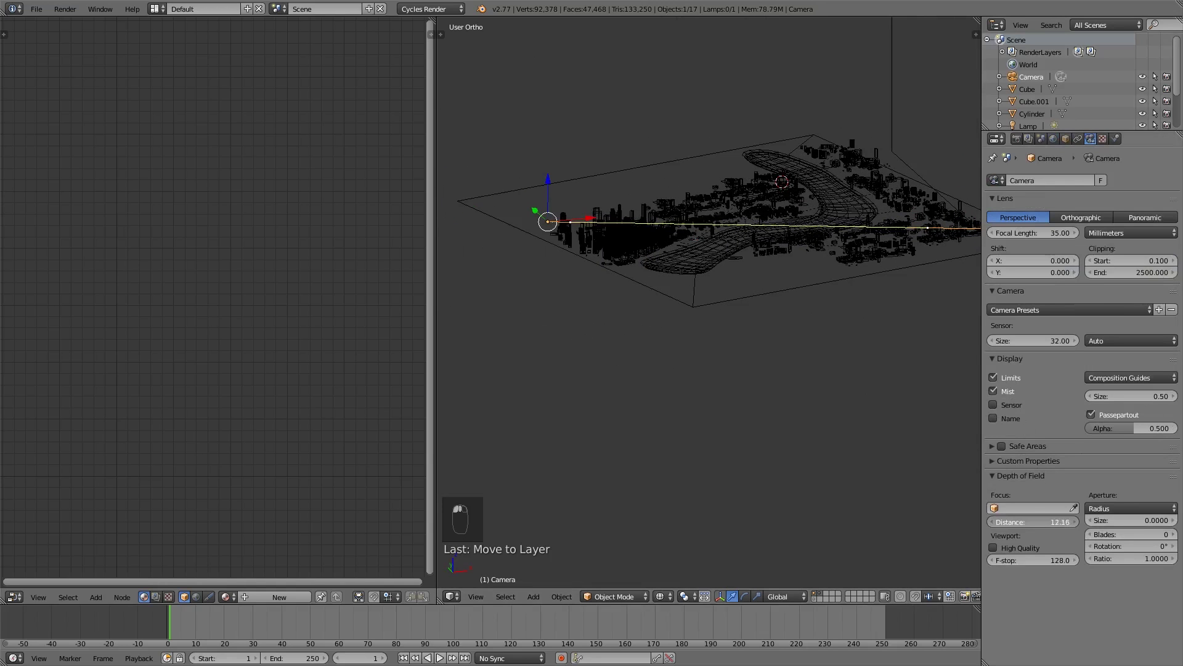
pyautogui.moveTo(1035, 521); pyautogui.dragTo(1060, 521)
pyautogui.scroll(5, 564, 145)
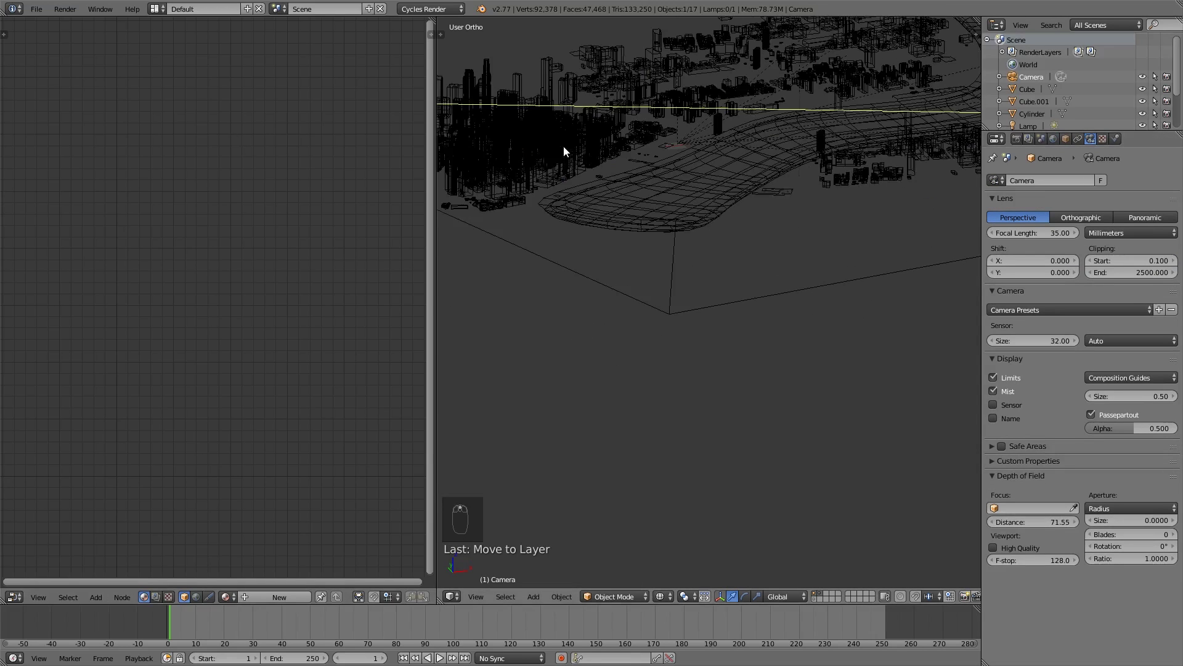
pyautogui.keyDown('shift'); pyautogui.moveTo(563, 145); pyautogui.dragTo(733, 367, button='middle'); pyautogui.keyUp('shift')
pyautogui.scroll(7, 733, 367)
pyautogui.keyDown('shift'); pyautogui.moveTo(656, 502); pyautogui.dragTo(692, 420, button='middle'); pyautogui.keyUp('shift')
pyautogui.scroll(2, 691, 420)
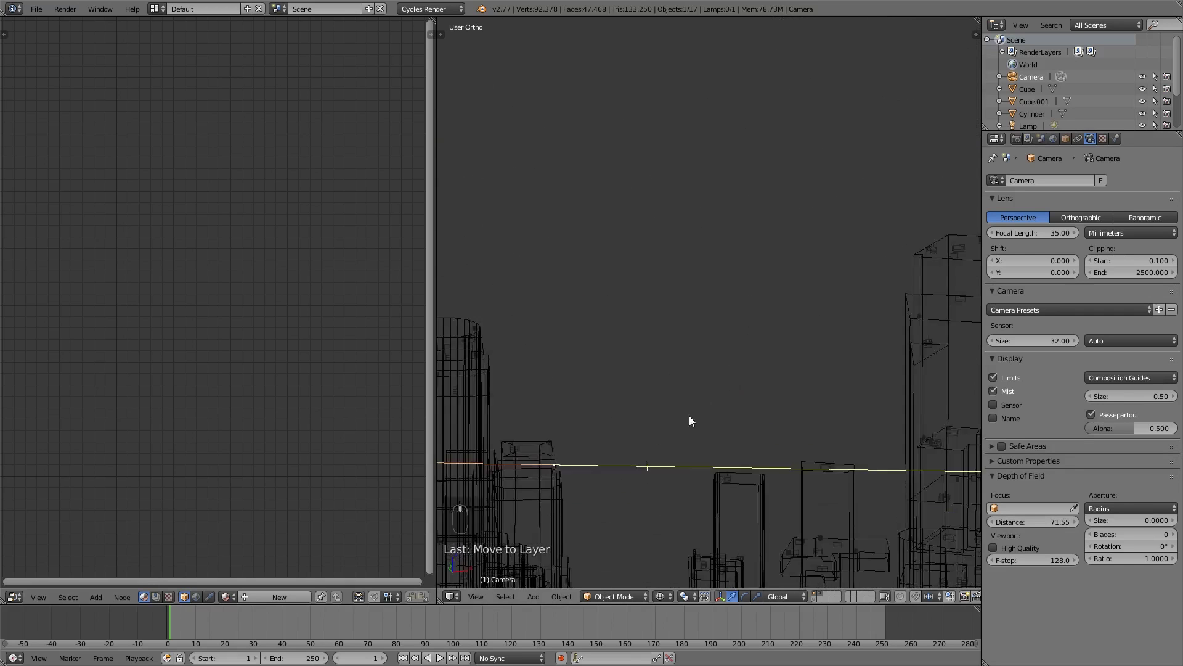
pyautogui.scroll(-6, 676, 495)
pyautogui.scroll(-1, 766, 426)
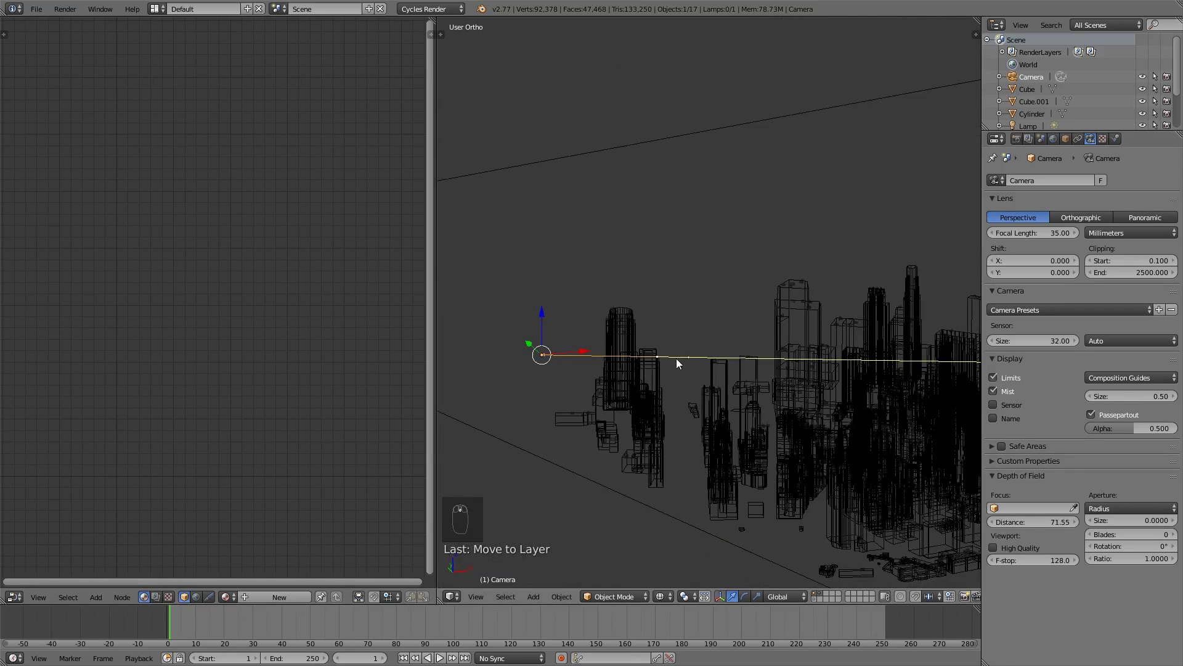
pyautogui.moveTo(675, 357); pyautogui.dragTo(665, 378, button='middle')
pyautogui.scroll(3, 720, 379)
pyautogui.scroll(-3, 704, 405)
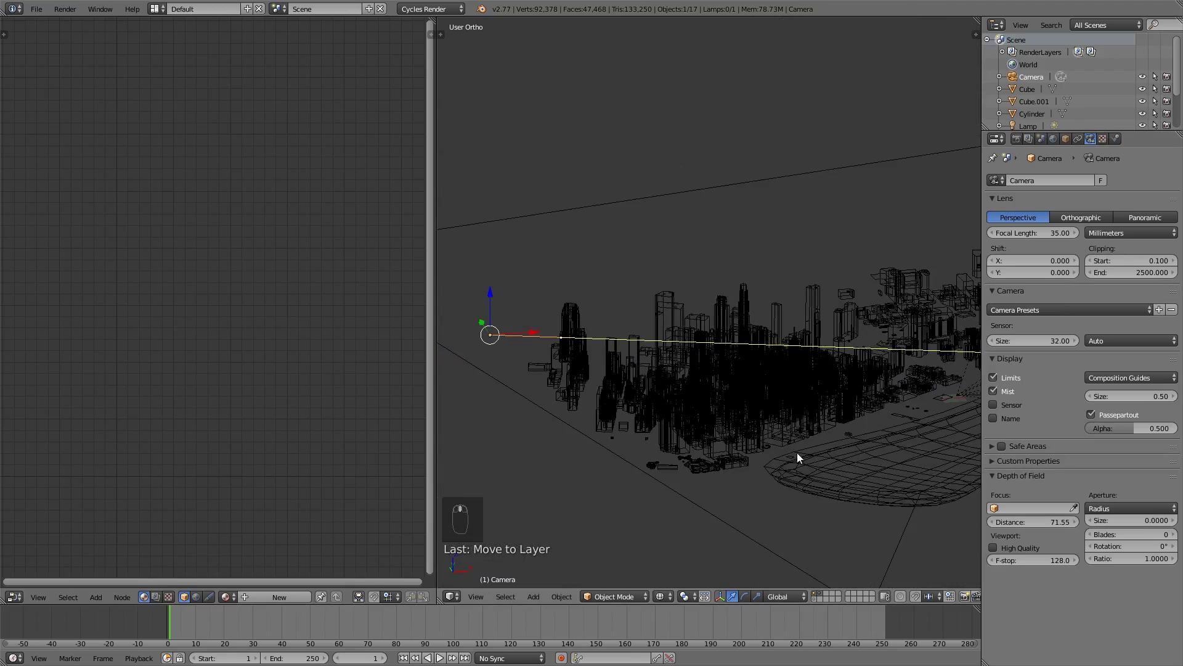
# Set the camera's depth-of-field distance to 100.
pyautogui.click(1041, 521)
pyautogui.write('1')
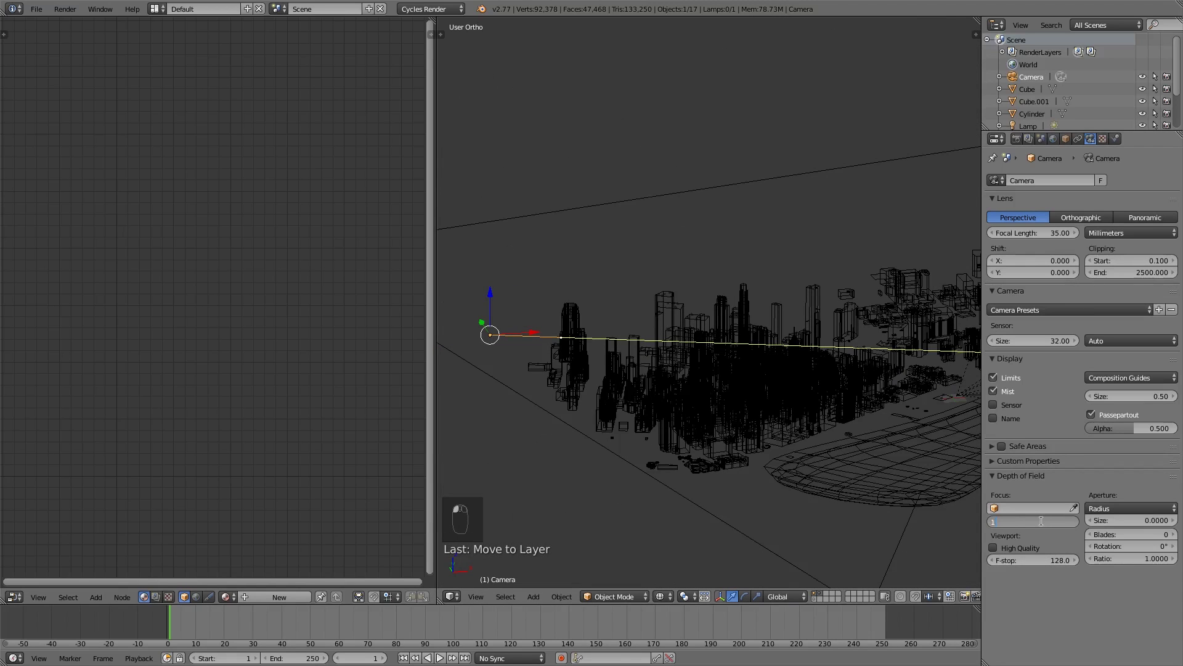
pyautogui.write('00')
pyautogui.press('Return')
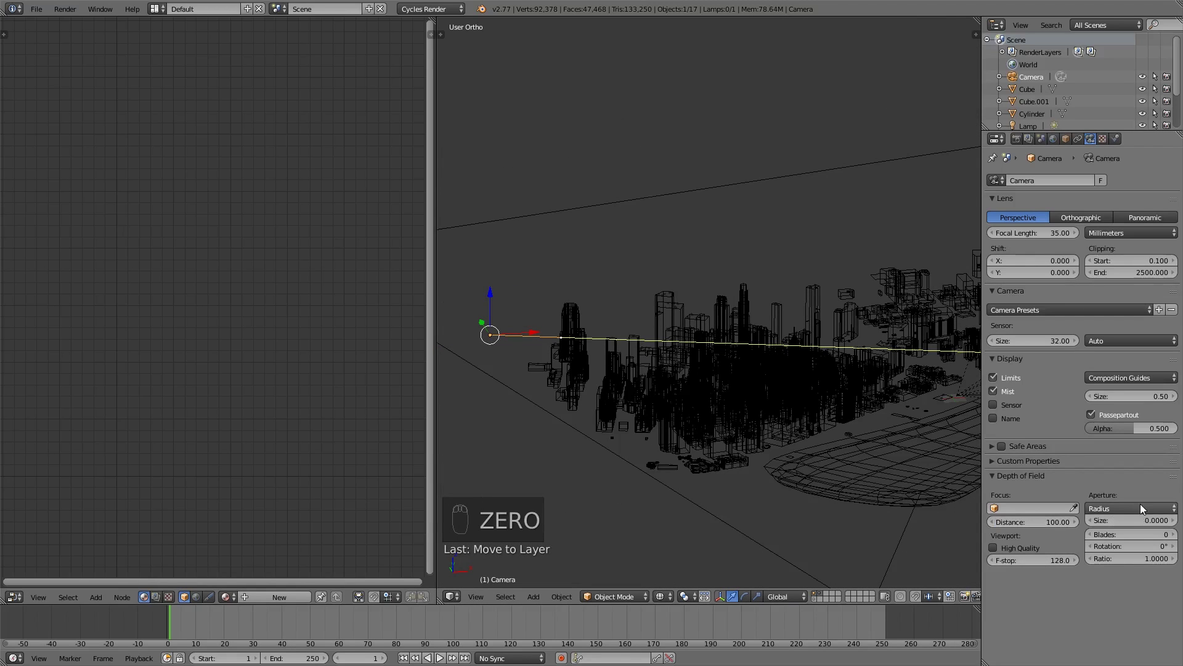
# Switch the camera's aperture type to F-stop and set its number to 1.8.
pyautogui.click(1140, 506)
pyautogui.click(1137, 484)
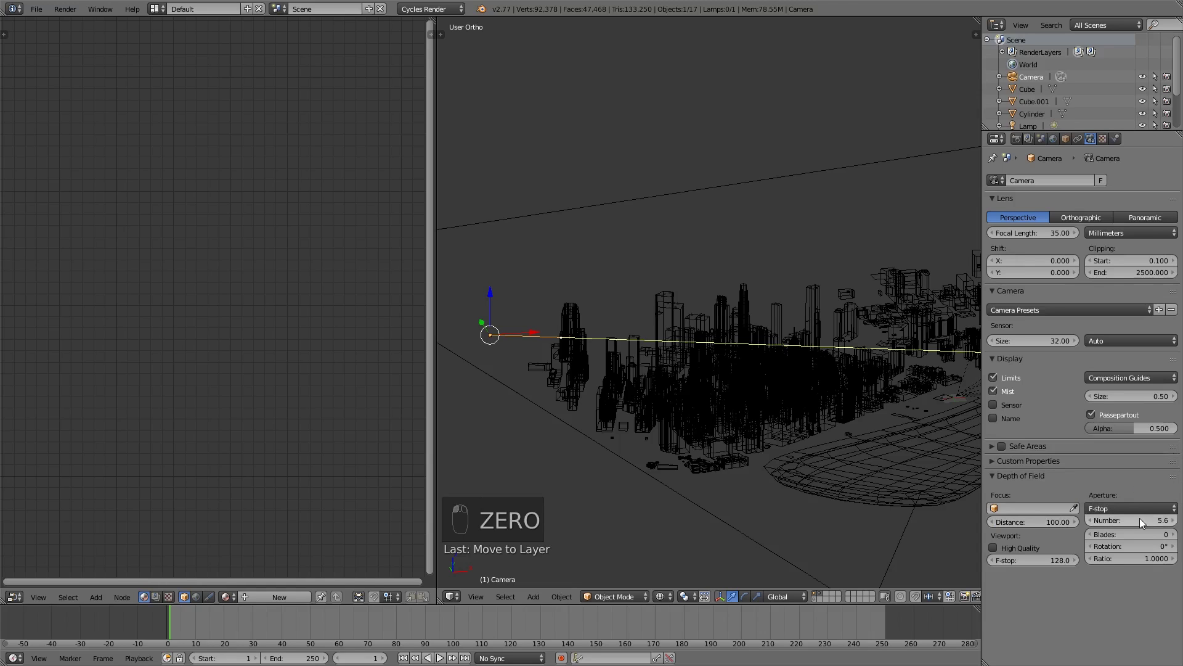
pyautogui.click(1139, 519)
pyautogui.write('1.8')
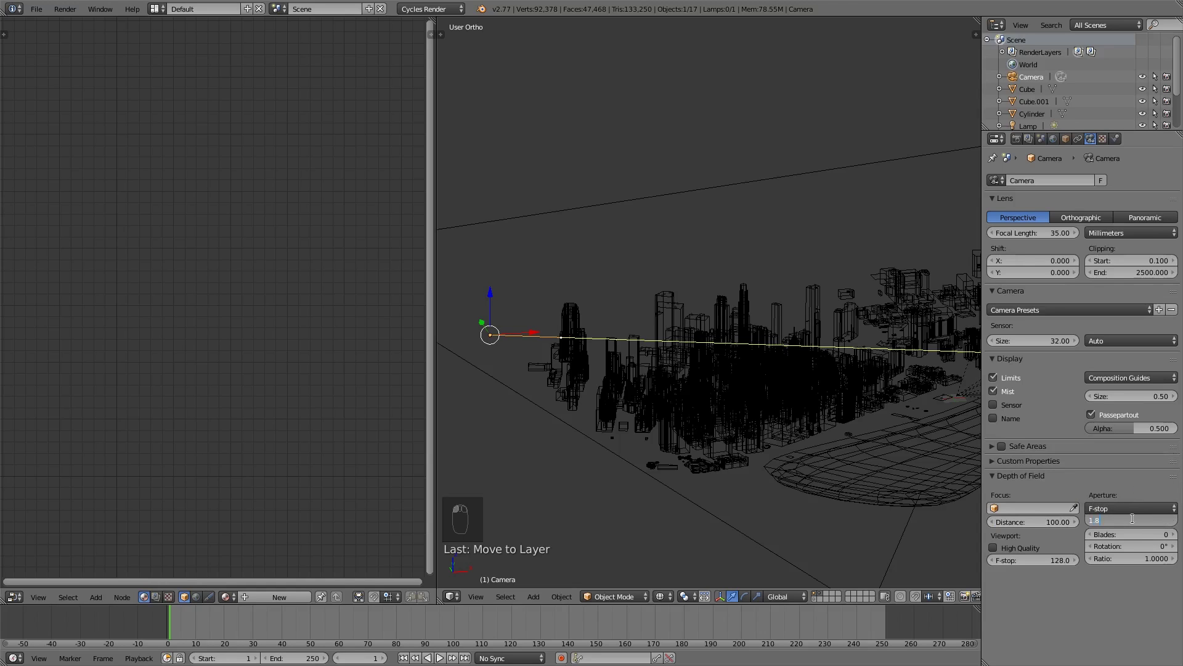
pyautogui.press('Return')
# Set the camera aperture to 5 blades with a rotation of 15°.
pyautogui.click(1136, 533)
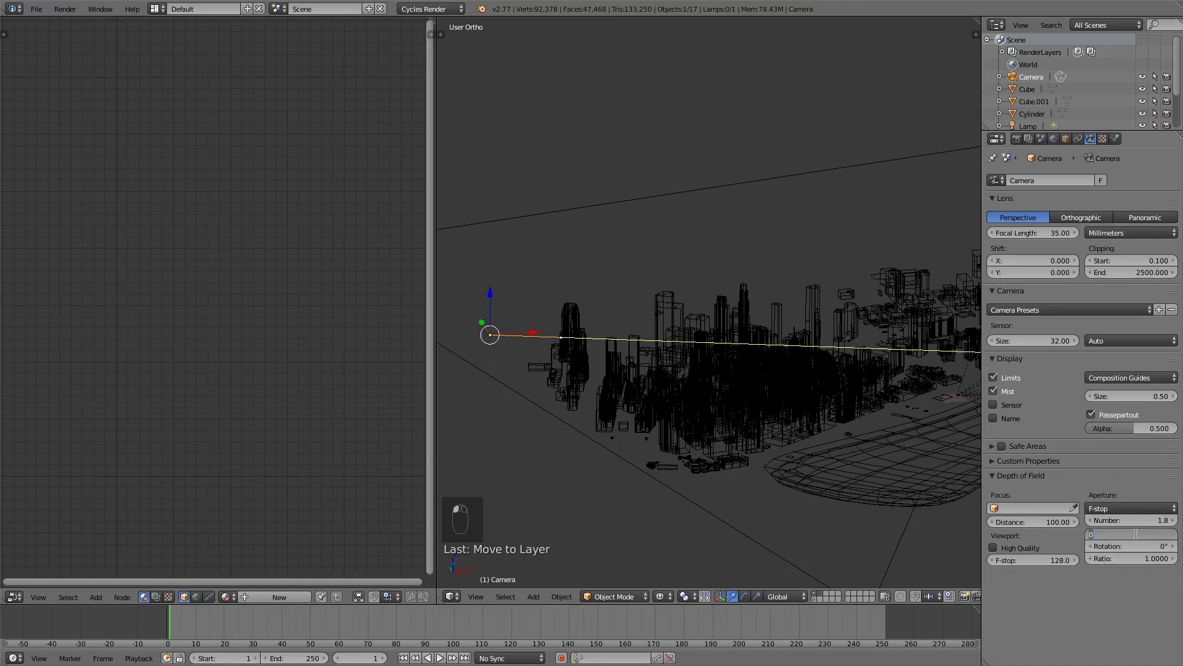
pyautogui.write('5')
pyautogui.press('Return')
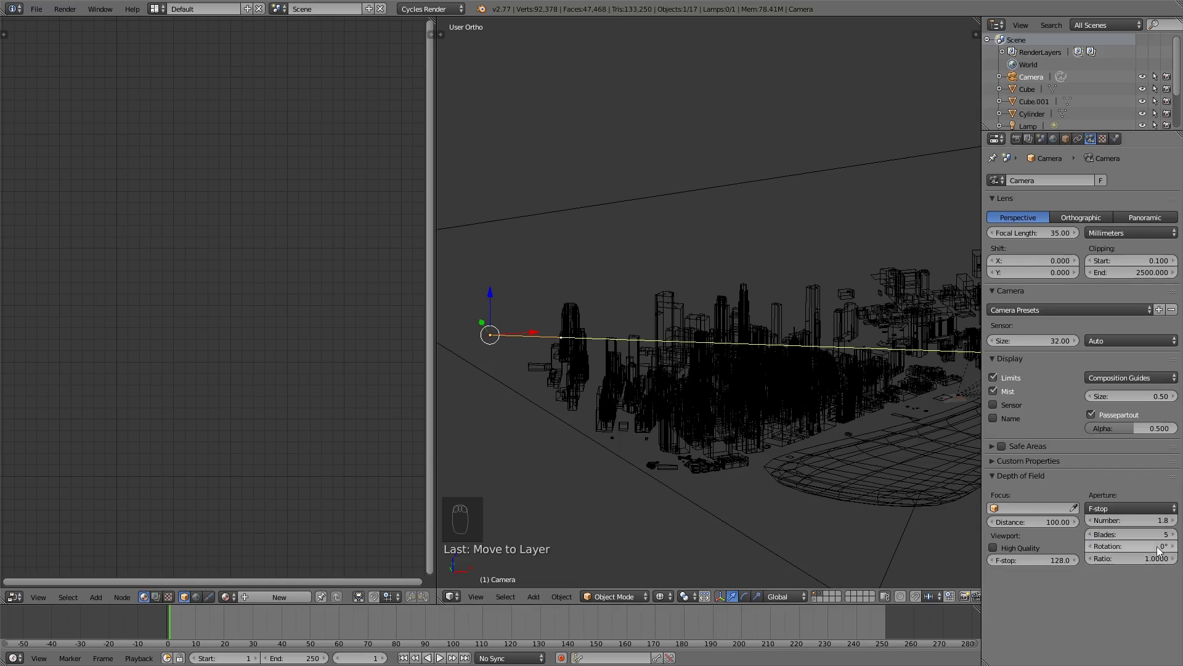
pyautogui.click(1158, 546)
pyautogui.write('15')
pyautogui.press('Return')
# Look through the camera and save the file.
pyautogui.press('KP_0')
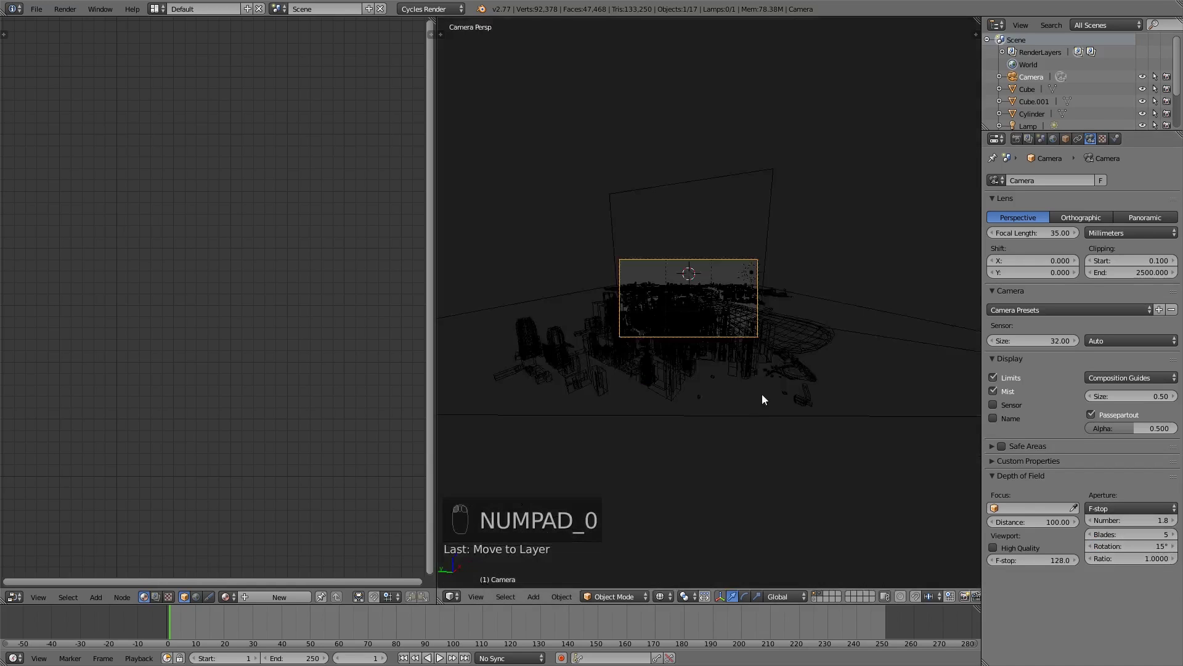
pyautogui.scroll(5, 752, 401)
pyautogui.click(36, 8)
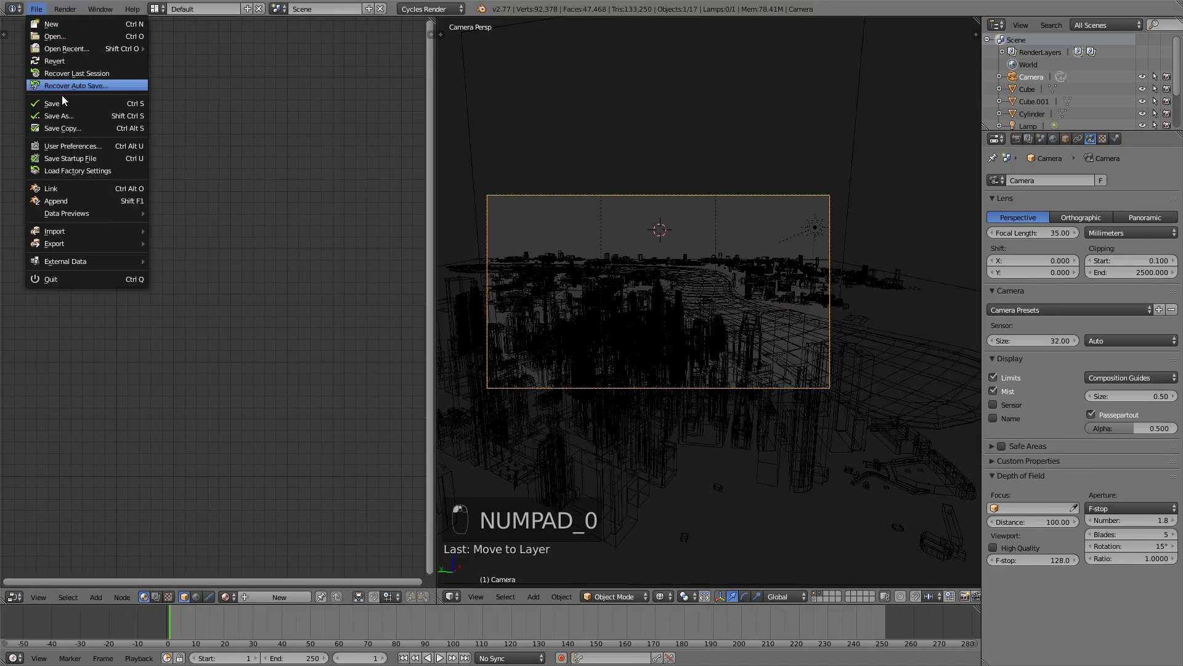
pyautogui.click(63, 103)
# Switch the camera view to Rendered shading to preview the city.
pyautogui.scroll(2, 681, 346)
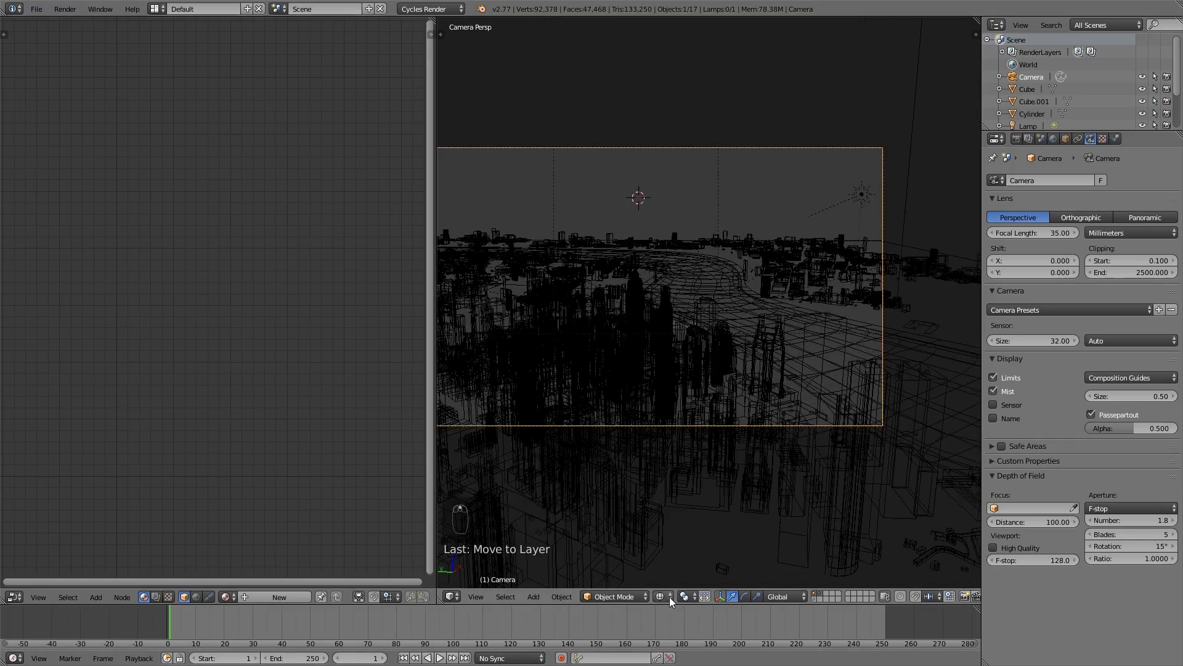
pyautogui.click(671, 598)
pyautogui.click(694, 510)
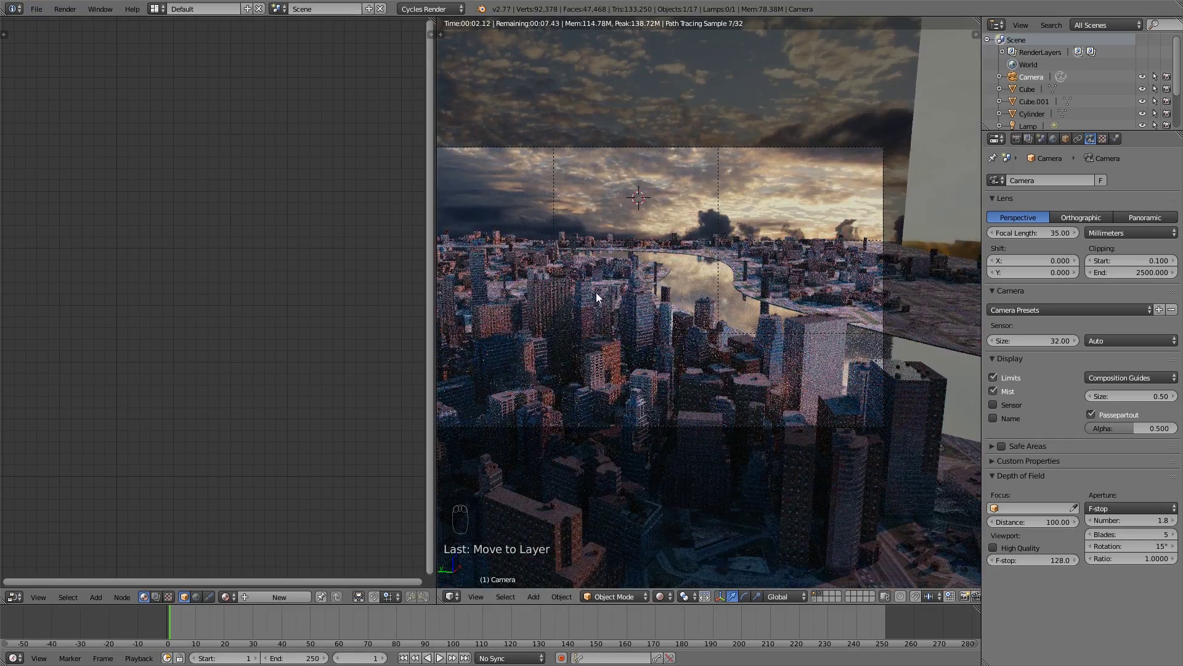
# Try aperture F-stop numbers of 1.0 and 0.6 on the camera.
pyautogui.click(1150, 519)
pyautogui.write('1.')
pyautogui.press('Return')
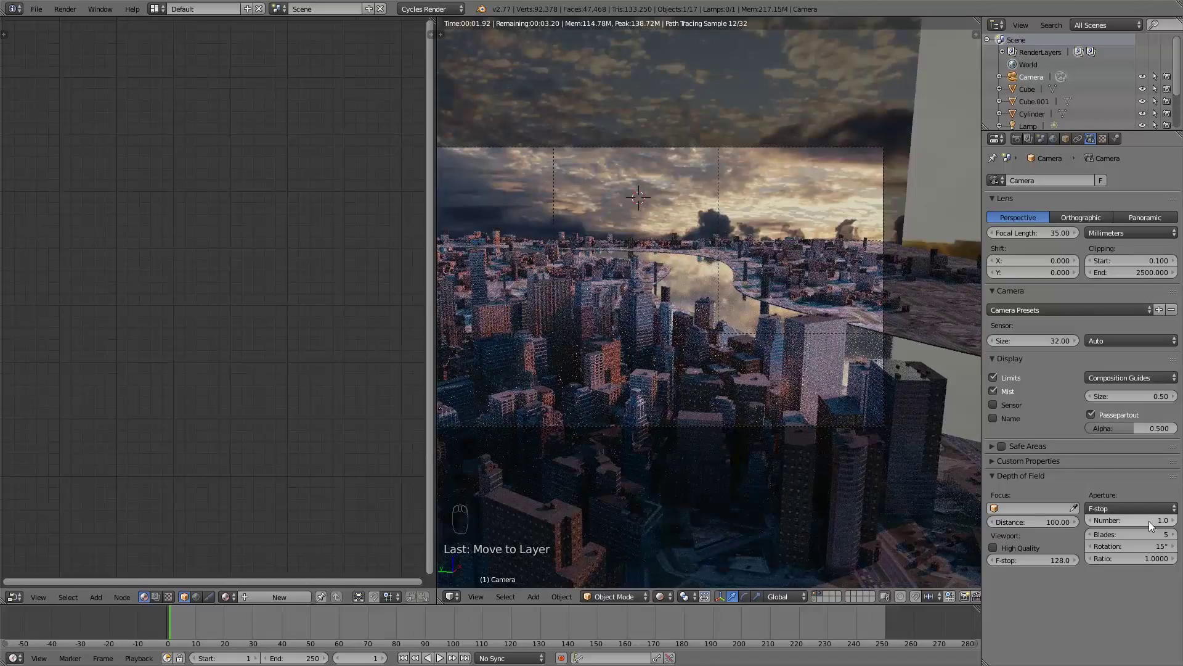
pyautogui.click(1149, 520)
pyautogui.write('0.6')
pyautogui.press('Return')
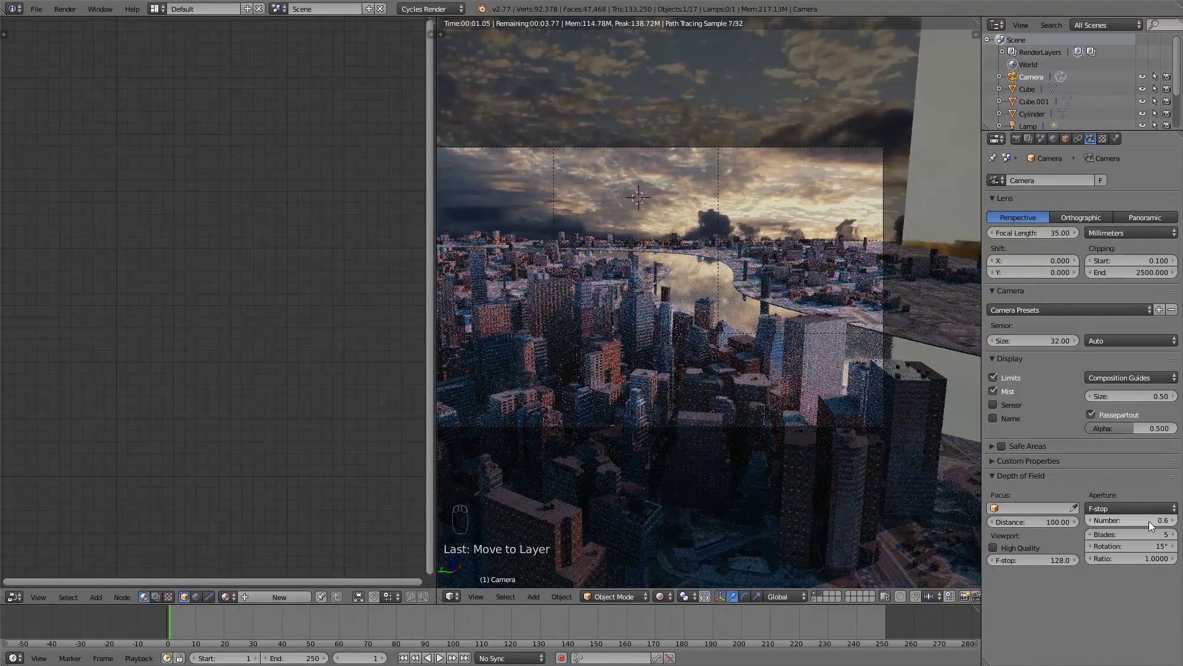
# Try lower aperture F-stop numbers of 0.4 and 0.2 on the camera.
pyautogui.click(1149, 520)
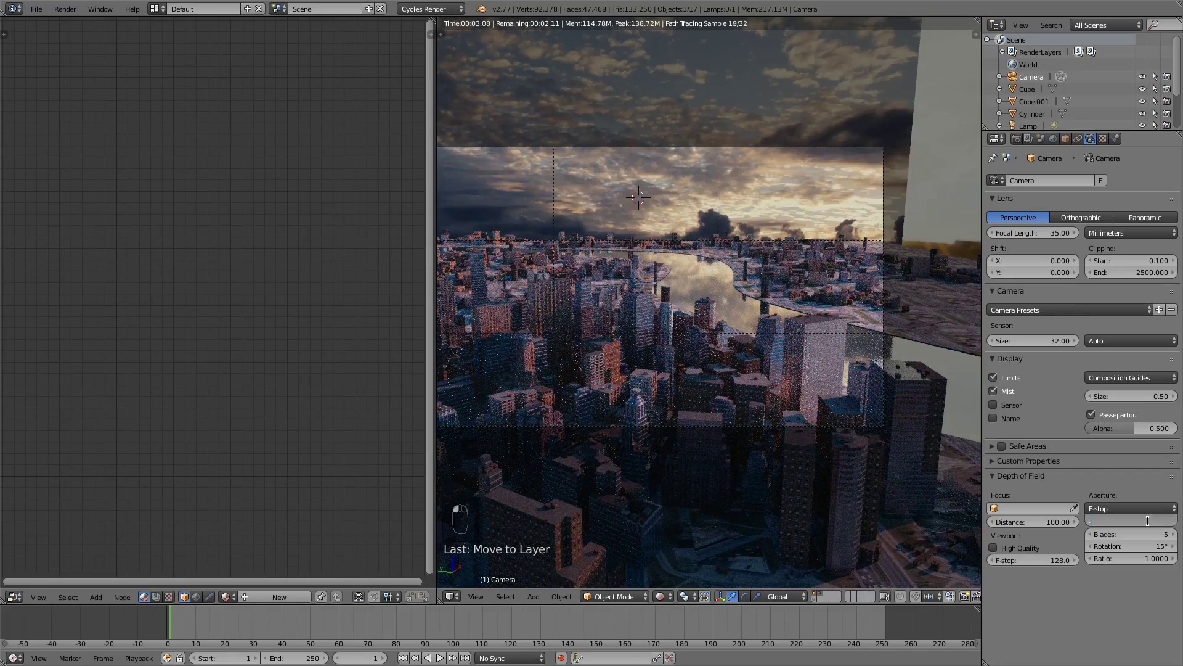
pyautogui.write('.4')
pyautogui.press('Return')
pyautogui.click(1144, 523)
pyautogui.press('BackSpace')
pyautogui.write('0.2')
pyautogui.press('Return')
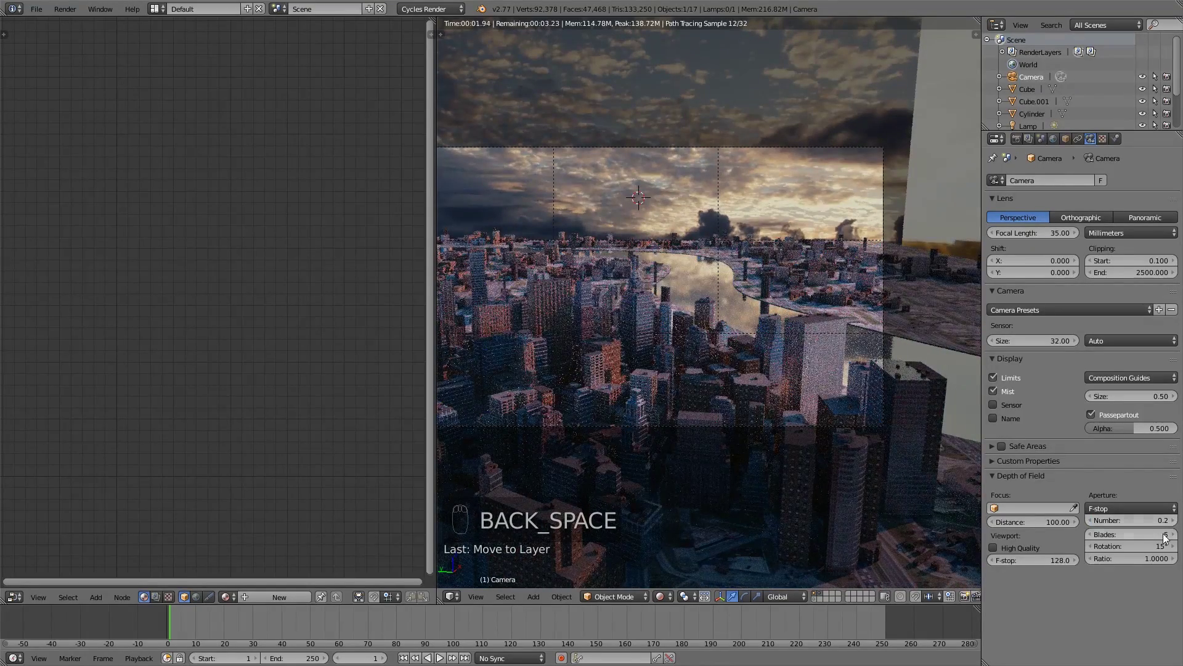
# Try an extreme aperture F-stop number of 0.02, and return it to 0.2.
pyautogui.click(1151, 517)
pyautogui.write('0.02')
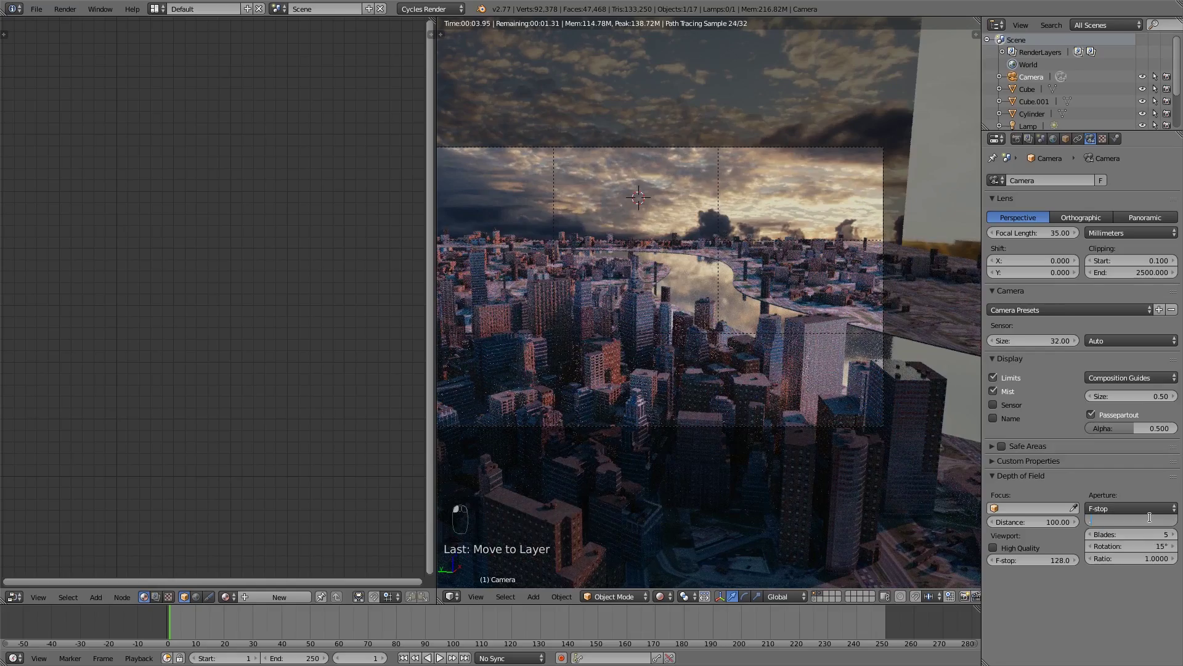
pyautogui.press('Return')
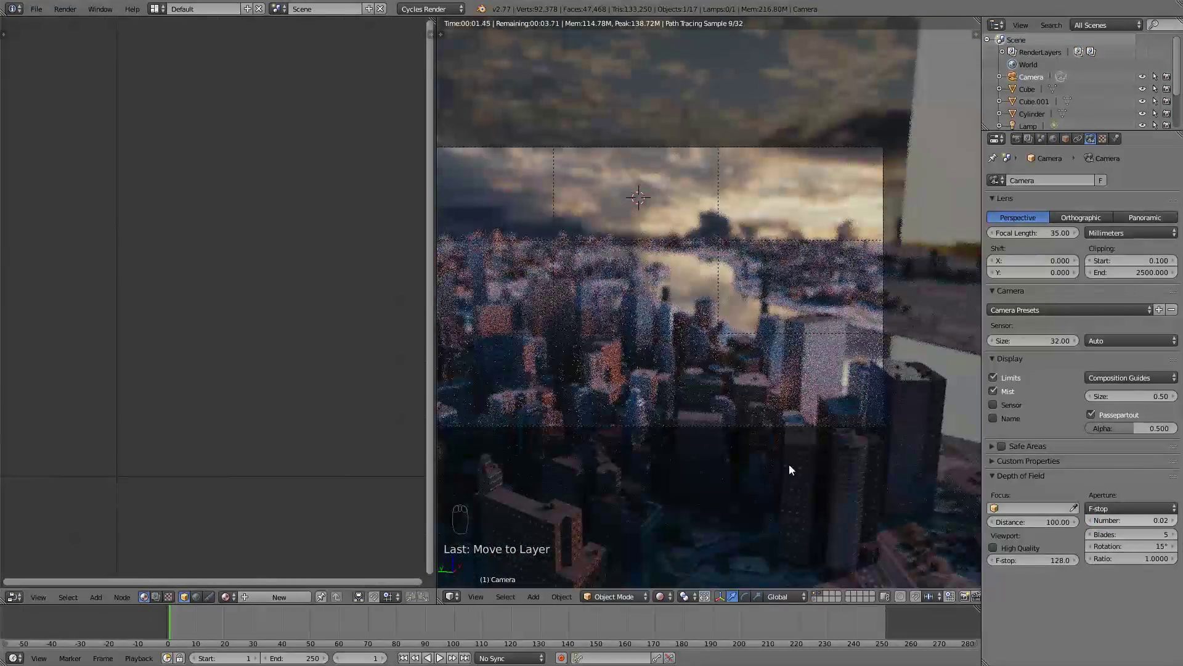
pyautogui.click(1118, 515)
pyautogui.write('0.2')
pyautogui.press('Return')
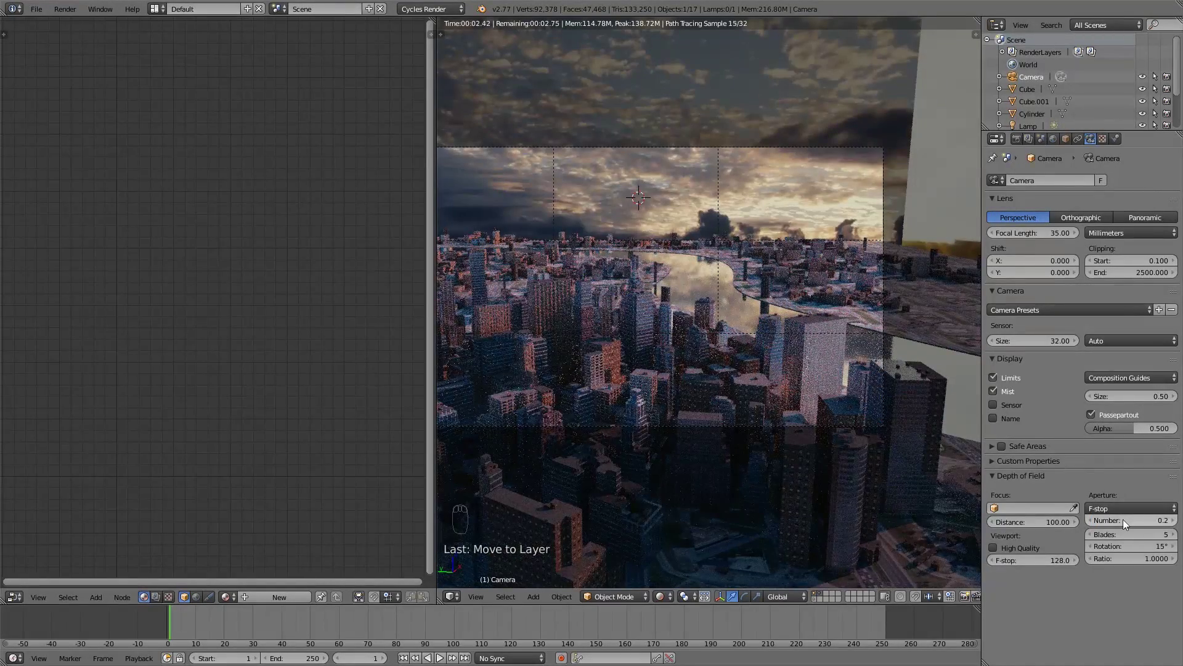
# Set the camera's aperture F-stop number to 0.4.
pyautogui.click(1124, 518)
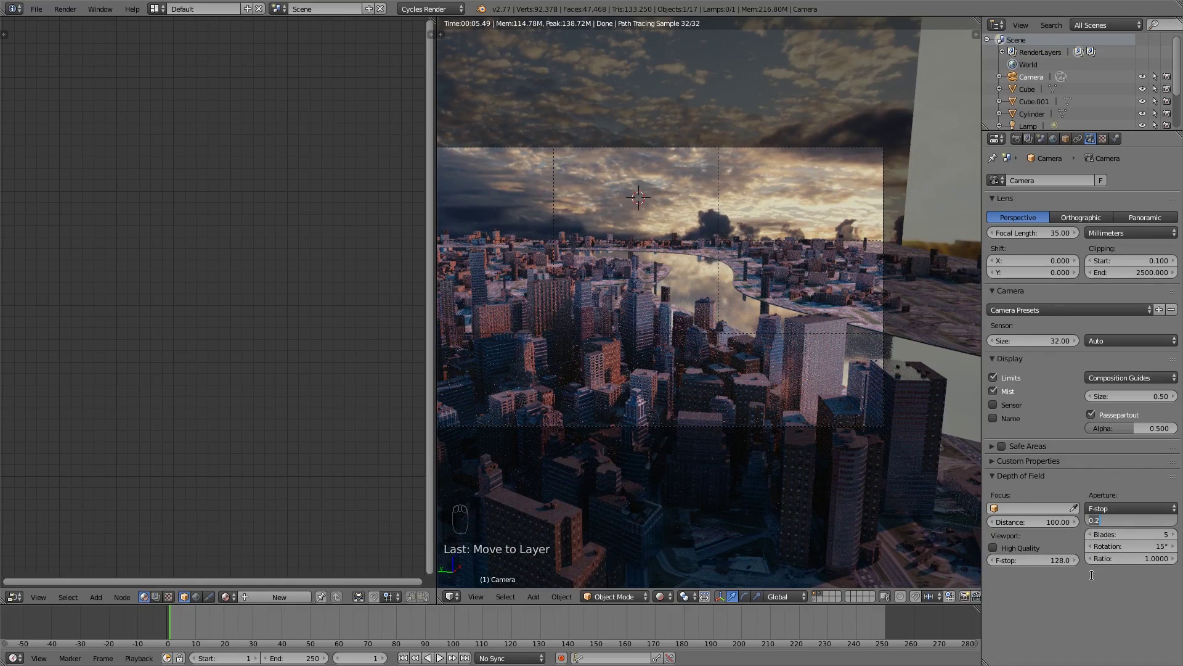
pyautogui.click(1111, 521)
pyautogui.write('4')
pyautogui.press('Return')
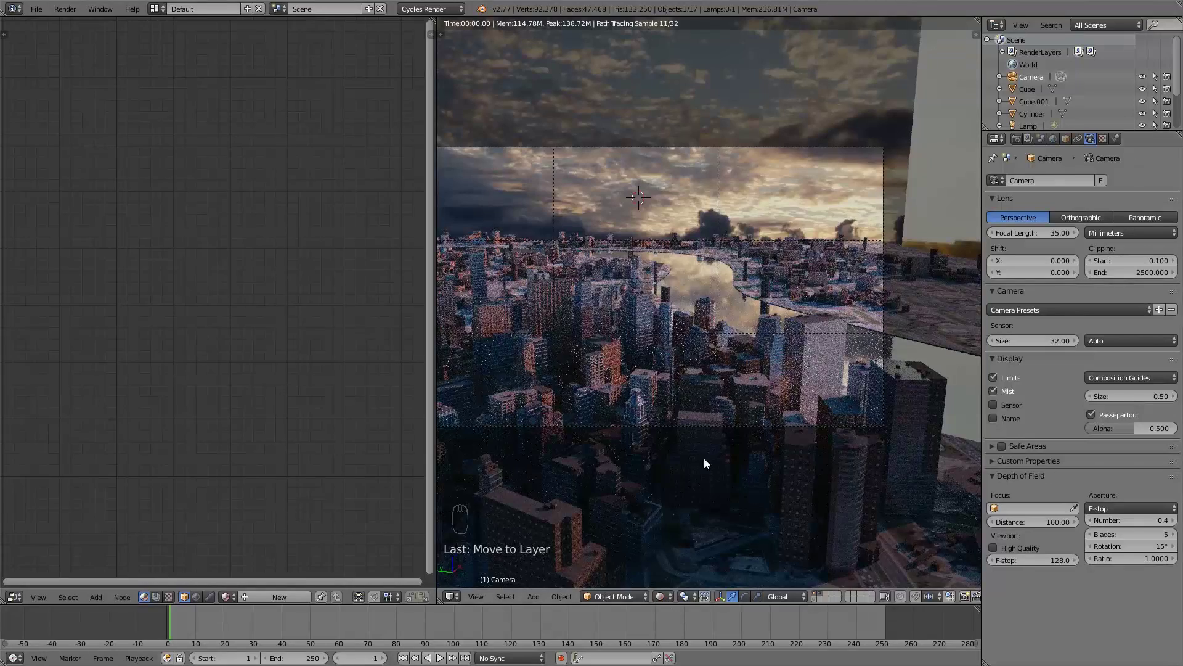
# Adjust the scene's color management to a gamma of about 0.683 and an exposure of about 0.704.
pyautogui.click(1040, 140)
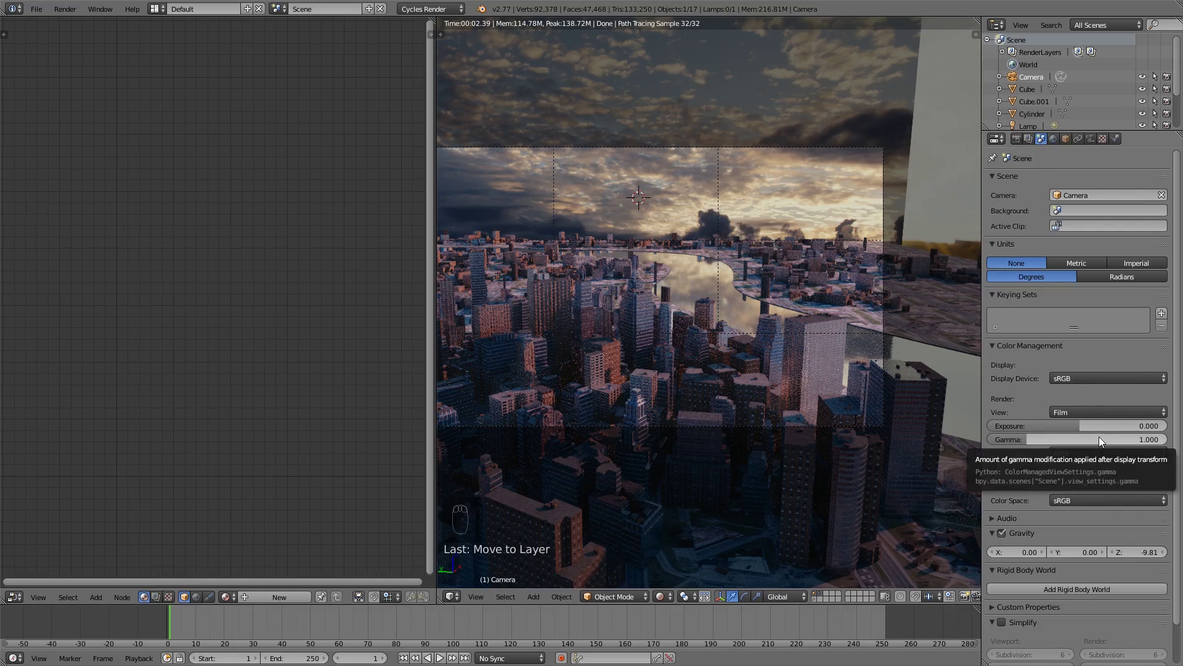
pyautogui.moveTo(1100, 436)
pyautogui.mouseDown()
pyautogui.moveTo(1111, 436)
pyautogui.moveTo(1090, 439)
pyautogui.mouseUp()
pyautogui.moveTo(1021, 425)
pyautogui.mouseDown()
pyautogui.moveTo(1033, 425)
pyautogui.moveTo(1023, 425)
pyautogui.mouseUp()
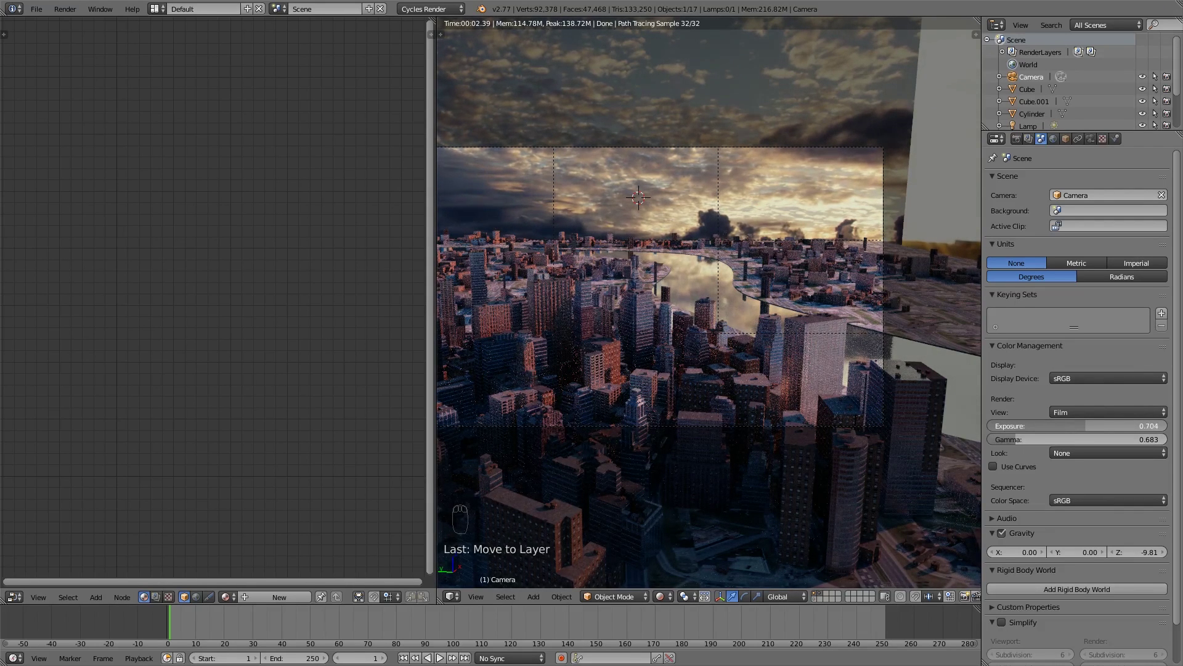
# Set the color management exposure to about 0.563 and gamma to about 0.789, and return the viewport to solid shading.
pyautogui.moveTo(1023, 425); pyautogui.dragTo(1101, 439)
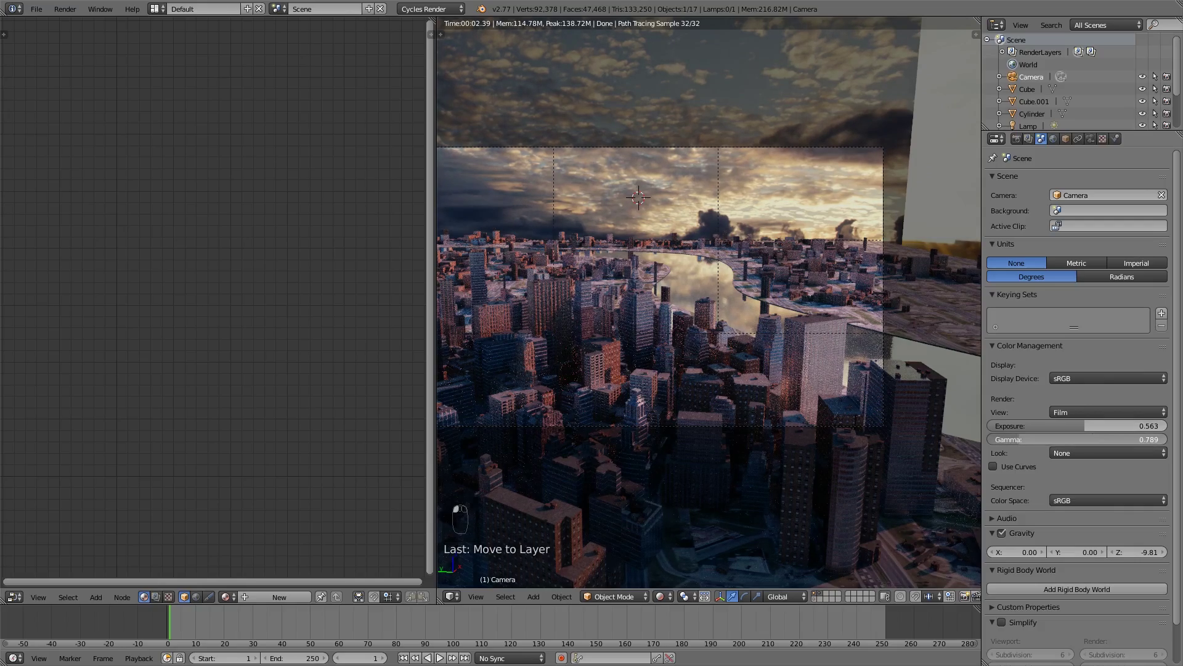
pyautogui.scroll(-1, 653, 349)
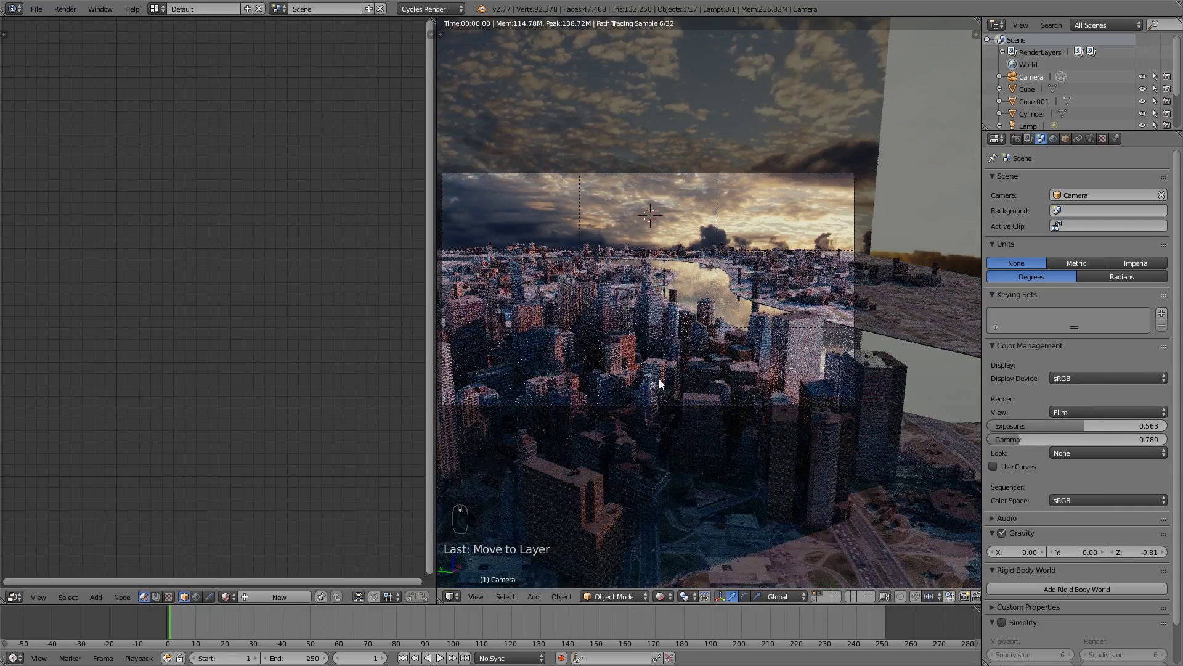
pyautogui.click(666, 590)
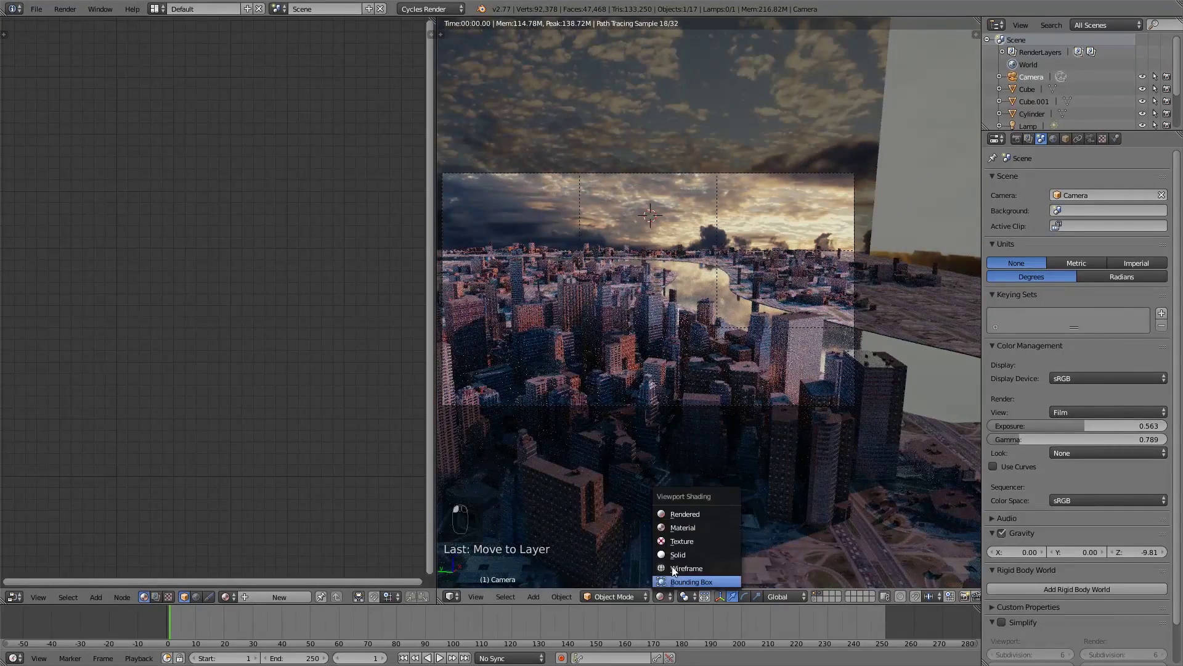
pyautogui.click(673, 553)
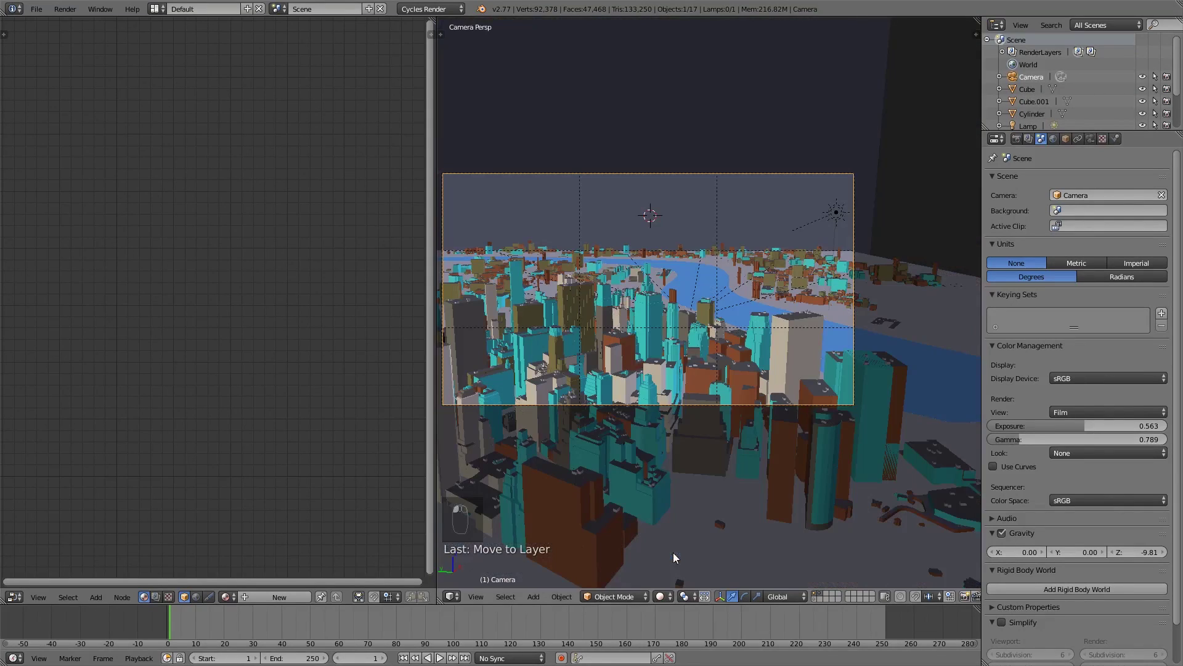
# Merge the empty node editor area into the 3D view, and start a render of the camera view and cancel it.
pyautogui.click(37, 8)
pyautogui.moveTo(437, 598); pyautogui.dragTo(247, 395)
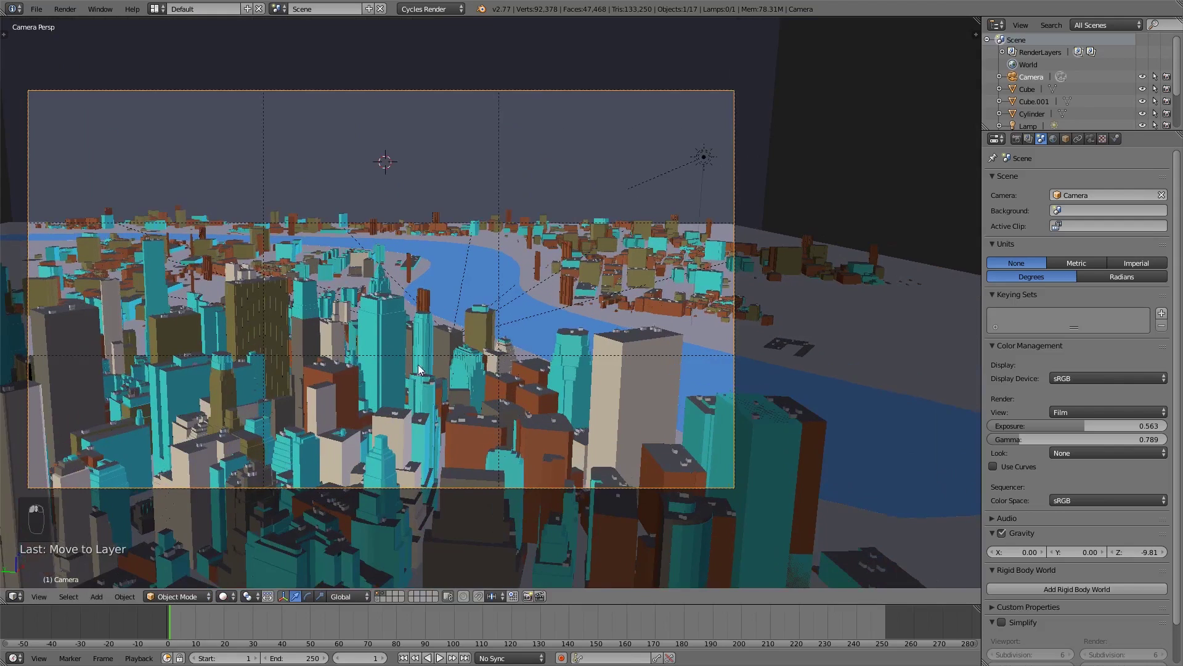
pyautogui.press('F12')
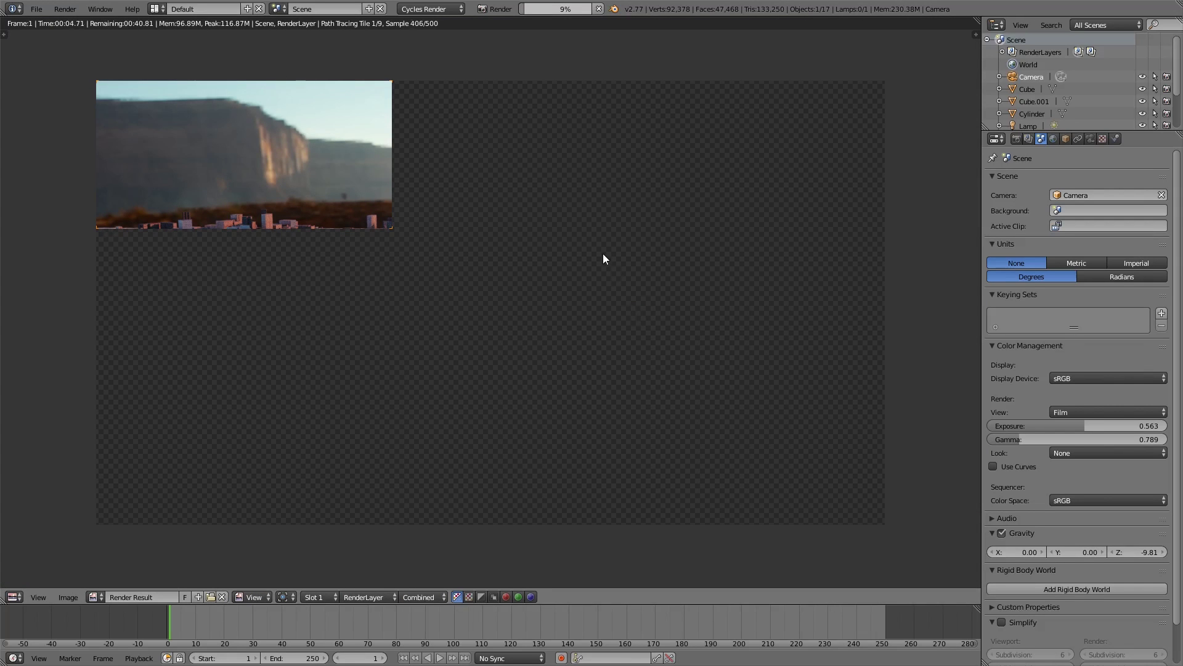
pyautogui.press('Escape')
# Enable the Transparent film option in the render settings and render the city again.
pyautogui.click(1016, 138)
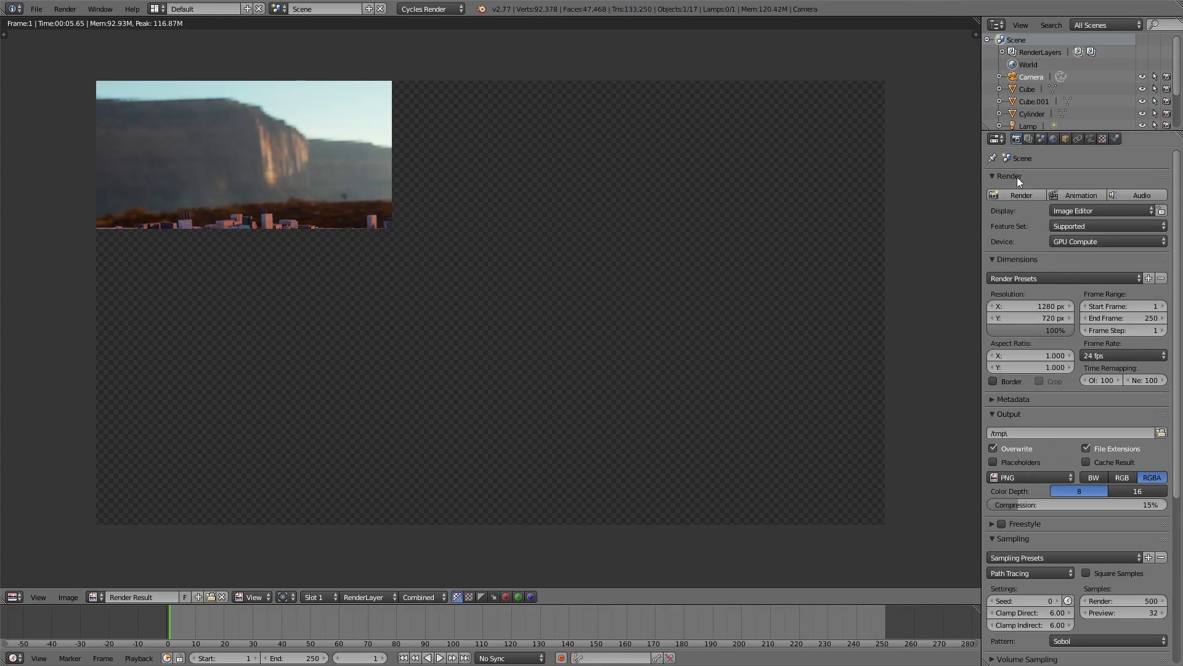
pyautogui.scroll(-7, 1038, 434)
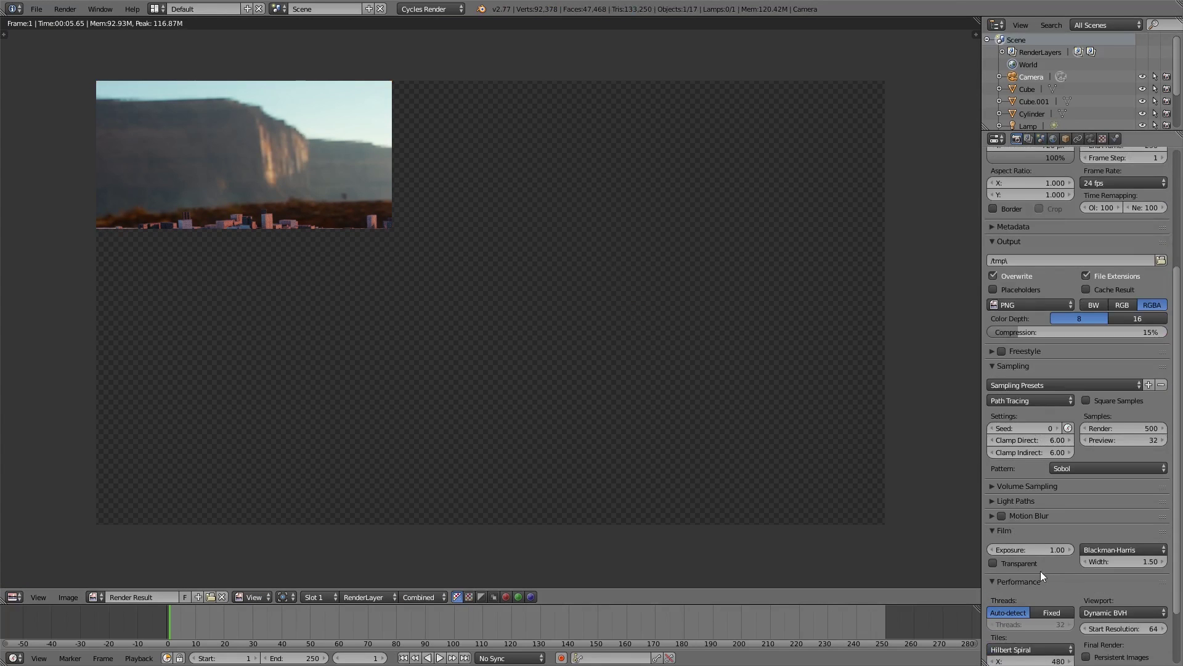
pyautogui.click(1023, 562)
pyautogui.click(37, 14)
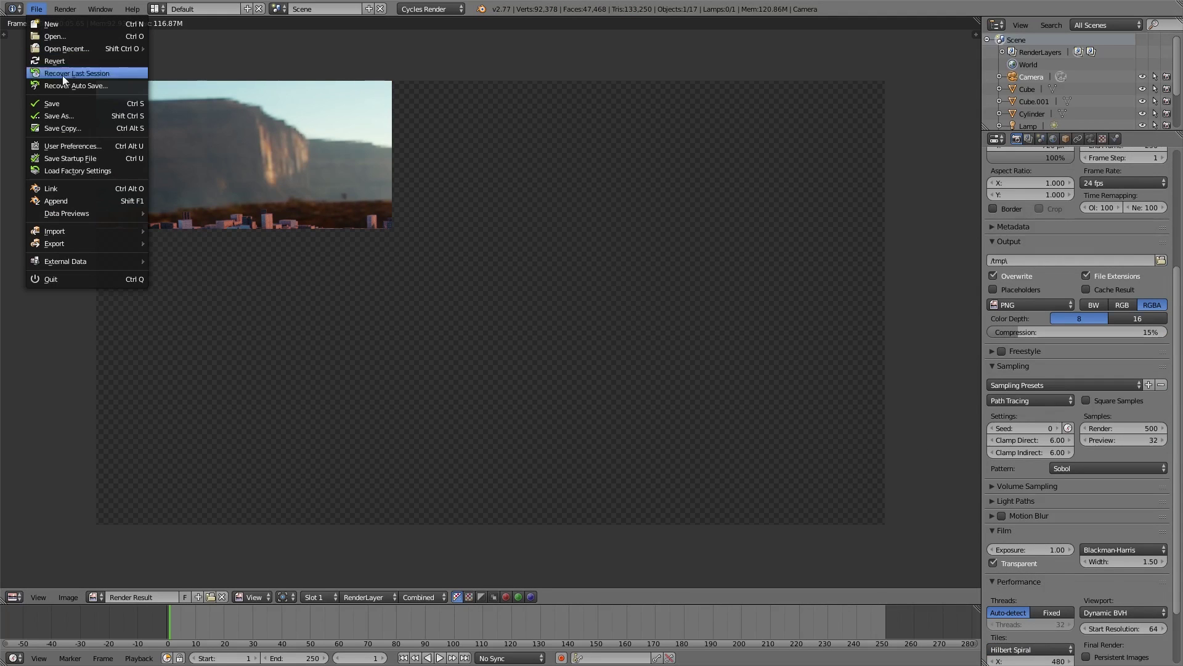
pyautogui.press('F12')
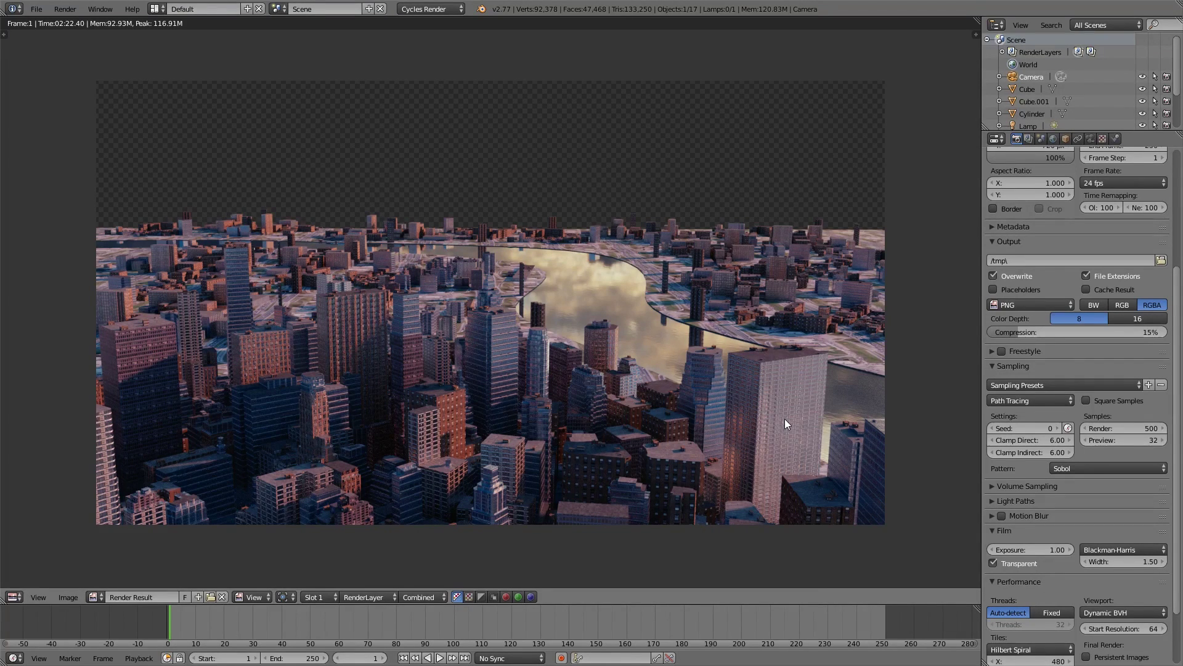
pyautogui.scroll(-1, 720, 412)
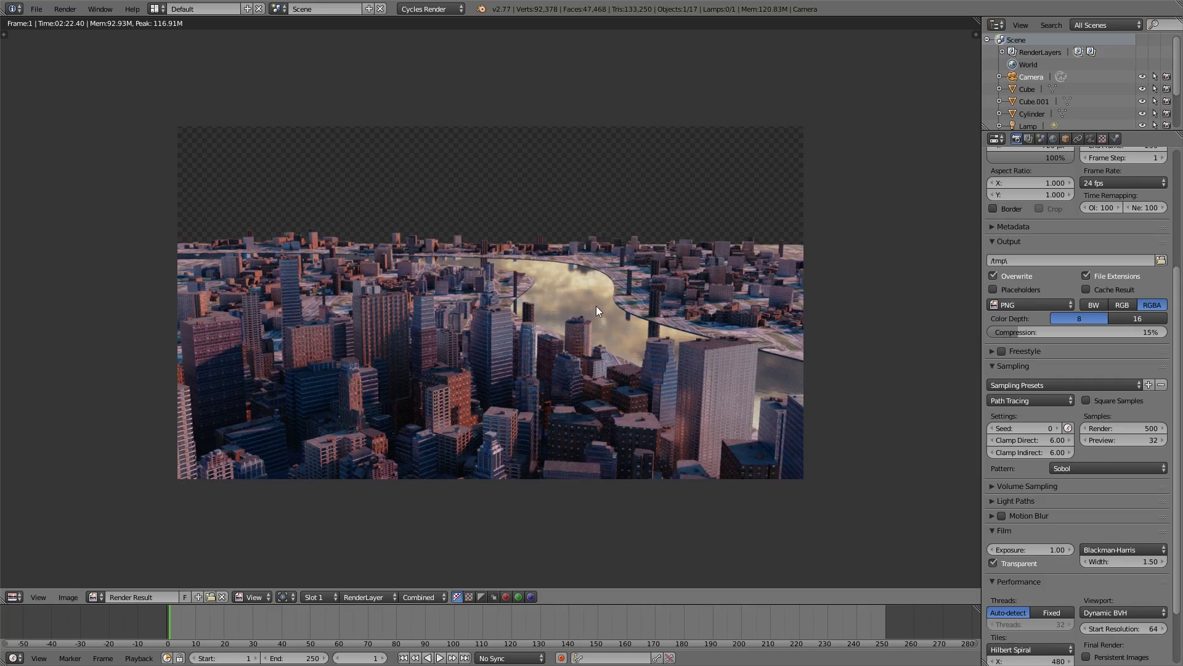
pyautogui.scroll(1, 596, 305)
pyautogui.scroll(-1, 542, 298)
# Switch to the Compositing screen layout, enable compositing nodes with the backdrop, and enlarge the node editor.
pyautogui.click(156, 8)
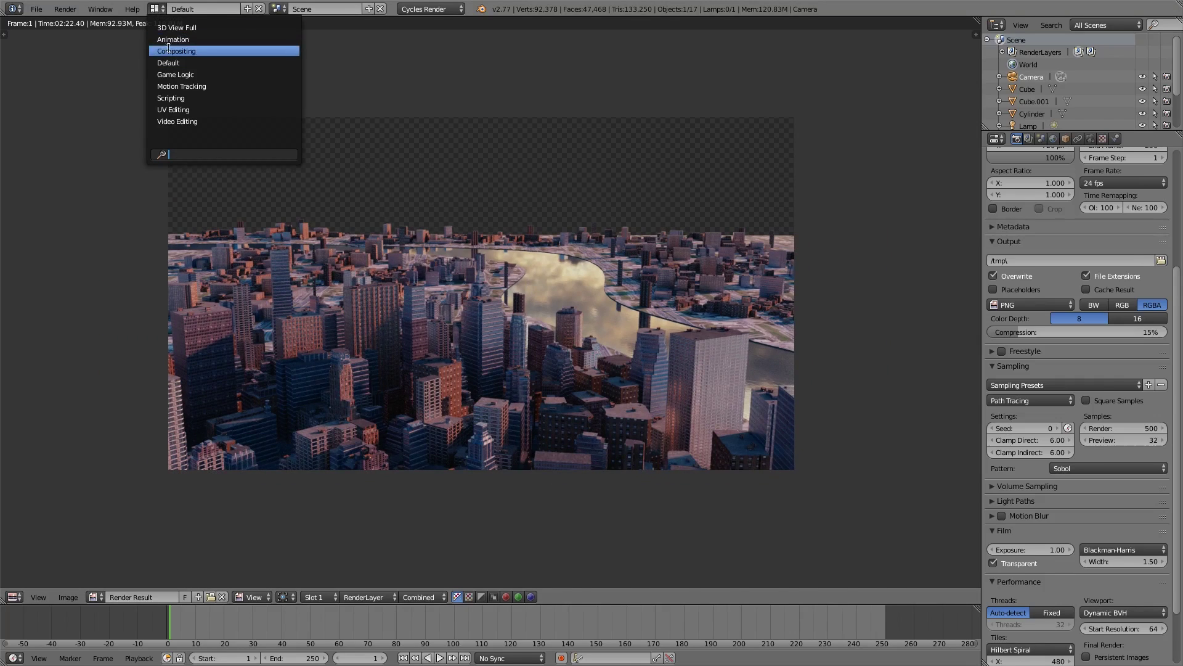
pyautogui.click(168, 51)
pyautogui.click(185, 391)
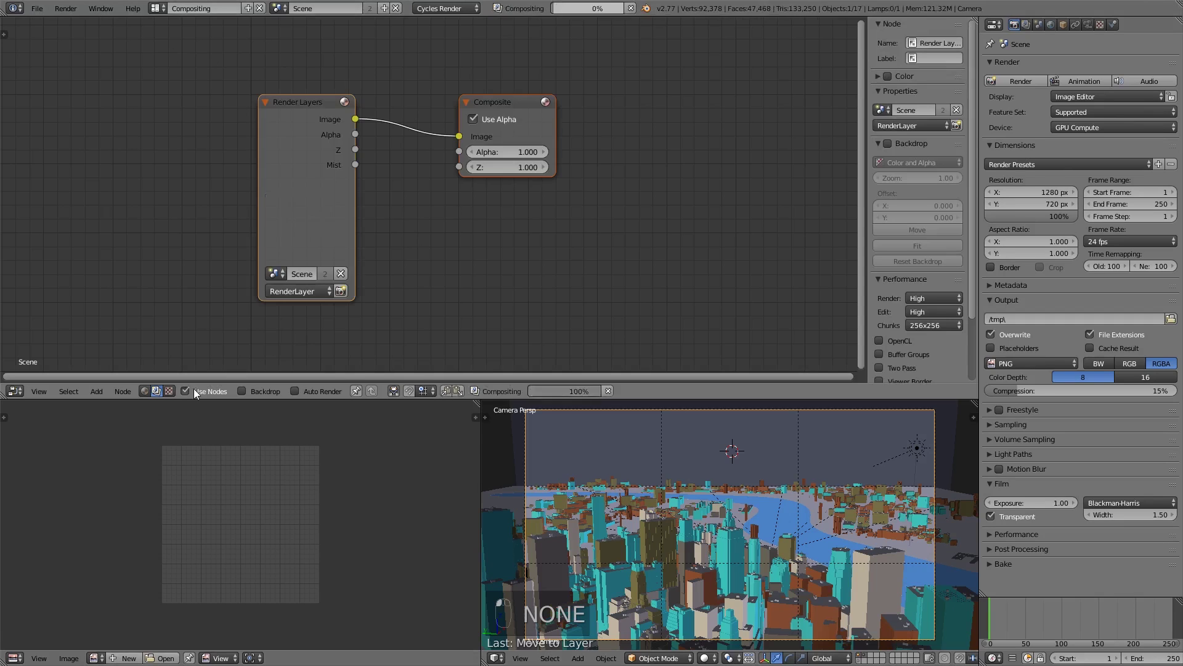
pyautogui.click(270, 390)
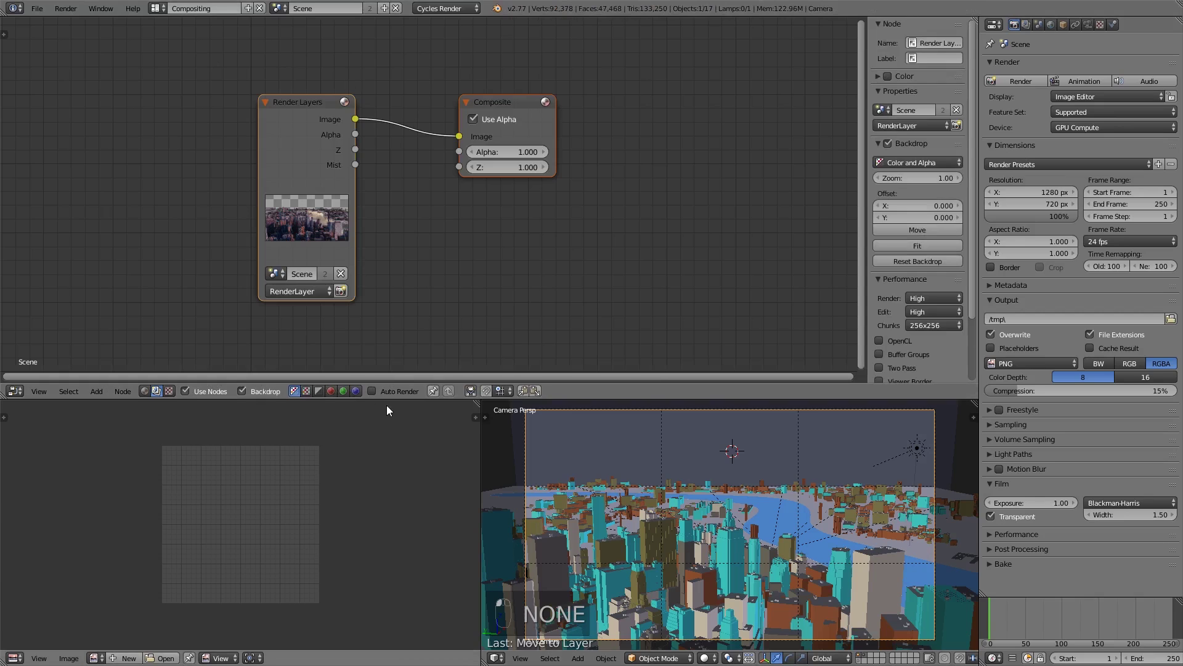
pyautogui.moveTo(392, 397); pyautogui.dragTo(400, 474)
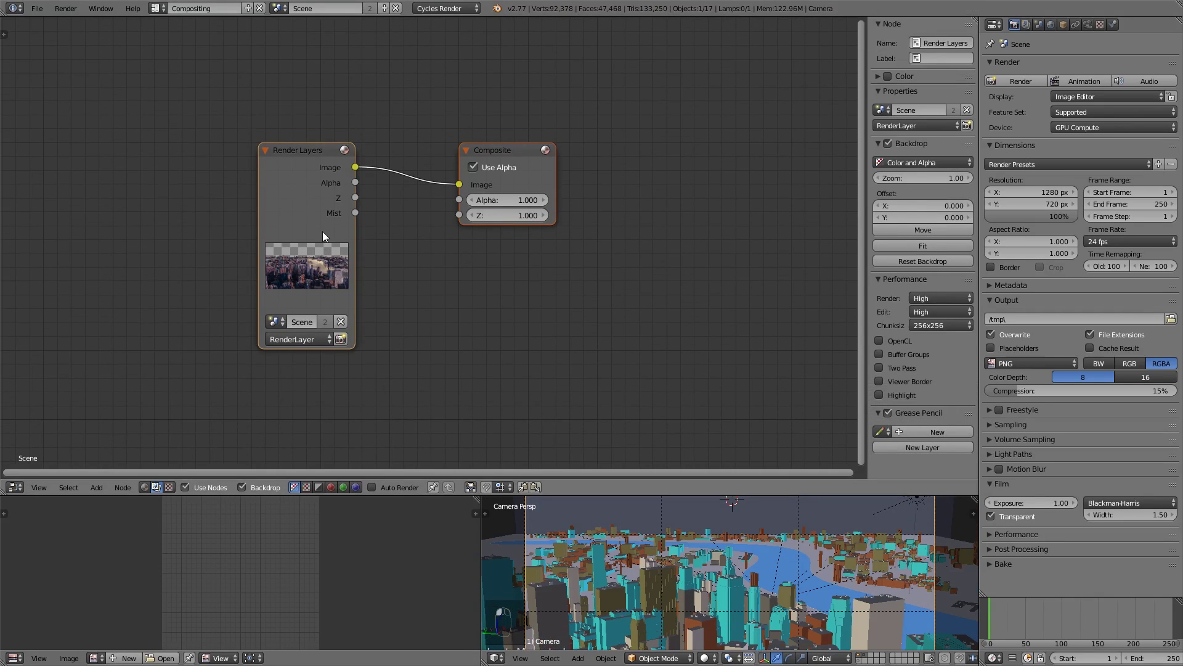
# Connect a Viewer node to the Render Layers image and spread the Render Layers, Composite and Viewer nodes apart.
pyautogui.keyDown('ctrl'); pyautogui.keyDown('shift'); pyautogui.click(313, 146); pyautogui.keyUp('shift'); pyautogui.keyUp('ctrl')
pyautogui.moveTo(487, 135); pyautogui.dragTo(816, 219)
pyautogui.moveTo(316, 162); pyautogui.dragTo(73, 156)
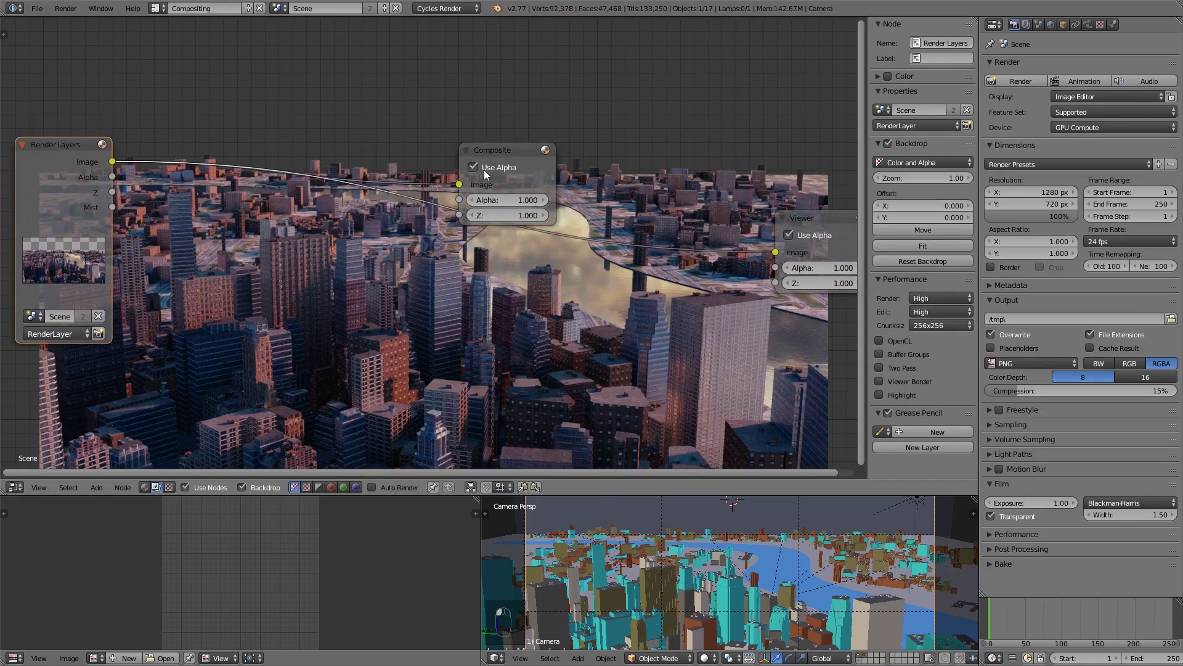
pyautogui.moveTo(524, 153); pyautogui.dragTo(768, 55)
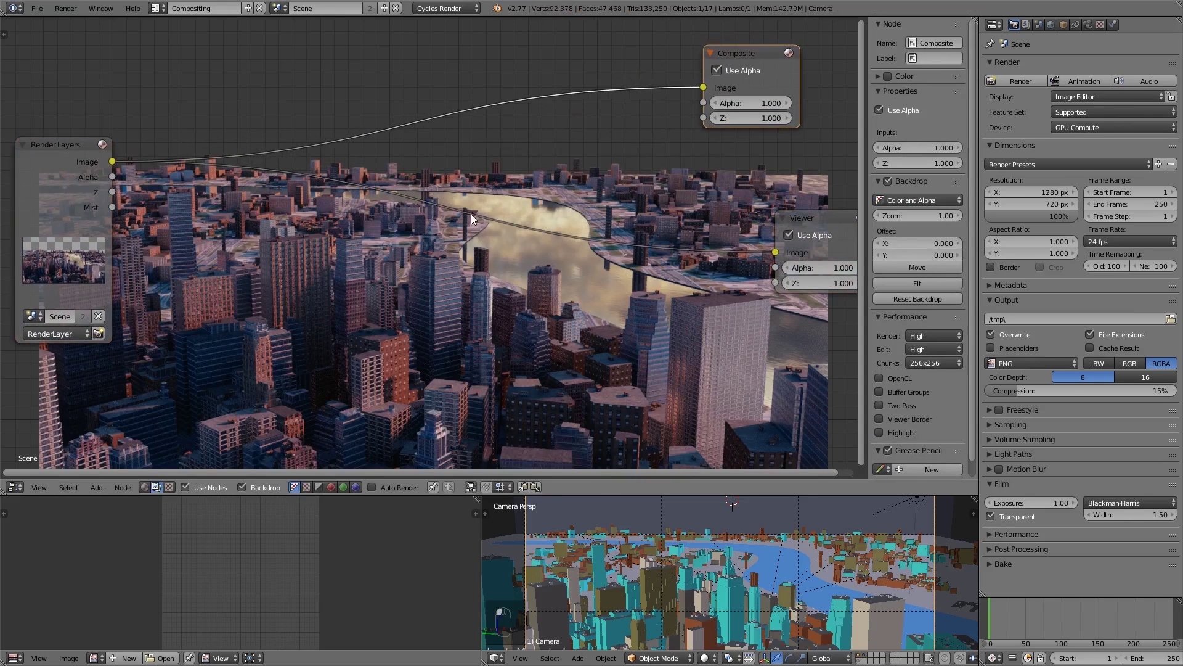
pyautogui.moveTo(487, 223); pyautogui.dragTo(458, 205, button='middle')
pyautogui.moveTo(342, 312); pyautogui.dragTo(393, 290, button='middle')
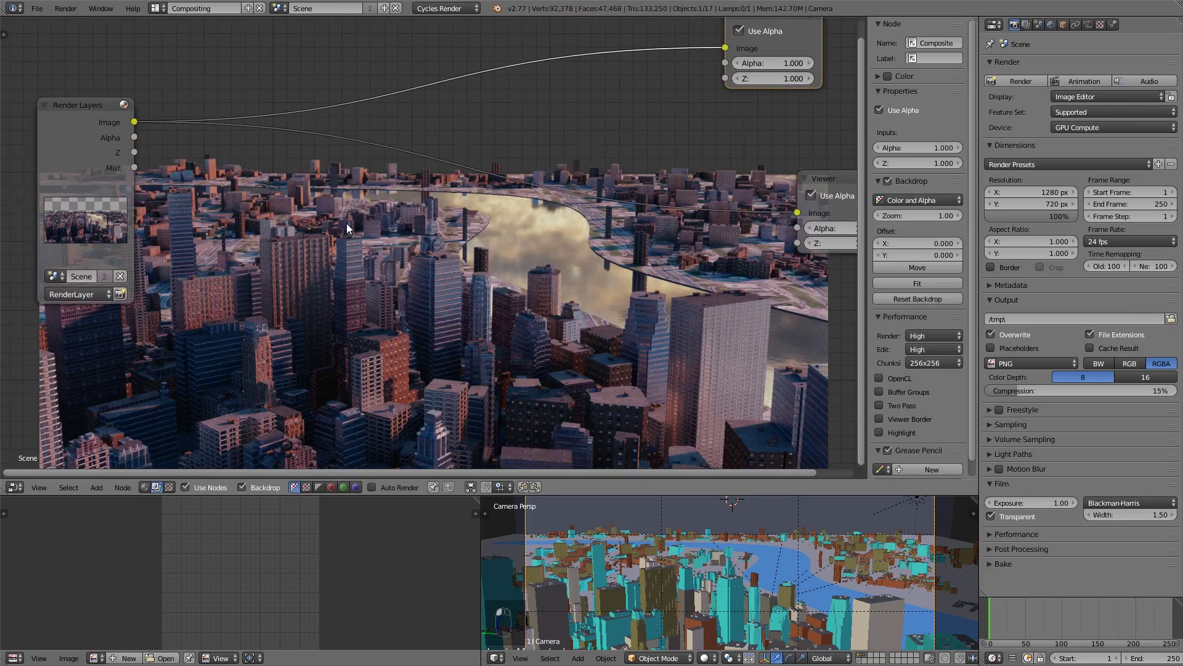
# Insert a Mix node between Render Layers and Viewer, and connect the Mist pass to its factor.
pyautogui.hotkey('shift', 'a')
pyautogui.moveTo(324, 285)
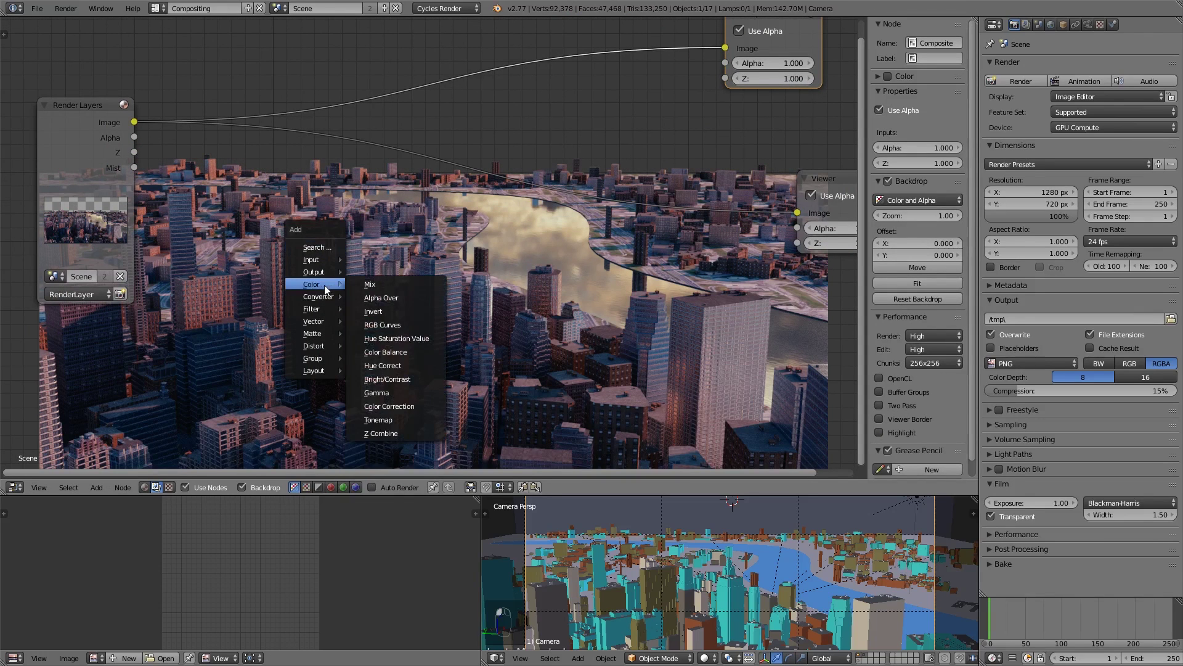
pyautogui.click(370, 284)
pyautogui.click(381, 149)
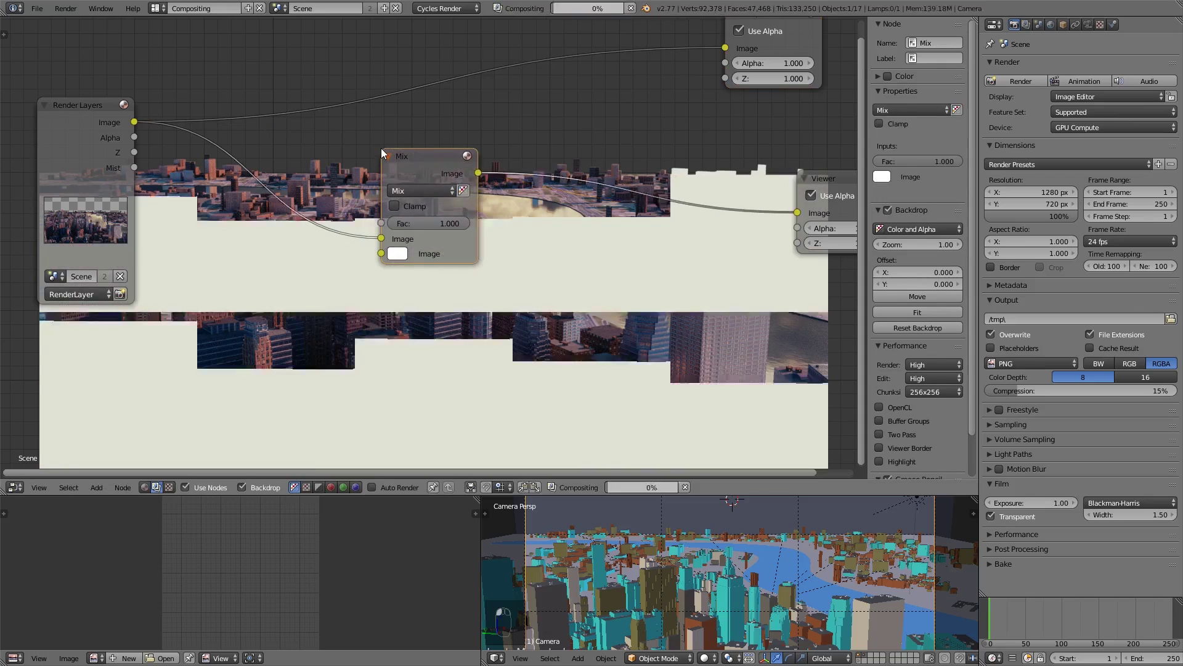
pyautogui.moveTo(195, 182); pyautogui.dragTo(218, 202, button='middle')
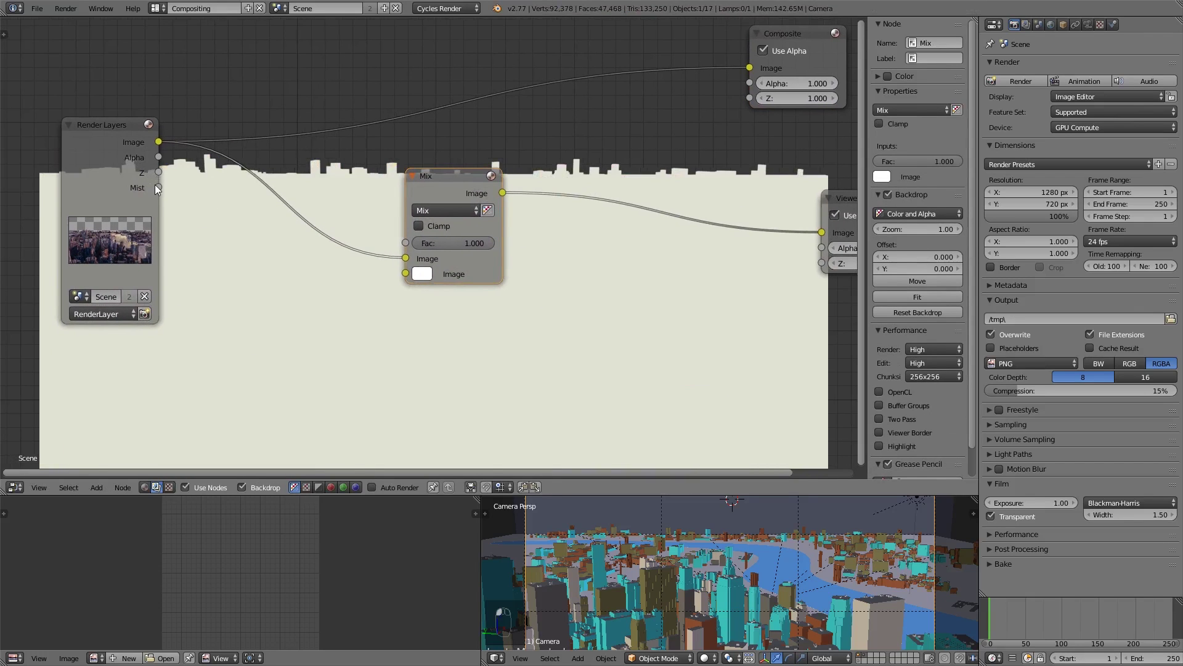
pyautogui.moveTo(154, 185); pyautogui.dragTo(407, 244)
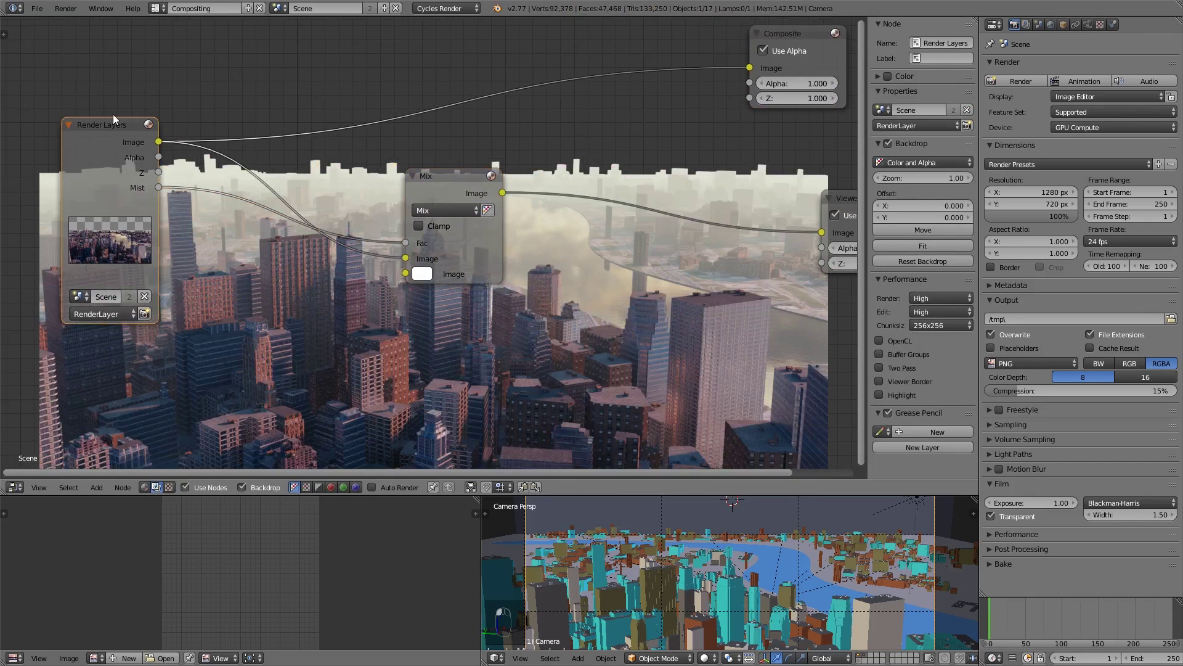
pyautogui.moveTo(126, 133); pyautogui.dragTo(86, 128)
# Change the Mix node's second color to a pale blue and shift the node further from Render Layers.
pyautogui.click(430, 270)
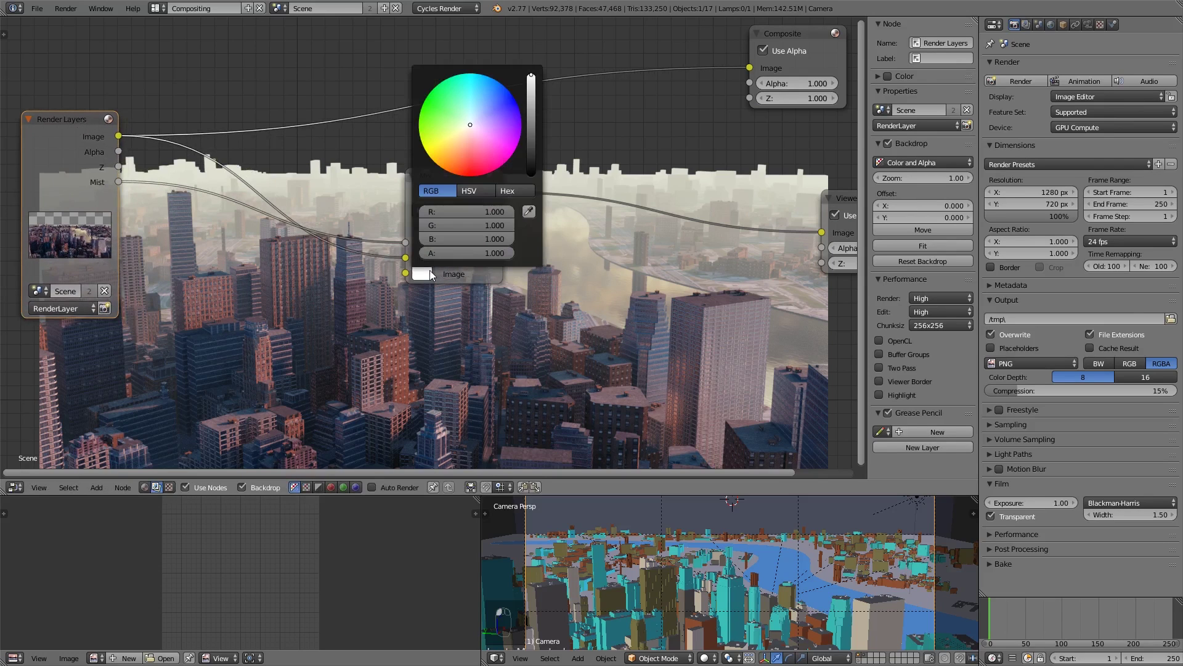
pyautogui.moveTo(473, 116); pyautogui.dragTo(480, 114)
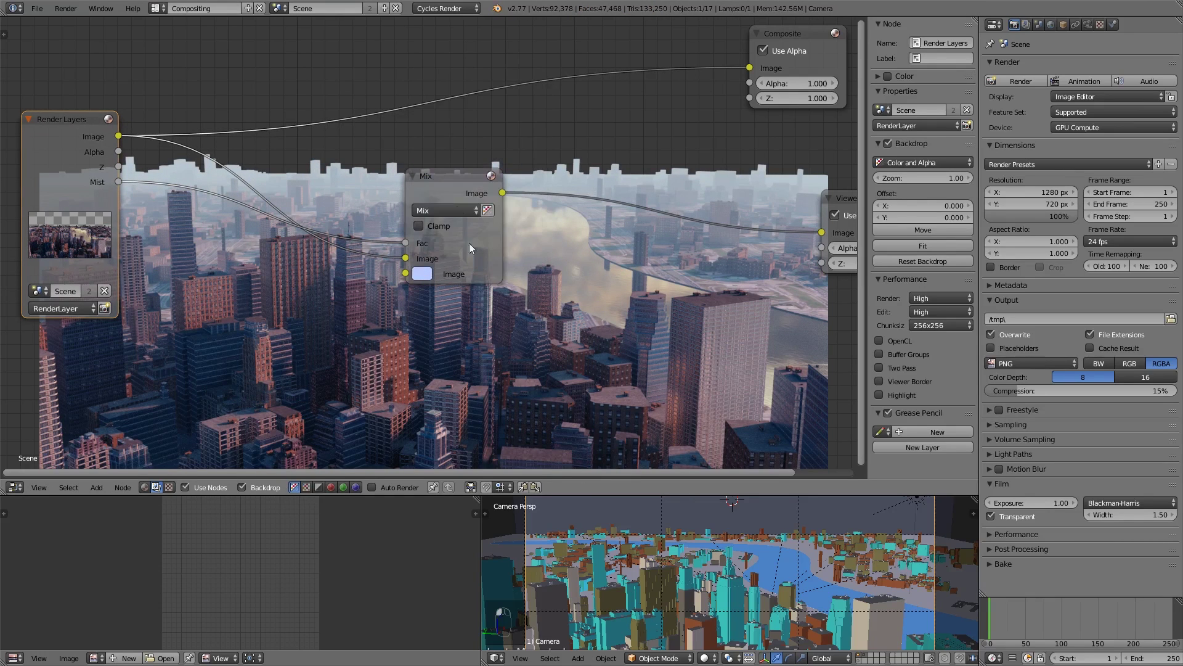
pyautogui.moveTo(445, 180); pyautogui.dragTo(477, 179)
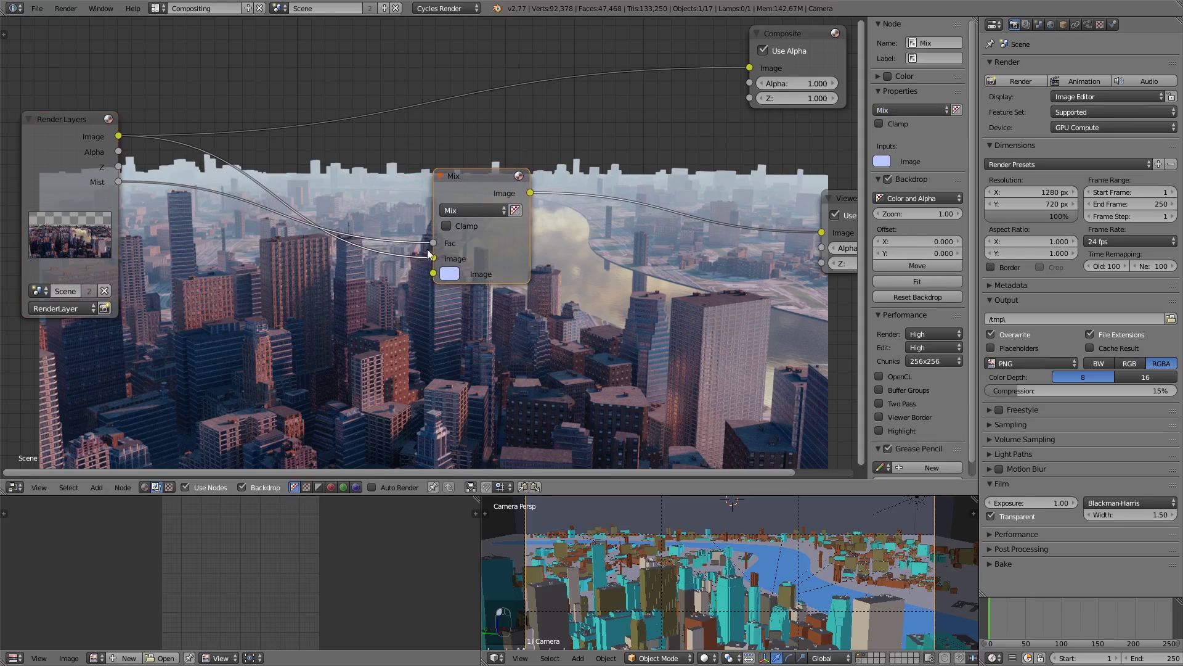
# Insert a ColorRamp node on the link between the Mist pass and the Mix factor.
pyautogui.hotkey('shift', 'a')
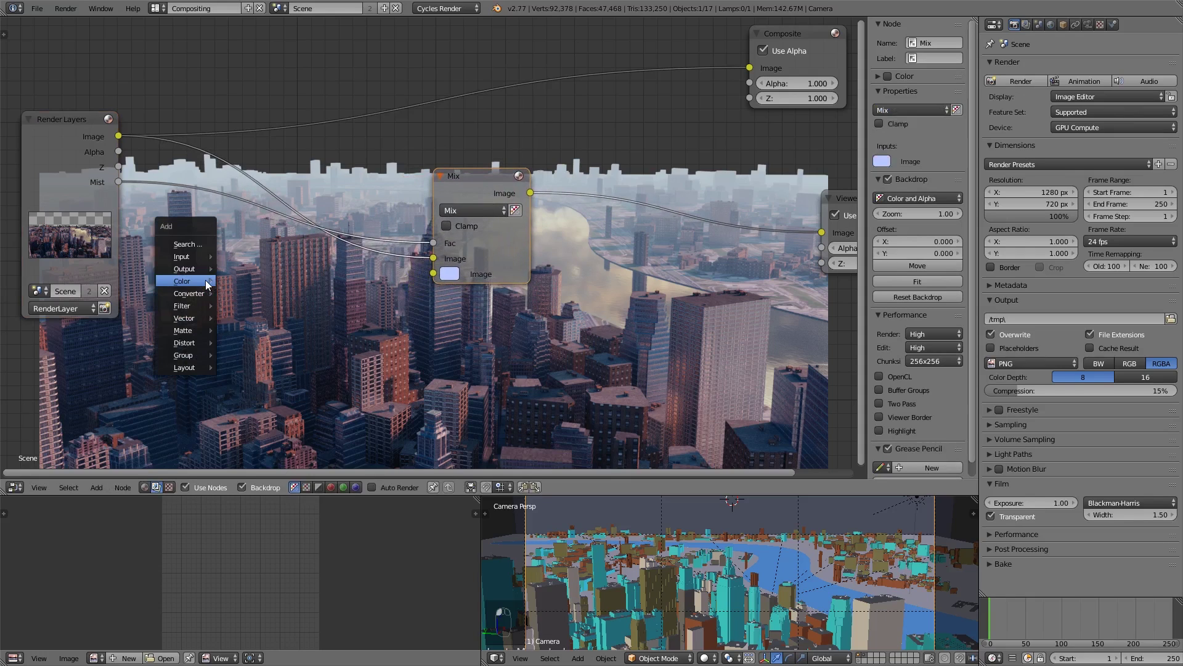
pyautogui.moveTo(190, 321)
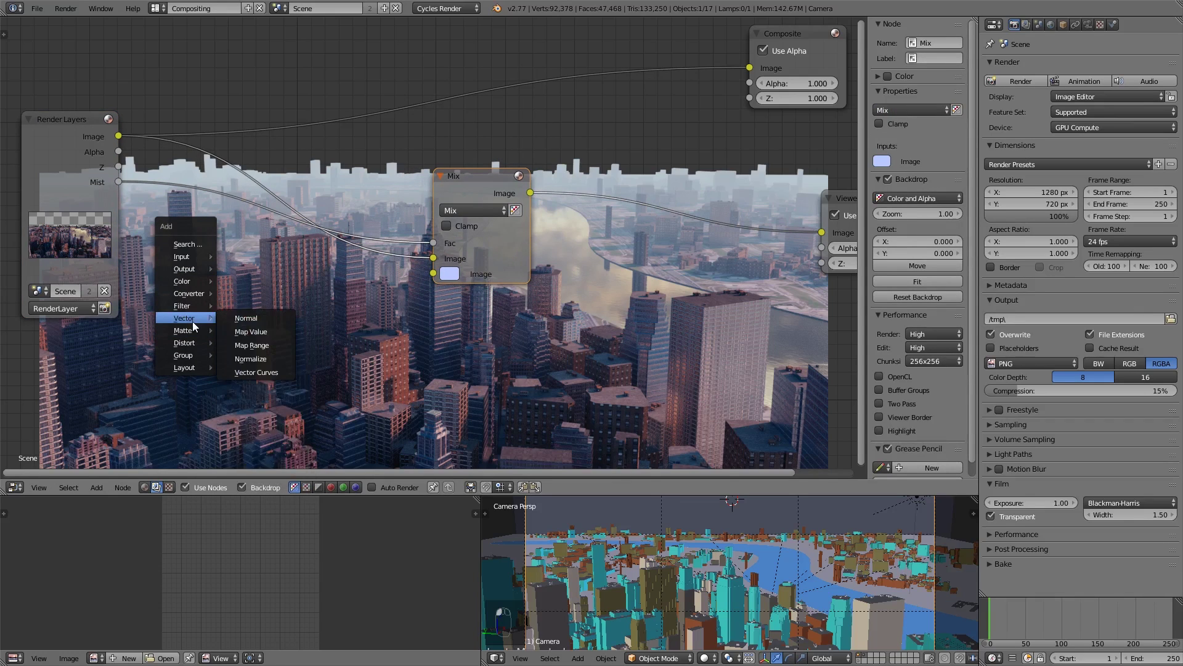
pyautogui.moveTo(195, 294)
pyautogui.click(251, 307)
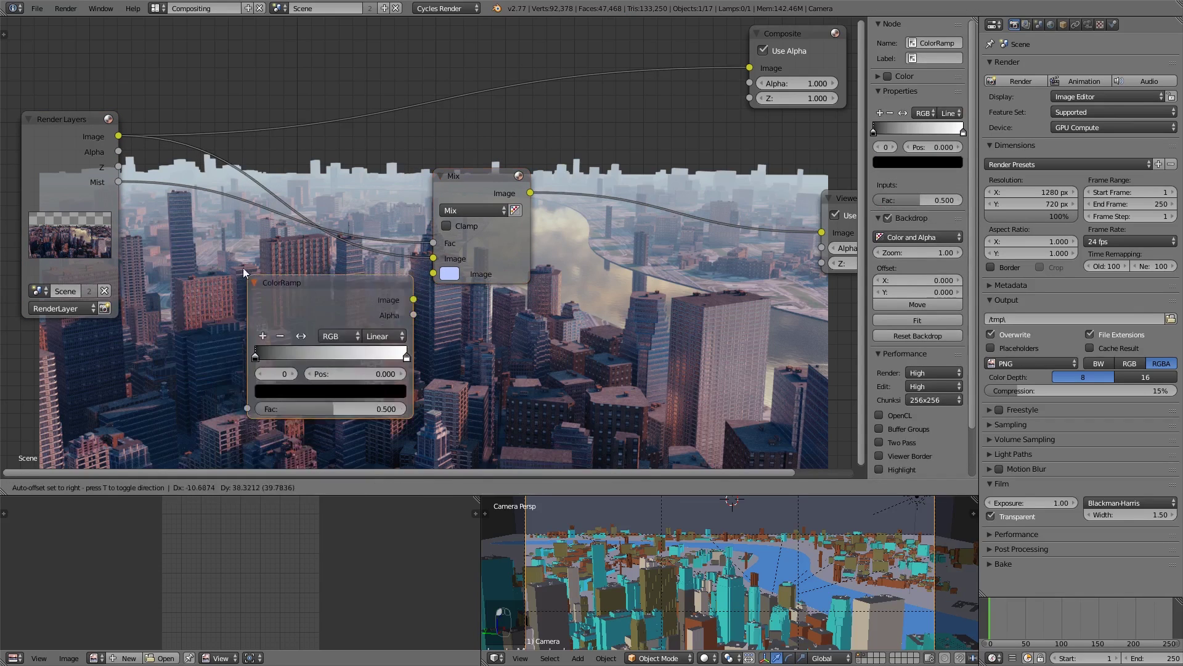
pyautogui.click(239, 217)
pyautogui.moveTo(240, 223); pyautogui.dragTo(246, 247)
# Darken the ColorRamp's white stop to a grey of about 0.610 to soften the mist.
pyautogui.click(340, 316)
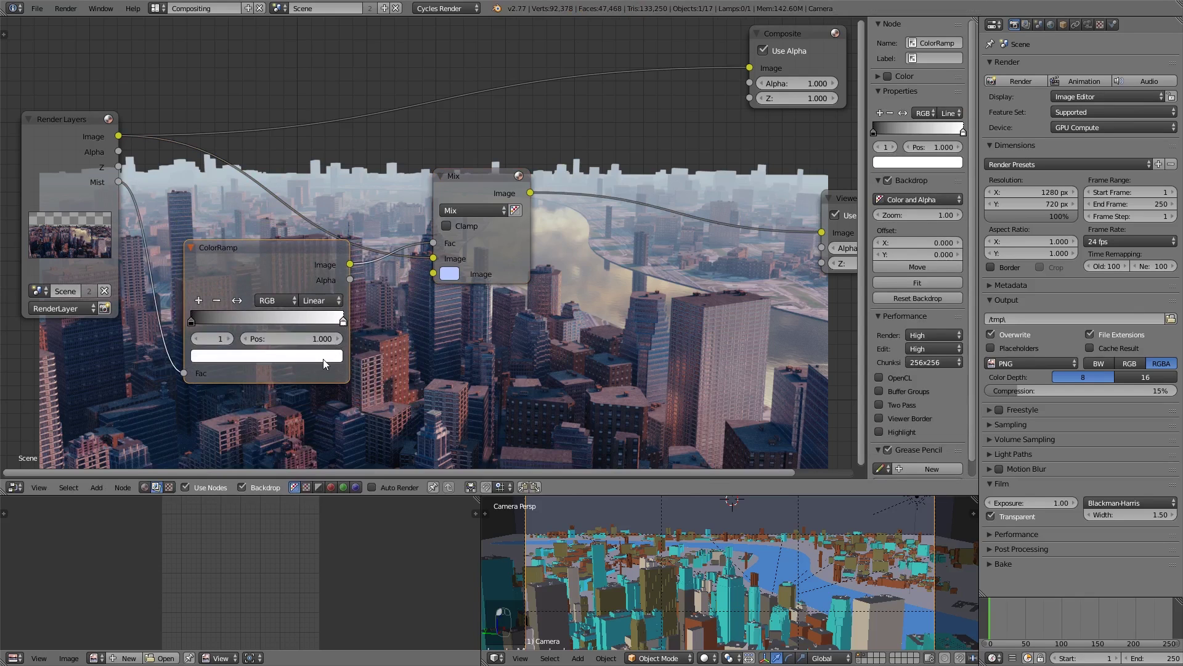
pyautogui.click(323, 357)
pyautogui.click(309, 356)
pyautogui.moveTo(313, 185); pyautogui.dragTo(311, 172)
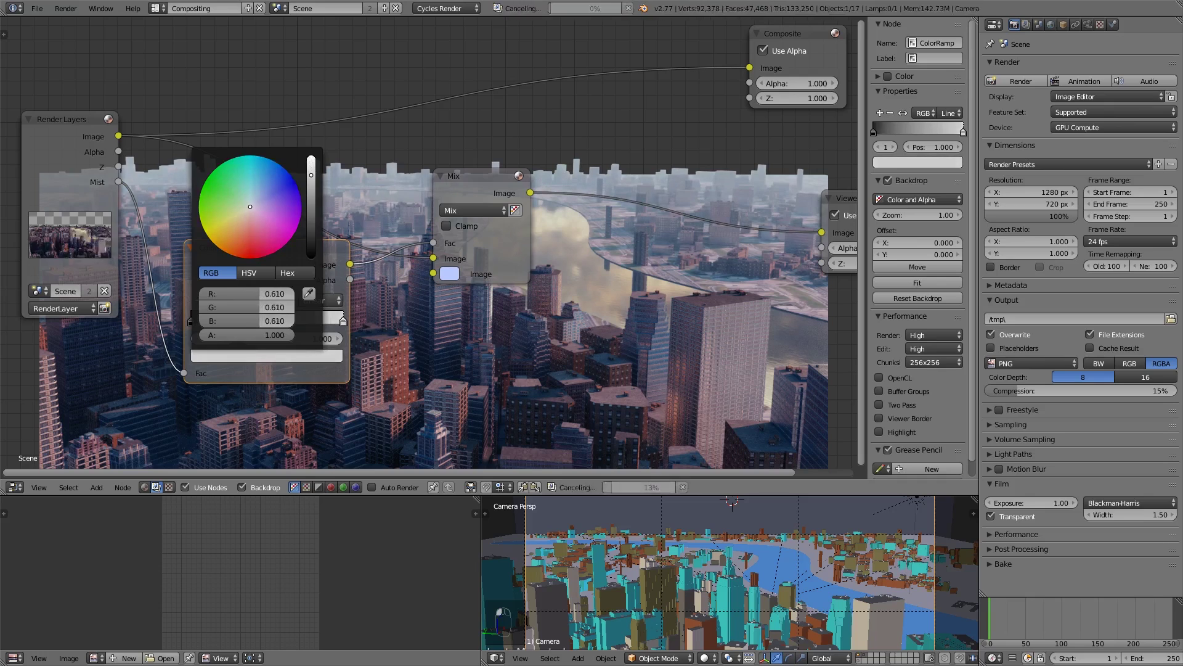
# Nudge the Mix node aside, duplicate the Render Layers node and place the copy above the original.
pyautogui.moveTo(455, 226); pyautogui.dragTo(352, 283, button='middle')
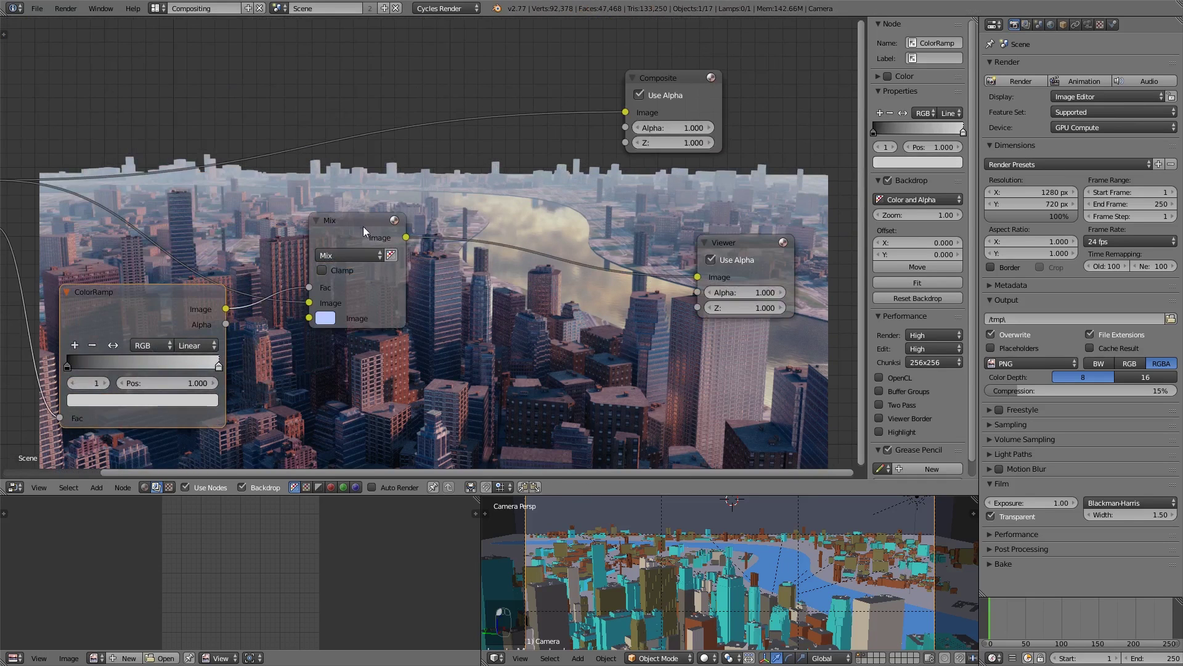
pyautogui.moveTo(364, 228); pyautogui.dragTo(374, 232)
pyautogui.moveTo(430, 236)
pyautogui.mouseDown(button='middle')
pyautogui.moveTo(444, 239)
pyautogui.moveTo(429, 250)
pyautogui.mouseUp(button='middle')
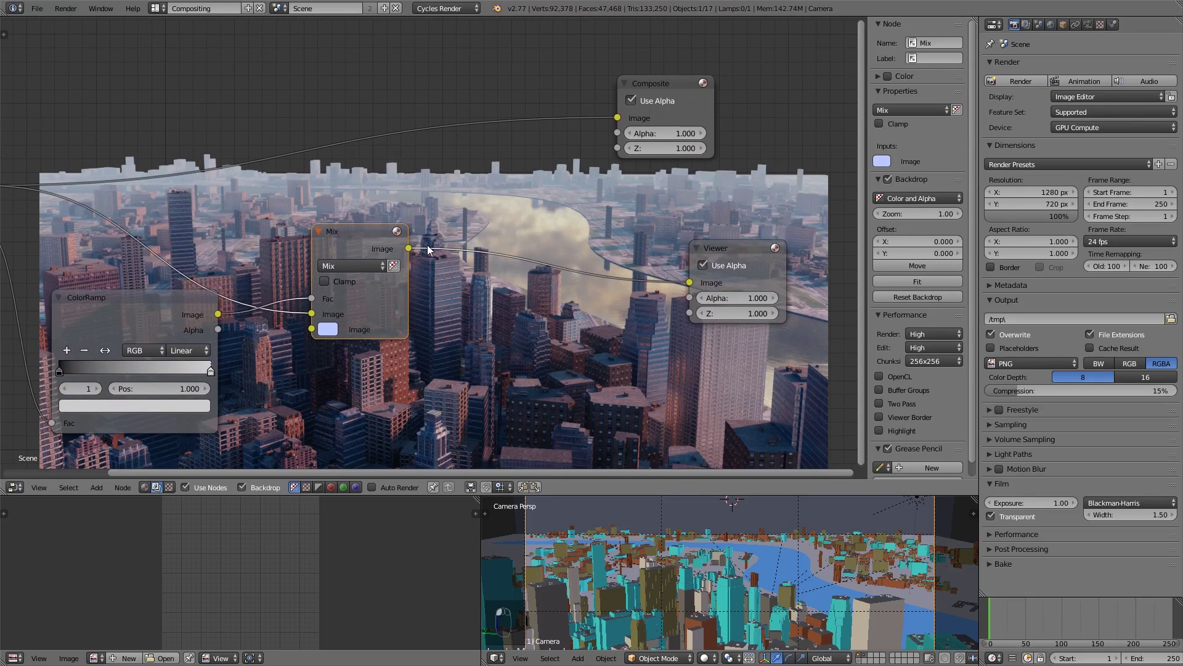
pyautogui.keyDown('ctrl'); pyautogui.hscroll(-5, 473, 143); pyautogui.keyUp('ctrl')
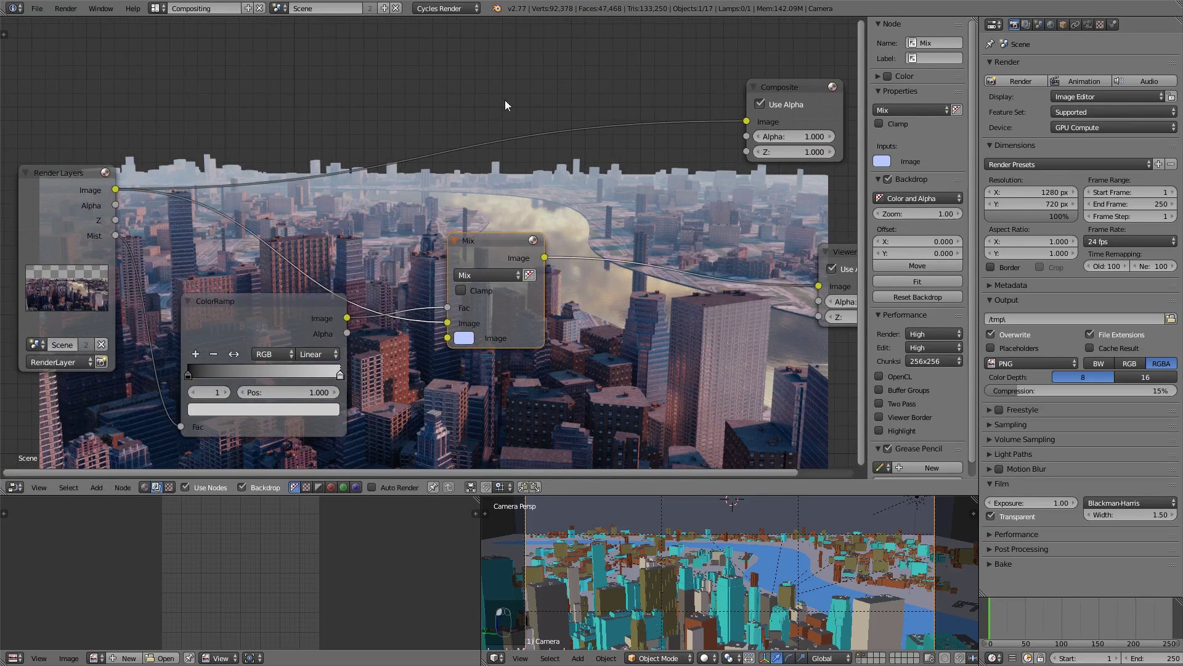
pyautogui.click(93, 187)
pyautogui.hotkey('shift', 'd')
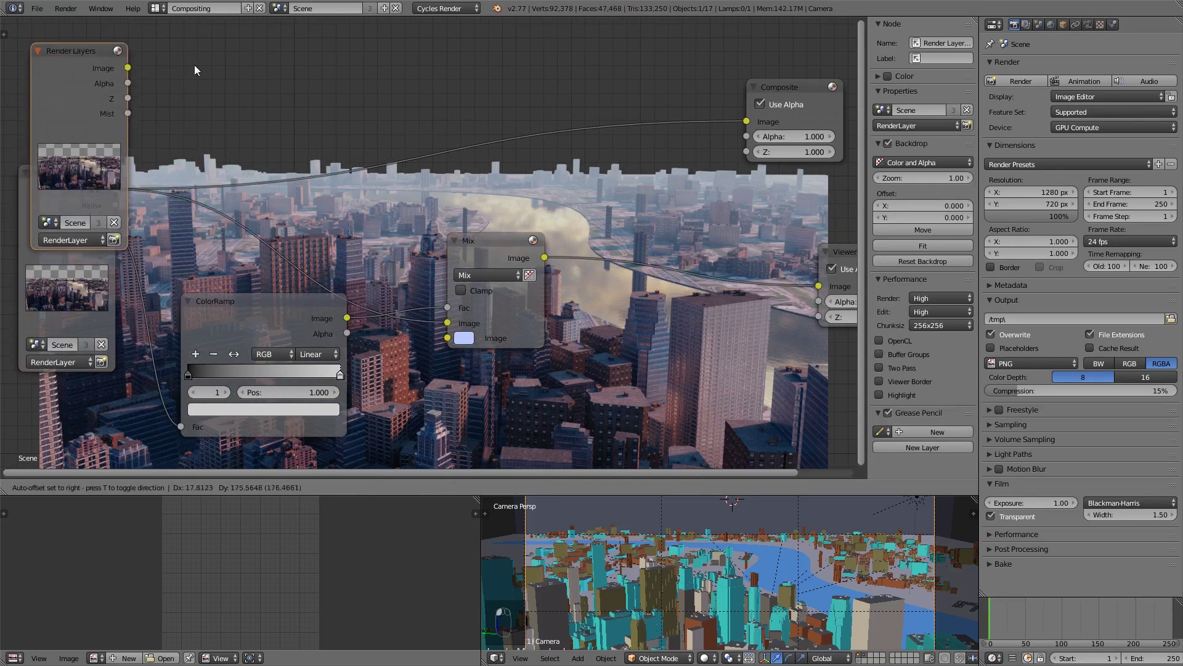
pyautogui.click(187, 409)
pyautogui.moveTo(265, 165); pyautogui.dragTo(275, 239, button='middle')
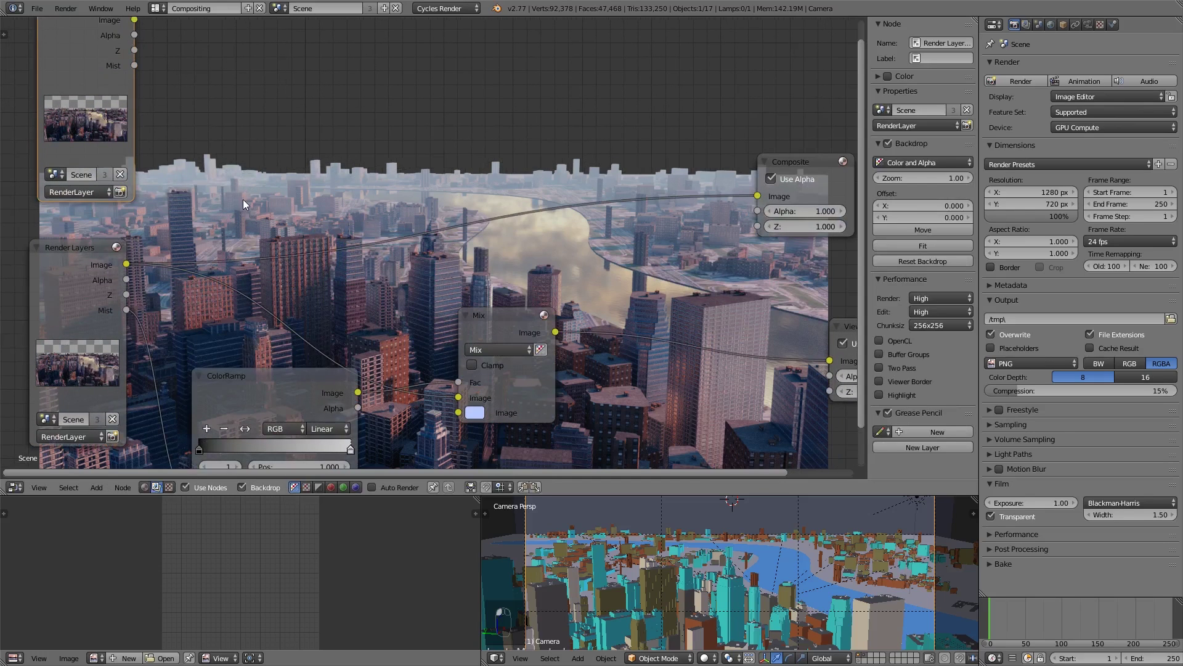
# Add an Alpha Over node on the link between the Mix and Viewer nodes.
pyautogui.keyDown('ctrl'); pyautogui.hscroll(3, 601, 282); pyautogui.keyUp('ctrl')
pyautogui.hotkey('shift', 'a')
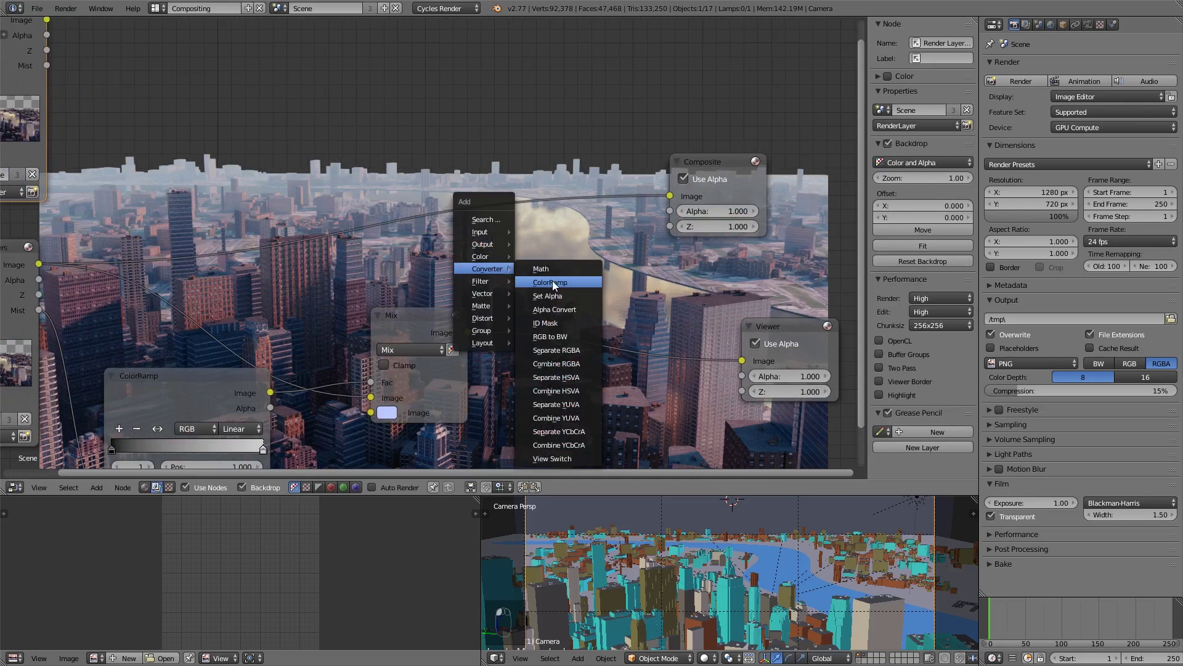
pyautogui.moveTo(493, 258)
pyautogui.click(543, 270)
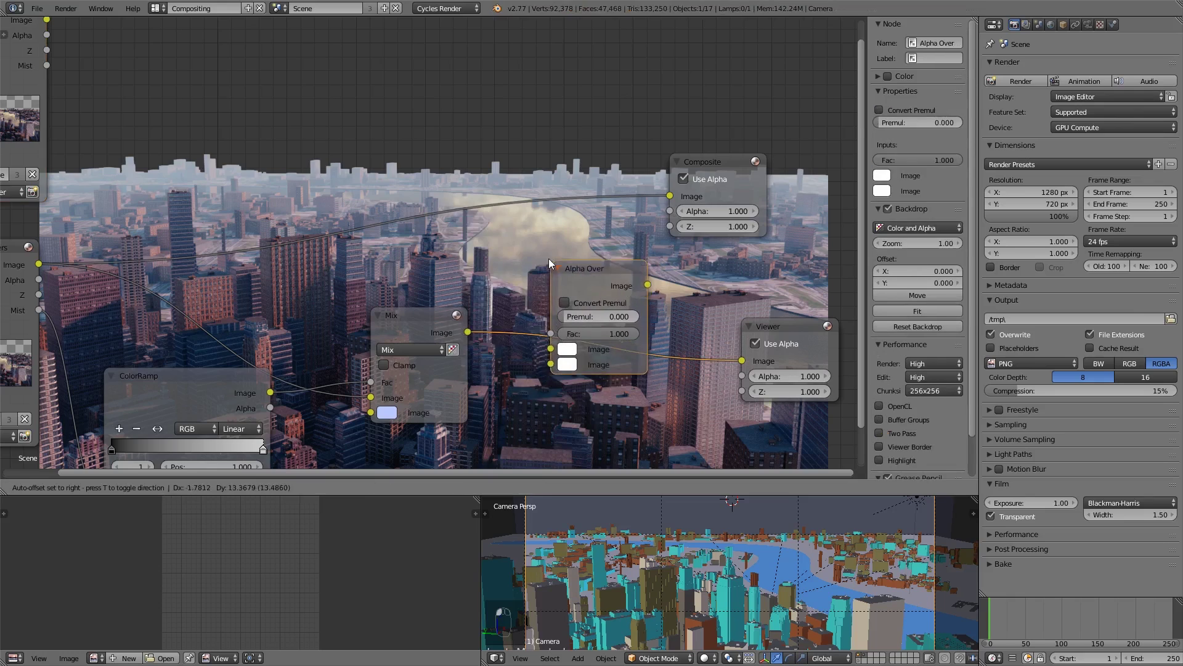
pyautogui.click(575, 268)
pyautogui.moveTo(574, 268); pyautogui.dragTo(572, 236)
pyautogui.scroll(-1, 571, 235)
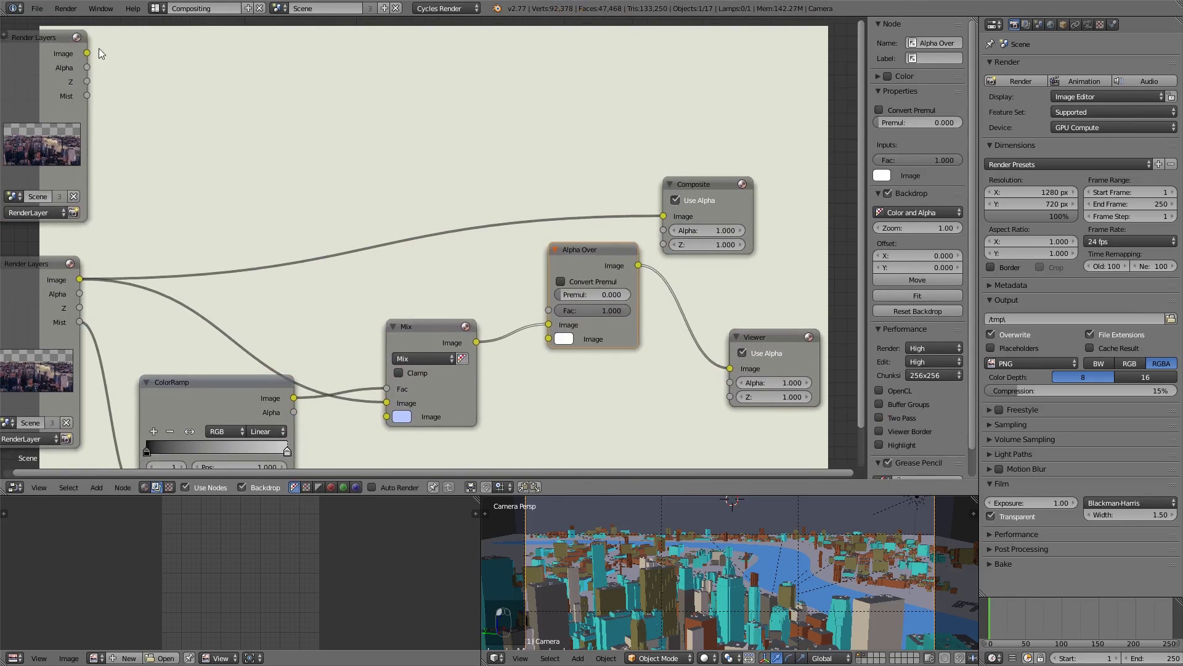
# Feed the upper Render Layers image into Alpha Over's second input and switch that node's layer to RenderLayer.001, keeping Premul at 0.000.
pyautogui.moveTo(86, 53); pyautogui.dragTo(568, 332)
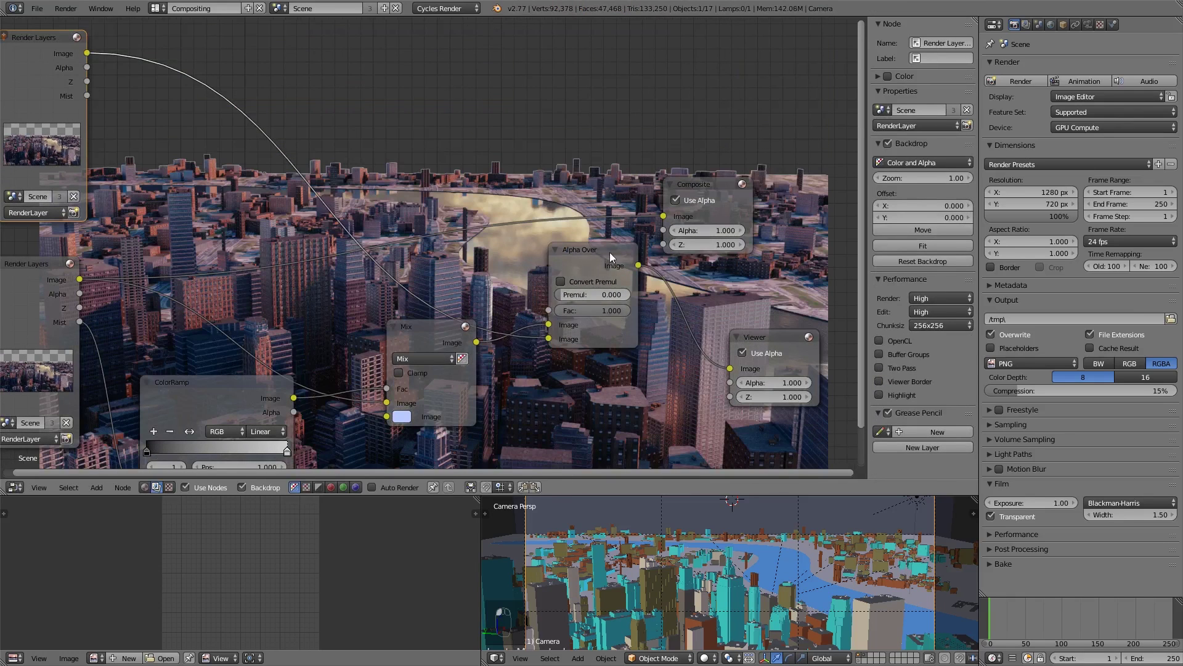
pyautogui.moveTo(609, 253); pyautogui.dragTo(635, 253)
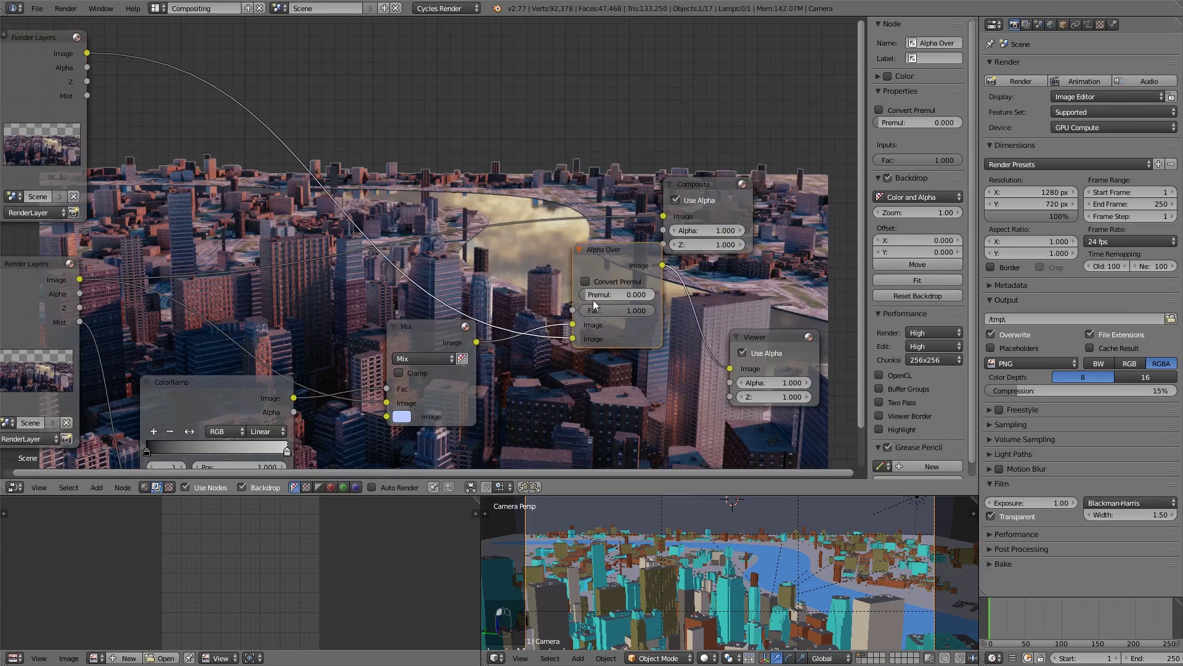
pyautogui.moveTo(591, 295)
pyautogui.mouseDown()
pyautogui.moveTo(653, 295)
pyautogui.moveTo(604, 295)
pyautogui.mouseUp()
pyautogui.click(32, 212)
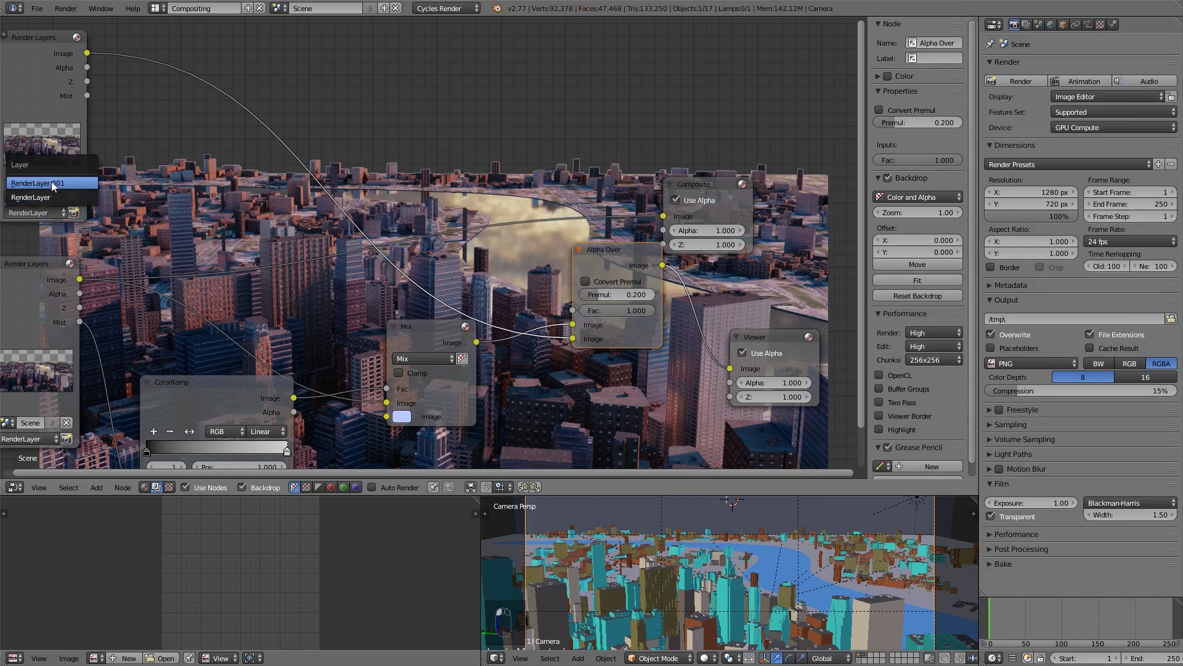
pyautogui.click(50, 182)
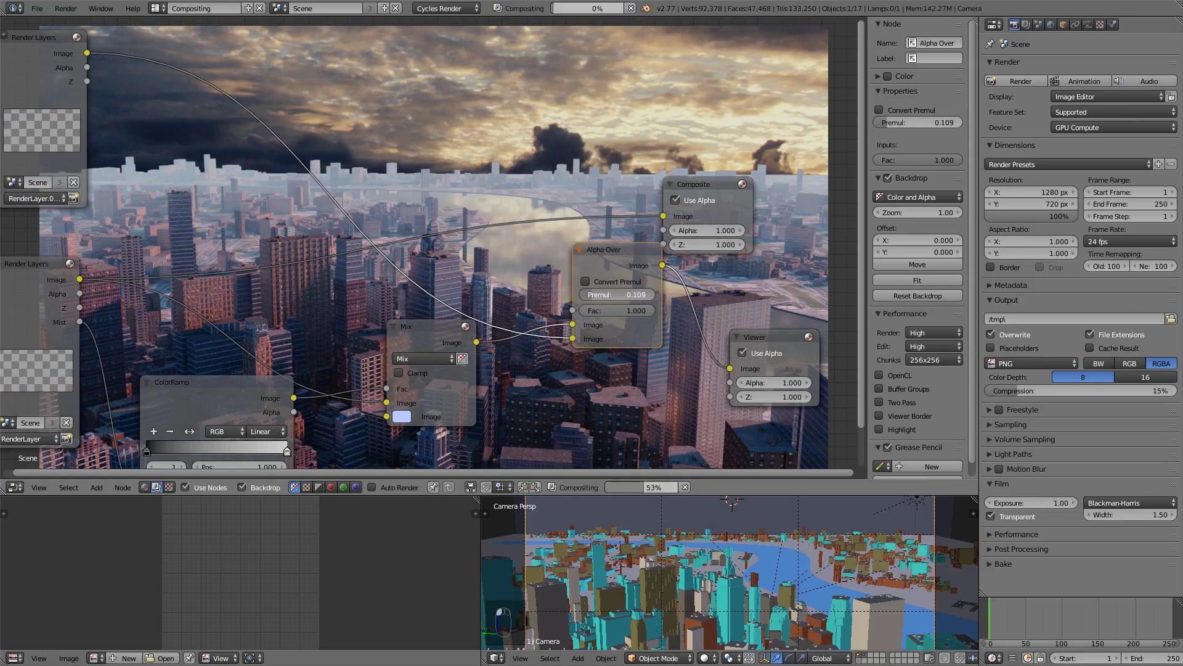
pyautogui.moveTo(607, 295); pyautogui.dragTo(586, 295)
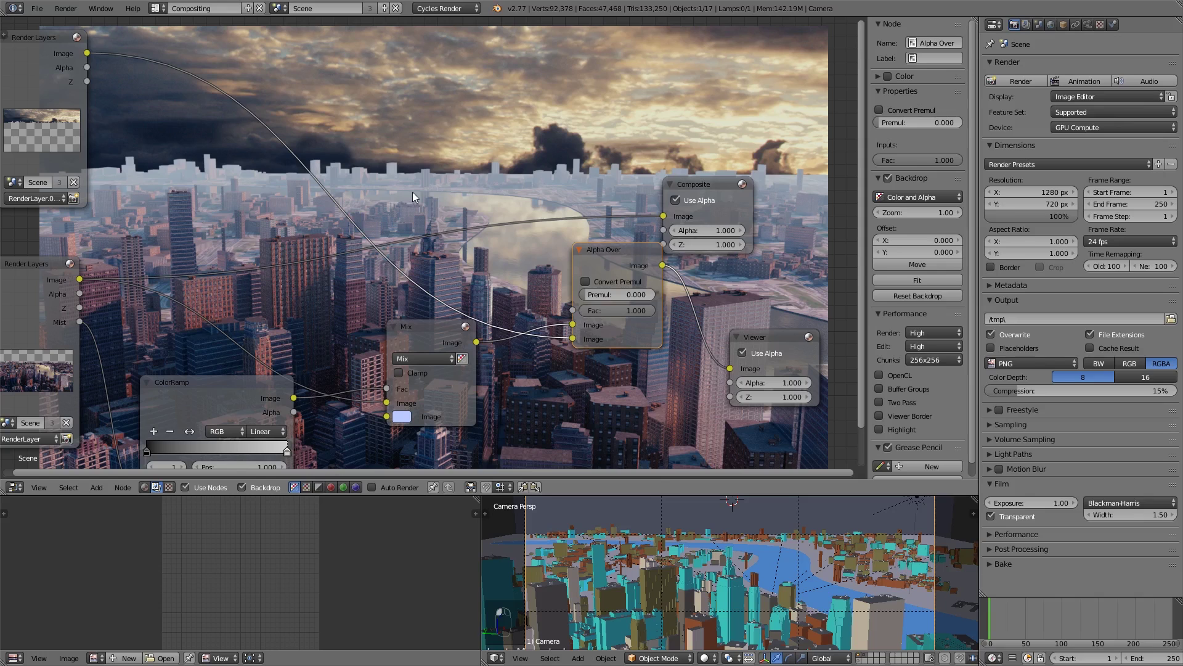
# Lower the Alpha Over node slightly and move the Composite node clear of it.
pyautogui.moveTo(496, 199); pyautogui.dragTo(441, 304, button='middle')
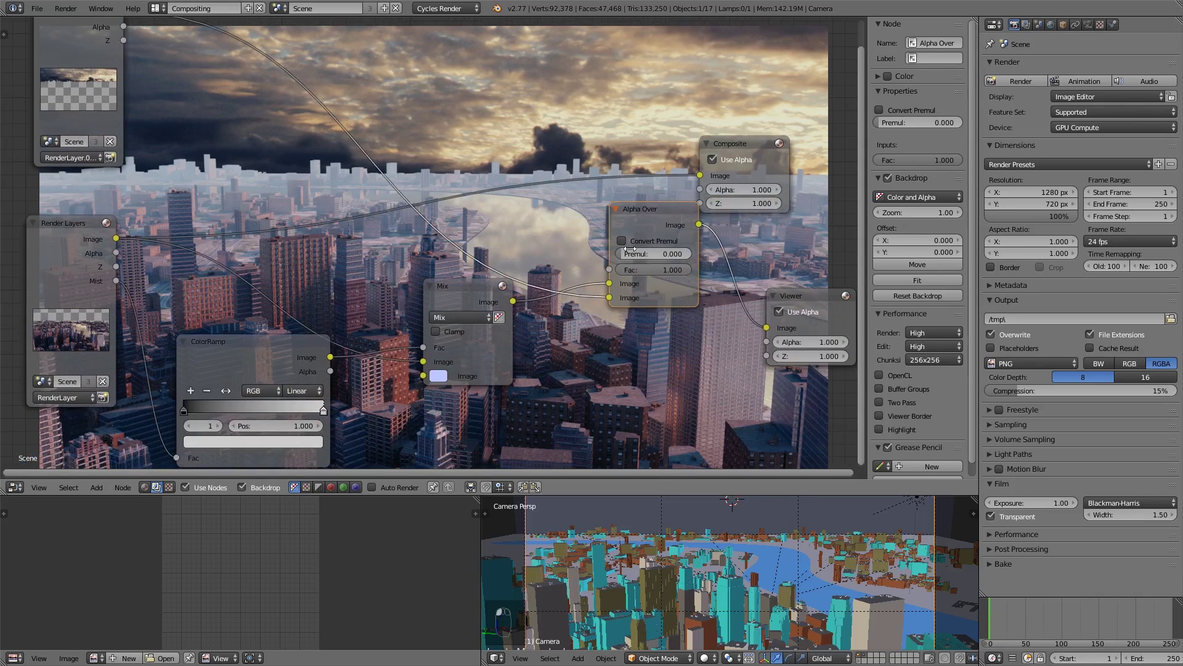
pyautogui.moveTo(666, 211); pyautogui.dragTo(674, 242)
pyautogui.moveTo(745, 147); pyautogui.dragTo(773, 134)
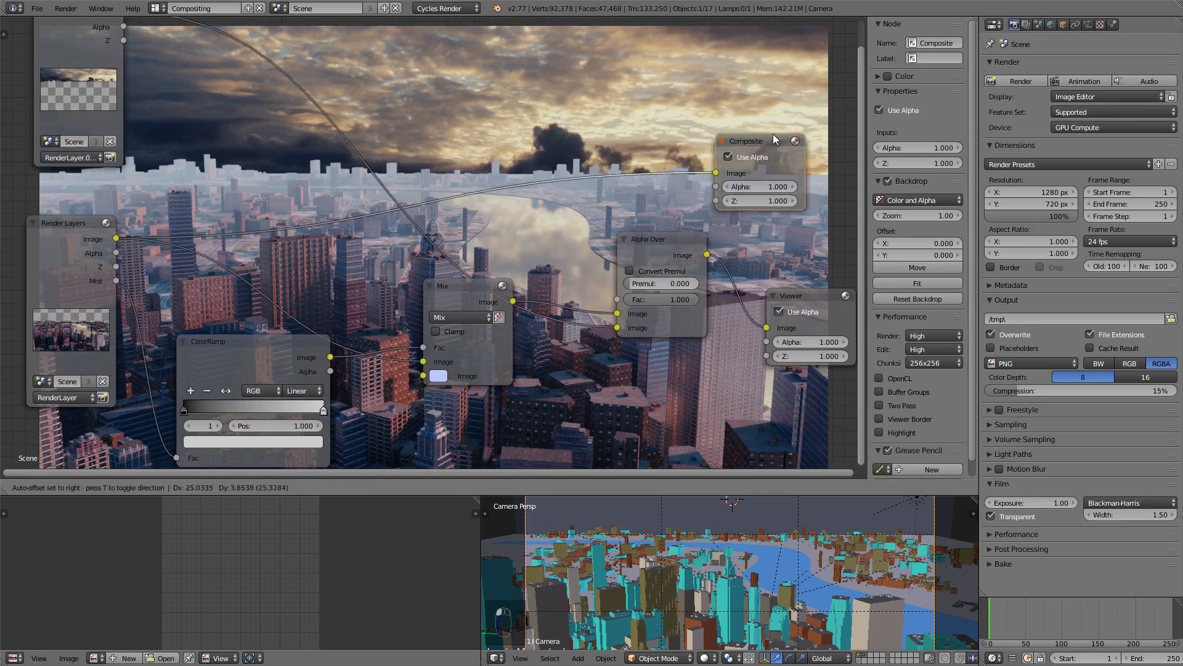
pyautogui.click(458, 290)
pyautogui.hotkey('shift', 'd')
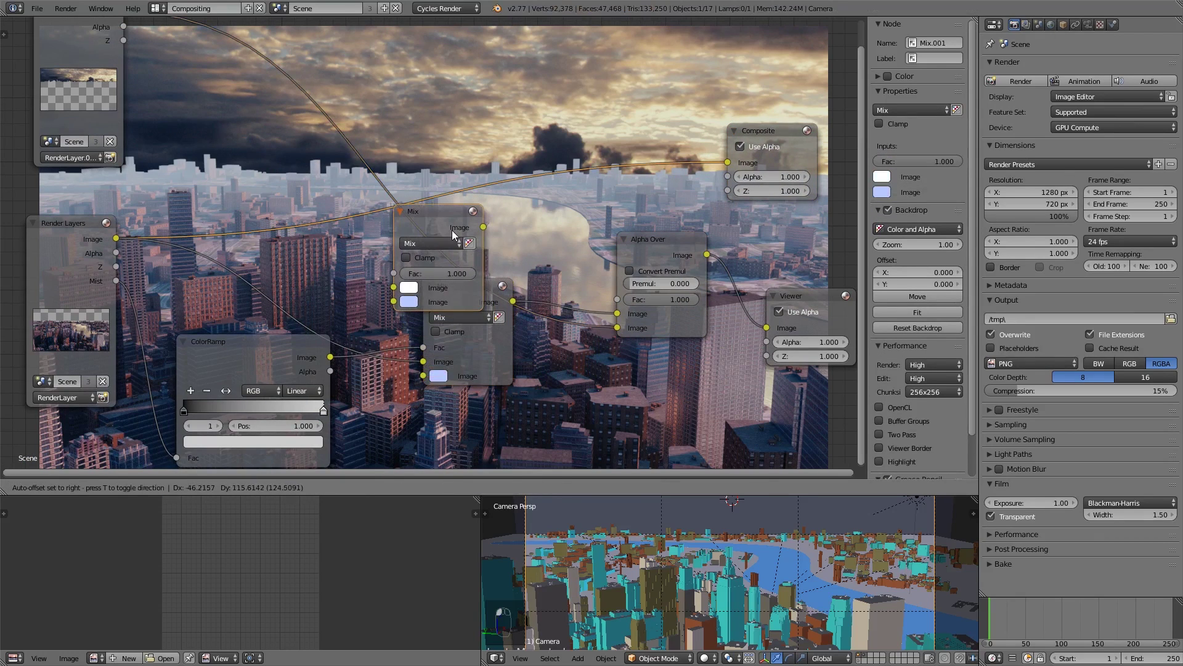
pyautogui.hotkey('ctrl', 'z')
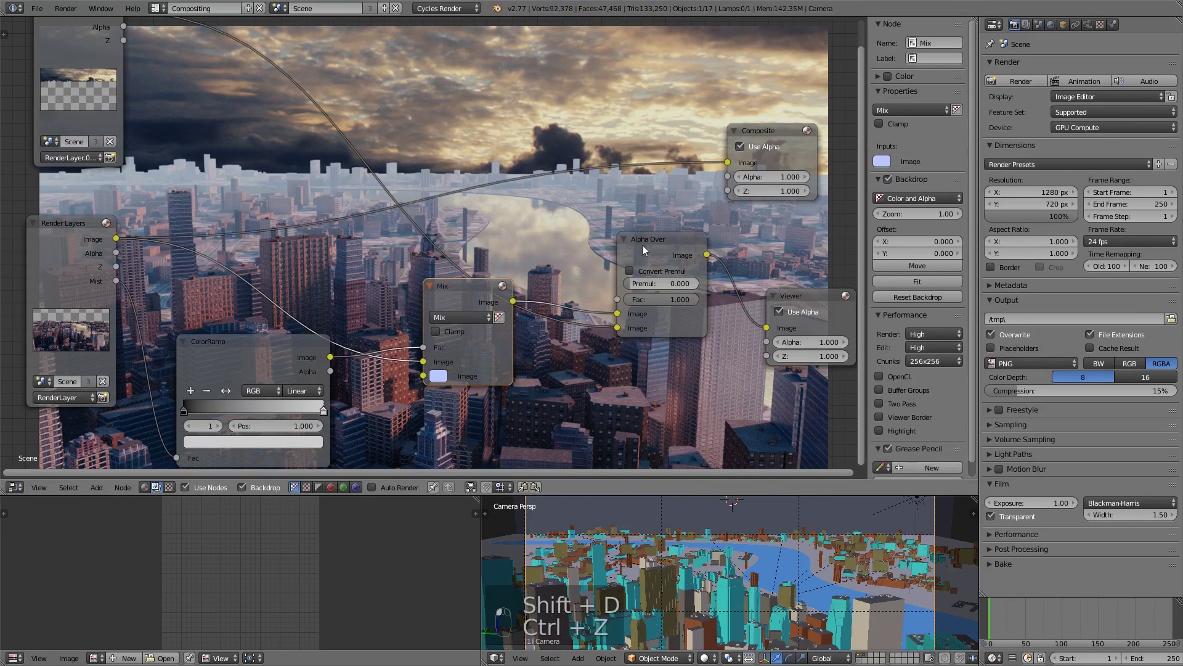
# Space out the Alpha Over, Viewer, Mix and ColorRamp nodes for a cleaner layout.
pyautogui.moveTo(642, 245); pyautogui.dragTo(655, 251)
pyautogui.moveTo(655, 269); pyautogui.dragTo(589, 289, button='middle')
pyautogui.moveTo(748, 313); pyautogui.dragTo(773, 298)
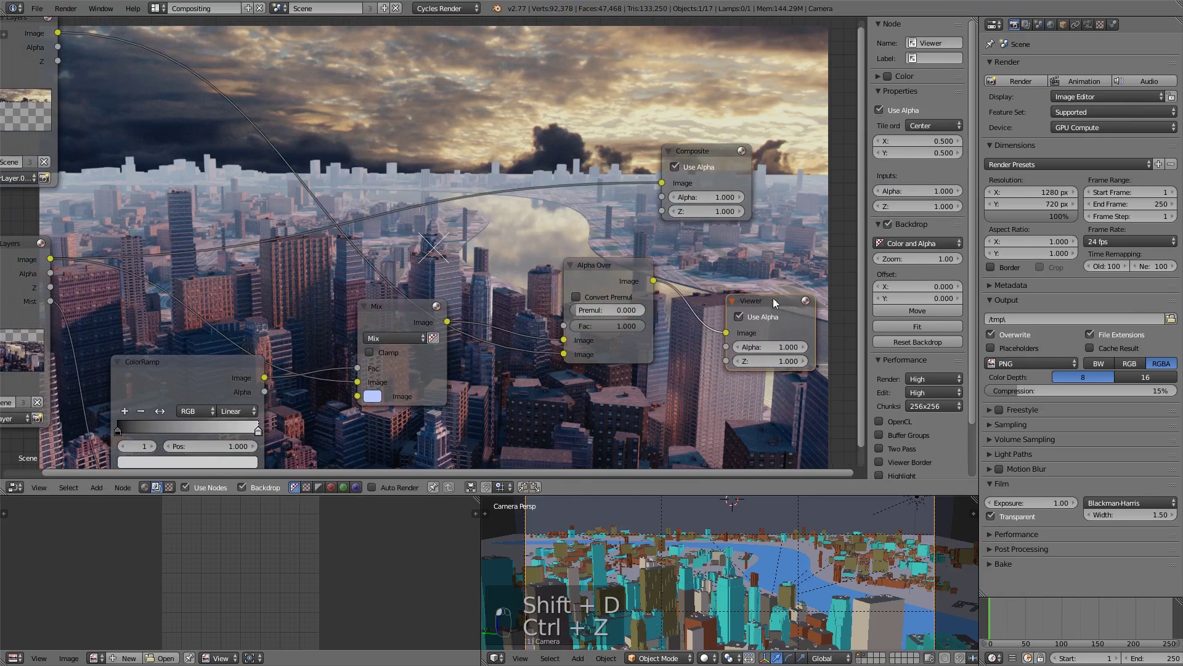
pyautogui.moveTo(605, 272); pyautogui.dragTo(625, 249)
pyautogui.moveTo(408, 322); pyautogui.dragTo(403, 328)
pyautogui.moveTo(235, 367); pyautogui.dragTo(333, 355, button='middle')
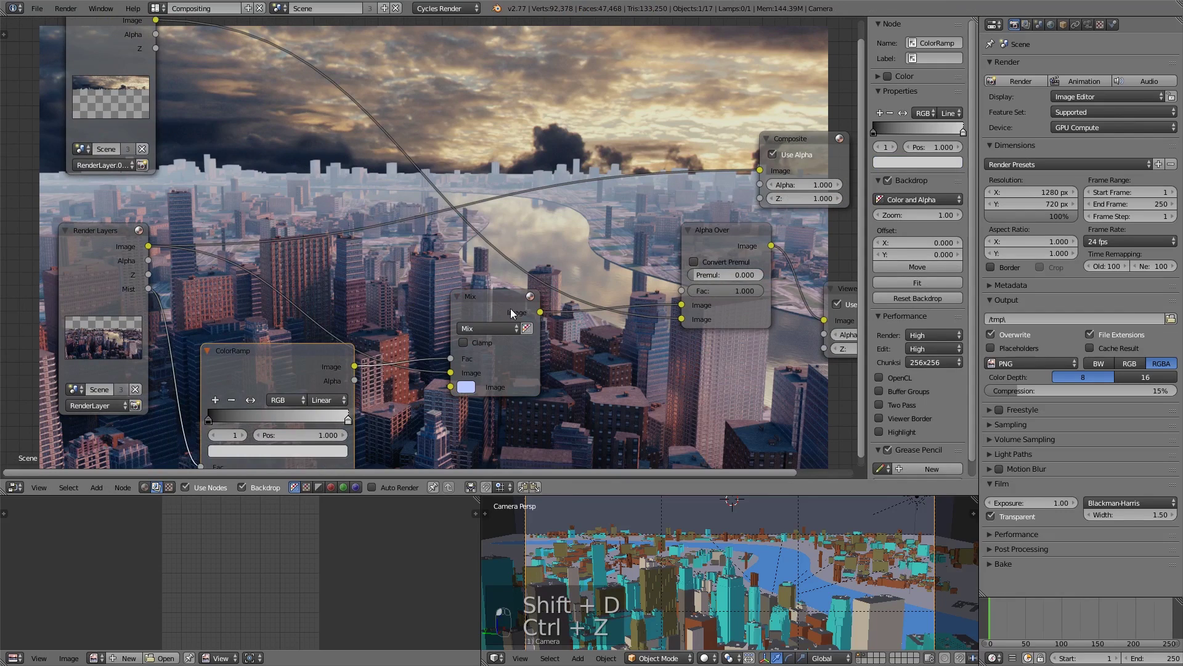
pyautogui.click(483, 300)
pyautogui.hotkey('shift', 'd')
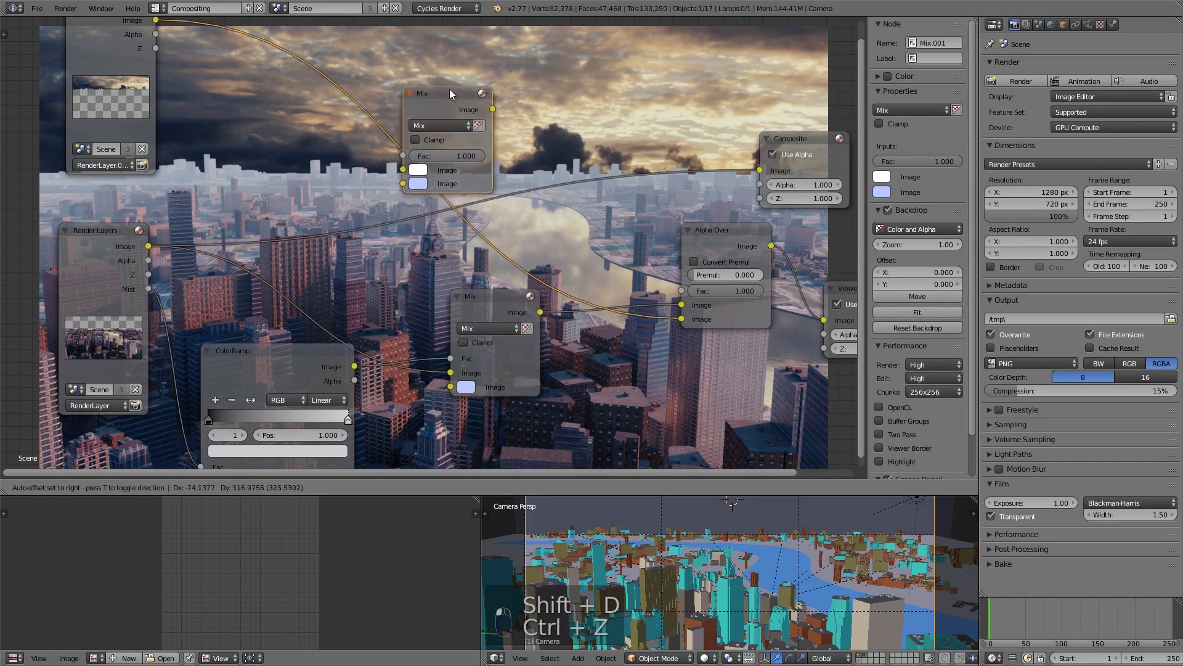
pyautogui.click(450, 92)
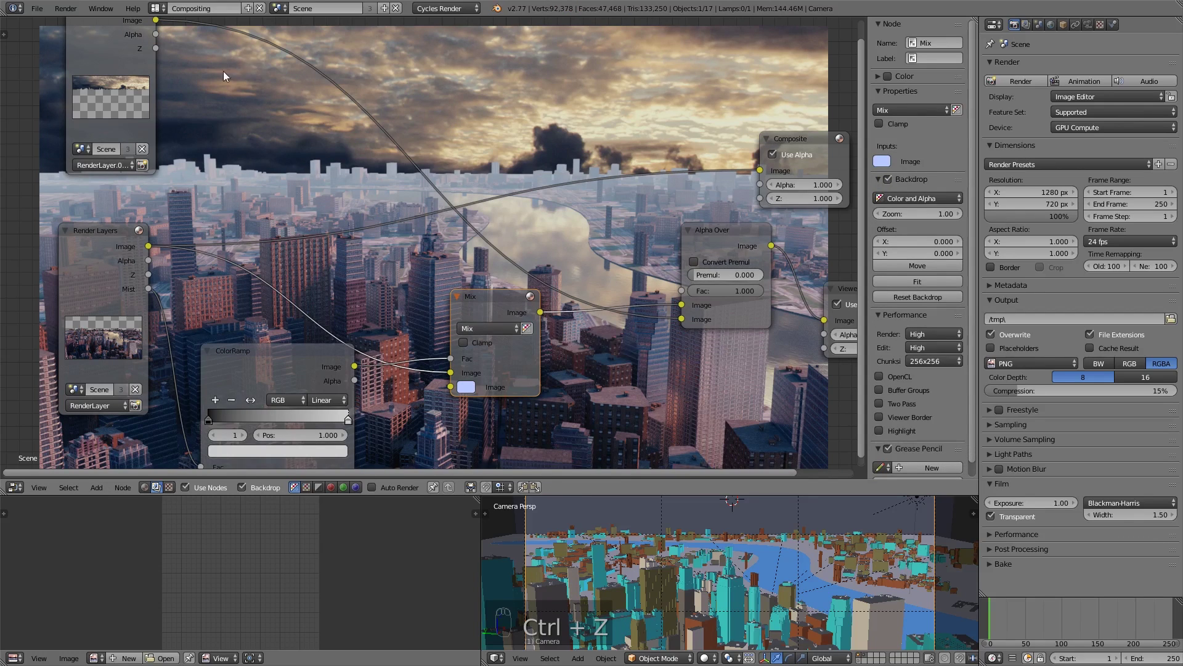
pyautogui.moveTo(157, 20); pyautogui.dragTo(471, 388)
pyautogui.moveTo(475, 300); pyautogui.dragTo(552, 308)
pyautogui.hotkey('ctrl', 'z')
pyautogui.hotkey('ctrl', 'z')
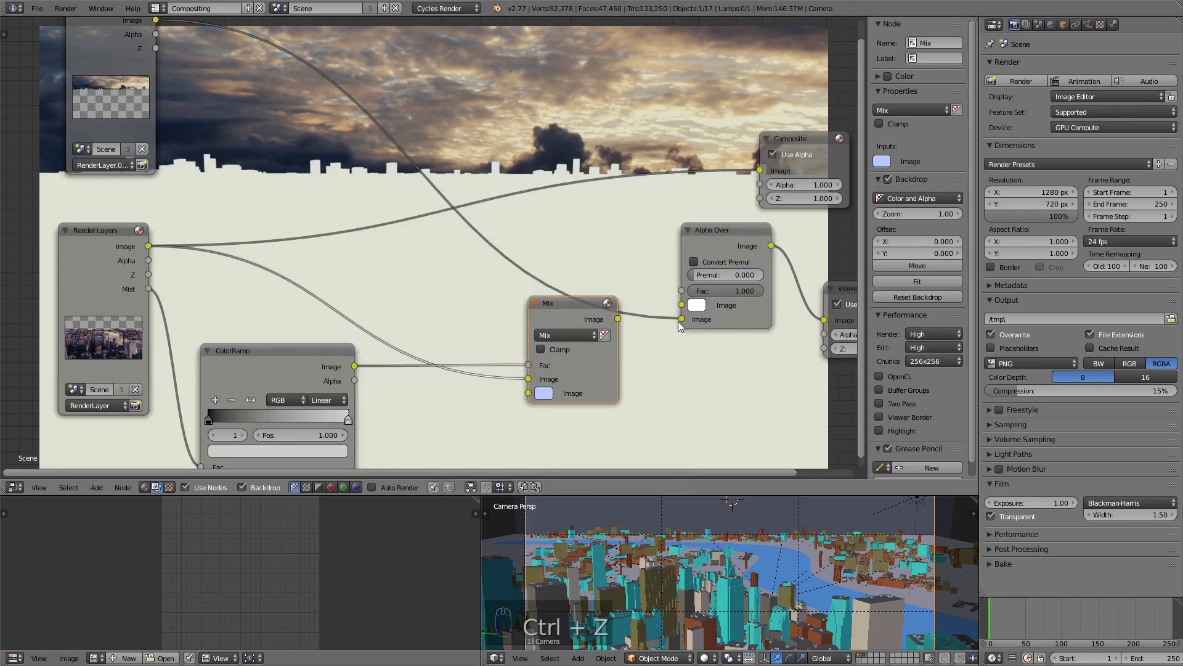
# Move Alpha Over ahead of Mix, feed both render layers' images into it, and route its output through Mix to the Viewer.
pyautogui.moveTo(718, 230); pyautogui.dragTo(400, 188)
pyautogui.moveTo(402, 200); pyautogui.dragTo(431, 215, button='middle')
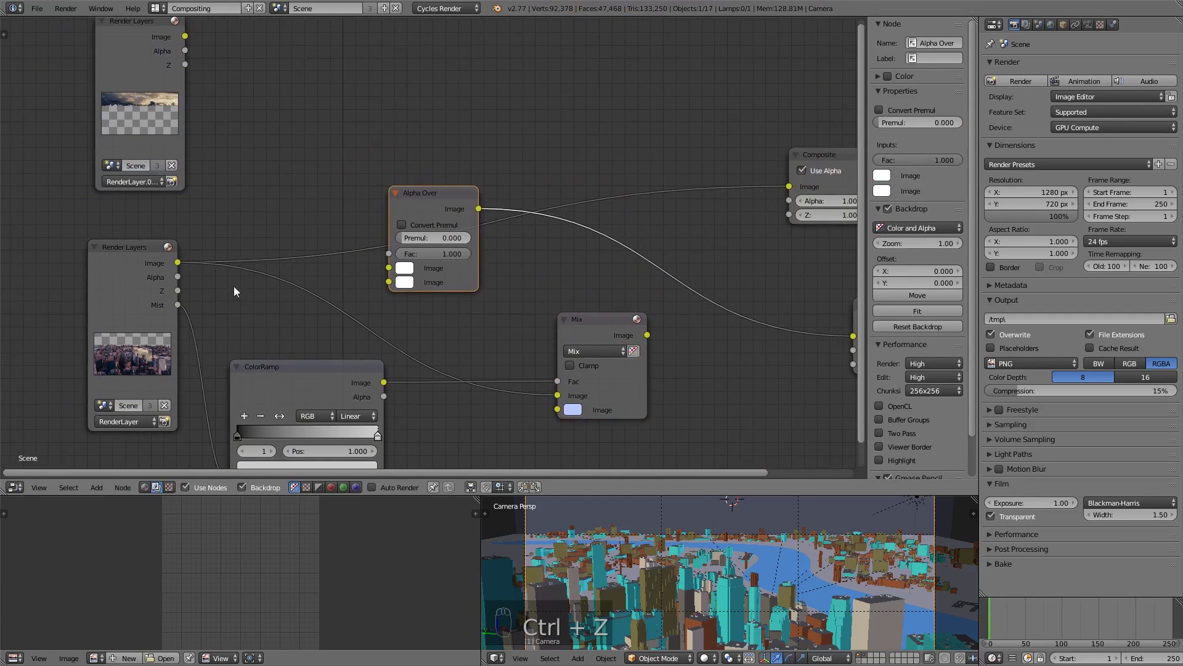
pyautogui.moveTo(177, 263); pyautogui.dragTo(401, 286)
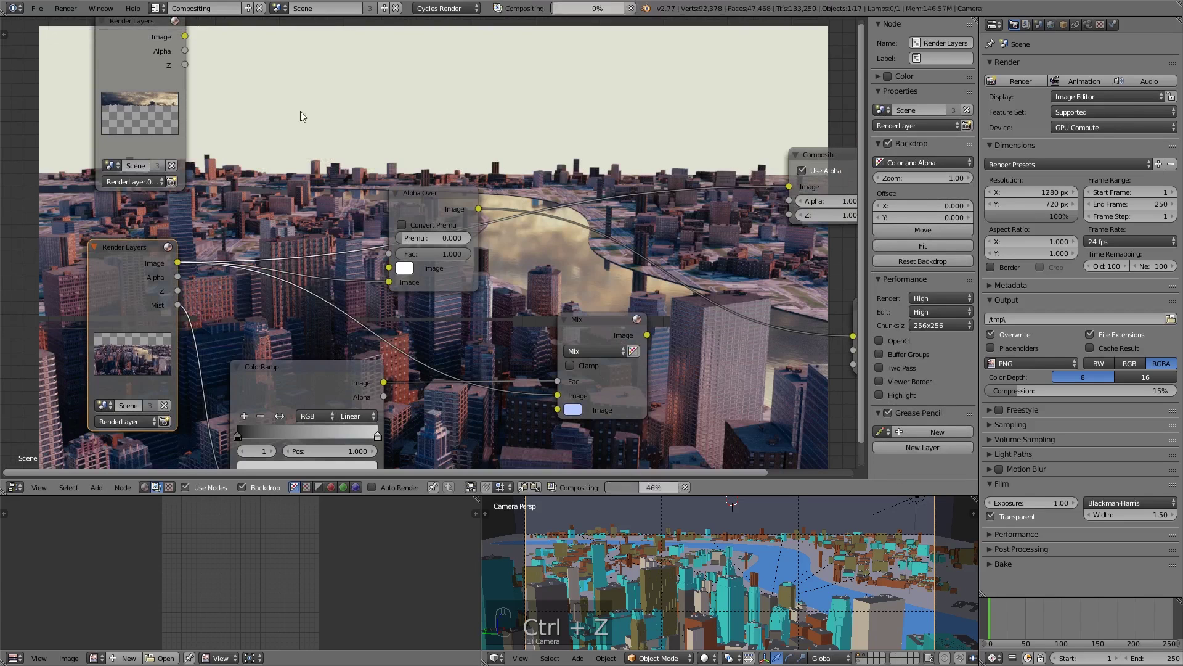
pyautogui.moveTo(184, 37); pyautogui.dragTo(395, 279)
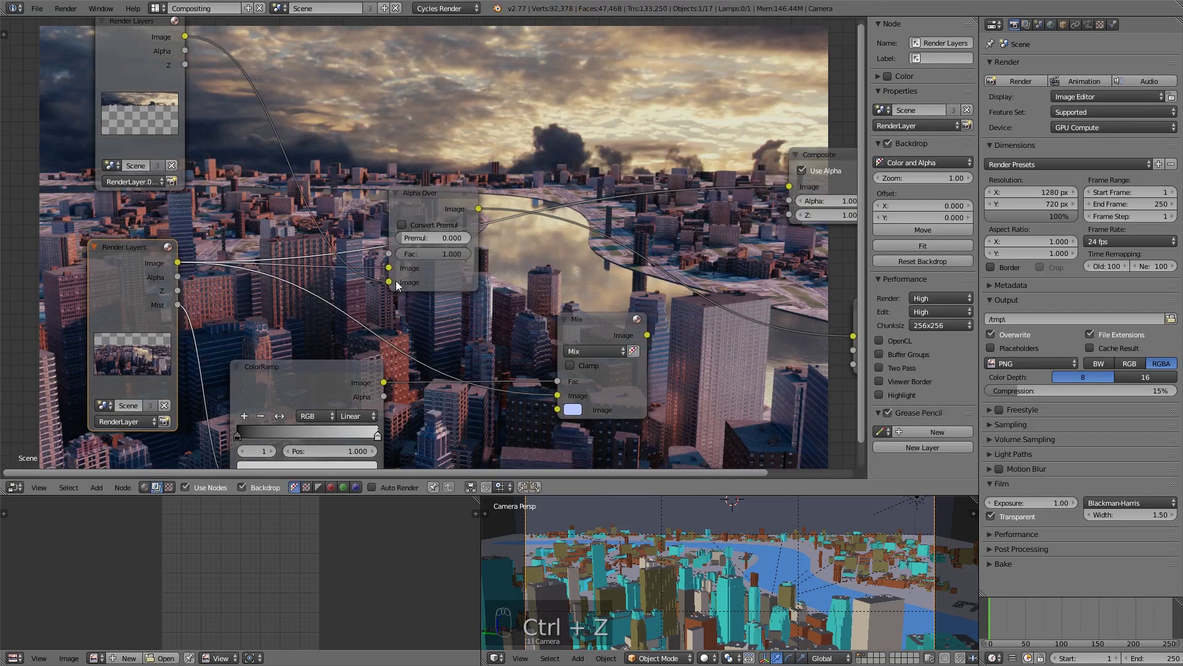
pyautogui.moveTo(453, 196); pyautogui.dragTo(556, 388)
pyautogui.keyDown('ctrl'); pyautogui.keyDown('shift'); pyautogui.click(613, 330); pyautogui.keyUp('shift'); pyautogui.keyUp('ctrl')
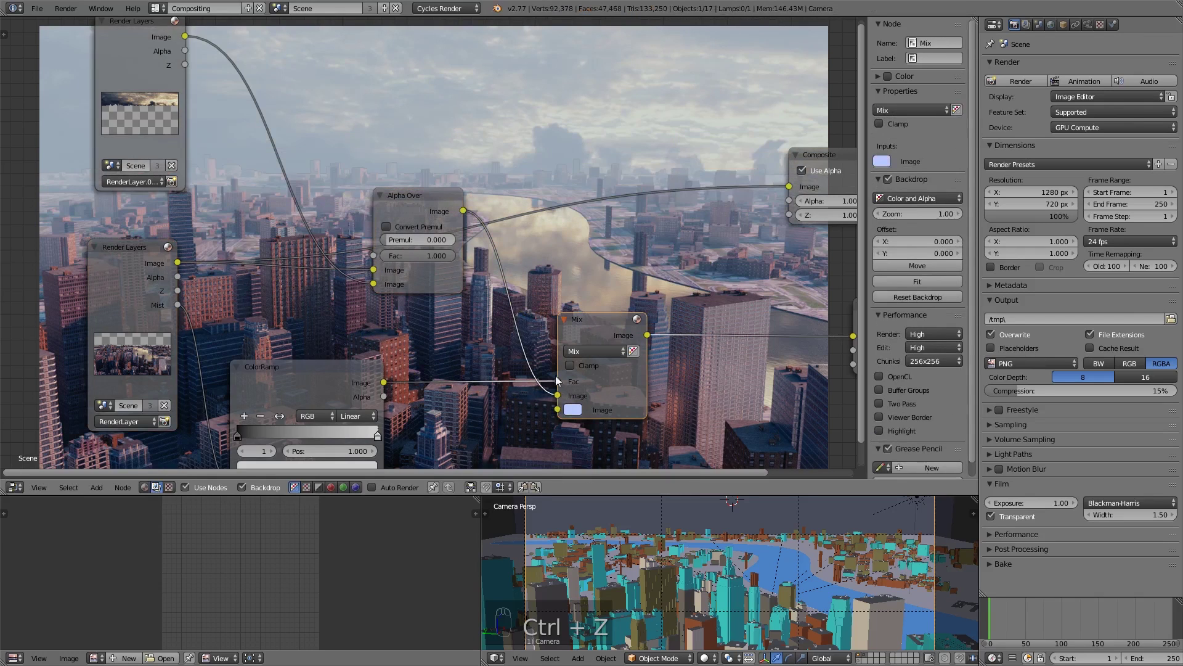
# Enable Convert Premul on the Alpha Over node and position it closer to the Mix node.
pyautogui.moveTo(431, 209); pyautogui.dragTo(542, 275)
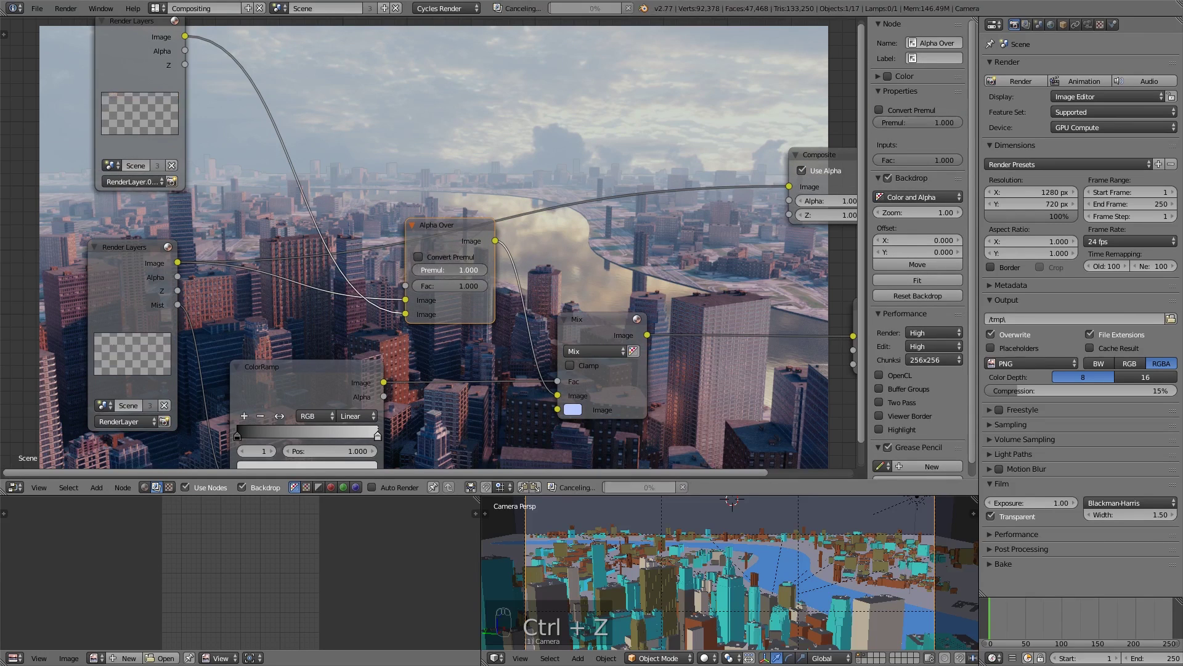
pyautogui.hotkey('ctrl', 'z')
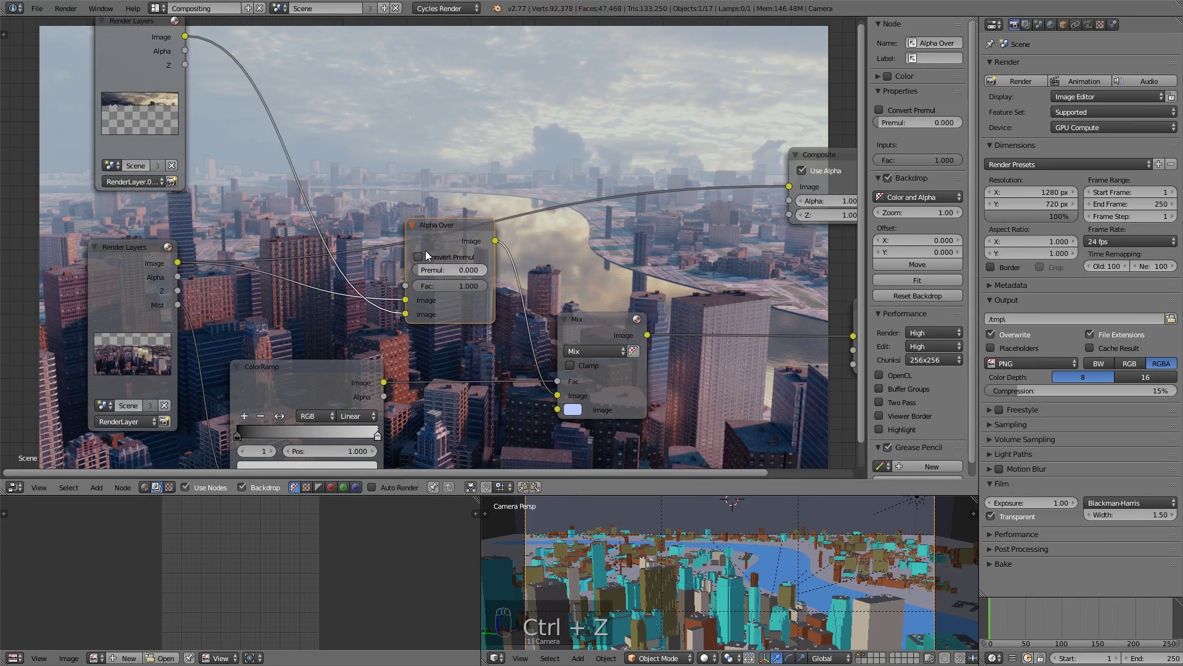
pyautogui.click(598, 326)
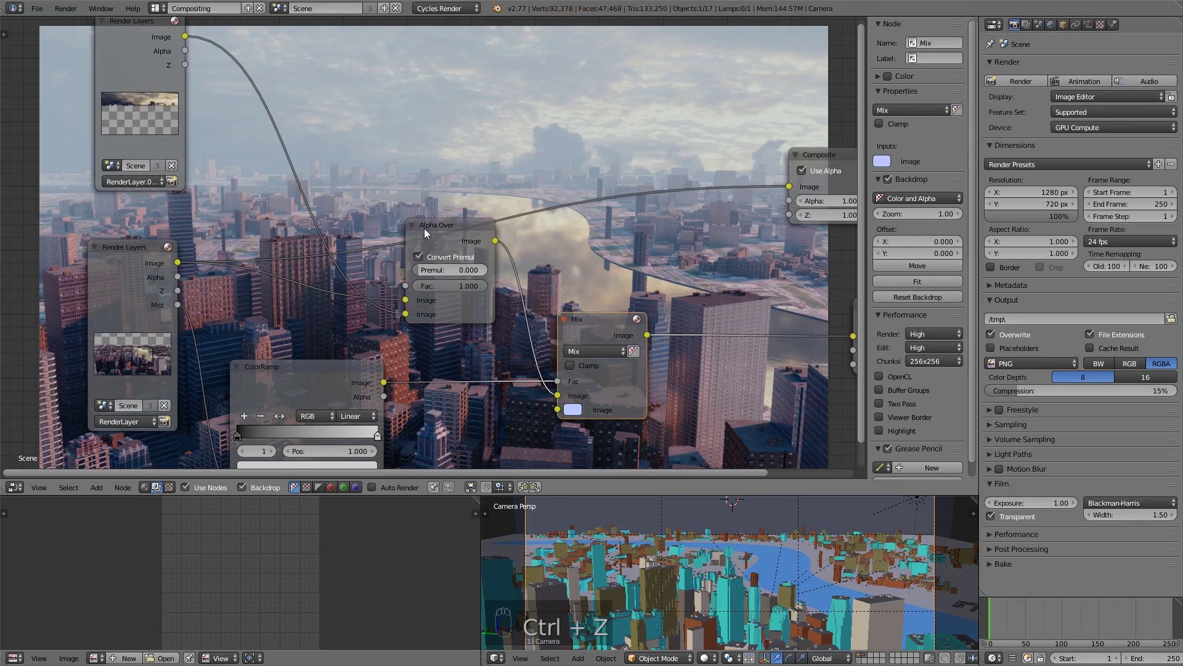
pyautogui.moveTo(424, 230)
pyautogui.mouseDown()
pyautogui.moveTo(447, 238)
pyautogui.moveTo(437, 247)
pyautogui.mouseUp()
# Move the Viewer node further away and place a duplicate of Alpha Over on the link between Mix and Viewer.
pyautogui.moveTo(620, 316); pyautogui.dragTo(467, 307, button='middle')
pyautogui.click(448, 324)
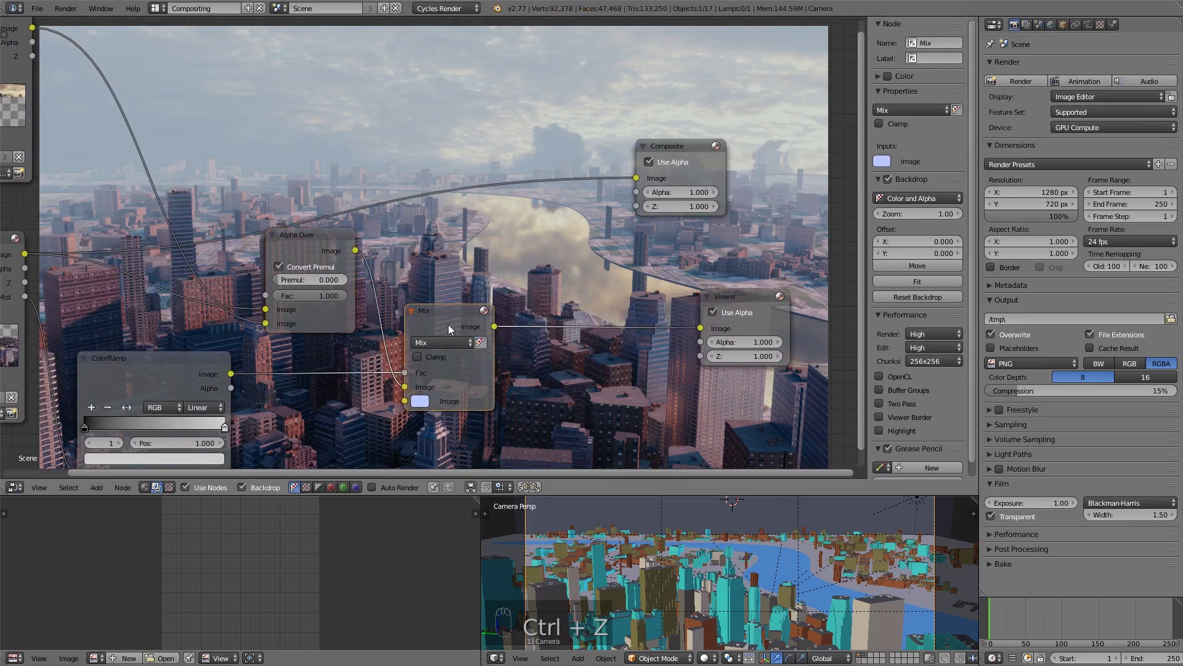
pyautogui.moveTo(448, 324); pyautogui.dragTo(456, 319)
pyautogui.moveTo(737, 296); pyautogui.dragTo(839, 297)
pyautogui.moveTo(302, 260); pyautogui.dragTo(347, 265, button='middle')
pyautogui.moveTo(348, 248); pyautogui.dragTo(354, 253)
pyautogui.hotkey('shift', 'd')
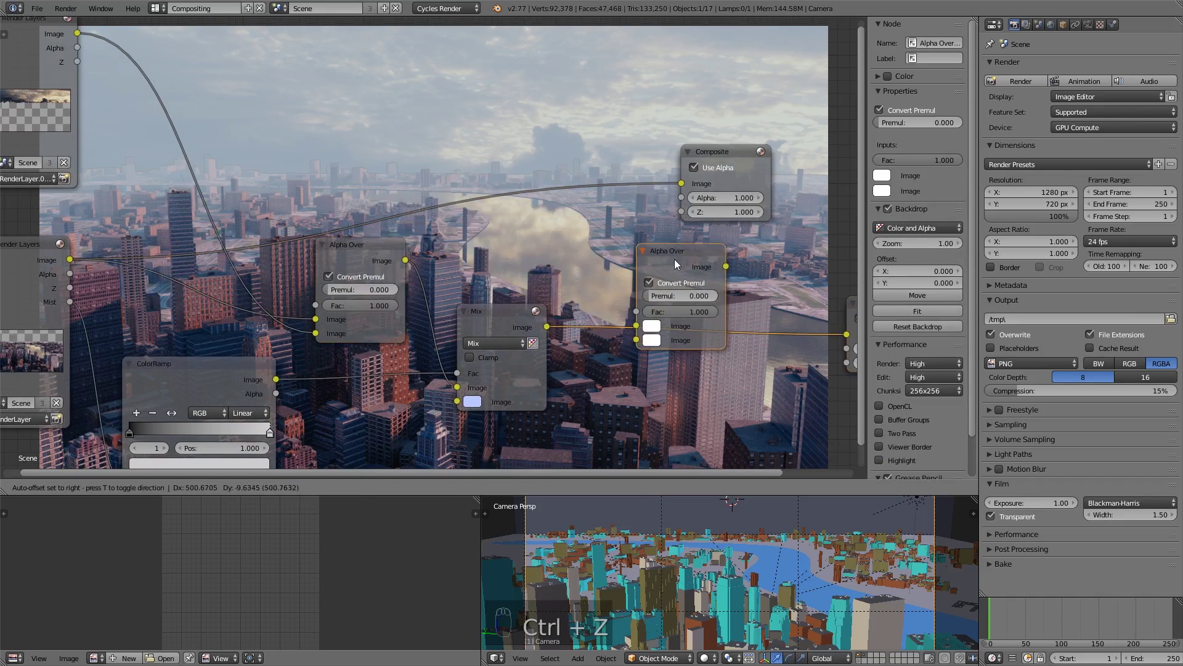
pyautogui.click(668, 276)
# Feed the RenderLayer.001 image into the second Alpha Over with Fac 0.773 and Convert Premul off, and move the Composite node aside.
pyautogui.moveTo(77, 34); pyautogui.dragTo(659, 321)
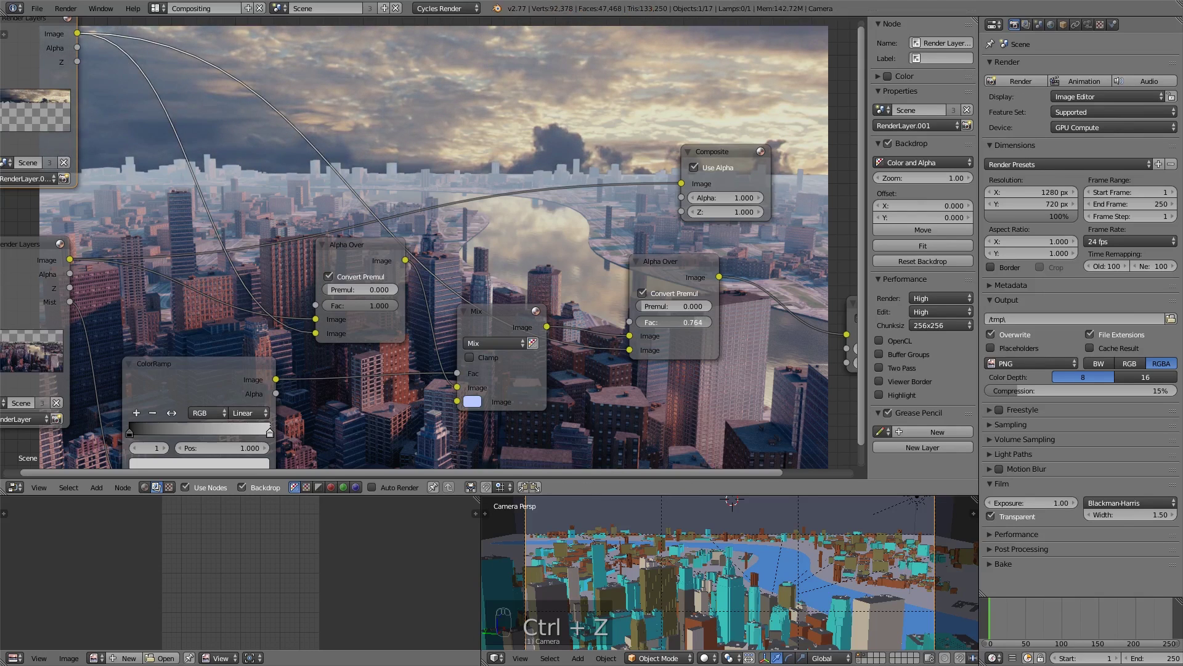
pyautogui.click(667, 276)
pyautogui.scroll(-2, 616, 319)
pyautogui.moveTo(615, 319); pyautogui.dragTo(529, 362, button='middle')
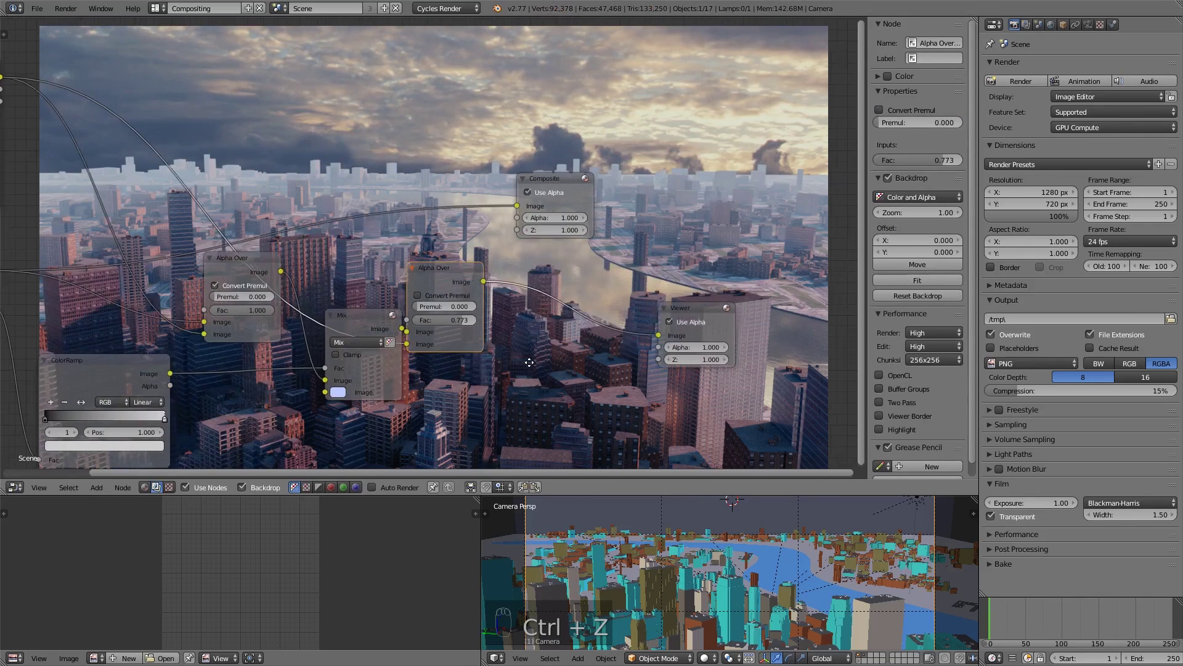
pyautogui.moveTo(569, 179); pyautogui.dragTo(669, 167)
# Change the Mix node's mist color to a darker blue with R 0.176, G 0.305 and B 0.490.
pyautogui.moveTo(378, 325); pyautogui.dragTo(542, 271, button='middle')
pyautogui.scroll(2, 543, 271)
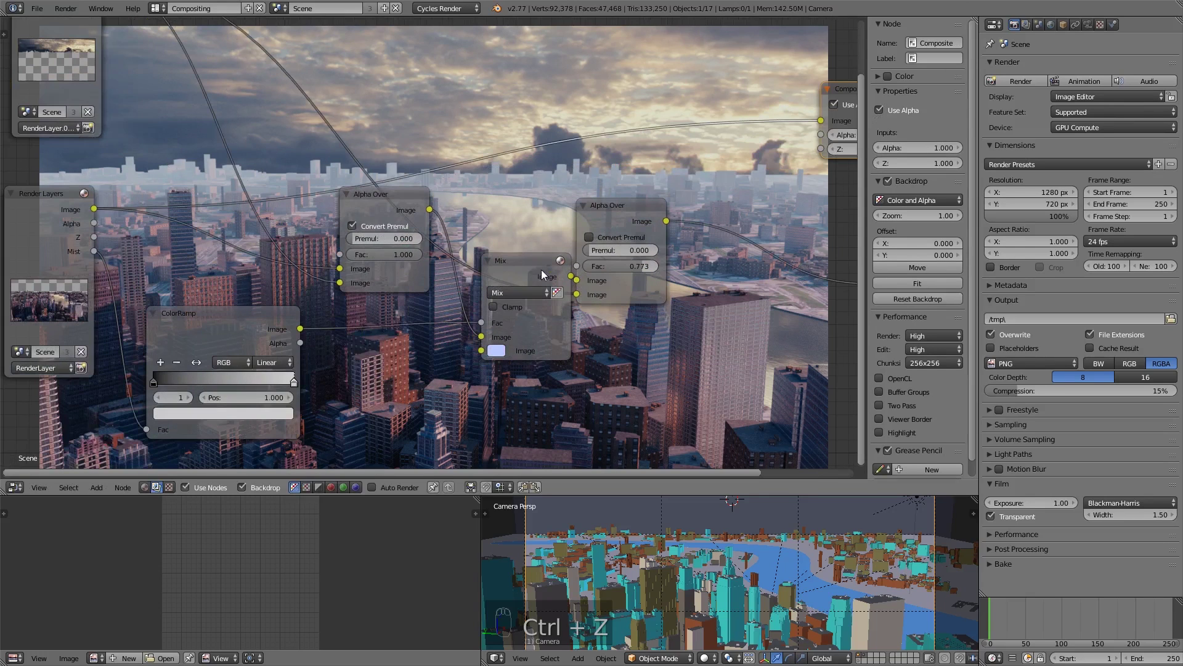
pyautogui.click(493, 351)
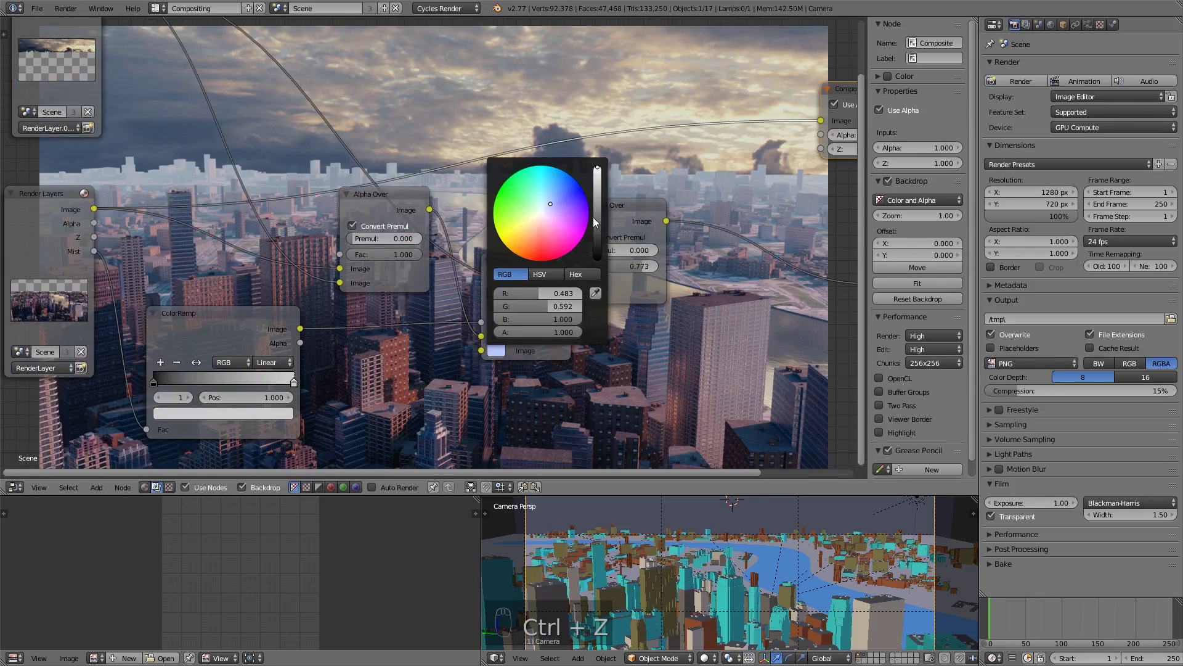
pyautogui.moveTo(597, 201); pyautogui.dragTo(597, 216)
pyautogui.hotkey('ctrl', 'z')
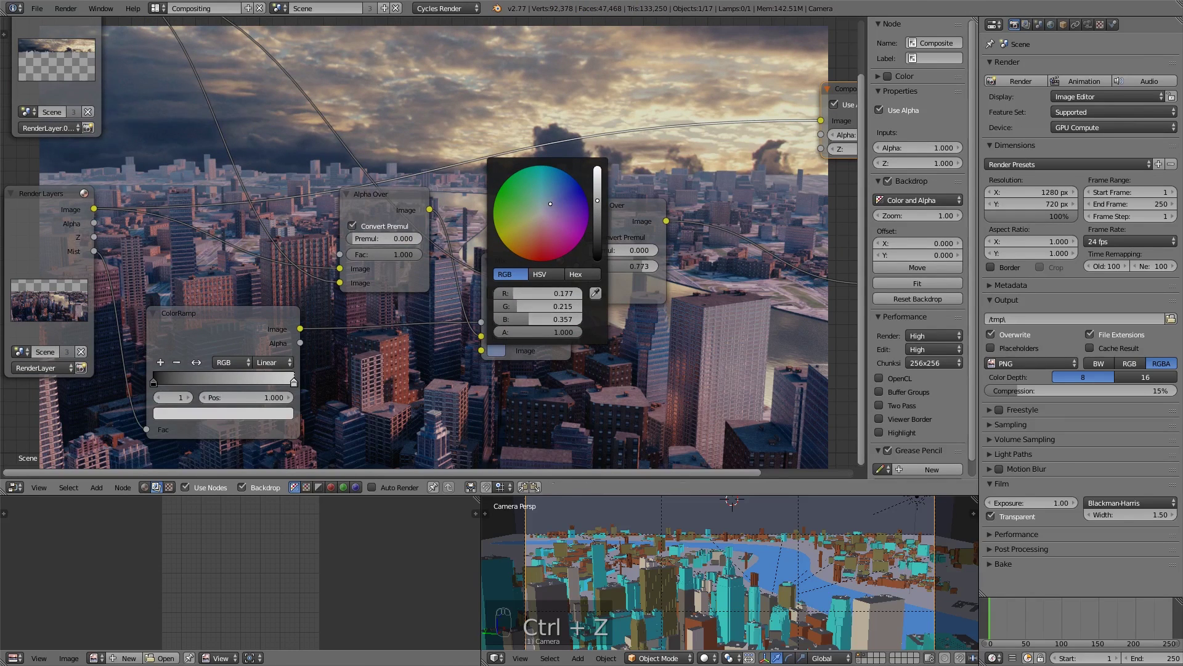
pyautogui.moveTo(551, 204); pyautogui.dragTo(551, 197)
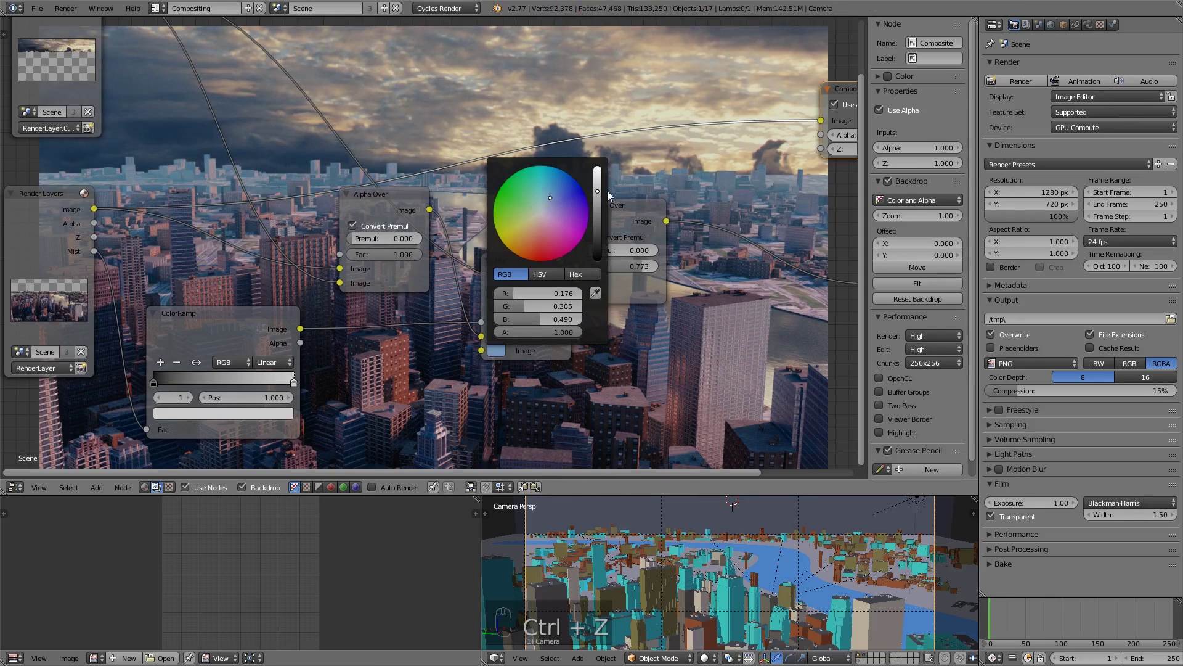
# Set the second Alpha Over's Fac to 0.482 and move the node further from Mix.
pyautogui.moveTo(630, 268); pyautogui.dragTo(593, 268)
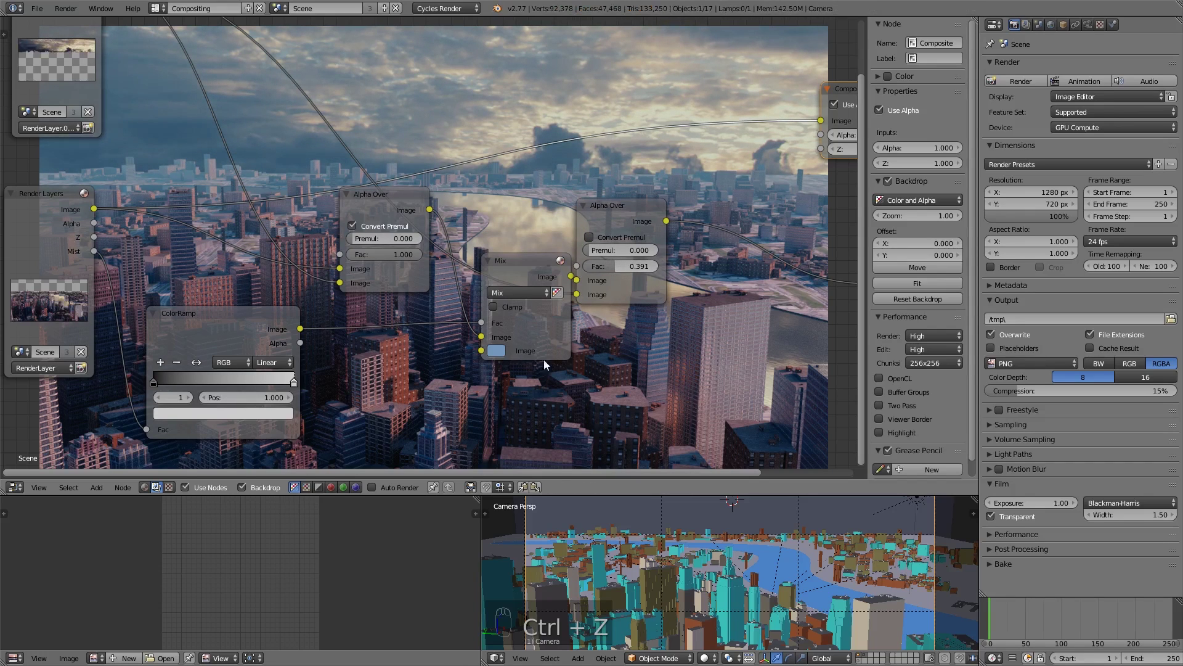
pyautogui.moveTo(666, 212); pyautogui.dragTo(734, 196)
pyautogui.moveTo(703, 252); pyautogui.dragTo(690, 247)
pyautogui.moveTo(144, 80); pyautogui.dragTo(159, 105, button='middle')
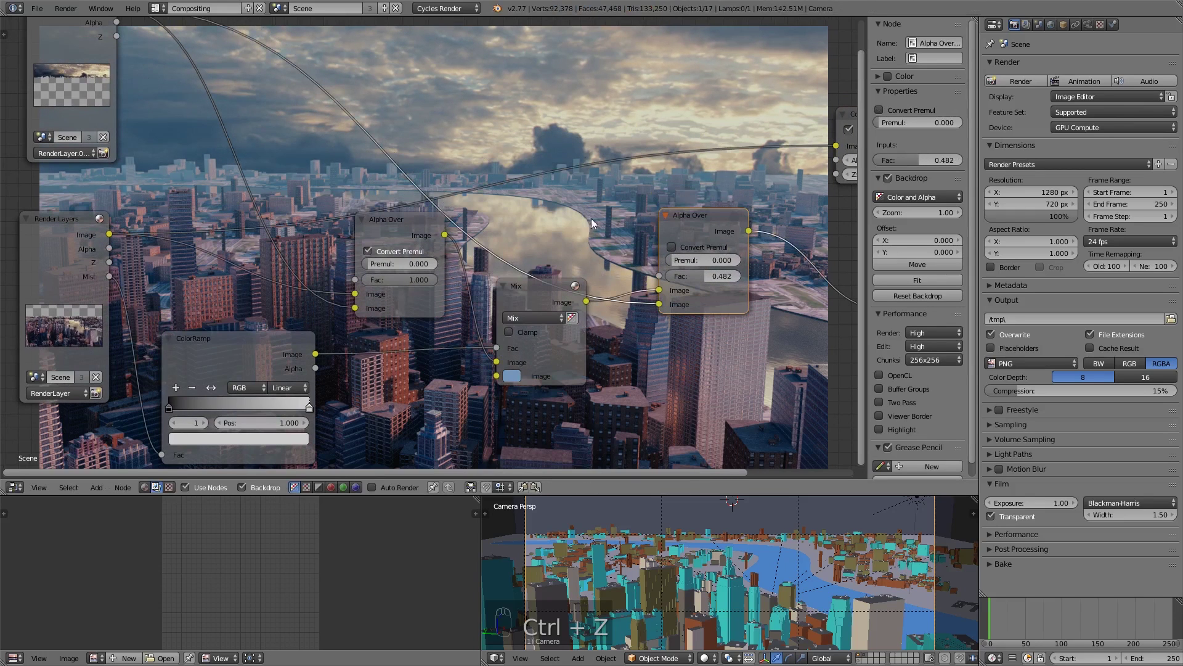
pyautogui.moveTo(629, 324); pyautogui.dragTo(417, 326, button='middle')
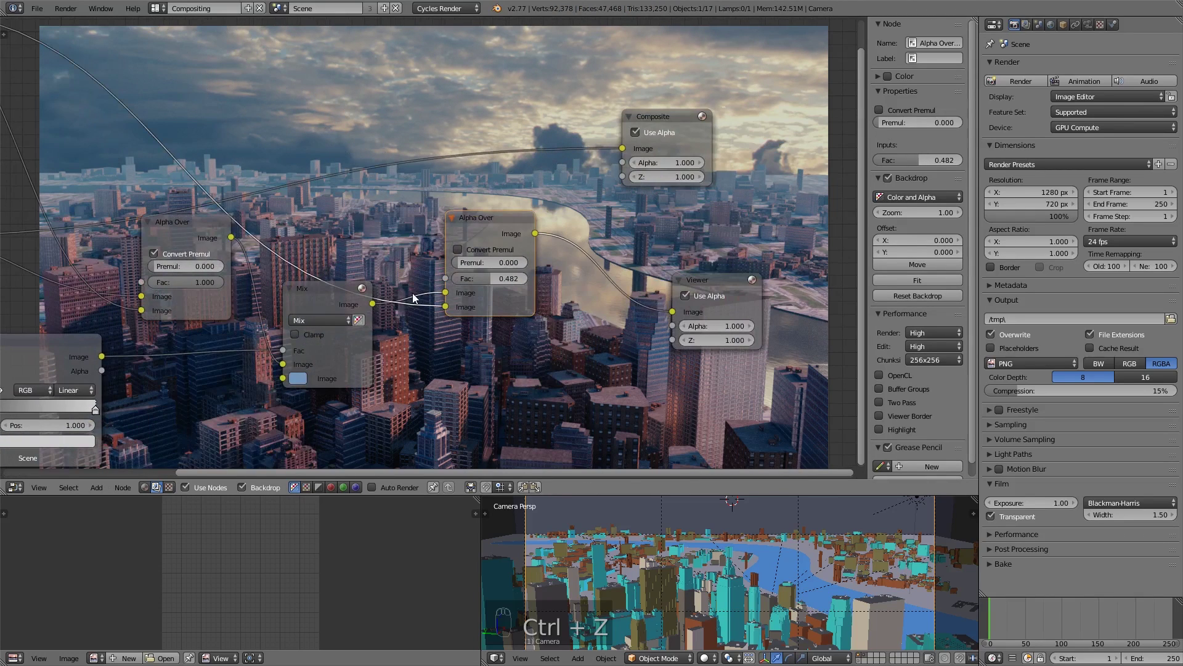
# Change the Mix node's mist color to a lighter blue and set the second Alpha Over's Fac to 0.291.
pyautogui.click(293, 376)
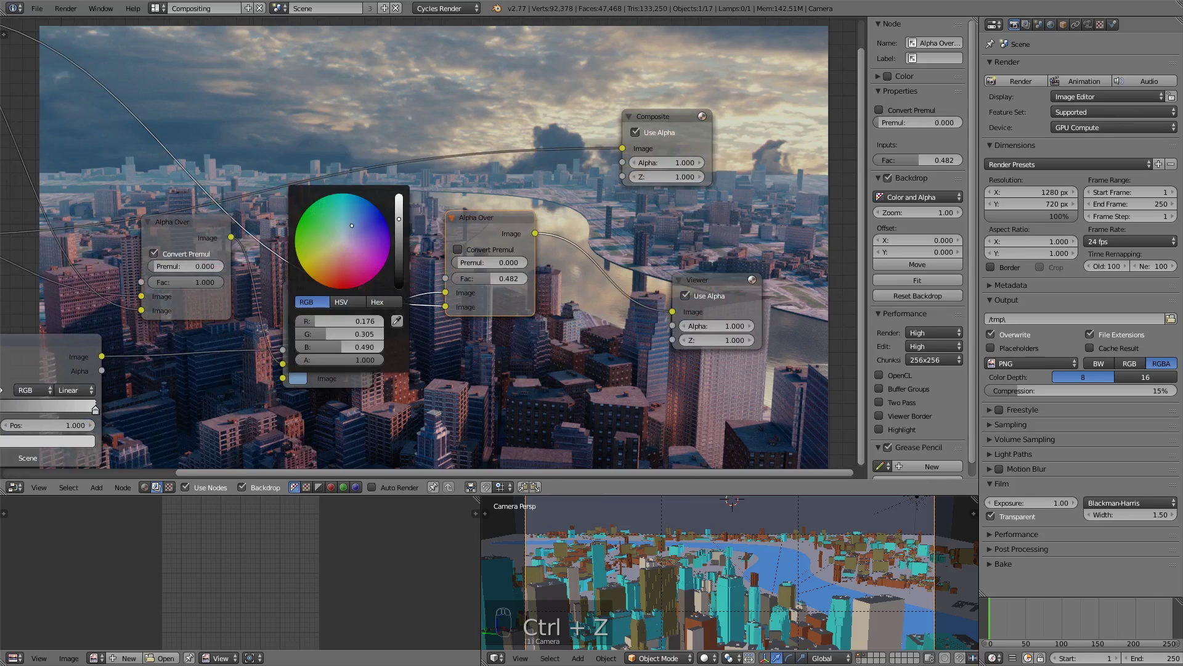
pyautogui.moveTo(352, 225)
pyautogui.mouseDown()
pyautogui.moveTo(349, 241)
pyautogui.moveTo(347, 228)
pyautogui.moveTo(403, 207)
pyautogui.mouseUp()
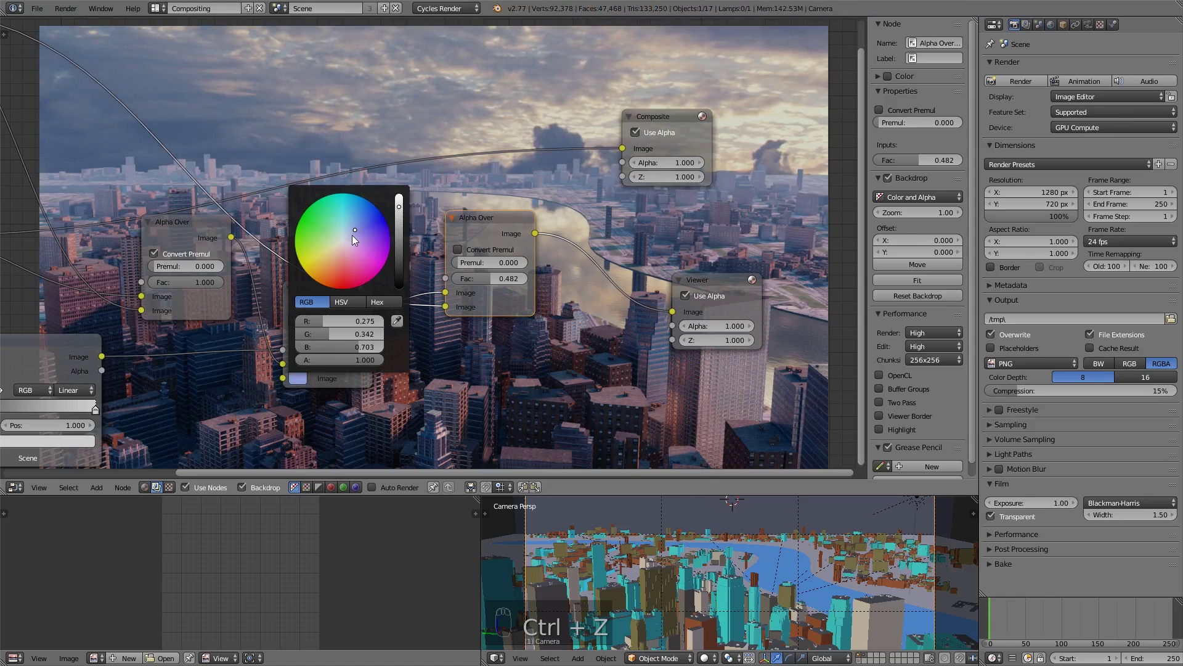
pyautogui.moveTo(352, 236); pyautogui.dragTo(350, 232)
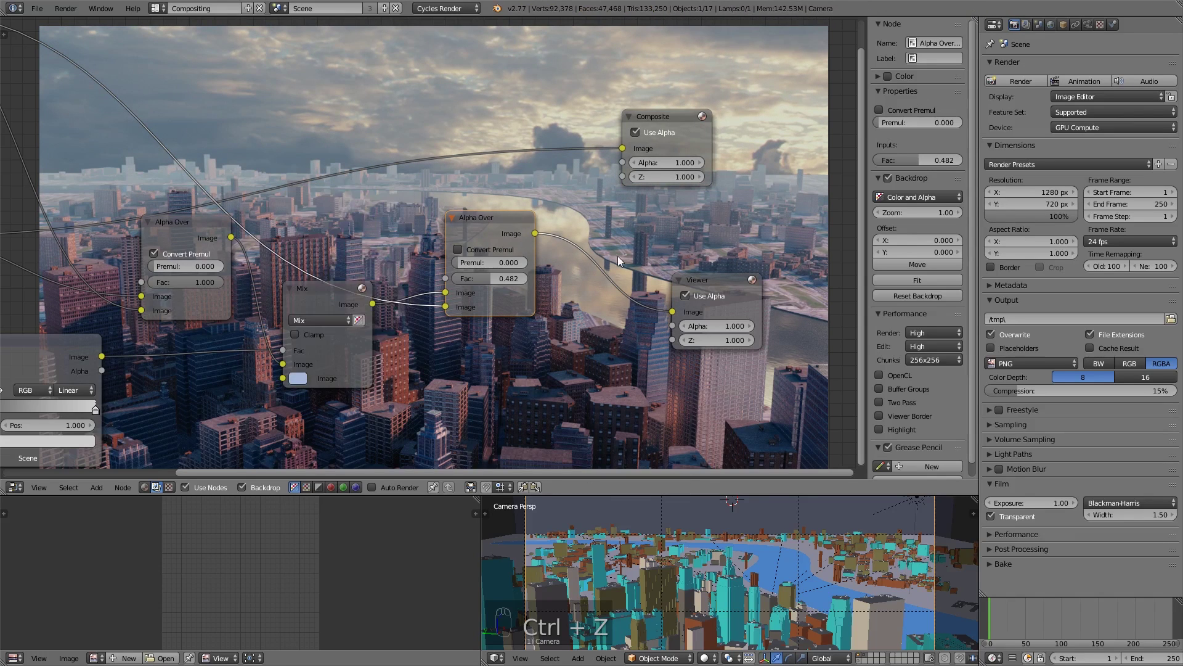
pyautogui.moveTo(496, 281); pyautogui.dragTo(477, 281)
# Move the Viewer and Composite nodes further from the second Alpha Over to make room for more nodes.
pyautogui.scroll(-1, 523, 293)
pyautogui.moveTo(523, 293); pyautogui.dragTo(211, 266, button='middle')
pyautogui.moveTo(359, 258); pyautogui.dragTo(722, 279)
pyautogui.moveTo(463, 266); pyautogui.dragTo(584, 301, button='middle')
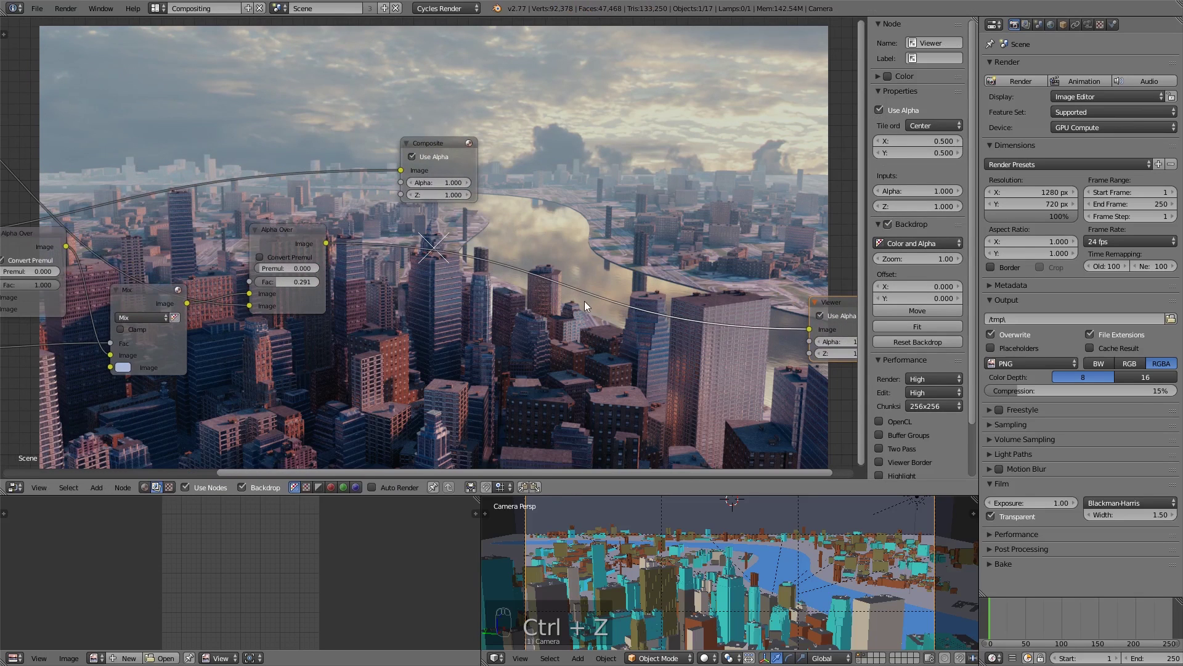
pyautogui.moveTo(447, 142); pyautogui.dragTo(672, 157)
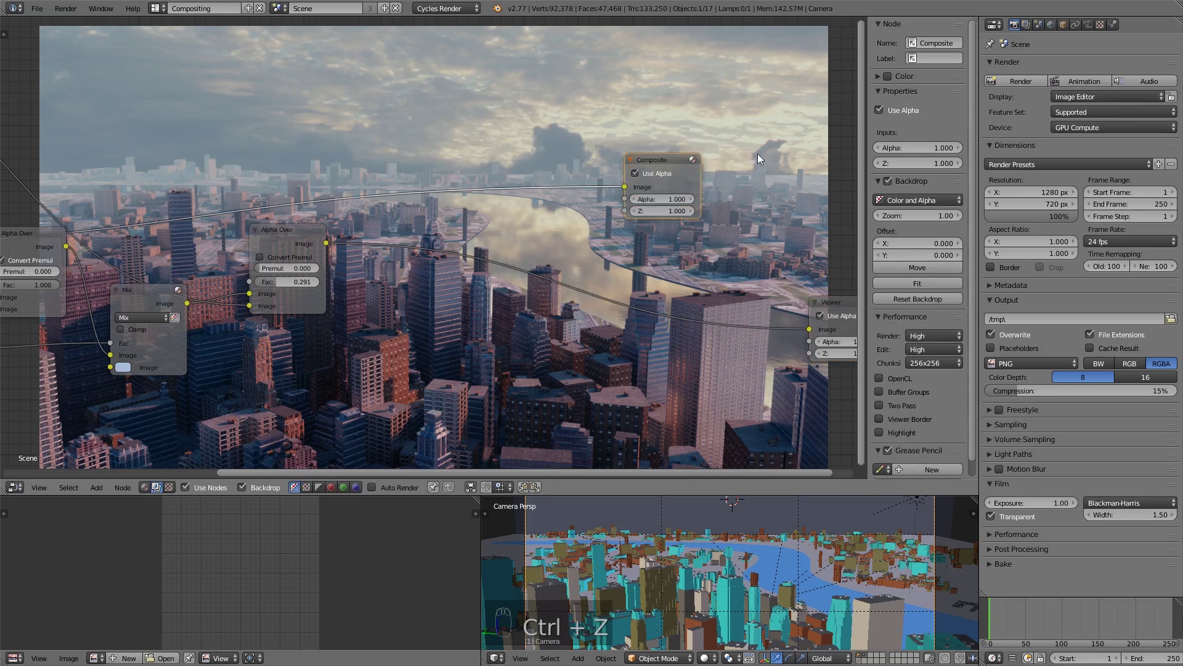
# Add a Sun Beams node and a ColorRamp node in the space between the second Alpha Over and the Viewer.
pyautogui.moveTo(551, 267); pyautogui.dragTo(448, 256, button='middle')
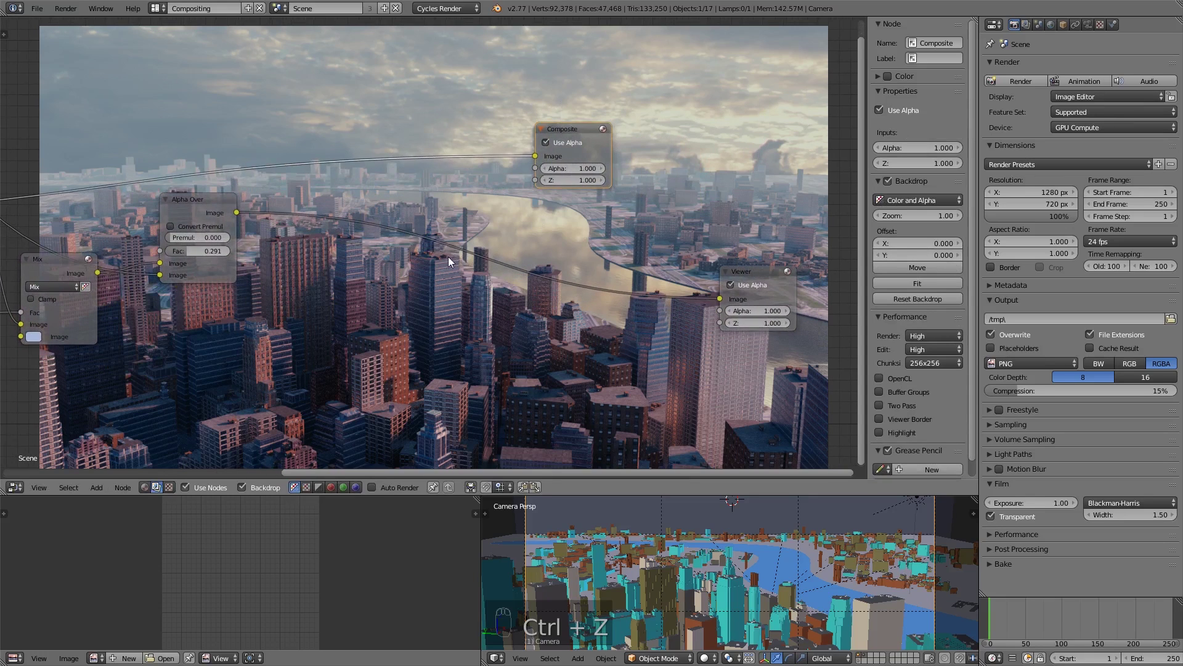
pyautogui.hotkey('shift', 'a')
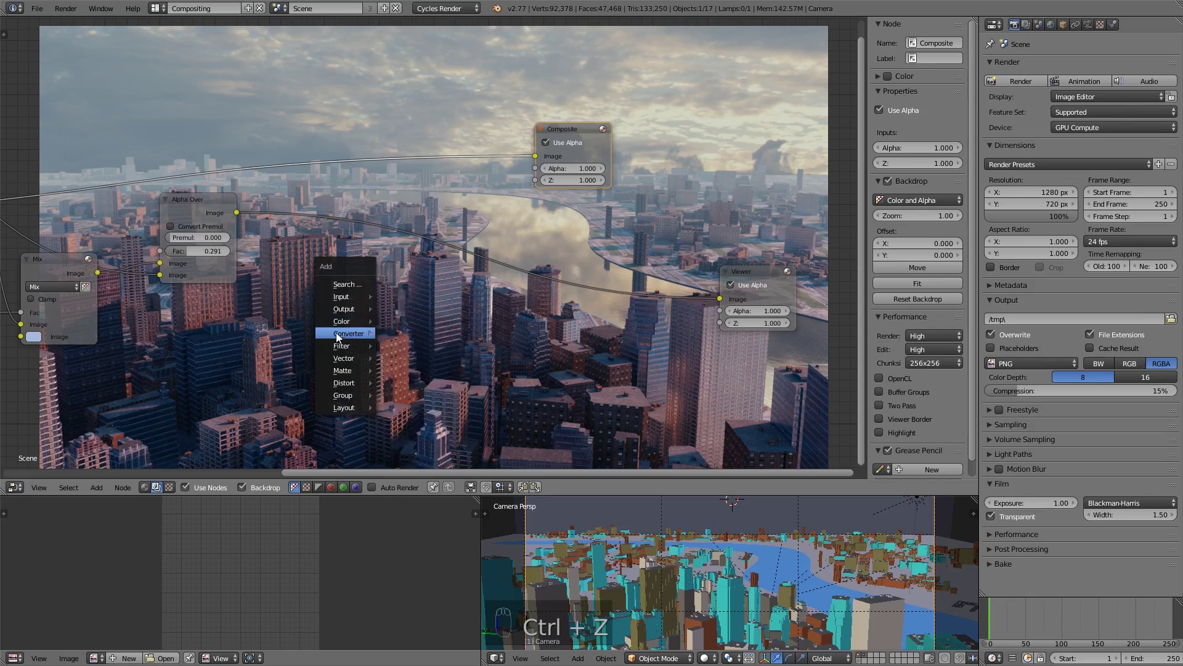
pyautogui.moveTo(337, 335)
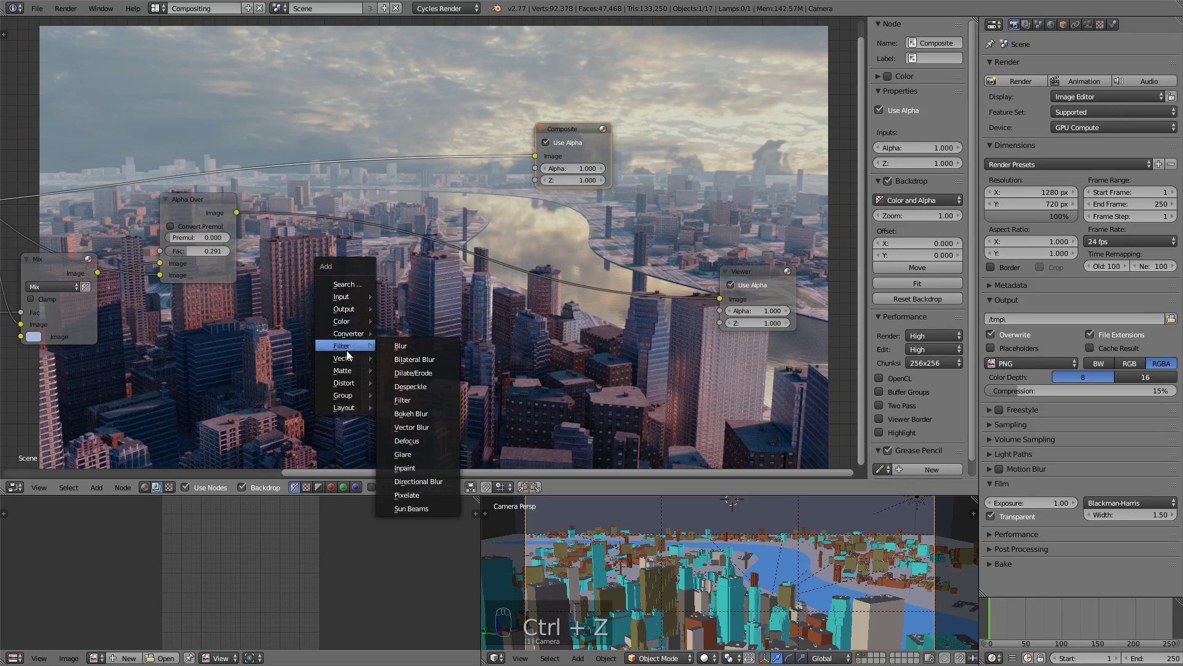
pyautogui.click(446, 507)
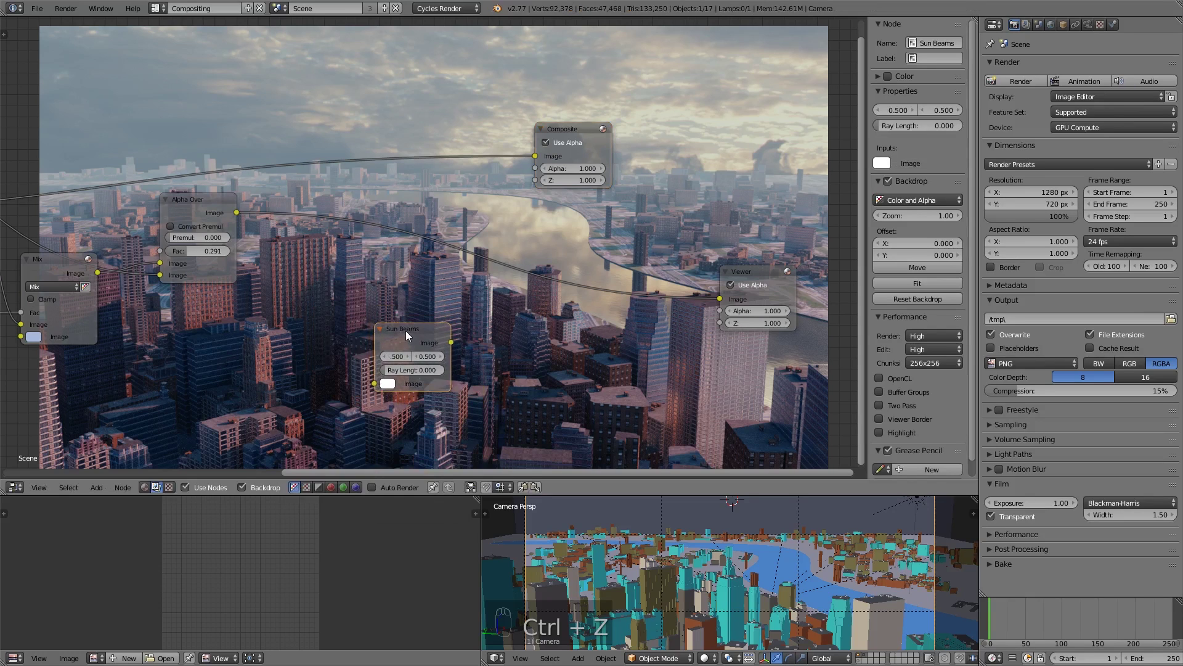
pyautogui.click(422, 326)
pyautogui.hotkey('shift', 'a')
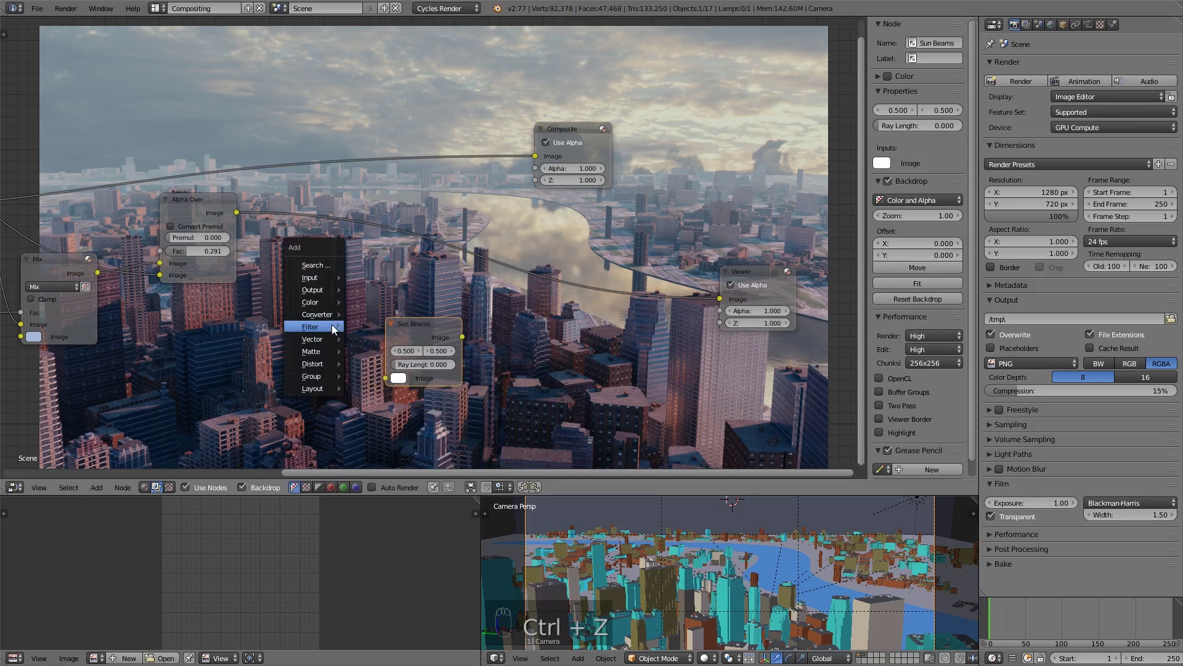
pyautogui.moveTo(324, 339)
pyautogui.moveTo(324, 315)
pyautogui.click(382, 327)
pyautogui.click(247, 264)
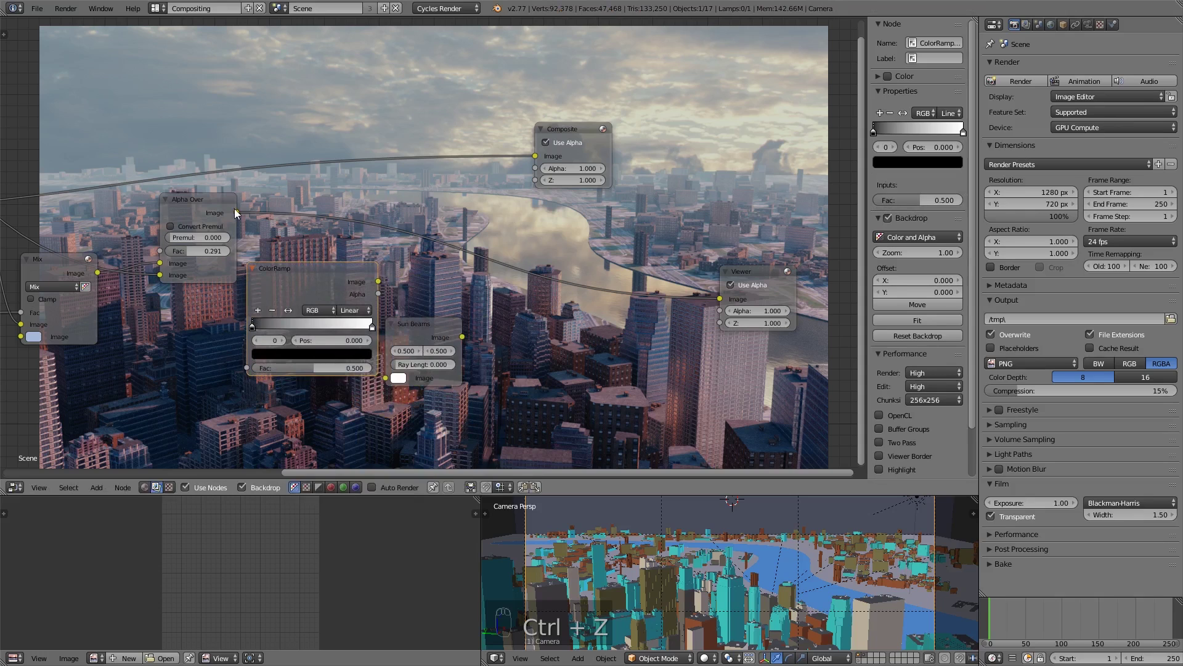
# Feed the second Alpha Over's image into the ColorRamp's Fac and preview the ColorRamp in the Viewer.
pyautogui.moveTo(236, 212); pyautogui.dragTo(249, 366)
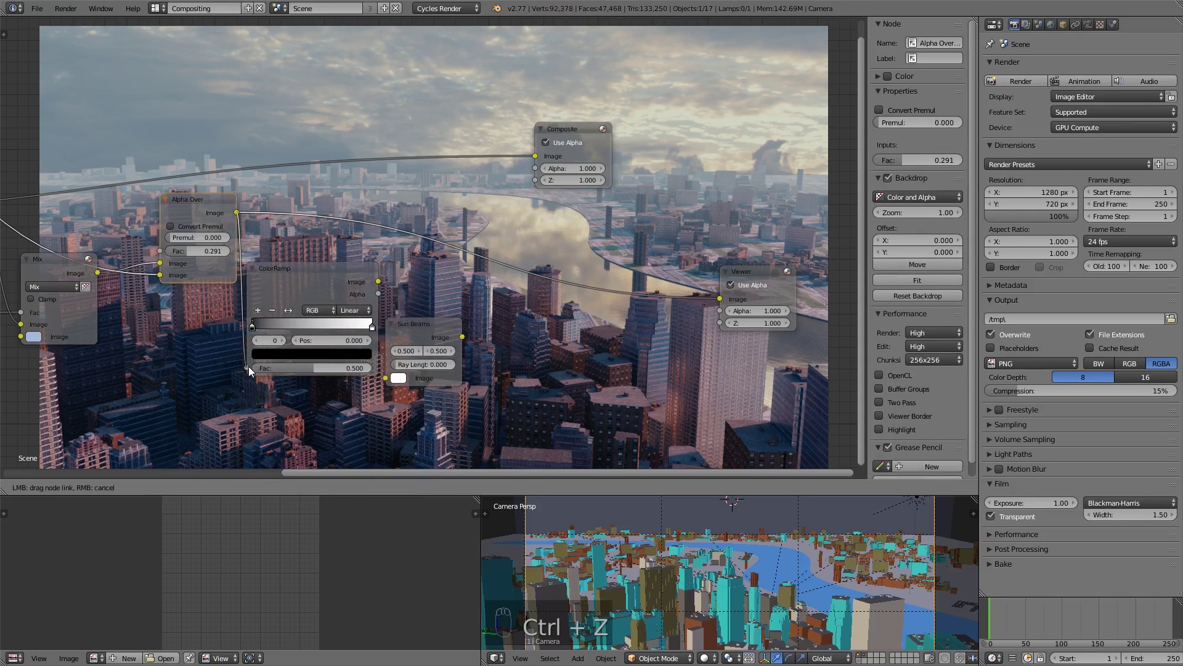
pyautogui.moveTo(205, 201); pyautogui.dragTo(207, 198)
pyautogui.keyDown('ctrl'); pyautogui.keyDown('shift'); pyautogui.click(324, 272); pyautogui.keyUp('shift'); pyautogui.keyUp('ctrl')
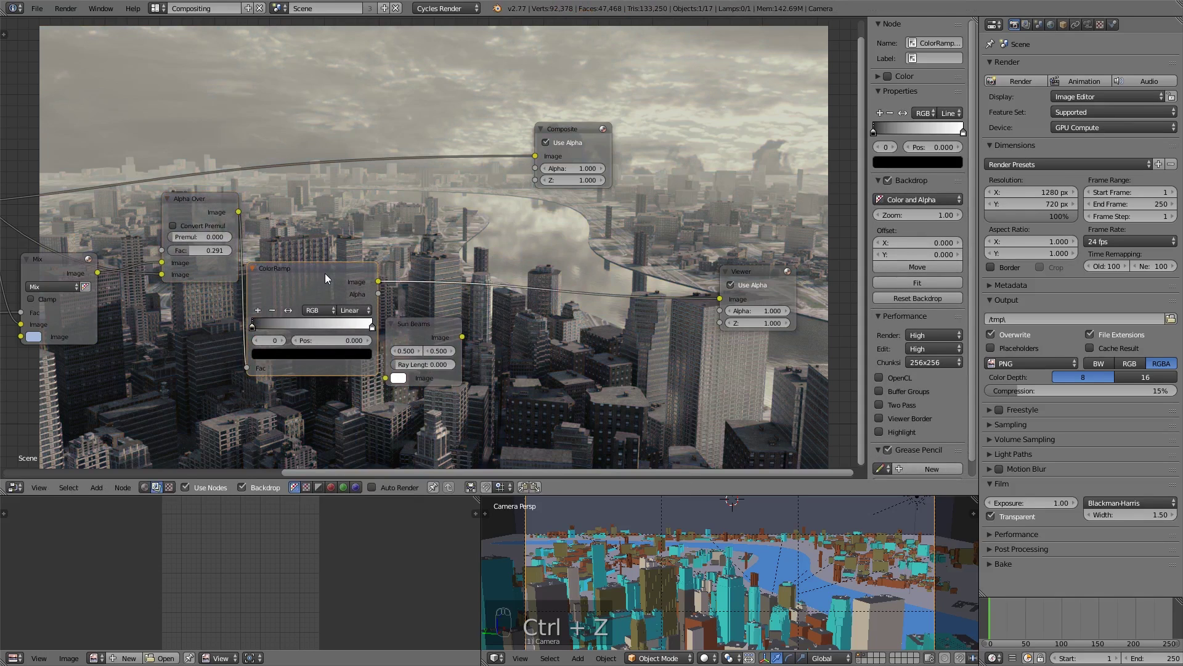
# Move the ColorRamp's black stop to position 0.641 to isolate the brightest parts of the sky.
pyautogui.scroll(1, 412, 316)
pyautogui.moveTo(412, 317); pyautogui.dragTo(481, 285, button='middle')
pyautogui.scroll(1, 514, 266)
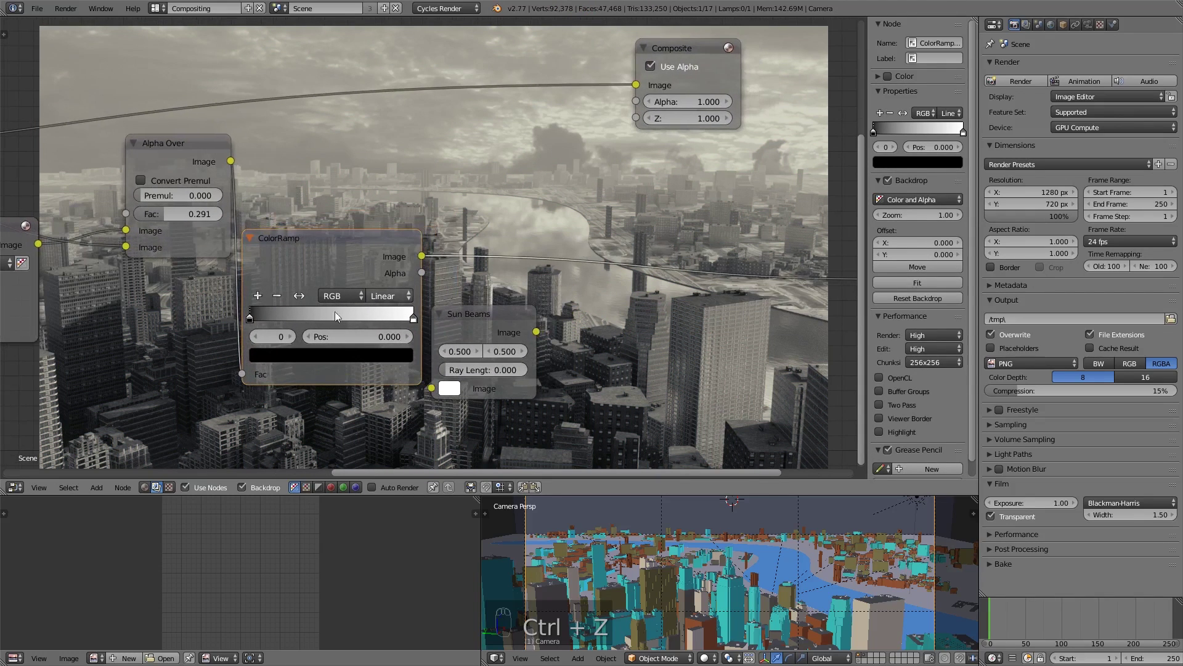
pyautogui.moveTo(250, 318); pyautogui.dragTo(356, 307)
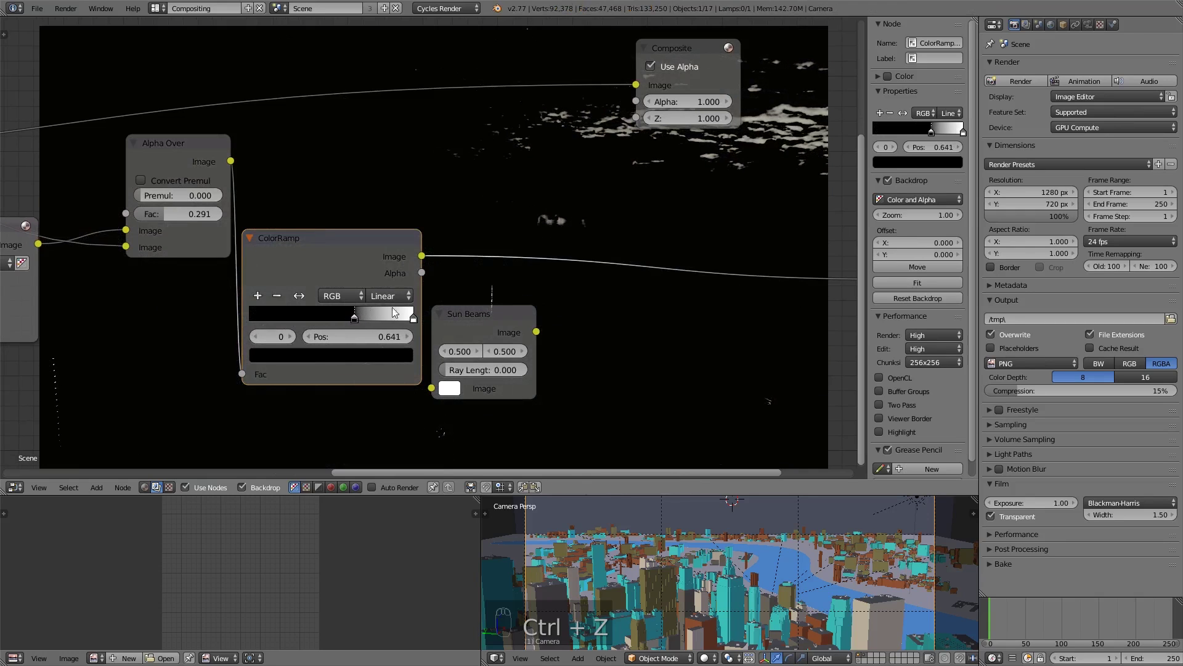
# Insert Sun Beams on the link between ColorRamp and Viewer, with Ray Length 0.373 and source position 0.900, 0.800.
pyautogui.moveTo(469, 317); pyautogui.dragTo(528, 253)
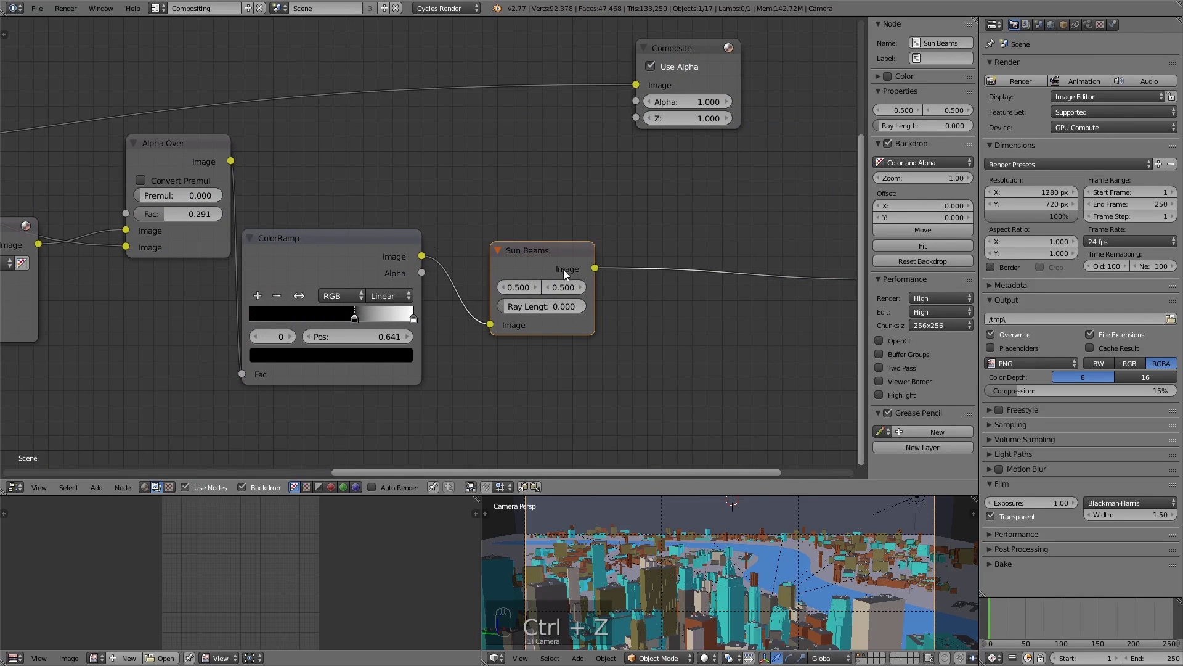
pyautogui.moveTo(550, 306); pyautogui.dragTo(584, 307)
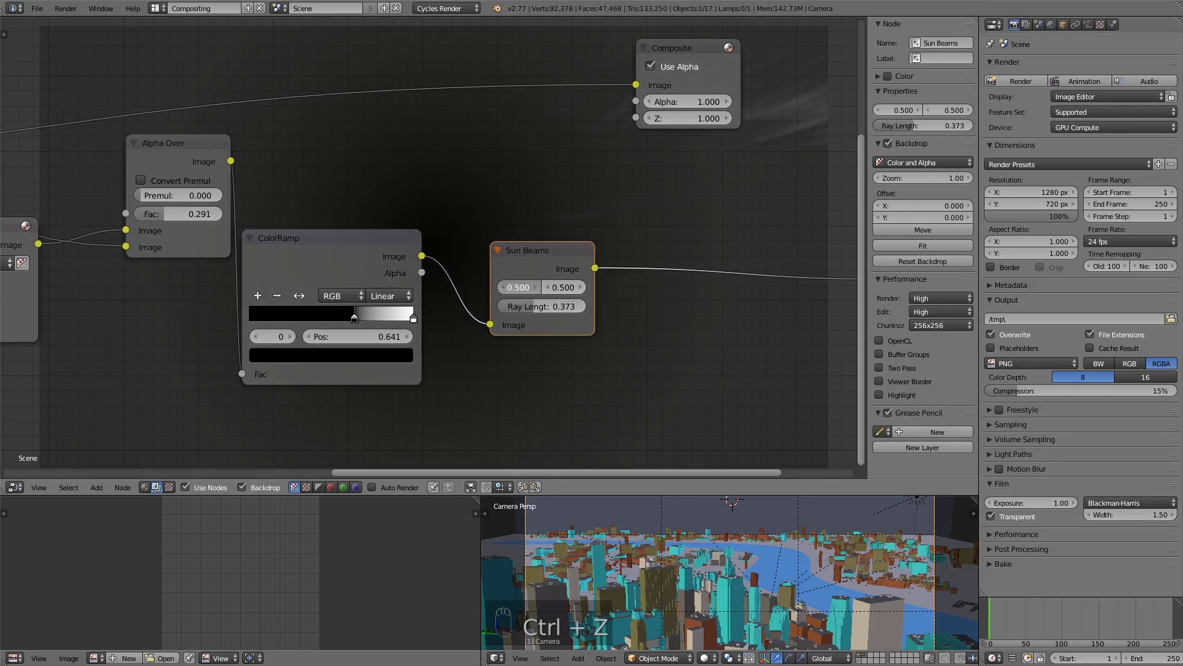
pyautogui.moveTo(519, 287); pyautogui.dragTo(555, 287)
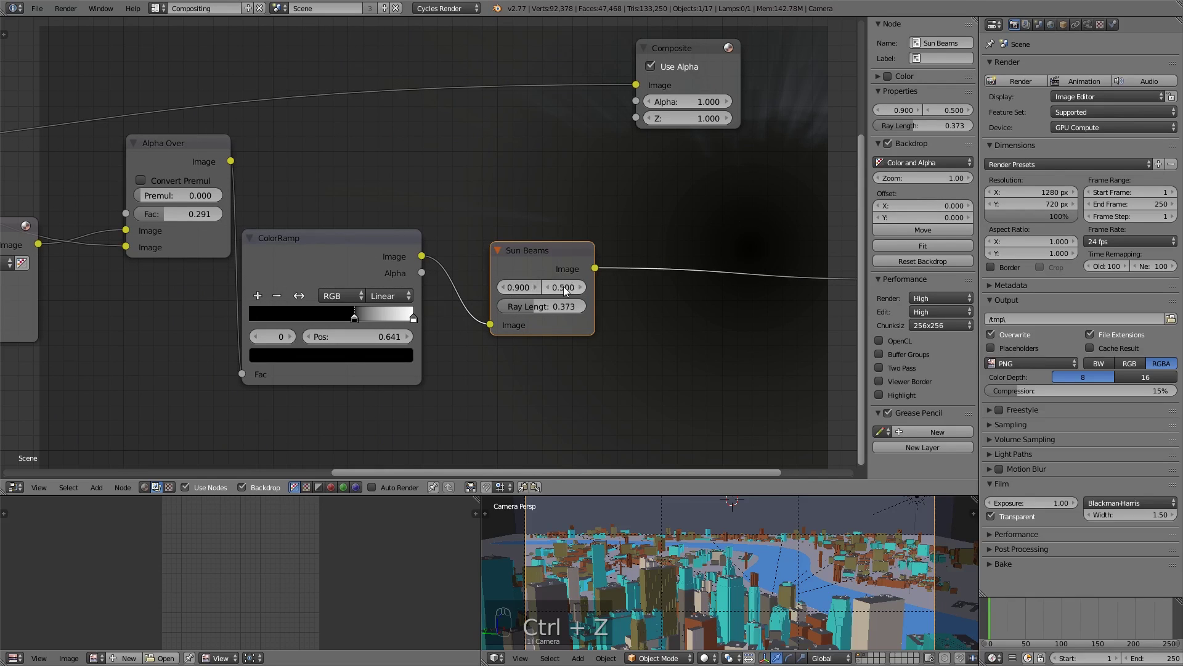
pyautogui.moveTo(563, 287)
pyautogui.mouseDown()
pyautogui.moveTo(492, 288)
pyautogui.moveTo(615, 287)
pyautogui.moveTo(545, 288)
pyautogui.mouseUp()
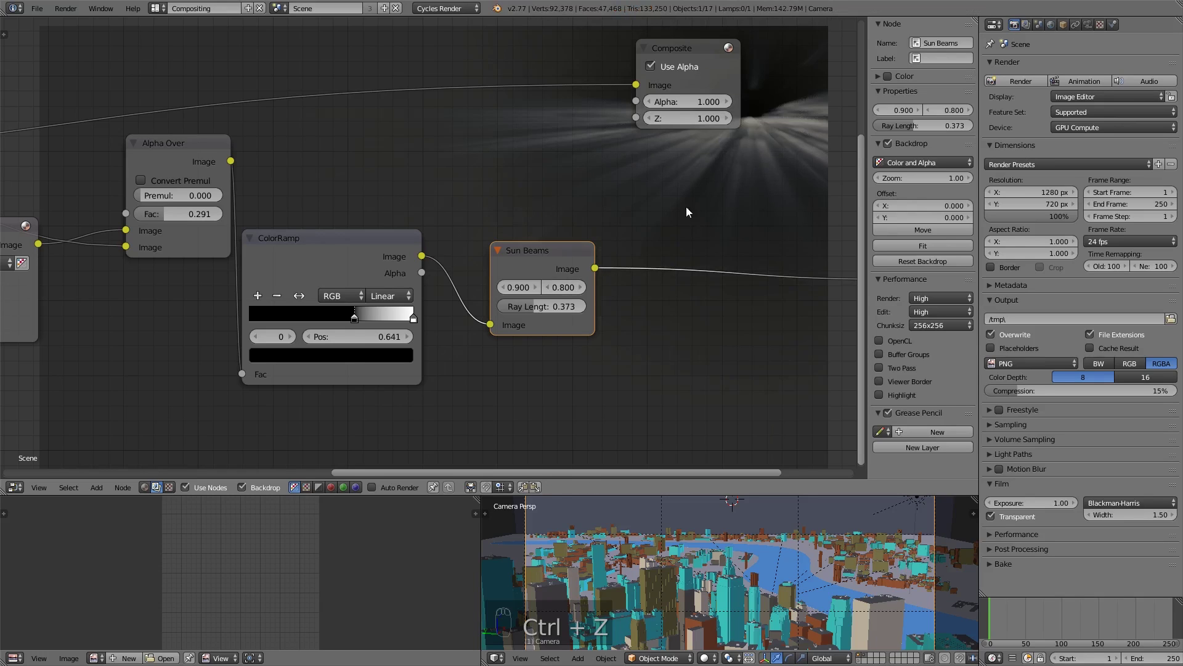
# Set the Sun Beams source's X position to 1.100 so the rays start outside the image.
pyautogui.moveTo(687, 213); pyautogui.dragTo(531, 215, button='middle')
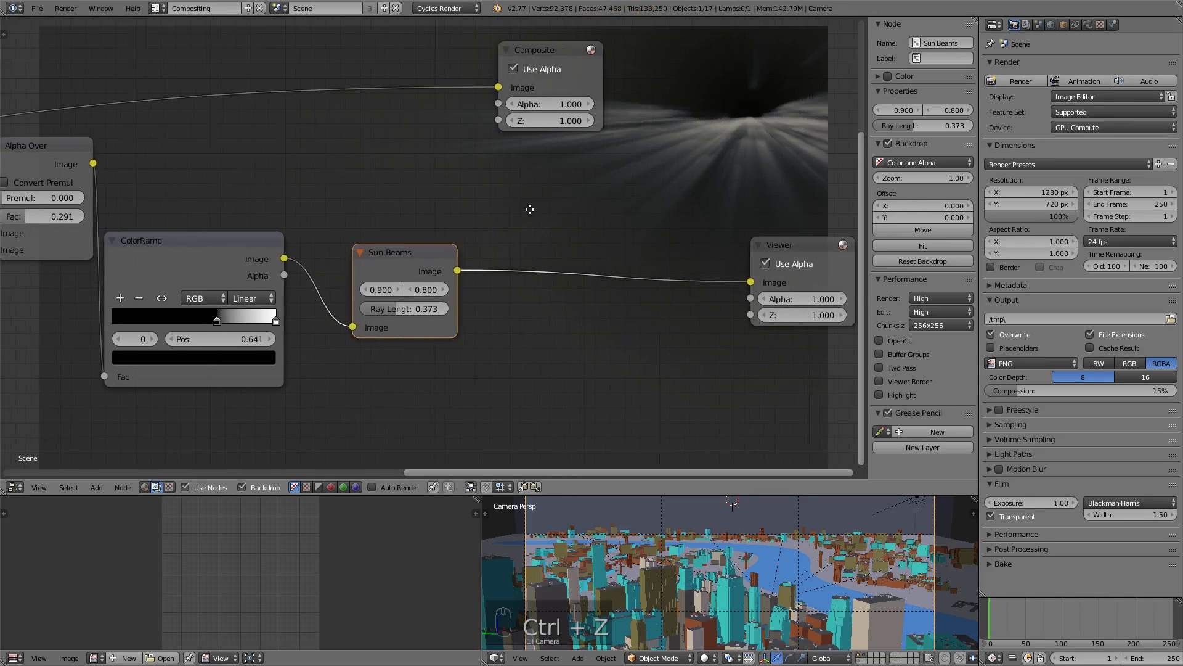
pyautogui.click(391, 289)
pyautogui.click(390, 290)
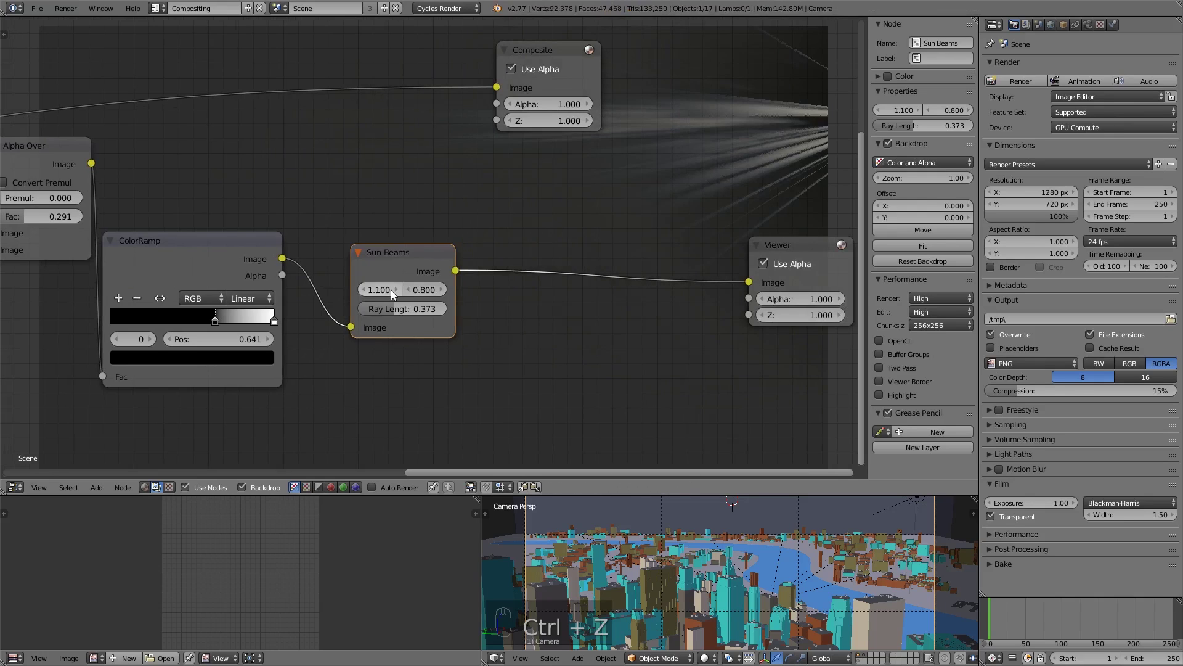
pyautogui.hotkey('ctrl', 'z')
pyautogui.click(381, 287)
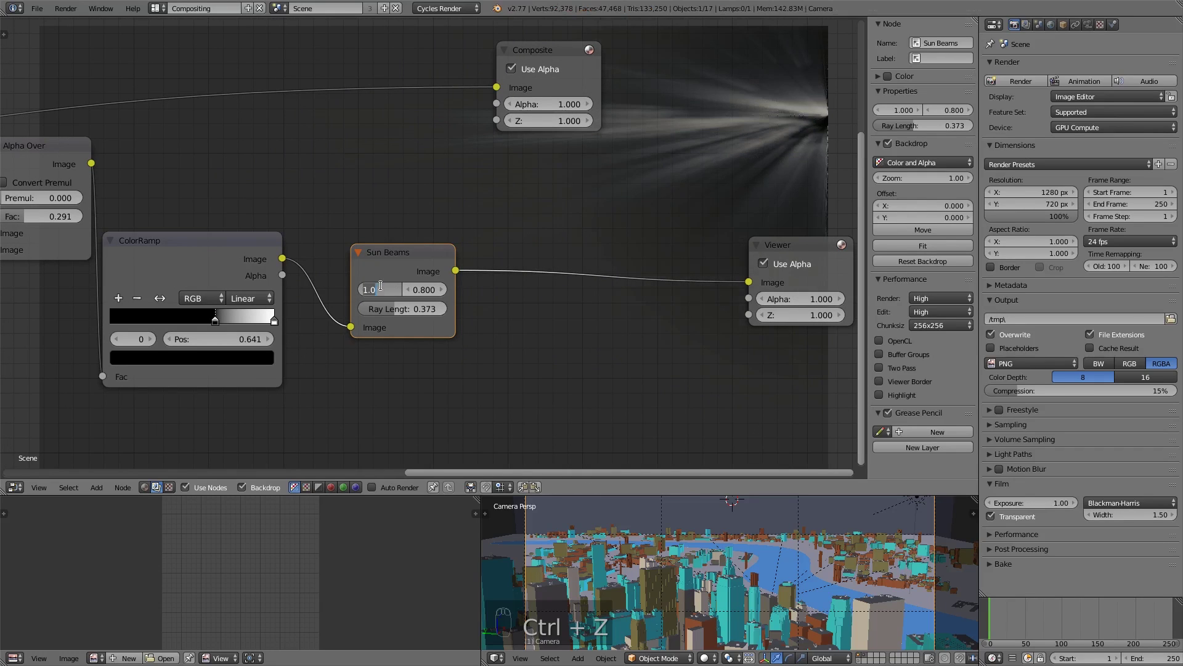
pyautogui.write('1')
pyautogui.press('Return')
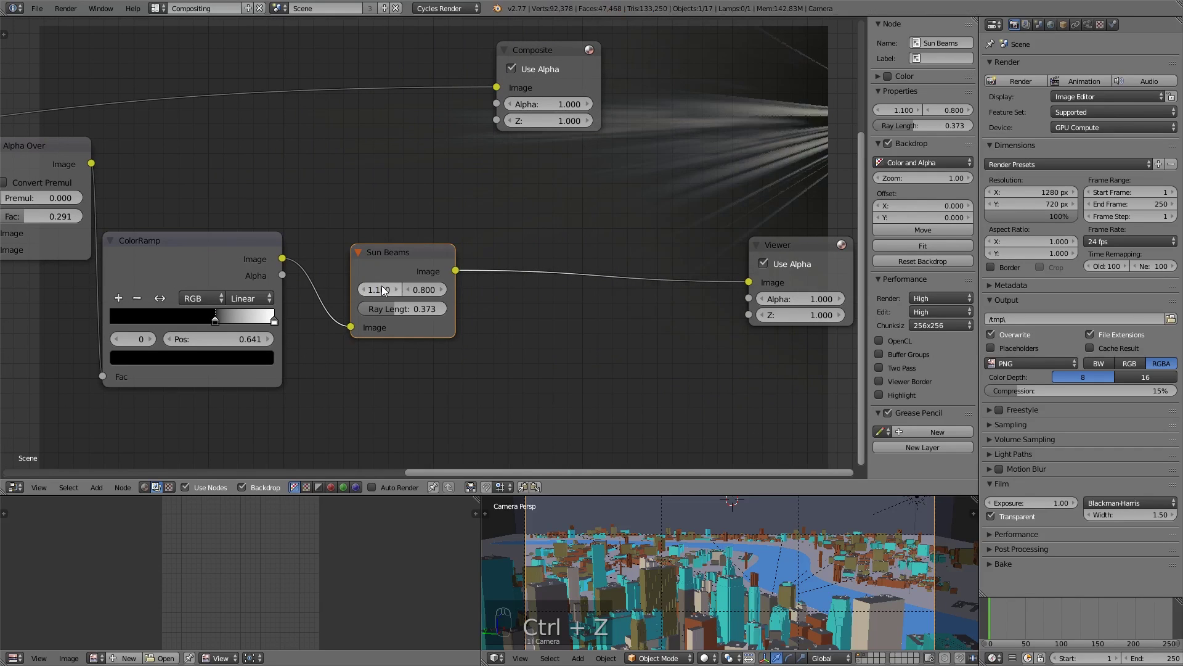
# Set the Sun Beams source's Y position to 0.900 and Ray Length to 0.691, and move the Composite node aside.
pyautogui.hotkey('ctrl', 'z')
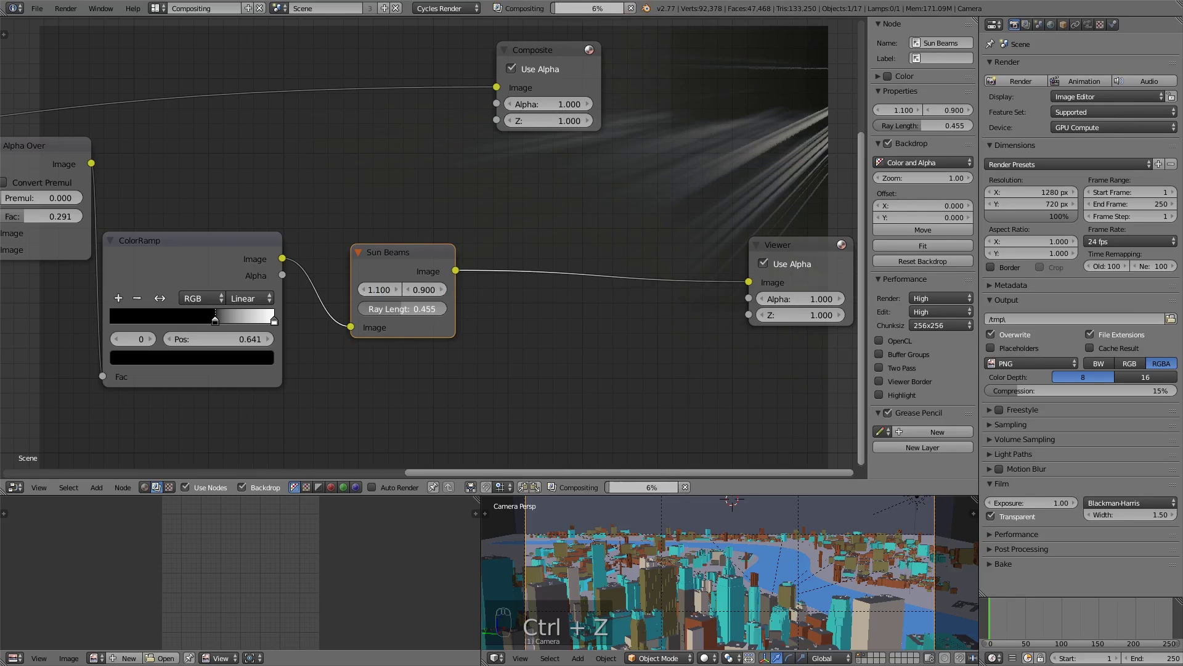
pyautogui.hotkey('ctrl', 'z')
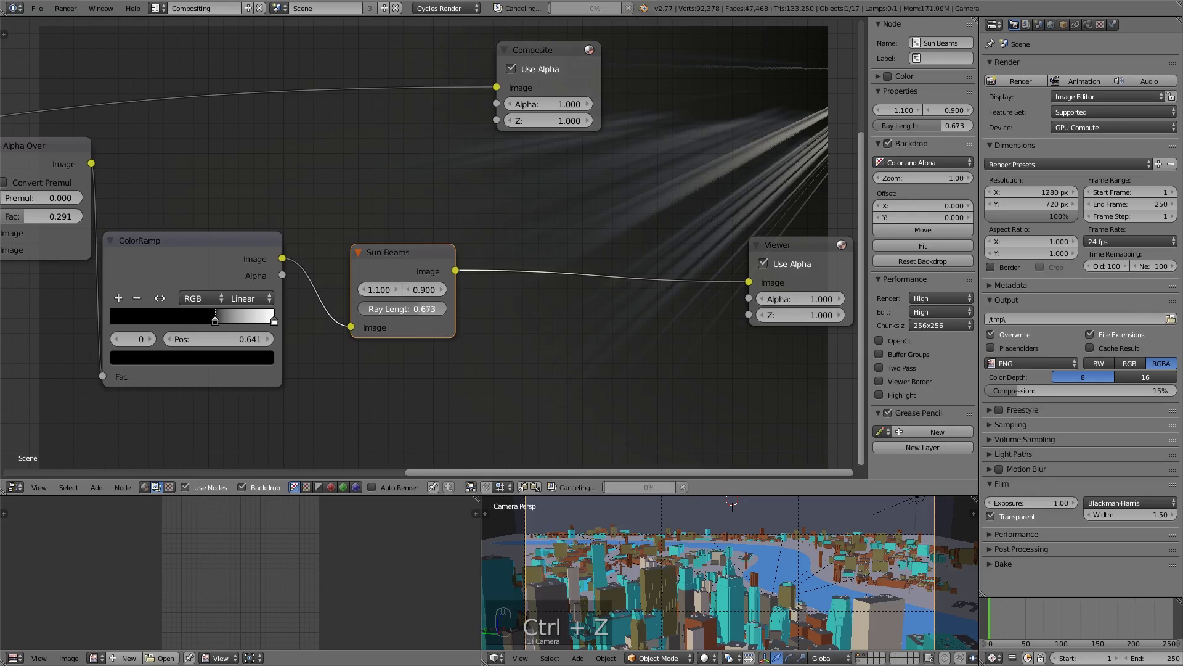
pyautogui.hotkey('ctrl', 'z')
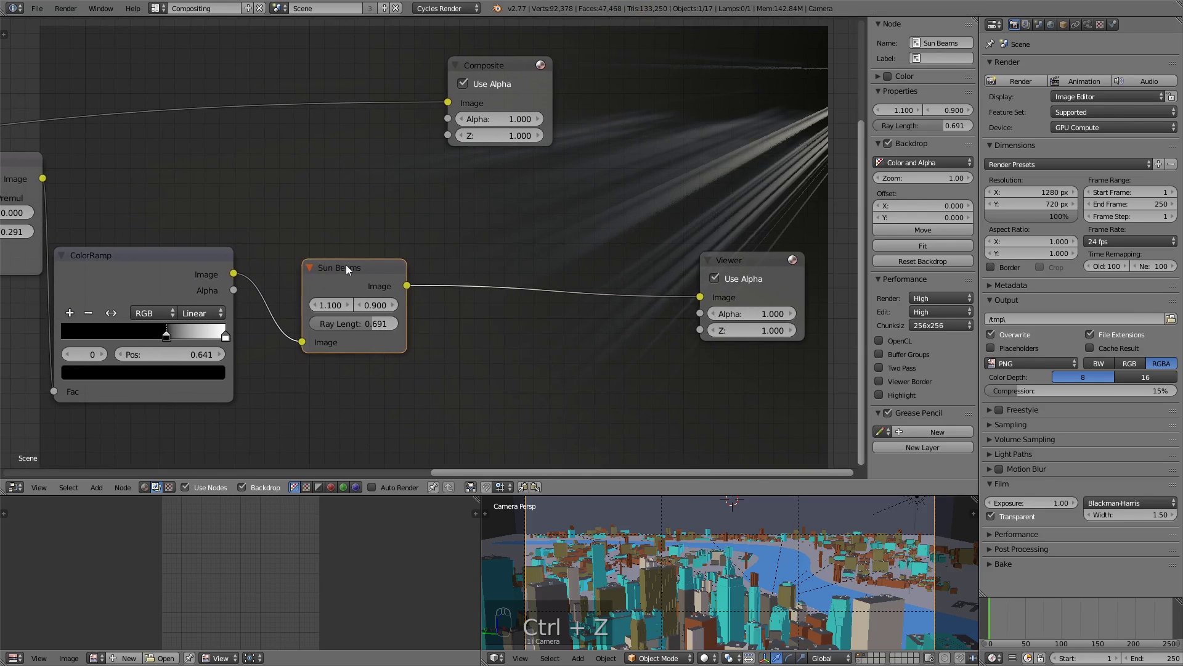
pyautogui.hotkey('ctrl', 'z')
pyautogui.hotkey('ctrl', 'z')
pyautogui.hotkey('ctrl', 'z')
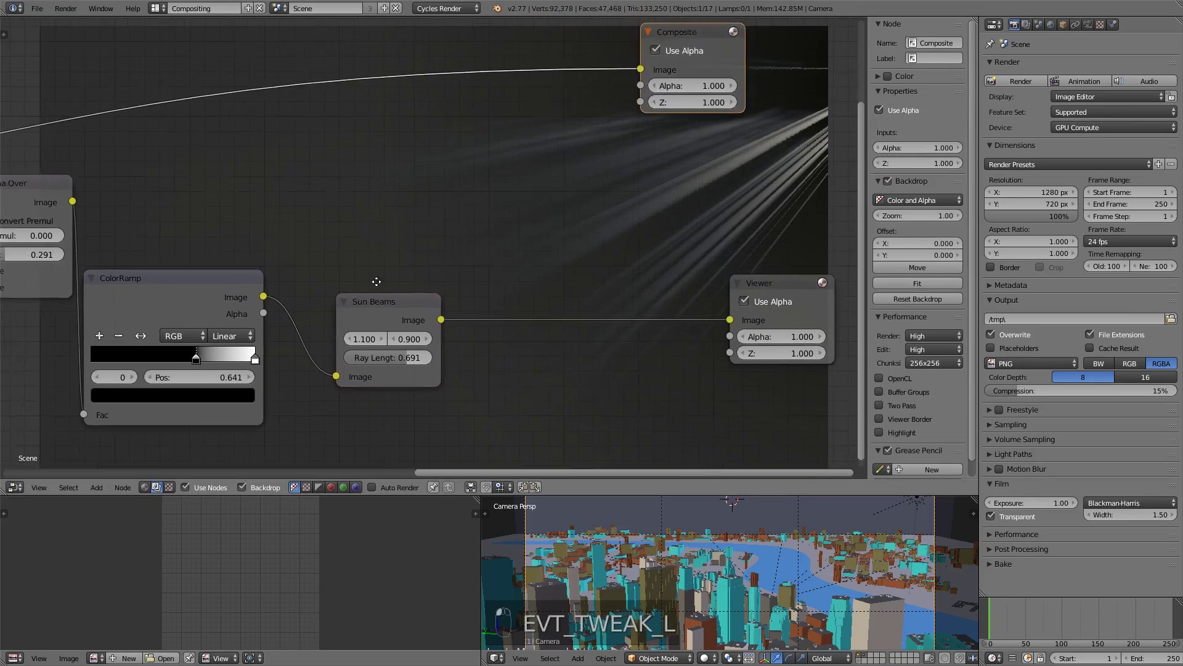
pyautogui.moveTo(376, 282); pyautogui.dragTo(434, 300, button='middle')
pyautogui.hotkey('shift', 'a')
pyautogui.moveTo(523, 195)
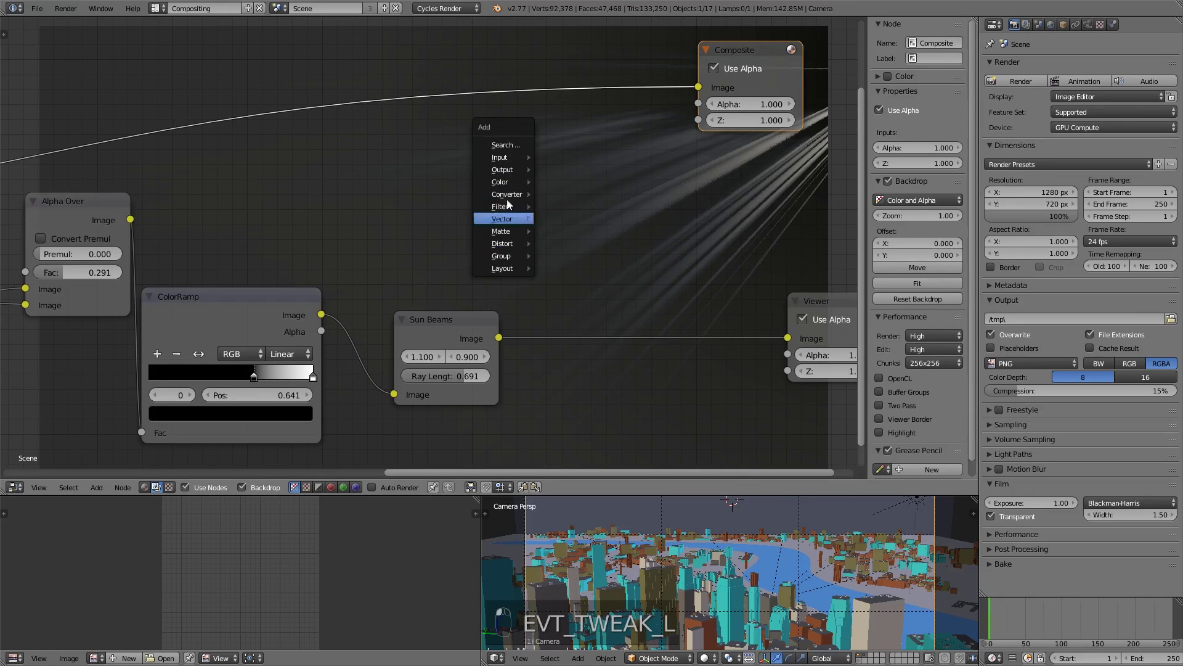
pyautogui.moveTo(511, 157)
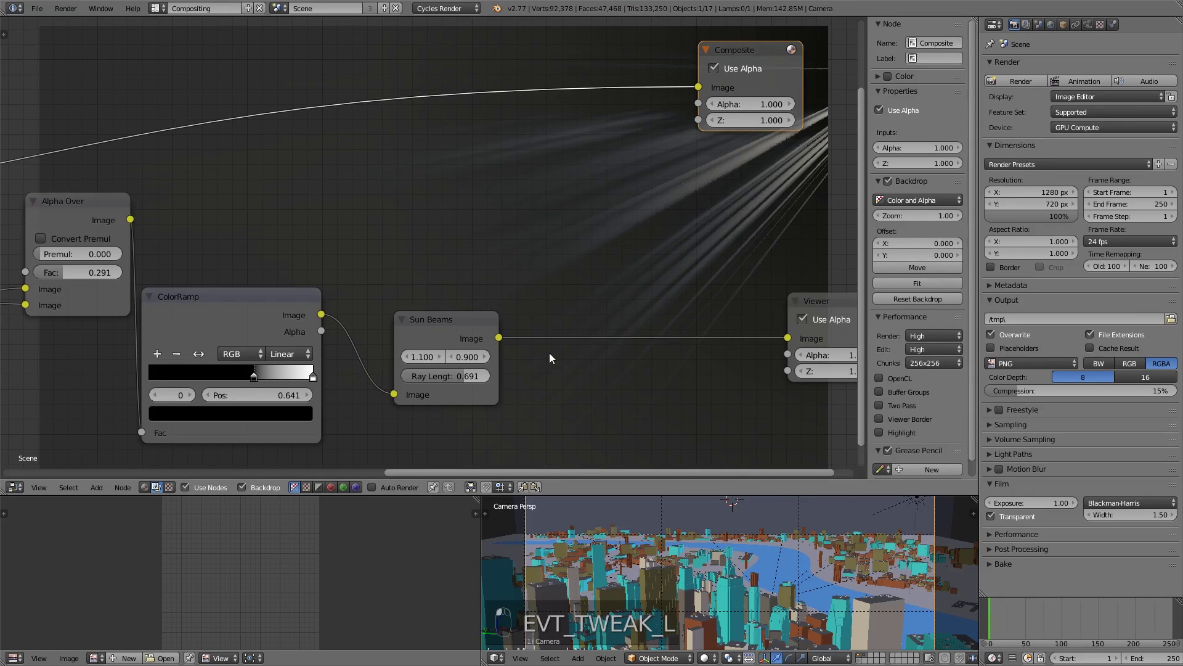
# Set the Sun Beams Ray Length to 0.827 and move the node slightly closer to the ColorRamp.
pyautogui.moveTo(452, 375); pyautogui.dragTo(487, 376)
pyautogui.moveTo(462, 326); pyautogui.dragTo(448, 328)
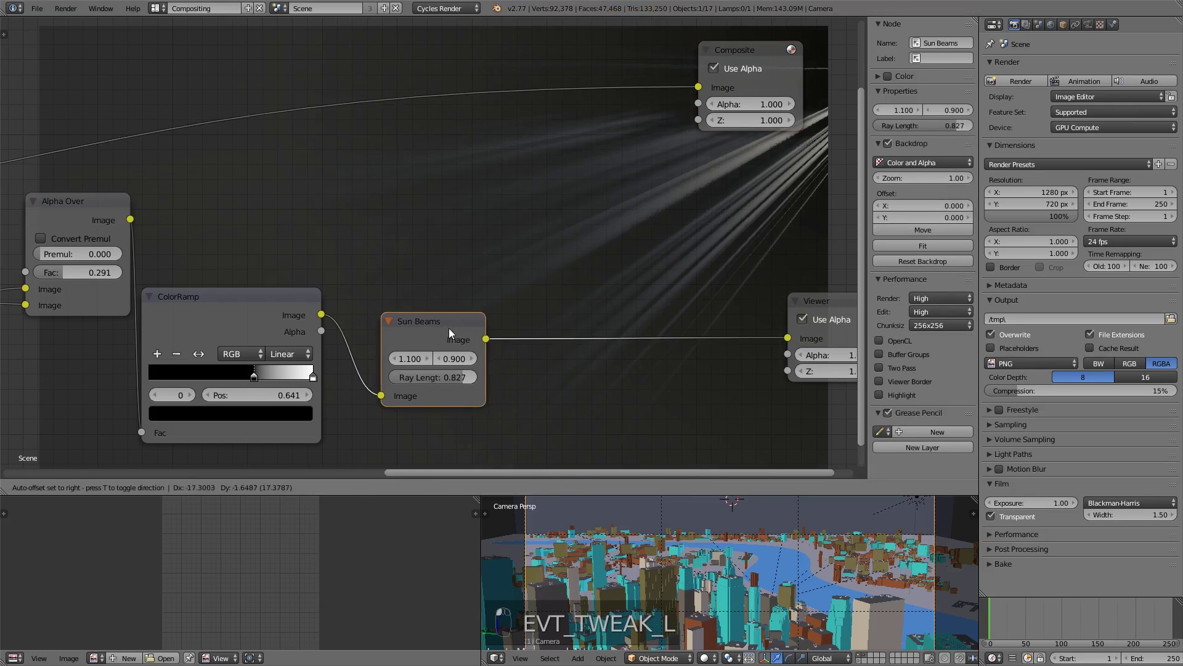
# Add a Color Balance node on the link between Sun Beams and Viewer.
pyautogui.hotkey('shift', 'a')
pyautogui.moveTo(467, 317)
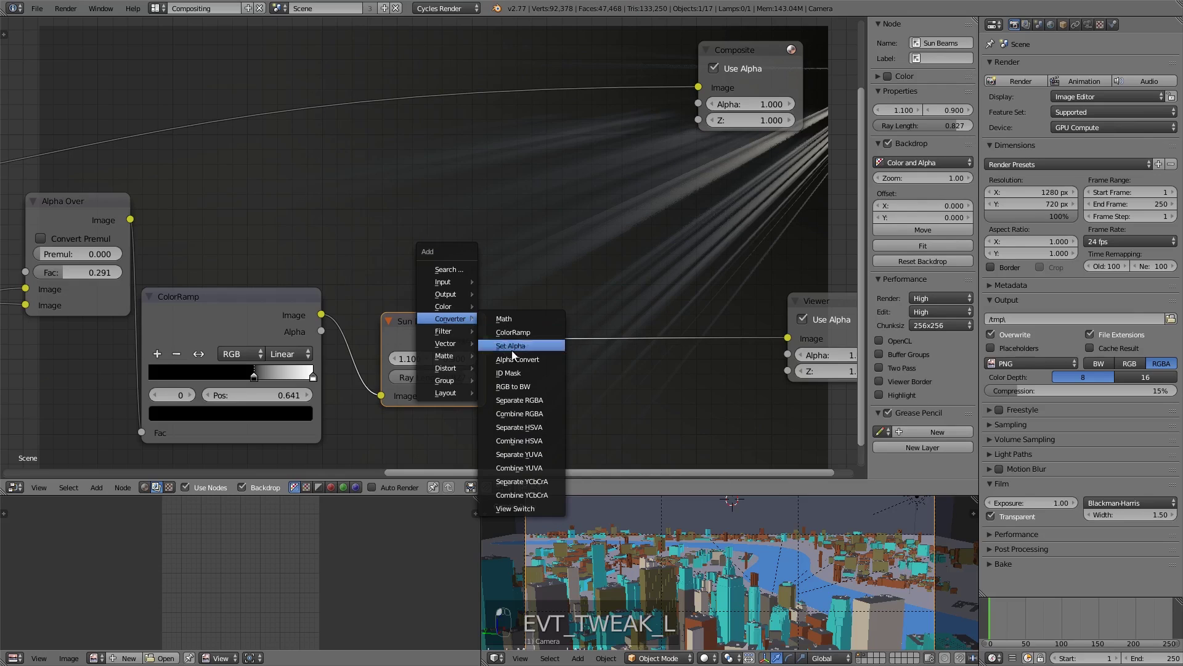
pyautogui.moveTo(437, 300)
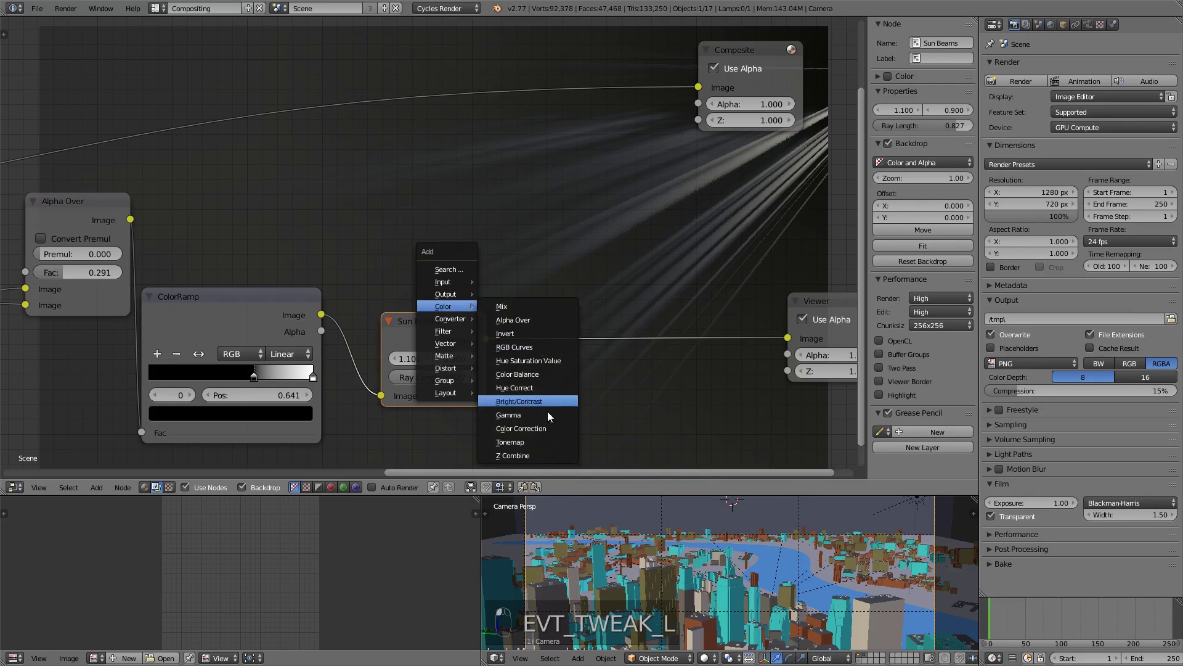
pyautogui.click(538, 373)
pyautogui.click(500, 273)
pyautogui.hscroll(8, 397, 357)
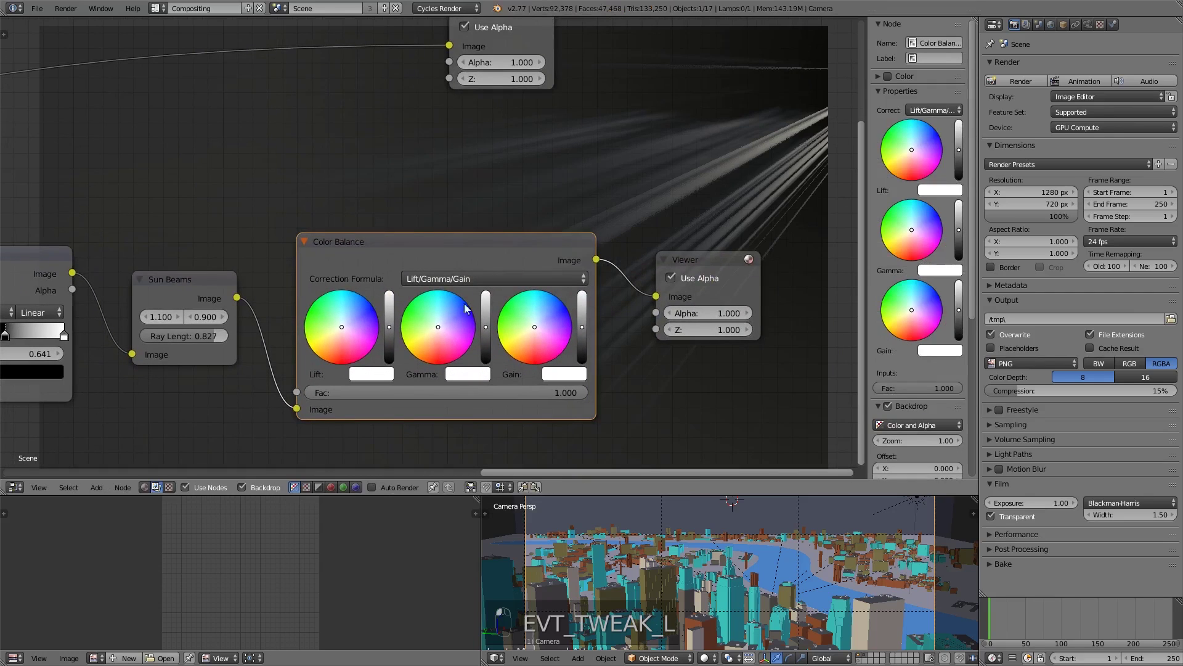
# Tint the sun rays warm by giving the Color Balance a pale pink Gain and a light orange Lift.
pyautogui.moveTo(532, 328); pyautogui.dragTo(535, 338)
pyautogui.moveTo(342, 327); pyautogui.dragTo(335, 340)
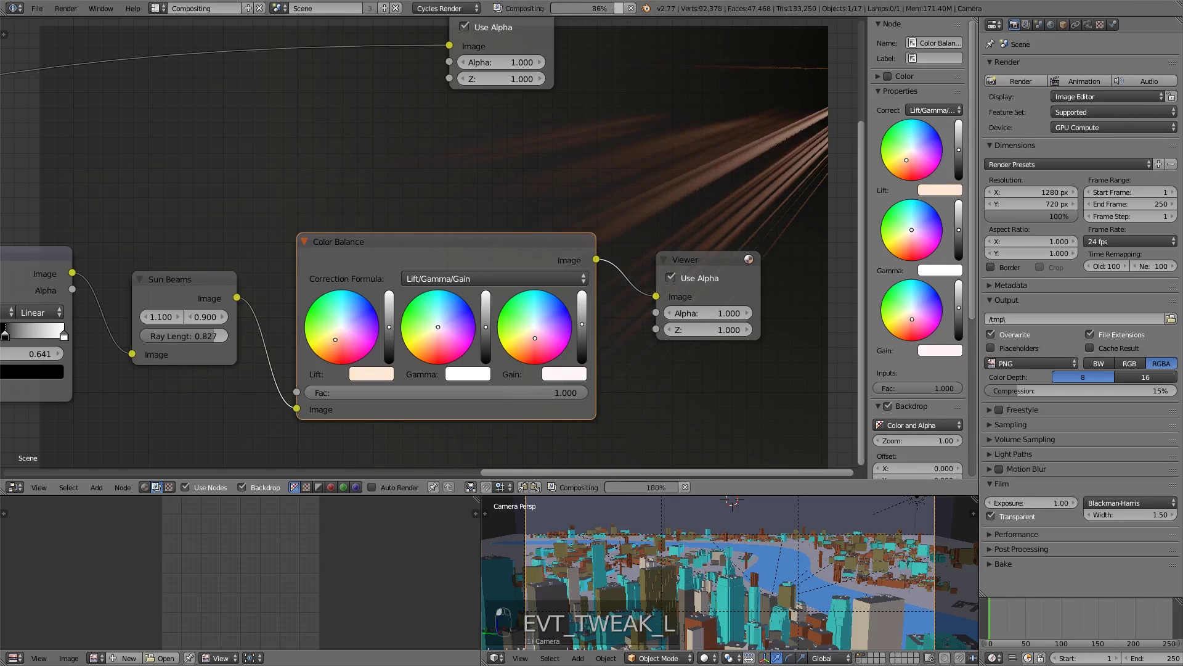
pyautogui.moveTo(629, 197); pyautogui.dragTo(577, 236, button='middle')
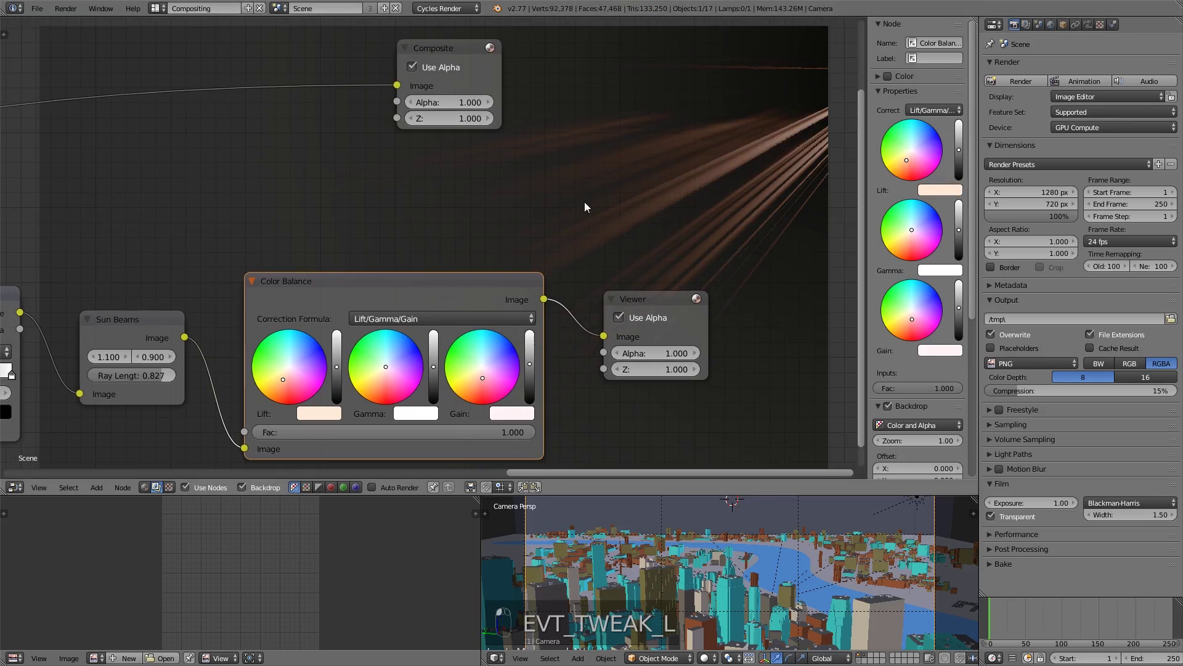
# Insert a Mix node before the Composite output, set it to Add, and feed the Color Balance result into its second image input.
pyautogui.hotkey('shift', 'a')
pyautogui.moveTo(548, 162)
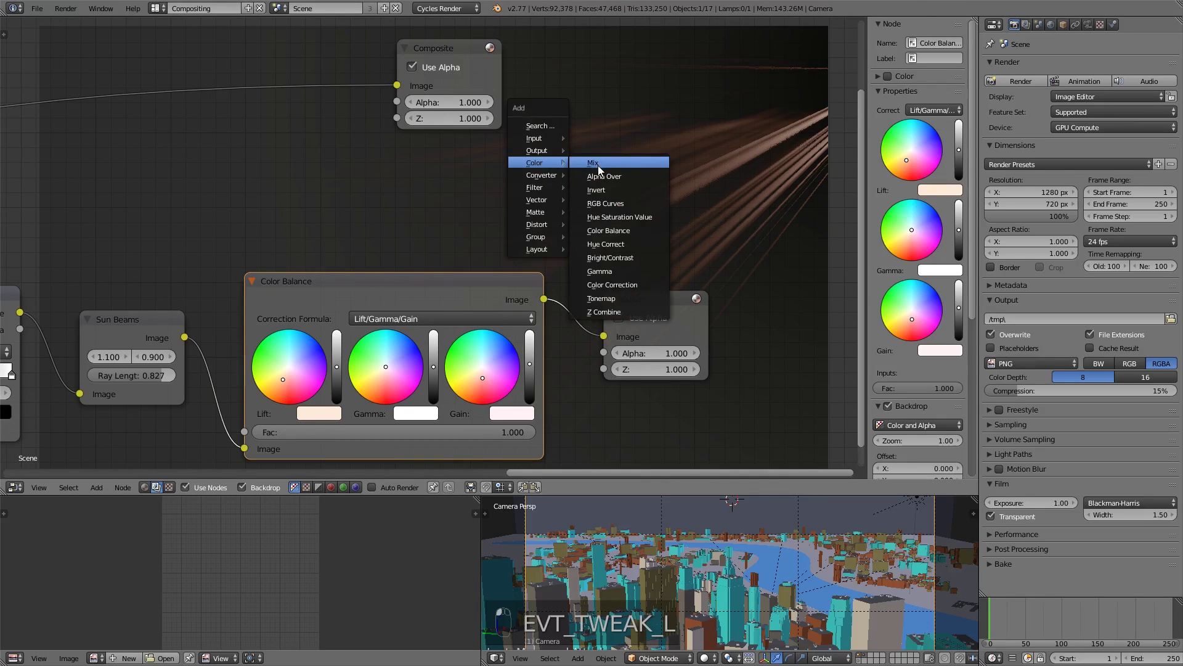
pyautogui.click(598, 165)
pyautogui.click(215, 58)
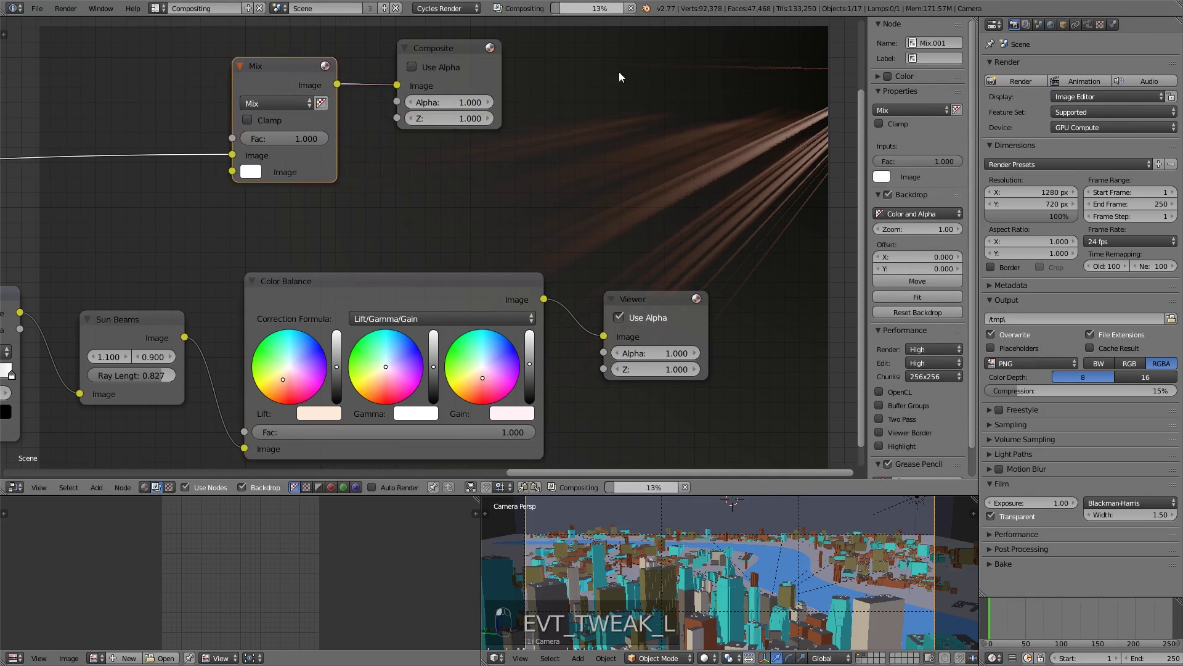
pyautogui.click(277, 103)
pyautogui.click(290, 132)
pyautogui.moveTo(544, 299); pyautogui.dragTo(233, 172)
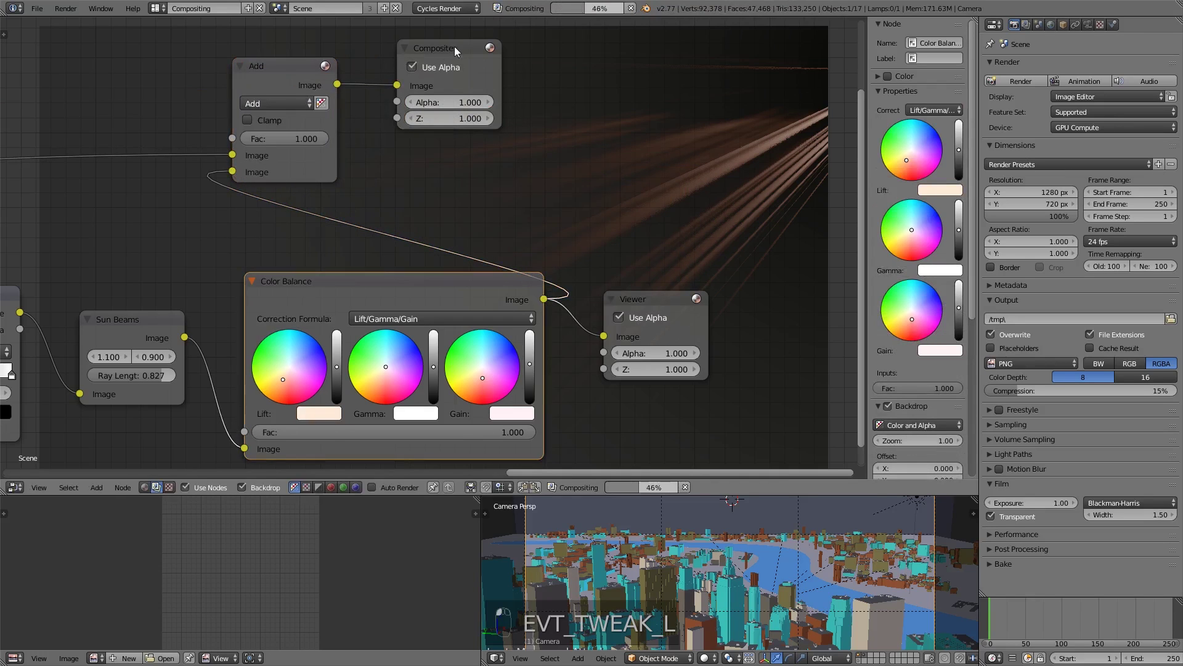
# Move the Composite and Add nodes past the Color Balance node and preview the Add result in the Viewer.
pyautogui.moveTo(456, 50); pyautogui.dragTo(808, 76)
pyautogui.moveTo(294, 80); pyautogui.dragTo(661, 96)
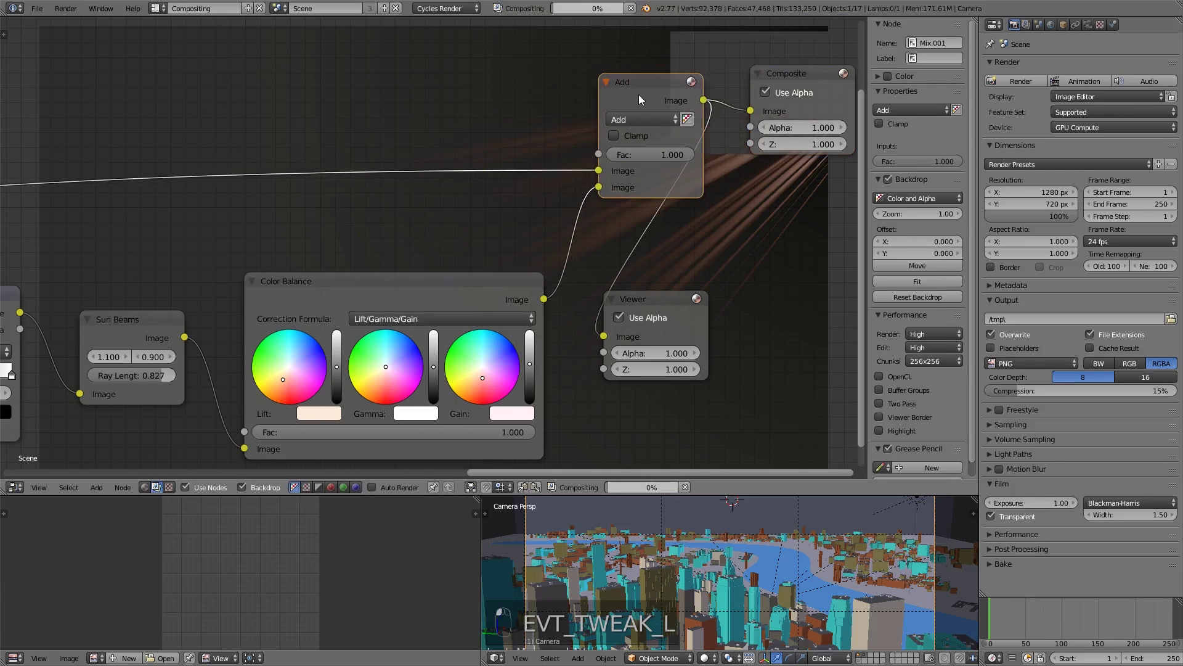
pyautogui.moveTo(752, 189); pyautogui.dragTo(565, 127, button='middle')
pyautogui.scroll(-3, 565, 128)
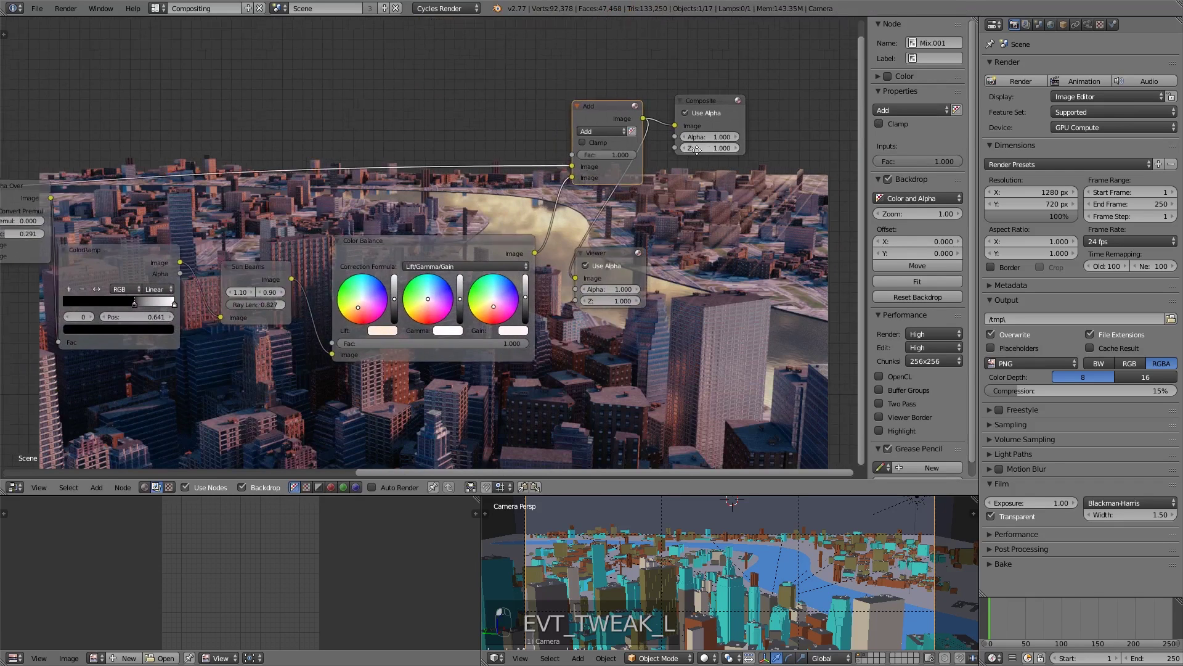
# Connect the second Alpha Over output to the Add node's first image input, and space the Viewer and Composite nodes farther out.
pyautogui.moveTo(292, 230); pyautogui.dragTo(390, 260, button='middle')
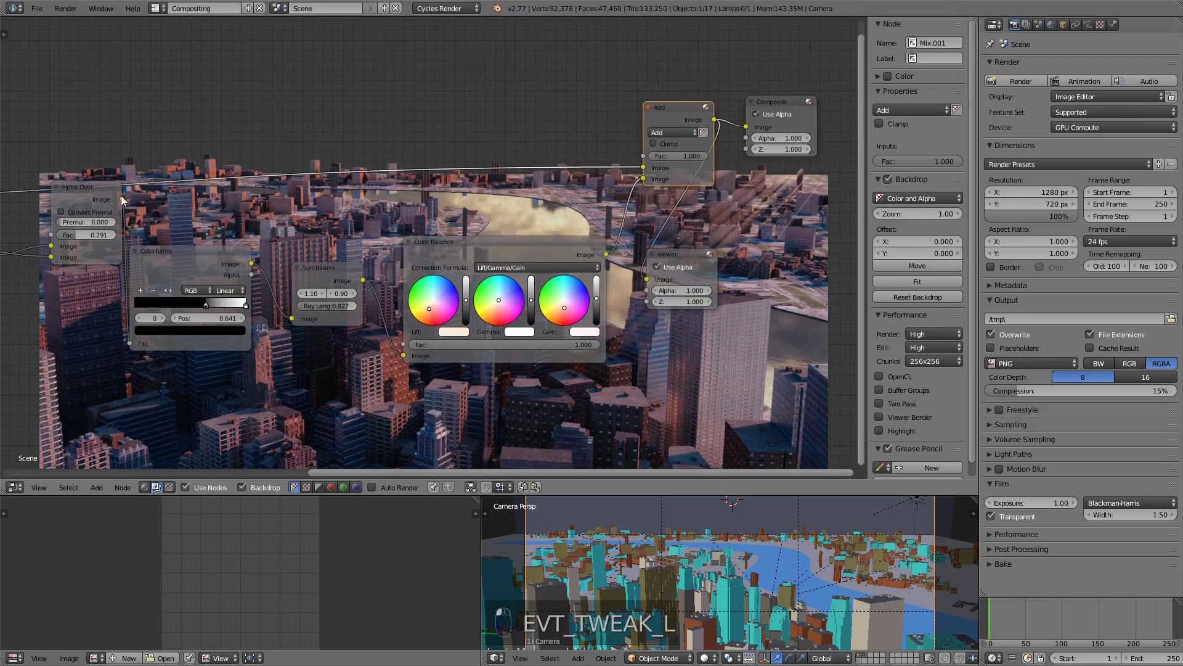
pyautogui.moveTo(121, 199); pyautogui.dragTo(643, 168)
pyautogui.moveTo(684, 220); pyautogui.dragTo(447, 220, button='middle')
pyautogui.moveTo(464, 257); pyautogui.dragTo(676, 270)
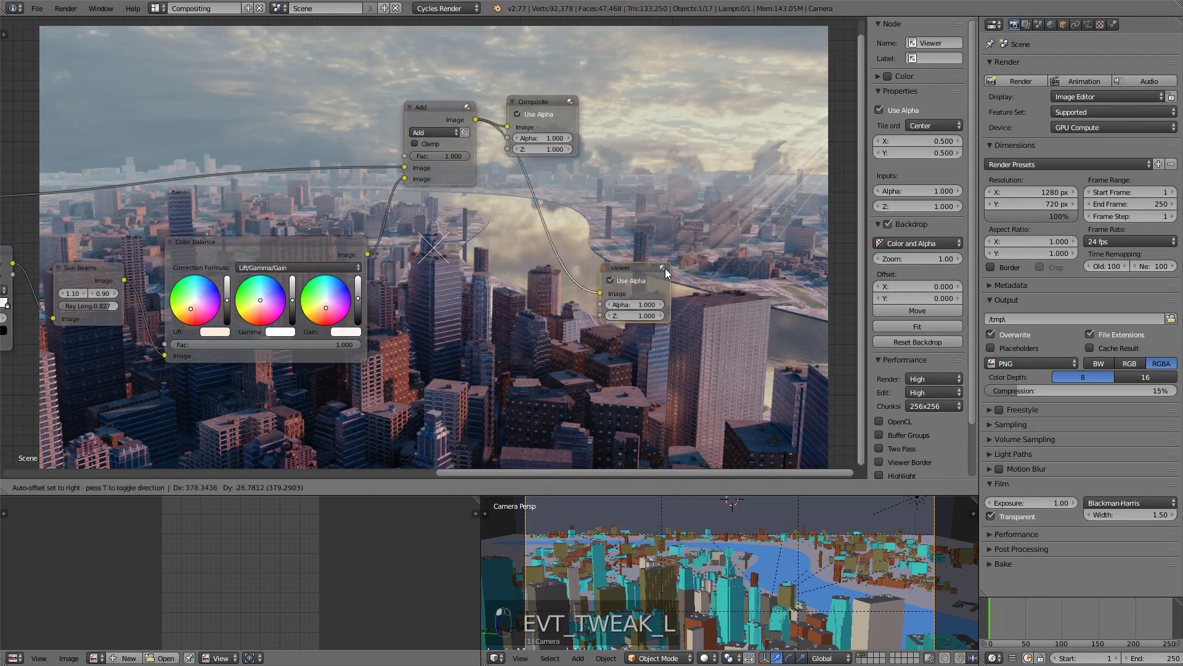
pyautogui.moveTo(562, 100); pyautogui.dragTo(750, 97)
pyautogui.scroll(6, 478, 206)
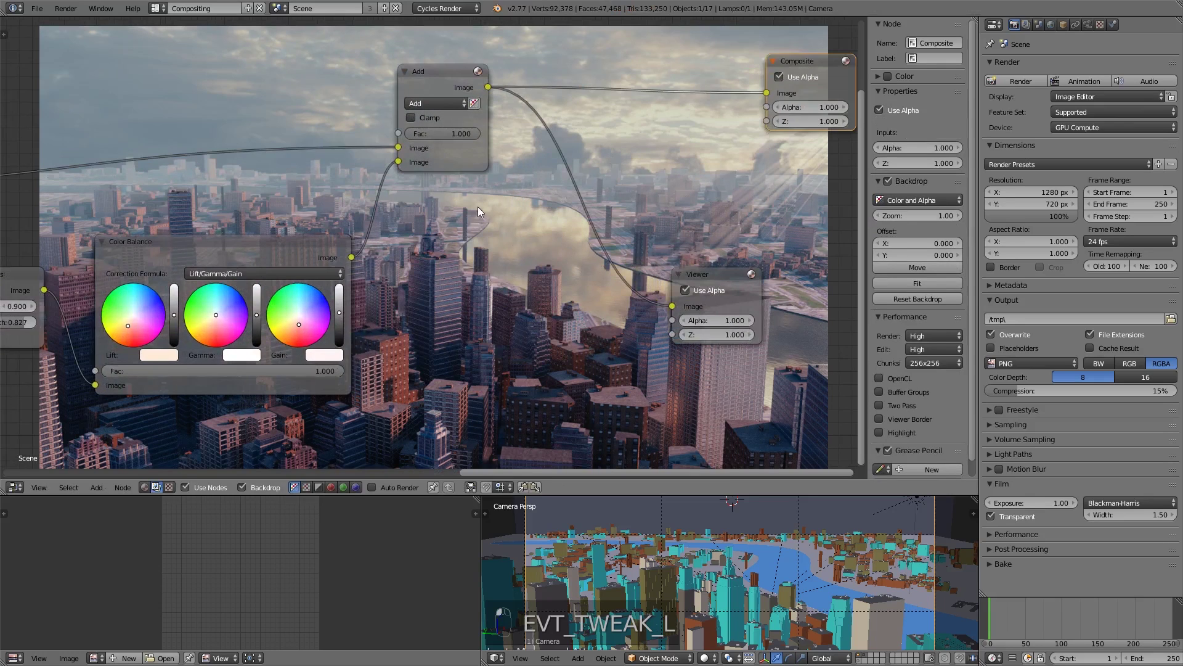
# Set the Sun Beams source's X position to 1.000 and preview the Sun Beams output on its own.
pyautogui.moveTo(34, 260); pyautogui.dragTo(292, 196, button='middle')
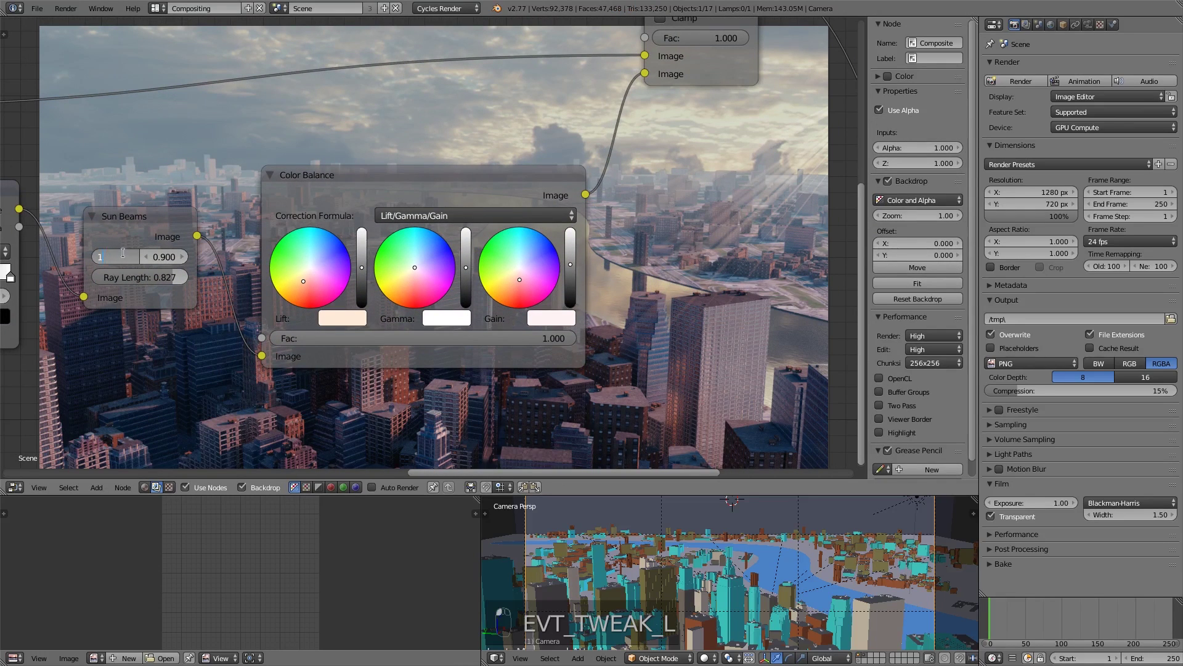
pyautogui.press('Return')
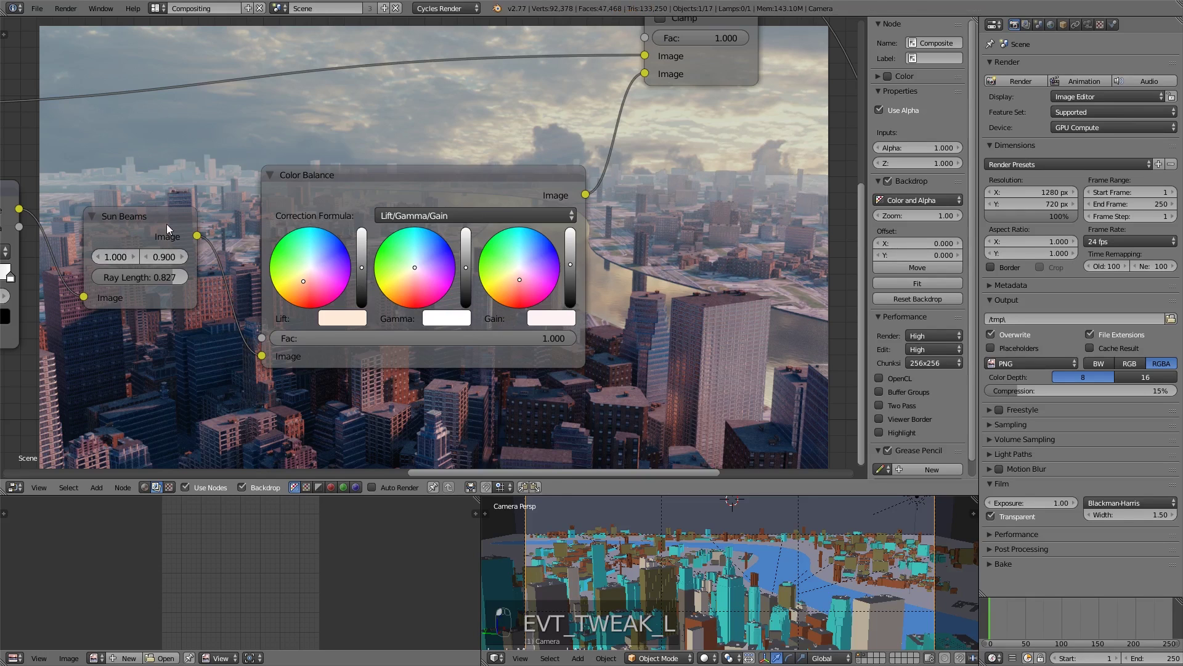
pyautogui.keyDown('ctrl'); pyautogui.keyDown('shift'); pyautogui.click(167, 224); pyautogui.keyUp('shift'); pyautogui.keyUp('ctrl')
pyautogui.moveTo(217, 162); pyautogui.dragTo(210, 196, button='middle')
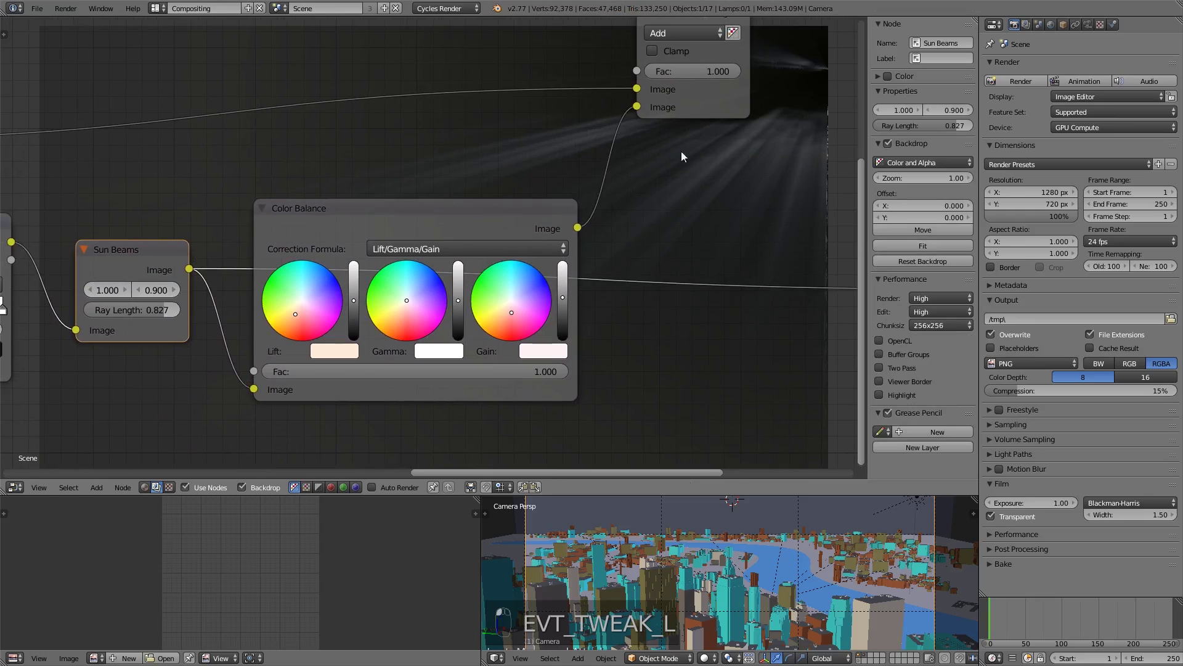
# Try Y positions of 0.800, 1.000, 8.500 and 8.300 for the Sun Beams source.
pyautogui.moveTo(681, 156); pyautogui.dragTo(622, 115, button='middle')
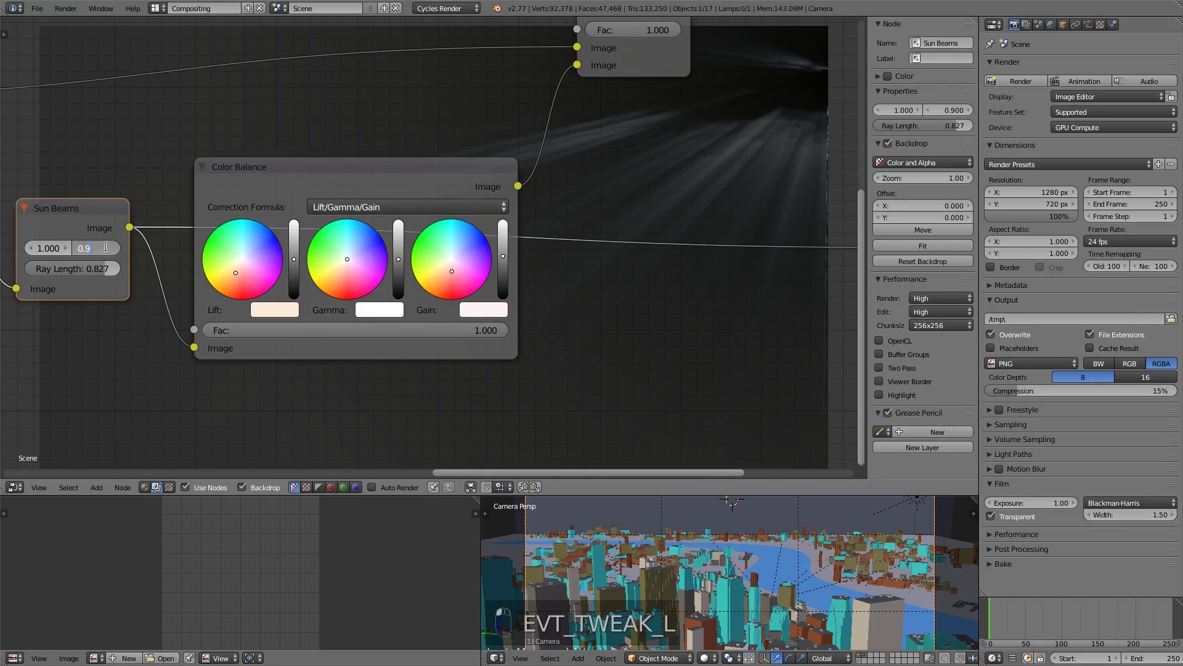
pyautogui.press('Return')
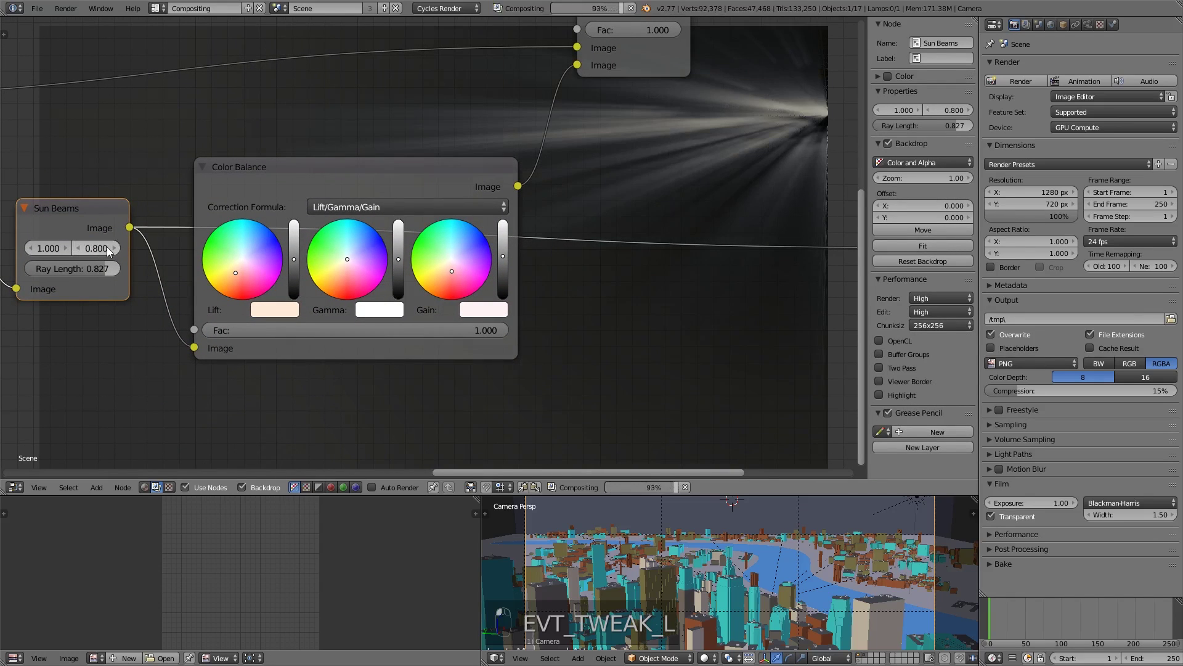
pyautogui.click(108, 249)
pyautogui.write('1')
pyautogui.press('Return')
pyautogui.click(98, 247)
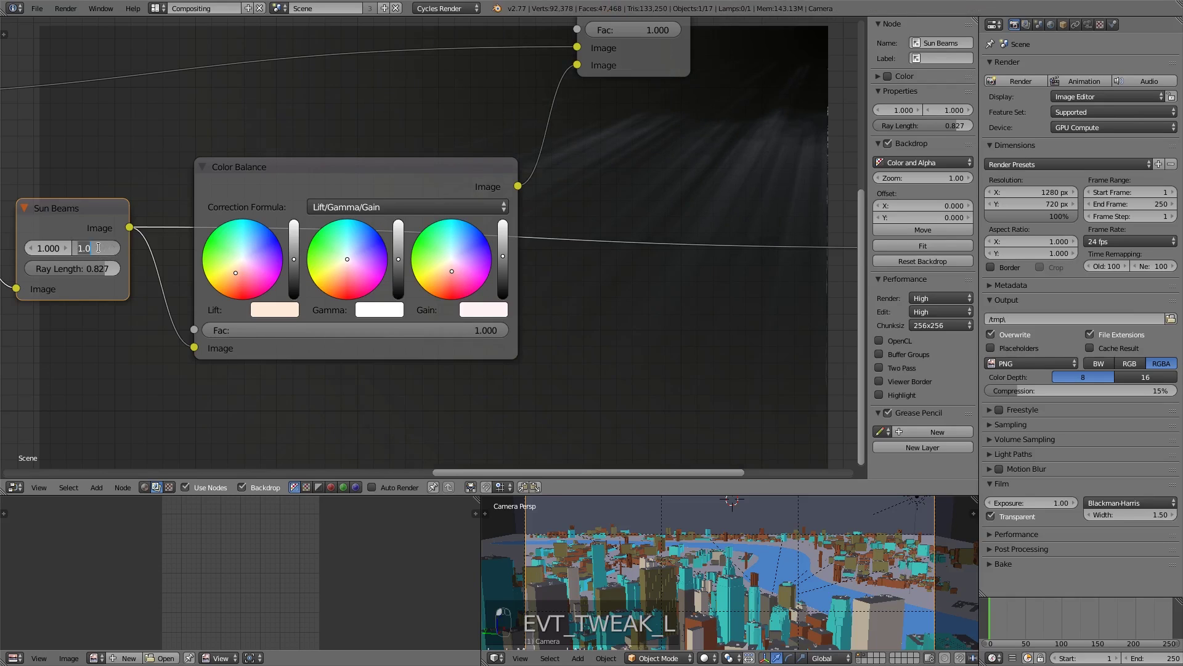
pyautogui.write('8.5')
pyautogui.press('Return')
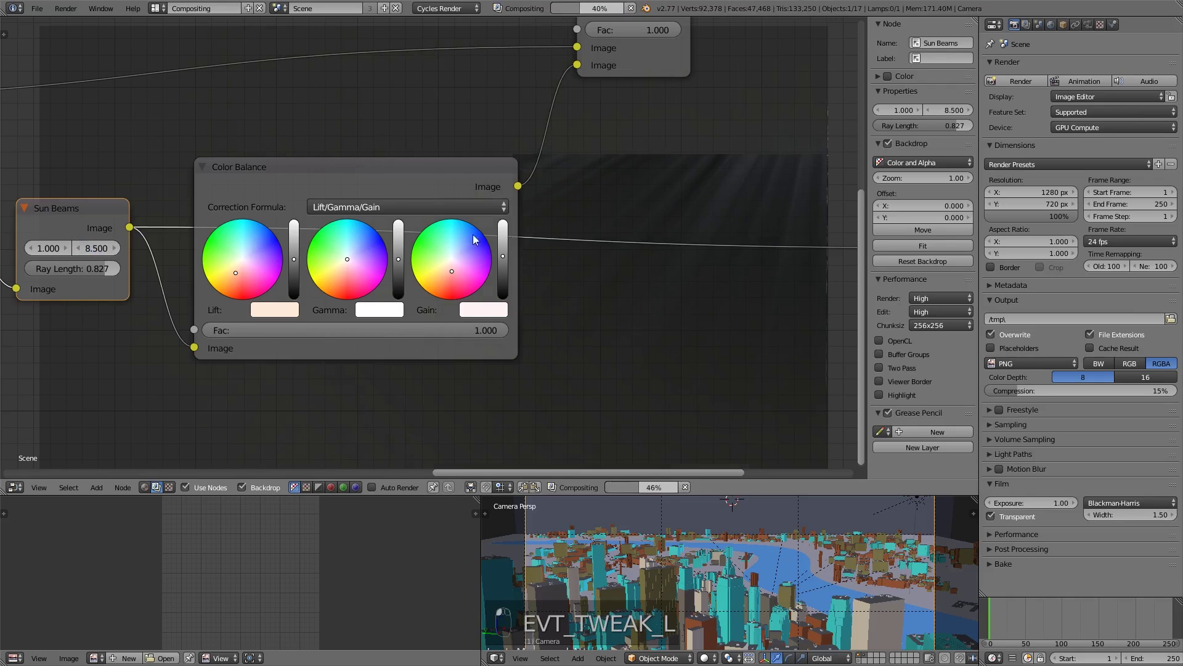
pyautogui.moveTo(87, 244); pyautogui.dragTo(79, 244)
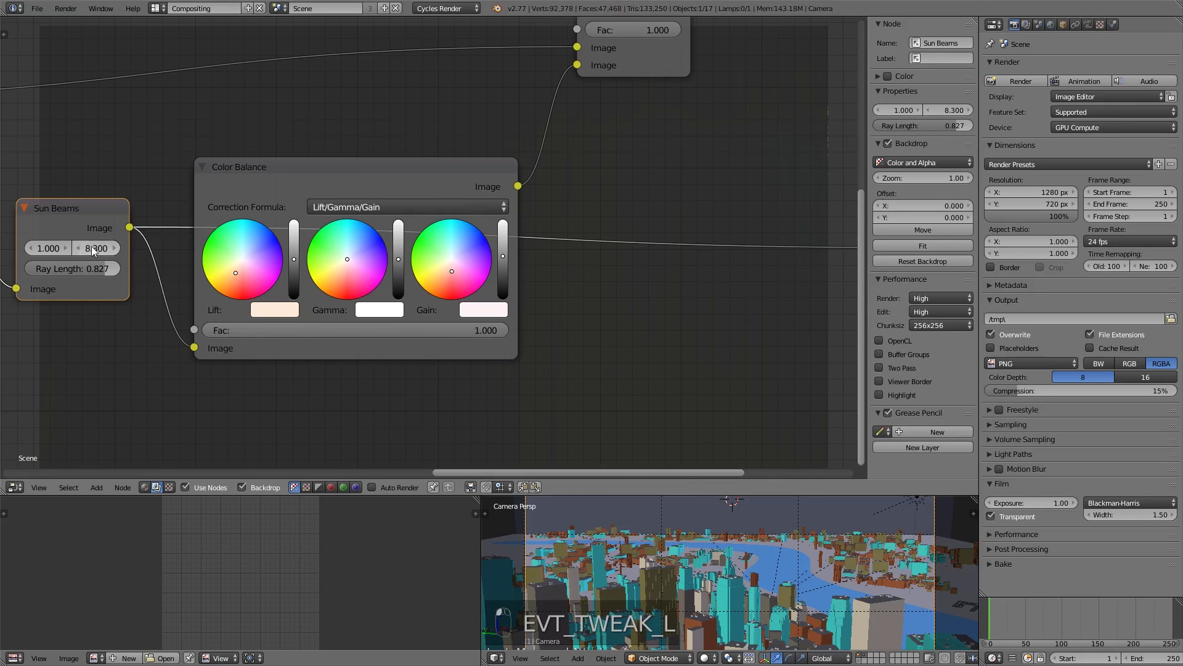
# Set the Sun Beams source's Y position to 0.850.
pyautogui.click(91, 248)
pyautogui.write('.85')
pyautogui.press('Return')
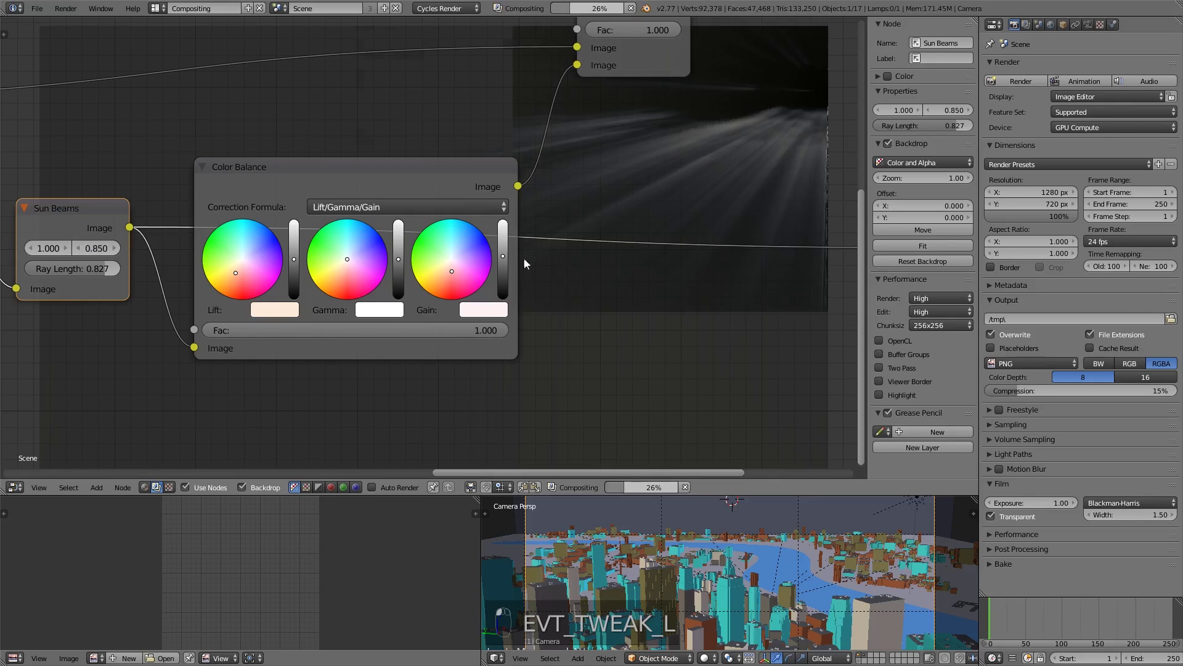
# Preview the Add node's combined result and set its factor to 5.000.
pyautogui.scroll(-2, 760, 190)
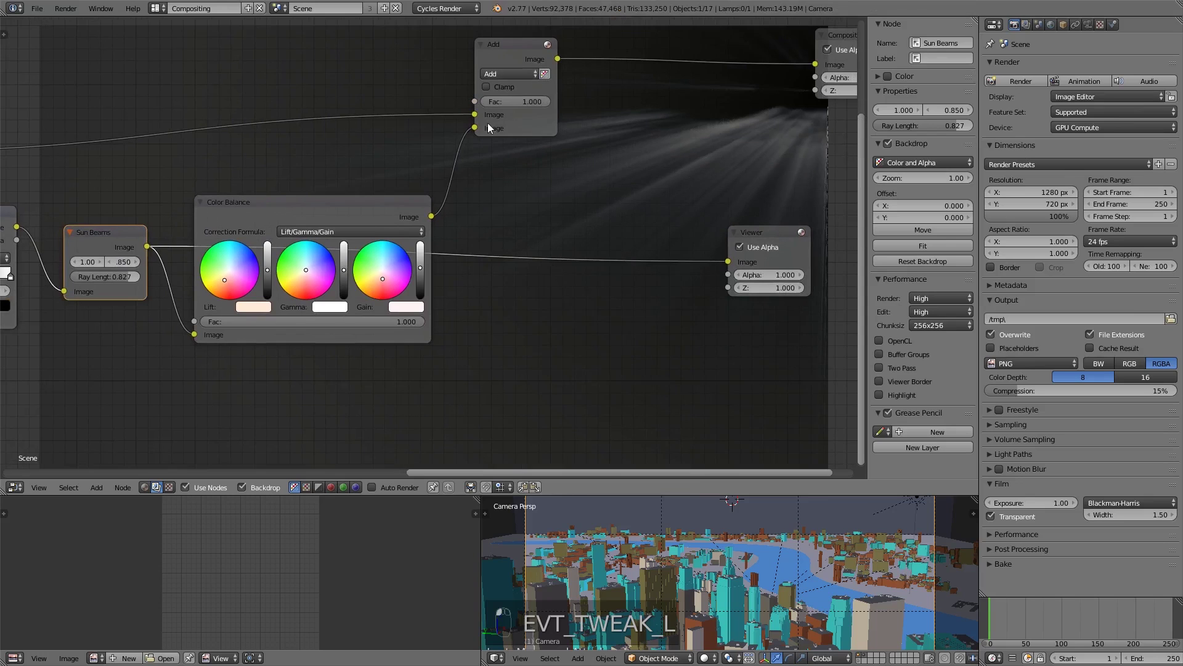
pyautogui.keyDown('ctrl'); pyautogui.keyDown('shift'); pyautogui.click(530, 57); pyautogui.keyUp('shift'); pyautogui.keyUp('ctrl')
pyautogui.moveTo(591, 122); pyautogui.dragTo(625, 175, button='middle')
pyautogui.write('5')
pyautogui.press('Return')
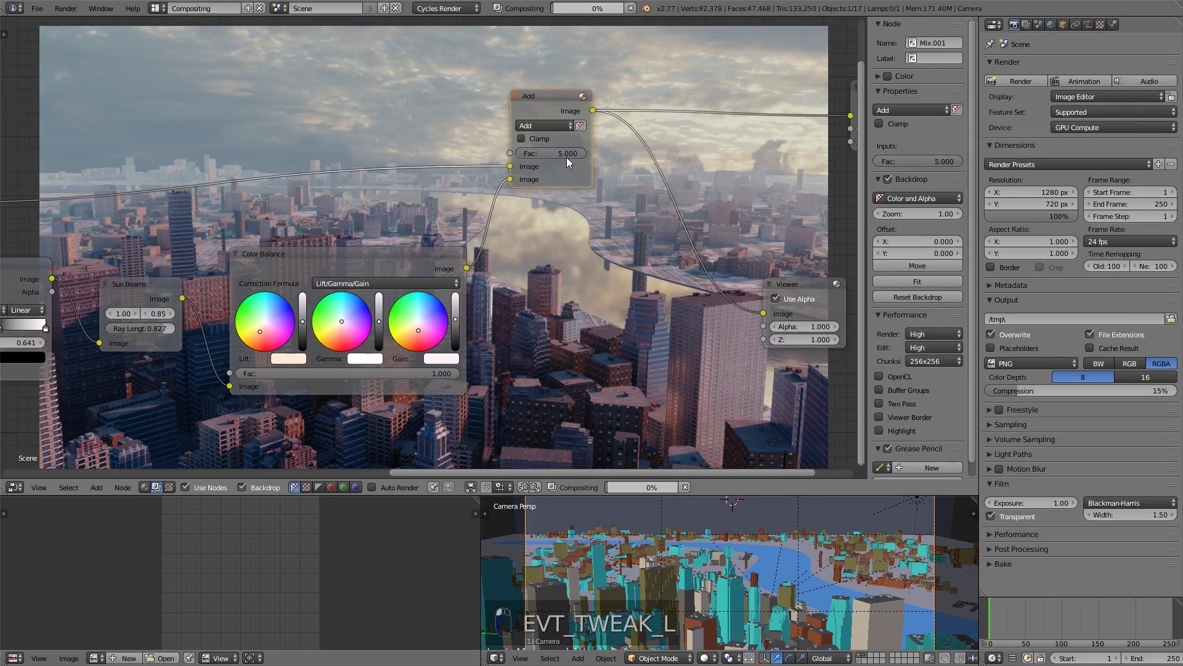
# Lower the Add node's factor to 3.000, trying 4.000 on the way.
pyautogui.moveTo(628, 218); pyautogui.dragTo(613, 224, button='middle')
pyautogui.keyDown('shift'); pyautogui.scroll(3, 613, 224); pyautogui.keyUp('shift')
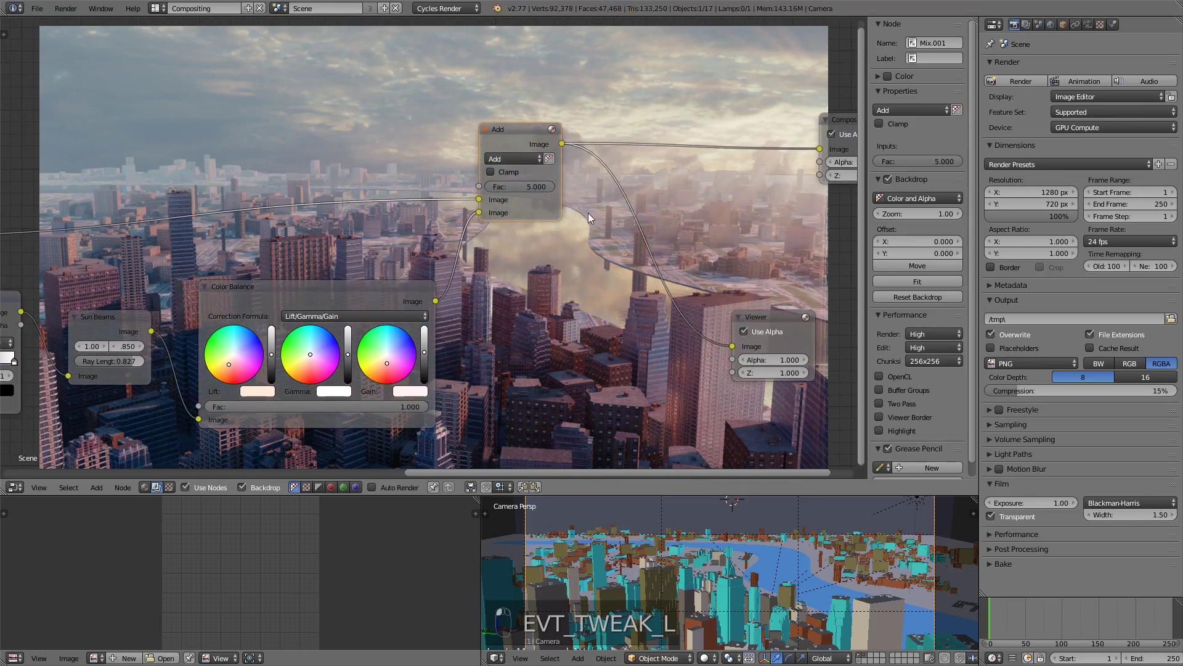
pyautogui.write('4')
pyautogui.press('Return')
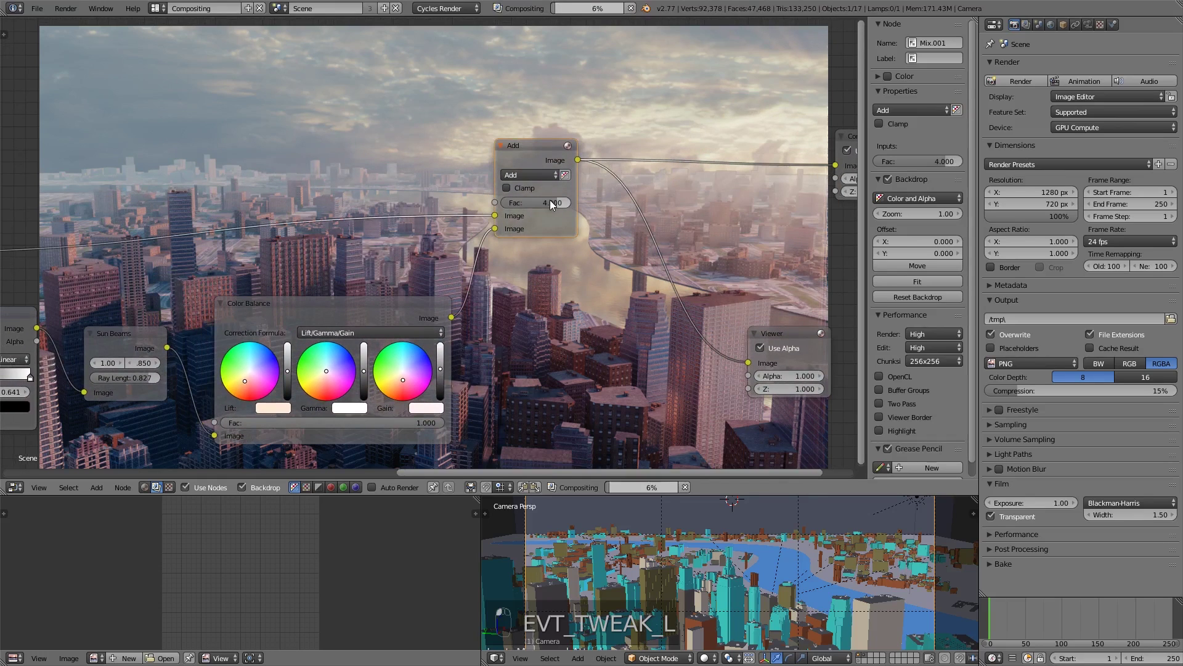
pyautogui.click(549, 202)
pyautogui.write('3')
pyautogui.press('Return')
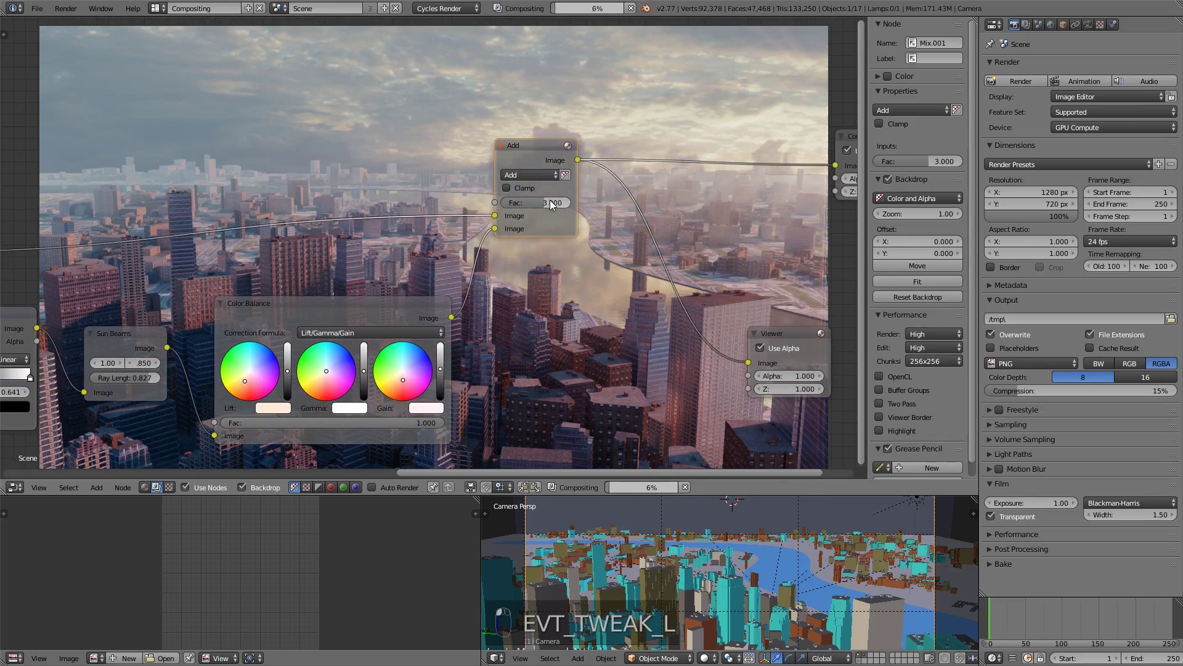
# Spread out the Composite and Viewer nodes and reposition the Add node to make room between them.
pyautogui.moveTo(649, 232); pyautogui.dragTo(365, 223, button='middle')
pyautogui.moveTo(582, 131); pyautogui.dragTo(653, 128)
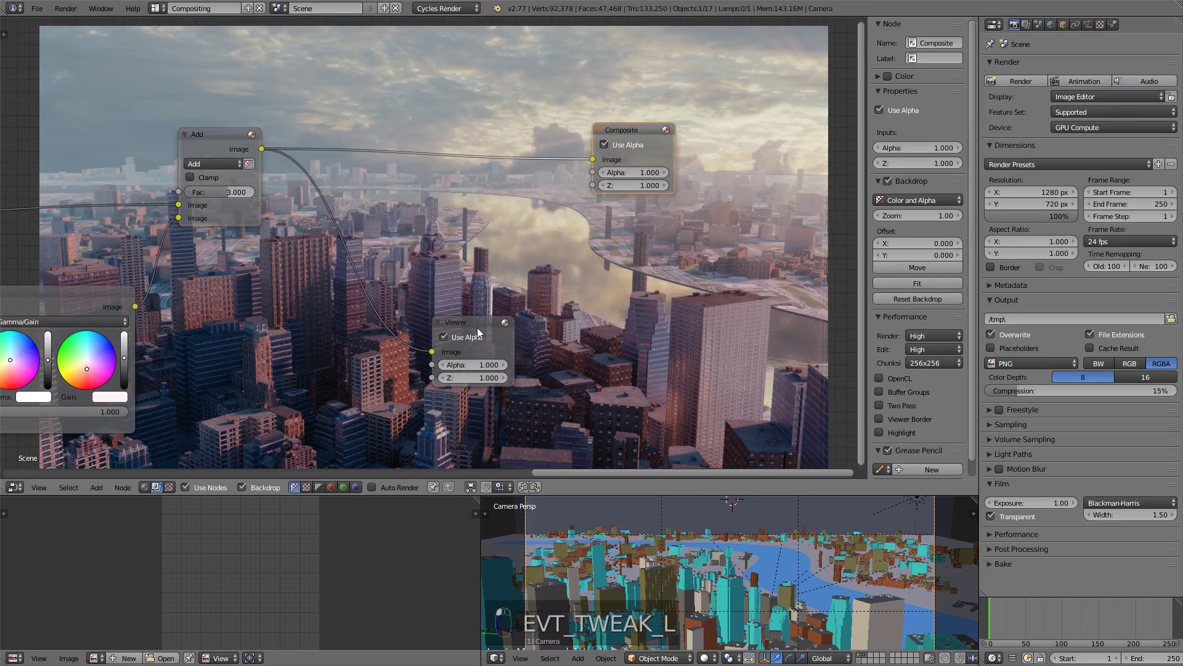
pyautogui.moveTo(477, 328); pyautogui.dragTo(692, 327)
pyautogui.moveTo(400, 249); pyautogui.dragTo(416, 267, button='middle')
pyautogui.moveTo(242, 155); pyautogui.dragTo(265, 183)
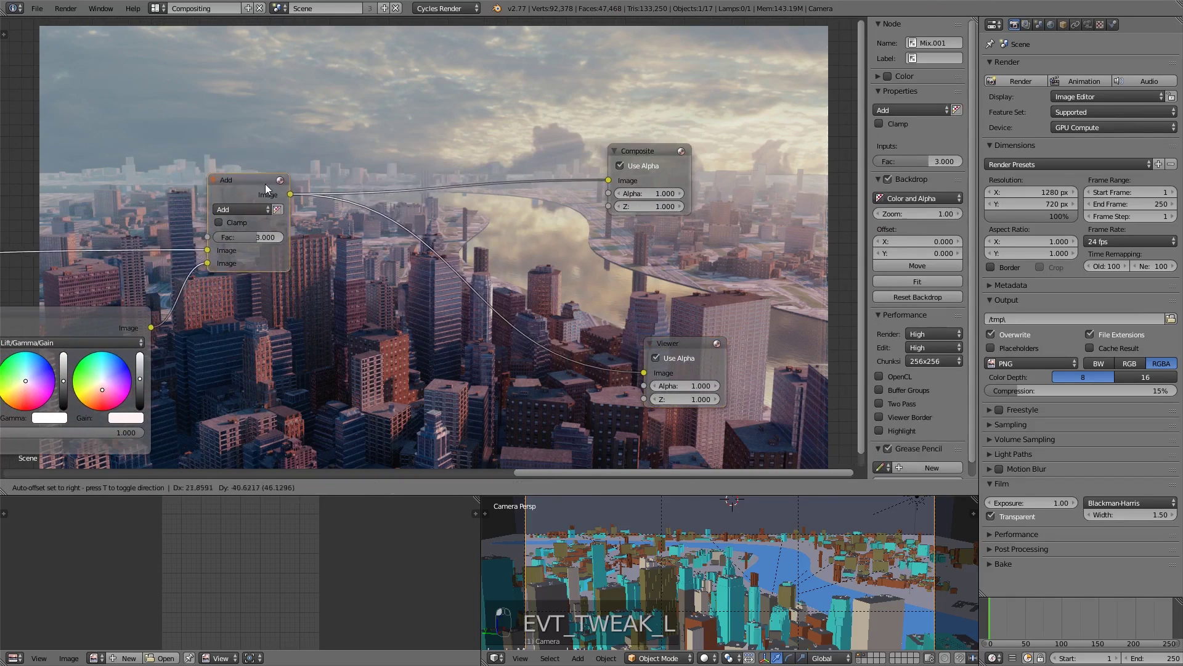
# Insert a Color Balance node on the link between Add and Viewer, and move the Composite and Viewer nodes farther out.
pyautogui.hotkey('shift', 'a')
pyautogui.moveTo(345, 231)
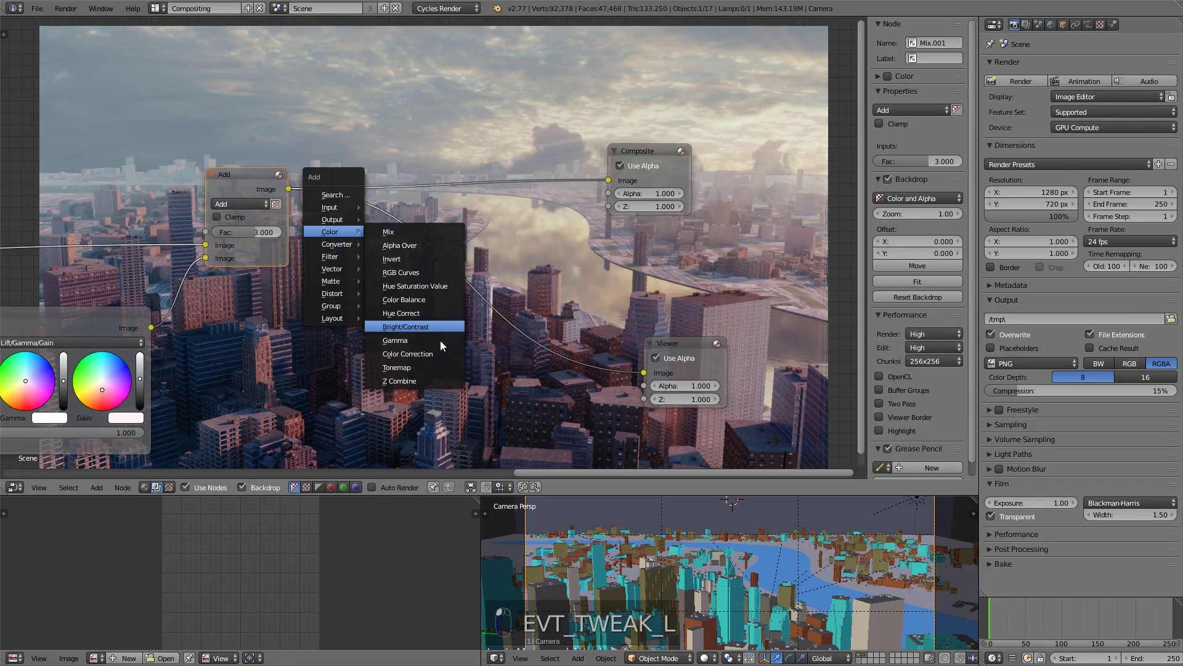
pyautogui.click(404, 300)
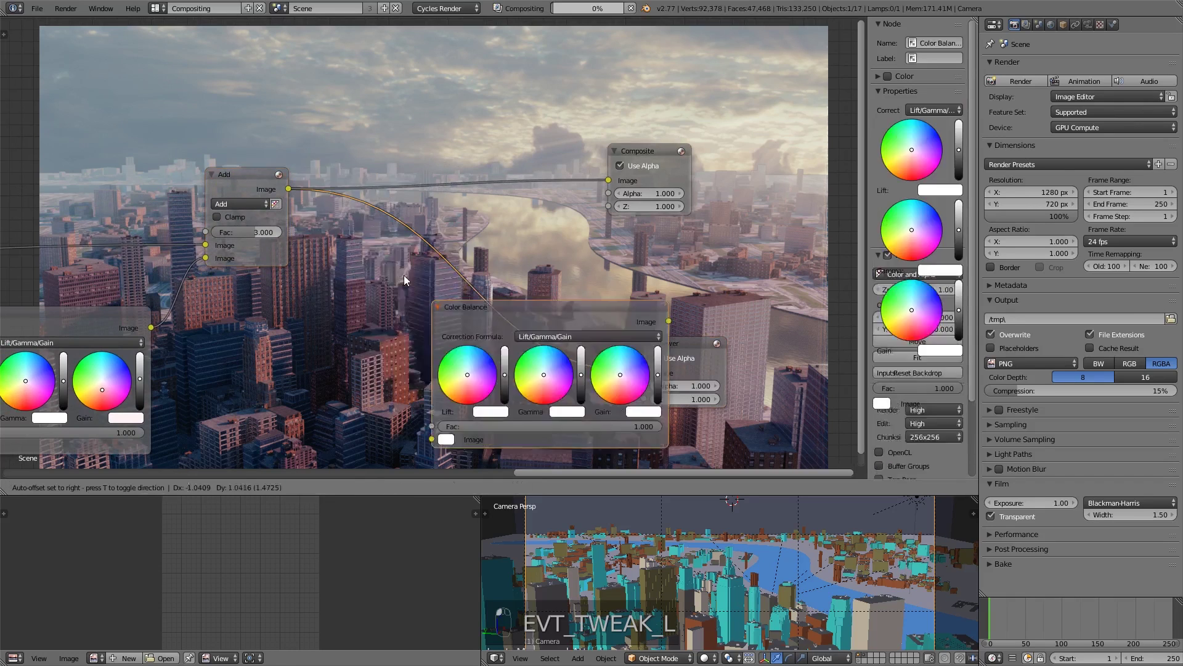
pyautogui.click(447, 234)
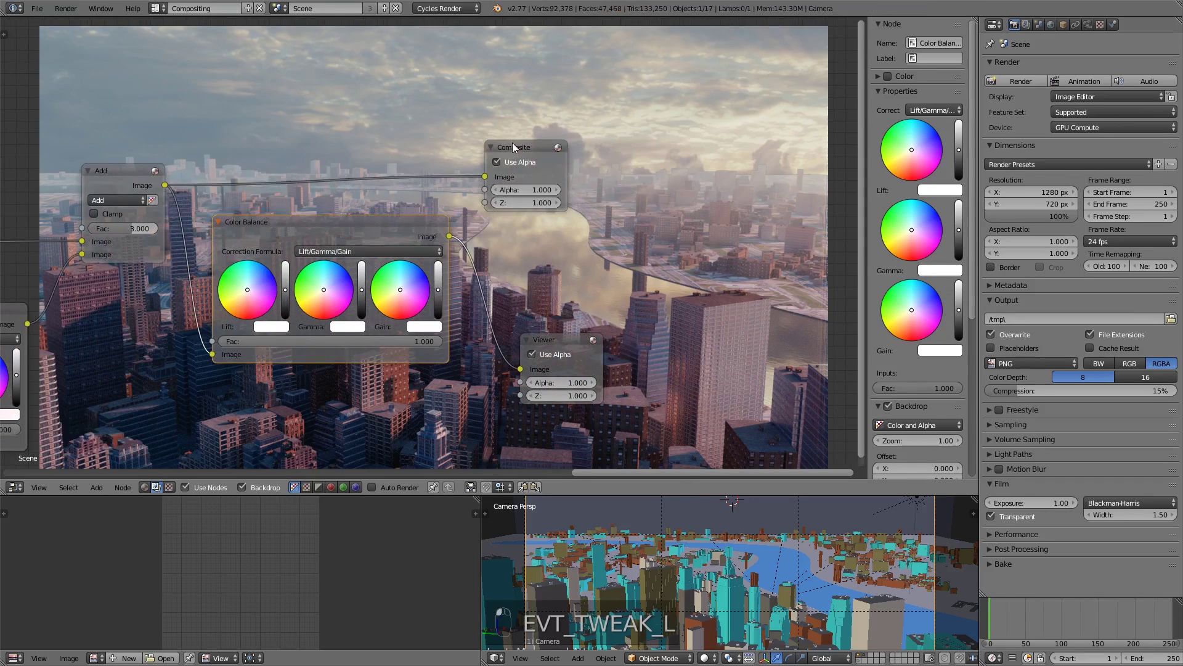
pyautogui.moveTo(516, 165); pyautogui.dragTo(607, 154)
pyautogui.moveTo(580, 337); pyautogui.dragTo(712, 315)
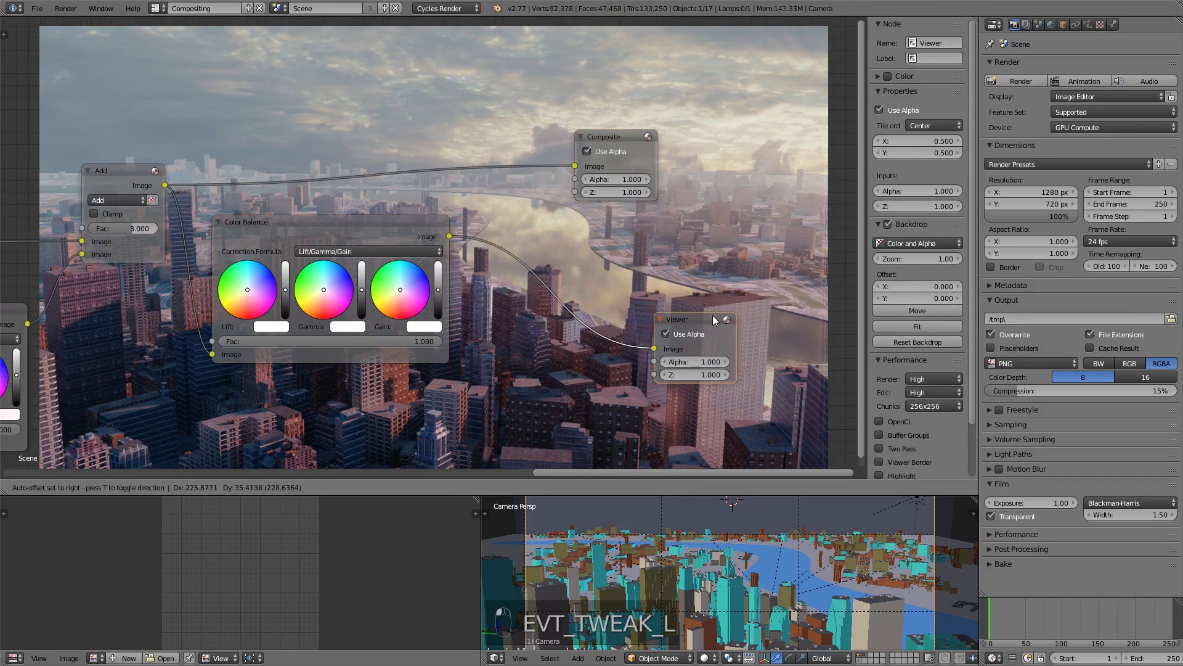
# Fine-tune the Sun Beams source's X position, trying 1.010 and settling on 0.99.
pyautogui.moveTo(584, 259); pyautogui.dragTo(519, 249, button='middle')
pyautogui.hscroll(-10, 332, 205)
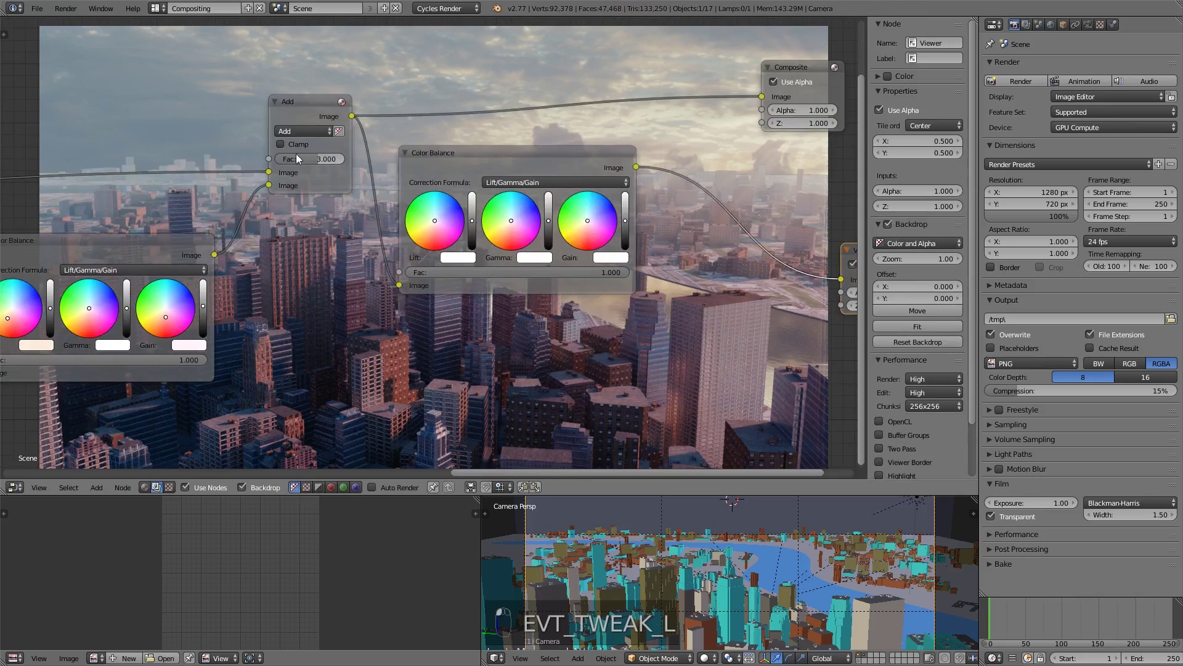
pyautogui.scroll(1, 280, 224)
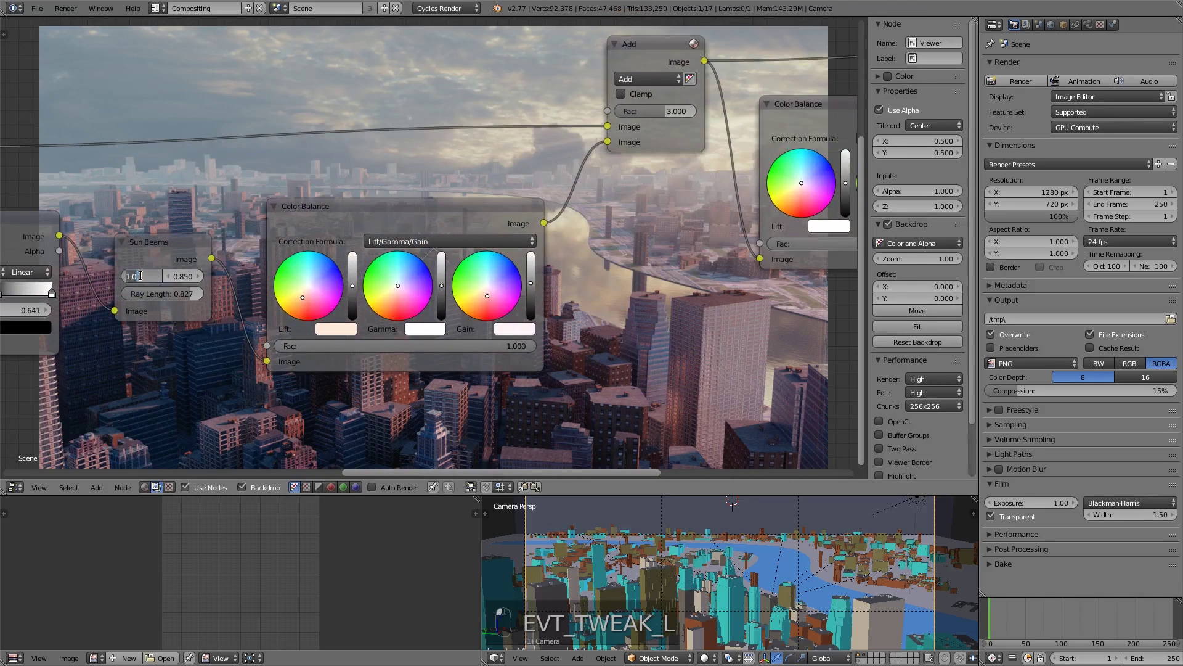
pyautogui.write('1')
pyautogui.press('Return')
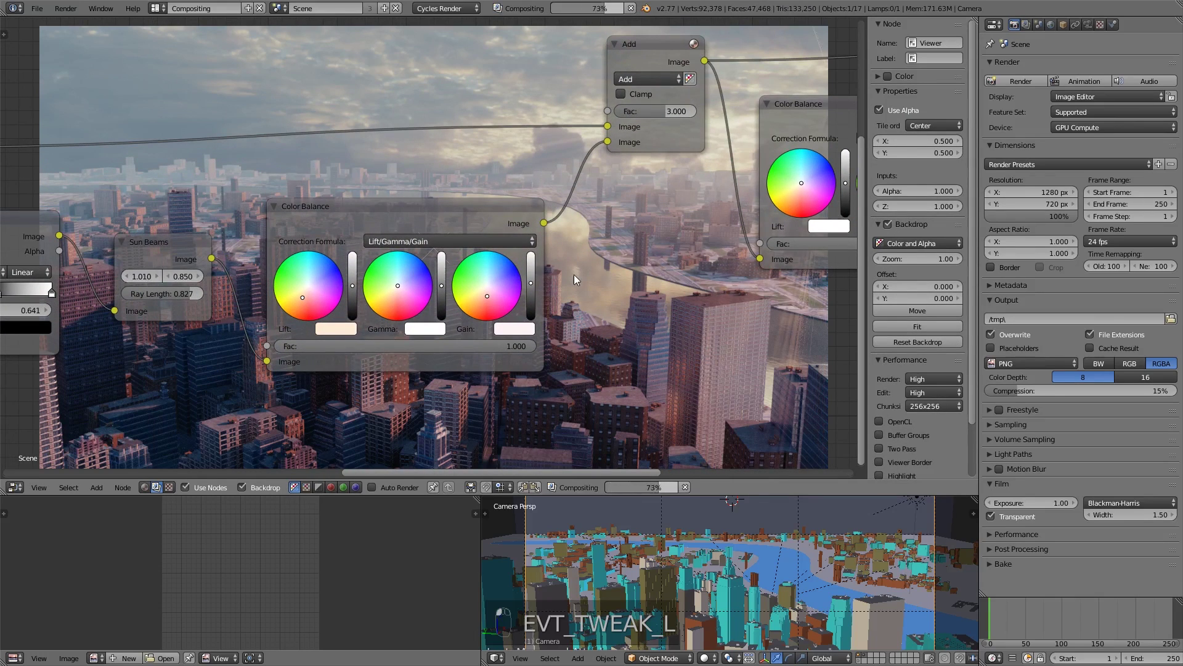
pyautogui.moveTo(574, 275); pyautogui.dragTo(737, 245, button='middle')
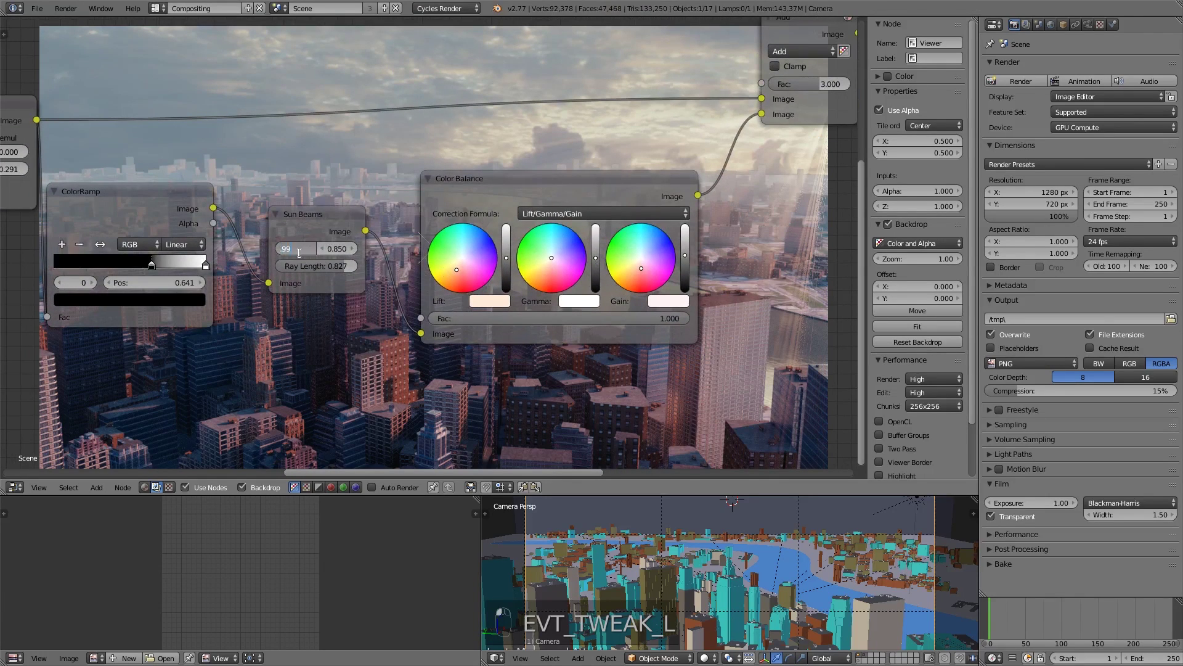
pyautogui.press('Return')
# Set the Premul value to 1.000 on both Alpha Over nodes.
pyautogui.moveTo(777, 222); pyautogui.dragTo(524, 209, button='middle')
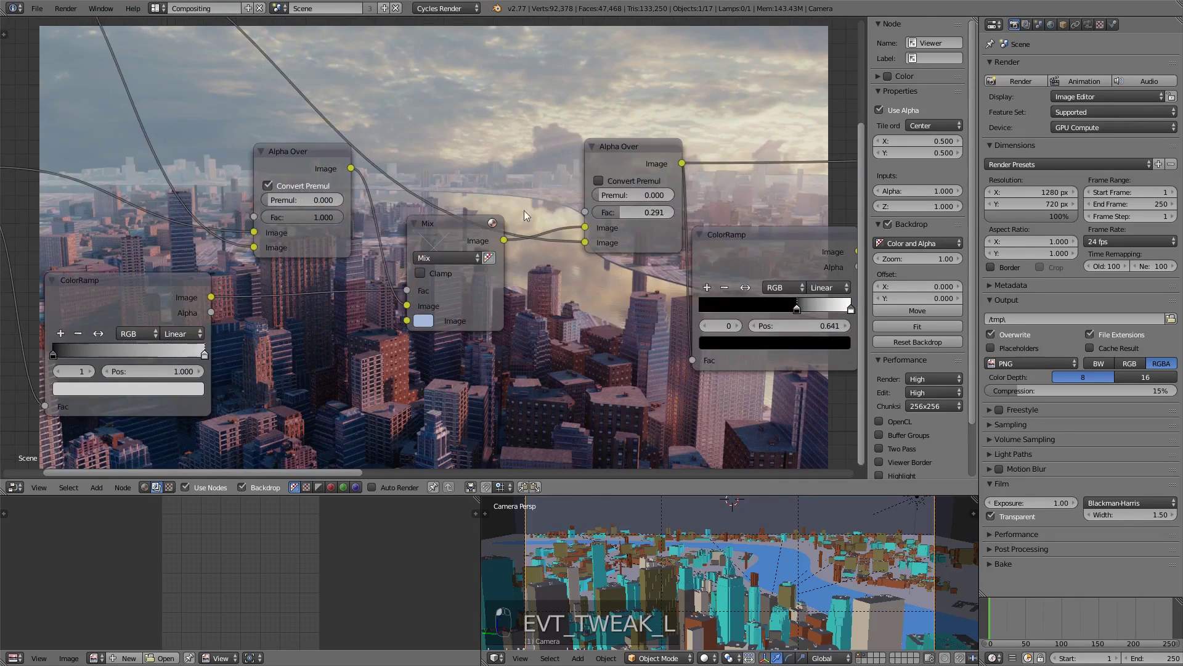
pyautogui.moveTo(321, 197); pyautogui.dragTo(343, 199)
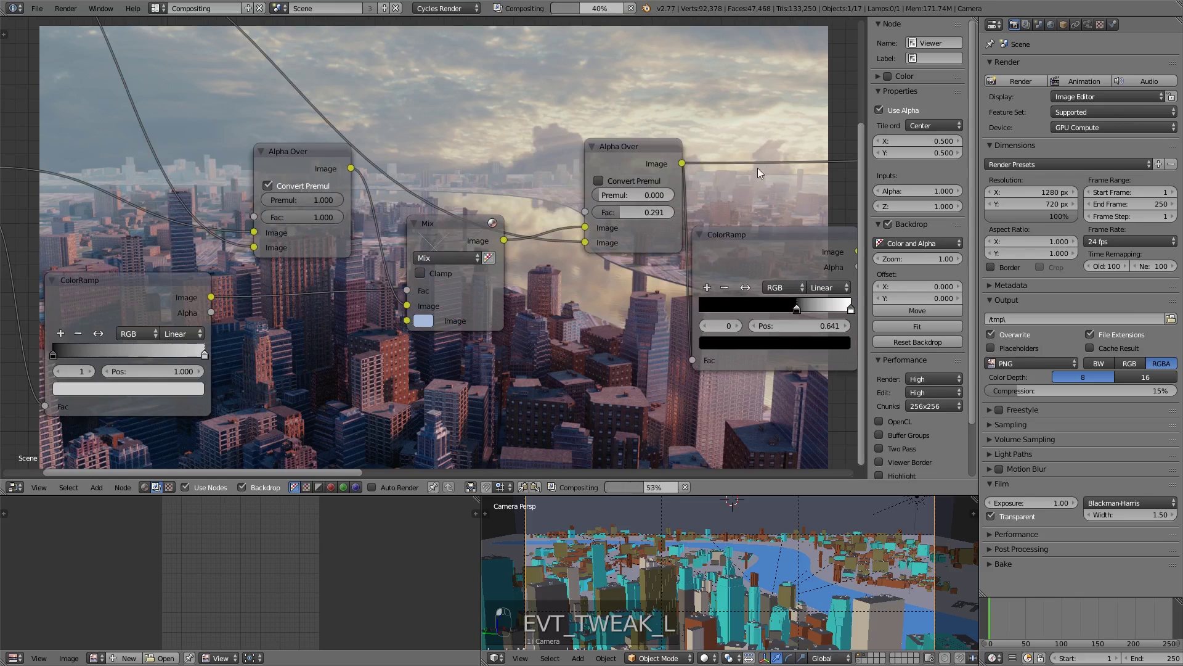
pyautogui.moveTo(633, 194); pyautogui.dragTo(801, 183)
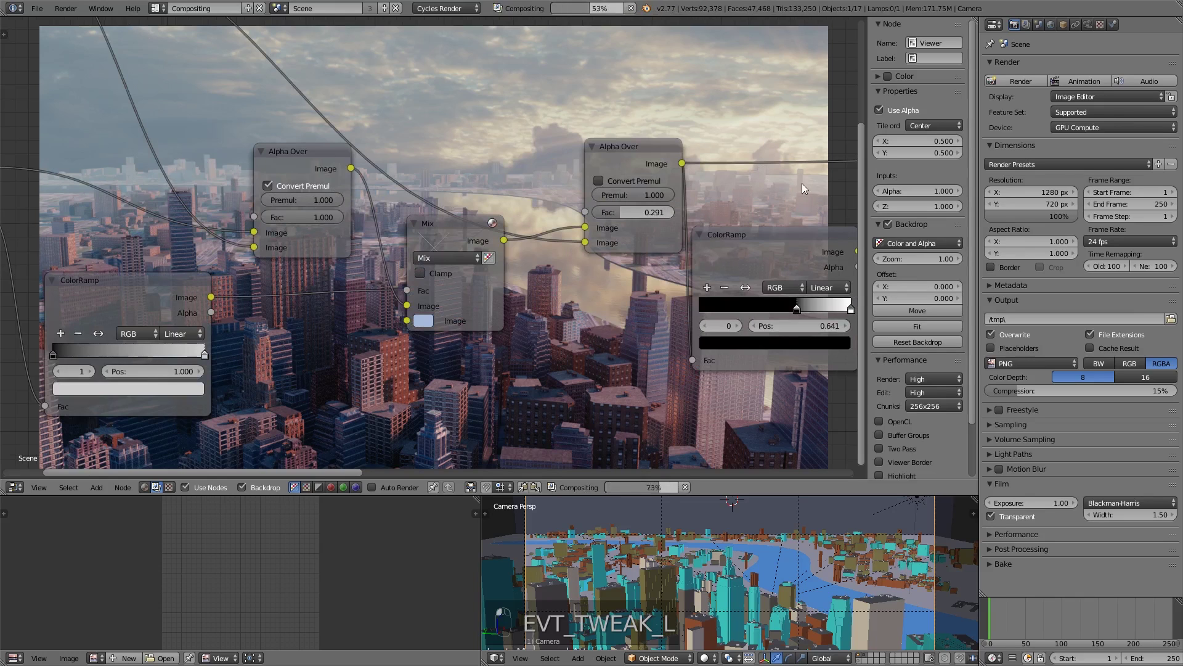
# Enable Convert Premul on the second Alpha Over node.
pyautogui.click(619, 182)
pyautogui.moveTo(776, 171); pyautogui.dragTo(682, 272, button='middle')
pyautogui.scroll(2, 682, 272)
pyautogui.moveTo(730, 232); pyautogui.dragTo(572, 176, button='middle')
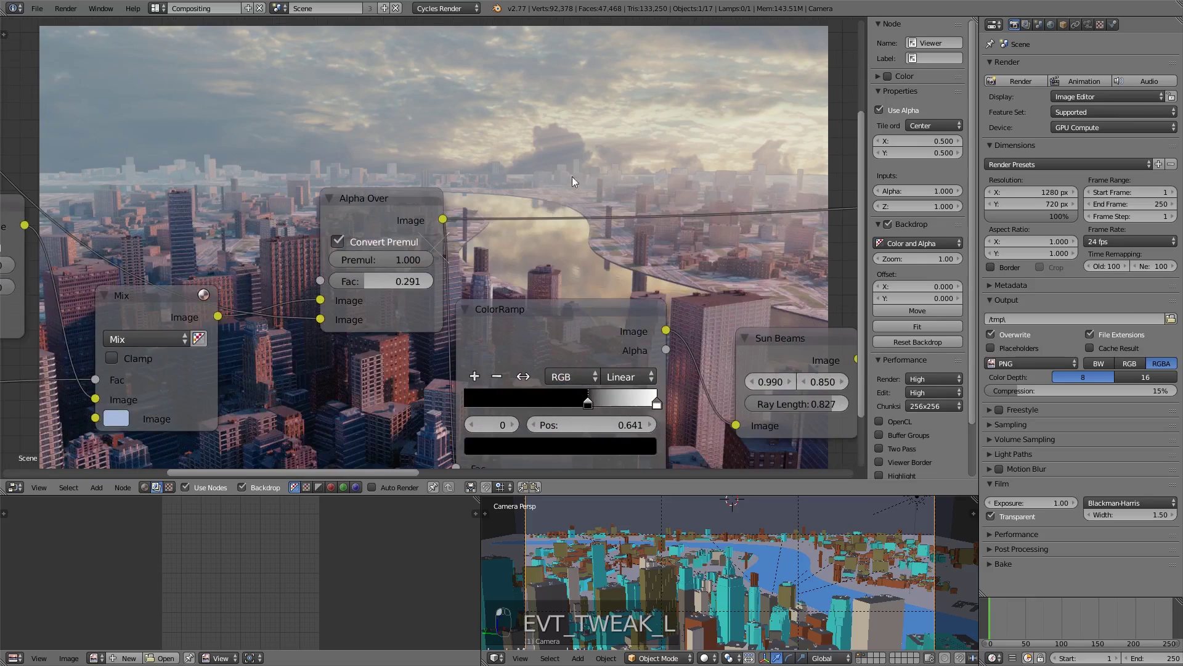
pyautogui.moveTo(740, 245); pyautogui.dragTo(544, 211, button='middle')
# Reduce the backdrop zoom to 0.83 and bring the final Color Balance node close into view.
pyautogui.scroll(-3, 544, 211)
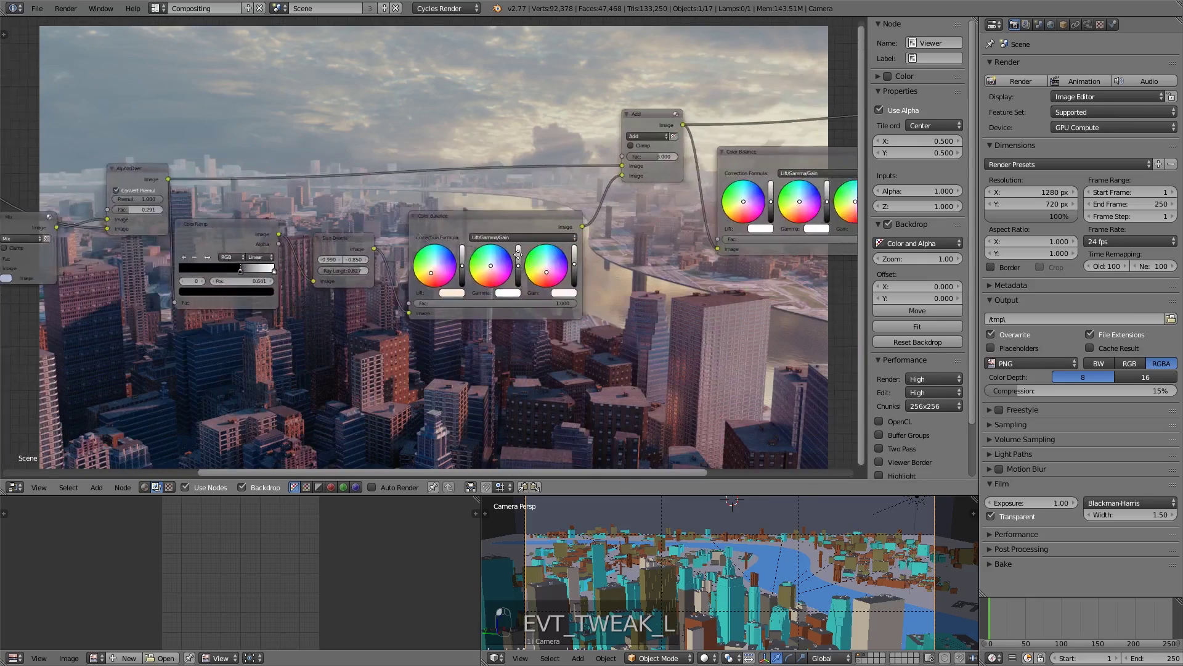
pyautogui.moveTo(218, 326); pyautogui.dragTo(160, 202, button='middle')
pyautogui.keyDown('ctrl'); pyautogui.hscroll(4, 756, 165); pyautogui.keyUp('ctrl')
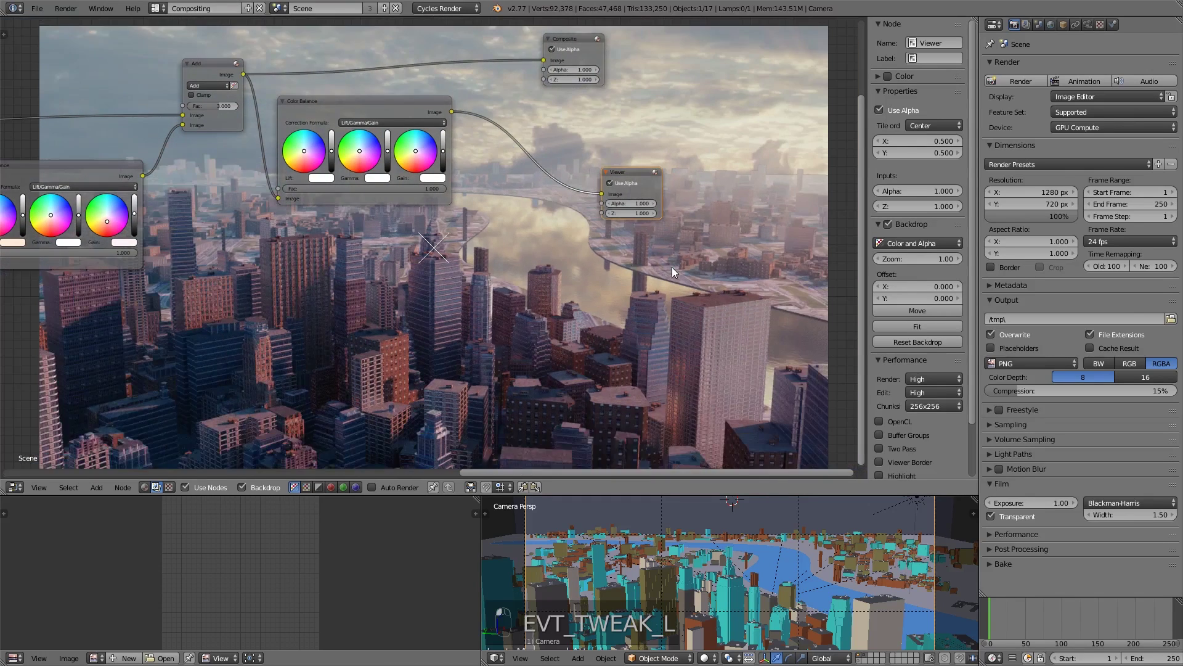
pyautogui.press('v')
pyautogui.moveTo(593, 271); pyautogui.dragTo(424, 237, button='middle')
pyautogui.scroll(3, 485, 332)
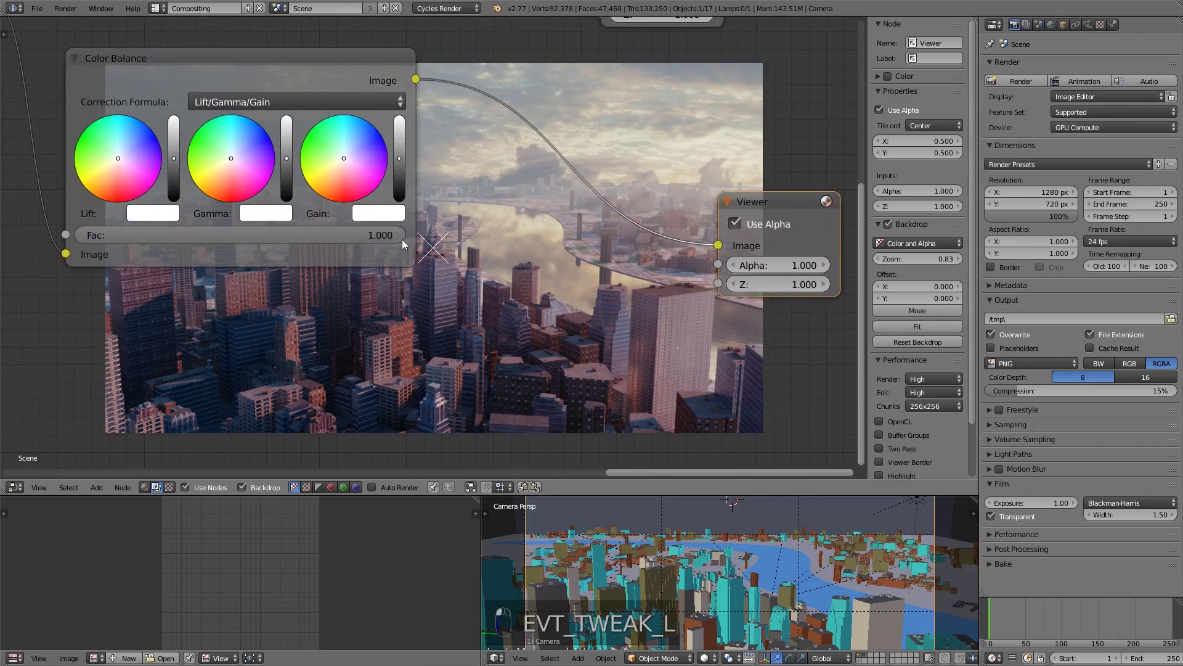
# Tint the Gain of the final Color Balance node slightly toward pink.
pyautogui.moveTo(175, 162); pyautogui.dragTo(174, 152)
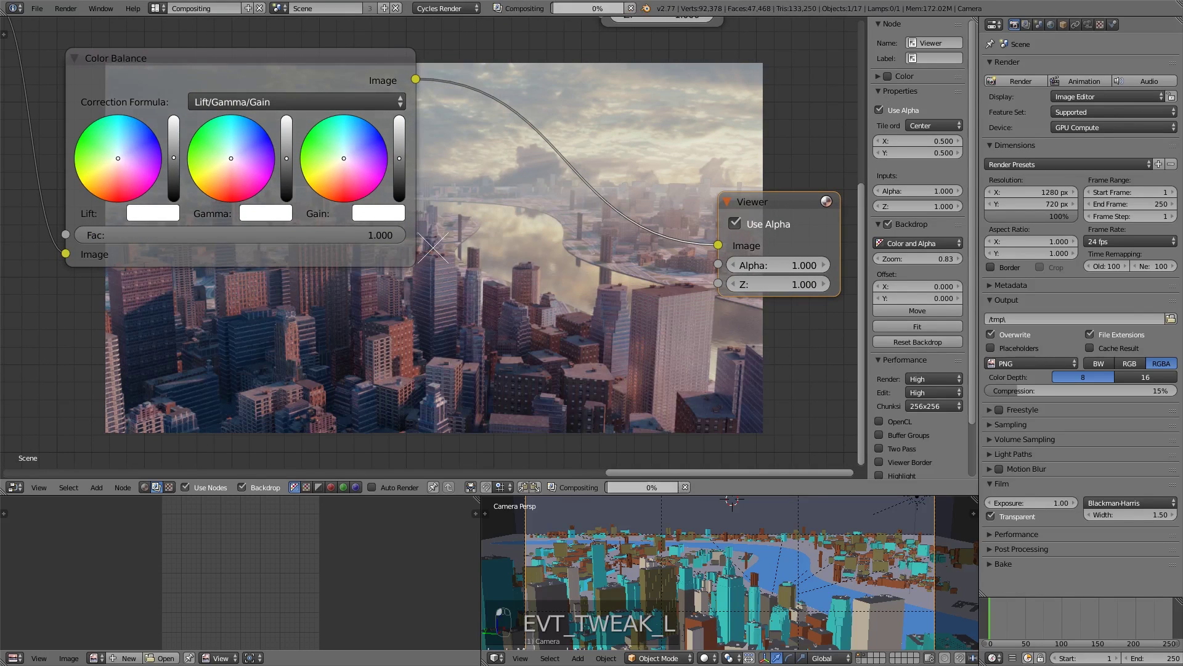
pyautogui.moveTo(404, 267); pyautogui.dragTo(797, 290, button='middle')
pyautogui.moveTo(486, 223); pyautogui.dragTo(342, 238, button='middle')
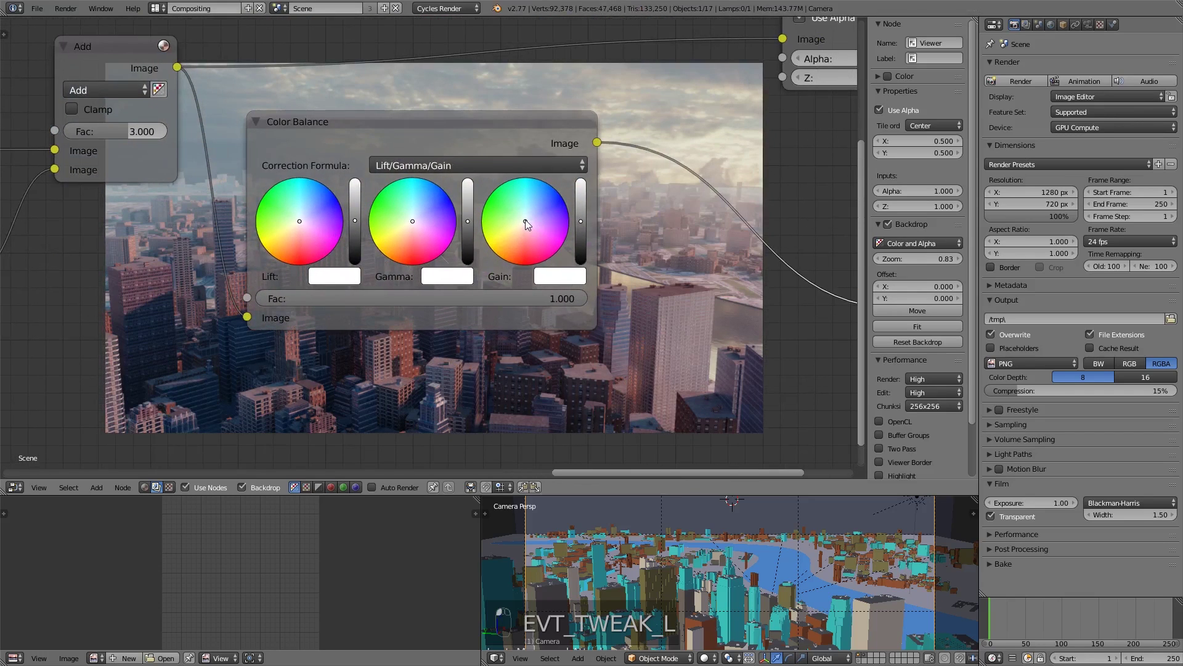
pyautogui.moveTo(525, 220); pyautogui.dragTo(530, 225)
pyautogui.moveTo(696, 165); pyautogui.dragTo(691, 293, button='middle')
pyautogui.moveTo(501, 262); pyautogui.dragTo(547, 238)
pyautogui.moveTo(649, 262); pyautogui.dragTo(483, 108, button='middle')
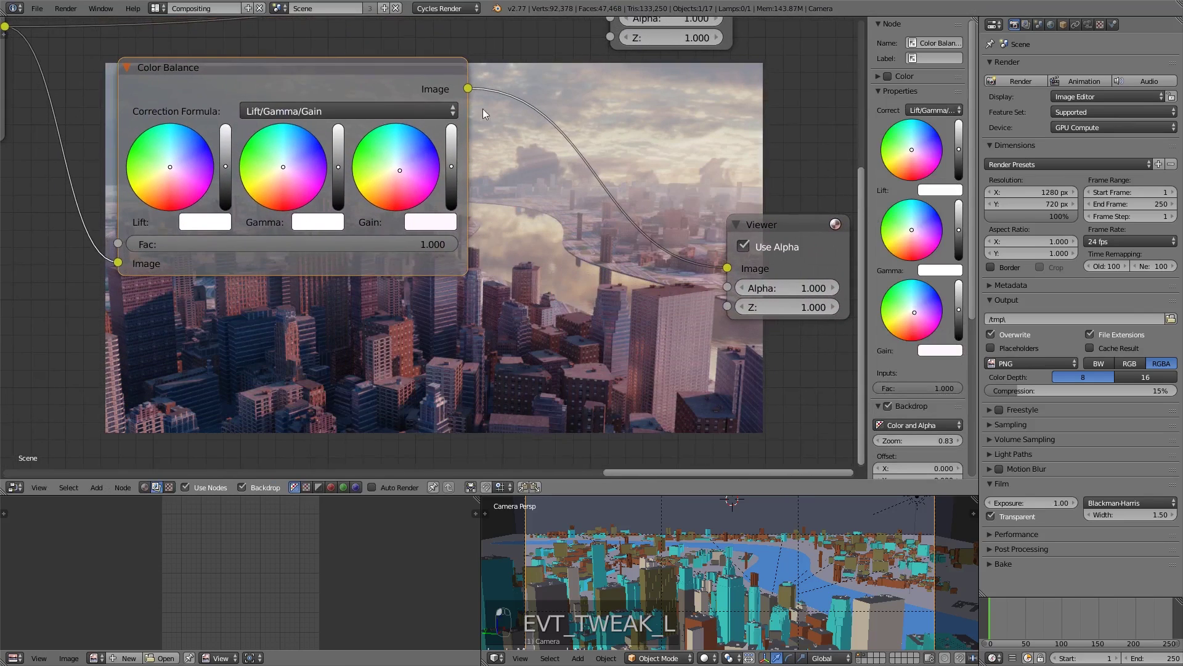
# Try a blue tint on the final Color Balance node's Lift, then bring it back close to neutral.
pyautogui.moveTo(171, 164); pyautogui.dragTo(173, 161)
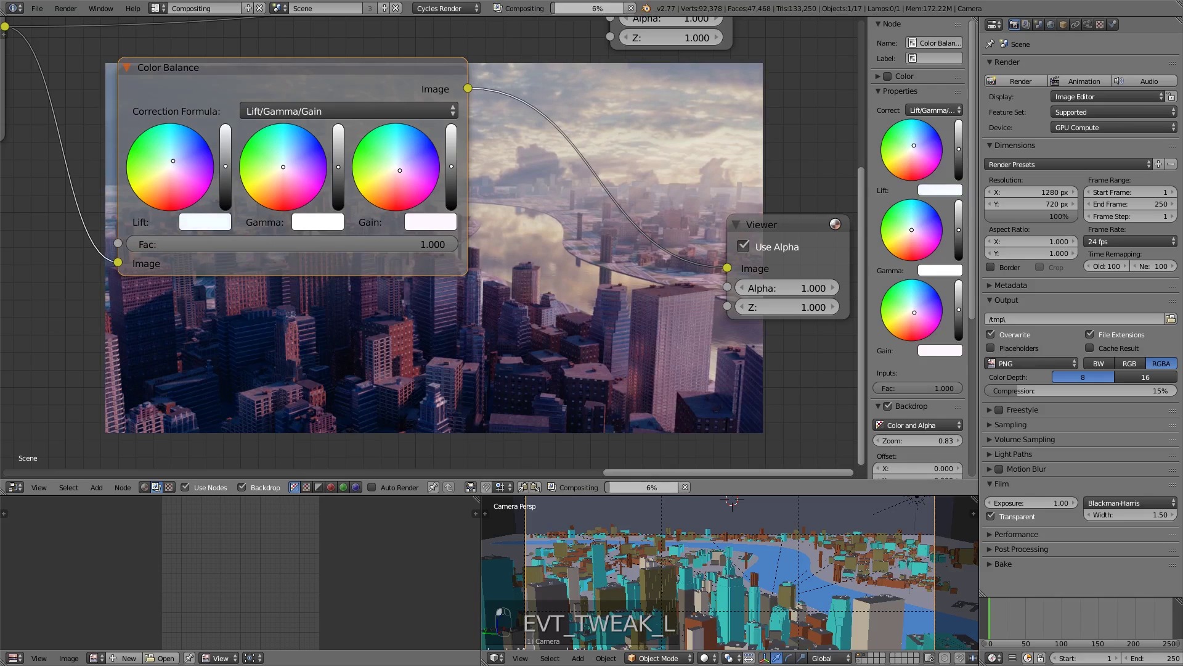
pyautogui.moveTo(523, 234); pyautogui.dragTo(467, 250, button='middle')
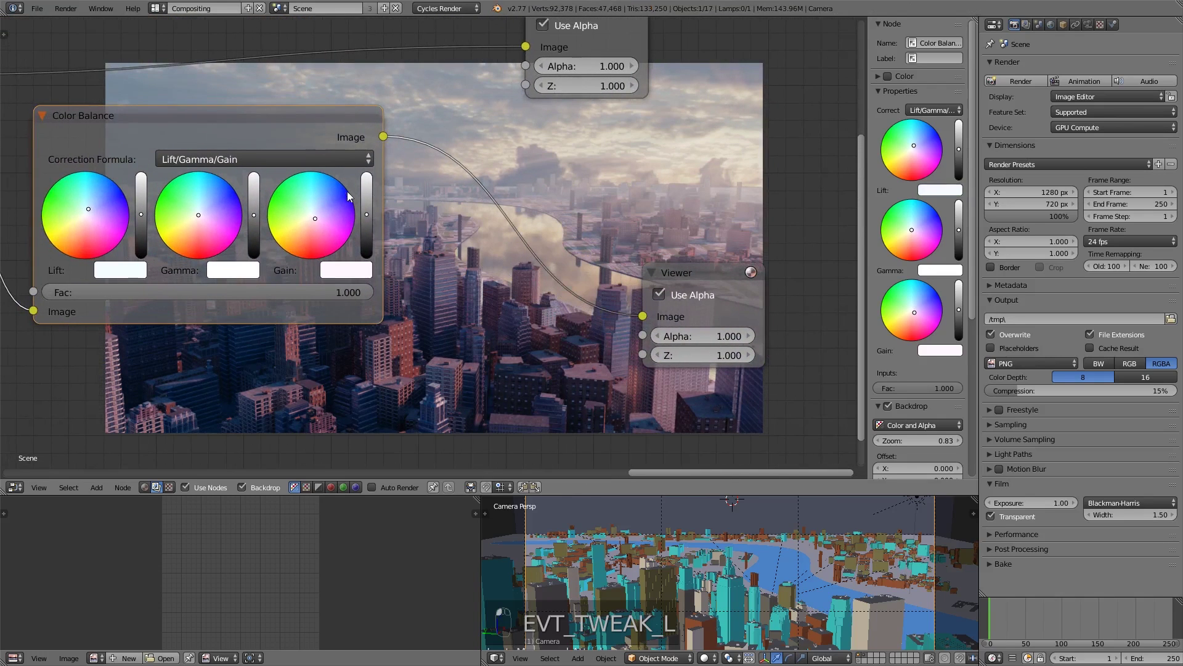
pyautogui.click(253, 212)
pyautogui.click(85, 205)
pyautogui.click(84, 216)
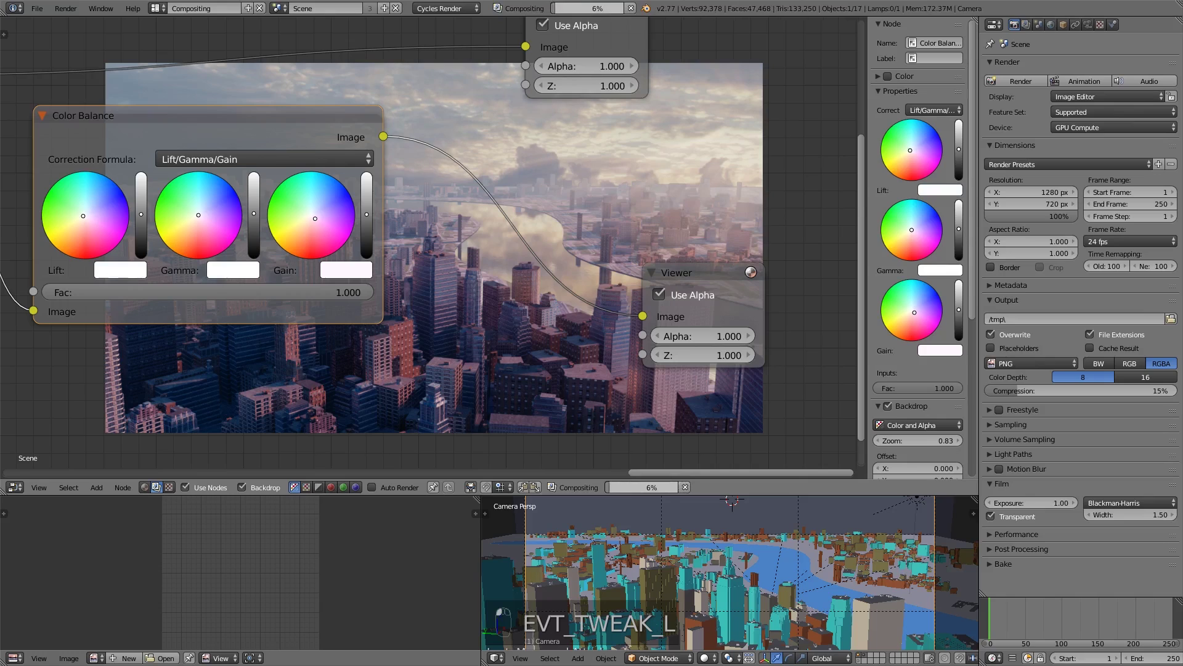
# Raise the Gain brightness slightly and lower the Gamma brightness slightly on the final Color Balance node.
pyautogui.click(316, 219)
pyautogui.moveTo(317, 218); pyautogui.dragTo(369, 211)
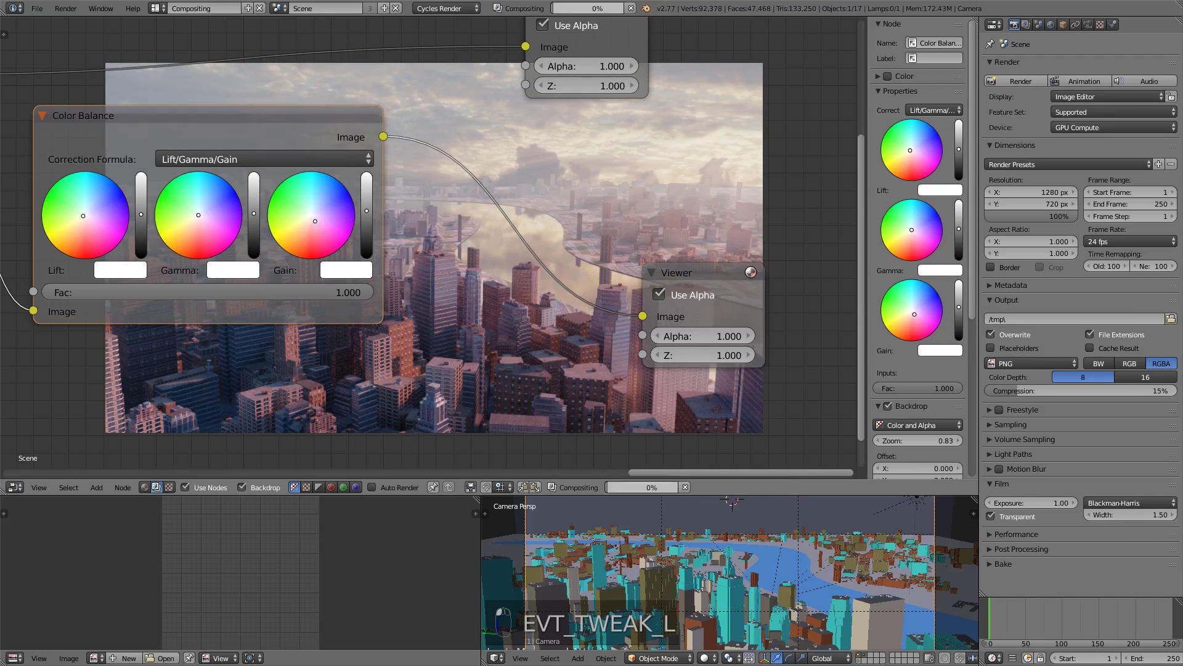
pyautogui.moveTo(358, 218); pyautogui.dragTo(488, 60, button='middle')
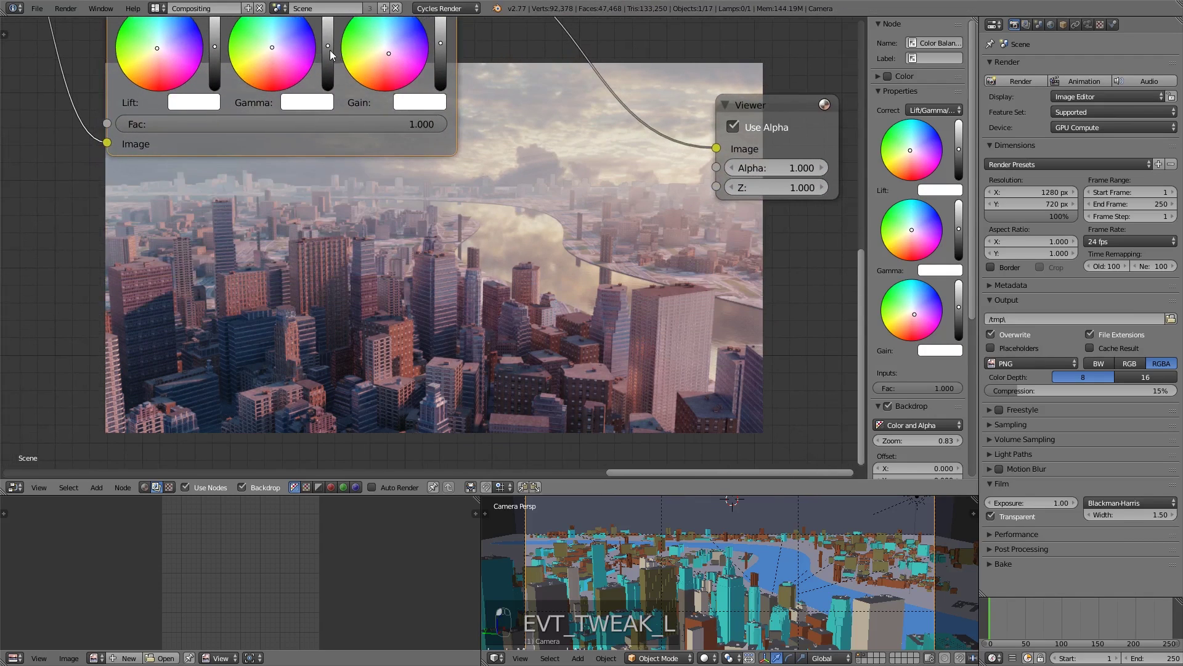
pyautogui.scroll(-2, 351, 209)
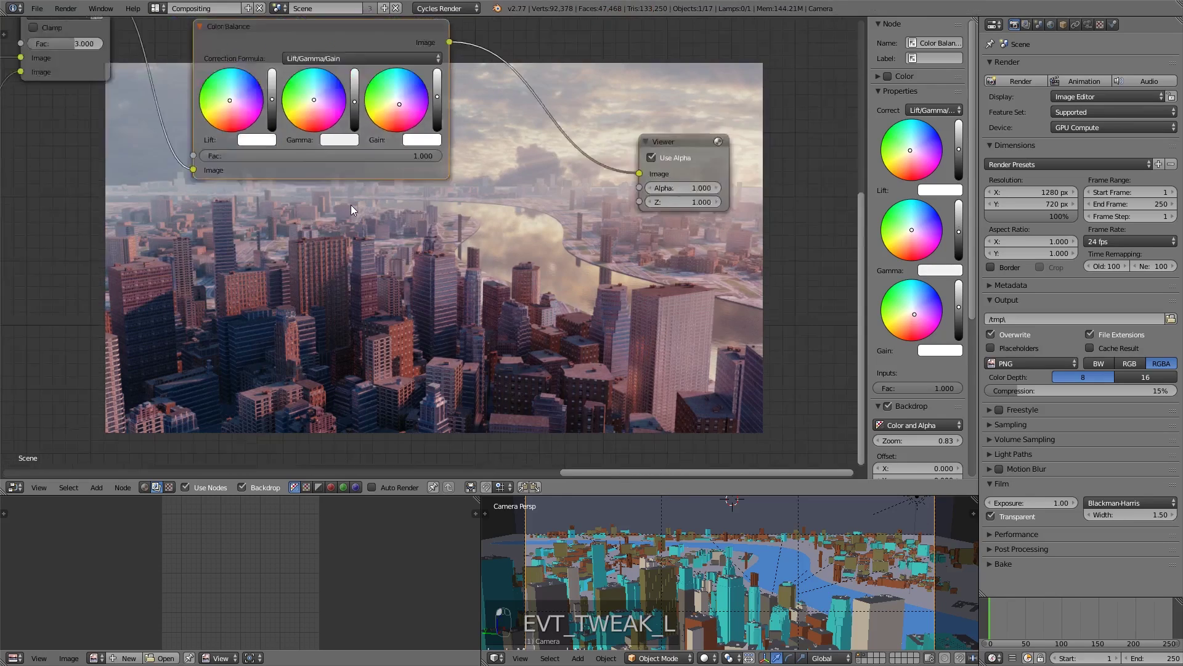
# Move the Mix node between the two Alpha Over nodes slightly down.
pyautogui.scroll(-3, 352, 210)
pyautogui.moveTo(351, 209); pyautogui.dragTo(383, 335, button='middle')
pyautogui.scroll(3, 496, 256)
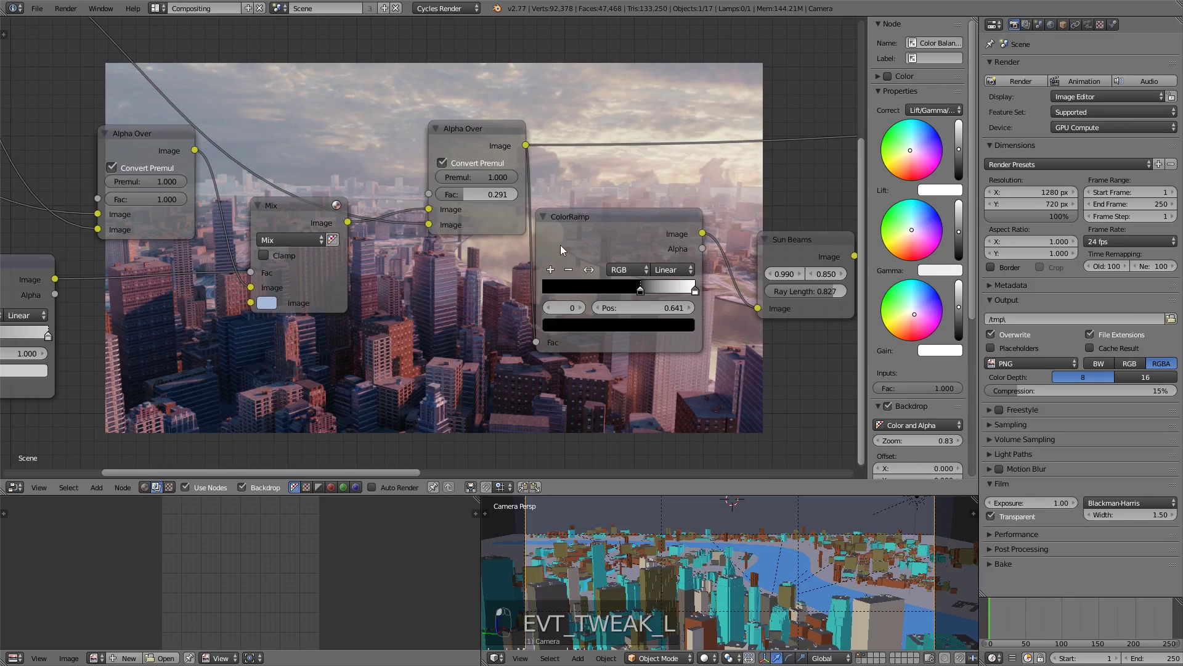
pyautogui.moveTo(560, 245); pyautogui.dragTo(564, 262, button='middle')
pyautogui.moveTo(304, 232); pyautogui.dragTo(306, 243)
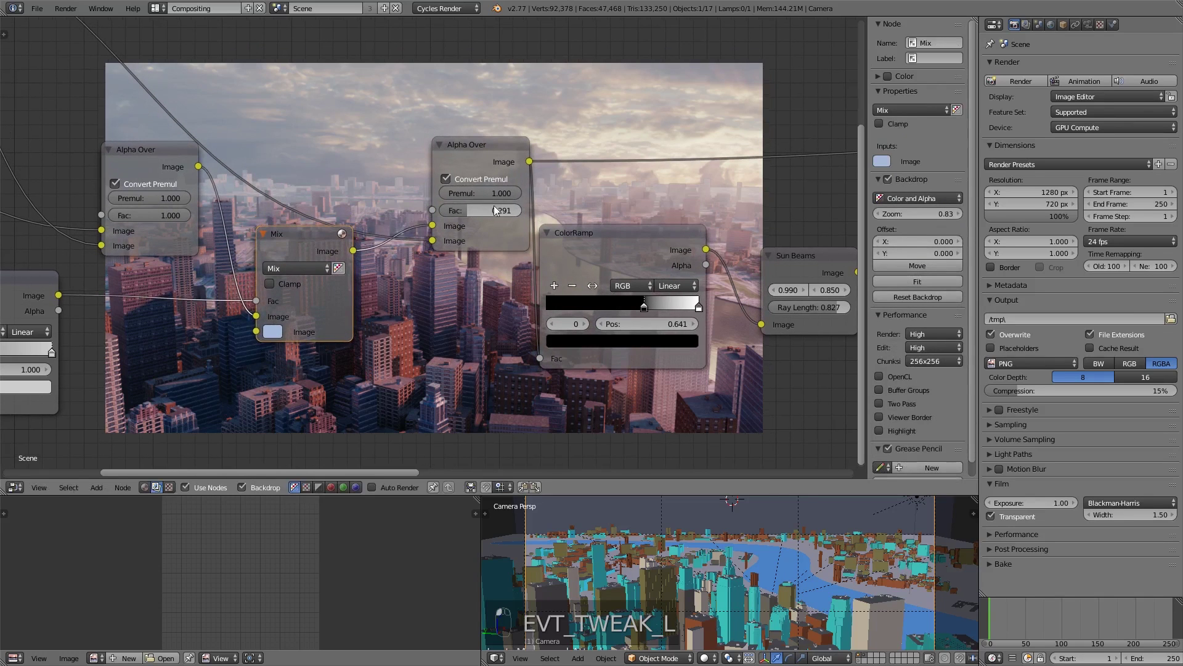
# Try the second Alpha Over node's Fac at 0.436 and 0.627.
pyautogui.moveTo(487, 210); pyautogui.dragTo(499, 210)
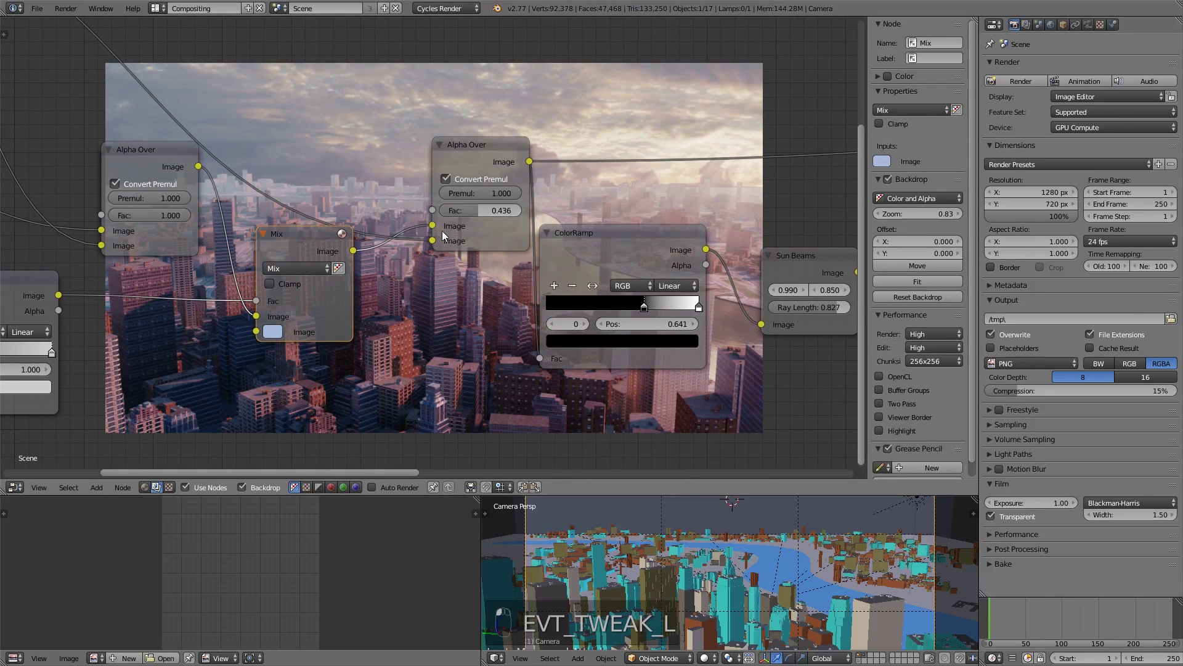
pyautogui.moveTo(325, 334); pyautogui.dragTo(433, 350, button='middle')
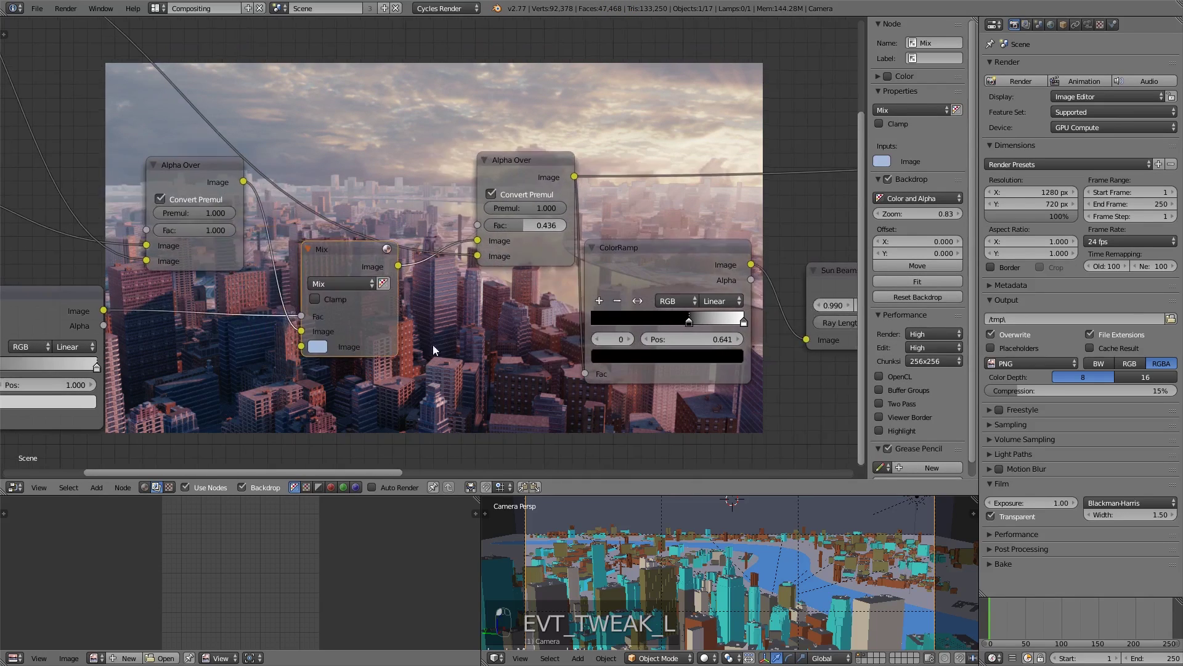
pyautogui.moveTo(525, 225); pyautogui.dragTo(542, 225)
# Adjust the color of the end stop in the mist ColorRamp.
pyautogui.moveTo(384, 353); pyautogui.dragTo(453, 311, button='middle')
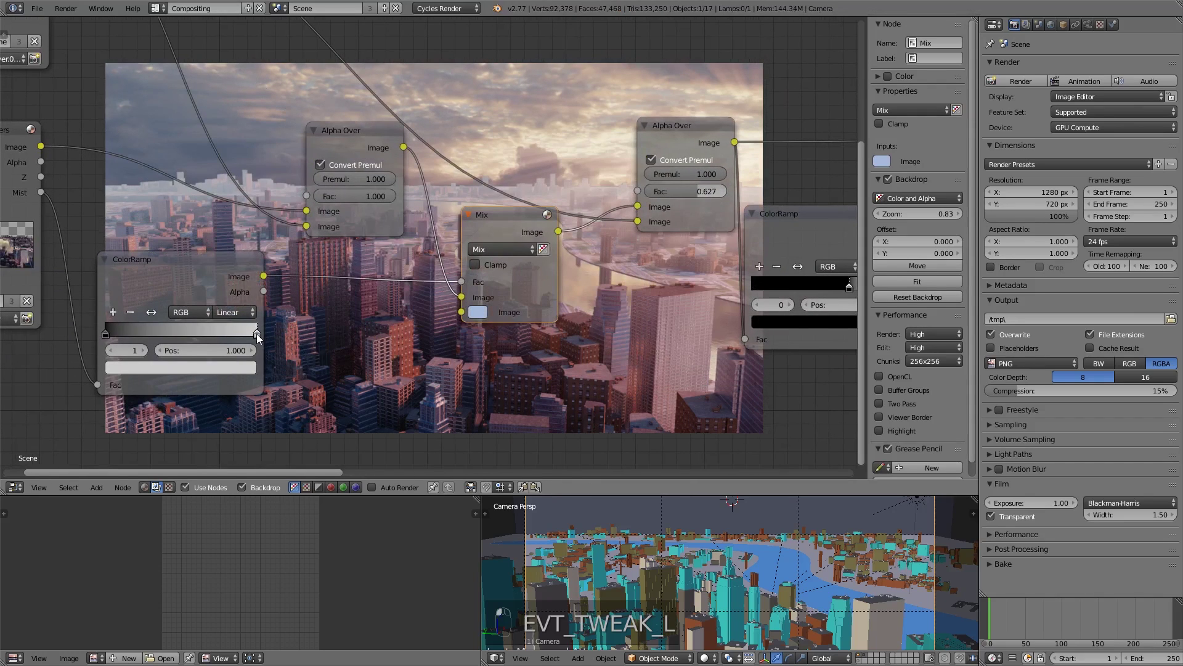
pyautogui.click(245, 368)
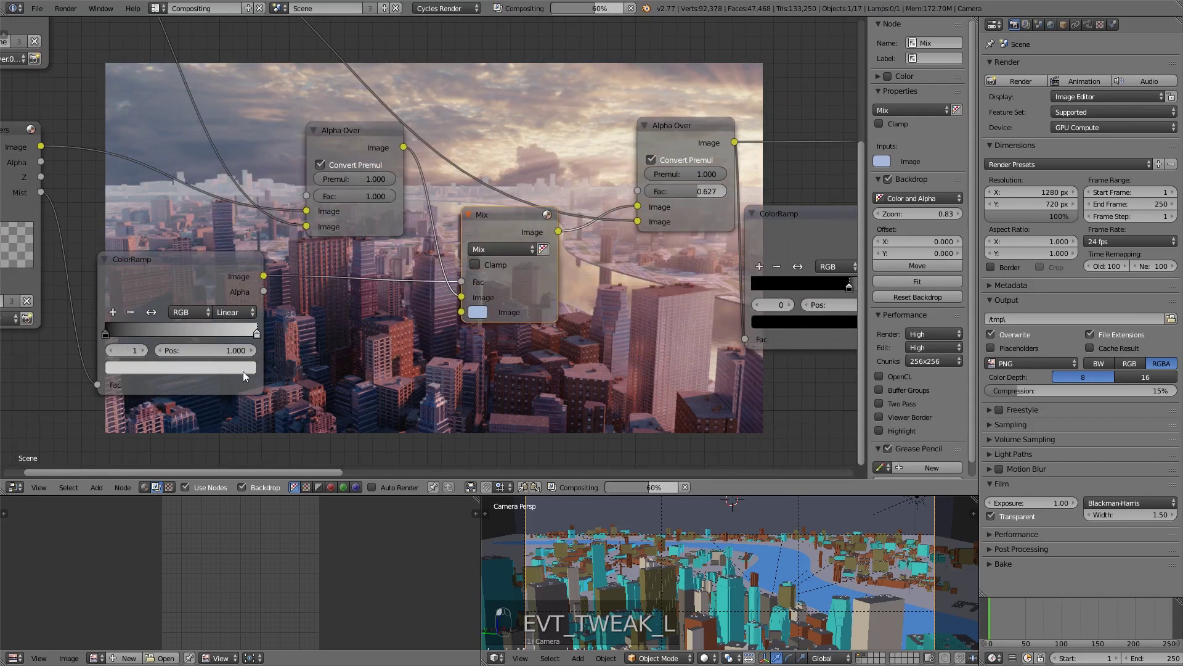
pyautogui.click(225, 200)
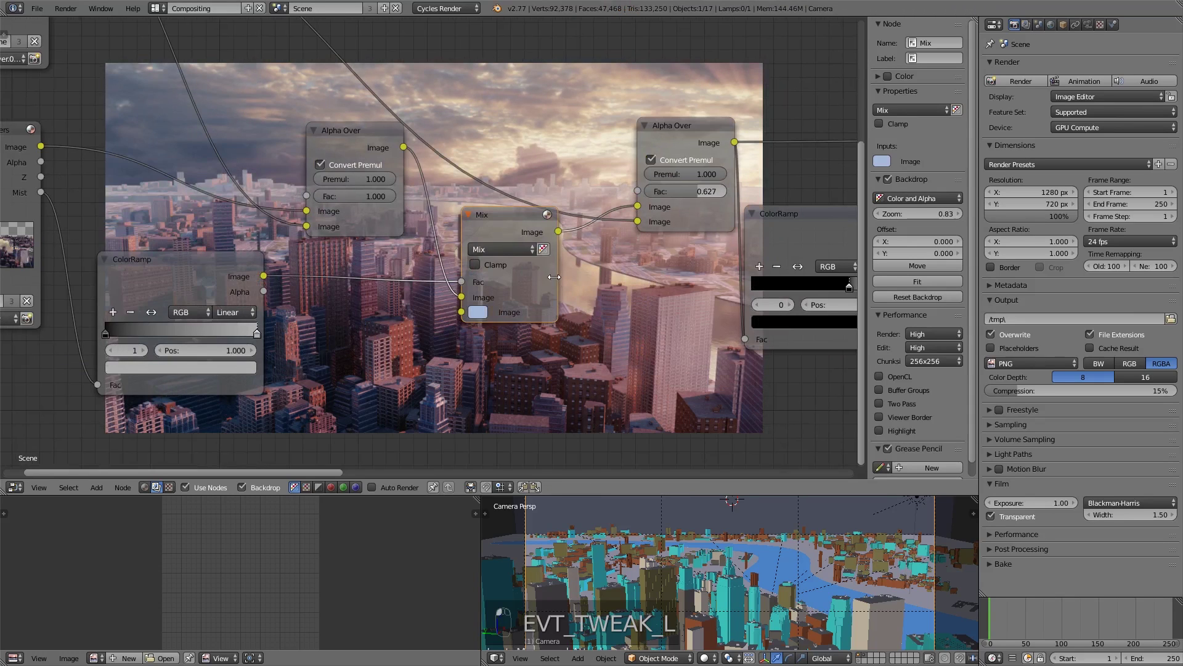
# Set the second Alpha Over's Fac to 0.536 and darken the Mix node's blue to R 0.276, G 0.357, B 0.504.
pyautogui.scroll(-1, 616, 231)
pyautogui.moveTo(638, 215); pyautogui.dragTo(538, 209, button='middle')
pyautogui.moveTo(577, 188); pyautogui.dragTo(423, 259)
pyautogui.click(387, 300)
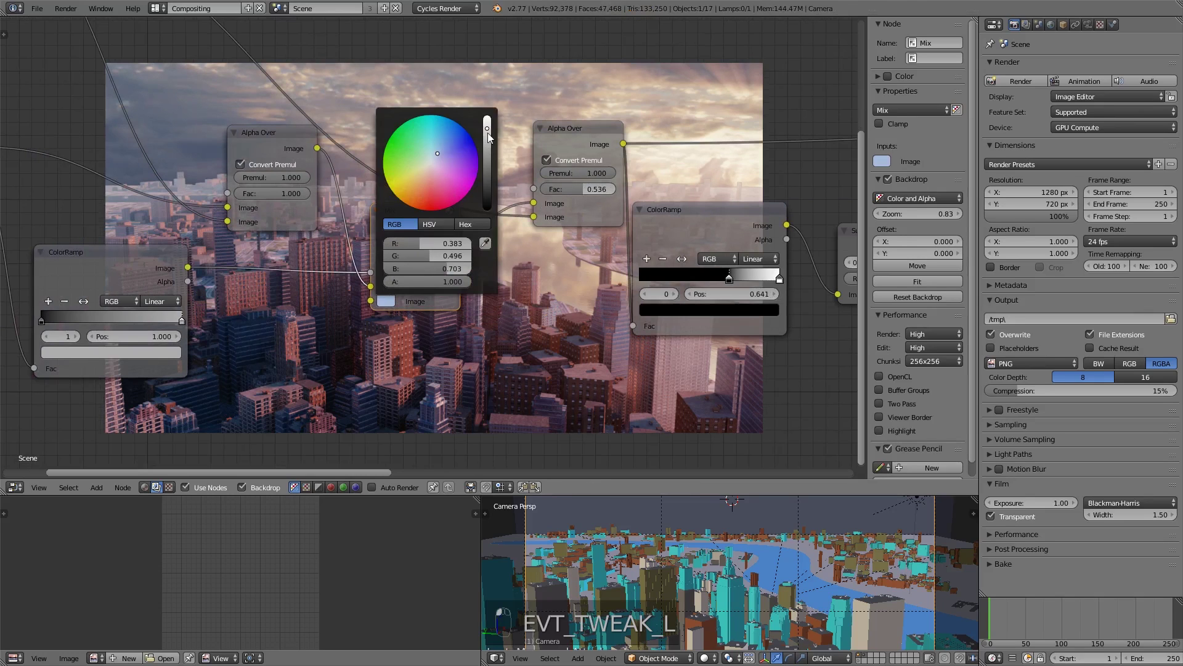
pyautogui.moveTo(489, 136); pyautogui.dragTo(487, 140)
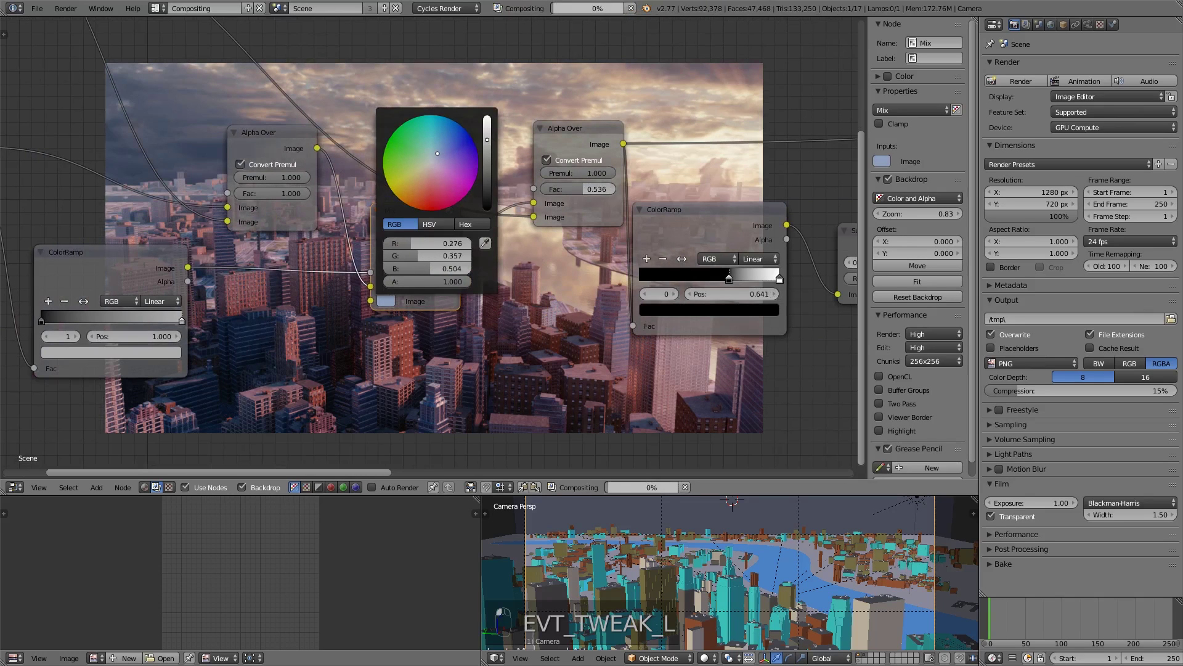
# Tint the Lift of the final Color Balance node slightly toward blue.
pyautogui.scroll(-3, 761, 149)
pyautogui.moveTo(760, 149); pyautogui.dragTo(250, 328, button='middle')
pyautogui.scroll(-6, 507, 311)
pyautogui.moveTo(506, 311); pyautogui.dragTo(166, 323, button='middle')
pyautogui.moveTo(502, 337); pyautogui.dragTo(357, 239, button='middle')
pyautogui.scroll(7, 356, 323)
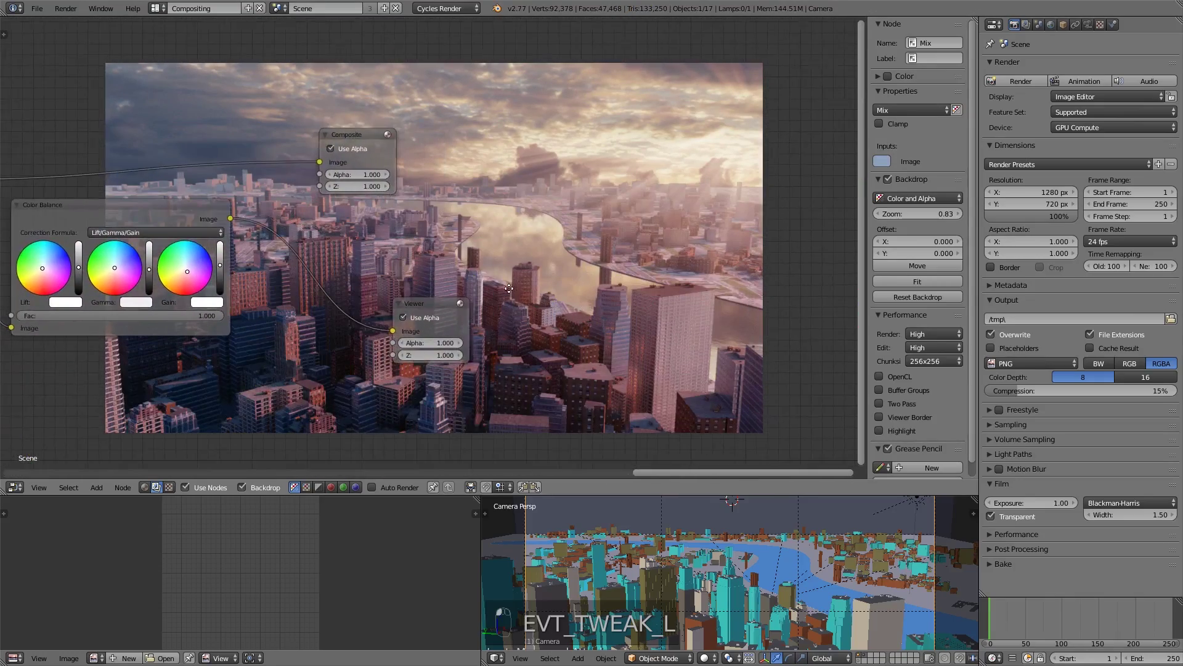
pyautogui.moveTo(510, 289); pyautogui.dragTo(688, 273, button='middle')
pyautogui.scroll(4, 501, 276)
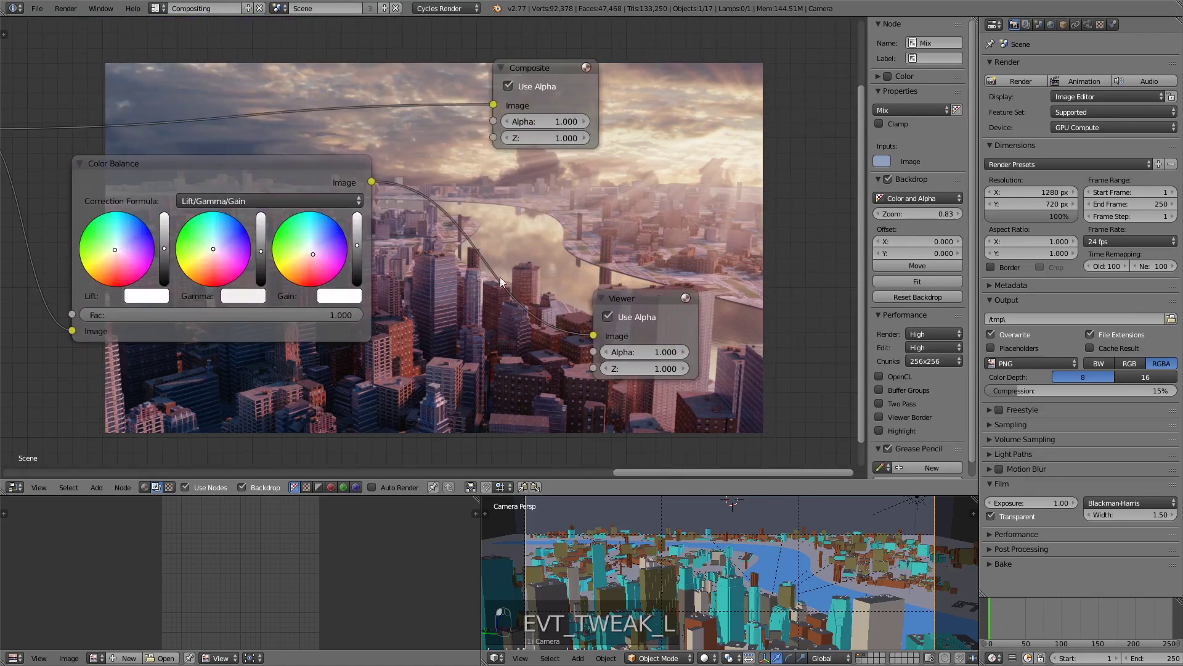
pyautogui.moveTo(134, 249); pyautogui.dragTo(123, 248)
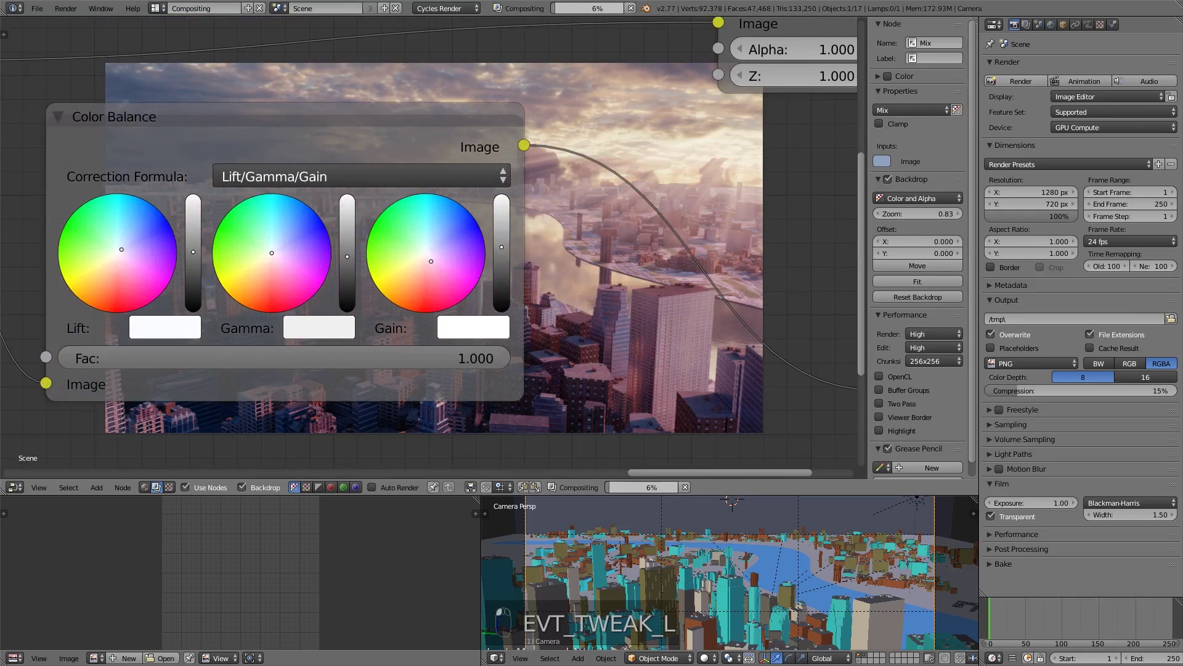
pyautogui.moveTo(515, 270); pyautogui.dragTo(458, 168, button='middle')
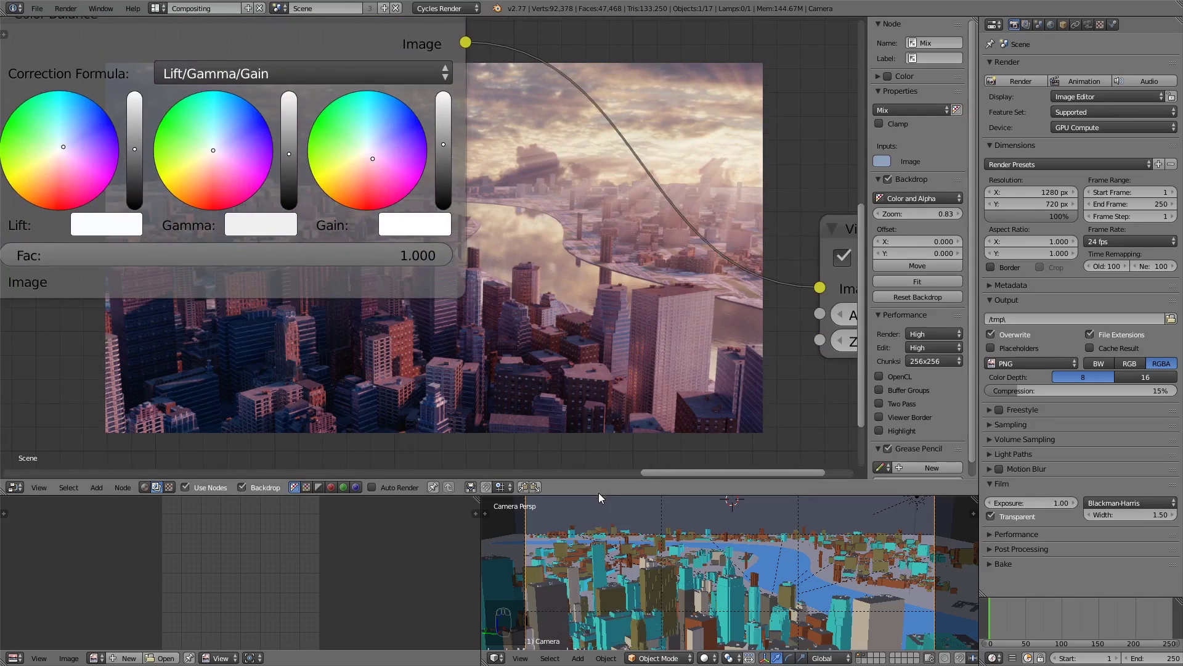
# Reduce the node editor's height and shift the final Color Balance node's Gain slightly toward a warmer tint.
pyautogui.moveTo(598, 493); pyautogui.dragTo(598, 426)
pyautogui.moveTo(614, 345); pyautogui.dragTo(663, 208, button='middle')
pyautogui.moveTo(449, 111); pyautogui.dragTo(453, 109)
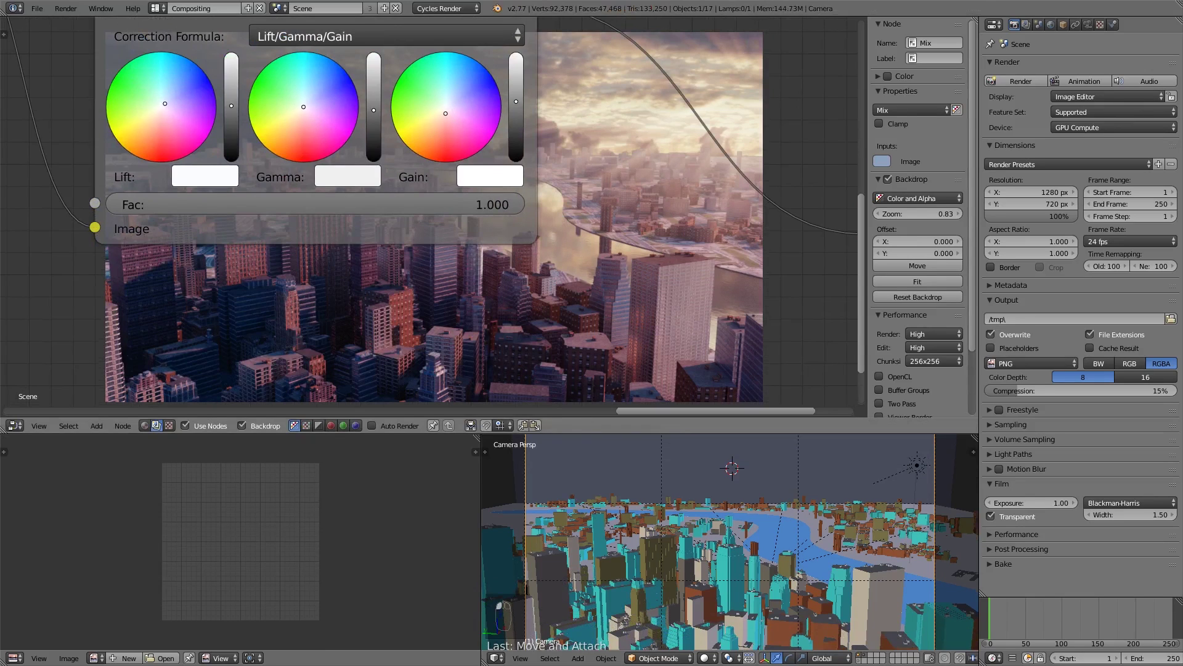
pyautogui.moveTo(514, 128); pyautogui.dragTo(513, 256, button='middle')
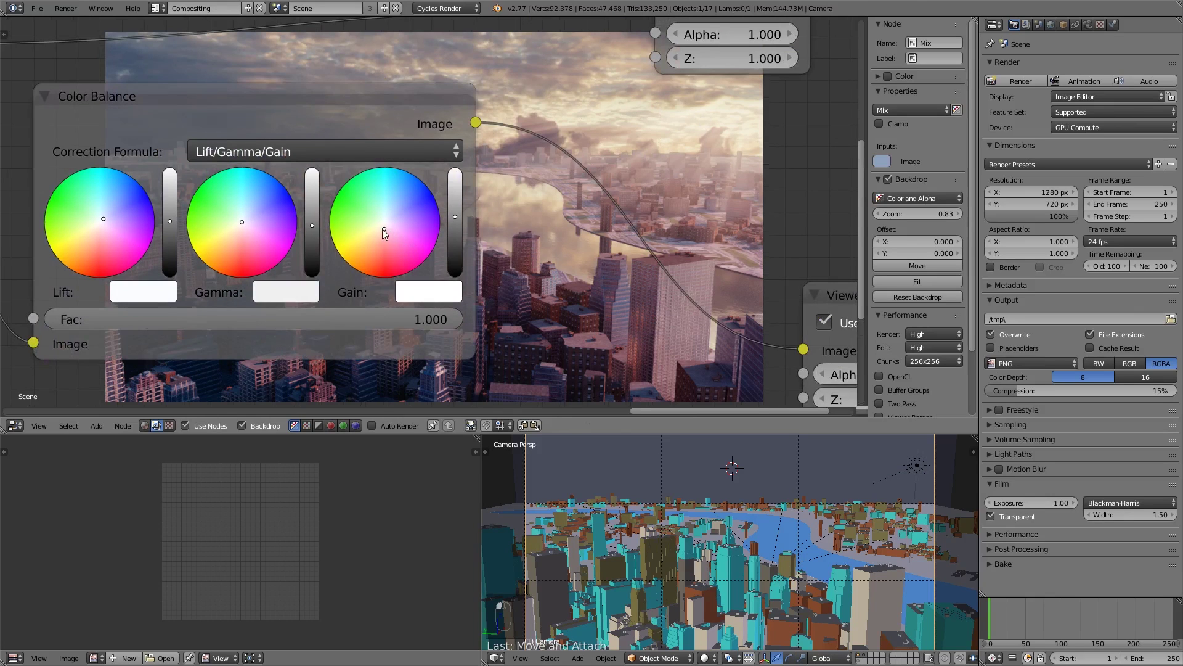
pyautogui.moveTo(383, 231); pyautogui.dragTo(381, 231)
pyautogui.moveTo(381, 230); pyautogui.dragTo(568, 192, button='middle')
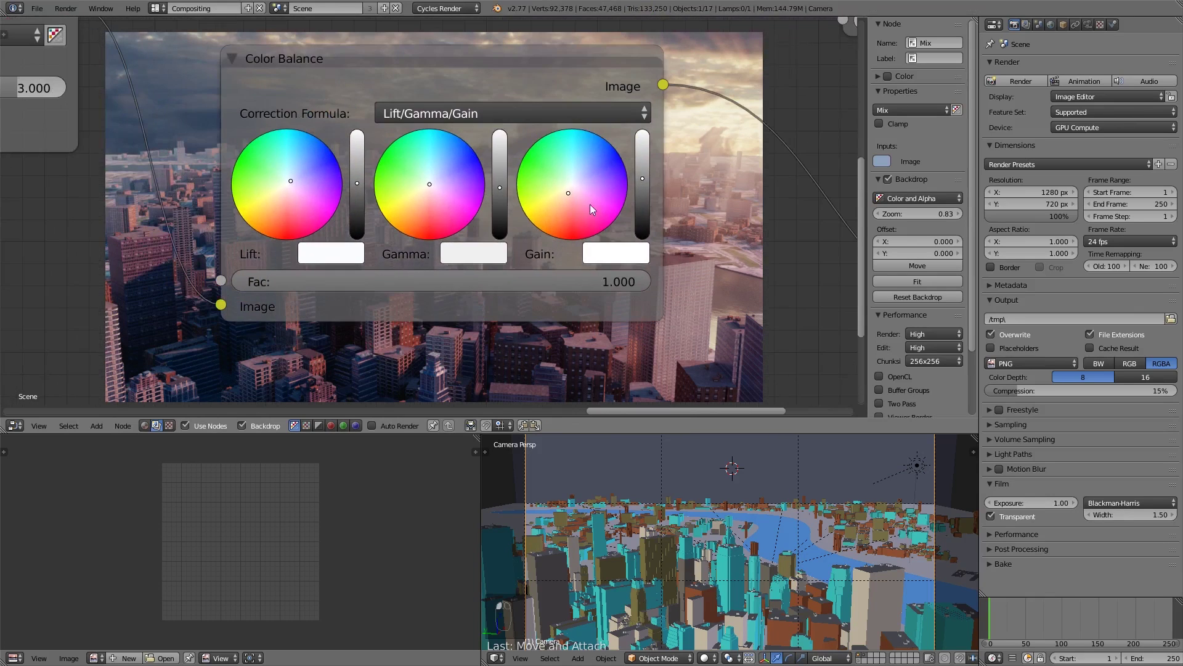
# Tint the final Color Balance node's Gamma toward pinkish red and its Lift toward cyan.
pyautogui.moveTo(422, 185); pyautogui.dragTo(423, 191)
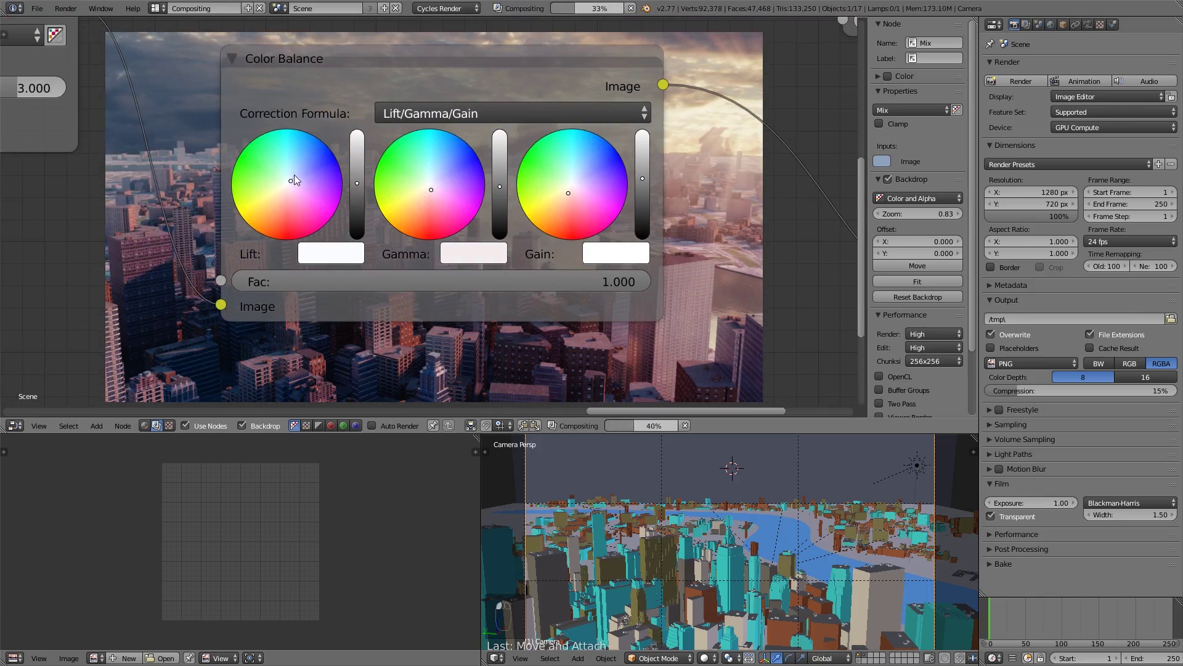
pyautogui.moveTo(294, 175); pyautogui.dragTo(287, 172)
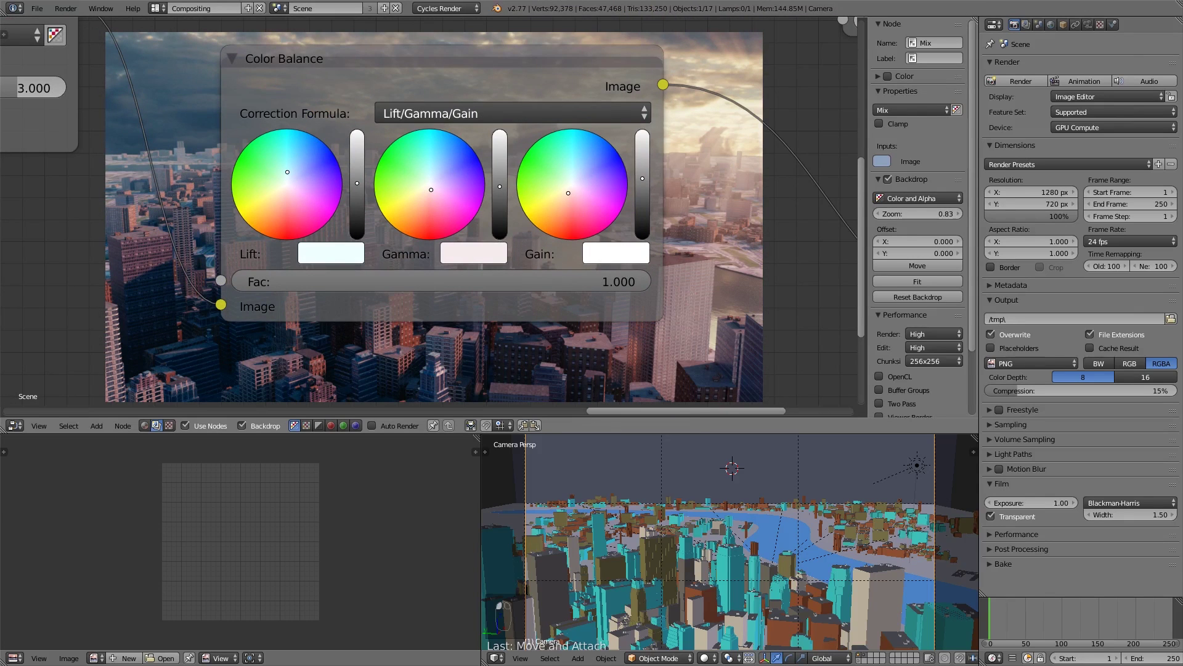
pyautogui.moveTo(676, 364); pyautogui.dragTo(290, 282, button='middle')
pyautogui.scroll(-3, 120, 203)
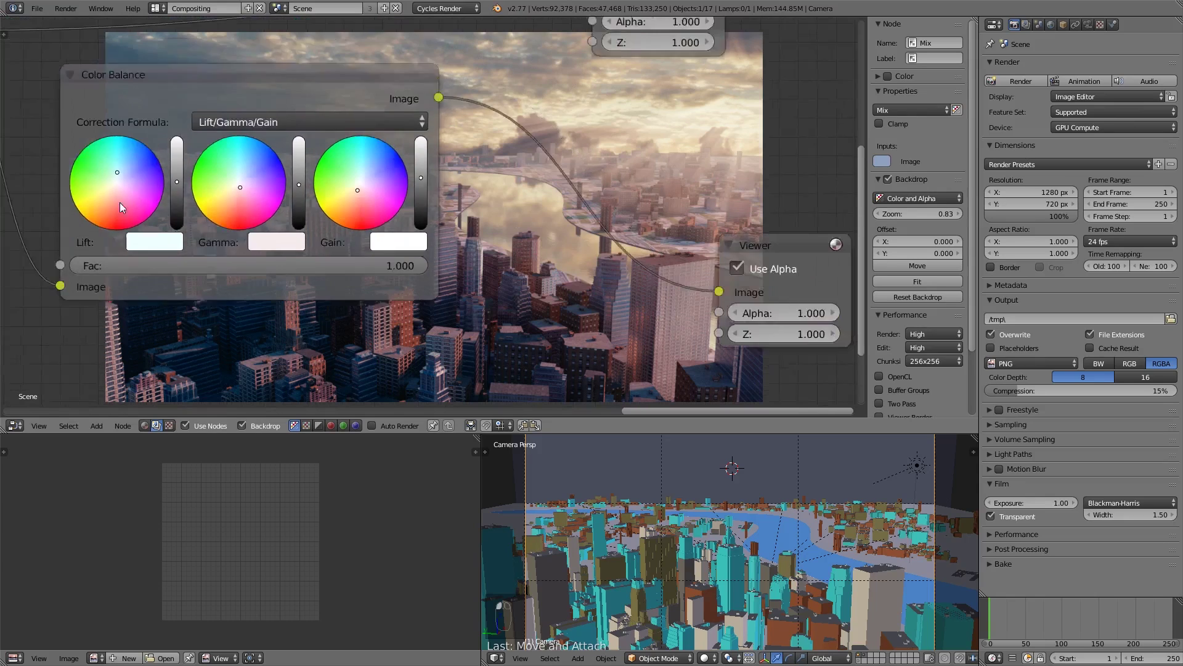
# Set the Fac of the Add node that overlays the sun beams to 2.000.
pyautogui.moveTo(120, 202); pyautogui.dragTo(394, 247, button='middle')
pyautogui.scroll(-2, 485, 269)
pyautogui.moveTo(68, 387); pyautogui.dragTo(378, 289, button='middle')
pyautogui.scroll(2, 379, 289)
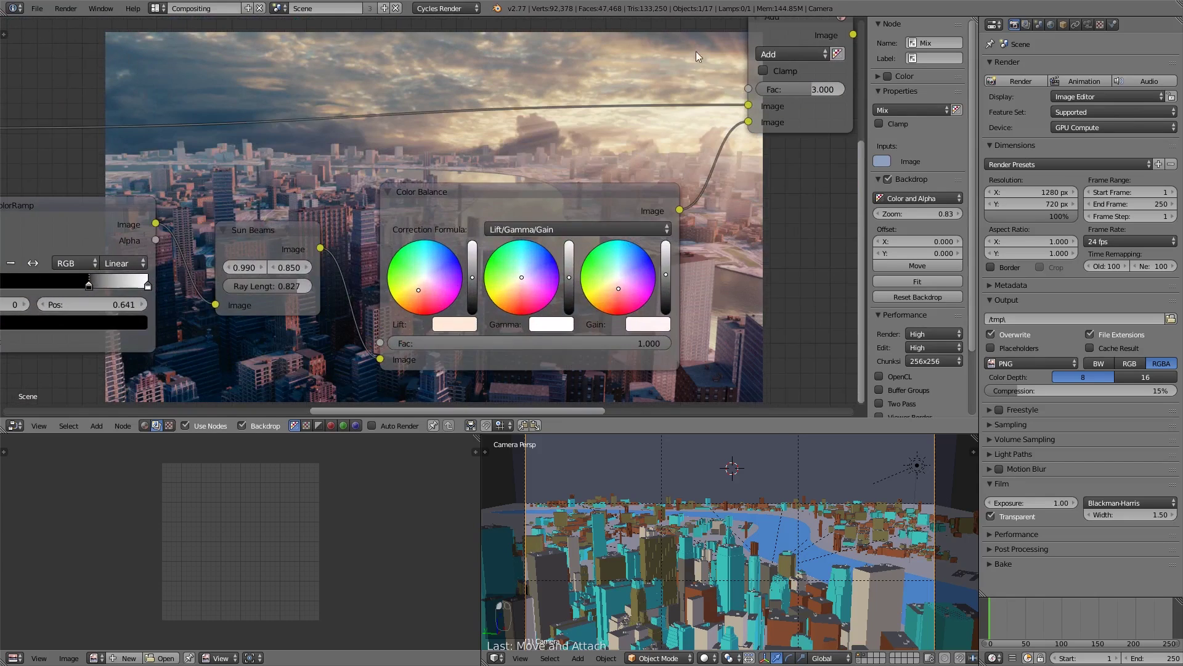
pyautogui.moveTo(840, 89); pyautogui.dragTo(737, 119, button='middle')
pyautogui.click(698, 122)
pyautogui.write('2')
pyautogui.press('Return')
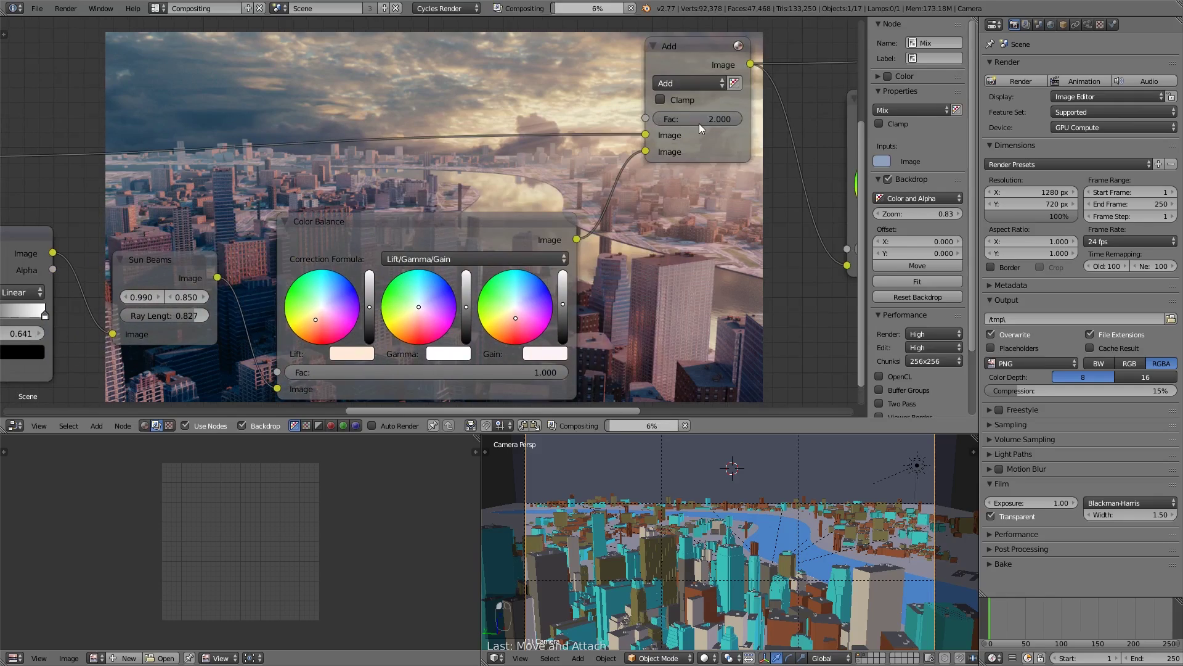
pyautogui.moveTo(688, 166); pyautogui.dragTo(438, 360, button='middle')
pyautogui.scroll(-2, 437, 361)
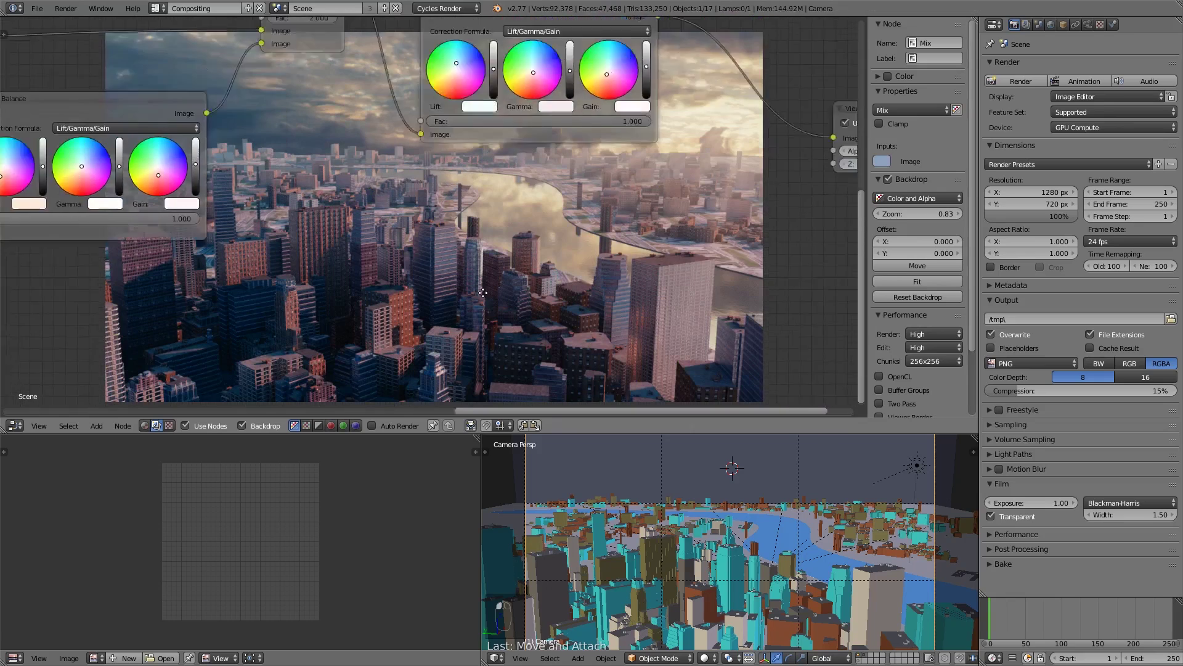
# Slightly raise the brightness of the final Color Balance node's Gamma.
pyautogui.scroll(3, 579, 135)
pyautogui.click(589, 57)
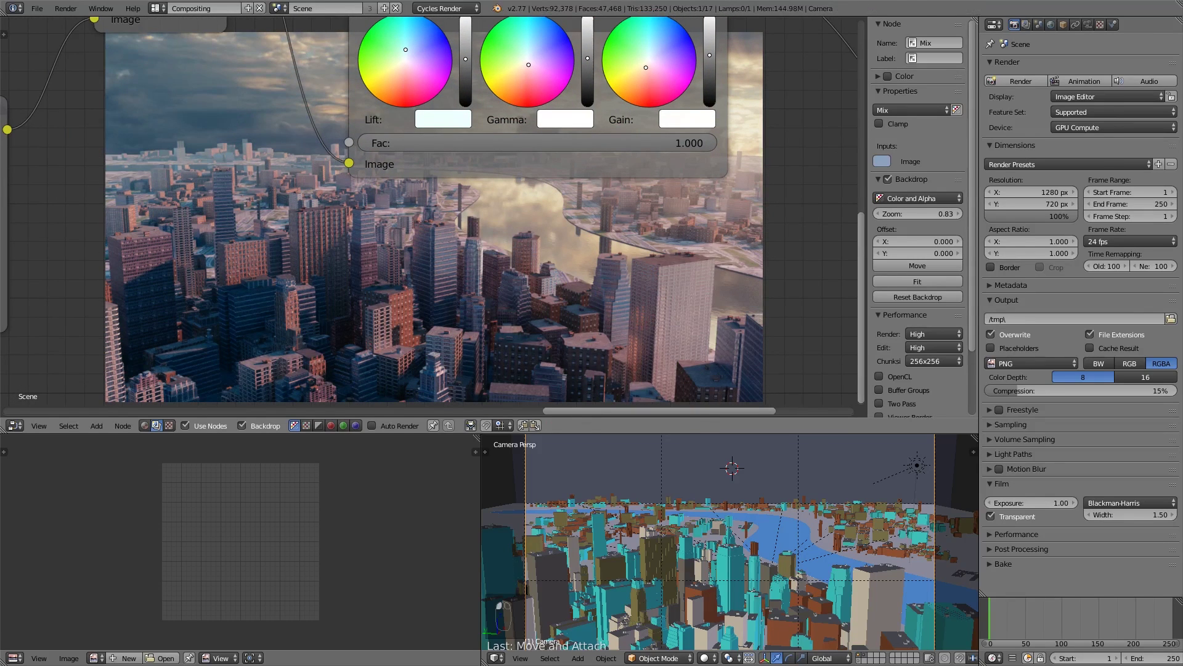
pyautogui.scroll(-2, 589, 61)
pyautogui.moveTo(592, 185); pyautogui.dragTo(85, 351, button='middle')
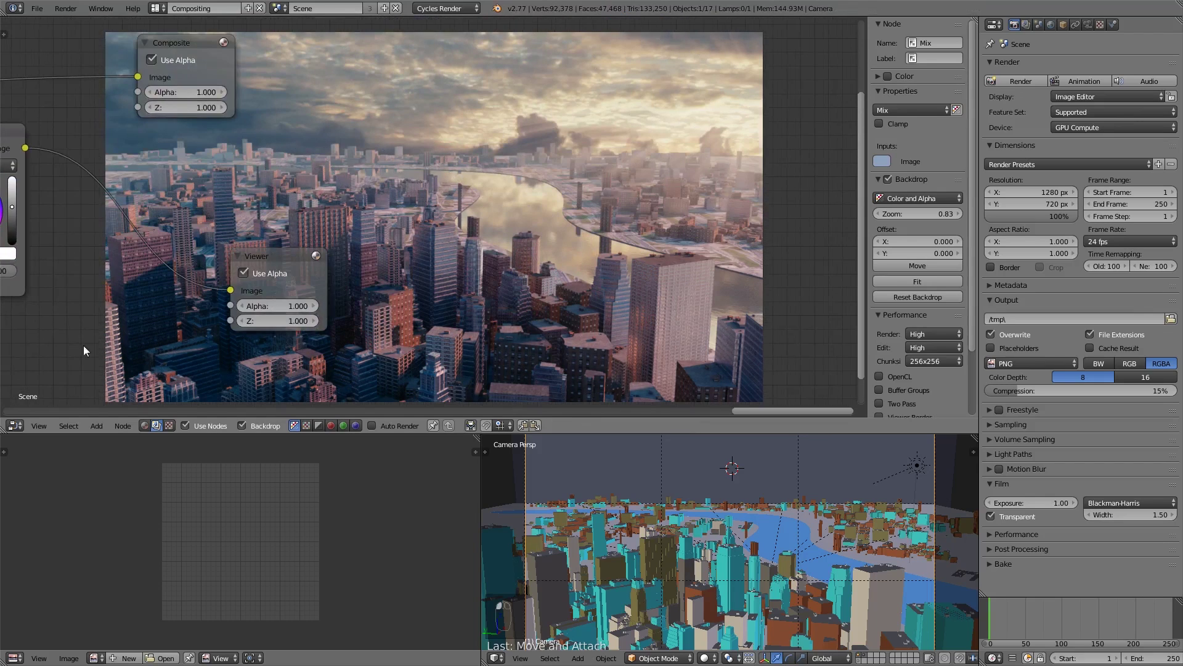
pyautogui.scroll(-2, 471, 267)
pyautogui.moveTo(476, 269); pyautogui.dragTo(224, 272, button='middle')
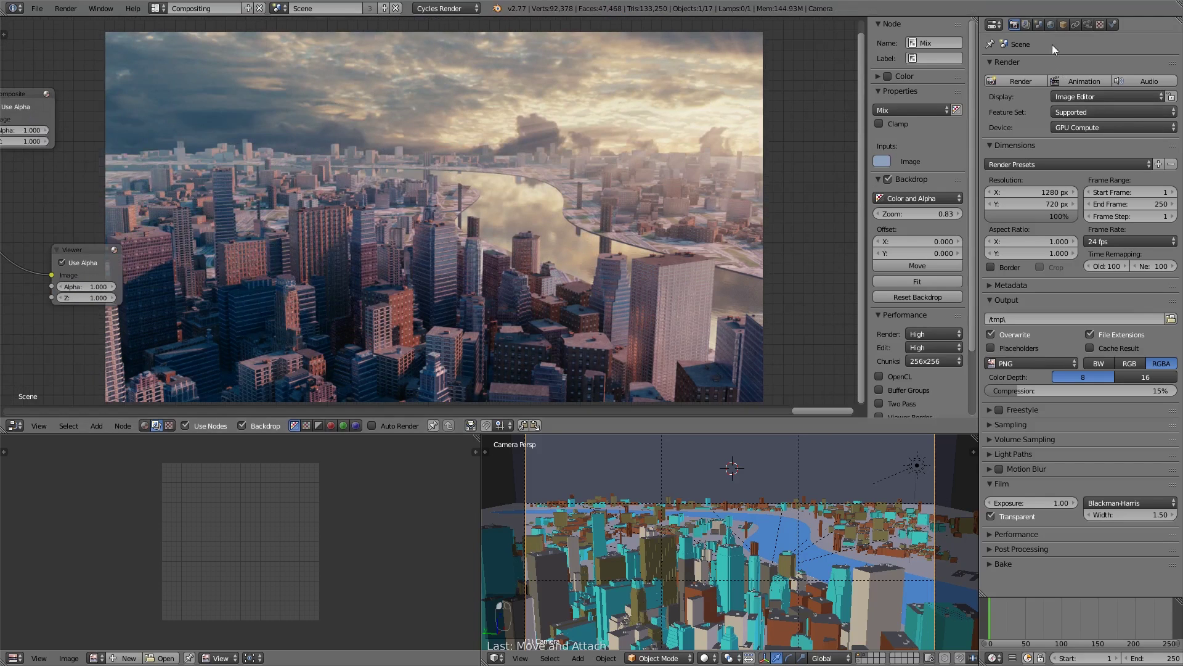
# Set the scene's color management exposure to 0.700 and gamma to 0.690.
pyautogui.click(1039, 25)
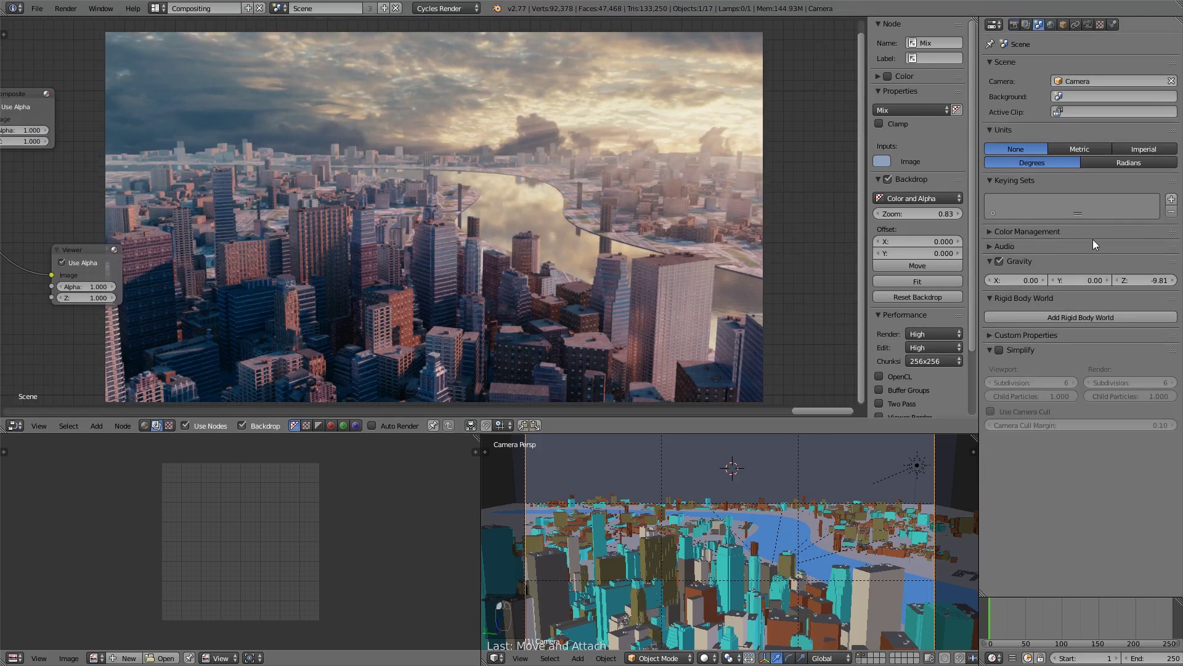
pyautogui.click(1035, 228)
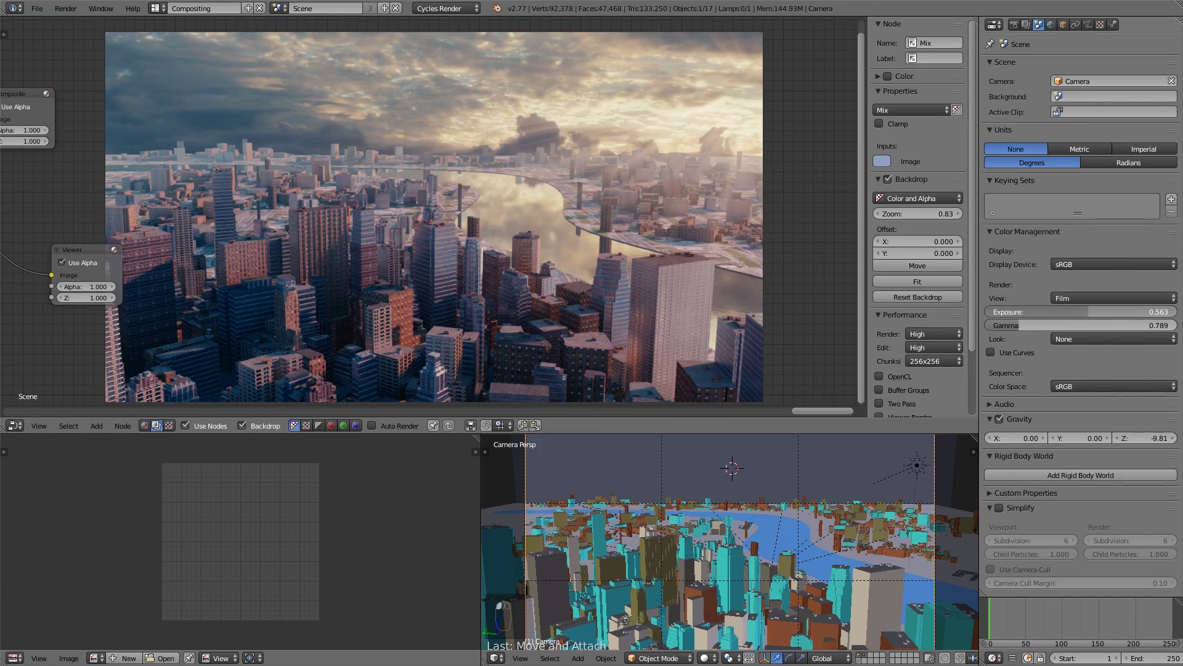
pyautogui.moveTo(1088, 312); pyautogui.dragTo(1012, 324)
pyautogui.click(1038, 308)
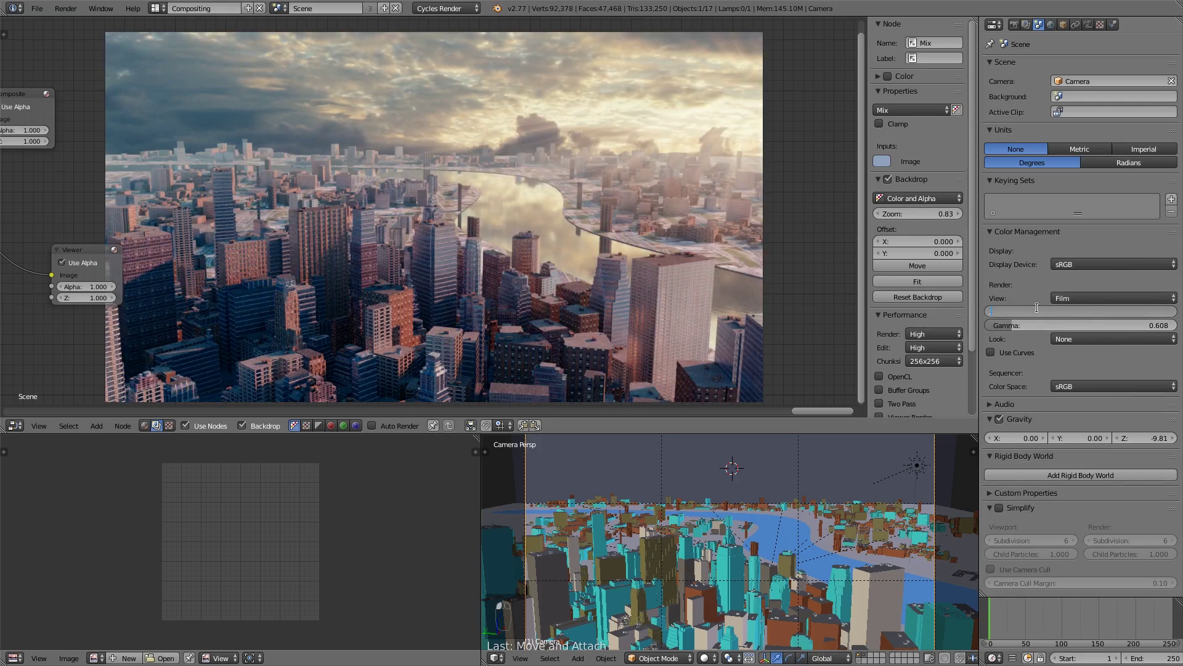
pyautogui.press('Return')
pyautogui.click(1038, 307)
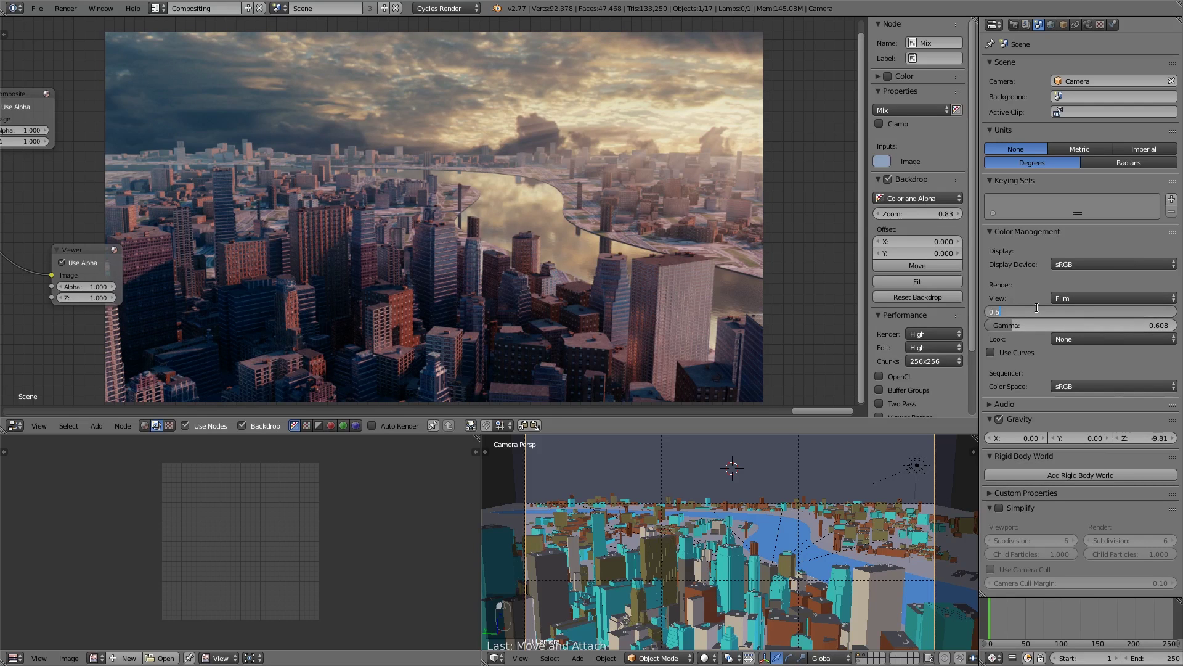
pyautogui.write('.7')
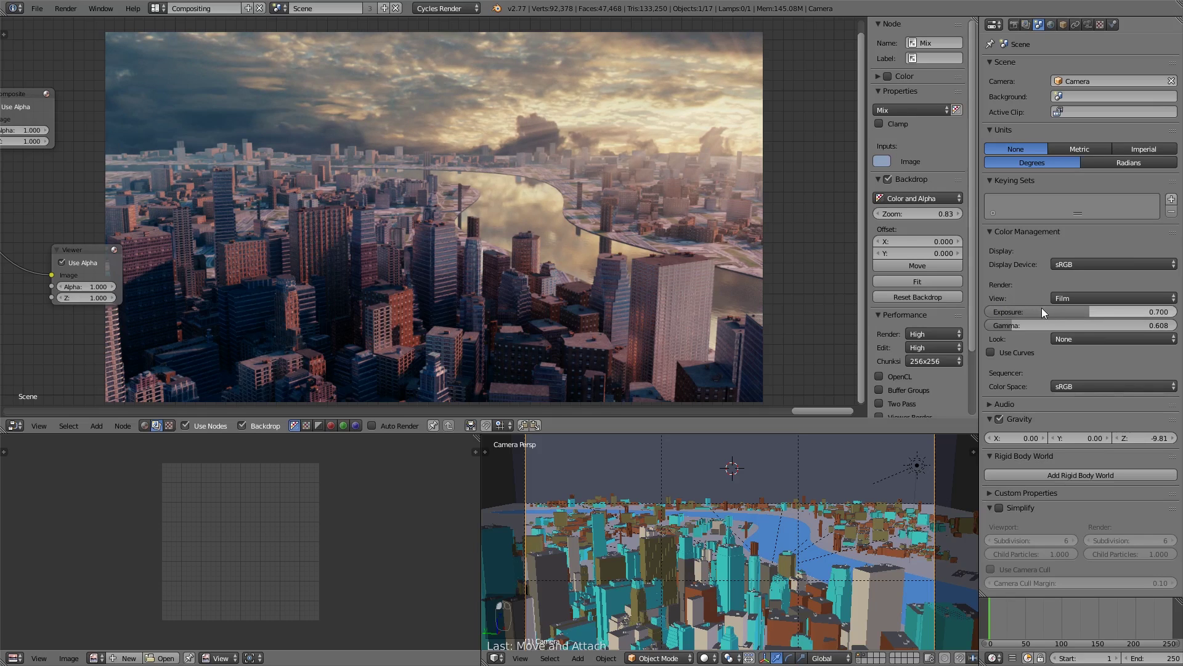
pyautogui.press('Return')
pyautogui.moveTo(1047, 326); pyautogui.dragTo(1084, 325)
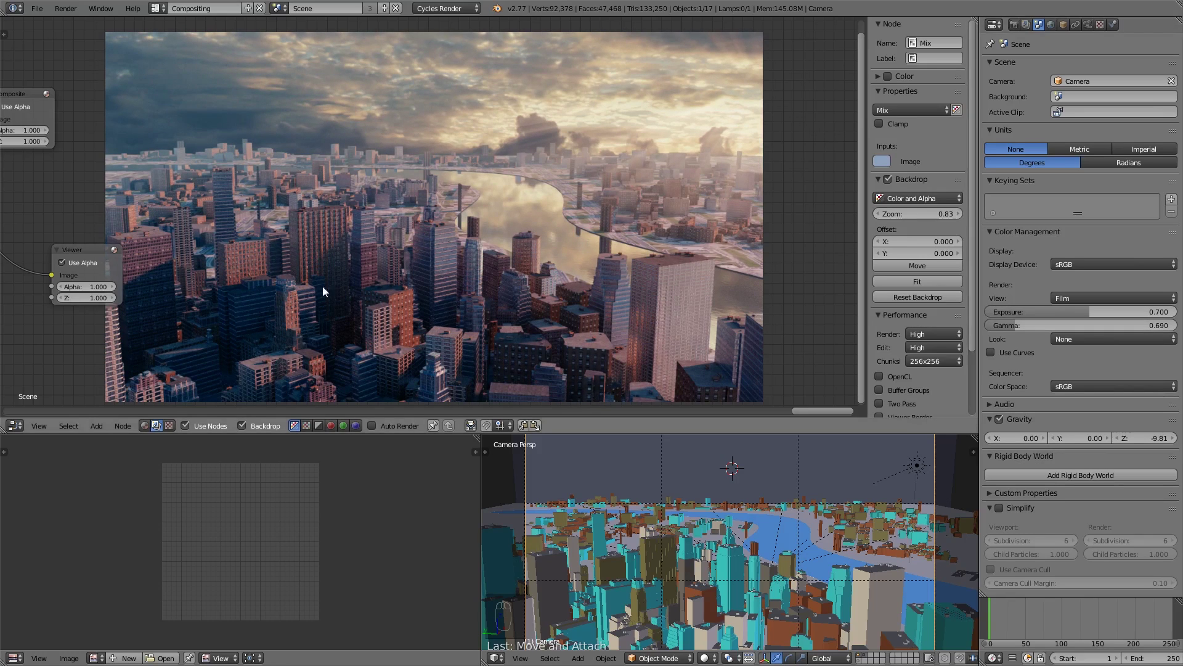
# Darken the mist color of the Mix node to RGB 0.125, 0.160, 0.224.
pyautogui.scroll(-3, 323, 286)
pyautogui.moveTo(323, 286); pyautogui.dragTo(658, 200, button='middle')
pyautogui.moveTo(548, 211); pyautogui.dragTo(653, 214, button='middle')
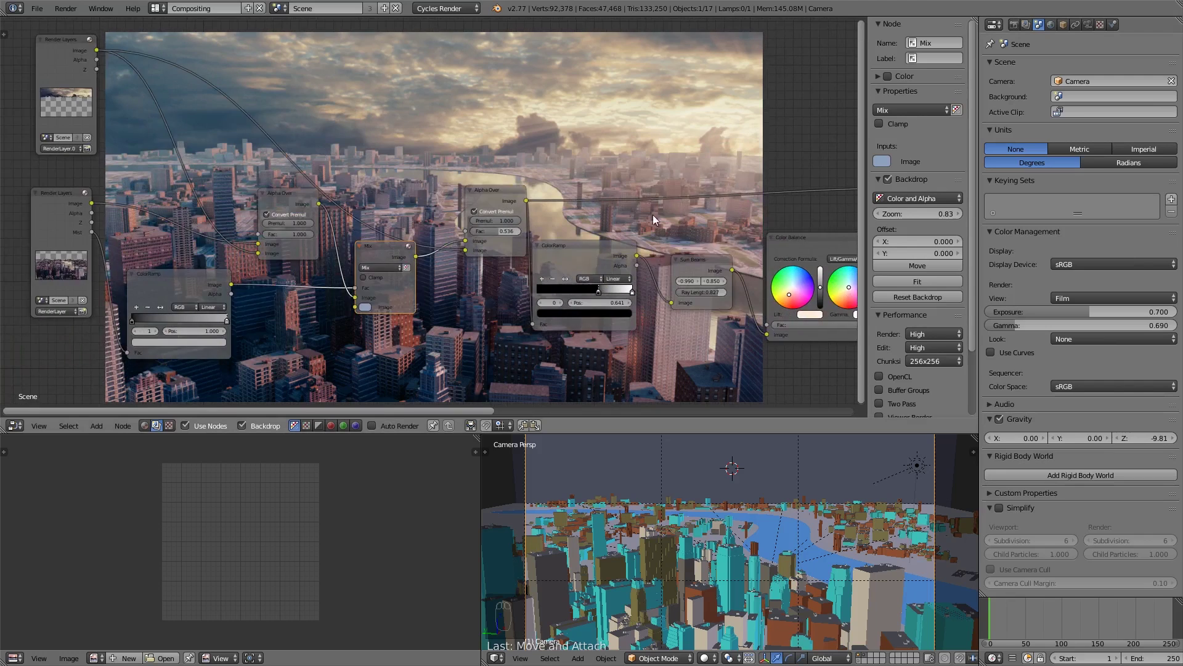
pyautogui.moveTo(500, 224); pyautogui.dragTo(541, 212, button='middle')
pyautogui.scroll(4, 575, 223)
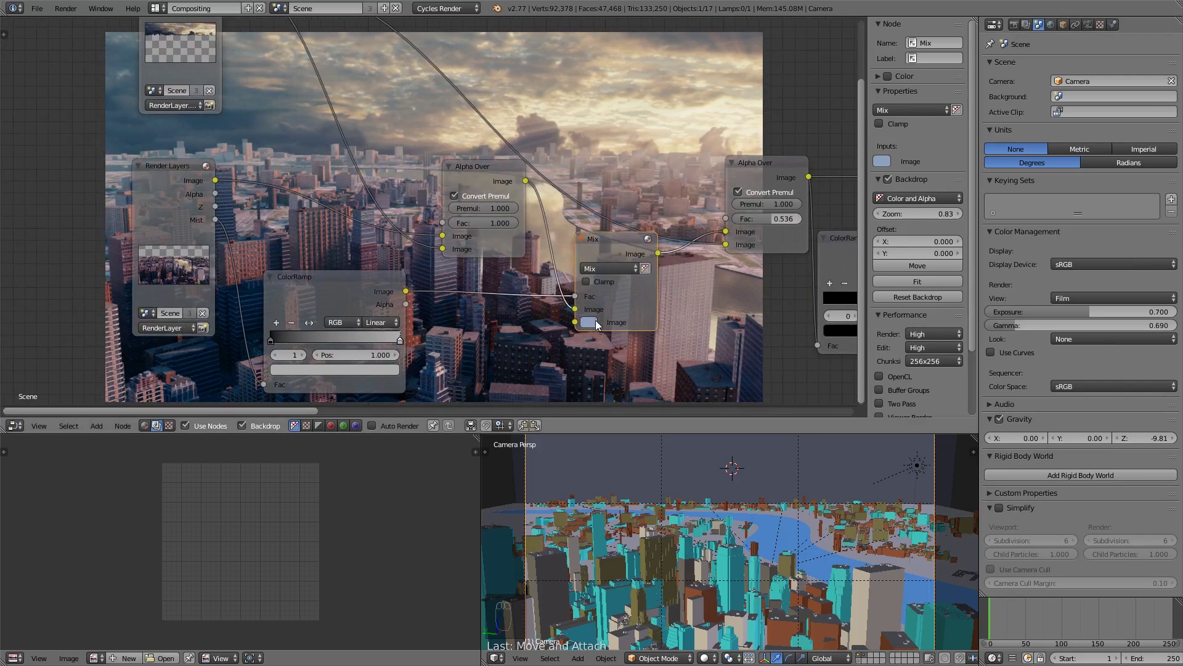
pyautogui.click(592, 322)
pyautogui.click(683, 178)
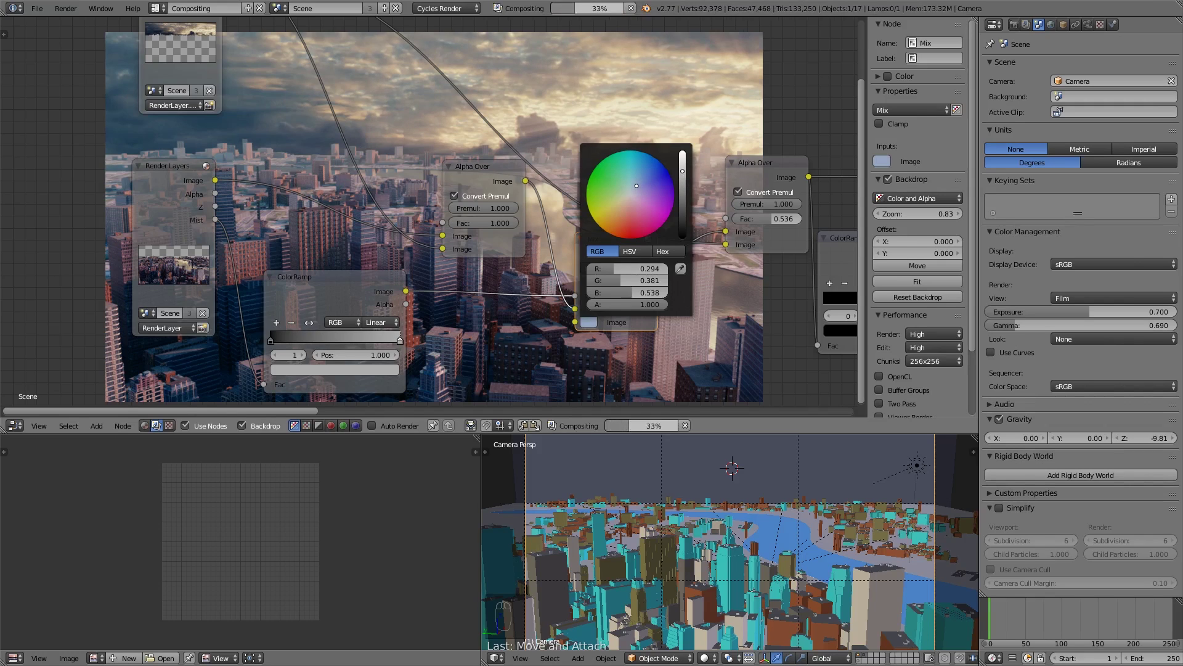
pyautogui.click(683, 179)
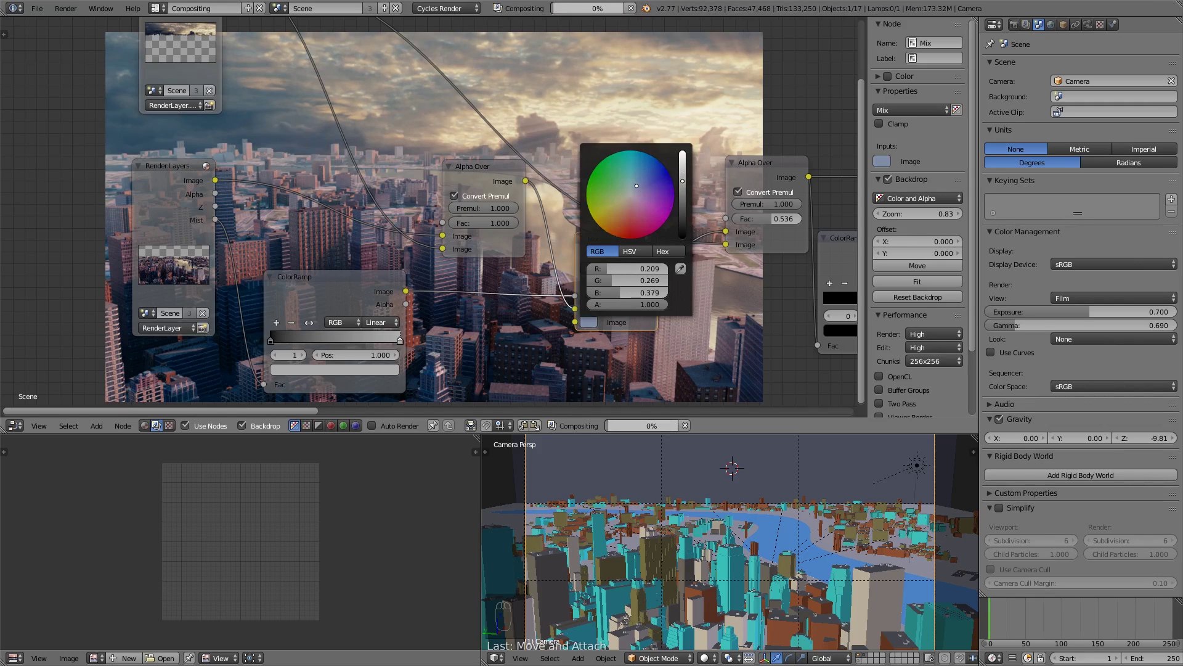
pyautogui.click(683, 180)
pyautogui.click(683, 193)
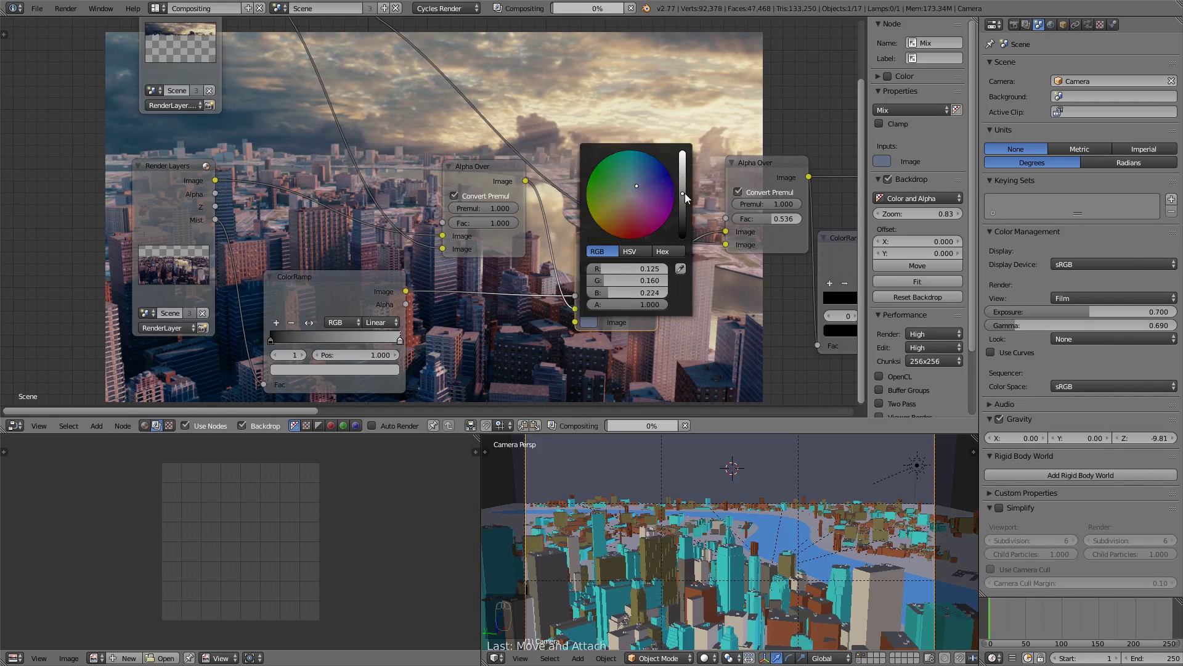
# Shift the Mix node's mist color to a more saturated, brighter blue of RGB 0.115, 0.154, 0.406.
pyautogui.click(642, 173)
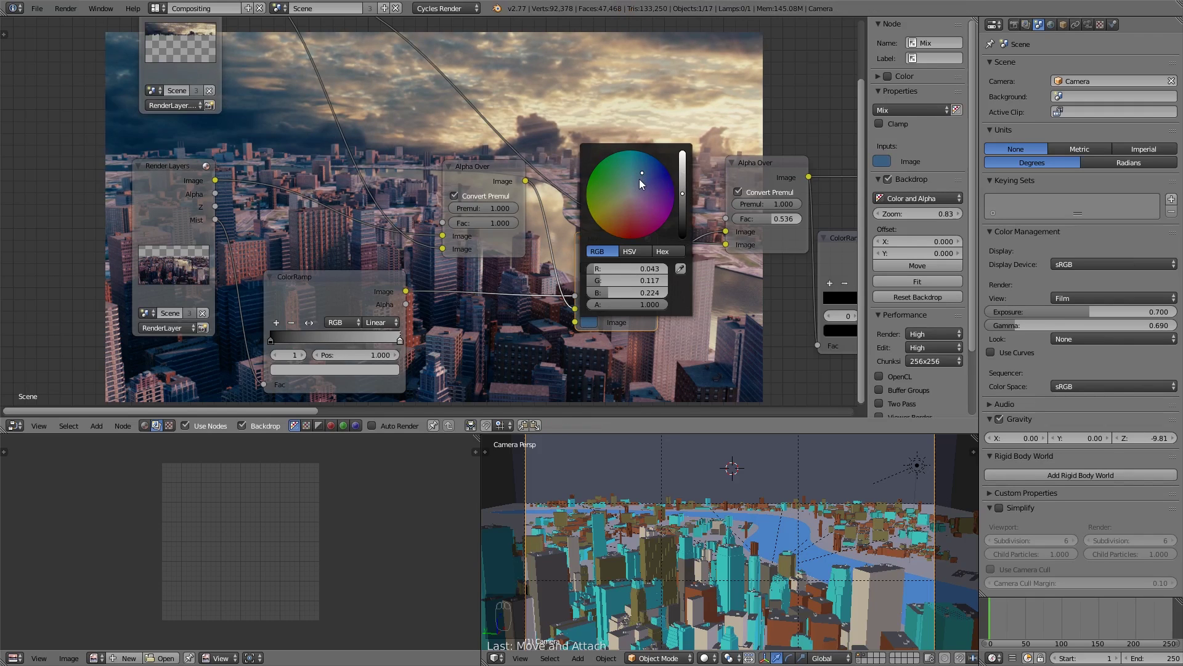
pyautogui.click(638, 179)
pyautogui.click(646, 182)
pyautogui.click(682, 188)
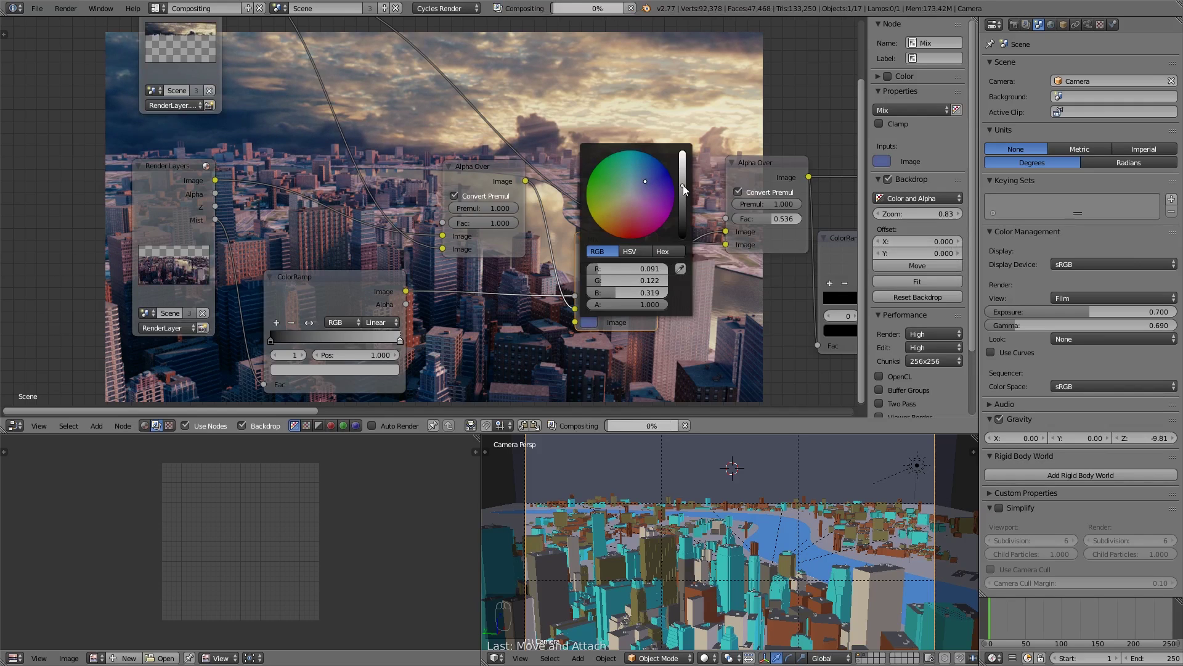
pyautogui.click(684, 180)
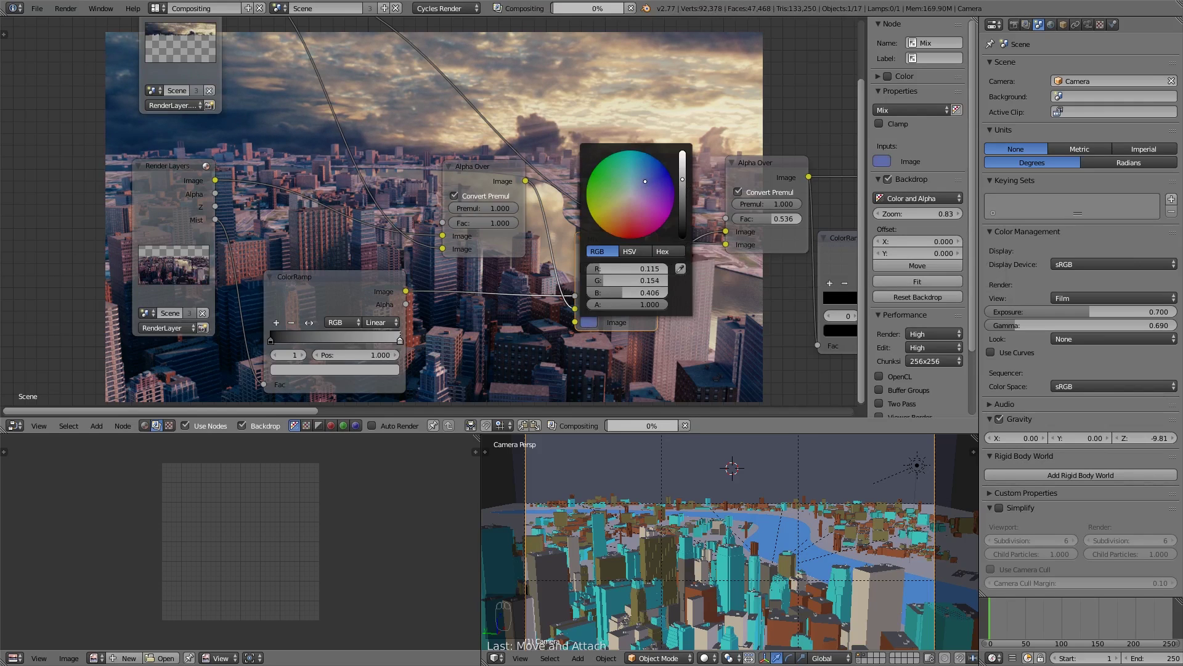
# Set the ray length of the Sun Beams node to 0.8.
pyautogui.scroll(-4, 648, 282)
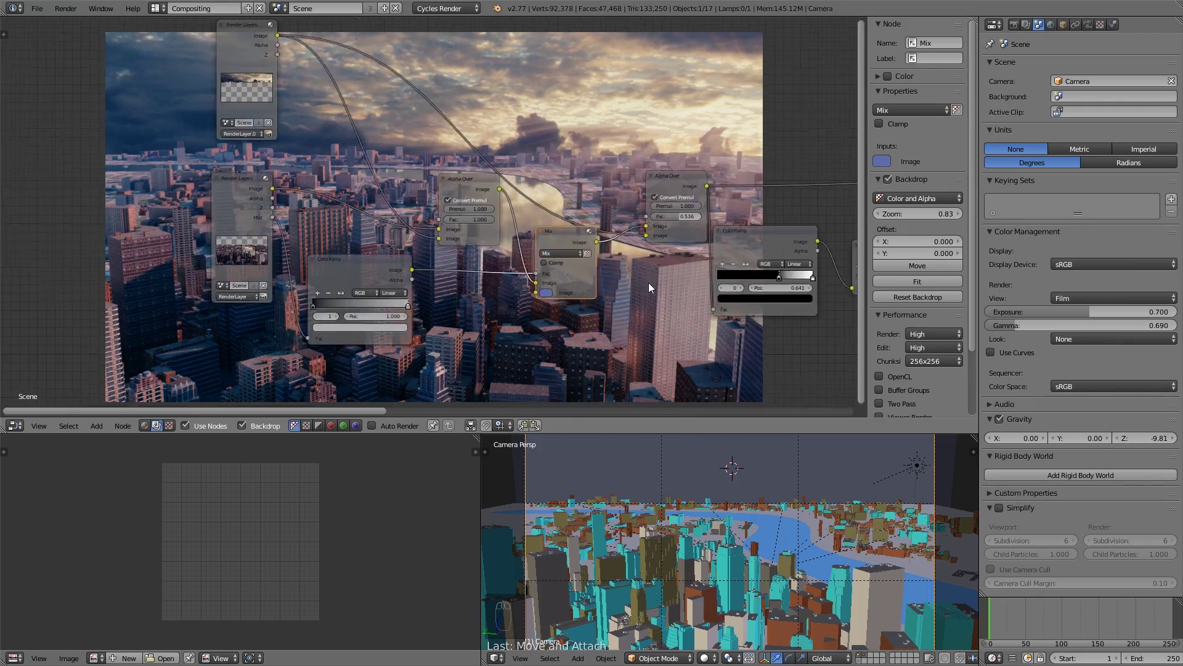
pyautogui.moveTo(650, 283); pyautogui.dragTo(471, 256, button='middle')
pyautogui.scroll(3, 471, 257)
pyautogui.moveTo(586, 276); pyautogui.dragTo(491, 255, button='middle')
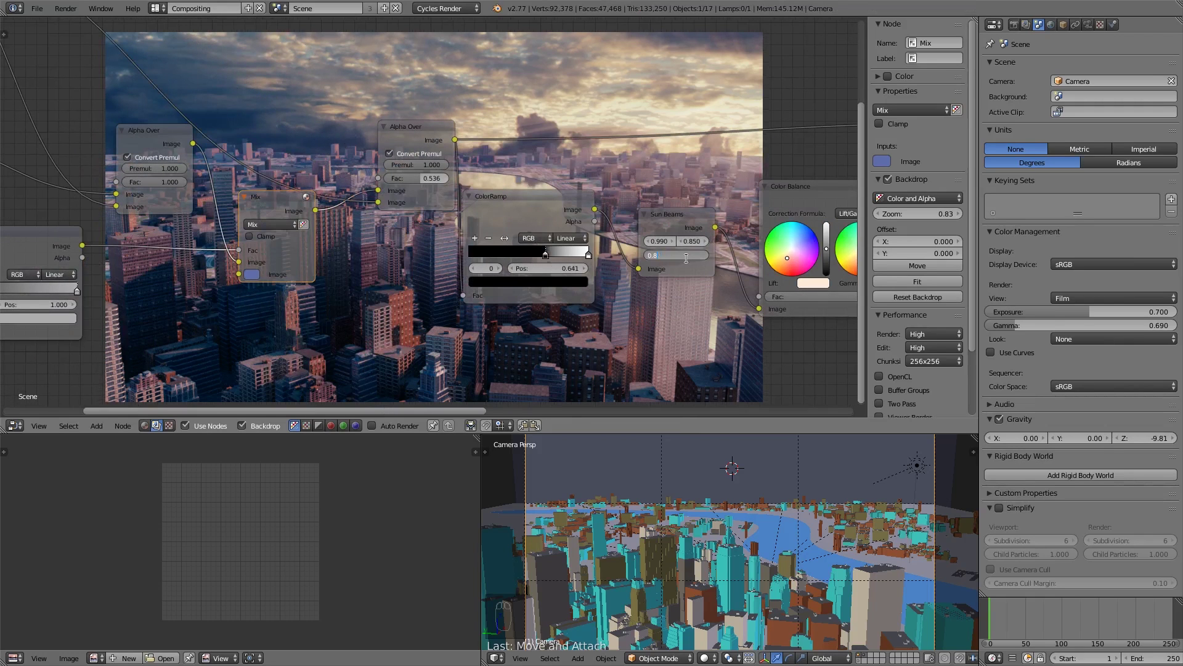
pyautogui.press('Return')
# Move the Viewer and Composite nodes farther from the final Color Balance node to make room for another node.
pyautogui.hscroll(10, 687, 258)
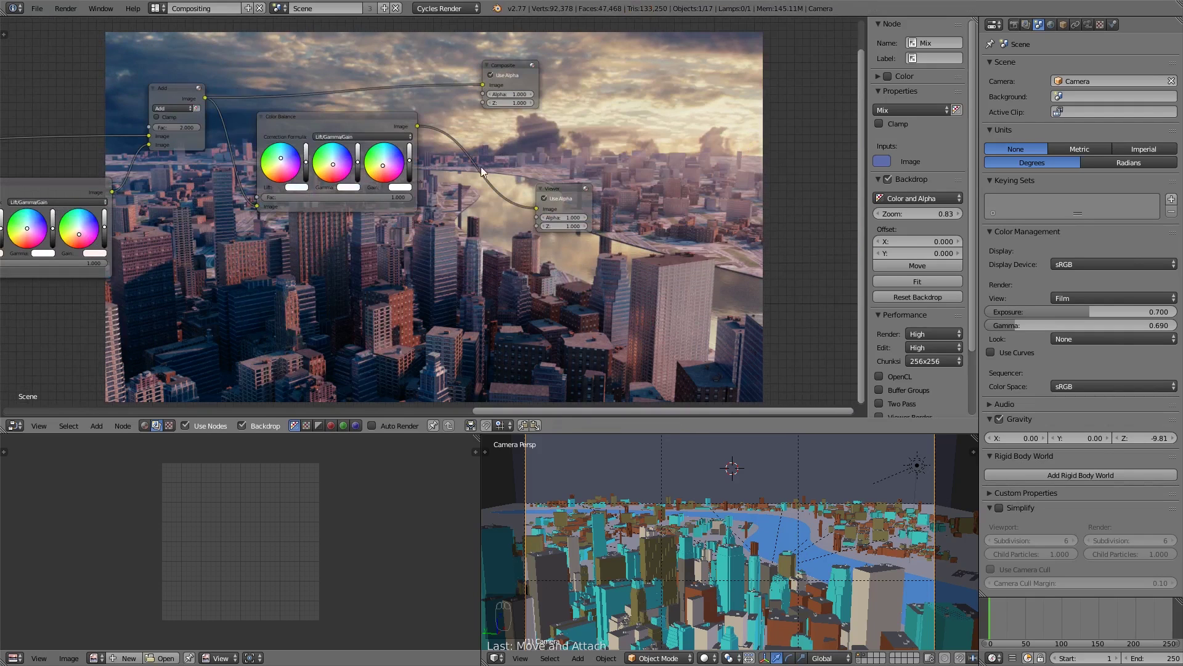
pyautogui.moveTo(584, 188); pyautogui.dragTo(668, 190)
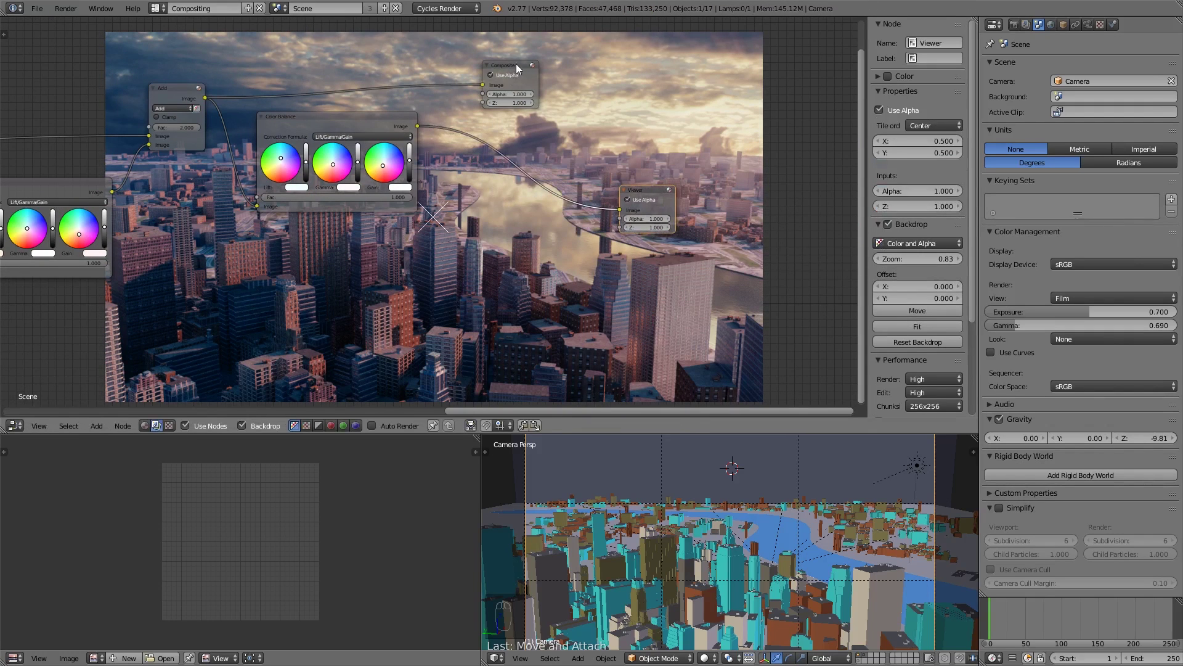
pyautogui.moveTo(516, 64); pyautogui.dragTo(588, 46)
# Add a Glare filter node between the final Color Balance node and the Viewer.
pyautogui.scroll(2, 487, 263)
pyautogui.hotkey('shift', 'a')
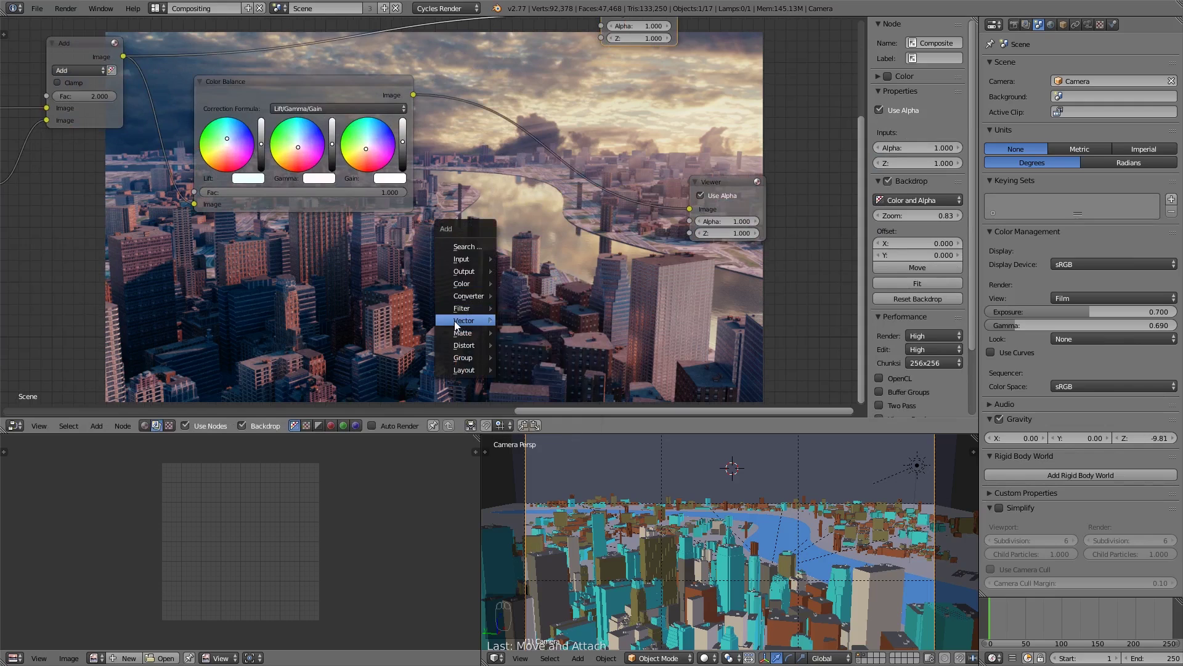
pyautogui.moveTo(469, 286)
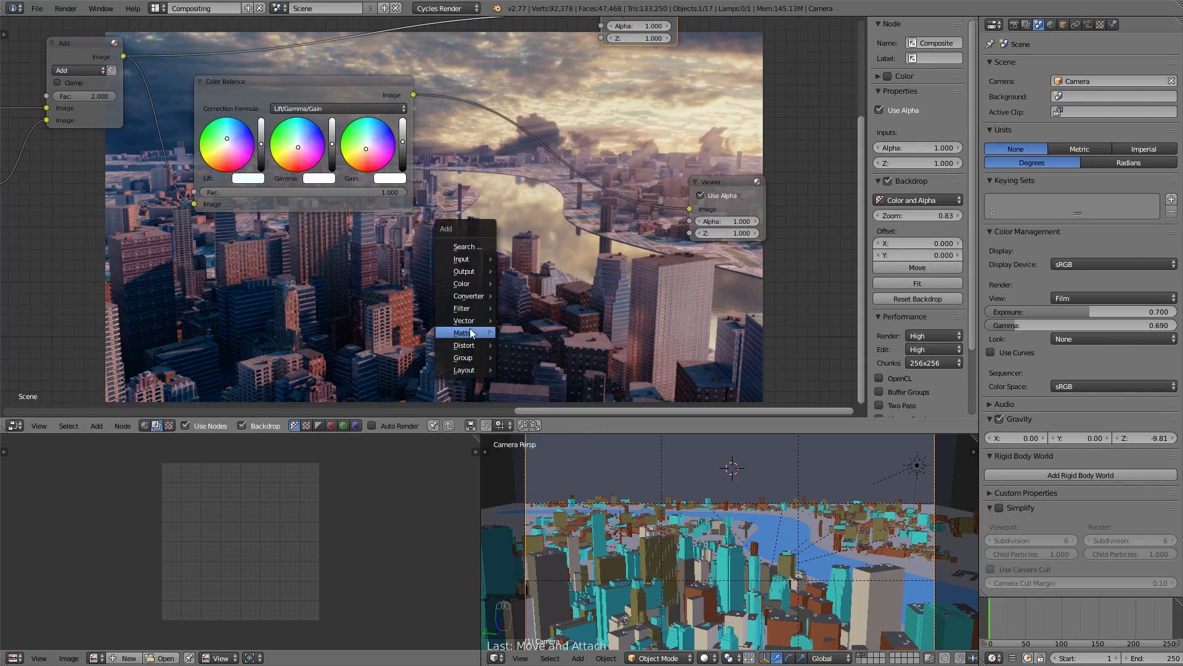
pyautogui.moveTo(468, 325)
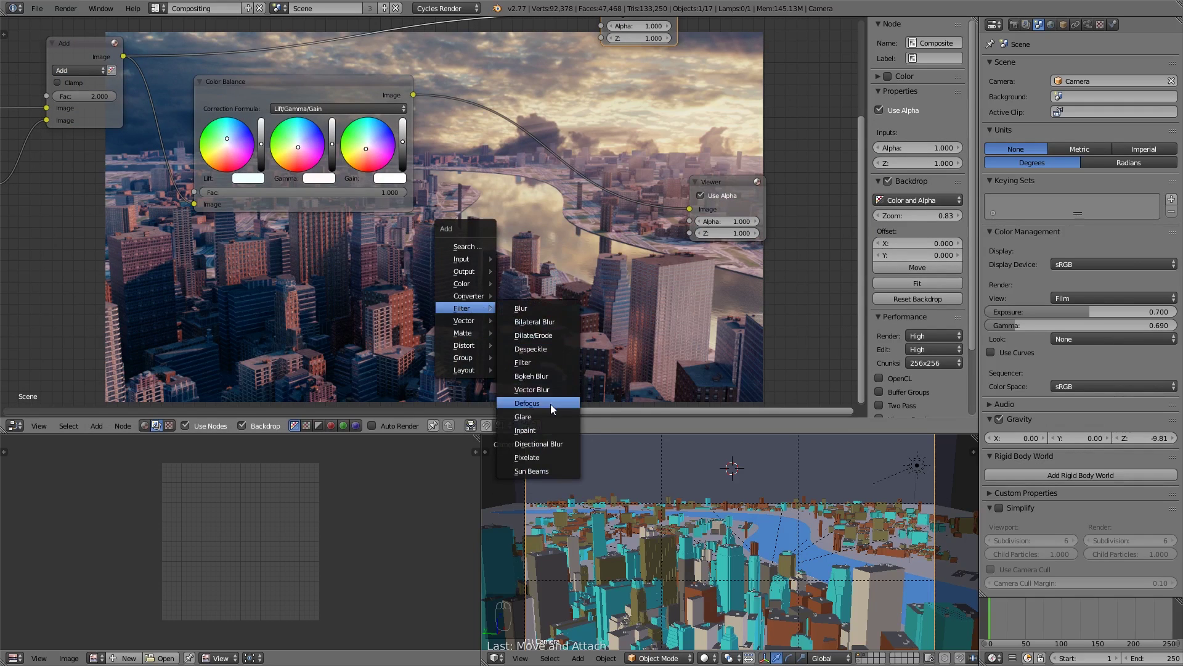
pyautogui.click(548, 416)
pyautogui.click(479, 207)
# Set the glare type to Fog Glow and feed the final Color Balance image through the Glare node into the Viewer.
pyautogui.click(496, 226)
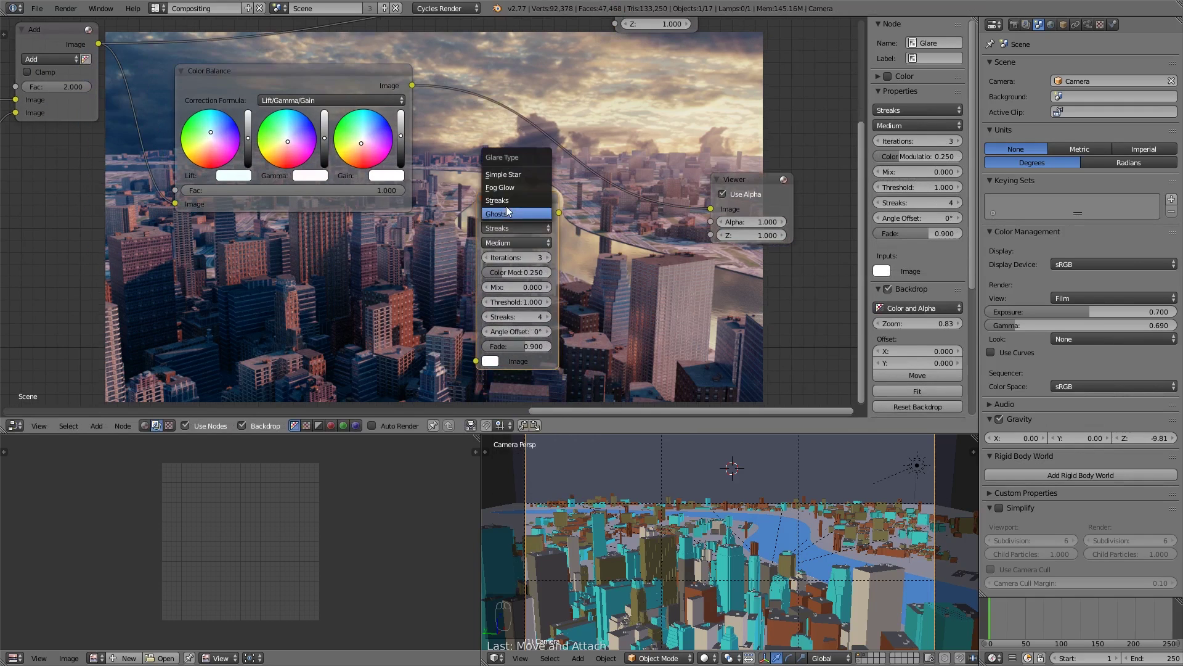
pyautogui.click(509, 188)
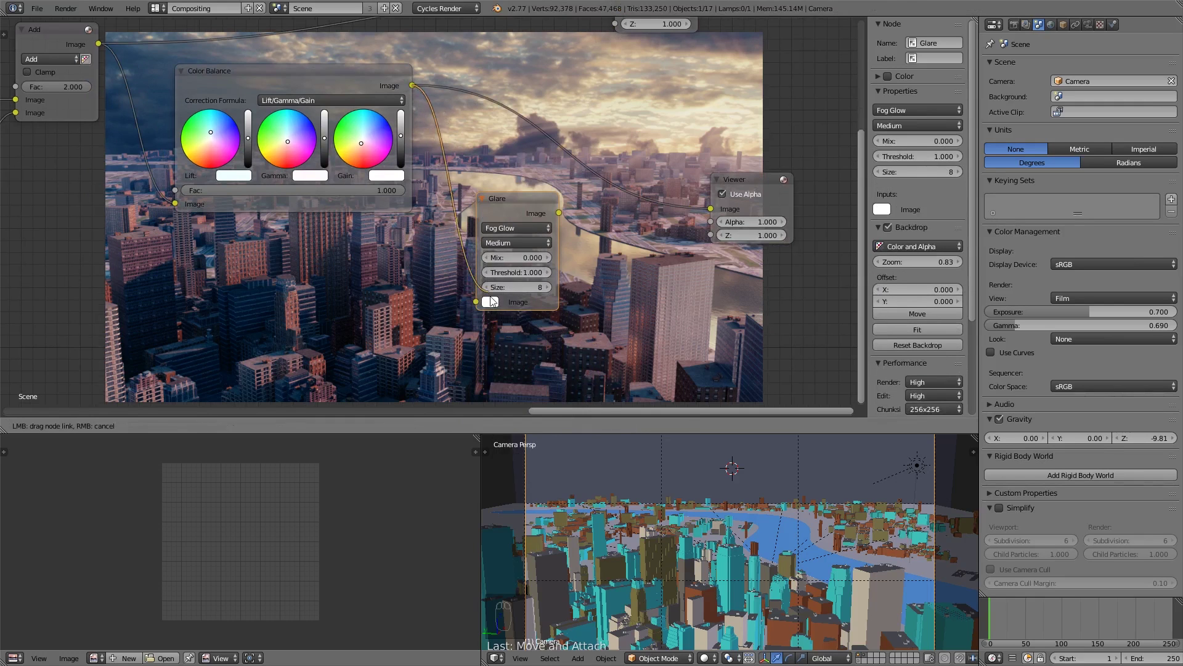
pyautogui.moveTo(413, 85); pyautogui.dragTo(475, 301)
# Lower the Glare node's threshold to 0.200.
pyautogui.scroll(2, 632, 273)
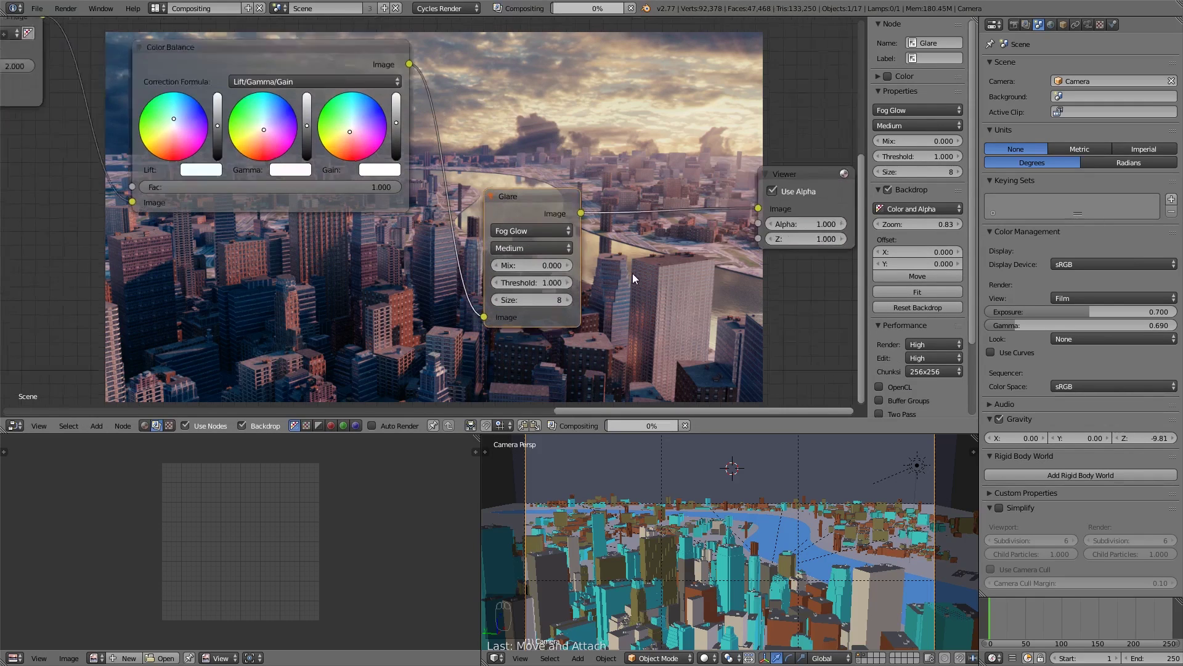
pyautogui.click(520, 309)
pyautogui.click(520, 309)
pyautogui.click(519, 309)
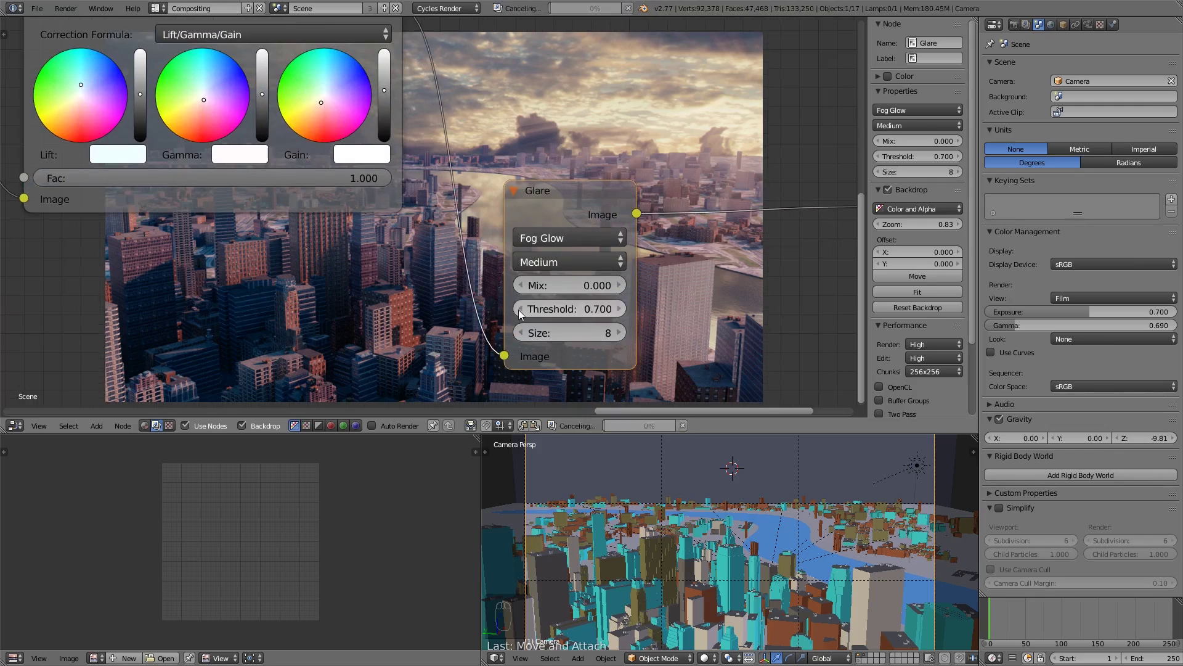
pyautogui.click(520, 309)
pyautogui.click(519, 309)
pyautogui.click(520, 308)
pyautogui.click(520, 309)
pyautogui.click(520, 308)
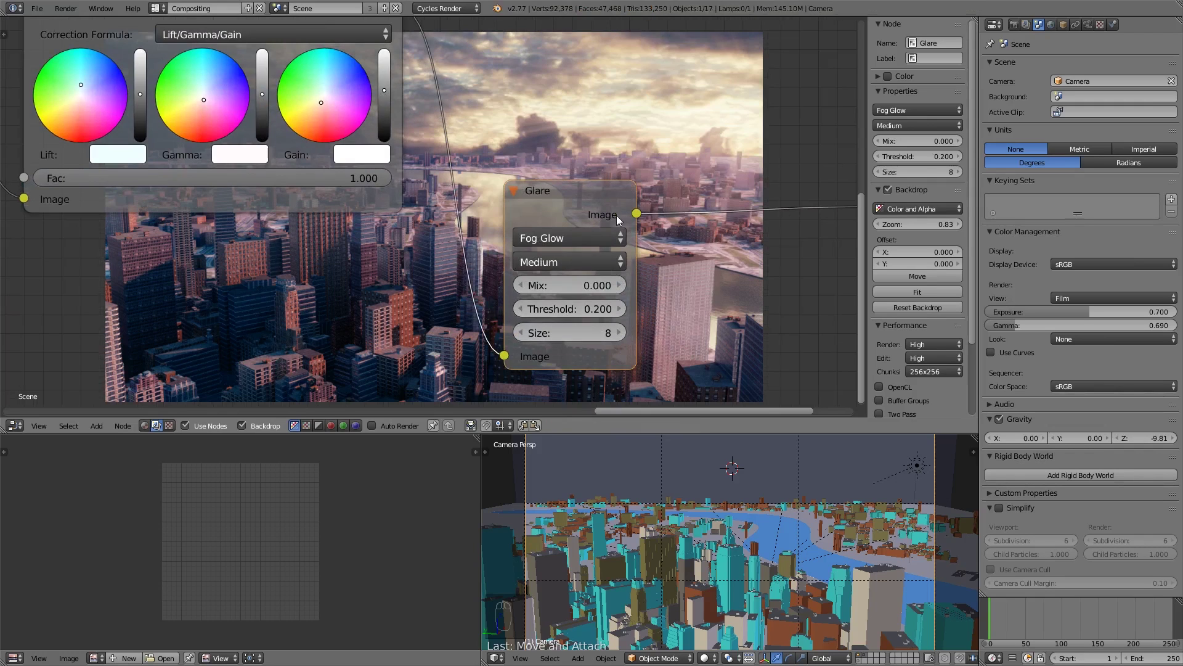
# Try a Glare threshold of 0.100.
pyautogui.moveTo(548, 242); pyautogui.dragTo(386, 153, button='middle')
pyautogui.scroll(3, 373, 165)
pyautogui.click(356, 247)
pyautogui.moveTo(560, 239); pyautogui.dragTo(519, 263, button='middle')
pyautogui.scroll(1, 519, 262)
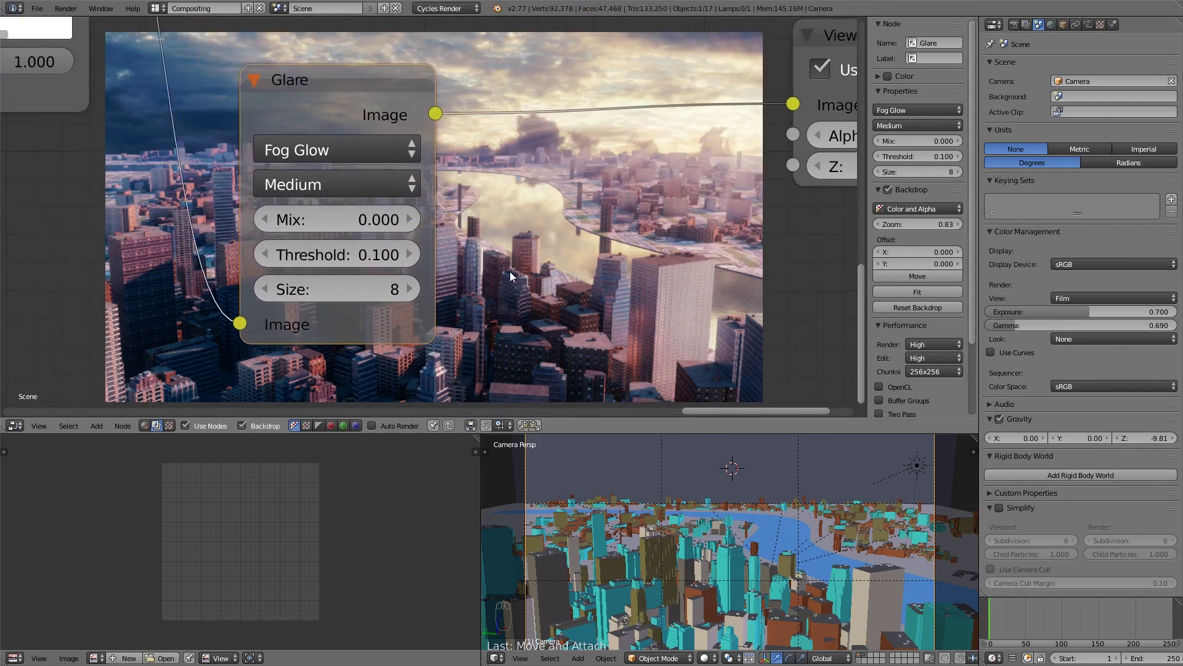
# Set the Glare node's threshold to 0.200 and its size to 9.
pyautogui.click(409, 255)
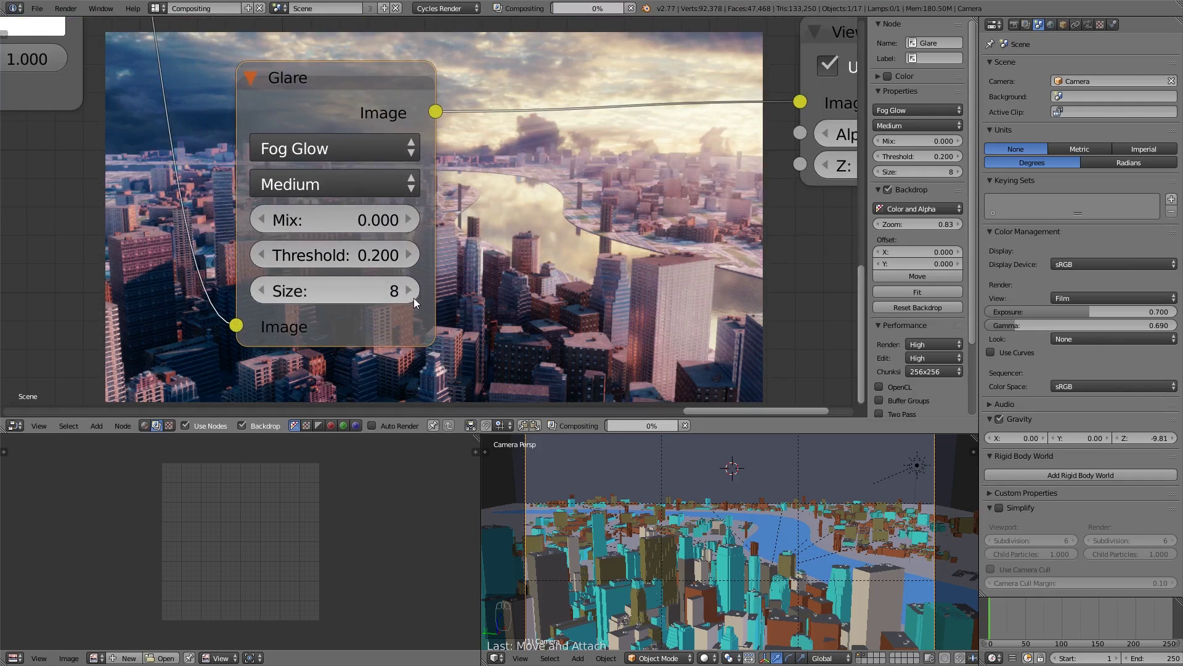
pyautogui.click(407, 292)
pyautogui.moveTo(536, 269); pyautogui.dragTo(396, 243, button='middle')
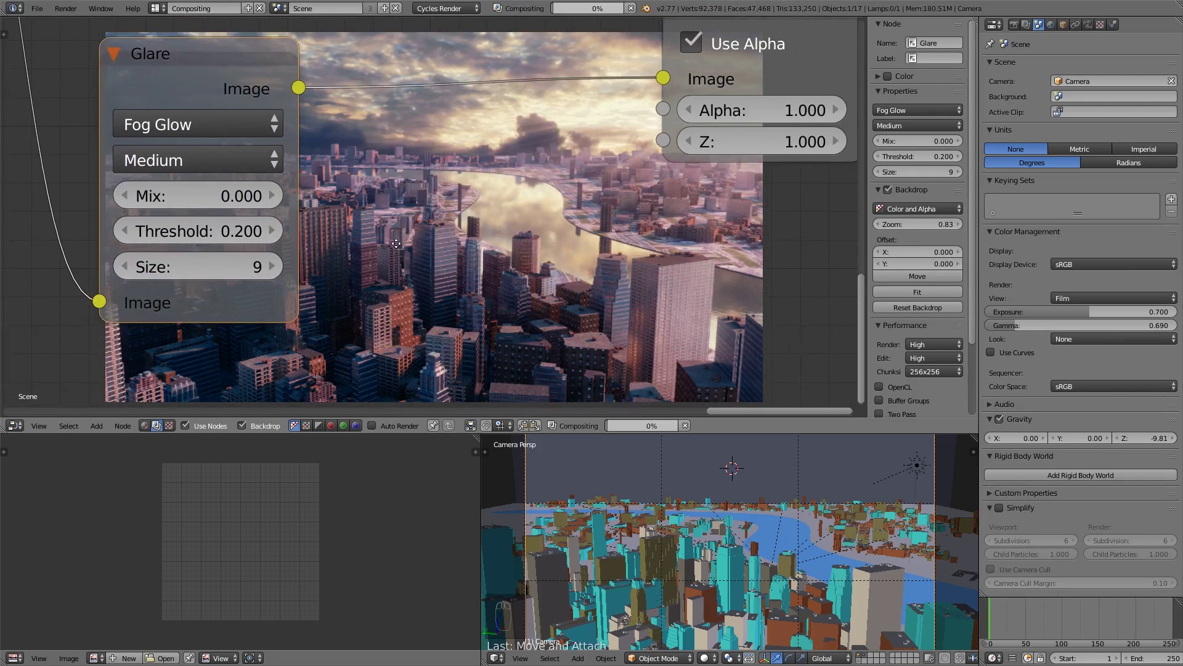
# Compare the image without and with the fog glow by viewing the final Color Balance output and the Glare output in turn.
pyautogui.scroll(-3, 396, 243)
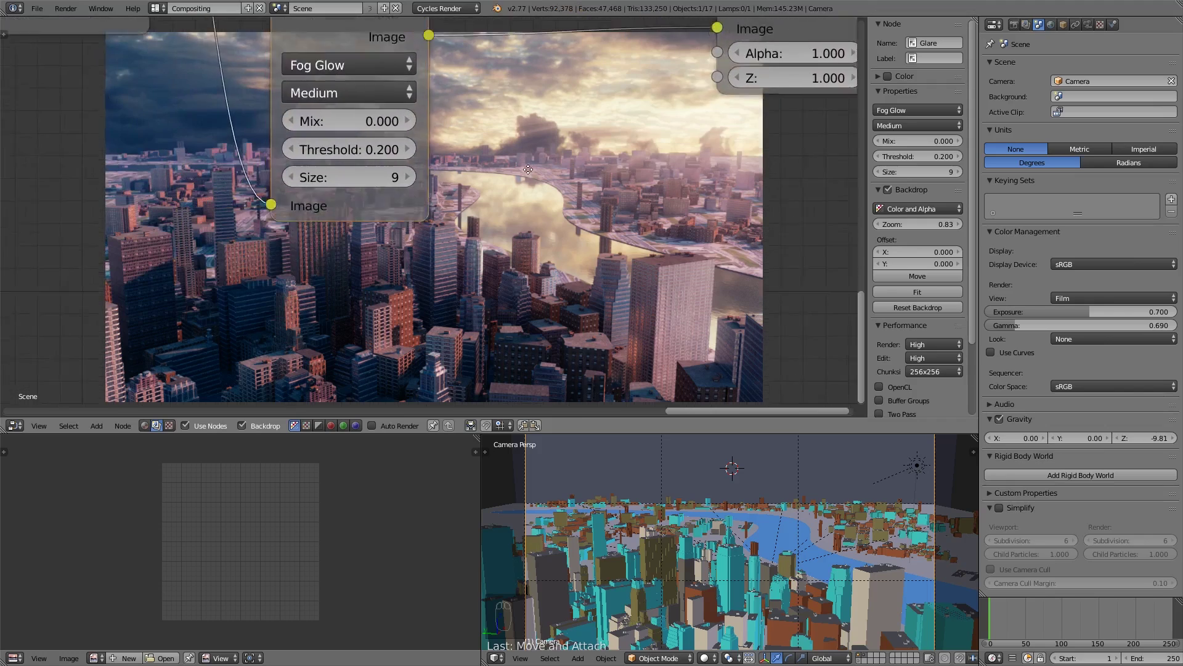
pyautogui.keyDown('ctrl'); pyautogui.keyDown('shift'); pyautogui.click(270, 56); pyautogui.keyUp('shift'); pyautogui.keyUp('ctrl')
pyautogui.moveTo(553, 180); pyautogui.dragTo(441, 234, button='middle')
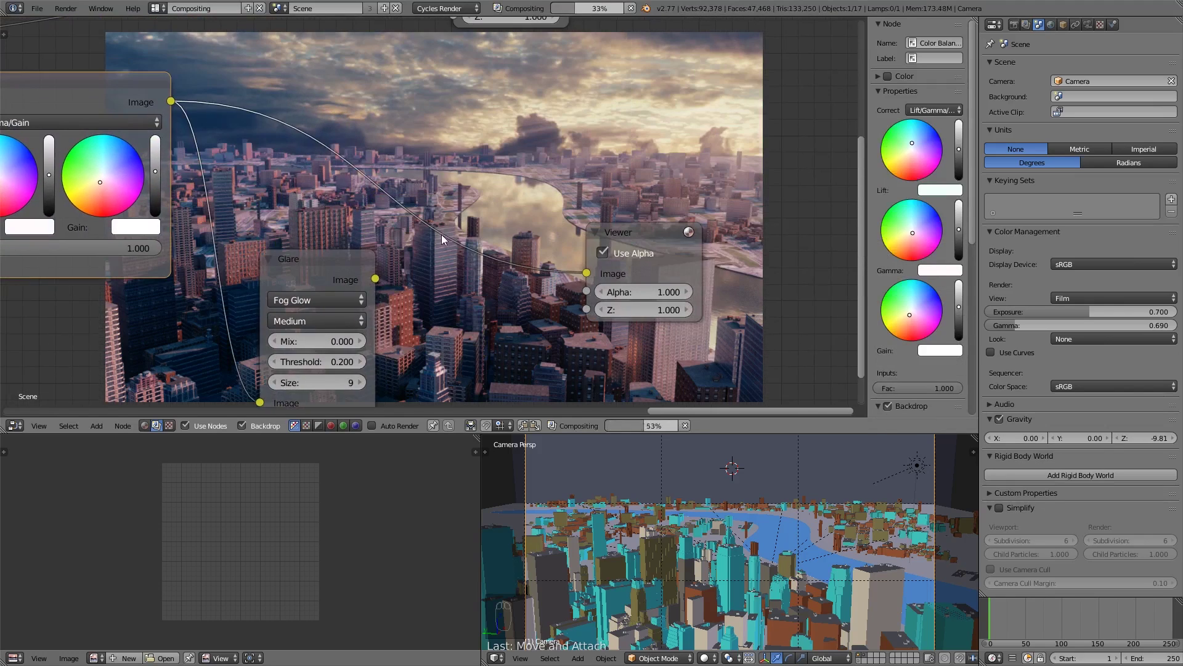
pyautogui.keyDown('ctrl'); pyautogui.keyDown('shift'); pyautogui.click(355, 265); pyautogui.keyUp('shift'); pyautogui.keyUp('ctrl')
pyautogui.moveTo(474, 287); pyautogui.dragTo(466, 220, button='middle')
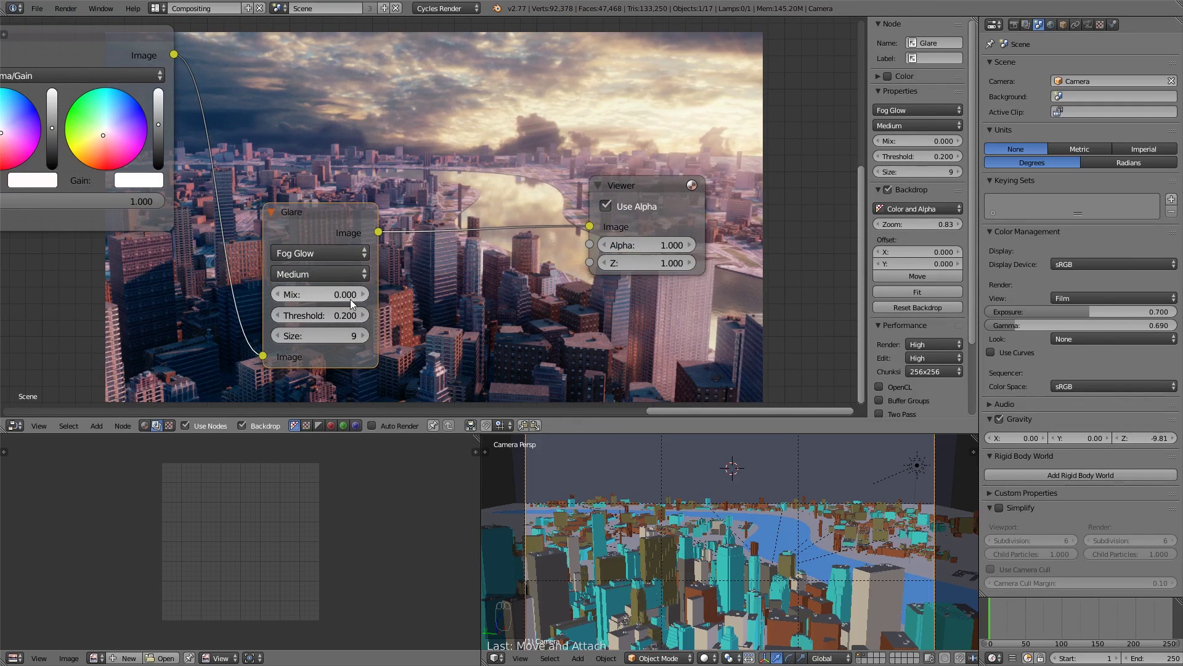
# Try a Glare mix of 1.000 to isolate the fog glow in the backdrop.
pyautogui.moveTo(351, 302); pyautogui.dragTo(540, 170, button='middle')
pyautogui.scroll(1, 530, 174)
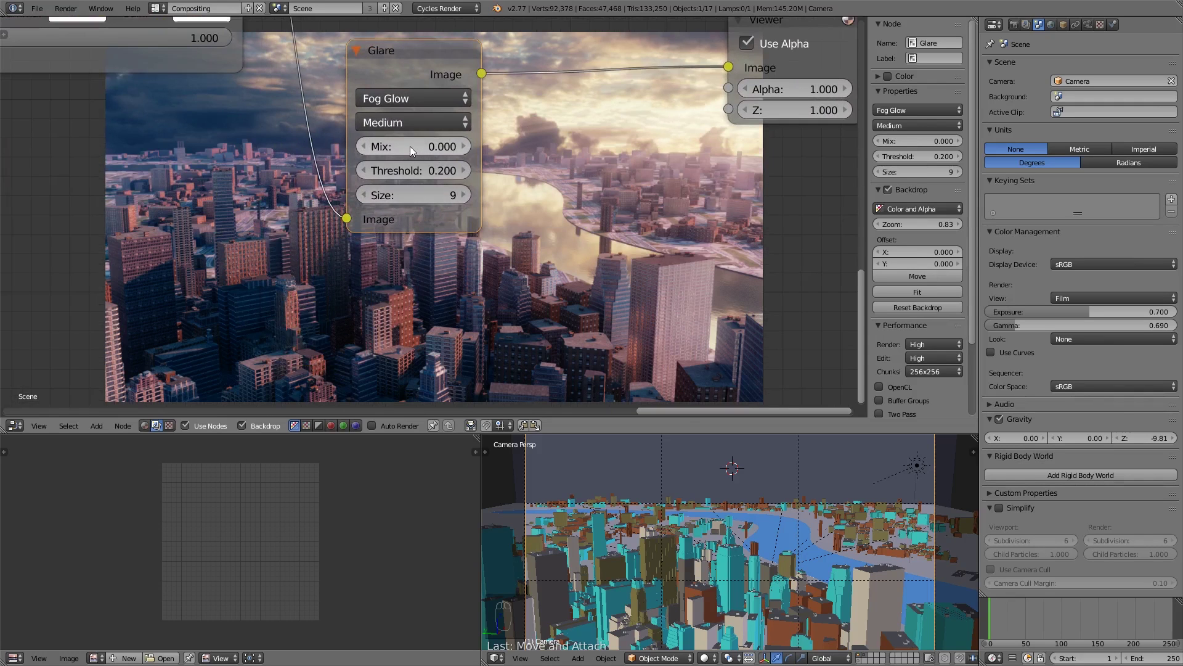
pyautogui.moveTo(409, 146); pyautogui.dragTo(468, 146)
pyautogui.moveTo(536, 118); pyautogui.dragTo(541, 280, button='middle')
pyautogui.moveTo(551, 225); pyautogui.dragTo(442, 196, button='middle')
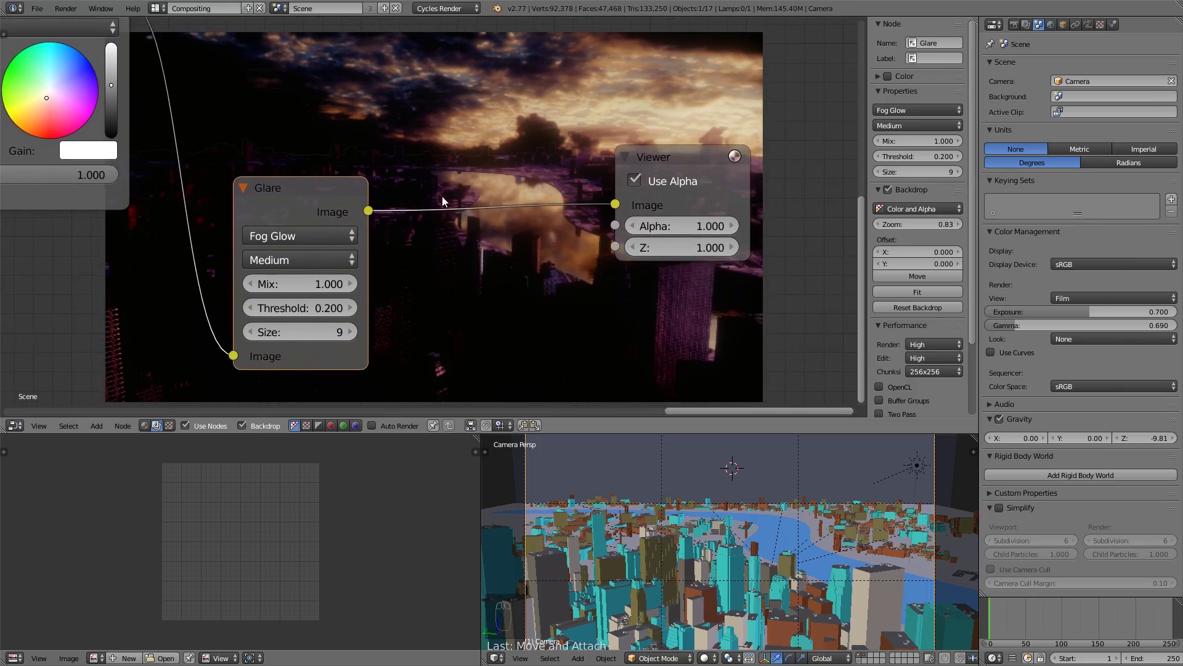
# Lower the Glare node's threshold to 0.100 and set its mix to -0.500.
pyautogui.scroll(1, 442, 196)
pyautogui.click(238, 280)
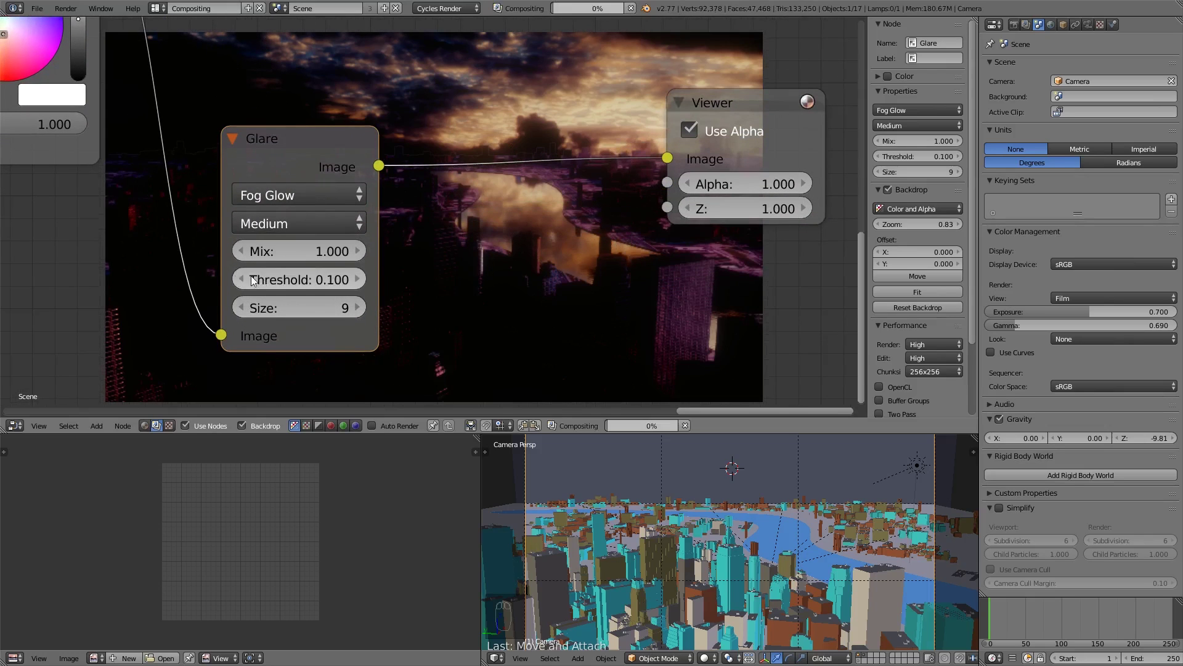
pyautogui.moveTo(463, 268); pyautogui.dragTo(517, 336, button='middle')
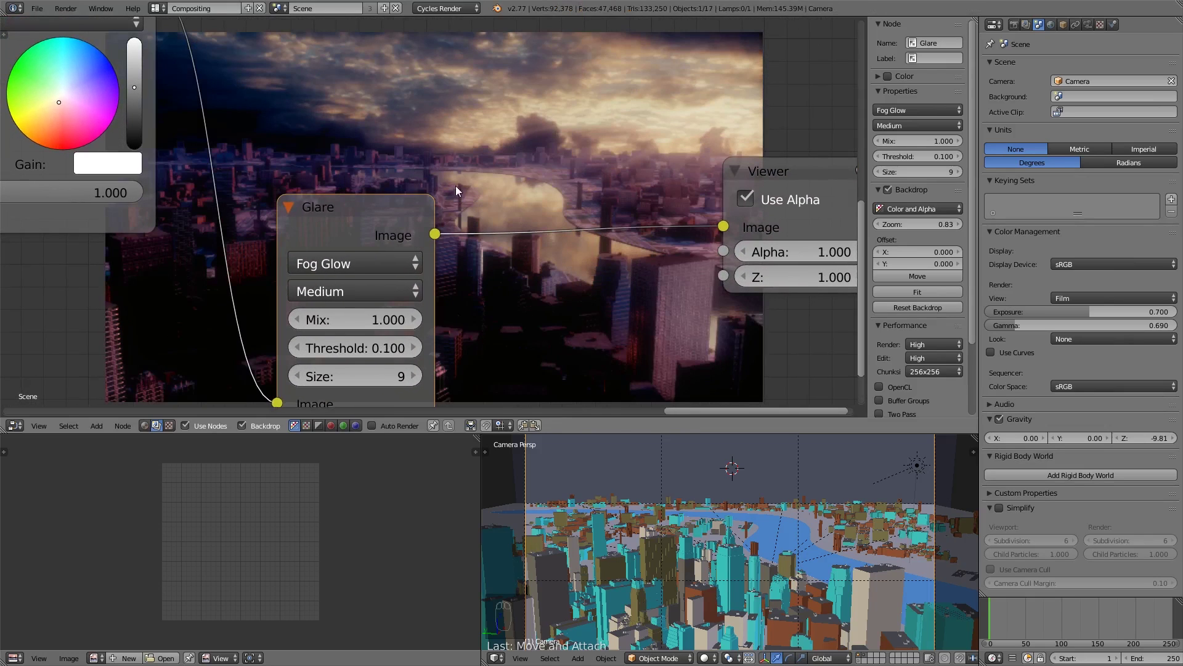
pyautogui.moveTo(509, 247); pyautogui.dragTo(507, 196, button='middle')
pyautogui.click(373, 270)
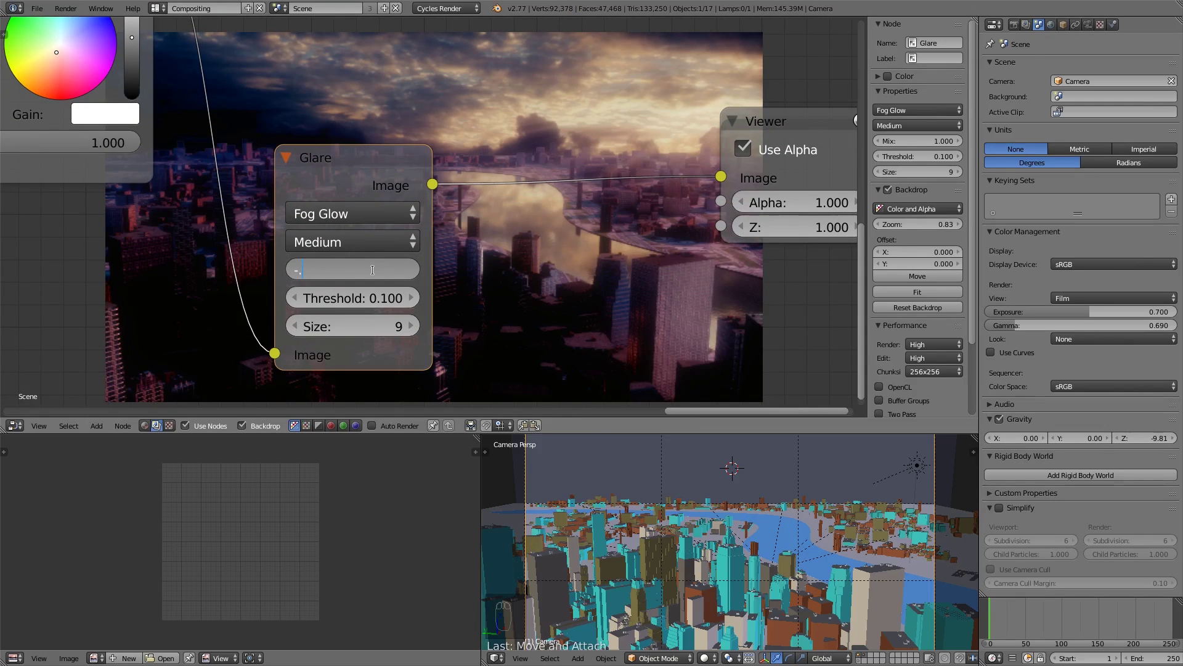
pyautogui.press('Return')
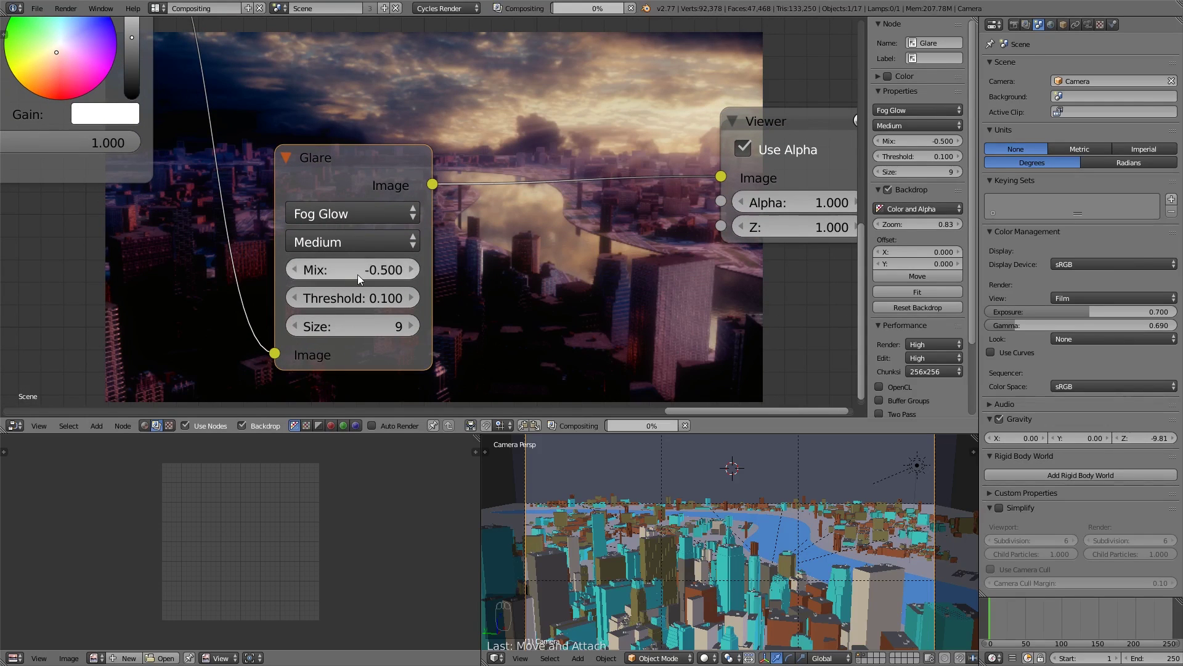
# Try a gamma of 0.500 in the scene's color management.
pyautogui.moveTo(577, 195); pyautogui.dragTo(518, 114, button='middle')
pyautogui.scroll(-2, 542, 30)
pyautogui.scroll(-1, 550, 46)
pyautogui.click(1134, 320)
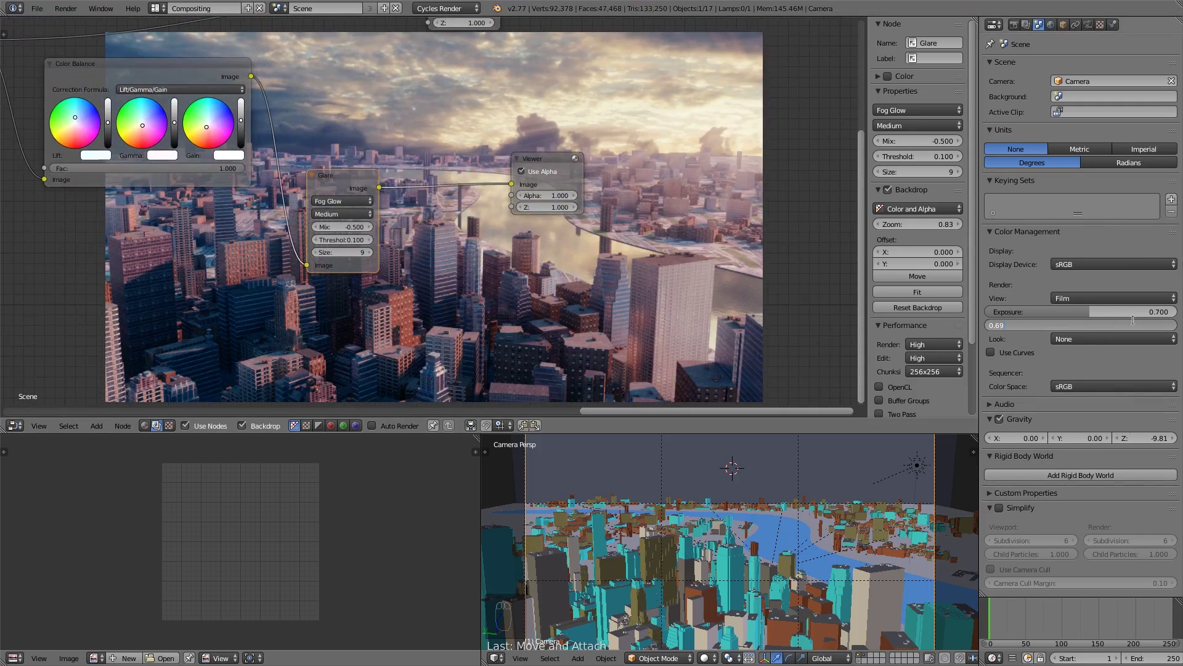
pyautogui.write('0.5')
pyautogui.press('Return')
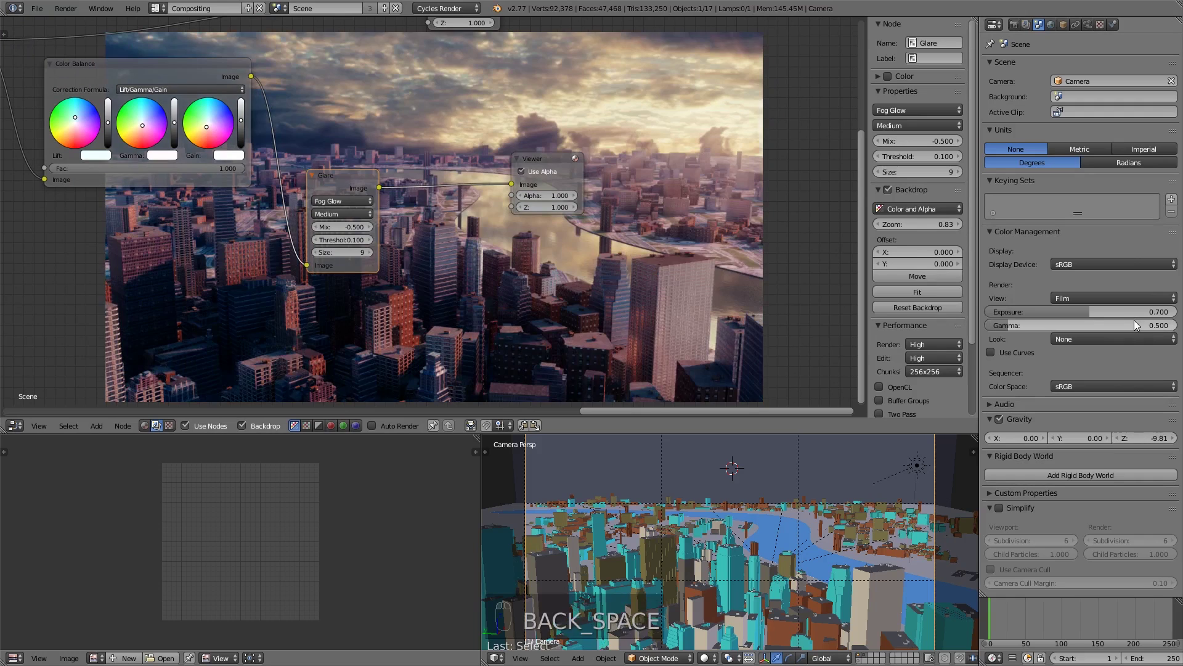
# Set the scene's color management gamma to 0.600.
pyautogui.scroll(-1, 845, 245)
pyautogui.moveTo(554, 144); pyautogui.dragTo(664, 219, button='middle')
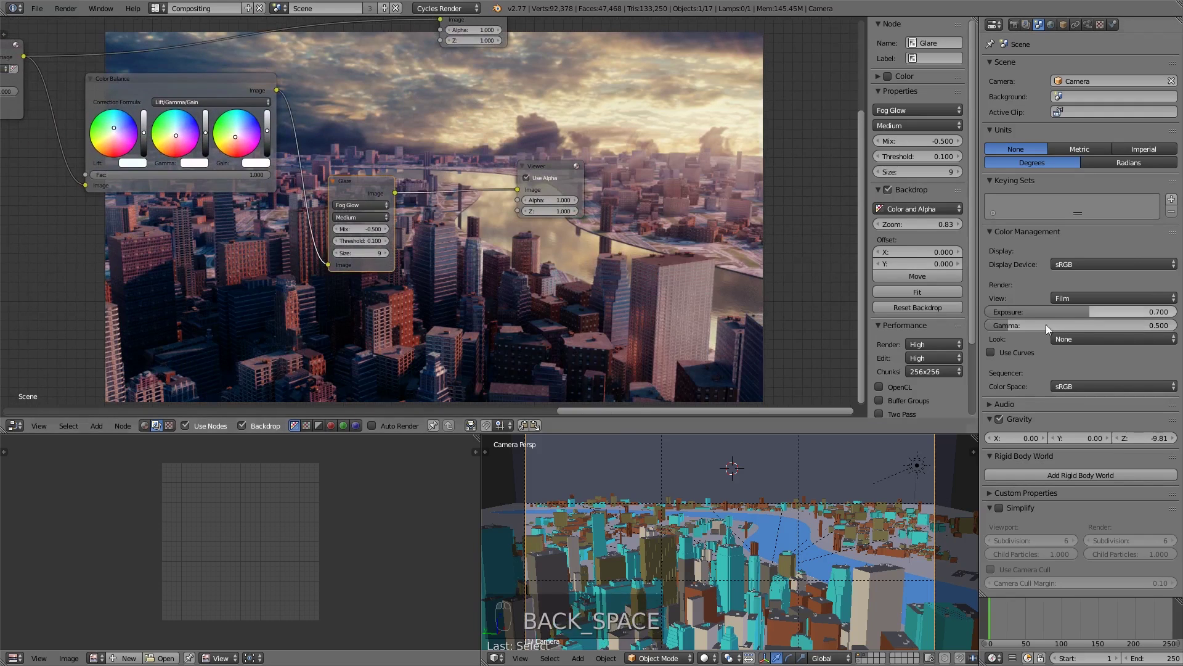
pyautogui.click(1105, 319)
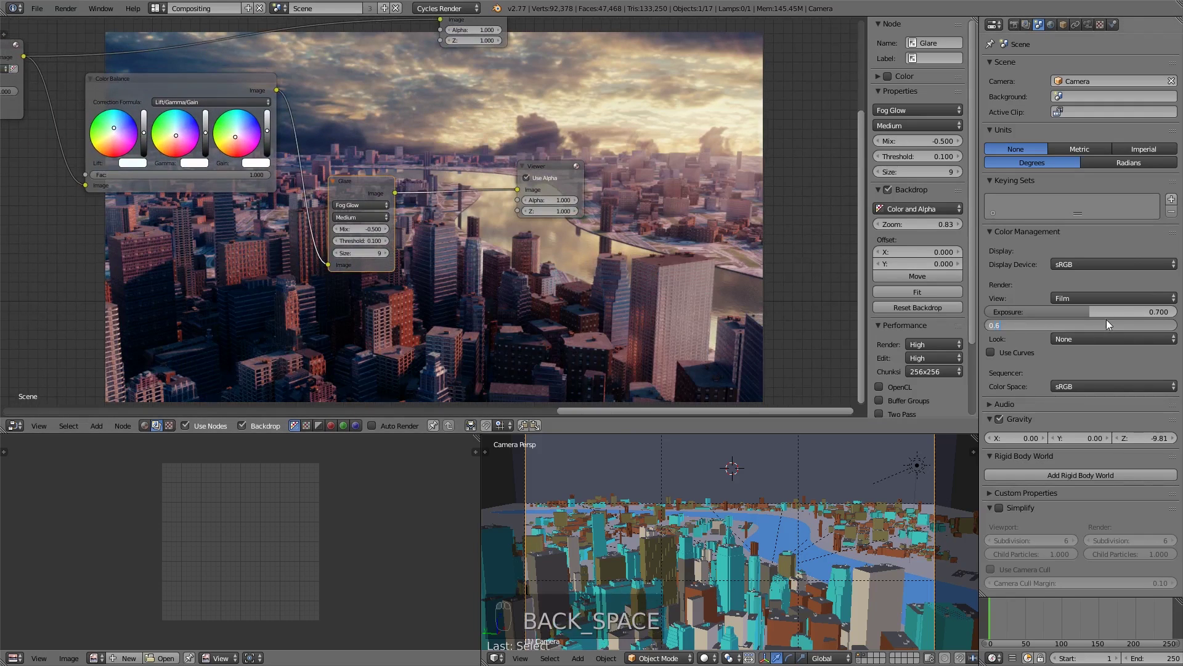
pyautogui.press('Return')
# Clear the nodes away from the backdrop image and maximize the node editor to review the composite.
pyautogui.moveTo(688, 268); pyautogui.dragTo(100, 250, button='middle')
pyautogui.scroll(-2, 316, 230)
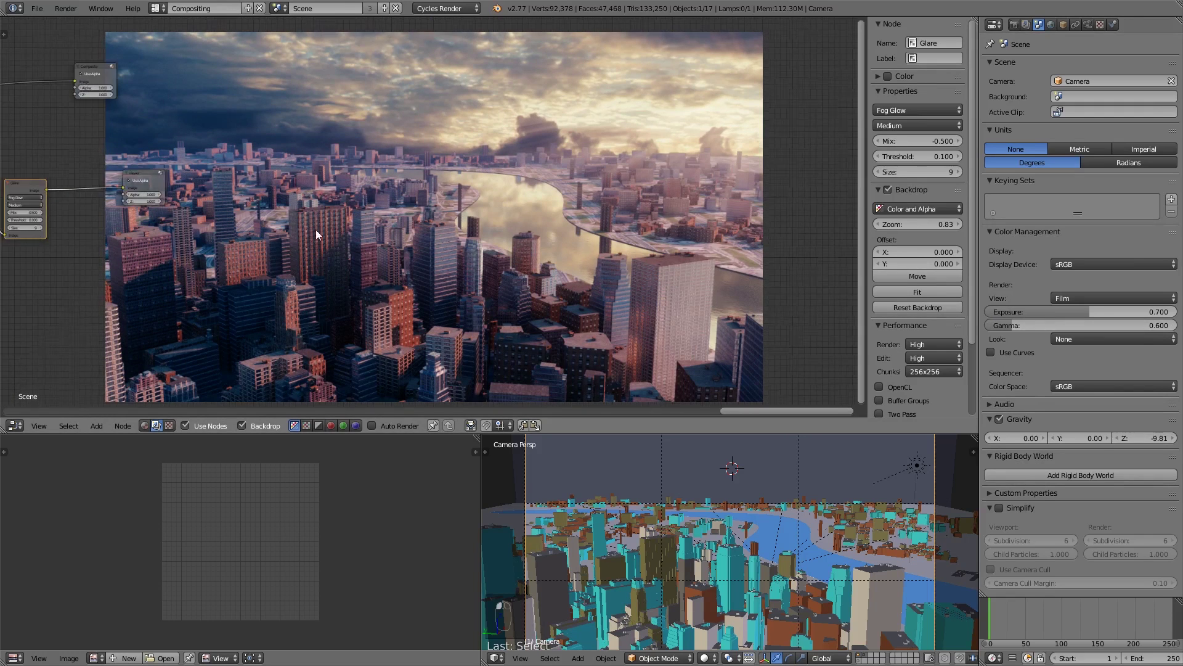
pyautogui.scroll(1, 675, 197)
pyautogui.scroll(-1, 628, 200)
pyautogui.moveTo(461, 229); pyautogui.dragTo(402, 236, button='middle')
pyautogui.hotkey('shift', 'space')
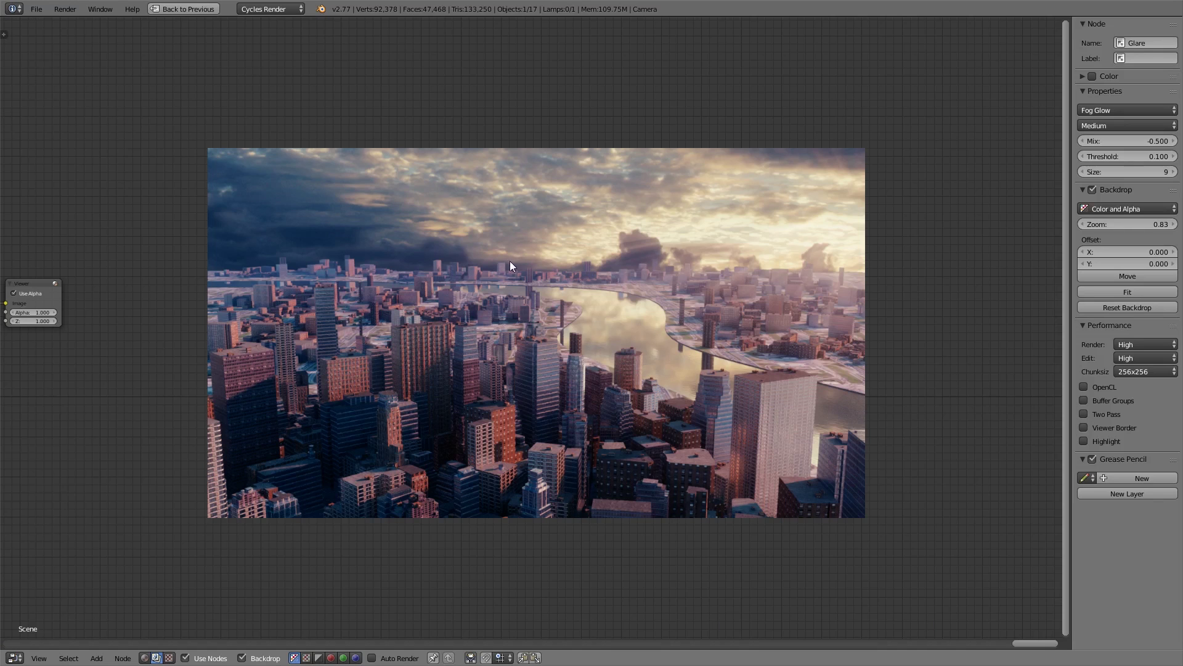
# Connect the Glare node's image output to the Composite node's image input.
pyautogui.keyDown('ctrl'); pyautogui.hscroll(-6, 431, 296); pyautogui.keyUp('ctrl')
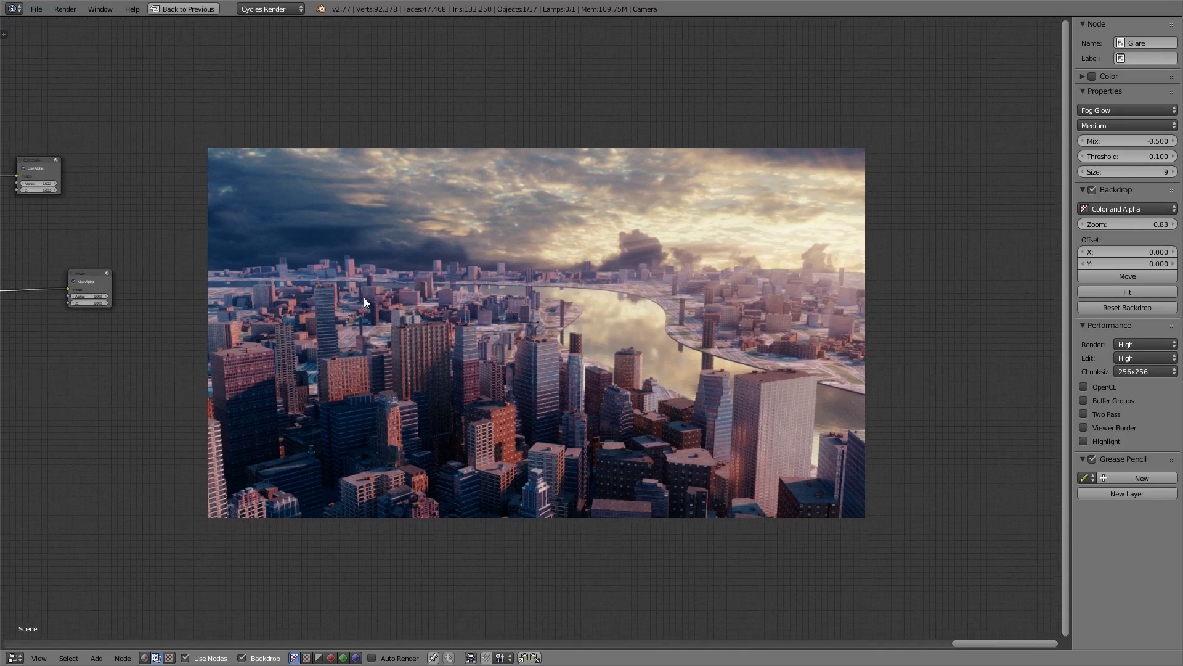
pyautogui.scroll(3, 112, 286)
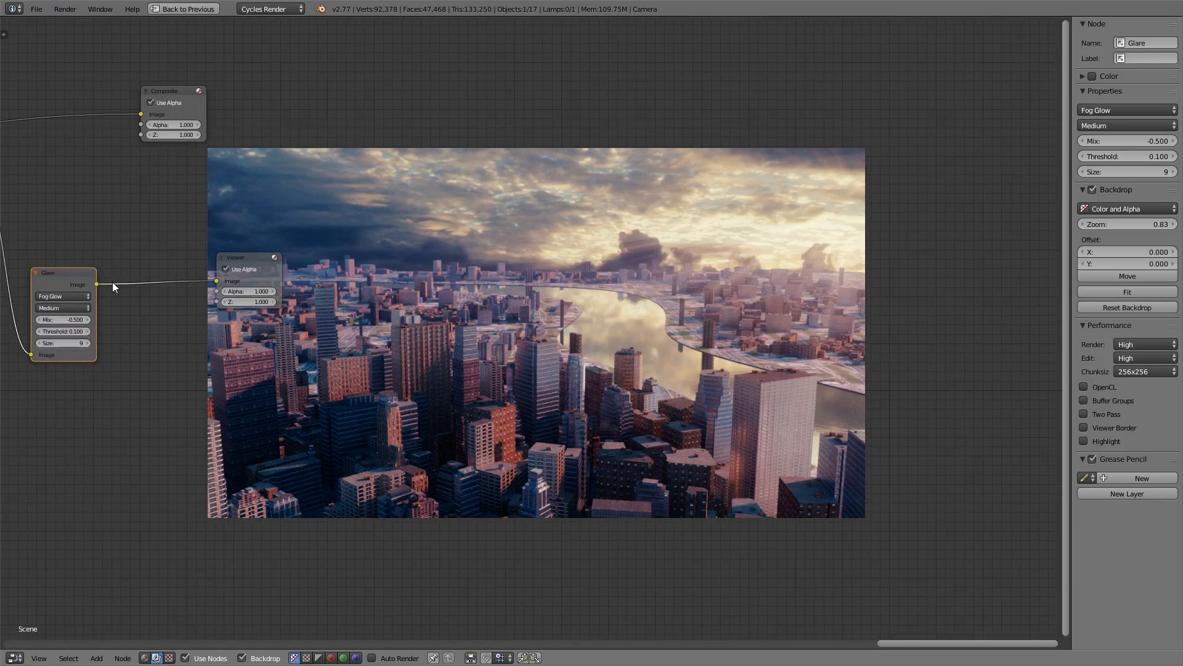
pyautogui.moveTo(97, 283); pyautogui.dragTo(141, 115)
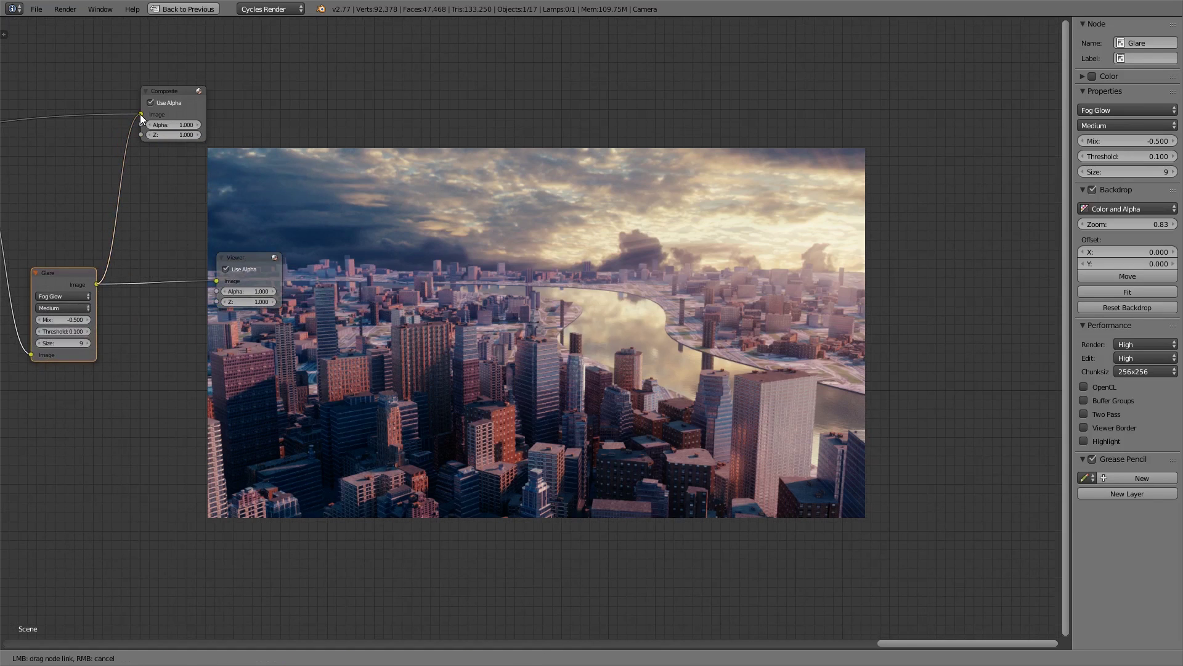
# Inspect the final image without nodes covering it, enlarging the backdrop to a zoom of 1.20 and shifting it slightly.
pyautogui.moveTo(139, 114); pyautogui.dragTo(11, 85, button='middle')
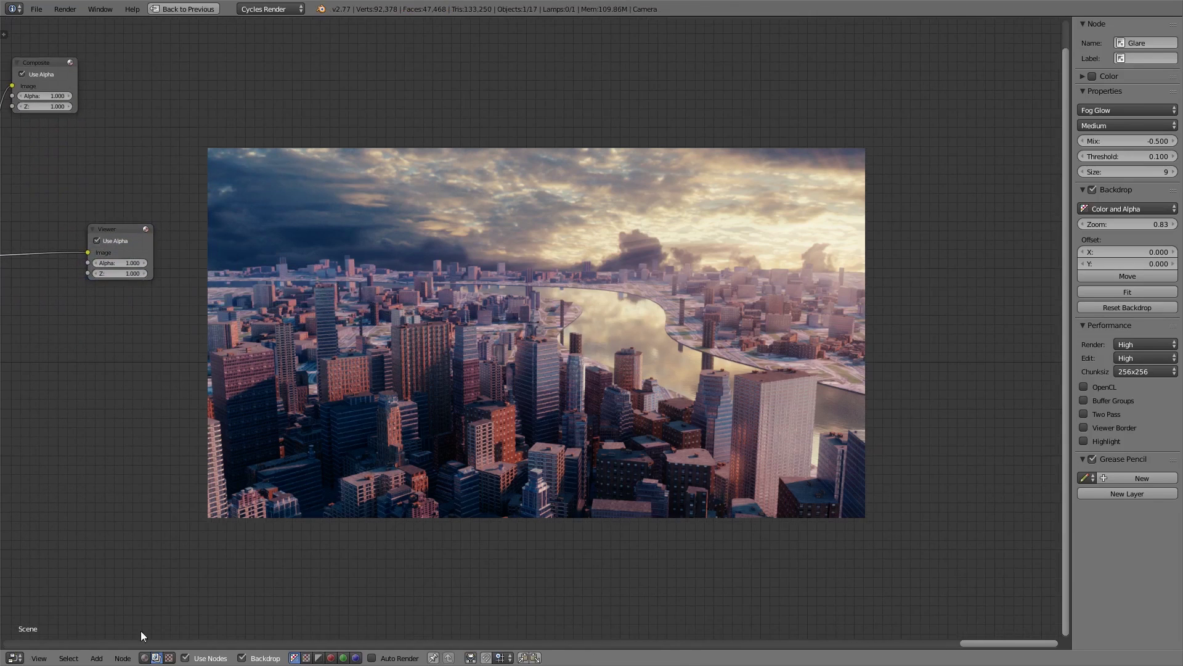
pyautogui.hotkey('ctrl', 'x')
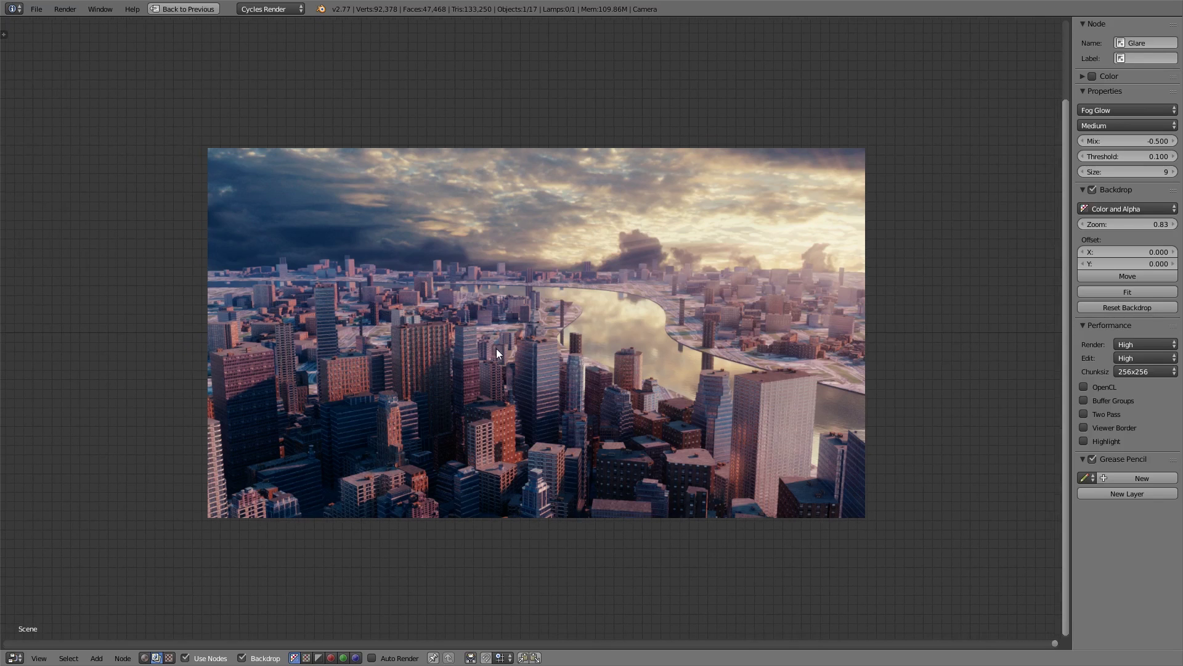
pyautogui.hotkey('ctrl', 'v')
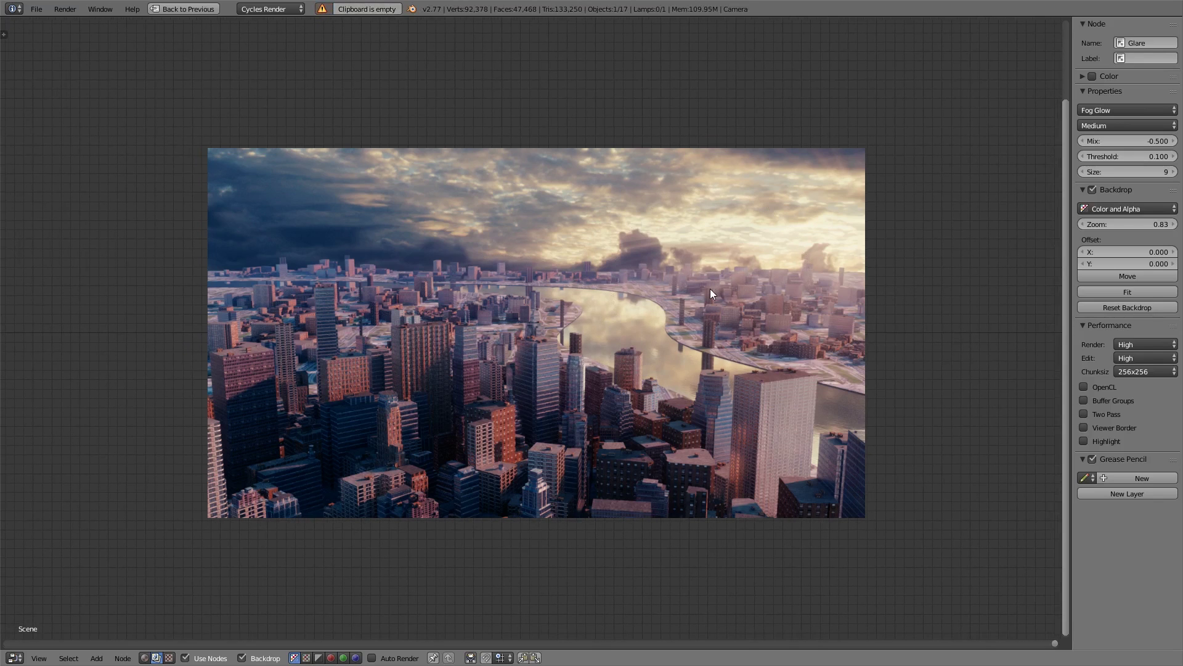
pyautogui.hotkey('alt', 'v')
pyautogui.hotkey('alt', 'v')
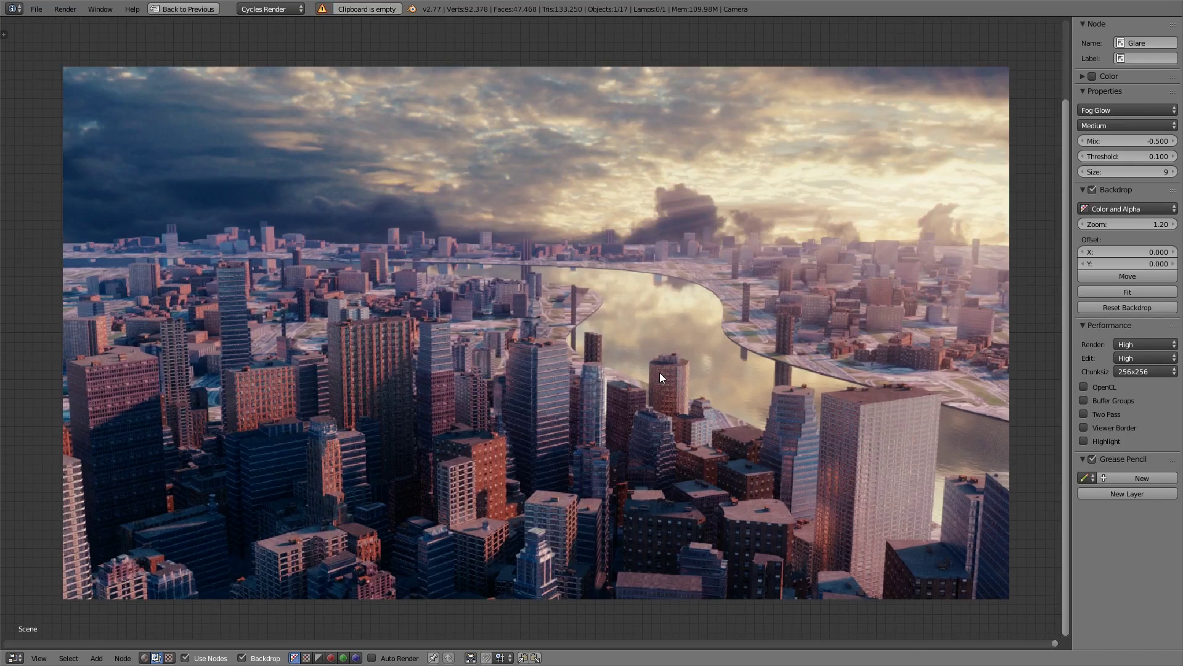
pyautogui.press('v')
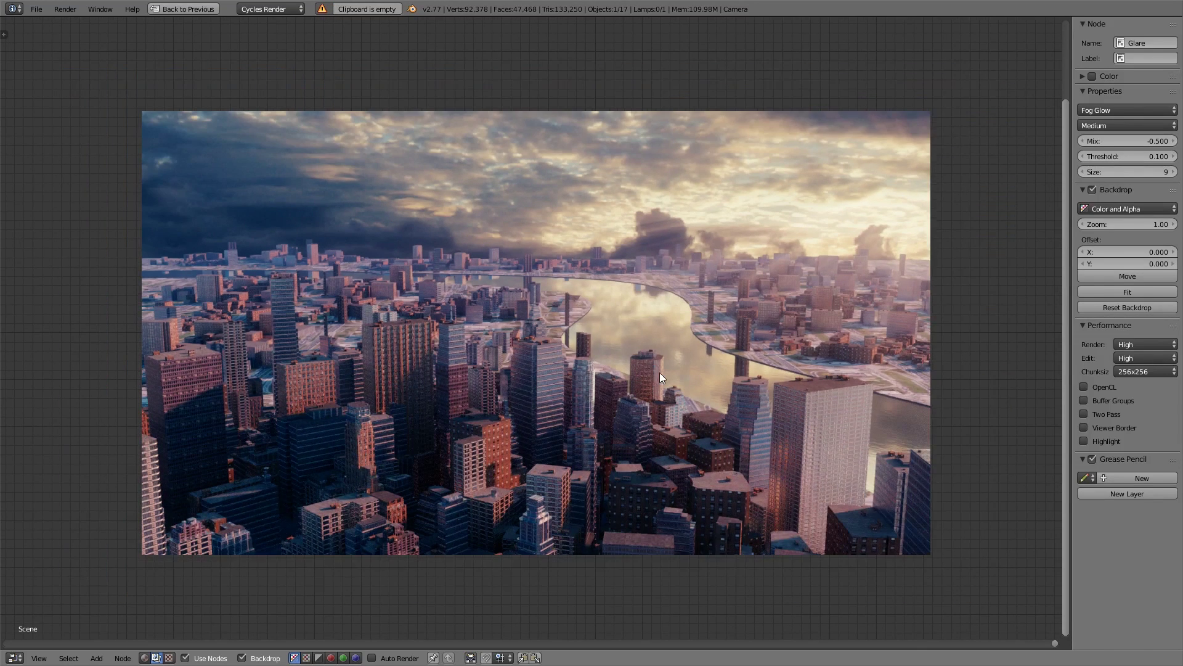
pyautogui.hotkey('alt', 'v')
pyautogui.keyDown('alt'); pyautogui.moveTo(660, 372); pyautogui.dragTo(663, 364, button='middle'); pyautogui.keyUp('alt')
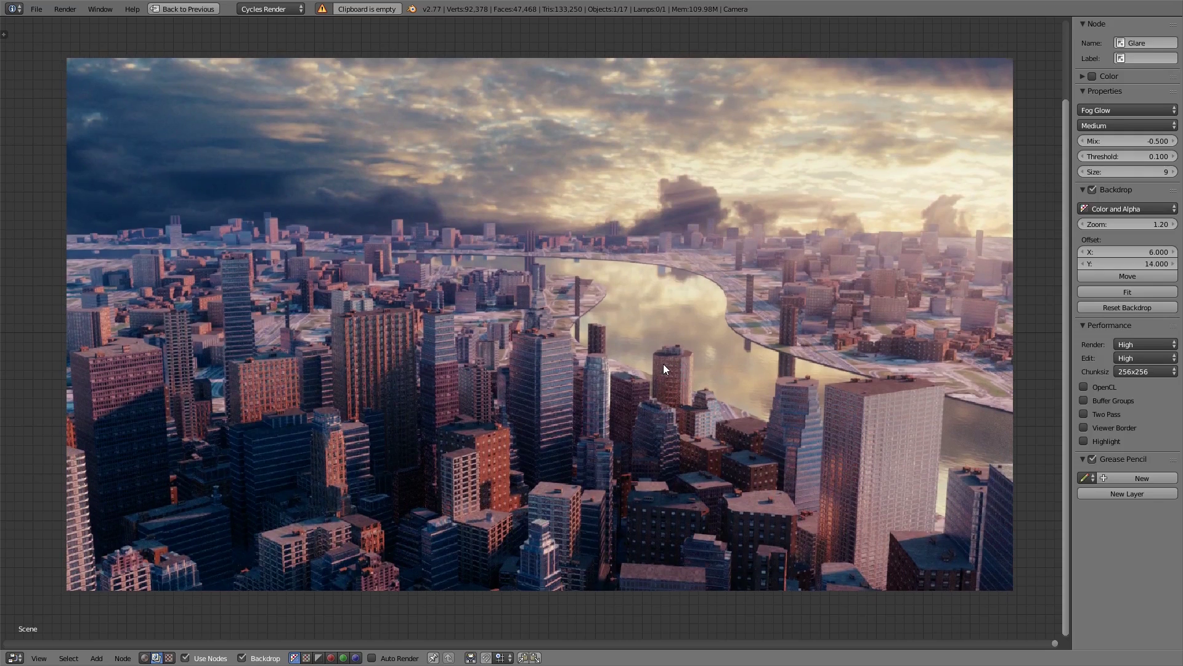